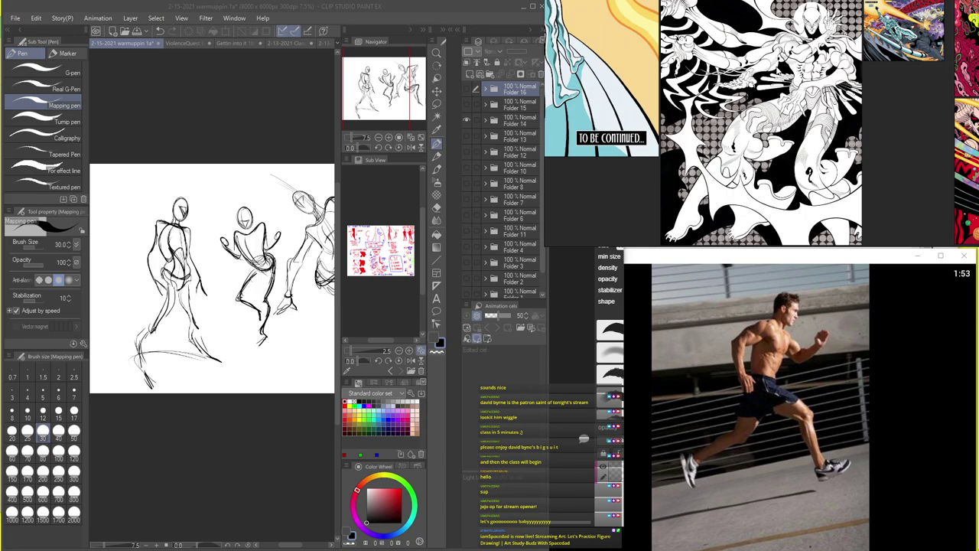
- Shorten the reference board window and fit the GestureDrawing window with the running photo directly beneath it
{"action": "left_click_drag", "start_coordinate": [715, 260], "coordinate": [636, 188]}
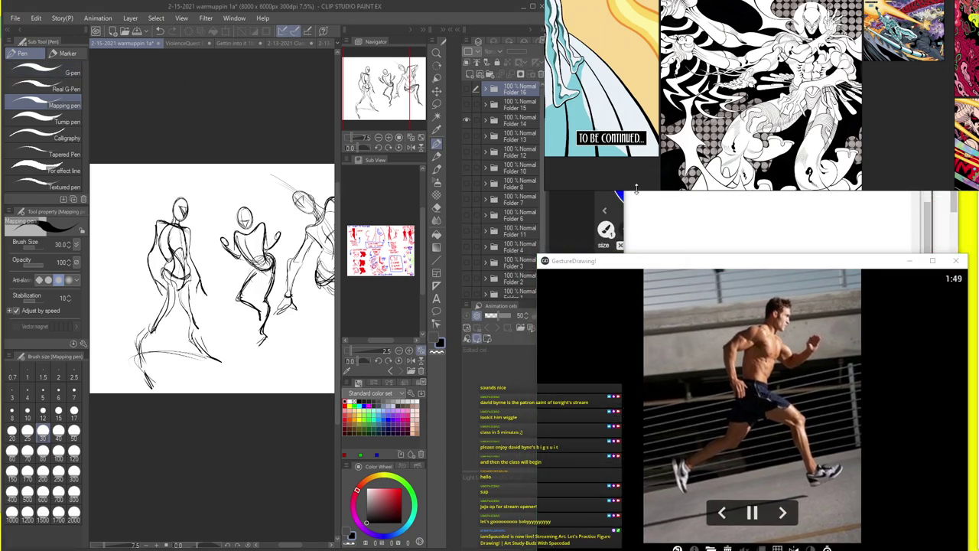
{"action": "left_click_drag", "start_coordinate": [735, 255], "coordinate": [754, 205]}
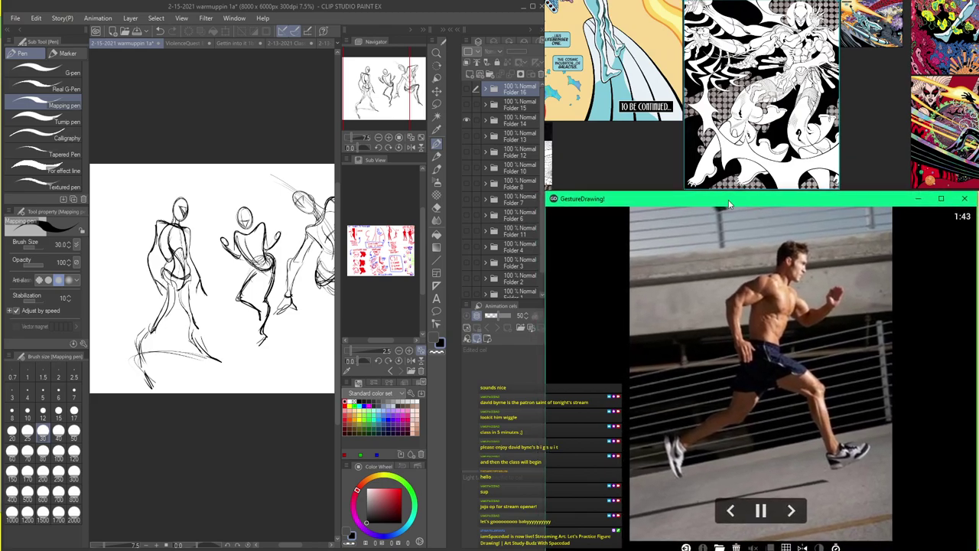
- Browse the comic artworks on the reference board one after another, finishing on the black-and-white inked figure beside the "To be continued" panel
{"action": "left_click", "coordinate": [653, 158]}
{"action": "key", "text": "Left"}
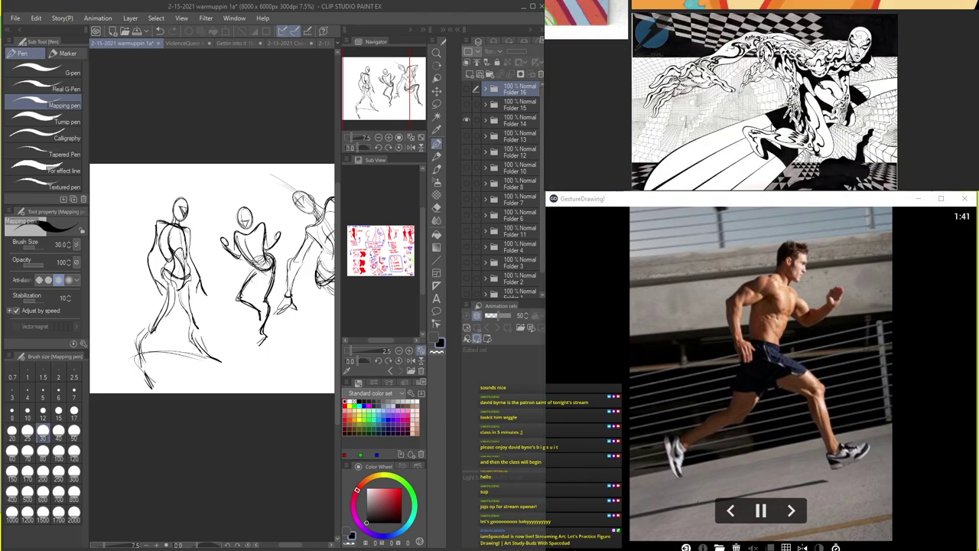
{"action": "left_click", "coordinate": [686, 111]}
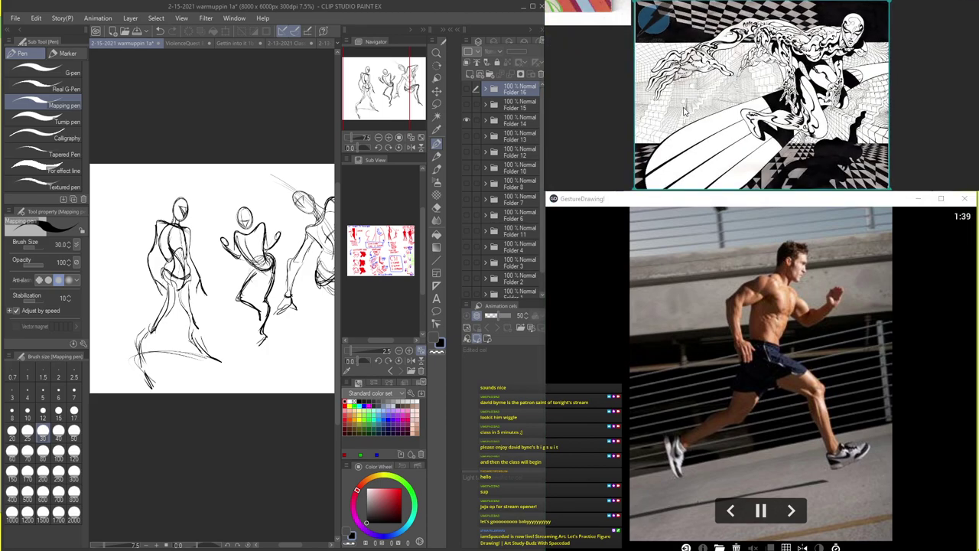
{"action": "scroll", "coordinate": [685, 111], "scroll_direction": "down", "scroll_amount": 10}
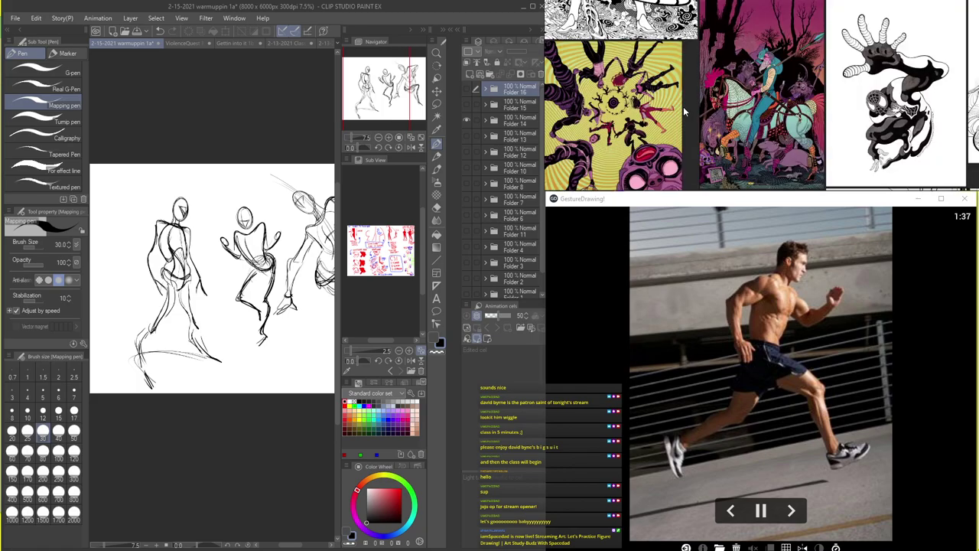
{"action": "scroll", "coordinate": [685, 111], "scroll_direction": "down", "scroll_amount": 10}
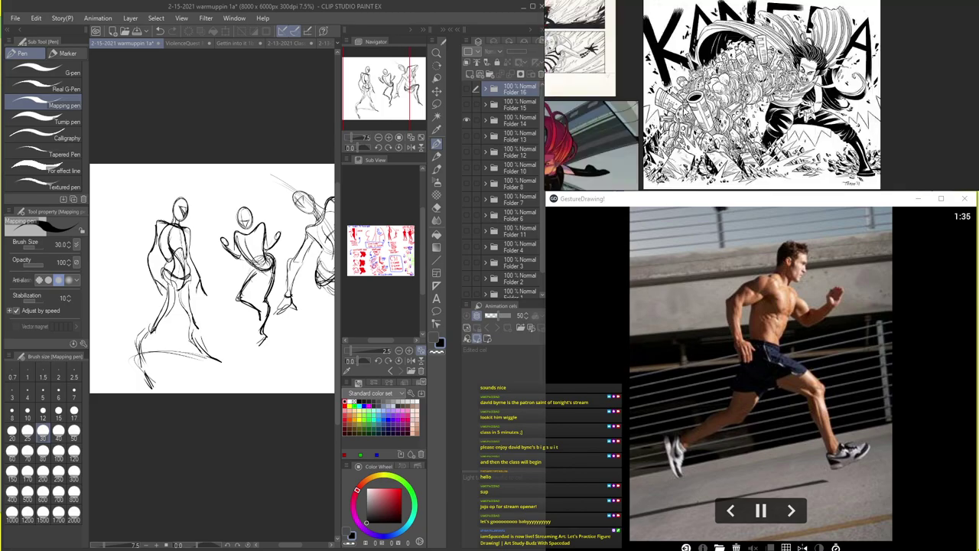
{"action": "scroll", "coordinate": [684, 111], "scroll_direction": "down", "scroll_amount": 10}
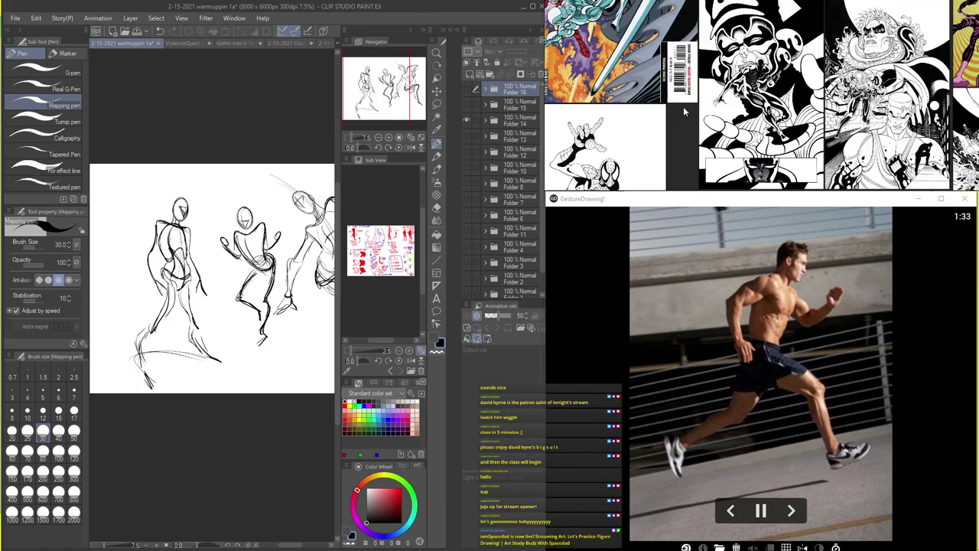
{"action": "scroll", "coordinate": [683, 107], "scroll_direction": "down", "scroll_amount": 6}
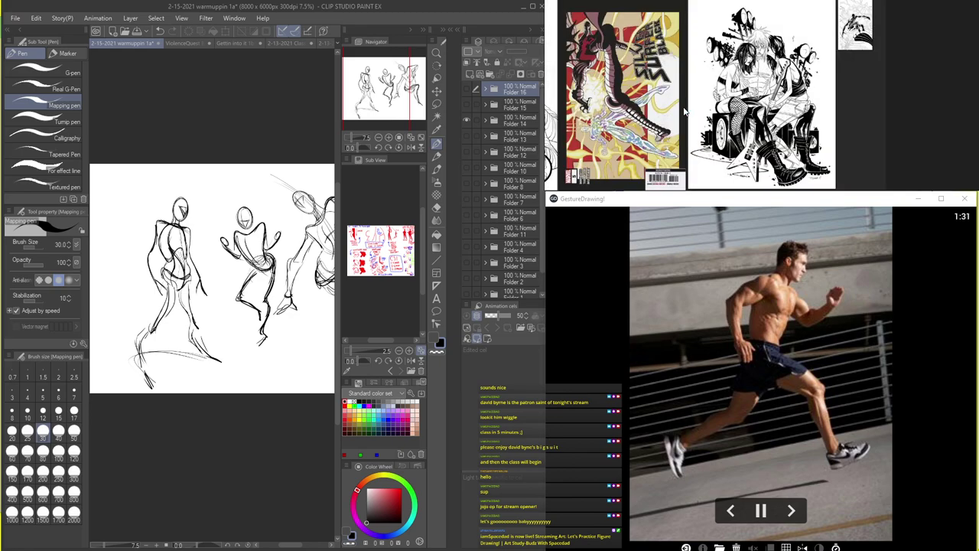
{"action": "scroll", "coordinate": [684, 111], "scroll_direction": "down", "scroll_amount": 10}
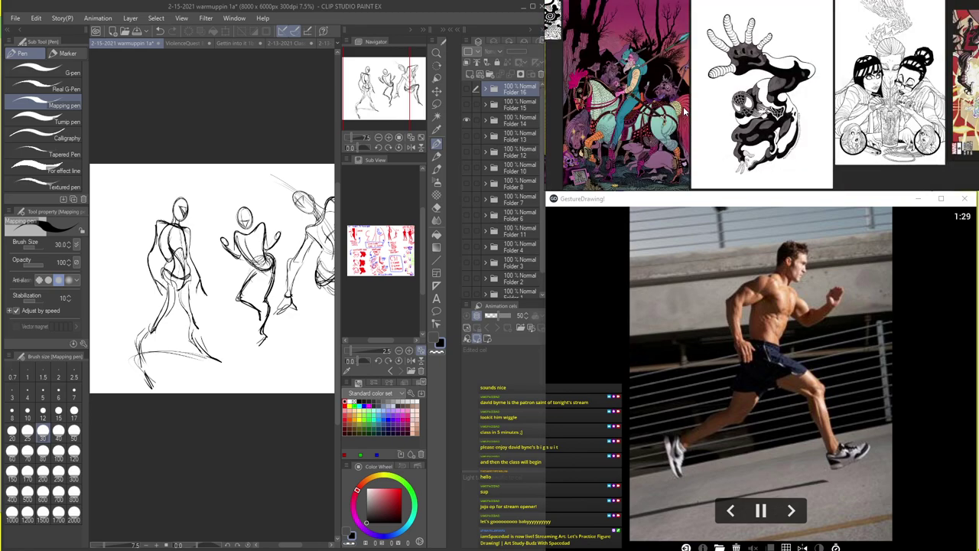
{"action": "scroll", "coordinate": [683, 107], "scroll_direction": "down", "scroll_amount": 3}
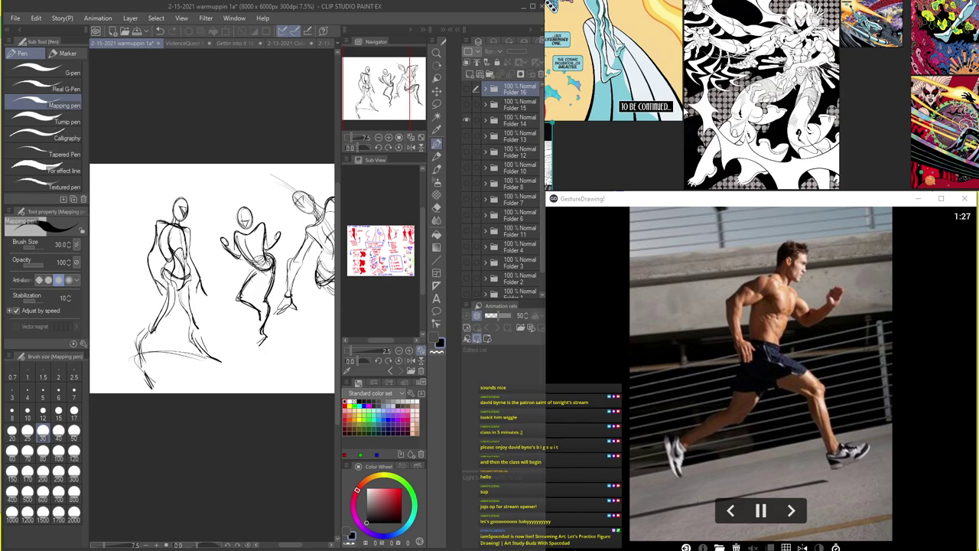
{"action": "left_click", "coordinate": [761, 95]}
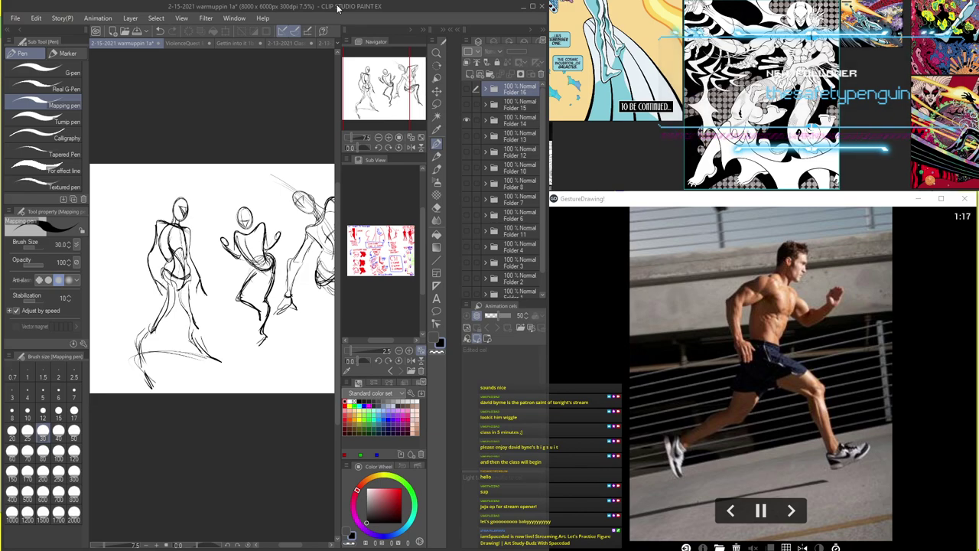
{"action": "key", "text": "Tab"}
{"action": "key", "text": "Tab"}
{"action": "left_click", "coordinate": [467, 121]}
{"action": "left_click", "coordinate": [467, 107]}
{"action": "left_click", "coordinate": [467, 107]}
{"action": "left_click", "coordinate": [467, 108]}
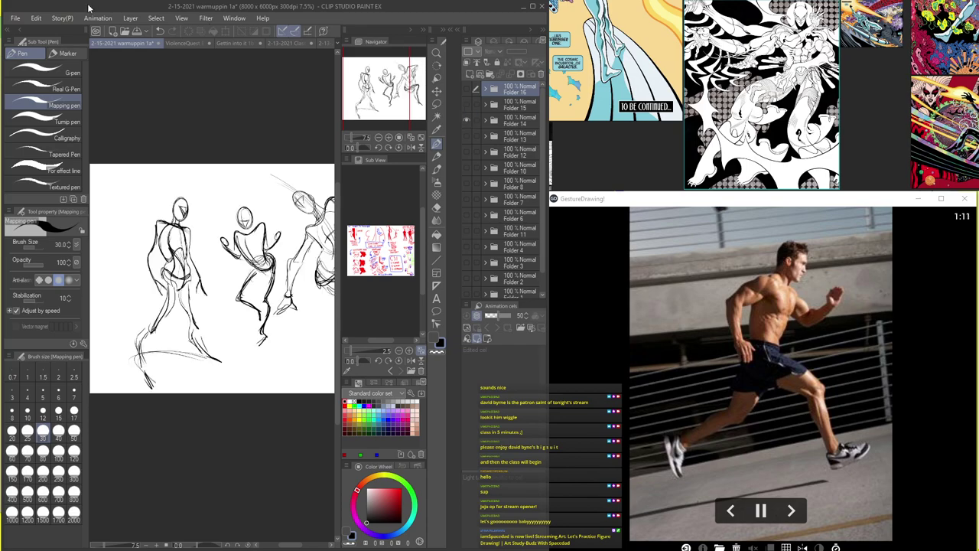
- Create a new 8000 x 6000 px illustration at 300 resolution with white paper and scribble a test stroke on it
{"action": "left_click", "coordinate": [15, 18]}
{"action": "left_click", "coordinate": [30, 31]}
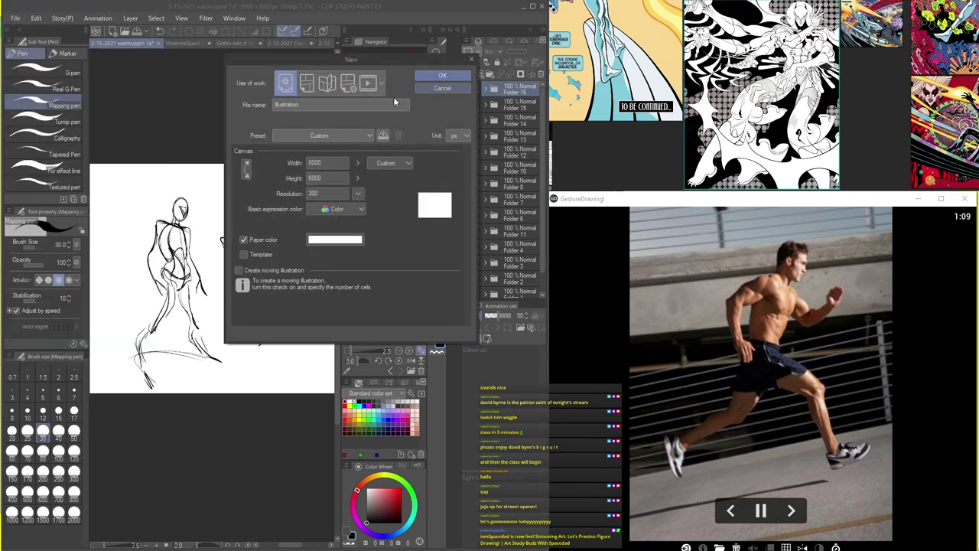
{"action": "left_click", "coordinate": [442, 75]}
{"action": "left_click_drag", "start_coordinate": [200, 260], "coordinate": [176, 280]}
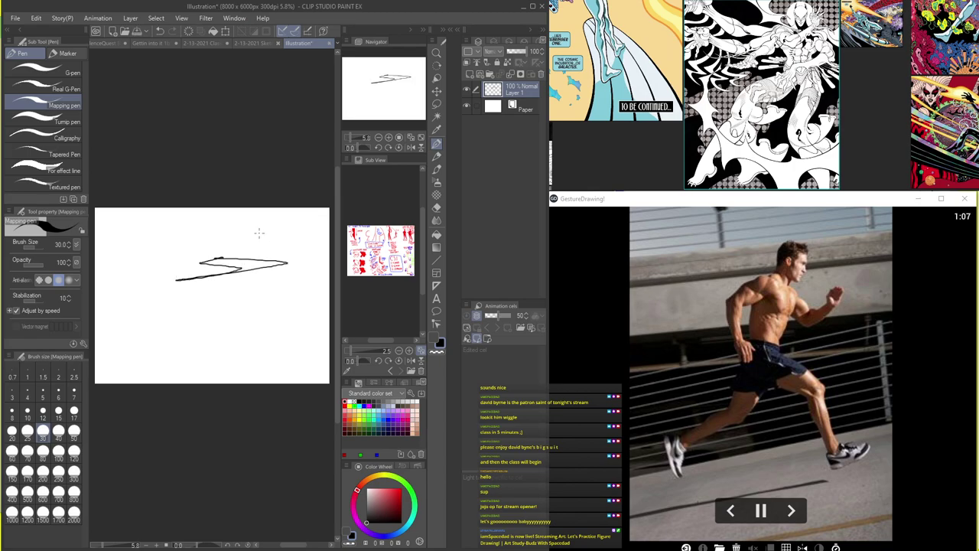
- Start saving the canvas and create a folder named "2-15-2021 Class Demos [Mon Gest Draw Exag & Story]" in 2021 Class Demos
{"action": "left_click", "coordinate": [15, 18]}
{"action": "left_click", "coordinate": [31, 114]}
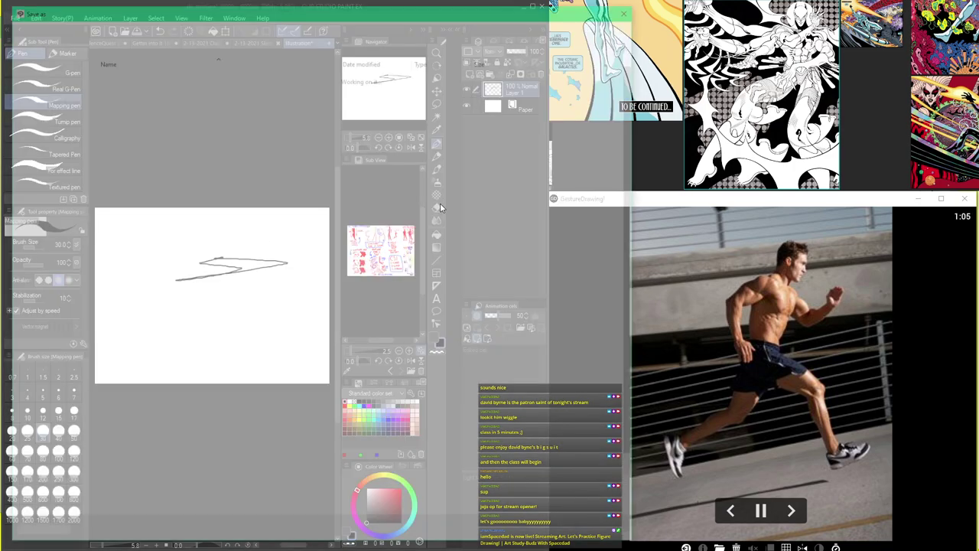
{"action": "scroll", "coordinate": [195, 336], "scroll_direction": "down", "scroll_amount": 1}
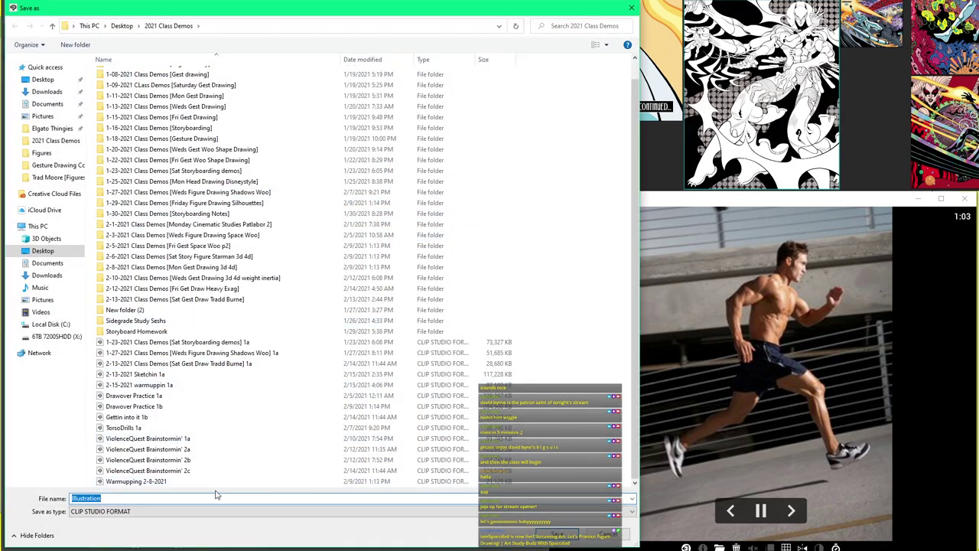
{"action": "right_click", "coordinate": [555, 324]}
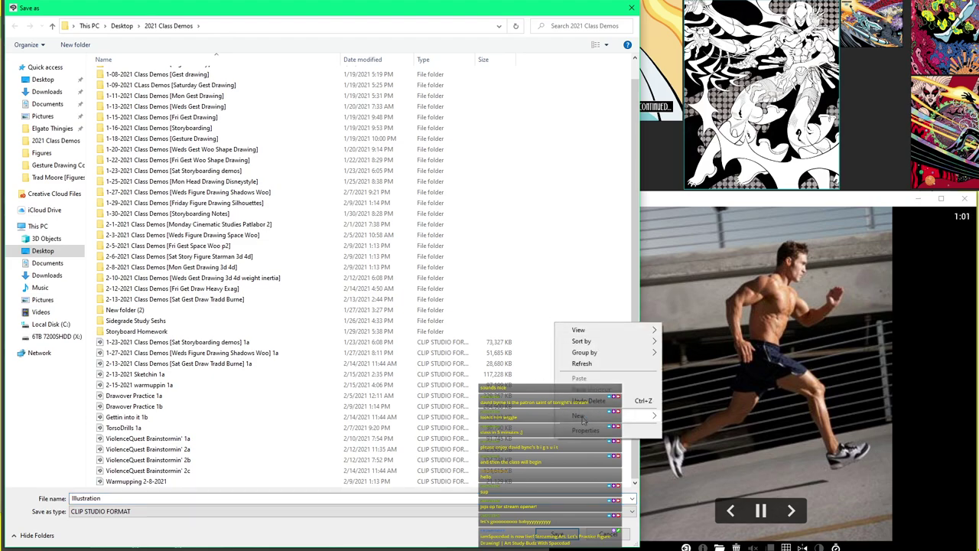
{"action": "mouse_move", "coordinate": [605, 415]}
{"action": "left_click", "coordinate": [686, 416]}
{"action": "type", "text": "2-"}
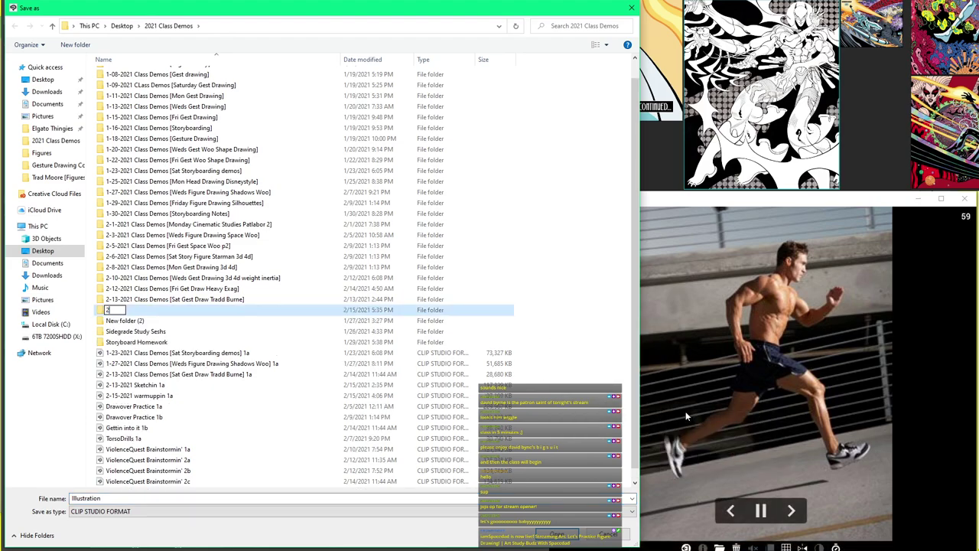
{"action": "type", "text": "15-2021 Class Demos [Mon Ges"}
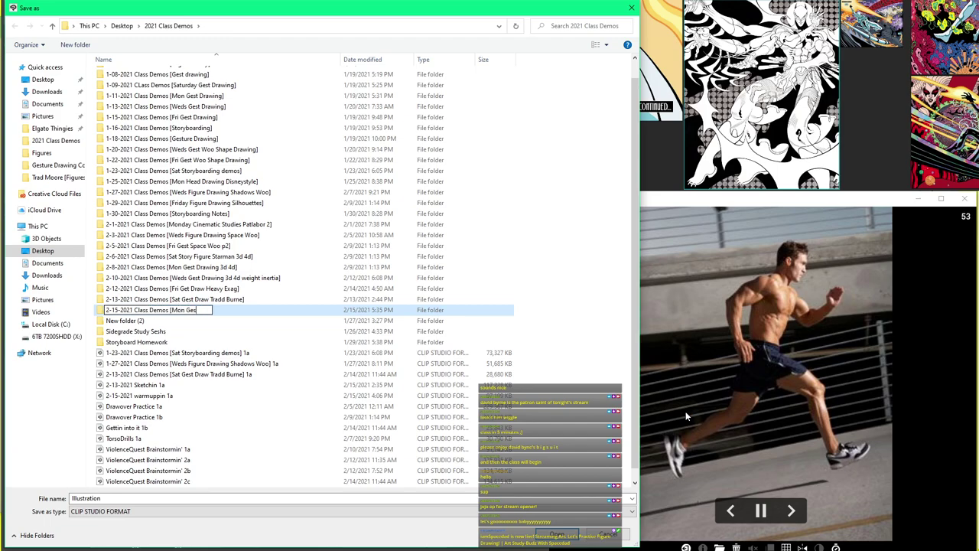
{"action": "type", "text": "t Draw Exag & Story]"}
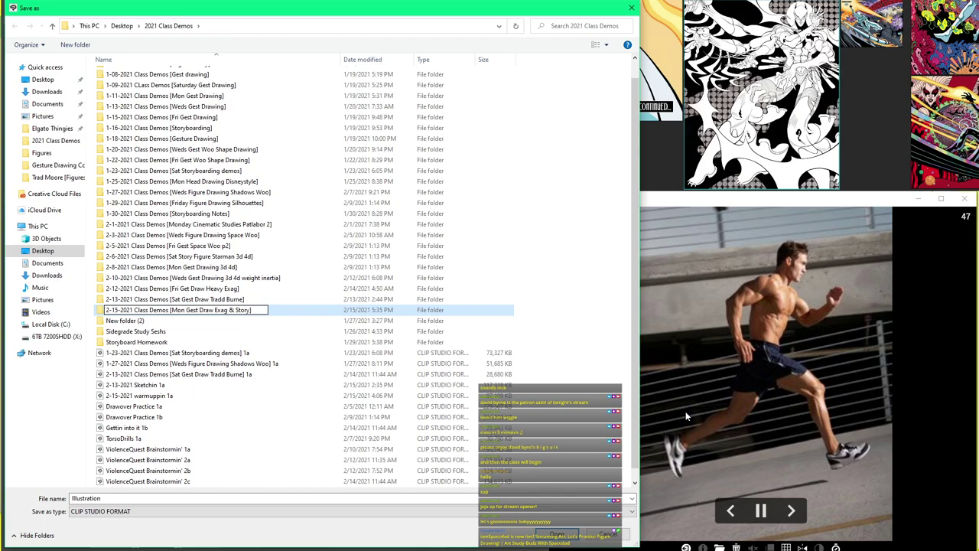
{"action": "key", "text": "Return"}
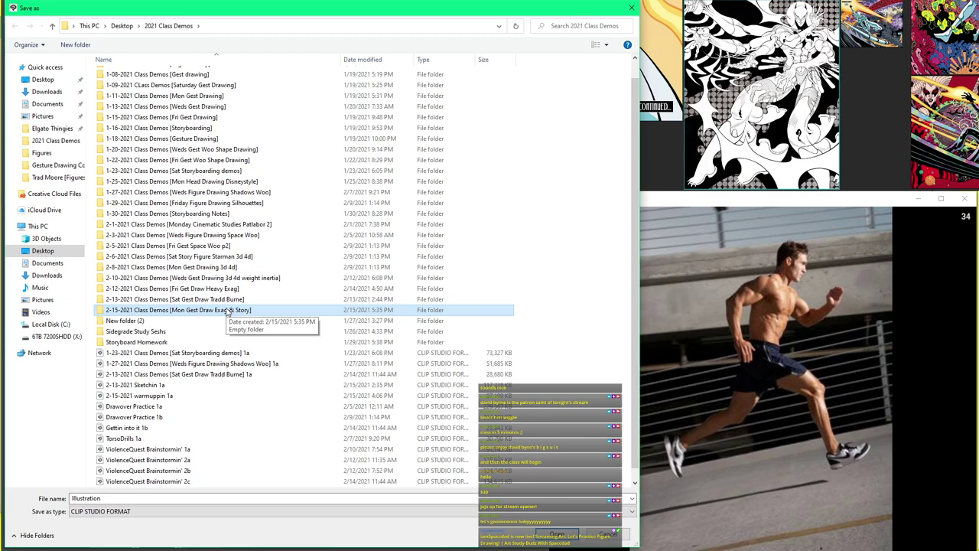
- Reuse the new folder's name to save the canvas as "2-15-2021 Class Demos [Mon Gest Draw Exag & Story] 1a" in Clip Studio format
{"action": "left_click", "coordinate": [175, 311]}
{"action": "key", "text": "ctrl+c"}
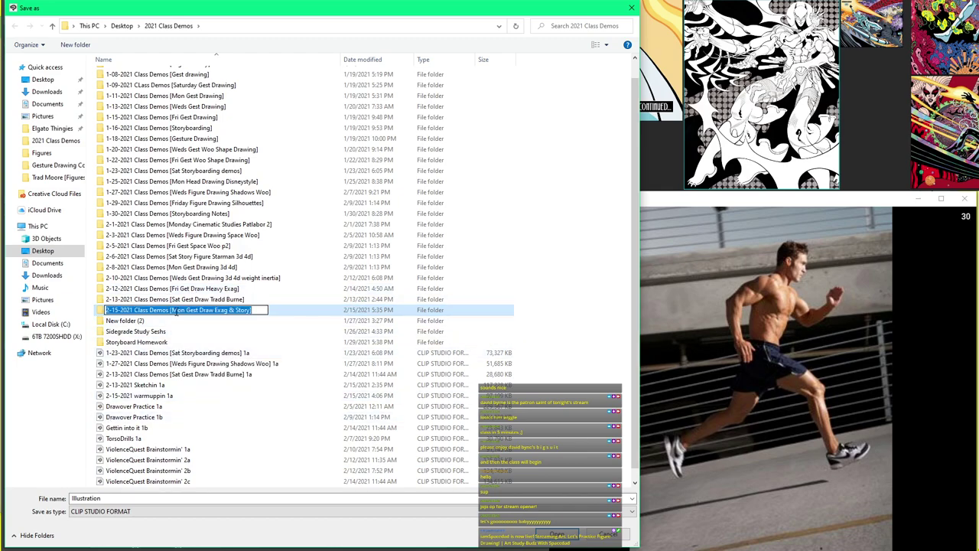
{"action": "left_click", "coordinate": [166, 498]}
{"action": "left_click", "coordinate": [167, 498]}
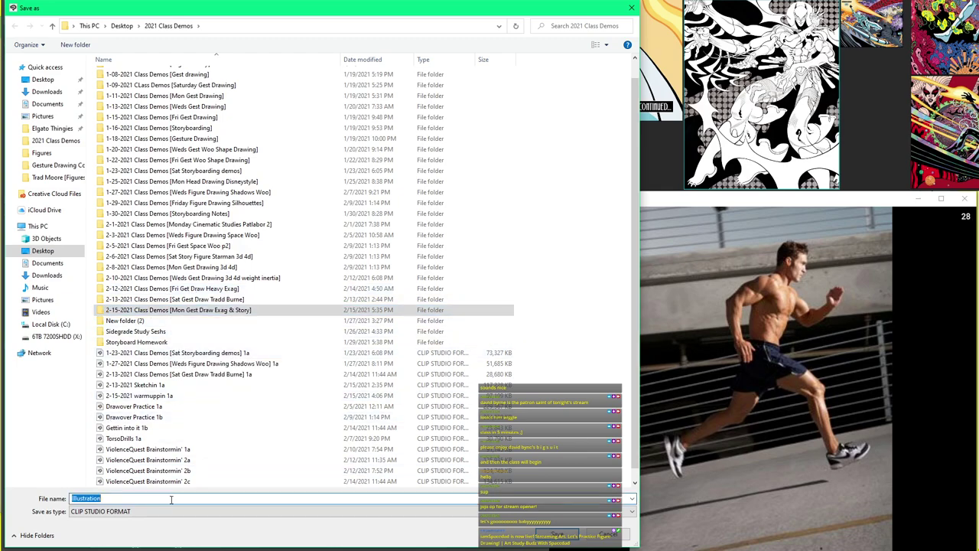
{"action": "key", "text": "ctrl+v"}
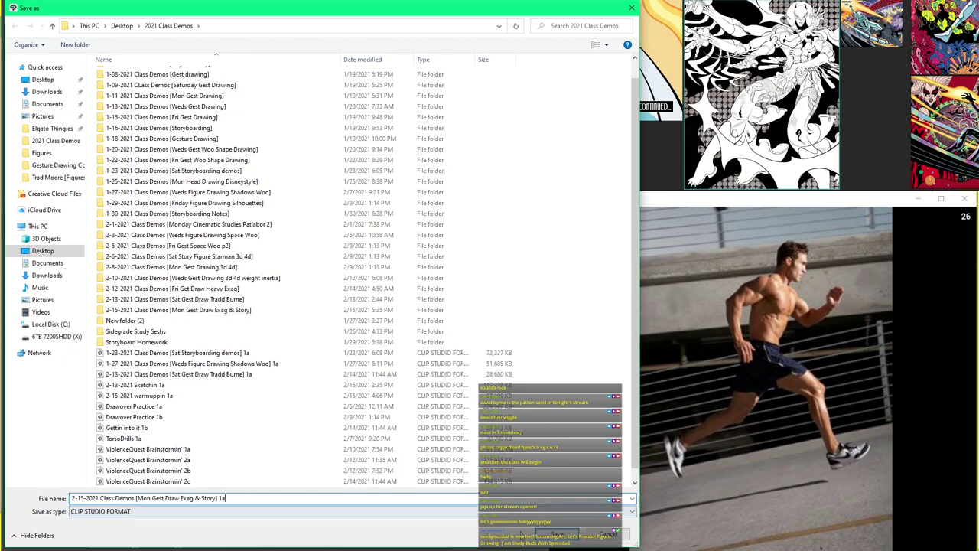
{"action": "key", "text": "Return"}
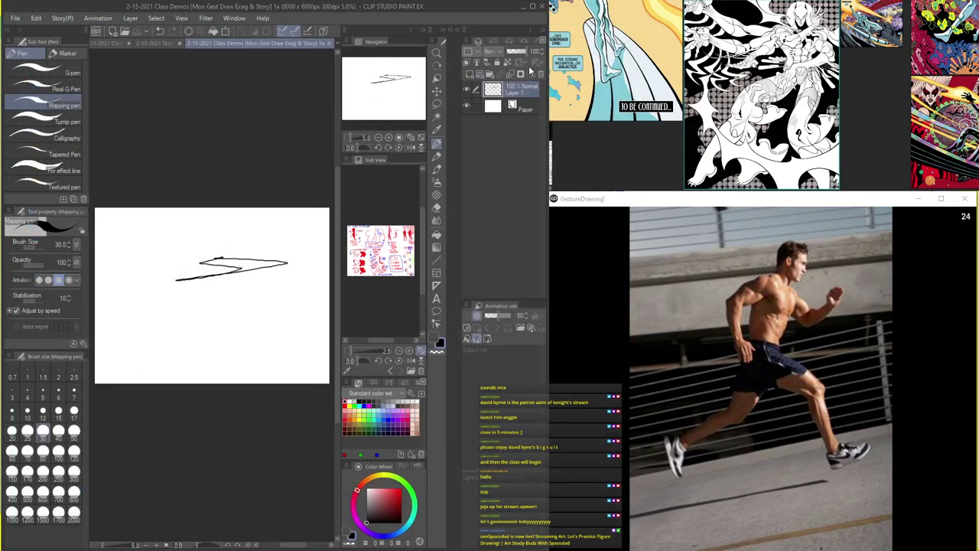
- Delete the layer holding the test scribble and hide the palettes to show the blank canvas larger
{"action": "left_click", "coordinate": [541, 73]}
{"action": "left_click", "coordinate": [496, 210]}
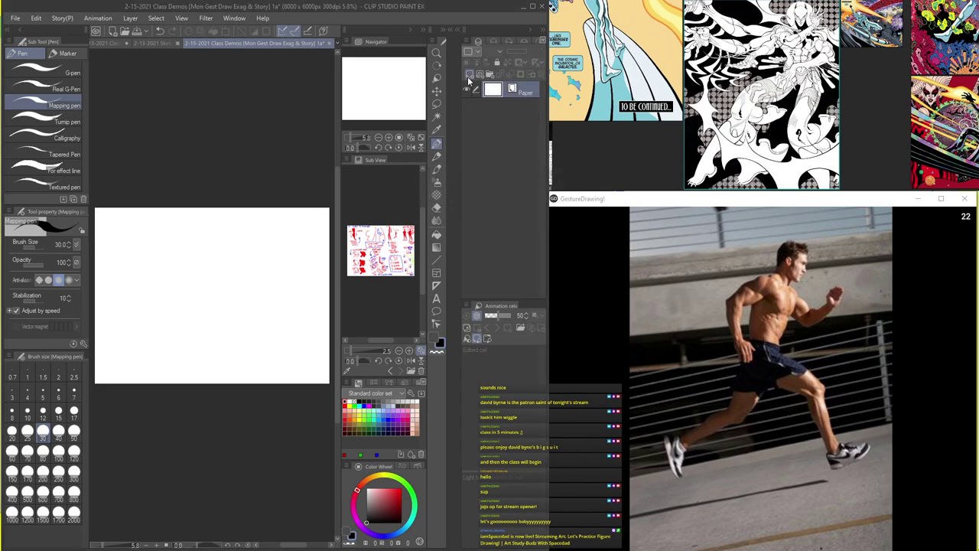
{"action": "scroll", "coordinate": [173, 265], "scroll_direction": "up", "scroll_amount": 3}
{"action": "key", "text": "Tab"}
{"action": "scroll", "coordinate": [250, 240], "scroll_direction": "up", "scroll_amount": 3}
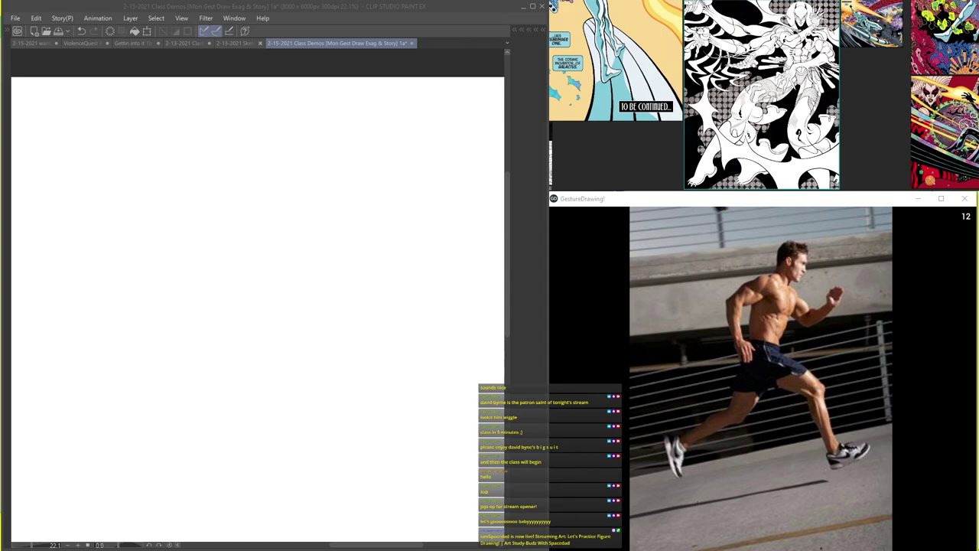
- Place the Rad How To School browser window over the canvas, narrowed to clear the running photo, and pause the GestureDrawing timer
{"action": "left_click_drag", "start_coordinate": [978, 184], "coordinate": [457, 48]}
{"action": "left_click", "coordinate": [946, 451]}
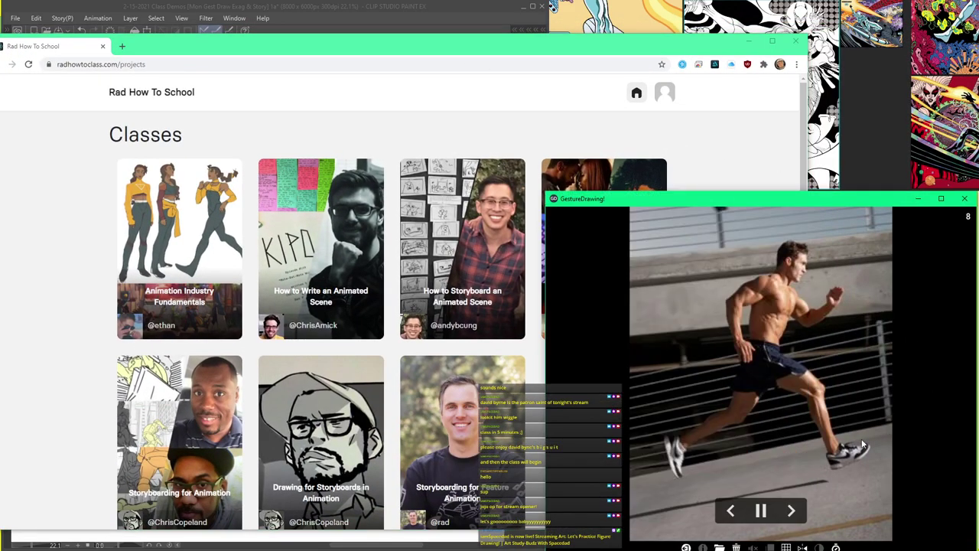
{"action": "left_click", "coordinate": [762, 511]}
{"action": "left_click", "coordinate": [566, 33]}
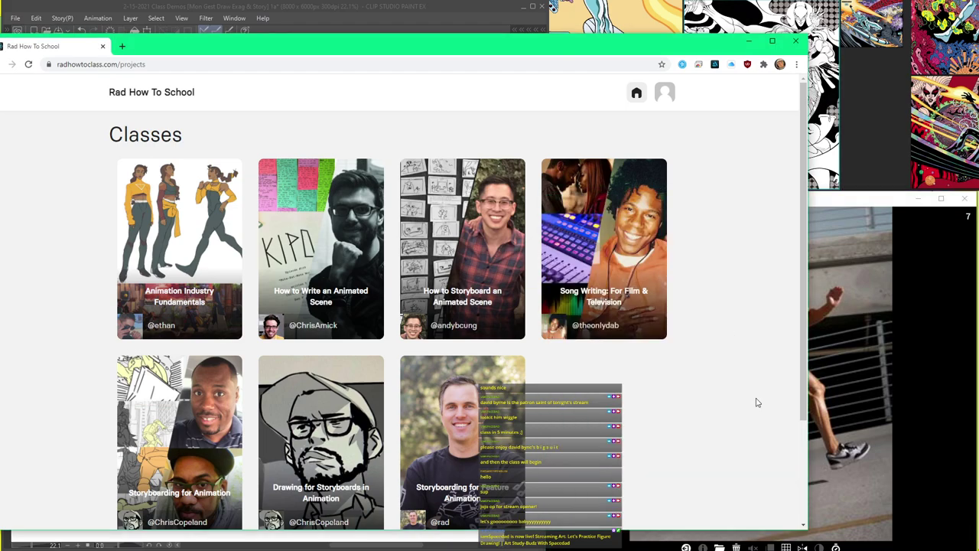
{"action": "left_click_drag", "start_coordinate": [805, 528], "coordinate": [538, 515]}
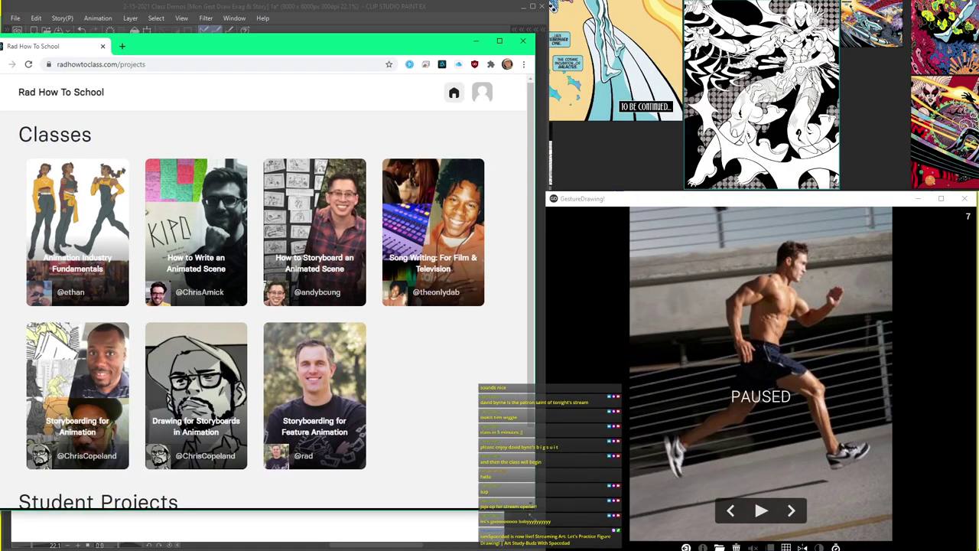
- Open the "How to Storyboard an Animated Scene" class and review its dates, description, prerequisites and registration options
{"action": "scroll", "coordinate": [430, 411], "scroll_direction": "down", "scroll_amount": 1}
{"action": "scroll", "coordinate": [431, 411], "scroll_direction": "up", "scroll_amount": 1}
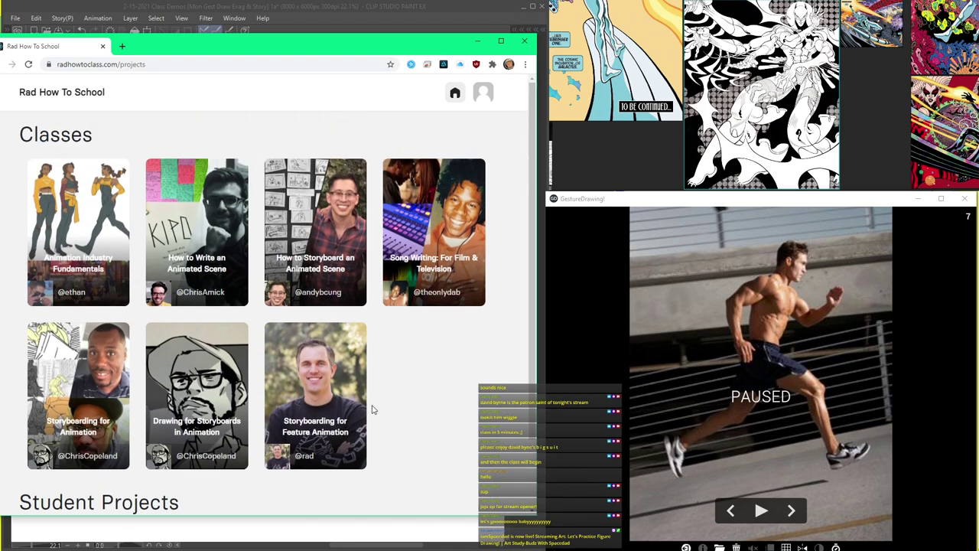
{"action": "left_click", "coordinate": [343, 239]}
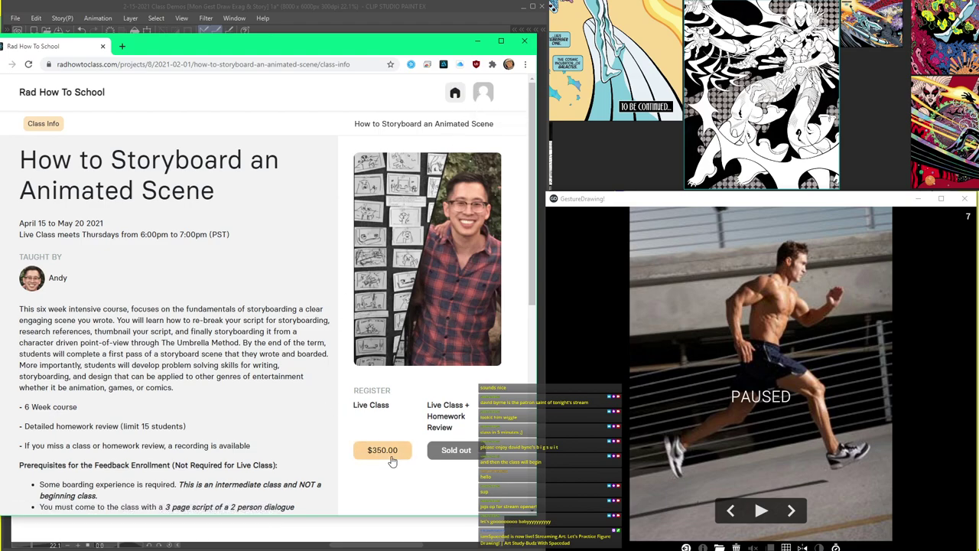
{"action": "scroll", "coordinate": [383, 451], "scroll_direction": "down", "scroll_amount": 2}
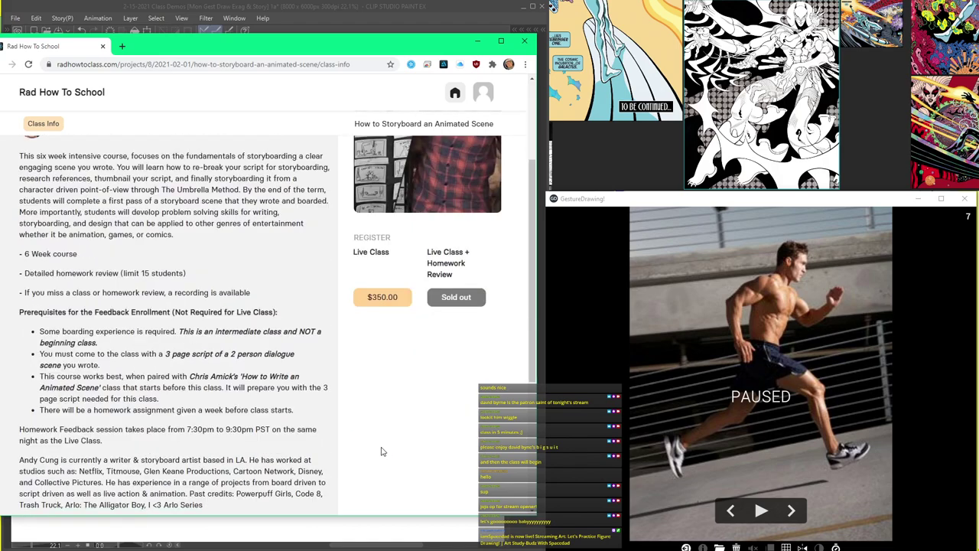
{"action": "scroll", "coordinate": [383, 451], "scroll_direction": "up", "scroll_amount": 2}
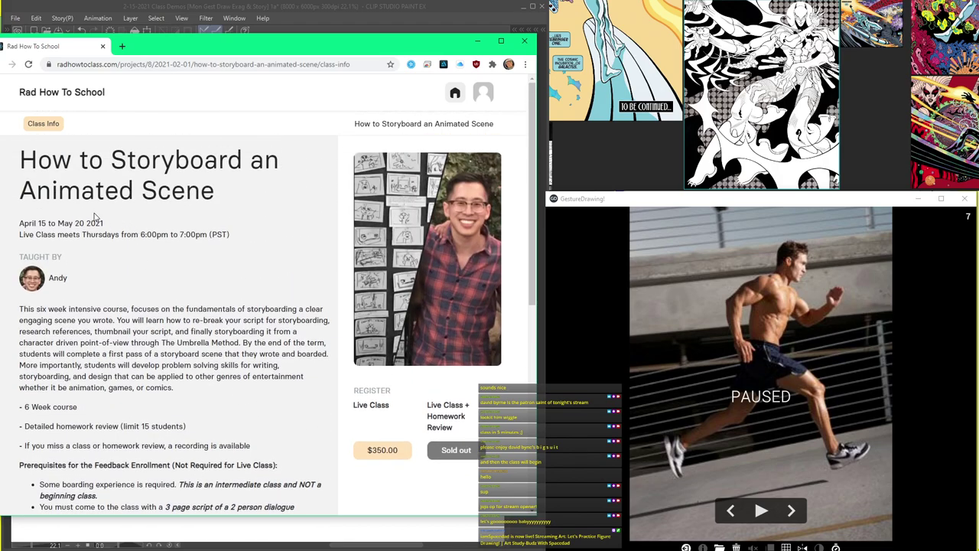
{"action": "mouse_move", "coordinate": [59, 221]}
{"action": "left_mouse_down"}
{"action": "mouse_move", "coordinate": [71, 222]}
{"action": "mouse_move", "coordinate": [55, 223]}
{"action": "left_mouse_up"}
{"action": "left_click", "coordinate": [49, 229]}
{"action": "left_click", "coordinate": [55, 223]}
{"action": "scroll", "coordinate": [55, 223], "scroll_direction": "down", "scroll_amount": 2}
{"action": "scroll", "coordinate": [58, 277], "scroll_direction": "up", "scroll_amount": 2}
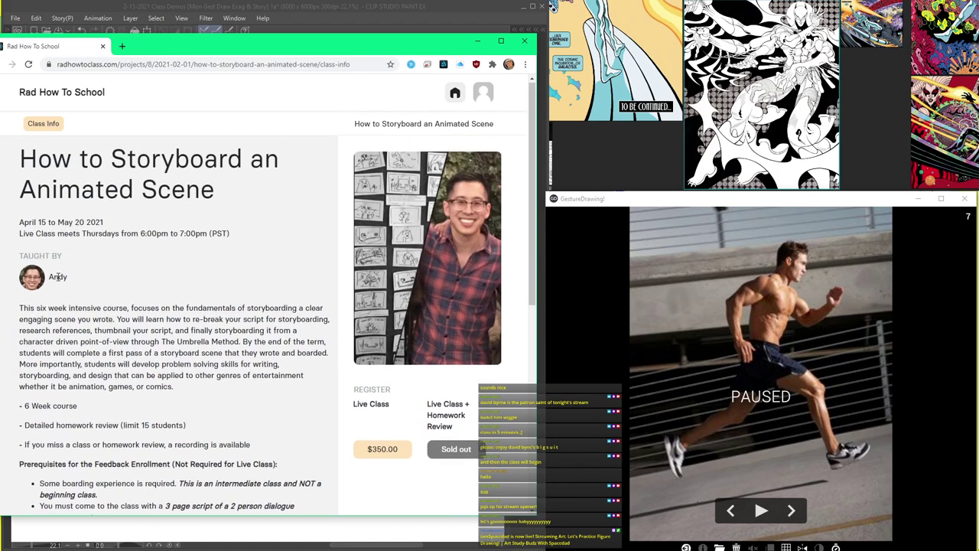
- Examine the storyboarding class's schedule, teacher, course description and the priced Live Class registration option
{"action": "scroll", "coordinate": [57, 277], "scroll_direction": "down", "scroll_amount": 1}
{"action": "scroll", "coordinate": [57, 277], "scroll_direction": "up", "scroll_amount": 1}
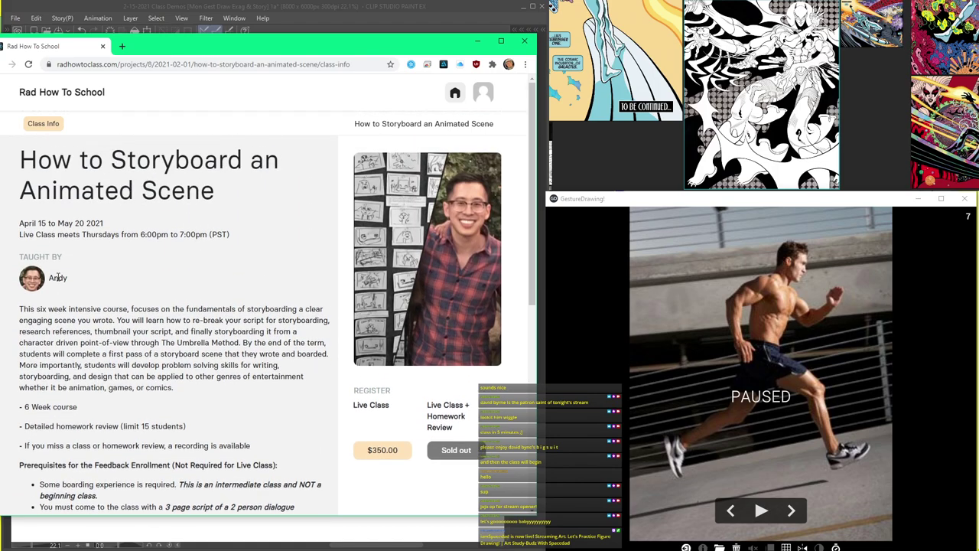
{"action": "scroll", "coordinate": [57, 277], "scroll_direction": "down", "scroll_amount": 2}
{"action": "scroll", "coordinate": [58, 278], "scroll_direction": "up", "scroll_amount": 1}
{"action": "scroll", "coordinate": [59, 279], "scroll_direction": "down", "scroll_amount": 1}
{"action": "scroll", "coordinate": [62, 280], "scroll_direction": "up", "scroll_amount": 1}
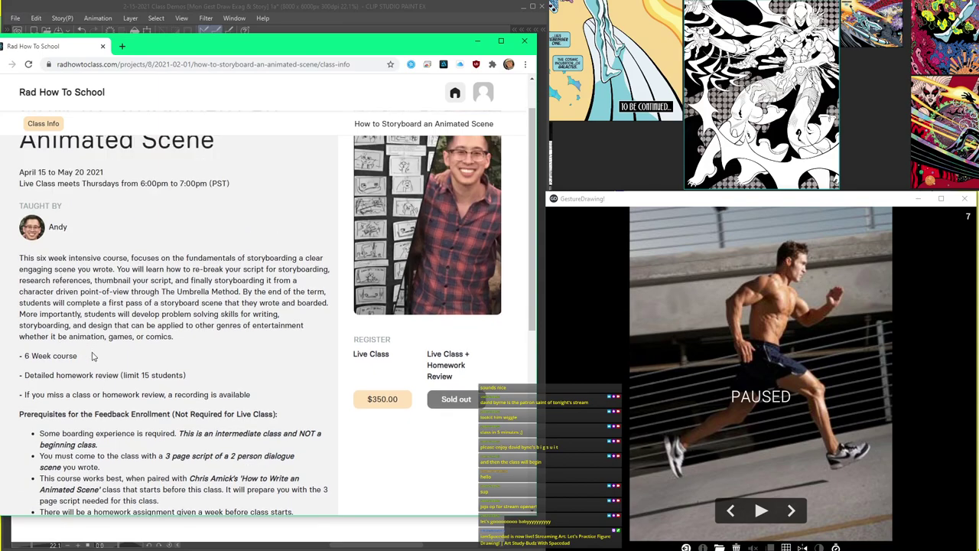
{"action": "scroll", "coordinate": [94, 355], "scroll_direction": "down", "scroll_amount": 1}
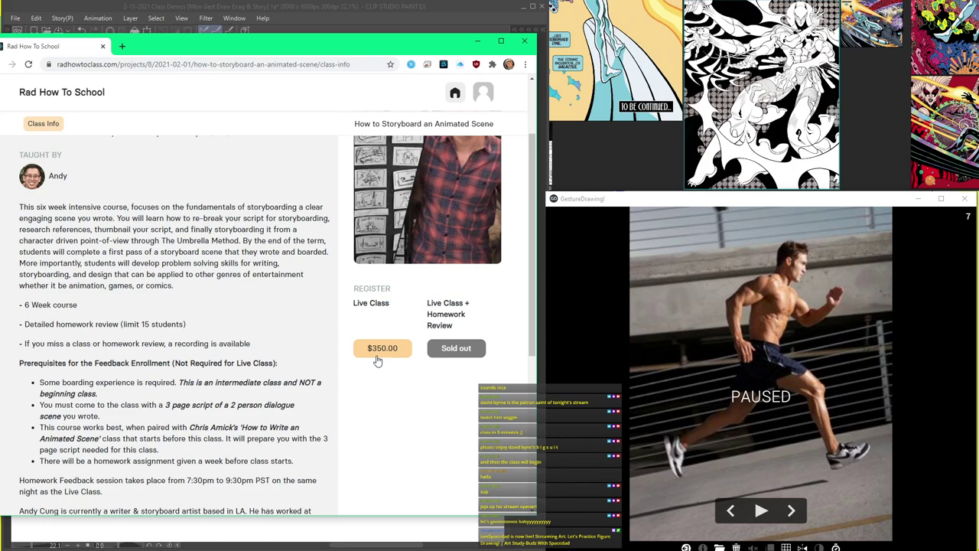
{"action": "left_click", "coordinate": [386, 354]}
{"action": "left_click", "coordinate": [387, 359]}
{"action": "left_click", "coordinate": [378, 359]}
{"action": "left_click", "coordinate": [378, 358]}
{"action": "scroll", "coordinate": [378, 359], "scroll_direction": "up", "scroll_amount": 2}
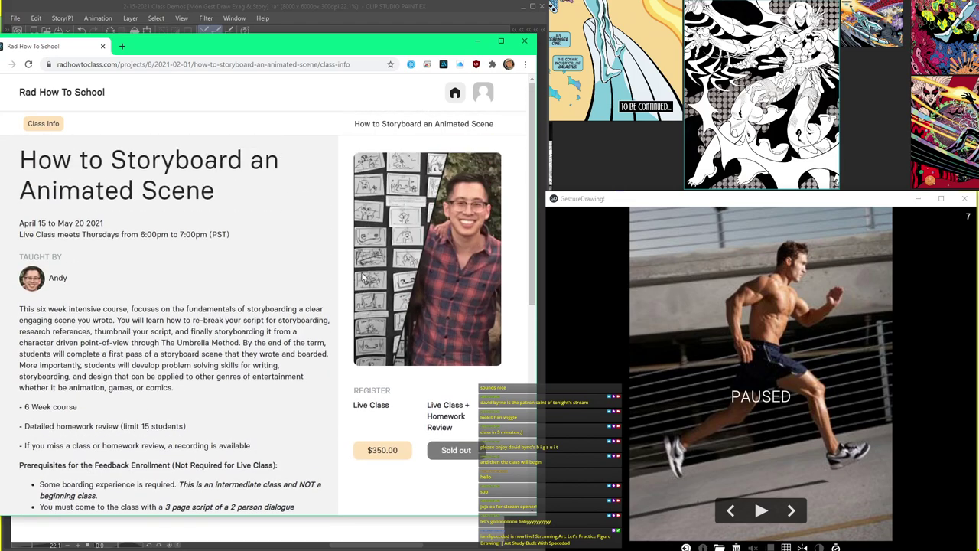
- Review the Feedback Enrollment prerequisites and briefly highlight the one requiring a 3 page script of a 2 person dialogue scene
{"action": "scroll", "coordinate": [362, 277], "scroll_direction": "down", "scroll_amount": 2}
{"action": "scroll", "coordinate": [306, 344], "scroll_direction": "up", "scroll_amount": 2}
{"action": "scroll", "coordinate": [236, 425], "scroll_direction": "down", "scroll_amount": 2}
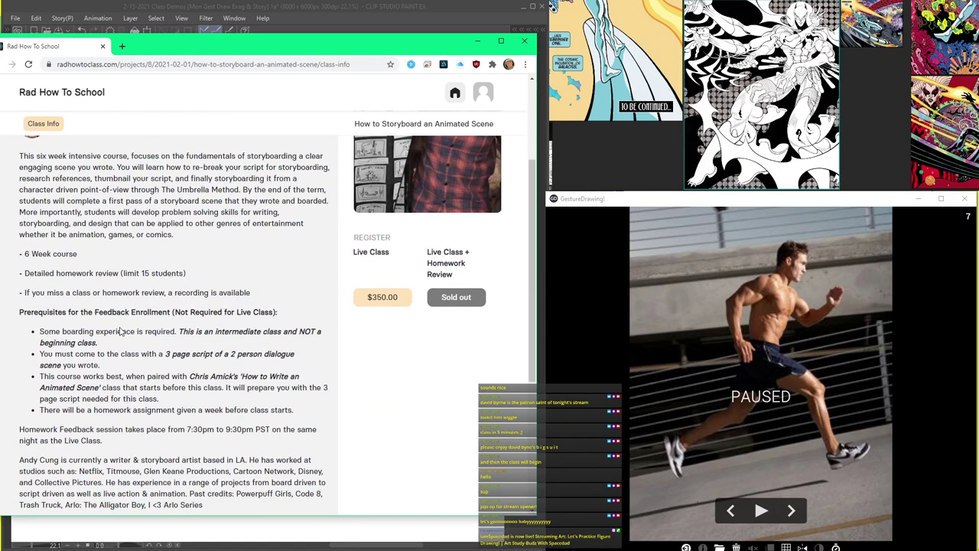
{"action": "scroll", "coordinate": [118, 351], "scroll_direction": "up", "scroll_amount": 2}
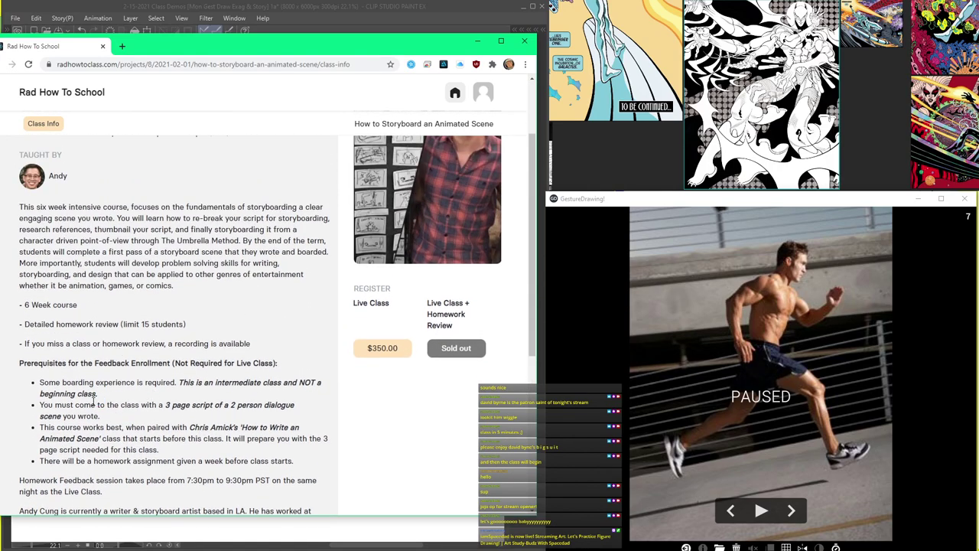
{"action": "scroll", "coordinate": [100, 401], "scroll_direction": "down", "scroll_amount": 2}
{"action": "triple_click", "coordinate": [106, 318]}
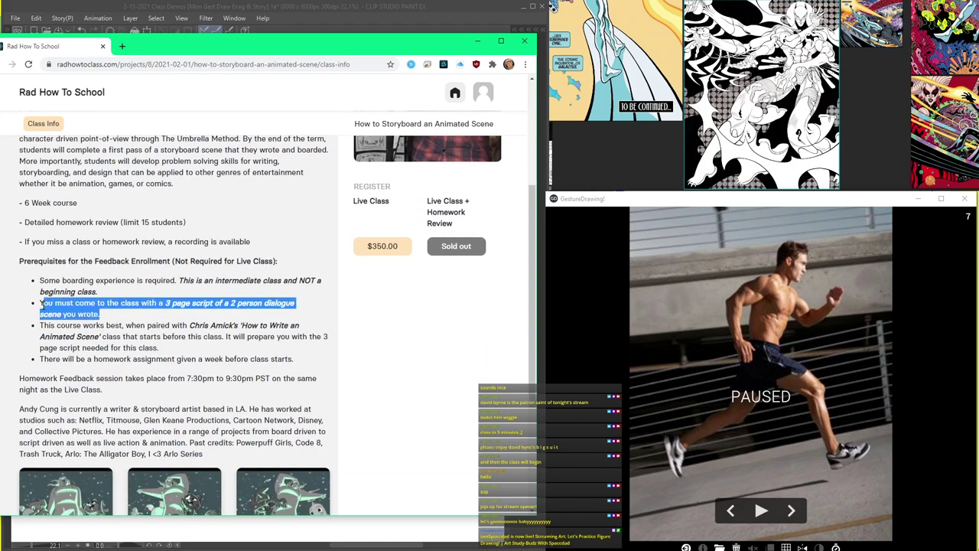
{"action": "left_click", "coordinate": [95, 314]}
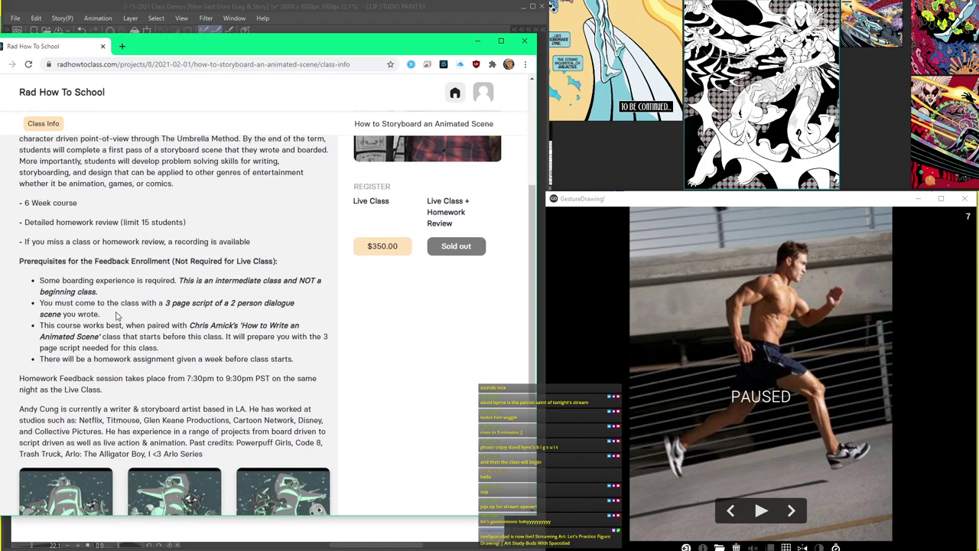
- Switch to Clip Studio Paint and view the "A Forest" character lineup in 2-13-2021 Sketchin 1a
{"action": "left_click", "coordinate": [324, 11]}
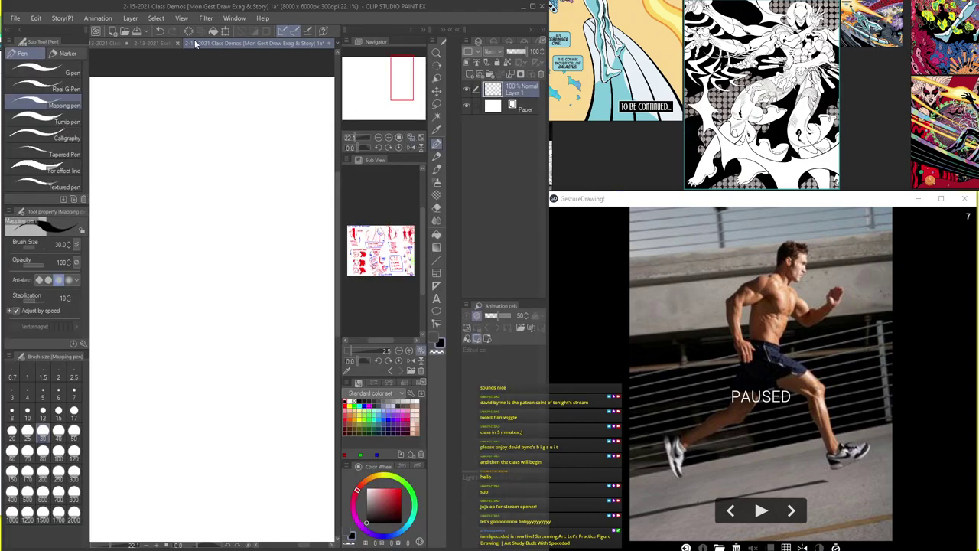
{"action": "left_click", "coordinate": [160, 31]}
{"action": "left_click", "coordinate": [164, 42]}
{"action": "key", "text": "Tab"}
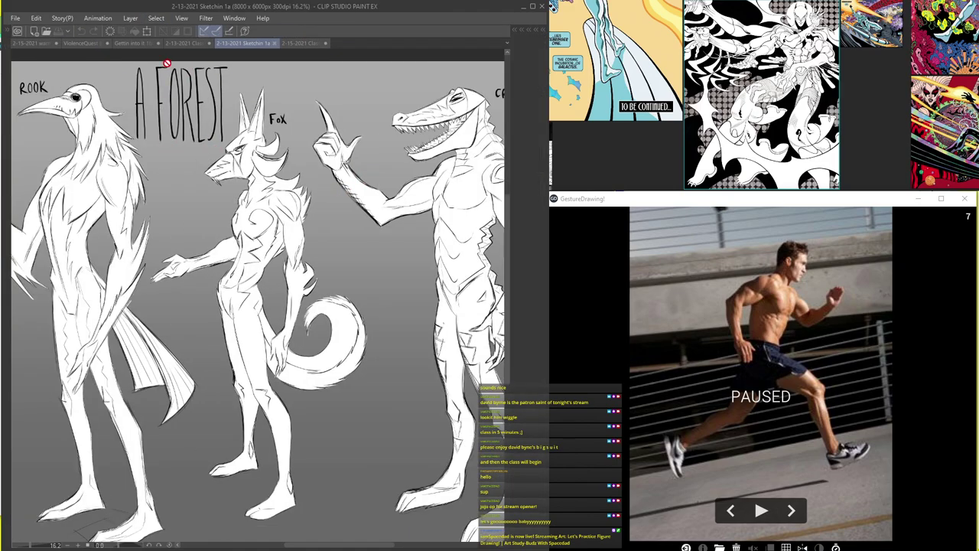
{"action": "left_click", "coordinate": [169, 42]}
{"action": "left_click", "coordinate": [316, 43]}
{"action": "key", "text": "Tab"}
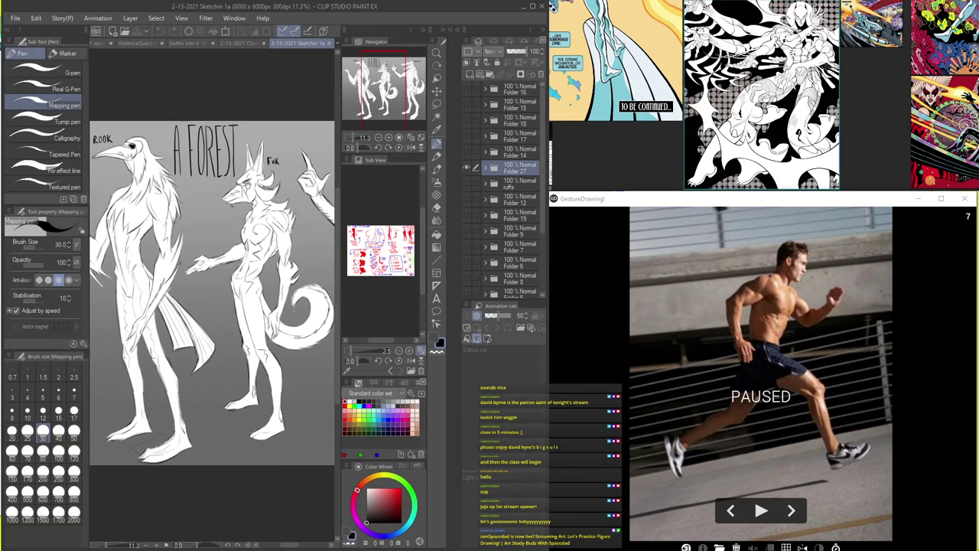
{"action": "key", "text": "Tab"}
{"action": "left_click", "coordinate": [182, 44]}
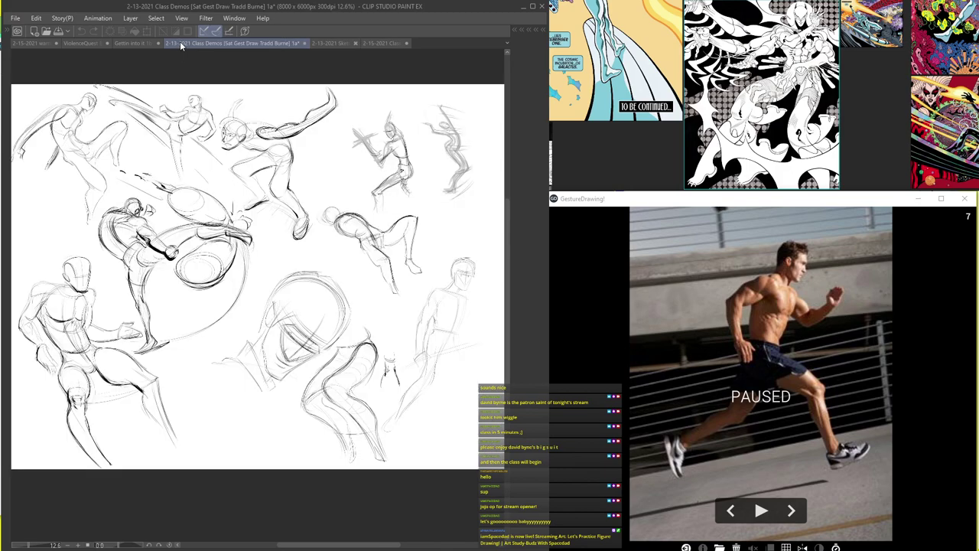
{"action": "key", "text": "Tab"}
{"action": "key", "text": "Tab"}
{"action": "left_click", "coordinate": [129, 41]}
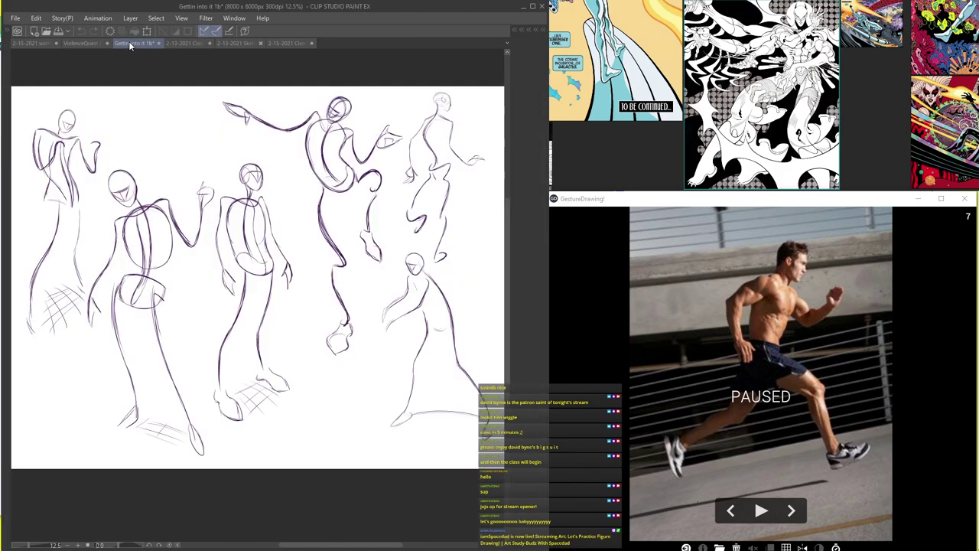
{"action": "key", "text": "Tab"}
- View the sketches in 2-15-2021 warmuppin 1a and ViolenceQuest Brainstormin' 2c with the palettes hidden
{"action": "left_click", "coordinate": [102, 43]}
{"action": "key", "text": "Tab"}
{"action": "key", "text": "Tab"}
{"action": "key", "text": "Tab"}
{"action": "left_click_drag", "start_coordinate": [122, 51], "coordinate": [97, 45]}
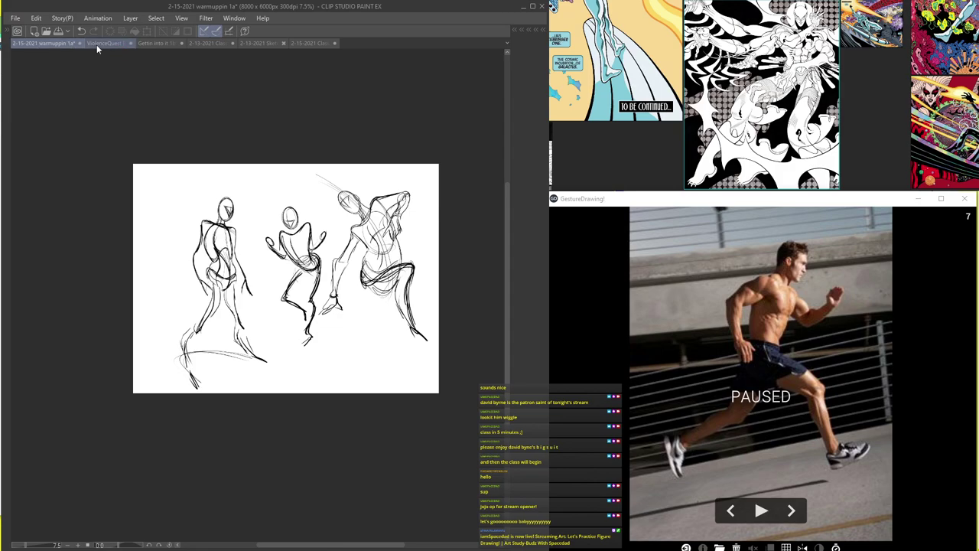
{"action": "left_click", "coordinate": [97, 44]}
{"action": "key", "text": "Tab"}
{"action": "key", "text": "Tab"}
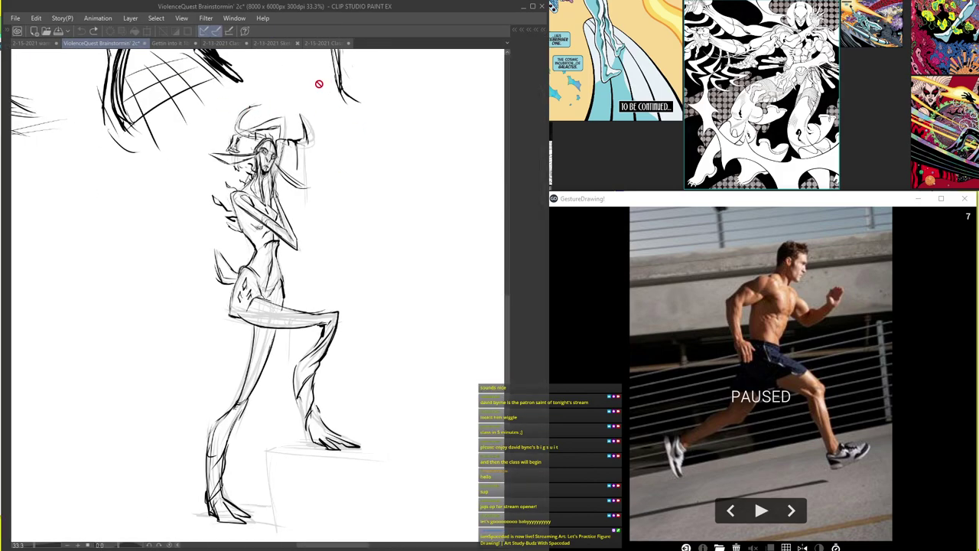
- Go back to 2-13-2021 Sketchin 1a to show the rook, fox and crocodile lineup again
{"action": "left_click", "coordinate": [317, 43]}
{"action": "key", "text": "Tab"}
{"action": "key", "text": "Tab"}
{"action": "left_click", "coordinate": [231, 43]}
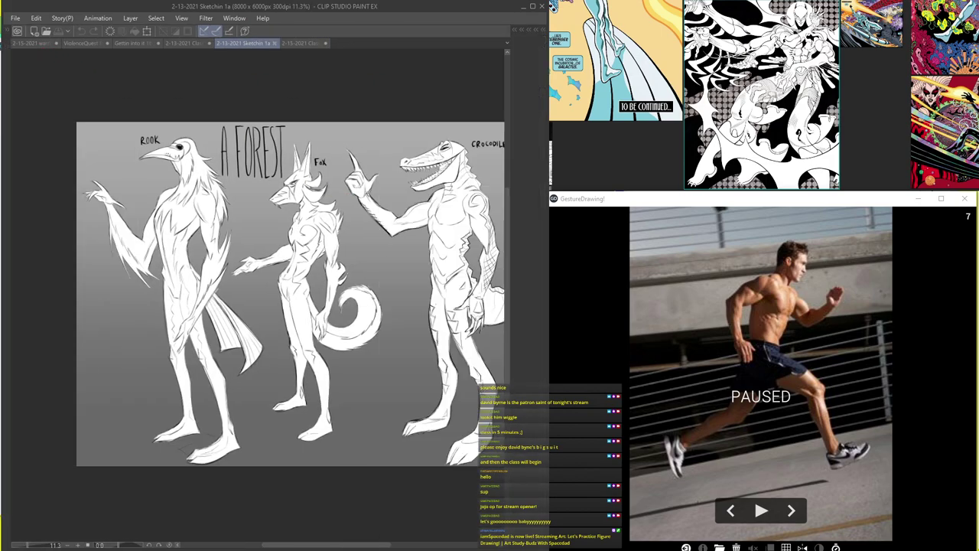
- In 2-15-2021 warmuppin 1a, hide Folder 14, show Folder 1, and hide the palettes
{"action": "left_click", "coordinate": [40, 44]}
{"action": "key", "text": "Tab"}
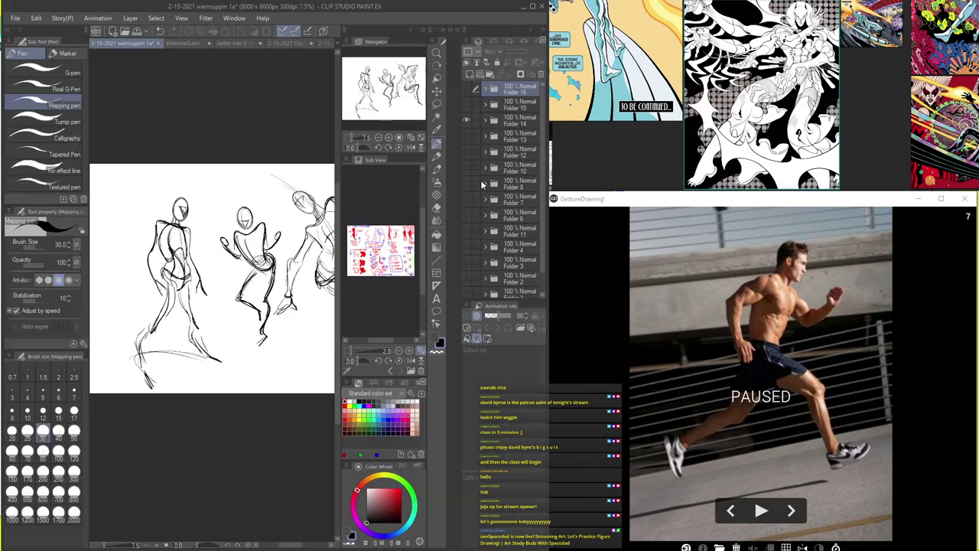
{"action": "left_click", "coordinate": [467, 118]}
{"action": "scroll", "coordinate": [468, 138], "scroll_direction": "down", "scroll_amount": 3}
{"action": "left_click", "coordinate": [467, 273]}
{"action": "key", "text": "Tab"}
- Examine the character, animal and landscape sketches across the warmuppin canvas up close and as a whole
{"action": "scroll", "coordinate": [353, 290], "scroll_direction": "up", "scroll_amount": 2}
{"action": "scroll", "coordinate": [352, 290], "scroll_direction": "up", "scroll_amount": 2}
{"action": "left_click_drag", "start_coordinate": [356, 275], "coordinate": [499, 284]}
{"action": "scroll", "coordinate": [288, 271], "scroll_direction": "up", "scroll_amount": 4}
{"action": "scroll", "coordinate": [288, 170], "scroll_direction": "down", "scroll_amount": 3}
{"action": "left_click_drag", "start_coordinate": [359, 251], "coordinate": [263, 218]}
{"action": "scroll", "coordinate": [270, 188], "scroll_direction": "up", "scroll_amount": 3}
{"action": "left_click_drag", "start_coordinate": [368, 232], "coordinate": [253, 289]}
{"action": "scroll", "coordinate": [230, 169], "scroll_direction": "down", "scroll_amount": 2}
{"action": "scroll", "coordinate": [253, 290], "scroll_direction": "up", "scroll_amount": 2}
{"action": "mouse_move", "coordinate": [257, 248]}
{"action": "left_mouse_down"}
{"action": "mouse_move", "coordinate": [174, 238]}
{"action": "mouse_move", "coordinate": [199, 259]}
{"action": "mouse_move", "coordinate": [269, 207]}
{"action": "mouse_move", "coordinate": [355, 229]}
{"action": "left_mouse_up"}
{"action": "scroll", "coordinate": [199, 269], "scroll_direction": "down", "scroll_amount": 3}
{"action": "scroll", "coordinate": [334, 230], "scroll_direction": "down", "scroll_amount": 2}
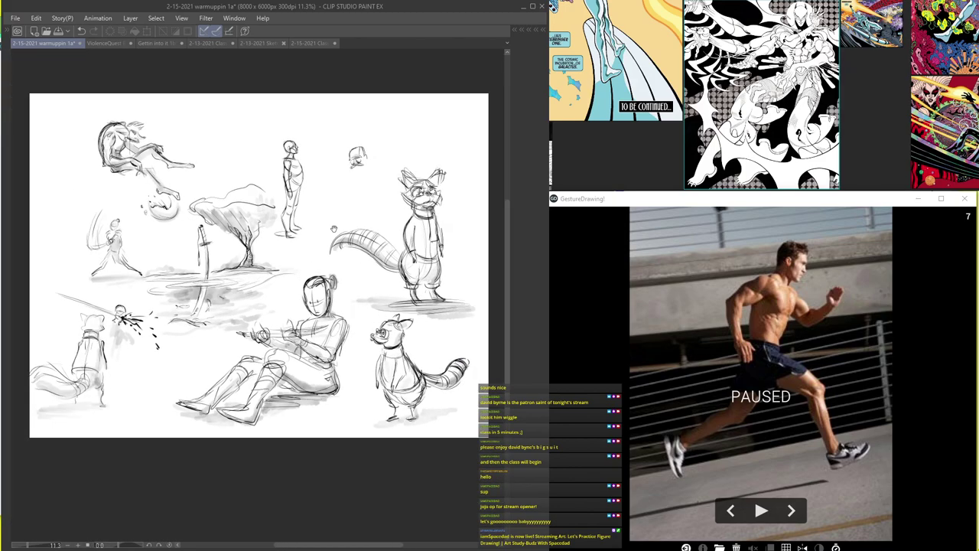
{"action": "scroll", "coordinate": [301, 246], "scroll_direction": "up", "scroll_amount": 1}
{"action": "left_click_drag", "start_coordinate": [302, 246], "coordinate": [237, 292]}
- Return to the blank 2-15-2021 Class Demos [Mon Gest Draw Exag & Story] 1a canvas and hide the palettes
{"action": "key", "text": "Tab"}
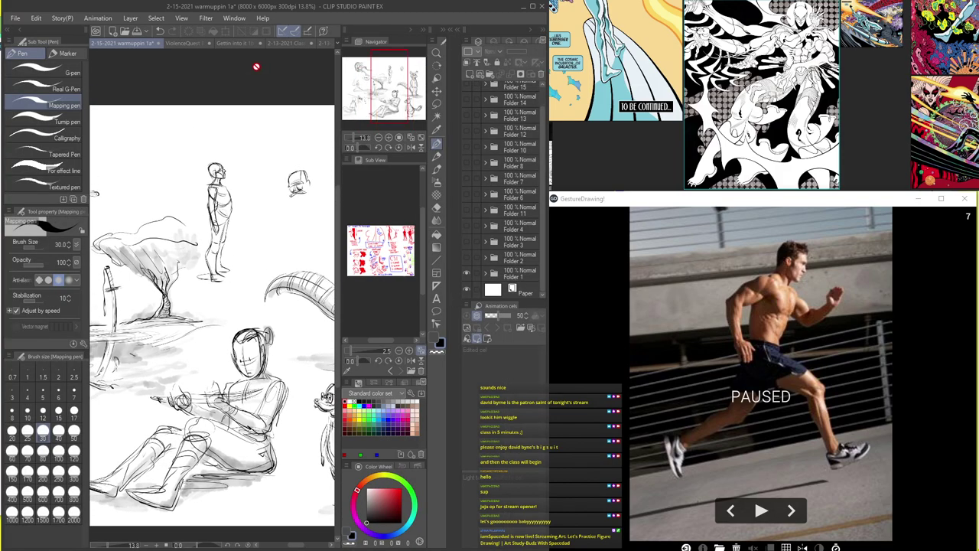
{"action": "left_click", "coordinate": [326, 43]}
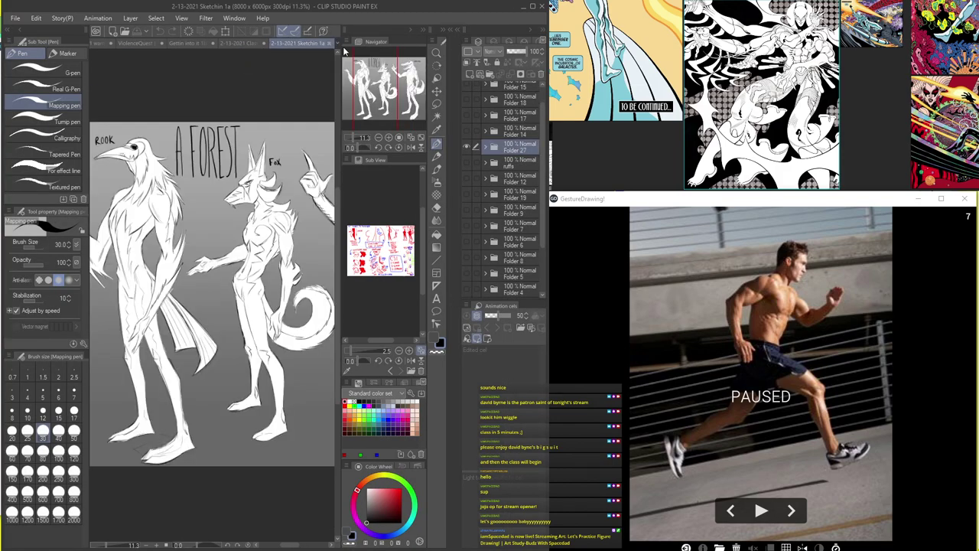
{"action": "left_click", "coordinate": [336, 45]}
{"action": "left_click", "coordinate": [270, 83]}
{"action": "left_click", "coordinate": [337, 43]}
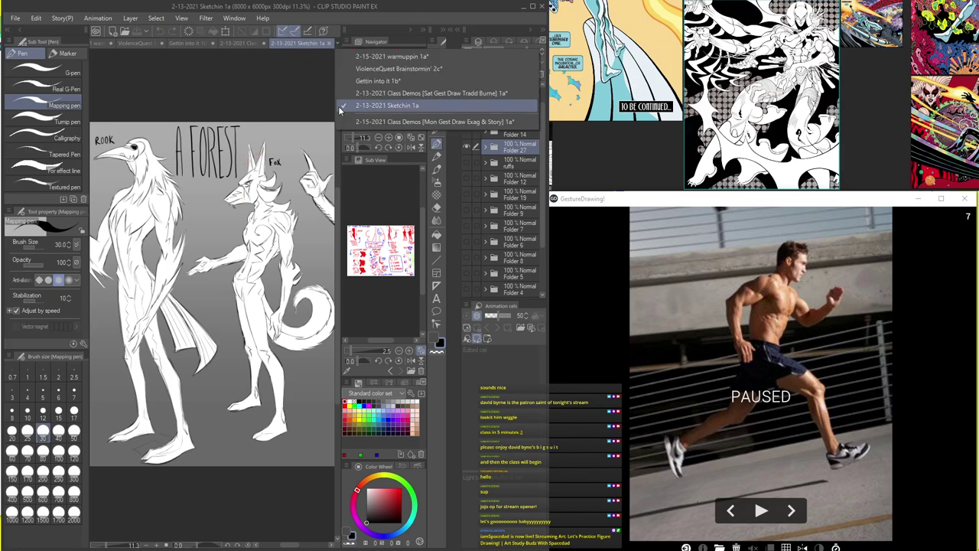
{"action": "left_click", "coordinate": [353, 106]}
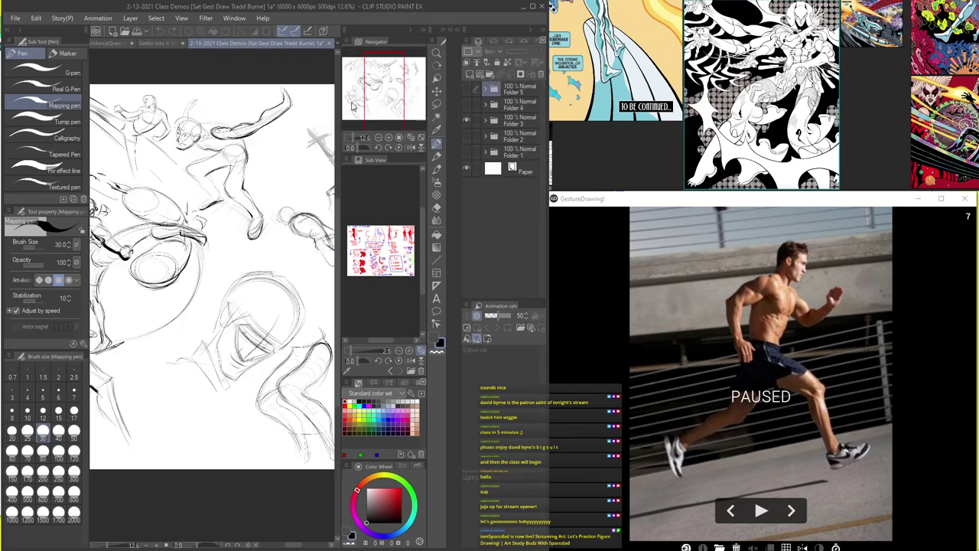
{"action": "left_click", "coordinate": [337, 44]}
{"action": "left_click", "coordinate": [374, 126]}
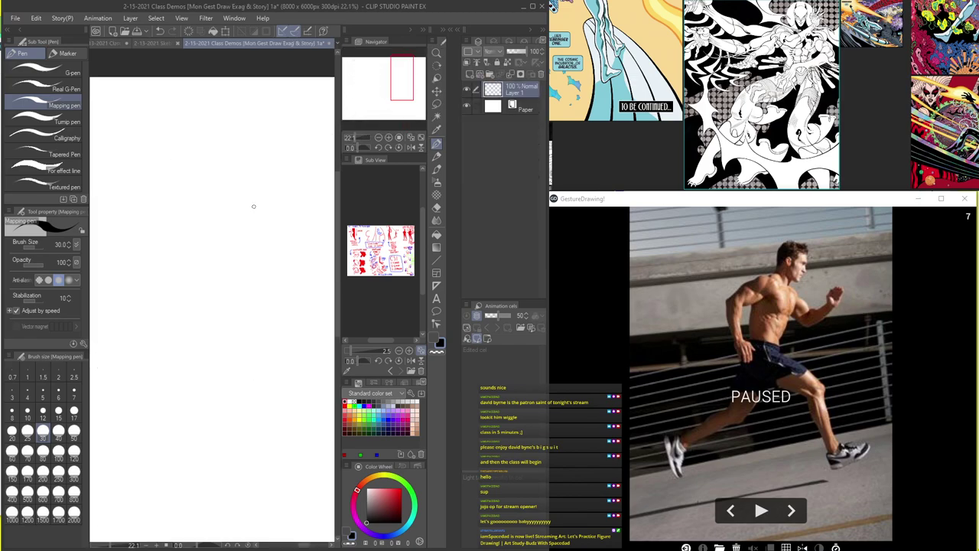
{"action": "key", "text": "Tab"}
- Switch to Magma Studio, use the Invite option on canvas 2, and briefly show the Discord server listing the magma-studio-links channel
{"action": "left_click", "coordinate": [645, 198]}
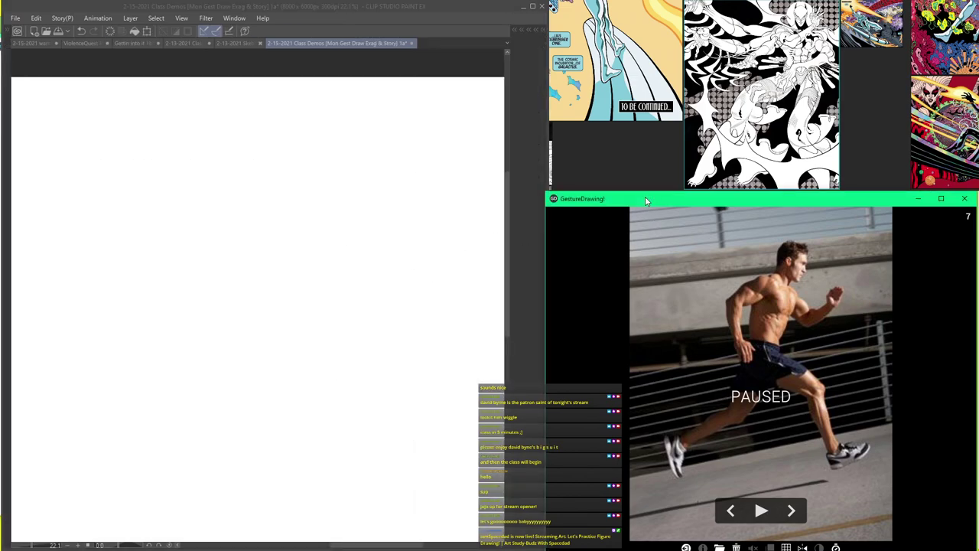
{"action": "key", "text": "alt+Tab"}
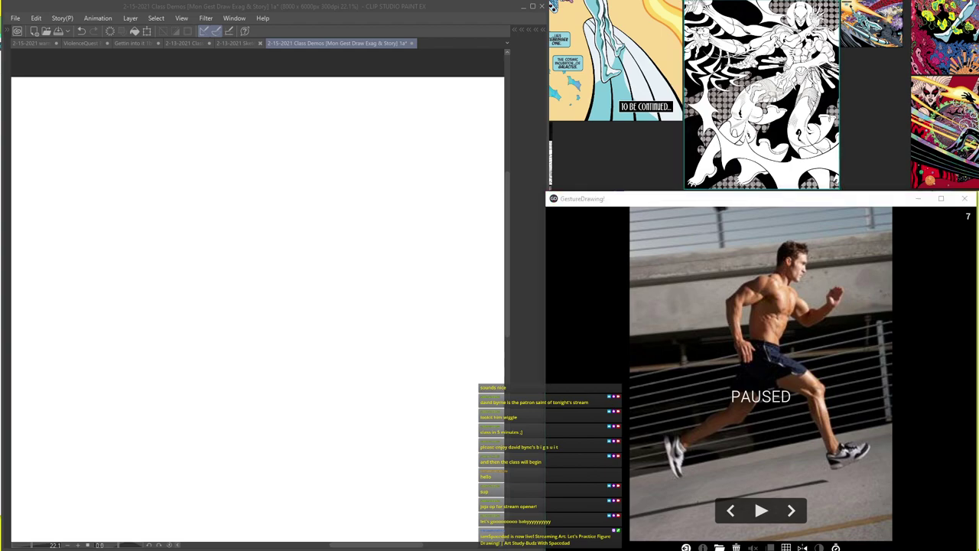
{"action": "key", "text": "alt+Tab"}
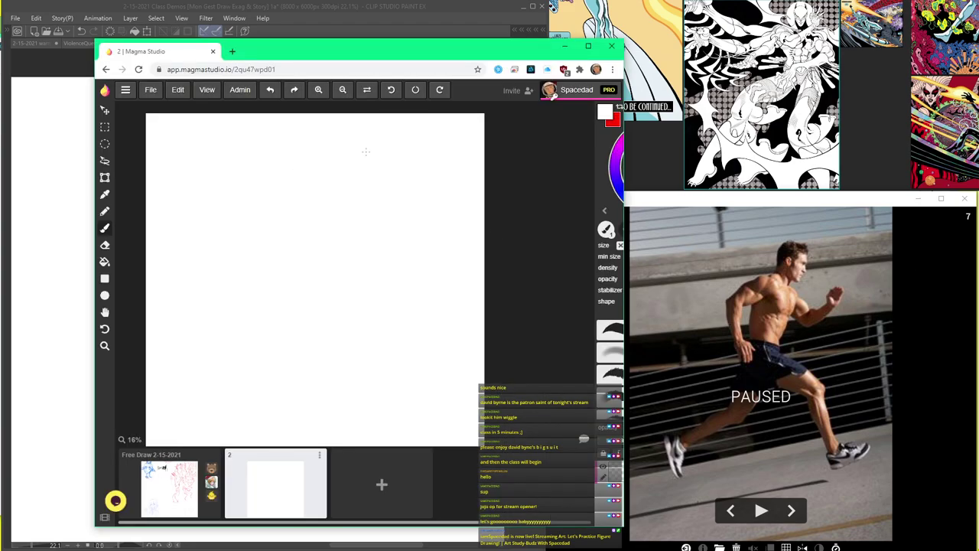
{"action": "left_click", "coordinate": [511, 93]}
{"action": "key", "text": "alt+Tab"}
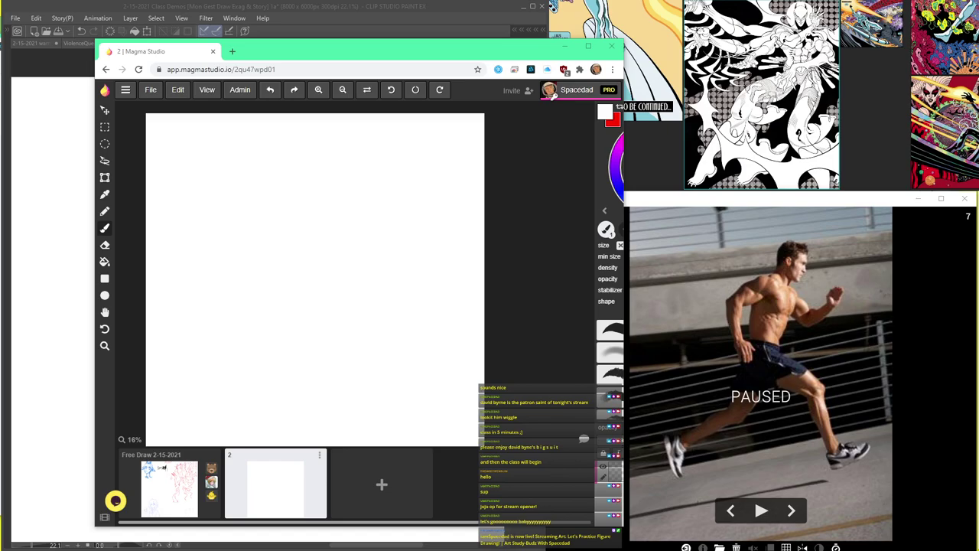
{"action": "left_click_drag", "start_coordinate": [978, 383], "coordinate": [164, 57]}
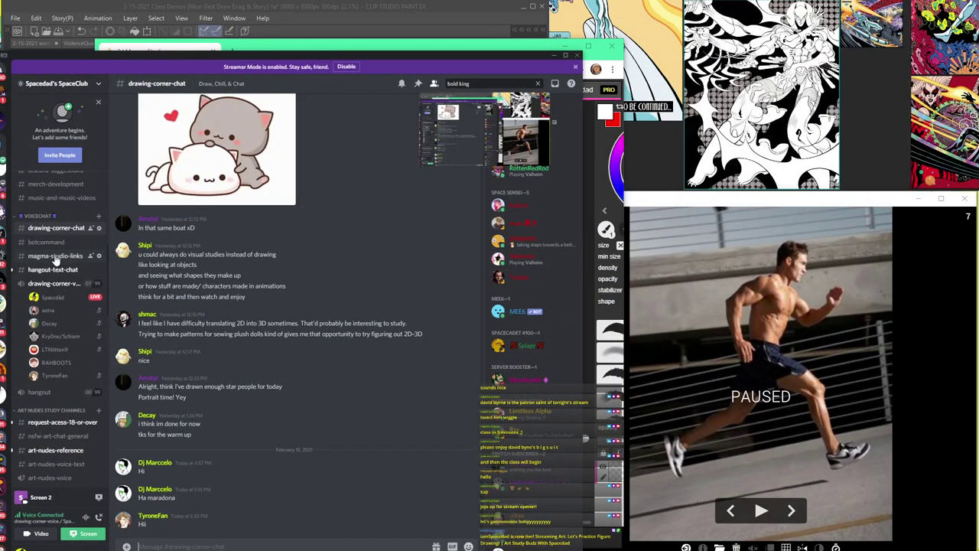
{"action": "left_click_drag", "start_coordinate": [185, 55], "coordinate": [978, 50]}
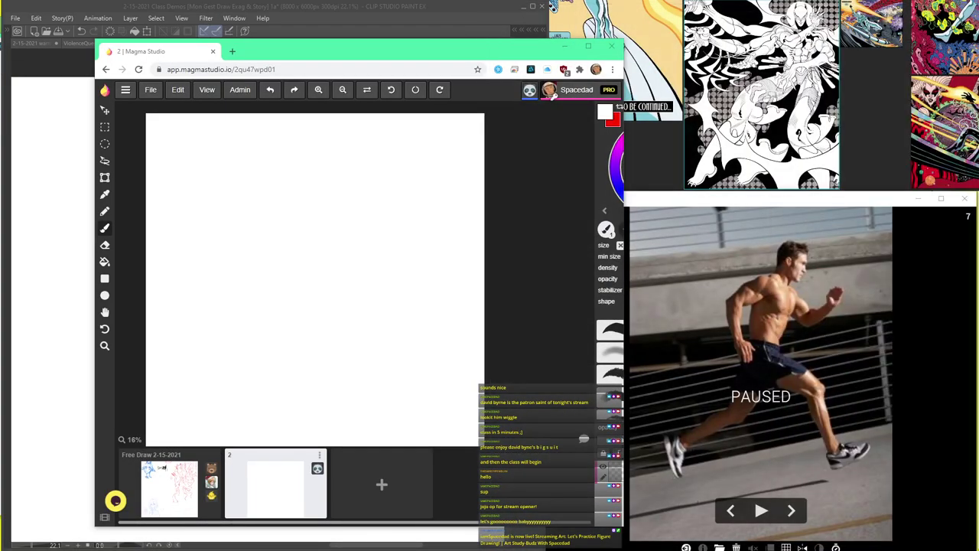
- Bring the Clip Studio Paint canvas, the comic reference board and the GestureDrawing window back in front of Magma Studio
{"action": "left_click", "coordinate": [344, 9]}
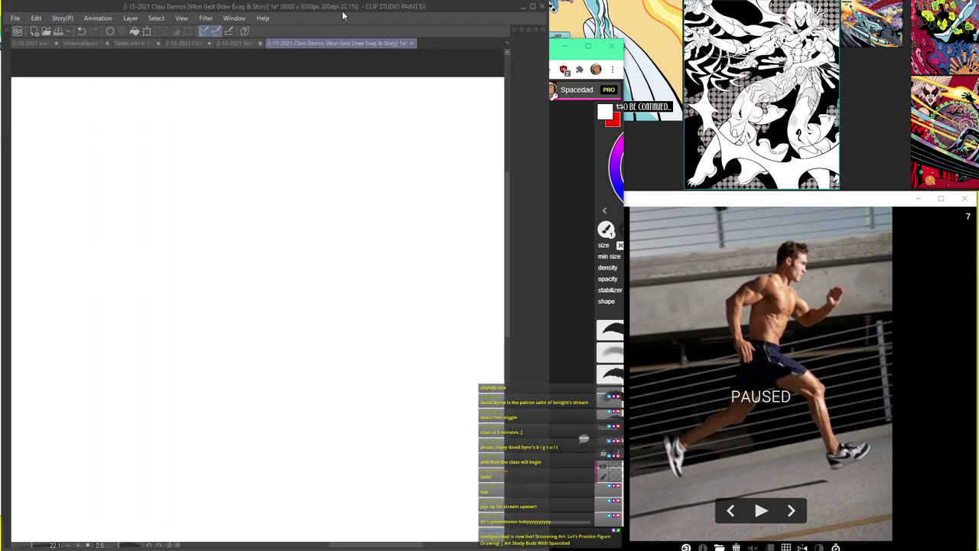
{"action": "left_click_drag", "start_coordinate": [355, 9], "coordinate": [353, 10]}
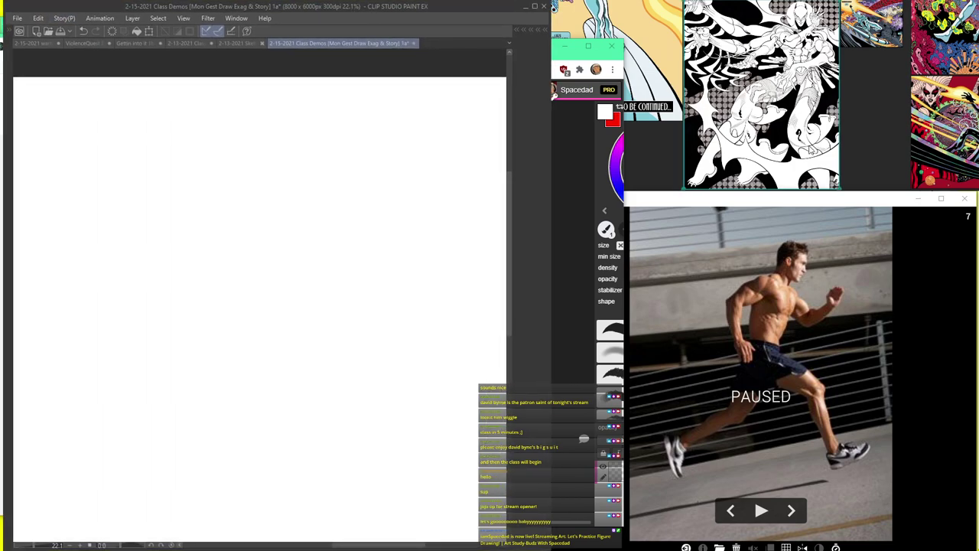
{"action": "left_click", "coordinate": [875, 144]}
{"action": "left_click", "coordinate": [896, 117]}
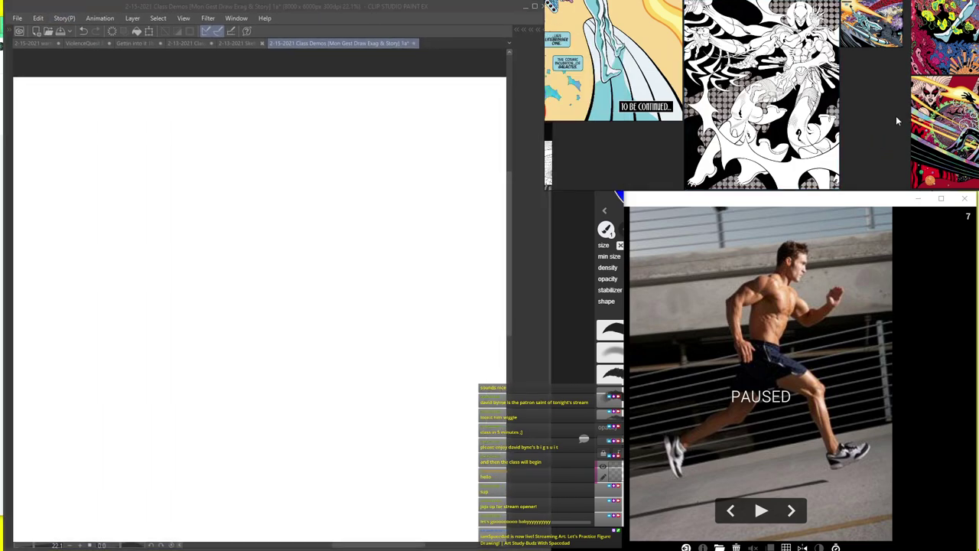
{"action": "left_click_drag", "start_coordinate": [369, 7], "coordinate": [368, 8]}
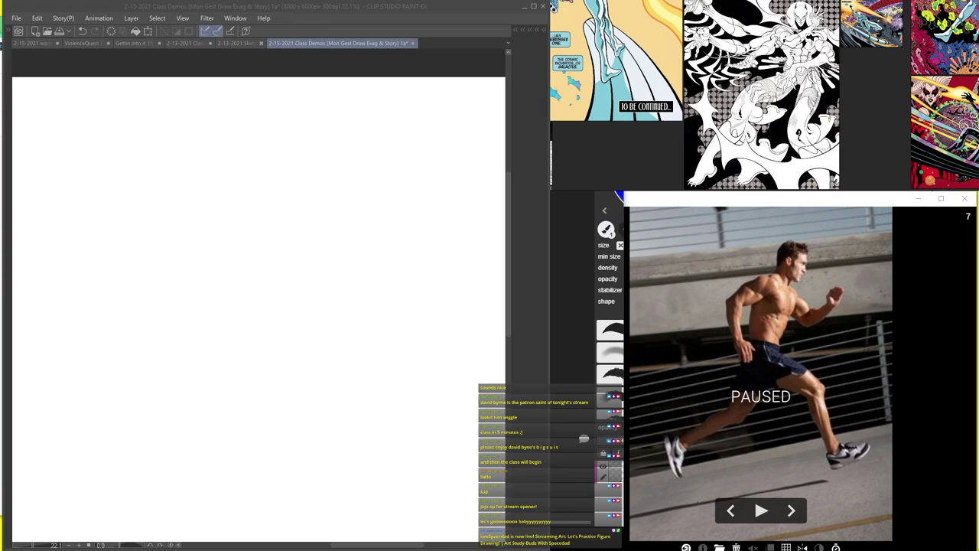
{"action": "left_click", "coordinate": [300, 21]}
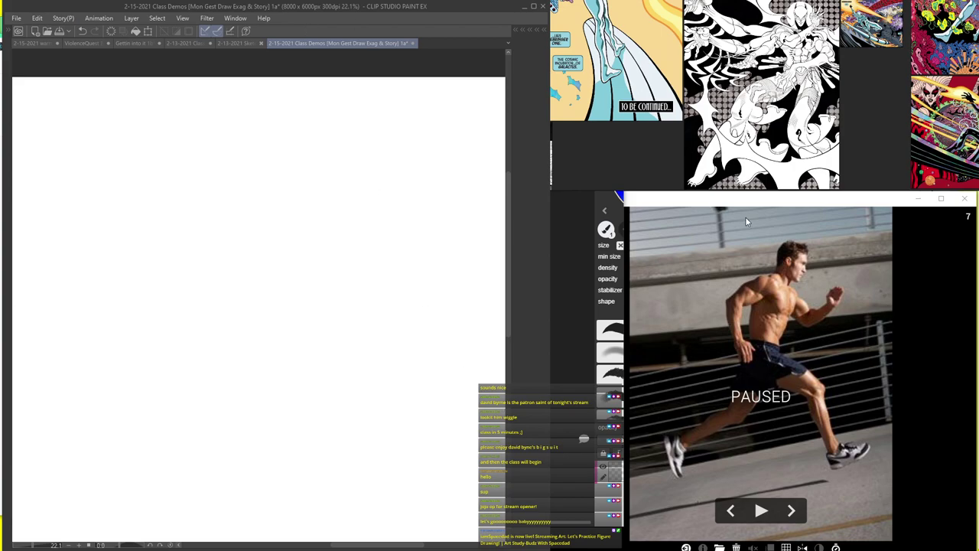
{"action": "left_click", "coordinate": [564, 255]}
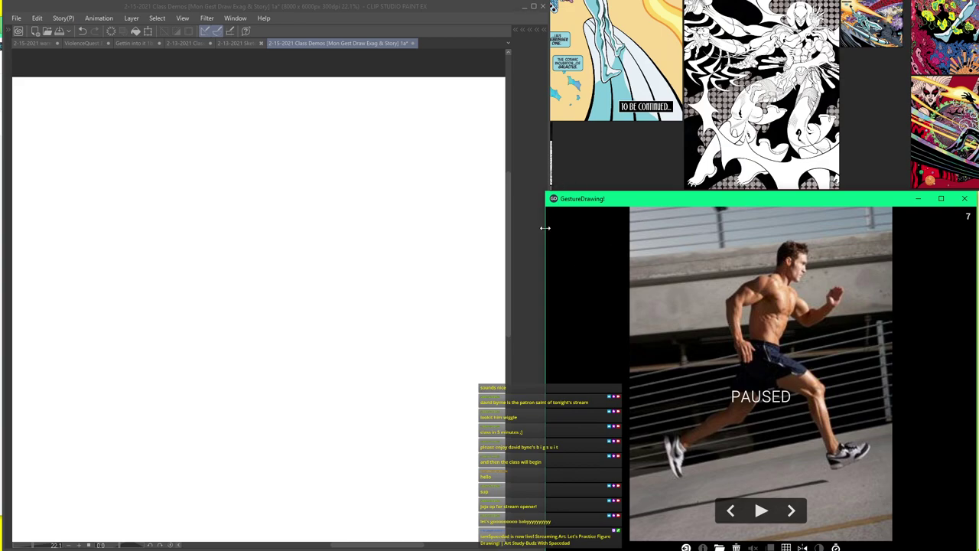
- Narrow the GestureDrawing window beside the canvas and start the two-minute timer on the running man photo
{"action": "left_click_drag", "start_coordinate": [543, 230], "coordinate": [548, 229]}
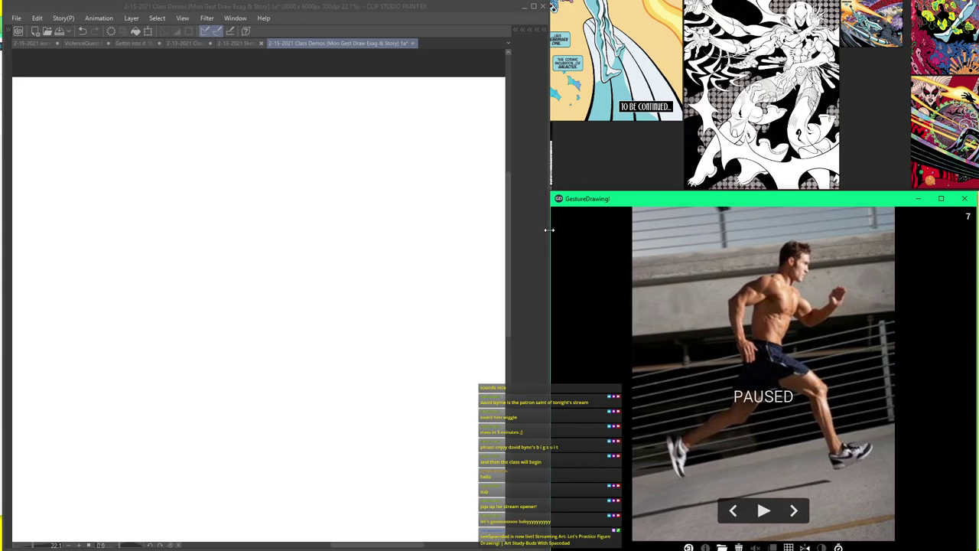
{"action": "left_click", "coordinate": [763, 511]}
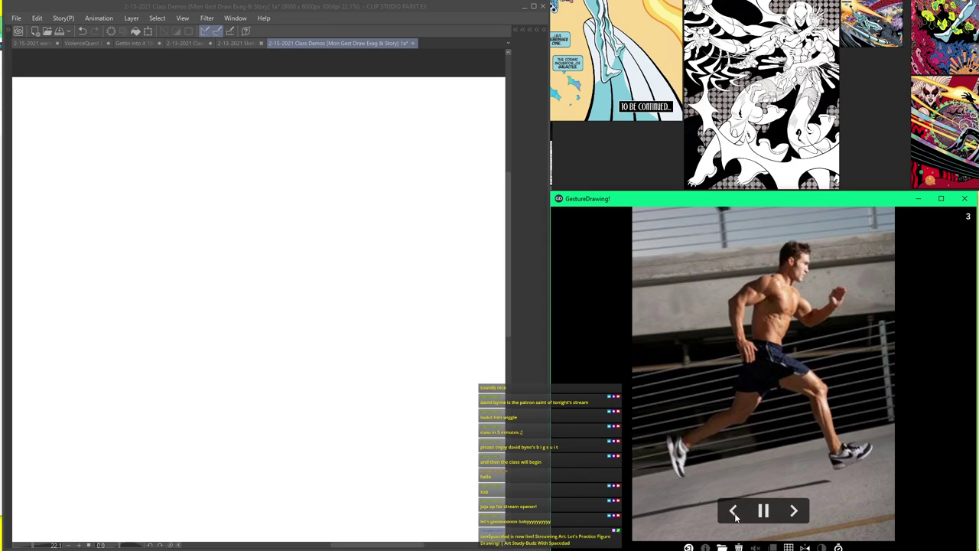
{"action": "left_click", "coordinate": [735, 513]}
{"action": "left_click", "coordinate": [792, 513]}
{"action": "left_click", "coordinate": [765, 514]}
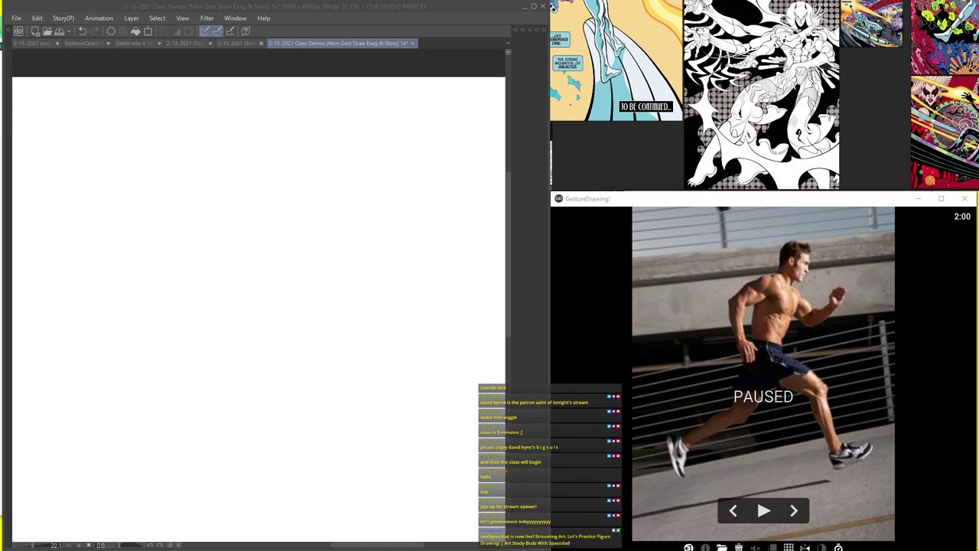
{"action": "left_click", "coordinate": [762, 511]}
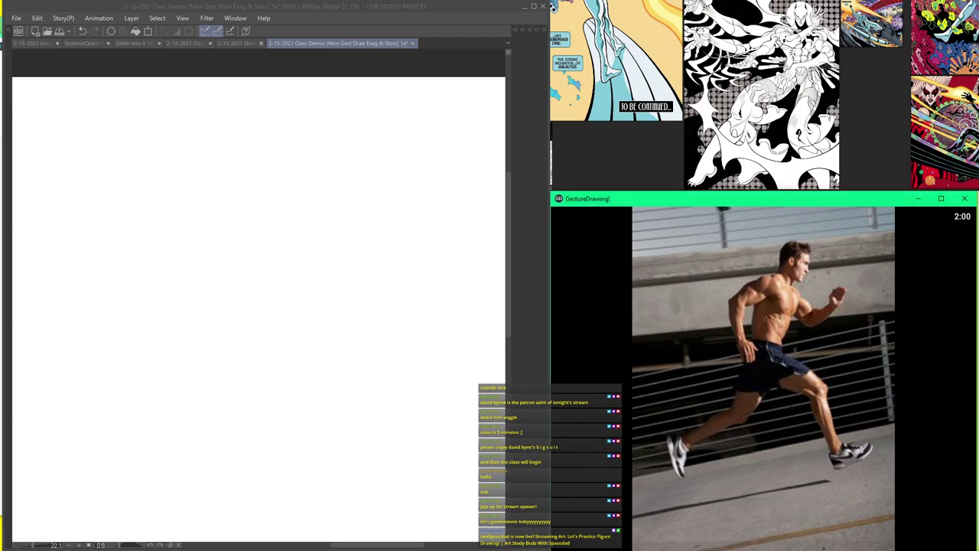
- Return to the blank Clip Studio Paint canvas, frame it for drawing and widen the program window slightly
{"action": "key", "text": "alt+Tab"}
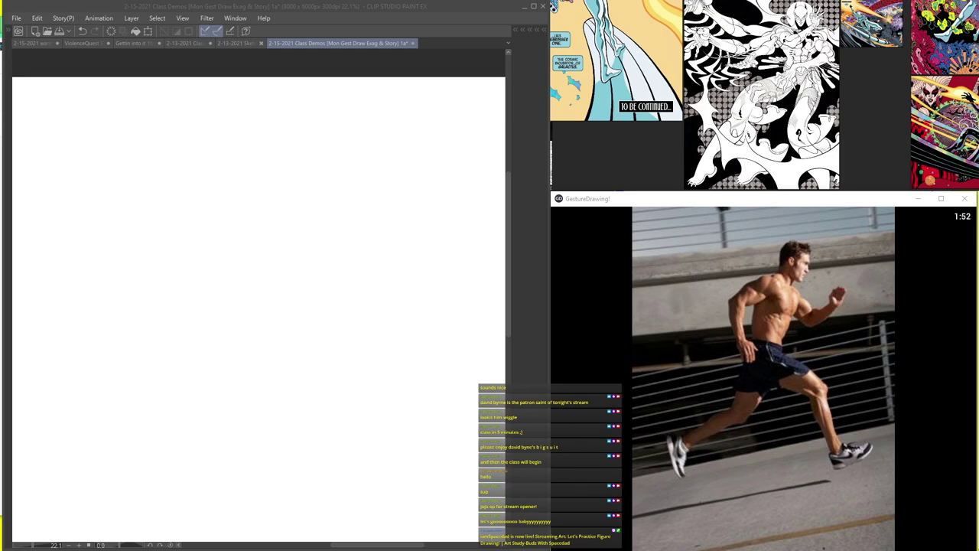
{"action": "left_click", "coordinate": [209, 32]}
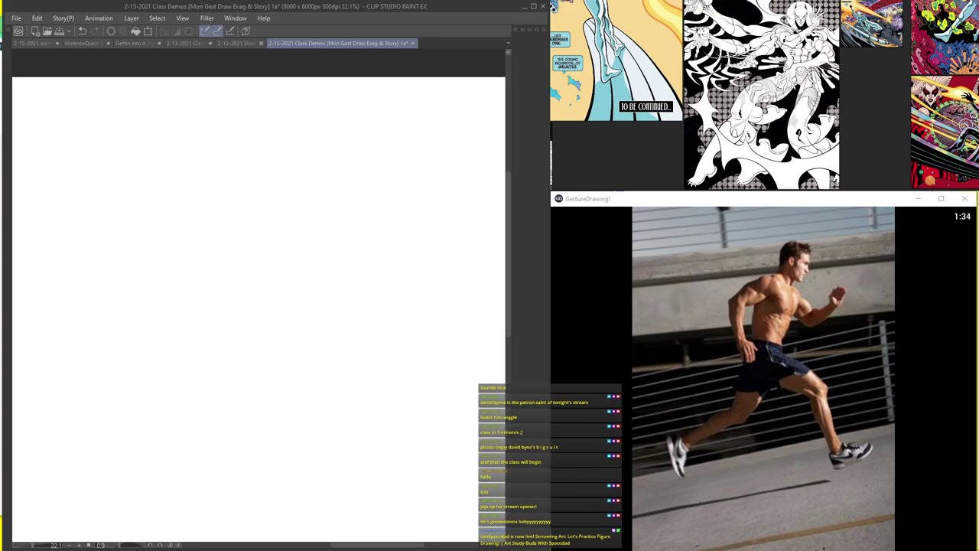
{"action": "scroll", "coordinate": [338, 111], "scroll_direction": "down", "scroll_amount": 2}
{"action": "scroll", "coordinate": [338, 167], "scroll_direction": "up", "scroll_amount": 2}
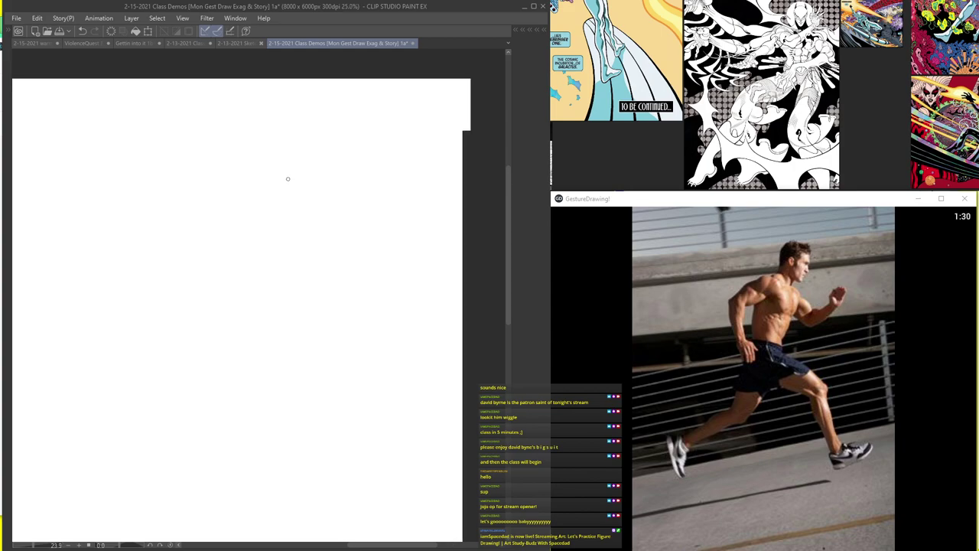
{"action": "scroll", "coordinate": [238, 175], "scroll_direction": "up", "scroll_amount": 1}
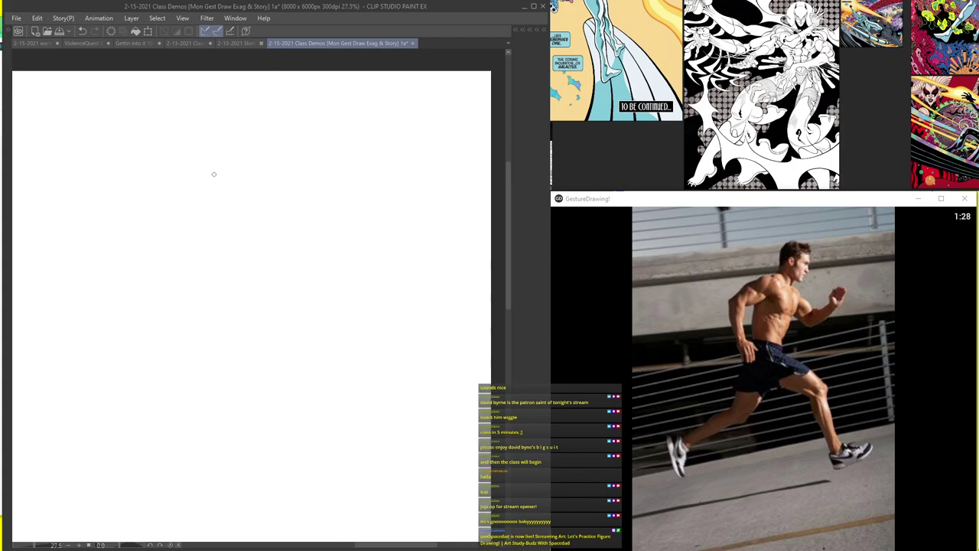
{"action": "scroll", "coordinate": [264, 218], "scroll_direction": "down", "scroll_amount": 3}
{"action": "scroll", "coordinate": [246, 245], "scroll_direction": "up", "scroll_amount": 1}
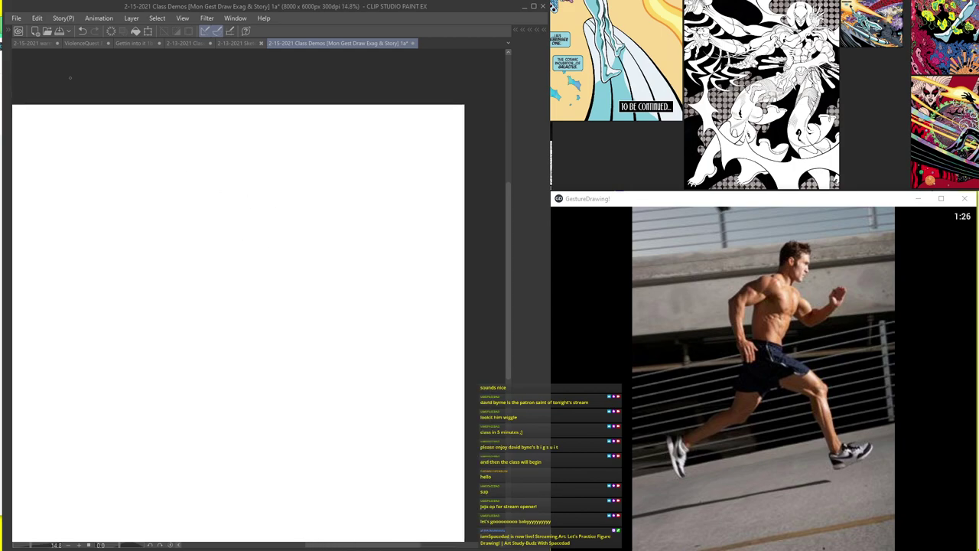
{"action": "left_click_drag", "start_coordinate": [3, 110], "coordinate": [0, 111]}
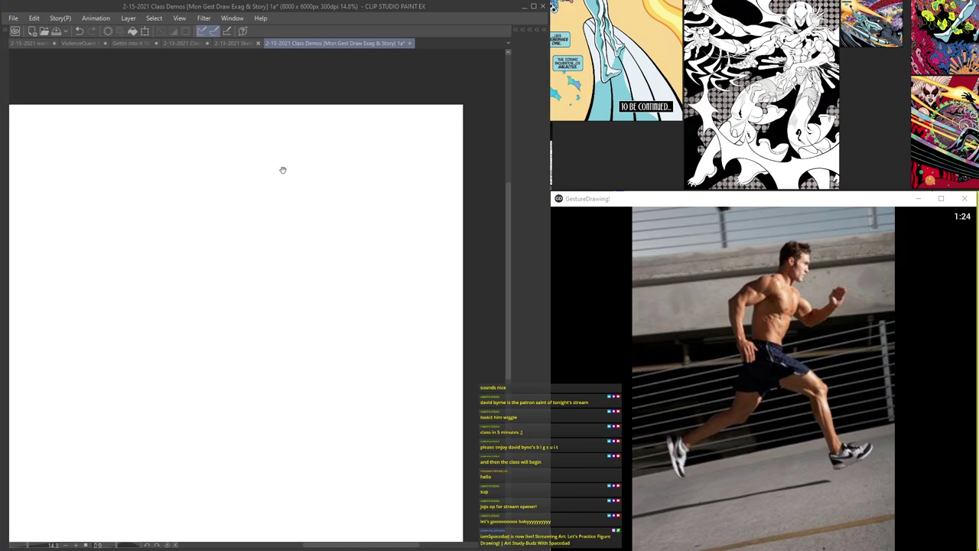
- Sketch the runner's head near the page's upper edge as overlapping circles with a smaller inner circle and a tilted centre line
{"action": "left_click_drag", "start_coordinate": [277, 172], "coordinate": [290, 156]}
{"action": "scroll", "coordinate": [336, 183], "scroll_direction": "up", "scroll_amount": 2}
{"action": "scroll", "coordinate": [313, 175], "scroll_direction": "down", "scroll_amount": 1}
{"action": "scroll", "coordinate": [312, 186], "scroll_direction": "up", "scroll_amount": 1}
{"action": "mouse_move", "coordinate": [275, 177]}
{"action": "left_mouse_down"}
{"action": "mouse_move", "coordinate": [328, 147]}
{"action": "mouse_move", "coordinate": [279, 182]}
{"action": "mouse_move", "coordinate": [329, 153]}
{"action": "mouse_move", "coordinate": [286, 185]}
{"action": "mouse_move", "coordinate": [308, 145]}
{"action": "mouse_move", "coordinate": [313, 196]}
{"action": "left_mouse_up"}
{"action": "scroll", "coordinate": [307, 160], "scroll_direction": "up", "scroll_amount": 1}
{"action": "scroll", "coordinate": [290, 186], "scroll_direction": "up", "scroll_amount": 1}
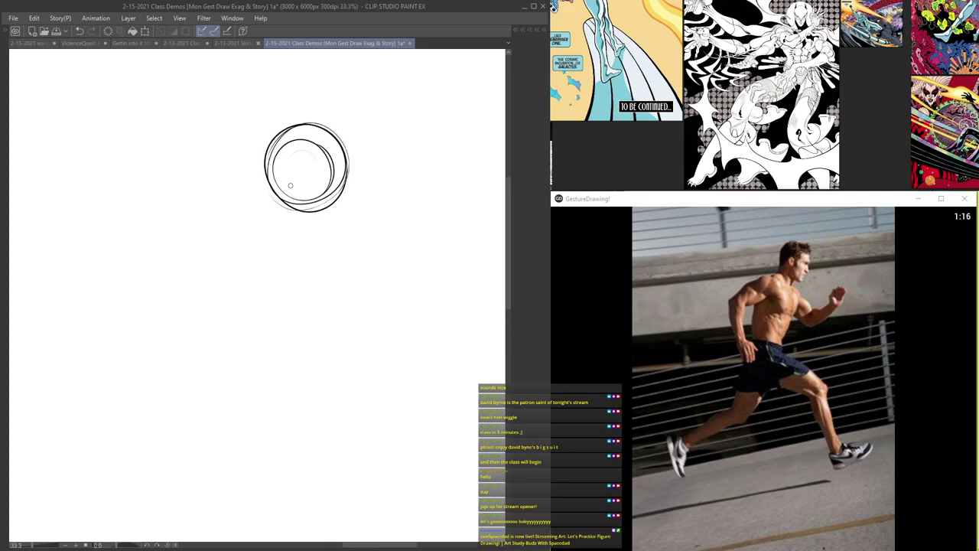
{"action": "left_click_drag", "start_coordinate": [311, 143], "coordinate": [298, 197]}
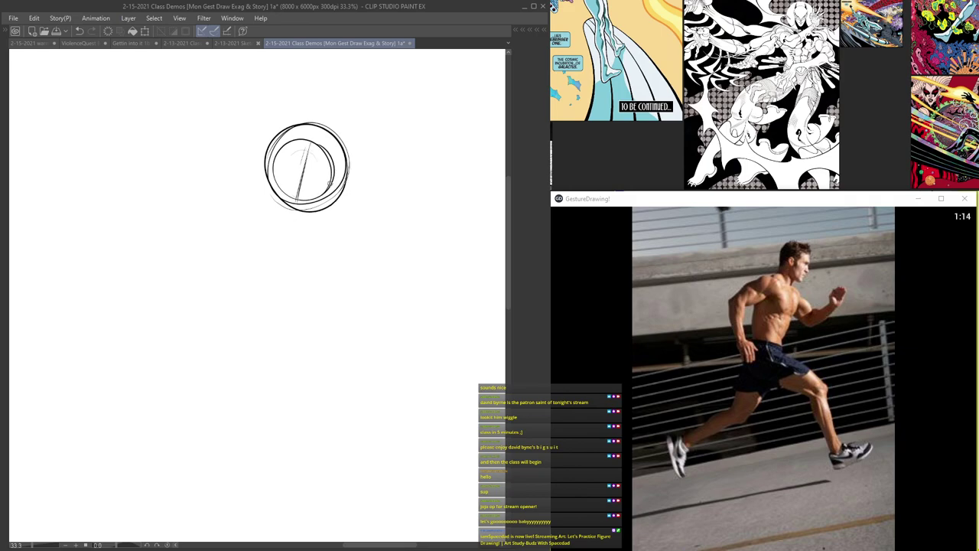
- Add the runner's face profile, pointed jaw, brow line and ear to the head circles
{"action": "scroll", "coordinate": [344, 169], "scroll_direction": "up", "scroll_amount": 1}
{"action": "left_click_drag", "start_coordinate": [350, 160], "coordinate": [328, 229]}
{"action": "left_click_drag", "start_coordinate": [349, 179], "coordinate": [326, 248]}
{"action": "mouse_move", "coordinate": [292, 176]}
{"action": "left_mouse_down"}
{"action": "mouse_move", "coordinate": [283, 219]}
{"action": "mouse_move", "coordinate": [303, 244]}
{"action": "left_mouse_up"}
{"action": "left_click_drag", "start_coordinate": [279, 212], "coordinate": [323, 250]}
{"action": "mouse_move", "coordinate": [329, 240]}
{"action": "left_mouse_down"}
{"action": "mouse_move", "coordinate": [344, 196]}
{"action": "mouse_move", "coordinate": [355, 208]}
{"action": "mouse_move", "coordinate": [326, 207]}
{"action": "left_mouse_up"}
{"action": "mouse_move", "coordinate": [355, 170]}
{"action": "left_mouse_down"}
{"action": "mouse_move", "coordinate": [269, 193]}
{"action": "mouse_move", "coordinate": [275, 133]}
{"action": "left_mouse_up"}
{"action": "mouse_move", "coordinate": [324, 171]}
{"action": "left_mouse_down"}
{"action": "mouse_move", "coordinate": [258, 157]}
{"action": "mouse_move", "coordinate": [289, 130]}
{"action": "mouse_move", "coordinate": [266, 139]}
{"action": "left_mouse_up"}
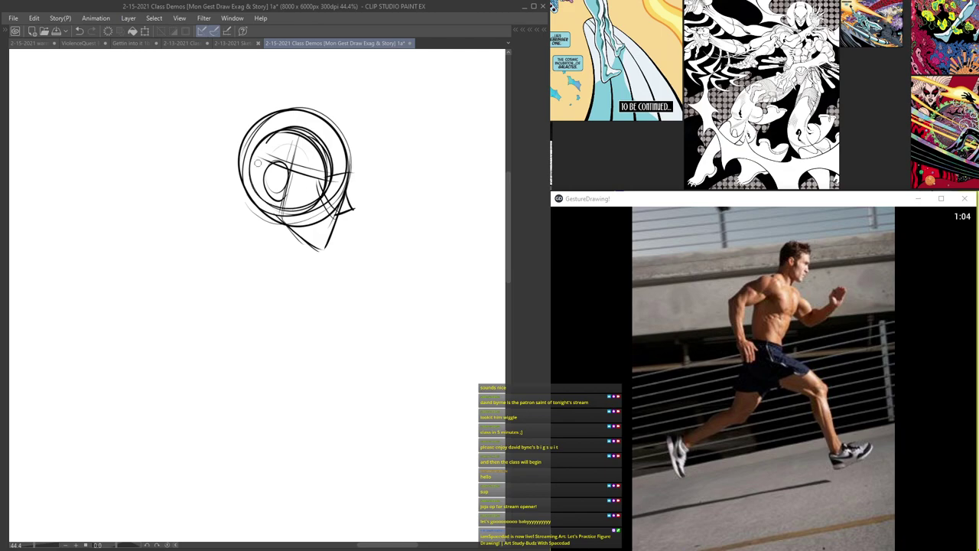
- Draw the runner's neck, the curved gesture lines of the back and the shoulder line below the head
{"action": "scroll", "coordinate": [332, 153], "scroll_direction": "down", "scroll_amount": 2}
{"action": "scroll", "coordinate": [303, 187], "scroll_direction": "up", "scroll_amount": 2}
{"action": "mouse_move", "coordinate": [306, 165]}
{"action": "left_mouse_down"}
{"action": "mouse_move", "coordinate": [303, 193]}
{"action": "mouse_move", "coordinate": [333, 218]}
{"action": "mouse_move", "coordinate": [339, 169]}
{"action": "left_mouse_up"}
{"action": "scroll", "coordinate": [335, 217], "scroll_direction": "down", "scroll_amount": 3}
{"action": "left_click_drag", "start_coordinate": [362, 129], "coordinate": [288, 214]}
{"action": "left_click_drag", "start_coordinate": [308, 149], "coordinate": [281, 238]}
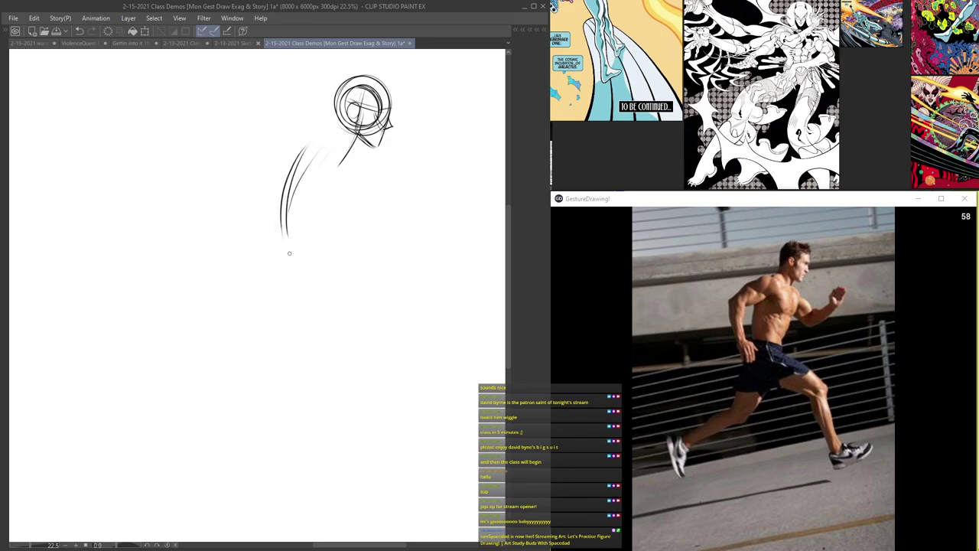
{"action": "left_click_drag", "start_coordinate": [280, 182], "coordinate": [278, 253]}
{"action": "left_click_drag", "start_coordinate": [300, 145], "coordinate": [275, 227]}
{"action": "mouse_move", "coordinate": [313, 139]}
{"action": "left_mouse_down"}
{"action": "mouse_move", "coordinate": [353, 168]}
{"action": "mouse_move", "coordinate": [341, 162]}
{"action": "left_mouse_up"}
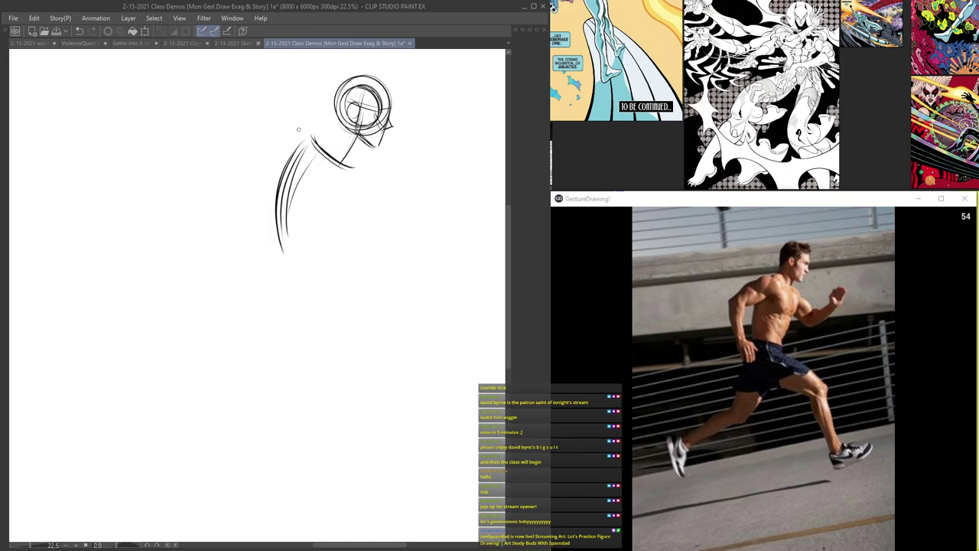
- Sketch the runner's bent rear arm from the shoulder to the hand, plus the chest, waist and back contours
{"action": "mouse_move", "coordinate": [296, 137]}
{"action": "left_mouse_down"}
{"action": "mouse_move", "coordinate": [230, 150]}
{"action": "mouse_move", "coordinate": [214, 243]}
{"action": "left_mouse_up"}
{"action": "mouse_move", "coordinate": [214, 162]}
{"action": "left_mouse_down"}
{"action": "mouse_move", "coordinate": [229, 280]}
{"action": "mouse_move", "coordinate": [233, 272]}
{"action": "left_mouse_up"}
{"action": "mouse_move", "coordinate": [216, 181]}
{"action": "left_mouse_down"}
{"action": "mouse_move", "coordinate": [237, 283]}
{"action": "mouse_move", "coordinate": [253, 290]}
{"action": "mouse_move", "coordinate": [233, 302]}
{"action": "left_mouse_up"}
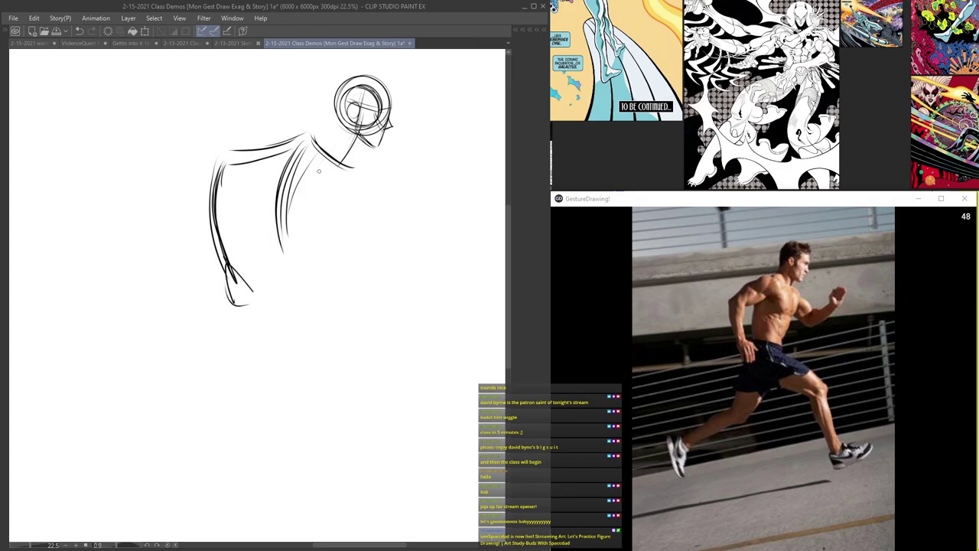
{"action": "left_click_drag", "start_coordinate": [343, 178], "coordinate": [314, 235]}
{"action": "left_click_drag", "start_coordinate": [286, 153], "coordinate": [272, 265]}
{"action": "left_click_drag", "start_coordinate": [288, 200], "coordinate": [273, 270]}
{"action": "left_click_drag", "start_coordinate": [316, 222], "coordinate": [327, 276]}
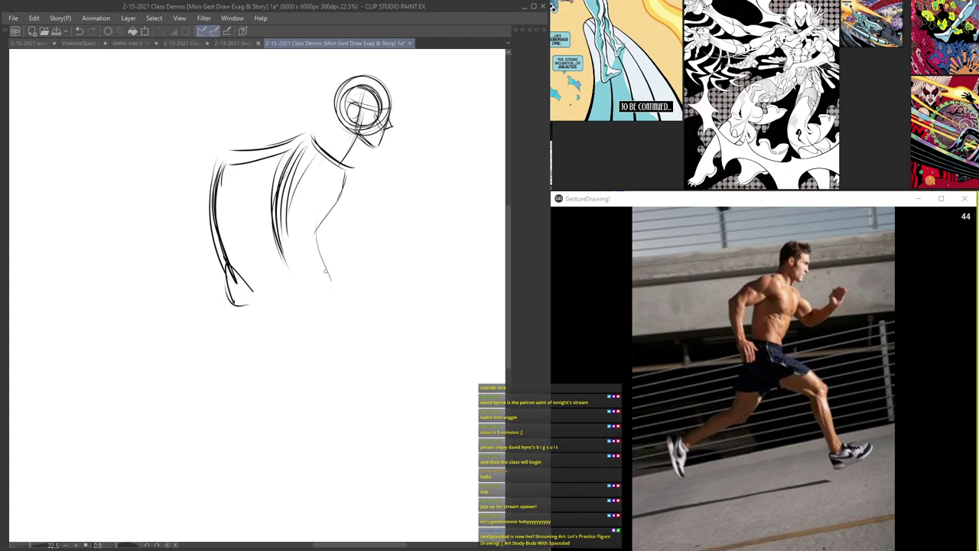
{"action": "left_click_drag", "start_coordinate": [319, 195], "coordinate": [305, 270]}
- Draw the runner's raised front arm with forearm and hand, and reinforce the rear shoulder and arm lines
{"action": "mouse_move", "coordinate": [357, 172]}
{"action": "left_mouse_down"}
{"action": "mouse_move", "coordinate": [384, 233]}
{"action": "mouse_move", "coordinate": [437, 197]}
{"action": "left_mouse_up"}
{"action": "mouse_move", "coordinate": [384, 233]}
{"action": "left_mouse_down"}
{"action": "mouse_move", "coordinate": [414, 223]}
{"action": "mouse_move", "coordinate": [448, 172]}
{"action": "left_mouse_up"}
{"action": "left_click_drag", "start_coordinate": [296, 135], "coordinate": [232, 146]}
{"action": "mouse_move", "coordinate": [229, 149]}
{"action": "left_mouse_down"}
{"action": "mouse_move", "coordinate": [218, 229]}
{"action": "mouse_move", "coordinate": [217, 214]}
{"action": "mouse_move", "coordinate": [232, 270]}
{"action": "mouse_move", "coordinate": [259, 301]}
{"action": "left_mouse_up"}
{"action": "mouse_move", "coordinate": [446, 146]}
{"action": "left_mouse_down"}
{"action": "mouse_move", "coordinate": [430, 174]}
{"action": "mouse_move", "coordinate": [438, 182]}
{"action": "left_mouse_up"}
{"action": "left_click_drag", "start_coordinate": [438, 154], "coordinate": [444, 180]}
{"action": "scroll", "coordinate": [443, 177], "scroll_direction": "down", "scroll_amount": 3}
{"action": "scroll", "coordinate": [443, 177], "scroll_direction": "up", "scroll_amount": 2}
{"action": "left_click_drag", "start_coordinate": [460, 142], "coordinate": [441, 161]}
- Transform the upper-body sketch, scaling it down and moving it into the page's upper-right corner
{"action": "scroll", "coordinate": [441, 182], "scroll_direction": "down", "scroll_amount": 3}
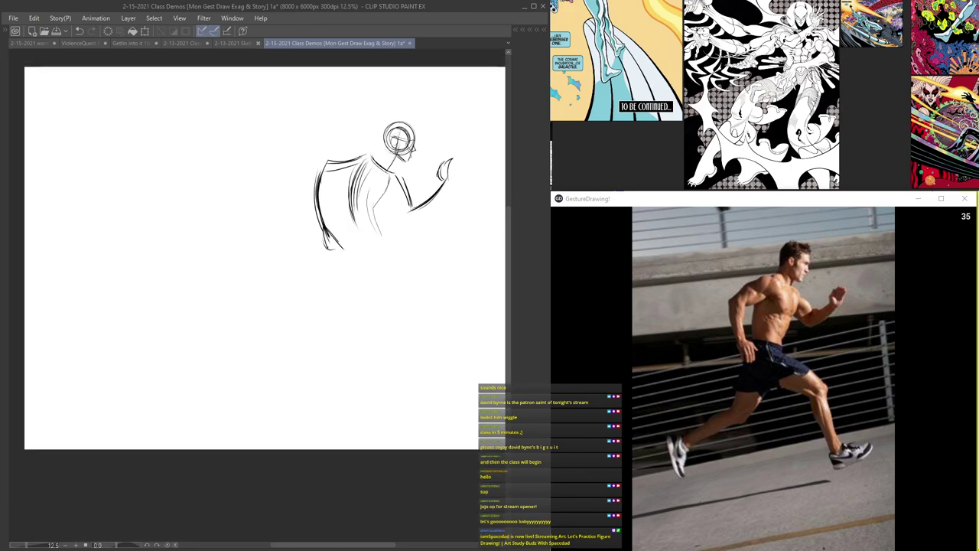
{"action": "scroll", "coordinate": [388, 179], "scroll_direction": "down", "scroll_amount": 2}
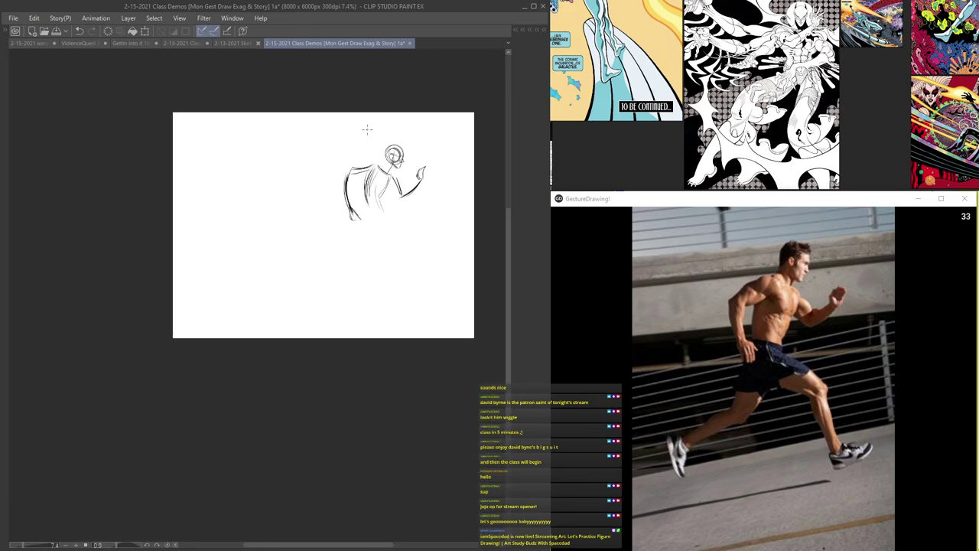
{"action": "key", "text": "ctrl+t"}
{"action": "mouse_move", "coordinate": [342, 144]}
{"action": "left_mouse_down"}
{"action": "mouse_move", "coordinate": [373, 171]}
{"action": "mouse_move", "coordinate": [420, 132]}
{"action": "left_mouse_up"}
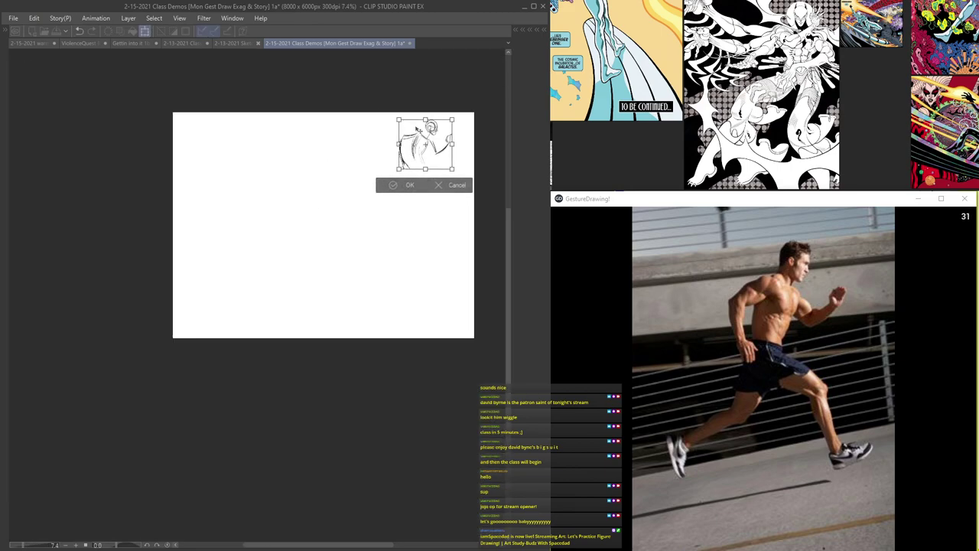
{"action": "key", "text": "Return"}
- Draw the runner's rear leg with the thigh angled back and the lower leg stretched out behind
{"action": "scroll", "coordinate": [418, 156], "scroll_direction": "up", "scroll_amount": 2}
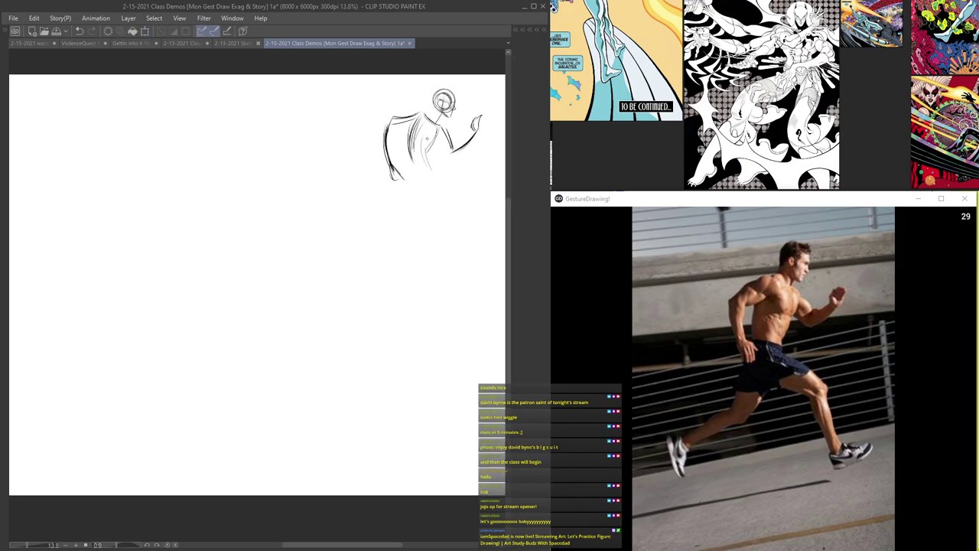
{"action": "mouse_move", "coordinate": [381, 159]}
{"action": "left_mouse_down"}
{"action": "mouse_move", "coordinate": [344, 125]}
{"action": "mouse_move", "coordinate": [361, 198]}
{"action": "left_mouse_up"}
{"action": "scroll", "coordinate": [381, 116], "scroll_direction": "up", "scroll_amount": 2}
{"action": "left_click_drag", "start_coordinate": [380, 136], "coordinate": [351, 225]}
{"action": "mouse_move", "coordinate": [380, 153]}
{"action": "left_mouse_down"}
{"action": "mouse_move", "coordinate": [342, 230]}
{"action": "mouse_move", "coordinate": [266, 260]}
{"action": "left_mouse_up"}
{"action": "scroll", "coordinate": [317, 239], "scroll_direction": "down", "scroll_amount": 1}
{"action": "mouse_move", "coordinate": [348, 239]}
{"action": "left_mouse_down"}
{"action": "mouse_move", "coordinate": [251, 271]}
{"action": "mouse_move", "coordinate": [260, 268]}
{"action": "left_mouse_up"}
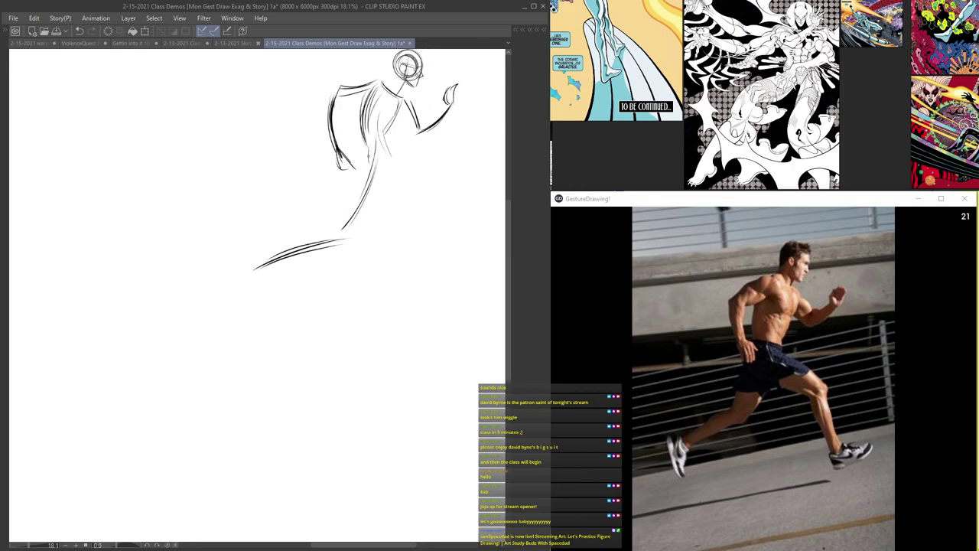
- Draw the runner's front leg with a forward thigh and a shin descending from the bent knee
{"action": "mouse_move", "coordinate": [389, 161]}
{"action": "left_mouse_down"}
{"action": "mouse_move", "coordinate": [445, 185]}
{"action": "mouse_move", "coordinate": [395, 167]}
{"action": "mouse_move", "coordinate": [411, 172]}
{"action": "mouse_move", "coordinate": [403, 174]}
{"action": "mouse_move", "coordinate": [458, 242]}
{"action": "mouse_move", "coordinate": [448, 187]}
{"action": "mouse_move", "coordinate": [458, 266]}
{"action": "left_mouse_up"}
{"action": "scroll", "coordinate": [447, 194], "scroll_direction": "up", "scroll_amount": 1}
{"action": "mouse_move", "coordinate": [450, 191]}
{"action": "left_mouse_down"}
{"action": "mouse_move", "coordinate": [459, 252]}
{"action": "mouse_move", "coordinate": [441, 204]}
{"action": "mouse_move", "coordinate": [470, 277]}
{"action": "left_mouse_up"}
{"action": "scroll", "coordinate": [469, 275], "scroll_direction": "down", "scroll_amount": 1}
- Transform the whole runner sketch, shifting it toward the page's middle and enlarging it slightly along the upper edge
{"action": "scroll", "coordinate": [437, 243], "scroll_direction": "down", "scroll_amount": 2}
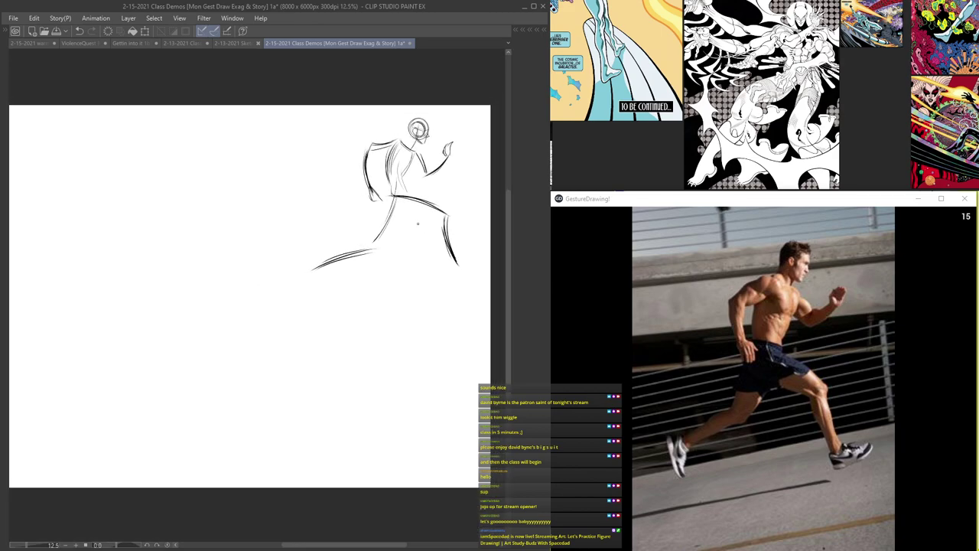
{"action": "key", "text": "ctrl+t"}
{"action": "left_click_drag", "start_coordinate": [376, 212], "coordinate": [337, 213]}
{"action": "left_click_drag", "start_coordinate": [271, 273], "coordinate": [289, 255]}
{"action": "left_click_drag", "start_coordinate": [318, 221], "coordinate": [316, 211]}
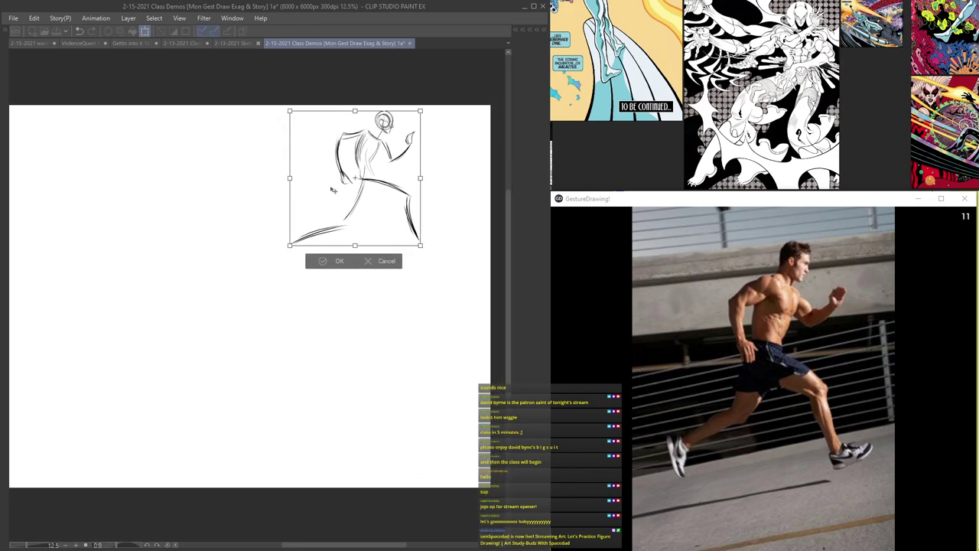
{"action": "key", "text": "Return"}
- Add the runner's front foot, undo the first rear-foot strokes and redraw the rear foot at the ankle
{"action": "scroll", "coordinate": [421, 244], "scroll_direction": "up", "scroll_amount": 3}
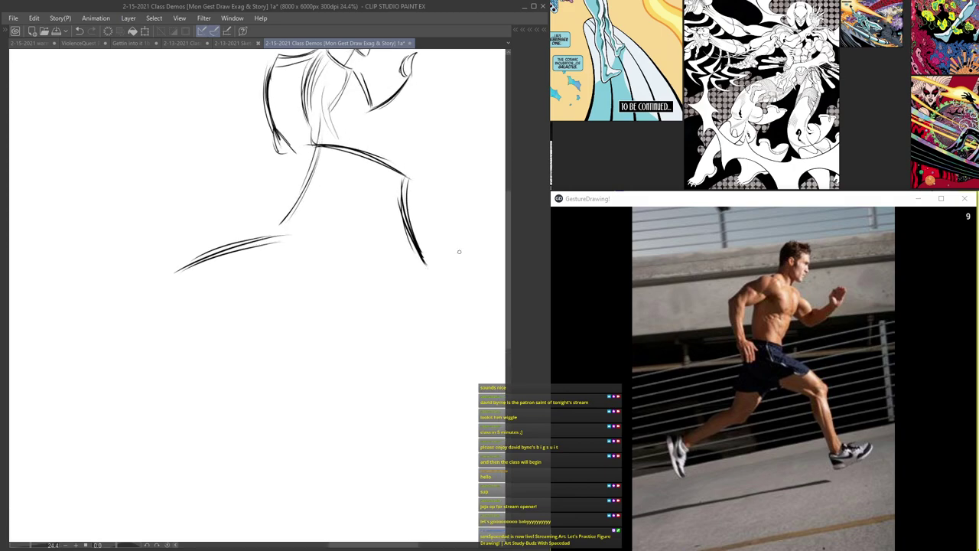
{"action": "mouse_move", "coordinate": [457, 256]}
{"action": "left_mouse_down"}
{"action": "mouse_move", "coordinate": [425, 285]}
{"action": "mouse_move", "coordinate": [452, 262]}
{"action": "left_mouse_up"}
{"action": "mouse_move", "coordinate": [215, 243]}
{"action": "left_mouse_down"}
{"action": "mouse_move", "coordinate": [248, 244]}
{"action": "mouse_move", "coordinate": [265, 257]}
{"action": "mouse_move", "coordinate": [203, 276]}
{"action": "mouse_move", "coordinate": [200, 318]}
{"action": "left_mouse_up"}
{"action": "left_click_drag", "start_coordinate": [193, 275], "coordinate": [204, 328]}
{"action": "key", "text": "ctrl+z"}
{"action": "key", "text": "ctrl+z"}
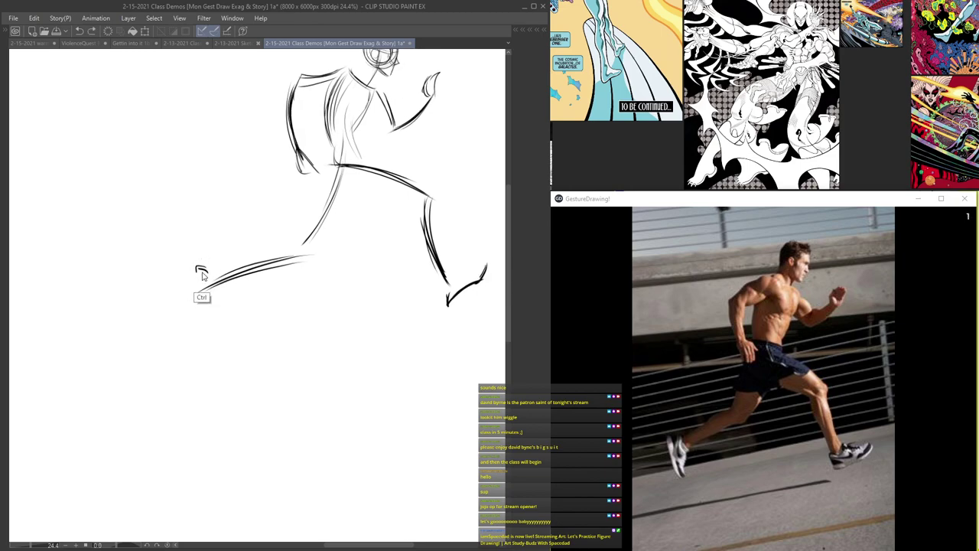
{"action": "mouse_move", "coordinate": [205, 277]}
{"action": "left_mouse_down"}
{"action": "mouse_move", "coordinate": [188, 283]}
{"action": "mouse_move", "coordinate": [178, 327]}
{"action": "left_mouse_up"}
- Strengthen the runner's torso and hip contours and add the inner line of the rear thigh
{"action": "left_click_drag", "start_coordinate": [319, 191], "coordinate": [270, 274]}
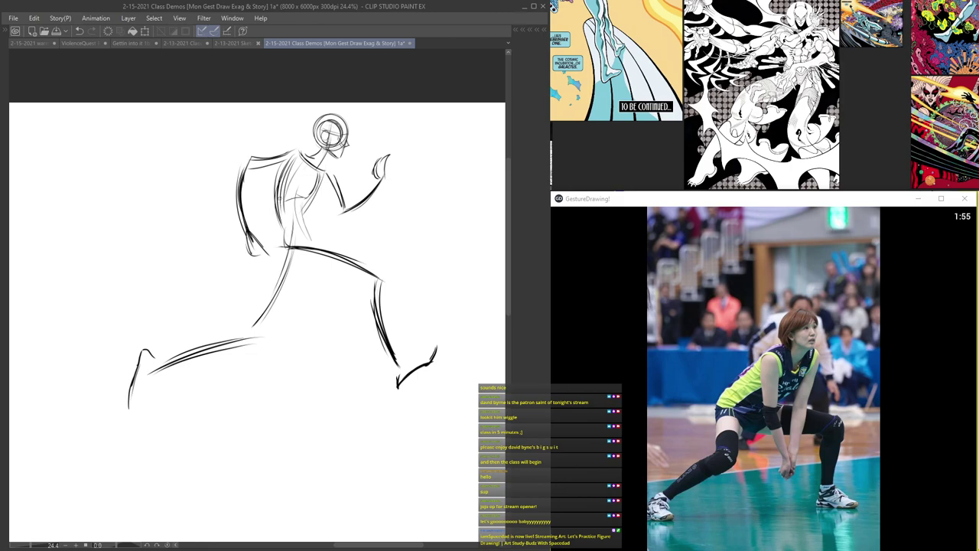
{"action": "mouse_move", "coordinate": [274, 164]}
{"action": "left_mouse_down"}
{"action": "mouse_move", "coordinate": [281, 258]}
{"action": "mouse_move", "coordinate": [299, 233]}
{"action": "mouse_move", "coordinate": [311, 237]}
{"action": "mouse_move", "coordinate": [268, 330]}
{"action": "left_mouse_up"}
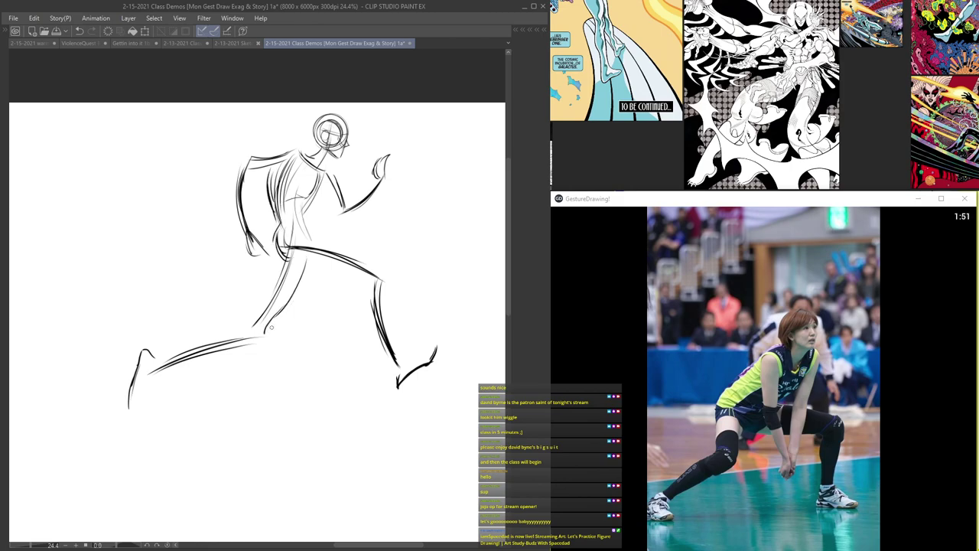
{"action": "left_click_drag", "start_coordinate": [302, 241], "coordinate": [358, 257]}
- Sketch the volleyball player's head below the runner with crossed face guidelines and a jaw
{"action": "scroll", "coordinate": [357, 275], "scroll_direction": "down", "scroll_amount": 2}
{"action": "left_click_drag", "start_coordinate": [346, 315], "coordinate": [350, 169]}
{"action": "scroll", "coordinate": [333, 176], "scroll_direction": "up", "scroll_amount": 1}
{"action": "mouse_move", "coordinate": [309, 241]}
{"action": "left_mouse_down"}
{"action": "mouse_move", "coordinate": [332, 153]}
{"action": "mouse_move", "coordinate": [352, 149]}
{"action": "mouse_move", "coordinate": [315, 158]}
{"action": "mouse_move", "coordinate": [372, 169]}
{"action": "mouse_move", "coordinate": [357, 191]}
{"action": "left_mouse_up"}
{"action": "scroll", "coordinate": [359, 157], "scroll_direction": "up", "scroll_amount": 2}
{"action": "scroll", "coordinate": [343, 185], "scroll_direction": "up", "scroll_amount": 1}
{"action": "mouse_move", "coordinate": [346, 145]}
{"action": "left_mouse_down"}
{"action": "mouse_move", "coordinate": [349, 195]}
{"action": "mouse_move", "coordinate": [341, 185]}
{"action": "mouse_move", "coordinate": [320, 208]}
{"action": "mouse_move", "coordinate": [374, 157]}
{"action": "mouse_move", "coordinate": [369, 204]}
{"action": "mouse_move", "coordinate": [351, 211]}
{"action": "mouse_move", "coordinate": [363, 217]}
{"action": "left_mouse_up"}
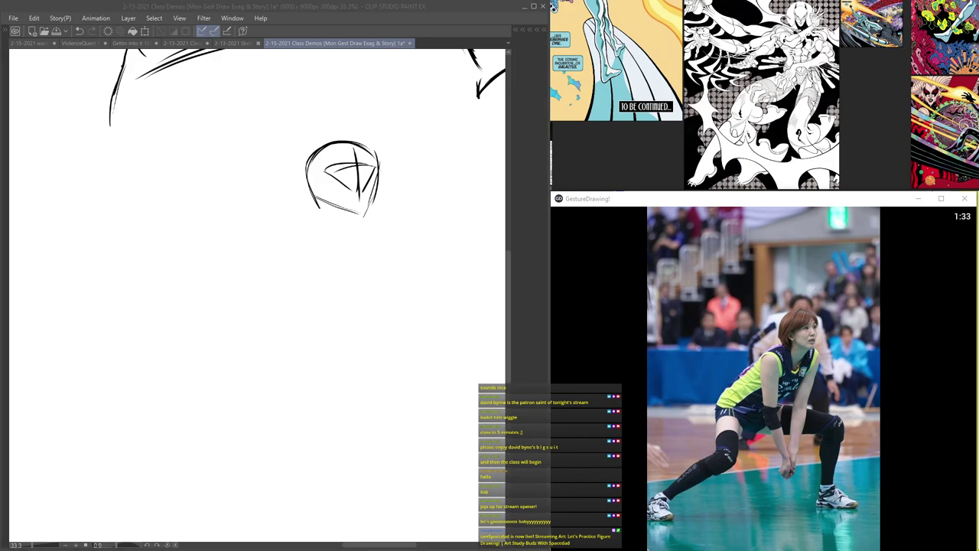
- Draw the volleyball player's neck, near shoulder and near arm reaching down to the hand
{"action": "mouse_move", "coordinate": [338, 227]}
{"action": "left_mouse_down"}
{"action": "mouse_move", "coordinate": [349, 218]}
{"action": "mouse_move", "coordinate": [332, 236]}
{"action": "mouse_move", "coordinate": [283, 237]}
{"action": "mouse_move", "coordinate": [276, 318]}
{"action": "left_mouse_up"}
{"action": "scroll", "coordinate": [347, 232], "scroll_direction": "down", "scroll_amount": 3}
{"action": "scroll", "coordinate": [346, 232], "scroll_direction": "up", "scroll_amount": 1}
{"action": "mouse_move", "coordinate": [286, 234]}
{"action": "left_mouse_down"}
{"action": "mouse_move", "coordinate": [280, 324]}
{"action": "mouse_move", "coordinate": [296, 346]}
{"action": "left_mouse_up"}
{"action": "left_click_drag", "start_coordinate": [277, 290], "coordinate": [332, 395]}
{"action": "left_click_drag", "start_coordinate": [285, 322], "coordinate": [336, 422]}
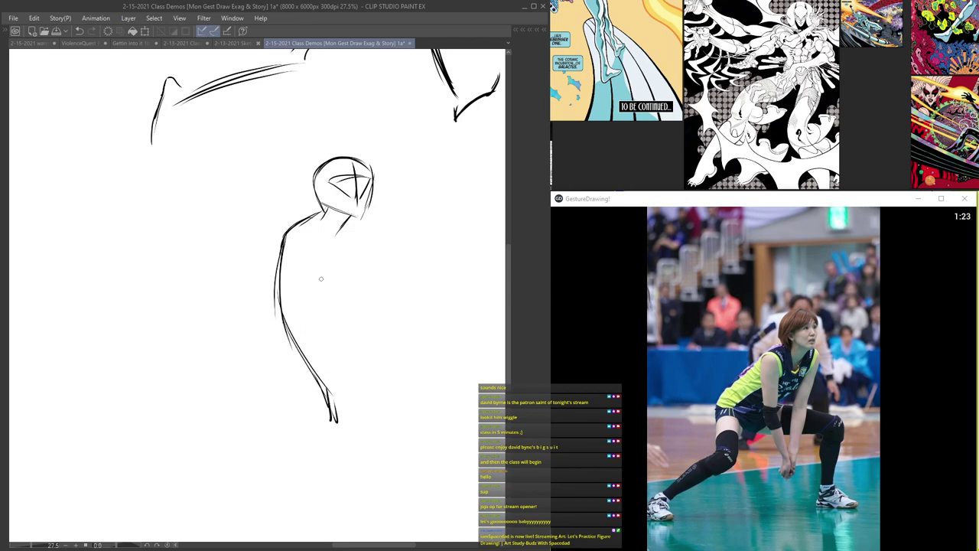
- Draw the volleyball player's far shoulder and far arm curving down to meet the near hand
{"action": "scroll", "coordinate": [351, 230], "scroll_direction": "up", "scroll_amount": 1}
{"action": "mouse_move", "coordinate": [342, 215]}
{"action": "left_mouse_down"}
{"action": "mouse_move", "coordinate": [370, 230]}
{"action": "mouse_move", "coordinate": [377, 251]}
{"action": "mouse_move", "coordinate": [365, 292]}
{"action": "left_mouse_up"}
{"action": "left_click_drag", "start_coordinate": [375, 230], "coordinate": [343, 337]}
{"action": "left_click_drag", "start_coordinate": [359, 300], "coordinate": [337, 422]}
{"action": "left_click_drag", "start_coordinate": [347, 349], "coordinate": [335, 439]}
{"action": "left_click_drag", "start_coordinate": [342, 382], "coordinate": [333, 441]}
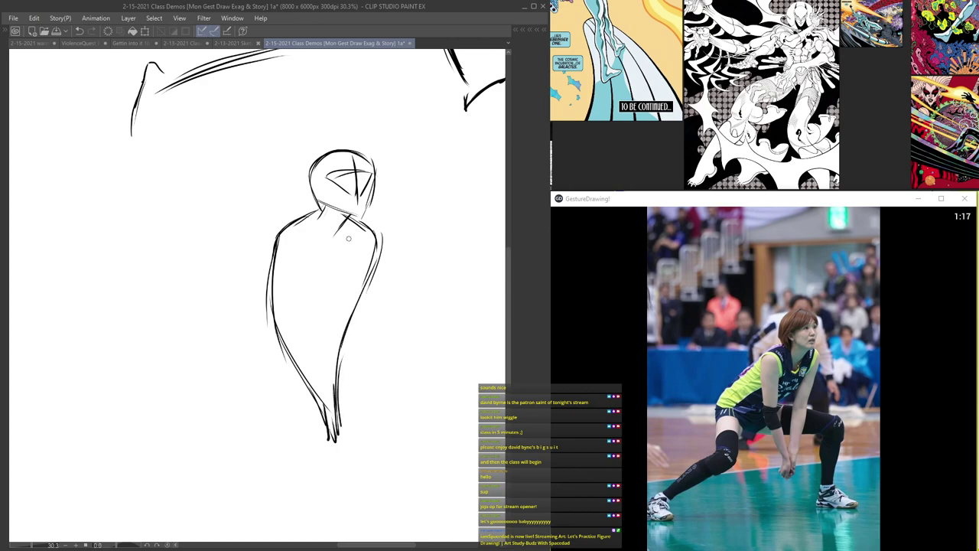
- Reinforce the volleyball player's two arm contours and darken the jaw line under the head
{"action": "mouse_move", "coordinate": [289, 228]}
{"action": "left_mouse_down"}
{"action": "mouse_move", "coordinate": [273, 325]}
{"action": "mouse_move", "coordinate": [330, 419]}
{"action": "left_mouse_up"}
{"action": "left_click_drag", "start_coordinate": [377, 237], "coordinate": [336, 431]}
{"action": "scroll", "coordinate": [322, 305], "scroll_direction": "down", "scroll_amount": 1}
{"action": "scroll", "coordinate": [322, 305], "scroll_direction": "up", "scroll_amount": 2}
{"action": "left_click_drag", "start_coordinate": [317, 201], "coordinate": [365, 215]}
{"action": "scroll", "coordinate": [296, 190], "scroll_direction": "down", "scroll_amount": 3}
{"action": "scroll", "coordinate": [306, 189], "scroll_direction": "up", "scroll_amount": 6}
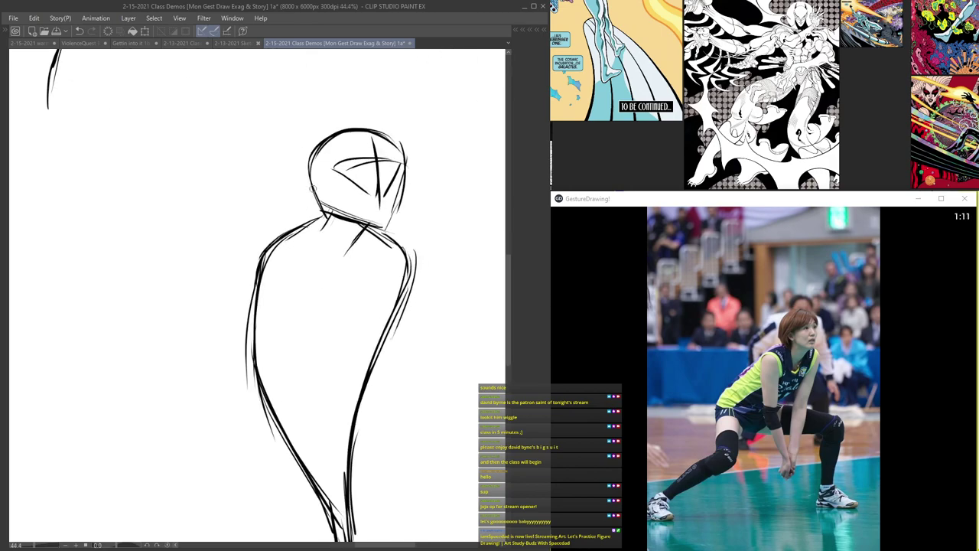
{"action": "scroll", "coordinate": [344, 205], "scroll_direction": "down", "scroll_amount": 3}
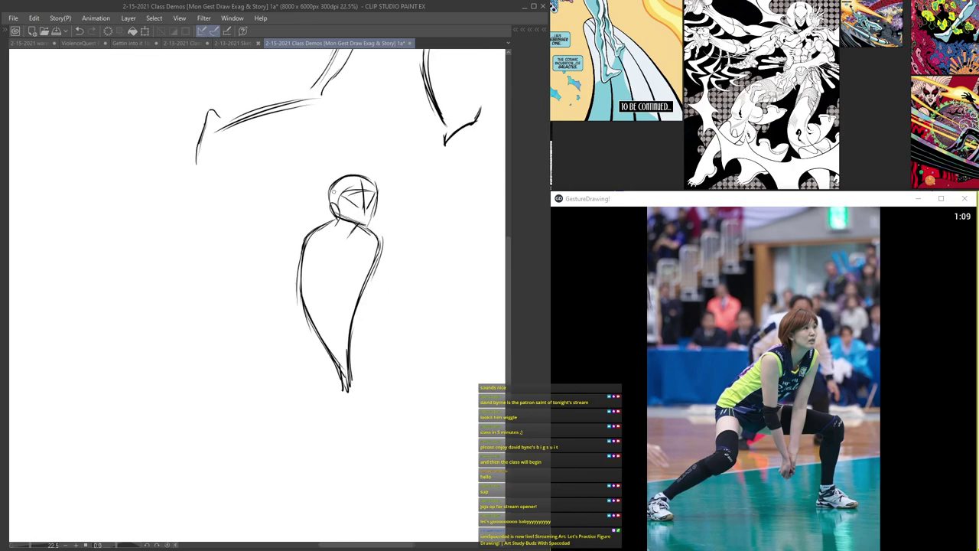
- Draw the volleyball player's leaning torso with diagonal lines running from the chest down toward the hips
{"action": "scroll", "coordinate": [343, 205], "scroll_direction": "down", "scroll_amount": 3}
{"action": "scroll", "coordinate": [288, 238], "scroll_direction": "up", "scroll_amount": 3}
{"action": "left_click_drag", "start_coordinate": [354, 165], "coordinate": [307, 211]}
{"action": "left_click_drag", "start_coordinate": [366, 151], "coordinate": [316, 207]}
{"action": "left_click_drag", "start_coordinate": [370, 158], "coordinate": [312, 215]}
- Draw the volleyball player's back curve down to the hip and the extended trailing leg with its foot
{"action": "left_click_drag", "start_coordinate": [298, 163], "coordinate": [237, 207]}
{"action": "mouse_move", "coordinate": [296, 166]}
{"action": "left_mouse_down"}
{"action": "mouse_move", "coordinate": [229, 212]}
{"action": "mouse_move", "coordinate": [227, 268]}
{"action": "mouse_move", "coordinate": [127, 346]}
{"action": "left_mouse_up"}
{"action": "mouse_move", "coordinate": [225, 230]}
{"action": "left_mouse_down"}
{"action": "mouse_move", "coordinate": [227, 289]}
{"action": "mouse_move", "coordinate": [123, 354]}
{"action": "left_mouse_up"}
{"action": "mouse_move", "coordinate": [223, 292]}
{"action": "left_mouse_down"}
{"action": "mouse_move", "coordinate": [132, 353]}
{"action": "mouse_move", "coordinate": [164, 368]}
{"action": "mouse_move", "coordinate": [150, 375]}
{"action": "left_mouse_up"}
- Draw the volleyball player's horizontal front thigh and the vertical shin down to the planted foot
{"action": "mouse_move", "coordinate": [310, 206]}
{"action": "left_mouse_down"}
{"action": "mouse_move", "coordinate": [280, 228]}
{"action": "mouse_move", "coordinate": [381, 230]}
{"action": "left_mouse_up"}
{"action": "left_click_drag", "start_coordinate": [285, 233], "coordinate": [375, 235]}
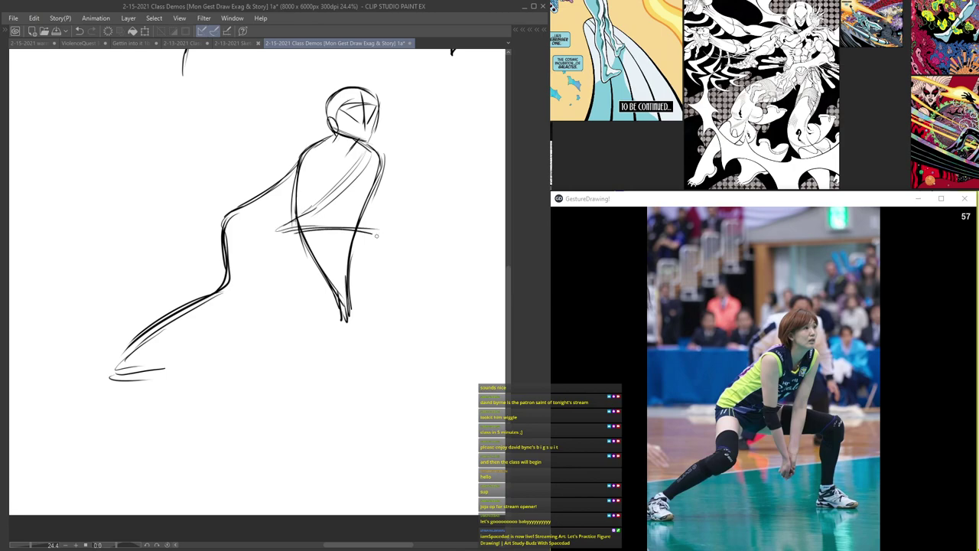
{"action": "mouse_move", "coordinate": [297, 231]}
{"action": "left_mouse_down"}
{"action": "mouse_move", "coordinate": [396, 234]}
{"action": "mouse_move", "coordinate": [380, 250]}
{"action": "left_mouse_up"}
{"action": "left_click_drag", "start_coordinate": [389, 235], "coordinate": [378, 344]}
{"action": "scroll", "coordinate": [379, 229], "scroll_direction": "up", "scroll_amount": 1}
{"action": "mouse_move", "coordinate": [387, 248]}
{"action": "left_mouse_down"}
{"action": "mouse_move", "coordinate": [375, 319]}
{"action": "mouse_move", "coordinate": [402, 357]}
{"action": "mouse_move", "coordinate": [145, 358]}
{"action": "mouse_move", "coordinate": [391, 359]}
{"action": "left_mouse_up"}
{"action": "scroll", "coordinate": [266, 236], "scroll_direction": "up", "scroll_amount": 2}
- Reinforce the volleyball player's diagonal torso lines and the back contour from shoulder to hip
{"action": "left_click_drag", "start_coordinate": [372, 155], "coordinate": [276, 243]}
{"action": "mouse_move", "coordinate": [309, 214]}
{"action": "left_mouse_down"}
{"action": "mouse_move", "coordinate": [265, 239]}
{"action": "mouse_move", "coordinate": [342, 191]}
{"action": "left_mouse_up"}
{"action": "left_click_drag", "start_coordinate": [300, 167], "coordinate": [210, 224]}
{"action": "scroll", "coordinate": [218, 239], "scroll_direction": "down", "scroll_amount": 4}
{"action": "scroll", "coordinate": [313, 149], "scroll_direction": "up", "scroll_amount": 5}
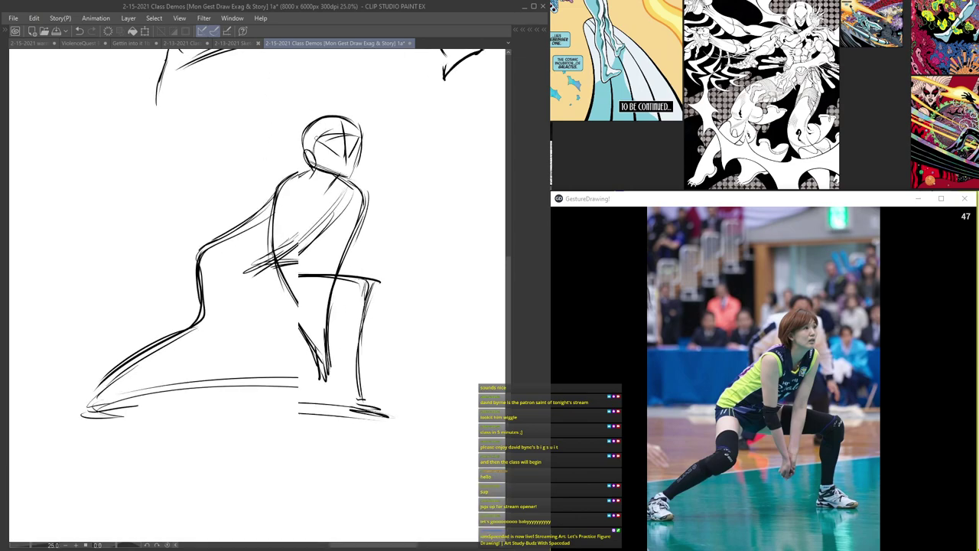
- Darken the volleyball player's ear, hanging arms and the diagonal torso lines from shoulder to hip
{"action": "mouse_move", "coordinate": [313, 153]}
{"action": "left_mouse_down"}
{"action": "mouse_move", "coordinate": [313, 173]}
{"action": "mouse_move", "coordinate": [279, 217]}
{"action": "mouse_move", "coordinate": [334, 366]}
{"action": "left_mouse_up"}
{"action": "scroll", "coordinate": [359, 123], "scroll_direction": "down", "scroll_amount": 3}
{"action": "scroll", "coordinate": [336, 211], "scroll_direction": "up", "scroll_amount": 1}
{"action": "scroll", "coordinate": [266, 228], "scroll_direction": "down", "scroll_amount": 5}
{"action": "scroll", "coordinate": [255, 231], "scroll_direction": "up", "scroll_amount": 4}
{"action": "mouse_move", "coordinate": [334, 184]}
{"action": "left_mouse_down"}
{"action": "mouse_move", "coordinate": [301, 237]}
{"action": "mouse_move", "coordinate": [253, 267]}
{"action": "mouse_move", "coordinate": [272, 282]}
{"action": "left_mouse_up"}
{"action": "scroll", "coordinate": [316, 176], "scroll_direction": "up", "scroll_amount": 1}
{"action": "scroll", "coordinate": [261, 267], "scroll_direction": "down", "scroll_amount": 2}
{"action": "scroll", "coordinate": [258, 269], "scroll_direction": "up", "scroll_amount": 1}
{"action": "scroll", "coordinate": [259, 270], "scroll_direction": "up", "scroll_amount": 3}
- Reinforce the volleyball player's front thigh and planted leg, and add contour marks to the trailing lower leg and ankle
{"action": "mouse_move", "coordinate": [222, 264]}
{"action": "left_mouse_down"}
{"action": "mouse_move", "coordinate": [273, 281]}
{"action": "mouse_move", "coordinate": [395, 287]}
{"action": "mouse_move", "coordinate": [385, 369]}
{"action": "mouse_move", "coordinate": [414, 383]}
{"action": "left_mouse_up"}
{"action": "scroll", "coordinate": [287, 293], "scroll_direction": "down", "scroll_amount": 4}
{"action": "scroll", "coordinate": [383, 358], "scroll_direction": "up", "scroll_amount": 2}
{"action": "left_click_drag", "start_coordinate": [131, 405], "coordinate": [122, 388]}
{"action": "scroll", "coordinate": [236, 181], "scroll_direction": "down", "scroll_amount": 2}
{"action": "scroll", "coordinate": [249, 277], "scroll_direction": "up", "scroll_amount": 2}
{"action": "left_click_drag", "start_coordinate": [213, 243], "coordinate": [159, 335]}
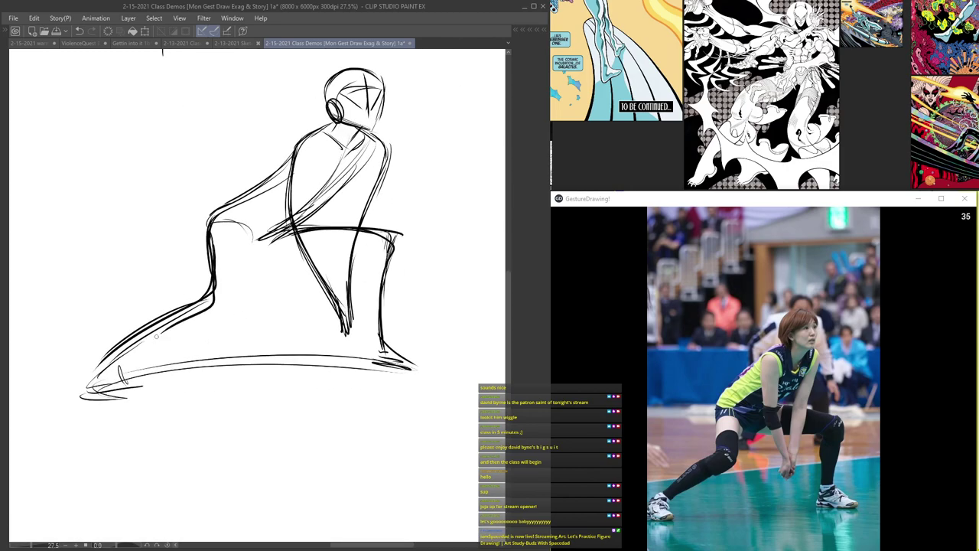
- Scale down the runner and volleyball player sketches together and fit them into the canvas's upper-right corner
{"action": "scroll", "coordinate": [158, 334], "scroll_direction": "down", "scroll_amount": 3}
{"action": "scroll", "coordinate": [205, 259], "scroll_direction": "up", "scroll_amount": 2}
{"action": "scroll", "coordinate": [211, 273], "scroll_direction": "down", "scroll_amount": 2}
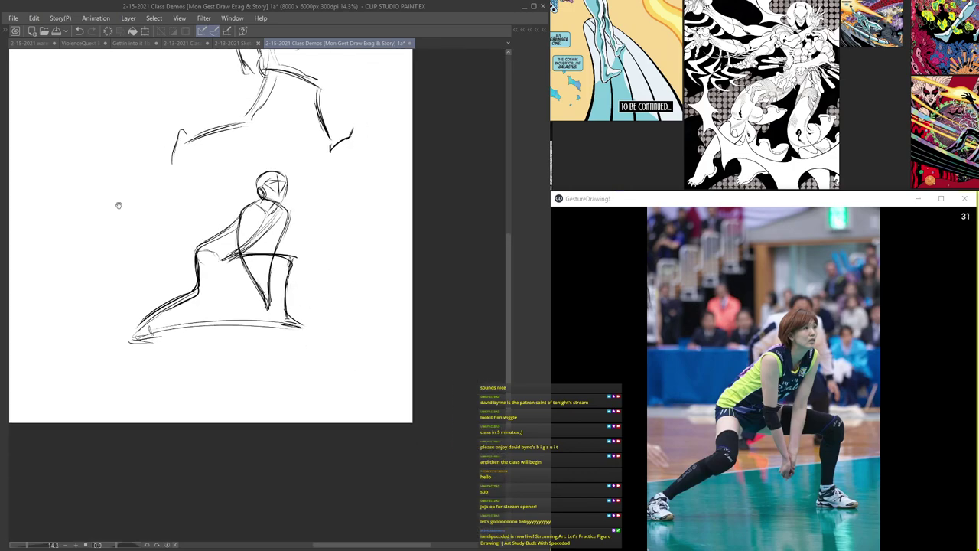
{"action": "left_click_drag", "start_coordinate": [231, 172], "coordinate": [355, 286]}
{"action": "scroll", "coordinate": [356, 287], "scroll_direction": "down", "scroll_amount": 3}
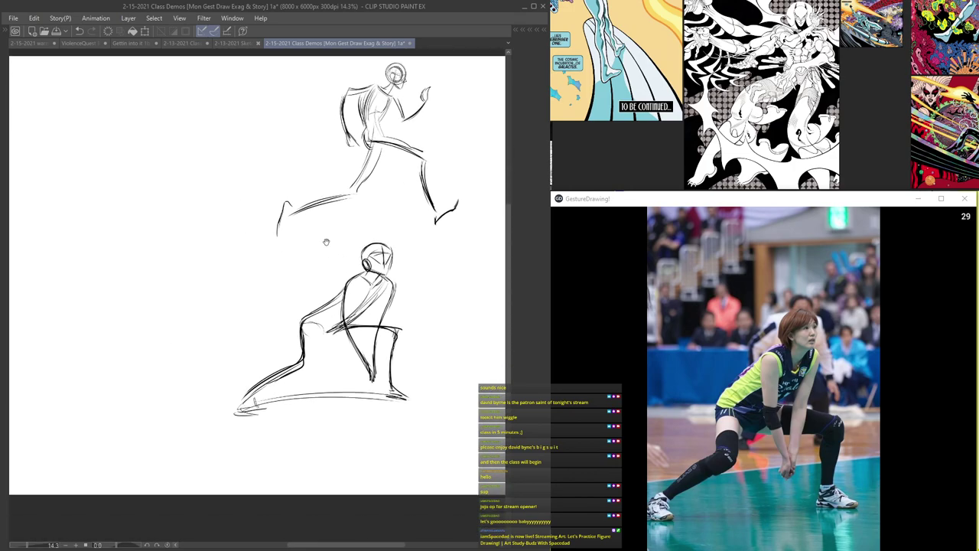
{"action": "key", "text": "ctrl+t"}
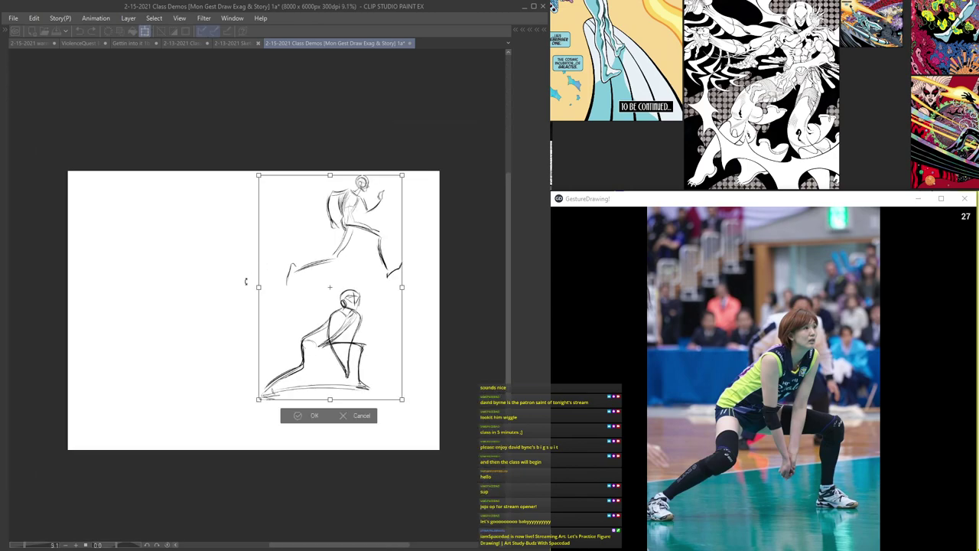
{"action": "mouse_move", "coordinate": [258, 400]}
{"action": "left_mouse_down"}
{"action": "mouse_move", "coordinate": [296, 345]}
{"action": "mouse_move", "coordinate": [328, 343]}
{"action": "mouse_move", "coordinate": [331, 331]}
{"action": "left_mouse_up"}
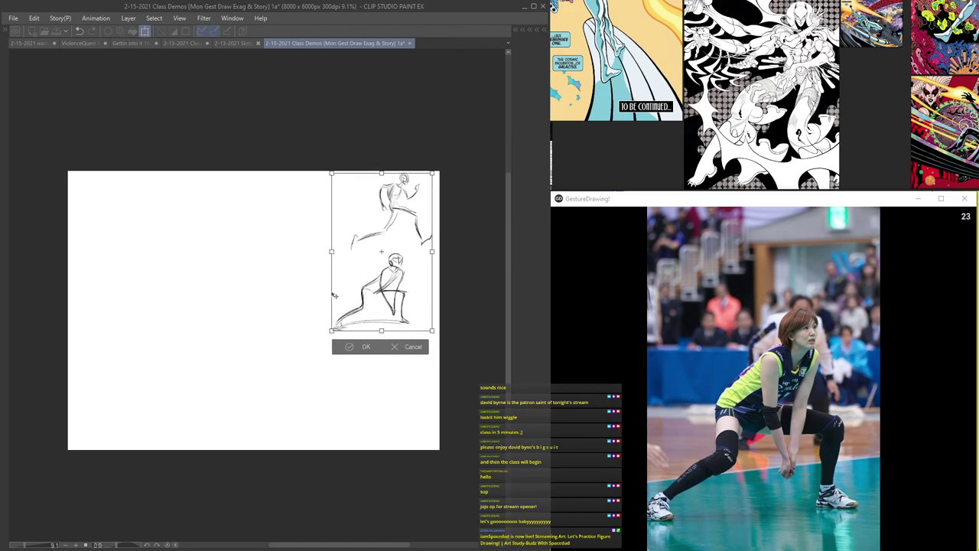
{"action": "key", "text": "Return"}
- Draw a tapered box for the palm of a hand in the blank area beside the runner sketch
{"action": "scroll", "coordinate": [307, 220], "scroll_direction": "up", "scroll_amount": 2}
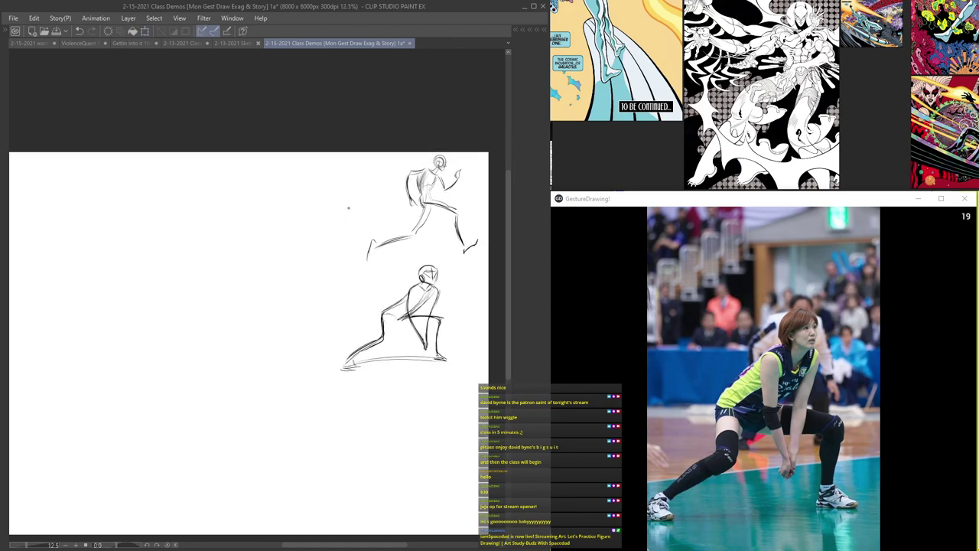
{"action": "scroll", "coordinate": [349, 208], "scroll_direction": "up", "scroll_amount": 2}
{"action": "scroll", "coordinate": [344, 227], "scroll_direction": "up", "scroll_amount": 3}
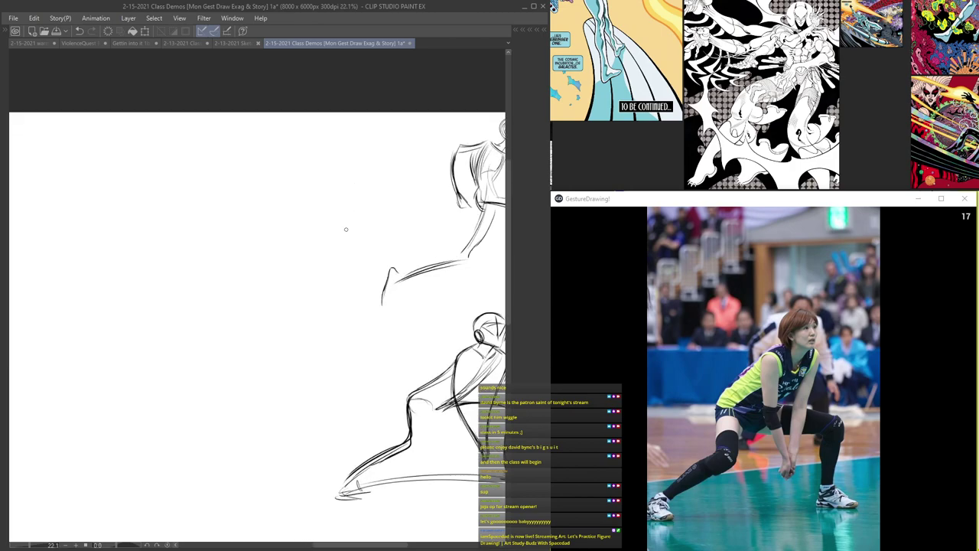
{"action": "scroll", "coordinate": [335, 246], "scroll_direction": "up", "scroll_amount": 1}
{"action": "mouse_move", "coordinate": [360, 216]}
{"action": "left_mouse_down"}
{"action": "mouse_move", "coordinate": [341, 239]}
{"action": "mouse_move", "coordinate": [276, 225]}
{"action": "mouse_move", "coordinate": [298, 209]}
{"action": "mouse_move", "coordinate": [322, 210]}
{"action": "mouse_move", "coordinate": [305, 208]}
{"action": "left_mouse_up"}
{"action": "mouse_move", "coordinate": [363, 220]}
{"action": "left_mouse_down"}
{"action": "mouse_move", "coordinate": [305, 205]}
{"action": "mouse_move", "coordinate": [317, 204]}
{"action": "mouse_move", "coordinate": [309, 290]}
{"action": "mouse_move", "coordinate": [347, 285]}
{"action": "left_mouse_up"}
{"action": "scroll", "coordinate": [347, 285], "scroll_direction": "up", "scroll_amount": 1}
{"action": "left_click_drag", "start_coordinate": [360, 215], "coordinate": [366, 284]}
{"action": "mouse_move", "coordinate": [366, 280]}
{"action": "left_mouse_down"}
{"action": "mouse_move", "coordinate": [346, 299]}
{"action": "mouse_move", "coordinate": [352, 308]}
{"action": "left_mouse_up"}
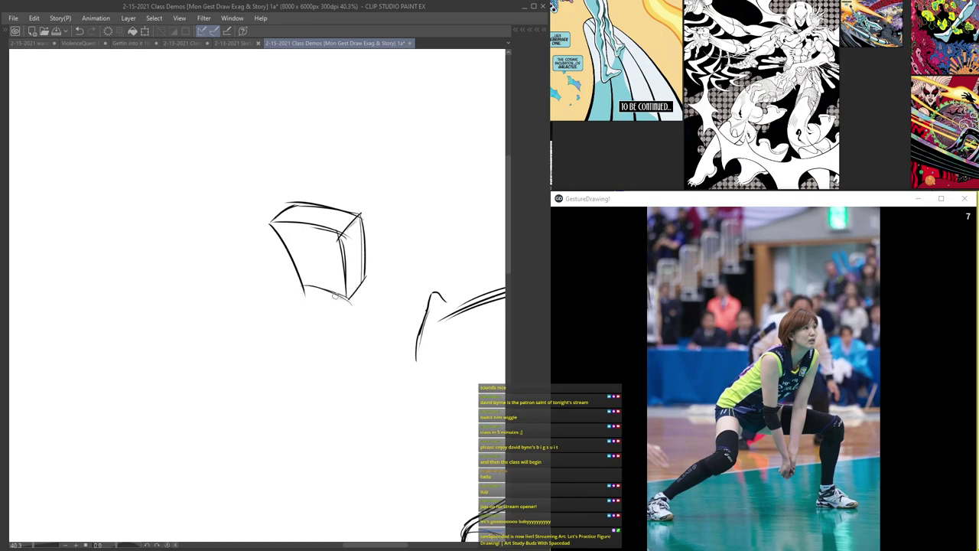
{"action": "left_click_drag", "start_coordinate": [300, 284], "coordinate": [339, 298]}
- Draw an inverted triangle on the front face of the palm box
{"action": "scroll", "coordinate": [317, 278], "scroll_direction": "up", "scroll_amount": 2}
{"action": "mouse_move", "coordinate": [295, 241]}
{"action": "left_mouse_down"}
{"action": "mouse_move", "coordinate": [320, 283]}
{"action": "mouse_move", "coordinate": [333, 243]}
{"action": "left_mouse_up"}
{"action": "left_click_drag", "start_coordinate": [332, 244], "coordinate": [323, 288]}
{"action": "scroll", "coordinate": [315, 183], "scroll_direction": "down", "scroll_amount": 4}
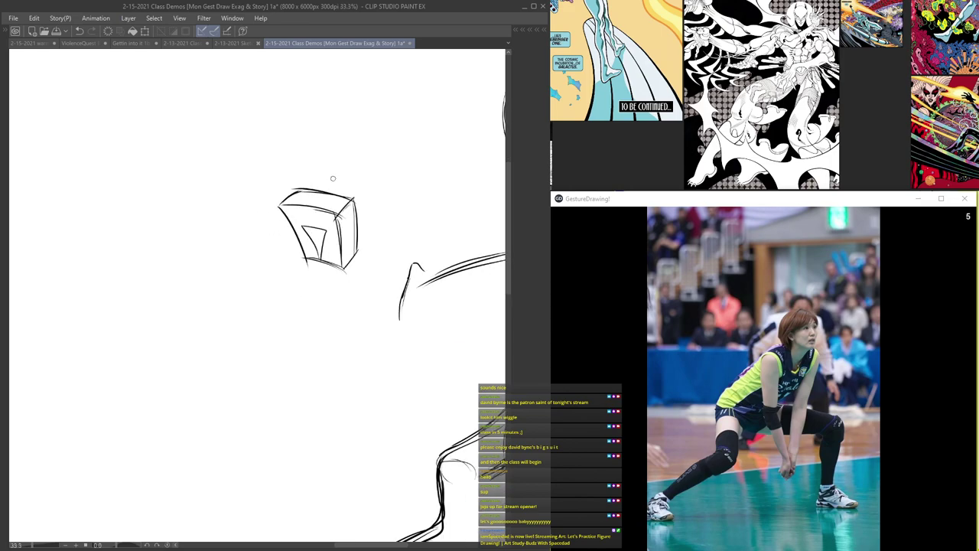
- Sketch a curved finger envelope above the palm box with a jagged fingertip outline and a line for the little finger
{"action": "scroll", "coordinate": [333, 172], "scroll_direction": "up", "scroll_amount": 2}
{"action": "mouse_move", "coordinate": [354, 197]}
{"action": "left_mouse_down"}
{"action": "mouse_move", "coordinate": [339, 151]}
{"action": "mouse_move", "coordinate": [303, 119]}
{"action": "left_mouse_up"}
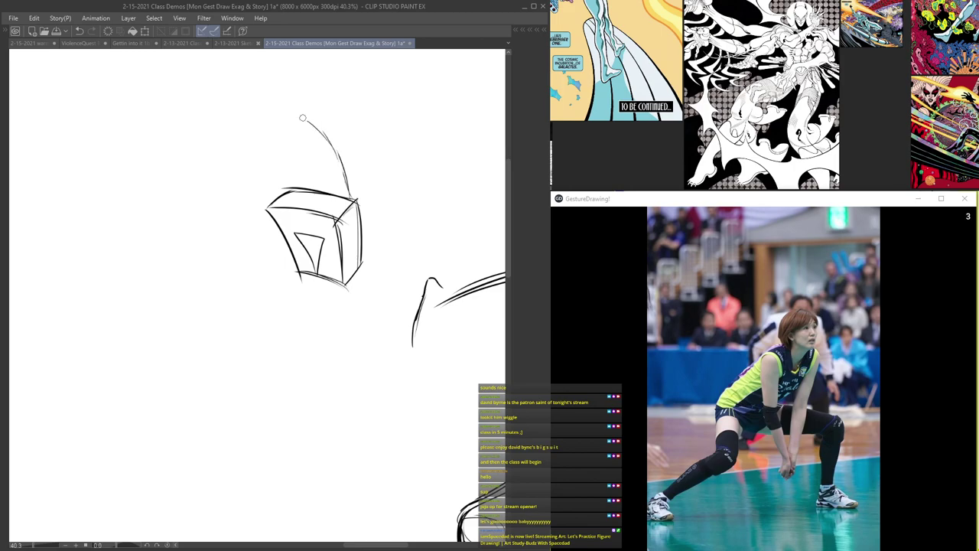
{"action": "left_click_drag", "start_coordinate": [339, 176], "coordinate": [299, 160]}
{"action": "mouse_move", "coordinate": [267, 209]}
{"action": "left_mouse_down"}
{"action": "mouse_move", "coordinate": [225, 182]}
{"action": "mouse_move", "coordinate": [327, 180]}
{"action": "mouse_move", "coordinate": [287, 113]}
{"action": "mouse_move", "coordinate": [254, 118]}
{"action": "mouse_move", "coordinate": [233, 137]}
{"action": "mouse_move", "coordinate": [243, 156]}
{"action": "mouse_move", "coordinate": [213, 172]}
{"action": "mouse_move", "coordinate": [272, 205]}
{"action": "left_mouse_up"}
{"action": "left_click_drag", "start_coordinate": [224, 163], "coordinate": [256, 193]}
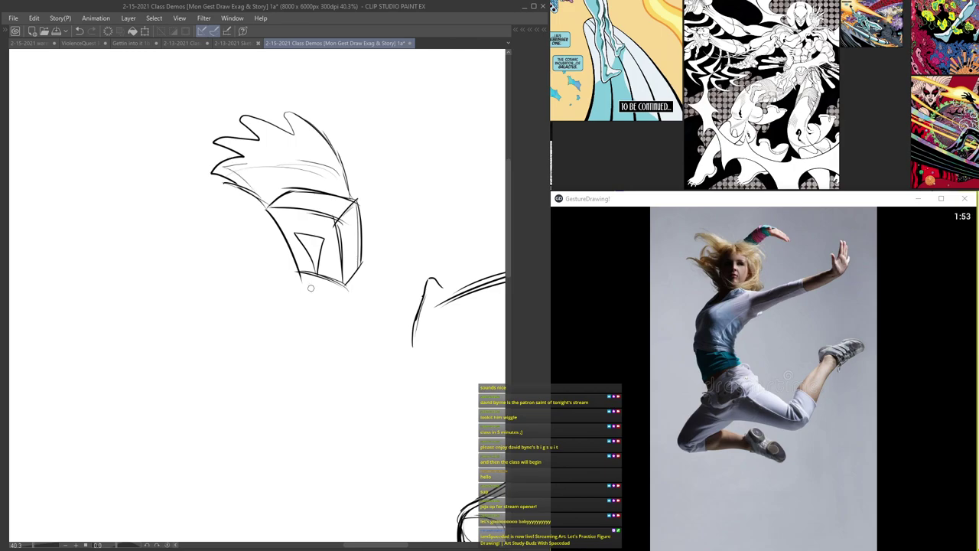
- Undo the jagged fingertip outline above the palm
{"action": "scroll", "coordinate": [298, 189], "scroll_direction": "down", "scroll_amount": 1}
{"action": "key", "text": "ctrl+z"}
{"action": "key", "text": "ctrl+z"}
{"action": "key", "text": "ctrl+z"}
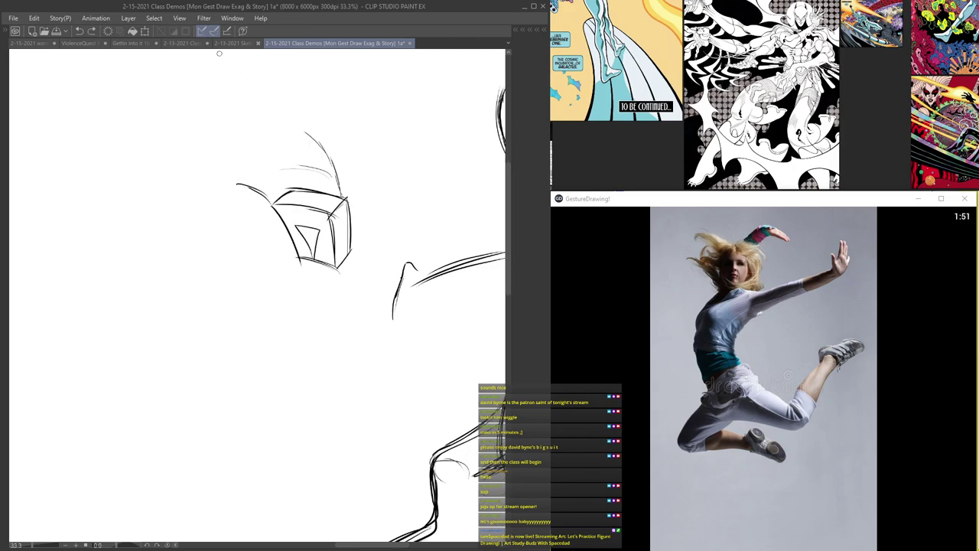
- Draw the rounded thumb base over the palm and the extended thumb with its oval tip
{"action": "scroll", "coordinate": [334, 222], "scroll_direction": "up", "scroll_amount": 3}
{"action": "mouse_move", "coordinate": [307, 268]}
{"action": "left_mouse_down"}
{"action": "mouse_move", "coordinate": [324, 230]}
{"action": "mouse_move", "coordinate": [339, 230]}
{"action": "left_mouse_up"}
{"action": "mouse_move", "coordinate": [327, 234]}
{"action": "left_mouse_down"}
{"action": "mouse_move", "coordinate": [366, 241]}
{"action": "mouse_move", "coordinate": [339, 231]}
{"action": "mouse_move", "coordinate": [362, 220]}
{"action": "mouse_move", "coordinate": [377, 227]}
{"action": "mouse_move", "coordinate": [370, 235]}
{"action": "mouse_move", "coordinate": [404, 236]}
{"action": "mouse_move", "coordinate": [383, 233]}
{"action": "mouse_move", "coordinate": [416, 252]}
{"action": "mouse_move", "coordinate": [385, 249]}
{"action": "mouse_move", "coordinate": [322, 286]}
{"action": "mouse_move", "coordinate": [307, 229]}
{"action": "left_mouse_up"}
- Draw the long curved fingers rising from the top edge of the palm
{"action": "scroll", "coordinate": [369, 268], "scroll_direction": "up", "scroll_amount": 1}
{"action": "mouse_move", "coordinate": [332, 166]}
{"action": "left_mouse_down"}
{"action": "mouse_move", "coordinate": [329, 177]}
{"action": "mouse_move", "coordinate": [312, 122]}
{"action": "mouse_move", "coordinate": [282, 92]}
{"action": "mouse_move", "coordinate": [290, 147]}
{"action": "mouse_move", "coordinate": [237, 90]}
{"action": "mouse_move", "coordinate": [231, 98]}
{"action": "mouse_move", "coordinate": [276, 172]}
{"action": "left_mouse_up"}
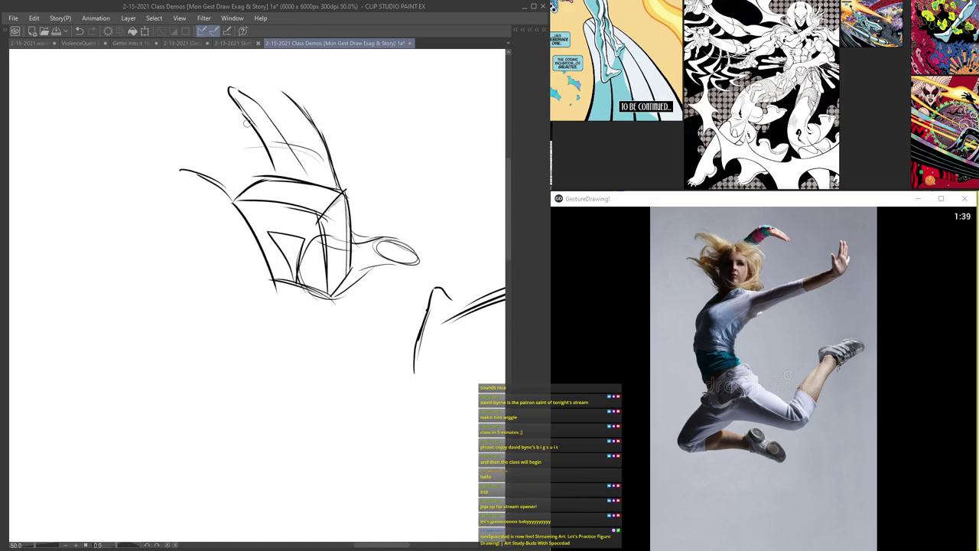
{"action": "left_click_drag", "start_coordinate": [224, 93], "coordinate": [260, 176]}
{"action": "left_click_drag", "start_coordinate": [239, 133], "coordinate": [263, 179]}
{"action": "scroll", "coordinate": [302, 124], "scroll_direction": "up", "scroll_amount": 1}
{"action": "mouse_move", "coordinate": [270, 86]}
{"action": "left_mouse_down"}
{"action": "mouse_move", "coordinate": [295, 132]}
{"action": "mouse_move", "coordinate": [284, 127]}
{"action": "left_mouse_up"}
- Draw the splayed little finger, darken the palm's outer edge and add knuckle arcs at the finger bases
{"action": "mouse_move", "coordinate": [240, 180]}
{"action": "left_mouse_down"}
{"action": "mouse_move", "coordinate": [150, 164]}
{"action": "mouse_move", "coordinate": [166, 172]}
{"action": "mouse_move", "coordinate": [152, 158]}
{"action": "mouse_move", "coordinate": [188, 178]}
{"action": "mouse_move", "coordinate": [172, 199]}
{"action": "mouse_move", "coordinate": [209, 243]}
{"action": "mouse_move", "coordinate": [219, 292]}
{"action": "left_mouse_up"}
{"action": "scroll", "coordinate": [168, 191], "scroll_direction": "down", "scroll_amount": 3}
{"action": "scroll", "coordinate": [233, 185], "scroll_direction": "up", "scroll_amount": 2}
{"action": "mouse_move", "coordinate": [290, 209]}
{"action": "left_mouse_down"}
{"action": "mouse_move", "coordinate": [297, 253]}
{"action": "mouse_move", "coordinate": [361, 277]}
{"action": "mouse_move", "coordinate": [321, 280]}
{"action": "left_mouse_up"}
{"action": "scroll", "coordinate": [279, 241], "scroll_direction": "down", "scroll_amount": 2}
{"action": "scroll", "coordinate": [226, 222], "scroll_direction": "up", "scroll_amount": 2}
{"action": "left_click_drag", "start_coordinate": [267, 191], "coordinate": [272, 214]}
{"action": "left_click_drag", "start_coordinate": [268, 159], "coordinate": [292, 232]}
{"action": "left_click_drag", "start_coordinate": [243, 187], "coordinate": [243, 222]}
{"action": "mouse_move", "coordinate": [198, 144]}
{"action": "left_mouse_down"}
{"action": "mouse_move", "coordinate": [218, 170]}
{"action": "mouse_move", "coordinate": [204, 119]}
{"action": "mouse_move", "coordinate": [218, 123]}
{"action": "left_mouse_up"}
{"action": "scroll", "coordinate": [247, 153], "scroll_direction": "down", "scroll_amount": 2}
{"action": "scroll", "coordinate": [246, 152], "scroll_direction": "up", "scroll_amount": 1}
{"action": "scroll", "coordinate": [241, 243], "scroll_direction": "up", "scroll_amount": 2}
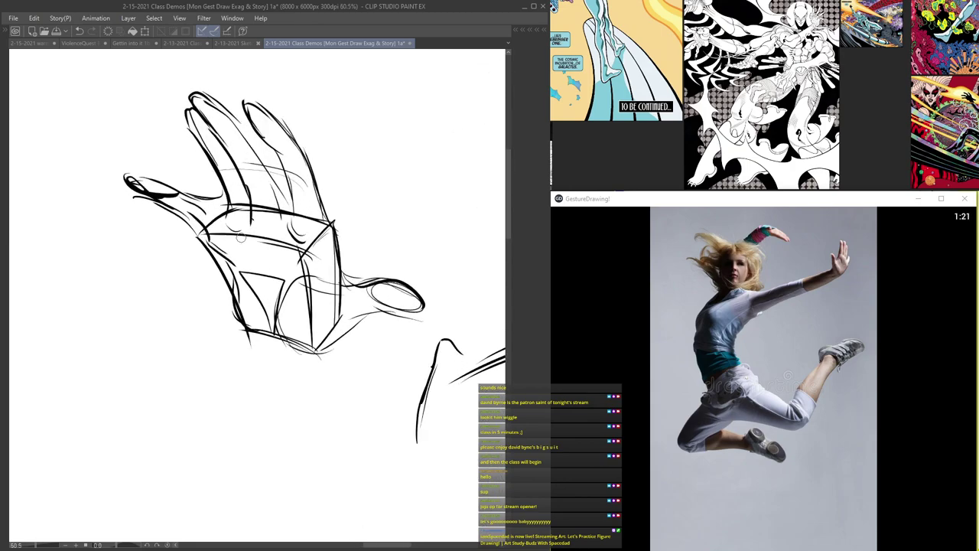
- Shade the triangular hollow of the palm and reinforce the palm box's side plane
{"action": "left_click_drag", "start_coordinate": [242, 275], "coordinate": [290, 293]}
{"action": "left_click_drag", "start_coordinate": [251, 290], "coordinate": [276, 296]}
{"action": "mouse_move", "coordinate": [341, 228]}
{"action": "left_mouse_down"}
{"action": "mouse_move", "coordinate": [341, 274]}
{"action": "mouse_move", "coordinate": [315, 349]}
{"action": "left_mouse_up"}
{"action": "scroll", "coordinate": [309, 360], "scroll_direction": "down", "scroll_amount": 2}
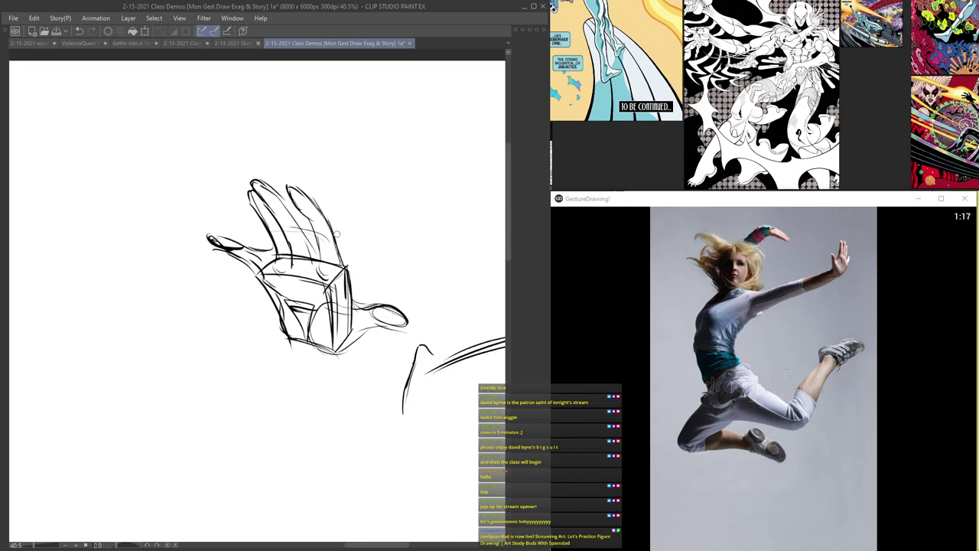
- Draw the foreshortened forearm's contours receding behind the hand from the wrist
{"action": "scroll", "coordinate": [387, 261], "scroll_direction": "up", "scroll_amount": 1}
{"action": "mouse_move", "coordinate": [353, 227]}
{"action": "left_mouse_down"}
{"action": "mouse_move", "coordinate": [409, 219]}
{"action": "mouse_move", "coordinate": [405, 208]}
{"action": "mouse_move", "coordinate": [331, 253]}
{"action": "mouse_move", "coordinate": [411, 220]}
{"action": "mouse_move", "coordinate": [405, 256]}
{"action": "mouse_move", "coordinate": [409, 243]}
{"action": "mouse_move", "coordinate": [382, 286]}
{"action": "mouse_move", "coordinate": [335, 255]}
{"action": "mouse_move", "coordinate": [329, 261]}
{"action": "left_mouse_up"}
{"action": "left_click_drag", "start_coordinate": [392, 291], "coordinate": [350, 322]}
{"action": "left_click_drag", "start_coordinate": [373, 299], "coordinate": [404, 272]}
{"action": "mouse_move", "coordinate": [381, 204]}
{"action": "left_mouse_down"}
{"action": "mouse_move", "coordinate": [357, 222]}
{"action": "mouse_move", "coordinate": [417, 170]}
{"action": "left_mouse_up"}
{"action": "scroll", "coordinate": [464, 194], "scroll_direction": "up", "scroll_amount": 1}
{"action": "left_click_drag", "start_coordinate": [450, 206], "coordinate": [406, 253]}
- Draw the overlapping upper arm section with its rounded end, and hatch the fold at the elbow
{"action": "mouse_move", "coordinate": [386, 167]}
{"action": "left_mouse_down"}
{"action": "mouse_move", "coordinate": [365, 188]}
{"action": "mouse_move", "coordinate": [401, 134]}
{"action": "mouse_move", "coordinate": [455, 113]}
{"action": "left_mouse_up"}
{"action": "left_click_drag", "start_coordinate": [392, 130], "coordinate": [456, 115]}
{"action": "mouse_move", "coordinate": [453, 123]}
{"action": "left_mouse_down"}
{"action": "mouse_move", "coordinate": [452, 147]}
{"action": "mouse_move", "coordinate": [375, 172]}
{"action": "left_mouse_up"}
{"action": "mouse_move", "coordinate": [392, 162]}
{"action": "left_mouse_down"}
{"action": "mouse_move", "coordinate": [452, 154]}
{"action": "mouse_move", "coordinate": [437, 238]}
{"action": "mouse_move", "coordinate": [388, 276]}
{"action": "mouse_move", "coordinate": [427, 245]}
{"action": "left_mouse_up"}
{"action": "scroll", "coordinate": [352, 309], "scroll_direction": "down", "scroll_amount": 6}
{"action": "scroll", "coordinate": [320, 304], "scroll_direction": "up", "scroll_amount": 3}
{"action": "scroll", "coordinate": [268, 184], "scroll_direction": "down", "scroll_amount": 6}
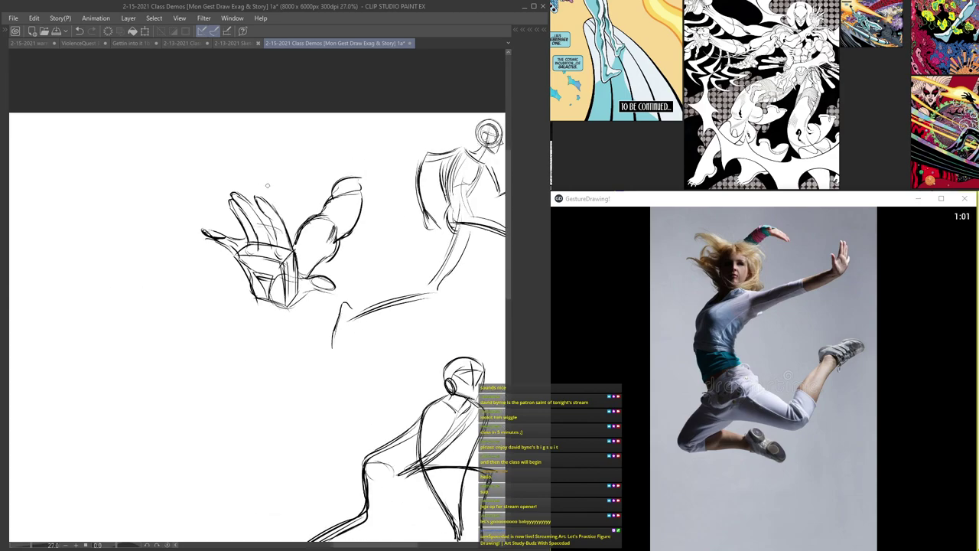
- Add joint creases across the hand's fingers
{"action": "scroll", "coordinate": [225, 243], "scroll_direction": "up", "scroll_amount": 5}
{"action": "scroll", "coordinate": [253, 249], "scroll_direction": "up", "scroll_amount": 2}
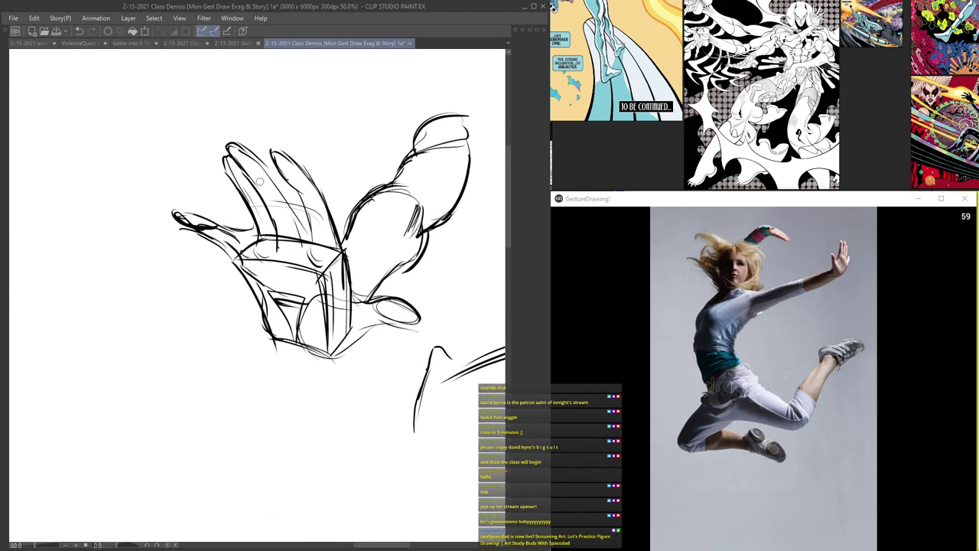
{"action": "left_click_drag", "start_coordinate": [298, 175], "coordinate": [289, 189]}
{"action": "scroll", "coordinate": [263, 214], "scroll_direction": "down", "scroll_amount": 3}
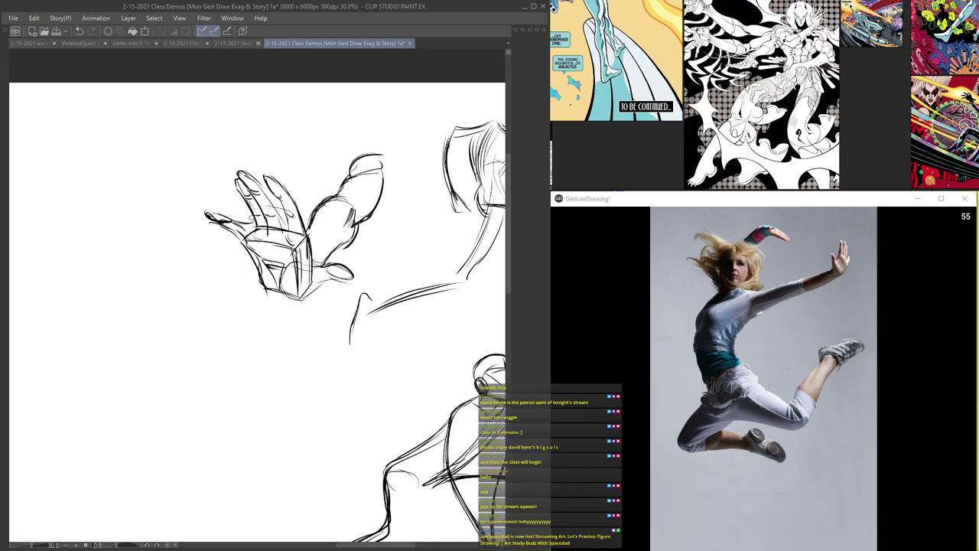
- Draw the jumping woman's front line from the extended arm through the torso to the forward knee and raised shin
{"action": "scroll", "coordinate": [310, 180], "scroll_direction": "down", "scroll_amount": 3}
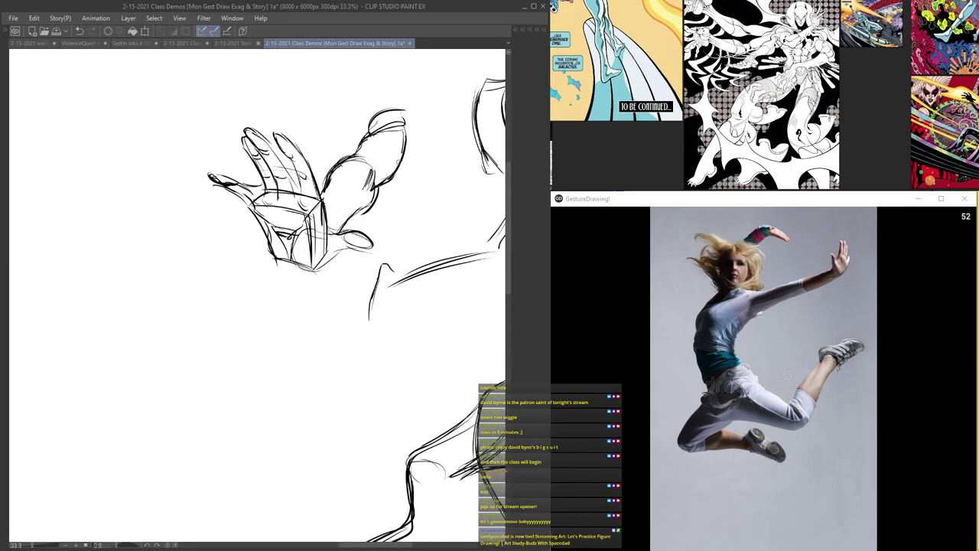
{"action": "scroll", "coordinate": [310, 180], "scroll_direction": "down", "scroll_amount": 1}
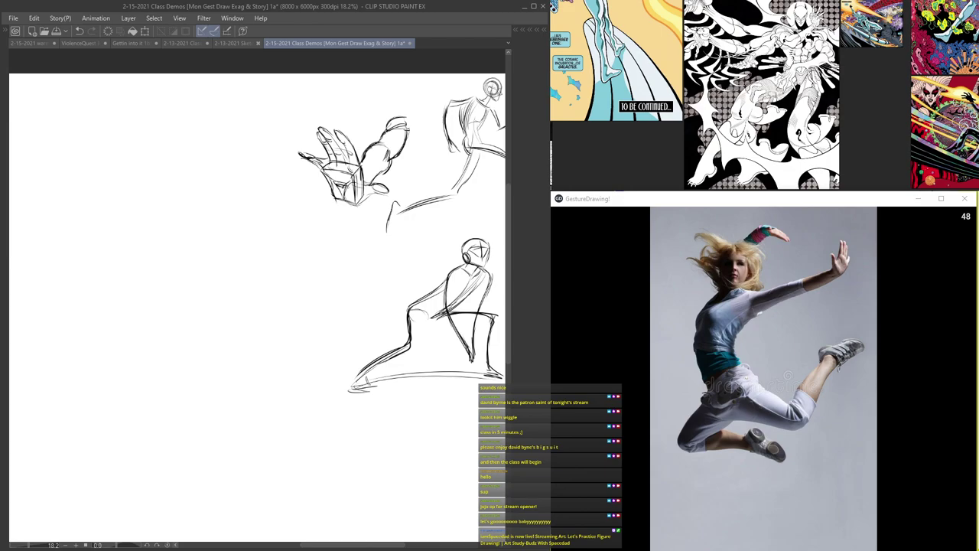
{"action": "scroll", "coordinate": [375, 193], "scroll_direction": "up", "scroll_amount": 2}
{"action": "scroll", "coordinate": [329, 181], "scroll_direction": "down", "scroll_amount": 2}
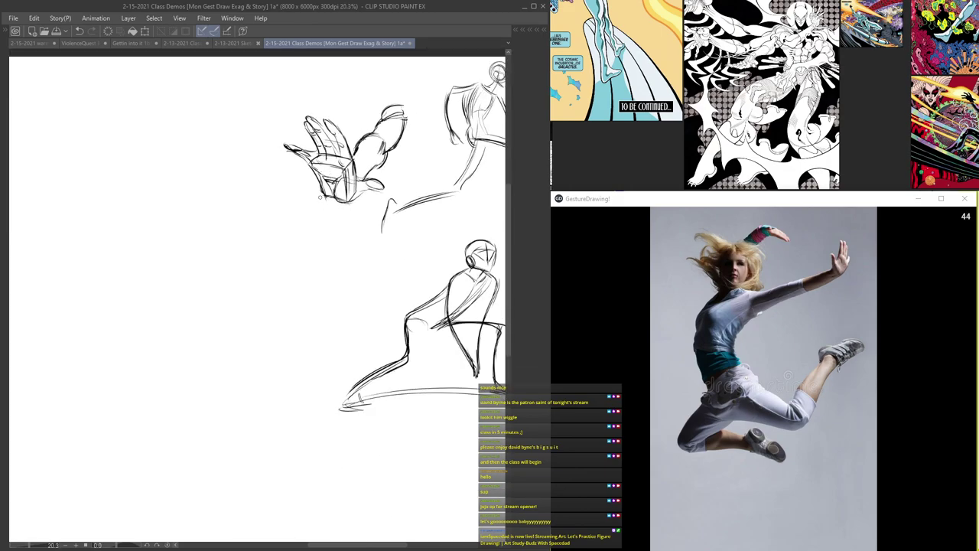
{"action": "scroll", "coordinate": [294, 254], "scroll_direction": "up", "scroll_amount": 2}
{"action": "mouse_move", "coordinate": [352, 195]}
{"action": "left_mouse_down"}
{"action": "mouse_move", "coordinate": [351, 214]}
{"action": "mouse_move", "coordinate": [267, 268]}
{"action": "left_mouse_up"}
{"action": "mouse_move", "coordinate": [351, 222]}
{"action": "left_mouse_down"}
{"action": "mouse_move", "coordinate": [265, 272]}
{"action": "mouse_move", "coordinate": [250, 317]}
{"action": "left_mouse_up"}
{"action": "mouse_move", "coordinate": [263, 271]}
{"action": "left_mouse_down"}
{"action": "mouse_move", "coordinate": [274, 360]}
{"action": "mouse_move", "coordinate": [289, 386]}
{"action": "left_mouse_up"}
{"action": "left_click_drag", "start_coordinate": [250, 290], "coordinate": [315, 407]}
{"action": "left_click_drag", "start_coordinate": [258, 318], "coordinate": [330, 423]}
{"action": "mouse_move", "coordinate": [271, 359]}
{"action": "left_mouse_down"}
{"action": "mouse_move", "coordinate": [346, 409]}
{"action": "mouse_move", "coordinate": [357, 354]}
{"action": "left_mouse_up"}
{"action": "mouse_move", "coordinate": [345, 393]}
{"action": "left_mouse_down"}
{"action": "mouse_move", "coordinate": [403, 325]}
{"action": "mouse_move", "coordinate": [308, 417]}
{"action": "mouse_move", "coordinate": [273, 260]}
{"action": "mouse_move", "coordinate": [361, 213]}
{"action": "left_mouse_up"}
- Draw the jumping woman's rear thigh and the long back curve from the hip up to the raised arm
{"action": "mouse_move", "coordinate": [230, 366]}
{"action": "left_mouse_down"}
{"action": "mouse_move", "coordinate": [267, 295]}
{"action": "mouse_move", "coordinate": [265, 341]}
{"action": "mouse_move", "coordinate": [233, 353]}
{"action": "left_mouse_up"}
{"action": "left_click_drag", "start_coordinate": [293, 318], "coordinate": [221, 382]}
{"action": "mouse_move", "coordinate": [262, 325]}
{"action": "left_mouse_down"}
{"action": "mouse_move", "coordinate": [221, 379]}
{"action": "mouse_move", "coordinate": [327, 386]}
{"action": "mouse_move", "coordinate": [223, 376]}
{"action": "mouse_move", "coordinate": [290, 316]}
{"action": "mouse_move", "coordinate": [285, 307]}
{"action": "mouse_move", "coordinate": [273, 314]}
{"action": "mouse_move", "coordinate": [242, 271]}
{"action": "left_mouse_up"}
{"action": "left_click_drag", "start_coordinate": [271, 308], "coordinate": [238, 249]}
{"action": "left_click_drag", "start_coordinate": [260, 288], "coordinate": [254, 199]}
{"action": "mouse_move", "coordinate": [237, 244]}
{"action": "left_mouse_down"}
{"action": "mouse_move", "coordinate": [301, 160]}
{"action": "mouse_move", "coordinate": [286, 135]}
{"action": "mouse_move", "coordinate": [307, 124]}
{"action": "left_mouse_up"}
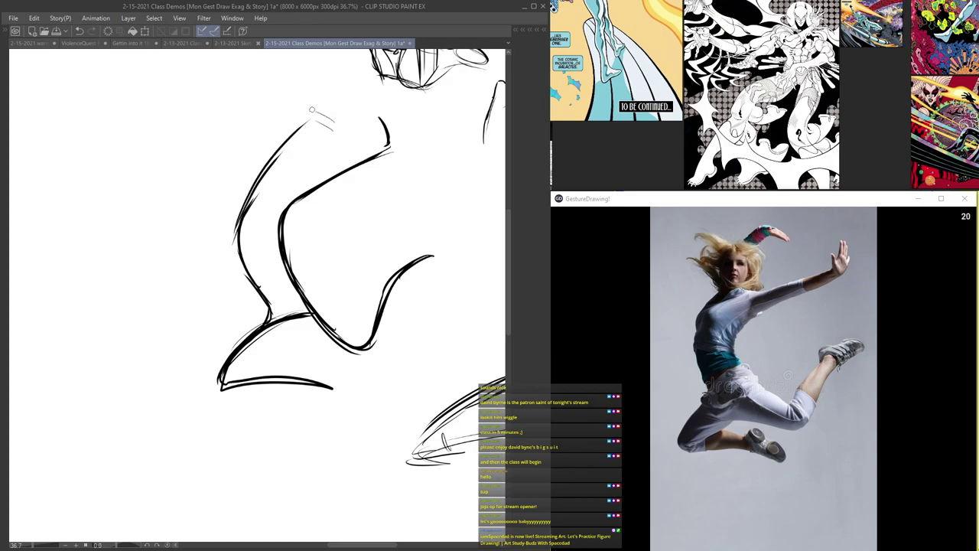
- Add the extended arm's bent hand and strengthen the jumping woman's back, forward leg and folded lower leg
{"action": "mouse_move", "coordinate": [381, 120]}
{"action": "left_mouse_down"}
{"action": "mouse_move", "coordinate": [401, 156]}
{"action": "mouse_move", "coordinate": [371, 160]}
{"action": "left_mouse_up"}
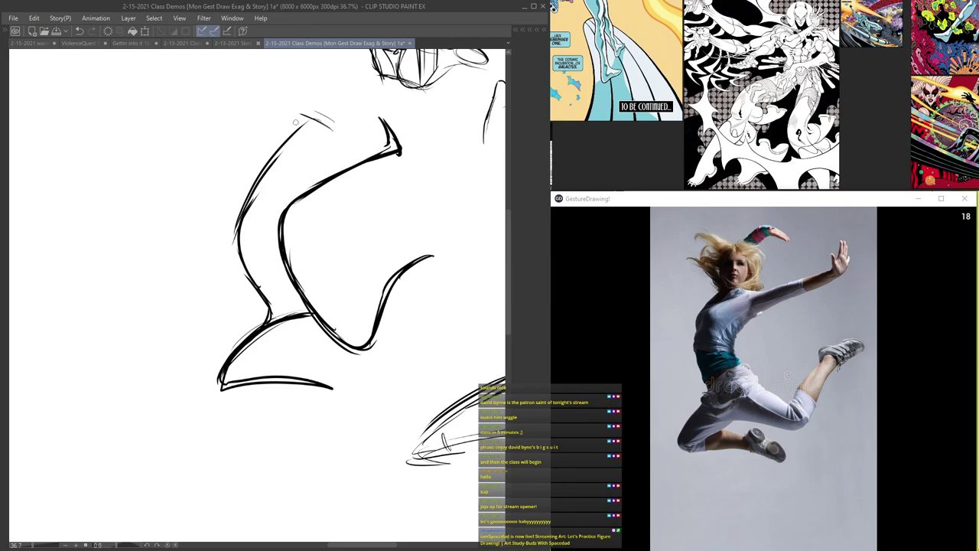
{"action": "mouse_move", "coordinate": [304, 115]}
{"action": "left_mouse_down"}
{"action": "mouse_move", "coordinate": [250, 179]}
{"action": "mouse_move", "coordinate": [233, 232]}
{"action": "mouse_move", "coordinate": [252, 280]}
{"action": "left_mouse_up"}
{"action": "left_click_drag", "start_coordinate": [241, 201], "coordinate": [273, 300]}
{"action": "left_click_drag", "start_coordinate": [229, 239], "coordinate": [240, 336]}
{"action": "mouse_move", "coordinate": [290, 283]}
{"action": "left_mouse_down"}
{"action": "mouse_move", "coordinate": [392, 285]}
{"action": "mouse_move", "coordinate": [403, 268]}
{"action": "left_mouse_up"}
{"action": "mouse_move", "coordinate": [270, 342]}
{"action": "left_mouse_down"}
{"action": "mouse_move", "coordinate": [223, 394]}
{"action": "mouse_move", "coordinate": [371, 397]}
{"action": "left_mouse_up"}
- Thicken the jumping woman's torso and back lines up to the raised arm, and add a round head
{"action": "mouse_move", "coordinate": [288, 220]}
{"action": "left_mouse_down"}
{"action": "mouse_move", "coordinate": [287, 264]}
{"action": "mouse_move", "coordinate": [349, 343]}
{"action": "left_mouse_up"}
{"action": "mouse_move", "coordinate": [257, 307]}
{"action": "left_mouse_down"}
{"action": "mouse_move", "coordinate": [247, 337]}
{"action": "mouse_move", "coordinate": [239, 279]}
{"action": "left_mouse_up"}
{"action": "left_click_drag", "start_coordinate": [265, 308], "coordinate": [231, 197]}
{"action": "left_click_drag", "start_coordinate": [228, 271], "coordinate": [275, 158]}
{"action": "mouse_move", "coordinate": [273, 206]}
{"action": "left_mouse_down"}
{"action": "mouse_move", "coordinate": [278, 153]}
{"action": "mouse_move", "coordinate": [264, 191]}
{"action": "mouse_move", "coordinate": [294, 162]}
{"action": "mouse_move", "coordinate": [277, 192]}
{"action": "mouse_move", "coordinate": [314, 118]}
{"action": "left_mouse_up"}
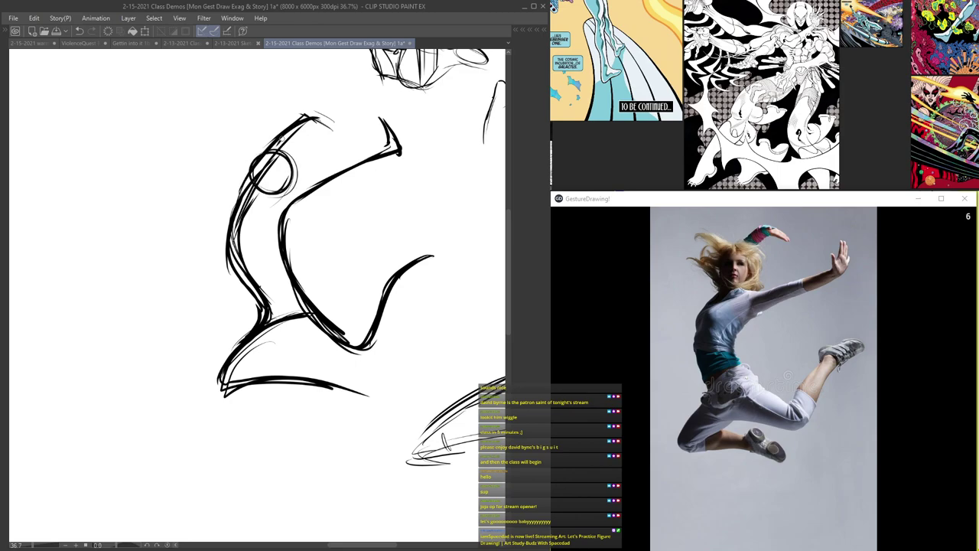
- Thicken the jumping woman's upright hand, extended arm and both leg lines, and mark the face inside the head
{"action": "left_click_drag", "start_coordinate": [404, 143], "coordinate": [404, 155]}
{"action": "mouse_move", "coordinate": [409, 152]}
{"action": "left_mouse_down"}
{"action": "mouse_move", "coordinate": [310, 189]}
{"action": "mouse_move", "coordinate": [400, 147]}
{"action": "mouse_move", "coordinate": [408, 119]}
{"action": "left_mouse_up"}
{"action": "left_click_drag", "start_coordinate": [408, 118], "coordinate": [411, 155]}
{"action": "left_click_drag", "start_coordinate": [411, 155], "coordinate": [289, 213]}
{"action": "left_click_drag", "start_coordinate": [433, 258], "coordinate": [351, 345]}
{"action": "mouse_move", "coordinate": [283, 324]}
{"action": "left_mouse_down"}
{"action": "mouse_move", "coordinate": [256, 389]}
{"action": "mouse_move", "coordinate": [355, 398]}
{"action": "left_mouse_up"}
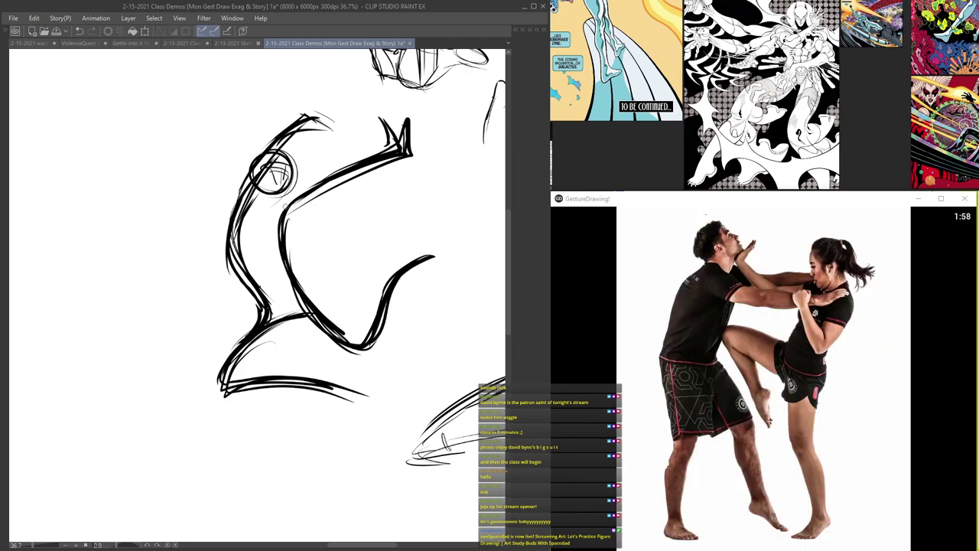
- Draw the female fighter's oval head and curved spine line in the blank area beside the jumping figure
{"action": "scroll", "coordinate": [285, 208], "scroll_direction": "down", "scroll_amount": 5}
{"action": "left_click_drag", "start_coordinate": [291, 190], "coordinate": [394, 273]}
{"action": "scroll", "coordinate": [322, 176], "scroll_direction": "up", "scroll_amount": 4}
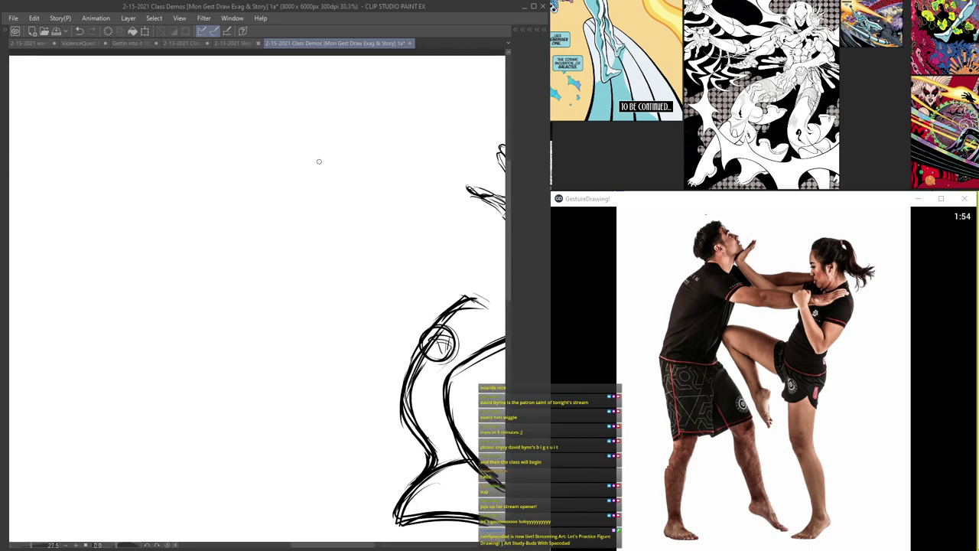
{"action": "mouse_move", "coordinate": [302, 167]}
{"action": "left_mouse_down"}
{"action": "mouse_move", "coordinate": [285, 138]}
{"action": "mouse_move", "coordinate": [306, 173]}
{"action": "mouse_move", "coordinate": [303, 156]}
{"action": "mouse_move", "coordinate": [299, 236]}
{"action": "left_mouse_up"}
{"action": "scroll", "coordinate": [305, 153], "scroll_direction": "up", "scroll_amount": 1}
{"action": "mouse_move", "coordinate": [312, 175]}
{"action": "left_mouse_down"}
{"action": "mouse_move", "coordinate": [279, 283]}
{"action": "mouse_move", "coordinate": [277, 341]}
{"action": "left_mouse_up"}
- Draw the female fighter's long standing leg down to a planted foot
{"action": "left_click_drag", "start_coordinate": [276, 285], "coordinate": [309, 433]}
{"action": "mouse_move", "coordinate": [283, 345]}
{"action": "left_mouse_down"}
{"action": "mouse_move", "coordinate": [317, 444]}
{"action": "mouse_move", "coordinate": [308, 439]}
{"action": "left_mouse_up"}
{"action": "scroll", "coordinate": [307, 412], "scroll_direction": "up", "scroll_amount": 1}
{"action": "left_click_drag", "start_coordinate": [299, 396], "coordinate": [297, 465]}
{"action": "mouse_move", "coordinate": [320, 440]}
{"action": "left_mouse_down"}
{"action": "mouse_move", "coordinate": [300, 464]}
{"action": "mouse_move", "coordinate": [279, 467]}
{"action": "left_mouse_up"}
{"action": "left_click_drag", "start_coordinate": [304, 465], "coordinate": [280, 469]}
- Draw the female fighter's raised thigh, bent knee and hanging shin
{"action": "mouse_move", "coordinate": [253, 271]}
{"action": "left_mouse_down"}
{"action": "mouse_move", "coordinate": [313, 270]}
{"action": "mouse_move", "coordinate": [259, 234]}
{"action": "left_mouse_up"}
{"action": "left_click_drag", "start_coordinate": [340, 262], "coordinate": [254, 226]}
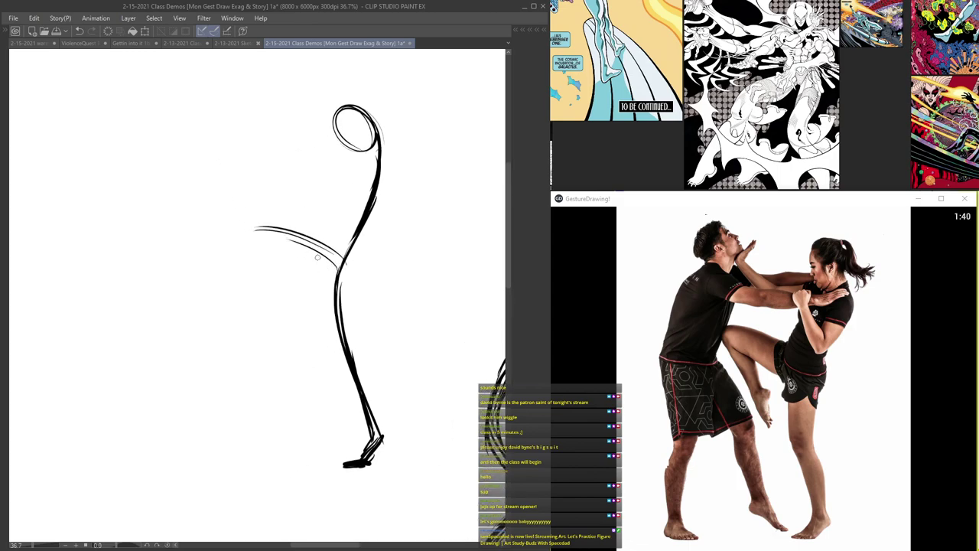
{"action": "mouse_move", "coordinate": [329, 245]}
{"action": "left_mouse_down"}
{"action": "mouse_move", "coordinate": [369, 274]}
{"action": "mouse_move", "coordinate": [247, 230]}
{"action": "mouse_move", "coordinate": [293, 309]}
{"action": "left_mouse_up"}
{"action": "left_click_drag", "start_coordinate": [269, 263], "coordinate": [340, 259]}
{"action": "left_click_drag", "start_coordinate": [290, 291], "coordinate": [299, 331]}
- Draw the female fighter's abdomen, bent arm and buttock curve, and strengthen the raised leg
{"action": "mouse_move", "coordinate": [313, 243]}
{"action": "left_mouse_down"}
{"action": "mouse_move", "coordinate": [348, 216]}
{"action": "mouse_move", "coordinate": [355, 193]}
{"action": "left_mouse_up"}
{"action": "mouse_move", "coordinate": [394, 163]}
{"action": "left_mouse_down"}
{"action": "mouse_move", "coordinate": [396, 205]}
{"action": "mouse_move", "coordinate": [368, 233]}
{"action": "left_mouse_up"}
{"action": "left_click_drag", "start_coordinate": [346, 175], "coordinate": [360, 222]}
{"action": "mouse_move", "coordinate": [400, 182]}
{"action": "left_mouse_down"}
{"action": "mouse_move", "coordinate": [364, 237]}
{"action": "mouse_move", "coordinate": [367, 276]}
{"action": "mouse_move", "coordinate": [339, 322]}
{"action": "mouse_move", "coordinate": [358, 391]}
{"action": "left_mouse_up"}
{"action": "left_click_drag", "start_coordinate": [332, 256], "coordinate": [286, 306]}
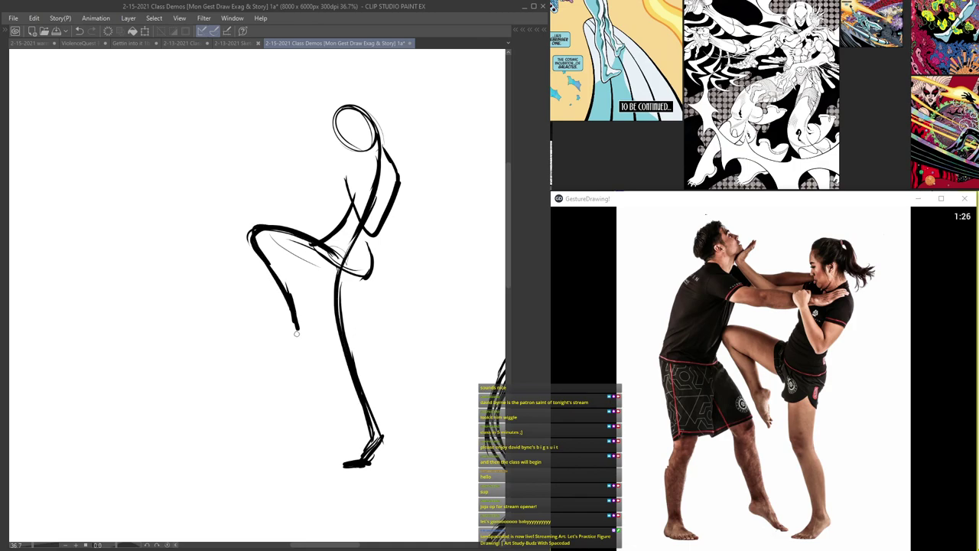
- Draw the arms reaching between the two fighters, and the male fighter's head, back curve and standing leg
{"action": "left_click_drag", "start_coordinate": [344, 166], "coordinate": [357, 219]}
{"action": "left_click_drag", "start_coordinate": [374, 167], "coordinate": [209, 159]}
{"action": "mouse_move", "coordinate": [331, 151]}
{"action": "left_mouse_down"}
{"action": "mouse_move", "coordinate": [213, 147]}
{"action": "mouse_move", "coordinate": [311, 178]}
{"action": "mouse_move", "coordinate": [295, 191]}
{"action": "mouse_move", "coordinate": [259, 143]}
{"action": "mouse_move", "coordinate": [264, 115]}
{"action": "mouse_move", "coordinate": [222, 134]}
{"action": "mouse_move", "coordinate": [227, 153]}
{"action": "mouse_move", "coordinate": [197, 192]}
{"action": "mouse_move", "coordinate": [186, 233]}
{"action": "mouse_move", "coordinate": [202, 211]}
{"action": "mouse_move", "coordinate": [189, 260]}
{"action": "mouse_move", "coordinate": [206, 346]}
{"action": "mouse_move", "coordinate": [184, 401]}
{"action": "mouse_move", "coordinate": [192, 455]}
{"action": "mouse_move", "coordinate": [220, 468]}
{"action": "mouse_move", "coordinate": [177, 470]}
{"action": "left_mouse_up"}
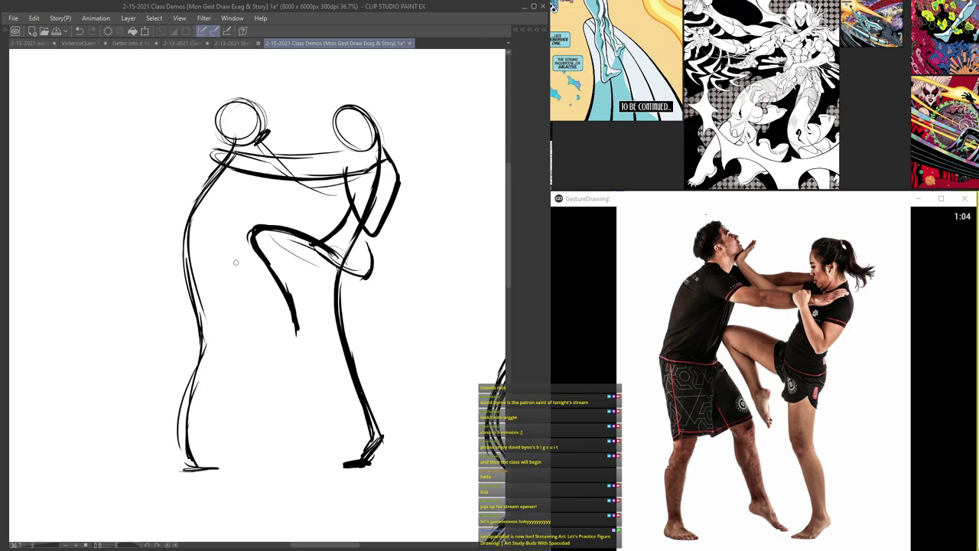
- Draw the male fighter's chest line and his second leg angling down beneath the raised knee
{"action": "mouse_move", "coordinate": [227, 253]}
{"action": "left_mouse_down"}
{"action": "mouse_move", "coordinate": [274, 323]}
{"action": "mouse_move", "coordinate": [290, 389]}
{"action": "mouse_move", "coordinate": [324, 451]}
{"action": "mouse_move", "coordinate": [255, 286]}
{"action": "left_mouse_up"}
{"action": "mouse_move", "coordinate": [231, 251]}
{"action": "left_mouse_down"}
{"action": "mouse_move", "coordinate": [249, 197]}
{"action": "mouse_move", "coordinate": [235, 257]}
{"action": "mouse_move", "coordinate": [193, 298]}
{"action": "mouse_move", "coordinate": [202, 460]}
{"action": "left_mouse_up"}
{"action": "left_click_drag", "start_coordinate": [227, 234], "coordinate": [269, 319]}
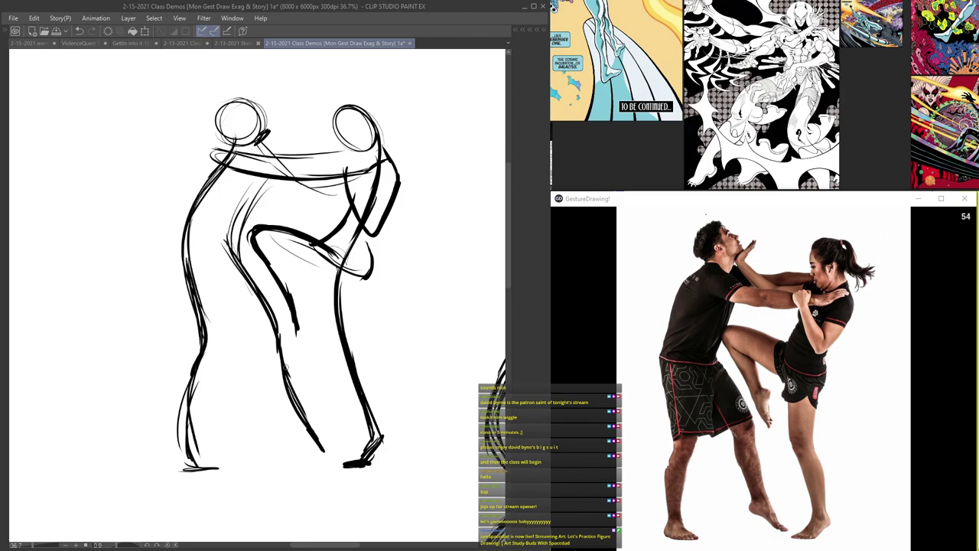
- Thicken the female fighter's raised knee and reaching arm, and add smaller face ovals inside both fighters' heads
{"action": "left_click_drag", "start_coordinate": [260, 258], "coordinate": [276, 224]}
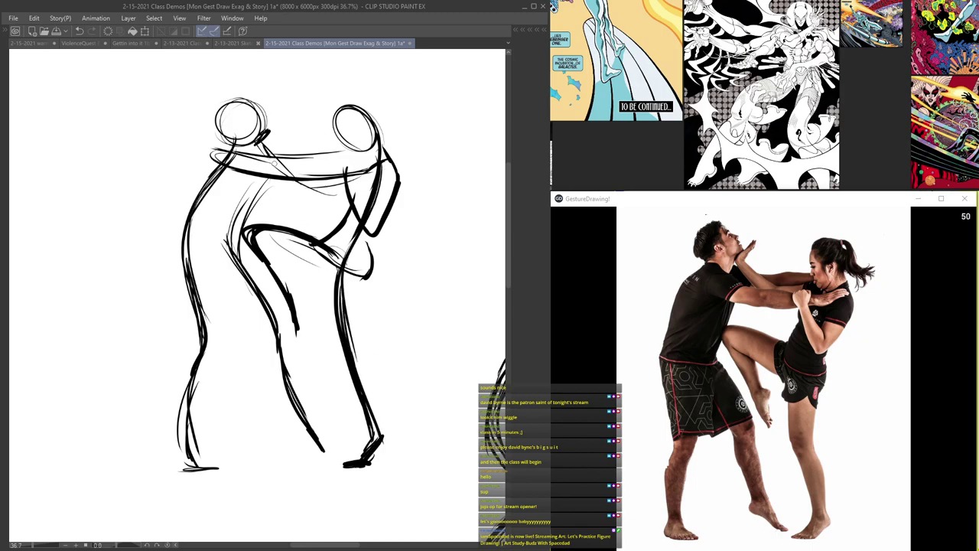
{"action": "left_click_drag", "start_coordinate": [268, 154], "coordinate": [353, 182]}
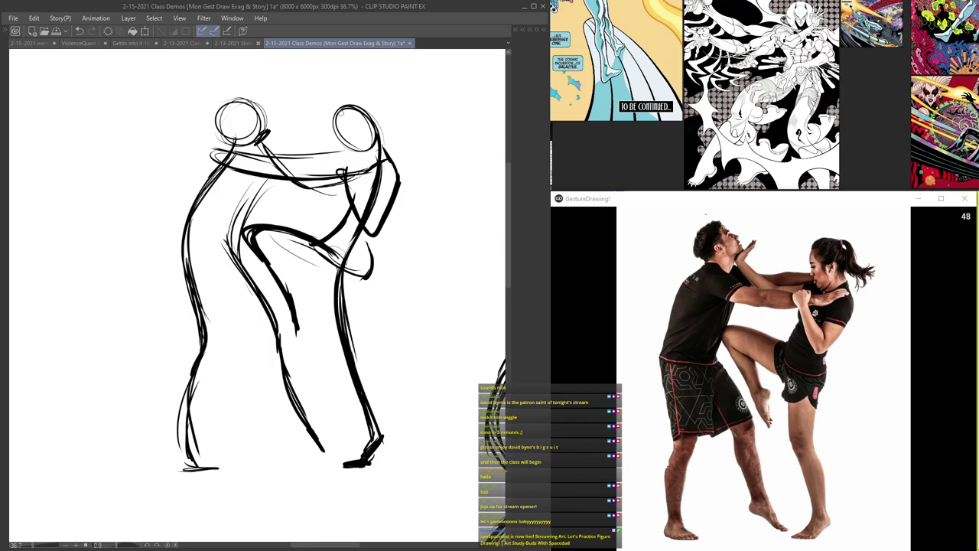
{"action": "left_click_drag", "start_coordinate": [341, 112], "coordinate": [371, 160]}
{"action": "left_click_drag", "start_coordinate": [352, 123], "coordinate": [353, 147]}
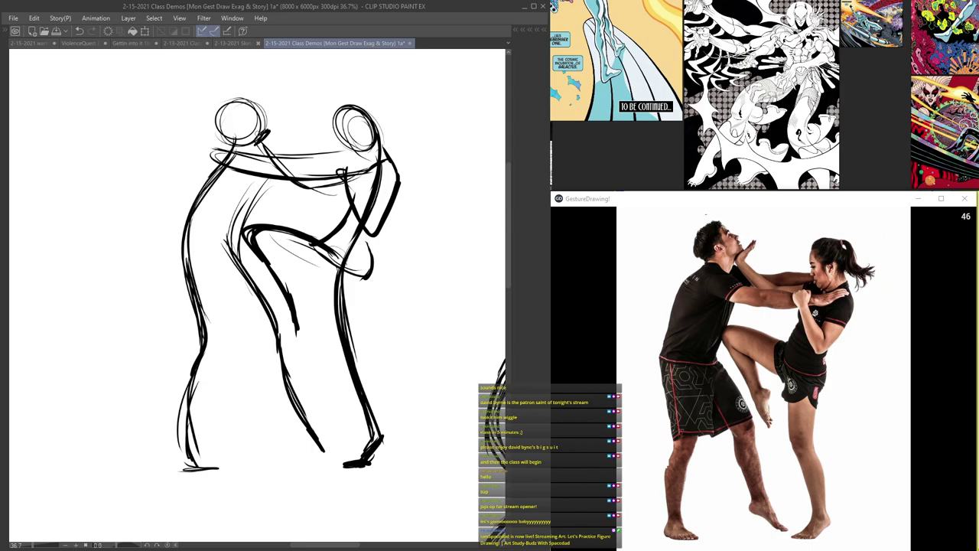
{"action": "mouse_move", "coordinate": [263, 131]}
{"action": "left_mouse_down"}
{"action": "mouse_move", "coordinate": [251, 104]}
{"action": "mouse_move", "coordinate": [229, 132]}
{"action": "mouse_move", "coordinate": [243, 138]}
{"action": "left_mouse_up"}
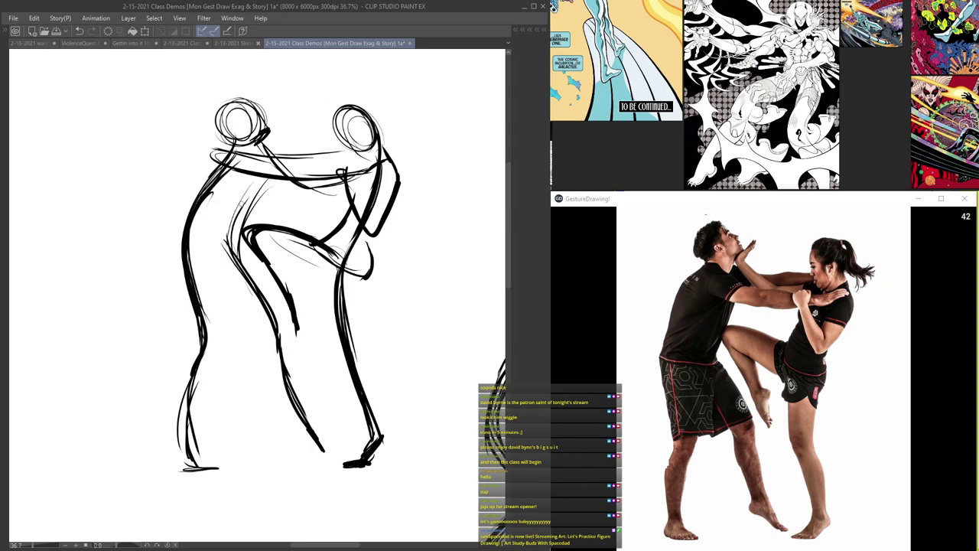
- Draw an oval head with crossed facial guidelines in the empty space beside the two fighters
{"action": "scroll", "coordinate": [381, 474], "scroll_direction": "down", "scroll_amount": 4}
{"action": "mouse_move", "coordinate": [372, 470]}
{"action": "left_mouse_down"}
{"action": "mouse_move", "coordinate": [231, 287]}
{"action": "mouse_move", "coordinate": [219, 199]}
{"action": "mouse_move", "coordinate": [330, 345]}
{"action": "mouse_move", "coordinate": [376, 352]}
{"action": "left_mouse_up"}
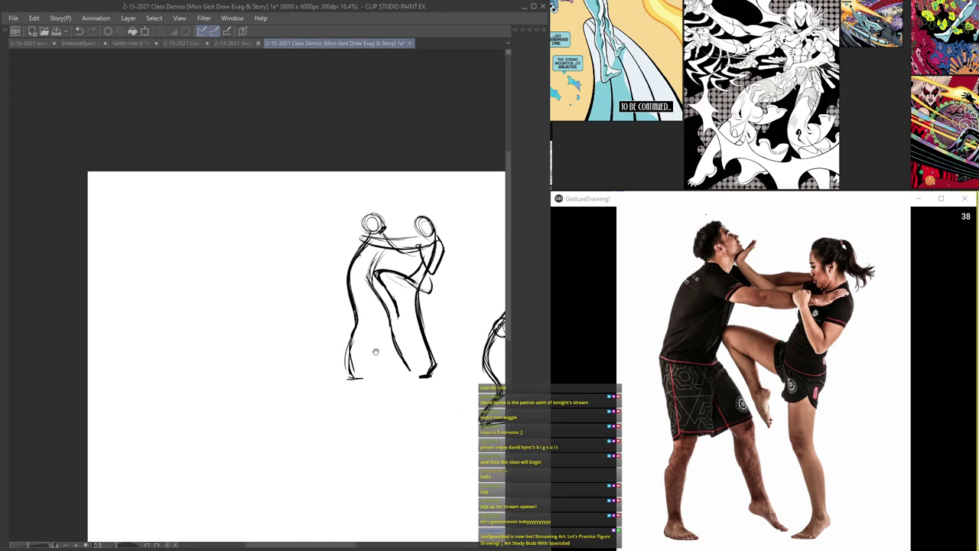
{"action": "scroll", "coordinate": [307, 157], "scroll_direction": "up", "scroll_amount": 1}
{"action": "scroll", "coordinate": [284, 219], "scroll_direction": "up", "scroll_amount": 2}
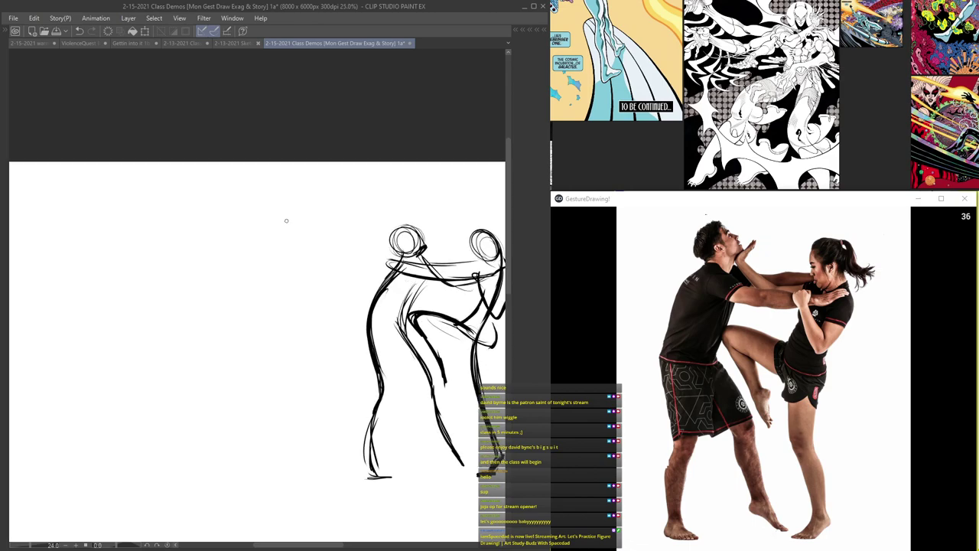
{"action": "mouse_move", "coordinate": [280, 292]}
{"action": "left_mouse_down"}
{"action": "mouse_move", "coordinate": [276, 225]}
{"action": "mouse_move", "coordinate": [288, 275]}
{"action": "mouse_move", "coordinate": [253, 262]}
{"action": "mouse_move", "coordinate": [291, 280]}
{"action": "left_mouse_up"}
{"action": "scroll", "coordinate": [265, 255], "scroll_direction": "up", "scroll_amount": 2}
{"action": "left_click_drag", "start_coordinate": [306, 248], "coordinate": [294, 284]}
{"action": "mouse_move", "coordinate": [277, 231]}
{"action": "left_mouse_down"}
{"action": "mouse_move", "coordinate": [291, 291]}
{"action": "mouse_move", "coordinate": [283, 299]}
{"action": "left_mouse_up"}
{"action": "left_click_drag", "start_coordinate": [303, 260], "coordinate": [300, 289]}
{"action": "mouse_move", "coordinate": [298, 229]}
{"action": "left_mouse_down"}
{"action": "mouse_move", "coordinate": [263, 297]}
{"action": "mouse_move", "coordinate": [268, 215]}
{"action": "left_mouse_up"}
- Draw curved lines for the new figure's torso beneath the head, connecting the neck and tapering the body toward the hips
{"action": "scroll", "coordinate": [262, 314], "scroll_direction": "down", "scroll_amount": 2}
{"action": "left_click_drag", "start_coordinate": [235, 337], "coordinate": [245, 267]}
{"action": "left_click_drag", "start_coordinate": [299, 241], "coordinate": [287, 305]}
{"action": "left_click_drag", "start_coordinate": [250, 241], "coordinate": [237, 310]}
{"action": "left_click_drag", "start_coordinate": [293, 257], "coordinate": [291, 334]}
{"action": "mouse_move", "coordinate": [265, 251]}
{"action": "left_mouse_down"}
{"action": "mouse_move", "coordinate": [249, 294]}
{"action": "mouse_move", "coordinate": [263, 280]}
{"action": "mouse_move", "coordinate": [264, 334]}
{"action": "left_mouse_up"}
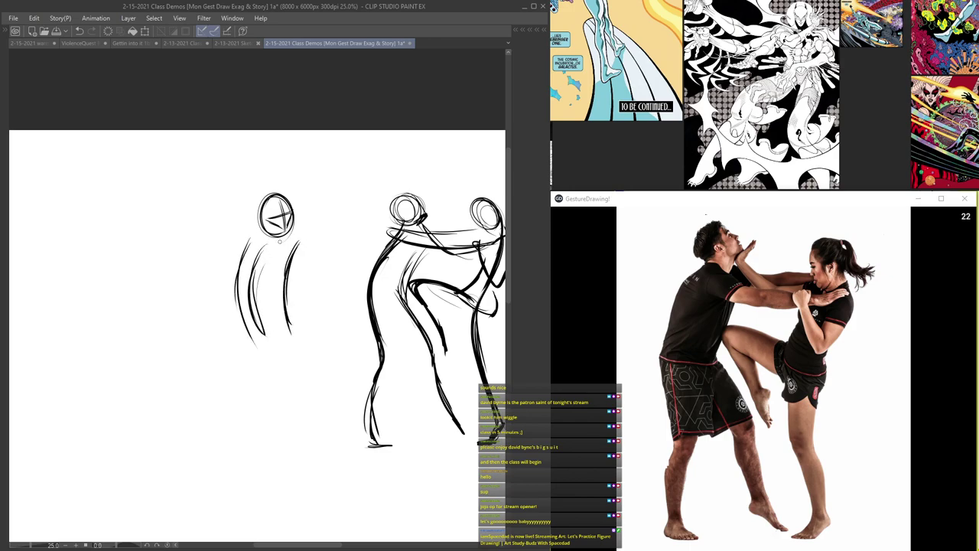
{"action": "scroll", "coordinate": [281, 258], "scroll_direction": "up", "scroll_amount": 2}
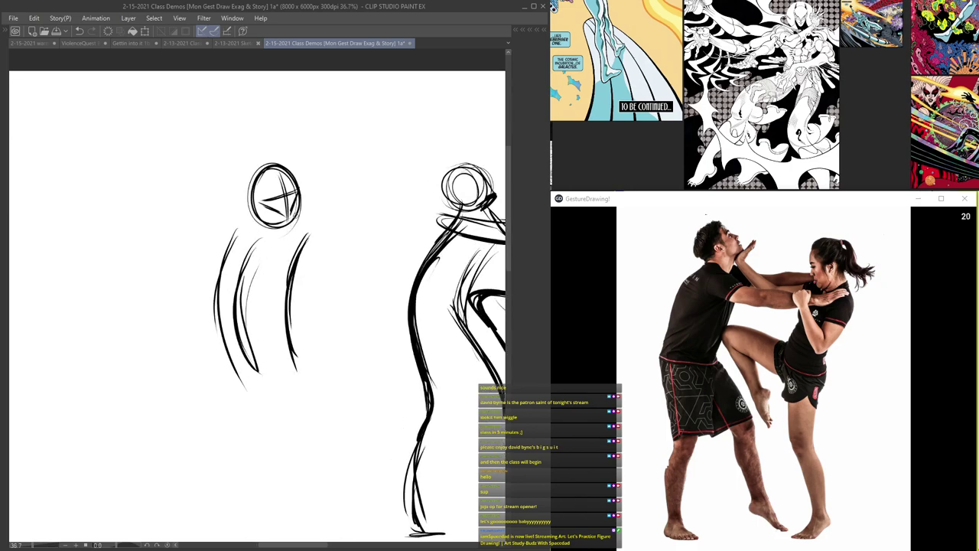
{"action": "left_click_drag", "start_coordinate": [284, 222], "coordinate": [229, 288]}
{"action": "mouse_move", "coordinate": [254, 246]}
{"action": "left_mouse_down"}
{"action": "mouse_move", "coordinate": [265, 395]}
{"action": "mouse_move", "coordinate": [268, 387]}
{"action": "left_mouse_up"}
{"action": "mouse_move", "coordinate": [290, 338]}
{"action": "left_mouse_down"}
{"action": "mouse_move", "coordinate": [251, 385]}
{"action": "mouse_move", "coordinate": [265, 383]}
{"action": "left_mouse_up"}
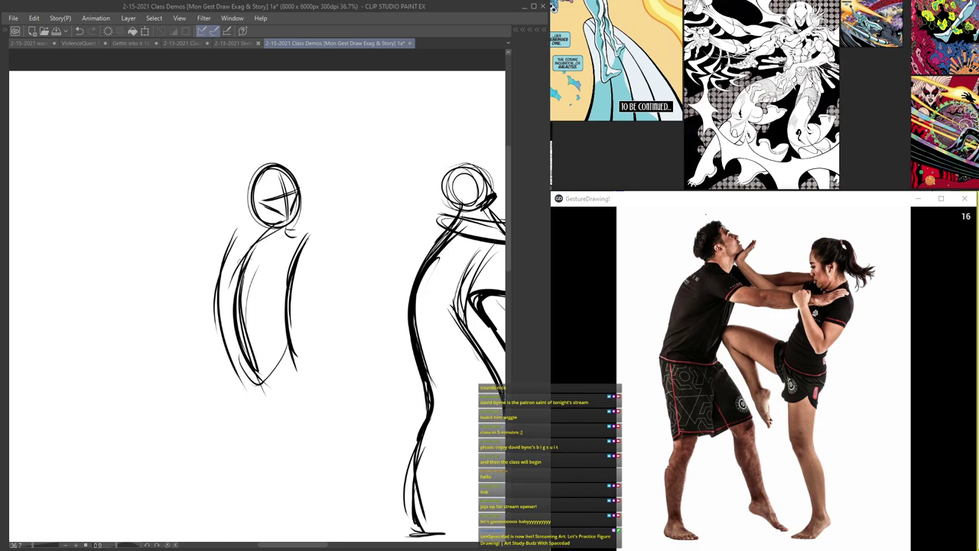
- Draw a thick shoulder and bent arm returning to the hip on the side nearest the fighters
{"action": "mouse_move", "coordinate": [291, 233]}
{"action": "left_mouse_down"}
{"action": "mouse_move", "coordinate": [318, 237]}
{"action": "mouse_move", "coordinate": [346, 291]}
{"action": "left_mouse_up"}
{"action": "scroll", "coordinate": [316, 246], "scroll_direction": "up", "scroll_amount": 3}
{"action": "mouse_move", "coordinate": [324, 247]}
{"action": "left_mouse_down"}
{"action": "mouse_move", "coordinate": [371, 316]}
{"action": "mouse_move", "coordinate": [280, 373]}
{"action": "mouse_move", "coordinate": [332, 250]}
{"action": "left_mouse_up"}
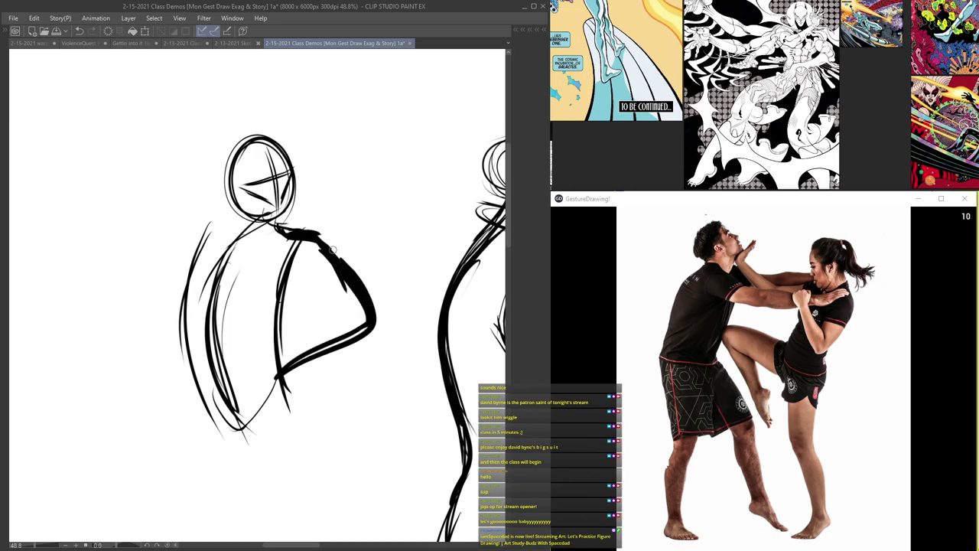
- Draw the figure's opposite shoulder and bent arm resting on the hip, and darken the sides of the torso
{"action": "scroll", "coordinate": [228, 222], "scroll_direction": "down", "scroll_amount": 4}
{"action": "scroll", "coordinate": [223, 228], "scroll_direction": "up", "scroll_amount": 3}
{"action": "left_click_drag", "start_coordinate": [243, 215], "coordinate": [177, 264]}
{"action": "left_click_drag", "start_coordinate": [206, 239], "coordinate": [165, 270]}
{"action": "mouse_move", "coordinate": [211, 235]}
{"action": "left_mouse_down"}
{"action": "mouse_move", "coordinate": [187, 318]}
{"action": "mouse_move", "coordinate": [200, 371]}
{"action": "left_mouse_up"}
{"action": "left_click_drag", "start_coordinate": [297, 251], "coordinate": [272, 348]}
{"action": "scroll", "coordinate": [235, 285], "scroll_direction": "down", "scroll_amount": 3}
{"action": "mouse_move", "coordinate": [192, 263]}
{"action": "left_mouse_down"}
{"action": "mouse_move", "coordinate": [160, 306]}
{"action": "mouse_move", "coordinate": [189, 338]}
{"action": "left_mouse_up"}
{"action": "left_click_drag", "start_coordinate": [205, 247], "coordinate": [206, 372]}
{"action": "left_click_drag", "start_coordinate": [191, 280], "coordinate": [224, 251]}
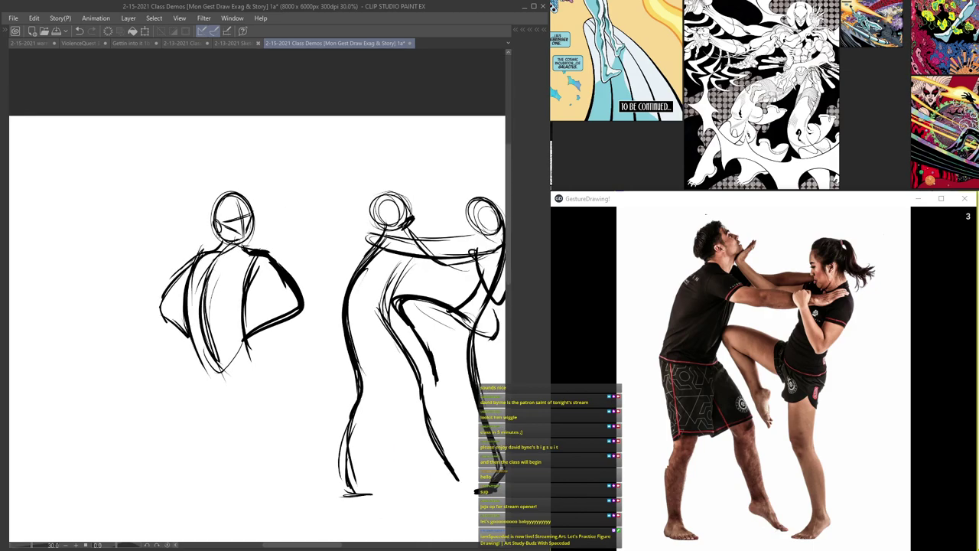
- Draw long lines for the hands-on-hips figure's two spread legs, running down from the hips
{"action": "scroll", "coordinate": [232, 322], "scroll_direction": "down", "scroll_amount": 2}
{"action": "left_click_drag", "start_coordinate": [232, 323], "coordinate": [231, 274]}
{"action": "scroll", "coordinate": [221, 298], "scroll_direction": "up", "scroll_amount": 3}
{"action": "scroll", "coordinate": [225, 316], "scroll_direction": "down", "scroll_amount": 2}
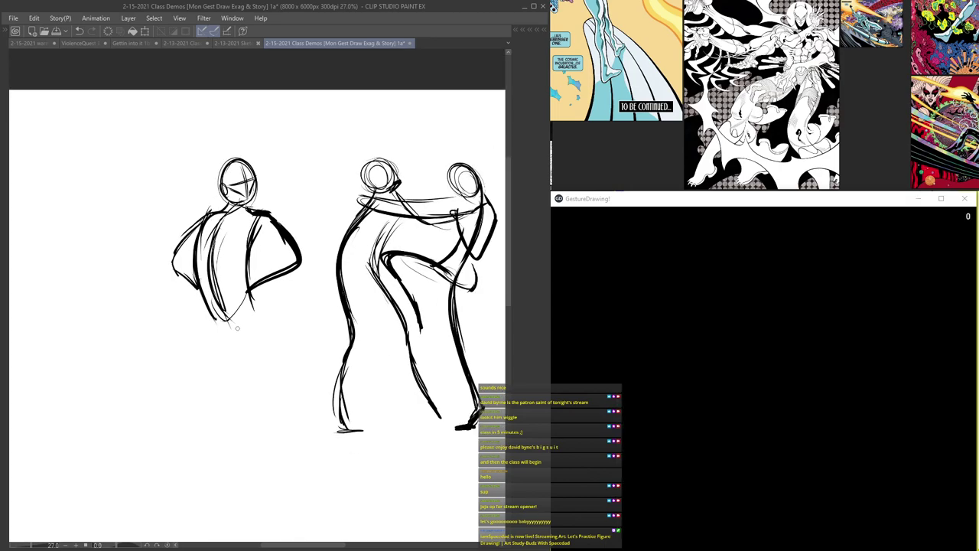
{"action": "mouse_move", "coordinate": [242, 336]}
{"action": "left_mouse_down"}
{"action": "mouse_move", "coordinate": [260, 273]}
{"action": "mouse_move", "coordinate": [284, 297]}
{"action": "left_mouse_up"}
{"action": "left_click_drag", "start_coordinate": [233, 259], "coordinate": [247, 311]}
{"action": "left_click_drag", "start_coordinate": [266, 236], "coordinate": [283, 306]}
{"action": "mouse_move", "coordinate": [230, 254]}
{"action": "left_mouse_down"}
{"action": "mouse_move", "coordinate": [236, 349]}
{"action": "mouse_move", "coordinate": [219, 406]}
{"action": "left_mouse_up"}
{"action": "left_click_drag", "start_coordinate": [266, 239], "coordinate": [292, 350]}
{"action": "mouse_move", "coordinate": [271, 244]}
{"action": "left_mouse_down"}
{"action": "mouse_move", "coordinate": [298, 343]}
{"action": "mouse_move", "coordinate": [303, 408]}
{"action": "left_mouse_up"}
- Thicken the hands-on-hips figure's lower legs and add both feet
{"action": "left_click_drag", "start_coordinate": [235, 361], "coordinate": [212, 414]}
{"action": "mouse_move", "coordinate": [304, 378]}
{"action": "left_mouse_down"}
{"action": "mouse_move", "coordinate": [307, 425]}
{"action": "mouse_move", "coordinate": [295, 442]}
{"action": "mouse_move", "coordinate": [311, 432]}
{"action": "left_mouse_up"}
{"action": "mouse_move", "coordinate": [184, 444]}
{"action": "left_mouse_down"}
{"action": "mouse_move", "coordinate": [222, 422]}
{"action": "mouse_move", "coordinate": [242, 332]}
{"action": "left_mouse_up"}
{"action": "mouse_move", "coordinate": [269, 249]}
{"action": "left_mouse_down"}
{"action": "mouse_move", "coordinate": [302, 417]}
{"action": "mouse_move", "coordinate": [288, 451]}
{"action": "left_mouse_up"}
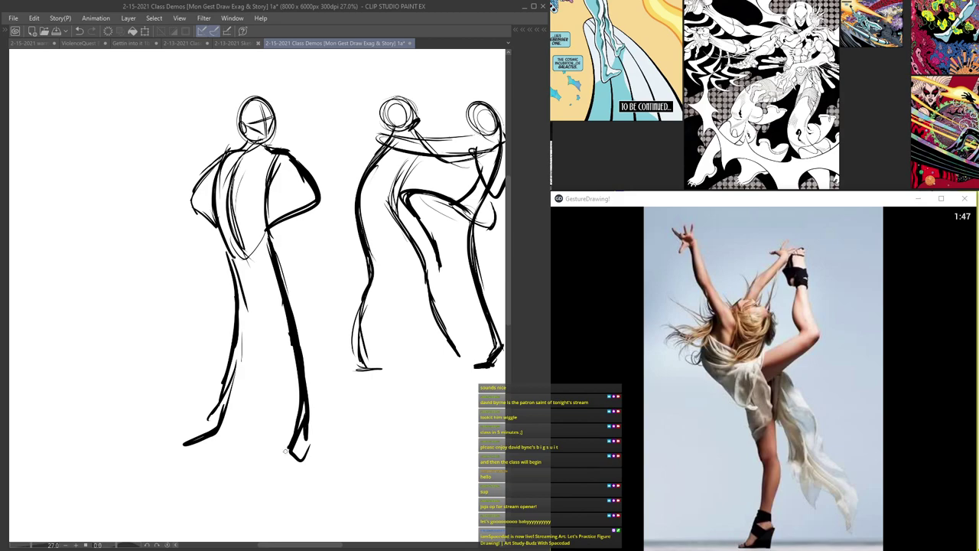
- Add curved pelvis lines to the hands-on-hips figure, and reinforce its bent arms and one leg
{"action": "mouse_move", "coordinate": [238, 260]}
{"action": "left_mouse_down"}
{"action": "mouse_move", "coordinate": [263, 248]}
{"action": "mouse_move", "coordinate": [266, 233]}
{"action": "left_mouse_up"}
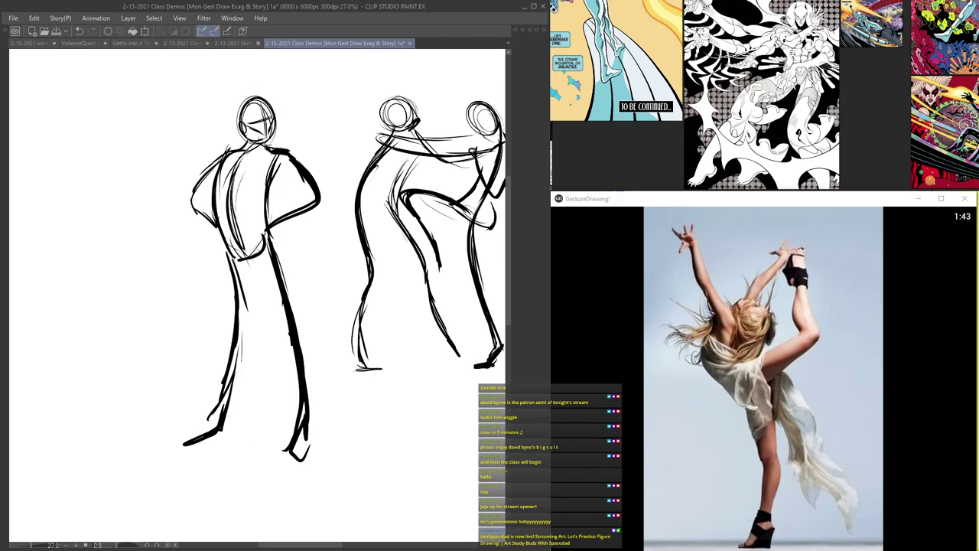
{"action": "left_click_drag", "start_coordinate": [272, 228], "coordinate": [258, 267]}
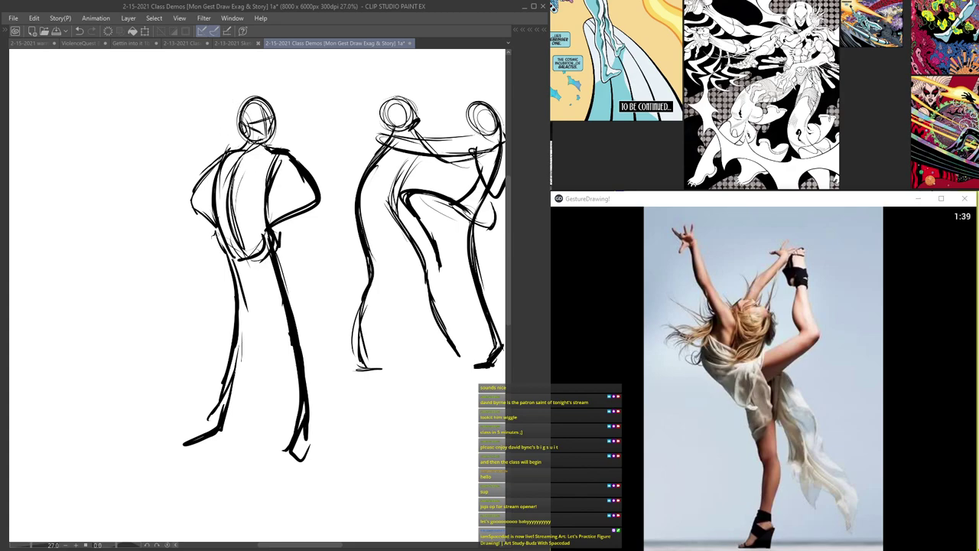
{"action": "left_click_drag", "start_coordinate": [283, 155], "coordinate": [269, 223]}
{"action": "left_click_drag", "start_coordinate": [217, 166], "coordinate": [193, 204]}
{"action": "left_click_drag", "start_coordinate": [232, 283], "coordinate": [213, 437]}
{"action": "left_click_drag", "start_coordinate": [246, 260], "coordinate": [238, 356]}
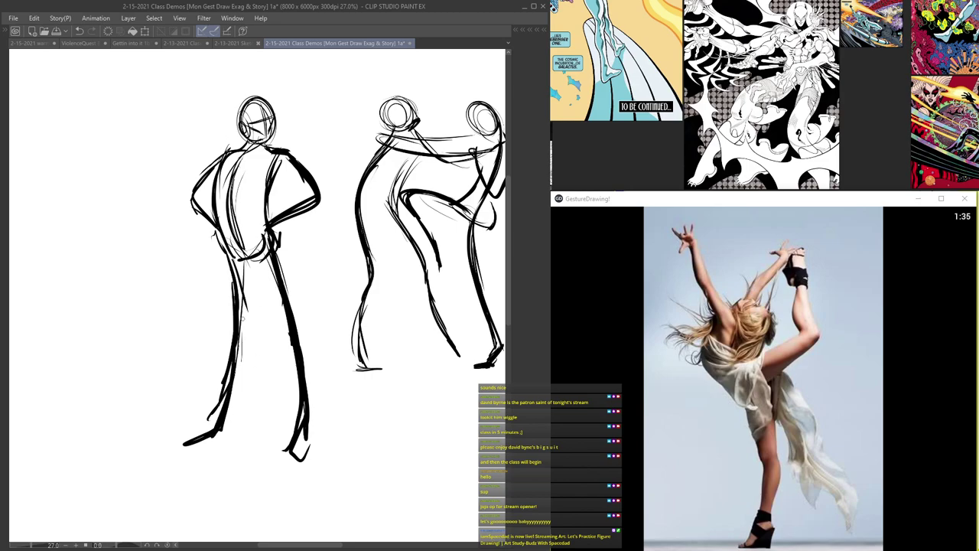
- Draw a large oval head with a small crossed face circle low inside it, in the space beside the hands-on-hips figure
{"action": "key", "text": "ctrl+minus"}
{"action": "key", "text": "ctrl+minus"}
{"action": "key", "text": "ctrl+minus"}
{"action": "left_click_drag", "start_coordinate": [264, 298], "coordinate": [303, 301]}
{"action": "scroll", "coordinate": [205, 281], "scroll_direction": "up", "scroll_amount": 1}
{"action": "left_click_drag", "start_coordinate": [245, 273], "coordinate": [323, 296]}
{"action": "scroll", "coordinate": [267, 292], "scroll_direction": "up", "scroll_amount": 1}
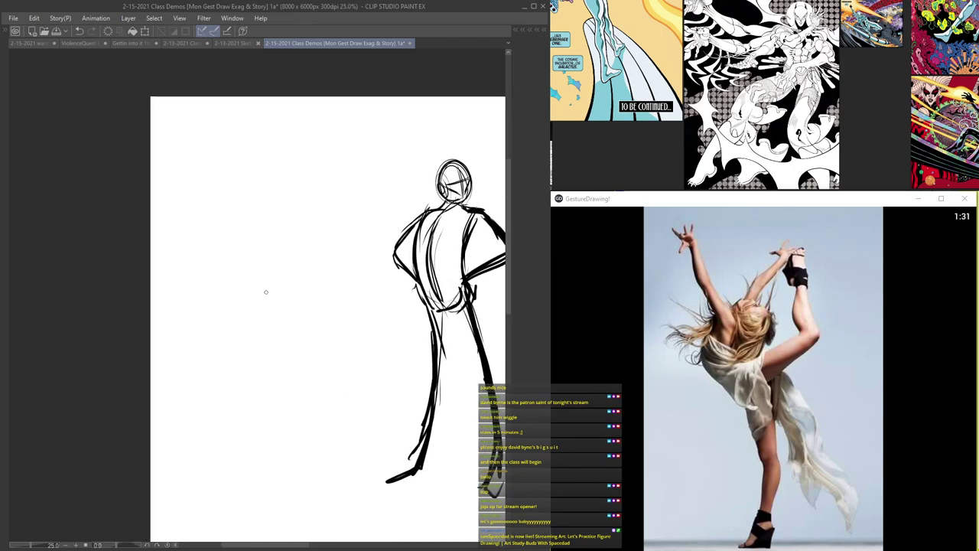
{"action": "scroll", "coordinate": [296, 216], "scroll_direction": "up", "scroll_amount": 1}
{"action": "mouse_move", "coordinate": [325, 200]}
{"action": "left_mouse_down"}
{"action": "mouse_move", "coordinate": [276, 203]}
{"action": "mouse_move", "coordinate": [312, 158]}
{"action": "mouse_move", "coordinate": [293, 218]}
{"action": "mouse_move", "coordinate": [324, 203]}
{"action": "mouse_move", "coordinate": [273, 195]}
{"action": "mouse_move", "coordinate": [325, 197]}
{"action": "mouse_move", "coordinate": [274, 204]}
{"action": "mouse_move", "coordinate": [290, 218]}
{"action": "mouse_move", "coordinate": [300, 179]}
{"action": "mouse_move", "coordinate": [289, 207]}
{"action": "mouse_move", "coordinate": [312, 222]}
{"action": "left_mouse_up"}
{"action": "scroll", "coordinate": [325, 197], "scroll_direction": "up", "scroll_amount": 1}
{"action": "scroll", "coordinate": [327, 197], "scroll_direction": "up", "scroll_amount": 1}
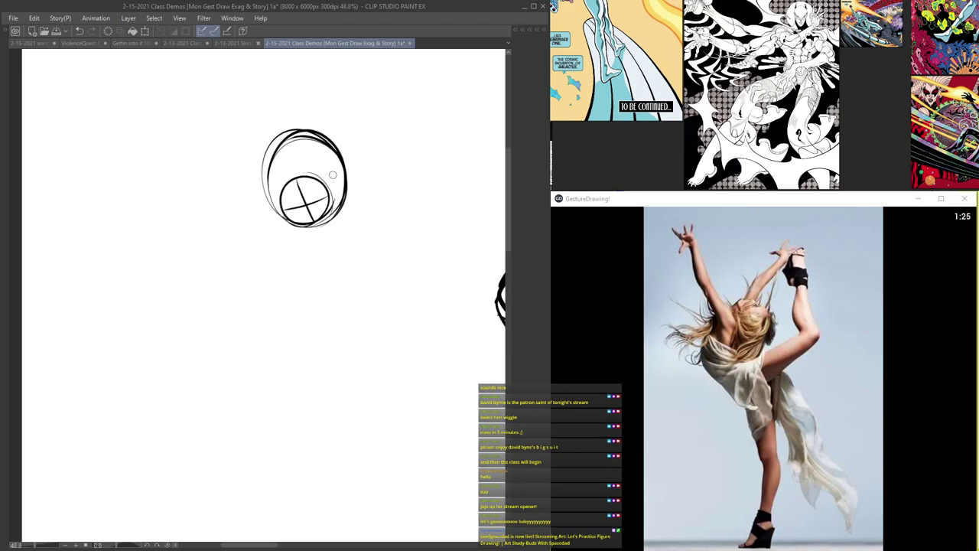
{"action": "left_click_drag", "start_coordinate": [298, 143], "coordinate": [293, 174]}
{"action": "left_click_drag", "start_coordinate": [330, 148], "coordinate": [335, 194]}
{"action": "mouse_move", "coordinate": [272, 180]}
{"action": "left_mouse_down"}
{"action": "mouse_move", "coordinate": [339, 181]}
{"action": "mouse_move", "coordinate": [275, 167]}
{"action": "mouse_move", "coordinate": [342, 177]}
{"action": "mouse_move", "coordinate": [314, 229]}
{"action": "mouse_move", "coordinate": [363, 229]}
{"action": "left_mouse_up"}
- Strengthen the new head's outline, extend it to a point behind the face circle, and add the neck lines
{"action": "scroll", "coordinate": [312, 206], "scroll_direction": "up", "scroll_amount": 2}
{"action": "mouse_move", "coordinate": [349, 145]}
{"action": "left_mouse_down"}
{"action": "mouse_move", "coordinate": [367, 207]}
{"action": "mouse_move", "coordinate": [331, 229]}
{"action": "left_mouse_up"}
{"action": "left_click_drag", "start_coordinate": [369, 219], "coordinate": [318, 229]}
{"action": "left_click_drag", "start_coordinate": [338, 191], "coordinate": [371, 217]}
{"action": "scroll", "coordinate": [408, 195], "scroll_direction": "down", "scroll_amount": 5}
{"action": "scroll", "coordinate": [408, 195], "scroll_direction": "up", "scroll_amount": 4}
{"action": "mouse_move", "coordinate": [351, 163]}
{"action": "left_mouse_down"}
{"action": "mouse_move", "coordinate": [365, 203]}
{"action": "mouse_move", "coordinate": [373, 189]}
{"action": "mouse_move", "coordinate": [351, 231]}
{"action": "left_mouse_up"}
{"action": "scroll", "coordinate": [370, 191], "scroll_direction": "down", "scroll_amount": 7}
{"action": "scroll", "coordinate": [355, 222], "scroll_direction": "up", "scroll_amount": 6}
{"action": "left_click_drag", "start_coordinate": [317, 197], "coordinate": [322, 220]}
{"action": "left_click_drag", "start_coordinate": [326, 208], "coordinate": [306, 240]}
- Sketch the seated figure's torso curves and hip, with a thick thigh slanting down to a folded lower leg
{"action": "mouse_move", "coordinate": [317, 228]}
{"action": "left_mouse_down"}
{"action": "mouse_move", "coordinate": [288, 260]}
{"action": "mouse_move", "coordinate": [285, 245]}
{"action": "mouse_move", "coordinate": [280, 266]}
{"action": "left_mouse_up"}
{"action": "mouse_move", "coordinate": [365, 225]}
{"action": "left_mouse_down"}
{"action": "mouse_move", "coordinate": [379, 280]}
{"action": "mouse_move", "coordinate": [333, 318]}
{"action": "mouse_move", "coordinate": [280, 309]}
{"action": "left_mouse_up"}
{"action": "mouse_move", "coordinate": [341, 289]}
{"action": "left_mouse_down"}
{"action": "mouse_move", "coordinate": [290, 314]}
{"action": "mouse_move", "coordinate": [308, 332]}
{"action": "left_mouse_up"}
{"action": "mouse_move", "coordinate": [341, 240]}
{"action": "left_mouse_down"}
{"action": "mouse_move", "coordinate": [321, 308]}
{"action": "mouse_move", "coordinate": [253, 381]}
{"action": "left_mouse_up"}
{"action": "left_click_drag", "start_coordinate": [301, 313], "coordinate": [232, 395]}
{"action": "mouse_move", "coordinate": [299, 316]}
{"action": "left_mouse_down"}
{"action": "mouse_move", "coordinate": [223, 398]}
{"action": "mouse_move", "coordinate": [256, 422]}
{"action": "left_mouse_up"}
{"action": "mouse_move", "coordinate": [214, 408]}
{"action": "left_mouse_down"}
{"action": "mouse_move", "coordinate": [217, 421]}
{"action": "mouse_move", "coordinate": [294, 434]}
{"action": "left_mouse_up"}
{"action": "left_click_drag", "start_coordinate": [314, 316], "coordinate": [227, 406]}
- Draw the seated figure's bent arm, mark its far shoulder, and sweep curved lines down its back
{"action": "mouse_move", "coordinate": [290, 230]}
{"action": "left_mouse_down"}
{"action": "mouse_move", "coordinate": [224, 268]}
{"action": "mouse_move", "coordinate": [258, 306]}
{"action": "left_mouse_up"}
{"action": "left_click_drag", "start_coordinate": [294, 231], "coordinate": [225, 268]}
{"action": "left_click_drag", "start_coordinate": [366, 228], "coordinate": [353, 312]}
{"action": "mouse_move", "coordinate": [369, 248]}
{"action": "left_mouse_down"}
{"action": "mouse_move", "coordinate": [360, 318]}
{"action": "mouse_move", "coordinate": [353, 276]}
{"action": "mouse_move", "coordinate": [366, 250]}
{"action": "left_mouse_up"}
{"action": "left_click_drag", "start_coordinate": [367, 250], "coordinate": [335, 297]}
{"action": "left_click_drag", "start_coordinate": [355, 226], "coordinate": [348, 277]}
{"action": "left_click_drag", "start_coordinate": [303, 245], "coordinate": [292, 279]}
{"action": "left_click_drag", "start_coordinate": [286, 255], "coordinate": [282, 298]}
{"action": "left_click_drag", "start_coordinate": [382, 265], "coordinate": [349, 353]}
{"action": "left_click_drag", "start_coordinate": [370, 322], "coordinate": [317, 387]}
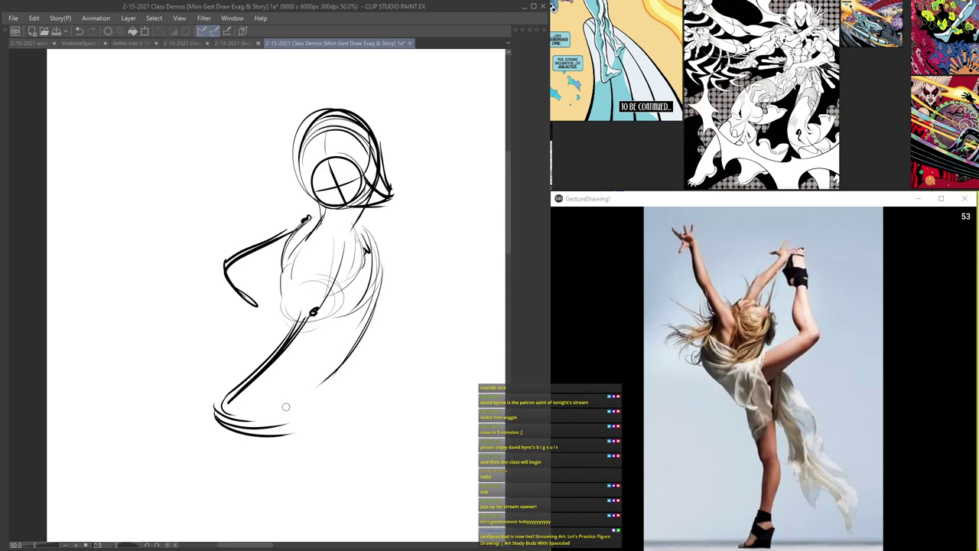
- Finish the seated figure's folded leg with a pointed foot, and add the curved underside and heavier forearm
{"action": "mouse_move", "coordinate": [242, 428]}
{"action": "left_mouse_down"}
{"action": "mouse_move", "coordinate": [299, 433]}
{"action": "mouse_move", "coordinate": [333, 407]}
{"action": "mouse_move", "coordinate": [349, 416]}
{"action": "left_mouse_up"}
{"action": "left_click_drag", "start_coordinate": [349, 415], "coordinate": [220, 420]}
{"action": "scroll", "coordinate": [324, 320], "scroll_direction": "down", "scroll_amount": 6}
{"action": "scroll", "coordinate": [317, 372], "scroll_direction": "up", "scroll_amount": 4}
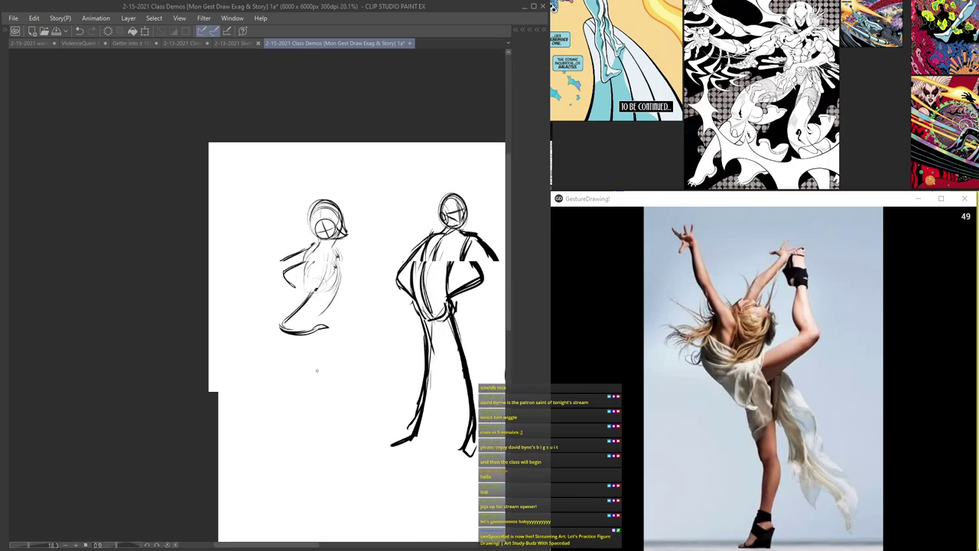
{"action": "scroll", "coordinate": [301, 289], "scroll_direction": "up", "scroll_amount": 1}
{"action": "mouse_move", "coordinate": [295, 260]}
{"action": "left_mouse_down"}
{"action": "mouse_move", "coordinate": [284, 307]}
{"action": "mouse_move", "coordinate": [280, 289]}
{"action": "left_mouse_up"}
{"action": "mouse_move", "coordinate": [283, 275]}
{"action": "left_mouse_down"}
{"action": "mouse_move", "coordinate": [280, 312]}
{"action": "mouse_move", "coordinate": [323, 304]}
{"action": "left_mouse_up"}
{"action": "left_click_drag", "start_coordinate": [291, 283], "coordinate": [326, 295]}
{"action": "left_click_drag", "start_coordinate": [277, 216], "coordinate": [297, 243]}
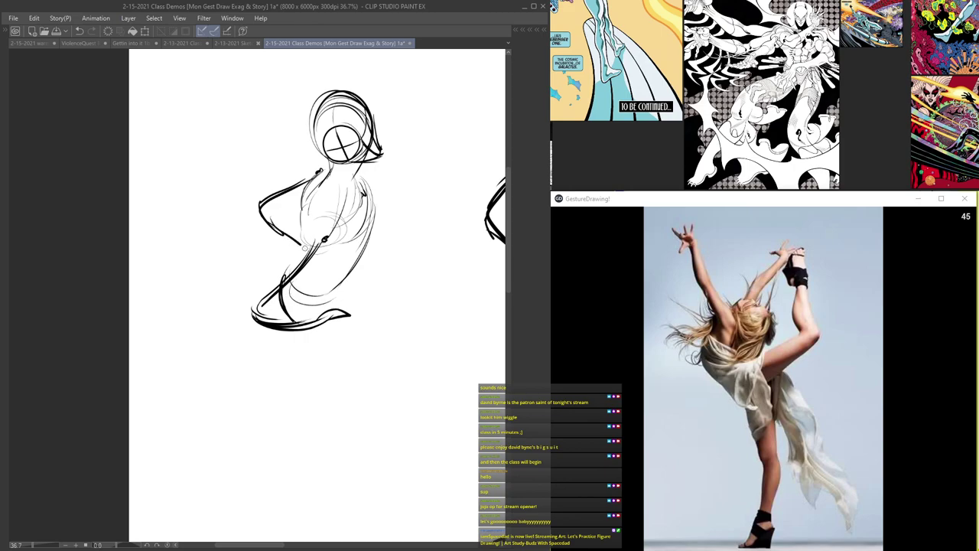
- Sketch the dancer's raised arm, round head, arched body and lifted bent leg below the seated figure
{"action": "scroll", "coordinate": [284, 195], "scroll_direction": "down", "scroll_amount": 5}
{"action": "scroll", "coordinate": [320, 345], "scroll_direction": "down", "scroll_amount": 2}
{"action": "scroll", "coordinate": [321, 345], "scroll_direction": "up", "scroll_amount": 5}
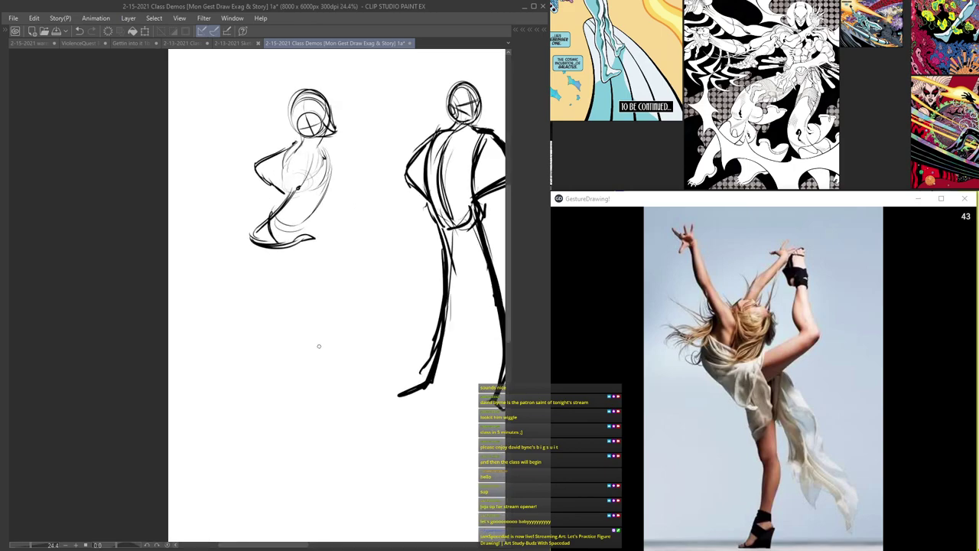
{"action": "mouse_move", "coordinate": [312, 343]}
{"action": "left_mouse_down"}
{"action": "mouse_move", "coordinate": [280, 252]}
{"action": "mouse_move", "coordinate": [289, 250]}
{"action": "mouse_move", "coordinate": [263, 254]}
{"action": "mouse_move", "coordinate": [282, 249]}
{"action": "mouse_move", "coordinate": [269, 242]}
{"action": "left_mouse_up"}
{"action": "left_click_drag", "start_coordinate": [228, 178], "coordinate": [256, 248]}
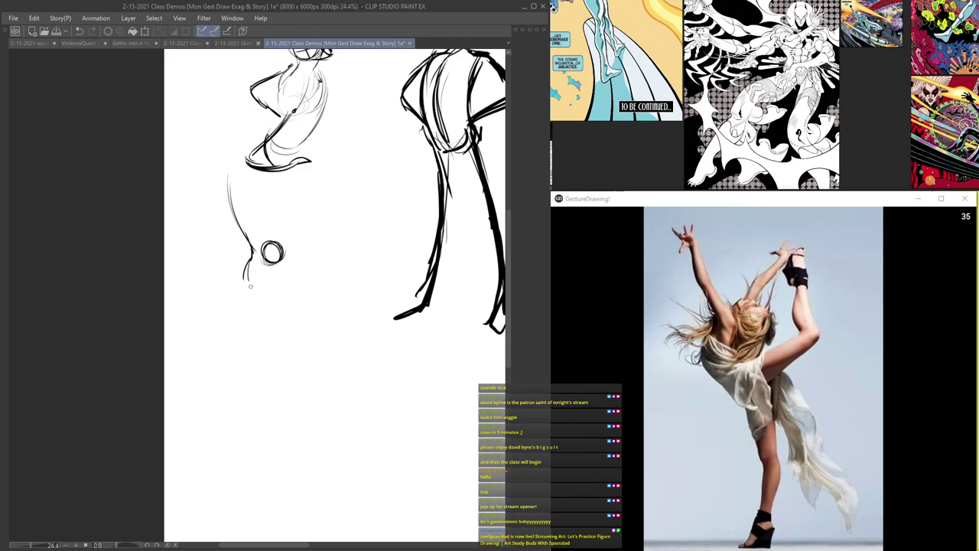
{"action": "mouse_move", "coordinate": [254, 257]}
{"action": "left_mouse_down"}
{"action": "mouse_move", "coordinate": [265, 294]}
{"action": "mouse_move", "coordinate": [336, 250]}
{"action": "left_mouse_up"}
{"action": "mouse_move", "coordinate": [304, 202]}
{"action": "left_mouse_down"}
{"action": "mouse_move", "coordinate": [311, 231]}
{"action": "mouse_move", "coordinate": [292, 277]}
{"action": "left_mouse_up"}
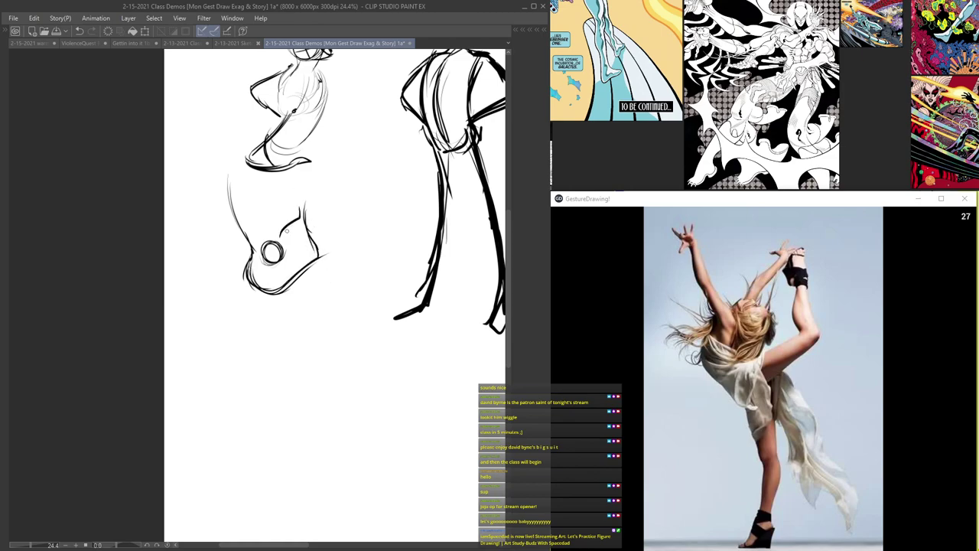
- Darken the dancer's raised arm and arched body, and draw the standing leg down to the foot
{"action": "left_click_drag", "start_coordinate": [231, 180], "coordinate": [246, 261]}
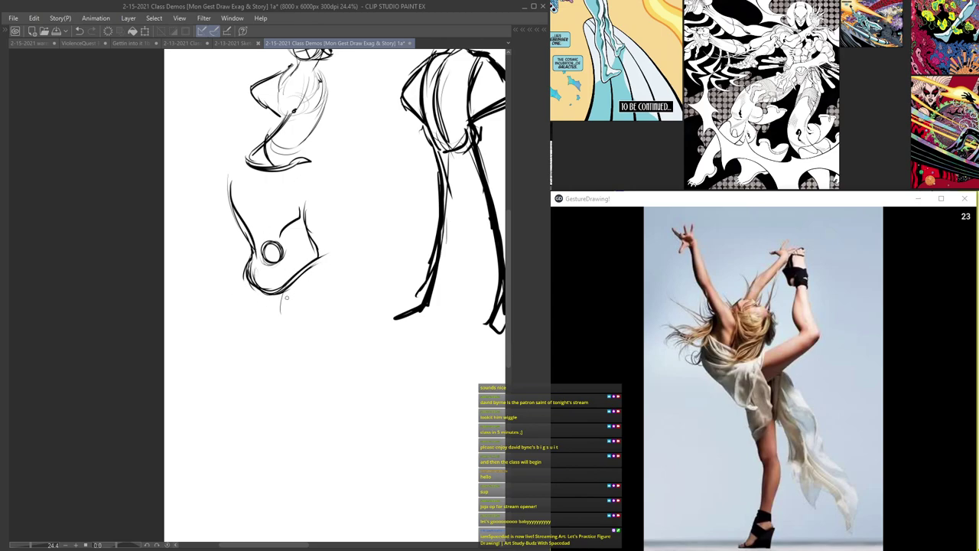
{"action": "left_click_drag", "start_coordinate": [280, 319], "coordinate": [285, 350]}
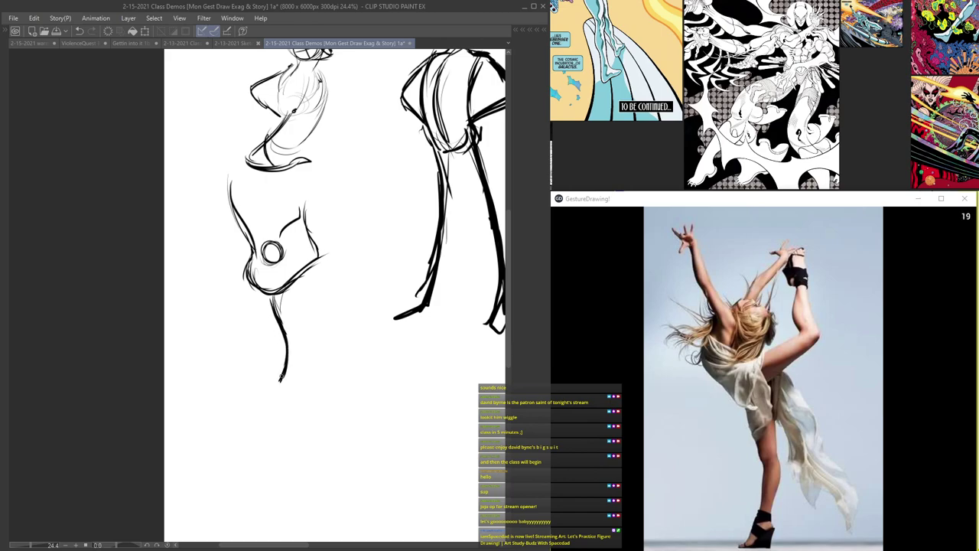
{"action": "mouse_move", "coordinate": [247, 262]}
{"action": "left_mouse_down"}
{"action": "mouse_move", "coordinate": [274, 295]}
{"action": "mouse_move", "coordinate": [331, 258]}
{"action": "left_mouse_up"}
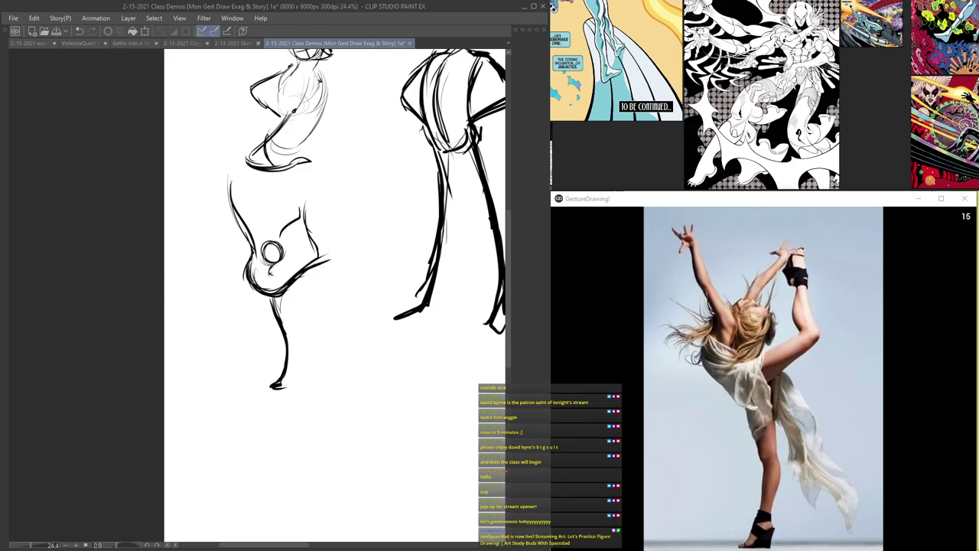
- Add the dancer's hands on both arms, and strengthen the head outline and raised lower leg
{"action": "scroll", "coordinate": [288, 209], "scroll_direction": "up", "scroll_amount": 3}
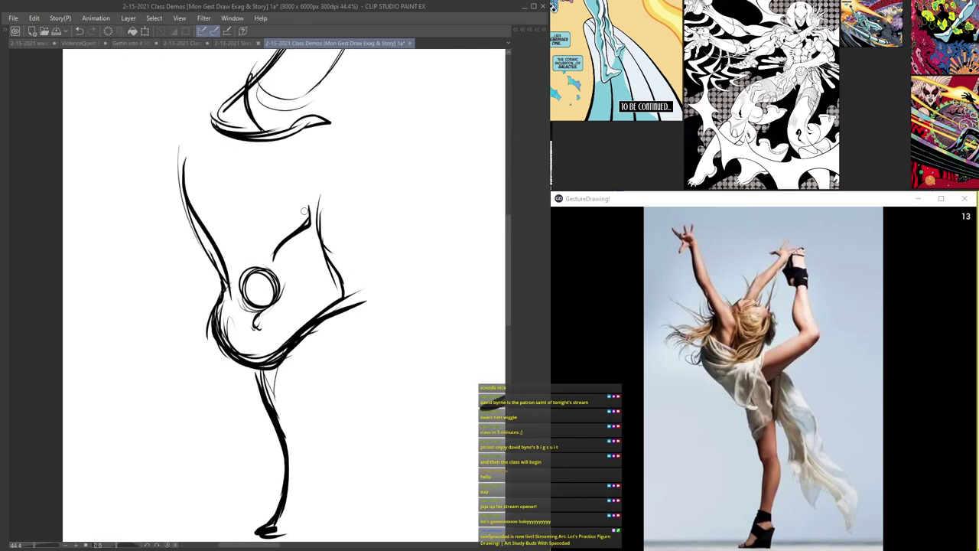
{"action": "left_click_drag", "start_coordinate": [182, 159], "coordinate": [226, 271]}
{"action": "mouse_move", "coordinate": [209, 234]}
{"action": "left_mouse_down"}
{"action": "mouse_move", "coordinate": [192, 163]}
{"action": "mouse_move", "coordinate": [165, 137]}
{"action": "mouse_move", "coordinate": [165, 176]}
{"action": "left_mouse_up"}
{"action": "key", "text": "ctrl+z"}
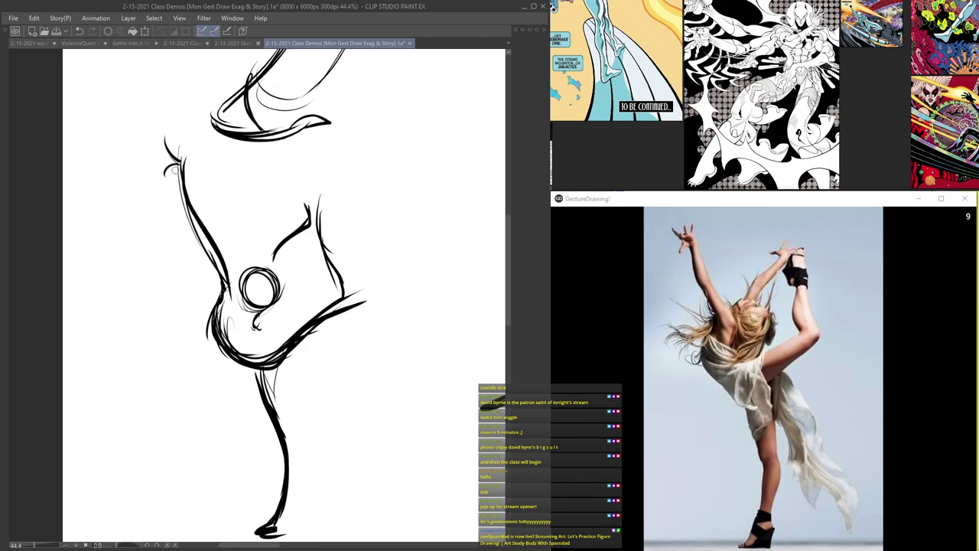
{"action": "left_click_drag", "start_coordinate": [310, 216], "coordinate": [295, 199]}
{"action": "scroll", "coordinate": [241, 273], "scroll_direction": "up", "scroll_amount": 2}
{"action": "left_click_drag", "start_coordinate": [241, 280], "coordinate": [284, 294]}
{"action": "scroll", "coordinate": [268, 267], "scroll_direction": "down", "scroll_amount": 6}
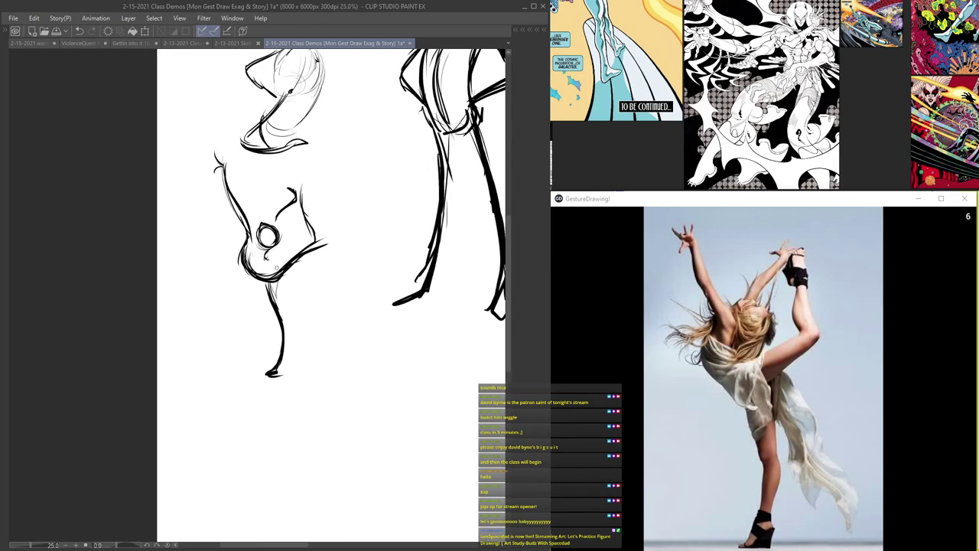
{"action": "key", "text": "ctrl+plus"}
{"action": "mouse_move", "coordinate": [308, 162]}
{"action": "left_mouse_down"}
{"action": "mouse_move", "coordinate": [326, 223]}
{"action": "mouse_move", "coordinate": [319, 248]}
{"action": "left_mouse_up"}
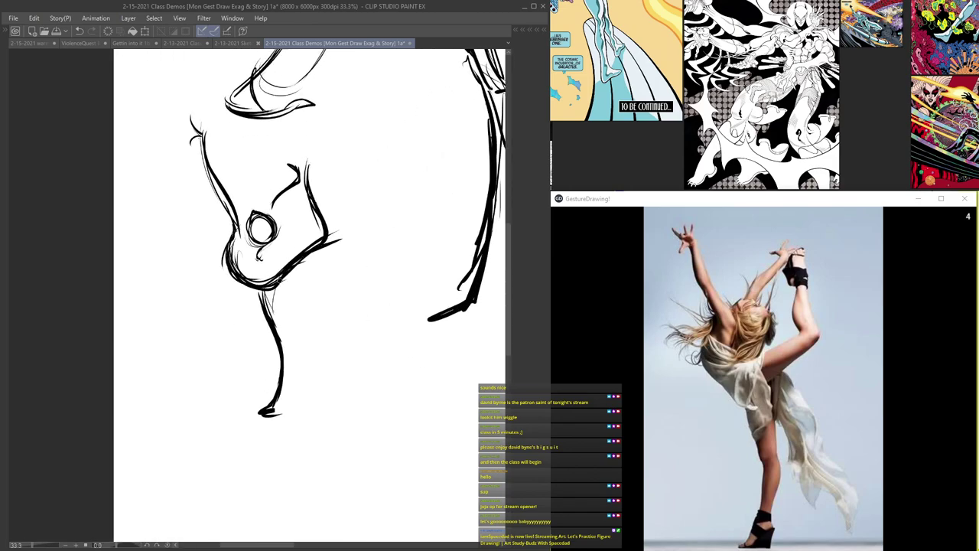
- Look over the finished poses and the earlier hand study, and examine the blank area below the dancer
{"action": "scroll", "coordinate": [251, 277], "scroll_direction": "down", "scroll_amount": 4}
{"action": "scroll", "coordinate": [248, 302], "scroll_direction": "up", "scroll_amount": 2}
{"action": "left_click_drag", "start_coordinate": [259, 267], "coordinate": [264, 344]}
{"action": "scroll", "coordinate": [270, 329], "scroll_direction": "down", "scroll_amount": 2}
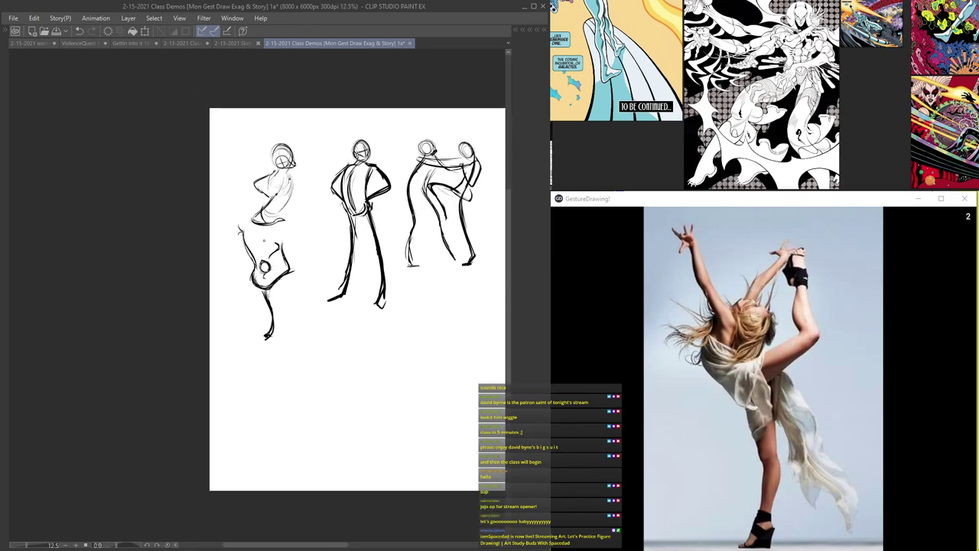
{"action": "left_click_drag", "start_coordinate": [344, 265], "coordinate": [134, 295]}
{"action": "scroll", "coordinate": [230, 218], "scroll_direction": "up", "scroll_amount": 1}
{"action": "scroll", "coordinate": [334, 216], "scroll_direction": "up", "scroll_amount": 2}
{"action": "scroll", "coordinate": [334, 275], "scroll_direction": "up", "scroll_amount": 1}
{"action": "left_click_drag", "start_coordinate": [334, 219], "coordinate": [289, 255]}
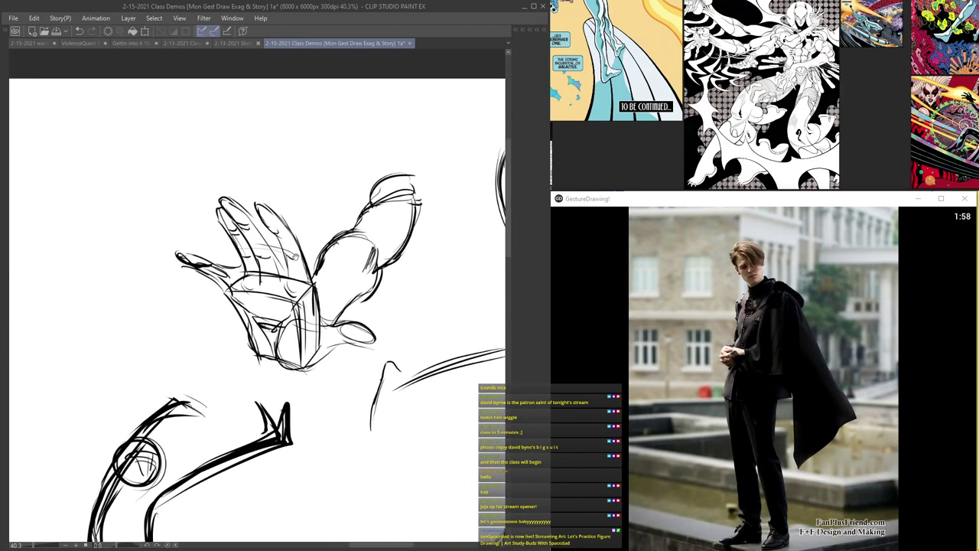
{"action": "scroll", "coordinate": [295, 256], "scroll_direction": "down", "scroll_amount": 1}
{"action": "scroll", "coordinate": [329, 227], "scroll_direction": "down", "scroll_amount": 2}
{"action": "left_click_drag", "start_coordinate": [289, 292], "coordinate": [309, 229]}
{"action": "scroll", "coordinate": [379, 222], "scroll_direction": "down", "scroll_amount": 1}
{"action": "scroll", "coordinate": [406, 217], "scroll_direction": "up", "scroll_amount": 2}
{"action": "scroll", "coordinate": [309, 228], "scroll_direction": "up", "scroll_amount": 2}
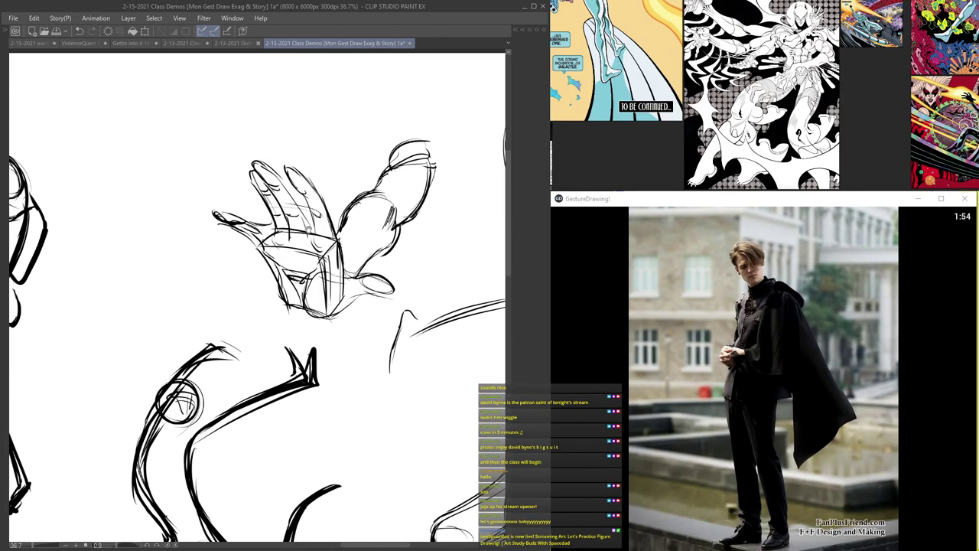
{"action": "scroll", "coordinate": [270, 281], "scroll_direction": "down", "scroll_amount": 3}
{"action": "left_click_drag", "start_coordinate": [270, 281], "coordinate": [388, 154]}
{"action": "left_click_drag", "start_coordinate": [192, 308], "coordinate": [317, 216]}
{"action": "left_click_drag", "start_coordinate": [149, 289], "coordinate": [299, 245]}
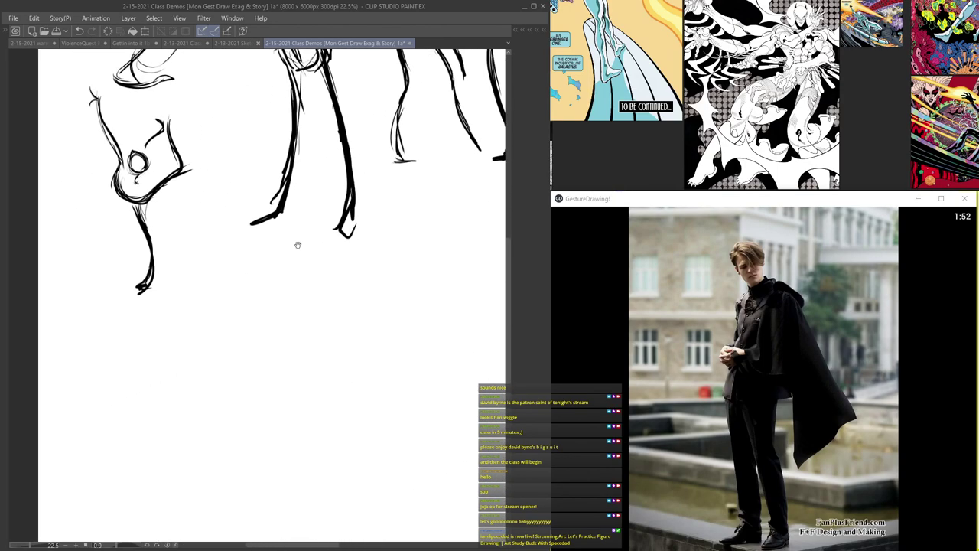
{"action": "scroll", "coordinate": [299, 245], "scroll_direction": "down", "scroll_amount": 2}
{"action": "left_click_drag", "start_coordinate": [280, 285], "coordinate": [343, 253]}
{"action": "scroll", "coordinate": [287, 284], "scroll_direction": "up", "scroll_amount": 3}
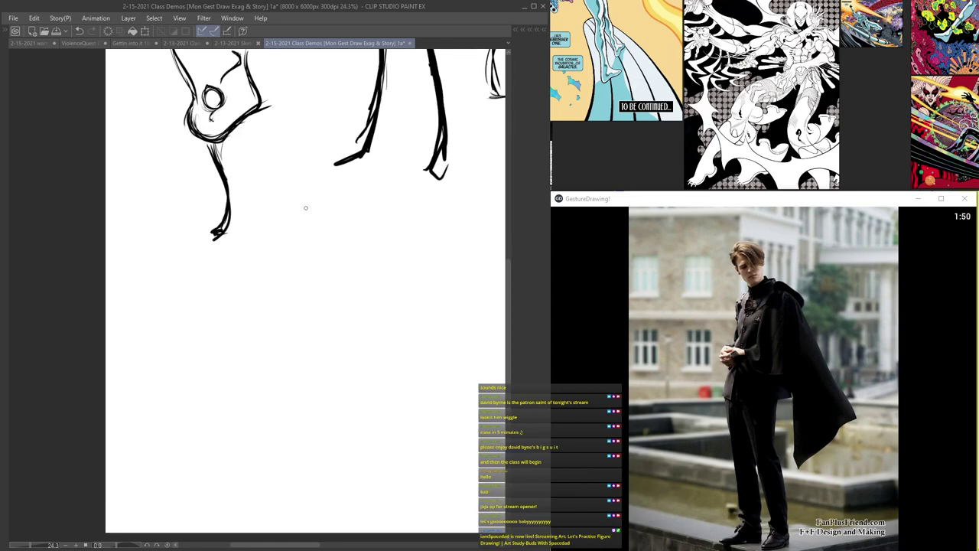
- Sketch the caped man's tilted oval head in the blank area below the hands-on-hips figure
{"action": "scroll", "coordinate": [308, 206], "scroll_direction": "up", "scroll_amount": 2}
{"action": "mouse_move", "coordinate": [323, 187]}
{"action": "left_mouse_down"}
{"action": "mouse_move", "coordinate": [285, 209]}
{"action": "mouse_move", "coordinate": [293, 201]}
{"action": "mouse_move", "coordinate": [299, 237]}
{"action": "mouse_move", "coordinate": [292, 225]}
{"action": "left_mouse_up"}
{"action": "scroll", "coordinate": [302, 208], "scroll_direction": "up", "scroll_amount": 2}
{"action": "mouse_move", "coordinate": [304, 186]}
{"action": "left_mouse_down"}
{"action": "mouse_move", "coordinate": [332, 202]}
{"action": "mouse_move", "coordinate": [291, 210]}
{"action": "left_mouse_up"}
{"action": "scroll", "coordinate": [308, 226], "scroll_direction": "up", "scroll_amount": 3}
{"action": "left_click_drag", "start_coordinate": [332, 176], "coordinate": [345, 231]}
{"action": "left_click_drag", "start_coordinate": [290, 219], "coordinate": [315, 254]}
{"action": "left_click_drag", "start_coordinate": [345, 189], "coordinate": [335, 259]}
{"action": "mouse_move", "coordinate": [292, 223]}
{"action": "left_mouse_down"}
{"action": "mouse_move", "coordinate": [307, 245]}
{"action": "mouse_move", "coordinate": [338, 258]}
{"action": "left_mouse_up"}
{"action": "mouse_move", "coordinate": [346, 197]}
{"action": "left_mouse_down"}
{"action": "mouse_move", "coordinate": [331, 254]}
{"action": "mouse_move", "coordinate": [315, 224]}
{"action": "mouse_move", "coordinate": [302, 226]}
{"action": "mouse_move", "coordinate": [331, 245]}
{"action": "left_mouse_up"}
{"action": "left_click_drag", "start_coordinate": [340, 212], "coordinate": [335, 249]}
- Add face guidelines to the caped man's head, and sketch his neck and far shoulder line
{"action": "scroll", "coordinate": [315, 227], "scroll_direction": "up", "scroll_amount": 2}
{"action": "mouse_move", "coordinate": [348, 211]}
{"action": "left_mouse_down"}
{"action": "mouse_move", "coordinate": [337, 251]}
{"action": "mouse_move", "coordinate": [303, 213]}
{"action": "mouse_move", "coordinate": [336, 199]}
{"action": "left_mouse_up"}
{"action": "mouse_move", "coordinate": [335, 201]}
{"action": "left_mouse_down"}
{"action": "mouse_move", "coordinate": [294, 216]}
{"action": "mouse_move", "coordinate": [335, 248]}
{"action": "left_mouse_up"}
{"action": "mouse_move", "coordinate": [315, 176]}
{"action": "left_mouse_down"}
{"action": "mouse_move", "coordinate": [333, 262]}
{"action": "mouse_move", "coordinate": [301, 164]}
{"action": "mouse_move", "coordinate": [323, 267]}
{"action": "left_mouse_up"}
{"action": "mouse_move", "coordinate": [287, 218]}
{"action": "left_mouse_down"}
{"action": "mouse_move", "coordinate": [353, 225]}
{"action": "mouse_move", "coordinate": [342, 296]}
{"action": "left_mouse_up"}
{"action": "scroll", "coordinate": [331, 219], "scroll_direction": "down", "scroll_amount": 3}
{"action": "left_click_drag", "start_coordinate": [378, 258], "coordinate": [366, 323]}
{"action": "scroll", "coordinate": [292, 363], "scroll_direction": "down", "scroll_amount": 3}
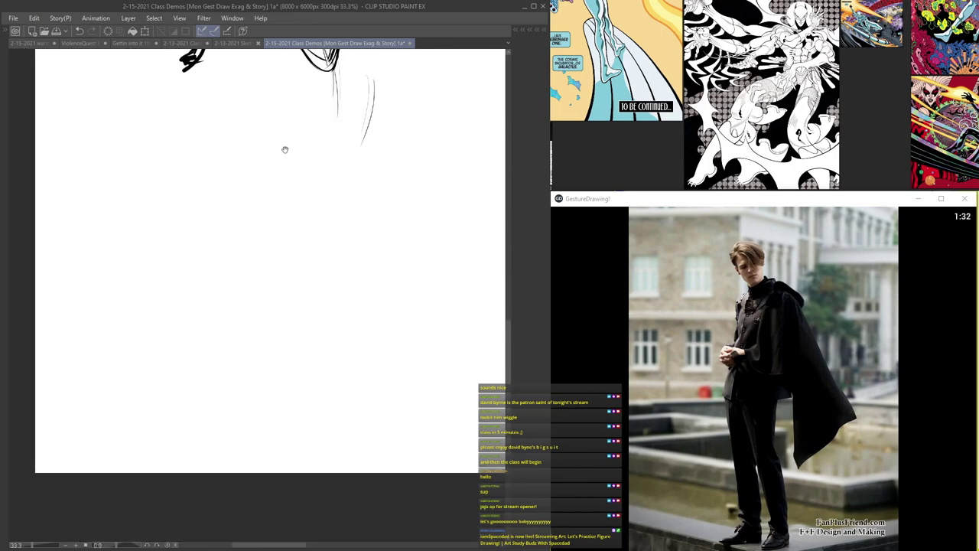
{"action": "scroll", "coordinate": [365, 138], "scroll_direction": "down", "scroll_amount": 1}
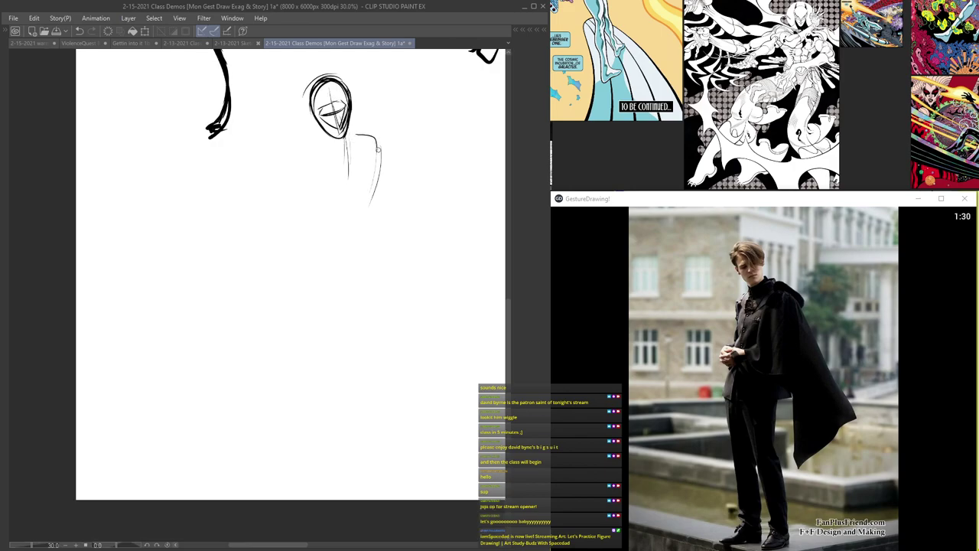
- Draw the caped man's torso side, both long standing legs and his feet
{"action": "mouse_move", "coordinate": [329, 144]}
{"action": "left_mouse_down"}
{"action": "mouse_move", "coordinate": [297, 293]}
{"action": "mouse_move", "coordinate": [309, 356]}
{"action": "left_mouse_up"}
{"action": "left_click_drag", "start_coordinate": [300, 275], "coordinate": [326, 421]}
{"action": "left_click_drag", "start_coordinate": [299, 299], "coordinate": [330, 456]}
{"action": "mouse_move", "coordinate": [369, 469]}
{"action": "left_mouse_down"}
{"action": "mouse_move", "coordinate": [343, 487]}
{"action": "mouse_move", "coordinate": [382, 482]}
{"action": "left_mouse_up"}
{"action": "left_click_drag", "start_coordinate": [344, 280], "coordinate": [373, 433]}
{"action": "left_click_drag", "start_coordinate": [349, 316], "coordinate": [381, 467]}
{"action": "left_click_drag", "start_coordinate": [351, 306], "coordinate": [374, 455]}
{"action": "left_click_drag", "start_coordinate": [350, 278], "coordinate": [350, 308]}
- Draw the caped man's shoulders and both bent arms, with the hands meeting in front of the waist
{"action": "scroll", "coordinate": [374, 161], "scroll_direction": "up", "scroll_amount": 1}
{"action": "mouse_move", "coordinate": [355, 127]}
{"action": "left_mouse_down"}
{"action": "mouse_move", "coordinate": [381, 158]}
{"action": "mouse_move", "coordinate": [365, 222]}
{"action": "left_mouse_up"}
{"action": "left_click_drag", "start_coordinate": [377, 144], "coordinate": [368, 227]}
{"action": "mouse_move", "coordinate": [379, 163]}
{"action": "left_mouse_down"}
{"action": "mouse_move", "coordinate": [367, 230]}
{"action": "mouse_move", "coordinate": [317, 251]}
{"action": "mouse_move", "coordinate": [270, 245]}
{"action": "left_mouse_up"}
{"action": "left_click_drag", "start_coordinate": [284, 241], "coordinate": [265, 254]}
{"action": "left_click_drag", "start_coordinate": [286, 244], "coordinate": [265, 257]}
{"action": "left_click_drag", "start_coordinate": [310, 140], "coordinate": [306, 181]}
{"action": "mouse_move", "coordinate": [284, 233]}
{"action": "left_mouse_down"}
{"action": "mouse_move", "coordinate": [262, 251]}
{"action": "mouse_move", "coordinate": [352, 234]}
{"action": "left_mouse_up"}
{"action": "left_click_drag", "start_coordinate": [380, 163], "coordinate": [329, 250]}
{"action": "scroll", "coordinate": [371, 168], "scroll_direction": "down", "scroll_amount": 2}
{"action": "mouse_move", "coordinate": [378, 190]}
{"action": "left_mouse_down"}
{"action": "mouse_move", "coordinate": [375, 216]}
{"action": "mouse_move", "coordinate": [336, 229]}
{"action": "left_mouse_up"}
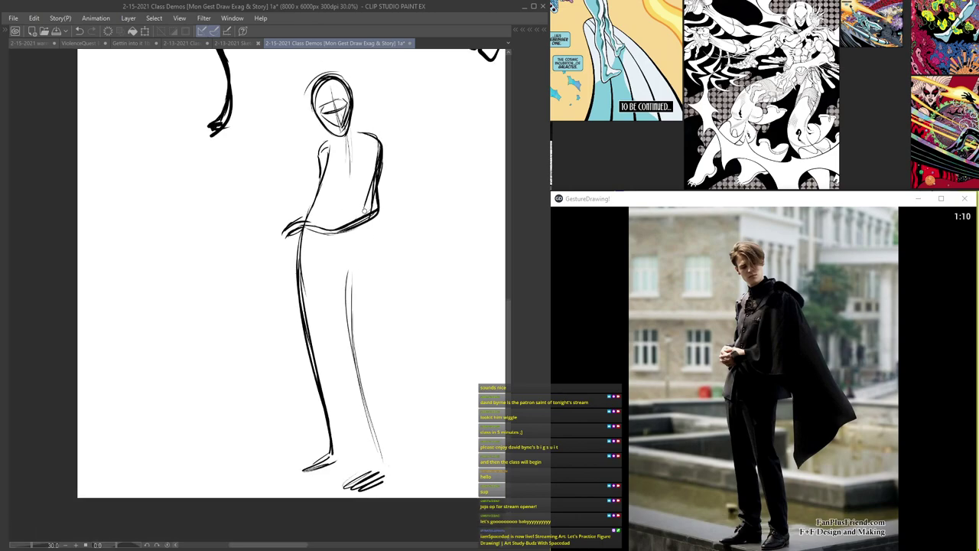
- Draw the cape flaring out behind the man's back, with its pointed corner and hanging lower edge
{"action": "scroll", "coordinate": [362, 217], "scroll_direction": "up", "scroll_amount": 1}
{"action": "mouse_move", "coordinate": [382, 162]}
{"action": "left_mouse_down"}
{"action": "mouse_move", "coordinate": [395, 224]}
{"action": "mouse_move", "coordinate": [426, 281]}
{"action": "left_mouse_up"}
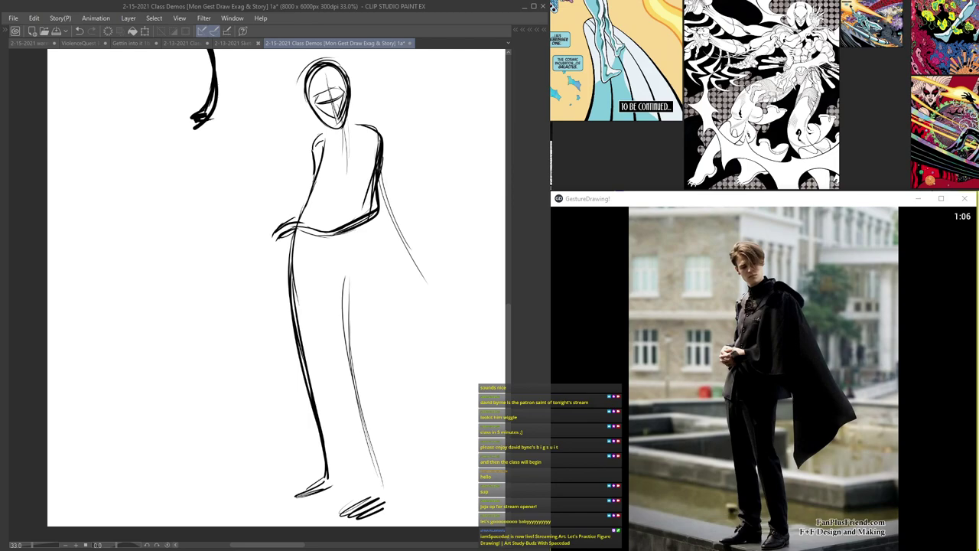
{"action": "left_click_drag", "start_coordinate": [388, 177], "coordinate": [430, 282]}
{"action": "left_click_drag", "start_coordinate": [372, 224], "coordinate": [399, 372]}
{"action": "left_click_drag", "start_coordinate": [391, 201], "coordinate": [438, 275]}
{"action": "mouse_move", "coordinate": [397, 228]}
{"action": "left_mouse_down"}
{"action": "mouse_move", "coordinate": [442, 290]}
{"action": "mouse_move", "coordinate": [409, 391]}
{"action": "left_mouse_up"}
{"action": "left_click_drag", "start_coordinate": [369, 243], "coordinate": [406, 389]}
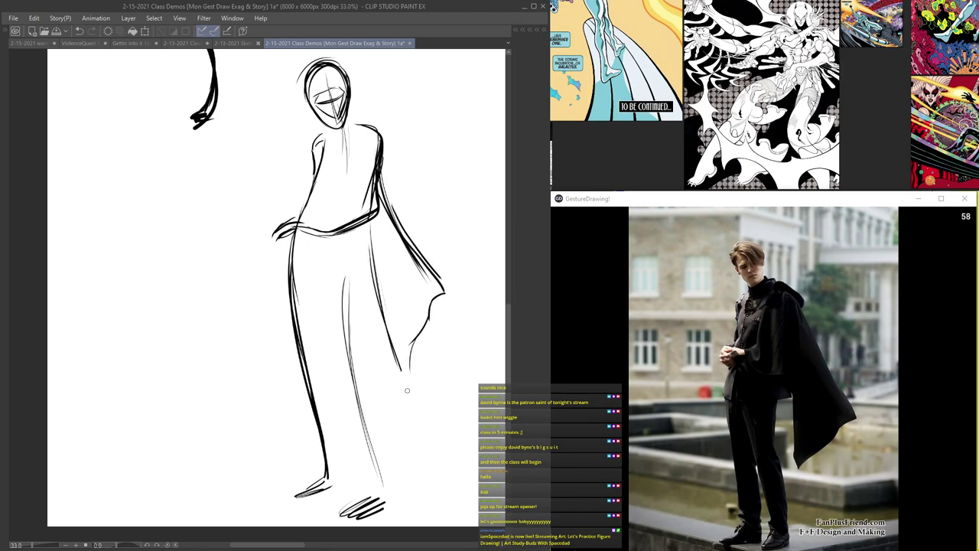
- Add the jacket hem across the hips and the inner leg and fold lines of the trousers
{"action": "mouse_move", "coordinate": [370, 277]}
{"action": "left_mouse_down"}
{"action": "mouse_move", "coordinate": [334, 279]}
{"action": "mouse_move", "coordinate": [366, 274]}
{"action": "mouse_move", "coordinate": [332, 421]}
{"action": "left_mouse_up"}
{"action": "mouse_move", "coordinate": [322, 289]}
{"action": "left_mouse_down"}
{"action": "mouse_move", "coordinate": [336, 428]}
{"action": "mouse_move", "coordinate": [321, 289]}
{"action": "mouse_move", "coordinate": [339, 465]}
{"action": "mouse_move", "coordinate": [328, 304]}
{"action": "mouse_move", "coordinate": [365, 439]}
{"action": "left_mouse_up"}
{"action": "mouse_move", "coordinate": [334, 332]}
{"action": "left_mouse_down"}
{"action": "mouse_move", "coordinate": [366, 456]}
{"action": "mouse_move", "coordinate": [364, 501]}
{"action": "left_mouse_up"}
{"action": "left_click_drag", "start_coordinate": [357, 282], "coordinate": [371, 429]}
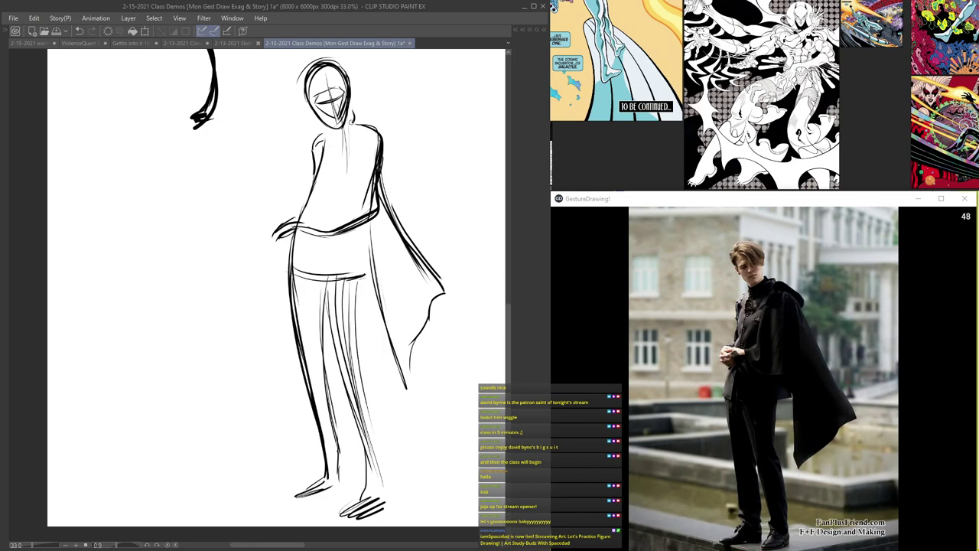
- Add the forearm and jacket hem folds, a ground ellipse under the feet, and a darker lower leg
{"action": "mouse_move", "coordinate": [344, 212]}
{"action": "left_mouse_down"}
{"action": "mouse_move", "coordinate": [358, 206]}
{"action": "mouse_move", "coordinate": [320, 215]}
{"action": "left_mouse_up"}
{"action": "left_click_drag", "start_coordinate": [363, 248], "coordinate": [368, 274]}
{"action": "left_click_drag", "start_coordinate": [372, 401], "coordinate": [357, 330]}
{"action": "mouse_move", "coordinate": [330, 419]}
{"action": "left_mouse_down"}
{"action": "mouse_move", "coordinate": [363, 423]}
{"action": "mouse_move", "coordinate": [286, 434]}
{"action": "mouse_move", "coordinate": [314, 420]}
{"action": "mouse_move", "coordinate": [386, 420]}
{"action": "mouse_move", "coordinate": [303, 443]}
{"action": "mouse_move", "coordinate": [282, 425]}
{"action": "left_mouse_up"}
{"action": "left_click_drag", "start_coordinate": [362, 391], "coordinate": [371, 427]}
{"action": "left_click_drag", "start_coordinate": [359, 371], "coordinate": [371, 427]}
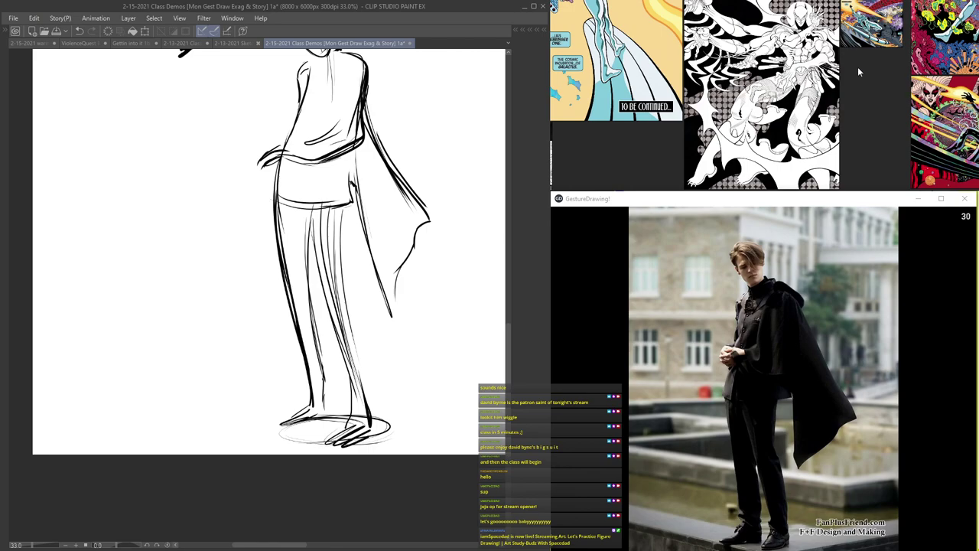
- Look over all the finished poses on the page and examine the blank area beside the caped man
{"action": "scroll", "coordinate": [369, 167], "scroll_direction": "down", "scroll_amount": 5}
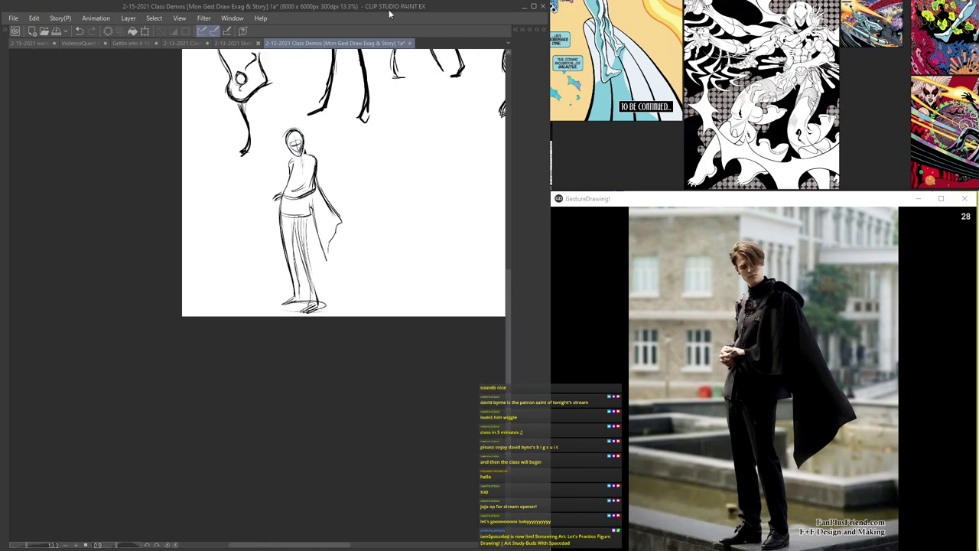
{"action": "mouse_move", "coordinate": [399, 106]}
{"action": "left_mouse_down"}
{"action": "mouse_move", "coordinate": [326, 212]}
{"action": "mouse_move", "coordinate": [208, 256]}
{"action": "left_mouse_up"}
{"action": "scroll", "coordinate": [295, 221], "scroll_direction": "down", "scroll_amount": 1}
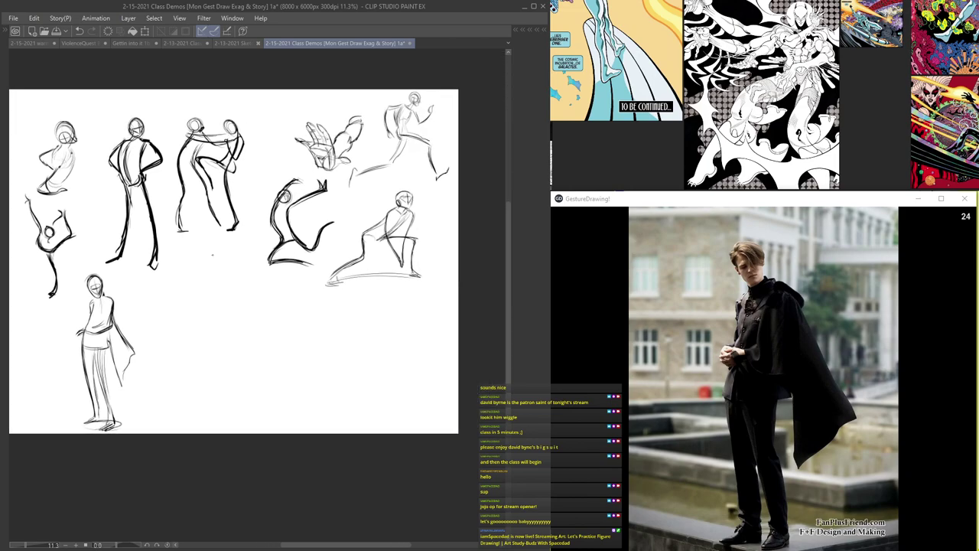
{"action": "scroll", "coordinate": [201, 273], "scroll_direction": "up", "scroll_amount": 4}
{"action": "left_click_drag", "start_coordinate": [182, 372], "coordinate": [280, 387]}
{"action": "scroll", "coordinate": [267, 356], "scroll_direction": "up", "scroll_amount": 3}
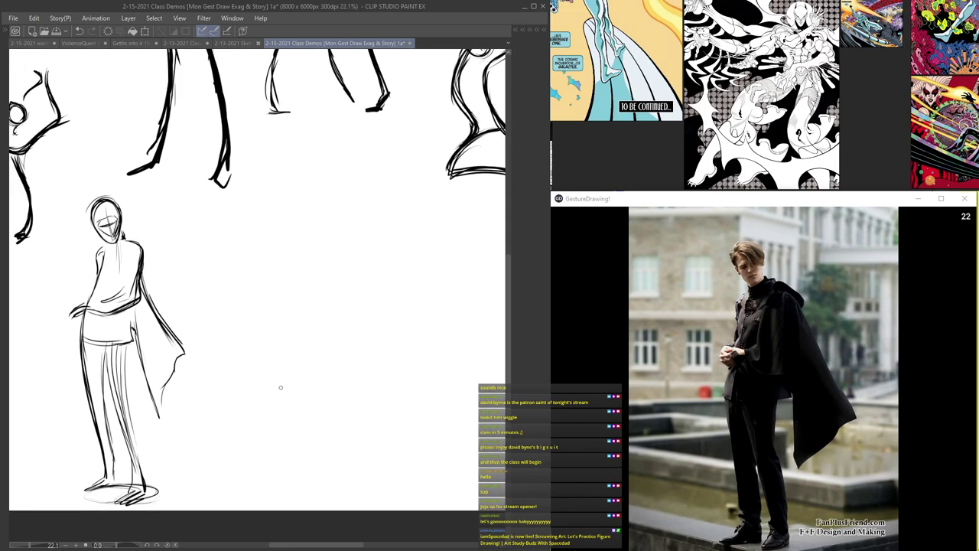
{"action": "scroll", "coordinate": [275, 381], "scroll_direction": "up", "scroll_amount": 1}
{"action": "left_click_drag", "start_coordinate": [273, 198], "coordinate": [337, 179]}
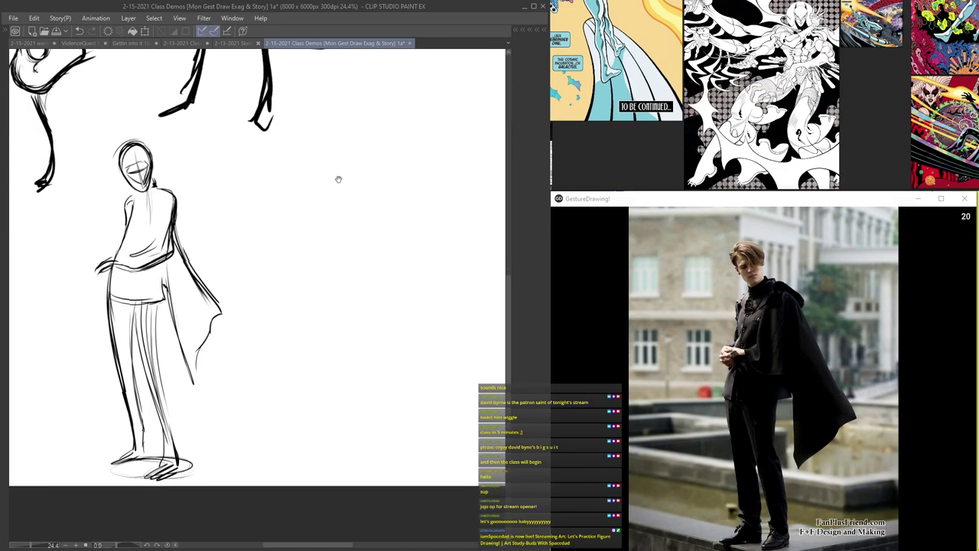
- Sketch a new oval head with a centre line and face guidelines beside the caped man
{"action": "scroll", "coordinate": [328, 144], "scroll_direction": "up", "scroll_amount": 1}
{"action": "scroll", "coordinate": [296, 158], "scroll_direction": "up", "scroll_amount": 1}
{"action": "mouse_move", "coordinate": [332, 142]}
{"action": "left_mouse_down"}
{"action": "mouse_move", "coordinate": [295, 152]}
{"action": "mouse_move", "coordinate": [298, 177]}
{"action": "left_mouse_up"}
{"action": "mouse_move", "coordinate": [296, 143]}
{"action": "left_mouse_down"}
{"action": "mouse_move", "coordinate": [342, 164]}
{"action": "mouse_move", "coordinate": [343, 186]}
{"action": "left_mouse_up"}
{"action": "left_click_drag", "start_coordinate": [296, 164], "coordinate": [324, 202]}
{"action": "mouse_move", "coordinate": [345, 159]}
{"action": "left_mouse_down"}
{"action": "mouse_move", "coordinate": [321, 201]}
{"action": "mouse_move", "coordinate": [302, 169]}
{"action": "mouse_move", "coordinate": [302, 183]}
{"action": "mouse_move", "coordinate": [345, 153]}
{"action": "mouse_move", "coordinate": [301, 173]}
{"action": "mouse_move", "coordinate": [343, 164]}
{"action": "mouse_move", "coordinate": [302, 165]}
{"action": "mouse_move", "coordinate": [337, 190]}
{"action": "mouse_move", "coordinate": [346, 177]}
{"action": "mouse_move", "coordinate": [331, 189]}
{"action": "mouse_move", "coordinate": [318, 152]}
{"action": "mouse_move", "coordinate": [345, 145]}
{"action": "mouse_move", "coordinate": [307, 156]}
{"action": "mouse_move", "coordinate": [337, 184]}
{"action": "left_mouse_up"}
{"action": "scroll", "coordinate": [312, 168], "scroll_direction": "up", "scroll_amount": 3}
{"action": "left_click_drag", "start_coordinate": [326, 119], "coordinate": [337, 222]}
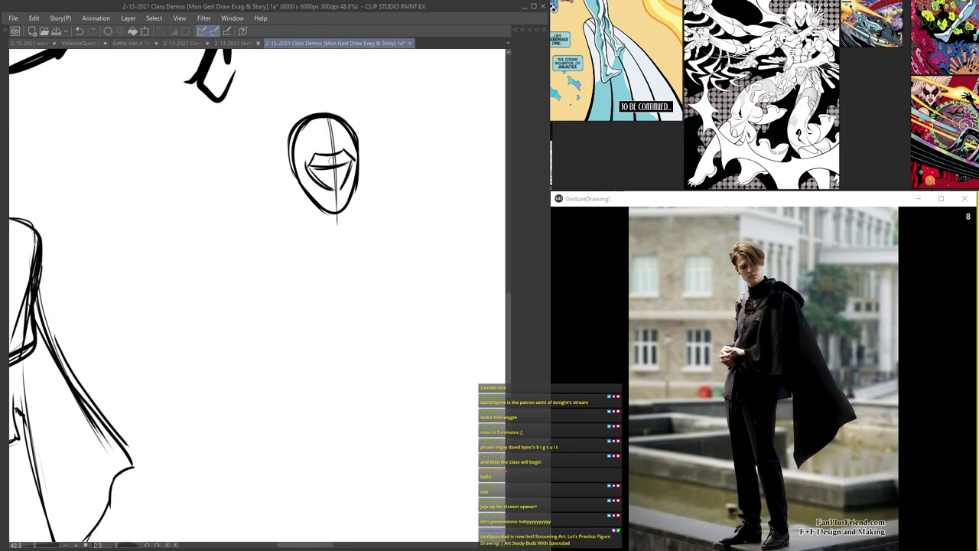
{"action": "scroll", "coordinate": [309, 198], "scroll_direction": "down", "scroll_amount": 3}
- Draw the new figure's neck, shoulder line and both arms raised and bent above the head
{"action": "left_click_drag", "start_coordinate": [315, 183], "coordinate": [338, 146]}
{"action": "scroll", "coordinate": [303, 152], "scroll_direction": "up", "scroll_amount": 1}
{"action": "mouse_move", "coordinate": [314, 187]}
{"action": "left_mouse_down"}
{"action": "mouse_move", "coordinate": [328, 125]}
{"action": "mouse_move", "coordinate": [346, 161]}
{"action": "mouse_move", "coordinate": [286, 182]}
{"action": "mouse_move", "coordinate": [294, 233]}
{"action": "left_mouse_up"}
{"action": "scroll", "coordinate": [333, 203], "scroll_direction": "down", "scroll_amount": 2}
{"action": "scroll", "coordinate": [316, 180], "scroll_direction": "up", "scroll_amount": 1}
{"action": "left_click_drag", "start_coordinate": [283, 188], "coordinate": [295, 233]}
{"action": "mouse_move", "coordinate": [292, 179]}
{"action": "left_mouse_down"}
{"action": "mouse_move", "coordinate": [341, 179]}
{"action": "mouse_move", "coordinate": [350, 198]}
{"action": "left_mouse_up"}
{"action": "mouse_move", "coordinate": [281, 192]}
{"action": "left_mouse_down"}
{"action": "mouse_move", "coordinate": [254, 154]}
{"action": "mouse_move", "coordinate": [280, 96]}
{"action": "left_mouse_up"}
{"action": "mouse_move", "coordinate": [248, 143]}
{"action": "left_mouse_down"}
{"action": "mouse_move", "coordinate": [264, 75]}
{"action": "mouse_move", "coordinate": [344, 98]}
{"action": "mouse_move", "coordinate": [358, 115]}
{"action": "mouse_move", "coordinate": [348, 172]}
{"action": "left_mouse_up"}
{"action": "mouse_move", "coordinate": [280, 79]}
{"action": "left_mouse_down"}
{"action": "mouse_move", "coordinate": [245, 150]}
{"action": "mouse_move", "coordinate": [286, 199]}
{"action": "left_mouse_up"}
- Draw the new figure's curved spine line and the sides of the rib cage
{"action": "mouse_move", "coordinate": [266, 112]}
{"action": "left_mouse_down"}
{"action": "mouse_move", "coordinate": [247, 175]}
{"action": "mouse_move", "coordinate": [340, 91]}
{"action": "mouse_move", "coordinate": [348, 190]}
{"action": "mouse_move", "coordinate": [327, 191]}
{"action": "left_mouse_up"}
{"action": "mouse_move", "coordinate": [313, 174]}
{"action": "left_mouse_down"}
{"action": "mouse_move", "coordinate": [338, 206]}
{"action": "mouse_move", "coordinate": [348, 252]}
{"action": "left_mouse_up"}
{"action": "left_click_drag", "start_coordinate": [342, 186], "coordinate": [363, 235]}
{"action": "mouse_move", "coordinate": [279, 206]}
{"action": "left_mouse_down"}
{"action": "mouse_move", "coordinate": [311, 255]}
{"action": "mouse_move", "coordinate": [362, 230]}
{"action": "mouse_move", "coordinate": [320, 254]}
{"action": "left_mouse_up"}
{"action": "left_click_drag", "start_coordinate": [285, 173], "coordinate": [305, 245]}
{"action": "mouse_move", "coordinate": [349, 180]}
{"action": "left_mouse_down"}
{"action": "mouse_move", "coordinate": [367, 234]}
{"action": "mouse_move", "coordinate": [351, 250]}
{"action": "mouse_move", "coordinate": [365, 229]}
{"action": "left_mouse_up"}
- Add the rib cage arch, narrow waist and rounded pelvis to the figure with raised arms
{"action": "scroll", "coordinate": [328, 145], "scroll_direction": "down", "scroll_amount": 4}
{"action": "scroll", "coordinate": [335, 207], "scroll_direction": "up", "scroll_amount": 3}
{"action": "left_click_drag", "start_coordinate": [340, 194], "coordinate": [336, 253]}
{"action": "left_click_drag", "start_coordinate": [346, 204], "coordinate": [332, 272]}
{"action": "mouse_move", "coordinate": [310, 208]}
{"action": "left_mouse_down"}
{"action": "mouse_move", "coordinate": [289, 267]}
{"action": "mouse_move", "coordinate": [343, 254]}
{"action": "left_mouse_up"}
{"action": "left_click_drag", "start_coordinate": [356, 197], "coordinate": [354, 239]}
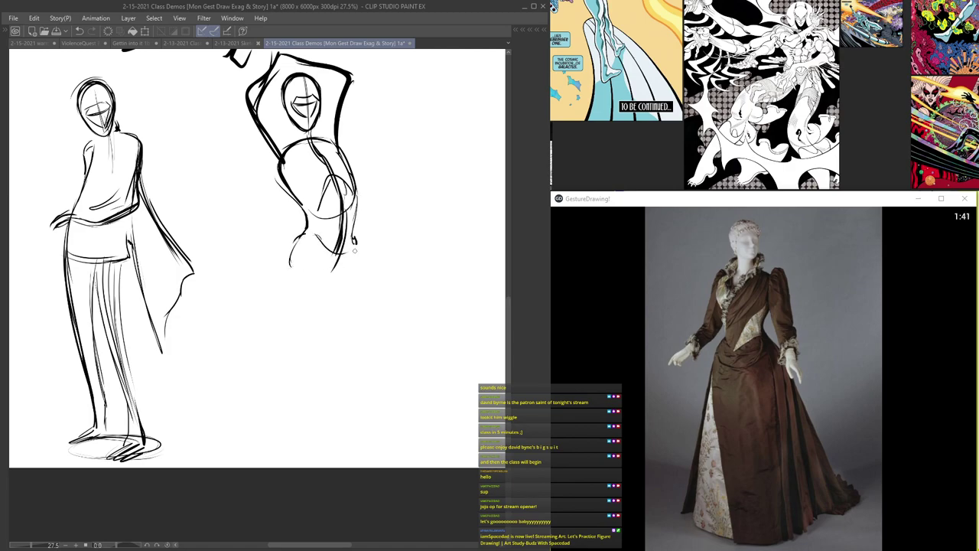
{"action": "scroll", "coordinate": [315, 278], "scroll_direction": "down", "scroll_amount": 2}
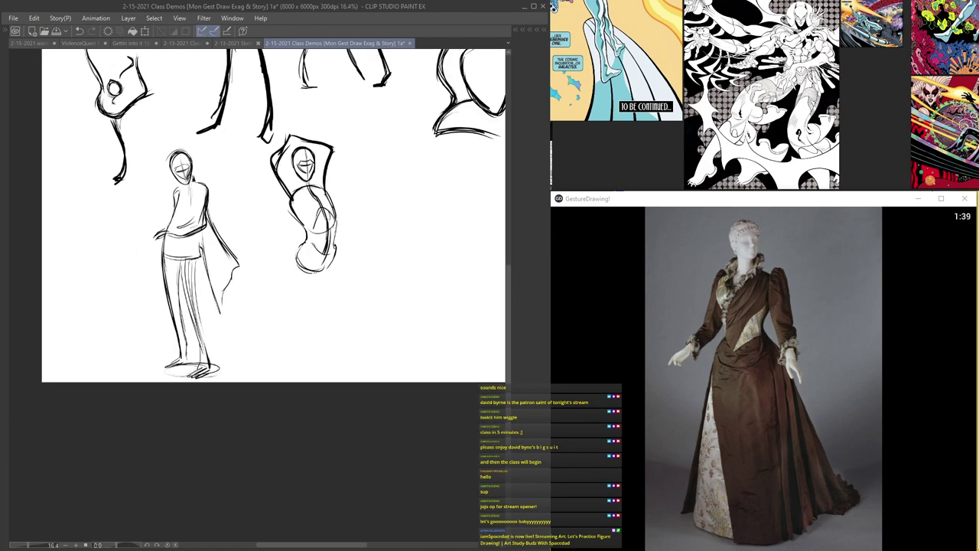
- Draw the figure's kneeling legs, one stretched out to the side and one folded with its foot behind
{"action": "scroll", "coordinate": [300, 250], "scroll_direction": "up", "scroll_amount": 2}
{"action": "mouse_move", "coordinate": [352, 266]}
{"action": "left_mouse_down"}
{"action": "mouse_move", "coordinate": [380, 300]}
{"action": "mouse_move", "coordinate": [428, 324]}
{"action": "mouse_move", "coordinate": [441, 348]}
{"action": "left_mouse_up"}
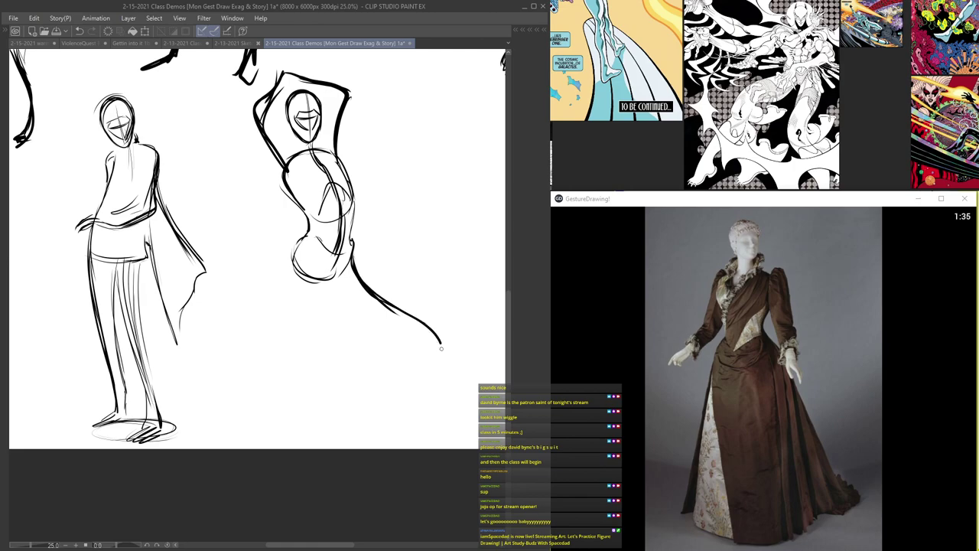
{"action": "scroll", "coordinate": [315, 272], "scroll_direction": "up", "scroll_amount": 1}
{"action": "mouse_move", "coordinate": [317, 259]}
{"action": "left_mouse_down"}
{"action": "mouse_move", "coordinate": [320, 297]}
{"action": "mouse_move", "coordinate": [352, 368]}
{"action": "mouse_move", "coordinate": [318, 401]}
{"action": "mouse_move", "coordinate": [239, 384]}
{"action": "left_mouse_up"}
{"action": "mouse_move", "coordinate": [363, 267]}
{"action": "left_mouse_down"}
{"action": "mouse_move", "coordinate": [462, 370]}
{"action": "mouse_move", "coordinate": [370, 339]}
{"action": "mouse_move", "coordinate": [366, 348]}
{"action": "left_mouse_up"}
{"action": "mouse_move", "coordinate": [265, 382]}
{"action": "left_mouse_down"}
{"action": "mouse_move", "coordinate": [214, 389]}
{"action": "mouse_move", "coordinate": [299, 399]}
{"action": "left_mouse_up"}
{"action": "scroll", "coordinate": [313, 363], "scroll_direction": "down", "scroll_amount": 4}
{"action": "mouse_move", "coordinate": [326, 293]}
{"action": "left_mouse_down"}
{"action": "mouse_move", "coordinate": [353, 380]}
{"action": "mouse_move", "coordinate": [206, 390]}
{"action": "mouse_move", "coordinate": [375, 363]}
{"action": "mouse_move", "coordinate": [428, 394]}
{"action": "mouse_move", "coordinate": [433, 379]}
{"action": "mouse_move", "coordinate": [209, 373]}
{"action": "left_mouse_up"}
- Draw a ground ellipse beneath the kneeling legs and fill it with light hatching
{"action": "scroll", "coordinate": [314, 367], "scroll_direction": "up", "scroll_amount": 2}
{"action": "scroll", "coordinate": [267, 321], "scroll_direction": "down", "scroll_amount": 5}
{"action": "scroll", "coordinate": [293, 330], "scroll_direction": "up", "scroll_amount": 6}
{"action": "left_click_drag", "start_coordinate": [397, 371], "coordinate": [360, 395]}
{"action": "left_click_drag", "start_coordinate": [366, 367], "coordinate": [332, 389]}
{"action": "mouse_move", "coordinate": [348, 361]}
{"action": "left_mouse_down"}
{"action": "mouse_move", "coordinate": [315, 382]}
{"action": "mouse_move", "coordinate": [213, 376]}
{"action": "left_mouse_up"}
{"action": "left_click_drag", "start_coordinate": [299, 339], "coordinate": [143, 372]}
- Add a light arc linking the kneeling figure's raised elbows, and reinforce the pelvis
{"action": "scroll", "coordinate": [176, 366], "scroll_direction": "down", "scroll_amount": 10}
{"action": "scroll", "coordinate": [167, 184], "scroll_direction": "up", "scroll_amount": 7}
{"action": "scroll", "coordinate": [170, 330], "scroll_direction": "up", "scroll_amount": 3}
{"action": "mouse_move", "coordinate": [155, 349]}
{"action": "left_mouse_down"}
{"action": "mouse_move", "coordinate": [218, 345]}
{"action": "mouse_move", "coordinate": [239, 359]}
{"action": "left_mouse_up"}
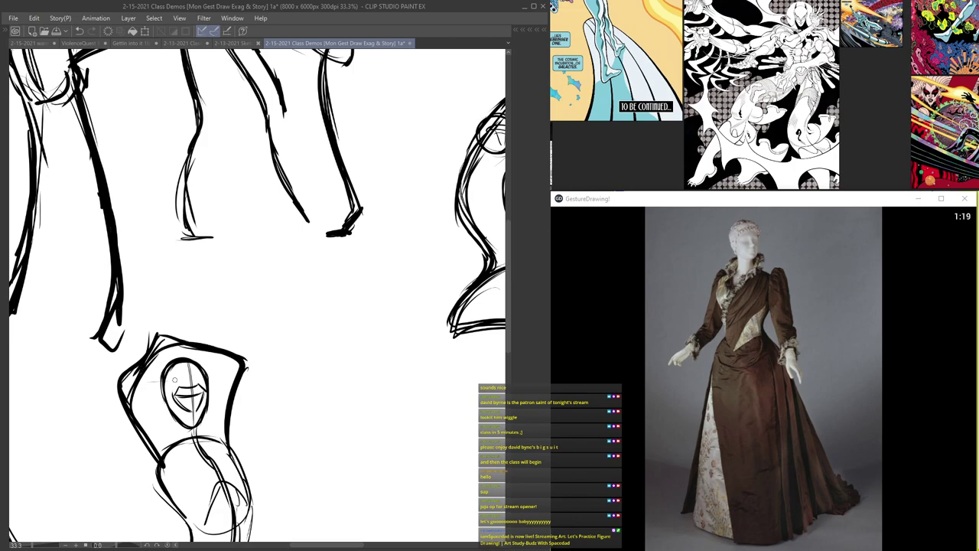
{"action": "left_click_drag", "start_coordinate": [157, 381], "coordinate": [236, 359]}
{"action": "scroll", "coordinate": [181, 364], "scroll_direction": "down", "scroll_amount": 7}
{"action": "mouse_move", "coordinate": [229, 398]}
{"action": "left_mouse_down"}
{"action": "mouse_move", "coordinate": [288, 253]}
{"action": "mouse_move", "coordinate": [321, 249]}
{"action": "left_mouse_up"}
{"action": "scroll", "coordinate": [260, 245], "scroll_direction": "up", "scroll_amount": 3}
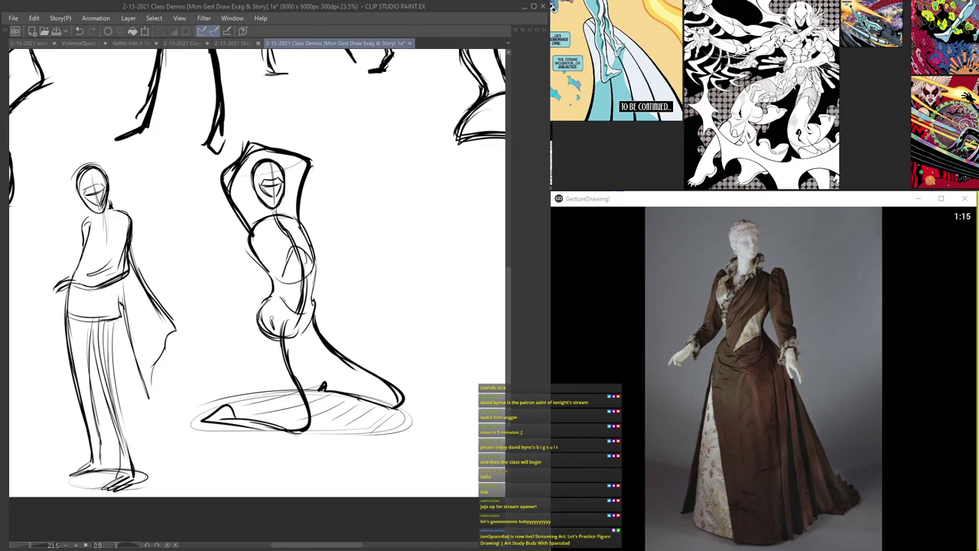
{"action": "scroll", "coordinate": [270, 319], "scroll_direction": "down", "scroll_amount": 2}
{"action": "left_click_drag", "start_coordinate": [263, 148], "coordinate": [295, 332]}
- Sketch the dress mannequin's small turned head with face guidelines and jaw beside the kneeling figure
{"action": "scroll", "coordinate": [264, 215], "scroll_direction": "up", "scroll_amount": 2}
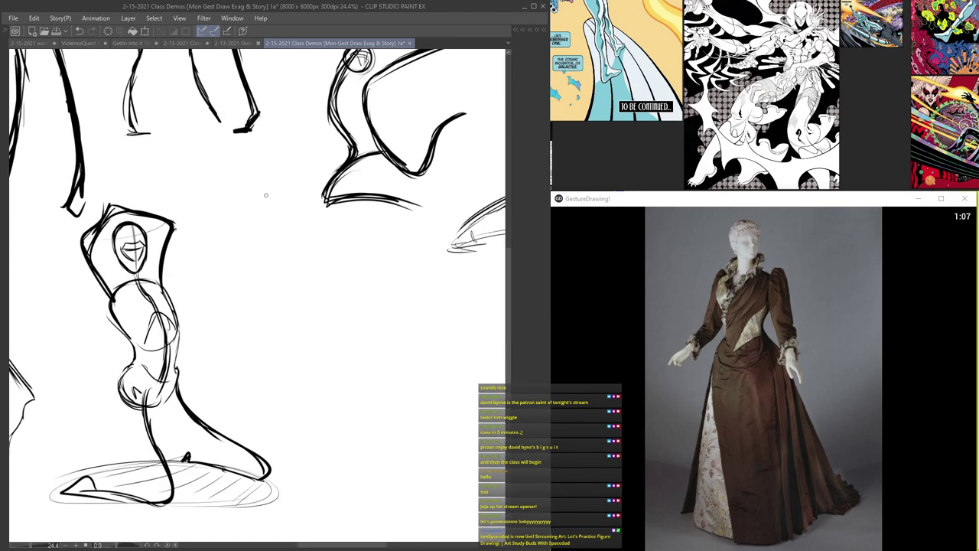
{"action": "scroll", "coordinate": [258, 199], "scroll_direction": "up", "scroll_amount": 1}
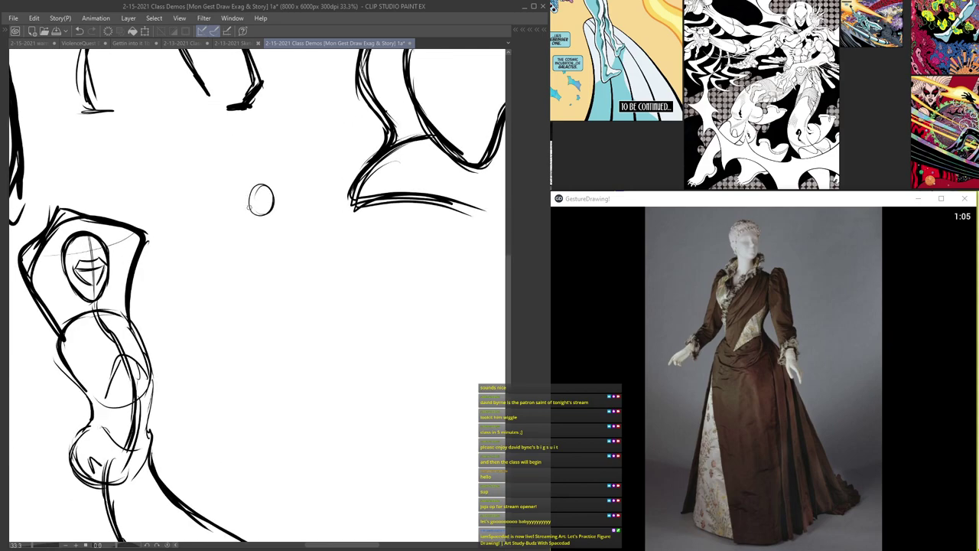
{"action": "scroll", "coordinate": [259, 198], "scroll_direction": "up", "scroll_amount": 2}
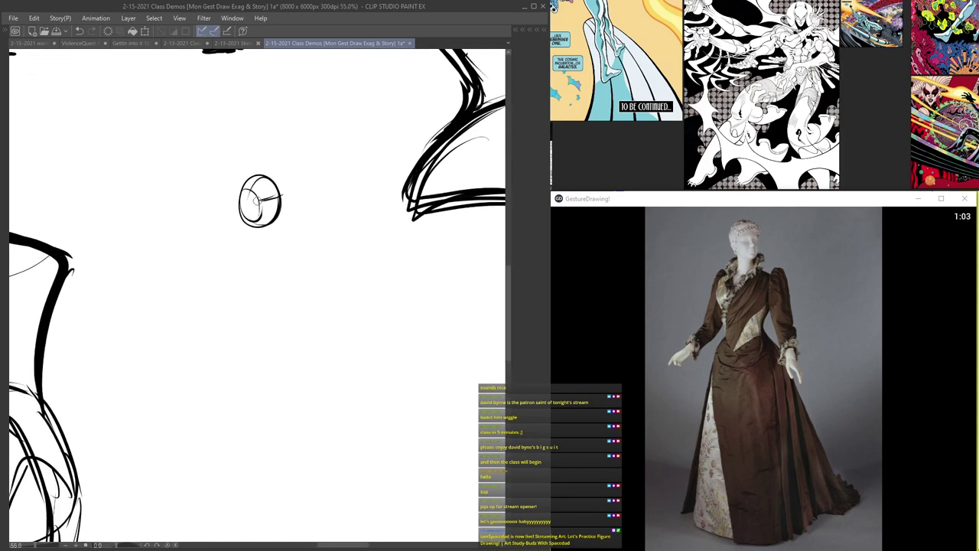
{"action": "left_click_drag", "start_coordinate": [273, 199], "coordinate": [272, 217]}
{"action": "scroll", "coordinate": [259, 201], "scroll_direction": "down", "scroll_amount": 3}
{"action": "scroll", "coordinate": [264, 191], "scroll_direction": "up", "scroll_amount": 4}
{"action": "mouse_move", "coordinate": [297, 162]}
{"action": "left_mouse_down"}
{"action": "mouse_move", "coordinate": [295, 208]}
{"action": "mouse_move", "coordinate": [282, 216]}
{"action": "mouse_move", "coordinate": [299, 200]}
{"action": "mouse_move", "coordinate": [291, 211]}
{"action": "left_mouse_up"}
{"action": "scroll", "coordinate": [227, 162], "scroll_direction": "down", "scroll_amount": 4}
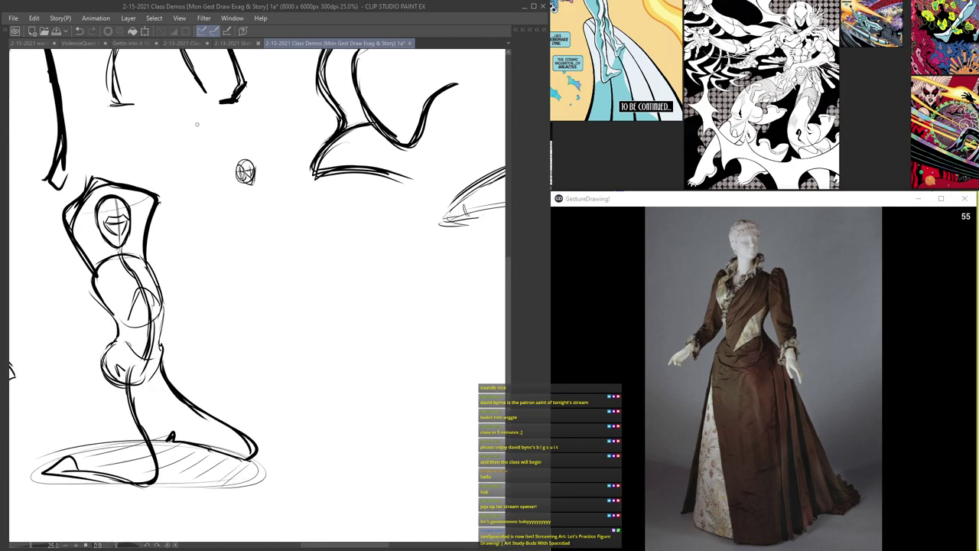
- Draw the mannequin's neck, shoulder line and rounded rib cage beneath the small head
{"action": "scroll", "coordinate": [240, 192], "scroll_direction": "up", "scroll_amount": 2}
{"action": "mouse_move", "coordinate": [245, 175]}
{"action": "left_mouse_down"}
{"action": "mouse_move", "coordinate": [242, 206]}
{"action": "mouse_move", "coordinate": [265, 190]}
{"action": "mouse_move", "coordinate": [262, 223]}
{"action": "left_mouse_up"}
{"action": "mouse_move", "coordinate": [225, 192]}
{"action": "left_mouse_down"}
{"action": "mouse_move", "coordinate": [220, 225]}
{"action": "mouse_move", "coordinate": [265, 188]}
{"action": "left_mouse_up"}
{"action": "left_click_drag", "start_coordinate": [266, 200], "coordinate": [248, 233]}
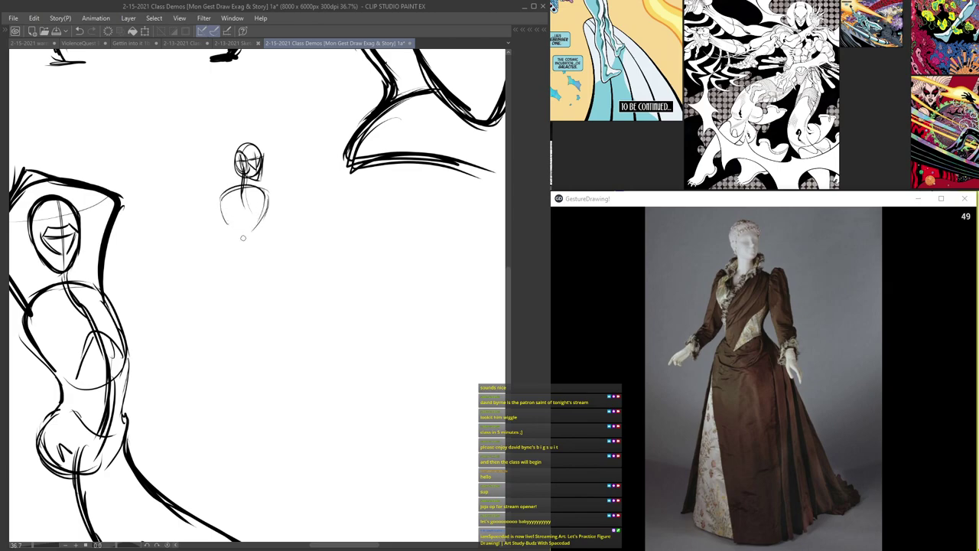
{"action": "left_click_drag", "start_coordinate": [225, 200], "coordinate": [222, 231]}
{"action": "mouse_move", "coordinate": [265, 201]}
{"action": "left_mouse_down"}
{"action": "mouse_move", "coordinate": [246, 234]}
{"action": "mouse_move", "coordinate": [267, 226]}
{"action": "left_mouse_up"}
- Add the mannequin's torso centre line, rib arch and waist lines
{"action": "left_click_drag", "start_coordinate": [244, 188], "coordinate": [239, 240]}
{"action": "left_click_drag", "start_coordinate": [232, 205], "coordinate": [240, 254]}
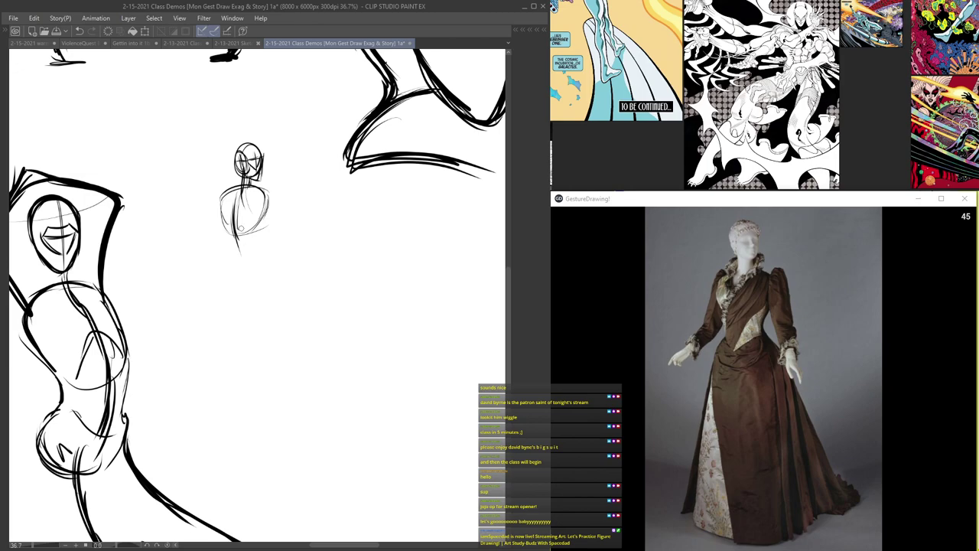
{"action": "mouse_move", "coordinate": [231, 212]}
{"action": "left_mouse_down"}
{"action": "mouse_move", "coordinate": [251, 231]}
{"action": "mouse_move", "coordinate": [226, 229]}
{"action": "left_mouse_up"}
{"action": "left_click_drag", "start_coordinate": [252, 188], "coordinate": [251, 241]}
{"action": "mouse_move", "coordinate": [244, 209]}
{"action": "left_mouse_down"}
{"action": "mouse_move", "coordinate": [220, 265]}
{"action": "mouse_move", "coordinate": [271, 255]}
{"action": "mouse_move", "coordinate": [233, 281]}
{"action": "left_mouse_up"}
- Draw the mannequin's rounded pelvis and first thigh
{"action": "scroll", "coordinate": [244, 251], "scroll_direction": "up", "scroll_amount": 2}
{"action": "mouse_move", "coordinate": [222, 267]}
{"action": "left_mouse_down"}
{"action": "mouse_move", "coordinate": [255, 243]}
{"action": "mouse_move", "coordinate": [261, 279]}
{"action": "mouse_move", "coordinate": [231, 340]}
{"action": "left_mouse_up"}
{"action": "scroll", "coordinate": [222, 273], "scroll_direction": "down", "scroll_amount": 5}
{"action": "scroll", "coordinate": [233, 285], "scroll_direction": "up", "scroll_amount": 2}
{"action": "left_click_drag", "start_coordinate": [220, 296], "coordinate": [246, 377]}
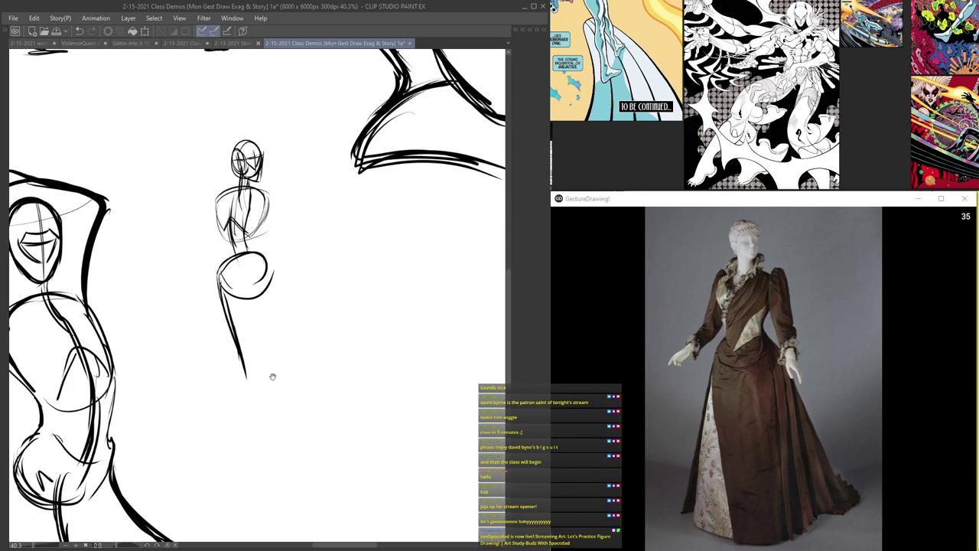
- Complete the mannequin's two legs down to the feet, and draw one arm hanging from the shoulder
{"action": "scroll", "coordinate": [274, 378], "scroll_direction": "down", "scroll_amount": 2}
{"action": "left_click_drag", "start_coordinate": [262, 167], "coordinate": [273, 225]}
{"action": "left_click_drag", "start_coordinate": [263, 176], "coordinate": [282, 248]}
{"action": "left_click_drag", "start_coordinate": [272, 210], "coordinate": [291, 277]}
{"action": "left_click_drag", "start_coordinate": [271, 221], "coordinate": [306, 366]}
{"action": "mouse_move", "coordinate": [238, 274]}
{"action": "left_mouse_down"}
{"action": "mouse_move", "coordinate": [243, 345]}
{"action": "mouse_move", "coordinate": [233, 370]}
{"action": "left_mouse_up"}
{"action": "left_click_drag", "start_coordinate": [306, 359], "coordinate": [305, 382]}
{"action": "mouse_move", "coordinate": [246, 129]}
{"action": "left_mouse_down"}
{"action": "mouse_move", "coordinate": [277, 231]}
{"action": "mouse_move", "coordinate": [313, 237]}
{"action": "mouse_move", "coordinate": [322, 256]}
{"action": "mouse_move", "coordinate": [316, 299]}
{"action": "left_mouse_up"}
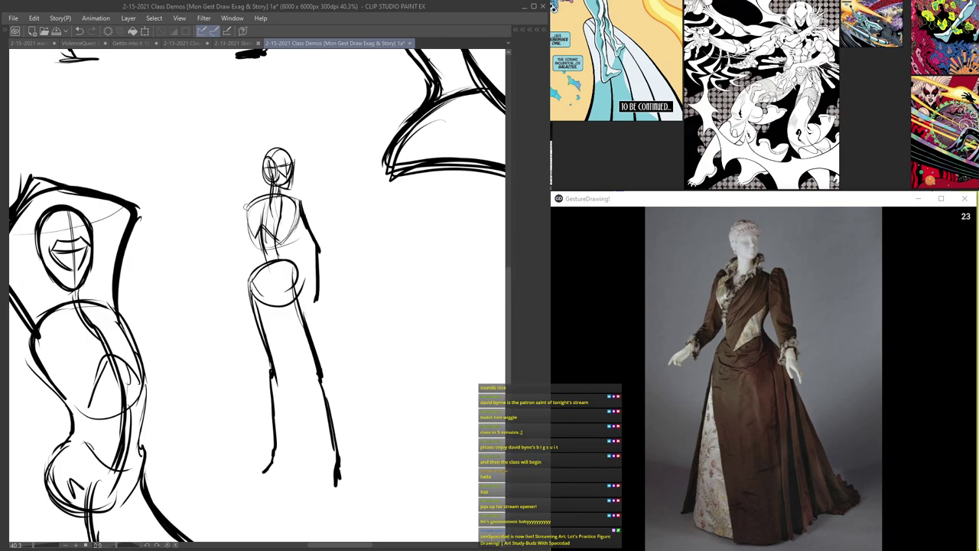
- Draw the mannequin's outstretched arm, its waist contours, and the front edge, folds and first hem curve of the skirt
{"action": "mouse_move", "coordinate": [246, 204]}
{"action": "left_mouse_down"}
{"action": "mouse_move", "coordinate": [233, 248]}
{"action": "mouse_move", "coordinate": [190, 284]}
{"action": "left_mouse_up"}
{"action": "left_click_drag", "start_coordinate": [251, 242], "coordinate": [259, 263]}
{"action": "mouse_move", "coordinate": [294, 228]}
{"action": "left_mouse_down"}
{"action": "mouse_move", "coordinate": [293, 260]}
{"action": "mouse_move", "coordinate": [275, 274]}
{"action": "mouse_move", "coordinate": [288, 254]}
{"action": "left_mouse_up"}
{"action": "left_click_drag", "start_coordinate": [255, 234], "coordinate": [258, 398]}
{"action": "left_click_drag", "start_coordinate": [251, 320], "coordinate": [250, 432]}
{"action": "left_click_drag", "start_coordinate": [238, 297], "coordinate": [233, 454]}
{"action": "mouse_move", "coordinate": [243, 410]}
{"action": "left_mouse_down"}
{"action": "mouse_move", "coordinate": [225, 464]}
{"action": "mouse_move", "coordinate": [237, 457]}
{"action": "left_mouse_up"}
{"action": "left_click_drag", "start_coordinate": [250, 312], "coordinate": [226, 462]}
{"action": "left_click_drag", "start_coordinate": [248, 285], "coordinate": [229, 459]}
{"action": "mouse_move", "coordinate": [239, 458]}
{"action": "left_mouse_down"}
{"action": "mouse_move", "coordinate": [216, 471]}
{"action": "mouse_move", "coordinate": [244, 468]}
{"action": "mouse_move", "coordinate": [254, 491]}
{"action": "mouse_move", "coordinate": [356, 493]}
{"action": "left_mouse_up"}
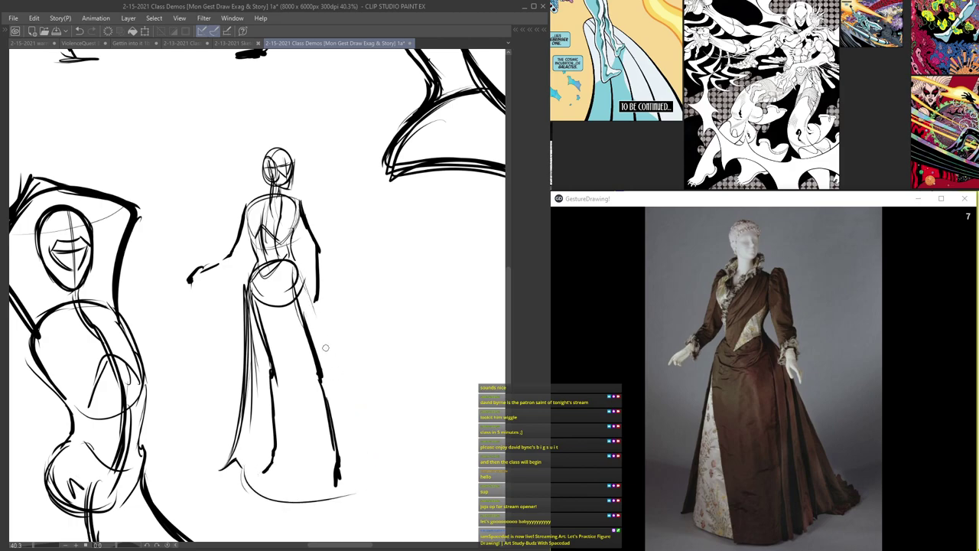
- Draw the skirt's back edge, oval hem and trailing train, and reinforce the mannequin's hip and torso lines
{"action": "left_click_drag", "start_coordinate": [307, 278], "coordinate": [326, 354]}
{"action": "mouse_move", "coordinate": [350, 375]}
{"action": "left_mouse_down"}
{"action": "mouse_move", "coordinate": [382, 468]}
{"action": "mouse_move", "coordinate": [359, 484]}
{"action": "mouse_move", "coordinate": [271, 501]}
{"action": "mouse_move", "coordinate": [246, 477]}
{"action": "mouse_move", "coordinate": [376, 463]}
{"action": "mouse_move", "coordinate": [249, 463]}
{"action": "left_mouse_up"}
{"action": "mouse_move", "coordinate": [364, 431]}
{"action": "left_mouse_down"}
{"action": "mouse_move", "coordinate": [399, 445]}
{"action": "mouse_move", "coordinate": [379, 473]}
{"action": "mouse_move", "coordinate": [409, 464]}
{"action": "mouse_move", "coordinate": [394, 439]}
{"action": "mouse_move", "coordinate": [425, 450]}
{"action": "mouse_move", "coordinate": [388, 465]}
{"action": "mouse_move", "coordinate": [390, 442]}
{"action": "mouse_move", "coordinate": [424, 453]}
{"action": "mouse_move", "coordinate": [289, 504]}
{"action": "mouse_move", "coordinate": [248, 487]}
{"action": "left_mouse_up"}
{"action": "left_click_drag", "start_coordinate": [257, 280], "coordinate": [270, 352]}
{"action": "left_click_drag", "start_coordinate": [258, 274], "coordinate": [264, 339]}
{"action": "left_click_drag", "start_coordinate": [255, 213], "coordinate": [261, 243]}
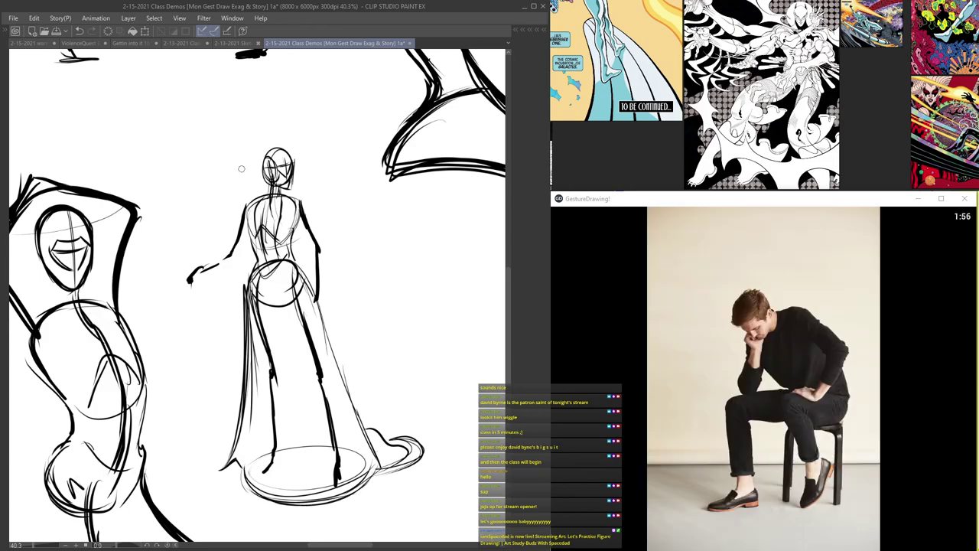
- Draw the seated man's bowed head with face guidelines, the hand under his chin and a first forearm line, beside the mannequin
{"action": "scroll", "coordinate": [224, 171], "scroll_direction": "down", "scroll_amount": 4}
{"action": "left_click_drag", "start_coordinate": [320, 199], "coordinate": [191, 184]}
{"action": "scroll", "coordinate": [276, 215], "scroll_direction": "down", "scroll_amount": 2}
{"action": "scroll", "coordinate": [277, 231], "scroll_direction": "up", "scroll_amount": 1}
{"action": "mouse_move", "coordinate": [277, 231]}
{"action": "left_mouse_down"}
{"action": "mouse_move", "coordinate": [299, 255]}
{"action": "mouse_move", "coordinate": [306, 201]}
{"action": "mouse_move", "coordinate": [278, 221]}
{"action": "mouse_move", "coordinate": [342, 187]}
{"action": "mouse_move", "coordinate": [326, 160]}
{"action": "mouse_move", "coordinate": [344, 207]}
{"action": "mouse_move", "coordinate": [316, 208]}
{"action": "mouse_move", "coordinate": [350, 208]}
{"action": "left_mouse_up"}
{"action": "scroll", "coordinate": [228, 215], "scroll_direction": "up", "scroll_amount": 3}
{"action": "scroll", "coordinate": [321, 189], "scroll_direction": "up", "scroll_amount": 3}
{"action": "scroll", "coordinate": [337, 190], "scroll_direction": "down", "scroll_amount": 3}
{"action": "scroll", "coordinate": [336, 181], "scroll_direction": "up", "scroll_amount": 2}
{"action": "mouse_move", "coordinate": [365, 171]}
{"action": "left_mouse_down"}
{"action": "mouse_move", "coordinate": [342, 178]}
{"action": "mouse_move", "coordinate": [356, 161]}
{"action": "mouse_move", "coordinate": [360, 184]}
{"action": "mouse_move", "coordinate": [328, 158]}
{"action": "mouse_move", "coordinate": [374, 186]}
{"action": "mouse_move", "coordinate": [314, 175]}
{"action": "mouse_move", "coordinate": [322, 191]}
{"action": "mouse_move", "coordinate": [335, 186]}
{"action": "mouse_move", "coordinate": [319, 269]}
{"action": "left_mouse_up"}
{"action": "scroll", "coordinate": [342, 180], "scroll_direction": "up", "scroll_amount": 1}
{"action": "scroll", "coordinate": [327, 158], "scroll_direction": "down", "scroll_amount": 3}
{"action": "scroll", "coordinate": [324, 191], "scroll_direction": "up", "scroll_amount": 2}
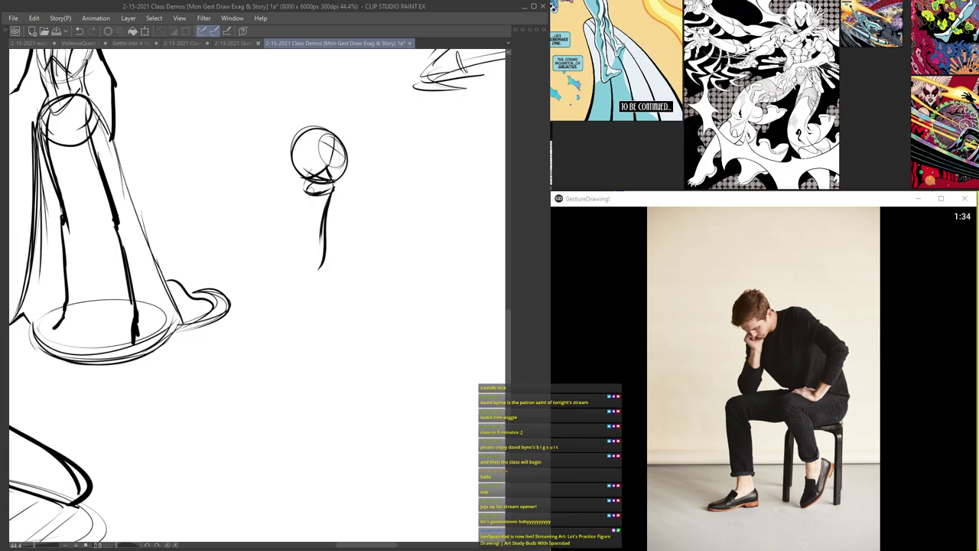
- Draw the seated man's propped forearm and his other arm bent down to rest on the thigh
{"action": "mouse_move", "coordinate": [303, 179]}
{"action": "left_mouse_down"}
{"action": "mouse_move", "coordinate": [304, 235]}
{"action": "mouse_move", "coordinate": [325, 253]}
{"action": "left_mouse_up"}
{"action": "left_click_drag", "start_coordinate": [301, 255], "coordinate": [323, 261]}
{"action": "left_click_drag", "start_coordinate": [303, 178], "coordinate": [307, 265]}
{"action": "mouse_move", "coordinate": [313, 170]}
{"action": "left_mouse_down"}
{"action": "mouse_move", "coordinate": [391, 130]}
{"action": "mouse_move", "coordinate": [440, 176]}
{"action": "mouse_move", "coordinate": [467, 182]}
{"action": "mouse_move", "coordinate": [423, 258]}
{"action": "left_mouse_up"}
{"action": "left_click_drag", "start_coordinate": [465, 193], "coordinate": [427, 252]}
{"action": "mouse_move", "coordinate": [450, 211]}
{"action": "left_mouse_down"}
{"action": "mouse_move", "coordinate": [423, 261]}
{"action": "mouse_move", "coordinate": [385, 251]}
{"action": "mouse_move", "coordinate": [430, 268]}
{"action": "left_mouse_up"}
{"action": "left_click_drag", "start_coordinate": [378, 251], "coordinate": [426, 259]}
- Draw the seated man's thighs and bent lower legs down toward the feet
{"action": "mouse_move", "coordinate": [331, 212]}
{"action": "left_mouse_down"}
{"action": "mouse_move", "coordinate": [397, 234]}
{"action": "mouse_move", "coordinate": [374, 242]}
{"action": "mouse_move", "coordinate": [374, 252]}
{"action": "mouse_move", "coordinate": [286, 277]}
{"action": "left_mouse_up"}
{"action": "mouse_move", "coordinate": [365, 263]}
{"action": "left_mouse_down"}
{"action": "mouse_move", "coordinate": [283, 288]}
{"action": "mouse_move", "coordinate": [312, 399]}
{"action": "left_mouse_up"}
{"action": "left_click_drag", "start_coordinate": [286, 304], "coordinate": [314, 399]}
{"action": "left_click_drag", "start_coordinate": [285, 282], "coordinate": [388, 261]}
{"action": "mouse_move", "coordinate": [290, 325]}
{"action": "left_mouse_down"}
{"action": "mouse_move", "coordinate": [304, 398]}
{"action": "mouse_move", "coordinate": [262, 425]}
{"action": "mouse_move", "coordinate": [314, 413]}
{"action": "left_mouse_up"}
{"action": "mouse_move", "coordinate": [412, 264]}
{"action": "left_mouse_down"}
{"action": "mouse_move", "coordinate": [358, 274]}
{"action": "mouse_move", "coordinate": [391, 274]}
{"action": "mouse_move", "coordinate": [354, 272]}
{"action": "mouse_move", "coordinate": [376, 283]}
{"action": "mouse_move", "coordinate": [383, 313]}
{"action": "left_mouse_up"}
{"action": "mouse_move", "coordinate": [350, 274]}
{"action": "left_mouse_down"}
{"action": "mouse_move", "coordinate": [402, 336]}
{"action": "mouse_move", "coordinate": [403, 393]}
{"action": "left_mouse_up"}
{"action": "left_click_drag", "start_coordinate": [409, 360], "coordinate": [395, 410]}
- Reinforce the seated man's shoulder and bent arm, and draw the stool's legs, the ground line and the feet
{"action": "mouse_move", "coordinate": [369, 150]}
{"action": "left_mouse_down"}
{"action": "mouse_move", "coordinate": [436, 222]}
{"action": "mouse_move", "coordinate": [444, 214]}
{"action": "mouse_move", "coordinate": [458, 272]}
{"action": "left_mouse_up"}
{"action": "mouse_move", "coordinate": [462, 236]}
{"action": "left_mouse_down"}
{"action": "mouse_move", "coordinate": [453, 277]}
{"action": "mouse_move", "coordinate": [402, 259]}
{"action": "mouse_move", "coordinate": [363, 268]}
{"action": "left_mouse_up"}
{"action": "mouse_move", "coordinate": [448, 289]}
{"action": "left_mouse_down"}
{"action": "mouse_move", "coordinate": [401, 291]}
{"action": "mouse_move", "coordinate": [456, 290]}
{"action": "mouse_move", "coordinate": [442, 289]}
{"action": "mouse_move", "coordinate": [455, 294]}
{"action": "mouse_move", "coordinate": [452, 402]}
{"action": "left_mouse_up"}
{"action": "left_click_drag", "start_coordinate": [459, 306], "coordinate": [451, 398]}
{"action": "mouse_move", "coordinate": [415, 295]}
{"action": "left_mouse_down"}
{"action": "mouse_move", "coordinate": [382, 303]}
{"action": "mouse_move", "coordinate": [389, 395]}
{"action": "mouse_move", "coordinate": [455, 397]}
{"action": "mouse_move", "coordinate": [409, 402]}
{"action": "mouse_move", "coordinate": [401, 385]}
{"action": "mouse_move", "coordinate": [460, 403]}
{"action": "mouse_move", "coordinate": [380, 396]}
{"action": "mouse_move", "coordinate": [300, 418]}
{"action": "left_mouse_up"}
{"action": "left_click_drag", "start_coordinate": [407, 372], "coordinate": [393, 418]}
{"action": "left_click_drag", "start_coordinate": [413, 355], "coordinate": [399, 410]}
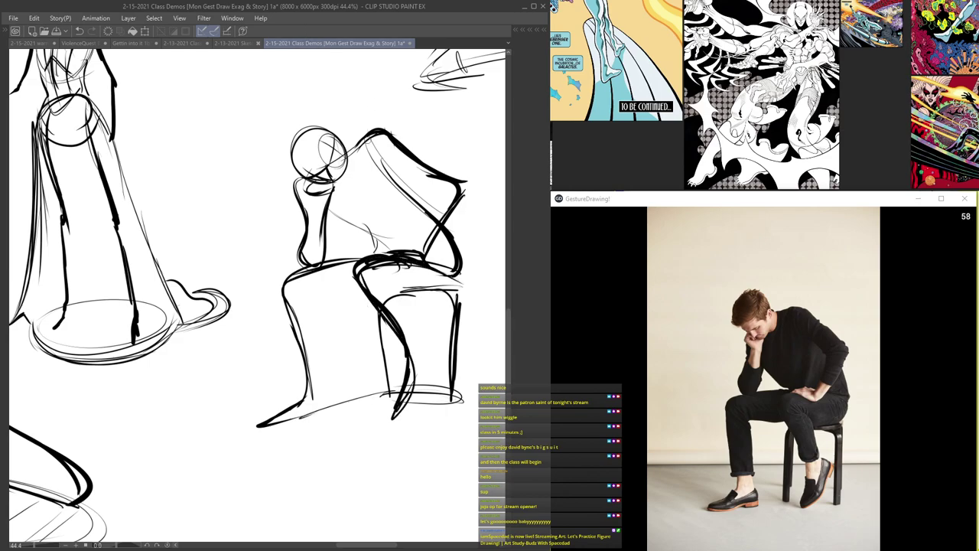
- Thicken the outlines of the seated man's two lower legs
{"action": "scroll", "coordinate": [398, 243], "scroll_direction": "down", "scroll_amount": 1}
{"action": "scroll", "coordinate": [278, 143], "scroll_direction": "down", "scroll_amount": 3}
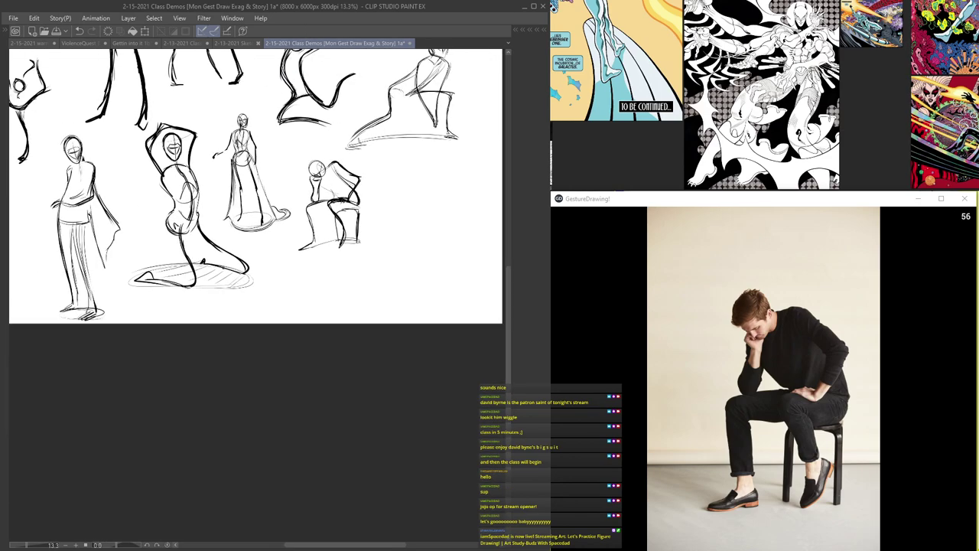
{"action": "mouse_move", "coordinate": [282, 145]}
{"action": "left_mouse_down"}
{"action": "mouse_move", "coordinate": [303, 274]}
{"action": "mouse_move", "coordinate": [255, 286]}
{"action": "mouse_move", "coordinate": [284, 260]}
{"action": "mouse_move", "coordinate": [378, 240]}
{"action": "mouse_move", "coordinate": [231, 215]}
{"action": "left_mouse_up"}
{"action": "scroll", "coordinate": [300, 244], "scroll_direction": "up", "scroll_amount": 1}
{"action": "scroll", "coordinate": [244, 234], "scroll_direction": "up", "scroll_amount": 1}
{"action": "left_click_drag", "start_coordinate": [273, 250], "coordinate": [313, 203]}
{"action": "scroll", "coordinate": [311, 203], "scroll_direction": "up", "scroll_amount": 2}
{"action": "mouse_move", "coordinate": [371, 223]}
{"action": "left_mouse_down"}
{"action": "mouse_move", "coordinate": [360, 224]}
{"action": "mouse_move", "coordinate": [304, 357]}
{"action": "left_mouse_up"}
{"action": "scroll", "coordinate": [383, 292], "scroll_direction": "down", "scroll_amount": 3}
{"action": "scroll", "coordinate": [406, 263], "scroll_direction": "up", "scroll_amount": 2}
{"action": "left_click_drag", "start_coordinate": [363, 268], "coordinate": [384, 360]}
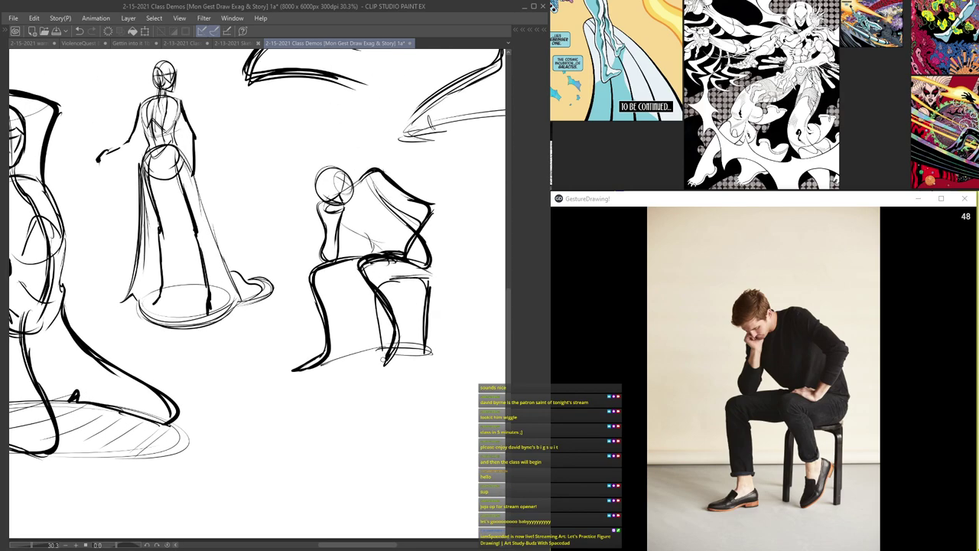
- Add the seated man's curved chest and belly lines and sketch ground strokes beneath his feet
{"action": "left_click_drag", "start_coordinate": [346, 228], "coordinate": [375, 251]}
{"action": "left_click_drag", "start_coordinate": [352, 194], "coordinate": [387, 244]}
{"action": "scroll", "coordinate": [355, 192], "scroll_direction": "up", "scroll_amount": 2}
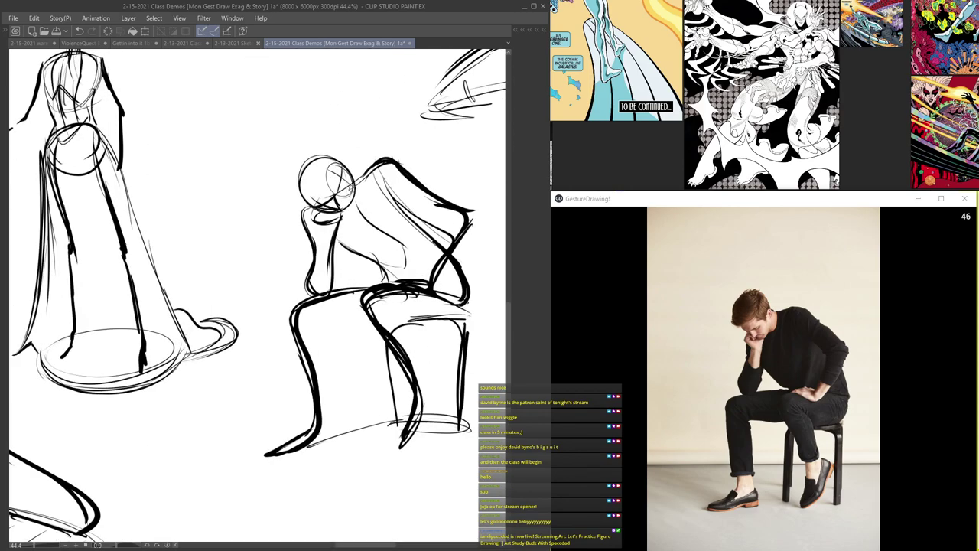
{"action": "scroll", "coordinate": [352, 209], "scroll_direction": "down", "scroll_amount": 3}
{"action": "scroll", "coordinate": [344, 230], "scroll_direction": "up", "scroll_amount": 3}
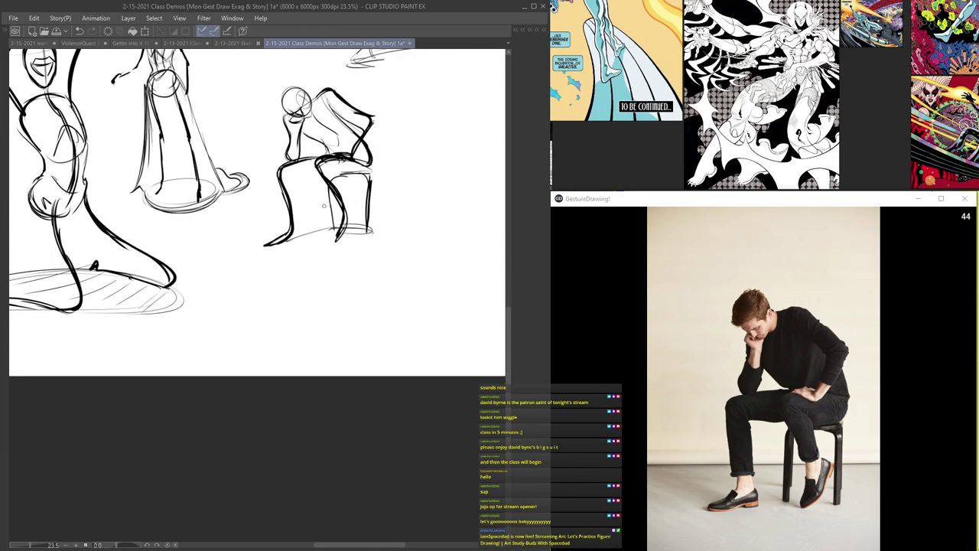
{"action": "mouse_move", "coordinate": [361, 241]}
{"action": "left_mouse_down"}
{"action": "mouse_move", "coordinate": [302, 243]}
{"action": "mouse_move", "coordinate": [310, 250]}
{"action": "mouse_move", "coordinate": [264, 264]}
{"action": "mouse_move", "coordinate": [297, 266]}
{"action": "left_mouse_up"}
{"action": "scroll", "coordinate": [351, 296], "scroll_direction": "down", "scroll_amount": 3}
{"action": "scroll", "coordinate": [308, 313], "scroll_direction": "down", "scroll_amount": 3}
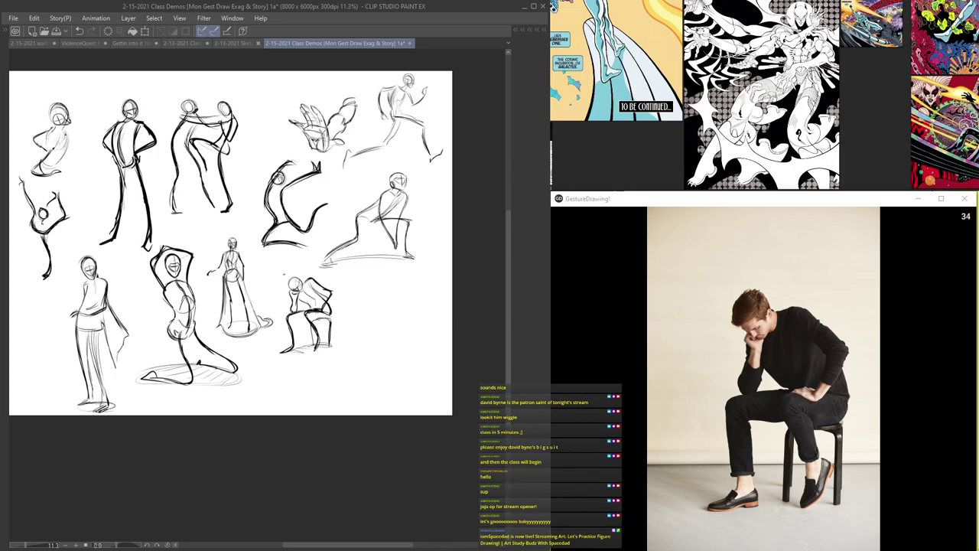
- Draw a new demonstration figure's oval head with face guidelines in the empty area beside the seated man
{"action": "scroll", "coordinate": [368, 267], "scroll_direction": "up", "scroll_amount": 5}
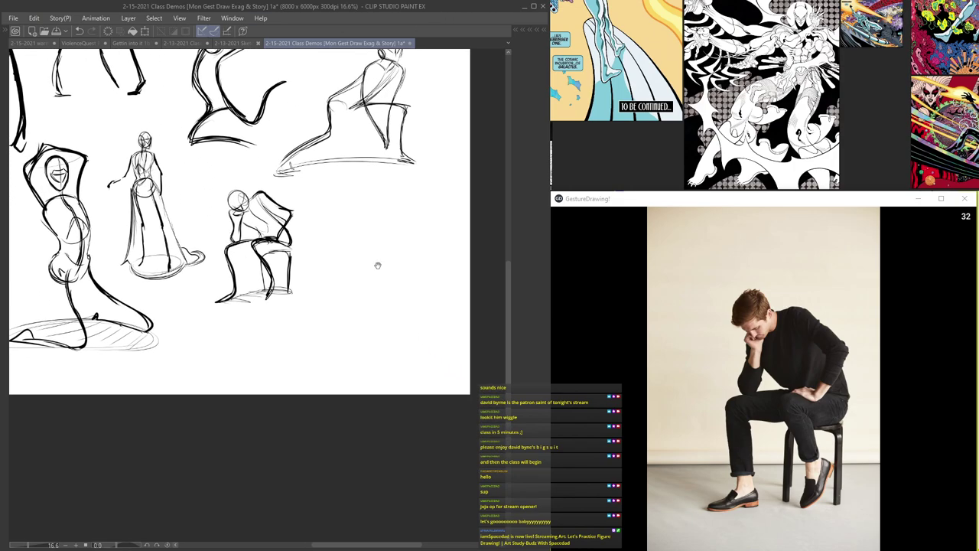
{"action": "mouse_move", "coordinate": [372, 188]}
{"action": "left_mouse_down"}
{"action": "mouse_move", "coordinate": [320, 189]}
{"action": "mouse_move", "coordinate": [303, 226]}
{"action": "mouse_move", "coordinate": [331, 191]}
{"action": "mouse_move", "coordinate": [329, 236]}
{"action": "mouse_move", "coordinate": [313, 193]}
{"action": "mouse_move", "coordinate": [348, 224]}
{"action": "left_mouse_up"}
{"action": "scroll", "coordinate": [303, 198], "scroll_direction": "up", "scroll_amount": 1}
{"action": "scroll", "coordinate": [323, 210], "scroll_direction": "up", "scroll_amount": 2}
{"action": "scroll", "coordinate": [353, 216], "scroll_direction": "up", "scroll_amount": 1}
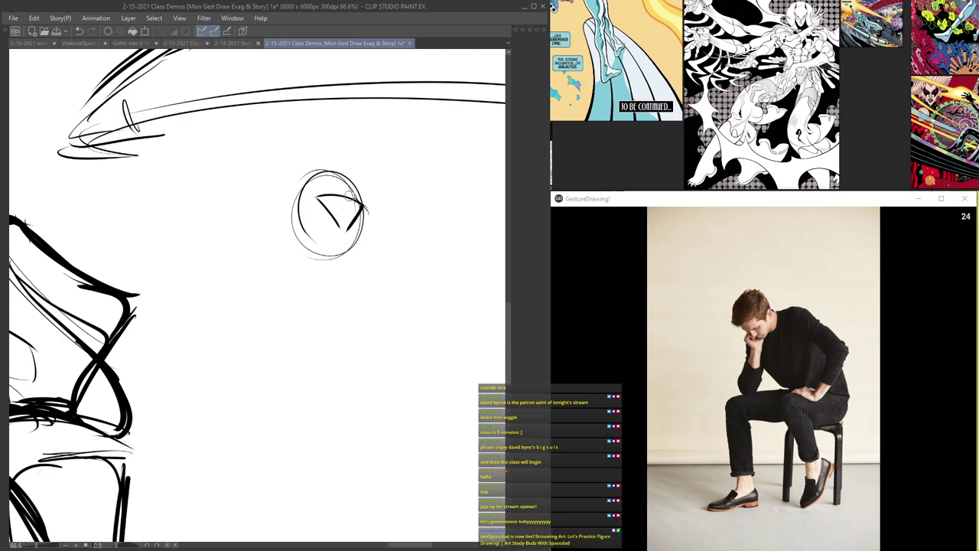
{"action": "left_click_drag", "start_coordinate": [343, 181], "coordinate": [344, 231]}
{"action": "left_click_drag", "start_coordinate": [354, 177], "coordinate": [366, 227]}
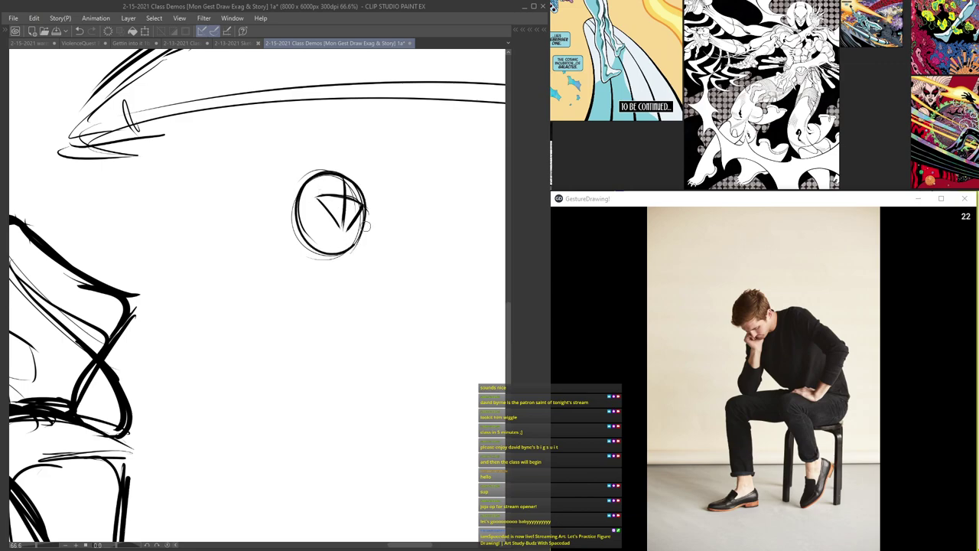
- Draw the new figure's sweeping S-curve torso line below the head
{"action": "scroll", "coordinate": [348, 229], "scroll_direction": "down", "scroll_amount": 3}
{"action": "scroll", "coordinate": [316, 278], "scroll_direction": "up", "scroll_amount": 1}
{"action": "left_click_drag", "start_coordinate": [316, 254], "coordinate": [346, 374]}
{"action": "left_click_drag", "start_coordinate": [335, 322], "coordinate": [347, 372]}
{"action": "mouse_move", "coordinate": [316, 256]}
{"action": "left_mouse_down"}
{"action": "mouse_move", "coordinate": [313, 290]}
{"action": "mouse_move", "coordinate": [346, 378]}
{"action": "left_mouse_up"}
{"action": "left_click_drag", "start_coordinate": [333, 316], "coordinate": [336, 380]}
{"action": "scroll", "coordinate": [320, 258], "scroll_direction": "up", "scroll_amount": 1}
{"action": "scroll", "coordinate": [322, 254], "scroll_direction": "down", "scroll_amount": 1}
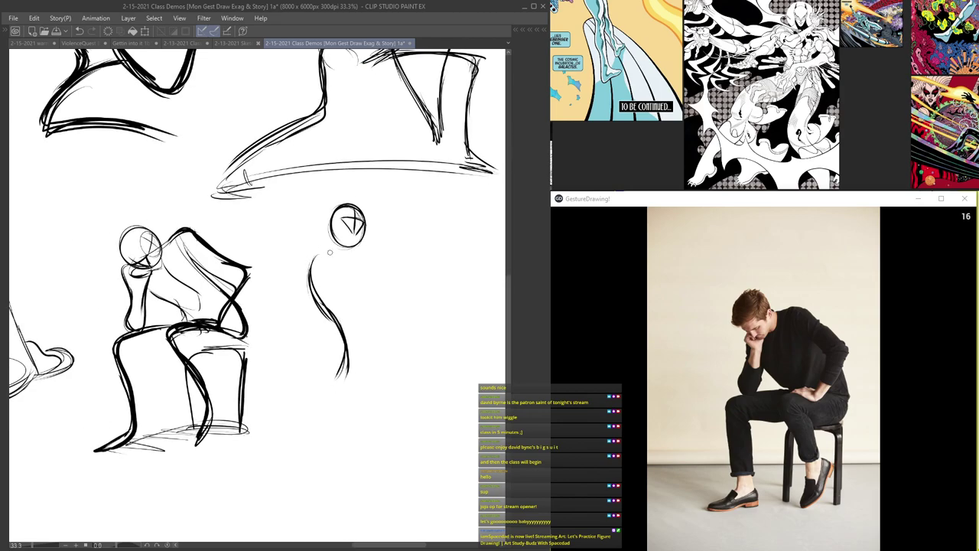
- Draw the new figure's outstretched arm with a splayed hand, and darken the head outline
{"action": "scroll", "coordinate": [331, 250], "scroll_direction": "up", "scroll_amount": 1}
{"action": "mouse_move", "coordinate": [320, 248]}
{"action": "left_mouse_down"}
{"action": "mouse_move", "coordinate": [375, 260]}
{"action": "mouse_move", "coordinate": [459, 233]}
{"action": "left_mouse_up"}
{"action": "left_click_drag", "start_coordinate": [388, 257], "coordinate": [467, 233]}
{"action": "left_click_drag", "start_coordinate": [389, 231], "coordinate": [316, 224]}
{"action": "mouse_move", "coordinate": [316, 253]}
{"action": "left_mouse_down"}
{"action": "mouse_move", "coordinate": [409, 222]}
{"action": "mouse_move", "coordinate": [450, 239]}
{"action": "mouse_move", "coordinate": [437, 224]}
{"action": "mouse_move", "coordinate": [445, 216]}
{"action": "left_mouse_up"}
{"action": "mouse_move", "coordinate": [426, 223]}
{"action": "left_mouse_down"}
{"action": "mouse_move", "coordinate": [443, 229]}
{"action": "mouse_move", "coordinate": [418, 205]}
{"action": "left_mouse_up"}
- Draw the figure's second raised arm and begin the opposite contour of the torso
{"action": "mouse_move", "coordinate": [803, 325]}
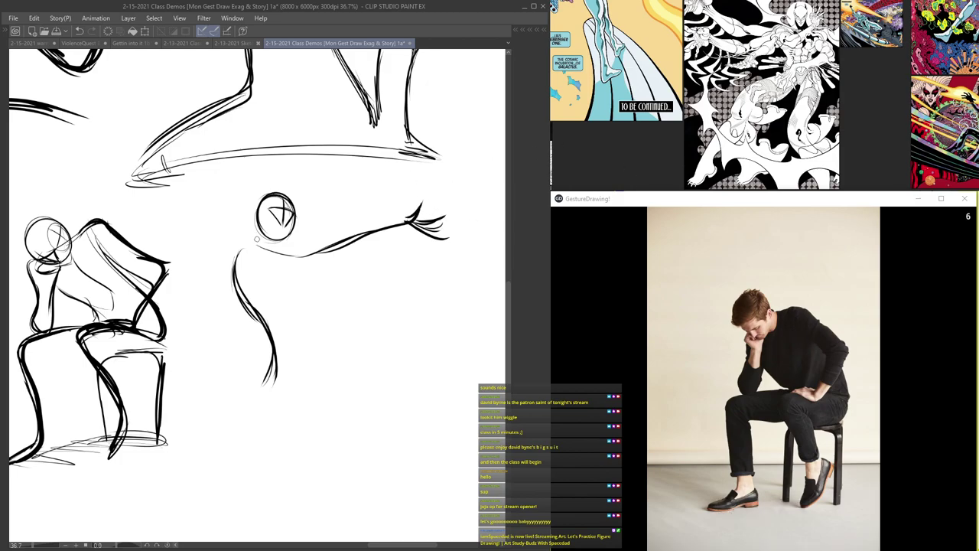
{"action": "mouse_move", "coordinate": [305, 259]}
{"action": "left_mouse_down"}
{"action": "mouse_move", "coordinate": [231, 251]}
{"action": "mouse_move", "coordinate": [348, 186]}
{"action": "mouse_move", "coordinate": [382, 183]}
{"action": "mouse_move", "coordinate": [381, 168]}
{"action": "mouse_move", "coordinate": [361, 165]}
{"action": "left_mouse_up"}
{"action": "mouse_move", "coordinate": [325, 210]}
{"action": "left_mouse_down"}
{"action": "mouse_move", "coordinate": [233, 250]}
{"action": "mouse_move", "coordinate": [245, 301]}
{"action": "mouse_move", "coordinate": [274, 353]}
{"action": "left_mouse_up"}
{"action": "left_click_drag", "start_coordinate": [290, 261], "coordinate": [326, 319]}
{"action": "left_click_drag", "start_coordinate": [305, 285], "coordinate": [330, 360]}
{"action": "left_click_drag", "start_coordinate": [291, 291], "coordinate": [296, 202]}
- Build up the figure's hand, shoulder, side and hip contours with heavier curved strokes
{"action": "left_click_drag", "start_coordinate": [304, 170], "coordinate": [335, 277]}
{"action": "mouse_move", "coordinate": [278, 168]}
{"action": "left_mouse_down"}
{"action": "mouse_move", "coordinate": [295, 188]}
{"action": "mouse_move", "coordinate": [312, 285]}
{"action": "left_mouse_up"}
{"action": "left_click_drag", "start_coordinate": [272, 252], "coordinate": [251, 296]}
{"action": "left_click_drag", "start_coordinate": [336, 238], "coordinate": [321, 309]}
{"action": "mouse_move", "coordinate": [271, 272]}
{"action": "left_mouse_down"}
{"action": "mouse_move", "coordinate": [243, 303]}
{"action": "mouse_move", "coordinate": [260, 290]}
{"action": "mouse_move", "coordinate": [240, 162]}
{"action": "left_mouse_up"}
{"action": "left_click_drag", "start_coordinate": [326, 209], "coordinate": [332, 309]}
{"action": "mouse_move", "coordinate": [250, 303]}
{"action": "left_mouse_down"}
{"action": "mouse_move", "coordinate": [293, 201]}
{"action": "mouse_move", "coordinate": [305, 243]}
{"action": "left_mouse_up"}
{"action": "left_click_drag", "start_coordinate": [326, 205], "coordinate": [289, 312]}
- Draw the figure's two bent legs down to the feet
{"action": "mouse_move", "coordinate": [317, 235]}
{"action": "left_mouse_down"}
{"action": "mouse_move", "coordinate": [257, 348]}
{"action": "mouse_move", "coordinate": [245, 404]}
{"action": "mouse_move", "coordinate": [251, 430]}
{"action": "mouse_move", "coordinate": [247, 349]}
{"action": "left_mouse_up"}
{"action": "left_click_drag", "start_coordinate": [372, 204], "coordinate": [365, 285]}
{"action": "mouse_move", "coordinate": [364, 228]}
{"action": "left_mouse_down"}
{"action": "mouse_move", "coordinate": [368, 306]}
{"action": "mouse_move", "coordinate": [354, 337]}
{"action": "mouse_move", "coordinate": [368, 370]}
{"action": "left_mouse_up"}
{"action": "mouse_move", "coordinate": [355, 335]}
{"action": "left_mouse_down"}
{"action": "mouse_move", "coordinate": [390, 401]}
{"action": "mouse_move", "coordinate": [413, 418]}
{"action": "left_mouse_up"}
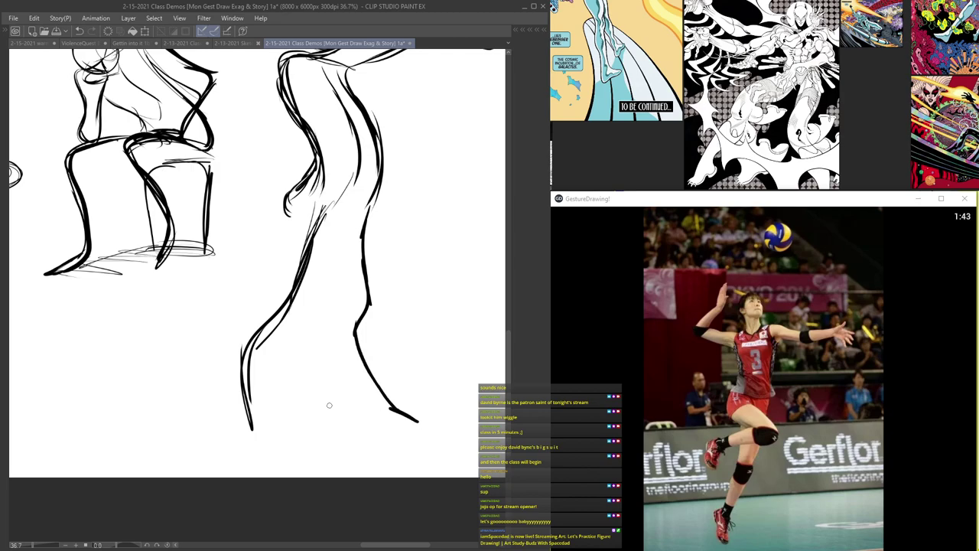
{"action": "mouse_move", "coordinate": [258, 433]}
{"action": "left_mouse_down"}
{"action": "mouse_move", "coordinate": [267, 468]}
{"action": "mouse_move", "coordinate": [250, 452]}
{"action": "left_mouse_up"}
{"action": "left_click_drag", "start_coordinate": [374, 412], "coordinate": [413, 424]}
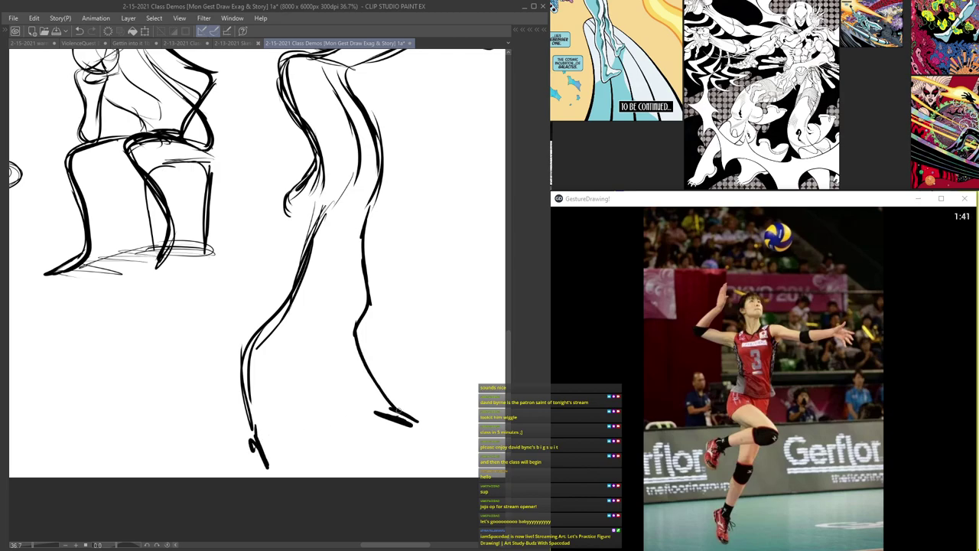
{"action": "left_click_drag", "start_coordinate": [360, 350], "coordinate": [277, 326]}
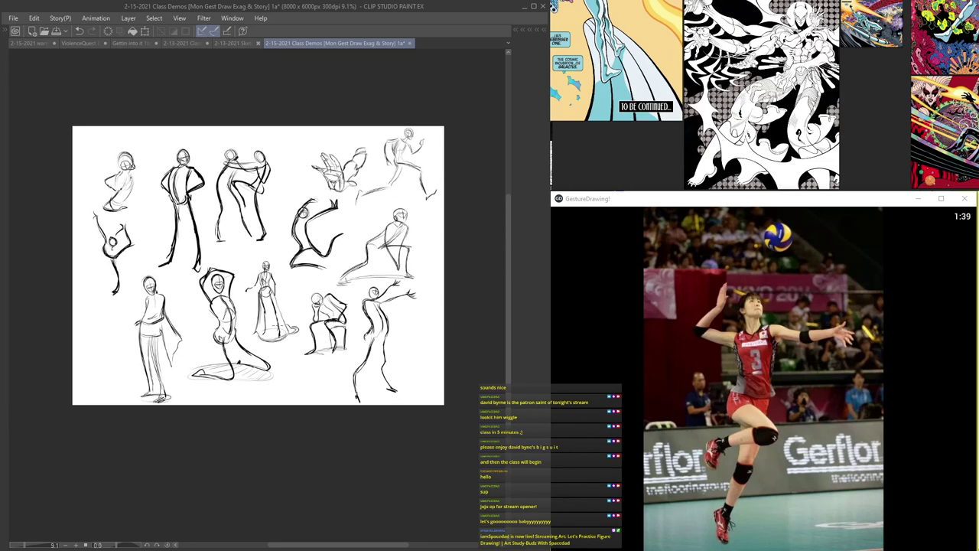
- Add a new layer above Layer 1 and hide Layer 1 for a blank drawing surface
{"action": "key", "text": "Tab"}
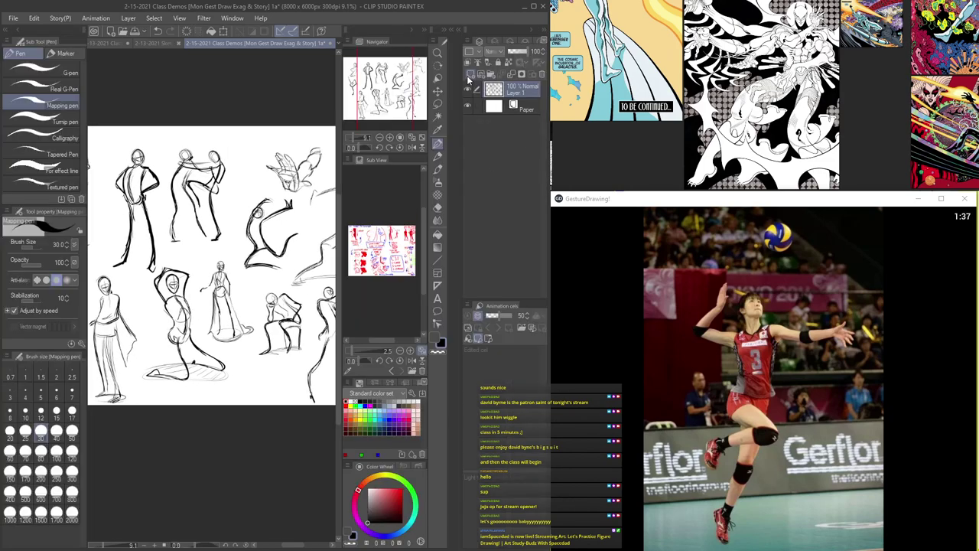
{"action": "left_click", "coordinate": [470, 74]}
{"action": "left_click", "coordinate": [467, 105]}
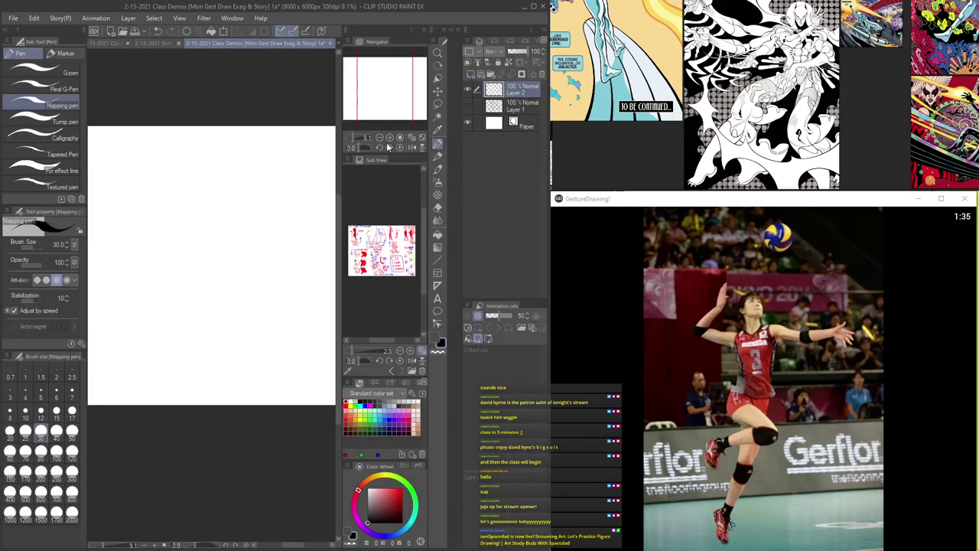
{"action": "left_click_drag", "start_coordinate": [239, 224], "coordinate": [265, 223]}
{"action": "key", "text": "Tab"}
{"action": "left_click_drag", "start_coordinate": [341, 169], "coordinate": [263, 252]}
{"action": "scroll", "coordinate": [263, 252], "scroll_direction": "up", "scroll_amount": 3}
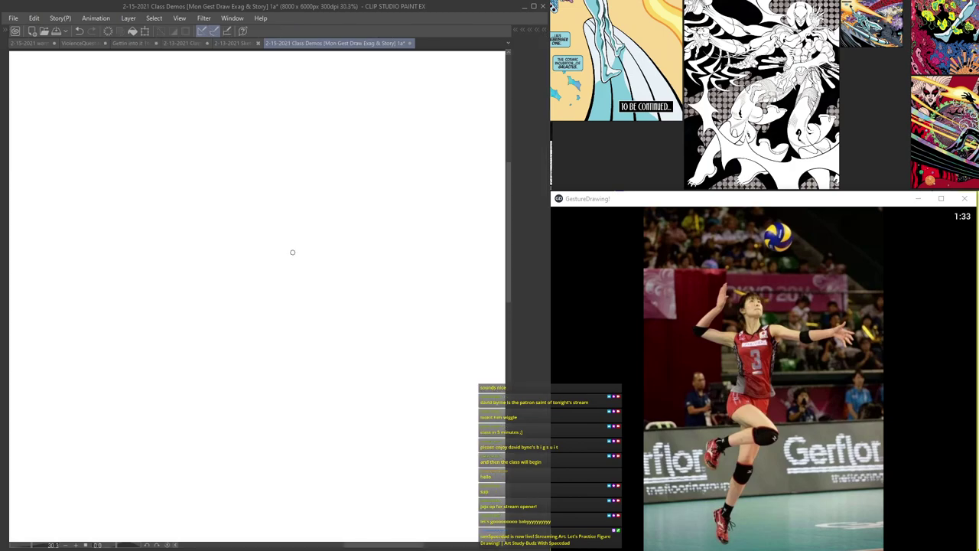
- Draw the volleyball player's head with face guidelines, the curved spine, the shoulder and the first torso contours
{"action": "mouse_move", "coordinate": [323, 180]}
{"action": "left_mouse_down"}
{"action": "mouse_move", "coordinate": [281, 199]}
{"action": "mouse_move", "coordinate": [319, 175]}
{"action": "left_mouse_up"}
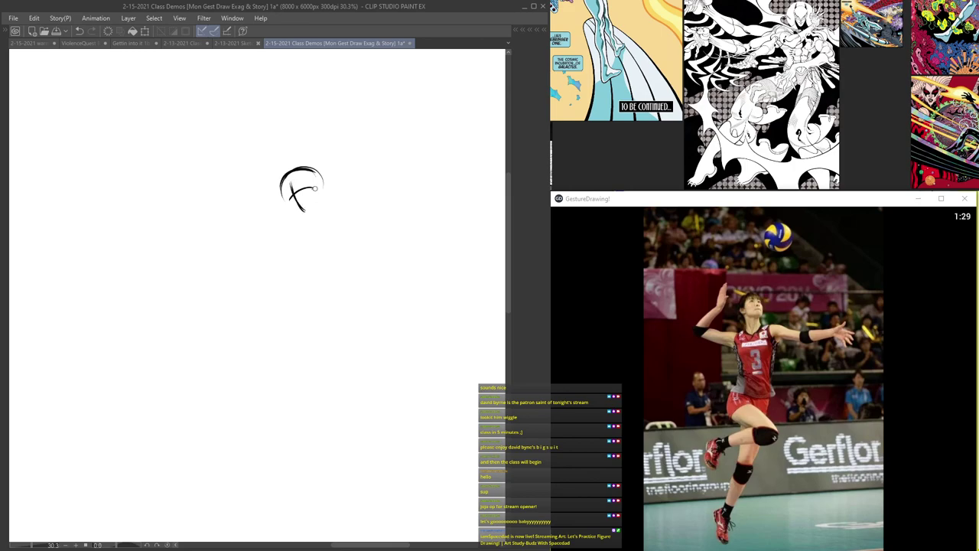
{"action": "left_click_drag", "start_coordinate": [320, 190], "coordinate": [329, 285]}
{"action": "mouse_move", "coordinate": [333, 234]}
{"action": "left_mouse_down"}
{"action": "mouse_move", "coordinate": [315, 318]}
{"action": "mouse_move", "coordinate": [346, 264]}
{"action": "left_mouse_up"}
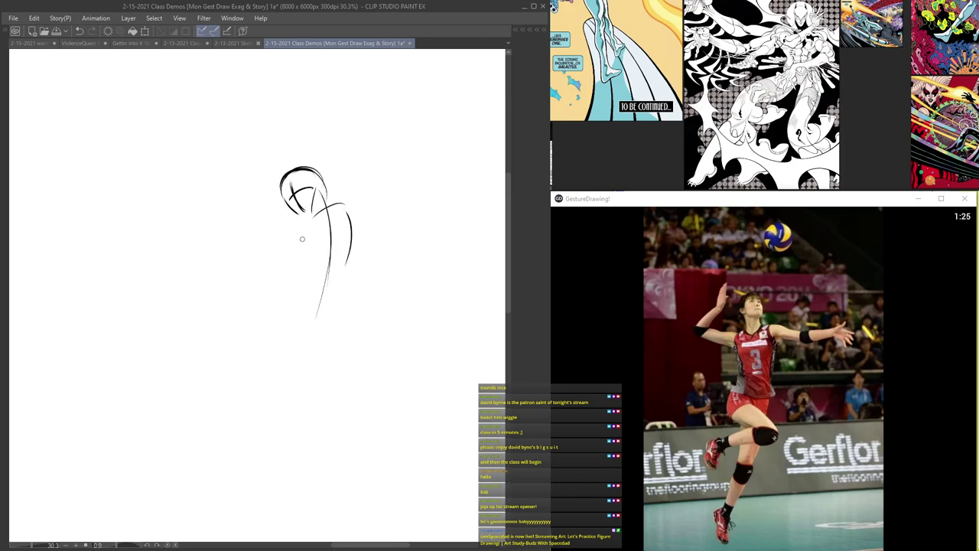
{"action": "left_click_drag", "start_coordinate": [349, 217], "coordinate": [341, 273]}
{"action": "left_click_drag", "start_coordinate": [313, 227], "coordinate": [339, 216]}
{"action": "left_click_drag", "start_coordinate": [303, 238], "coordinate": [303, 278]}
- Draw the volleyball player's back and hips, the long extended leg and the raised bent leg
{"action": "left_click_drag", "start_coordinate": [349, 234], "coordinate": [339, 329]}
{"action": "mouse_move", "coordinate": [305, 280]}
{"action": "left_mouse_down"}
{"action": "mouse_move", "coordinate": [294, 306]}
{"action": "mouse_move", "coordinate": [317, 343]}
{"action": "mouse_move", "coordinate": [328, 287]}
{"action": "left_mouse_up"}
{"action": "left_click_drag", "start_coordinate": [340, 230], "coordinate": [304, 314]}
{"action": "left_click_drag", "start_coordinate": [333, 260], "coordinate": [296, 347]}
{"action": "mouse_move", "coordinate": [326, 279]}
{"action": "left_mouse_down"}
{"action": "mouse_move", "coordinate": [303, 357]}
{"action": "mouse_move", "coordinate": [333, 416]}
{"action": "left_mouse_up"}
{"action": "left_click_drag", "start_coordinate": [306, 337], "coordinate": [344, 435]}
{"action": "mouse_move", "coordinate": [311, 244]}
{"action": "left_mouse_down"}
{"action": "mouse_move", "coordinate": [230, 207]}
{"action": "mouse_move", "coordinate": [267, 280]}
{"action": "mouse_move", "coordinate": [256, 210]}
{"action": "mouse_move", "coordinate": [277, 223]}
{"action": "left_mouse_up"}
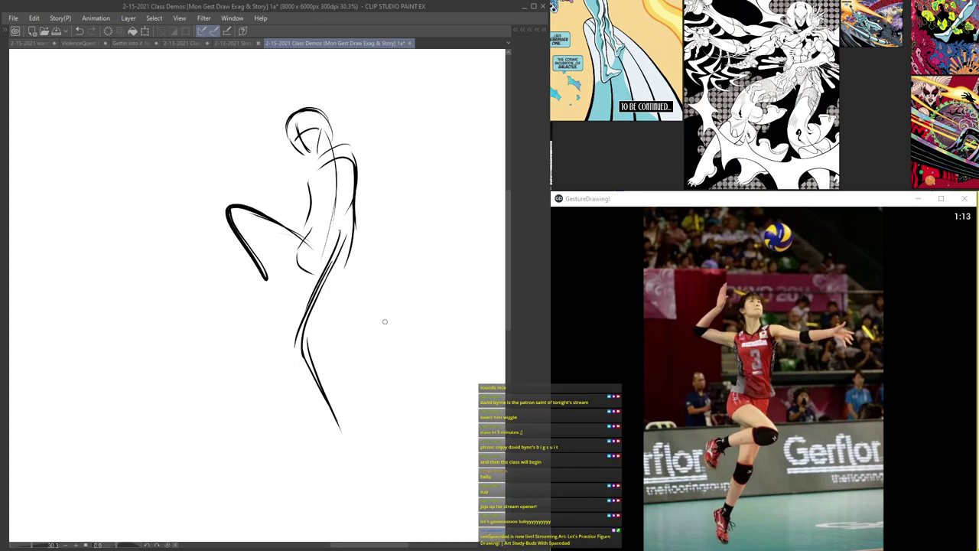
{"action": "left_click_drag", "start_coordinate": [309, 251], "coordinate": [242, 238]}
{"action": "mouse_move", "coordinate": [353, 189]}
{"action": "left_mouse_down"}
{"action": "mouse_move", "coordinate": [353, 239]}
{"action": "mouse_move", "coordinate": [329, 277]}
{"action": "mouse_move", "coordinate": [323, 389]}
{"action": "mouse_move", "coordinate": [343, 461]}
{"action": "left_mouse_up"}
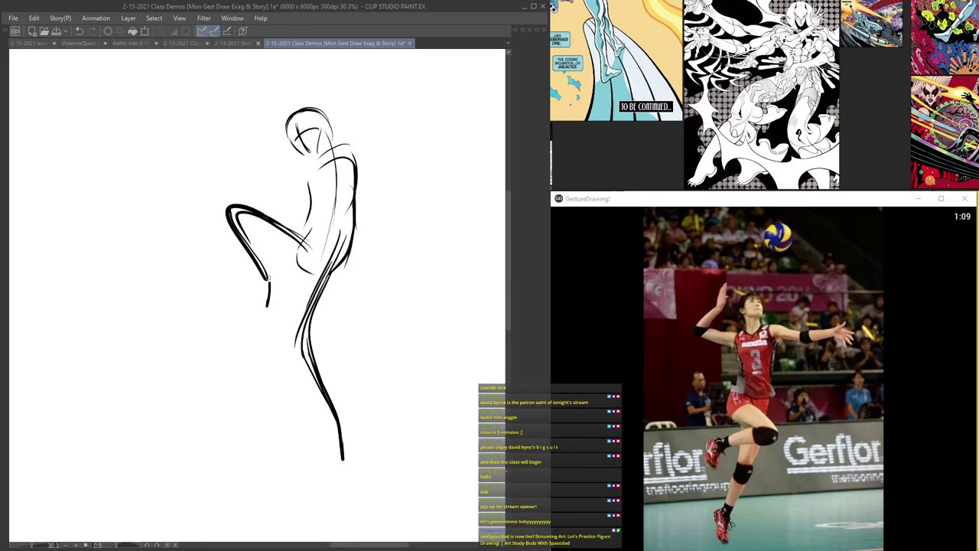
- Draw the volleyball player's arm reaching down behind the back, and extend both legs into pointed feet
{"action": "mouse_move", "coordinate": [343, 179]}
{"action": "left_mouse_down"}
{"action": "mouse_move", "coordinate": [366, 143]}
{"action": "mouse_move", "coordinate": [388, 228]}
{"action": "left_mouse_up"}
{"action": "scroll", "coordinate": [344, 161], "scroll_direction": "up", "scroll_amount": 1}
{"action": "left_click_drag", "start_coordinate": [362, 157], "coordinate": [401, 245]}
{"action": "left_click_drag", "start_coordinate": [370, 175], "coordinate": [422, 278]}
{"action": "mouse_move", "coordinate": [324, 242]}
{"action": "left_mouse_down"}
{"action": "mouse_move", "coordinate": [329, 202]}
{"action": "mouse_move", "coordinate": [348, 457]}
{"action": "left_mouse_up"}
{"action": "left_click_drag", "start_coordinate": [349, 420], "coordinate": [345, 452]}
{"action": "left_click_drag", "start_coordinate": [263, 281], "coordinate": [263, 289]}
- Add the volleyball player's second arm, light guide arcs near the hand and feet, and extra torso and face lines
{"action": "left_click_drag", "start_coordinate": [283, 215], "coordinate": [303, 359]}
{"action": "left_click_drag", "start_coordinate": [335, 265], "coordinate": [322, 211]}
{"action": "left_click_drag", "start_coordinate": [354, 279], "coordinate": [369, 306]}
{"action": "mouse_move", "coordinate": [404, 264]}
{"action": "left_mouse_down"}
{"action": "mouse_move", "coordinate": [439, 304]}
{"action": "mouse_move", "coordinate": [381, 295]}
{"action": "left_mouse_up"}
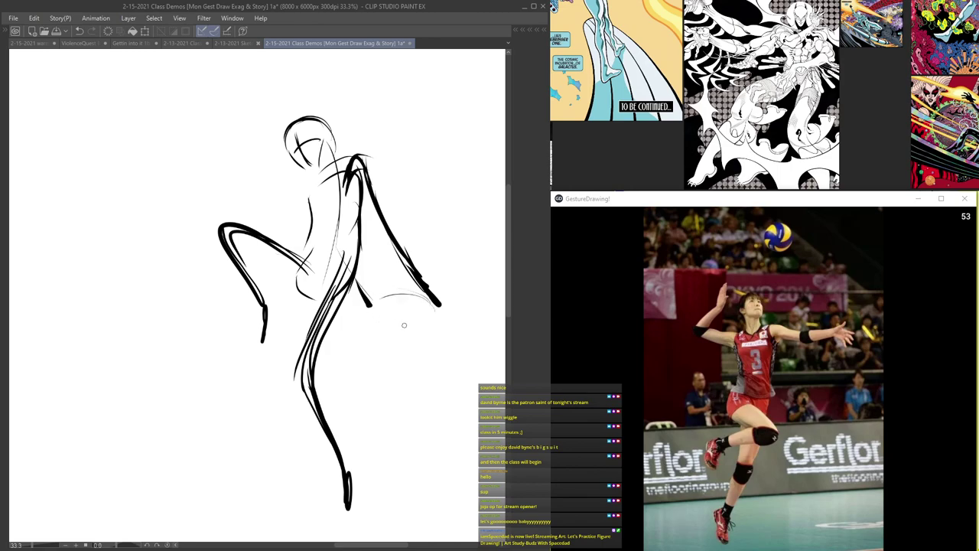
{"action": "mouse_move", "coordinate": [330, 453]}
{"action": "left_mouse_down"}
{"action": "mouse_move", "coordinate": [268, 366]}
{"action": "mouse_move", "coordinate": [246, 383]}
{"action": "left_mouse_up"}
{"action": "left_click_drag", "start_coordinate": [247, 383], "coordinate": [271, 355]}
{"action": "left_click_drag", "start_coordinate": [329, 476], "coordinate": [249, 350]}
{"action": "left_click_drag", "start_coordinate": [340, 254], "coordinate": [322, 275]}
{"action": "mouse_move", "coordinate": [331, 222]}
{"action": "left_mouse_down"}
{"action": "mouse_move", "coordinate": [325, 276]}
{"action": "mouse_move", "coordinate": [309, 269]}
{"action": "mouse_move", "coordinate": [356, 224]}
{"action": "mouse_move", "coordinate": [356, 255]}
{"action": "mouse_move", "coordinate": [319, 302]}
{"action": "left_mouse_up"}
{"action": "left_click_drag", "start_coordinate": [313, 215], "coordinate": [317, 185]}
- Draw a lunging figure beside the volleyball player, starting with a head with face guidelines, the shoulders and the curved back
{"action": "scroll", "coordinate": [285, 163], "scroll_direction": "down", "scroll_amount": 3}
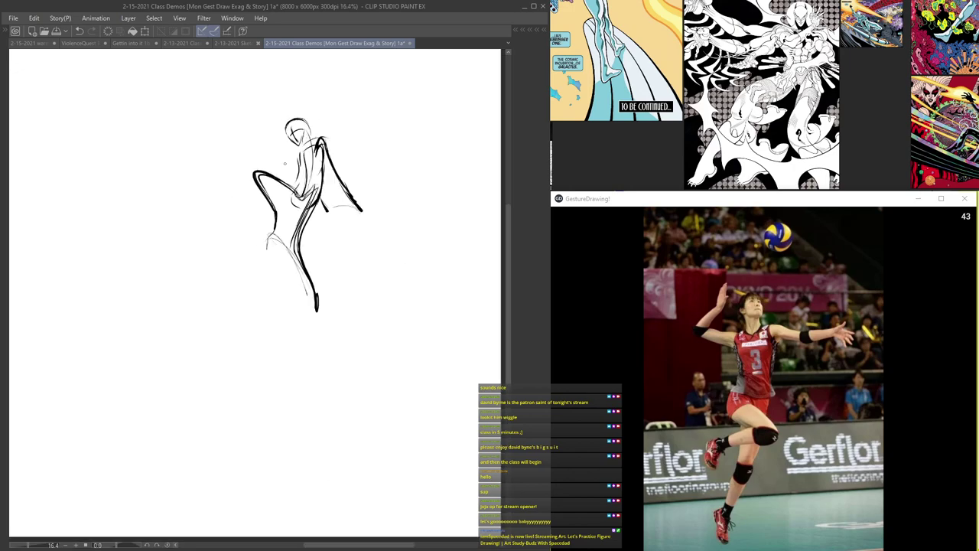
{"action": "scroll", "coordinate": [233, 245], "scroll_direction": "up", "scroll_amount": 3}
{"action": "mouse_move", "coordinate": [332, 167]}
{"action": "left_mouse_down"}
{"action": "mouse_move", "coordinate": [310, 170]}
{"action": "mouse_move", "coordinate": [300, 202]}
{"action": "mouse_move", "coordinate": [294, 197]}
{"action": "mouse_move", "coordinate": [338, 197]}
{"action": "mouse_move", "coordinate": [328, 220]}
{"action": "left_mouse_up"}
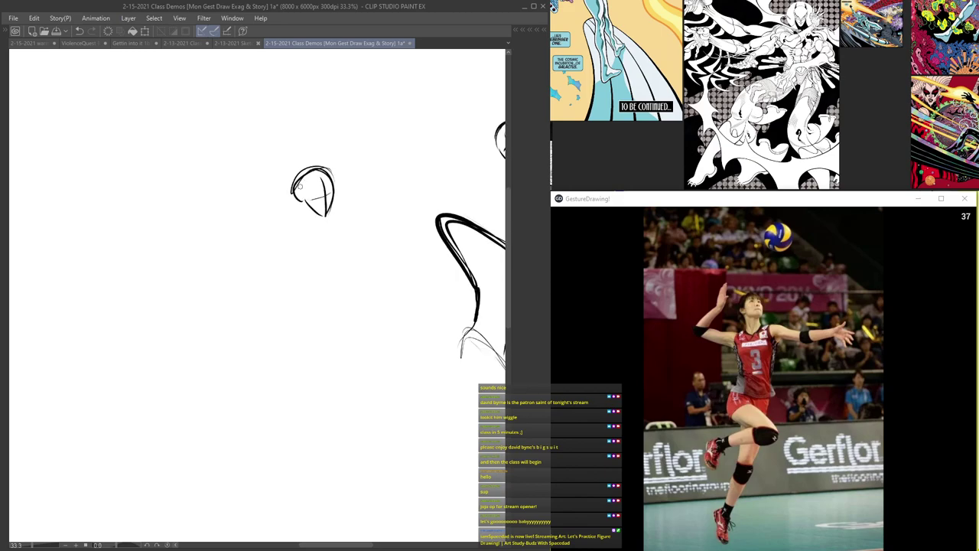
{"action": "scroll", "coordinate": [282, 179], "scroll_direction": "down", "scroll_amount": 1}
{"action": "scroll", "coordinate": [279, 246], "scroll_direction": "up", "scroll_amount": 1}
{"action": "mouse_move", "coordinate": [337, 234]}
{"action": "left_mouse_down"}
{"action": "mouse_move", "coordinate": [299, 278]}
{"action": "mouse_move", "coordinate": [255, 302]}
{"action": "left_mouse_up"}
{"action": "mouse_move", "coordinate": [283, 225]}
{"action": "left_mouse_down"}
{"action": "mouse_move", "coordinate": [252, 259]}
{"action": "mouse_move", "coordinate": [228, 265]}
{"action": "left_mouse_up"}
{"action": "mouse_move", "coordinate": [229, 264]}
{"action": "left_mouse_down"}
{"action": "mouse_move", "coordinate": [281, 221]}
{"action": "mouse_move", "coordinate": [259, 251]}
{"action": "mouse_move", "coordinate": [278, 253]}
{"action": "mouse_move", "coordinate": [289, 235]}
{"action": "mouse_move", "coordinate": [325, 309]}
{"action": "left_mouse_up"}
- Draw the lunging figure's chest line and both arms, sweeping forward and down from the shoulders
{"action": "scroll", "coordinate": [297, 108], "scroll_direction": "up", "scroll_amount": 1}
{"action": "left_click_drag", "start_coordinate": [309, 244], "coordinate": [367, 338]}
{"action": "left_click_drag", "start_coordinate": [352, 237], "coordinate": [370, 296]}
{"action": "left_click_drag", "start_coordinate": [367, 259], "coordinate": [400, 341]}
{"action": "left_click_drag", "start_coordinate": [323, 275], "coordinate": [404, 363]}
{"action": "mouse_move", "coordinate": [376, 318]}
{"action": "left_mouse_down"}
{"action": "mouse_move", "coordinate": [432, 365]}
{"action": "mouse_move", "coordinate": [399, 361]}
{"action": "mouse_move", "coordinate": [333, 319]}
{"action": "left_mouse_up"}
{"action": "mouse_move", "coordinate": [428, 373]}
{"action": "left_mouse_down"}
{"action": "mouse_move", "coordinate": [323, 294]}
{"action": "mouse_move", "coordinate": [321, 252]}
{"action": "mouse_move", "coordinate": [240, 296]}
{"action": "left_mouse_up"}
- Draw the lunging figure's bent front leg, with the thigh coming forward and the shin folding back
{"action": "scroll", "coordinate": [245, 214], "scroll_direction": "down", "scroll_amount": 3}
{"action": "mouse_move", "coordinate": [232, 247]}
{"action": "left_mouse_down"}
{"action": "mouse_move", "coordinate": [204, 263]}
{"action": "mouse_move", "coordinate": [232, 275]}
{"action": "mouse_move", "coordinate": [259, 315]}
{"action": "mouse_move", "coordinate": [220, 326]}
{"action": "mouse_move", "coordinate": [272, 313]}
{"action": "left_mouse_up"}
{"action": "left_click_drag", "start_coordinate": [218, 268], "coordinate": [278, 313]}
{"action": "left_click_drag", "start_coordinate": [213, 258], "coordinate": [270, 306]}
{"action": "left_click_drag", "start_coordinate": [264, 304], "coordinate": [198, 350]}
- Draw the lunging figure's rear leg stretching back from the hips, and reinforce the front shin
{"action": "scroll", "coordinate": [222, 283], "scroll_direction": "up", "scroll_amount": 2}
{"action": "left_click_drag", "start_coordinate": [268, 250], "coordinate": [232, 267]}
{"action": "left_click_drag", "start_coordinate": [314, 249], "coordinate": [205, 306]}
{"action": "left_click_drag", "start_coordinate": [282, 253], "coordinate": [166, 304]}
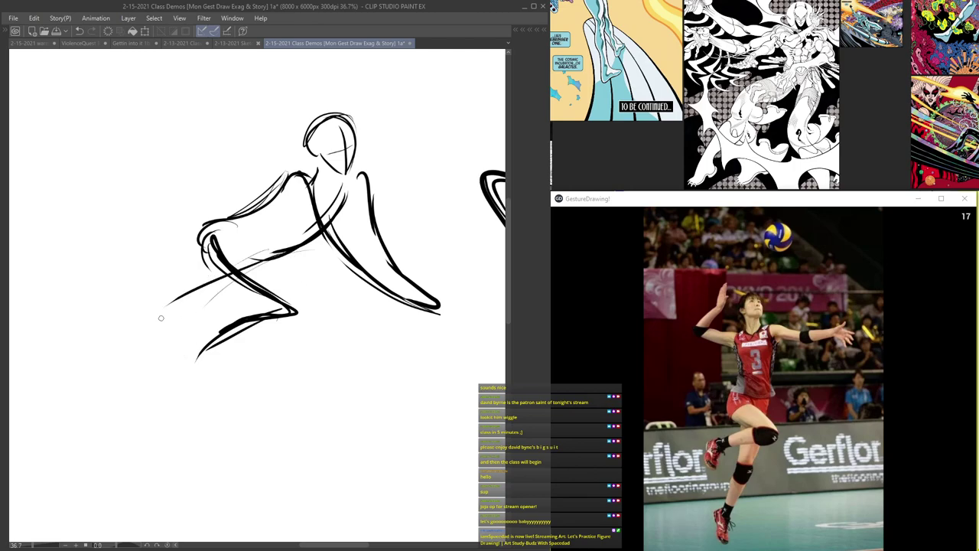
{"action": "mouse_move", "coordinate": [341, 200]}
{"action": "left_mouse_down"}
{"action": "mouse_move", "coordinate": [241, 274]}
{"action": "mouse_move", "coordinate": [134, 315]}
{"action": "left_mouse_up"}
{"action": "mouse_move", "coordinate": [180, 286]}
{"action": "left_mouse_down"}
{"action": "mouse_move", "coordinate": [116, 337]}
{"action": "mouse_move", "coordinate": [84, 379]}
{"action": "mouse_move", "coordinate": [254, 266]}
{"action": "left_mouse_up"}
{"action": "left_click_drag", "start_coordinate": [260, 324], "coordinate": [194, 364]}
- Draw an oval ball in front of the lunging figure, with short motion lines at its upper end
{"action": "scroll", "coordinate": [136, 380], "scroll_direction": "down", "scroll_amount": 1}
{"action": "scroll", "coordinate": [328, 257], "scroll_direction": "up", "scroll_amount": 1}
{"action": "mouse_move", "coordinate": [329, 228]}
{"action": "left_mouse_down"}
{"action": "mouse_move", "coordinate": [358, 260]}
{"action": "mouse_move", "coordinate": [317, 252]}
{"action": "mouse_move", "coordinate": [337, 295]}
{"action": "left_mouse_up"}
{"action": "left_click_drag", "start_coordinate": [323, 260], "coordinate": [351, 291]}
{"action": "left_click_drag", "start_coordinate": [334, 219], "coordinate": [346, 253]}
{"action": "left_click_drag", "start_coordinate": [327, 213], "coordinate": [339, 247]}
{"action": "left_click_drag", "start_coordinate": [319, 212], "coordinate": [329, 252]}
- Add dark, solid feet to both legs of the lunging figure
{"action": "scroll", "coordinate": [304, 214], "scroll_direction": "down", "scroll_amount": 2}
{"action": "scroll", "coordinate": [304, 214], "scroll_direction": "up", "scroll_amount": 2}
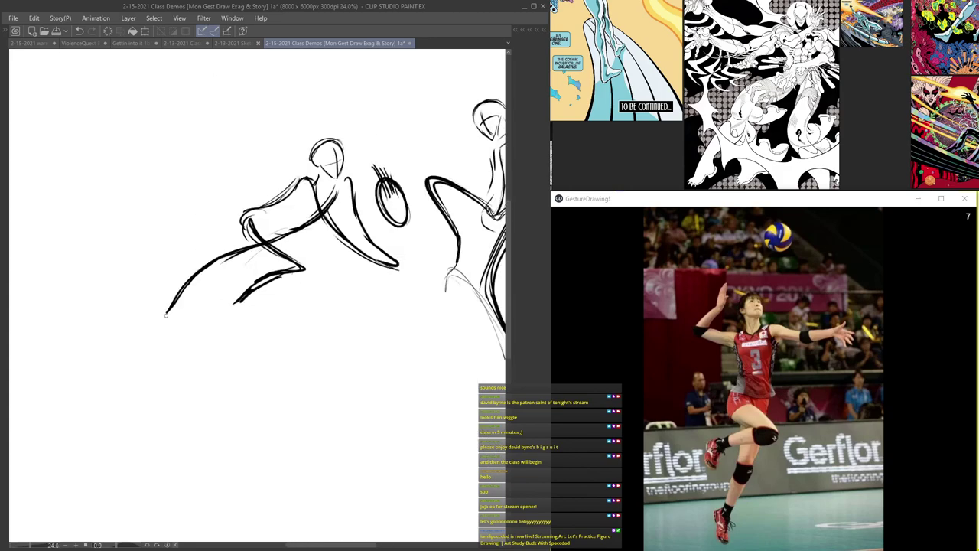
{"action": "scroll", "coordinate": [277, 293], "scroll_direction": "up", "scroll_amount": 1}
{"action": "left_click_drag", "start_coordinate": [264, 284], "coordinate": [247, 306]}
{"action": "left_click_drag", "start_coordinate": [167, 304], "coordinate": [150, 336]}
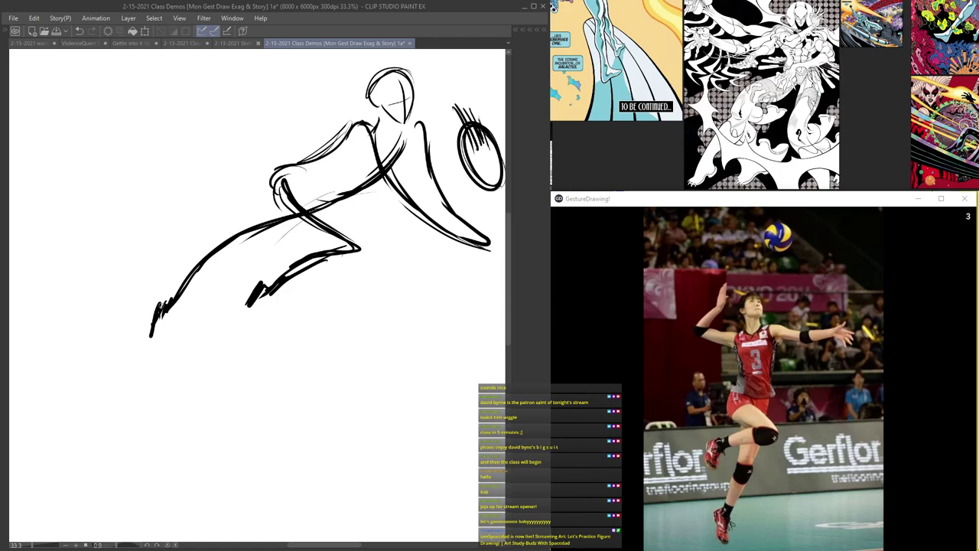
- Start the skateboarder pose to the right of the volleyball player with the head, curved line of action and leading leg
{"action": "scroll", "coordinate": [309, 208], "scroll_direction": "down", "scroll_amount": 4}
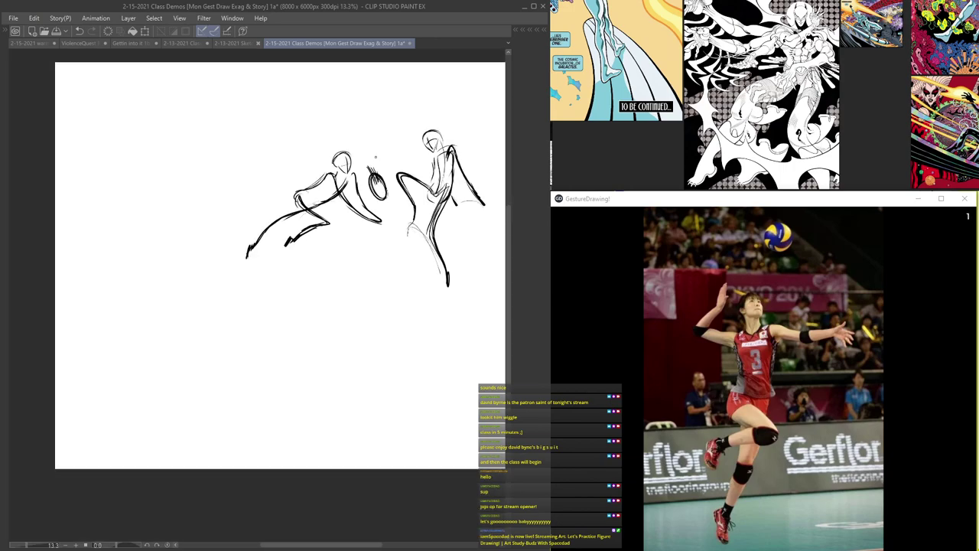
{"action": "left_click_drag", "start_coordinate": [369, 162], "coordinate": [271, 187]}
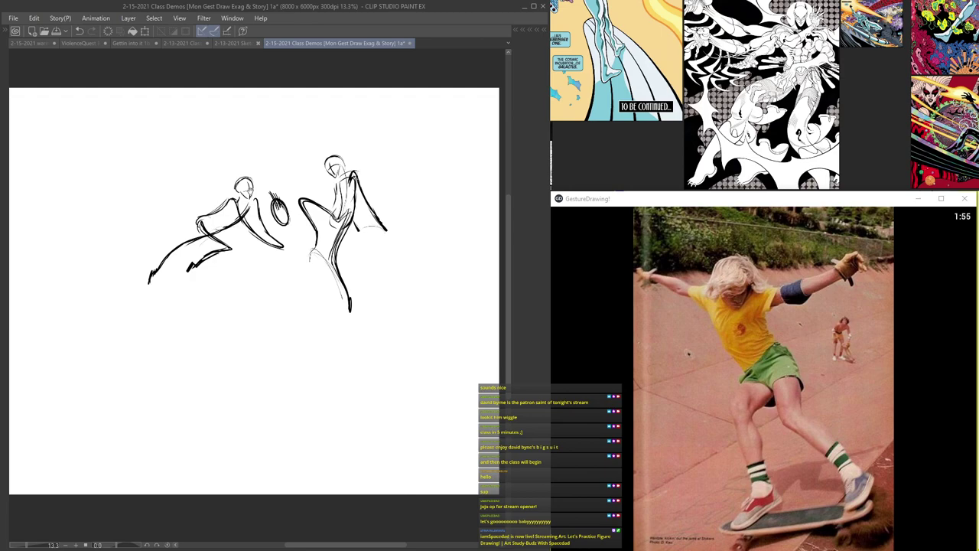
{"action": "scroll", "coordinate": [329, 270], "scroll_direction": "up", "scroll_amount": 2}
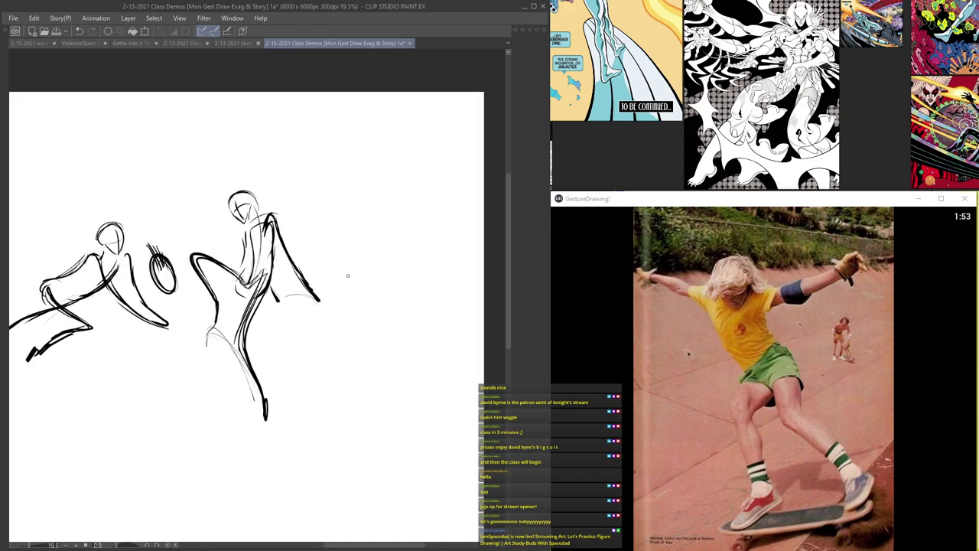
{"action": "scroll", "coordinate": [354, 229], "scroll_direction": "up", "scroll_amount": 2}
{"action": "scroll", "coordinate": [371, 153], "scroll_direction": "up", "scroll_amount": 1}
{"action": "mouse_move", "coordinate": [372, 152]}
{"action": "left_mouse_down"}
{"action": "mouse_move", "coordinate": [358, 134]}
{"action": "mouse_move", "coordinate": [346, 140]}
{"action": "mouse_move", "coordinate": [389, 196]}
{"action": "mouse_move", "coordinate": [424, 212]}
{"action": "mouse_move", "coordinate": [420, 267]}
{"action": "mouse_move", "coordinate": [486, 347]}
{"action": "left_mouse_up"}
{"action": "mouse_move", "coordinate": [431, 282]}
{"action": "left_mouse_down"}
{"action": "mouse_move", "coordinate": [422, 219]}
{"action": "mouse_move", "coordinate": [439, 294]}
{"action": "left_mouse_up"}
{"action": "key", "text": "ctrl+z"}
{"action": "mouse_move", "coordinate": [425, 216]}
{"action": "left_mouse_down"}
{"action": "mouse_move", "coordinate": [420, 268]}
{"action": "mouse_move", "coordinate": [479, 330]}
{"action": "left_mouse_up"}
{"action": "left_click_drag", "start_coordinate": [432, 280], "coordinate": [469, 324]}
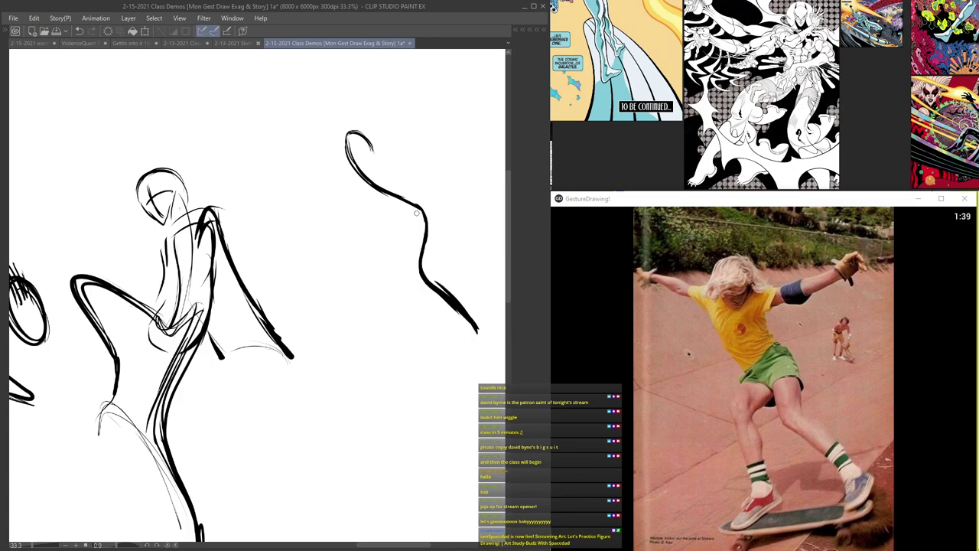
- Draw the skateboarder's bent rear leg and a thick, curved skateboard deck under both feet
{"action": "mouse_move", "coordinate": [407, 205]}
{"action": "left_mouse_down"}
{"action": "mouse_move", "coordinate": [361, 280]}
{"action": "mouse_move", "coordinate": [369, 295]}
{"action": "mouse_move", "coordinate": [353, 377]}
{"action": "mouse_move", "coordinate": [366, 325]}
{"action": "mouse_move", "coordinate": [351, 358]}
{"action": "left_mouse_up"}
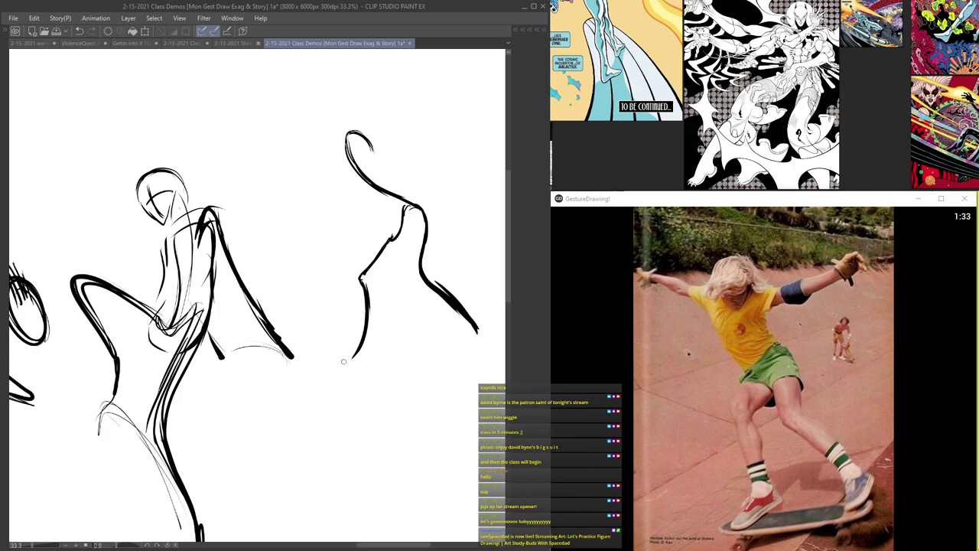
{"action": "mouse_move", "coordinate": [491, 311]}
{"action": "left_mouse_down"}
{"action": "mouse_move", "coordinate": [393, 356]}
{"action": "mouse_move", "coordinate": [352, 359]}
{"action": "left_mouse_up"}
{"action": "mouse_move", "coordinate": [495, 311]}
{"action": "left_mouse_down"}
{"action": "mouse_move", "coordinate": [346, 356]}
{"action": "mouse_move", "coordinate": [439, 354]}
{"action": "mouse_move", "coordinate": [405, 350]}
{"action": "mouse_move", "coordinate": [368, 368]}
{"action": "mouse_move", "coordinate": [446, 373]}
{"action": "left_mouse_up"}
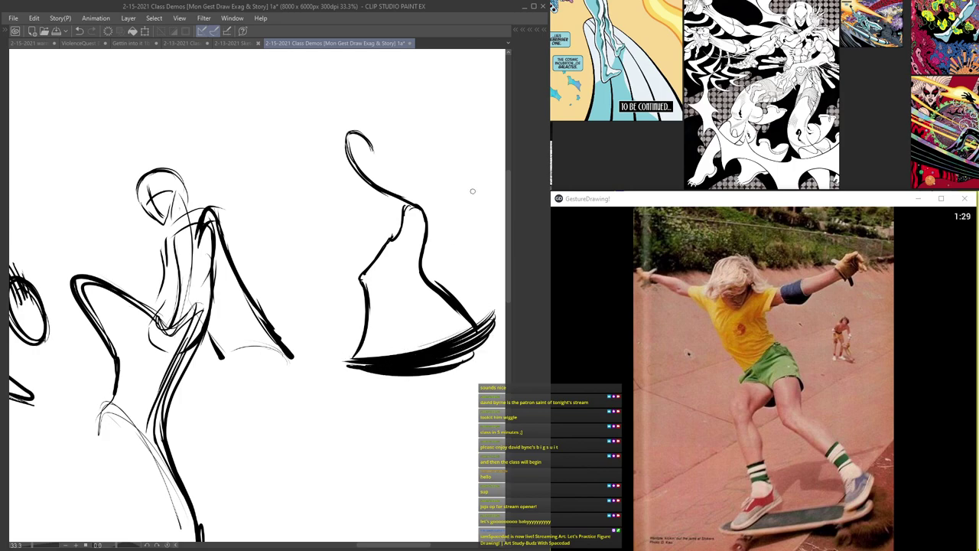
- Draw the skateboarder's two outstretched arms with the raised hand, then build up the head, torso and hips
{"action": "mouse_move", "coordinate": [391, 244]}
{"action": "left_mouse_down"}
{"action": "mouse_move", "coordinate": [366, 292]}
{"action": "mouse_move", "coordinate": [393, 243]}
{"action": "left_mouse_up"}
{"action": "mouse_move", "coordinate": [381, 159]}
{"action": "left_mouse_down"}
{"action": "mouse_move", "coordinate": [448, 61]}
{"action": "mouse_move", "coordinate": [456, 74]}
{"action": "left_mouse_up"}
{"action": "left_click_drag", "start_coordinate": [373, 145], "coordinate": [373, 162]}
{"action": "mouse_move", "coordinate": [369, 141]}
{"action": "left_mouse_down"}
{"action": "mouse_move", "coordinate": [380, 152]}
{"action": "mouse_move", "coordinate": [336, 148]}
{"action": "left_mouse_up"}
{"action": "left_click_drag", "start_coordinate": [336, 148], "coordinate": [343, 152]}
{"action": "mouse_move", "coordinate": [421, 132]}
{"action": "left_mouse_down"}
{"action": "mouse_move", "coordinate": [328, 168]}
{"action": "mouse_move", "coordinate": [307, 152]}
{"action": "mouse_move", "coordinate": [421, 206]}
{"action": "left_mouse_up"}
{"action": "mouse_move", "coordinate": [367, 182]}
{"action": "left_mouse_down"}
{"action": "mouse_move", "coordinate": [419, 205]}
{"action": "mouse_move", "coordinate": [432, 235]}
{"action": "left_mouse_up"}
{"action": "left_click_drag", "start_coordinate": [428, 202], "coordinate": [398, 224]}
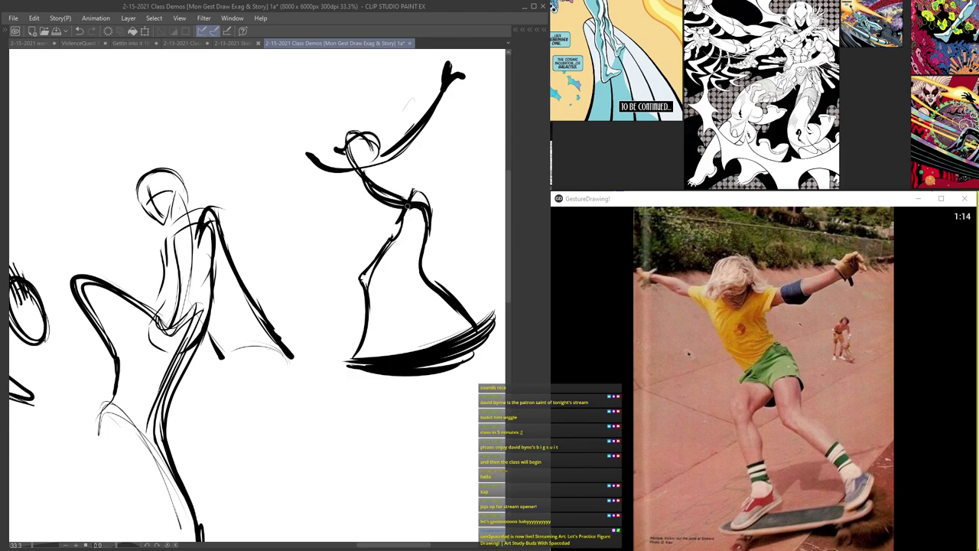
- Thicken the skateboarder's legs, add the shoes, and draw the upturned tail and wheels of the skateboard
{"action": "mouse_move", "coordinate": [375, 168]}
{"action": "left_mouse_down"}
{"action": "mouse_move", "coordinate": [408, 195]}
{"action": "mouse_move", "coordinate": [401, 192]}
{"action": "left_mouse_up"}
{"action": "mouse_move", "coordinate": [403, 230]}
{"action": "left_mouse_down"}
{"action": "mouse_move", "coordinate": [374, 277]}
{"action": "mouse_move", "coordinate": [373, 337]}
{"action": "left_mouse_up"}
{"action": "mouse_move", "coordinate": [498, 301]}
{"action": "left_mouse_down"}
{"action": "mouse_move", "coordinate": [474, 358]}
{"action": "mouse_move", "coordinate": [449, 378]}
{"action": "mouse_move", "coordinate": [459, 393]}
{"action": "mouse_move", "coordinate": [473, 371]}
{"action": "left_mouse_up"}
{"action": "left_click_drag", "start_coordinate": [371, 375], "coordinate": [368, 386]}
{"action": "mouse_move", "coordinate": [374, 332]}
{"action": "left_mouse_down"}
{"action": "mouse_move", "coordinate": [384, 343]}
{"action": "mouse_move", "coordinate": [363, 357]}
{"action": "left_mouse_up"}
{"action": "mouse_move", "coordinate": [465, 315]}
{"action": "left_mouse_down"}
{"action": "mouse_move", "coordinate": [482, 311]}
{"action": "mouse_move", "coordinate": [468, 332]}
{"action": "left_mouse_up"}
{"action": "mouse_move", "coordinate": [476, 306]}
{"action": "left_mouse_down"}
{"action": "mouse_move", "coordinate": [479, 324]}
{"action": "mouse_move", "coordinate": [462, 336]}
{"action": "left_mouse_up"}
{"action": "left_click_drag", "start_coordinate": [479, 346], "coordinate": [464, 367]}
{"action": "left_click_drag", "start_coordinate": [462, 326], "coordinate": [450, 355]}
- Add the skateboarder's torso contours, hip line, far hand and extra face lines
{"action": "left_click_drag", "start_coordinate": [410, 191], "coordinate": [392, 237]}
{"action": "mouse_move", "coordinate": [384, 163]}
{"action": "left_mouse_down"}
{"action": "mouse_move", "coordinate": [378, 199]}
{"action": "mouse_move", "coordinate": [385, 183]}
{"action": "left_mouse_up"}
{"action": "left_click_drag", "start_coordinate": [382, 176], "coordinate": [357, 204]}
{"action": "left_click_drag", "start_coordinate": [315, 156], "coordinate": [302, 146]}
{"action": "left_click_drag", "start_coordinate": [371, 159], "coordinate": [346, 159]}
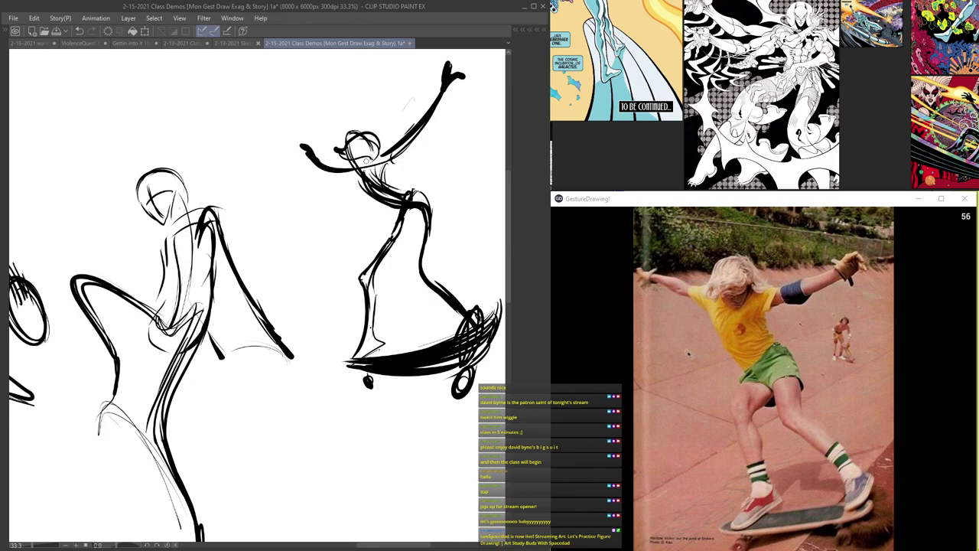
- Draw the head of a larger skateboarder demonstration figure in the empty area below, with a jaw and curved face guidelines
{"action": "scroll", "coordinate": [423, 332], "scroll_direction": "down", "scroll_amount": 3}
{"action": "left_click_drag", "start_coordinate": [344, 366], "coordinate": [374, 266]}
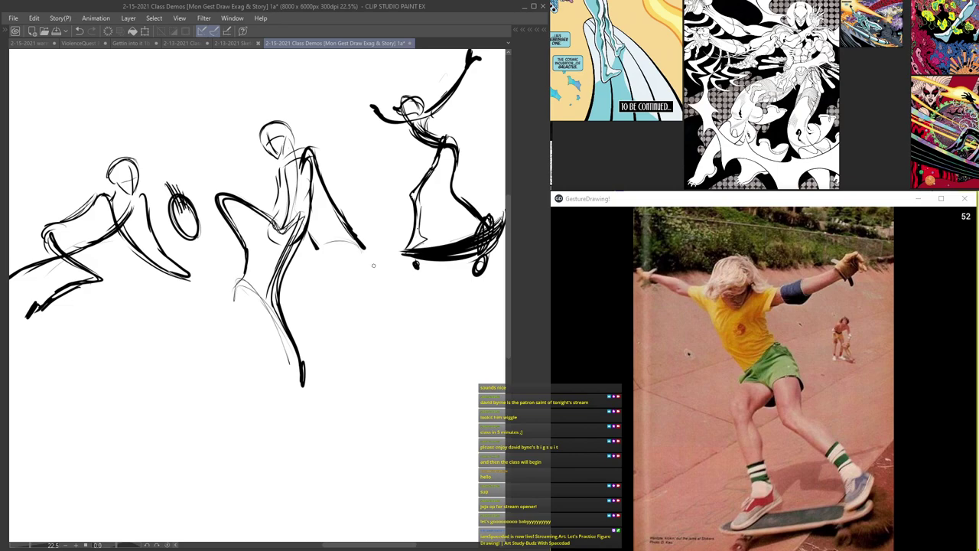
{"action": "scroll", "coordinate": [372, 267], "scroll_direction": "down", "scroll_amount": 4}
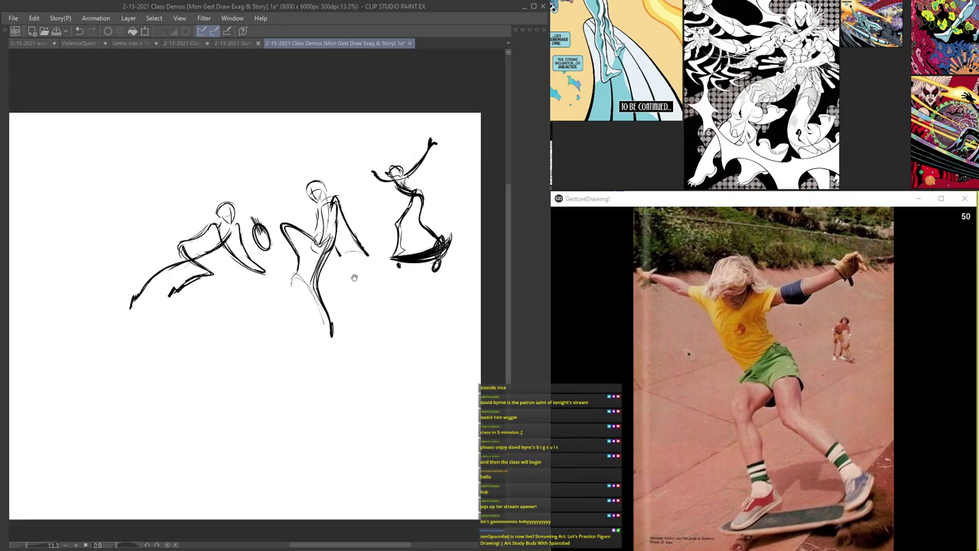
{"action": "left_click_drag", "start_coordinate": [310, 281], "coordinate": [337, 260]}
{"action": "left_click_drag", "start_coordinate": [390, 317], "coordinate": [288, 288]}
{"action": "scroll", "coordinate": [286, 286], "scroll_direction": "up", "scroll_amount": 2}
{"action": "scroll", "coordinate": [274, 278], "scroll_direction": "up", "scroll_amount": 3}
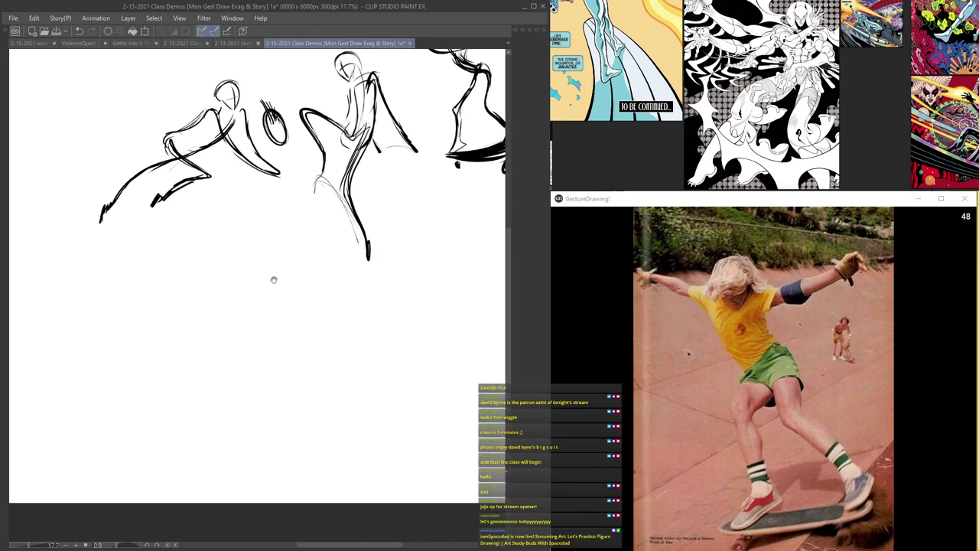
{"action": "scroll", "coordinate": [361, 174], "scroll_direction": "down", "scroll_amount": 2}
{"action": "scroll", "coordinate": [355, 181], "scroll_direction": "up", "scroll_amount": 2}
{"action": "mouse_move", "coordinate": [363, 199]}
{"action": "left_mouse_down"}
{"action": "mouse_move", "coordinate": [326, 181]}
{"action": "mouse_move", "coordinate": [316, 208]}
{"action": "mouse_move", "coordinate": [354, 201]}
{"action": "mouse_move", "coordinate": [329, 212]}
{"action": "mouse_move", "coordinate": [352, 223]}
{"action": "mouse_move", "coordinate": [320, 216]}
{"action": "mouse_move", "coordinate": [367, 234]}
{"action": "mouse_move", "coordinate": [306, 194]}
{"action": "mouse_move", "coordinate": [367, 186]}
{"action": "mouse_move", "coordinate": [365, 238]}
{"action": "left_mouse_up"}
{"action": "scroll", "coordinate": [340, 199], "scroll_direction": "up", "scroll_amount": 1}
{"action": "scroll", "coordinate": [348, 203], "scroll_direction": "up", "scroll_amount": 1}
{"action": "left_click_drag", "start_coordinate": [312, 218], "coordinate": [325, 236]}
{"action": "mouse_move", "coordinate": [371, 205]}
{"action": "left_mouse_down"}
{"action": "mouse_move", "coordinate": [368, 244]}
{"action": "mouse_move", "coordinate": [335, 241]}
{"action": "mouse_move", "coordinate": [315, 184]}
{"action": "mouse_move", "coordinate": [331, 173]}
{"action": "left_mouse_up"}
{"action": "mouse_move", "coordinate": [323, 231]}
{"action": "left_mouse_down"}
{"action": "mouse_move", "coordinate": [313, 216]}
{"action": "mouse_move", "coordinate": [372, 191]}
{"action": "mouse_move", "coordinate": [339, 236]}
{"action": "left_mouse_up"}
- Draw the demonstration figure's shoulder line and two outstretched arms with hands
{"action": "scroll", "coordinate": [384, 179], "scroll_direction": "down", "scroll_amount": 5}
{"action": "scroll", "coordinate": [384, 180], "scroll_direction": "up", "scroll_amount": 2}
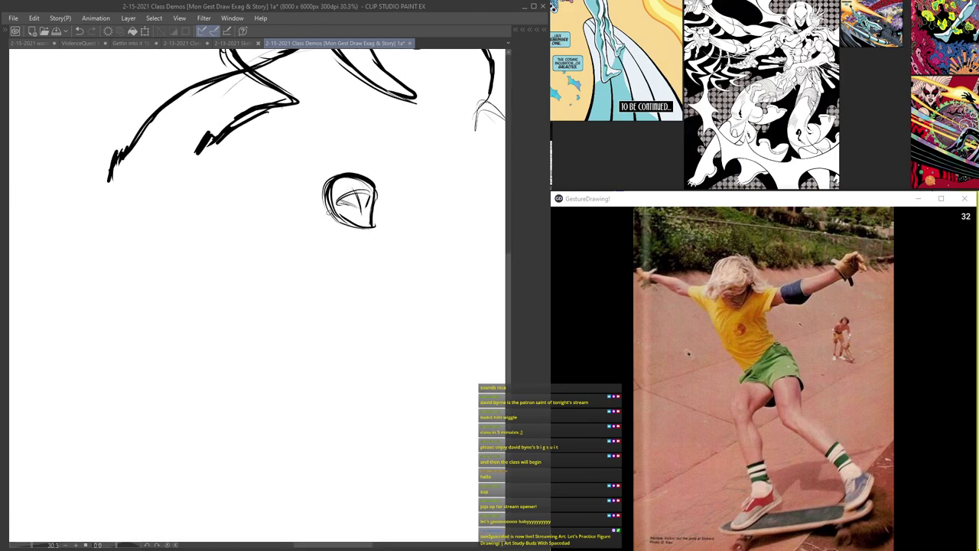
{"action": "scroll", "coordinate": [329, 213], "scroll_direction": "up", "scroll_amount": 3}
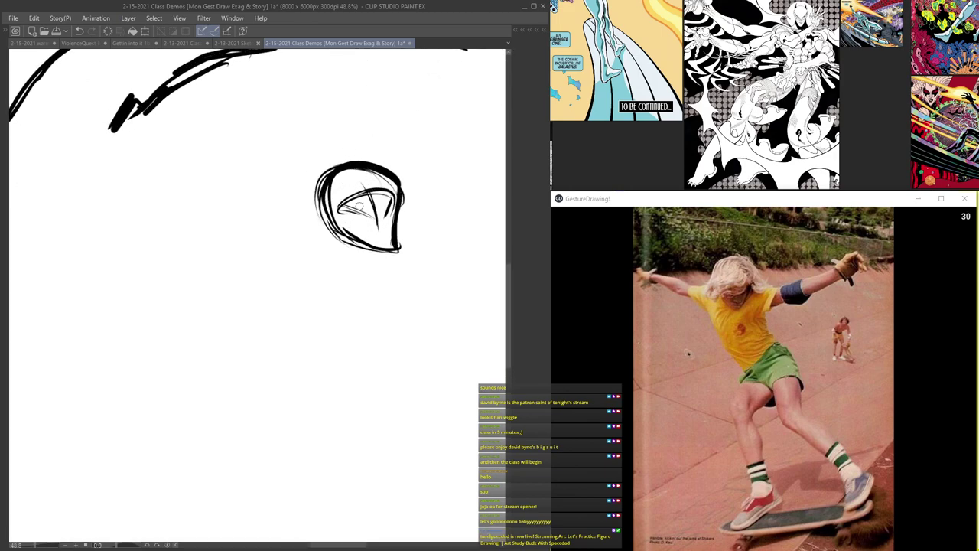
{"action": "scroll", "coordinate": [360, 205], "scroll_direction": "down", "scroll_amount": 3}
{"action": "scroll", "coordinate": [361, 203], "scroll_direction": "up", "scroll_amount": 3}
{"action": "scroll", "coordinate": [366, 203], "scroll_direction": "down", "scroll_amount": 2}
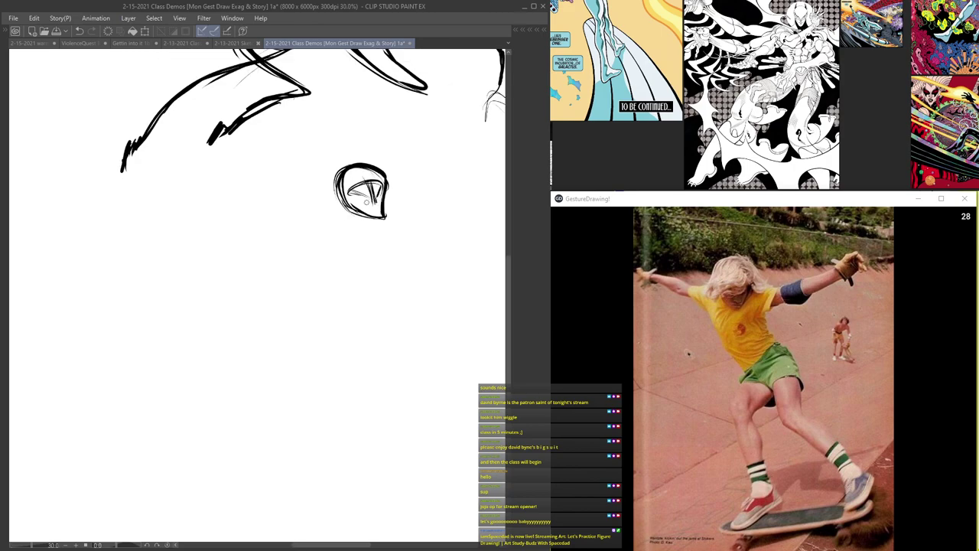
{"action": "scroll", "coordinate": [367, 205], "scroll_direction": "up", "scroll_amount": 2}
{"action": "scroll", "coordinate": [370, 214], "scroll_direction": "down", "scroll_amount": 2}
{"action": "scroll", "coordinate": [372, 222], "scroll_direction": "down", "scroll_amount": 1}
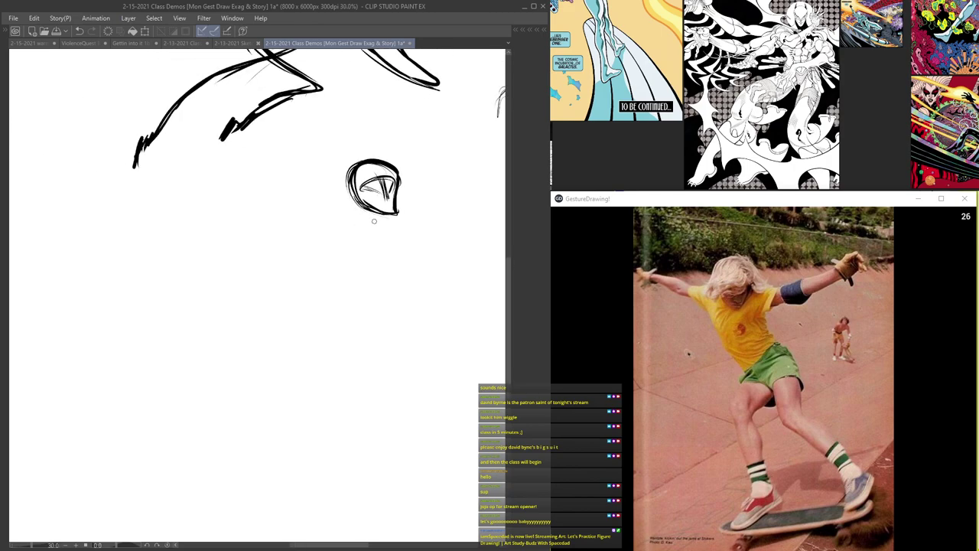
{"action": "mouse_move", "coordinate": [370, 229]}
{"action": "left_mouse_down"}
{"action": "mouse_move", "coordinate": [367, 250]}
{"action": "mouse_move", "coordinate": [375, 245]}
{"action": "mouse_move", "coordinate": [329, 227]}
{"action": "mouse_move", "coordinate": [422, 228]}
{"action": "mouse_move", "coordinate": [283, 235]}
{"action": "mouse_move", "coordinate": [196, 208]}
{"action": "mouse_move", "coordinate": [367, 243]}
{"action": "mouse_move", "coordinate": [484, 221]}
{"action": "mouse_move", "coordinate": [487, 208]}
{"action": "left_mouse_up"}
{"action": "mouse_move", "coordinate": [202, 210]}
{"action": "left_mouse_down"}
{"action": "mouse_move", "coordinate": [194, 193]}
{"action": "mouse_move", "coordinate": [176, 194]}
{"action": "mouse_move", "coordinate": [200, 215]}
{"action": "left_mouse_up"}
- Draw the demonstration figure's neck, curved rib cage sides, chest line and rib arch
{"action": "scroll", "coordinate": [306, 200], "scroll_direction": "down", "scroll_amount": 3}
{"action": "scroll", "coordinate": [342, 229], "scroll_direction": "up", "scroll_amount": 2}
{"action": "mouse_move", "coordinate": [361, 209]}
{"action": "left_mouse_down"}
{"action": "mouse_move", "coordinate": [340, 282]}
{"action": "mouse_move", "coordinate": [358, 302]}
{"action": "left_mouse_up"}
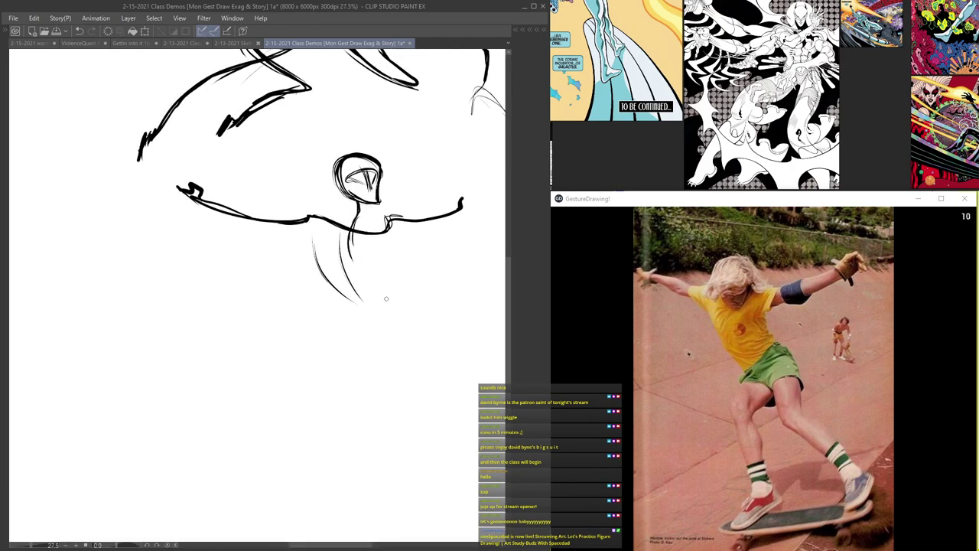
{"action": "left_click_drag", "start_coordinate": [394, 230], "coordinate": [400, 285]}
{"action": "left_click_drag", "start_coordinate": [399, 283], "coordinate": [375, 284]}
{"action": "scroll", "coordinate": [381, 257], "scroll_direction": "up", "scroll_amount": 1}
{"action": "mouse_move", "coordinate": [376, 229]}
{"action": "left_mouse_down"}
{"action": "mouse_move", "coordinate": [382, 263]}
{"action": "mouse_move", "coordinate": [307, 241]}
{"action": "mouse_move", "coordinate": [389, 266]}
{"action": "mouse_move", "coordinate": [404, 249]}
{"action": "left_mouse_up"}
{"action": "left_click_drag", "start_coordinate": [376, 191], "coordinate": [329, 175]}
{"action": "scroll", "coordinate": [323, 193], "scroll_direction": "down", "scroll_amount": 3}
{"action": "scroll", "coordinate": [284, 161], "scroll_direction": "up", "scroll_amount": 2}
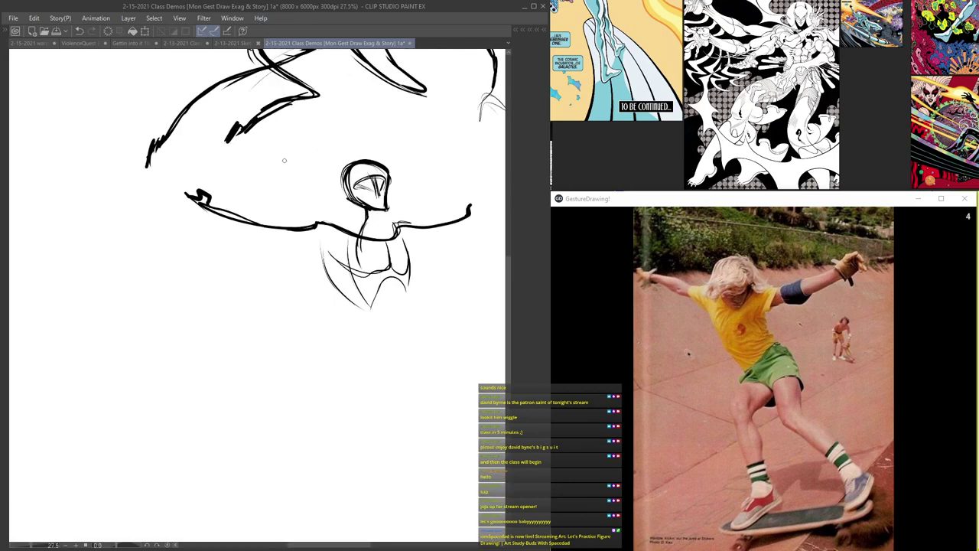
- Mark the demonstration figure's elbows and extend the curved spine down through the waist
{"action": "left_click_drag", "start_coordinate": [429, 228], "coordinate": [469, 208]}
{"action": "scroll", "coordinate": [280, 220], "scroll_direction": "down", "scroll_amount": 3}
{"action": "scroll", "coordinate": [298, 229], "scroll_direction": "up", "scroll_amount": 2}
{"action": "left_click_drag", "start_coordinate": [307, 210], "coordinate": [356, 298]}
{"action": "scroll", "coordinate": [337, 230], "scroll_direction": "up", "scroll_amount": 1}
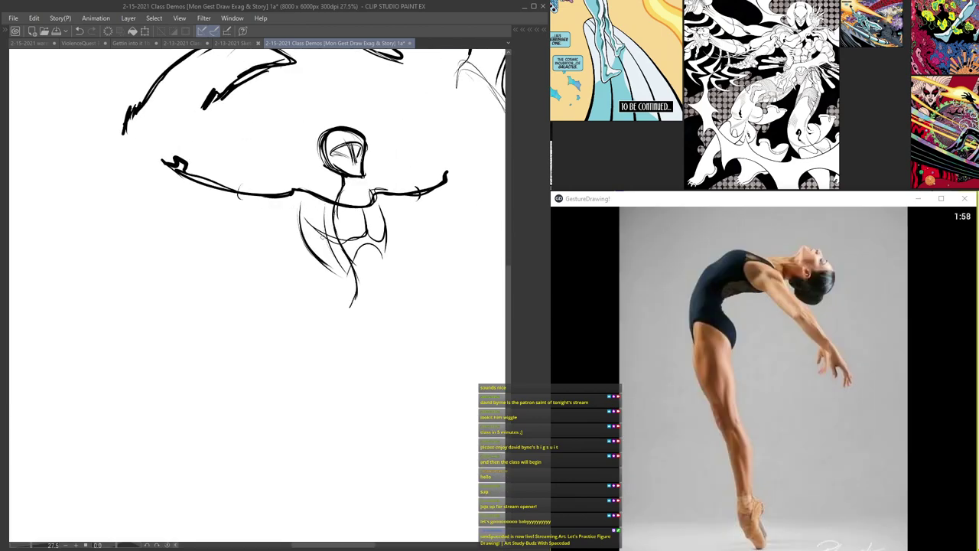
{"action": "left_click_drag", "start_coordinate": [353, 265], "coordinate": [344, 315]}
{"action": "scroll", "coordinate": [306, 146], "scroll_direction": "down", "scroll_amount": 2}
{"action": "scroll", "coordinate": [325, 237], "scroll_direction": "up", "scroll_amount": 2}
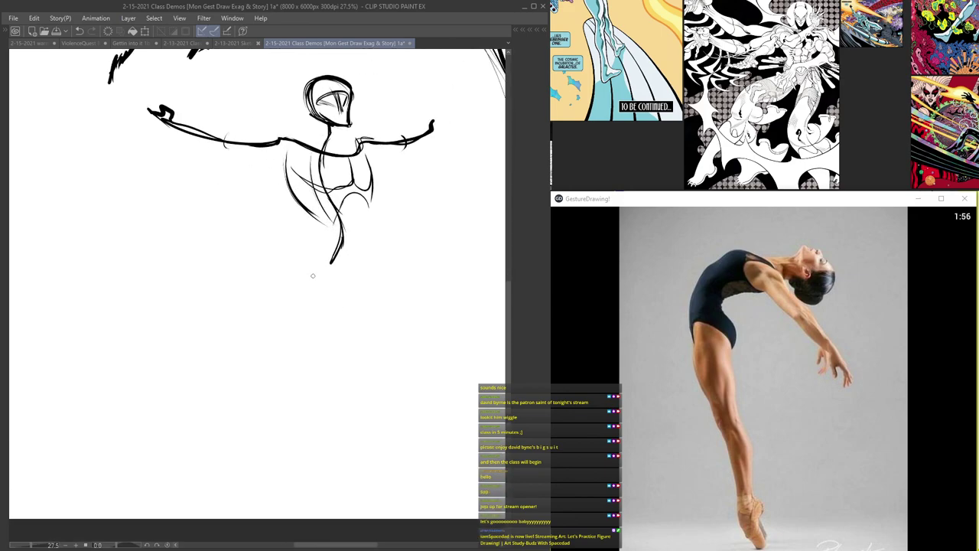
- Draw the demonstration figure's tilted, bowl-shaped pelvis and the start of the outer hip line
{"action": "scroll", "coordinate": [312, 281], "scroll_direction": "up", "scroll_amount": 1}
{"action": "mouse_move", "coordinate": [371, 260]}
{"action": "left_mouse_down"}
{"action": "mouse_move", "coordinate": [299, 266]}
{"action": "mouse_move", "coordinate": [367, 254]}
{"action": "left_mouse_up"}
{"action": "mouse_move", "coordinate": [300, 264]}
{"action": "left_mouse_down"}
{"action": "mouse_move", "coordinate": [366, 285]}
{"action": "mouse_move", "coordinate": [380, 262]}
{"action": "left_mouse_up"}
{"action": "scroll", "coordinate": [289, 245], "scroll_direction": "down", "scroll_amount": 2}
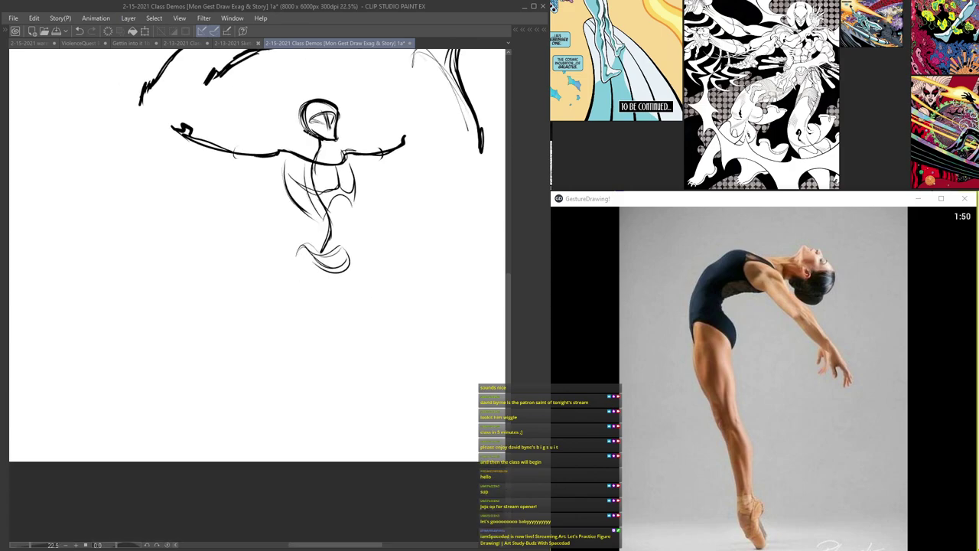
{"action": "scroll", "coordinate": [294, 264], "scroll_direction": "up", "scroll_amount": 1}
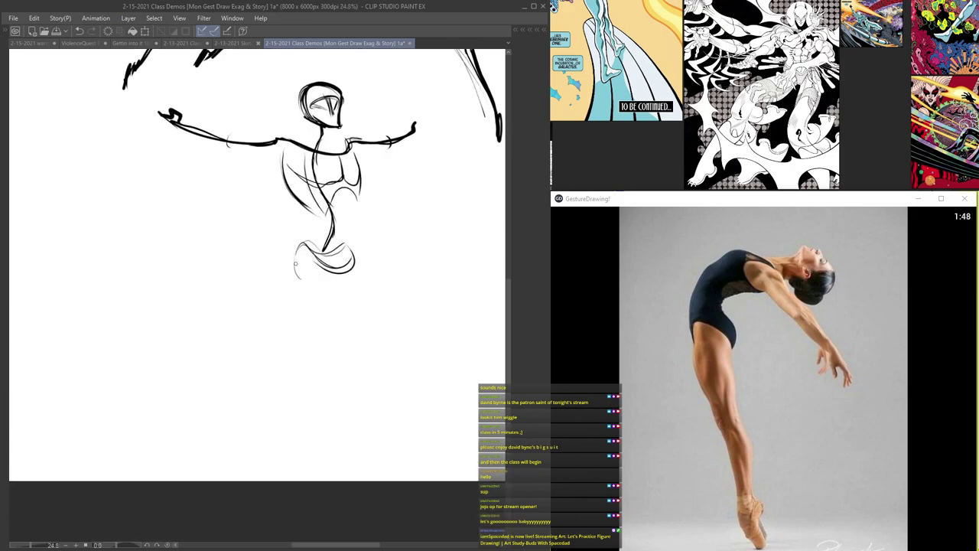
{"action": "scroll", "coordinate": [295, 267], "scroll_direction": "down", "scroll_amount": 2}
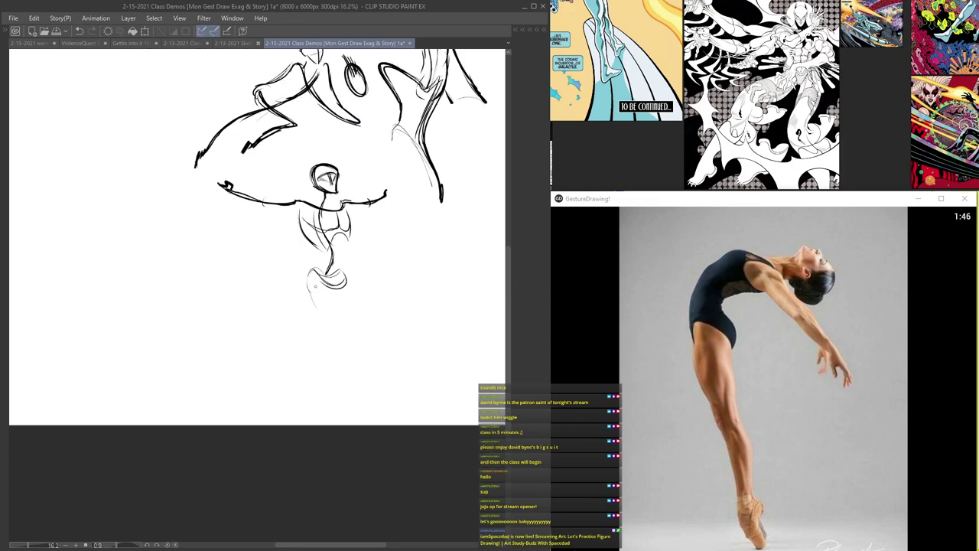
- Draw the demonstration figure's two long, curved legs from the pelvis down to the feet
{"action": "scroll", "coordinate": [319, 323], "scroll_direction": "up", "scroll_amount": 2}
{"action": "left_click_drag", "start_coordinate": [358, 274], "coordinate": [338, 335]}
{"action": "left_click_drag", "start_coordinate": [357, 277], "coordinate": [327, 370]}
{"action": "mouse_move", "coordinate": [323, 275]}
{"action": "left_mouse_down"}
{"action": "mouse_move", "coordinate": [305, 398]}
{"action": "mouse_move", "coordinate": [313, 451]}
{"action": "left_mouse_up"}
{"action": "left_click_drag", "start_coordinate": [304, 392], "coordinate": [313, 453]}
{"action": "left_click_drag", "start_coordinate": [334, 344], "coordinate": [324, 416]}
{"action": "left_click_drag", "start_coordinate": [329, 373], "coordinate": [324, 441]}
{"action": "mouse_move", "coordinate": [324, 406]}
{"action": "left_mouse_down"}
{"action": "mouse_move", "coordinate": [329, 452]}
{"action": "mouse_move", "coordinate": [317, 460]}
{"action": "left_mouse_up"}
- Reinforce the demonstration figure's hip and leg contours, and add knee marks and a rib arch line
{"action": "mouse_move", "coordinate": [304, 251]}
{"action": "left_mouse_down"}
{"action": "mouse_move", "coordinate": [310, 291]}
{"action": "mouse_move", "coordinate": [348, 267]}
{"action": "mouse_move", "coordinate": [304, 265]}
{"action": "left_mouse_up"}
{"action": "scroll", "coordinate": [319, 298], "scroll_direction": "up", "scroll_amount": 3}
{"action": "mouse_move", "coordinate": [345, 228]}
{"action": "left_mouse_down"}
{"action": "mouse_move", "coordinate": [316, 263]}
{"action": "mouse_move", "coordinate": [326, 267]}
{"action": "left_mouse_up"}
{"action": "scroll", "coordinate": [308, 187], "scroll_direction": "down", "scroll_amount": 4}
{"action": "mouse_move", "coordinate": [309, 127]}
{"action": "left_mouse_down"}
{"action": "mouse_move", "coordinate": [328, 178]}
{"action": "mouse_move", "coordinate": [303, 239]}
{"action": "mouse_move", "coordinate": [315, 210]}
{"action": "mouse_move", "coordinate": [346, 228]}
{"action": "mouse_move", "coordinate": [309, 247]}
{"action": "mouse_move", "coordinate": [303, 359]}
{"action": "left_mouse_up"}
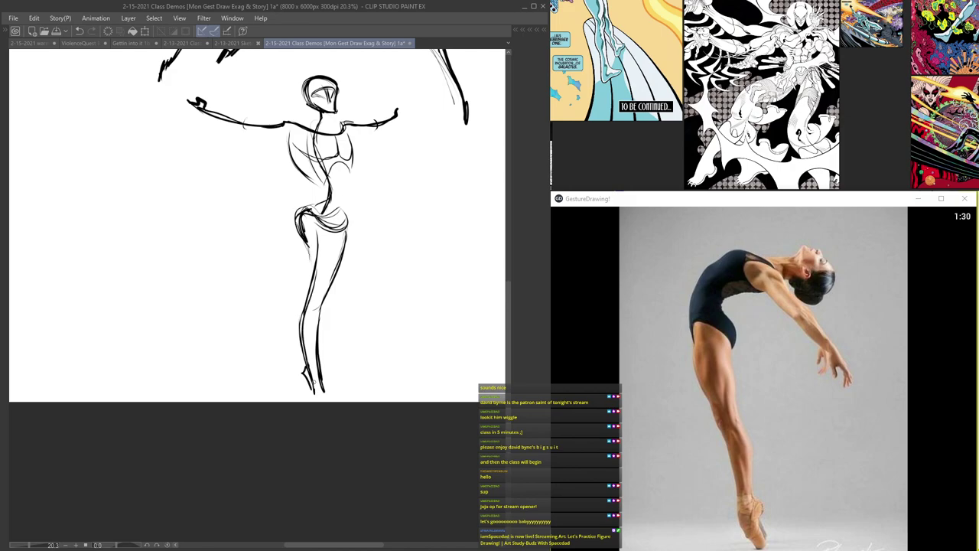
{"action": "left_click_drag", "start_coordinate": [327, 300], "coordinate": [317, 368]}
{"action": "scroll", "coordinate": [341, 161], "scroll_direction": "up", "scroll_amount": 2}
{"action": "left_click_drag", "start_coordinate": [325, 182], "coordinate": [354, 175]}
{"action": "scroll", "coordinate": [267, 97], "scroll_direction": "down", "scroll_amount": 3}
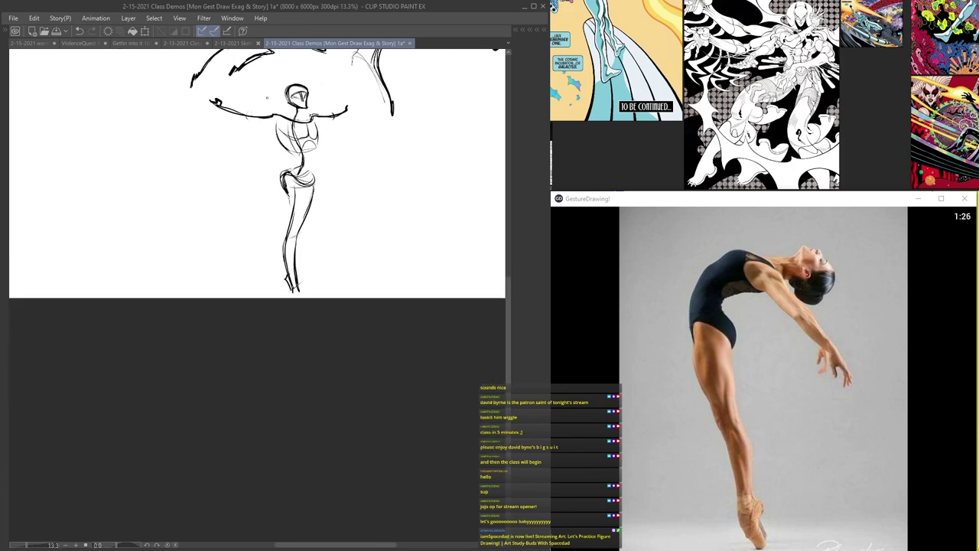
- Review the full page of gesture figures and save the drawing
{"action": "left_click_drag", "start_coordinate": [325, 124], "coordinate": [231, 288]}
{"action": "scroll", "coordinate": [231, 288], "scroll_direction": "down", "scroll_amount": 3}
{"action": "left_click_drag", "start_coordinate": [246, 253], "coordinate": [268, 188]}
{"action": "scroll", "coordinate": [307, 231], "scroll_direction": "up", "scroll_amount": 2}
{"action": "scroll", "coordinate": [318, 205], "scroll_direction": "up", "scroll_amount": 2}
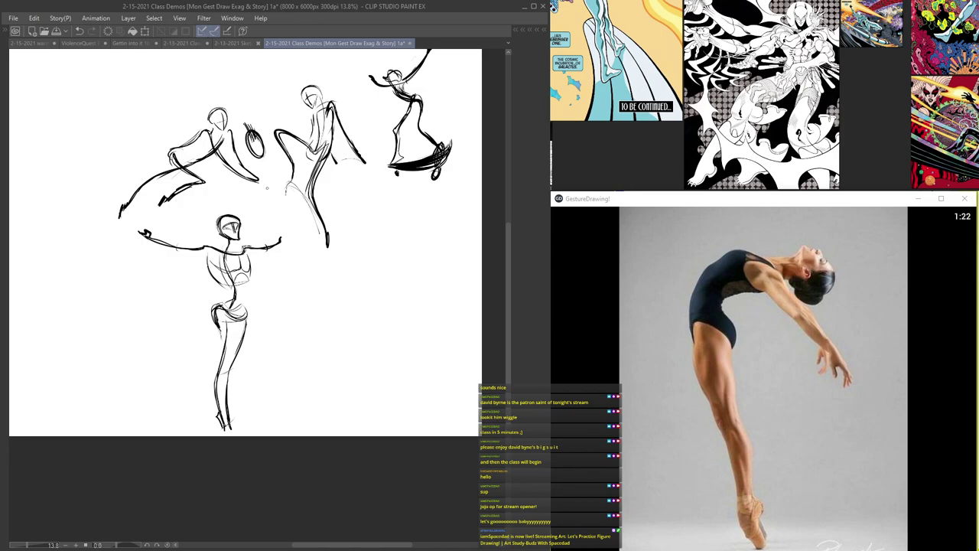
{"action": "key", "text": "ctrl+s"}
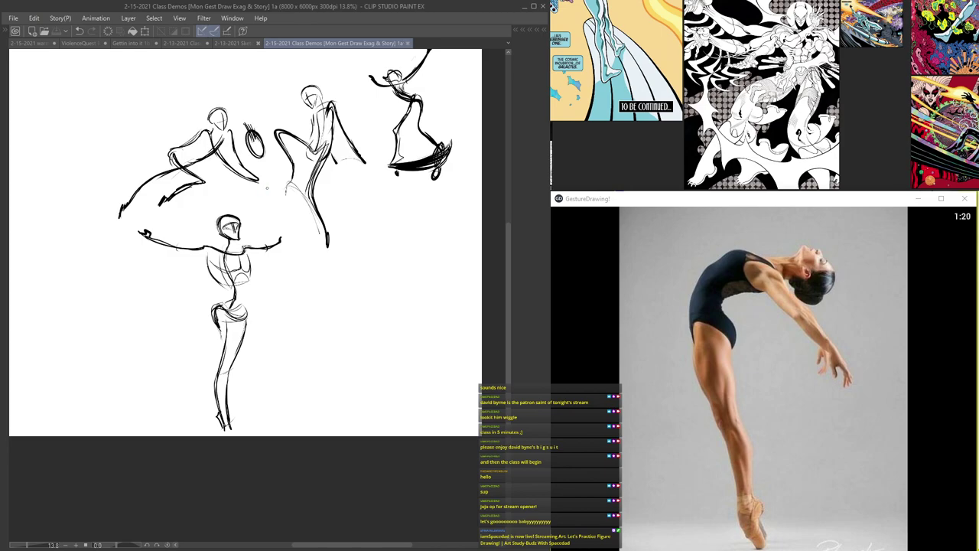
- Restore the palettes, make Layer 1 visible, and place it in a new layer folder below Layer 2
{"action": "key", "text": "Tab"}
{"action": "scroll", "coordinate": [240, 193], "scroll_direction": "down", "scroll_amount": 3}
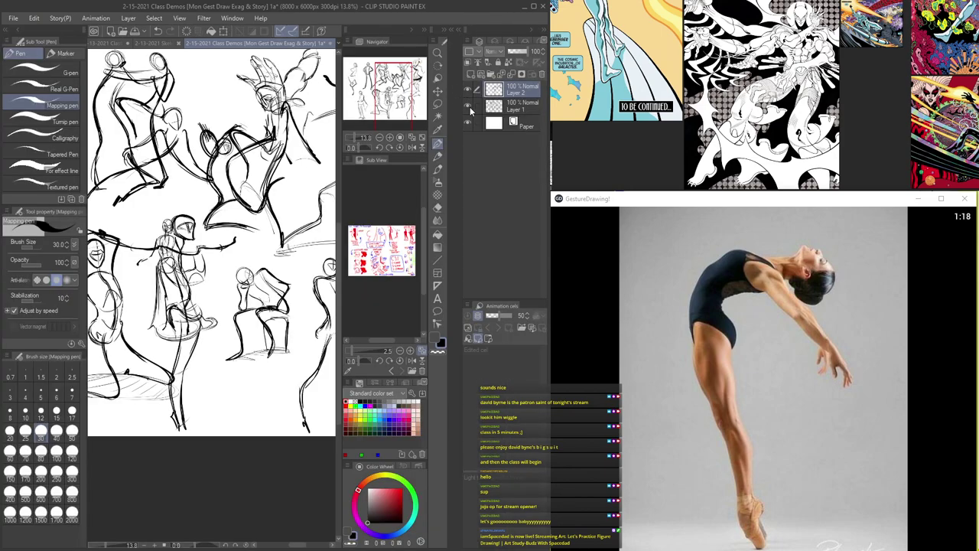
{"action": "left_click_drag", "start_coordinate": [240, 193], "coordinate": [228, 245]}
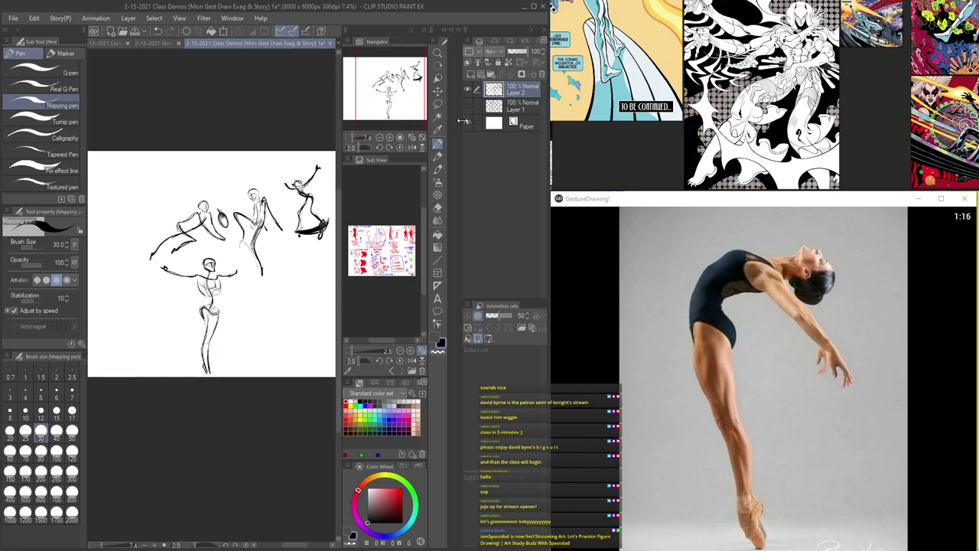
{"action": "left_click", "coordinate": [503, 107]}
{"action": "left_click", "coordinate": [468, 107]}
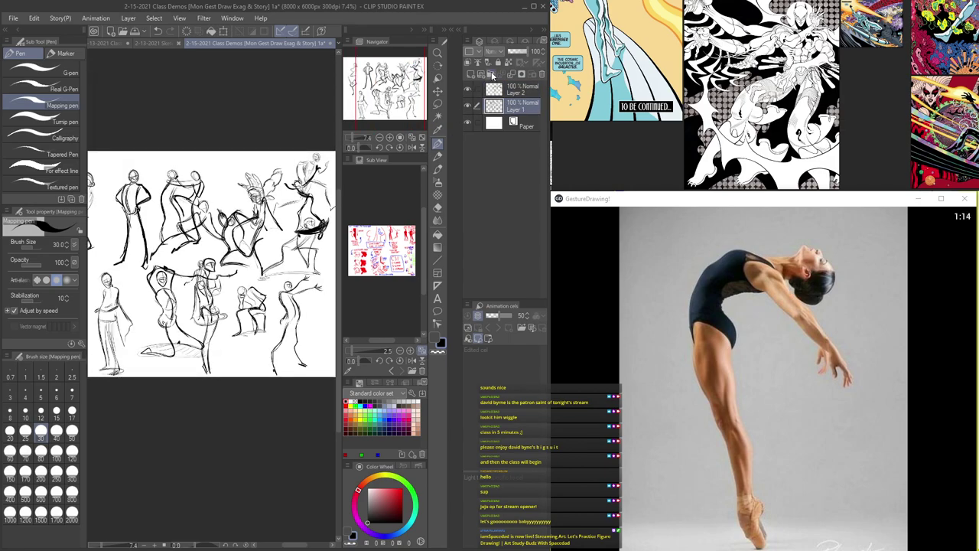
{"action": "left_click", "coordinate": [492, 74]}
{"action": "left_click", "coordinate": [487, 106]}
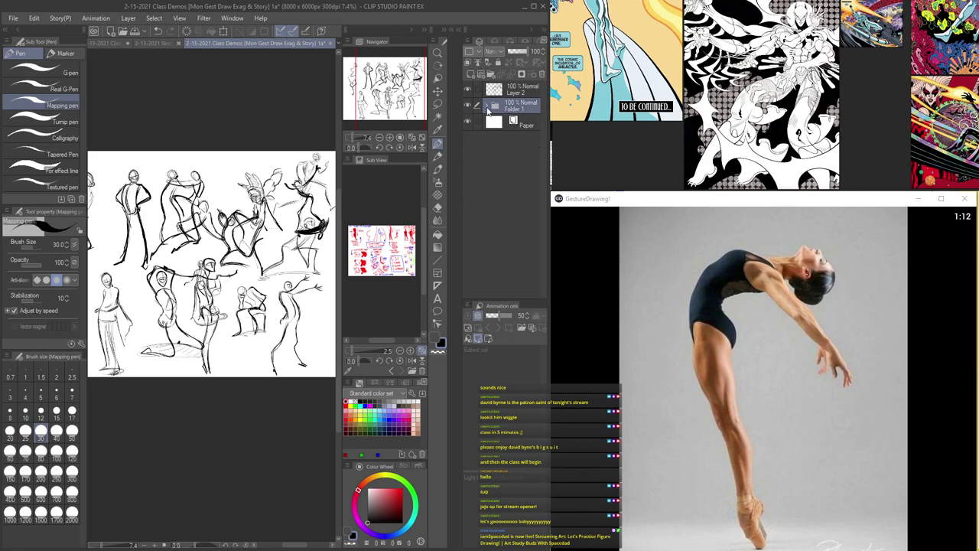
- Hide Folder 1, then place Layer 2 in a new layer folder above it and collapse that folder
{"action": "left_click", "coordinate": [468, 107]}
{"action": "left_click", "coordinate": [517, 91]}
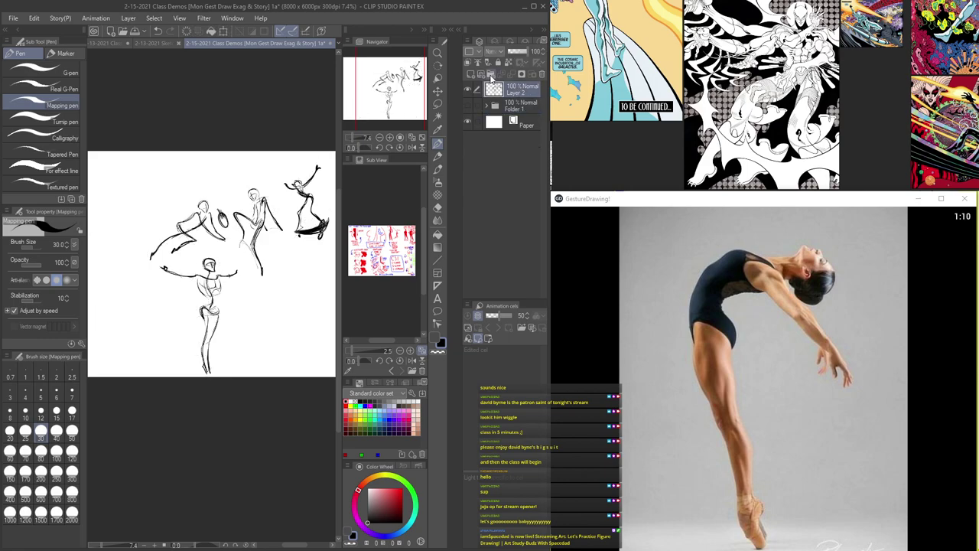
{"action": "left_click", "coordinate": [491, 74]}
{"action": "left_click", "coordinate": [517, 106]}
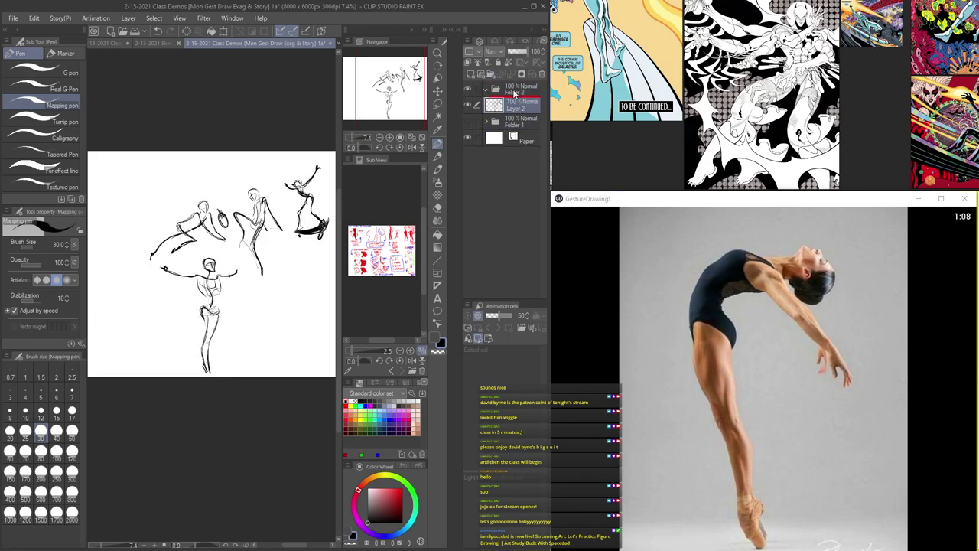
{"action": "left_click", "coordinate": [485, 89]}
- Hide Folder 2 and add a new raster layer above the folders as a blank drawing surface
{"action": "left_click", "coordinate": [468, 91]}
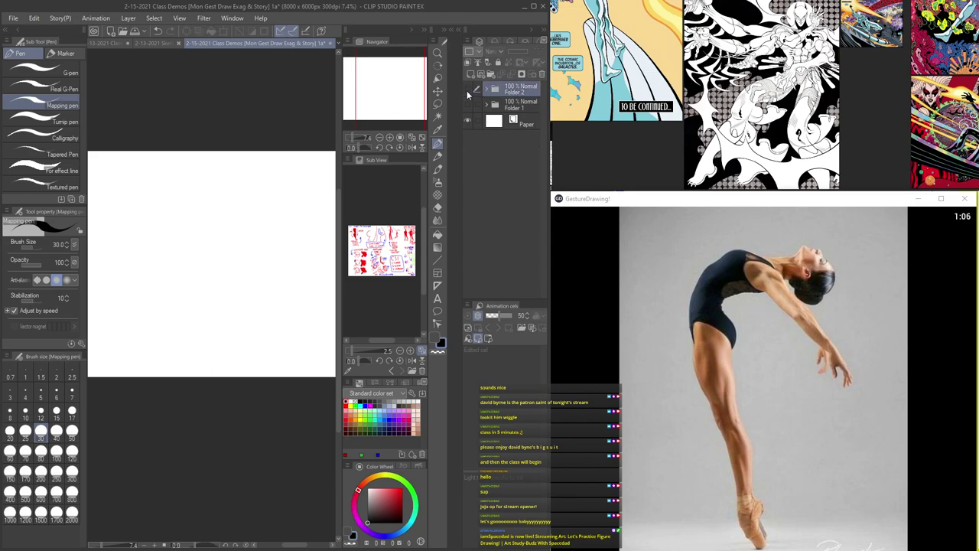
{"action": "left_click", "coordinate": [468, 91]}
{"action": "left_click", "coordinate": [467, 91]}
{"action": "left_click", "coordinate": [467, 91]}
{"action": "left_click", "coordinate": [468, 91]}
{"action": "left_click", "coordinate": [471, 75]}
- With the palettes hidden, draw a new figure's tilted oval head with face marks and a strongly curved torso below it
{"action": "scroll", "coordinate": [268, 214], "scroll_direction": "up", "scroll_amount": 5}
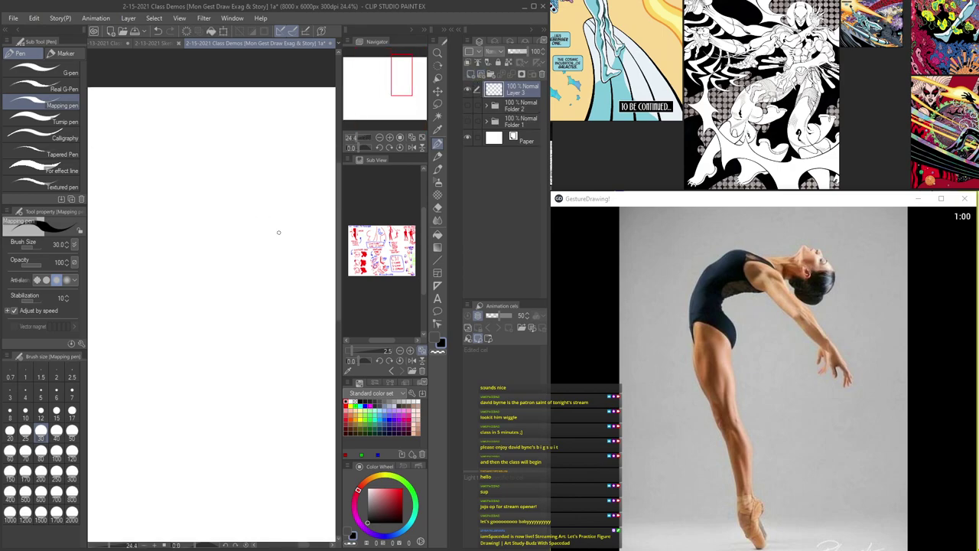
{"action": "key", "text": "Tab"}
{"action": "mouse_move", "coordinate": [303, 217]}
{"action": "left_mouse_down"}
{"action": "mouse_move", "coordinate": [273, 201]}
{"action": "mouse_move", "coordinate": [297, 170]}
{"action": "mouse_move", "coordinate": [316, 199]}
{"action": "mouse_move", "coordinate": [283, 221]}
{"action": "mouse_move", "coordinate": [292, 179]}
{"action": "left_mouse_up"}
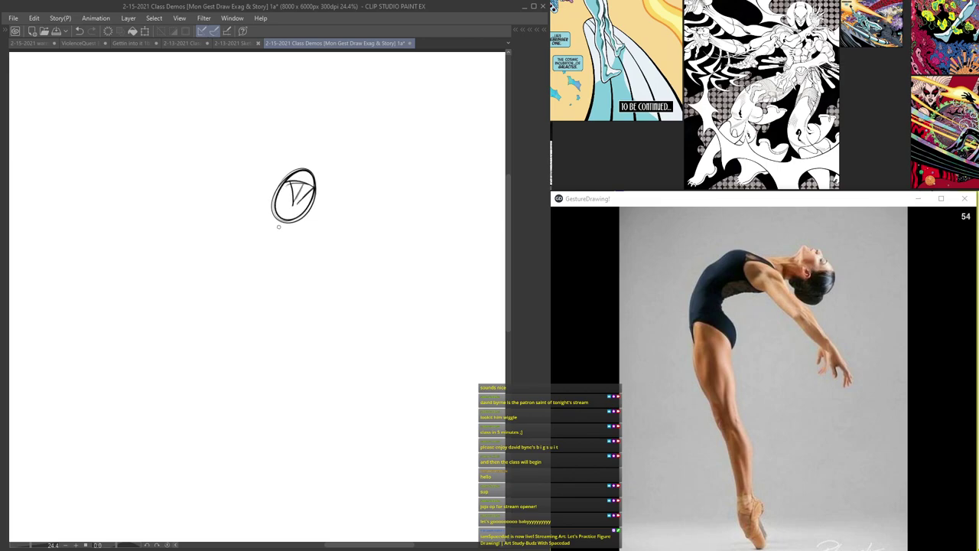
{"action": "mouse_move", "coordinate": [233, 223]}
{"action": "left_mouse_down"}
{"action": "mouse_move", "coordinate": [216, 311]}
{"action": "mouse_move", "coordinate": [259, 370]}
{"action": "mouse_move", "coordinate": [271, 222]}
{"action": "mouse_move", "coordinate": [304, 242]}
{"action": "mouse_move", "coordinate": [231, 315]}
{"action": "left_mouse_up"}
{"action": "left_click_drag", "start_coordinate": [257, 236], "coordinate": [268, 352]}
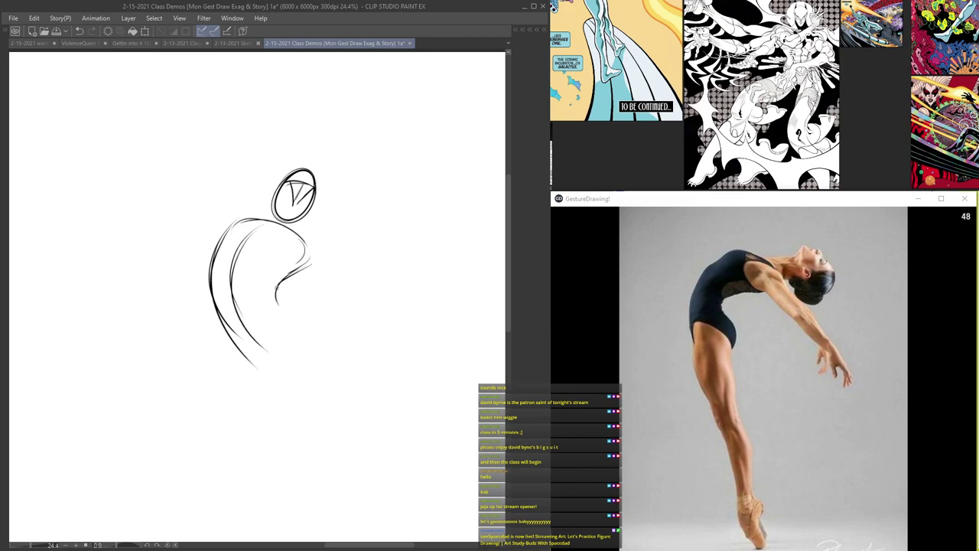
{"action": "left_click_drag", "start_coordinate": [245, 292], "coordinate": [284, 297]}
{"action": "left_click_drag", "start_coordinate": [222, 318], "coordinate": [292, 357]}
- Draw both arms bent up behind the head and reinforce the chest and waist contours
{"action": "left_click_drag", "start_coordinate": [265, 174], "coordinate": [234, 224]}
{"action": "left_click_drag", "start_coordinate": [266, 152], "coordinate": [257, 190]}
{"action": "mouse_move", "coordinate": [286, 135]}
{"action": "left_mouse_down"}
{"action": "mouse_move", "coordinate": [335, 178]}
{"action": "mouse_move", "coordinate": [359, 171]}
{"action": "mouse_move", "coordinate": [368, 191]}
{"action": "mouse_move", "coordinate": [319, 240]}
{"action": "left_mouse_up"}
{"action": "left_click_drag", "start_coordinate": [372, 182], "coordinate": [273, 284]}
{"action": "left_click_drag", "start_coordinate": [237, 222], "coordinate": [315, 249]}
{"action": "mouse_move", "coordinate": [305, 263]}
{"action": "left_mouse_down"}
{"action": "mouse_move", "coordinate": [286, 278]}
{"action": "mouse_move", "coordinate": [312, 309]}
{"action": "left_mouse_up"}
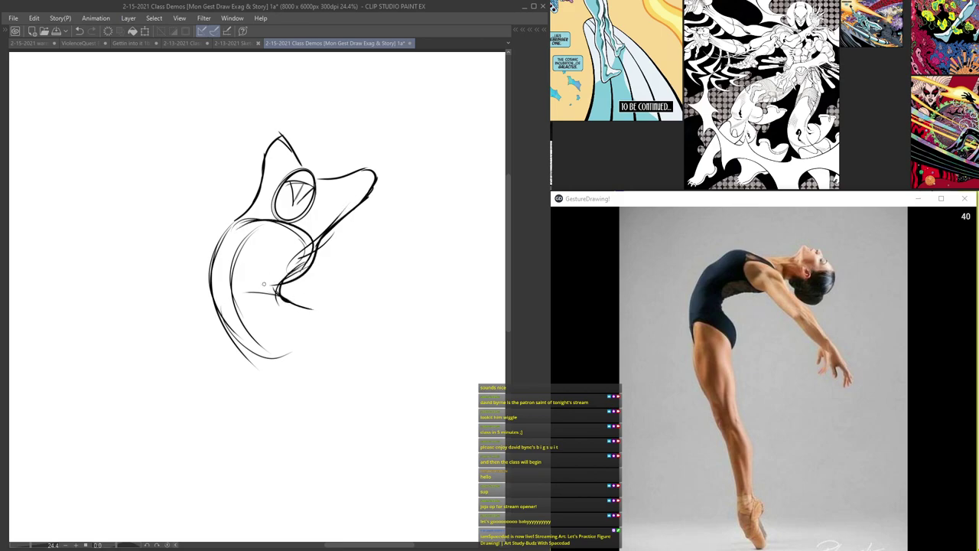
- Draw the figure's legs in a wide lunge, one bent back at the knee and the other stretched diagonally down, with feet
{"action": "left_click_drag", "start_coordinate": [228, 295], "coordinate": [270, 199]}
{"action": "mouse_move", "coordinate": [255, 160]}
{"action": "left_mouse_down"}
{"action": "mouse_move", "coordinate": [289, 250]}
{"action": "mouse_move", "coordinate": [195, 284]}
{"action": "left_mouse_up"}
{"action": "mouse_move", "coordinate": [228, 267]}
{"action": "left_mouse_down"}
{"action": "mouse_move", "coordinate": [198, 284]}
{"action": "mouse_move", "coordinate": [272, 251]}
{"action": "left_mouse_up"}
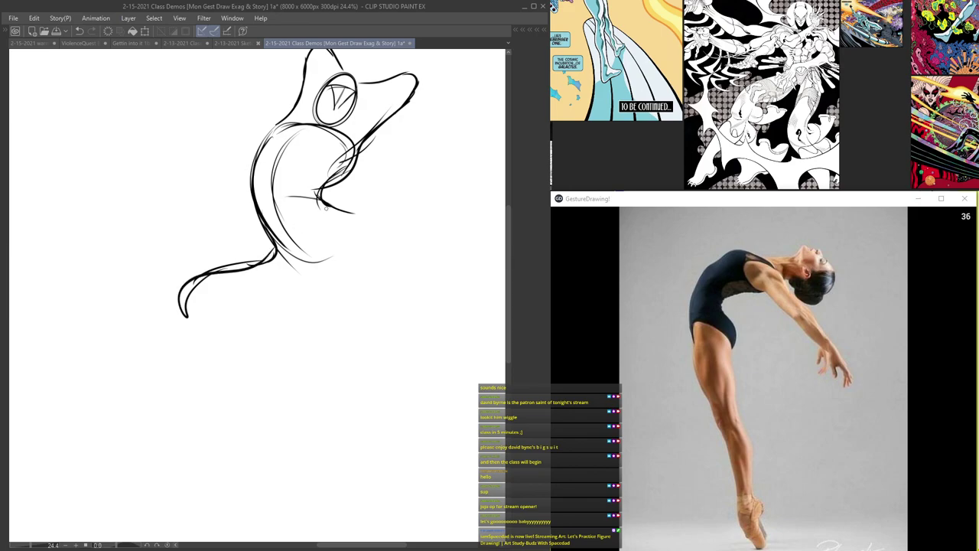
{"action": "left_click_drag", "start_coordinate": [343, 244], "coordinate": [377, 335]}
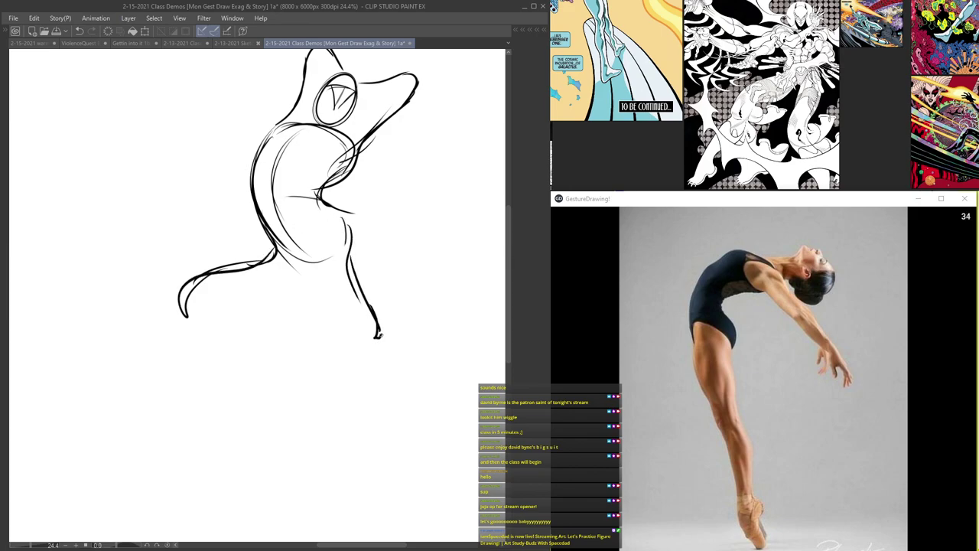
{"action": "left_click_drag", "start_coordinate": [419, 371], "coordinate": [385, 346]}
{"action": "mouse_move", "coordinate": [362, 303]}
{"action": "left_mouse_down"}
{"action": "mouse_move", "coordinate": [345, 214]}
{"action": "mouse_move", "coordinate": [371, 331]}
{"action": "left_mouse_up"}
{"action": "mouse_move", "coordinate": [177, 297]}
{"action": "left_mouse_down"}
{"action": "mouse_move", "coordinate": [221, 301]}
{"action": "mouse_move", "coordinate": [261, 305]}
{"action": "mouse_move", "coordinate": [198, 313]}
{"action": "mouse_move", "coordinate": [300, 314]}
{"action": "left_mouse_up"}
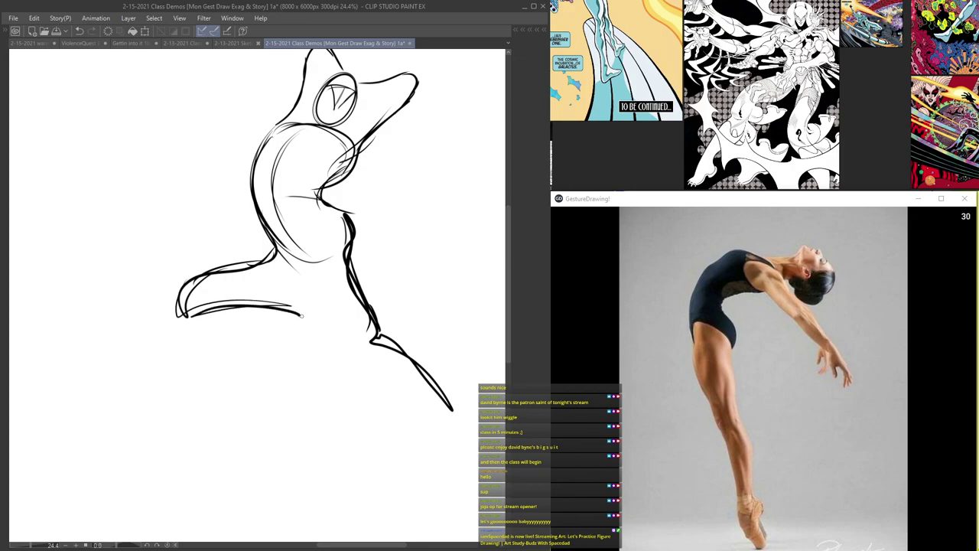
{"action": "left_click_drag", "start_coordinate": [455, 406], "coordinate": [465, 435]}
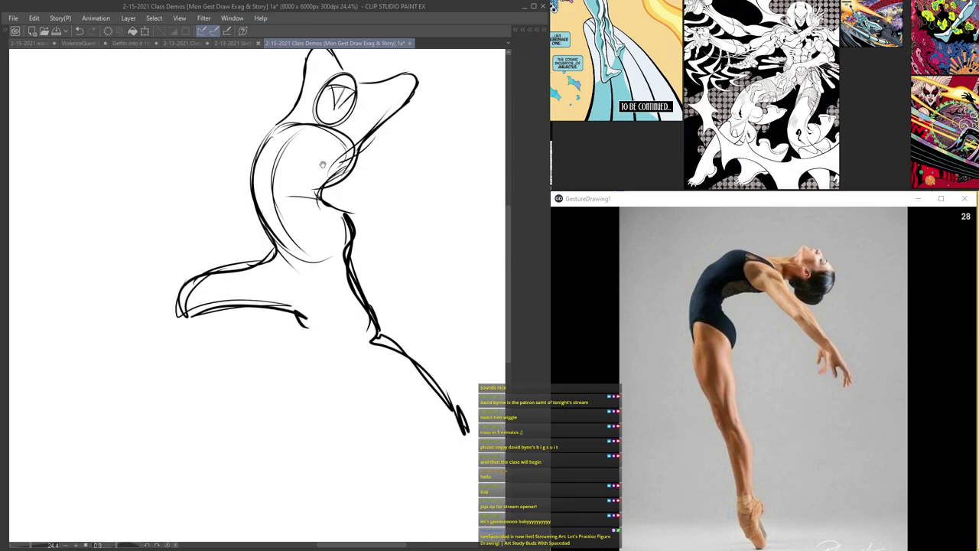
- Add curved contour lines along the torso, a waist line and a rounded pelvis
{"action": "left_click_drag", "start_coordinate": [326, 168], "coordinate": [330, 278]}
{"action": "left_click_drag", "start_coordinate": [316, 245], "coordinate": [306, 379]}
{"action": "left_click_drag", "start_coordinate": [314, 384], "coordinate": [319, 250]}
{"action": "mouse_move", "coordinate": [354, 285]}
{"action": "left_mouse_down"}
{"action": "mouse_move", "coordinate": [422, 196]}
{"action": "mouse_move", "coordinate": [369, 190]}
{"action": "mouse_move", "coordinate": [328, 228]}
{"action": "left_mouse_up"}
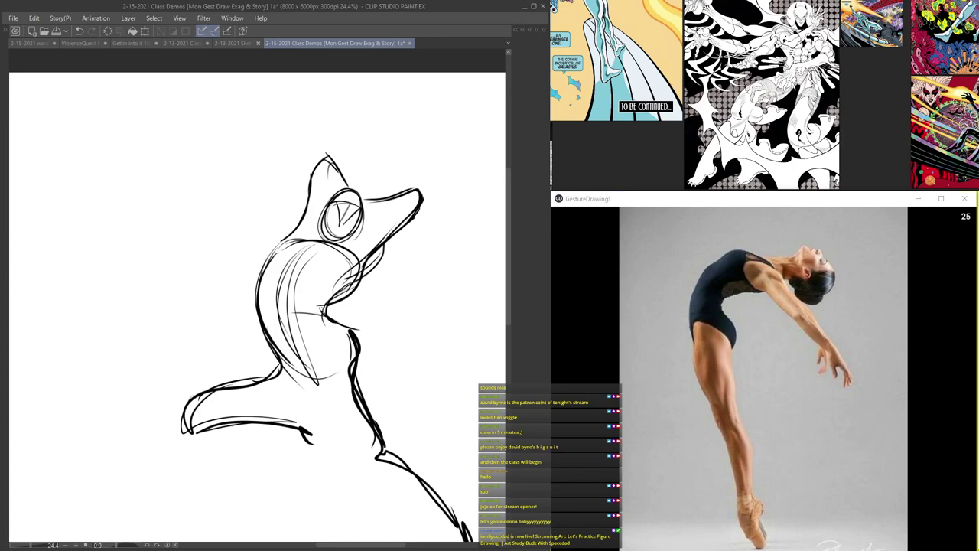
{"action": "left_click_drag", "start_coordinate": [271, 282], "coordinate": [299, 360]}
{"action": "mouse_move", "coordinate": [308, 244]}
{"action": "left_mouse_down"}
{"action": "mouse_move", "coordinate": [296, 259]}
{"action": "mouse_move", "coordinate": [351, 350]}
{"action": "left_mouse_up"}
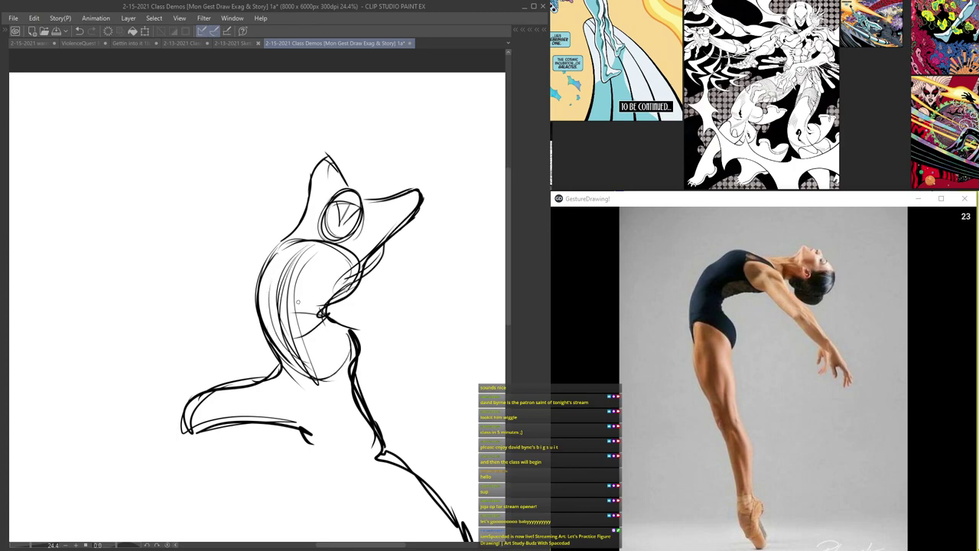
- Thicken the far side of the torso and add a curved hip line across the pelvis
{"action": "scroll", "coordinate": [298, 301], "scroll_direction": "down", "scroll_amount": 5}
{"action": "scroll", "coordinate": [310, 351], "scroll_direction": "up", "scroll_amount": 4}
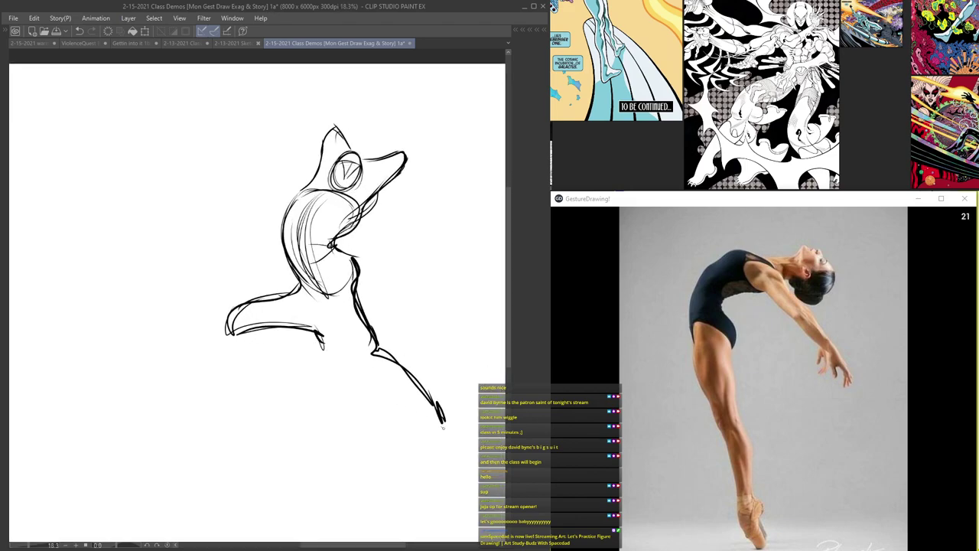
{"action": "scroll", "coordinate": [298, 85], "scroll_direction": "down", "scroll_amount": 3}
{"action": "scroll", "coordinate": [291, 201], "scroll_direction": "up", "scroll_amount": 3}
{"action": "left_click_drag", "start_coordinate": [306, 159], "coordinate": [329, 253]}
{"action": "scroll", "coordinate": [314, 107], "scroll_direction": "up", "scroll_amount": 2}
{"action": "left_click_drag", "start_coordinate": [317, 157], "coordinate": [334, 268]}
{"action": "mouse_move", "coordinate": [316, 161]}
{"action": "left_mouse_down"}
{"action": "mouse_move", "coordinate": [297, 231]}
{"action": "mouse_move", "coordinate": [327, 261]}
{"action": "left_mouse_up"}
{"action": "scroll", "coordinate": [350, 238], "scroll_direction": "up", "scroll_amount": 2}
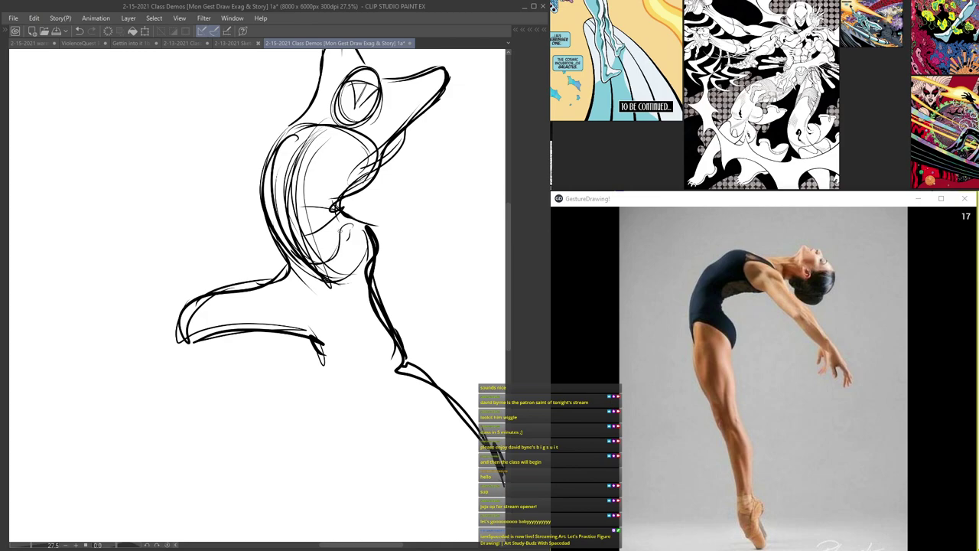
{"action": "scroll", "coordinate": [352, 230], "scroll_direction": "down", "scroll_amount": 4}
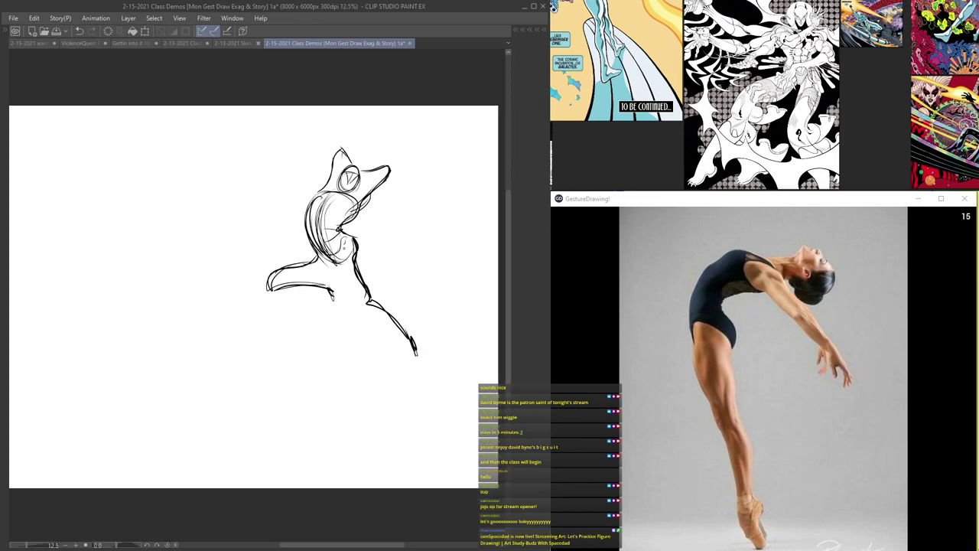
- Transform the finished figure, moving it toward the page's upper-right corner and scaling it down
{"action": "key", "text": "ctrl+t"}
{"action": "left_click_drag", "start_coordinate": [283, 210], "coordinate": [204, 210]}
{"action": "left_click_drag", "start_coordinate": [239, 242], "coordinate": [313, 212]}
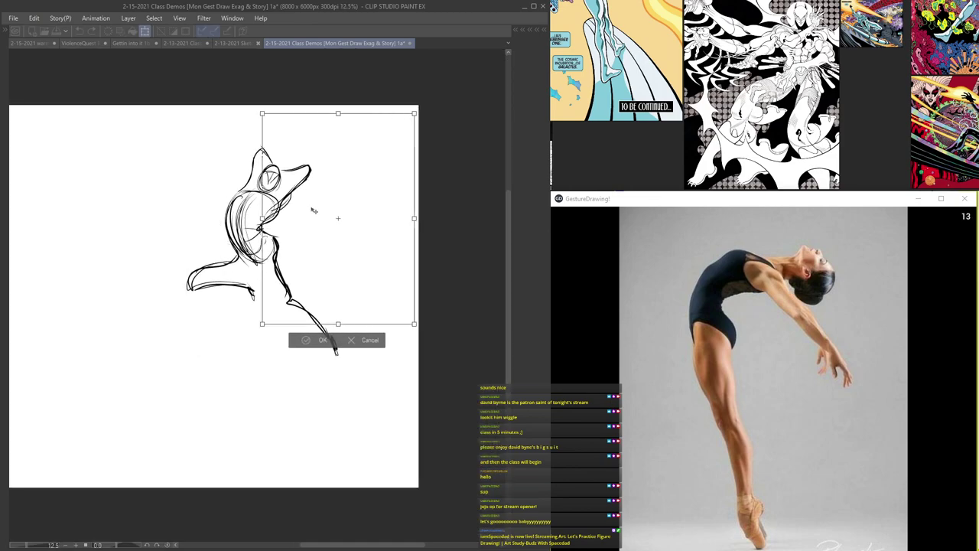
{"action": "mouse_move", "coordinate": [260, 325]}
{"action": "left_mouse_down"}
{"action": "mouse_move", "coordinate": [330, 242]}
{"action": "mouse_move", "coordinate": [303, 245]}
{"action": "left_mouse_up"}
{"action": "key", "text": "Return"}
- Pause the GestureDrawing timer on the javelin thrower and draw a round head with face marks beside the previous figure
{"action": "mouse_move", "coordinate": [302, 178]}
{"action": "left_mouse_down"}
{"action": "mouse_move", "coordinate": [348, 273]}
{"action": "mouse_move", "coordinate": [300, 231]}
{"action": "mouse_move", "coordinate": [391, 250]}
{"action": "mouse_move", "coordinate": [360, 288]}
{"action": "left_mouse_up"}
{"action": "scroll", "coordinate": [383, 266], "scroll_direction": "up", "scroll_amount": 4}
{"action": "scroll", "coordinate": [360, 289], "scroll_direction": "up", "scroll_amount": 3}
{"action": "scroll", "coordinate": [291, 231], "scroll_direction": "up", "scroll_amount": 1}
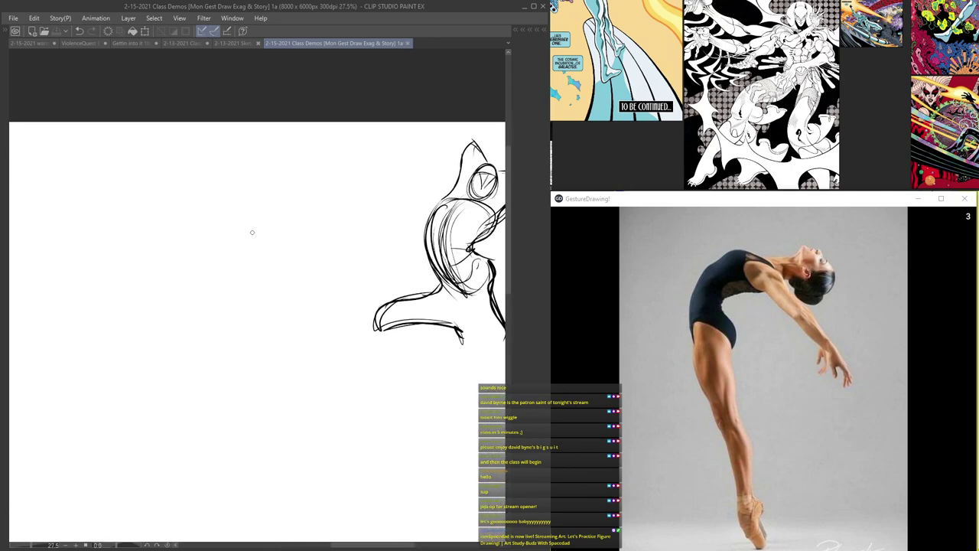
{"action": "mouse_move", "coordinate": [260, 235]}
{"action": "left_mouse_down"}
{"action": "mouse_move", "coordinate": [273, 247]}
{"action": "mouse_move", "coordinate": [243, 280]}
{"action": "mouse_move", "coordinate": [243, 260]}
{"action": "left_mouse_up"}
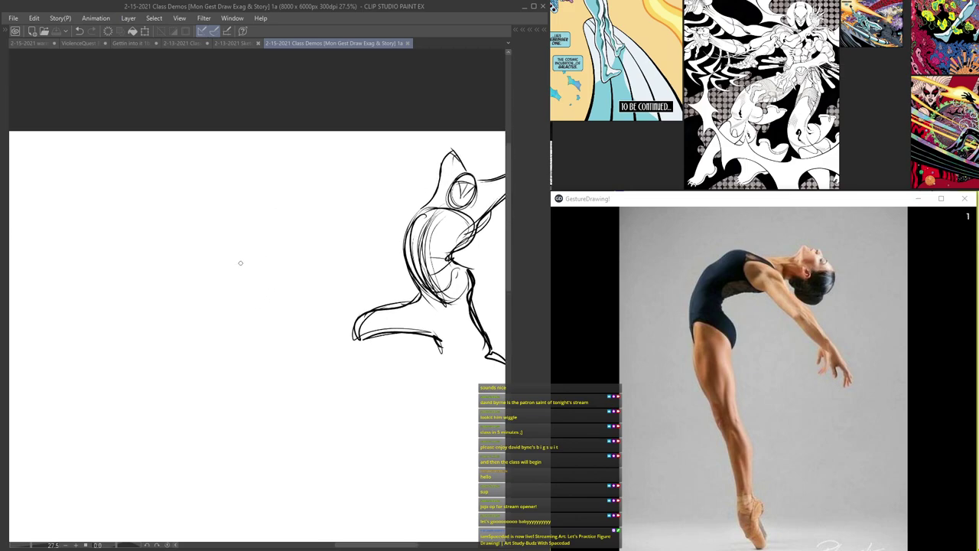
{"action": "left_click", "coordinate": [763, 510]}
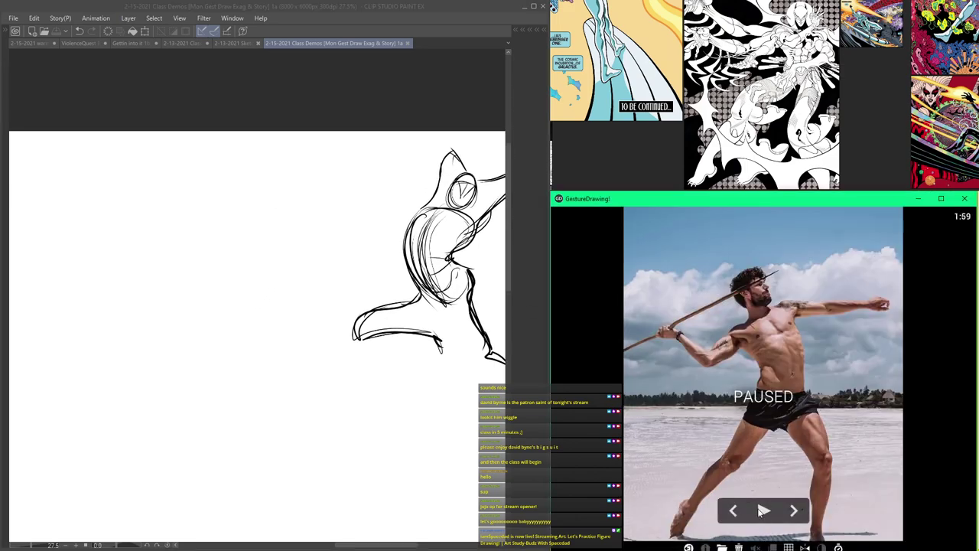
{"action": "mouse_move", "coordinate": [253, 167]}
{"action": "left_mouse_down"}
{"action": "mouse_move", "coordinate": [247, 202]}
{"action": "mouse_move", "coordinate": [266, 182]}
{"action": "left_mouse_up"}
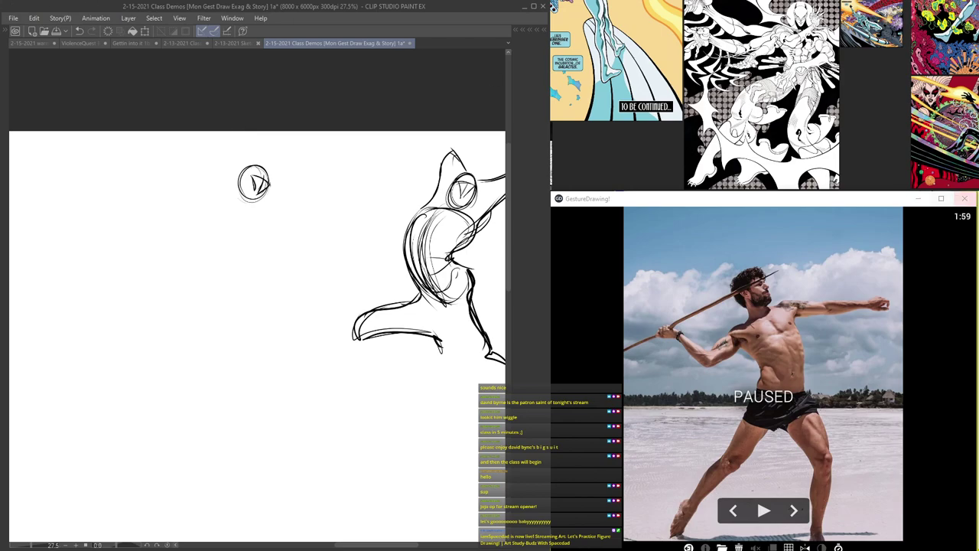
- Switch to the Magma Studio browser window and open the Free Draw 2-15-2021 drawing for a look at the sketches
{"action": "key", "text": "alt+Tab"}
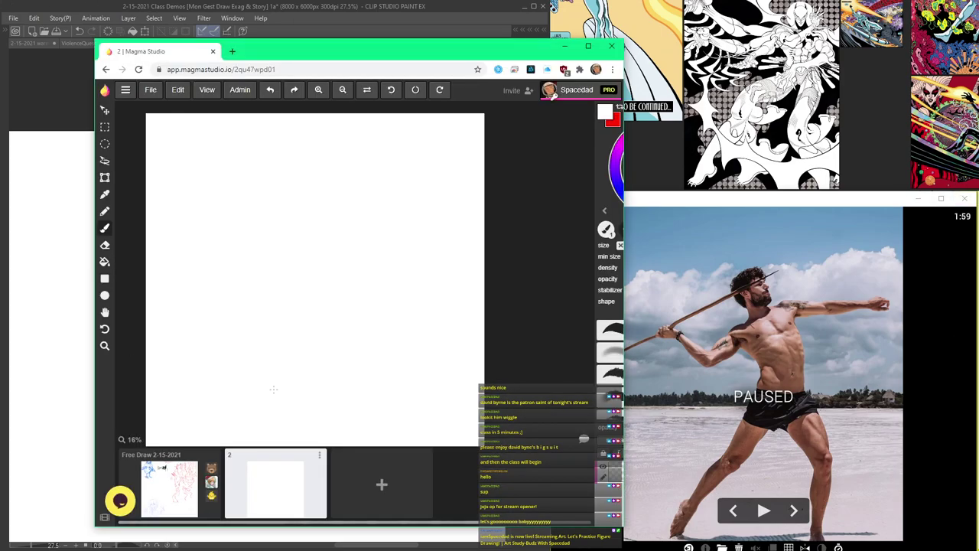
{"action": "left_click_drag", "start_coordinate": [453, 50], "coordinate": [391, 41]}
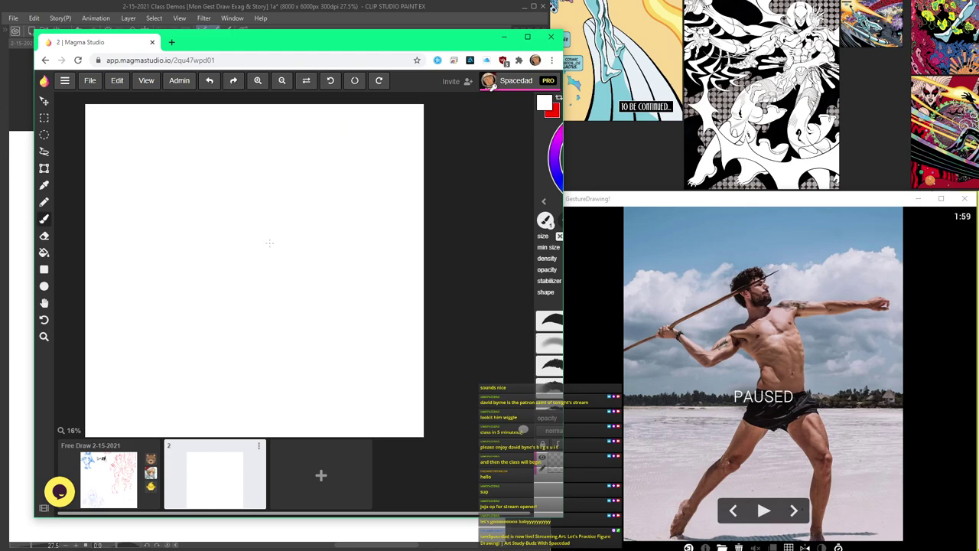
{"action": "left_click", "coordinate": [104, 499]}
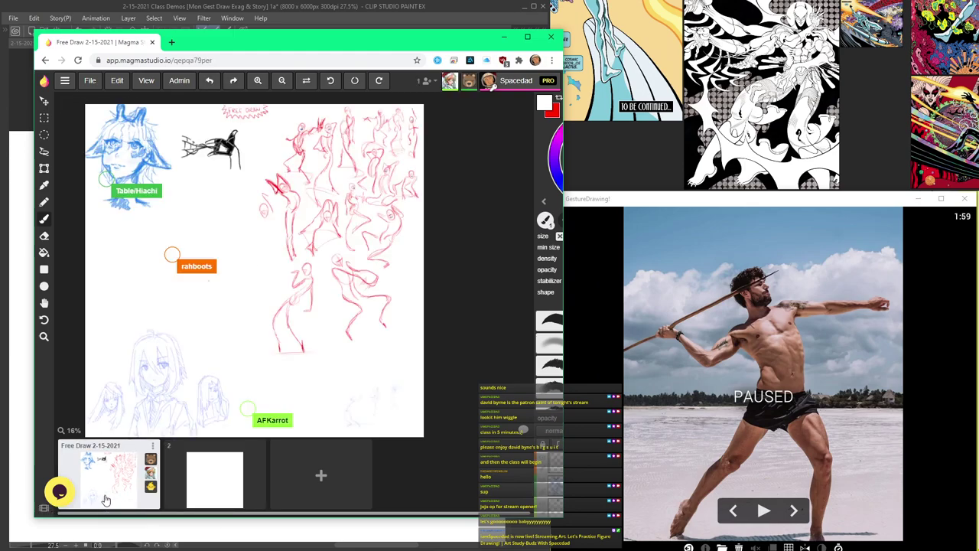
{"action": "scroll", "coordinate": [368, 237], "scroll_direction": "up", "scroll_amount": 2}
{"action": "scroll", "coordinate": [291, 348], "scroll_direction": "down", "scroll_amount": 2}
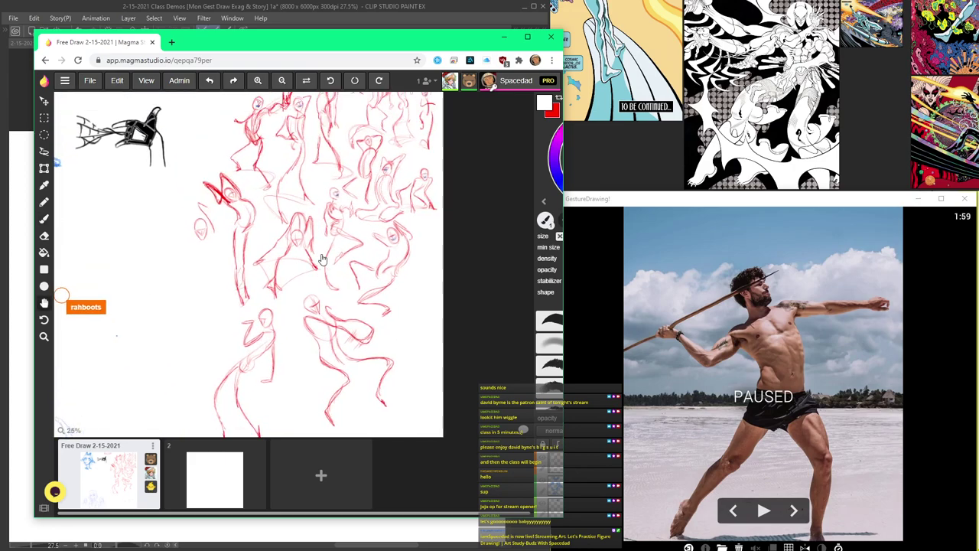
- Share the Free Draw 2-15-2021 drawing as a PNG and view the shared image
{"action": "left_click", "coordinate": [89, 80]}
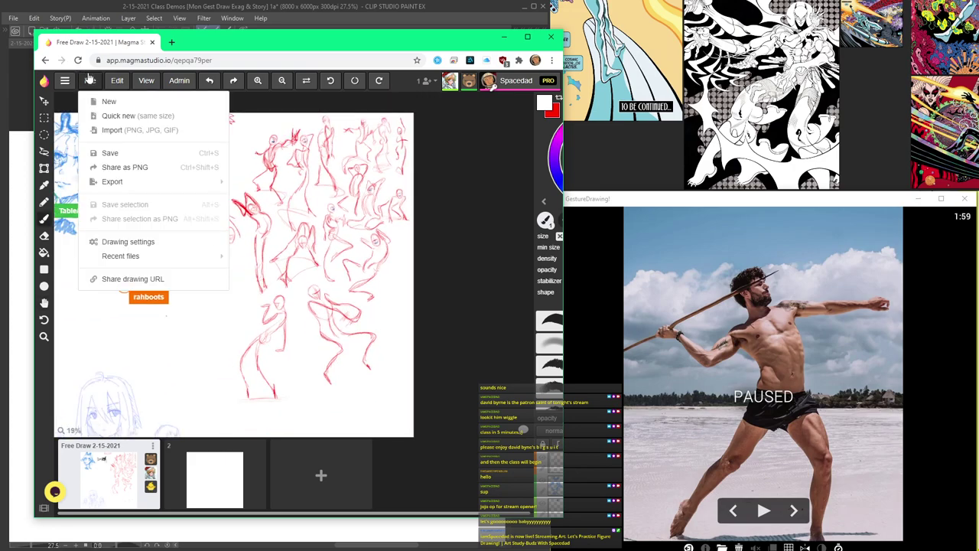
{"action": "left_click", "coordinate": [126, 169]}
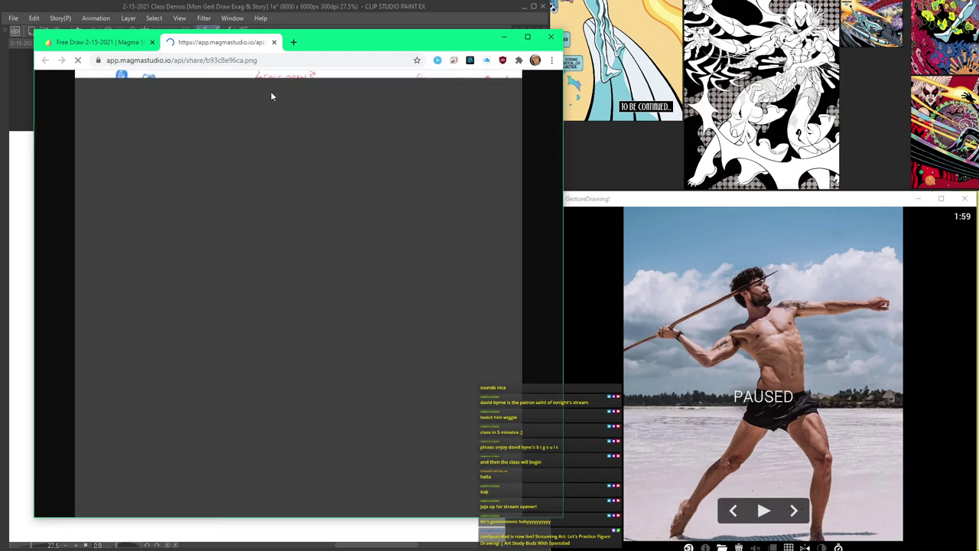
{"action": "left_click_drag", "start_coordinate": [342, 47], "coordinate": [334, 38]}
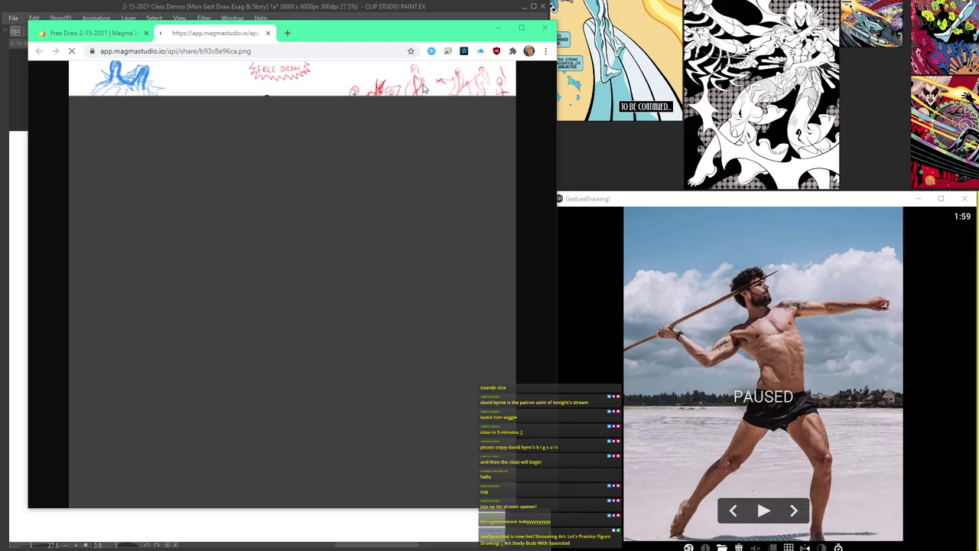
{"action": "left_click", "coordinate": [258, 112]}
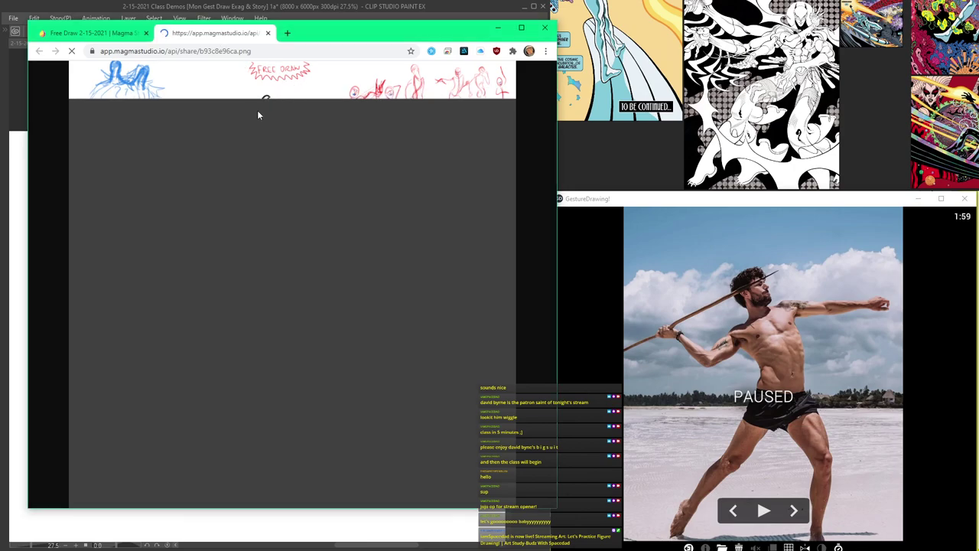
{"action": "left_click", "coordinate": [264, 114]}
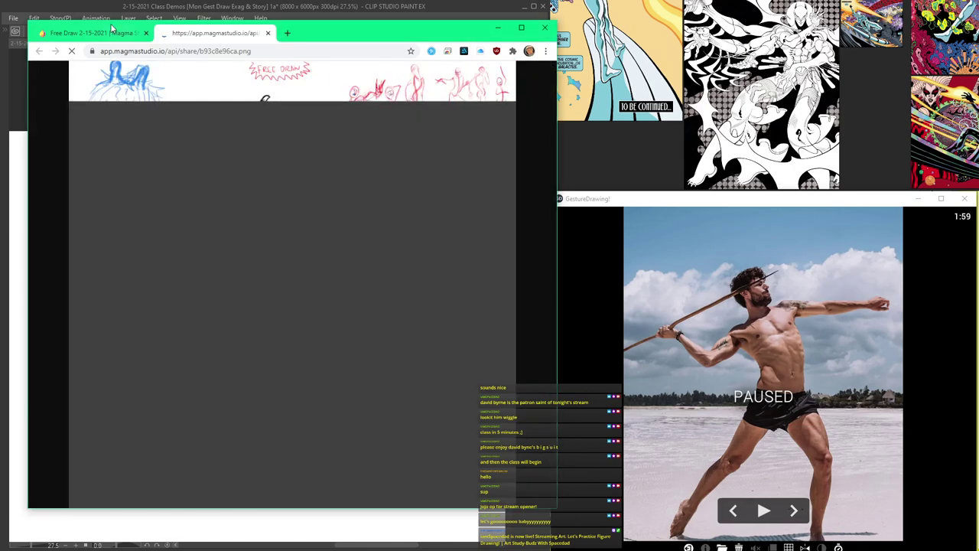
- Return to the Free Draw canvas, set the brush colour to red ff0300, and undo the test stroke
{"action": "left_click", "coordinate": [99, 34]}
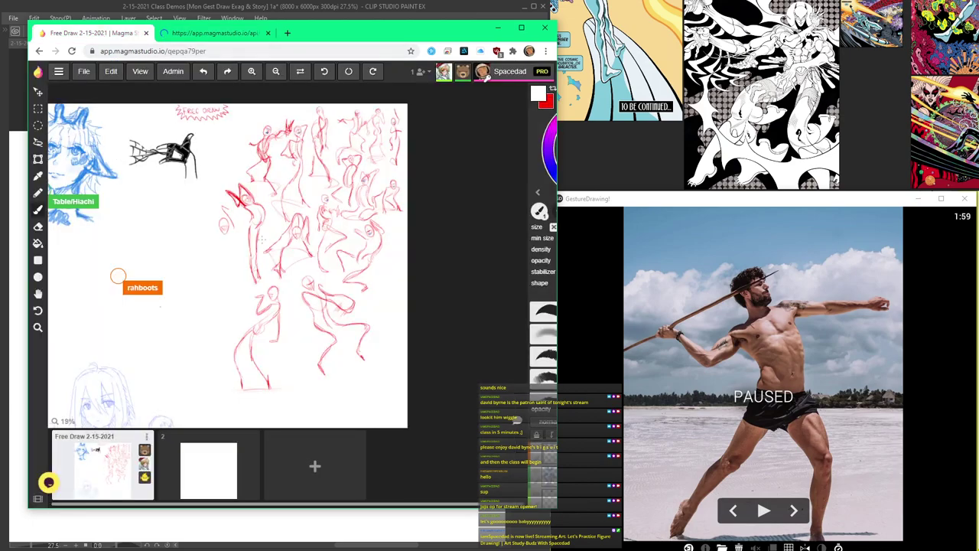
{"action": "scroll", "coordinate": [263, 240], "scroll_direction": "up", "scroll_amount": 5}
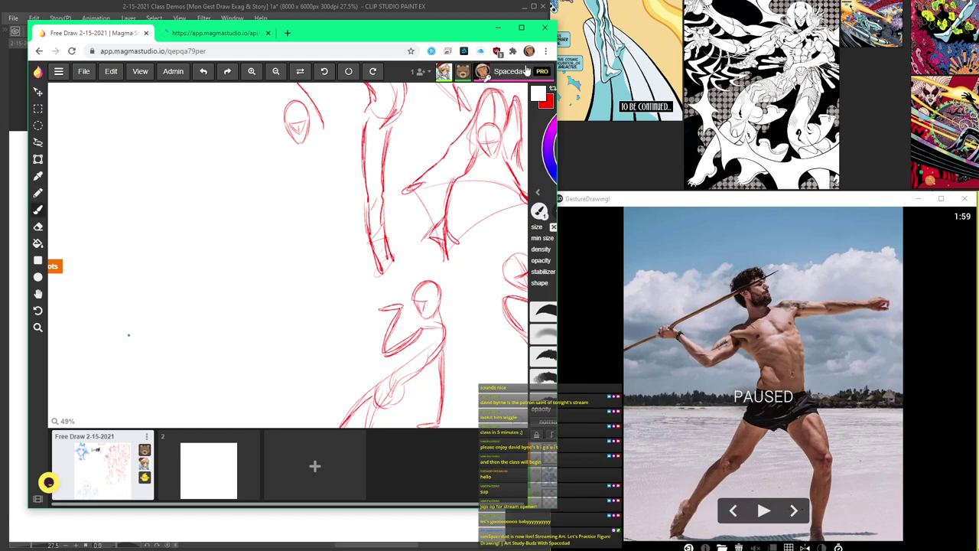
{"action": "left_click", "coordinate": [538, 193]}
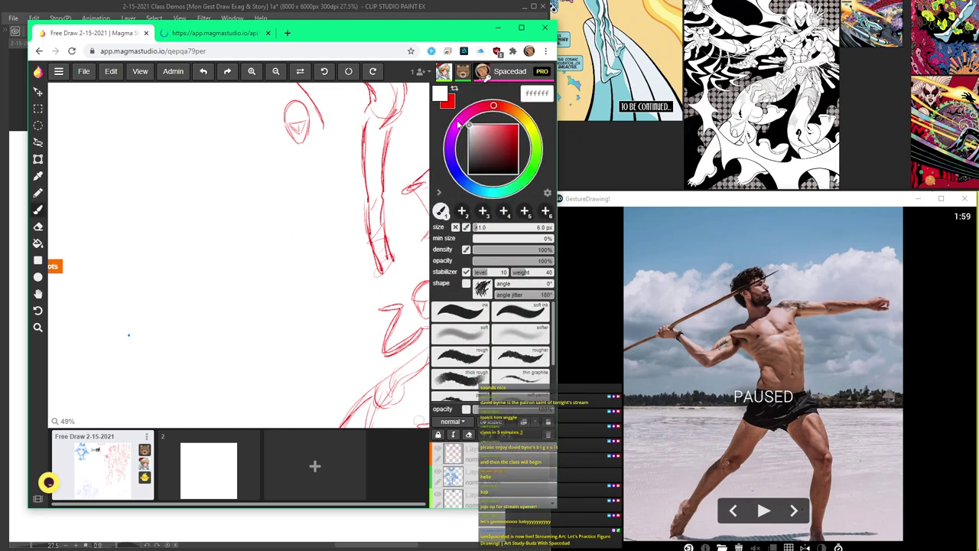
{"action": "left_click_drag", "start_coordinate": [485, 140], "coordinate": [582, 68]}
{"action": "mouse_move", "coordinate": [306, 197]}
{"action": "left_mouse_down"}
{"action": "mouse_move", "coordinate": [313, 209]}
{"action": "mouse_move", "coordinate": [324, 204]}
{"action": "mouse_move", "coordinate": [298, 177]}
{"action": "left_mouse_up"}
{"action": "key", "text": "ctrl+z"}
- Draw a slender, curved torso with shoulder and hip contours beneath the loose head beside the red gesture figures
{"action": "scroll", "coordinate": [323, 194], "scroll_direction": "up", "scroll_amount": 1}
{"action": "scroll", "coordinate": [310, 153], "scroll_direction": "up", "scroll_amount": 3}
{"action": "left_click_drag", "start_coordinate": [266, 147], "coordinate": [251, 216]}
{"action": "left_click_drag", "start_coordinate": [337, 142], "coordinate": [299, 231]}
{"action": "mouse_move", "coordinate": [262, 145]}
{"action": "left_mouse_down"}
{"action": "mouse_move", "coordinate": [237, 231]}
{"action": "mouse_move", "coordinate": [253, 205]}
{"action": "left_mouse_up"}
{"action": "mouse_move", "coordinate": [303, 146]}
{"action": "left_mouse_down"}
{"action": "mouse_move", "coordinate": [280, 195]}
{"action": "mouse_move", "coordinate": [264, 260]}
{"action": "mouse_move", "coordinate": [246, 232]}
{"action": "mouse_move", "coordinate": [262, 277]}
{"action": "left_mouse_up"}
{"action": "left_click_drag", "start_coordinate": [235, 244], "coordinate": [266, 277]}
- Draw the red figure's two long legs sweeping down diagonally from the hips
{"action": "scroll", "coordinate": [285, 265], "scroll_direction": "down", "scroll_amount": 5}
{"action": "mouse_move", "coordinate": [303, 236]}
{"action": "left_mouse_down"}
{"action": "mouse_move", "coordinate": [285, 265]}
{"action": "mouse_move", "coordinate": [298, 343]}
{"action": "left_mouse_up"}
{"action": "scroll", "coordinate": [265, 274], "scroll_direction": "up", "scroll_amount": 4}
{"action": "left_click_drag", "start_coordinate": [258, 253], "coordinate": [310, 363]}
{"action": "scroll", "coordinate": [263, 251], "scroll_direction": "down", "scroll_amount": 5}
{"action": "scroll", "coordinate": [262, 254], "scroll_direction": "up", "scroll_amount": 1}
{"action": "left_click_drag", "start_coordinate": [258, 254], "coordinate": [298, 358]}
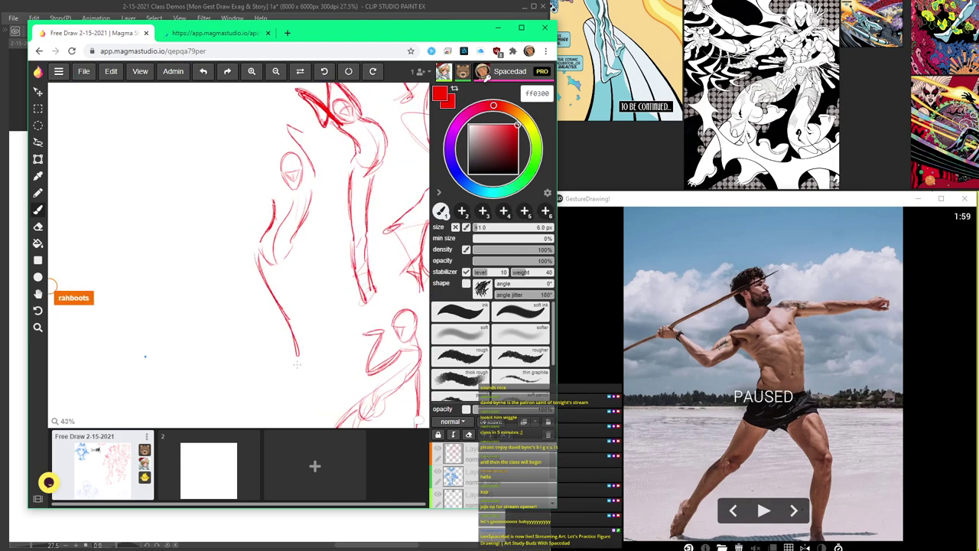
{"action": "left_click_drag", "start_coordinate": [290, 259], "coordinate": [326, 346]}
{"action": "left_click_drag", "start_coordinate": [309, 307], "coordinate": [335, 379]}
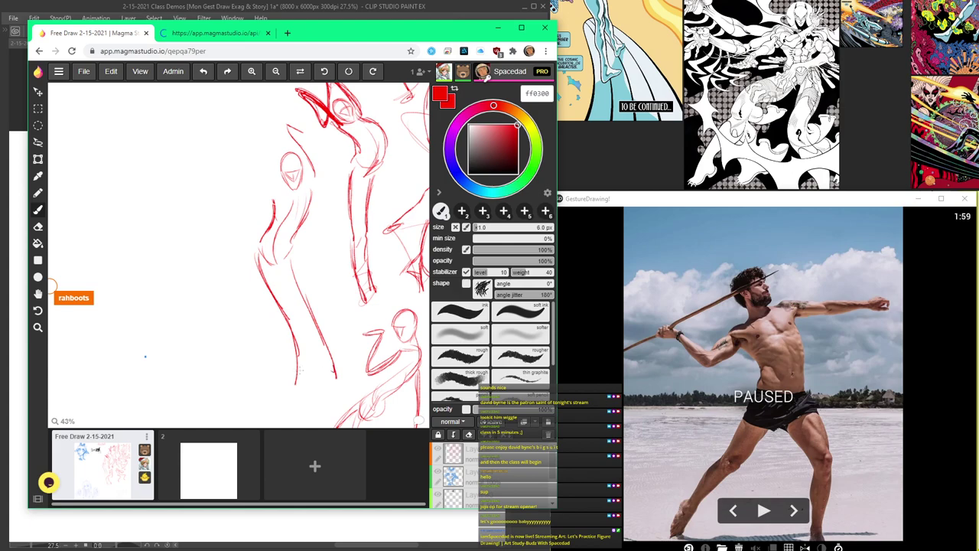
- Draw the red figure's outstretched arm with a simple hand, and the raised bent arm beside its head
{"action": "scroll", "coordinate": [279, 208], "scroll_direction": "up", "scroll_amount": 2}
{"action": "mouse_move", "coordinate": [255, 214]}
{"action": "left_mouse_down"}
{"action": "mouse_move", "coordinate": [217, 227]}
{"action": "mouse_move", "coordinate": [277, 201]}
{"action": "mouse_move", "coordinate": [213, 225]}
{"action": "mouse_move", "coordinate": [192, 253]}
{"action": "left_mouse_up"}
{"action": "scroll", "coordinate": [219, 241], "scroll_direction": "down", "scroll_amount": 1}
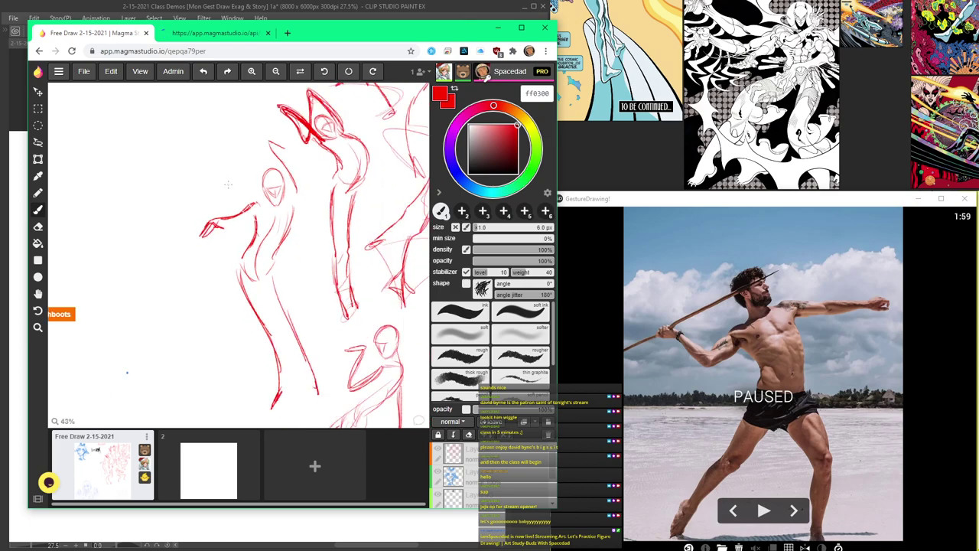
{"action": "scroll", "coordinate": [272, 152], "scroll_direction": "up", "scroll_amount": 2}
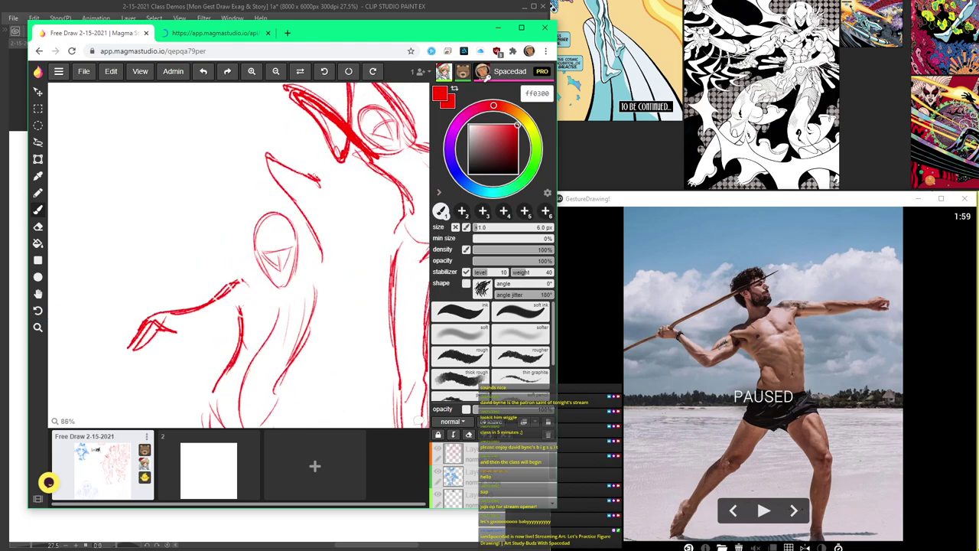
{"action": "left_click_drag", "start_coordinate": [267, 159], "coordinate": [320, 268]}
{"action": "scroll", "coordinate": [299, 168], "scroll_direction": "down", "scroll_amount": 3}
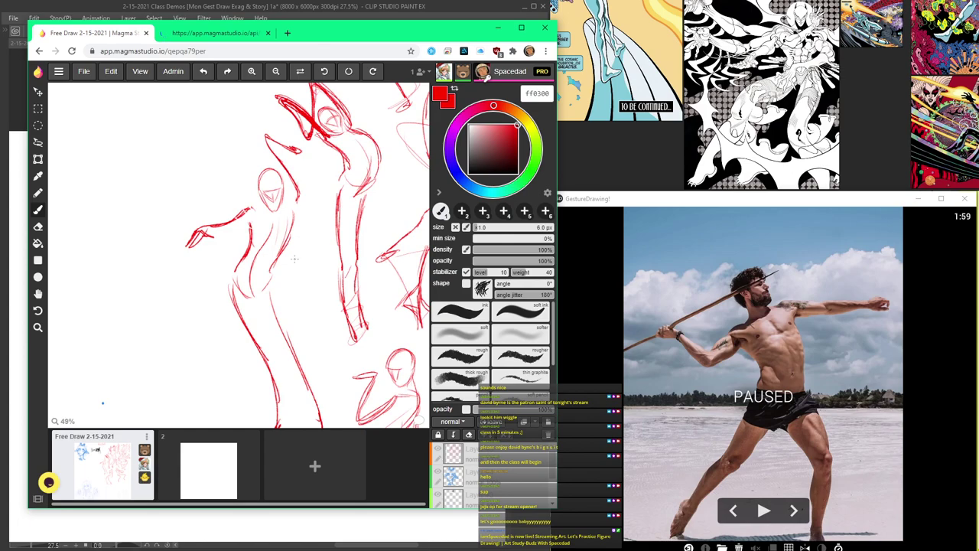
- Strengthen the contours of the red figure's torso side and upper leg
{"action": "left_click_drag", "start_coordinate": [245, 294], "coordinate": [269, 224]}
{"action": "scroll", "coordinate": [250, 292], "scroll_direction": "down", "scroll_amount": 5}
{"action": "scroll", "coordinate": [244, 303], "scroll_direction": "up", "scroll_amount": 6}
{"action": "left_click_drag", "start_coordinate": [281, 274], "coordinate": [337, 407]}
{"action": "scroll", "coordinate": [330, 375], "scroll_direction": "down", "scroll_amount": 5}
{"action": "scroll", "coordinate": [317, 218], "scroll_direction": "up", "scroll_amount": 2}
{"action": "scroll", "coordinate": [288, 259], "scroll_direction": "down", "scroll_amount": 7}
{"action": "key", "text": "space"}
{"action": "left_click_drag", "start_coordinate": [288, 259], "coordinate": [195, 209]}
- Close the earlier shared image and share the updated Free Draw 2-15-2021 drawing as a PNG
{"action": "left_click", "coordinate": [269, 33]}
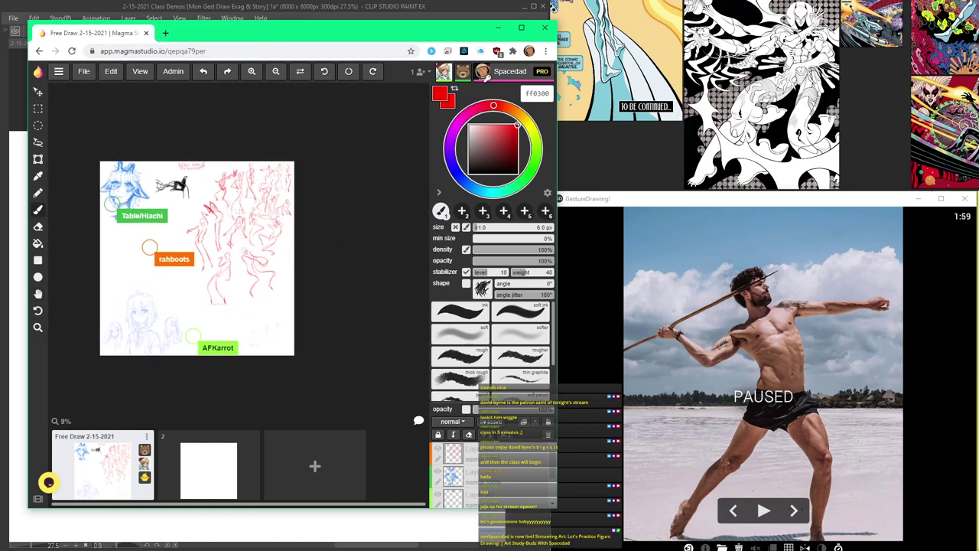
{"action": "scroll", "coordinate": [241, 212], "scroll_direction": "up", "scroll_amount": 5}
{"action": "key", "text": "space"}
{"action": "left_click", "coordinate": [84, 72]}
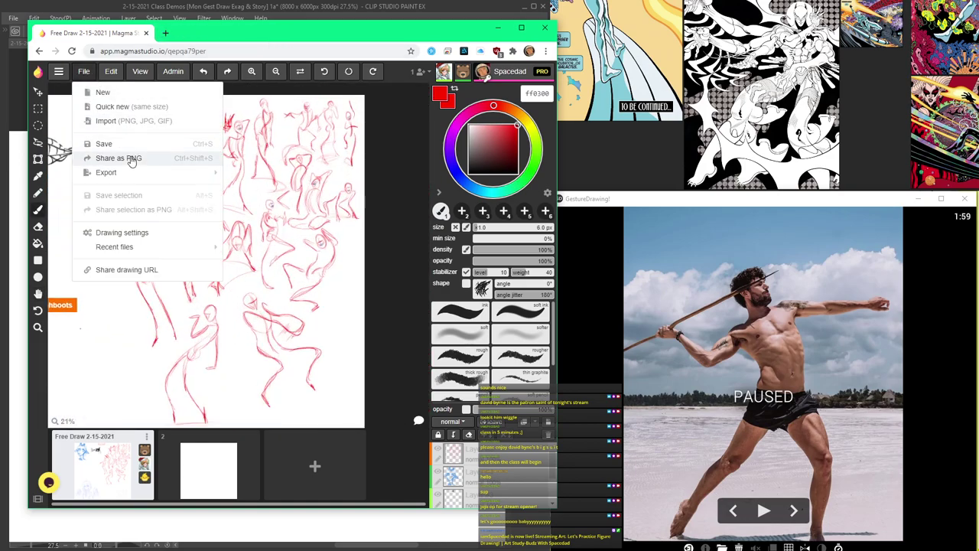
{"action": "left_click", "coordinate": [130, 160]}
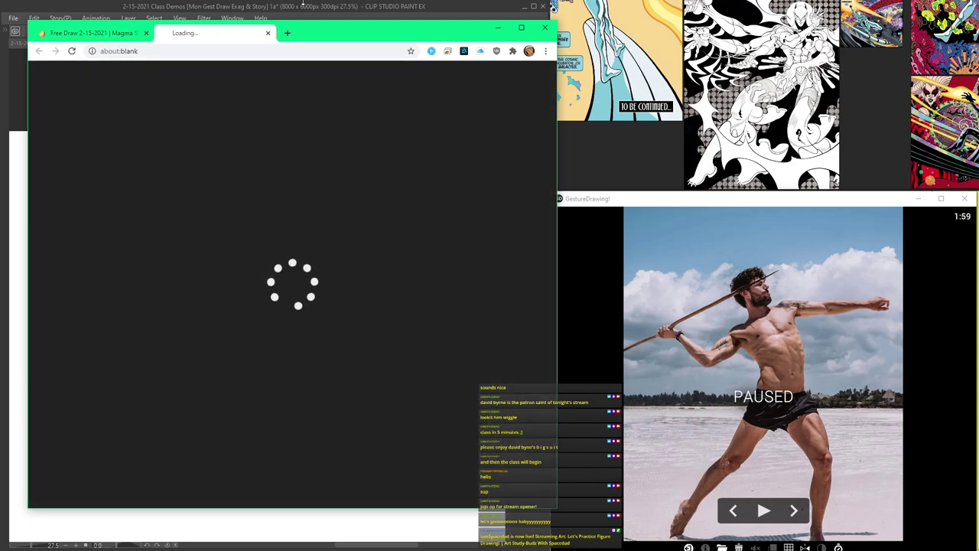
- Switch to Clip Studio Paint and show the tool and layer palettes around the class demo canvas
{"action": "left_click", "coordinate": [306, 4]}
{"action": "scroll", "coordinate": [349, 283], "scroll_direction": "down", "scroll_amount": 6}
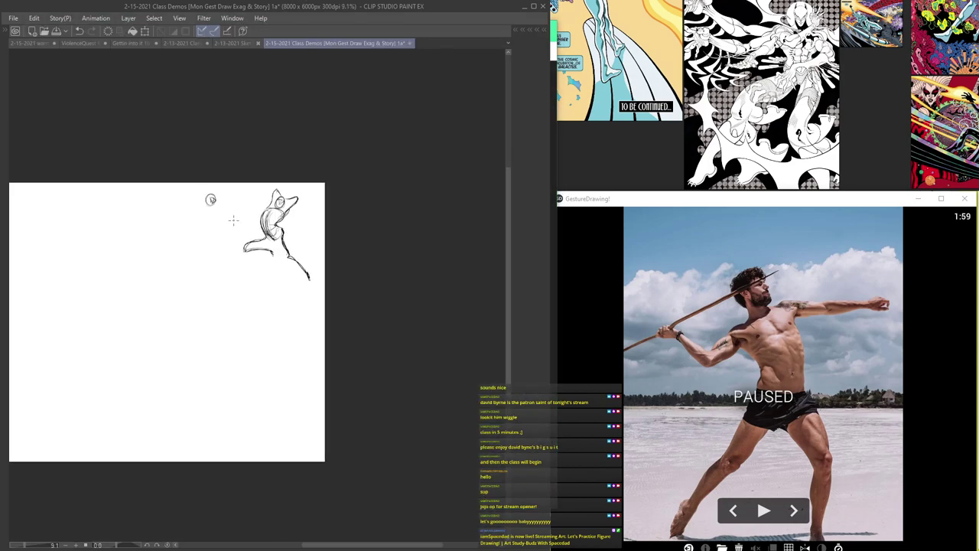
{"action": "key", "text": "Tab"}
{"action": "key", "text": "Tab"}
{"action": "key", "text": "Tab"}
{"action": "key", "text": "Tab"}
{"action": "key", "text": "Tab"}
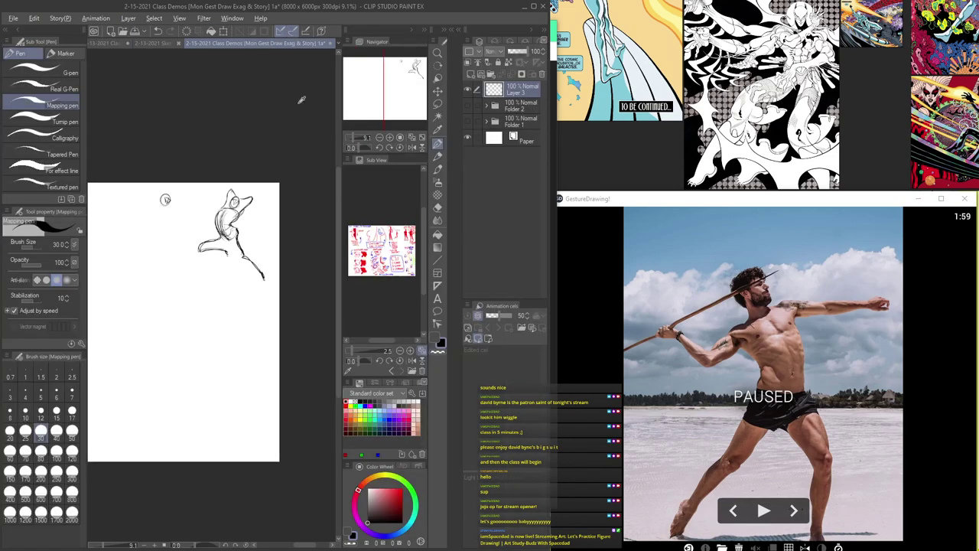
- Switch back to the Magma Studio canvas and view the red gesture figures with the interface temporarily hidden
{"action": "key", "text": "alt+Tab"}
{"action": "key", "text": "ctrl+shift+Tab"}
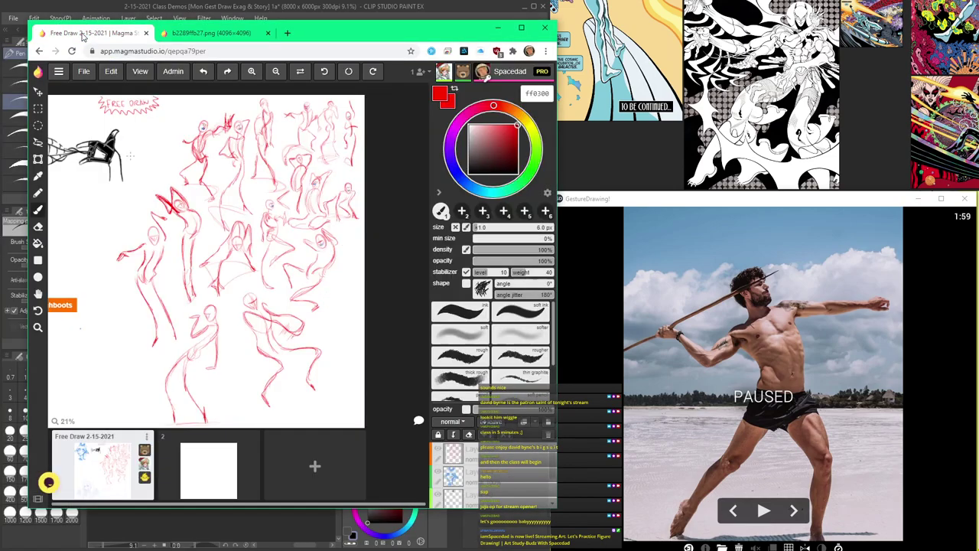
{"action": "scroll", "coordinate": [505, 368], "scroll_direction": "down", "scroll_amount": 1}
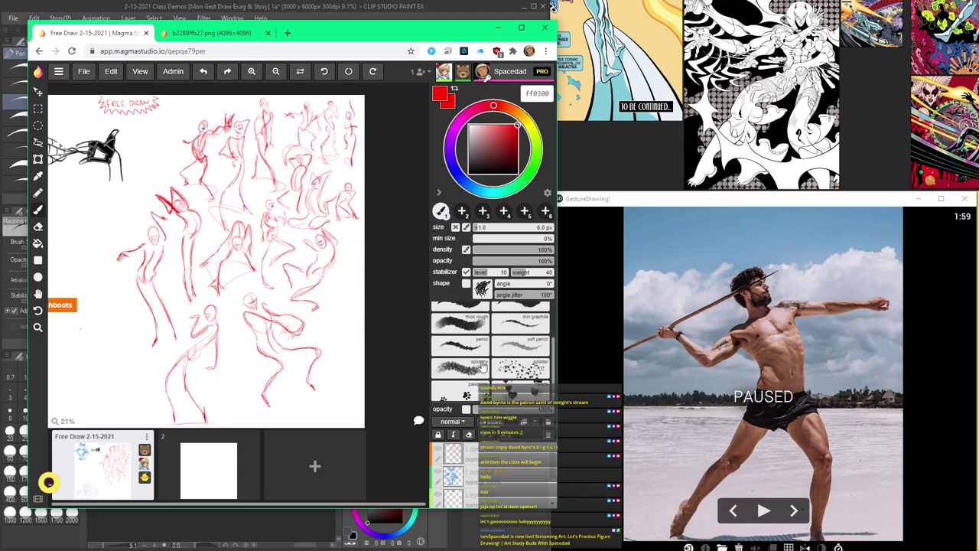
{"action": "key", "text": "Tab"}
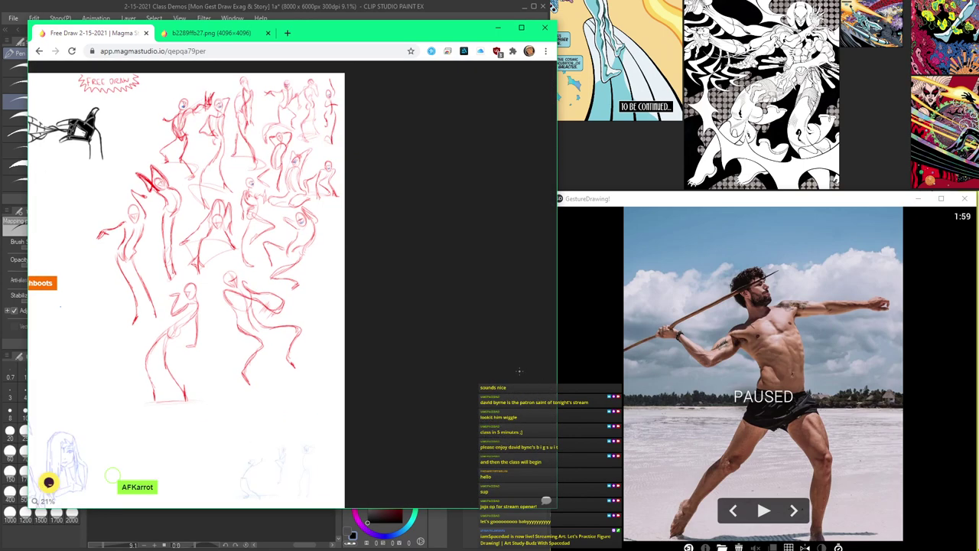
{"action": "key", "text": "Tab"}
- Switch to Clip Studio Paint and draw the neck, rear shoulder and curved back beneath the loose circular head on Layer 3
{"action": "left_click", "coordinate": [433, 16]}
{"action": "scroll", "coordinate": [262, 241], "scroll_direction": "up", "scroll_amount": 2}
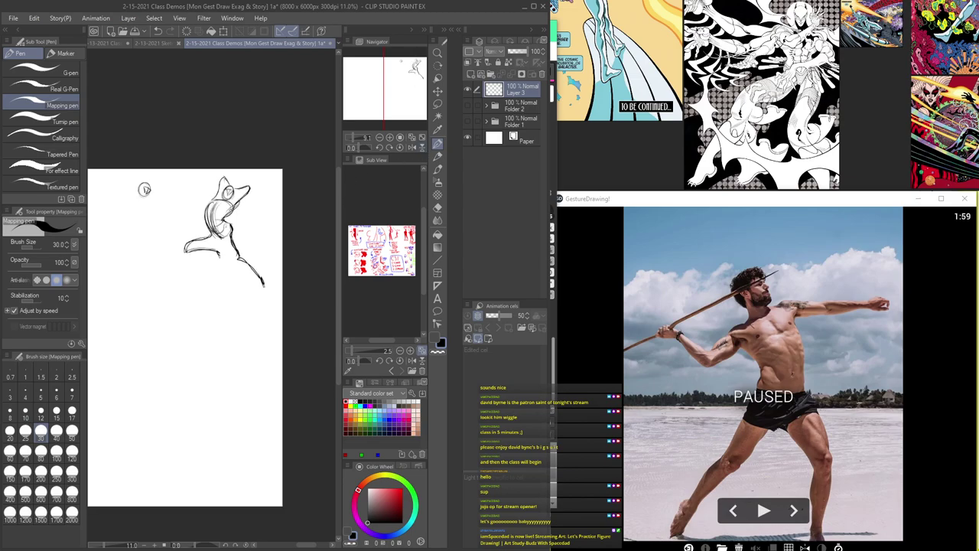
{"action": "left_click_drag", "start_coordinate": [184, 135], "coordinate": [271, 162]}
{"action": "scroll", "coordinate": [246, 220], "scroll_direction": "up", "scroll_amount": 9}
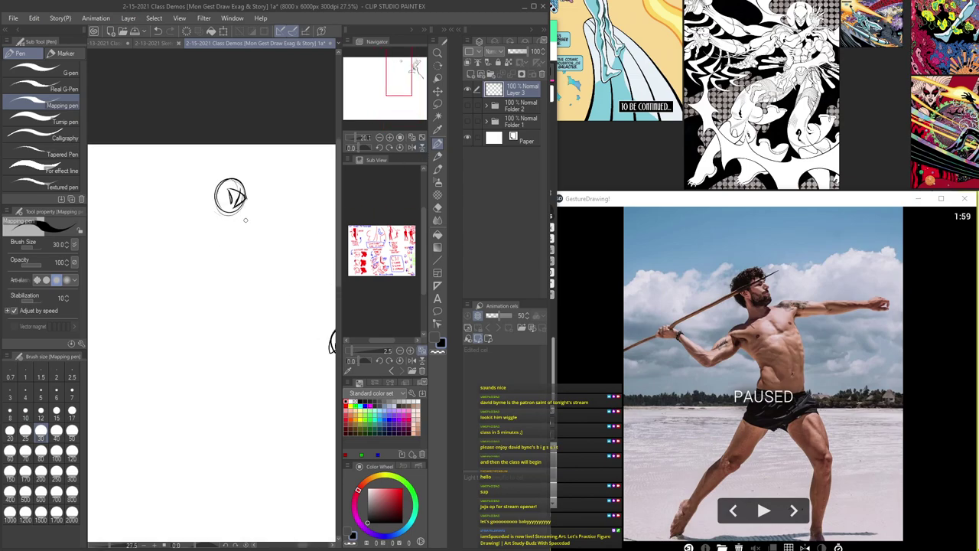
{"action": "scroll", "coordinate": [246, 220], "scroll_direction": "up", "scroll_amount": 1}
{"action": "scroll", "coordinate": [229, 207], "scroll_direction": "down", "scroll_amount": 1}
{"action": "mouse_move", "coordinate": [217, 198]}
{"action": "left_mouse_down"}
{"action": "mouse_move", "coordinate": [186, 246]}
{"action": "mouse_move", "coordinate": [180, 269]}
{"action": "left_mouse_up"}
{"action": "mouse_move", "coordinate": [195, 213]}
{"action": "left_mouse_down"}
{"action": "mouse_move", "coordinate": [184, 279]}
{"action": "mouse_move", "coordinate": [179, 269]}
{"action": "left_mouse_up"}
- Draw the chest contour and the opposite shoulder to round out the figure's ribcage
{"action": "scroll", "coordinate": [211, 264], "scroll_direction": "up", "scroll_amount": 1}
{"action": "mouse_move", "coordinate": [238, 226]}
{"action": "left_mouse_down"}
{"action": "mouse_move", "coordinate": [212, 257]}
{"action": "mouse_move", "coordinate": [213, 288]}
{"action": "left_mouse_up"}
{"action": "left_click_drag", "start_coordinate": [176, 214], "coordinate": [193, 289]}
{"action": "scroll", "coordinate": [194, 196], "scroll_direction": "up", "scroll_amount": 1}
{"action": "mouse_move", "coordinate": [207, 231]}
{"action": "left_mouse_down"}
{"action": "mouse_move", "coordinate": [236, 213]}
{"action": "mouse_move", "coordinate": [251, 224]}
{"action": "mouse_move", "coordinate": [189, 196]}
{"action": "mouse_move", "coordinate": [243, 209]}
{"action": "mouse_move", "coordinate": [268, 231]}
{"action": "mouse_move", "coordinate": [254, 280]}
{"action": "left_mouse_up"}
{"action": "scroll", "coordinate": [202, 214], "scroll_direction": "up", "scroll_amount": 1}
{"action": "scroll", "coordinate": [246, 251], "scroll_direction": "down", "scroll_amount": 1}
{"action": "scroll", "coordinate": [247, 251], "scroll_direction": "up", "scroll_amount": 1}
{"action": "left_click_drag", "start_coordinate": [259, 230], "coordinate": [252, 318]}
{"action": "scroll", "coordinate": [252, 306], "scroll_direction": "down", "scroll_amount": 2}
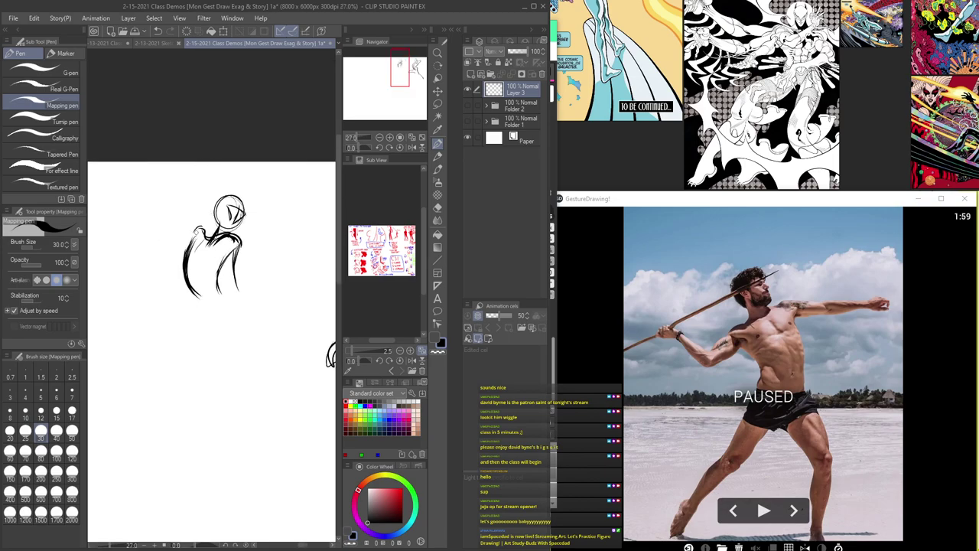
- Draw one arm reaching diagonally away from the body and the other hanging down with a pointed hand
{"action": "scroll", "coordinate": [241, 297], "scroll_direction": "down", "scroll_amount": 1}
{"action": "left_click_drag", "start_coordinate": [232, 265], "coordinate": [250, 322]}
{"action": "left_click_drag", "start_coordinate": [234, 281], "coordinate": [254, 352]}
{"action": "scroll", "coordinate": [208, 285], "scroll_direction": "up", "scroll_amount": 2}
{"action": "mouse_move", "coordinate": [186, 211]}
{"action": "left_mouse_down"}
{"action": "mouse_move", "coordinate": [197, 244]}
{"action": "mouse_move", "coordinate": [179, 271]}
{"action": "left_mouse_up"}
{"action": "scroll", "coordinate": [208, 312], "scroll_direction": "down", "scroll_amount": 2}
{"action": "scroll", "coordinate": [176, 253], "scroll_direction": "up", "scroll_amount": 3}
{"action": "mouse_move", "coordinate": [200, 222]}
{"action": "left_mouse_down"}
{"action": "mouse_move", "coordinate": [101, 301]}
{"action": "mouse_move", "coordinate": [204, 222]}
{"action": "mouse_move", "coordinate": [222, 247]}
{"action": "mouse_move", "coordinate": [270, 257]}
{"action": "mouse_move", "coordinate": [292, 434]}
{"action": "left_mouse_up"}
{"action": "mouse_move", "coordinate": [290, 399]}
{"action": "left_mouse_down"}
{"action": "mouse_move", "coordinate": [269, 428]}
{"action": "mouse_move", "coordinate": [292, 407]}
{"action": "left_mouse_up"}
{"action": "left_click_drag", "start_coordinate": [292, 407], "coordinate": [304, 453]}
{"action": "scroll", "coordinate": [270, 321], "scroll_direction": "down", "scroll_amount": 3}
{"action": "scroll", "coordinate": [217, 309], "scroll_direction": "up", "scroll_amount": 2}
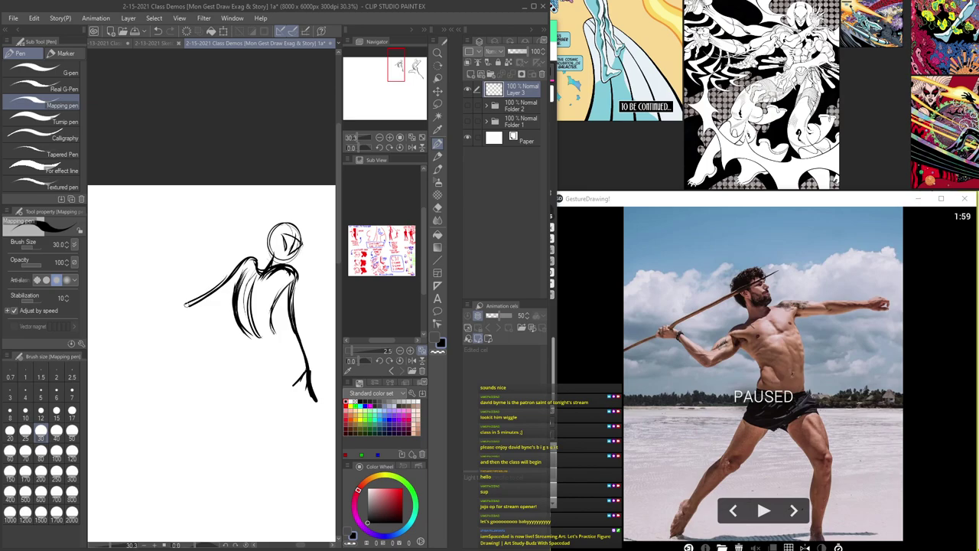
- Add a simple hand to the outstretched arm and reinforce the curved contours of the ribcage
{"action": "scroll", "coordinate": [156, 324], "scroll_direction": "up", "scroll_amount": 1}
{"action": "mouse_move", "coordinate": [188, 304]}
{"action": "left_mouse_down"}
{"action": "mouse_move", "coordinate": [149, 326]}
{"action": "mouse_move", "coordinate": [129, 357]}
{"action": "left_mouse_up"}
{"action": "left_click_drag", "start_coordinate": [156, 327], "coordinate": [132, 356]}
{"action": "left_click_drag", "start_coordinate": [144, 335], "coordinate": [208, 295]}
{"action": "scroll", "coordinate": [267, 208], "scroll_direction": "down", "scroll_amount": 3}
{"action": "scroll", "coordinate": [270, 244], "scroll_direction": "up", "scroll_amount": 2}
{"action": "left_click_drag", "start_coordinate": [268, 253], "coordinate": [281, 309]}
{"action": "mouse_move", "coordinate": [276, 251]}
{"action": "left_mouse_down"}
{"action": "mouse_move", "coordinate": [246, 202]}
{"action": "mouse_move", "coordinate": [231, 229]}
{"action": "left_mouse_up"}
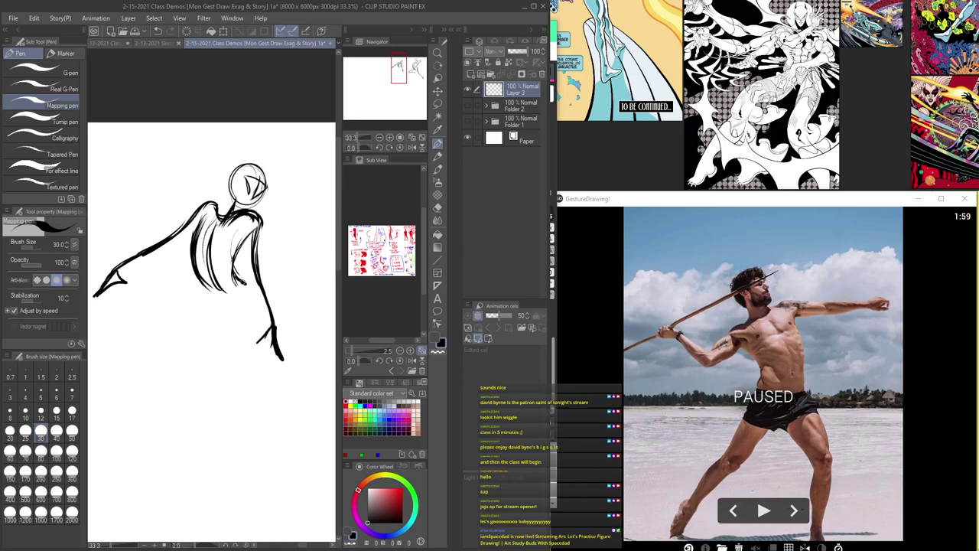
{"action": "left_click_drag", "start_coordinate": [220, 223], "coordinate": [228, 292]}
- Draw the two widely planted legs with knees and feet, and join them to the torso with curved waist lines
{"action": "mouse_move", "coordinate": [209, 241]}
{"action": "left_mouse_down"}
{"action": "mouse_move", "coordinate": [236, 339]}
{"action": "mouse_move", "coordinate": [233, 378]}
{"action": "mouse_move", "coordinate": [244, 383]}
{"action": "mouse_move", "coordinate": [244, 373]}
{"action": "mouse_move", "coordinate": [246, 392]}
{"action": "mouse_move", "coordinate": [220, 486]}
{"action": "left_mouse_up"}
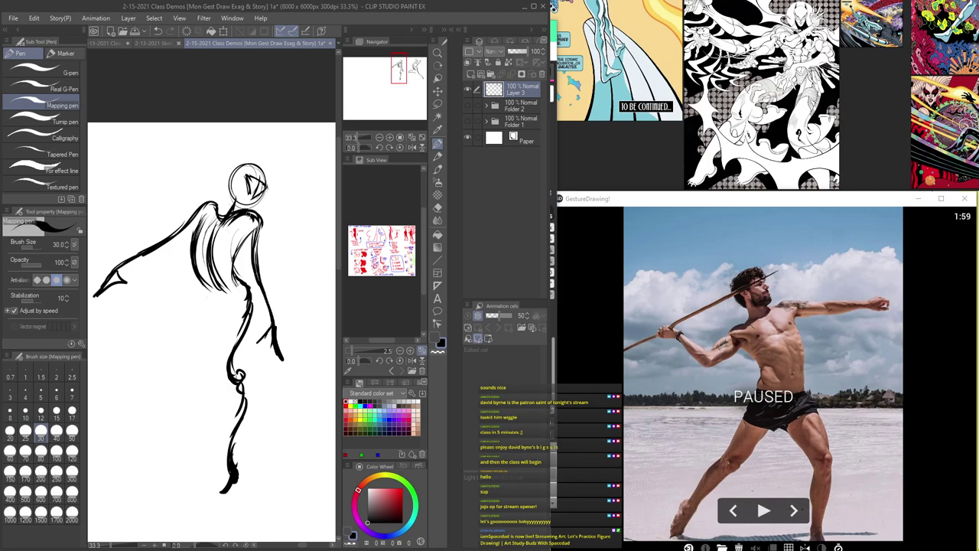
{"action": "mouse_move", "coordinate": [237, 281]}
{"action": "left_mouse_down"}
{"action": "mouse_move", "coordinate": [161, 370]}
{"action": "mouse_move", "coordinate": [163, 385]}
{"action": "mouse_move", "coordinate": [104, 474]}
{"action": "left_mouse_up"}
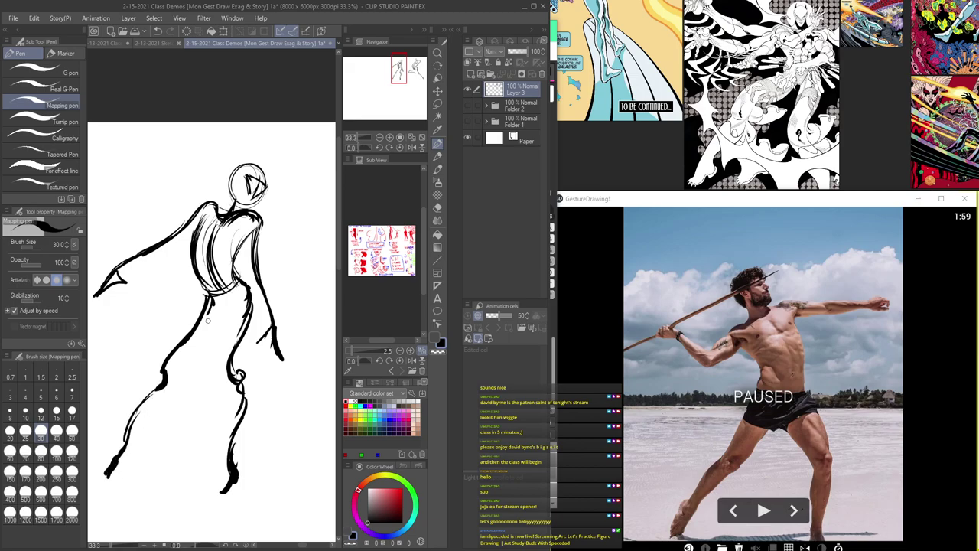
{"action": "left_click_drag", "start_coordinate": [210, 292], "coordinate": [240, 277]}
{"action": "mouse_move", "coordinate": [200, 239]}
{"action": "left_mouse_down"}
{"action": "mouse_move", "coordinate": [230, 302]}
{"action": "mouse_move", "coordinate": [243, 291]}
{"action": "mouse_move", "coordinate": [235, 309]}
{"action": "mouse_move", "coordinate": [222, 309]}
{"action": "left_mouse_up"}
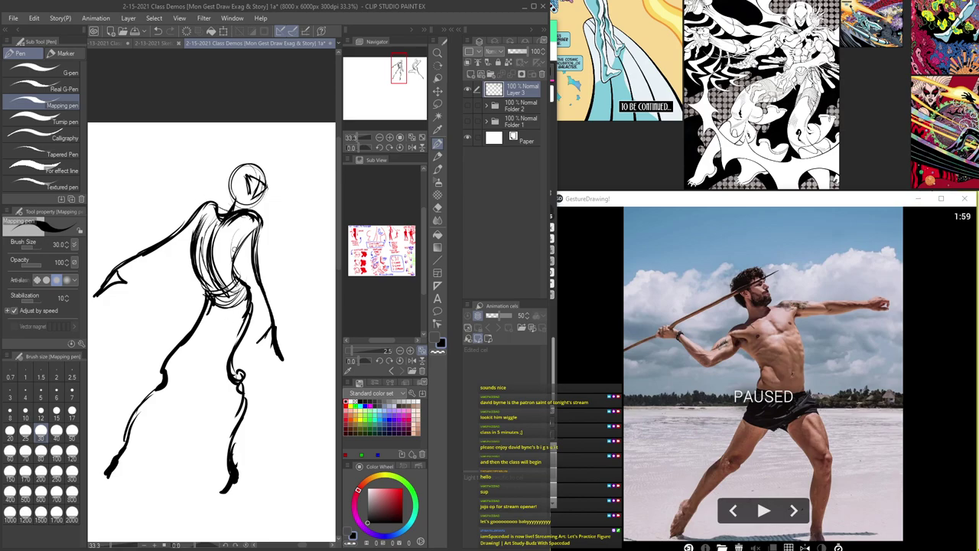
- Draw a flat ground ellipse connecting the feet of the standing figure
{"action": "scroll", "coordinate": [235, 248], "scroll_direction": "down", "scroll_amount": 8}
{"action": "scroll", "coordinate": [258, 263], "scroll_direction": "up", "scroll_amount": 4}
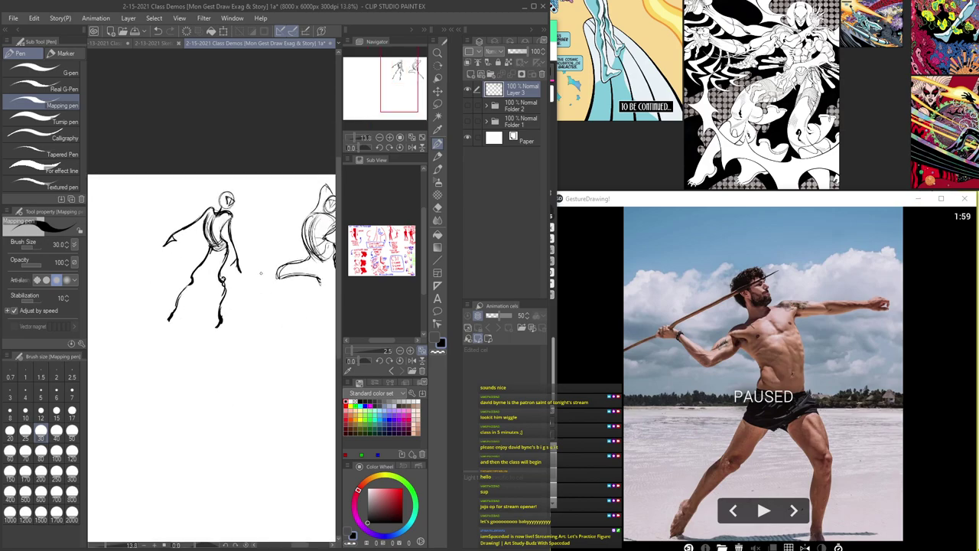
{"action": "mouse_move", "coordinate": [228, 337]}
{"action": "left_mouse_down"}
{"action": "mouse_move", "coordinate": [136, 332]}
{"action": "mouse_move", "coordinate": [187, 354]}
{"action": "mouse_move", "coordinate": [222, 351]}
{"action": "mouse_move", "coordinate": [230, 337]}
{"action": "left_mouse_up"}
{"action": "scroll", "coordinate": [188, 341], "scroll_direction": "down", "scroll_amount": 8}
{"action": "scroll", "coordinate": [271, 336], "scroll_direction": "up", "scroll_amount": 4}
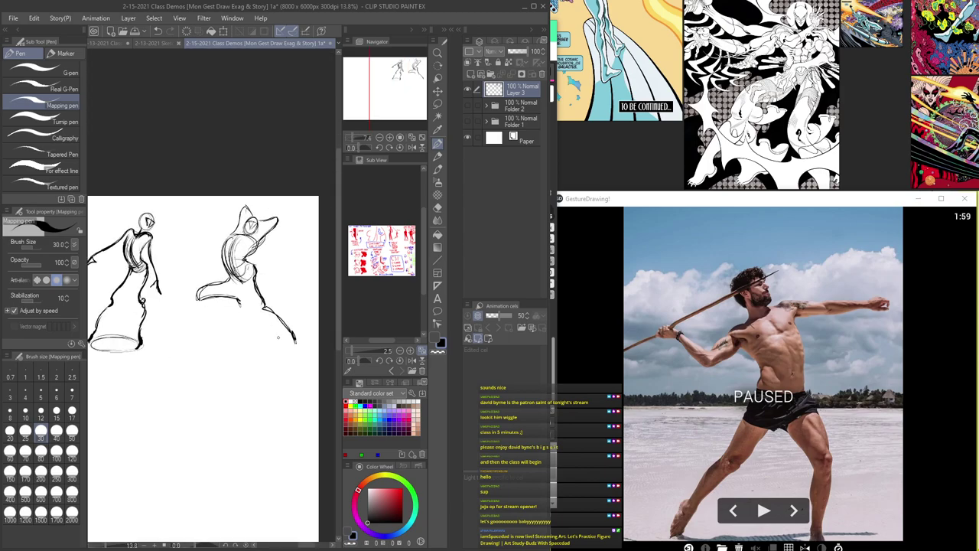
- Draw a stack of tilted ground ellipses beneath the legs of the leaping figure
{"action": "mouse_move", "coordinate": [291, 336]}
{"action": "left_mouse_down"}
{"action": "mouse_move", "coordinate": [188, 319]}
{"action": "mouse_move", "coordinate": [272, 323]}
{"action": "mouse_move", "coordinate": [203, 333]}
{"action": "mouse_move", "coordinate": [213, 315]}
{"action": "mouse_move", "coordinate": [268, 353]}
{"action": "mouse_move", "coordinate": [188, 343]}
{"action": "left_mouse_up"}
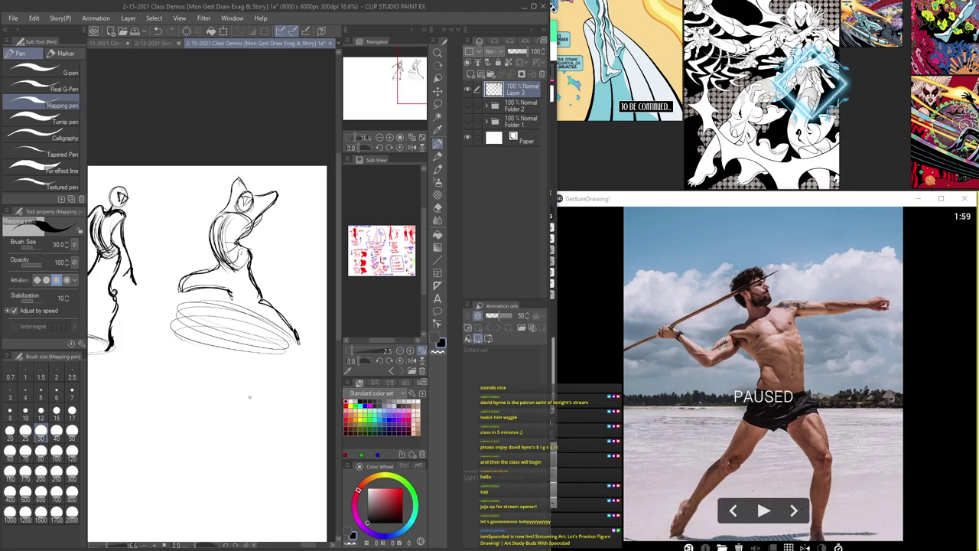
{"action": "scroll", "coordinate": [248, 465], "scroll_direction": "down", "scroll_amount": 1}
{"action": "mouse_move", "coordinate": [228, 410]}
{"action": "left_mouse_down"}
{"action": "mouse_move", "coordinate": [293, 349]}
{"action": "mouse_move", "coordinate": [267, 367]}
{"action": "left_mouse_up"}
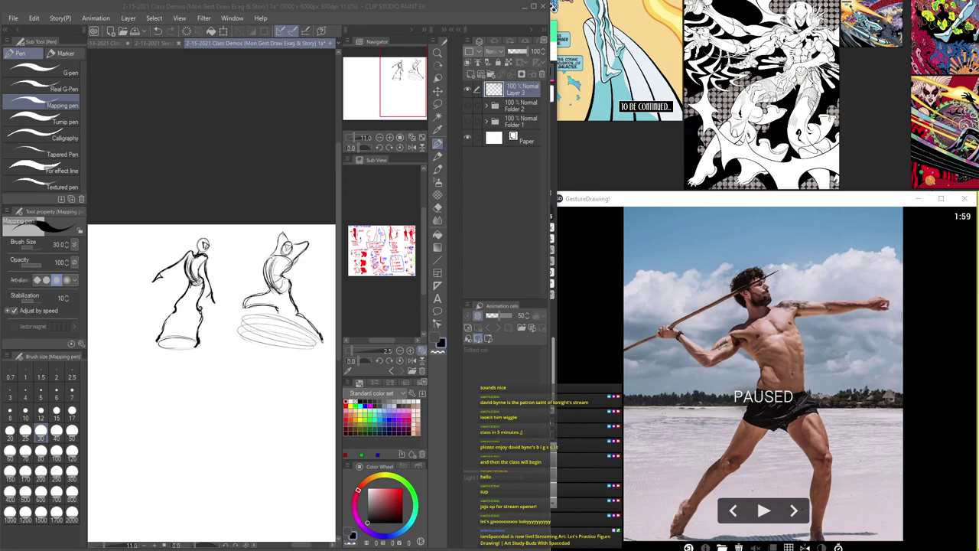
- Switch to Discord's drawing-corner-chat and enlarge the students' posted gesture sheets, examining the tall many-pose sheet dated Feb 15 2021
{"action": "mouse_move", "coordinate": [978, 272]}
{"action": "left_mouse_down"}
{"action": "mouse_move", "coordinate": [431, 111]}
{"action": "mouse_move", "coordinate": [470, 96]}
{"action": "mouse_move", "coordinate": [978, 272]}
{"action": "left_mouse_up"}
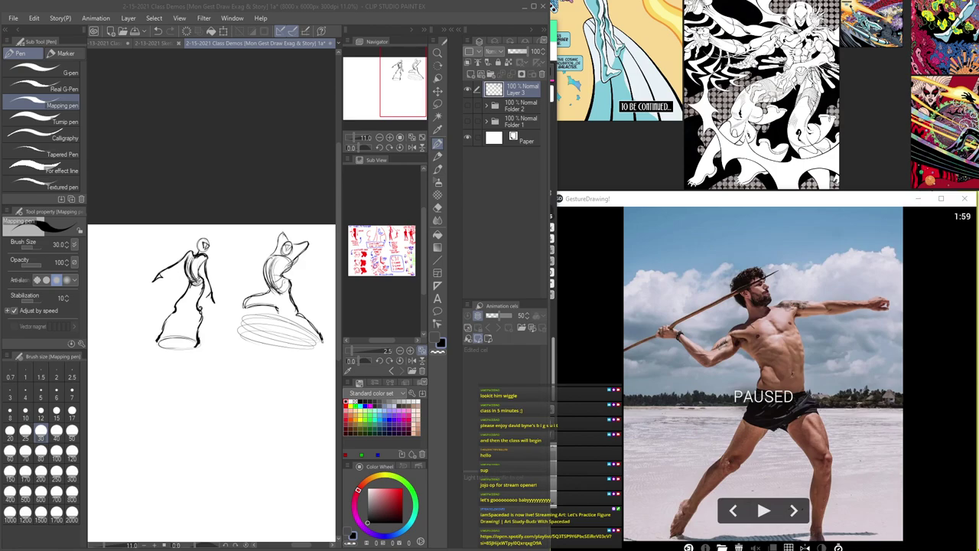
{"action": "left_click_drag", "start_coordinate": [978, 229], "coordinate": [531, 33]}
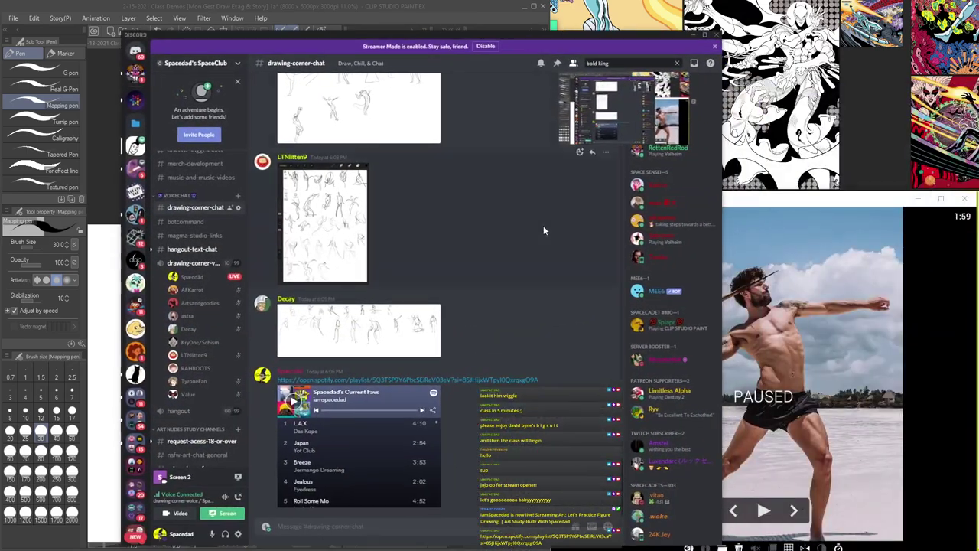
{"action": "left_click", "coordinate": [403, 341]}
{"action": "left_click", "coordinate": [422, 191]}
{"action": "left_click", "coordinate": [326, 199]}
{"action": "left_click", "coordinate": [576, 250]}
{"action": "left_click", "coordinate": [342, 403]}
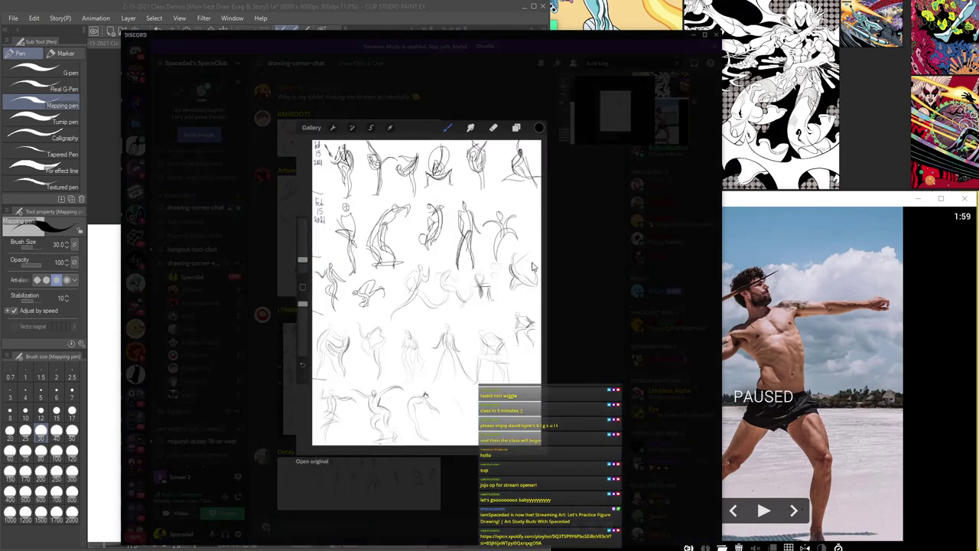
{"action": "left_click", "coordinate": [587, 271]}
{"action": "left_click", "coordinate": [337, 378]}
{"action": "left_click", "coordinate": [481, 474]}
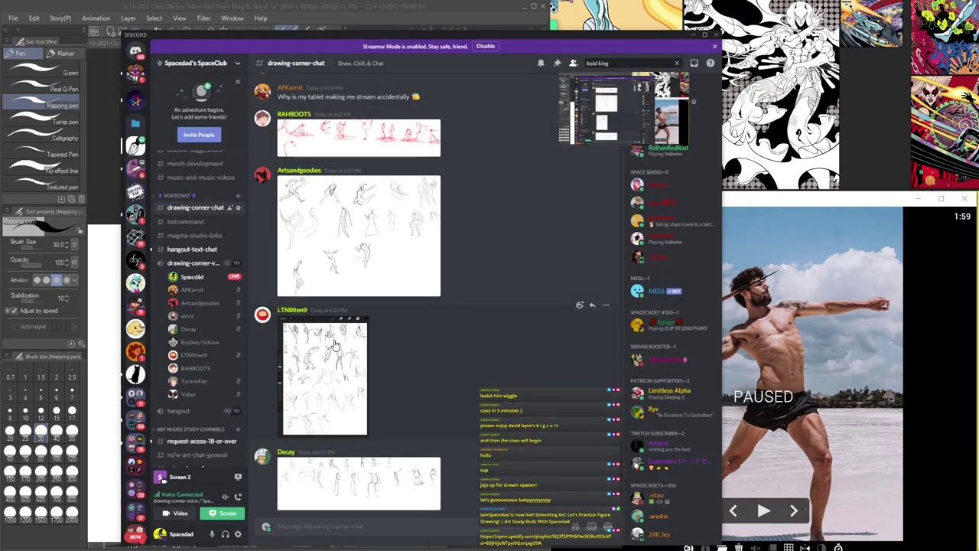
{"action": "left_click", "coordinate": [333, 344]}
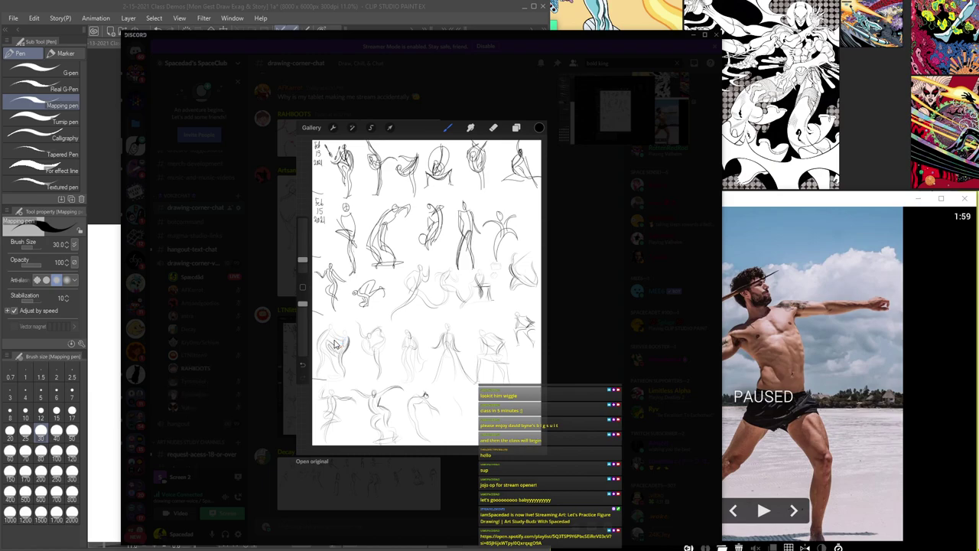
{"action": "left_click", "coordinate": [606, 262]}
- Look through the posted red and black gesture sheets again, enlarging individual images to compare the students' poses
{"action": "scroll", "coordinate": [421, 296], "scroll_direction": "up", "scroll_amount": 3}
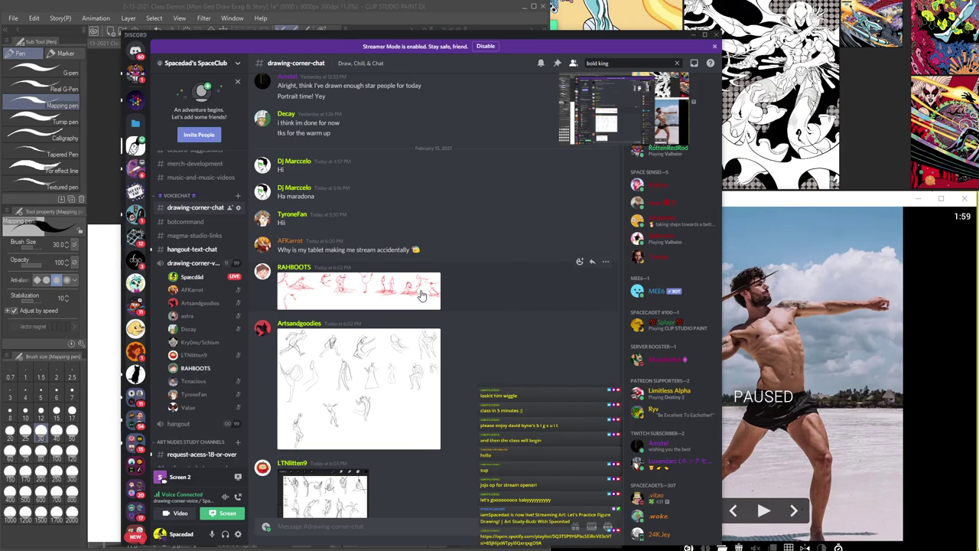
{"action": "scroll", "coordinate": [341, 386], "scroll_direction": "down", "scroll_amount": 2}
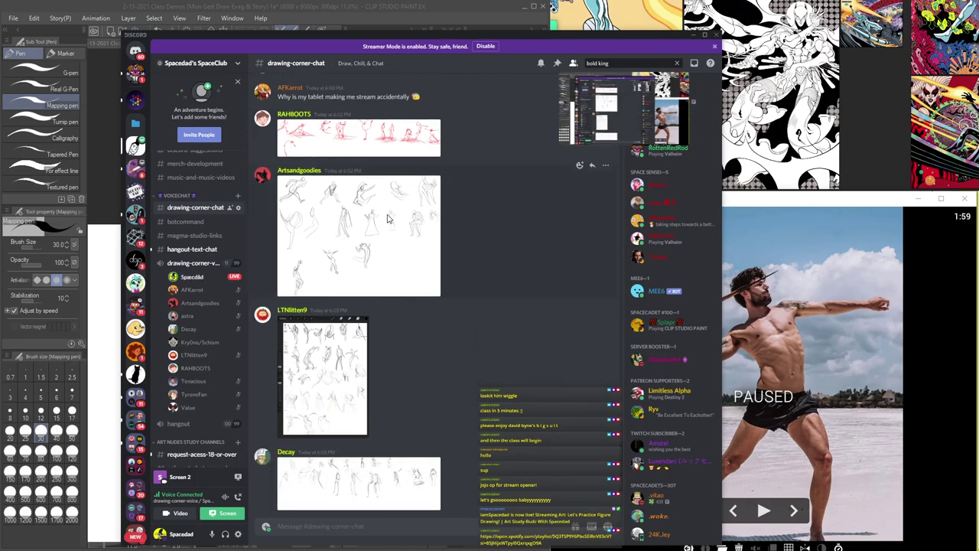
{"action": "left_click", "coordinate": [350, 268]}
{"action": "left_click", "coordinate": [490, 492]}
{"action": "scroll", "coordinate": [448, 356], "scroll_direction": "down", "scroll_amount": 1}
{"action": "scroll", "coordinate": [448, 354], "scroll_direction": "down", "scroll_amount": 2}
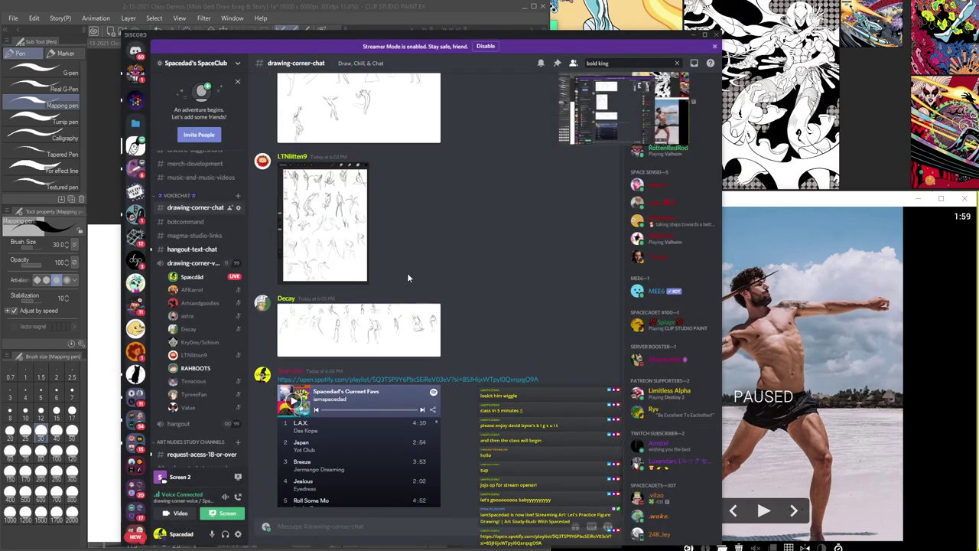
{"action": "left_click", "coordinate": [316, 213]}
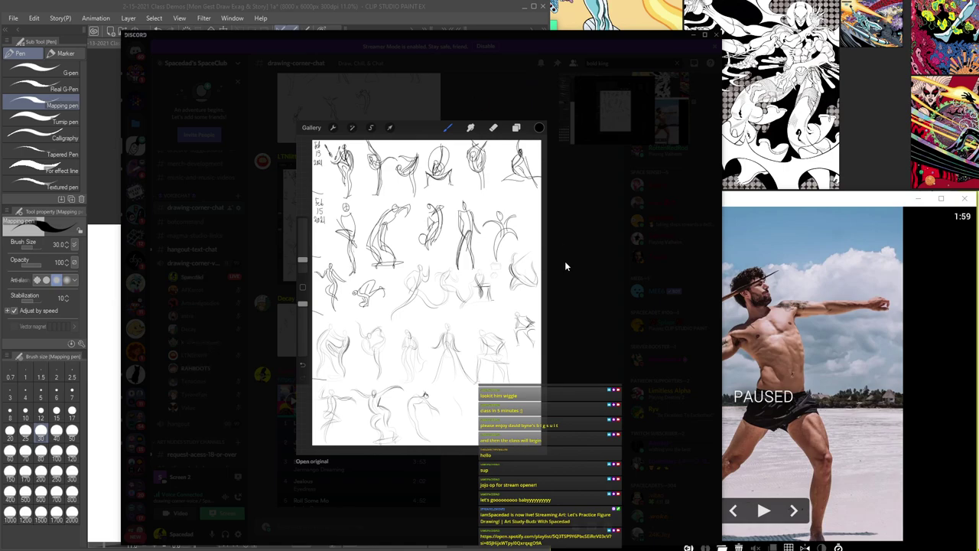
{"action": "left_click", "coordinate": [571, 302]}
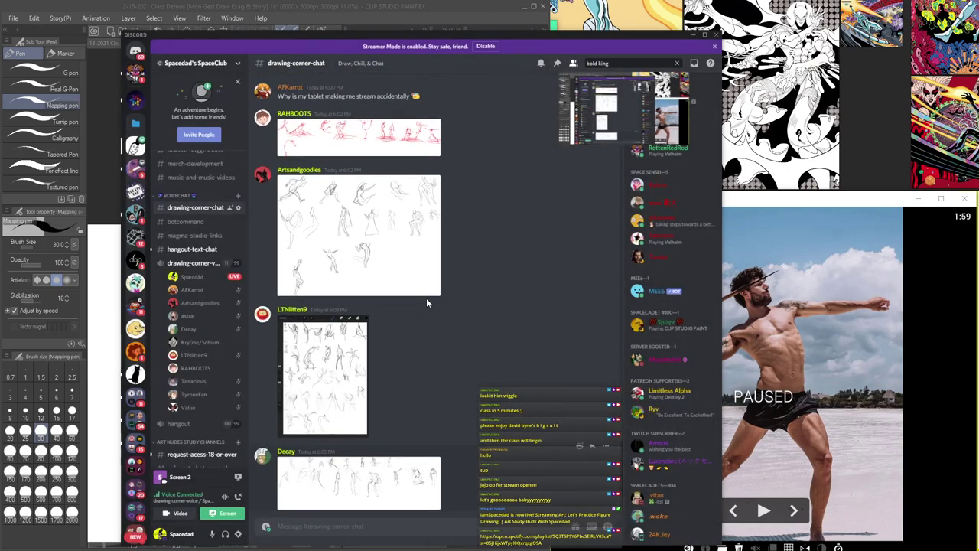
{"action": "left_click", "coordinate": [361, 239]}
{"action": "key", "text": "Escape"}
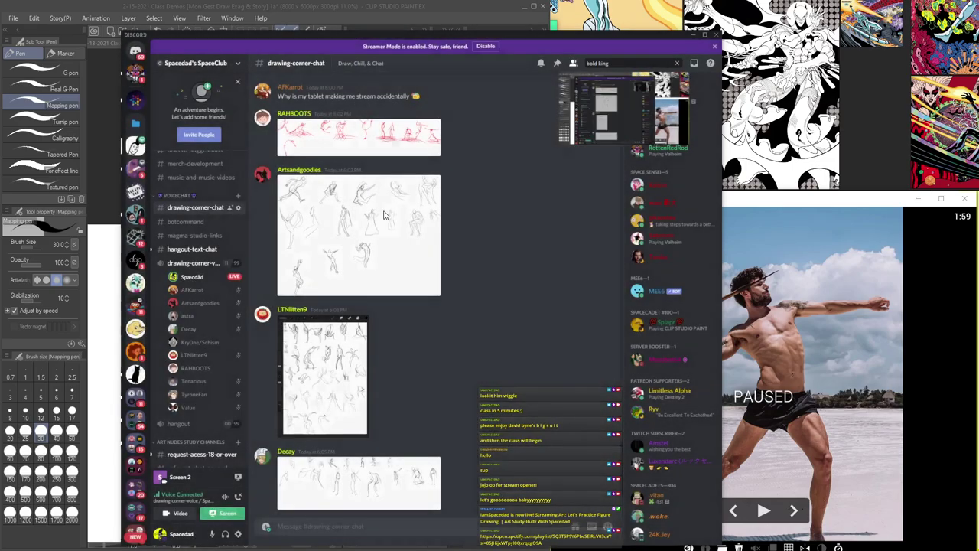
{"action": "left_click", "coordinate": [375, 300]}
{"action": "left_click", "coordinate": [461, 118]}
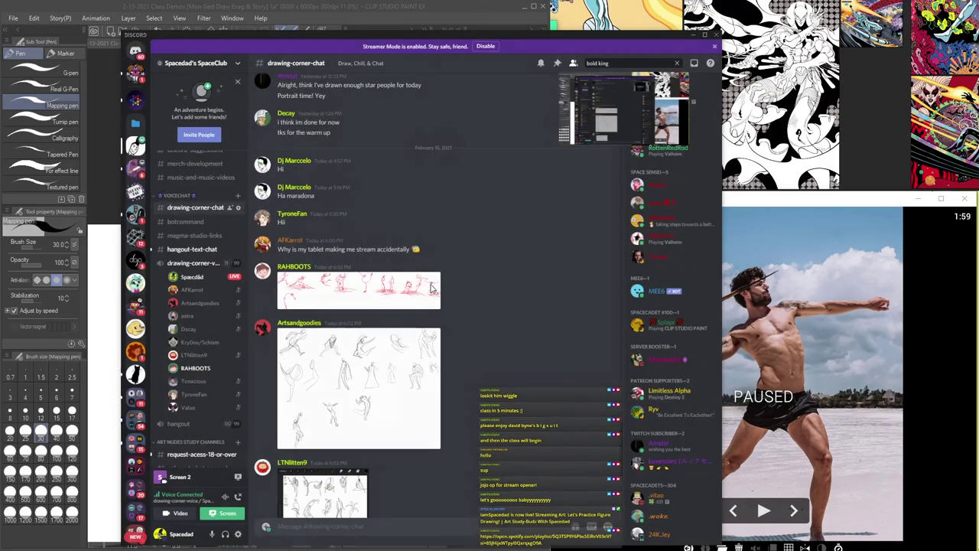
- Browse the posted gesture sheets in the chat and enlarge the red sheet to study how its figures sit on hatched ground
{"action": "scroll", "coordinate": [477, 310], "scroll_direction": "down", "scroll_amount": 3}
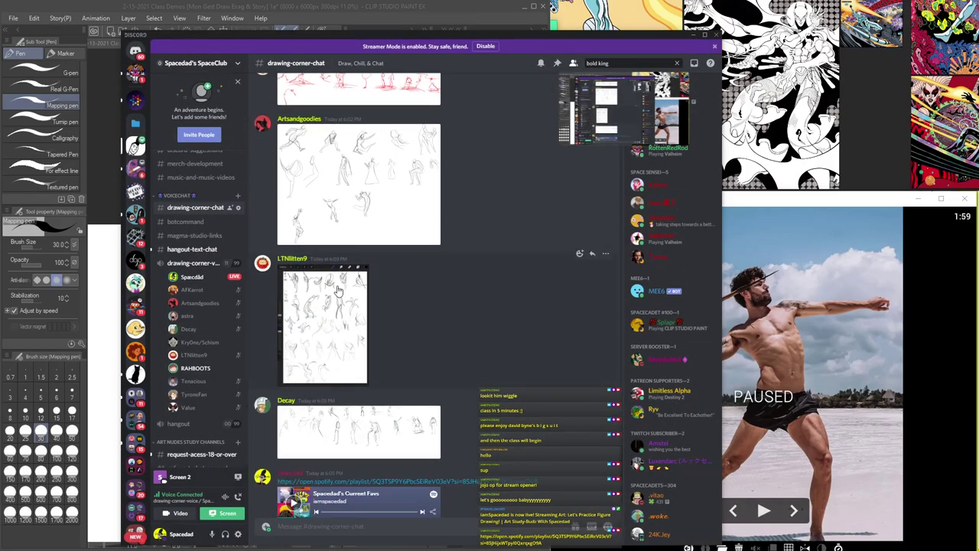
{"action": "left_click", "coordinate": [337, 289]}
{"action": "left_click", "coordinate": [588, 255]}
{"action": "scroll", "coordinate": [444, 306], "scroll_direction": "up", "scroll_amount": 2}
{"action": "left_click", "coordinate": [388, 344]}
{"action": "left_click", "coordinate": [468, 86]}
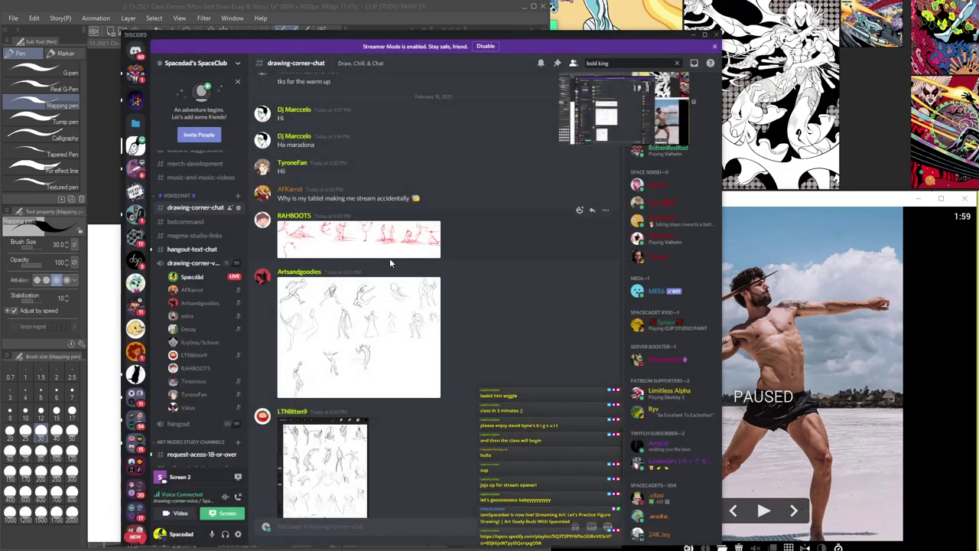
{"action": "left_click", "coordinate": [389, 257]}
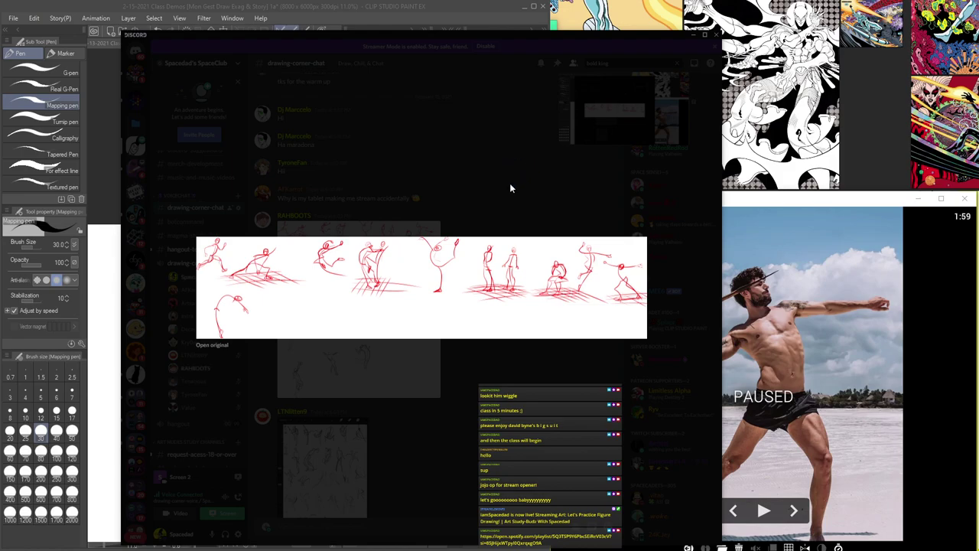
{"action": "left_click", "coordinate": [487, 190]}
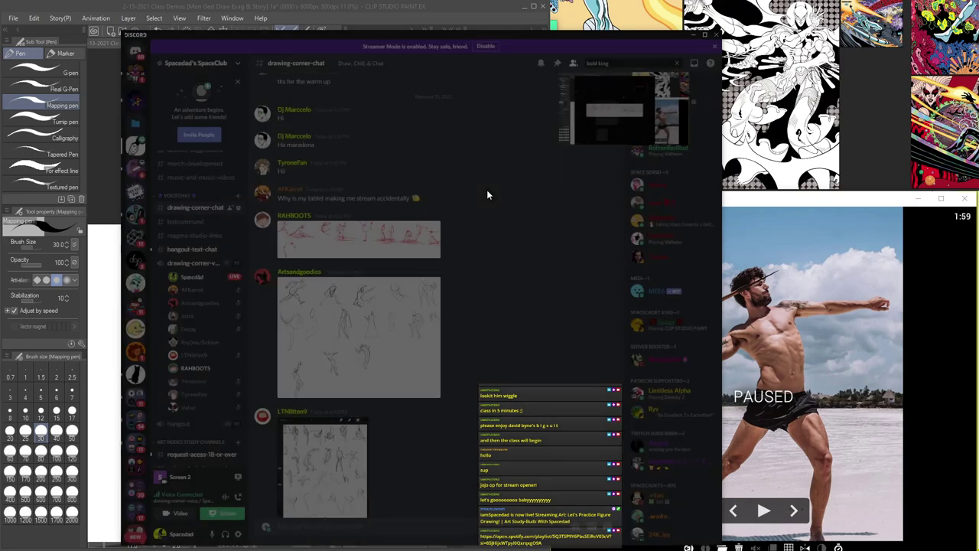
{"action": "left_click", "coordinate": [335, 245]}
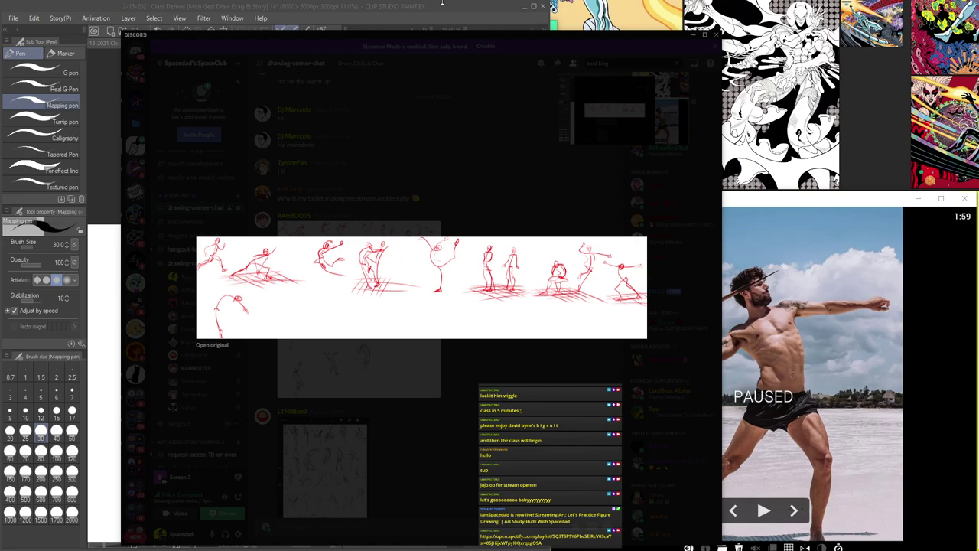
{"action": "left_click", "coordinate": [527, 438]}
- Switch back to Clip Studio Paint and examine the ground ellipses under the standing and leaping figures
{"action": "left_click", "coordinate": [417, 23]}
{"action": "scroll", "coordinate": [310, 228], "scroll_direction": "down", "scroll_amount": 5}
{"action": "key", "text": "Tab"}
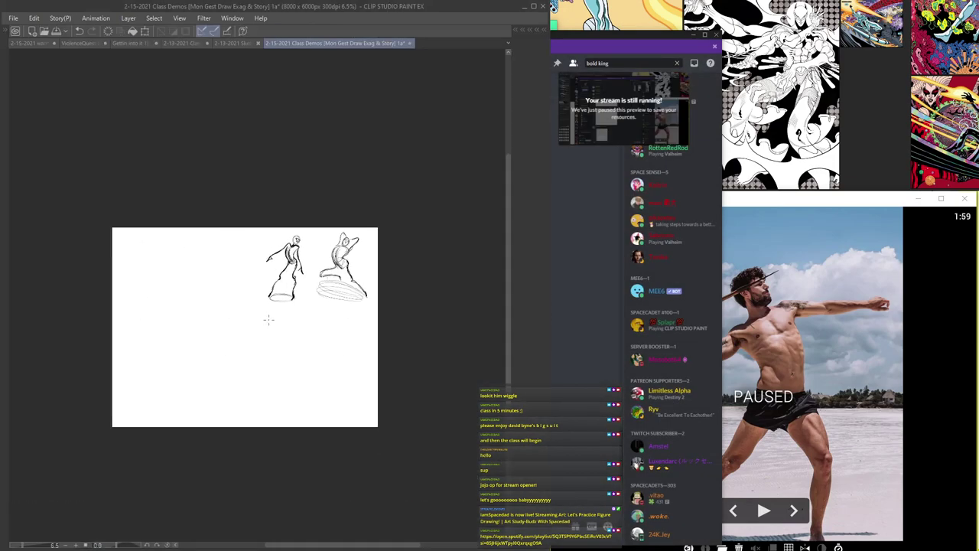
{"action": "scroll", "coordinate": [271, 317], "scroll_direction": "up", "scroll_amount": 8}
{"action": "scroll", "coordinate": [339, 224], "scroll_direction": "up", "scroll_amount": 2}
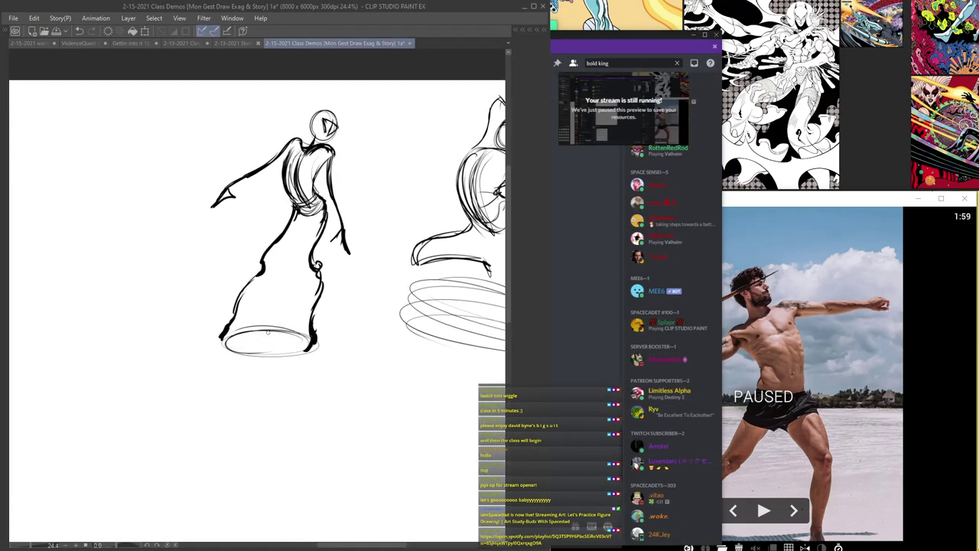
{"action": "key", "text": "Tab"}
{"action": "key", "text": "Tab"}
{"action": "scroll", "coordinate": [308, 180], "scroll_direction": "up", "scroll_amount": 2}
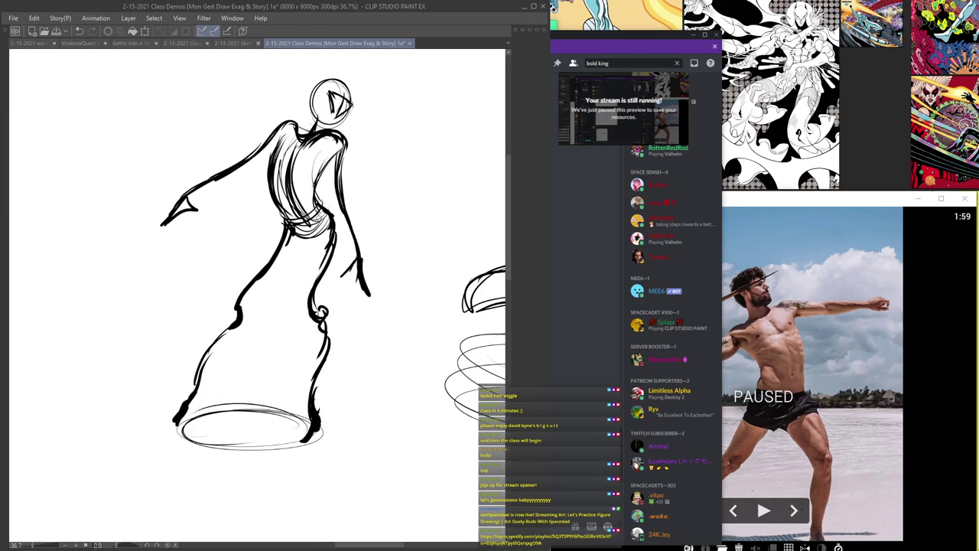
{"action": "scroll", "coordinate": [325, 220], "scroll_direction": "down", "scroll_amount": 3}
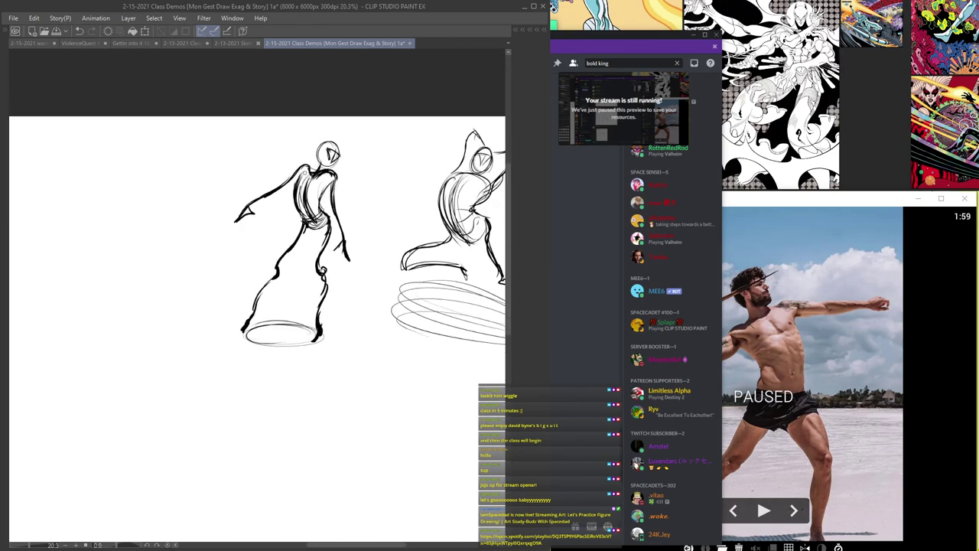
{"action": "scroll", "coordinate": [302, 175], "scroll_direction": "down", "scroll_amount": 2}
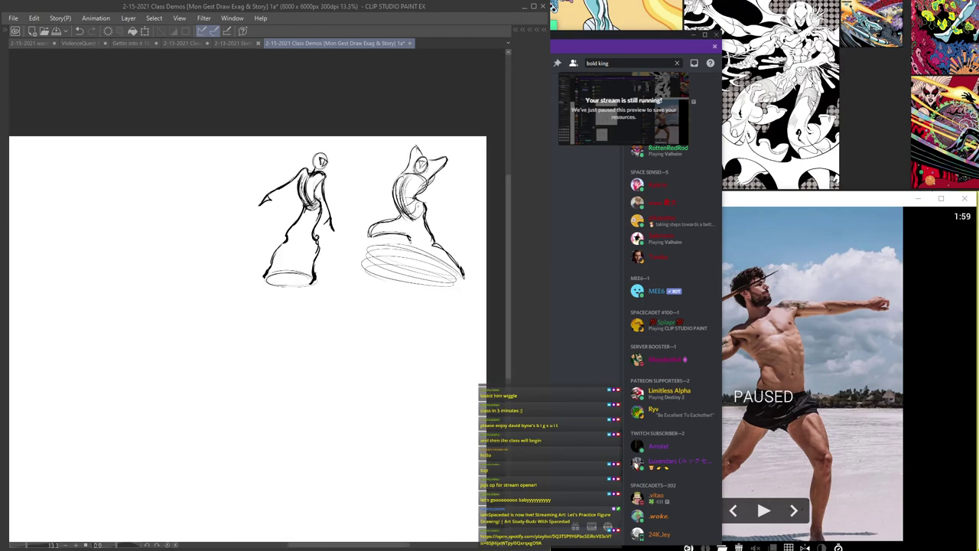
{"action": "key", "text": "Tab"}
{"action": "key", "text": "Tab"}
- Draw diagonal hatch lines across the ground ellipse under the standing figure's feet
{"action": "scroll", "coordinate": [334, 205], "scroll_direction": "up", "scroll_amount": 1}
{"action": "scroll", "coordinate": [314, 218], "scroll_direction": "up", "scroll_amount": 3}
{"action": "scroll", "coordinate": [258, 256], "scroll_direction": "down", "scroll_amount": 3}
{"action": "scroll", "coordinate": [264, 307], "scroll_direction": "up", "scroll_amount": 2}
{"action": "left_click_drag", "start_coordinate": [275, 308], "coordinate": [243, 344]}
{"action": "mouse_move", "coordinate": [241, 310]}
{"action": "left_mouse_down"}
{"action": "mouse_move", "coordinate": [210, 334]}
{"action": "mouse_move", "coordinate": [241, 329]}
{"action": "left_mouse_up"}
{"action": "left_click_drag", "start_coordinate": [293, 306], "coordinate": [262, 344]}
{"action": "scroll", "coordinate": [295, 219], "scroll_direction": "up", "scroll_amount": 1}
- Draw light horizontal guide lines across the standing figure's knees, hips and upper torso, and crosswise lines through its ground ellipse
{"action": "left_click_drag", "start_coordinate": [310, 236], "coordinate": [269, 238]}
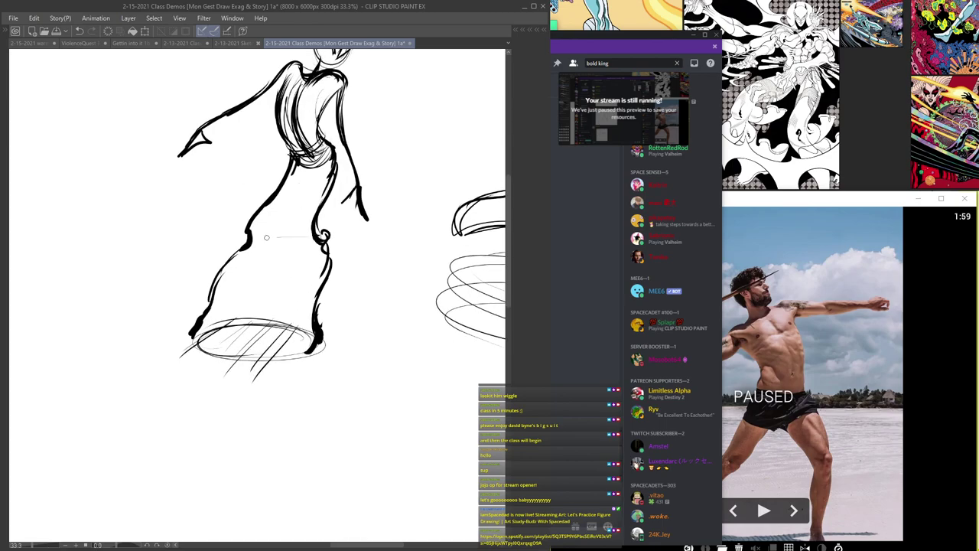
{"action": "left_click_drag", "start_coordinate": [315, 158], "coordinate": [270, 157]}
{"action": "left_click_drag", "start_coordinate": [333, 82], "coordinate": [272, 93]}
{"action": "left_click_drag", "start_coordinate": [299, 327], "coordinate": [229, 326]}
{"action": "left_click_drag", "start_coordinate": [308, 335], "coordinate": [210, 343]}
{"action": "left_click_drag", "start_coordinate": [309, 232], "coordinate": [254, 234]}
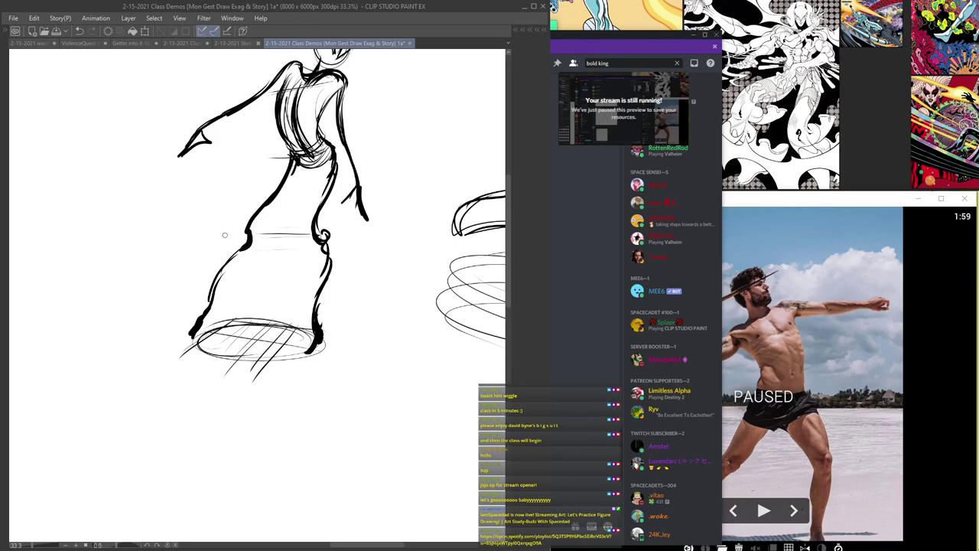
{"action": "scroll", "coordinate": [215, 235], "scroll_direction": "down", "scroll_amount": 2}
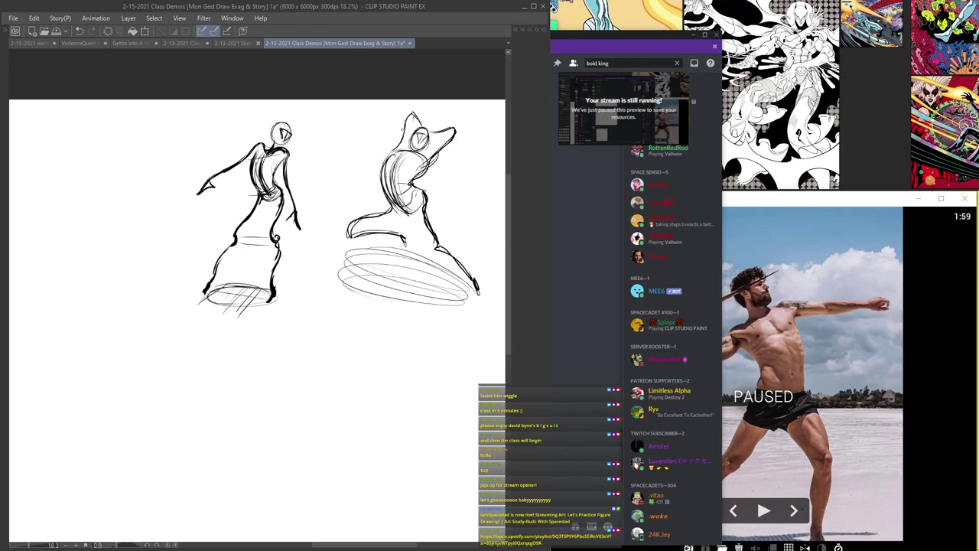
- Hide Layer 3 and show Folder 2 with the earlier demo poses
{"action": "key", "text": "Tab"}
{"action": "left_click", "coordinate": [468, 90]}
{"action": "left_click", "coordinate": [467, 105]}
{"action": "key", "text": "Tab"}
{"action": "key", "text": "Tab"}
{"action": "scroll", "coordinate": [281, 279], "scroll_direction": "down", "scroll_amount": 2}
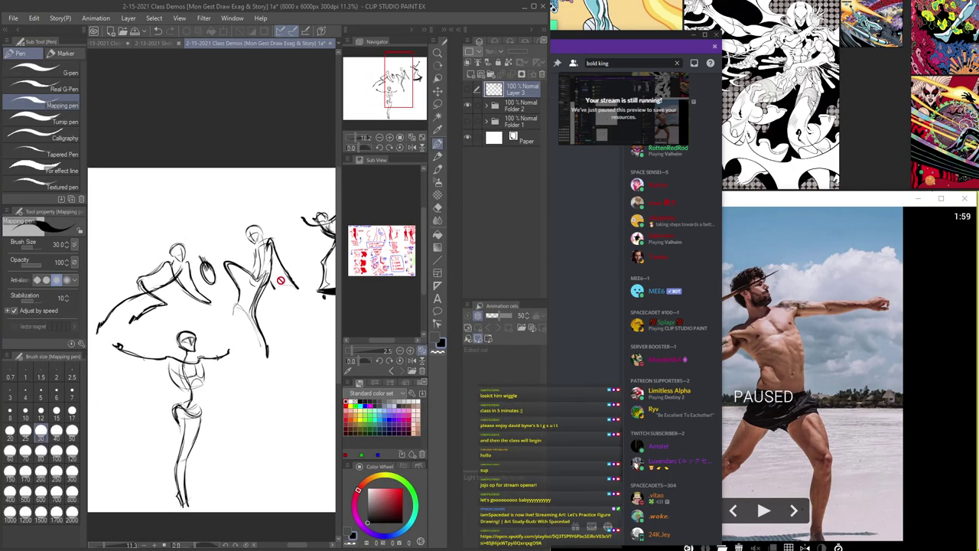
- Expand Folder 2 and make Layer 2 the active drawing layer
{"action": "left_click_drag", "start_coordinate": [162, 376], "coordinate": [208, 296]}
{"action": "scroll", "coordinate": [208, 296], "scroll_direction": "up", "scroll_amount": 2}
{"action": "key", "text": "Tab"}
{"action": "left_click_drag", "start_coordinate": [287, 277], "coordinate": [280, 220]}
{"action": "scroll", "coordinate": [282, 220], "scroll_direction": "up", "scroll_amount": 3}
{"action": "scroll", "coordinate": [286, 344], "scroll_direction": "down", "scroll_amount": 3}
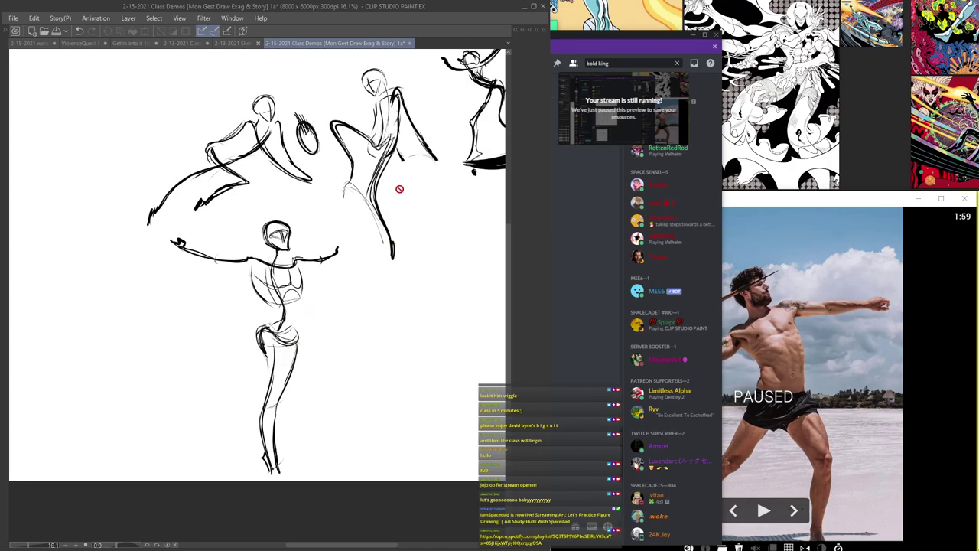
{"action": "key", "text": "Tab"}
{"action": "left_click", "coordinate": [486, 108]}
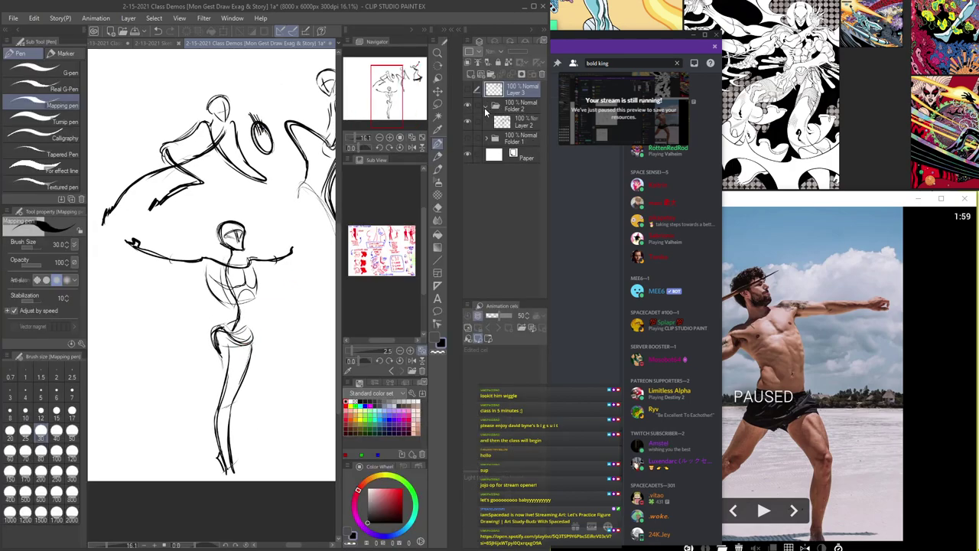
{"action": "left_click", "coordinate": [520, 123]}
- Examine the standing figure with outstretched arms alongside the neighbouring poses on the page
{"action": "scroll", "coordinate": [237, 241], "scroll_direction": "up", "scroll_amount": 2}
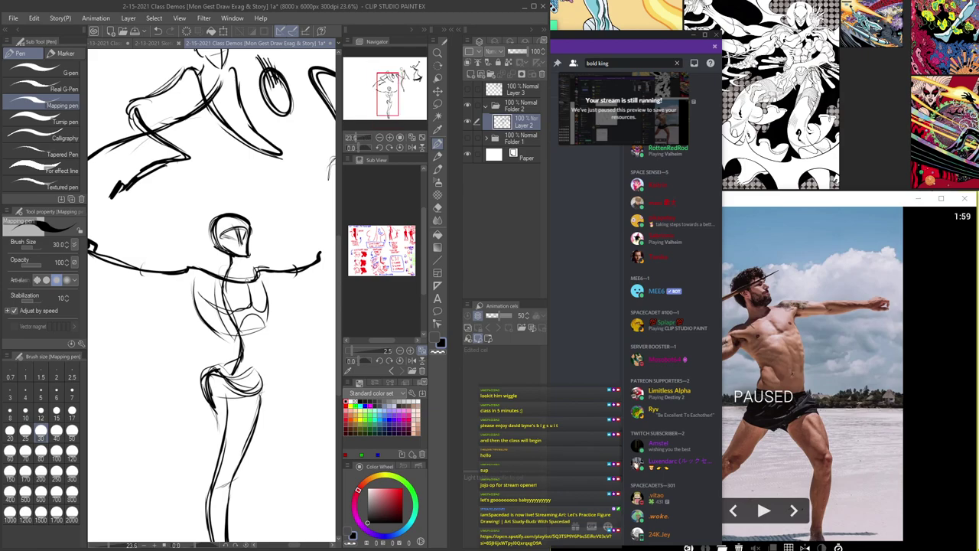
{"action": "scroll", "coordinate": [245, 329], "scroll_direction": "down", "scroll_amount": 3}
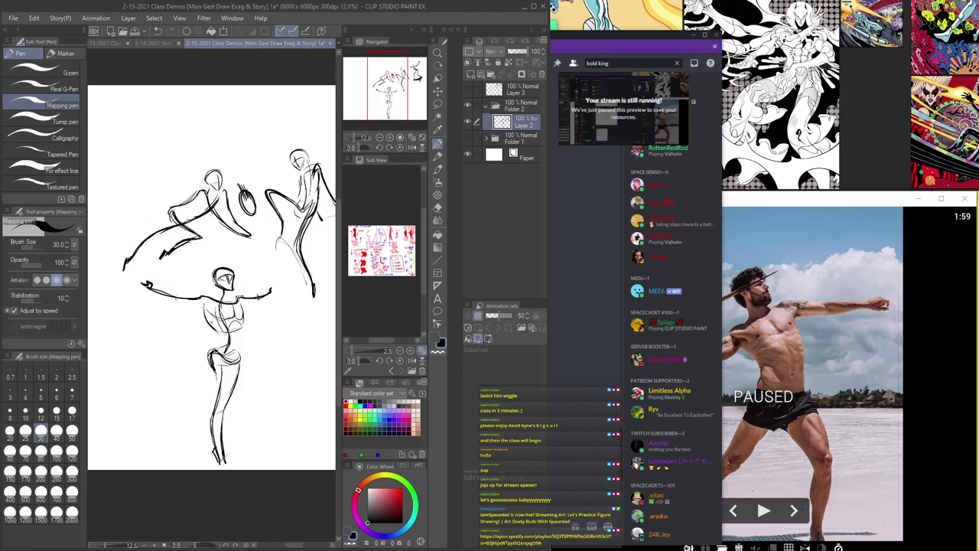
{"action": "scroll", "coordinate": [245, 283], "scroll_direction": "up", "scroll_amount": 3}
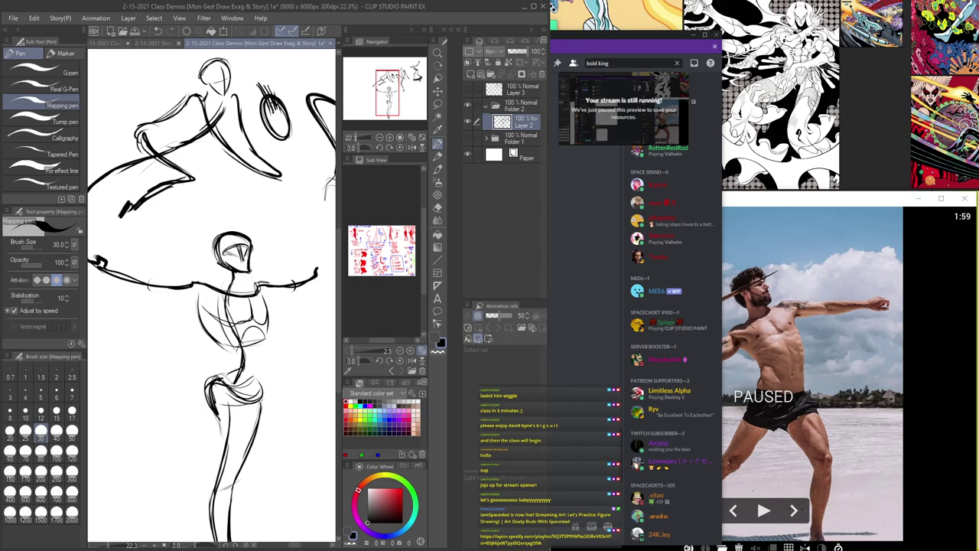
{"action": "scroll", "coordinate": [98, 254], "scroll_direction": "down", "scroll_amount": 2}
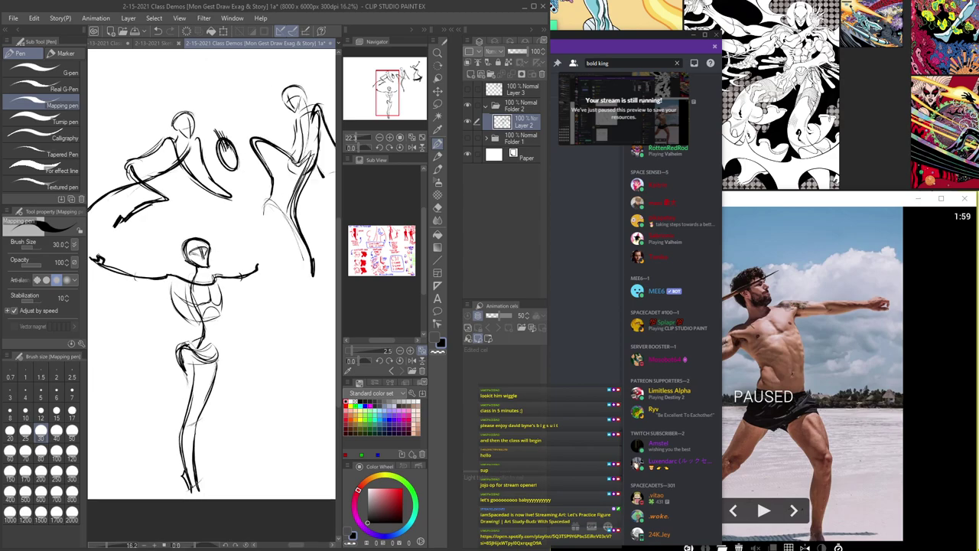
{"action": "left_click_drag", "start_coordinate": [164, 262], "coordinate": [151, 217]}
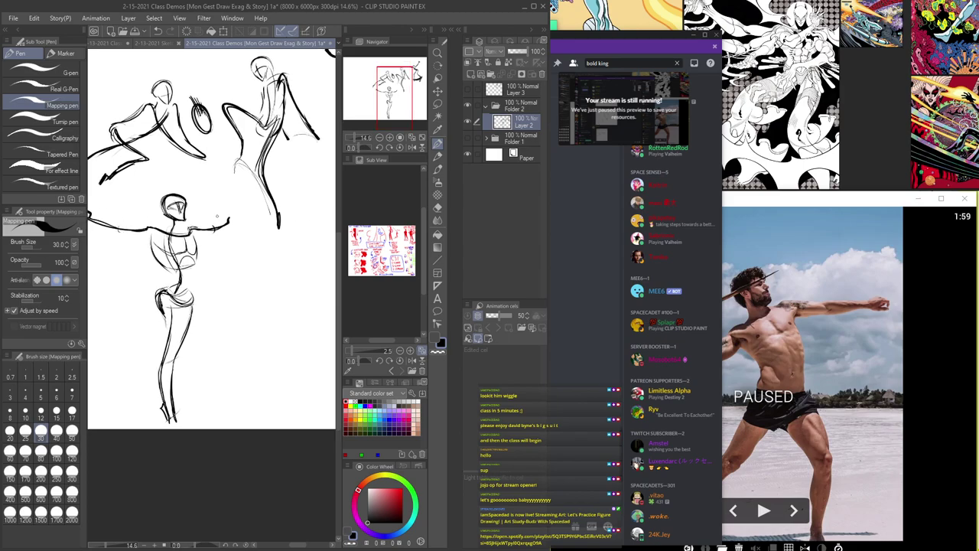
{"action": "left_click_drag", "start_coordinate": [138, 226], "coordinate": [225, 166]}
{"action": "scroll", "coordinate": [246, 277], "scroll_direction": "down", "scroll_amount": 3}
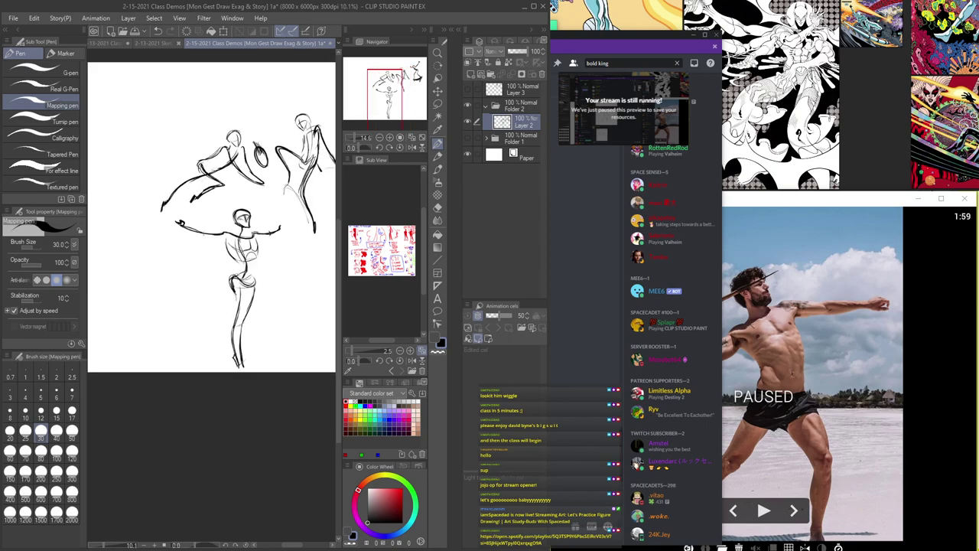
{"action": "scroll", "coordinate": [246, 278], "scroll_direction": "up", "scroll_amount": 5}
- Try tilted guide lines across the hips and waist of the figure with outstretched arms, then undo them
{"action": "mouse_move", "coordinate": [229, 296]}
{"action": "left_mouse_down"}
{"action": "mouse_move", "coordinate": [292, 282]}
{"action": "mouse_move", "coordinate": [282, 266]}
{"action": "left_mouse_up"}
{"action": "left_click_drag", "start_coordinate": [197, 289], "coordinate": [257, 274]}
{"action": "key", "text": "ctrl+z"}
{"action": "key", "text": "ctrl+z"}
{"action": "key", "text": "ctrl+z"}
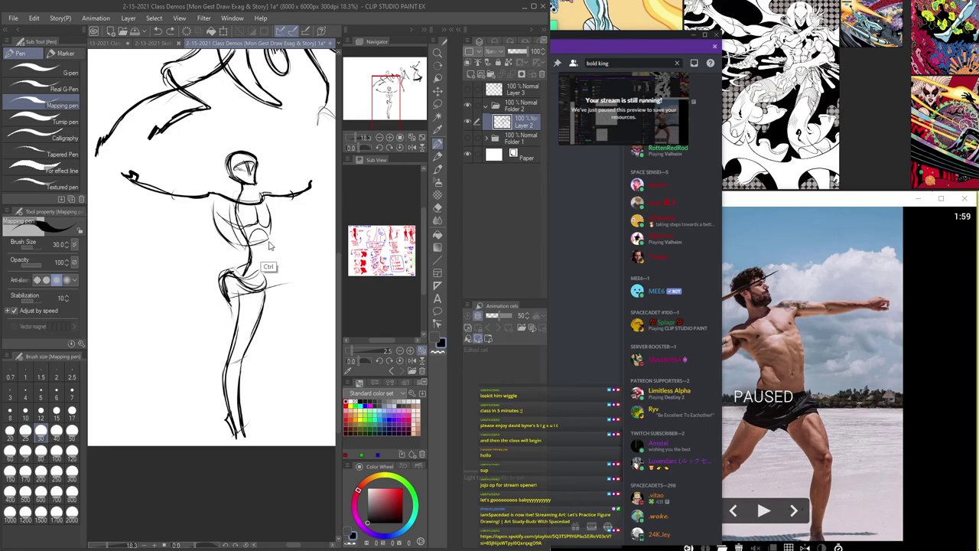
{"action": "left_click_drag", "start_coordinate": [214, 251], "coordinate": [280, 239]}
{"action": "key", "text": "ctrl+z"}
{"action": "key", "text": "ctrl+z"}
- Try short guide lines across the same figure's ribcage, chest and extended arm, undoing each one
{"action": "left_click_drag", "start_coordinate": [219, 241], "coordinate": [265, 228]}
{"action": "key", "text": "ctrl+z"}
{"action": "left_click_drag", "start_coordinate": [215, 204], "coordinate": [248, 204]}
{"action": "key", "text": "ctrl+z"}
{"action": "mouse_move", "coordinate": [205, 173]}
{"action": "left_mouse_down"}
{"action": "mouse_move", "coordinate": [301, 171]}
{"action": "mouse_move", "coordinate": [178, 169]}
{"action": "left_mouse_up"}
{"action": "key", "text": "ctrl+z"}
- Try long straight guide lines running from hand to hand across the outstretched arms, then undo them
{"action": "left_click_drag", "start_coordinate": [258, 223], "coordinate": [260, 217]}
{"action": "left_click_drag", "start_coordinate": [288, 186], "coordinate": [119, 199]}
{"action": "key", "text": "ctrl+z"}
{"action": "mouse_move", "coordinate": [323, 185]}
{"action": "left_mouse_down"}
{"action": "mouse_move", "coordinate": [171, 185]}
{"action": "mouse_move", "coordinate": [279, 182]}
{"action": "mouse_move", "coordinate": [126, 203]}
{"action": "mouse_move", "coordinate": [329, 183]}
{"action": "mouse_move", "coordinate": [127, 169]}
{"action": "left_mouse_up"}
{"action": "key", "text": "ctrl+z"}
{"action": "key", "text": "ctrl+z"}
- Try a fan of slanting lines from the outstretched hand down across the torso and legs, then undo them
{"action": "left_click_drag", "start_coordinate": [220, 220], "coordinate": [199, 234]}
{"action": "mouse_move", "coordinate": [313, 193]}
{"action": "left_mouse_down"}
{"action": "mouse_move", "coordinate": [88, 201]}
{"action": "mouse_move", "coordinate": [317, 193]}
{"action": "mouse_move", "coordinate": [97, 166]}
{"action": "mouse_move", "coordinate": [316, 191]}
{"action": "mouse_move", "coordinate": [101, 211]}
{"action": "mouse_move", "coordinate": [316, 195]}
{"action": "mouse_move", "coordinate": [95, 170]}
{"action": "mouse_move", "coordinate": [285, 201]}
{"action": "mouse_move", "coordinate": [193, 215]}
{"action": "mouse_move", "coordinate": [135, 178]}
{"action": "mouse_move", "coordinate": [288, 195]}
{"action": "mouse_move", "coordinate": [121, 225]}
{"action": "mouse_move", "coordinate": [330, 194]}
{"action": "mouse_move", "coordinate": [144, 183]}
{"action": "mouse_move", "coordinate": [246, 207]}
{"action": "mouse_move", "coordinate": [213, 210]}
{"action": "mouse_move", "coordinate": [308, 194]}
{"action": "mouse_move", "coordinate": [166, 243]}
{"action": "mouse_move", "coordinate": [303, 216]}
{"action": "mouse_move", "coordinate": [253, 241]}
{"action": "mouse_move", "coordinate": [249, 269]}
{"action": "left_mouse_up"}
{"action": "mouse_move", "coordinate": [294, 228]}
{"action": "left_mouse_down"}
{"action": "mouse_move", "coordinate": [197, 294]}
{"action": "mouse_move", "coordinate": [199, 309]}
{"action": "left_mouse_up"}
{"action": "mouse_move", "coordinate": [268, 280]}
{"action": "left_mouse_down"}
{"action": "mouse_move", "coordinate": [219, 310]}
{"action": "mouse_move", "coordinate": [193, 387]}
{"action": "left_mouse_up"}
{"action": "mouse_move", "coordinate": [236, 350]}
{"action": "left_mouse_down"}
{"action": "mouse_move", "coordinate": [202, 429]}
{"action": "mouse_move", "coordinate": [217, 439]}
{"action": "left_mouse_up"}
{"action": "left_click_drag", "start_coordinate": [302, 264], "coordinate": [219, 420]}
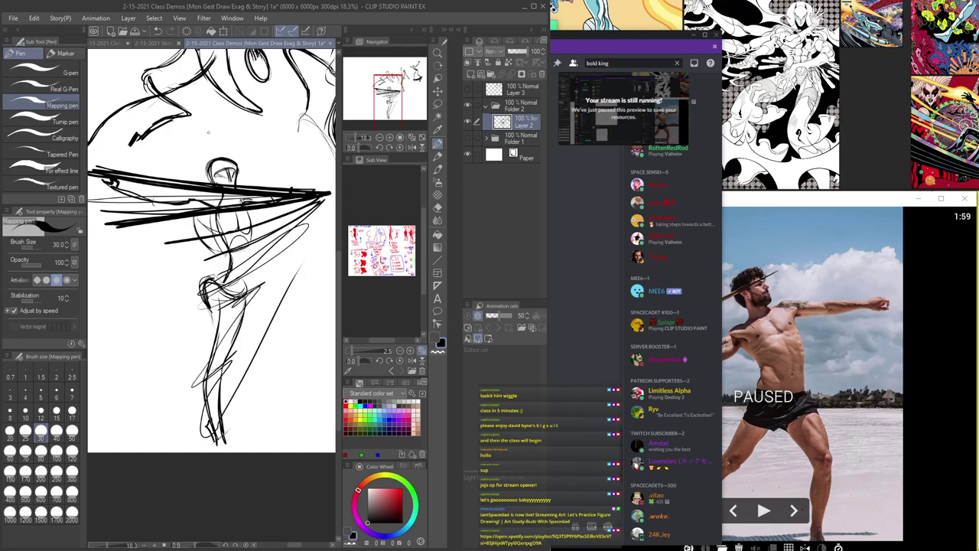
{"action": "key", "text": "ctrl+z"}
- Review the cleaned-up figure with outstretched arms from head to feet, comparing it with the surrounding poses
{"action": "left_click_drag", "start_coordinate": [262, 250], "coordinate": [212, 239]}
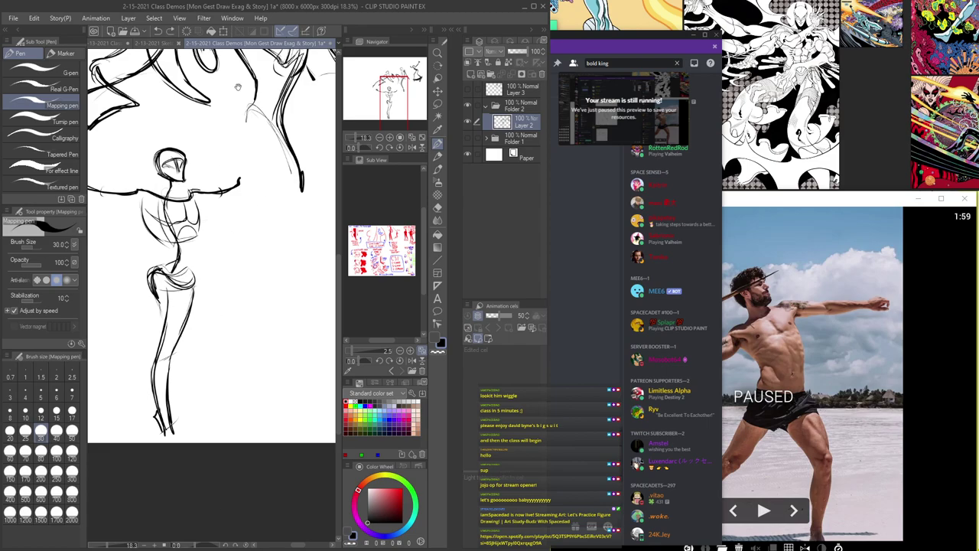
{"action": "scroll", "coordinate": [227, 170], "scroll_direction": "down", "scroll_amount": 3}
{"action": "left_click_drag", "start_coordinate": [231, 190], "coordinate": [133, 249]}
{"action": "left_click_drag", "start_coordinate": [178, 201], "coordinate": [282, 132]}
{"action": "left_click_drag", "start_coordinate": [238, 200], "coordinate": [282, 168]}
{"action": "scroll", "coordinate": [241, 224], "scroll_direction": "up", "scroll_amount": 3}
{"action": "scroll", "coordinate": [242, 258], "scroll_direction": "up", "scroll_amount": 3}
{"action": "left_click_drag", "start_coordinate": [231, 253], "coordinate": [249, 265]}
{"action": "scroll", "coordinate": [238, 260], "scroll_direction": "down", "scroll_amount": 1}
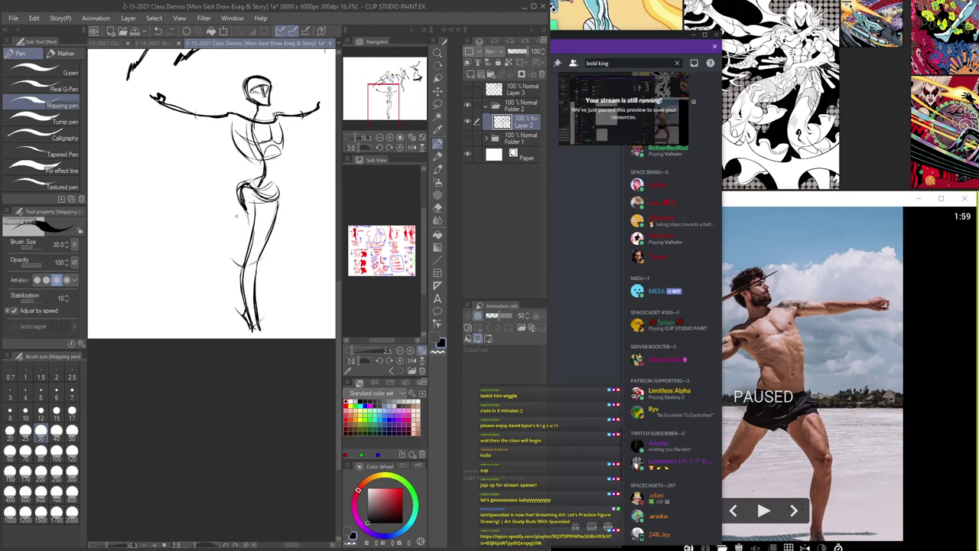
- Add short contour strokes across the chest of the standing figure with outstretched arms
{"action": "scroll", "coordinate": [231, 168], "scroll_direction": "up", "scroll_amount": 3}
{"action": "left_click_drag", "start_coordinate": [234, 141], "coordinate": [264, 153]}
{"action": "scroll", "coordinate": [255, 151], "scroll_direction": "down", "scroll_amount": 3}
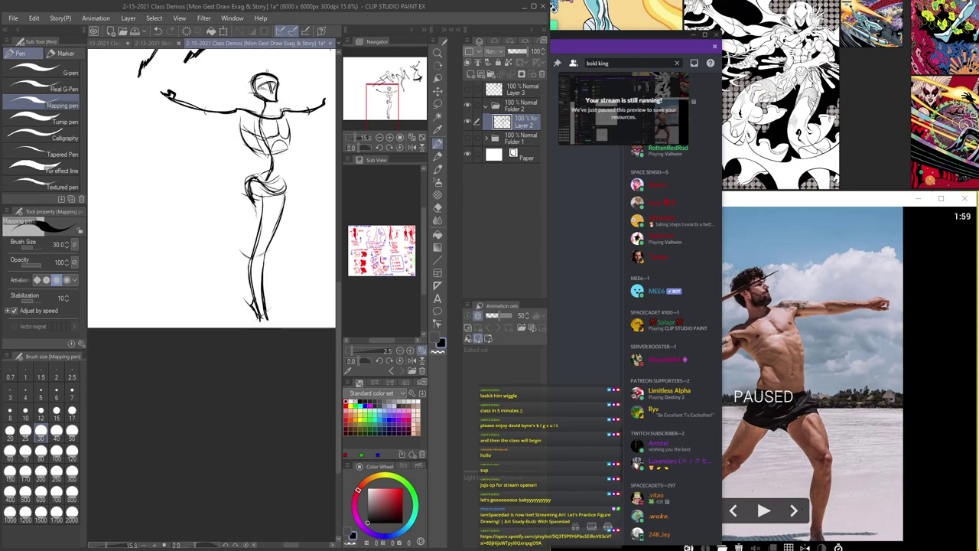
{"action": "left_click_drag", "start_coordinate": [240, 127], "coordinate": [258, 136]}
- Sketch small perspective boxes beside the standing figure's knees and feet
{"action": "scroll", "coordinate": [238, 225], "scroll_direction": "up", "scroll_amount": 2}
{"action": "mouse_move", "coordinate": [221, 244]}
{"action": "left_mouse_down"}
{"action": "mouse_move", "coordinate": [219, 260]}
{"action": "mouse_move", "coordinate": [224, 239]}
{"action": "mouse_move", "coordinate": [207, 244]}
{"action": "left_mouse_up"}
{"action": "left_click_drag", "start_coordinate": [196, 234], "coordinate": [209, 267]}
{"action": "mouse_move", "coordinate": [225, 321]}
{"action": "left_mouse_down"}
{"action": "mouse_move", "coordinate": [212, 337]}
{"action": "mouse_move", "coordinate": [200, 317]}
{"action": "mouse_move", "coordinate": [213, 305]}
{"action": "mouse_move", "coordinate": [222, 317]}
{"action": "mouse_move", "coordinate": [203, 338]}
{"action": "left_mouse_up"}
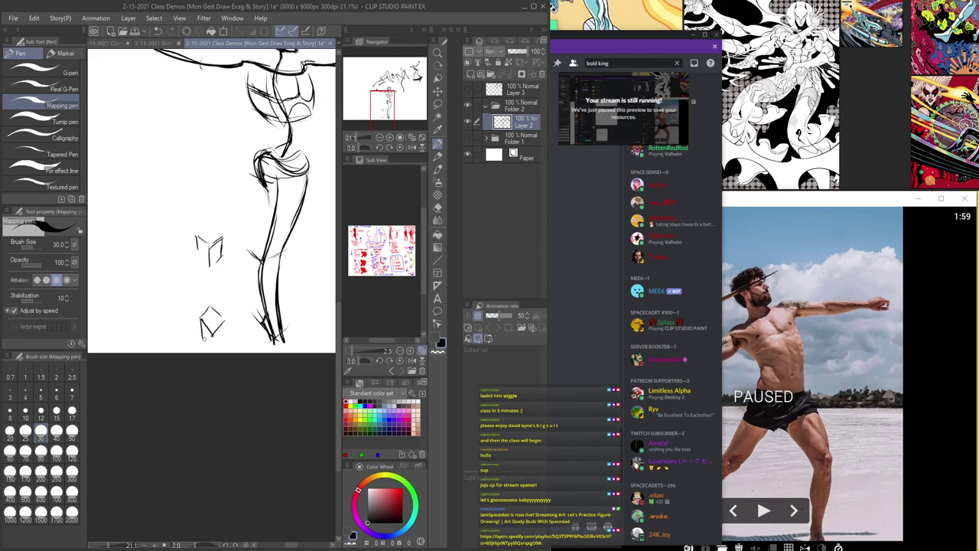
{"action": "left_click_drag", "start_coordinate": [203, 257], "coordinate": [208, 265]}
{"action": "left_click_drag", "start_coordinate": [196, 235], "coordinate": [207, 230]}
- Sketch small perspective boxes beside the standing figure's hips and chest, and touch up the knee box
{"action": "mouse_move", "coordinate": [225, 183]}
{"action": "left_mouse_down"}
{"action": "mouse_move", "coordinate": [226, 160]}
{"action": "mouse_move", "coordinate": [196, 162]}
{"action": "left_mouse_up"}
{"action": "mouse_move", "coordinate": [196, 163]}
{"action": "left_mouse_down"}
{"action": "mouse_move", "coordinate": [209, 166]}
{"action": "mouse_move", "coordinate": [203, 184]}
{"action": "left_mouse_up"}
{"action": "mouse_move", "coordinate": [226, 90]}
{"action": "left_mouse_down"}
{"action": "mouse_move", "coordinate": [225, 77]}
{"action": "mouse_move", "coordinate": [226, 103]}
{"action": "mouse_move", "coordinate": [213, 110]}
{"action": "mouse_move", "coordinate": [208, 78]}
{"action": "mouse_move", "coordinate": [211, 106]}
{"action": "mouse_move", "coordinate": [230, 100]}
{"action": "mouse_move", "coordinate": [200, 102]}
{"action": "left_mouse_up"}
{"action": "scroll", "coordinate": [203, 106], "scroll_direction": "down", "scroll_amount": 3}
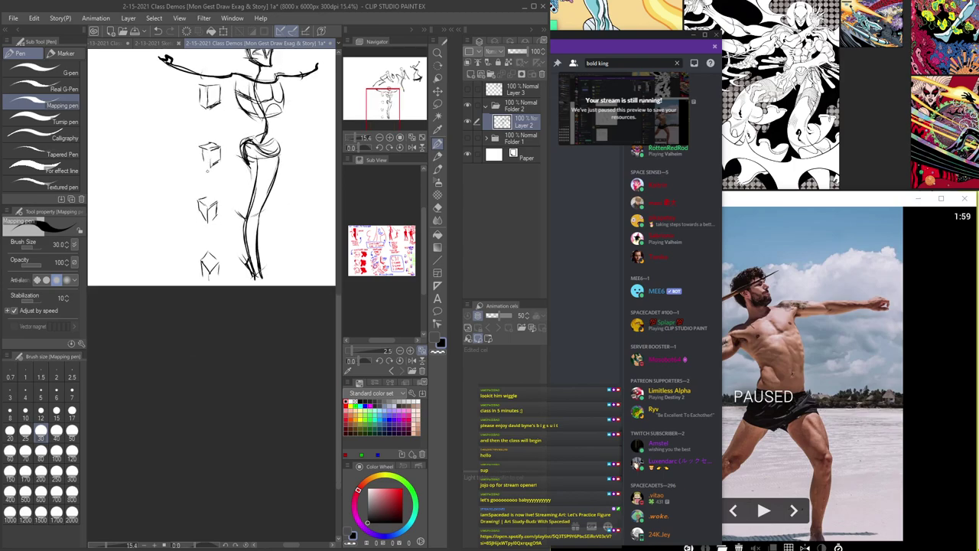
{"action": "left_click_drag", "start_coordinate": [221, 203], "coordinate": [208, 222]}
- Sketch another small perspective box above the column, beside the standing figure's head
{"action": "scroll", "coordinate": [214, 114], "scroll_direction": "down", "scroll_amount": 3}
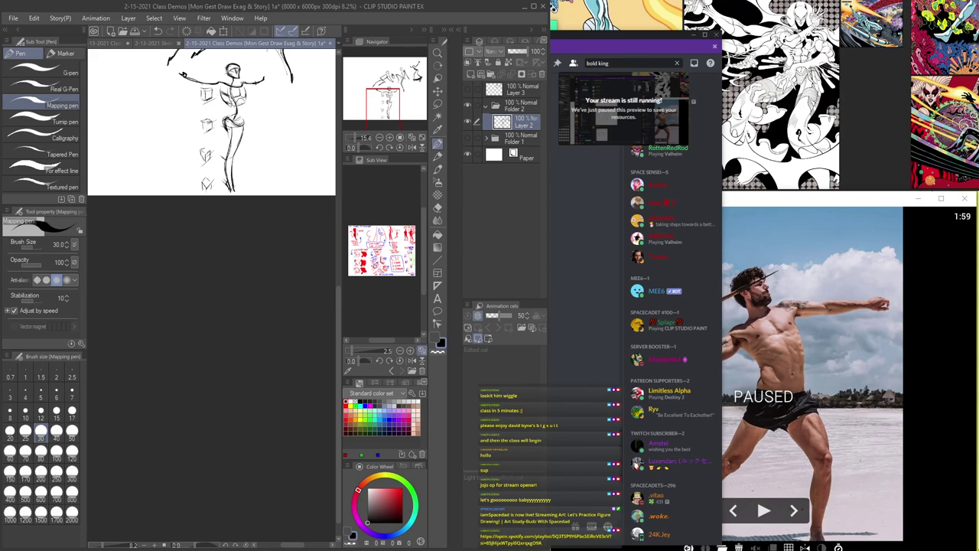
{"action": "left_click_drag", "start_coordinate": [261, 87], "coordinate": [288, 201]}
{"action": "scroll", "coordinate": [288, 201], "scroll_direction": "up", "scroll_amount": 5}
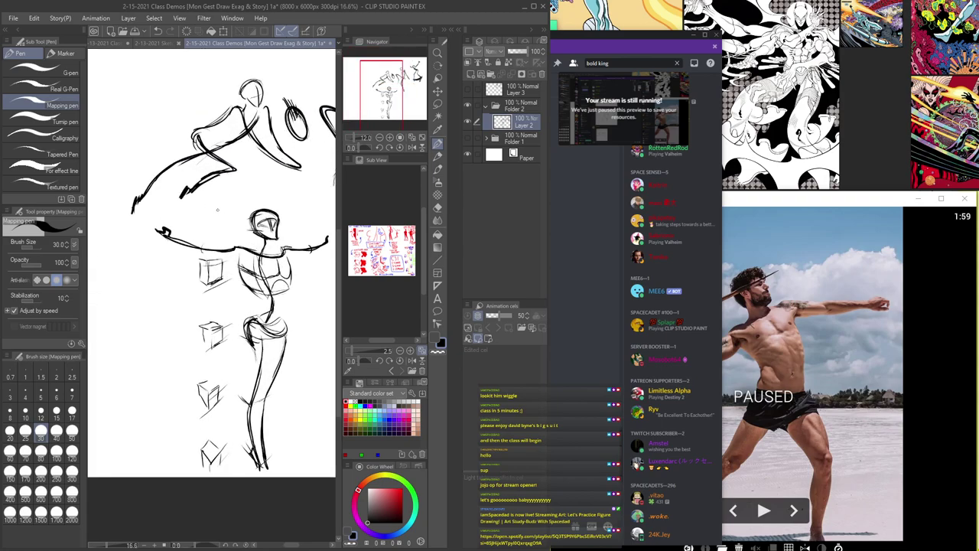
{"action": "scroll", "coordinate": [211, 208], "scroll_direction": "up", "scroll_amount": 1}
{"action": "scroll", "coordinate": [214, 206], "scroll_direction": "up", "scroll_amount": 1}
{"action": "mouse_move", "coordinate": [204, 200]}
{"action": "left_mouse_down"}
{"action": "mouse_move", "coordinate": [228, 205]}
{"action": "mouse_move", "coordinate": [203, 239]}
{"action": "mouse_move", "coordinate": [223, 237]}
{"action": "mouse_move", "coordinate": [205, 243]}
{"action": "mouse_move", "coordinate": [228, 242]}
{"action": "mouse_move", "coordinate": [201, 241]}
{"action": "mouse_move", "coordinate": [191, 205]}
{"action": "mouse_move", "coordinate": [187, 234]}
{"action": "mouse_move", "coordinate": [219, 243]}
{"action": "left_mouse_up"}
{"action": "scroll", "coordinate": [209, 240], "scroll_direction": "up", "scroll_amount": 1}
{"action": "scroll", "coordinate": [206, 236], "scroll_direction": "down", "scroll_amount": 7}
{"action": "scroll", "coordinate": [277, 383], "scroll_direction": "down", "scroll_amount": 2}
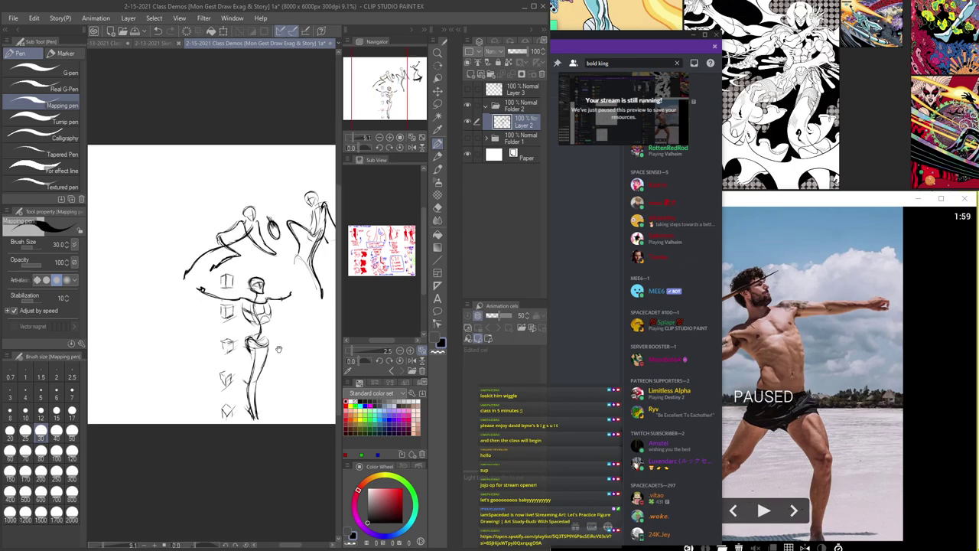
- Try a set of diagonal hatching strokes crossed by opposing strokes in the blank area of the page
{"action": "left_click_drag", "start_coordinate": [278, 349], "coordinate": [202, 218]}
{"action": "mouse_move", "coordinate": [250, 194]}
{"action": "left_mouse_down"}
{"action": "mouse_move", "coordinate": [245, 234]}
{"action": "mouse_move", "coordinate": [200, 295]}
{"action": "mouse_move", "coordinate": [298, 370]}
{"action": "left_mouse_up"}
{"action": "scroll", "coordinate": [247, 224], "scroll_direction": "up", "scroll_amount": 2}
{"action": "mouse_move", "coordinate": [195, 300]}
{"action": "left_mouse_down"}
{"action": "mouse_move", "coordinate": [301, 397]}
{"action": "mouse_move", "coordinate": [294, 403]}
{"action": "left_mouse_up"}
{"action": "left_click_drag", "start_coordinate": [172, 312], "coordinate": [286, 417]}
{"action": "left_click_drag", "start_coordinate": [250, 293], "coordinate": [153, 322]}
{"action": "left_click_drag", "start_coordinate": [257, 304], "coordinate": [158, 337]}
{"action": "left_click_drag", "start_coordinate": [289, 305], "coordinate": [164, 347]}
{"action": "mouse_move", "coordinate": [309, 320]}
{"action": "left_mouse_down"}
{"action": "mouse_move", "coordinate": [166, 367]}
{"action": "mouse_move", "coordinate": [190, 380]}
{"action": "left_mouse_up"}
{"action": "mouse_move", "coordinate": [322, 346]}
{"action": "left_mouse_down"}
{"action": "mouse_move", "coordinate": [198, 403]}
{"action": "mouse_move", "coordinate": [227, 411]}
{"action": "left_mouse_up"}
{"action": "left_click_drag", "start_coordinate": [314, 382], "coordinate": [287, 406]}
- Undo all the crossed hatching strokes
{"action": "key", "text": "ctrl+z"}
{"action": "key", "text": "ctrl+z"}
{"action": "key", "text": "ctrl+z"}
{"action": "key", "text": "ctrl+z"}
{"action": "key", "text": "ctrl+z"}
{"action": "key", "text": "ctrl+z"}
{"action": "key", "text": "ctrl+z"}
{"action": "key", "text": "ctrl+z"}
{"action": "key", "text": "ctrl+z"}
{"action": "key", "text": "ctrl+z"}
{"action": "key", "text": "ctrl+z"}
{"action": "key", "text": "ctrl+z"}
{"action": "left_click_drag", "start_coordinate": [229, 430], "coordinate": [199, 304]}
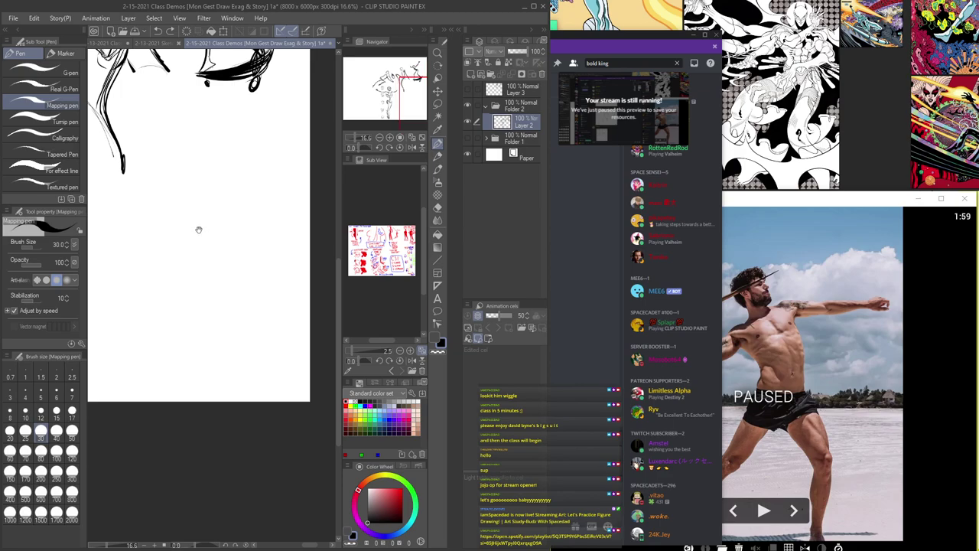
- Draw a fan of straight, spreading lines in the blank area beside the standing figure
{"action": "left_click_drag", "start_coordinate": [198, 230], "coordinate": [282, 237]}
{"action": "left_click_drag", "start_coordinate": [208, 212], "coordinate": [328, 260]}
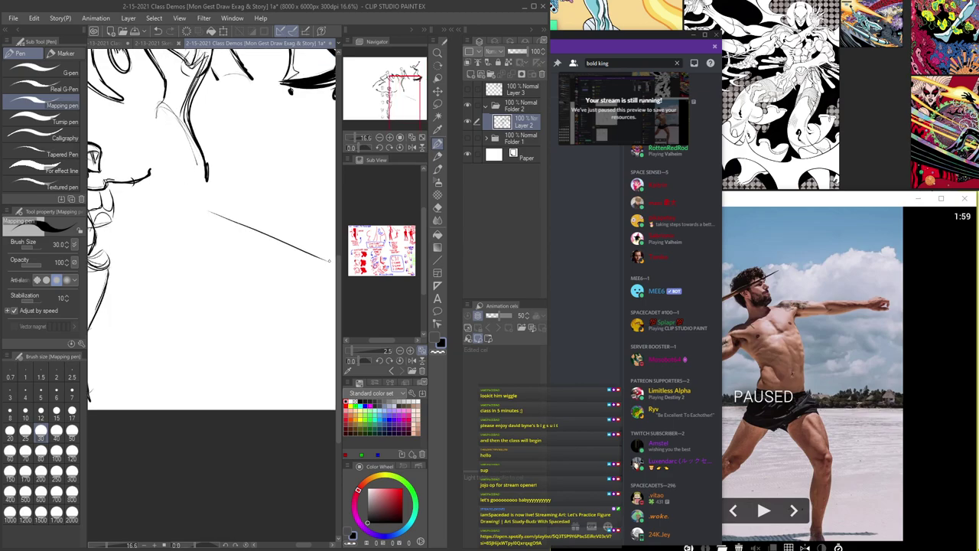
{"action": "left_click_drag", "start_coordinate": [205, 215], "coordinate": [322, 269]}
{"action": "mouse_move", "coordinate": [195, 223]}
{"action": "left_mouse_down"}
{"action": "mouse_move", "coordinate": [304, 280]}
{"action": "mouse_move", "coordinate": [212, 241]}
{"action": "mouse_move", "coordinate": [294, 295]}
{"action": "mouse_move", "coordinate": [264, 303]}
{"action": "left_mouse_up"}
{"action": "left_click_drag", "start_coordinate": [175, 238], "coordinate": [244, 320]}
{"action": "mouse_move", "coordinate": [167, 245]}
{"action": "left_mouse_down"}
{"action": "mouse_move", "coordinate": [214, 329]}
{"action": "mouse_move", "coordinate": [179, 298]}
{"action": "mouse_move", "coordinate": [202, 344]}
{"action": "mouse_move", "coordinate": [177, 336]}
{"action": "left_mouse_up"}
{"action": "mouse_move", "coordinate": [143, 258]}
{"action": "left_mouse_down"}
{"action": "mouse_move", "coordinate": [160, 339]}
{"action": "mouse_move", "coordinate": [146, 337]}
{"action": "left_mouse_up"}
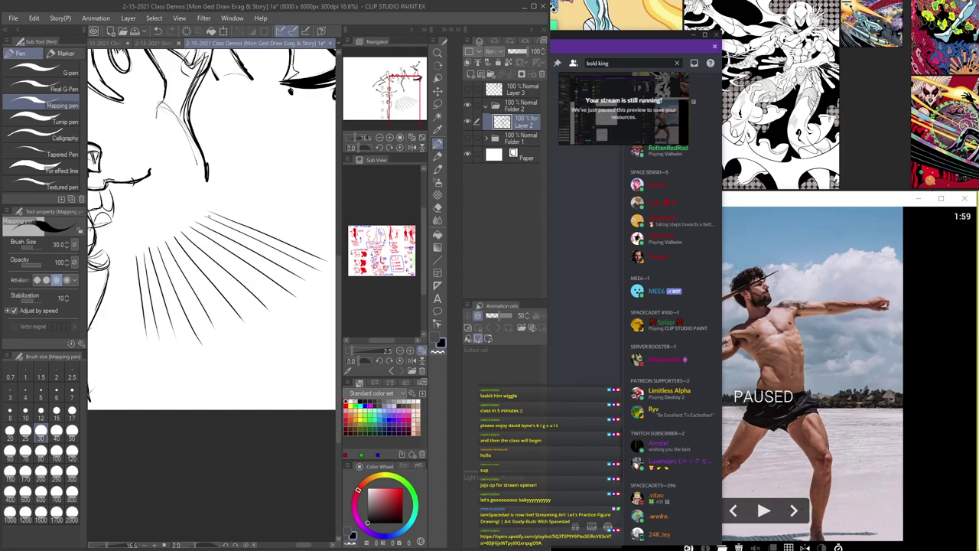
- Try crossing the fan with long diagonal lines, and undo those crossing lines
{"action": "mouse_move", "coordinate": [297, 241]}
{"action": "left_mouse_down"}
{"action": "mouse_move", "coordinate": [205, 329]}
{"action": "mouse_move", "coordinate": [232, 288]}
{"action": "mouse_move", "coordinate": [174, 336]}
{"action": "mouse_move", "coordinate": [237, 271]}
{"action": "mouse_move", "coordinate": [152, 340]}
{"action": "left_mouse_up"}
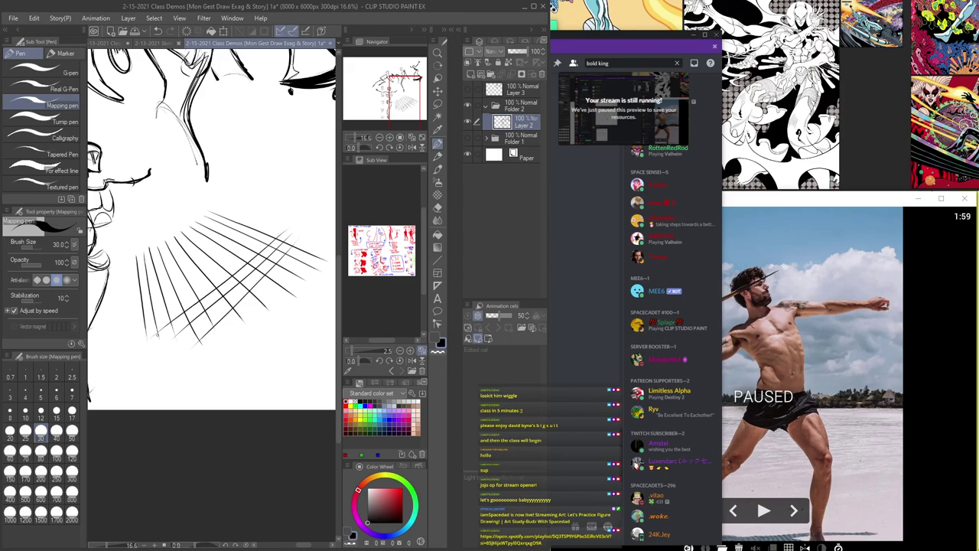
{"action": "left_click_drag", "start_coordinate": [252, 243], "coordinate": [145, 315]}
{"action": "left_click_drag", "start_coordinate": [265, 226], "coordinate": [150, 293]}
{"action": "key", "text": "ctrl+z"}
{"action": "key", "text": "ctrl+z"}
{"action": "key", "text": "ctrl+z"}
{"action": "key", "text": "ctrl+z"}
{"action": "key", "text": "ctrl+z"}
{"action": "key", "text": "ctrl+z"}
{"action": "key", "text": "ctrl+z"}
{"action": "key", "text": "ctrl+z"}
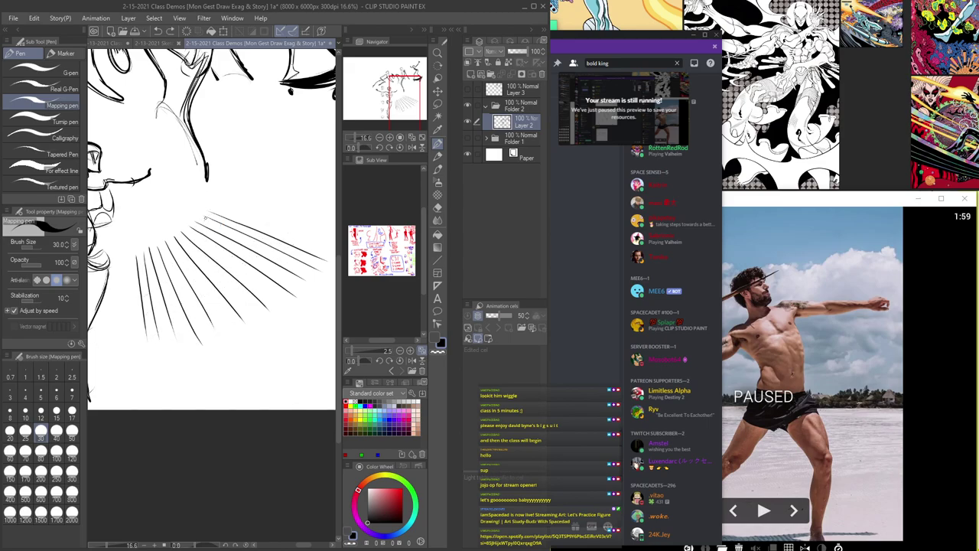
- Cross the fan with progressively longer diagonal lines, working from its narrow end outward to form a perspective grid
{"action": "left_click_drag", "start_coordinate": [209, 215], "coordinate": [142, 259]}
{"action": "left_click_drag", "start_coordinate": [224, 213], "coordinate": [127, 283]}
{"action": "left_click_drag", "start_coordinate": [233, 219], "coordinate": [112, 304]}
{"action": "left_click_drag", "start_coordinate": [243, 229], "coordinate": [119, 316]}
{"action": "left_click_drag", "start_coordinate": [280, 228], "coordinate": [104, 353]}
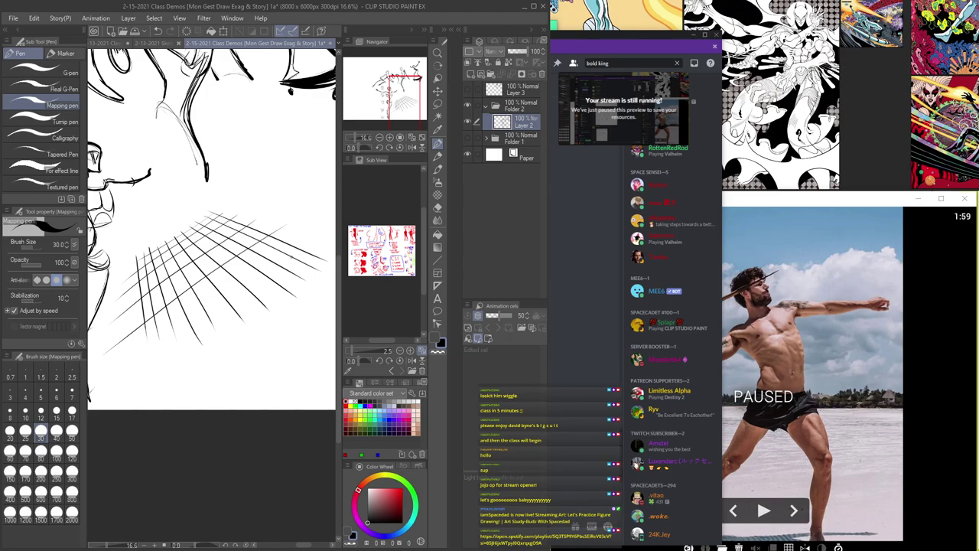
{"action": "left_click_drag", "start_coordinate": [293, 250], "coordinate": [101, 397]}
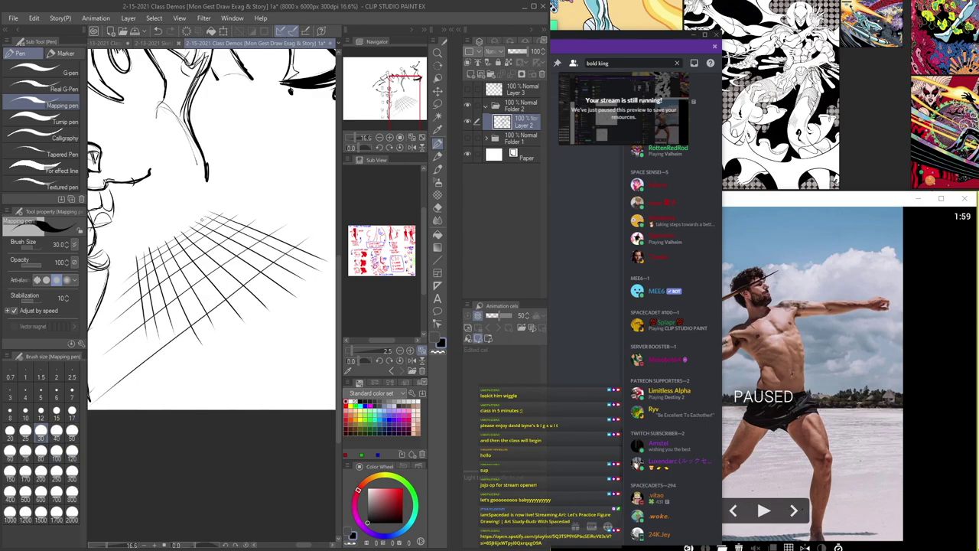
- Undo the crossing lines and the whole fan, clearing the area beside the standing figure
{"action": "key", "text": "ctrl+z"}
{"action": "key", "text": "ctrl+z"}
{"action": "key", "text": "ctrl+z"}
{"action": "key", "text": "ctrl+z"}
{"action": "key", "text": "ctrl+z"}
{"action": "key", "text": "ctrl+z"}
{"action": "key", "text": "ctrl+z"}
{"action": "key", "text": "ctrl+z"}
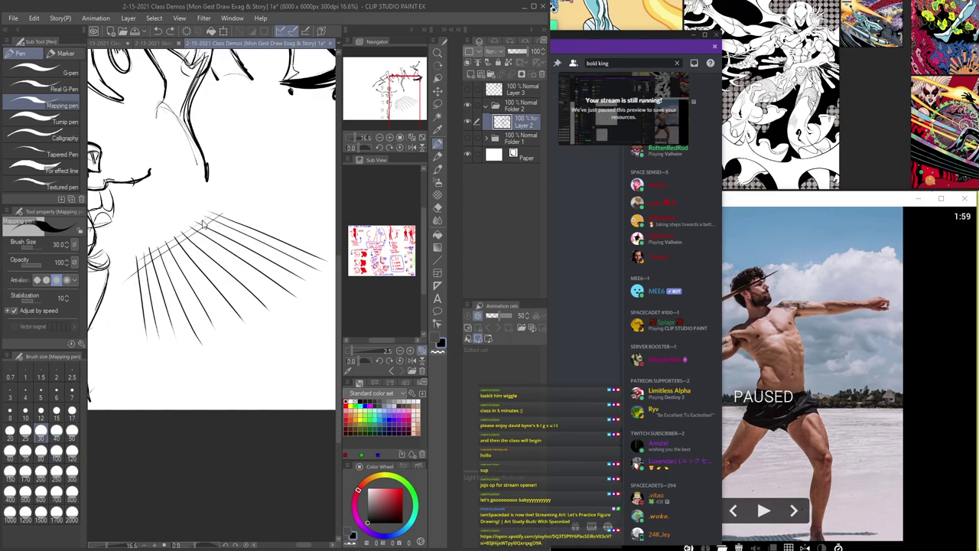
{"action": "key", "text": "ctrl+z"}
{"action": "key", "text": "ctrl+z"}
{"action": "key", "text": "ctrl+z"}
{"action": "key", "text": "ctrl+z"}
{"action": "key", "text": "ctrl+z"}
{"action": "key", "text": "ctrl+z"}
{"action": "key", "text": "ctrl+z"}
{"action": "key", "text": "ctrl+z"}
{"action": "key", "text": "ctrl+z"}
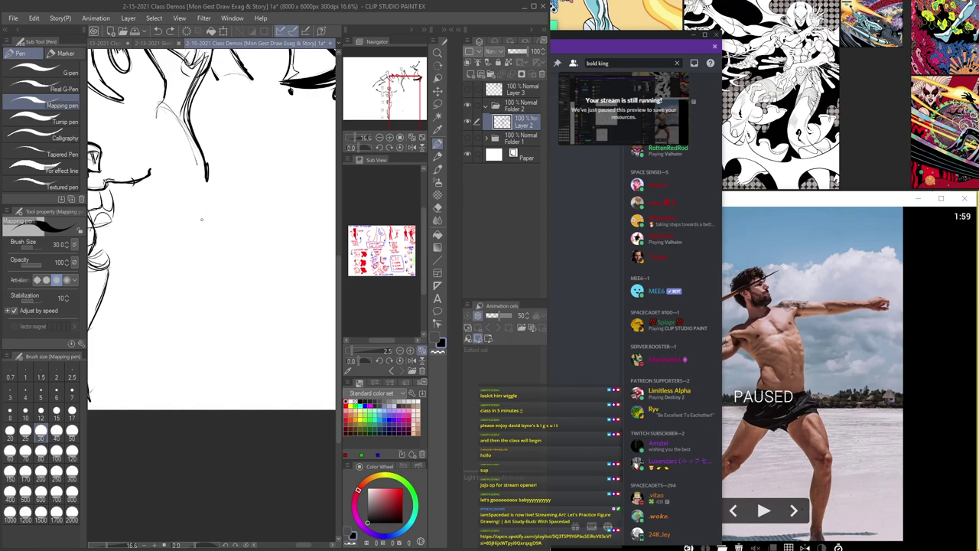
- Collapse Folder 2, and show and select Layer 3
{"action": "key", "text": "Tab"}
{"action": "scroll", "coordinate": [202, 220], "scroll_direction": "down", "scroll_amount": 2}
{"action": "scroll", "coordinate": [318, 293], "scroll_direction": "up", "scroll_amount": 1}
{"action": "left_click_drag", "start_coordinate": [270, 207], "coordinate": [379, 248]}
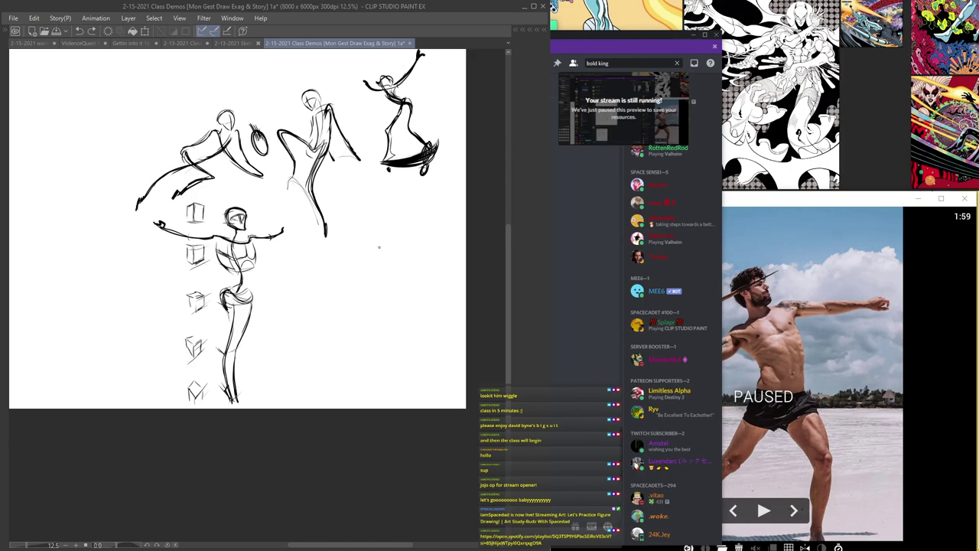
{"action": "key", "text": "Tab"}
{"action": "left_click", "coordinate": [486, 108]}
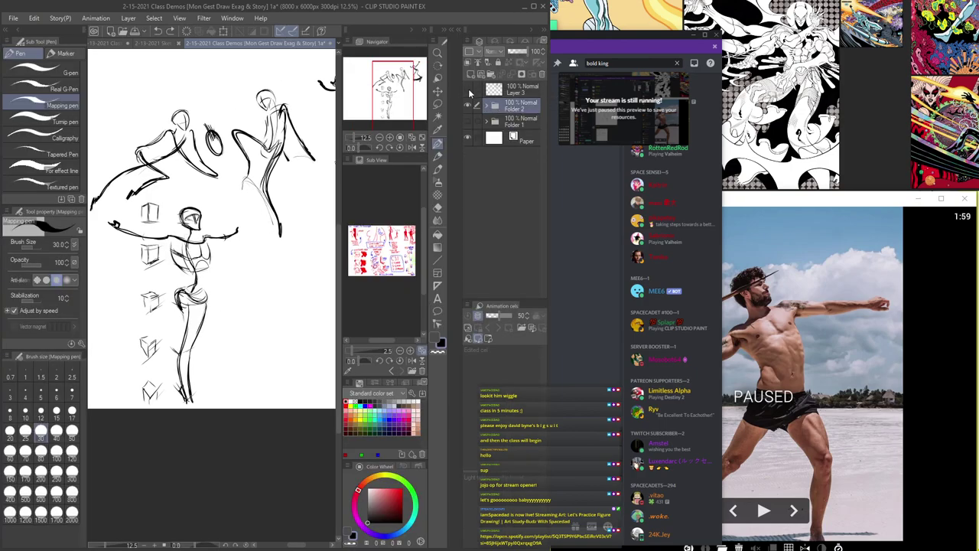
{"action": "left_click", "coordinate": [468, 90]}
{"action": "left_click", "coordinate": [507, 92]}
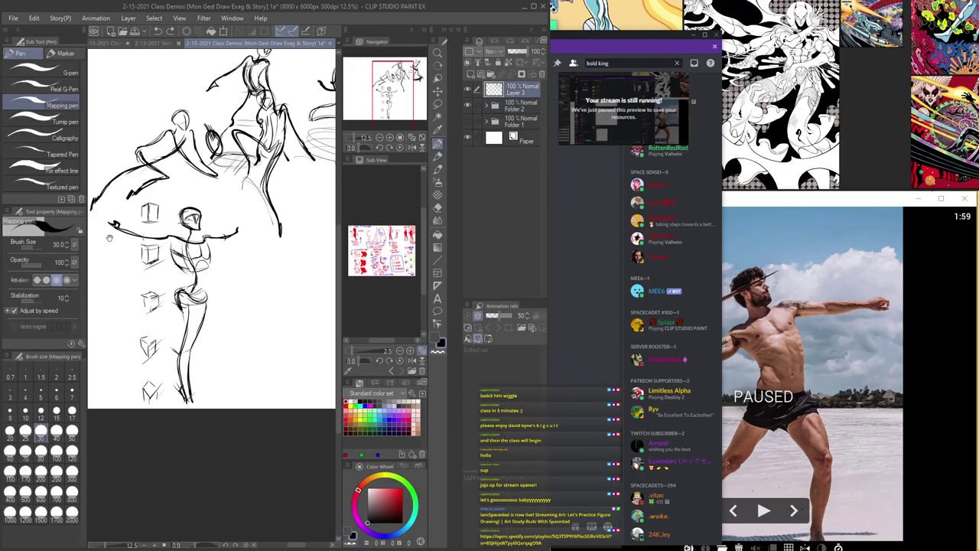
- Move Layer 3's sketches to the empty left side of the page and put the layer into Folder 2
{"action": "scroll", "coordinate": [266, 193], "scroll_direction": "down", "scroll_amount": 3}
{"action": "key", "text": "ctrl+t"}
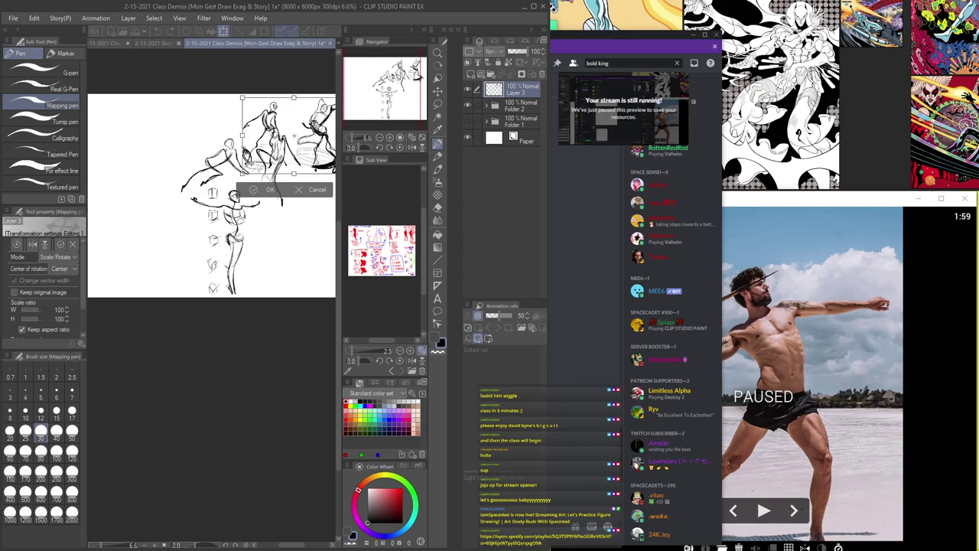
{"action": "mouse_move", "coordinate": [272, 153]}
{"action": "left_mouse_down"}
{"action": "mouse_move", "coordinate": [132, 160]}
{"action": "mouse_move", "coordinate": [140, 154]}
{"action": "left_mouse_up"}
{"action": "key", "text": "Return"}
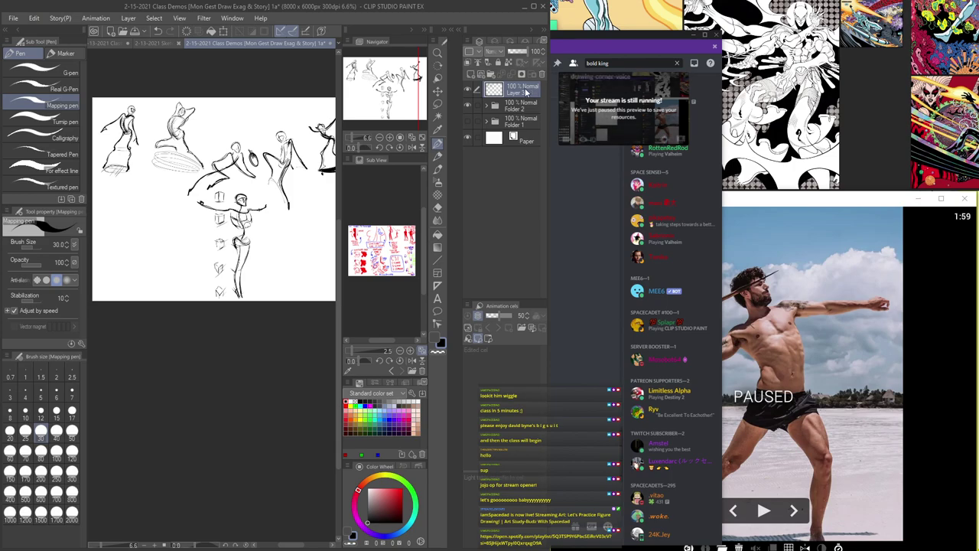
{"action": "left_click_drag", "start_coordinate": [522, 91], "coordinate": [520, 104]}
- Hide Folder 2, show Folder 1 with the earlier gesture sketches, and save the document
{"action": "left_click", "coordinate": [469, 89]}
{"action": "left_click", "coordinate": [468, 105]}
{"action": "key", "text": "Tab"}
{"action": "scroll", "coordinate": [299, 229], "scroll_direction": "up", "scroll_amount": 3}
{"action": "left_click_drag", "start_coordinate": [298, 231], "coordinate": [329, 308]}
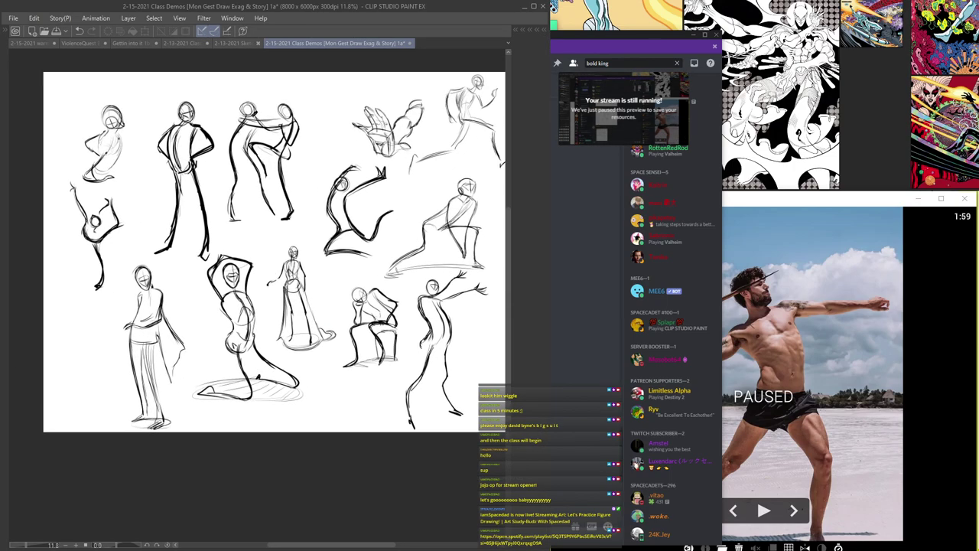
{"action": "key", "text": "ctrl+s"}
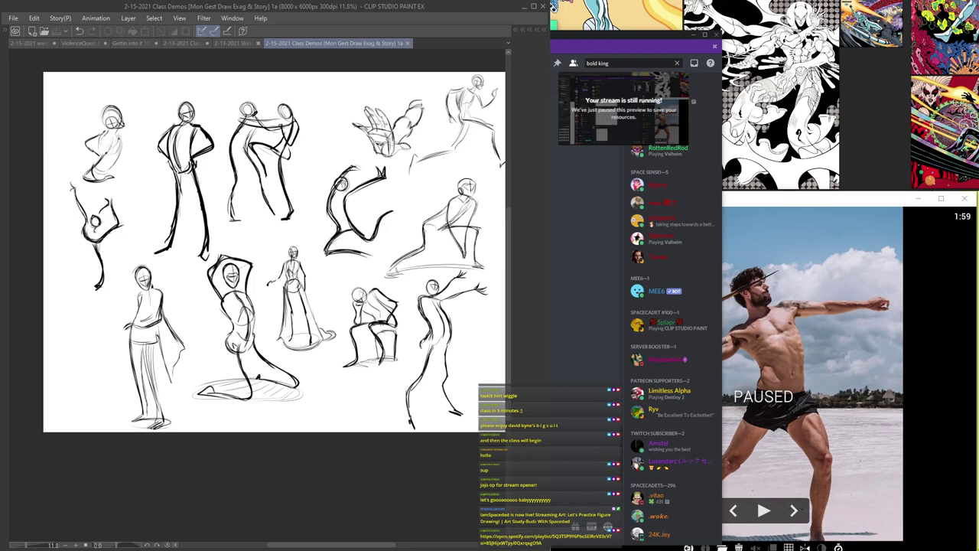
- Hide Folder 1 and create a new raster layer for a blank drawing page
{"action": "key", "text": "Tab"}
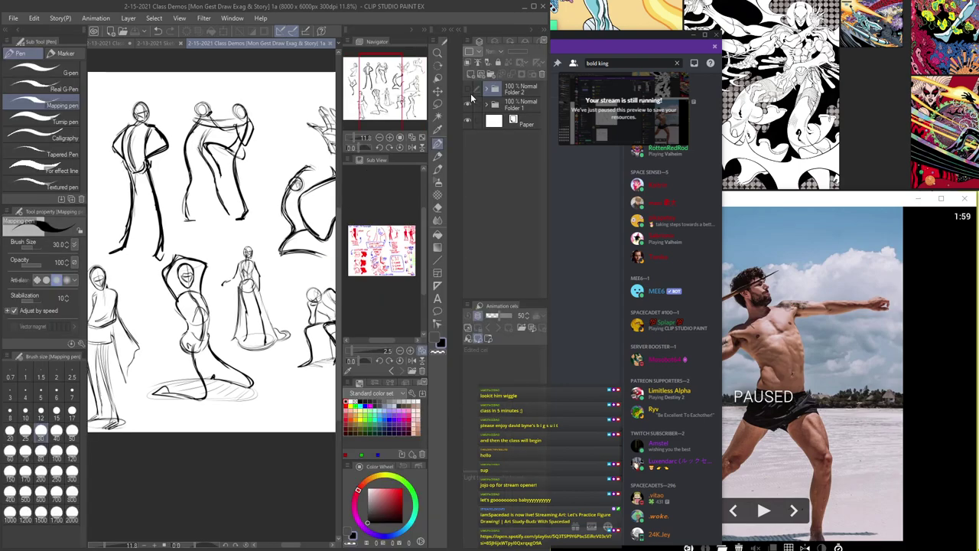
{"action": "left_click", "coordinate": [468, 104]}
{"action": "left_click", "coordinate": [468, 89]}
{"action": "left_click", "coordinate": [468, 89]}
{"action": "left_click", "coordinate": [470, 75]}
{"action": "key", "text": "Tab"}
{"action": "left_click_drag", "start_coordinate": [379, 202], "coordinate": [260, 238]}
- Bring the GestureDrawing! reference window in front of Discord and return to Clip Studio Paint
{"action": "left_click", "coordinate": [926, 294]}
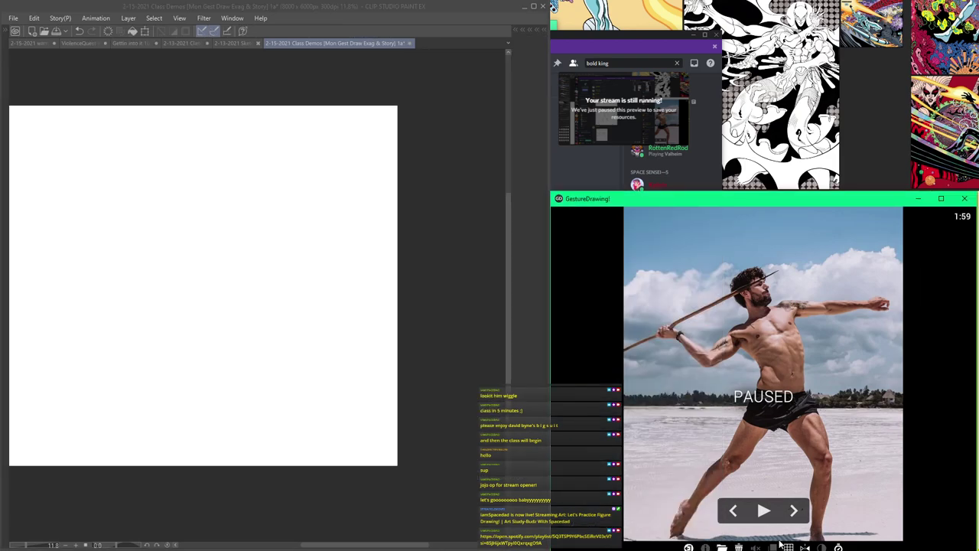
{"action": "left_click", "coordinate": [550, 109]}
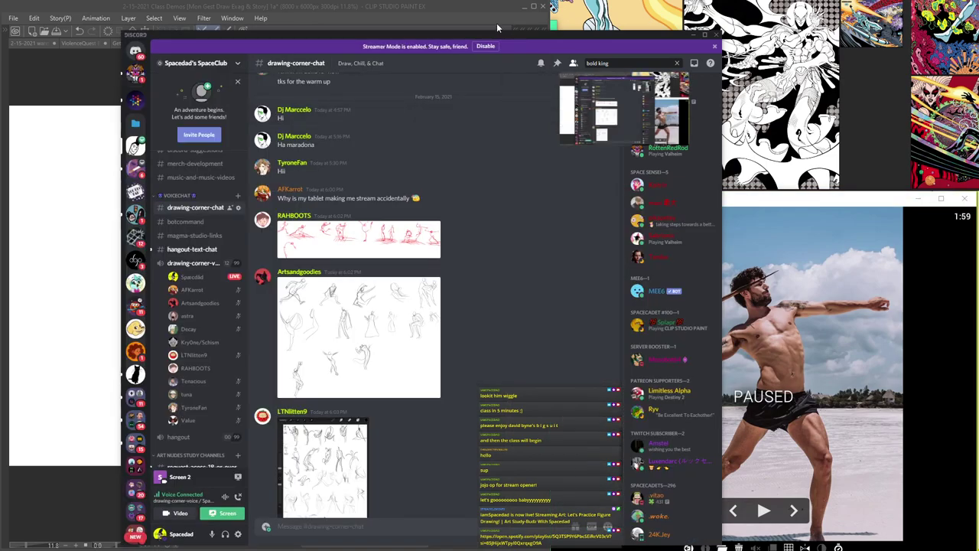
{"action": "left_click", "coordinate": [496, 22]}
{"action": "left_click", "coordinate": [735, 197]}
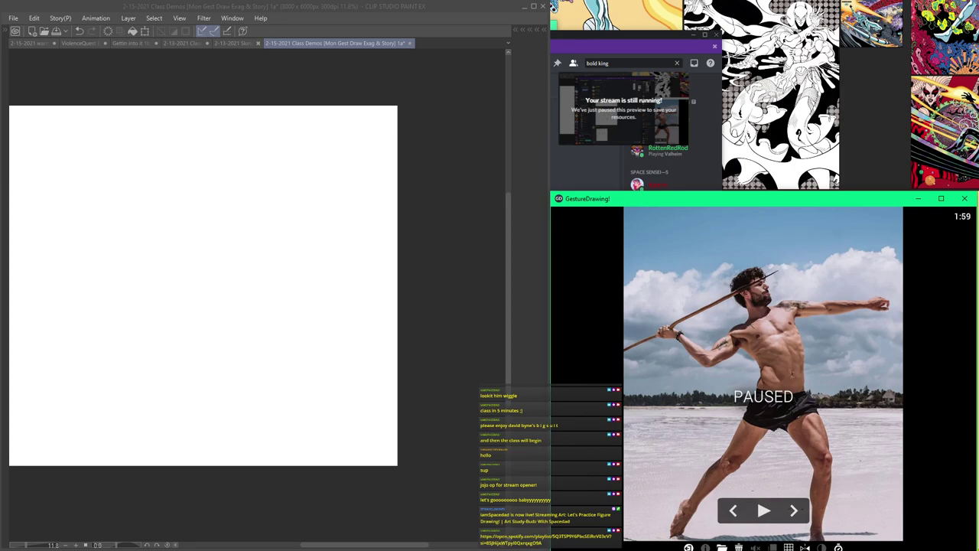
{"action": "left_click", "coordinate": [383, 11]}
- Sketch the javelin thrower's head in profile, with the skull curve, jaw line and facial plane marks
{"action": "scroll", "coordinate": [271, 193], "scroll_direction": "up", "scroll_amount": 2}
{"action": "left_click_drag", "start_coordinate": [330, 165], "coordinate": [322, 208]}
{"action": "scroll", "coordinate": [307, 162], "scroll_direction": "up", "scroll_amount": 1}
{"action": "mouse_move", "coordinate": [284, 160]}
{"action": "left_mouse_down"}
{"action": "mouse_move", "coordinate": [259, 176]}
{"action": "mouse_move", "coordinate": [293, 162]}
{"action": "mouse_move", "coordinate": [268, 218]}
{"action": "mouse_move", "coordinate": [274, 163]}
{"action": "mouse_move", "coordinate": [280, 195]}
{"action": "mouse_move", "coordinate": [263, 199]}
{"action": "mouse_move", "coordinate": [315, 213]}
{"action": "left_mouse_up"}
{"action": "scroll", "coordinate": [289, 164], "scroll_direction": "up", "scroll_amount": 1}
{"action": "scroll", "coordinate": [271, 202], "scroll_direction": "up", "scroll_amount": 2}
{"action": "mouse_move", "coordinate": [274, 190]}
{"action": "left_mouse_down"}
{"action": "mouse_move", "coordinate": [321, 215]}
{"action": "mouse_move", "coordinate": [323, 183]}
{"action": "mouse_move", "coordinate": [316, 209]}
{"action": "left_mouse_up"}
{"action": "left_click_drag", "start_coordinate": [291, 160], "coordinate": [323, 228]}
{"action": "scroll", "coordinate": [299, 165], "scroll_direction": "down", "scroll_amount": 3}
{"action": "mouse_move", "coordinate": [267, 189]}
{"action": "left_mouse_down"}
{"action": "mouse_move", "coordinate": [313, 196]}
{"action": "mouse_move", "coordinate": [303, 199]}
{"action": "left_mouse_up"}
{"action": "mouse_move", "coordinate": [309, 138]}
{"action": "left_mouse_down"}
{"action": "mouse_move", "coordinate": [319, 198]}
{"action": "mouse_move", "coordinate": [328, 199]}
{"action": "mouse_move", "coordinate": [310, 224]}
{"action": "left_mouse_up"}
- Draw the neck line and a long curved back line descending from the head
{"action": "scroll", "coordinate": [303, 188], "scroll_direction": "down", "scroll_amount": 5}
{"action": "scroll", "coordinate": [303, 187], "scroll_direction": "up", "scroll_amount": 1}
{"action": "mouse_move", "coordinate": [300, 188]}
{"action": "left_mouse_down"}
{"action": "mouse_move", "coordinate": [315, 266]}
{"action": "mouse_move", "coordinate": [322, 178]}
{"action": "left_mouse_up"}
{"action": "left_click_drag", "start_coordinate": [308, 111], "coordinate": [342, 210]}
{"action": "mouse_move", "coordinate": [335, 170]}
{"action": "left_mouse_down"}
{"action": "mouse_move", "coordinate": [339, 248]}
{"action": "mouse_move", "coordinate": [307, 324]}
{"action": "left_mouse_up"}
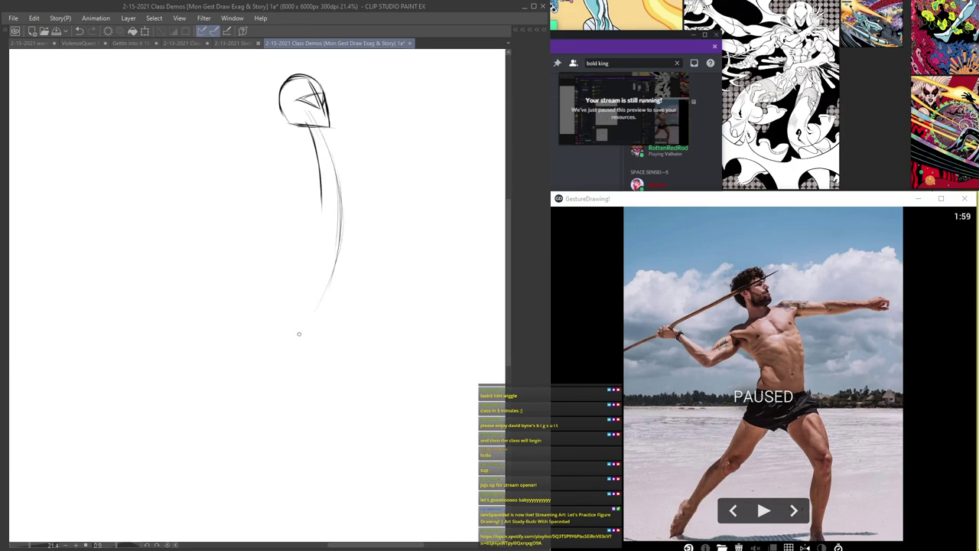
{"action": "left_click_drag", "start_coordinate": [341, 201], "coordinate": [325, 296]}
{"action": "mouse_move", "coordinate": [341, 234]}
{"action": "left_mouse_down"}
{"action": "mouse_move", "coordinate": [298, 346]}
{"action": "mouse_move", "coordinate": [347, 260]}
{"action": "left_mouse_up"}
- Try extending the back curve into a sweeping line of action down the rear leg, and undo those strokes
{"action": "scroll", "coordinate": [316, 295], "scroll_direction": "down", "scroll_amount": 1}
{"action": "mouse_move", "coordinate": [379, 124]}
{"action": "left_mouse_down"}
{"action": "mouse_move", "coordinate": [382, 153]}
{"action": "mouse_move", "coordinate": [344, 271]}
{"action": "left_mouse_up"}
{"action": "left_click_drag", "start_coordinate": [380, 183], "coordinate": [321, 297]}
{"action": "left_click_drag", "start_coordinate": [370, 218], "coordinate": [283, 345]}
{"action": "left_click_drag", "start_coordinate": [379, 163], "coordinate": [285, 349]}
{"action": "left_click_drag", "start_coordinate": [333, 288], "coordinate": [262, 388]}
{"action": "left_click_drag", "start_coordinate": [375, 201], "coordinate": [296, 329]}
{"action": "mouse_move", "coordinate": [383, 141]}
{"action": "left_mouse_down"}
{"action": "mouse_move", "coordinate": [361, 244]}
{"action": "mouse_move", "coordinate": [259, 377]}
{"action": "left_mouse_up"}
{"action": "key", "text": "ctrl+z"}
{"action": "key", "text": "ctrl+z"}
{"action": "key", "text": "ctrl+z"}
{"action": "key", "text": "ctrl+z"}
{"action": "key", "text": "ctrl+z"}
{"action": "key", "text": "ctrl+z"}
{"action": "key", "text": "ctrl+z"}
{"action": "key", "text": "ctrl+z"}
- Draw an S-shaped line of action from the back curve through the hip to the rear foot
{"action": "left_click_drag", "start_coordinate": [379, 172], "coordinate": [310, 290]}
{"action": "left_click_drag", "start_coordinate": [354, 233], "coordinate": [273, 321]}
{"action": "left_click_drag", "start_coordinate": [304, 292], "coordinate": [224, 400]}
{"action": "left_click_drag", "start_coordinate": [302, 290], "coordinate": [227, 390]}
{"action": "left_click_drag", "start_coordinate": [381, 131], "coordinate": [302, 290]}
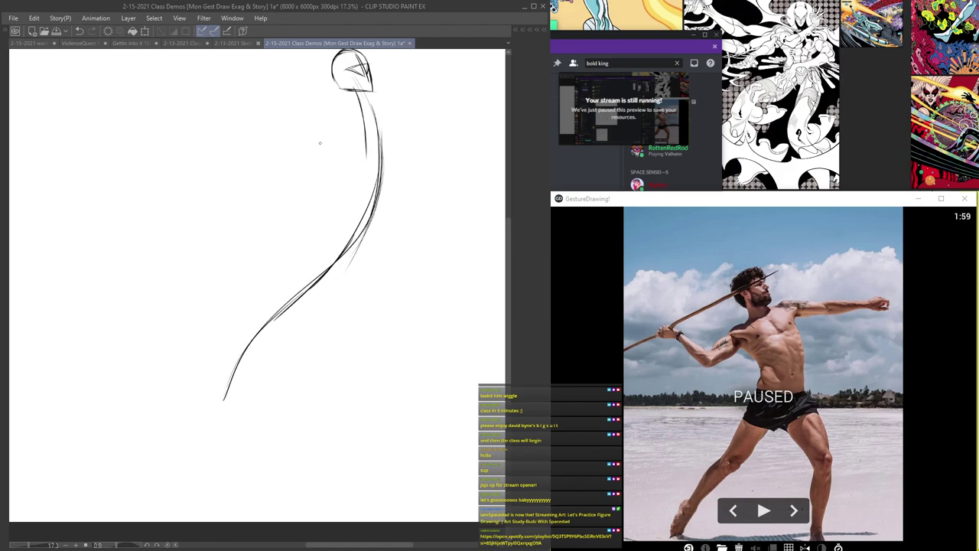
- Scale down the head and line-of-action sketch and reposition it so there is room for the full figure
{"action": "key", "text": "ctrl+t"}
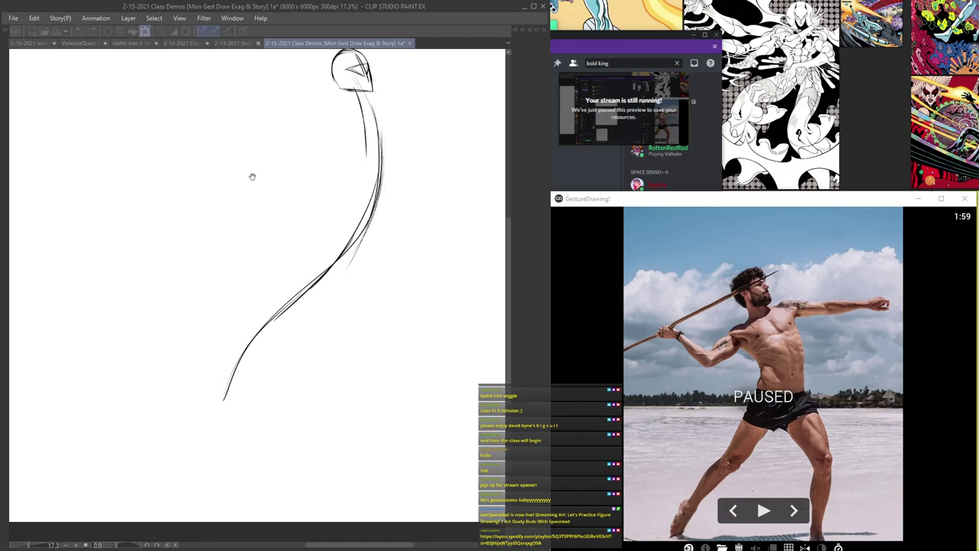
{"action": "left_click_drag", "start_coordinate": [214, 455], "coordinate": [286, 294]}
{"action": "left_click_drag", "start_coordinate": [293, 222], "coordinate": [228, 308]}
{"action": "left_click_drag", "start_coordinate": [260, 290], "coordinate": [310, 240]}
{"action": "key", "text": "Return"}
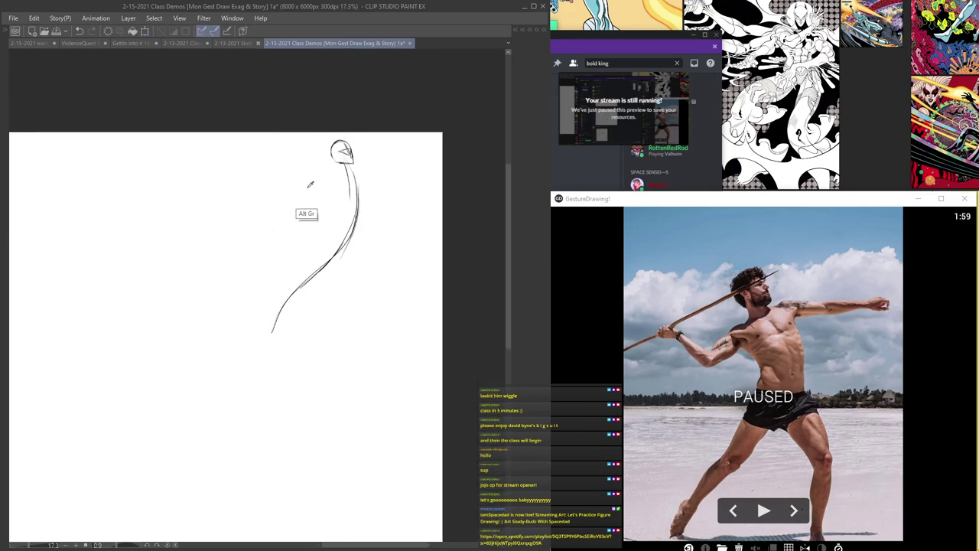
- Darken the S-shaped line of action down the rear leg and hatch a ground shadow beneath the figure
{"action": "key", "text": "Tab"}
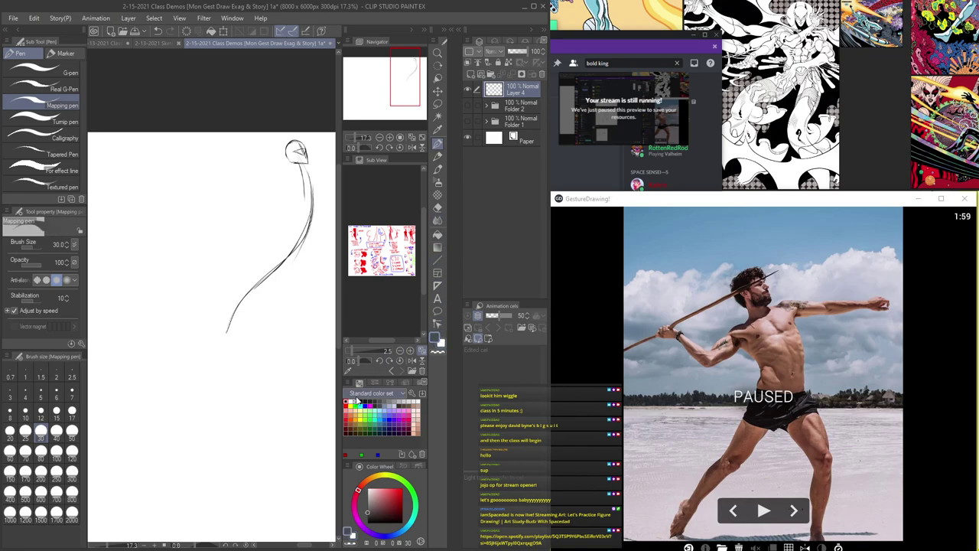
{"action": "key", "text": "Tab"}
{"action": "scroll", "coordinate": [354, 181], "scroll_direction": "up", "scroll_amount": 1}
{"action": "mouse_move", "coordinate": [353, 161]}
{"action": "left_mouse_down"}
{"action": "mouse_move", "coordinate": [321, 289]}
{"action": "mouse_move", "coordinate": [327, 279]}
{"action": "mouse_move", "coordinate": [247, 376]}
{"action": "mouse_move", "coordinate": [234, 411]}
{"action": "mouse_move", "coordinate": [250, 369]}
{"action": "mouse_move", "coordinate": [222, 424]}
{"action": "mouse_move", "coordinate": [326, 413]}
{"action": "left_mouse_up"}
{"action": "left_click_drag", "start_coordinate": [213, 434], "coordinate": [318, 412]}
{"action": "mouse_move", "coordinate": [251, 437]}
{"action": "left_mouse_down"}
{"action": "mouse_move", "coordinate": [322, 417]}
{"action": "mouse_move", "coordinate": [366, 437]}
{"action": "left_mouse_up"}
{"action": "scroll", "coordinate": [362, 431], "scroll_direction": "up", "scroll_amount": 1}
{"action": "left_click_drag", "start_coordinate": [362, 460], "coordinate": [374, 440]}
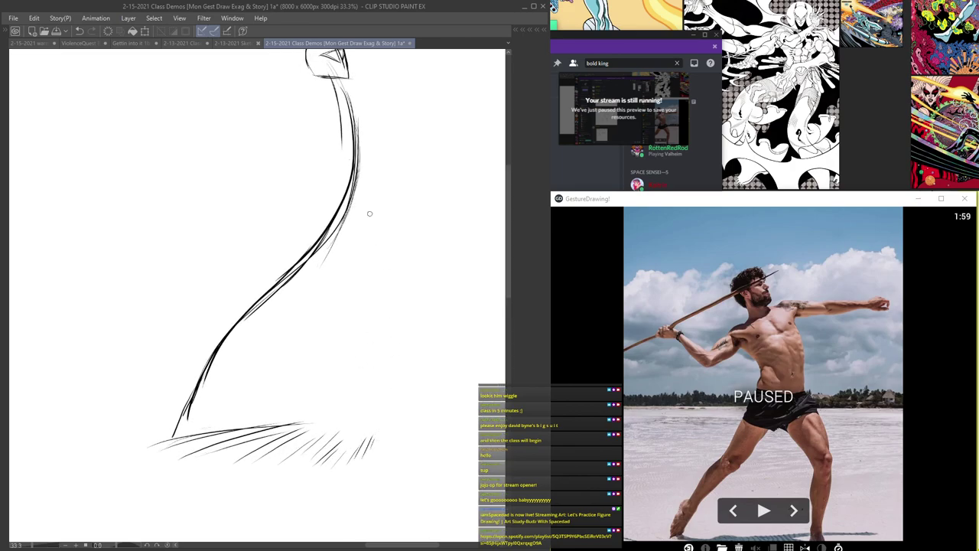
- Draw the bent front leg from hip to knee to foot, and mark the knees of both legs
{"action": "mouse_move", "coordinate": [362, 205]}
{"action": "left_mouse_down"}
{"action": "mouse_move", "coordinate": [367, 238]}
{"action": "mouse_move", "coordinate": [396, 269]}
{"action": "left_mouse_up"}
{"action": "left_click_drag", "start_coordinate": [352, 228], "coordinate": [413, 287]}
{"action": "mouse_move", "coordinate": [366, 253]}
{"action": "left_mouse_down"}
{"action": "mouse_move", "coordinate": [415, 296]}
{"action": "mouse_move", "coordinate": [396, 384]}
{"action": "left_mouse_up"}
{"action": "mouse_move", "coordinate": [418, 316]}
{"action": "left_mouse_down"}
{"action": "mouse_move", "coordinate": [395, 399]}
{"action": "mouse_move", "coordinate": [399, 419]}
{"action": "mouse_move", "coordinate": [426, 433]}
{"action": "left_mouse_up"}
{"action": "mouse_move", "coordinate": [348, 192]}
{"action": "left_mouse_down"}
{"action": "mouse_move", "coordinate": [309, 253]}
{"action": "mouse_move", "coordinate": [236, 330]}
{"action": "mouse_move", "coordinate": [184, 424]}
{"action": "mouse_move", "coordinate": [265, 297]}
{"action": "mouse_move", "coordinate": [277, 309]}
{"action": "left_mouse_up"}
{"action": "left_click_drag", "start_coordinate": [250, 295], "coordinate": [272, 319]}
{"action": "left_click_drag", "start_coordinate": [238, 303], "coordinate": [261, 314]}
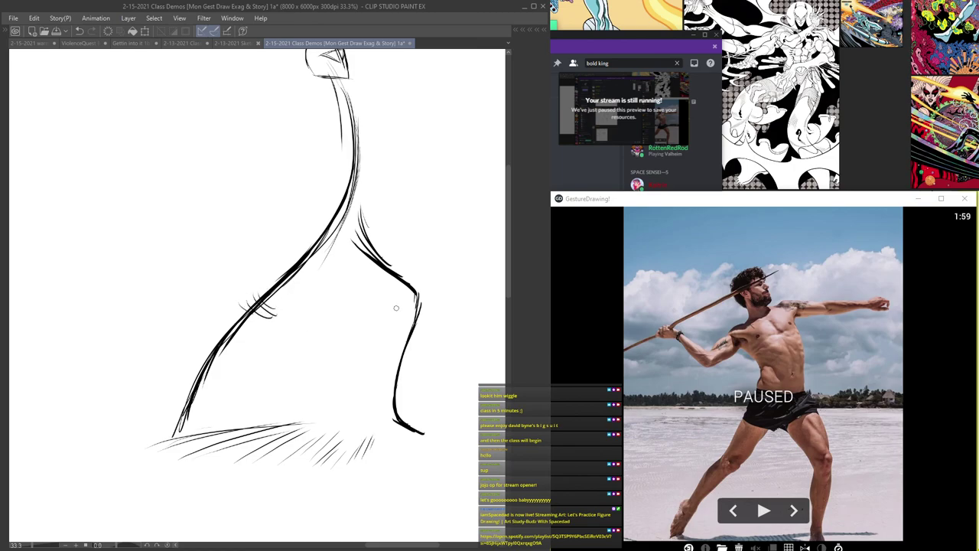
{"action": "left_click_drag", "start_coordinate": [408, 300], "coordinate": [423, 295]}
- Draw the shoulder line, waist curve, chest and back contours, and the inner edge of the rear thigh
{"action": "left_click_drag", "start_coordinate": [318, 188], "coordinate": [309, 270]}
{"action": "left_click_drag", "start_coordinate": [331, 167], "coordinate": [286, 339]}
{"action": "mouse_move", "coordinate": [361, 168]}
{"action": "left_mouse_down"}
{"action": "mouse_move", "coordinate": [287, 188]}
{"action": "mouse_move", "coordinate": [274, 205]}
{"action": "left_mouse_up"}
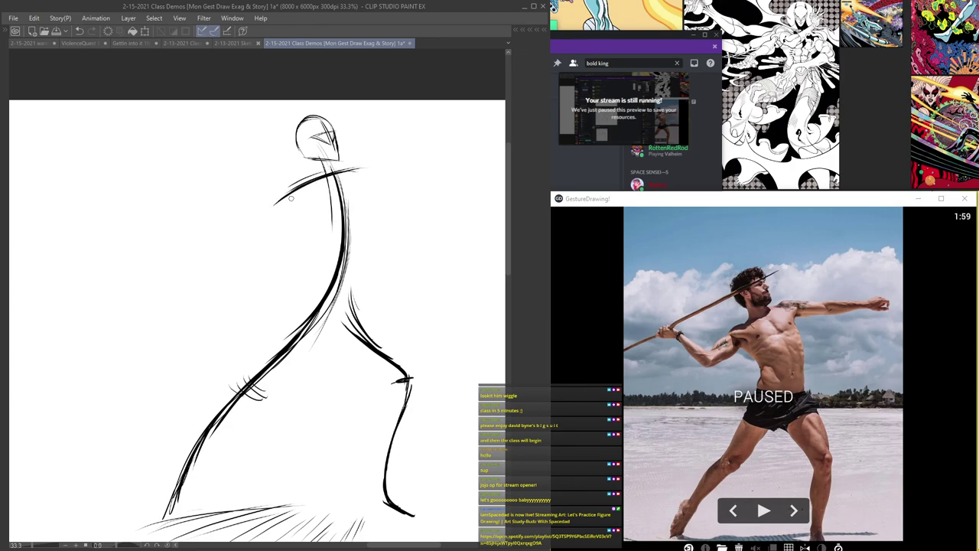
{"action": "mouse_move", "coordinate": [300, 282]}
{"action": "left_mouse_down"}
{"action": "mouse_move", "coordinate": [353, 299]}
{"action": "mouse_move", "coordinate": [379, 291]}
{"action": "left_mouse_up"}
{"action": "mouse_move", "coordinate": [283, 208]}
{"action": "left_mouse_down"}
{"action": "mouse_move", "coordinate": [313, 240]}
{"action": "mouse_move", "coordinate": [299, 260]}
{"action": "left_mouse_up"}
{"action": "mouse_move", "coordinate": [354, 166]}
{"action": "left_mouse_down"}
{"action": "mouse_move", "coordinate": [377, 245]}
{"action": "mouse_move", "coordinate": [360, 293]}
{"action": "left_mouse_up"}
{"action": "left_click_drag", "start_coordinate": [373, 255], "coordinate": [315, 342]}
{"action": "left_click_drag", "start_coordinate": [347, 303], "coordinate": [268, 383]}
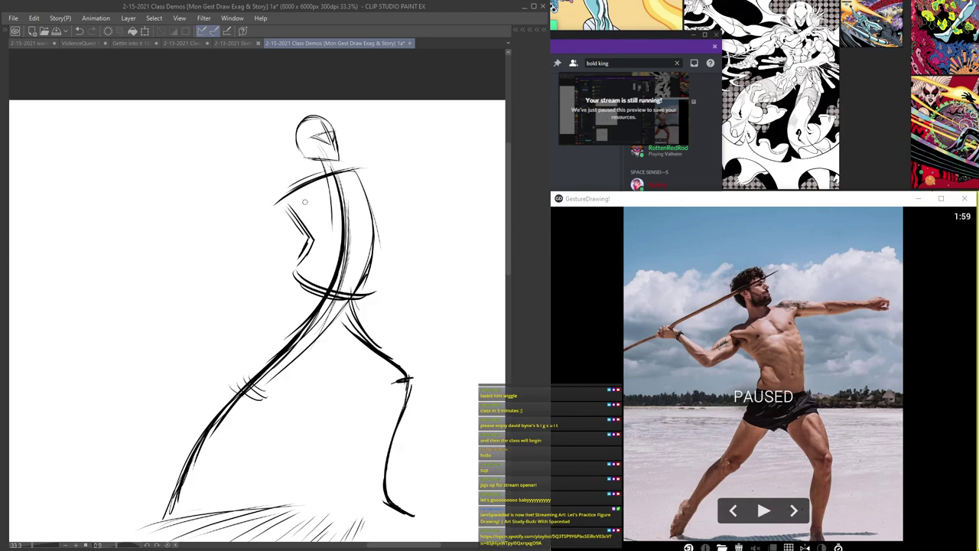
- Resume the reference photo timer and draw the bent throwing arm with its hand
{"action": "left_click", "coordinate": [763, 513]}
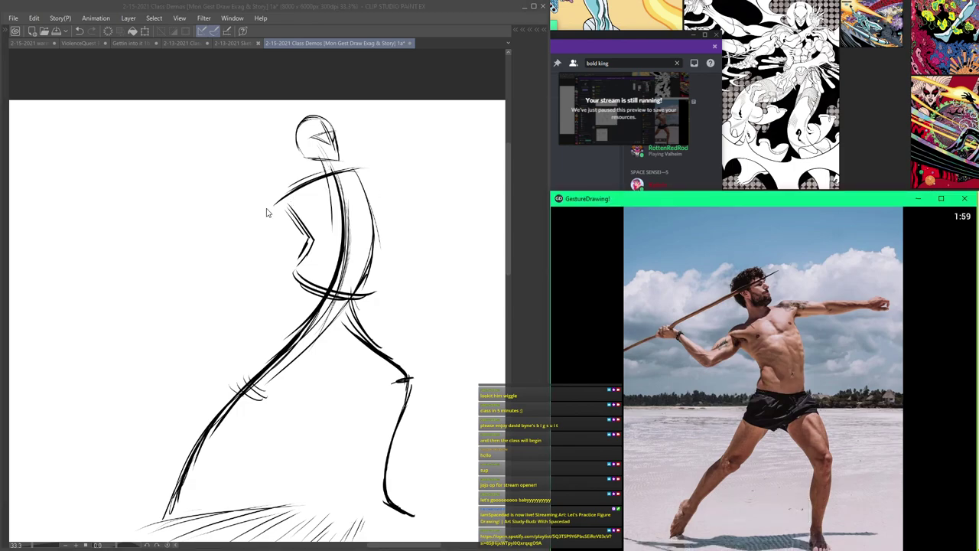
{"action": "mouse_move", "coordinate": [299, 198]}
{"action": "left_mouse_down"}
{"action": "mouse_move", "coordinate": [250, 225]}
{"action": "mouse_move", "coordinate": [242, 243]}
{"action": "mouse_move", "coordinate": [245, 236]}
{"action": "mouse_move", "coordinate": [215, 238]}
{"action": "mouse_move", "coordinate": [171, 209]}
{"action": "left_mouse_up"}
{"action": "mouse_move", "coordinate": [219, 233]}
{"action": "left_mouse_down"}
{"action": "mouse_move", "coordinate": [170, 205]}
{"action": "mouse_move", "coordinate": [156, 211]}
{"action": "mouse_move", "coordinate": [189, 210]}
{"action": "left_mouse_up"}
- Try drawing the javelin shaft from behind the throwing hand up past the head, and undo those strokes
{"action": "left_click_drag", "start_coordinate": [132, 228], "coordinate": [335, 130]}
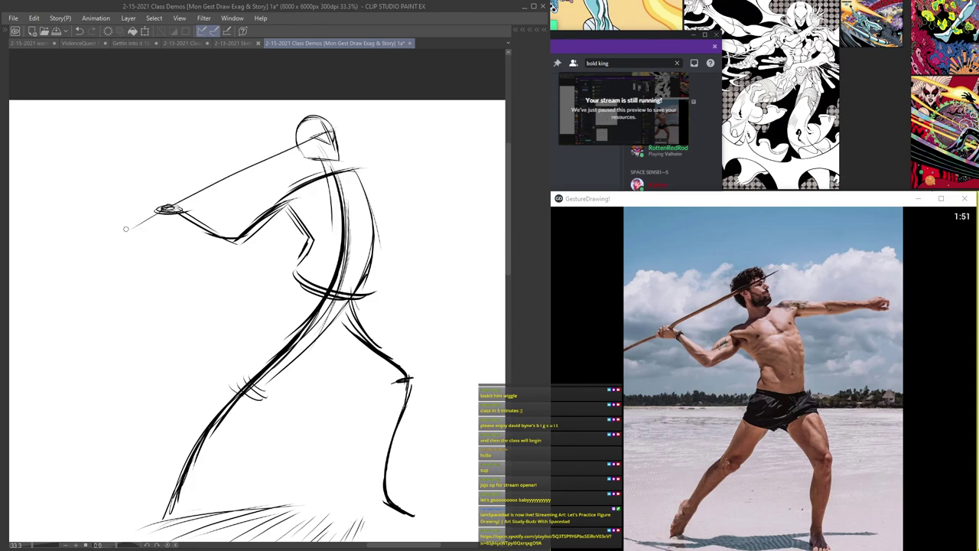
{"action": "left_click_drag", "start_coordinate": [95, 250], "coordinate": [355, 112]}
{"action": "mouse_move", "coordinate": [317, 129]}
{"action": "left_mouse_down"}
{"action": "mouse_move", "coordinate": [117, 229]}
{"action": "mouse_move", "coordinate": [329, 129]}
{"action": "left_mouse_up"}
{"action": "key", "text": "ctrl+z"}
{"action": "key", "text": "ctrl+z"}
{"action": "key", "text": "ctrl+z"}
- Draw the javelin shaft through the throwing hand to the head, and extend a line for the front arm
{"action": "left_click_drag", "start_coordinate": [139, 227], "coordinate": [346, 122]}
{"action": "left_click_drag", "start_coordinate": [335, 176], "coordinate": [420, 166]}
{"action": "mouse_move", "coordinate": [292, 183]}
{"action": "left_mouse_down"}
{"action": "mouse_move", "coordinate": [243, 160]}
{"action": "mouse_move", "coordinate": [311, 135]}
{"action": "left_mouse_up"}
- Scale down the whole javelin thrower sketch and move it to the upper part of the page
{"action": "key", "text": "ctrl+t"}
{"action": "left_click_drag", "start_coordinate": [443, 504], "coordinate": [300, 309]}
{"action": "left_click_drag", "start_coordinate": [229, 204], "coordinate": [238, 214]}
{"action": "key", "text": "Return"}
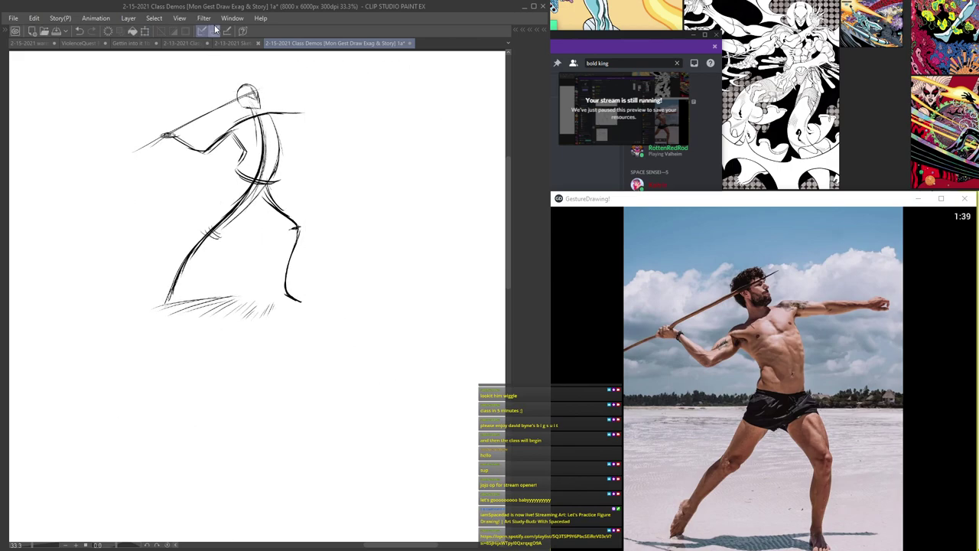
- Strengthen the neck, the outer chest contour, and the angular back and waist lines with darker strokes
{"action": "scroll", "coordinate": [268, 107], "scroll_direction": "up", "scroll_amount": 1}
{"action": "scroll", "coordinate": [222, 126], "scroll_direction": "up", "scroll_amount": 1}
{"action": "mouse_move", "coordinate": [246, 105]}
{"action": "left_mouse_down"}
{"action": "mouse_move", "coordinate": [212, 102]}
{"action": "mouse_move", "coordinate": [212, 85]}
{"action": "mouse_move", "coordinate": [237, 61]}
{"action": "mouse_move", "coordinate": [260, 109]}
{"action": "mouse_move", "coordinate": [230, 102]}
{"action": "mouse_move", "coordinate": [242, 122]}
{"action": "mouse_move", "coordinate": [263, 108]}
{"action": "mouse_move", "coordinate": [202, 144]}
{"action": "mouse_move", "coordinate": [237, 182]}
{"action": "left_mouse_up"}
{"action": "mouse_move", "coordinate": [278, 115]}
{"action": "left_mouse_down"}
{"action": "mouse_move", "coordinate": [311, 181]}
{"action": "mouse_move", "coordinate": [308, 200]}
{"action": "left_mouse_up"}
{"action": "mouse_move", "coordinate": [218, 147]}
{"action": "left_mouse_down"}
{"action": "mouse_move", "coordinate": [247, 186]}
{"action": "mouse_move", "coordinate": [220, 222]}
{"action": "left_mouse_up"}
{"action": "left_click_drag", "start_coordinate": [222, 222], "coordinate": [250, 236]}
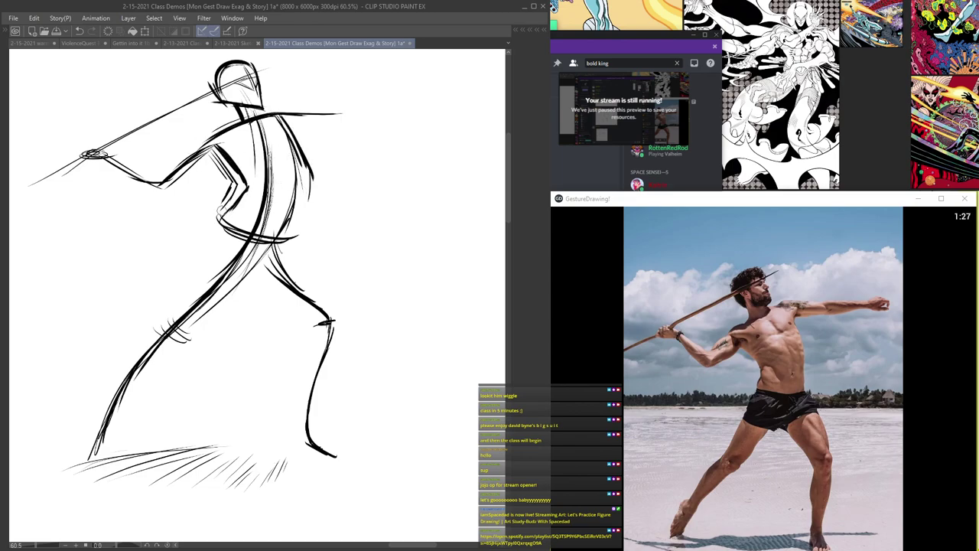
- Thicken the torso contours and back muscle, define the rear thigh, and reinforce the front leg down to the foot
{"action": "mouse_move", "coordinate": [289, 116]}
{"action": "left_mouse_down"}
{"action": "mouse_move", "coordinate": [315, 171]}
{"action": "mouse_move", "coordinate": [289, 240]}
{"action": "left_mouse_up"}
{"action": "left_click_drag", "start_coordinate": [282, 248], "coordinate": [269, 261]}
{"action": "left_click_drag", "start_coordinate": [218, 141], "coordinate": [253, 187]}
{"action": "mouse_move", "coordinate": [270, 121]}
{"action": "left_mouse_down"}
{"action": "mouse_move", "coordinate": [291, 187]}
{"action": "mouse_move", "coordinate": [194, 325]}
{"action": "mouse_move", "coordinate": [228, 292]}
{"action": "mouse_move", "coordinate": [157, 353]}
{"action": "left_mouse_up"}
{"action": "left_click_drag", "start_coordinate": [220, 142], "coordinate": [260, 188]}
{"action": "left_click_drag", "start_coordinate": [283, 125], "coordinate": [323, 185]}
{"action": "mouse_move", "coordinate": [304, 144]}
{"action": "left_mouse_down"}
{"action": "mouse_move", "coordinate": [320, 210]}
{"action": "mouse_move", "coordinate": [272, 280]}
{"action": "mouse_move", "coordinate": [333, 317]}
{"action": "mouse_move", "coordinate": [309, 446]}
{"action": "mouse_move", "coordinate": [341, 463]}
{"action": "left_mouse_up"}
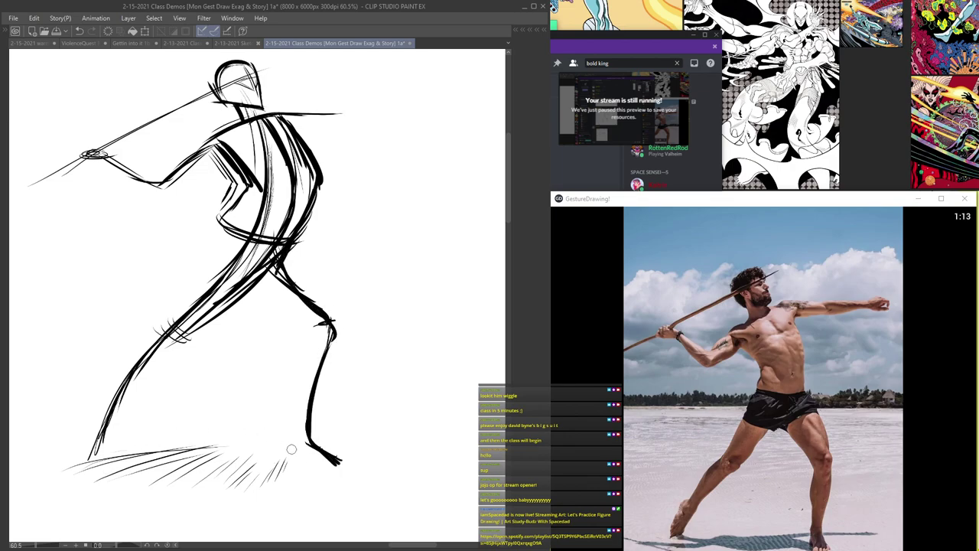
- Add an oval, a diagonal ground line and a triangular mark around the front foot, and box in its ankle
{"action": "scroll", "coordinate": [317, 444], "scroll_direction": "up", "scroll_amount": 1}
{"action": "mouse_move", "coordinate": [332, 444]}
{"action": "left_mouse_down"}
{"action": "mouse_move", "coordinate": [353, 442]}
{"action": "mouse_move", "coordinate": [368, 463]}
{"action": "left_mouse_up"}
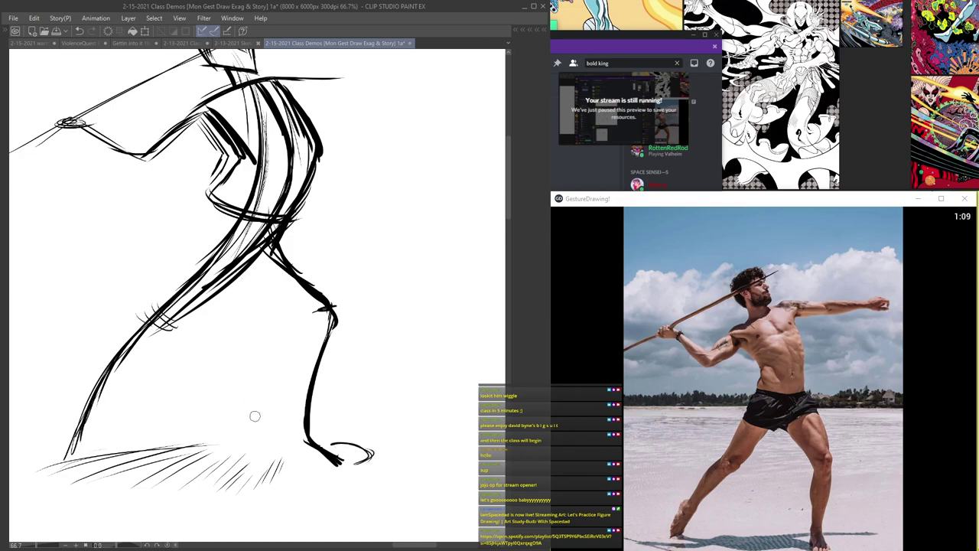
{"action": "left_click_drag", "start_coordinate": [271, 407], "coordinate": [297, 330]}
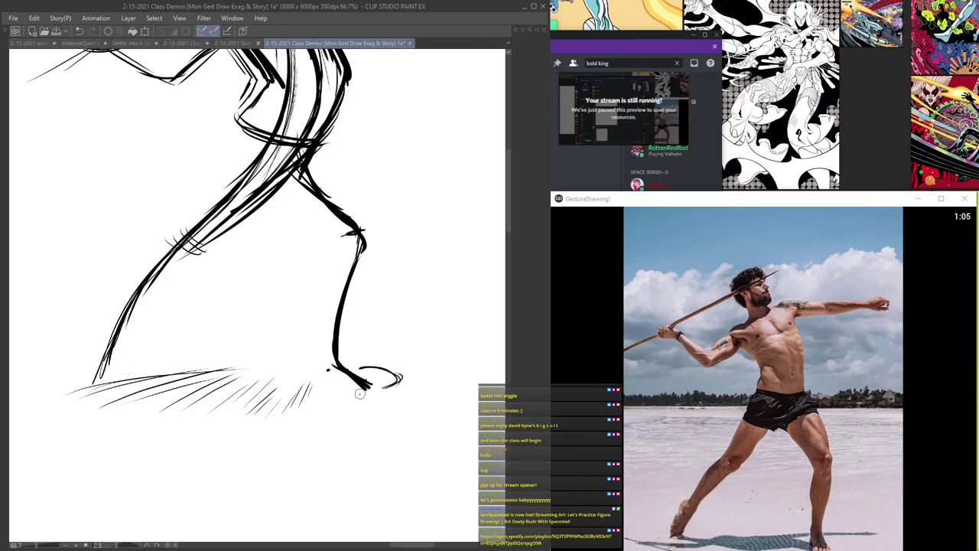
{"action": "left_click_drag", "start_coordinate": [311, 362], "coordinate": [388, 420]}
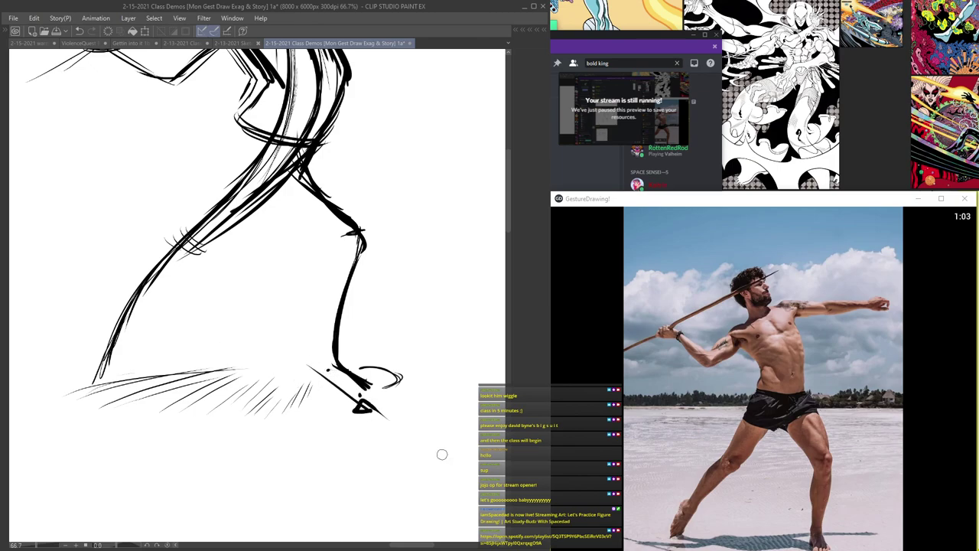
{"action": "scroll", "coordinate": [349, 362], "scroll_direction": "up", "scroll_amount": 3}
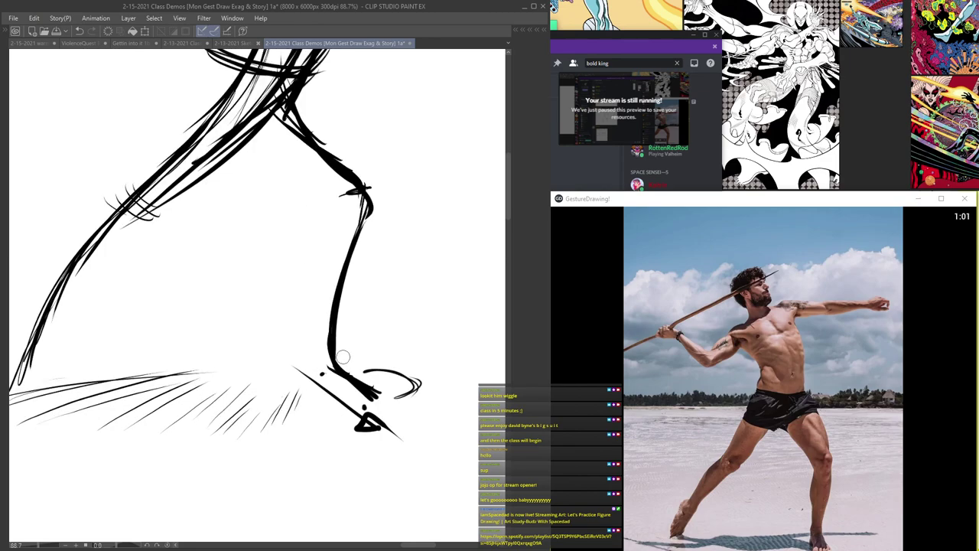
{"action": "mouse_move", "coordinate": [357, 351]}
{"action": "left_mouse_down"}
{"action": "mouse_move", "coordinate": [310, 349]}
{"action": "mouse_move", "coordinate": [349, 348]}
{"action": "mouse_move", "coordinate": [331, 381]}
{"action": "left_mouse_up"}
{"action": "left_click_drag", "start_coordinate": [356, 352], "coordinate": [358, 379]}
{"action": "left_click_drag", "start_coordinate": [313, 353], "coordinate": [314, 380]}
{"action": "scroll", "coordinate": [312, 389], "scroll_direction": "down", "scroll_amount": 2}
{"action": "scroll", "coordinate": [313, 389], "scroll_direction": "down", "scroll_amount": 4}
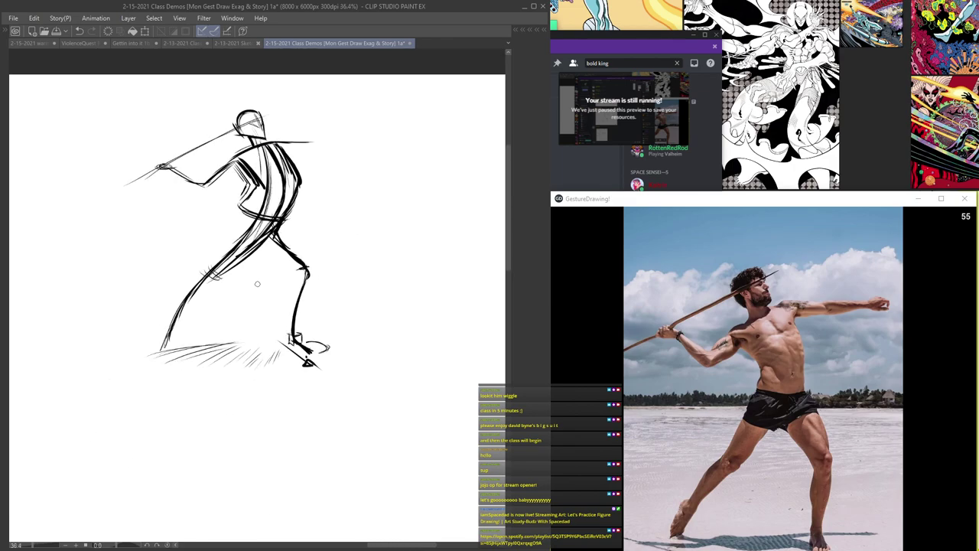
- Extend the front foot's block form from the ankle box toward the toes
{"action": "left_click_drag", "start_coordinate": [216, 327], "coordinate": [357, 348]}
{"action": "scroll", "coordinate": [394, 243], "scroll_direction": "up", "scroll_amount": 1}
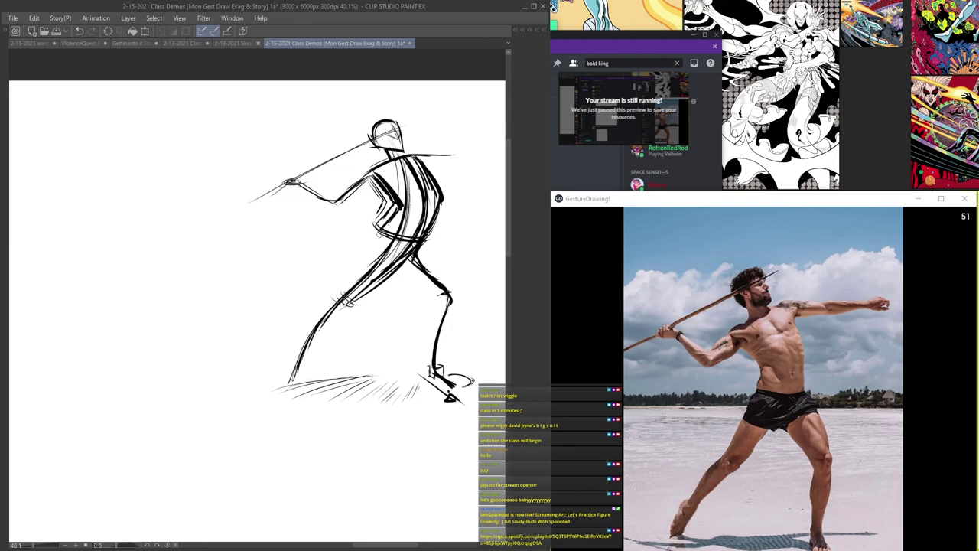
{"action": "scroll", "coordinate": [302, 382], "scroll_direction": "up", "scroll_amount": 3}
{"action": "scroll", "coordinate": [298, 383], "scroll_direction": "up", "scroll_amount": 5}
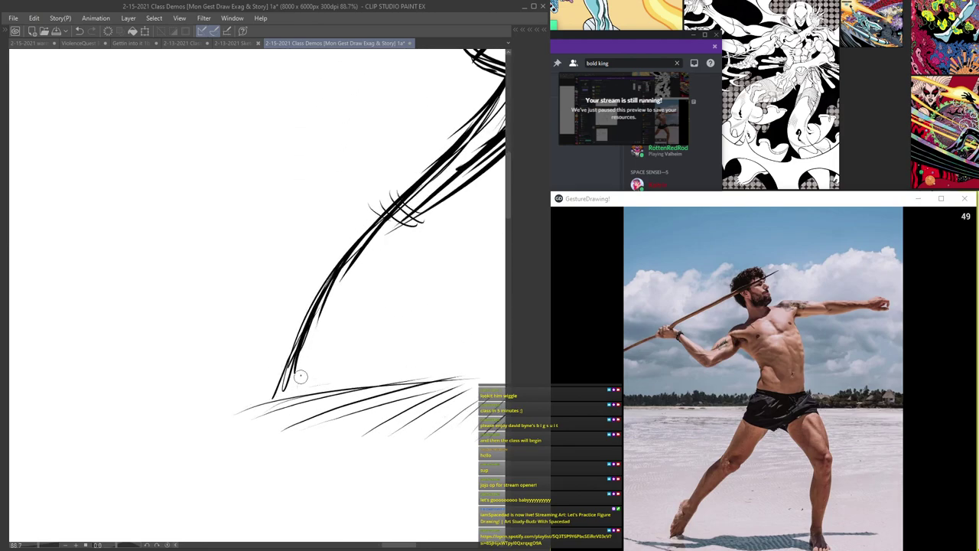
{"action": "scroll", "coordinate": [314, 364], "scroll_direction": "down", "scroll_amount": 4}
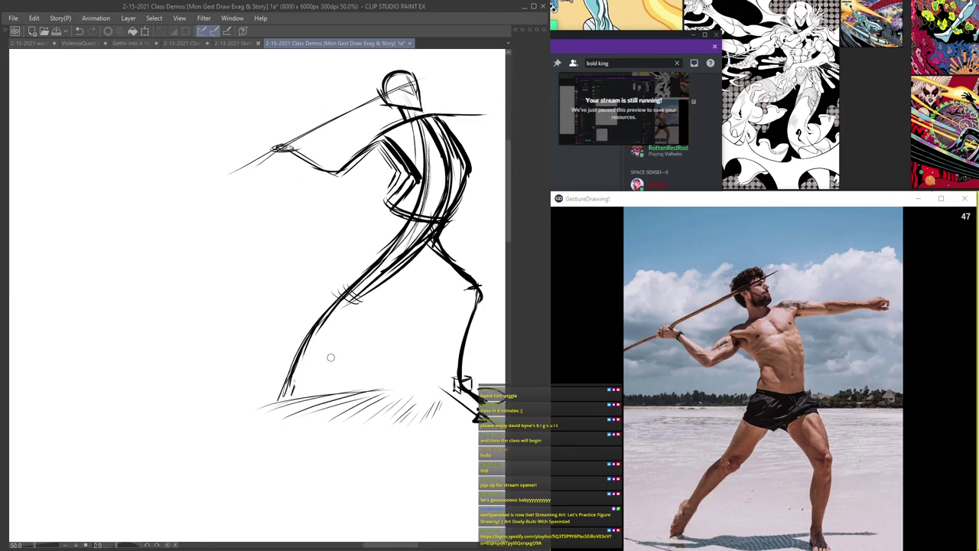
{"action": "scroll", "coordinate": [413, 397], "scroll_direction": "up", "scroll_amount": 4}
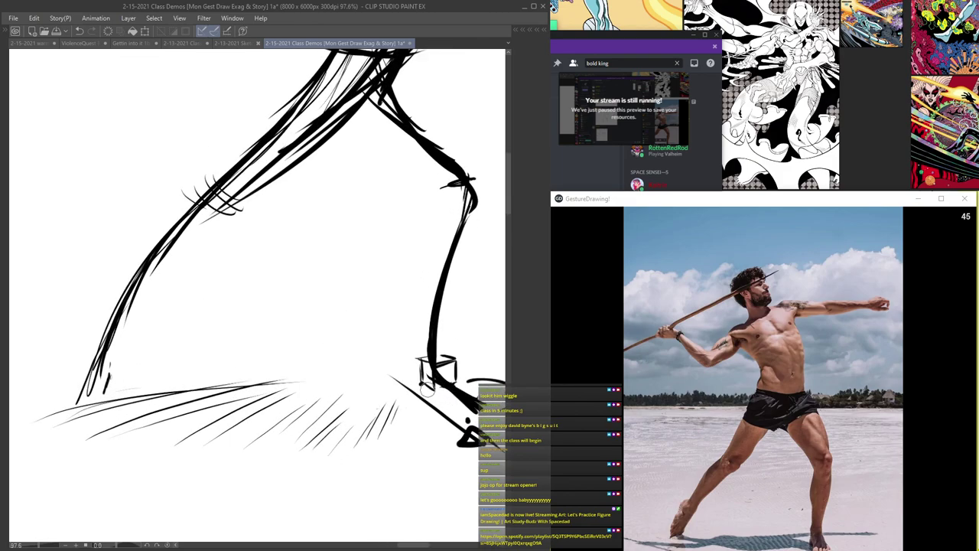
{"action": "left_click_drag", "start_coordinate": [431, 388], "coordinate": [470, 417]}
{"action": "left_click_drag", "start_coordinate": [457, 377], "coordinate": [490, 416]}
- Draw the rear foot on the ground line and fill out the lower rear leg
{"action": "scroll", "coordinate": [424, 349], "scroll_direction": "down", "scroll_amount": 4}
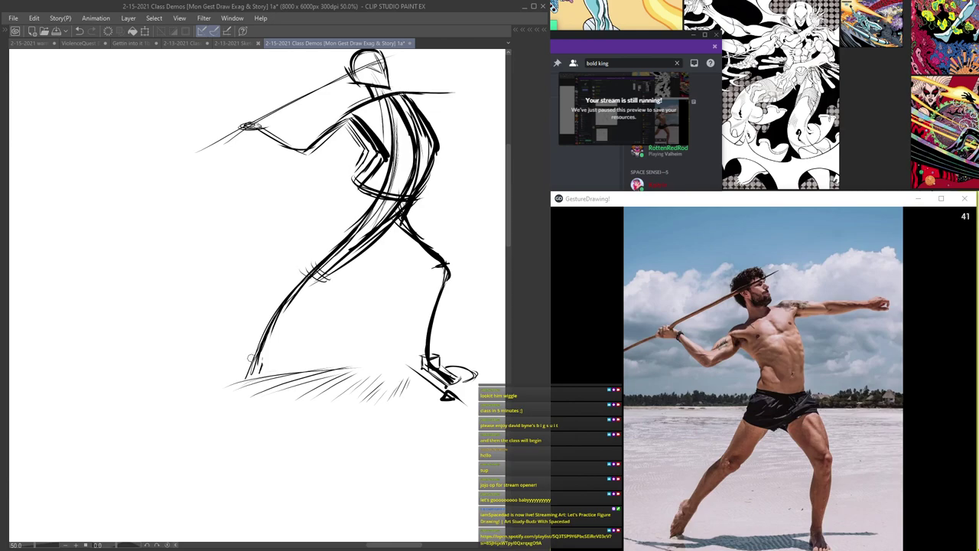
{"action": "scroll", "coordinate": [282, 336], "scroll_direction": "down", "scroll_amount": 3}
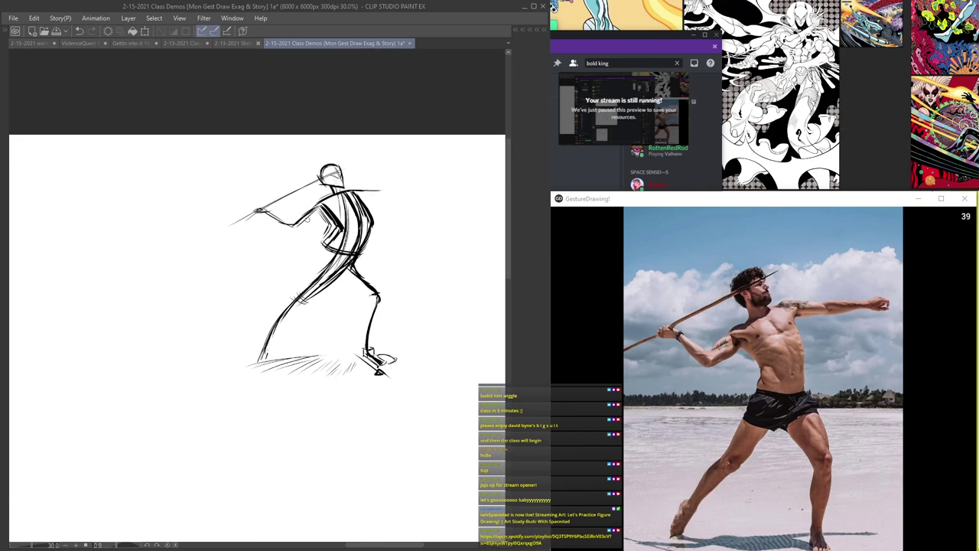
{"action": "scroll", "coordinate": [270, 304], "scroll_direction": "up", "scroll_amount": 3}
{"action": "scroll", "coordinate": [249, 387], "scroll_direction": "up", "scroll_amount": 1}
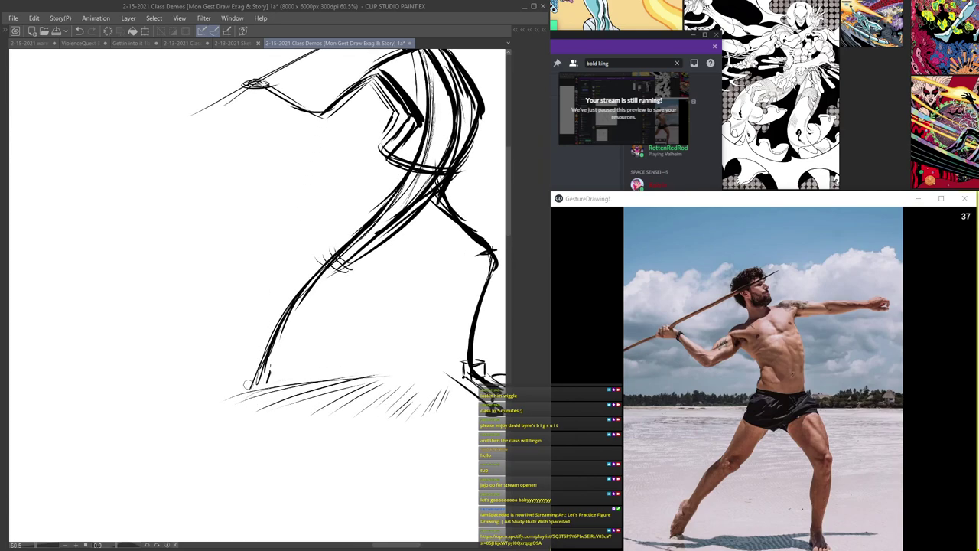
{"action": "scroll", "coordinate": [260, 389], "scroll_direction": "down", "scroll_amount": 3}
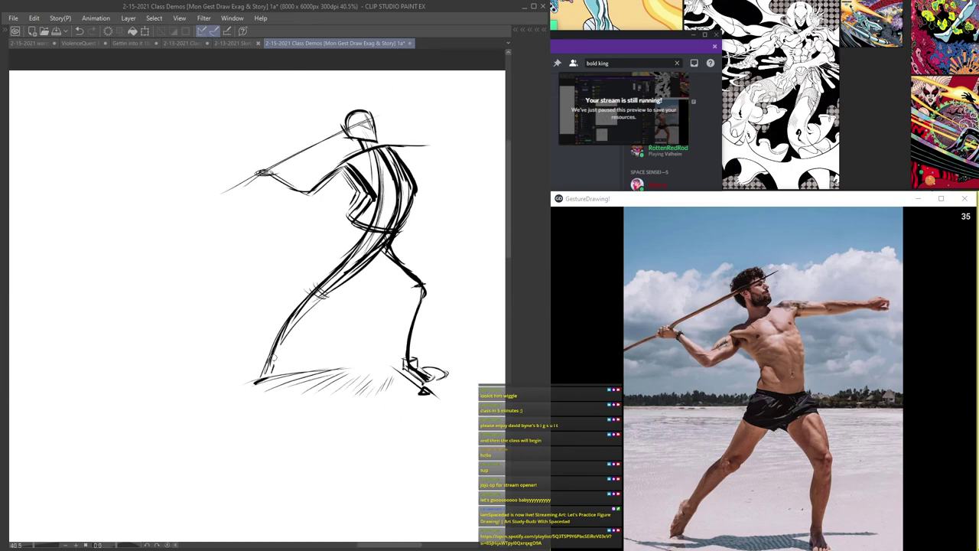
{"action": "scroll", "coordinate": [390, 122], "scroll_direction": "up", "scroll_amount": 2}
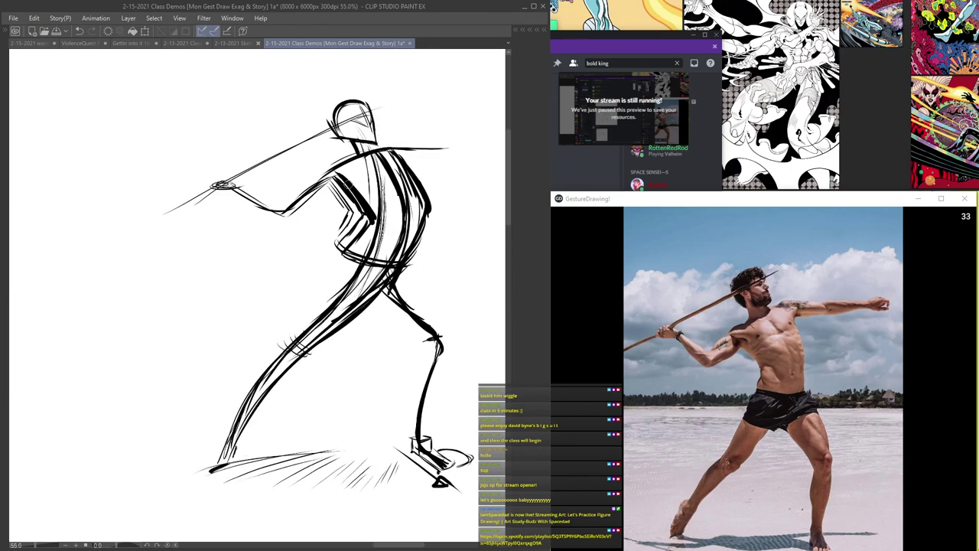
- Darken the chest-to-hip contour and the upper part of the throwing arm
{"action": "left_click_drag", "start_coordinate": [430, 208], "coordinate": [402, 260]}
{"action": "left_click_drag", "start_coordinate": [431, 213], "coordinate": [390, 280]}
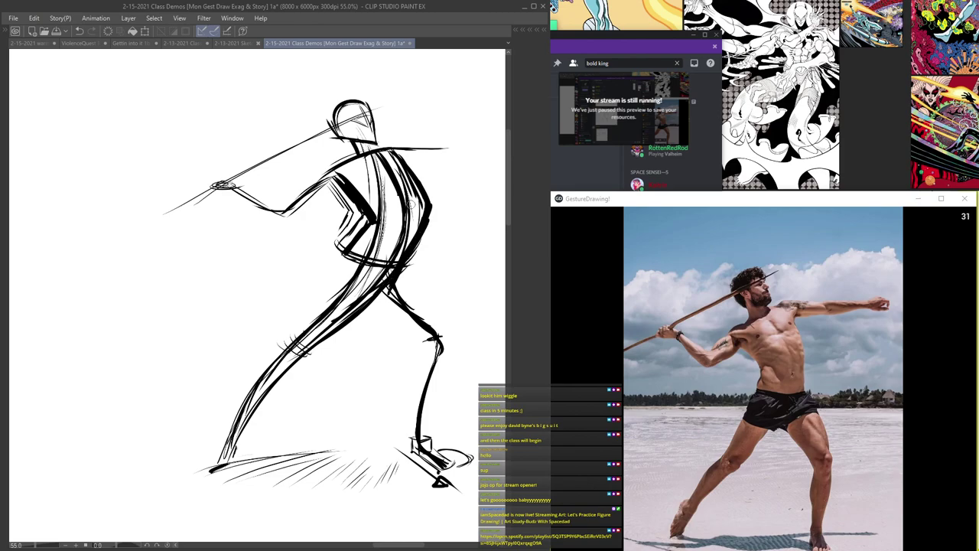
{"action": "scroll", "coordinate": [355, 102], "scroll_direction": "down", "scroll_amount": 1}
{"action": "scroll", "coordinate": [330, 159], "scroll_direction": "up", "scroll_amount": 4}
{"action": "left_click_drag", "start_coordinate": [343, 159], "coordinate": [272, 218]}
{"action": "scroll", "coordinate": [232, 192], "scroll_direction": "down", "scroll_amount": 6}
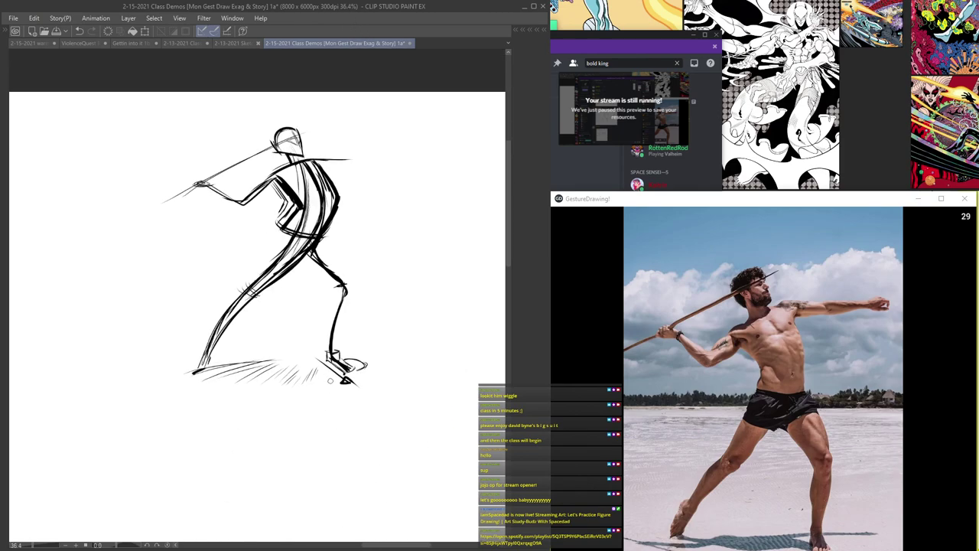
- Sketch a small three-dimensional box on the ground between the two feet
{"action": "scroll", "coordinate": [323, 366], "scroll_direction": "up", "scroll_amount": 5}
{"action": "mouse_move", "coordinate": [286, 342]}
{"action": "left_mouse_down"}
{"action": "mouse_move", "coordinate": [285, 351]}
{"action": "mouse_move", "coordinate": [250, 360]}
{"action": "mouse_move", "coordinate": [276, 339]}
{"action": "mouse_move", "coordinate": [241, 327]}
{"action": "mouse_move", "coordinate": [284, 334]}
{"action": "mouse_move", "coordinate": [268, 342]}
{"action": "mouse_move", "coordinate": [236, 330]}
{"action": "mouse_move", "coordinate": [272, 344]}
{"action": "mouse_move", "coordinate": [290, 336]}
{"action": "mouse_move", "coordinate": [241, 352]}
{"action": "mouse_move", "coordinate": [266, 369]}
{"action": "left_mouse_up"}
{"action": "scroll", "coordinate": [254, 326], "scroll_direction": "up", "scroll_amount": 3}
{"action": "scroll", "coordinate": [265, 370], "scroll_direction": "down", "scroll_amount": 3}
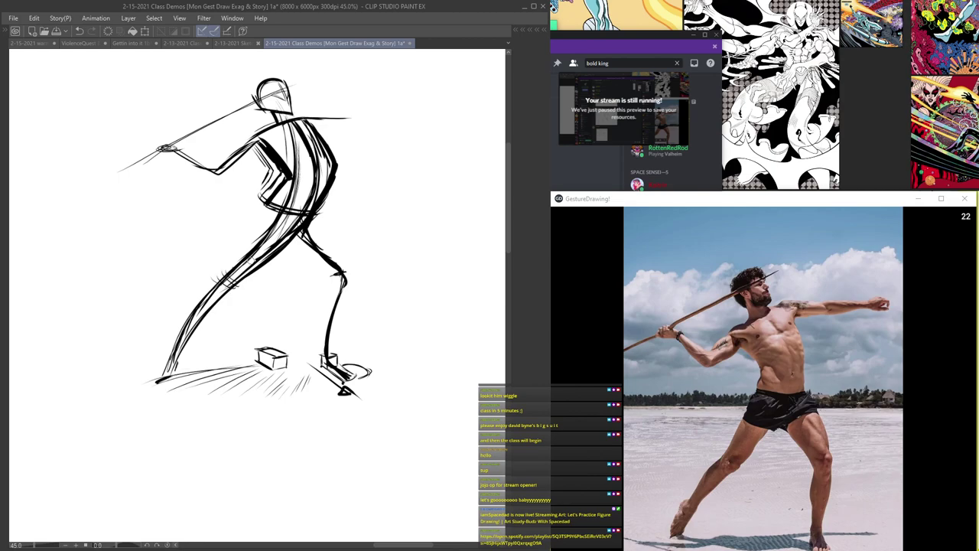
- Reinforce the waist, hips and upper legs of the javelin thrower with heavier strokes
{"action": "mouse_move", "coordinate": [224, 144]}
{"action": "left_mouse_down"}
{"action": "mouse_move", "coordinate": [270, 219]}
{"action": "mouse_move", "coordinate": [277, 257]}
{"action": "mouse_move", "coordinate": [206, 261]}
{"action": "mouse_move", "coordinate": [239, 263]}
{"action": "mouse_move", "coordinate": [282, 298]}
{"action": "left_mouse_up"}
{"action": "scroll", "coordinate": [231, 256], "scroll_direction": "up", "scroll_amount": 2}
{"action": "scroll", "coordinate": [241, 270], "scroll_direction": "up", "scroll_amount": 2}
{"action": "left_click_drag", "start_coordinate": [233, 273], "coordinate": [286, 304]}
{"action": "mouse_move", "coordinate": [292, 293]}
{"action": "left_mouse_down"}
{"action": "mouse_move", "coordinate": [336, 257]}
{"action": "mouse_move", "coordinate": [405, 261]}
{"action": "left_mouse_up"}
{"action": "scroll", "coordinate": [387, 322], "scroll_direction": "down", "scroll_amount": 1}
{"action": "scroll", "coordinate": [378, 249], "scroll_direction": "up", "scroll_amount": 1}
{"action": "left_click_drag", "start_coordinate": [343, 223], "coordinate": [354, 254]}
{"action": "mouse_move", "coordinate": [342, 234]}
{"action": "left_mouse_down"}
{"action": "mouse_move", "coordinate": [386, 208]}
{"action": "mouse_move", "coordinate": [397, 228]}
{"action": "mouse_move", "coordinate": [372, 231]}
{"action": "left_mouse_up"}
{"action": "scroll", "coordinate": [387, 233], "scroll_direction": "up", "scroll_amount": 2}
{"action": "scroll", "coordinate": [366, 237], "scroll_direction": "down", "scroll_amount": 3}
{"action": "mouse_move", "coordinate": [424, 305]}
{"action": "left_mouse_down"}
{"action": "mouse_move", "coordinate": [369, 259]}
{"action": "mouse_move", "coordinate": [341, 217]}
{"action": "left_mouse_up"}
{"action": "scroll", "coordinate": [341, 217], "scroll_direction": "up", "scroll_amount": 1}
{"action": "mouse_move", "coordinate": [297, 315]}
{"action": "left_mouse_down"}
{"action": "mouse_move", "coordinate": [173, 438]}
{"action": "mouse_move", "coordinate": [314, 272]}
{"action": "left_mouse_up"}
- Build up the extended front arm and the bent throwing arm with bold double lines, and darken the rear thigh
{"action": "mouse_move", "coordinate": [295, 167]}
{"action": "left_mouse_down"}
{"action": "mouse_move", "coordinate": [314, 147]}
{"action": "mouse_move", "coordinate": [442, 145]}
{"action": "left_mouse_up"}
{"action": "left_click_drag", "start_coordinate": [338, 156], "coordinate": [447, 140]}
{"action": "mouse_move", "coordinate": [285, 167]}
{"action": "left_mouse_down"}
{"action": "mouse_move", "coordinate": [225, 209]}
{"action": "mouse_move", "coordinate": [162, 193]}
{"action": "left_mouse_up"}
{"action": "left_click_drag", "start_coordinate": [237, 196], "coordinate": [205, 228]}
{"action": "scroll", "coordinate": [354, 158], "scroll_direction": "down", "scroll_amount": 5}
{"action": "scroll", "coordinate": [298, 234], "scroll_direction": "up", "scroll_amount": 2}
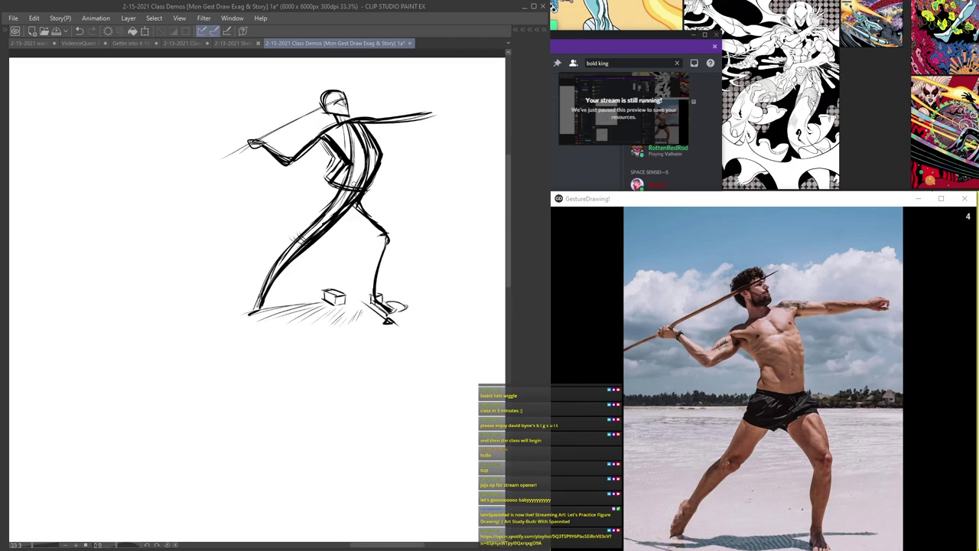
{"action": "left_click_drag", "start_coordinate": [344, 200], "coordinate": [310, 236]}
- Start a gesture of the standing man below the javelin thrower, with an oval head and a raised arm
{"action": "scroll", "coordinate": [296, 342], "scroll_direction": "down", "scroll_amount": 4}
{"action": "left_click_drag", "start_coordinate": [324, 379], "coordinate": [349, 231]}
{"action": "scroll", "coordinate": [348, 281], "scroll_direction": "up", "scroll_amount": 3}
{"action": "scroll", "coordinate": [333, 231], "scroll_direction": "down", "scroll_amount": 1}
{"action": "left_click_drag", "start_coordinate": [309, 271], "coordinate": [326, 254]}
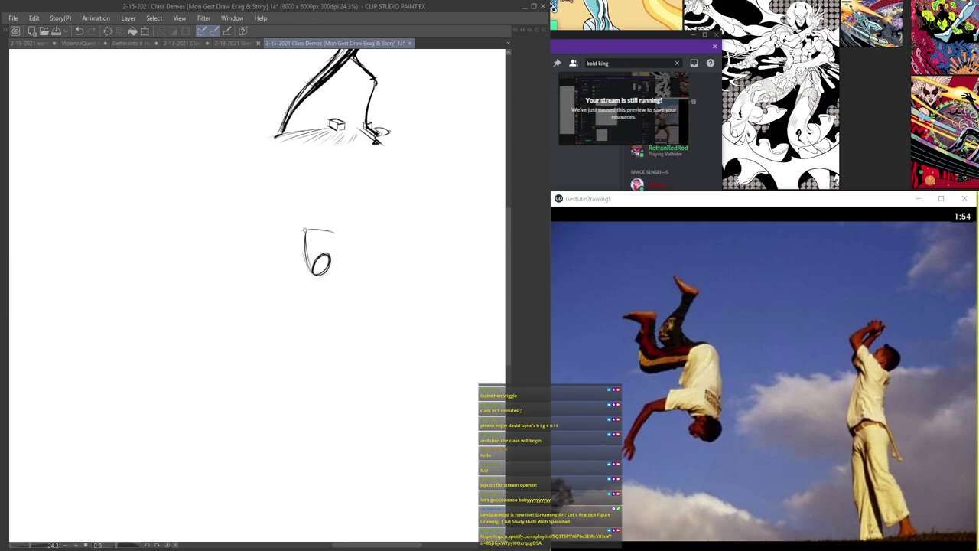
- Draw the standing man's long curved back and front contours down through the legs, and mark the split between them
{"action": "left_click_drag", "start_coordinate": [302, 238], "coordinate": [299, 343]}
{"action": "left_click_drag", "start_coordinate": [309, 272], "coordinate": [329, 412]}
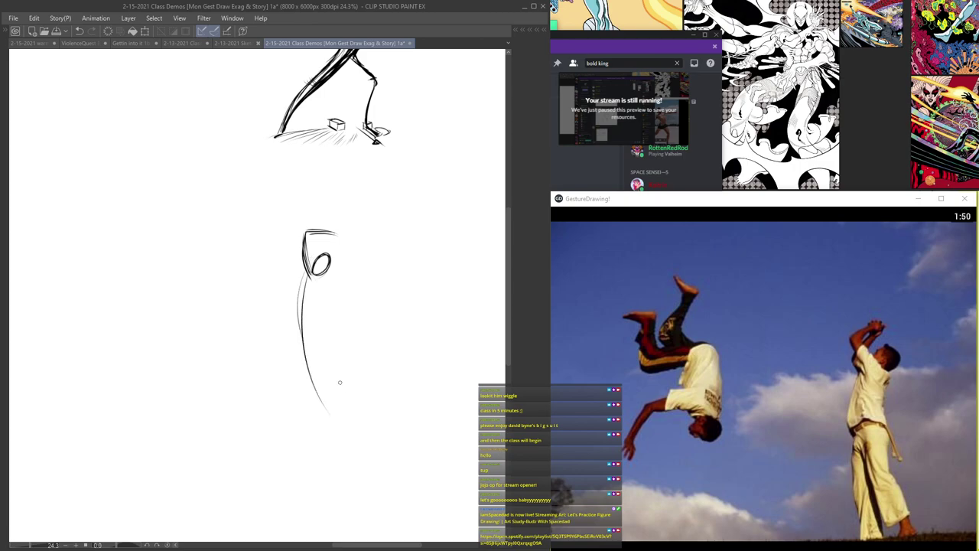
{"action": "mouse_move", "coordinate": [317, 277]}
{"action": "left_mouse_down"}
{"action": "mouse_move", "coordinate": [356, 428]}
{"action": "mouse_move", "coordinate": [326, 348]}
{"action": "mouse_move", "coordinate": [364, 436]}
{"action": "left_mouse_up"}
{"action": "mouse_move", "coordinate": [306, 269]}
{"action": "left_mouse_down"}
{"action": "mouse_move", "coordinate": [340, 440]}
{"action": "mouse_move", "coordinate": [306, 391]}
{"action": "mouse_move", "coordinate": [361, 436]}
{"action": "left_mouse_up"}
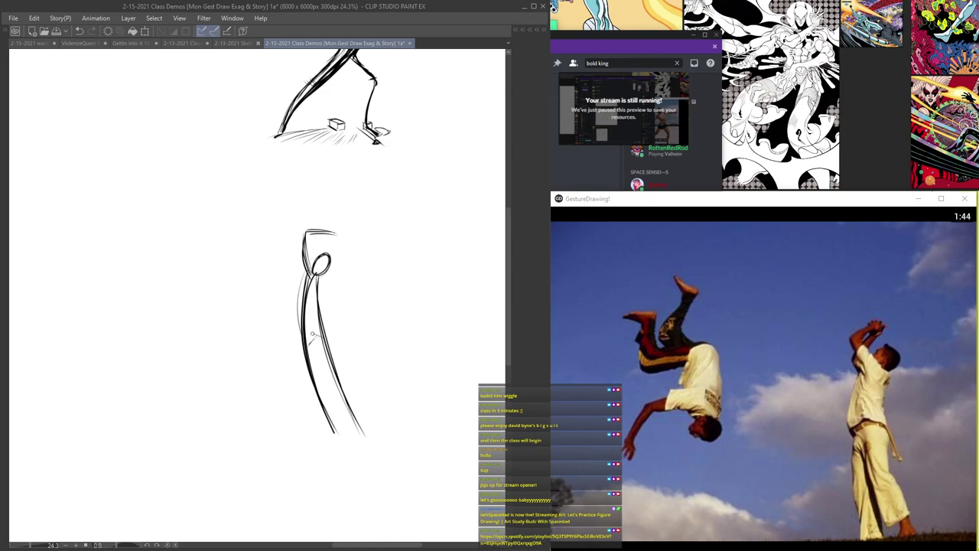
{"action": "left_click_drag", "start_coordinate": [314, 328], "coordinate": [334, 428]}
- Add the standing man's second raised arm, bent at the elbow beside the head
{"action": "scroll", "coordinate": [315, 245], "scroll_direction": "up", "scroll_amount": 2}
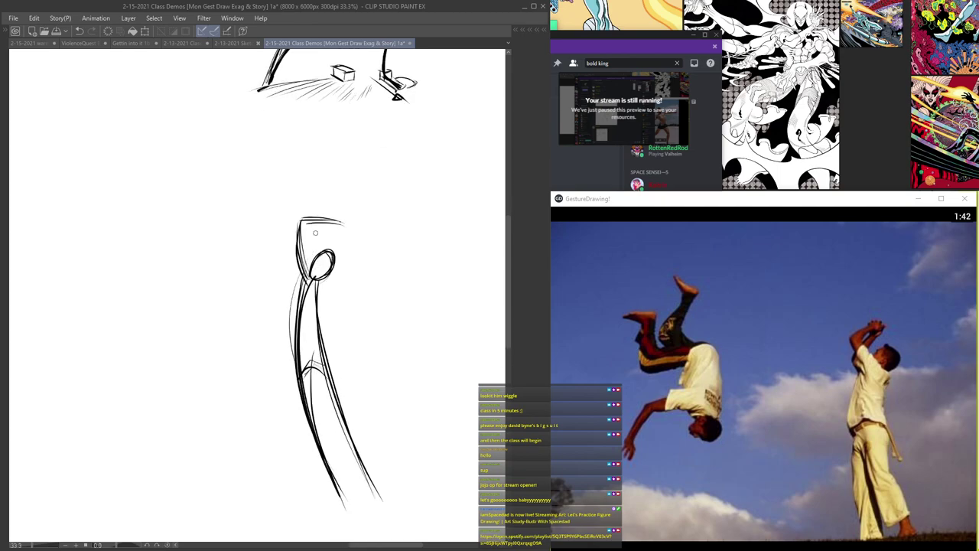
{"action": "left_click_drag", "start_coordinate": [332, 230], "coordinate": [281, 244]}
{"action": "left_click_drag", "start_coordinate": [283, 242], "coordinate": [300, 273]}
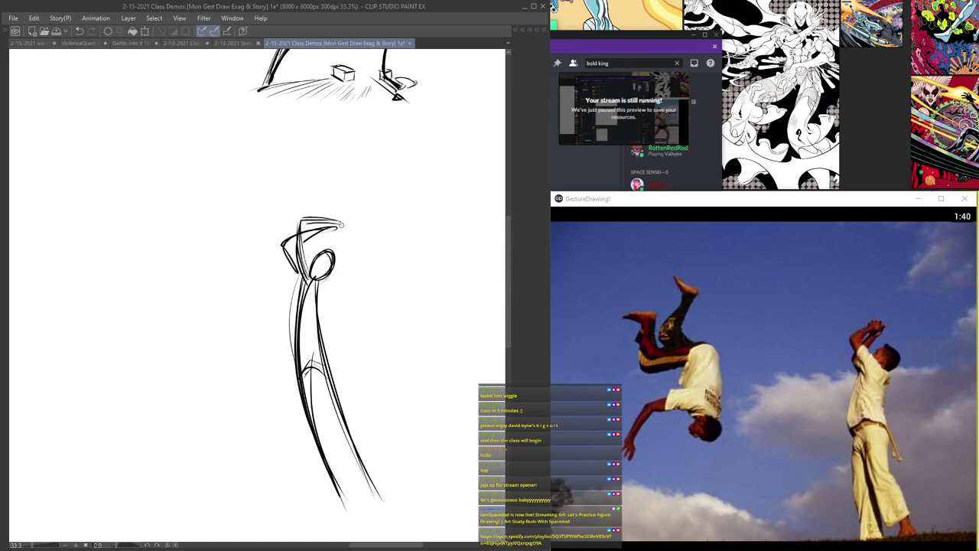
- Finish the standing man's lower legs with short angled strokes for both feet
{"action": "scroll", "coordinate": [326, 221], "scroll_direction": "down", "scroll_amount": 2}
{"action": "left_click_drag", "start_coordinate": [263, 309], "coordinate": [360, 297]}
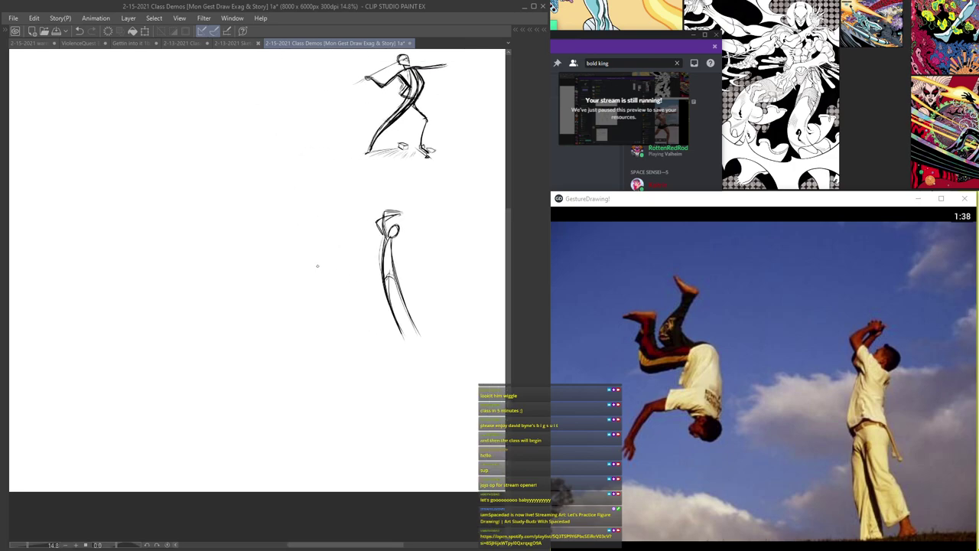
{"action": "scroll", "coordinate": [317, 265], "scroll_direction": "up", "scroll_amount": 2}
{"action": "left_click_drag", "start_coordinate": [430, 257], "coordinate": [474, 373]}
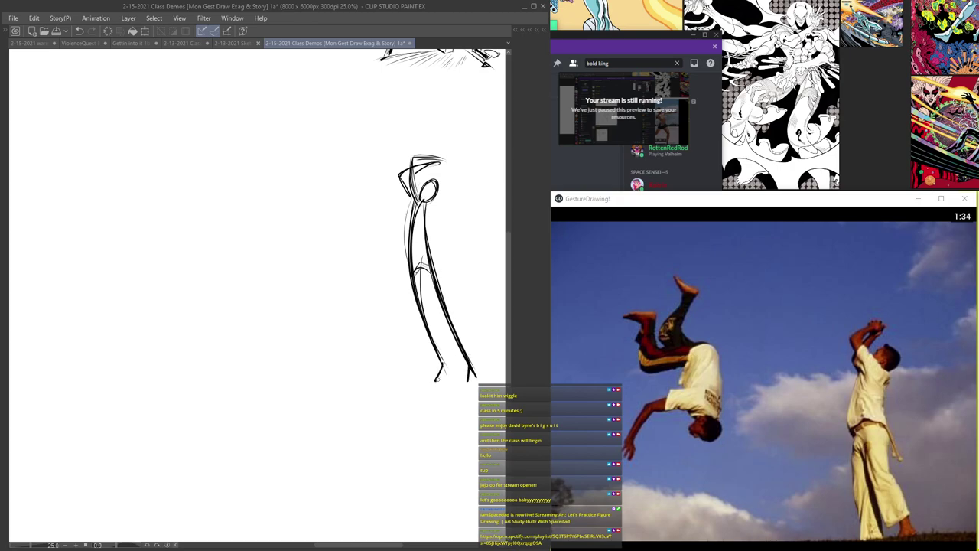
{"action": "left_click_drag", "start_coordinate": [442, 381], "coordinate": [415, 217]}
- Draw the upside-down flipping man beside the standing man, with zigzag bent legs, a curved back, an arched arm and an oval head
{"action": "mouse_move", "coordinate": [279, 247]}
{"action": "left_mouse_down"}
{"action": "mouse_move", "coordinate": [285, 260]}
{"action": "mouse_move", "coordinate": [297, 237]}
{"action": "mouse_move", "coordinate": [280, 259]}
{"action": "mouse_move", "coordinate": [276, 238]}
{"action": "mouse_move", "coordinate": [321, 240]}
{"action": "left_mouse_up"}
{"action": "scroll", "coordinate": [261, 221], "scroll_direction": "up", "scroll_amount": 1}
{"action": "left_click_drag", "start_coordinate": [274, 218], "coordinate": [317, 233]}
{"action": "mouse_move", "coordinate": [229, 229]}
{"action": "left_mouse_down"}
{"action": "mouse_move", "coordinate": [318, 236]}
{"action": "mouse_move", "coordinate": [230, 227]}
{"action": "mouse_move", "coordinate": [202, 281]}
{"action": "mouse_move", "coordinate": [329, 243]}
{"action": "mouse_move", "coordinate": [337, 160]}
{"action": "left_mouse_up"}
{"action": "scroll", "coordinate": [339, 272], "scroll_direction": "down", "scroll_amount": 1}
{"action": "scroll", "coordinate": [307, 214], "scroll_direction": "up", "scroll_amount": 1}
{"action": "mouse_move", "coordinate": [336, 231]}
{"action": "left_mouse_down"}
{"action": "mouse_move", "coordinate": [342, 158]}
{"action": "mouse_move", "coordinate": [277, 176]}
{"action": "mouse_move", "coordinate": [284, 106]}
{"action": "mouse_move", "coordinate": [273, 182]}
{"action": "mouse_move", "coordinate": [326, 162]}
{"action": "mouse_move", "coordinate": [285, 118]}
{"action": "mouse_move", "coordinate": [324, 160]}
{"action": "mouse_move", "coordinate": [345, 156]}
{"action": "mouse_move", "coordinate": [310, 91]}
{"action": "mouse_move", "coordinate": [329, 150]}
{"action": "mouse_move", "coordinate": [334, 229]}
{"action": "mouse_move", "coordinate": [262, 236]}
{"action": "mouse_move", "coordinate": [237, 273]}
{"action": "left_mouse_up"}
{"action": "mouse_move", "coordinate": [330, 257]}
{"action": "left_mouse_down"}
{"action": "mouse_move", "coordinate": [313, 277]}
{"action": "mouse_move", "coordinate": [323, 277]}
{"action": "left_mouse_up"}
{"action": "scroll", "coordinate": [322, 276], "scroll_direction": "down", "scroll_amount": 4}
{"action": "key", "text": "ctrl+minus"}
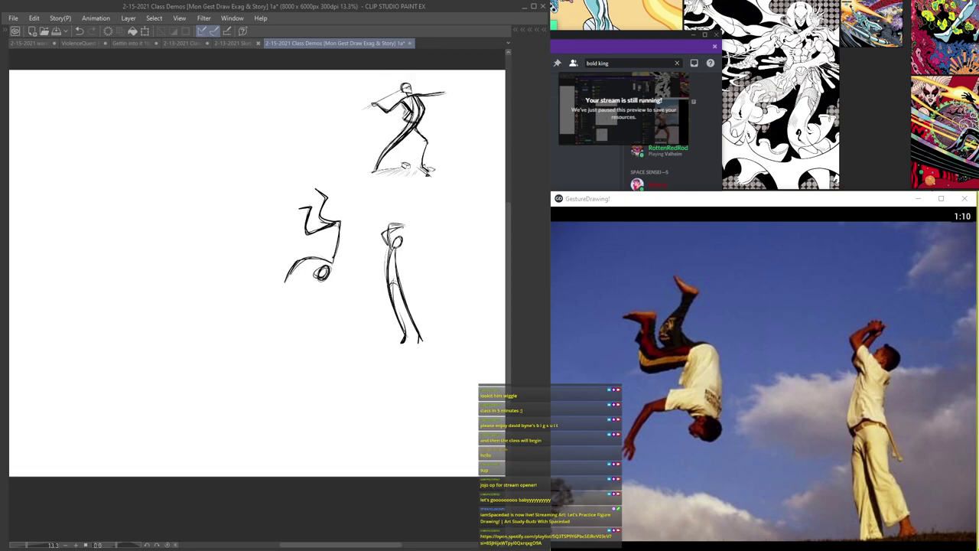
- Bring the comic-art reference board in front of the chat window and return to the drawing canvas
{"action": "left_click_drag", "start_coordinate": [322, 188], "coordinate": [323, 167]}
{"action": "scroll", "coordinate": [322, 252], "scroll_direction": "up", "scroll_amount": 4}
{"action": "left_click_drag", "start_coordinate": [277, 228], "coordinate": [339, 370]}
{"action": "scroll", "coordinate": [302, 247], "scroll_direction": "up", "scroll_amount": 4}
{"action": "scroll", "coordinate": [315, 139], "scroll_direction": "up", "scroll_amount": 2}
{"action": "scroll", "coordinate": [304, 122], "scroll_direction": "down", "scroll_amount": 2}
{"action": "scroll", "coordinate": [281, 101], "scroll_direction": "up", "scroll_amount": 1}
{"action": "scroll", "coordinate": [279, 97], "scroll_direction": "up", "scroll_amount": 1}
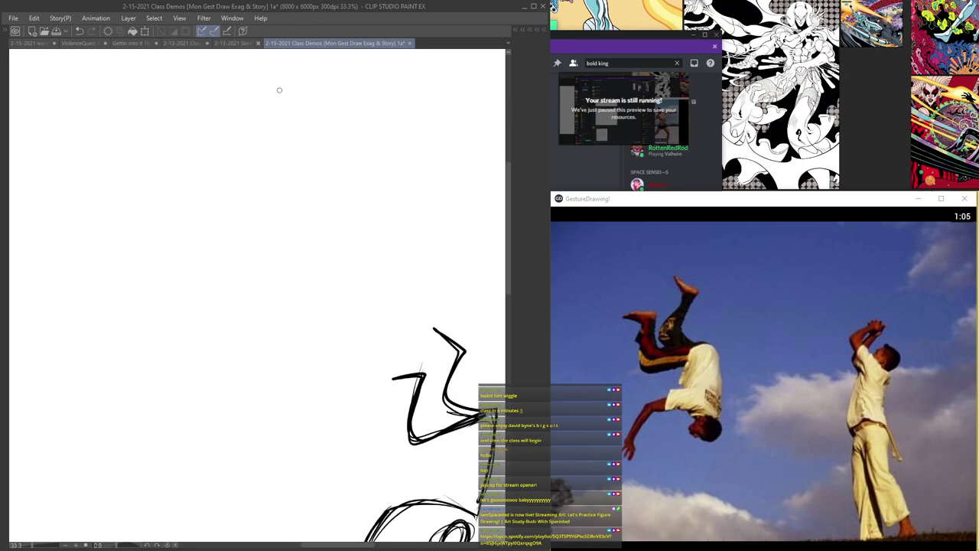
{"action": "left_click", "coordinate": [857, 97]}
{"action": "left_click", "coordinate": [318, 6]}
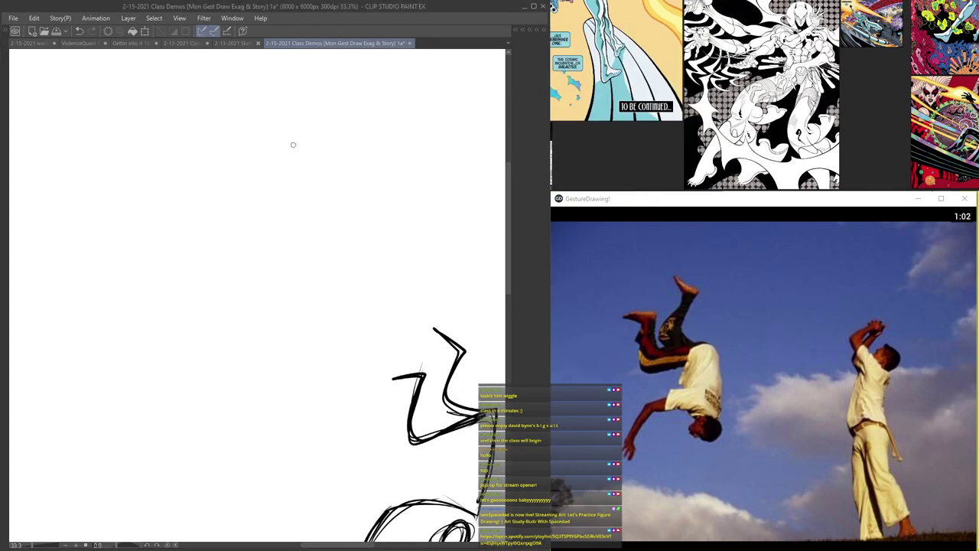
- Start a new standing figure up and to the left of the flipping man, with a tapered oval head and crossed face guidelines
{"action": "scroll", "coordinate": [294, 140], "scroll_direction": "up", "scroll_amount": 1}
{"action": "left_click_drag", "start_coordinate": [290, 170], "coordinate": [287, 203]}
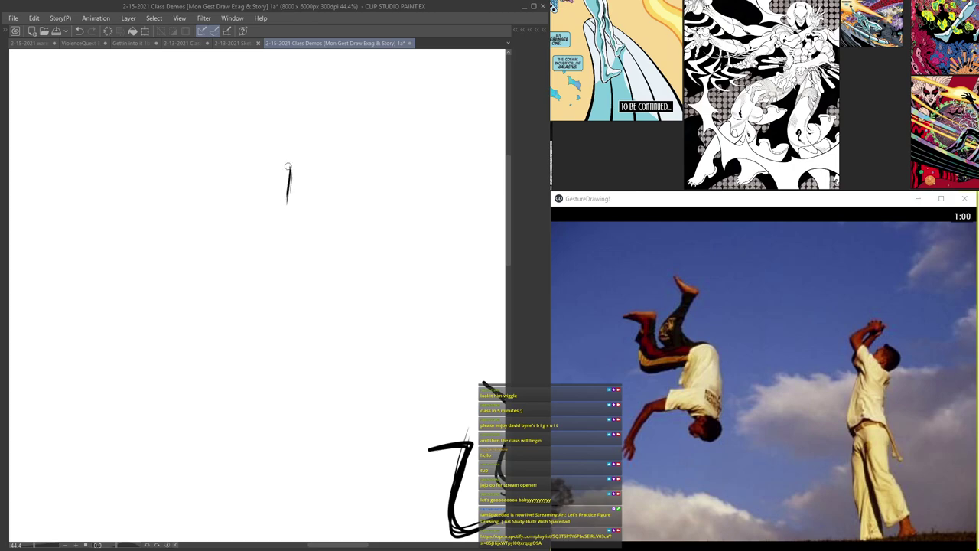
{"action": "mouse_move", "coordinate": [290, 168]}
{"action": "left_mouse_down"}
{"action": "mouse_move", "coordinate": [250, 162]}
{"action": "mouse_move", "coordinate": [296, 184]}
{"action": "mouse_move", "coordinate": [274, 186]}
{"action": "mouse_move", "coordinate": [286, 210]}
{"action": "mouse_move", "coordinate": [274, 215]}
{"action": "mouse_move", "coordinate": [297, 180]}
{"action": "left_mouse_up"}
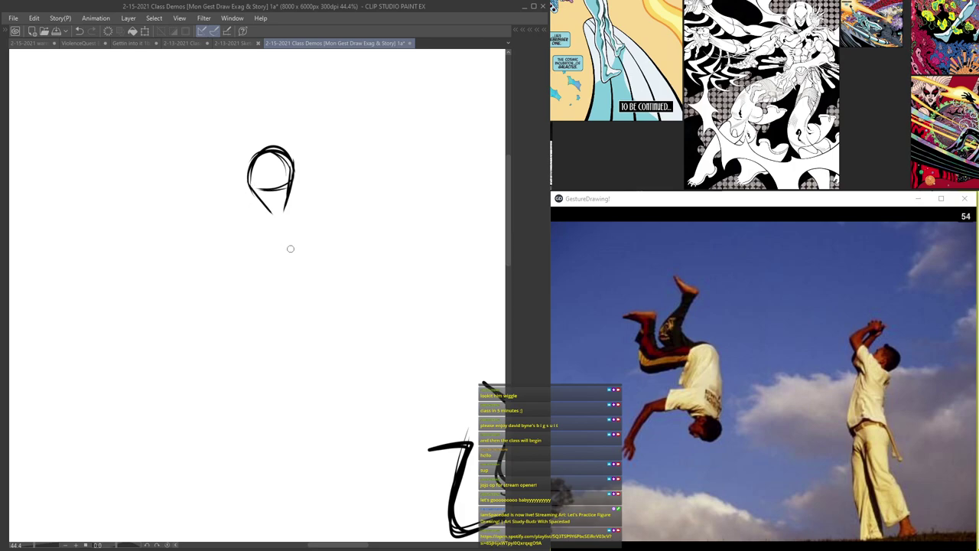
{"action": "mouse_move", "coordinate": [274, 159]}
{"action": "left_mouse_down"}
{"action": "mouse_move", "coordinate": [275, 217]}
{"action": "mouse_move", "coordinate": [277, 209]}
{"action": "left_mouse_up"}
{"action": "left_click_drag", "start_coordinate": [279, 169], "coordinate": [271, 214]}
{"action": "mouse_move", "coordinate": [254, 192]}
{"action": "left_mouse_down"}
{"action": "mouse_move", "coordinate": [289, 160]}
{"action": "mouse_move", "coordinate": [298, 263]}
{"action": "left_mouse_up"}
- Draw the new figure's torso with opposing side curves, a shoulder line, a rounded hip and a sweeping line into the thigh
{"action": "scroll", "coordinate": [301, 224], "scroll_direction": "down", "scroll_amount": 7}
{"action": "scroll", "coordinate": [306, 225], "scroll_direction": "up", "scroll_amount": 1}
{"action": "mouse_move", "coordinate": [309, 225]}
{"action": "left_mouse_down"}
{"action": "mouse_move", "coordinate": [296, 267]}
{"action": "mouse_move", "coordinate": [258, 311]}
{"action": "left_mouse_up"}
{"action": "mouse_move", "coordinate": [251, 260]}
{"action": "left_mouse_down"}
{"action": "mouse_move", "coordinate": [260, 310]}
{"action": "mouse_move", "coordinate": [247, 291]}
{"action": "mouse_move", "coordinate": [304, 324]}
{"action": "left_mouse_up"}
{"action": "scroll", "coordinate": [280, 311], "scroll_direction": "up", "scroll_amount": 1}
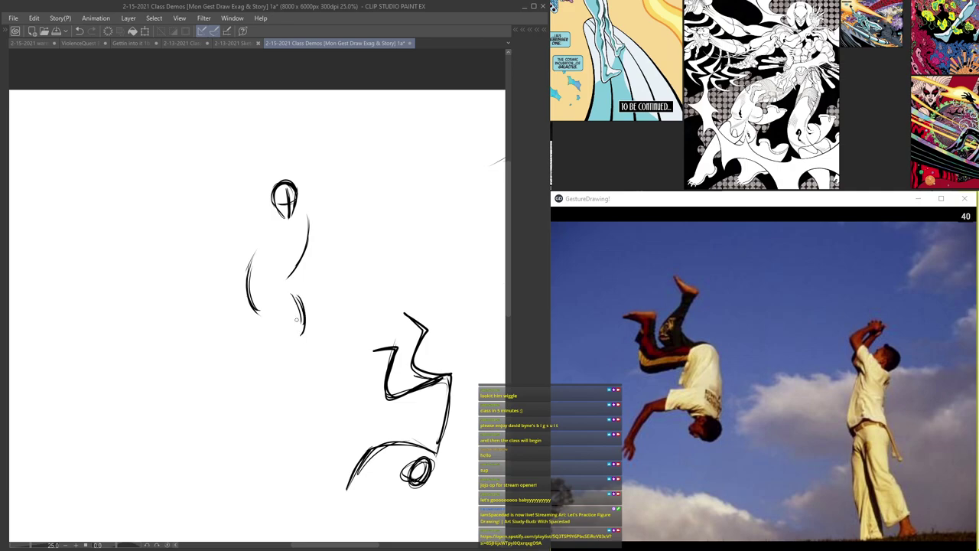
{"action": "left_click_drag", "start_coordinate": [248, 368], "coordinate": [291, 271]}
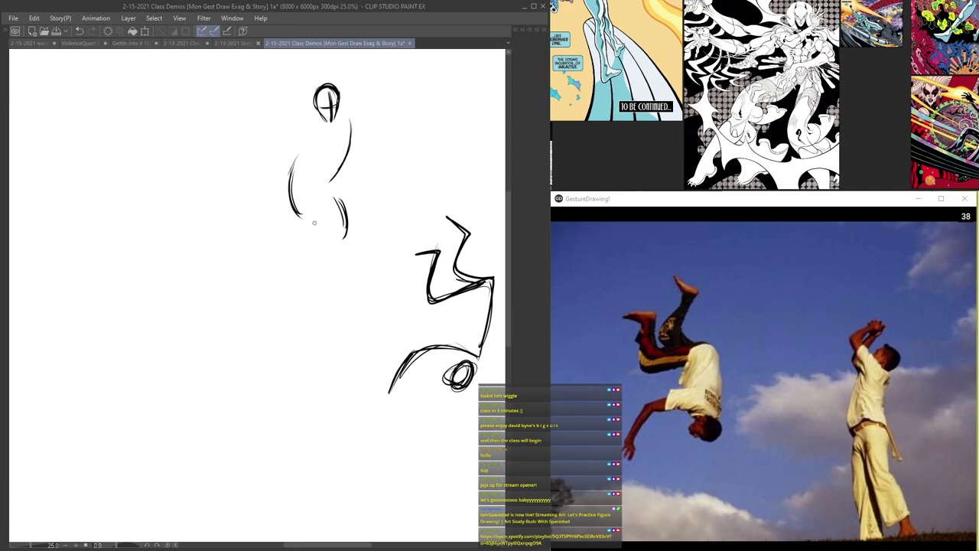
{"action": "left_click_drag", "start_coordinate": [329, 189], "coordinate": [337, 233]}
{"action": "mouse_move", "coordinate": [314, 143]}
{"action": "left_mouse_down"}
{"action": "mouse_move", "coordinate": [300, 194]}
{"action": "mouse_move", "coordinate": [318, 234]}
{"action": "left_mouse_up"}
{"action": "left_click_drag", "start_coordinate": [304, 169], "coordinate": [331, 252]}
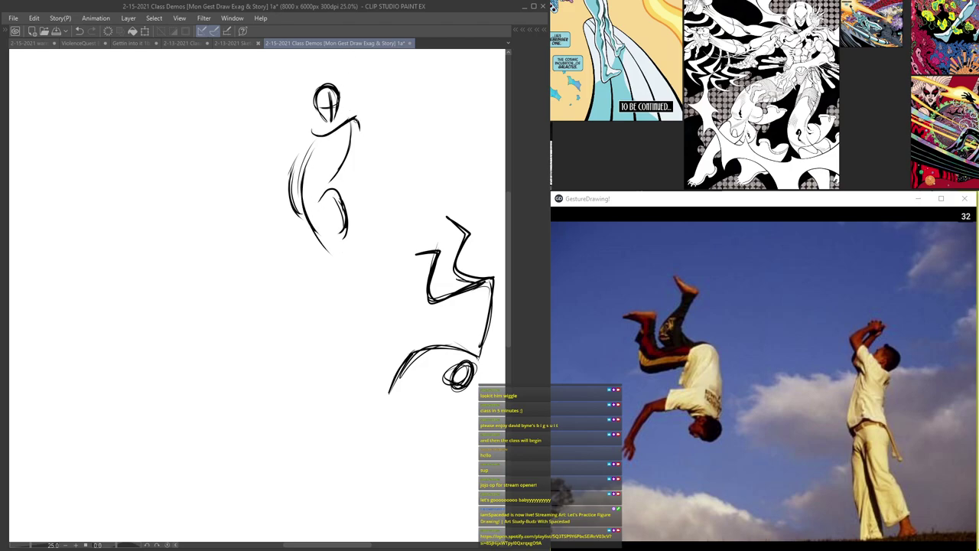
- Add the figure's sharply bent arm, the opposite sloping arm with a long diagonal line below it, and one leg's outer contour
{"action": "left_click_drag", "start_coordinate": [360, 122], "coordinate": [359, 167]}
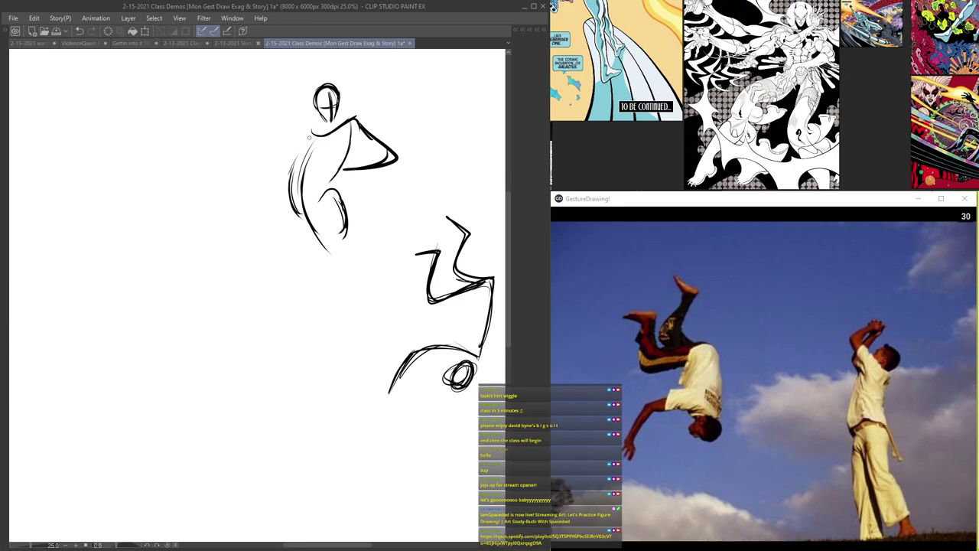
{"action": "left_click_drag", "start_coordinate": [297, 144], "coordinate": [238, 209]}
{"action": "left_click_drag", "start_coordinate": [254, 248], "coordinate": [308, 344]}
{"action": "left_click_drag", "start_coordinate": [245, 222], "coordinate": [316, 354]}
{"action": "left_click_drag", "start_coordinate": [256, 261], "coordinate": [318, 355]}
{"action": "mouse_move", "coordinate": [336, 238]}
{"action": "left_mouse_down"}
{"action": "mouse_move", "coordinate": [327, 280]}
{"action": "mouse_move", "coordinate": [342, 335]}
{"action": "left_mouse_up"}
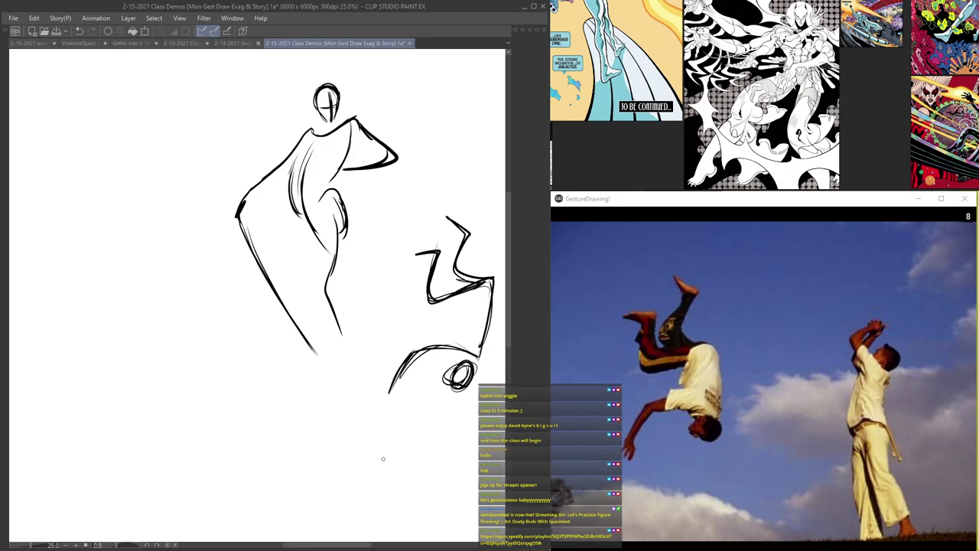
- Build up both of the figure's legs with tapering contour lines down to pointed, darkened feet
{"action": "left_click_drag", "start_coordinate": [292, 223], "coordinate": [315, 333]}
{"action": "left_click_drag", "start_coordinate": [327, 284], "coordinate": [342, 329]}
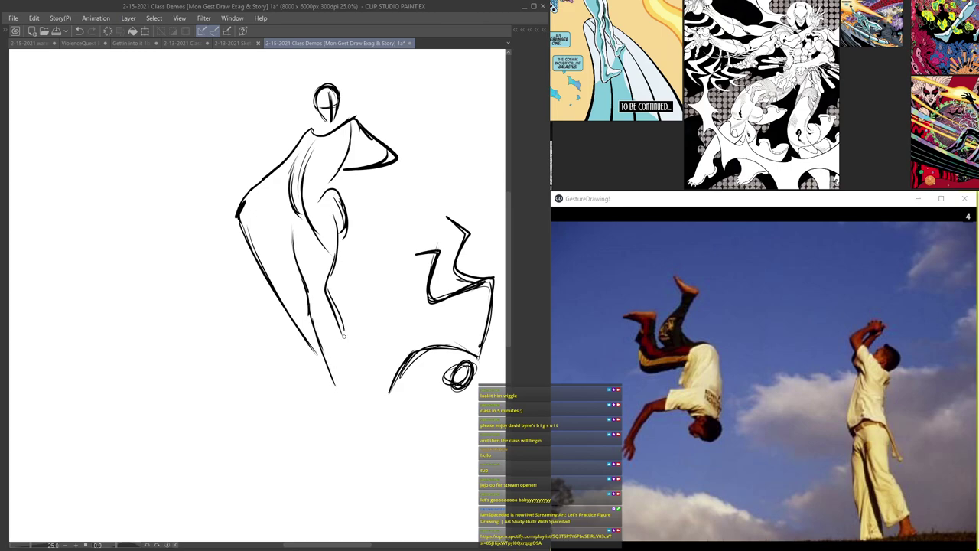
{"action": "mouse_move", "coordinate": [329, 291]}
{"action": "left_mouse_down"}
{"action": "mouse_move", "coordinate": [355, 352]}
{"action": "mouse_move", "coordinate": [314, 384]}
{"action": "left_mouse_up"}
{"action": "left_click_drag", "start_coordinate": [297, 231], "coordinate": [323, 364]}
{"action": "left_click_drag", "start_coordinate": [333, 219], "coordinate": [356, 364]}
- Add rounded rib and pelvis contours to the torso, thicken the long diagonal line, and mark the bent arm's hand
{"action": "left_click_drag", "start_coordinate": [328, 197], "coordinate": [303, 220]}
{"action": "mouse_move", "coordinate": [327, 159]}
{"action": "left_mouse_down"}
{"action": "mouse_move", "coordinate": [297, 175]}
{"action": "mouse_move", "coordinate": [343, 146]}
{"action": "left_mouse_up"}
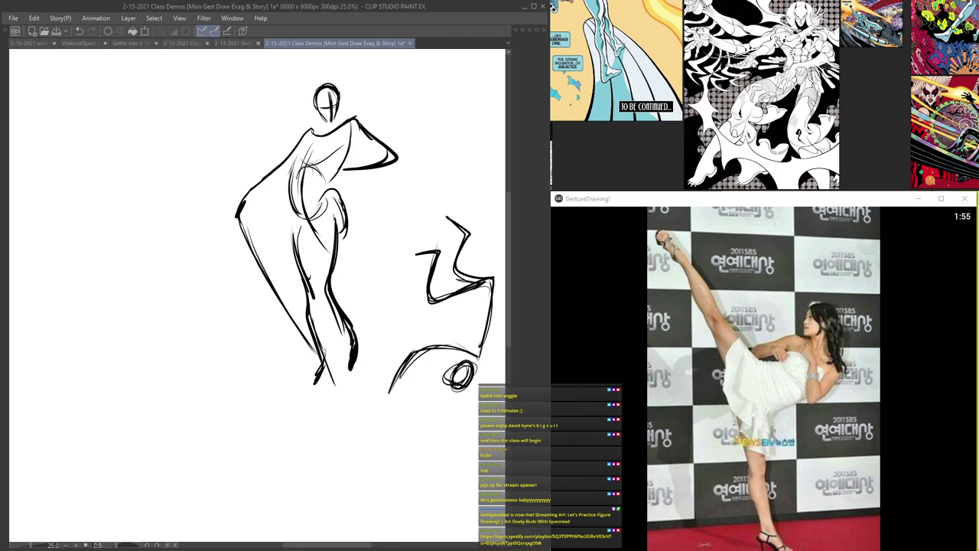
{"action": "left_click_drag", "start_coordinate": [241, 221], "coordinate": [313, 356]}
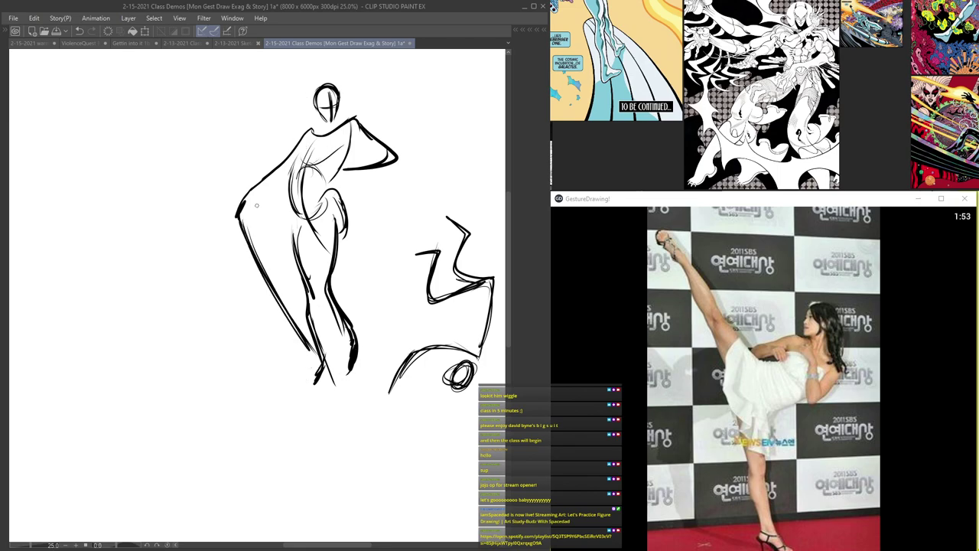
{"action": "left_click_drag", "start_coordinate": [296, 201], "coordinate": [273, 243]}
{"action": "mouse_move", "coordinate": [314, 217]}
{"action": "left_mouse_down"}
{"action": "mouse_move", "coordinate": [328, 209]}
{"action": "mouse_move", "coordinate": [300, 271]}
{"action": "left_mouse_up"}
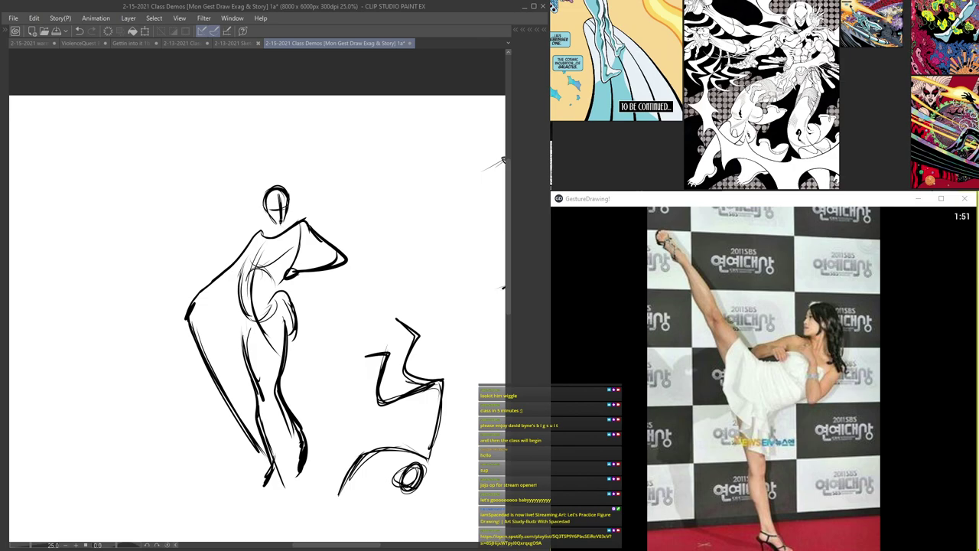
- Hatch a loose ground shadow of crossing strokes beneath the new figure's feet
{"action": "left_click_drag", "start_coordinate": [309, 332], "coordinate": [263, 113]}
{"action": "mouse_move", "coordinate": [275, 251]}
{"action": "left_mouse_down"}
{"action": "mouse_move", "coordinate": [335, 301]}
{"action": "mouse_move", "coordinate": [257, 305]}
{"action": "left_mouse_up"}
{"action": "left_click_drag", "start_coordinate": [351, 309], "coordinate": [242, 310]}
{"action": "left_click_drag", "start_coordinate": [335, 308], "coordinate": [281, 330]}
{"action": "mouse_move", "coordinate": [329, 308]}
{"action": "left_mouse_down"}
{"action": "mouse_move", "coordinate": [269, 332]}
{"action": "mouse_move", "coordinate": [271, 323]}
{"action": "left_mouse_up"}
{"action": "mouse_move", "coordinate": [312, 312]}
{"action": "left_mouse_down"}
{"action": "mouse_move", "coordinate": [263, 323]}
{"action": "mouse_move", "coordinate": [329, 316]}
{"action": "left_mouse_up"}
{"action": "mouse_move", "coordinate": [244, 312]}
{"action": "left_mouse_down"}
{"action": "mouse_move", "coordinate": [334, 338]}
{"action": "mouse_move", "coordinate": [264, 318]}
{"action": "mouse_move", "coordinate": [331, 313]}
{"action": "left_mouse_up"}
{"action": "left_click_drag", "start_coordinate": [284, 378], "coordinate": [235, 157]}
{"action": "left_click_drag", "start_coordinate": [303, 246], "coordinate": [278, 395]}
{"action": "left_click_drag", "start_coordinate": [223, 226], "coordinate": [330, 440]}
{"action": "left_click_drag", "start_coordinate": [375, 356], "coordinate": [257, 151]}
{"action": "mouse_move", "coordinate": [278, 189]}
{"action": "left_mouse_down"}
{"action": "mouse_move", "coordinate": [190, 238]}
{"action": "mouse_move", "coordinate": [191, 250]}
{"action": "left_mouse_up"}
- Move all the gesture sketches together toward the upper right of the canvas to free drawing space
{"action": "key", "text": "ctrl+0"}
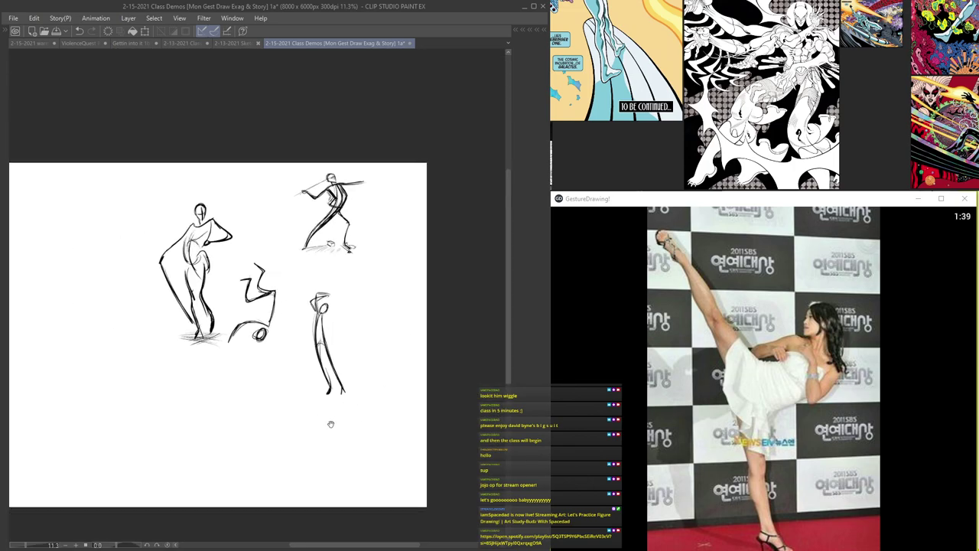
{"action": "key", "text": "ctrl+t"}
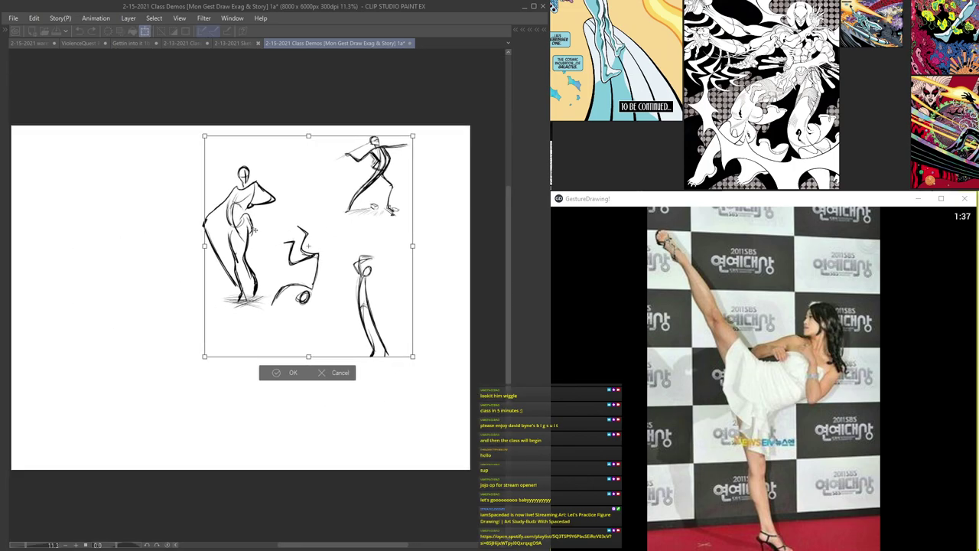
{"action": "left_click_drag", "start_coordinate": [254, 229], "coordinate": [285, 228]}
{"action": "left_click_drag", "start_coordinate": [249, 329], "coordinate": [272, 319]}
{"action": "key", "text": "Return"}
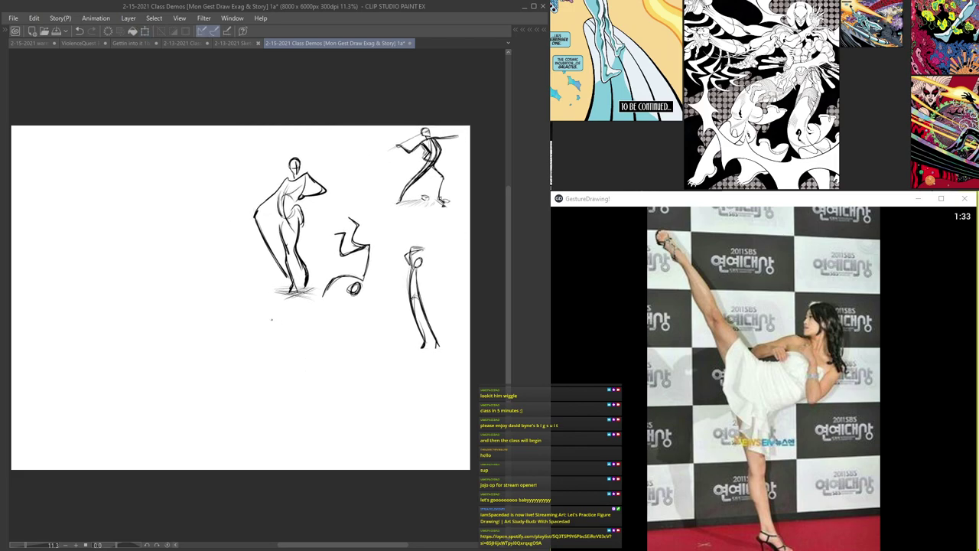
- Start the high-kicking woman's gesture below the other sketches, with a rounded head, face marks and a light shoulder line
{"action": "scroll", "coordinate": [313, 339], "scroll_direction": "up", "scroll_amount": 5}
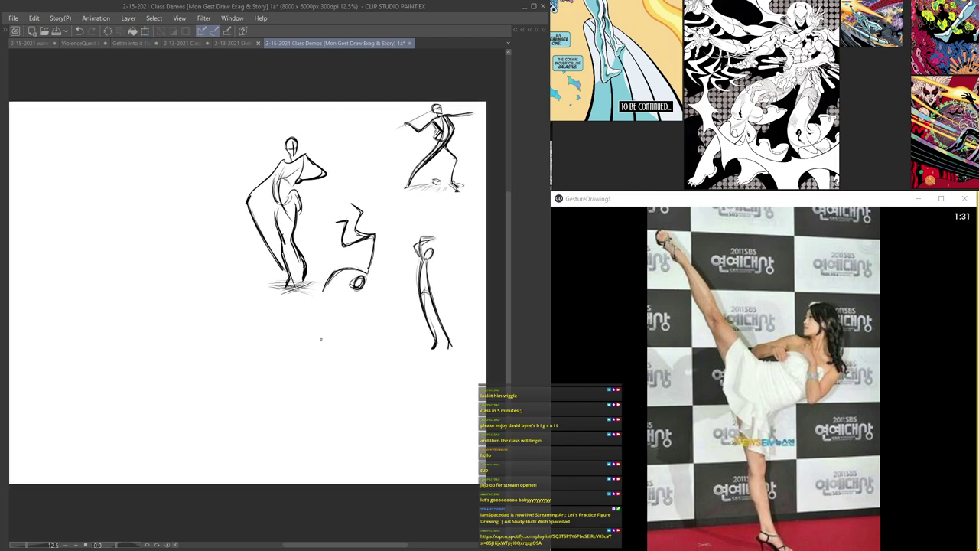
{"action": "mouse_move", "coordinate": [340, 359]}
{"action": "left_mouse_down"}
{"action": "mouse_move", "coordinate": [331, 297]}
{"action": "mouse_move", "coordinate": [262, 160]}
{"action": "mouse_move", "coordinate": [242, 207]}
{"action": "mouse_move", "coordinate": [310, 198]}
{"action": "mouse_move", "coordinate": [299, 212]}
{"action": "mouse_move", "coordinate": [329, 207]}
{"action": "mouse_move", "coordinate": [299, 220]}
{"action": "mouse_move", "coordinate": [331, 217]}
{"action": "left_mouse_up"}
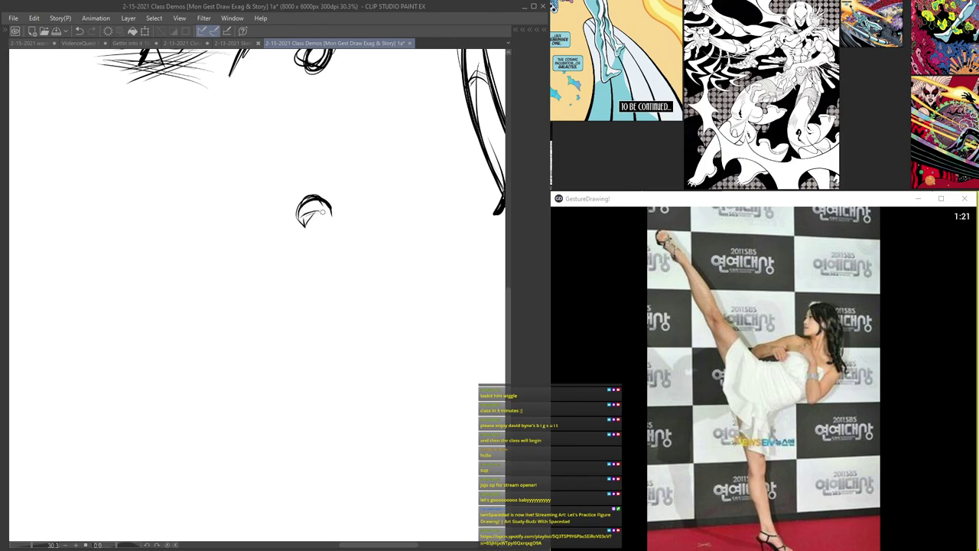
{"action": "left_click_drag", "start_coordinate": [297, 217], "coordinate": [303, 238]}
{"action": "mouse_move", "coordinate": [305, 238]}
{"action": "left_mouse_down"}
{"action": "mouse_move", "coordinate": [331, 228]}
{"action": "mouse_move", "coordinate": [306, 239]}
{"action": "mouse_move", "coordinate": [351, 280]}
{"action": "left_mouse_up"}
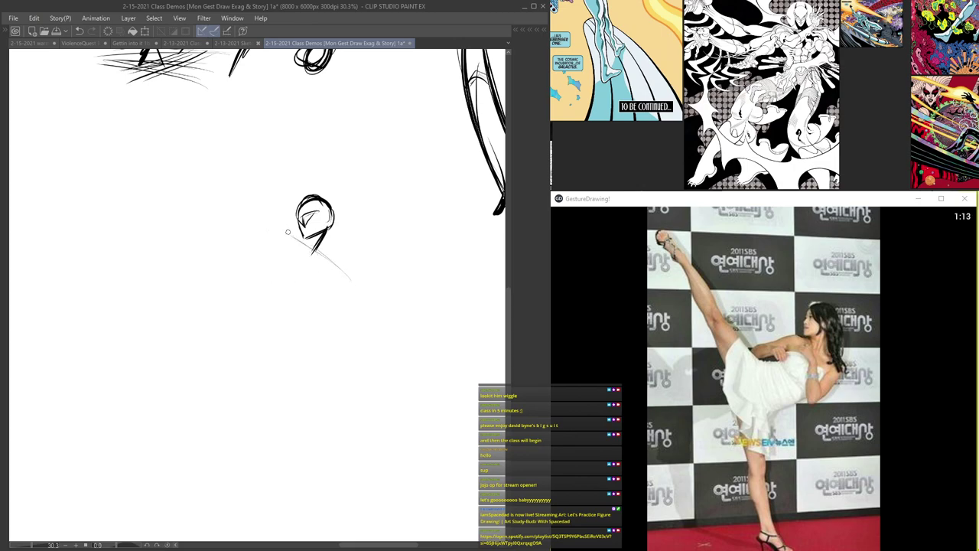
- Add the kicking woman's dark hair behind the neck, the sloping shoulder line and the bent front arm
{"action": "mouse_move", "coordinate": [277, 234]}
{"action": "left_mouse_down"}
{"action": "mouse_move", "coordinate": [228, 251]}
{"action": "mouse_move", "coordinate": [271, 254]}
{"action": "mouse_move", "coordinate": [228, 251]}
{"action": "mouse_move", "coordinate": [286, 232]}
{"action": "mouse_move", "coordinate": [339, 267]}
{"action": "left_mouse_up"}
{"action": "mouse_move", "coordinate": [326, 229]}
{"action": "left_mouse_down"}
{"action": "mouse_move", "coordinate": [322, 255]}
{"action": "mouse_move", "coordinate": [331, 261]}
{"action": "left_mouse_up"}
{"action": "mouse_move", "coordinate": [326, 206]}
{"action": "left_mouse_down"}
{"action": "mouse_move", "coordinate": [336, 263]}
{"action": "mouse_move", "coordinate": [330, 230]}
{"action": "mouse_move", "coordinate": [338, 264]}
{"action": "left_mouse_up"}
{"action": "mouse_move", "coordinate": [331, 226]}
{"action": "left_mouse_down"}
{"action": "mouse_move", "coordinate": [327, 252]}
{"action": "mouse_move", "coordinate": [291, 237]}
{"action": "left_mouse_up"}
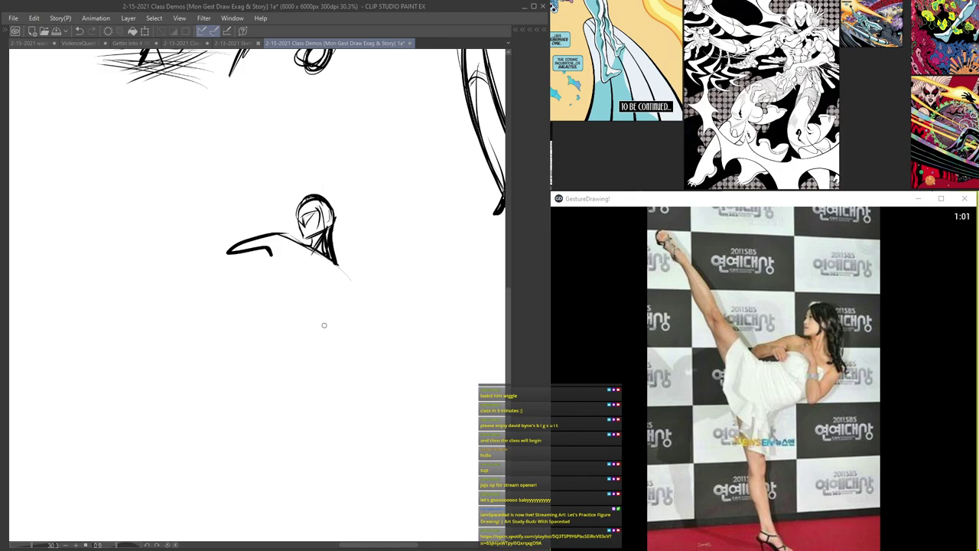
- Draw the woman's curved torso underside and sweep it into the long raised kicking leg, ending in the foot
{"action": "mouse_move", "coordinate": [329, 267]}
{"action": "left_mouse_down"}
{"action": "mouse_move", "coordinate": [245, 303]}
{"action": "mouse_move", "coordinate": [219, 329]}
{"action": "mouse_move", "coordinate": [260, 317]}
{"action": "mouse_move", "coordinate": [224, 329]}
{"action": "mouse_move", "coordinate": [231, 316]}
{"action": "left_mouse_up"}
{"action": "mouse_move", "coordinate": [300, 276]}
{"action": "left_mouse_down"}
{"action": "mouse_move", "coordinate": [225, 310]}
{"action": "mouse_move", "coordinate": [223, 299]}
{"action": "mouse_move", "coordinate": [192, 283]}
{"action": "mouse_move", "coordinate": [184, 229]}
{"action": "mouse_move", "coordinate": [148, 159]}
{"action": "mouse_move", "coordinate": [109, 114]}
{"action": "mouse_move", "coordinate": [96, 118]}
{"action": "left_mouse_up"}
{"action": "mouse_move", "coordinate": [77, 78]}
{"action": "left_mouse_down"}
{"action": "mouse_move", "coordinate": [97, 117]}
{"action": "mouse_move", "coordinate": [120, 135]}
{"action": "left_mouse_up"}
{"action": "left_click_drag", "start_coordinate": [111, 119], "coordinate": [183, 246]}
- Fill the woman's dress with curved fold lines, draw the bent rear arm, and thicken the raised leg
{"action": "mouse_move", "coordinate": [144, 159]}
{"action": "left_mouse_down"}
{"action": "mouse_move", "coordinate": [196, 284]}
{"action": "mouse_move", "coordinate": [252, 316]}
{"action": "left_mouse_up"}
{"action": "mouse_move", "coordinate": [256, 268]}
{"action": "left_mouse_down"}
{"action": "mouse_move", "coordinate": [223, 269]}
{"action": "mouse_move", "coordinate": [270, 269]}
{"action": "mouse_move", "coordinate": [295, 250]}
{"action": "mouse_move", "coordinate": [322, 324]}
{"action": "left_mouse_up"}
{"action": "mouse_move", "coordinate": [334, 263]}
{"action": "left_mouse_down"}
{"action": "mouse_move", "coordinate": [346, 277]}
{"action": "mouse_move", "coordinate": [322, 321]}
{"action": "mouse_move", "coordinate": [307, 295]}
{"action": "left_mouse_up"}
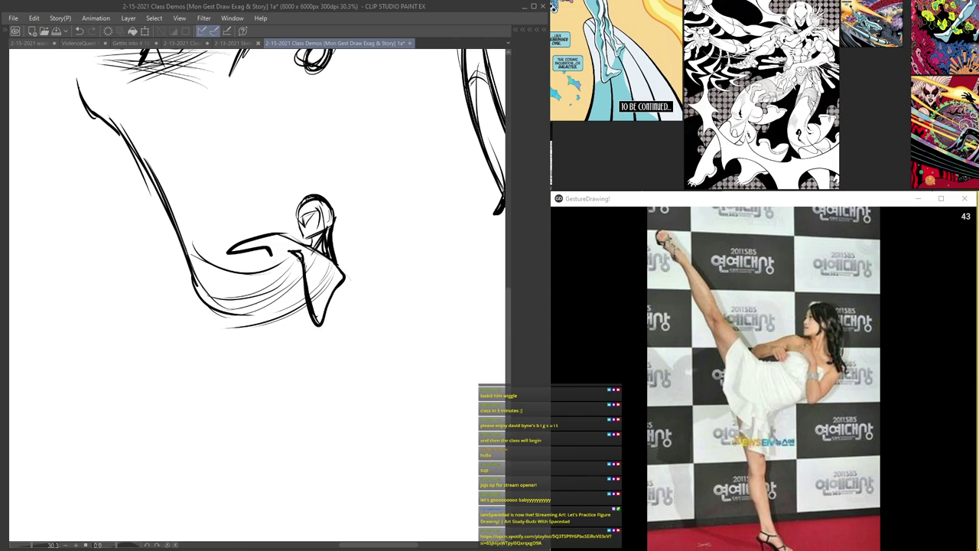
{"action": "mouse_move", "coordinate": [96, 88]}
{"action": "left_mouse_down"}
{"action": "mouse_move", "coordinate": [223, 325]}
{"action": "mouse_move", "coordinate": [273, 238]}
{"action": "mouse_move", "coordinate": [290, 362]}
{"action": "left_mouse_up"}
{"action": "left_click_drag", "start_coordinate": [258, 313], "coordinate": [261, 357]}
{"action": "key", "text": "ctrl+t"}
{"action": "scroll", "coordinate": [261, 358], "scroll_direction": "down", "scroll_amount": 2}
{"action": "key", "text": "ctrl+t"}
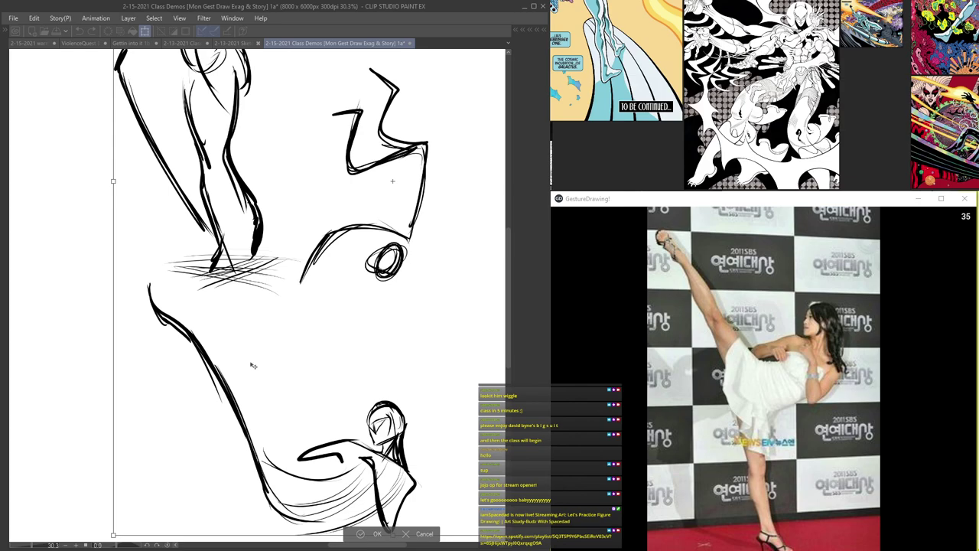
{"action": "scroll", "coordinate": [257, 360], "scroll_direction": "down", "scroll_amount": 2}
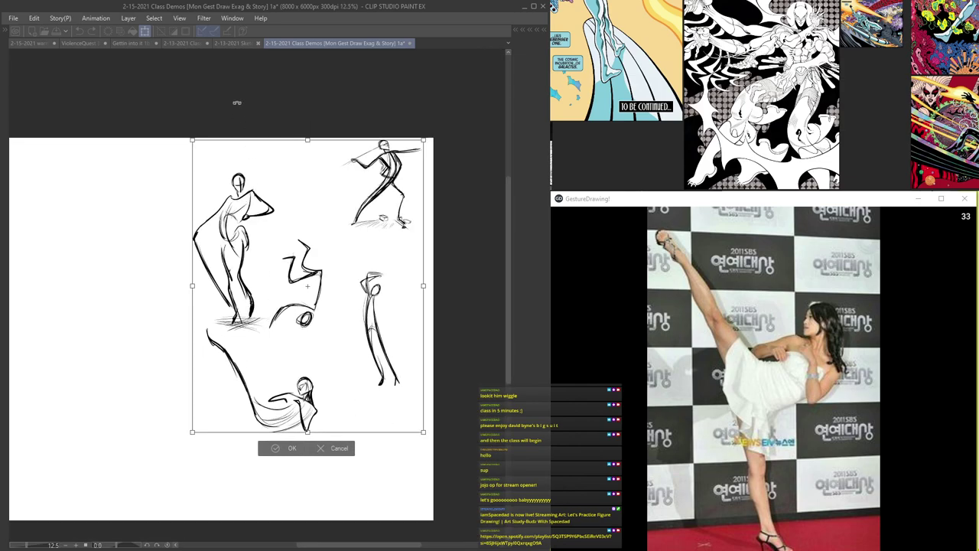
{"action": "key", "text": "Return"}
- Lasso the javelin thrower and cut and paste it onto its own layer
{"action": "key", "text": "Tab"}
{"action": "key", "text": "m"}
{"action": "key", "text": "Tab"}
{"action": "left_click_drag", "start_coordinate": [337, 119], "coordinate": [406, 96]}
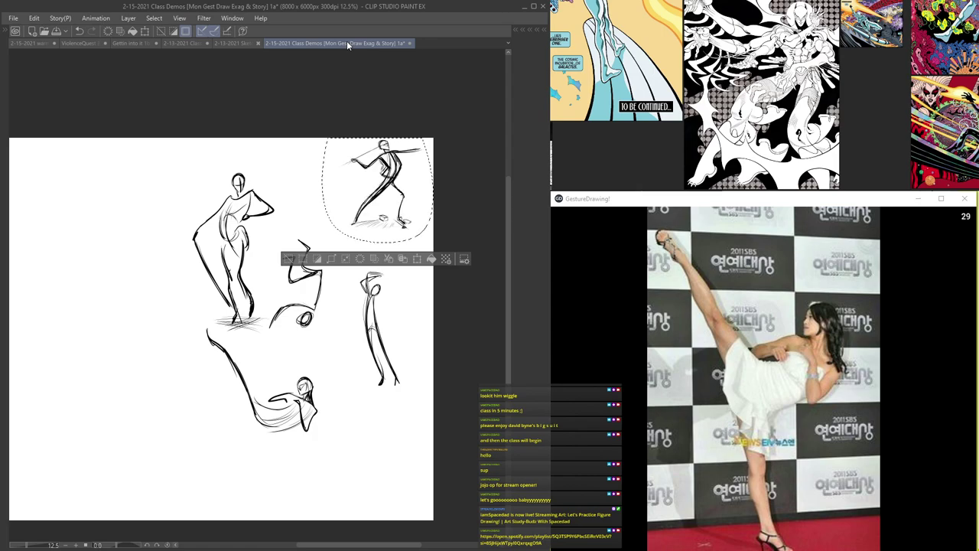
{"action": "key", "text": "ctrl+d"}
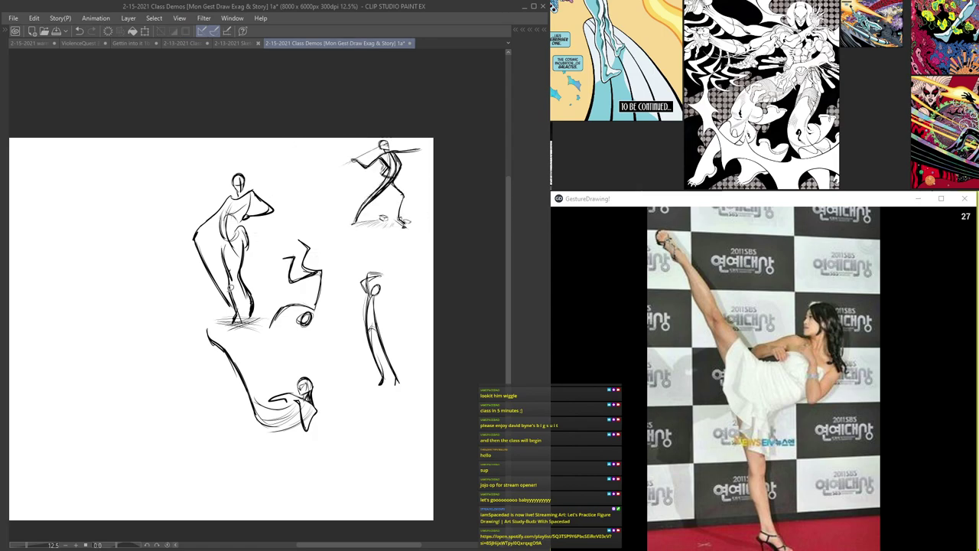
- Move the remaining sketches on Layer 4 upward to make room below the kicking woman
{"action": "key", "text": "Tab"}
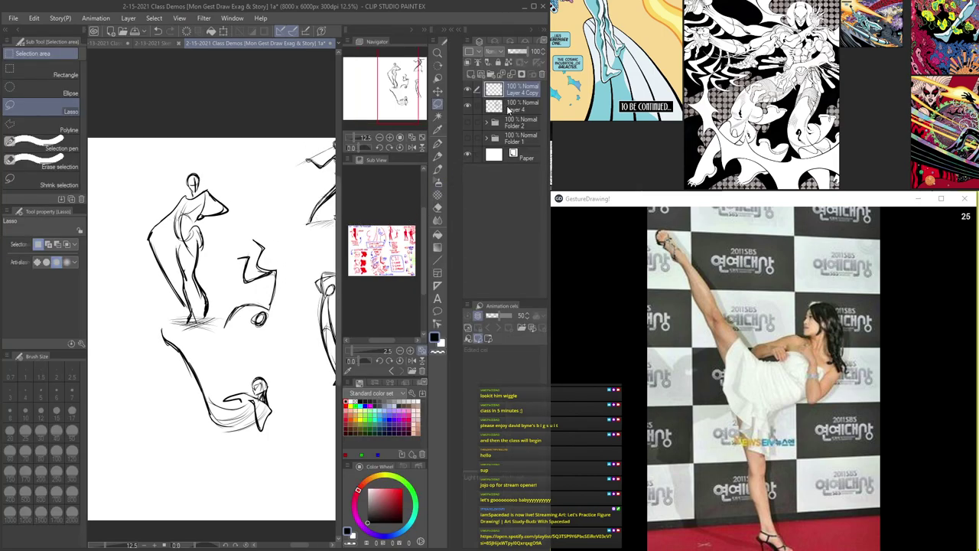
{"action": "left_click", "coordinate": [505, 106]}
{"action": "key", "text": "ctrl+t"}
{"action": "left_click_drag", "start_coordinate": [218, 286], "coordinate": [219, 257]}
{"action": "key", "text": "Return"}
{"action": "key", "text": "Tab"}
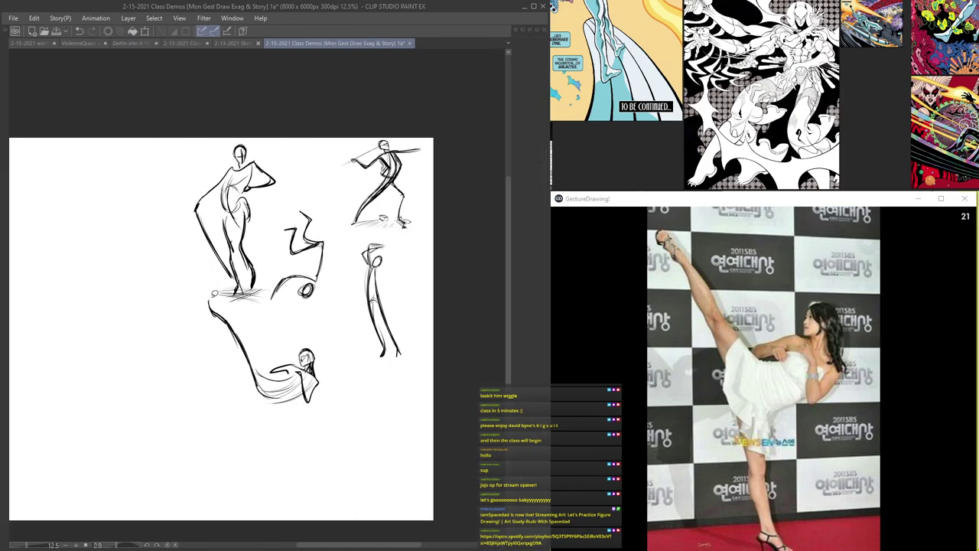
- Switch back to the drawing pen and draw the kicking woman's standing leg from the dress through the knee to the foot
{"action": "left_click_drag", "start_coordinate": [264, 290], "coordinate": [295, 158]}
{"action": "key", "text": "Tab"}
{"action": "key", "text": "b"}
{"action": "key", "text": "Tab"}
{"action": "scroll", "coordinate": [299, 294], "scroll_direction": "up", "scroll_amount": 3}
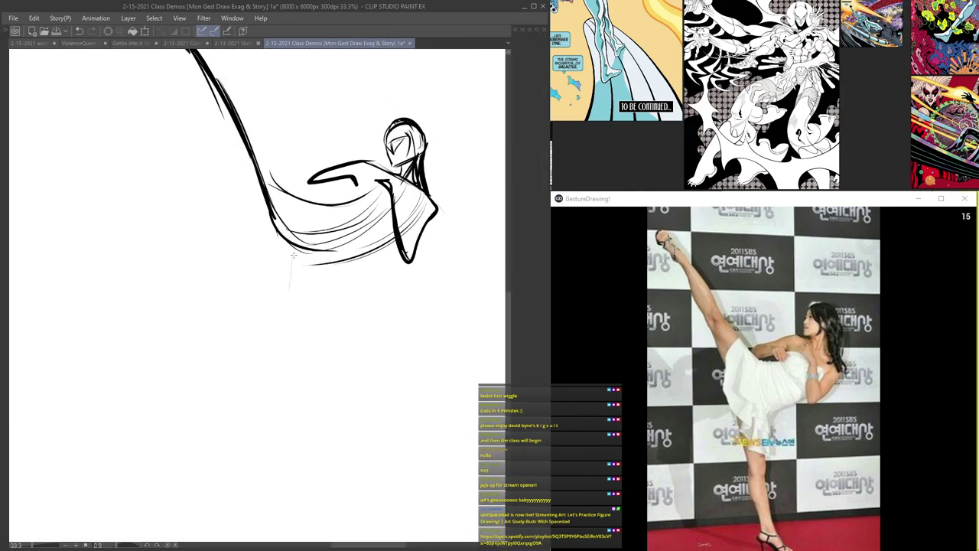
{"action": "key", "text": "Tab"}
{"action": "left_click", "coordinate": [441, 140]}
{"action": "key", "text": "Tab"}
{"action": "left_click_drag", "start_coordinate": [290, 255], "coordinate": [309, 366]}
{"action": "left_click_drag", "start_coordinate": [286, 277], "coordinate": [310, 370]}
{"action": "mouse_move", "coordinate": [290, 307]}
{"action": "left_mouse_down"}
{"action": "mouse_move", "coordinate": [310, 380]}
{"action": "mouse_move", "coordinate": [299, 388]}
{"action": "mouse_move", "coordinate": [315, 462]}
{"action": "left_mouse_up"}
{"action": "mouse_move", "coordinate": [301, 414]}
{"action": "left_mouse_down"}
{"action": "mouse_move", "coordinate": [325, 475]}
{"action": "mouse_move", "coordinate": [370, 509]}
{"action": "left_mouse_up"}
- Reinforce the lower curve of the woman's dress and add a small loop for the toes of the raised foot
{"action": "mouse_move", "coordinate": [385, 210]}
{"action": "left_mouse_down"}
{"action": "mouse_move", "coordinate": [315, 256]}
{"action": "mouse_move", "coordinate": [288, 259]}
{"action": "left_mouse_up"}
{"action": "left_click_drag", "start_coordinate": [407, 187], "coordinate": [338, 257]}
{"action": "scroll", "coordinate": [300, 228], "scroll_direction": "down", "scroll_amount": 3}
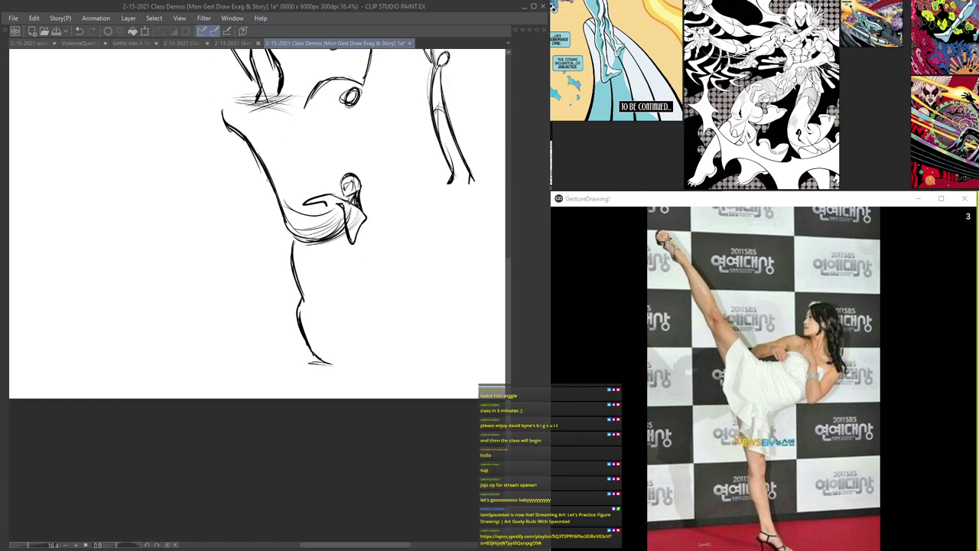
{"action": "scroll", "coordinate": [261, 172], "scroll_direction": "up", "scroll_amount": 1}
{"action": "scroll", "coordinate": [208, 89], "scroll_direction": "up", "scroll_amount": 1}
{"action": "left_click_drag", "start_coordinate": [213, 88], "coordinate": [211, 95]}
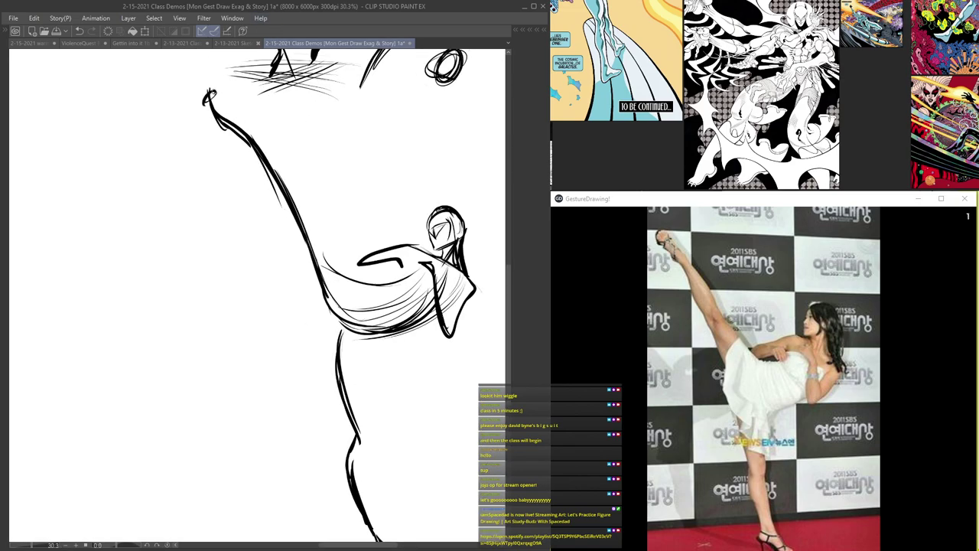
{"action": "scroll", "coordinate": [326, 274], "scroll_direction": "down", "scroll_amount": 2}
{"action": "scroll", "coordinate": [368, 293], "scroll_direction": "up", "scroll_amount": 2}
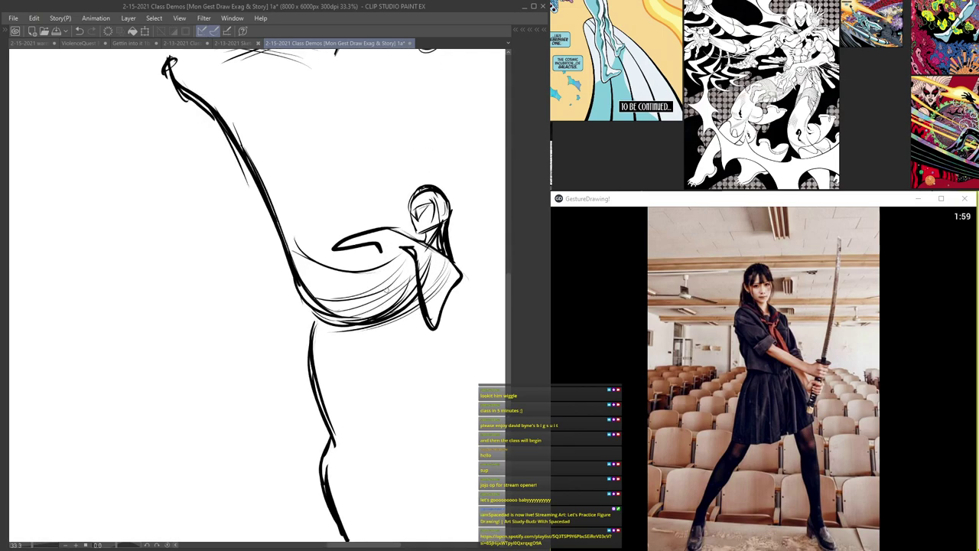
- Darken the dress's sweeping lower folds and thicken the woman's front hand
{"action": "left_click_drag", "start_coordinate": [425, 254], "coordinate": [385, 308]}
{"action": "mouse_move", "coordinate": [433, 251]}
{"action": "left_mouse_down"}
{"action": "mouse_move", "coordinate": [389, 312]}
{"action": "mouse_move", "coordinate": [302, 295]}
{"action": "left_mouse_up"}
{"action": "scroll", "coordinate": [416, 252], "scroll_direction": "down", "scroll_amount": 2}
{"action": "scroll", "coordinate": [392, 254], "scroll_direction": "up", "scroll_amount": 2}
{"action": "left_click_drag", "start_coordinate": [395, 248], "coordinate": [405, 257]}
{"action": "scroll", "coordinate": [404, 248], "scroll_direction": "down", "scroll_amount": 2}
{"action": "scroll", "coordinate": [365, 303], "scroll_direction": "up", "scroll_amount": 3}
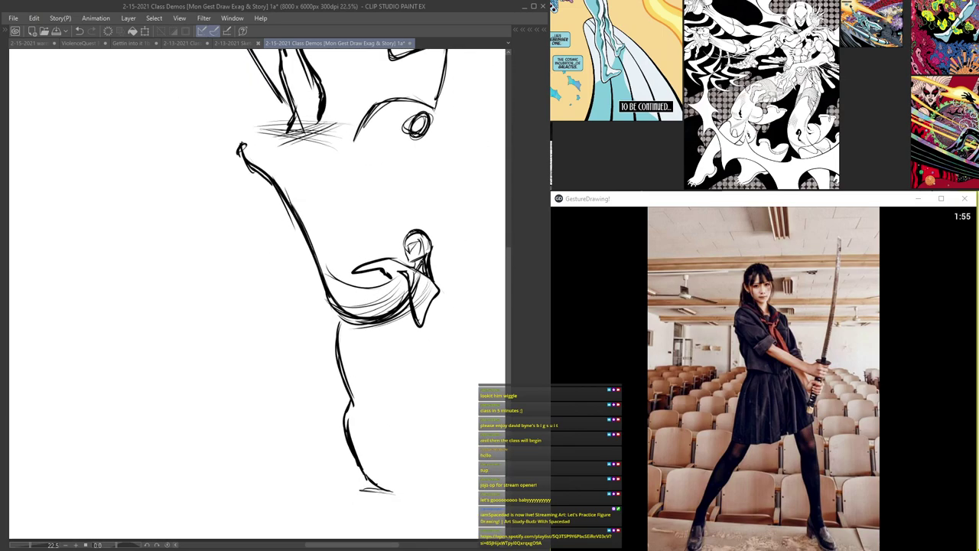
- Add a few parallel hatching strokes along the underside of the kicking woman's raised leg
{"action": "left_click_drag", "start_coordinate": [365, 303], "coordinate": [367, 436]}
{"action": "scroll", "coordinate": [382, 473], "scroll_direction": "down", "scroll_amount": 3}
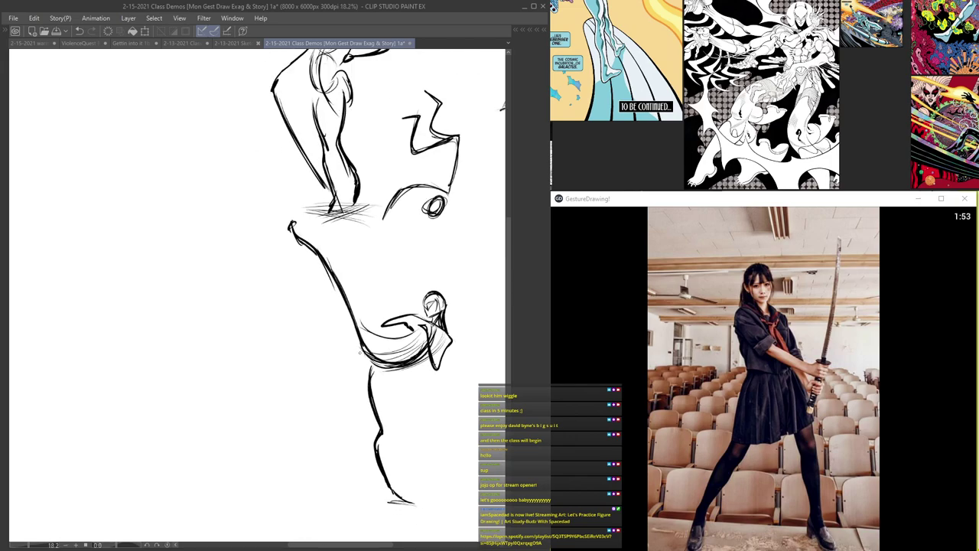
{"action": "left_click_drag", "start_coordinate": [351, 257], "coordinate": [267, 271]}
{"action": "scroll", "coordinate": [298, 350], "scroll_direction": "down", "scroll_amount": 2}
{"action": "left_click_drag", "start_coordinate": [311, 379], "coordinate": [416, 251]}
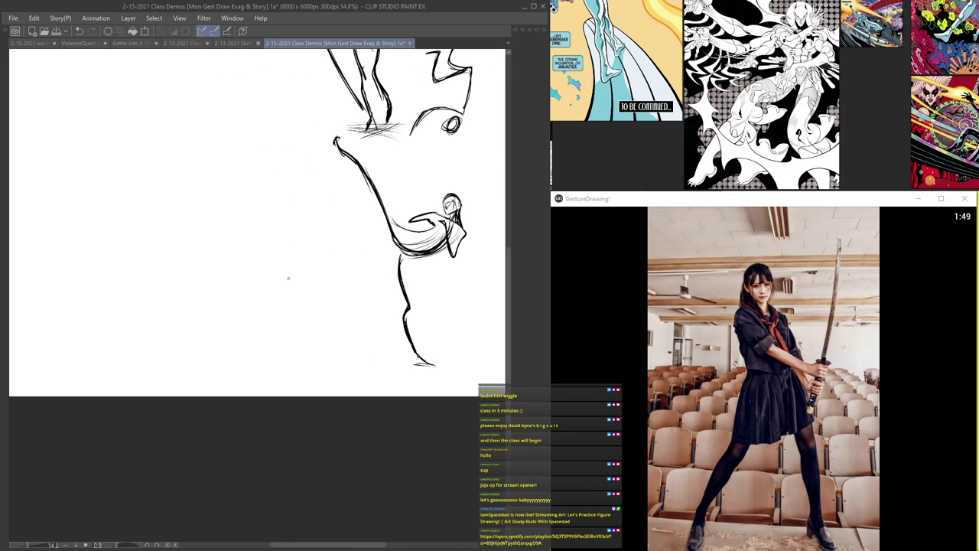
{"action": "scroll", "coordinate": [277, 274], "scroll_direction": "up", "scroll_amount": 3}
{"action": "left_click_drag", "start_coordinate": [354, 105], "coordinate": [380, 157]}
{"action": "left_click_drag", "start_coordinate": [373, 122], "coordinate": [385, 161]}
{"action": "scroll", "coordinate": [282, 149], "scroll_direction": "down", "scroll_amount": 4}
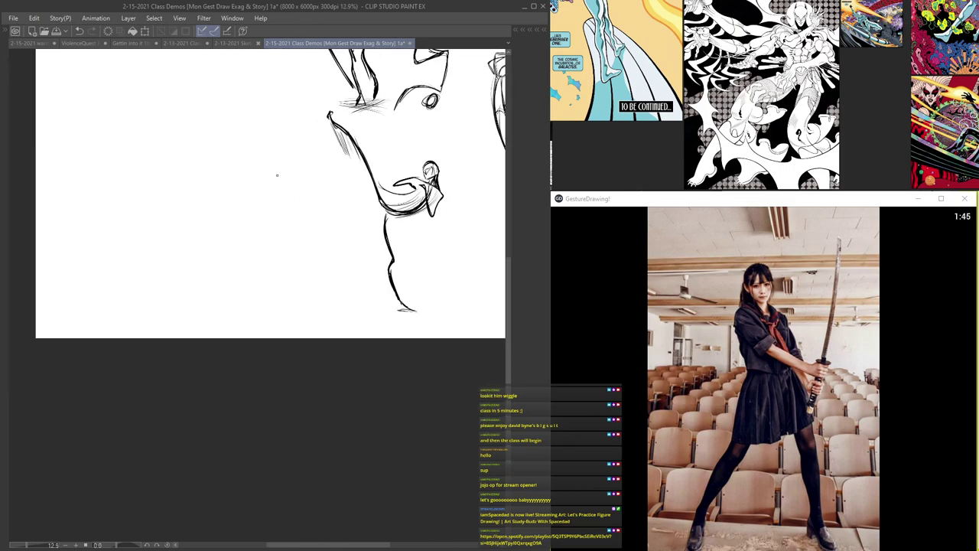
- Draw the swordswoman's oval head with facial guide lines in the empty area beside the kicking woman
{"action": "scroll", "coordinate": [295, 175], "scroll_direction": "up", "scroll_amount": 7}
{"action": "mouse_move", "coordinate": [283, 158]}
{"action": "left_mouse_down"}
{"action": "mouse_move", "coordinate": [306, 184]}
{"action": "mouse_move", "coordinate": [284, 153]}
{"action": "left_mouse_up"}
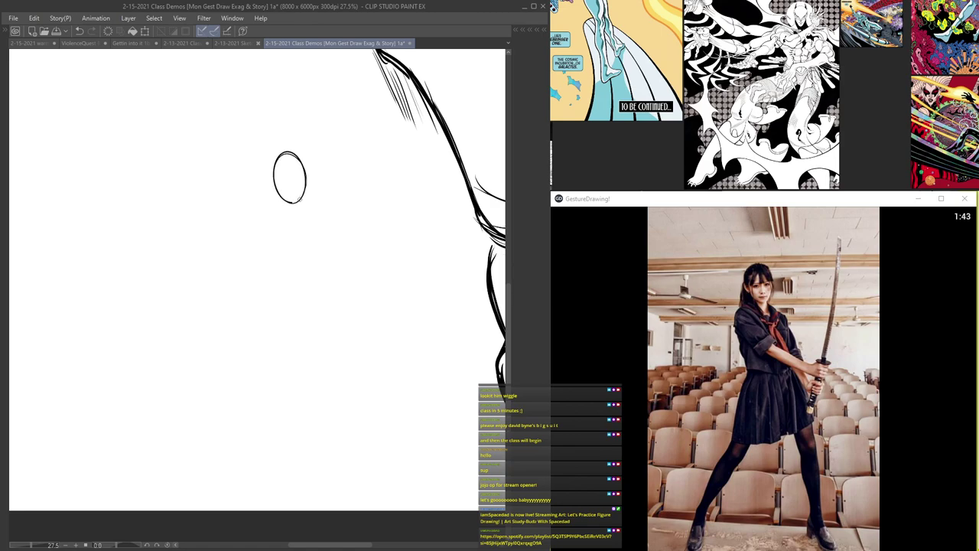
{"action": "scroll", "coordinate": [290, 167], "scroll_direction": "up", "scroll_amount": 1}
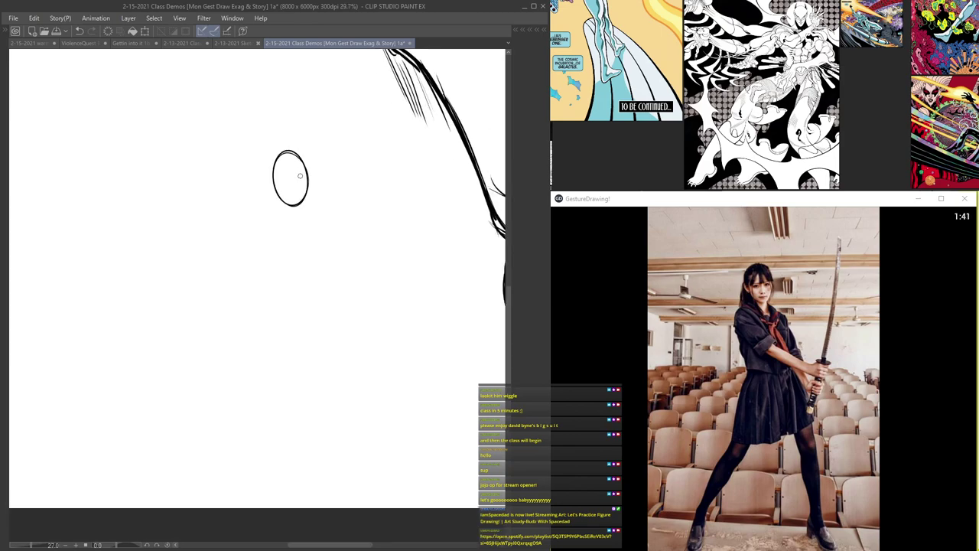
{"action": "mouse_move", "coordinate": [307, 171]}
{"action": "left_mouse_down"}
{"action": "mouse_move", "coordinate": [279, 182]}
{"action": "mouse_move", "coordinate": [304, 206]}
{"action": "left_mouse_up"}
{"action": "scroll", "coordinate": [279, 183], "scroll_direction": "up", "scroll_amount": 1}
{"action": "left_click_drag", "start_coordinate": [294, 152], "coordinate": [305, 212]}
{"action": "scroll", "coordinate": [286, 104], "scroll_direction": "down", "scroll_amount": 2}
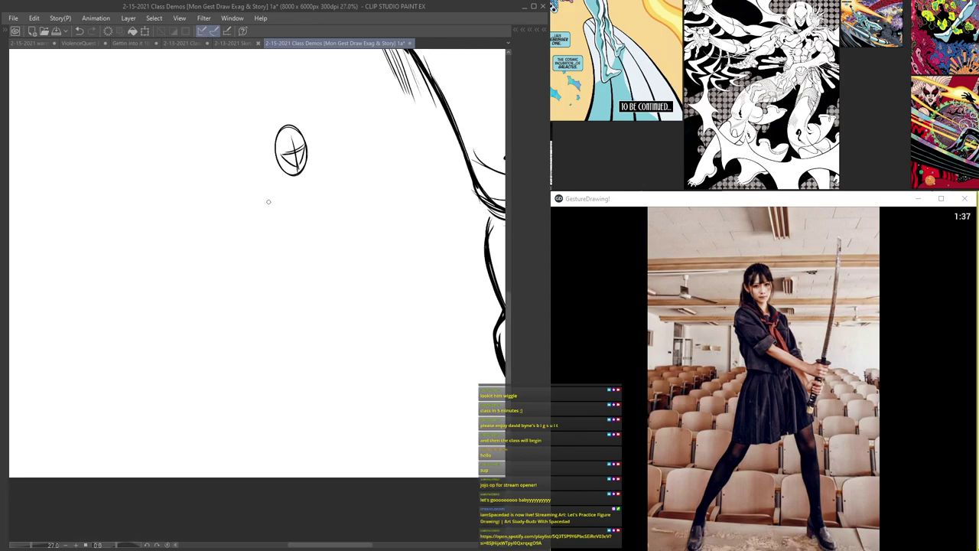
- Draw the swordswoman's near arm curving down to the gripping hands and the long sword blade rising from them
{"action": "mouse_move", "coordinate": [270, 173]}
{"action": "left_mouse_down"}
{"action": "mouse_move", "coordinate": [289, 210]}
{"action": "mouse_move", "coordinate": [339, 245]}
{"action": "left_mouse_up"}
{"action": "mouse_move", "coordinate": [276, 176]}
{"action": "left_mouse_down"}
{"action": "mouse_move", "coordinate": [369, 258]}
{"action": "mouse_move", "coordinate": [361, 282]}
{"action": "mouse_move", "coordinate": [378, 96]}
{"action": "mouse_move", "coordinate": [366, 297]}
{"action": "left_mouse_up"}
{"action": "left_click_drag", "start_coordinate": [369, 275], "coordinate": [379, 126]}
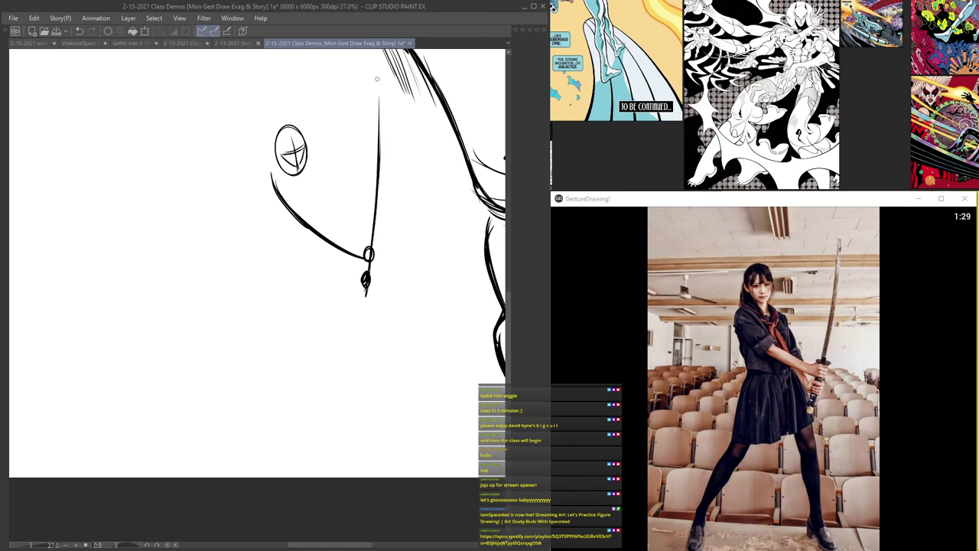
- Draw the swordswoman's shoulder line and her second arm reaching straight down to the sword hilt
{"action": "scroll", "coordinate": [307, 212], "scroll_direction": "up", "scroll_amount": 1}
{"action": "mouse_move", "coordinate": [276, 190]}
{"action": "left_mouse_down"}
{"action": "mouse_move", "coordinate": [262, 168]}
{"action": "mouse_move", "coordinate": [296, 231]}
{"action": "left_mouse_up"}
{"action": "mouse_move", "coordinate": [263, 172]}
{"action": "left_mouse_down"}
{"action": "mouse_move", "coordinate": [313, 161]}
{"action": "mouse_move", "coordinate": [320, 188]}
{"action": "left_mouse_up"}
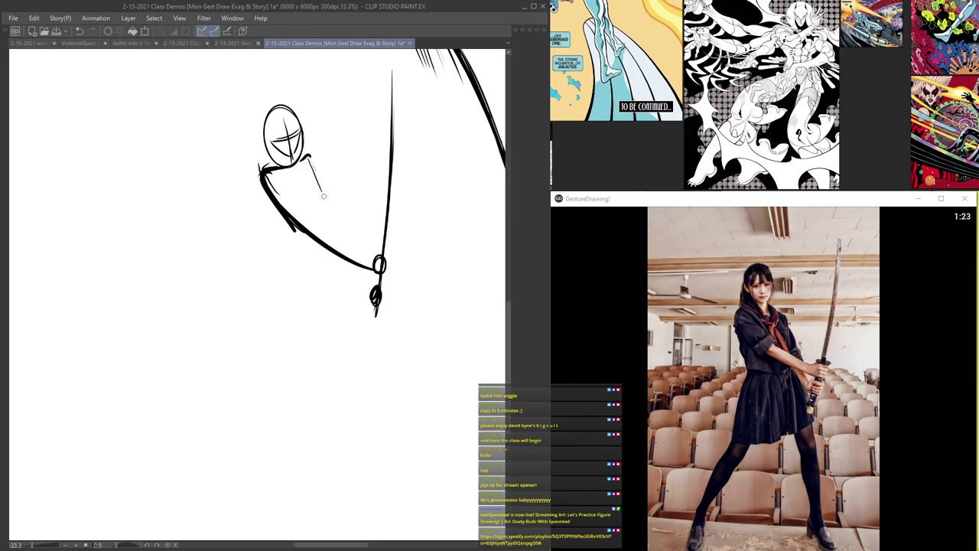
{"action": "mouse_move", "coordinate": [309, 153]}
{"action": "left_mouse_down"}
{"action": "mouse_move", "coordinate": [371, 290]}
{"action": "mouse_move", "coordinate": [380, 268]}
{"action": "mouse_move", "coordinate": [350, 260]}
{"action": "left_mouse_up"}
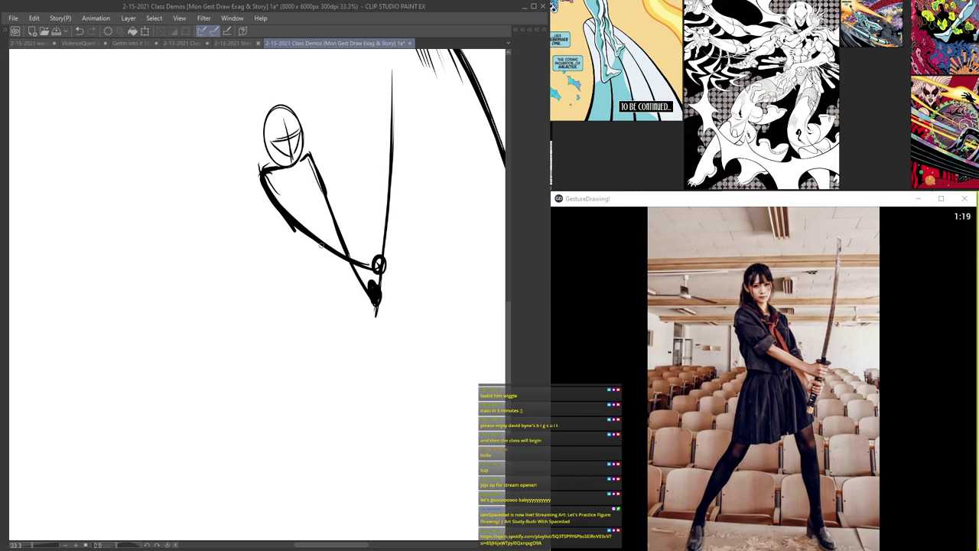
{"action": "mouse_move", "coordinate": [306, 157]}
{"action": "left_mouse_down"}
{"action": "mouse_move", "coordinate": [290, 167]}
{"action": "mouse_move", "coordinate": [317, 181]}
{"action": "left_mouse_up"}
- Thicken the sword blade, add guard strokes around the gripping hand and sketch light curves down the torso
{"action": "scroll", "coordinate": [352, 209], "scroll_direction": "down", "scroll_amount": 2}
{"action": "mouse_move", "coordinate": [371, 251]}
{"action": "left_mouse_down"}
{"action": "mouse_move", "coordinate": [378, 138]}
{"action": "mouse_move", "coordinate": [373, 242]}
{"action": "mouse_move", "coordinate": [383, 241]}
{"action": "mouse_move", "coordinate": [335, 183]}
{"action": "mouse_move", "coordinate": [326, 216]}
{"action": "mouse_move", "coordinate": [336, 246]}
{"action": "left_mouse_up"}
{"action": "scroll", "coordinate": [371, 239], "scroll_direction": "up", "scroll_amount": 1}
{"action": "scroll", "coordinate": [374, 200], "scroll_direction": "down", "scroll_amount": 5}
{"action": "scroll", "coordinate": [338, 176], "scroll_direction": "up", "scroll_amount": 3}
{"action": "scroll", "coordinate": [332, 180], "scroll_direction": "up", "scroll_amount": 3}
- Draw the swordswoman's wide-set legs from the hips to the feet, with a strongly bent back leg
{"action": "mouse_move", "coordinate": [323, 179]}
{"action": "left_mouse_down"}
{"action": "mouse_move", "coordinate": [333, 267]}
{"action": "mouse_move", "coordinate": [282, 331]}
{"action": "mouse_move", "coordinate": [273, 377]}
{"action": "mouse_move", "coordinate": [222, 433]}
{"action": "mouse_move", "coordinate": [218, 468]}
{"action": "left_mouse_up"}
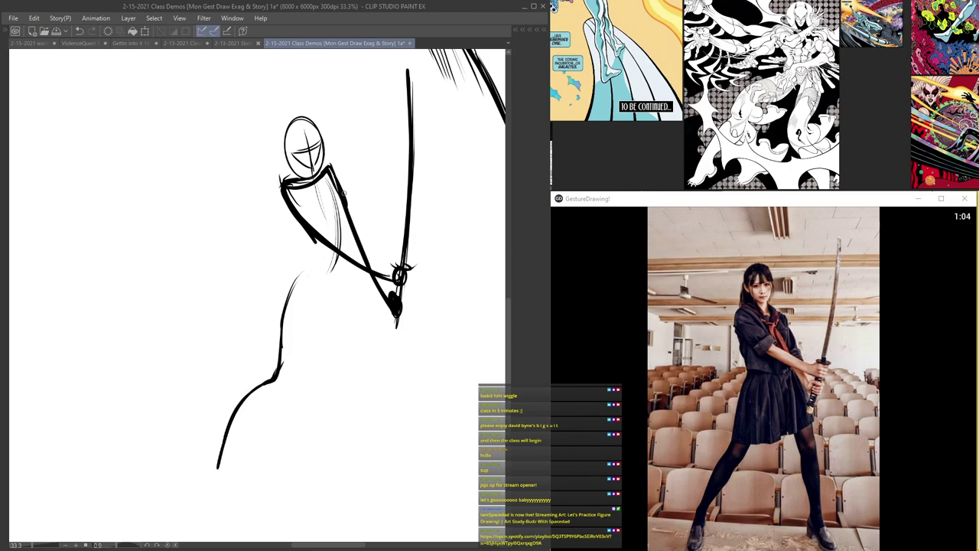
{"action": "left_click_drag", "start_coordinate": [348, 269], "coordinate": [360, 357]}
{"action": "mouse_move", "coordinate": [355, 283]}
{"action": "left_mouse_down"}
{"action": "mouse_move", "coordinate": [371, 391]}
{"action": "mouse_move", "coordinate": [406, 486]}
{"action": "left_mouse_up"}
{"action": "left_click_drag", "start_coordinate": [218, 492], "coordinate": [211, 506]}
{"action": "left_click_drag", "start_coordinate": [226, 463], "coordinate": [211, 505]}
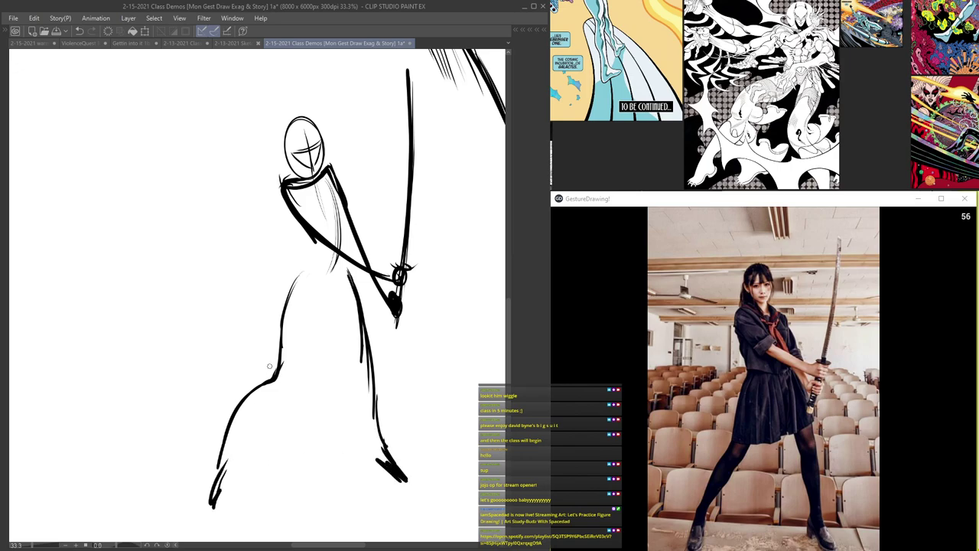
- Strengthen the swordswoman's torso and hip contours, and add the waistline and the skirt's curved hem
{"action": "scroll", "coordinate": [284, 323], "scroll_direction": "up", "scroll_amount": 2}
{"action": "left_click_drag", "start_coordinate": [300, 273], "coordinate": [281, 367]}
{"action": "left_click_drag", "start_coordinate": [296, 295], "coordinate": [282, 378]}
{"action": "mouse_move", "coordinate": [306, 270]}
{"action": "left_mouse_down"}
{"action": "mouse_move", "coordinate": [212, 493]}
{"action": "mouse_move", "coordinate": [317, 256]}
{"action": "mouse_move", "coordinate": [278, 157]}
{"action": "mouse_move", "coordinate": [309, 267]}
{"action": "mouse_move", "coordinate": [311, 230]}
{"action": "left_mouse_up"}
{"action": "left_click_drag", "start_coordinate": [329, 157], "coordinate": [358, 238]}
{"action": "mouse_move", "coordinate": [327, 151]}
{"action": "left_mouse_down"}
{"action": "mouse_move", "coordinate": [382, 326]}
{"action": "mouse_move", "coordinate": [280, 373]}
{"action": "mouse_move", "coordinate": [389, 340]}
{"action": "left_mouse_up"}
{"action": "left_click_drag", "start_coordinate": [359, 266], "coordinate": [318, 273]}
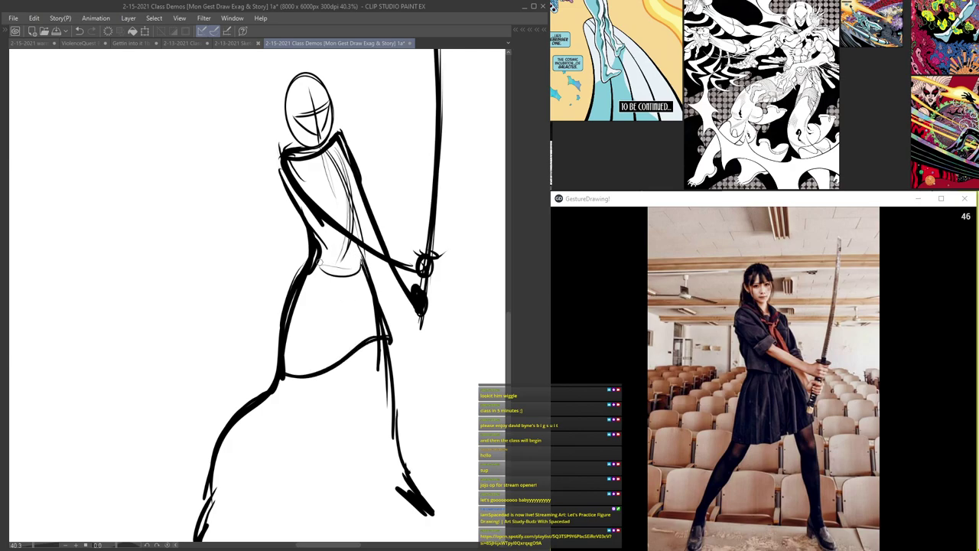
- Sketch a light perspective grid on the floor between the swordswoman's feet
{"action": "scroll", "coordinate": [368, 260], "scroll_direction": "down", "scroll_amount": 2}
{"action": "scroll", "coordinate": [277, 413], "scroll_direction": "up", "scroll_amount": 1}
{"action": "mouse_move", "coordinate": [283, 414]}
{"action": "left_mouse_down"}
{"action": "mouse_move", "coordinate": [275, 452]}
{"action": "mouse_move", "coordinate": [300, 450]}
{"action": "left_mouse_up"}
{"action": "left_click_drag", "start_coordinate": [315, 407], "coordinate": [330, 442]}
{"action": "mouse_move", "coordinate": [338, 403]}
{"action": "left_mouse_down"}
{"action": "mouse_move", "coordinate": [367, 436]}
{"action": "mouse_move", "coordinate": [401, 429]}
{"action": "left_mouse_up"}
{"action": "left_click_drag", "start_coordinate": [373, 389], "coordinate": [441, 423]}
{"action": "left_click_drag", "start_coordinate": [385, 405], "coordinate": [410, 432]}
{"action": "left_click_drag", "start_coordinate": [329, 400], "coordinate": [281, 405]}
{"action": "mouse_move", "coordinate": [370, 407]}
{"action": "left_mouse_down"}
{"action": "mouse_move", "coordinate": [275, 424]}
{"action": "mouse_move", "coordinate": [410, 413]}
{"action": "mouse_move", "coordinate": [279, 452]}
{"action": "left_mouse_up"}
{"action": "left_click_drag", "start_coordinate": [409, 428], "coordinate": [317, 460]}
- Add a second contour along the swordswoman's back leg from the skirt to the foot
{"action": "scroll", "coordinate": [280, 434], "scroll_direction": "down", "scroll_amount": 3}
{"action": "scroll", "coordinate": [322, 360], "scroll_direction": "up", "scroll_amount": 1}
{"action": "left_click_drag", "start_coordinate": [303, 384], "coordinate": [260, 457]}
{"action": "left_click_drag", "start_coordinate": [306, 383], "coordinate": [269, 430]}
{"action": "scroll", "coordinate": [337, 359], "scroll_direction": "up", "scroll_amount": 1}
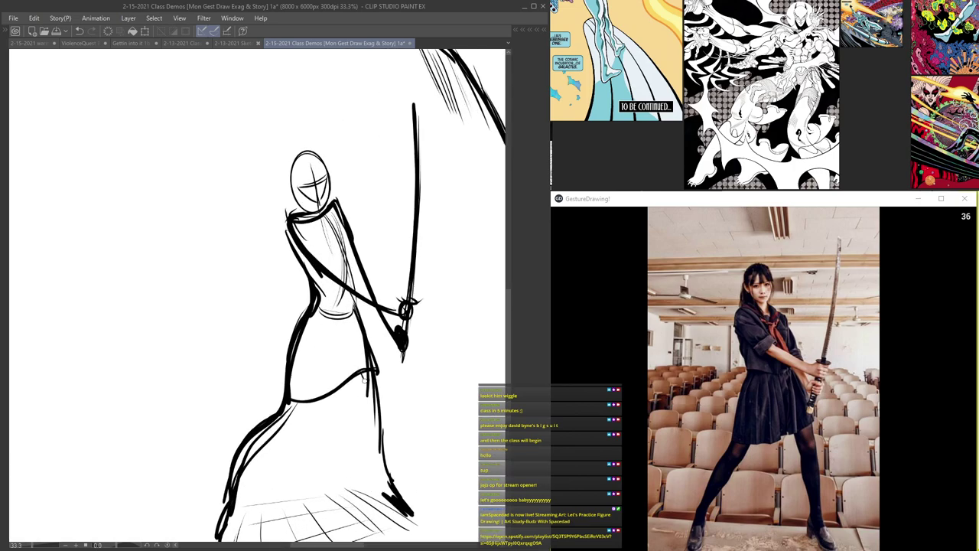
{"action": "scroll", "coordinate": [303, 227], "scroll_direction": "down", "scroll_amount": 4}
{"action": "scroll", "coordinate": [336, 108], "scroll_direction": "up", "scroll_amount": 4}
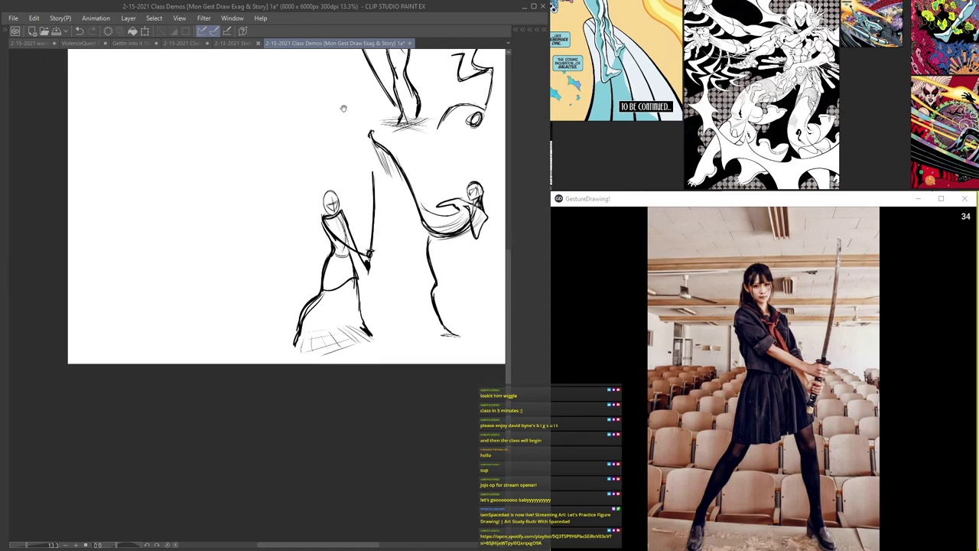
- Build up the swordswoman's front side with repeated heavy strokes from the shoulder down through the front leg
{"action": "left_click_drag", "start_coordinate": [384, 304], "coordinate": [398, 356]}
{"action": "left_click_drag", "start_coordinate": [375, 275], "coordinate": [394, 391]}
{"action": "left_click_drag", "start_coordinate": [349, 210], "coordinate": [392, 329]}
{"action": "left_click_drag", "start_coordinate": [351, 207], "coordinate": [394, 332]}
{"action": "left_click_drag", "start_coordinate": [365, 228], "coordinate": [391, 321]}
{"action": "left_click_drag", "start_coordinate": [385, 280], "coordinate": [398, 410]}
{"action": "left_click_drag", "start_coordinate": [366, 230], "coordinate": [397, 342]}
{"action": "left_click_drag", "start_coordinate": [355, 208], "coordinate": [366, 228]}
- Darken the swordswoman's head outline and reinforce the triangular facial guide lines
{"action": "scroll", "coordinate": [327, 180], "scroll_direction": "up", "scroll_amount": 1}
{"action": "mouse_move", "coordinate": [344, 155]}
{"action": "left_mouse_down"}
{"action": "mouse_move", "coordinate": [352, 167]}
{"action": "mouse_move", "coordinate": [332, 200]}
{"action": "left_mouse_up"}
{"action": "left_click_drag", "start_coordinate": [323, 160], "coordinate": [320, 186]}
{"action": "left_click_drag", "start_coordinate": [348, 158], "coordinate": [356, 189]}
{"action": "mouse_move", "coordinate": [330, 152]}
{"action": "left_mouse_down"}
{"action": "mouse_move", "coordinate": [348, 170]}
{"action": "mouse_move", "coordinate": [326, 182]}
{"action": "left_mouse_up"}
{"action": "left_click_drag", "start_coordinate": [327, 180], "coordinate": [341, 197]}
{"action": "mouse_move", "coordinate": [353, 168]}
{"action": "left_mouse_down"}
{"action": "mouse_move", "coordinate": [346, 191]}
{"action": "mouse_move", "coordinate": [354, 168]}
{"action": "left_mouse_up"}
- Thicken and extend the swordswoman's back and front feet, and redraw the skirt hem with a heavier line
{"action": "scroll", "coordinate": [303, 178], "scroll_direction": "down", "scroll_amount": 3}
{"action": "scroll", "coordinate": [301, 119], "scroll_direction": "up", "scroll_amount": 2}
{"action": "mouse_move", "coordinate": [322, 265]}
{"action": "left_mouse_down"}
{"action": "mouse_move", "coordinate": [406, 317]}
{"action": "mouse_move", "coordinate": [415, 153]}
{"action": "left_mouse_up"}
{"action": "mouse_move", "coordinate": [346, 300]}
{"action": "left_mouse_down"}
{"action": "mouse_move", "coordinate": [277, 458]}
{"action": "mouse_move", "coordinate": [287, 375]}
{"action": "mouse_move", "coordinate": [259, 449]}
{"action": "left_mouse_up"}
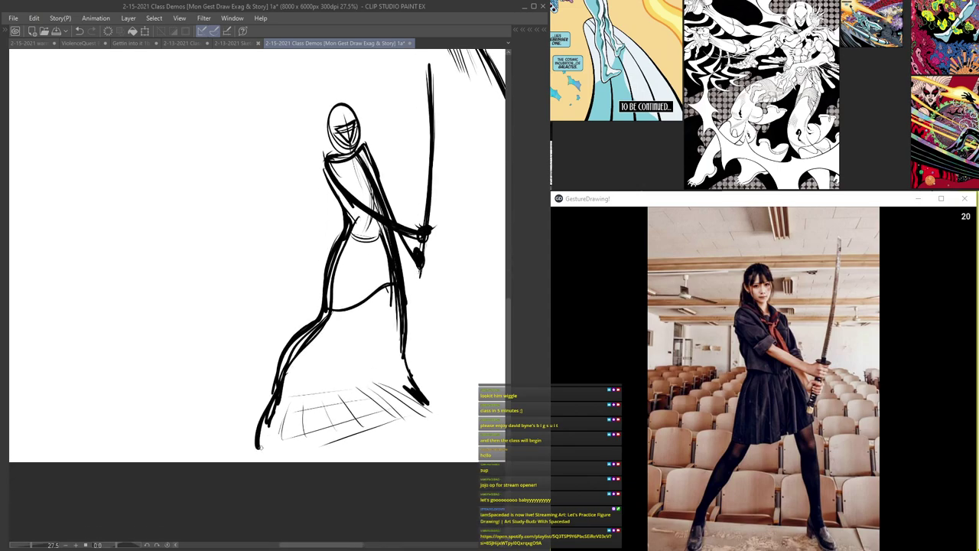
{"action": "left_click_drag", "start_coordinate": [405, 352], "coordinate": [443, 417]}
{"action": "left_click_drag", "start_coordinate": [390, 282], "coordinate": [324, 319]}
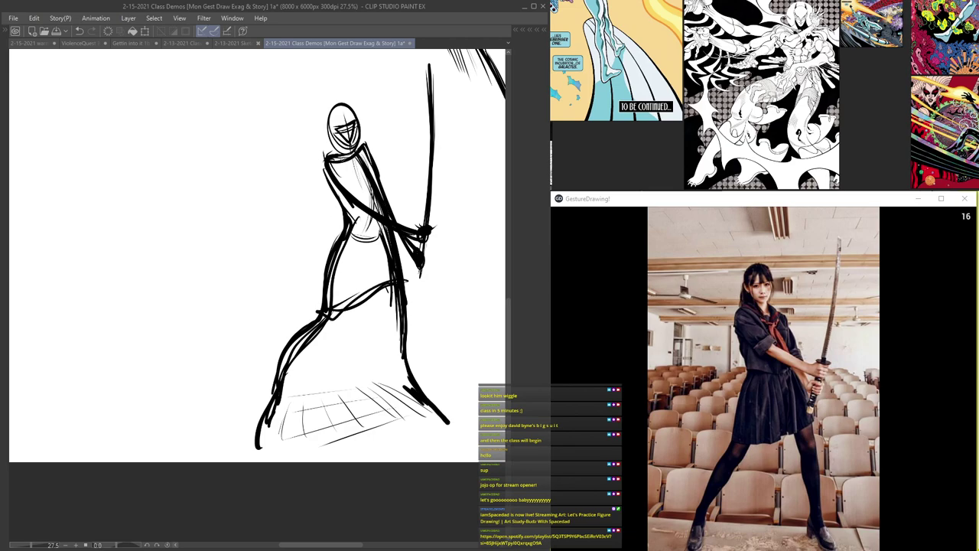
{"action": "scroll", "coordinate": [409, 283], "scroll_direction": "down", "scroll_amount": 5}
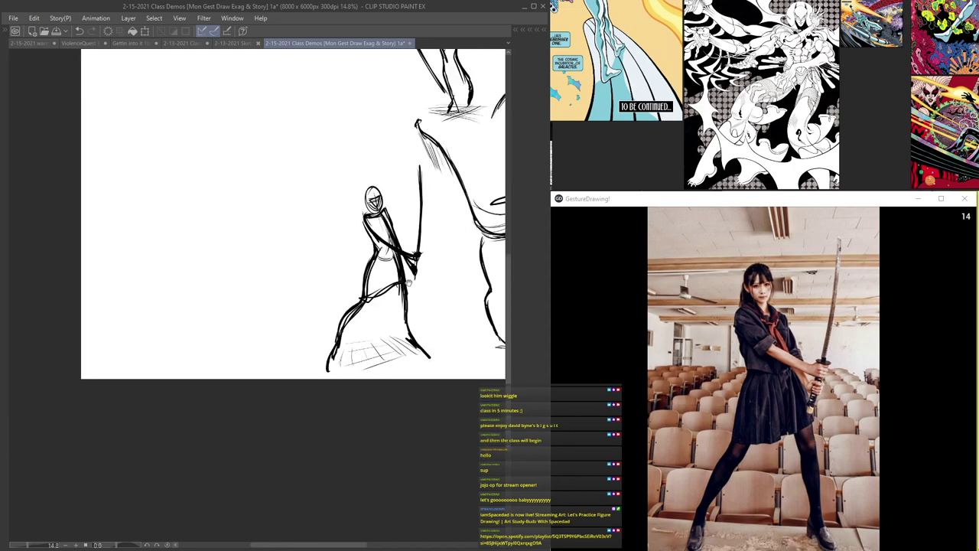
{"action": "left_click_drag", "start_coordinate": [332, 311], "coordinate": [297, 294]}
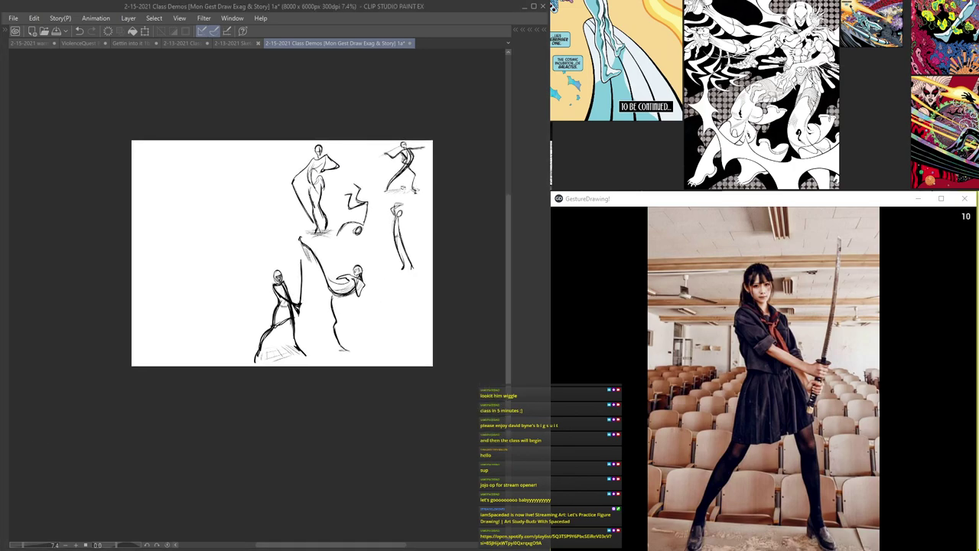
- Switch to Discord and bring up the newest posts in the drawing-corner-chat channel
{"action": "key", "text": "alt+Tab"}
{"action": "left_click_drag", "start_coordinate": [521, 32], "coordinate": [376, 32]}
{"action": "scroll", "coordinate": [378, 290], "scroll_direction": "down", "scroll_amount": 4}
{"action": "scroll", "coordinate": [378, 289], "scroll_direction": "down", "scroll_amount": 3}
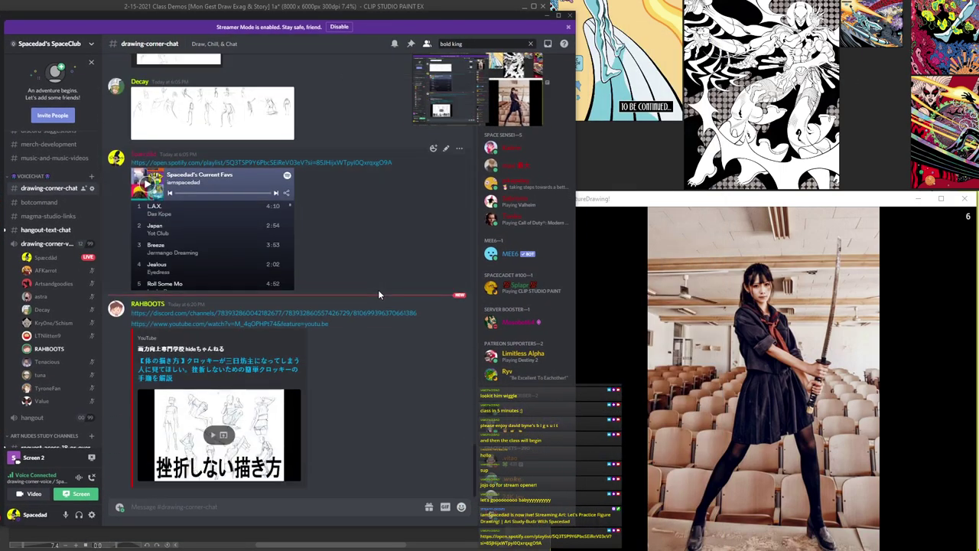
- Play the shared YouTube figure-drawing video and skip through several points of it
{"action": "left_click", "coordinate": [205, 441]}
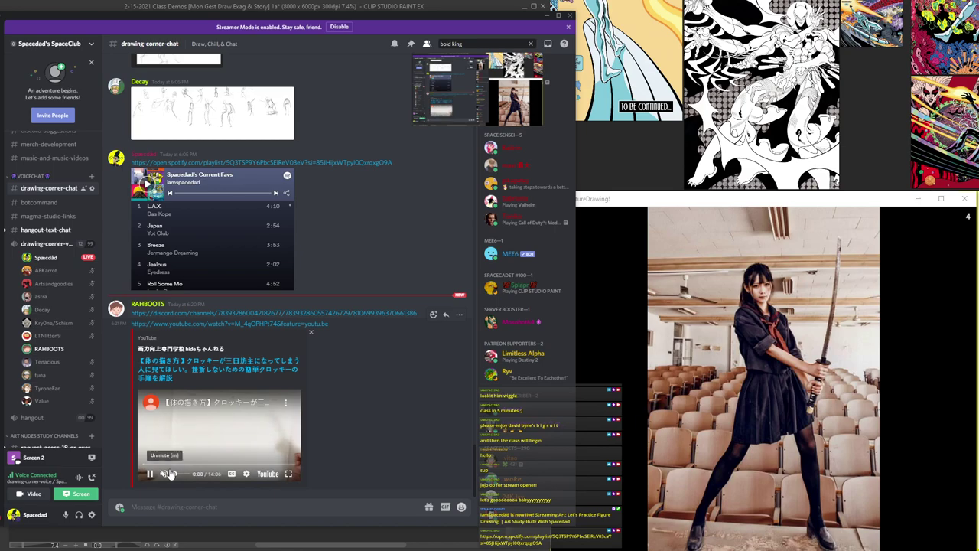
{"action": "left_click", "coordinate": [184, 463]}
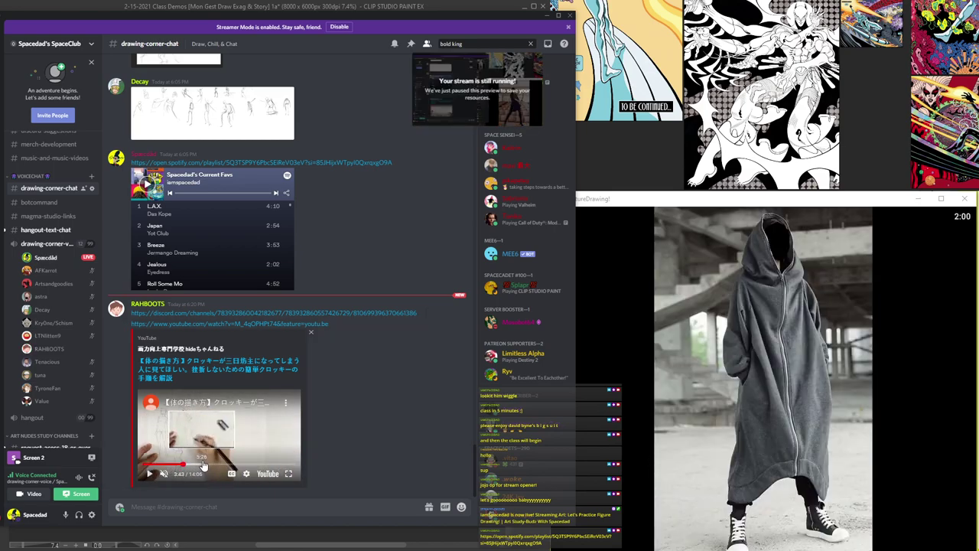
{"action": "left_click", "coordinate": [215, 464]}
{"action": "left_click", "coordinate": [236, 465]}
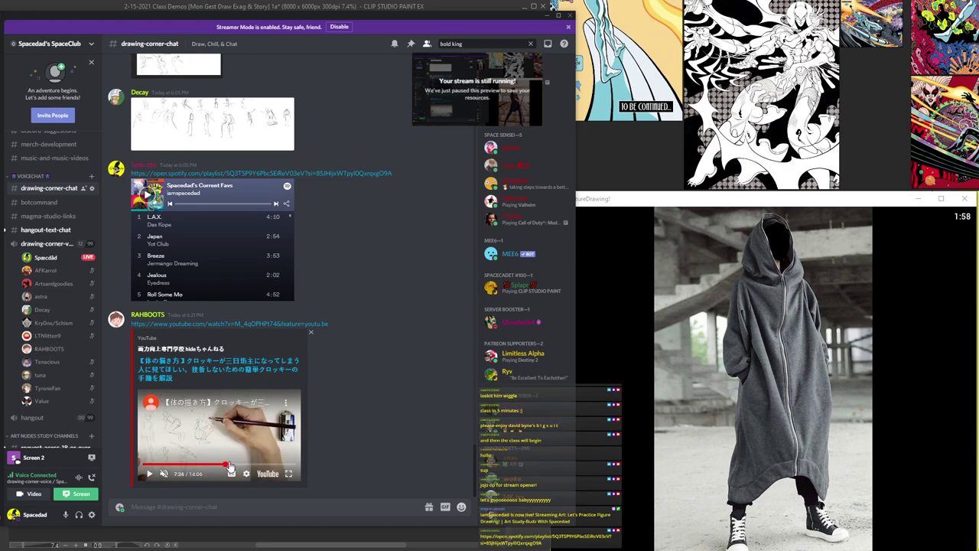
{"action": "left_click", "coordinate": [267, 464]}
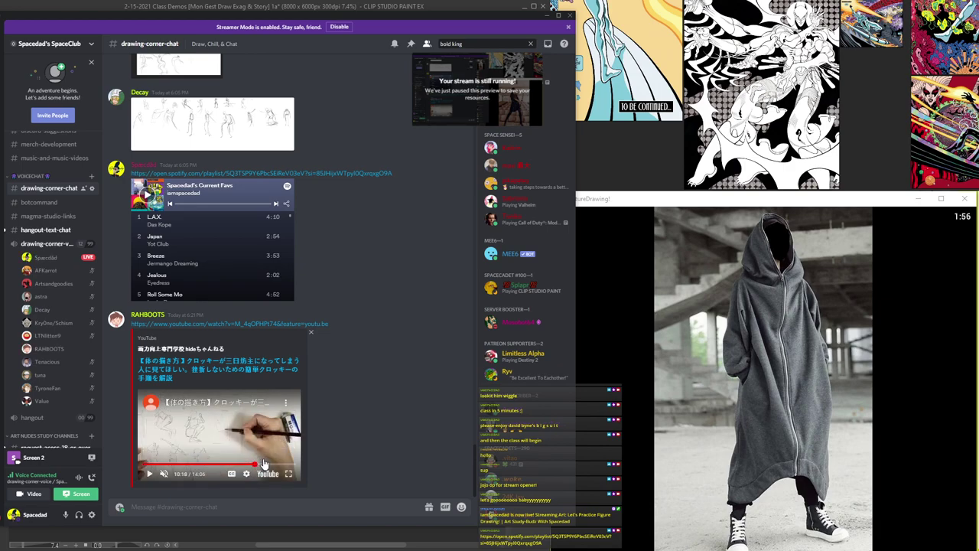
{"action": "left_click", "coordinate": [182, 465]}
- Switch back to Clip Studio Paint and bring the GestureDrawing reference window in front of the chat
{"action": "left_click", "coordinate": [411, 6]}
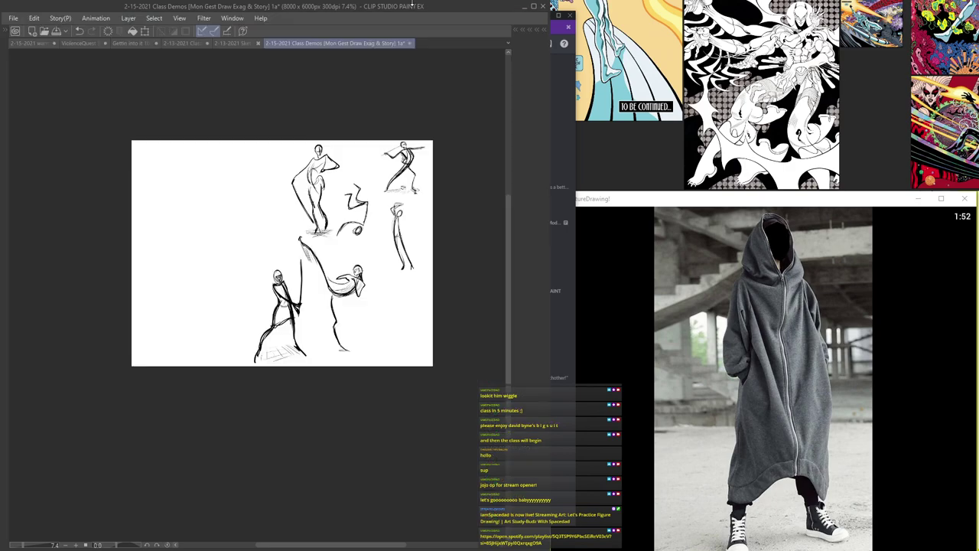
{"action": "left_click", "coordinate": [652, 197]}
{"action": "left_click", "coordinate": [342, 7]}
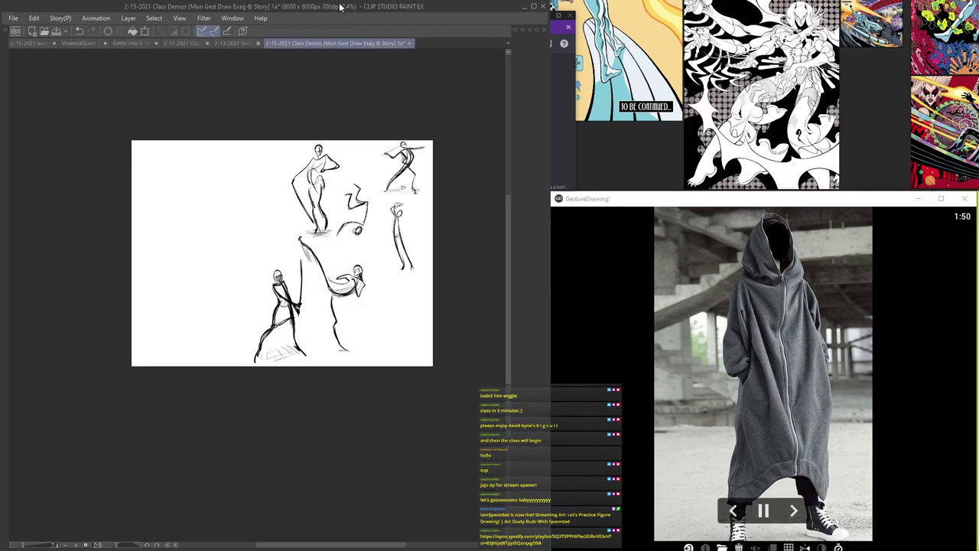
- Draw a new oval head with a V-shaped face guide beside the swordswoman and give it two pointed ears
{"action": "scroll", "coordinate": [357, 293], "scroll_direction": "up", "scroll_amount": 5}
{"action": "left_click_drag", "start_coordinate": [351, 342], "coordinate": [267, 321]}
{"action": "scroll", "coordinate": [308, 343], "scroll_direction": "up", "scroll_amount": 4}
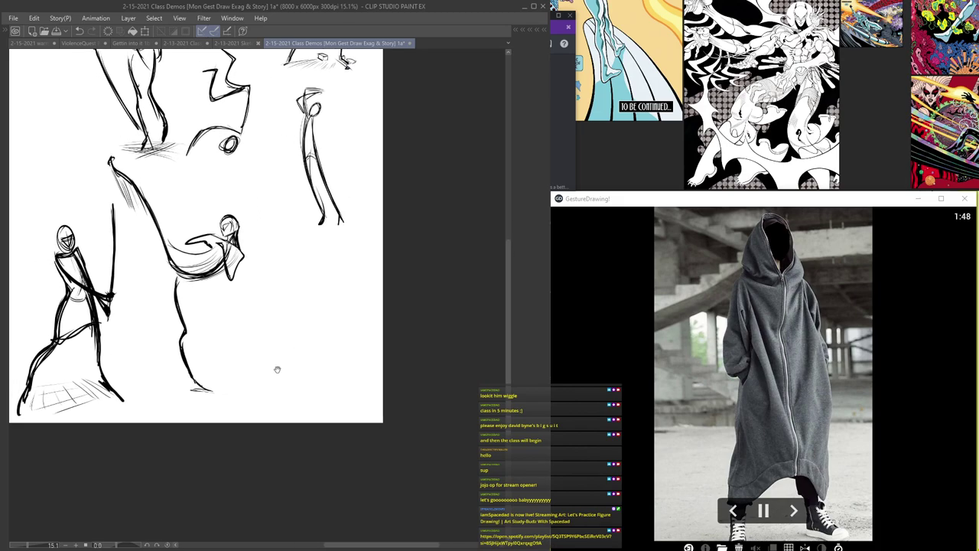
{"action": "left_click_drag", "start_coordinate": [211, 160], "coordinate": [505, 346]}
{"action": "left_click_drag", "start_coordinate": [259, 243], "coordinate": [345, 163]}
{"action": "mouse_move", "coordinate": [251, 244]}
{"action": "left_mouse_down"}
{"action": "mouse_move", "coordinate": [224, 199]}
{"action": "mouse_move", "coordinate": [260, 232]}
{"action": "mouse_move", "coordinate": [228, 206]}
{"action": "mouse_move", "coordinate": [246, 216]}
{"action": "mouse_move", "coordinate": [221, 222]}
{"action": "mouse_move", "coordinate": [245, 223]}
{"action": "mouse_move", "coordinate": [231, 211]}
{"action": "mouse_move", "coordinate": [242, 237]}
{"action": "left_mouse_up"}
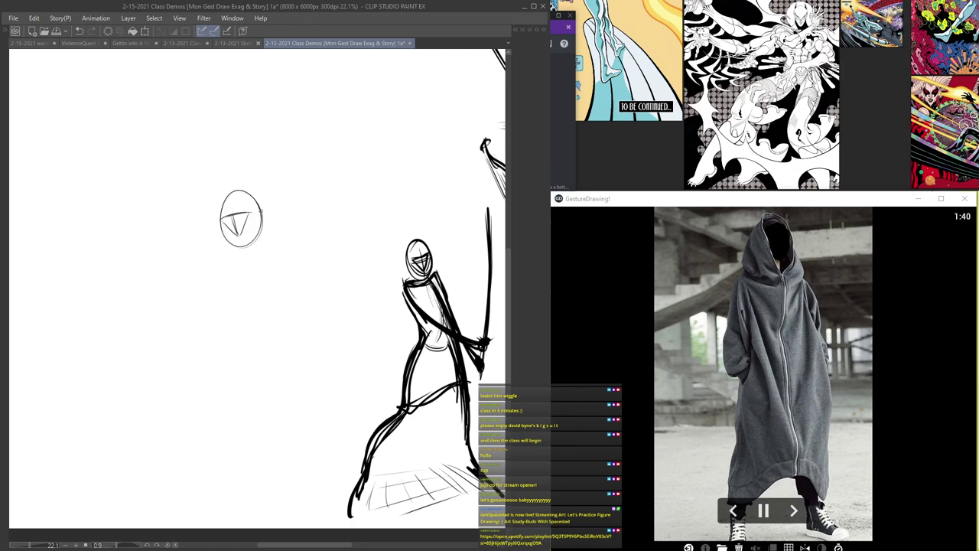
{"action": "mouse_move", "coordinate": [268, 198]}
{"action": "left_mouse_down"}
{"action": "mouse_move", "coordinate": [263, 227]}
{"action": "mouse_move", "coordinate": [223, 231]}
{"action": "left_mouse_up"}
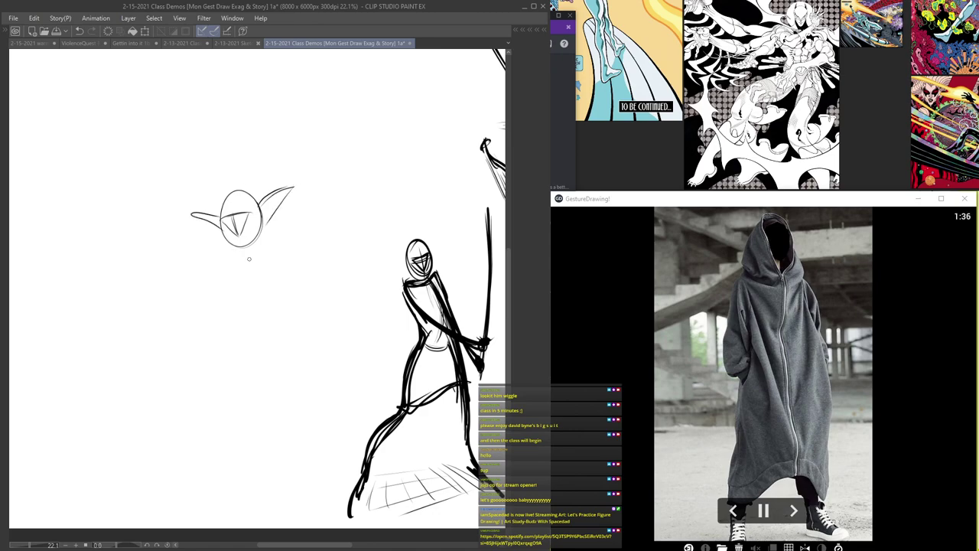
- Sketch the pointed-eared figure's curved torso with side contours, an inner curve and a rounded lower edge
{"action": "scroll", "coordinate": [288, 251], "scroll_direction": "up", "scroll_amount": 1}
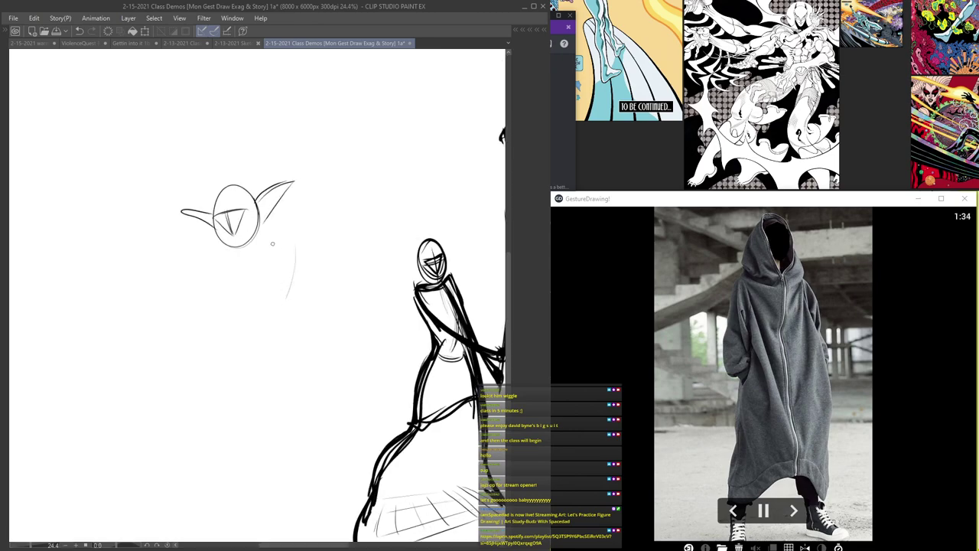
{"action": "left_click_drag", "start_coordinate": [261, 245], "coordinate": [243, 329]}
{"action": "mouse_move", "coordinate": [301, 245]}
{"action": "left_mouse_down"}
{"action": "mouse_move", "coordinate": [295, 300]}
{"action": "mouse_move", "coordinate": [276, 329]}
{"action": "left_mouse_up"}
{"action": "scroll", "coordinate": [290, 251], "scroll_direction": "up", "scroll_amount": 1}
{"action": "left_click_drag", "start_coordinate": [242, 259], "coordinate": [230, 321]}
{"action": "mouse_move", "coordinate": [240, 281]}
{"action": "left_mouse_down"}
{"action": "mouse_move", "coordinate": [230, 323]}
{"action": "mouse_move", "coordinate": [267, 337]}
{"action": "mouse_move", "coordinate": [285, 319]}
{"action": "left_mouse_up"}
{"action": "scroll", "coordinate": [281, 200], "scroll_direction": "up", "scroll_amount": 2}
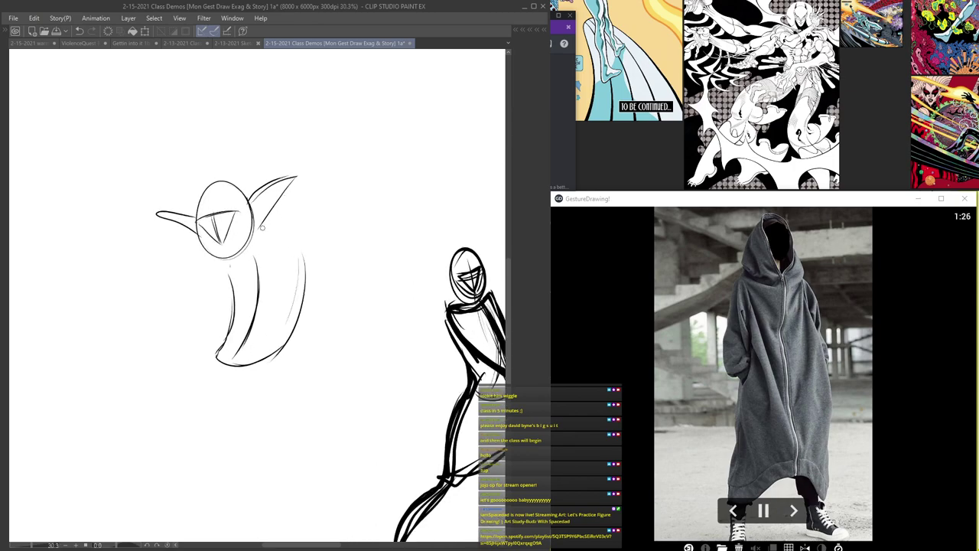
- Draw the figure's shoulder and raised arm, bent sharply at the elbow with the hand curling over
{"action": "mouse_move", "coordinate": [278, 241]}
{"action": "left_mouse_down"}
{"action": "mouse_move", "coordinate": [294, 228]}
{"action": "mouse_move", "coordinate": [276, 242]}
{"action": "mouse_move", "coordinate": [319, 245]}
{"action": "mouse_move", "coordinate": [309, 229]}
{"action": "mouse_move", "coordinate": [372, 266]}
{"action": "left_mouse_up"}
{"action": "mouse_move", "coordinate": [301, 227]}
{"action": "left_mouse_down"}
{"action": "mouse_move", "coordinate": [372, 268]}
{"action": "mouse_move", "coordinate": [372, 218]}
{"action": "mouse_move", "coordinate": [376, 259]}
{"action": "mouse_move", "coordinate": [362, 266]}
{"action": "mouse_move", "coordinate": [371, 268]}
{"action": "left_mouse_up"}
{"action": "scroll", "coordinate": [365, 213], "scroll_direction": "up", "scroll_amount": 1}
{"action": "scroll", "coordinate": [380, 217], "scroll_direction": "down", "scroll_amount": 3}
{"action": "left_click_drag", "start_coordinate": [363, 188], "coordinate": [382, 251]}
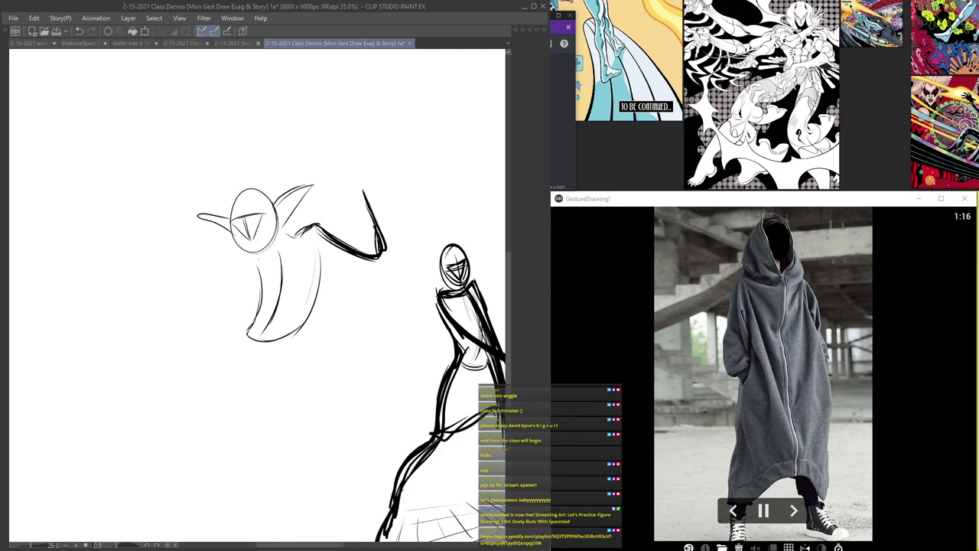
{"action": "scroll", "coordinate": [359, 170], "scroll_direction": "up", "scroll_amount": 2}
{"action": "mouse_move", "coordinate": [367, 201]}
{"action": "left_mouse_down"}
{"action": "mouse_move", "coordinate": [368, 178]}
{"action": "mouse_move", "coordinate": [351, 175]}
{"action": "mouse_move", "coordinate": [372, 200]}
{"action": "mouse_move", "coordinate": [356, 181]}
{"action": "mouse_move", "coordinate": [345, 234]}
{"action": "left_mouse_up"}
{"action": "mouse_move", "coordinate": [356, 184]}
{"action": "left_mouse_down"}
{"action": "mouse_move", "coordinate": [342, 242]}
{"action": "mouse_move", "coordinate": [323, 228]}
{"action": "mouse_move", "coordinate": [310, 251]}
{"action": "mouse_move", "coordinate": [321, 287]}
{"action": "mouse_move", "coordinate": [290, 367]}
{"action": "left_mouse_up"}
{"action": "scroll", "coordinate": [347, 228], "scroll_direction": "down", "scroll_amount": 1}
{"action": "scroll", "coordinate": [316, 290], "scroll_direction": "up", "scroll_amount": 1}
{"action": "key", "text": "ctrl+minus"}
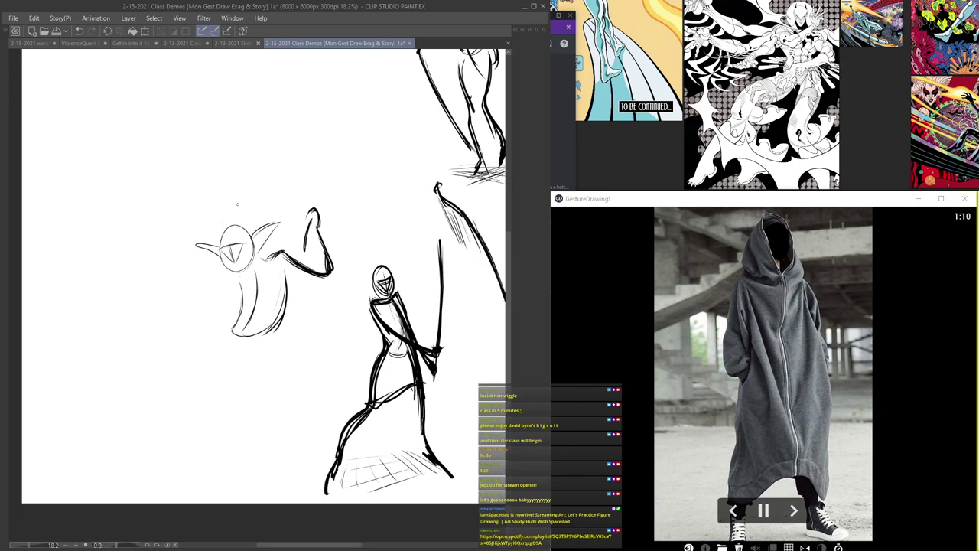
- Draw the figure's other arm sweeping down and outward to a splayed, angular hand
{"action": "mouse_move", "coordinate": [226, 294]}
{"action": "left_mouse_down"}
{"action": "mouse_move", "coordinate": [286, 245]}
{"action": "mouse_move", "coordinate": [256, 287]}
{"action": "mouse_move", "coordinate": [282, 257]}
{"action": "left_mouse_up"}
{"action": "left_click_drag", "start_coordinate": [233, 307], "coordinate": [217, 328]}
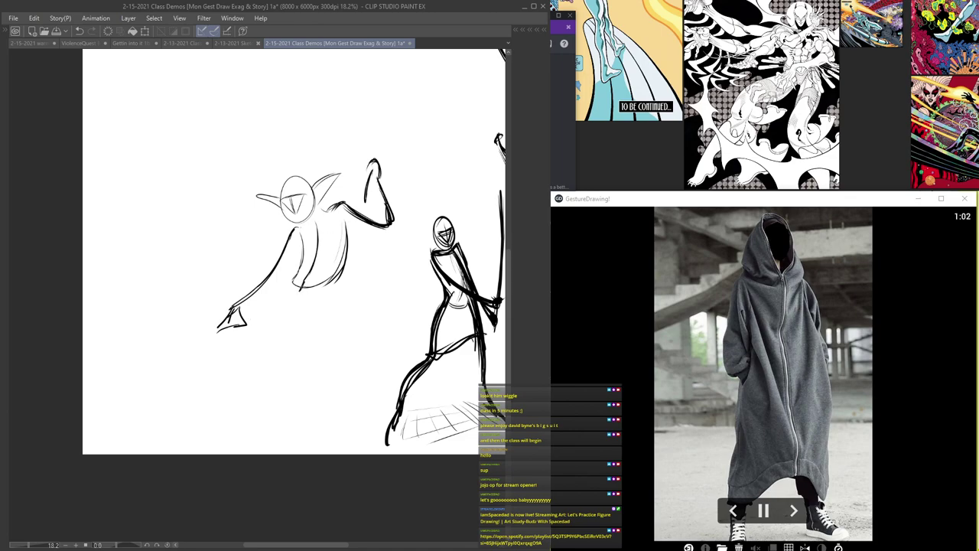
{"action": "left_click_drag", "start_coordinate": [247, 312], "coordinate": [238, 327]}
{"action": "left_click_drag", "start_coordinate": [246, 325], "coordinate": [232, 339]}
- Shape the figure's jaw into a pointed chin and add a neck line from the head toward the raised arm
{"action": "scroll", "coordinate": [303, 194], "scroll_direction": "up", "scroll_amount": 4}
{"action": "left_click_drag", "start_coordinate": [267, 201], "coordinate": [242, 202]}
{"action": "scroll", "coordinate": [320, 205], "scroll_direction": "down", "scroll_amount": 2}
{"action": "mouse_move", "coordinate": [325, 174]}
{"action": "left_mouse_down"}
{"action": "mouse_move", "coordinate": [362, 160]}
{"action": "mouse_move", "coordinate": [318, 234]}
{"action": "mouse_move", "coordinate": [294, 240]}
{"action": "mouse_move", "coordinate": [331, 216]}
{"action": "left_mouse_up"}
{"action": "scroll", "coordinate": [301, 231], "scroll_direction": "up", "scroll_amount": 4}
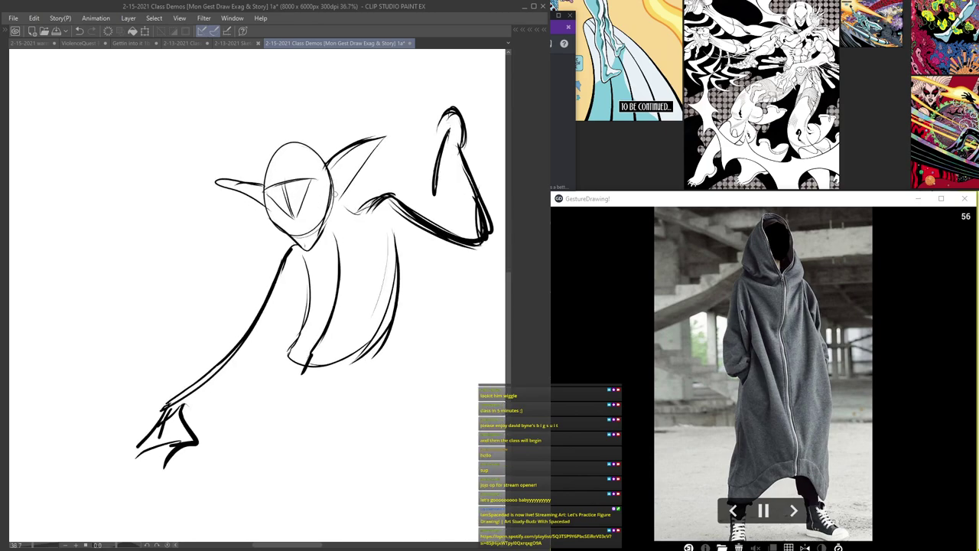
{"action": "scroll", "coordinate": [295, 221], "scroll_direction": "down", "scroll_amount": 4}
{"action": "scroll", "coordinate": [287, 267], "scroll_direction": "up", "scroll_amount": 3}
{"action": "left_click_drag", "start_coordinate": [313, 174], "coordinate": [326, 187]}
{"action": "scroll", "coordinate": [324, 187], "scroll_direction": "down", "scroll_amount": 2}
{"action": "scroll", "coordinate": [293, 272], "scroll_direction": "up", "scroll_amount": 2}
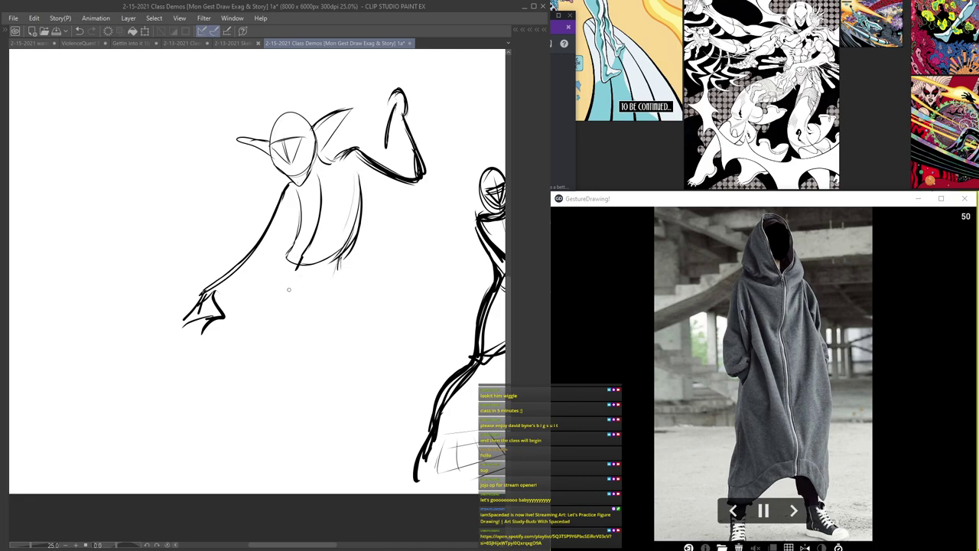
- Draw the pointed-eared figure's two bent legs, one knee raised outward and the other folded back beneath the body, with simple feet
{"action": "left_click_drag", "start_coordinate": [275, 277], "coordinate": [183, 216]}
{"action": "mouse_move", "coordinate": [248, 251]}
{"action": "left_mouse_down"}
{"action": "mouse_move", "coordinate": [249, 309]}
{"action": "mouse_move", "coordinate": [213, 235]}
{"action": "mouse_move", "coordinate": [323, 284]}
{"action": "mouse_move", "coordinate": [243, 383]}
{"action": "left_mouse_up"}
{"action": "mouse_move", "coordinate": [268, 346]}
{"action": "left_mouse_down"}
{"action": "mouse_move", "coordinate": [242, 394]}
{"action": "mouse_move", "coordinate": [266, 393]}
{"action": "mouse_move", "coordinate": [240, 404]}
{"action": "mouse_move", "coordinate": [335, 275]}
{"action": "mouse_move", "coordinate": [321, 314]}
{"action": "mouse_move", "coordinate": [264, 360]}
{"action": "left_mouse_up"}
{"action": "mouse_move", "coordinate": [230, 280]}
{"action": "left_mouse_down"}
{"action": "mouse_move", "coordinate": [256, 320]}
{"action": "mouse_move", "coordinate": [244, 354]}
{"action": "left_mouse_up"}
{"action": "mouse_move", "coordinate": [254, 400]}
{"action": "left_mouse_down"}
{"action": "mouse_move", "coordinate": [339, 385]}
{"action": "mouse_move", "coordinate": [348, 397]}
{"action": "left_mouse_up"}
{"action": "mouse_move", "coordinate": [295, 384]}
{"action": "left_mouse_down"}
{"action": "mouse_move", "coordinate": [346, 392]}
{"action": "mouse_move", "coordinate": [245, 403]}
{"action": "left_mouse_up"}
{"action": "left_click_drag", "start_coordinate": [245, 402], "coordinate": [298, 385]}
- Thicken the pointed-eared figure's outer torso contour and the curve along the waist
{"action": "scroll", "coordinate": [329, 107], "scroll_direction": "down", "scroll_amount": 5}
{"action": "scroll", "coordinate": [326, 173], "scroll_direction": "up", "scroll_amount": 6}
{"action": "left_click_drag", "start_coordinate": [364, 139], "coordinate": [369, 193]}
{"action": "left_click_drag", "start_coordinate": [359, 204], "coordinate": [319, 225]}
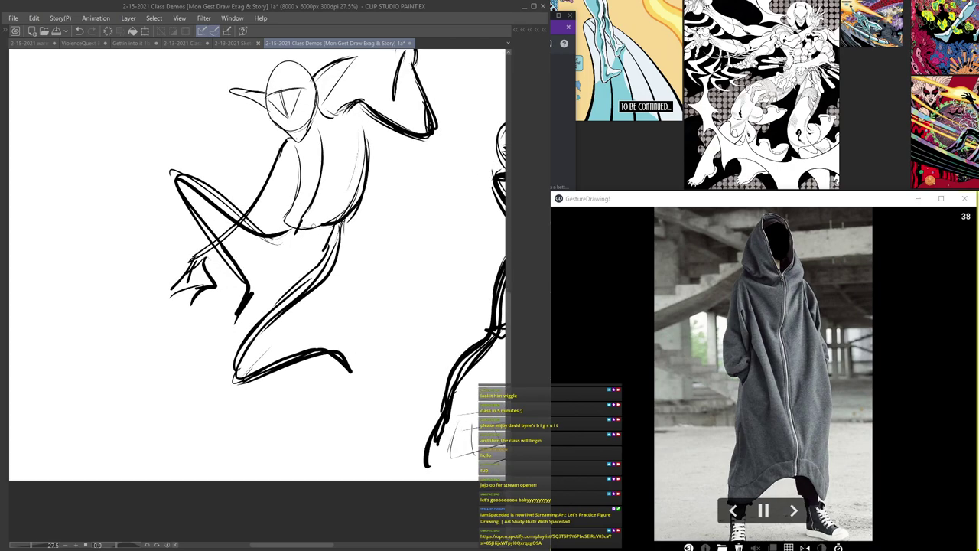
{"action": "scroll", "coordinate": [294, 249], "scroll_direction": "down", "scroll_amount": 4}
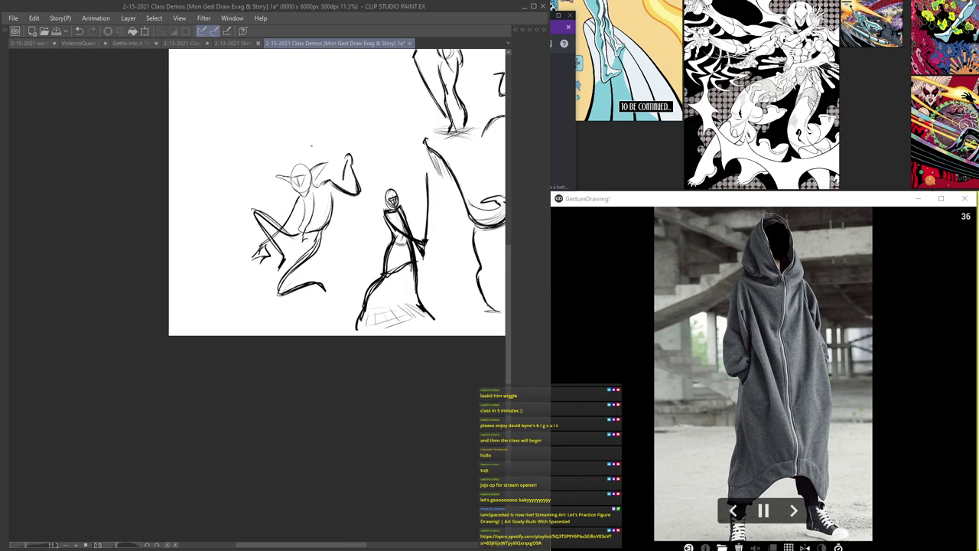
- Reinforce the leaping figure's trailing leg and add small contour strokes around the pelvis
{"action": "scroll", "coordinate": [332, 130], "scroll_direction": "up", "scroll_amount": 2}
{"action": "scroll", "coordinate": [278, 202], "scroll_direction": "up", "scroll_amount": 2}
{"action": "mouse_move", "coordinate": [295, 277]}
{"action": "left_mouse_down"}
{"action": "mouse_move", "coordinate": [277, 311]}
{"action": "mouse_move", "coordinate": [208, 380]}
{"action": "left_mouse_up"}
{"action": "mouse_move", "coordinate": [374, 251]}
{"action": "left_mouse_down"}
{"action": "mouse_move", "coordinate": [427, 259]}
{"action": "mouse_move", "coordinate": [371, 240]}
{"action": "left_mouse_up"}
{"action": "scroll", "coordinate": [306, 219], "scroll_direction": "up", "scroll_amount": 2}
{"action": "left_click_drag", "start_coordinate": [313, 207], "coordinate": [267, 235]}
{"action": "scroll", "coordinate": [249, 193], "scroll_direction": "down", "scroll_amount": 4}
- Draw a new head above the leaping figure, with a rounded skull, angular jaw and slanted triangular face guides
{"action": "mouse_move", "coordinate": [263, 100]}
{"action": "left_mouse_down"}
{"action": "mouse_move", "coordinate": [274, 157]}
{"action": "mouse_move", "coordinate": [306, 203]}
{"action": "mouse_move", "coordinate": [325, 214]}
{"action": "mouse_move", "coordinate": [351, 192]}
{"action": "mouse_move", "coordinate": [352, 231]}
{"action": "mouse_move", "coordinate": [309, 218]}
{"action": "left_mouse_up"}
{"action": "scroll", "coordinate": [325, 197], "scroll_direction": "up", "scroll_amount": 3}
{"action": "scroll", "coordinate": [345, 205], "scroll_direction": "up", "scroll_amount": 1}
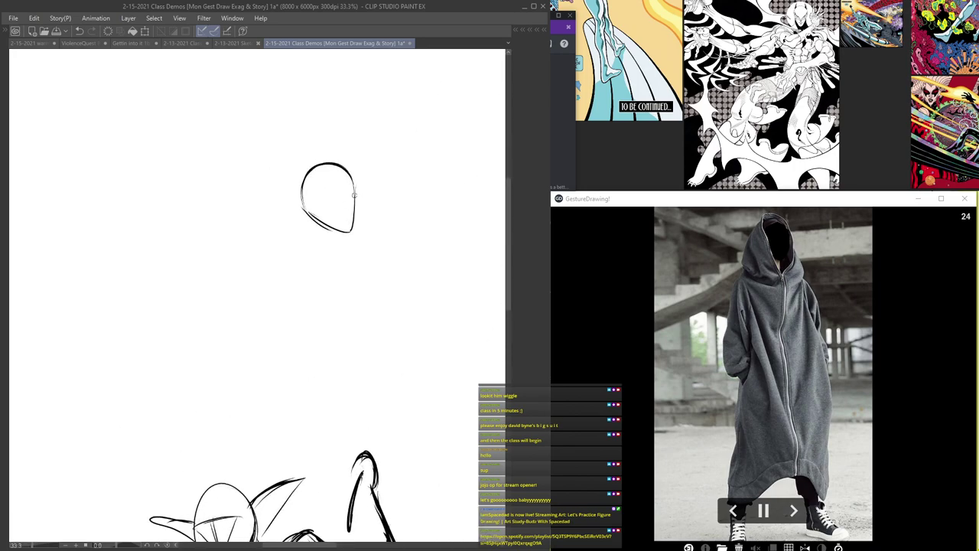
{"action": "mouse_move", "coordinate": [355, 187]}
{"action": "left_mouse_down"}
{"action": "mouse_move", "coordinate": [317, 204]}
{"action": "mouse_move", "coordinate": [354, 223]}
{"action": "left_mouse_up"}
{"action": "left_click_drag", "start_coordinate": [300, 198], "coordinate": [350, 238]}
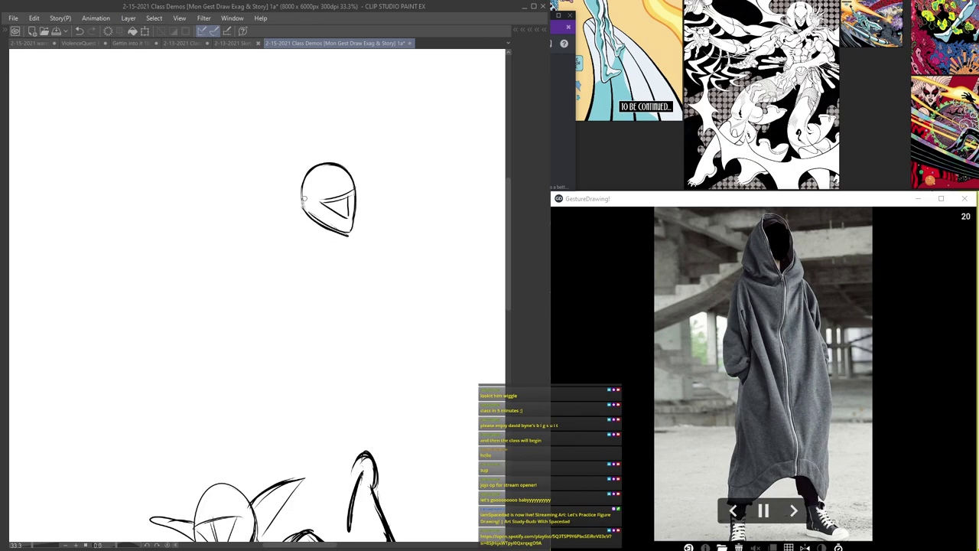
{"action": "scroll", "coordinate": [327, 179], "scroll_direction": "down", "scroll_amount": 2}
{"action": "scroll", "coordinate": [306, 164], "scroll_direction": "up", "scroll_amount": 2}
{"action": "mouse_move", "coordinate": [317, 192]}
{"action": "left_mouse_down"}
{"action": "mouse_move", "coordinate": [252, 192]}
{"action": "mouse_move", "coordinate": [316, 218]}
{"action": "left_mouse_up"}
- Add long pointed ears to the new head, one swept straight back and one upright, plus short neck strokes
{"action": "left_click_drag", "start_coordinate": [355, 166], "coordinate": [341, 144]}
{"action": "mouse_move", "coordinate": [340, 144]}
{"action": "left_mouse_down"}
{"action": "mouse_move", "coordinate": [341, 164]}
{"action": "mouse_move", "coordinate": [273, 185]}
{"action": "left_mouse_up"}
{"action": "scroll", "coordinate": [312, 173], "scroll_direction": "down", "scroll_amount": 7}
{"action": "scroll", "coordinate": [318, 179], "scroll_direction": "up", "scroll_amount": 6}
{"action": "left_click_drag", "start_coordinate": [273, 186], "coordinate": [308, 199]}
{"action": "scroll", "coordinate": [256, 143], "scroll_direction": "down", "scroll_amount": 2}
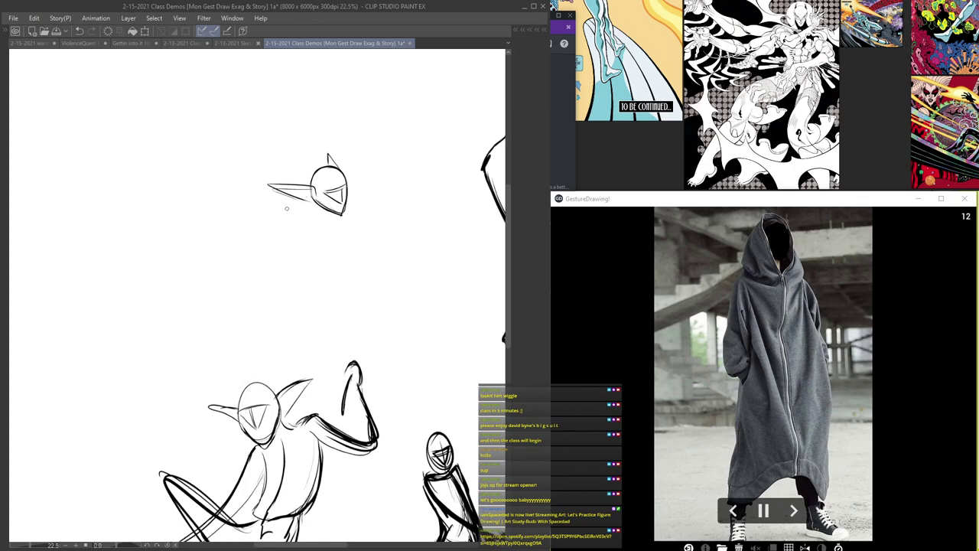
{"action": "scroll", "coordinate": [287, 208], "scroll_direction": "up", "scroll_amount": 1}
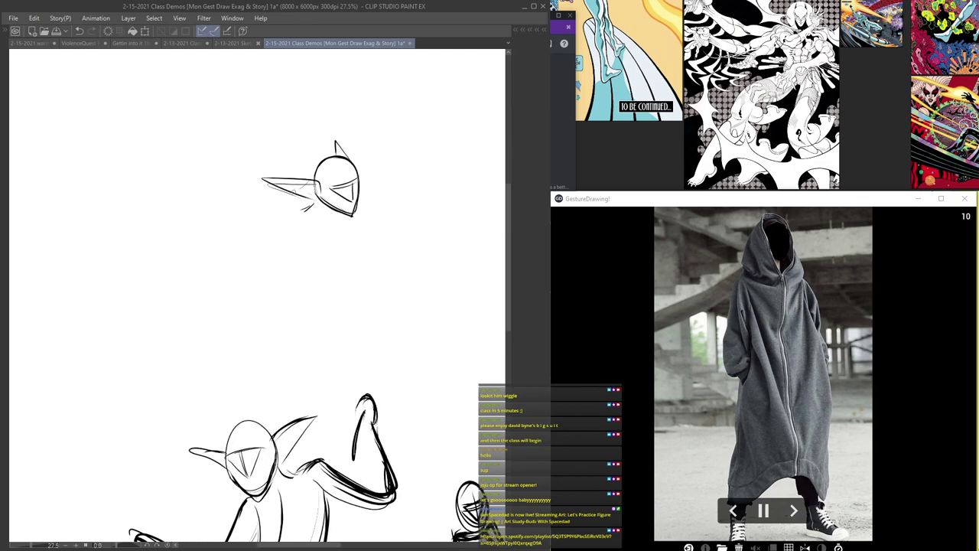
- Draw the new figure's hunched back as a strong arc leading up to the shoulder
{"action": "left_click_drag", "start_coordinate": [261, 203], "coordinate": [235, 255]}
{"action": "mouse_move", "coordinate": [235, 255]}
{"action": "left_mouse_down"}
{"action": "mouse_move", "coordinate": [252, 210]}
{"action": "mouse_move", "coordinate": [282, 196]}
{"action": "left_mouse_up"}
{"action": "mouse_move", "coordinate": [282, 196]}
{"action": "left_mouse_down"}
{"action": "mouse_move", "coordinate": [242, 231]}
{"action": "mouse_move", "coordinate": [296, 205]}
{"action": "mouse_move", "coordinate": [300, 254]}
{"action": "left_mouse_up"}
- Draw the hunched figure's two arms reaching forward and down, ending in heavy strokes for the hands
{"action": "scroll", "coordinate": [285, 217], "scroll_direction": "up", "scroll_amount": 1}
{"action": "left_click_drag", "start_coordinate": [303, 213], "coordinate": [315, 287]}
{"action": "mouse_move", "coordinate": [304, 230]}
{"action": "left_mouse_down"}
{"action": "mouse_move", "coordinate": [323, 298]}
{"action": "mouse_move", "coordinate": [363, 332]}
{"action": "mouse_move", "coordinate": [375, 366]}
{"action": "left_mouse_up"}
{"action": "left_click_drag", "start_coordinate": [369, 333], "coordinate": [375, 377]}
{"action": "mouse_move", "coordinate": [333, 208]}
{"action": "left_mouse_down"}
{"action": "mouse_move", "coordinate": [340, 254]}
{"action": "mouse_move", "coordinate": [387, 349]}
{"action": "left_mouse_up"}
- Sketch the hunched figure's inner torso curve and darken the outer line of the back
{"action": "scroll", "coordinate": [323, 238], "scroll_direction": "up", "scroll_amount": 3}
{"action": "mouse_move", "coordinate": [323, 208]}
{"action": "left_mouse_down"}
{"action": "mouse_move", "coordinate": [310, 233]}
{"action": "mouse_move", "coordinate": [243, 252]}
{"action": "mouse_move", "coordinate": [208, 300]}
{"action": "left_mouse_up"}
{"action": "left_click_drag", "start_coordinate": [196, 238], "coordinate": [207, 300]}
{"action": "scroll", "coordinate": [279, 145], "scroll_direction": "down", "scroll_amount": 6}
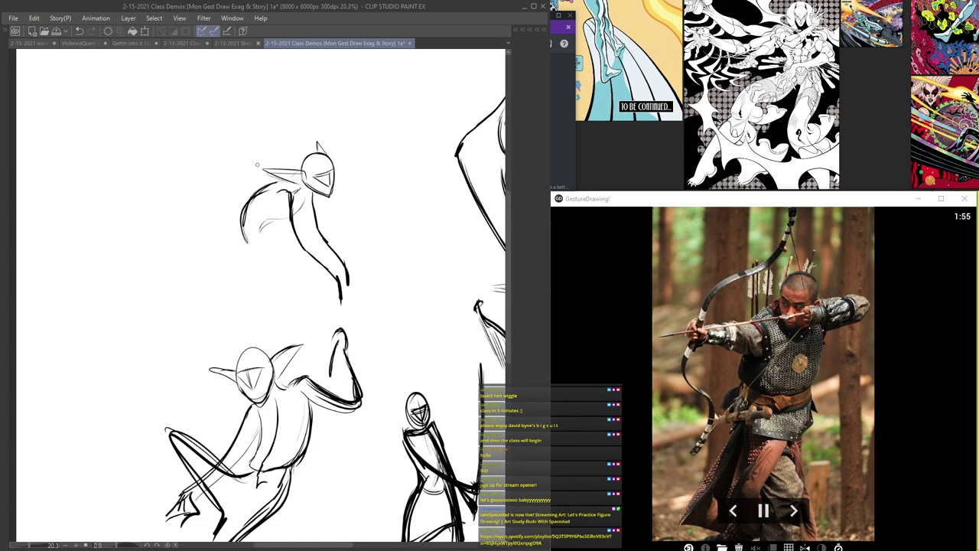
- Draw the hunched figure's two legs folded in a crouch, with sharp zigzag knees and feet
{"action": "scroll", "coordinate": [240, 189], "scroll_direction": "up", "scroll_amount": 5}
{"action": "mouse_move", "coordinate": [266, 238]}
{"action": "left_mouse_down"}
{"action": "mouse_move", "coordinate": [268, 269]}
{"action": "mouse_move", "coordinate": [318, 272]}
{"action": "mouse_move", "coordinate": [362, 313]}
{"action": "left_mouse_up"}
{"action": "mouse_move", "coordinate": [277, 267]}
{"action": "left_mouse_down"}
{"action": "mouse_move", "coordinate": [361, 294]}
{"action": "mouse_move", "coordinate": [299, 378]}
{"action": "mouse_move", "coordinate": [382, 387]}
{"action": "left_mouse_up"}
{"action": "left_click_drag", "start_coordinate": [308, 377], "coordinate": [380, 399]}
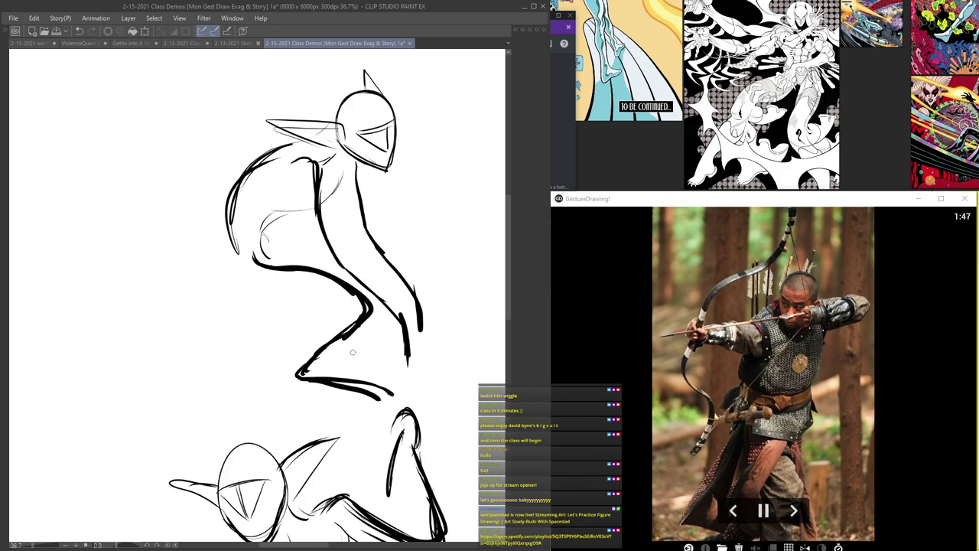
{"action": "mouse_move", "coordinate": [270, 245]}
{"action": "left_mouse_down"}
{"action": "mouse_move", "coordinate": [343, 252]}
{"action": "mouse_move", "coordinate": [341, 295]}
{"action": "mouse_move", "coordinate": [299, 330]}
{"action": "mouse_move", "coordinate": [361, 340]}
{"action": "left_mouse_up"}
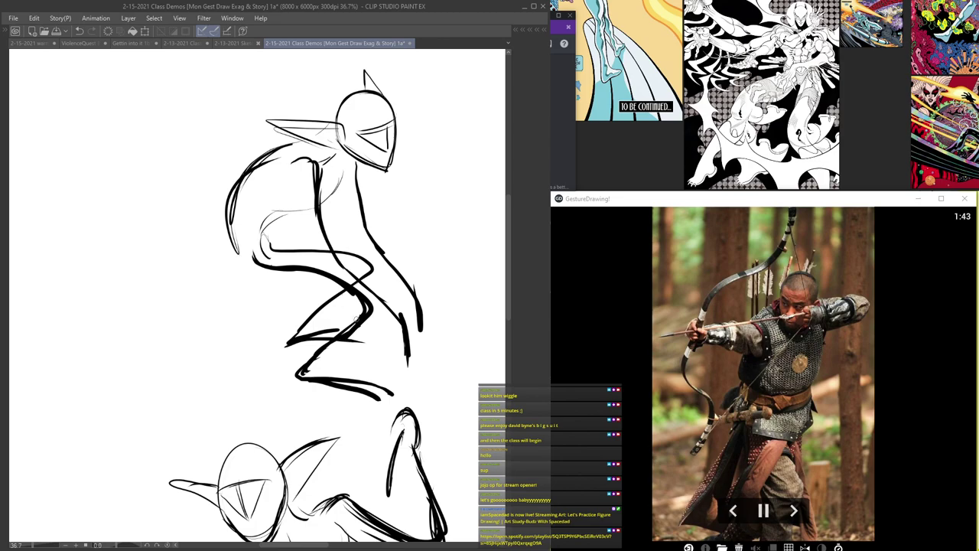
- Shape the crouching figure's hips with a rounded rear contour and a curved waist line
{"action": "scroll", "coordinate": [332, 276], "scroll_direction": "down", "scroll_amount": 3}
{"action": "scroll", "coordinate": [288, 234], "scroll_direction": "up", "scroll_amount": 2}
{"action": "left_click_drag", "start_coordinate": [267, 251], "coordinate": [300, 235]}
{"action": "scroll", "coordinate": [379, 172], "scroll_direction": "up", "scroll_amount": 1}
{"action": "scroll", "coordinate": [267, 190], "scroll_direction": "down", "scroll_amount": 7}
{"action": "scroll", "coordinate": [267, 218], "scroll_direction": "up", "scroll_amount": 4}
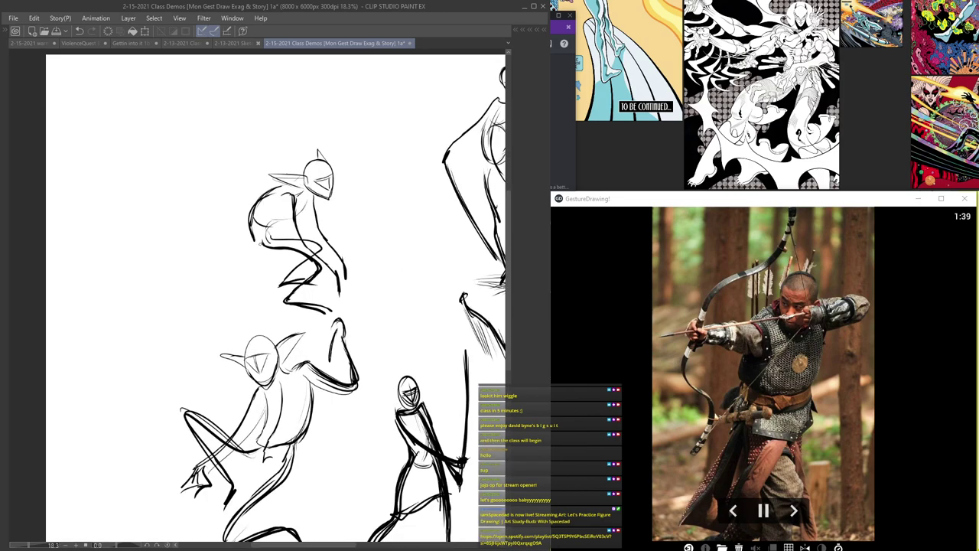
{"action": "scroll", "coordinate": [267, 255], "scroll_direction": "up", "scroll_amount": 1}
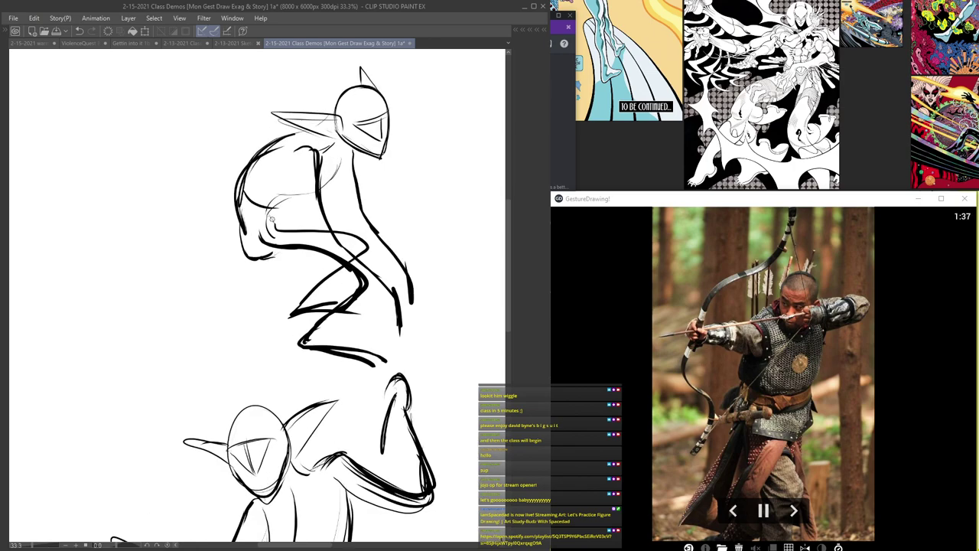
- Sketch loose ground ellipses beneath the crouching figure's feet
{"action": "scroll", "coordinate": [276, 222], "scroll_direction": "down", "scroll_amount": 2}
{"action": "scroll", "coordinate": [366, 290], "scroll_direction": "down", "scroll_amount": 2}
{"action": "scroll", "coordinate": [366, 291], "scroll_direction": "up", "scroll_amount": 4}
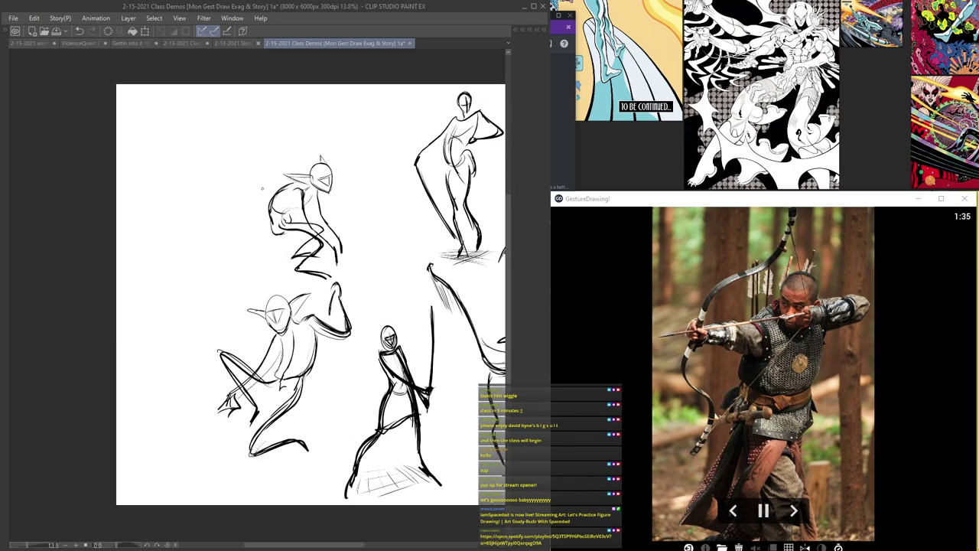
{"action": "mouse_move", "coordinate": [365, 291]}
{"action": "left_mouse_down"}
{"action": "mouse_move", "coordinate": [306, 266]}
{"action": "mouse_move", "coordinate": [253, 269]}
{"action": "mouse_move", "coordinate": [329, 306]}
{"action": "mouse_move", "coordinate": [295, 281]}
{"action": "mouse_move", "coordinate": [310, 282]}
{"action": "left_mouse_up"}
{"action": "scroll", "coordinate": [310, 282], "scroll_direction": "down", "scroll_amount": 2}
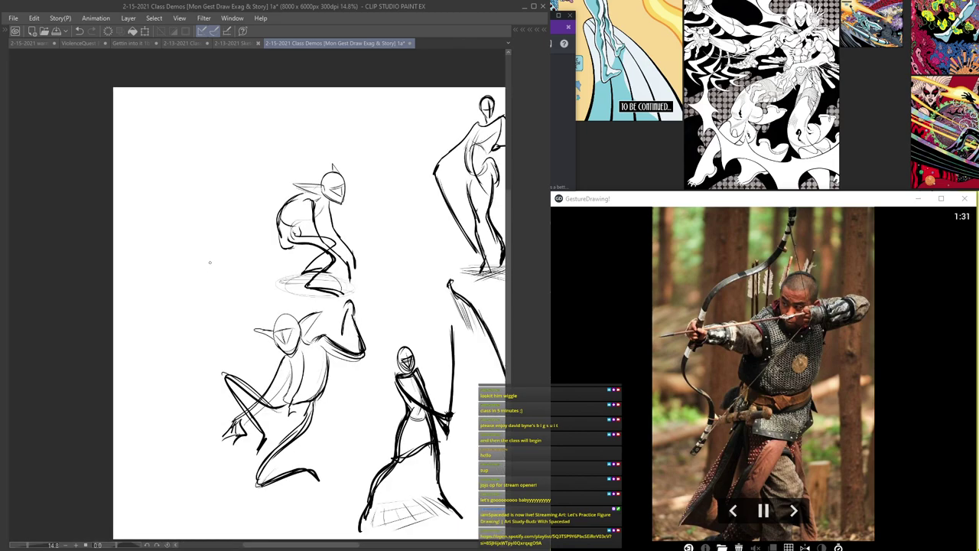
- Start the archer in the empty upper area with an oval head, a folded drawing arm and an extended bow arm
{"action": "scroll", "coordinate": [197, 108], "scroll_direction": "up", "scroll_amount": 3}
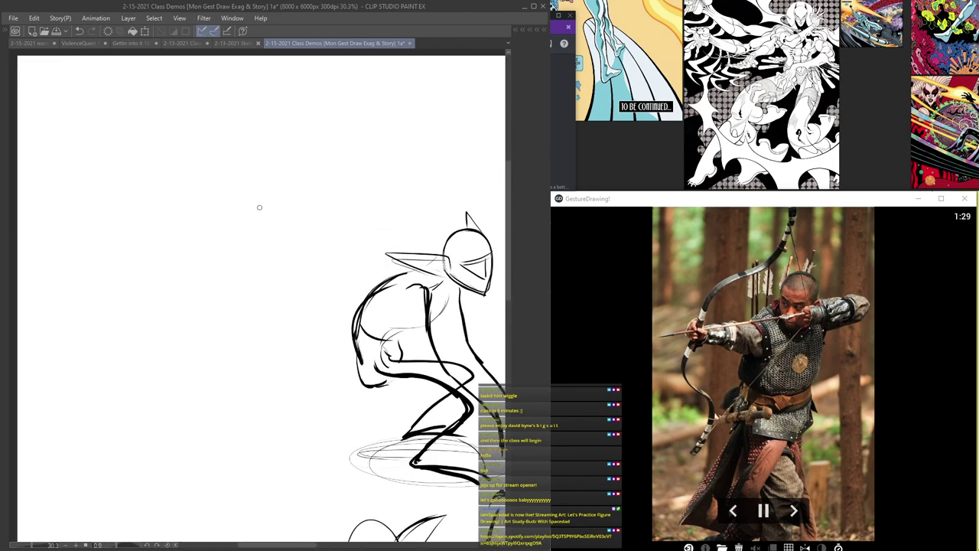
{"action": "mouse_move", "coordinate": [297, 184]}
{"action": "left_mouse_down"}
{"action": "mouse_move", "coordinate": [268, 205]}
{"action": "mouse_move", "coordinate": [284, 171]}
{"action": "left_mouse_up"}
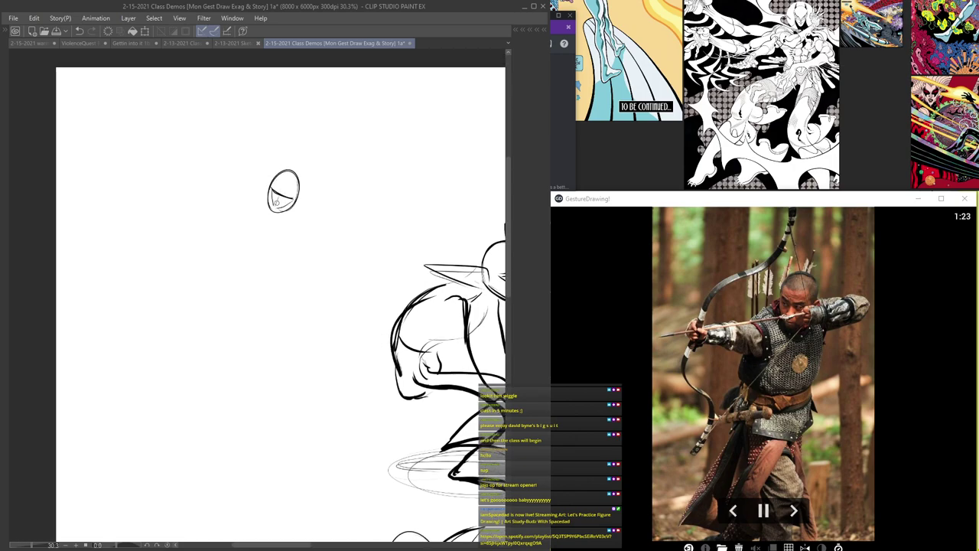
{"action": "mouse_move", "coordinate": [305, 187]}
{"action": "left_mouse_down"}
{"action": "mouse_move", "coordinate": [273, 173]}
{"action": "mouse_move", "coordinate": [342, 185]}
{"action": "left_mouse_up"}
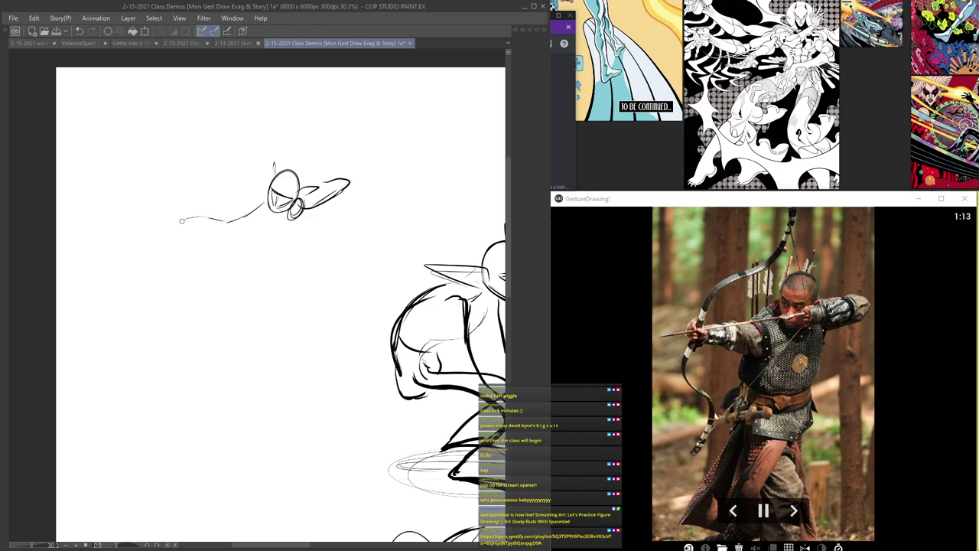
- Draw the archer's large curved bow with the grip hand, a bowstring pulled back to the face, and the arrow
{"action": "mouse_move", "coordinate": [184, 218]}
{"action": "left_mouse_down"}
{"action": "mouse_move", "coordinate": [259, 204]}
{"action": "mouse_move", "coordinate": [182, 214]}
{"action": "mouse_move", "coordinate": [176, 242]}
{"action": "mouse_move", "coordinate": [200, 178]}
{"action": "mouse_move", "coordinate": [176, 271]}
{"action": "left_mouse_up"}
{"action": "mouse_move", "coordinate": [185, 212]}
{"action": "left_mouse_down"}
{"action": "mouse_move", "coordinate": [202, 168]}
{"action": "mouse_move", "coordinate": [175, 276]}
{"action": "mouse_move", "coordinate": [221, 159]}
{"action": "mouse_move", "coordinate": [252, 118]}
{"action": "mouse_move", "coordinate": [190, 207]}
{"action": "mouse_move", "coordinate": [181, 294]}
{"action": "mouse_move", "coordinate": [192, 317]}
{"action": "left_mouse_up"}
{"action": "left_click_drag", "start_coordinate": [182, 280], "coordinate": [178, 346]}
{"action": "left_click_drag", "start_coordinate": [260, 105], "coordinate": [219, 160]}
{"action": "mouse_move", "coordinate": [269, 92]}
{"action": "left_mouse_down"}
{"action": "mouse_move", "coordinate": [263, 125]}
{"action": "mouse_move", "coordinate": [173, 261]}
{"action": "mouse_move", "coordinate": [186, 330]}
{"action": "mouse_move", "coordinate": [172, 368]}
{"action": "mouse_move", "coordinate": [275, 251]}
{"action": "left_mouse_up"}
{"action": "mouse_move", "coordinate": [271, 84]}
{"action": "left_mouse_down"}
{"action": "mouse_move", "coordinate": [286, 236]}
{"action": "mouse_move", "coordinate": [172, 369]}
{"action": "left_mouse_up"}
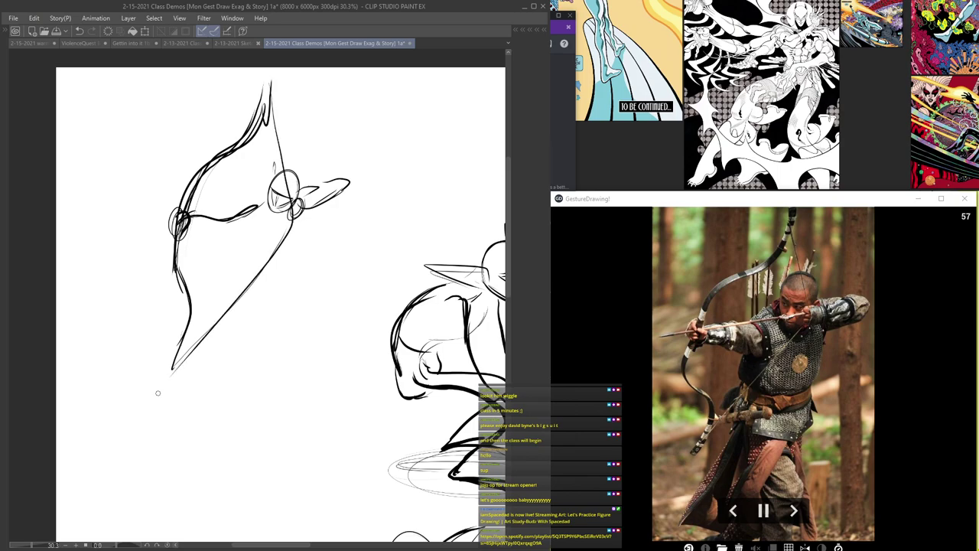
{"action": "left_click_drag", "start_coordinate": [146, 234], "coordinate": [315, 189]}
{"action": "mouse_move", "coordinate": [119, 239]}
{"action": "left_mouse_down"}
{"action": "mouse_move", "coordinate": [350, 184]}
{"action": "mouse_move", "coordinate": [294, 214]}
{"action": "left_mouse_up"}
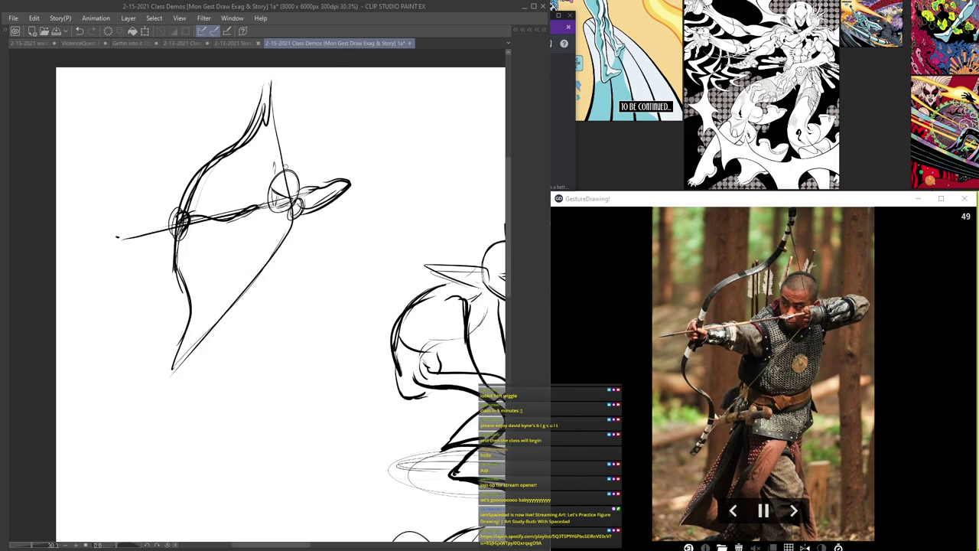
- Sketch the archer's torso with curved front and back contours below the arms
{"action": "mouse_move", "coordinate": [287, 213]}
{"action": "left_mouse_down"}
{"action": "mouse_move", "coordinate": [273, 241]}
{"action": "mouse_move", "coordinate": [277, 268]}
{"action": "left_mouse_up"}
{"action": "mouse_move", "coordinate": [309, 222]}
{"action": "left_mouse_down"}
{"action": "mouse_move", "coordinate": [302, 251]}
{"action": "mouse_move", "coordinate": [275, 280]}
{"action": "left_mouse_up"}
{"action": "left_click_drag", "start_coordinate": [309, 220], "coordinate": [288, 270]}
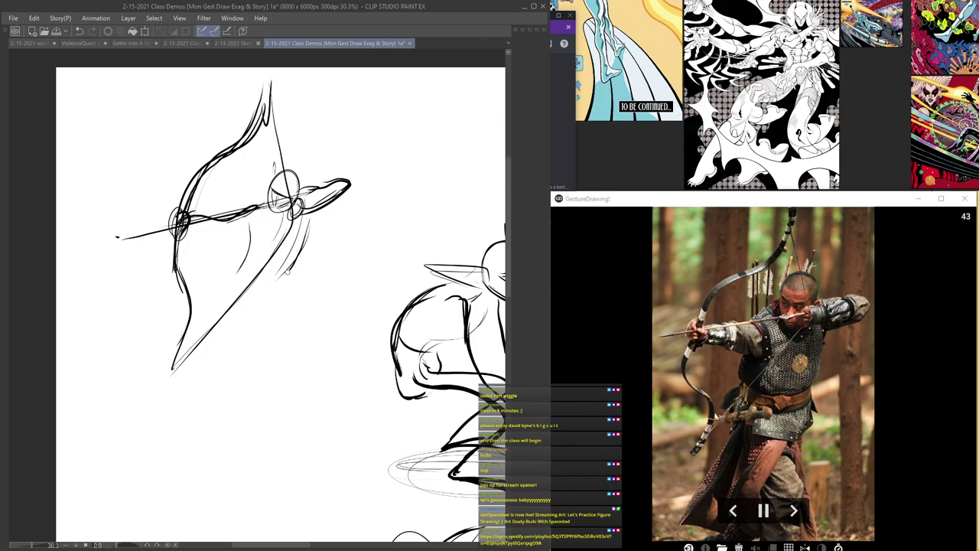
{"action": "mouse_move", "coordinate": [254, 228]}
{"action": "left_mouse_down"}
{"action": "mouse_move", "coordinate": [243, 303]}
{"action": "mouse_move", "coordinate": [246, 277]}
{"action": "mouse_move", "coordinate": [263, 338]}
{"action": "left_mouse_up"}
- Draw the archer's supporting leg as a wavy line from hip to foot, with heavy strokes below the thigh
{"action": "mouse_move", "coordinate": [249, 280]}
{"action": "left_mouse_down"}
{"action": "mouse_move", "coordinate": [271, 350]}
{"action": "mouse_move", "coordinate": [259, 400]}
{"action": "mouse_move", "coordinate": [260, 384]}
{"action": "mouse_move", "coordinate": [276, 424]}
{"action": "left_mouse_up"}
{"action": "left_click_drag", "start_coordinate": [268, 361], "coordinate": [277, 426]}
{"action": "left_click_drag", "start_coordinate": [260, 313], "coordinate": [276, 371]}
{"action": "left_click_drag", "start_coordinate": [260, 405], "coordinate": [280, 457]}
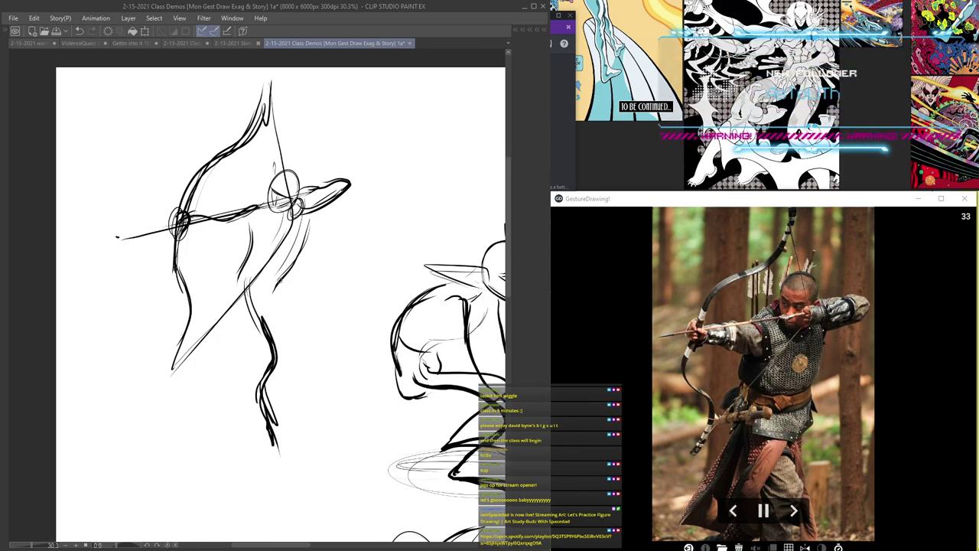
- Add a curved waist to the archer and darken both hands, the bowstring and the arrow line
{"action": "left_click_drag", "start_coordinate": [247, 273], "coordinate": [286, 284]}
{"action": "left_click_drag", "start_coordinate": [179, 216], "coordinate": [184, 229]}
{"action": "left_click_drag", "start_coordinate": [290, 222], "coordinate": [273, 245]}
{"action": "mouse_move", "coordinate": [290, 196]}
{"action": "left_mouse_down"}
{"action": "mouse_move", "coordinate": [296, 214]}
{"action": "mouse_move", "coordinate": [254, 280]}
{"action": "left_mouse_up"}
{"action": "mouse_move", "coordinate": [284, 155]}
{"action": "left_mouse_down"}
{"action": "mouse_move", "coordinate": [275, 89]}
{"action": "mouse_move", "coordinate": [181, 216]}
{"action": "mouse_move", "coordinate": [188, 337]}
{"action": "mouse_move", "coordinate": [177, 372]}
{"action": "left_mouse_up"}
{"action": "left_click_drag", "start_coordinate": [291, 198], "coordinate": [165, 229]}
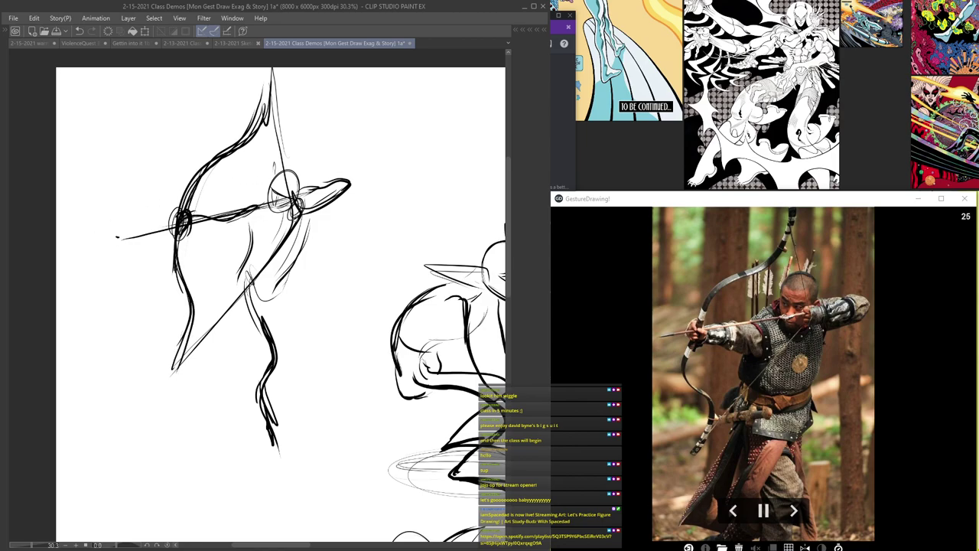
- Darken the archer's raised elbow, extend the back contour past the hip and mark the other foot
{"action": "left_click_drag", "start_coordinate": [349, 185], "coordinate": [306, 212]}
{"action": "mouse_move", "coordinate": [349, 186]}
{"action": "left_mouse_down"}
{"action": "mouse_move", "coordinate": [279, 280]}
{"action": "mouse_move", "coordinate": [266, 322]}
{"action": "left_mouse_up"}
{"action": "left_click_drag", "start_coordinate": [285, 280], "coordinate": [240, 384]}
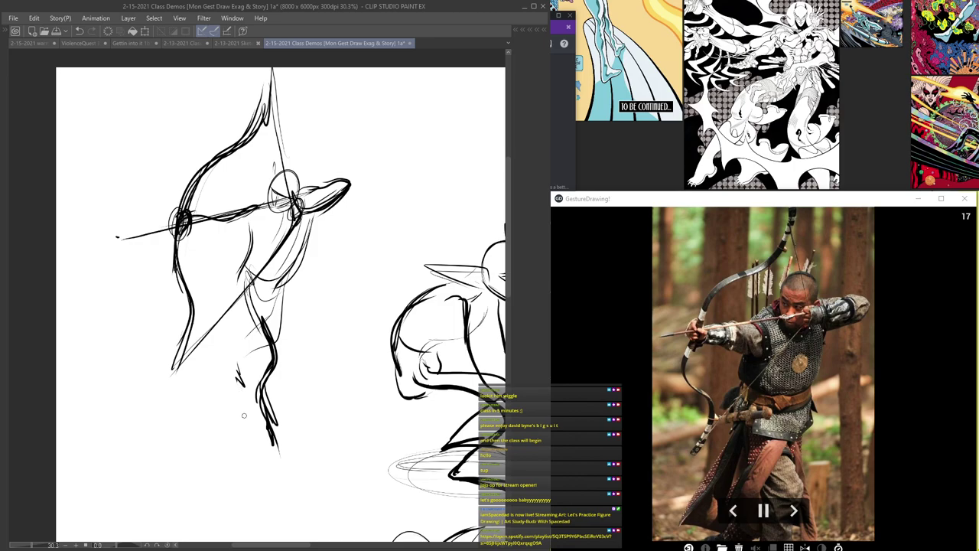
- Draw the archer's flared tunic skirt with side folds and a wide curved hem sweeping out past the bow
{"action": "left_click_drag", "start_coordinate": [298, 270], "coordinate": [298, 343]}
{"action": "mouse_move", "coordinate": [237, 269]}
{"action": "left_mouse_down"}
{"action": "mouse_move", "coordinate": [195, 298]}
{"action": "mouse_move", "coordinate": [258, 324]}
{"action": "left_mouse_up"}
{"action": "mouse_move", "coordinate": [297, 286]}
{"action": "left_mouse_down"}
{"action": "mouse_move", "coordinate": [239, 338]}
{"action": "mouse_move", "coordinate": [139, 307]}
{"action": "left_mouse_up"}
{"action": "mouse_move", "coordinate": [139, 308]}
{"action": "left_mouse_down"}
{"action": "mouse_move", "coordinate": [216, 346]}
{"action": "mouse_move", "coordinate": [262, 337]}
{"action": "left_mouse_up"}
{"action": "mouse_move", "coordinate": [239, 274]}
{"action": "left_mouse_down"}
{"action": "mouse_move", "coordinate": [141, 309]}
{"action": "mouse_move", "coordinate": [237, 342]}
{"action": "mouse_move", "coordinate": [299, 290]}
{"action": "mouse_move", "coordinate": [317, 339]}
{"action": "left_mouse_up"}
{"action": "left_click_drag", "start_coordinate": [317, 339], "coordinate": [133, 318]}
- Reinforce the archer's grip hand and bow arm, and add curved belt lines across the waist
{"action": "mouse_move", "coordinate": [181, 209]}
{"action": "left_mouse_down"}
{"action": "mouse_move", "coordinate": [181, 359]}
{"action": "mouse_move", "coordinate": [181, 214]}
{"action": "mouse_move", "coordinate": [230, 157]}
{"action": "mouse_move", "coordinate": [272, 73]}
{"action": "mouse_move", "coordinate": [202, 180]}
{"action": "mouse_move", "coordinate": [176, 380]}
{"action": "mouse_move", "coordinate": [300, 227]}
{"action": "left_mouse_up"}
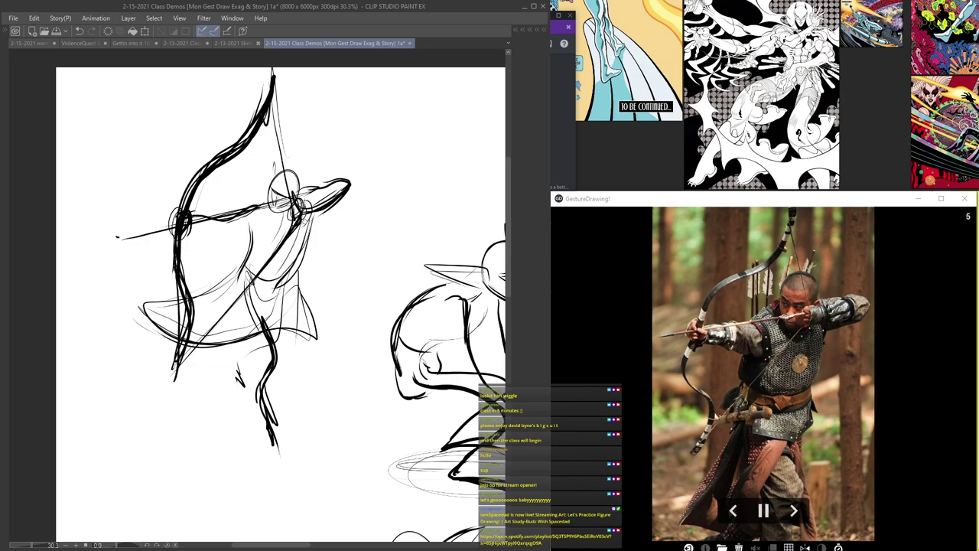
{"action": "mouse_move", "coordinate": [170, 226]}
{"action": "left_mouse_down"}
{"action": "mouse_move", "coordinate": [188, 233]}
{"action": "mouse_move", "coordinate": [256, 211]}
{"action": "left_mouse_up"}
{"action": "left_click_drag", "start_coordinate": [250, 257], "coordinate": [310, 264]}
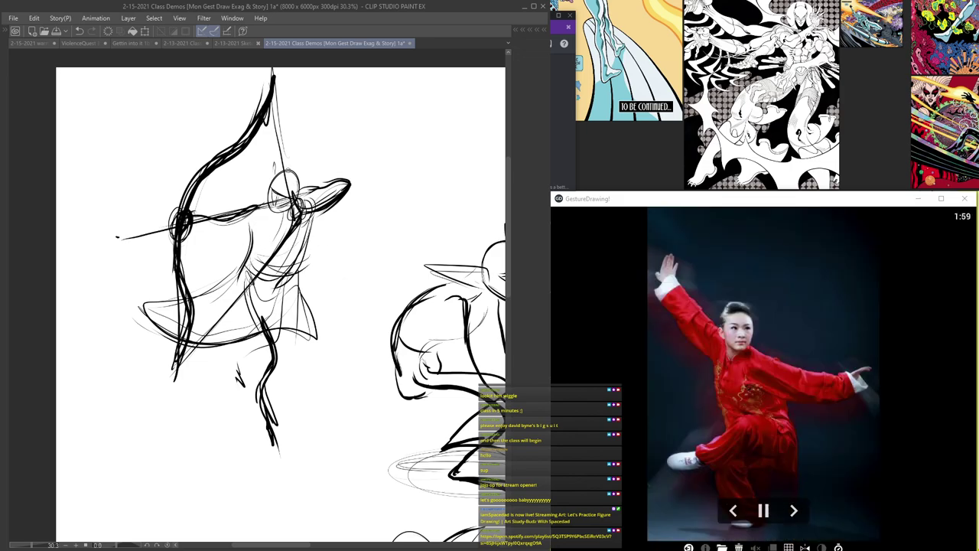
- Strengthen the upper part of the archer's bowstring from the bow tip to the drawing hand
{"action": "scroll", "coordinate": [266, 161], "scroll_direction": "down", "scroll_amount": 10}
{"action": "left_click_drag", "start_coordinate": [263, 151], "coordinate": [265, 203]}
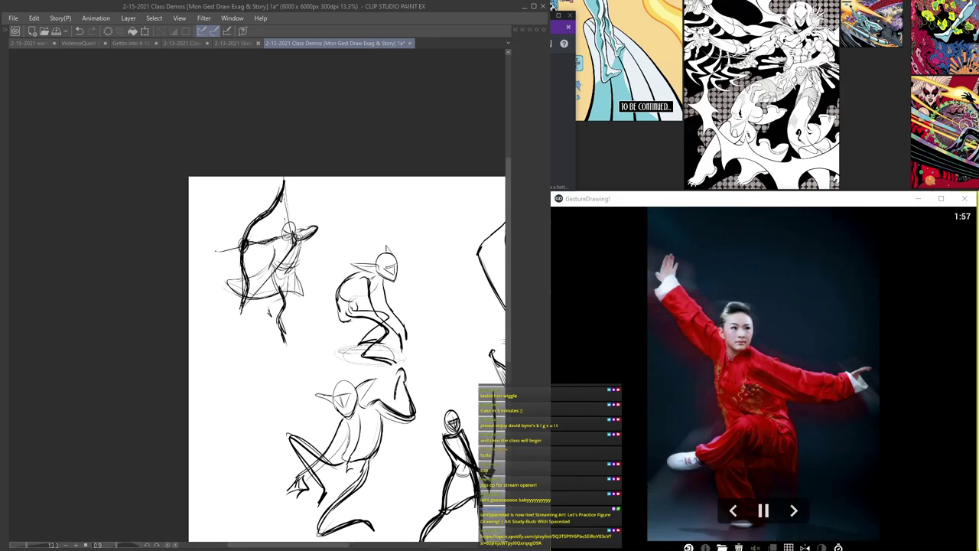
{"action": "scroll", "coordinate": [261, 199], "scroll_direction": "up", "scroll_amount": 9}
{"action": "left_click_drag", "start_coordinate": [292, 146], "coordinate": [305, 234]}
{"action": "left_click_drag", "start_coordinate": [293, 175], "coordinate": [308, 262]}
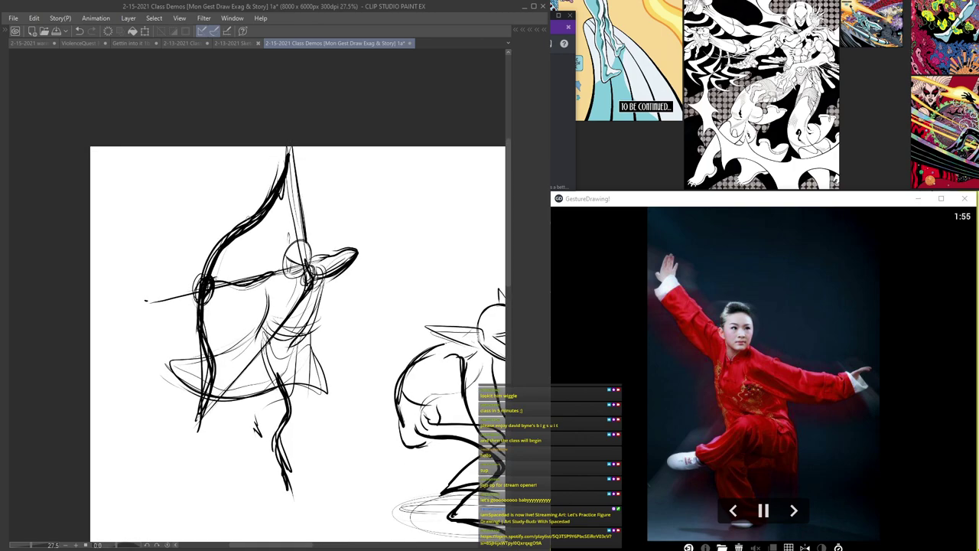
- Draw an oval head with angular face guides for the martial artist in the empty area beside the kicking woman
{"action": "scroll", "coordinate": [221, 410], "scroll_direction": "down", "scroll_amount": 3}
{"action": "left_click_drag", "start_coordinate": [275, 398], "coordinate": [192, 234]}
{"action": "scroll", "coordinate": [199, 245], "scroll_direction": "down", "scroll_amount": 1}
{"action": "left_click_drag", "start_coordinate": [208, 266], "coordinate": [65, 258]}
{"action": "scroll", "coordinate": [278, 299], "scroll_direction": "up", "scroll_amount": 4}
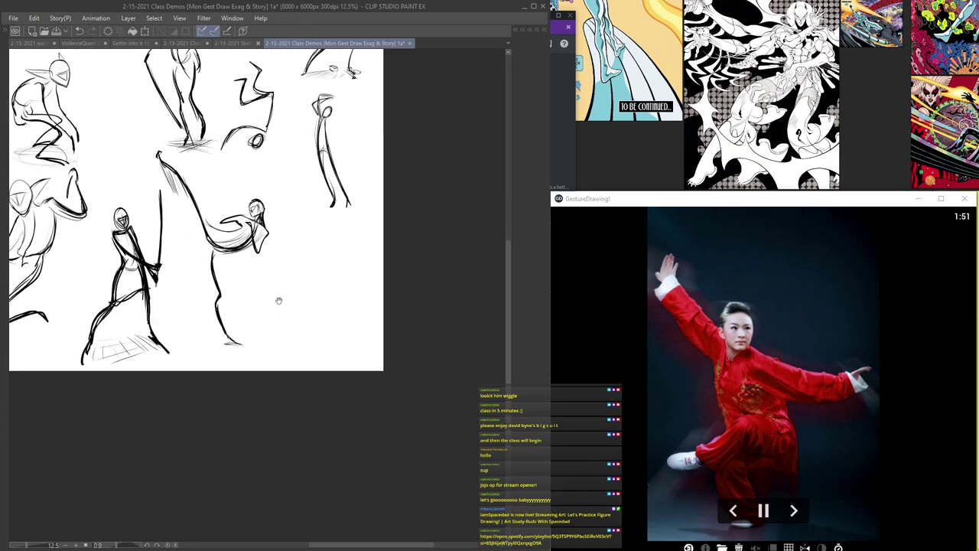
{"action": "scroll", "coordinate": [348, 237], "scroll_direction": "up", "scroll_amount": 1}
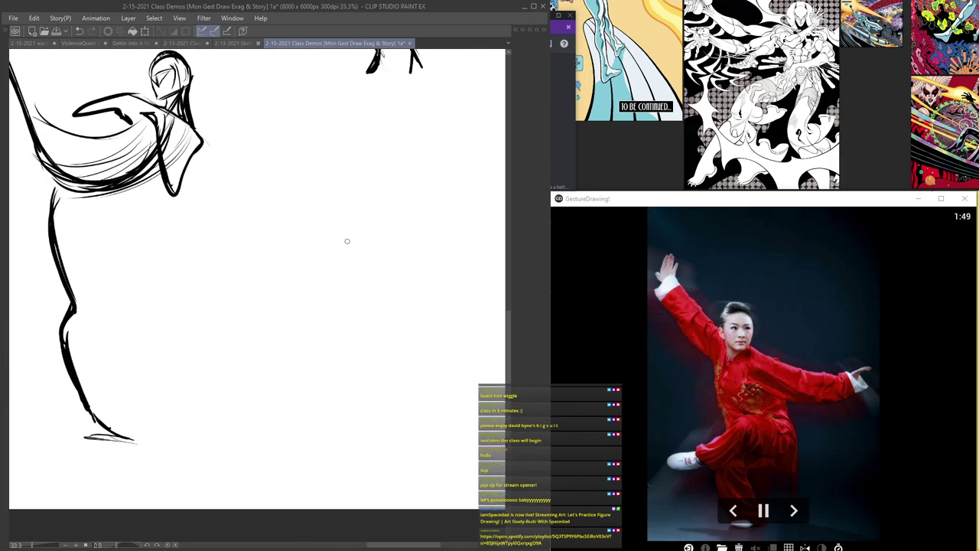
{"action": "mouse_move", "coordinate": [355, 242]}
{"action": "left_mouse_down"}
{"action": "mouse_move", "coordinate": [332, 204]}
{"action": "mouse_move", "coordinate": [368, 221]}
{"action": "mouse_move", "coordinate": [336, 221]}
{"action": "mouse_move", "coordinate": [366, 209]}
{"action": "mouse_move", "coordinate": [340, 219]}
{"action": "mouse_move", "coordinate": [364, 230]}
{"action": "mouse_move", "coordinate": [353, 214]}
{"action": "mouse_move", "coordinate": [366, 212]}
{"action": "mouse_move", "coordinate": [354, 244]}
{"action": "mouse_move", "coordinate": [352, 188]}
{"action": "mouse_move", "coordinate": [365, 228]}
{"action": "mouse_move", "coordinate": [380, 212]}
{"action": "mouse_move", "coordinate": [368, 234]}
{"action": "mouse_move", "coordinate": [345, 226]}
{"action": "left_mouse_up"}
{"action": "scroll", "coordinate": [362, 215], "scroll_direction": "up", "scroll_amount": 2}
{"action": "scroll", "coordinate": [319, 207], "scroll_direction": "up", "scroll_amount": 2}
{"action": "scroll", "coordinate": [298, 188], "scroll_direction": "down", "scroll_amount": 3}
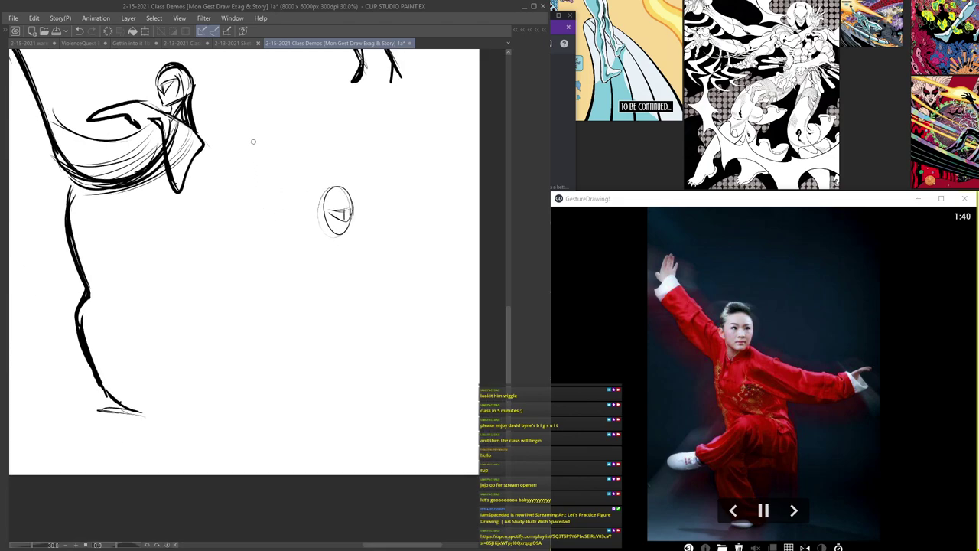
- Sketch the martial artist's raised arm as a long sweeping arc toward the head, plus a short shoulder stroke
{"action": "mouse_move", "coordinate": [257, 116]}
{"action": "left_mouse_down"}
{"action": "mouse_move", "coordinate": [280, 217]}
{"action": "mouse_move", "coordinate": [292, 217]}
{"action": "left_mouse_up"}
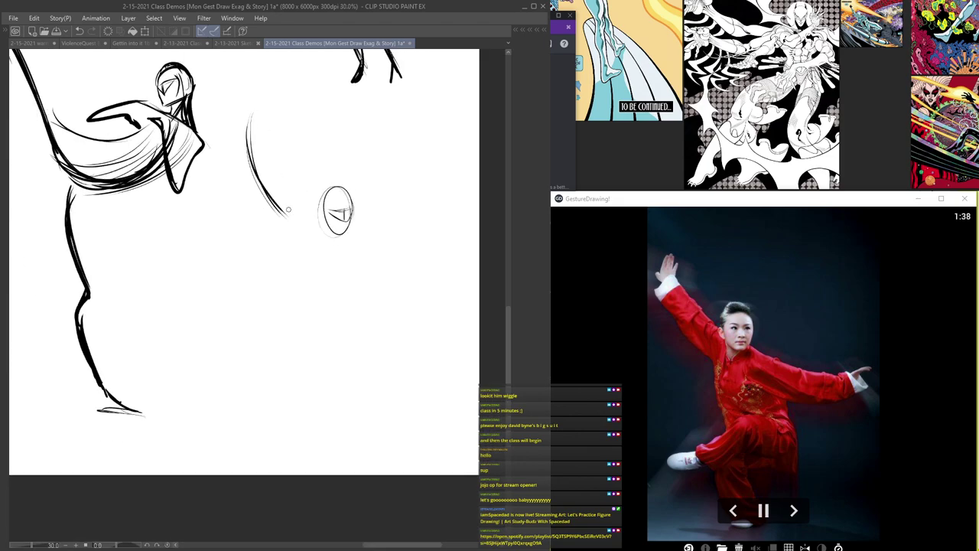
{"action": "scroll", "coordinate": [291, 211], "scroll_direction": "up", "scroll_amount": 1}
{"action": "left_click_drag", "start_coordinate": [243, 127], "coordinate": [314, 225]}
{"action": "left_click_drag", "start_coordinate": [269, 183], "coordinate": [314, 227]}
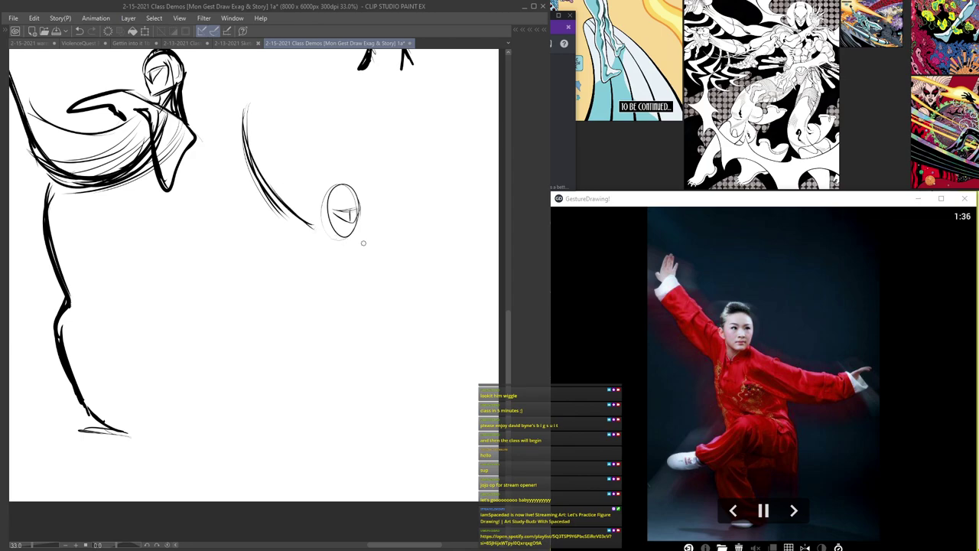
{"action": "left_click_drag", "start_coordinate": [367, 257], "coordinate": [276, 253]}
- Lasso the martial artist's head and arm strokes, put them on a separate layer and scale them down
{"action": "left_click_drag", "start_coordinate": [192, 128], "coordinate": [305, 187]}
{"action": "key", "text": "Tab"}
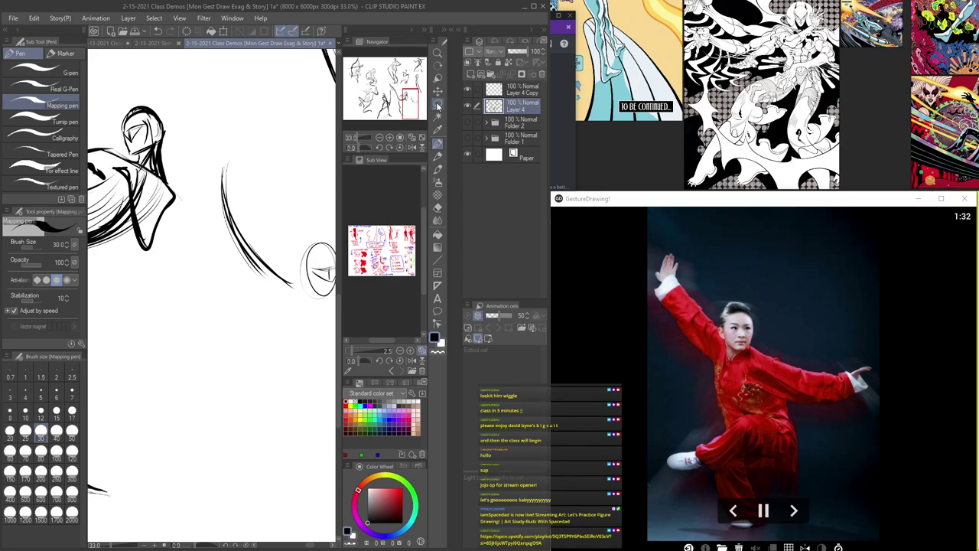
{"action": "key", "text": "Tab"}
{"action": "mouse_move", "coordinate": [323, 143]}
{"action": "left_mouse_down"}
{"action": "mouse_move", "coordinate": [429, 276]}
{"action": "mouse_move", "coordinate": [371, 167]}
{"action": "left_mouse_up"}
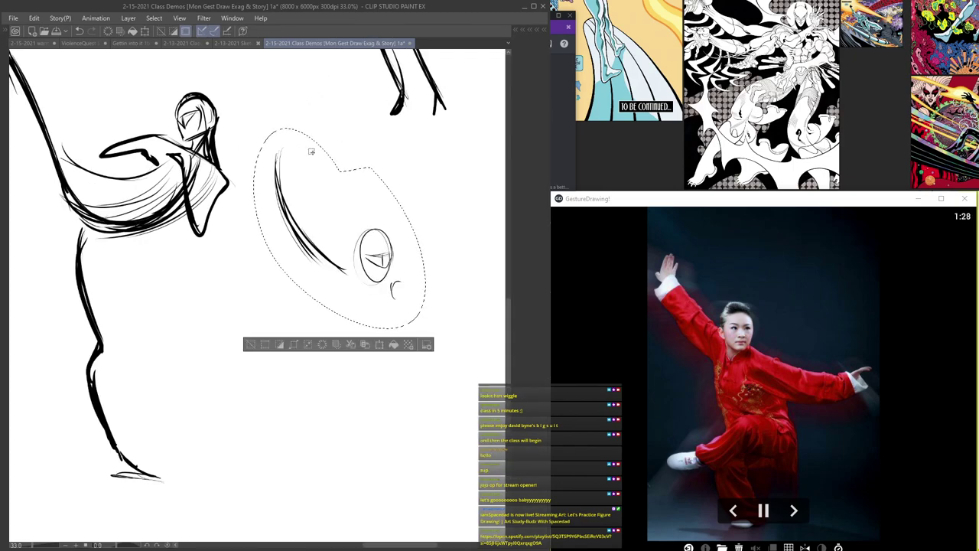
{"action": "left_click", "coordinate": [259, 81]}
{"action": "key", "text": "ctrl+t"}
{"action": "mouse_move", "coordinate": [404, 298]}
{"action": "left_mouse_down"}
{"action": "mouse_move", "coordinate": [393, 258]}
{"action": "mouse_move", "coordinate": [365, 247]}
{"action": "mouse_move", "coordinate": [374, 259]}
{"action": "left_mouse_up"}
{"action": "key", "text": "Return"}
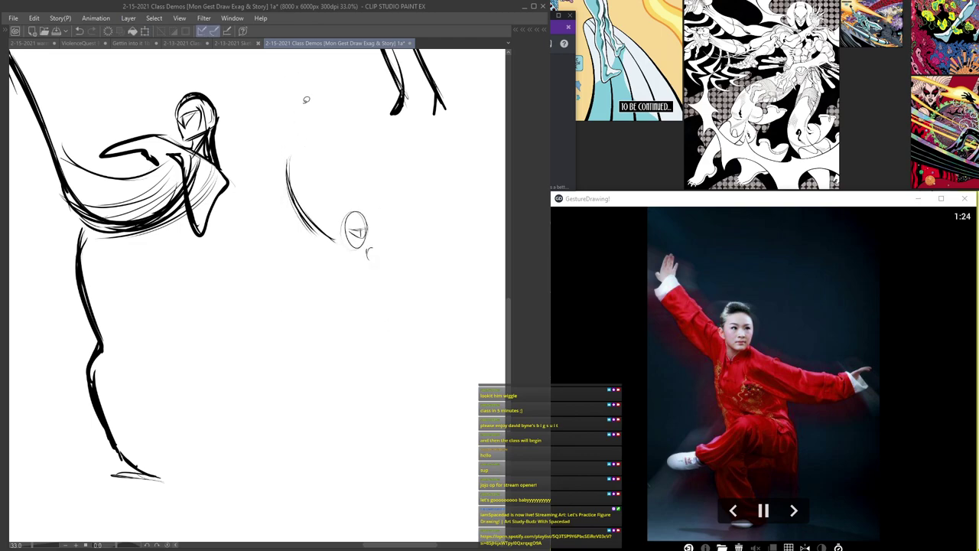
{"action": "key", "text": "Tab"}
{"action": "scroll", "coordinate": [249, 144], "scroll_direction": "up", "scroll_amount": 3}
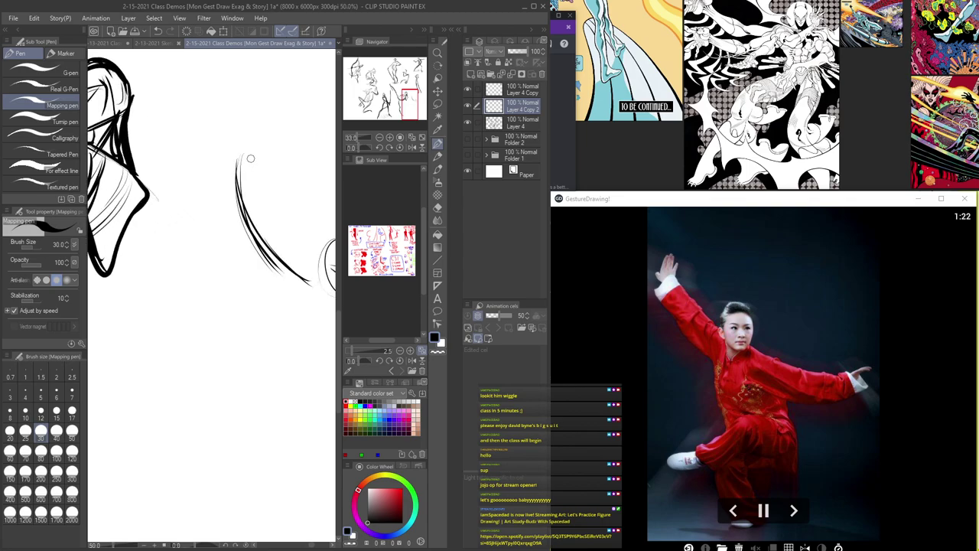
- Draw the martial artist's outstretched arm as a long, thick sweeping curve from the shoulder to an upturned hand
{"action": "mouse_move", "coordinate": [254, 146]}
{"action": "left_mouse_down"}
{"action": "mouse_move", "coordinate": [243, 165]}
{"action": "mouse_move", "coordinate": [236, 137]}
{"action": "mouse_move", "coordinate": [229, 172]}
{"action": "mouse_move", "coordinate": [289, 292]}
{"action": "mouse_move", "coordinate": [221, 234]}
{"action": "left_mouse_up"}
{"action": "key", "text": "Tab"}
{"action": "mouse_move", "coordinate": [222, 145]}
{"action": "left_mouse_down"}
{"action": "mouse_move", "coordinate": [320, 277]}
{"action": "mouse_move", "coordinate": [369, 286]}
{"action": "left_mouse_up"}
{"action": "left_click_drag", "start_coordinate": [263, 233], "coordinate": [314, 272]}
{"action": "mouse_move", "coordinate": [366, 300]}
{"action": "left_mouse_down"}
{"action": "mouse_move", "coordinate": [371, 285]}
{"action": "mouse_move", "coordinate": [267, 252]}
{"action": "mouse_move", "coordinate": [298, 242]}
{"action": "mouse_move", "coordinate": [351, 267]}
{"action": "left_mouse_up"}
{"action": "mouse_move", "coordinate": [284, 240]}
{"action": "left_mouse_down"}
{"action": "mouse_move", "coordinate": [382, 271]}
{"action": "mouse_move", "coordinate": [296, 242]}
{"action": "mouse_move", "coordinate": [448, 273]}
{"action": "mouse_move", "coordinate": [485, 251]}
{"action": "left_mouse_up"}
{"action": "mouse_move", "coordinate": [468, 258]}
{"action": "left_mouse_down"}
{"action": "mouse_move", "coordinate": [431, 270]}
{"action": "mouse_move", "coordinate": [368, 268]}
{"action": "left_mouse_up"}
{"action": "mouse_move", "coordinate": [291, 243]}
{"action": "left_mouse_down"}
{"action": "mouse_move", "coordinate": [456, 268]}
{"action": "mouse_move", "coordinate": [487, 251]}
{"action": "left_mouse_up"}
{"action": "left_click_drag", "start_coordinate": [425, 274], "coordinate": [286, 234]}
{"action": "left_click_drag", "start_coordinate": [360, 264], "coordinate": [430, 271]}
- Thicken the raised arm's arc down to the shoulder and draw the curved side of the martial artist's torso to the hip
{"action": "mouse_move", "coordinate": [220, 228]}
{"action": "left_mouse_down"}
{"action": "mouse_move", "coordinate": [146, 117]}
{"action": "mouse_move", "coordinate": [238, 233]}
{"action": "left_mouse_up"}
{"action": "left_click_drag", "start_coordinate": [145, 140], "coordinate": [238, 222]}
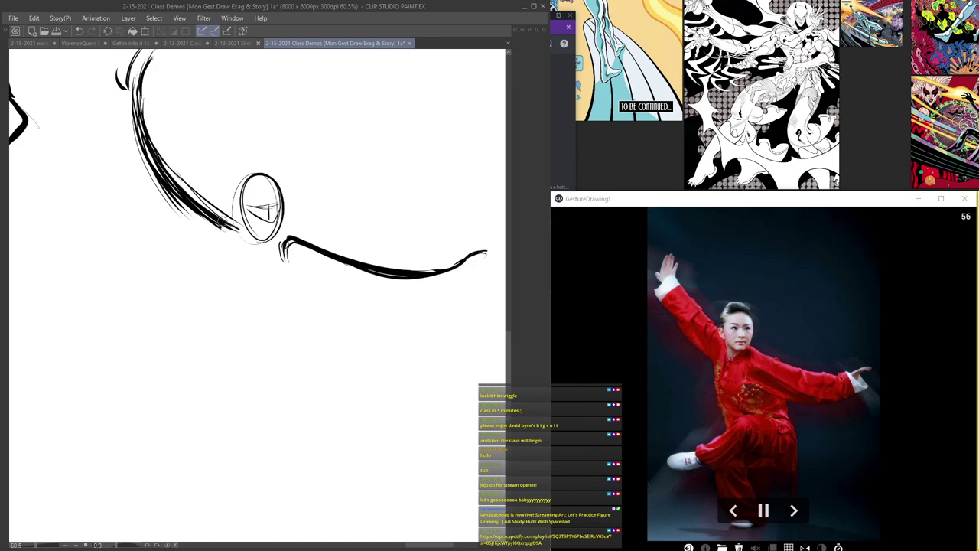
{"action": "mouse_move", "coordinate": [219, 224]}
{"action": "left_mouse_down"}
{"action": "mouse_move", "coordinate": [223, 299]}
{"action": "mouse_move", "coordinate": [253, 323]}
{"action": "left_mouse_up"}
{"action": "left_click_drag", "start_coordinate": [222, 262], "coordinate": [274, 344]}
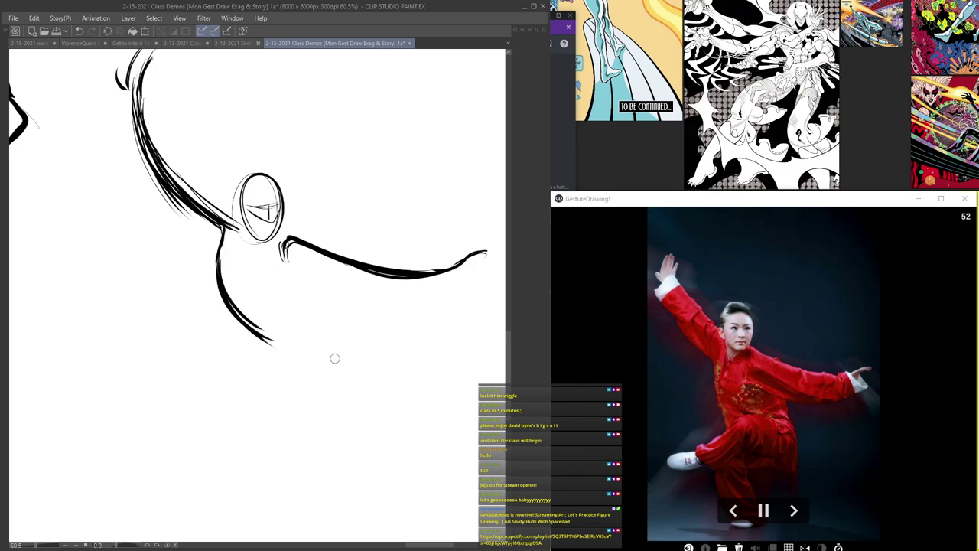
- Darken the martial artist's front shoulder curve, head outline and angular face guides
{"action": "left_click_drag", "start_coordinate": [287, 240], "coordinate": [360, 266]}
{"action": "mouse_move", "coordinate": [285, 234]}
{"action": "left_mouse_down"}
{"action": "mouse_move", "coordinate": [246, 192]}
{"action": "mouse_move", "coordinate": [241, 203]}
{"action": "mouse_move", "coordinate": [280, 204]}
{"action": "mouse_move", "coordinate": [269, 222]}
{"action": "left_mouse_up"}
{"action": "mouse_move", "coordinate": [271, 221]}
{"action": "left_mouse_down"}
{"action": "mouse_move", "coordinate": [282, 202]}
{"action": "mouse_move", "coordinate": [271, 219]}
{"action": "left_mouse_up"}
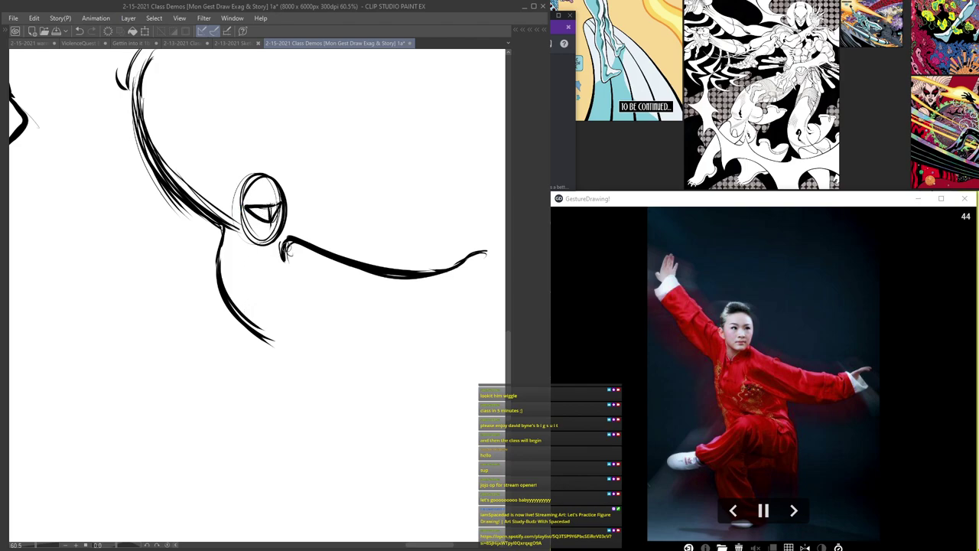
- Sketch the torso's inner and far side lines and the crossed, bent leg sweeping out to its foot
{"action": "left_click_drag", "start_coordinate": [284, 262], "coordinate": [304, 304]}
{"action": "left_click_drag", "start_coordinate": [236, 271], "coordinate": [303, 341]}
{"action": "mouse_move", "coordinate": [291, 278]}
{"action": "left_mouse_down"}
{"action": "mouse_move", "coordinate": [317, 334]}
{"action": "mouse_move", "coordinate": [284, 310]}
{"action": "mouse_move", "coordinate": [175, 357]}
{"action": "mouse_move", "coordinate": [268, 304]}
{"action": "mouse_move", "coordinate": [318, 336]}
{"action": "mouse_move", "coordinate": [165, 364]}
{"action": "mouse_move", "coordinate": [148, 354]}
{"action": "mouse_move", "coordinate": [153, 372]}
{"action": "mouse_move", "coordinate": [205, 380]}
{"action": "left_mouse_up"}
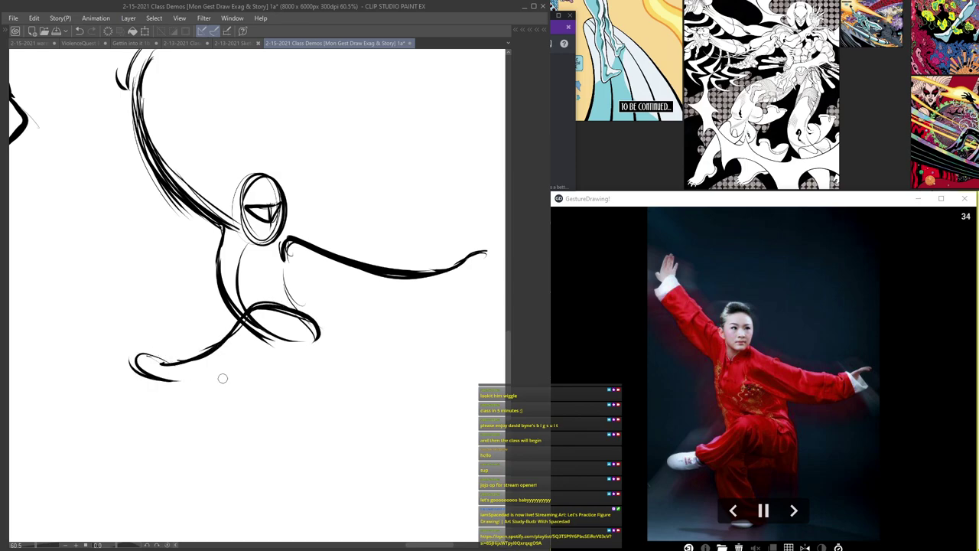
- Switch to Discord and move its window off the drawing canvas
{"action": "key", "text": "alt+Tab"}
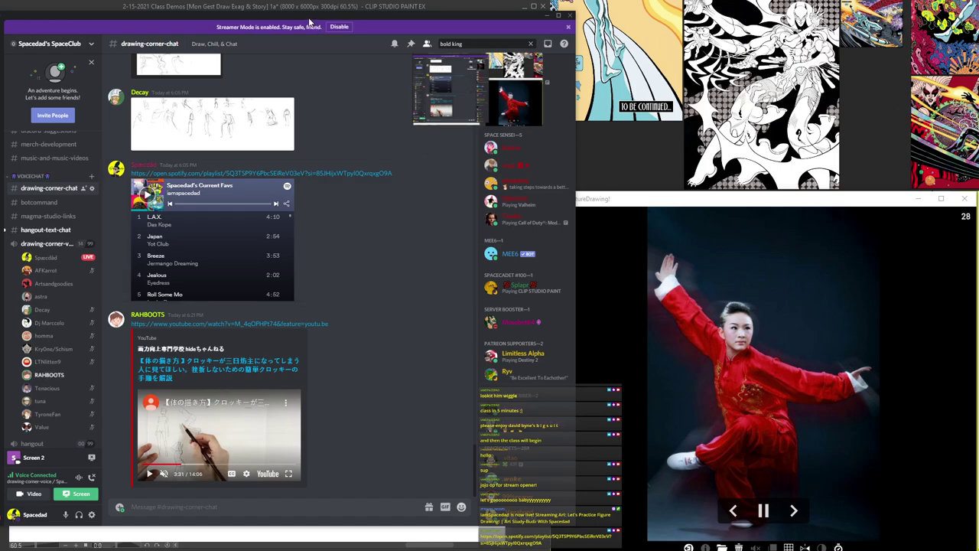
{"action": "left_click_drag", "start_coordinate": [313, 16], "coordinate": [978, 30]}
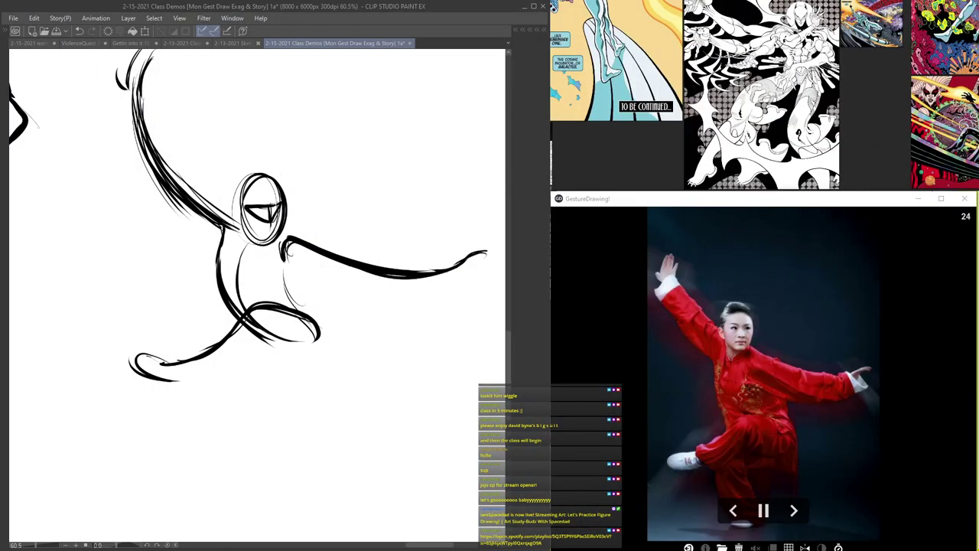
- Reinforce the martial artist's lifted foot and torso side, add light waist lines, and thicken the outstretched arm and hand
{"action": "left_click_drag", "start_coordinate": [191, 360], "coordinate": [176, 380]}
{"action": "left_click_drag", "start_coordinate": [235, 332], "coordinate": [144, 358]}
{"action": "left_click_drag", "start_coordinate": [282, 265], "coordinate": [306, 300]}
{"action": "mouse_move", "coordinate": [216, 258]}
{"action": "left_mouse_down"}
{"action": "mouse_move", "coordinate": [232, 319]}
{"action": "mouse_move", "coordinate": [217, 293]}
{"action": "left_mouse_up"}
{"action": "left_click_drag", "start_coordinate": [289, 292], "coordinate": [258, 283]}
{"action": "left_click_drag", "start_coordinate": [291, 295], "coordinate": [269, 290]}
{"action": "mouse_move", "coordinate": [284, 246]}
{"action": "left_mouse_down"}
{"action": "mouse_move", "coordinate": [433, 268]}
{"action": "mouse_move", "coordinate": [498, 256]}
{"action": "mouse_move", "coordinate": [428, 274]}
{"action": "left_mouse_up"}
{"action": "left_click_drag", "start_coordinate": [479, 256], "coordinate": [450, 269]}
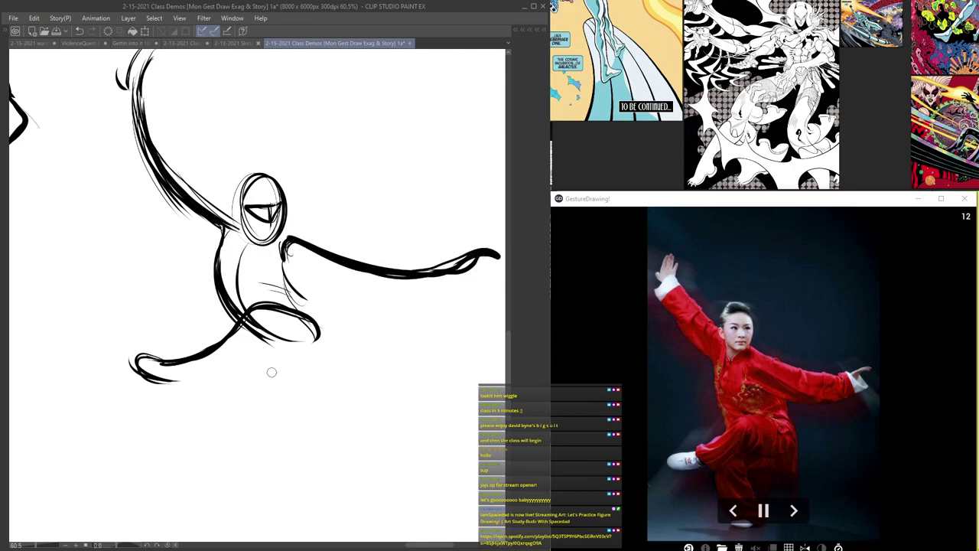
- Draw the martial artist's supporting leg with a bent knee and a flat foot beneath the crossed leg
{"action": "mouse_move", "coordinate": [285, 330]}
{"action": "left_mouse_down"}
{"action": "mouse_move", "coordinate": [299, 354]}
{"action": "mouse_move", "coordinate": [239, 367]}
{"action": "mouse_move", "coordinate": [239, 403]}
{"action": "left_mouse_up"}
{"action": "left_click_drag", "start_coordinate": [225, 388], "coordinate": [231, 400]}
{"action": "left_click_drag", "start_coordinate": [223, 367], "coordinate": [257, 452]}
{"action": "mouse_move", "coordinate": [228, 405]}
{"action": "left_mouse_down"}
{"action": "mouse_move", "coordinate": [263, 462]}
{"action": "mouse_move", "coordinate": [247, 478]}
{"action": "mouse_move", "coordinate": [260, 462]}
{"action": "mouse_move", "coordinate": [219, 476]}
{"action": "left_mouse_up"}
{"action": "left_click_drag", "start_coordinate": [249, 438], "coordinate": [269, 474]}
{"action": "mouse_move", "coordinate": [224, 367]}
{"action": "left_mouse_down"}
{"action": "mouse_move", "coordinate": [303, 355]}
{"action": "mouse_move", "coordinate": [230, 406]}
{"action": "mouse_move", "coordinate": [257, 470]}
{"action": "mouse_move", "coordinate": [215, 480]}
{"action": "left_mouse_up"}
{"action": "left_click_drag", "start_coordinate": [212, 217], "coordinate": [138, 93]}
- Group the three Layer 4 drawing layers into a new folder above Folder 2 and hide that folder
{"action": "scroll", "coordinate": [298, 374], "scroll_direction": "down", "scroll_amount": 6}
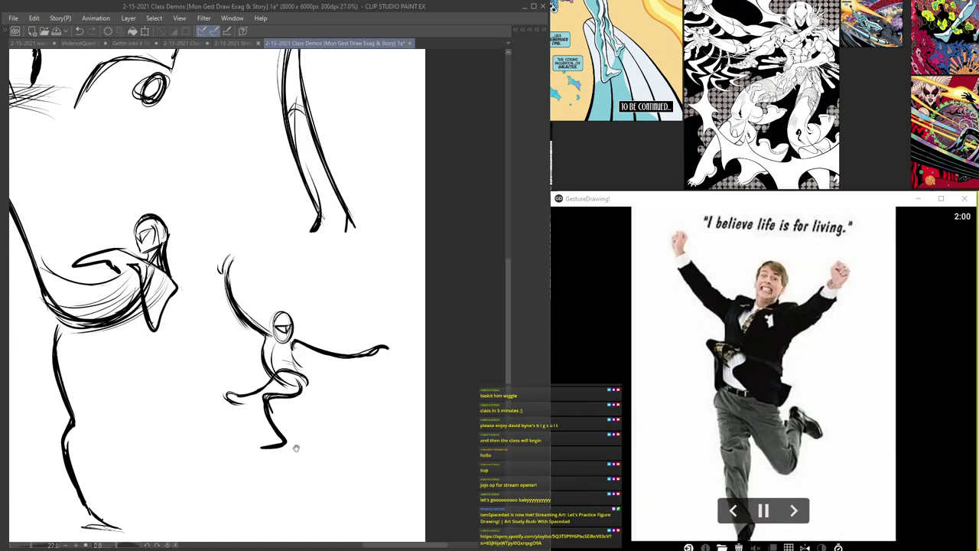
{"action": "left_click_drag", "start_coordinate": [333, 429], "coordinate": [412, 453]}
{"action": "left_click_drag", "start_coordinate": [367, 389], "coordinate": [238, 385]}
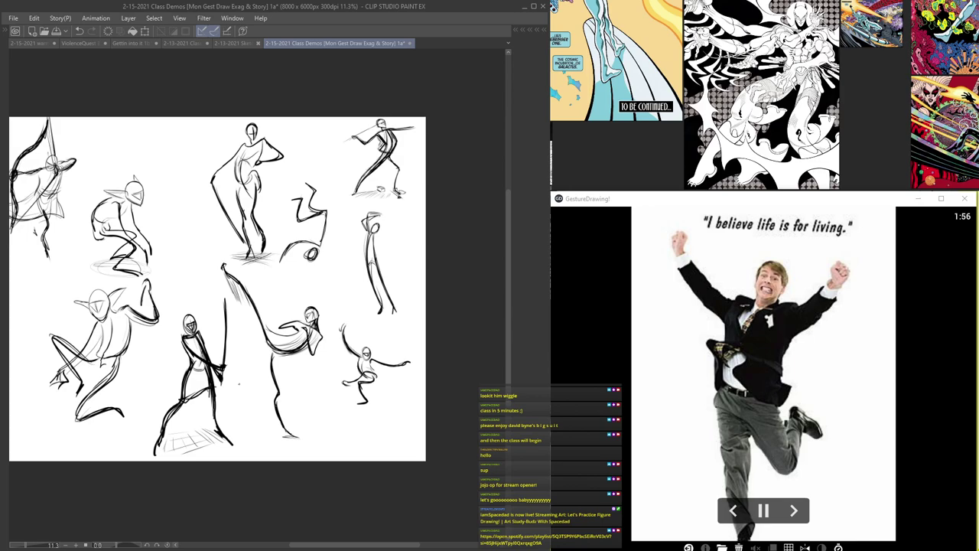
{"action": "key", "text": "Tab"}
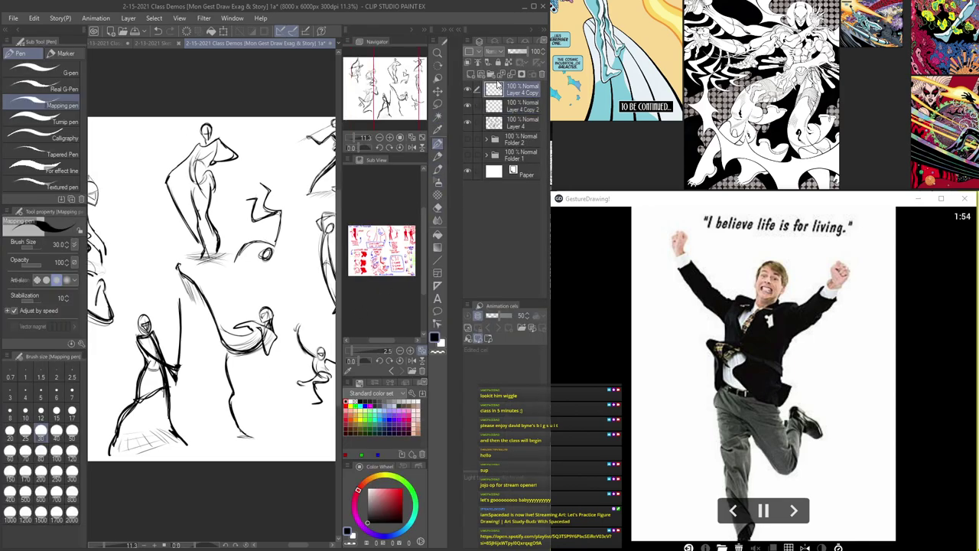
{"action": "left_click", "coordinate": [492, 75]}
{"action": "left_click", "coordinate": [515, 136]}
{"action": "left_click", "coordinate": [515, 110], "text": "shift"}
{"action": "left_click_drag", "start_coordinate": [515, 117], "coordinate": [503, 91]}
{"action": "left_click", "coordinate": [487, 89]}
{"action": "left_click", "coordinate": [468, 90]}
- Briefly show the earlier drawings in Folder 2, hide them again, and add a new blank layer above the folders
{"action": "left_click", "coordinate": [468, 105]}
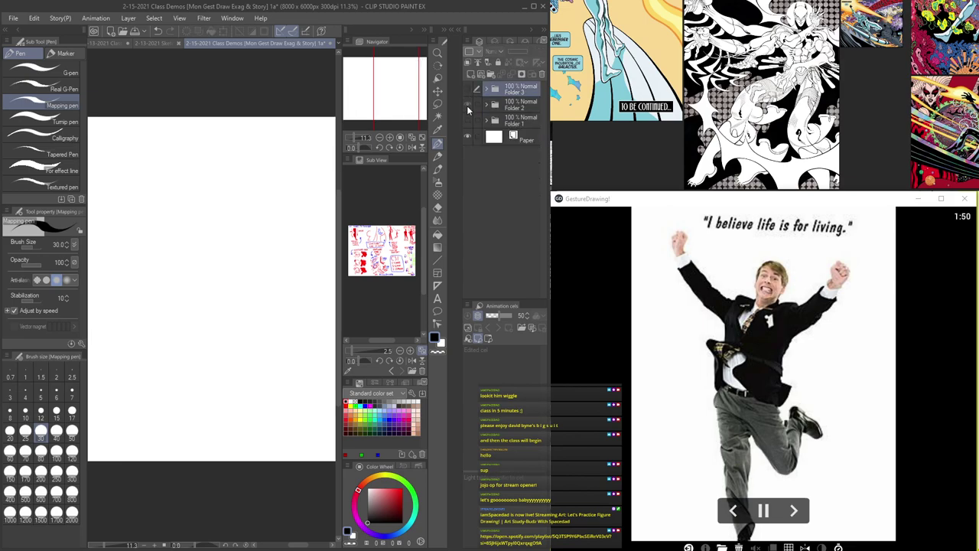
{"action": "left_click", "coordinate": [468, 111]}
{"action": "key", "text": "Tab"}
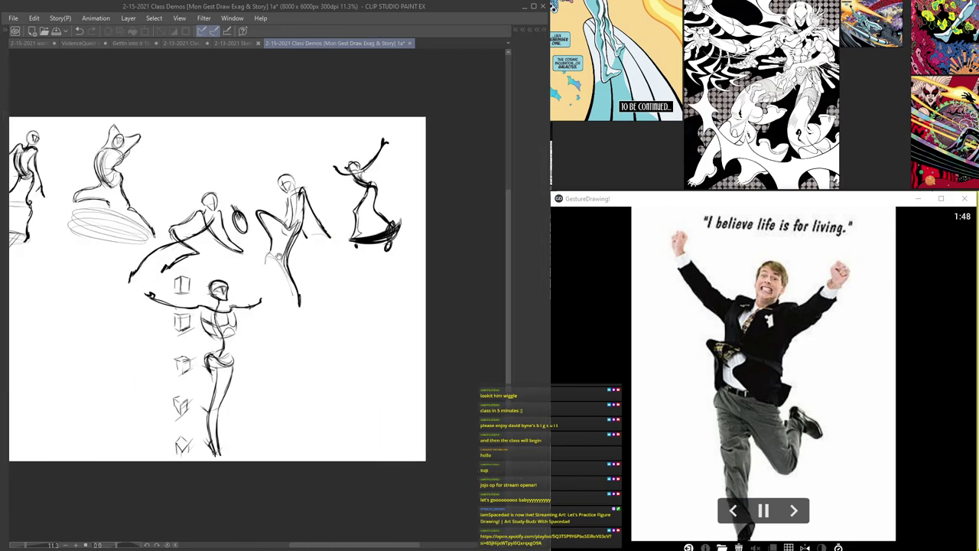
{"action": "left_click_drag", "start_coordinate": [277, 257], "coordinate": [332, 280]}
{"action": "key", "text": "Tab"}
{"action": "left_click", "coordinate": [468, 105]}
{"action": "left_click", "coordinate": [468, 120]}
{"action": "left_click", "coordinate": [467, 119]}
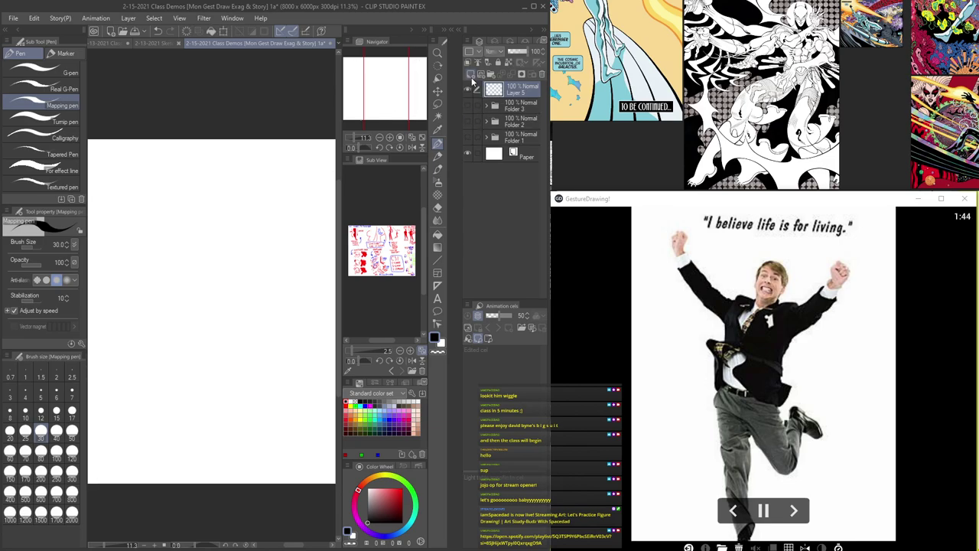
- Draw a tilted oval head with a curved brow line and V-shaped face guides for the jumping man
{"action": "key", "text": "Tab"}
{"action": "scroll", "coordinate": [322, 285], "scroll_direction": "up", "scroll_amount": 4}
{"action": "scroll", "coordinate": [322, 286], "scroll_direction": "up", "scroll_amount": 1}
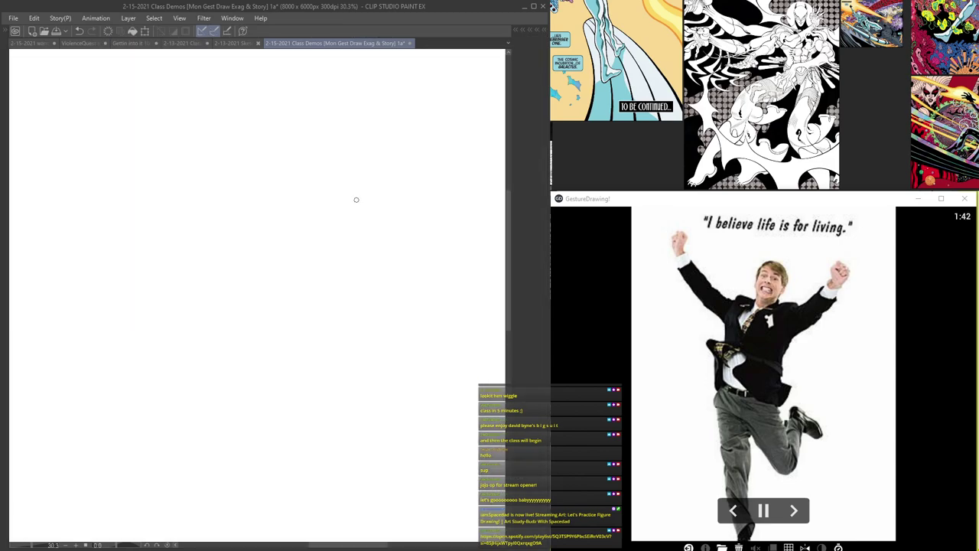
{"action": "mouse_move", "coordinate": [382, 200]}
{"action": "left_mouse_down"}
{"action": "mouse_move", "coordinate": [273, 270]}
{"action": "mouse_move", "coordinate": [302, 247]}
{"action": "mouse_move", "coordinate": [286, 244]}
{"action": "mouse_move", "coordinate": [306, 242]}
{"action": "mouse_move", "coordinate": [271, 267]}
{"action": "mouse_move", "coordinate": [298, 223]}
{"action": "mouse_move", "coordinate": [282, 277]}
{"action": "mouse_move", "coordinate": [288, 222]}
{"action": "mouse_move", "coordinate": [285, 280]}
{"action": "mouse_move", "coordinate": [293, 231]}
{"action": "mouse_move", "coordinate": [276, 255]}
{"action": "mouse_move", "coordinate": [299, 247]}
{"action": "mouse_move", "coordinate": [283, 263]}
{"action": "left_mouse_up"}
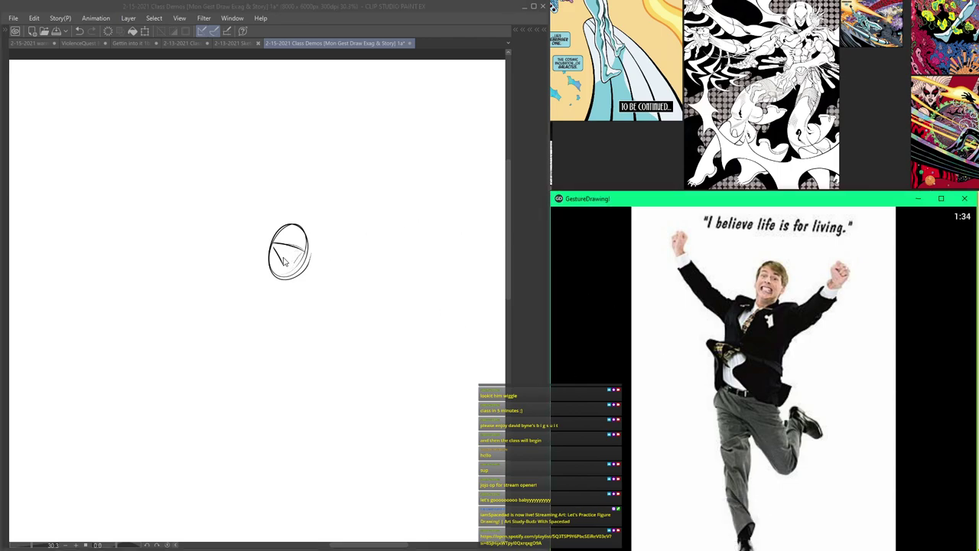
{"action": "left_click_drag", "start_coordinate": [290, 238], "coordinate": [284, 268]}
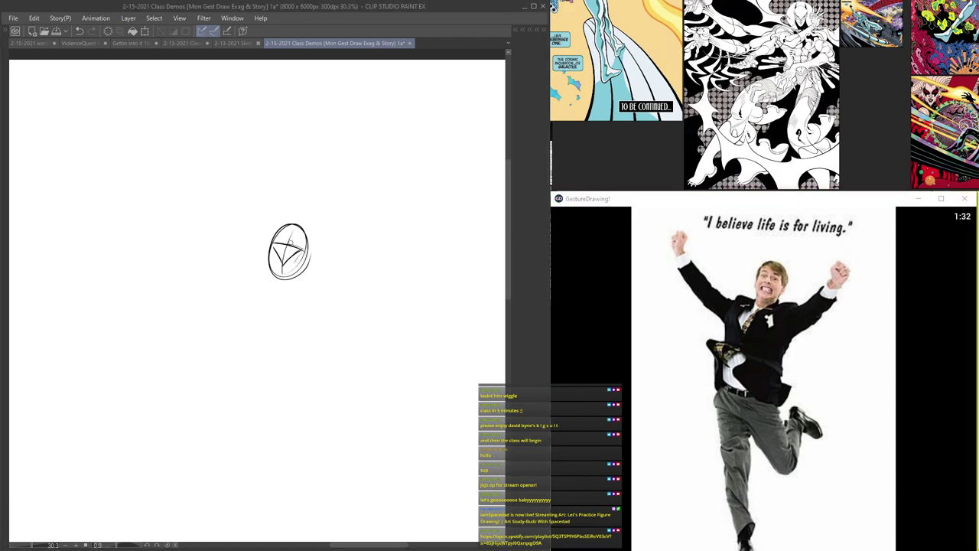
- Draw a long curved centre line below the head and one bowed side of the jumping man's torso
{"action": "scroll", "coordinate": [267, 313], "scroll_direction": "down", "scroll_amount": 3}
{"action": "scroll", "coordinate": [252, 373], "scroll_direction": "up", "scroll_amount": 2}
{"action": "left_click_drag", "start_coordinate": [283, 274], "coordinate": [280, 456]}
{"action": "left_click_drag", "start_coordinate": [238, 298], "coordinate": [236, 378]}
{"action": "left_click_drag", "start_coordinate": [243, 277], "coordinate": [256, 435]}
- Draw the torso's opposite side as a curve flaring out to the shoulder, and thicken the centre line
{"action": "scroll", "coordinate": [269, 396], "scroll_direction": "up", "scroll_amount": 2}
{"action": "left_click_drag", "start_coordinate": [340, 267], "coordinate": [309, 441]}
{"action": "mouse_move", "coordinate": [345, 251]}
{"action": "left_mouse_down"}
{"action": "mouse_move", "coordinate": [309, 393]}
{"action": "mouse_move", "coordinate": [309, 442]}
{"action": "left_mouse_up"}
{"action": "left_click_drag", "start_coordinate": [344, 257], "coordinate": [312, 461]}
{"action": "mouse_move", "coordinate": [282, 254]}
{"action": "left_mouse_down"}
{"action": "mouse_move", "coordinate": [287, 474]}
{"action": "mouse_move", "coordinate": [291, 466]}
{"action": "left_mouse_up"}
{"action": "left_click_drag", "start_coordinate": [337, 270], "coordinate": [311, 447]}
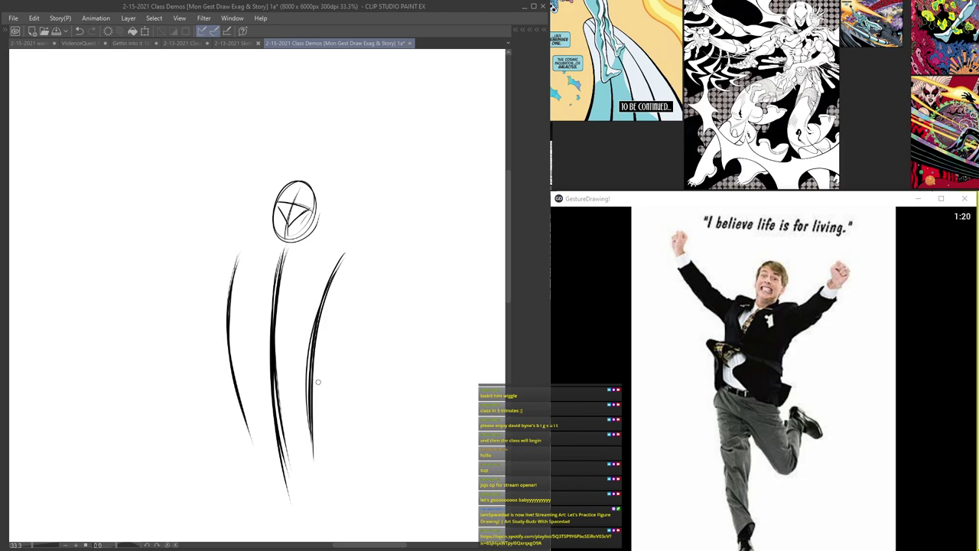
{"action": "left_click_drag", "start_coordinate": [331, 286], "coordinate": [309, 440]}
{"action": "left_click_drag", "start_coordinate": [280, 255], "coordinate": [277, 428]}
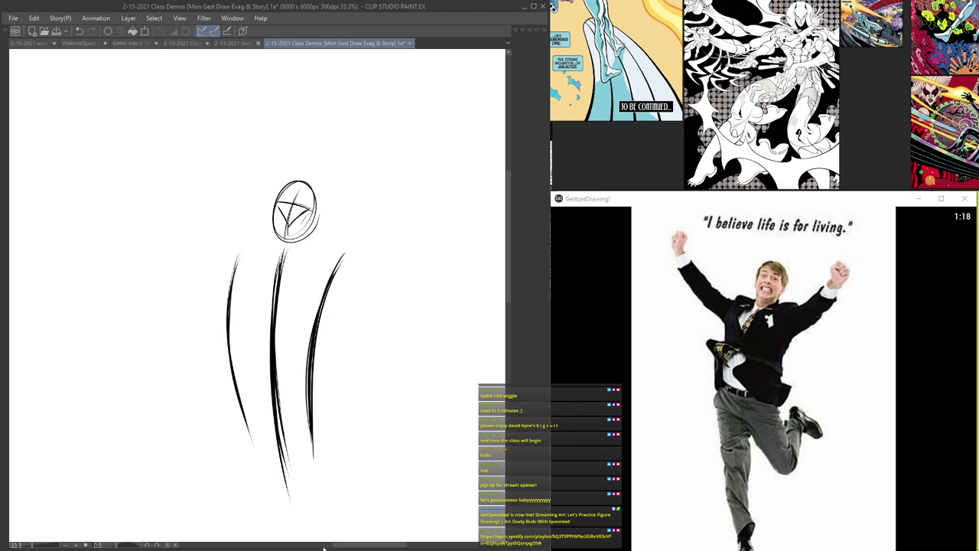
- Extend the torso's side line up to the shoulder and darken the head outline and centre line
{"action": "left_click_drag", "start_coordinate": [236, 271], "coordinate": [255, 240]}
{"action": "scroll", "coordinate": [284, 232], "scroll_direction": "up", "scroll_amount": 4}
{"action": "mouse_move", "coordinate": [332, 180]}
{"action": "left_mouse_down"}
{"action": "mouse_move", "coordinate": [297, 242]}
{"action": "mouse_move", "coordinate": [282, 245]}
{"action": "mouse_move", "coordinate": [241, 363]}
{"action": "left_mouse_up"}
{"action": "scroll", "coordinate": [315, 170], "scroll_direction": "down", "scroll_amount": 2}
{"action": "left_click_drag", "start_coordinate": [292, 231], "coordinate": [295, 461]}
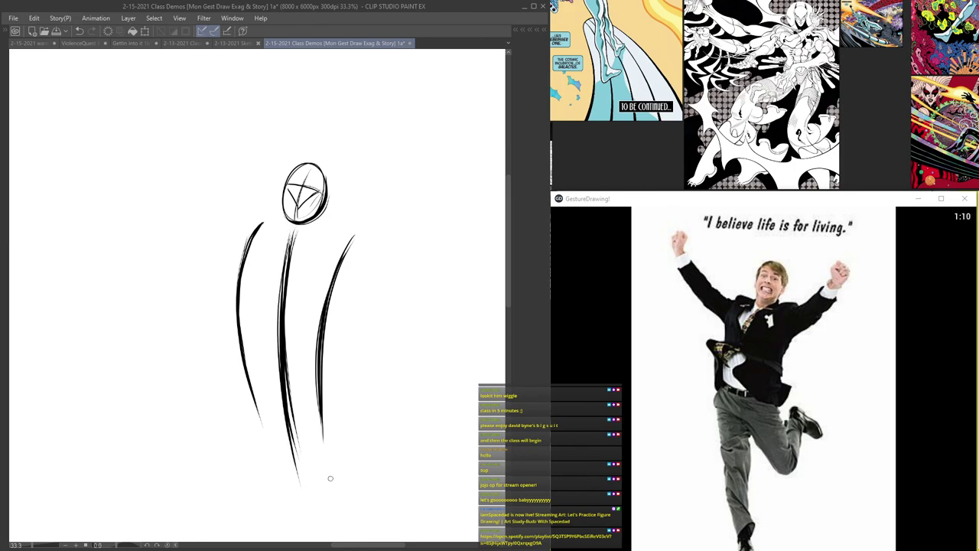
{"action": "scroll", "coordinate": [329, 220], "scroll_direction": "up", "scroll_amount": 1}
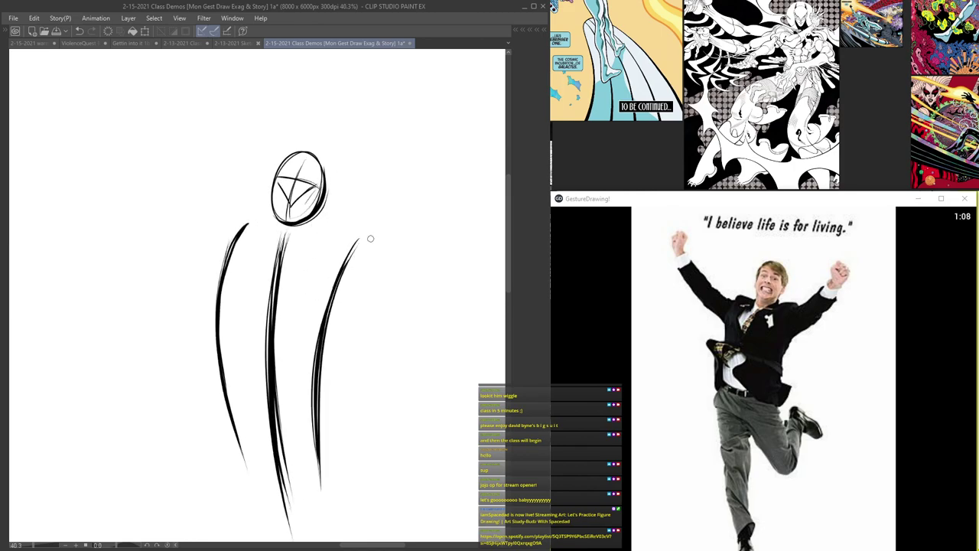
- Draw the upper and lower contours of the raised arm that joins the flared side of the torso
{"action": "scroll", "coordinate": [371, 239], "scroll_direction": "down", "scroll_amount": 1}
{"action": "mouse_move", "coordinate": [340, 297]}
{"action": "left_mouse_down"}
{"action": "mouse_move", "coordinate": [401, 240]}
{"action": "mouse_move", "coordinate": [383, 255]}
{"action": "mouse_move", "coordinate": [421, 235]}
{"action": "left_mouse_up"}
{"action": "mouse_move", "coordinate": [348, 284]}
{"action": "left_mouse_down"}
{"action": "mouse_move", "coordinate": [439, 218]}
{"action": "mouse_move", "coordinate": [452, 187]}
{"action": "left_mouse_up"}
{"action": "mouse_move", "coordinate": [426, 220]}
{"action": "left_mouse_down"}
{"action": "mouse_move", "coordinate": [463, 148]}
{"action": "mouse_move", "coordinate": [417, 196]}
{"action": "mouse_move", "coordinate": [371, 218]}
{"action": "mouse_move", "coordinate": [334, 294]}
{"action": "left_mouse_up"}
{"action": "left_click_drag", "start_coordinate": [373, 219], "coordinate": [320, 352]}
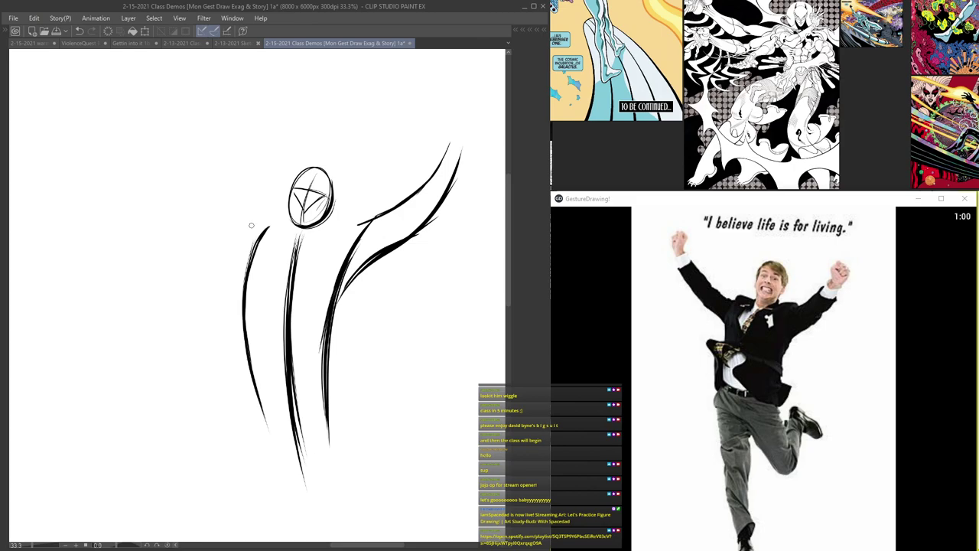
- Thicken the torso's bowed side and draw the other raised arm with sweeping inner and outer contours
{"action": "left_click_drag", "start_coordinate": [274, 224], "coordinate": [241, 375]}
{"action": "mouse_move", "coordinate": [263, 238]}
{"action": "left_mouse_down"}
{"action": "mouse_move", "coordinate": [240, 309]}
{"action": "mouse_move", "coordinate": [278, 441]}
{"action": "left_mouse_up"}
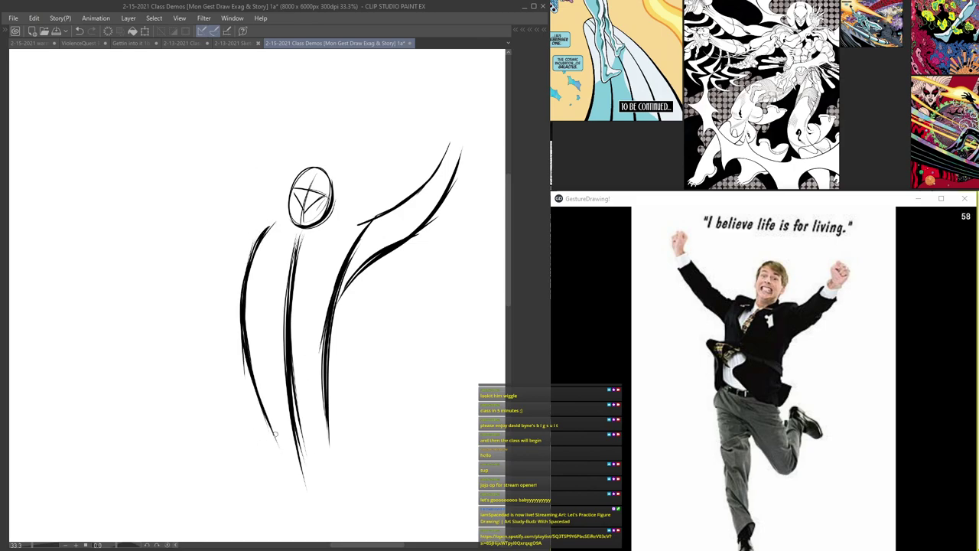
{"action": "mouse_move", "coordinate": [243, 275]}
{"action": "left_mouse_down"}
{"action": "mouse_move", "coordinate": [234, 250]}
{"action": "mouse_move", "coordinate": [217, 231]}
{"action": "left_mouse_up"}
{"action": "left_click_drag", "start_coordinate": [245, 274], "coordinate": [180, 181]}
{"action": "left_click_drag", "start_coordinate": [214, 235], "coordinate": [176, 150]}
{"action": "mouse_move", "coordinate": [203, 217]}
{"action": "left_mouse_down"}
{"action": "mouse_move", "coordinate": [182, 180]}
{"action": "mouse_move", "coordinate": [176, 111]}
{"action": "mouse_move", "coordinate": [224, 246]}
{"action": "left_mouse_up"}
{"action": "mouse_move", "coordinate": [180, 120]}
{"action": "left_mouse_down"}
{"action": "mouse_move", "coordinate": [202, 216]}
{"action": "mouse_move", "coordinate": [219, 238]}
{"action": "left_mouse_up"}
{"action": "scroll", "coordinate": [200, 153], "scroll_direction": "up", "scroll_amount": 2}
{"action": "left_click_drag", "start_coordinate": [180, 109], "coordinate": [236, 214]}
{"action": "mouse_move", "coordinate": [189, 138]}
{"action": "left_mouse_down"}
{"action": "mouse_move", "coordinate": [246, 230]}
{"action": "mouse_move", "coordinate": [296, 247]}
{"action": "mouse_move", "coordinate": [281, 248]}
{"action": "mouse_move", "coordinate": [216, 200]}
{"action": "mouse_move", "coordinate": [186, 140]}
{"action": "mouse_move", "coordinate": [187, 88]}
{"action": "left_mouse_up"}
{"action": "scroll", "coordinate": [192, 115], "scroll_direction": "down", "scroll_amount": 2}
{"action": "scroll", "coordinate": [413, 131], "scroll_direction": "up", "scroll_amount": 2}
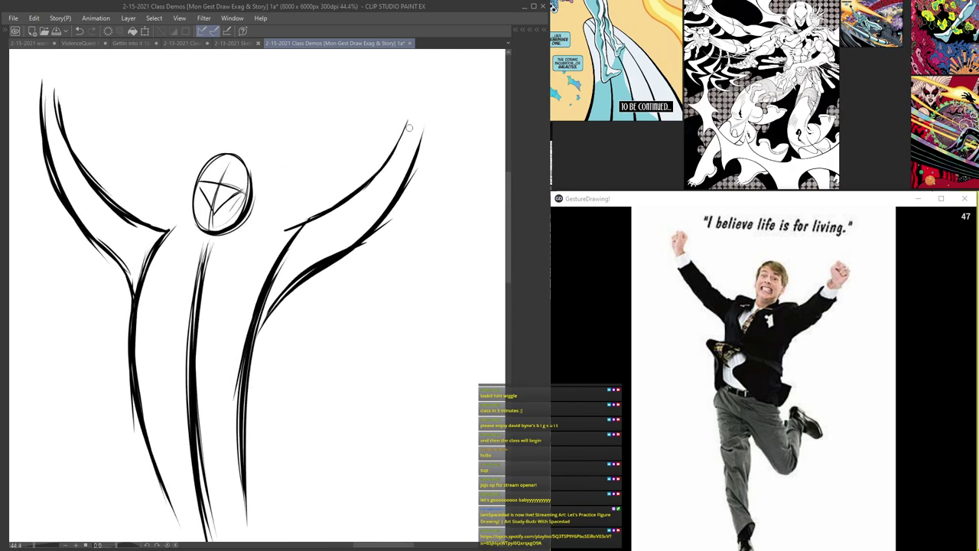
- Add angular wedge-shaped fists to both raised arms and reinforce the forearm contours beside them
{"action": "mouse_move", "coordinate": [400, 128]}
{"action": "left_mouse_down"}
{"action": "mouse_move", "coordinate": [380, 222]}
{"action": "mouse_move", "coordinate": [426, 164]}
{"action": "mouse_move", "coordinate": [421, 157]}
{"action": "mouse_move", "coordinate": [426, 174]}
{"action": "mouse_move", "coordinate": [407, 224]}
{"action": "mouse_move", "coordinate": [344, 315]}
{"action": "left_mouse_up"}
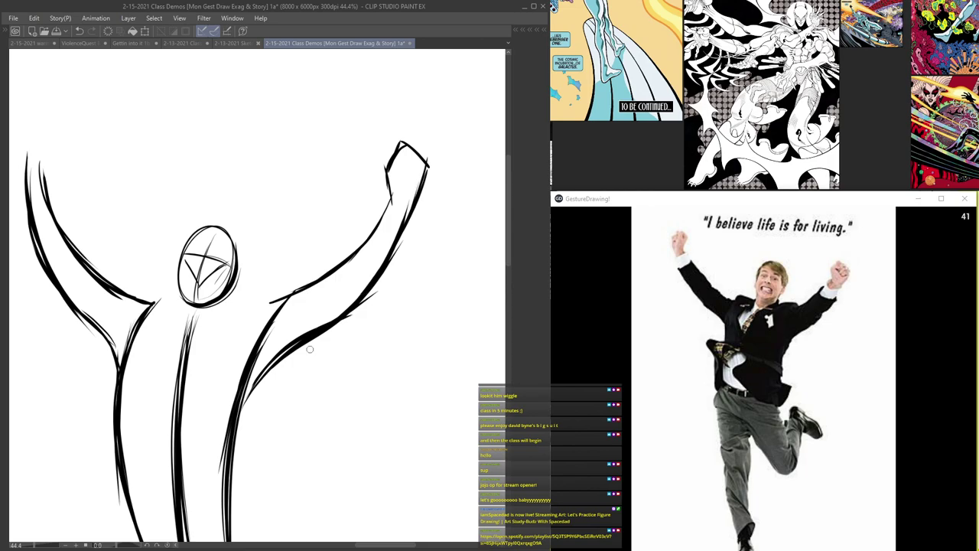
{"action": "left_click_drag", "start_coordinate": [171, 201], "coordinate": [246, 247]}
{"action": "left_click_drag", "start_coordinate": [97, 193], "coordinate": [114, 303]}
{"action": "left_click_drag", "start_coordinate": [100, 241], "coordinate": [116, 299]}
{"action": "left_click_drag", "start_coordinate": [97, 218], "coordinate": [103, 173]}
{"action": "mouse_move", "coordinate": [125, 244]}
{"action": "left_mouse_down"}
{"action": "mouse_move", "coordinate": [121, 198]}
{"action": "mouse_move", "coordinate": [137, 172]}
{"action": "mouse_move", "coordinate": [103, 187]}
{"action": "left_mouse_up"}
{"action": "left_click_drag", "start_coordinate": [114, 150], "coordinate": [97, 235]}
{"action": "left_click_drag", "start_coordinate": [100, 184], "coordinate": [115, 303]}
{"action": "left_click_drag", "start_coordinate": [139, 181], "coordinate": [123, 254]}
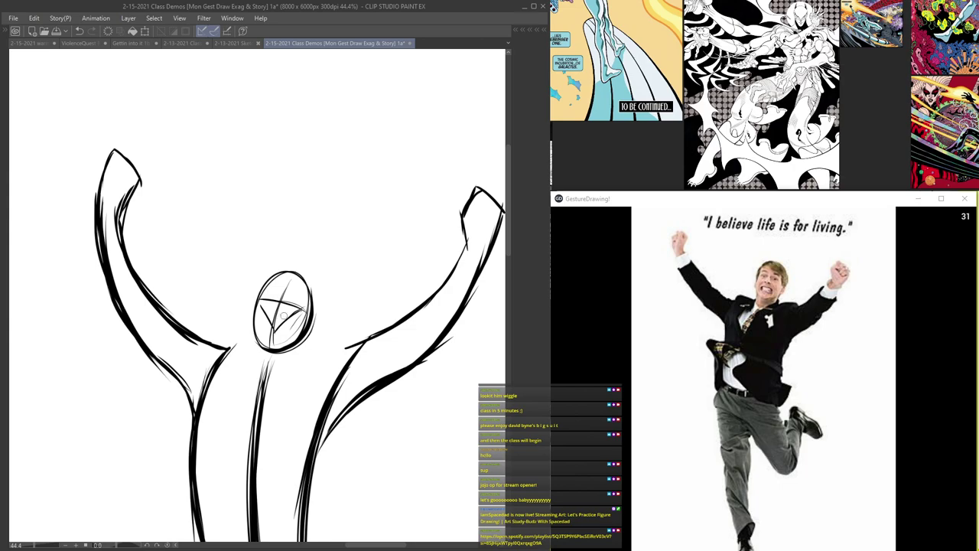
- Connect both arms with a curved shoulder line beneath the head and reinforce the torso's centre line
{"action": "mouse_move", "coordinate": [359, 344]}
{"action": "left_mouse_down"}
{"action": "mouse_move", "coordinate": [283, 358]}
{"action": "mouse_move", "coordinate": [228, 348]}
{"action": "mouse_move", "coordinate": [240, 354]}
{"action": "left_mouse_up"}
{"action": "scroll", "coordinate": [217, 215], "scroll_direction": "down", "scroll_amount": 7}
{"action": "scroll", "coordinate": [196, 328], "scroll_direction": "up", "scroll_amount": 3}
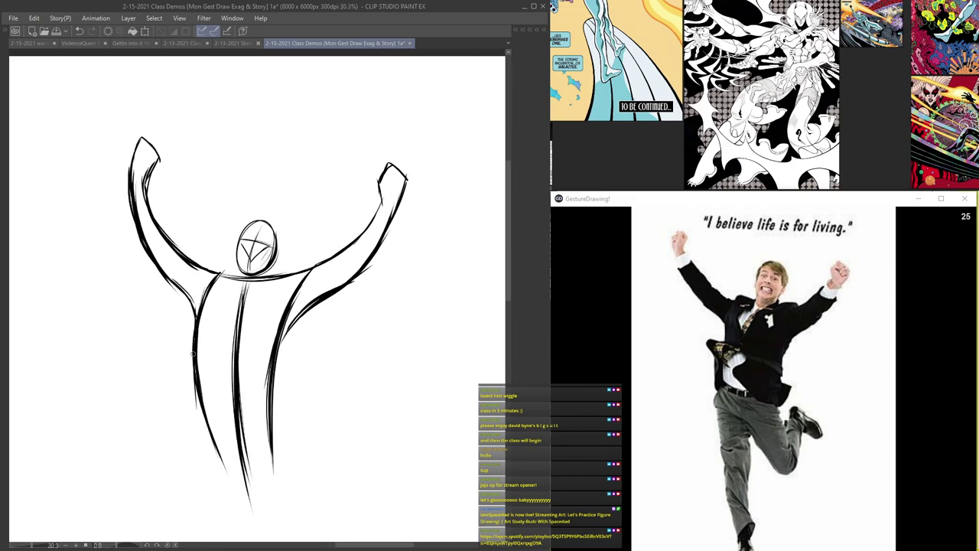
{"action": "left_click_drag", "start_coordinate": [247, 288], "coordinate": [235, 355]}
- Draw the outer contour of the jumping man's straight leg as a long sweep down from the torso side
{"action": "mouse_move", "coordinate": [233, 414]}
{"action": "left_mouse_down"}
{"action": "mouse_move", "coordinate": [240, 280]}
{"action": "mouse_move", "coordinate": [267, 457]}
{"action": "left_mouse_up"}
{"action": "left_click_drag", "start_coordinate": [207, 260], "coordinate": [266, 449]}
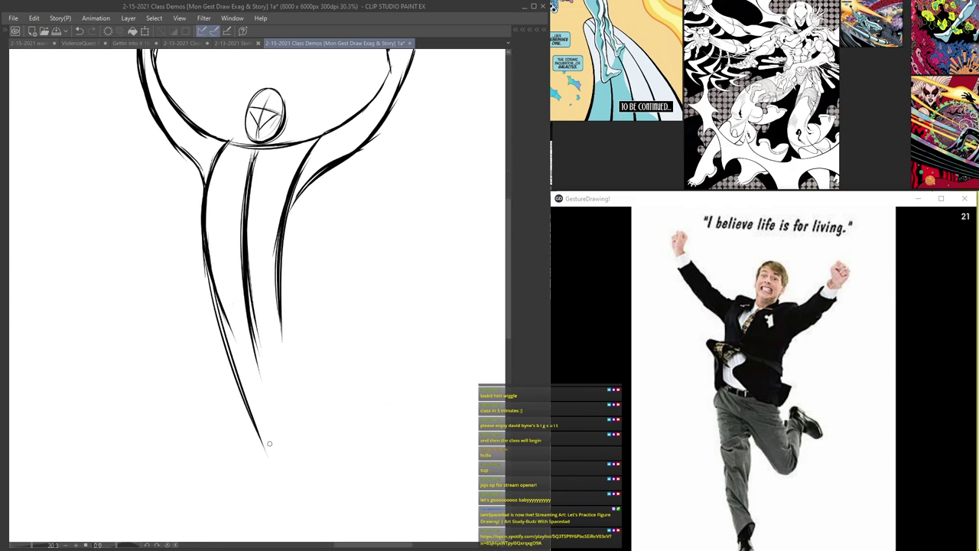
{"action": "scroll", "coordinate": [213, 284], "scroll_direction": "down", "scroll_amount": 5}
{"action": "scroll", "coordinate": [213, 286], "scroll_direction": "up", "scroll_amount": 1}
{"action": "left_click_drag", "start_coordinate": [209, 268], "coordinate": [251, 421]}
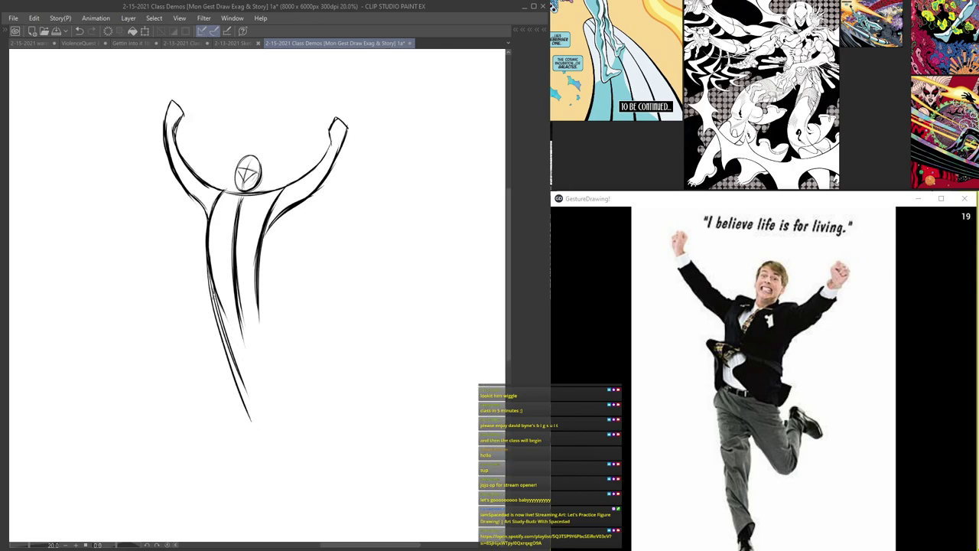
{"action": "left_click_drag", "start_coordinate": [213, 290], "coordinate": [256, 434]}
- Draw the straight leg's inner contour down to the ankle and finish it with a small pointed foot
{"action": "scroll", "coordinate": [229, 353], "scroll_direction": "up", "scroll_amount": 2}
{"action": "left_click_drag", "start_coordinate": [241, 287], "coordinate": [266, 411]}
{"action": "left_click_drag", "start_coordinate": [244, 325], "coordinate": [274, 463]}
{"action": "left_click_drag", "start_coordinate": [251, 344], "coordinate": [285, 490]}
{"action": "left_click_drag", "start_coordinate": [263, 408], "coordinate": [283, 491]}
{"action": "mouse_move", "coordinate": [260, 451]}
{"action": "left_mouse_down"}
{"action": "mouse_move", "coordinate": [265, 499]}
{"action": "mouse_move", "coordinate": [285, 494]}
{"action": "mouse_move", "coordinate": [283, 509]}
{"action": "left_mouse_up"}
{"action": "left_click_drag", "start_coordinate": [282, 506], "coordinate": [272, 512]}
- Thicken the torso's centre line so that it flows continuously into the straight leg
{"action": "scroll", "coordinate": [238, 289], "scroll_direction": "up", "scroll_amount": 2}
{"action": "left_click_drag", "start_coordinate": [227, 201], "coordinate": [260, 401]}
{"action": "left_click_drag", "start_coordinate": [228, 202], "coordinate": [273, 435]}
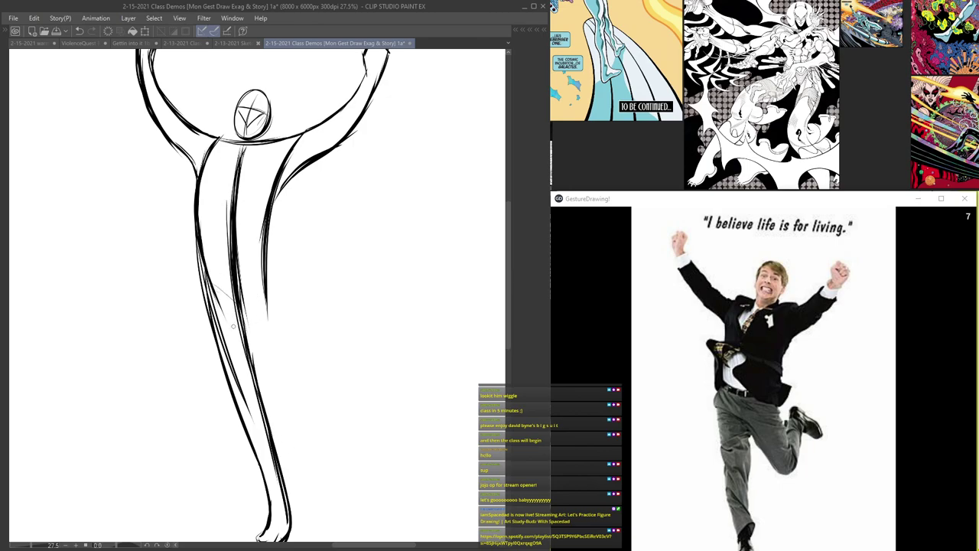
- Sketch the first thigh strokes of the bent leg and wrap curved belt lines around the waist
{"action": "scroll", "coordinate": [248, 168], "scroll_direction": "down", "scroll_amount": 4}
{"action": "scroll", "coordinate": [256, 239], "scroll_direction": "up", "scroll_amount": 5}
{"action": "left_click_drag", "start_coordinate": [210, 246], "coordinate": [294, 332]}
{"action": "mouse_move", "coordinate": [231, 260]}
{"action": "left_mouse_down"}
{"action": "mouse_move", "coordinate": [291, 347]}
{"action": "mouse_move", "coordinate": [313, 350]}
{"action": "left_mouse_up"}
{"action": "mouse_move", "coordinate": [206, 229]}
{"action": "left_mouse_down"}
{"action": "mouse_move", "coordinate": [265, 238]}
{"action": "mouse_move", "coordinate": [267, 227]}
{"action": "left_mouse_up"}
{"action": "left_click_drag", "start_coordinate": [199, 203], "coordinate": [269, 215]}
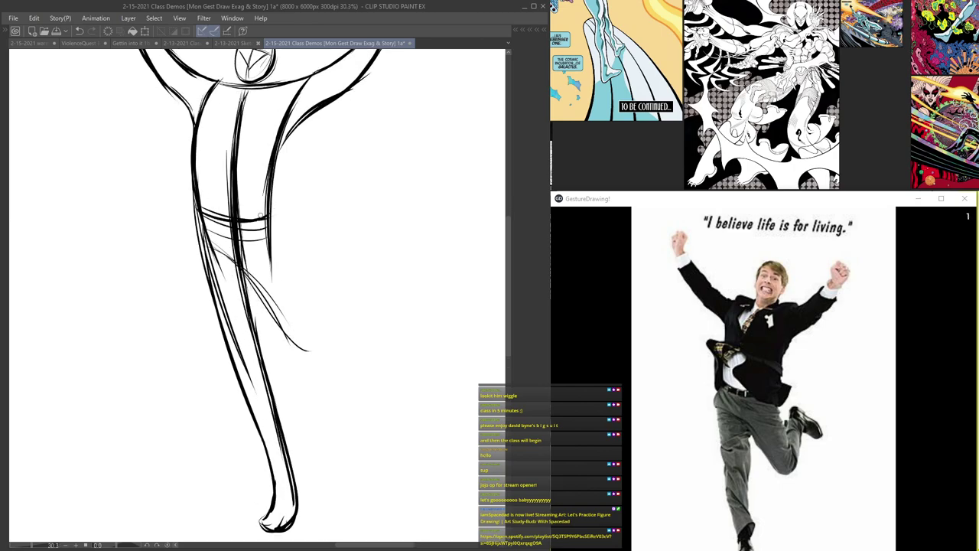
- Draw the bent leg with a bold thigh stroke, a rounded knee, and a shin curving back up to the foot
{"action": "left_click_drag", "start_coordinate": [213, 250], "coordinate": [315, 345]}
{"action": "left_click_drag", "start_coordinate": [264, 294], "coordinate": [312, 354]}
{"action": "left_click_drag", "start_coordinate": [217, 255], "coordinate": [313, 309]}
{"action": "mouse_move", "coordinate": [329, 261]}
{"action": "left_mouse_down"}
{"action": "mouse_move", "coordinate": [297, 250]}
{"action": "mouse_move", "coordinate": [324, 306]}
{"action": "mouse_move", "coordinate": [320, 346]}
{"action": "left_mouse_up"}
{"action": "mouse_move", "coordinate": [207, 256]}
{"action": "left_mouse_down"}
{"action": "mouse_move", "coordinate": [241, 280]}
{"action": "mouse_move", "coordinate": [308, 277]}
{"action": "mouse_move", "coordinate": [328, 263]}
{"action": "mouse_move", "coordinate": [296, 340]}
{"action": "mouse_move", "coordinate": [245, 285]}
{"action": "left_mouse_up"}
- Reinforce the outer contour from the waist down the straight leg, undoing one stroke and redrawing it
{"action": "left_click_drag", "start_coordinate": [199, 216], "coordinate": [263, 438]}
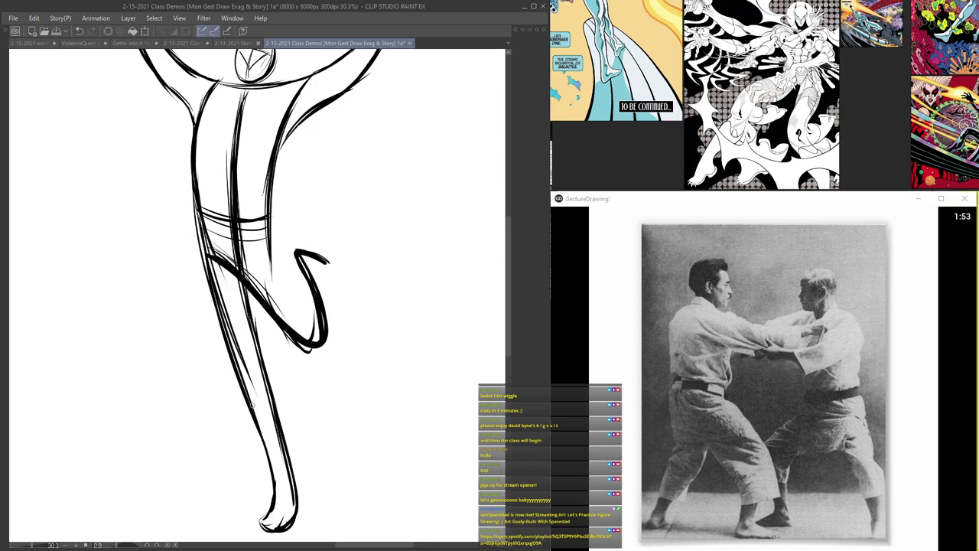
{"action": "key", "text": "ctrl+minus"}
{"action": "key", "text": "ctrl+minus"}
{"action": "left_click_drag", "start_coordinate": [210, 267], "coordinate": [221, 338]}
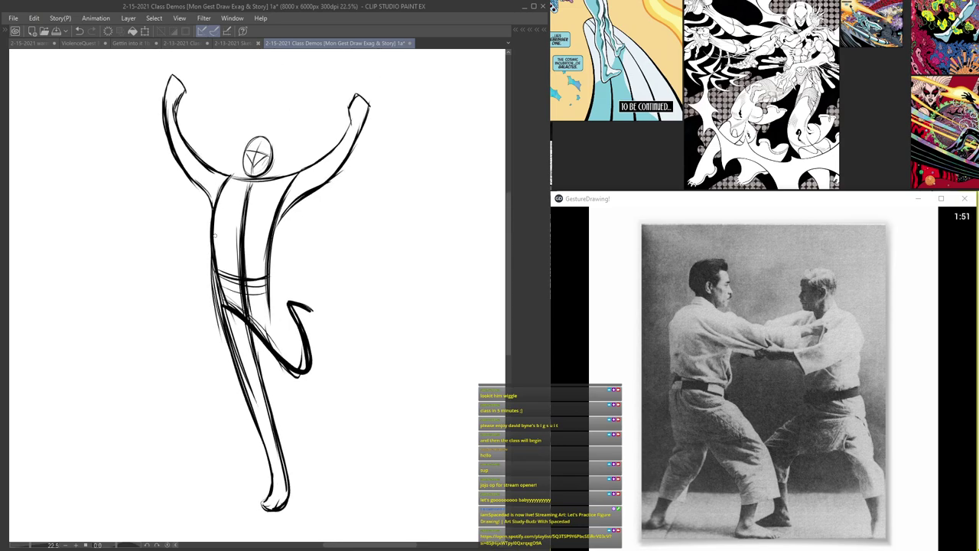
{"action": "key", "text": "ctrl+z"}
{"action": "left_click_drag", "start_coordinate": [216, 252], "coordinate": [241, 369]}
{"action": "left_click_drag", "start_coordinate": [204, 236], "coordinate": [213, 212]}
- Transform the jumping figure to reposition it close to the canvas's upper edge, and apply the change
{"action": "key", "text": "ctrl+t"}
{"action": "left_click_drag", "start_coordinate": [222, 241], "coordinate": [301, 283]}
{"action": "left_click_drag", "start_coordinate": [283, 260], "coordinate": [324, 277]}
{"action": "key", "text": "Return"}
- Draw the first sparring man's oval head with angled brow and nose guides in the empty area beside the jumping figure
{"action": "left_click_drag", "start_coordinate": [202, 329], "coordinate": [365, 260]}
{"action": "scroll", "coordinate": [366, 241], "scroll_direction": "down", "scroll_amount": 1}
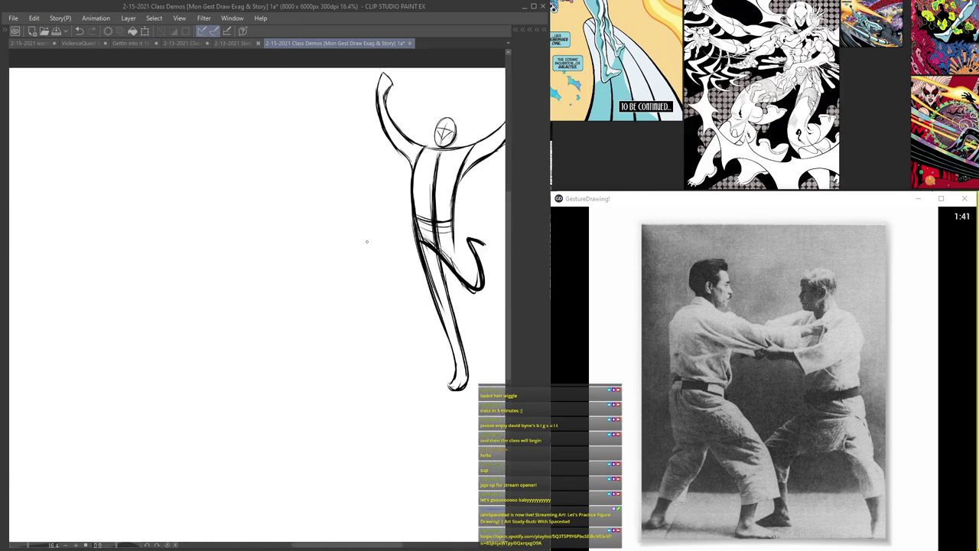
{"action": "key", "text": "Tab"}
{"action": "key", "text": "Tab"}
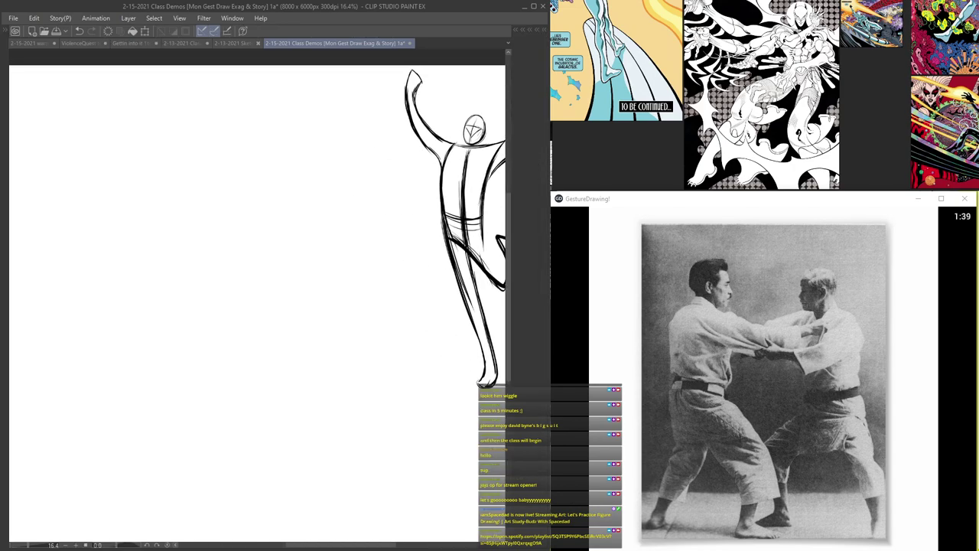
{"action": "scroll", "coordinate": [341, 249], "scroll_direction": "up", "scroll_amount": 2}
{"action": "left_click_drag", "start_coordinate": [361, 194], "coordinate": [309, 238]}
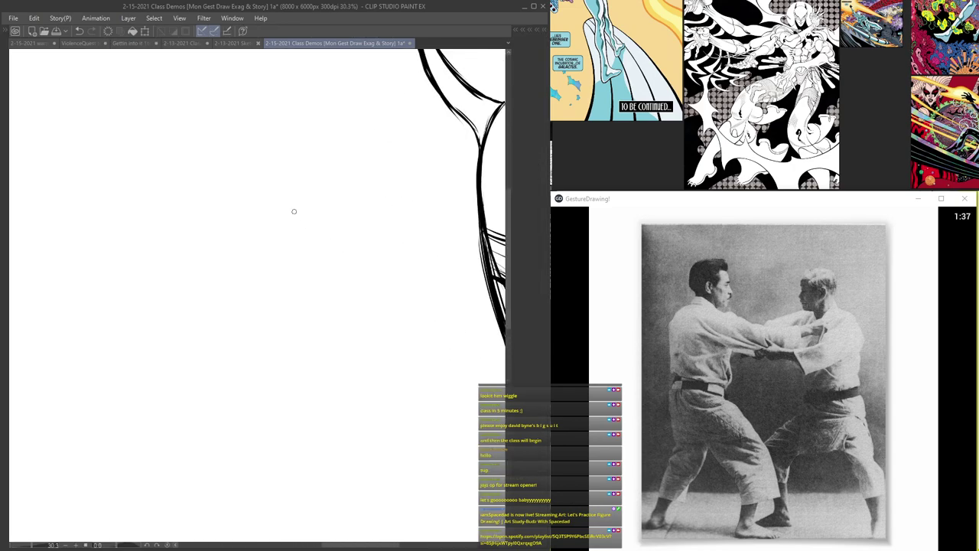
{"action": "mouse_move", "coordinate": [255, 203]}
{"action": "left_mouse_down"}
{"action": "mouse_move", "coordinate": [230, 214]}
{"action": "mouse_move", "coordinate": [236, 195]}
{"action": "mouse_move", "coordinate": [260, 184]}
{"action": "mouse_move", "coordinate": [233, 211]}
{"action": "mouse_move", "coordinate": [264, 217]}
{"action": "mouse_move", "coordinate": [243, 258]}
{"action": "left_mouse_up"}
{"action": "scroll", "coordinate": [244, 226], "scroll_direction": "up", "scroll_amount": 2}
{"action": "scroll", "coordinate": [260, 216], "scroll_direction": "up", "scroll_amount": 1}
{"action": "mouse_move", "coordinate": [224, 216]}
{"action": "left_mouse_down"}
{"action": "mouse_move", "coordinate": [223, 239]}
{"action": "mouse_move", "coordinate": [279, 154]}
{"action": "mouse_move", "coordinate": [275, 292]}
{"action": "mouse_move", "coordinate": [223, 246]}
{"action": "mouse_move", "coordinate": [316, 277]}
{"action": "left_mouse_up"}
- Draw the sparring man's spine as a long curved line from the head down to the hips, and reinforce it
{"action": "scroll", "coordinate": [287, 128], "scroll_direction": "down", "scroll_amount": 7}
{"action": "scroll", "coordinate": [293, 238], "scroll_direction": "up", "scroll_amount": 2}
{"action": "mouse_move", "coordinate": [296, 198]}
{"action": "left_mouse_down"}
{"action": "mouse_move", "coordinate": [316, 233]}
{"action": "mouse_move", "coordinate": [307, 119]}
{"action": "mouse_move", "coordinate": [324, 179]}
{"action": "left_mouse_up"}
{"action": "scroll", "coordinate": [317, 232], "scroll_direction": "down", "scroll_amount": 5}
{"action": "scroll", "coordinate": [299, 117], "scroll_direction": "up", "scroll_amount": 5}
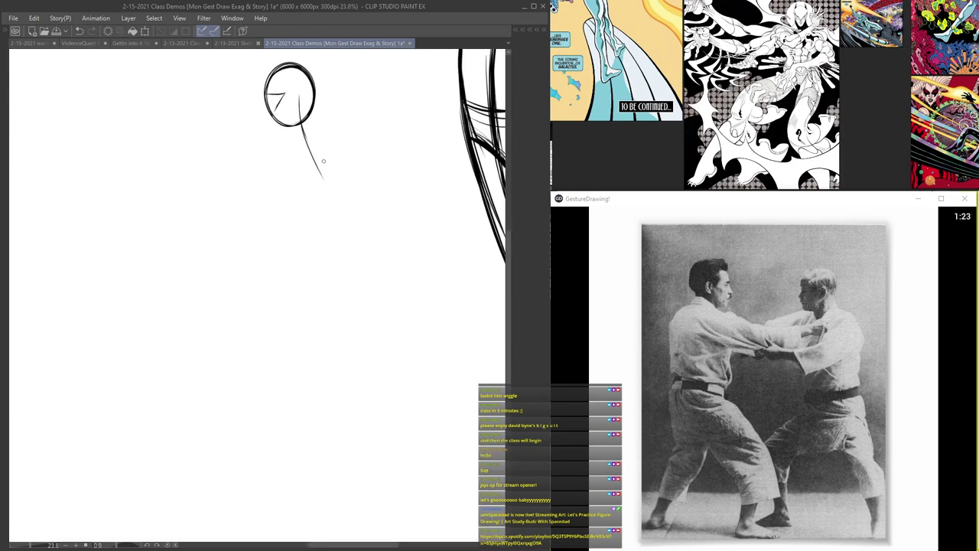
{"action": "mouse_move", "coordinate": [301, 98]}
{"action": "left_mouse_down"}
{"action": "mouse_move", "coordinate": [350, 252]}
{"action": "mouse_move", "coordinate": [349, 285]}
{"action": "left_mouse_up"}
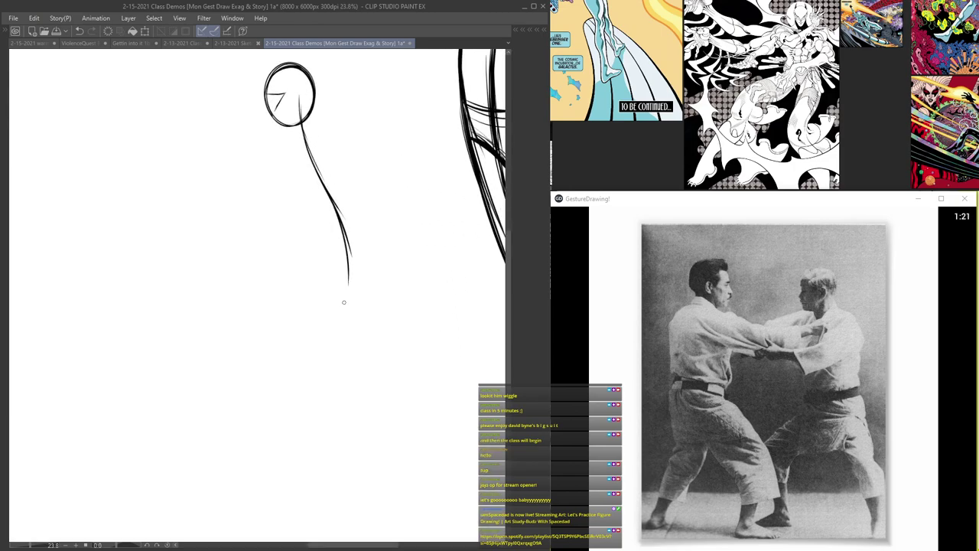
{"action": "left_click_drag", "start_coordinate": [307, 140], "coordinate": [349, 272]}
{"action": "left_click_drag", "start_coordinate": [341, 223], "coordinate": [349, 277]}
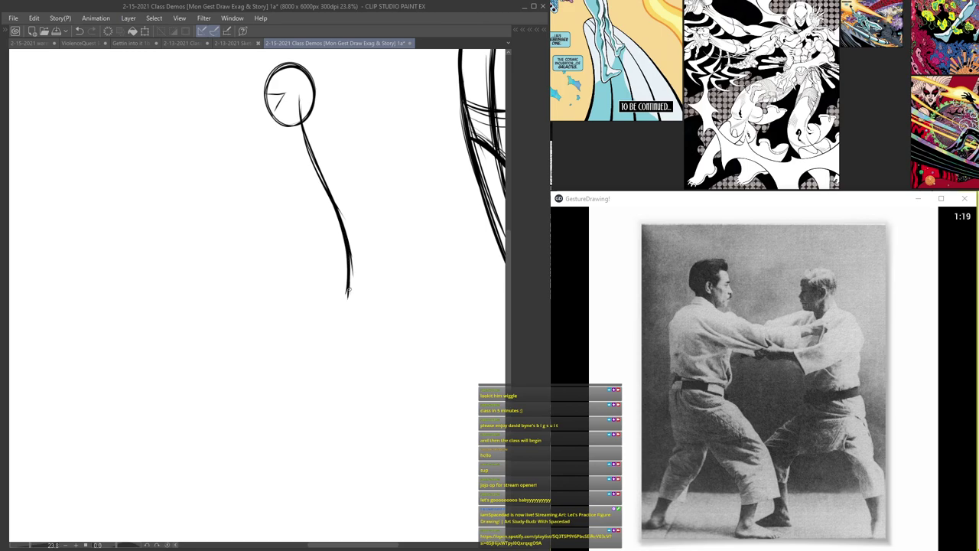
- Draw both legs in a wide, bent-knee stance with bold curved strokes from the hips to the ankles
{"action": "mouse_move", "coordinate": [357, 323]}
{"action": "left_mouse_down"}
{"action": "mouse_move", "coordinate": [400, 346]}
{"action": "mouse_move", "coordinate": [435, 505]}
{"action": "left_mouse_up"}
{"action": "mouse_move", "coordinate": [416, 392]}
{"action": "left_mouse_down"}
{"action": "mouse_move", "coordinate": [421, 433]}
{"action": "mouse_move", "coordinate": [350, 279]}
{"action": "left_mouse_up"}
{"action": "left_click_drag", "start_coordinate": [350, 282], "coordinate": [433, 502]}
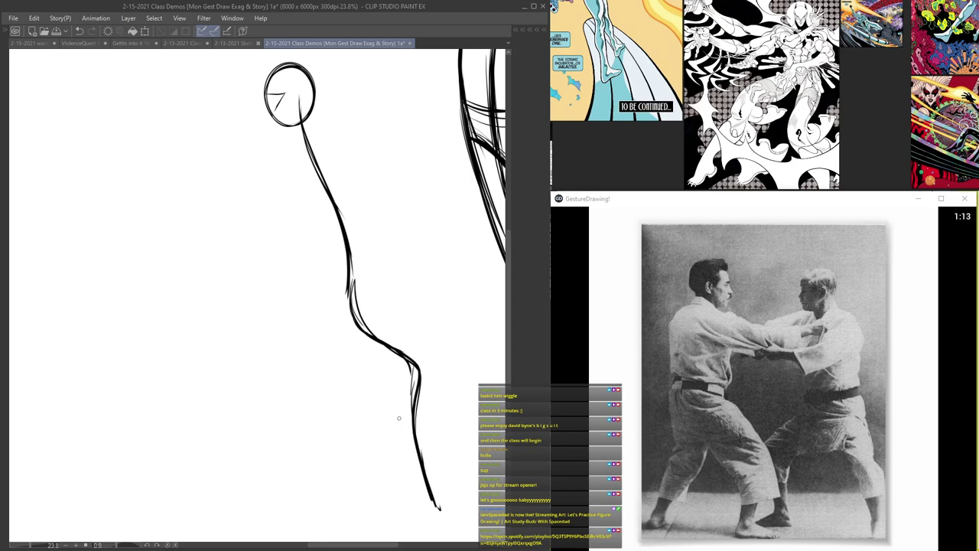
{"action": "mouse_move", "coordinate": [277, 282]}
{"action": "left_mouse_down"}
{"action": "mouse_move", "coordinate": [286, 225]}
{"action": "mouse_move", "coordinate": [275, 243]}
{"action": "mouse_move", "coordinate": [303, 272]}
{"action": "mouse_move", "coordinate": [197, 296]}
{"action": "mouse_move", "coordinate": [159, 328]}
{"action": "mouse_move", "coordinate": [185, 424]}
{"action": "mouse_move", "coordinate": [182, 357]}
{"action": "mouse_move", "coordinate": [215, 299]}
{"action": "mouse_move", "coordinate": [312, 249]}
{"action": "mouse_move", "coordinate": [265, 287]}
{"action": "mouse_move", "coordinate": [164, 334]}
{"action": "mouse_move", "coordinate": [185, 428]}
{"action": "left_mouse_up"}
{"action": "mouse_move", "coordinate": [357, 274]}
{"action": "left_mouse_down"}
{"action": "mouse_move", "coordinate": [398, 316]}
{"action": "mouse_move", "coordinate": [438, 468]}
{"action": "left_mouse_up"}
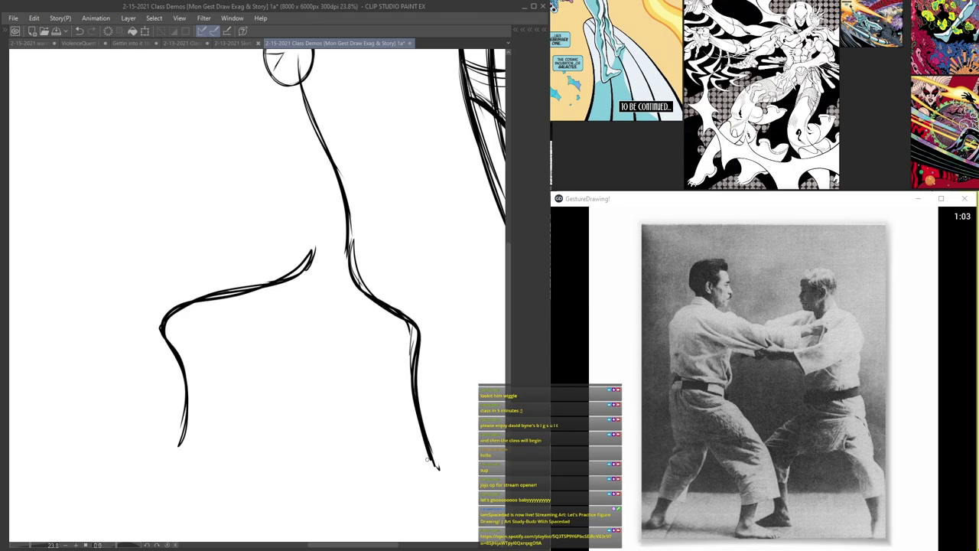
- Sketch the feet at the ends of both legs and connect them with a shallow curved ground line
{"action": "mouse_move", "coordinate": [170, 452]}
{"action": "left_mouse_down"}
{"action": "mouse_move", "coordinate": [152, 459]}
{"action": "mouse_move", "coordinate": [201, 459]}
{"action": "left_mouse_up"}
{"action": "left_click_drag", "start_coordinate": [122, 467], "coordinate": [225, 463]}
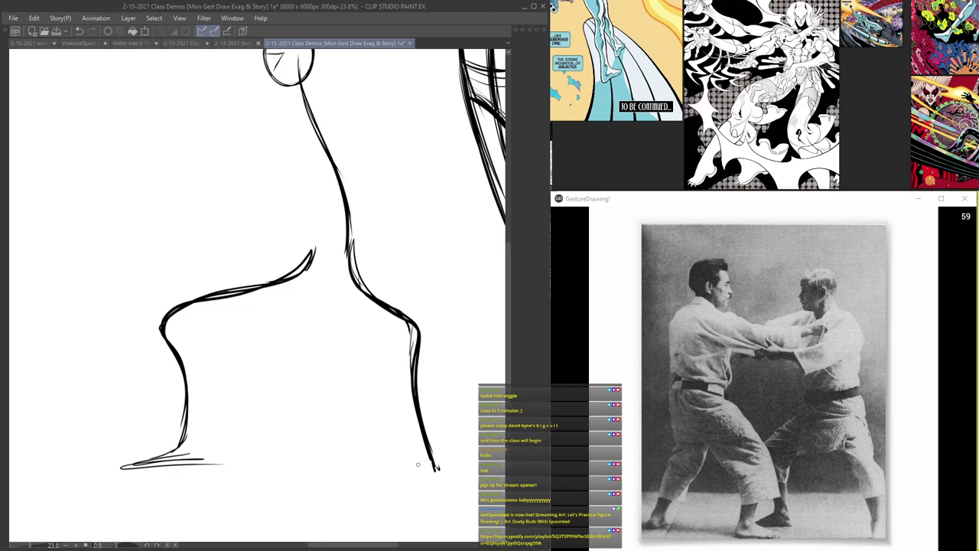
{"action": "left_click_drag", "start_coordinate": [428, 495], "coordinate": [455, 503]}
{"action": "mouse_move", "coordinate": [452, 465]}
{"action": "left_mouse_down"}
{"action": "mouse_move", "coordinate": [462, 498]}
{"action": "mouse_move", "coordinate": [435, 507]}
{"action": "left_mouse_up"}
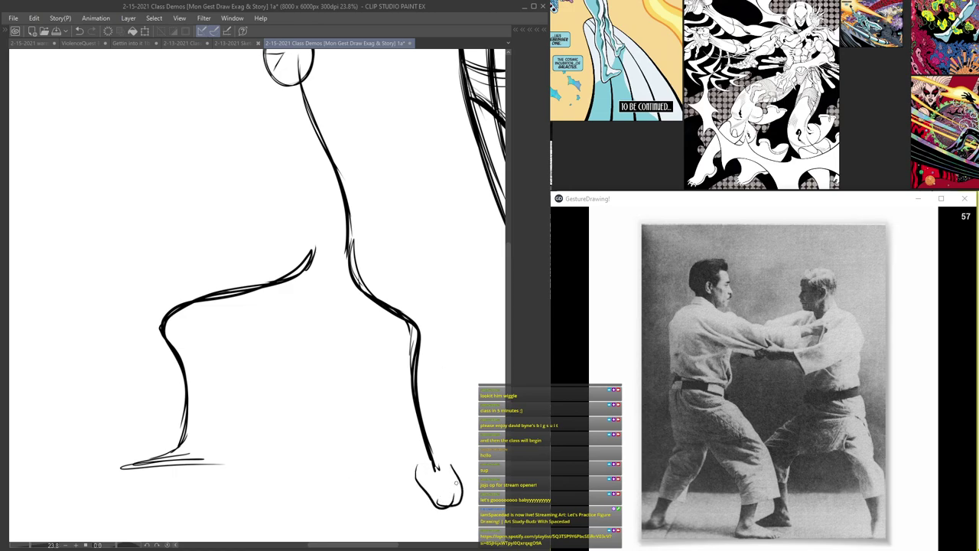
{"action": "left_click_drag", "start_coordinate": [199, 462], "coordinate": [421, 467]}
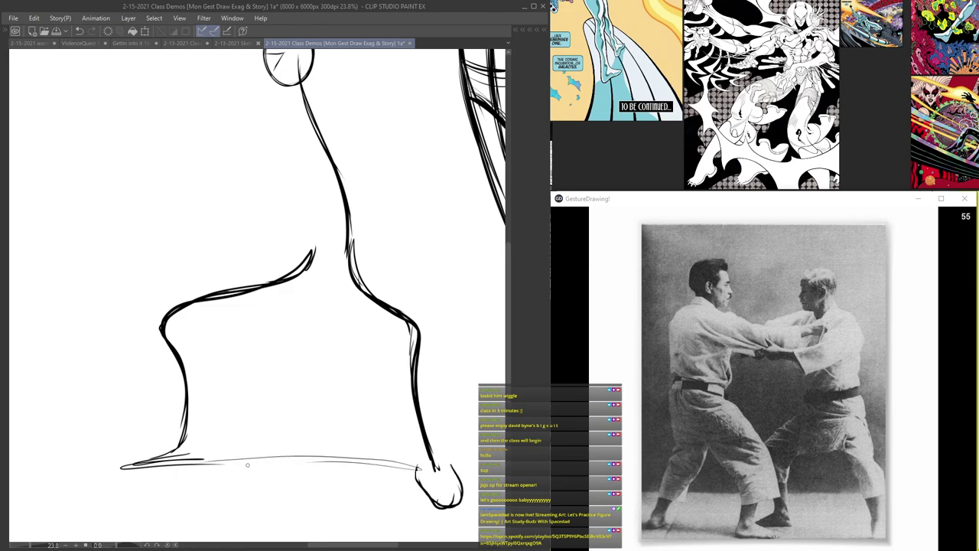
{"action": "left_click_drag", "start_coordinate": [229, 457], "coordinate": [416, 468]}
{"action": "left_click_drag", "start_coordinate": [152, 460], "coordinate": [371, 452]}
- Draw the shoulder line and both arms reaching forward with long sweeping curves
{"action": "mouse_move", "coordinate": [284, 182]}
{"action": "left_mouse_down"}
{"action": "mouse_move", "coordinate": [319, 240]}
{"action": "mouse_move", "coordinate": [304, 214]}
{"action": "mouse_move", "coordinate": [324, 182]}
{"action": "left_mouse_up"}
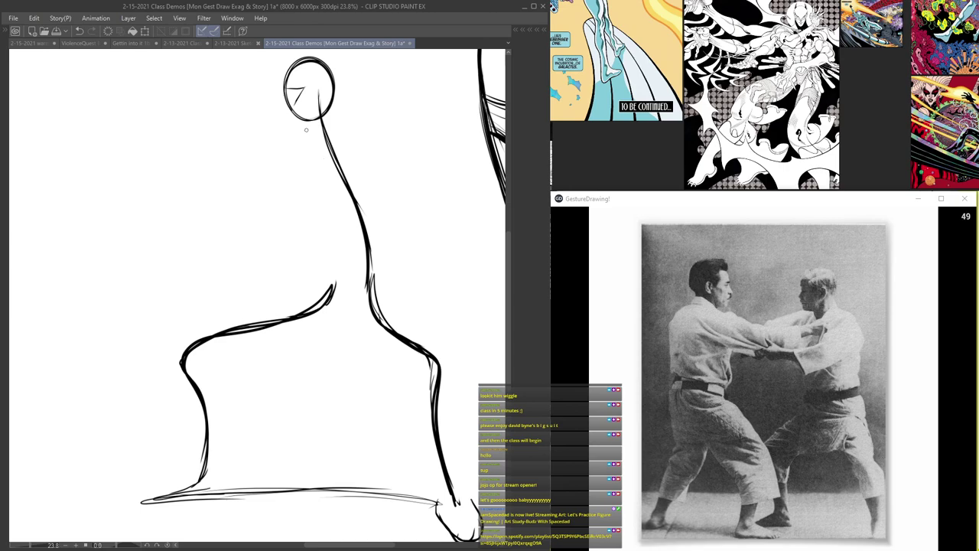
{"action": "mouse_move", "coordinate": [311, 127]}
{"action": "left_mouse_down"}
{"action": "mouse_move", "coordinate": [364, 125]}
{"action": "mouse_move", "coordinate": [388, 162]}
{"action": "mouse_move", "coordinate": [343, 197]}
{"action": "mouse_move", "coordinate": [313, 212]}
{"action": "left_mouse_up"}
{"action": "mouse_move", "coordinate": [378, 159]}
{"action": "left_mouse_down"}
{"action": "mouse_move", "coordinate": [315, 212]}
{"action": "mouse_move", "coordinate": [286, 199]}
{"action": "mouse_move", "coordinate": [299, 212]}
{"action": "mouse_move", "coordinate": [195, 192]}
{"action": "mouse_move", "coordinate": [217, 206]}
{"action": "left_mouse_up"}
{"action": "mouse_move", "coordinate": [315, 131]}
{"action": "left_mouse_down"}
{"action": "mouse_move", "coordinate": [168, 155]}
{"action": "mouse_move", "coordinate": [323, 130]}
{"action": "mouse_move", "coordinate": [355, 198]}
{"action": "mouse_move", "coordinate": [188, 197]}
{"action": "left_mouse_up"}
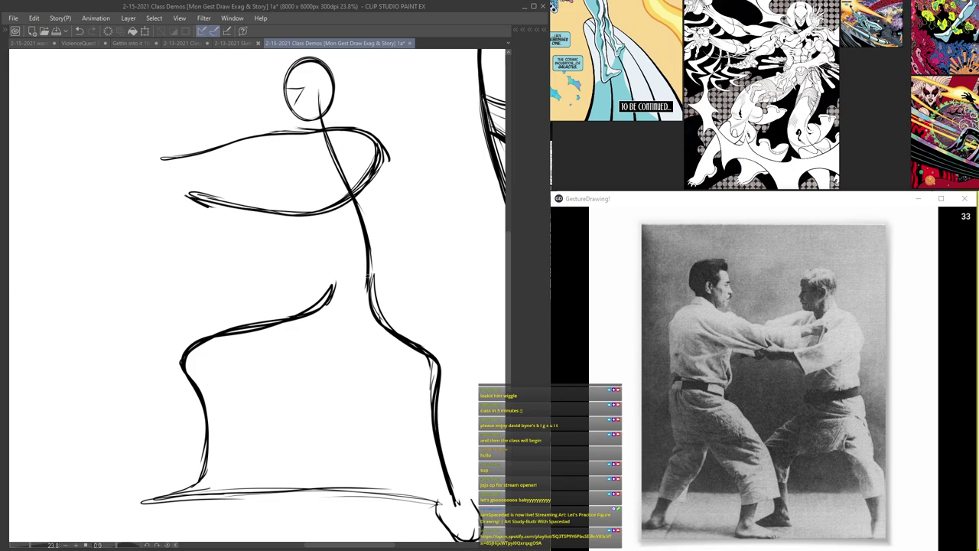
- Add the curved waistline, light torso sides and a hanging sleeve, and reinforce the legs and the forward hand
{"action": "mouse_move", "coordinate": [318, 264]}
{"action": "left_mouse_down"}
{"action": "mouse_move", "coordinate": [356, 263]}
{"action": "mouse_move", "coordinate": [389, 236]}
{"action": "left_mouse_up"}
{"action": "left_click_drag", "start_coordinate": [284, 202], "coordinate": [315, 254]}
{"action": "left_click_drag", "start_coordinate": [374, 203], "coordinate": [387, 228]}
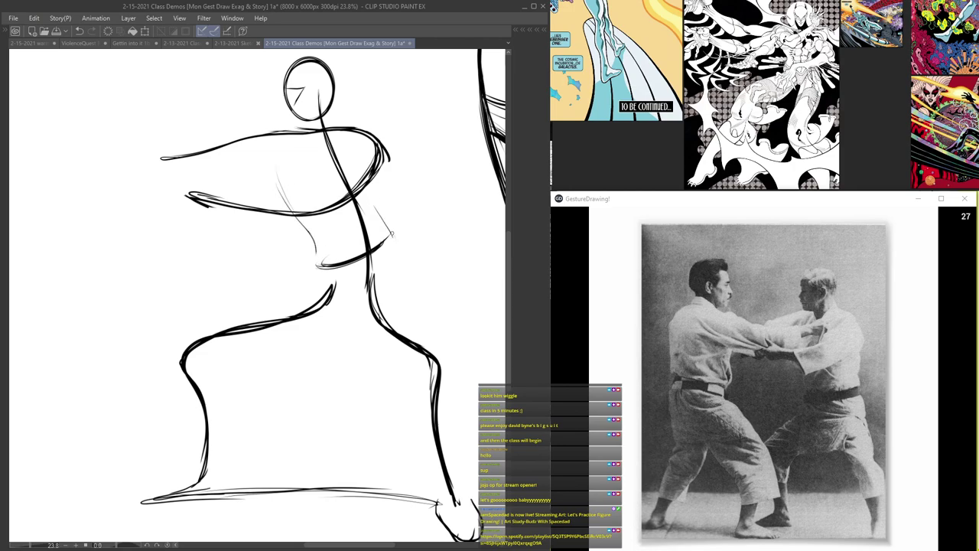
{"action": "left_click_drag", "start_coordinate": [374, 289], "coordinate": [434, 428]}
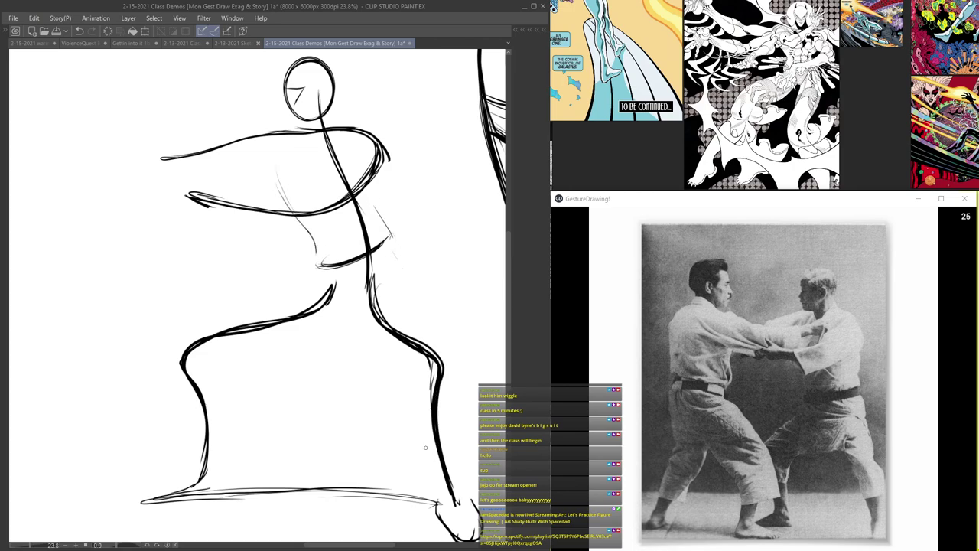
{"action": "mouse_move", "coordinate": [285, 317]}
{"action": "left_mouse_down"}
{"action": "mouse_move", "coordinate": [183, 354]}
{"action": "mouse_move", "coordinate": [209, 443]}
{"action": "mouse_move", "coordinate": [184, 488]}
{"action": "left_mouse_up"}
{"action": "mouse_move", "coordinate": [180, 189]}
{"action": "left_mouse_down"}
{"action": "mouse_move", "coordinate": [207, 211]}
{"action": "mouse_move", "coordinate": [281, 240]}
{"action": "left_mouse_up"}
{"action": "left_click_drag", "start_coordinate": [253, 200], "coordinate": [285, 253]}
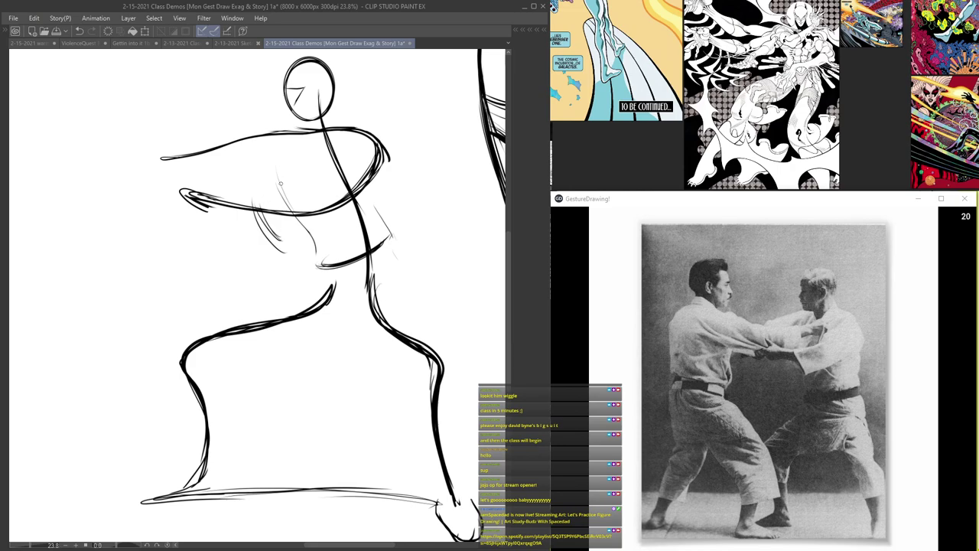
- Draw the opponent's outstretched arm sweeping between the first man's arms and rising to a rounded shoulder
{"action": "mouse_move", "coordinate": [211, 142]}
{"action": "left_mouse_down"}
{"action": "mouse_move", "coordinate": [288, 182]}
{"action": "mouse_move", "coordinate": [252, 168]}
{"action": "left_mouse_up"}
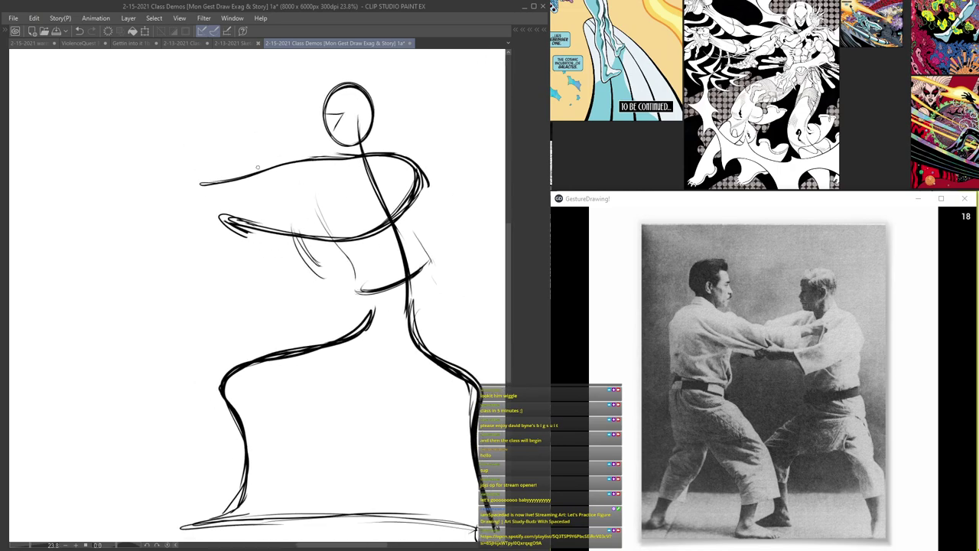
{"action": "mouse_move", "coordinate": [357, 183]}
{"action": "left_mouse_down"}
{"action": "mouse_move", "coordinate": [249, 212]}
{"action": "mouse_move", "coordinate": [163, 202]}
{"action": "mouse_move", "coordinate": [357, 183]}
{"action": "mouse_move", "coordinate": [167, 204]}
{"action": "left_mouse_up"}
{"action": "mouse_move", "coordinate": [356, 182]}
{"action": "left_mouse_down"}
{"action": "mouse_move", "coordinate": [162, 201]}
{"action": "mouse_move", "coordinate": [253, 190]}
{"action": "mouse_move", "coordinate": [234, 189]}
{"action": "left_mouse_up"}
{"action": "left_click_drag", "start_coordinate": [452, 195], "coordinate": [233, 203]}
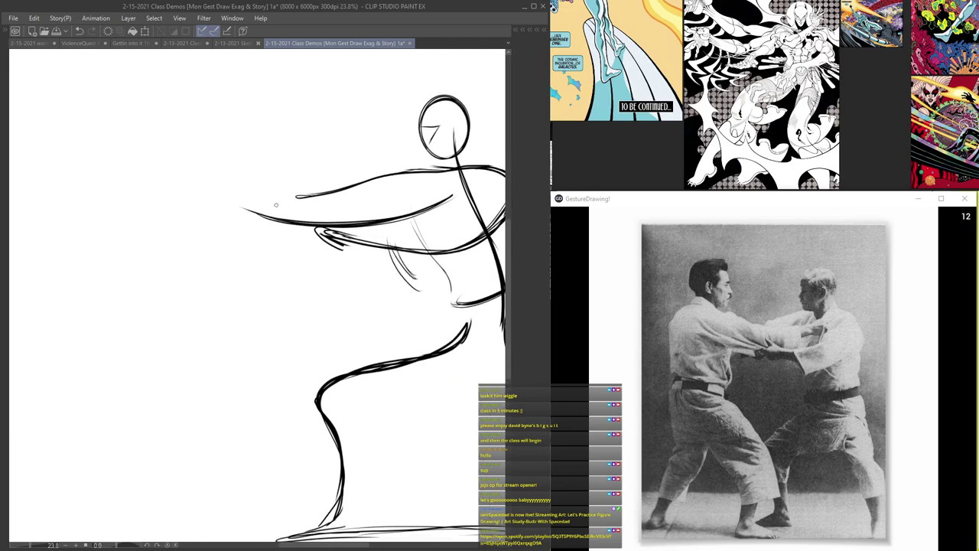
{"action": "mouse_move", "coordinate": [432, 207]}
{"action": "left_mouse_down"}
{"action": "mouse_move", "coordinate": [250, 191]}
{"action": "mouse_move", "coordinate": [320, 205]}
{"action": "mouse_move", "coordinate": [256, 192]}
{"action": "mouse_move", "coordinate": [304, 215]}
{"action": "mouse_move", "coordinate": [234, 170]}
{"action": "mouse_move", "coordinate": [249, 175]}
{"action": "mouse_move", "coordinate": [256, 181]}
{"action": "mouse_move", "coordinate": [206, 169]}
{"action": "mouse_move", "coordinate": [192, 174]}
{"action": "mouse_move", "coordinate": [200, 215]}
{"action": "mouse_move", "coordinate": [172, 186]}
{"action": "mouse_move", "coordinate": [198, 165]}
{"action": "mouse_move", "coordinate": [305, 209]}
{"action": "mouse_move", "coordinate": [423, 206]}
{"action": "left_mouse_up"}
{"action": "mouse_move", "coordinate": [181, 221]}
{"action": "left_mouse_down"}
{"action": "mouse_move", "coordinate": [211, 167]}
{"action": "mouse_move", "coordinate": [371, 219]}
{"action": "mouse_move", "coordinate": [432, 205]}
{"action": "left_mouse_up"}
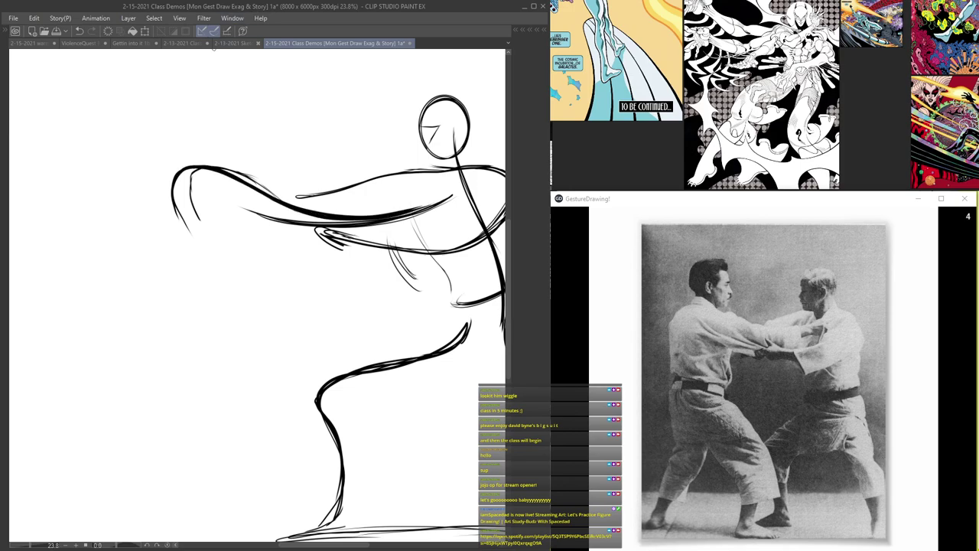
- Reinforce the opponent's rounded shoulder and draw his torso contour curving down toward the hips
{"action": "mouse_move", "coordinate": [179, 220]}
{"action": "left_mouse_down"}
{"action": "mouse_move", "coordinate": [197, 164]}
{"action": "mouse_move", "coordinate": [229, 163]}
{"action": "left_mouse_up"}
{"action": "mouse_move", "coordinate": [227, 269]}
{"action": "left_mouse_down"}
{"action": "mouse_move", "coordinate": [251, 184]}
{"action": "mouse_move", "coordinate": [246, 207]}
{"action": "left_mouse_up"}
{"action": "left_click_drag", "start_coordinate": [213, 129], "coordinate": [223, 211]}
{"action": "mouse_move", "coordinate": [217, 158]}
{"action": "left_mouse_down"}
{"action": "mouse_move", "coordinate": [222, 215]}
{"action": "mouse_move", "coordinate": [203, 245]}
{"action": "mouse_move", "coordinate": [214, 273]}
{"action": "left_mouse_up"}
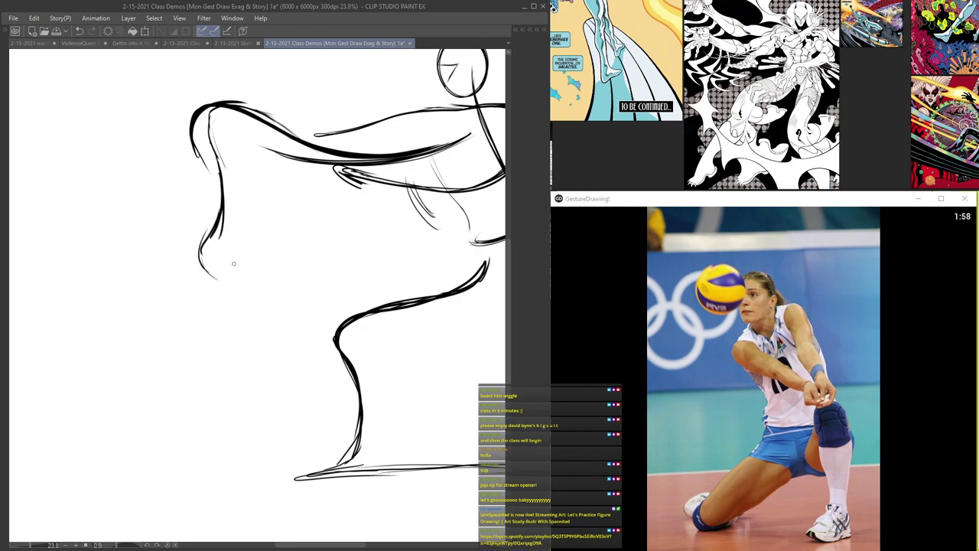
- Transform the sparring sketch to shrink it and place it beneath the jumping figure, and apply the change
{"action": "scroll", "coordinate": [233, 192], "scroll_direction": "down", "scroll_amount": 5}
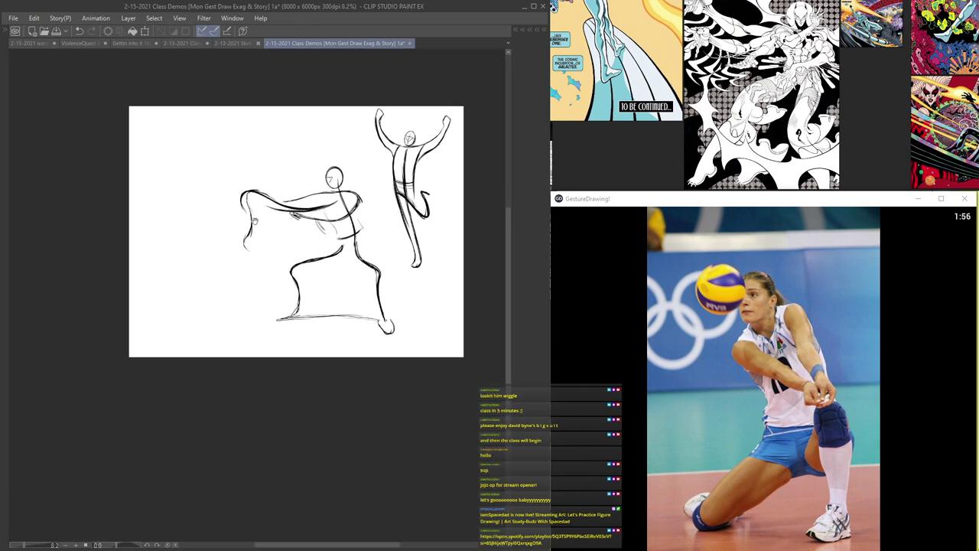
{"action": "key", "text": "ctrl+t"}
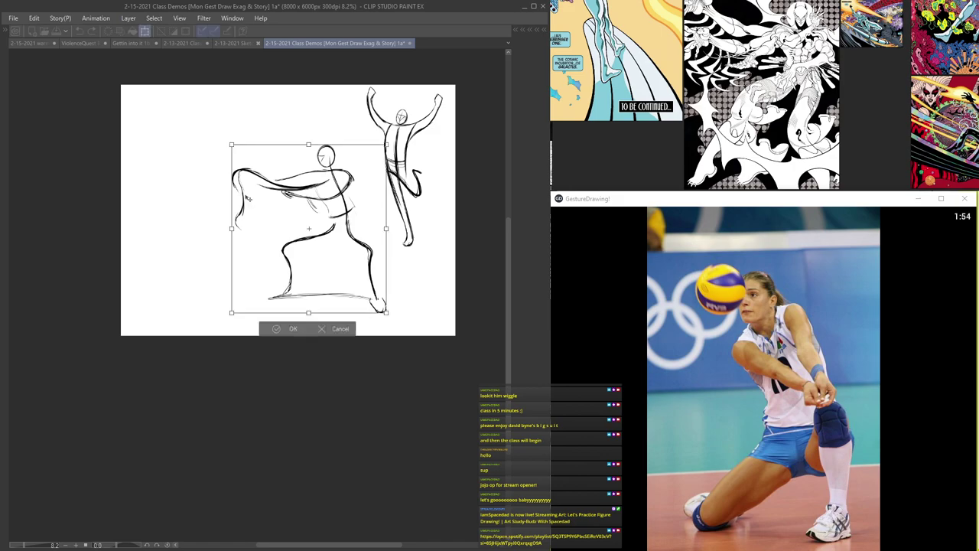
{"action": "left_click_drag", "start_coordinate": [232, 142], "coordinate": [332, 231]}
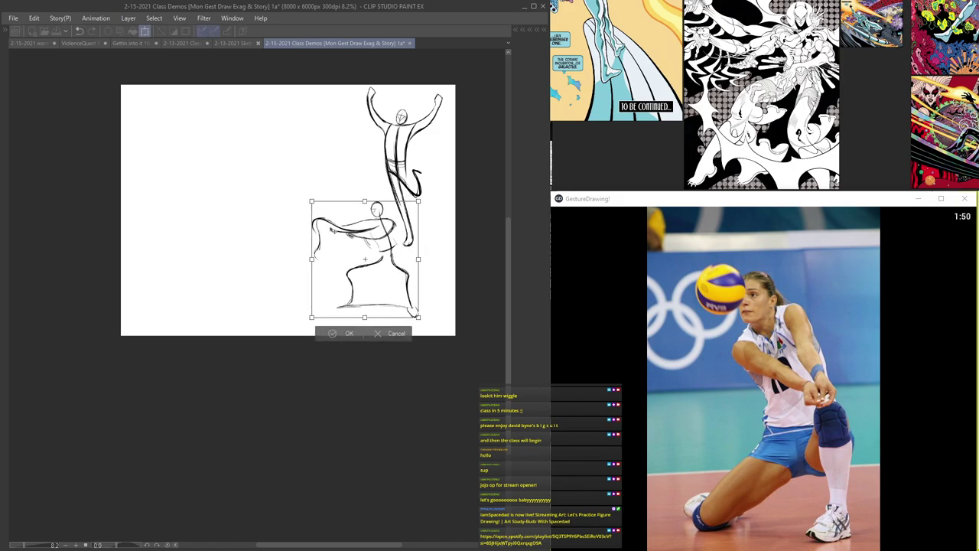
{"action": "key", "text": "Return"}
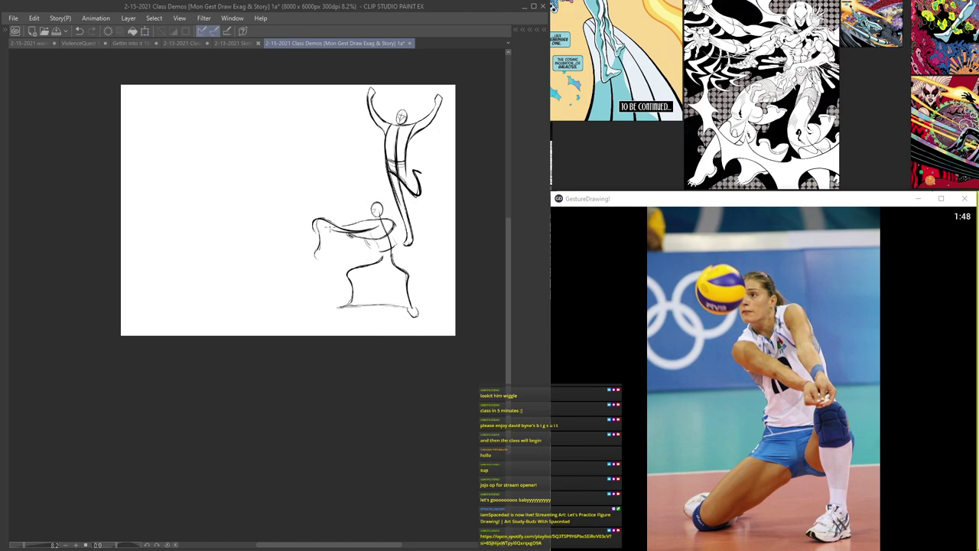
- Draw the volleyball player's oval head with crossed facial guides in the blank area beside the jumping figure
{"action": "key", "text": "Tab"}
{"action": "key", "text": "Tab"}
{"action": "scroll", "coordinate": [332, 230], "scroll_direction": "up", "scroll_amount": 3}
{"action": "scroll", "coordinate": [333, 165], "scroll_direction": "up", "scroll_amount": 2}
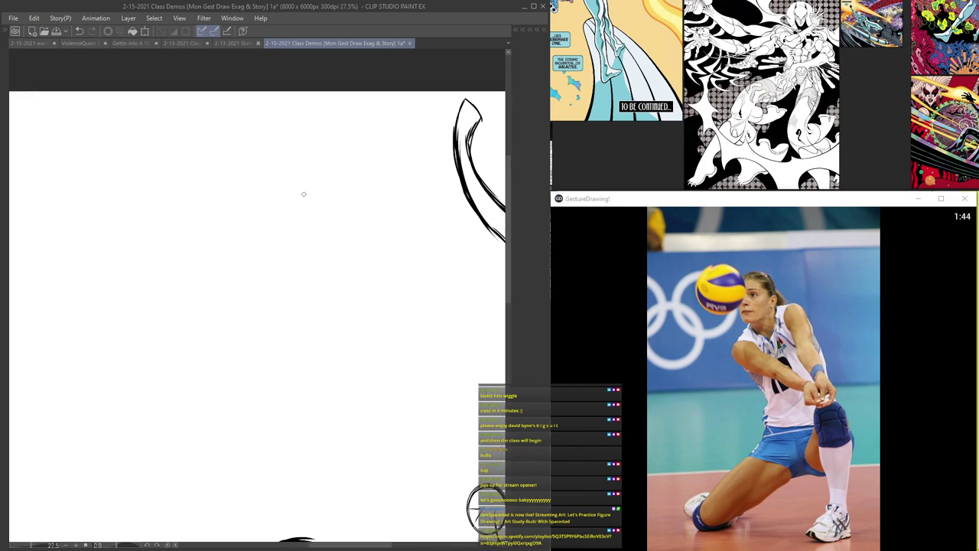
{"action": "scroll", "coordinate": [290, 225], "scroll_direction": "up", "scroll_amount": 1}
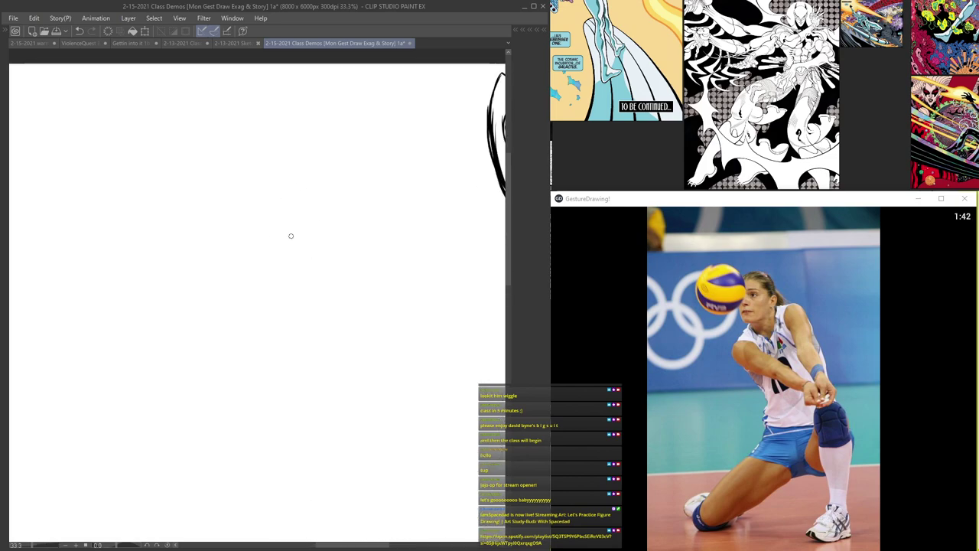
{"action": "mouse_move", "coordinate": [300, 291]}
{"action": "left_mouse_down"}
{"action": "mouse_move", "coordinate": [318, 229]}
{"action": "mouse_move", "coordinate": [266, 205]}
{"action": "mouse_move", "coordinate": [288, 199]}
{"action": "mouse_move", "coordinate": [252, 162]}
{"action": "mouse_move", "coordinate": [297, 168]}
{"action": "mouse_move", "coordinate": [266, 186]}
{"action": "left_mouse_up"}
{"action": "left_click_drag", "start_coordinate": [263, 146], "coordinate": [268, 207]}
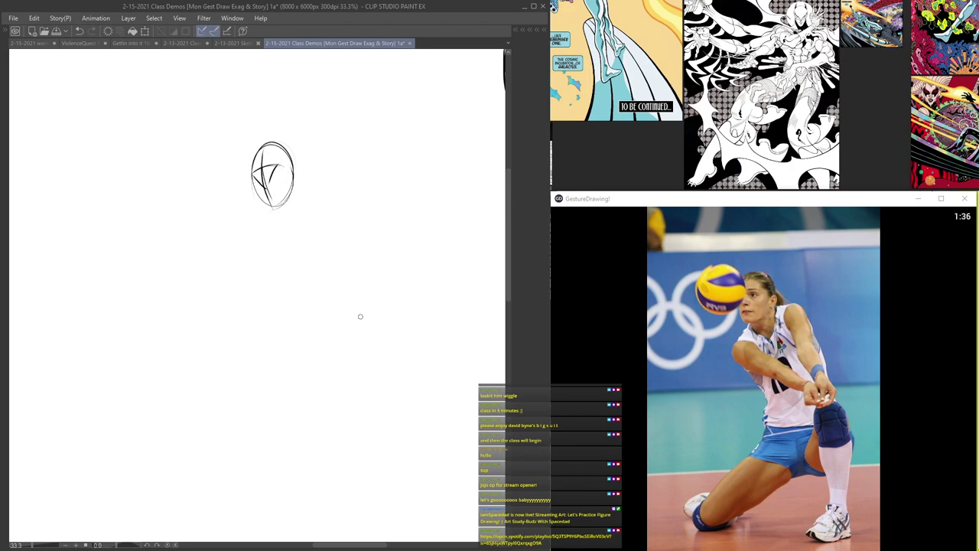
{"action": "mouse_move", "coordinate": [273, 142]}
{"action": "left_mouse_down"}
{"action": "mouse_move", "coordinate": [283, 205]}
{"action": "mouse_move", "coordinate": [269, 141]}
{"action": "mouse_move", "coordinate": [268, 205]}
{"action": "left_mouse_up"}
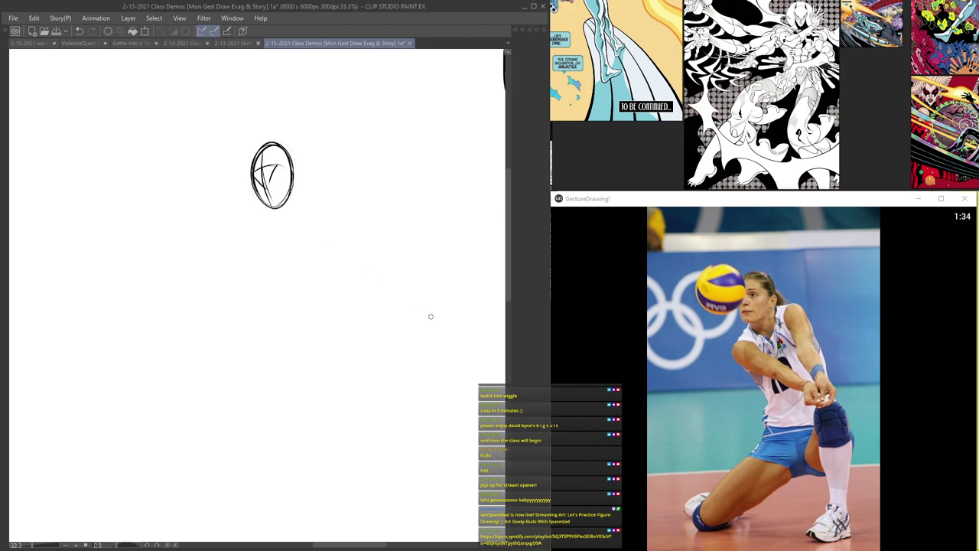
- Draw the volleyball player's shoulders and both arms angling down toward joined hands
{"action": "mouse_move", "coordinate": [343, 363]}
{"action": "left_mouse_down"}
{"action": "mouse_move", "coordinate": [340, 323]}
{"action": "mouse_move", "coordinate": [345, 350]}
{"action": "mouse_move", "coordinate": [300, 298]}
{"action": "mouse_move", "coordinate": [328, 311]}
{"action": "mouse_move", "coordinate": [257, 261]}
{"action": "mouse_move", "coordinate": [295, 286]}
{"action": "mouse_move", "coordinate": [258, 255]}
{"action": "left_mouse_up"}
{"action": "left_click_drag", "start_coordinate": [275, 206], "coordinate": [253, 260]}
{"action": "mouse_move", "coordinate": [289, 197]}
{"action": "left_mouse_down"}
{"action": "mouse_move", "coordinate": [337, 179]}
{"action": "mouse_move", "coordinate": [330, 206]}
{"action": "mouse_move", "coordinate": [354, 278]}
{"action": "left_mouse_up"}
{"action": "mouse_move", "coordinate": [334, 215]}
{"action": "left_mouse_down"}
{"action": "mouse_move", "coordinate": [378, 340]}
{"action": "mouse_move", "coordinate": [335, 209]}
{"action": "mouse_move", "coordinate": [338, 226]}
{"action": "left_mouse_up"}
{"action": "left_click_drag", "start_coordinate": [263, 228], "coordinate": [308, 296]}
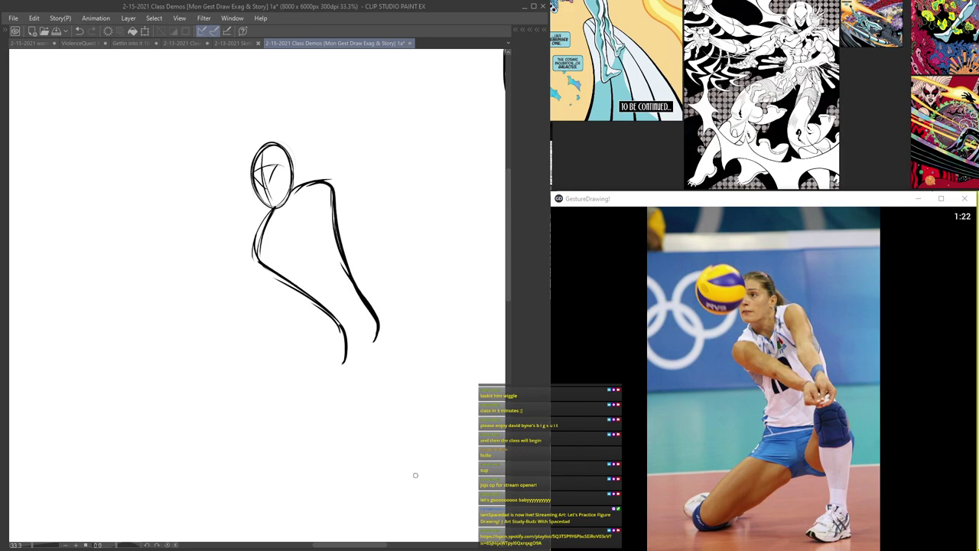
- Sketch the joined hands with wrapping wrist curves, add the neck line, and reinforce the contours of both arms
{"action": "mouse_move", "coordinate": [351, 329]}
{"action": "left_mouse_down"}
{"action": "mouse_move", "coordinate": [347, 355]}
{"action": "mouse_move", "coordinate": [368, 335]}
{"action": "mouse_move", "coordinate": [372, 312]}
{"action": "left_mouse_up"}
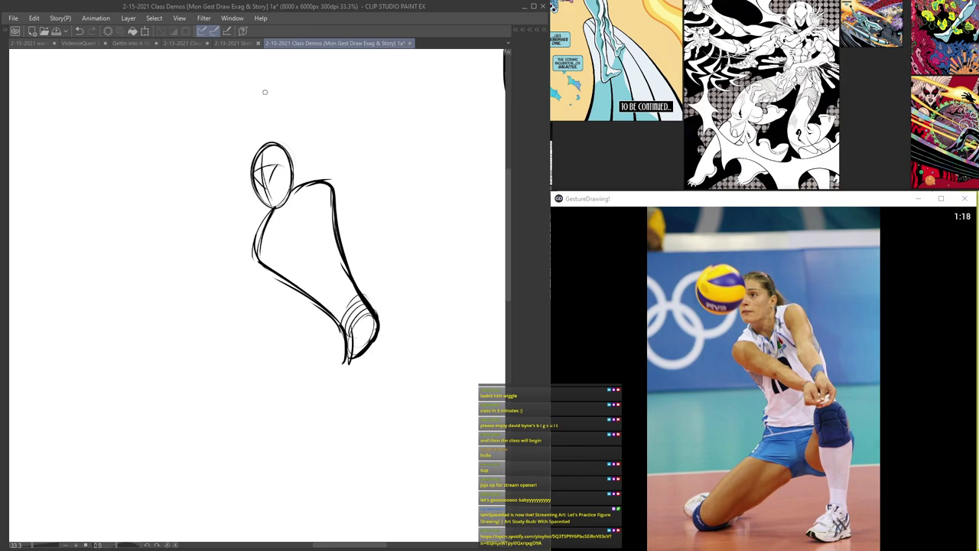
{"action": "left_click_drag", "start_coordinate": [273, 208], "coordinate": [291, 285]}
{"action": "left_click_drag", "start_coordinate": [291, 211], "coordinate": [294, 217]}
{"action": "left_click_drag", "start_coordinate": [264, 220], "coordinate": [288, 279]}
{"action": "left_click_drag", "start_coordinate": [333, 190], "coordinate": [373, 349]}
{"action": "left_click_drag", "start_coordinate": [372, 309], "coordinate": [347, 346]}
{"action": "left_click_drag", "start_coordinate": [355, 335], "coordinate": [351, 358]}
{"action": "left_click_drag", "start_coordinate": [359, 297], "coordinate": [341, 329]}
{"action": "mouse_move", "coordinate": [284, 281]}
{"action": "left_mouse_down"}
{"action": "mouse_move", "coordinate": [345, 340]}
{"action": "mouse_move", "coordinate": [375, 356]}
{"action": "mouse_move", "coordinate": [373, 346]}
{"action": "left_mouse_up"}
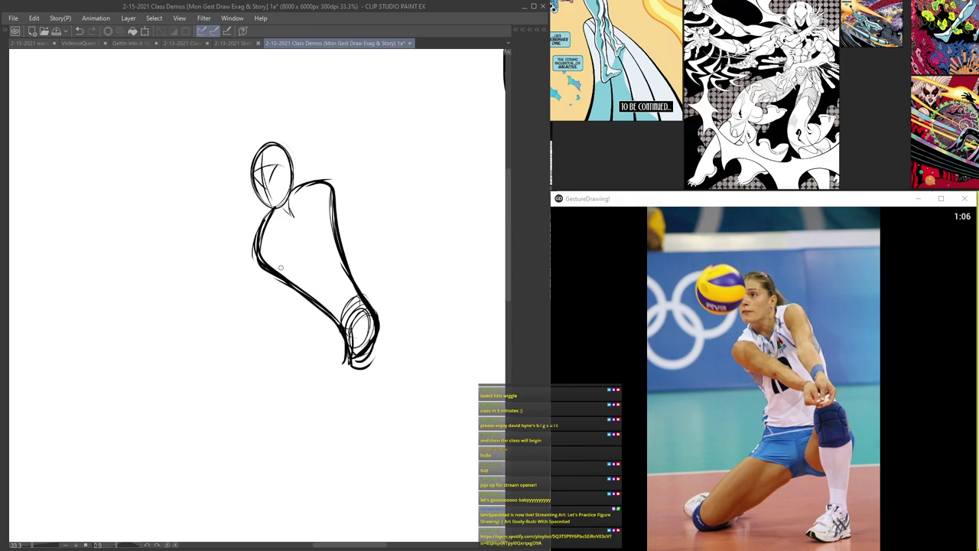
- Undo the last three strokes, and sketch a light curved torso side from under the near arm to the hip
{"action": "key", "text": "ctrl+z"}
{"action": "key", "text": "ctrl+z"}
{"action": "key", "text": "ctrl+z"}
{"action": "mouse_move", "coordinate": [311, 284]}
{"action": "left_mouse_down"}
{"action": "mouse_move", "coordinate": [319, 298]}
{"action": "mouse_move", "coordinate": [271, 365]}
{"action": "left_mouse_up"}
{"action": "left_click_drag", "start_coordinate": [297, 301], "coordinate": [282, 354]}
{"action": "mouse_move", "coordinate": [288, 277]}
{"action": "left_mouse_down"}
{"action": "mouse_move", "coordinate": [295, 339]}
{"action": "mouse_move", "coordinate": [278, 359]}
{"action": "left_mouse_up"}
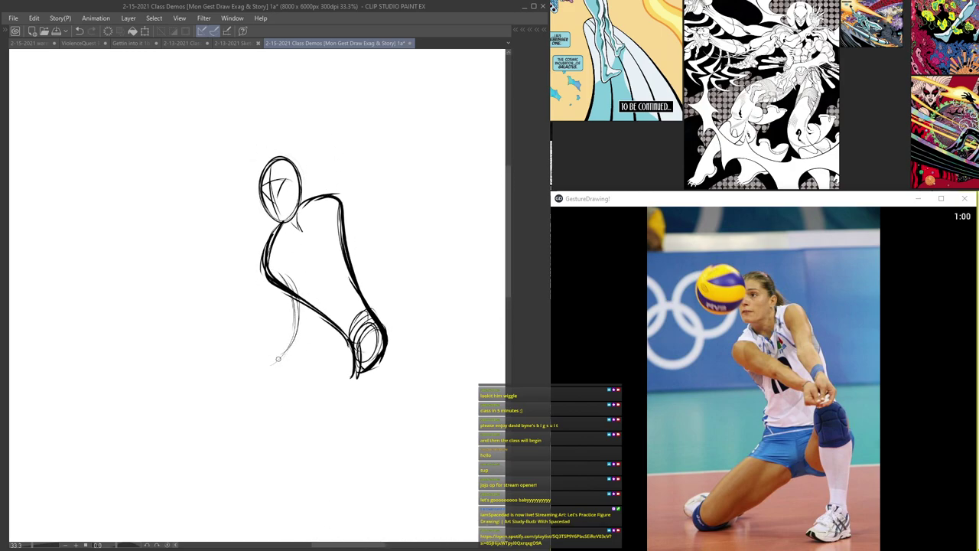
- Draw the kneeling leg with a diagonal thigh, a sharp knee, and the lower leg and foot extending back
{"action": "left_click_drag", "start_coordinate": [305, 205], "coordinate": [357, 300]}
{"action": "mouse_move", "coordinate": [291, 388]}
{"action": "left_mouse_down"}
{"action": "mouse_move", "coordinate": [310, 347]}
{"action": "mouse_move", "coordinate": [267, 390]}
{"action": "left_mouse_up"}
{"action": "mouse_move", "coordinate": [327, 330]}
{"action": "left_mouse_down"}
{"action": "mouse_move", "coordinate": [237, 427]}
{"action": "mouse_move", "coordinate": [249, 412]}
{"action": "mouse_move", "coordinate": [237, 413]}
{"action": "mouse_move", "coordinate": [237, 389]}
{"action": "mouse_move", "coordinate": [198, 399]}
{"action": "mouse_move", "coordinate": [268, 392]}
{"action": "mouse_move", "coordinate": [335, 327]}
{"action": "left_mouse_up"}
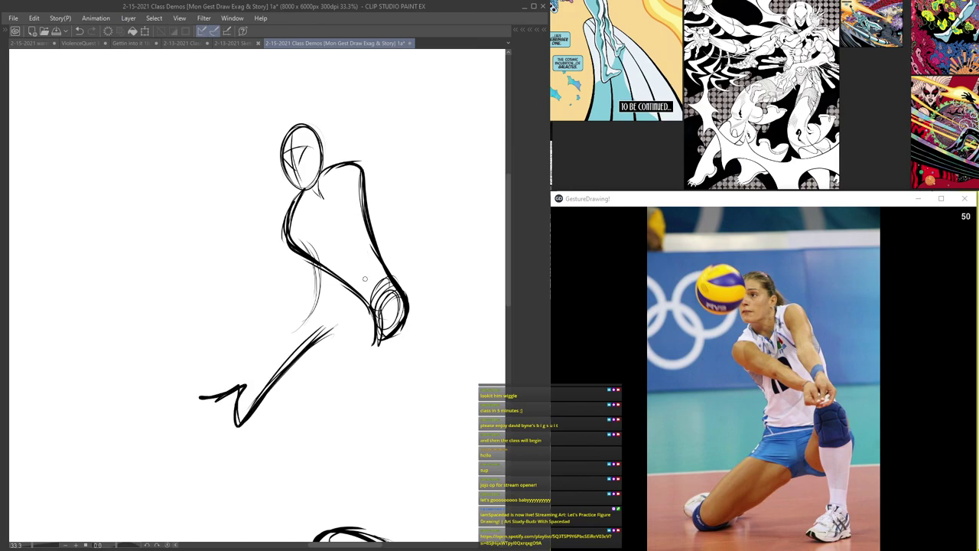
- Draw the torso's curved centre line from the neck to the waist, and reinforce the hands, thigh and trailing foot
{"action": "left_click_drag", "start_coordinate": [321, 319], "coordinate": [327, 273]}
{"action": "mouse_move", "coordinate": [326, 205]}
{"action": "left_mouse_down"}
{"action": "mouse_move", "coordinate": [356, 321]}
{"action": "mouse_move", "coordinate": [244, 418]}
{"action": "mouse_move", "coordinate": [335, 329]}
{"action": "left_mouse_up"}
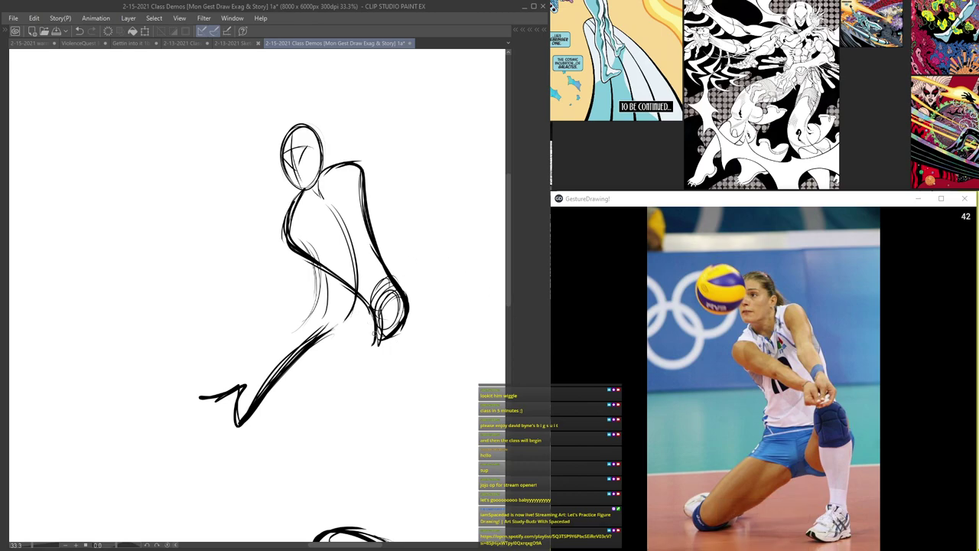
{"action": "left_click_drag", "start_coordinate": [384, 309], "coordinate": [407, 347]}
{"action": "mouse_move", "coordinate": [339, 320]}
{"action": "left_mouse_down"}
{"action": "mouse_move", "coordinate": [275, 376]}
{"action": "mouse_move", "coordinate": [181, 402]}
{"action": "left_mouse_up"}
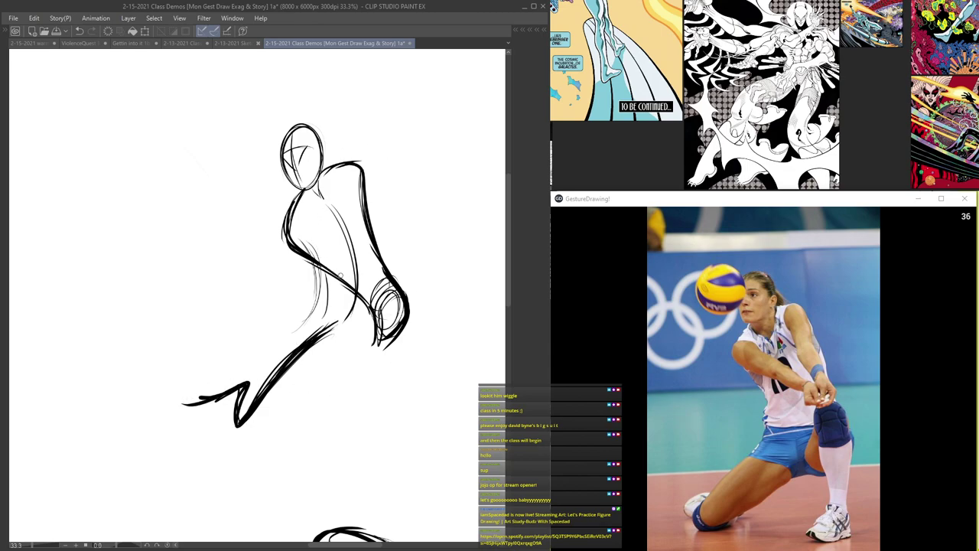
- Fade out the joined hands, lower forearms and lower torso lines with the Soft eraser, and return to the Mapping pen
{"action": "key", "text": "e"}
{"action": "mouse_move", "coordinate": [322, 264]}
{"action": "left_mouse_down"}
{"action": "mouse_move", "coordinate": [388, 319]}
{"action": "mouse_move", "coordinate": [396, 266]}
{"action": "mouse_move", "coordinate": [353, 291]}
{"action": "mouse_move", "coordinate": [381, 331]}
{"action": "left_mouse_up"}
{"action": "key", "text": "Tab"}
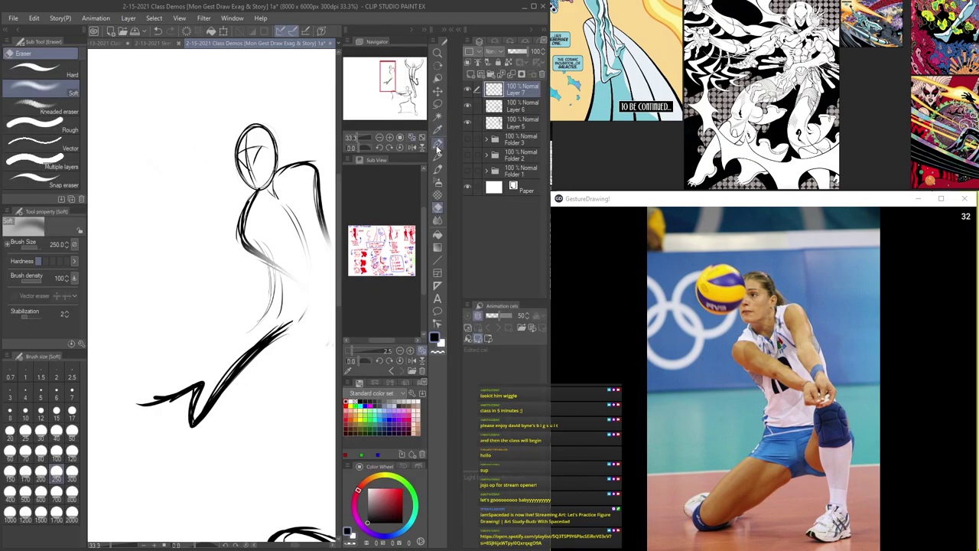
{"action": "left_click", "coordinate": [439, 148]}
{"action": "key", "text": "Tab"}
- Redraw the near forearm as a long diagonal and the far arm running down to the joined hands
{"action": "left_click_drag", "start_coordinate": [290, 238], "coordinate": [340, 271]}
{"action": "left_click_drag", "start_coordinate": [280, 247], "coordinate": [358, 290]}
{"action": "left_click_drag", "start_coordinate": [345, 247], "coordinate": [368, 202]}
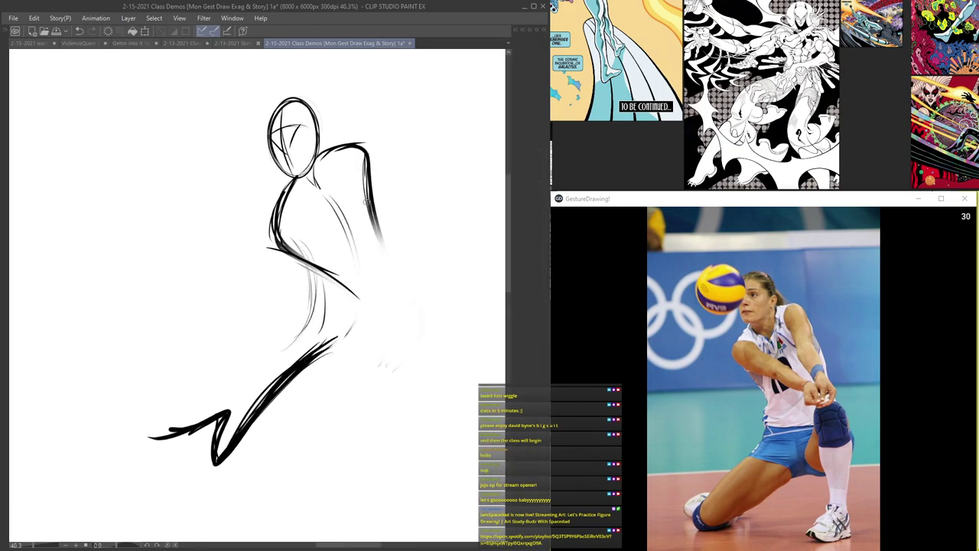
{"action": "mouse_move", "coordinate": [306, 258]}
{"action": "left_mouse_down"}
{"action": "mouse_move", "coordinate": [373, 295]}
{"action": "mouse_move", "coordinate": [381, 311]}
{"action": "left_mouse_up"}
{"action": "mouse_move", "coordinate": [373, 198]}
{"action": "left_mouse_down"}
{"action": "mouse_move", "coordinate": [405, 304]}
{"action": "mouse_move", "coordinate": [417, 301]}
{"action": "left_mouse_up"}
{"action": "mouse_move", "coordinate": [379, 307]}
{"action": "left_mouse_down"}
{"action": "mouse_move", "coordinate": [415, 306]}
{"action": "mouse_move", "coordinate": [375, 308]}
{"action": "left_mouse_up"}
{"action": "left_click_drag", "start_coordinate": [287, 250], "coordinate": [385, 312]}
- Draw the front leg as a long outward-curving line from the joined hands down to a hooked foot
{"action": "scroll", "coordinate": [435, 284], "scroll_direction": "down", "scroll_amount": 1}
{"action": "scroll", "coordinate": [436, 284], "scroll_direction": "down", "scroll_amount": 2}
{"action": "scroll", "coordinate": [422, 219], "scroll_direction": "up", "scroll_amount": 4}
{"action": "scroll", "coordinate": [417, 349], "scroll_direction": "down", "scroll_amount": 3}
{"action": "scroll", "coordinate": [420, 355], "scroll_direction": "up", "scroll_amount": 3}
{"action": "mouse_move", "coordinate": [362, 357]}
{"action": "left_mouse_down"}
{"action": "mouse_move", "coordinate": [415, 329]}
{"action": "mouse_move", "coordinate": [432, 373]}
{"action": "left_mouse_up"}
{"action": "left_click_drag", "start_coordinate": [413, 325], "coordinate": [444, 412]}
{"action": "mouse_move", "coordinate": [424, 341]}
{"action": "left_mouse_down"}
{"action": "mouse_move", "coordinate": [455, 408]}
{"action": "mouse_move", "coordinate": [460, 470]}
{"action": "left_mouse_up"}
{"action": "mouse_move", "coordinate": [433, 363]}
{"action": "left_mouse_down"}
{"action": "mouse_move", "coordinate": [453, 480]}
{"action": "mouse_move", "coordinate": [434, 499]}
{"action": "left_mouse_up"}
{"action": "mouse_move", "coordinate": [454, 461]}
{"action": "left_mouse_down"}
{"action": "mouse_move", "coordinate": [416, 496]}
{"action": "mouse_move", "coordinate": [400, 497]}
{"action": "mouse_move", "coordinate": [450, 485]}
{"action": "left_mouse_up"}
- Reinforce the kneeling thigh, and draw the volleyball as an oval in front of the player's face
{"action": "left_click_drag", "start_coordinate": [286, 407], "coordinate": [342, 358]}
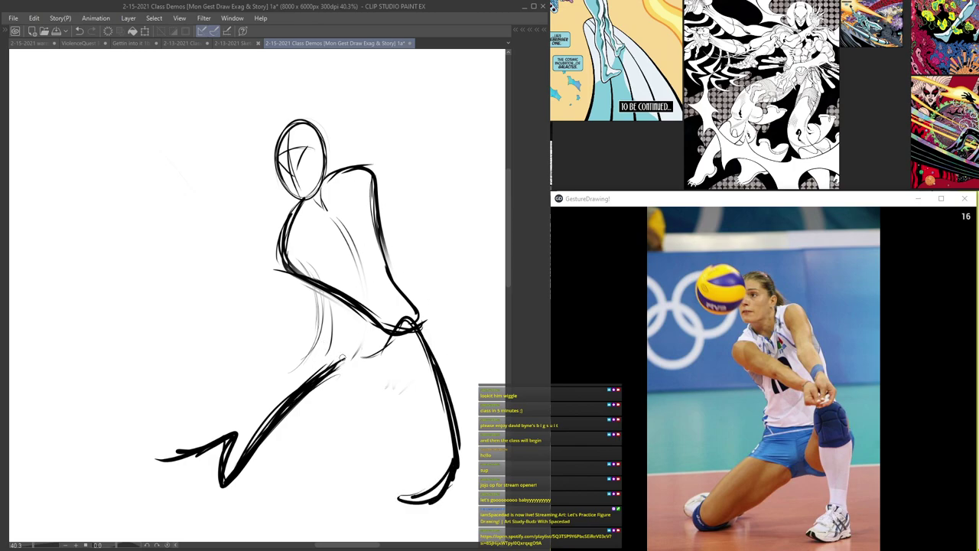
{"action": "scroll", "coordinate": [280, 415], "scroll_direction": "down", "scroll_amount": 6}
{"action": "scroll", "coordinate": [303, 339], "scroll_direction": "up", "scroll_amount": 8}
{"action": "mouse_move", "coordinate": [270, 321]}
{"action": "left_mouse_down"}
{"action": "mouse_move", "coordinate": [391, 403]}
{"action": "mouse_move", "coordinate": [326, 349]}
{"action": "left_mouse_up"}
{"action": "scroll", "coordinate": [356, 310], "scroll_direction": "down", "scroll_amount": 6}
{"action": "scroll", "coordinate": [332, 254], "scroll_direction": "up", "scroll_amount": 3}
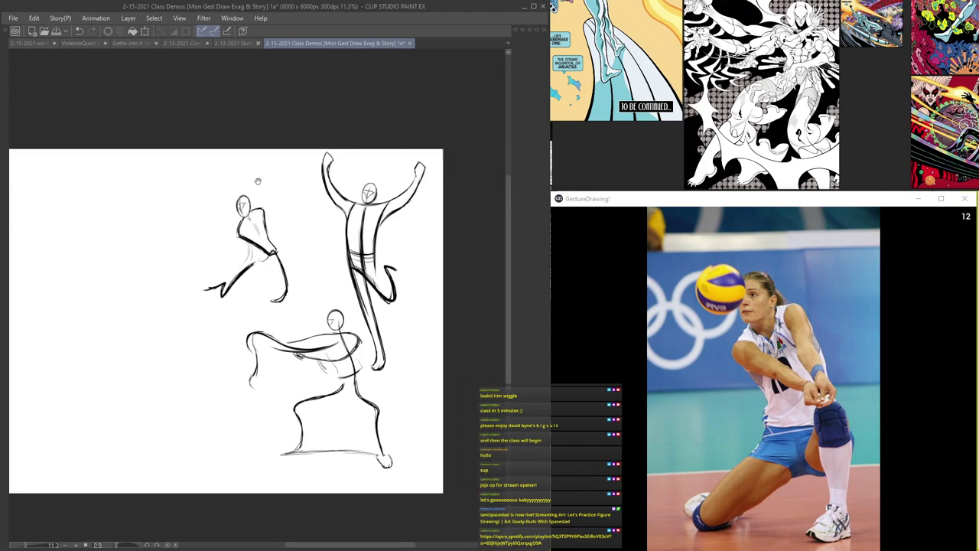
{"action": "scroll", "coordinate": [298, 192], "scroll_direction": "up", "scroll_amount": 1}
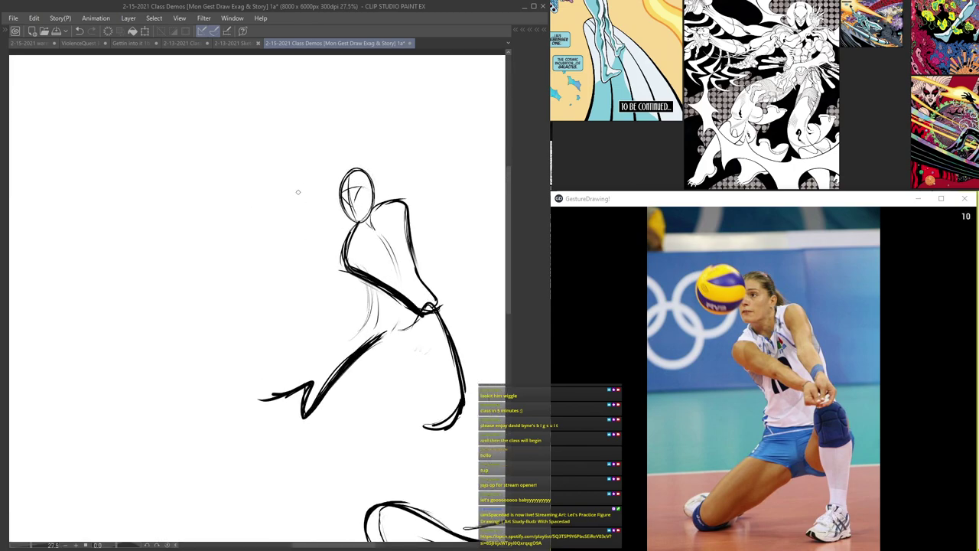
{"action": "mouse_move", "coordinate": [327, 205]}
{"action": "left_mouse_down"}
{"action": "mouse_move", "coordinate": [273, 177]}
{"action": "mouse_move", "coordinate": [334, 193]}
{"action": "mouse_move", "coordinate": [299, 208]}
{"action": "mouse_move", "coordinate": [280, 186]}
{"action": "left_mouse_up"}
- Strengthen the player's near arm and front leg, and add the torso side and hip lines joining the thighs
{"action": "scroll", "coordinate": [371, 235], "scroll_direction": "up", "scroll_amount": 2}
{"action": "left_click_drag", "start_coordinate": [342, 239], "coordinate": [445, 354]}
{"action": "scroll", "coordinate": [449, 342], "scroll_direction": "down", "scroll_amount": 4}
{"action": "mouse_move", "coordinate": [432, 251]}
{"action": "left_mouse_down"}
{"action": "mouse_move", "coordinate": [467, 354]}
{"action": "mouse_move", "coordinate": [454, 358]}
{"action": "mouse_move", "coordinate": [485, 405]}
{"action": "mouse_move", "coordinate": [475, 505]}
{"action": "left_mouse_up"}
{"action": "scroll", "coordinate": [456, 368], "scroll_direction": "up", "scroll_amount": 2}
{"action": "mouse_move", "coordinate": [449, 354]}
{"action": "left_mouse_down"}
{"action": "mouse_move", "coordinate": [424, 384]}
{"action": "mouse_move", "coordinate": [362, 409]}
{"action": "mouse_move", "coordinate": [384, 344]}
{"action": "left_mouse_up"}
{"action": "left_click_drag", "start_coordinate": [374, 394], "coordinate": [387, 329]}
{"action": "mouse_move", "coordinate": [391, 377]}
{"action": "left_mouse_down"}
{"action": "mouse_move", "coordinate": [388, 312]}
{"action": "mouse_move", "coordinate": [362, 275]}
{"action": "left_mouse_up"}
{"action": "mouse_move", "coordinate": [378, 233]}
{"action": "left_mouse_down"}
{"action": "mouse_move", "coordinate": [414, 372]}
{"action": "mouse_move", "coordinate": [416, 323]}
{"action": "left_mouse_up"}
{"action": "scroll", "coordinate": [306, 117], "scroll_direction": "down", "scroll_amount": 4}
- Switch to the document "Gettin into it 1b" and examine the standing and jumping gestures in Folder 5
{"action": "left_click", "coordinate": [253, 44]}
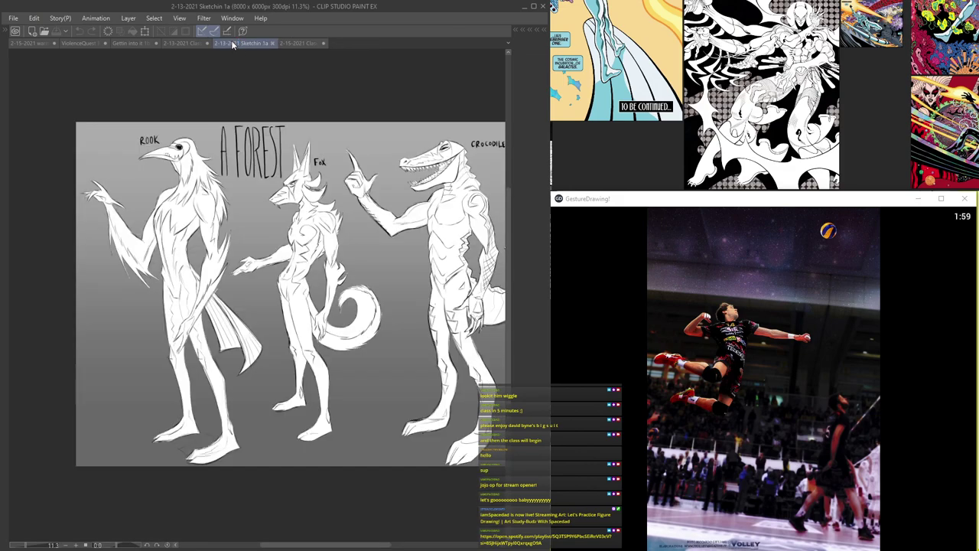
{"action": "left_click", "coordinate": [185, 43]}
{"action": "left_click", "coordinate": [138, 44]}
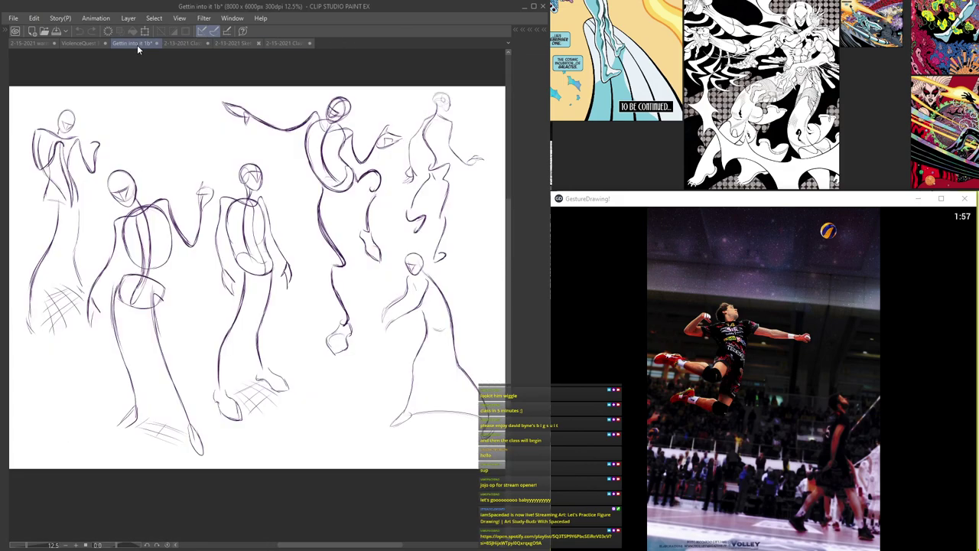
{"action": "key", "text": "Tab"}
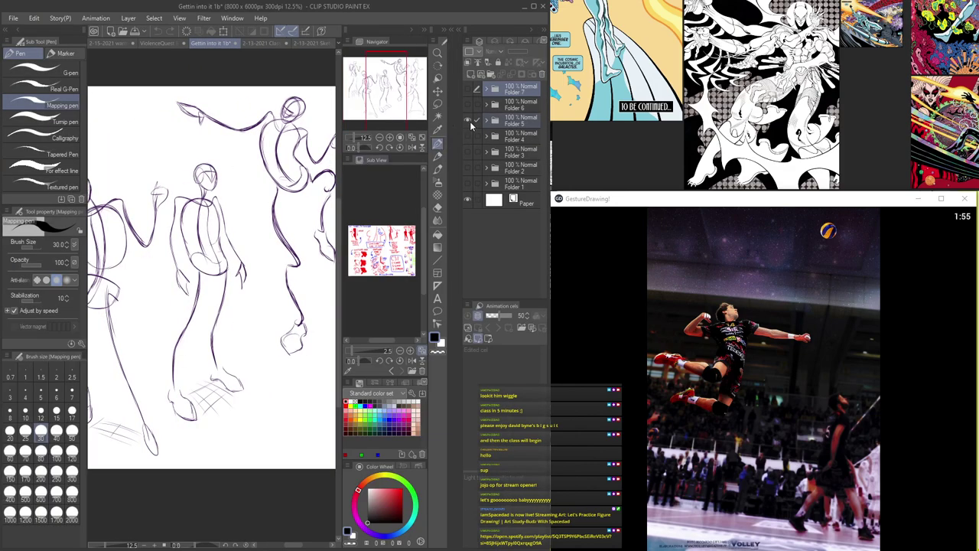
{"action": "key", "text": "Tab"}
{"action": "scroll", "coordinate": [416, 211], "scroll_direction": "up", "scroll_amount": 1}
{"action": "scroll", "coordinate": [416, 211], "scroll_direction": "down", "scroll_amount": 1}
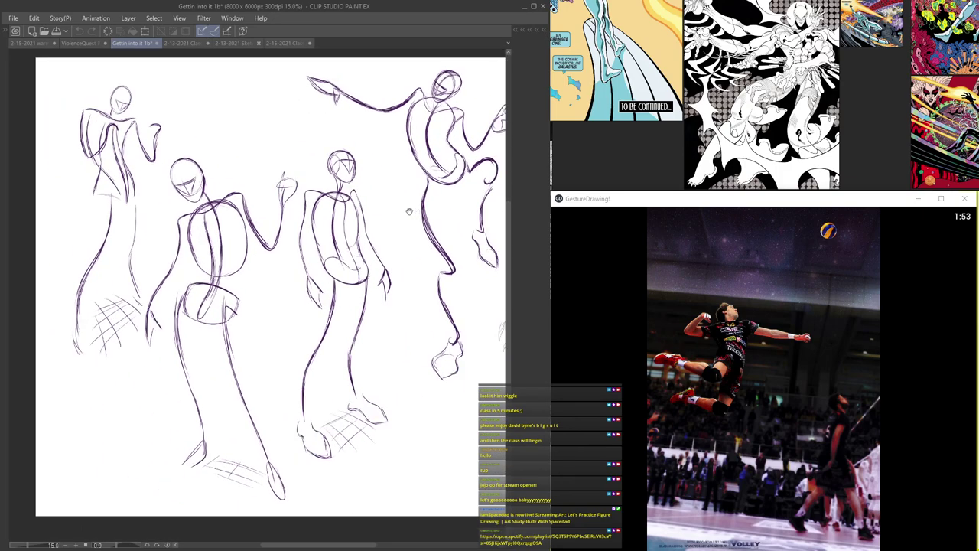
{"action": "left_click_drag", "start_coordinate": [417, 211], "coordinate": [304, 206]}
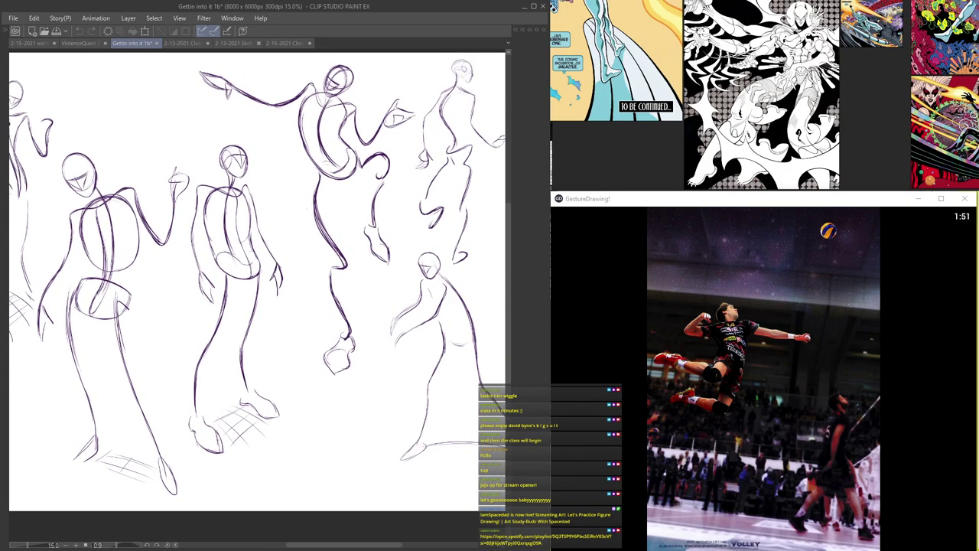
- Hide Folder 5 and show Folder 6 to examine its skateboarder and walking gestures
{"action": "key", "text": "Tab"}
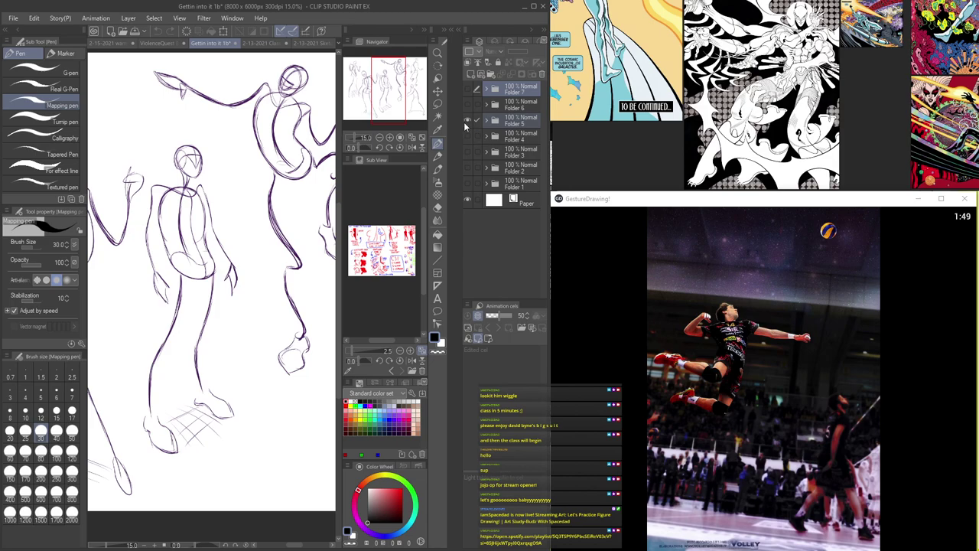
{"action": "left_click", "coordinate": [467, 121]}
{"action": "left_click", "coordinate": [467, 105]}
{"action": "key", "text": "Tab"}
{"action": "mouse_move", "coordinate": [274, 199]}
{"action": "left_mouse_down"}
{"action": "mouse_move", "coordinate": [476, 186]}
{"action": "mouse_move", "coordinate": [183, 205]}
{"action": "mouse_move", "coordinate": [387, 197]}
{"action": "mouse_move", "coordinate": [260, 195]}
{"action": "left_mouse_up"}
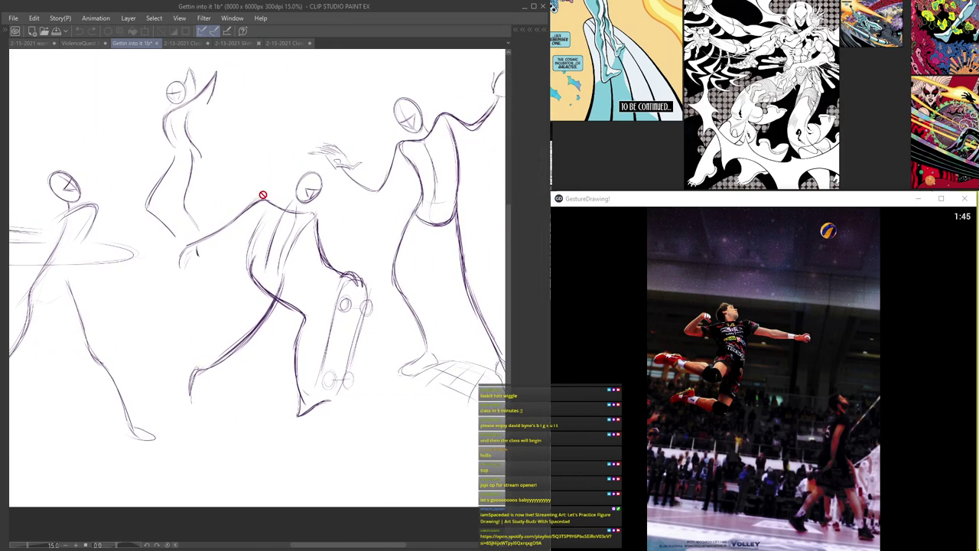
- Hide Folder 6 and show Folder 7 to examine its large lunging figure
{"action": "key", "text": "Tab"}
{"action": "left_click", "coordinate": [468, 105]}
{"action": "left_click", "coordinate": [466, 90]}
{"action": "key", "text": "Tab"}
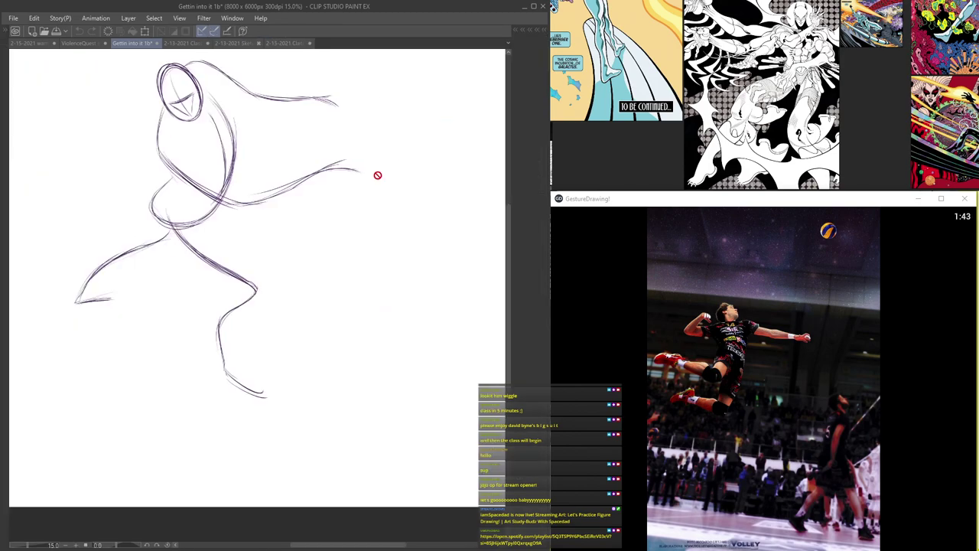
{"action": "scroll", "coordinate": [378, 175], "scroll_direction": "down", "scroll_amount": 1}
- Hide Folder 7 and show Folder 4 to examine its page of loose, curved gestures
{"action": "key", "text": "Tab"}
{"action": "left_click", "coordinate": [469, 90]}
{"action": "left_click", "coordinate": [469, 136]}
{"action": "key", "text": "Tab"}
{"action": "key", "text": "Tab"}
{"action": "key", "text": "Tab"}
{"action": "scroll", "coordinate": [265, 262], "scroll_direction": "up", "scroll_amount": 2}
{"action": "left_click_drag", "start_coordinate": [265, 262], "coordinate": [358, 265]}
{"action": "scroll", "coordinate": [264, 264], "scroll_direction": "down", "scroll_amount": 2}
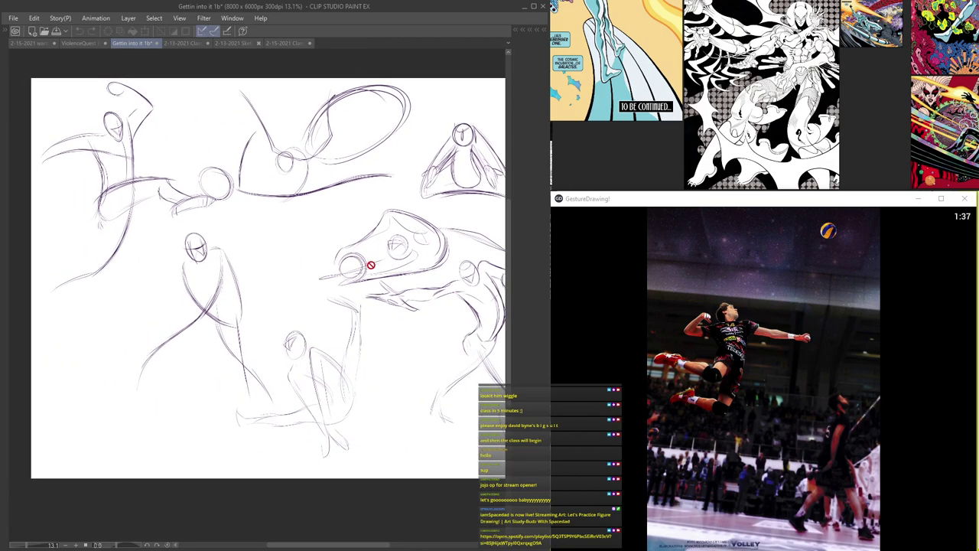
- Display Folder 3's bending and stretching gestures, and pause the timed reference slideshow
{"action": "key", "text": "Tab"}
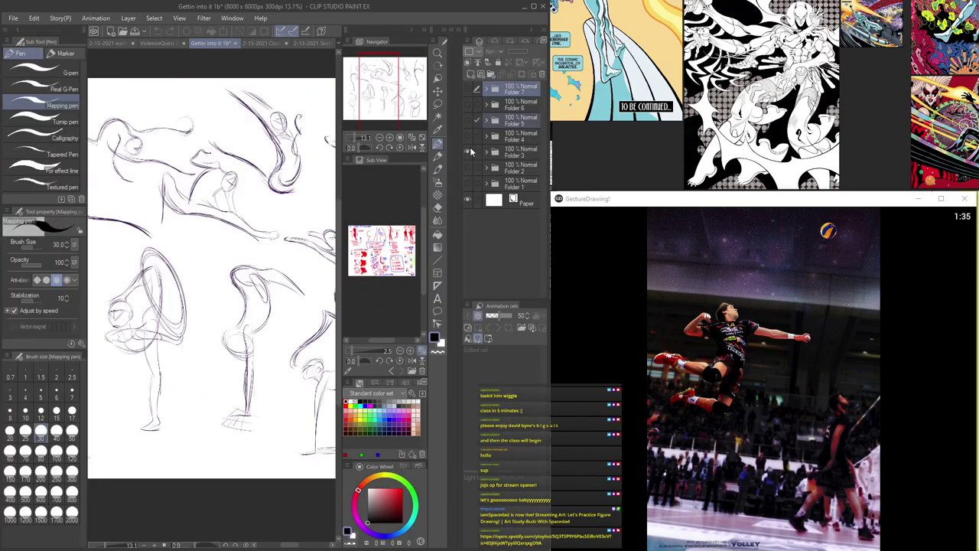
{"action": "key", "text": "Tab"}
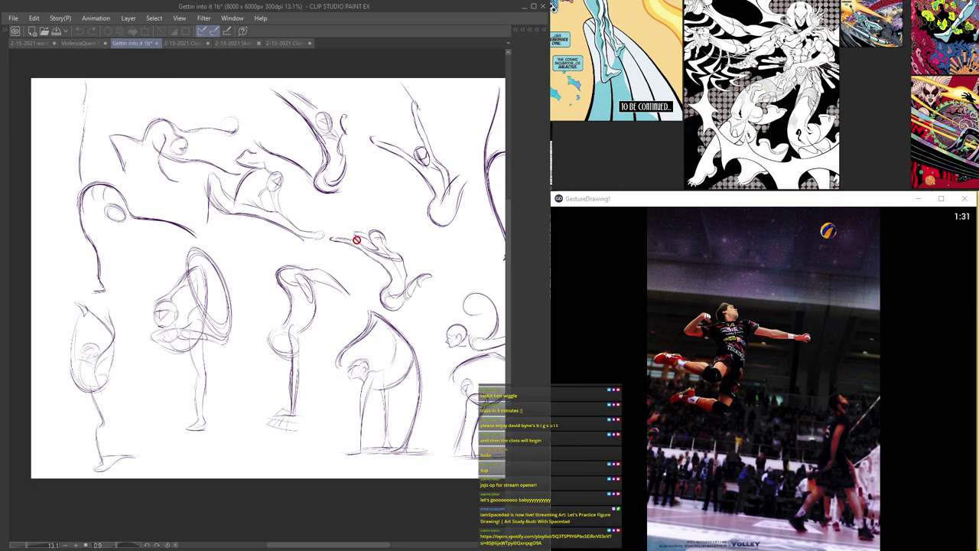
{"action": "key", "text": "Tab"}
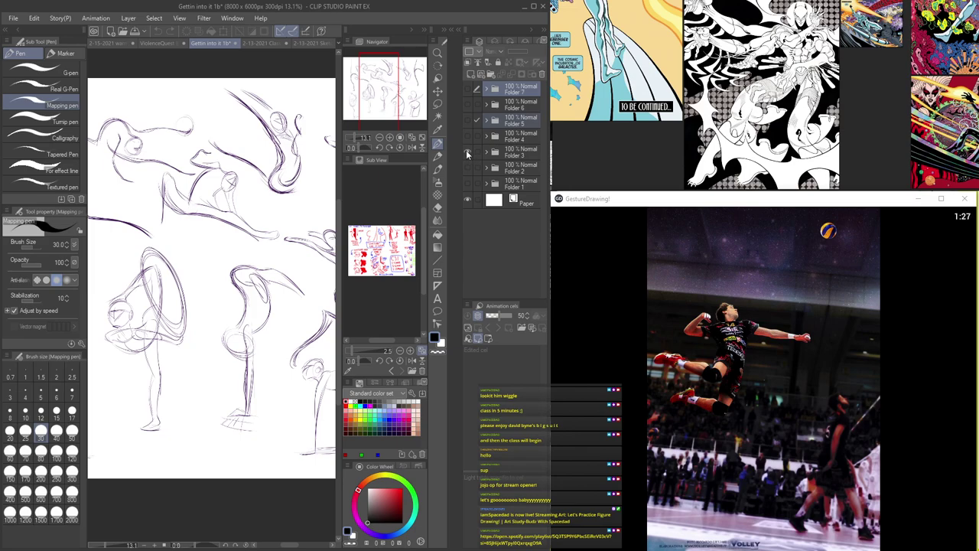
{"action": "left_click", "coordinate": [767, 511]}
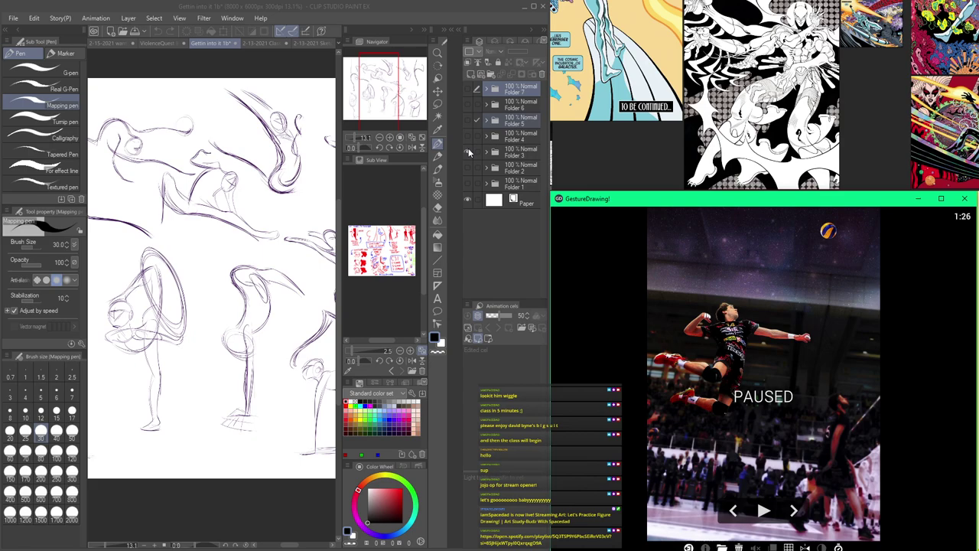
- Hide Folder 3, show Folder 2's constructed figures, and point out the black-and-white comic reference for comparison
{"action": "left_click", "coordinate": [469, 152]}
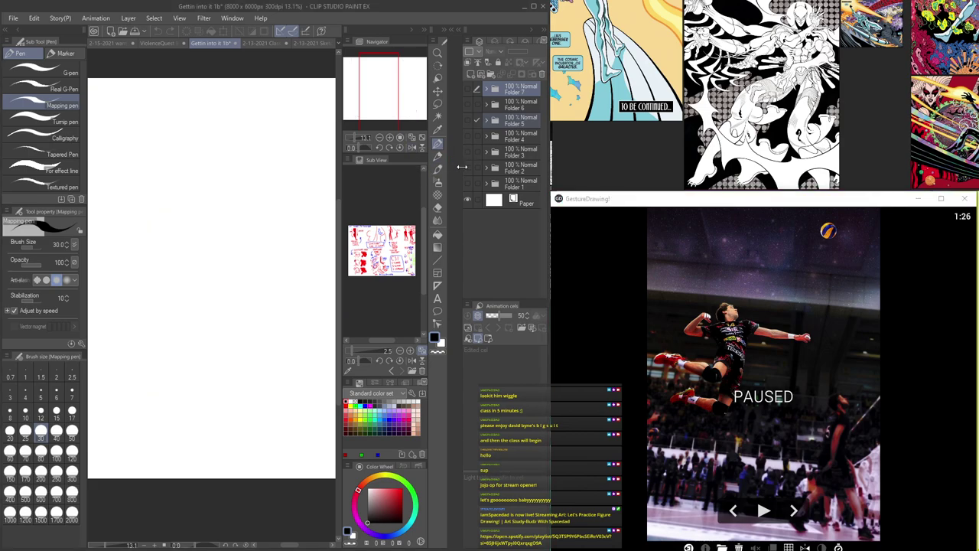
{"action": "left_click", "coordinate": [468, 169]}
{"action": "key", "text": "Tab"}
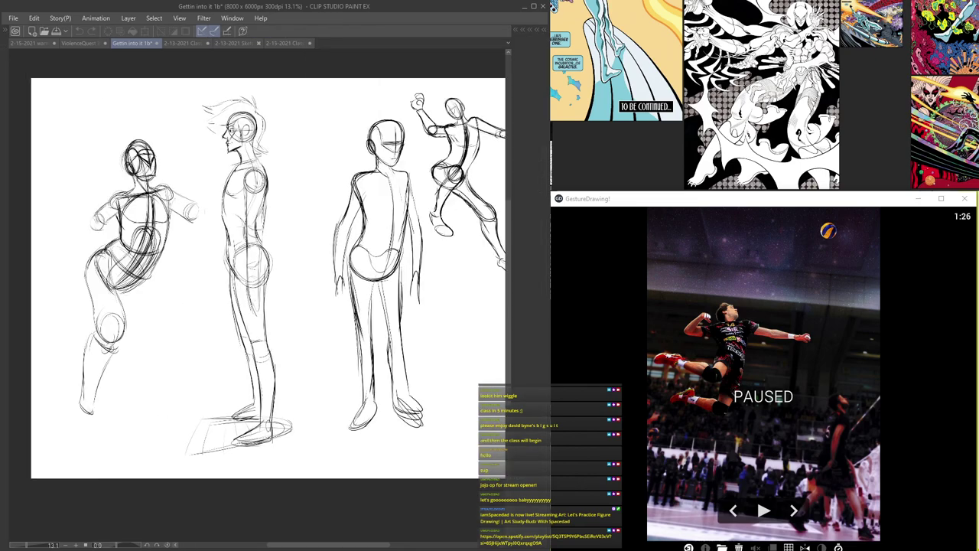
{"action": "key", "text": "Tab"}
{"action": "left_click", "coordinate": [468, 170]}
{"action": "left_click", "coordinate": [468, 170]}
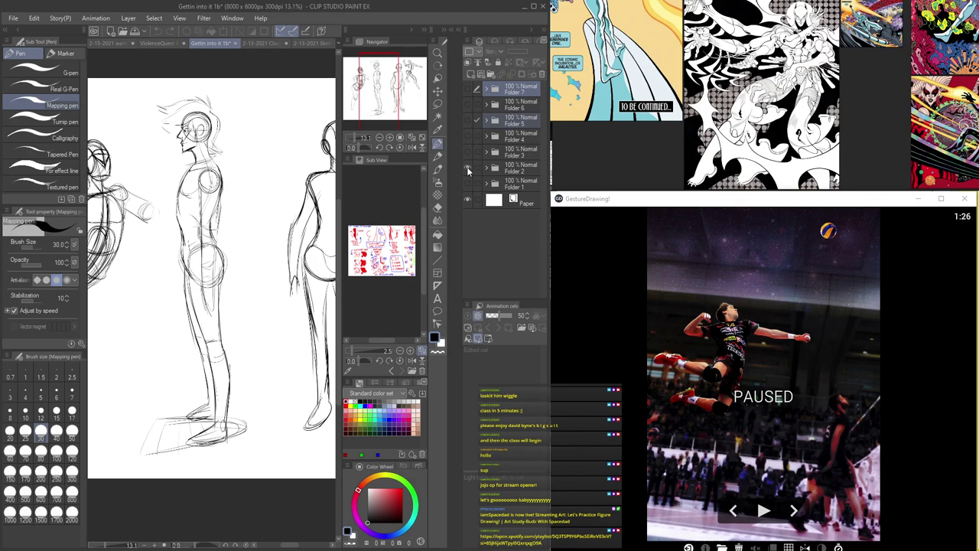
{"action": "left_click", "coordinate": [790, 82]}
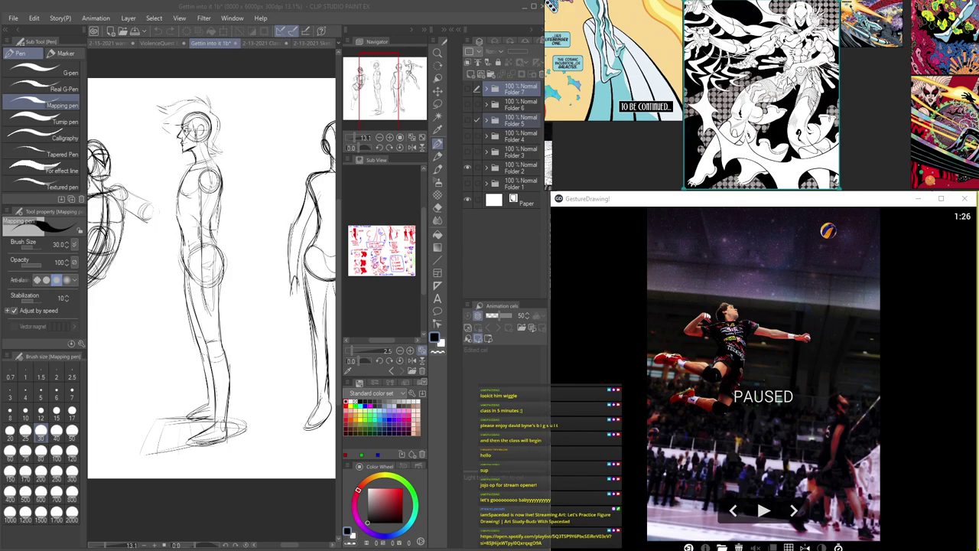
{"action": "left_click", "coordinate": [380, 49]}
- Hide Folder 2, briefly show Folders 7 and 6 in turn, and display Folder 5's gestures for review
{"action": "left_click", "coordinate": [468, 167]}
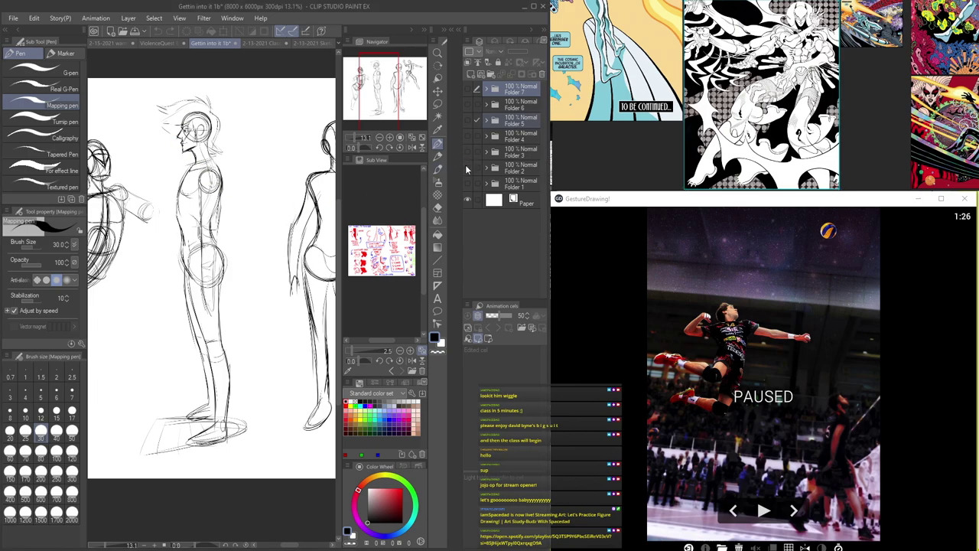
{"action": "left_click", "coordinate": [469, 91]}
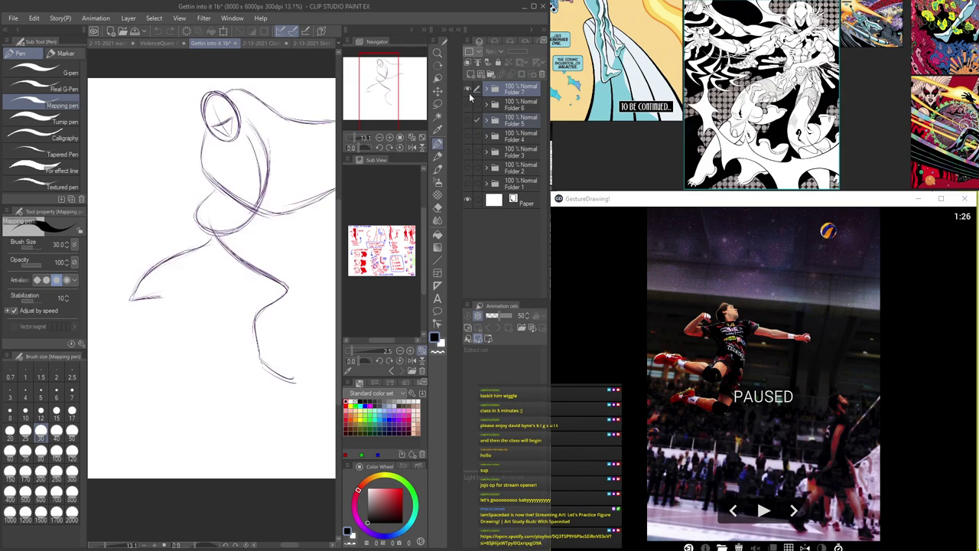
{"action": "left_click", "coordinate": [469, 91]}
{"action": "left_click", "coordinate": [468, 105]}
{"action": "left_click", "coordinate": [469, 106]}
{"action": "left_click", "coordinate": [466, 117]}
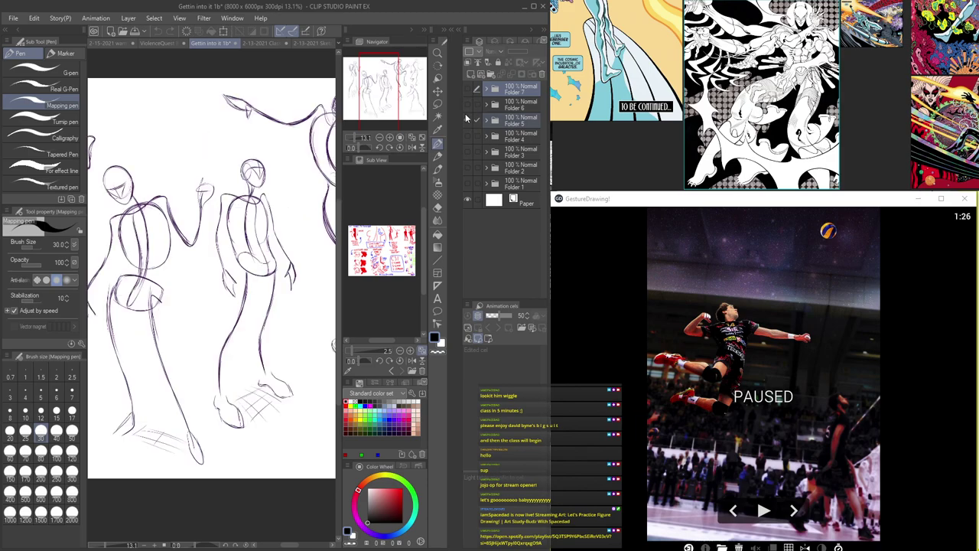
{"action": "key", "text": "Tab"}
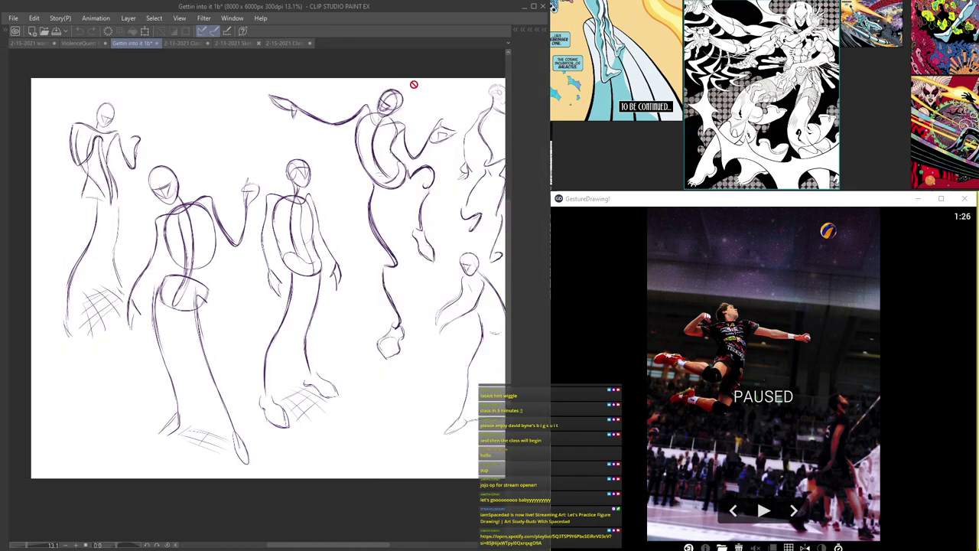
- Look through the other open sketch documents and return to "2-15-2021 Class Demos [Mon Gest Draw Exag & Story] 1a"
{"action": "left_click", "coordinate": [268, 45]}
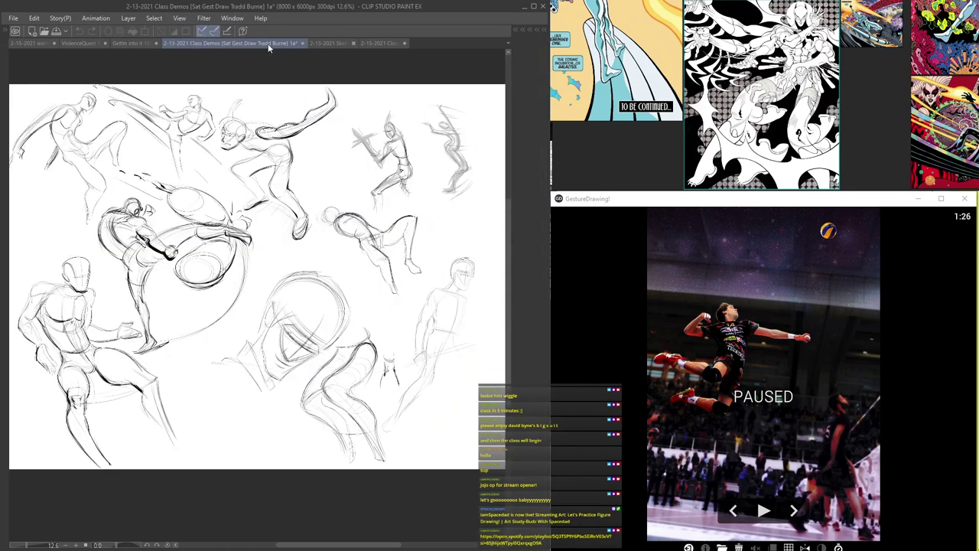
{"action": "left_click", "coordinate": [325, 47]}
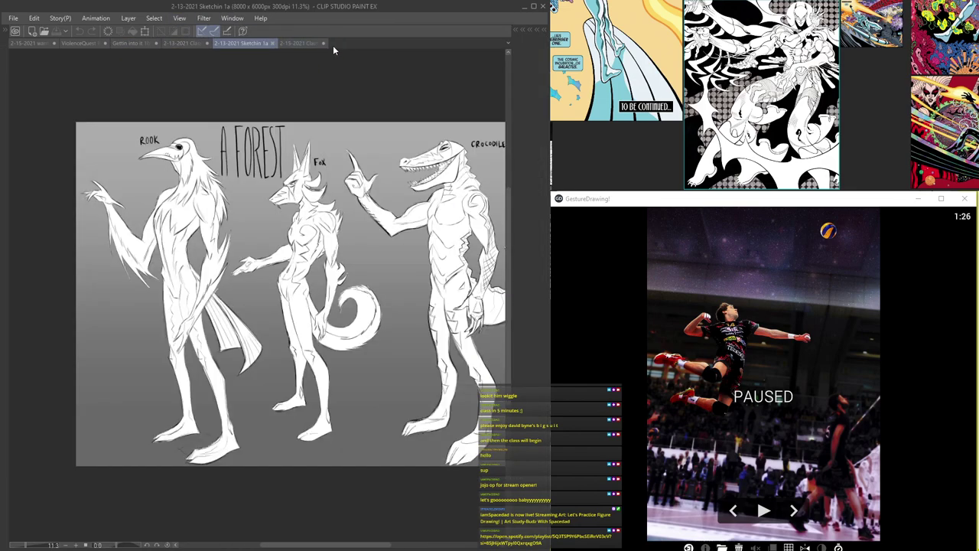
{"action": "left_click", "coordinate": [300, 48]}
{"action": "scroll", "coordinate": [330, 176], "scroll_direction": "down", "scroll_amount": 2}
{"action": "left_click_drag", "start_coordinate": [331, 178], "coordinate": [190, 203]}
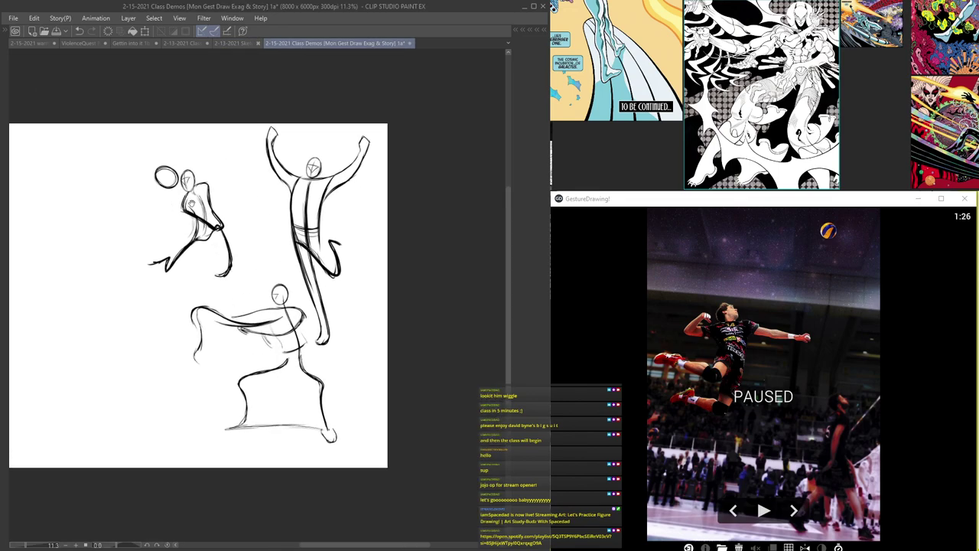
- Create a new layer folder, move Layers 7, 6 and 5 into it, and collapse it
{"action": "key", "text": "Tab"}
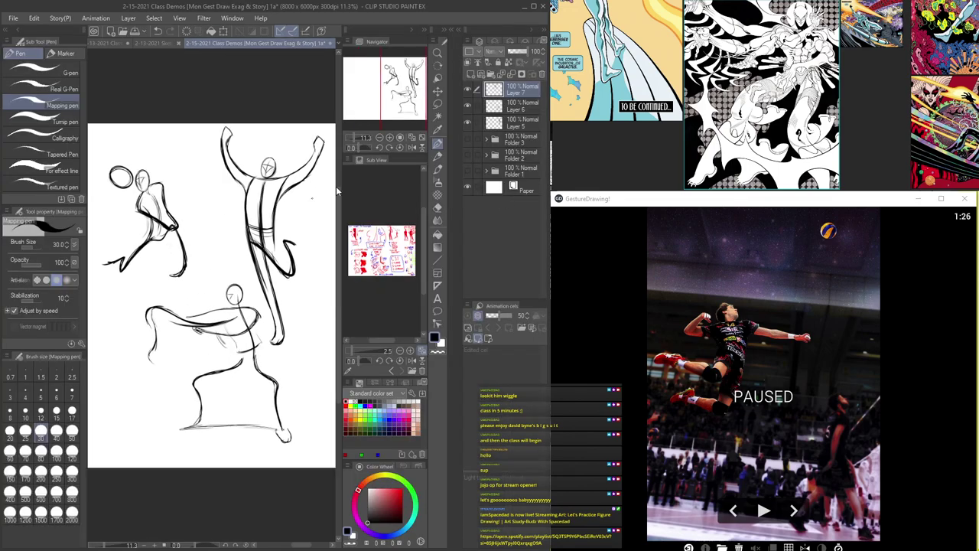
{"action": "scroll", "coordinate": [268, 222], "scroll_direction": "up", "scroll_amount": 2}
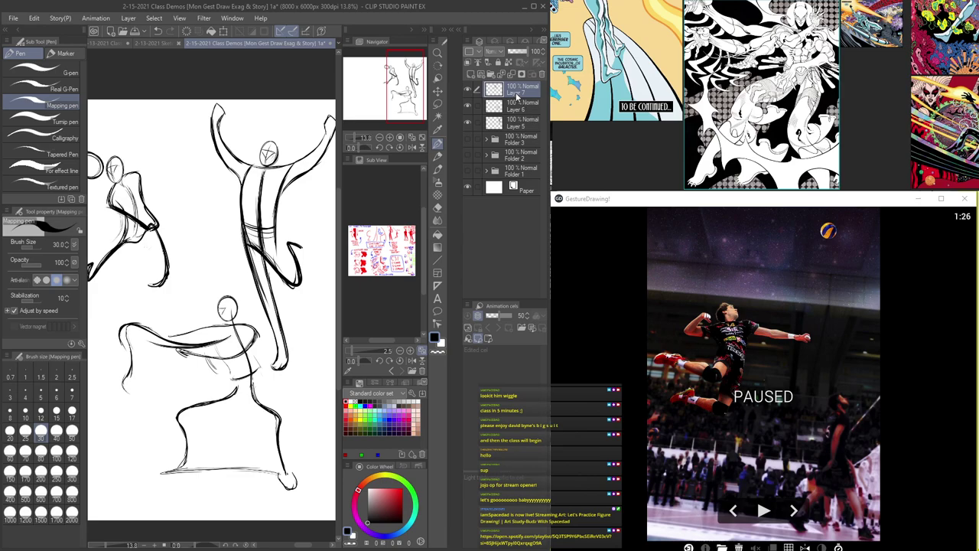
{"action": "left_click", "coordinate": [492, 74]}
{"action": "left_click", "coordinate": [514, 107]}
{"action": "left_click", "coordinate": [513, 141], "text": "shift"}
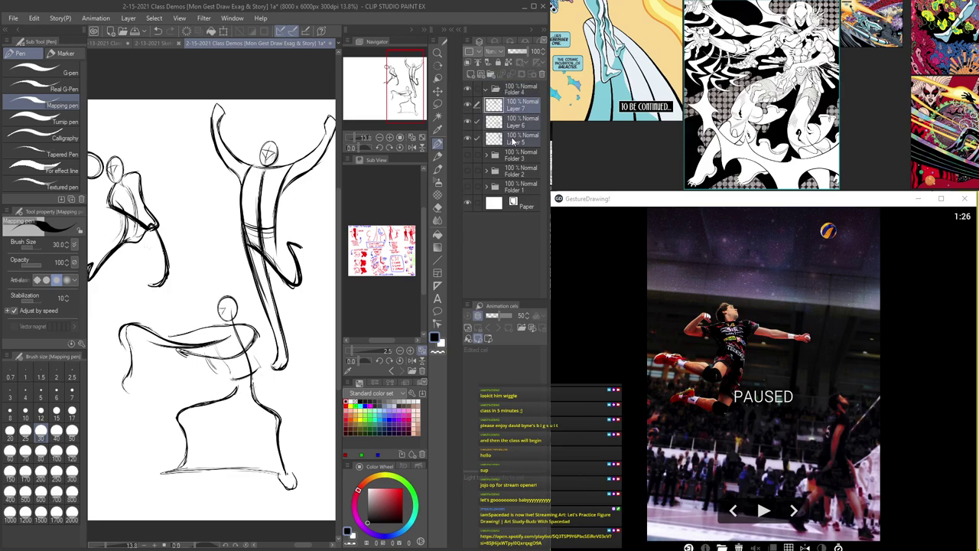
{"action": "left_click_drag", "start_coordinate": [514, 111], "coordinate": [502, 92]}
{"action": "left_click", "coordinate": [486, 91]}
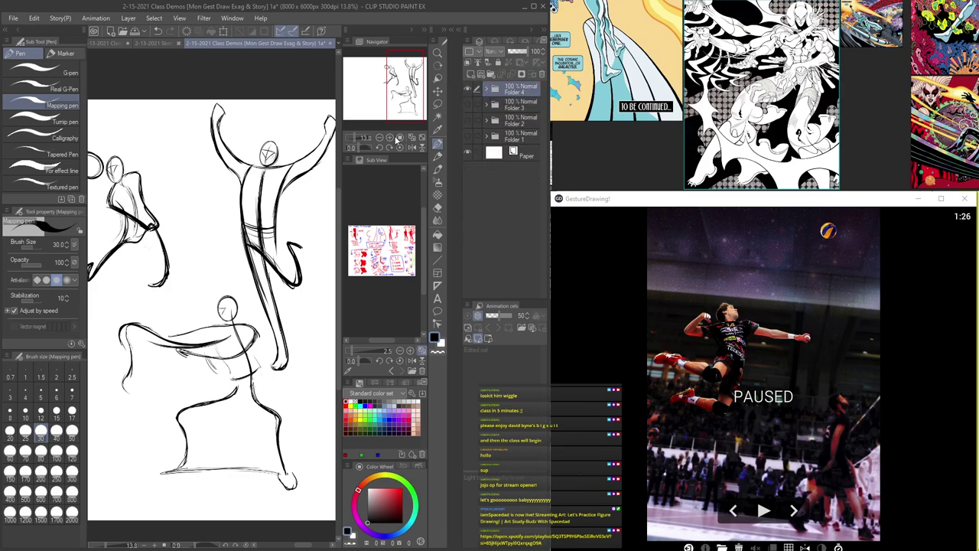
{"action": "scroll", "coordinate": [187, 207], "scroll_direction": "up", "scroll_amount": 1}
{"action": "left_click_drag", "start_coordinate": [190, 208], "coordinate": [168, 189]}
{"action": "scroll", "coordinate": [204, 160], "scroll_direction": "down", "scroll_amount": 1}
{"action": "scroll", "coordinate": [196, 274], "scroll_direction": "up", "scroll_amount": 2}
{"action": "left_click_drag", "start_coordinate": [197, 276], "coordinate": [211, 293]}
{"action": "scroll", "coordinate": [181, 264], "scroll_direction": "down", "scroll_amount": 2}
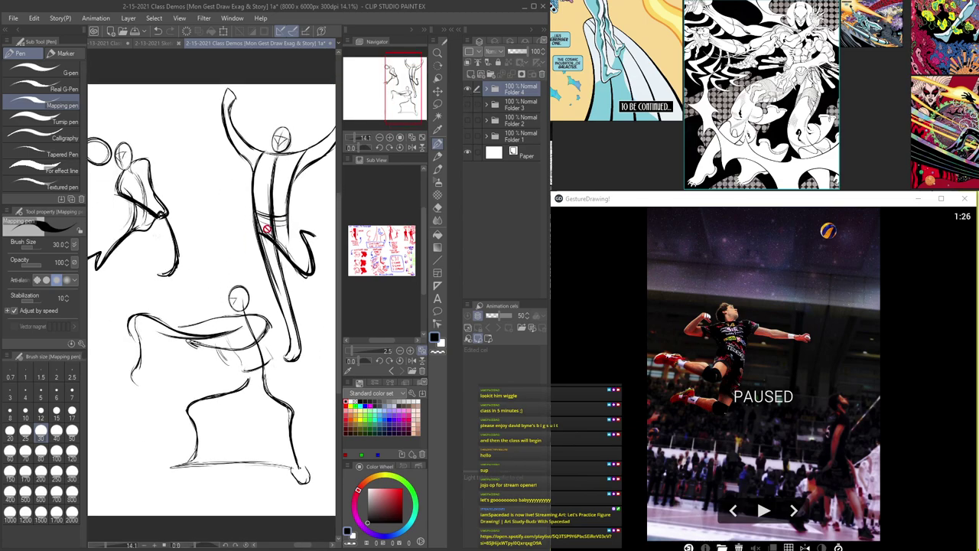
- Hide Folder 4 and show Folder 3 to examine the earlier class demo figures
{"action": "left_click", "coordinate": [466, 90]}
{"action": "left_click", "coordinate": [466, 104]}
{"action": "key", "text": "Tab"}
{"action": "left_click_drag", "start_coordinate": [186, 282], "coordinate": [303, 269]}
{"action": "key", "text": "Tab"}
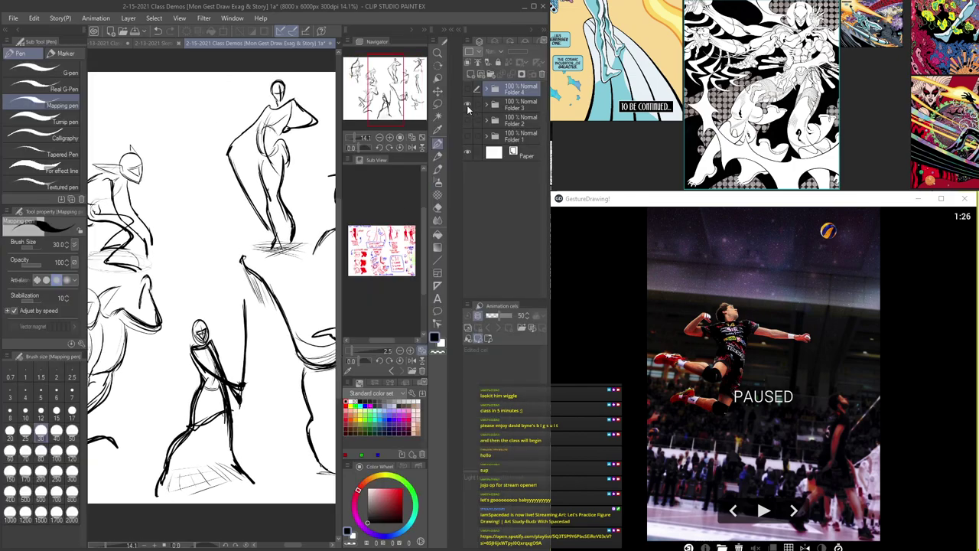
- Hide Folder 3 and show Folder 2 to review its gesture figures
{"action": "left_click", "coordinate": [468, 105]}
{"action": "left_click", "coordinate": [467, 121]}
{"action": "key", "text": "Tab"}
{"action": "left_click_drag", "start_coordinate": [285, 214], "coordinate": [317, 216]}
{"action": "key", "text": "Tab"}
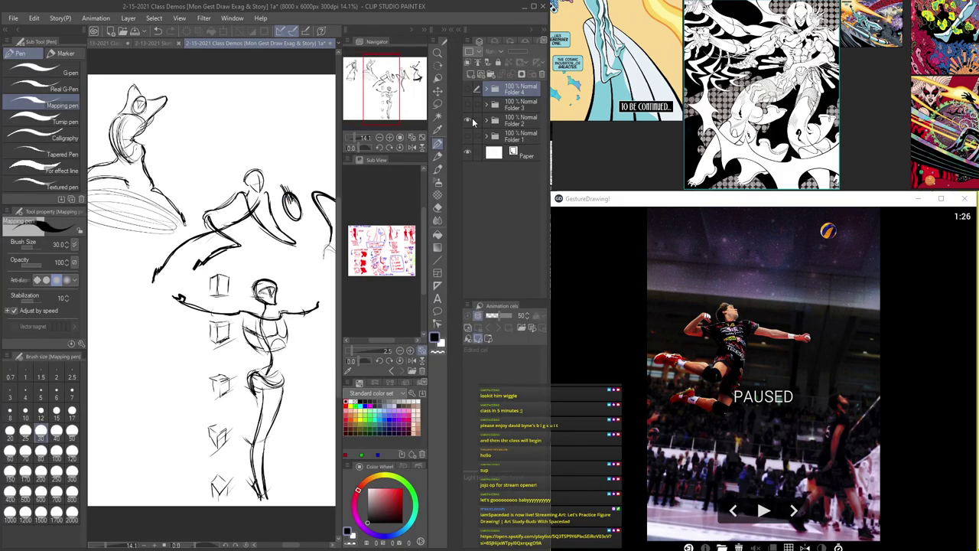
- Hide Folder 2, show Folder 1 to review its gesture figures, and save the document
{"action": "left_click", "coordinate": [469, 121]}
{"action": "left_click", "coordinate": [467, 136]}
{"action": "key", "text": "Tab"}
{"action": "left_click_drag", "start_coordinate": [361, 189], "coordinate": [313, 191]}
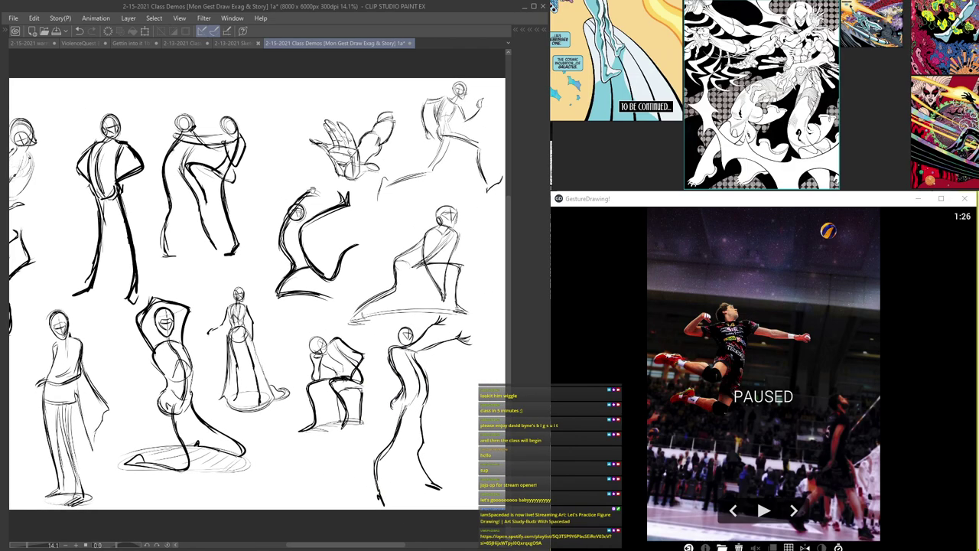
{"action": "key", "text": "Tab"}
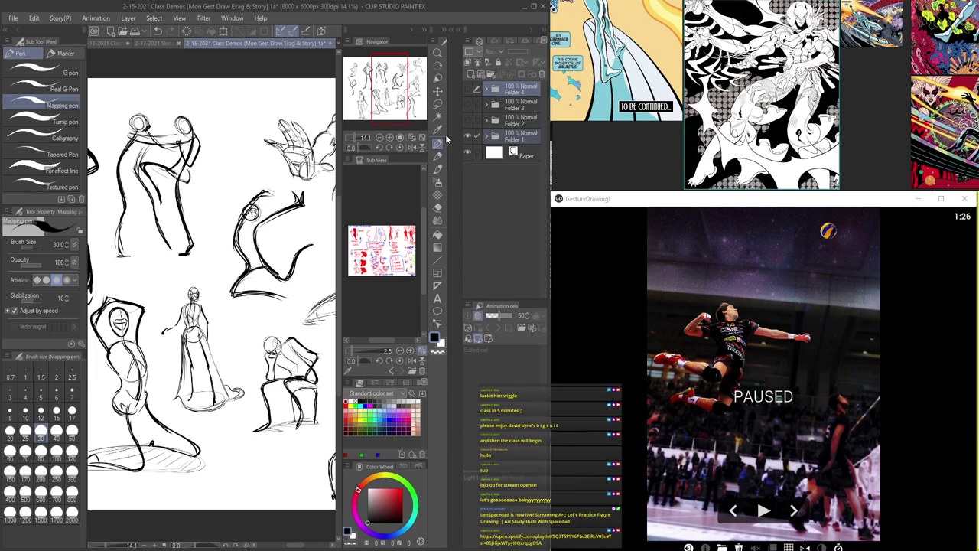
{"action": "key", "text": "ctrl+s"}
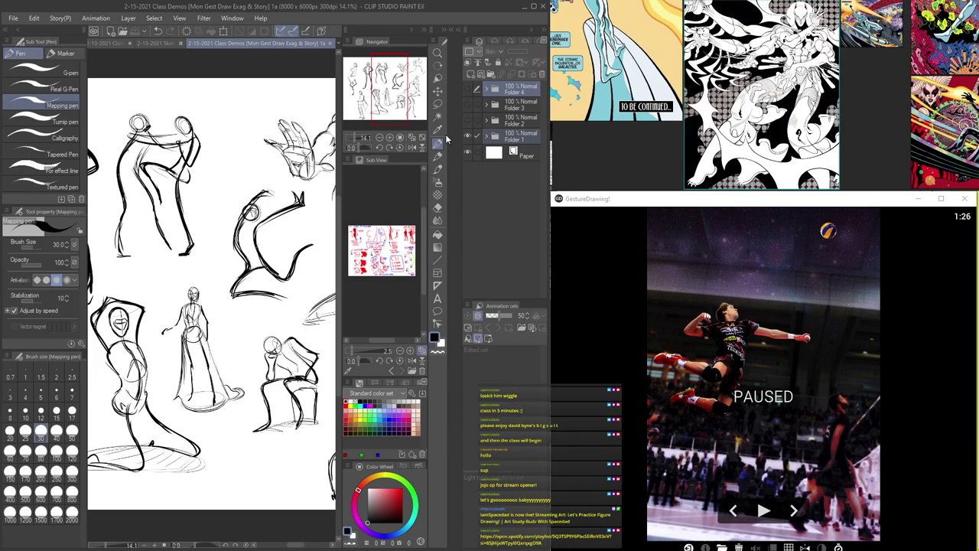
{"action": "key", "text": "Tab"}
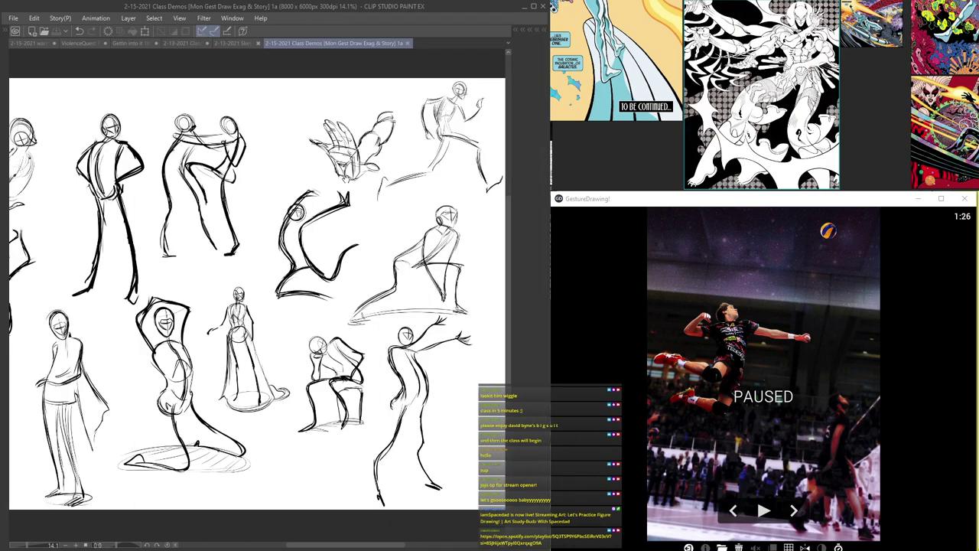
{"action": "scroll", "coordinate": [241, 243], "scroll_direction": "up", "scroll_amount": 2}
{"action": "scroll", "coordinate": [279, 266], "scroll_direction": "up", "scroll_amount": 2}
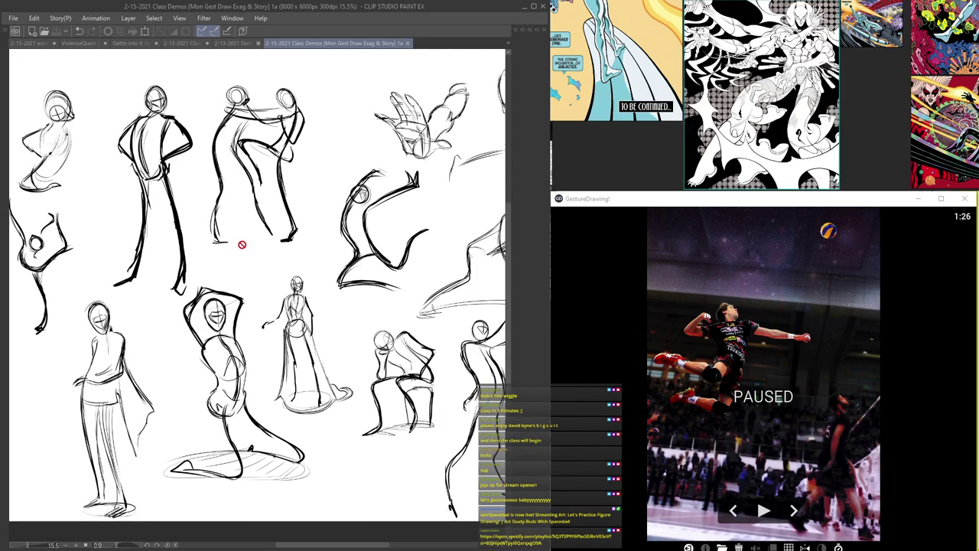
{"action": "key", "text": "Tab"}
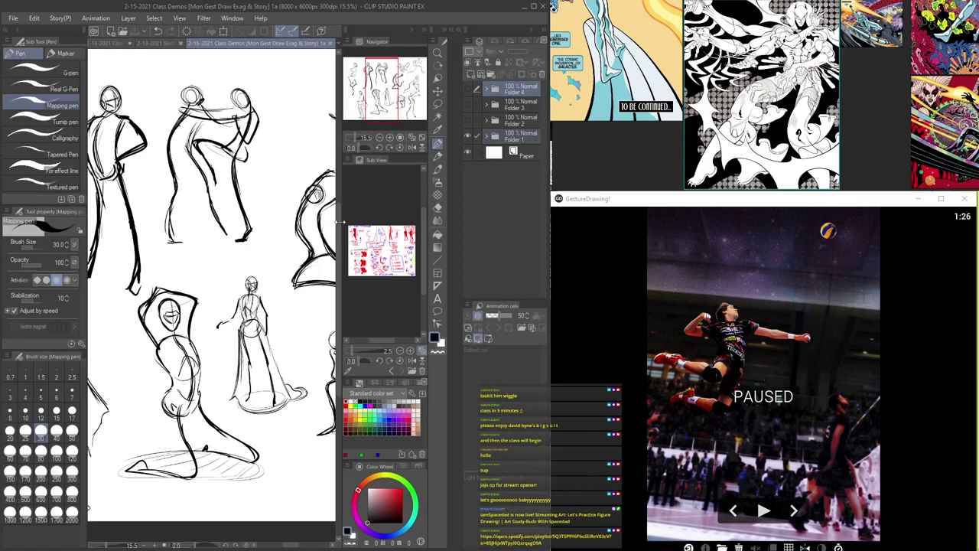
- Hide Folder 1 and bring Folder 2's figures back into view for another look
{"action": "left_click", "coordinate": [468, 136]}
{"action": "left_click", "coordinate": [468, 122]}
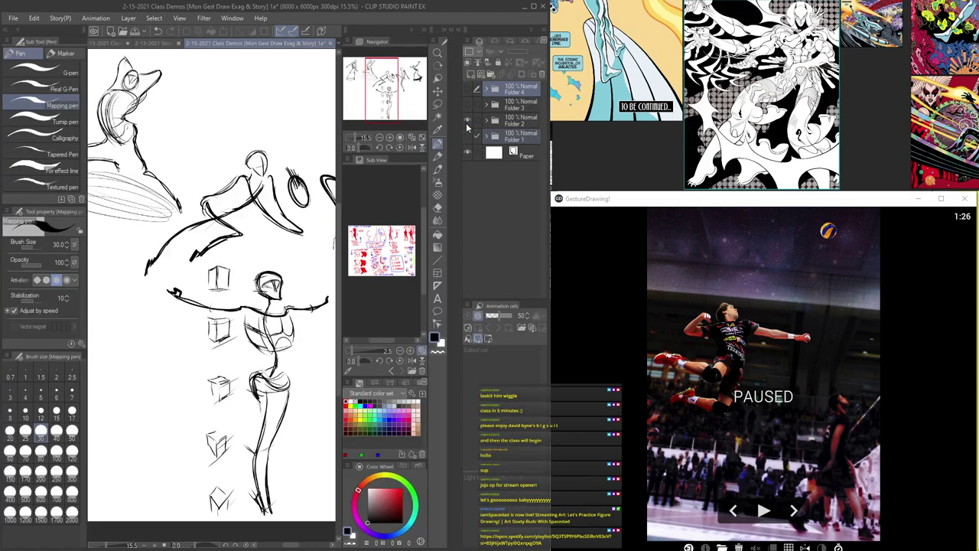
{"action": "left_click", "coordinate": [469, 123]}
{"action": "left_click", "coordinate": [467, 121]}
{"action": "key", "text": "Tab"}
{"action": "key", "text": "Tab"}
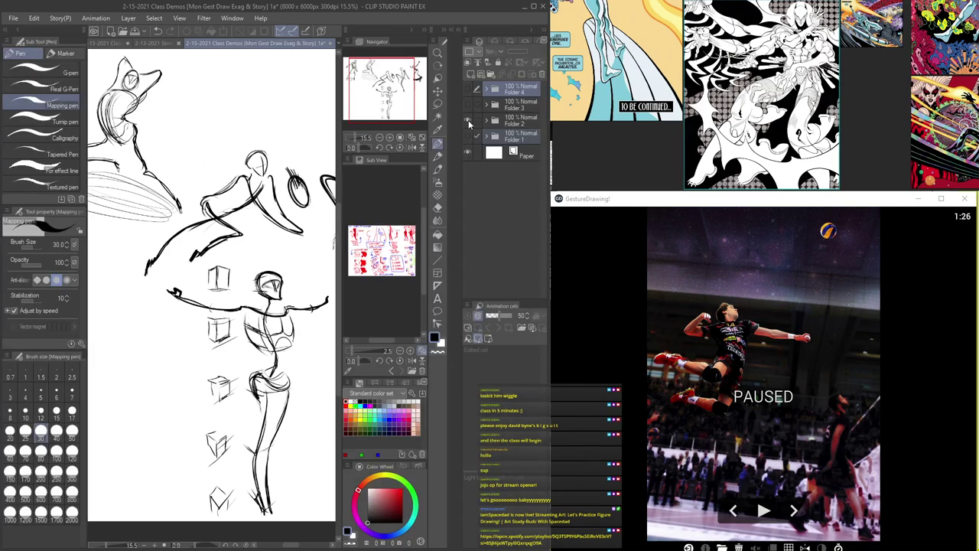
- Hide Folder 2, display Folder 4's exaggerated volleyball gestures with the whole page in view, and save the document
{"action": "left_click", "coordinate": [469, 120]}
{"action": "left_click", "coordinate": [469, 105]}
{"action": "left_click", "coordinate": [469, 105]}
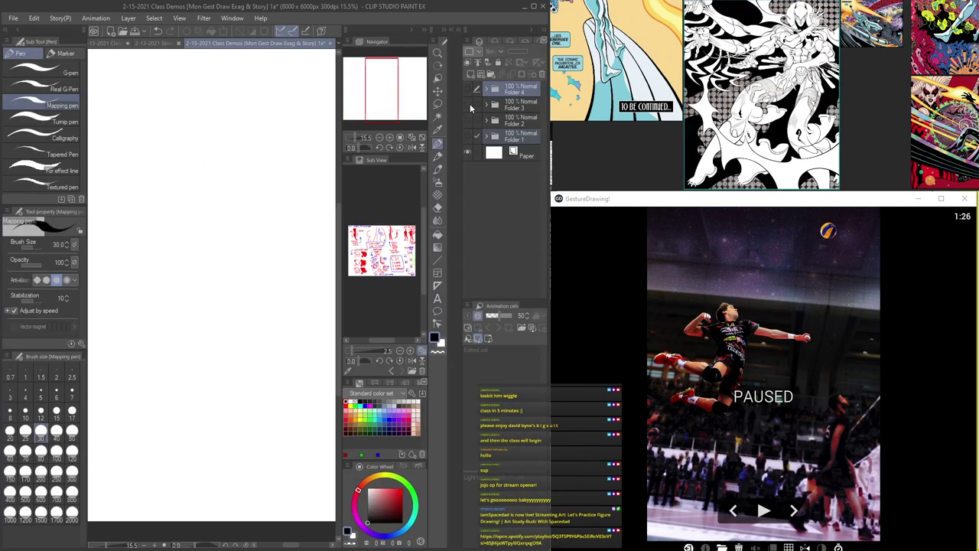
{"action": "left_click", "coordinate": [469, 90]}
{"action": "key", "text": "Tab"}
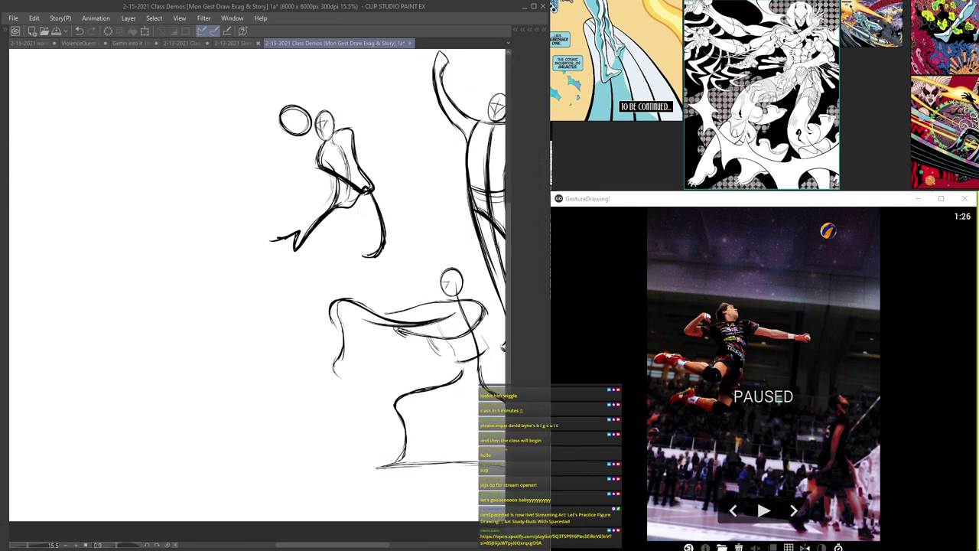
{"action": "key", "text": "ctrl+0"}
{"action": "left_click_drag", "start_coordinate": [218, 272], "coordinate": [275, 283]}
{"action": "key", "text": "Tab"}
{"action": "key", "text": "Tab"}
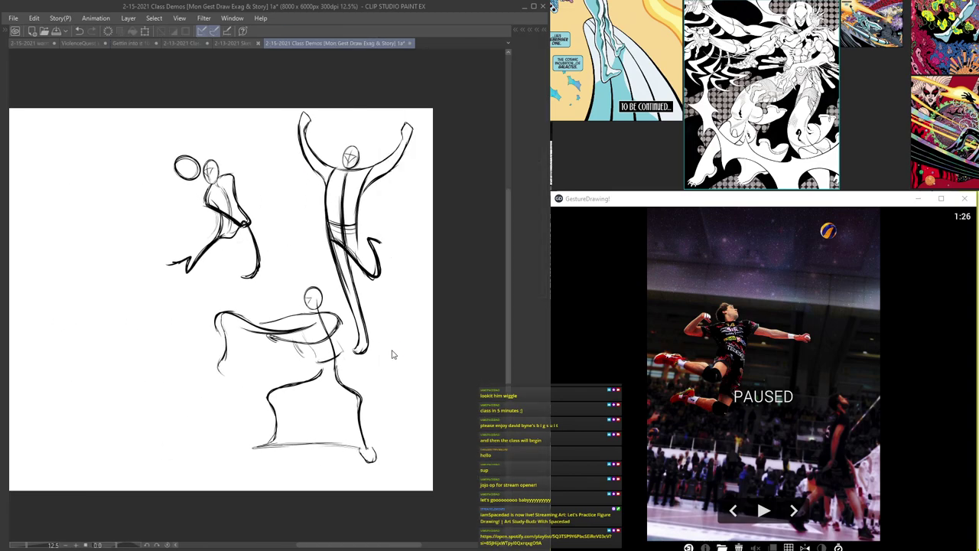
{"action": "key", "text": "ctrl+s"}
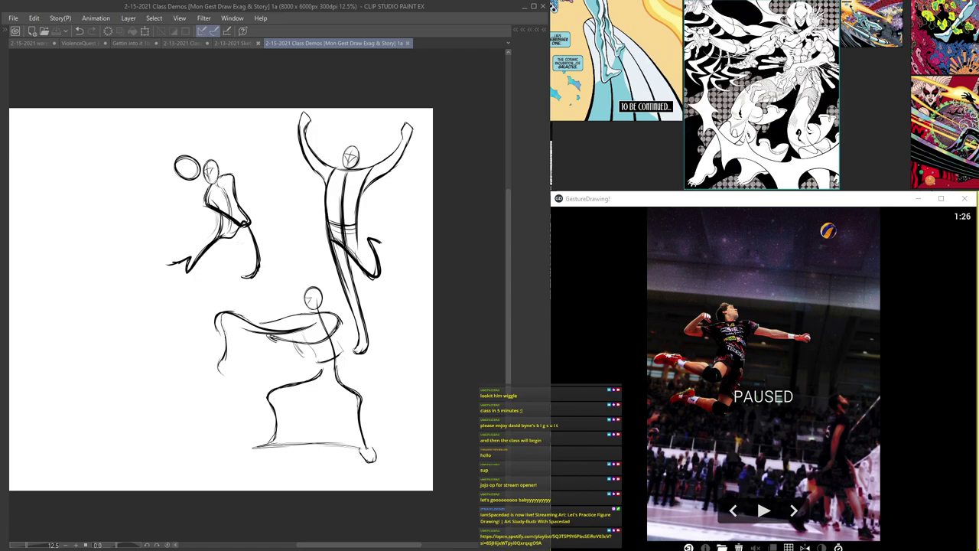
- Switch to the "2-15-2021 warmuppin 1a" document and look over its warm-up sketches
{"action": "left_click", "coordinate": [21, 45]}
{"action": "mouse_move", "coordinate": [182, 203]}
{"action": "left_mouse_down"}
{"action": "mouse_move", "coordinate": [257, 229]}
{"action": "mouse_move", "coordinate": [255, 181]}
{"action": "left_mouse_up"}
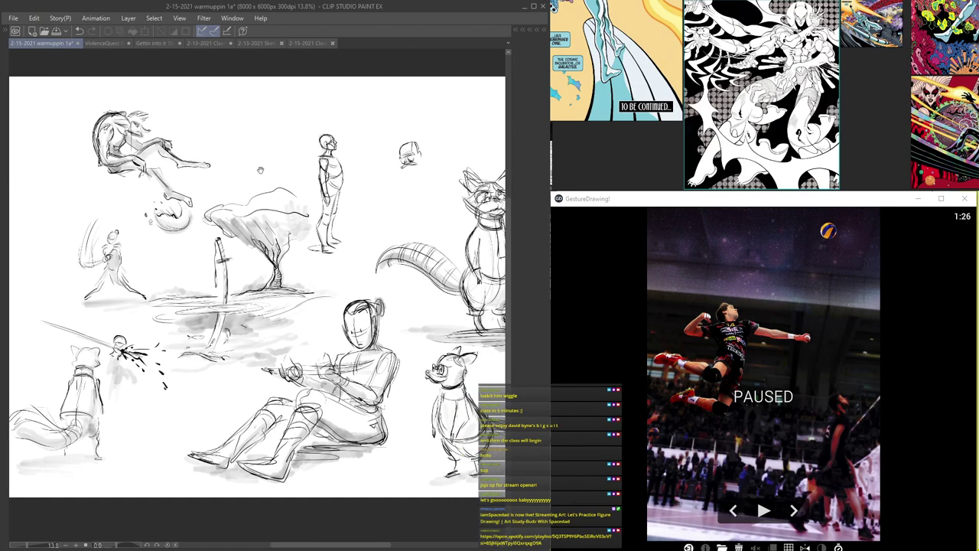
{"action": "scroll", "coordinate": [290, 218], "scroll_direction": "up", "scroll_amount": 1}
{"action": "left_click_drag", "start_coordinate": [291, 218], "coordinate": [202, 128]}
{"action": "left_click_drag", "start_coordinate": [201, 218], "coordinate": [211, 163]}
{"action": "scroll", "coordinate": [211, 163], "scroll_direction": "up", "scroll_amount": 1}
{"action": "scroll", "coordinate": [257, 291], "scroll_direction": "down", "scroll_amount": 2}
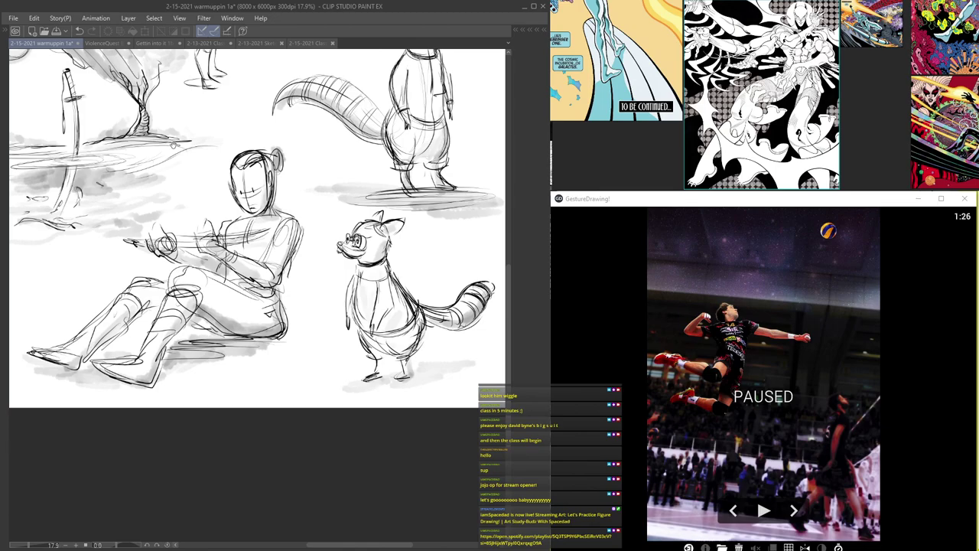
- Examine the standing fox character and the neighbouring figures on the warm-up page up close
{"action": "left_click_drag", "start_coordinate": [184, 159], "coordinate": [168, 352]}
{"action": "scroll", "coordinate": [233, 255], "scroll_direction": "up", "scroll_amount": 2}
{"action": "scroll", "coordinate": [233, 255], "scroll_direction": "down", "scroll_amount": 2}
{"action": "scroll", "coordinate": [203, 190], "scroll_direction": "up", "scroll_amount": 2}
{"action": "scroll", "coordinate": [167, 350], "scroll_direction": "up", "scroll_amount": 2}
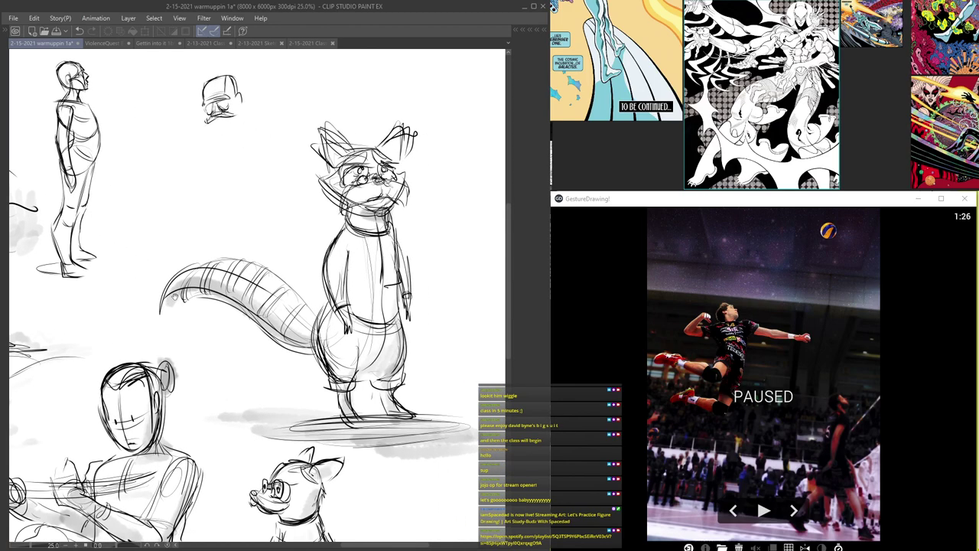
{"action": "left_click_drag", "start_coordinate": [217, 343], "coordinate": [223, 129]}
{"action": "left_click_drag", "start_coordinate": [207, 180], "coordinate": [430, 234]}
{"action": "left_click_drag", "start_coordinate": [275, 231], "coordinate": [343, 249]}
{"action": "scroll", "coordinate": [375, 277], "scroll_direction": "down", "scroll_amount": 2}
{"action": "left_click_drag", "start_coordinate": [377, 282], "coordinate": [230, 342]}
- Hide Folder 1 of the warm-up document and show Folder 2 to examine its sketches
{"action": "key", "text": "Tab"}
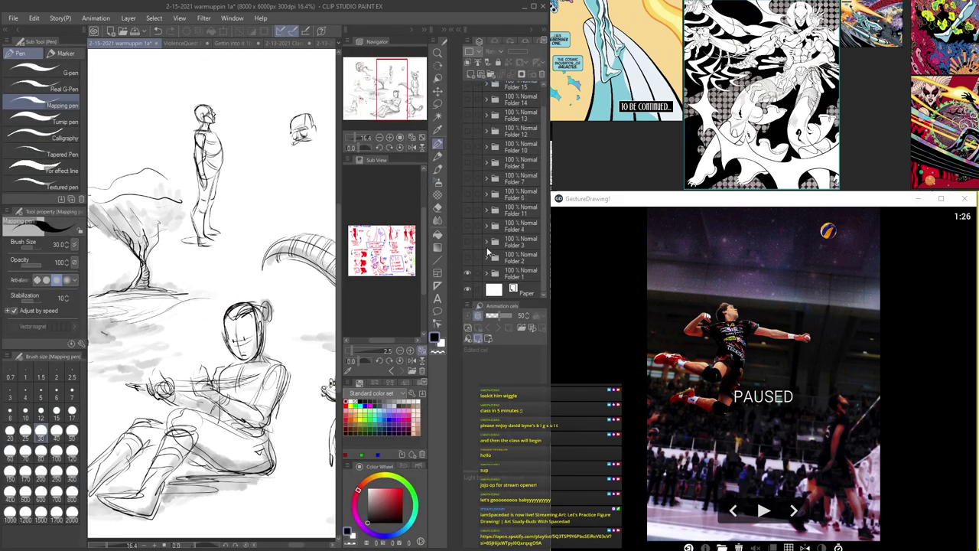
{"action": "left_click", "coordinate": [468, 273]}
{"action": "left_click", "coordinate": [468, 258]}
{"action": "key", "text": "Tab"}
{"action": "left_click_drag", "start_coordinate": [289, 241], "coordinate": [518, 133]}
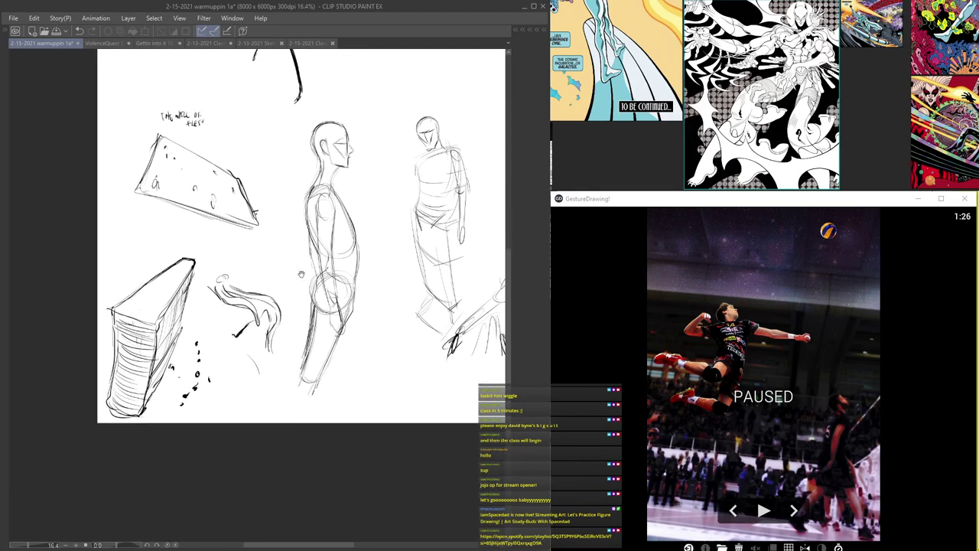
{"action": "scroll", "coordinate": [290, 279], "scroll_direction": "up", "scroll_amount": 2}
{"action": "left_click_drag", "start_coordinate": [224, 268], "coordinate": [49, 326]}
{"action": "scroll", "coordinate": [50, 327], "scroll_direction": "down", "scroll_amount": 1}
{"action": "scroll", "coordinate": [251, 299], "scroll_direction": "down", "scroll_amount": 2}
- Hide Folder 2 of the warm-up document and show Folder 3 to review its figure drawings
{"action": "key", "text": "Tab"}
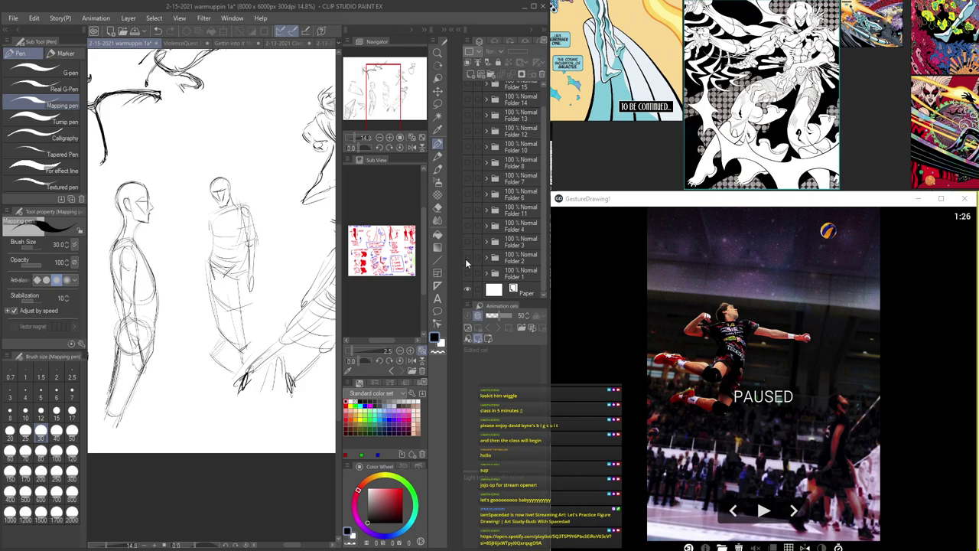
{"action": "left_click", "coordinate": [467, 259]}
{"action": "left_click", "coordinate": [468, 243]}
{"action": "key", "text": "Tab"}
{"action": "left_click_drag", "start_coordinate": [352, 239], "coordinate": [308, 343]}
{"action": "key", "text": "Tab"}
{"action": "left_click_drag", "start_coordinate": [346, 304], "coordinate": [373, 288]}
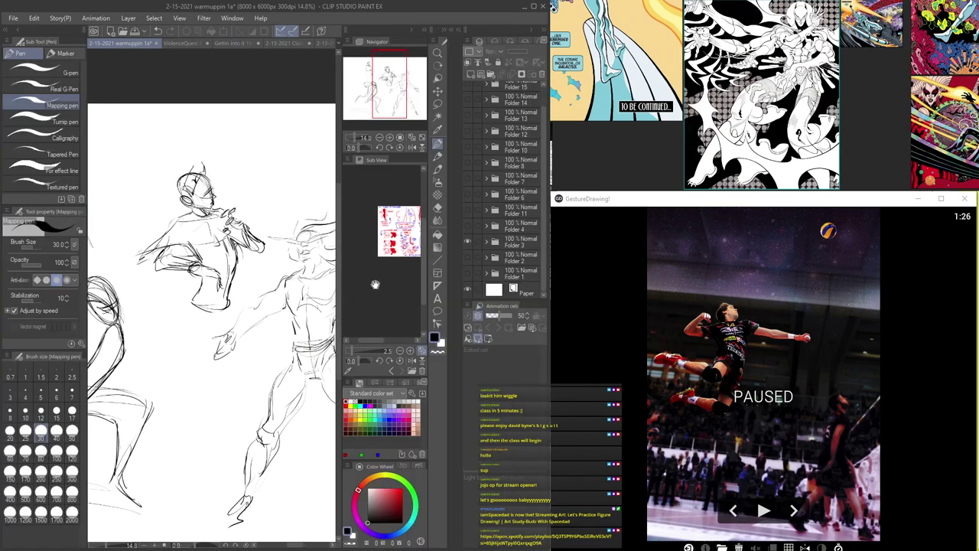
- Hide Folder 3, show Folder 4, and look closely at the small standing characters near the page's upper edge
{"action": "left_click", "coordinate": [468, 243]}
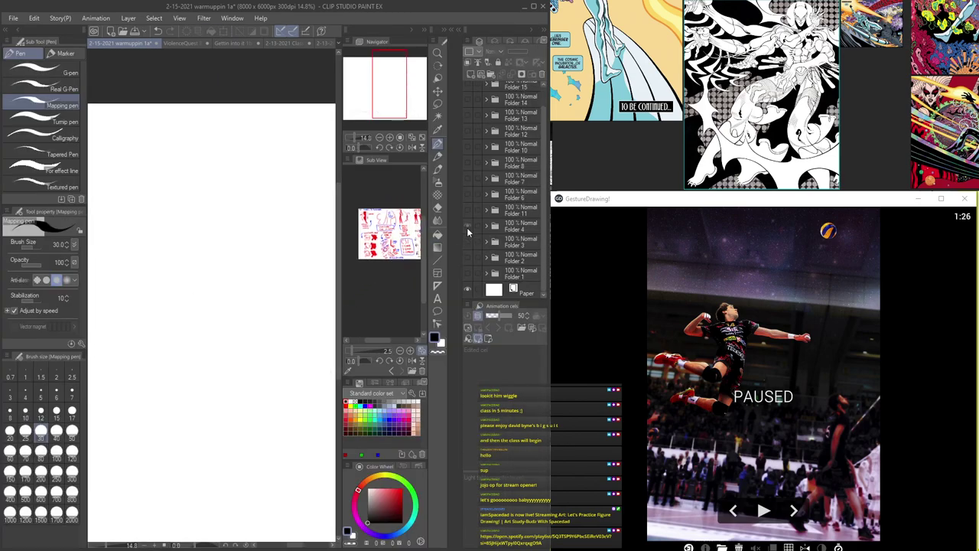
{"action": "left_click", "coordinate": [467, 227]}
{"action": "key", "text": "Tab"}
{"action": "mouse_move", "coordinate": [257, 215]}
{"action": "left_mouse_down"}
{"action": "mouse_move", "coordinate": [353, 277]}
{"action": "mouse_move", "coordinate": [299, 262]}
{"action": "mouse_move", "coordinate": [267, 225]}
{"action": "left_mouse_up"}
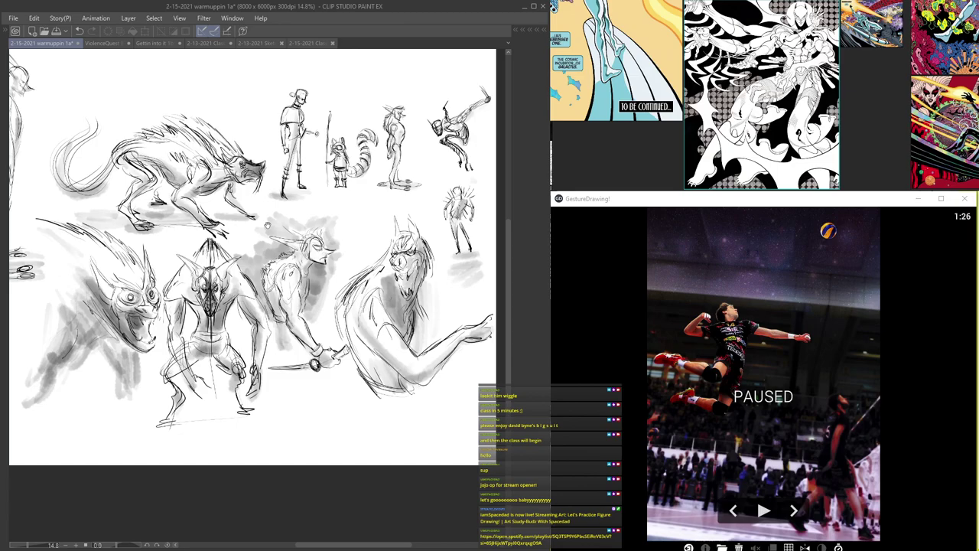
{"action": "left_click_drag", "start_coordinate": [352, 200], "coordinate": [332, 258]}
{"action": "scroll", "coordinate": [332, 257], "scroll_direction": "up", "scroll_amount": 3}
{"action": "left_click_drag", "start_coordinate": [349, 224], "coordinate": [347, 335]}
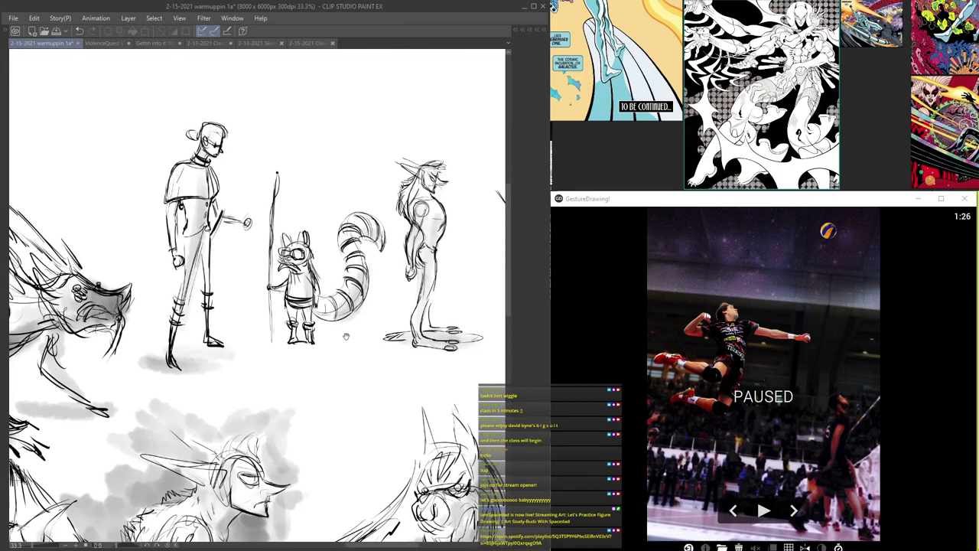
- Examine the larger horned and long-eared creature drawings in Folder 4
{"action": "left_click_drag", "start_coordinate": [421, 340], "coordinate": [221, 241]}
{"action": "left_click_drag", "start_coordinate": [184, 286], "coordinate": [278, 214]}
{"action": "scroll", "coordinate": [279, 210], "scroll_direction": "down", "scroll_amount": 1}
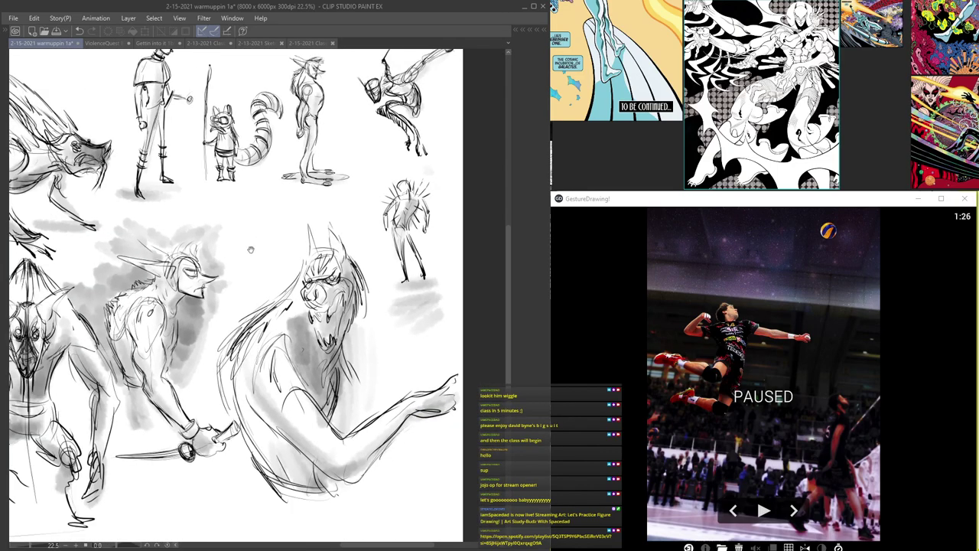
{"action": "left_click_drag", "start_coordinate": [251, 250], "coordinate": [429, 215]}
{"action": "left_click_drag", "start_coordinate": [293, 265], "coordinate": [429, 308]}
{"action": "mouse_move", "coordinate": [292, 282]}
{"action": "left_mouse_down"}
{"action": "mouse_move", "coordinate": [338, 283]}
{"action": "mouse_move", "coordinate": [241, 225]}
{"action": "mouse_move", "coordinate": [179, 225]}
{"action": "left_mouse_up"}
{"action": "left_click_drag", "start_coordinate": [311, 224], "coordinate": [196, 232]}
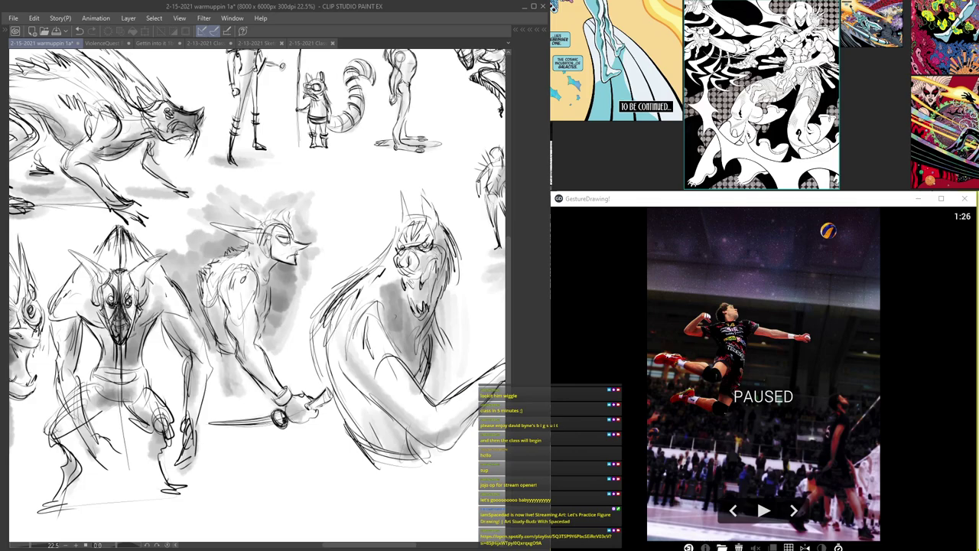
{"action": "left_click_drag", "start_coordinate": [346, 233], "coordinate": [284, 262]}
{"action": "scroll", "coordinate": [286, 263], "scroll_direction": "down", "scroll_amount": 1}
- Hide Folder 4 and show Folder 11 to examine its shaded creatures and the green-tinted goblin head
{"action": "key", "text": "Tab"}
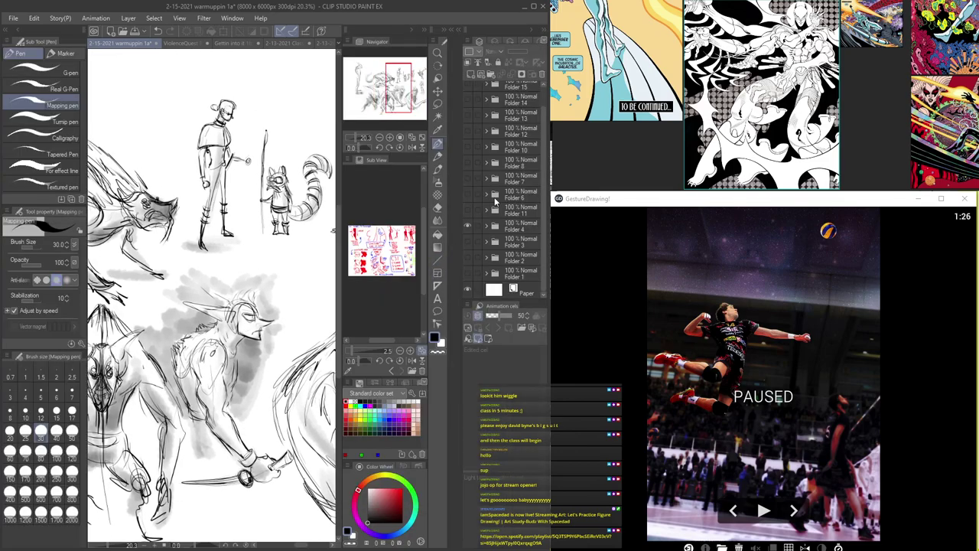
{"action": "left_click", "coordinate": [468, 226]}
{"action": "left_click", "coordinate": [468, 211]}
{"action": "key", "text": "Tab"}
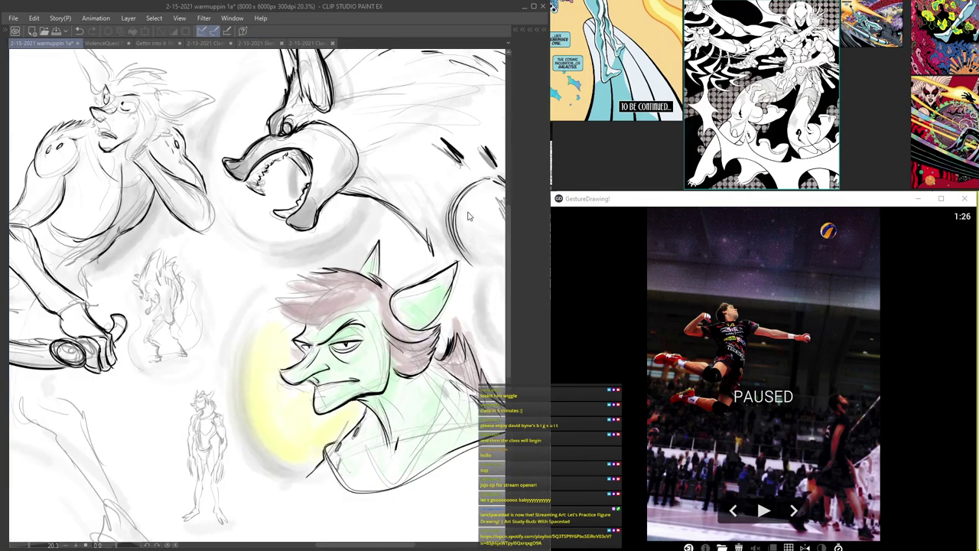
{"action": "scroll", "coordinate": [354, 223], "scroll_direction": "down", "scroll_amount": 4}
{"action": "left_click_drag", "start_coordinate": [287, 234], "coordinate": [432, 255]}
{"action": "scroll", "coordinate": [431, 256], "scroll_direction": "up", "scroll_amount": 5}
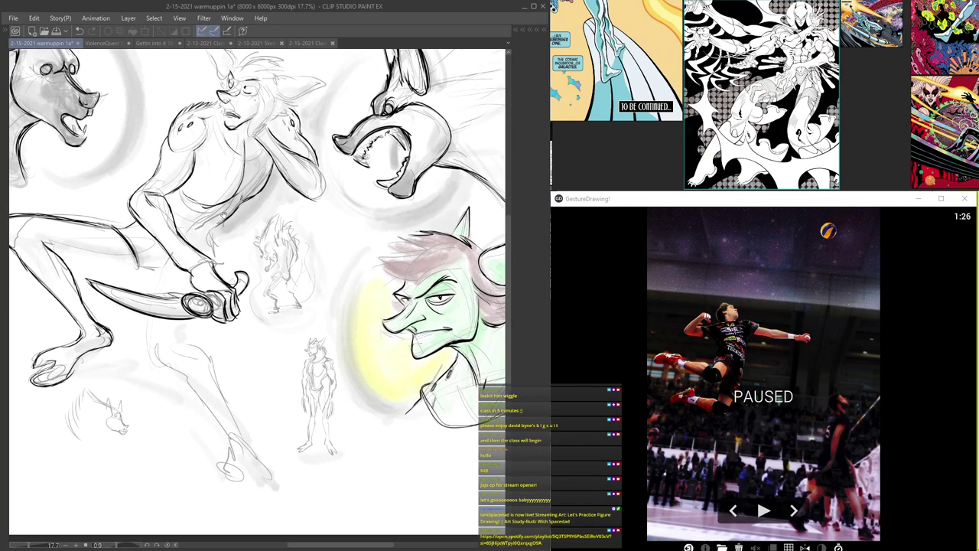
{"action": "scroll", "coordinate": [257, 295], "scroll_direction": "down", "scroll_amount": 4}
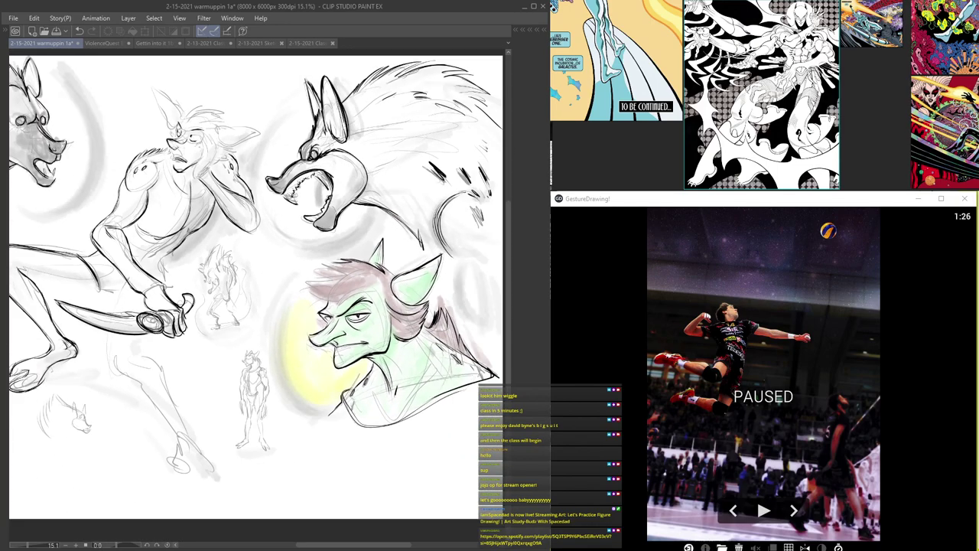
{"action": "left_click_drag", "start_coordinate": [264, 221], "coordinate": [332, 194]}
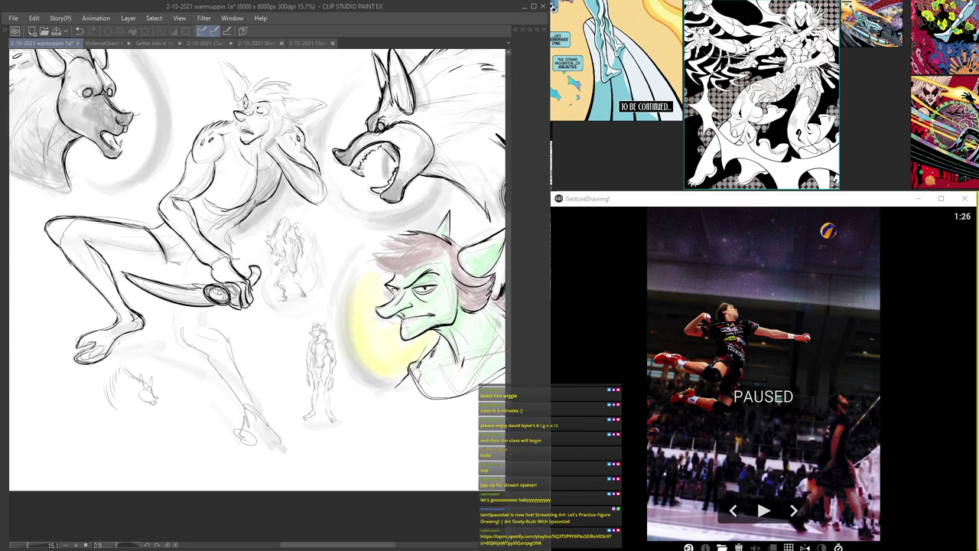
{"action": "scroll", "coordinate": [332, 192], "scroll_direction": "down", "scroll_amount": 1}
- Hide Folder 11 and show Folder 6 to review its large werewolf-like creature and skeletal figure
{"action": "key", "text": "Tab"}
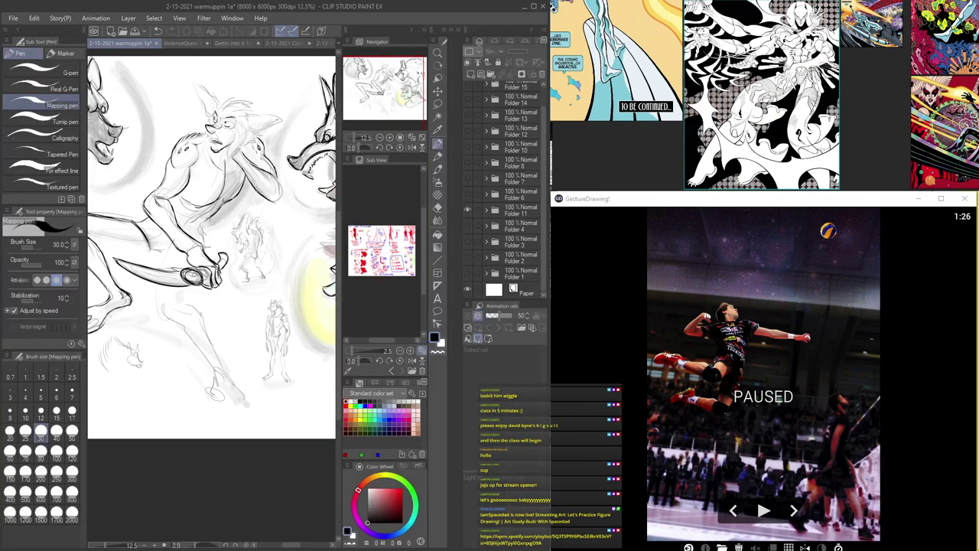
{"action": "left_click", "coordinate": [467, 208]}
{"action": "left_click", "coordinate": [467, 197]}
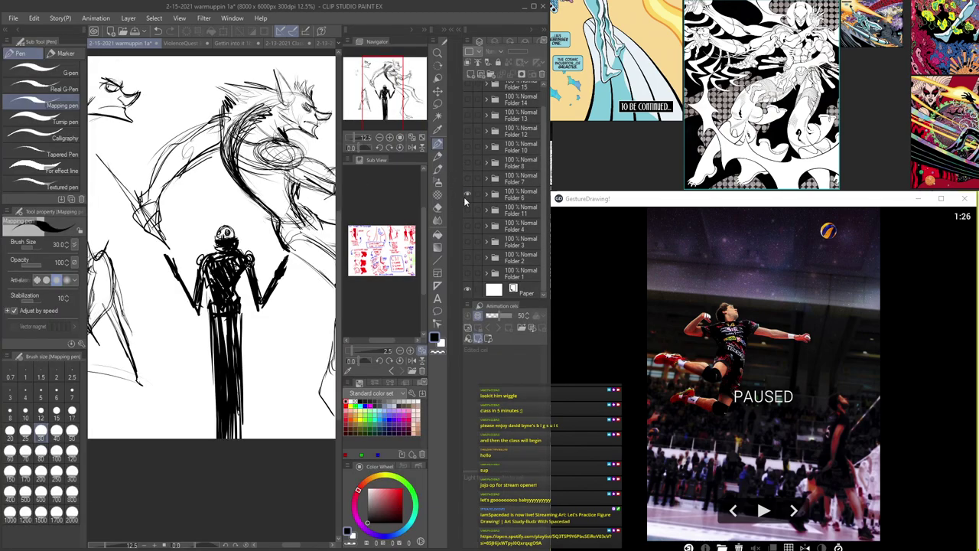
{"action": "key", "text": "Tab"}
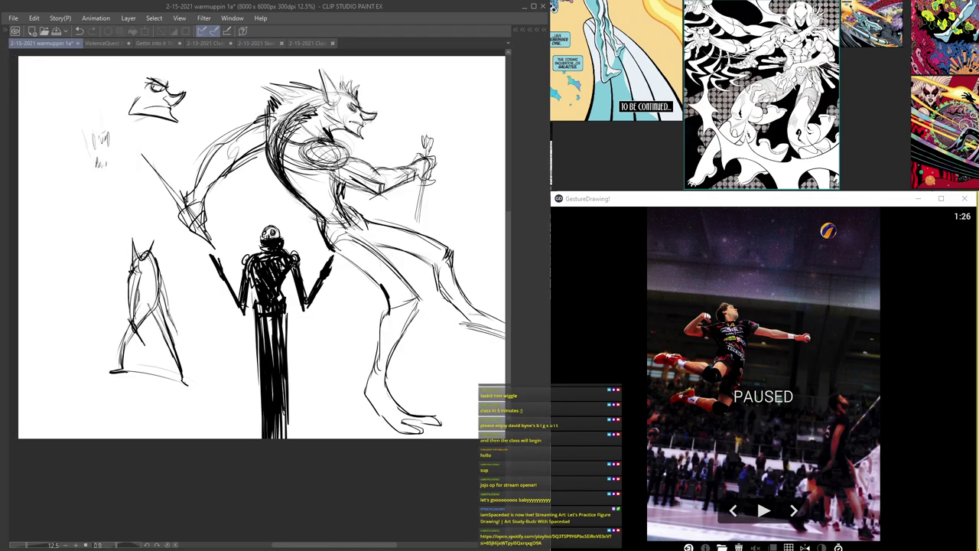
- Hide Folder 6 and show Folder 7 to review its small action sketches
{"action": "key", "text": "Tab"}
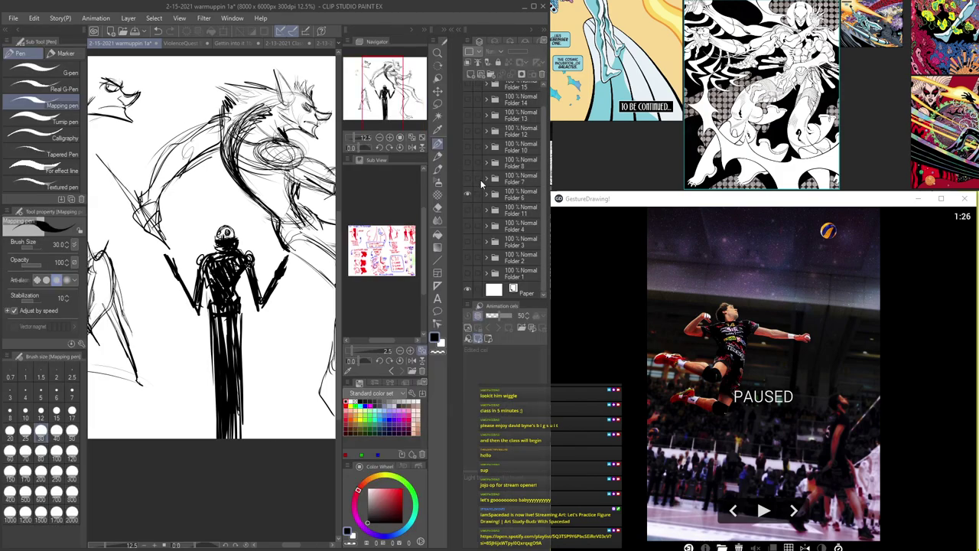
{"action": "left_click", "coordinate": [468, 193]}
{"action": "left_click", "coordinate": [469, 179]}
{"action": "key", "text": "Tab"}
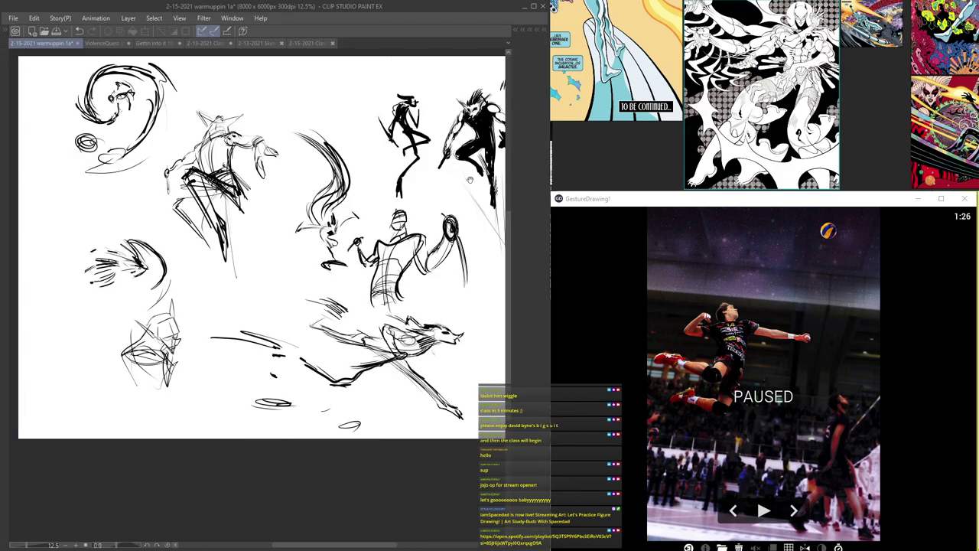
- Finish viewing Folder 7, then hide it and show Folder 8 to review its full-figure gesture sketches
{"action": "left_click_drag", "start_coordinate": [442, 179], "coordinate": [418, 207]}
{"action": "left_click_drag", "start_coordinate": [335, 215], "coordinate": [362, 235]}
{"action": "scroll", "coordinate": [268, 261], "scroll_direction": "up", "scroll_amount": 2}
{"action": "mouse_move", "coordinate": [292, 233]}
{"action": "left_mouse_down"}
{"action": "mouse_move", "coordinate": [301, 232]}
{"action": "mouse_move", "coordinate": [230, 196]}
{"action": "mouse_move", "coordinate": [306, 219]}
{"action": "left_mouse_up"}
{"action": "key", "text": "Tab"}
{"action": "left_click", "coordinate": [469, 179]}
{"action": "left_click", "coordinate": [467, 167]}
{"action": "key", "text": "Tab"}
{"action": "scroll", "coordinate": [387, 188], "scroll_direction": "down", "scroll_amount": 3}
{"action": "left_click_drag", "start_coordinate": [371, 196], "coordinate": [363, 222]}
{"action": "scroll", "coordinate": [355, 231], "scroll_direction": "up", "scroll_amount": 1}
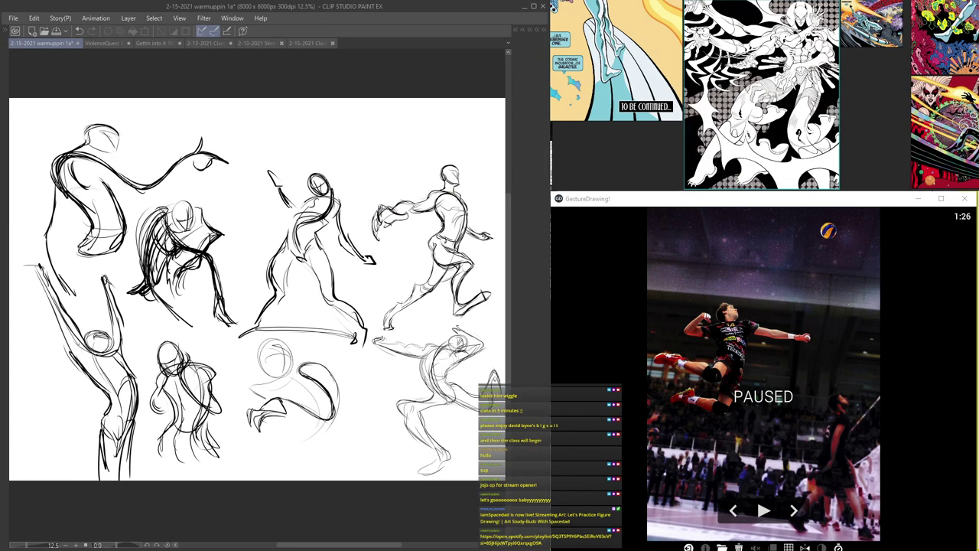
- Hide Folder 8 and show Folder 10 to look over its page of demon creature drawings
{"action": "key", "text": "Tab"}
{"action": "left_click", "coordinate": [467, 164]}
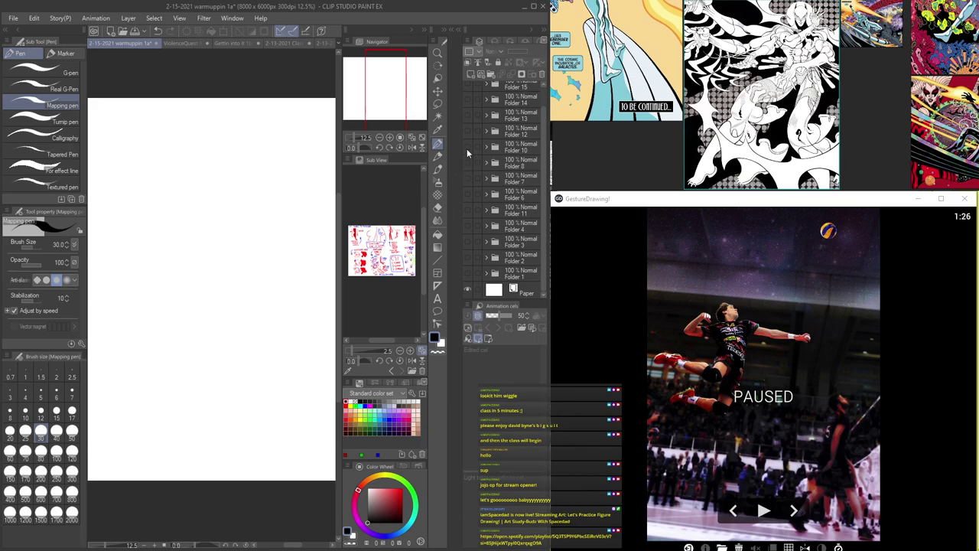
{"action": "left_click", "coordinate": [466, 150]}
{"action": "key", "text": "Tab"}
{"action": "left_click_drag", "start_coordinate": [343, 195], "coordinate": [474, 238]}
{"action": "scroll", "coordinate": [322, 279], "scroll_direction": "up", "scroll_amount": 5}
{"action": "mouse_move", "coordinate": [149, 145]}
{"action": "left_mouse_down"}
{"action": "mouse_move", "coordinate": [301, 263]}
{"action": "mouse_move", "coordinate": [343, 309]}
{"action": "mouse_move", "coordinate": [228, 281]}
{"action": "mouse_move", "coordinate": [131, 278]}
{"action": "left_mouse_up"}
{"action": "left_click_drag", "start_coordinate": [346, 234], "coordinate": [174, 233]}
{"action": "left_click_drag", "start_coordinate": [305, 231], "coordinate": [222, 219]}
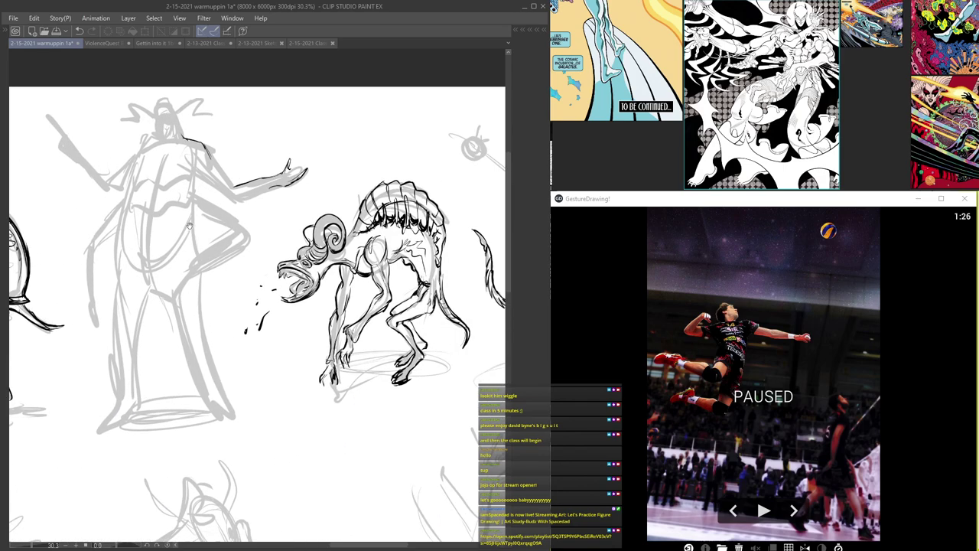
{"action": "scroll", "coordinate": [222, 218], "scroll_direction": "down", "scroll_amount": 2}
{"action": "left_click_drag", "start_coordinate": [377, 241], "coordinate": [261, 79]}
{"action": "left_click_drag", "start_coordinate": [162, 333], "coordinate": [405, 252]}
{"action": "scroll", "coordinate": [273, 198], "scroll_direction": "down", "scroll_amount": 3}
{"action": "left_click_drag", "start_coordinate": [266, 268], "coordinate": [257, 341]}
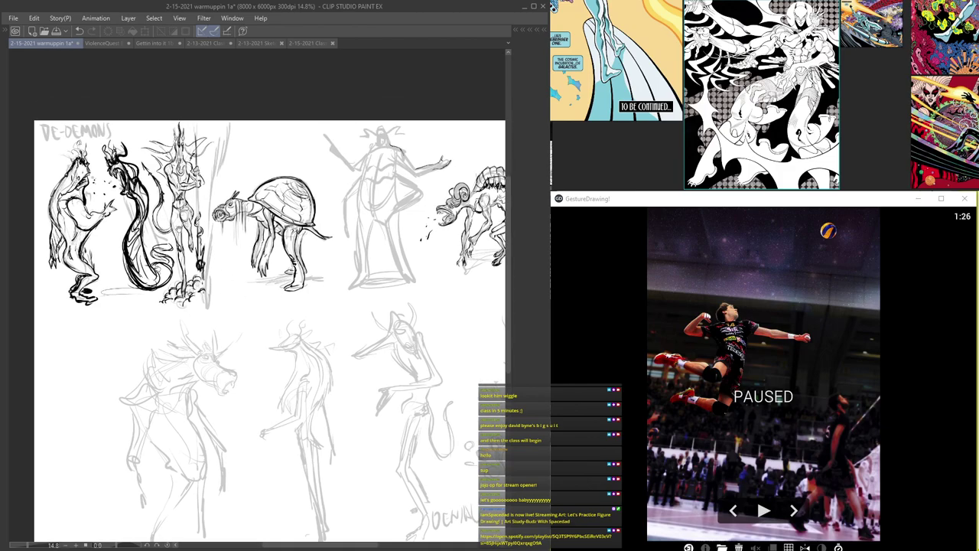
- Examine the hunched demon and the serpentine demon facing each other under the DE-DEMONS heading
{"action": "scroll", "coordinate": [152, 182], "scroll_direction": "up", "scroll_amount": 2}
{"action": "left_click_drag", "start_coordinate": [176, 219], "coordinate": [310, 296]}
{"action": "scroll", "coordinate": [310, 296], "scroll_direction": "up", "scroll_amount": 1}
{"action": "left_click_drag", "start_coordinate": [433, 291], "coordinate": [326, 267]}
{"action": "left_click_drag", "start_coordinate": [258, 265], "coordinate": [473, 286]}
{"action": "scroll", "coordinate": [473, 286], "scroll_direction": "up", "scroll_amount": 2}
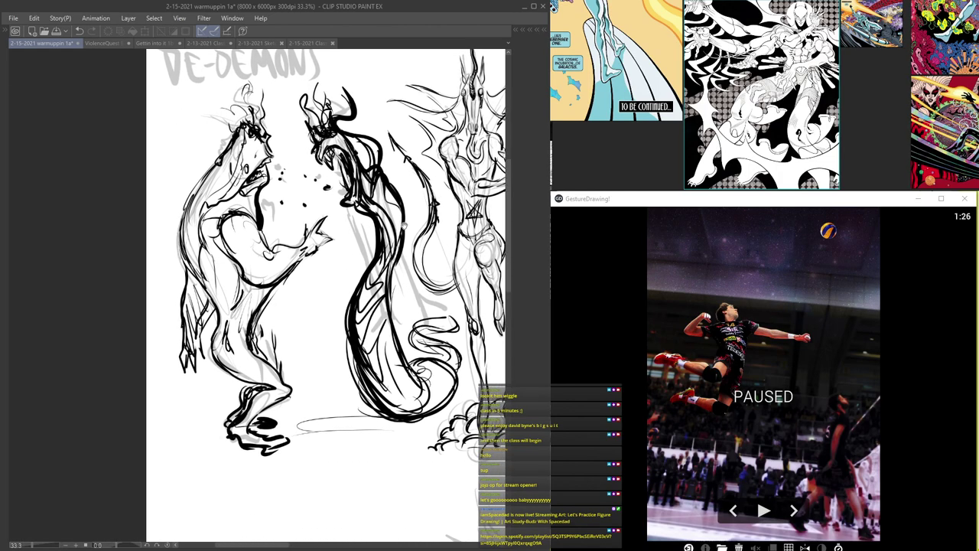
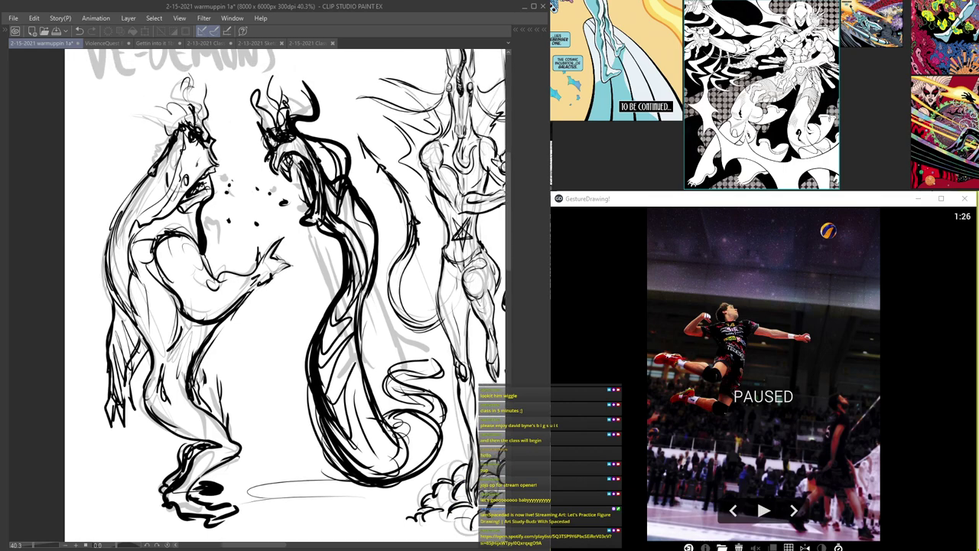
{"action": "scroll", "coordinate": [395, 170], "scroll_direction": "down", "scroll_amount": 1}
{"action": "left_click_drag", "start_coordinate": [394, 199], "coordinate": [222, 150]}
{"action": "scroll", "coordinate": [260, 176], "scroll_direction": "down", "scroll_amount": 1}
{"action": "left_click_drag", "start_coordinate": [337, 184], "coordinate": [205, 170]}
{"action": "scroll", "coordinate": [295, 169], "scroll_direction": "down", "scroll_amount": 3}
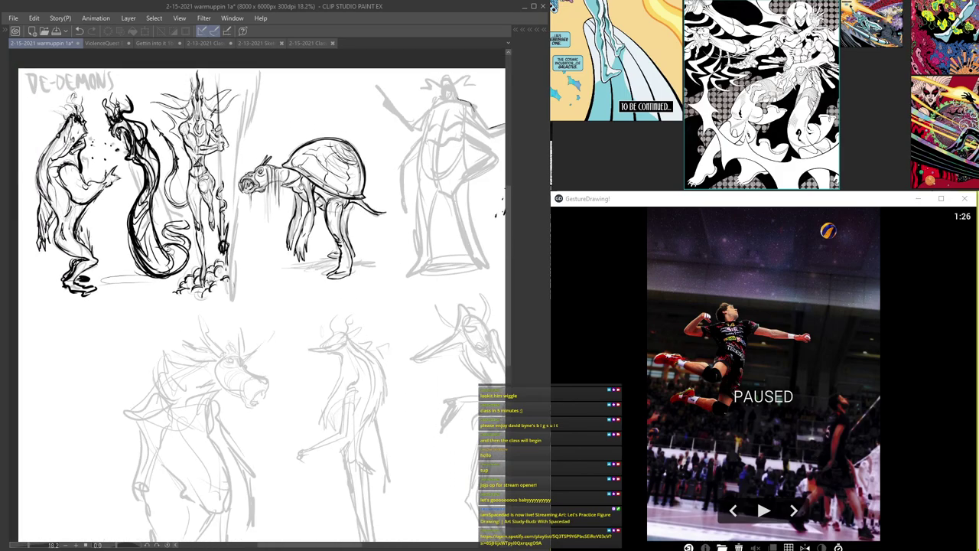
- Examine the linework of the serpentine demon and the horned staff-bearing demon up close
{"action": "scroll", "coordinate": [294, 170], "scroll_direction": "up", "scroll_amount": 2}
{"action": "left_click_drag", "start_coordinate": [294, 171], "coordinate": [224, 175]}
{"action": "mouse_move", "coordinate": [139, 148]}
{"action": "left_mouse_down"}
{"action": "mouse_move", "coordinate": [246, 181]}
{"action": "mouse_move", "coordinate": [437, 193]}
{"action": "left_mouse_up"}
{"action": "scroll", "coordinate": [169, 185], "scroll_direction": "up", "scroll_amount": 1}
{"action": "mouse_move", "coordinate": [169, 185]}
{"action": "left_mouse_down"}
{"action": "mouse_move", "coordinate": [413, 260]}
{"action": "mouse_move", "coordinate": [387, 217]}
{"action": "mouse_move", "coordinate": [365, 230]}
{"action": "left_mouse_up"}
{"action": "scroll", "coordinate": [390, 251], "scroll_direction": "up", "scroll_amount": 2}
{"action": "scroll", "coordinate": [397, 257], "scroll_direction": "up", "scroll_amount": 2}
{"action": "scroll", "coordinate": [396, 257], "scroll_direction": "down", "scroll_amount": 2}
{"action": "scroll", "coordinate": [396, 257], "scroll_direction": "up", "scroll_amount": 1}
{"action": "scroll", "coordinate": [319, 229], "scroll_direction": "down", "scroll_amount": 2}
{"action": "scroll", "coordinate": [319, 230], "scroll_direction": "up", "scroll_amount": 2}
- Survey the upper row of demons between the crossed-arm unicorn and the DE-DEMONS heading
{"action": "scroll", "coordinate": [199, 171], "scroll_direction": "down", "scroll_amount": 6}
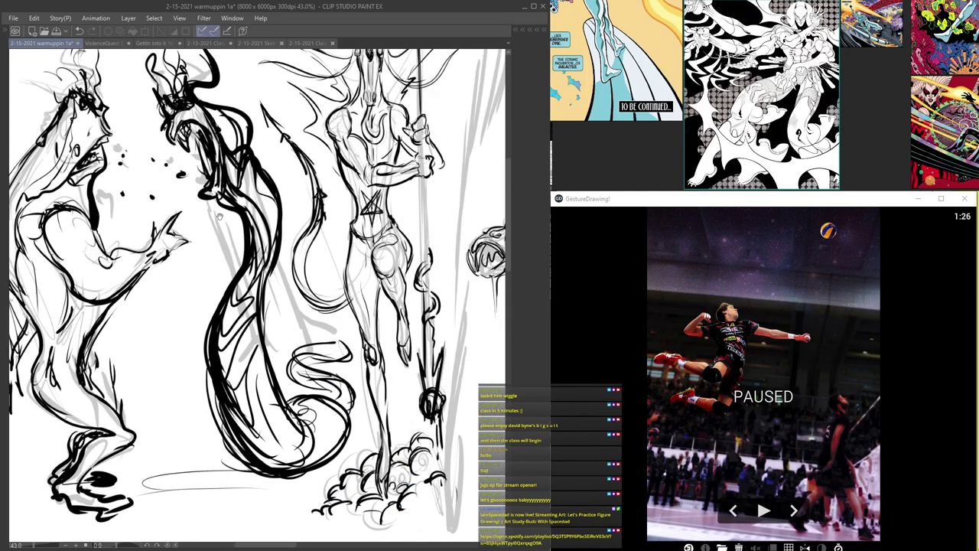
{"action": "left_click_drag", "start_coordinate": [199, 172], "coordinate": [130, 156]}
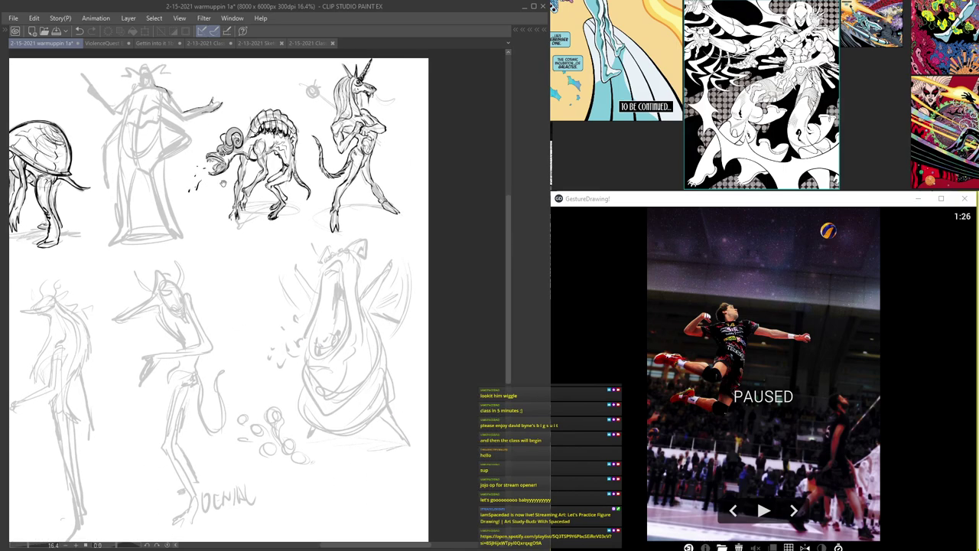
{"action": "left_click_drag", "start_coordinate": [194, 229], "coordinate": [274, 282]}
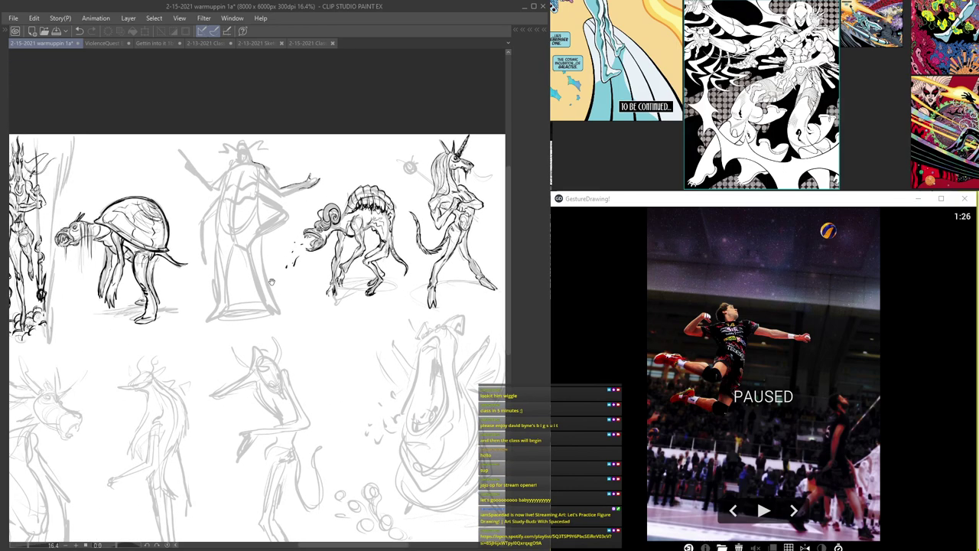
{"action": "scroll", "coordinate": [271, 281], "scroll_direction": "up", "scroll_amount": 1}
{"action": "mouse_move", "coordinate": [151, 262]}
{"action": "left_mouse_down"}
{"action": "mouse_move", "coordinate": [257, 249]}
{"action": "mouse_move", "coordinate": [448, 261]}
{"action": "left_mouse_up"}
{"action": "left_click_drag", "start_coordinate": [295, 248], "coordinate": [305, 294]}
{"action": "scroll", "coordinate": [306, 290], "scroll_direction": "up", "scroll_amount": 2}
{"action": "scroll", "coordinate": [337, 279], "scroll_direction": "up", "scroll_amount": 1}
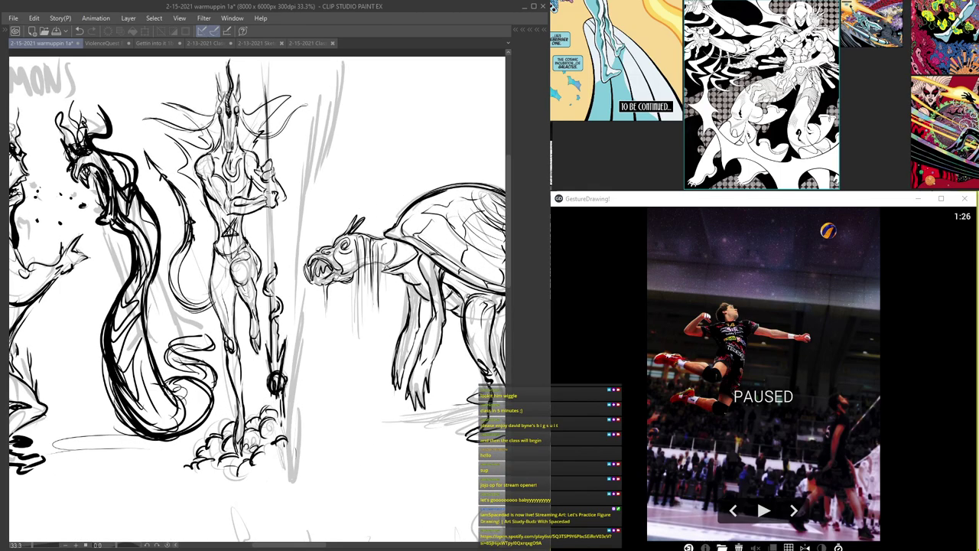
{"action": "scroll", "coordinate": [376, 270], "scroll_direction": "down", "scroll_amount": 1}
{"action": "left_click_drag", "start_coordinate": [388, 273], "coordinate": [76, 202]}
{"action": "left_click_drag", "start_coordinate": [279, 214], "coordinate": [614, 273]}
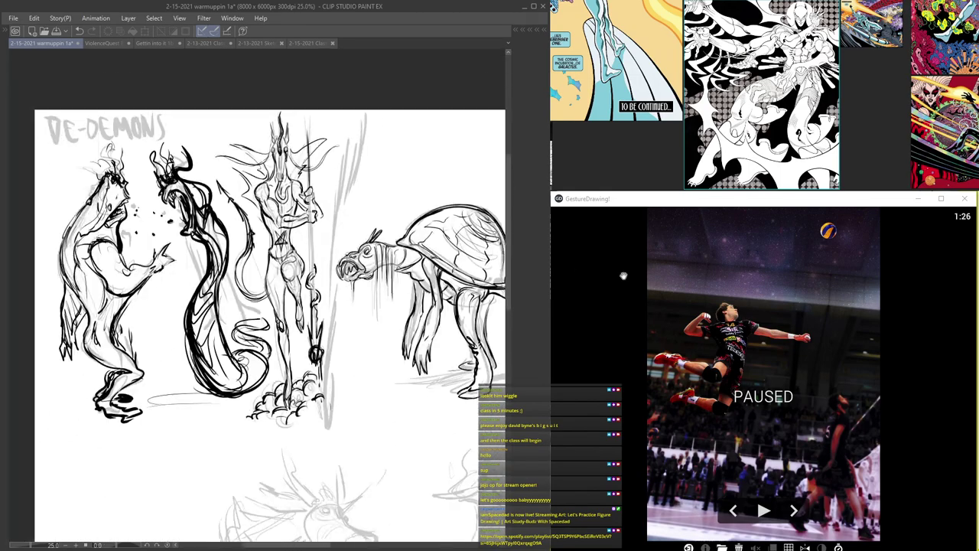
{"action": "left_click_drag", "start_coordinate": [405, 265], "coordinate": [81, 243]}
{"action": "mouse_move", "coordinate": [414, 198]}
{"action": "left_mouse_down"}
{"action": "mouse_move", "coordinate": [152, 198]}
{"action": "mouse_move", "coordinate": [202, 193]}
{"action": "mouse_move", "coordinate": [544, 234]}
{"action": "left_mouse_up"}
{"action": "left_click_drag", "start_coordinate": [130, 228], "coordinate": [534, 230]}
- Examine the hunched demon's pose, head and outstretched hand beside the serpentine demon
{"action": "scroll", "coordinate": [286, 230], "scroll_direction": "up", "scroll_amount": 2}
{"action": "scroll", "coordinate": [287, 230], "scroll_direction": "up", "scroll_amount": 1}
{"action": "left_click_drag", "start_coordinate": [286, 229], "coordinate": [208, 147]}
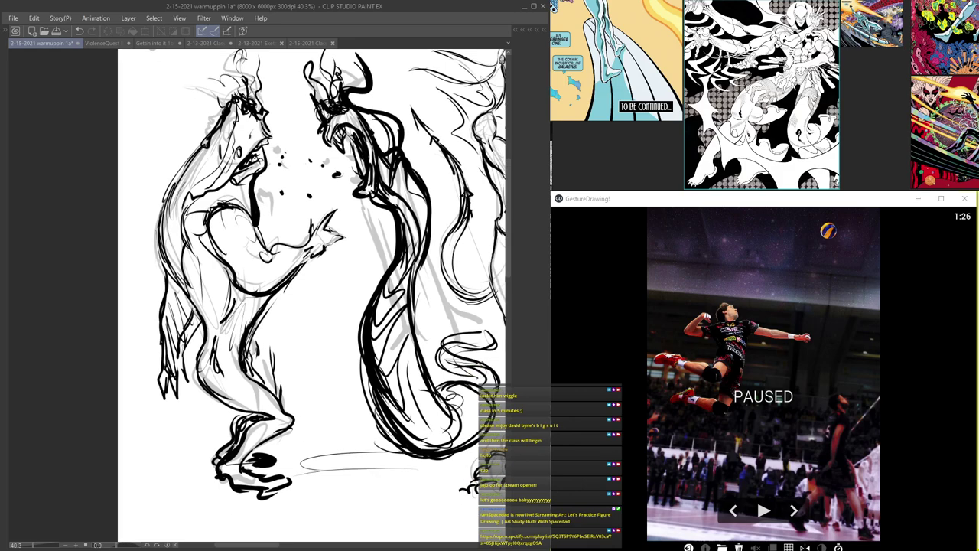
{"action": "left_click_drag", "start_coordinate": [204, 147], "coordinate": [166, 174]}
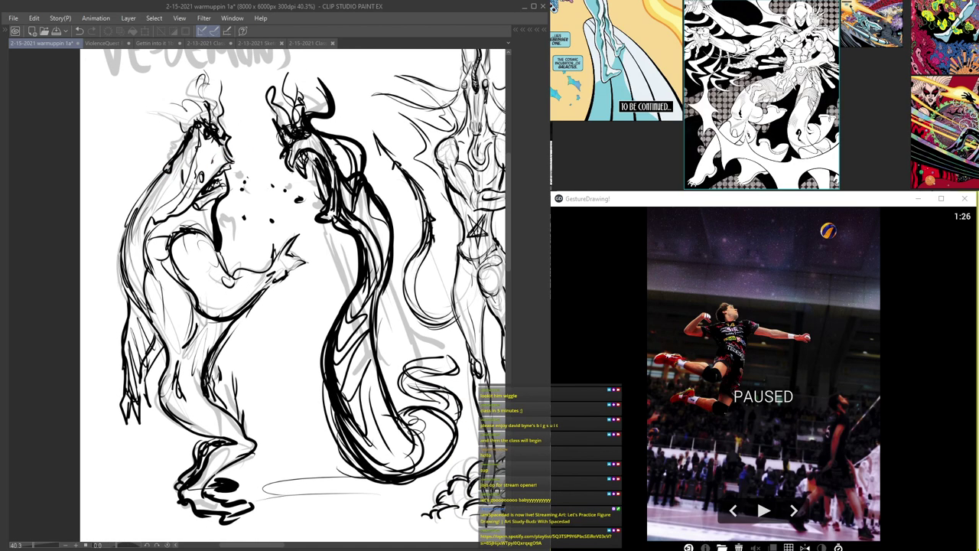
{"action": "left_click_drag", "start_coordinate": [270, 212], "coordinate": [298, 198]}
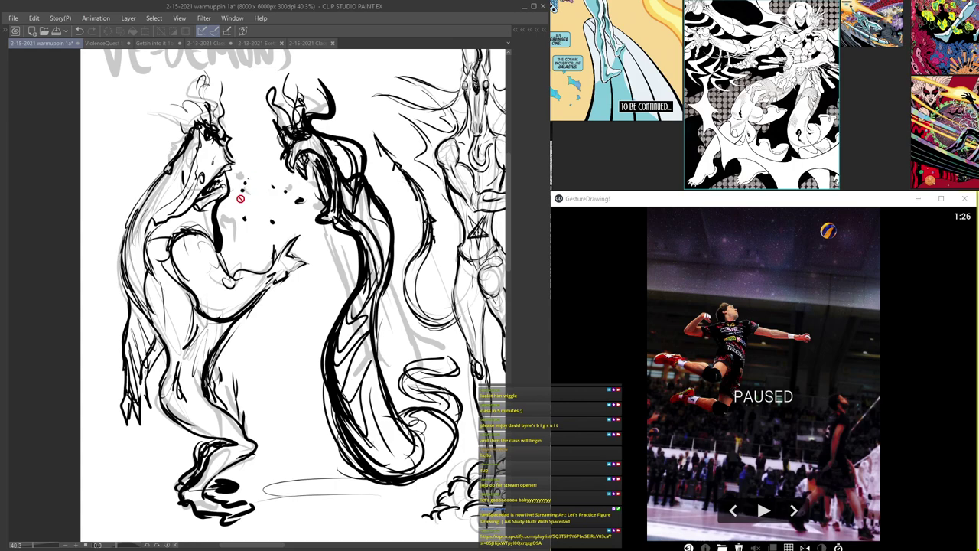
{"action": "scroll", "coordinate": [252, 184], "scroll_direction": "up", "scroll_amount": 3}
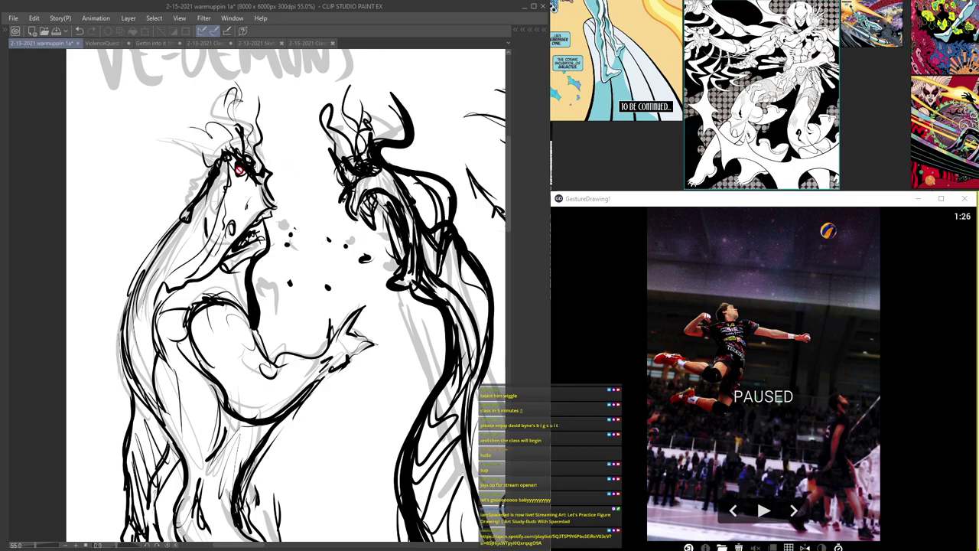
{"action": "scroll", "coordinate": [240, 169], "scroll_direction": "down", "scroll_amount": 3}
{"action": "scroll", "coordinate": [310, 167], "scroll_direction": "down", "scroll_amount": 2}
{"action": "scroll", "coordinate": [312, 169], "scroll_direction": "up", "scroll_amount": 2}
{"action": "scroll", "coordinate": [314, 170], "scroll_direction": "down", "scroll_amount": 2}
- Examine the horned staff-bearing demon and the neighbouring turtle-shelled creature at several magnifications
{"action": "left_click_drag", "start_coordinate": [383, 207], "coordinate": [164, 183]}
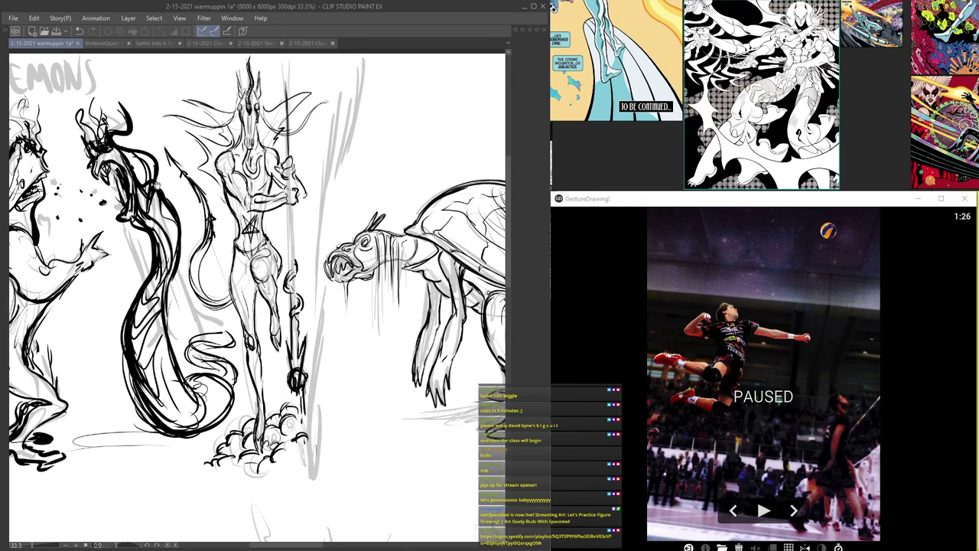
{"action": "scroll", "coordinate": [247, 189], "scroll_direction": "up", "scroll_amount": 3}
{"action": "left_click_drag", "start_coordinate": [308, 169], "coordinate": [307, 204]}
{"action": "scroll", "coordinate": [279, 200], "scroll_direction": "down", "scroll_amount": 3}
{"action": "scroll", "coordinate": [332, 196], "scroll_direction": "up", "scroll_amount": 1}
{"action": "scroll", "coordinate": [166, 184], "scroll_direction": "down", "scroll_amount": 1}
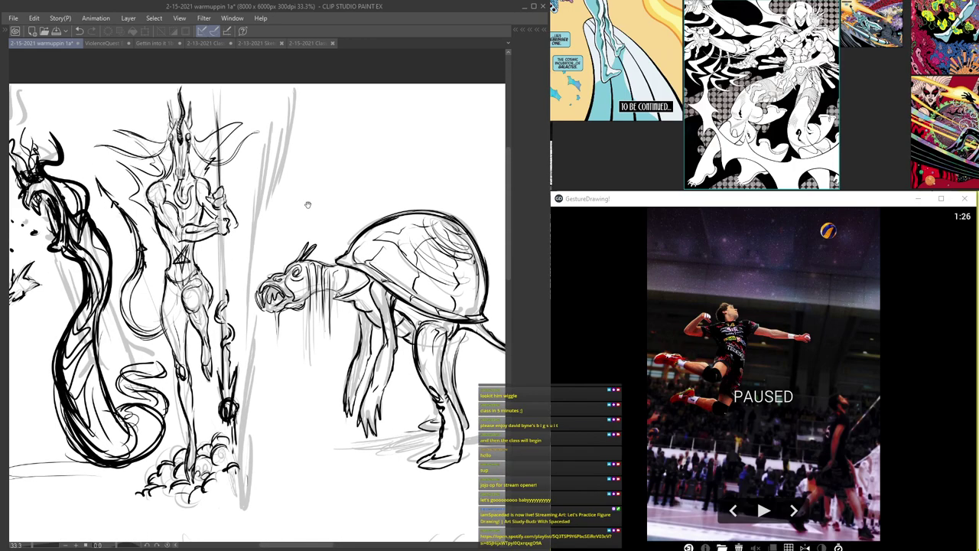
{"action": "left_click_drag", "start_coordinate": [225, 183], "coordinate": [298, 189]}
{"action": "scroll", "coordinate": [349, 210], "scroll_direction": "up", "scroll_amount": 2}
{"action": "scroll", "coordinate": [354, 214], "scroll_direction": "up", "scroll_amount": 2}
{"action": "mouse_move", "coordinate": [417, 226]}
{"action": "left_mouse_down"}
{"action": "mouse_move", "coordinate": [225, 181]}
{"action": "mouse_move", "coordinate": [219, 88]}
{"action": "mouse_move", "coordinate": [195, 90]}
{"action": "mouse_move", "coordinate": [216, 118]}
{"action": "mouse_move", "coordinate": [214, 138]}
{"action": "mouse_move", "coordinate": [393, 190]}
{"action": "mouse_move", "coordinate": [440, 225]}
{"action": "mouse_move", "coordinate": [369, 191]}
{"action": "mouse_move", "coordinate": [397, 282]}
{"action": "mouse_move", "coordinate": [374, 267]}
{"action": "mouse_move", "coordinate": [357, 234]}
{"action": "left_mouse_up"}
{"action": "scroll", "coordinate": [225, 181], "scroll_direction": "up", "scroll_amount": 1}
{"action": "scroll", "coordinate": [217, 124], "scroll_direction": "down", "scroll_amount": 1}
{"action": "scroll", "coordinate": [214, 138], "scroll_direction": "down", "scroll_amount": 1}
{"action": "scroll", "coordinate": [394, 190], "scroll_direction": "up", "scroll_amount": 1}
{"action": "scroll", "coordinate": [421, 208], "scroll_direction": "up", "scroll_amount": 1}
{"action": "scroll", "coordinate": [441, 224], "scroll_direction": "down", "scroll_amount": 1}
{"action": "scroll", "coordinate": [441, 225], "scroll_direction": "up", "scroll_amount": 1}
{"action": "scroll", "coordinate": [395, 263], "scroll_direction": "up", "scroll_amount": 1}
{"action": "scroll", "coordinate": [390, 282], "scroll_direction": "down", "scroll_amount": 2}
{"action": "scroll", "coordinate": [373, 267], "scroll_direction": "down", "scroll_amount": 2}
{"action": "scroll", "coordinate": [373, 266], "scroll_direction": "up", "scroll_amount": 1}
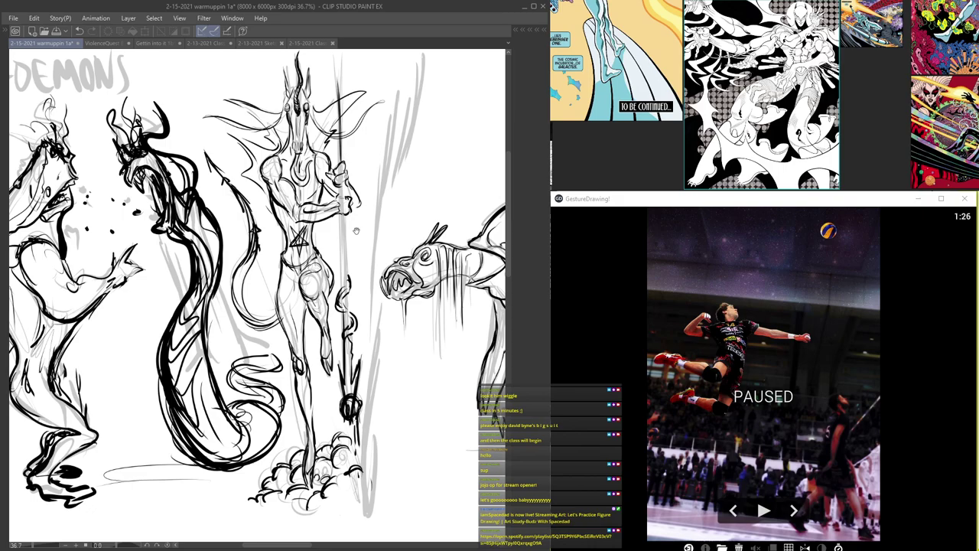
{"action": "left_click_drag", "start_coordinate": [380, 261], "coordinate": [380, 123]}
{"action": "scroll", "coordinate": [340, 224], "scroll_direction": "up", "scroll_amount": 2}
{"action": "scroll", "coordinate": [331, 284], "scroll_direction": "down", "scroll_amount": 3}
- Examine the large robed figure blocked in with broad grey strokes beside the turtle-shelled creature
{"action": "mouse_move", "coordinate": [331, 284]}
{"action": "left_mouse_down"}
{"action": "mouse_move", "coordinate": [318, 333]}
{"action": "mouse_move", "coordinate": [237, 385]}
{"action": "left_mouse_up"}
{"action": "mouse_move", "coordinate": [479, 340]}
{"action": "left_mouse_down"}
{"action": "mouse_move", "coordinate": [120, 293]}
{"action": "mouse_move", "coordinate": [90, 346]}
{"action": "left_mouse_up"}
{"action": "mouse_move", "coordinate": [208, 272]}
{"action": "left_mouse_down"}
{"action": "mouse_move", "coordinate": [237, 301]}
{"action": "mouse_move", "coordinate": [280, 296]}
{"action": "mouse_move", "coordinate": [266, 293]}
{"action": "left_mouse_up"}
{"action": "scroll", "coordinate": [236, 301], "scroll_direction": "up", "scroll_amount": 4}
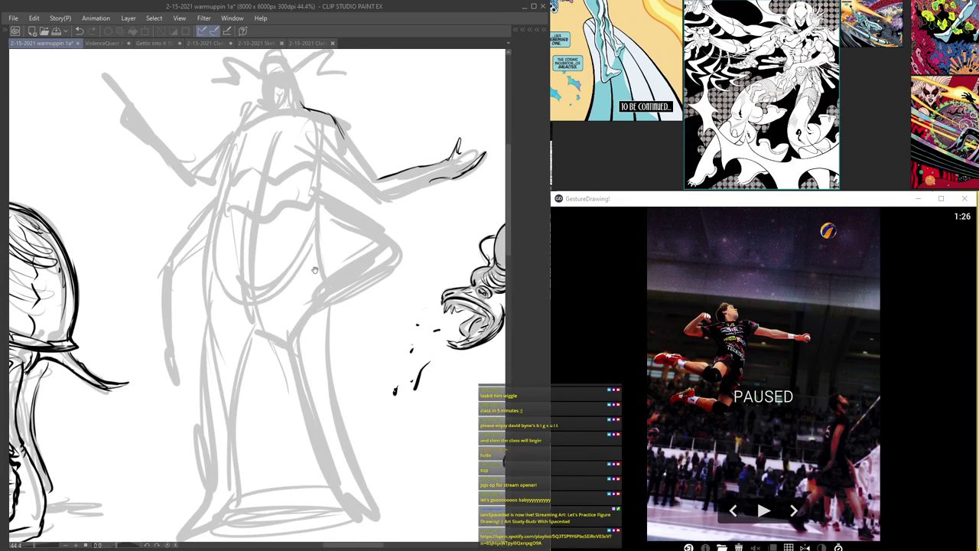
{"action": "scroll", "coordinate": [314, 270], "scroll_direction": "down", "scroll_amount": 2}
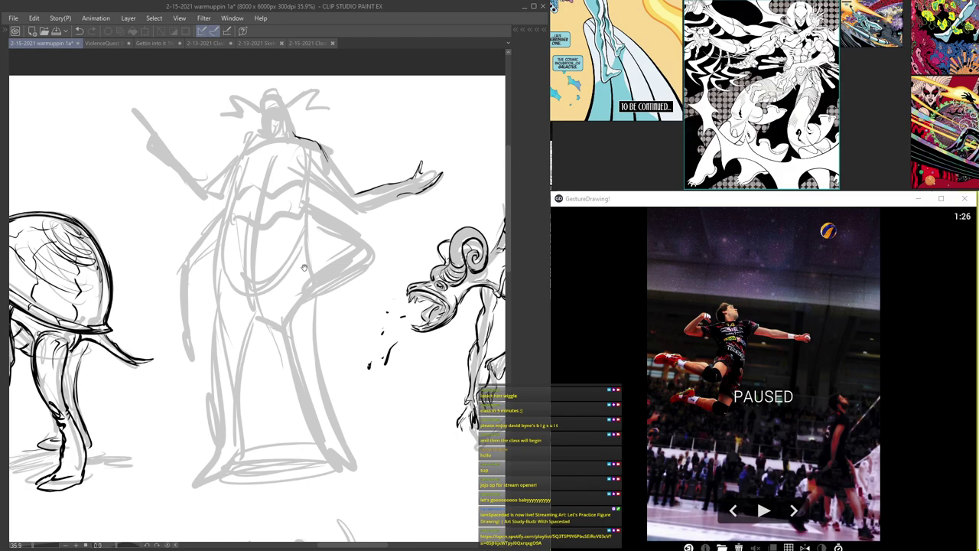
- Examine the ram-horned, ridge-backed creature's open mouth, limbs and underlying grey gesture strokes
{"action": "left_click_drag", "start_coordinate": [304, 267], "coordinate": [129, 253]}
{"action": "scroll", "coordinate": [128, 253], "scroll_direction": "up", "scroll_amount": 6}
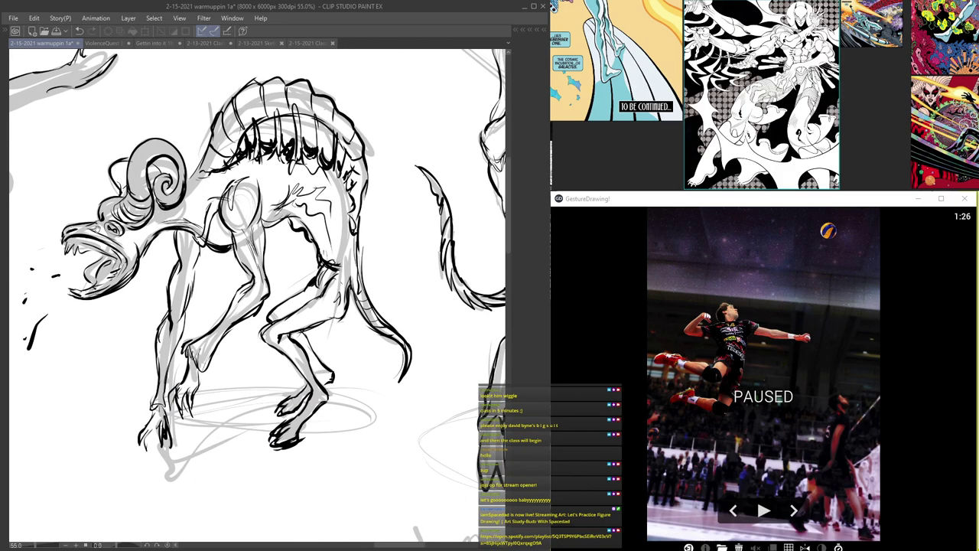
{"action": "scroll", "coordinate": [138, 220], "scroll_direction": "down", "scroll_amount": 1}
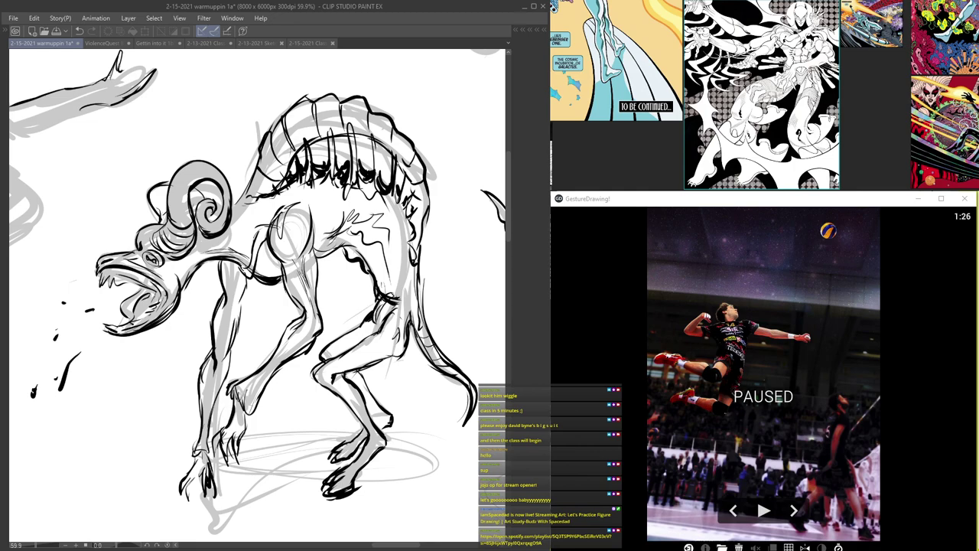
{"action": "scroll", "coordinate": [139, 253], "scroll_direction": "down", "scroll_amount": 2}
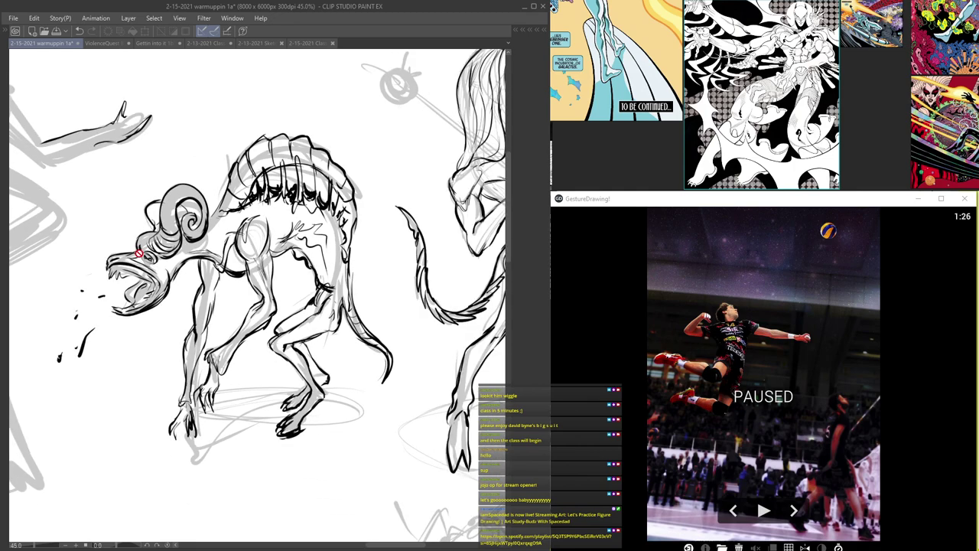
{"action": "scroll", "coordinate": [139, 253], "scroll_direction": "up", "scroll_amount": 1}
{"action": "scroll", "coordinate": [227, 177], "scroll_direction": "up", "scroll_amount": 1}
{"action": "left_click_drag", "start_coordinate": [228, 178], "coordinate": [235, 129]}
{"action": "left_click_drag", "start_coordinate": [220, 195], "coordinate": [208, 254]}
{"action": "scroll", "coordinate": [208, 253], "scroll_direction": "down", "scroll_amount": 2}
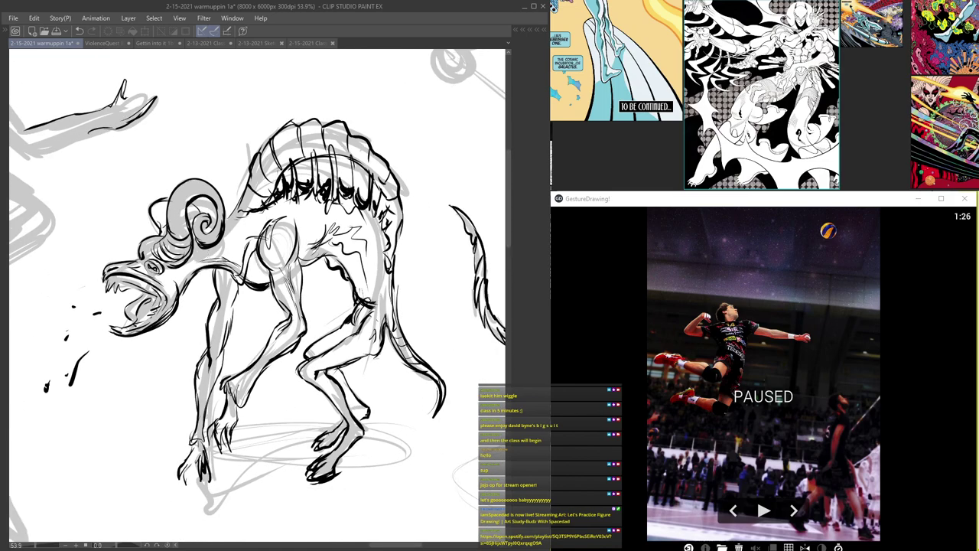
{"action": "left_click_drag", "start_coordinate": [208, 254], "coordinate": [264, 257]}
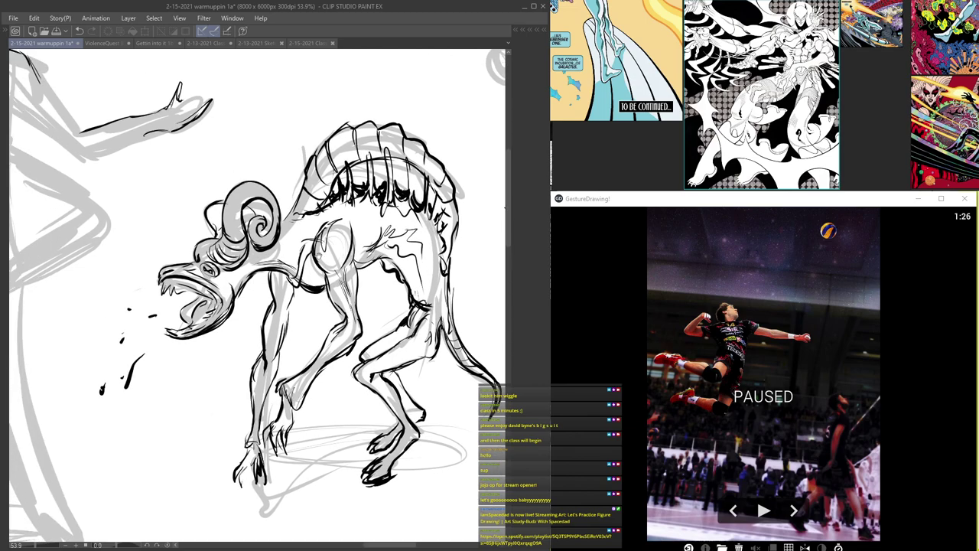
{"action": "scroll", "coordinate": [324, 246], "scroll_direction": "up", "scroll_amount": 1}
{"action": "scroll", "coordinate": [343, 232], "scroll_direction": "up", "scroll_amount": 1}
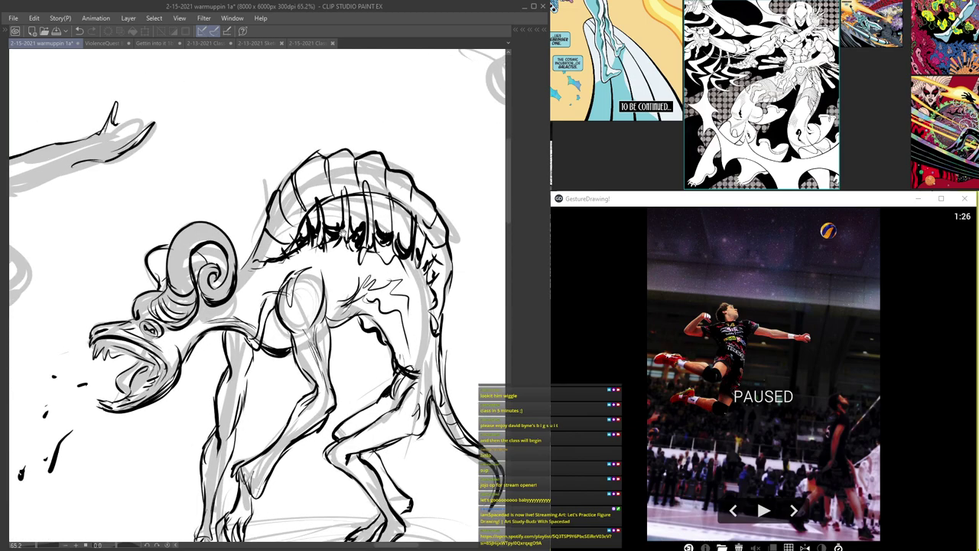
{"action": "scroll", "coordinate": [306, 229], "scroll_direction": "down", "scroll_amount": 3}
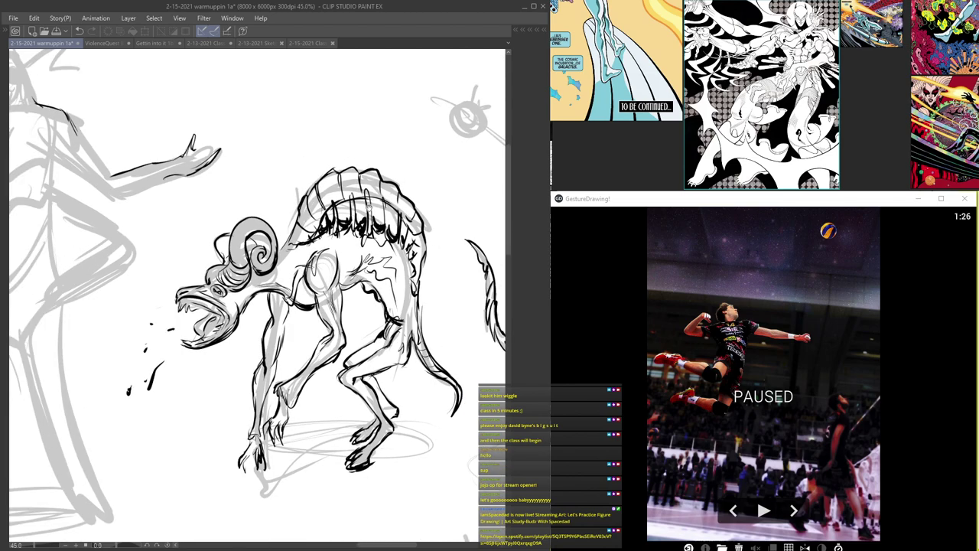
{"action": "scroll", "coordinate": [302, 229], "scroll_direction": "down", "scroll_amount": 3}
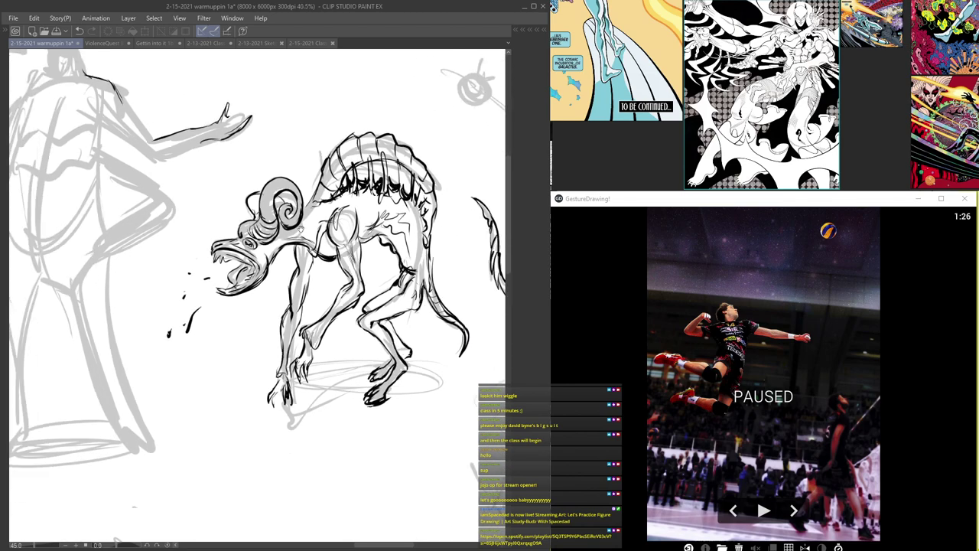
- Examine the standing unicorn demon with crossed arms and a tail
{"action": "mouse_move", "coordinate": [302, 227]}
{"action": "left_mouse_down"}
{"action": "mouse_move", "coordinate": [228, 218]}
{"action": "mouse_move", "coordinate": [272, 251]}
{"action": "mouse_move", "coordinate": [299, 296]}
{"action": "mouse_move", "coordinate": [211, 237]}
{"action": "left_mouse_up"}
{"action": "scroll", "coordinate": [253, 238], "scroll_direction": "up", "scroll_amount": 1}
{"action": "left_click_drag", "start_coordinate": [291, 232], "coordinate": [196, 220]}
{"action": "scroll", "coordinate": [197, 220], "scroll_direction": "up", "scroll_amount": 3}
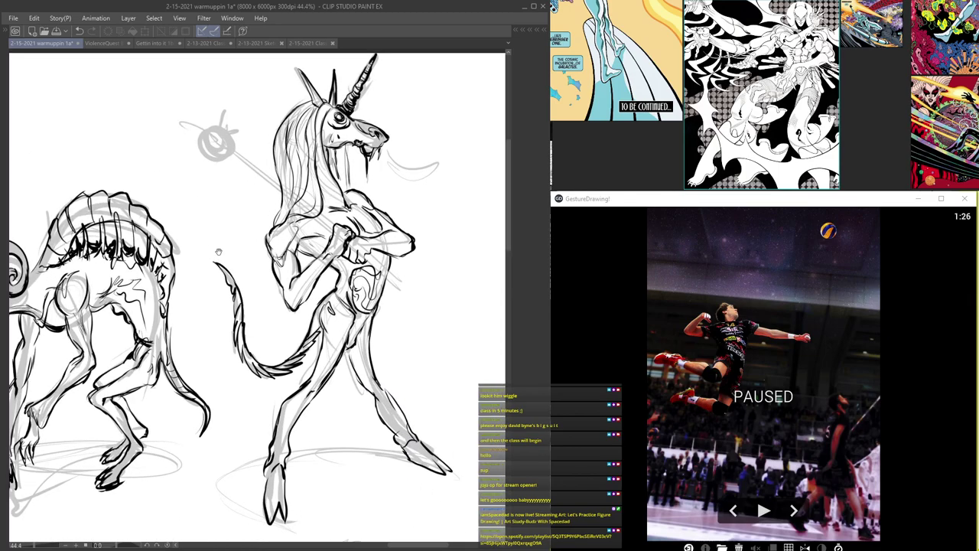
{"action": "scroll", "coordinate": [176, 247], "scroll_direction": "down", "scroll_amount": 1}
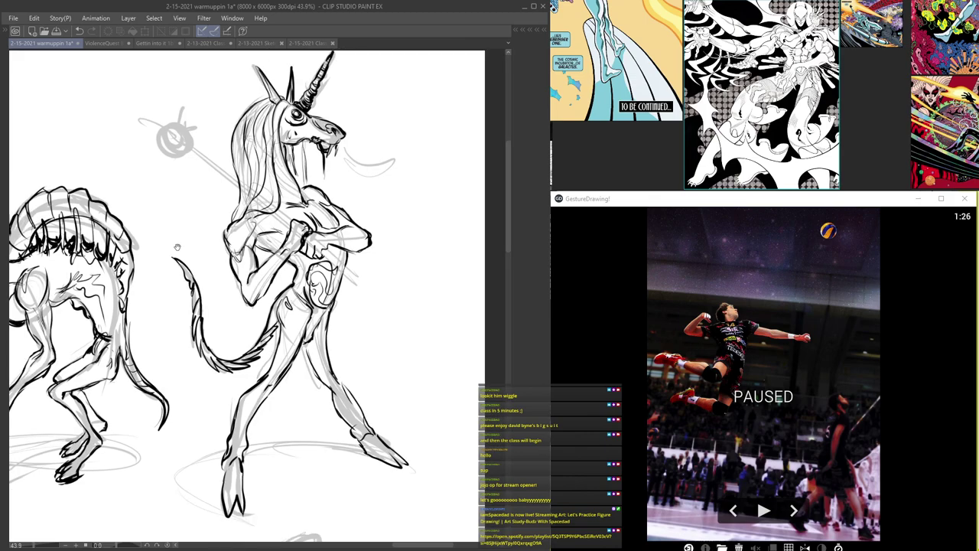
{"action": "scroll", "coordinate": [283, 165], "scroll_direction": "up", "scroll_amount": 4}
{"action": "mouse_move", "coordinate": [278, 172]}
{"action": "left_mouse_down"}
{"action": "mouse_move", "coordinate": [298, 264]}
{"action": "mouse_move", "coordinate": [253, 175]}
{"action": "mouse_move", "coordinate": [291, 211]}
{"action": "mouse_move", "coordinate": [344, 153]}
{"action": "left_mouse_up"}
{"action": "scroll", "coordinate": [299, 265], "scroll_direction": "up", "scroll_amount": 1}
{"action": "scroll", "coordinate": [247, 180], "scroll_direction": "down", "scroll_amount": 5}
{"action": "scroll", "coordinate": [288, 243], "scroll_direction": "down", "scroll_amount": 1}
- Review the lower row of rough grey demon sketches, including the bloated winged figure and the one marked DENIAL
{"action": "scroll", "coordinate": [344, 153], "scroll_direction": "down", "scroll_amount": 4}
{"action": "mouse_move", "coordinate": [341, 270]}
{"action": "left_mouse_down"}
{"action": "mouse_move", "coordinate": [344, 248]}
{"action": "mouse_move", "coordinate": [728, 339]}
{"action": "left_mouse_up"}
{"action": "left_click_drag", "start_coordinate": [204, 238], "coordinate": [87, 164]}
{"action": "mouse_move", "coordinate": [298, 180]}
{"action": "left_mouse_down"}
{"action": "mouse_move", "coordinate": [119, 199]}
{"action": "mouse_move", "coordinate": [191, 195]}
{"action": "mouse_move", "coordinate": [638, 262]}
{"action": "left_mouse_up"}
{"action": "left_click_drag", "start_coordinate": [231, 312], "coordinate": [195, 193]}
{"action": "left_click_drag", "start_coordinate": [408, 225], "coordinate": [45, 275]}
{"action": "left_click_drag", "start_coordinate": [229, 284], "coordinate": [281, 76]}
{"action": "left_click_drag", "start_coordinate": [287, 234], "coordinate": [195, 173]}
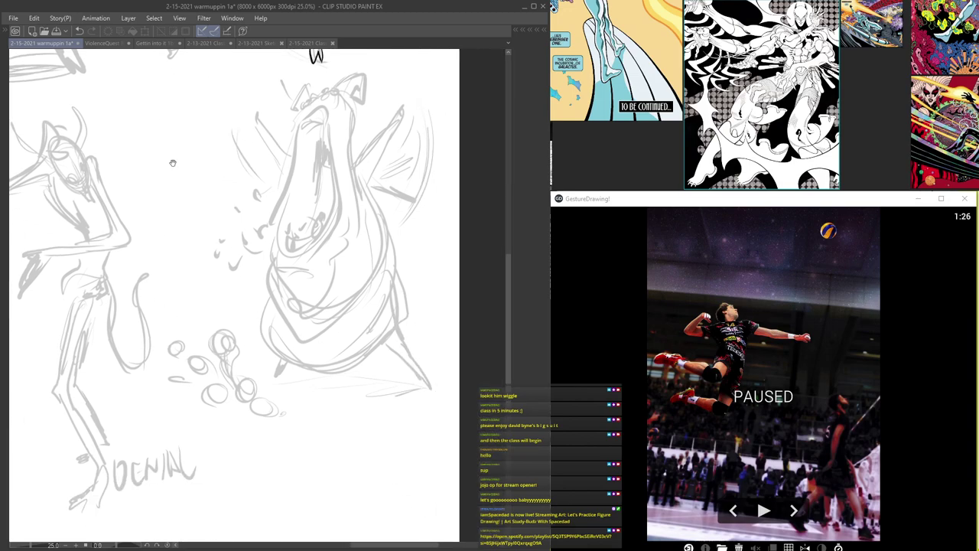
{"action": "scroll", "coordinate": [192, 183], "scroll_direction": "down", "scroll_amount": 2}
{"action": "left_click_drag", "start_coordinate": [114, 176], "coordinate": [370, 185]}
{"action": "scroll", "coordinate": [166, 207], "scroll_direction": "up", "scroll_amount": 4}
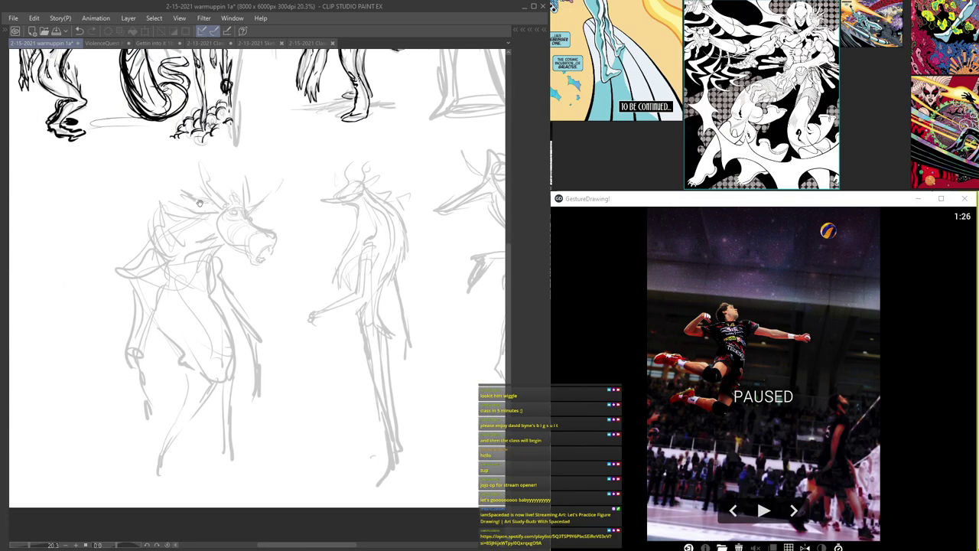
- Compare the inked upper-row demons with the rough grey creature sketches beneath them
{"action": "mouse_move", "coordinate": [300, 285]}
{"action": "left_mouse_down"}
{"action": "mouse_move", "coordinate": [183, 227]}
{"action": "mouse_move", "coordinate": [172, 191]}
{"action": "mouse_move", "coordinate": [267, 393]}
{"action": "mouse_move", "coordinate": [528, 403]}
{"action": "left_mouse_up"}
{"action": "scroll", "coordinate": [267, 391], "scroll_direction": "up", "scroll_amount": 1}
{"action": "left_click_drag", "start_coordinate": [39, 230], "coordinate": [229, 270]}
{"action": "scroll", "coordinate": [220, 271], "scroll_direction": "up", "scroll_amount": 3}
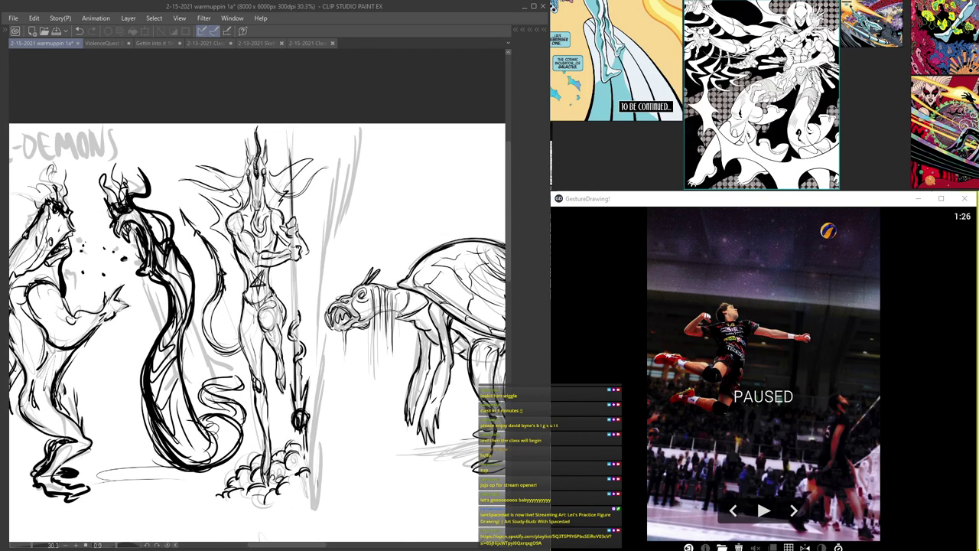
{"action": "scroll", "coordinate": [222, 277], "scroll_direction": "down", "scroll_amount": 3}
{"action": "mouse_move", "coordinate": [236, 306]}
{"action": "left_mouse_down"}
{"action": "mouse_move", "coordinate": [197, 248]}
{"action": "mouse_move", "coordinate": [292, 278]}
{"action": "mouse_move", "coordinate": [75, 217]}
{"action": "left_mouse_up"}
{"action": "scroll", "coordinate": [172, 261], "scroll_direction": "down", "scroll_amount": 2}
{"action": "scroll", "coordinate": [292, 277], "scroll_direction": "up", "scroll_amount": 2}
{"action": "mouse_move", "coordinate": [424, 255]}
{"action": "left_mouse_down"}
{"action": "mouse_move", "coordinate": [304, 243]}
{"action": "mouse_move", "coordinate": [232, 223]}
{"action": "mouse_move", "coordinate": [298, 221]}
{"action": "left_mouse_up"}
{"action": "scroll", "coordinate": [245, 230], "scroll_direction": "down", "scroll_amount": 2}
{"action": "scroll", "coordinate": [232, 222], "scroll_direction": "down", "scroll_amount": 2}
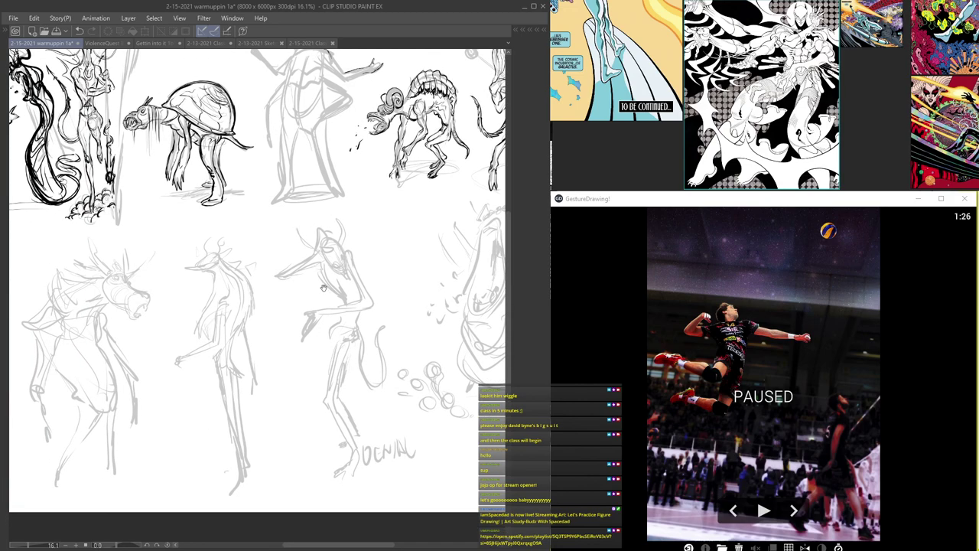
- Examine the bloated winged creature's gaping mouth and the cluster of round forms sketched beside its feet
{"action": "scroll", "coordinate": [319, 279], "scroll_direction": "up", "scroll_amount": 8}
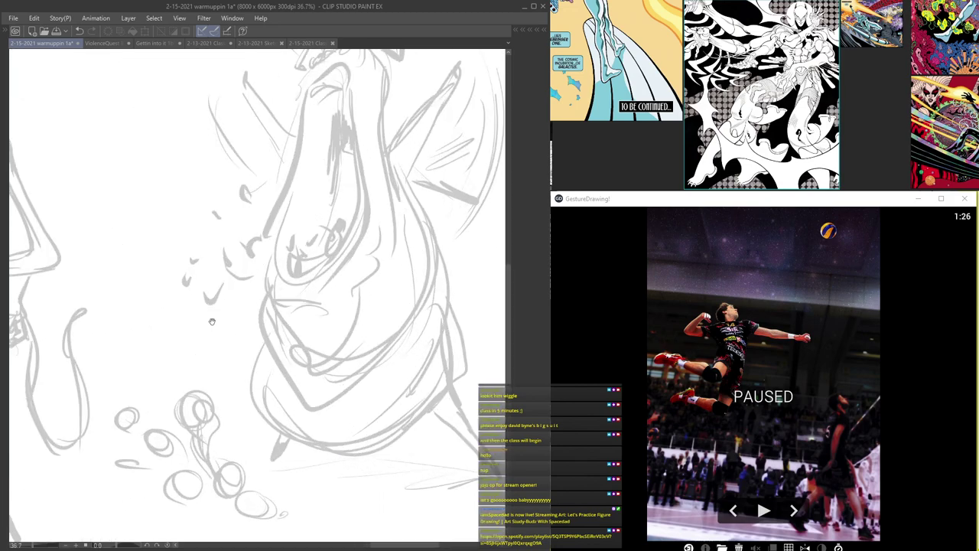
{"action": "scroll", "coordinate": [204, 316], "scroll_direction": "down", "scroll_amount": 1}
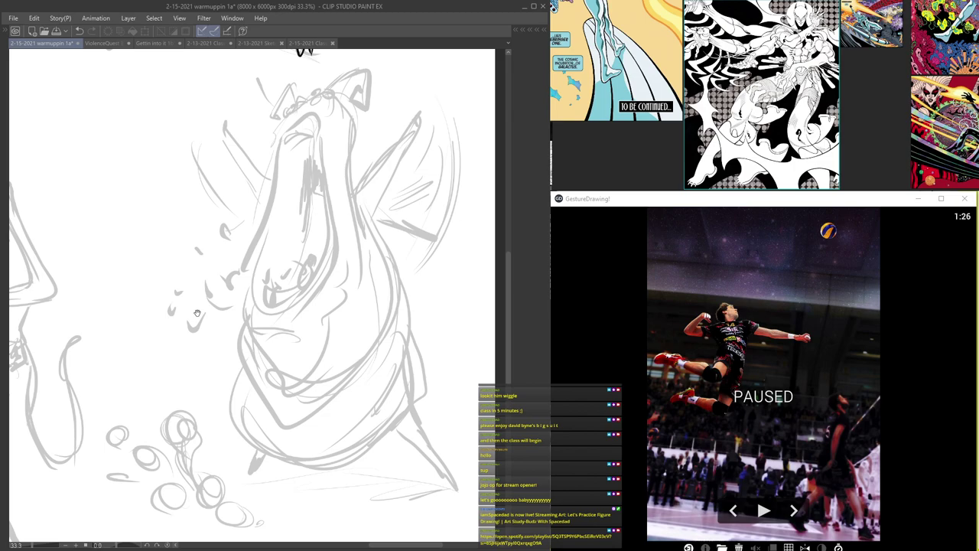
{"action": "left_click_drag", "start_coordinate": [198, 313], "coordinate": [289, 90]}
{"action": "scroll", "coordinate": [225, 294], "scroll_direction": "up", "scroll_amount": 2}
{"action": "left_click_drag", "start_coordinate": [275, 218], "coordinate": [169, 416]}
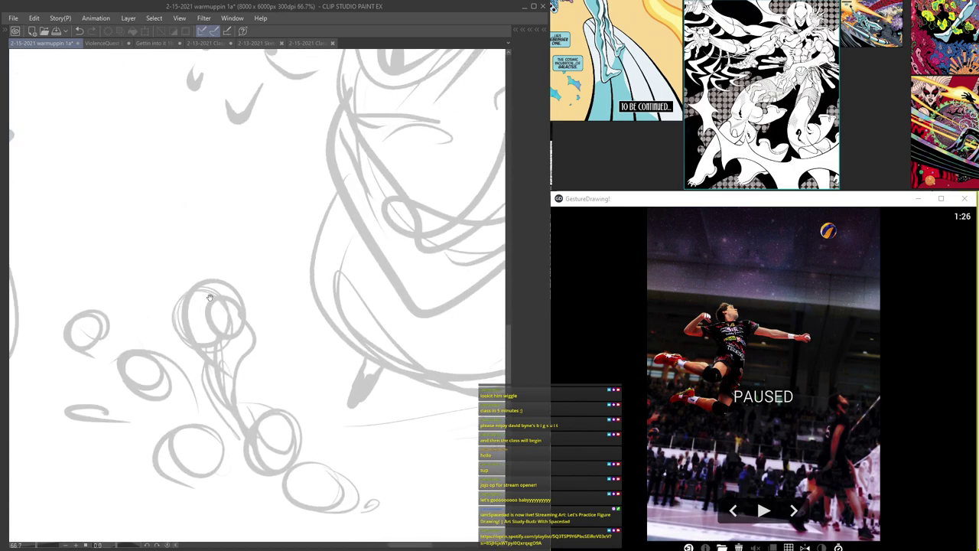
{"action": "scroll", "coordinate": [208, 301], "scroll_direction": "down", "scroll_amount": 4}
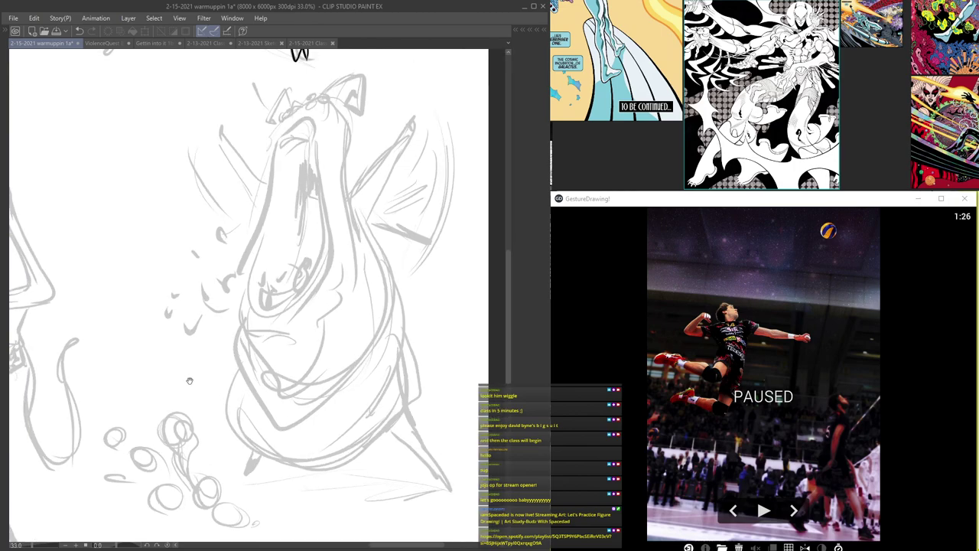
- Examine the slender horned, tailed figure marked DENIAL and compare it with the rest of the demon page
{"action": "scroll", "coordinate": [187, 386], "scroll_direction": "down", "scroll_amount": 3}
{"action": "left_click_drag", "start_coordinate": [65, 372], "coordinate": [306, 346]}
{"action": "scroll", "coordinate": [305, 346], "scroll_direction": "down", "scroll_amount": 3}
{"action": "left_click_drag", "start_coordinate": [181, 346], "coordinate": [220, 330]}
{"action": "scroll", "coordinate": [286, 371], "scroll_direction": "up", "scroll_amount": 2}
{"action": "scroll", "coordinate": [285, 372], "scroll_direction": "up", "scroll_amount": 3}
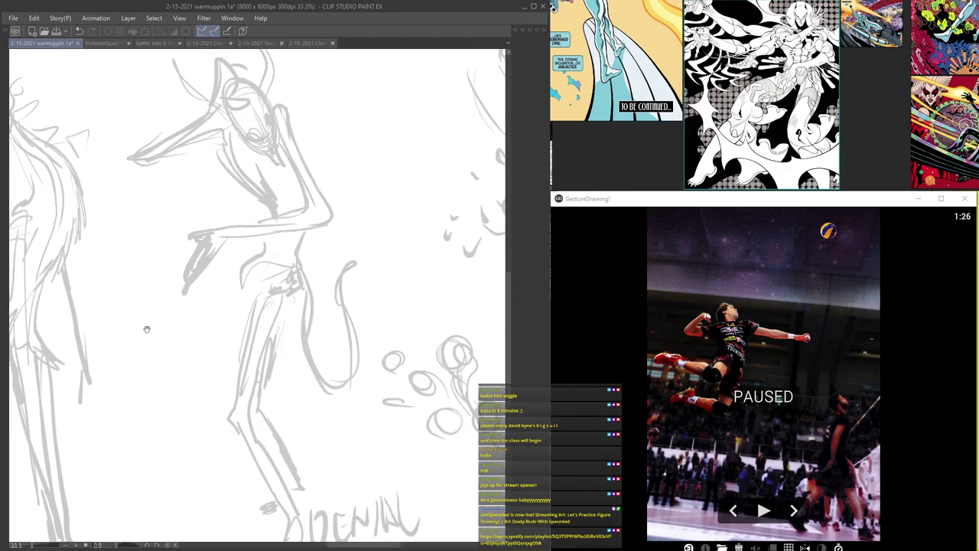
{"action": "scroll", "coordinate": [147, 329], "scroll_direction": "down", "scroll_amount": 1}
{"action": "scroll", "coordinate": [147, 329], "scroll_direction": "up", "scroll_amount": 1}
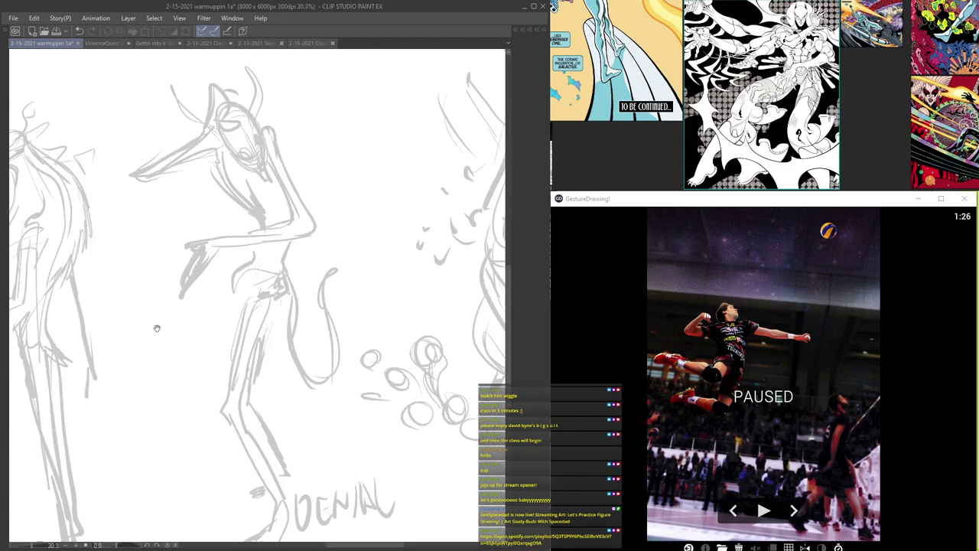
{"action": "scroll", "coordinate": [175, 306], "scroll_direction": "down", "scroll_amount": 1}
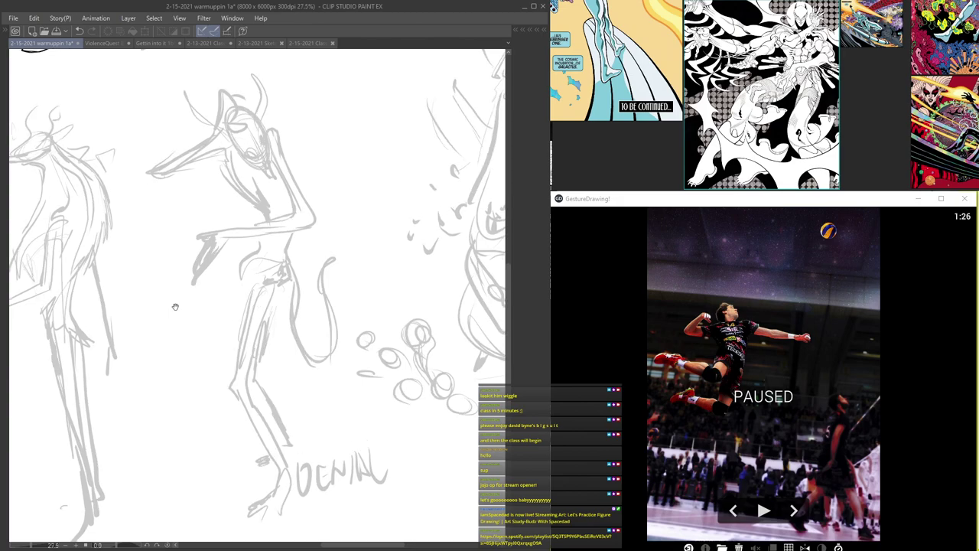
{"action": "left_click_drag", "start_coordinate": [175, 307], "coordinate": [197, 320]}
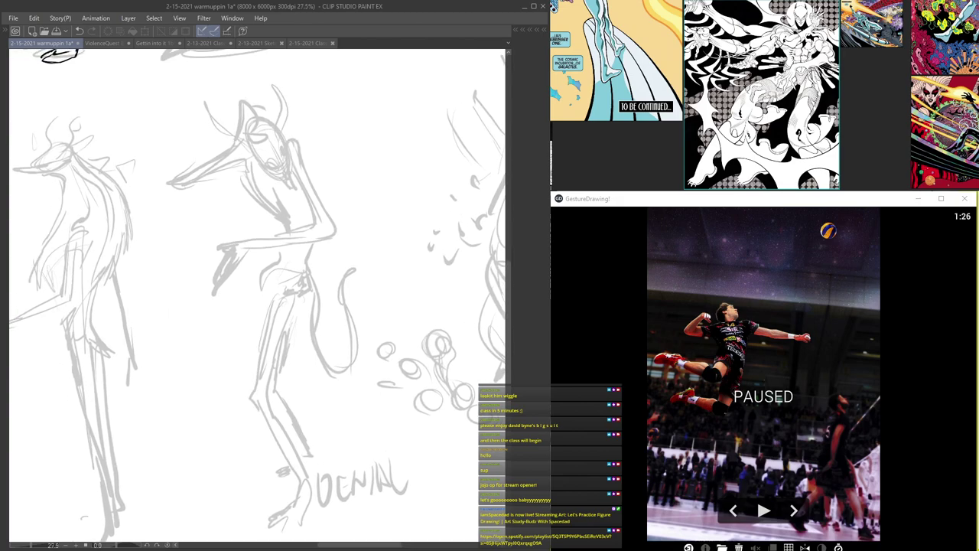
{"action": "scroll", "coordinate": [197, 319], "scroll_direction": "down", "scroll_amount": 5}
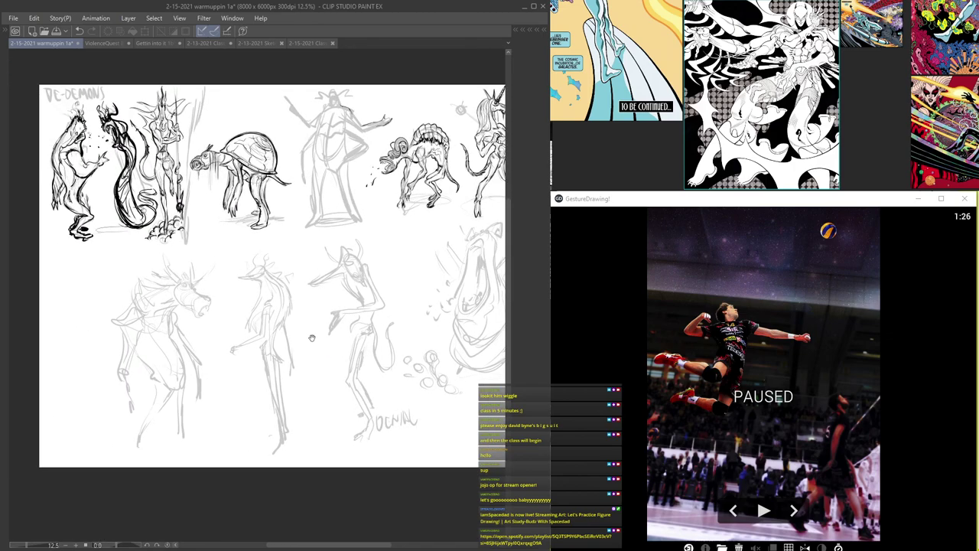
{"action": "scroll", "coordinate": [311, 338], "scroll_direction": "up", "scroll_amount": 1}
{"action": "scroll", "coordinate": [346, 345], "scroll_direction": "down", "scroll_amount": 1}
- Hide the demon sketches in Folder 10 and show the gesture figures in Folder 12 on an uncluttered canvas
{"action": "key", "text": "Tab"}
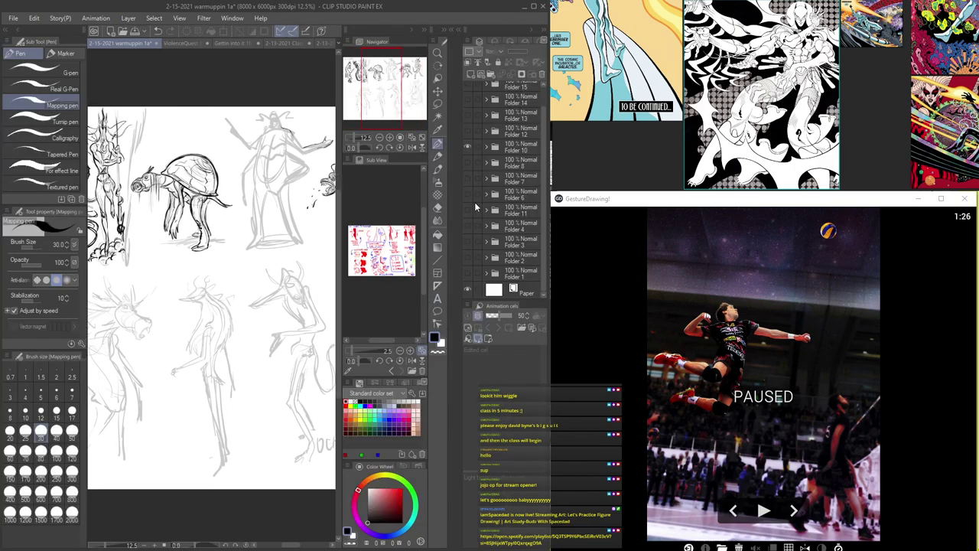
{"action": "left_click", "coordinate": [470, 146]}
{"action": "left_click", "coordinate": [470, 161]}
{"action": "left_click", "coordinate": [471, 163]}
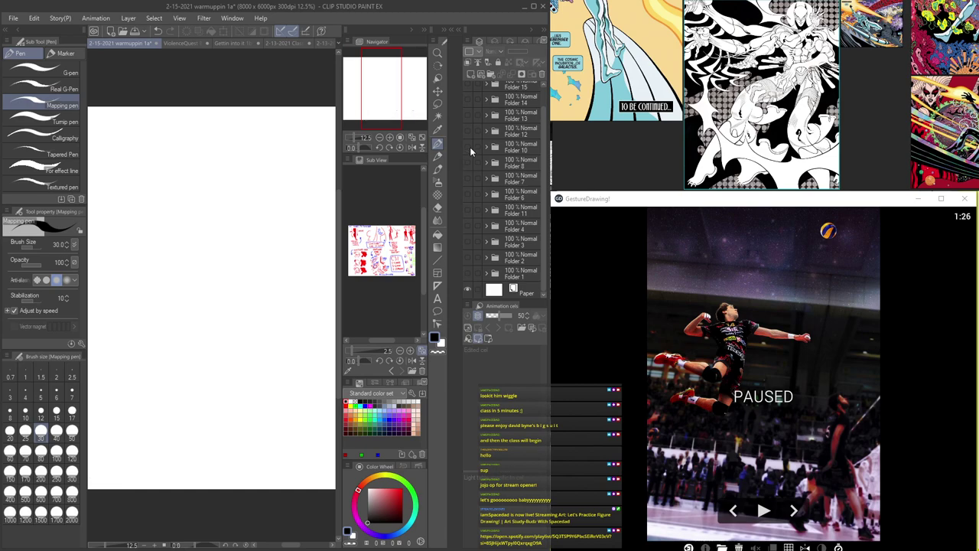
{"action": "left_click", "coordinate": [469, 134]}
{"action": "key", "text": "Tab"}
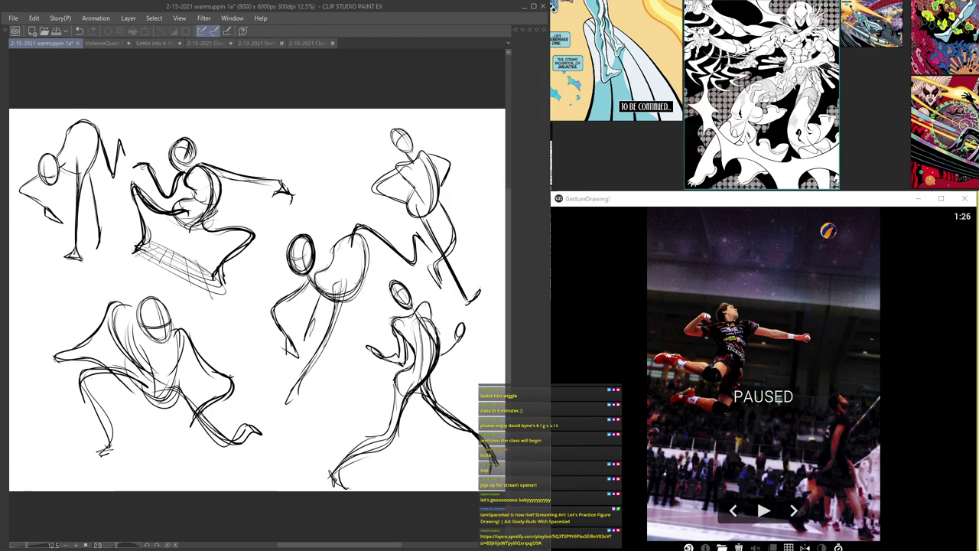
- Review the gesture pages in the 2-15-2021 warmuppin file by toggling layer visibility, and switch to the 2-15-2021 Class Demos file
{"action": "left_click", "coordinate": [469, 130]}
{"action": "left_click", "coordinate": [468, 115]}
{"action": "key", "text": "Tab"}
{"action": "key", "text": "Tab"}
{"action": "left_click", "coordinate": [468, 115]}
{"action": "left_click", "coordinate": [466, 104]}
{"action": "key", "text": "Tab"}
{"action": "key", "text": "Tab"}
{"action": "key", "text": "Tab"}
{"action": "left_click", "coordinate": [262, 44]}
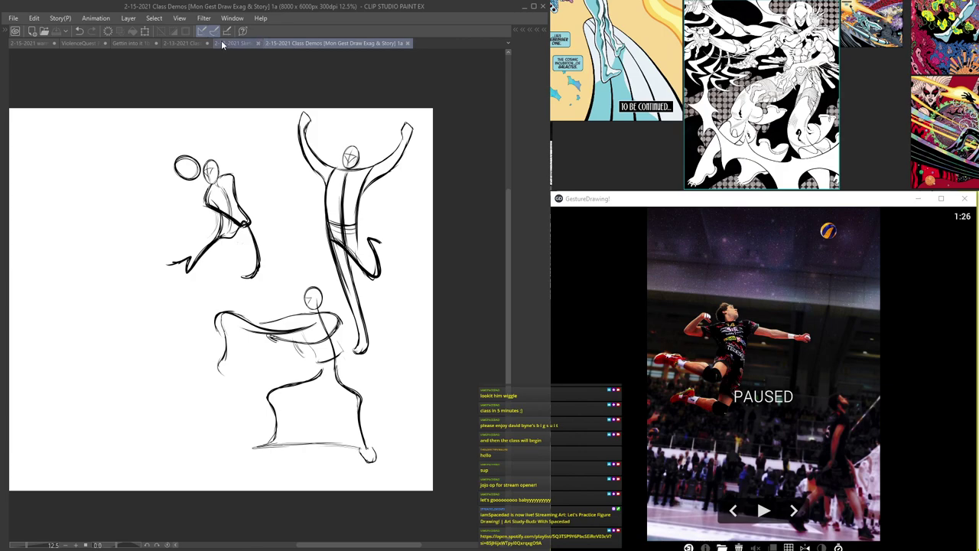
- Switch to the 2-13-2021 Sketchin file and show Folder 14 in place of Folder 27
{"action": "left_click", "coordinate": [228, 44]}
{"action": "scroll", "coordinate": [300, 185], "scroll_direction": "up", "scroll_amount": 2}
{"action": "left_click_drag", "start_coordinate": [277, 171], "coordinate": [222, 141]}
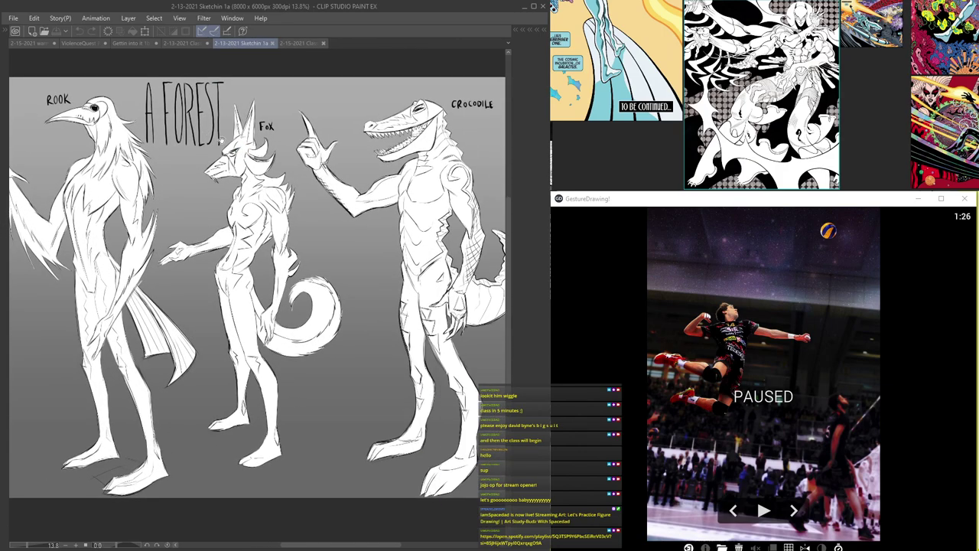
{"action": "key", "text": "Tab"}
{"action": "left_click", "coordinate": [468, 155]}
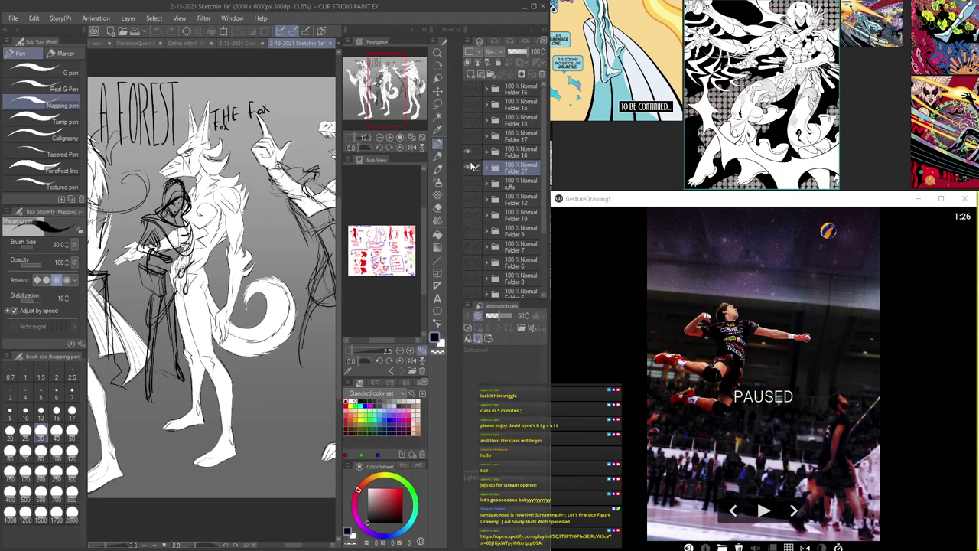
{"action": "left_click", "coordinate": [469, 166]}
{"action": "key", "text": "Tab"}
{"action": "key", "text": "Tab"}
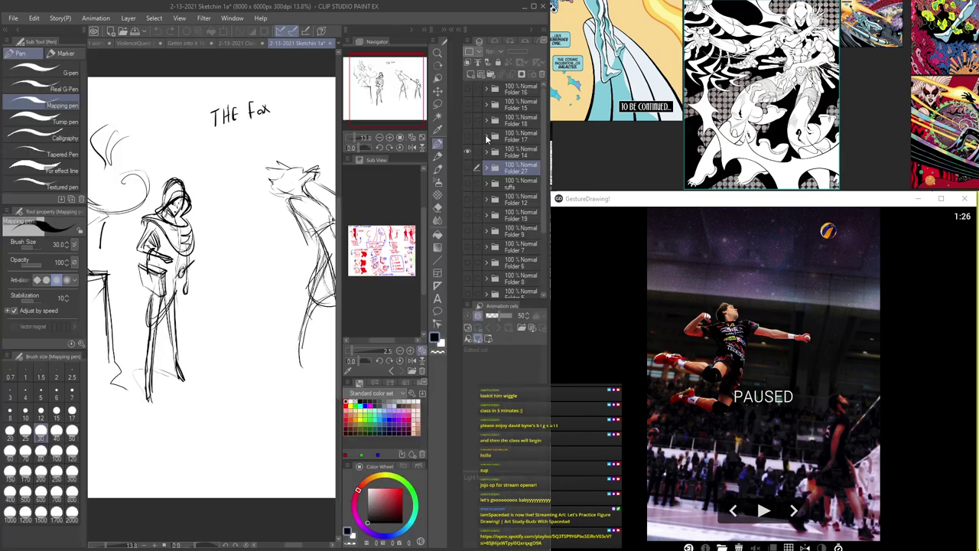
- Hide Folder 14 and show Folder 17 to view the other fox sketches
{"action": "left_click", "coordinate": [469, 154]}
{"action": "left_click", "coordinate": [469, 145]}
{"action": "key", "text": "Tab"}
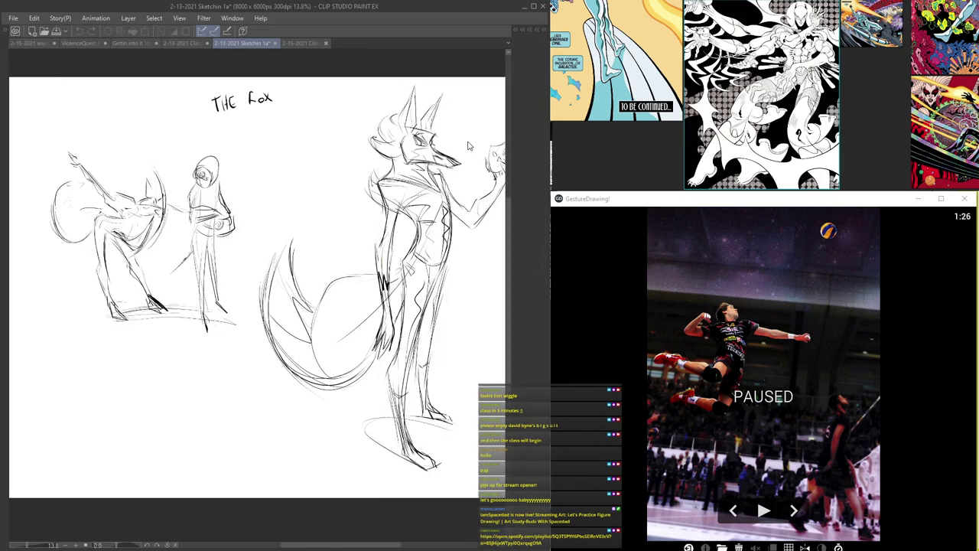
- Show Folder 18 in place of Folder 17 and examine the wolf sketches
{"action": "key", "text": "Tab"}
{"action": "left_click", "coordinate": [468, 128]}
{"action": "left_click", "coordinate": [468, 136]}
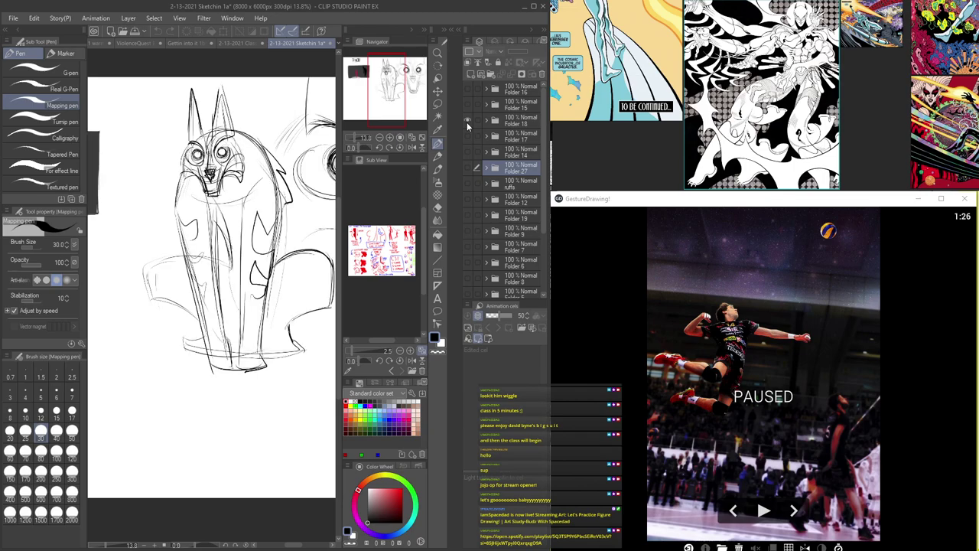
{"action": "key", "text": "Tab"}
{"action": "mouse_move", "coordinate": [153, 251]}
{"action": "left_mouse_down"}
{"action": "mouse_move", "coordinate": [285, 273]}
{"action": "mouse_move", "coordinate": [133, 257]}
{"action": "mouse_move", "coordinate": [306, 287]}
{"action": "mouse_move", "coordinate": [248, 363]}
{"action": "mouse_move", "coordinate": [140, 269]}
{"action": "mouse_move", "coordinate": [151, 256]}
{"action": "mouse_move", "coordinate": [108, 256]}
{"action": "mouse_move", "coordinate": [224, 286]}
{"action": "left_mouse_up"}
{"action": "scroll", "coordinate": [223, 289], "scroll_direction": "up", "scroll_amount": 2}
{"action": "scroll", "coordinate": [240, 368], "scroll_direction": "down", "scroll_amount": 5}
{"action": "scroll", "coordinate": [108, 255], "scroll_direction": "down", "scroll_amount": 1}
{"action": "key", "text": "Tab"}
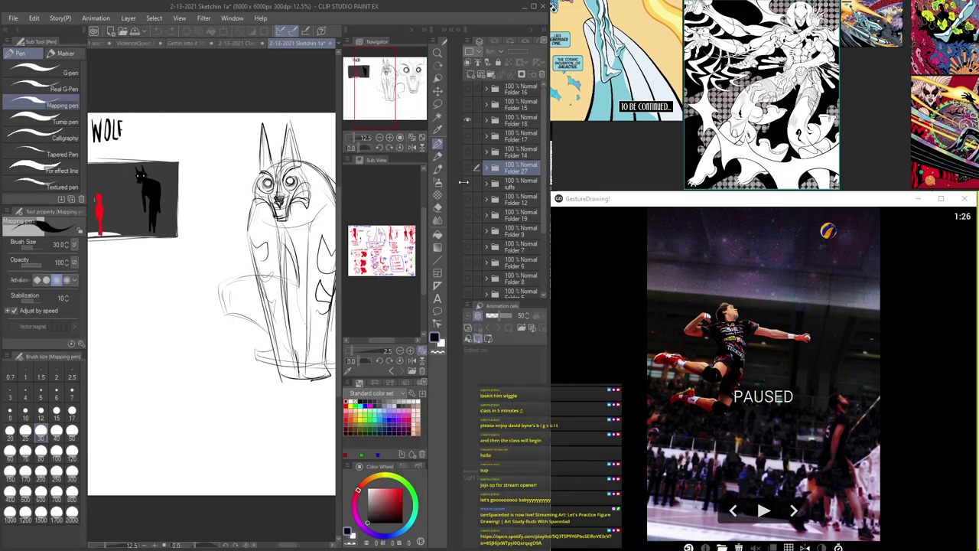
- Hide Folder 18, view Folder 15 briefly, and bring back Folder 27 with the A Forest character lineup
{"action": "left_click", "coordinate": [465, 124]}
{"action": "left_click", "coordinate": [469, 107]}
{"action": "key", "text": "Tab"}
{"action": "key", "text": "Tab"}
{"action": "left_click", "coordinate": [470, 109]}
{"action": "left_click", "coordinate": [469, 168]}
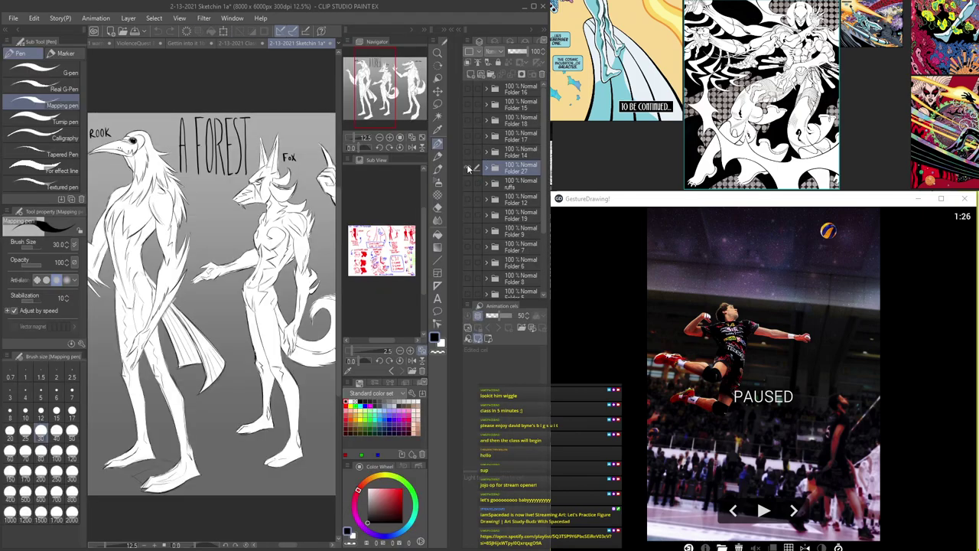
{"action": "key", "text": "Tab"}
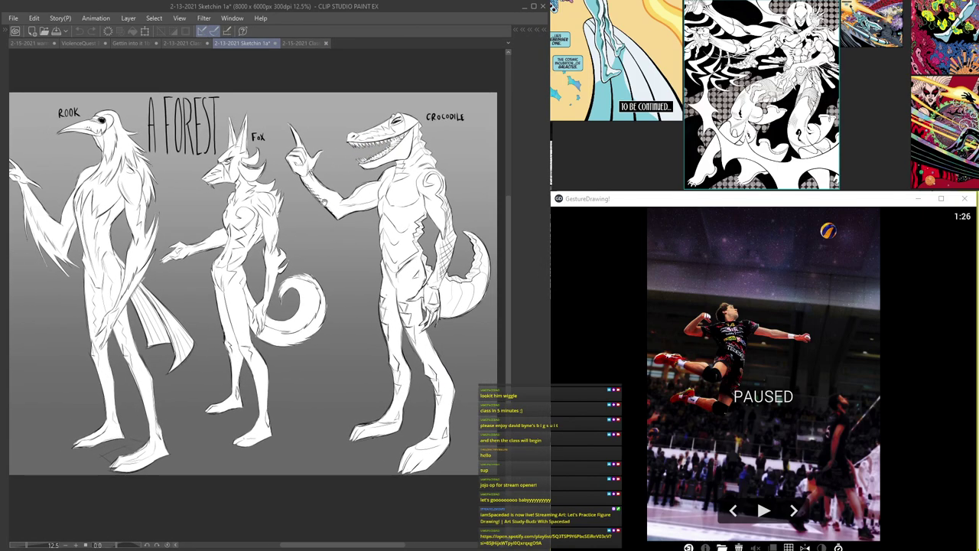
{"action": "left_click_drag", "start_coordinate": [248, 276], "coordinate": [284, 237]}
{"action": "key", "text": "Tab"}
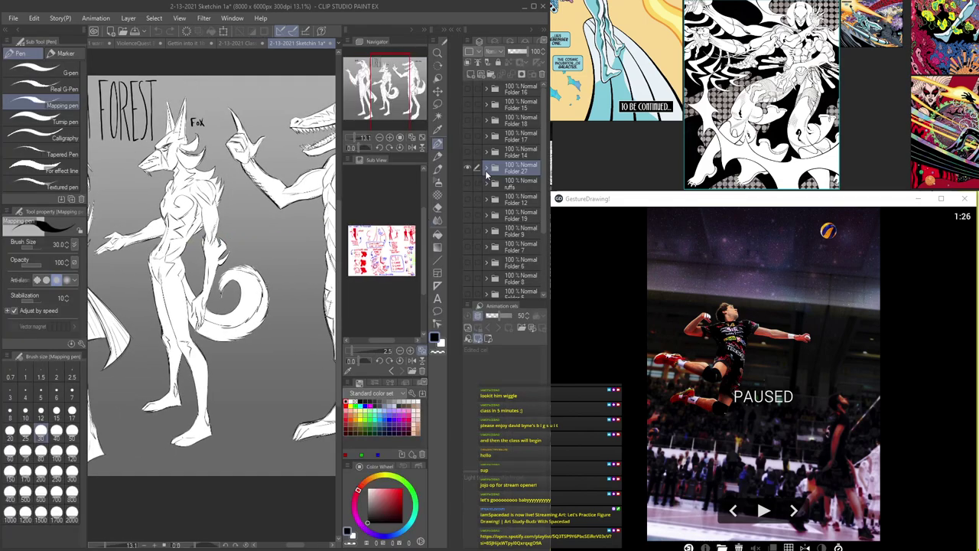
- Expand Folder 27, toggle its titles folder and Folder 23 off and on, and collapse it again
{"action": "left_click", "coordinate": [486, 173]}
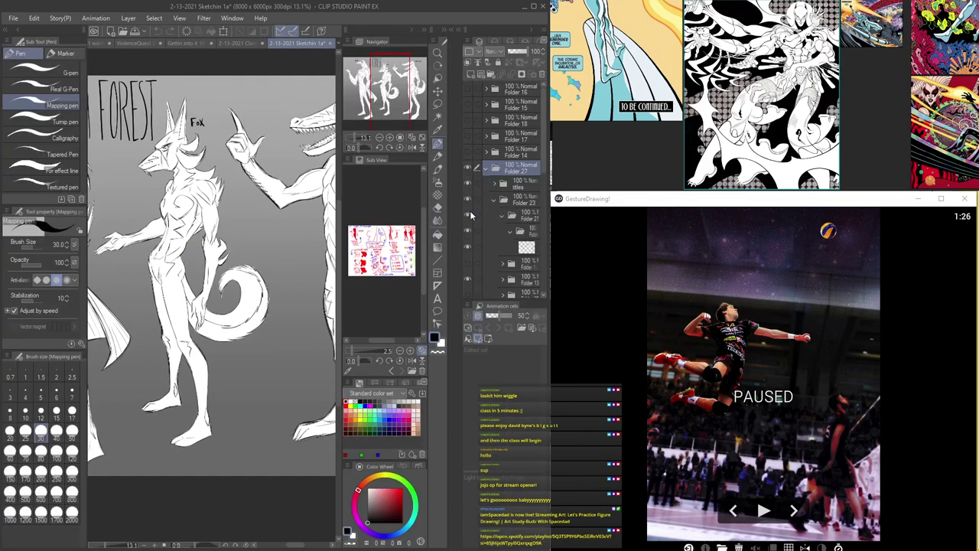
{"action": "left_click", "coordinate": [468, 185]}
{"action": "left_click", "coordinate": [467, 185]}
{"action": "left_click", "coordinate": [467, 199]}
{"action": "left_click", "coordinate": [467, 199]}
{"action": "left_click", "coordinate": [486, 169]}
- Swap Folder 27 for the ruffs folder and back to compare the lineup with its roughs
{"action": "left_click", "coordinate": [467, 168]}
{"action": "left_click", "coordinate": [467, 184]}
{"action": "left_click", "coordinate": [468, 183]}
{"action": "left_click", "coordinate": [467, 167]}
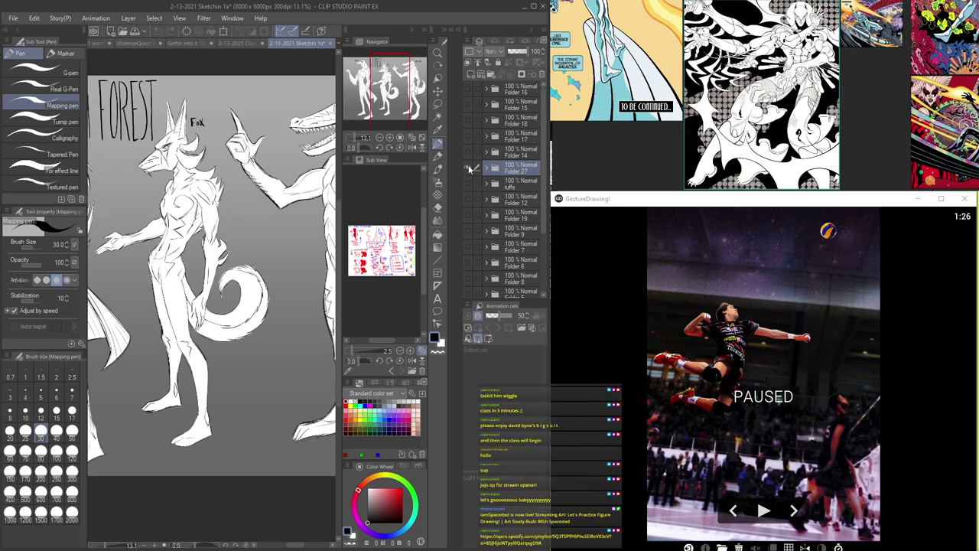
- Show the ruffs folder in place of Folder 27 and examine the rough character sketches up close
{"action": "left_click", "coordinate": [468, 170]}
{"action": "left_click", "coordinate": [468, 184]}
{"action": "key", "text": "Tab"}
{"action": "mouse_move", "coordinate": [179, 306]}
{"action": "left_mouse_down"}
{"action": "mouse_move", "coordinate": [315, 303]}
{"action": "mouse_move", "coordinate": [197, 291]}
{"action": "mouse_move", "coordinate": [203, 302]}
{"action": "mouse_move", "coordinate": [146, 442]}
{"action": "left_mouse_up"}
{"action": "key", "text": "Tab"}
{"action": "key", "text": "Tab"}
{"action": "scroll", "coordinate": [276, 390], "scroll_direction": "up", "scroll_amount": 3}
{"action": "left_click_drag", "start_coordinate": [268, 372], "coordinate": [364, 266]}
{"action": "scroll", "coordinate": [194, 412], "scroll_direction": "down", "scroll_amount": 3}
{"action": "key", "text": "Tab"}
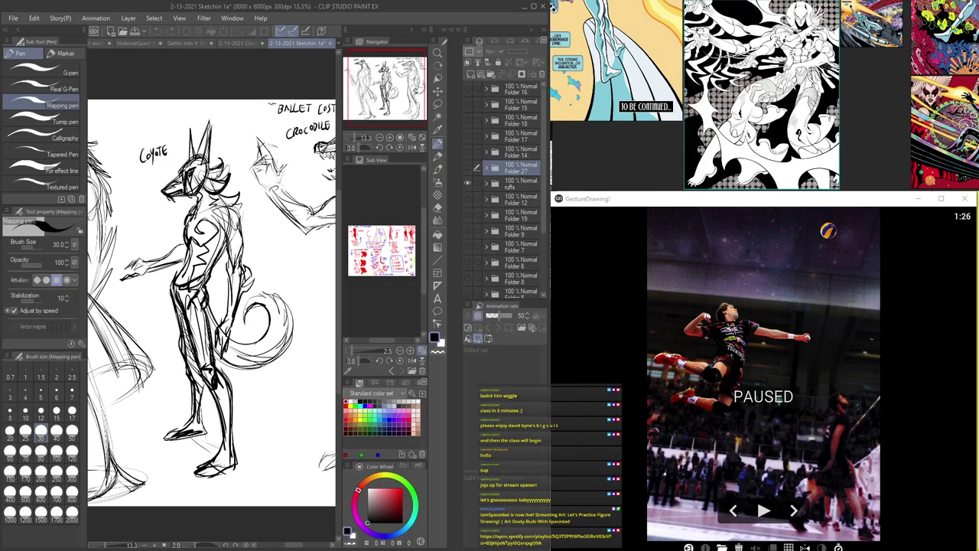
- Show Folder 27 in place of ruffs and examine the rook, fox and crocodile drawings in detail
{"action": "left_click", "coordinate": [468, 183]}
{"action": "left_click", "coordinate": [468, 168]}
{"action": "key", "text": "Tab"}
{"action": "left_click_drag", "start_coordinate": [298, 223], "coordinate": [346, 209]}
{"action": "scroll", "coordinate": [346, 208], "scroll_direction": "up", "scroll_amount": 4}
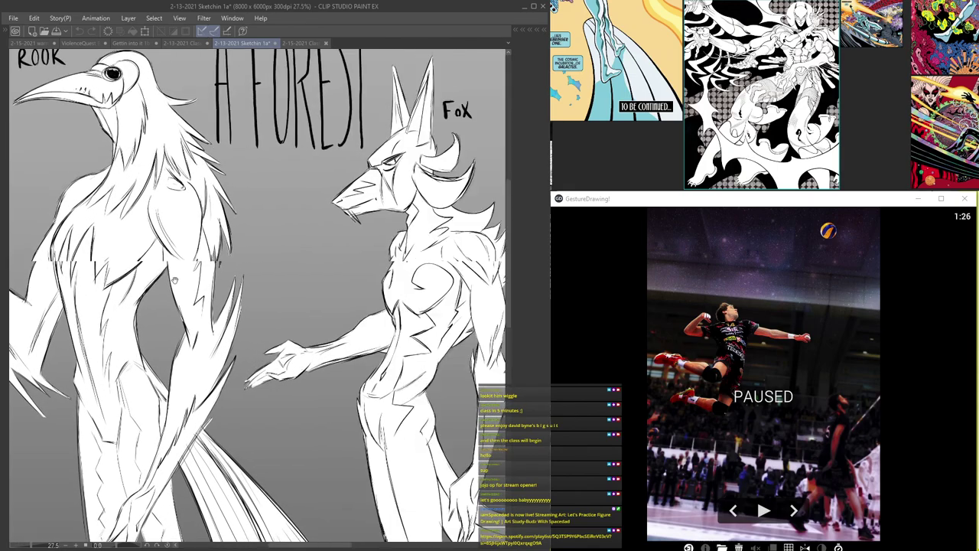
{"action": "left_click_drag", "start_coordinate": [176, 280], "coordinate": [126, 274]}
{"action": "left_click_drag", "start_coordinate": [283, 278], "coordinate": [50, 261]}
{"action": "left_click_drag", "start_coordinate": [234, 277], "coordinate": [122, 280]}
{"action": "scroll", "coordinate": [142, 313], "scroll_direction": "down", "scroll_amount": 5}
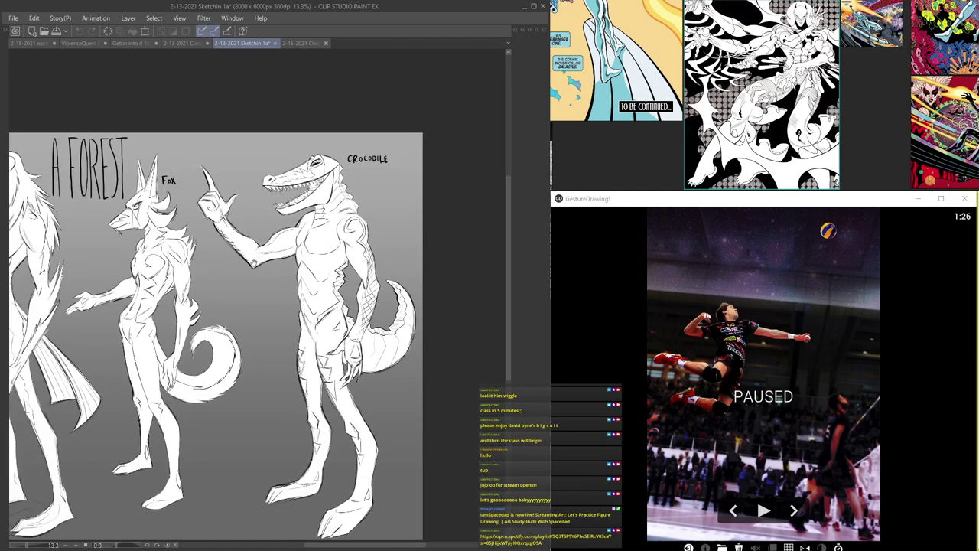
- Toggle Folder 27 and the ruffs folder to compare the clean lineup with the roughs once more
{"action": "key", "text": "Tab"}
{"action": "left_click", "coordinate": [469, 168]}
{"action": "left_click", "coordinate": [468, 184]}
{"action": "left_click", "coordinate": [469, 183]}
{"action": "left_click", "coordinate": [468, 168]}
{"action": "left_click", "coordinate": [469, 169]}
- Switch to the 2-13-2021 Class Demos file on Tradd Burne and look over its page of figure sketches
{"action": "left_click", "coordinate": [233, 43]}
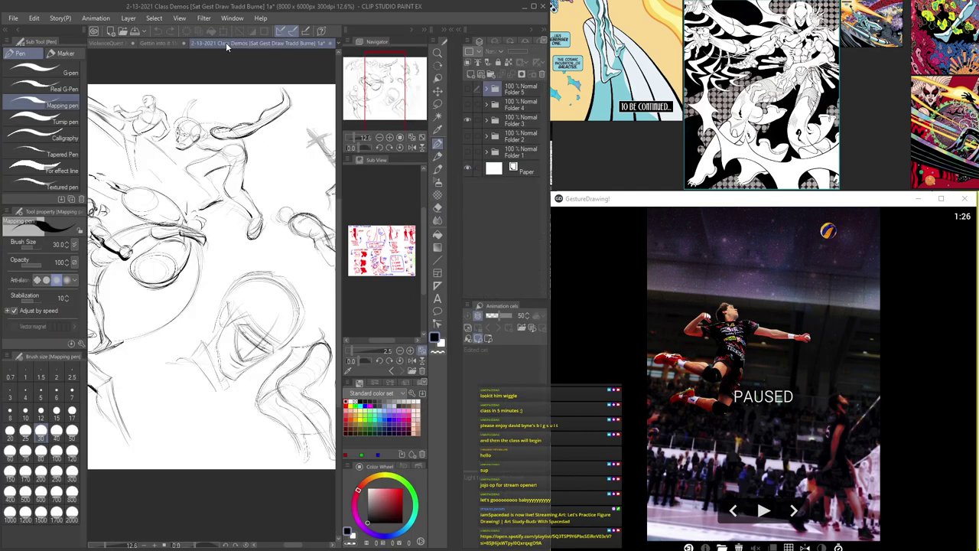
{"action": "key", "text": "Tab"}
{"action": "scroll", "coordinate": [308, 242], "scroll_direction": "up", "scroll_amount": 1}
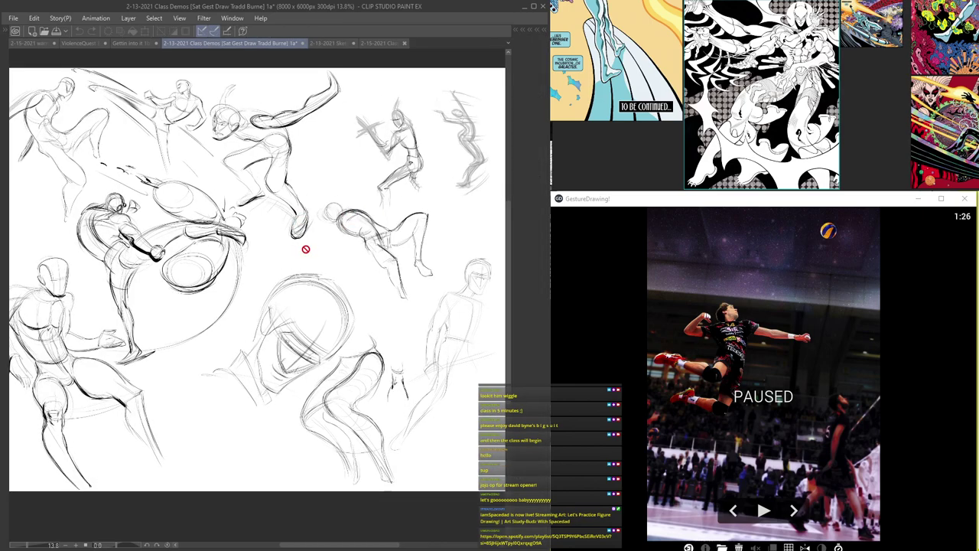
{"action": "scroll", "coordinate": [200, 252], "scroll_direction": "up", "scroll_amount": 1}
{"action": "key", "text": "Tab"}
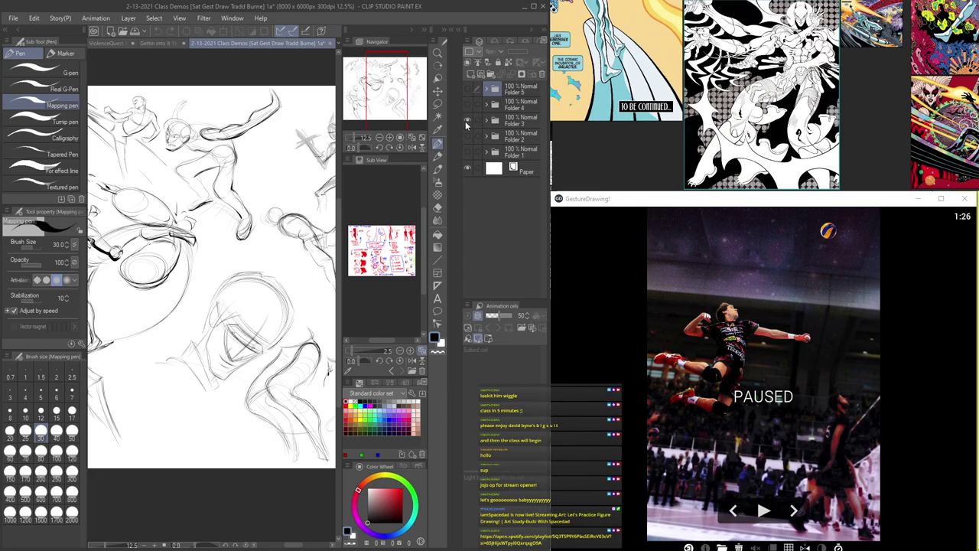
{"action": "key", "text": "Tab"}
- Return to the 2-15-2021 Class Demos file and display its layer folders
{"action": "left_click", "coordinate": [373, 43]}
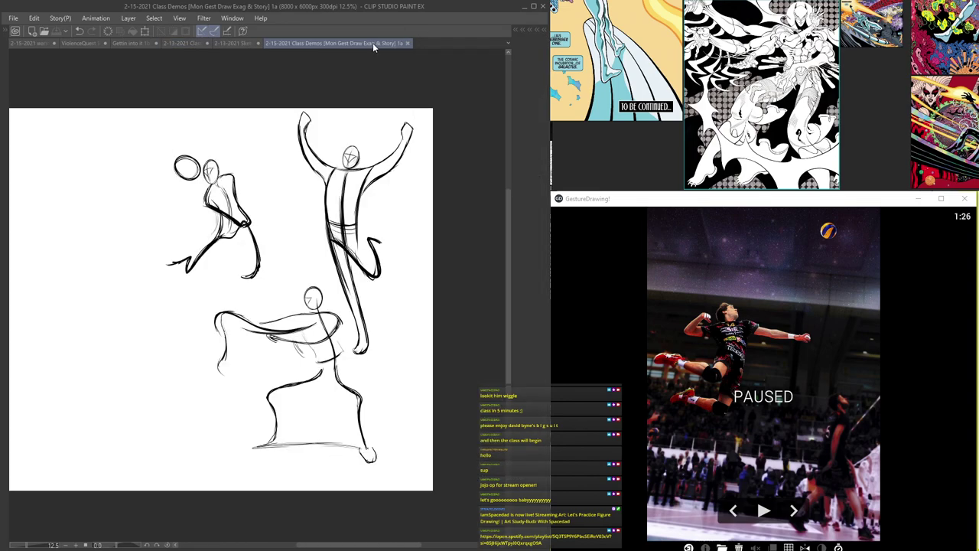
{"action": "left_click", "coordinate": [227, 42]}
{"action": "left_click", "coordinate": [300, 43]}
{"action": "key", "text": "Tab"}
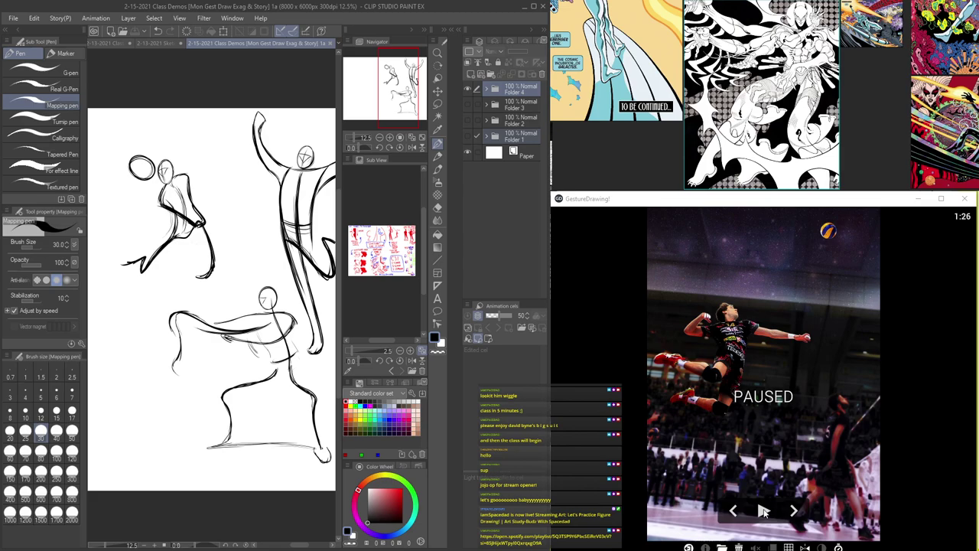
- Switch to GestureDrawing, resume the paused session and skip two photos ahead to the running man
{"action": "left_click", "coordinate": [763, 511]}
{"action": "left_click", "coordinate": [793, 512]}
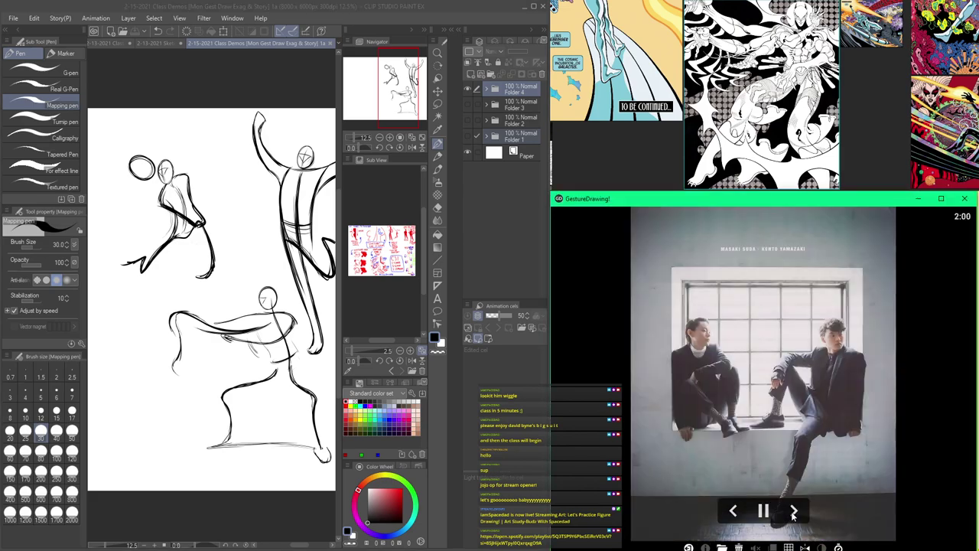
{"action": "left_click", "coordinate": [794, 512]}
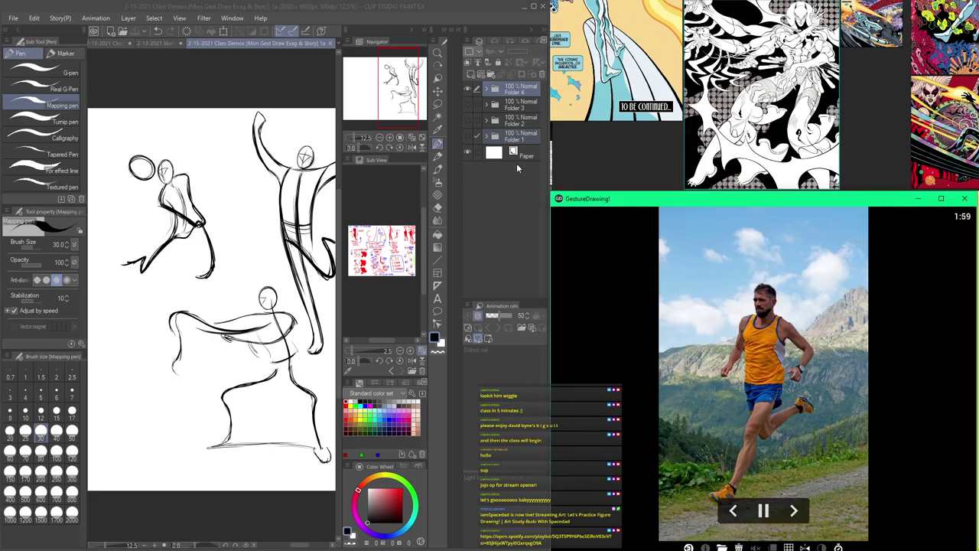
- Switch back to Clip Studio Paint and make Folder 4 the only selected layer folder
{"action": "left_click", "coordinate": [183, 13]}
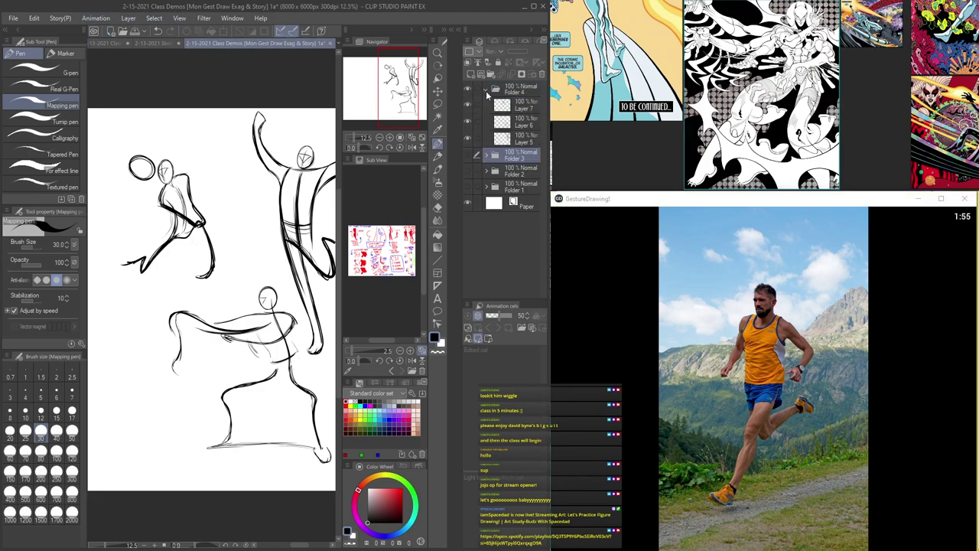
{"action": "key", "text": "Tab"}
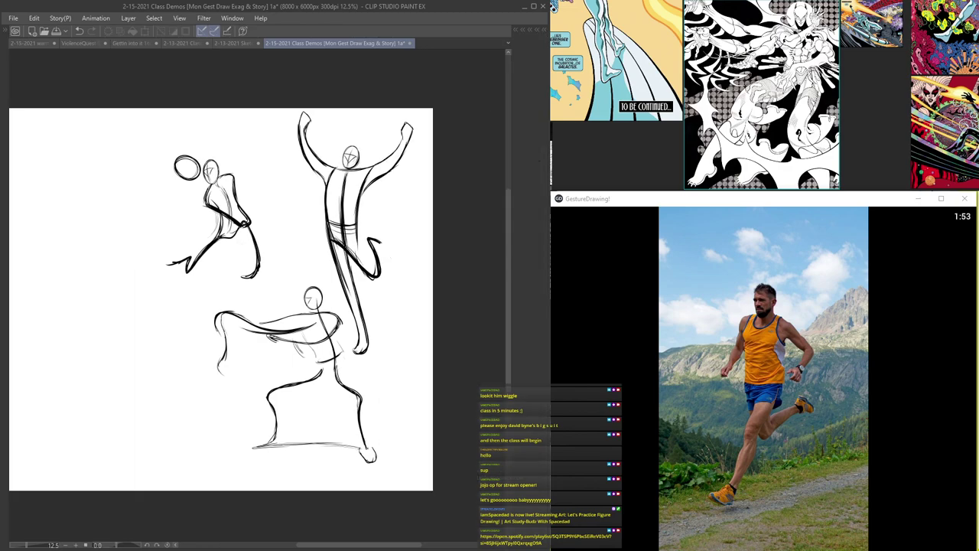
{"action": "key", "text": "Tab"}
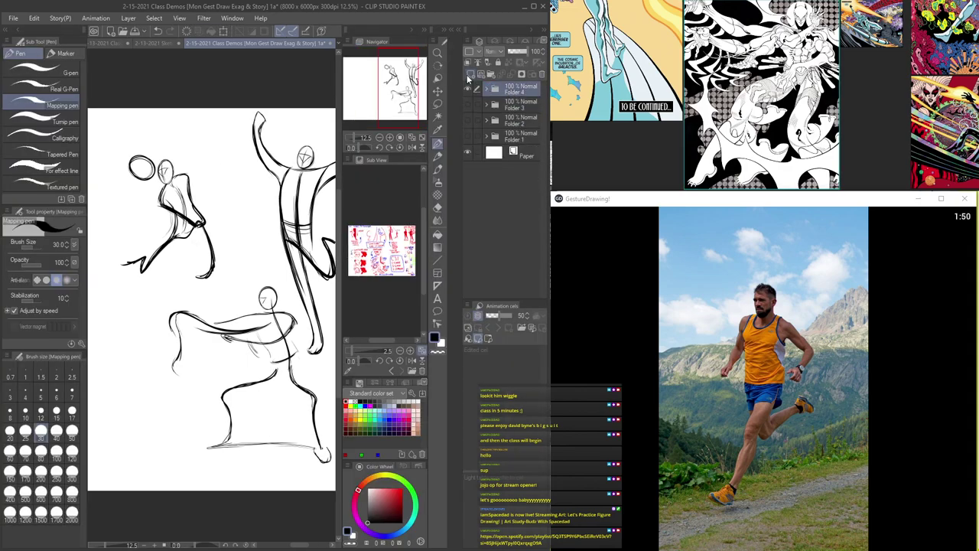
{"action": "key", "text": "Tab"}
- Sketch the runner's tilted oval head with facial guide lines in the blank area beside the existing figures
{"action": "left_click_drag", "start_coordinate": [246, 171], "coordinate": [530, 153]}
{"action": "scroll", "coordinate": [398, 193], "scroll_direction": "up", "scroll_amount": 4}
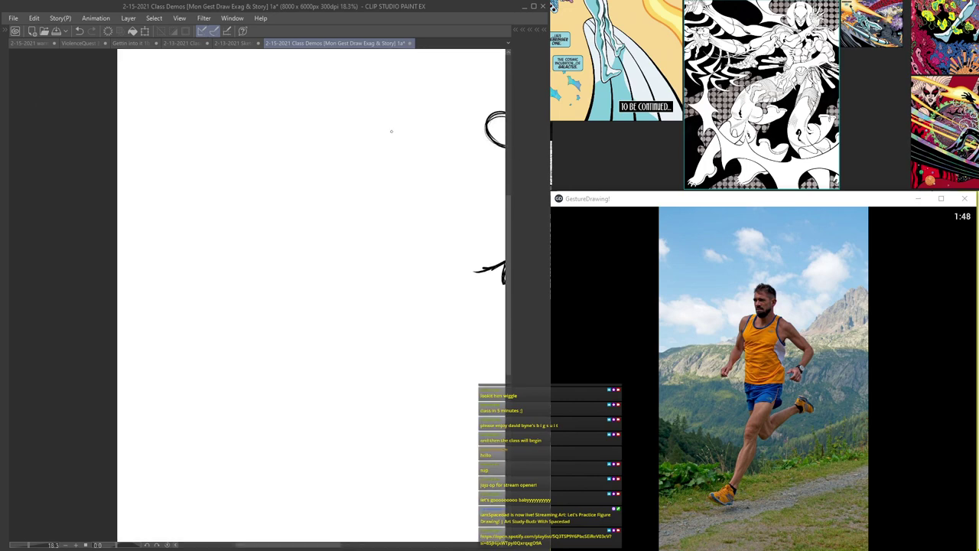
{"action": "mouse_move", "coordinate": [362, 169]}
{"action": "left_mouse_down"}
{"action": "mouse_move", "coordinate": [325, 275]}
{"action": "mouse_move", "coordinate": [304, 206]}
{"action": "mouse_move", "coordinate": [272, 255]}
{"action": "mouse_move", "coordinate": [297, 200]}
{"action": "mouse_move", "coordinate": [287, 264]}
{"action": "mouse_move", "coordinate": [282, 198]}
{"action": "mouse_move", "coordinate": [304, 265]}
{"action": "mouse_move", "coordinate": [291, 202]}
{"action": "left_mouse_up"}
{"action": "scroll", "coordinate": [326, 236], "scroll_direction": "up", "scroll_amount": 2}
{"action": "scroll", "coordinate": [304, 252], "scroll_direction": "up", "scroll_amount": 1}
{"action": "mouse_move", "coordinate": [304, 252]}
{"action": "left_mouse_down"}
{"action": "mouse_move", "coordinate": [297, 186]}
{"action": "mouse_move", "coordinate": [304, 273]}
{"action": "mouse_move", "coordinate": [253, 217]}
{"action": "left_mouse_up"}
{"action": "scroll", "coordinate": [307, 236], "scroll_direction": "up", "scroll_amount": 1}
{"action": "mouse_move", "coordinate": [325, 208]}
{"action": "left_mouse_down"}
{"action": "mouse_move", "coordinate": [265, 216]}
{"action": "mouse_move", "coordinate": [303, 245]}
{"action": "left_mouse_up"}
{"action": "left_click_drag", "start_coordinate": [266, 215], "coordinate": [306, 248]}
{"action": "mouse_move", "coordinate": [323, 210]}
{"action": "left_mouse_down"}
{"action": "mouse_move", "coordinate": [311, 245]}
{"action": "mouse_move", "coordinate": [316, 232]}
{"action": "left_mouse_up"}
{"action": "mouse_move", "coordinate": [293, 191]}
{"action": "left_mouse_down"}
{"action": "mouse_move", "coordinate": [310, 262]}
{"action": "mouse_move", "coordinate": [268, 180]}
{"action": "left_mouse_up"}
{"action": "scroll", "coordinate": [259, 183], "scroll_direction": "down", "scroll_amount": 3}
{"action": "scroll", "coordinate": [262, 247], "scroll_direction": "up", "scroll_amount": 2}
- Draw the curved shoulder line and the upper front edge of the runner's torso below the head
{"action": "mouse_move", "coordinate": [318, 229]}
{"action": "left_mouse_down"}
{"action": "mouse_move", "coordinate": [238, 245]}
{"action": "mouse_move", "coordinate": [316, 232]}
{"action": "mouse_move", "coordinate": [322, 215]}
{"action": "mouse_move", "coordinate": [358, 215]}
{"action": "left_mouse_up"}
{"action": "scroll", "coordinate": [314, 241], "scroll_direction": "down", "scroll_amount": 3}
{"action": "scroll", "coordinate": [265, 248], "scroll_direction": "up", "scroll_amount": 3}
{"action": "left_click_drag", "start_coordinate": [278, 256], "coordinate": [356, 218]}
{"action": "mouse_move", "coordinate": [278, 241]}
{"action": "left_mouse_down"}
{"action": "mouse_move", "coordinate": [289, 272]}
{"action": "mouse_move", "coordinate": [316, 296]}
{"action": "left_mouse_up"}
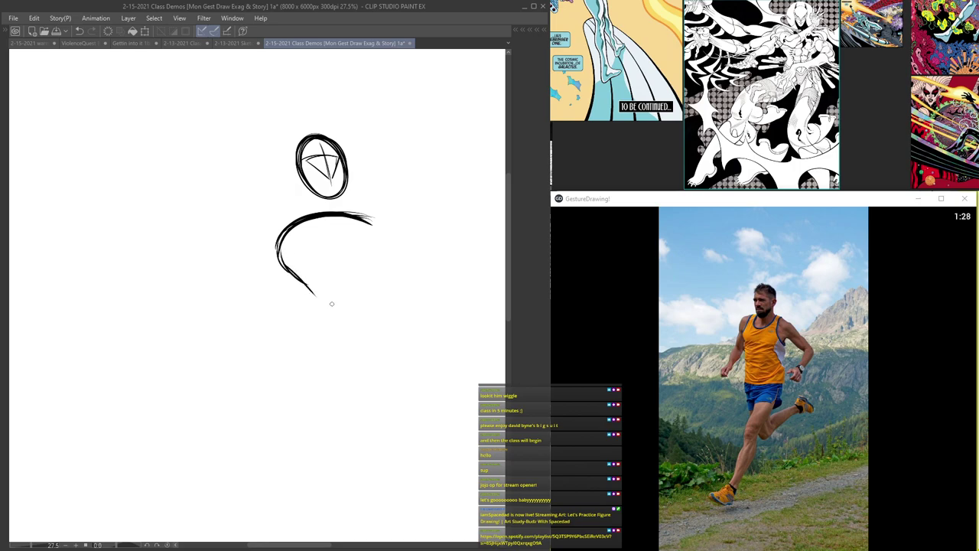
- Draw the back edge, pinched waist and rounded hips of the runner's bean-shaped torso
{"action": "mouse_move", "coordinate": [283, 230]}
{"action": "left_mouse_down"}
{"action": "mouse_move", "coordinate": [364, 218]}
{"action": "mouse_move", "coordinate": [382, 282]}
{"action": "left_mouse_up"}
{"action": "left_click_drag", "start_coordinate": [370, 222], "coordinate": [384, 293]}
{"action": "mouse_move", "coordinate": [277, 257]}
{"action": "left_mouse_down"}
{"action": "mouse_move", "coordinate": [387, 255]}
{"action": "mouse_move", "coordinate": [385, 297]}
{"action": "left_mouse_up"}
{"action": "left_click_drag", "start_coordinate": [305, 284], "coordinate": [307, 314]}
{"action": "mouse_move", "coordinate": [384, 268]}
{"action": "left_mouse_down"}
{"action": "mouse_move", "coordinate": [374, 346]}
{"action": "mouse_move", "coordinate": [389, 298]}
{"action": "mouse_move", "coordinate": [365, 373]}
{"action": "left_mouse_up"}
{"action": "mouse_move", "coordinate": [290, 353]}
{"action": "left_mouse_down"}
{"action": "mouse_move", "coordinate": [316, 333]}
{"action": "mouse_move", "coordinate": [295, 378]}
{"action": "mouse_move", "coordinate": [314, 329]}
{"action": "mouse_move", "coordinate": [327, 388]}
{"action": "mouse_move", "coordinate": [373, 378]}
{"action": "left_mouse_up"}
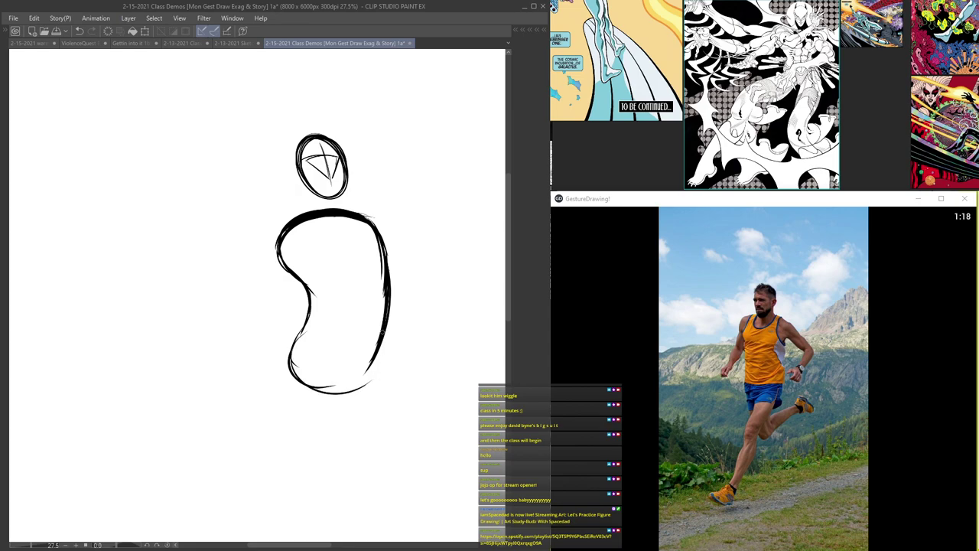
- Undo the last two hip strokes and redraw the rounded base of the torso with firmer lines
{"action": "key", "text": "ctrl+z"}
{"action": "key", "text": "ctrl+z"}
{"action": "mouse_move", "coordinate": [308, 314]}
{"action": "left_mouse_down"}
{"action": "mouse_move", "coordinate": [322, 380]}
{"action": "mouse_move", "coordinate": [355, 371]}
{"action": "left_mouse_up"}
{"action": "mouse_move", "coordinate": [282, 356]}
{"action": "left_mouse_down"}
{"action": "mouse_move", "coordinate": [307, 381]}
{"action": "mouse_move", "coordinate": [370, 364]}
{"action": "mouse_move", "coordinate": [354, 379]}
{"action": "left_mouse_up"}
{"action": "left_click_drag", "start_coordinate": [355, 369], "coordinate": [294, 386]}
{"action": "left_click_drag", "start_coordinate": [298, 327], "coordinate": [288, 353]}
{"action": "left_click_drag", "start_coordinate": [288, 354], "coordinate": [366, 375]}
{"action": "left_click_drag", "start_coordinate": [291, 370], "coordinate": [369, 361]}
- Draw the curved centre line down the runner's torso from the collar to the hips
{"action": "left_click_drag", "start_coordinate": [343, 217], "coordinate": [353, 306]}
{"action": "left_click_drag", "start_coordinate": [351, 236], "coordinate": [355, 346]}
{"action": "left_click_drag", "start_coordinate": [362, 272], "coordinate": [354, 372]}
{"action": "left_click_drag", "start_coordinate": [348, 218], "coordinate": [357, 365]}
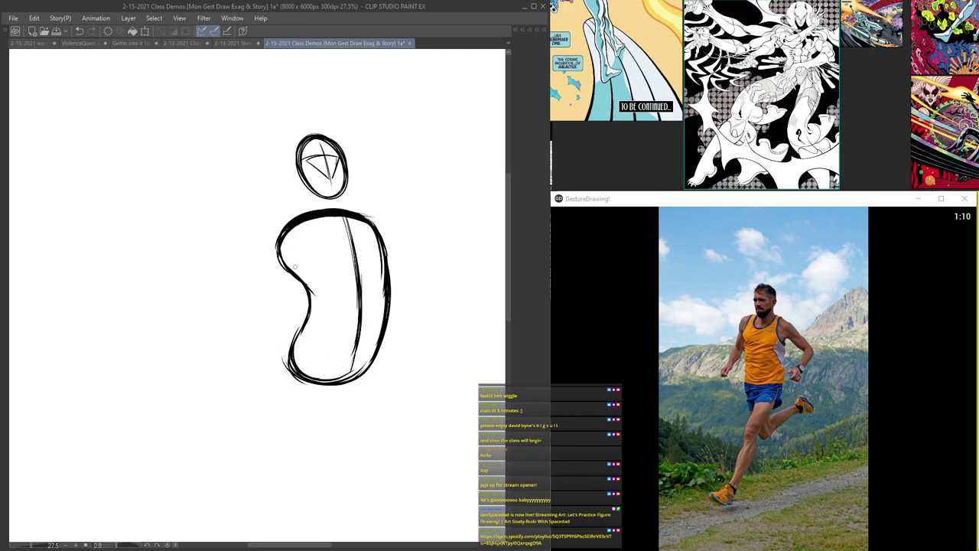
- Draw the runner's bent arm from the shoulder out to the elbow and back to the waist
{"action": "mouse_move", "coordinate": [278, 233]}
{"action": "left_mouse_down"}
{"action": "mouse_move", "coordinate": [213, 278]}
{"action": "mouse_move", "coordinate": [273, 307]}
{"action": "left_mouse_up"}
{"action": "mouse_move", "coordinate": [222, 289]}
{"action": "left_mouse_down"}
{"action": "mouse_move", "coordinate": [300, 313]}
{"action": "mouse_move", "coordinate": [217, 273]}
{"action": "left_mouse_up"}
{"action": "mouse_move", "coordinate": [280, 233]}
{"action": "left_mouse_down"}
{"action": "mouse_move", "coordinate": [232, 267]}
{"action": "mouse_move", "coordinate": [308, 312]}
{"action": "left_mouse_up"}
- Draw the thigh line of the supporting leg from the front of the hip down to the knee
{"action": "mouse_move", "coordinate": [317, 233]}
{"action": "left_mouse_down"}
{"action": "mouse_move", "coordinate": [253, 177]}
{"action": "mouse_move", "coordinate": [330, 115]}
{"action": "left_mouse_up"}
{"action": "scroll", "coordinate": [249, 65], "scroll_direction": "down", "scroll_amount": 3}
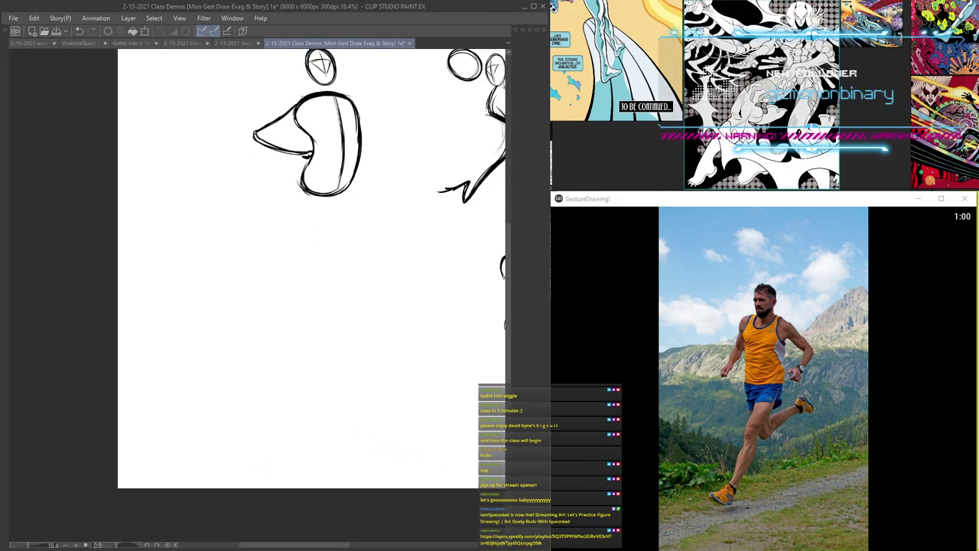
{"action": "scroll", "coordinate": [297, 212], "scroll_direction": "up", "scroll_amount": 2}
{"action": "left_click_drag", "start_coordinate": [300, 181], "coordinate": [305, 242]}
{"action": "left_click_drag", "start_coordinate": [299, 175], "coordinate": [321, 306]}
{"action": "left_click_drag", "start_coordinate": [300, 202], "coordinate": [315, 300]}
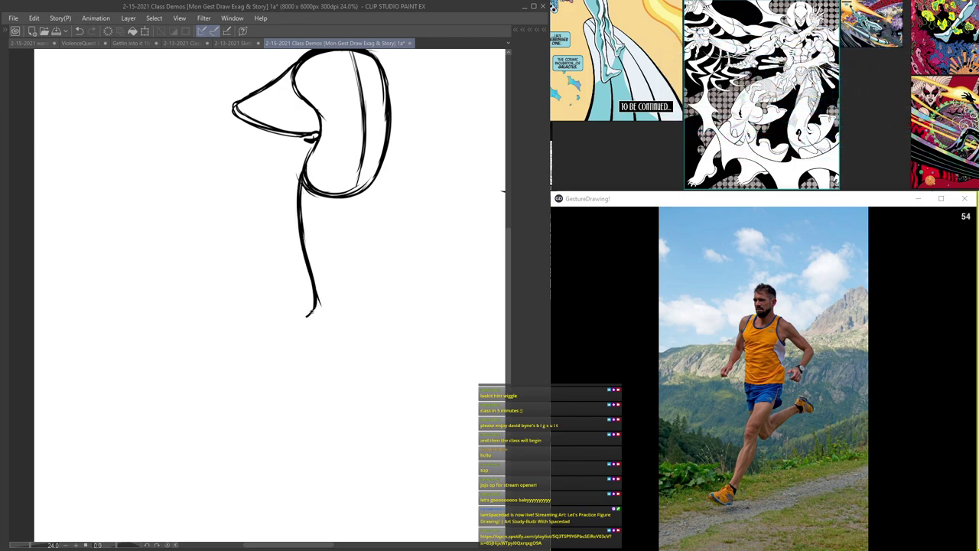
- Draw the curved lower leg of the supporting leg from the knee down to the foot
{"action": "left_click_drag", "start_coordinate": [297, 338], "coordinate": [302, 374]}
{"action": "mouse_move", "coordinate": [314, 310]}
{"action": "left_mouse_down"}
{"action": "mouse_move", "coordinate": [303, 332]}
{"action": "mouse_move", "coordinate": [323, 425]}
{"action": "left_mouse_up"}
{"action": "scroll", "coordinate": [316, 410], "scroll_direction": "down", "scroll_amount": 4}
{"action": "scroll", "coordinate": [313, 400], "scroll_direction": "up", "scroll_amount": 3}
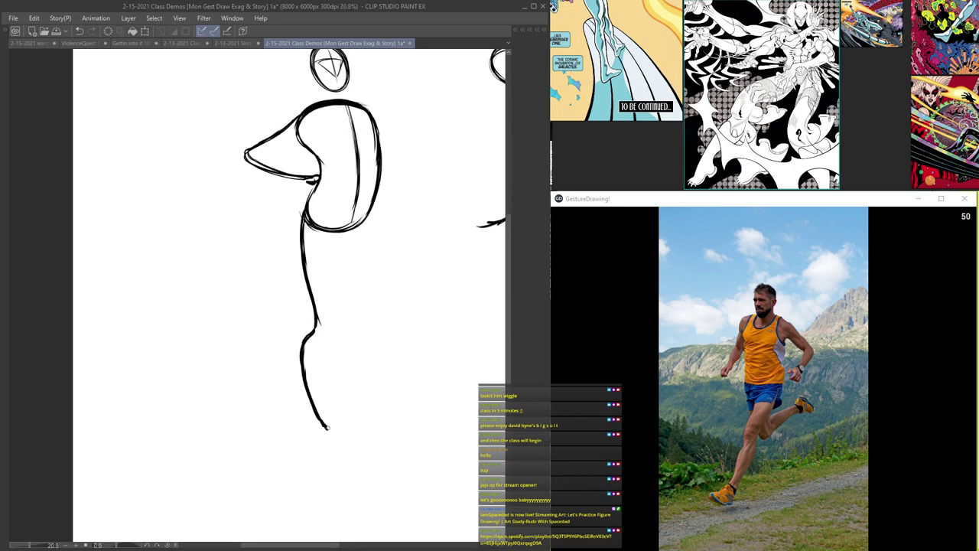
{"action": "scroll", "coordinate": [329, 429], "scroll_direction": "up", "scroll_amount": 1}
{"action": "left_click_drag", "start_coordinate": [325, 423], "coordinate": [338, 441]}
- Draw the second leg from the back of the hip through the knee down to the ankle
{"action": "scroll", "coordinate": [339, 445], "scroll_direction": "down", "scroll_amount": 4}
{"action": "scroll", "coordinate": [363, 284], "scroll_direction": "up", "scroll_amount": 5}
{"action": "mouse_move", "coordinate": [360, 277]}
{"action": "left_mouse_down"}
{"action": "mouse_move", "coordinate": [373, 343]}
{"action": "mouse_move", "coordinate": [396, 390]}
{"action": "left_mouse_up"}
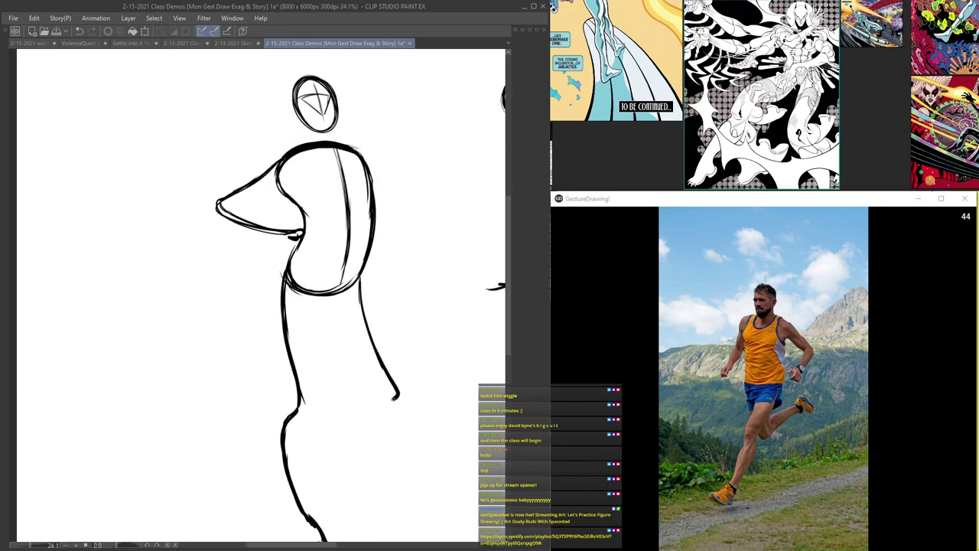
{"action": "left_click_drag", "start_coordinate": [342, 343], "coordinate": [322, 249]}
{"action": "left_click_drag", "start_coordinate": [373, 306], "coordinate": [414, 396]}
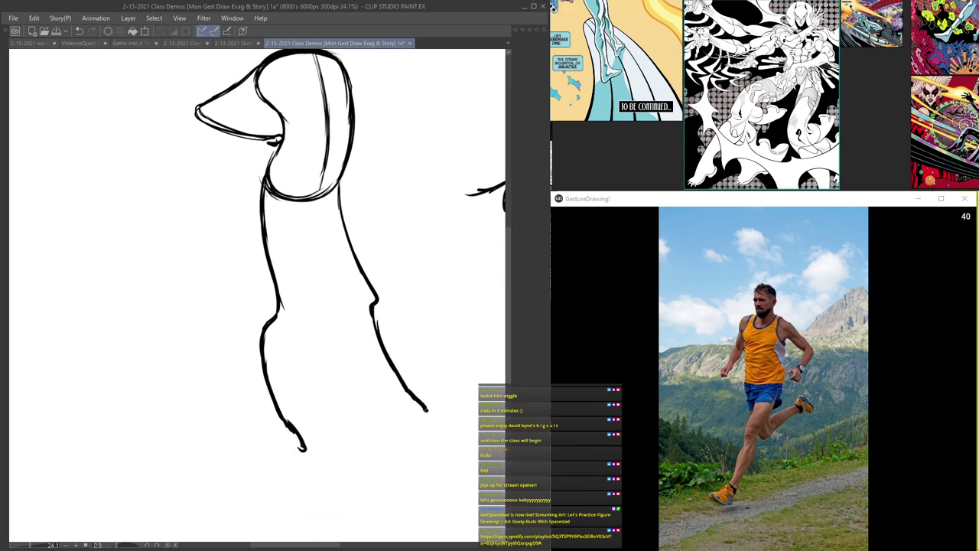
- Thicken the centre line of the runner's torso with another stroke
{"action": "left_click_drag", "start_coordinate": [266, 141], "coordinate": [279, 351]}
{"action": "mouse_move", "coordinate": [325, 265]}
{"action": "left_mouse_down"}
{"action": "mouse_move", "coordinate": [332, 402]}
{"action": "mouse_move", "coordinate": [320, 406]}
{"action": "mouse_move", "coordinate": [342, 310]}
{"action": "left_mouse_up"}
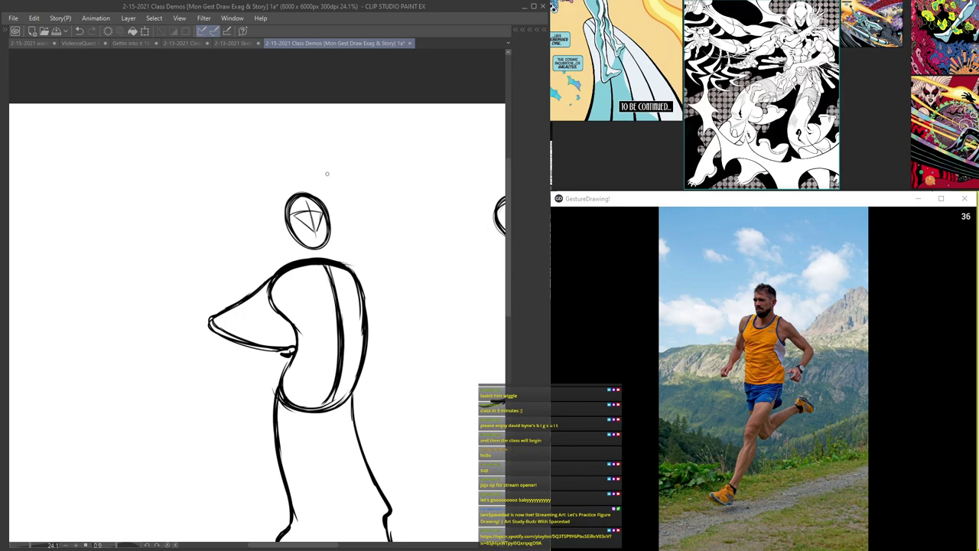
- Darken the fist at the figure's hip and draw the other arm hanging behind the torso, ending in a simple pointed hand
{"action": "left_click_drag", "start_coordinate": [304, 349], "coordinate": [294, 356]}
{"action": "scroll", "coordinate": [341, 312], "scroll_direction": "up", "scroll_amount": 1}
{"action": "scroll", "coordinate": [388, 274], "scroll_direction": "down", "scroll_amount": 2}
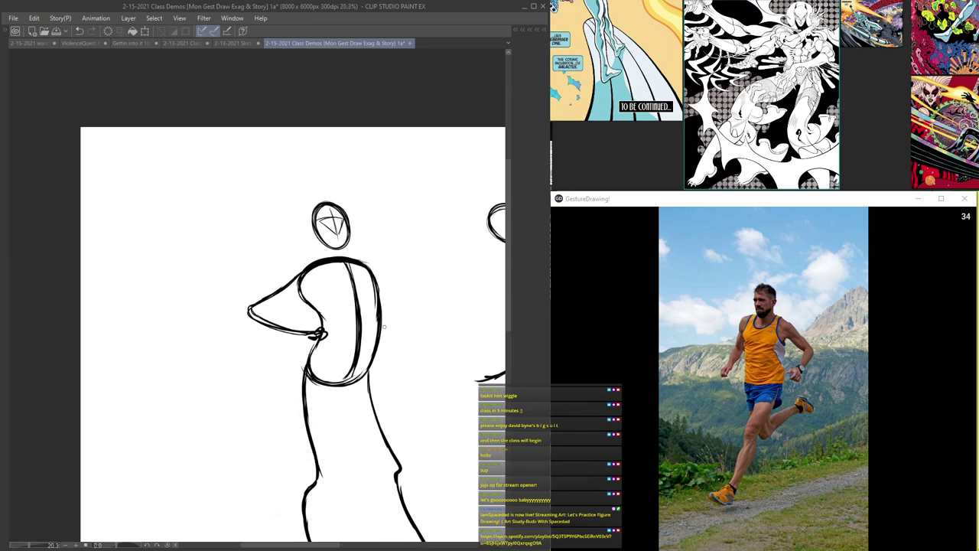
{"action": "scroll", "coordinate": [380, 318], "scroll_direction": "up", "scroll_amount": 2}
{"action": "left_click_drag", "start_coordinate": [378, 306], "coordinate": [394, 387]}
{"action": "left_click_drag", "start_coordinate": [384, 327], "coordinate": [394, 442]}
{"action": "scroll", "coordinate": [393, 408], "scroll_direction": "up", "scroll_amount": 1}
{"action": "mouse_move", "coordinate": [394, 407]}
{"action": "left_mouse_down"}
{"action": "mouse_move", "coordinate": [401, 452]}
{"action": "mouse_move", "coordinate": [374, 440]}
{"action": "mouse_move", "coordinate": [403, 460]}
{"action": "mouse_move", "coordinate": [397, 444]}
{"action": "left_mouse_up"}
{"action": "scroll", "coordinate": [384, 306], "scroll_direction": "down", "scroll_amount": 6}
{"action": "scroll", "coordinate": [384, 329], "scroll_direction": "up", "scroll_amount": 3}
{"action": "left_click_drag", "start_coordinate": [381, 280], "coordinate": [397, 411]}
{"action": "left_click_drag", "start_coordinate": [392, 363], "coordinate": [378, 392]}
- Draw the feet as short, thick pointed wedges at the ends of both legs
{"action": "scroll", "coordinate": [359, 237], "scroll_direction": "down", "scroll_amount": 6}
{"action": "scroll", "coordinate": [347, 329], "scroll_direction": "up", "scroll_amount": 3}
{"action": "scroll", "coordinate": [343, 339], "scroll_direction": "up", "scroll_amount": 2}
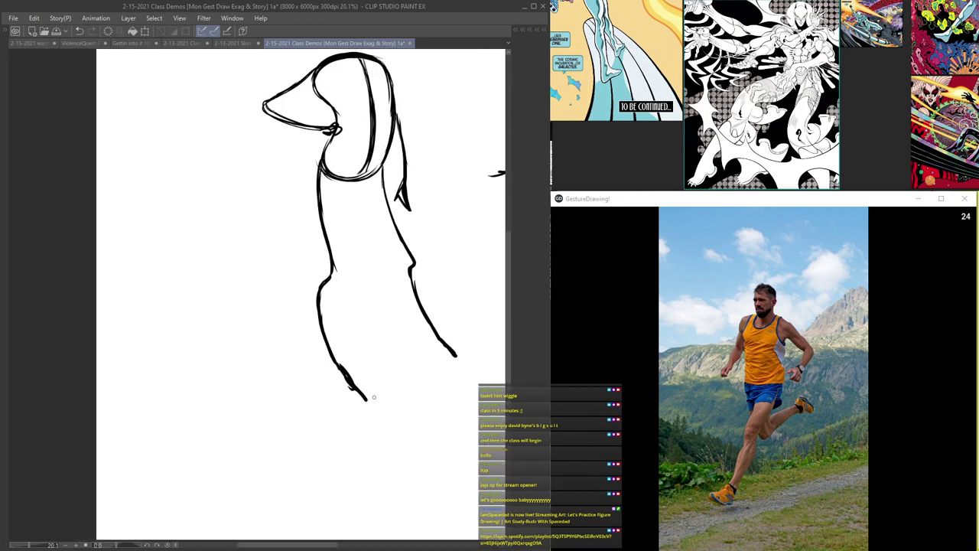
{"action": "mouse_move", "coordinate": [439, 336]}
{"action": "left_mouse_down"}
{"action": "mouse_move", "coordinate": [470, 364]}
{"action": "mouse_move", "coordinate": [456, 365]}
{"action": "left_mouse_up"}
{"action": "scroll", "coordinate": [428, 360], "scroll_direction": "down", "scroll_amount": 2}
{"action": "scroll", "coordinate": [428, 360], "scroll_direction": "up", "scroll_amount": 2}
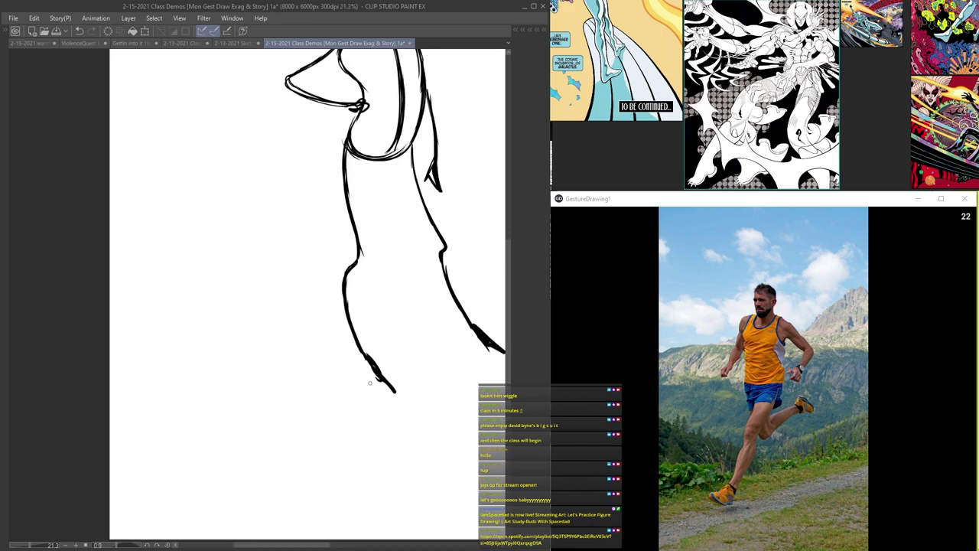
{"action": "scroll", "coordinate": [429, 360], "scroll_direction": "down", "scroll_amount": 3}
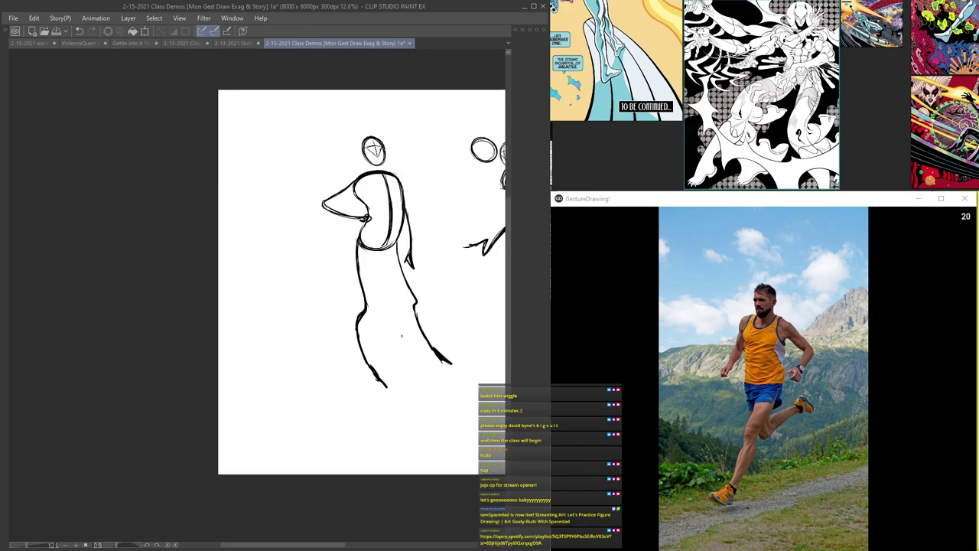
- Sketch a thin perspective grid of crossing lines on the ground beneath both feet
{"action": "scroll", "coordinate": [410, 348], "scroll_direction": "up", "scroll_amount": 1}
{"action": "left_click_drag", "start_coordinate": [447, 370], "coordinate": [378, 385]}
{"action": "left_click_drag", "start_coordinate": [459, 376], "coordinate": [391, 395]}
{"action": "scroll", "coordinate": [440, 383], "scroll_direction": "up", "scroll_amount": 3}
{"action": "mouse_move", "coordinate": [415, 351]}
{"action": "left_mouse_down"}
{"action": "mouse_move", "coordinate": [486, 375]}
{"action": "mouse_move", "coordinate": [477, 384]}
{"action": "left_mouse_up"}
{"action": "mouse_move", "coordinate": [381, 359]}
{"action": "left_mouse_down"}
{"action": "mouse_move", "coordinate": [468, 403]}
{"action": "mouse_move", "coordinate": [443, 413]}
{"action": "left_mouse_up"}
{"action": "mouse_move", "coordinate": [352, 368]}
{"action": "left_mouse_down"}
{"action": "mouse_move", "coordinate": [403, 420]}
{"action": "mouse_move", "coordinate": [380, 412]}
{"action": "mouse_move", "coordinate": [359, 420]}
{"action": "left_mouse_up"}
{"action": "scroll", "coordinate": [398, 411], "scroll_direction": "down", "scroll_amount": 7}
{"action": "scroll", "coordinate": [358, 400], "scroll_direction": "up", "scroll_amount": 2}
{"action": "left_click_drag", "start_coordinate": [394, 421], "coordinate": [362, 435]}
{"action": "scroll", "coordinate": [358, 428], "scroll_direction": "up", "scroll_amount": 4}
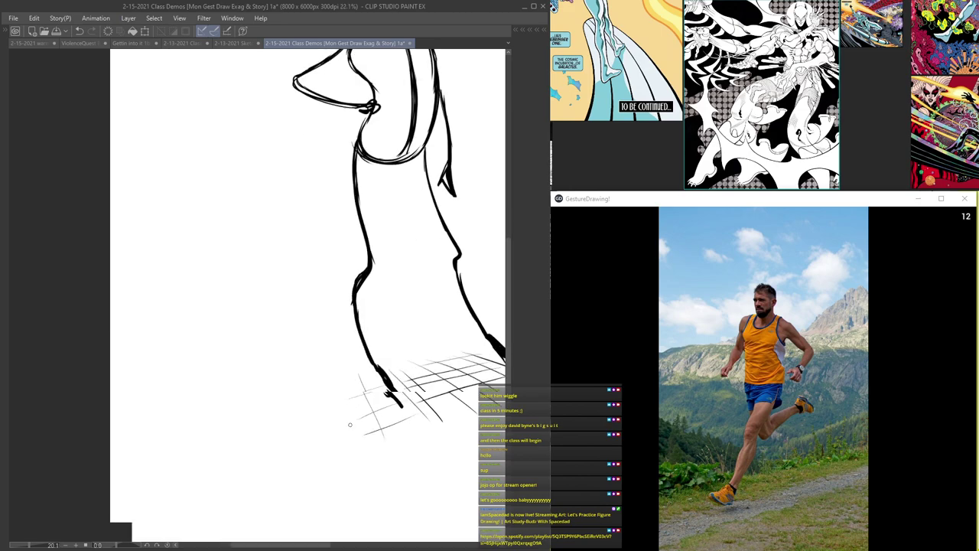
- Reinforce the foot and the contours of both legs with heavier strokes
{"action": "mouse_move", "coordinate": [378, 370]}
{"action": "left_mouse_down"}
{"action": "mouse_move", "coordinate": [414, 427]}
{"action": "mouse_move", "coordinate": [410, 440]}
{"action": "left_mouse_up"}
{"action": "scroll", "coordinate": [418, 434], "scroll_direction": "down", "scroll_amount": 2}
{"action": "scroll", "coordinate": [413, 394], "scroll_direction": "up", "scroll_amount": 4}
{"action": "scroll", "coordinate": [415, 352], "scroll_direction": "down", "scroll_amount": 7}
{"action": "scroll", "coordinate": [398, 272], "scroll_direction": "up", "scroll_amount": 6}
{"action": "left_click_drag", "start_coordinate": [361, 416], "coordinate": [376, 461]}
{"action": "left_click_drag", "start_coordinate": [437, 246], "coordinate": [472, 361]}
{"action": "left_click_drag", "start_coordinate": [440, 280], "coordinate": [476, 398]}
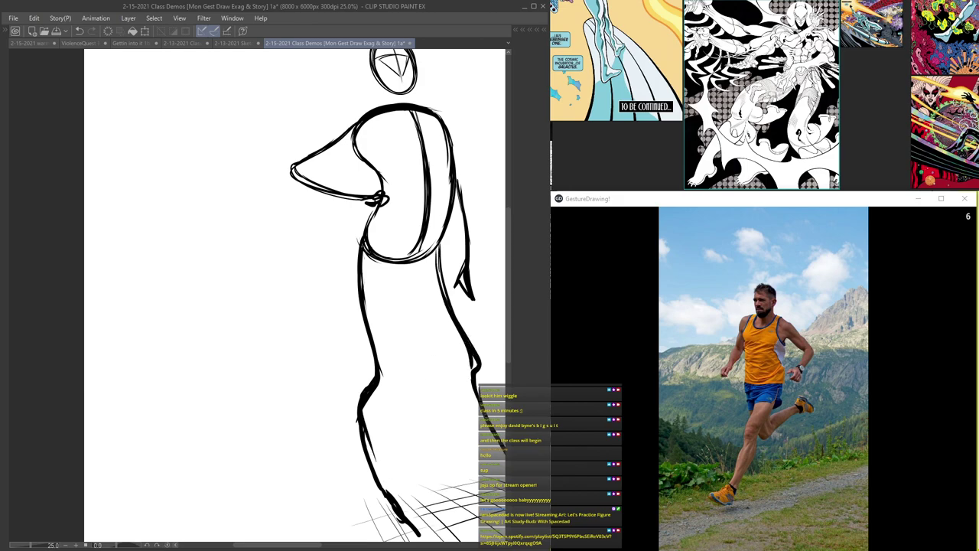
{"action": "left_click_drag", "start_coordinate": [426, 238], "coordinate": [450, 294]}
- Draw an oval for the pelvis and a curve closing the ribcage inside the figure's torso
{"action": "scroll", "coordinate": [446, 238], "scroll_direction": "down", "scroll_amount": 1}
{"action": "scroll", "coordinate": [429, 239], "scroll_direction": "up", "scroll_amount": 3}
{"action": "mouse_move", "coordinate": [401, 245]}
{"action": "left_mouse_down"}
{"action": "mouse_move", "coordinate": [449, 272]}
{"action": "mouse_move", "coordinate": [485, 225]}
{"action": "left_mouse_up"}
{"action": "mouse_move", "coordinate": [402, 248]}
{"action": "left_mouse_down"}
{"action": "mouse_move", "coordinate": [451, 272]}
{"action": "mouse_move", "coordinate": [483, 250]}
{"action": "left_mouse_up"}
{"action": "mouse_move", "coordinate": [381, 321]}
{"action": "left_mouse_down"}
{"action": "mouse_move", "coordinate": [433, 281]}
{"action": "mouse_move", "coordinate": [437, 348]}
{"action": "mouse_move", "coordinate": [460, 279]}
{"action": "mouse_move", "coordinate": [486, 355]}
{"action": "left_mouse_up"}
{"action": "scroll", "coordinate": [452, 283], "scroll_direction": "down", "scroll_amount": 6}
{"action": "scroll", "coordinate": [440, 161], "scroll_direction": "down", "scroll_amount": 2}
{"action": "scroll", "coordinate": [451, 276], "scroll_direction": "up", "scroll_amount": 3}
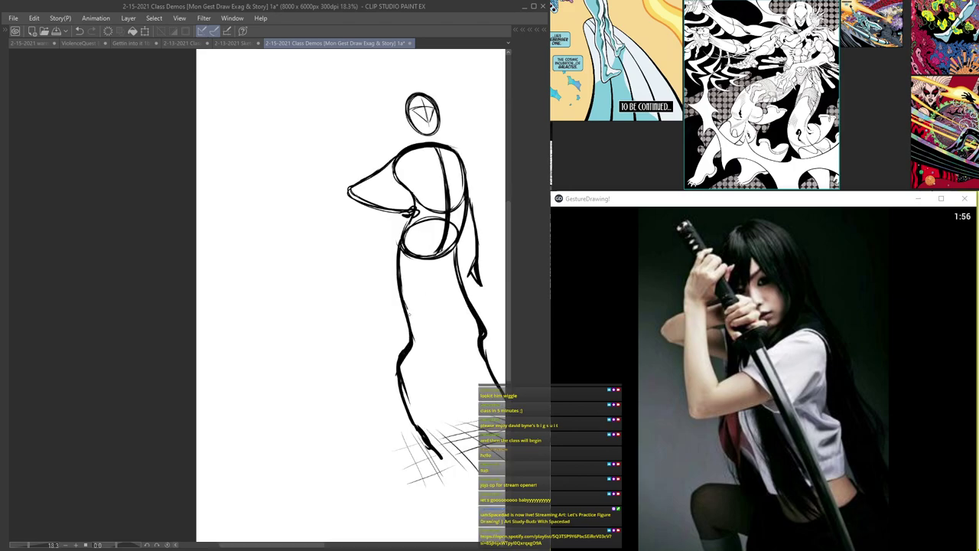
- Add small ellipses around both ankles and a short neck line between the head and torso
{"action": "scroll", "coordinate": [502, 217], "scroll_direction": "down", "scroll_amount": 3}
{"action": "scroll", "coordinate": [502, 217], "scroll_direction": "up", "scroll_amount": 2}
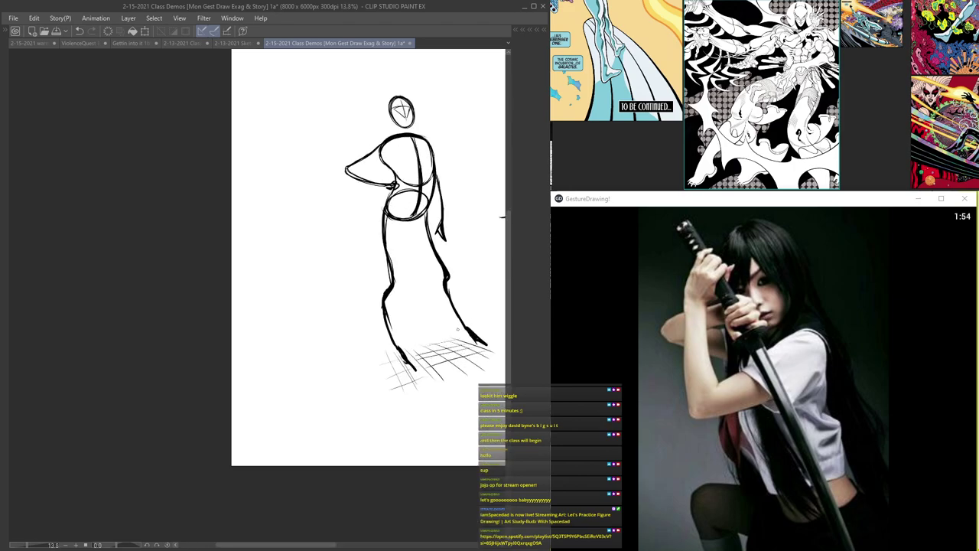
{"action": "scroll", "coordinate": [458, 329], "scroll_direction": "up", "scroll_amount": 2}
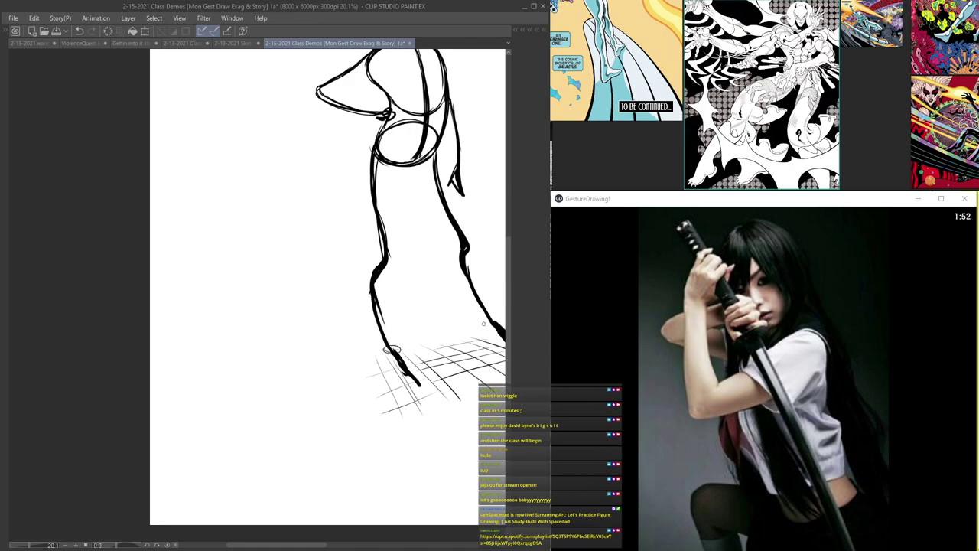
{"action": "scroll", "coordinate": [488, 320], "scroll_direction": "down", "scroll_amount": 2}
{"action": "scroll", "coordinate": [308, 280], "scroll_direction": "up", "scroll_amount": 3}
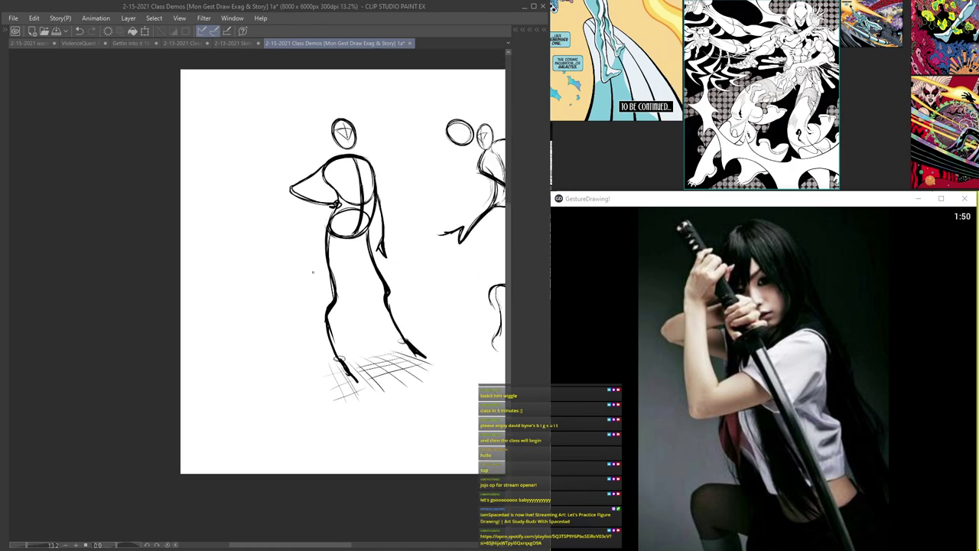
{"action": "scroll", "coordinate": [346, 162], "scroll_direction": "down", "scroll_amount": 4}
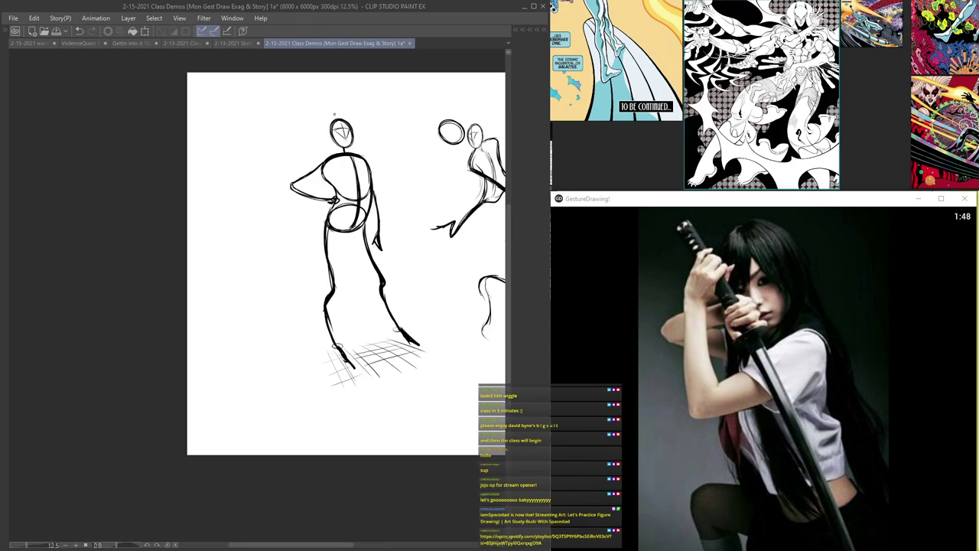
{"action": "scroll", "coordinate": [348, 222], "scroll_direction": "up", "scroll_amount": 5}
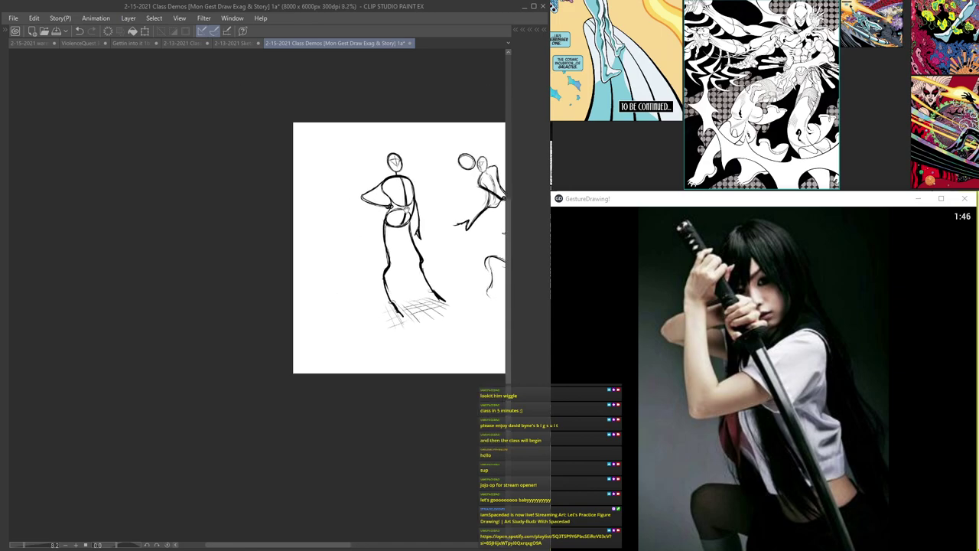
- Draw the swordswoman's egg-shaped head beside the first figure, with a triangular face wedge set low in it
{"action": "mouse_move", "coordinate": [325, 221]}
{"action": "left_mouse_down"}
{"action": "mouse_move", "coordinate": [357, 272]}
{"action": "mouse_move", "coordinate": [348, 283]}
{"action": "mouse_move", "coordinate": [357, 270]}
{"action": "mouse_move", "coordinate": [356, 282]}
{"action": "left_mouse_up"}
{"action": "scroll", "coordinate": [313, 252], "scroll_direction": "up", "scroll_amount": 1}
{"action": "mouse_move", "coordinate": [357, 240]}
{"action": "left_mouse_down"}
{"action": "mouse_move", "coordinate": [312, 259]}
{"action": "mouse_move", "coordinate": [354, 280]}
{"action": "mouse_move", "coordinate": [357, 241]}
{"action": "mouse_move", "coordinate": [346, 280]}
{"action": "left_mouse_up"}
{"action": "left_click_drag", "start_coordinate": [356, 243], "coordinate": [344, 282]}
{"action": "left_click_drag", "start_coordinate": [335, 258], "coordinate": [342, 278]}
{"action": "scroll", "coordinate": [346, 274], "scroll_direction": "down", "scroll_amount": 2}
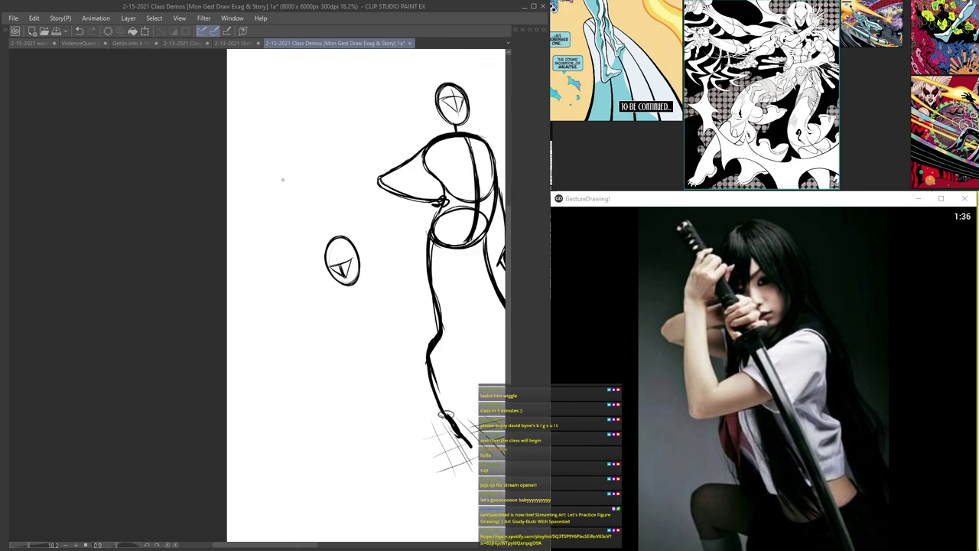
- Draw the swordswoman's rounded near shoulder and the upper arm running down diagonally to the elbow
{"action": "left_click_drag", "start_coordinate": [322, 328], "coordinate": [346, 245]}
{"action": "scroll", "coordinate": [367, 235], "scroll_direction": "up", "scroll_amount": 1}
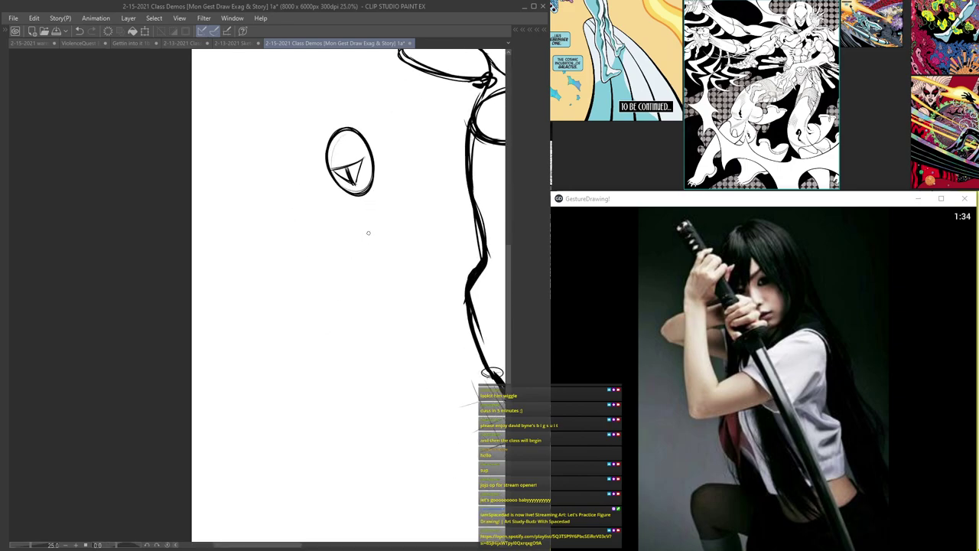
{"action": "scroll", "coordinate": [367, 201], "scroll_direction": "up", "scroll_amount": 1}
{"action": "mouse_move", "coordinate": [398, 212]}
{"action": "left_mouse_down"}
{"action": "mouse_move", "coordinate": [378, 244]}
{"action": "mouse_move", "coordinate": [367, 212]}
{"action": "mouse_move", "coordinate": [312, 243]}
{"action": "left_mouse_up"}
{"action": "scroll", "coordinate": [377, 201], "scroll_direction": "up", "scroll_amount": 1}
{"action": "left_click_drag", "start_coordinate": [376, 192], "coordinate": [290, 257]}
{"action": "left_click_drag", "start_coordinate": [390, 190], "coordinate": [322, 271]}
{"action": "left_click_drag", "start_coordinate": [368, 208], "coordinate": [313, 279]}
{"action": "left_click_drag", "start_coordinate": [357, 228], "coordinate": [302, 283]}
{"action": "mouse_move", "coordinate": [368, 212]}
{"action": "left_mouse_down"}
{"action": "mouse_move", "coordinate": [329, 268]}
{"action": "mouse_move", "coordinate": [289, 293]}
{"action": "mouse_move", "coordinate": [280, 245]}
{"action": "left_mouse_up"}
- Draw the raised forearm from the elbow up to a simple tapered hand beside the head
{"action": "left_click_drag", "start_coordinate": [282, 138], "coordinate": [280, 289]}
{"action": "mouse_move", "coordinate": [274, 187]}
{"action": "left_mouse_down"}
{"action": "mouse_move", "coordinate": [348, 234]}
{"action": "mouse_move", "coordinate": [406, 246]}
{"action": "mouse_move", "coordinate": [329, 274]}
{"action": "mouse_move", "coordinate": [280, 146]}
{"action": "mouse_move", "coordinate": [274, 234]}
{"action": "left_mouse_up"}
{"action": "left_click_drag", "start_coordinate": [275, 145], "coordinate": [280, 292]}
{"action": "mouse_move", "coordinate": [285, 99]}
{"action": "left_mouse_down"}
{"action": "mouse_move", "coordinate": [273, 142]}
{"action": "mouse_move", "coordinate": [283, 95]}
{"action": "mouse_move", "coordinate": [271, 149]}
{"action": "mouse_move", "coordinate": [290, 96]}
{"action": "mouse_move", "coordinate": [286, 143]}
{"action": "mouse_move", "coordinate": [292, 91]}
{"action": "mouse_move", "coordinate": [274, 140]}
{"action": "mouse_move", "coordinate": [278, 252]}
{"action": "mouse_move", "coordinate": [270, 213]}
{"action": "mouse_move", "coordinate": [314, 273]}
{"action": "mouse_move", "coordinate": [402, 199]}
{"action": "left_mouse_up"}
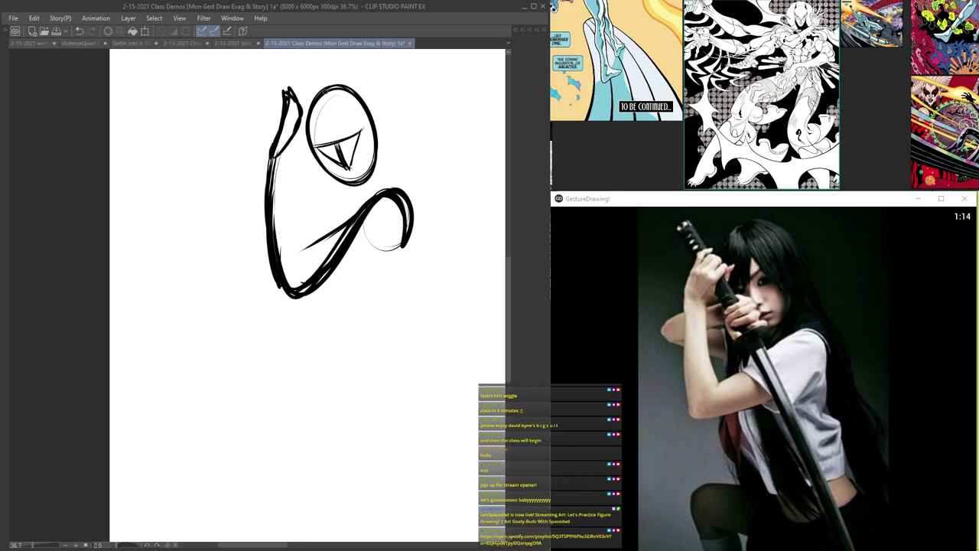
- Draw the far arm as a bent shape crossing the raised forearm, with its hand just below the face
{"action": "scroll", "coordinate": [293, 175], "scroll_direction": "down", "scroll_amount": 1}
{"action": "scroll", "coordinate": [291, 165], "scroll_direction": "up", "scroll_amount": 3}
{"action": "mouse_move", "coordinate": [304, 194]}
{"action": "left_mouse_down"}
{"action": "mouse_move", "coordinate": [331, 185]}
{"action": "mouse_move", "coordinate": [301, 194]}
{"action": "mouse_move", "coordinate": [333, 162]}
{"action": "mouse_move", "coordinate": [340, 175]}
{"action": "mouse_move", "coordinate": [332, 155]}
{"action": "mouse_move", "coordinate": [349, 178]}
{"action": "mouse_move", "coordinate": [325, 175]}
{"action": "mouse_move", "coordinate": [320, 198]}
{"action": "left_mouse_up"}
{"action": "mouse_move", "coordinate": [336, 156]}
{"action": "left_mouse_down"}
{"action": "mouse_move", "coordinate": [297, 146]}
{"action": "mouse_move", "coordinate": [225, 159]}
{"action": "mouse_move", "coordinate": [244, 197]}
{"action": "mouse_move", "coordinate": [314, 227]}
{"action": "left_mouse_up"}
{"action": "mouse_move", "coordinate": [231, 162]}
{"action": "left_mouse_down"}
{"action": "mouse_move", "coordinate": [321, 151]}
{"action": "mouse_move", "coordinate": [299, 196]}
{"action": "mouse_move", "coordinate": [223, 179]}
{"action": "left_mouse_up"}
{"action": "scroll", "coordinate": [375, 149], "scroll_direction": "down", "scroll_amount": 4}
{"action": "scroll", "coordinate": [365, 162], "scroll_direction": "up", "scroll_amount": 5}
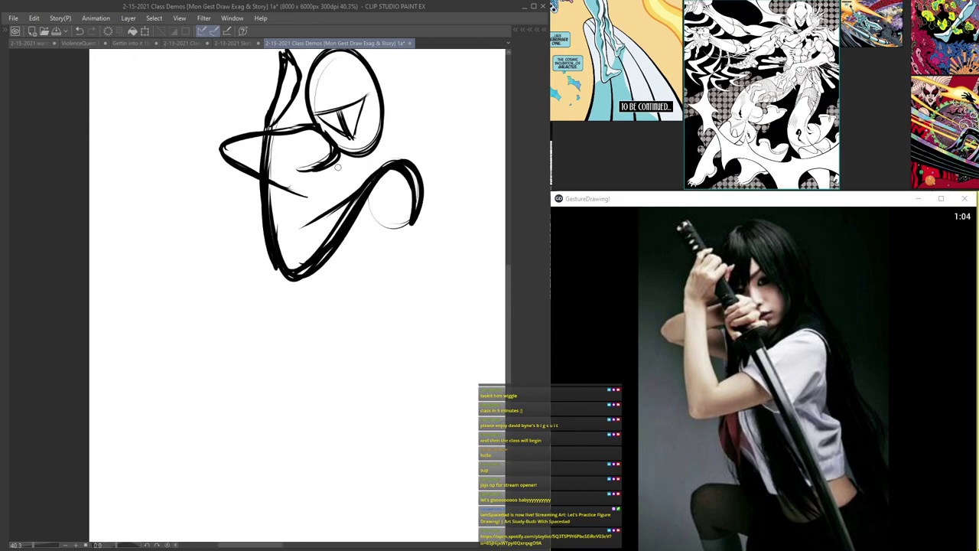
- Draw the line from the back of the head to the shoulder and the parted bangs over the face
{"action": "mouse_move", "coordinate": [391, 61]}
{"action": "left_mouse_down"}
{"action": "mouse_move", "coordinate": [408, 149]}
{"action": "mouse_move", "coordinate": [338, 211]}
{"action": "left_mouse_up"}
{"action": "scroll", "coordinate": [349, 194], "scroll_direction": "down", "scroll_amount": 2}
{"action": "scroll", "coordinate": [363, 154], "scroll_direction": "up", "scroll_amount": 3}
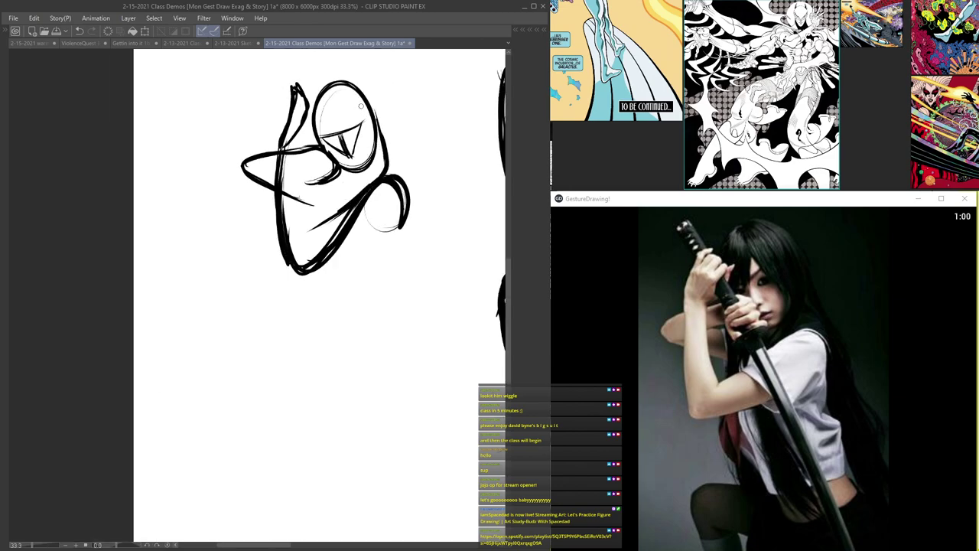
{"action": "mouse_move", "coordinate": [335, 102]}
{"action": "left_mouse_down"}
{"action": "mouse_move", "coordinate": [379, 159]}
{"action": "mouse_move", "coordinate": [323, 160]}
{"action": "mouse_move", "coordinate": [335, 179]}
{"action": "left_mouse_up"}
{"action": "scroll", "coordinate": [294, 137], "scroll_direction": "down", "scroll_amount": 3}
{"action": "scroll", "coordinate": [297, 154], "scroll_direction": "up", "scroll_amount": 1}
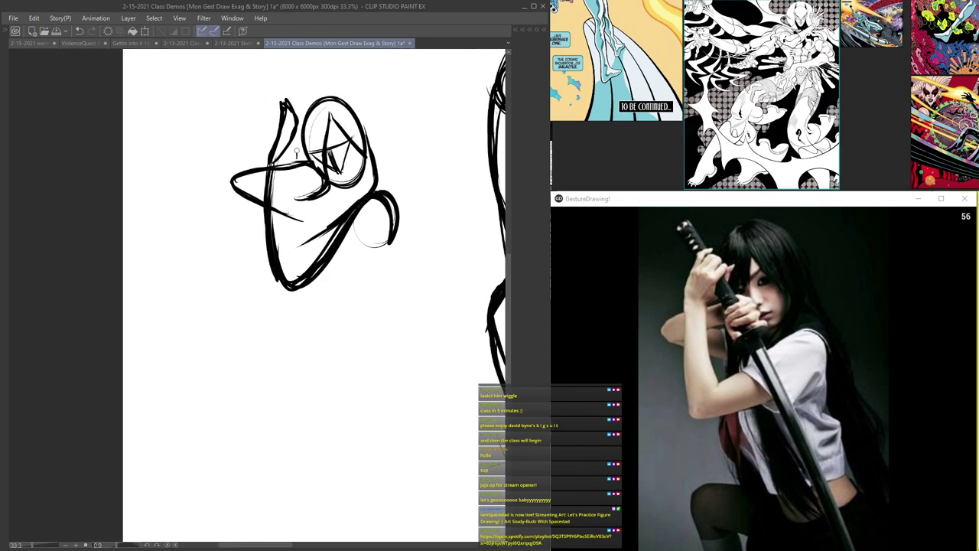
- Draw the outer hair contour arching over the head and falling behind it to the shoulder
{"action": "scroll", "coordinate": [304, 107], "scroll_direction": "up", "scroll_amount": 2}
{"action": "left_click_drag", "start_coordinate": [314, 88], "coordinate": [403, 141]}
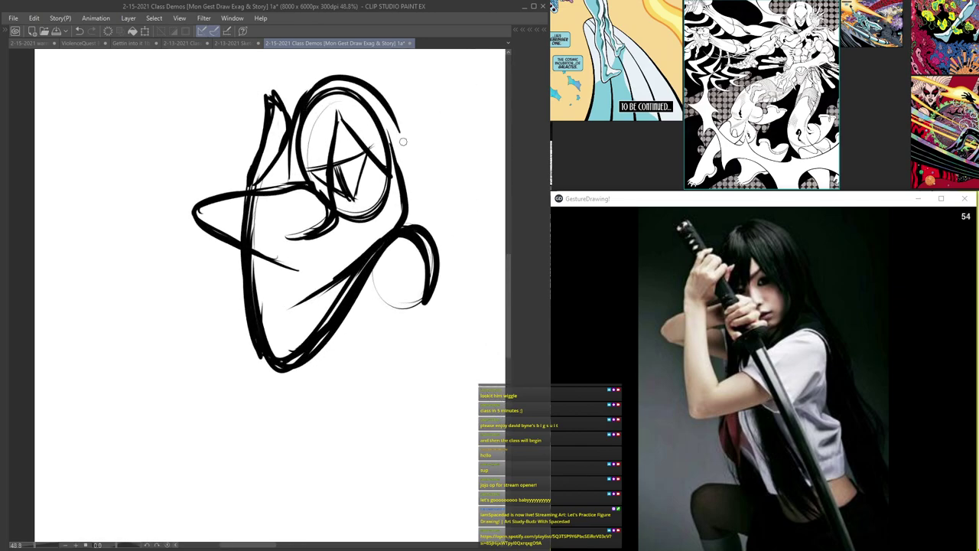
{"action": "mouse_move", "coordinate": [380, 87]}
{"action": "left_mouse_down"}
{"action": "mouse_move", "coordinate": [420, 203]}
{"action": "mouse_move", "coordinate": [424, 233]}
{"action": "left_mouse_up"}
{"action": "scroll", "coordinate": [405, 176], "scroll_direction": "down", "scroll_amount": 4}
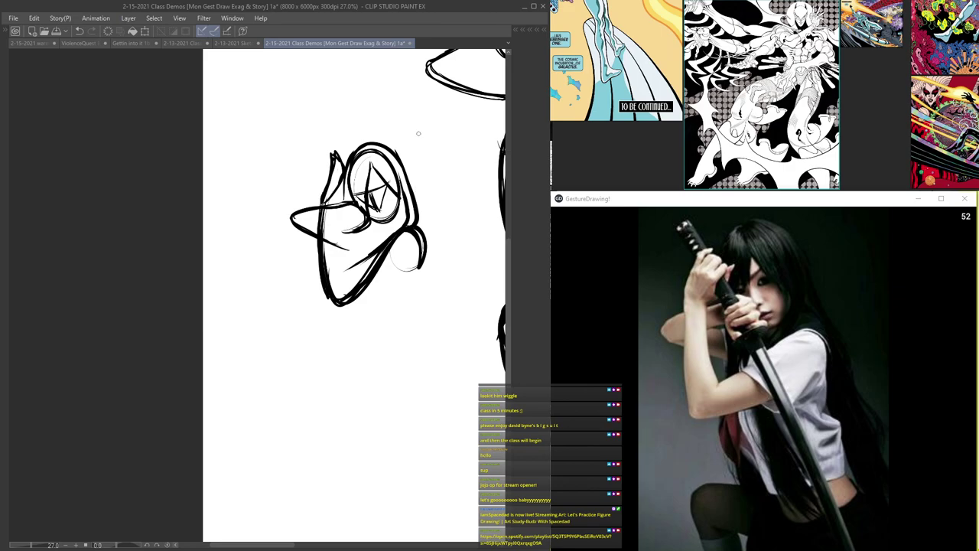
{"action": "scroll", "coordinate": [391, 121], "scroll_direction": "up", "scroll_amount": 4}
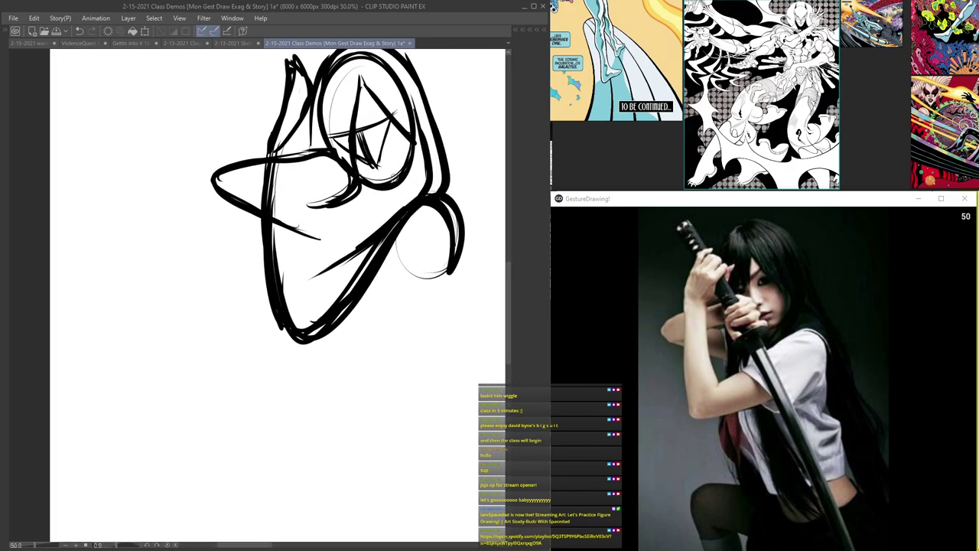
{"action": "scroll", "coordinate": [382, 126], "scroll_direction": "down", "scroll_amount": 1}
{"action": "scroll", "coordinate": [382, 126], "scroll_direction": "up", "scroll_amount": 1}
{"action": "scroll", "coordinate": [388, 107], "scroll_direction": "down", "scroll_amount": 2}
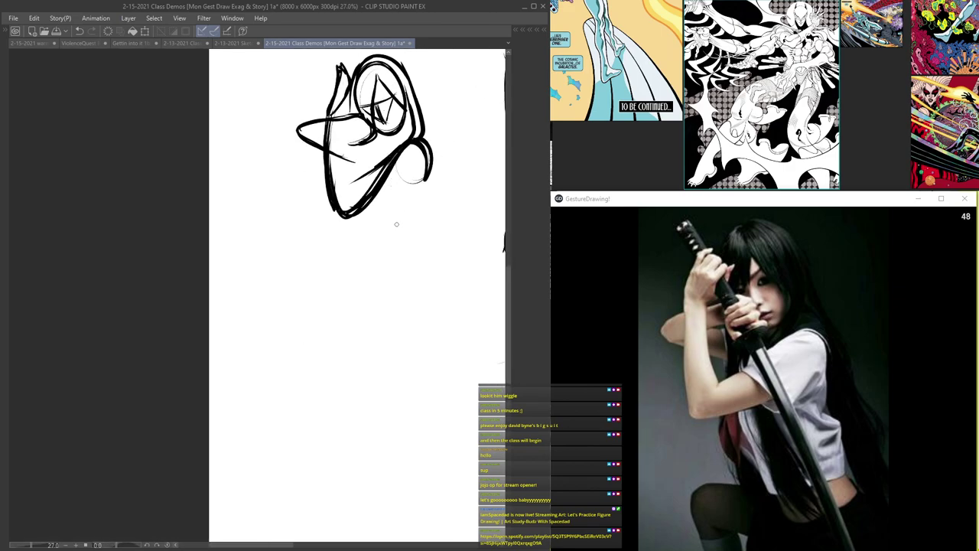
- Draw the front of the torso from the chest to the waist and start the back line below the shoulder
{"action": "scroll", "coordinate": [369, 213], "scroll_direction": "up", "scroll_amount": 2}
{"action": "left_click_drag", "start_coordinate": [442, 159], "coordinate": [431, 216]}
{"action": "left_click_drag", "start_coordinate": [357, 158], "coordinate": [391, 281]}
{"action": "mouse_move", "coordinate": [352, 138]}
{"action": "left_mouse_down"}
{"action": "mouse_move", "coordinate": [349, 163]}
{"action": "mouse_move", "coordinate": [405, 292]}
{"action": "left_mouse_up"}
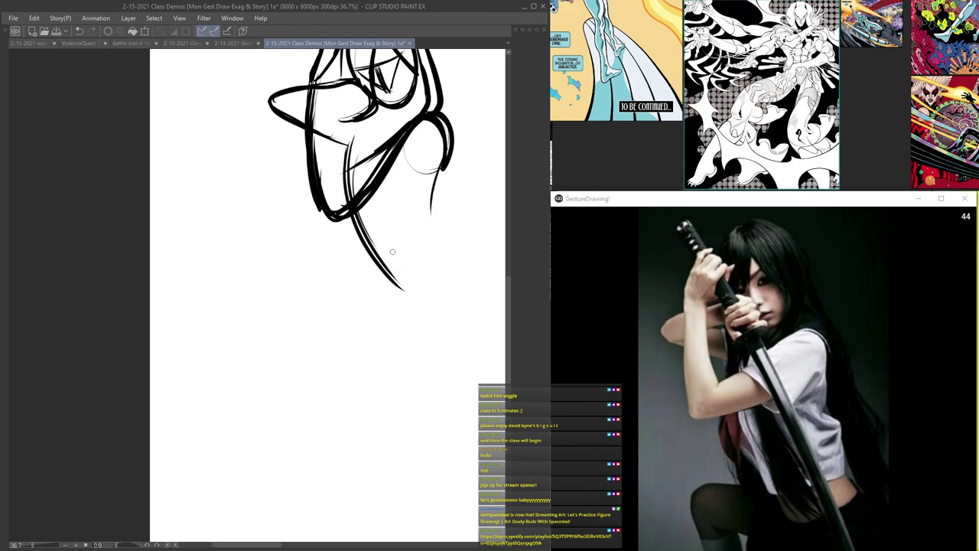
{"action": "scroll", "coordinate": [412, 302], "scroll_direction": "down", "scroll_amount": 2}
{"action": "scroll", "coordinate": [426, 306], "scroll_direction": "up", "scroll_amount": 1}
- Extend the curved back line from below the shoulder to the waist with heavier strokes
{"action": "mouse_move", "coordinate": [427, 222]}
{"action": "left_mouse_down"}
{"action": "mouse_move", "coordinate": [436, 287]}
{"action": "mouse_move", "coordinate": [459, 315]}
{"action": "left_mouse_up"}
{"action": "scroll", "coordinate": [437, 262], "scroll_direction": "up", "scroll_amount": 1}
{"action": "mouse_move", "coordinate": [426, 232]}
{"action": "left_mouse_down"}
{"action": "mouse_move", "coordinate": [436, 279]}
{"action": "mouse_move", "coordinate": [463, 316]}
{"action": "left_mouse_up"}
{"action": "left_click_drag", "start_coordinate": [430, 203], "coordinate": [426, 221]}
{"action": "scroll", "coordinate": [466, 296], "scroll_direction": "down", "scroll_amount": 3}
{"action": "left_click_drag", "start_coordinate": [375, 101], "coordinate": [343, 69]}
{"action": "mouse_move", "coordinate": [355, 190]}
{"action": "left_mouse_down"}
{"action": "mouse_move", "coordinate": [308, 164]}
{"action": "mouse_move", "coordinate": [353, 192]}
{"action": "left_mouse_up"}
{"action": "key", "text": "ctrl+z"}
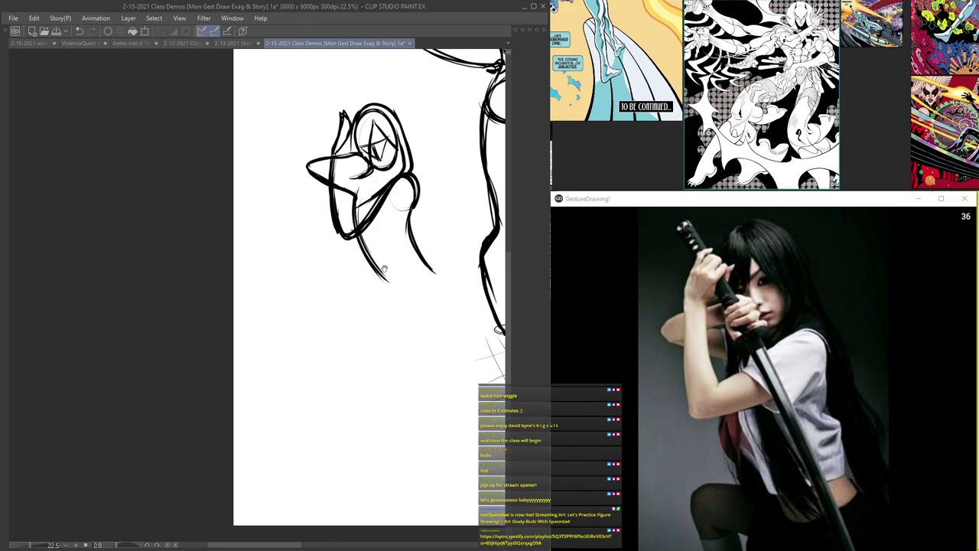
- Draw the curved centre line of the swordswoman's torso from the chest down to the waist
{"action": "left_click_drag", "start_coordinate": [384, 271], "coordinate": [368, 166]}
{"action": "scroll", "coordinate": [361, 141], "scroll_direction": "up", "scroll_amount": 1}
{"action": "left_click_drag", "start_coordinate": [348, 122], "coordinate": [376, 238]}
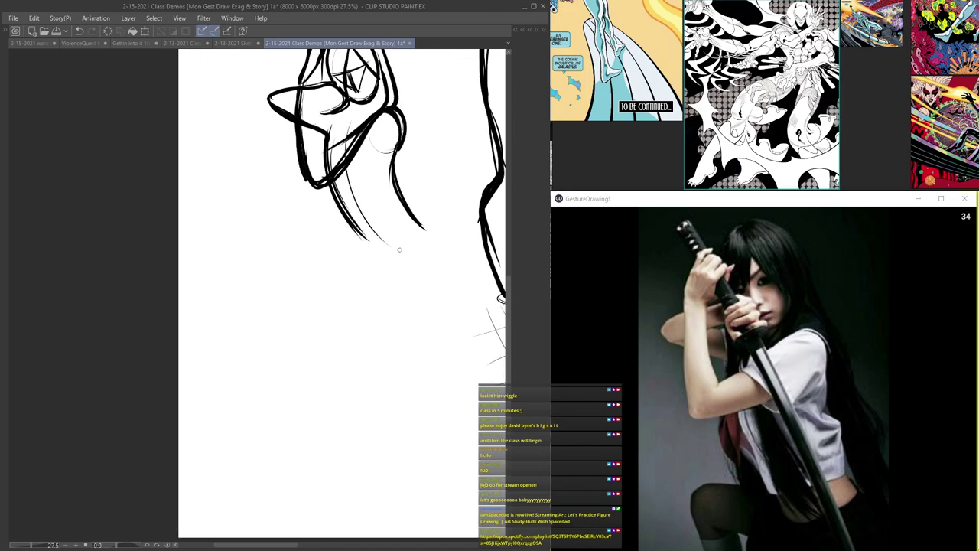
{"action": "left_click_drag", "start_coordinate": [349, 177], "coordinate": [390, 249]}
{"action": "scroll", "coordinate": [395, 233], "scroll_direction": "up", "scroll_amount": 1}
{"action": "left_click_drag", "start_coordinate": [340, 201], "coordinate": [388, 251]}
- Draw the front leg with the thigh reaching forward to a raised knee and the shin bending downward
{"action": "mouse_move", "coordinate": [358, 210]}
{"action": "left_mouse_down"}
{"action": "mouse_move", "coordinate": [396, 260]}
{"action": "mouse_move", "coordinate": [275, 236]}
{"action": "left_mouse_up"}
{"action": "mouse_move", "coordinate": [378, 260]}
{"action": "left_mouse_down"}
{"action": "mouse_move", "coordinate": [233, 240]}
{"action": "mouse_move", "coordinate": [230, 255]}
{"action": "mouse_move", "coordinate": [262, 321]}
{"action": "mouse_move", "coordinate": [303, 242]}
{"action": "mouse_move", "coordinate": [293, 234]}
{"action": "mouse_move", "coordinate": [257, 322]}
{"action": "mouse_move", "coordinate": [264, 336]}
{"action": "left_mouse_up"}
{"action": "left_click_drag", "start_coordinate": [229, 253], "coordinate": [254, 313]}
{"action": "left_click_drag", "start_coordinate": [335, 249], "coordinate": [383, 264]}
- Draw the back leg as a long diagonal line running down from the hip
{"action": "scroll", "coordinate": [372, 163], "scroll_direction": "down", "scroll_amount": 2}
{"action": "mouse_move", "coordinate": [349, 232]}
{"action": "left_mouse_down"}
{"action": "mouse_move", "coordinate": [374, 252]}
{"action": "mouse_move", "coordinate": [424, 366]}
{"action": "left_mouse_up"}
{"action": "scroll", "coordinate": [364, 129], "scroll_direction": "up", "scroll_amount": 1}
{"action": "scroll", "coordinate": [377, 288], "scroll_direction": "up", "scroll_amount": 1}
{"action": "left_click_drag", "start_coordinate": [371, 281], "coordinate": [438, 403]}
{"action": "mouse_move", "coordinate": [396, 315]}
{"action": "left_mouse_down"}
{"action": "mouse_move", "coordinate": [453, 450]}
{"action": "mouse_move", "coordinate": [369, 283]}
{"action": "mouse_move", "coordinate": [435, 355]}
{"action": "left_mouse_up"}
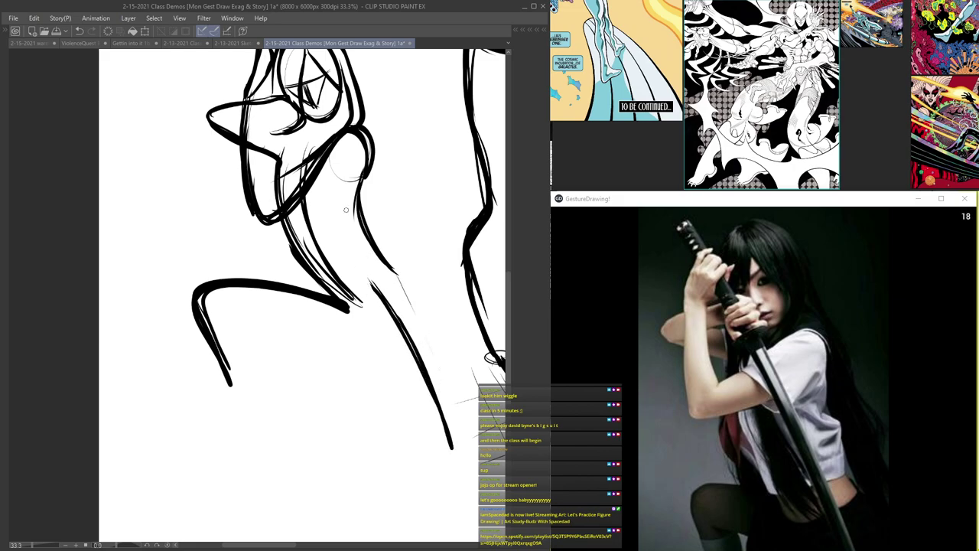
{"action": "scroll", "coordinate": [259, 78], "scroll_direction": "down", "scroll_amount": 1}
{"action": "scroll", "coordinate": [245, 58], "scroll_direction": "up", "scroll_amount": 1}
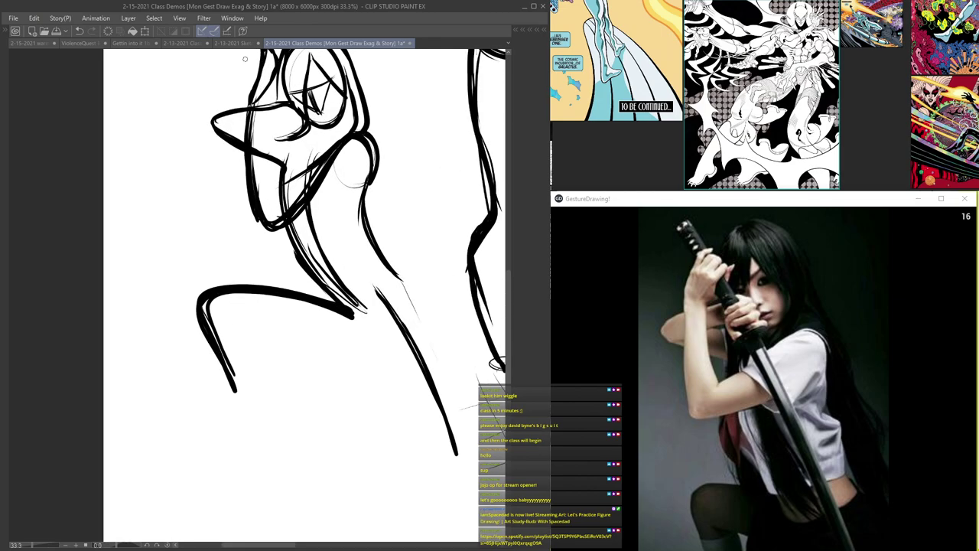
- Try sketching the sword as long straight diagonal strokes from above the hands past the torso, and undo them
{"action": "left_click_drag", "start_coordinate": [232, 54], "coordinate": [331, 183]}
{"action": "left_click_drag", "start_coordinate": [275, 132], "coordinate": [311, 196]}
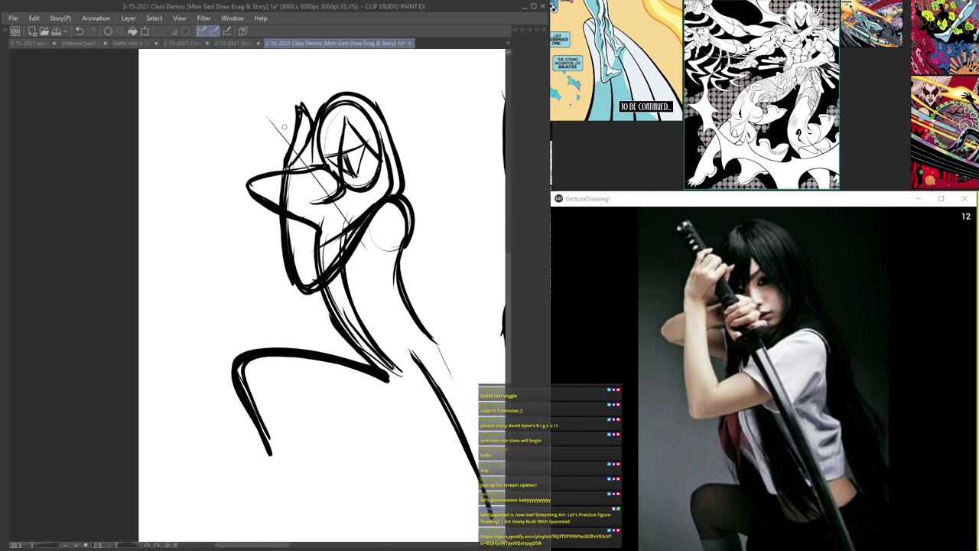
{"action": "mouse_move", "coordinate": [289, 151]}
{"action": "left_mouse_down"}
{"action": "mouse_move", "coordinate": [309, 162]}
{"action": "mouse_move", "coordinate": [305, 141]}
{"action": "left_mouse_up"}
{"action": "left_click_drag", "start_coordinate": [271, 77], "coordinate": [344, 183]}
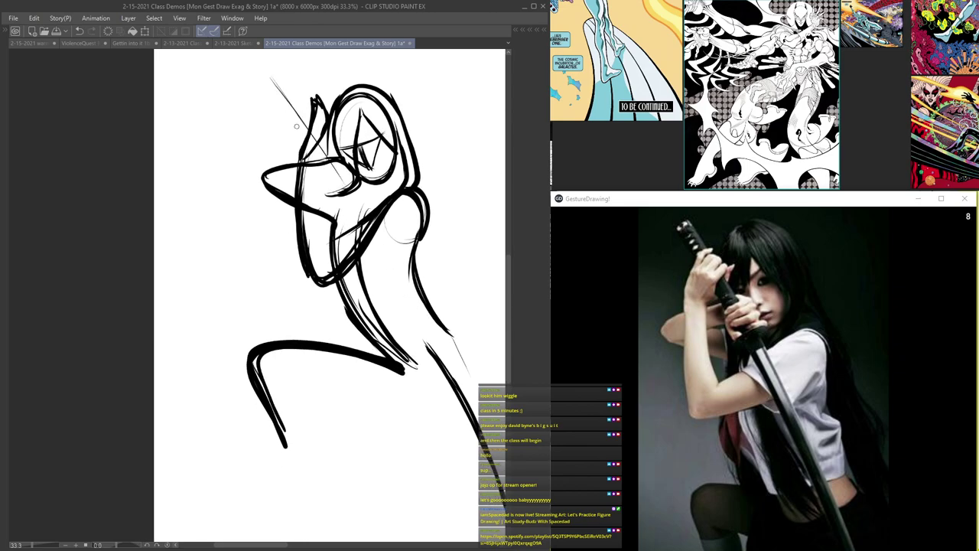
{"action": "left_click_drag", "start_coordinate": [268, 64], "coordinate": [425, 329]}
{"action": "left_click_drag", "start_coordinate": [284, 101], "coordinate": [453, 382]}
{"action": "left_click_drag", "start_coordinate": [282, 78], "coordinate": [443, 357]}
{"action": "left_click_drag", "start_coordinate": [270, 58], "coordinate": [412, 286]}
{"action": "key", "text": "ctrl+z"}
{"action": "key", "text": "ctrl+z"}
{"action": "key", "text": "ctrl+z"}
- Draw the sword as long straight diagonal strokes from above the hands past the hip, and show the hidden tool palettes
{"action": "left_click_drag", "start_coordinate": [264, 62], "coordinate": [448, 370]}
{"action": "left_click_drag", "start_coordinate": [281, 78], "coordinate": [479, 450]}
{"action": "left_click_drag", "start_coordinate": [373, 235], "coordinate": [465, 404]}
{"action": "mouse_move", "coordinate": [384, 304]}
{"action": "left_mouse_down"}
{"action": "mouse_move", "coordinate": [278, 202]}
{"action": "mouse_move", "coordinate": [281, 214]}
{"action": "left_mouse_up"}
{"action": "key", "text": "Tab"}
{"action": "key", "text": "Tab"}
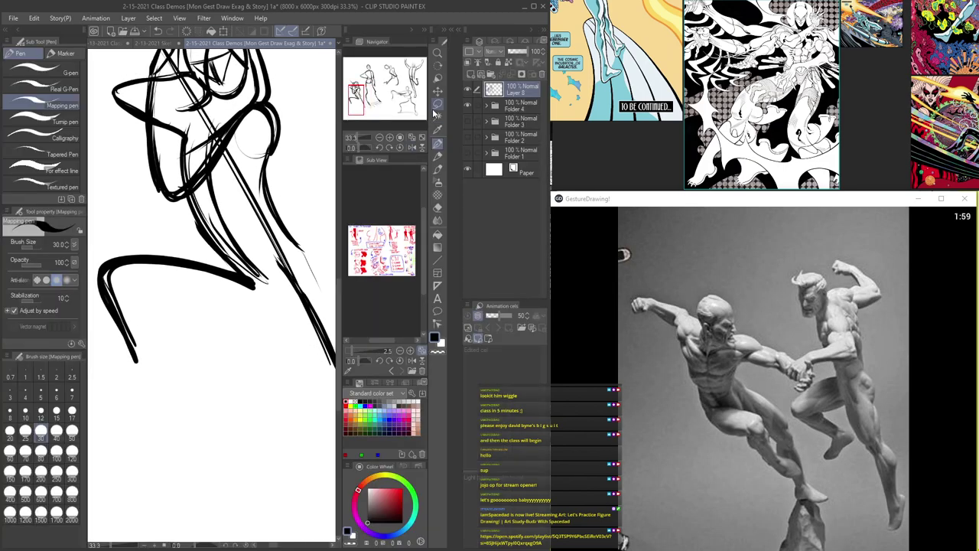
- Delete the selected stray strokes of the swordswoman sketch, clear the selection, and hide the tool palettes
{"action": "mouse_move", "coordinate": [412, 408]}
{"action": "left_mouse_down"}
{"action": "mouse_move", "coordinate": [375, 407]}
{"action": "mouse_move", "coordinate": [408, 417]}
{"action": "left_mouse_up"}
{"action": "key", "text": "Delete"}
{"action": "key", "text": "ctrl+d"}
{"action": "left_click_drag", "start_coordinate": [307, 153], "coordinate": [350, 251]}
{"action": "key", "text": "Tab"}
{"action": "key", "text": "Tab"}
- Restate the long diagonal through the swordswoman's torso and thicken the back leg down to its grounded knee, with the shin turning back up
{"action": "left_click_drag", "start_coordinate": [214, 77], "coordinate": [388, 384]}
{"action": "left_click_drag", "start_coordinate": [358, 330], "coordinate": [398, 407]}
{"action": "mouse_move", "coordinate": [385, 358]}
{"action": "left_mouse_down"}
{"action": "mouse_move", "coordinate": [404, 392]}
{"action": "mouse_move", "coordinate": [407, 433]}
{"action": "left_mouse_up"}
{"action": "left_click_drag", "start_coordinate": [400, 381], "coordinate": [425, 495]}
{"action": "left_click_drag", "start_coordinate": [394, 363], "coordinate": [434, 522]}
{"action": "left_click_drag", "start_coordinate": [410, 457], "coordinate": [453, 487]}
{"action": "left_click_drag", "start_coordinate": [460, 450], "coordinate": [437, 518]}
{"action": "left_click_drag", "start_coordinate": [406, 438], "coordinate": [425, 502]}
{"action": "left_click_drag", "start_coordinate": [430, 464], "coordinate": [335, 289]}
{"action": "left_click_drag", "start_coordinate": [406, 432], "coordinate": [290, 215]}
{"action": "left_click_drag", "start_coordinate": [389, 393], "coordinate": [433, 476]}
{"action": "left_click_drag", "start_coordinate": [367, 367], "coordinate": [429, 474]}
- Reinforce the front thigh and add the lower back contour and curved pelvis lines at the swordswoman's hip
{"action": "left_click_drag", "start_coordinate": [337, 379], "coordinate": [192, 388]}
{"action": "left_click_drag", "start_coordinate": [216, 354], "coordinate": [299, 361]}
{"action": "scroll", "coordinate": [295, 218], "scroll_direction": "down", "scroll_amount": 4}
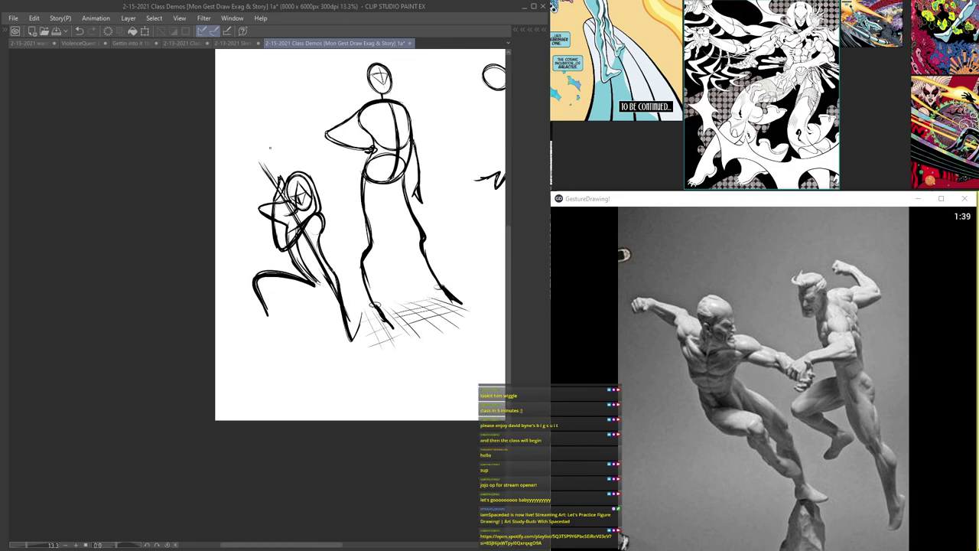
{"action": "scroll", "coordinate": [298, 216], "scroll_direction": "up", "scroll_amount": 4}
{"action": "mouse_move", "coordinate": [356, 212]}
{"action": "left_mouse_down"}
{"action": "mouse_move", "coordinate": [350, 267]}
{"action": "mouse_move", "coordinate": [374, 336]}
{"action": "left_mouse_up"}
{"action": "mouse_move", "coordinate": [357, 373]}
{"action": "left_mouse_down"}
{"action": "mouse_move", "coordinate": [374, 334]}
{"action": "mouse_move", "coordinate": [364, 334]}
{"action": "left_mouse_up"}
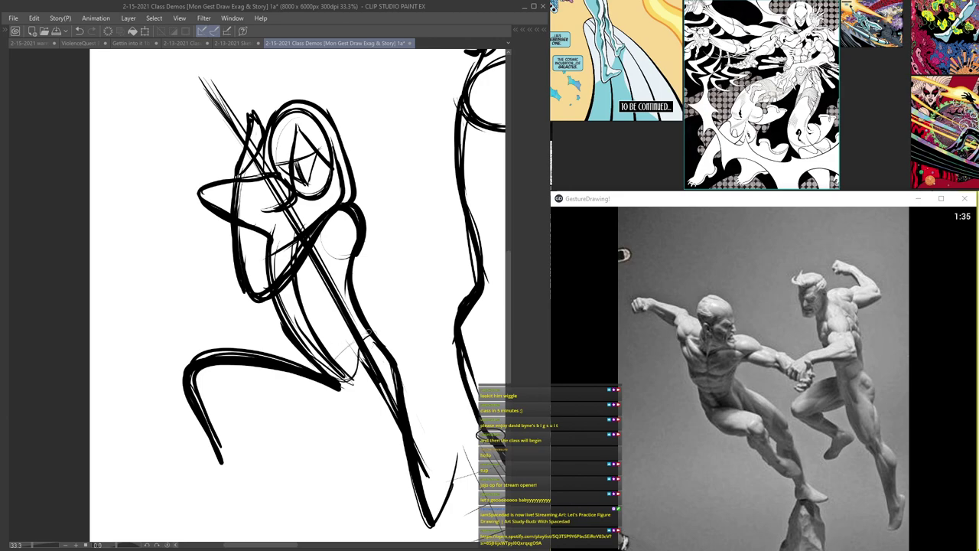
{"action": "mouse_move", "coordinate": [335, 389]}
{"action": "left_mouse_down"}
{"action": "mouse_move", "coordinate": [391, 369]}
{"action": "mouse_move", "coordinate": [379, 396]}
{"action": "left_mouse_up"}
- Extend the swordswoman's front shin downward and add simple pointed feet to the front and back legs
{"action": "scroll", "coordinate": [299, 336], "scroll_direction": "down", "scroll_amount": 4}
{"action": "scroll", "coordinate": [267, 391], "scroll_direction": "up", "scroll_amount": 3}
{"action": "left_click_drag", "start_coordinate": [257, 377], "coordinate": [288, 461]}
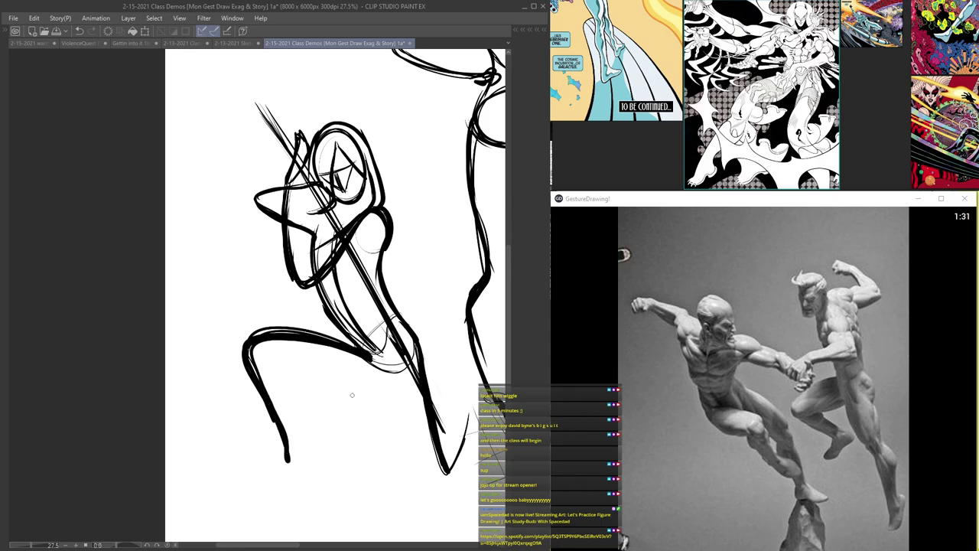
{"action": "mouse_move", "coordinate": [471, 409]}
{"action": "left_mouse_down"}
{"action": "mouse_move", "coordinate": [448, 475]}
{"action": "mouse_move", "coordinate": [471, 410]}
{"action": "left_mouse_up"}
{"action": "scroll", "coordinate": [470, 390], "scroll_direction": "down", "scroll_amount": 5}
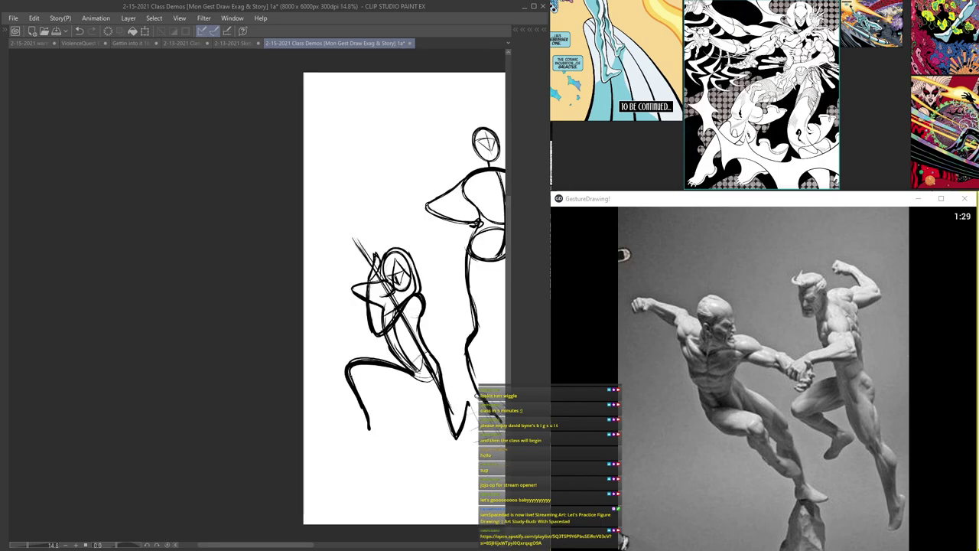
{"action": "scroll", "coordinate": [354, 403], "scroll_direction": "up", "scroll_amount": 4}
{"action": "left_click_drag", "start_coordinate": [382, 448], "coordinate": [365, 480]}
{"action": "left_click_drag", "start_coordinate": [382, 449], "coordinate": [366, 493]}
{"action": "scroll", "coordinate": [371, 481], "scroll_direction": "down", "scroll_amount": 4}
{"action": "scroll", "coordinate": [371, 480], "scroll_direction": "up", "scroll_amount": 4}
{"action": "key", "text": "ctrl+minus"}
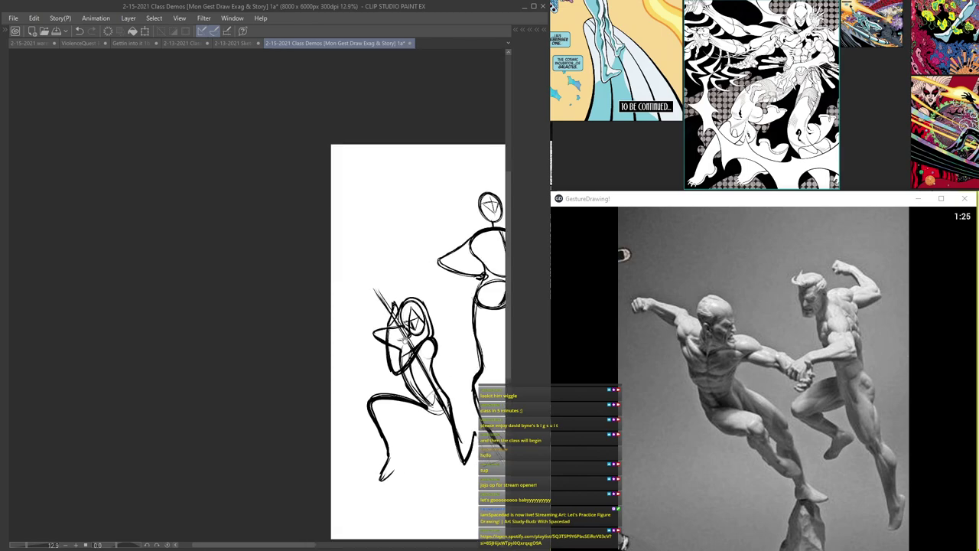
{"action": "left_click_drag", "start_coordinate": [407, 339], "coordinate": [289, 291]}
{"action": "scroll", "coordinate": [351, 406], "scroll_direction": "up", "scroll_amount": 4}
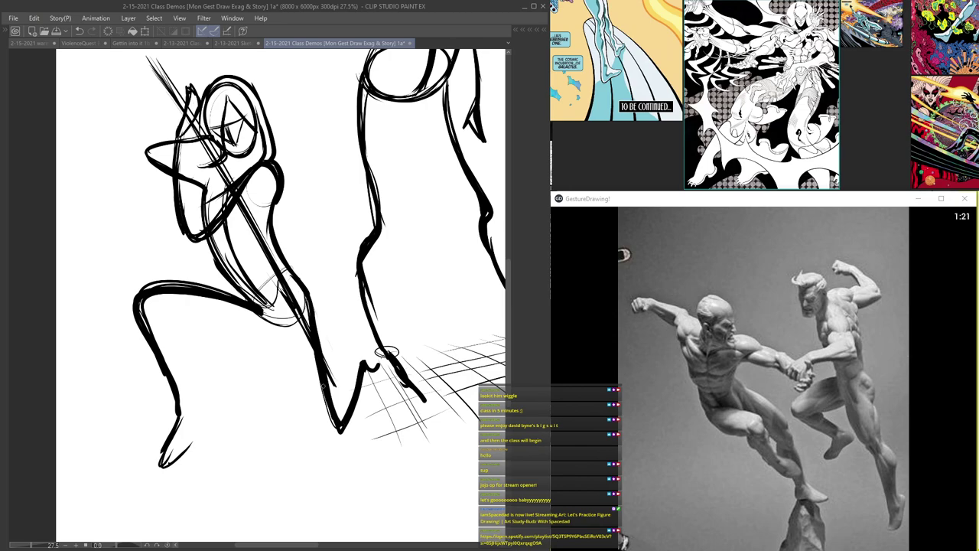
- Draw the head of the statue's right-hand man as a tall oval with facial guide lines in the empty space above the swordswoman
{"action": "scroll", "coordinate": [398, 245], "scroll_direction": "down", "scroll_amount": 4}
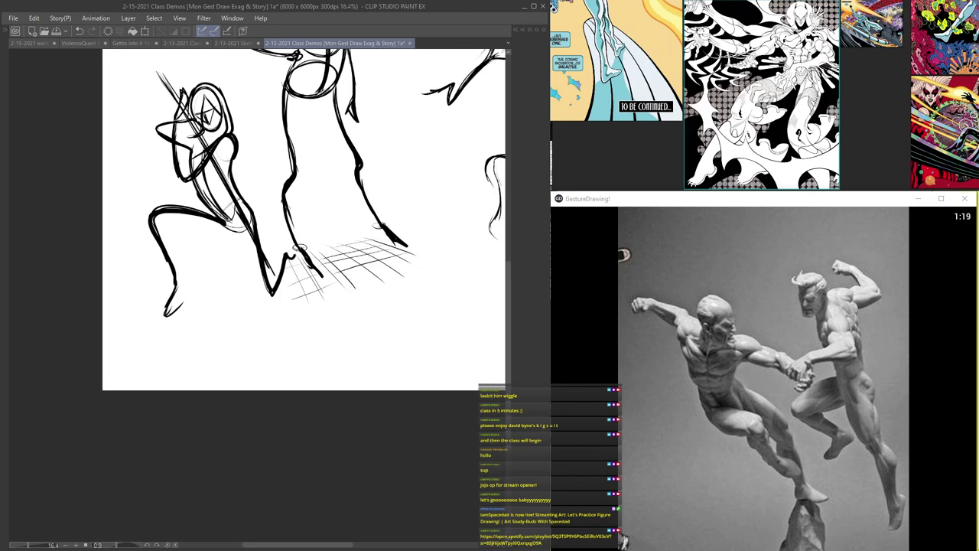
{"action": "left_click_drag", "start_coordinate": [401, 236], "coordinate": [417, 353]}
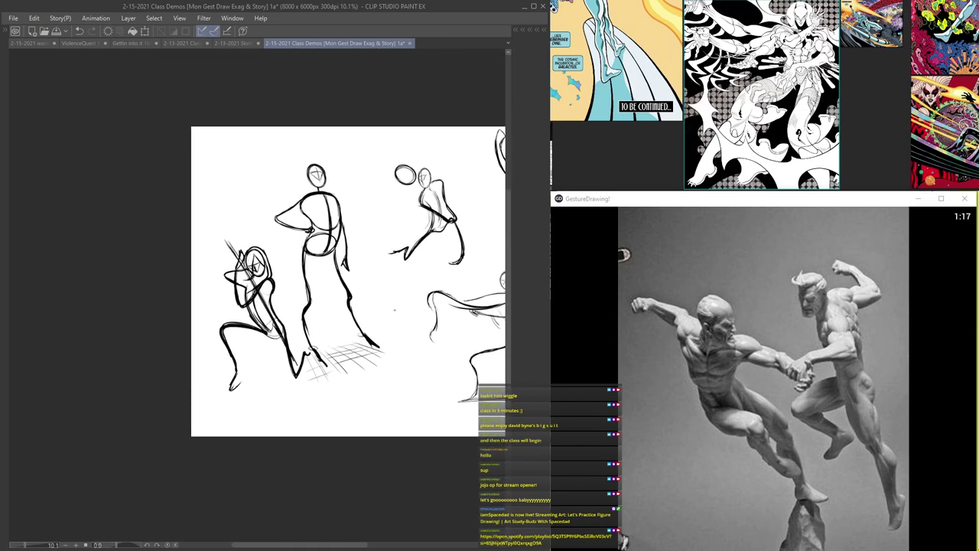
{"action": "scroll", "coordinate": [395, 311], "scroll_direction": "up", "scroll_amount": 3}
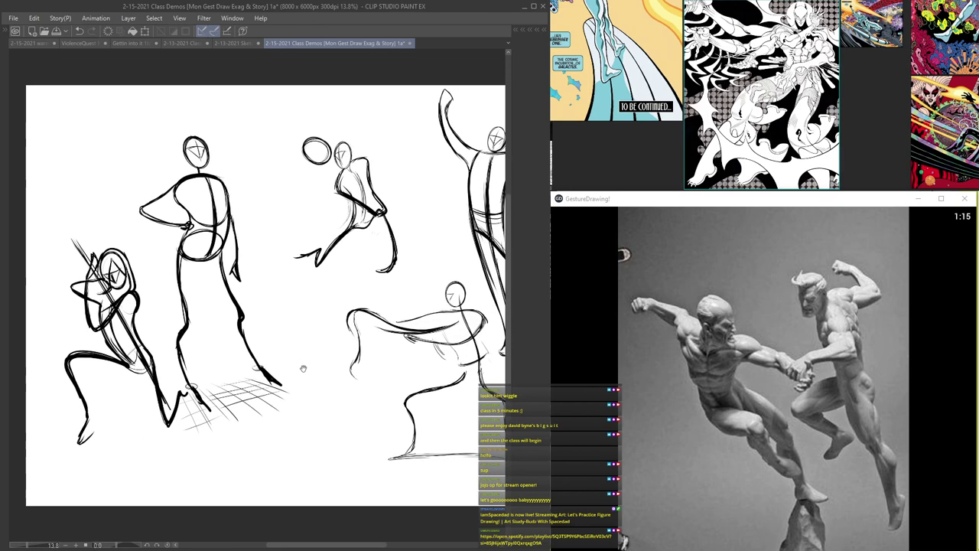
{"action": "left_click_drag", "start_coordinate": [365, 342], "coordinate": [374, 333]}
{"action": "left_click_drag", "start_coordinate": [363, 239], "coordinate": [342, 374]}
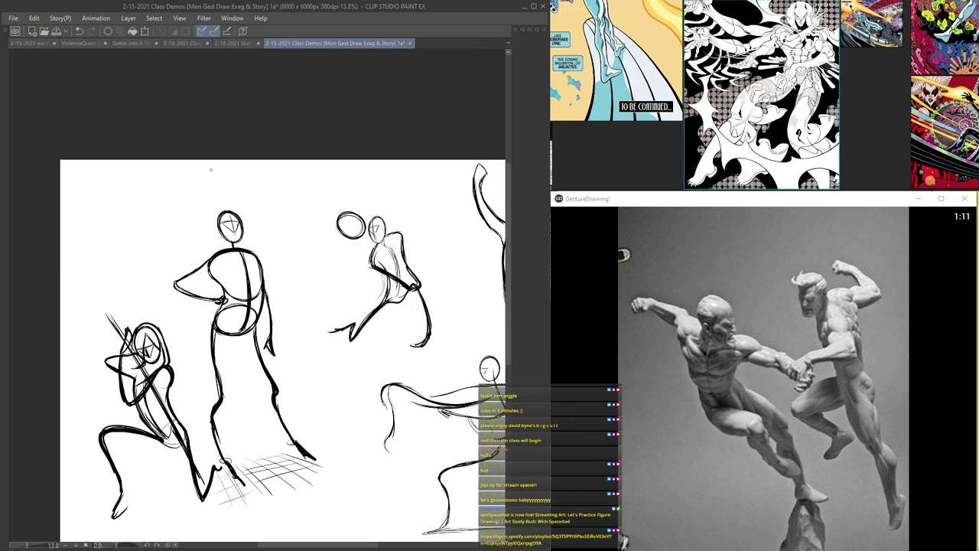
{"action": "mouse_move", "coordinate": [171, 208]}
{"action": "left_mouse_down"}
{"action": "mouse_move", "coordinate": [319, 230]}
{"action": "mouse_move", "coordinate": [310, 175]}
{"action": "mouse_move", "coordinate": [297, 189]}
{"action": "mouse_move", "coordinate": [320, 191]}
{"action": "mouse_move", "coordinate": [309, 211]}
{"action": "mouse_move", "coordinate": [299, 200]}
{"action": "left_mouse_up"}
{"action": "scroll", "coordinate": [318, 222], "scroll_direction": "up", "scroll_amount": 4}
{"action": "scroll", "coordinate": [295, 189], "scroll_direction": "up", "scroll_amount": 2}
{"action": "scroll", "coordinate": [313, 180], "scroll_direction": "up", "scroll_amount": 2}
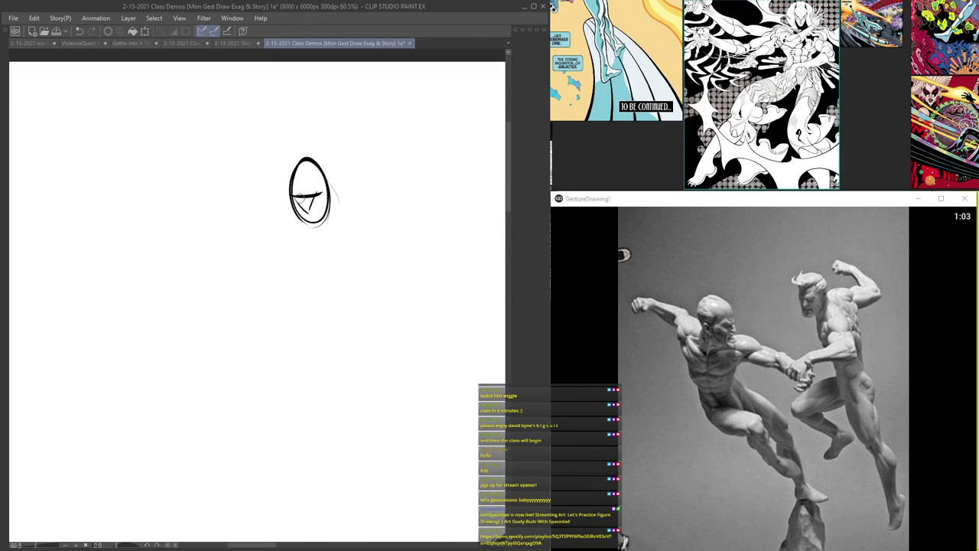
{"action": "scroll", "coordinate": [314, 229], "scroll_direction": "down", "scroll_amount": 3}
{"action": "scroll", "coordinate": [310, 244], "scroll_direction": "up", "scroll_amount": 2}
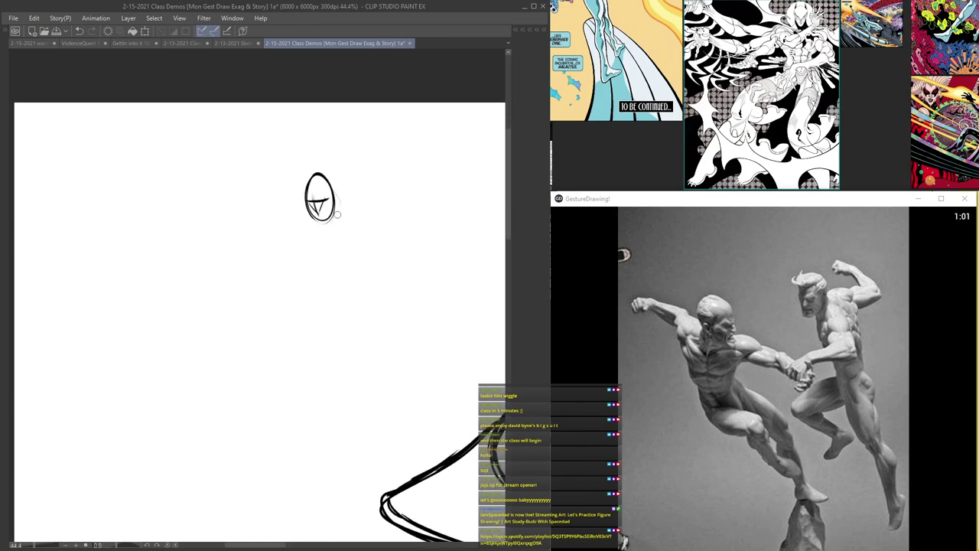
- Draw the right-hand man's lowered arm bent at the elbow toward the clasped hands, and his raised arm bent back to a fist
{"action": "scroll", "coordinate": [351, 198], "scroll_direction": "up", "scroll_amount": 2}
{"action": "left_click_drag", "start_coordinate": [339, 208], "coordinate": [378, 294]}
{"action": "left_click_drag", "start_coordinate": [343, 225], "coordinate": [379, 301]}
{"action": "mouse_move", "coordinate": [361, 268]}
{"action": "left_mouse_down"}
{"action": "mouse_move", "coordinate": [381, 306]}
{"action": "mouse_move", "coordinate": [314, 323]}
{"action": "mouse_move", "coordinate": [281, 344]}
{"action": "mouse_move", "coordinate": [280, 359]}
{"action": "mouse_move", "coordinate": [337, 320]}
{"action": "mouse_move", "coordinate": [382, 310]}
{"action": "mouse_move", "coordinate": [350, 253]}
{"action": "mouse_move", "coordinate": [339, 197]}
{"action": "mouse_move", "coordinate": [379, 182]}
{"action": "left_mouse_up"}
{"action": "mouse_move", "coordinate": [334, 207]}
{"action": "left_mouse_down"}
{"action": "mouse_move", "coordinate": [417, 174]}
{"action": "mouse_move", "coordinate": [370, 145]}
{"action": "mouse_move", "coordinate": [425, 176]}
{"action": "mouse_move", "coordinate": [361, 137]}
{"action": "mouse_move", "coordinate": [381, 142]}
{"action": "mouse_move", "coordinate": [345, 136]}
{"action": "mouse_move", "coordinate": [426, 177]}
{"action": "mouse_move", "coordinate": [354, 193]}
{"action": "left_mouse_up"}
{"action": "mouse_move", "coordinate": [351, 242]}
{"action": "left_mouse_down"}
{"action": "mouse_move", "coordinate": [391, 179]}
{"action": "mouse_move", "coordinate": [429, 175]}
{"action": "left_mouse_up"}
{"action": "mouse_move", "coordinate": [348, 138]}
{"action": "left_mouse_down"}
{"action": "mouse_move", "coordinate": [352, 150]}
{"action": "mouse_move", "coordinate": [394, 151]}
{"action": "left_mouse_up"}
{"action": "scroll", "coordinate": [453, 231], "scroll_direction": "down", "scroll_amount": 2}
{"action": "scroll", "coordinate": [453, 231], "scroll_direction": "down", "scroll_amount": 2}
{"action": "scroll", "coordinate": [391, 208], "scroll_direction": "up", "scroll_amount": 6}
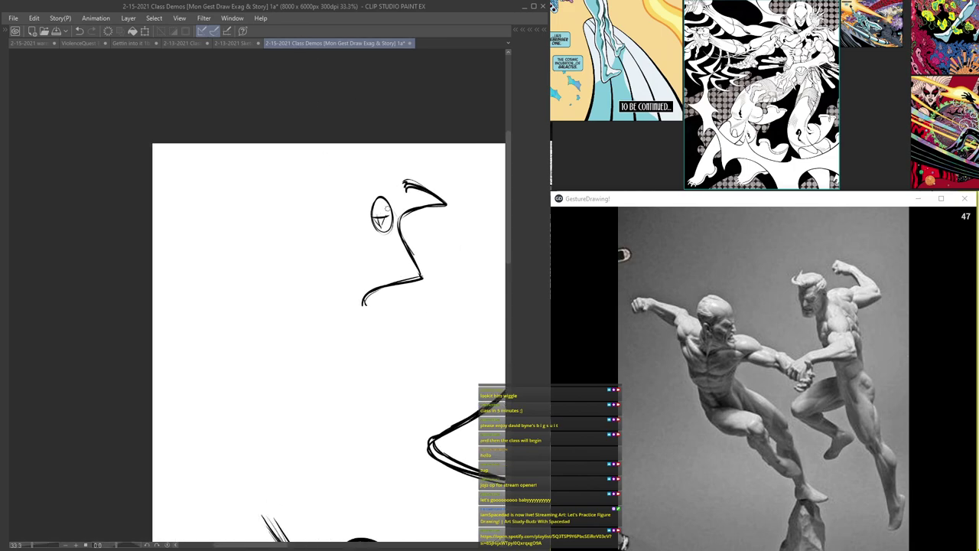
- Strengthen the right-hand man's forearm from the elbow to the curled, gripping hand
{"action": "mouse_move", "coordinate": [394, 218]}
{"action": "left_mouse_down"}
{"action": "mouse_move", "coordinate": [428, 231]}
{"action": "mouse_move", "coordinate": [426, 276]}
{"action": "mouse_move", "coordinate": [386, 283]}
{"action": "mouse_move", "coordinate": [352, 326]}
{"action": "left_mouse_up"}
{"action": "scroll", "coordinate": [395, 202], "scroll_direction": "down", "scroll_amount": 4}
{"action": "scroll", "coordinate": [405, 239], "scroll_direction": "up", "scroll_amount": 3}
{"action": "left_click_drag", "start_coordinate": [396, 291], "coordinate": [428, 284]}
{"action": "scroll", "coordinate": [425, 279], "scroll_direction": "down", "scroll_amount": 2}
{"action": "scroll", "coordinate": [418, 251], "scroll_direction": "up", "scroll_amount": 2}
- Draw the right-hand man's shoulder and torso side, continuing into the extended leg as a long diagonal line
{"action": "mouse_move", "coordinate": [404, 205]}
{"action": "left_mouse_down"}
{"action": "mouse_move", "coordinate": [428, 240]}
{"action": "mouse_move", "coordinate": [397, 267]}
{"action": "mouse_move", "coordinate": [445, 357]}
{"action": "left_mouse_up"}
{"action": "left_click_drag", "start_coordinate": [403, 289], "coordinate": [467, 382]}
{"action": "left_click_drag", "start_coordinate": [412, 312], "coordinate": [495, 456]}
{"action": "mouse_move", "coordinate": [489, 429]}
{"action": "left_mouse_down"}
{"action": "mouse_move", "coordinate": [427, 341]}
{"action": "mouse_move", "coordinate": [399, 291]}
{"action": "left_mouse_up"}
{"action": "left_click_drag", "start_coordinate": [408, 301], "coordinate": [436, 349]}
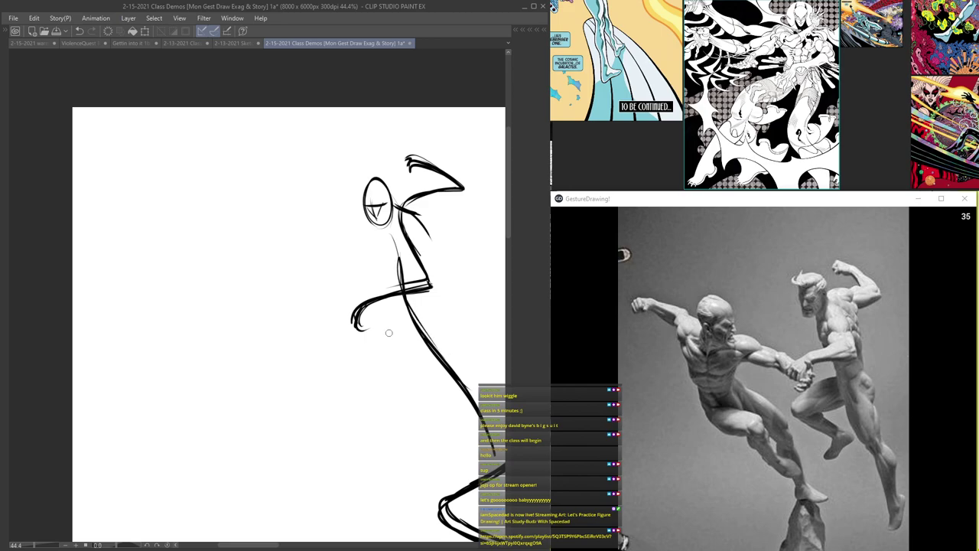
- Draw the right-hand man's bent leg with the thigh going down to the knee and the shin folded back to the foot
{"action": "scroll", "coordinate": [388, 333], "scroll_direction": "up", "scroll_amount": 2}
{"action": "left_click_drag", "start_coordinate": [413, 306], "coordinate": [342, 389]}
{"action": "mouse_move", "coordinate": [371, 335]}
{"action": "left_mouse_down"}
{"action": "mouse_move", "coordinate": [351, 382]}
{"action": "mouse_move", "coordinate": [423, 405]}
{"action": "left_mouse_up"}
{"action": "left_click_drag", "start_coordinate": [412, 308], "coordinate": [350, 360]}
{"action": "mouse_move", "coordinate": [419, 303]}
{"action": "left_mouse_down"}
{"action": "mouse_move", "coordinate": [347, 359]}
{"action": "mouse_move", "coordinate": [346, 381]}
{"action": "mouse_move", "coordinate": [422, 410]}
{"action": "mouse_move", "coordinate": [426, 421]}
{"action": "mouse_move", "coordinate": [397, 444]}
{"action": "mouse_move", "coordinate": [393, 320]}
{"action": "left_mouse_up"}
{"action": "left_click_drag", "start_coordinate": [342, 382], "coordinate": [382, 383]}
{"action": "scroll", "coordinate": [429, 390], "scroll_direction": "down", "scroll_amount": 8}
{"action": "scroll", "coordinate": [433, 344], "scroll_direction": "up", "scroll_amount": 3}
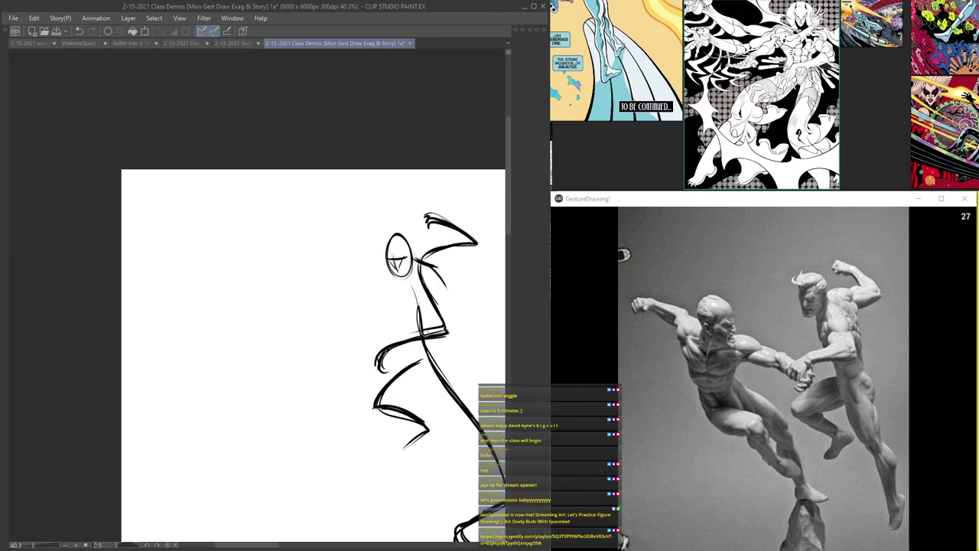
- Draw the left-hand man's outstretched arm as long curved strokes from the clasped hands back to his shoulders
{"action": "mouse_move", "coordinate": [413, 283]}
{"action": "left_mouse_down"}
{"action": "mouse_move", "coordinate": [449, 393]}
{"action": "mouse_move", "coordinate": [445, 324]}
{"action": "mouse_move", "coordinate": [458, 352]}
{"action": "left_mouse_up"}
{"action": "scroll", "coordinate": [419, 286], "scroll_direction": "up", "scroll_amount": 3}
{"action": "mouse_move", "coordinate": [458, 354]}
{"action": "left_mouse_down"}
{"action": "mouse_move", "coordinate": [372, 391]}
{"action": "mouse_move", "coordinate": [326, 342]}
{"action": "mouse_move", "coordinate": [300, 333]}
{"action": "left_mouse_up"}
{"action": "left_click_drag", "start_coordinate": [362, 370], "coordinate": [303, 336]}
{"action": "left_click_drag", "start_coordinate": [379, 382], "coordinate": [274, 327]}
{"action": "left_click_drag", "start_coordinate": [352, 369], "coordinate": [189, 316]}
{"action": "left_click_drag", "start_coordinate": [314, 355], "coordinate": [198, 321]}
{"action": "mouse_move", "coordinate": [359, 377]}
{"action": "left_mouse_down"}
{"action": "mouse_move", "coordinate": [183, 313]}
{"action": "mouse_move", "coordinate": [228, 359]}
{"action": "left_mouse_up"}
- Draw the left-hand man's torso as three long curves sweeping down from the shoulder line, with a centre line between the sides
{"action": "mouse_move", "coordinate": [255, 301]}
{"action": "left_mouse_down"}
{"action": "mouse_move", "coordinate": [243, 384]}
{"action": "mouse_move", "coordinate": [256, 406]}
{"action": "left_mouse_up"}
{"action": "mouse_move", "coordinate": [246, 307]}
{"action": "left_mouse_down"}
{"action": "mouse_move", "coordinate": [240, 321]}
{"action": "mouse_move", "coordinate": [283, 440]}
{"action": "mouse_move", "coordinate": [239, 405]}
{"action": "left_mouse_up"}
{"action": "mouse_move", "coordinate": [208, 304]}
{"action": "left_mouse_down"}
{"action": "mouse_move", "coordinate": [231, 404]}
{"action": "mouse_move", "coordinate": [262, 430]}
{"action": "left_mouse_up"}
{"action": "mouse_move", "coordinate": [202, 315]}
{"action": "left_mouse_down"}
{"action": "mouse_move", "coordinate": [230, 404]}
{"action": "mouse_move", "coordinate": [282, 440]}
{"action": "left_mouse_up"}
{"action": "mouse_move", "coordinate": [326, 328]}
{"action": "left_mouse_down"}
{"action": "mouse_move", "coordinate": [267, 395]}
{"action": "mouse_move", "coordinate": [284, 436]}
{"action": "left_mouse_up"}
{"action": "left_click_drag", "start_coordinate": [288, 329], "coordinate": [267, 364]}
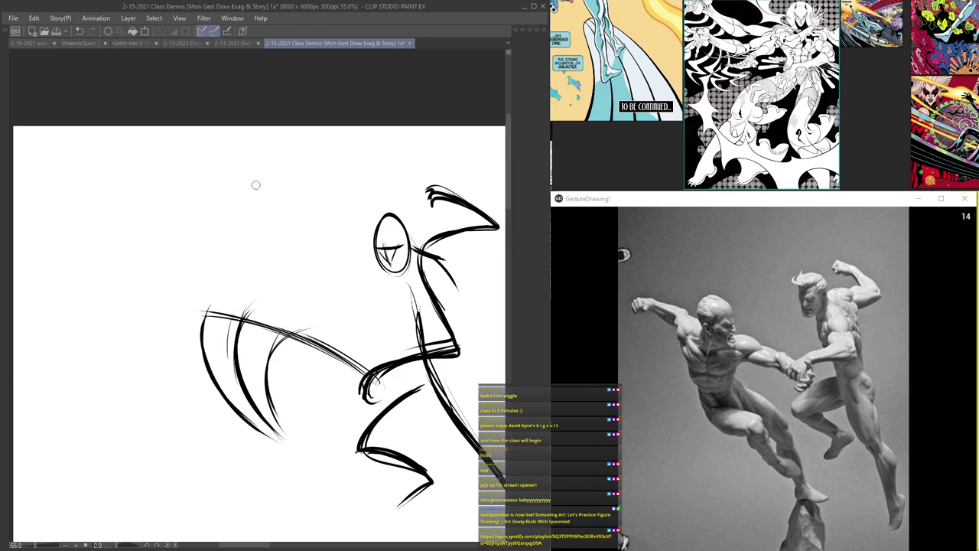
- Draw the left-hand man's head as a tilted oval with facial guide lines turned toward his opponent
{"action": "scroll", "coordinate": [256, 184], "scroll_direction": "up", "scroll_amount": 1}
{"action": "mouse_move", "coordinate": [291, 295]}
{"action": "left_mouse_down"}
{"action": "mouse_move", "coordinate": [235, 284]}
{"action": "mouse_move", "coordinate": [292, 303]}
{"action": "mouse_move", "coordinate": [246, 322]}
{"action": "mouse_move", "coordinate": [241, 289]}
{"action": "mouse_move", "coordinate": [288, 306]}
{"action": "left_mouse_up"}
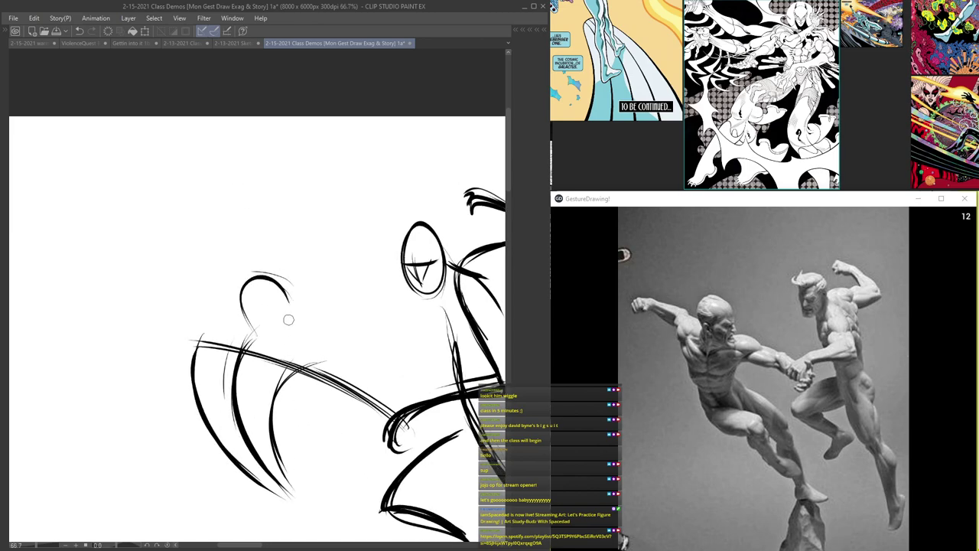
{"action": "scroll", "coordinate": [286, 316], "scroll_direction": "up", "scroll_amount": 1}
{"action": "left_click_drag", "start_coordinate": [265, 261], "coordinate": [296, 331]}
{"action": "mouse_move", "coordinate": [270, 260]}
{"action": "left_mouse_down"}
{"action": "mouse_move", "coordinate": [242, 330]}
{"action": "mouse_move", "coordinate": [297, 336]}
{"action": "left_mouse_up"}
{"action": "left_click_drag", "start_coordinate": [295, 280], "coordinate": [290, 357]}
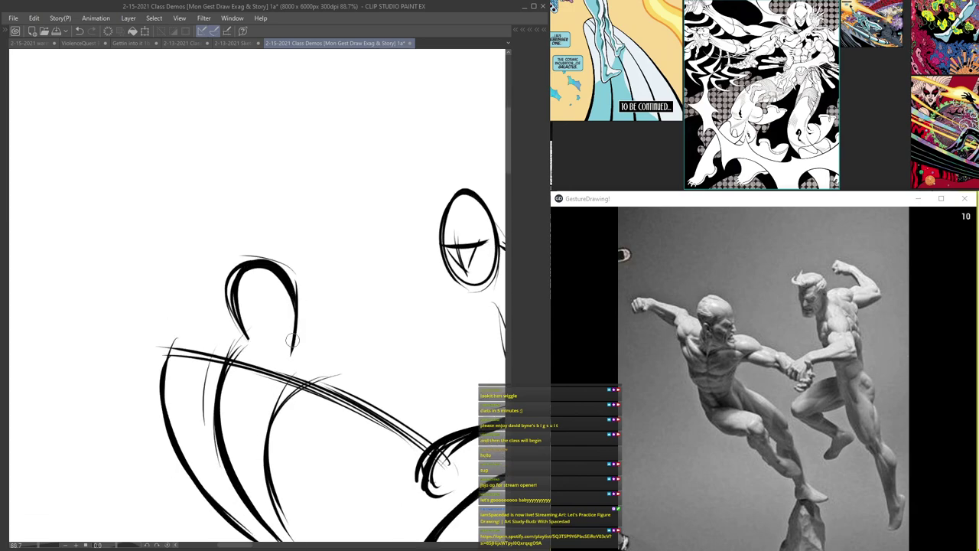
{"action": "mouse_move", "coordinate": [239, 322]}
{"action": "left_mouse_down"}
{"action": "mouse_move", "coordinate": [292, 362]}
{"action": "mouse_move", "coordinate": [287, 354]}
{"action": "left_mouse_up"}
{"action": "mouse_move", "coordinate": [301, 307]}
{"action": "left_mouse_down"}
{"action": "mouse_move", "coordinate": [266, 321]}
{"action": "mouse_move", "coordinate": [290, 343]}
{"action": "mouse_move", "coordinate": [265, 320]}
{"action": "left_mouse_up"}
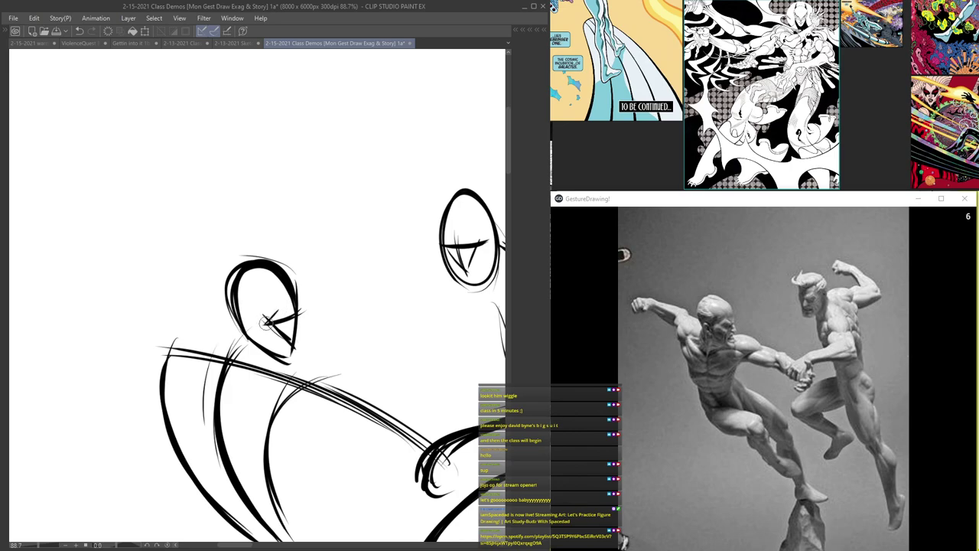
- Draw the left-hand man's hip and supporting leg reaching diagonally down to a small foot
{"action": "scroll", "coordinate": [252, 314], "scroll_direction": "down", "scroll_amount": 4}
{"action": "scroll", "coordinate": [243, 395], "scroll_direction": "up", "scroll_amount": 2}
{"action": "left_click_drag", "start_coordinate": [287, 400], "coordinate": [280, 320]}
{"action": "mouse_move", "coordinate": [286, 276]}
{"action": "left_mouse_down"}
{"action": "mouse_move", "coordinate": [340, 321]}
{"action": "mouse_move", "coordinate": [348, 359]}
{"action": "left_mouse_up"}
{"action": "mouse_move", "coordinate": [339, 321]}
{"action": "left_mouse_down"}
{"action": "mouse_move", "coordinate": [360, 413]}
{"action": "mouse_move", "coordinate": [377, 433]}
{"action": "left_mouse_up"}
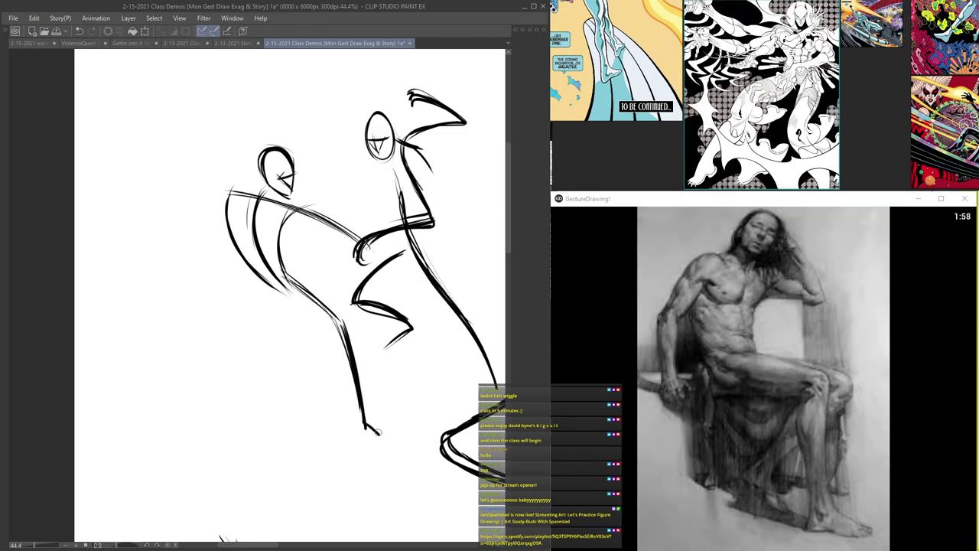
- Draw the left-hand man's pelvis edge and second leg, with a horizontal thigh and the shin dropping from the knee
{"action": "mouse_move", "coordinate": [268, 280]}
{"action": "left_mouse_down"}
{"action": "mouse_move", "coordinate": [269, 313]}
{"action": "mouse_move", "coordinate": [321, 308]}
{"action": "mouse_move", "coordinate": [268, 314]}
{"action": "mouse_move", "coordinate": [339, 311]}
{"action": "mouse_move", "coordinate": [306, 314]}
{"action": "mouse_move", "coordinate": [336, 348]}
{"action": "left_mouse_up"}
{"action": "left_click_drag", "start_coordinate": [333, 315], "coordinate": [336, 386]}
{"action": "mouse_move", "coordinate": [334, 345]}
{"action": "left_mouse_down"}
{"action": "mouse_move", "coordinate": [285, 315]}
{"action": "mouse_move", "coordinate": [265, 314]}
{"action": "left_mouse_up"}
{"action": "mouse_move", "coordinate": [258, 286]}
{"action": "left_mouse_down"}
{"action": "mouse_move", "coordinate": [262, 315]}
{"action": "mouse_move", "coordinate": [319, 315]}
{"action": "left_mouse_up"}
- Draw the left-hand man's rear arm stretched out behind him from the shoulder line
{"action": "left_click_drag", "start_coordinate": [261, 213], "coordinate": [312, 306]}
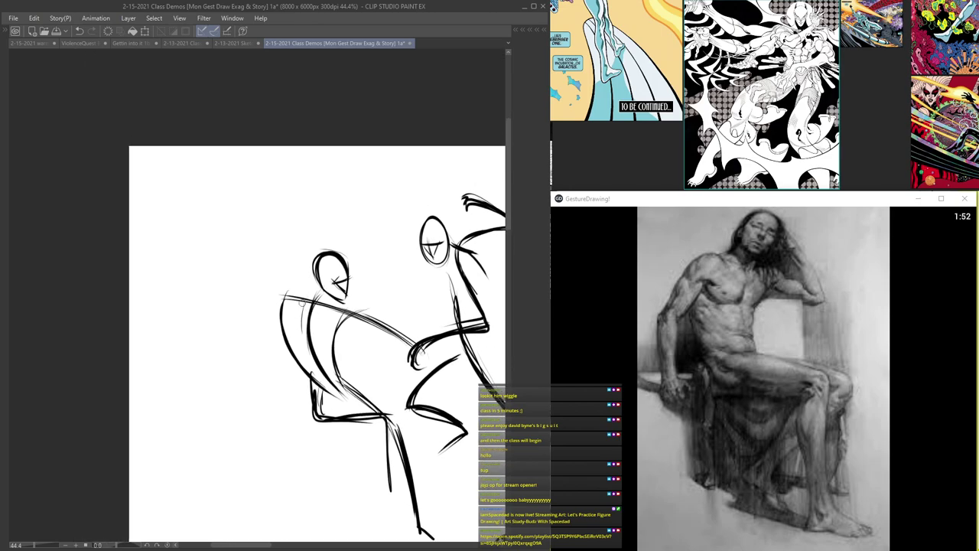
{"action": "mouse_move", "coordinate": [242, 278]}
{"action": "left_mouse_down"}
{"action": "mouse_move", "coordinate": [291, 297]}
{"action": "mouse_move", "coordinate": [236, 267]}
{"action": "mouse_move", "coordinate": [337, 309]}
{"action": "left_mouse_up"}
{"action": "scroll", "coordinate": [495, 312], "scroll_direction": "down", "scroll_amount": 3}
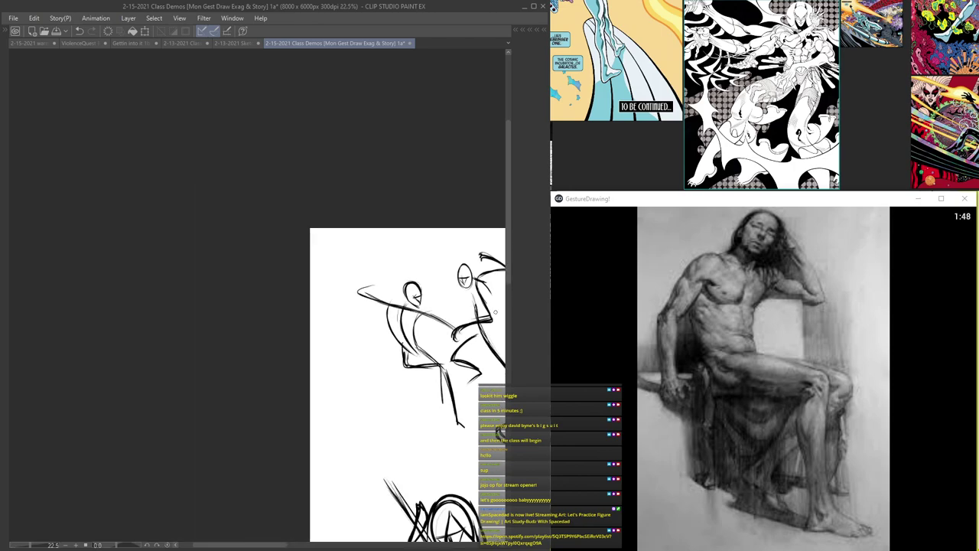
- Draw the seated man's head as an oval with angled facial guide lines near the page's upper edge, between the standing and ball figures
{"action": "left_click_drag", "start_coordinate": [440, 297], "coordinate": [140, 247]}
{"action": "scroll", "coordinate": [194, 263], "scroll_direction": "down", "scroll_amount": 2}
{"action": "left_click_drag", "start_coordinate": [249, 288], "coordinate": [241, 236]}
{"action": "scroll", "coordinate": [241, 236], "scroll_direction": "up", "scroll_amount": 4}
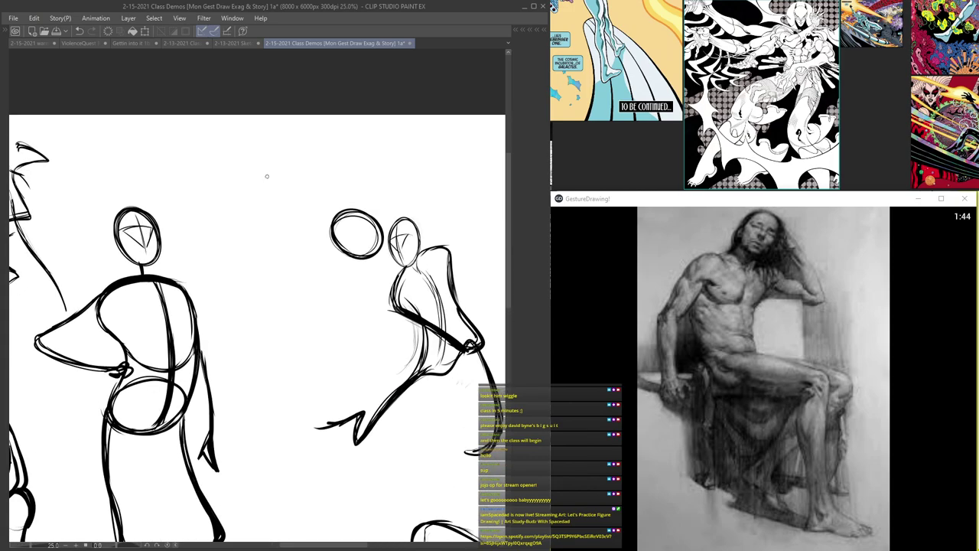
{"action": "mouse_move", "coordinate": [234, 191]}
{"action": "left_mouse_down"}
{"action": "mouse_move", "coordinate": [251, 205]}
{"action": "mouse_move", "coordinate": [228, 183]}
{"action": "mouse_move", "coordinate": [296, 191]}
{"action": "left_mouse_up"}
{"action": "scroll", "coordinate": [222, 184], "scroll_direction": "up", "scroll_amount": 1}
{"action": "scroll", "coordinate": [233, 184], "scroll_direction": "up", "scroll_amount": 1}
{"action": "mouse_move", "coordinate": [241, 166]}
{"action": "left_mouse_down"}
{"action": "mouse_move", "coordinate": [296, 184]}
{"action": "mouse_move", "coordinate": [262, 191]}
{"action": "mouse_move", "coordinate": [267, 202]}
{"action": "left_mouse_up"}
{"action": "left_click_drag", "start_coordinate": [276, 165], "coordinate": [266, 200]}
{"action": "mouse_move", "coordinate": [276, 166]}
{"action": "left_mouse_down"}
{"action": "mouse_move", "coordinate": [263, 202]}
{"action": "mouse_move", "coordinate": [277, 141]}
{"action": "mouse_move", "coordinate": [238, 224]}
{"action": "left_mouse_up"}
{"action": "scroll", "coordinate": [238, 224], "scroll_direction": "down", "scroll_amount": 8}
{"action": "scroll", "coordinate": [241, 201], "scroll_direction": "up", "scroll_amount": 9}
{"action": "mouse_move", "coordinate": [244, 186]}
{"action": "left_mouse_down"}
{"action": "mouse_move", "coordinate": [294, 202]}
{"action": "mouse_move", "coordinate": [260, 222]}
{"action": "mouse_move", "coordinate": [268, 231]}
{"action": "left_mouse_up"}
{"action": "scroll", "coordinate": [237, 184], "scroll_direction": "down", "scroll_amount": 8}
{"action": "scroll", "coordinate": [230, 206], "scroll_direction": "up", "scroll_amount": 1}
{"action": "scroll", "coordinate": [245, 218], "scroll_direction": "down", "scroll_amount": 1}
{"action": "scroll", "coordinate": [245, 218], "scroll_direction": "up", "scroll_amount": 2}
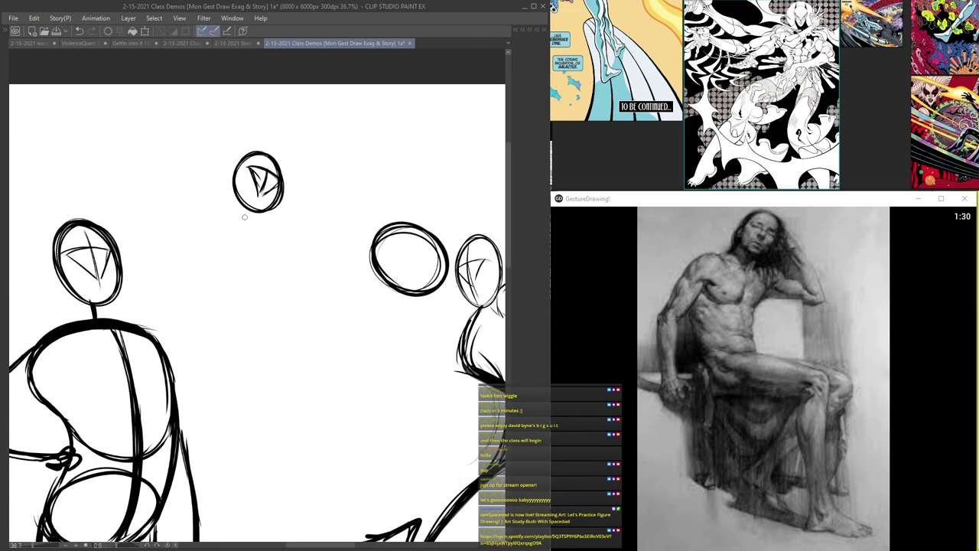
- Sketch the seated man's neck, both side contours of the torso, and a line across the ribs
{"action": "mouse_move", "coordinate": [197, 239]}
{"action": "left_mouse_down"}
{"action": "mouse_move", "coordinate": [218, 346]}
{"action": "mouse_move", "coordinate": [240, 375]}
{"action": "left_mouse_up"}
{"action": "left_click_drag", "start_coordinate": [209, 341], "coordinate": [241, 376]}
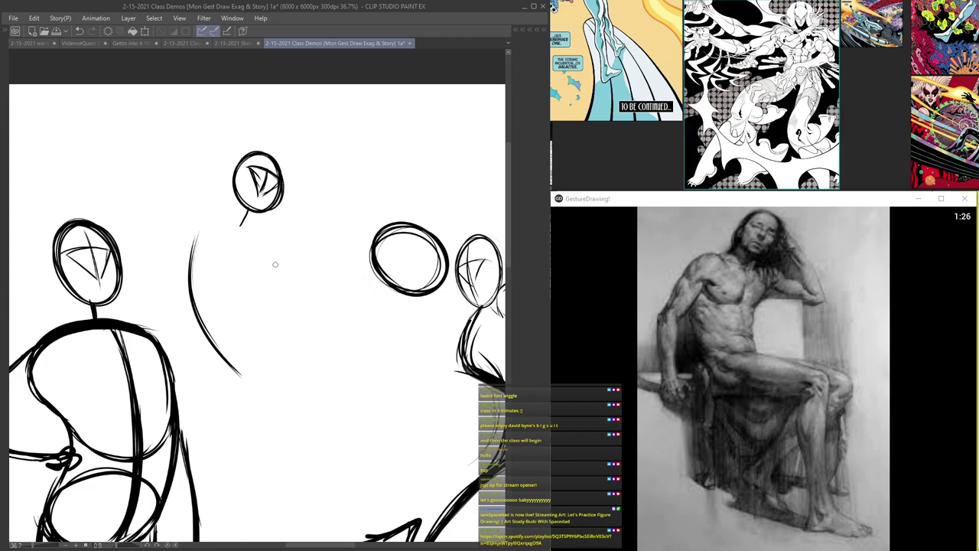
{"action": "mouse_move", "coordinate": [276, 251]}
{"action": "left_mouse_down"}
{"action": "mouse_move", "coordinate": [263, 283]}
{"action": "mouse_move", "coordinate": [286, 339]}
{"action": "left_mouse_up"}
{"action": "left_click_drag", "start_coordinate": [259, 295], "coordinate": [194, 290]}
- Draw the seated man's shoulder line and both arms, one hanging and one bent up to the head, plus the torso's centre line
{"action": "mouse_move", "coordinate": [257, 236]}
{"action": "left_mouse_down"}
{"action": "mouse_move", "coordinate": [222, 218]}
{"action": "mouse_move", "coordinate": [149, 292]}
{"action": "left_mouse_up"}
{"action": "mouse_move", "coordinate": [191, 212]}
{"action": "left_mouse_down"}
{"action": "mouse_move", "coordinate": [252, 237]}
{"action": "mouse_move", "coordinate": [277, 229]}
{"action": "mouse_move", "coordinate": [337, 256]}
{"action": "left_mouse_up"}
{"action": "left_click_drag", "start_coordinate": [281, 228], "coordinate": [341, 253]}
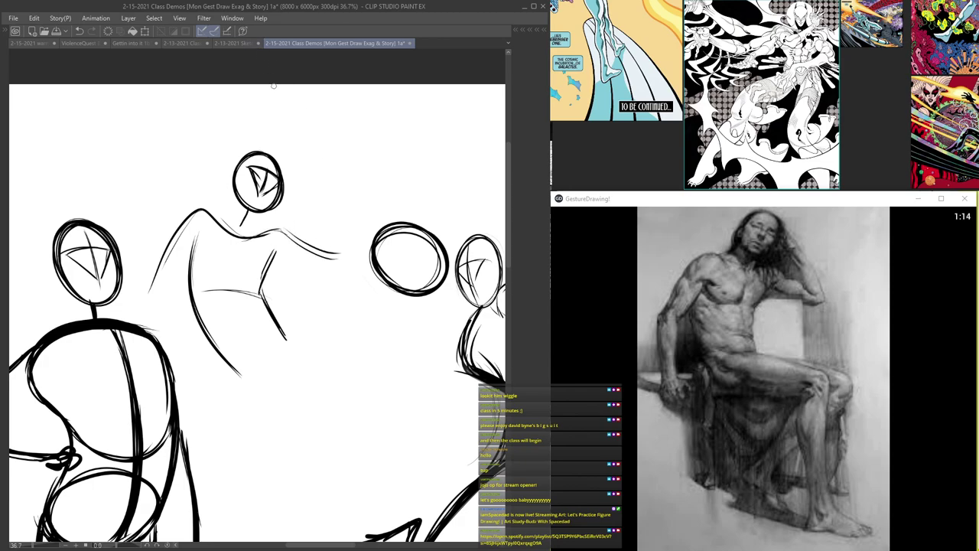
{"action": "mouse_move", "coordinate": [298, 181]}
{"action": "left_mouse_down"}
{"action": "mouse_move", "coordinate": [346, 243]}
{"action": "mouse_move", "coordinate": [294, 246]}
{"action": "mouse_move", "coordinate": [344, 260]}
{"action": "mouse_move", "coordinate": [259, 238]}
{"action": "mouse_move", "coordinate": [242, 284]}
{"action": "mouse_move", "coordinate": [268, 350]}
{"action": "left_mouse_up"}
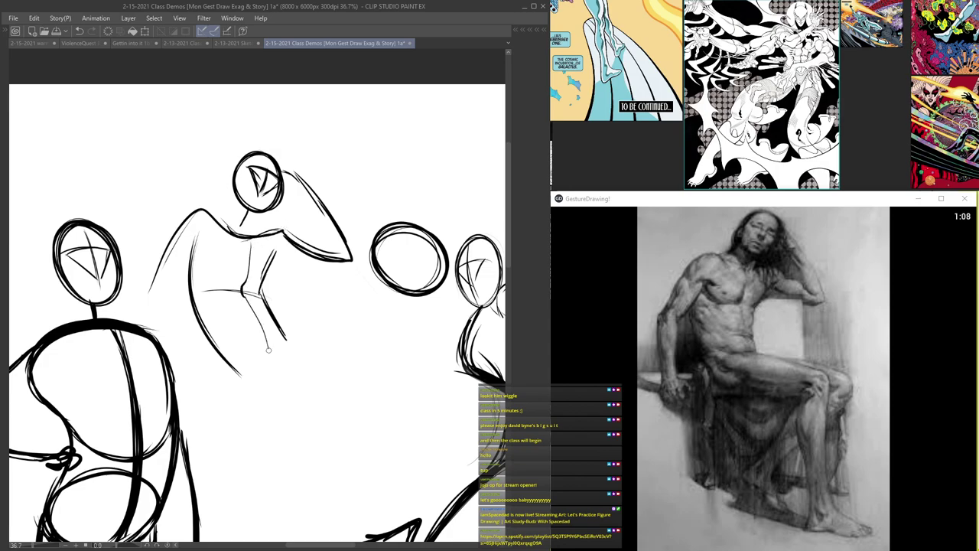
{"action": "mouse_move", "coordinate": [192, 216]}
{"action": "left_mouse_down"}
{"action": "mouse_move", "coordinate": [150, 300]}
{"action": "mouse_move", "coordinate": [193, 211]}
{"action": "mouse_move", "coordinate": [250, 238]}
{"action": "left_mouse_up"}
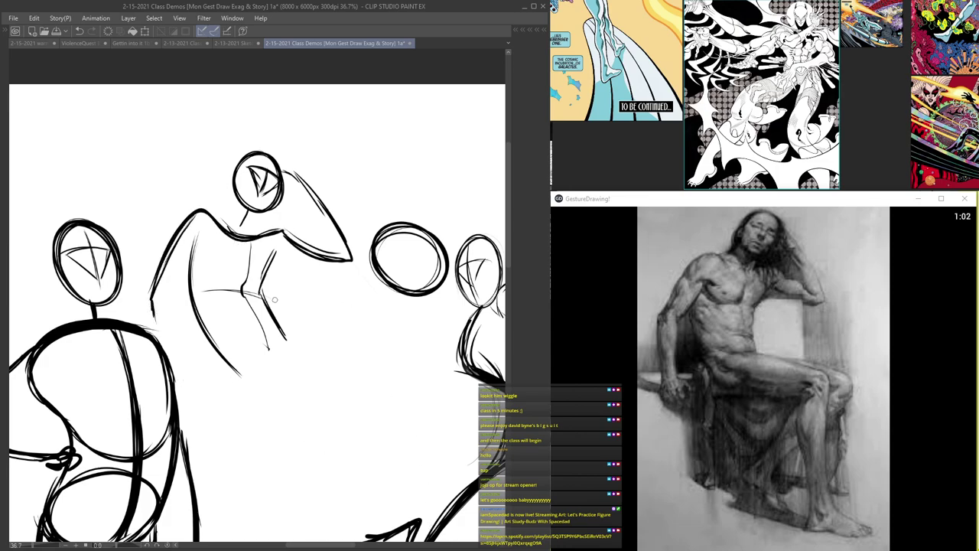
- Sketch the seated man's waist curve and small hip knot, and draw the near thigh's lower contour horizontally toward the knee
{"action": "left_click_drag", "start_coordinate": [281, 339], "coordinate": [222, 343]}
{"action": "mouse_move", "coordinate": [236, 381]}
{"action": "left_mouse_down"}
{"action": "mouse_move", "coordinate": [233, 367]}
{"action": "mouse_move", "coordinate": [230, 382]}
{"action": "mouse_move", "coordinate": [246, 384]}
{"action": "left_mouse_up"}
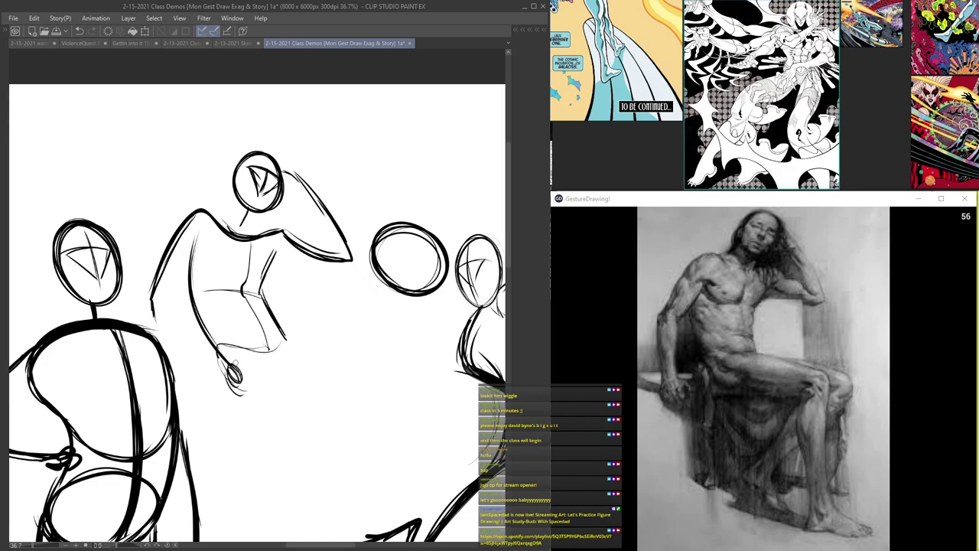
{"action": "left_click_drag", "start_coordinate": [266, 382], "coordinate": [358, 385]}
{"action": "mouse_move", "coordinate": [234, 371]}
{"action": "left_mouse_down"}
{"action": "mouse_move", "coordinate": [258, 382]}
{"action": "mouse_move", "coordinate": [379, 376]}
{"action": "left_mouse_up"}
- Draw the seated man's near knee and downward shin, and add a curved cross-contour at the top of the thigh
{"action": "mouse_move", "coordinate": [270, 378]}
{"action": "left_mouse_down"}
{"action": "mouse_move", "coordinate": [370, 377]}
{"action": "mouse_move", "coordinate": [254, 380]}
{"action": "mouse_move", "coordinate": [385, 373]}
{"action": "mouse_move", "coordinate": [374, 414]}
{"action": "left_mouse_up"}
{"action": "left_click_drag", "start_coordinate": [378, 375], "coordinate": [380, 418]}
{"action": "mouse_move", "coordinate": [385, 375]}
{"action": "left_mouse_down"}
{"action": "mouse_move", "coordinate": [375, 430]}
{"action": "mouse_move", "coordinate": [393, 504]}
{"action": "mouse_move", "coordinate": [375, 458]}
{"action": "mouse_move", "coordinate": [241, 372]}
{"action": "mouse_move", "coordinate": [277, 401]}
{"action": "left_mouse_up"}
{"action": "left_click_drag", "start_coordinate": [271, 356], "coordinate": [289, 401]}
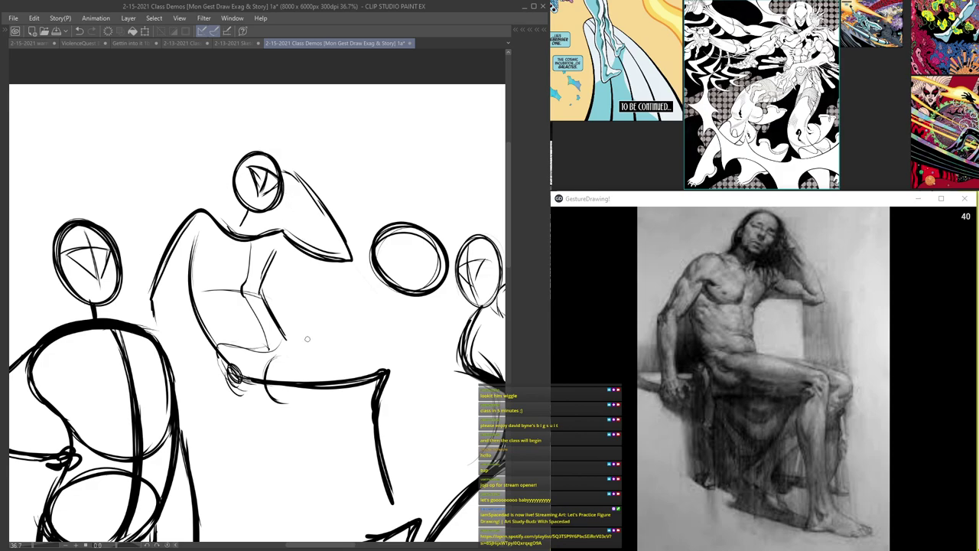
- Draw the seated man's upper thigh contour from the hip to the far knee, redoing the first stroke
{"action": "left_click_drag", "start_coordinate": [292, 348], "coordinate": [406, 352]}
{"action": "key", "text": "ctrl+z"}
{"action": "left_click_drag", "start_coordinate": [286, 358], "coordinate": [411, 366]}
{"action": "mouse_move", "coordinate": [330, 359]}
{"action": "left_mouse_down"}
{"action": "mouse_move", "coordinate": [410, 368]}
{"action": "mouse_move", "coordinate": [411, 378]}
{"action": "left_mouse_up"}
{"action": "left_click_drag", "start_coordinate": [314, 355], "coordinate": [411, 373]}
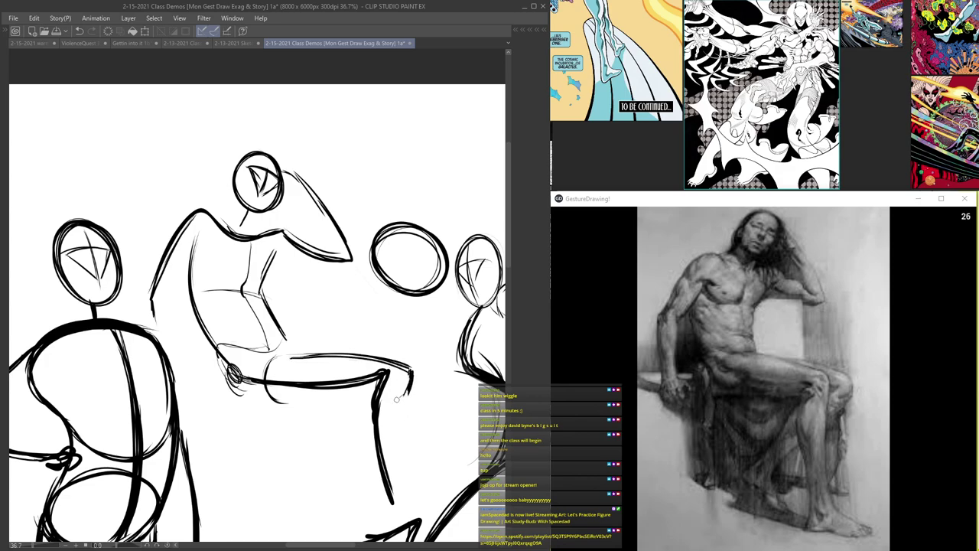
- Draw the seated man's far shin angled back behind the near leg and reinforce the waist and hip line
{"action": "mouse_move", "coordinate": [404, 396]}
{"action": "left_mouse_down"}
{"action": "mouse_move", "coordinate": [323, 482]}
{"action": "mouse_move", "coordinate": [343, 464]}
{"action": "left_mouse_up"}
{"action": "mouse_move", "coordinate": [412, 372]}
{"action": "left_mouse_down"}
{"action": "mouse_move", "coordinate": [229, 342]}
{"action": "mouse_move", "coordinate": [219, 363]}
{"action": "left_mouse_up"}
{"action": "left_click_drag", "start_coordinate": [282, 354], "coordinate": [242, 351]}
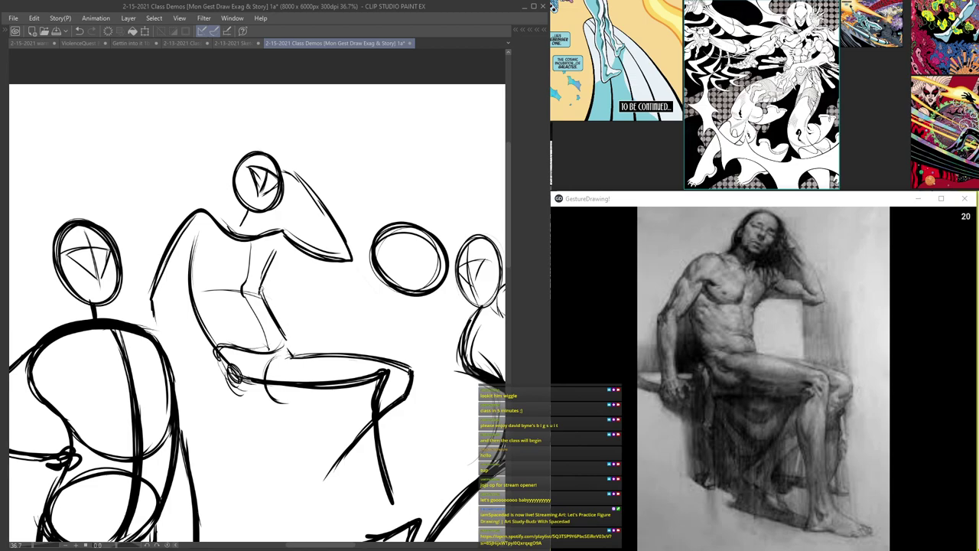
- Define the seated man's chest lines and draw the block under his raised arm with a horizontal top and vertical edge
{"action": "mouse_move", "coordinate": [251, 259]}
{"action": "left_mouse_down"}
{"action": "mouse_move", "coordinate": [243, 289]}
{"action": "mouse_move", "coordinate": [260, 286]}
{"action": "mouse_move", "coordinate": [241, 285]}
{"action": "left_mouse_up"}
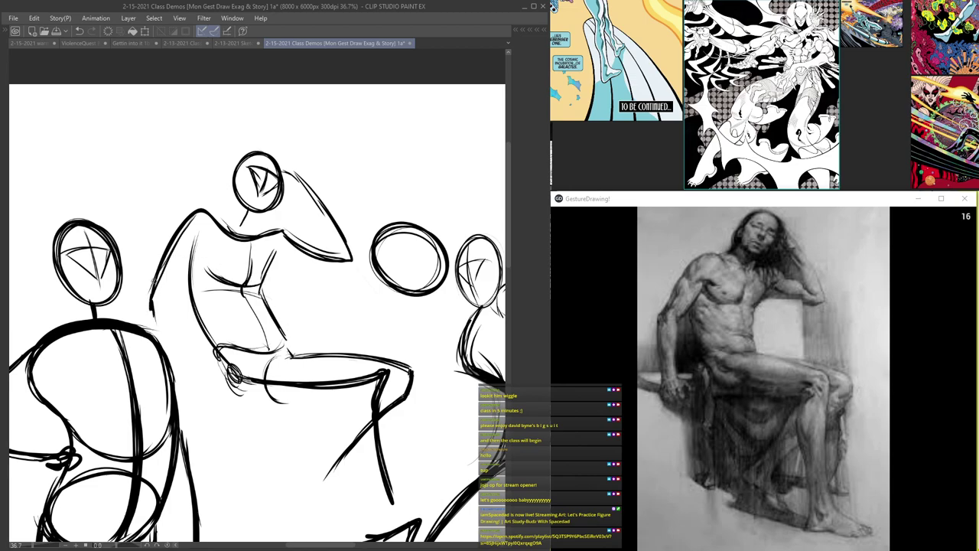
{"action": "mouse_move", "coordinate": [317, 262]}
{"action": "left_mouse_down"}
{"action": "mouse_move", "coordinate": [268, 259]}
{"action": "mouse_move", "coordinate": [316, 261]}
{"action": "mouse_move", "coordinate": [319, 343]}
{"action": "left_mouse_up"}
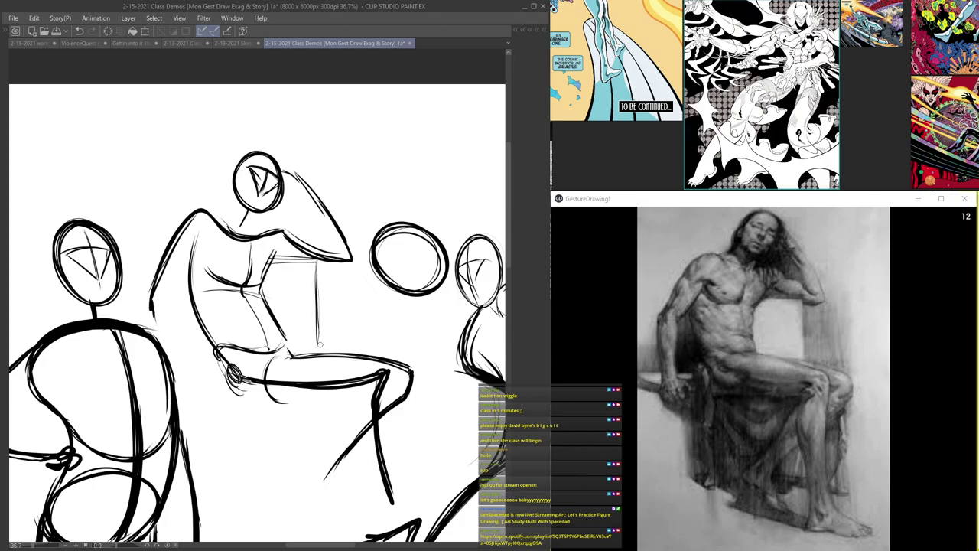
{"action": "mouse_move", "coordinate": [328, 260]}
{"action": "left_mouse_down"}
{"action": "mouse_move", "coordinate": [322, 349]}
{"action": "mouse_move", "coordinate": [325, 327]}
{"action": "left_mouse_up"}
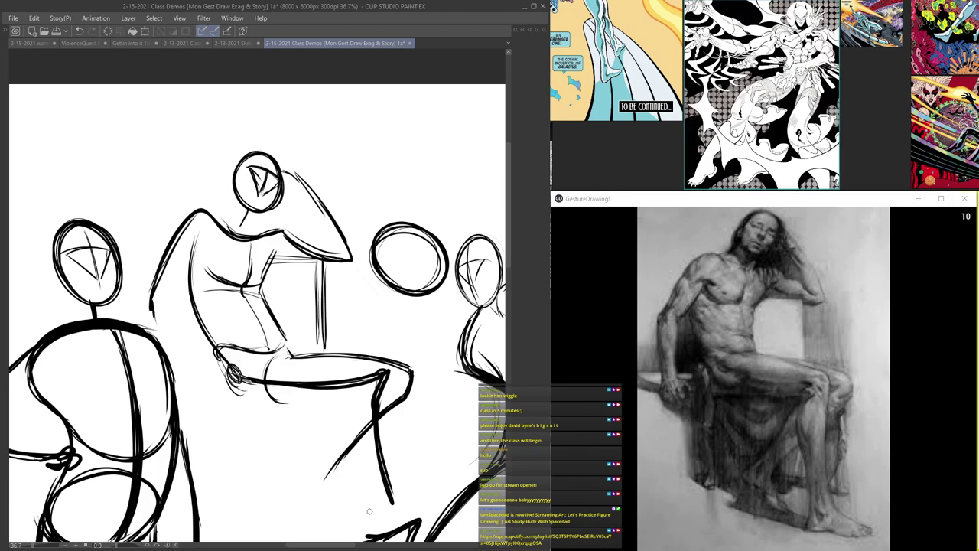
- Add the seated man's neck and hair beside the head, and reinforce the forearm raised to his head
{"action": "mouse_move", "coordinate": [318, 419]}
{"action": "left_mouse_down"}
{"action": "mouse_move", "coordinate": [376, 420]}
{"action": "mouse_move", "coordinate": [387, 468]}
{"action": "left_mouse_up"}
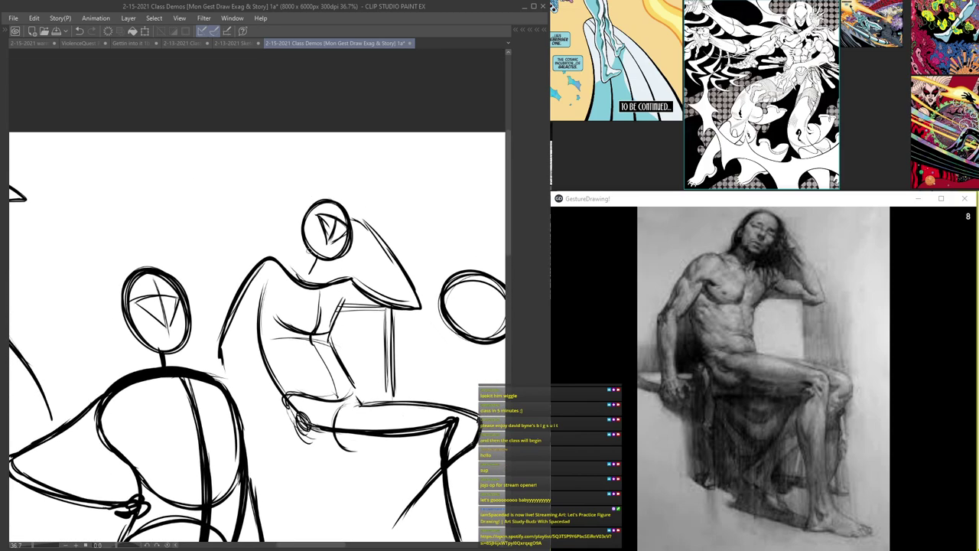
{"action": "left_click_drag", "start_coordinate": [313, 269], "coordinate": [308, 207]}
{"action": "mouse_move", "coordinate": [295, 254]}
{"action": "left_mouse_down"}
{"action": "mouse_move", "coordinate": [329, 197]}
{"action": "mouse_move", "coordinate": [375, 285]}
{"action": "mouse_move", "coordinate": [291, 270]}
{"action": "left_mouse_up"}
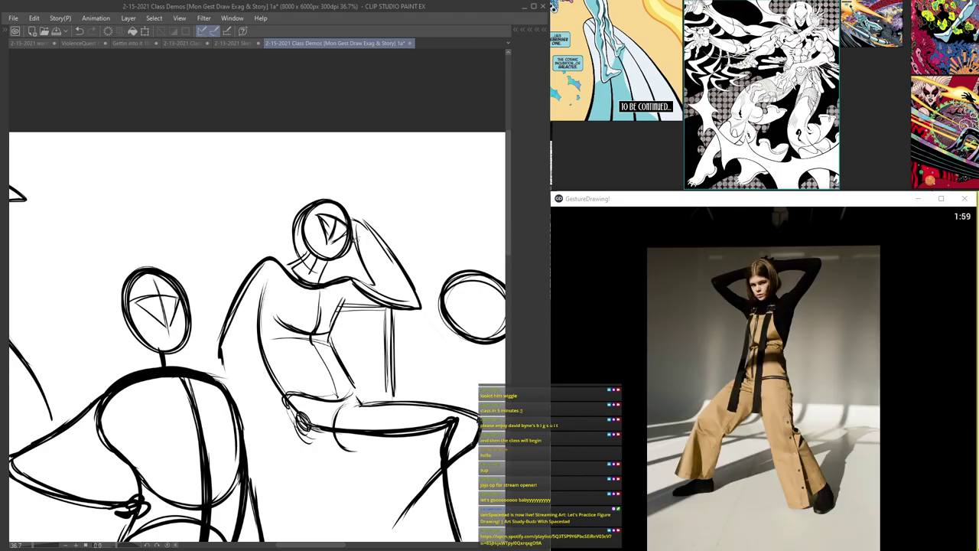
{"action": "left_click_drag", "start_coordinate": [352, 221], "coordinate": [424, 311]}
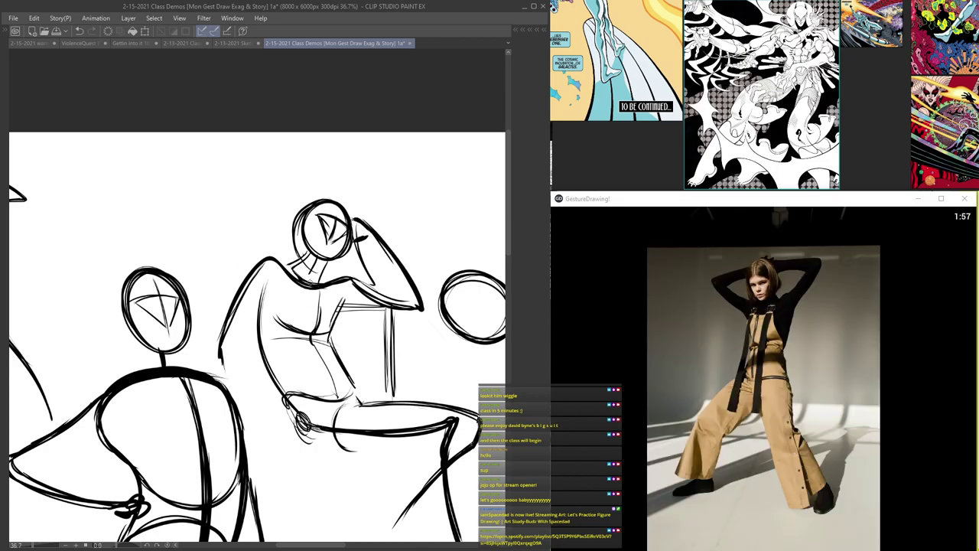
- Draw the overalls model's small oval head with face guide lines in the blank area between the standing and lunging figures
{"action": "scroll", "coordinate": [310, 283], "scroll_direction": "down", "scroll_amount": 5}
{"action": "left_click_drag", "start_coordinate": [310, 283], "coordinate": [218, 139]}
{"action": "left_click_drag", "start_coordinate": [329, 194], "coordinate": [249, 150]}
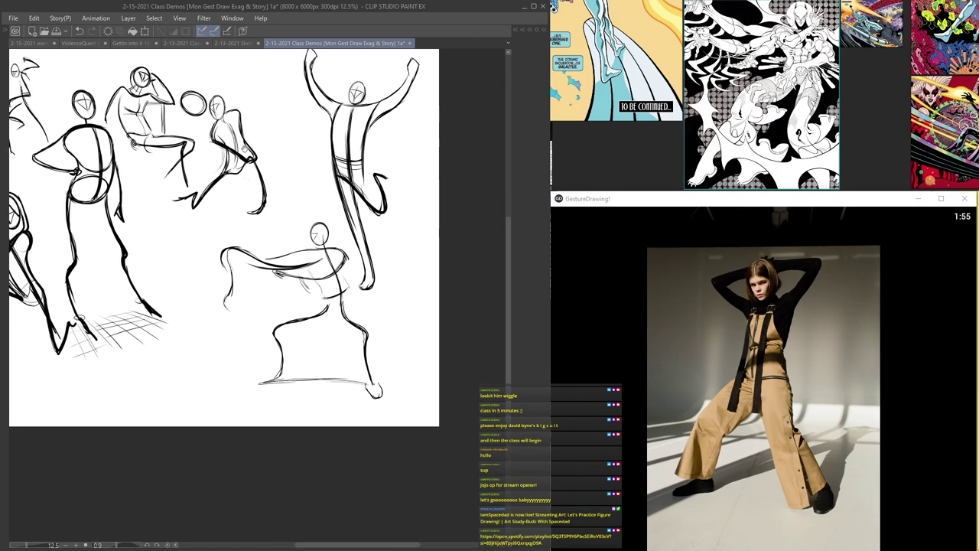
{"action": "scroll", "coordinate": [307, 283], "scroll_direction": "up", "scroll_amount": 3}
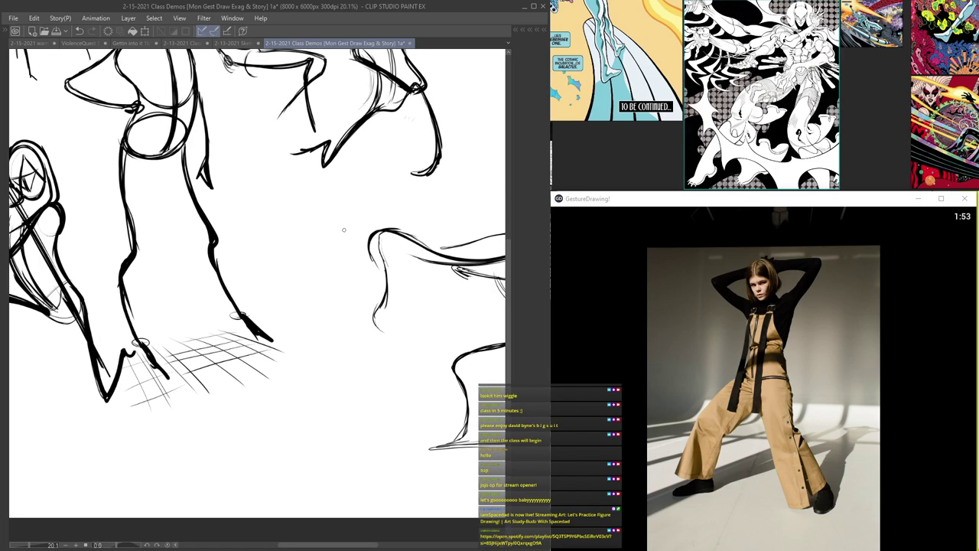
{"action": "mouse_move", "coordinate": [313, 262]}
{"action": "left_mouse_down"}
{"action": "mouse_move", "coordinate": [334, 221]}
{"action": "mouse_move", "coordinate": [324, 221]}
{"action": "left_mouse_up"}
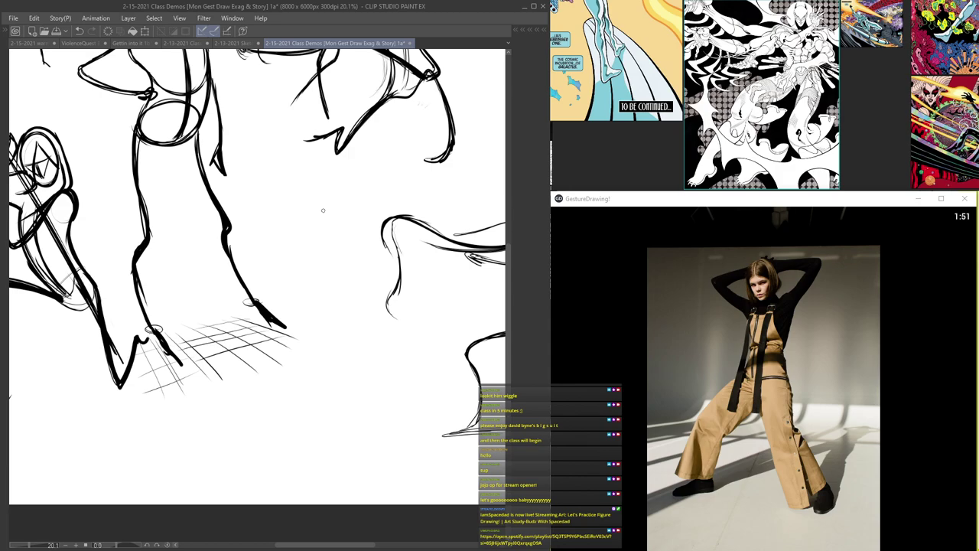
{"action": "scroll", "coordinate": [323, 210], "scroll_direction": "up", "scroll_amount": 3}
{"action": "mouse_move", "coordinate": [293, 192]}
{"action": "left_mouse_down"}
{"action": "mouse_move", "coordinate": [297, 220]}
{"action": "mouse_move", "coordinate": [315, 221]}
{"action": "mouse_move", "coordinate": [299, 194]}
{"action": "mouse_move", "coordinate": [316, 223]}
{"action": "left_mouse_up"}
{"action": "scroll", "coordinate": [294, 202], "scroll_direction": "up", "scroll_amount": 1}
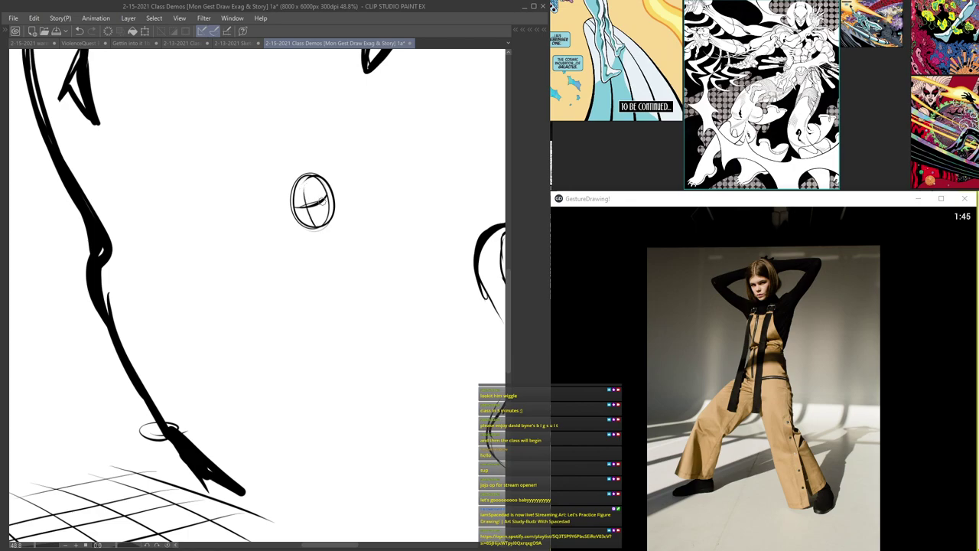
{"action": "scroll", "coordinate": [309, 207], "scroll_direction": "down", "scroll_amount": 2}
{"action": "scroll", "coordinate": [293, 205], "scroll_direction": "up", "scroll_amount": 2}
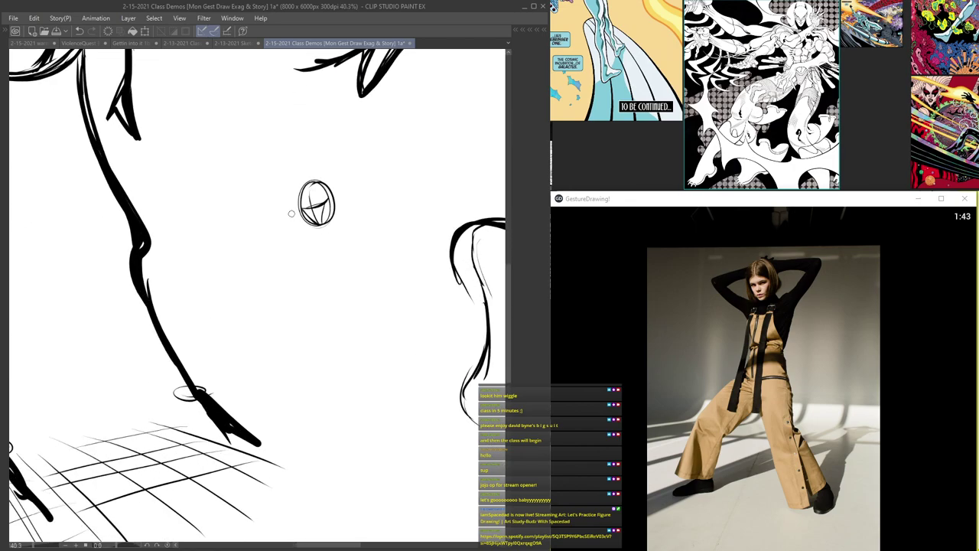
- Draw the overalls model's bent arms raised behind her head and the torso contour descending from the far arm
{"action": "left_click_drag", "start_coordinate": [307, 187], "coordinate": [253, 220]}
{"action": "mouse_move", "coordinate": [301, 187]}
{"action": "left_mouse_down"}
{"action": "mouse_move", "coordinate": [255, 223]}
{"action": "mouse_move", "coordinate": [317, 242]}
{"action": "left_mouse_up"}
{"action": "mouse_move", "coordinate": [256, 221]}
{"action": "left_mouse_down"}
{"action": "mouse_move", "coordinate": [304, 239]}
{"action": "mouse_move", "coordinate": [304, 189]}
{"action": "mouse_move", "coordinate": [274, 205]}
{"action": "mouse_move", "coordinate": [388, 154]}
{"action": "left_mouse_up"}
{"action": "mouse_move", "coordinate": [345, 181]}
{"action": "left_mouse_down"}
{"action": "mouse_move", "coordinate": [399, 167]}
{"action": "mouse_move", "coordinate": [365, 222]}
{"action": "left_mouse_up"}
{"action": "left_click_drag", "start_coordinate": [395, 173], "coordinate": [353, 232]}
{"action": "scroll", "coordinate": [352, 236], "scroll_direction": "up", "scroll_amount": 1}
{"action": "left_click_drag", "start_coordinate": [395, 169], "coordinate": [343, 255]}
{"action": "mouse_move", "coordinate": [363, 220]}
{"action": "left_mouse_down"}
{"action": "mouse_move", "coordinate": [340, 281]}
{"action": "mouse_move", "coordinate": [348, 303]}
{"action": "left_mouse_up"}
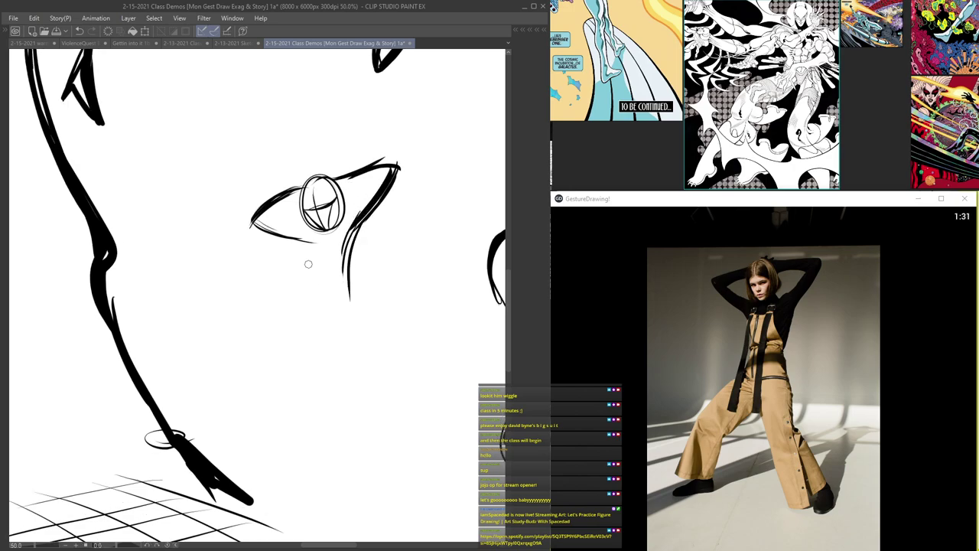
- Draw the overalls model's near torso side and curved centre line, and extend the far side toward the waist
{"action": "left_click_drag", "start_coordinate": [300, 240], "coordinate": [305, 280]}
{"action": "left_click_drag", "start_coordinate": [329, 234], "coordinate": [328, 328]}
{"action": "left_click_drag", "start_coordinate": [310, 260], "coordinate": [321, 334]}
{"action": "left_click_drag", "start_coordinate": [348, 251], "coordinate": [356, 327]}
{"action": "mouse_move", "coordinate": [349, 280]}
{"action": "left_mouse_down"}
{"action": "mouse_move", "coordinate": [348, 303]}
{"action": "mouse_move", "coordinate": [314, 220]}
{"action": "left_mouse_up"}
{"action": "left_click_drag", "start_coordinate": [317, 140], "coordinate": [333, 242]}
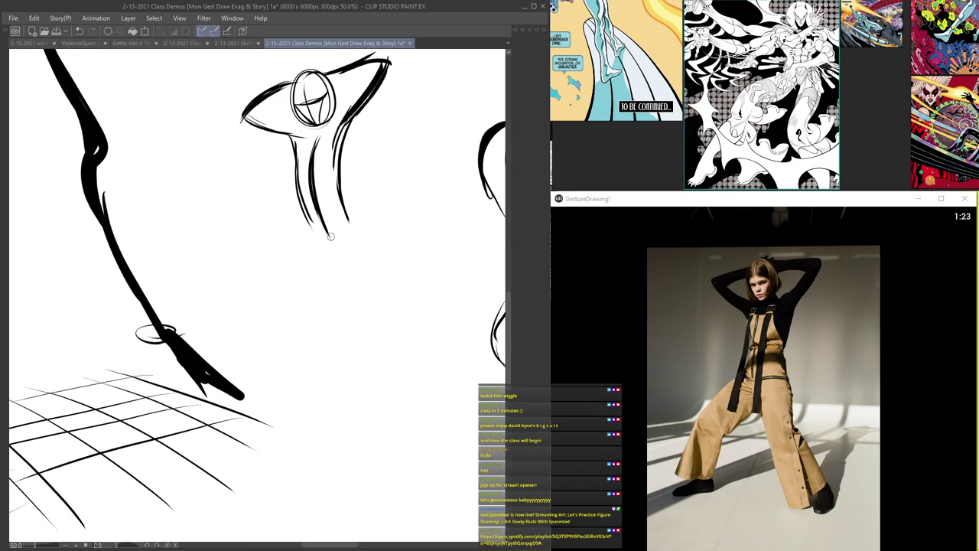
- Draw the overalls model's long straight leg sweeping down to the foot, with a faint ground arc between the feet
{"action": "left_click_drag", "start_coordinate": [331, 190], "coordinate": [339, 246]}
{"action": "left_click_drag", "start_coordinate": [336, 205], "coordinate": [390, 341]}
{"action": "mouse_move", "coordinate": [343, 222]}
{"action": "left_mouse_down"}
{"action": "mouse_move", "coordinate": [371, 313]}
{"action": "mouse_move", "coordinate": [344, 231]}
{"action": "mouse_move", "coordinate": [366, 303]}
{"action": "mouse_move", "coordinate": [360, 285]}
{"action": "mouse_move", "coordinate": [394, 344]}
{"action": "left_mouse_up"}
{"action": "mouse_move", "coordinate": [371, 307]}
{"action": "left_mouse_down"}
{"action": "mouse_move", "coordinate": [447, 436]}
{"action": "mouse_move", "coordinate": [443, 463]}
{"action": "mouse_move", "coordinate": [441, 429]}
{"action": "left_mouse_up"}
{"action": "mouse_move", "coordinate": [425, 471]}
{"action": "left_mouse_down"}
{"action": "mouse_move", "coordinate": [433, 461]}
{"action": "mouse_move", "coordinate": [386, 417]}
{"action": "mouse_move", "coordinate": [309, 397]}
{"action": "left_mouse_up"}
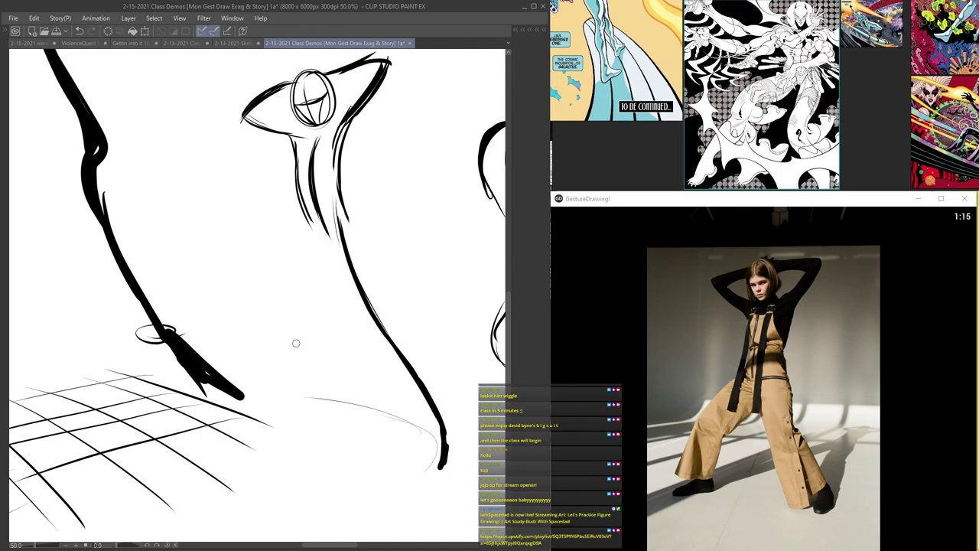
- Lasso the unfinished overalls figure and shift it slightly toward the lunging figure, away from the ground grid
{"action": "scroll", "coordinate": [306, 325], "scroll_direction": "down", "scroll_amount": 5}
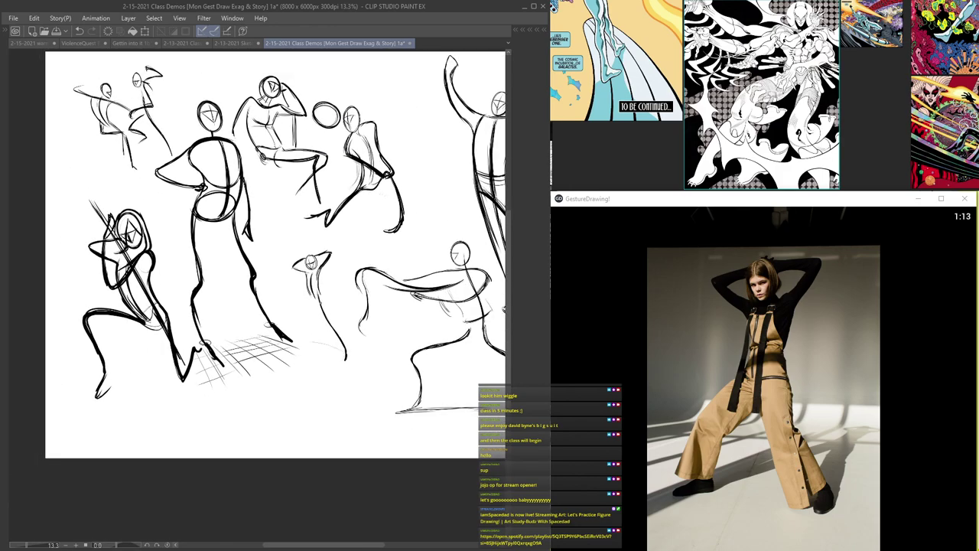
{"action": "key", "text": "Tab"}
{"action": "key", "text": "Tab"}
{"action": "mouse_move", "coordinate": [333, 241]}
{"action": "left_mouse_down"}
{"action": "mouse_move", "coordinate": [288, 251]}
{"action": "mouse_move", "coordinate": [321, 358]}
{"action": "mouse_move", "coordinate": [361, 351]}
{"action": "mouse_move", "coordinate": [337, 238]}
{"action": "left_mouse_up"}
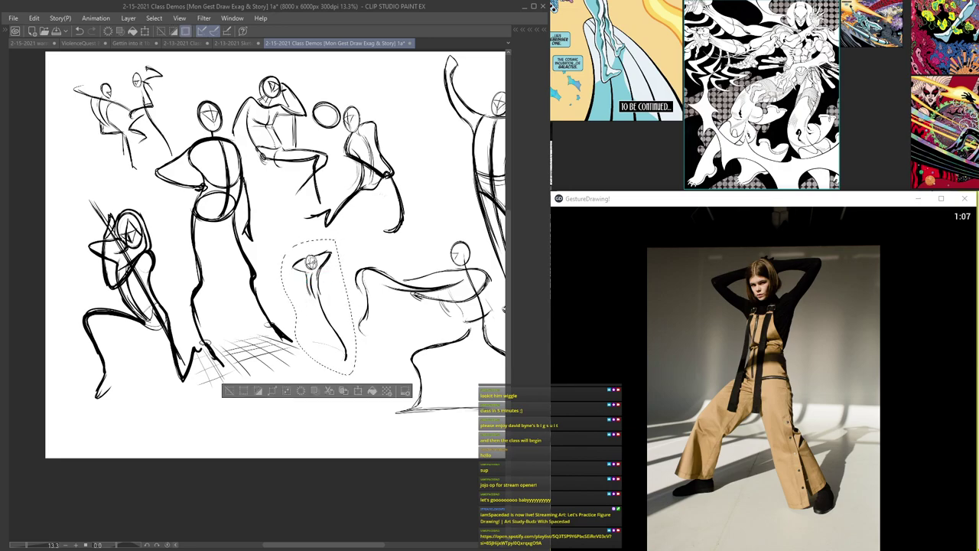
{"action": "key", "text": "ctrl+t"}
{"action": "mouse_move", "coordinate": [313, 288]}
{"action": "left_mouse_down"}
{"action": "mouse_move", "coordinate": [330, 283]}
{"action": "mouse_move", "coordinate": [336, 296]}
{"action": "left_mouse_up"}
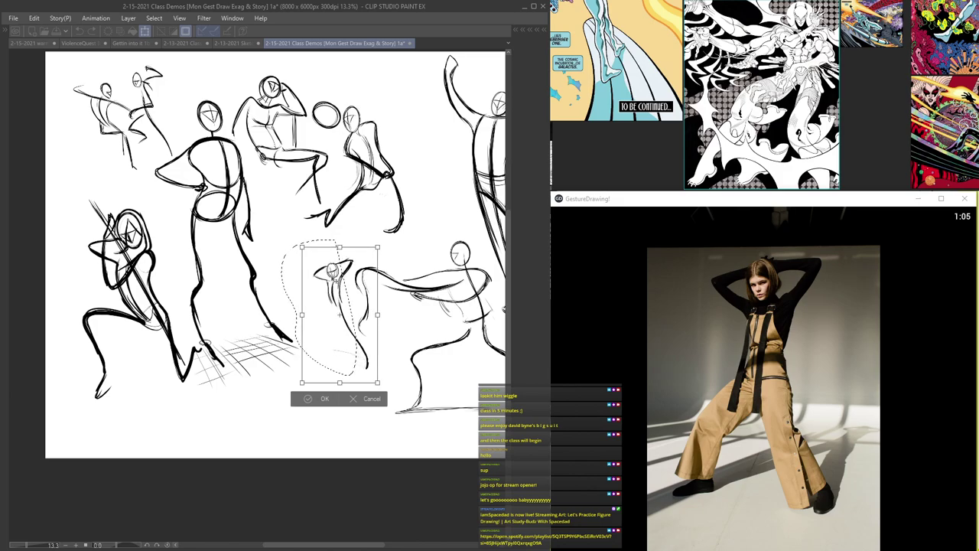
{"action": "key", "text": "Return"}
{"action": "key", "text": "ctrl+d"}
{"action": "key", "text": "Tab"}
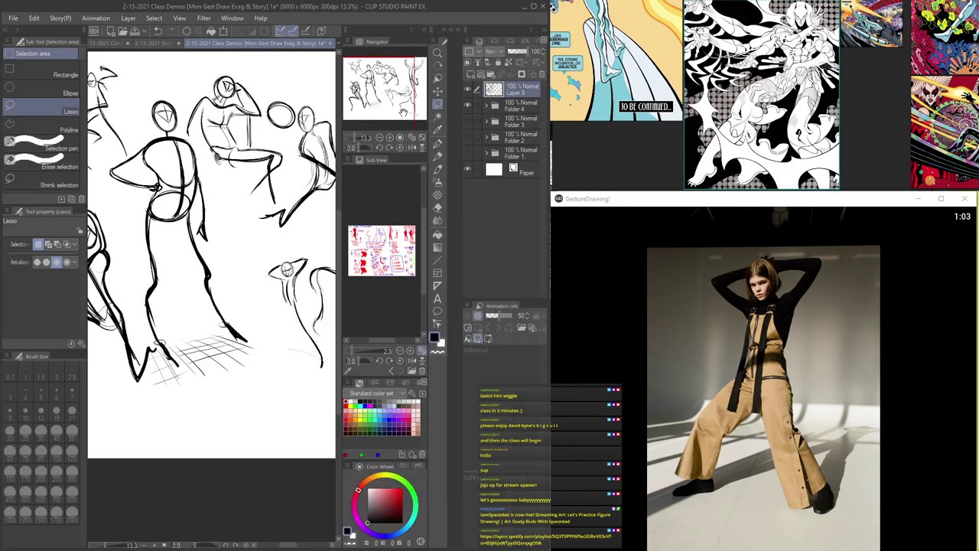
{"action": "key", "text": "Tab"}
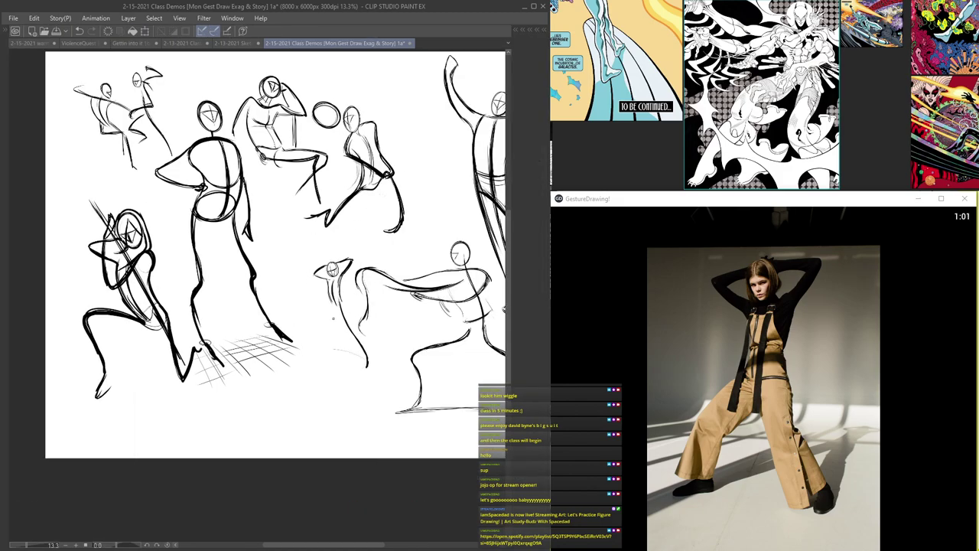
- Draw the overalls model's bent leg from hip to ankle with a short slanted stroke for the foot
{"action": "scroll", "coordinate": [332, 318], "scroll_direction": "up", "scroll_amount": 5}
{"action": "mouse_move", "coordinate": [327, 266]}
{"action": "left_mouse_down"}
{"action": "mouse_move", "coordinate": [279, 326]}
{"action": "mouse_move", "coordinate": [263, 368]}
{"action": "mouse_move", "coordinate": [265, 347]}
{"action": "mouse_move", "coordinate": [259, 418]}
{"action": "mouse_move", "coordinate": [286, 414]}
{"action": "mouse_move", "coordinate": [243, 432]}
{"action": "mouse_move", "coordinate": [285, 412]}
{"action": "left_mouse_up"}
{"action": "mouse_move", "coordinate": [452, 470]}
{"action": "left_mouse_down"}
{"action": "mouse_move", "coordinate": [439, 495]}
{"action": "mouse_move", "coordinate": [451, 478]}
{"action": "left_mouse_up"}
{"action": "mouse_move", "coordinate": [246, 433]}
{"action": "left_mouse_down"}
{"action": "mouse_move", "coordinate": [279, 417]}
{"action": "mouse_move", "coordinate": [245, 434]}
{"action": "left_mouse_up"}
{"action": "mouse_move", "coordinate": [270, 403]}
{"action": "left_mouse_down"}
{"action": "mouse_move", "coordinate": [270, 342]}
{"action": "mouse_move", "coordinate": [319, 284]}
{"action": "left_mouse_up"}
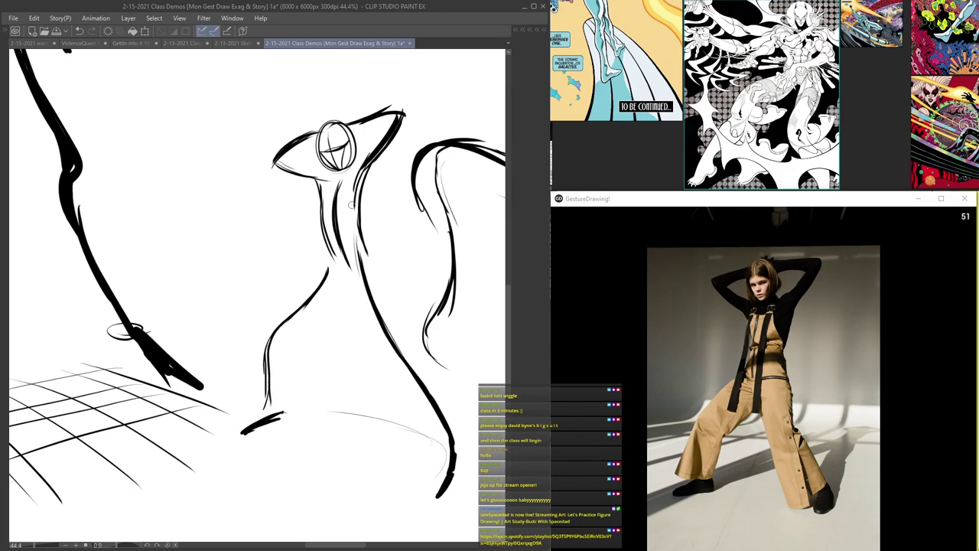
- Lasso and delete the overalls model's torso lines, leaving the head, arms and legs
{"action": "scroll", "coordinate": [330, 184], "scroll_direction": "up", "scroll_amount": 2}
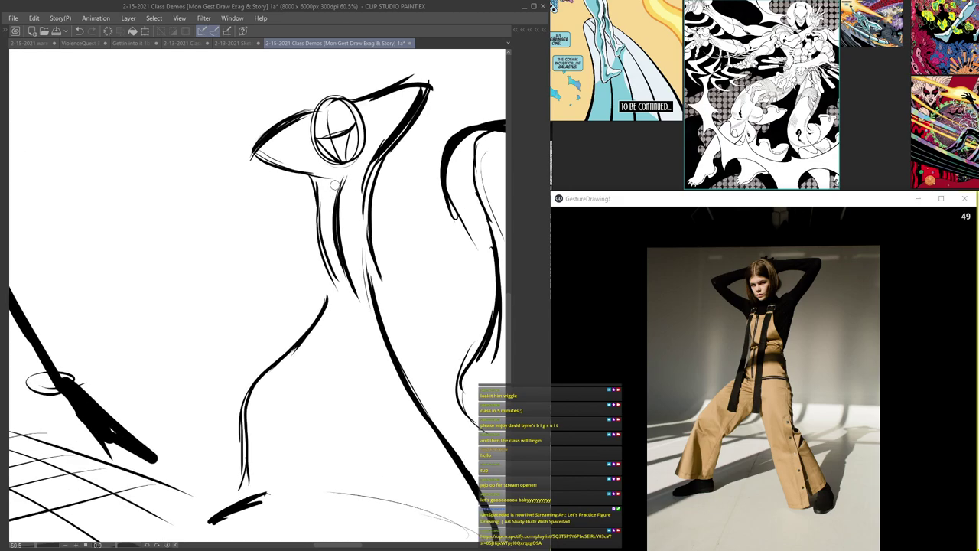
{"action": "key", "text": "Tab"}
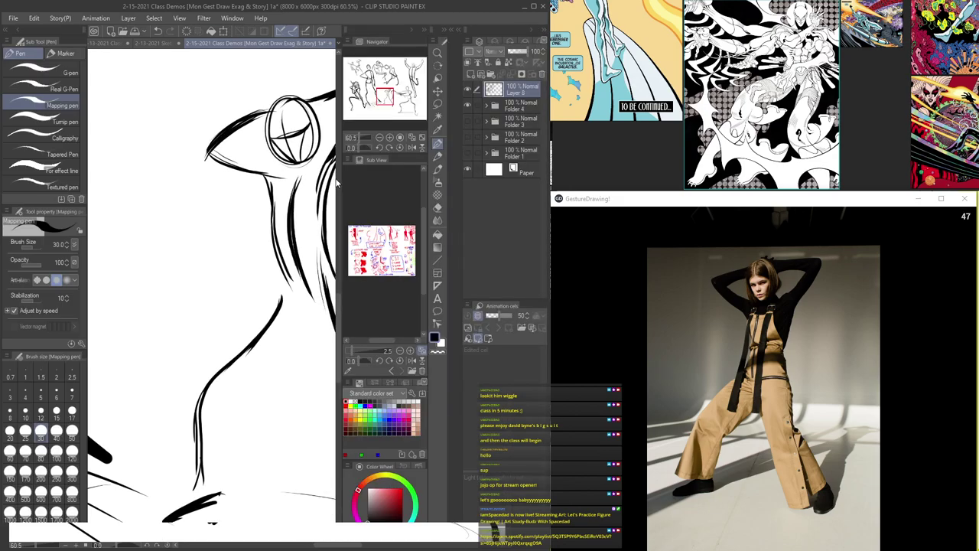
{"action": "key", "text": "Tab"}
{"action": "mouse_move", "coordinate": [380, 170]}
{"action": "left_mouse_down"}
{"action": "mouse_move", "coordinate": [298, 201]}
{"action": "mouse_move", "coordinate": [330, 285]}
{"action": "mouse_move", "coordinate": [366, 305]}
{"action": "mouse_move", "coordinate": [367, 243]}
{"action": "mouse_move", "coordinate": [379, 273]}
{"action": "mouse_move", "coordinate": [370, 239]}
{"action": "left_mouse_up"}
{"action": "key", "text": "Delete"}
{"action": "key", "text": "ctrl+d"}
{"action": "key", "text": "Delete"}
{"action": "key", "text": "ctrl+d"}
{"action": "key", "text": "Tab"}
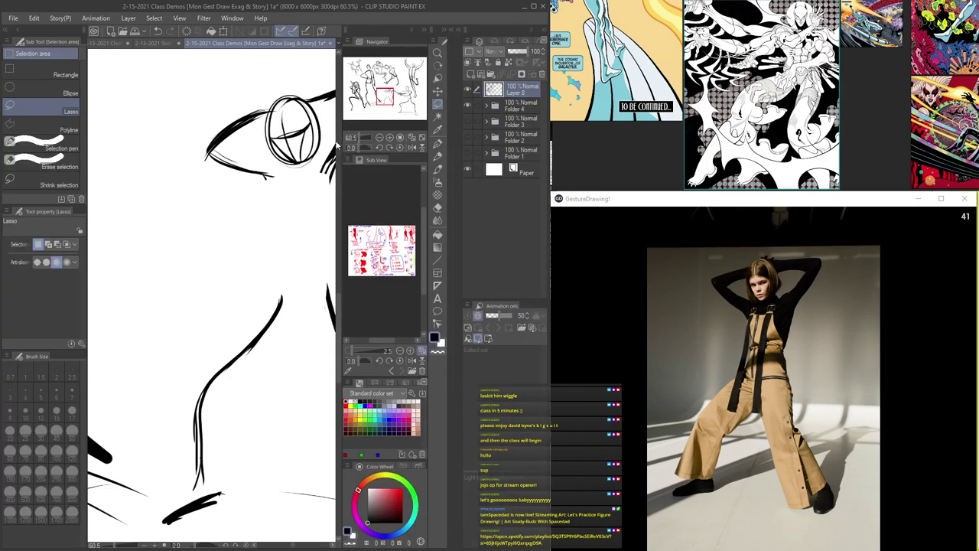
{"action": "key", "text": "Tab"}
- Redraw the overalls model's torso with curved sides, a centre line and a waist cross-contour, and thicken the bent leg
{"action": "mouse_move", "coordinate": [349, 178]}
{"action": "left_mouse_down"}
{"action": "mouse_move", "coordinate": [366, 241]}
{"action": "mouse_move", "coordinate": [357, 296]}
{"action": "mouse_move", "coordinate": [390, 264]}
{"action": "left_mouse_up"}
{"action": "mouse_move", "coordinate": [312, 188]}
{"action": "left_mouse_down"}
{"action": "mouse_move", "coordinate": [339, 228]}
{"action": "mouse_move", "coordinate": [318, 290]}
{"action": "left_mouse_up"}
{"action": "mouse_move", "coordinate": [372, 178]}
{"action": "left_mouse_down"}
{"action": "mouse_move", "coordinate": [393, 279]}
{"action": "mouse_move", "coordinate": [352, 314]}
{"action": "mouse_move", "coordinate": [333, 313]}
{"action": "left_mouse_up"}
{"action": "mouse_move", "coordinate": [340, 243]}
{"action": "left_mouse_down"}
{"action": "mouse_move", "coordinate": [369, 252]}
{"action": "mouse_move", "coordinate": [393, 242]}
{"action": "left_mouse_up"}
{"action": "mouse_move", "coordinate": [328, 309]}
{"action": "left_mouse_down"}
{"action": "mouse_move", "coordinate": [256, 388]}
{"action": "mouse_move", "coordinate": [250, 468]}
{"action": "left_mouse_up"}
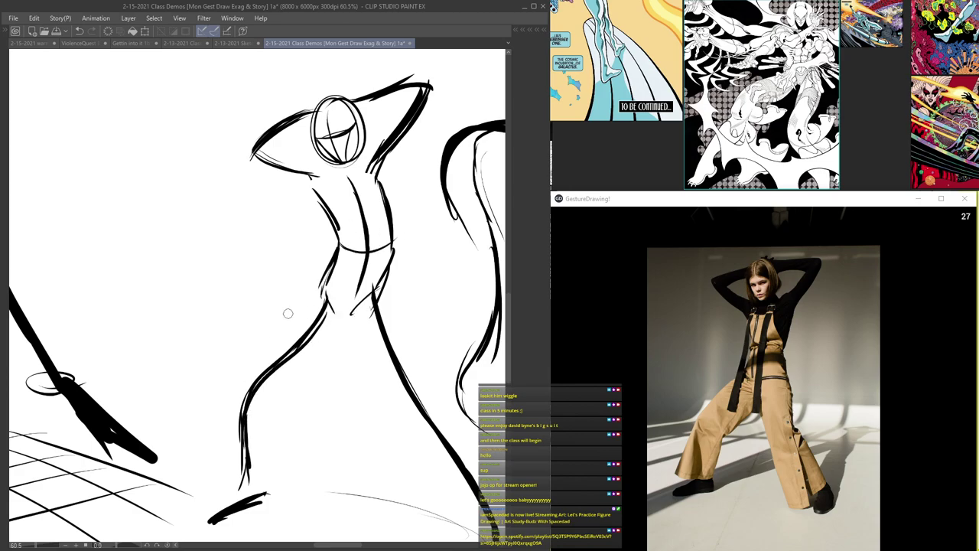
- Reinforce the far side of the overalls model's torso and outline the foot of the straight leg
{"action": "mouse_move", "coordinate": [258, 153]}
{"action": "left_mouse_down"}
{"action": "mouse_move", "coordinate": [299, 153]}
{"action": "mouse_move", "coordinate": [315, 168]}
{"action": "mouse_move", "coordinate": [353, 159]}
{"action": "mouse_move", "coordinate": [361, 199]}
{"action": "left_mouse_up"}
{"action": "scroll", "coordinate": [299, 129], "scroll_direction": "down", "scroll_amount": 4}
{"action": "scroll", "coordinate": [321, 129], "scroll_direction": "up", "scroll_amount": 2}
{"action": "left_click_drag", "start_coordinate": [356, 162], "coordinate": [348, 251]}
{"action": "scroll", "coordinate": [358, 283], "scroll_direction": "up", "scroll_amount": 1}
{"action": "scroll", "coordinate": [380, 322], "scroll_direction": "down", "scroll_amount": 4}
{"action": "scroll", "coordinate": [397, 370], "scroll_direction": "up", "scroll_amount": 4}
{"action": "mouse_move", "coordinate": [440, 455]}
{"action": "left_mouse_down"}
{"action": "mouse_move", "coordinate": [424, 490]}
{"action": "mouse_move", "coordinate": [453, 476]}
{"action": "mouse_move", "coordinate": [419, 496]}
{"action": "left_mouse_up"}
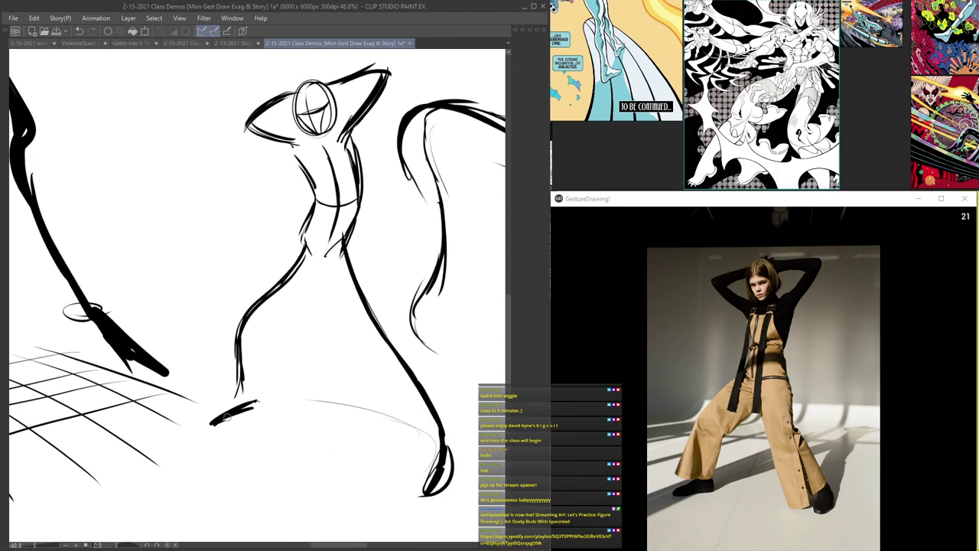
- Review the whole page of gesture figures and save the drawing
{"action": "scroll", "coordinate": [225, 418], "scroll_direction": "down", "scroll_amount": 10}
{"action": "scroll", "coordinate": [348, 387], "scroll_direction": "up", "scroll_amount": 2}
{"action": "scroll", "coordinate": [348, 386], "scroll_direction": "up", "scroll_amount": 2}
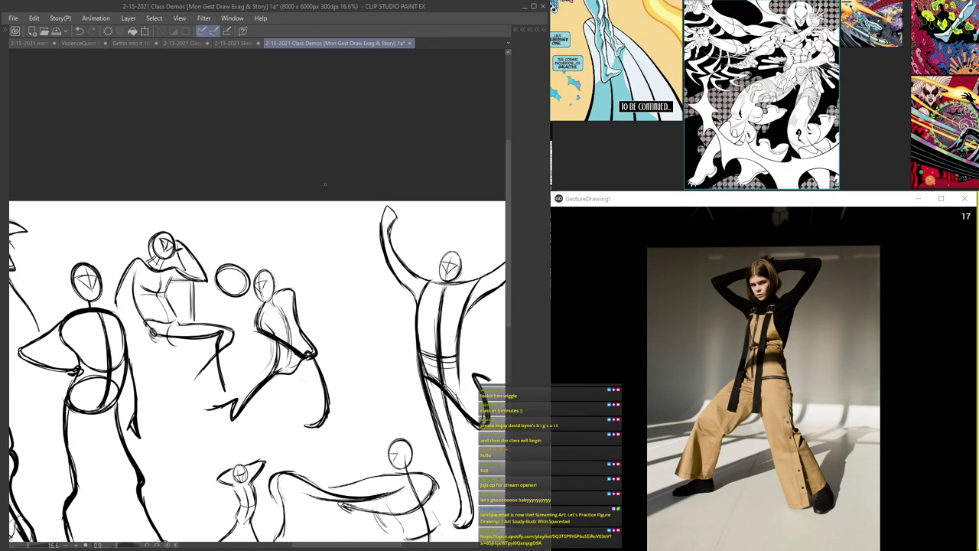
{"action": "scroll", "coordinate": [315, 218], "scroll_direction": "down", "scroll_amount": 3}
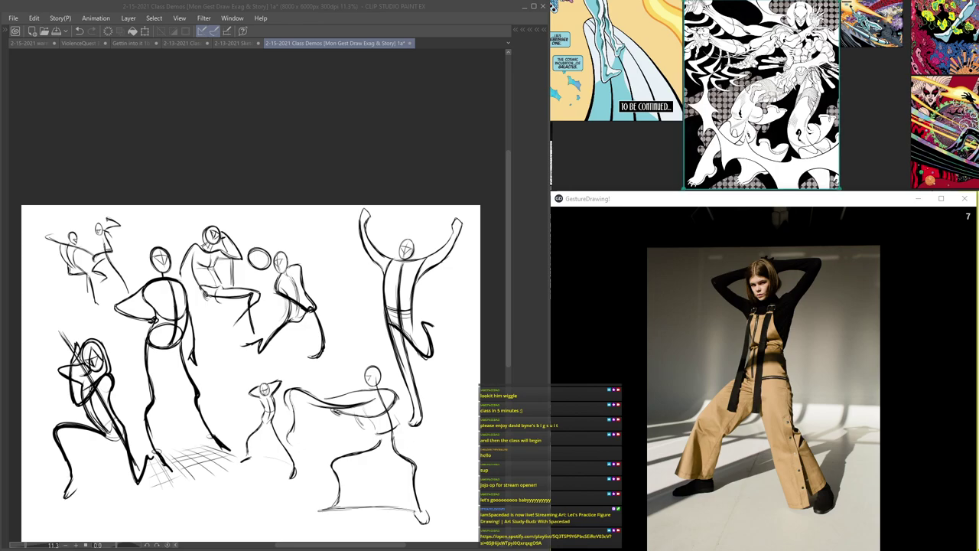
{"action": "left_click", "coordinate": [481, 11]}
{"action": "left_click_drag", "start_coordinate": [427, 236], "coordinate": [389, 247]}
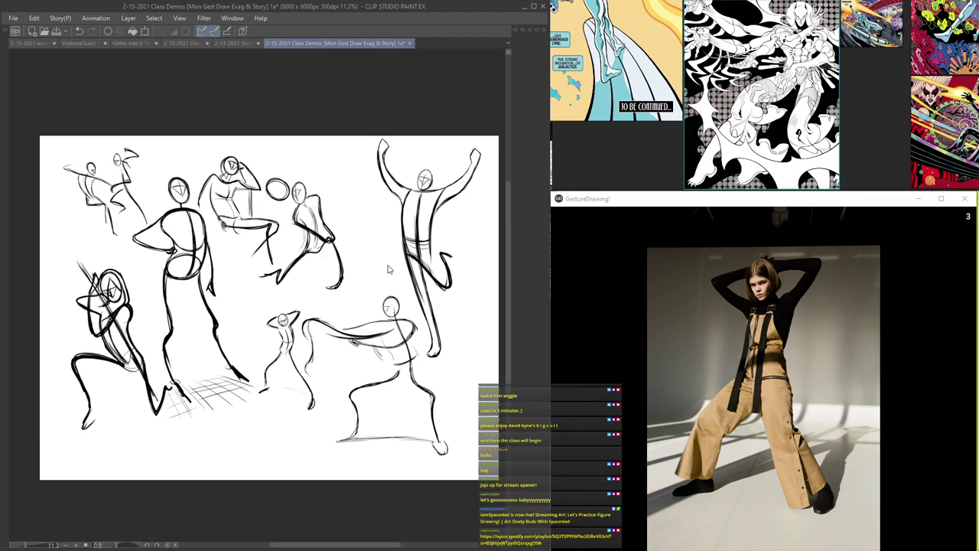
{"action": "key", "text": "ctrl+s"}
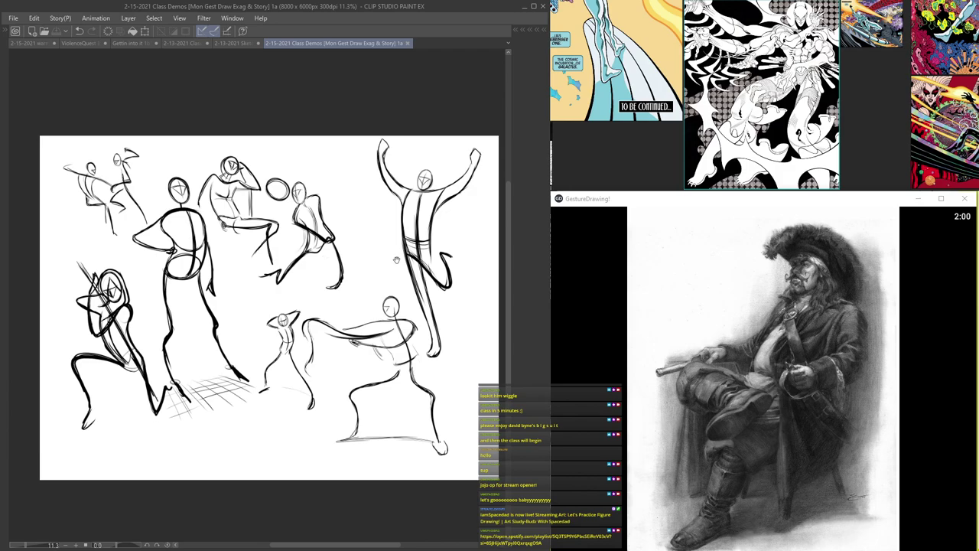
- Draw the seated pirate's round head with a triangular face guide below the overalls figure
{"action": "left_click_drag", "start_coordinate": [411, 260], "coordinate": [344, 241]}
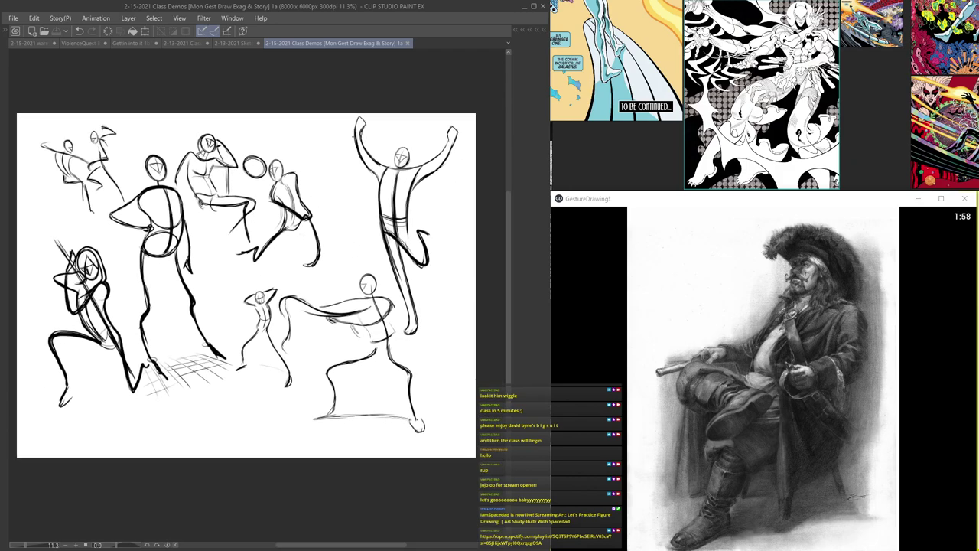
{"action": "scroll", "coordinate": [348, 147], "scroll_direction": "up", "scroll_amount": 3}
{"action": "scroll", "coordinate": [335, 184], "scroll_direction": "down", "scroll_amount": 3}
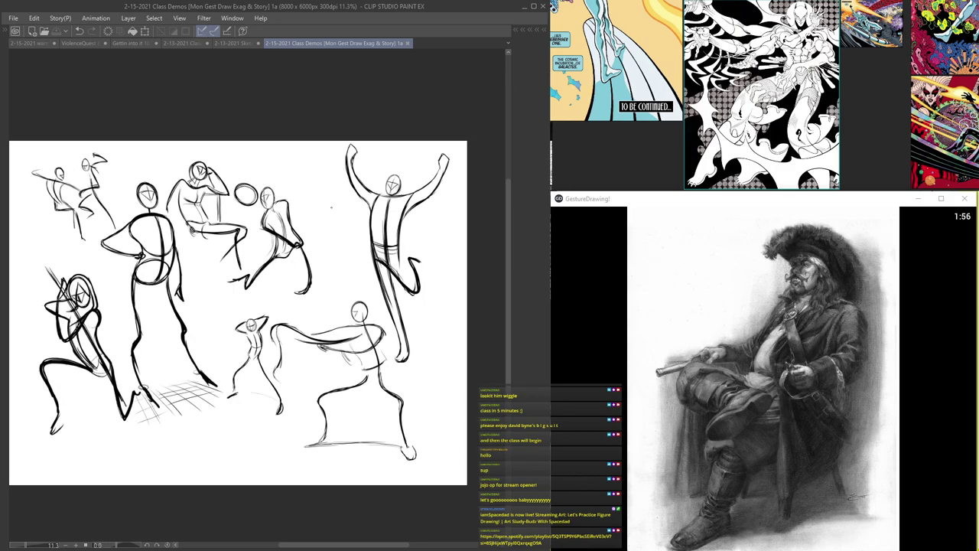
{"action": "scroll", "coordinate": [287, 444], "scroll_direction": "up", "scroll_amount": 6}
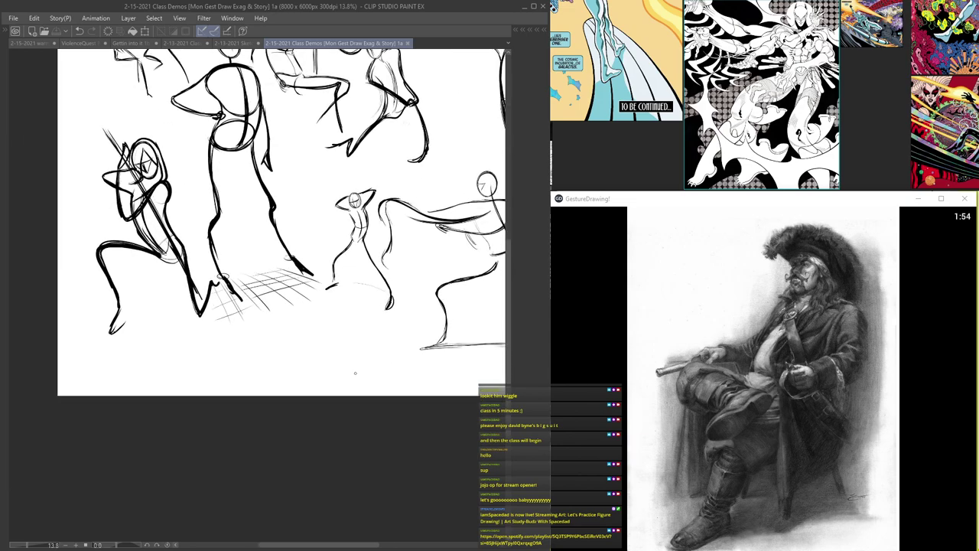
{"action": "mouse_move", "coordinate": [355, 314]}
{"action": "left_mouse_down"}
{"action": "mouse_move", "coordinate": [330, 290]}
{"action": "mouse_move", "coordinate": [358, 284]}
{"action": "mouse_move", "coordinate": [327, 305]}
{"action": "mouse_move", "coordinate": [352, 276]}
{"action": "mouse_move", "coordinate": [325, 288]}
{"action": "mouse_move", "coordinate": [358, 287]}
{"action": "mouse_move", "coordinate": [328, 293]}
{"action": "mouse_move", "coordinate": [353, 286]}
{"action": "mouse_move", "coordinate": [331, 299]}
{"action": "mouse_move", "coordinate": [337, 305]}
{"action": "mouse_move", "coordinate": [337, 279]}
{"action": "mouse_move", "coordinate": [337, 305]}
{"action": "mouse_move", "coordinate": [343, 275]}
{"action": "mouse_move", "coordinate": [354, 281]}
{"action": "mouse_move", "coordinate": [342, 301]}
{"action": "left_mouse_up"}
{"action": "scroll", "coordinate": [344, 299], "scroll_direction": "up", "scroll_amount": 1}
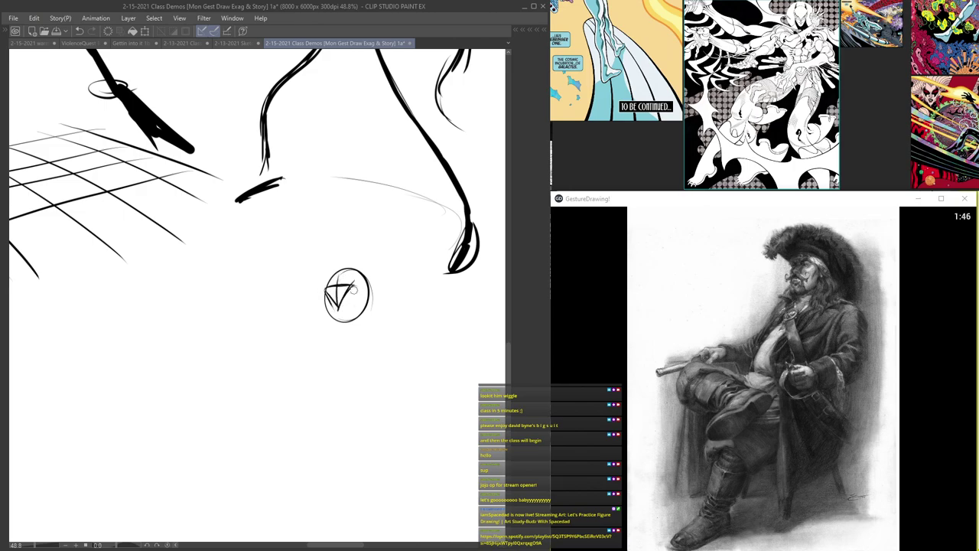
{"action": "scroll", "coordinate": [352, 306], "scroll_direction": "down", "scroll_amount": 2}
{"action": "scroll", "coordinate": [354, 328], "scroll_direction": "down", "scroll_amount": 2}
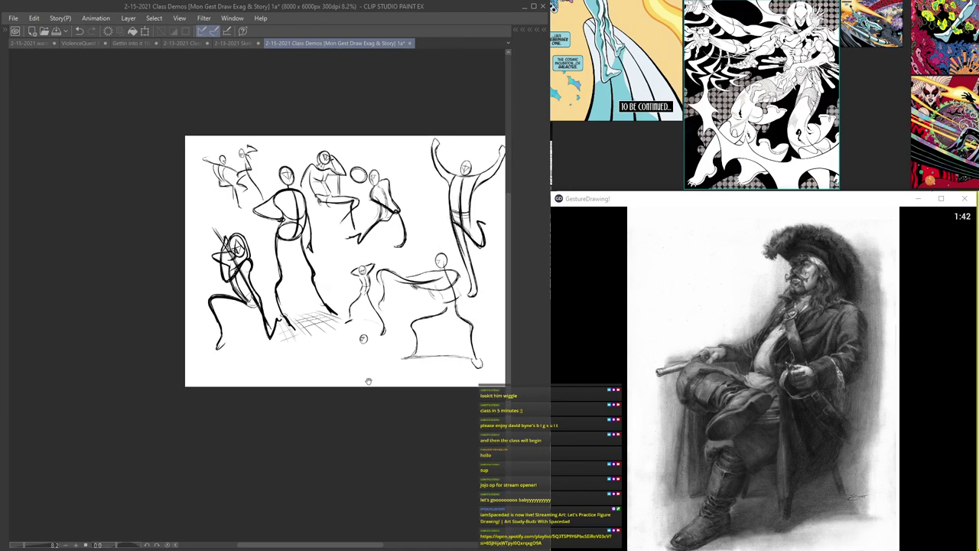
{"action": "scroll", "coordinate": [417, 302], "scroll_direction": "up", "scroll_amount": 4}
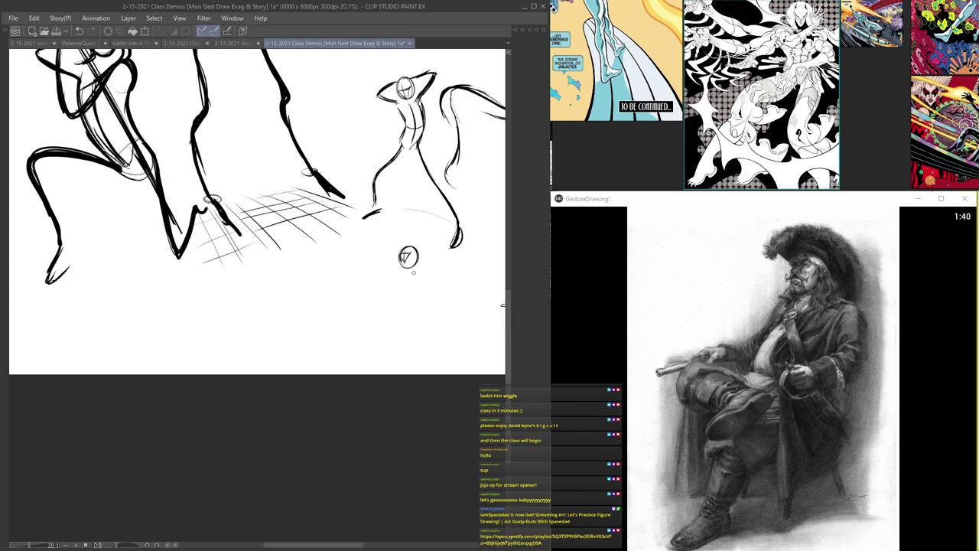
{"action": "scroll", "coordinate": [414, 271], "scroll_direction": "up", "scroll_amount": 1}
{"action": "scroll", "coordinate": [406, 281], "scroll_direction": "up", "scroll_amount": 1}
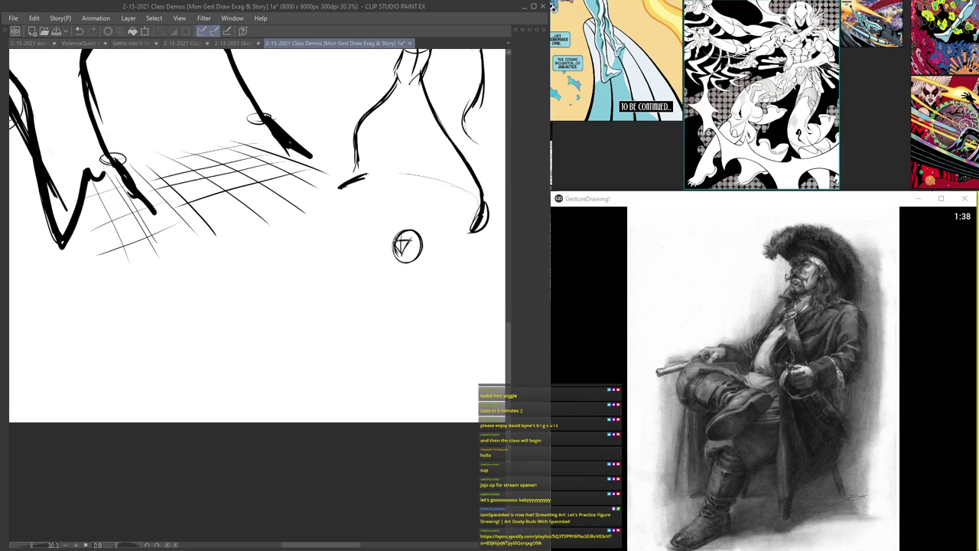
{"action": "scroll", "coordinate": [410, 274], "scroll_direction": "down", "scroll_amount": 1}
{"action": "scroll", "coordinate": [407, 288], "scroll_direction": "up", "scroll_amount": 2}
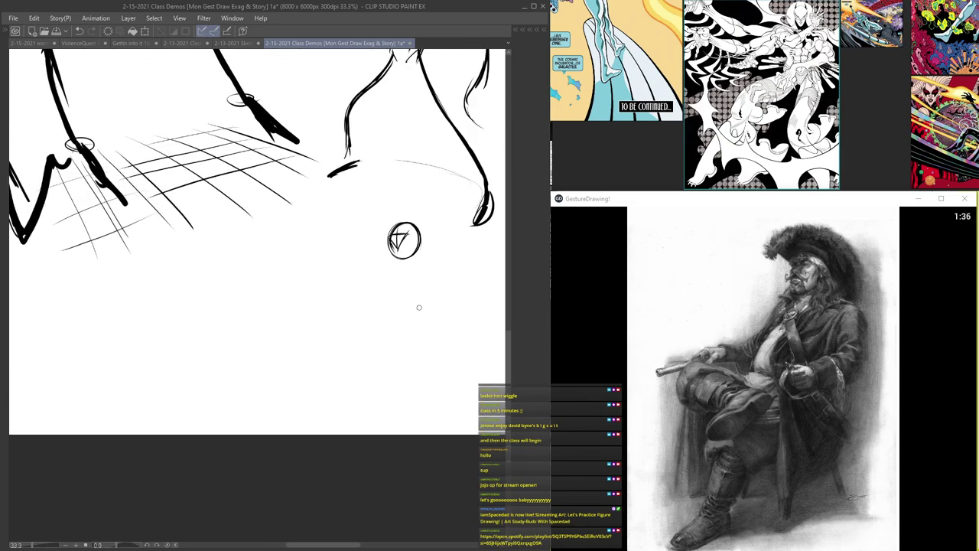
{"action": "left_click_drag", "start_coordinate": [429, 264], "coordinate": [407, 313]}
{"action": "key", "text": "ctrl+z"}
{"action": "key", "text": "ctrl+z"}
{"action": "key", "text": "ctrl+z"}
- Draw the pirate's large plumed hat arching over his head, the hair behind it and a short line below the face
{"action": "mouse_move", "coordinate": [385, 196]}
{"action": "left_mouse_down"}
{"action": "mouse_move", "coordinate": [365, 228]}
{"action": "mouse_move", "coordinate": [372, 242]}
{"action": "mouse_move", "coordinate": [352, 219]}
{"action": "mouse_move", "coordinate": [425, 215]}
{"action": "left_mouse_up"}
{"action": "mouse_move", "coordinate": [359, 225]}
{"action": "left_mouse_down"}
{"action": "mouse_move", "coordinate": [417, 213]}
{"action": "mouse_move", "coordinate": [428, 223]}
{"action": "mouse_move", "coordinate": [426, 309]}
{"action": "left_mouse_up"}
{"action": "left_click_drag", "start_coordinate": [382, 284], "coordinate": [368, 308]}
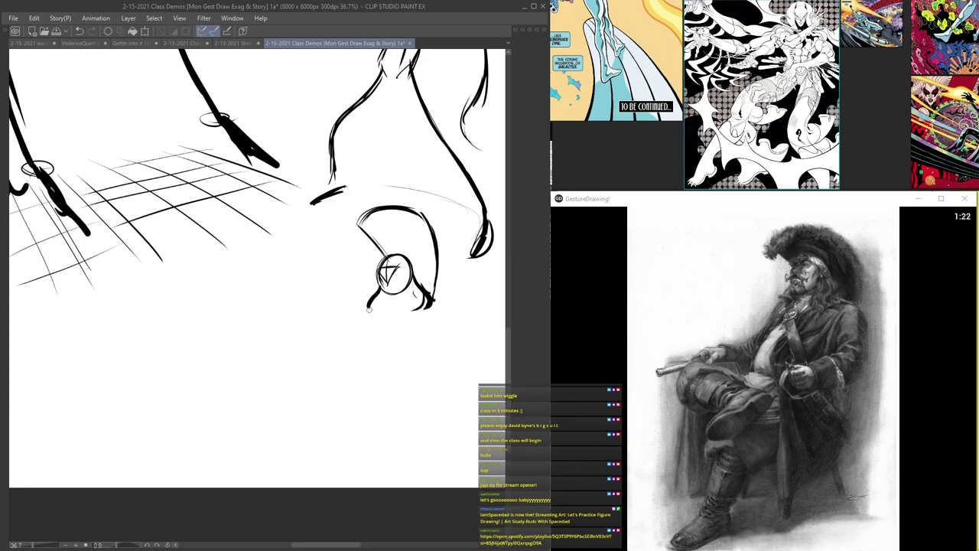
- Add the pirate's facial features and hair, and block in his shoulders and bent sword arm
{"action": "left_click_drag", "start_coordinate": [413, 284], "coordinate": [393, 320]}
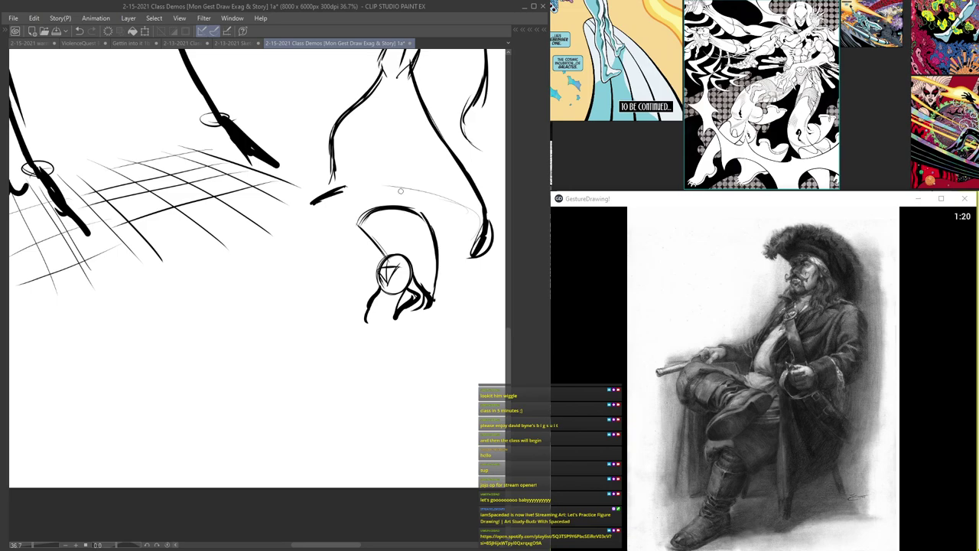
{"action": "mouse_move", "coordinate": [383, 252]}
{"action": "left_mouse_down"}
{"action": "mouse_move", "coordinate": [358, 227]}
{"action": "mouse_move", "coordinate": [355, 240]}
{"action": "mouse_move", "coordinate": [421, 227]}
{"action": "mouse_move", "coordinate": [405, 310]}
{"action": "mouse_move", "coordinate": [383, 263]}
{"action": "left_mouse_up"}
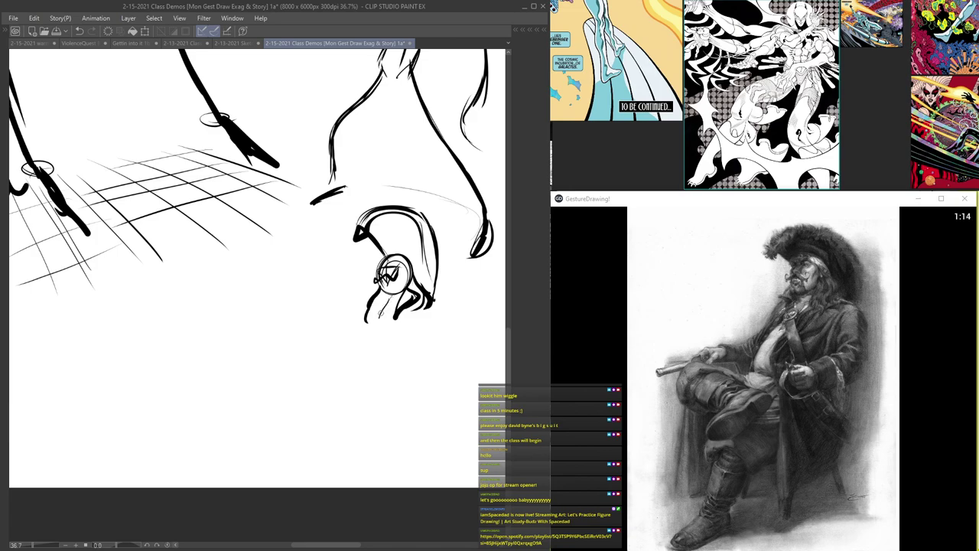
{"action": "mouse_move", "coordinate": [426, 304]}
{"action": "left_mouse_down"}
{"action": "mouse_move", "coordinate": [378, 297]}
{"action": "mouse_move", "coordinate": [343, 342]}
{"action": "left_mouse_up"}
{"action": "mouse_move", "coordinate": [427, 304]}
{"action": "left_mouse_down"}
{"action": "mouse_move", "coordinate": [432, 357]}
{"action": "mouse_move", "coordinate": [388, 384]}
{"action": "mouse_move", "coordinate": [436, 342]}
{"action": "mouse_move", "coordinate": [425, 303]}
{"action": "mouse_move", "coordinate": [435, 367]}
{"action": "mouse_move", "coordinate": [378, 388]}
{"action": "left_mouse_up"}
{"action": "mouse_move", "coordinate": [373, 298]}
{"action": "left_mouse_down"}
{"action": "mouse_move", "coordinate": [337, 353]}
{"action": "mouse_move", "coordinate": [276, 376]}
{"action": "mouse_move", "coordinate": [320, 358]}
{"action": "mouse_move", "coordinate": [383, 297]}
{"action": "mouse_move", "coordinate": [410, 297]}
{"action": "left_mouse_up"}
{"action": "mouse_move", "coordinate": [437, 339]}
{"action": "left_mouse_down"}
{"action": "mouse_move", "coordinate": [440, 355]}
{"action": "mouse_move", "coordinate": [375, 382]}
{"action": "left_mouse_up"}
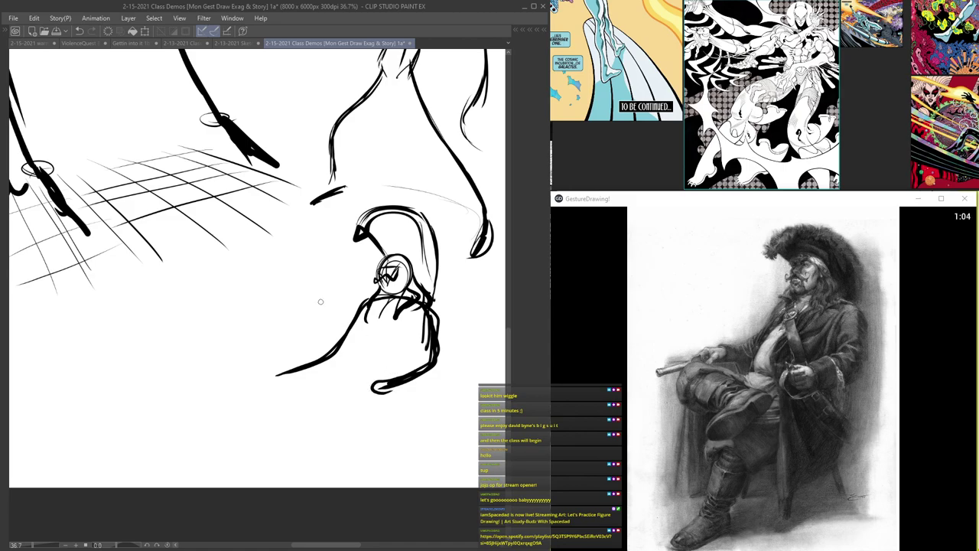
- Extend the pirate's resting forearm to the hand and draw the zigzag line of his crossed leg
{"action": "left_click_drag", "start_coordinate": [299, 365], "coordinate": [266, 381]}
{"action": "mouse_move", "coordinate": [376, 305]}
{"action": "left_mouse_down"}
{"action": "mouse_move", "coordinate": [338, 373]}
{"action": "mouse_move", "coordinate": [273, 387]}
{"action": "mouse_move", "coordinate": [282, 413]}
{"action": "mouse_move", "coordinate": [338, 422]}
{"action": "mouse_move", "coordinate": [302, 449]}
{"action": "left_mouse_up"}
{"action": "mouse_move", "coordinate": [344, 419]}
{"action": "left_mouse_down"}
{"action": "mouse_move", "coordinate": [287, 467]}
{"action": "mouse_move", "coordinate": [308, 450]}
{"action": "mouse_move", "coordinate": [262, 397]}
{"action": "mouse_move", "coordinate": [341, 384]}
{"action": "left_mouse_up"}
{"action": "scroll", "coordinate": [349, 229], "scroll_direction": "down", "scroll_amount": 5}
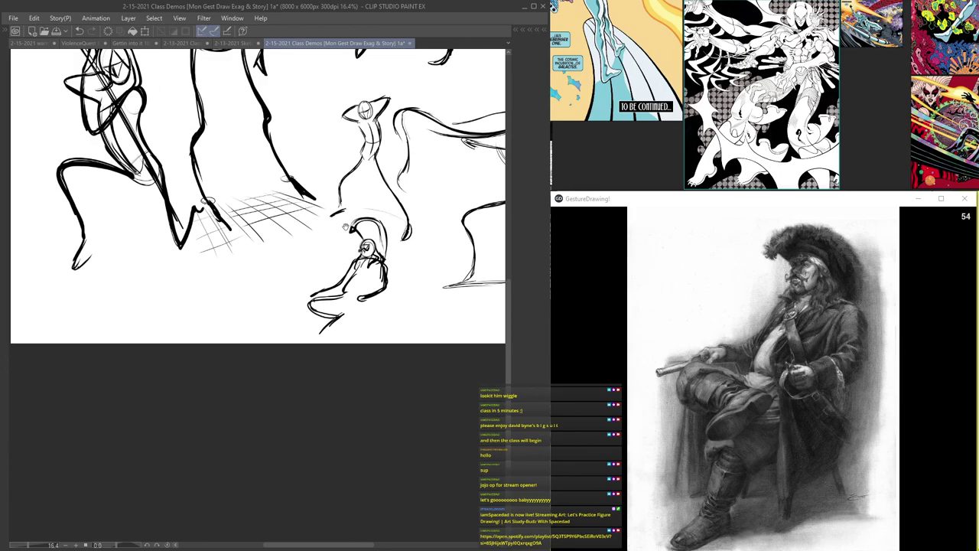
- Sketch a small simplified bent arm with a hand in the blank area above the crouching figure
{"action": "left_click_drag", "start_coordinate": [383, 180], "coordinate": [344, 392]}
{"action": "left_click_drag", "start_coordinate": [416, 164], "coordinate": [378, 257]}
{"action": "scroll", "coordinate": [379, 258], "scroll_direction": "up", "scroll_amount": 2}
{"action": "scroll", "coordinate": [378, 258], "scroll_direction": "up", "scroll_amount": 2}
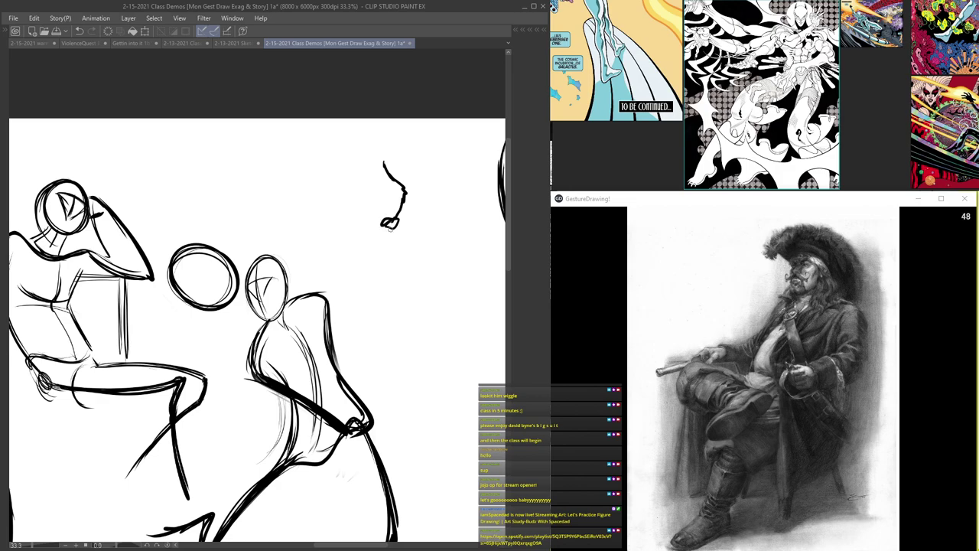
{"action": "mouse_move", "coordinate": [373, 228]}
{"action": "left_mouse_down"}
{"action": "mouse_move", "coordinate": [398, 214]}
{"action": "mouse_move", "coordinate": [400, 189]}
{"action": "left_mouse_up"}
{"action": "scroll", "coordinate": [438, 150], "scroll_direction": "up", "scroll_amount": 1}
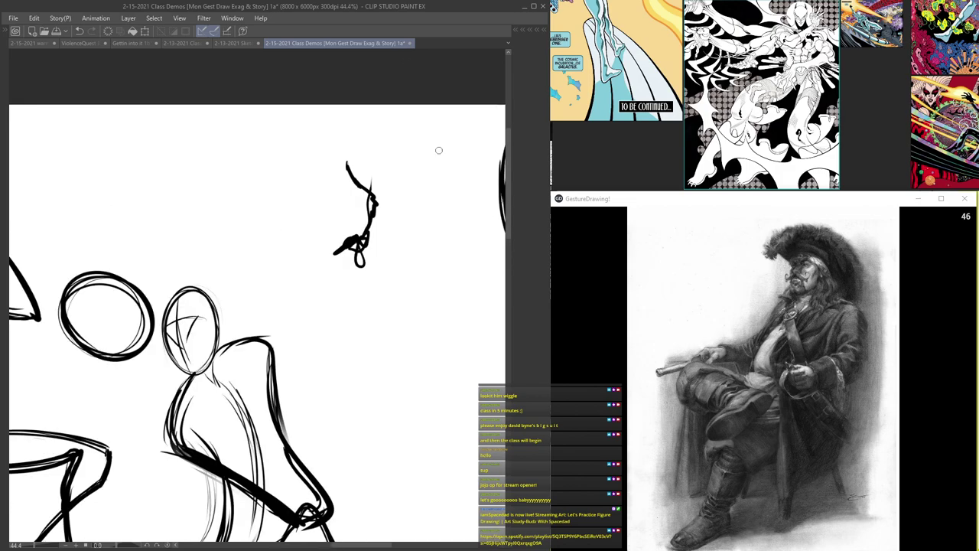
- Draw a larger bent arm beside the small one, with contour lines for the upper arm and forearm
{"action": "left_click_drag", "start_coordinate": [419, 116], "coordinate": [467, 207]}
{"action": "left_click_drag", "start_coordinate": [378, 124], "coordinate": [458, 239]}
{"action": "left_click_drag", "start_coordinate": [429, 199], "coordinate": [438, 358]}
{"action": "left_click_drag", "start_coordinate": [463, 207], "coordinate": [454, 369]}
{"action": "left_click_drag", "start_coordinate": [468, 207], "coordinate": [435, 383]}
- Draw the large arm's simplified mitten-like hand with a wedge-shaped thumb and long pointed fingers
{"action": "left_click_drag", "start_coordinate": [450, 314], "coordinate": [400, 356]}
{"action": "mouse_move", "coordinate": [433, 338]}
{"action": "left_mouse_down"}
{"action": "mouse_move", "coordinate": [387, 386]}
{"action": "mouse_move", "coordinate": [440, 450]}
{"action": "left_mouse_up"}
{"action": "left_click_drag", "start_coordinate": [421, 367], "coordinate": [442, 450]}
{"action": "left_click_drag", "start_coordinate": [459, 351], "coordinate": [454, 458]}
{"action": "left_click_drag", "start_coordinate": [456, 357], "coordinate": [443, 444]}
{"action": "left_click_drag", "start_coordinate": [434, 337], "coordinate": [390, 386]}
{"action": "left_click_drag", "start_coordinate": [399, 372], "coordinate": [391, 397]}
{"action": "left_click_drag", "start_coordinate": [424, 359], "coordinate": [398, 384]}
{"action": "left_click_drag", "start_coordinate": [409, 373], "coordinate": [453, 473]}
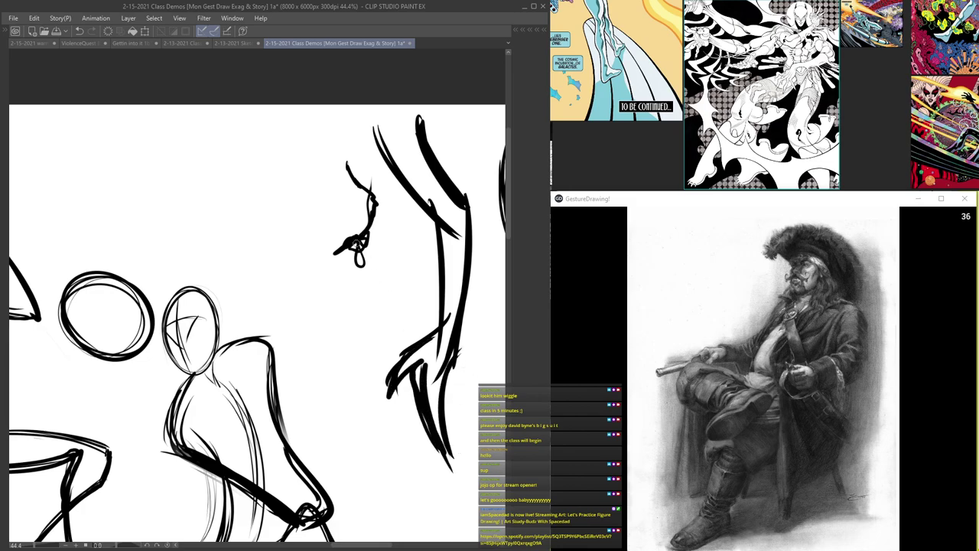
{"action": "left_click_drag", "start_coordinate": [358, 239], "coordinate": [359, 264]}
- Sketch a second simplified hand shape below the large arm demo, beside the figure with raised arms
{"action": "scroll", "coordinate": [372, 181], "scroll_direction": "down", "scroll_amount": 3}
{"action": "scroll", "coordinate": [375, 156], "scroll_direction": "down", "scroll_amount": 4}
{"action": "scroll", "coordinate": [407, 280], "scroll_direction": "up", "scroll_amount": 5}
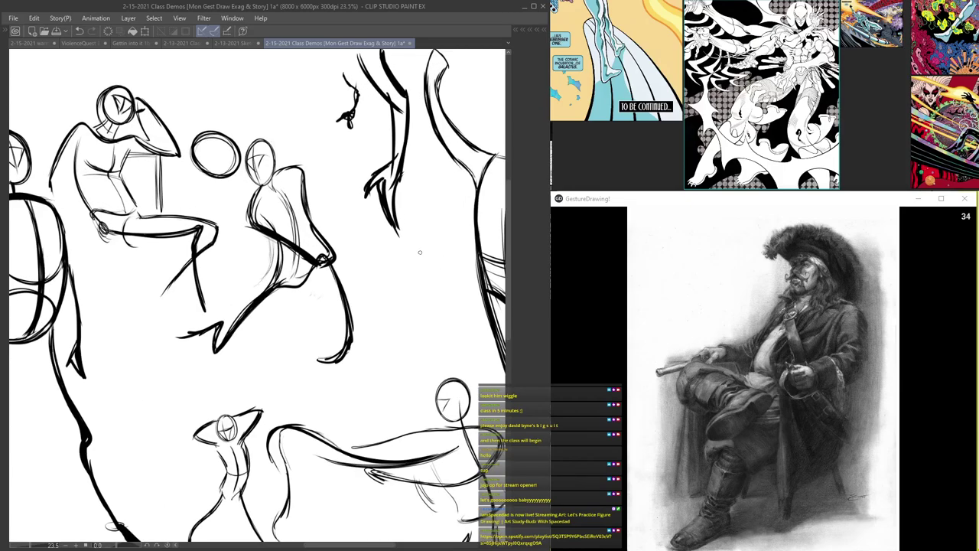
{"action": "left_click_drag", "start_coordinate": [443, 294], "coordinate": [428, 260]}
{"action": "mouse_move", "coordinate": [442, 287]}
{"action": "left_mouse_down"}
{"action": "mouse_move", "coordinate": [380, 254]}
{"action": "mouse_move", "coordinate": [418, 303]}
{"action": "left_mouse_up"}
{"action": "left_click_drag", "start_coordinate": [421, 226], "coordinate": [443, 285]}
{"action": "mouse_move", "coordinate": [435, 264]}
{"action": "left_mouse_down"}
{"action": "mouse_move", "coordinate": [373, 257]}
{"action": "mouse_move", "coordinate": [444, 309]}
{"action": "mouse_move", "coordinate": [443, 370]}
{"action": "left_mouse_up"}
{"action": "mouse_move", "coordinate": [435, 321]}
{"action": "left_mouse_down"}
{"action": "mouse_move", "coordinate": [403, 376]}
{"action": "mouse_move", "coordinate": [434, 390]}
{"action": "left_mouse_up"}
{"action": "left_click_drag", "start_coordinate": [406, 386], "coordinate": [443, 364]}
{"action": "left_click_drag", "start_coordinate": [443, 306], "coordinate": [443, 363]}
{"action": "left_click_drag", "start_coordinate": [444, 329], "coordinate": [441, 379]}
- Draw a small oval head with crossed face guides in the space beside the figure with raised arms
{"action": "scroll", "coordinate": [371, 117], "scroll_direction": "down", "scroll_amount": 5}
{"action": "scroll", "coordinate": [341, 87], "scroll_direction": "down", "scroll_amount": 1}
{"action": "left_click_drag", "start_coordinate": [460, 255], "coordinate": [389, 326]}
{"action": "scroll", "coordinate": [306, 267], "scroll_direction": "up", "scroll_amount": 3}
{"action": "scroll", "coordinate": [400, 182], "scroll_direction": "up", "scroll_amount": 3}
{"action": "scroll", "coordinate": [458, 152], "scroll_direction": "down", "scroll_amount": 3}
{"action": "scroll", "coordinate": [458, 151], "scroll_direction": "up", "scroll_amount": 3}
{"action": "scroll", "coordinate": [457, 153], "scroll_direction": "down", "scroll_amount": 5}
{"action": "scroll", "coordinate": [435, 156], "scroll_direction": "up", "scroll_amount": 3}
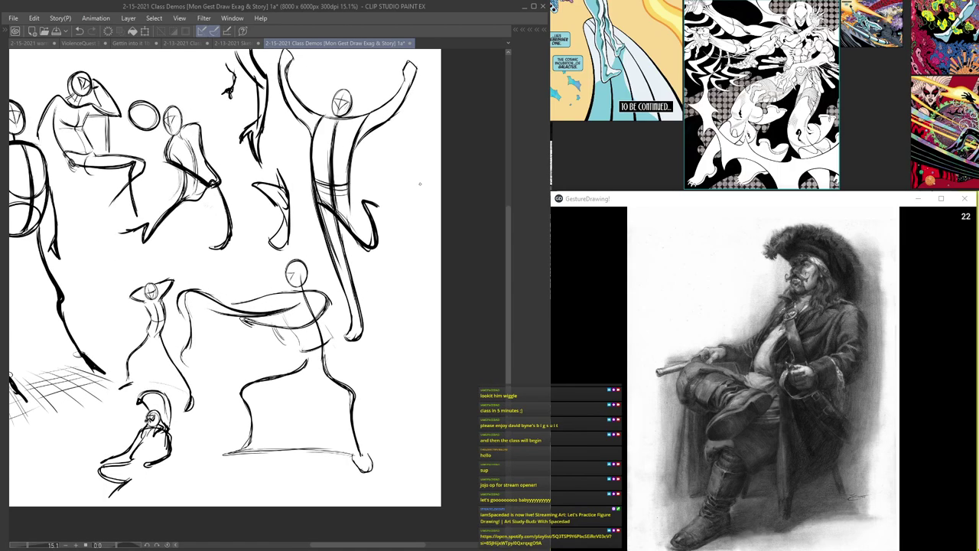
{"action": "left_click_drag", "start_coordinate": [395, 114], "coordinate": [390, 150]}
{"action": "mouse_move", "coordinate": [395, 114]}
{"action": "left_mouse_down"}
{"action": "mouse_move", "coordinate": [391, 149]}
{"action": "mouse_move", "coordinate": [386, 141]}
{"action": "mouse_move", "coordinate": [404, 149]}
{"action": "left_mouse_up"}
{"action": "scroll", "coordinate": [397, 120], "scroll_direction": "up", "scroll_amount": 2}
{"action": "left_click_drag", "start_coordinate": [407, 133], "coordinate": [399, 216]}
{"action": "scroll", "coordinate": [391, 151], "scroll_direction": "down", "scroll_amount": 2}
{"action": "scroll", "coordinate": [381, 176], "scroll_direction": "up", "scroll_amount": 2}
- Draw the small figure's sloping shoulders, bent arms and tapering torso contours beneath the head
{"action": "left_click_drag", "start_coordinate": [358, 170], "coordinate": [404, 234]}
{"action": "left_click_drag", "start_coordinate": [374, 193], "coordinate": [406, 287]}
{"action": "mouse_move", "coordinate": [433, 144]}
{"action": "left_mouse_down"}
{"action": "mouse_move", "coordinate": [458, 206]}
{"action": "mouse_move", "coordinate": [443, 285]}
{"action": "left_mouse_up"}
{"action": "left_click_drag", "start_coordinate": [412, 173], "coordinate": [432, 234]}
{"action": "left_click_drag", "start_coordinate": [424, 193], "coordinate": [432, 277]}
{"action": "left_click_drag", "start_coordinate": [433, 218], "coordinate": [416, 298]}
{"action": "scroll", "coordinate": [370, 115], "scroll_direction": "down", "scroll_amount": 1}
{"action": "scroll", "coordinate": [396, 158], "scroll_direction": "up", "scroll_amount": 2}
{"action": "mouse_move", "coordinate": [405, 159]}
{"action": "left_mouse_down"}
{"action": "mouse_move", "coordinate": [327, 154]}
{"action": "mouse_move", "coordinate": [301, 232]}
{"action": "mouse_move", "coordinate": [386, 258]}
{"action": "left_mouse_up"}
{"action": "mouse_move", "coordinate": [420, 143]}
{"action": "left_mouse_down"}
{"action": "mouse_move", "coordinate": [432, 109]}
{"action": "mouse_move", "coordinate": [452, 140]}
{"action": "mouse_move", "coordinate": [482, 161]}
{"action": "left_mouse_up"}
{"action": "left_click_drag", "start_coordinate": [488, 158], "coordinate": [470, 206]}
{"action": "scroll", "coordinate": [465, 196], "scroll_direction": "down", "scroll_amount": 4}
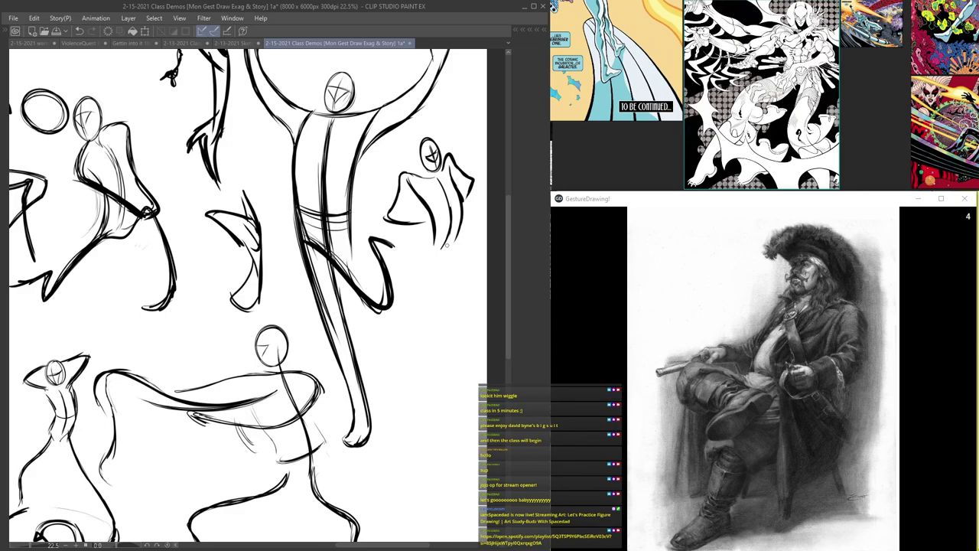
- Draw the small figure's long legs down from the torso, finishing with the lower legs
{"action": "scroll", "coordinate": [432, 223], "scroll_direction": "up", "scroll_amount": 2}
{"action": "mouse_move", "coordinate": [424, 239]}
{"action": "left_mouse_down"}
{"action": "mouse_move", "coordinate": [404, 280]}
{"action": "mouse_move", "coordinate": [410, 342]}
{"action": "mouse_move", "coordinate": [369, 406]}
{"action": "mouse_move", "coordinate": [380, 491]}
{"action": "left_mouse_up"}
{"action": "mouse_move", "coordinate": [403, 369]}
{"action": "left_mouse_down"}
{"action": "mouse_move", "coordinate": [368, 440]}
{"action": "mouse_move", "coordinate": [377, 475]}
{"action": "left_mouse_up"}
{"action": "mouse_move", "coordinate": [473, 244]}
{"action": "left_mouse_down"}
{"action": "mouse_move", "coordinate": [456, 346]}
{"action": "mouse_move", "coordinate": [474, 460]}
{"action": "left_mouse_up"}
{"action": "left_click_drag", "start_coordinate": [379, 476], "coordinate": [395, 536]}
{"action": "left_click_drag", "start_coordinate": [475, 462], "coordinate": [480, 483]}
{"action": "scroll", "coordinate": [367, 337], "scroll_direction": "down", "scroll_amount": 8}
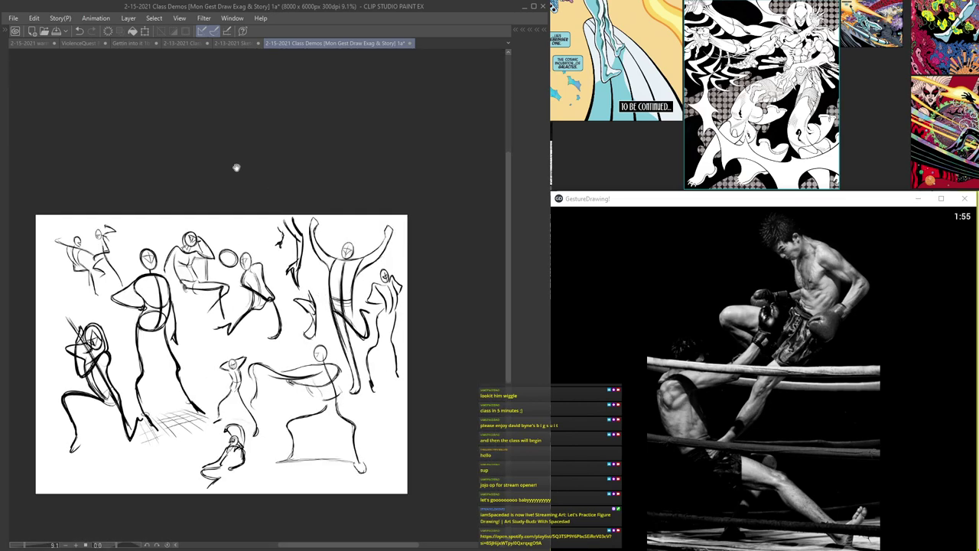
- Hide the finished gesture demos in Folder 4 to leave a blank page for the boxing reference
{"action": "left_click_drag", "start_coordinate": [236, 168], "coordinate": [279, 138]}
{"action": "key", "text": "Tab"}
{"action": "left_click_drag", "start_coordinate": [495, 91], "coordinate": [510, 107]}
{"action": "key", "text": "Tab"}
{"action": "key", "text": "Tab"}
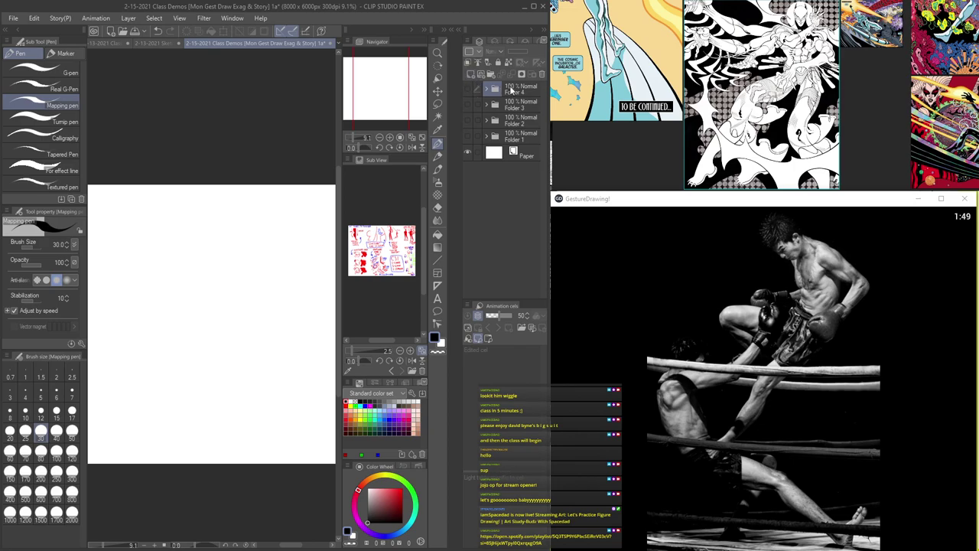
{"action": "key", "text": "Tab"}
- Draw the kicking boxer's round head with downward-facing facial guides near the top of the blank page
{"action": "scroll", "coordinate": [338, 252], "scroll_direction": "up", "scroll_amount": 3}
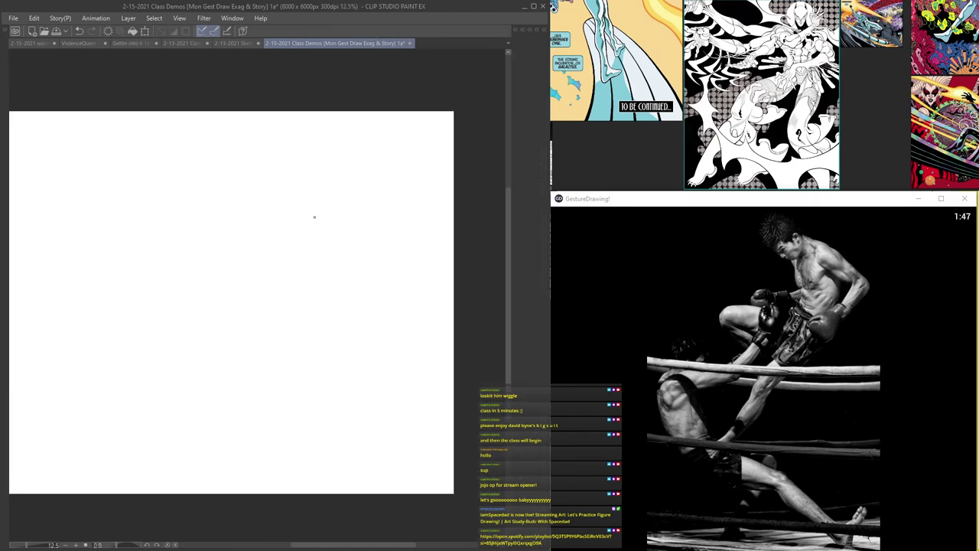
{"action": "left_click_drag", "start_coordinate": [287, 174], "coordinate": [332, 219]}
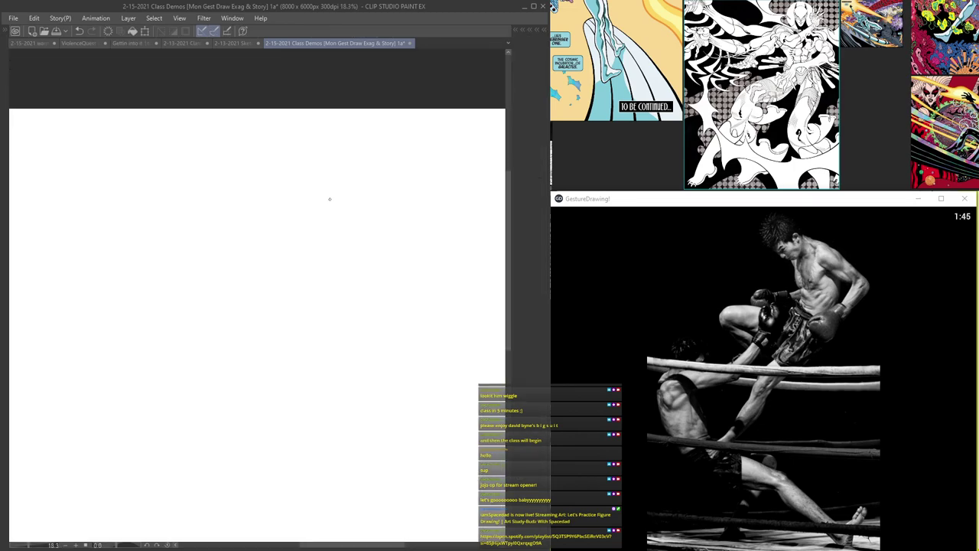
{"action": "scroll", "coordinate": [329, 195], "scroll_direction": "up", "scroll_amount": 1}
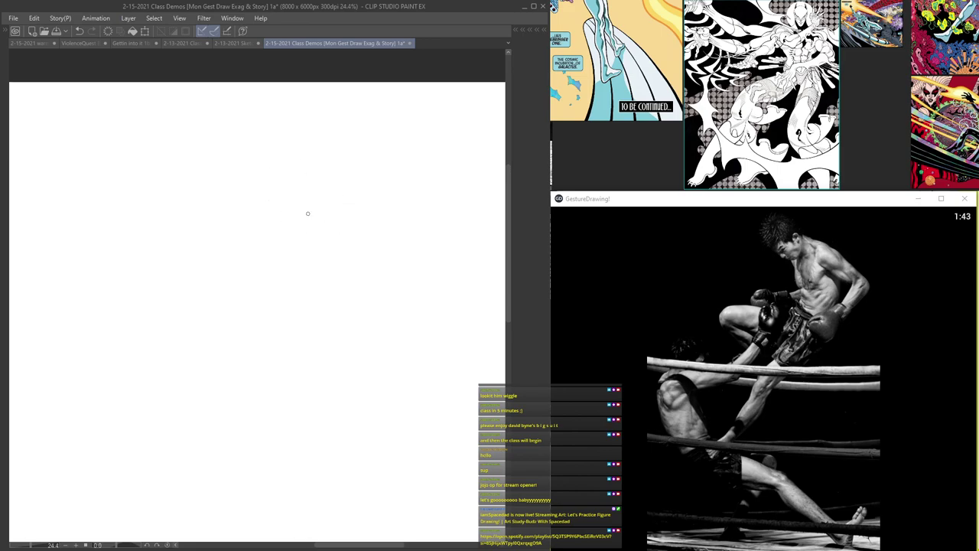
{"action": "mouse_move", "coordinate": [303, 164]}
{"action": "left_mouse_down"}
{"action": "mouse_move", "coordinate": [284, 192]}
{"action": "mouse_move", "coordinate": [294, 165]}
{"action": "mouse_move", "coordinate": [281, 188]}
{"action": "mouse_move", "coordinate": [315, 176]}
{"action": "left_mouse_up"}
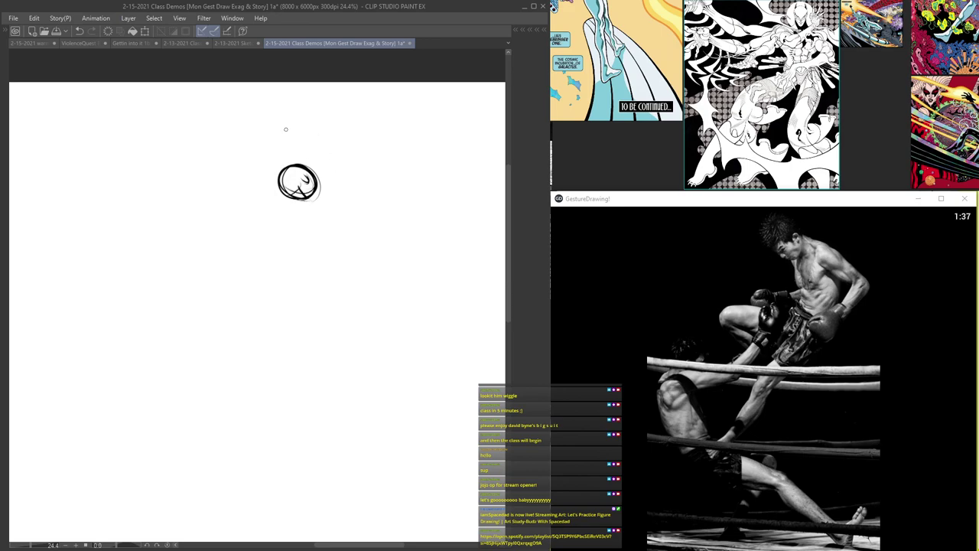
- Move the boxer's head closer to the page's upper edge with a transform
{"action": "scroll", "coordinate": [280, 131], "scroll_direction": "down", "scroll_amount": 1}
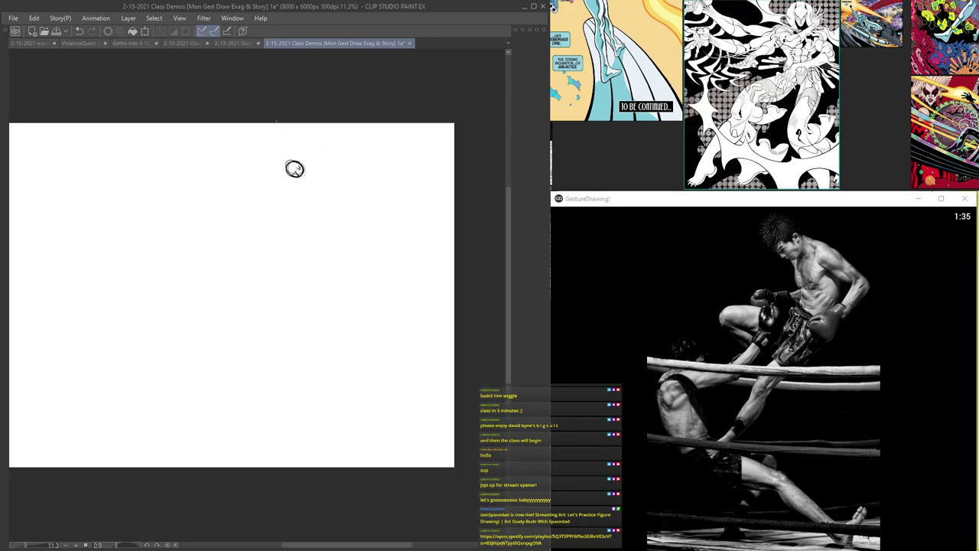
{"action": "key", "text": "ctrl+t"}
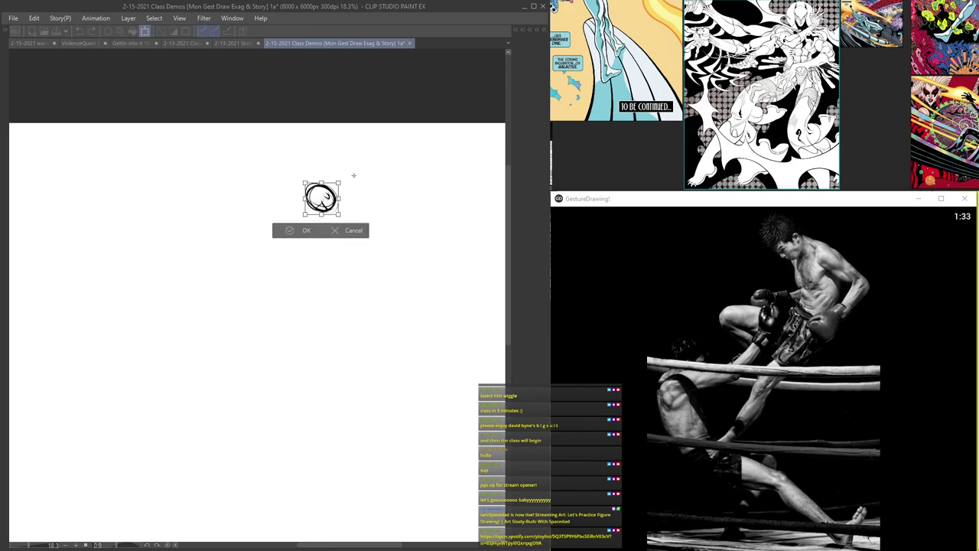
{"action": "mouse_move", "coordinate": [320, 201]}
{"action": "left_mouse_down"}
{"action": "mouse_move", "coordinate": [332, 184]}
{"action": "mouse_move", "coordinate": [264, 138]}
{"action": "mouse_move", "coordinate": [342, 130]}
{"action": "left_mouse_up"}
{"action": "key", "text": "Return"}
{"action": "key", "text": "ctrl+t"}
{"action": "key", "text": "Return"}
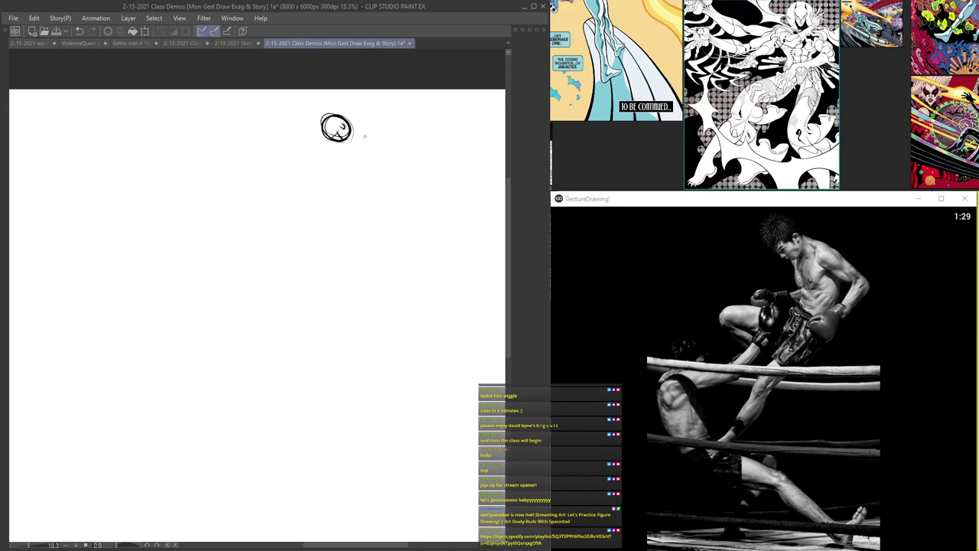
- Draw the kicking boxer's curved shoulder line and a long diagonal line from the back through the extended leg
{"action": "scroll", "coordinate": [366, 139], "scroll_direction": "up", "scroll_amount": 2}
{"action": "mouse_move", "coordinate": [352, 126]}
{"action": "left_mouse_down"}
{"action": "mouse_move", "coordinate": [411, 157]}
{"action": "mouse_move", "coordinate": [402, 204]}
{"action": "left_mouse_up"}
{"action": "mouse_move", "coordinate": [417, 170]}
{"action": "left_mouse_down"}
{"action": "mouse_move", "coordinate": [351, 268]}
{"action": "mouse_move", "coordinate": [308, 309]}
{"action": "mouse_move", "coordinate": [251, 403]}
{"action": "mouse_move", "coordinate": [281, 345]}
{"action": "left_mouse_up"}
{"action": "left_click_drag", "start_coordinate": [255, 382], "coordinate": [239, 411]}
{"action": "left_click_drag", "start_coordinate": [431, 176], "coordinate": [212, 443]}
{"action": "mouse_move", "coordinate": [430, 180]}
{"action": "left_mouse_down"}
{"action": "mouse_move", "coordinate": [204, 450]}
{"action": "mouse_move", "coordinate": [215, 457]}
{"action": "left_mouse_up"}
- Draw the falling boxer's torso line, reaching arm and raised thigh below the kicking boxer
{"action": "mouse_move", "coordinate": [228, 364]}
{"action": "left_mouse_down"}
{"action": "mouse_move", "coordinate": [278, 321]}
{"action": "mouse_move", "coordinate": [230, 419]}
{"action": "left_mouse_up"}
{"action": "left_click_drag", "start_coordinate": [229, 318], "coordinate": [235, 444]}
{"action": "mouse_move", "coordinate": [228, 322]}
{"action": "left_mouse_down"}
{"action": "mouse_move", "coordinate": [222, 370]}
{"action": "mouse_move", "coordinate": [361, 366]}
{"action": "left_mouse_up"}
{"action": "left_click_drag", "start_coordinate": [427, 329], "coordinate": [267, 449]}
{"action": "mouse_move", "coordinate": [229, 325]}
{"action": "left_mouse_down"}
{"action": "mouse_move", "coordinate": [224, 461]}
{"action": "mouse_move", "coordinate": [410, 346]}
{"action": "left_mouse_up"}
{"action": "left_click_drag", "start_coordinate": [292, 432], "coordinate": [263, 452]}
- Build up the falling boxer's curved back contour and strengthen the line of his reaching arm
{"action": "mouse_move", "coordinate": [224, 440]}
{"action": "left_mouse_down"}
{"action": "mouse_move", "coordinate": [224, 303]}
{"action": "mouse_move", "coordinate": [198, 352]}
{"action": "mouse_move", "coordinate": [213, 460]}
{"action": "left_mouse_up"}
{"action": "left_click_drag", "start_coordinate": [197, 354], "coordinate": [194, 403]}
{"action": "mouse_move", "coordinate": [211, 456]}
{"action": "left_mouse_down"}
{"action": "mouse_move", "coordinate": [197, 317]}
{"action": "mouse_move", "coordinate": [268, 309]}
{"action": "mouse_move", "coordinate": [318, 245]}
{"action": "left_mouse_up"}
{"action": "mouse_move", "coordinate": [285, 298]}
{"action": "left_mouse_down"}
{"action": "mouse_move", "coordinate": [255, 312]}
{"action": "mouse_move", "coordinate": [224, 304]}
{"action": "mouse_move", "coordinate": [202, 342]}
{"action": "mouse_move", "coordinate": [219, 453]}
{"action": "left_mouse_up"}
{"action": "left_click_drag", "start_coordinate": [205, 358], "coordinate": [302, 284]}
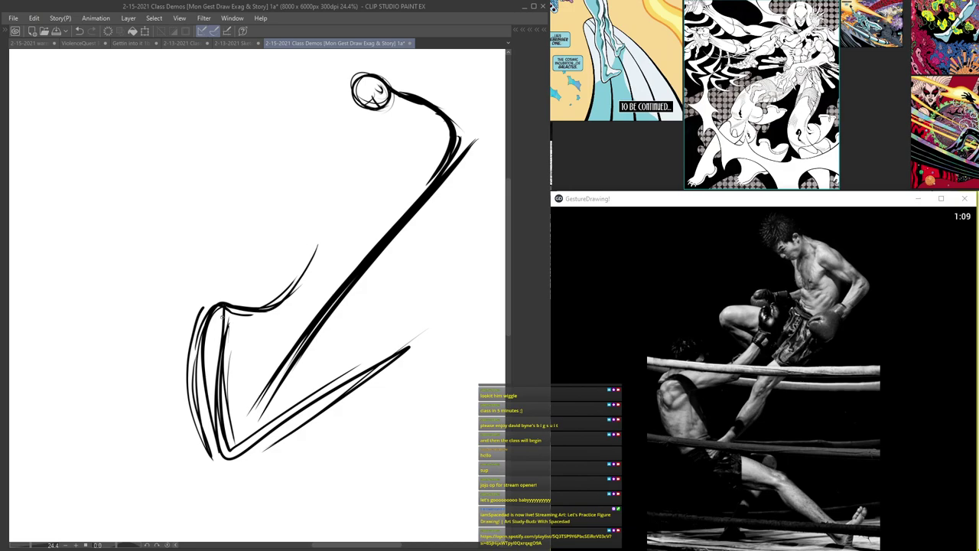
- Add the falling boxer's round head over his shoulder and thicken the lines of his raised thigh
{"action": "mouse_move", "coordinate": [243, 283]}
{"action": "left_mouse_down"}
{"action": "mouse_move", "coordinate": [229, 312]}
{"action": "mouse_move", "coordinate": [243, 286]}
{"action": "left_mouse_up"}
{"action": "mouse_move", "coordinate": [219, 425]}
{"action": "left_mouse_down"}
{"action": "mouse_move", "coordinate": [226, 447]}
{"action": "mouse_move", "coordinate": [403, 349]}
{"action": "left_mouse_up"}
{"action": "left_click_drag", "start_coordinate": [286, 402], "coordinate": [243, 335]}
{"action": "mouse_move", "coordinate": [209, 381]}
{"action": "left_mouse_down"}
{"action": "mouse_move", "coordinate": [359, 291]}
{"action": "mouse_move", "coordinate": [417, 348]}
{"action": "left_mouse_up"}
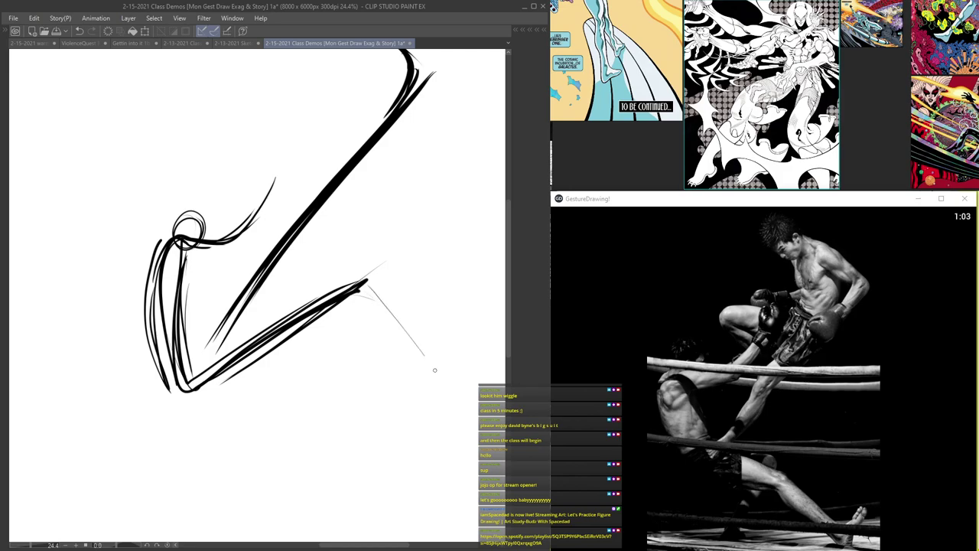
- Draw the falling boxer's near lower leg descending from the knee, with its calf contours and foot
{"action": "mouse_move", "coordinate": [369, 285]}
{"action": "left_mouse_down"}
{"action": "mouse_move", "coordinate": [473, 367]}
{"action": "mouse_move", "coordinate": [487, 411]}
{"action": "mouse_move", "coordinate": [486, 474]}
{"action": "mouse_move", "coordinate": [494, 394]}
{"action": "left_mouse_up"}
{"action": "mouse_move", "coordinate": [386, 300]}
{"action": "left_mouse_down"}
{"action": "mouse_move", "coordinate": [505, 428]}
{"action": "mouse_move", "coordinate": [485, 419]}
{"action": "left_mouse_up"}
{"action": "left_click_drag", "start_coordinate": [433, 369], "coordinate": [496, 470]}
{"action": "mouse_move", "coordinate": [343, 286]}
{"action": "left_mouse_down"}
{"action": "mouse_move", "coordinate": [280, 260]}
{"action": "mouse_move", "coordinate": [231, 282]}
{"action": "left_mouse_up"}
{"action": "mouse_move", "coordinate": [392, 401]}
{"action": "left_mouse_down"}
{"action": "mouse_move", "coordinate": [373, 428]}
{"action": "mouse_move", "coordinate": [450, 340]}
{"action": "mouse_move", "coordinate": [385, 461]}
{"action": "left_mouse_up"}
{"action": "left_click_drag", "start_coordinate": [460, 362], "coordinate": [393, 463]}
{"action": "left_click_drag", "start_coordinate": [215, 374], "coordinate": [308, 363]}
- Sketch the falling boxer's far thigh from the hip and the kicking foot landing against his waist
{"action": "mouse_move", "coordinate": [242, 298]}
{"action": "left_mouse_down"}
{"action": "mouse_move", "coordinate": [268, 281]}
{"action": "mouse_move", "coordinate": [264, 292]}
{"action": "left_mouse_up"}
{"action": "left_click_drag", "start_coordinate": [219, 317], "coordinate": [257, 306]}
{"action": "left_click_drag", "start_coordinate": [175, 336], "coordinate": [256, 306]}
{"action": "mouse_move", "coordinate": [162, 325]}
{"action": "left_mouse_down"}
{"action": "mouse_move", "coordinate": [196, 318]}
{"action": "mouse_move", "coordinate": [147, 368]}
{"action": "mouse_move", "coordinate": [178, 357]}
{"action": "left_mouse_up"}
{"action": "left_click_drag", "start_coordinate": [173, 292], "coordinate": [166, 365]}
{"action": "left_click_drag", "start_coordinate": [177, 374], "coordinate": [292, 218]}
{"action": "left_click_drag", "start_coordinate": [245, 299], "coordinate": [163, 327]}
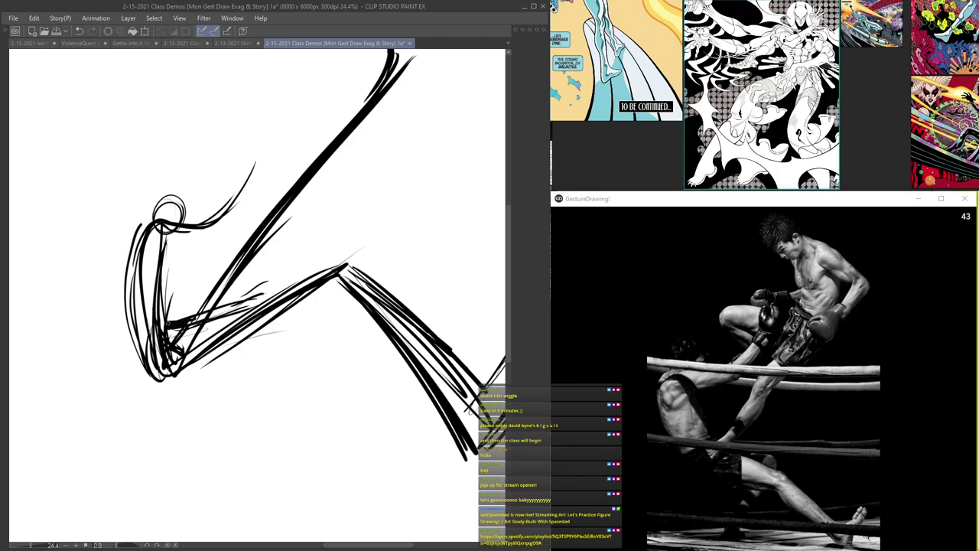
- Darken the falling boxer's hip and far thigh, and start the far shin down from the knee
{"action": "mouse_move", "coordinate": [161, 365]}
{"action": "left_mouse_down"}
{"action": "mouse_move", "coordinate": [163, 380]}
{"action": "mouse_move", "coordinate": [322, 276]}
{"action": "mouse_move", "coordinate": [158, 385]}
{"action": "left_mouse_up"}
{"action": "left_click_drag", "start_coordinate": [169, 328], "coordinate": [287, 288]}
{"action": "mouse_move", "coordinate": [211, 314]}
{"action": "left_mouse_down"}
{"action": "mouse_move", "coordinate": [253, 302]}
{"action": "mouse_move", "coordinate": [178, 317]}
{"action": "left_mouse_up"}
{"action": "left_click_drag", "start_coordinate": [254, 299], "coordinate": [244, 385]}
{"action": "left_click_drag", "start_coordinate": [255, 299], "coordinate": [243, 393]}
{"action": "mouse_move", "coordinate": [174, 316]}
{"action": "left_mouse_down"}
{"action": "mouse_move", "coordinate": [246, 300]}
{"action": "mouse_move", "coordinate": [176, 315]}
{"action": "left_mouse_up"}
{"action": "mouse_move", "coordinate": [740, 466]}
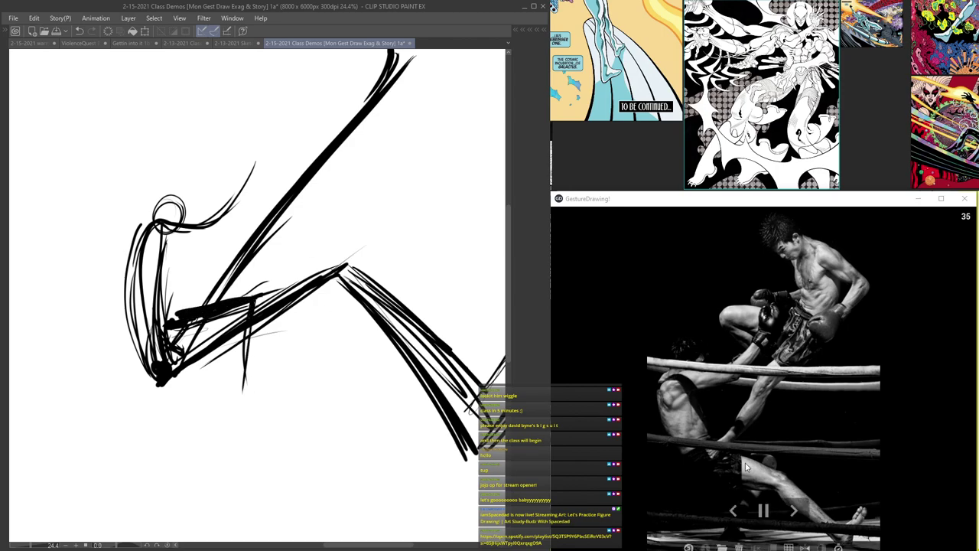
{"action": "left_click_drag", "start_coordinate": [256, 300], "coordinate": [251, 341]}
{"action": "left_click_drag", "start_coordinate": [222, 300], "coordinate": [270, 289]}
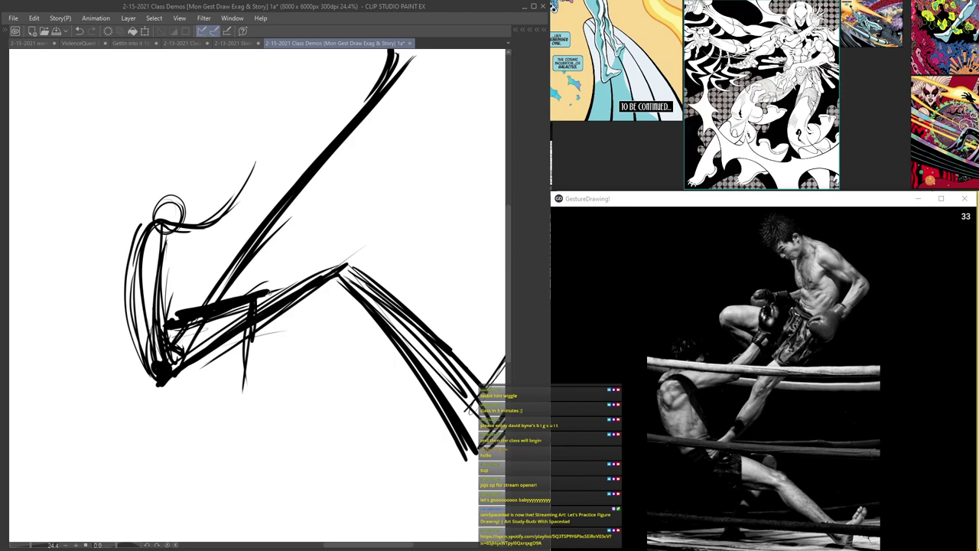
- Complete the falling boxer's far shin and draw its foot with a light ground line
{"action": "left_click_drag", "start_coordinate": [252, 341], "coordinate": [242, 419]}
{"action": "mouse_move", "coordinate": [264, 303]}
{"action": "left_mouse_down"}
{"action": "mouse_move", "coordinate": [247, 411]}
{"action": "mouse_move", "coordinate": [277, 424]}
{"action": "mouse_move", "coordinate": [333, 423]}
{"action": "left_mouse_up"}
{"action": "mouse_move", "coordinate": [434, 429]}
{"action": "left_mouse_down"}
{"action": "mouse_move", "coordinate": [465, 461]}
{"action": "mouse_move", "coordinate": [383, 431]}
{"action": "mouse_move", "coordinate": [210, 413]}
{"action": "mouse_move", "coordinate": [293, 413]}
{"action": "left_mouse_up"}
{"action": "left_click_drag", "start_coordinate": [248, 407], "coordinate": [329, 421]}
- Reinforce the falling boxer's torso with additional long curved strokes from shoulder to hip
{"action": "left_click_drag", "start_coordinate": [160, 266], "coordinate": [277, 342]}
{"action": "left_click_drag", "start_coordinate": [289, 308], "coordinate": [271, 464]}
{"action": "mouse_move", "coordinate": [284, 312]}
{"action": "left_mouse_down"}
{"action": "mouse_move", "coordinate": [261, 357]}
{"action": "mouse_move", "coordinate": [269, 462]}
{"action": "left_mouse_up"}
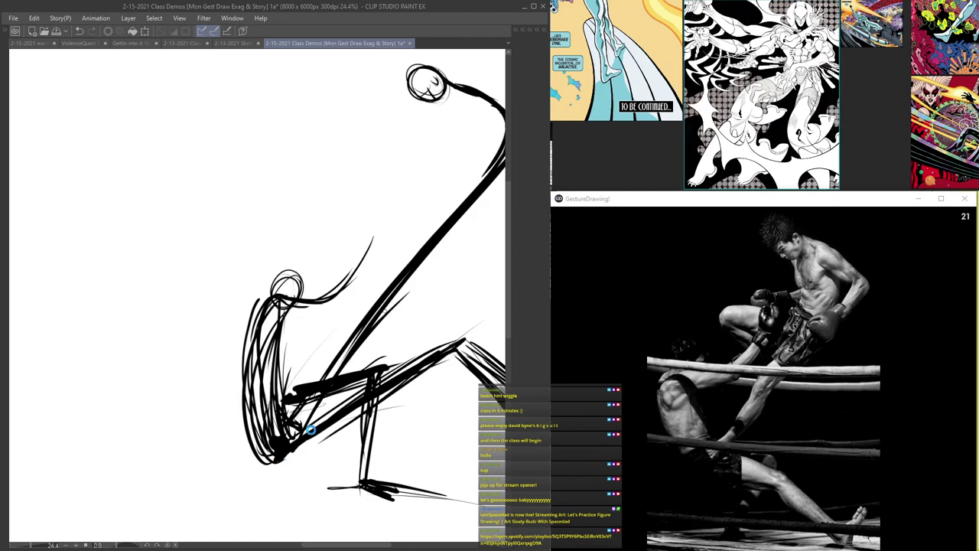
- Add an outer contour along the kicking boxer's back and leg, and scribble dark hair over his head
{"action": "mouse_move", "coordinate": [433, 251]}
{"action": "left_mouse_down"}
{"action": "mouse_move", "coordinate": [329, 319]}
{"action": "mouse_move", "coordinate": [333, 312]}
{"action": "left_mouse_up"}
{"action": "mouse_move", "coordinate": [407, 155]}
{"action": "left_mouse_down"}
{"action": "mouse_move", "coordinate": [427, 197]}
{"action": "mouse_move", "coordinate": [206, 498]}
{"action": "left_mouse_up"}
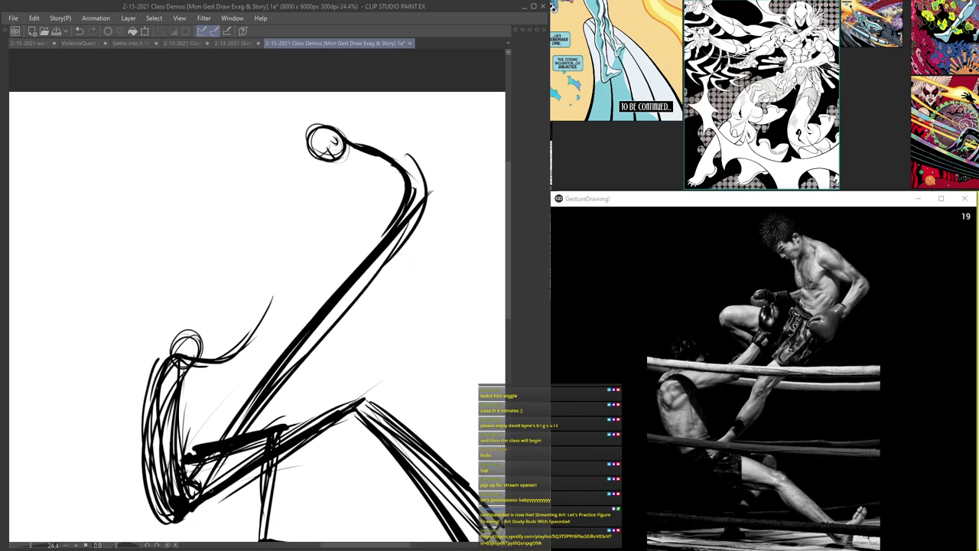
{"action": "mouse_move", "coordinate": [355, 117]}
{"action": "left_mouse_down"}
{"action": "mouse_move", "coordinate": [329, 137]}
{"action": "mouse_move", "coordinate": [345, 130]}
{"action": "mouse_move", "coordinate": [402, 207]}
{"action": "left_mouse_up"}
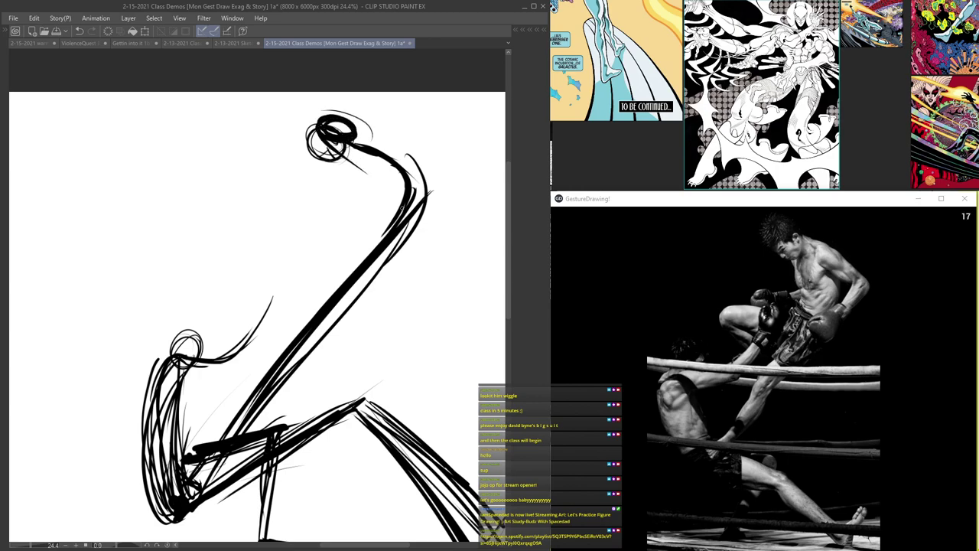
- Draw the kicking boxer's neck and shoulder, and curve his chest and belly contour down toward the waist
{"action": "left_click_drag", "start_coordinate": [355, 142], "coordinate": [401, 151]}
{"action": "mouse_move", "coordinate": [332, 159]}
{"action": "left_mouse_down"}
{"action": "mouse_move", "coordinate": [335, 184]}
{"action": "mouse_move", "coordinate": [378, 217]}
{"action": "mouse_move", "coordinate": [374, 240]}
{"action": "left_mouse_up"}
{"action": "mouse_move", "coordinate": [384, 212]}
{"action": "left_mouse_down"}
{"action": "mouse_move", "coordinate": [315, 335]}
{"action": "mouse_move", "coordinate": [329, 304]}
{"action": "mouse_move", "coordinate": [311, 182]}
{"action": "mouse_move", "coordinate": [413, 163]}
{"action": "mouse_move", "coordinate": [402, 242]}
{"action": "left_mouse_up"}
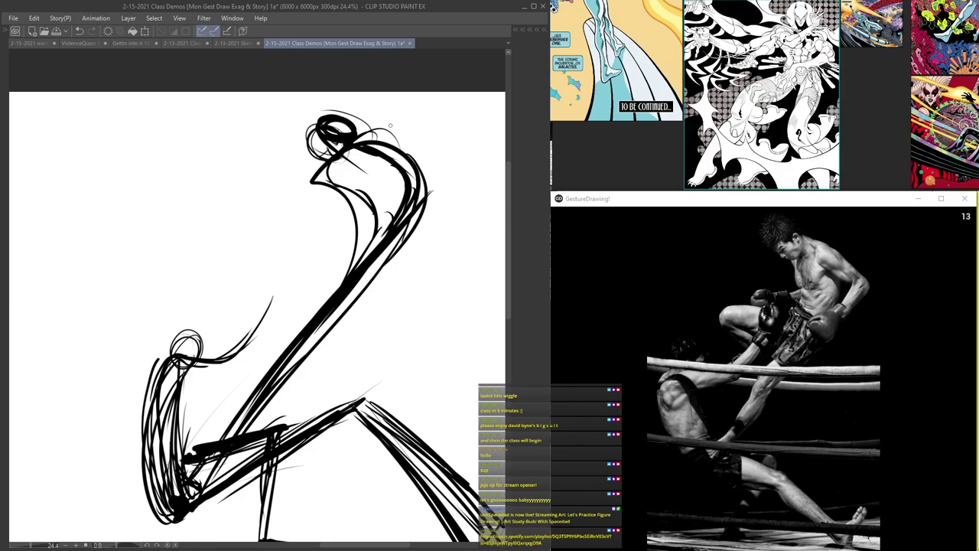
- Draw the kicking boxer's bent arm from the shoulder to the elbow and add an oval glove
{"action": "mouse_move", "coordinate": [374, 137]}
{"action": "left_mouse_down"}
{"action": "mouse_move", "coordinate": [408, 148]}
{"action": "mouse_move", "coordinate": [470, 217]}
{"action": "left_mouse_up"}
{"action": "mouse_move", "coordinate": [387, 121]}
{"action": "left_mouse_down"}
{"action": "mouse_move", "coordinate": [482, 218]}
{"action": "mouse_move", "coordinate": [404, 278]}
{"action": "left_mouse_up"}
{"action": "mouse_move", "coordinate": [424, 243]}
{"action": "left_mouse_down"}
{"action": "mouse_move", "coordinate": [406, 283]}
{"action": "mouse_move", "coordinate": [435, 256]}
{"action": "mouse_move", "coordinate": [400, 280]}
{"action": "left_mouse_up"}
- Draw the kicking boxer's raised leg as a long pointed loop thrusting forward from the hips
{"action": "mouse_move", "coordinate": [329, 178]}
{"action": "left_mouse_down"}
{"action": "mouse_move", "coordinate": [344, 231]}
{"action": "mouse_move", "coordinate": [311, 224]}
{"action": "left_mouse_up"}
{"action": "mouse_move", "coordinate": [299, 265]}
{"action": "left_mouse_down"}
{"action": "mouse_move", "coordinate": [264, 329]}
{"action": "mouse_move", "coordinate": [199, 364]}
{"action": "mouse_move", "coordinate": [258, 336]}
{"action": "left_mouse_up"}
{"action": "mouse_move", "coordinate": [332, 228]}
{"action": "left_mouse_down"}
{"action": "mouse_move", "coordinate": [245, 216]}
{"action": "mouse_move", "coordinate": [332, 289]}
{"action": "left_mouse_up"}
{"action": "mouse_move", "coordinate": [247, 218]}
{"action": "left_mouse_down"}
{"action": "mouse_move", "coordinate": [366, 248]}
{"action": "mouse_move", "coordinate": [220, 441]}
{"action": "left_mouse_up"}
{"action": "scroll", "coordinate": [229, 430], "scroll_direction": "down", "scroll_amount": 5}
- Add long parallel diagonal action lines on both sides of the two boxers along the direction of the kick
{"action": "mouse_move", "coordinate": [348, 311]}
{"action": "left_mouse_down"}
{"action": "mouse_move", "coordinate": [252, 431]}
{"action": "mouse_move", "coordinate": [337, 317]}
{"action": "mouse_move", "coordinate": [329, 326]}
{"action": "left_mouse_up"}
{"action": "left_click_drag", "start_coordinate": [415, 261], "coordinate": [343, 331]}
{"action": "left_click_drag", "start_coordinate": [454, 222], "coordinate": [274, 415]}
{"action": "scroll", "coordinate": [223, 329], "scroll_direction": "up", "scroll_amount": 2}
{"action": "left_click_drag", "start_coordinate": [415, 182], "coordinate": [297, 293]}
{"action": "left_click_drag", "start_coordinate": [373, 217], "coordinate": [232, 357]}
{"action": "mouse_move", "coordinate": [403, 329]}
{"action": "left_mouse_down"}
{"action": "mouse_move", "coordinate": [326, 363]}
{"action": "mouse_move", "coordinate": [296, 390]}
{"action": "left_mouse_up"}
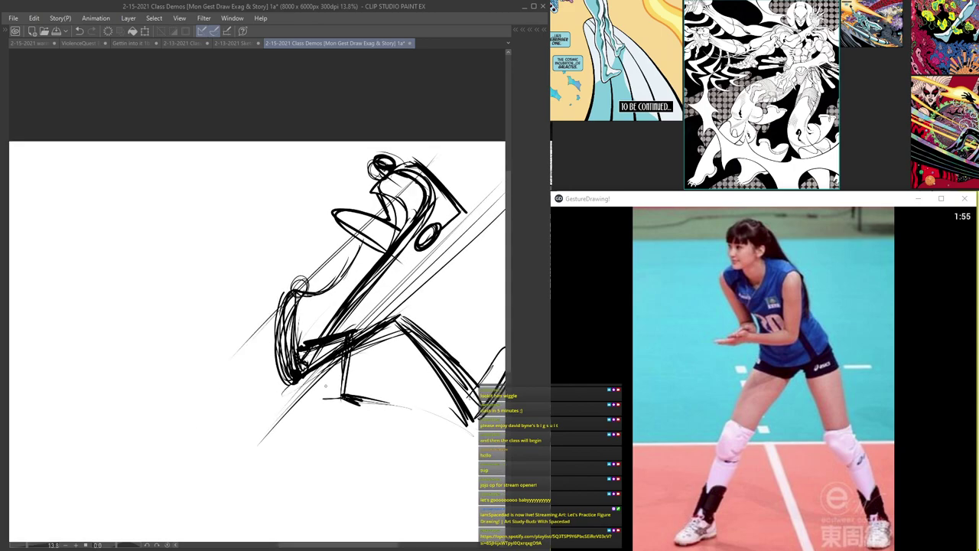
- Reinforce the falling boxer's extended leg and foot with additional long strokes
{"action": "scroll", "coordinate": [412, 311], "scroll_direction": "up", "scroll_amount": 2}
{"action": "left_click_drag", "start_coordinate": [391, 330], "coordinate": [447, 399]}
{"action": "left_click_drag", "start_coordinate": [397, 350], "coordinate": [471, 445]}
{"action": "mouse_move", "coordinate": [342, 321]}
{"action": "left_mouse_down"}
{"action": "mouse_move", "coordinate": [249, 271]}
{"action": "mouse_move", "coordinate": [378, 396]}
{"action": "mouse_move", "coordinate": [429, 304]}
{"action": "left_mouse_up"}
{"action": "left_click_drag", "start_coordinate": [417, 375], "coordinate": [376, 409]}
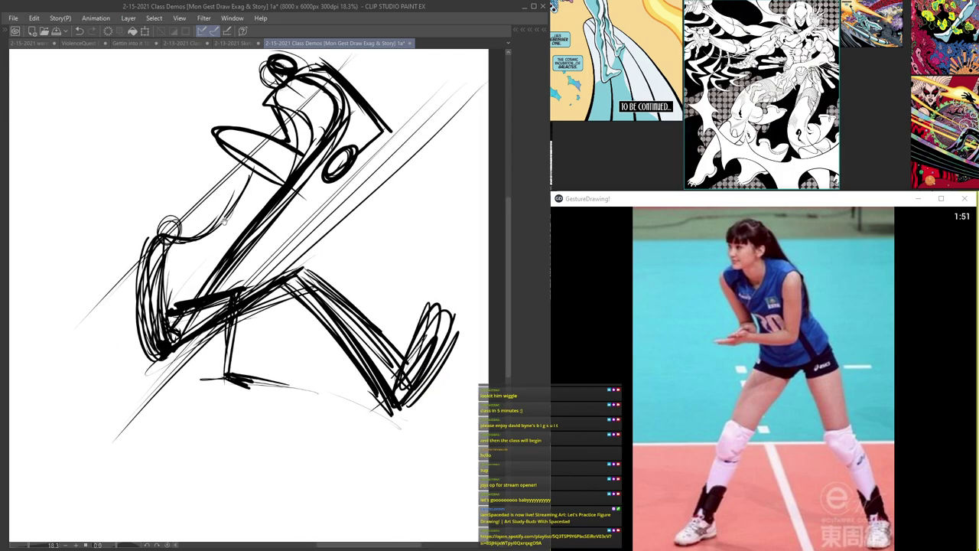
{"action": "left_click_drag", "start_coordinate": [225, 216], "coordinate": [322, 304]}
{"action": "left_click_drag", "start_coordinate": [305, 343], "coordinate": [277, 384]}
{"action": "left_click_drag", "start_coordinate": [328, 339], "coordinate": [268, 418]}
{"action": "scroll", "coordinate": [267, 119], "scroll_direction": "down", "scroll_amount": 5}
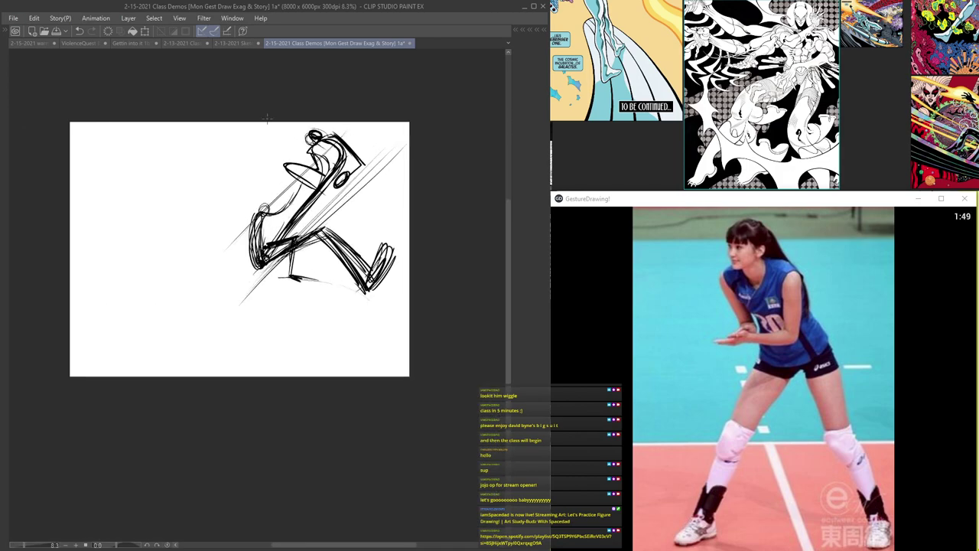
- Transform the boxer sketch, scaling it down and placing it in the upper right of the canvas
{"action": "key", "text": "ctrl+t"}
{"action": "mouse_move", "coordinate": [214, 307]}
{"action": "left_mouse_down"}
{"action": "mouse_move", "coordinate": [185, 255]}
{"action": "mouse_move", "coordinate": [192, 274]}
{"action": "left_mouse_up"}
{"action": "key", "text": "ctrl+z"}
{"action": "mouse_move", "coordinate": [218, 307]}
{"action": "left_mouse_down"}
{"action": "mouse_move", "coordinate": [304, 217]}
{"action": "mouse_move", "coordinate": [335, 244]}
{"action": "mouse_move", "coordinate": [369, 324]}
{"action": "left_mouse_up"}
{"action": "key", "text": "Return"}
- Add a new layer above the boxer sketch and switch from the straight-line tool to a freehand pen
{"action": "key", "text": "Tab"}
{"action": "left_click", "coordinate": [470, 75]}
{"action": "key", "text": "Tab"}
{"action": "scroll", "coordinate": [337, 313], "scroll_direction": "up", "scroll_amount": 2}
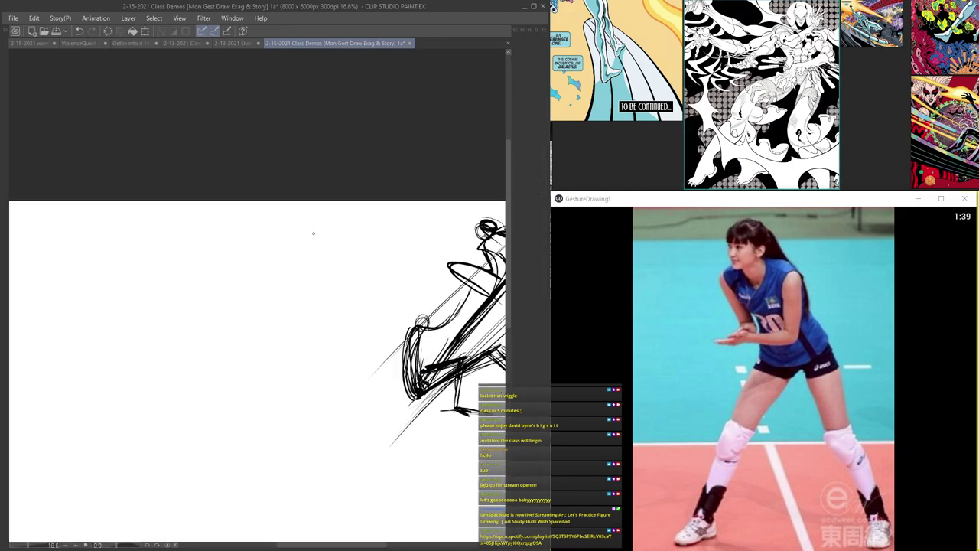
{"action": "scroll", "coordinate": [319, 232], "scroll_direction": "up", "scroll_amount": 3}
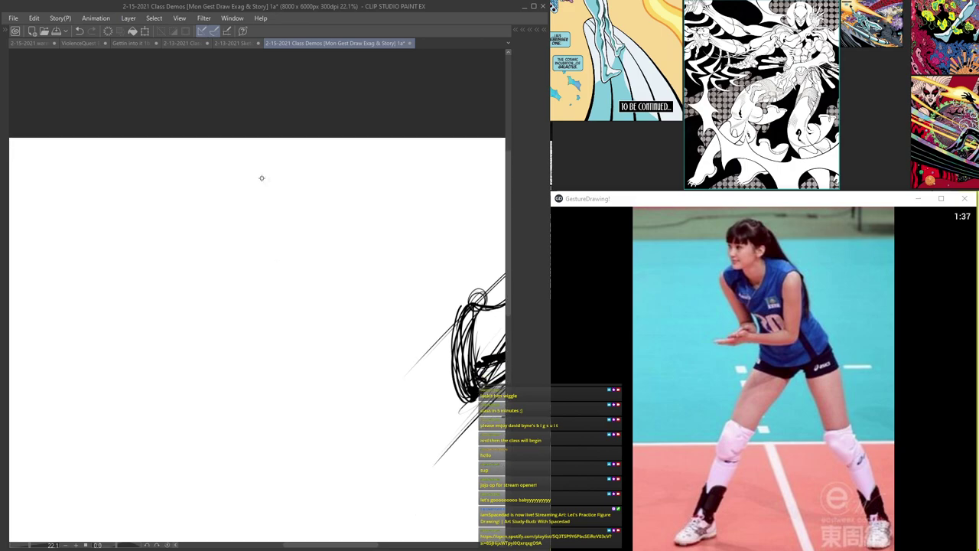
{"action": "key", "text": "Tab"}
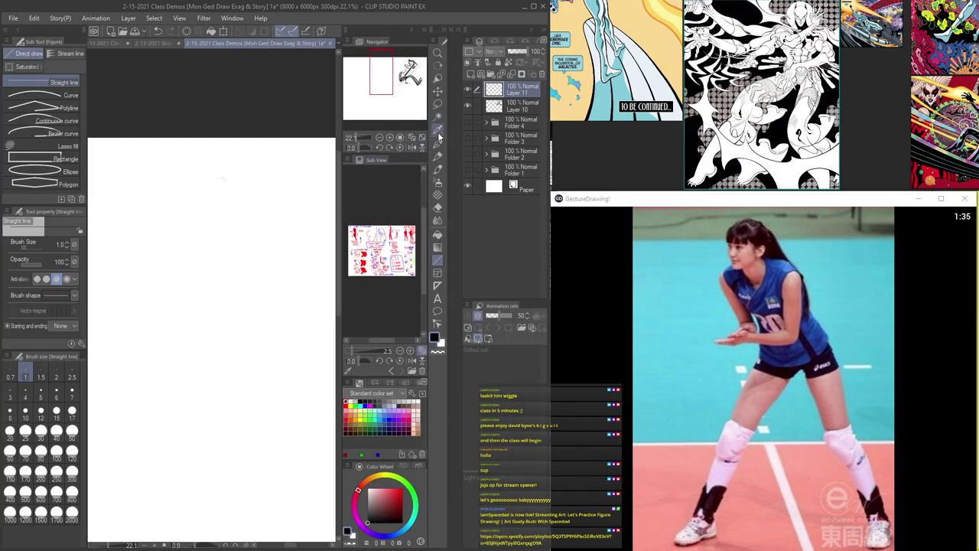
{"action": "key", "text": "Tab"}
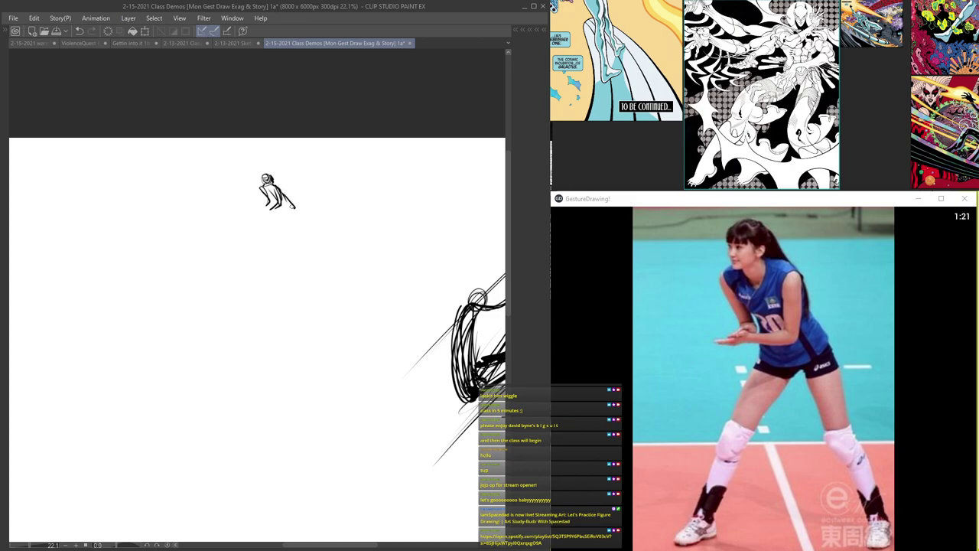
- Sketch the volleyball player's legs as exaggeratedly long, widely spread single lines below a tiny torso, with a pointed forward foot
{"action": "left_click_drag", "start_coordinate": [273, 216], "coordinate": [218, 301]}
{"action": "left_click_drag", "start_coordinate": [268, 224], "coordinate": [208, 353]}
{"action": "left_click_drag", "start_coordinate": [236, 252], "coordinate": [205, 408]}
{"action": "left_click_drag", "start_coordinate": [209, 339], "coordinate": [195, 413]}
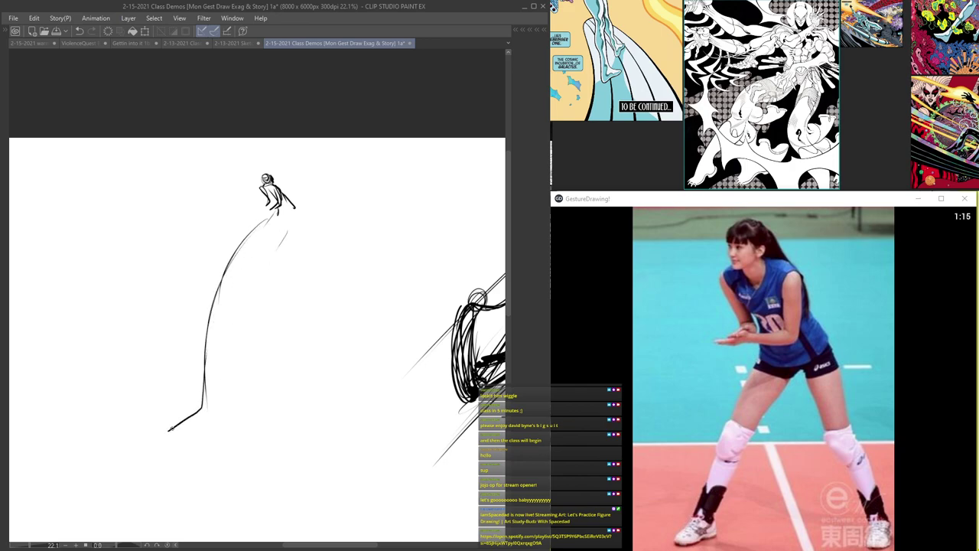
{"action": "mouse_move", "coordinate": [306, 261]}
{"action": "left_mouse_down"}
{"action": "mouse_move", "coordinate": [320, 312]}
{"action": "mouse_move", "coordinate": [379, 394]}
{"action": "mouse_move", "coordinate": [306, 250]}
{"action": "left_mouse_up"}
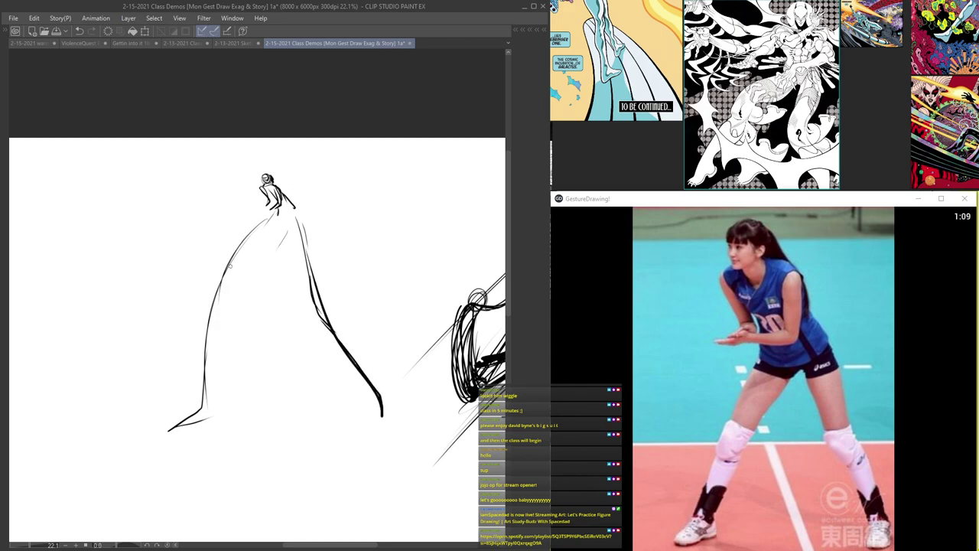
- Build up the volleyball player's forward leg with repeated long curved strokes from hip to ankle
{"action": "scroll", "coordinate": [270, 228], "scroll_direction": "up", "scroll_amount": 2}
{"action": "mouse_move", "coordinate": [281, 208]}
{"action": "left_mouse_down"}
{"action": "mouse_move", "coordinate": [192, 368]}
{"action": "mouse_move", "coordinate": [181, 473]}
{"action": "left_mouse_up"}
{"action": "mouse_move", "coordinate": [182, 473]}
{"action": "left_mouse_down"}
{"action": "mouse_move", "coordinate": [227, 278]}
{"action": "mouse_move", "coordinate": [280, 210]}
{"action": "left_mouse_up"}
{"action": "left_click_drag", "start_coordinate": [277, 212], "coordinate": [179, 468]}
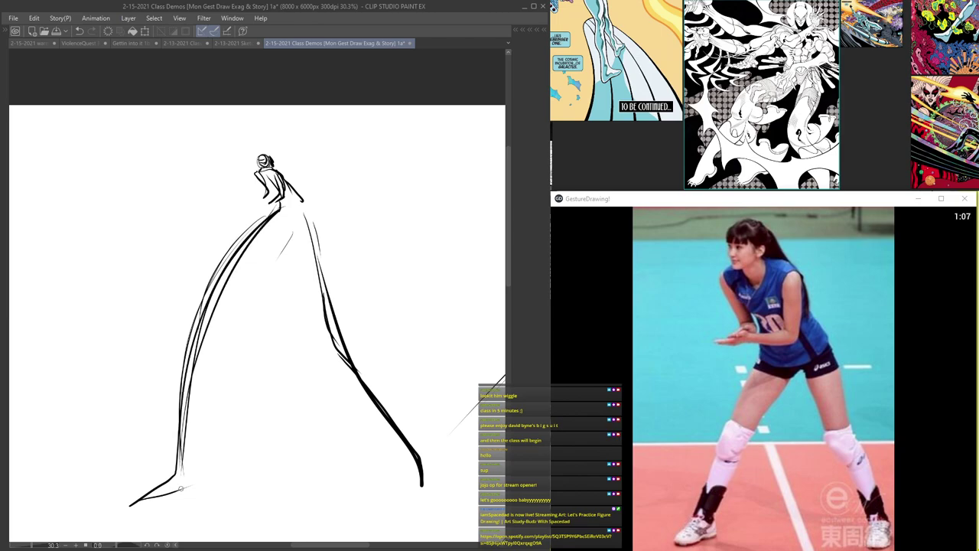
{"action": "scroll", "coordinate": [283, 207], "scroll_direction": "up", "scroll_amount": 3}
{"action": "mouse_move", "coordinate": [307, 196]}
{"action": "left_mouse_down"}
{"action": "mouse_move", "coordinate": [279, 213]}
{"action": "mouse_move", "coordinate": [168, 398]}
{"action": "left_mouse_up"}
{"action": "scroll", "coordinate": [229, 266], "scroll_direction": "down", "scroll_amount": 5}
{"action": "scroll", "coordinate": [253, 230], "scroll_direction": "up", "scroll_amount": 4}
{"action": "left_click_drag", "start_coordinate": [150, 490], "coordinate": [257, 245]}
- Add contour strokes and a narrow looped foot to the volleyball player's rear leg, and darken her head
{"action": "mouse_move", "coordinate": [289, 224]}
{"action": "left_mouse_down"}
{"action": "mouse_move", "coordinate": [315, 339]}
{"action": "mouse_move", "coordinate": [371, 395]}
{"action": "left_mouse_up"}
{"action": "scroll", "coordinate": [356, 301], "scroll_direction": "up", "scroll_amount": 2}
{"action": "left_click_drag", "start_coordinate": [380, 430], "coordinate": [388, 482]}
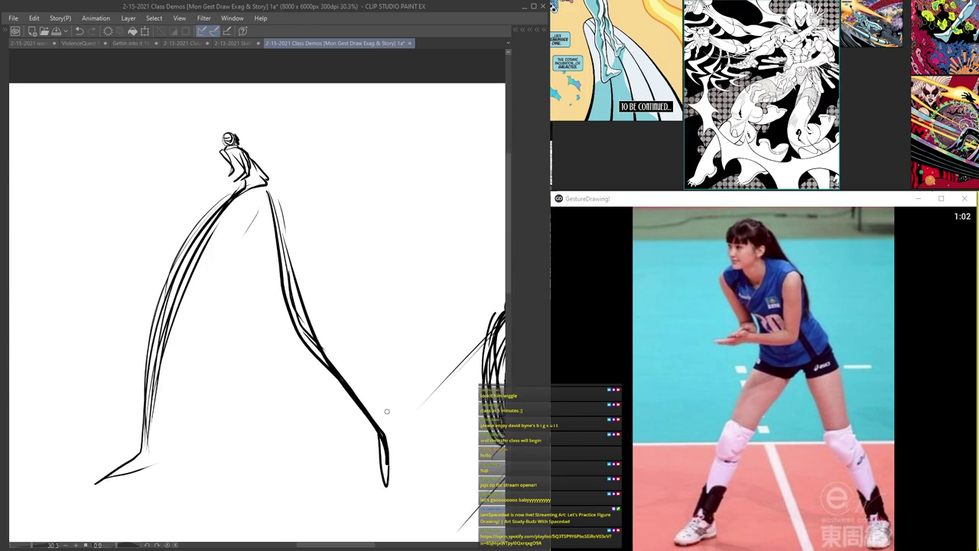
{"action": "scroll", "coordinate": [237, 153], "scroll_direction": "up", "scroll_amount": 2}
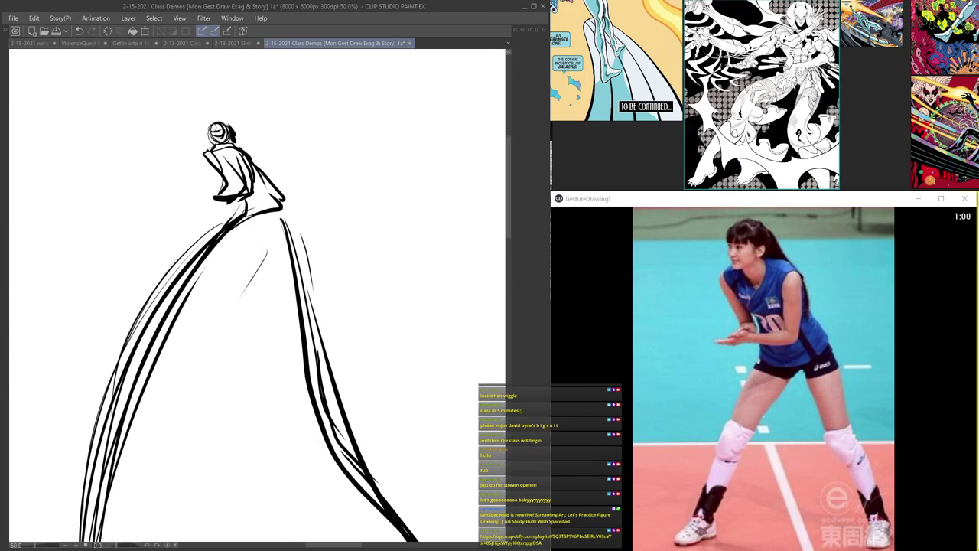
{"action": "mouse_move", "coordinate": [218, 147]}
{"action": "left_mouse_down"}
{"action": "mouse_move", "coordinate": [209, 139]}
{"action": "mouse_move", "coordinate": [221, 126]}
{"action": "left_mouse_up"}
{"action": "scroll", "coordinate": [213, 117], "scroll_direction": "down", "scroll_amount": 3}
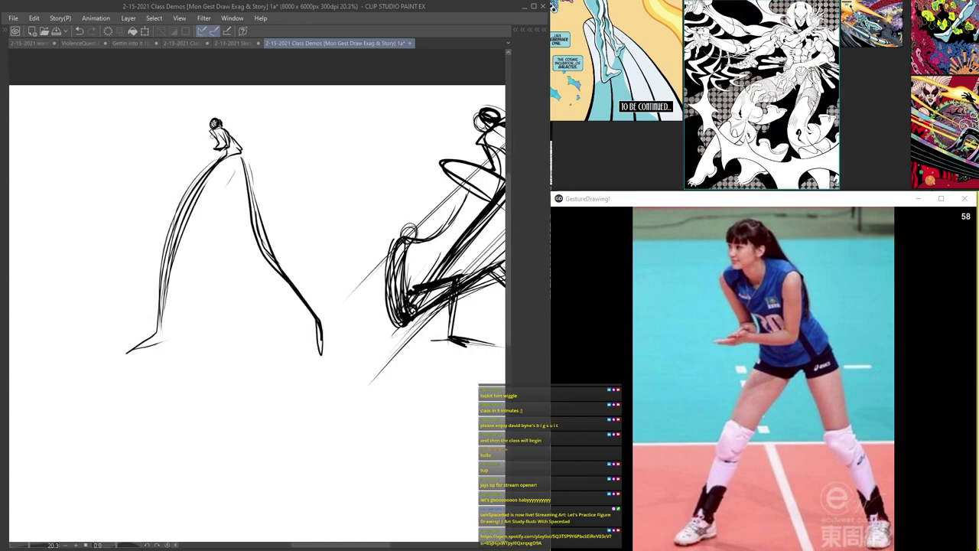
- Darken both of the volleyball player's feet and scribble light ground strokes beside the forward foot
{"action": "scroll", "coordinate": [193, 214], "scroll_direction": "up", "scroll_amount": 2}
{"action": "mouse_move", "coordinate": [123, 395]}
{"action": "left_mouse_down"}
{"action": "mouse_move", "coordinate": [121, 438]}
{"action": "mouse_move", "coordinate": [88, 465]}
{"action": "left_mouse_up"}
{"action": "mouse_move", "coordinate": [381, 437]}
{"action": "left_mouse_down"}
{"action": "mouse_move", "coordinate": [387, 481]}
{"action": "mouse_move", "coordinate": [377, 484]}
{"action": "left_mouse_up"}
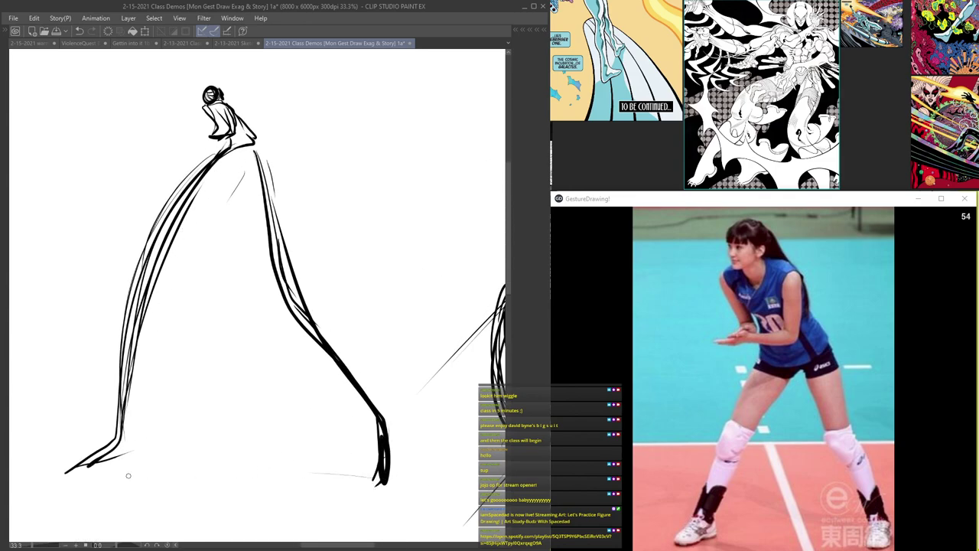
{"action": "mouse_move", "coordinate": [161, 453]}
{"action": "left_mouse_down"}
{"action": "mouse_move", "coordinate": [100, 481]}
{"action": "mouse_move", "coordinate": [181, 461]}
{"action": "left_mouse_up"}
- Draw the inner contours of both of the volleyball player's legs, from the crotch down toward the ankles
{"action": "mouse_move", "coordinate": [238, 182]}
{"action": "left_mouse_down"}
{"action": "mouse_move", "coordinate": [175, 261]}
{"action": "mouse_move", "coordinate": [146, 399]}
{"action": "left_mouse_up"}
{"action": "left_click_drag", "start_coordinate": [235, 185], "coordinate": [139, 423]}
{"action": "scroll", "coordinate": [236, 214], "scroll_direction": "up", "scroll_amount": 1}
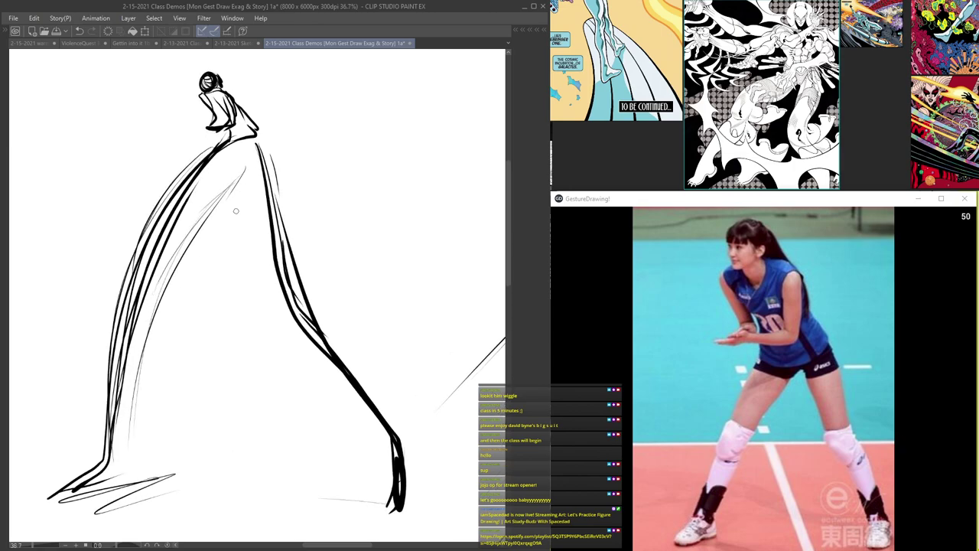
{"action": "mouse_move", "coordinate": [243, 162]}
{"action": "left_mouse_down"}
{"action": "mouse_move", "coordinate": [290, 319]}
{"action": "mouse_move", "coordinate": [400, 450]}
{"action": "left_mouse_up"}
{"action": "left_click_drag", "start_coordinate": [375, 416], "coordinate": [399, 494]}
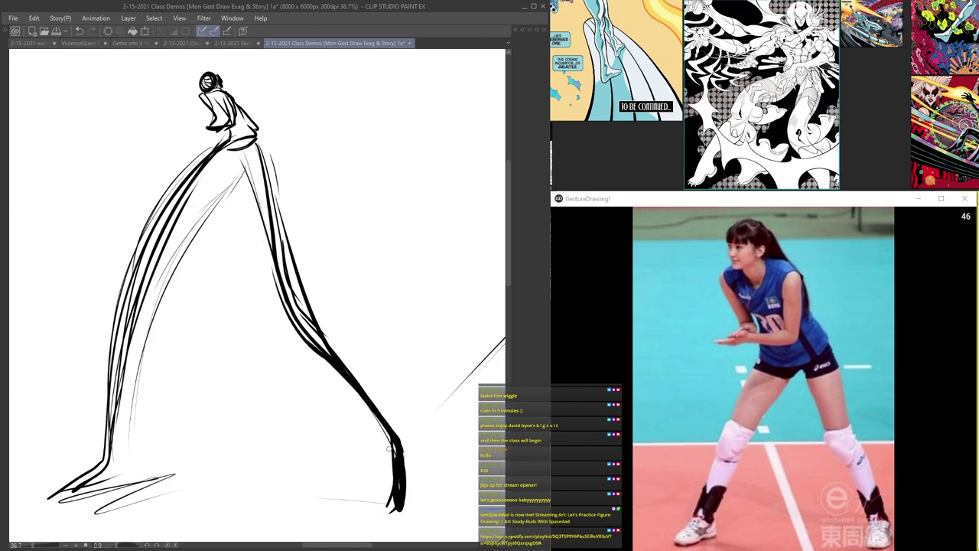
- Refine the volleyball player's tiny head with darker outline and hair strokes
{"action": "scroll", "coordinate": [206, 184], "scroll_direction": "up", "scroll_amount": 4}
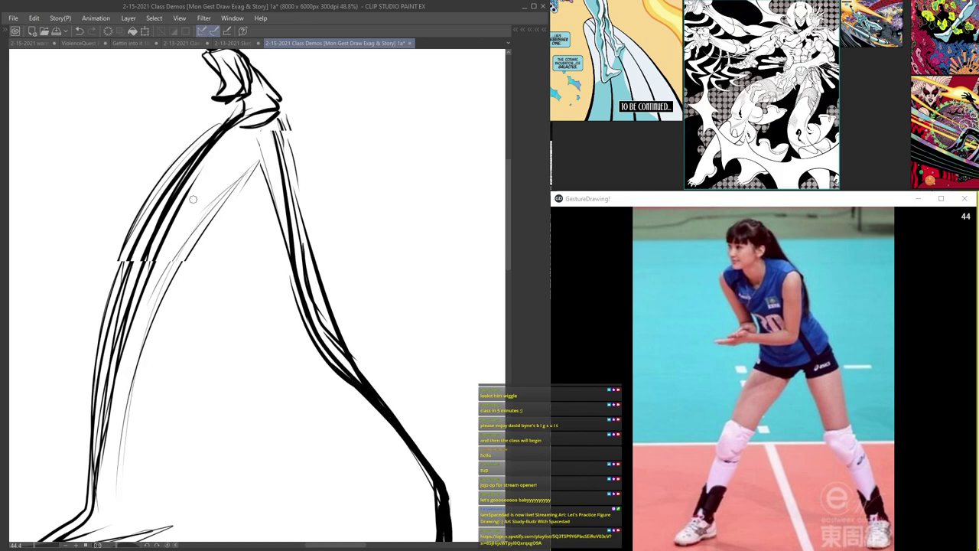
{"action": "scroll", "coordinate": [201, 85], "scroll_direction": "down", "scroll_amount": 4}
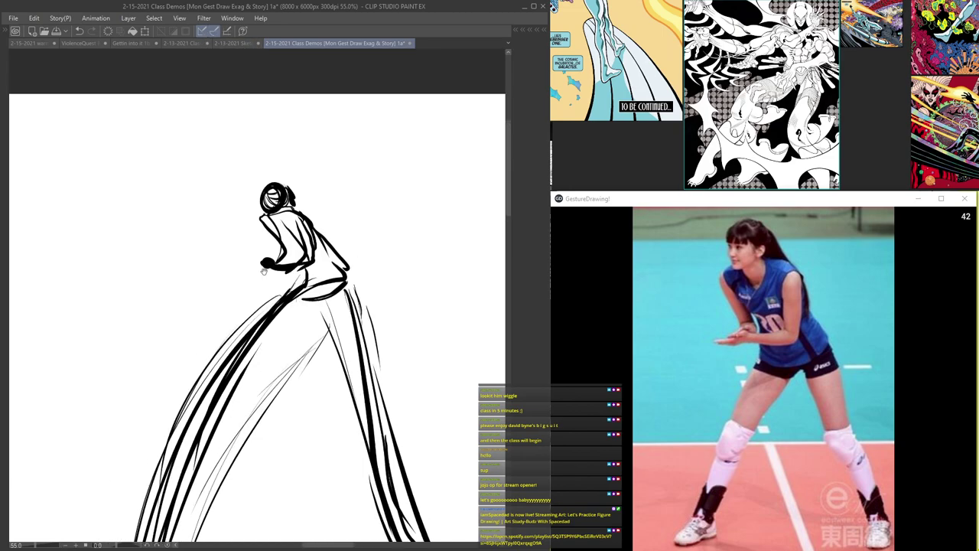
{"action": "left_click_drag", "start_coordinate": [278, 188], "coordinate": [276, 205]}
{"action": "mouse_move", "coordinate": [273, 180]}
{"action": "left_mouse_down"}
{"action": "mouse_move", "coordinate": [263, 210]}
{"action": "mouse_move", "coordinate": [280, 184]}
{"action": "left_mouse_up"}
{"action": "scroll", "coordinate": [275, 230], "scroll_direction": "down", "scroll_amount": 4}
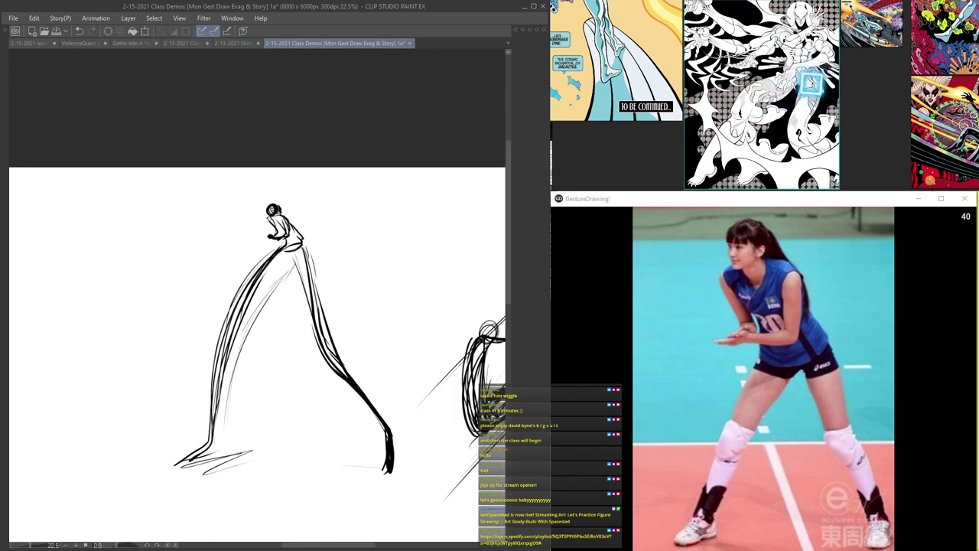
- Add a calf contour to the volleyball player's rear leg and reinforce the inner edge of her forward leg
{"action": "scroll", "coordinate": [261, 263], "scroll_direction": "up", "scroll_amount": 2}
{"action": "scroll", "coordinate": [262, 263], "scroll_direction": "up", "scroll_amount": 1}
{"action": "scroll", "coordinate": [262, 263], "scroll_direction": "down", "scroll_amount": 1}
{"action": "scroll", "coordinate": [387, 458], "scroll_direction": "down", "scroll_amount": 1}
{"action": "left_click_drag", "start_coordinate": [386, 424], "coordinate": [441, 482]}
{"action": "scroll", "coordinate": [343, 332], "scroll_direction": "up", "scroll_amount": 1}
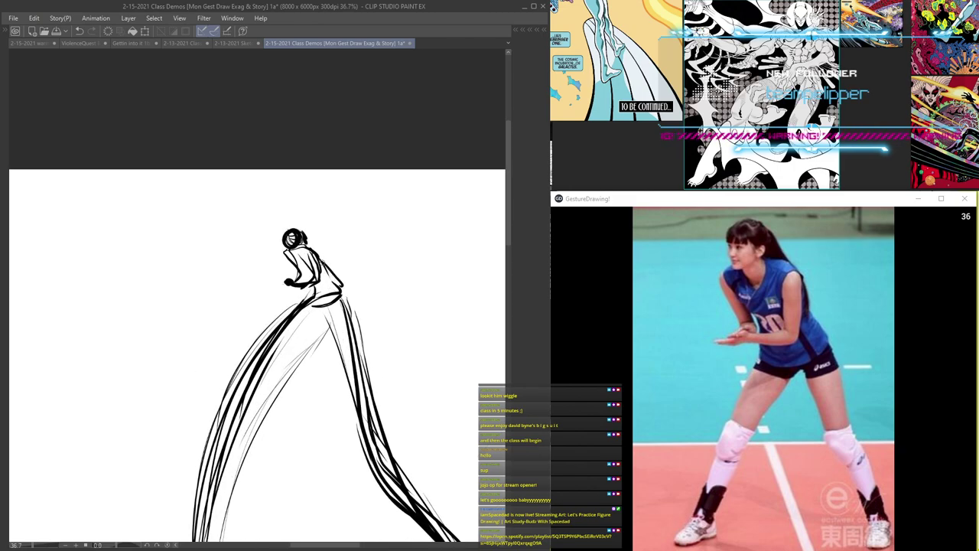
{"action": "scroll", "coordinate": [343, 332], "scroll_direction": "up", "scroll_amount": 1}
{"action": "scroll", "coordinate": [344, 332], "scroll_direction": "down", "scroll_amount": 2}
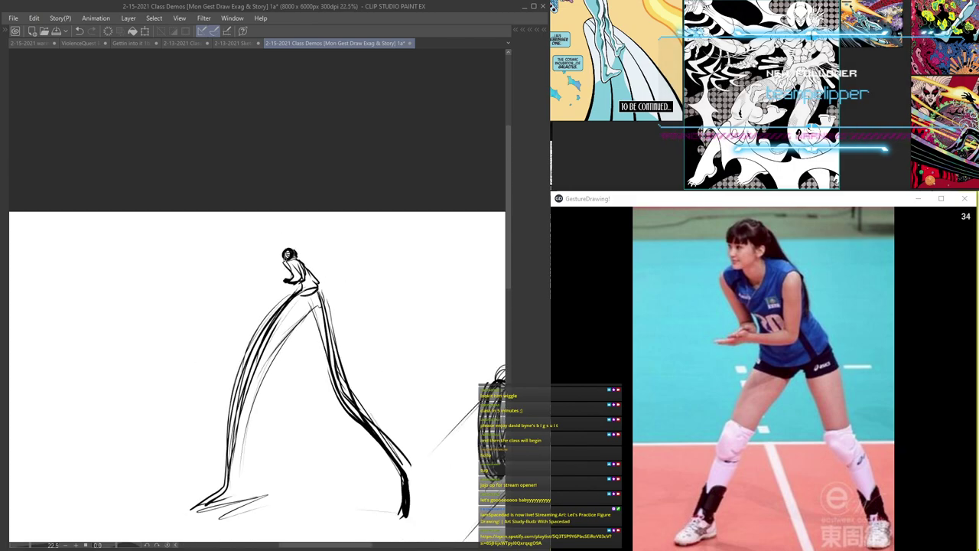
{"action": "left_click_drag", "start_coordinate": [253, 390], "coordinate": [237, 434]}
{"action": "left_click_drag", "start_coordinate": [306, 308], "coordinate": [229, 495]}
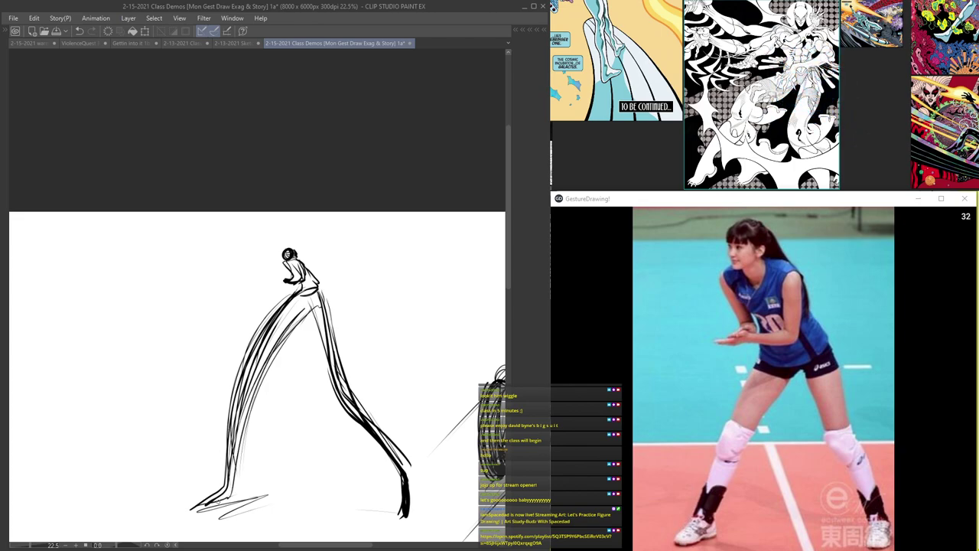
- Hatch the ground between the volleyball player's feet with a row of short fanning strokes
{"action": "left_click_drag", "start_coordinate": [361, 501], "coordinate": [192, 512]}
{"action": "left_click_drag", "start_coordinate": [286, 501], "coordinate": [267, 519]}
{"action": "left_click_drag", "start_coordinate": [315, 480], "coordinate": [281, 523]}
{"action": "mouse_move", "coordinate": [328, 485]}
{"action": "left_mouse_down"}
{"action": "mouse_move", "coordinate": [308, 513]}
{"action": "mouse_move", "coordinate": [318, 519]}
{"action": "left_mouse_up"}
{"action": "left_click_drag", "start_coordinate": [344, 490], "coordinate": [340, 520]}
{"action": "left_click_drag", "start_coordinate": [373, 485], "coordinate": [398, 531]}
- Fill out the volleyball player's rear thigh and hips with long vertical strokes
{"action": "scroll", "coordinate": [300, 309], "scroll_direction": "up", "scroll_amount": 3}
{"action": "left_click_drag", "start_coordinate": [317, 297], "coordinate": [349, 444]}
{"action": "left_click_drag", "start_coordinate": [337, 378], "coordinate": [390, 473]}
{"action": "scroll", "coordinate": [323, 306], "scroll_direction": "up", "scroll_amount": 3}
{"action": "left_click_drag", "start_coordinate": [327, 273], "coordinate": [288, 285]}
{"action": "mouse_move", "coordinate": [288, 285]}
{"action": "left_mouse_down"}
{"action": "mouse_move", "coordinate": [333, 267]}
{"action": "mouse_move", "coordinate": [353, 329]}
{"action": "mouse_move", "coordinate": [359, 439]}
{"action": "left_mouse_up"}
{"action": "scroll", "coordinate": [304, 205], "scroll_direction": "up", "scroll_amount": 3}
{"action": "left_click_drag", "start_coordinate": [314, 329], "coordinate": [360, 482]}
{"action": "left_click_drag", "start_coordinate": [342, 290], "coordinate": [392, 464]}
{"action": "left_click_drag", "start_coordinate": [297, 321], "coordinate": [239, 401]}
{"action": "scroll", "coordinate": [225, 476], "scroll_direction": "down", "scroll_amount": 3}
- Refine the volleyball player's small torso and arms with darker contour strokes
{"action": "scroll", "coordinate": [272, 319], "scroll_direction": "up", "scroll_amount": 5}
{"action": "left_click_drag", "start_coordinate": [245, 329], "coordinate": [238, 348]}
{"action": "left_click_drag", "start_coordinate": [255, 291], "coordinate": [278, 326]}
{"action": "left_click_drag", "start_coordinate": [295, 344], "coordinate": [291, 362]}
{"action": "left_click_drag", "start_coordinate": [285, 328], "coordinate": [288, 377]}
{"action": "left_click_drag", "start_coordinate": [271, 277], "coordinate": [331, 342]}
{"action": "scroll", "coordinate": [243, 171], "scroll_direction": "up", "scroll_amount": 3}
{"action": "mouse_move", "coordinate": [225, 305]}
{"action": "left_mouse_down"}
{"action": "mouse_move", "coordinate": [219, 292]}
{"action": "mouse_move", "coordinate": [233, 308]}
{"action": "mouse_move", "coordinate": [199, 451]}
{"action": "left_mouse_up"}
{"action": "scroll", "coordinate": [223, 264], "scroll_direction": "down", "scroll_amount": 19}
{"action": "scroll", "coordinate": [223, 264], "scroll_direction": "up", "scroll_amount": 2}
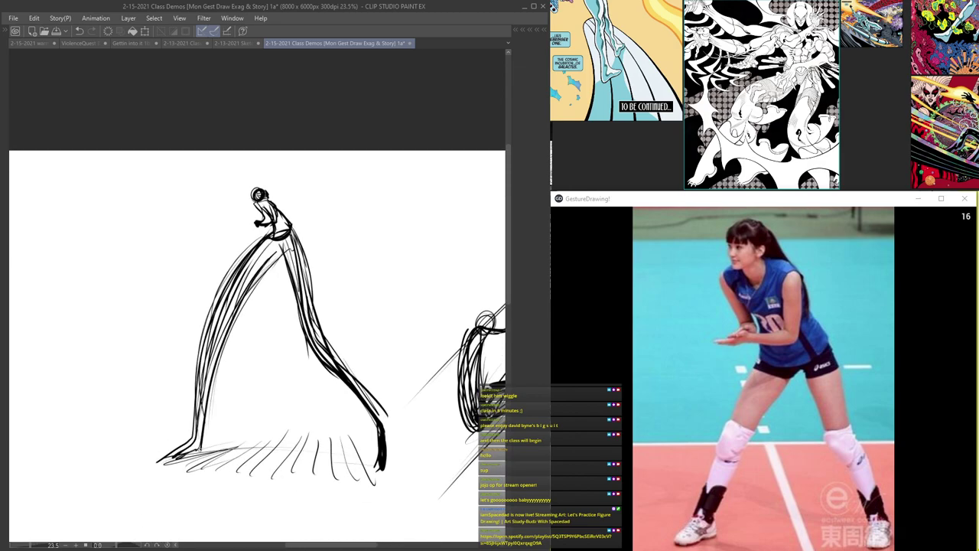
- Wrap knee pad bands around both of the volleyball player's knees and reinforce the nearby leg contours
{"action": "left_click_drag", "start_coordinate": [200, 335], "coordinate": [196, 346]}
{"action": "left_click_drag", "start_coordinate": [325, 337], "coordinate": [381, 408]}
{"action": "scroll", "coordinate": [273, 200], "scroll_direction": "down", "scroll_amount": 2}
{"action": "scroll", "coordinate": [274, 236], "scroll_direction": "up", "scroll_amount": 2}
{"action": "left_click_drag", "start_coordinate": [286, 227], "coordinate": [221, 312]}
{"action": "scroll", "coordinate": [271, 245], "scroll_direction": "up", "scroll_amount": 2}
{"action": "scroll", "coordinate": [349, 397], "scroll_direction": "down", "scroll_amount": 2}
{"action": "scroll", "coordinate": [349, 397], "scroll_direction": "up", "scroll_amount": 2}
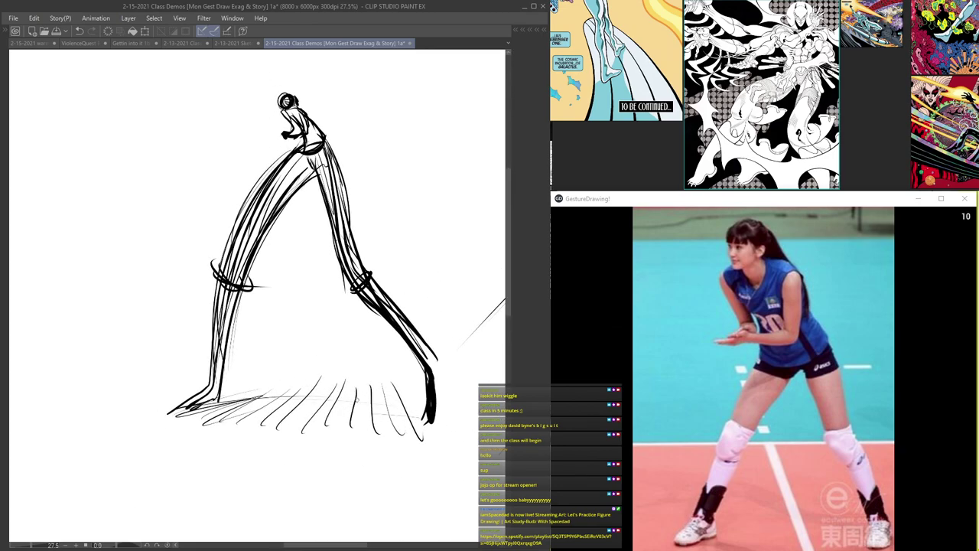
- Draw long horizontal lines across the ground hatching to form a perspective grid between the volleyball player's feet
{"action": "left_click_drag", "start_coordinate": [380, 390], "coordinate": [258, 393]}
{"action": "left_click_drag", "start_coordinate": [403, 406], "coordinate": [240, 399]}
{"action": "left_click_drag", "start_coordinate": [391, 427], "coordinate": [247, 422]}
{"action": "left_click_drag", "start_coordinate": [423, 447], "coordinate": [258, 431]}
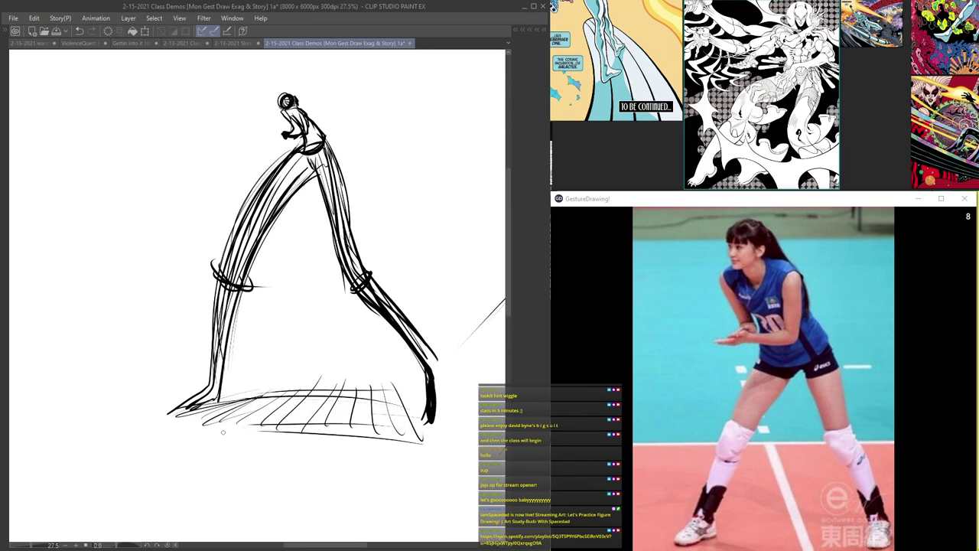
- Return to the boxer sketch, add a dark stroke inside the falling boxer's torso, and reinforce the kicking boxer's bent arm
{"action": "scroll", "coordinate": [200, 432], "scroll_direction": "down", "scroll_amount": 3}
{"action": "scroll", "coordinate": [203, 431], "scroll_direction": "up", "scroll_amount": 1}
{"action": "scroll", "coordinate": [203, 430], "scroll_direction": "down", "scroll_amount": 2}
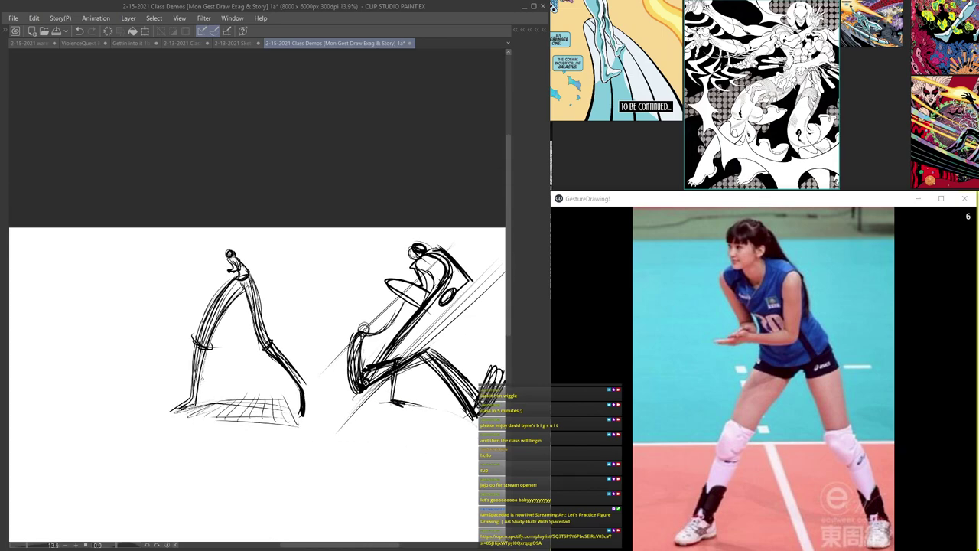
{"action": "scroll", "coordinate": [283, 271], "scroll_direction": "up", "scroll_amount": 3}
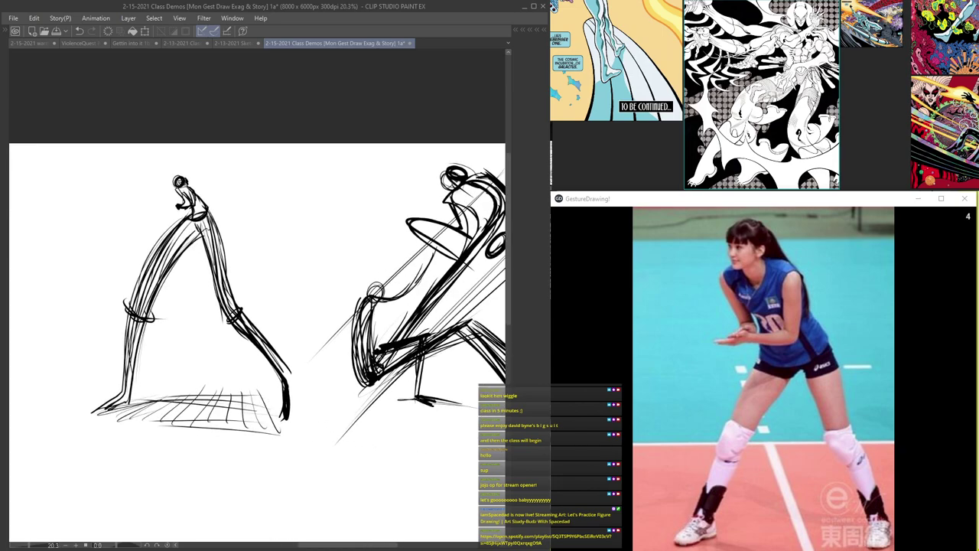
{"action": "scroll", "coordinate": [375, 314], "scroll_direction": "up", "scroll_amount": 2}
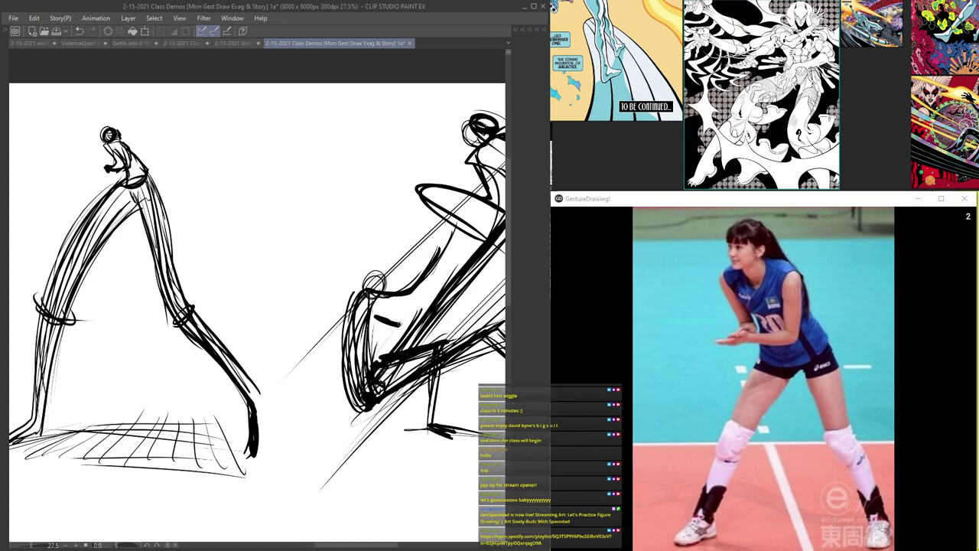
{"action": "scroll", "coordinate": [394, 365], "scroll_direction": "down", "scroll_amount": 5}
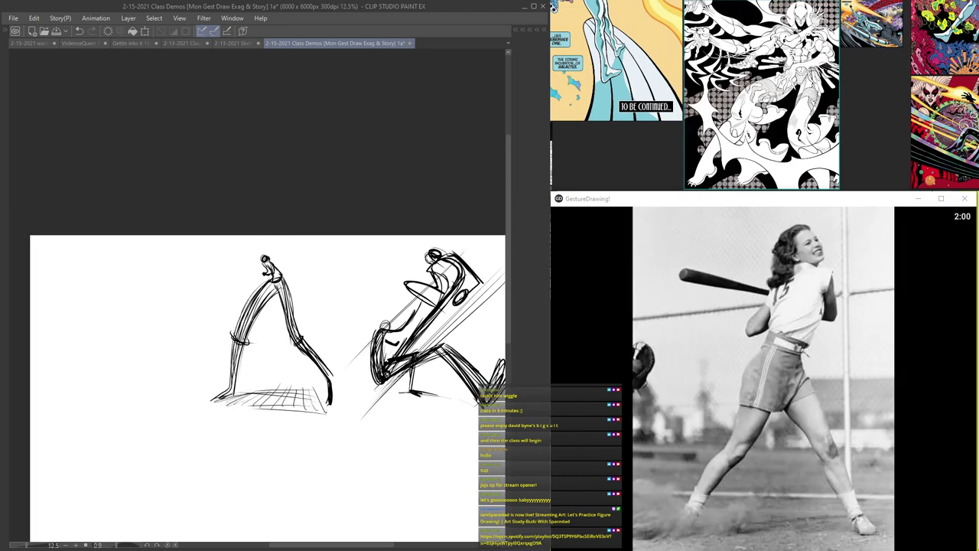
{"action": "left_click_drag", "start_coordinate": [453, 291], "coordinate": [405, 355]}
{"action": "scroll", "coordinate": [463, 257], "scroll_direction": "up", "scroll_amount": 3}
{"action": "left_click_drag", "start_coordinate": [447, 245], "coordinate": [494, 277]}
{"action": "mouse_move", "coordinate": [453, 253]}
{"action": "left_mouse_down"}
{"action": "mouse_move", "coordinate": [492, 276]}
{"action": "mouse_move", "coordinate": [474, 307]}
{"action": "left_mouse_up"}
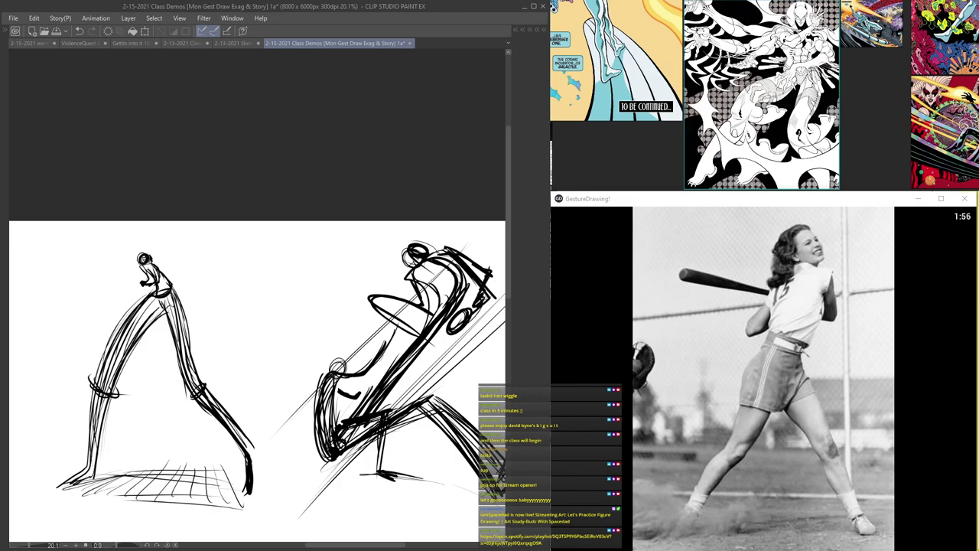
- Darken the kicking boxer's torso, raised thigh and arm with additional bold strokes
{"action": "mouse_move", "coordinate": [428, 246]}
{"action": "left_mouse_down"}
{"action": "mouse_move", "coordinate": [407, 265]}
{"action": "mouse_move", "coordinate": [414, 330]}
{"action": "left_mouse_up"}
{"action": "scroll", "coordinate": [418, 277], "scroll_direction": "down", "scroll_amount": 1}
{"action": "left_click_drag", "start_coordinate": [440, 289], "coordinate": [391, 364]}
{"action": "left_click_drag", "start_coordinate": [371, 293], "coordinate": [418, 318]}
{"action": "scroll", "coordinate": [306, 344], "scroll_direction": "down", "scroll_amount": 1}
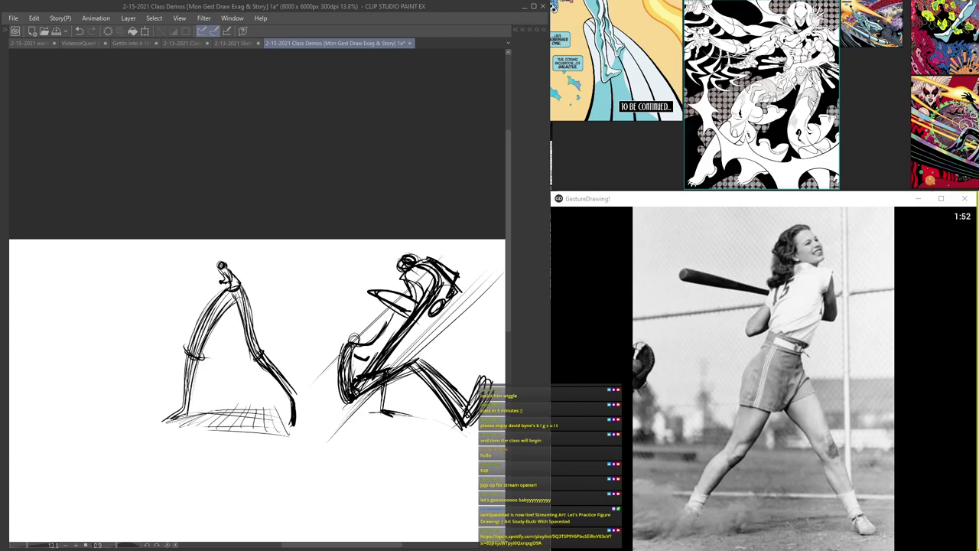
{"action": "scroll", "coordinate": [452, 275], "scroll_direction": "up", "scroll_amount": 2}
{"action": "left_click_drag", "start_coordinate": [473, 279], "coordinate": [439, 307]}
{"action": "scroll", "coordinate": [452, 286], "scroll_direction": "down", "scroll_amount": 4}
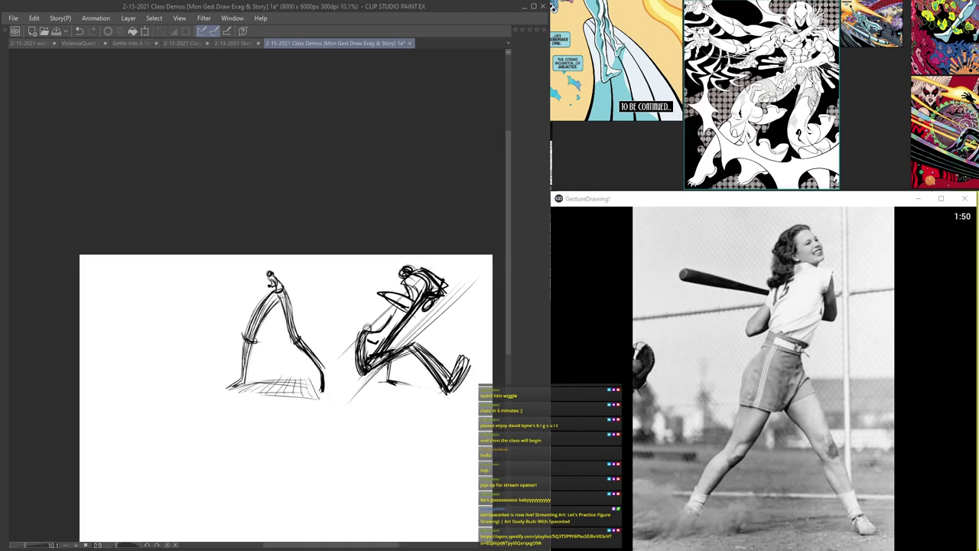
{"action": "left_click_drag", "start_coordinate": [420, 352], "coordinate": [457, 379]}
- Sketch the softball batter's head oval, arched torso and slanted hips in the empty area below the boxers
{"action": "scroll", "coordinate": [357, 286], "scroll_direction": "down", "scroll_amount": 3}
{"action": "scroll", "coordinate": [258, 260], "scroll_direction": "up", "scroll_amount": 3}
{"action": "key", "text": "Tab"}
{"action": "key", "text": "Tab"}
{"action": "scroll", "coordinate": [289, 248], "scroll_direction": "up", "scroll_amount": 3}
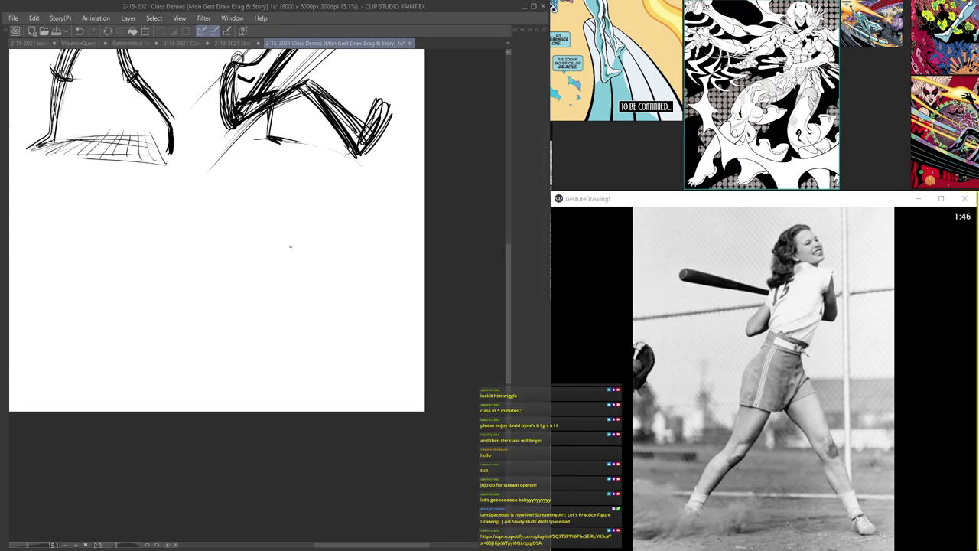
{"action": "key", "text": "Tab"}
{"action": "key", "text": "Tab"}
{"action": "scroll", "coordinate": [280, 224], "scroll_direction": "up", "scroll_amount": 2}
{"action": "scroll", "coordinate": [343, 180], "scroll_direction": "up", "scroll_amount": 1}
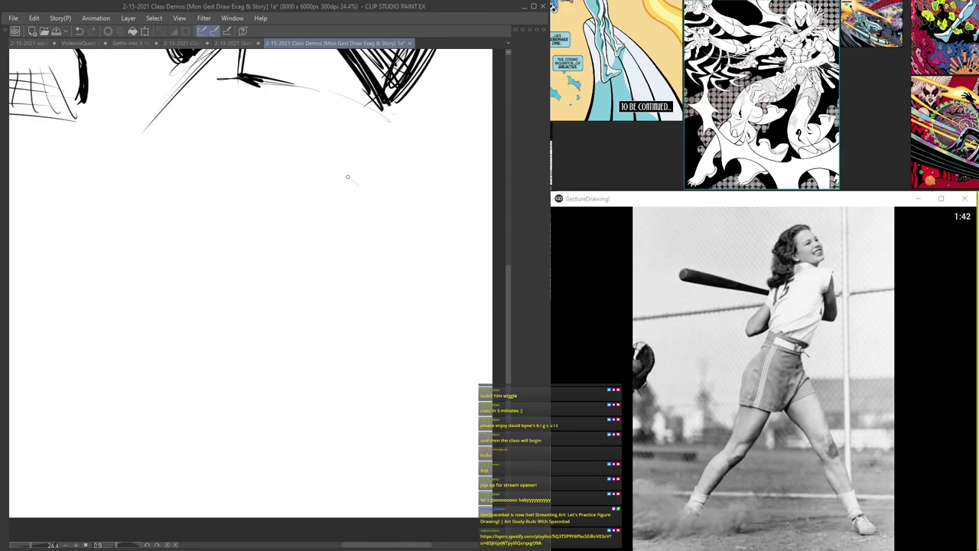
{"action": "mouse_move", "coordinate": [355, 193]}
{"action": "left_mouse_down"}
{"action": "mouse_move", "coordinate": [333, 187]}
{"action": "mouse_move", "coordinate": [354, 181]}
{"action": "mouse_move", "coordinate": [378, 228]}
{"action": "mouse_move", "coordinate": [370, 247]}
{"action": "left_mouse_up"}
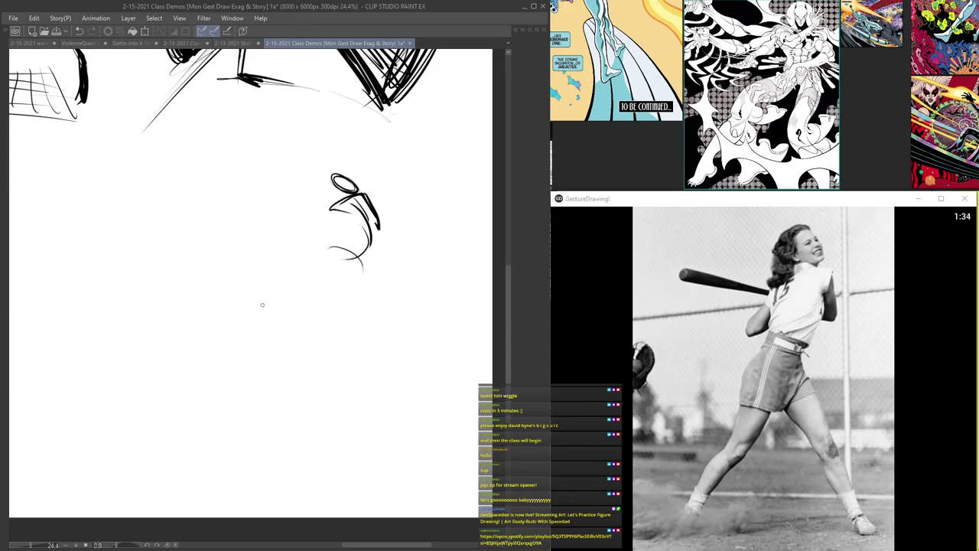
{"action": "mouse_move", "coordinate": [370, 217]}
{"action": "left_mouse_down"}
{"action": "mouse_move", "coordinate": [329, 242]}
{"action": "mouse_move", "coordinate": [353, 263]}
{"action": "mouse_move", "coordinate": [333, 246]}
{"action": "mouse_move", "coordinate": [291, 288]}
{"action": "left_mouse_up"}
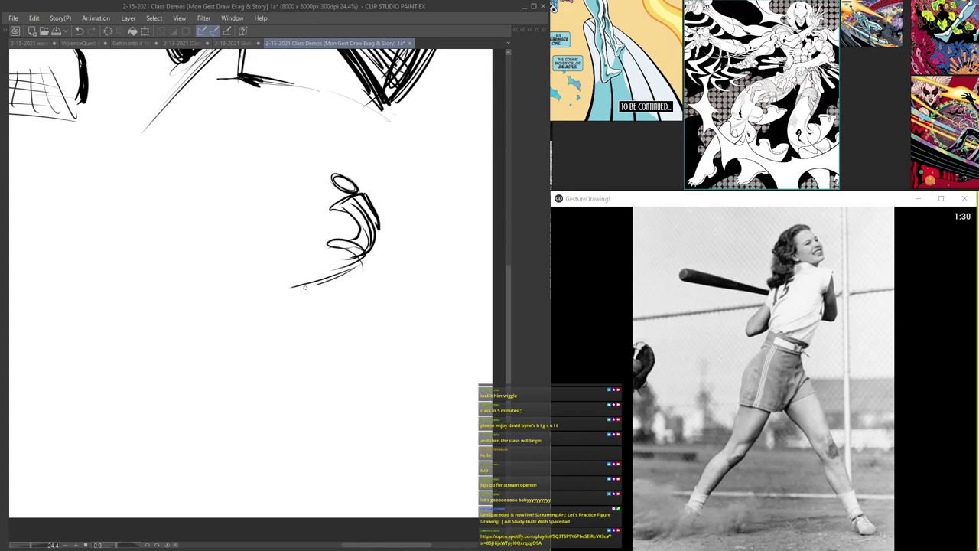
{"action": "mouse_move", "coordinate": [329, 245]}
{"action": "left_mouse_down"}
{"action": "mouse_move", "coordinate": [361, 259]}
{"action": "mouse_move", "coordinate": [289, 274]}
{"action": "left_mouse_up"}
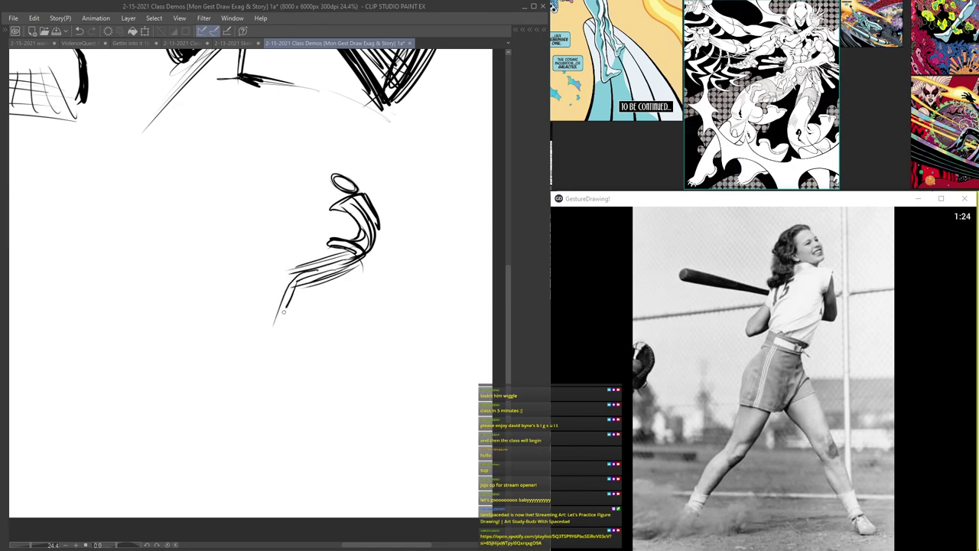
- Draw the batter's two wide-spread bent legs, and circle over the head to rough in the hair
{"action": "left_click_drag", "start_coordinate": [269, 352], "coordinate": [180, 429]}
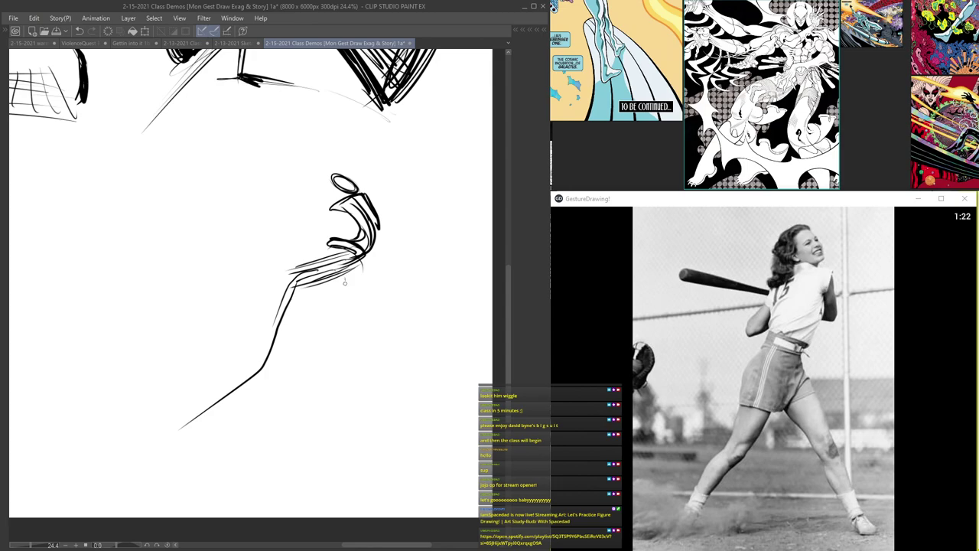
{"action": "mouse_move", "coordinate": [344, 285]}
{"action": "left_mouse_down"}
{"action": "mouse_move", "coordinate": [356, 378]}
{"action": "mouse_move", "coordinate": [456, 444]}
{"action": "mouse_move", "coordinate": [384, 395]}
{"action": "mouse_move", "coordinate": [348, 298]}
{"action": "left_mouse_up"}
{"action": "scroll", "coordinate": [337, 136], "scroll_direction": "up", "scroll_amount": 1}
{"action": "scroll", "coordinate": [323, 245], "scroll_direction": "up", "scroll_amount": 1}
{"action": "mouse_move", "coordinate": [364, 194]}
{"action": "left_mouse_down"}
{"action": "mouse_move", "coordinate": [313, 188]}
{"action": "mouse_move", "coordinate": [367, 208]}
{"action": "left_mouse_up"}
{"action": "mouse_move", "coordinate": [335, 178]}
{"action": "left_mouse_down"}
{"action": "mouse_move", "coordinate": [309, 205]}
{"action": "mouse_move", "coordinate": [343, 221]}
{"action": "left_mouse_up"}
{"action": "left_click_drag", "start_coordinate": [329, 182], "coordinate": [363, 176]}
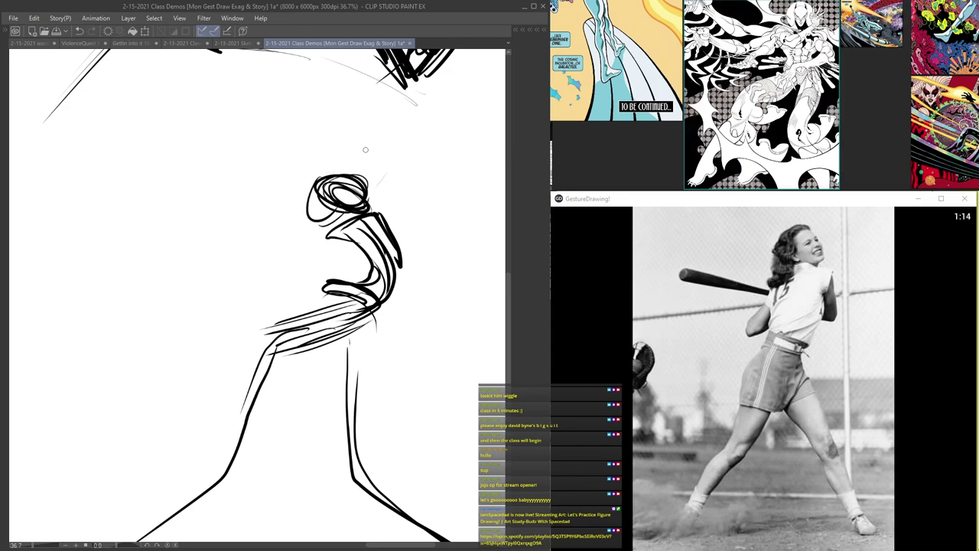
- Add the batter's bent front arm and darken the torso, waist and hips with repeated curved strokes
{"action": "scroll", "coordinate": [370, 145], "scroll_direction": "down", "scroll_amount": 2}
{"action": "scroll", "coordinate": [336, 210], "scroll_direction": "up", "scroll_amount": 2}
{"action": "mouse_move", "coordinate": [317, 206]}
{"action": "left_mouse_down"}
{"action": "mouse_move", "coordinate": [303, 229]}
{"action": "mouse_move", "coordinate": [329, 224]}
{"action": "mouse_move", "coordinate": [375, 246]}
{"action": "left_mouse_up"}
{"action": "left_click_drag", "start_coordinate": [358, 205], "coordinate": [386, 261]}
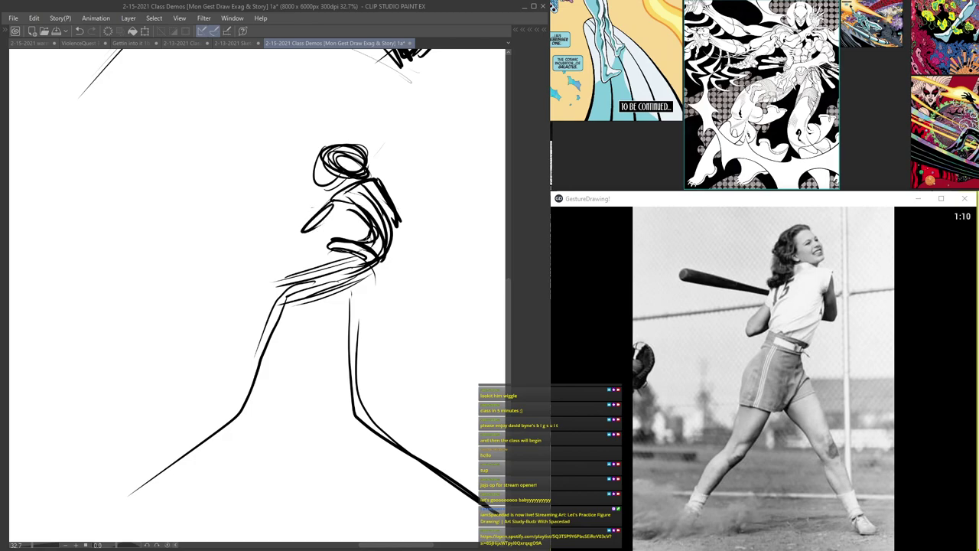
{"action": "mouse_move", "coordinate": [329, 247]}
{"action": "left_mouse_down"}
{"action": "mouse_move", "coordinate": [360, 284]}
{"action": "mouse_move", "coordinate": [328, 250]}
{"action": "left_mouse_up"}
{"action": "left_click_drag", "start_coordinate": [384, 236], "coordinate": [350, 200]}
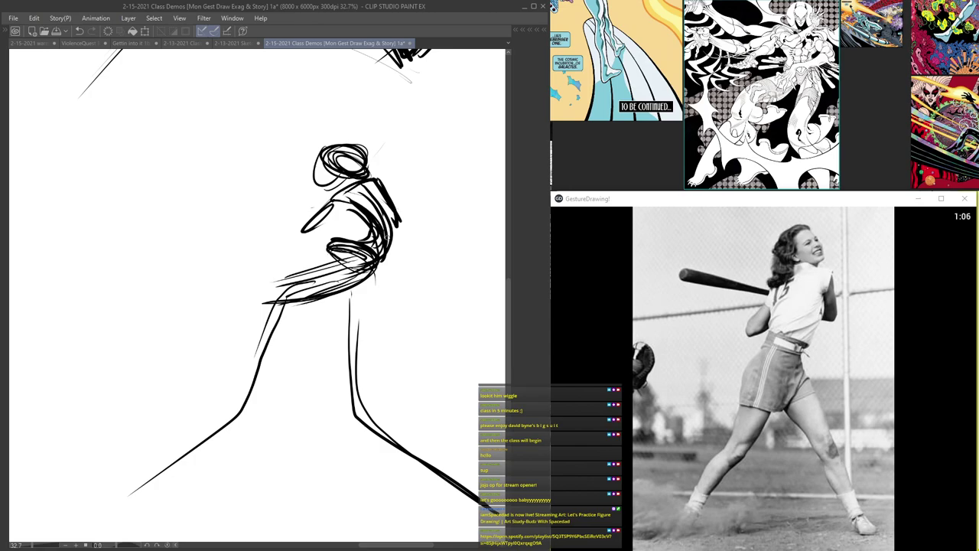
{"action": "mouse_move", "coordinate": [373, 260]}
{"action": "left_mouse_down"}
{"action": "mouse_move", "coordinate": [321, 253]}
{"action": "mouse_move", "coordinate": [353, 290]}
{"action": "mouse_move", "coordinate": [376, 280]}
{"action": "mouse_move", "coordinate": [337, 248]}
{"action": "left_mouse_up"}
{"action": "mouse_move", "coordinate": [356, 195]}
{"action": "left_mouse_down"}
{"action": "mouse_move", "coordinate": [388, 238]}
{"action": "mouse_move", "coordinate": [292, 298]}
{"action": "left_mouse_up"}
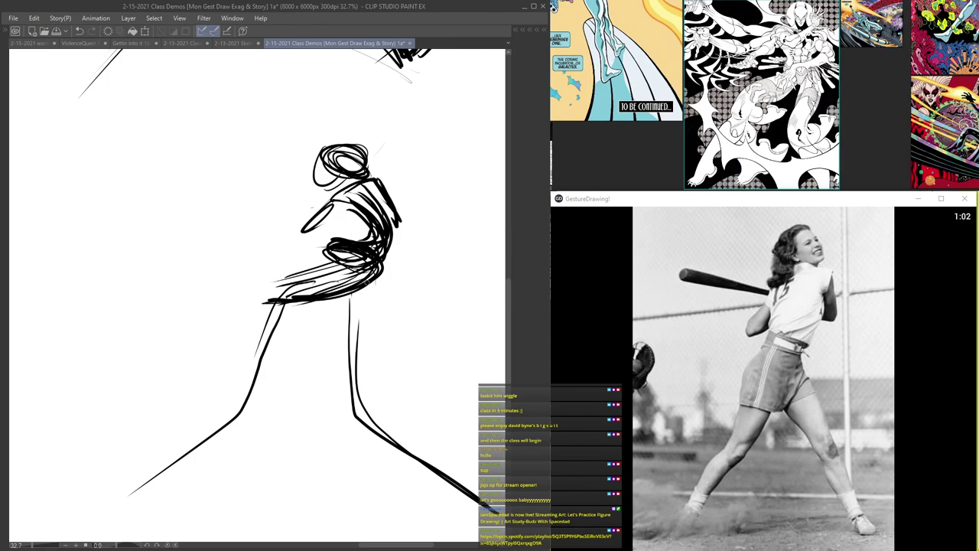
{"action": "left_click_drag", "start_coordinate": [398, 211], "coordinate": [384, 253]}
{"action": "mouse_move", "coordinate": [377, 182]}
{"action": "left_mouse_down"}
{"action": "mouse_move", "coordinate": [307, 234]}
{"action": "mouse_move", "coordinate": [353, 198]}
{"action": "left_mouse_up"}
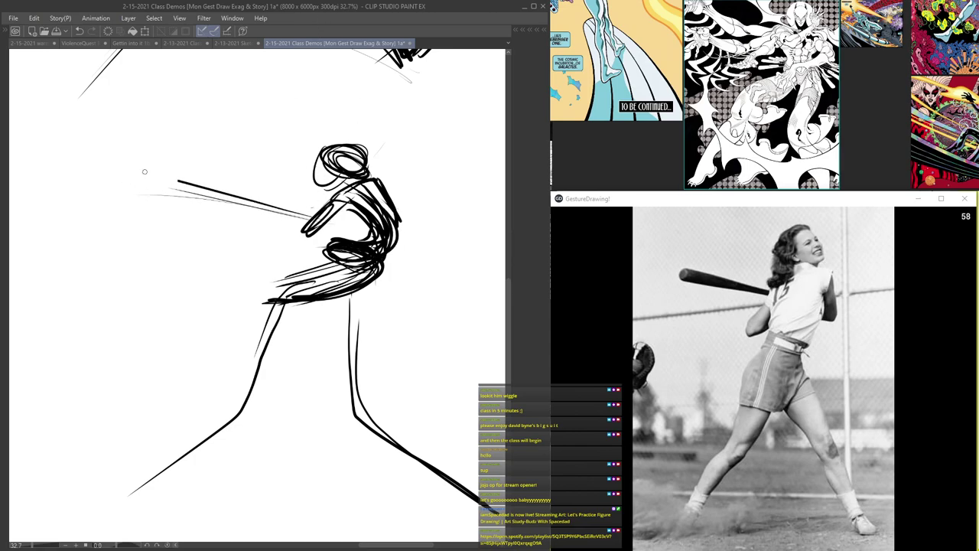
- Draw an exaggerated long bat extending behind the batter, ending in a dark foreshortened oval
{"action": "left_click_drag", "start_coordinate": [94, 163], "coordinate": [310, 219]}
{"action": "left_click_drag", "start_coordinate": [125, 188], "coordinate": [310, 216]}
{"action": "mouse_move", "coordinate": [151, 168]}
{"action": "left_mouse_down"}
{"action": "mouse_move", "coordinate": [100, 152]}
{"action": "mouse_move", "coordinate": [122, 174]}
{"action": "left_mouse_up"}
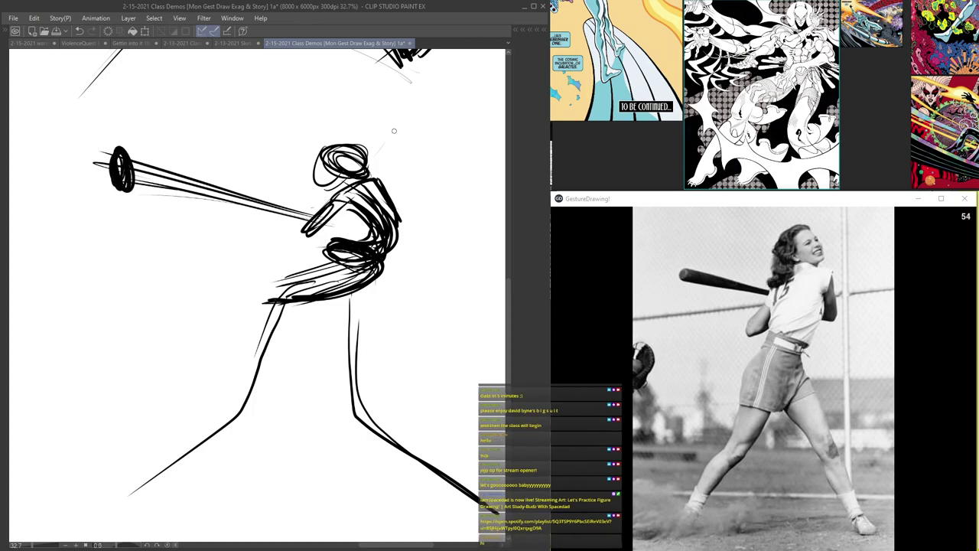
- Sketch the batter's hair sweeping from under the head into an upturned curl on the far side
{"action": "left_click_drag", "start_coordinate": [358, 144], "coordinate": [320, 180]}
{"action": "scroll", "coordinate": [381, 156], "scroll_direction": "up", "scroll_amount": 1}
{"action": "left_click_drag", "start_coordinate": [384, 152], "coordinate": [399, 159]}
{"action": "left_click_drag", "start_coordinate": [391, 137], "coordinate": [386, 169]}
{"action": "mouse_move", "coordinate": [397, 119]}
{"action": "left_mouse_down"}
{"action": "mouse_move", "coordinate": [367, 179]}
{"action": "mouse_move", "coordinate": [316, 200]}
{"action": "mouse_move", "coordinate": [403, 161]}
{"action": "mouse_move", "coordinate": [322, 173]}
{"action": "mouse_move", "coordinate": [337, 158]}
{"action": "left_mouse_up"}
{"action": "scroll", "coordinate": [329, 56], "scroll_direction": "up", "scroll_amount": 1}
- Fade the scribbled head with the eraser and redraw a lighter head oval with facial guide lines
{"action": "key", "text": "e"}
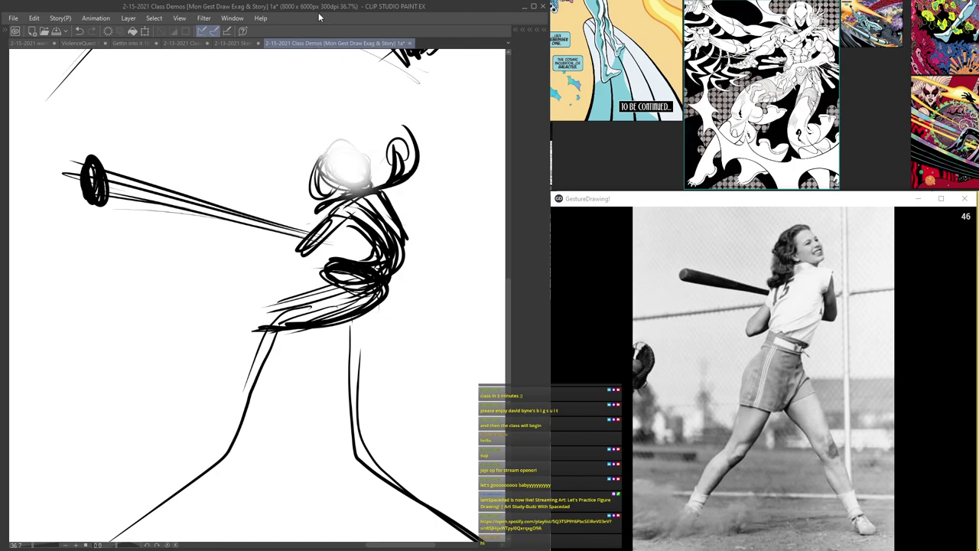
{"action": "key", "text": "Tab"}
{"action": "key", "text": "Tab"}
{"action": "scroll", "coordinate": [371, 165], "scroll_direction": "up", "scroll_amount": 4}
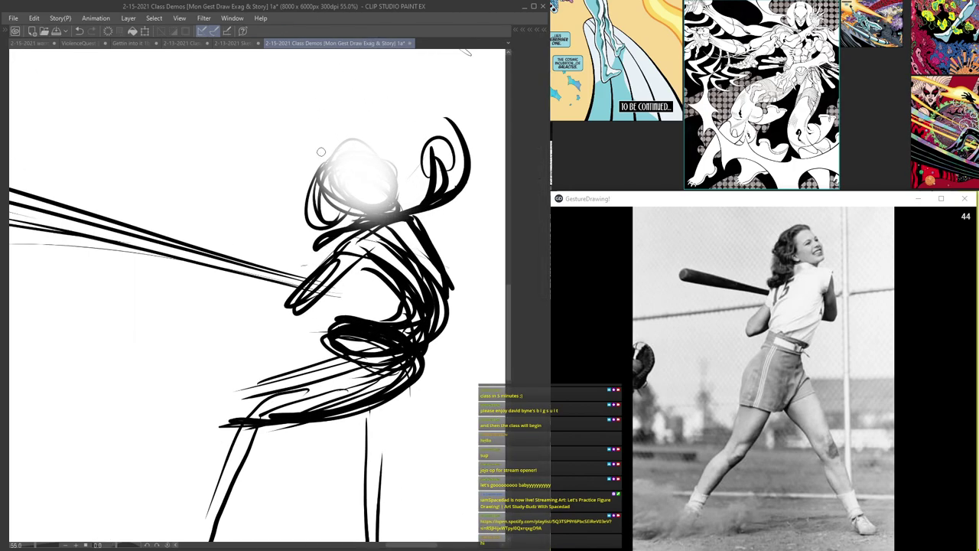
{"action": "mouse_move", "coordinate": [395, 172]}
{"action": "left_mouse_down"}
{"action": "mouse_move", "coordinate": [337, 183]}
{"action": "mouse_move", "coordinate": [380, 151]}
{"action": "left_mouse_up"}
{"action": "scroll", "coordinate": [370, 159], "scroll_direction": "up", "scroll_amount": 2}
{"action": "scroll", "coordinate": [378, 164], "scroll_direction": "up", "scroll_amount": 2}
{"action": "mouse_move", "coordinate": [345, 186]}
{"action": "left_mouse_down"}
{"action": "mouse_move", "coordinate": [390, 182]}
{"action": "mouse_move", "coordinate": [353, 209]}
{"action": "mouse_move", "coordinate": [401, 161]}
{"action": "left_mouse_up"}
- Extend the lower legs, add the planted feet and sweep a long flat ground shape beneath the batter
{"action": "scroll", "coordinate": [396, 162], "scroll_direction": "down", "scroll_amount": 6}
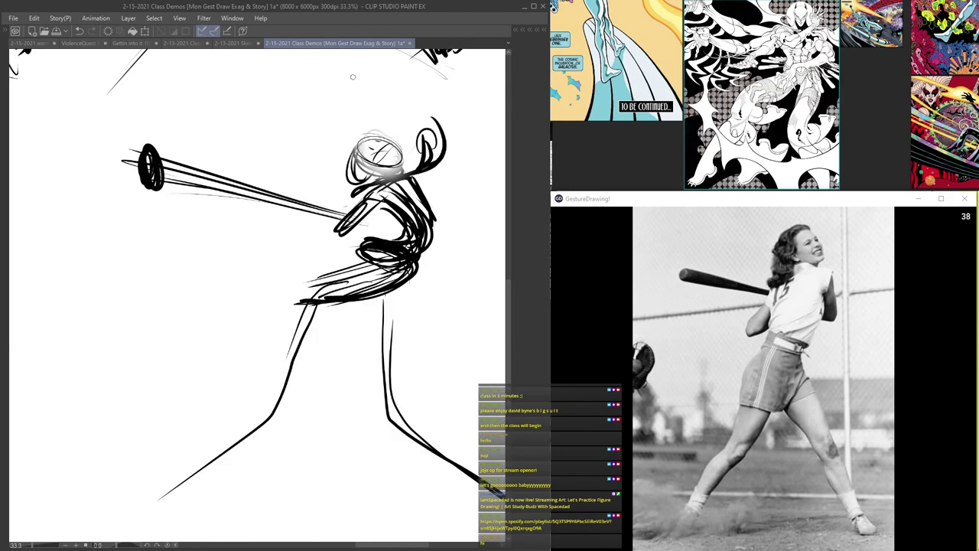
{"action": "mouse_move", "coordinate": [354, 254]}
{"action": "left_mouse_down"}
{"action": "mouse_move", "coordinate": [333, 270]}
{"action": "mouse_move", "coordinate": [312, 333]}
{"action": "mouse_move", "coordinate": [235, 392]}
{"action": "mouse_move", "coordinate": [381, 325]}
{"action": "mouse_move", "coordinate": [462, 380]}
{"action": "left_mouse_up"}
{"action": "left_click_drag", "start_coordinate": [283, 365], "coordinate": [243, 390]}
{"action": "left_click_drag", "start_coordinate": [479, 394], "coordinate": [229, 402]}
{"action": "left_click_drag", "start_coordinate": [325, 391], "coordinate": [201, 405]}
{"action": "left_click_drag", "start_coordinate": [223, 394], "coordinate": [467, 390]}
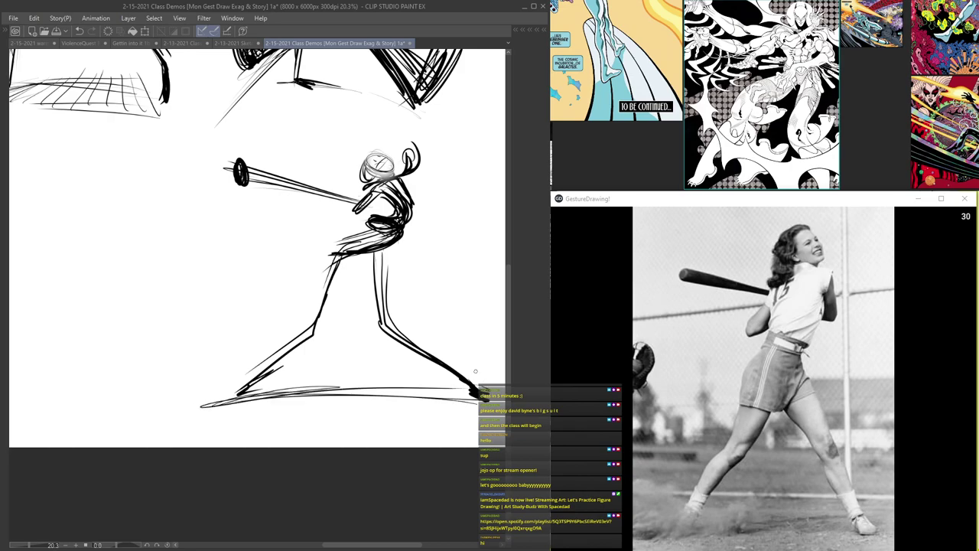
- Reinforce the contours of both of the batter's thighs and knees with additional strokes
{"action": "scroll", "coordinate": [378, 234], "scroll_direction": "up", "scroll_amount": 1}
{"action": "mouse_move", "coordinate": [357, 257]}
{"action": "left_mouse_down"}
{"action": "mouse_move", "coordinate": [299, 352]}
{"action": "mouse_move", "coordinate": [306, 344]}
{"action": "mouse_move", "coordinate": [306, 357]}
{"action": "left_mouse_up"}
{"action": "left_click_drag", "start_coordinate": [359, 258], "coordinate": [310, 373]}
{"action": "left_click_drag", "start_coordinate": [398, 243], "coordinate": [388, 338]}
{"action": "mouse_move", "coordinate": [400, 252]}
{"action": "left_mouse_down"}
{"action": "mouse_move", "coordinate": [382, 352]}
{"action": "mouse_move", "coordinate": [379, 331]}
{"action": "left_mouse_up"}
{"action": "left_click_drag", "start_coordinate": [392, 351], "coordinate": [404, 358]}
- Darken the batter's head oval, shoulders and bent front arm with bolder strokes
{"action": "scroll", "coordinate": [406, 134], "scroll_direction": "up", "scroll_amount": 3}
{"action": "left_click_drag", "start_coordinate": [384, 193], "coordinate": [422, 232]}
{"action": "mouse_move", "coordinate": [412, 190]}
{"action": "left_mouse_down"}
{"action": "mouse_move", "coordinate": [423, 215]}
{"action": "mouse_move", "coordinate": [418, 200]}
{"action": "left_mouse_up"}
{"action": "scroll", "coordinate": [385, 45], "scroll_direction": "up", "scroll_amount": 1}
{"action": "mouse_move", "coordinate": [353, 162]}
{"action": "left_mouse_down"}
{"action": "mouse_move", "coordinate": [399, 159]}
{"action": "mouse_move", "coordinate": [388, 134]}
{"action": "mouse_move", "coordinate": [346, 144]}
{"action": "mouse_move", "coordinate": [394, 159]}
{"action": "mouse_move", "coordinate": [395, 170]}
{"action": "left_mouse_up"}
{"action": "left_click_drag", "start_coordinate": [375, 208], "coordinate": [330, 249]}
{"action": "left_click_drag", "start_coordinate": [378, 203], "coordinate": [332, 246]}
- Reinforce the batter's waist and thicken the long shaft lines of the bat
{"action": "scroll", "coordinate": [436, 199], "scroll_direction": "up", "scroll_amount": 1}
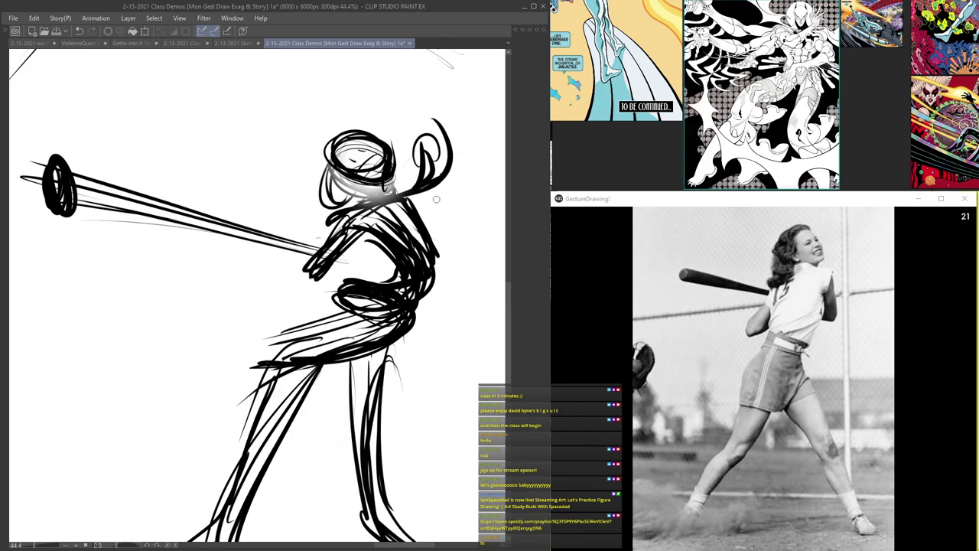
{"action": "mouse_move", "coordinate": [414, 187]}
{"action": "left_mouse_down"}
{"action": "mouse_move", "coordinate": [462, 239]}
{"action": "mouse_move", "coordinate": [433, 240]}
{"action": "mouse_move", "coordinate": [418, 205]}
{"action": "left_mouse_up"}
{"action": "mouse_move", "coordinate": [336, 262]}
{"action": "left_mouse_down"}
{"action": "mouse_move", "coordinate": [374, 249]}
{"action": "mouse_move", "coordinate": [376, 236]}
{"action": "mouse_move", "coordinate": [397, 268]}
{"action": "left_mouse_up"}
{"action": "left_click_drag", "start_coordinate": [338, 256], "coordinate": [384, 271]}
{"action": "left_click_drag", "start_coordinate": [235, 224], "coordinate": [320, 251]}
{"action": "mouse_move", "coordinate": [262, 231]}
{"action": "left_mouse_down"}
{"action": "mouse_move", "coordinate": [397, 269]}
{"action": "mouse_move", "coordinate": [422, 255]}
{"action": "left_mouse_up"}
{"action": "left_click_drag", "start_coordinate": [188, 215], "coordinate": [330, 245]}
{"action": "left_click_drag", "start_coordinate": [127, 198], "coordinate": [324, 243]}
- Add the pointed elbow of the batter's rear arm behind the torso and a loose stroke beside the thigh
{"action": "scroll", "coordinate": [351, 102], "scroll_direction": "down", "scroll_amount": 2}
{"action": "left_click_drag", "start_coordinate": [383, 139], "coordinate": [385, 159]}
{"action": "left_click_drag", "start_coordinate": [346, 131], "coordinate": [372, 145]}
{"action": "left_click_drag", "start_coordinate": [357, 153], "coordinate": [380, 161]}
{"action": "left_click_drag", "start_coordinate": [338, 131], "coordinate": [350, 142]}
{"action": "scroll", "coordinate": [351, 165], "scroll_direction": "down", "scroll_amount": 2}
{"action": "mouse_move", "coordinate": [326, 238]}
{"action": "left_mouse_down"}
{"action": "mouse_move", "coordinate": [298, 306]}
{"action": "mouse_move", "coordinate": [322, 303]}
{"action": "left_mouse_up"}
{"action": "scroll", "coordinate": [360, 329], "scroll_direction": "down", "scroll_amount": 2}
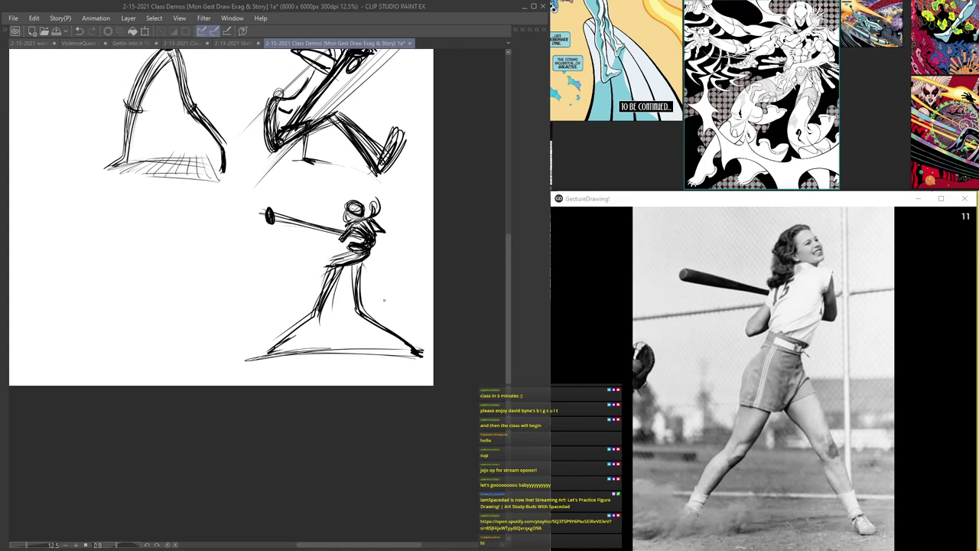
- Lower the batter sketch layer's opacity to 38% and add a new raster layer above it
{"action": "key", "text": "Tab"}
{"action": "left_click", "coordinate": [516, 52]}
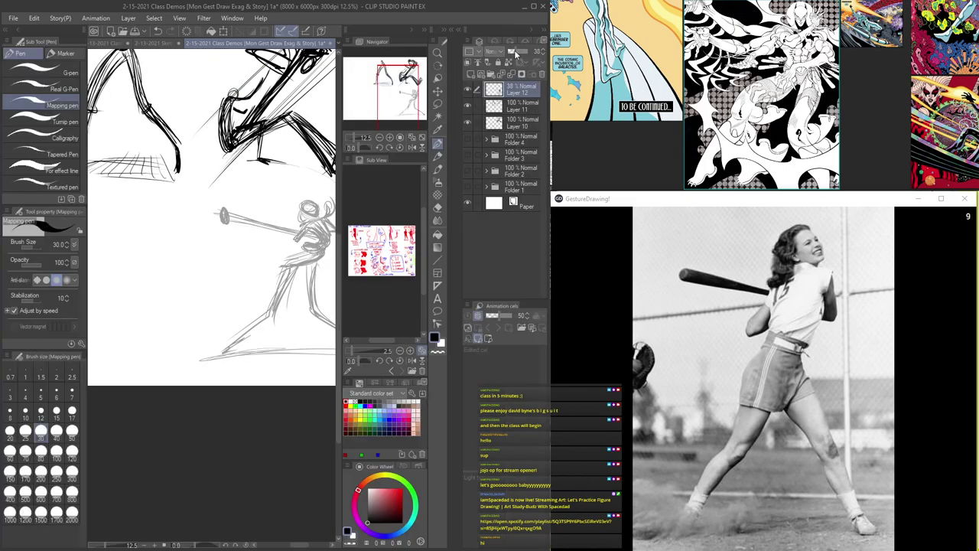
{"action": "left_click", "coordinate": [471, 74]}
{"action": "key", "text": "Tab"}
{"action": "scroll", "coordinate": [359, 230], "scroll_direction": "up", "scroll_amount": 8}
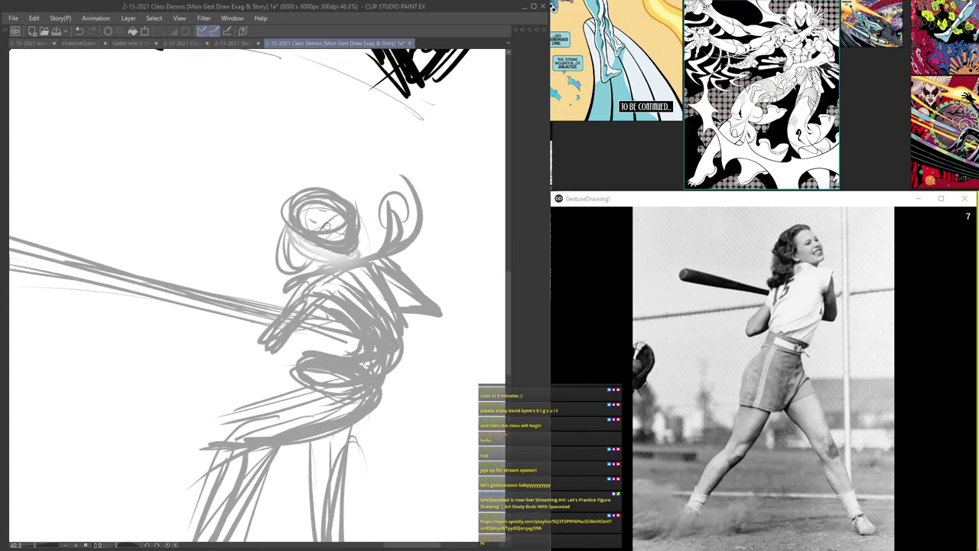
{"action": "mouse_move", "coordinate": [366, 251]}
{"action": "left_mouse_down"}
{"action": "mouse_move", "coordinate": [387, 224]}
{"action": "mouse_move", "coordinate": [367, 262]}
{"action": "mouse_move", "coordinate": [268, 208]}
{"action": "mouse_move", "coordinate": [255, 182]}
{"action": "left_mouse_up"}
- Restart the countdown for the same softball batter reference photo
{"action": "mouse_move", "coordinate": [775, 510]}
{"action": "left_click", "coordinate": [743, 514]}
{"action": "left_click", "coordinate": [794, 511]}
- Redraw the batter's tilted head over the faded sketch with crossing facial guide lines and a short neck
{"action": "scroll", "coordinate": [319, 208], "scroll_direction": "up", "scroll_amount": 2}
{"action": "left_click_drag", "start_coordinate": [257, 208], "coordinate": [375, 215]}
{"action": "left_click_drag", "start_coordinate": [365, 179], "coordinate": [314, 225]}
{"action": "mouse_move", "coordinate": [336, 171]}
{"action": "left_mouse_down"}
{"action": "mouse_move", "coordinate": [304, 211]}
{"action": "mouse_move", "coordinate": [371, 218]}
{"action": "mouse_move", "coordinate": [368, 210]}
{"action": "left_mouse_up"}
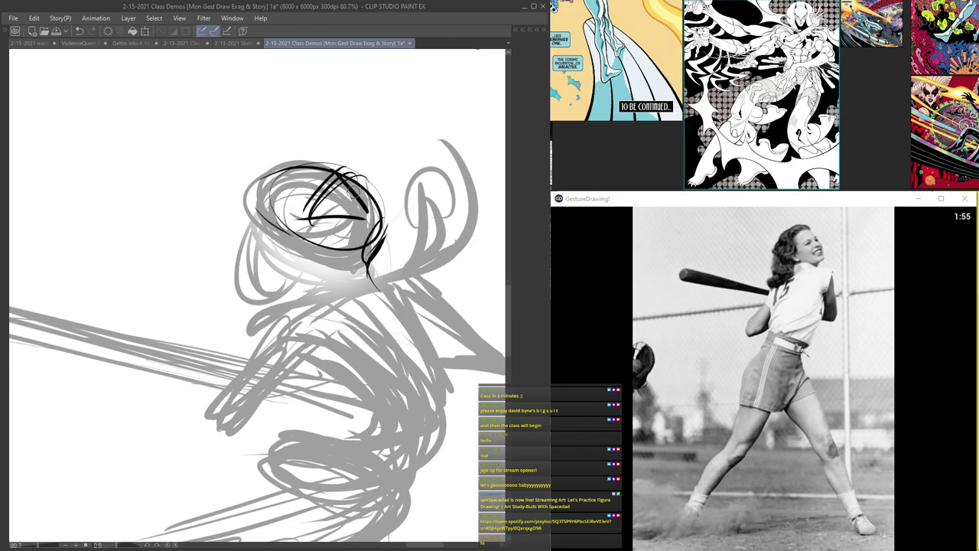
- Draw the batter's shoulder line, bent front arm and angular rear arm over the faded sketch
{"action": "scroll", "coordinate": [359, 206], "scroll_direction": "down", "scroll_amount": 3}
{"action": "scroll", "coordinate": [355, 186], "scroll_direction": "up", "scroll_amount": 1}
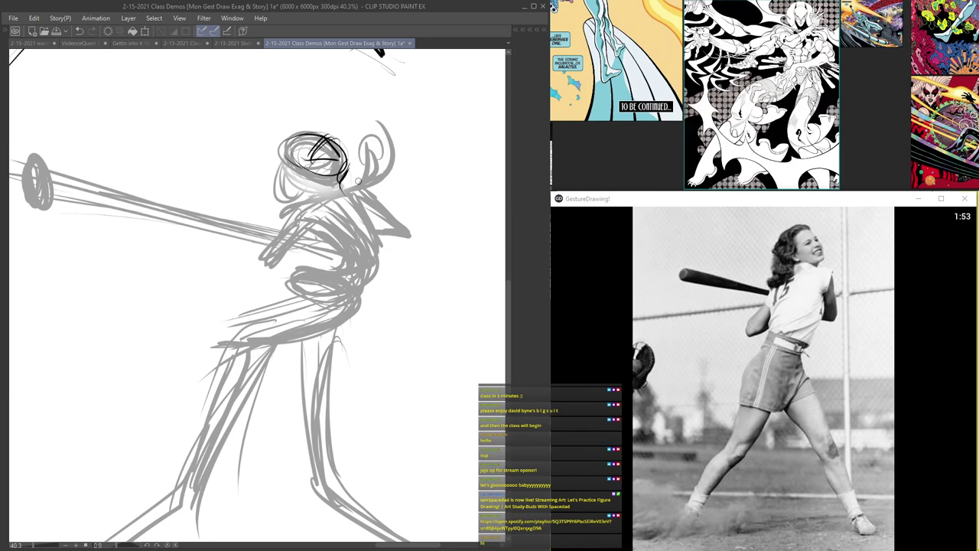
{"action": "mouse_move", "coordinate": [345, 185]}
{"action": "left_mouse_down"}
{"action": "mouse_move", "coordinate": [318, 184]}
{"action": "mouse_move", "coordinate": [375, 181]}
{"action": "mouse_move", "coordinate": [368, 212]}
{"action": "mouse_move", "coordinate": [407, 243]}
{"action": "mouse_move", "coordinate": [363, 245]}
{"action": "left_mouse_up"}
{"action": "scroll", "coordinate": [362, 181], "scroll_direction": "up", "scroll_amount": 1}
{"action": "scroll", "coordinate": [247, 254], "scroll_direction": "up", "scroll_amount": 1}
{"action": "mouse_move", "coordinate": [306, 201]}
{"action": "left_mouse_down"}
{"action": "mouse_move", "coordinate": [249, 275]}
{"action": "mouse_move", "coordinate": [336, 249]}
{"action": "left_mouse_up"}
{"action": "left_click_drag", "start_coordinate": [348, 185], "coordinate": [318, 185]}
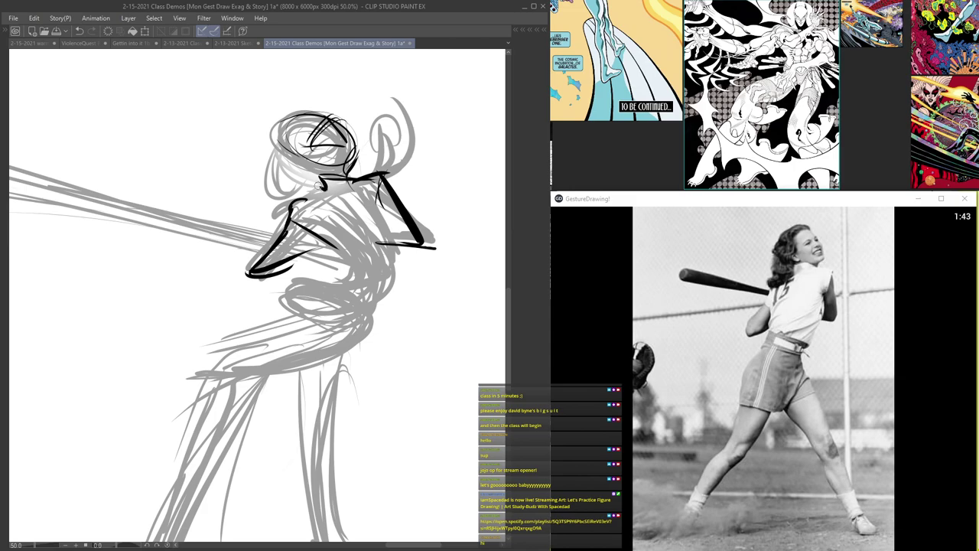
{"action": "left_click_drag", "start_coordinate": [358, 240], "coordinate": [450, 273]}
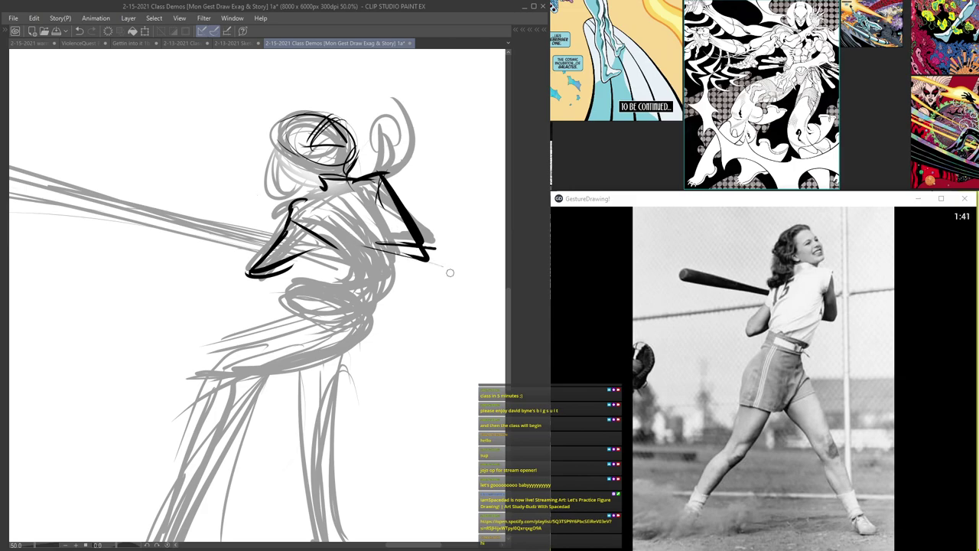
- Redraw the bat with long straight edges running through the figure and a dark oval at its end
{"action": "left_click_drag", "start_coordinate": [128, 192], "coordinate": [276, 241]}
{"action": "left_click_drag", "start_coordinate": [431, 280], "coordinate": [228, 228]}
{"action": "left_click_drag", "start_coordinate": [416, 277], "coordinate": [108, 201]}
{"action": "mouse_move", "coordinate": [109, 202]}
{"action": "left_mouse_down"}
{"action": "mouse_move", "coordinate": [114, 225]}
{"action": "mouse_move", "coordinate": [104, 182]}
{"action": "mouse_move", "coordinate": [105, 210]}
{"action": "mouse_move", "coordinate": [418, 262]}
{"action": "mouse_move", "coordinate": [288, 273]}
{"action": "left_mouse_up"}
- Draw bold hair strokes sweeping under the batter's face and curling up behind the head
{"action": "mouse_move", "coordinate": [294, 208]}
{"action": "left_mouse_down"}
{"action": "mouse_move", "coordinate": [286, 252]}
{"action": "mouse_move", "coordinate": [336, 257]}
{"action": "mouse_move", "coordinate": [400, 241]}
{"action": "left_mouse_up"}
{"action": "mouse_move", "coordinate": [410, 175]}
{"action": "left_mouse_down"}
{"action": "mouse_move", "coordinate": [425, 181]}
{"action": "mouse_move", "coordinate": [420, 253]}
{"action": "left_mouse_up"}
{"action": "left_click_drag", "start_coordinate": [429, 191], "coordinate": [417, 258]}
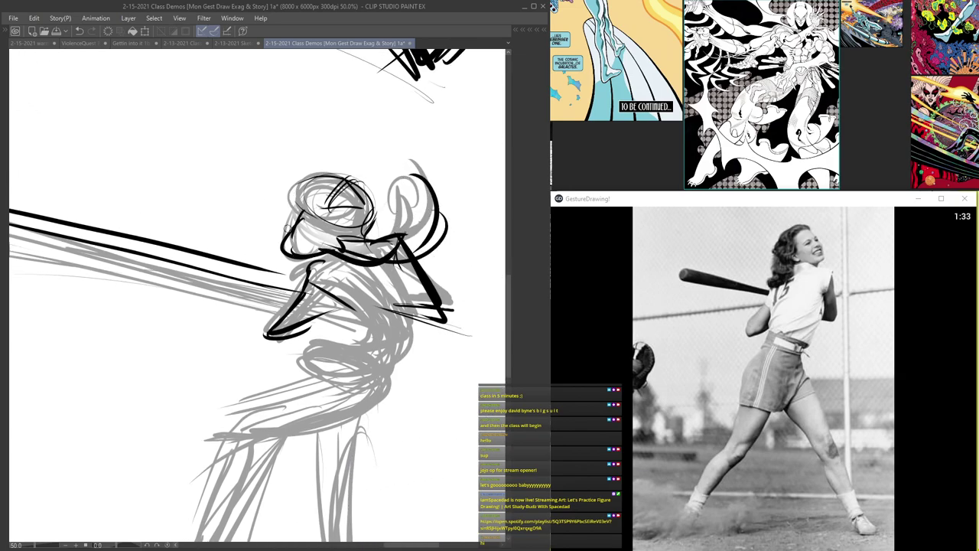
{"action": "left_click_drag", "start_coordinate": [303, 214], "coordinate": [383, 256]}
{"action": "left_click_drag", "start_coordinate": [413, 170], "coordinate": [416, 256]}
- Draw the batter's arched back, the curved front of the torso and an oval waistband
{"action": "left_click_drag", "start_coordinate": [344, 290], "coordinate": [338, 170]}
{"action": "mouse_move", "coordinate": [390, 140]}
{"action": "left_mouse_down"}
{"action": "mouse_move", "coordinate": [397, 207]}
{"action": "mouse_move", "coordinate": [381, 244]}
{"action": "left_mouse_up"}
{"action": "mouse_move", "coordinate": [327, 171]}
{"action": "left_mouse_down"}
{"action": "mouse_move", "coordinate": [358, 205]}
{"action": "mouse_move", "coordinate": [349, 216]}
{"action": "left_mouse_up"}
{"action": "mouse_move", "coordinate": [378, 249]}
{"action": "left_mouse_down"}
{"action": "mouse_move", "coordinate": [283, 254]}
{"action": "mouse_move", "coordinate": [355, 247]}
{"action": "left_mouse_up"}
- Outline the batter's hips and the hemmed legs of the shorts, and thicken the rear arm and hair strokes
{"action": "mouse_move", "coordinate": [355, 250]}
{"action": "left_mouse_down"}
{"action": "mouse_move", "coordinate": [290, 261]}
{"action": "mouse_move", "coordinate": [217, 296]}
{"action": "mouse_move", "coordinate": [215, 309]}
{"action": "mouse_move", "coordinate": [324, 306]}
{"action": "mouse_move", "coordinate": [245, 403]}
{"action": "mouse_move", "coordinate": [208, 344]}
{"action": "mouse_move", "coordinate": [218, 309]}
{"action": "left_mouse_up"}
{"action": "left_click_drag", "start_coordinate": [217, 314], "coordinate": [199, 382]}
{"action": "mouse_move", "coordinate": [360, 289]}
{"action": "left_mouse_down"}
{"action": "mouse_move", "coordinate": [352, 373]}
{"action": "mouse_move", "coordinate": [316, 385]}
{"action": "left_mouse_up"}
{"action": "left_click_drag", "start_coordinate": [348, 118], "coordinate": [365, 229]}
{"action": "left_click_drag", "start_coordinate": [376, 177], "coordinate": [370, 211]}
{"action": "scroll", "coordinate": [334, 175], "scroll_direction": "up", "scroll_amount": 2}
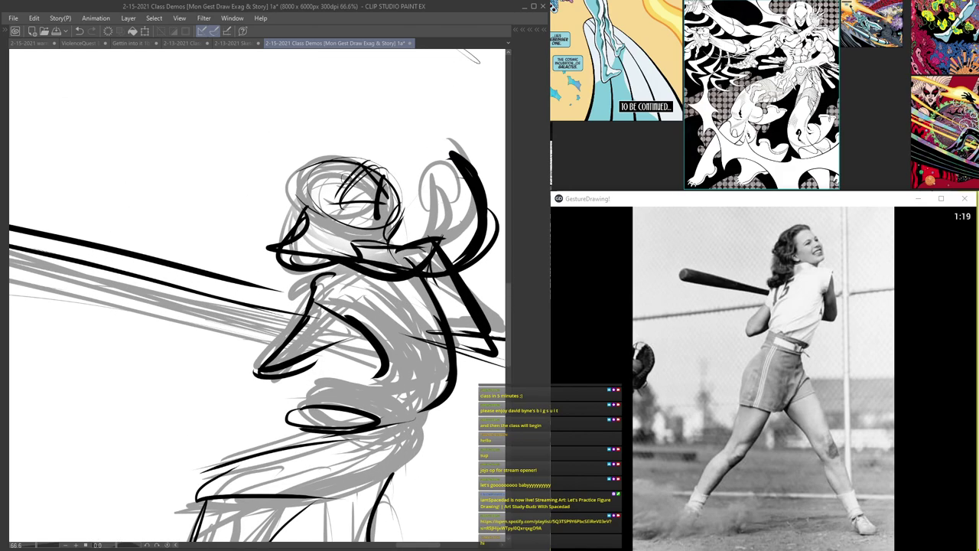
- Strengthen the bat's edge and draw the extended bent leg down to its planted foot
{"action": "scroll", "coordinate": [359, 151], "scroll_direction": "down", "scroll_amount": 1}
{"action": "scroll", "coordinate": [359, 151], "scroll_direction": "down", "scroll_amount": 3}
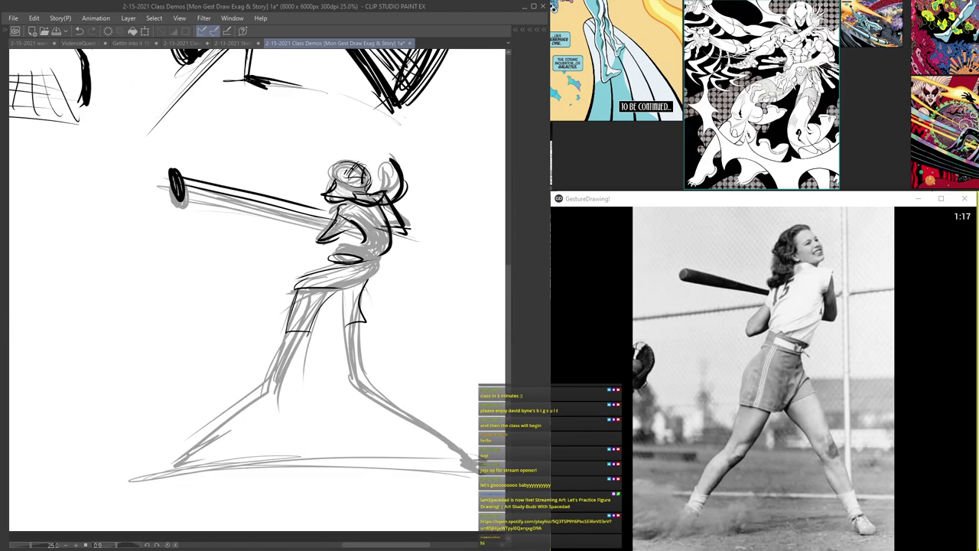
{"action": "left_click_drag", "start_coordinate": [329, 218], "coordinate": [186, 187]}
{"action": "mouse_move", "coordinate": [345, 306]}
{"action": "left_mouse_down"}
{"action": "mouse_move", "coordinate": [356, 386]}
{"action": "mouse_move", "coordinate": [465, 450]}
{"action": "mouse_move", "coordinate": [487, 479]}
{"action": "left_mouse_up"}
{"action": "scroll", "coordinate": [463, 448], "scroll_direction": "up", "scroll_amount": 1}
{"action": "left_click_drag", "start_coordinate": [464, 449], "coordinate": [487, 476]}
- Draw alternate bat positions with rounded ends, one below and one above the main bat
{"action": "scroll", "coordinate": [330, 394], "scroll_direction": "down", "scroll_amount": 2}
{"action": "mouse_move", "coordinate": [446, 196]}
{"action": "left_mouse_down"}
{"action": "mouse_move", "coordinate": [203, 234]}
{"action": "mouse_move", "coordinate": [196, 226]}
{"action": "mouse_move", "coordinate": [183, 244]}
{"action": "mouse_move", "coordinate": [216, 208]}
{"action": "left_mouse_up"}
{"action": "scroll", "coordinate": [172, 228], "scroll_direction": "up", "scroll_amount": 1}
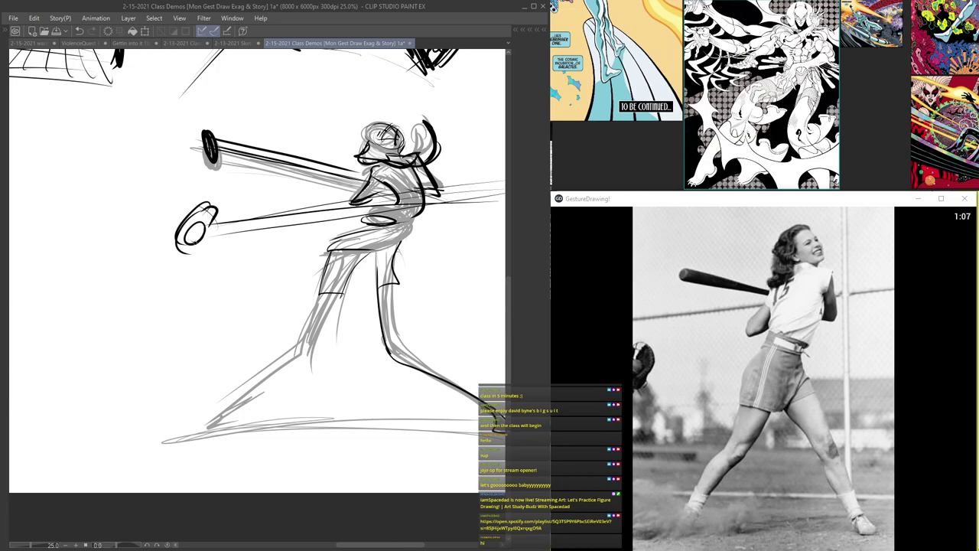
{"action": "scroll", "coordinate": [279, 80], "scroll_direction": "down", "scroll_amount": 3}
{"action": "scroll", "coordinate": [280, 81], "scroll_direction": "up", "scroll_amount": 2}
{"action": "left_click_drag", "start_coordinate": [348, 147], "coordinate": [232, 102]}
{"action": "scroll", "coordinate": [326, 140], "scroll_direction": "up", "scroll_amount": 2}
{"action": "mouse_move", "coordinate": [375, 152]}
{"action": "left_mouse_down"}
{"action": "mouse_move", "coordinate": [192, 92]}
{"action": "mouse_move", "coordinate": [193, 115]}
{"action": "mouse_move", "coordinate": [174, 88]}
{"action": "left_mouse_up"}
- Add curved motion arcs around the bat ends and a wide arc sweeping across the batter's hips
{"action": "mouse_move", "coordinate": [150, 119]}
{"action": "left_mouse_down"}
{"action": "mouse_move", "coordinate": [127, 128]}
{"action": "mouse_move", "coordinate": [127, 203]}
{"action": "mouse_move", "coordinate": [199, 243]}
{"action": "left_mouse_up"}
{"action": "mouse_move", "coordinate": [121, 204]}
{"action": "left_mouse_down"}
{"action": "mouse_move", "coordinate": [192, 244]}
{"action": "mouse_move", "coordinate": [170, 266]}
{"action": "left_mouse_up"}
{"action": "left_click_drag", "start_coordinate": [249, 194], "coordinate": [182, 259]}
{"action": "mouse_move", "coordinate": [197, 316]}
{"action": "left_mouse_down"}
{"action": "mouse_move", "coordinate": [386, 337]}
{"action": "mouse_move", "coordinate": [437, 329]}
{"action": "left_mouse_up"}
- Draw clean contours down both of the batter's legs over the faded sketch
{"action": "left_click_drag", "start_coordinate": [282, 261], "coordinate": [264, 125]}
{"action": "left_click_drag", "start_coordinate": [349, 205], "coordinate": [367, 343]}
{"action": "mouse_move", "coordinate": [300, 256]}
{"action": "left_mouse_down"}
{"action": "mouse_move", "coordinate": [255, 338]}
{"action": "mouse_move", "coordinate": [164, 410]}
{"action": "left_mouse_up"}
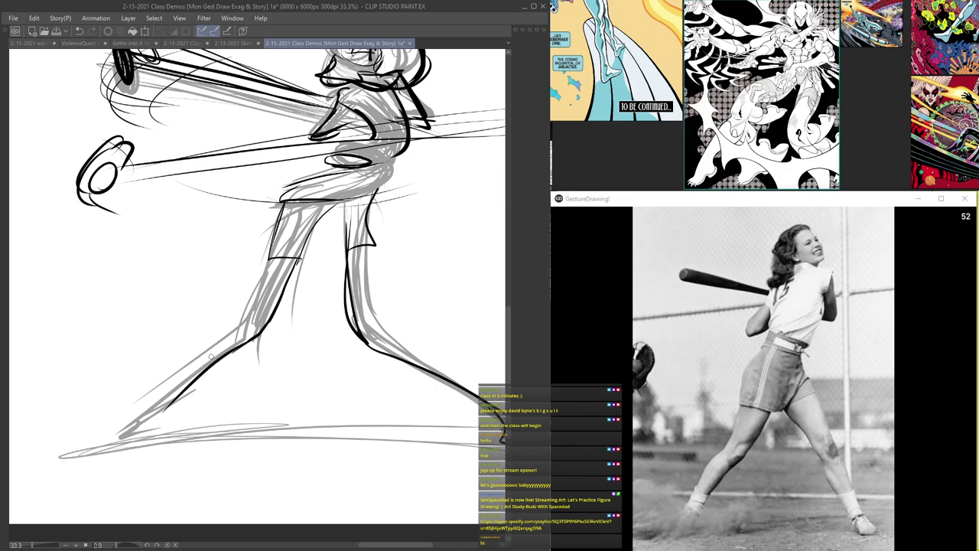
{"action": "mouse_move", "coordinate": [220, 331]}
{"action": "left_mouse_down"}
{"action": "mouse_move", "coordinate": [107, 443]}
{"action": "mouse_move", "coordinate": [181, 408]}
{"action": "left_mouse_up"}
- Outline the shoe on the batter's extended foot and add an arrow pointing down at it
{"action": "mouse_move", "coordinate": [472, 403]}
{"action": "left_mouse_down"}
{"action": "mouse_move", "coordinate": [331, 343]}
{"action": "mouse_move", "coordinate": [360, 384]}
{"action": "mouse_move", "coordinate": [406, 384]}
{"action": "left_mouse_up"}
{"action": "mouse_move", "coordinate": [375, 364]}
{"action": "left_mouse_down"}
{"action": "mouse_move", "coordinate": [385, 384]}
{"action": "mouse_move", "coordinate": [373, 389]}
{"action": "left_mouse_up"}
{"action": "mouse_move", "coordinate": [375, 320]}
{"action": "left_mouse_down"}
{"action": "mouse_move", "coordinate": [386, 366]}
{"action": "mouse_move", "coordinate": [396, 340]}
{"action": "left_mouse_up"}
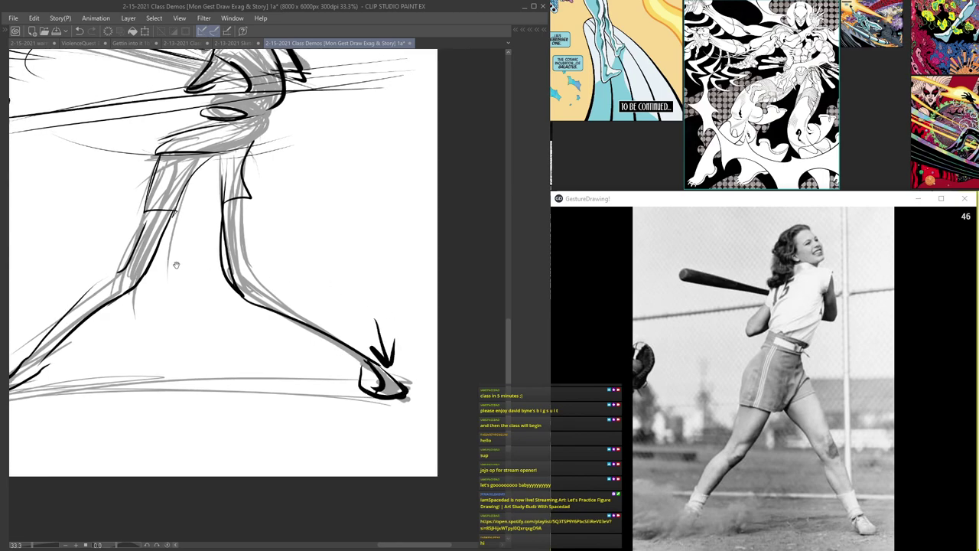
- Draw the batter's opposite foot and add an arrow angled down toward it
{"action": "left_click_drag", "start_coordinate": [190, 265], "coordinate": [388, 268]}
{"action": "mouse_move", "coordinate": [232, 355]}
{"action": "left_mouse_down"}
{"action": "mouse_move", "coordinate": [186, 402]}
{"action": "mouse_move", "coordinate": [166, 404]}
{"action": "mouse_move", "coordinate": [186, 365]}
{"action": "mouse_move", "coordinate": [187, 381]}
{"action": "left_mouse_up"}
{"action": "left_click_drag", "start_coordinate": [138, 328], "coordinate": [182, 365]}
{"action": "left_click_drag", "start_coordinate": [107, 255], "coordinate": [177, 345]}
{"action": "mouse_move", "coordinate": [150, 323]}
{"action": "left_mouse_down"}
{"action": "mouse_move", "coordinate": [87, 307]}
{"action": "mouse_move", "coordinate": [127, 325]}
{"action": "left_mouse_up"}
{"action": "mouse_move", "coordinate": [222, 382]}
{"action": "left_mouse_down"}
{"action": "mouse_move", "coordinate": [289, 352]}
{"action": "mouse_move", "coordinate": [309, 371]}
{"action": "left_mouse_up"}
{"action": "mouse_move", "coordinate": [453, 70]}
{"action": "left_mouse_down"}
{"action": "mouse_move", "coordinate": [417, 119]}
{"action": "mouse_move", "coordinate": [359, 273]}
{"action": "left_mouse_up"}
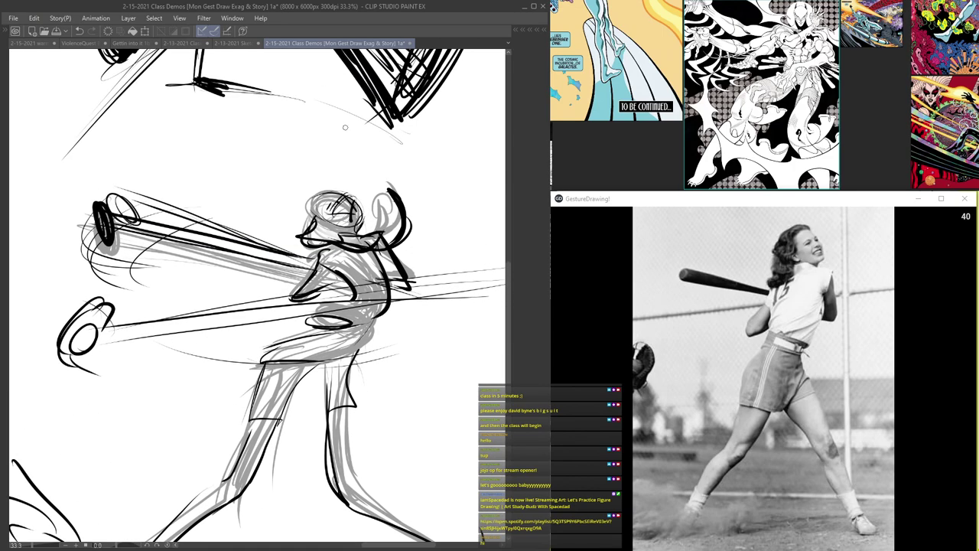
- Darken the softball batter's head and jaw outline and draw the hair hanging behind her neck
{"action": "scroll", "coordinate": [357, 222], "scroll_direction": "up", "scroll_amount": 4}
{"action": "mouse_move", "coordinate": [358, 186]}
{"action": "left_mouse_down"}
{"action": "mouse_move", "coordinate": [350, 228]}
{"action": "mouse_move", "coordinate": [285, 183]}
{"action": "mouse_move", "coordinate": [310, 206]}
{"action": "left_mouse_up"}
{"action": "left_click_drag", "start_coordinate": [358, 181], "coordinate": [358, 246]}
{"action": "mouse_move", "coordinate": [288, 193]}
{"action": "left_mouse_down"}
{"action": "mouse_move", "coordinate": [300, 210]}
{"action": "mouse_move", "coordinate": [338, 222]}
{"action": "left_mouse_up"}
{"action": "left_click_drag", "start_coordinate": [320, 173], "coordinate": [335, 154]}
{"action": "mouse_move", "coordinate": [305, 186]}
{"action": "left_mouse_down"}
{"action": "mouse_move", "coordinate": [293, 194]}
{"action": "mouse_move", "coordinate": [303, 168]}
{"action": "left_mouse_up"}
{"action": "left_click_drag", "start_coordinate": [293, 175], "coordinate": [342, 162]}
- Thicken the hair around the batter's head and add a curved arrow sweeping down in front of it
{"action": "scroll", "coordinate": [332, 166], "scroll_direction": "up", "scroll_amount": 2}
{"action": "left_click_drag", "start_coordinate": [334, 172], "coordinate": [347, 158]}
{"action": "mouse_move", "coordinate": [347, 176]}
{"action": "left_mouse_down"}
{"action": "mouse_move", "coordinate": [336, 211]}
{"action": "mouse_move", "coordinate": [361, 177]}
{"action": "left_mouse_up"}
{"action": "mouse_move", "coordinate": [276, 188]}
{"action": "left_mouse_down"}
{"action": "mouse_move", "coordinate": [279, 208]}
{"action": "mouse_move", "coordinate": [350, 246]}
{"action": "left_mouse_up"}
{"action": "left_click_drag", "start_coordinate": [285, 142], "coordinate": [229, 181]}
{"action": "scroll", "coordinate": [229, 181], "scroll_direction": "down", "scroll_amount": 3}
{"action": "scroll", "coordinate": [276, 208], "scroll_direction": "up", "scroll_amount": 1}
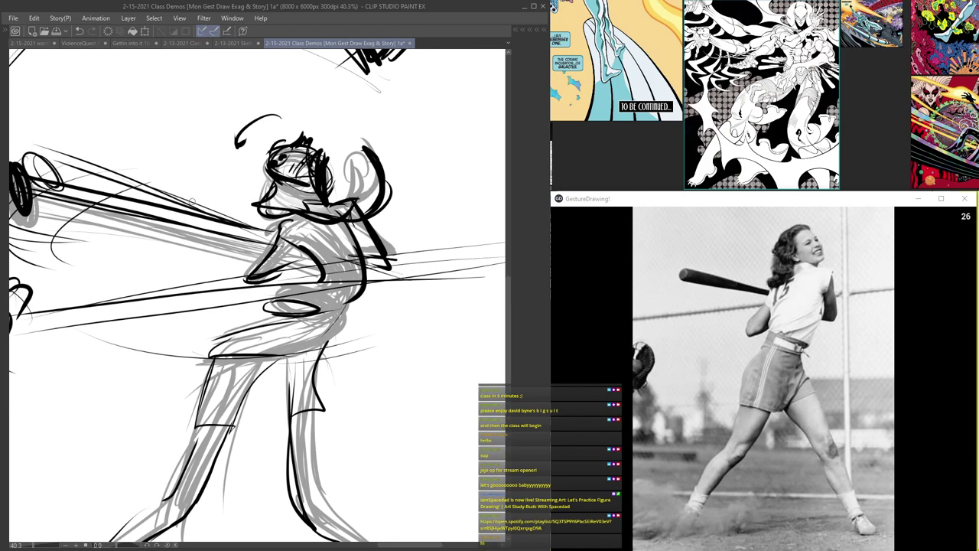
- Draw the catcher's mitt and forearm extending from the lower oval, and place a small arrow pointing away from the batter's face
{"action": "scroll", "coordinate": [246, 197], "scroll_direction": "down", "scroll_amount": 3}
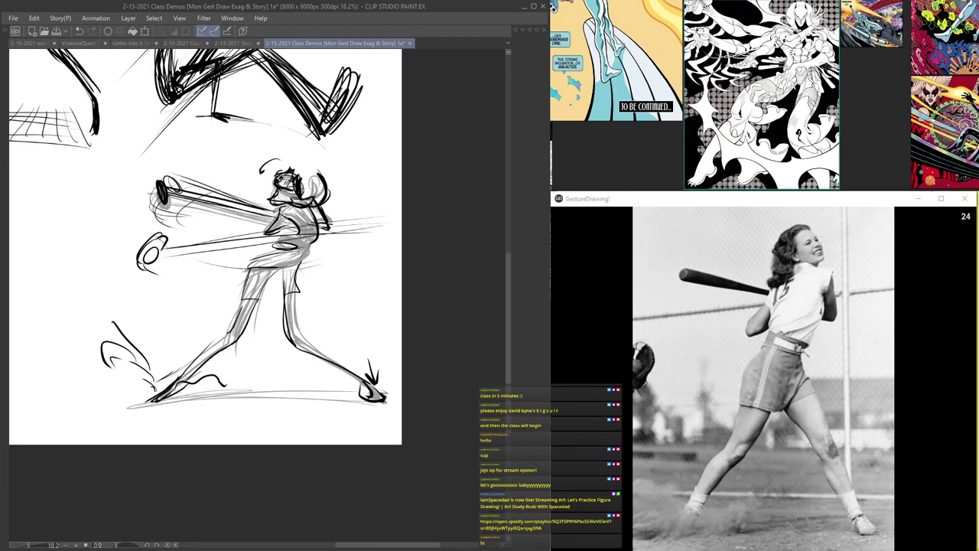
{"action": "scroll", "coordinate": [246, 198], "scroll_direction": "up", "scroll_amount": 1}
{"action": "mouse_move", "coordinate": [153, 241]}
{"action": "left_mouse_down"}
{"action": "mouse_move", "coordinate": [136, 280]}
{"action": "mouse_move", "coordinate": [186, 245]}
{"action": "mouse_move", "coordinate": [289, 250]}
{"action": "left_mouse_up"}
{"action": "left_click_drag", "start_coordinate": [312, 228], "coordinate": [283, 253]}
{"action": "left_click_drag", "start_coordinate": [274, 256], "coordinate": [224, 252]}
{"action": "left_click_drag", "start_coordinate": [242, 254], "coordinate": [209, 271]}
{"action": "left_click_drag", "start_coordinate": [269, 268], "coordinate": [206, 278]}
{"action": "mouse_move", "coordinate": [206, 279]}
{"action": "left_mouse_down"}
{"action": "mouse_move", "coordinate": [263, 267]}
{"action": "mouse_move", "coordinate": [208, 254]}
{"action": "left_mouse_up"}
{"action": "mouse_move", "coordinate": [214, 252]}
{"action": "left_mouse_down"}
{"action": "mouse_move", "coordinate": [197, 271]}
{"action": "mouse_move", "coordinate": [226, 252]}
{"action": "left_mouse_up"}
{"action": "mouse_move", "coordinate": [248, 249]}
{"action": "left_mouse_down"}
{"action": "mouse_move", "coordinate": [250, 241]}
{"action": "mouse_move", "coordinate": [202, 267]}
{"action": "left_mouse_up"}
{"action": "left_click_drag", "start_coordinate": [204, 277], "coordinate": [285, 274]}
{"action": "left_click_drag", "start_coordinate": [371, 222], "coordinate": [175, 235]}
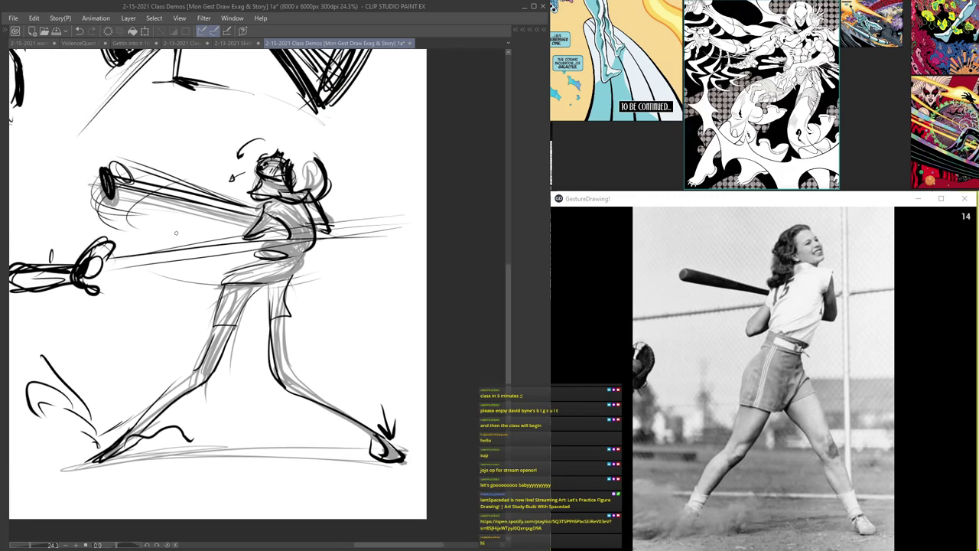
- Write the number 15 on the batter's jersey and layer wrapping contour lines over her waist and shorts
{"action": "scroll", "coordinate": [284, 212], "scroll_direction": "up", "scroll_amount": 3}
{"action": "mouse_move", "coordinate": [270, 206]}
{"action": "left_mouse_down"}
{"action": "mouse_move", "coordinate": [295, 230]}
{"action": "mouse_move", "coordinate": [269, 215]}
{"action": "mouse_move", "coordinate": [286, 210]}
{"action": "mouse_move", "coordinate": [333, 278]}
{"action": "mouse_move", "coordinate": [316, 290]}
{"action": "mouse_move", "coordinate": [262, 268]}
{"action": "left_mouse_up"}
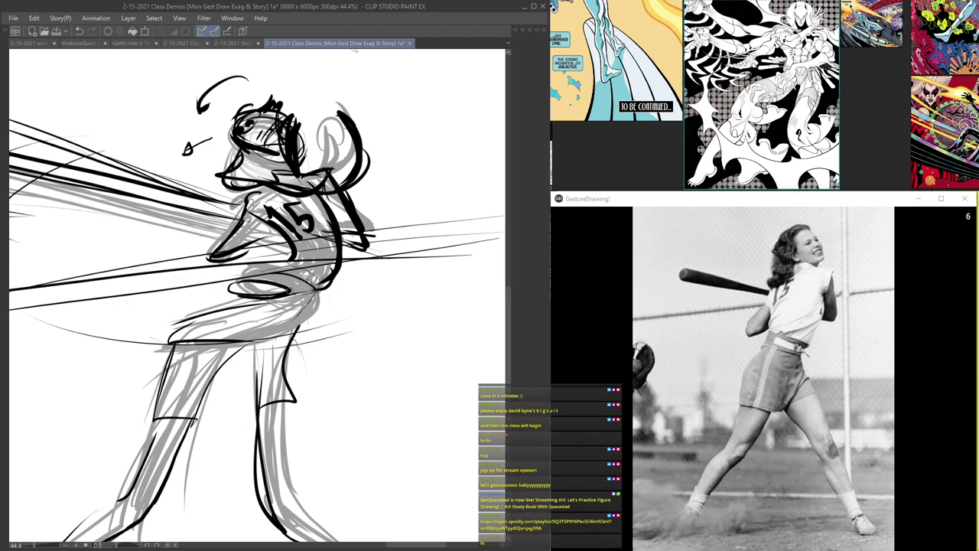
{"action": "left_click_drag", "start_coordinate": [294, 302], "coordinate": [177, 335]}
{"action": "mouse_move", "coordinate": [316, 279]}
{"action": "left_mouse_down"}
{"action": "mouse_move", "coordinate": [307, 295]}
{"action": "mouse_move", "coordinate": [285, 297]}
{"action": "left_mouse_up"}
{"action": "left_click_drag", "start_coordinate": [305, 250], "coordinate": [272, 273]}
{"action": "left_click_drag", "start_coordinate": [274, 200], "coordinate": [303, 229]}
{"action": "mouse_move", "coordinate": [300, 220]}
{"action": "left_mouse_down"}
{"action": "mouse_move", "coordinate": [302, 272]}
{"action": "mouse_move", "coordinate": [326, 288]}
{"action": "left_mouse_up"}
{"action": "mouse_move", "coordinate": [276, 269]}
{"action": "left_mouse_down"}
{"action": "mouse_move", "coordinate": [230, 287]}
{"action": "mouse_move", "coordinate": [278, 284]}
{"action": "left_mouse_up"}
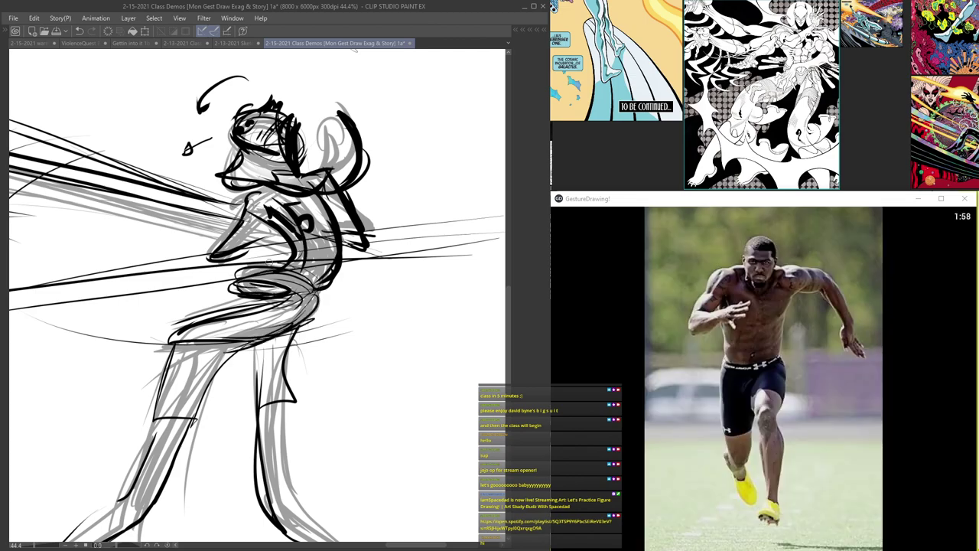
- Reinforce the curved shoulder and arm shapes behind the batter's head with thick strokes
{"action": "scroll", "coordinate": [296, 312], "scroll_direction": "down", "scroll_amount": 2}
{"action": "scroll", "coordinate": [268, 205], "scroll_direction": "up", "scroll_amount": 2}
{"action": "left_click_drag", "start_coordinate": [265, 244], "coordinate": [308, 252]}
{"action": "left_click_drag", "start_coordinate": [337, 182], "coordinate": [359, 237]}
{"action": "left_click_drag", "start_coordinate": [344, 185], "coordinate": [397, 238]}
{"action": "left_click_drag", "start_coordinate": [383, 200], "coordinate": [401, 284]}
{"action": "scroll", "coordinate": [280, 150], "scroll_direction": "down", "scroll_amount": 4}
- Strengthen the upper bat with bold converging lines and a heavy oval at its far end
{"action": "left_click_drag", "start_coordinate": [279, 264], "coordinate": [257, 298]}
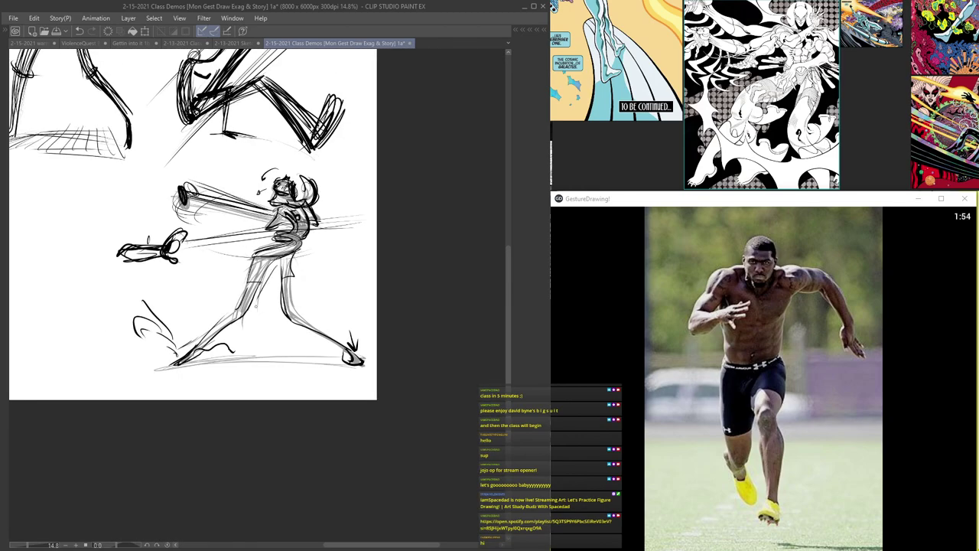
{"action": "scroll", "coordinate": [187, 180], "scroll_direction": "up", "scroll_amount": 2}
{"action": "mouse_move", "coordinate": [313, 212]}
{"action": "left_mouse_down"}
{"action": "mouse_move", "coordinate": [173, 157]}
{"action": "mouse_move", "coordinate": [337, 219]}
{"action": "mouse_move", "coordinate": [176, 154]}
{"action": "mouse_move", "coordinate": [187, 184]}
{"action": "mouse_move", "coordinate": [169, 153]}
{"action": "left_mouse_up"}
{"action": "left_click_drag", "start_coordinate": [197, 183], "coordinate": [338, 231]}
{"action": "scroll", "coordinate": [298, 87], "scroll_direction": "up", "scroll_amount": 1}
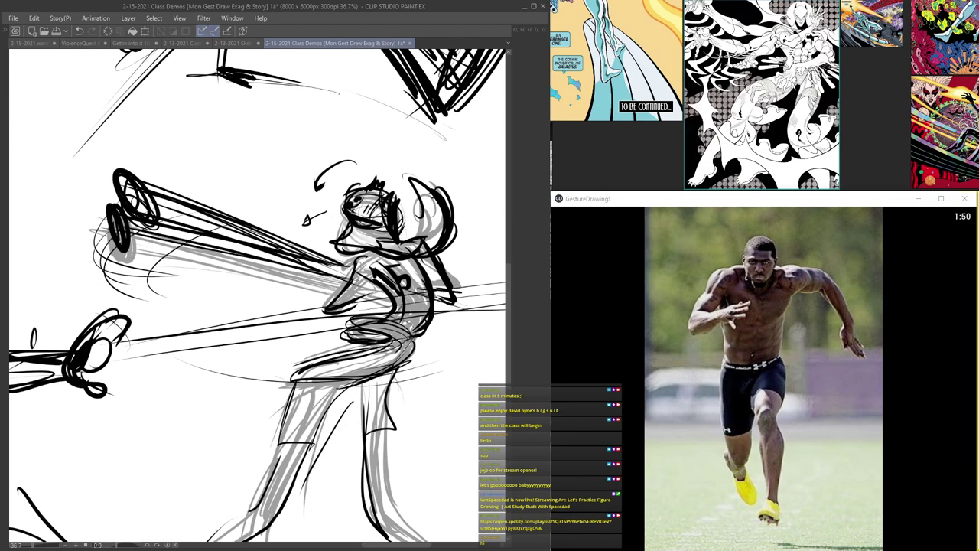
- Start a new layer and sketch the sprinter's small oval head with crossed face guides below the first figure's ground grid
{"action": "scroll", "coordinate": [297, 172], "scroll_direction": "down", "scroll_amount": 6}
{"action": "scroll", "coordinate": [248, 161], "scroll_direction": "up", "scroll_amount": 2}
{"action": "left_click_drag", "start_coordinate": [255, 167], "coordinate": [311, 184]}
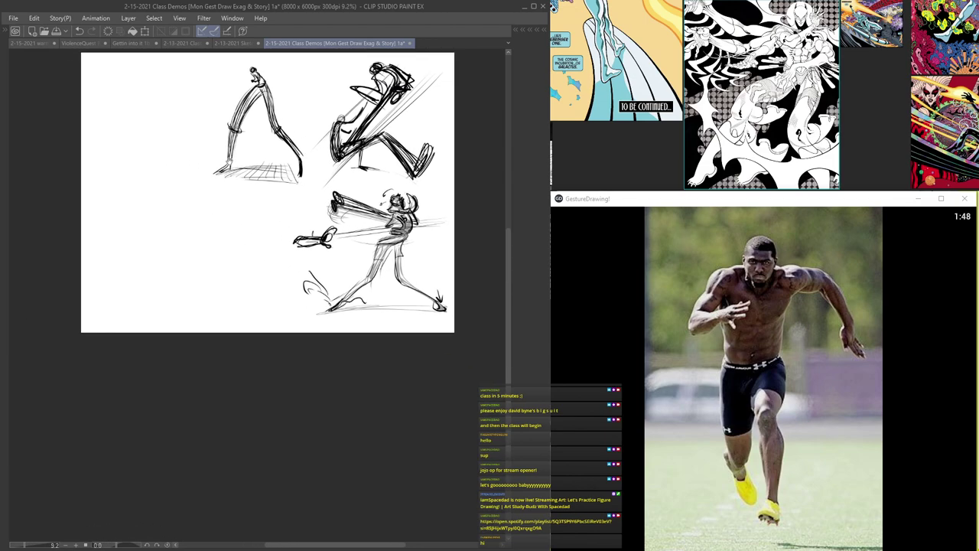
{"action": "key", "text": "Tab"}
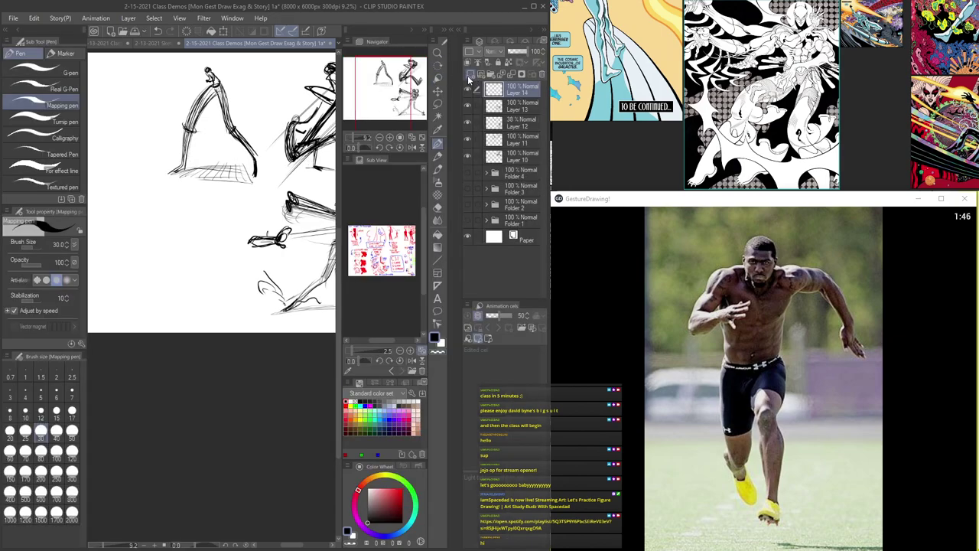
{"action": "key", "text": "Tab"}
{"action": "scroll", "coordinate": [294, 247], "scroll_direction": "up", "scroll_amount": 1}
{"action": "left_click_drag", "start_coordinate": [294, 245], "coordinate": [379, 263]}
{"action": "left_click_drag", "start_coordinate": [337, 238], "coordinate": [387, 229]}
{"action": "scroll", "coordinate": [222, 186], "scroll_direction": "up", "scroll_amount": 1}
{"action": "scroll", "coordinate": [327, 233], "scroll_direction": "up", "scroll_amount": 1}
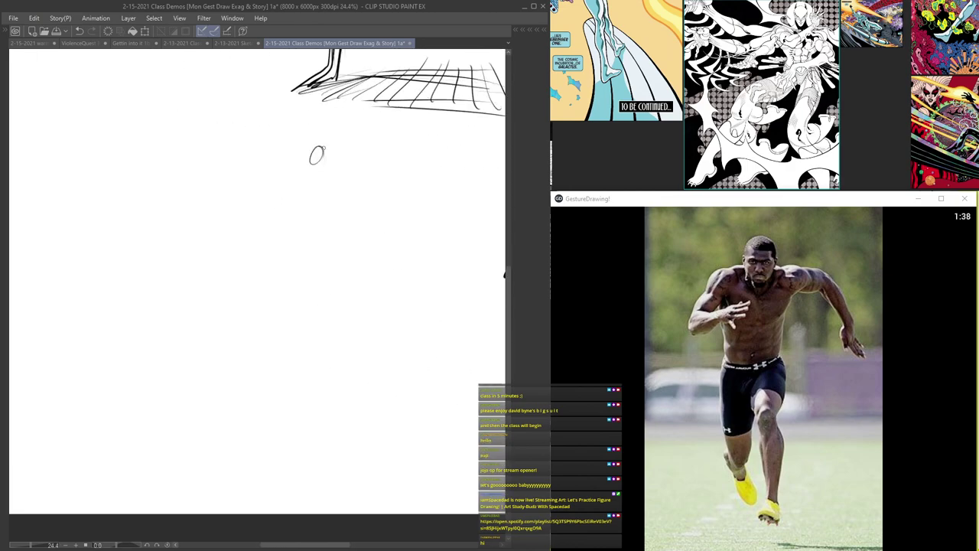
{"action": "left_click_drag", "start_coordinate": [322, 150], "coordinate": [322, 149]}
- Sketch the sprinter's long curved body side with a zigzag bent leg, plus the other leg with an oval knee
{"action": "left_click_drag", "start_coordinate": [297, 154], "coordinate": [308, 292]}
{"action": "left_click_drag", "start_coordinate": [293, 151], "coordinate": [329, 357]}
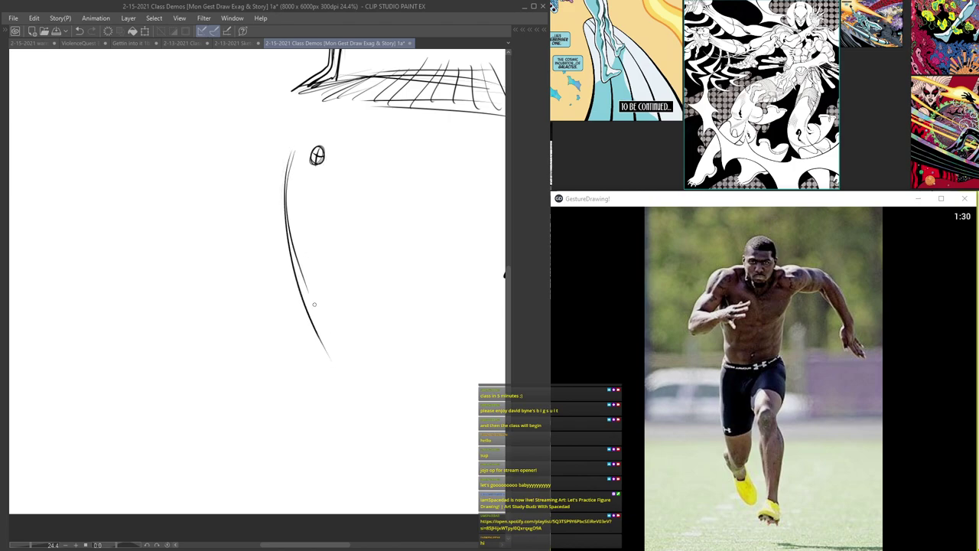
{"action": "mouse_move", "coordinate": [289, 226]}
{"action": "left_mouse_down"}
{"action": "mouse_move", "coordinate": [310, 324]}
{"action": "mouse_move", "coordinate": [342, 404]}
{"action": "left_mouse_up"}
{"action": "mouse_move", "coordinate": [290, 167]}
{"action": "left_mouse_down"}
{"action": "mouse_move", "coordinate": [284, 274]}
{"action": "mouse_move", "coordinate": [320, 378]}
{"action": "left_mouse_up"}
{"action": "mouse_move", "coordinate": [286, 271]}
{"action": "left_mouse_down"}
{"action": "mouse_move", "coordinate": [308, 332]}
{"action": "mouse_move", "coordinate": [295, 378]}
{"action": "mouse_move", "coordinate": [341, 463]}
{"action": "mouse_move", "coordinate": [315, 332]}
{"action": "left_mouse_up"}
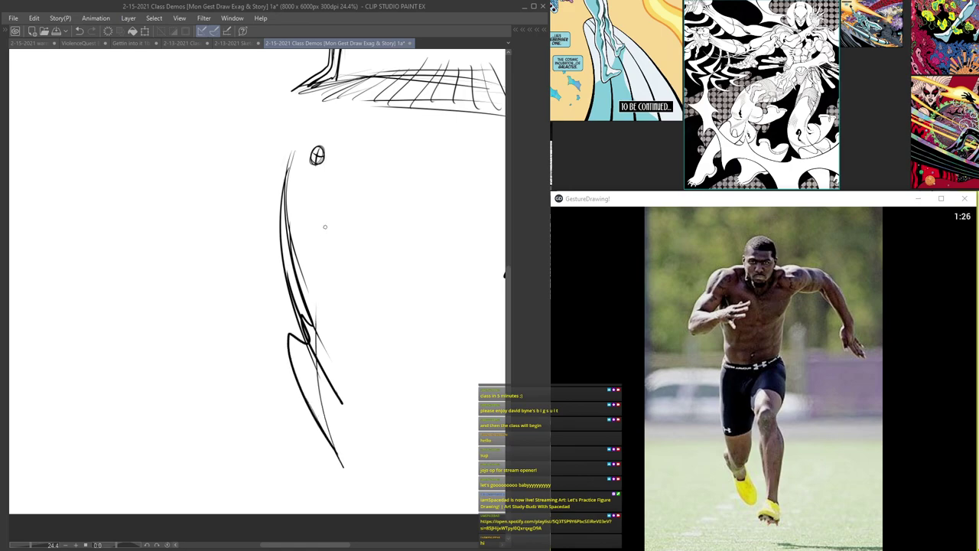
{"action": "mouse_move", "coordinate": [332, 257]}
{"action": "left_mouse_down"}
{"action": "mouse_move", "coordinate": [339, 309]}
{"action": "mouse_move", "coordinate": [349, 285]}
{"action": "mouse_move", "coordinate": [347, 379]}
{"action": "mouse_move", "coordinate": [338, 192]}
{"action": "mouse_move", "coordinate": [326, 239]}
{"action": "left_mouse_up"}
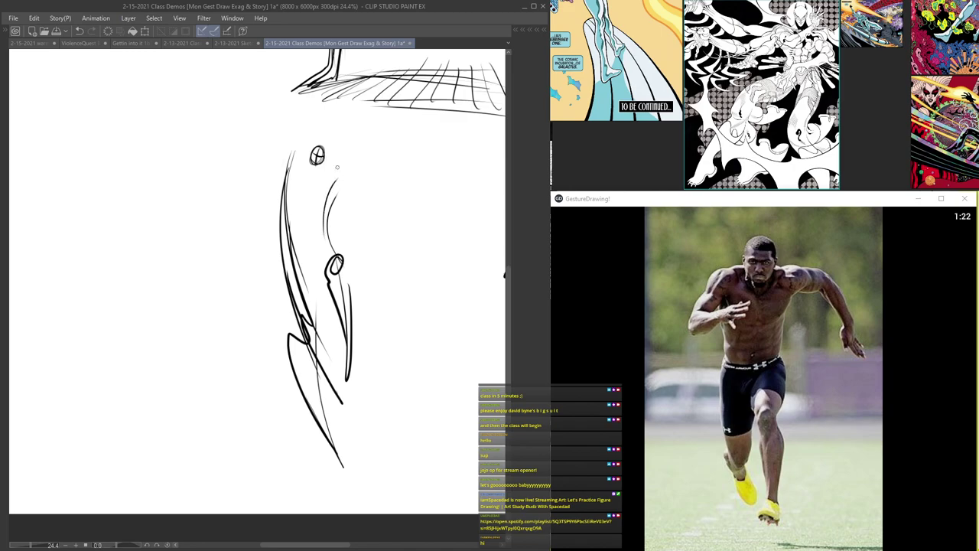
- Add the sprinter's pointed bent arm on one side and a large sweeping arc for the opposite shoulder and arm
{"action": "mouse_move", "coordinate": [293, 156]}
{"action": "left_mouse_down"}
{"action": "mouse_move", "coordinate": [239, 207]}
{"action": "mouse_move", "coordinate": [400, 152]}
{"action": "left_mouse_up"}
{"action": "mouse_move", "coordinate": [334, 185]}
{"action": "left_mouse_down"}
{"action": "mouse_move", "coordinate": [363, 160]}
{"action": "mouse_move", "coordinate": [426, 192]}
{"action": "left_mouse_up"}
{"action": "left_click_drag", "start_coordinate": [381, 153], "coordinate": [425, 191]}
- Draw an oversized egg-shaped head with curved centre and eye guidelines beside the first sprinter sketch
{"action": "mouse_move", "coordinate": [205, 232]}
{"action": "left_mouse_down"}
{"action": "mouse_move", "coordinate": [314, 234]}
{"action": "mouse_move", "coordinate": [275, 156]}
{"action": "mouse_move", "coordinate": [225, 163]}
{"action": "left_mouse_up"}
{"action": "mouse_move", "coordinate": [269, 264]}
{"action": "left_mouse_down"}
{"action": "mouse_move", "coordinate": [287, 191]}
{"action": "mouse_move", "coordinate": [286, 238]}
{"action": "mouse_move", "coordinate": [277, 159]}
{"action": "left_mouse_up"}
{"action": "left_click_drag", "start_coordinate": [226, 229], "coordinate": [290, 215]}
{"action": "left_click_drag", "start_coordinate": [256, 164], "coordinate": [252, 272]}
{"action": "left_click_drag", "start_coordinate": [258, 154], "coordinate": [256, 279]}
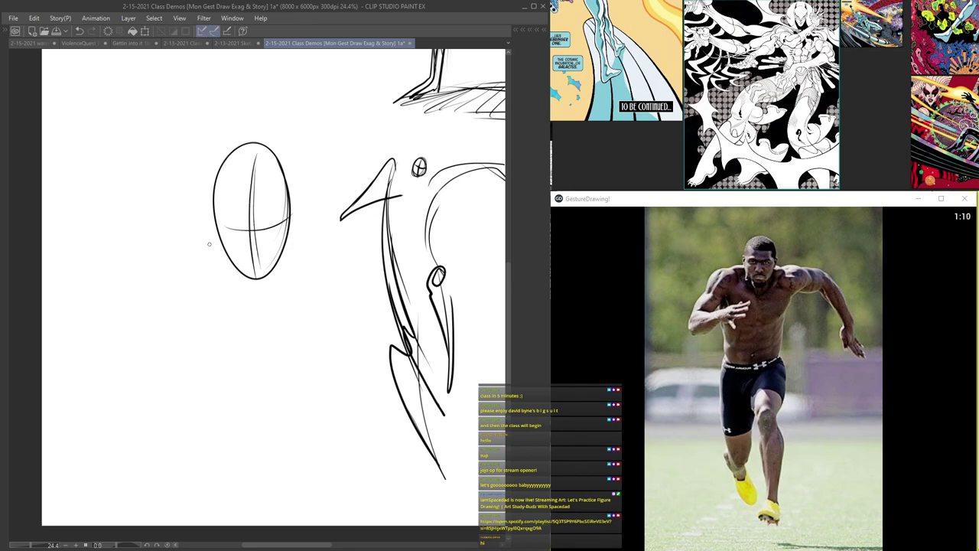
- Attach a small body to the big-headed sprinter, with narrow zigzag legs and two short bent arms
{"action": "mouse_move", "coordinate": [232, 263]}
{"action": "left_mouse_down"}
{"action": "mouse_move", "coordinate": [234, 351]}
{"action": "mouse_move", "coordinate": [251, 419]}
{"action": "left_mouse_up"}
{"action": "left_click_drag", "start_coordinate": [229, 353], "coordinate": [263, 441]}
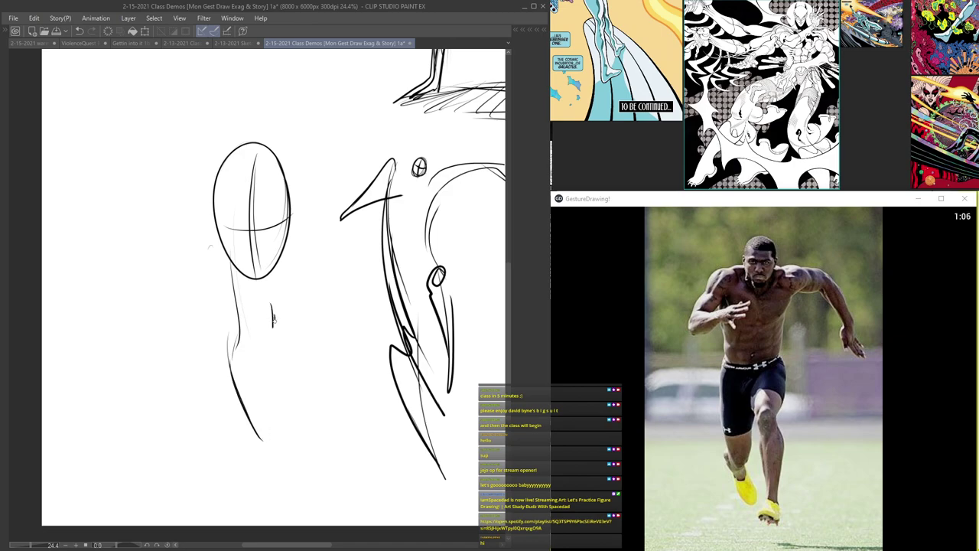
{"action": "left_click_drag", "start_coordinate": [266, 340], "coordinate": [271, 386]}
{"action": "mouse_move", "coordinate": [271, 292]}
{"action": "left_mouse_down"}
{"action": "mouse_move", "coordinate": [274, 335]}
{"action": "mouse_move", "coordinate": [247, 398]}
{"action": "left_mouse_up"}
{"action": "mouse_move", "coordinate": [237, 325]}
{"action": "left_mouse_down"}
{"action": "mouse_move", "coordinate": [241, 374]}
{"action": "mouse_move", "coordinate": [250, 389]}
{"action": "mouse_move", "coordinate": [277, 395]}
{"action": "left_mouse_up"}
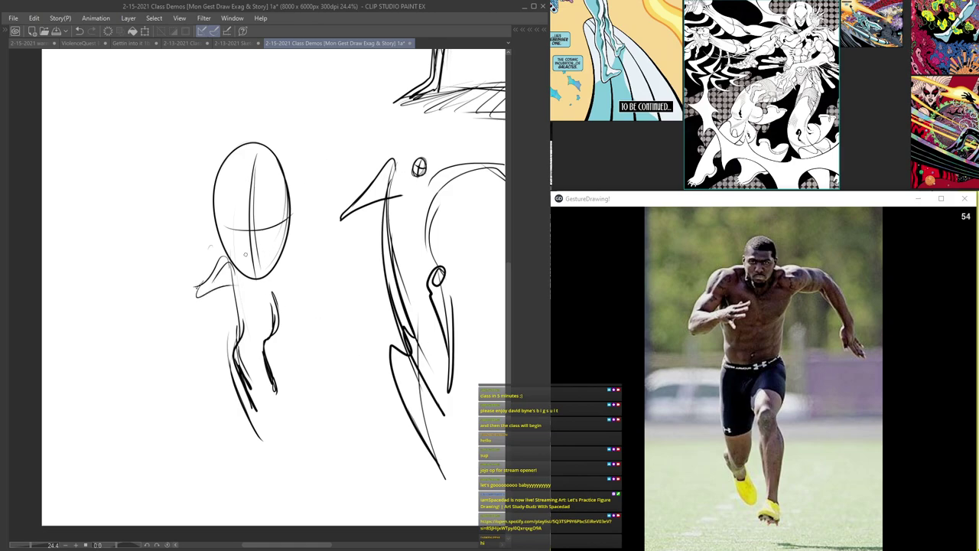
{"action": "mouse_move", "coordinate": [276, 246]}
{"action": "left_mouse_down"}
{"action": "mouse_move", "coordinate": [317, 248]}
{"action": "mouse_move", "coordinate": [329, 281]}
{"action": "mouse_move", "coordinate": [285, 328]}
{"action": "mouse_move", "coordinate": [283, 413]}
{"action": "left_mouse_up"}
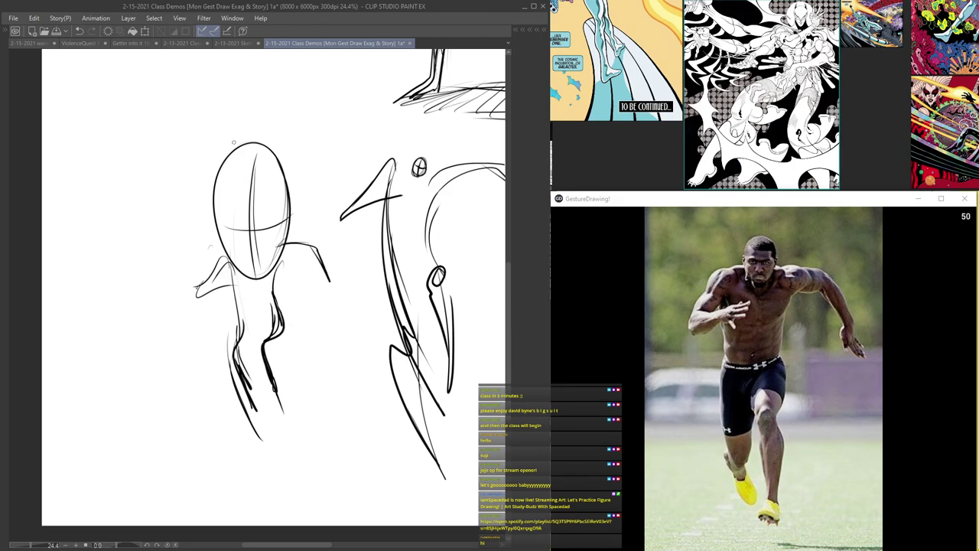
- Sketch a third sprinter above with a small head, an oversized fan-like chest, a bent arm and a first leg line
{"action": "left_click_drag", "start_coordinate": [362, 225], "coordinate": [438, 227]}
{"action": "mouse_move", "coordinate": [280, 195]}
{"action": "left_mouse_down"}
{"action": "mouse_move", "coordinate": [334, 238]}
{"action": "mouse_move", "coordinate": [333, 300]}
{"action": "mouse_move", "coordinate": [267, 281]}
{"action": "mouse_move", "coordinate": [362, 189]}
{"action": "left_mouse_up"}
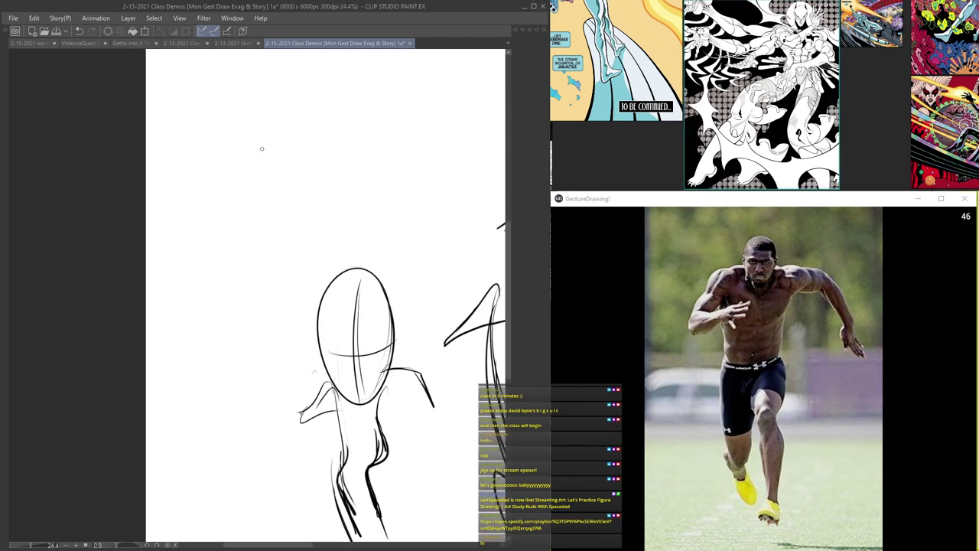
{"action": "mouse_move", "coordinate": [244, 124]}
{"action": "left_mouse_down"}
{"action": "mouse_move", "coordinate": [248, 117]}
{"action": "mouse_move", "coordinate": [241, 137]}
{"action": "mouse_move", "coordinate": [261, 127]}
{"action": "mouse_move", "coordinate": [218, 191]}
{"action": "mouse_move", "coordinate": [228, 231]}
{"action": "mouse_move", "coordinate": [265, 250]}
{"action": "mouse_move", "coordinate": [289, 143]}
{"action": "mouse_move", "coordinate": [222, 191]}
{"action": "mouse_move", "coordinate": [280, 175]}
{"action": "mouse_move", "coordinate": [234, 233]}
{"action": "mouse_move", "coordinate": [244, 217]}
{"action": "mouse_move", "coordinate": [230, 192]}
{"action": "mouse_move", "coordinate": [293, 145]}
{"action": "mouse_move", "coordinate": [237, 187]}
{"action": "mouse_move", "coordinate": [289, 198]}
{"action": "mouse_move", "coordinate": [246, 212]}
{"action": "mouse_move", "coordinate": [237, 245]}
{"action": "mouse_move", "coordinate": [222, 200]}
{"action": "mouse_move", "coordinate": [230, 186]}
{"action": "mouse_move", "coordinate": [186, 214]}
{"action": "left_mouse_up"}
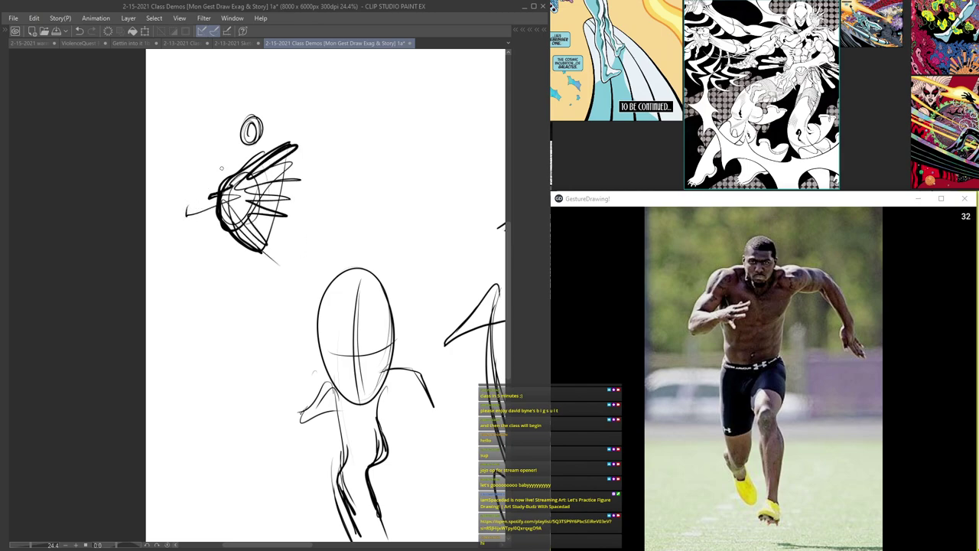
{"action": "mouse_move", "coordinate": [229, 150]}
{"action": "left_mouse_down"}
{"action": "mouse_move", "coordinate": [174, 199]}
{"action": "mouse_move", "coordinate": [214, 181]}
{"action": "mouse_move", "coordinate": [180, 207]}
{"action": "mouse_move", "coordinate": [219, 220]}
{"action": "left_mouse_up"}
{"action": "left_click_drag", "start_coordinate": [239, 141], "coordinate": [239, 329]}
{"action": "mouse_move", "coordinate": [217, 242]}
{"action": "left_mouse_down"}
{"action": "mouse_move", "coordinate": [242, 352]}
{"action": "mouse_move", "coordinate": [230, 325]}
{"action": "mouse_move", "coordinate": [229, 341]}
{"action": "left_mouse_up"}
{"action": "mouse_move", "coordinate": [228, 341]}
{"action": "left_mouse_down"}
{"action": "mouse_move", "coordinate": [212, 327]}
{"action": "mouse_move", "coordinate": [232, 394]}
{"action": "left_mouse_up"}
{"action": "left_click_drag", "start_coordinate": [212, 323], "coordinate": [232, 395]}
{"action": "left_click_drag", "start_coordinate": [241, 349], "coordinate": [222, 241]}
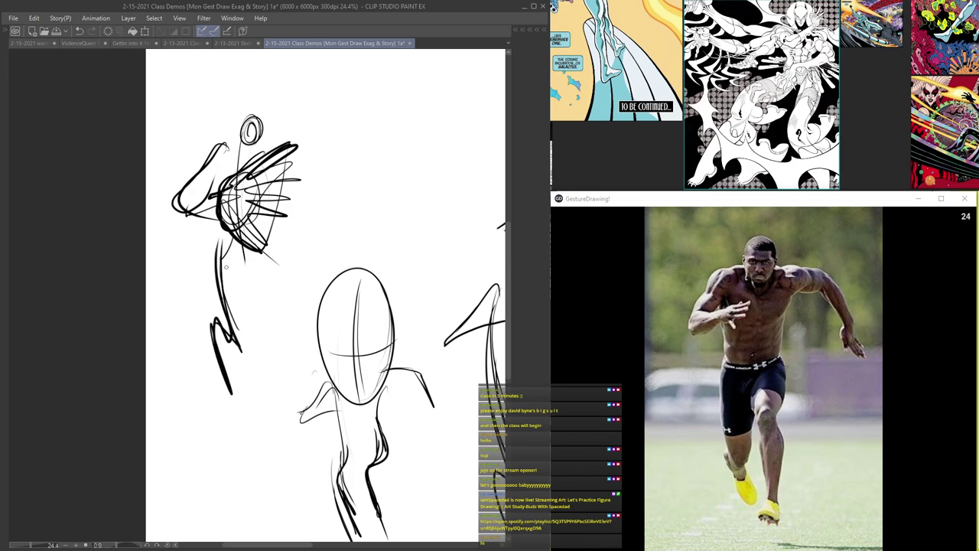
{"action": "key", "text": "ctrl+z"}
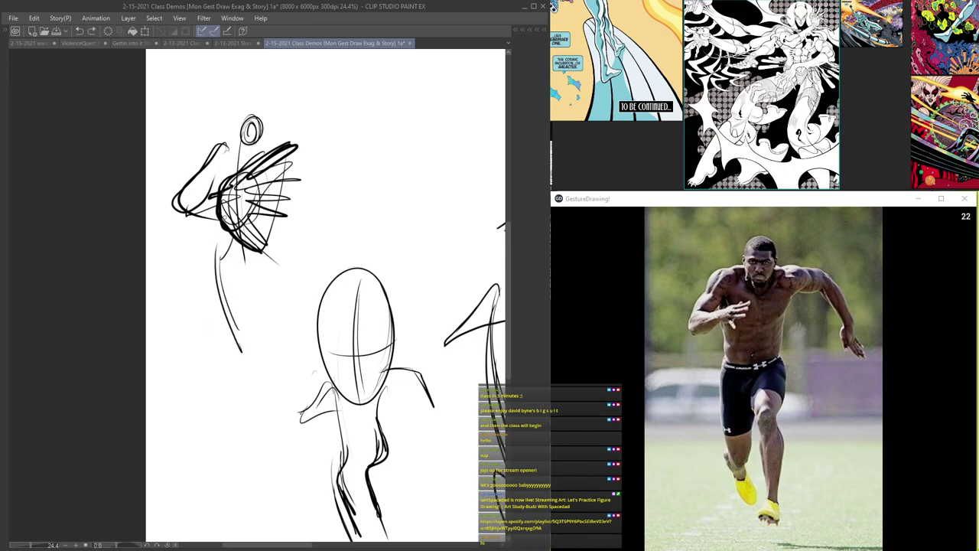
- Draw the third sprinter's shorter zigzag leg, bent far arm and curving opposite leg
{"action": "mouse_move", "coordinate": [220, 241]}
{"action": "left_mouse_down"}
{"action": "mouse_move", "coordinate": [228, 317]}
{"action": "mouse_move", "coordinate": [215, 311]}
{"action": "mouse_move", "coordinate": [234, 371]}
{"action": "left_mouse_up"}
{"action": "left_click_drag", "start_coordinate": [216, 318], "coordinate": [234, 371]}
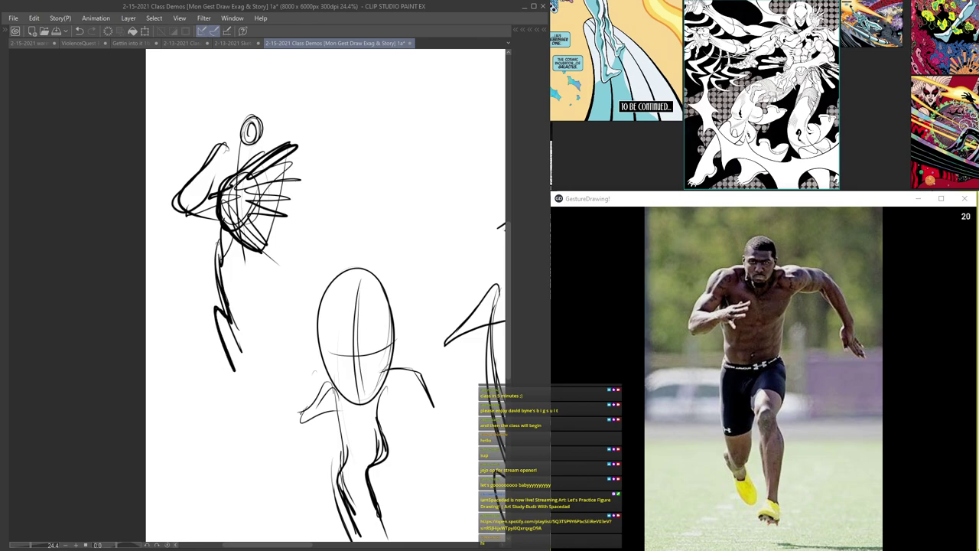
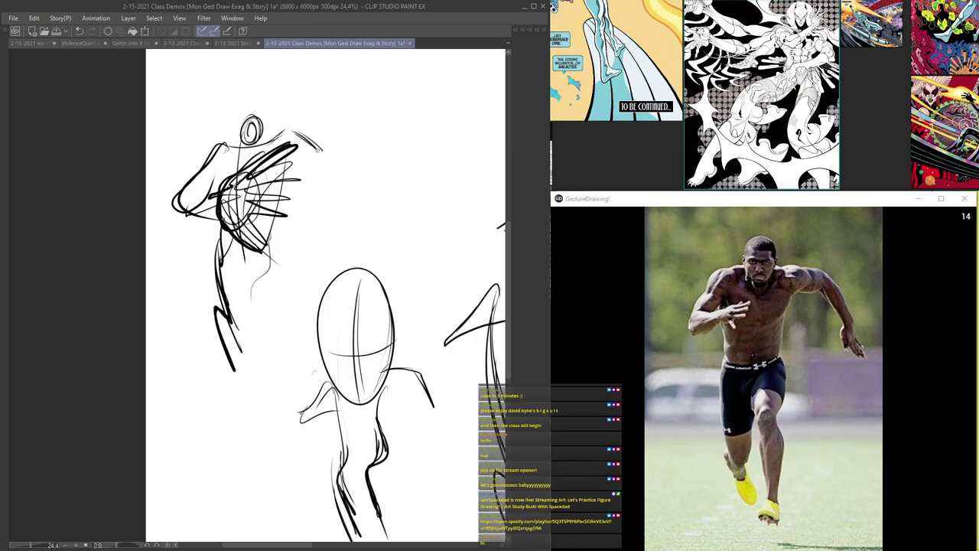
{"action": "left_click_drag", "start_coordinate": [265, 159], "coordinate": [223, 188]}
{"action": "mouse_move", "coordinate": [273, 158]}
{"action": "left_mouse_down"}
{"action": "mouse_move", "coordinate": [233, 236]}
{"action": "mouse_move", "coordinate": [257, 285]}
{"action": "mouse_move", "coordinate": [268, 370]}
{"action": "left_mouse_up"}
{"action": "left_click_drag", "start_coordinate": [264, 223], "coordinate": [265, 271]}
{"action": "left_click_drag", "start_coordinate": [265, 347], "coordinate": [272, 398]}
- Draw a tiny head with a chin and crossed face guides for a fourth sprinter in the blank area above
{"action": "left_click_drag", "start_coordinate": [393, 148], "coordinate": [323, 222]}
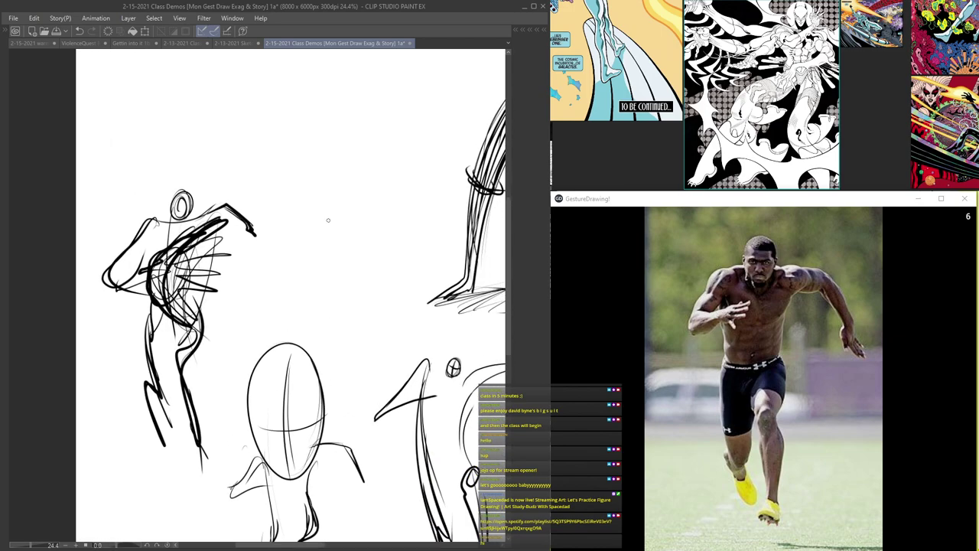
{"action": "scroll", "coordinate": [351, 189], "scroll_direction": "up", "scroll_amount": 2}
{"action": "left_click_drag", "start_coordinate": [334, 116], "coordinate": [337, 134]}
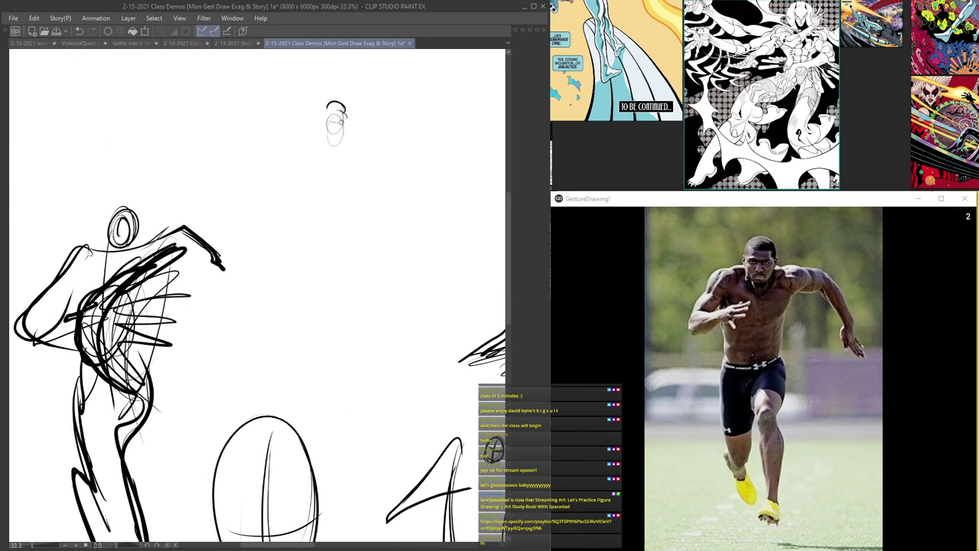
{"action": "left_click_drag", "start_coordinate": [330, 135], "coordinate": [341, 132]}
{"action": "left_click_drag", "start_coordinate": [334, 107], "coordinate": [335, 136]}
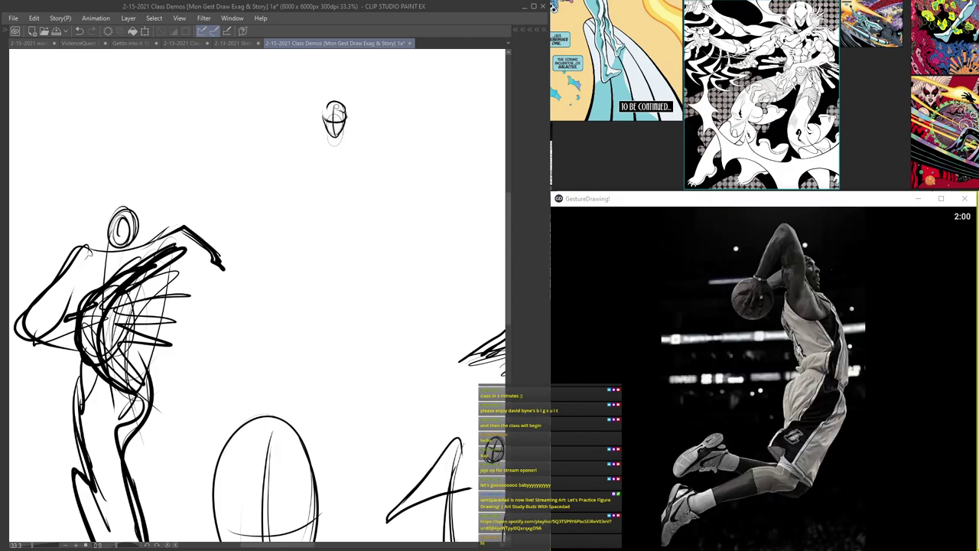
- Return the reference viewer to the sprinter photo and pause its timer
{"action": "left_click", "coordinate": [735, 512]}
{"action": "left_click", "coordinate": [766, 505]}
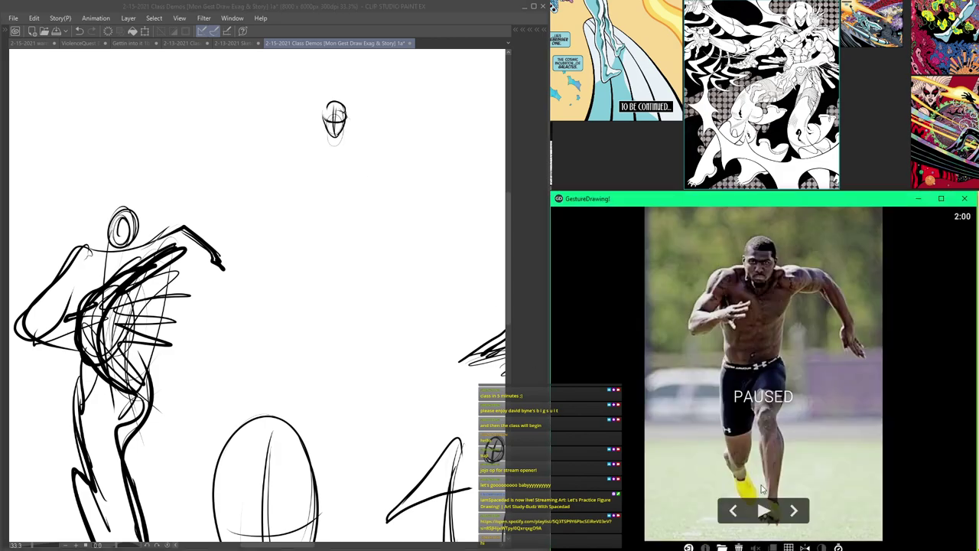
- Sketch the fourth sprinter's torso side and hip curve, and build up the foreshortened legs with heavy overlapping strokes
{"action": "left_click_drag", "start_coordinate": [312, 136], "coordinate": [332, 215]}
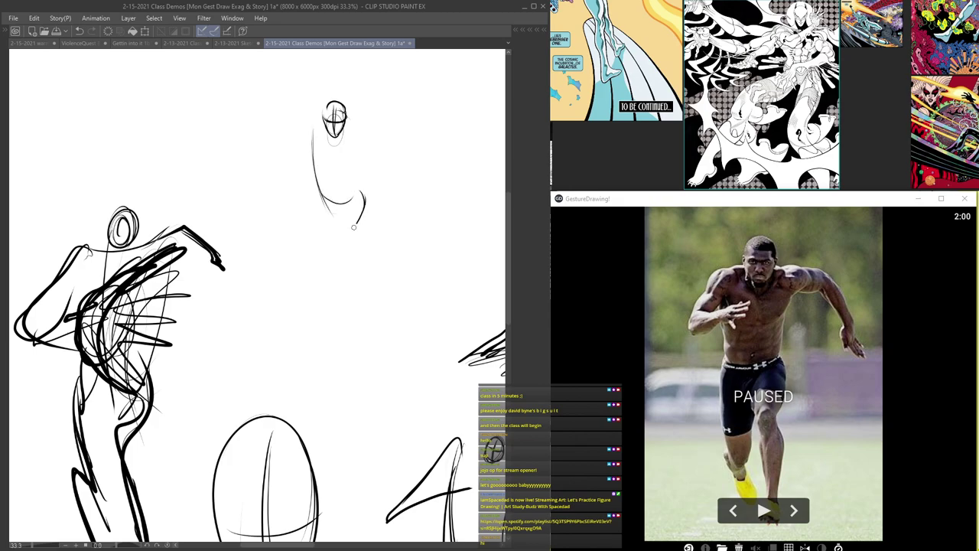
{"action": "mouse_move", "coordinate": [351, 242]}
{"action": "left_mouse_down"}
{"action": "mouse_move", "coordinate": [362, 316]}
{"action": "mouse_move", "coordinate": [345, 294]}
{"action": "mouse_move", "coordinate": [362, 338]}
{"action": "mouse_move", "coordinate": [319, 340]}
{"action": "left_mouse_up"}
{"action": "mouse_move", "coordinate": [392, 337]}
{"action": "left_mouse_down"}
{"action": "mouse_move", "coordinate": [320, 341]}
{"action": "mouse_move", "coordinate": [352, 421]}
{"action": "mouse_move", "coordinate": [348, 304]}
{"action": "mouse_move", "coordinate": [363, 329]}
{"action": "left_mouse_up"}
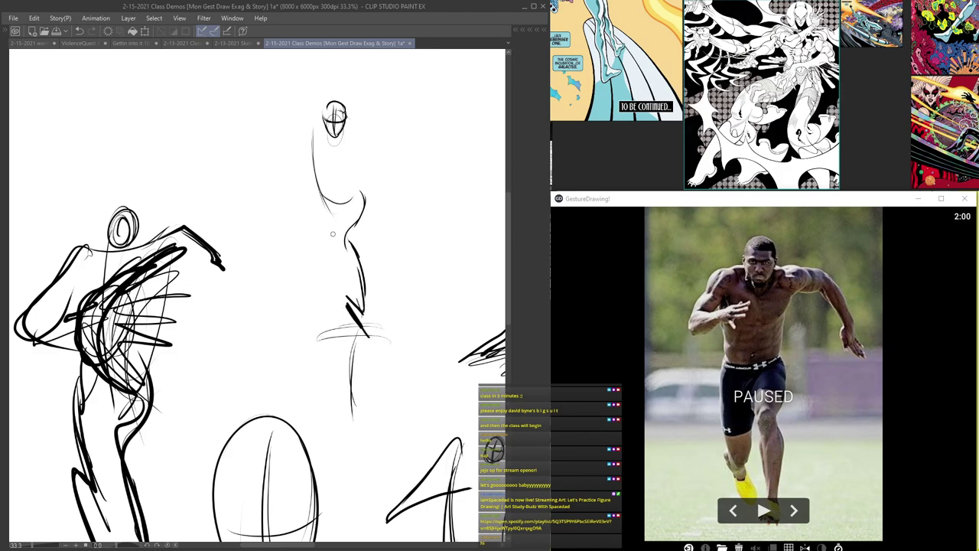
{"action": "left_click_drag", "start_coordinate": [321, 213], "coordinate": [328, 257]}
{"action": "left_click_drag", "start_coordinate": [352, 314], "coordinate": [369, 389]}
{"action": "left_click_drag", "start_coordinate": [350, 346], "coordinate": [363, 384]}
{"action": "left_click_drag", "start_coordinate": [341, 317], "coordinate": [371, 393]}
{"action": "left_click_drag", "start_coordinate": [357, 260], "coordinate": [373, 390]}
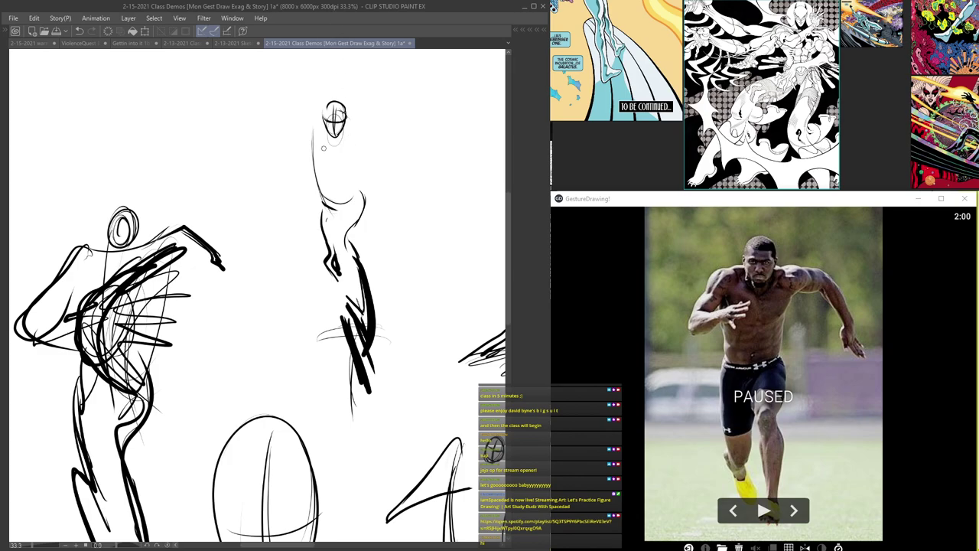
- Develop the fourth sprinter's head and shoulder line, extending a bent arm out to the side
{"action": "scroll", "coordinate": [323, 148], "scroll_direction": "up", "scroll_amount": 2}
{"action": "mouse_move", "coordinate": [313, 168]}
{"action": "left_mouse_down"}
{"action": "mouse_move", "coordinate": [363, 182]}
{"action": "mouse_move", "coordinate": [372, 175]}
{"action": "left_mouse_up"}
{"action": "left_click_drag", "start_coordinate": [311, 167], "coordinate": [367, 167]}
{"action": "mouse_move", "coordinate": [317, 139]}
{"action": "left_mouse_down"}
{"action": "mouse_move", "coordinate": [362, 125]}
{"action": "mouse_move", "coordinate": [268, 143]}
{"action": "mouse_move", "coordinate": [320, 156]}
{"action": "mouse_move", "coordinate": [309, 201]}
{"action": "left_mouse_up"}
{"action": "left_click_drag", "start_coordinate": [292, 163], "coordinate": [329, 160]}
{"action": "scroll", "coordinate": [385, 65], "scroll_direction": "up", "scroll_amount": 1}
{"action": "mouse_move", "coordinate": [351, 126]}
{"action": "left_mouse_down"}
{"action": "mouse_move", "coordinate": [371, 110]}
{"action": "mouse_move", "coordinate": [406, 113]}
{"action": "mouse_move", "coordinate": [414, 142]}
{"action": "left_mouse_up"}
- Add curved rib contours to the fourth sprinter's torso and thick dark strokes for the near forearm and hand
{"action": "left_click_drag", "start_coordinate": [341, 91], "coordinate": [343, 272]}
{"action": "mouse_move", "coordinate": [303, 204]}
{"action": "left_mouse_down"}
{"action": "mouse_move", "coordinate": [356, 237]}
{"action": "mouse_move", "coordinate": [357, 211]}
{"action": "mouse_move", "coordinate": [352, 220]}
{"action": "left_mouse_up"}
{"action": "mouse_move", "coordinate": [341, 90]}
{"action": "left_mouse_down"}
{"action": "mouse_move", "coordinate": [349, 129]}
{"action": "mouse_move", "coordinate": [336, 150]}
{"action": "left_mouse_up"}
{"action": "mouse_move", "coordinate": [309, 113]}
{"action": "left_mouse_down"}
{"action": "mouse_move", "coordinate": [352, 115]}
{"action": "mouse_move", "coordinate": [324, 155]}
{"action": "left_mouse_up"}
{"action": "mouse_move", "coordinate": [308, 104]}
{"action": "left_mouse_down"}
{"action": "mouse_move", "coordinate": [344, 91]}
{"action": "mouse_move", "coordinate": [321, 134]}
{"action": "left_mouse_up"}
{"action": "mouse_move", "coordinate": [306, 114]}
{"action": "left_mouse_down"}
{"action": "mouse_move", "coordinate": [343, 122]}
{"action": "mouse_move", "coordinate": [322, 151]}
{"action": "left_mouse_up"}
{"action": "mouse_move", "coordinate": [301, 112]}
{"action": "left_mouse_down"}
{"action": "mouse_move", "coordinate": [327, 152]}
{"action": "mouse_move", "coordinate": [291, 212]}
{"action": "mouse_move", "coordinate": [318, 280]}
{"action": "left_mouse_up"}
{"action": "scroll", "coordinate": [318, 137], "scroll_direction": "down", "scroll_amount": 4}
{"action": "scroll", "coordinate": [317, 136], "scroll_direction": "up", "scroll_amount": 4}
{"action": "scroll", "coordinate": [306, 195], "scroll_direction": "down", "scroll_amount": 4}
{"action": "scroll", "coordinate": [318, 249], "scroll_direction": "up", "scroll_amount": 4}
{"action": "scroll", "coordinate": [317, 252], "scroll_direction": "down", "scroll_amount": 4}
{"action": "scroll", "coordinate": [314, 154], "scroll_direction": "down", "scroll_amount": 4}
- Begin a towering shape around the fourth sprinter, with a spiral-topped dome, wavy drips, curling side forms and cross-contour rings
{"action": "scroll", "coordinate": [301, 109], "scroll_direction": "up", "scroll_amount": 2}
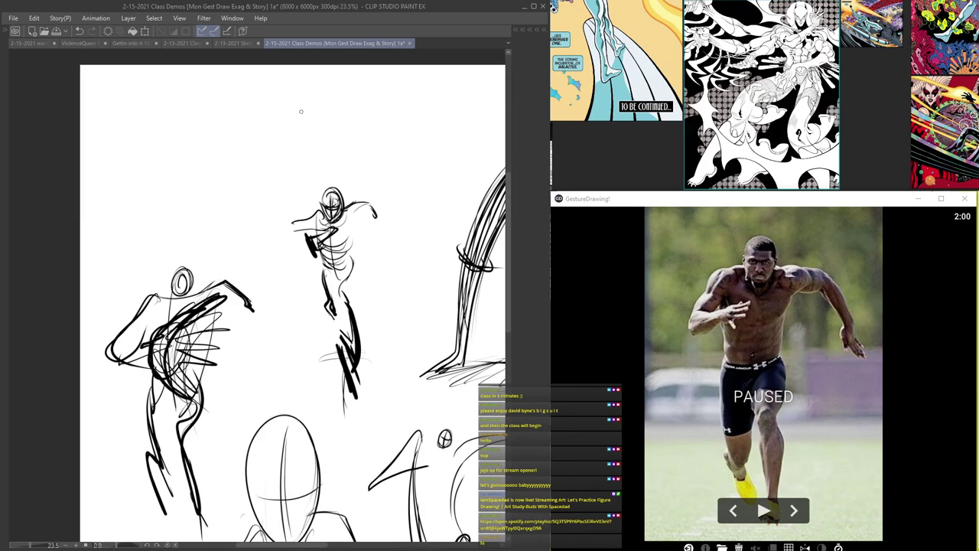
{"action": "mouse_move", "coordinate": [420, 343]}
{"action": "left_mouse_down"}
{"action": "mouse_move", "coordinate": [429, 355]}
{"action": "mouse_move", "coordinate": [384, 128]}
{"action": "left_mouse_up"}
{"action": "scroll", "coordinate": [352, 81], "scroll_direction": "up", "scroll_amount": 1}
{"action": "mouse_move", "coordinate": [360, 77]}
{"action": "left_mouse_down"}
{"action": "mouse_move", "coordinate": [308, 142]}
{"action": "mouse_move", "coordinate": [352, 69]}
{"action": "mouse_move", "coordinate": [365, 142]}
{"action": "mouse_move", "coordinate": [356, 130]}
{"action": "mouse_move", "coordinate": [321, 144]}
{"action": "mouse_move", "coordinate": [299, 137]}
{"action": "left_mouse_up"}
{"action": "mouse_move", "coordinate": [355, 74]}
{"action": "left_mouse_down"}
{"action": "mouse_move", "coordinate": [322, 85]}
{"action": "mouse_move", "coordinate": [359, 79]}
{"action": "mouse_move", "coordinate": [341, 89]}
{"action": "left_mouse_up"}
{"action": "mouse_move", "coordinate": [402, 162]}
{"action": "left_mouse_down"}
{"action": "mouse_move", "coordinate": [441, 102]}
{"action": "mouse_move", "coordinate": [461, 149]}
{"action": "left_mouse_up"}
{"action": "mouse_move", "coordinate": [444, 105]}
{"action": "left_mouse_down"}
{"action": "mouse_move", "coordinate": [470, 138]}
{"action": "mouse_move", "coordinate": [467, 159]}
{"action": "left_mouse_up"}
{"action": "left_click_drag", "start_coordinate": [459, 150], "coordinate": [432, 229]}
{"action": "left_click_drag", "start_coordinate": [298, 149], "coordinate": [230, 139]}
{"action": "mouse_move", "coordinate": [397, 191]}
{"action": "left_mouse_down"}
{"action": "mouse_move", "coordinate": [297, 163]}
{"action": "mouse_move", "coordinate": [397, 178]}
{"action": "left_mouse_up"}
{"action": "left_click_drag", "start_coordinate": [394, 293], "coordinate": [345, 285]}
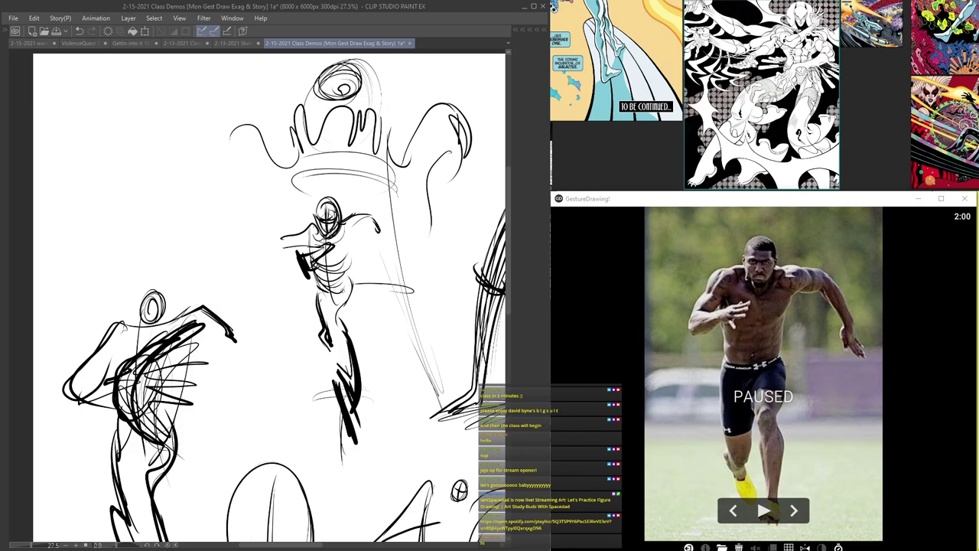
- Draw the tower's long sloping side and add curled, claw-like arcs sweeping outward beside it
{"action": "left_click_drag", "start_coordinate": [433, 357], "coordinate": [395, 390]}
{"action": "left_click_drag", "start_coordinate": [283, 163], "coordinate": [260, 281]}
{"action": "left_click_drag", "start_coordinate": [290, 205], "coordinate": [231, 372]}
{"action": "left_click_drag", "start_coordinate": [299, 75], "coordinate": [254, 299]}
{"action": "mouse_move", "coordinate": [259, 159]}
{"action": "left_mouse_down"}
{"action": "mouse_move", "coordinate": [200, 143]}
{"action": "mouse_move", "coordinate": [267, 170]}
{"action": "mouse_move", "coordinate": [265, 240]}
{"action": "left_mouse_up"}
{"action": "mouse_move", "coordinate": [265, 185]}
{"action": "left_mouse_down"}
{"action": "mouse_move", "coordinate": [244, 240]}
{"action": "mouse_move", "coordinate": [208, 226]}
{"action": "left_mouse_up"}
{"action": "left_click_drag", "start_coordinate": [219, 251], "coordinate": [271, 272]}
- Add curved accents on the tower's opposite side, contour bands around its base and lines radiating downward
{"action": "left_click_drag", "start_coordinate": [463, 214], "coordinate": [429, 259]}
{"action": "left_click_drag", "start_coordinate": [442, 226], "coordinate": [419, 274]}
{"action": "left_click_drag", "start_coordinate": [253, 326], "coordinate": [320, 317]}
{"action": "mouse_move", "coordinate": [440, 363]}
{"action": "left_mouse_down"}
{"action": "mouse_move", "coordinate": [399, 356]}
{"action": "mouse_move", "coordinate": [260, 370]}
{"action": "left_mouse_up"}
{"action": "mouse_move", "coordinate": [285, 367]}
{"action": "left_mouse_down"}
{"action": "mouse_move", "coordinate": [234, 401]}
{"action": "mouse_move", "coordinate": [235, 433]}
{"action": "mouse_move", "coordinate": [272, 455]}
{"action": "left_mouse_up"}
{"action": "left_click_drag", "start_coordinate": [321, 378], "coordinate": [321, 480]}
{"action": "left_click_drag", "start_coordinate": [339, 401], "coordinate": [356, 490]}
{"action": "left_click_drag", "start_coordinate": [381, 376], "coordinate": [419, 475]}
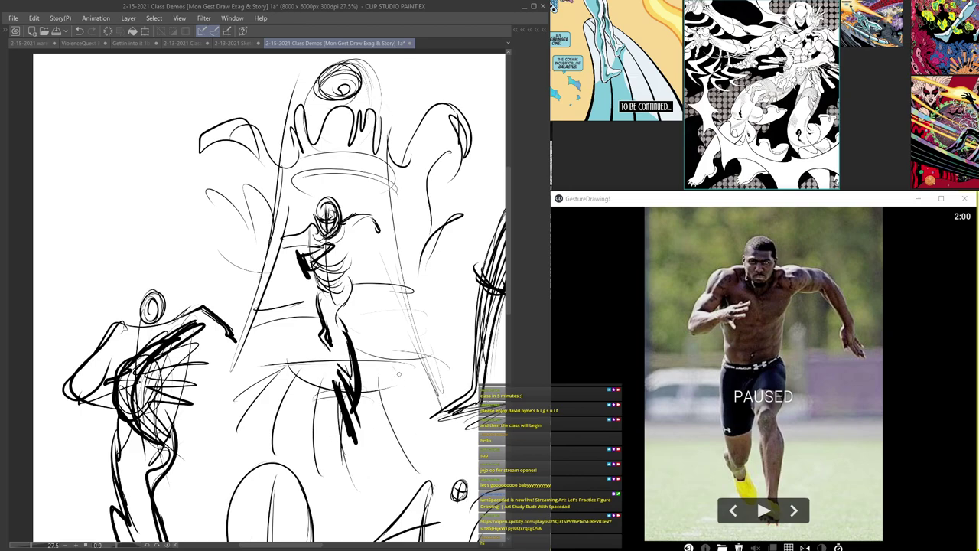
- Bring the whole page of gesture demos into view and save the drawing
{"action": "scroll", "coordinate": [321, 169], "scroll_direction": "down", "scroll_amount": 3}
{"action": "scroll", "coordinate": [322, 169], "scroll_direction": "down", "scroll_amount": 2}
{"action": "left_click_drag", "start_coordinate": [335, 159], "coordinate": [146, 151]}
{"action": "scroll", "coordinate": [317, 201], "scroll_direction": "up", "scroll_amount": 1}
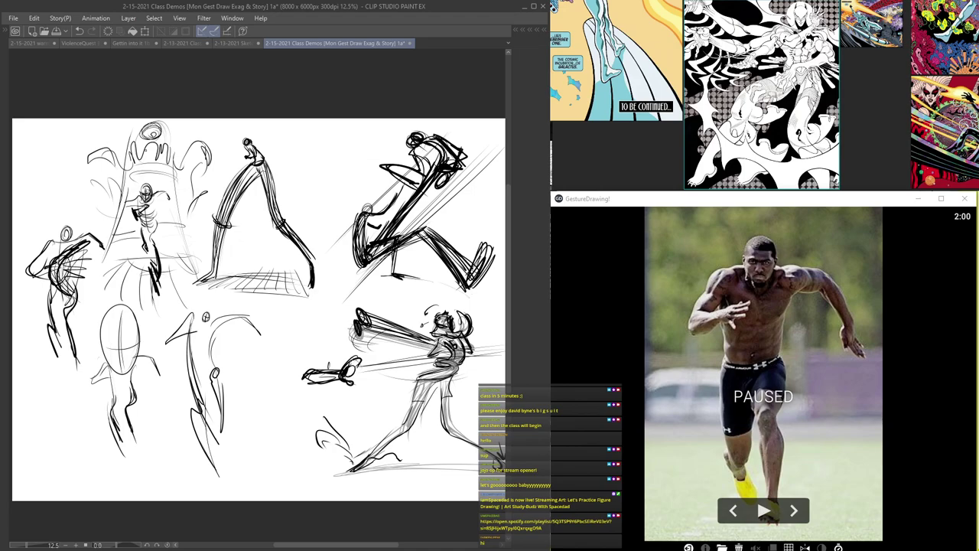
{"action": "key", "text": "ctrl+s"}
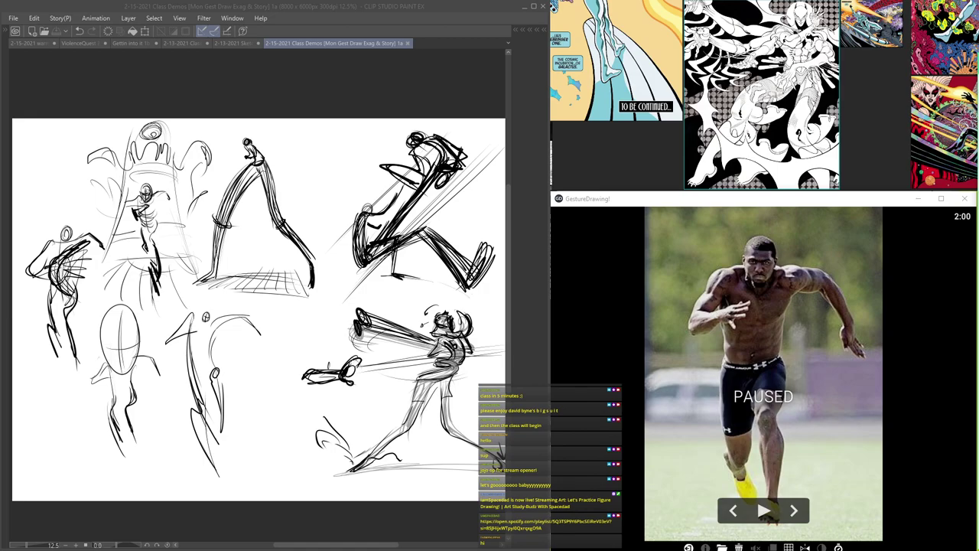
- Switch to the browser's mead sports folders image results and view the panther and horse-playing-soccer folder artworks in a maximized window
{"action": "mouse_move", "coordinate": [978, 200]}
{"action": "left_mouse_down"}
{"action": "mouse_move", "coordinate": [426, 200]}
{"action": "mouse_move", "coordinate": [341, 43]}
{"action": "left_mouse_up"}
{"action": "left_click", "coordinate": [561, 218]}
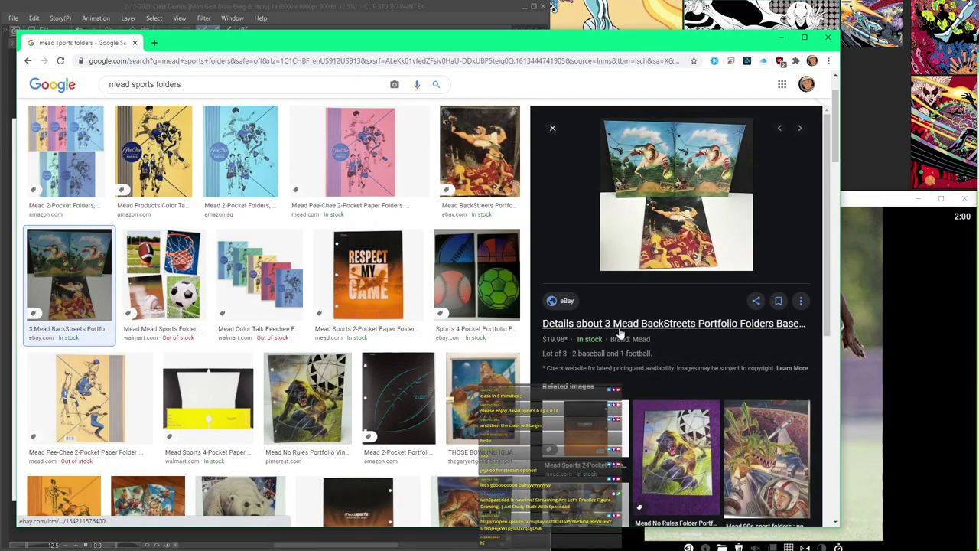
{"action": "left_click", "coordinate": [685, 289]}
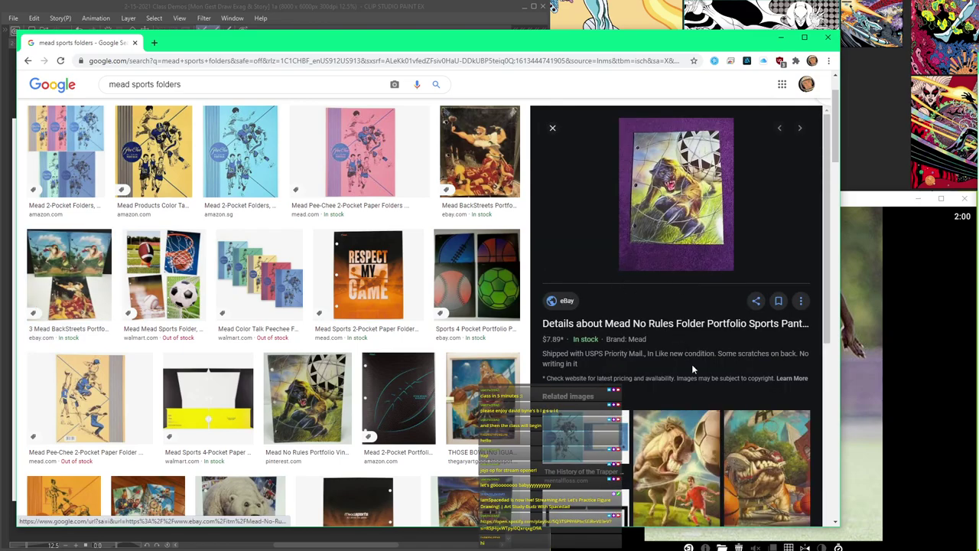
{"action": "left_click", "coordinate": [684, 355]}
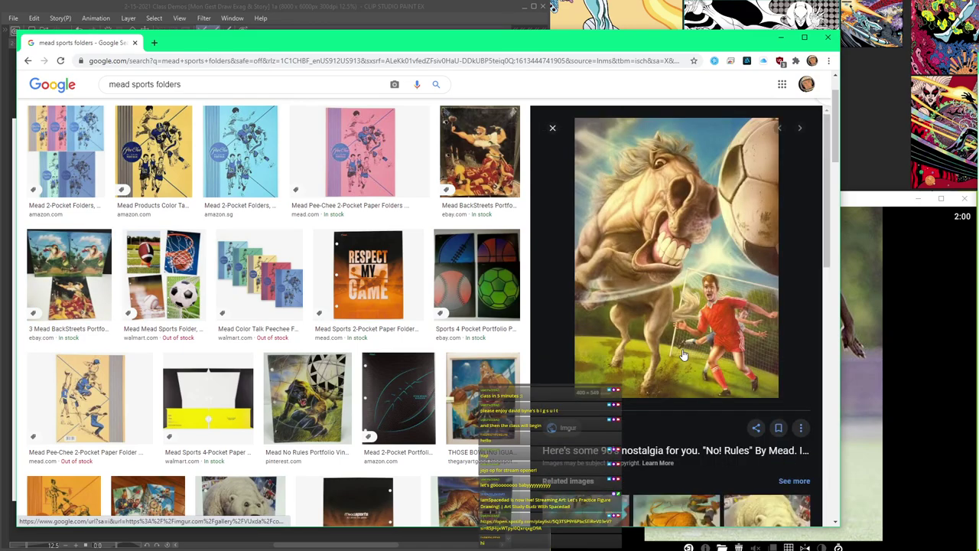
{"action": "double_click", "coordinate": [641, 43]}
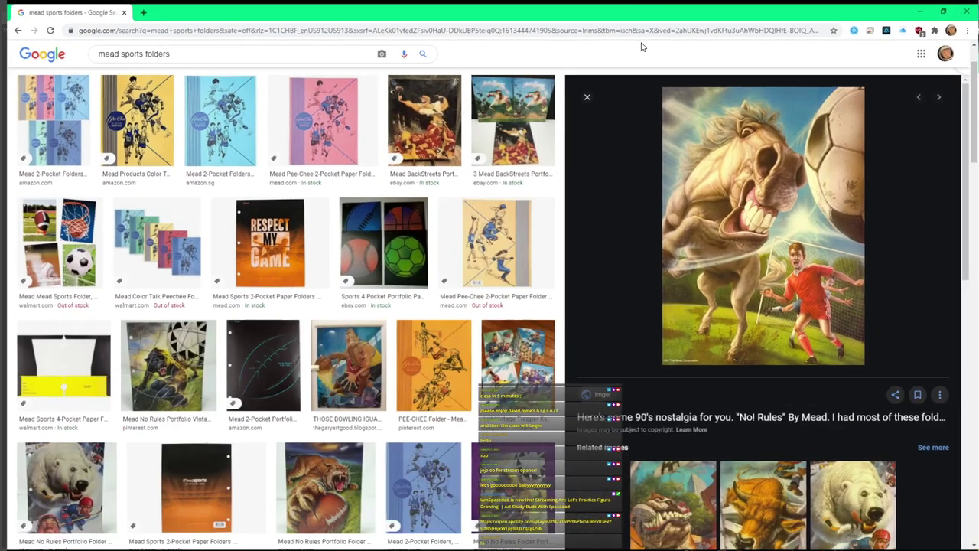
- Find and view the river monster kayaker folder artwork and the skateboarder one among the related images
{"action": "scroll", "coordinate": [761, 309], "scroll_direction": "down", "scroll_amount": 10}
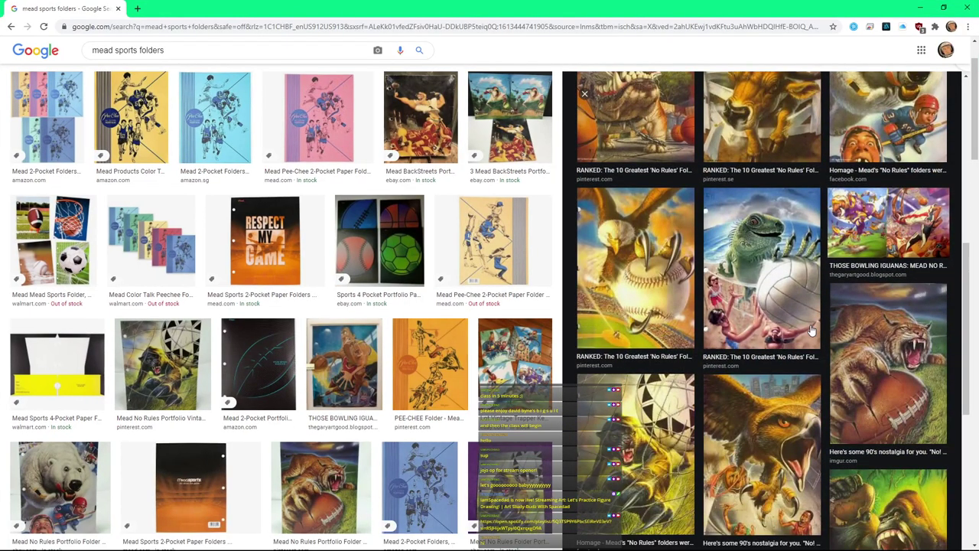
{"action": "scroll", "coordinate": [818, 325], "scroll_direction": "down", "scroll_amount": 3}
{"action": "left_click", "coordinate": [667, 293]}
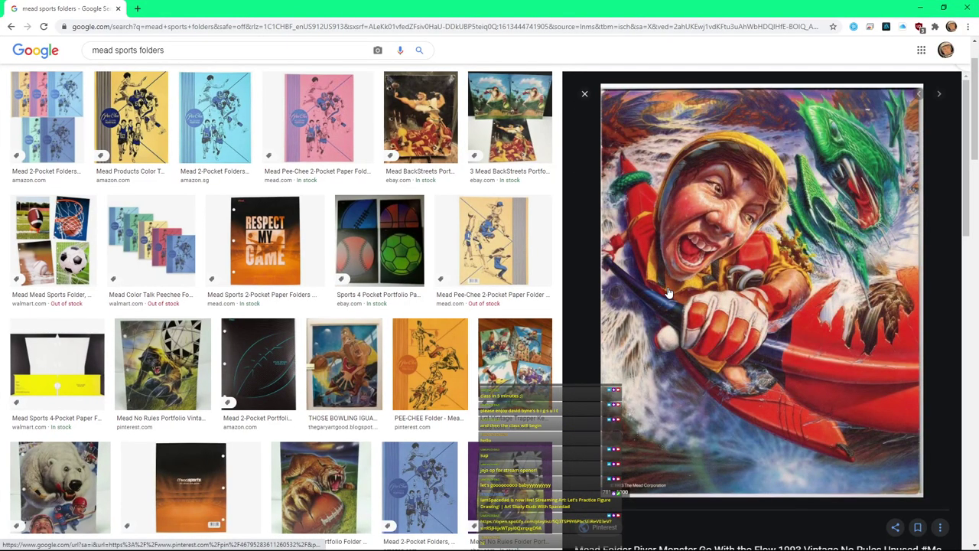
{"action": "scroll", "coordinate": [668, 294], "scroll_direction": "down", "scroll_amount": 8}
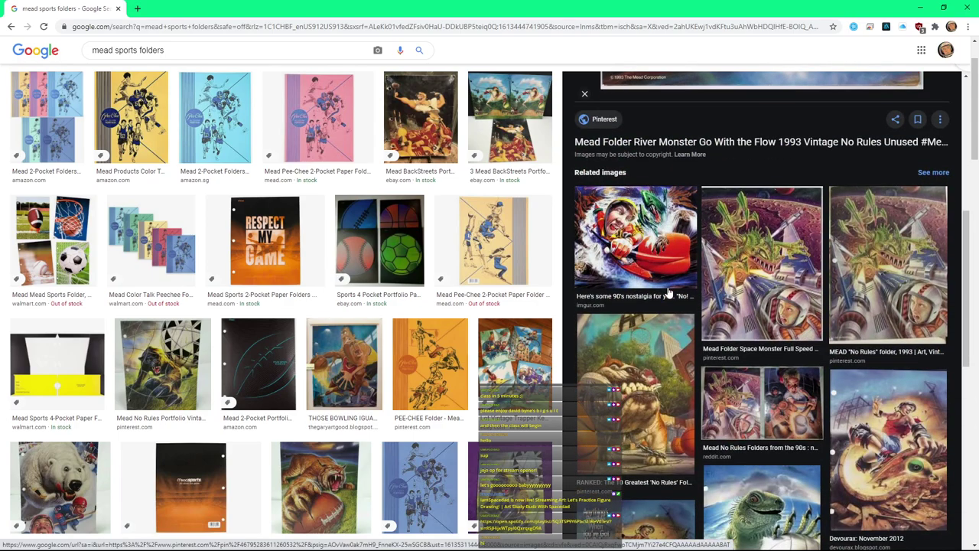
{"action": "scroll", "coordinate": [668, 293], "scroll_direction": "down", "scroll_amount": 3}
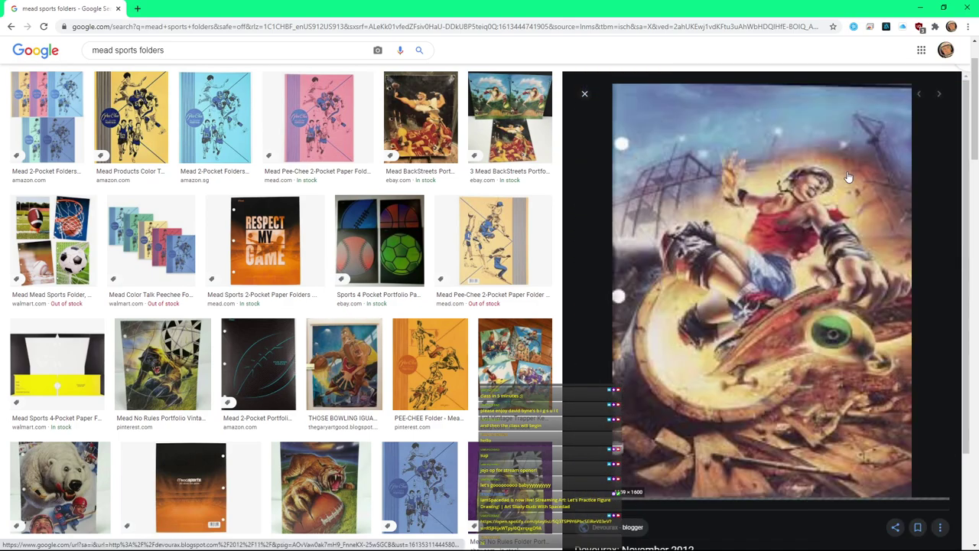
{"action": "left_click", "coordinate": [850, 178]}
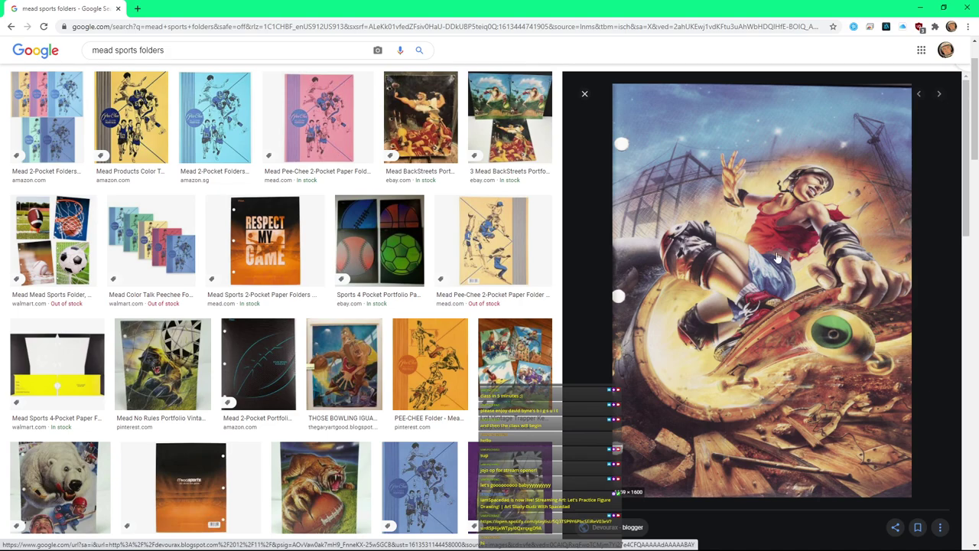
- Open the 1993 Mead "No Rules" space monster folder artwork from the related images
{"action": "scroll", "coordinate": [769, 260], "scroll_direction": "down", "scroll_amount": 4}
{"action": "scroll", "coordinate": [769, 260], "scroll_direction": "down", "scroll_amount": 5}
{"action": "left_click", "coordinate": [792, 119]}
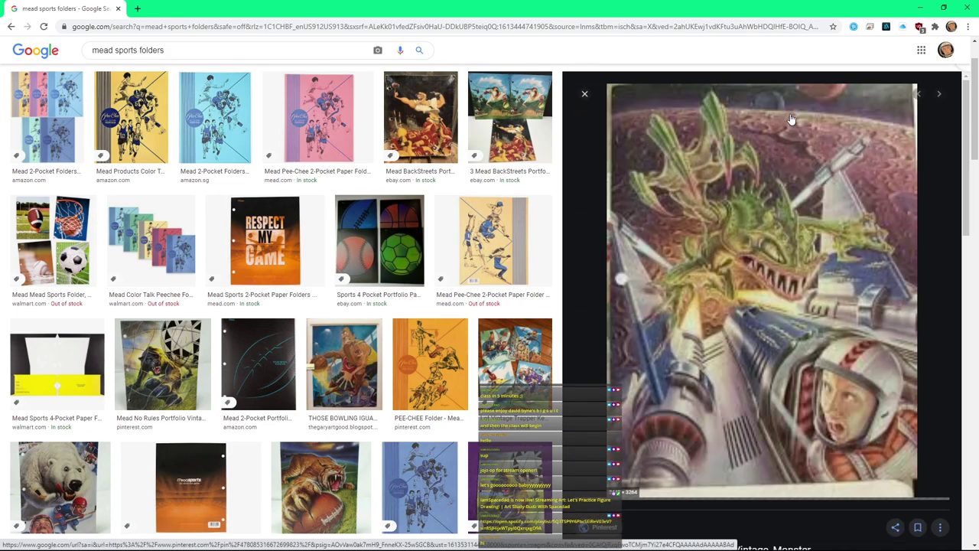
- Look through more related folder art and examine the paired football and basketball "No Rules" illustrations for exaggerated poses
{"action": "scroll", "coordinate": [782, 211], "scroll_direction": "down", "scroll_amount": 10}
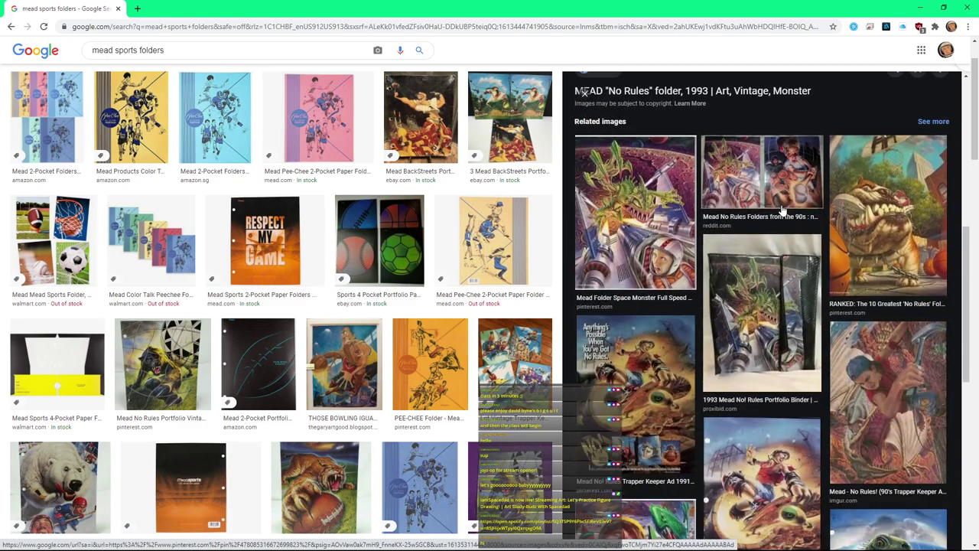
{"action": "scroll", "coordinate": [782, 211], "scroll_direction": "down", "scroll_amount": 5}
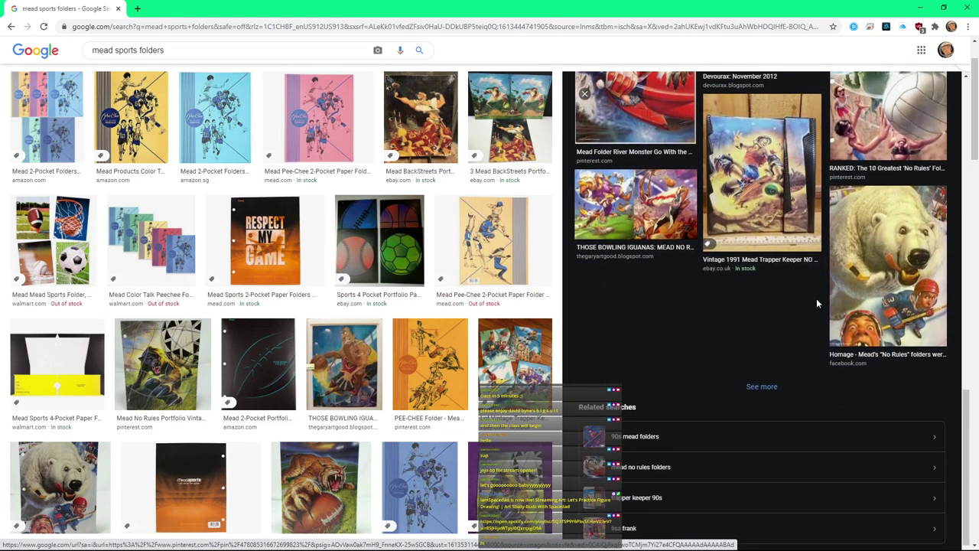
{"action": "scroll", "coordinate": [773, 302], "scroll_direction": "up", "scroll_amount": 3}
{"action": "scroll", "coordinate": [880, 272], "scroll_direction": "up", "scroll_amount": 2}
{"action": "scroll", "coordinate": [865, 216], "scroll_direction": "down", "scroll_amount": 2}
{"action": "scroll", "coordinate": [863, 217], "scroll_direction": "down", "scroll_amount": 2}
{"action": "left_click", "coordinate": [650, 350]}
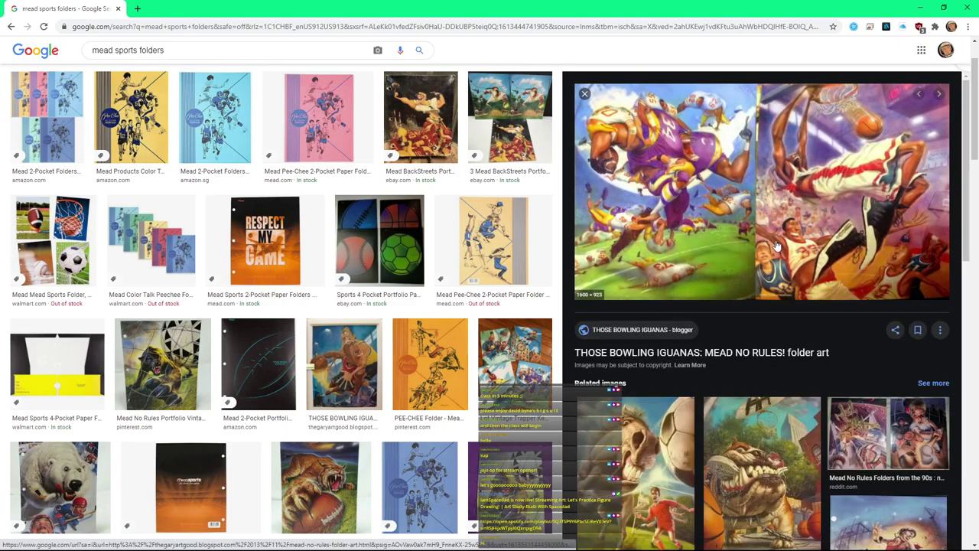
{"action": "scroll", "coordinate": [811, 223], "scroll_direction": "down", "scroll_amount": 3}
{"action": "scroll", "coordinate": [814, 224], "scroll_direction": "up", "scroll_amount": 3}
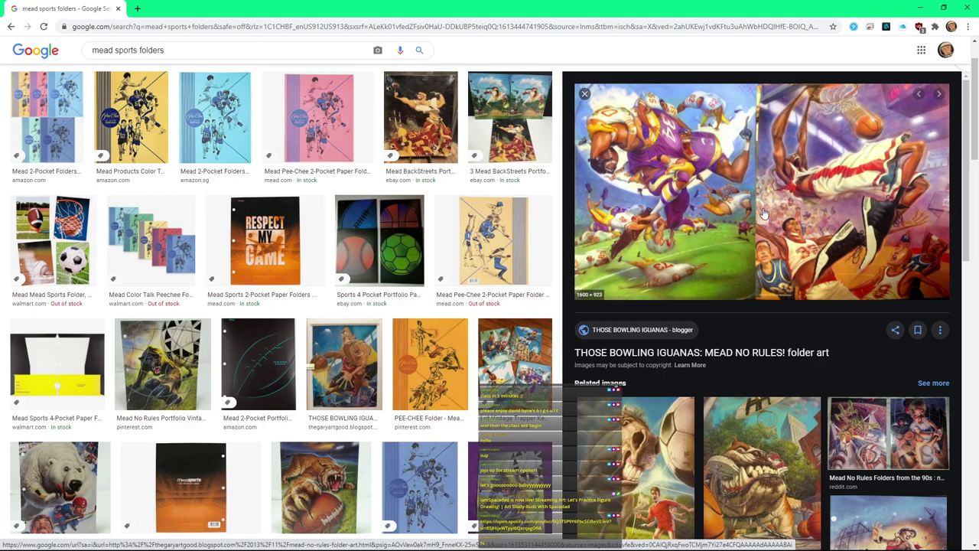
- Reopen the river monster kayaker folder artwork to examine its exaggerated foreshortening
{"action": "scroll", "coordinate": [799, 165], "scroll_direction": "down", "scroll_amount": 4}
{"action": "scroll", "coordinate": [799, 165], "scroll_direction": "down", "scroll_amount": 2}
{"action": "left_click", "coordinate": [656, 168]}
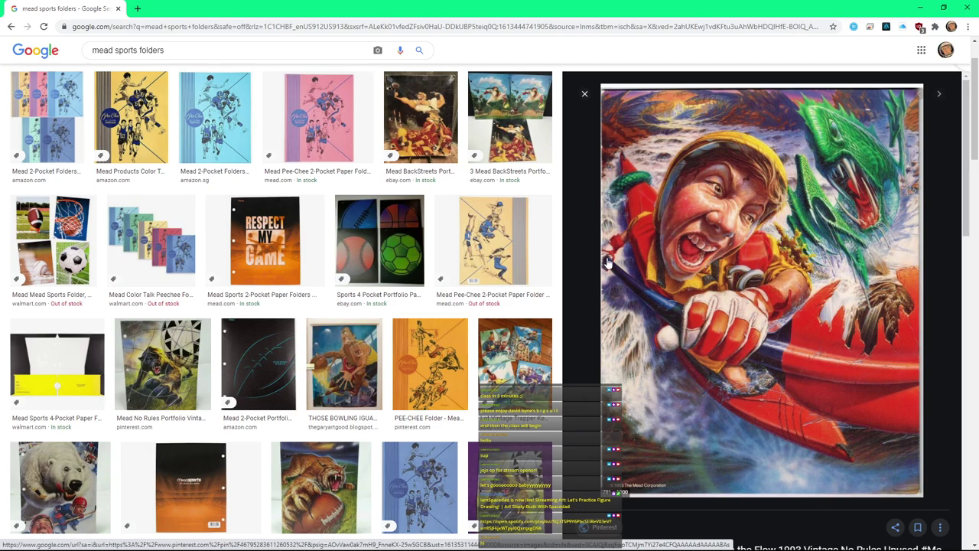
- Find the 1991 "No Rules" Trapper Keeper ad in the related images and examine its skateboarder
{"action": "scroll", "coordinate": [739, 254], "scroll_direction": "down", "scroll_amount": 4}
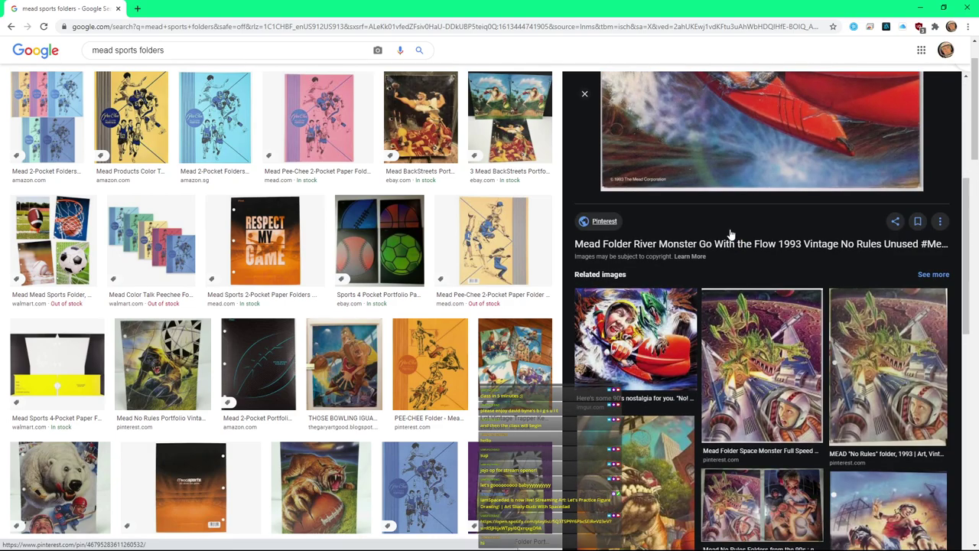
{"action": "scroll", "coordinate": [736, 246], "scroll_direction": "down", "scroll_amount": 5}
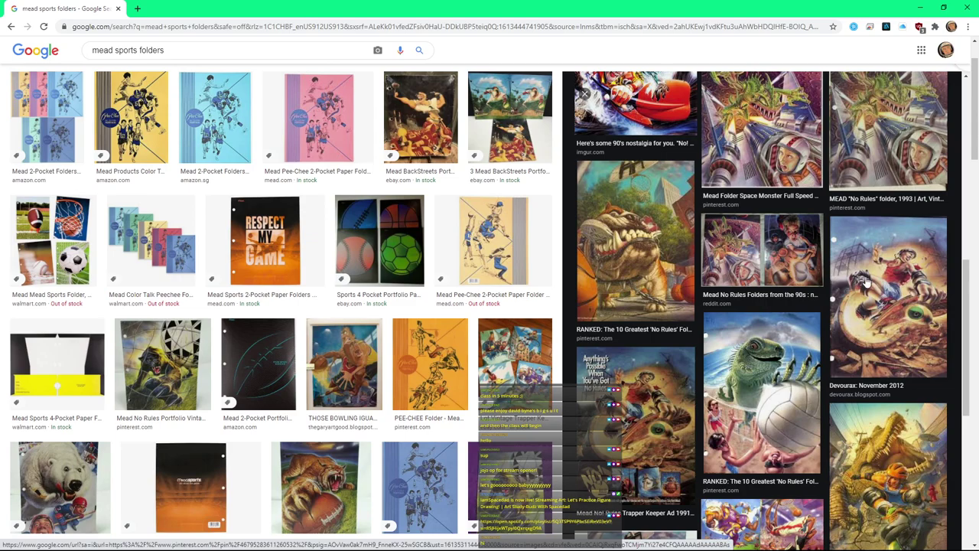
{"action": "scroll", "coordinate": [765, 360], "scroll_direction": "down", "scroll_amount": 2}
{"action": "left_click", "coordinate": [666, 228]}
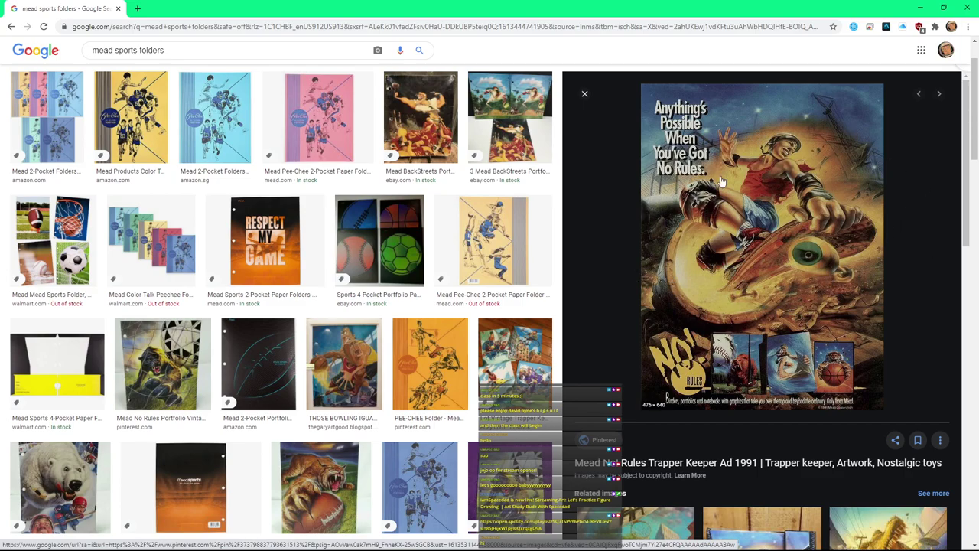
{"action": "scroll", "coordinate": [854, 230], "scroll_direction": "down", "scroll_amount": 1}
{"action": "scroll", "coordinate": [833, 192], "scroll_direction": "up", "scroll_amount": 1}
- Find and view the folder artworks of the climber with a pickaxe and the rollerblader chased by a crocodile
{"action": "scroll", "coordinate": [701, 317], "scroll_direction": "down", "scroll_amount": 3}
{"action": "scroll", "coordinate": [753, 286], "scroll_direction": "down", "scroll_amount": 2}
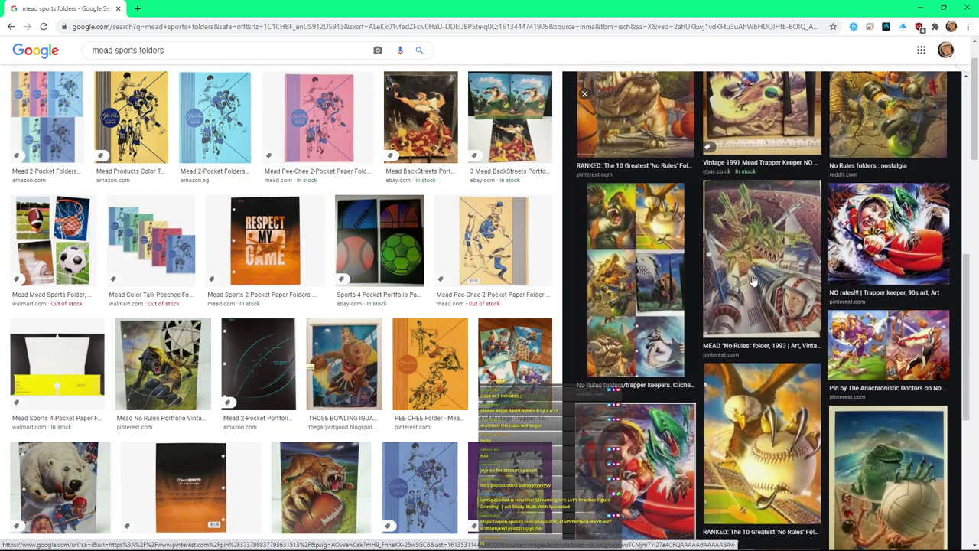
{"action": "scroll", "coordinate": [754, 283], "scroll_direction": "down", "scroll_amount": 3}
{"action": "left_click", "coordinate": [765, 381]}
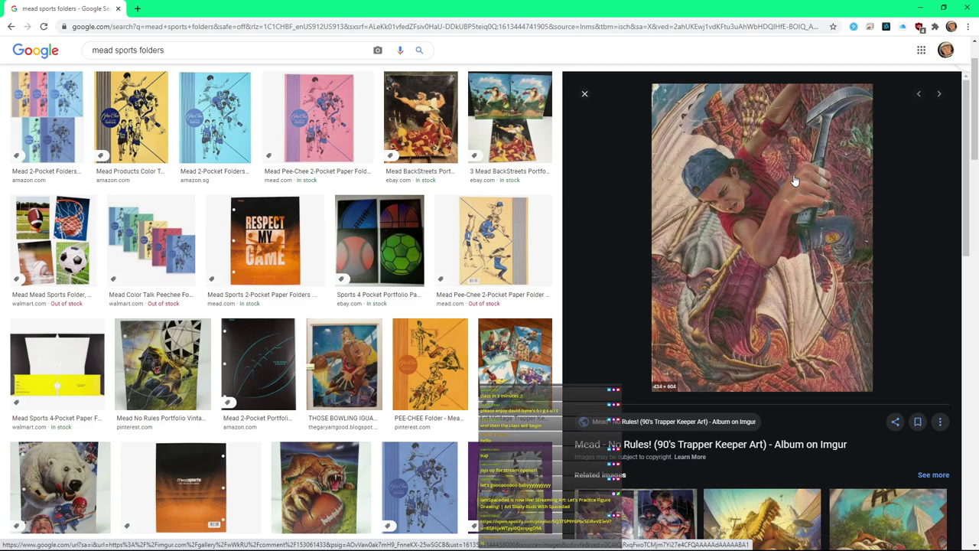
{"action": "scroll", "coordinate": [792, 191], "scroll_direction": "down", "scroll_amount": 5}
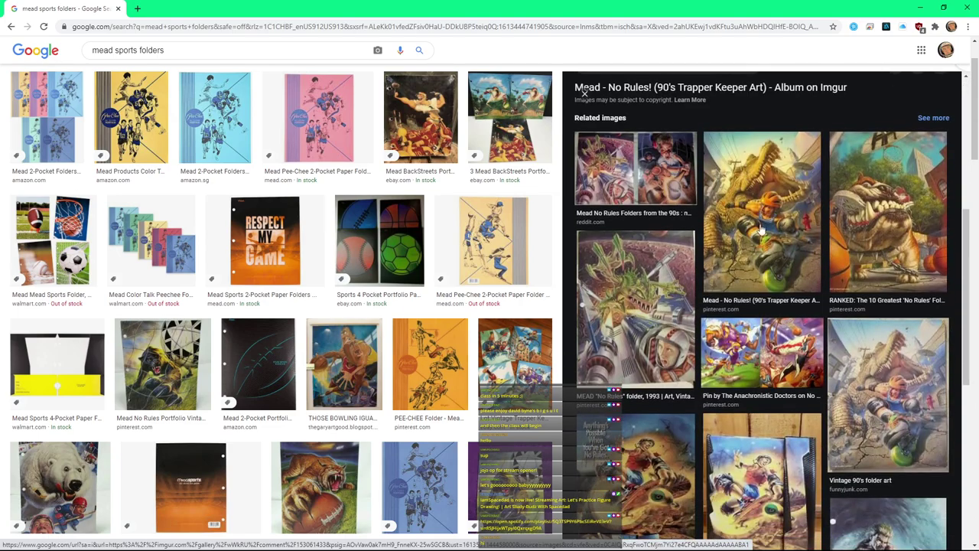
{"action": "left_click", "coordinate": [779, 228]}
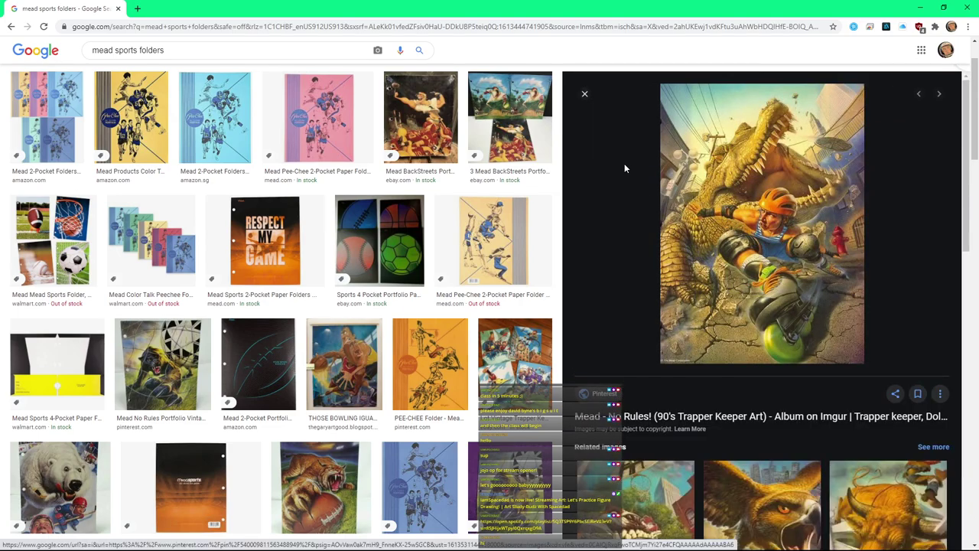
- View the collage of six "No Rules" folder artworks from the related images
{"action": "scroll", "coordinate": [624, 169], "scroll_direction": "down", "scroll_amount": 4}
{"action": "scroll", "coordinate": [625, 168], "scroll_direction": "down", "scroll_amount": 3}
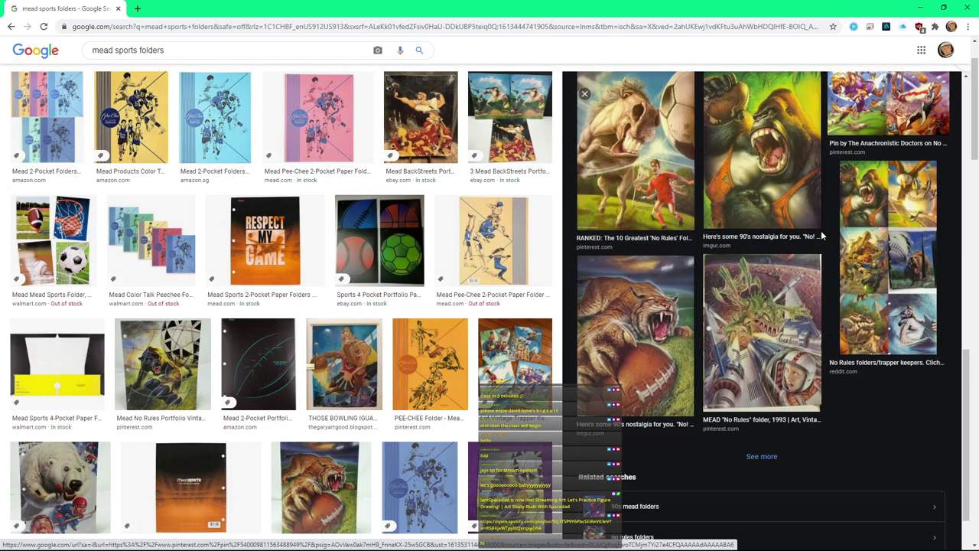
{"action": "left_click", "coordinate": [889, 303]}
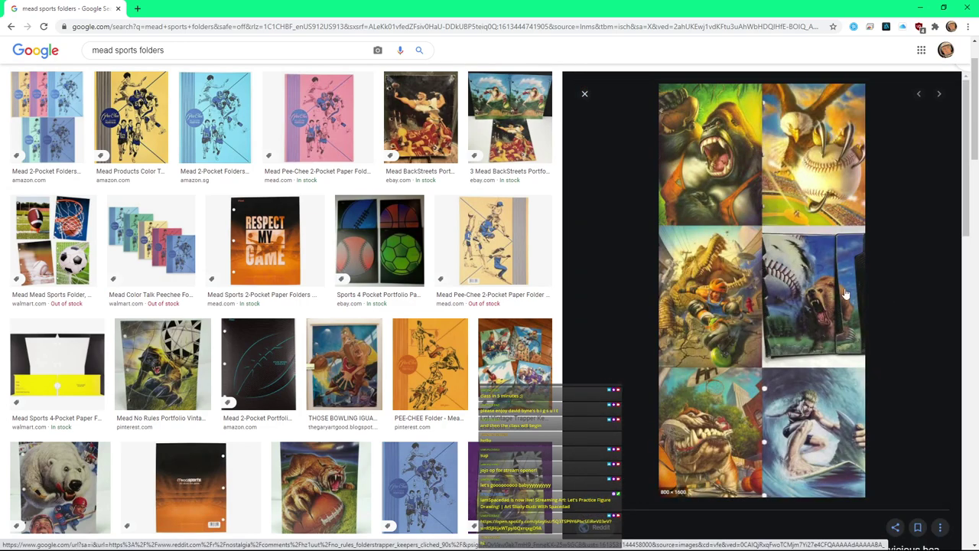
- Browse further through the main image results and preview the vintage 90s Mead soccer and hockey folder listing
{"action": "scroll", "coordinate": [828, 272], "scroll_direction": "down", "scroll_amount": 1}
{"action": "scroll", "coordinate": [828, 272], "scroll_direction": "down", "scroll_amount": 8}
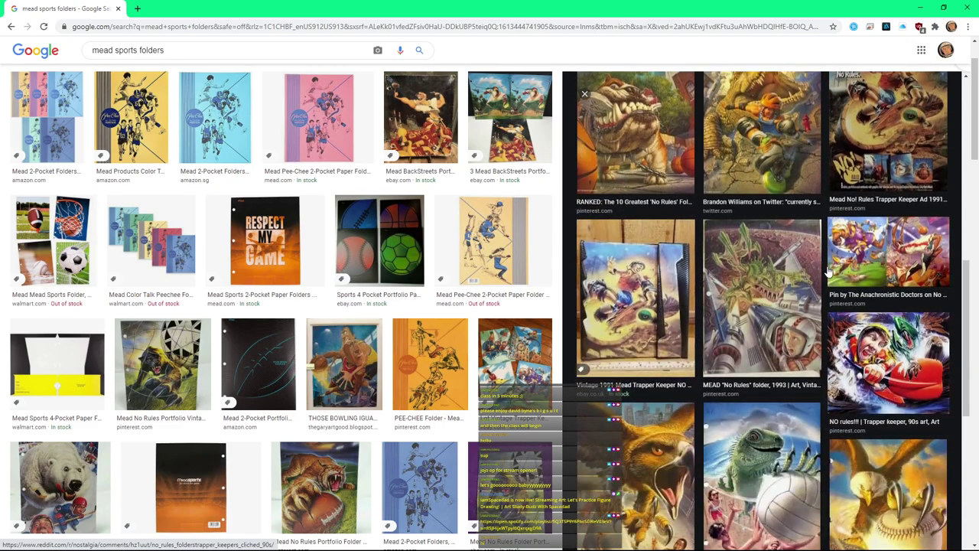
{"action": "scroll", "coordinate": [828, 270], "scroll_direction": "down", "scroll_amount": 2}
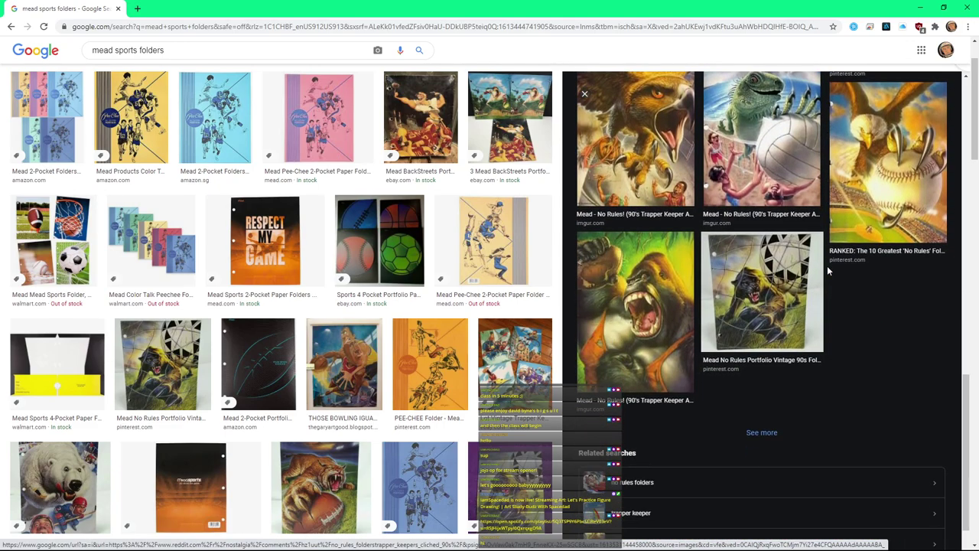
{"action": "scroll", "coordinate": [505, 201], "scroll_direction": "down", "scroll_amount": 5}
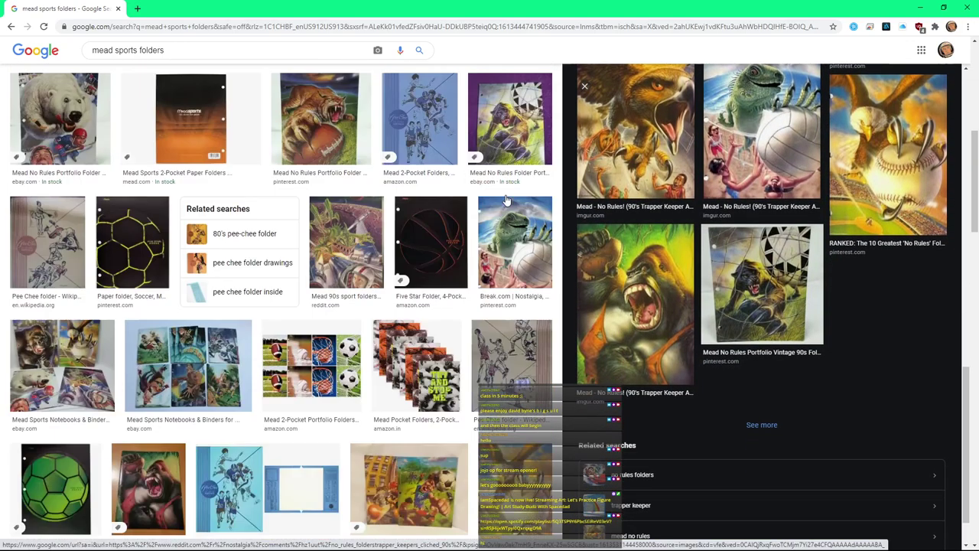
{"action": "scroll", "coordinate": [505, 202], "scroll_direction": "down", "scroll_amount": 3}
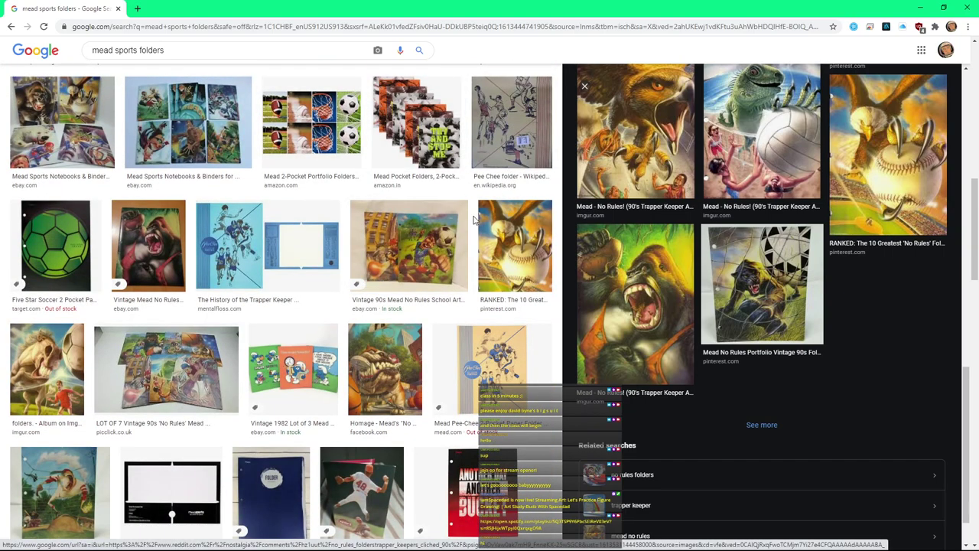
{"action": "left_click", "coordinate": [426, 243]}
{"action": "scroll", "coordinate": [808, 264], "scroll_direction": "down", "scroll_amount": 5}
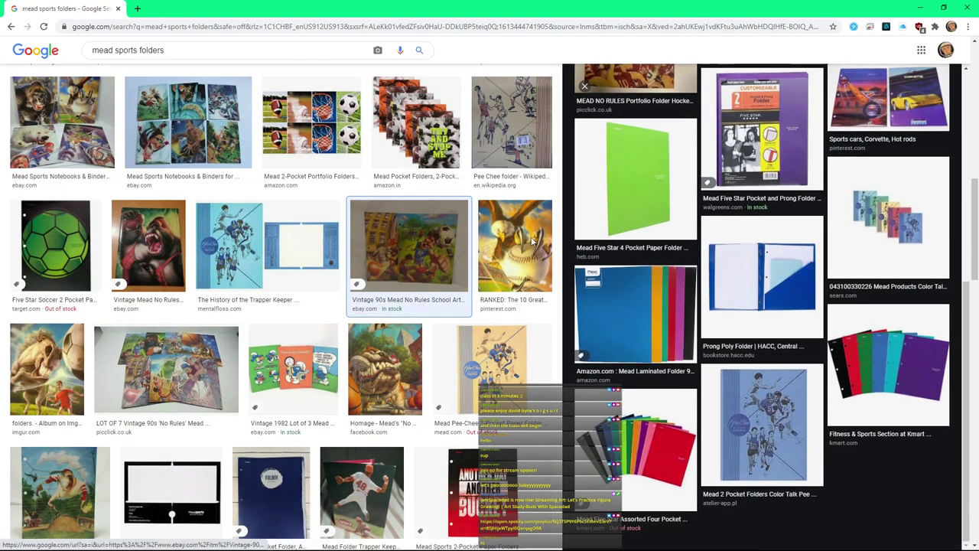
{"action": "left_click", "coordinate": [426, 237]}
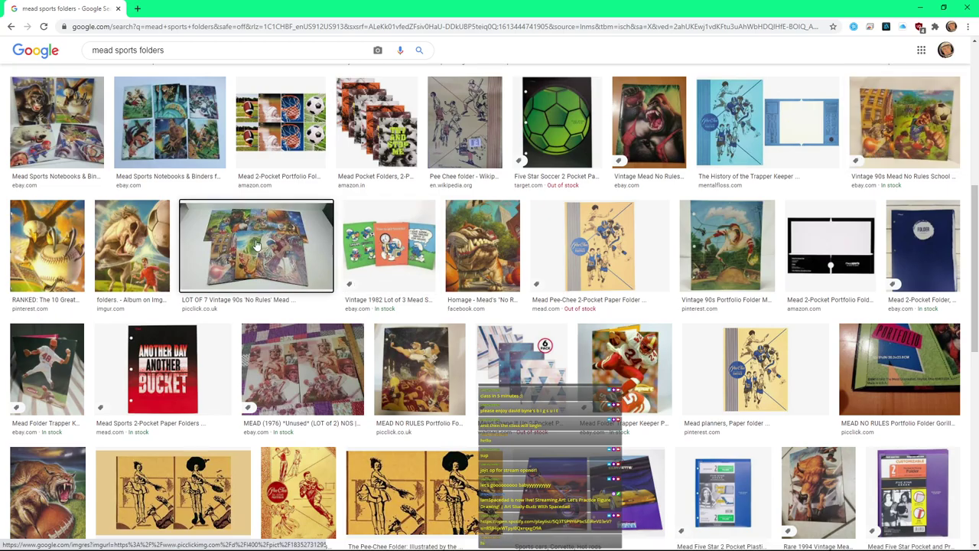
{"action": "left_click", "coordinate": [256, 245]}
{"action": "left_click", "coordinate": [364, 258]}
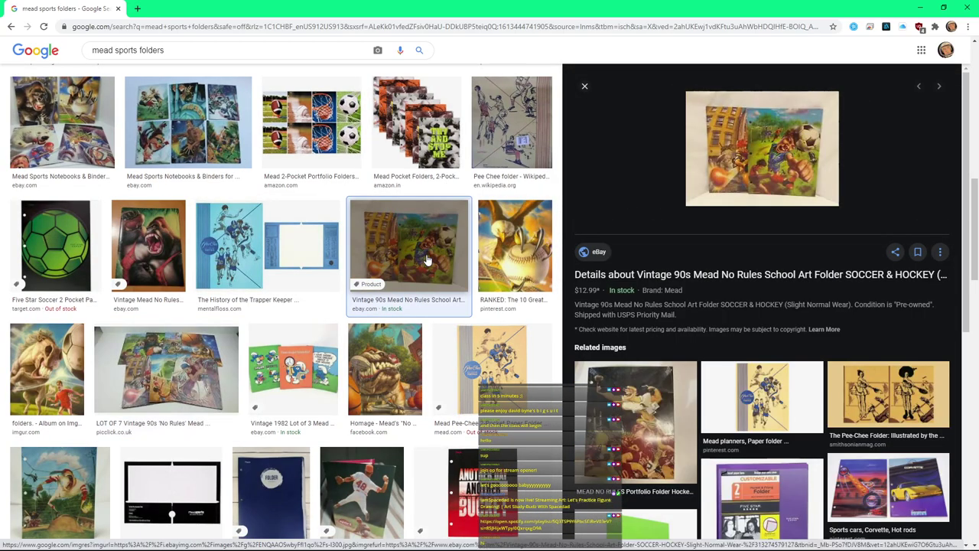
- Look through the remaining mead sports folders image results for more sports artwork
{"action": "scroll", "coordinate": [826, 149], "scroll_direction": "down", "scroll_amount": 5}
{"action": "scroll", "coordinate": [138, 200], "scroll_direction": "down", "scroll_amount": 4}
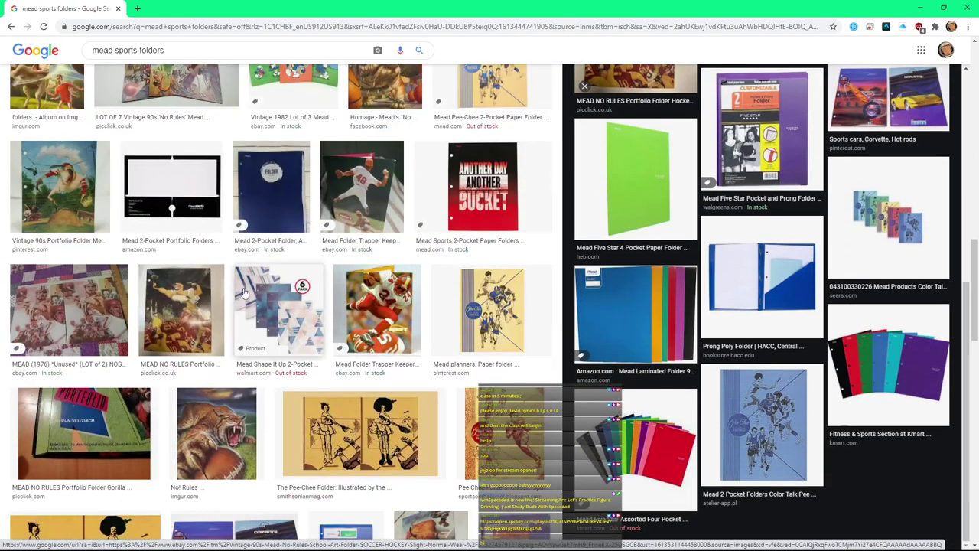
{"action": "scroll", "coordinate": [326, 252], "scroll_direction": "down", "scroll_amount": 5}
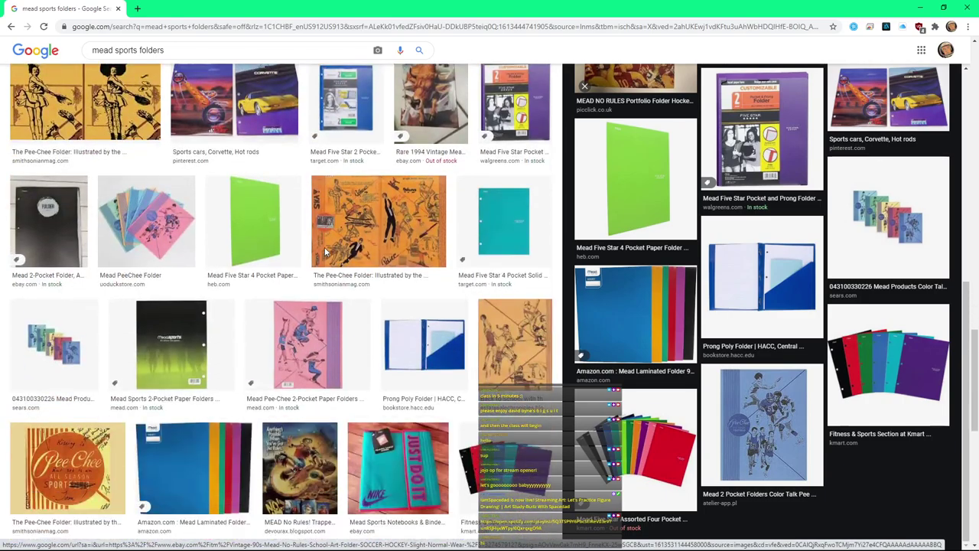
{"action": "scroll", "coordinate": [326, 252], "scroll_direction": "down", "scroll_amount": 4}
- Put the browser window away, return to Clip Studio Paint and show its hidden palettes beside the gesture demo page
{"action": "mouse_move", "coordinate": [544, 7]}
{"action": "left_mouse_down"}
{"action": "mouse_move", "coordinate": [427, 142]}
{"action": "mouse_move", "coordinate": [535, 63]}
{"action": "left_mouse_up"}
{"action": "left_click", "coordinate": [969, 59]}
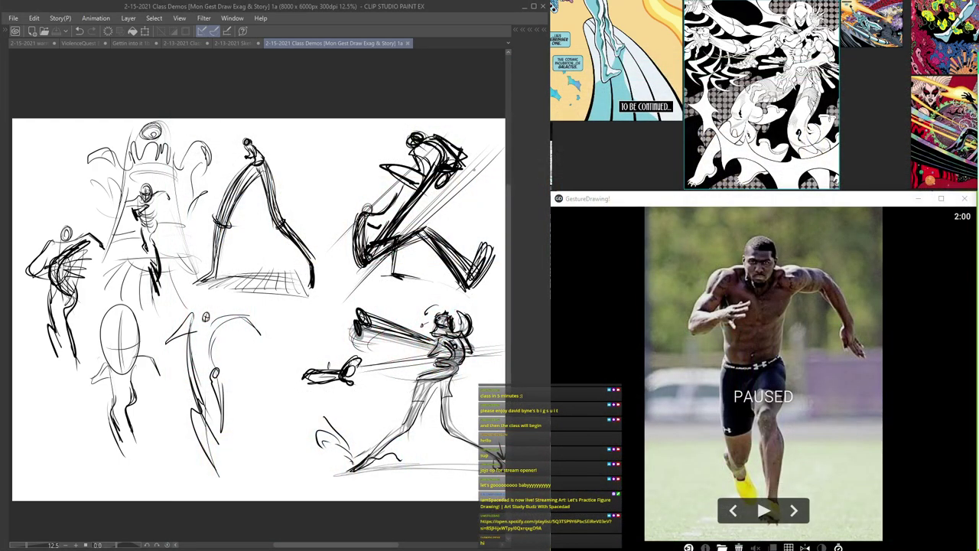
{"action": "key", "text": "Tab"}
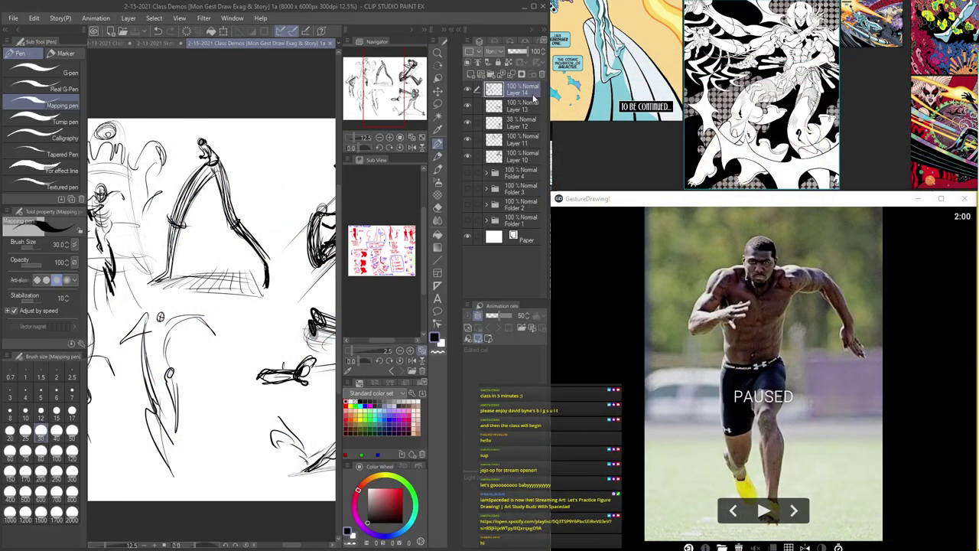
- Group the five loose sketch layers, Layer 10 to Layer 14, in a new folder and collapse it
{"action": "left_click", "coordinate": [492, 79]}
{"action": "left_click", "coordinate": [516, 111]}
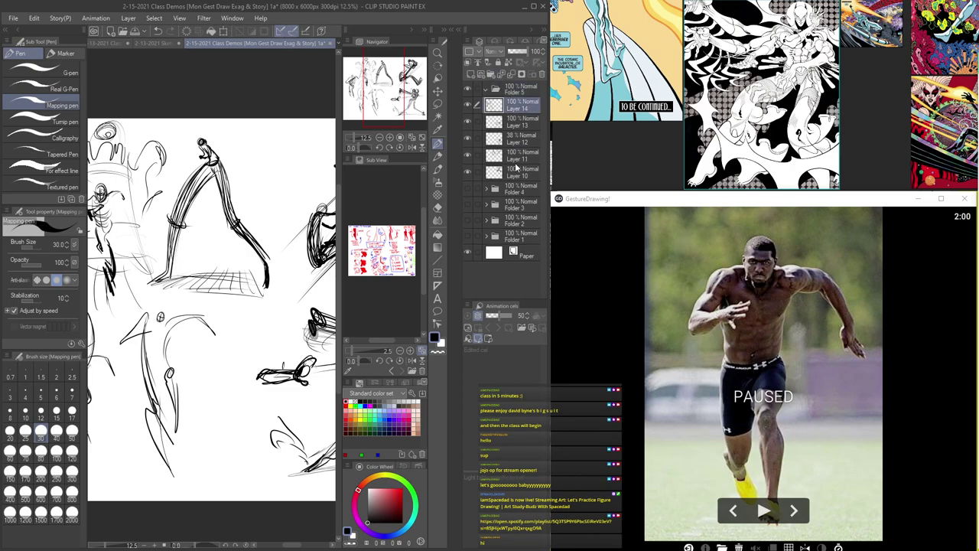
{"action": "left_click", "coordinate": [517, 169], "text": "shift"}
{"action": "left_click_drag", "start_coordinate": [519, 108], "coordinate": [513, 90]}
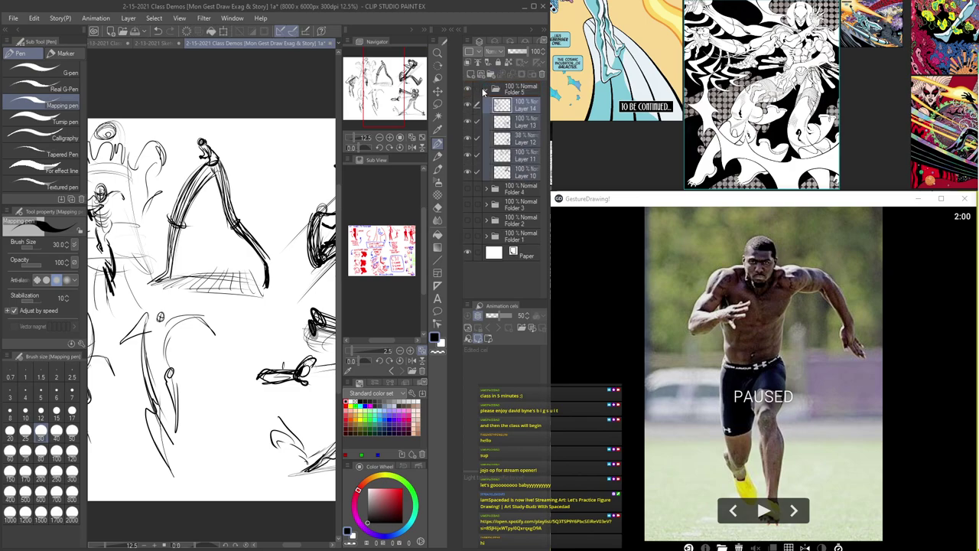
{"action": "left_click", "coordinate": [486, 89]}
- Lower the sketch folder's opacity to 23 and add a new layer above it, with the palettes hidden for drawing
{"action": "left_click", "coordinate": [514, 53]}
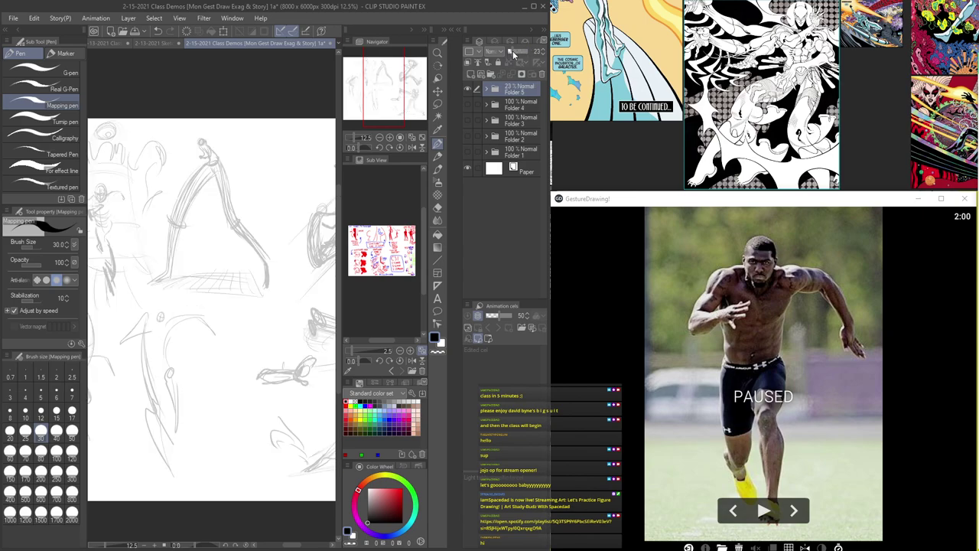
{"action": "left_click", "coordinate": [470, 74]}
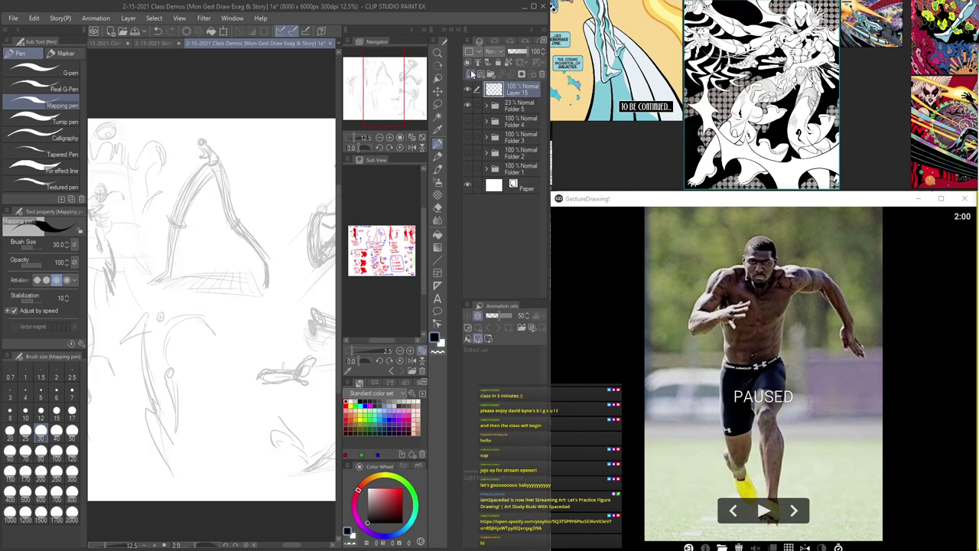
{"action": "key", "text": "Tab"}
- Ink the head outline, eye and jagged hair of the faint bending figure whose arms stretch forward
{"action": "mouse_move", "coordinate": [238, 168]}
{"action": "left_mouse_down"}
{"action": "mouse_move", "coordinate": [303, 203]}
{"action": "mouse_move", "coordinate": [143, 226]}
{"action": "left_mouse_up"}
{"action": "scroll", "coordinate": [305, 219], "scroll_direction": "up", "scroll_amount": 1}
{"action": "scroll", "coordinate": [306, 219], "scroll_direction": "up", "scroll_amount": 1}
{"action": "left_click_drag", "start_coordinate": [367, 238], "coordinate": [253, 114]}
{"action": "mouse_move", "coordinate": [272, 278]}
{"action": "left_mouse_down"}
{"action": "mouse_move", "coordinate": [301, 218]}
{"action": "mouse_move", "coordinate": [269, 220]}
{"action": "mouse_move", "coordinate": [300, 201]}
{"action": "mouse_move", "coordinate": [319, 115]}
{"action": "mouse_move", "coordinate": [286, 162]}
{"action": "mouse_move", "coordinate": [304, 178]}
{"action": "mouse_move", "coordinate": [342, 145]}
{"action": "left_mouse_up"}
{"action": "scroll", "coordinate": [270, 218], "scroll_direction": "up", "scroll_amount": 4}
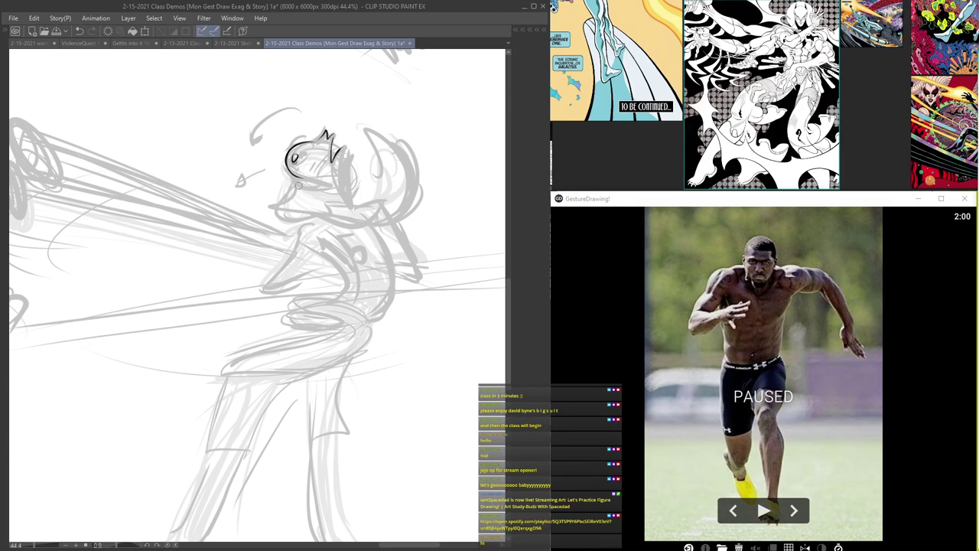
{"action": "scroll", "coordinate": [329, 140], "scroll_direction": "up", "scroll_amount": 2}
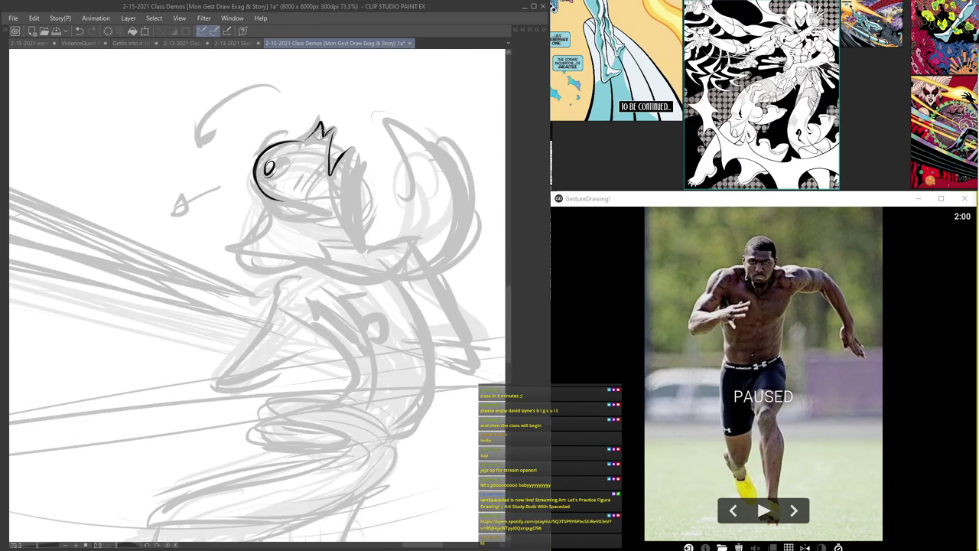
{"action": "scroll", "coordinate": [325, 136], "scroll_direction": "up", "scroll_amount": 1}
{"action": "left_click_drag", "start_coordinate": [263, 163], "coordinate": [284, 177]}
{"action": "scroll", "coordinate": [277, 143], "scroll_direction": "down", "scroll_amount": 1}
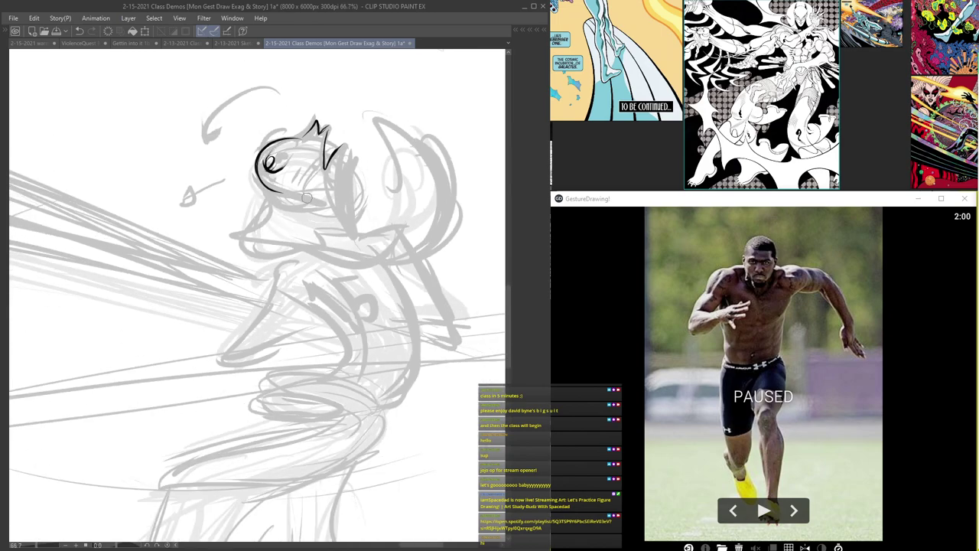
{"action": "scroll", "coordinate": [337, 174], "scroll_direction": "down", "scroll_amount": 1}
- Draw the bending figure's collar, curved torso, rounded hips and upper thigh in bold lines over the faint sketch
{"action": "left_click_drag", "start_coordinate": [294, 186], "coordinate": [286, 220]}
{"action": "scroll", "coordinate": [286, 220], "scroll_direction": "up", "scroll_amount": 2}
{"action": "mouse_move", "coordinate": [362, 121]}
{"action": "left_mouse_down"}
{"action": "mouse_move", "coordinate": [407, 154]}
{"action": "mouse_move", "coordinate": [405, 165]}
{"action": "mouse_move", "coordinate": [365, 221]}
{"action": "mouse_move", "coordinate": [295, 215]}
{"action": "mouse_move", "coordinate": [242, 293]}
{"action": "mouse_move", "coordinate": [275, 295]}
{"action": "left_mouse_up"}
{"action": "scroll", "coordinate": [314, 222], "scroll_direction": "up", "scroll_amount": 1}
{"action": "mouse_move", "coordinate": [277, 259]}
{"action": "left_mouse_down"}
{"action": "mouse_move", "coordinate": [334, 317]}
{"action": "mouse_move", "coordinate": [329, 341]}
{"action": "left_mouse_up"}
{"action": "left_click_drag", "start_coordinate": [380, 239], "coordinate": [411, 330]}
{"action": "mouse_move", "coordinate": [416, 289]}
{"action": "left_mouse_down"}
{"action": "mouse_move", "coordinate": [403, 357]}
{"action": "mouse_move", "coordinate": [348, 421]}
{"action": "mouse_move", "coordinate": [309, 448]}
{"action": "mouse_move", "coordinate": [230, 463]}
{"action": "left_mouse_up"}
{"action": "left_click_drag", "start_coordinate": [250, 398], "coordinate": [301, 309]}
{"action": "mouse_move", "coordinate": [322, 271]}
{"action": "left_mouse_down"}
{"action": "mouse_move", "coordinate": [355, 253]}
{"action": "mouse_move", "coordinate": [417, 310]}
{"action": "mouse_move", "coordinate": [352, 286]}
{"action": "left_mouse_up"}
{"action": "mouse_move", "coordinate": [393, 324]}
{"action": "left_mouse_down"}
{"action": "mouse_move", "coordinate": [367, 358]}
{"action": "mouse_move", "coordinate": [273, 417]}
{"action": "left_mouse_up"}
{"action": "mouse_move", "coordinate": [309, 365]}
{"action": "left_mouse_down"}
{"action": "mouse_move", "coordinate": [220, 372]}
{"action": "mouse_move", "coordinate": [332, 363]}
{"action": "left_mouse_up"}
{"action": "left_click_drag", "start_coordinate": [219, 361], "coordinate": [379, 311]}
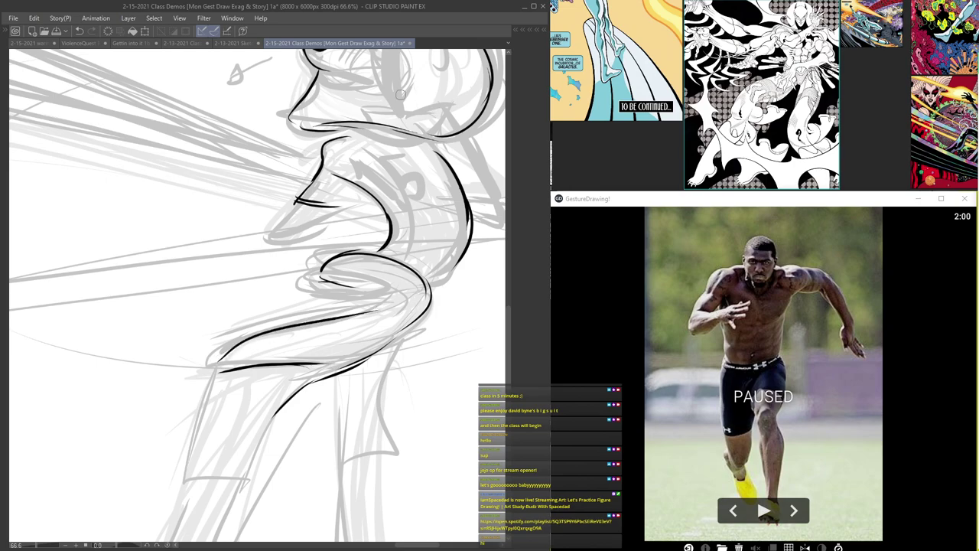
- Extend the bold outline along the remaining lines of the faint bending figure
{"action": "left_click_drag", "start_coordinate": [420, 95], "coordinate": [374, 173]}
{"action": "mouse_move", "coordinate": [354, 252]}
{"action": "left_mouse_down"}
{"action": "mouse_move", "coordinate": [381, 272]}
{"action": "mouse_move", "coordinate": [354, 280]}
{"action": "left_mouse_up"}
{"action": "mouse_move", "coordinate": [304, 238]}
{"action": "left_mouse_down"}
{"action": "mouse_move", "coordinate": [350, 280]}
{"action": "mouse_move", "coordinate": [379, 280]}
{"action": "left_mouse_up"}
{"action": "mouse_move", "coordinate": [355, 198]}
{"action": "left_mouse_down"}
{"action": "mouse_move", "coordinate": [404, 180]}
{"action": "mouse_move", "coordinate": [465, 281]}
{"action": "mouse_move", "coordinate": [428, 294]}
{"action": "mouse_move", "coordinate": [476, 305]}
{"action": "left_mouse_up"}
{"action": "mouse_move", "coordinate": [210, 198]}
{"action": "left_mouse_down"}
{"action": "mouse_move", "coordinate": [298, 258]}
{"action": "mouse_move", "coordinate": [256, 212]}
{"action": "left_mouse_up"}
{"action": "mouse_move", "coordinate": [298, 293]}
{"action": "left_mouse_down"}
{"action": "mouse_move", "coordinate": [270, 329]}
{"action": "mouse_move", "coordinate": [376, 305]}
{"action": "left_mouse_up"}
{"action": "left_click_drag", "start_coordinate": [449, 222], "coordinate": [431, 341]}
{"action": "left_click_drag", "start_coordinate": [381, 267], "coordinate": [216, 284]}
- Draw the clenched hand and bent front arm of the faint runner sketch with the oversized oval head
{"action": "scroll", "coordinate": [350, 305], "scroll_direction": "up", "scroll_amount": 1}
{"action": "left_click_drag", "start_coordinate": [155, 297], "coordinate": [398, 250]}
{"action": "scroll", "coordinate": [399, 250], "scroll_direction": "up", "scroll_amount": 3}
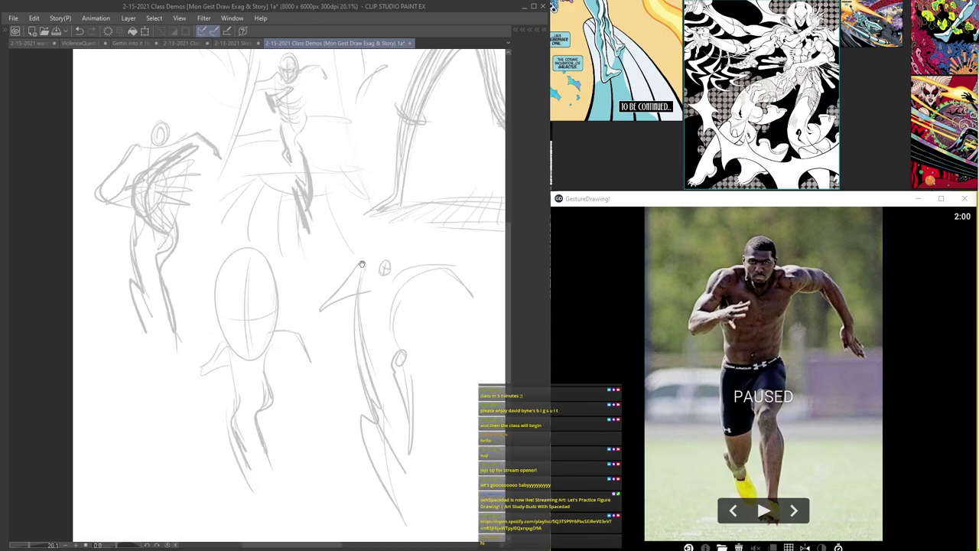
{"action": "scroll", "coordinate": [329, 294], "scroll_direction": "up", "scroll_amount": 1}
{"action": "left_click_drag", "start_coordinate": [340, 249], "coordinate": [455, 212]}
{"action": "left_click_drag", "start_coordinate": [302, 218], "coordinate": [328, 217]}
{"action": "scroll", "coordinate": [336, 217], "scroll_direction": "up", "scroll_amount": 1}
{"action": "scroll", "coordinate": [391, 215], "scroll_direction": "up", "scroll_amount": 1}
{"action": "mouse_move", "coordinate": [164, 240]}
{"action": "left_mouse_down"}
{"action": "mouse_move", "coordinate": [280, 161]}
{"action": "mouse_move", "coordinate": [267, 149]}
{"action": "mouse_move", "coordinate": [278, 195]}
{"action": "left_mouse_up"}
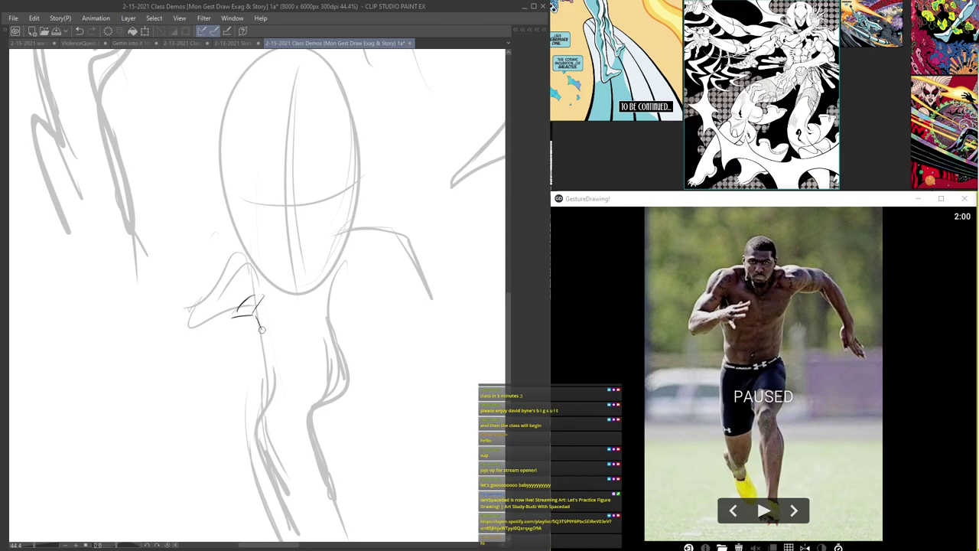
{"action": "left_click_drag", "start_coordinate": [259, 321], "coordinate": [276, 293]}
{"action": "mouse_move", "coordinate": [261, 304]}
{"action": "left_mouse_down"}
{"action": "mouse_move", "coordinate": [197, 314]}
{"action": "mouse_move", "coordinate": [212, 296]}
{"action": "mouse_move", "coordinate": [195, 324]}
{"action": "left_mouse_up"}
{"action": "mouse_move", "coordinate": [198, 308]}
{"action": "left_mouse_down"}
{"action": "mouse_move", "coordinate": [191, 326]}
{"action": "mouse_move", "coordinate": [202, 331]}
{"action": "mouse_move", "coordinate": [231, 315]}
{"action": "left_mouse_up"}
{"action": "left_click_drag", "start_coordinate": [246, 259], "coordinate": [227, 258]}
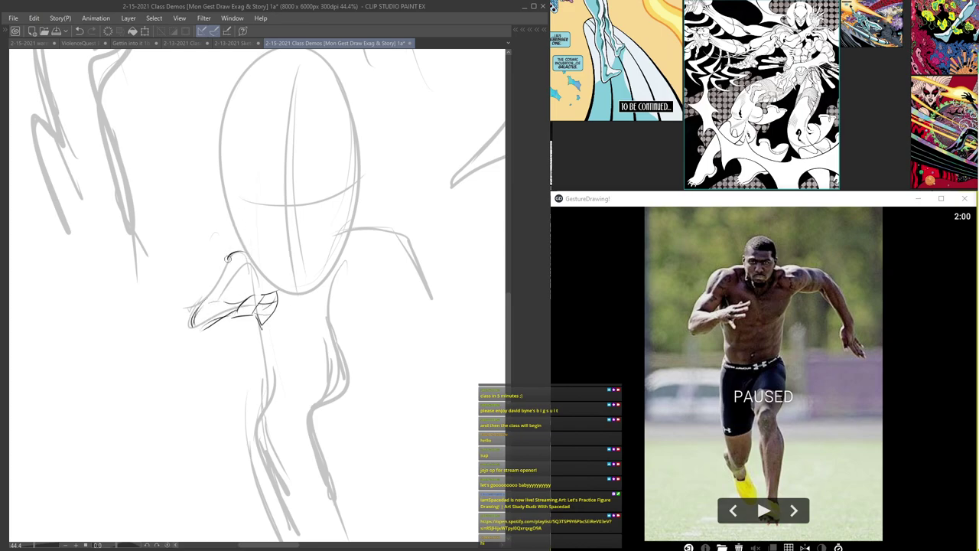
{"action": "left_click_drag", "start_coordinate": [209, 294], "coordinate": [226, 280]}
- Draw the runner's forehead curves, eyebrows, nose, frowning mouth and chin inside the oversized head
{"action": "mouse_move", "coordinate": [344, 190]}
{"action": "left_mouse_down"}
{"action": "mouse_move", "coordinate": [322, 182]}
{"action": "mouse_move", "coordinate": [239, 186]}
{"action": "mouse_move", "coordinate": [328, 161]}
{"action": "mouse_move", "coordinate": [334, 134]}
{"action": "mouse_move", "coordinate": [247, 98]}
{"action": "mouse_move", "coordinate": [337, 112]}
{"action": "left_mouse_up"}
{"action": "left_click_drag", "start_coordinate": [243, 147], "coordinate": [243, 178]}
{"action": "mouse_move", "coordinate": [304, 191]}
{"action": "left_mouse_down"}
{"action": "mouse_move", "coordinate": [235, 192]}
{"action": "mouse_move", "coordinate": [348, 177]}
{"action": "left_mouse_up"}
{"action": "left_click_drag", "start_coordinate": [294, 155], "coordinate": [290, 243]}
{"action": "mouse_move", "coordinate": [305, 171]}
{"action": "left_mouse_down"}
{"action": "mouse_move", "coordinate": [316, 223]}
{"action": "mouse_move", "coordinate": [307, 236]}
{"action": "mouse_move", "coordinate": [263, 241]}
{"action": "mouse_move", "coordinate": [324, 276]}
{"action": "left_mouse_up"}
{"action": "mouse_move", "coordinate": [247, 251]}
{"action": "left_mouse_down"}
{"action": "mouse_move", "coordinate": [298, 293]}
{"action": "mouse_move", "coordinate": [290, 276]}
{"action": "mouse_move", "coordinate": [316, 276]}
{"action": "left_mouse_up"}
{"action": "mouse_move", "coordinate": [283, 244]}
{"action": "left_mouse_down"}
{"action": "mouse_move", "coordinate": [267, 249]}
{"action": "mouse_move", "coordinate": [317, 271]}
{"action": "mouse_move", "coordinate": [313, 246]}
{"action": "left_mouse_up"}
{"action": "mouse_move", "coordinate": [350, 202]}
{"action": "left_mouse_down"}
{"action": "mouse_move", "coordinate": [323, 285]}
{"action": "mouse_move", "coordinate": [264, 276]}
{"action": "left_mouse_up"}
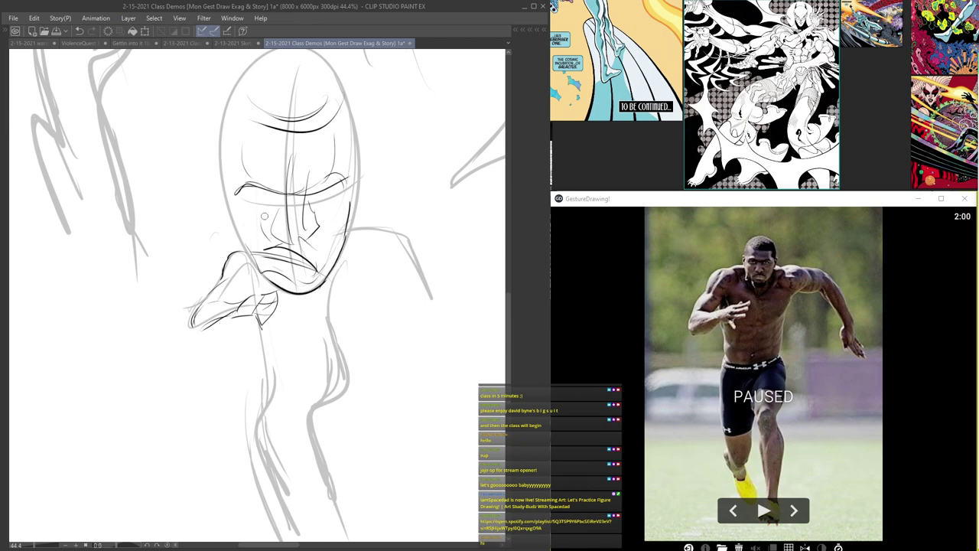
- Add the runner's scowling eyes and ear, and outline the large skull with bold curves
{"action": "mouse_move", "coordinate": [347, 182]}
{"action": "left_mouse_down"}
{"action": "mouse_move", "coordinate": [274, 203]}
{"action": "mouse_move", "coordinate": [323, 210]}
{"action": "mouse_move", "coordinate": [315, 207]}
{"action": "left_mouse_up"}
{"action": "mouse_move", "coordinate": [331, 205]}
{"action": "left_mouse_down"}
{"action": "mouse_move", "coordinate": [294, 208]}
{"action": "mouse_move", "coordinate": [338, 202]}
{"action": "mouse_move", "coordinate": [341, 229]}
{"action": "mouse_move", "coordinate": [372, 164]}
{"action": "left_mouse_up"}
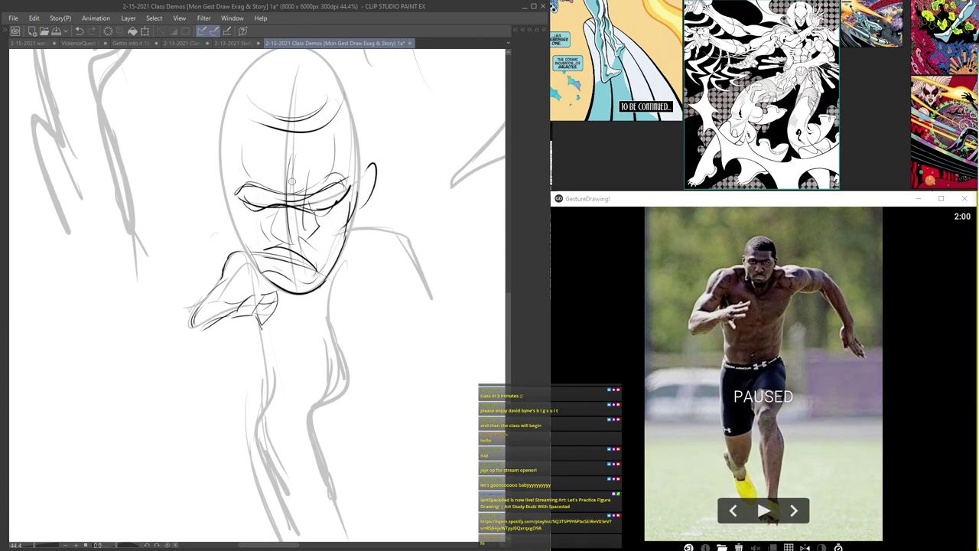
{"action": "left_click_drag", "start_coordinate": [226, 80], "coordinate": [212, 146]}
{"action": "left_click_drag", "start_coordinate": [351, 116], "coordinate": [371, 206]}
{"action": "mouse_move", "coordinate": [385, 263]}
{"action": "left_mouse_down"}
{"action": "mouse_move", "coordinate": [381, 202]}
{"action": "mouse_move", "coordinate": [343, 146]}
{"action": "mouse_move", "coordinate": [248, 206]}
{"action": "left_mouse_up"}
{"action": "mouse_move", "coordinate": [337, 146]}
{"action": "left_mouse_down"}
{"action": "mouse_move", "coordinate": [254, 164]}
{"action": "mouse_move", "coordinate": [239, 251]}
{"action": "mouse_move", "coordinate": [292, 296]}
{"action": "left_mouse_up"}
{"action": "mouse_move", "coordinate": [359, 278]}
{"action": "left_mouse_down"}
{"action": "mouse_move", "coordinate": [339, 296]}
{"action": "mouse_move", "coordinate": [337, 370]}
{"action": "left_mouse_up"}
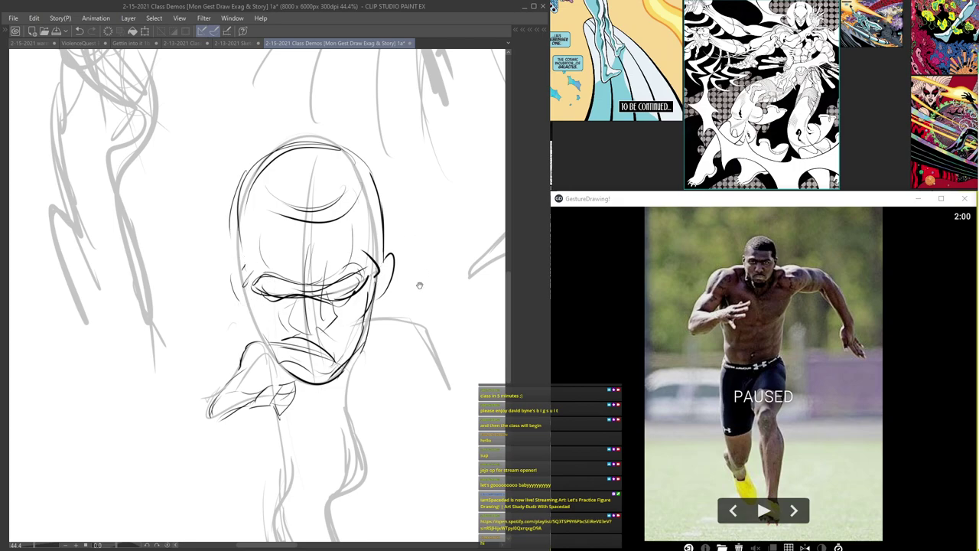
- Draw the runner's rear arm swinging back, plus the chest centre line and waist curve of the tiny torso
{"action": "left_click_drag", "start_coordinate": [422, 273], "coordinate": [372, 183]}
{"action": "mouse_move", "coordinate": [312, 261]}
{"action": "left_mouse_down"}
{"action": "mouse_move", "coordinate": [328, 236]}
{"action": "mouse_move", "coordinate": [385, 277]}
{"action": "left_mouse_up"}
{"action": "mouse_move", "coordinate": [357, 237]}
{"action": "left_mouse_down"}
{"action": "mouse_move", "coordinate": [388, 288]}
{"action": "mouse_move", "coordinate": [389, 315]}
{"action": "left_mouse_up"}
{"action": "mouse_move", "coordinate": [227, 268]}
{"action": "left_mouse_down"}
{"action": "mouse_move", "coordinate": [286, 150]}
{"action": "mouse_move", "coordinate": [297, 221]}
{"action": "left_mouse_up"}
{"action": "mouse_move", "coordinate": [385, 218]}
{"action": "left_mouse_down"}
{"action": "mouse_move", "coordinate": [368, 297]}
{"action": "mouse_move", "coordinate": [326, 320]}
{"action": "mouse_move", "coordinate": [346, 313]}
{"action": "mouse_move", "coordinate": [316, 311]}
{"action": "left_mouse_up"}
{"action": "left_click_drag", "start_coordinate": [339, 262], "coordinate": [343, 311]}
{"action": "mouse_move", "coordinate": [269, 228]}
{"action": "left_mouse_down"}
{"action": "mouse_move", "coordinate": [240, 262]}
{"action": "mouse_move", "coordinate": [269, 249]}
{"action": "left_mouse_up"}
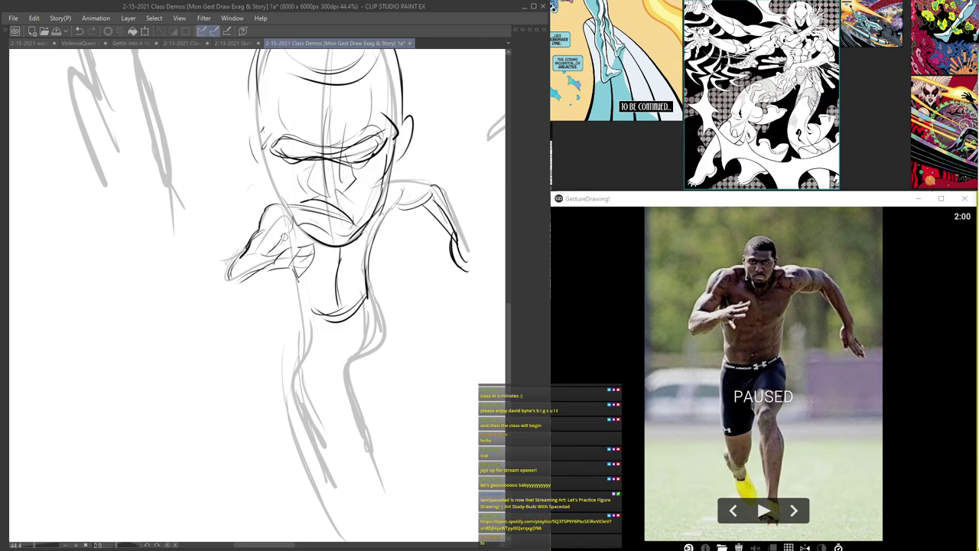
- Strengthen the runner's waistband and draw the front leg with its raised thigh, knee, shin and pointed foot
{"action": "left_click_drag", "start_coordinate": [304, 308], "coordinate": [342, 319]}
{"action": "mouse_move", "coordinate": [304, 306]}
{"action": "left_mouse_down"}
{"action": "mouse_move", "coordinate": [326, 314]}
{"action": "mouse_move", "coordinate": [356, 307]}
{"action": "left_mouse_up"}
{"action": "left_click_drag", "start_coordinate": [369, 347], "coordinate": [368, 277]}
{"action": "mouse_move", "coordinate": [367, 221]}
{"action": "left_mouse_down"}
{"action": "mouse_move", "coordinate": [380, 256]}
{"action": "mouse_move", "coordinate": [343, 288]}
{"action": "mouse_move", "coordinate": [346, 313]}
{"action": "mouse_move", "coordinate": [366, 296]}
{"action": "left_mouse_up"}
{"action": "left_click_drag", "start_coordinate": [381, 248], "coordinate": [369, 300]}
{"action": "mouse_move", "coordinate": [376, 277]}
{"action": "left_mouse_down"}
{"action": "mouse_move", "coordinate": [358, 325]}
{"action": "mouse_move", "coordinate": [382, 358]}
{"action": "left_mouse_up"}
{"action": "left_click_drag", "start_coordinate": [349, 324], "coordinate": [372, 410]}
{"action": "mouse_move", "coordinate": [384, 347]}
{"action": "left_mouse_down"}
{"action": "mouse_move", "coordinate": [376, 408]}
{"action": "mouse_move", "coordinate": [367, 415]}
{"action": "mouse_move", "coordinate": [375, 425]}
{"action": "mouse_move", "coordinate": [364, 429]}
{"action": "left_mouse_up"}
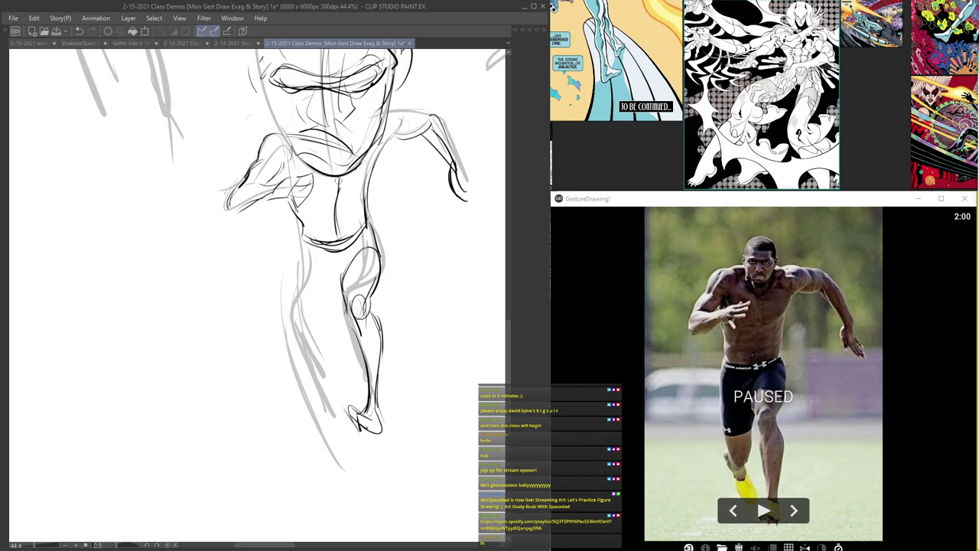
- Draw the runner's trailing leg with the thigh, shorts hem and small tapered lower leg
{"action": "left_click_drag", "start_coordinate": [304, 241], "coordinate": [331, 355]}
{"action": "mouse_move", "coordinate": [346, 287]}
{"action": "left_mouse_down"}
{"action": "mouse_move", "coordinate": [344, 357]}
{"action": "mouse_move", "coordinate": [329, 354]}
{"action": "left_mouse_up"}
{"action": "mouse_move", "coordinate": [310, 313]}
{"action": "left_mouse_down"}
{"action": "mouse_move", "coordinate": [337, 365]}
{"action": "mouse_move", "coordinate": [336, 319]}
{"action": "left_mouse_up"}
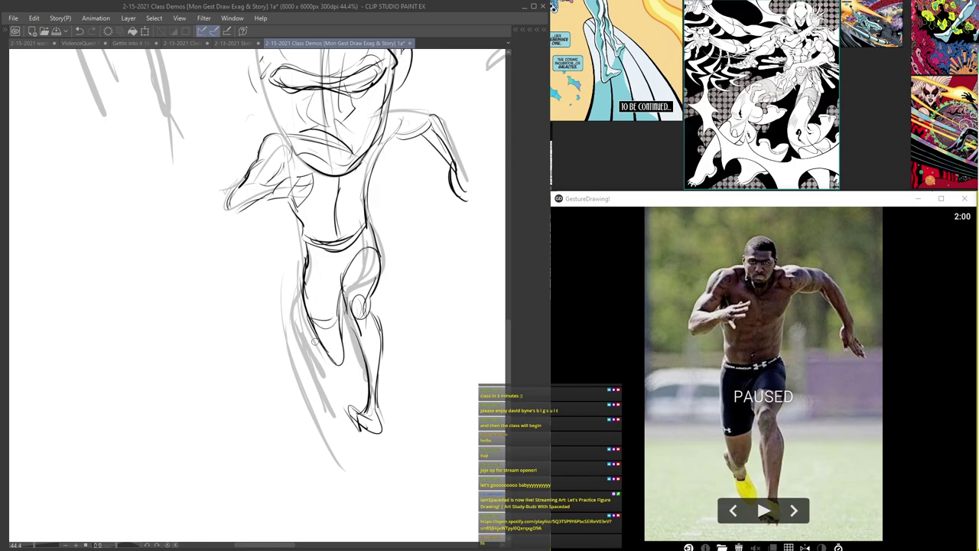
{"action": "left_click_drag", "start_coordinate": [335, 363], "coordinate": [324, 396]}
{"action": "left_click_drag", "start_coordinate": [318, 346], "coordinate": [332, 399]}
- Thicken the runner's jaw and chin line and connect the rear shoulder to the head
{"action": "scroll", "coordinate": [380, 97], "scroll_direction": "up", "scroll_amount": 2}
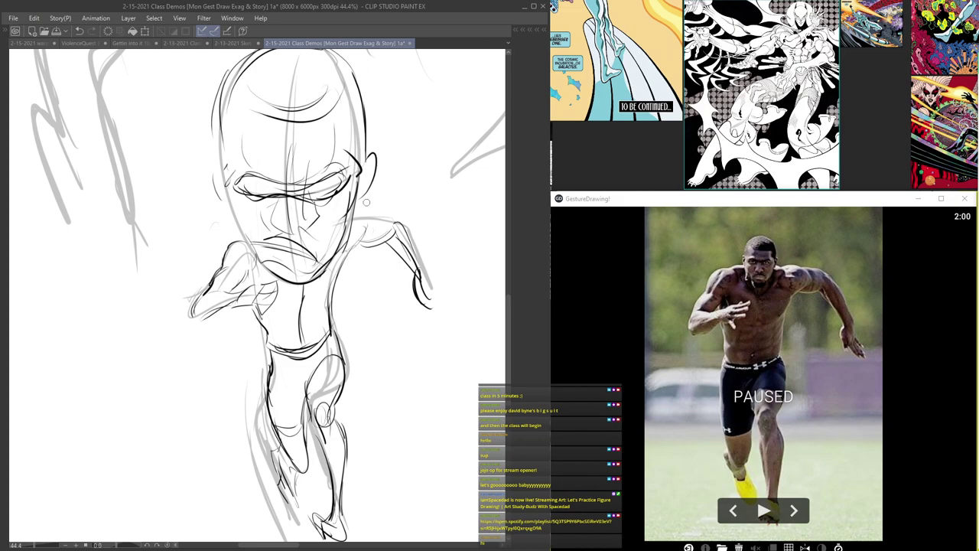
{"action": "mouse_move", "coordinate": [338, 265]}
{"action": "left_mouse_down"}
{"action": "mouse_move", "coordinate": [355, 231]}
{"action": "mouse_move", "coordinate": [346, 253]}
{"action": "left_mouse_up"}
{"action": "left_click_drag", "start_coordinate": [350, 214], "coordinate": [286, 277]}
{"action": "left_click_drag", "start_coordinate": [330, 250], "coordinate": [304, 282]}
{"action": "left_click_drag", "start_coordinate": [323, 269], "coordinate": [291, 289]}
{"action": "left_click_drag", "start_coordinate": [341, 235], "coordinate": [294, 287]}
{"action": "mouse_move", "coordinate": [255, 243]}
{"action": "left_mouse_down"}
{"action": "mouse_move", "coordinate": [283, 284]}
{"action": "mouse_move", "coordinate": [234, 202]}
{"action": "left_mouse_up"}
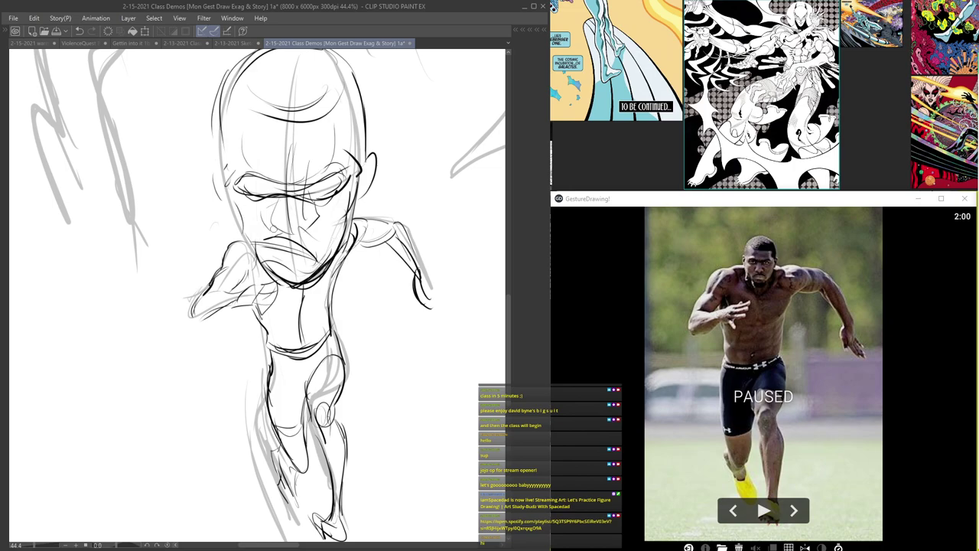
- Add pupils to the runner's eyes and reinforce the torso, leg and rear hand with darker strokes
{"action": "left_click_drag", "start_coordinate": [319, 192], "coordinate": [309, 205]}
{"action": "left_click_drag", "start_coordinate": [317, 191], "coordinate": [256, 204]}
{"action": "mouse_move", "coordinate": [269, 188]}
{"action": "left_mouse_down"}
{"action": "mouse_move", "coordinate": [256, 201]}
{"action": "mouse_move", "coordinate": [258, 191]}
{"action": "mouse_move", "coordinate": [334, 193]}
{"action": "left_mouse_up"}
{"action": "left_click_drag", "start_coordinate": [304, 185], "coordinate": [310, 191]}
{"action": "mouse_move", "coordinate": [304, 286]}
{"action": "left_mouse_down"}
{"action": "mouse_move", "coordinate": [300, 341]}
{"action": "mouse_move", "coordinate": [329, 329]}
{"action": "left_mouse_up"}
{"action": "mouse_move", "coordinate": [242, 265]}
{"action": "left_mouse_down"}
{"action": "mouse_move", "coordinate": [249, 252]}
{"action": "mouse_move", "coordinate": [282, 248]}
{"action": "mouse_move", "coordinate": [268, 279]}
{"action": "left_mouse_up"}
{"action": "left_click_drag", "start_coordinate": [292, 256], "coordinate": [298, 304]}
{"action": "left_click_drag", "start_coordinate": [342, 397], "coordinate": [338, 289]}
{"action": "mouse_move", "coordinate": [322, 358]}
{"action": "left_mouse_down"}
{"action": "mouse_move", "coordinate": [336, 389]}
{"action": "mouse_move", "coordinate": [361, 407]}
{"action": "left_mouse_up"}
{"action": "mouse_move", "coordinate": [334, 245]}
{"action": "left_mouse_down"}
{"action": "mouse_move", "coordinate": [312, 352]}
{"action": "mouse_move", "coordinate": [338, 334]}
{"action": "mouse_move", "coordinate": [320, 363]}
{"action": "left_mouse_up"}
{"action": "mouse_move", "coordinate": [433, 265]}
{"action": "left_mouse_down"}
{"action": "mouse_move", "coordinate": [423, 286]}
{"action": "mouse_move", "coordinate": [452, 294]}
{"action": "left_mouse_up"}
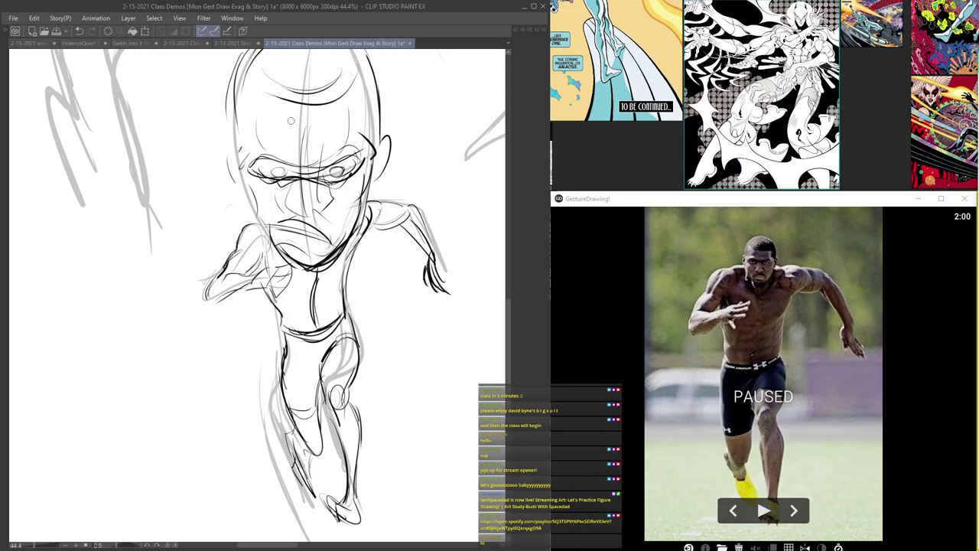
- Group Layer 15 and the faded sketch folder in a new folder and collapse it
{"action": "scroll", "coordinate": [291, 121], "scroll_direction": "down", "scroll_amount": 5}
{"action": "scroll", "coordinate": [293, 301], "scroll_direction": "down", "scroll_amount": 3}
{"action": "left_click_drag", "start_coordinate": [385, 146], "coordinate": [235, 296]}
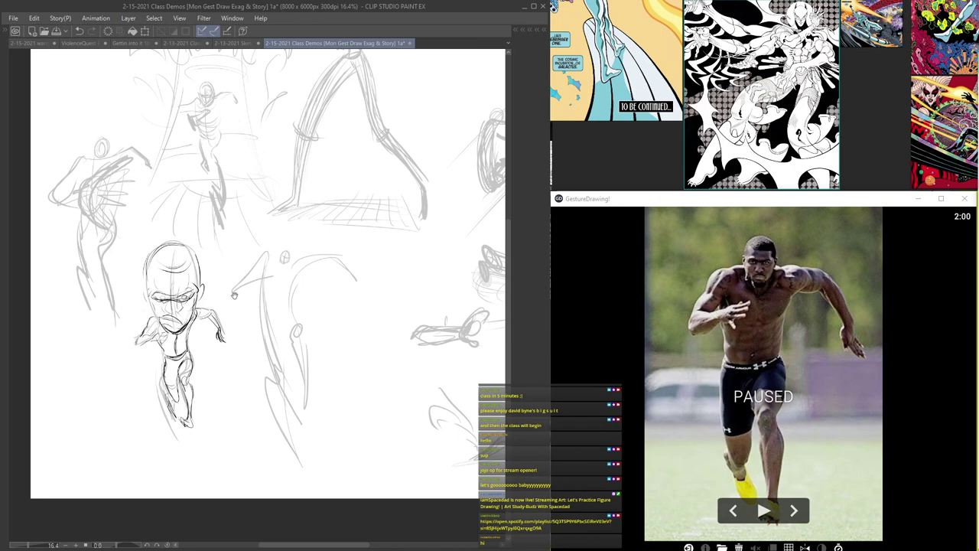
{"action": "mouse_move", "coordinate": [467, 173]}
{"action": "left_mouse_down"}
{"action": "mouse_move", "coordinate": [255, 250]}
{"action": "mouse_move", "coordinate": [284, 127]}
{"action": "mouse_move", "coordinate": [300, 175]}
{"action": "left_mouse_up"}
{"action": "key", "text": "Tab"}
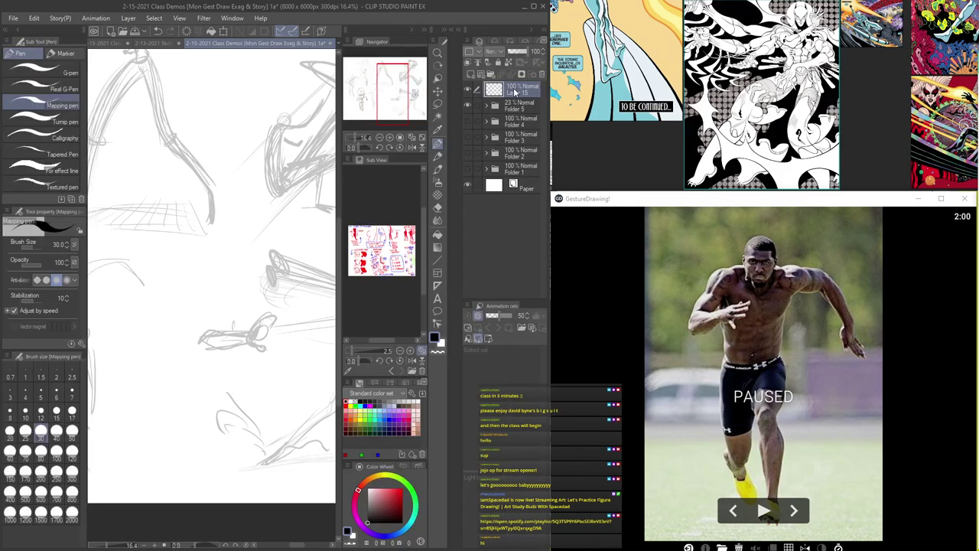
{"action": "left_click", "coordinate": [496, 74]}
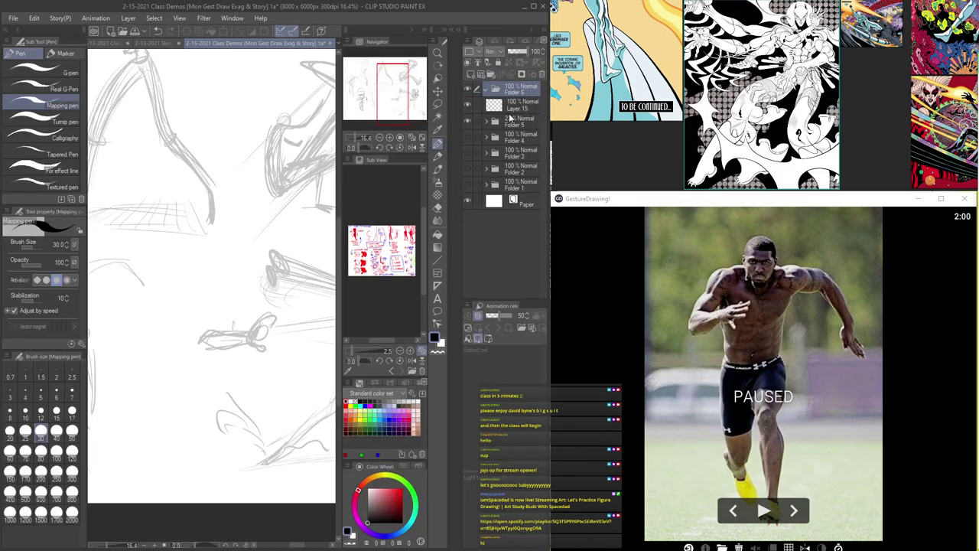
{"action": "left_click", "coordinate": [511, 109]}
{"action": "left_click_drag", "start_coordinate": [512, 104], "coordinate": [511, 93]}
{"action": "left_click", "coordinate": [487, 91]}
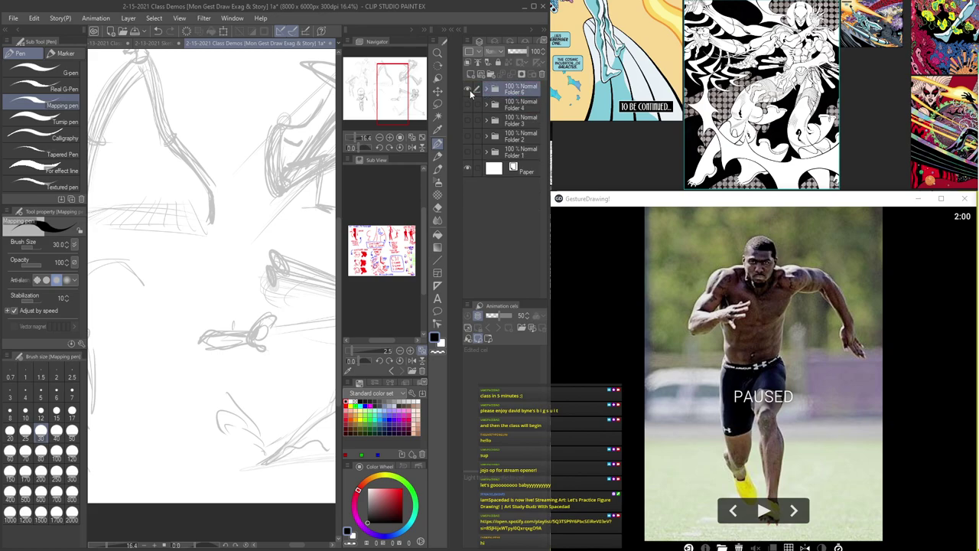
- Hide the new folder, show Folder 4's gesture page in its place and save the file
{"action": "left_click", "coordinate": [469, 90]}
{"action": "left_click", "coordinate": [469, 104]}
{"action": "key", "text": "Tab"}
{"action": "scroll", "coordinate": [275, 222], "scroll_direction": "down", "scroll_amount": 3}
{"action": "left_click_drag", "start_coordinate": [306, 181], "coordinate": [361, 219]}
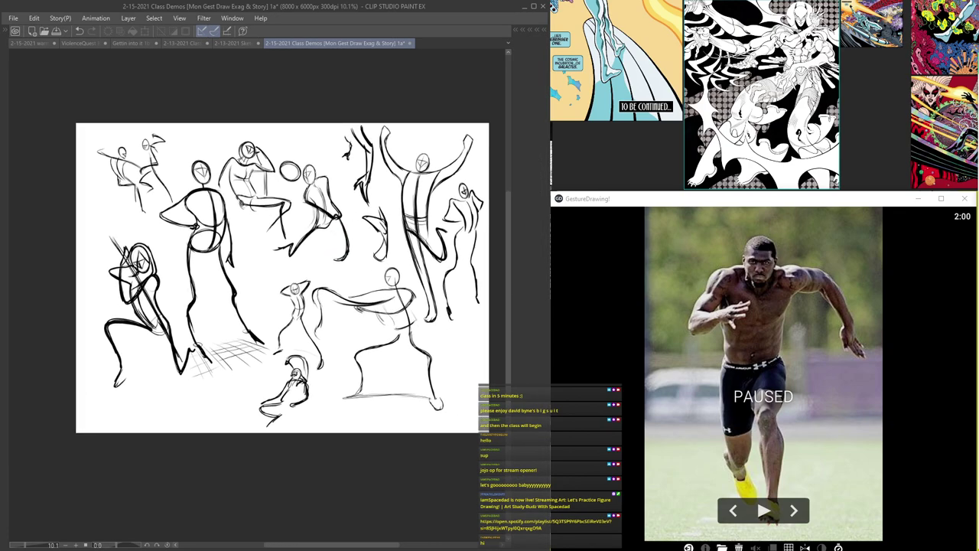
{"action": "key", "text": "ctrl+s"}
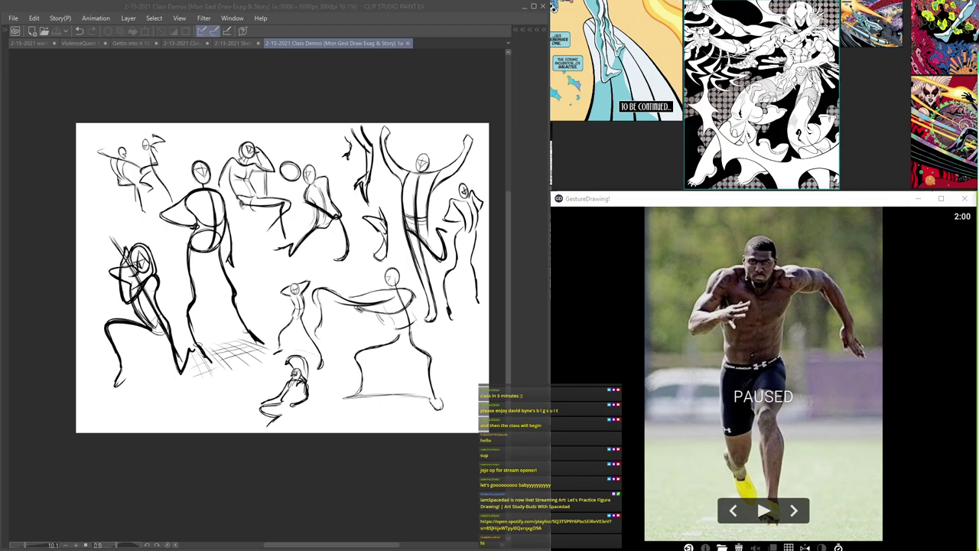
- Switch to the browser, show the image results for modok and preview the "M.O.D.O.K. series revealed" picture
{"action": "mouse_move", "coordinate": [978, 70]}
{"action": "left_mouse_down"}
{"action": "mouse_move", "coordinate": [372, 31]}
{"action": "mouse_move", "coordinate": [450, 54]}
{"action": "left_mouse_up"}
{"action": "left_click", "coordinate": [193, 128]}
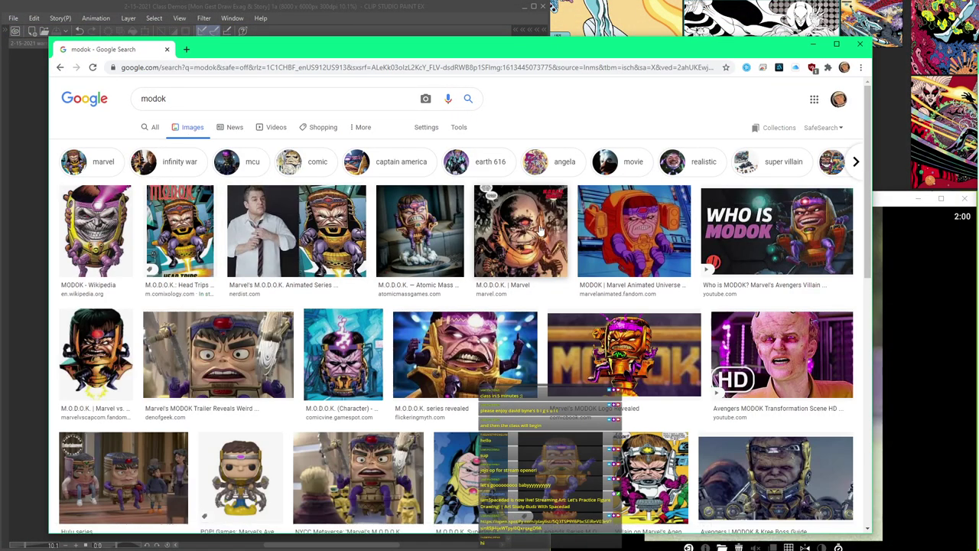
{"action": "scroll", "coordinate": [499, 243], "scroll_direction": "down", "scroll_amount": 1}
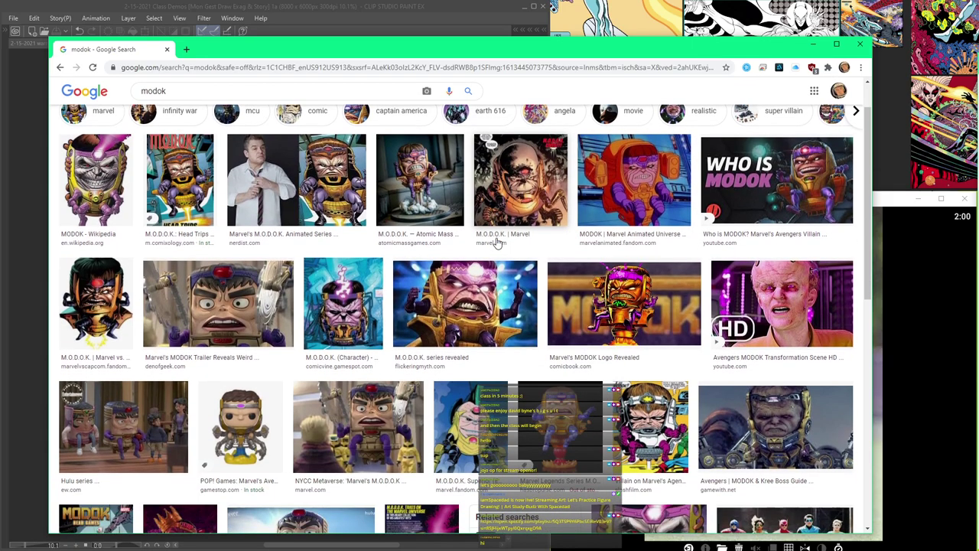
{"action": "left_click", "coordinate": [460, 303]}
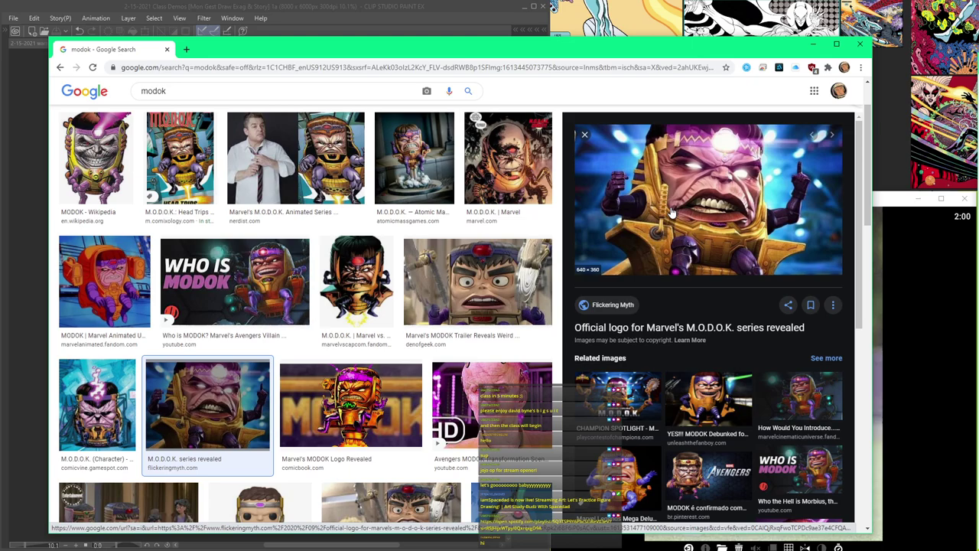
{"action": "scroll", "coordinate": [671, 212], "scroll_direction": "down", "scroll_amount": 1}
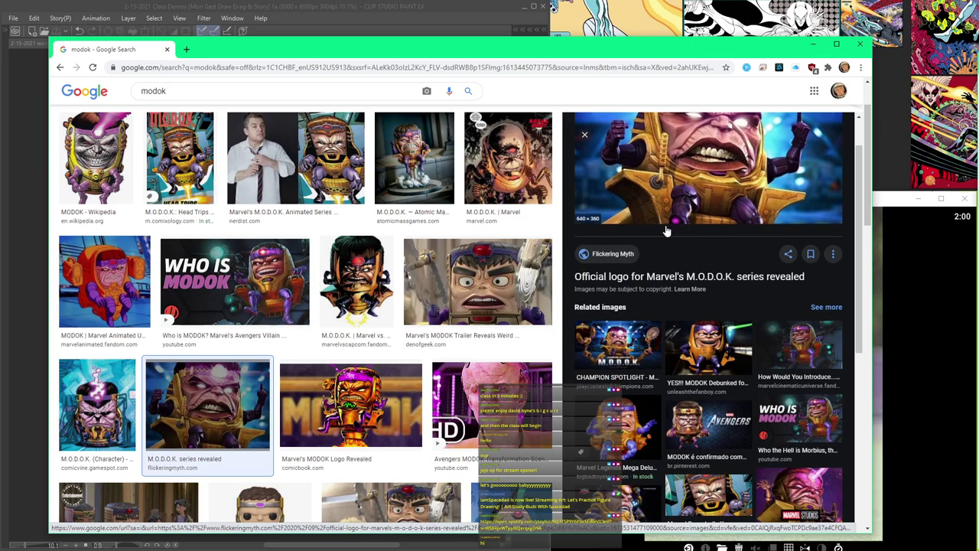
- Preview the "Who is MODOK?" video image and look through more of the modok image results
{"action": "left_click", "coordinate": [220, 293]}
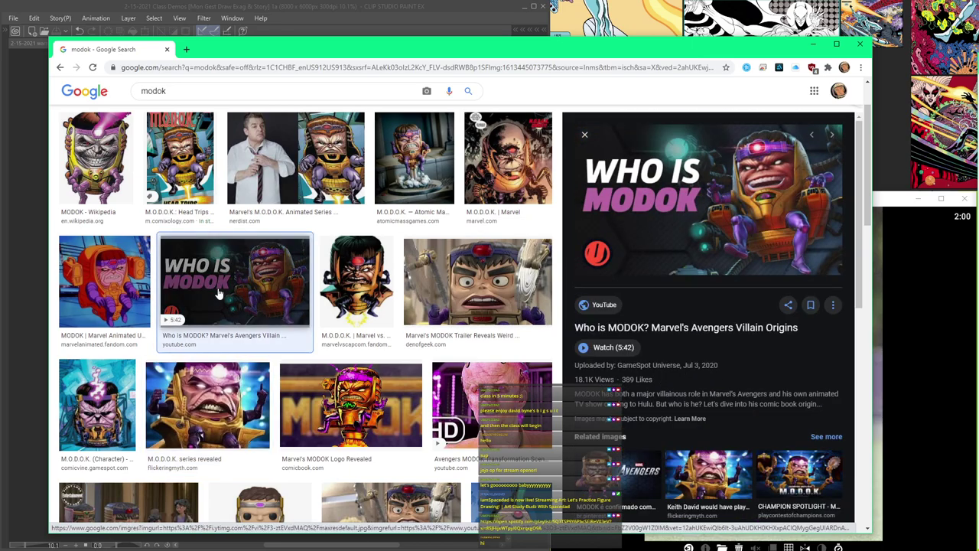
{"action": "scroll", "coordinate": [219, 293], "scroll_direction": "down", "scroll_amount": 2}
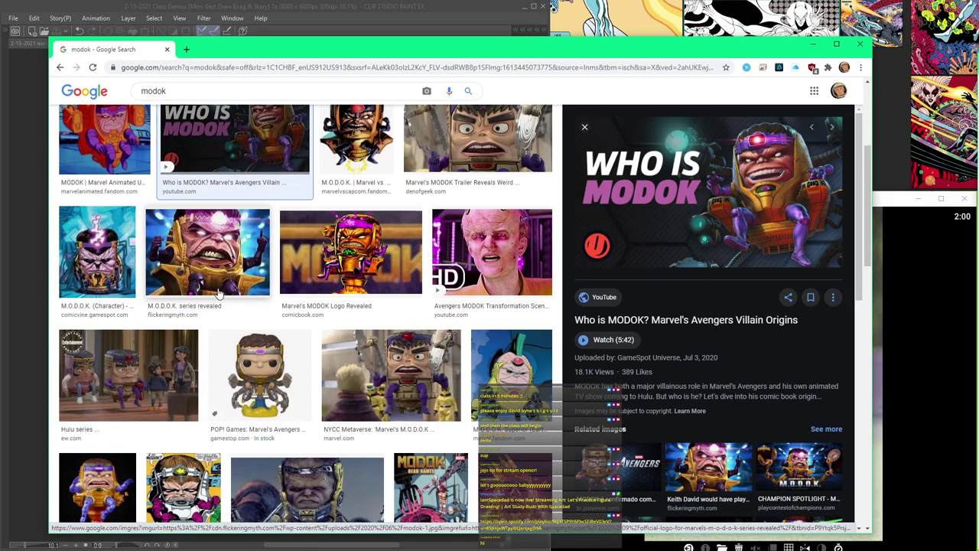
{"action": "scroll", "coordinate": [219, 293], "scroll_direction": "down", "scroll_amount": 2}
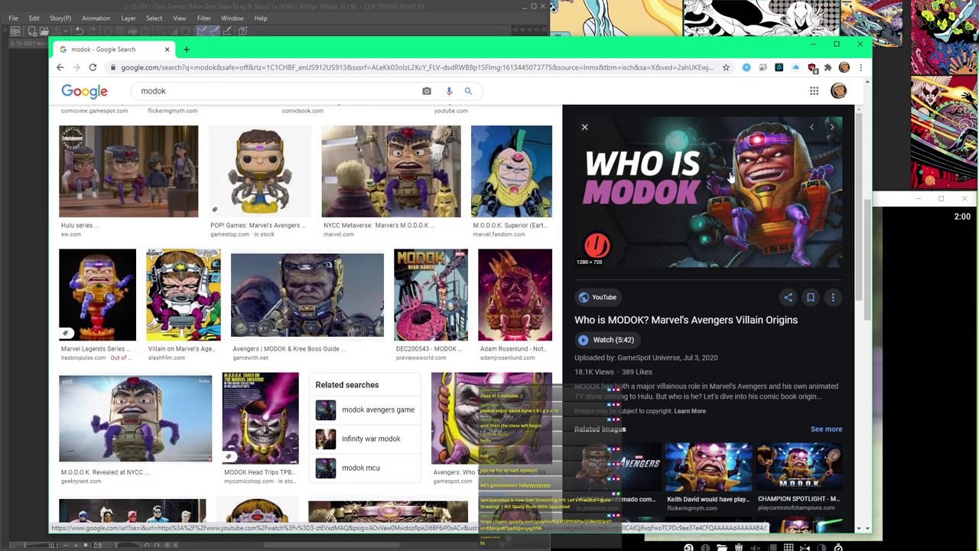
{"action": "scroll", "coordinate": [769, 201], "scroll_direction": "up", "scroll_amount": 5}
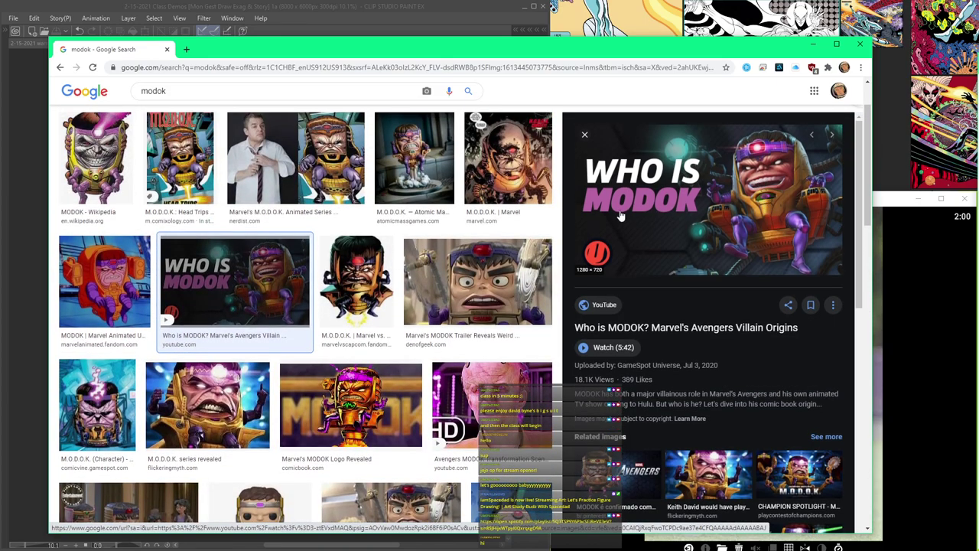
{"action": "scroll", "coordinate": [234, 275], "scroll_direction": "down", "scroll_amount": 2}
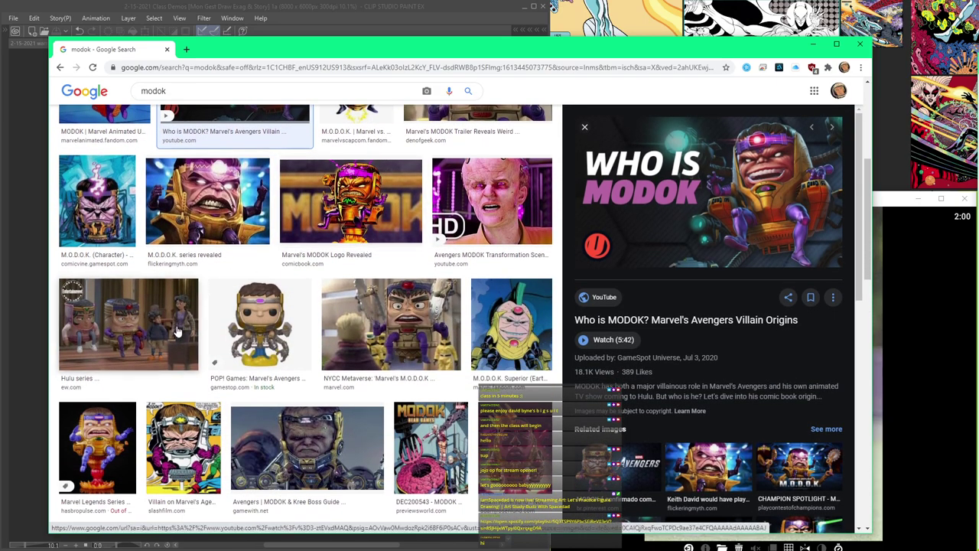
- Preview the slashfilm.com comic picture of MODOK from the image results and look through its related images
{"action": "scroll", "coordinate": [296, 345], "scroll_direction": "down", "scroll_amount": 5}
{"action": "scroll", "coordinate": [298, 344], "scroll_direction": "up", "scroll_amount": 2}
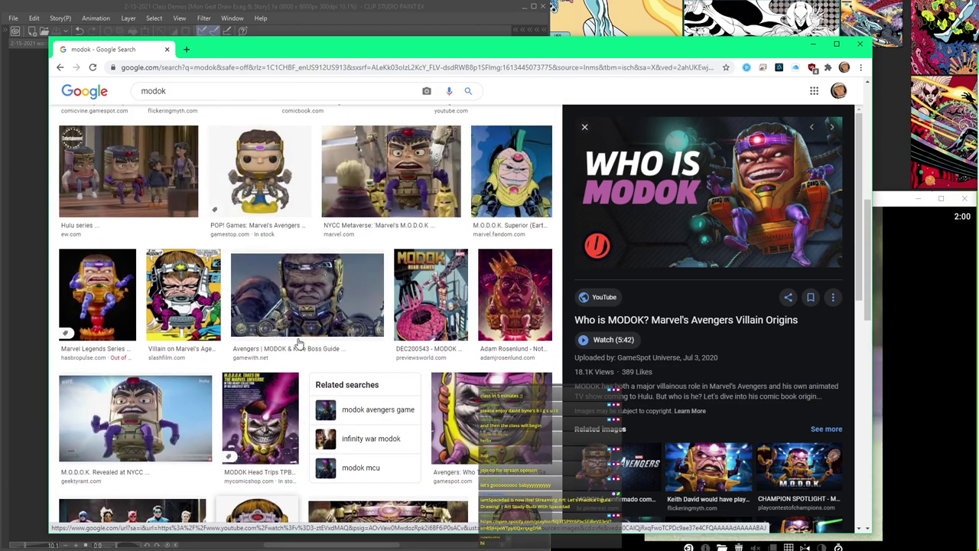
{"action": "left_click", "coordinate": [184, 297]}
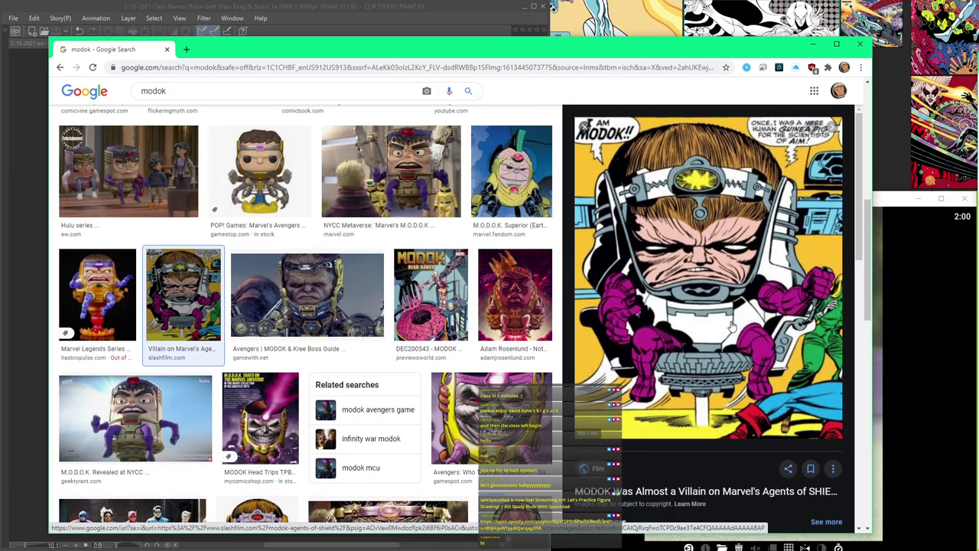
{"action": "scroll", "coordinate": [731, 326], "scroll_direction": "down", "scroll_amount": 3}
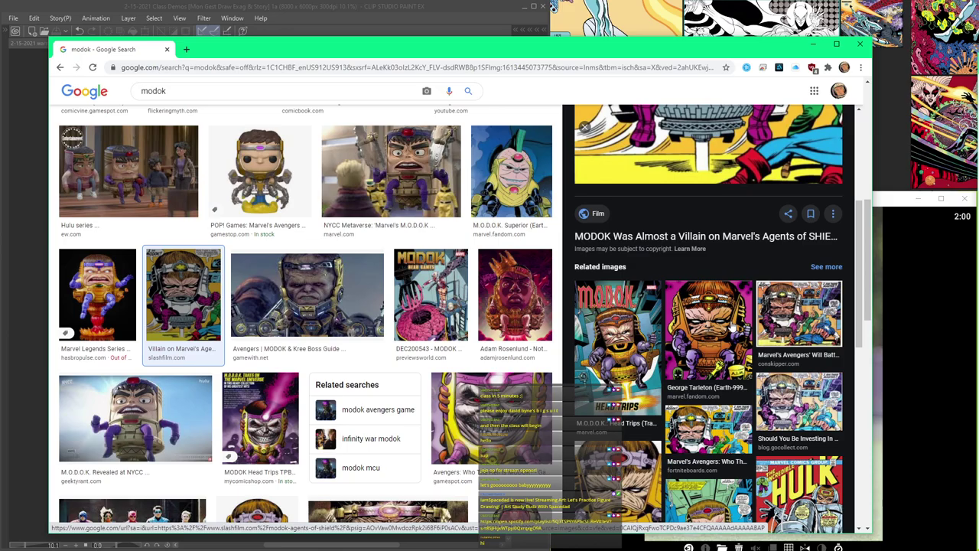
{"action": "scroll", "coordinate": [494, 283], "scroll_direction": "down", "scroll_amount": 4}
{"action": "scroll", "coordinate": [494, 283], "scroll_direction": "up", "scroll_amount": 3}
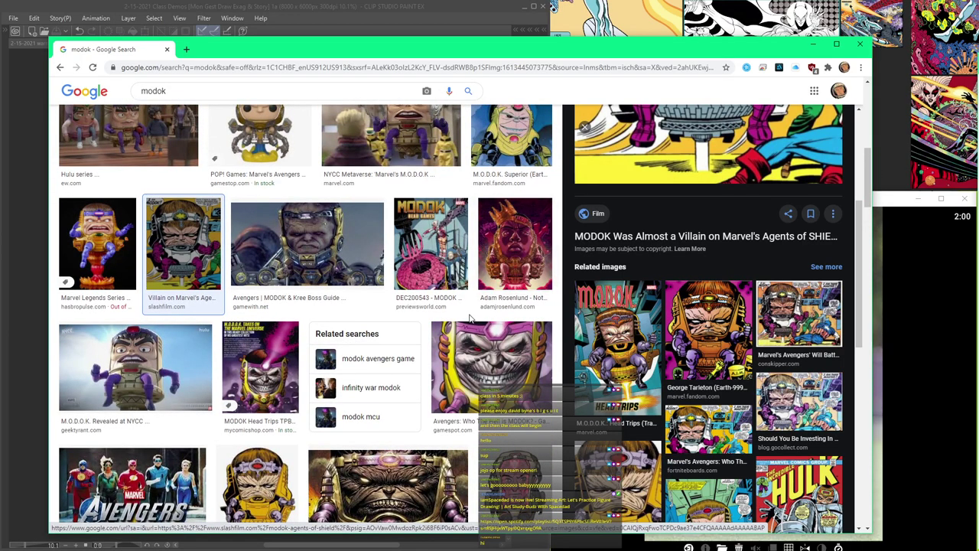
- Look further through the modok results and related images, and preview the Incredible Hulk cover from The Marvel Comics Guide
{"action": "scroll", "coordinate": [462, 319], "scroll_direction": "down", "scroll_amount": 5}
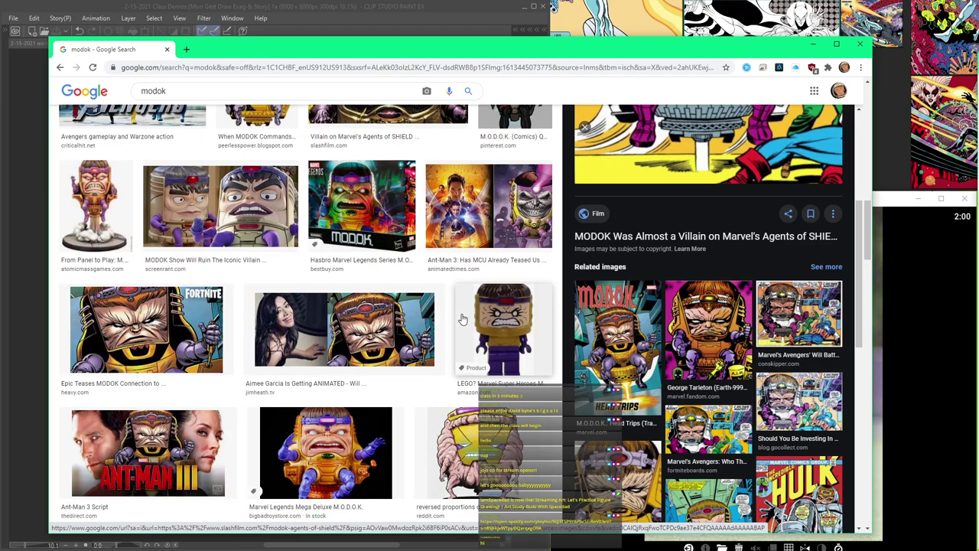
{"action": "scroll", "coordinate": [678, 300], "scroll_direction": "down", "scroll_amount": 2}
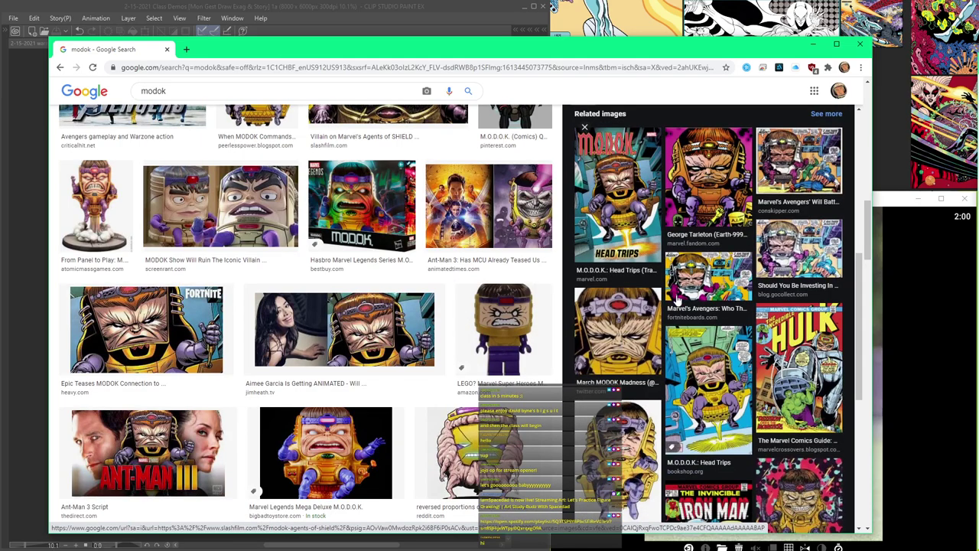
{"action": "scroll", "coordinate": [676, 300], "scroll_direction": "down", "scroll_amount": 1}
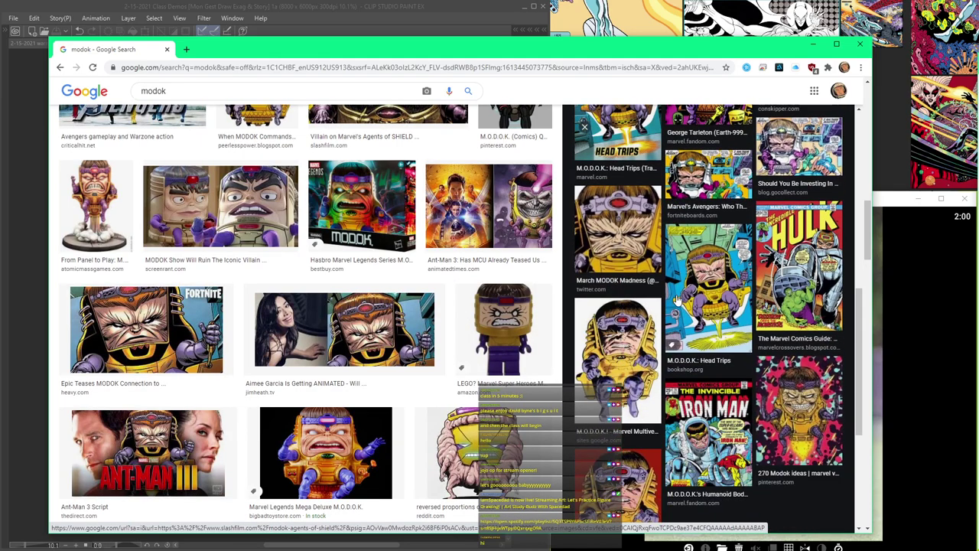
{"action": "left_click", "coordinate": [822, 292]}
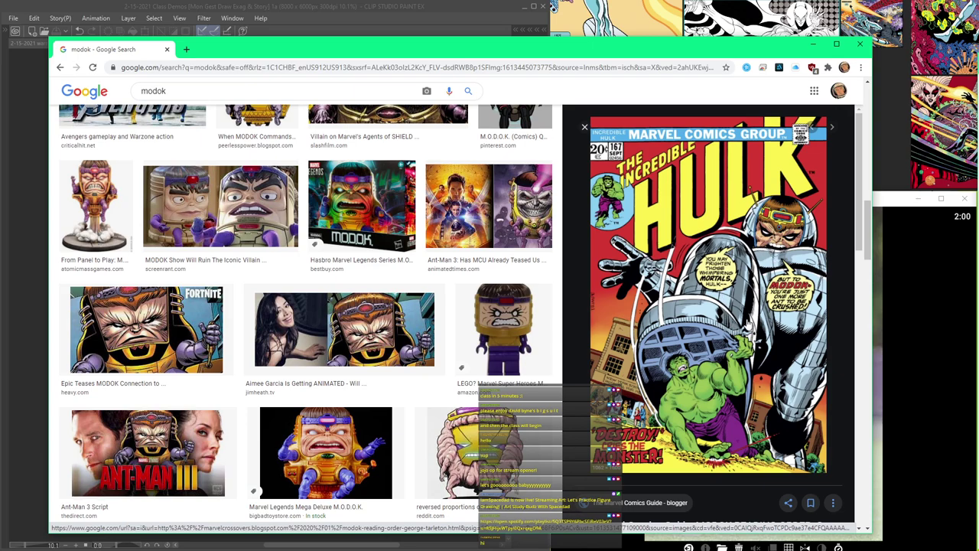
- Return to the slashfilm.com picture's preview and examine more of its related images and the modok image results
{"action": "left_click", "coordinate": [62, 69]}
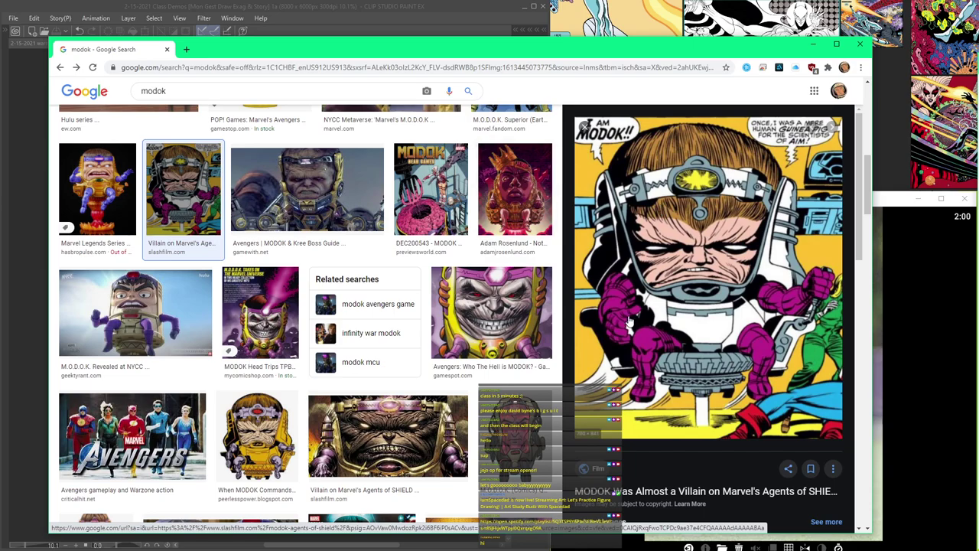
{"action": "scroll", "coordinate": [674, 329], "scroll_direction": "down", "scroll_amount": 3}
{"action": "scroll", "coordinate": [605, 306], "scroll_direction": "down", "scroll_amount": 5}
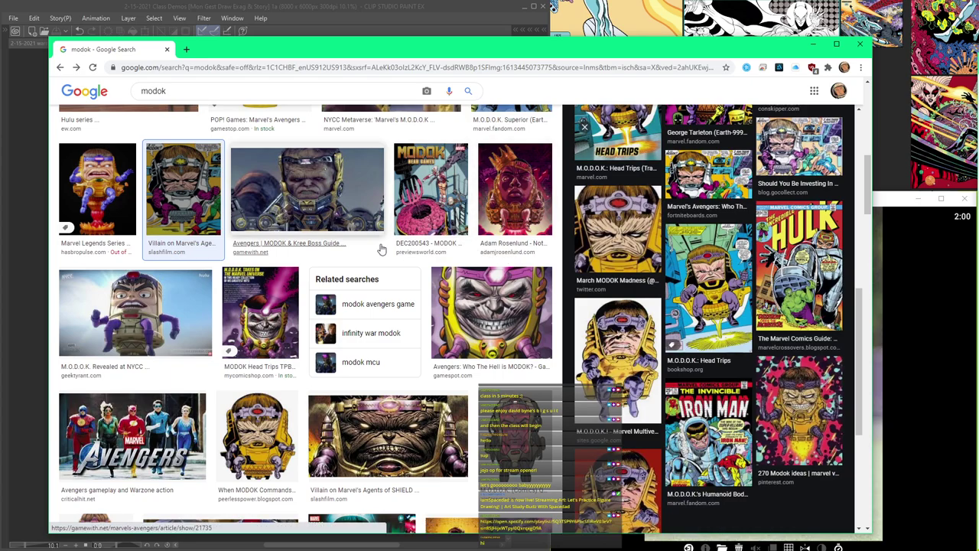
{"action": "scroll", "coordinate": [382, 250], "scroll_direction": "down", "scroll_amount": 3}
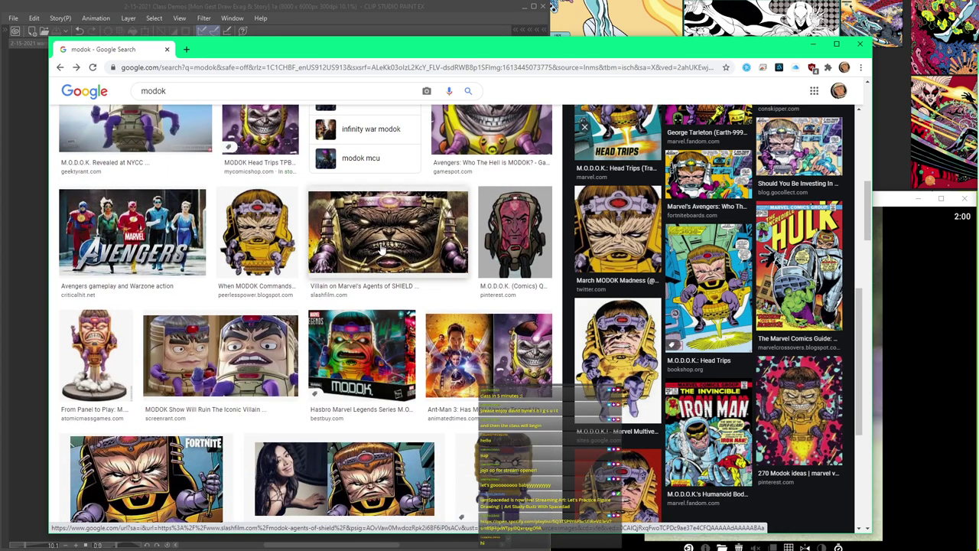
{"action": "scroll", "coordinate": [382, 249], "scroll_direction": "down", "scroll_amount": 4}
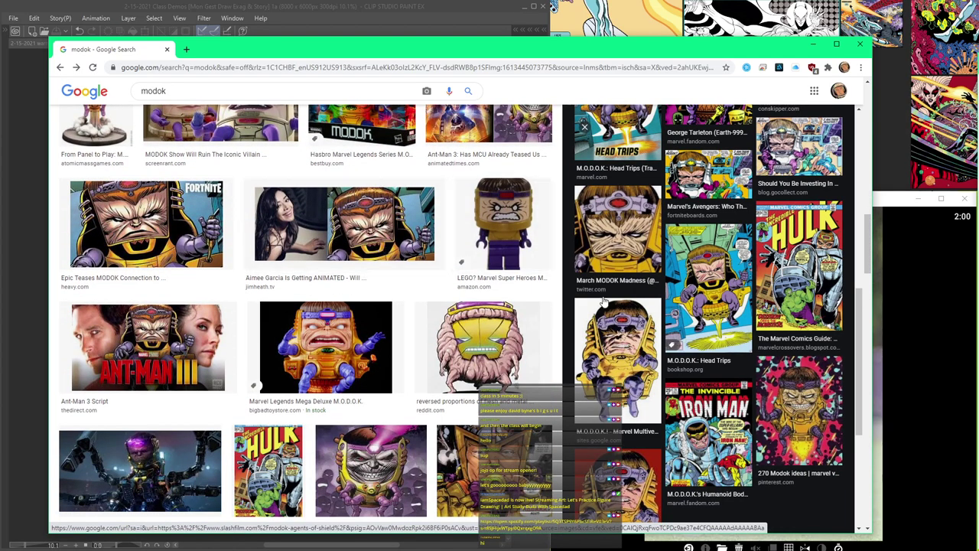
{"action": "scroll", "coordinate": [476, 291], "scroll_direction": "down", "scroll_amount": 1}
{"action": "scroll", "coordinate": [476, 291], "scroll_direction": "down", "scroll_amount": 2}
{"action": "scroll", "coordinate": [358, 339], "scroll_direction": "down", "scroll_amount": 2}
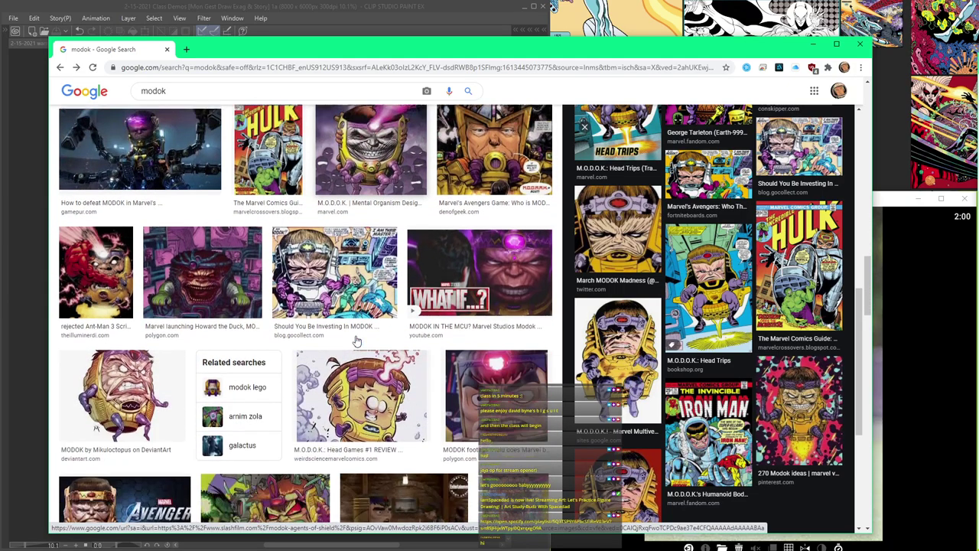
{"action": "scroll", "coordinate": [357, 340], "scroll_direction": "down", "scroll_amount": 2}
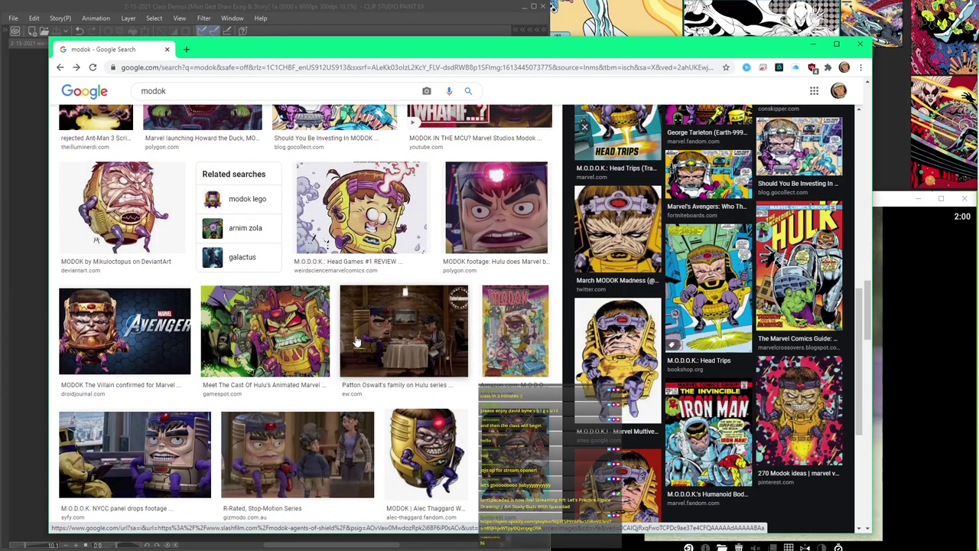
- Preview the Incredible Hulk cover among the related images again and open its image in a new tab
{"action": "left_click", "coordinate": [796, 264]}
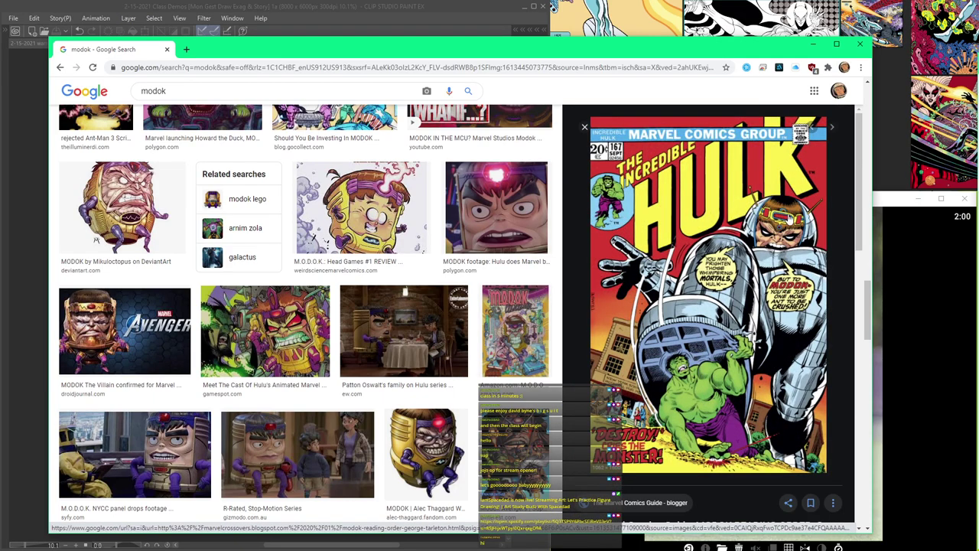
{"action": "scroll", "coordinate": [528, 331], "scroll_direction": "down", "scroll_amount": 1}
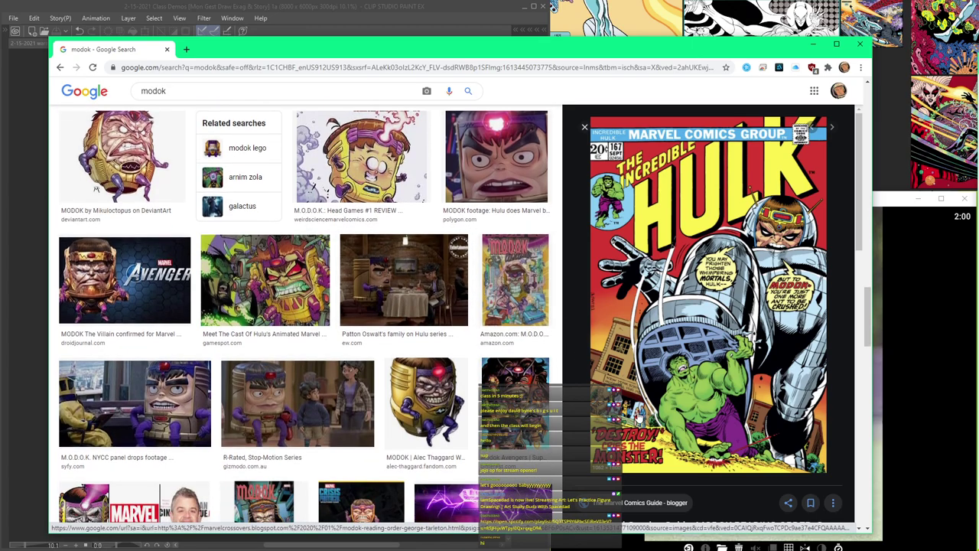
{"action": "scroll", "coordinate": [637, 411], "scroll_direction": "down", "scroll_amount": 2}
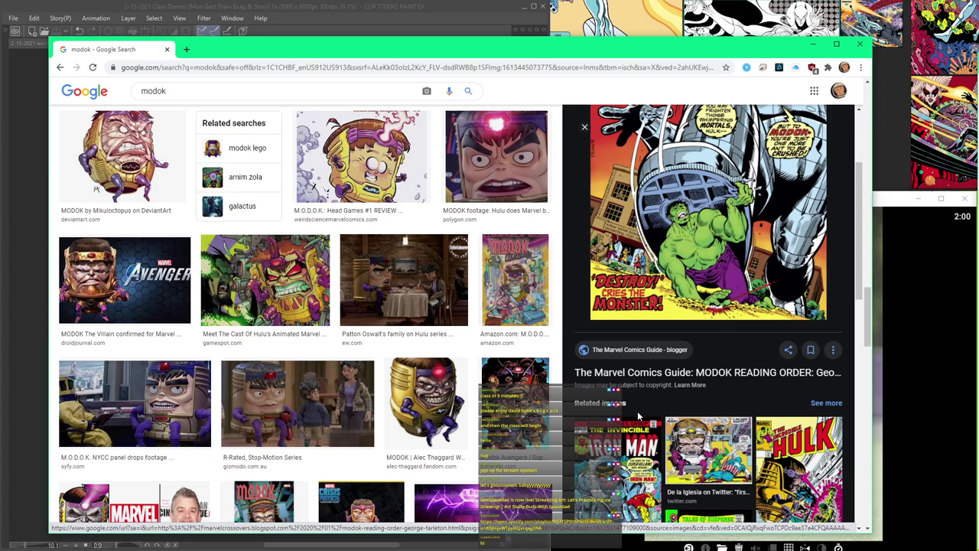
{"action": "scroll", "coordinate": [637, 410], "scroll_direction": "up", "scroll_amount": 2}
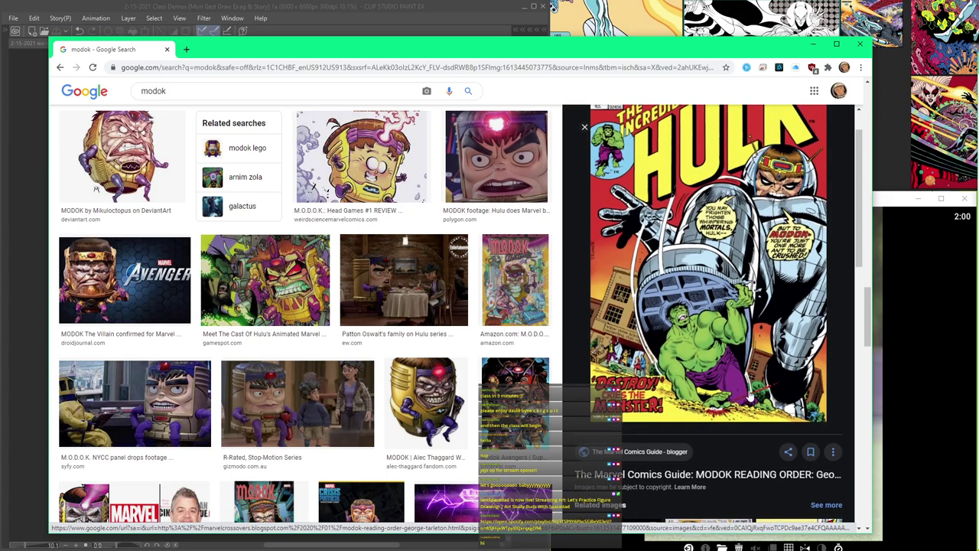
{"action": "right_click", "coordinate": [748, 180]}
{"action": "left_click", "coordinate": [793, 290]}
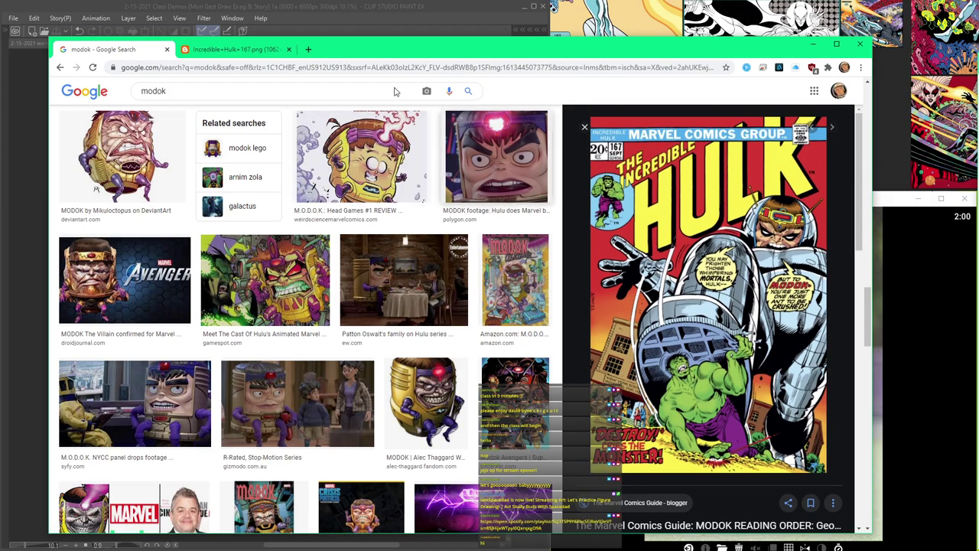
- Show the Incredible Hulk 167 cover at full size in its own tab and examine the artwork from bottom to top
{"action": "left_click", "coordinate": [232, 49]}
{"action": "left_click", "coordinate": [385, 174]}
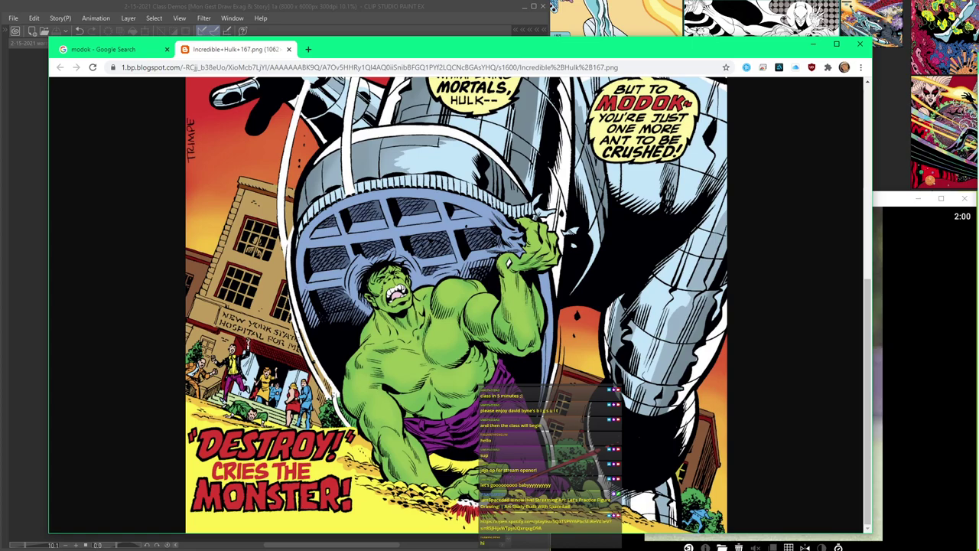
{"action": "scroll", "coordinate": [535, 497], "scroll_direction": "up", "scroll_amount": 2}
{"action": "scroll", "coordinate": [535, 496], "scroll_direction": "up", "scroll_amount": 2}
{"action": "scroll", "coordinate": [535, 496], "scroll_direction": "down", "scroll_amount": 4}
{"action": "scroll", "coordinate": [359, 293], "scroll_direction": "up", "scroll_amount": 4}
{"action": "scroll", "coordinate": [359, 293], "scroll_direction": "up", "scroll_amount": 1}
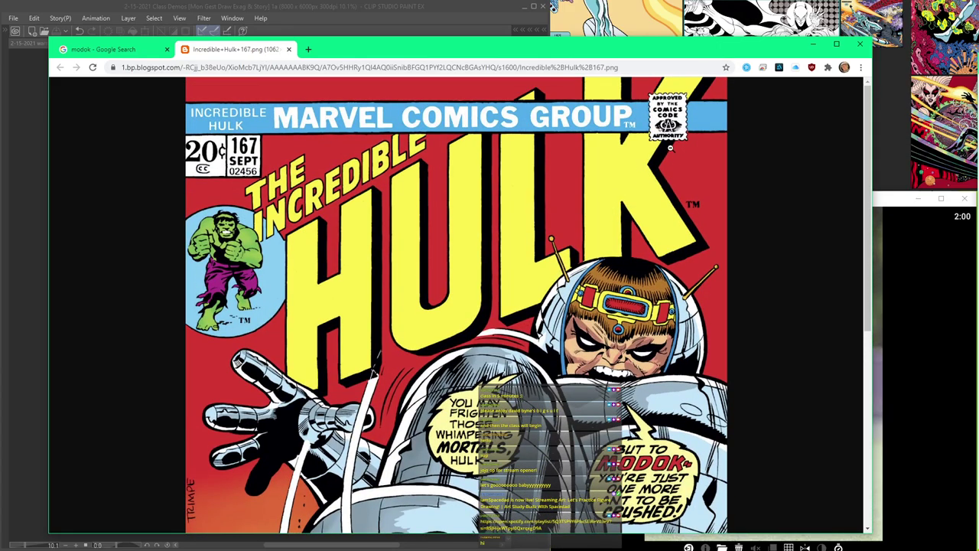
- Look over the Incredible Hulk 167 cover and the modok image results, then close the browser to get back to the canvas
{"action": "scroll", "coordinate": [671, 146], "scroll_direction": "down", "scroll_amount": 5}
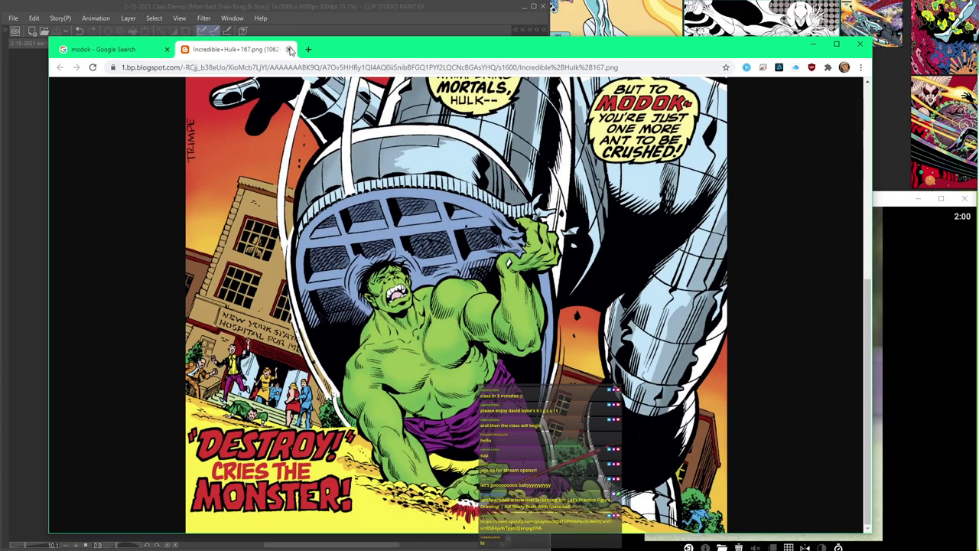
{"action": "left_click", "coordinate": [289, 49]}
{"action": "scroll", "coordinate": [434, 231], "scroll_direction": "down", "scroll_amount": 3}
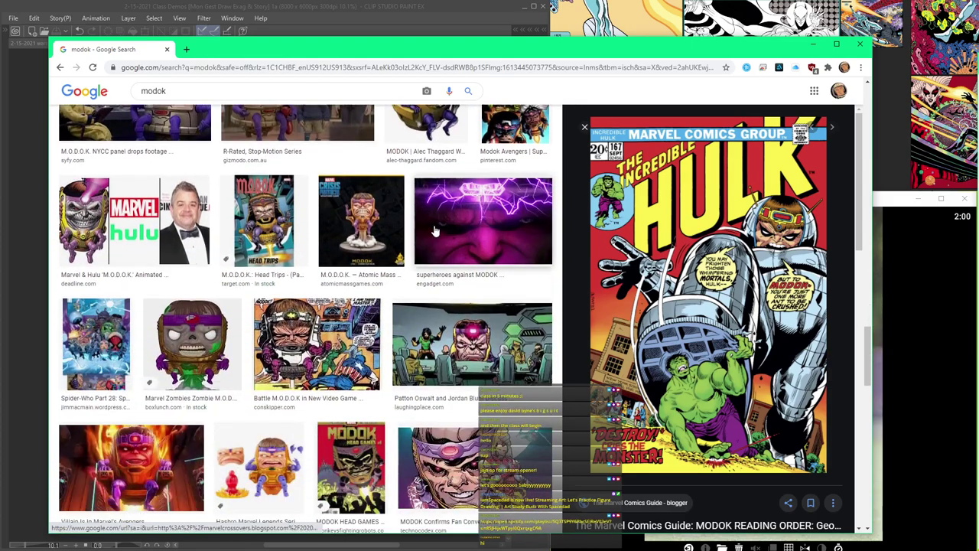
{"action": "scroll", "coordinate": [434, 231], "scroll_direction": "down", "scroll_amount": 3}
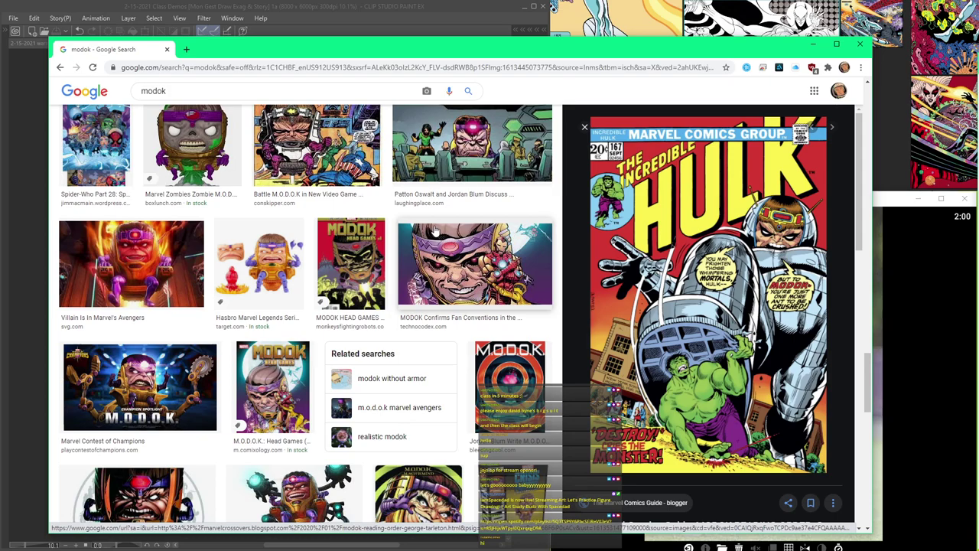
{"action": "left_click_drag", "start_coordinate": [506, 47], "coordinate": [540, 39]}
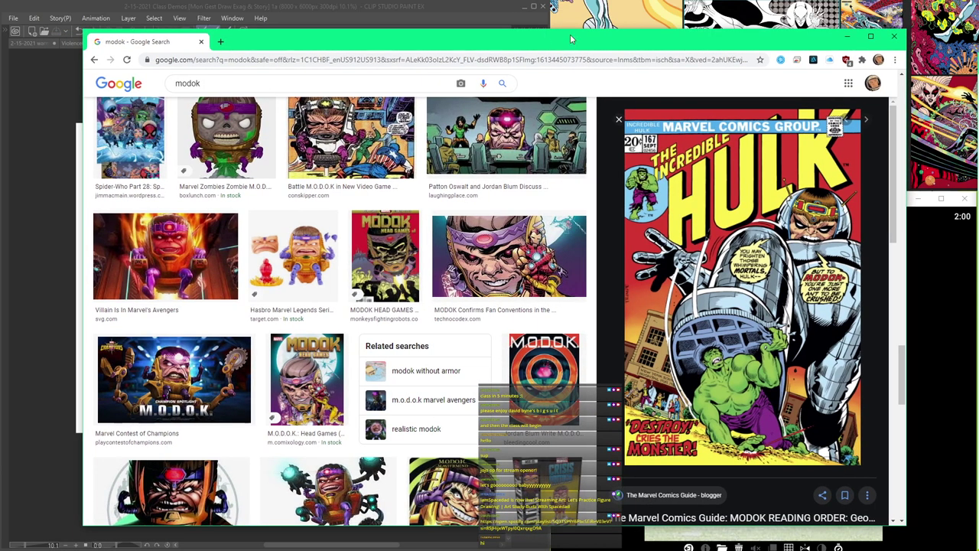
{"action": "left_click", "coordinate": [894, 36]}
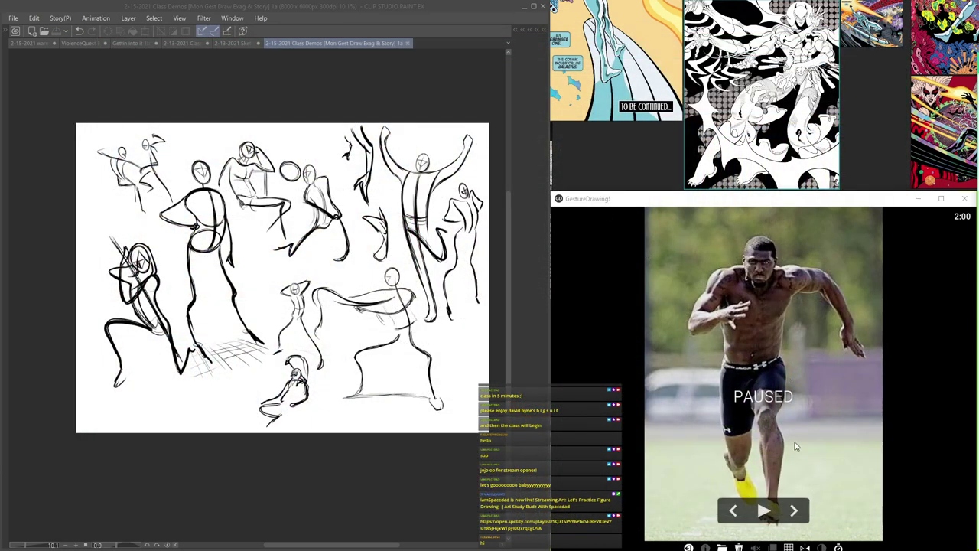
- Clear the canvas by hiding the previous sketch folders and adding a new blank layer above Folder 6
{"action": "left_click", "coordinate": [403, 224]}
{"action": "key", "text": "Tab"}
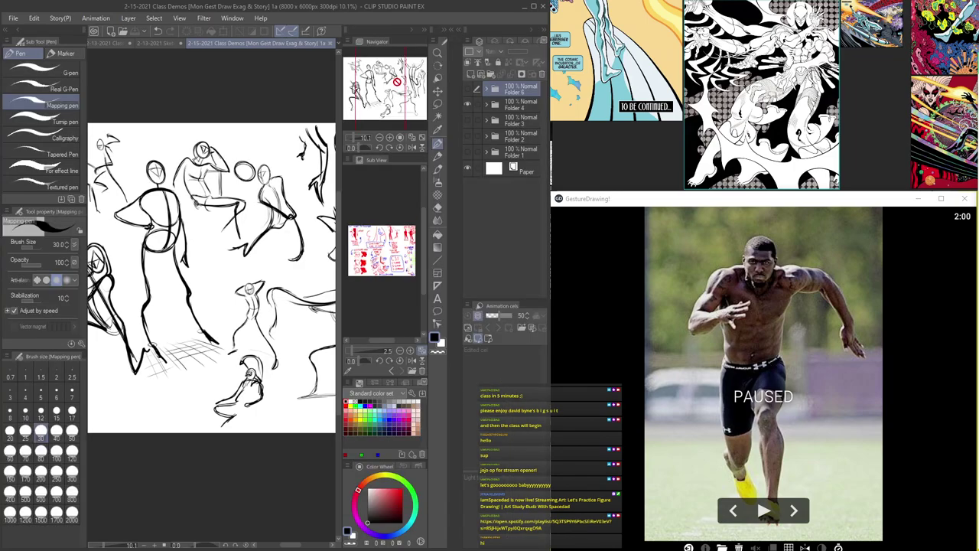
{"action": "left_click", "coordinate": [467, 103]}
{"action": "left_click", "coordinate": [468, 89]}
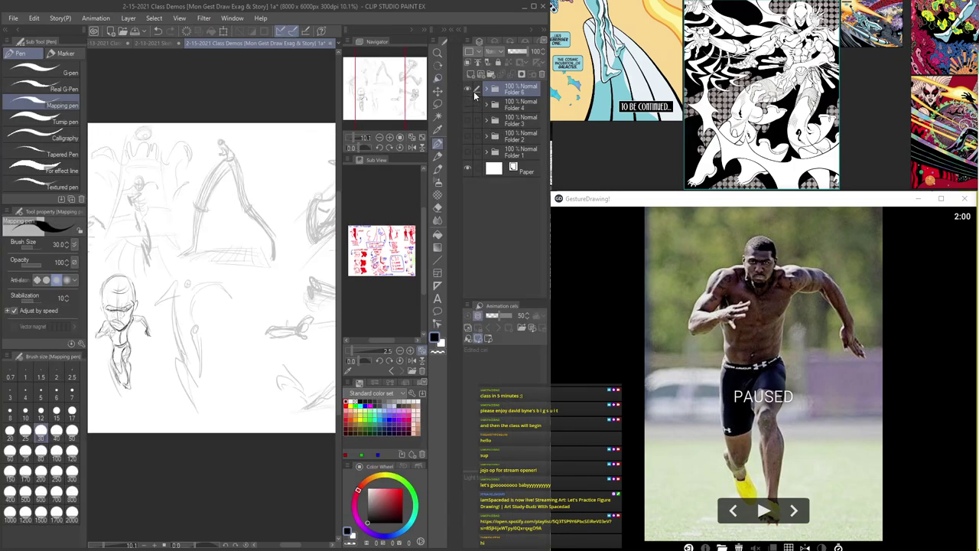
{"action": "left_click", "coordinate": [470, 74]}
{"action": "left_click", "coordinate": [467, 104]}
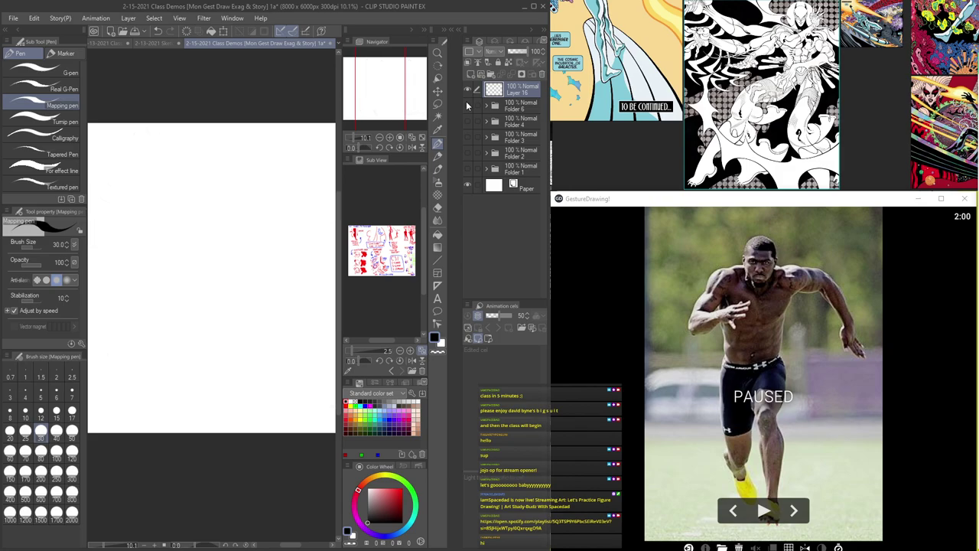
- Advance the reference viewer to the jumping basketball player and start the two-minute pose timer
{"action": "left_click", "coordinate": [752, 522]}
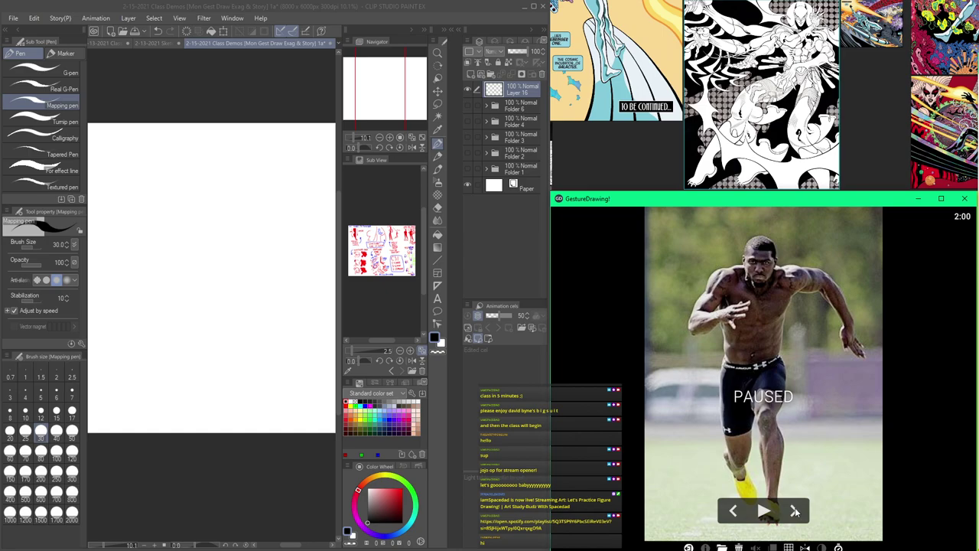
{"action": "left_click", "coordinate": [796, 512]}
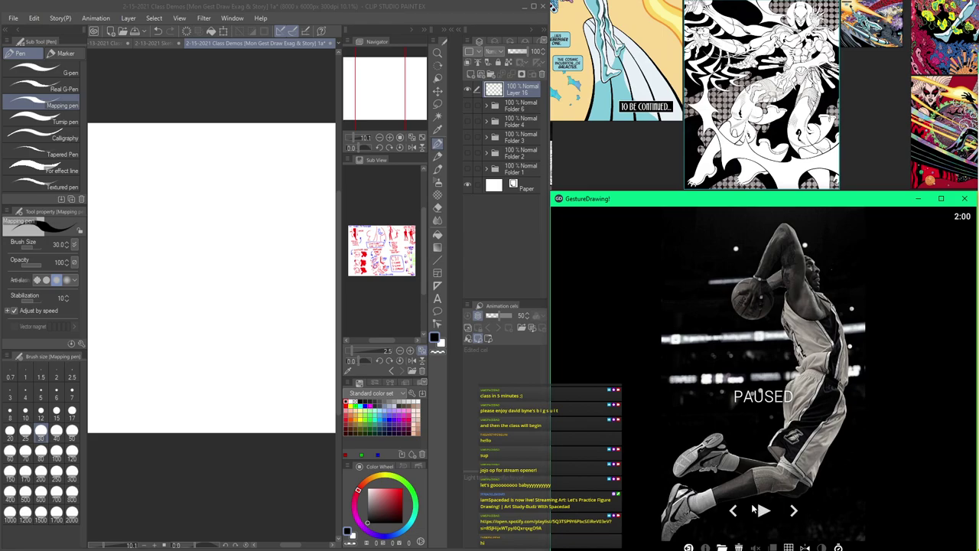
{"action": "left_click", "coordinate": [764, 513]}
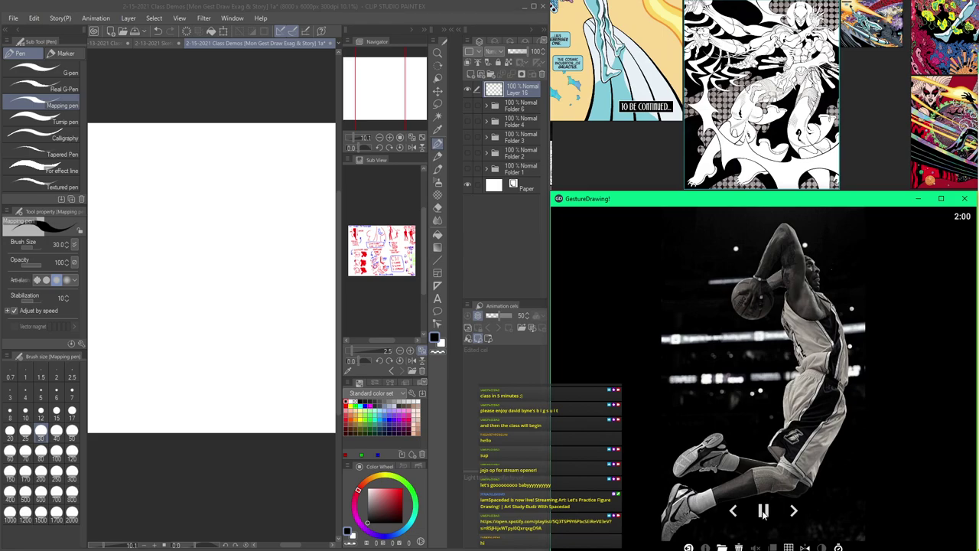
- In the canvas's upper right area, ink the basketball, the raised bent arm and the start of the chest line
{"action": "left_click", "coordinate": [351, 8]}
{"action": "key", "text": "Tab"}
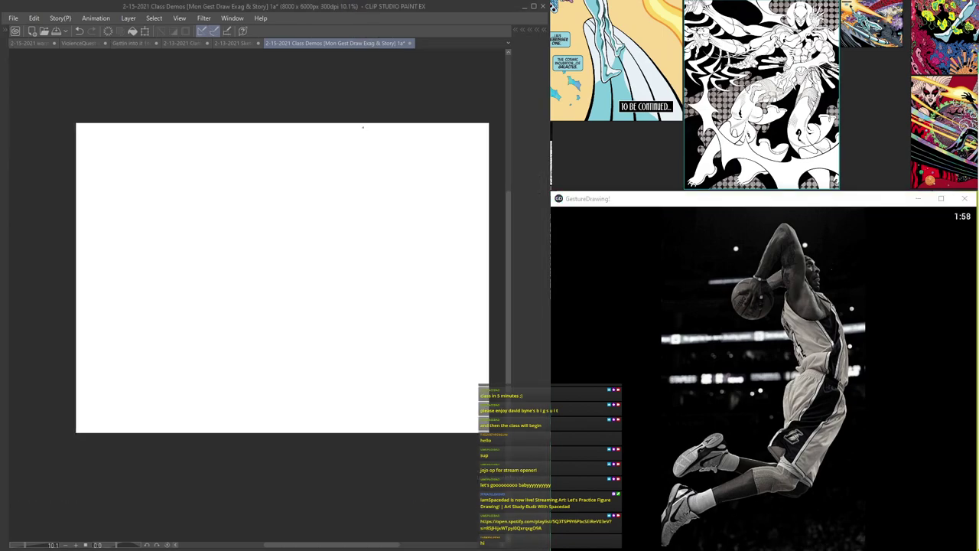
{"action": "left_click_drag", "start_coordinate": [356, 154], "coordinate": [287, 193]}
{"action": "scroll", "coordinate": [327, 228], "scroll_direction": "up", "scroll_amount": 5}
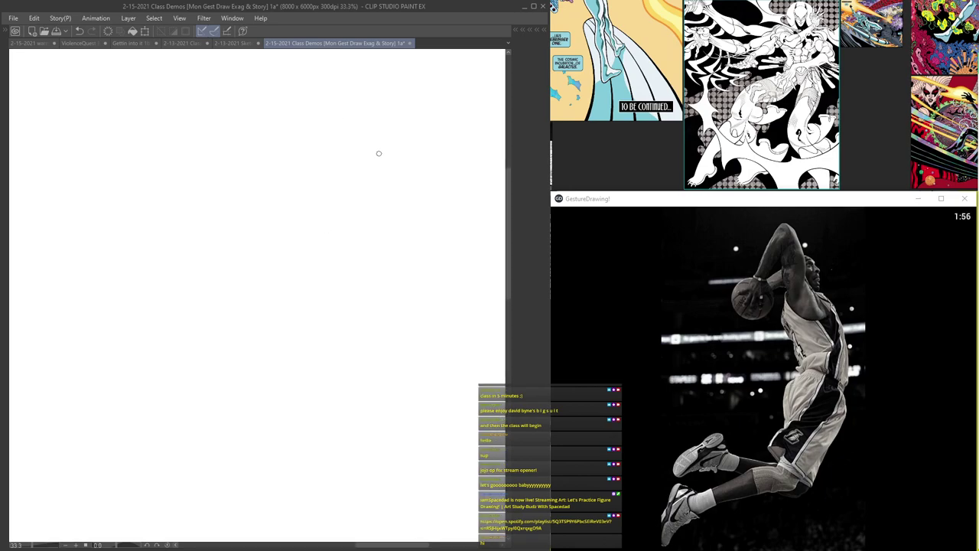
{"action": "scroll", "coordinate": [238, 214], "scroll_direction": "down", "scroll_amount": 1}
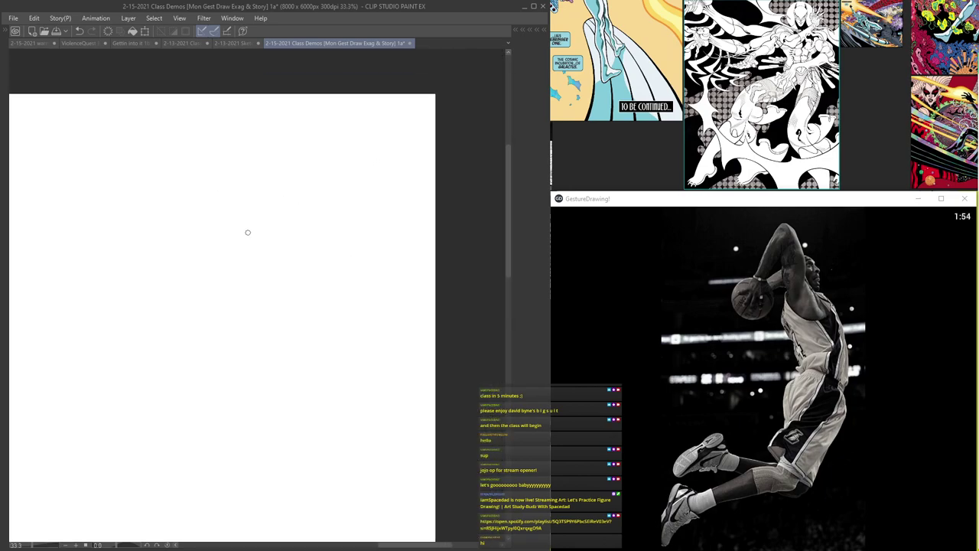
{"action": "scroll", "coordinate": [247, 232], "scroll_direction": "up", "scroll_amount": 2}
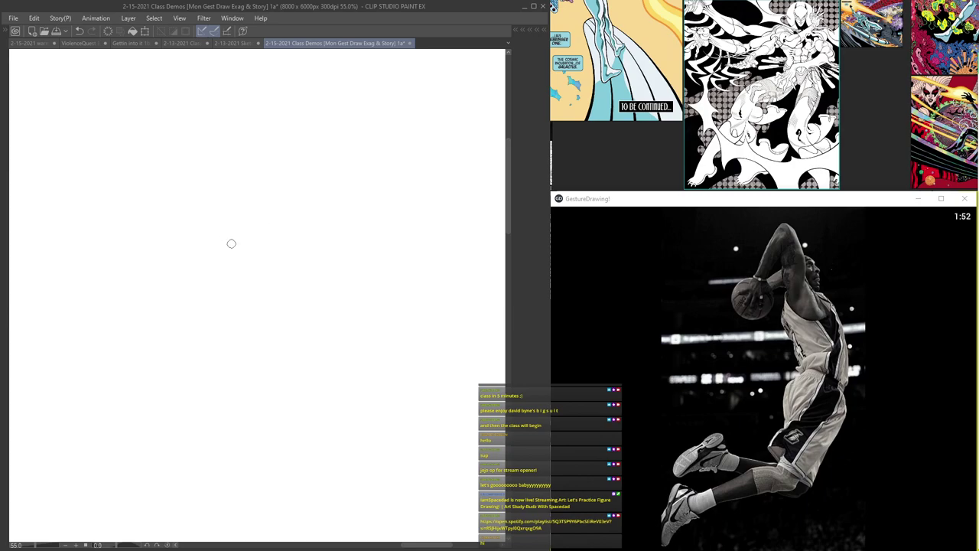
{"action": "mouse_move", "coordinate": [245, 244]}
{"action": "left_mouse_down"}
{"action": "mouse_move", "coordinate": [222, 228]}
{"action": "mouse_move", "coordinate": [235, 195]}
{"action": "mouse_move", "coordinate": [267, 216]}
{"action": "mouse_move", "coordinate": [243, 251]}
{"action": "mouse_move", "coordinate": [221, 225]}
{"action": "mouse_move", "coordinate": [252, 201]}
{"action": "mouse_move", "coordinate": [265, 235]}
{"action": "mouse_move", "coordinate": [221, 230]}
{"action": "mouse_move", "coordinate": [238, 237]}
{"action": "mouse_move", "coordinate": [266, 171]}
{"action": "mouse_move", "coordinate": [307, 132]}
{"action": "left_mouse_up"}
{"action": "mouse_move", "coordinate": [254, 200]}
{"action": "left_mouse_down"}
{"action": "mouse_move", "coordinate": [300, 135]}
{"action": "mouse_move", "coordinate": [238, 230]}
{"action": "mouse_move", "coordinate": [273, 154]}
{"action": "mouse_move", "coordinate": [304, 133]}
{"action": "mouse_move", "coordinate": [304, 192]}
{"action": "left_mouse_up"}
{"action": "left_click_drag", "start_coordinate": [298, 131], "coordinate": [293, 214]}
{"action": "mouse_move", "coordinate": [292, 214]}
{"action": "left_mouse_down"}
{"action": "mouse_move", "coordinate": [294, 238]}
{"action": "mouse_move", "coordinate": [332, 277]}
{"action": "left_mouse_up"}
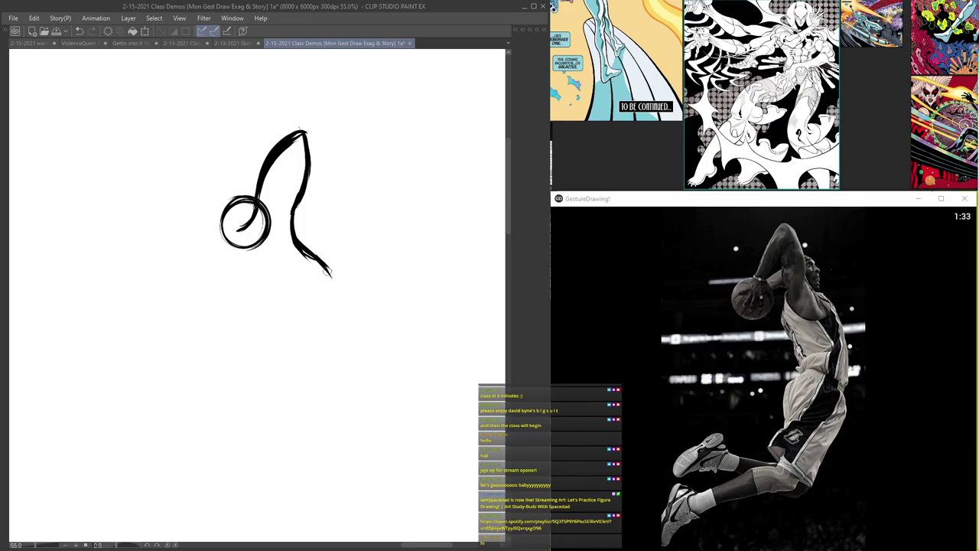
- Extend the chest line to the belly and add the back curve, the back of the head and the second forearm
{"action": "left_click_drag", "start_coordinate": [300, 247], "coordinate": [339, 306]}
{"action": "left_click_drag", "start_coordinate": [370, 253], "coordinate": [374, 302]}
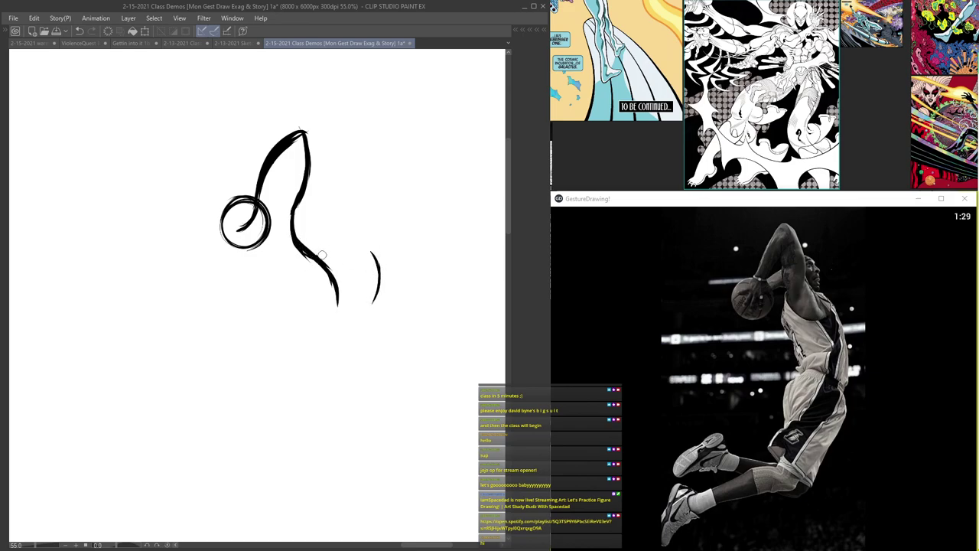
{"action": "mouse_move", "coordinate": [310, 175]}
{"action": "left_mouse_down"}
{"action": "mouse_move", "coordinate": [334, 202]}
{"action": "mouse_move", "coordinate": [328, 213]}
{"action": "left_mouse_up"}
{"action": "mouse_move", "coordinate": [290, 182]}
{"action": "left_mouse_down"}
{"action": "mouse_move", "coordinate": [268, 211]}
{"action": "mouse_move", "coordinate": [290, 182]}
{"action": "mouse_move", "coordinate": [326, 188]}
{"action": "mouse_move", "coordinate": [332, 208]}
{"action": "left_mouse_up"}
{"action": "mouse_move", "coordinate": [368, 246]}
{"action": "left_mouse_down"}
{"action": "mouse_move", "coordinate": [371, 293]}
{"action": "mouse_move", "coordinate": [377, 275]}
{"action": "mouse_move", "coordinate": [366, 311]}
{"action": "left_mouse_up"}
- Draw the basketball player's front thigh and both folded-back lower legs, thickening the front leg's line
{"action": "mouse_move", "coordinate": [380, 268]}
{"action": "left_mouse_down"}
{"action": "mouse_move", "coordinate": [363, 324]}
{"action": "mouse_move", "coordinate": [335, 360]}
{"action": "mouse_move", "coordinate": [333, 427]}
{"action": "left_mouse_up"}
{"action": "mouse_move", "coordinate": [342, 392]}
{"action": "left_mouse_down"}
{"action": "mouse_move", "coordinate": [332, 442]}
{"action": "mouse_move", "coordinate": [287, 433]}
{"action": "mouse_move", "coordinate": [319, 443]}
{"action": "mouse_move", "coordinate": [250, 445]}
{"action": "mouse_move", "coordinate": [297, 435]}
{"action": "mouse_move", "coordinate": [219, 462]}
{"action": "left_mouse_up"}
{"action": "left_click_drag", "start_coordinate": [221, 462], "coordinate": [317, 437]}
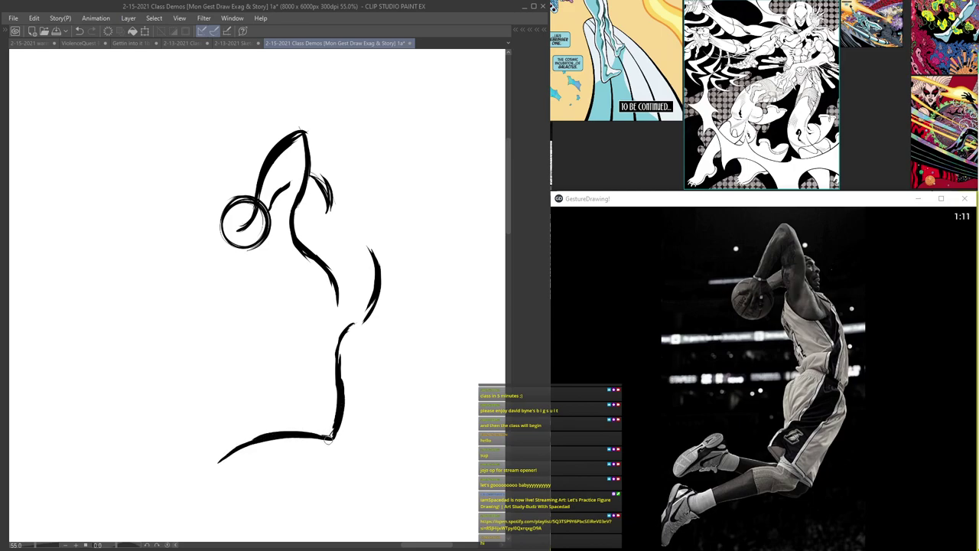
{"action": "mouse_move", "coordinate": [258, 442]}
{"action": "left_mouse_down"}
{"action": "mouse_move", "coordinate": [207, 477]}
{"action": "mouse_move", "coordinate": [309, 444]}
{"action": "mouse_move", "coordinate": [278, 400]}
{"action": "left_mouse_up"}
{"action": "left_click_drag", "start_coordinate": [328, 420], "coordinate": [224, 391]}
{"action": "left_click_drag", "start_coordinate": [294, 405], "coordinate": [238, 392]}
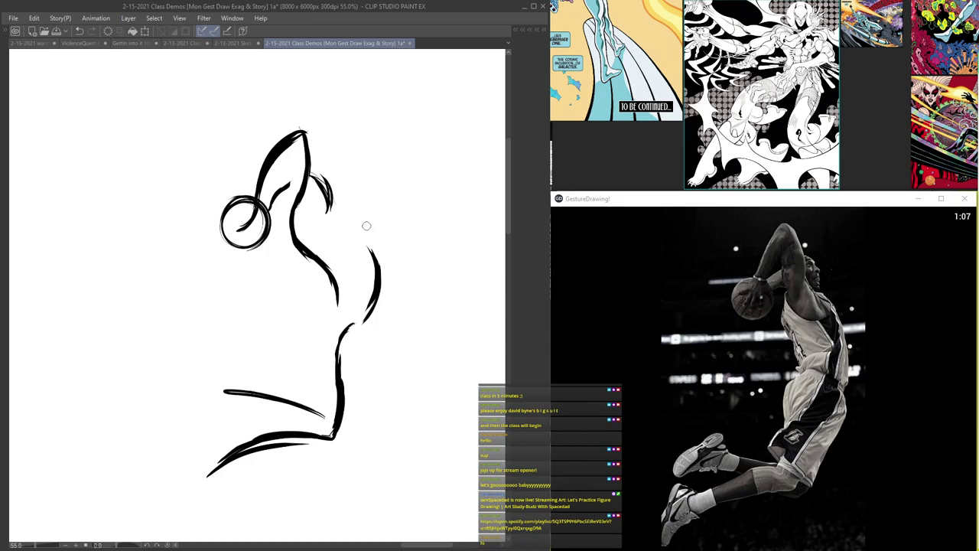
{"action": "mouse_move", "coordinate": [350, 329]}
{"action": "left_mouse_down"}
{"action": "mouse_move", "coordinate": [335, 435]}
{"action": "mouse_move", "coordinate": [246, 454]}
{"action": "left_mouse_up"}
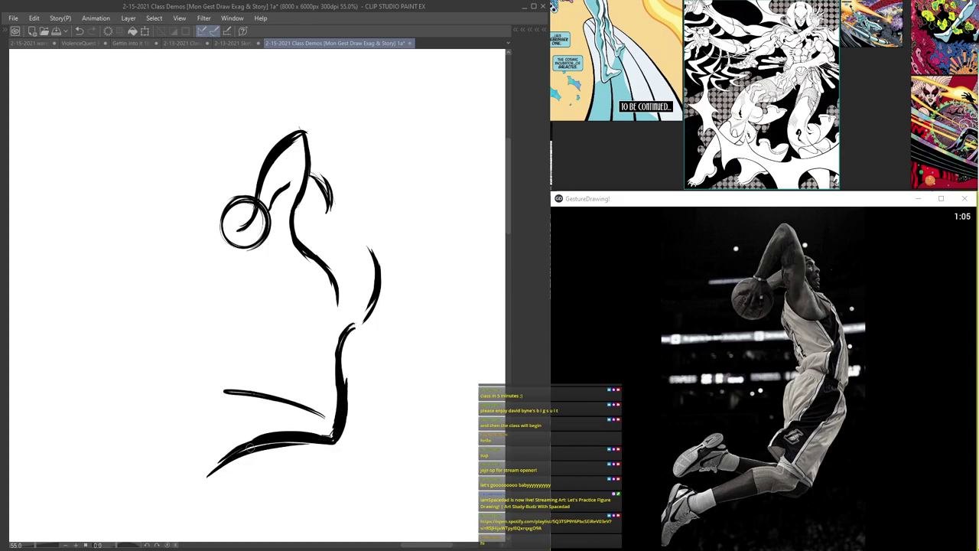
- Add the waistband curves under the torso and reinforce the lines of the back, ball and head
{"action": "mouse_move", "coordinate": [346, 311]}
{"action": "left_mouse_down"}
{"action": "mouse_move", "coordinate": [318, 331]}
{"action": "mouse_move", "coordinate": [365, 314]}
{"action": "mouse_move", "coordinate": [323, 323]}
{"action": "mouse_move", "coordinate": [346, 317]}
{"action": "mouse_move", "coordinate": [320, 341]}
{"action": "mouse_move", "coordinate": [337, 320]}
{"action": "mouse_move", "coordinate": [336, 272]}
{"action": "left_mouse_up"}
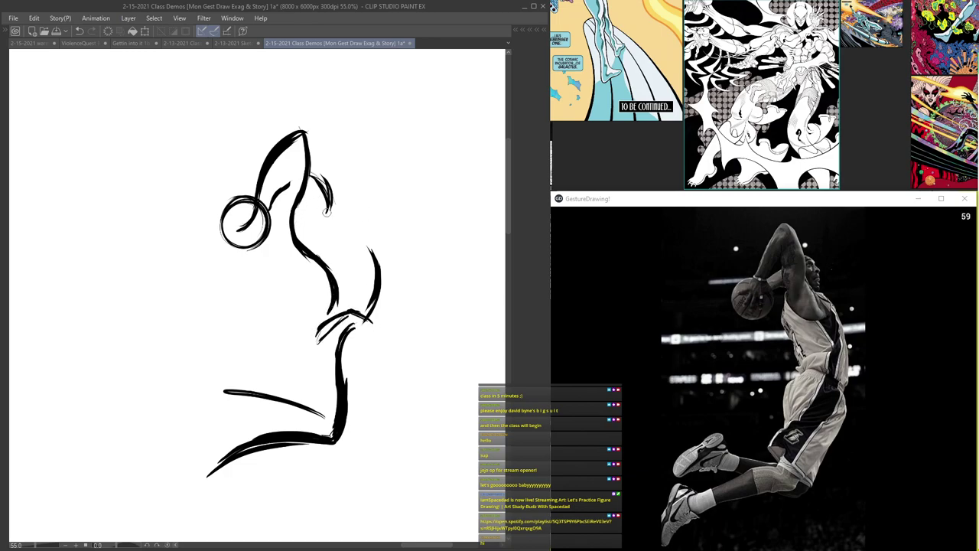
{"action": "mouse_move", "coordinate": [322, 220]}
{"action": "left_mouse_down"}
{"action": "mouse_move", "coordinate": [351, 231]}
{"action": "mouse_move", "coordinate": [376, 264]}
{"action": "mouse_move", "coordinate": [371, 337]}
{"action": "left_mouse_up"}
{"action": "left_click_drag", "start_coordinate": [228, 239], "coordinate": [268, 243]}
{"action": "left_click_drag", "start_coordinate": [327, 186], "coordinate": [330, 210]}
- Outline both of the jumping figure's feet and connect them to the lower legs
{"action": "mouse_move", "coordinate": [231, 389]}
{"action": "left_mouse_down"}
{"action": "mouse_move", "coordinate": [182, 395]}
{"action": "mouse_move", "coordinate": [199, 383]}
{"action": "mouse_move", "coordinate": [175, 421]}
{"action": "mouse_move", "coordinate": [218, 392]}
{"action": "mouse_move", "coordinate": [185, 425]}
{"action": "left_mouse_up"}
{"action": "mouse_move", "coordinate": [190, 397]}
{"action": "left_mouse_down"}
{"action": "mouse_move", "coordinate": [180, 414]}
{"action": "mouse_move", "coordinate": [256, 367]}
{"action": "mouse_move", "coordinate": [271, 336]}
{"action": "left_mouse_up"}
{"action": "left_click_drag", "start_coordinate": [234, 380], "coordinate": [227, 457]}
{"action": "mouse_move", "coordinate": [229, 414]}
{"action": "left_mouse_down"}
{"action": "mouse_move", "coordinate": [244, 376]}
{"action": "mouse_move", "coordinate": [260, 381]}
{"action": "mouse_move", "coordinate": [230, 463]}
{"action": "mouse_move", "coordinate": [224, 414]}
{"action": "mouse_move", "coordinate": [374, 371]}
{"action": "left_mouse_up"}
- Strengthen the jumping figure's neck, raised arm and back with heavier strokes
{"action": "mouse_move", "coordinate": [424, 232]}
{"action": "left_mouse_down"}
{"action": "mouse_move", "coordinate": [409, 221]}
{"action": "mouse_move", "coordinate": [362, 274]}
{"action": "mouse_move", "coordinate": [340, 396]}
{"action": "mouse_move", "coordinate": [231, 374]}
{"action": "mouse_move", "coordinate": [309, 378]}
{"action": "left_mouse_up"}
{"action": "key", "text": "ctrl+z"}
{"action": "mouse_move", "coordinate": [328, 183]}
{"action": "left_mouse_down"}
{"action": "mouse_move", "coordinate": [330, 198]}
{"action": "mouse_move", "coordinate": [339, 191]}
{"action": "left_mouse_up"}
{"action": "mouse_move", "coordinate": [293, 166]}
{"action": "left_mouse_down"}
{"action": "mouse_move", "coordinate": [322, 164]}
{"action": "mouse_move", "coordinate": [305, 182]}
{"action": "mouse_move", "coordinate": [308, 118]}
{"action": "left_mouse_up"}
{"action": "mouse_move", "coordinate": [362, 270]}
{"action": "left_mouse_down"}
{"action": "mouse_move", "coordinate": [333, 290]}
{"action": "mouse_move", "coordinate": [375, 296]}
{"action": "mouse_move", "coordinate": [364, 290]}
{"action": "mouse_move", "coordinate": [375, 310]}
{"action": "left_mouse_up"}
- Draw the far knee and add the outer contours of the thigh and calves
{"action": "left_click_drag", "start_coordinate": [337, 386], "coordinate": [366, 421]}
{"action": "mouse_move", "coordinate": [313, 375]}
{"action": "left_mouse_down"}
{"action": "mouse_move", "coordinate": [369, 422]}
{"action": "mouse_move", "coordinate": [341, 387]}
{"action": "mouse_move", "coordinate": [368, 421]}
{"action": "left_mouse_up"}
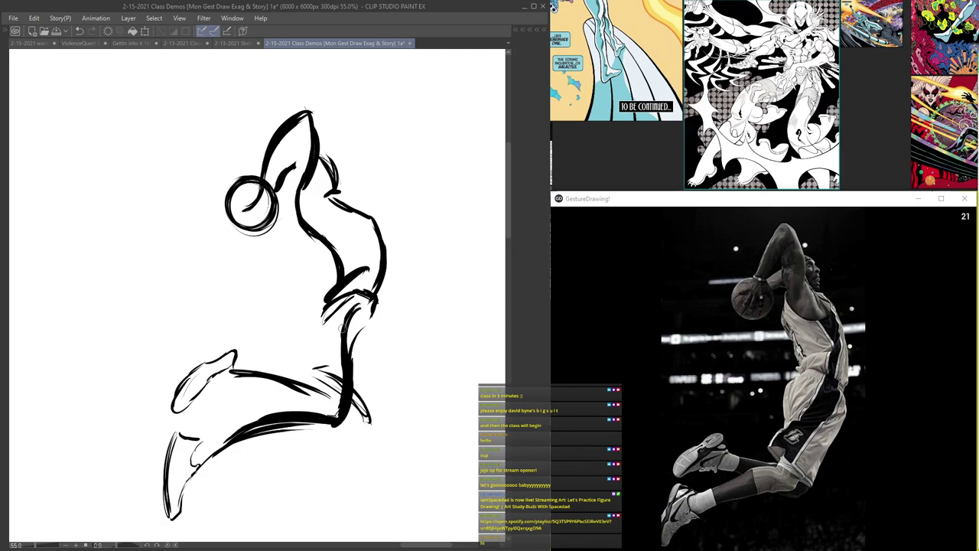
{"action": "mouse_move", "coordinate": [377, 304]}
{"action": "left_mouse_down"}
{"action": "mouse_move", "coordinate": [375, 414]}
{"action": "mouse_move", "coordinate": [366, 378]}
{"action": "mouse_move", "coordinate": [319, 372]}
{"action": "mouse_move", "coordinate": [367, 419]}
{"action": "mouse_move", "coordinate": [291, 423]}
{"action": "mouse_move", "coordinate": [230, 451]}
{"action": "left_mouse_up"}
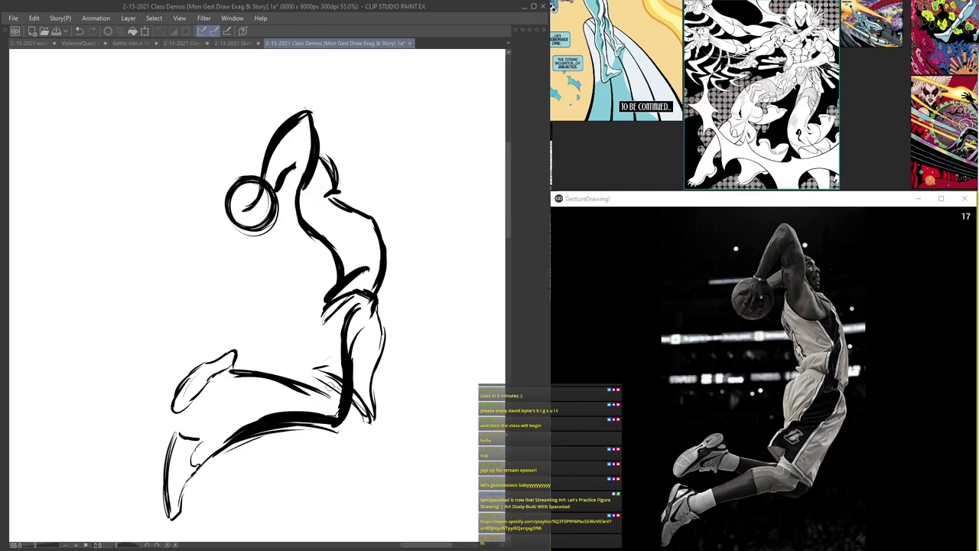
{"action": "mouse_move", "coordinate": [186, 411]}
{"action": "left_mouse_down"}
{"action": "mouse_move", "coordinate": [263, 379]}
{"action": "mouse_move", "coordinate": [306, 392]}
{"action": "left_mouse_up"}
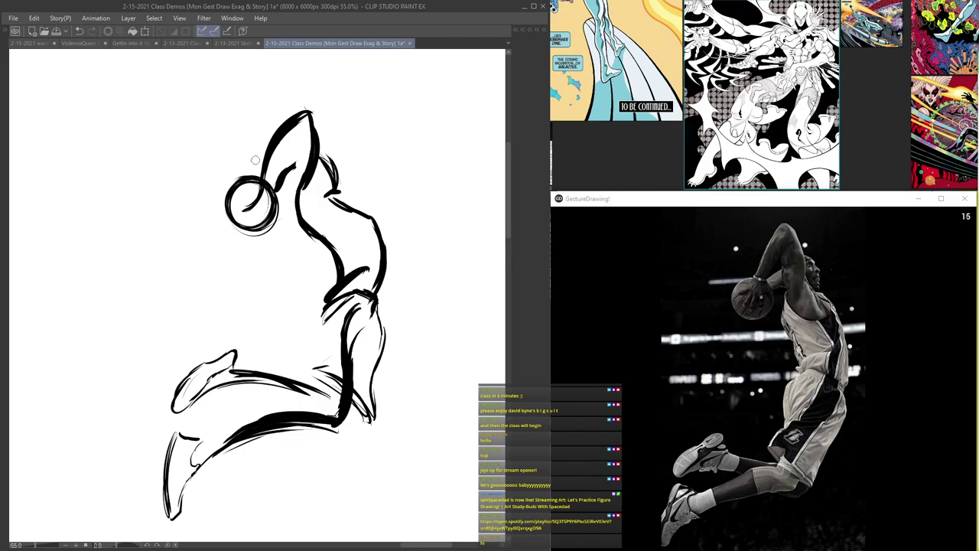
- Darken the hand on the ball, add the shorts' folds and hatch shading on the chest, knee and far leg
{"action": "mouse_move", "coordinate": [244, 224]}
{"action": "left_mouse_down"}
{"action": "mouse_move", "coordinate": [244, 185]}
{"action": "mouse_move", "coordinate": [300, 181]}
{"action": "mouse_move", "coordinate": [258, 196]}
{"action": "mouse_move", "coordinate": [245, 212]}
{"action": "left_mouse_up"}
{"action": "left_click_drag", "start_coordinate": [328, 304], "coordinate": [327, 341]}
{"action": "mouse_move", "coordinate": [356, 304]}
{"action": "left_mouse_down"}
{"action": "mouse_move", "coordinate": [337, 323]}
{"action": "mouse_move", "coordinate": [330, 360]}
{"action": "mouse_move", "coordinate": [369, 411]}
{"action": "left_mouse_up"}
{"action": "left_click_drag", "start_coordinate": [326, 375], "coordinate": [367, 418]}
{"action": "left_click_drag", "start_coordinate": [316, 373], "coordinate": [363, 407]}
{"action": "left_click_drag", "start_coordinate": [273, 385], "coordinate": [313, 403]}
{"action": "mouse_move", "coordinate": [189, 402]}
{"action": "left_mouse_down"}
{"action": "mouse_move", "coordinate": [263, 389]}
{"action": "mouse_move", "coordinate": [248, 392]}
{"action": "left_mouse_up"}
{"action": "mouse_move", "coordinate": [298, 205]}
{"action": "left_mouse_down"}
{"action": "mouse_move", "coordinate": [303, 242]}
{"action": "mouse_move", "coordinate": [300, 211]}
{"action": "mouse_move", "coordinate": [328, 298]}
{"action": "left_mouse_up"}
{"action": "left_click_drag", "start_coordinate": [294, 208], "coordinate": [328, 262]}
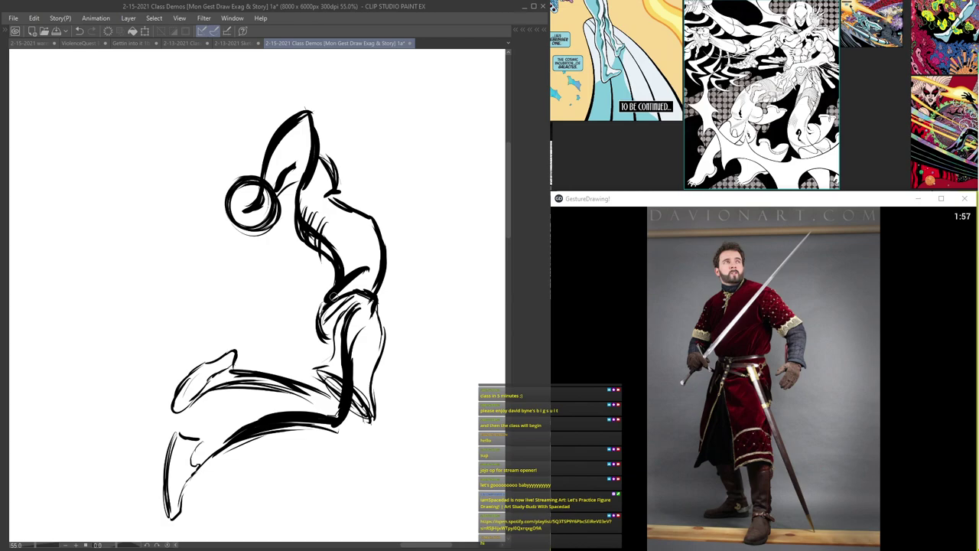
- On the blank area beside the basketball player, draw the swordsman's oval head with facial guide lines and a neck stroke
{"action": "scroll", "coordinate": [334, 297], "scroll_direction": "down", "scroll_amount": 5}
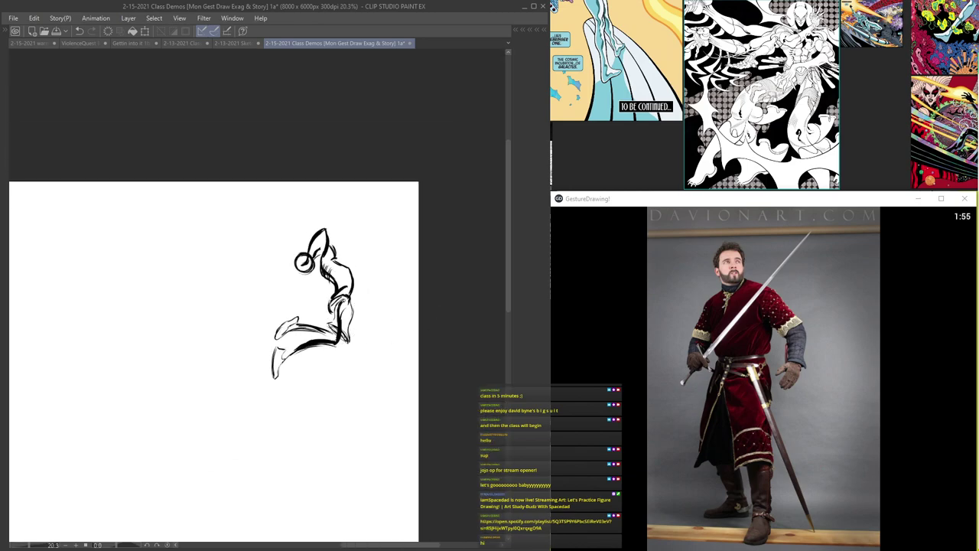
{"action": "key", "text": "Tab"}
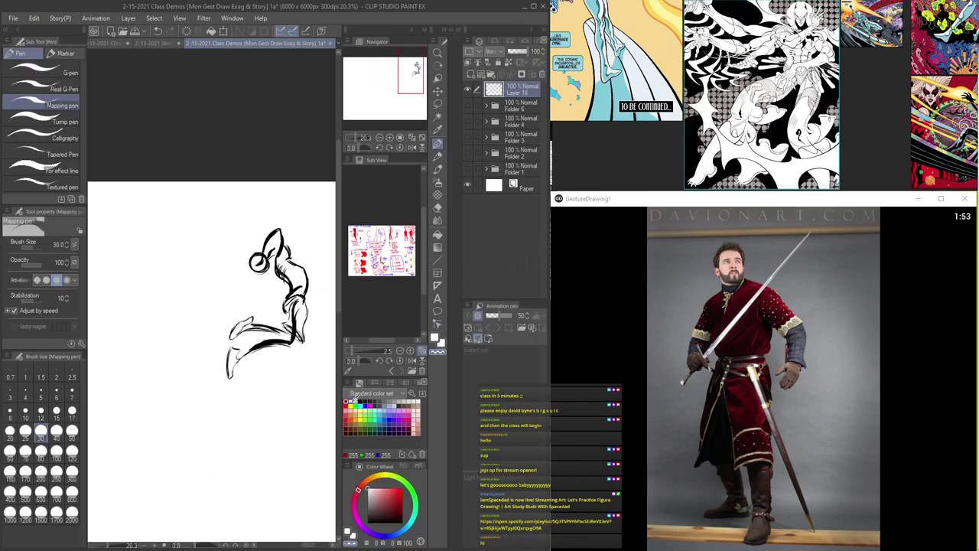
{"action": "key", "text": "Tab"}
{"action": "left_click_drag", "start_coordinate": [292, 350], "coordinate": [467, 346]}
{"action": "scroll", "coordinate": [411, 350], "scroll_direction": "up", "scroll_amount": 2}
{"action": "scroll", "coordinate": [214, 218], "scroll_direction": "down", "scroll_amount": 3}
{"action": "scroll", "coordinate": [306, 243], "scroll_direction": "up", "scroll_amount": 3}
{"action": "scroll", "coordinate": [265, 221], "scroll_direction": "up", "scroll_amount": 2}
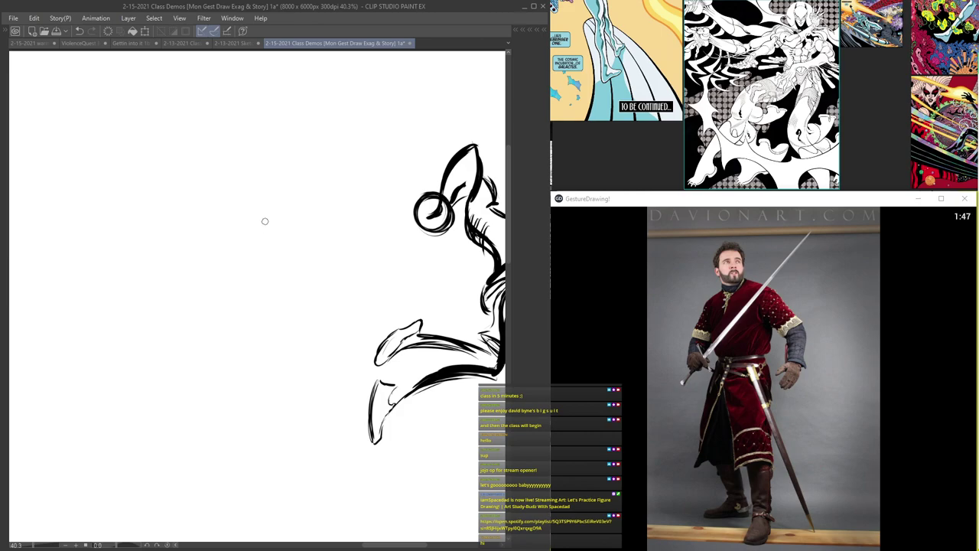
{"action": "left_click_drag", "start_coordinate": [243, 239], "coordinate": [330, 218]}
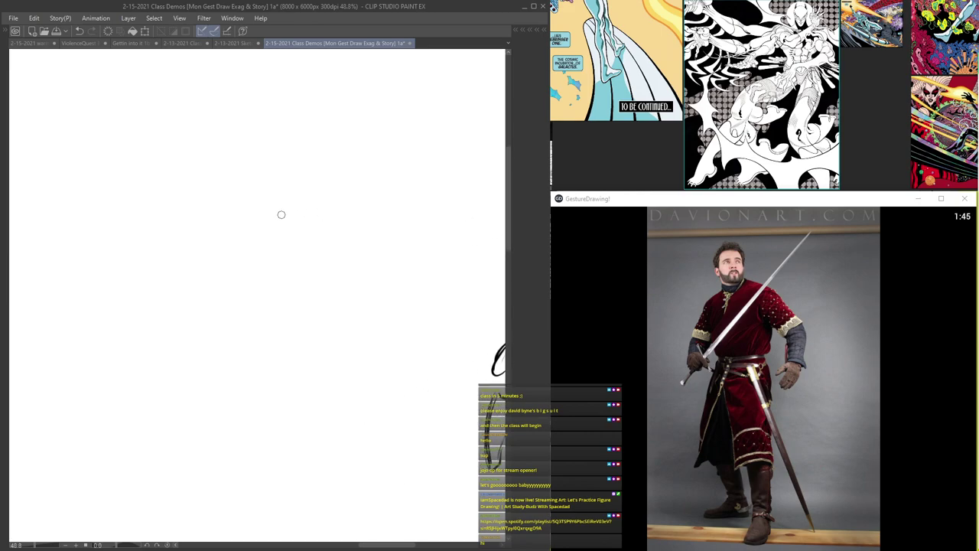
{"action": "mouse_move", "coordinate": [256, 201]}
{"action": "left_mouse_down"}
{"action": "mouse_move", "coordinate": [234, 166]}
{"action": "mouse_move", "coordinate": [225, 196]}
{"action": "mouse_move", "coordinate": [234, 185]}
{"action": "mouse_move", "coordinate": [248, 201]}
{"action": "left_mouse_up"}
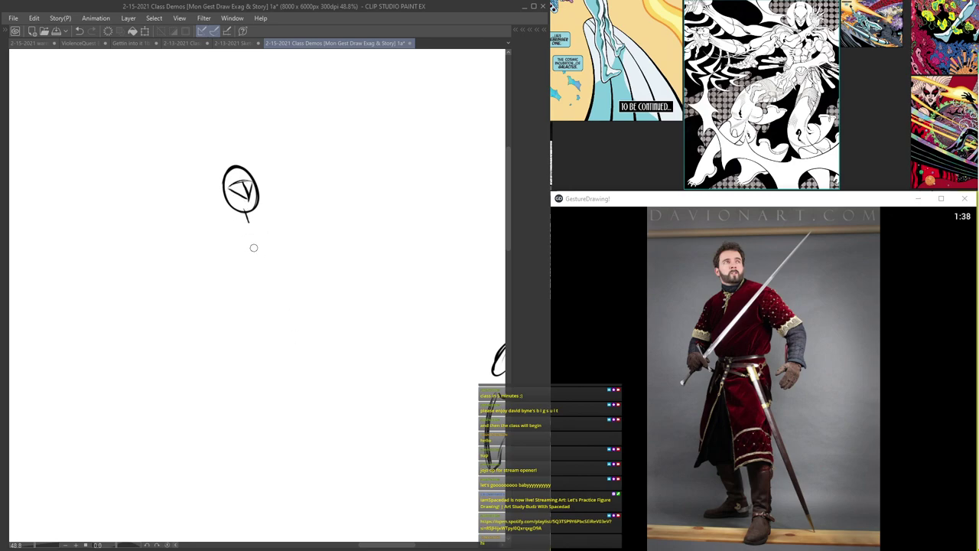
- Sketch the swordsman's torso sides and centre line, the long standing leg with its foot, and a ground mark
{"action": "left_click_drag", "start_coordinate": [221, 234], "coordinate": [246, 301]}
{"action": "left_click_drag", "start_coordinate": [281, 223], "coordinate": [295, 304]}
{"action": "mouse_move", "coordinate": [241, 231]}
{"action": "left_mouse_down"}
{"action": "mouse_move", "coordinate": [263, 308]}
{"action": "mouse_move", "coordinate": [295, 361]}
{"action": "mouse_move", "coordinate": [292, 405]}
{"action": "mouse_move", "coordinate": [321, 473]}
{"action": "left_mouse_up"}
{"action": "mouse_move", "coordinate": [312, 429]}
{"action": "left_mouse_down"}
{"action": "mouse_move", "coordinate": [326, 499]}
{"action": "mouse_move", "coordinate": [300, 536]}
{"action": "left_mouse_up"}
{"action": "mouse_move", "coordinate": [326, 502]}
{"action": "left_mouse_down"}
{"action": "mouse_move", "coordinate": [300, 536]}
{"action": "mouse_move", "coordinate": [283, 540]}
{"action": "mouse_move", "coordinate": [316, 522]}
{"action": "left_mouse_up"}
{"action": "mouse_move", "coordinate": [229, 502]}
{"action": "left_mouse_down"}
{"action": "mouse_move", "coordinate": [318, 502]}
{"action": "mouse_move", "coordinate": [228, 499]}
{"action": "left_mouse_up"}
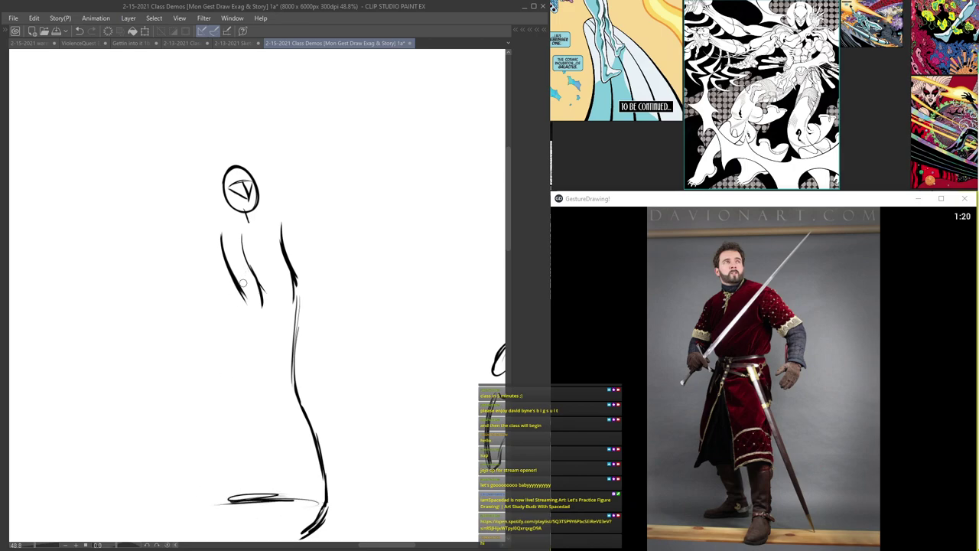
- Draw the swordsman's other leg bending at the knee, and reinforce the standing leg and hip line
{"action": "mouse_move", "coordinate": [246, 300]}
{"action": "left_mouse_down"}
{"action": "mouse_move", "coordinate": [251, 341]}
{"action": "mouse_move", "coordinate": [231, 393]}
{"action": "left_mouse_up"}
{"action": "mouse_move", "coordinate": [246, 356]}
{"action": "left_mouse_down"}
{"action": "mouse_move", "coordinate": [233, 420]}
{"action": "mouse_move", "coordinate": [258, 447]}
{"action": "left_mouse_up"}
{"action": "left_click_drag", "start_coordinate": [235, 414], "coordinate": [272, 482]}
{"action": "left_click_drag", "start_coordinate": [248, 443], "coordinate": [280, 488]}
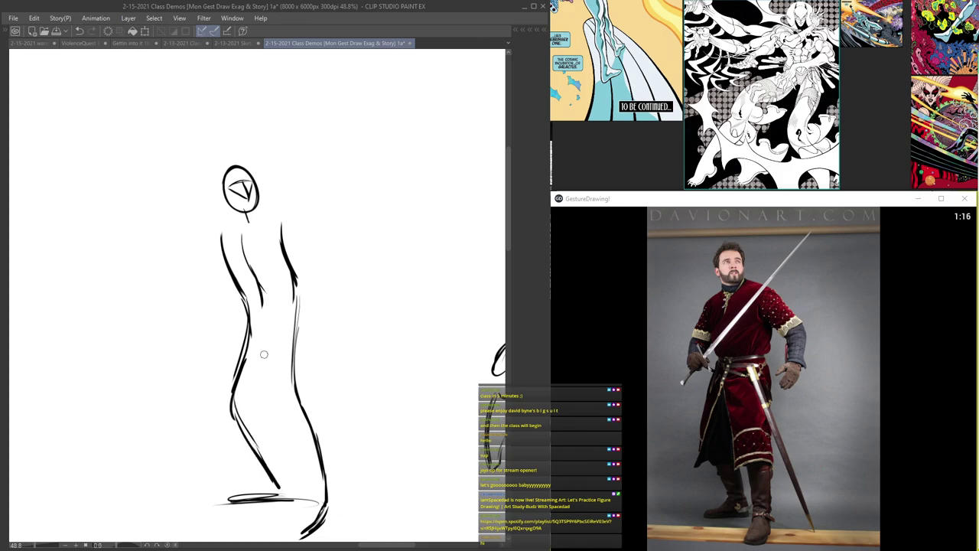
{"action": "mouse_move", "coordinate": [295, 322]}
{"action": "left_mouse_down"}
{"action": "mouse_move", "coordinate": [326, 514]}
{"action": "mouse_move", "coordinate": [306, 541]}
{"action": "left_mouse_up"}
{"action": "left_click_drag", "start_coordinate": [257, 317], "coordinate": [281, 316]}
- Draw the swordsman's shoulders and both bent arms down to the hands
{"action": "left_click_drag", "start_coordinate": [258, 215], "coordinate": [304, 234]}
{"action": "mouse_move", "coordinate": [259, 213]}
{"action": "left_mouse_down"}
{"action": "mouse_move", "coordinate": [328, 247]}
{"action": "mouse_move", "coordinate": [327, 299]}
{"action": "left_mouse_up"}
{"action": "left_click_drag", "start_coordinate": [332, 250], "coordinate": [320, 327]}
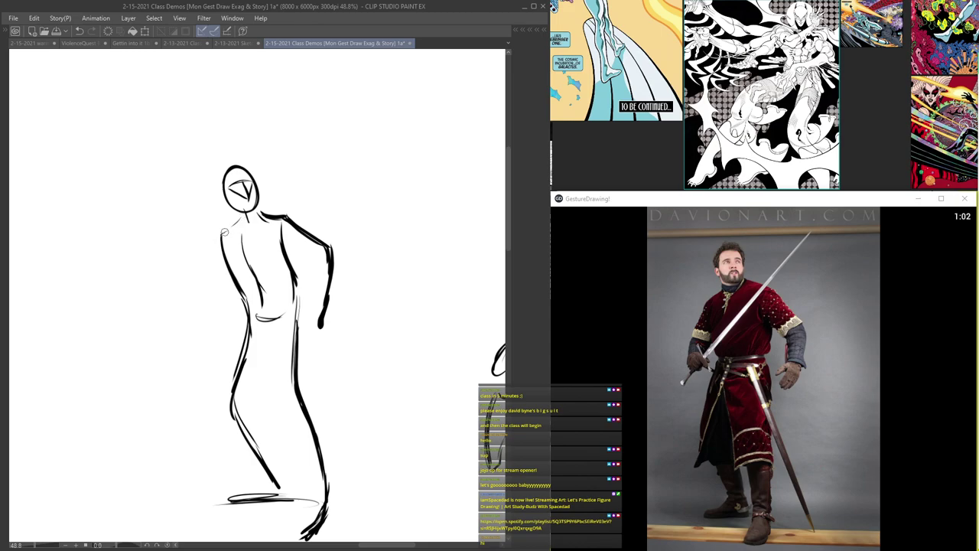
{"action": "mouse_move", "coordinate": [216, 241]}
{"action": "left_mouse_down"}
{"action": "mouse_move", "coordinate": [198, 290]}
{"action": "mouse_move", "coordinate": [207, 312]}
{"action": "left_mouse_up"}
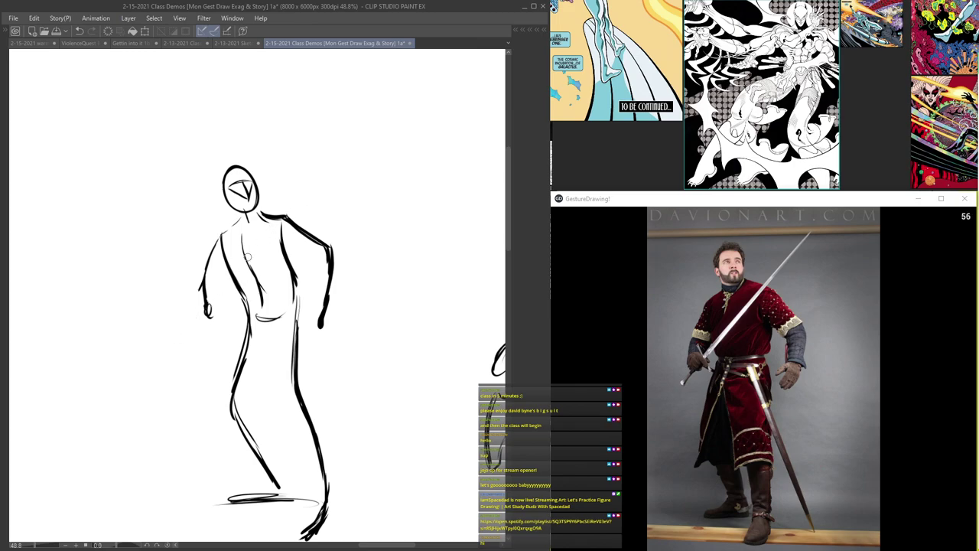
- Draw the sword as a long straight diagonal from the lower hand across the torso to above the opposite shoulder
{"action": "left_click_drag", "start_coordinate": [170, 349], "coordinate": [269, 263]}
{"action": "key", "text": "ctrl+z"}
{"action": "left_click_drag", "start_coordinate": [187, 347], "coordinate": [233, 284]}
{"action": "left_click_drag", "start_coordinate": [171, 358], "coordinate": [310, 196]}
{"action": "left_click_drag", "start_coordinate": [173, 346], "coordinate": [336, 162]}
{"action": "left_click_drag", "start_coordinate": [179, 349], "coordinate": [380, 135]}
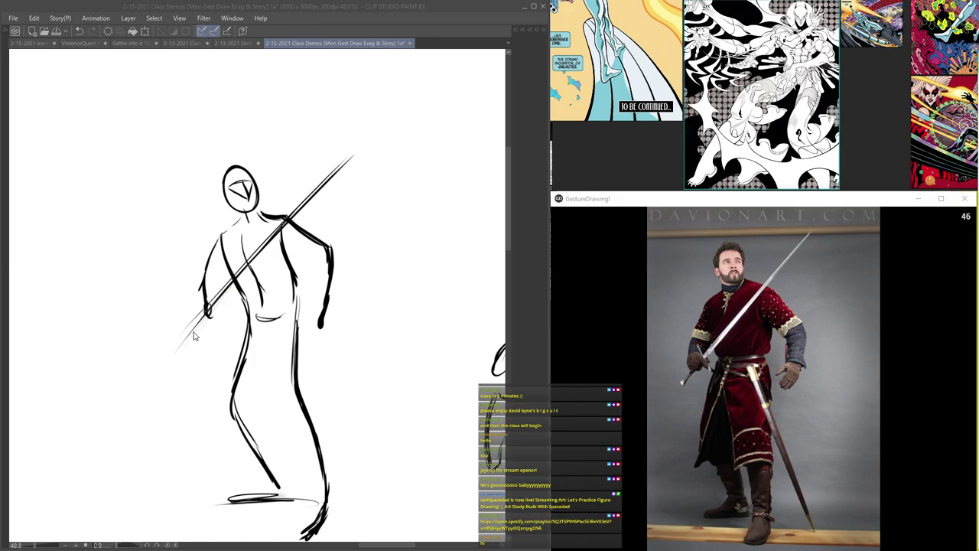
- Reinforce the swordsman's diagonal sword, add the near forearm line, and draw a curved belt across the waist
{"action": "left_click_drag", "start_coordinate": [198, 325], "coordinate": [353, 157]}
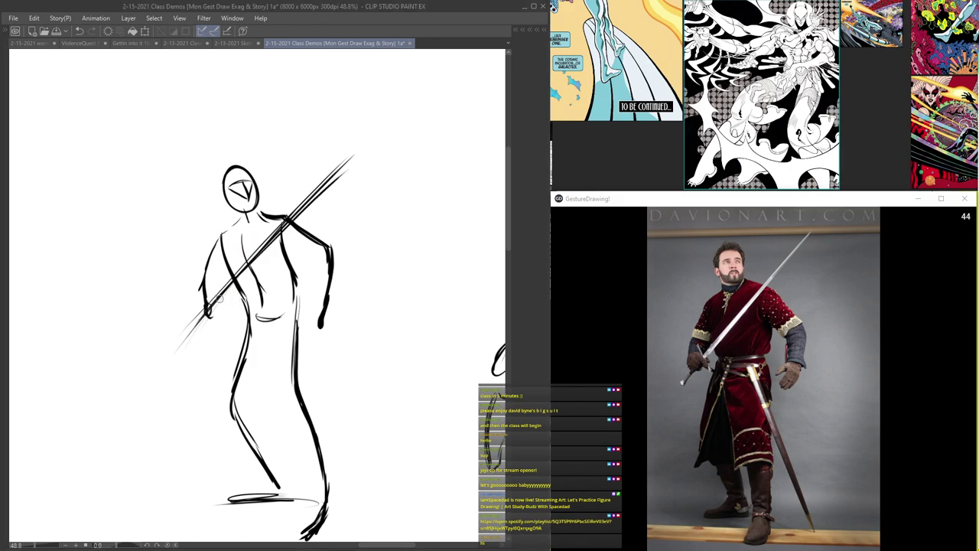
{"action": "left_click_drag", "start_coordinate": [211, 293], "coordinate": [225, 316]}
{"action": "mouse_move", "coordinate": [208, 277]}
{"action": "left_mouse_down"}
{"action": "mouse_move", "coordinate": [234, 334]}
{"action": "mouse_move", "coordinate": [363, 149]}
{"action": "left_mouse_up"}
{"action": "mouse_move", "coordinate": [254, 266]}
{"action": "left_mouse_down"}
{"action": "mouse_move", "coordinate": [260, 314]}
{"action": "mouse_move", "coordinate": [290, 301]}
{"action": "mouse_move", "coordinate": [261, 316]}
{"action": "mouse_move", "coordinate": [298, 291]}
{"action": "left_mouse_up"}
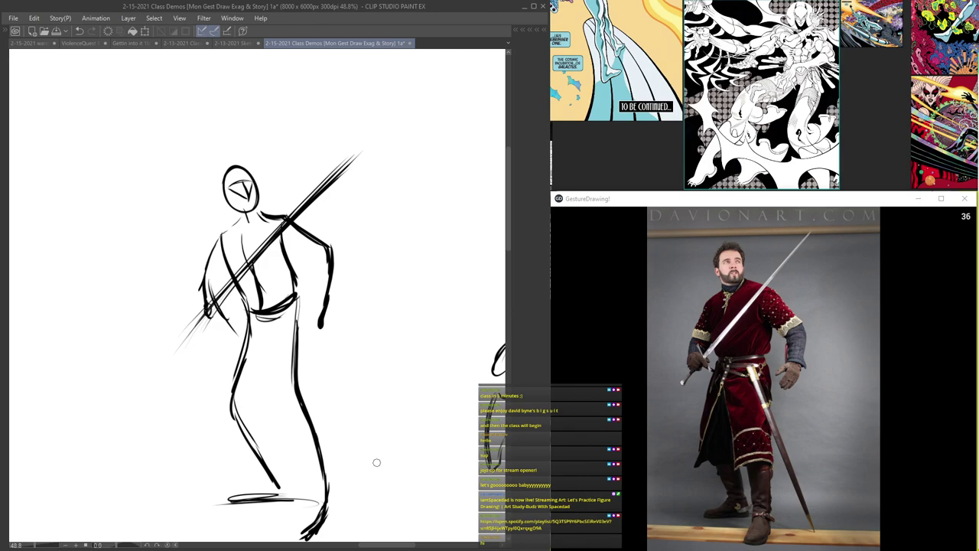
- Thicken the swordsman's bent leg and long standing leg with bolder contour strokes down to the feet
{"action": "mouse_move", "coordinate": [248, 315]}
{"action": "left_mouse_down"}
{"action": "mouse_move", "coordinate": [299, 306]}
{"action": "mouse_move", "coordinate": [300, 386]}
{"action": "mouse_move", "coordinate": [326, 518]}
{"action": "left_mouse_up"}
{"action": "left_click_drag", "start_coordinate": [277, 491], "coordinate": [244, 497]}
{"action": "mouse_move", "coordinate": [278, 489]}
{"action": "left_mouse_down"}
{"action": "mouse_move", "coordinate": [245, 364]}
{"action": "mouse_move", "coordinate": [251, 325]}
{"action": "left_mouse_up"}
{"action": "left_click_drag", "start_coordinate": [246, 343], "coordinate": [239, 432]}
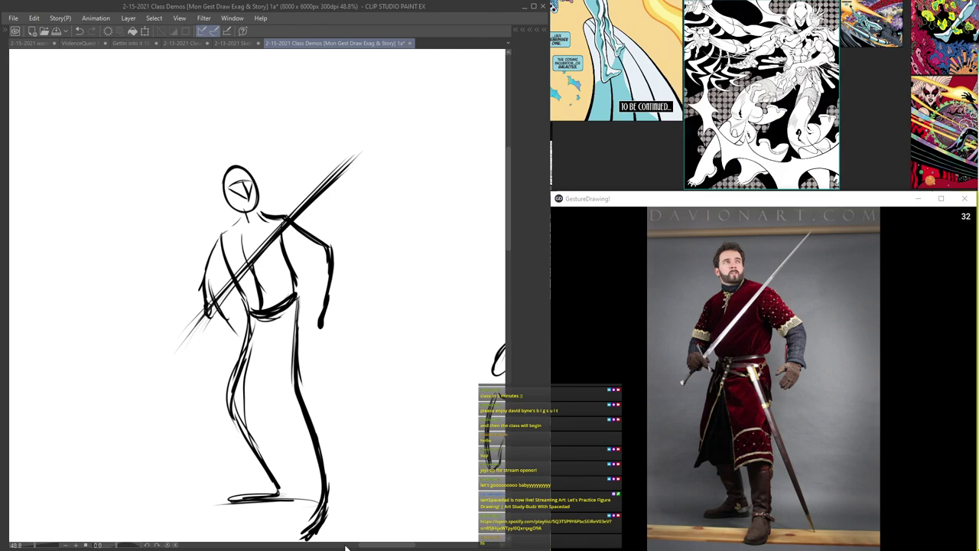
{"action": "left_click_drag", "start_coordinate": [257, 328], "coordinate": [231, 406]}
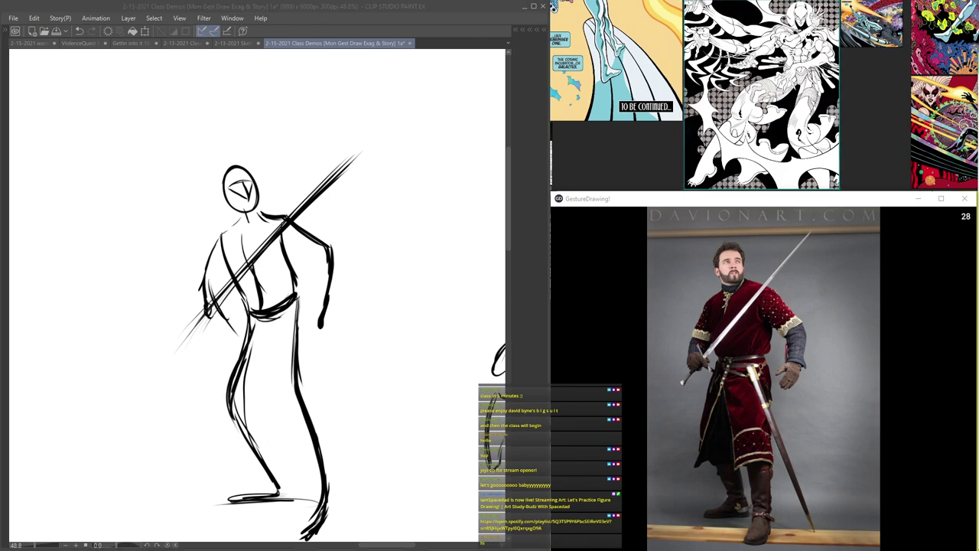
{"action": "left_click_drag", "start_coordinate": [295, 306], "coordinate": [321, 522]}
{"action": "left_click_drag", "start_coordinate": [268, 481], "coordinate": [276, 497]}
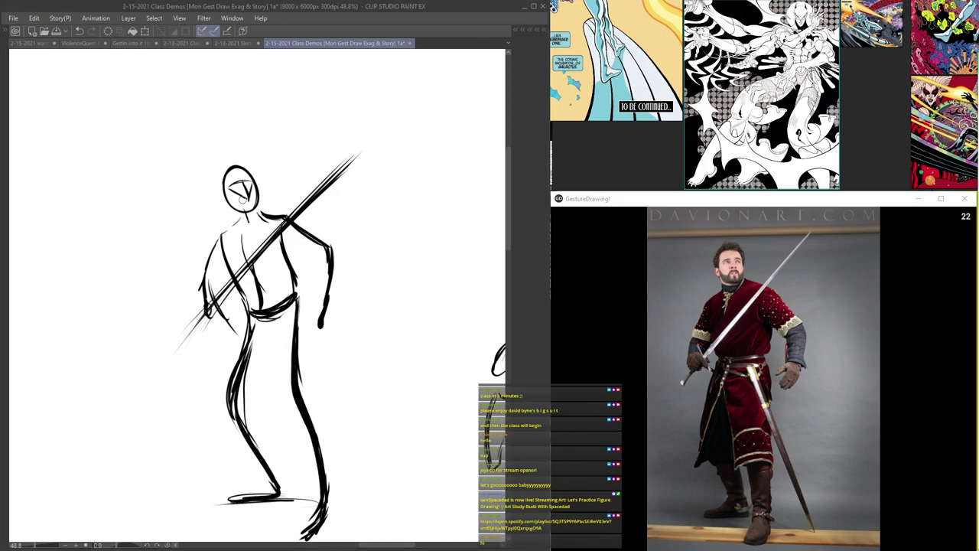
- Add the swordsman's ear, neck and collar lines, and define the hanging hand and the sword-gripping hand
{"action": "mouse_move", "coordinate": [225, 181]}
{"action": "left_mouse_down"}
{"action": "mouse_move", "coordinate": [254, 191]}
{"action": "mouse_move", "coordinate": [221, 200]}
{"action": "mouse_move", "coordinate": [228, 209]}
{"action": "left_mouse_up"}
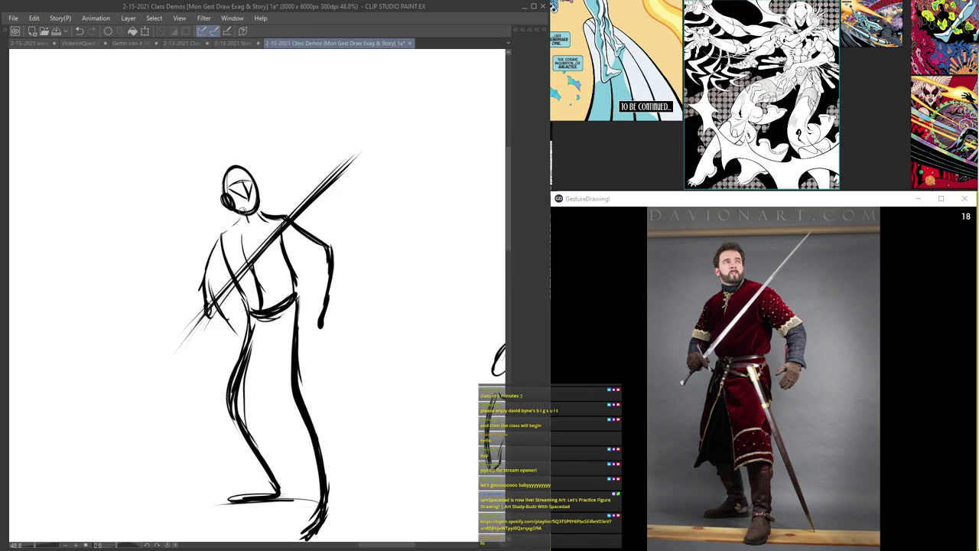
{"action": "mouse_move", "coordinate": [255, 221]}
{"action": "left_mouse_down"}
{"action": "mouse_move", "coordinate": [244, 239]}
{"action": "mouse_move", "coordinate": [309, 315]}
{"action": "mouse_move", "coordinate": [308, 331]}
{"action": "left_mouse_up"}
{"action": "left_click_drag", "start_coordinate": [319, 308], "coordinate": [318, 320]}
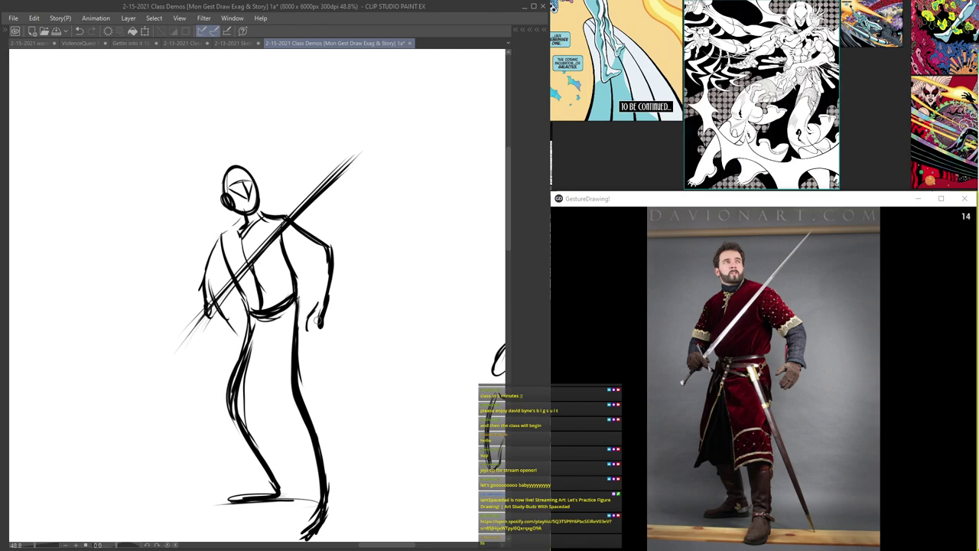
{"action": "left_click_drag", "start_coordinate": [218, 297], "coordinate": [213, 311]}
{"action": "mouse_move", "coordinate": [214, 277]}
{"action": "left_mouse_down"}
{"action": "mouse_move", "coordinate": [208, 320]}
{"action": "mouse_move", "coordinate": [230, 324]}
{"action": "mouse_move", "coordinate": [200, 332]}
{"action": "mouse_move", "coordinate": [232, 395]}
{"action": "left_mouse_up"}
- Flesh out the swordsman's feet and strengthen the ground mark joining them
{"action": "mouse_move", "coordinate": [303, 413]}
{"action": "left_mouse_down"}
{"action": "mouse_move", "coordinate": [322, 488]}
{"action": "mouse_move", "coordinate": [304, 527]}
{"action": "left_mouse_up"}
{"action": "left_click_drag", "start_coordinate": [241, 499], "coordinate": [343, 508]}
{"action": "mouse_move", "coordinate": [276, 460]}
{"action": "left_mouse_down"}
{"action": "mouse_move", "coordinate": [293, 324]}
{"action": "mouse_move", "coordinate": [297, 342]}
{"action": "left_mouse_up"}
{"action": "mouse_move", "coordinate": [339, 410]}
{"action": "left_mouse_down"}
{"action": "mouse_move", "coordinate": [323, 379]}
{"action": "mouse_move", "coordinate": [275, 381]}
{"action": "left_mouse_up"}
{"action": "mouse_move", "coordinate": [300, 379]}
{"action": "left_mouse_down"}
{"action": "mouse_move", "coordinate": [350, 391]}
{"action": "mouse_move", "coordinate": [329, 419]}
{"action": "mouse_move", "coordinate": [309, 419]}
{"action": "left_mouse_up"}
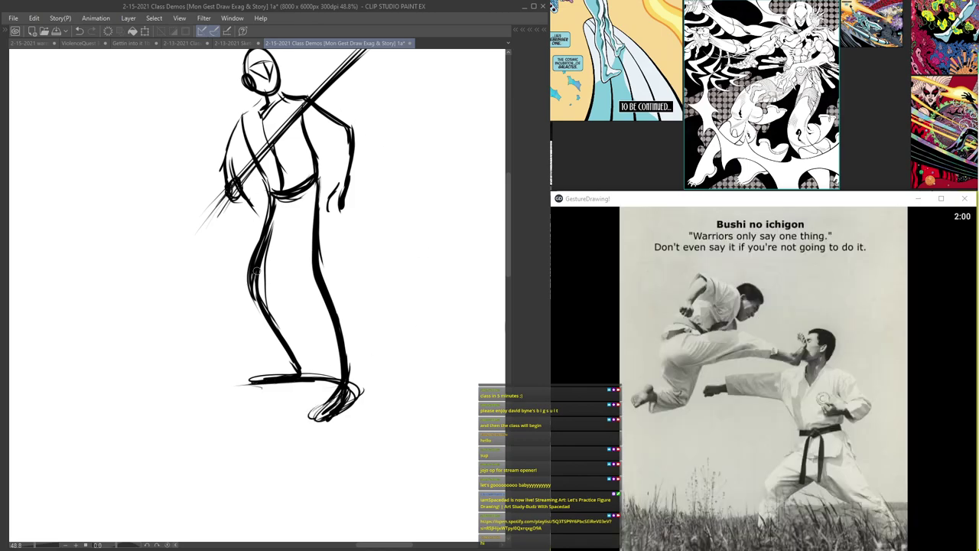
- In the blank area beside the swordsman, sketch the standing karate fighter's oval head, face wedge and upper torso curve
{"action": "scroll", "coordinate": [92, 246], "scroll_direction": "down", "scroll_amount": 5}
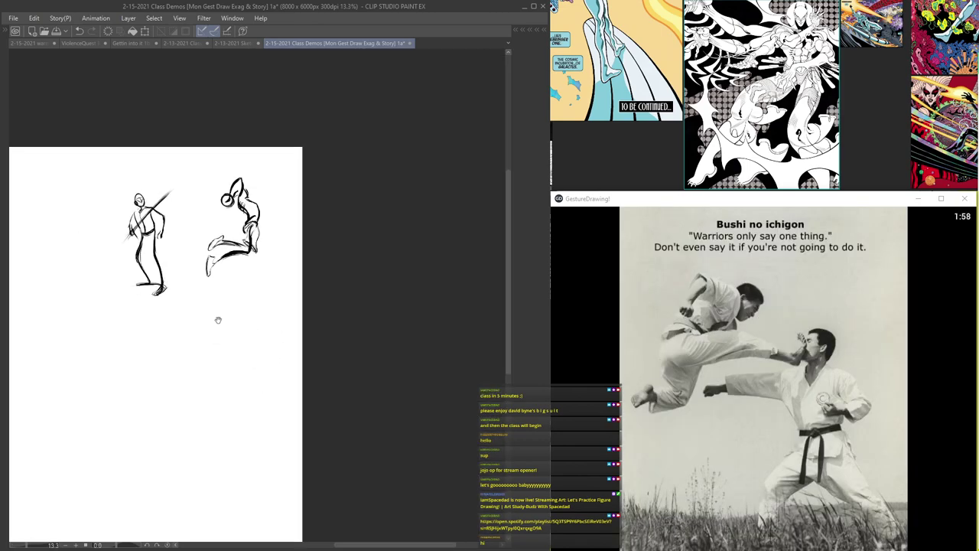
{"action": "left_click_drag", "start_coordinate": [216, 319], "coordinate": [330, 309]}
{"action": "key", "text": "Tab"}
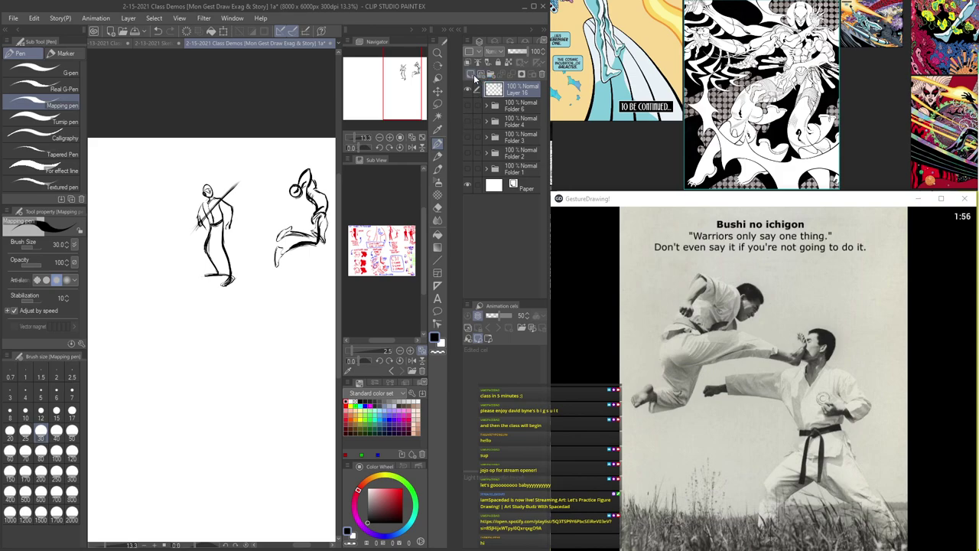
{"action": "key", "text": "Tab"}
{"action": "left_click_drag", "start_coordinate": [364, 283], "coordinate": [466, 312]}
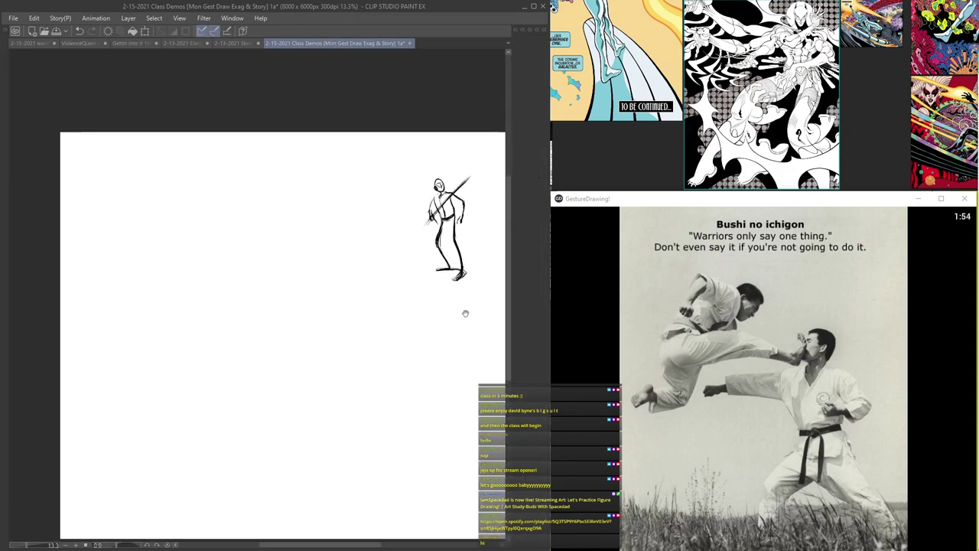
{"action": "scroll", "coordinate": [387, 260], "scroll_direction": "up", "scroll_amount": 4}
{"action": "left_click_drag", "start_coordinate": [379, 172], "coordinate": [313, 231]}
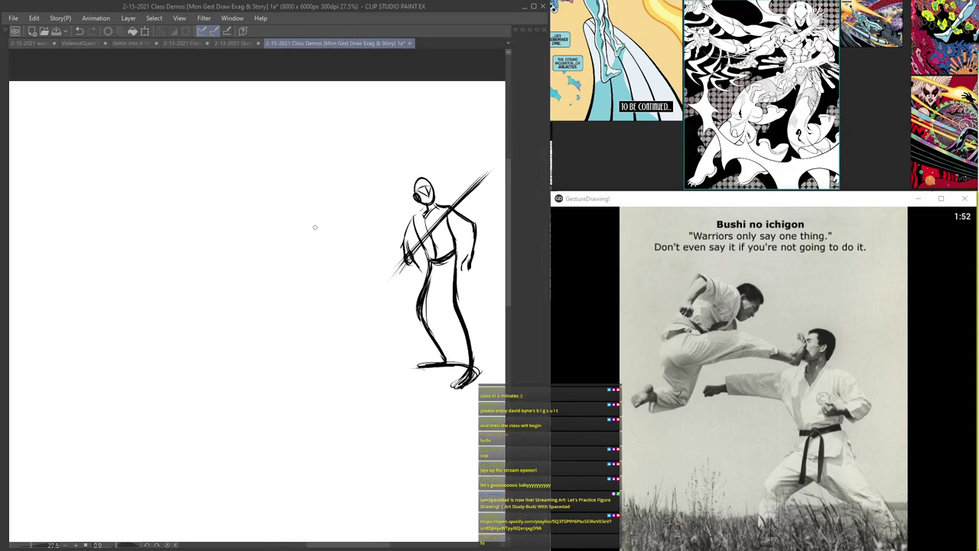
{"action": "scroll", "coordinate": [288, 230], "scroll_direction": "up", "scroll_amount": 3}
{"action": "mouse_move", "coordinate": [265, 193]}
{"action": "left_mouse_down"}
{"action": "mouse_move", "coordinate": [281, 219]}
{"action": "mouse_move", "coordinate": [247, 215]}
{"action": "mouse_move", "coordinate": [283, 199]}
{"action": "mouse_move", "coordinate": [250, 221]}
{"action": "mouse_move", "coordinate": [281, 205]}
{"action": "mouse_move", "coordinate": [259, 202]}
{"action": "mouse_move", "coordinate": [280, 202]}
{"action": "mouse_move", "coordinate": [260, 226]}
{"action": "mouse_move", "coordinate": [261, 203]}
{"action": "mouse_move", "coordinate": [279, 205]}
{"action": "mouse_move", "coordinate": [258, 226]}
{"action": "mouse_move", "coordinate": [254, 203]}
{"action": "mouse_move", "coordinate": [252, 269]}
{"action": "left_mouse_up"}
{"action": "scroll", "coordinate": [249, 218], "scroll_direction": "up", "scroll_amount": 1}
{"action": "scroll", "coordinate": [257, 228], "scroll_direction": "down", "scroll_amount": 1}
{"action": "mouse_move", "coordinate": [269, 227]}
{"action": "left_mouse_down"}
{"action": "mouse_move", "coordinate": [254, 261]}
{"action": "mouse_move", "coordinate": [280, 372]}
{"action": "left_mouse_up"}
{"action": "left_click_drag", "start_coordinate": [262, 244], "coordinate": [255, 327]}
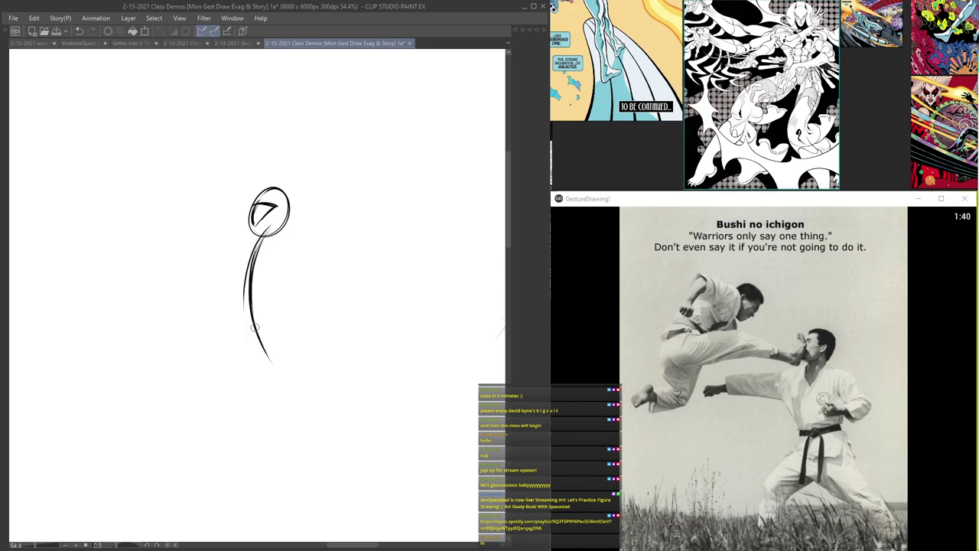
- Extend the standing fighter's torso curve into one long sweeping line down the straight back leg
{"action": "mouse_move", "coordinate": [259, 277]}
{"action": "left_mouse_down"}
{"action": "mouse_move", "coordinate": [280, 375]}
{"action": "mouse_move", "coordinate": [299, 404]}
{"action": "left_mouse_up"}
{"action": "left_click_drag", "start_coordinate": [269, 365], "coordinate": [327, 442]}
{"action": "mouse_move", "coordinate": [255, 301]}
{"action": "left_mouse_down"}
{"action": "mouse_move", "coordinate": [253, 329]}
{"action": "mouse_move", "coordinate": [387, 490]}
{"action": "left_mouse_up"}
{"action": "left_click_drag", "start_coordinate": [270, 366], "coordinate": [430, 507]}
{"action": "left_click_drag", "start_coordinate": [255, 331], "coordinate": [400, 491]}
{"action": "mouse_move", "coordinate": [258, 348]}
{"action": "left_mouse_down"}
{"action": "mouse_move", "coordinate": [352, 451]}
{"action": "mouse_move", "coordinate": [418, 504]}
{"action": "left_mouse_up"}
{"action": "mouse_move", "coordinate": [252, 271]}
{"action": "left_mouse_down"}
{"action": "mouse_move", "coordinate": [305, 419]}
{"action": "mouse_move", "coordinate": [370, 472]}
{"action": "left_mouse_up"}
- Draw the standing fighter's outstretched punching arm and shoulders as one long arched line below the head
{"action": "mouse_move", "coordinate": [148, 271]}
{"action": "left_mouse_down"}
{"action": "mouse_move", "coordinate": [184, 237]}
{"action": "mouse_move", "coordinate": [194, 245]}
{"action": "mouse_move", "coordinate": [292, 223]}
{"action": "left_mouse_up"}
{"action": "left_click_drag", "start_coordinate": [153, 243], "coordinate": [349, 220]}
{"action": "mouse_move", "coordinate": [157, 245]}
{"action": "left_mouse_down"}
{"action": "mouse_move", "coordinate": [190, 231]}
{"action": "mouse_move", "coordinate": [349, 221]}
{"action": "left_mouse_up"}
{"action": "left_click_drag", "start_coordinate": [146, 249], "coordinate": [361, 228]}
{"action": "mouse_move", "coordinate": [149, 246]}
{"action": "left_mouse_down"}
{"action": "mouse_move", "coordinate": [189, 235]}
{"action": "mouse_move", "coordinate": [364, 229]}
{"action": "left_mouse_up"}
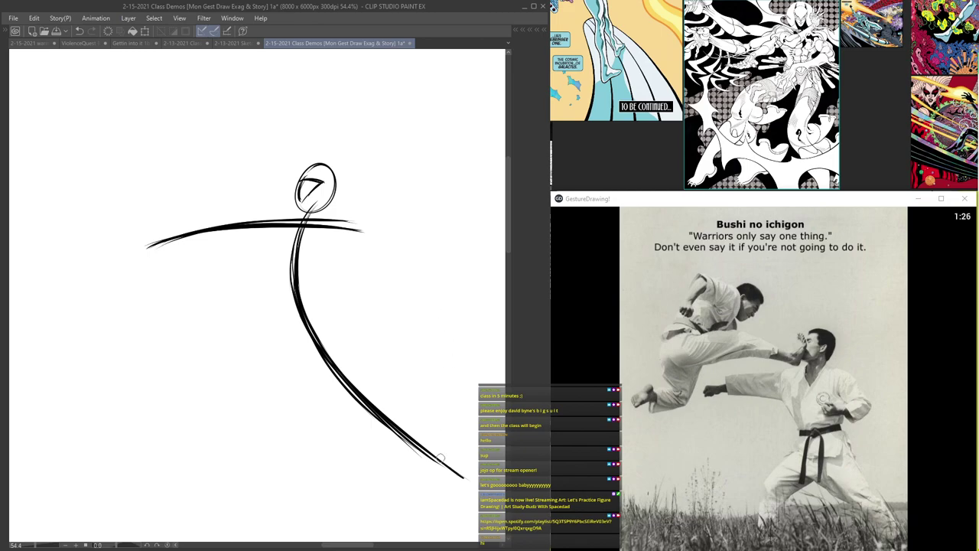
- Draw the standing fighter's other arm bending at the elbow and curling back to a fist, and thicken the shoulder arc
{"action": "mouse_move", "coordinate": [299, 226]}
{"action": "left_mouse_down"}
{"action": "mouse_move", "coordinate": [353, 231]}
{"action": "mouse_move", "coordinate": [343, 223]}
{"action": "mouse_move", "coordinate": [364, 247]}
{"action": "left_mouse_up"}
{"action": "mouse_move", "coordinate": [191, 235]}
{"action": "left_mouse_down"}
{"action": "mouse_move", "coordinate": [266, 218]}
{"action": "mouse_move", "coordinate": [350, 222]}
{"action": "mouse_move", "coordinate": [368, 242]}
{"action": "mouse_move", "coordinate": [346, 220]}
{"action": "mouse_move", "coordinate": [383, 261]}
{"action": "left_mouse_up"}
{"action": "left_click_drag", "start_coordinate": [355, 226], "coordinate": [394, 269]}
{"action": "mouse_move", "coordinate": [360, 242]}
{"action": "left_mouse_down"}
{"action": "mouse_move", "coordinate": [392, 270]}
{"action": "mouse_move", "coordinate": [378, 289]}
{"action": "mouse_move", "coordinate": [395, 274]}
{"action": "mouse_move", "coordinate": [355, 295]}
{"action": "left_mouse_up"}
{"action": "mouse_move", "coordinate": [394, 268]}
{"action": "left_mouse_down"}
{"action": "mouse_move", "coordinate": [357, 296]}
{"action": "mouse_move", "coordinate": [333, 298]}
{"action": "mouse_move", "coordinate": [322, 285]}
{"action": "mouse_move", "coordinate": [341, 275]}
{"action": "left_mouse_up"}
{"action": "mouse_move", "coordinate": [146, 245]}
{"action": "left_mouse_down"}
{"action": "mouse_move", "coordinate": [256, 219]}
{"action": "mouse_move", "coordinate": [368, 226]}
{"action": "left_mouse_up"}
- Darken the standing fighter's torso-to-back-leg line and finish it with a short foot stroke
{"action": "mouse_move", "coordinate": [237, 225]}
{"action": "left_mouse_down"}
{"action": "mouse_move", "coordinate": [299, 272]}
{"action": "mouse_move", "coordinate": [326, 354]}
{"action": "mouse_move", "coordinate": [447, 460]}
{"action": "left_mouse_up"}
{"action": "mouse_move", "coordinate": [328, 359]}
{"action": "left_mouse_down"}
{"action": "mouse_move", "coordinate": [476, 497]}
{"action": "mouse_move", "coordinate": [387, 416]}
{"action": "left_mouse_up"}
{"action": "left_click_drag", "start_coordinate": [295, 291], "coordinate": [420, 440]}
{"action": "left_click_drag", "start_coordinate": [293, 310], "coordinate": [430, 452]}
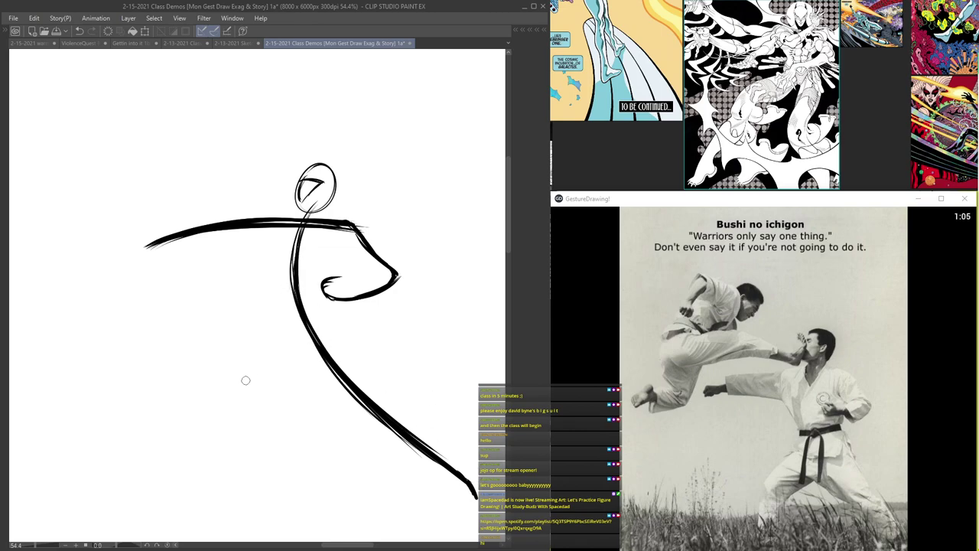
- Sketch a light ground line beneath the standing fighter and hatch it with short diagonal strokes
{"action": "left_click_drag", "start_coordinate": [479, 500], "coordinate": [157, 518]}
{"action": "left_click_drag", "start_coordinate": [158, 518], "coordinate": [410, 508]}
{"action": "left_click_drag", "start_coordinate": [480, 503], "coordinate": [408, 521]}
{"action": "mouse_move", "coordinate": [445, 505]}
{"action": "left_mouse_down"}
{"action": "mouse_move", "coordinate": [419, 518]}
{"action": "mouse_move", "coordinate": [418, 508]}
{"action": "mouse_move", "coordinate": [374, 517]}
{"action": "left_mouse_up"}
{"action": "mouse_move", "coordinate": [401, 502]}
{"action": "left_mouse_down"}
{"action": "mouse_move", "coordinate": [336, 516]}
{"action": "mouse_move", "coordinate": [358, 506]}
{"action": "left_mouse_up"}
{"action": "mouse_move", "coordinate": [258, 516]}
{"action": "left_mouse_down"}
{"action": "mouse_move", "coordinate": [309, 506]}
{"action": "mouse_move", "coordinate": [258, 513]}
{"action": "left_mouse_up"}
{"action": "left_click_drag", "start_coordinate": [194, 520], "coordinate": [252, 509]}
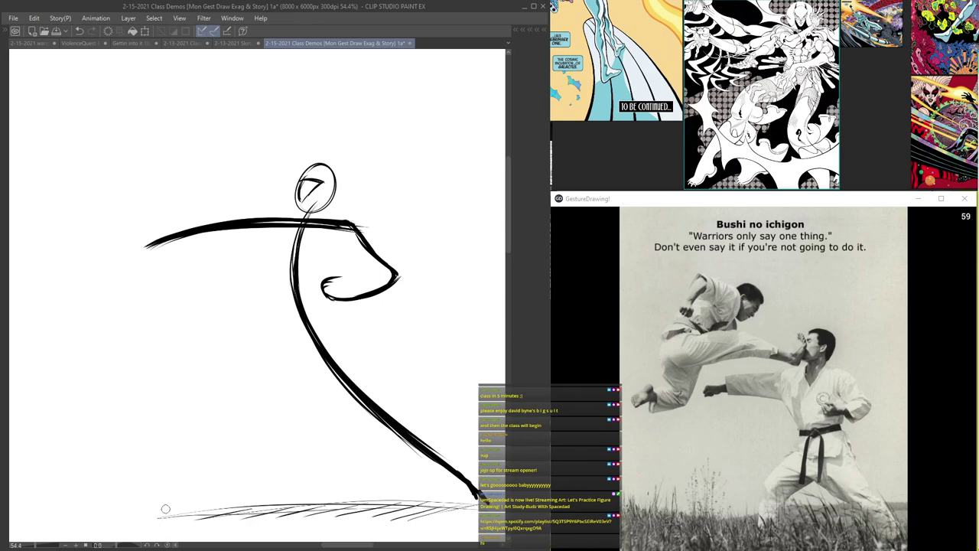
- Draw the standing fighter's bent front leg from hip to ground, and reinforce both arms and the back leg
{"action": "mouse_move", "coordinate": [304, 346]}
{"action": "left_mouse_down"}
{"action": "mouse_move", "coordinate": [294, 373]}
{"action": "mouse_move", "coordinate": [206, 426]}
{"action": "mouse_move", "coordinate": [198, 497]}
{"action": "mouse_move", "coordinate": [212, 487]}
{"action": "mouse_move", "coordinate": [218, 412]}
{"action": "mouse_move", "coordinate": [304, 347]}
{"action": "mouse_move", "coordinate": [249, 391]}
{"action": "mouse_move", "coordinate": [207, 458]}
{"action": "left_mouse_up"}
{"action": "mouse_move", "coordinate": [340, 274]}
{"action": "left_mouse_down"}
{"action": "mouse_move", "coordinate": [322, 294]}
{"action": "mouse_move", "coordinate": [391, 285]}
{"action": "mouse_move", "coordinate": [360, 233]}
{"action": "left_mouse_up"}
{"action": "left_click_drag", "start_coordinate": [278, 220], "coordinate": [147, 251]}
{"action": "left_click_drag", "start_coordinate": [230, 231], "coordinate": [340, 226]}
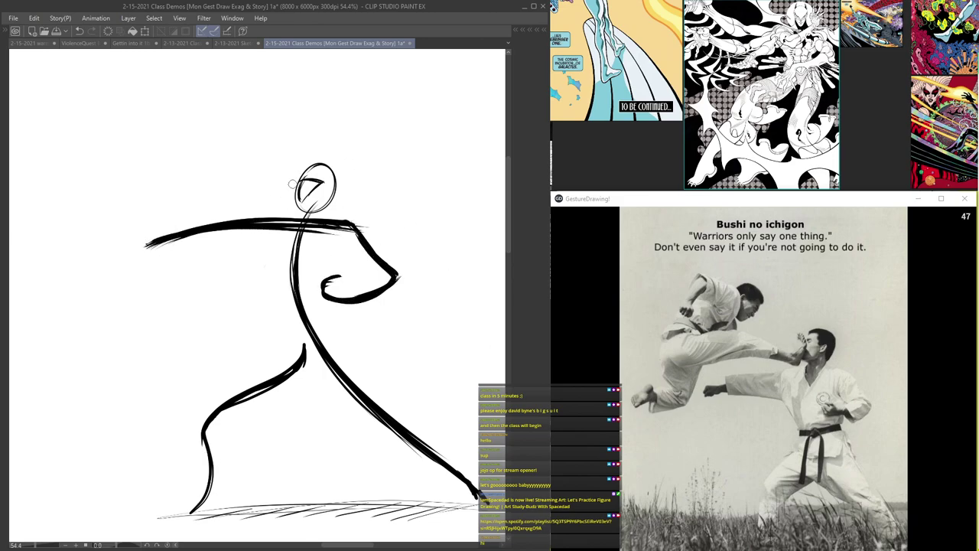
{"action": "left_click_drag", "start_coordinate": [298, 366], "coordinate": [234, 403]}
{"action": "left_click_drag", "start_coordinate": [325, 352], "coordinate": [493, 511]}
- Add the punching fist, then draw the flying kicker's extended leg, foot at the opponent's face, and curved back
{"action": "left_click_drag", "start_coordinate": [220, 164], "coordinate": [299, 269]}
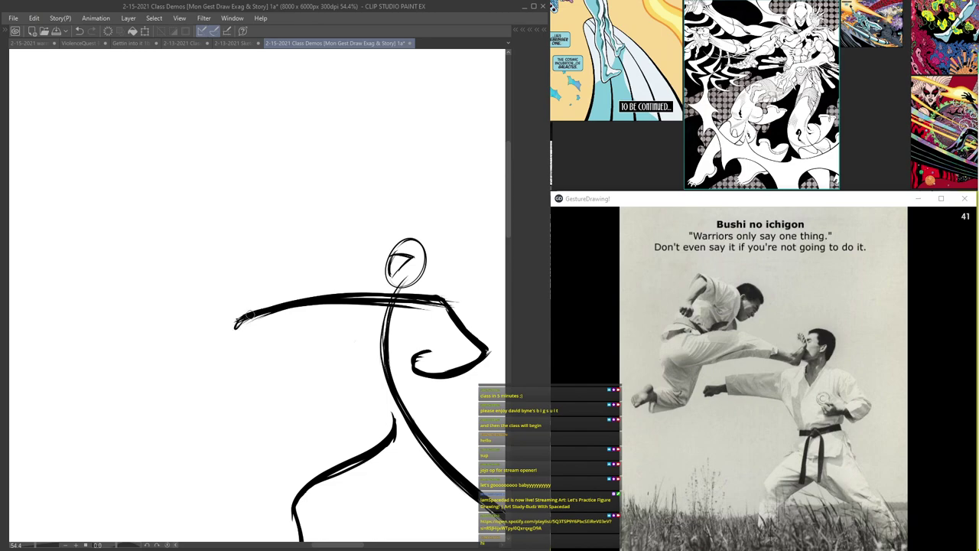
{"action": "scroll", "coordinate": [313, 319], "scroll_direction": "down", "scroll_amount": 2}
{"action": "mouse_move", "coordinate": [391, 212]}
{"action": "left_mouse_down"}
{"action": "mouse_move", "coordinate": [382, 253]}
{"action": "mouse_move", "coordinate": [322, 235]}
{"action": "left_mouse_up"}
{"action": "left_click_drag", "start_coordinate": [387, 256], "coordinate": [277, 233]}
{"action": "mouse_move", "coordinate": [356, 246]}
{"action": "left_mouse_down"}
{"action": "mouse_move", "coordinate": [229, 246]}
{"action": "mouse_move", "coordinate": [382, 249]}
{"action": "left_mouse_up"}
{"action": "mouse_move", "coordinate": [188, 271]}
{"action": "left_mouse_down"}
{"action": "mouse_move", "coordinate": [386, 252]}
{"action": "mouse_move", "coordinate": [249, 205]}
{"action": "left_mouse_up"}
{"action": "mouse_move", "coordinate": [188, 231]}
{"action": "left_mouse_down"}
{"action": "mouse_move", "coordinate": [206, 221]}
{"action": "mouse_move", "coordinate": [373, 252]}
{"action": "left_mouse_up"}
{"action": "left_click_drag", "start_coordinate": [191, 229], "coordinate": [188, 257]}
{"action": "mouse_move", "coordinate": [207, 223]}
{"action": "left_mouse_down"}
{"action": "mouse_move", "coordinate": [182, 260]}
{"action": "mouse_move", "coordinate": [332, 227]}
{"action": "mouse_move", "coordinate": [385, 259]}
{"action": "left_mouse_up"}
{"action": "mouse_move", "coordinate": [179, 254]}
{"action": "left_mouse_down"}
{"action": "mouse_move", "coordinate": [190, 248]}
{"action": "mouse_move", "coordinate": [190, 266]}
{"action": "mouse_move", "coordinate": [213, 215]}
{"action": "left_mouse_up"}
{"action": "mouse_move", "coordinate": [193, 274]}
{"action": "left_mouse_down"}
{"action": "mouse_move", "coordinate": [214, 216]}
{"action": "mouse_move", "coordinate": [253, 174]}
{"action": "mouse_move", "coordinate": [280, 176]}
{"action": "mouse_move", "coordinate": [200, 242]}
{"action": "mouse_move", "coordinate": [269, 181]}
{"action": "mouse_move", "coordinate": [246, 231]}
{"action": "left_mouse_up"}
- Sketch the flying kicker's chest, shoulder line, head and pulled-back bent arm
{"action": "left_click_drag", "start_coordinate": [278, 176], "coordinate": [271, 221]}
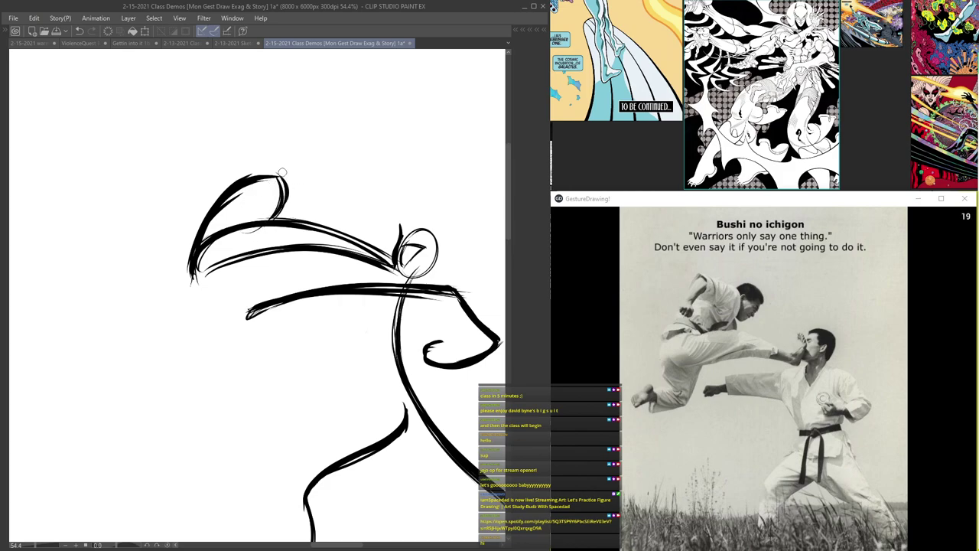
{"action": "mouse_move", "coordinate": [309, 156]}
{"action": "left_mouse_down"}
{"action": "mouse_move", "coordinate": [295, 207]}
{"action": "mouse_move", "coordinate": [285, 173]}
{"action": "mouse_move", "coordinate": [302, 195]}
{"action": "left_mouse_up"}
{"action": "mouse_move", "coordinate": [252, 170]}
{"action": "left_mouse_down"}
{"action": "mouse_move", "coordinate": [309, 197]}
{"action": "mouse_move", "coordinate": [294, 177]}
{"action": "left_mouse_up"}
{"action": "mouse_move", "coordinate": [341, 218]}
{"action": "left_mouse_down"}
{"action": "mouse_move", "coordinate": [294, 169]}
{"action": "mouse_move", "coordinate": [269, 199]}
{"action": "left_mouse_up"}
{"action": "mouse_move", "coordinate": [289, 167]}
{"action": "left_mouse_down"}
{"action": "mouse_move", "coordinate": [266, 208]}
{"action": "mouse_move", "coordinate": [246, 308]}
{"action": "mouse_move", "coordinate": [277, 253]}
{"action": "left_mouse_up"}
- Draw the flying kicker's trailing leg folded at the knee, ending in a pointed foot
{"action": "left_click_drag", "start_coordinate": [283, 218], "coordinate": [273, 301]}
{"action": "mouse_move", "coordinate": [280, 237]}
{"action": "left_mouse_down"}
{"action": "mouse_move", "coordinate": [261, 322]}
{"action": "mouse_move", "coordinate": [245, 332]}
{"action": "left_mouse_up"}
{"action": "mouse_move", "coordinate": [267, 295]}
{"action": "left_mouse_down"}
{"action": "mouse_move", "coordinate": [241, 335]}
{"action": "mouse_move", "coordinate": [160, 348]}
{"action": "left_mouse_up"}
{"action": "mouse_move", "coordinate": [237, 338]}
{"action": "left_mouse_down"}
{"action": "mouse_move", "coordinate": [156, 355]}
{"action": "mouse_move", "coordinate": [177, 324]}
{"action": "mouse_move", "coordinate": [142, 350]}
{"action": "mouse_move", "coordinate": [135, 379]}
{"action": "mouse_move", "coordinate": [131, 365]}
{"action": "mouse_move", "coordinate": [230, 342]}
{"action": "mouse_move", "coordinate": [278, 254]}
{"action": "left_mouse_up"}
{"action": "mouse_move", "coordinate": [407, 147]}
{"action": "left_mouse_down"}
{"action": "mouse_move", "coordinate": [393, 144]}
{"action": "mouse_move", "coordinate": [383, 159]}
{"action": "left_mouse_up"}
{"action": "left_click_drag", "start_coordinate": [232, 269], "coordinate": [221, 337]}
{"action": "mouse_move", "coordinate": [264, 255]}
{"action": "left_mouse_down"}
{"action": "mouse_move", "coordinate": [248, 308]}
{"action": "mouse_move", "coordinate": [208, 358]}
{"action": "left_mouse_up"}
{"action": "left_click_drag", "start_coordinate": [222, 335], "coordinate": [162, 349]}
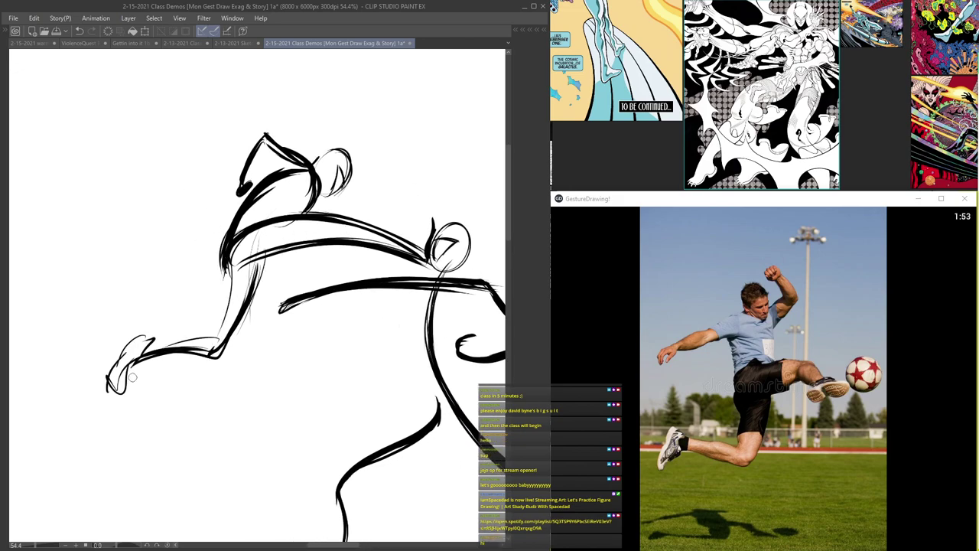
- In the blank area below the karate pair, sketch the soccer player's tilted oval head with a face wedge
{"action": "scroll", "coordinate": [335, 225], "scroll_direction": "down", "scroll_amount": 5}
{"action": "left_click_drag", "start_coordinate": [382, 286], "coordinate": [331, 225]}
{"action": "left_click_drag", "start_coordinate": [343, 297], "coordinate": [349, 236]}
{"action": "scroll", "coordinate": [318, 263], "scroll_direction": "up", "scroll_amount": 5}
{"action": "mouse_move", "coordinate": [285, 205]}
{"action": "left_mouse_down"}
{"action": "mouse_move", "coordinate": [308, 240]}
{"action": "mouse_move", "coordinate": [293, 245]}
{"action": "mouse_move", "coordinate": [310, 216]}
{"action": "mouse_move", "coordinate": [290, 239]}
{"action": "mouse_move", "coordinate": [314, 247]}
{"action": "left_mouse_up"}
{"action": "scroll", "coordinate": [291, 225], "scroll_direction": "up", "scroll_amount": 1}
{"action": "left_click_drag", "start_coordinate": [297, 213], "coordinate": [312, 246]}
- Sketch the soccer player's long curved action line behind the head and the opposite curved side of the torso
{"action": "scroll", "coordinate": [275, 158], "scroll_direction": "down", "scroll_amount": 4}
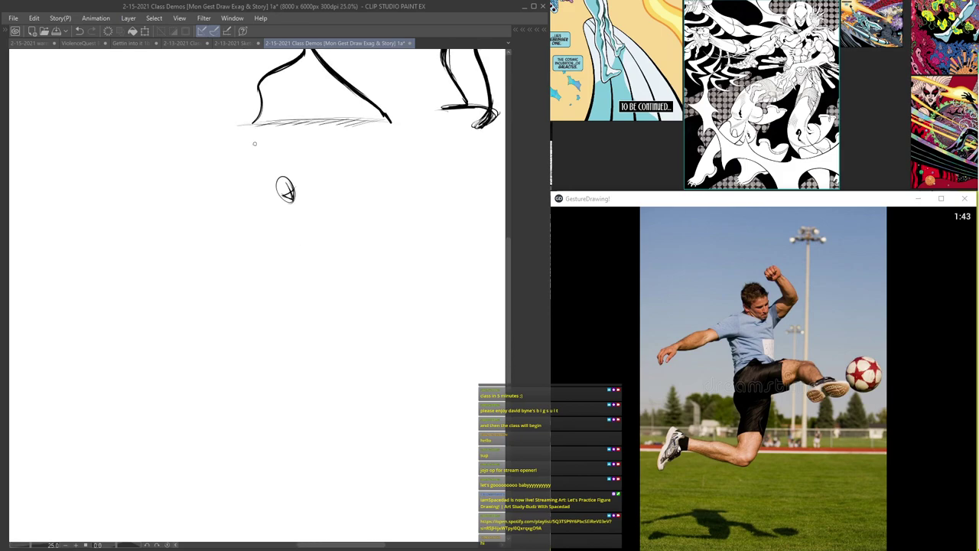
{"action": "scroll", "coordinate": [289, 287], "scroll_direction": "up", "scroll_amount": 1}
{"action": "left_click_drag", "start_coordinate": [319, 128], "coordinate": [300, 285]}
{"action": "left_click_drag", "start_coordinate": [327, 161], "coordinate": [297, 291]}
{"action": "scroll", "coordinate": [273, 214], "scroll_direction": "up", "scroll_amount": 1}
{"action": "left_click_drag", "start_coordinate": [278, 208], "coordinate": [280, 245]}
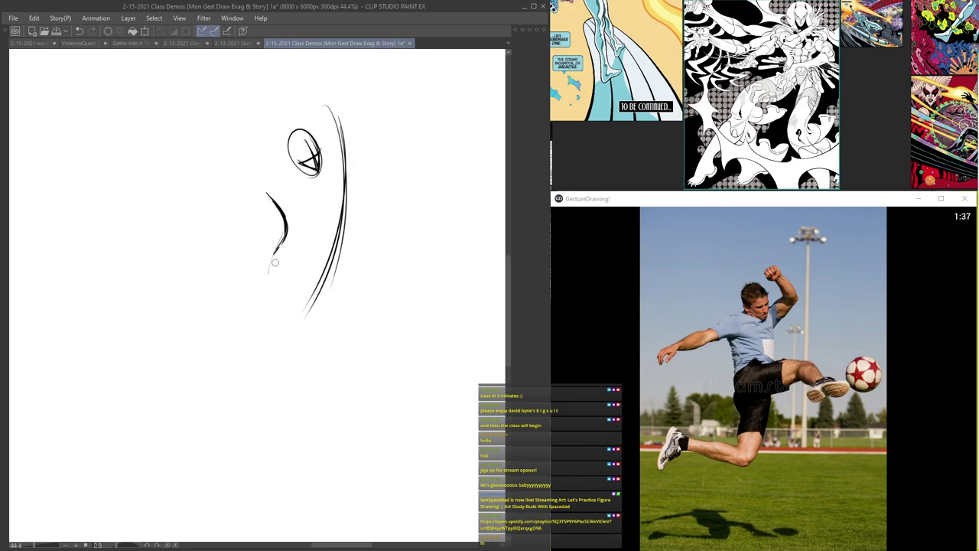
- Draw the soccer player's raised kicking leg from the hip over the bent knee to the foot
{"action": "mouse_move", "coordinate": [277, 288]}
{"action": "left_mouse_down"}
{"action": "mouse_move", "coordinate": [344, 239]}
{"action": "mouse_move", "coordinate": [325, 242]}
{"action": "mouse_move", "coordinate": [341, 240]}
{"action": "left_mouse_up"}
{"action": "mouse_move", "coordinate": [265, 272]}
{"action": "left_mouse_down"}
{"action": "mouse_move", "coordinate": [312, 238]}
{"action": "mouse_move", "coordinate": [375, 228]}
{"action": "left_mouse_up"}
{"action": "mouse_move", "coordinate": [285, 252]}
{"action": "left_mouse_down"}
{"action": "mouse_move", "coordinate": [379, 235]}
{"action": "mouse_move", "coordinate": [384, 253]}
{"action": "mouse_move", "coordinate": [423, 270]}
{"action": "left_mouse_up"}
{"action": "mouse_move", "coordinate": [286, 245]}
{"action": "left_mouse_down"}
{"action": "mouse_move", "coordinate": [390, 231]}
{"action": "mouse_move", "coordinate": [406, 267]}
{"action": "left_mouse_up"}
{"action": "mouse_move", "coordinate": [387, 234]}
{"action": "left_mouse_down"}
{"action": "mouse_move", "coordinate": [440, 271]}
{"action": "mouse_move", "coordinate": [408, 293]}
{"action": "mouse_move", "coordinate": [470, 268]}
{"action": "mouse_move", "coordinate": [407, 295]}
{"action": "mouse_move", "coordinate": [470, 274]}
{"action": "left_mouse_up"}
- Draw the soccer player's trailing leg with thick strokes down the thigh and a shin bent back behind the knee
{"action": "scroll", "coordinate": [419, 282], "scroll_direction": "down", "scroll_amount": 6}
{"action": "scroll", "coordinate": [367, 270], "scroll_direction": "up", "scroll_amount": 4}
{"action": "left_click_drag", "start_coordinate": [323, 268], "coordinate": [336, 350]}
{"action": "left_click_drag", "start_coordinate": [368, 274], "coordinate": [322, 360]}
{"action": "left_click_drag", "start_coordinate": [375, 252], "coordinate": [311, 382]}
{"action": "left_click_drag", "start_coordinate": [367, 286], "coordinate": [328, 366]}
{"action": "mouse_move", "coordinate": [353, 326]}
{"action": "left_mouse_down"}
{"action": "mouse_move", "coordinate": [318, 380]}
{"action": "mouse_move", "coordinate": [224, 367]}
{"action": "mouse_move", "coordinate": [369, 304]}
{"action": "left_mouse_up"}
{"action": "scroll", "coordinate": [205, 379], "scroll_direction": "up", "scroll_amount": 3}
{"action": "mouse_move", "coordinate": [197, 394]}
{"action": "left_mouse_down"}
{"action": "mouse_move", "coordinate": [235, 362]}
{"action": "mouse_move", "coordinate": [251, 364]}
{"action": "left_mouse_up"}
- Reinforce the soccer player's kicking knee, shin and foot
{"action": "scroll", "coordinate": [382, 367], "scroll_direction": "down", "scroll_amount": 2}
{"action": "scroll", "coordinate": [374, 334], "scroll_direction": "up", "scroll_amount": 1}
{"action": "left_click_drag", "start_coordinate": [374, 332], "coordinate": [372, 300]}
{"action": "mouse_move", "coordinate": [378, 299]}
{"action": "left_mouse_down"}
{"action": "mouse_move", "coordinate": [454, 283]}
{"action": "mouse_move", "coordinate": [485, 311]}
{"action": "left_mouse_up"}
- Draw the soccer player's outstretched arm from the shoulder through the elbow to the wrist
{"action": "mouse_move", "coordinate": [410, 223]}
{"action": "left_mouse_down"}
{"action": "mouse_move", "coordinate": [373, 223]}
{"action": "mouse_move", "coordinate": [372, 254]}
{"action": "mouse_move", "coordinate": [250, 296]}
{"action": "mouse_move", "coordinate": [216, 329]}
{"action": "left_mouse_up"}
{"action": "scroll", "coordinate": [330, 280], "scroll_direction": "up", "scroll_amount": 1}
{"action": "mouse_move", "coordinate": [216, 329]}
{"action": "left_mouse_down"}
{"action": "mouse_move", "coordinate": [275, 292]}
{"action": "mouse_move", "coordinate": [348, 273]}
{"action": "left_mouse_up"}
{"action": "left_click_drag", "start_coordinate": [248, 303], "coordinate": [340, 274]}
{"action": "scroll", "coordinate": [275, 297], "scroll_direction": "up", "scroll_amount": 1}
{"action": "left_click_drag", "start_coordinate": [228, 310], "coordinate": [210, 335]}
{"action": "left_click_drag", "start_coordinate": [210, 335], "coordinate": [244, 304]}
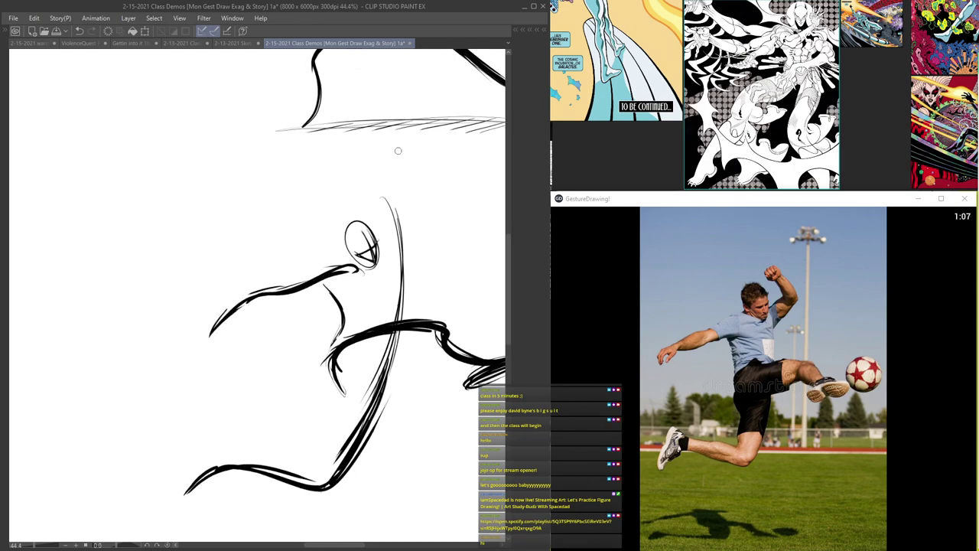
- Draw the soccer player's other arm raised and bent at the elbow, ending in a fist above the head
{"action": "scroll", "coordinate": [378, 211], "scroll_direction": "up", "scroll_amount": 3}
{"action": "mouse_move", "coordinate": [375, 257]}
{"action": "left_mouse_down"}
{"action": "mouse_move", "coordinate": [413, 236]}
{"action": "mouse_move", "coordinate": [413, 224]}
{"action": "mouse_move", "coordinate": [403, 255]}
{"action": "mouse_move", "coordinate": [436, 187]}
{"action": "left_mouse_up"}
{"action": "left_click_drag", "start_coordinate": [411, 241], "coordinate": [441, 163]}
{"action": "mouse_move", "coordinate": [410, 242]}
{"action": "left_mouse_down"}
{"action": "mouse_move", "coordinate": [439, 168]}
{"action": "mouse_move", "coordinate": [418, 230]}
{"action": "left_mouse_up"}
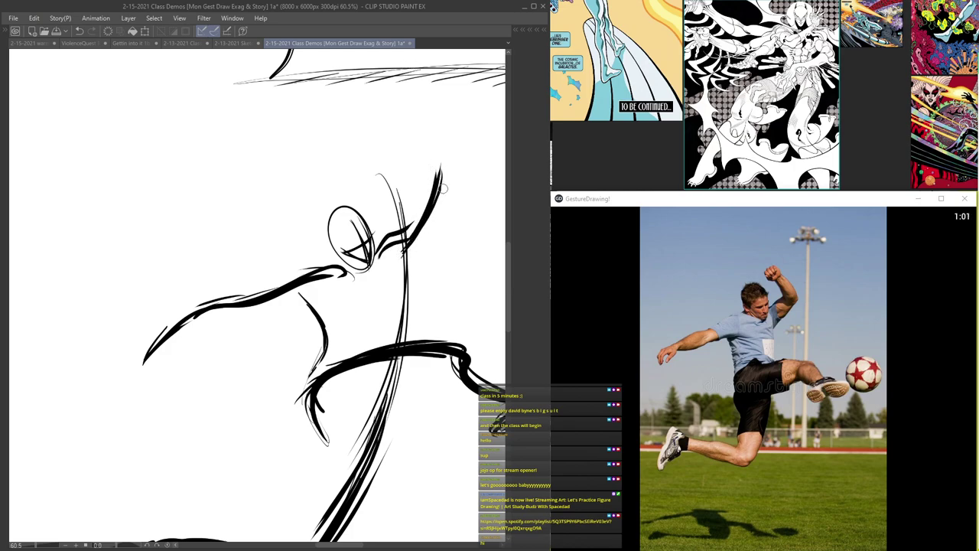
{"action": "mouse_move", "coordinate": [440, 180]}
{"action": "left_mouse_down"}
{"action": "mouse_move", "coordinate": [368, 132]}
{"action": "mouse_move", "coordinate": [354, 138]}
{"action": "mouse_move", "coordinate": [354, 126]}
{"action": "mouse_move", "coordinate": [380, 145]}
{"action": "left_mouse_up"}
{"action": "scroll", "coordinate": [299, 184], "scroll_direction": "down", "scroll_amount": 2}
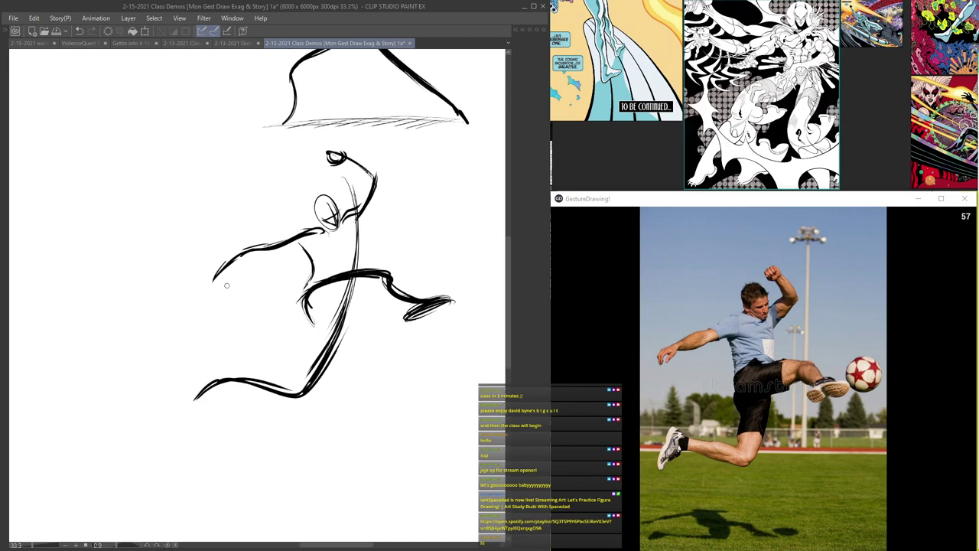
- Sketch the hand and thumb at the end of the soccer player's outstretched arm
{"action": "scroll", "coordinate": [216, 276], "scroll_direction": "up", "scroll_amount": 1}
{"action": "mouse_move", "coordinate": [239, 255]}
{"action": "left_mouse_down"}
{"action": "mouse_move", "coordinate": [223, 269]}
{"action": "mouse_move", "coordinate": [234, 278]}
{"action": "left_mouse_up"}
{"action": "left_click_drag", "start_coordinate": [230, 264], "coordinate": [218, 273]}
{"action": "scroll", "coordinate": [217, 274], "scroll_direction": "down", "scroll_amount": 2}
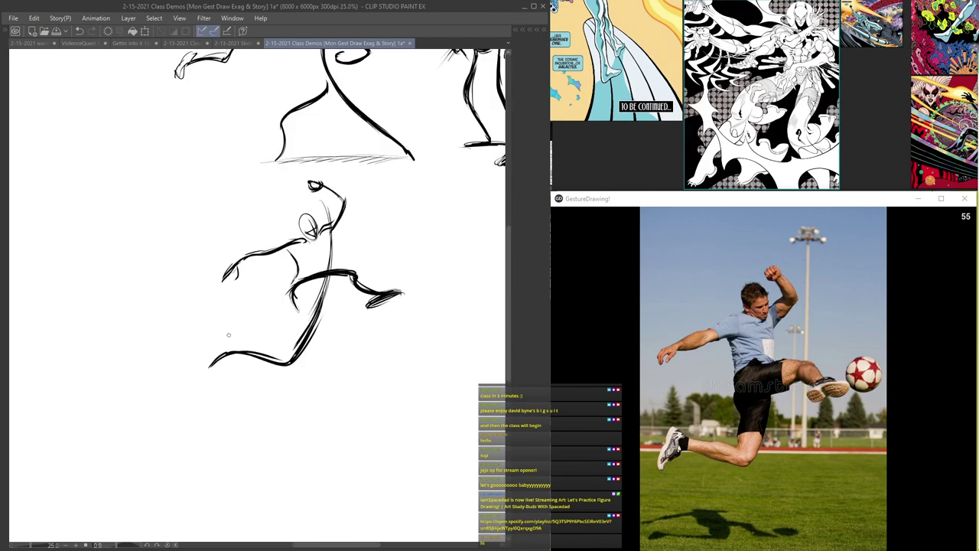
- Draw the round ball against the kicking foot, mark the trailing heel, and undo the last stray stroke
{"action": "scroll", "coordinate": [228, 355], "scroll_direction": "up", "scroll_amount": 1}
{"action": "left_click_drag", "start_coordinate": [415, 292], "coordinate": [483, 273]}
{"action": "scroll", "coordinate": [460, 271], "scroll_direction": "up", "scroll_amount": 2}
{"action": "scroll", "coordinate": [401, 292], "scroll_direction": "down", "scroll_amount": 1}
{"action": "scroll", "coordinate": [401, 294], "scroll_direction": "down", "scroll_amount": 1}
{"action": "scroll", "coordinate": [401, 293], "scroll_direction": "up", "scroll_amount": 1}
{"action": "mouse_move", "coordinate": [426, 327]}
{"action": "left_mouse_down"}
{"action": "mouse_move", "coordinate": [398, 297]}
{"action": "mouse_move", "coordinate": [447, 290]}
{"action": "mouse_move", "coordinate": [426, 332]}
{"action": "mouse_move", "coordinate": [392, 308]}
{"action": "mouse_move", "coordinate": [396, 279]}
{"action": "mouse_move", "coordinate": [445, 327]}
{"action": "mouse_move", "coordinate": [409, 290]}
{"action": "mouse_move", "coordinate": [447, 297]}
{"action": "left_mouse_up"}
{"action": "key", "text": "ctrl+z"}
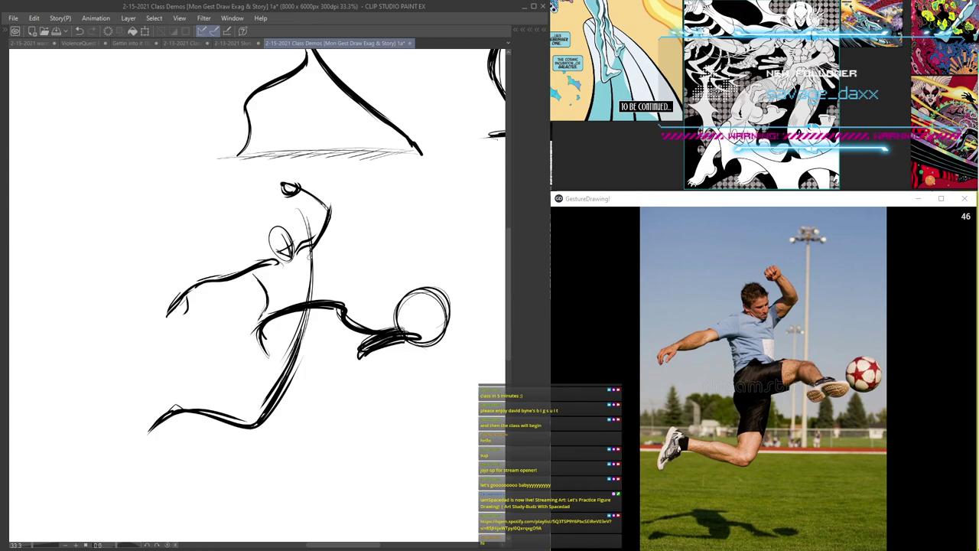
- Add the soccer player's inner torso line from neck to waist, and darken the head, trailing leg and ball outlines
{"action": "scroll", "coordinate": [316, 254], "scroll_direction": "down", "scroll_amount": 1}
{"action": "scroll", "coordinate": [273, 222], "scroll_direction": "up", "scroll_amount": 2}
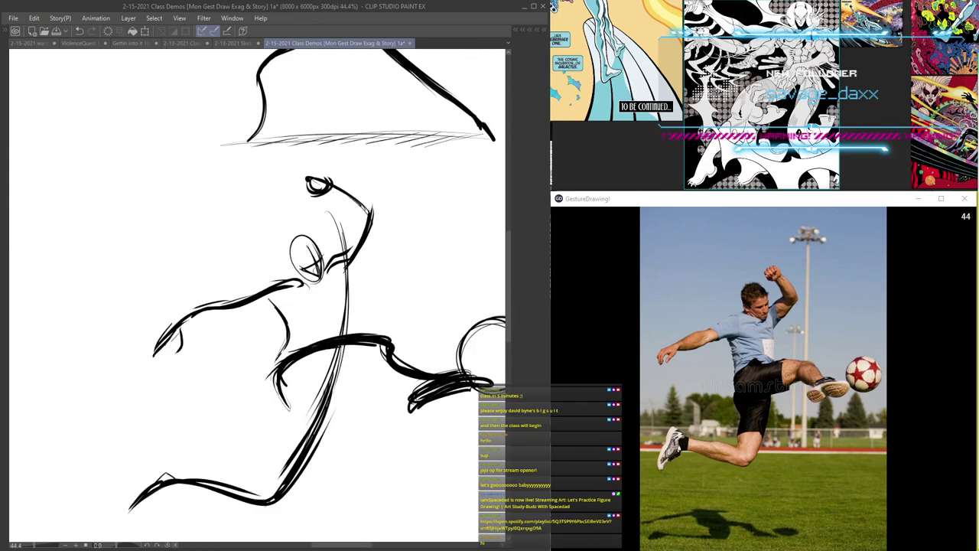
{"action": "scroll", "coordinate": [291, 246], "scroll_direction": "up", "scroll_amount": 2}
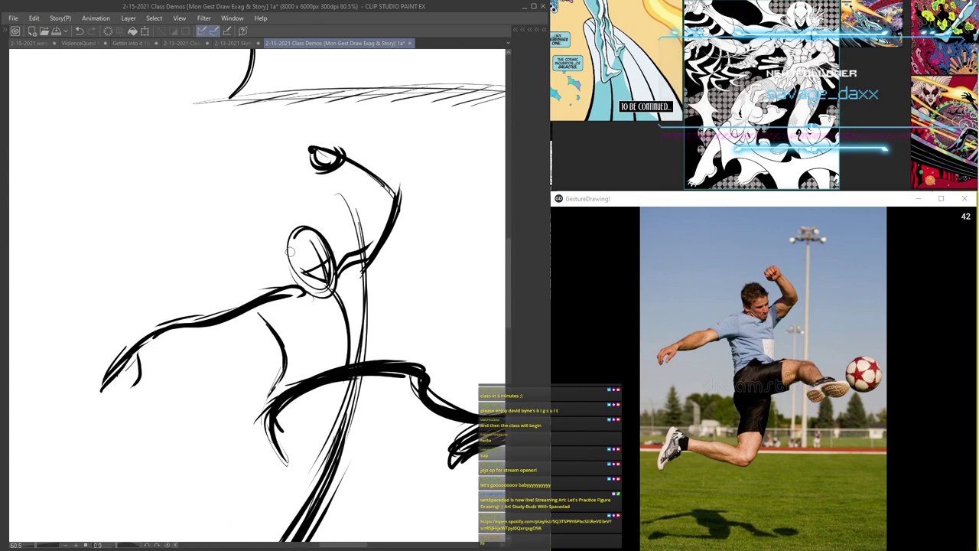
{"action": "scroll", "coordinate": [291, 246], "scroll_direction": "down", "scroll_amount": 4}
{"action": "scroll", "coordinate": [306, 249], "scroll_direction": "up", "scroll_amount": 2}
{"action": "mouse_move", "coordinate": [297, 310]}
{"action": "left_mouse_down"}
{"action": "mouse_move", "coordinate": [277, 326]}
{"action": "mouse_move", "coordinate": [222, 316]}
{"action": "mouse_move", "coordinate": [189, 327]}
{"action": "left_mouse_up"}
{"action": "left_click_drag", "start_coordinate": [293, 228], "coordinate": [395, 236]}
{"action": "scroll", "coordinate": [437, 219], "scroll_direction": "down", "scroll_amount": 6}
{"action": "scroll", "coordinate": [459, 187], "scroll_direction": "up", "scroll_amount": 7}
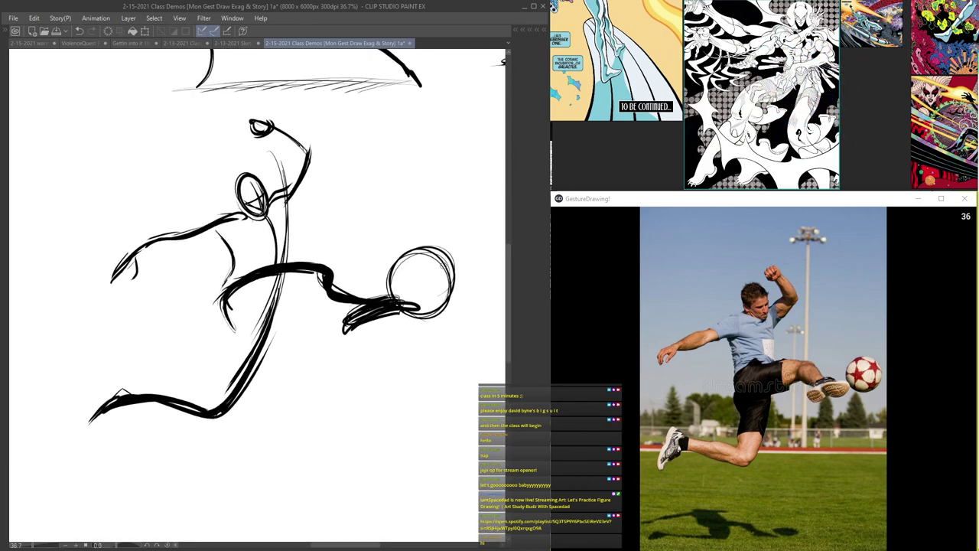
- Reinforce the soccer ball's circular outline and add curved seam lines inside it
{"action": "scroll", "coordinate": [442, 268], "scroll_direction": "up", "scroll_amount": 6}
{"action": "left_click_drag", "start_coordinate": [443, 272], "coordinate": [391, 309]}
{"action": "mouse_move", "coordinate": [446, 271]}
{"action": "left_mouse_down"}
{"action": "mouse_move", "coordinate": [369, 312]}
{"action": "mouse_move", "coordinate": [428, 320]}
{"action": "mouse_move", "coordinate": [447, 275]}
{"action": "left_mouse_up"}
{"action": "left_click_drag", "start_coordinate": [385, 301], "coordinate": [433, 336]}
{"action": "left_click_drag", "start_coordinate": [388, 264], "coordinate": [400, 314]}
{"action": "left_click_drag", "start_coordinate": [374, 243], "coordinate": [439, 334]}
{"action": "left_click_drag", "start_coordinate": [427, 243], "coordinate": [462, 337]}
{"action": "scroll", "coordinate": [367, 279], "scroll_direction": "down", "scroll_amount": 4}
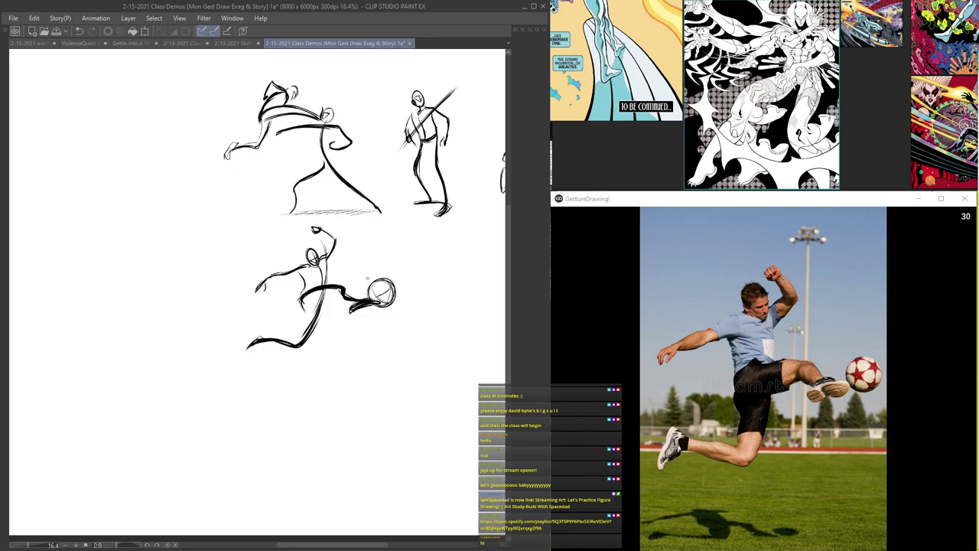
- Thicken the soccer player's back line between raised arm and waist, and add the front contour of the trailing thigh
{"action": "scroll", "coordinate": [327, 288], "scroll_direction": "up", "scroll_amount": 3}
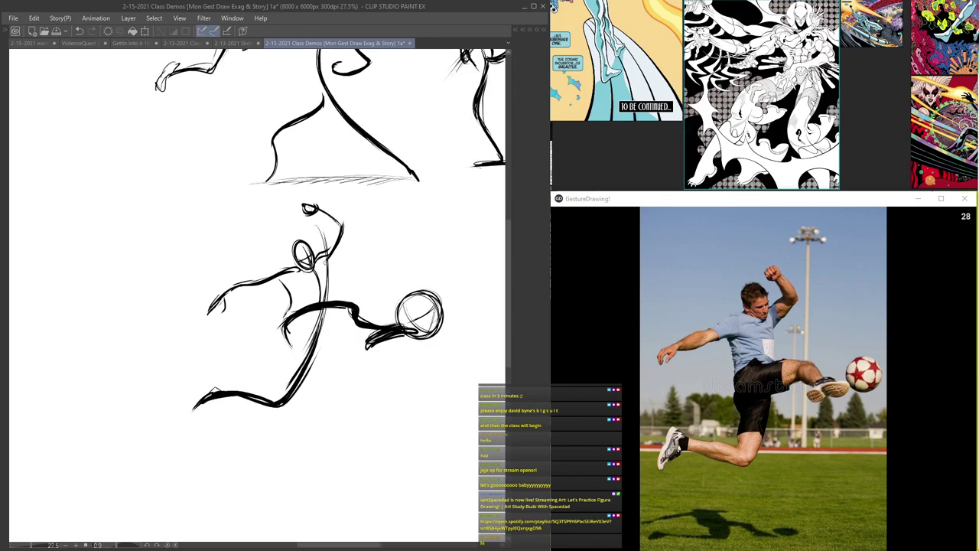
{"action": "scroll", "coordinate": [327, 288], "scroll_direction": "up", "scroll_amount": 2}
{"action": "left_click_drag", "start_coordinate": [338, 203], "coordinate": [317, 352]}
{"action": "left_click_drag", "start_coordinate": [327, 264], "coordinate": [321, 324]}
{"action": "scroll", "coordinate": [249, 410], "scroll_direction": "up", "scroll_amount": 1}
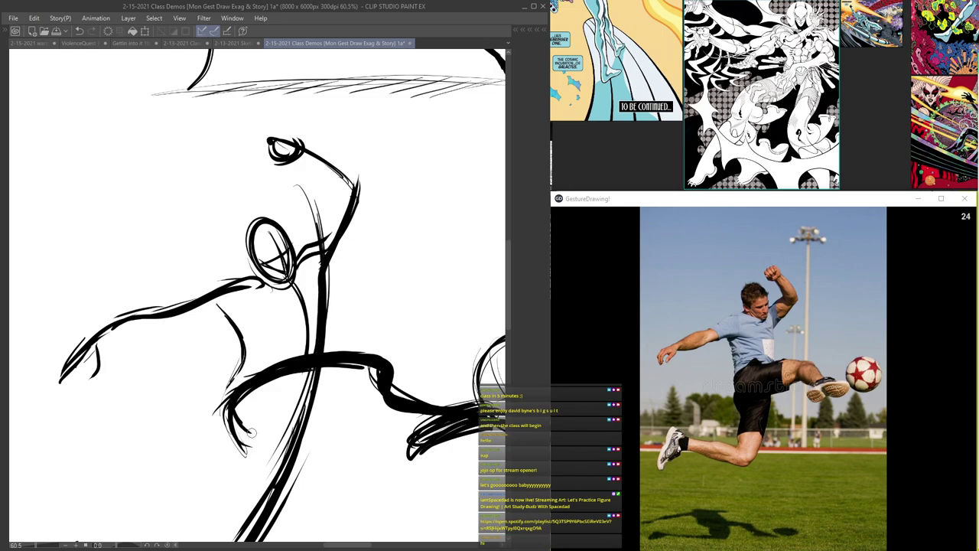
{"action": "scroll", "coordinate": [249, 409], "scroll_direction": "down", "scroll_amount": 3}
{"action": "scroll", "coordinate": [249, 410], "scroll_direction": "up", "scroll_amount": 3}
{"action": "left_click_drag", "start_coordinate": [249, 410], "coordinate": [226, 497]}
{"action": "left_click_drag", "start_coordinate": [271, 450], "coordinate": [295, 385]}
{"action": "left_click_drag", "start_coordinate": [305, 318], "coordinate": [249, 471]}
{"action": "scroll", "coordinate": [280, 168], "scroll_direction": "down", "scroll_amount": 2}
{"action": "scroll", "coordinate": [274, 159], "scroll_direction": "down", "scroll_amount": 2}
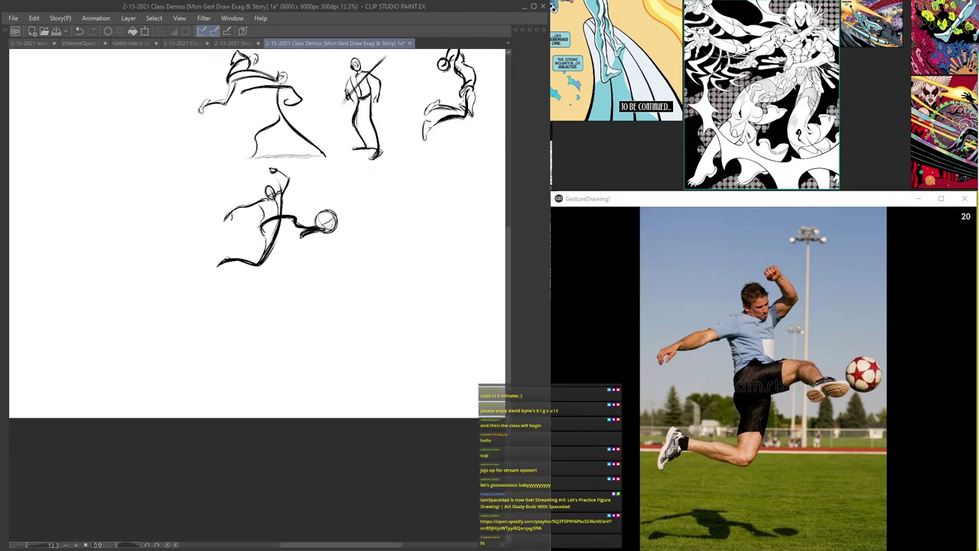
- Sketch a flat, scribbled cast shadow on the ground beneath the airborne soccer player
{"action": "left_click_drag", "start_coordinate": [358, 181], "coordinate": [311, 286]}
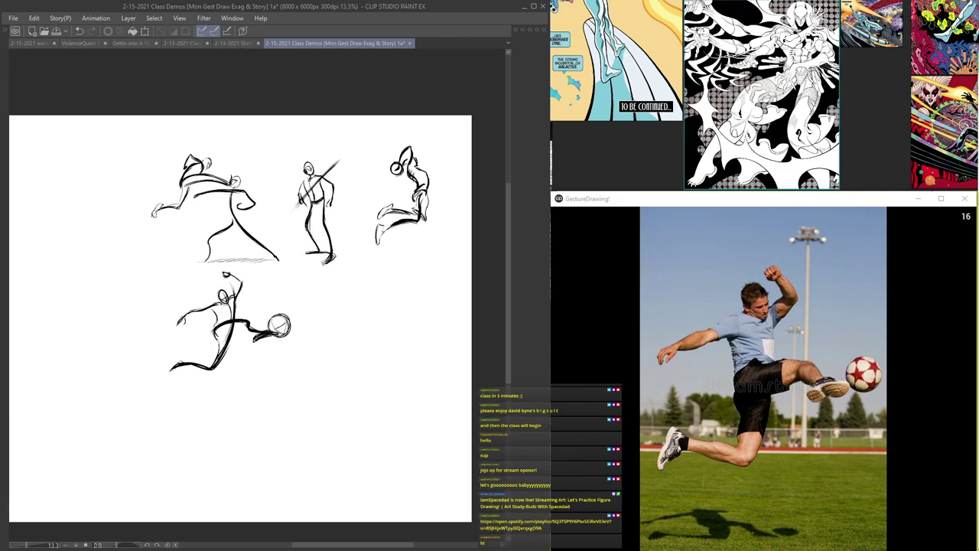
{"action": "left_click_drag", "start_coordinate": [353, 309], "coordinate": [453, 305]}
{"action": "scroll", "coordinate": [327, 282], "scroll_direction": "up", "scroll_amount": 2}
{"action": "left_click_drag", "start_coordinate": [419, 333], "coordinate": [430, 284]}
{"action": "left_click_drag", "start_coordinate": [316, 338], "coordinate": [369, 299]}
{"action": "scroll", "coordinate": [362, 312], "scroll_direction": "up", "scroll_amount": 1}
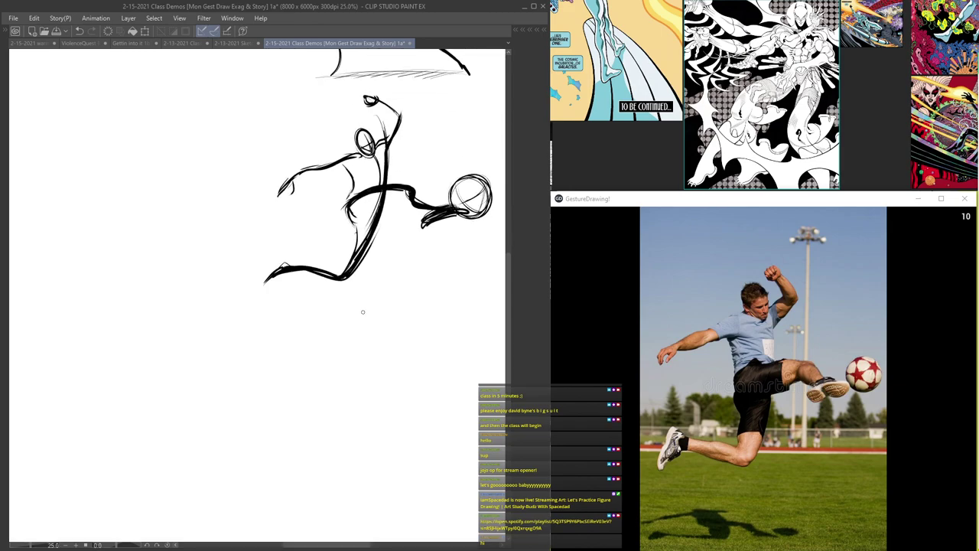
{"action": "mouse_move", "coordinate": [410, 354]}
{"action": "left_mouse_down"}
{"action": "mouse_move", "coordinate": [438, 349]}
{"action": "mouse_move", "coordinate": [397, 354]}
{"action": "mouse_move", "coordinate": [443, 349]}
{"action": "mouse_move", "coordinate": [346, 351]}
{"action": "mouse_move", "coordinate": [293, 366]}
{"action": "left_mouse_up"}
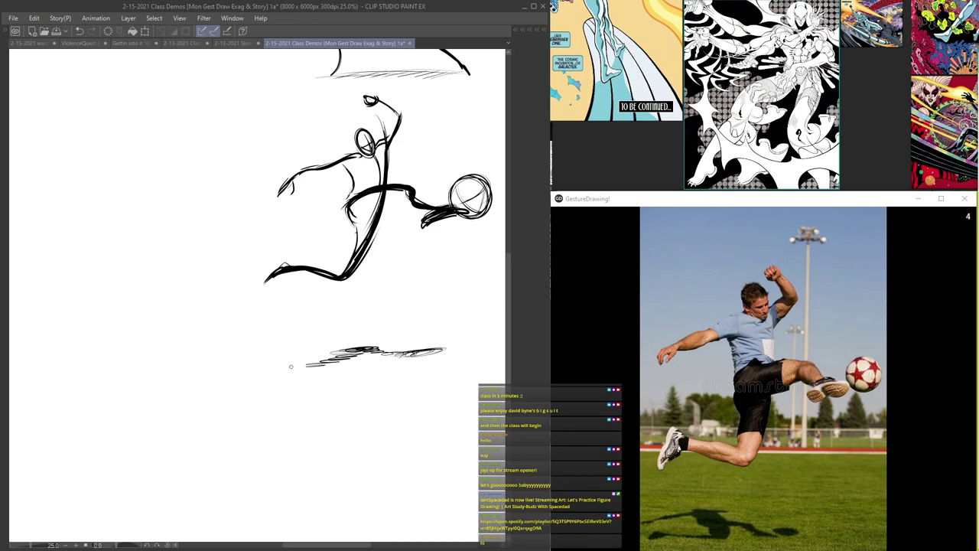
{"action": "scroll", "coordinate": [306, 337], "scroll_direction": "down", "scroll_amount": 3}
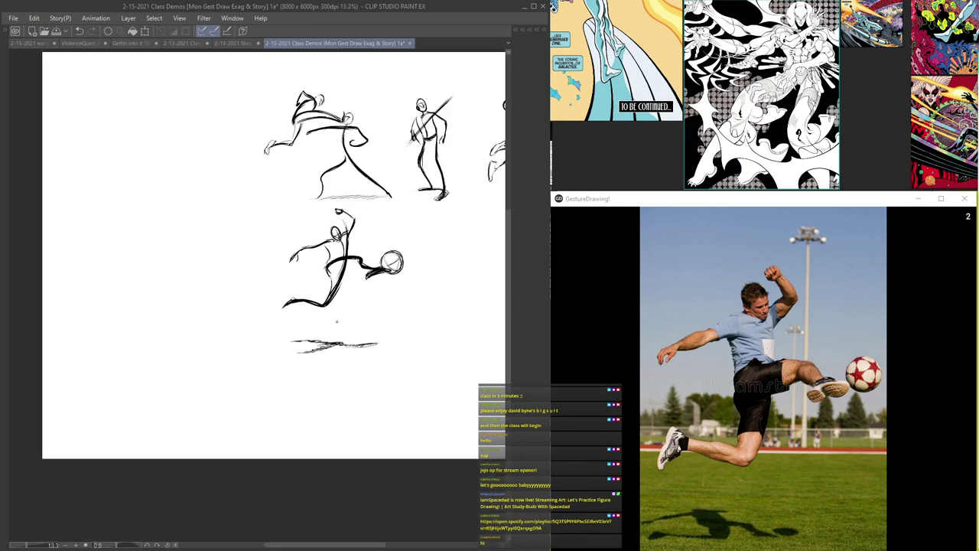
- Skip the cloaked woman reference and bring up the tennis player photo for the following gesture
{"action": "scroll", "coordinate": [329, 260], "scroll_direction": "up", "scroll_amount": 3}
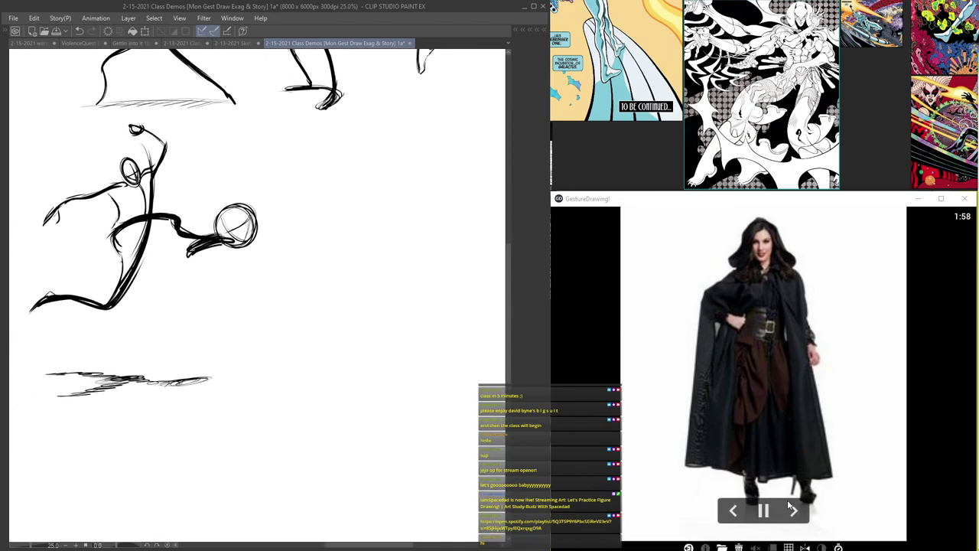
{"action": "left_click", "coordinate": [794, 511]}
{"action": "left_click", "coordinate": [794, 511]}
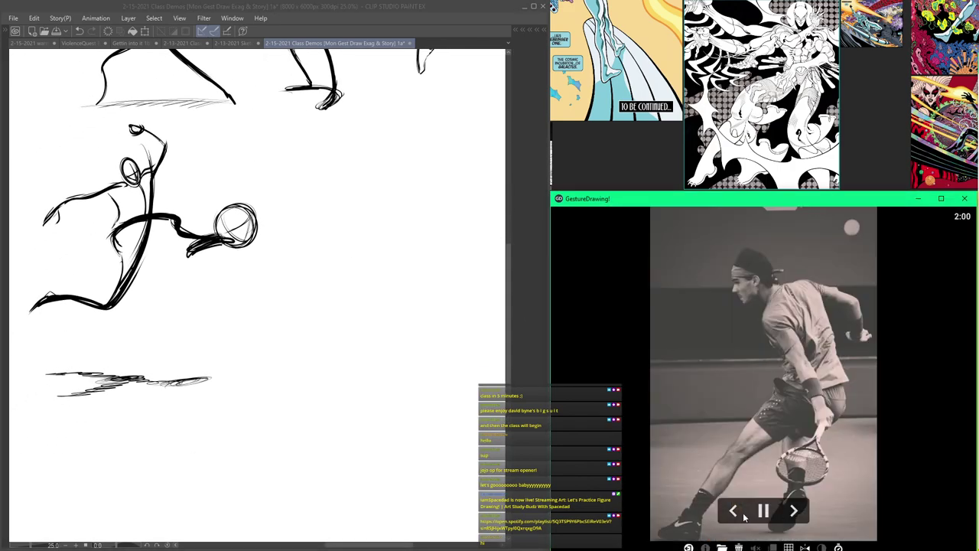
{"action": "left_click", "coordinate": [739, 516]}
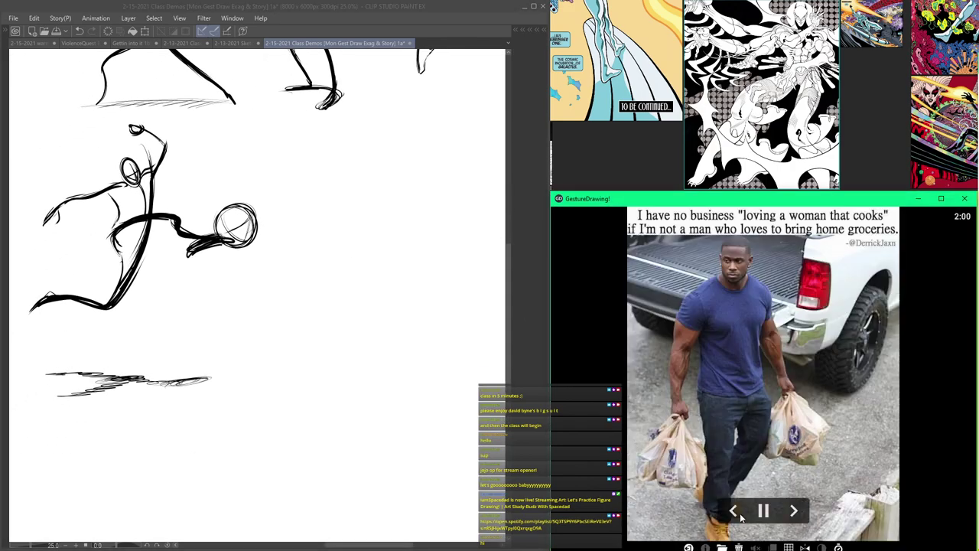
{"action": "left_click", "coordinate": [795, 512]}
- Start the tennis player beside the soccer player with an oval head, a face mark, and neck and shoulder lines
{"action": "scroll", "coordinate": [370, 161], "scroll_direction": "down", "scroll_amount": 1}
{"action": "scroll", "coordinate": [364, 170], "scroll_direction": "up", "scroll_amount": 1}
{"action": "mouse_move", "coordinate": [356, 186]}
{"action": "left_mouse_down"}
{"action": "mouse_move", "coordinate": [333, 192]}
{"action": "mouse_move", "coordinate": [363, 199]}
{"action": "left_mouse_up"}
{"action": "scroll", "coordinate": [343, 176], "scroll_direction": "up", "scroll_amount": 1}
{"action": "scroll", "coordinate": [350, 153], "scroll_direction": "down", "scroll_amount": 2}
{"action": "scroll", "coordinate": [350, 173], "scroll_direction": "up", "scroll_amount": 2}
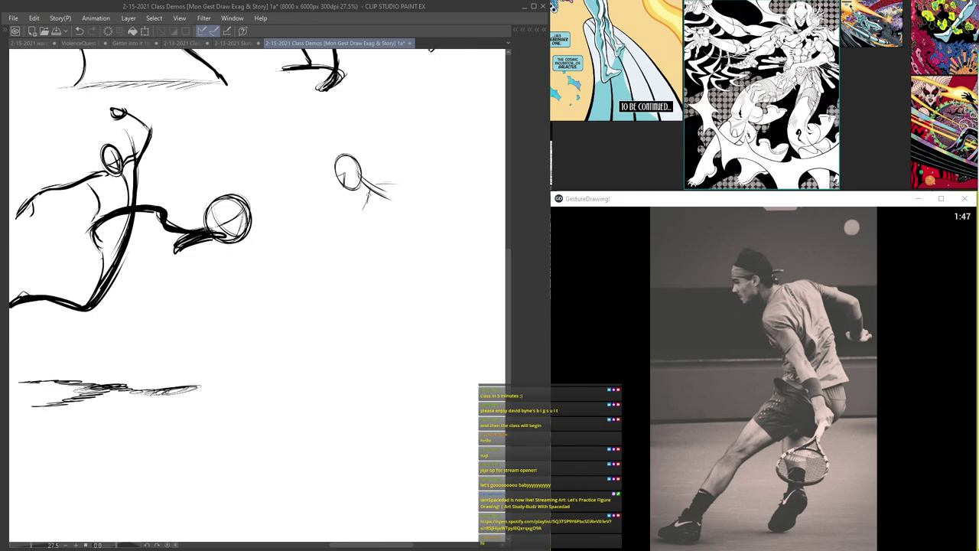
- Draw the tennis player's near arm reaching down from the shoulder and the far arm bent behind, ending in a hand
{"action": "left_click_drag", "start_coordinate": [364, 225], "coordinate": [423, 313]}
{"action": "mouse_move", "coordinate": [362, 222]}
{"action": "left_mouse_down"}
{"action": "mouse_move", "coordinate": [424, 316]}
{"action": "mouse_move", "coordinate": [386, 249]}
{"action": "left_mouse_up"}
{"action": "scroll", "coordinate": [382, 183], "scroll_direction": "up", "scroll_amount": 1}
{"action": "left_click_drag", "start_coordinate": [371, 187], "coordinate": [357, 230]}
{"action": "mouse_move", "coordinate": [374, 185]}
{"action": "left_mouse_down"}
{"action": "mouse_move", "coordinate": [456, 191]}
{"action": "mouse_move", "coordinate": [469, 231]}
{"action": "left_mouse_up"}
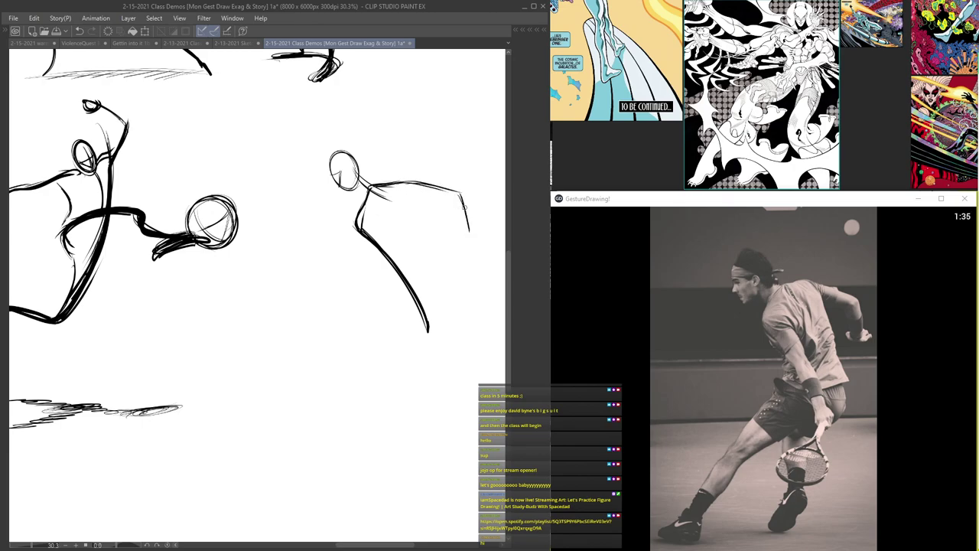
{"action": "left_click_drag", "start_coordinate": [457, 193], "coordinate": [405, 181]}
{"action": "scroll", "coordinate": [472, 232], "scroll_direction": "down", "scroll_amount": 4}
{"action": "scroll", "coordinate": [420, 174], "scroll_direction": "up", "scroll_amount": 3}
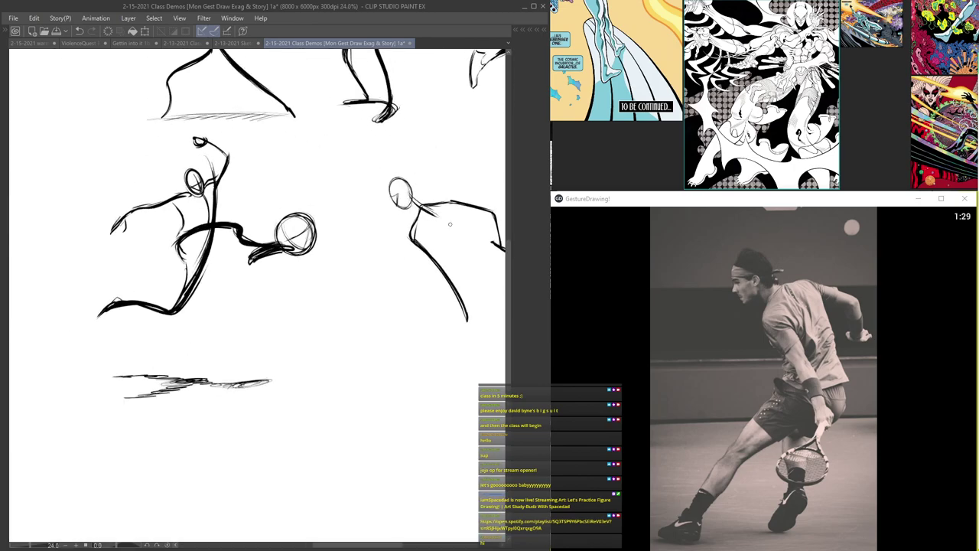
- Draw the curved back line of the tennis player's torso from neck to hip
{"action": "left_click_drag", "start_coordinate": [444, 260], "coordinate": [388, 197]}
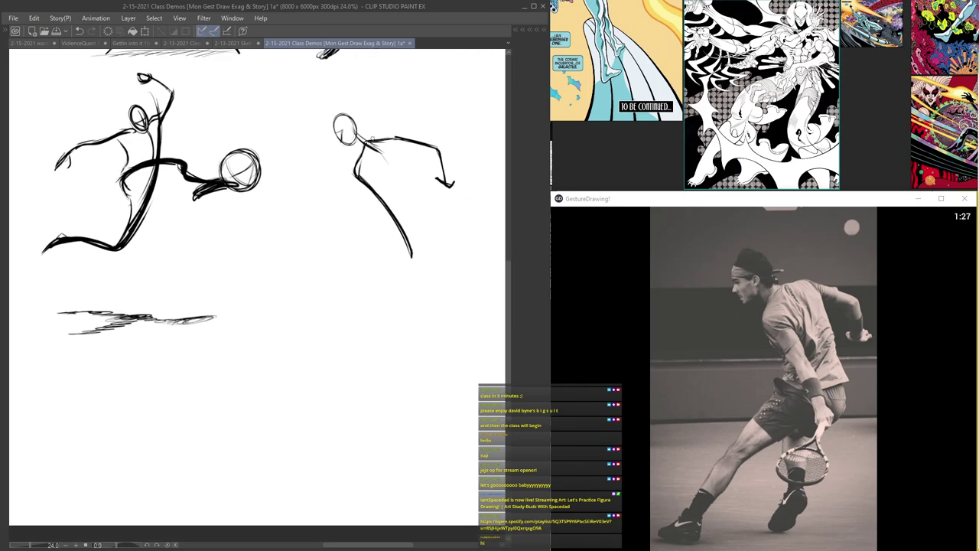
{"action": "scroll", "coordinate": [398, 188], "scroll_direction": "up", "scroll_amount": 2}
{"action": "mouse_move", "coordinate": [352, 125]}
{"action": "left_mouse_down"}
{"action": "mouse_move", "coordinate": [374, 139]}
{"action": "mouse_move", "coordinate": [427, 236]}
{"action": "left_mouse_up"}
{"action": "mouse_move", "coordinate": [374, 142]}
{"action": "left_mouse_down"}
{"action": "mouse_move", "coordinate": [403, 172]}
{"action": "mouse_move", "coordinate": [433, 243]}
{"action": "mouse_move", "coordinate": [416, 245]}
{"action": "mouse_move", "coordinate": [359, 284]}
{"action": "left_mouse_up"}
- Draw the tennis player's lunging front leg and foot, plus the lower part and foot of the rear leg
{"action": "left_click_drag", "start_coordinate": [415, 255], "coordinate": [314, 318]}
{"action": "mouse_move", "coordinate": [364, 282]}
{"action": "left_mouse_down"}
{"action": "mouse_move", "coordinate": [317, 315]}
{"action": "mouse_move", "coordinate": [241, 401]}
{"action": "mouse_move", "coordinate": [311, 331]}
{"action": "mouse_move", "coordinate": [323, 302]}
{"action": "mouse_move", "coordinate": [410, 256]}
{"action": "left_mouse_up"}
{"action": "left_click_drag", "start_coordinate": [244, 404], "coordinate": [289, 354]}
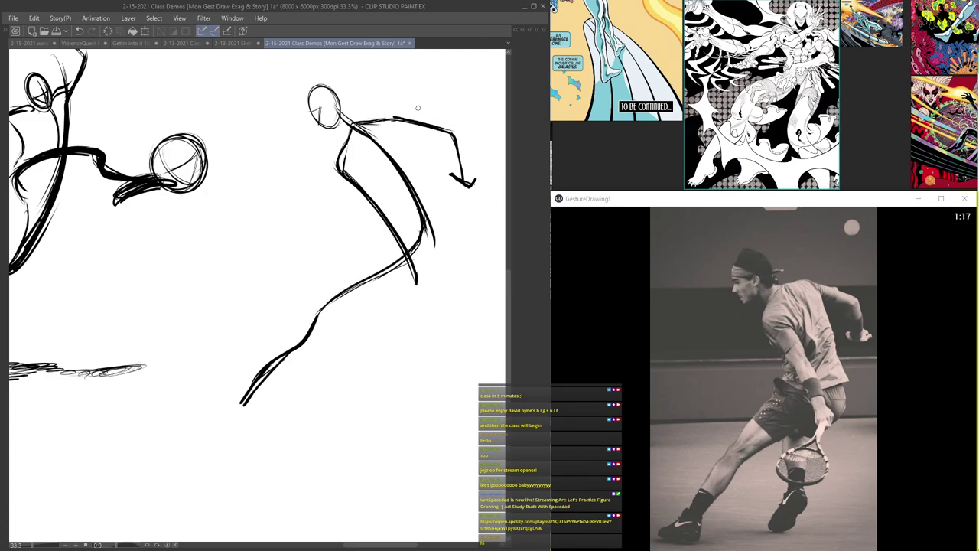
{"action": "mouse_move", "coordinate": [389, 296]}
{"action": "left_mouse_down"}
{"action": "mouse_move", "coordinate": [400, 325]}
{"action": "mouse_move", "coordinate": [386, 368]}
{"action": "mouse_move", "coordinate": [362, 389]}
{"action": "mouse_move", "coordinate": [413, 339]}
{"action": "mouse_move", "coordinate": [389, 375]}
{"action": "left_mouse_up"}
{"action": "mouse_move", "coordinate": [229, 380]}
{"action": "left_mouse_down"}
{"action": "mouse_move", "coordinate": [249, 407]}
{"action": "mouse_move", "coordinate": [225, 371]}
{"action": "left_mouse_up"}
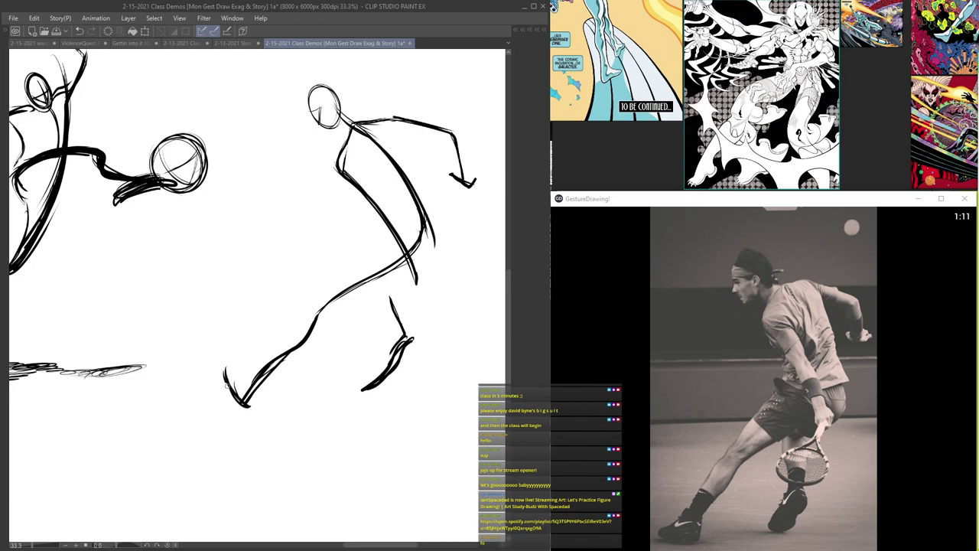
- Darken the tennis player's head outline and add the face line and a small oval ear
{"action": "scroll", "coordinate": [335, 115], "scroll_direction": "up", "scroll_amount": 1}
{"action": "mouse_move", "coordinate": [320, 127]}
{"action": "left_mouse_down"}
{"action": "mouse_move", "coordinate": [334, 134]}
{"action": "mouse_move", "coordinate": [311, 113]}
{"action": "mouse_move", "coordinate": [326, 123]}
{"action": "left_mouse_up"}
{"action": "scroll", "coordinate": [313, 84], "scroll_direction": "down", "scroll_amount": 7}
{"action": "scroll", "coordinate": [303, 76], "scroll_direction": "up", "scroll_amount": 5}
{"action": "scroll", "coordinate": [302, 77], "scroll_direction": "up", "scroll_amount": 1}
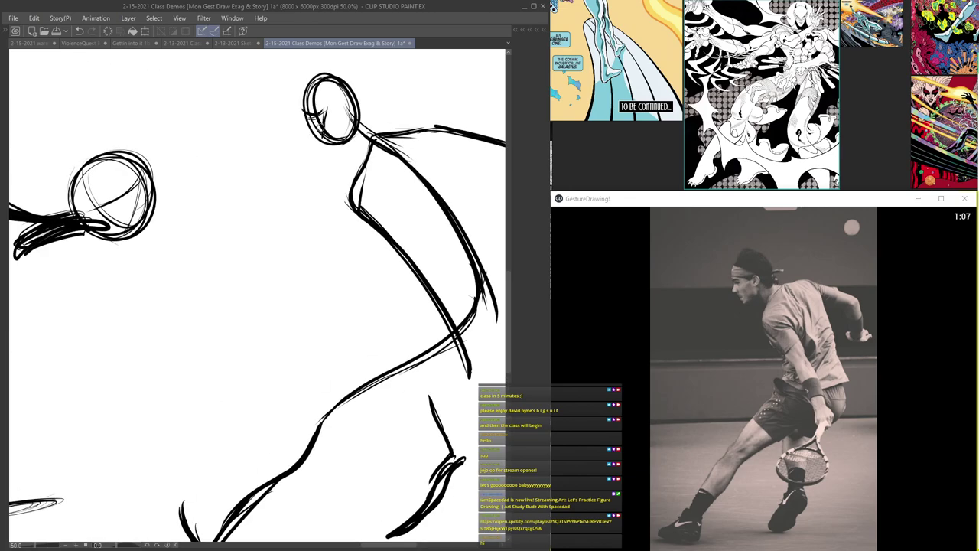
{"action": "scroll", "coordinate": [334, 125], "scroll_direction": "down", "scroll_amount": 3}
{"action": "scroll", "coordinate": [398, 208], "scroll_direction": "up", "scroll_amount": 2}
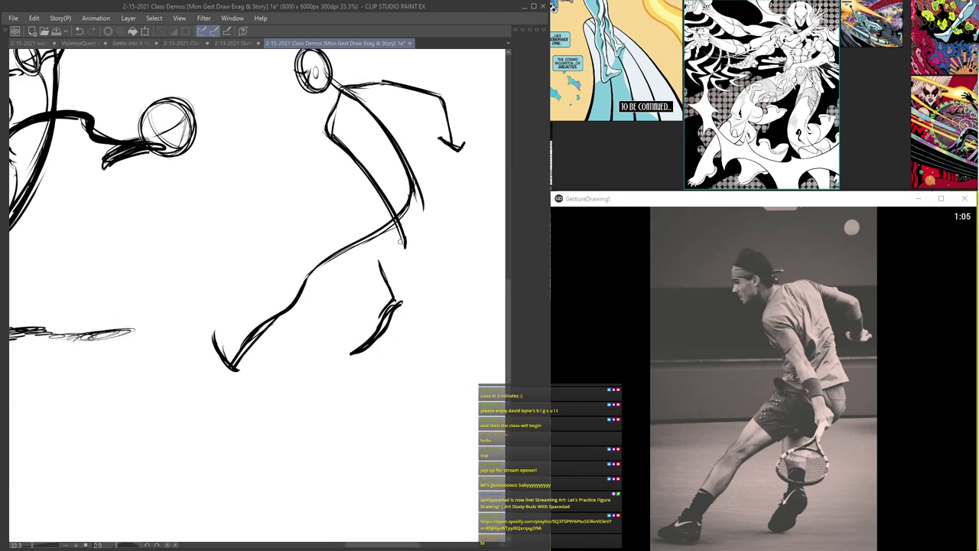
- Draw the tennis player's lowered hand and the oval racket head below it, overlapping the rear leg
{"action": "mouse_move", "coordinate": [401, 239]}
{"action": "left_mouse_down"}
{"action": "mouse_move", "coordinate": [344, 284]}
{"action": "mouse_move", "coordinate": [383, 260]}
{"action": "mouse_move", "coordinate": [411, 269]}
{"action": "mouse_move", "coordinate": [398, 259]}
{"action": "mouse_move", "coordinate": [370, 271]}
{"action": "mouse_move", "coordinate": [402, 276]}
{"action": "left_mouse_up"}
{"action": "scroll", "coordinate": [398, 241], "scroll_direction": "up", "scroll_amount": 4}
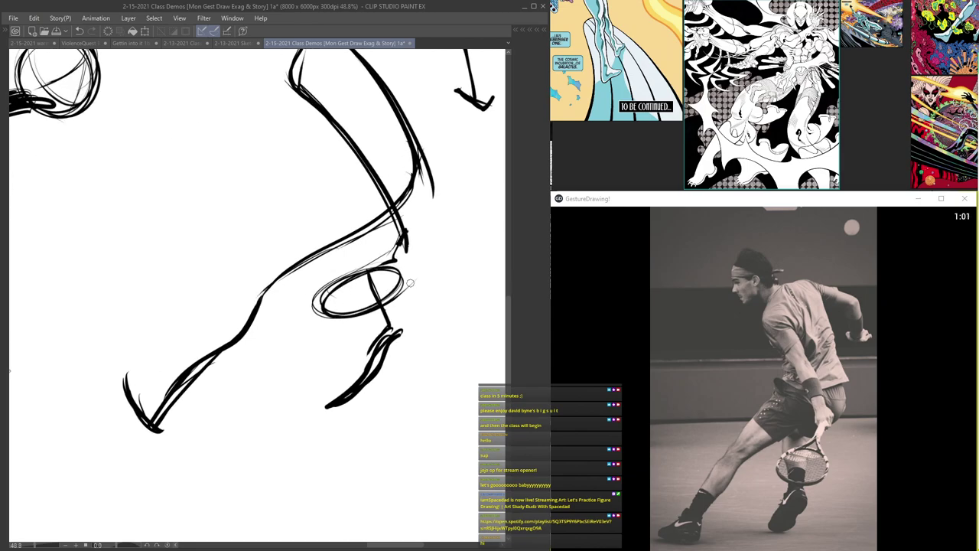
{"action": "scroll", "coordinate": [421, 268], "scroll_direction": "down", "scroll_amount": 8}
{"action": "scroll", "coordinate": [420, 203], "scroll_direction": "up", "scroll_amount": 3}
{"action": "scroll", "coordinate": [429, 267], "scroll_direction": "up", "scroll_amount": 1}
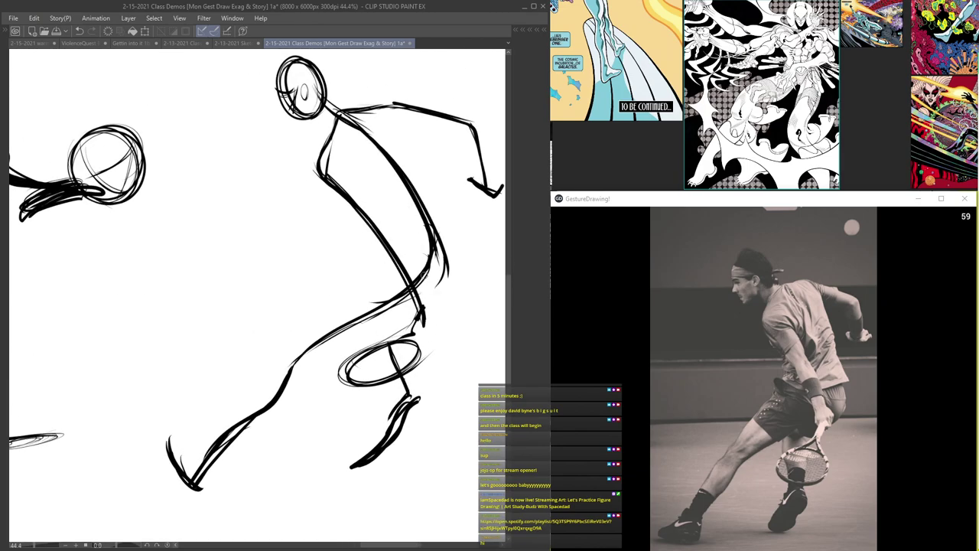
- Add the loose outer shirt and hip contour behind the tennis player's back
{"action": "scroll", "coordinate": [383, 138], "scroll_direction": "down", "scroll_amount": 2}
{"action": "scroll", "coordinate": [398, 208], "scroll_direction": "up", "scroll_amount": 2}
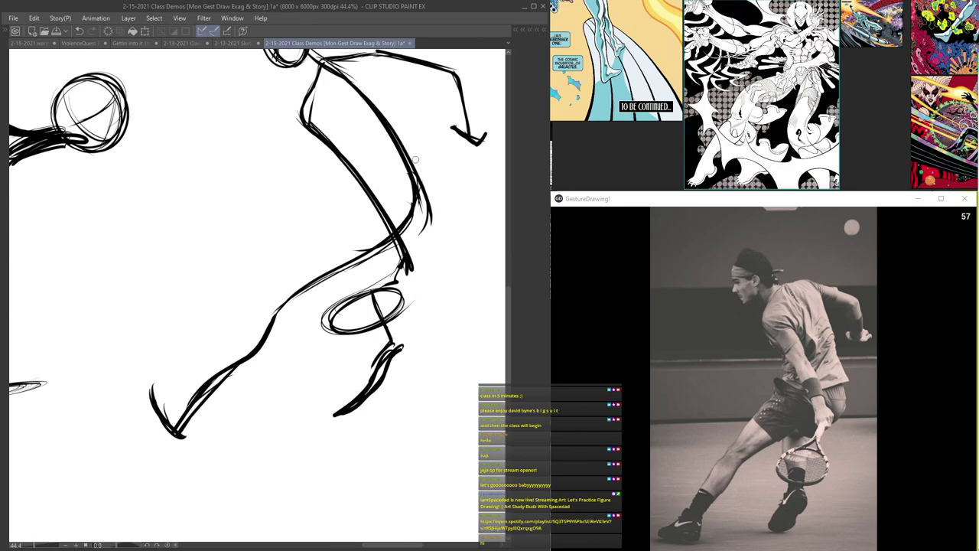
{"action": "mouse_move", "coordinate": [385, 78]}
{"action": "left_mouse_down"}
{"action": "mouse_move", "coordinate": [450, 86]}
{"action": "mouse_move", "coordinate": [410, 121]}
{"action": "mouse_move", "coordinate": [447, 202]}
{"action": "left_mouse_up"}
{"action": "left_click_drag", "start_coordinate": [421, 132], "coordinate": [449, 188]}
{"action": "left_click_drag", "start_coordinate": [439, 155], "coordinate": [418, 244]}
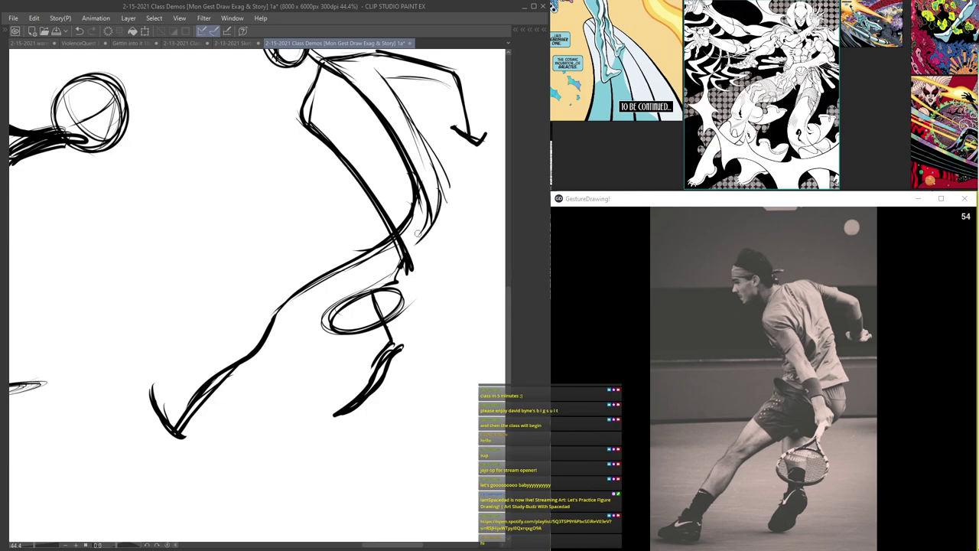
- Sketch a flat ground shadow with short hatching under the tennis player's feet
{"action": "scroll", "coordinate": [409, 197], "scroll_direction": "down", "scroll_amount": 5}
{"action": "scroll", "coordinate": [407, 231], "scroll_direction": "up", "scroll_amount": 2}
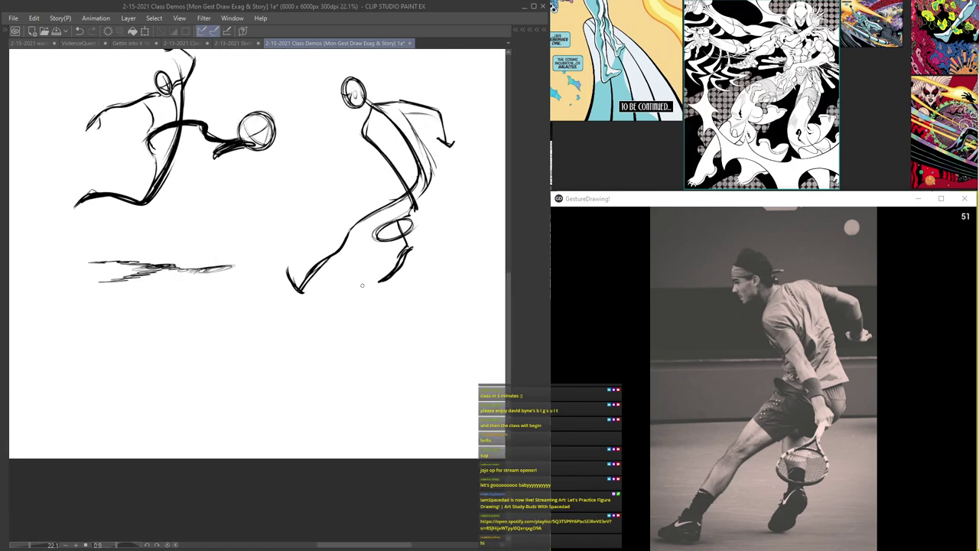
{"action": "left_click_drag", "start_coordinate": [392, 281], "coordinate": [265, 298]}
{"action": "mouse_move", "coordinate": [268, 300]}
{"action": "left_mouse_down"}
{"action": "mouse_move", "coordinate": [354, 300]}
{"action": "mouse_move", "coordinate": [264, 299]}
{"action": "left_mouse_up"}
{"action": "left_click_drag", "start_coordinate": [371, 287], "coordinate": [286, 296]}
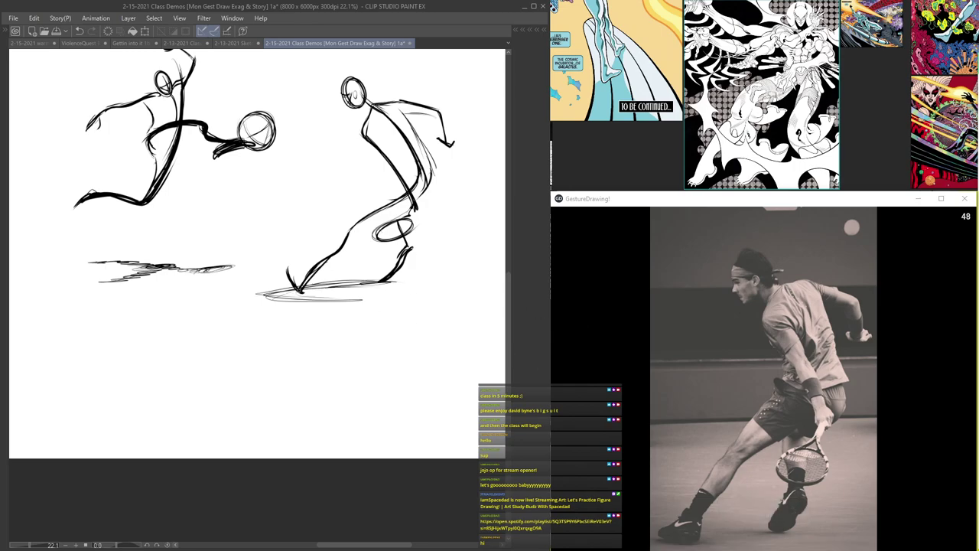
{"action": "scroll", "coordinate": [379, 290], "scroll_direction": "down", "scroll_amount": 4}
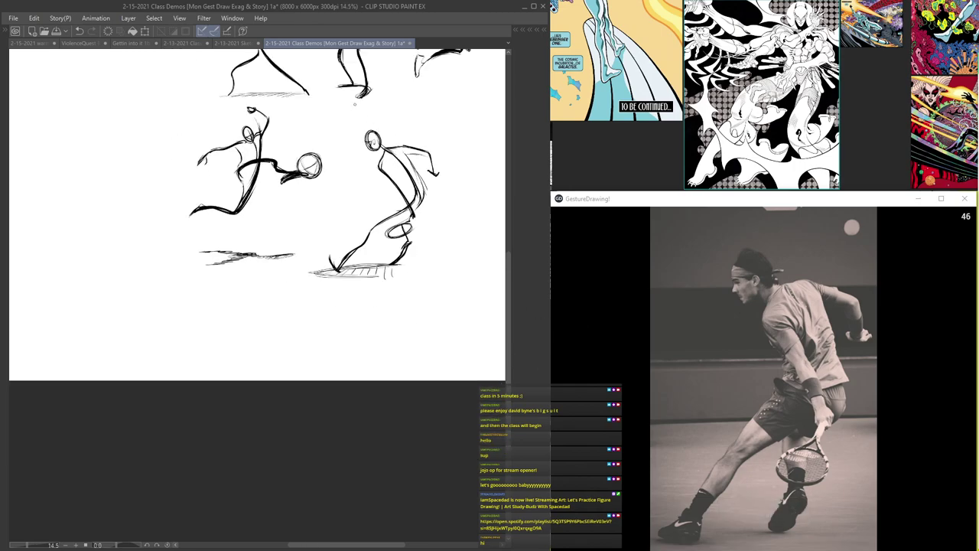
- Mark the jumping basketball player's chest with a temporary arrow, and undo the annotation
{"action": "left_click_drag", "start_coordinate": [409, 164], "coordinate": [414, 331]}
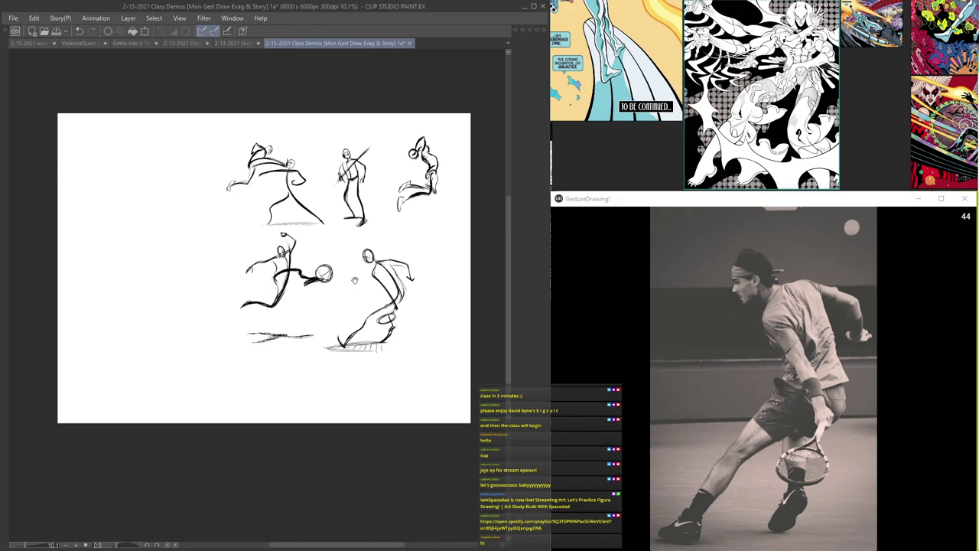
{"action": "scroll", "coordinate": [382, 280], "scroll_direction": "up", "scroll_amount": 3}
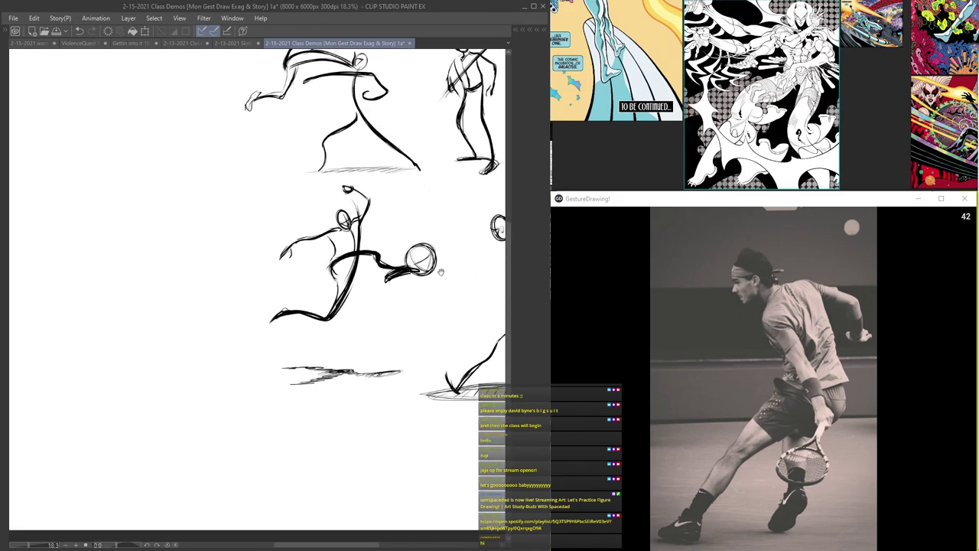
{"action": "scroll", "coordinate": [448, 274], "scroll_direction": "down", "scroll_amount": 2}
{"action": "scroll", "coordinate": [241, 281], "scroll_direction": "up", "scroll_amount": 4}
{"action": "left_click_drag", "start_coordinate": [240, 281], "coordinate": [326, 251]}
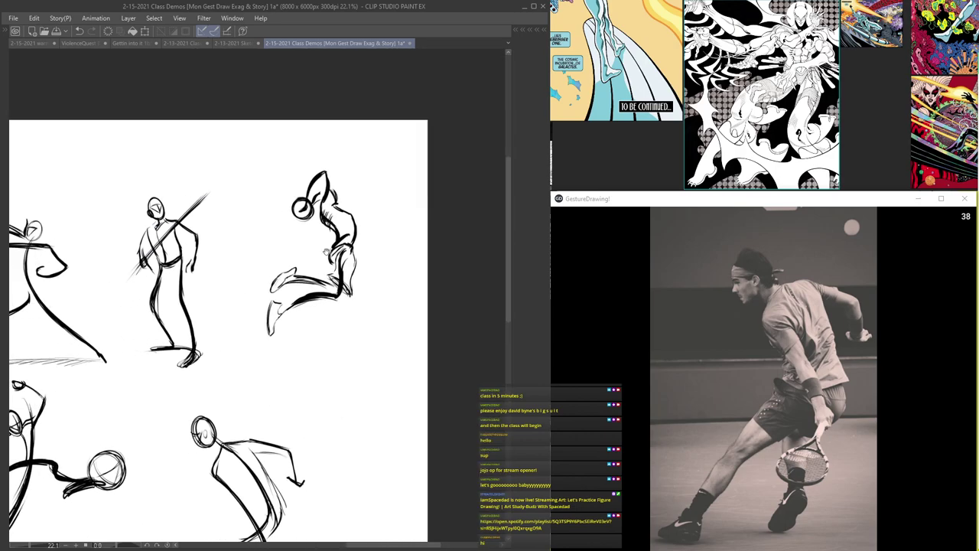
{"action": "scroll", "coordinate": [328, 252], "scroll_direction": "up", "scroll_amount": 3}
{"action": "mouse_move", "coordinate": [256, 268]}
{"action": "left_mouse_down"}
{"action": "mouse_move", "coordinate": [323, 273]}
{"action": "mouse_move", "coordinate": [349, 249]}
{"action": "mouse_move", "coordinate": [351, 274]}
{"action": "mouse_move", "coordinate": [350, 247]}
{"action": "left_mouse_up"}
{"action": "scroll", "coordinate": [269, 275], "scroll_direction": "up", "scroll_amount": 2}
{"action": "scroll", "coordinate": [329, 276], "scroll_direction": "up", "scroll_amount": 1}
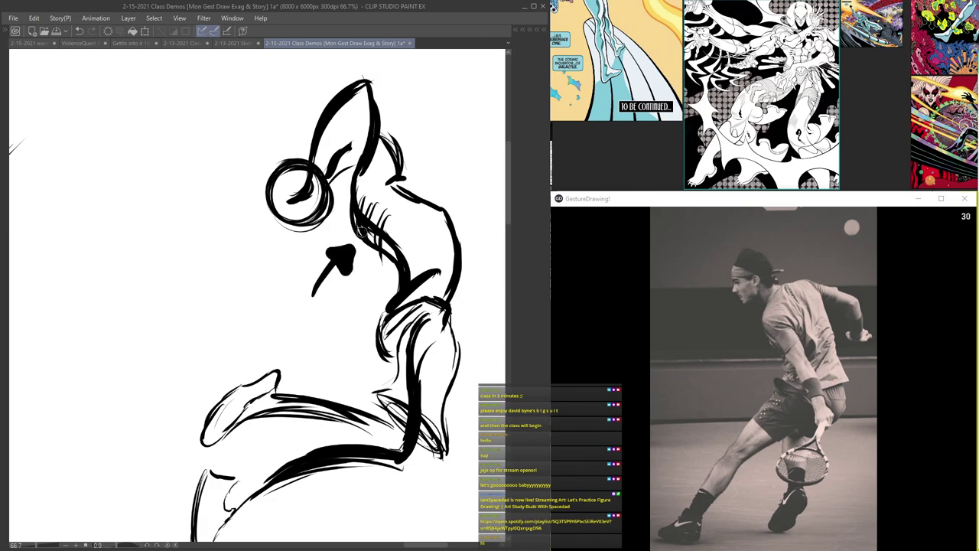
{"action": "scroll", "coordinate": [357, 154], "scroll_direction": "down", "scroll_amount": 1}
{"action": "key", "text": "ctrl+z"}
{"action": "scroll", "coordinate": [335, 227], "scroll_direction": "up", "scroll_amount": 1}
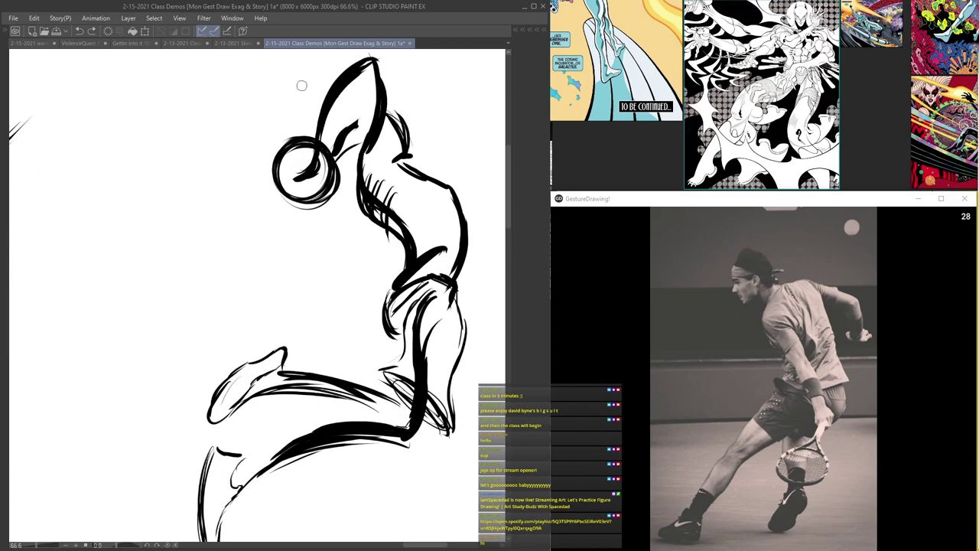
- Draw a temporary sweeping curve beside the jumping basketball player's feet, and undo its strokes
{"action": "scroll", "coordinate": [351, 159], "scroll_direction": "down", "scroll_amount": 2}
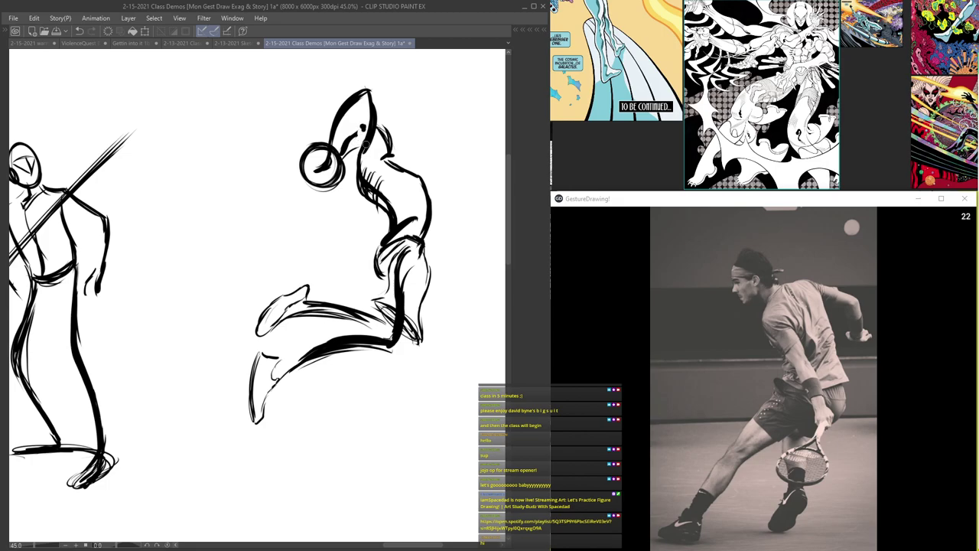
{"action": "scroll", "coordinate": [365, 144], "scroll_direction": "up", "scroll_amount": 2}
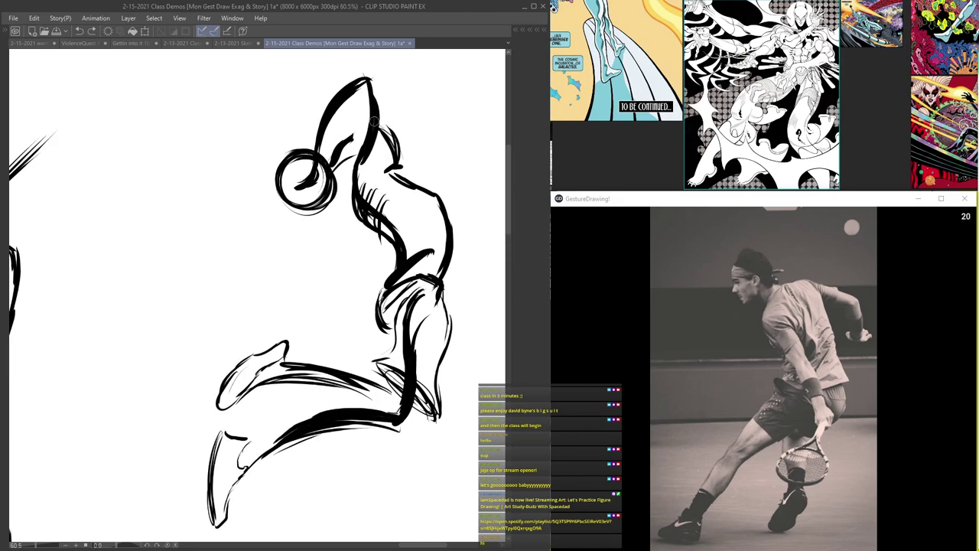
{"action": "scroll", "coordinate": [312, 166], "scroll_direction": "down", "scroll_amount": 3}
{"action": "scroll", "coordinate": [333, 149], "scroll_direction": "up", "scroll_amount": 2}
{"action": "scroll", "coordinate": [296, 262], "scroll_direction": "down", "scroll_amount": 3}
{"action": "scroll", "coordinate": [283, 292], "scroll_direction": "up", "scroll_amount": 2}
{"action": "mouse_move", "coordinate": [252, 281]}
{"action": "left_mouse_down"}
{"action": "mouse_move", "coordinate": [212, 344]}
{"action": "mouse_move", "coordinate": [217, 392]}
{"action": "left_mouse_up"}
{"action": "left_click_drag", "start_coordinate": [248, 281], "coordinate": [212, 388]}
{"action": "mouse_move", "coordinate": [237, 289]}
{"action": "left_mouse_down"}
{"action": "mouse_move", "coordinate": [211, 389]}
{"action": "mouse_move", "coordinate": [223, 468]}
{"action": "left_mouse_up"}
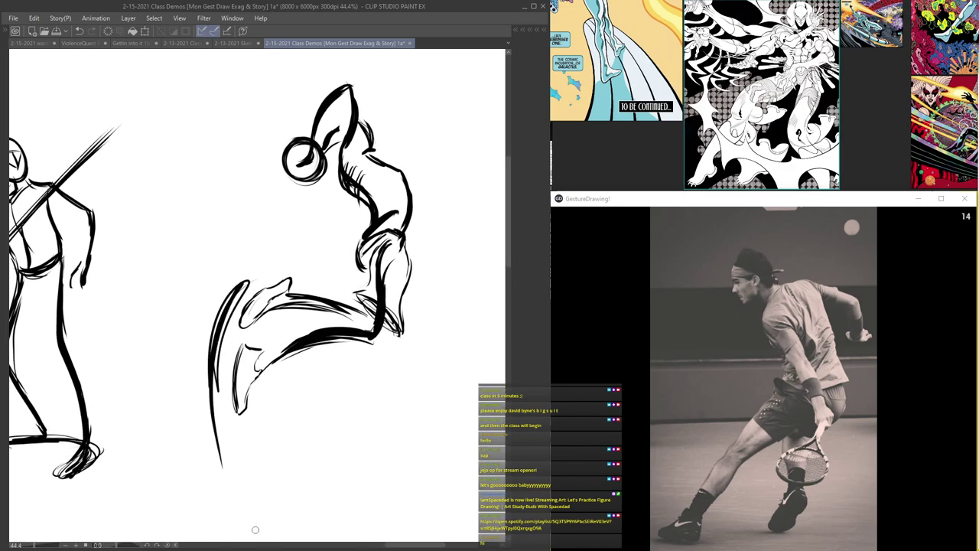
{"action": "key", "text": "ctrl+z"}
{"action": "key", "text": "ctrl+z"}
{"action": "key", "text": "ctrl+z"}
{"action": "key", "text": "ctrl+z"}
{"action": "scroll", "coordinate": [396, 271], "scroll_direction": "up", "scroll_amount": 2}
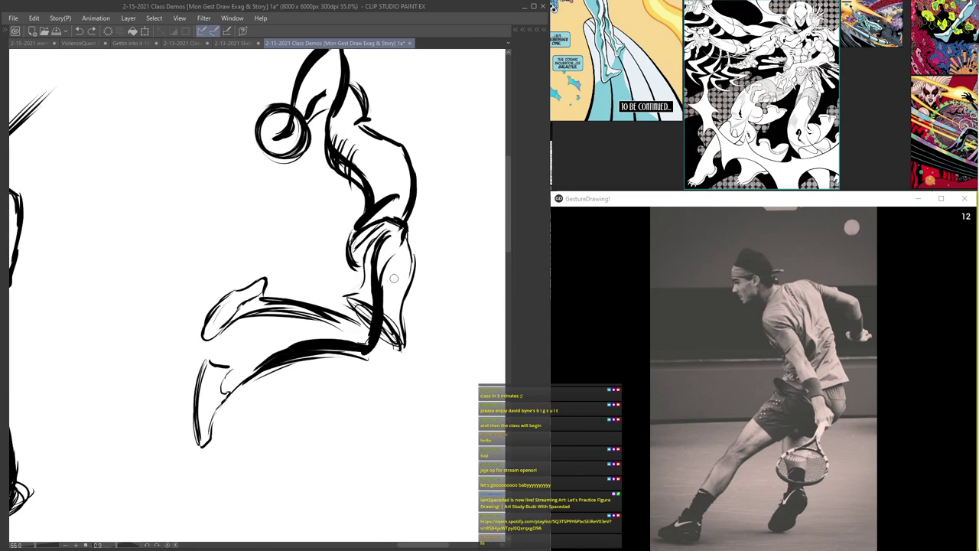
- Draw temporary strokes over the two karate fighters, and undo them
{"action": "scroll", "coordinate": [356, 252], "scroll_direction": "down", "scroll_amount": 3}
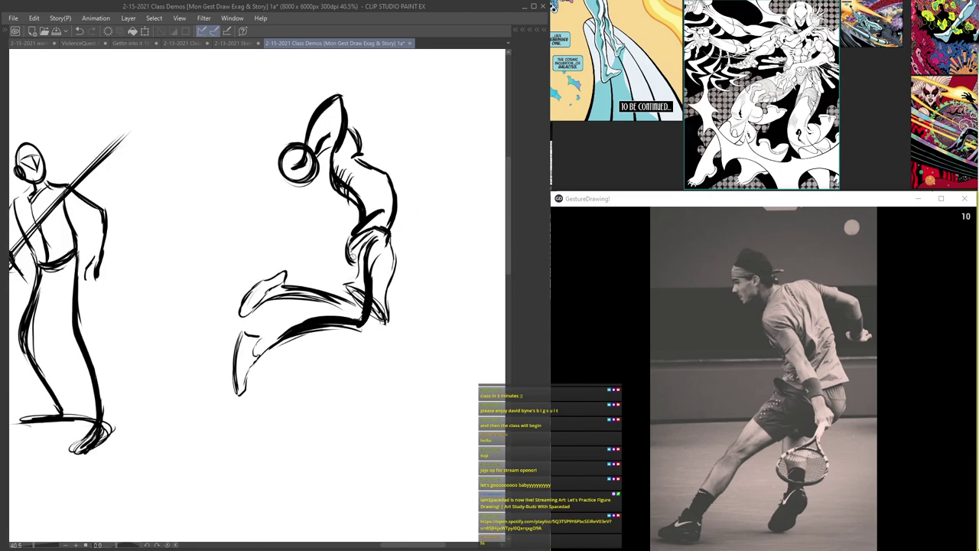
{"action": "scroll", "coordinate": [369, 208], "scroll_direction": "up", "scroll_amount": 2}
{"action": "scroll", "coordinate": [377, 163], "scroll_direction": "down", "scroll_amount": 5}
{"action": "scroll", "coordinate": [378, 163], "scroll_direction": "up", "scroll_amount": 2}
{"action": "scroll", "coordinate": [370, 275], "scroll_direction": "up", "scroll_amount": 4}
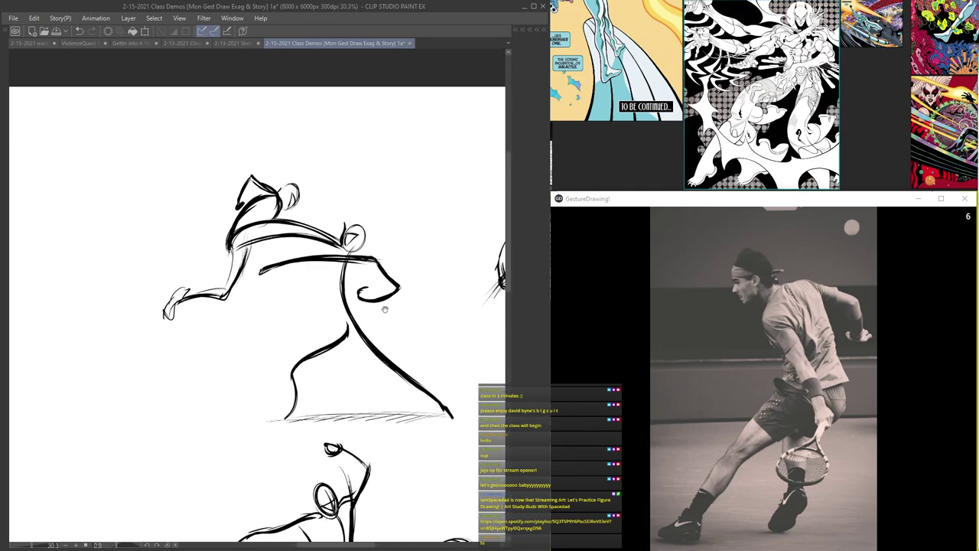
{"action": "scroll", "coordinate": [251, 242], "scroll_direction": "down", "scroll_amount": 2}
{"action": "scroll", "coordinate": [261, 237], "scroll_direction": "up", "scroll_amount": 2}
{"action": "left_click_drag", "start_coordinate": [261, 237], "coordinate": [356, 207]}
{"action": "left_click_drag", "start_coordinate": [255, 321], "coordinate": [264, 382]}
{"action": "scroll", "coordinate": [279, 431], "scroll_direction": "down", "scroll_amount": 2}
{"action": "key", "text": "ctrl+z"}
- Examine the kicking soccer player and lunging tennis player gestures up close, including their ground shadows
{"action": "left_click_drag", "start_coordinate": [294, 352], "coordinate": [258, 299]}
{"action": "scroll", "coordinate": [336, 341], "scroll_direction": "up", "scroll_amount": 5}
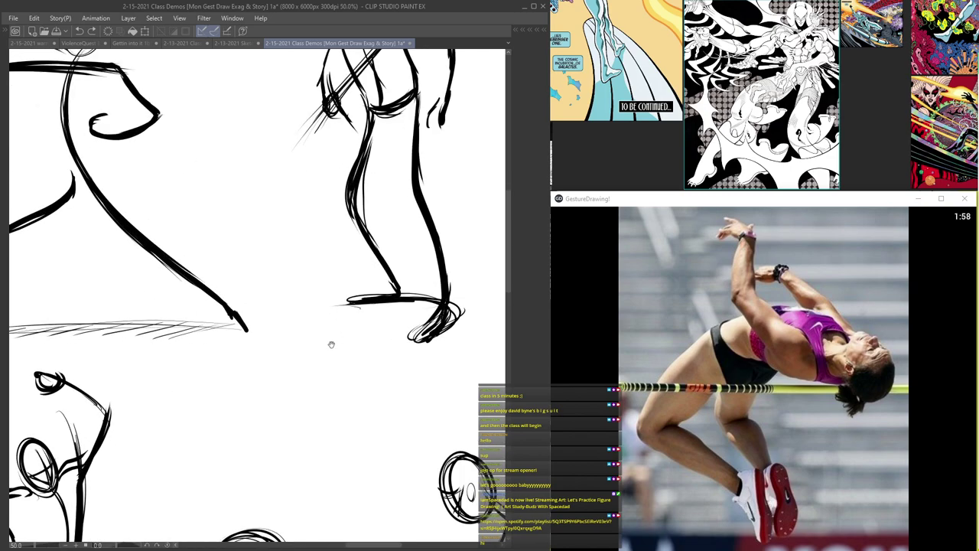
{"action": "left_click_drag", "start_coordinate": [379, 429], "coordinate": [259, 411]}
{"action": "left_click_drag", "start_coordinate": [385, 400], "coordinate": [291, 468]}
{"action": "left_click_drag", "start_coordinate": [389, 428], "coordinate": [233, 417]}
{"action": "mouse_move", "coordinate": [384, 397]}
{"action": "left_mouse_down"}
{"action": "mouse_move", "coordinate": [293, 467]}
{"action": "mouse_move", "coordinate": [339, 201]}
{"action": "mouse_move", "coordinate": [284, 197]}
{"action": "left_mouse_up"}
{"action": "scroll", "coordinate": [201, 521], "scroll_direction": "down", "scroll_amount": 5}
{"action": "left_click_drag", "start_coordinate": [257, 187], "coordinate": [289, 175]}
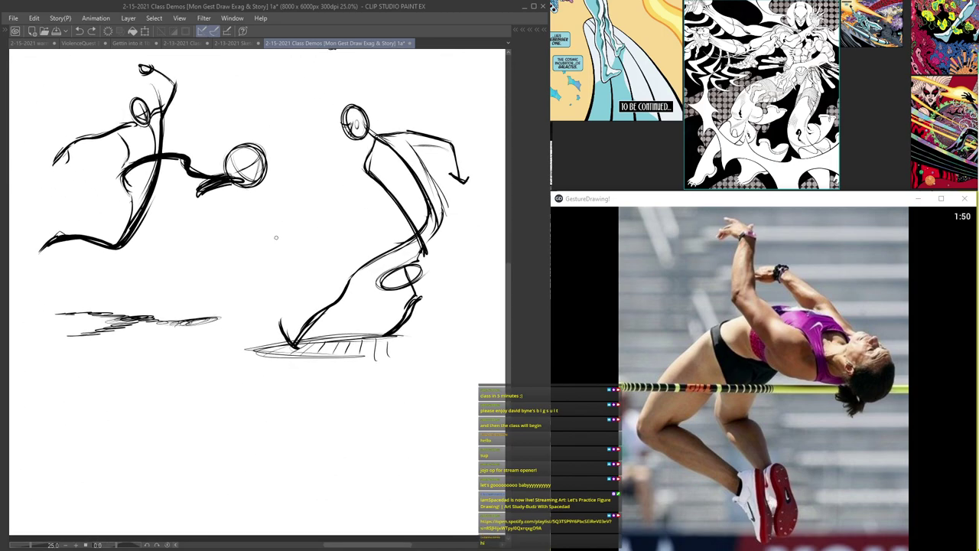
{"action": "scroll", "coordinate": [279, 268], "scroll_direction": "up", "scroll_amount": 1}
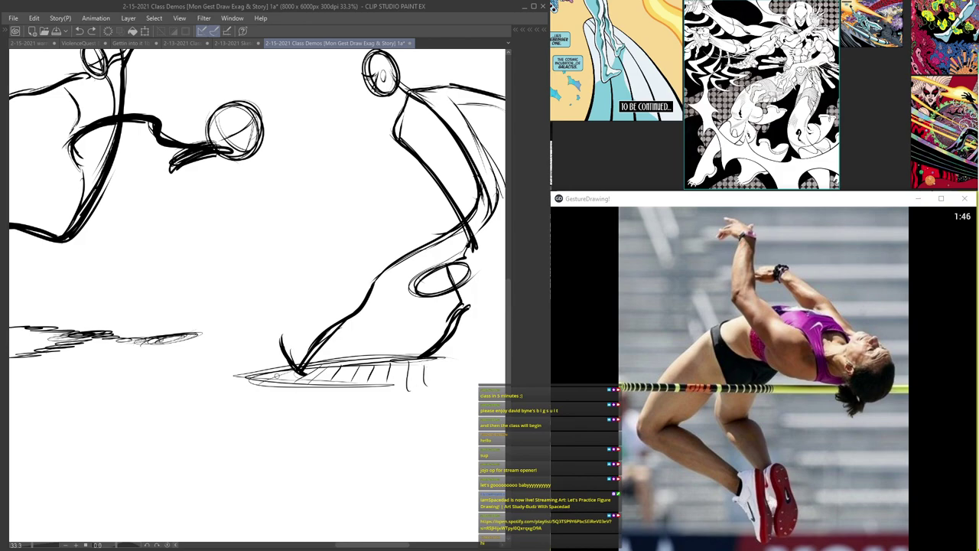
{"action": "scroll", "coordinate": [482, 394], "scroll_direction": "down", "scroll_amount": 3}
{"action": "left_click_drag", "start_coordinate": [425, 306], "coordinate": [288, 304]}
{"action": "scroll", "coordinate": [255, 429], "scroll_direction": "up", "scroll_amount": 2}
{"action": "scroll", "coordinate": [168, 427], "scroll_direction": "up", "scroll_amount": 1}
{"action": "left_click_drag", "start_coordinate": [167, 427], "coordinate": [417, 476]}
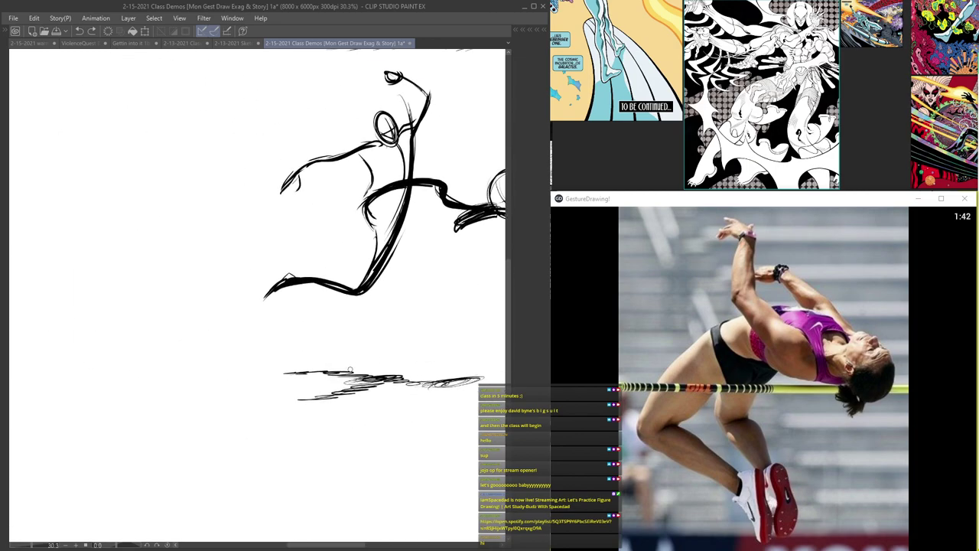
{"action": "scroll", "coordinate": [473, 360], "scroll_direction": "down", "scroll_amount": 2}
{"action": "left_click_drag", "start_coordinate": [443, 298], "coordinate": [353, 282]}
{"action": "scroll", "coordinate": [363, 274], "scroll_direction": "up", "scroll_amount": 2}
{"action": "scroll", "coordinate": [355, 269], "scroll_direction": "down", "scroll_amount": 5}
{"action": "scroll", "coordinate": [352, 282], "scroll_direction": "up", "scroll_amount": 2}
{"action": "scroll", "coordinate": [315, 347], "scroll_direction": "up", "scroll_amount": 2}
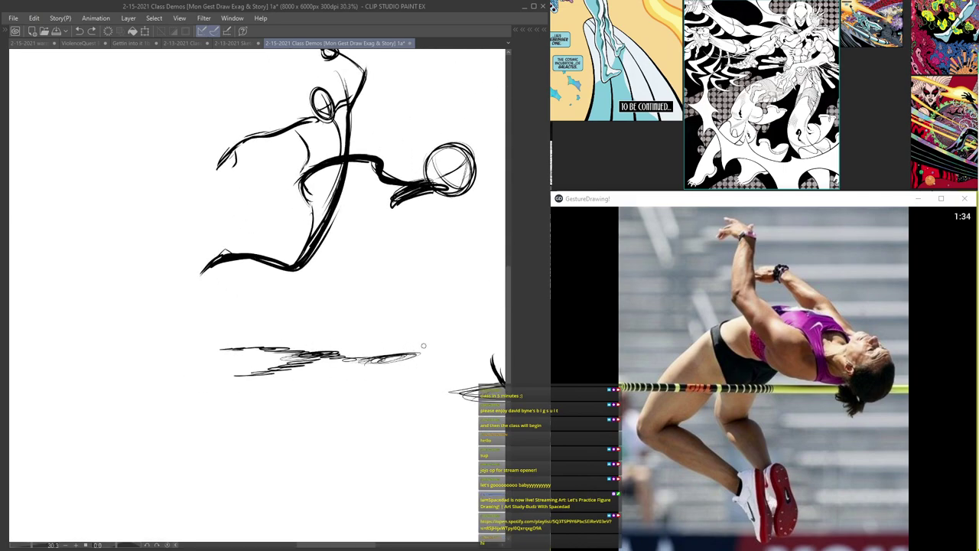
- Review the whole page of finished gesture drawings and compare their poses
{"action": "scroll", "coordinate": [278, 375], "scroll_direction": "down", "scroll_amount": 6}
{"action": "left_click_drag", "start_coordinate": [297, 316], "coordinate": [257, 373]}
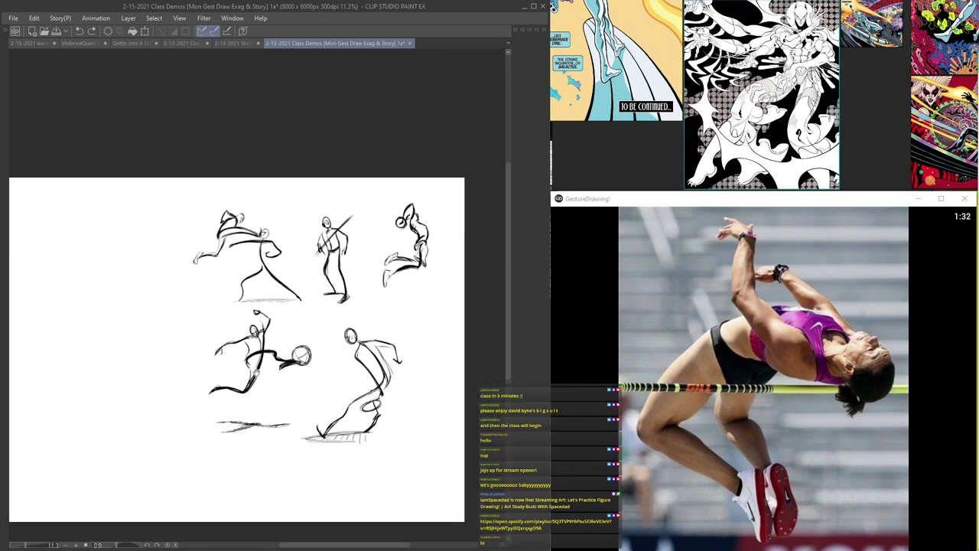
{"action": "scroll", "coordinate": [372, 353], "scroll_direction": "down", "scroll_amount": 2}
{"action": "left_click_drag", "start_coordinate": [372, 353], "coordinate": [439, 270]}
{"action": "scroll", "coordinate": [372, 334], "scroll_direction": "up", "scroll_amount": 4}
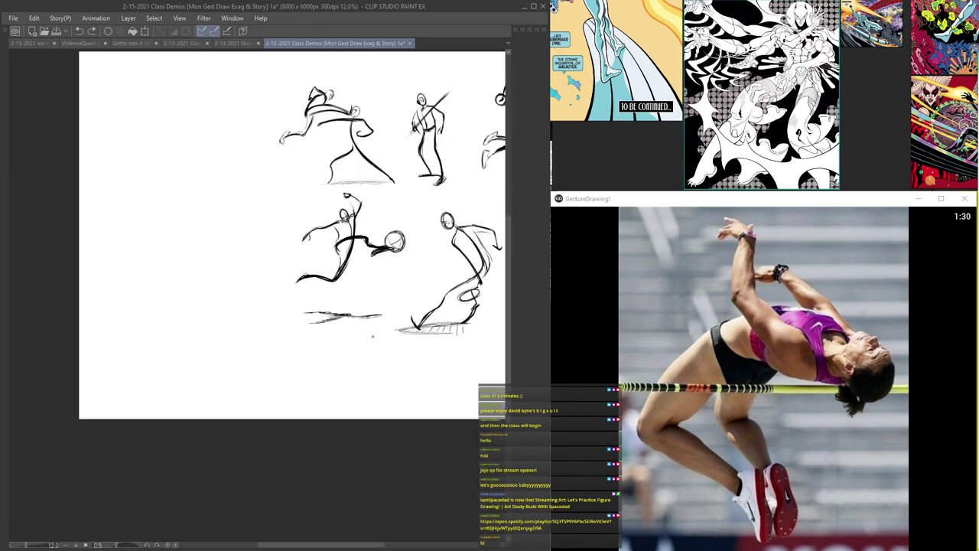
{"action": "scroll", "coordinate": [302, 66], "scroll_direction": "up", "scroll_amount": 1}
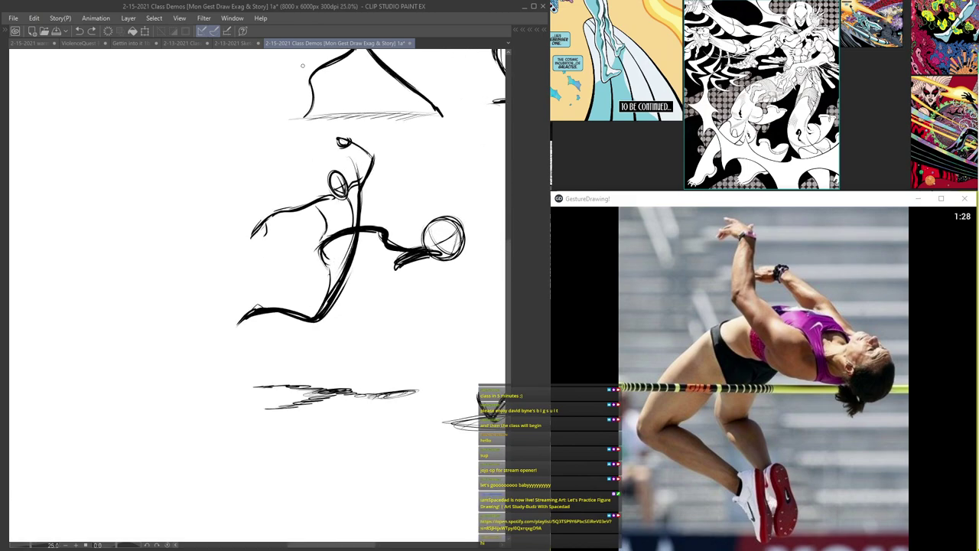
{"action": "scroll", "coordinate": [324, 367], "scroll_direction": "down", "scroll_amount": 3}
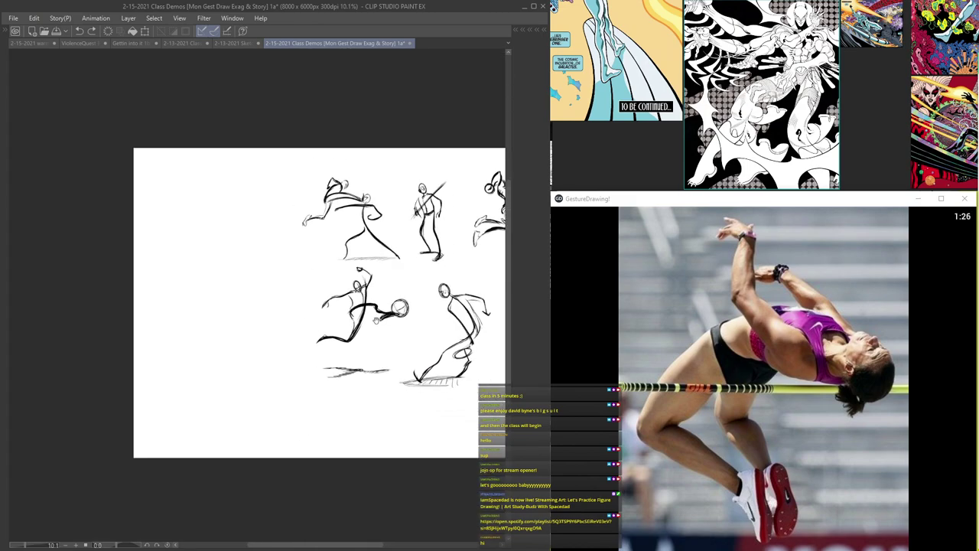
{"action": "mouse_move", "coordinate": [292, 296]}
{"action": "left_mouse_down"}
{"action": "mouse_move", "coordinate": [387, 275]}
{"action": "mouse_move", "coordinate": [302, 288]}
{"action": "left_mouse_up"}
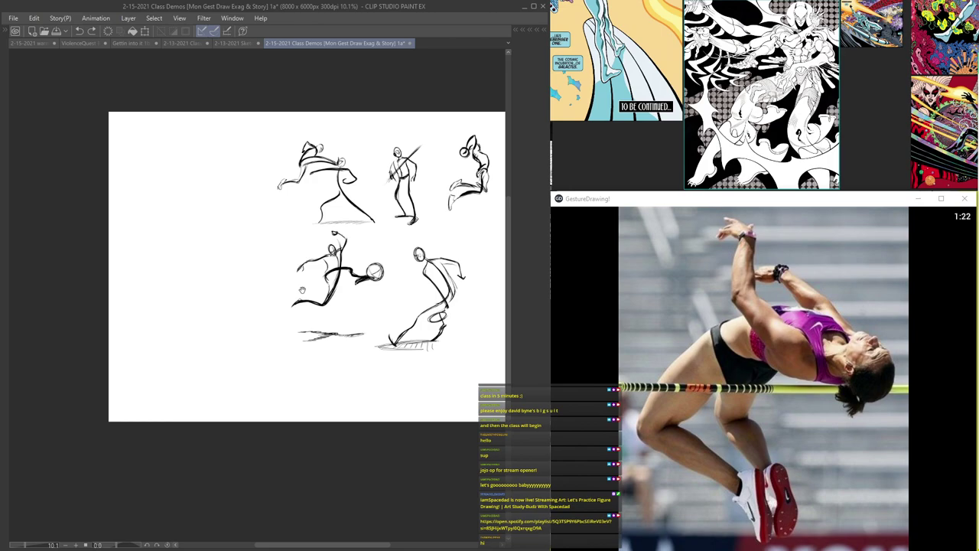
- Mark the tennis player's racket with a temporary arrow pointing at it, and undo the annotation
{"action": "left_click_drag", "start_coordinate": [302, 290], "coordinate": [63, 315]}
{"action": "scroll", "coordinate": [298, 352], "scroll_direction": "up", "scroll_amount": 2}
{"action": "scroll", "coordinate": [235, 364], "scroll_direction": "up", "scroll_amount": 2}
{"action": "scroll", "coordinate": [305, 314], "scroll_direction": "up", "scroll_amount": 4}
{"action": "mouse_move", "coordinate": [335, 351]}
{"action": "left_mouse_down"}
{"action": "mouse_move", "coordinate": [297, 337]}
{"action": "mouse_move", "coordinate": [306, 333]}
{"action": "left_mouse_up"}
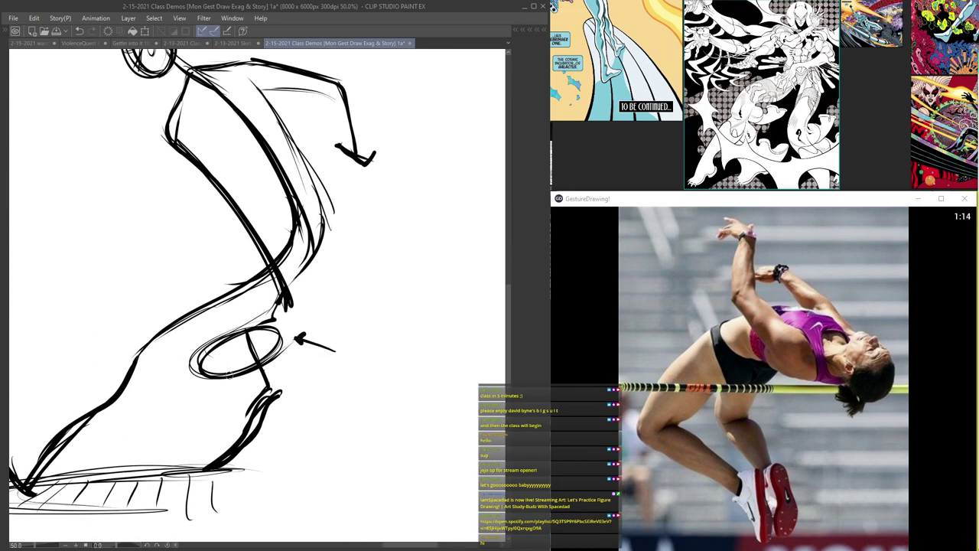
{"action": "key", "text": "ctrl+z"}
{"action": "key", "text": "ctrl+z"}
- Draw temporary strokes across the oval head of the tennis racket, and undo them
{"action": "left_click_drag", "start_coordinate": [260, 336], "coordinate": [230, 367]}
{"action": "mouse_move", "coordinate": [253, 329]}
{"action": "left_mouse_down"}
{"action": "mouse_move", "coordinate": [205, 372]}
{"action": "mouse_move", "coordinate": [235, 372]}
{"action": "mouse_move", "coordinate": [260, 344]}
{"action": "mouse_move", "coordinate": [214, 351]}
{"action": "left_mouse_up"}
{"action": "key", "text": "ctrl+z"}
{"action": "key", "text": "ctrl+z"}
{"action": "key", "text": "ctrl+z"}
{"action": "key", "text": "ctrl+z"}
{"action": "key", "text": "ctrl+z"}
{"action": "key", "text": "ctrl+z"}
{"action": "key", "text": "ctrl+z"}
{"action": "key", "text": "ctrl+z"}
- Examine the lunging tennis player up close and alongside the other gestures on the page
{"action": "scroll", "coordinate": [185, 442], "scroll_direction": "down", "scroll_amount": 3}
{"action": "left_click_drag", "start_coordinate": [240, 422], "coordinate": [384, 384]}
{"action": "scroll", "coordinate": [385, 384], "scroll_direction": "up", "scroll_amount": 3}
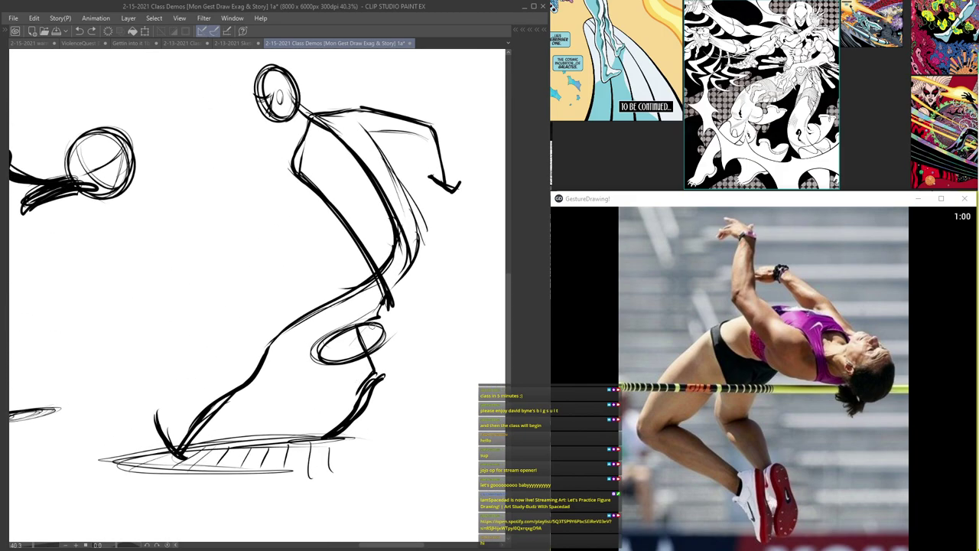
{"action": "scroll", "coordinate": [374, 329], "scroll_direction": "down", "scroll_amount": 4}
{"action": "left_click_drag", "start_coordinate": [374, 327], "coordinate": [447, 391]}
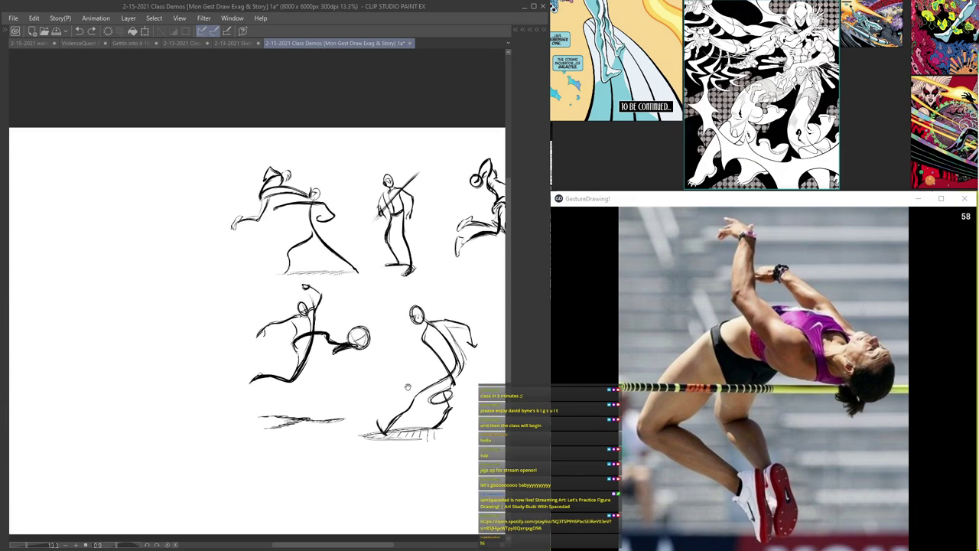
{"action": "left_click_drag", "start_coordinate": [371, 369], "coordinate": [273, 341]}
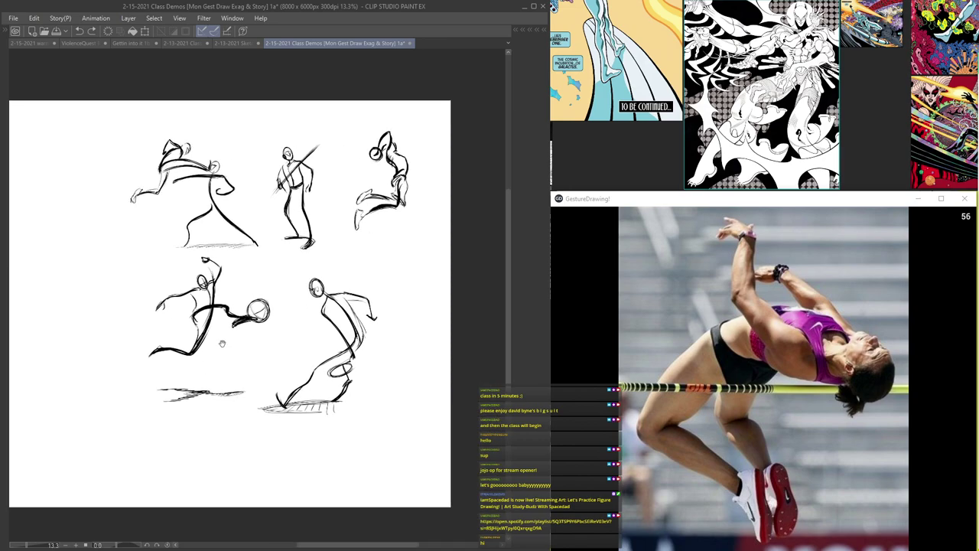
{"action": "scroll", "coordinate": [222, 343], "scroll_direction": "up", "scroll_amount": 2}
{"action": "scroll", "coordinate": [298, 367], "scroll_direction": "up", "scroll_amount": 2}
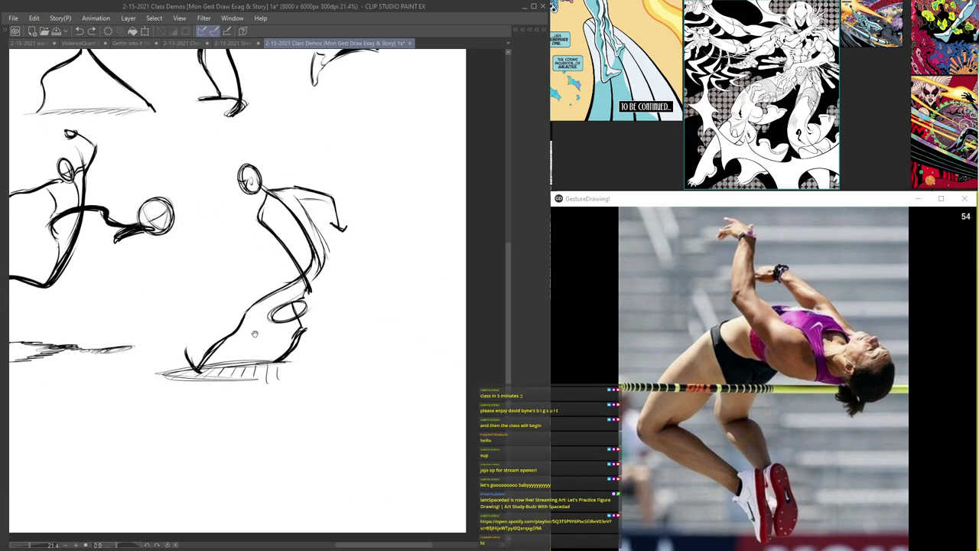
{"action": "scroll", "coordinate": [276, 361], "scroll_direction": "up", "scroll_amount": 2}
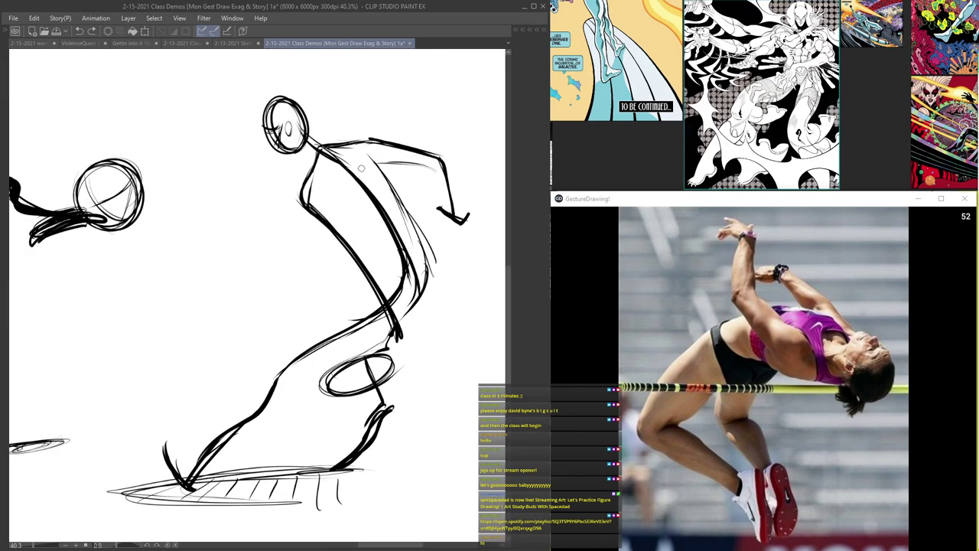
- Mark the tennis player's shoulder with a temporary stroke, and undo it
{"action": "mouse_move", "coordinate": [375, 140]}
{"action": "left_mouse_down"}
{"action": "mouse_move", "coordinate": [322, 180]}
{"action": "mouse_move", "coordinate": [306, 212]}
{"action": "mouse_move", "coordinate": [375, 140]}
{"action": "mouse_move", "coordinate": [307, 212]}
{"action": "mouse_move", "coordinate": [366, 142]}
{"action": "left_mouse_up"}
{"action": "key", "text": "ctrl+z"}
{"action": "mouse_move", "coordinate": [426, 259]}
{"action": "left_mouse_down"}
{"action": "mouse_move", "coordinate": [398, 291]}
{"action": "mouse_move", "coordinate": [429, 265]}
{"action": "left_mouse_up"}
{"action": "scroll", "coordinate": [326, 474], "scroll_direction": "down", "scroll_amount": 5}
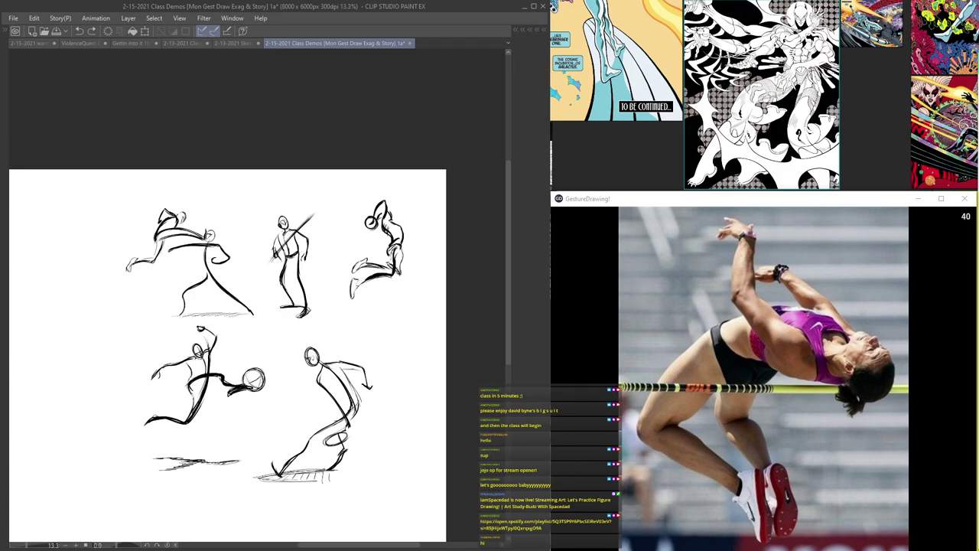
- Sketch an oval head for a new gesture figure in the blank area beside the karate fighters
{"action": "left_click_drag", "start_coordinate": [251, 465], "coordinate": [285, 348]}
{"action": "scroll", "coordinate": [304, 422], "scroll_direction": "up", "scroll_amount": 2}
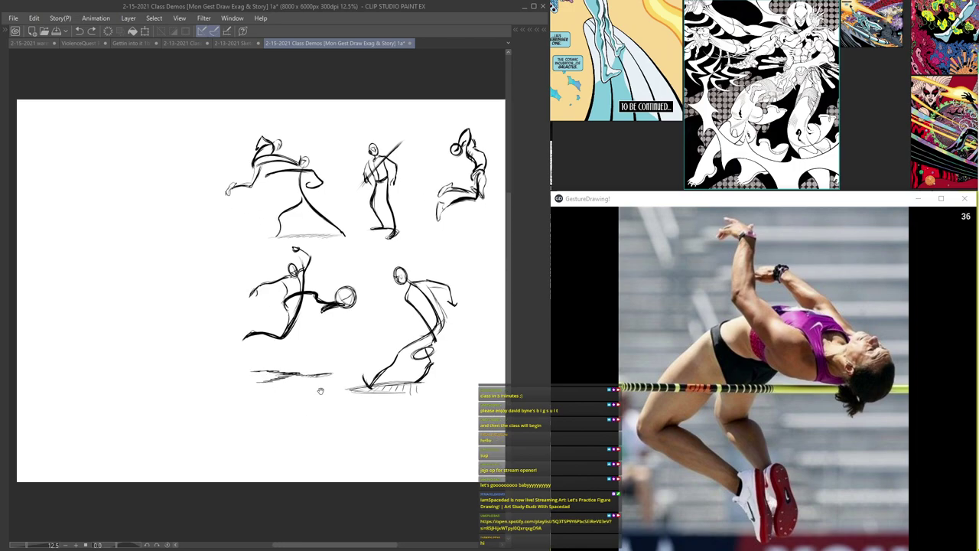
{"action": "scroll", "coordinate": [281, 378], "scroll_direction": "up", "scroll_amount": 2}
{"action": "scroll", "coordinate": [349, 443], "scroll_direction": "up", "scroll_amount": 5}
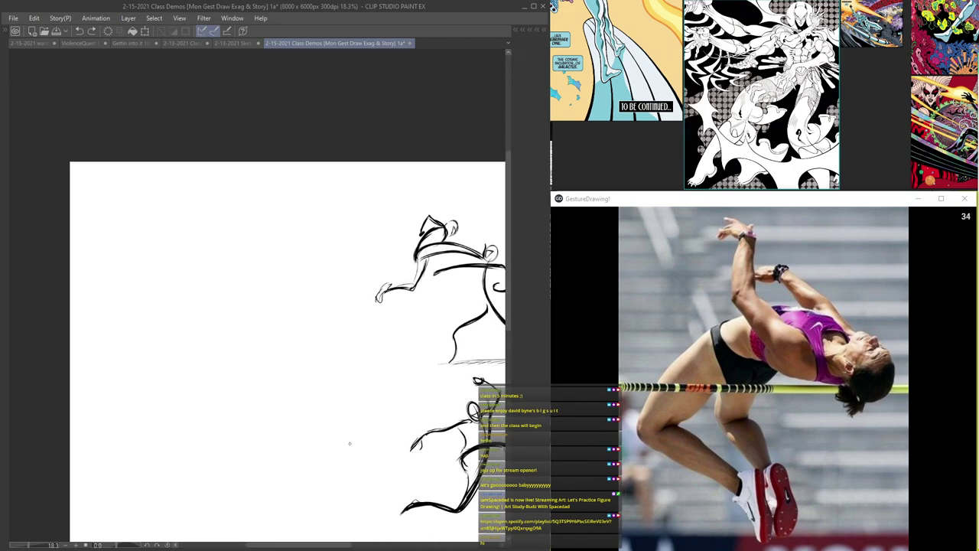
{"action": "mouse_move", "coordinate": [310, 204]}
{"action": "left_mouse_down"}
{"action": "mouse_move", "coordinate": [312, 284]}
{"action": "mouse_move", "coordinate": [316, 271]}
{"action": "mouse_move", "coordinate": [331, 292]}
{"action": "left_mouse_up"}
{"action": "mouse_move", "coordinate": [304, 262]}
{"action": "left_mouse_down"}
{"action": "mouse_move", "coordinate": [304, 248]}
{"action": "mouse_move", "coordinate": [325, 242]}
{"action": "mouse_move", "coordinate": [314, 289]}
{"action": "left_mouse_up"}
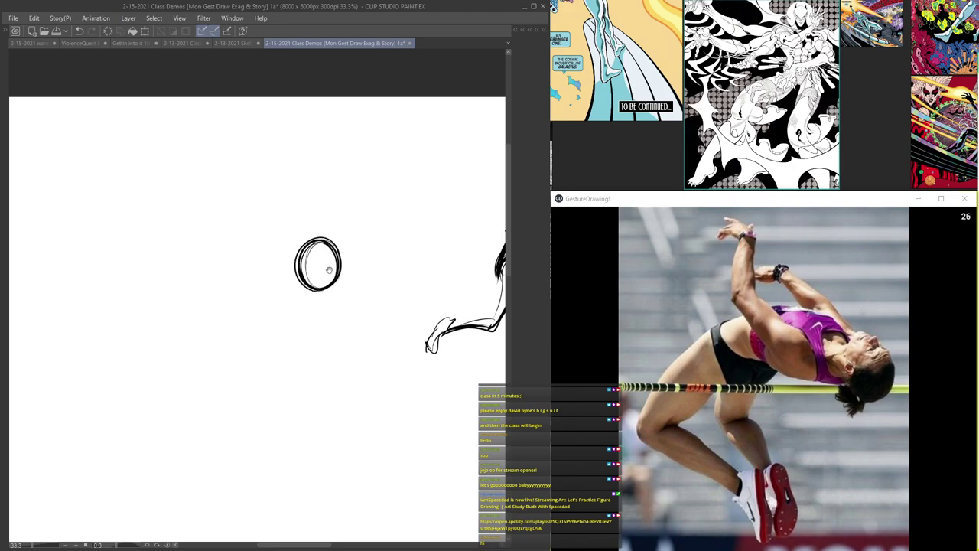
- Draw the new figure's rounded shoulders, curved leaning torso and bent thigh below the head
{"action": "left_click_drag", "start_coordinate": [325, 215], "coordinate": [342, 108]}
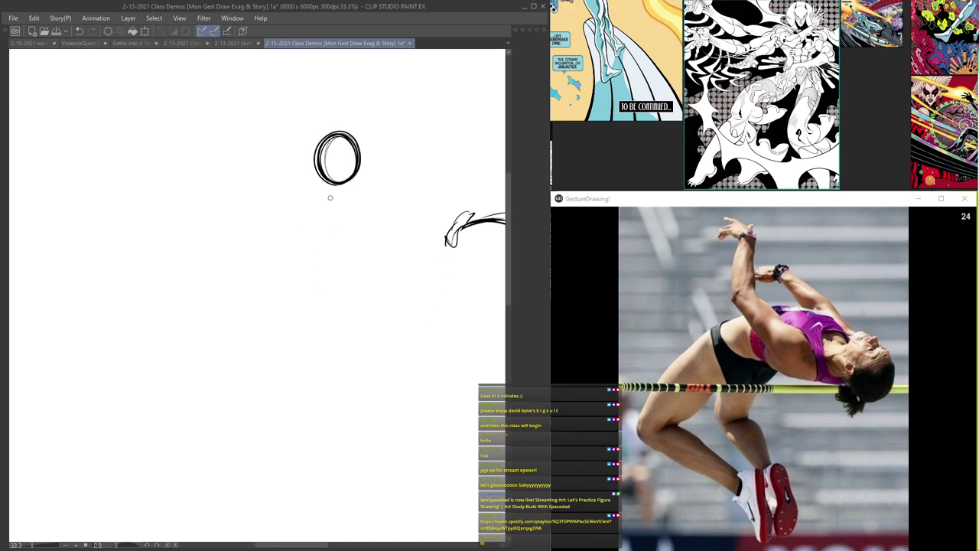
{"action": "mouse_move", "coordinate": [337, 203]}
{"action": "left_mouse_down"}
{"action": "mouse_move", "coordinate": [314, 200]}
{"action": "mouse_move", "coordinate": [272, 242]}
{"action": "mouse_move", "coordinate": [355, 225]}
{"action": "mouse_move", "coordinate": [279, 237]}
{"action": "mouse_move", "coordinate": [235, 284]}
{"action": "mouse_move", "coordinate": [329, 196]}
{"action": "mouse_move", "coordinate": [334, 261]}
{"action": "left_mouse_up"}
{"action": "mouse_move", "coordinate": [276, 248]}
{"action": "left_mouse_down"}
{"action": "mouse_move", "coordinate": [229, 310]}
{"action": "mouse_move", "coordinate": [309, 352]}
{"action": "left_mouse_up"}
{"action": "mouse_move", "coordinate": [231, 320]}
{"action": "left_mouse_down"}
{"action": "mouse_move", "coordinate": [306, 350]}
{"action": "mouse_move", "coordinate": [265, 324]}
{"action": "mouse_move", "coordinate": [297, 346]}
{"action": "left_mouse_up"}
{"action": "mouse_move", "coordinate": [341, 249]}
{"action": "left_mouse_down"}
{"action": "mouse_move", "coordinate": [323, 278]}
{"action": "mouse_move", "coordinate": [290, 294]}
{"action": "mouse_move", "coordinate": [313, 274]}
{"action": "mouse_move", "coordinate": [276, 333]}
{"action": "mouse_move", "coordinate": [288, 300]}
{"action": "mouse_move", "coordinate": [270, 344]}
{"action": "left_mouse_up"}
- Draw the new figure's long extended leg with a pointed foot, and the bent leg's short lower part
{"action": "mouse_move", "coordinate": [291, 303]}
{"action": "left_mouse_down"}
{"action": "mouse_move", "coordinate": [265, 382]}
{"action": "mouse_move", "coordinate": [296, 453]}
{"action": "mouse_move", "coordinate": [294, 472]}
{"action": "mouse_move", "coordinate": [270, 360]}
{"action": "mouse_move", "coordinate": [354, 209]}
{"action": "mouse_move", "coordinate": [303, 291]}
{"action": "mouse_move", "coordinate": [272, 375]}
{"action": "mouse_move", "coordinate": [295, 469]}
{"action": "left_mouse_up"}
{"action": "mouse_move", "coordinate": [299, 338]}
{"action": "left_mouse_down"}
{"action": "mouse_move", "coordinate": [312, 352]}
{"action": "mouse_move", "coordinate": [311, 375]}
{"action": "left_mouse_up"}
{"action": "left_click_drag", "start_coordinate": [303, 453], "coordinate": [279, 497]}
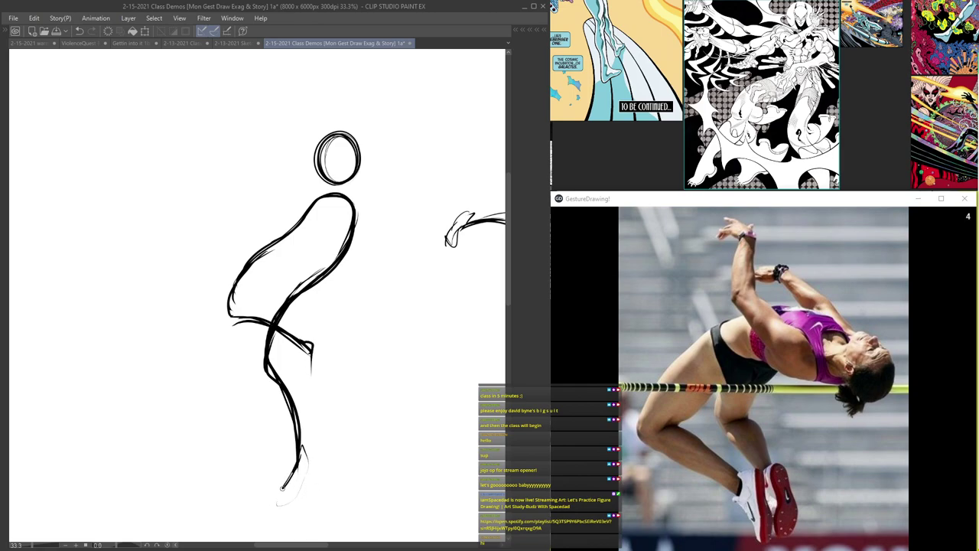
{"action": "left_click_drag", "start_coordinate": [305, 454], "coordinate": [280, 508]}
{"action": "left_click_drag", "start_coordinate": [302, 342], "coordinate": [300, 381]}
- Thicken the new figure's torso and leg contours, and mark the facial guidelines inside the head
{"action": "mouse_move", "coordinate": [310, 207]}
{"action": "left_mouse_down"}
{"action": "mouse_move", "coordinate": [289, 227]}
{"action": "mouse_move", "coordinate": [355, 242]}
{"action": "left_mouse_up"}
{"action": "mouse_move", "coordinate": [294, 226]}
{"action": "left_mouse_down"}
{"action": "mouse_move", "coordinate": [252, 259]}
{"action": "mouse_move", "coordinate": [234, 323]}
{"action": "mouse_move", "coordinate": [275, 325]}
{"action": "mouse_move", "coordinate": [299, 396]}
{"action": "left_mouse_up"}
{"action": "scroll", "coordinate": [332, 191], "scroll_direction": "up", "scroll_amount": 1}
{"action": "mouse_move", "coordinate": [358, 113]}
{"action": "left_mouse_down"}
{"action": "mouse_move", "coordinate": [356, 183]}
{"action": "mouse_move", "coordinate": [318, 125]}
{"action": "mouse_move", "coordinate": [360, 116]}
{"action": "mouse_move", "coordinate": [343, 117]}
{"action": "mouse_move", "coordinate": [333, 162]}
{"action": "mouse_move", "coordinate": [258, 279]}
{"action": "left_mouse_up"}
{"action": "scroll", "coordinate": [351, 86], "scroll_direction": "down", "scroll_amount": 1}
{"action": "scroll", "coordinate": [350, 96], "scroll_direction": "up", "scroll_amount": 1}
{"action": "scroll", "coordinate": [351, 95], "scroll_direction": "up", "scroll_amount": 1}
{"action": "scroll", "coordinate": [330, 153], "scroll_direction": "down", "scroll_amount": 3}
{"action": "scroll", "coordinate": [318, 175], "scroll_direction": "up", "scroll_amount": 3}
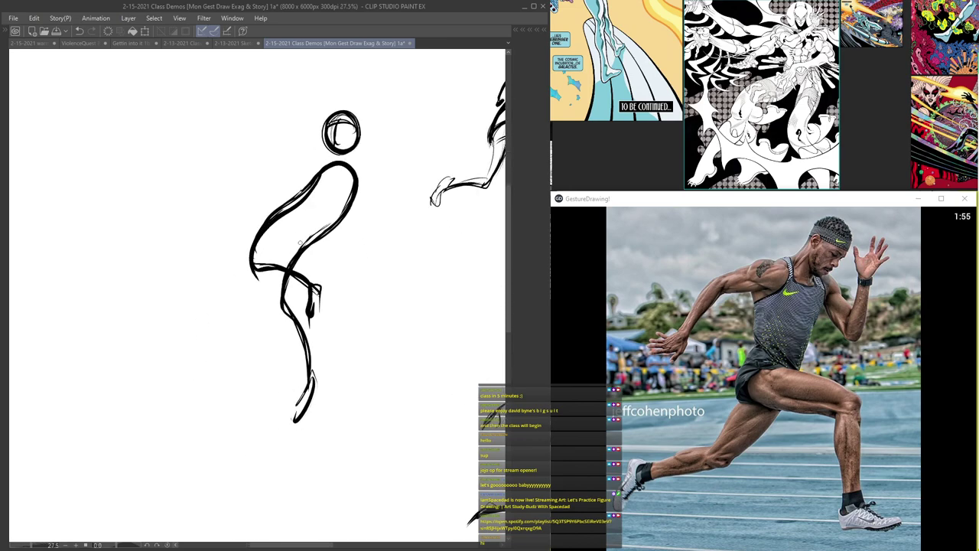
- Add curved waist lines across the new figure's lower torso
{"action": "mouse_move", "coordinate": [321, 221]}
{"action": "left_mouse_down"}
{"action": "mouse_move", "coordinate": [283, 230]}
{"action": "mouse_move", "coordinate": [274, 221]}
{"action": "left_mouse_up"}
{"action": "scroll", "coordinate": [310, 197], "scroll_direction": "down", "scroll_amount": 4}
{"action": "scroll", "coordinate": [328, 123], "scroll_direction": "up", "scroll_amount": 5}
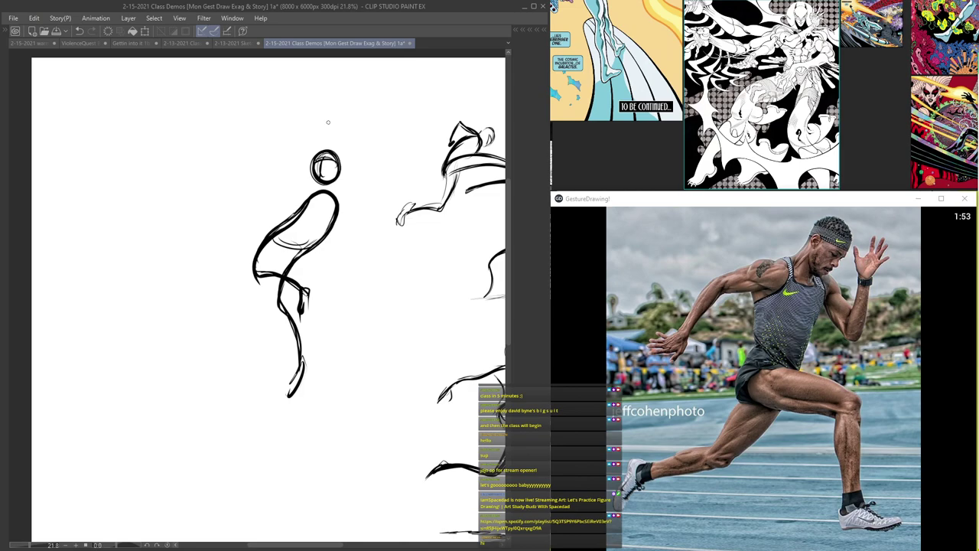
{"action": "left_click_drag", "start_coordinate": [264, 263], "coordinate": [294, 295]}
{"action": "scroll", "coordinate": [337, 253], "scroll_direction": "down", "scroll_amount": 3}
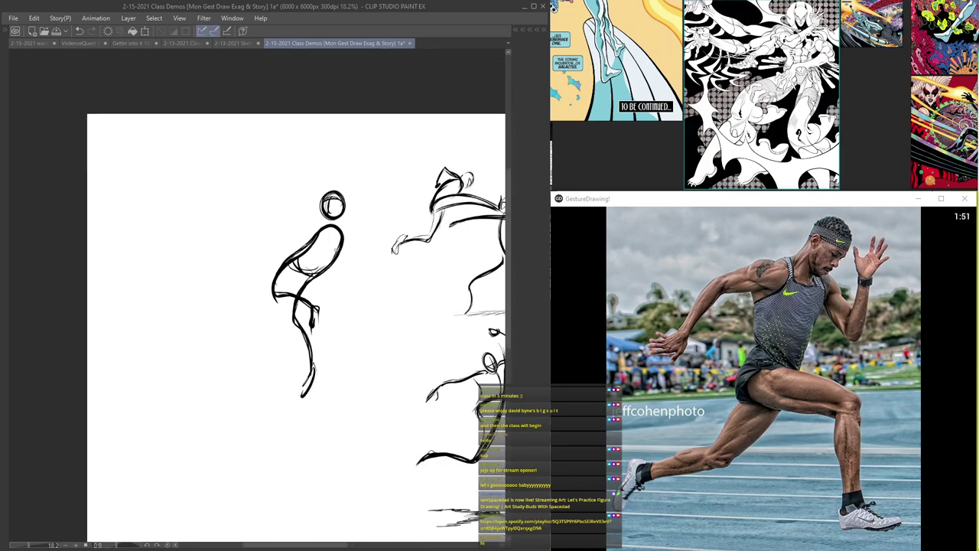
- Draw one arm stretched out behind the new figure and the other reaching down in front, both with simple hands
{"action": "scroll", "coordinate": [329, 245], "scroll_direction": "up", "scroll_amount": 3}
{"action": "mouse_move", "coordinate": [324, 214]}
{"action": "left_mouse_down"}
{"action": "mouse_move", "coordinate": [246, 225]}
{"action": "mouse_move", "coordinate": [191, 216]}
{"action": "mouse_move", "coordinate": [173, 230]}
{"action": "mouse_move", "coordinate": [208, 228]}
{"action": "mouse_move", "coordinate": [162, 237]}
{"action": "left_mouse_up"}
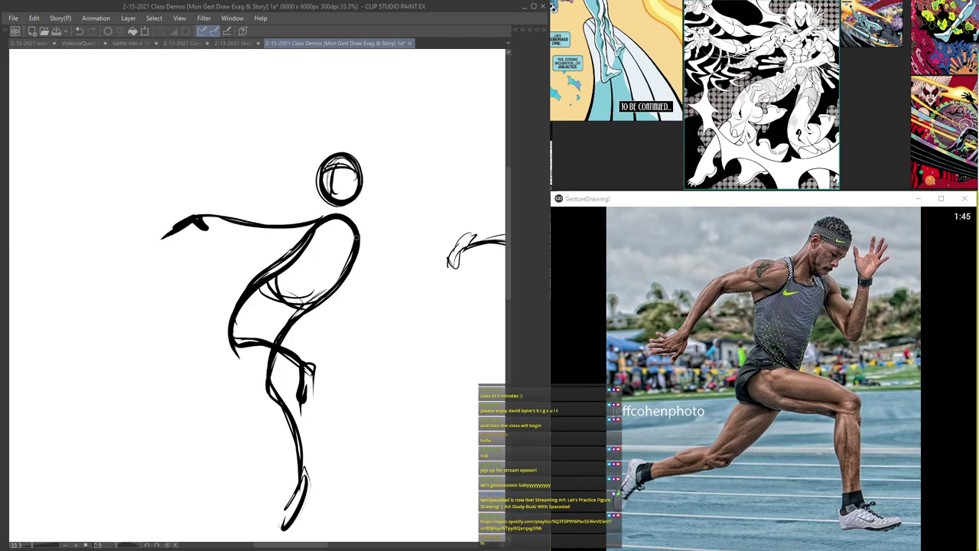
{"action": "mouse_move", "coordinate": [354, 247]}
{"action": "left_mouse_down"}
{"action": "mouse_move", "coordinate": [367, 307]}
{"action": "mouse_move", "coordinate": [419, 387]}
{"action": "mouse_move", "coordinate": [383, 352]}
{"action": "mouse_move", "coordinate": [398, 366]}
{"action": "mouse_move", "coordinate": [386, 340]}
{"action": "mouse_move", "coordinate": [406, 360]}
{"action": "left_mouse_up"}
{"action": "scroll", "coordinate": [228, 348], "scroll_direction": "down", "scroll_amount": 5}
{"action": "scroll", "coordinate": [210, 309], "scroll_direction": "up", "scroll_amount": 4}
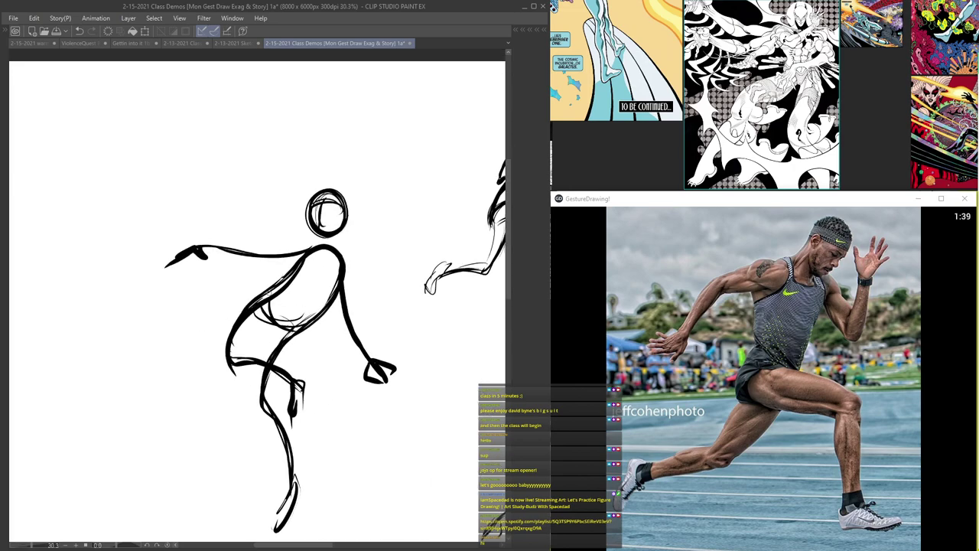
- Add an inner side contour to the new figure's torso and define the bent leg's foot
{"action": "scroll", "coordinate": [336, 278], "scroll_direction": "down", "scroll_amount": 3}
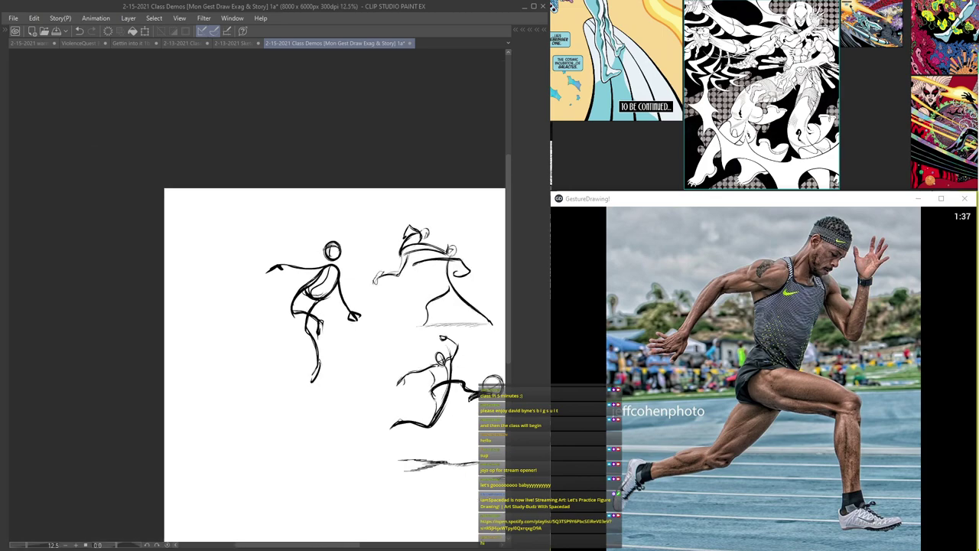
{"action": "scroll", "coordinate": [332, 398], "scroll_direction": "up", "scroll_amount": 4}
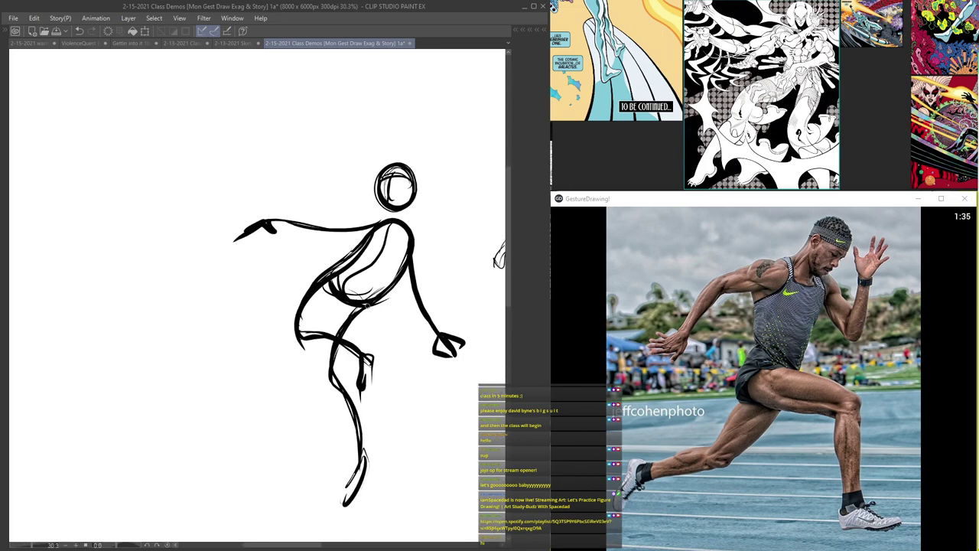
{"action": "scroll", "coordinate": [311, 255], "scroll_direction": "down", "scroll_amount": 6}
{"action": "scroll", "coordinate": [311, 255], "scroll_direction": "up", "scroll_amount": 4}
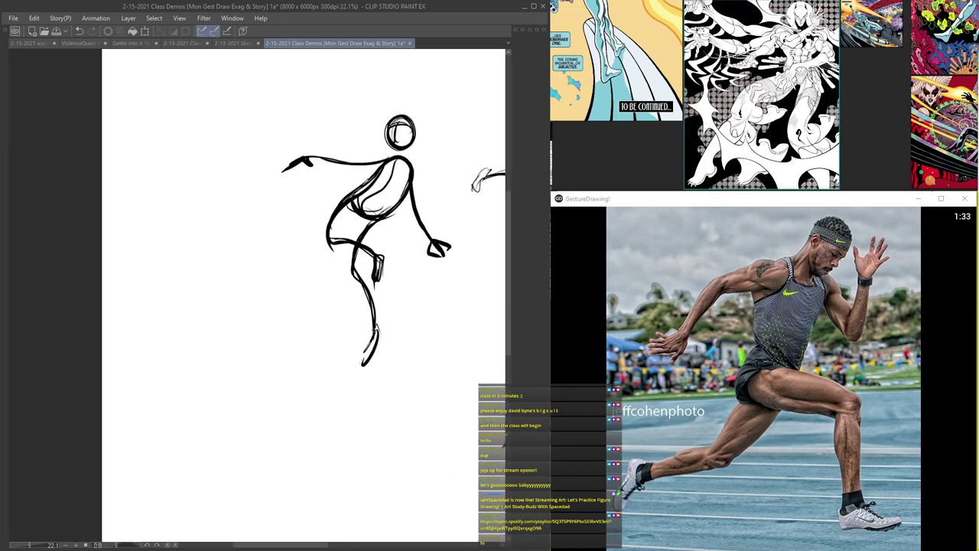
{"action": "scroll", "coordinate": [311, 255], "scroll_direction": "down", "scroll_amount": 4}
{"action": "scroll", "coordinate": [365, 319], "scroll_direction": "up", "scroll_amount": 3}
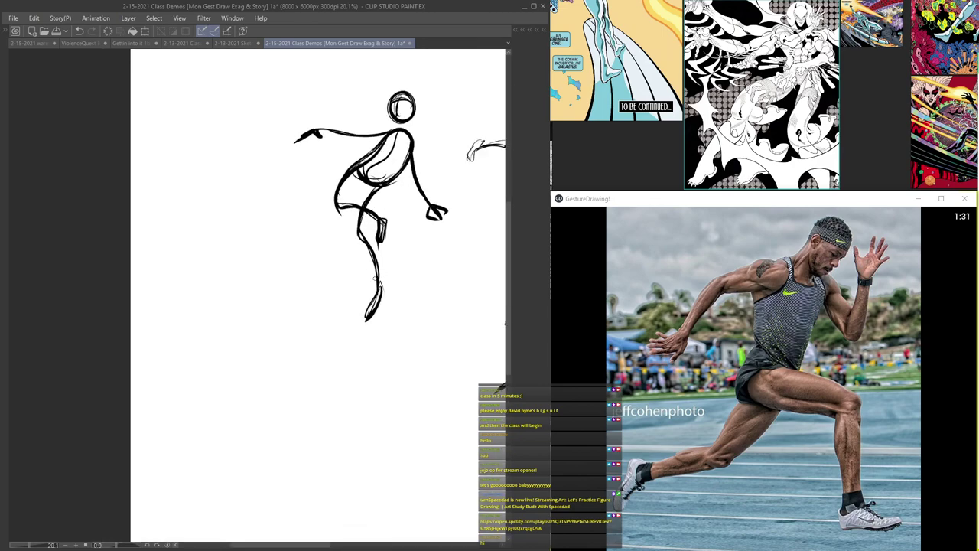
- Scribble a flat elliptical ground shadow beneath the leaping figure's lower foot
{"action": "scroll", "coordinate": [375, 288], "scroll_direction": "down", "scroll_amount": 3}
{"action": "scroll", "coordinate": [402, 334], "scroll_direction": "up", "scroll_amount": 1}
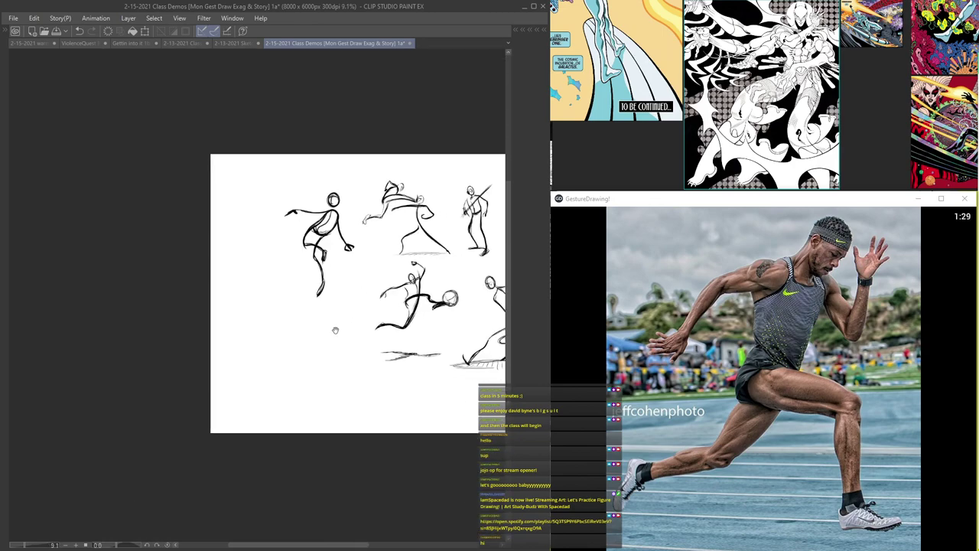
{"action": "scroll", "coordinate": [278, 344], "scroll_direction": "up", "scroll_amount": 4}
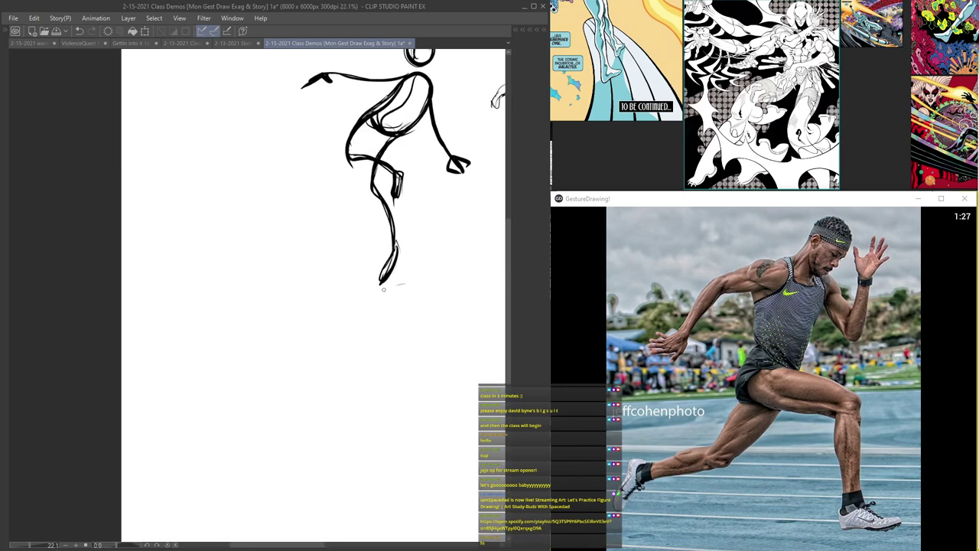
{"action": "mouse_move", "coordinate": [369, 291]}
{"action": "left_mouse_down"}
{"action": "mouse_move", "coordinate": [360, 289]}
{"action": "mouse_move", "coordinate": [382, 288]}
{"action": "mouse_move", "coordinate": [346, 289]}
{"action": "mouse_move", "coordinate": [355, 293]}
{"action": "left_mouse_up"}
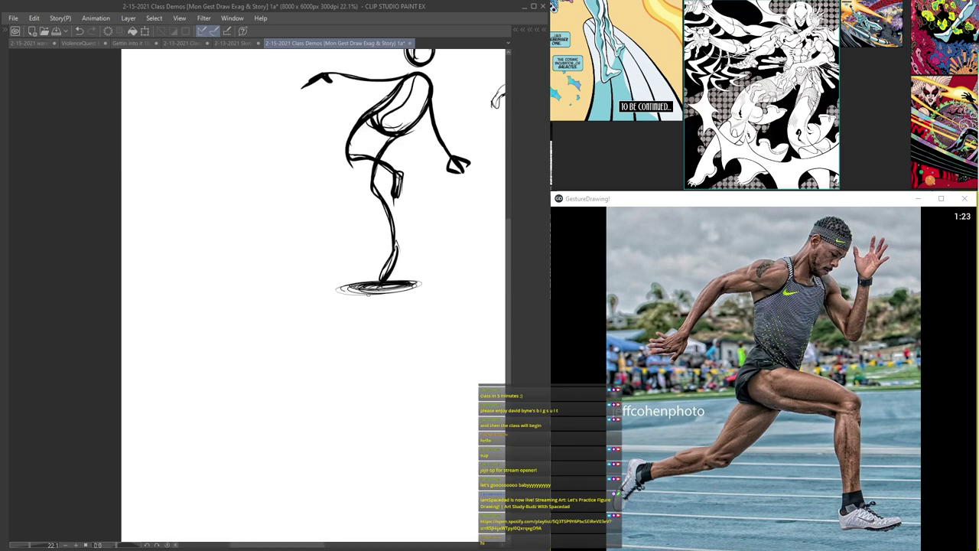
- Draw a tilted oval head with facial guidelines for a running figure, just below the finished leaping figure
{"action": "scroll", "coordinate": [355, 294], "scroll_direction": "down", "scroll_amount": 4}
{"action": "scroll", "coordinate": [355, 294], "scroll_direction": "up", "scroll_amount": 2}
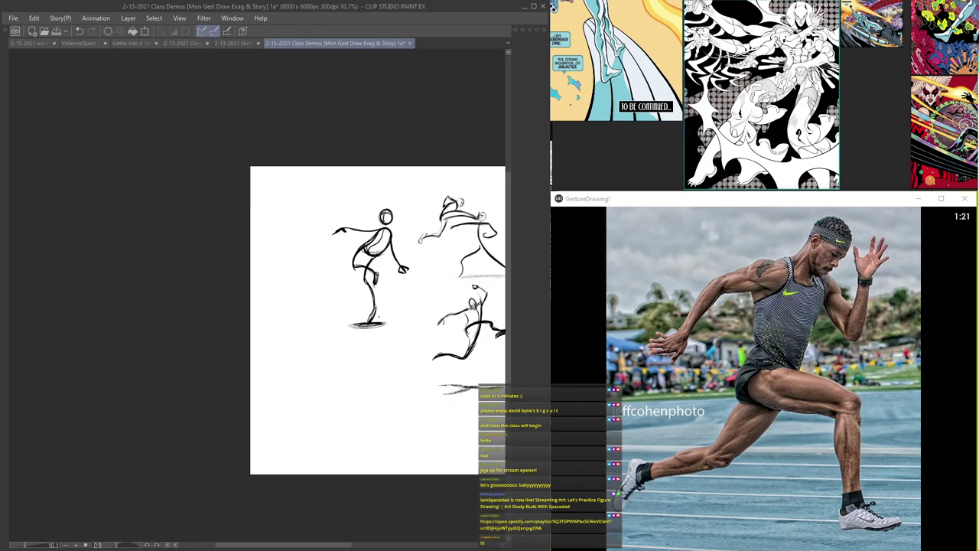
{"action": "mouse_move", "coordinate": [350, 221]}
{"action": "left_mouse_down"}
{"action": "mouse_move", "coordinate": [258, 190]}
{"action": "mouse_move", "coordinate": [348, 194]}
{"action": "left_mouse_up"}
{"action": "scroll", "coordinate": [348, 193], "scroll_direction": "up", "scroll_amount": 2}
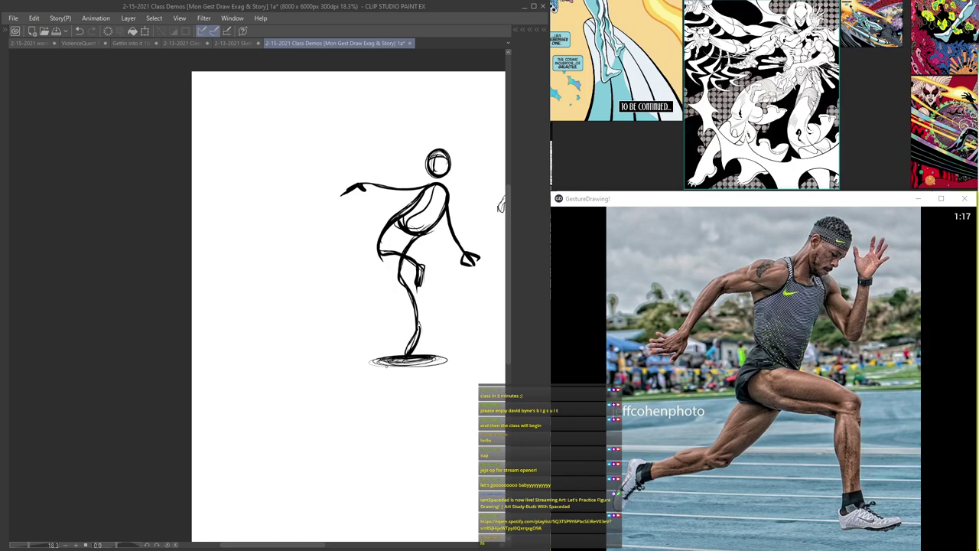
{"action": "scroll", "coordinate": [391, 363], "scroll_direction": "down", "scroll_amount": 2}
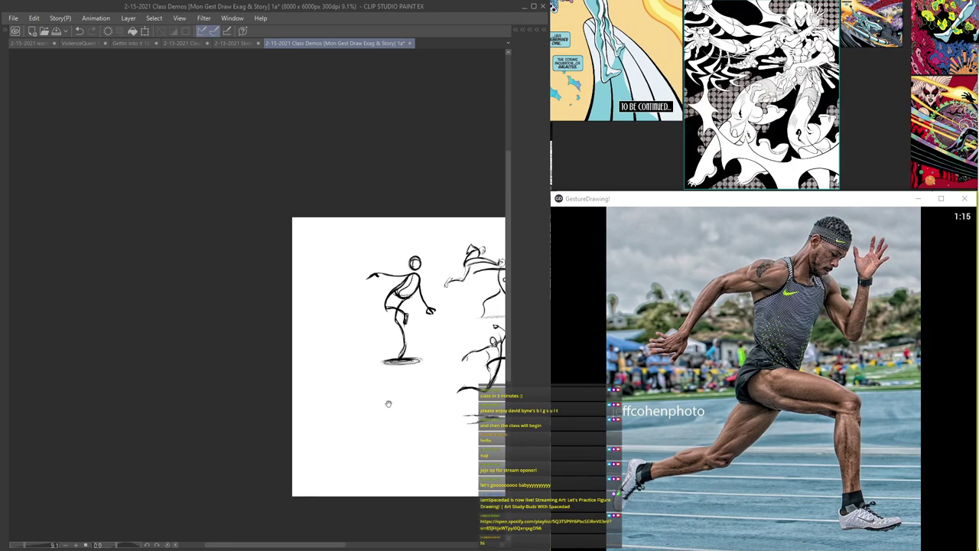
{"action": "left_click_drag", "start_coordinate": [388, 404], "coordinate": [298, 349]}
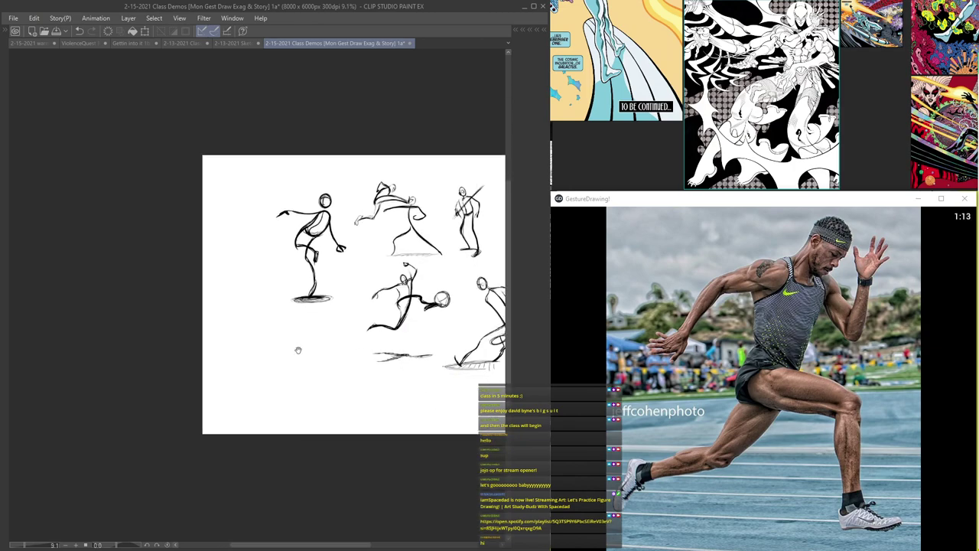
{"action": "scroll", "coordinate": [362, 316], "scroll_direction": "up", "scroll_amount": 1}
{"action": "scroll", "coordinate": [363, 316], "scroll_direction": "up", "scroll_amount": 2}
{"action": "mouse_move", "coordinate": [301, 298]}
{"action": "left_mouse_down"}
{"action": "mouse_move", "coordinate": [337, 212]}
{"action": "mouse_move", "coordinate": [329, 199]}
{"action": "mouse_move", "coordinate": [319, 205]}
{"action": "mouse_move", "coordinate": [351, 208]}
{"action": "mouse_move", "coordinate": [323, 208]}
{"action": "mouse_move", "coordinate": [331, 192]}
{"action": "left_mouse_up"}
{"action": "scroll", "coordinate": [331, 195], "scroll_direction": "up", "scroll_amount": 2}
{"action": "scroll", "coordinate": [326, 198], "scroll_direction": "down", "scroll_amount": 2}
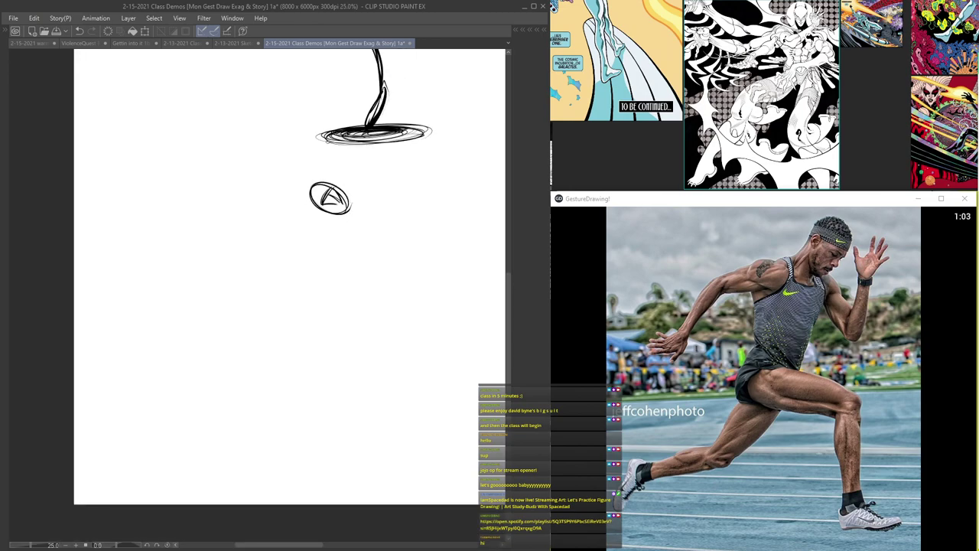
- Draw the runner's two curved torso contours and one arm bent backward with a simple hand
{"action": "scroll", "coordinate": [337, 222], "scroll_direction": "up", "scroll_amount": 1}
{"action": "left_click_drag", "start_coordinate": [348, 369], "coordinate": [378, 231]}
{"action": "mouse_move", "coordinate": [322, 245]}
{"action": "left_mouse_down"}
{"action": "mouse_move", "coordinate": [350, 262]}
{"action": "mouse_move", "coordinate": [344, 305]}
{"action": "mouse_move", "coordinate": [354, 269]}
{"action": "left_mouse_up"}
{"action": "left_click_drag", "start_coordinate": [372, 217], "coordinate": [384, 304]}
{"action": "mouse_move", "coordinate": [343, 231]}
{"action": "left_mouse_down"}
{"action": "mouse_move", "coordinate": [289, 245]}
{"action": "mouse_move", "coordinate": [261, 236]}
{"action": "mouse_move", "coordinate": [273, 250]}
{"action": "mouse_move", "coordinate": [262, 248]}
{"action": "mouse_move", "coordinate": [303, 276]}
{"action": "left_mouse_up"}
{"action": "mouse_move", "coordinate": [260, 248]}
{"action": "left_mouse_down"}
{"action": "mouse_move", "coordinate": [326, 287]}
{"action": "mouse_move", "coordinate": [302, 311]}
{"action": "left_mouse_up"}
{"action": "mouse_move", "coordinate": [324, 283]}
{"action": "left_mouse_down"}
{"action": "mouse_move", "coordinate": [305, 312]}
{"action": "mouse_move", "coordinate": [320, 287]}
{"action": "left_mouse_up"}
- Draw the runner's other arm as a sharp V bend, with the forearm raised and the fingers spread
{"action": "mouse_move", "coordinate": [367, 221]}
{"action": "left_mouse_down"}
{"action": "mouse_move", "coordinate": [369, 193]}
{"action": "mouse_move", "coordinate": [433, 254]}
{"action": "left_mouse_up"}
{"action": "mouse_move", "coordinate": [379, 201]}
{"action": "left_mouse_down"}
{"action": "mouse_move", "coordinate": [434, 255]}
{"action": "mouse_move", "coordinate": [421, 200]}
{"action": "left_mouse_up"}
{"action": "mouse_move", "coordinate": [434, 253]}
{"action": "left_mouse_down"}
{"action": "mouse_move", "coordinate": [433, 182]}
{"action": "mouse_move", "coordinate": [422, 220]}
{"action": "left_mouse_up"}
{"action": "left_click_drag", "start_coordinate": [426, 177], "coordinate": [424, 155]}
{"action": "mouse_move", "coordinate": [426, 166]}
{"action": "left_mouse_down"}
{"action": "mouse_move", "coordinate": [424, 197]}
{"action": "mouse_move", "coordinate": [456, 158]}
{"action": "mouse_move", "coordinate": [449, 180]}
{"action": "left_mouse_up"}
{"action": "left_click_drag", "start_coordinate": [442, 154], "coordinate": [432, 242]}
{"action": "left_click_drag", "start_coordinate": [425, 188], "coordinate": [434, 252]}
{"action": "left_click_drag", "start_coordinate": [421, 170], "coordinate": [422, 208]}
{"action": "left_click_drag", "start_coordinate": [418, 158], "coordinate": [424, 190]}
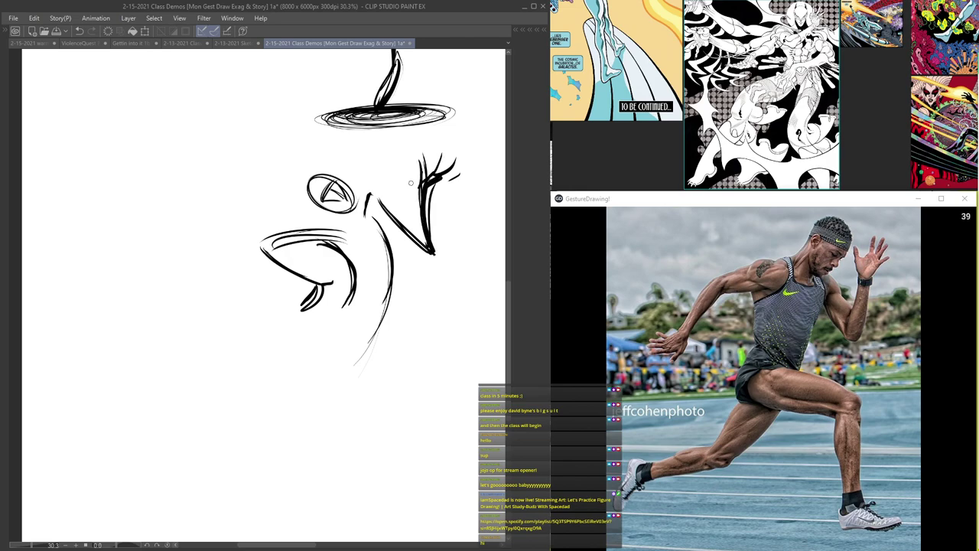
- Draw the runner's front leg with a long forward thigh and a straight shin angling down from the knee
{"action": "scroll", "coordinate": [373, 282], "scroll_direction": "down", "scroll_amount": 3}
{"action": "scroll", "coordinate": [361, 335], "scroll_direction": "up", "scroll_amount": 2}
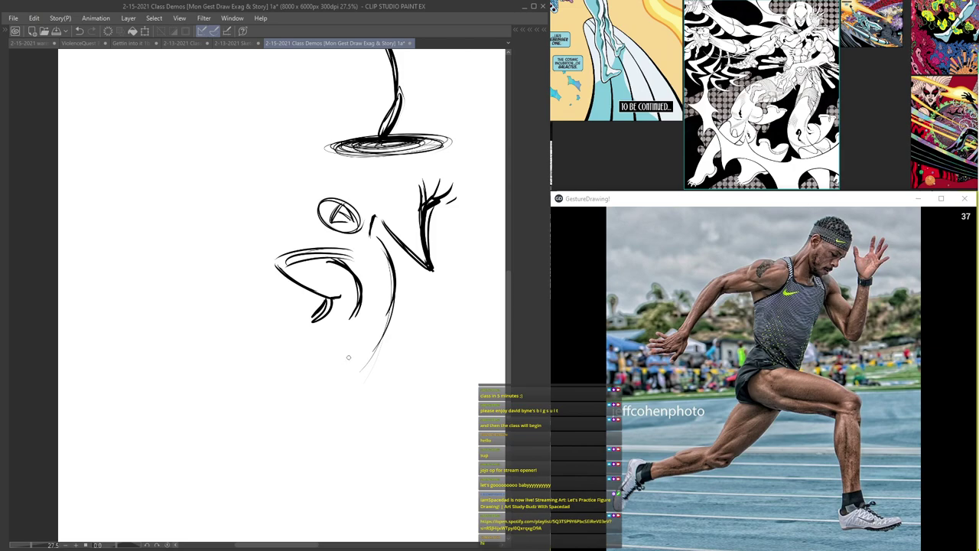
{"action": "mouse_move", "coordinate": [358, 350]}
{"action": "left_mouse_down"}
{"action": "mouse_move", "coordinate": [354, 250]}
{"action": "mouse_move", "coordinate": [366, 274]}
{"action": "left_mouse_up"}
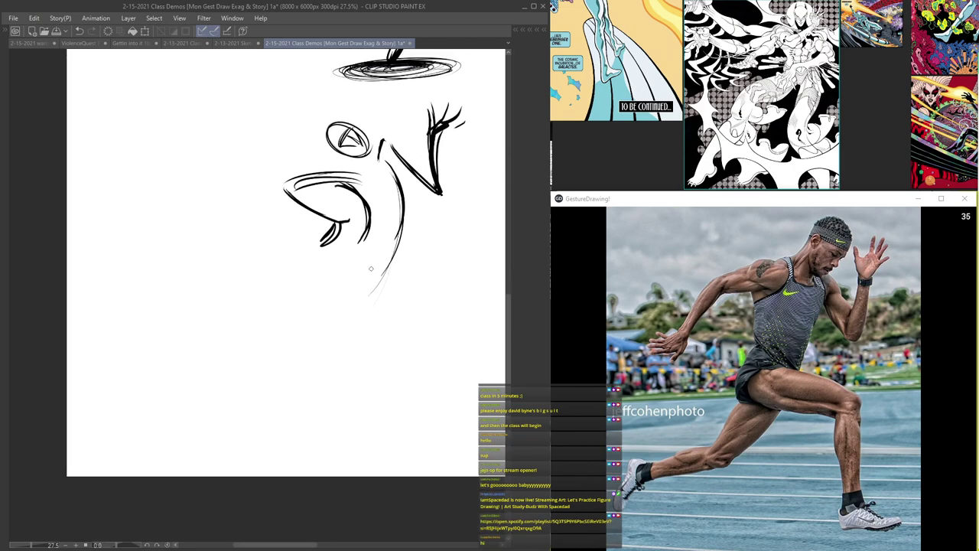
{"action": "scroll", "coordinate": [368, 272], "scroll_direction": "down", "scroll_amount": 1}
{"action": "scroll", "coordinate": [352, 277], "scroll_direction": "up", "scroll_amount": 3}
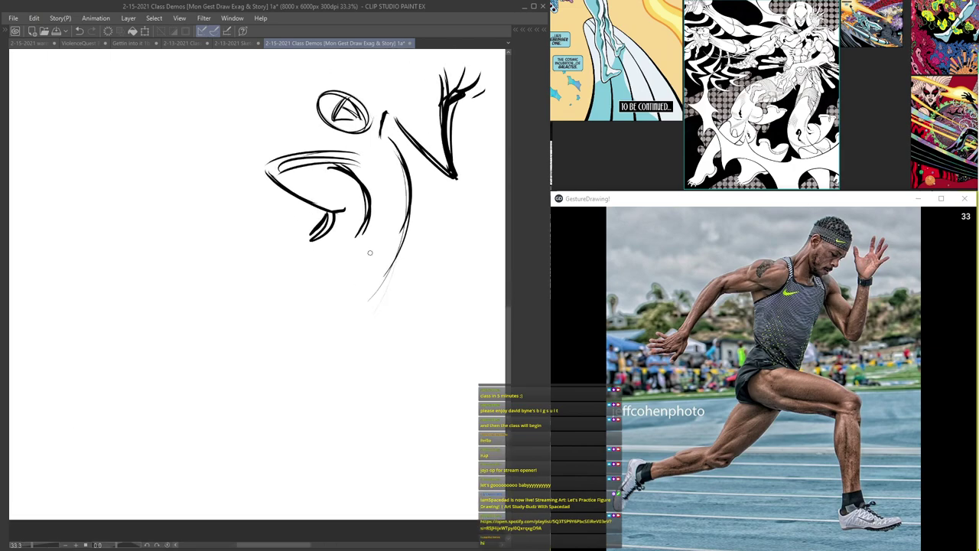
{"action": "mouse_move", "coordinate": [403, 256]}
{"action": "left_mouse_down"}
{"action": "mouse_move", "coordinate": [429, 278]}
{"action": "mouse_move", "coordinate": [463, 287]}
{"action": "mouse_move", "coordinate": [419, 270]}
{"action": "mouse_move", "coordinate": [441, 281]}
{"action": "mouse_move", "coordinate": [484, 363]}
{"action": "left_mouse_up"}
{"action": "mouse_move", "coordinate": [274, 208]}
{"action": "left_mouse_down"}
{"action": "mouse_move", "coordinate": [349, 206]}
{"action": "mouse_move", "coordinate": [284, 230]}
{"action": "left_mouse_up"}
{"action": "mouse_move", "coordinate": [289, 158]}
{"action": "left_mouse_down"}
{"action": "mouse_move", "coordinate": [210, 163]}
{"action": "mouse_move", "coordinate": [273, 209]}
{"action": "left_mouse_up"}
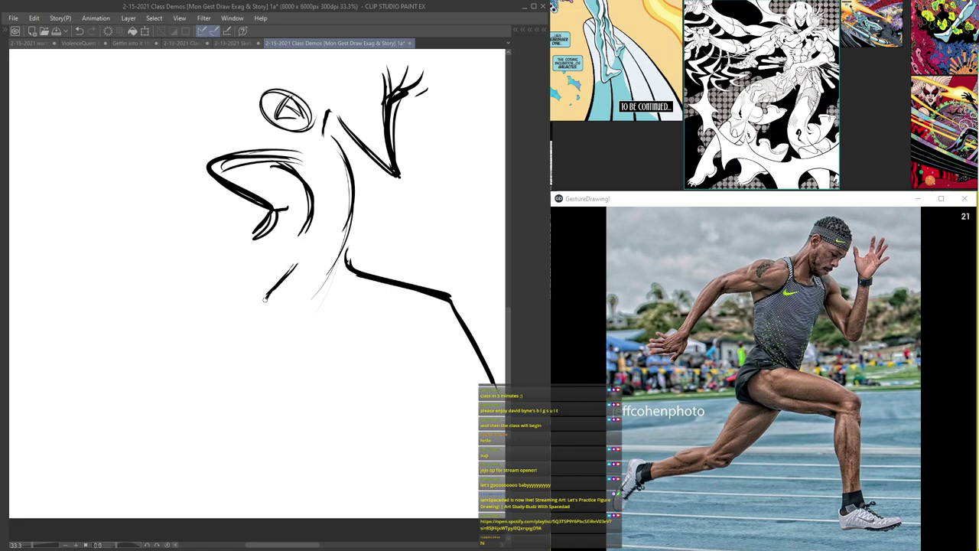
- Draw the runner's trailing leg stretched back with doubled contours, and thicken the front leg's shin
{"action": "left_click_drag", "start_coordinate": [262, 300], "coordinate": [157, 379]}
{"action": "mouse_move", "coordinate": [288, 273]}
{"action": "left_mouse_down"}
{"action": "mouse_move", "coordinate": [260, 316]}
{"action": "mouse_move", "coordinate": [147, 380]}
{"action": "mouse_move", "coordinate": [258, 251]}
{"action": "mouse_move", "coordinate": [342, 271]}
{"action": "mouse_move", "coordinate": [428, 365]}
{"action": "mouse_move", "coordinate": [479, 393]}
{"action": "left_mouse_up"}
{"action": "left_click_drag", "start_coordinate": [214, 294], "coordinate": [279, 304]}
{"action": "mouse_move", "coordinate": [299, 273]}
{"action": "left_mouse_down"}
{"action": "mouse_move", "coordinate": [265, 332]}
{"action": "mouse_move", "coordinate": [179, 368]}
{"action": "left_mouse_up"}
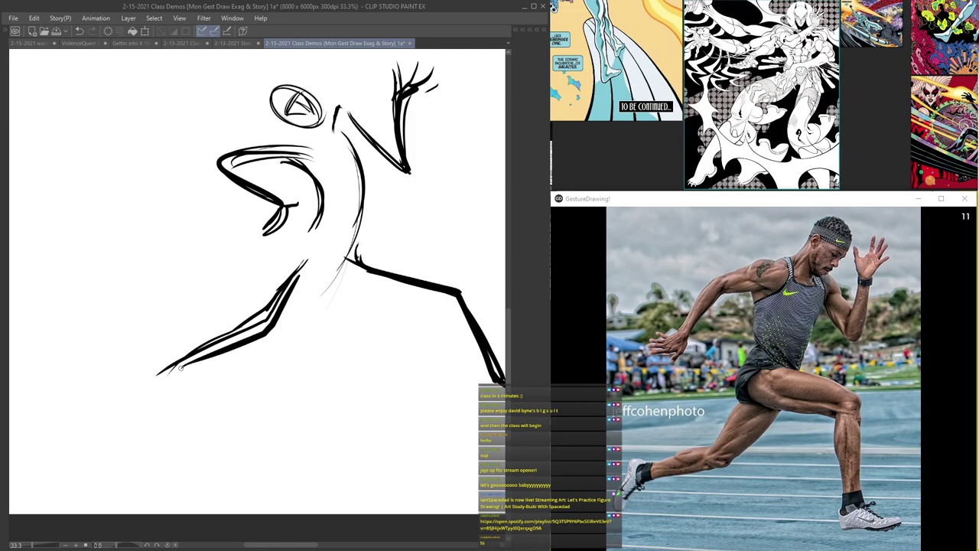
{"action": "mouse_move", "coordinate": [280, 224]}
{"action": "left_mouse_down"}
{"action": "mouse_move", "coordinate": [246, 252]}
{"action": "mouse_move", "coordinate": [294, 268]}
{"action": "left_mouse_up"}
- Select the runner's trailing leg with the lasso, delete it, and return to the drawing pen
{"action": "key", "text": "Tab"}
{"action": "left_click", "coordinate": [438, 104]}
{"action": "key", "text": "Tab"}
{"action": "left_click_drag", "start_coordinate": [319, 349], "coordinate": [332, 320]}
{"action": "mouse_move", "coordinate": [332, 318]}
{"action": "left_mouse_down"}
{"action": "mouse_move", "coordinate": [340, 265]}
{"action": "mouse_move", "coordinate": [299, 381]}
{"action": "mouse_move", "coordinate": [334, 328]}
{"action": "left_mouse_up"}
{"action": "key", "text": "Delete"}
{"action": "key", "text": "ctrl+d"}
{"action": "key", "text": "Tab"}
{"action": "left_click", "coordinate": [437, 143]}
{"action": "key", "text": "Tab"}
{"action": "mouse_move", "coordinate": [252, 251]}
{"action": "left_mouse_down"}
{"action": "mouse_move", "coordinate": [239, 234]}
{"action": "mouse_move", "coordinate": [178, 246]}
{"action": "left_mouse_up"}
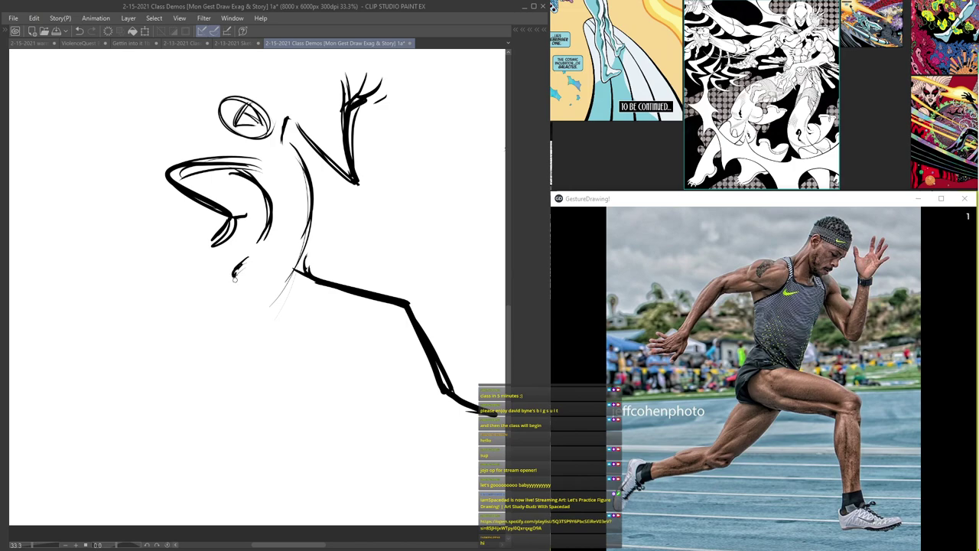
{"action": "mouse_move", "coordinate": [242, 283]}
{"action": "left_mouse_down"}
{"action": "mouse_move", "coordinate": [275, 312]}
{"action": "mouse_move", "coordinate": [271, 335]}
{"action": "mouse_move", "coordinate": [212, 394]}
{"action": "left_mouse_up"}
{"action": "key", "text": "ctrl+z"}
{"action": "key", "text": "ctrl+z"}
- Redraw the runner's trailing leg with a bent knee and foot, and reinforce the torso curve and front foot
{"action": "mouse_move", "coordinate": [277, 334]}
{"action": "left_mouse_down"}
{"action": "mouse_move", "coordinate": [196, 407]}
{"action": "mouse_move", "coordinate": [199, 440]}
{"action": "left_mouse_up"}
{"action": "mouse_move", "coordinate": [301, 285]}
{"action": "left_mouse_down"}
{"action": "mouse_move", "coordinate": [333, 233]}
{"action": "mouse_move", "coordinate": [296, 275]}
{"action": "mouse_move", "coordinate": [328, 199]}
{"action": "left_mouse_up"}
{"action": "mouse_move", "coordinate": [313, 163]}
{"action": "left_mouse_down"}
{"action": "mouse_move", "coordinate": [301, 284]}
{"action": "mouse_move", "coordinate": [373, 306]}
{"action": "left_mouse_up"}
{"action": "left_click_drag", "start_coordinate": [456, 382], "coordinate": [470, 417]}
{"action": "left_click_drag", "start_coordinate": [437, 410], "coordinate": [472, 417]}
- Draw a wide ground ellipse under the runner's feet and hatch it with diagonal strokes
{"action": "left_click_drag", "start_coordinate": [232, 423], "coordinate": [329, 411]}
{"action": "mouse_move", "coordinate": [463, 410]}
{"action": "left_mouse_down"}
{"action": "mouse_move", "coordinate": [293, 437]}
{"action": "mouse_move", "coordinate": [469, 413]}
{"action": "left_mouse_up"}
{"action": "left_click_drag", "start_coordinate": [207, 439], "coordinate": [473, 433]}
{"action": "mouse_move", "coordinate": [219, 419]}
{"action": "left_mouse_down"}
{"action": "mouse_move", "coordinate": [240, 448]}
{"action": "mouse_move", "coordinate": [274, 458]}
{"action": "left_mouse_up"}
{"action": "left_click_drag", "start_coordinate": [252, 412], "coordinate": [334, 464]}
{"action": "left_click_drag", "start_coordinate": [285, 402], "coordinate": [404, 465]}
{"action": "left_click_drag", "start_coordinate": [325, 397], "coordinate": [439, 450]}
{"action": "left_click_drag", "start_coordinate": [382, 394], "coordinate": [460, 417]}
- Draw a tilted head with facial guidelines for the new sprinter beside the leaping figure, and mark the rear foot below
{"action": "mouse_move", "coordinate": [659, 527]}
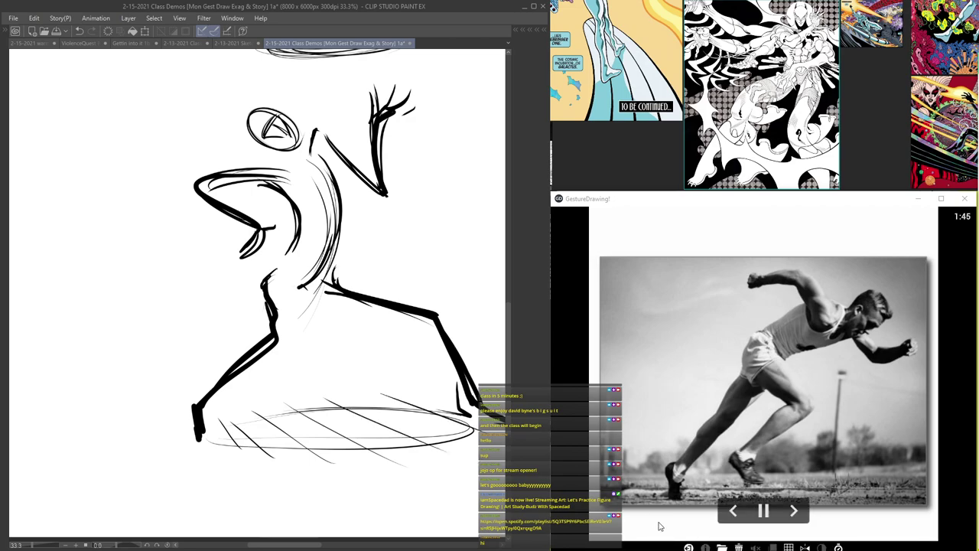
{"action": "scroll", "coordinate": [346, 310], "scroll_direction": "down", "scroll_amount": 6}
{"action": "left_click_drag", "start_coordinate": [363, 288], "coordinate": [302, 346]}
{"action": "scroll", "coordinate": [276, 364], "scroll_direction": "up", "scroll_amount": 2}
{"action": "left_click_drag", "start_coordinate": [247, 312], "coordinate": [367, 444]}
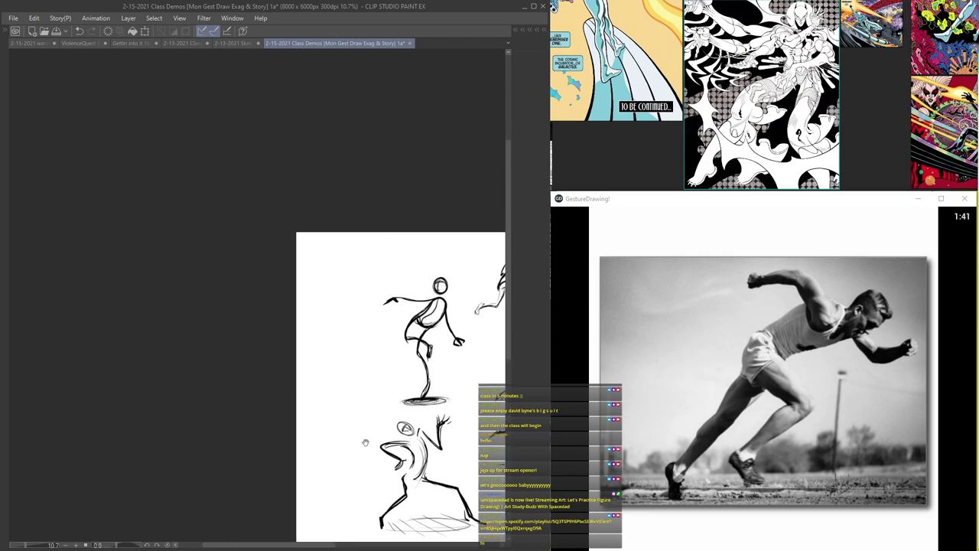
{"action": "scroll", "coordinate": [362, 421], "scroll_direction": "up", "scroll_amount": 2}
{"action": "left_click_drag", "start_coordinate": [394, 337], "coordinate": [408, 407]}
{"action": "scroll", "coordinate": [383, 404], "scroll_direction": "up", "scroll_amount": 2}
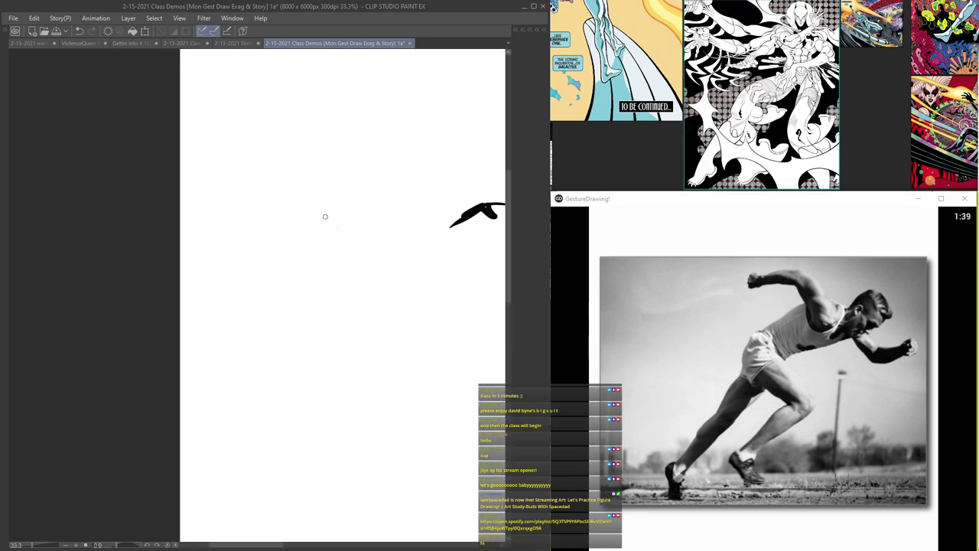
{"action": "mouse_move", "coordinate": [332, 224]}
{"action": "left_mouse_down"}
{"action": "mouse_move", "coordinate": [325, 252]}
{"action": "mouse_move", "coordinate": [339, 226]}
{"action": "mouse_move", "coordinate": [335, 255]}
{"action": "mouse_move", "coordinate": [310, 243]}
{"action": "mouse_move", "coordinate": [331, 246]}
{"action": "mouse_move", "coordinate": [315, 214]}
{"action": "mouse_move", "coordinate": [340, 260]}
{"action": "left_mouse_up"}
{"action": "scroll", "coordinate": [317, 241], "scroll_direction": "up", "scroll_amount": 1}
{"action": "scroll", "coordinate": [337, 225], "scroll_direction": "up", "scroll_amount": 1}
{"action": "scroll", "coordinate": [395, 293], "scroll_direction": "down", "scroll_amount": 2}
{"action": "scroll", "coordinate": [396, 292], "scroll_direction": "up", "scroll_amount": 1}
{"action": "mouse_move", "coordinate": [348, 224]}
{"action": "left_mouse_down"}
{"action": "mouse_move", "coordinate": [319, 254]}
{"action": "mouse_move", "coordinate": [358, 241]}
{"action": "mouse_move", "coordinate": [315, 242]}
{"action": "mouse_move", "coordinate": [351, 268]}
{"action": "left_mouse_up"}
{"action": "scroll", "coordinate": [355, 252], "scroll_direction": "down", "scroll_amount": 4}
{"action": "scroll", "coordinate": [350, 160], "scroll_direction": "up", "scroll_amount": 3}
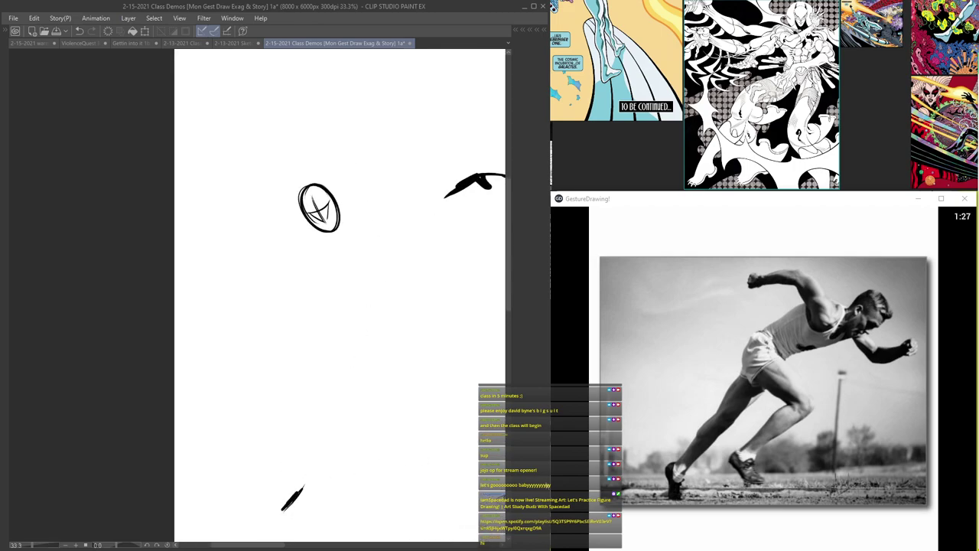
- Build up a long sweeping action curve from the sprinter's shoulder area through the hip to the rear foot
{"action": "mouse_move", "coordinate": [302, 493]}
{"action": "left_mouse_down"}
{"action": "mouse_move", "coordinate": [337, 450]}
{"action": "mouse_move", "coordinate": [354, 392]}
{"action": "left_mouse_up"}
{"action": "mouse_move", "coordinate": [325, 471]}
{"action": "left_mouse_down"}
{"action": "mouse_move", "coordinate": [352, 357]}
{"action": "mouse_move", "coordinate": [350, 369]}
{"action": "left_mouse_up"}
{"action": "mouse_move", "coordinate": [345, 443]}
{"action": "left_mouse_down"}
{"action": "mouse_move", "coordinate": [354, 387]}
{"action": "mouse_move", "coordinate": [325, 294]}
{"action": "left_mouse_up"}
{"action": "left_click_drag", "start_coordinate": [348, 349], "coordinate": [322, 278]}
{"action": "left_click_drag", "start_coordinate": [353, 371], "coordinate": [309, 267]}
{"action": "left_click_drag", "start_coordinate": [352, 396], "coordinate": [315, 268]}
{"action": "left_click_drag", "start_coordinate": [303, 499], "coordinate": [353, 357]}
{"action": "left_click_drag", "start_coordinate": [300, 501], "coordinate": [343, 453]}
{"action": "left_click_drag", "start_coordinate": [317, 486], "coordinate": [346, 410]}
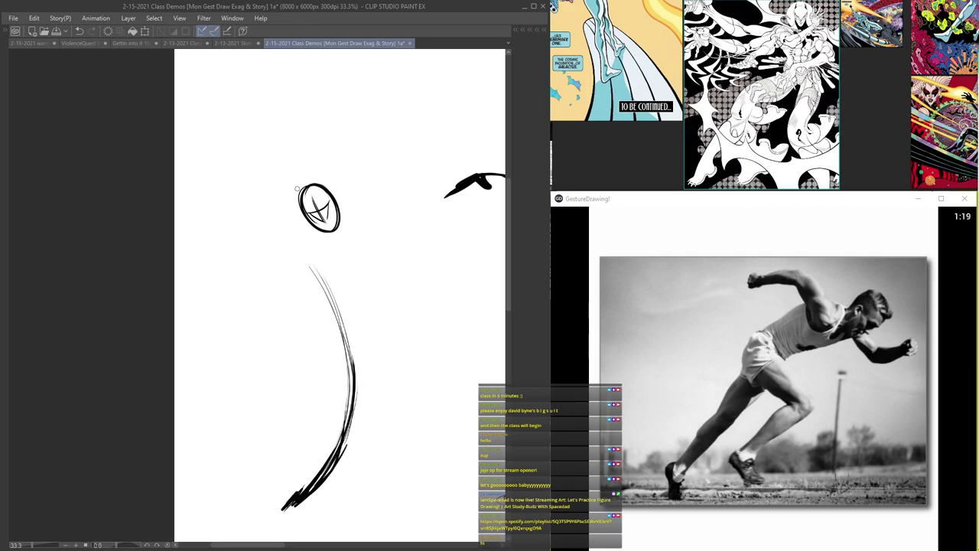
{"action": "left_click_drag", "start_coordinate": [339, 457], "coordinate": [353, 371]}
- Draw the sprinter's bent front leg as a zigzag of thigh and shin, and start the outer torso line
{"action": "left_click_drag", "start_coordinate": [379, 336], "coordinate": [385, 350]}
{"action": "left_click_drag", "start_coordinate": [385, 350], "coordinate": [318, 318]}
{"action": "mouse_move", "coordinate": [393, 357]}
{"action": "left_mouse_down"}
{"action": "mouse_move", "coordinate": [319, 315]}
{"action": "mouse_move", "coordinate": [369, 341]}
{"action": "mouse_move", "coordinate": [315, 322]}
{"action": "mouse_move", "coordinate": [376, 373]}
{"action": "left_mouse_up"}
{"action": "mouse_move", "coordinate": [314, 322]}
{"action": "left_mouse_down"}
{"action": "mouse_move", "coordinate": [389, 403]}
{"action": "mouse_move", "coordinate": [372, 386]}
{"action": "mouse_move", "coordinate": [393, 363]}
{"action": "mouse_move", "coordinate": [392, 414]}
{"action": "left_mouse_up"}
{"action": "left_click_drag", "start_coordinate": [341, 441], "coordinate": [288, 505]}
{"action": "scroll", "coordinate": [319, 216], "scroll_direction": "up", "scroll_amount": 1}
{"action": "left_click_drag", "start_coordinate": [372, 305], "coordinate": [400, 361]}
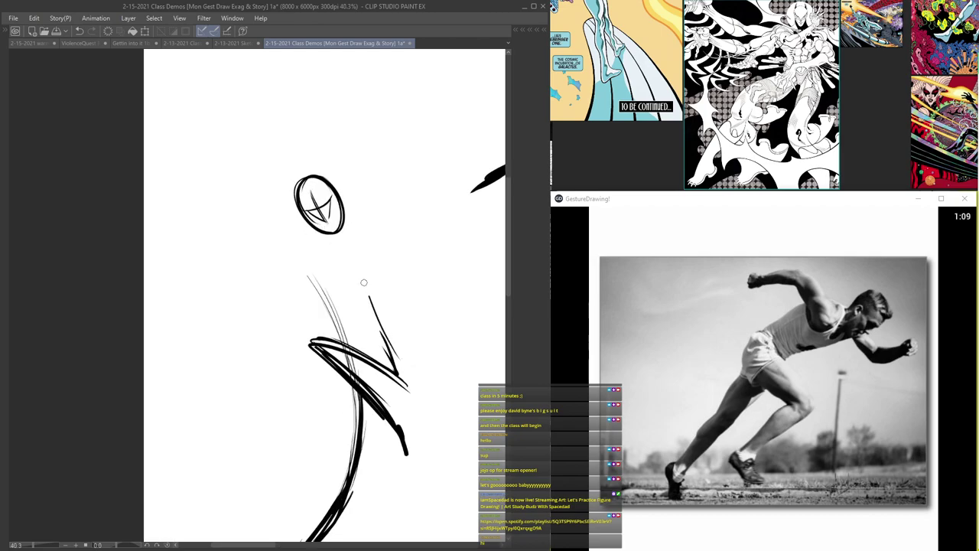
- Draw both sides of the sprinter's torso up to the shoulders, with one upper arm hanging down
{"action": "mouse_move", "coordinate": [355, 289]}
{"action": "left_mouse_down"}
{"action": "mouse_move", "coordinate": [407, 384]}
{"action": "mouse_move", "coordinate": [314, 348]}
{"action": "mouse_move", "coordinate": [390, 437]}
{"action": "left_mouse_up"}
{"action": "left_click_drag", "start_coordinate": [312, 277], "coordinate": [341, 334]}
{"action": "mouse_move", "coordinate": [287, 252]}
{"action": "left_mouse_down"}
{"action": "mouse_move", "coordinate": [333, 324]}
{"action": "mouse_move", "coordinate": [280, 251]}
{"action": "mouse_move", "coordinate": [271, 323]}
{"action": "left_mouse_up"}
{"action": "left_click_drag", "start_coordinate": [276, 243], "coordinate": [337, 337]}
{"action": "mouse_move", "coordinate": [354, 233]}
{"action": "left_mouse_down"}
{"action": "mouse_move", "coordinate": [392, 298]}
{"action": "mouse_move", "coordinate": [395, 329]}
{"action": "left_mouse_up"}
{"action": "left_click_drag", "start_coordinate": [372, 279], "coordinate": [408, 382]}
{"action": "mouse_move", "coordinate": [365, 261]}
{"action": "left_mouse_down"}
{"action": "mouse_move", "coordinate": [404, 367]}
{"action": "mouse_move", "coordinate": [356, 230]}
{"action": "left_mouse_up"}
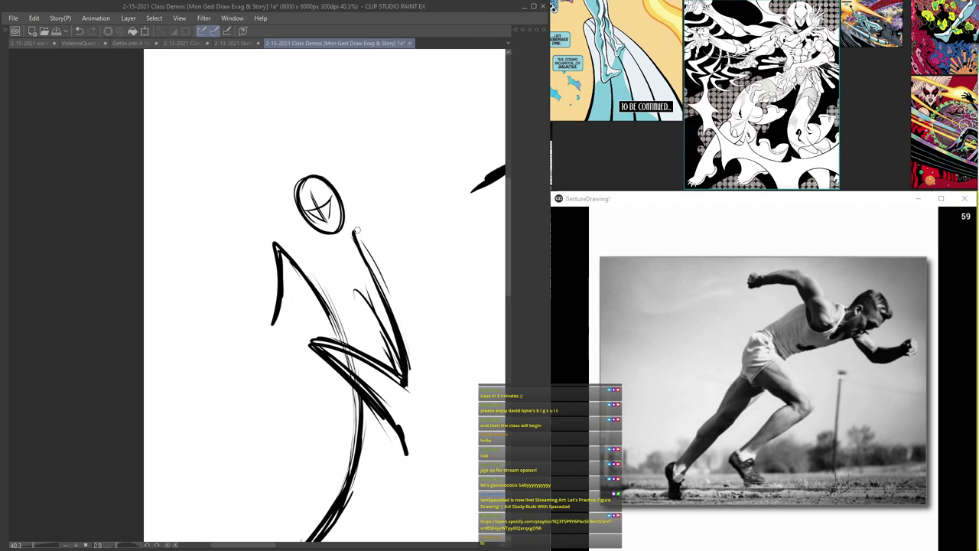
- Select the sprinter's head with the lasso, move it left over the near shoulder, and clear the selection
{"action": "key", "text": "Tab"}
{"action": "key", "text": "Tab"}
{"action": "mouse_move", "coordinate": [257, 135]}
{"action": "left_mouse_down"}
{"action": "mouse_move", "coordinate": [337, 251]}
{"action": "mouse_move", "coordinate": [297, 135]}
{"action": "left_mouse_up"}
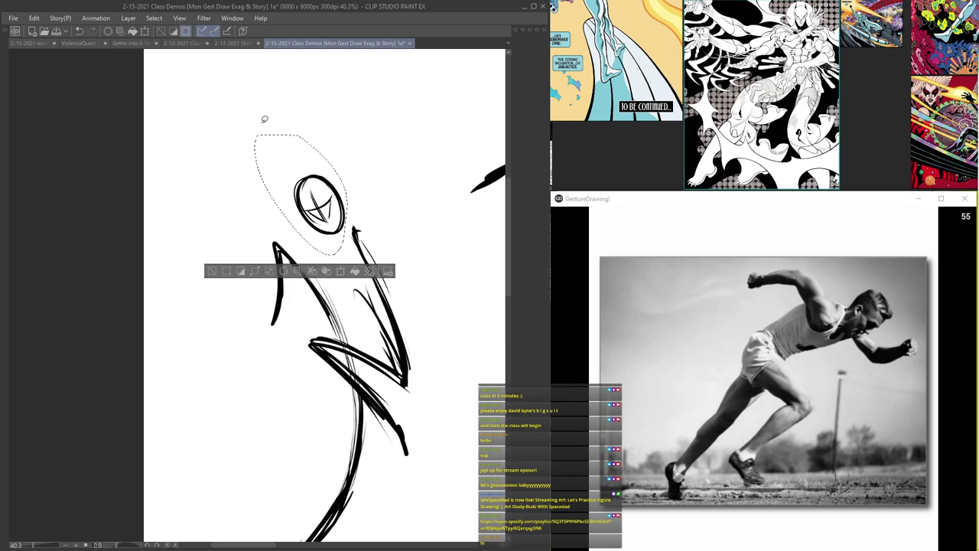
{"action": "key", "text": "ctrl+t"}
{"action": "left_click_drag", "start_coordinate": [309, 204], "coordinate": [277, 204]}
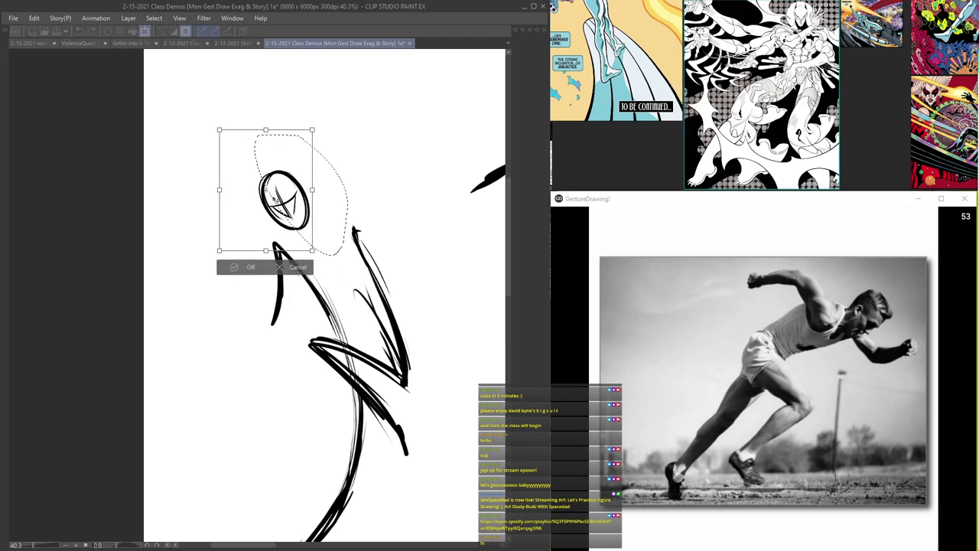
{"action": "key", "text": "Return"}
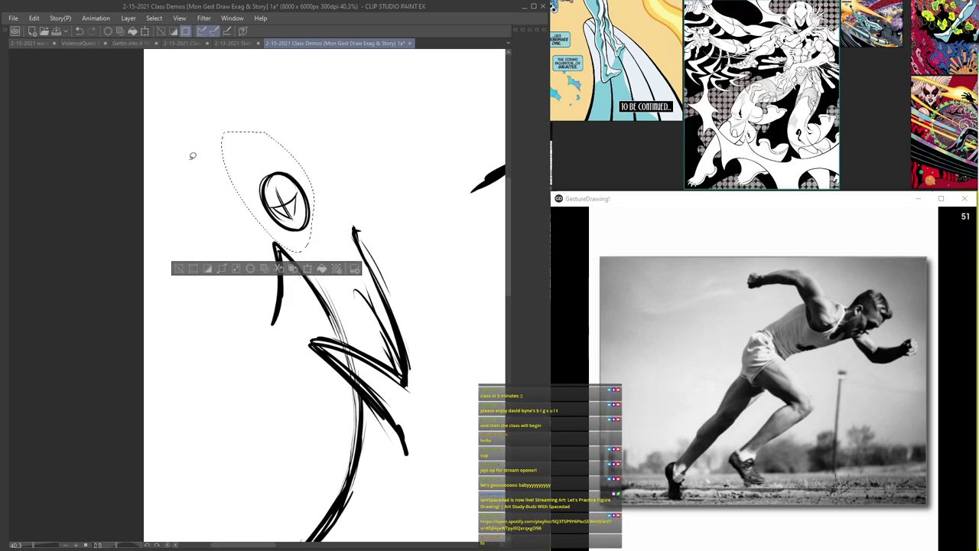
{"action": "key", "text": "ctrl+d"}
{"action": "key", "text": "Tab"}
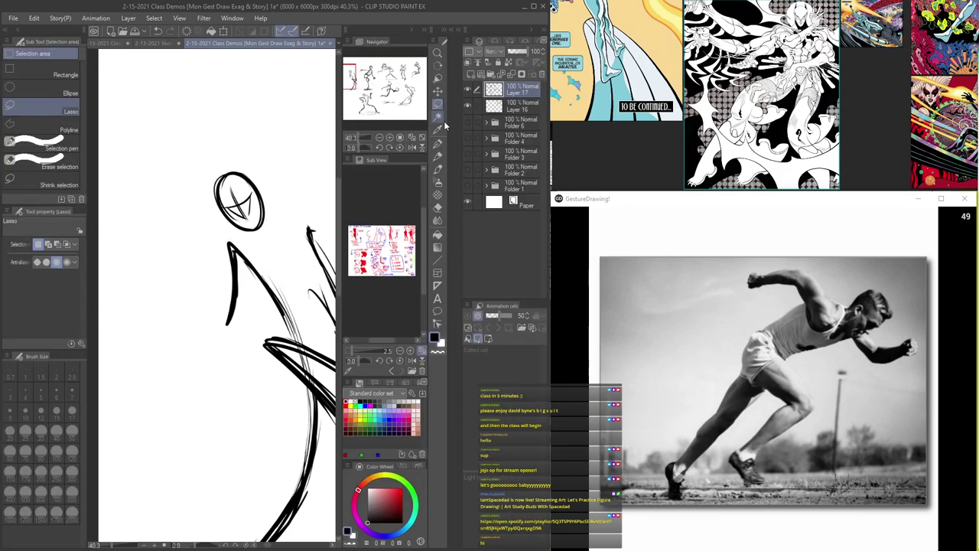
{"action": "key", "text": "Tab"}
- Strengthen the sprinter's outer torso contour and draw the curved forearm and hand of the lowered arm
{"action": "left_click_drag", "start_coordinate": [326, 199], "coordinate": [300, 155]}
{"action": "left_click_drag", "start_coordinate": [350, 237], "coordinate": [309, 167]}
{"action": "left_click_drag", "start_coordinate": [342, 230], "coordinate": [315, 190]}
{"action": "left_click_drag", "start_coordinate": [326, 202], "coordinate": [312, 184]}
{"action": "left_click_drag", "start_coordinate": [250, 255], "coordinate": [222, 353]}
{"action": "mouse_move", "coordinate": [233, 315]}
{"action": "left_mouse_down"}
{"action": "mouse_move", "coordinate": [223, 350]}
{"action": "mouse_move", "coordinate": [254, 388]}
{"action": "left_mouse_up"}
{"action": "left_click_drag", "start_coordinate": [235, 342], "coordinate": [247, 367]}
{"action": "mouse_move", "coordinate": [228, 323]}
{"action": "left_mouse_down"}
{"action": "mouse_move", "coordinate": [253, 377]}
{"action": "mouse_move", "coordinate": [229, 337]}
{"action": "left_mouse_up"}
- Draw the sprinter's other arm arching out from the far shoulder with a hooked, downward-bent hand
{"action": "mouse_move", "coordinate": [323, 172]}
{"action": "left_mouse_down"}
{"action": "mouse_move", "coordinate": [396, 188]}
{"action": "mouse_move", "coordinate": [436, 231]}
{"action": "left_mouse_up"}
{"action": "left_click_drag", "start_coordinate": [391, 185], "coordinate": [436, 245]}
{"action": "mouse_move", "coordinate": [412, 208]}
{"action": "left_mouse_down"}
{"action": "mouse_move", "coordinate": [431, 239]}
{"action": "mouse_move", "coordinate": [419, 215]}
{"action": "left_mouse_up"}
{"action": "mouse_move", "coordinate": [421, 216]}
{"action": "left_mouse_down"}
{"action": "mouse_move", "coordinate": [440, 257]}
{"action": "mouse_move", "coordinate": [426, 222]}
{"action": "mouse_move", "coordinate": [442, 293]}
{"action": "left_mouse_up"}
- Reinforce the sprinter's bent thigh and retrace the head outline
{"action": "left_click_drag", "start_coordinate": [338, 247], "coordinate": [377, 325]}
{"action": "left_click_drag", "start_coordinate": [318, 295], "coordinate": [380, 327]}
{"action": "left_click_drag", "start_coordinate": [243, 133], "coordinate": [283, 182]}
{"action": "left_click_drag", "start_coordinate": [236, 156], "coordinate": [250, 174]}
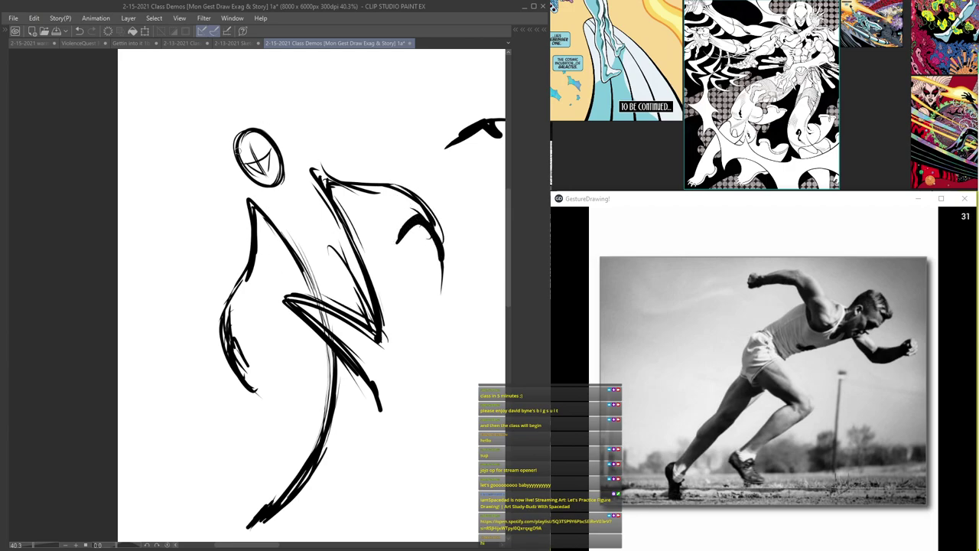
- Thicken the sprinter's rear leg with repeated strokes from the hip down to the foot
{"action": "left_click_drag", "start_coordinate": [315, 407], "coordinate": [344, 327]}
{"action": "left_click_drag", "start_coordinate": [297, 437], "coordinate": [267, 456]}
{"action": "left_click_drag", "start_coordinate": [286, 447], "coordinate": [267, 456]}
{"action": "left_click_drag", "start_coordinate": [339, 364], "coordinate": [329, 392]}
{"action": "left_click_drag", "start_coordinate": [353, 257], "coordinate": [267, 456]}
{"action": "left_click_drag", "start_coordinate": [299, 422], "coordinate": [261, 459]}
{"action": "mouse_move", "coordinate": [364, 298]}
{"action": "left_mouse_down"}
{"action": "mouse_move", "coordinate": [364, 342]}
{"action": "mouse_move", "coordinate": [276, 460]}
{"action": "left_mouse_up"}
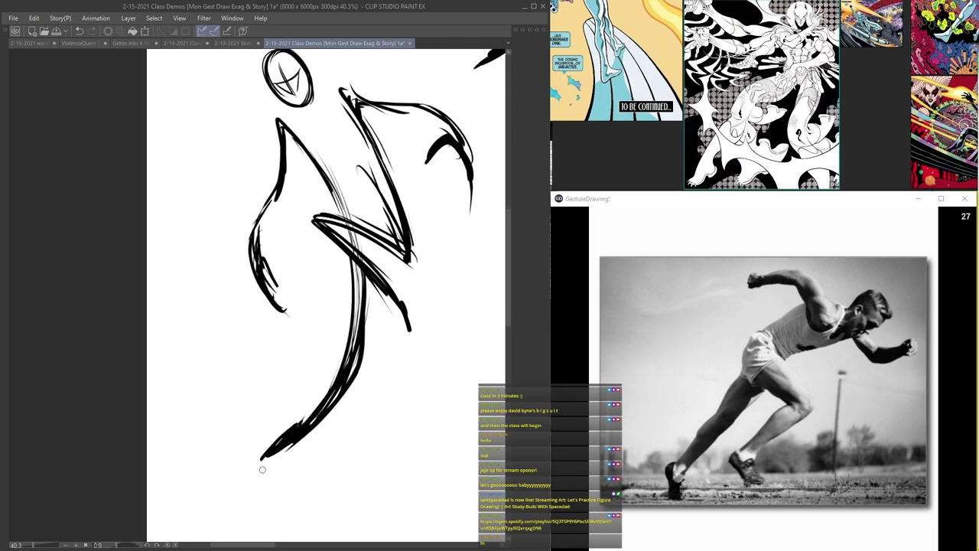
- Widen the sprinter's rear calf and foot, and thicken the bent leg's shin
{"action": "mouse_move", "coordinate": [320, 404]}
{"action": "left_mouse_down"}
{"action": "mouse_move", "coordinate": [284, 439]}
{"action": "mouse_move", "coordinate": [342, 381]}
{"action": "left_mouse_up"}
{"action": "left_click_drag", "start_coordinate": [355, 239], "coordinate": [369, 363]}
{"action": "mouse_move", "coordinate": [362, 267]}
{"action": "left_mouse_down"}
{"action": "mouse_move", "coordinate": [346, 401]}
{"action": "mouse_move", "coordinate": [302, 442]}
{"action": "left_mouse_up"}
{"action": "left_click_drag", "start_coordinate": [358, 349], "coordinate": [327, 417]}
{"action": "mouse_move", "coordinate": [287, 442]}
{"action": "left_mouse_down"}
{"action": "mouse_move", "coordinate": [263, 470]}
{"action": "mouse_move", "coordinate": [327, 382]}
{"action": "left_mouse_up"}
{"action": "left_click_drag", "start_coordinate": [357, 223], "coordinate": [412, 345]}
{"action": "left_click_drag", "start_coordinate": [384, 294], "coordinate": [405, 336]}
{"action": "mouse_move", "coordinate": [358, 281]}
{"action": "left_mouse_down"}
{"action": "mouse_move", "coordinate": [368, 365]}
{"action": "mouse_move", "coordinate": [297, 433]}
{"action": "left_mouse_up"}
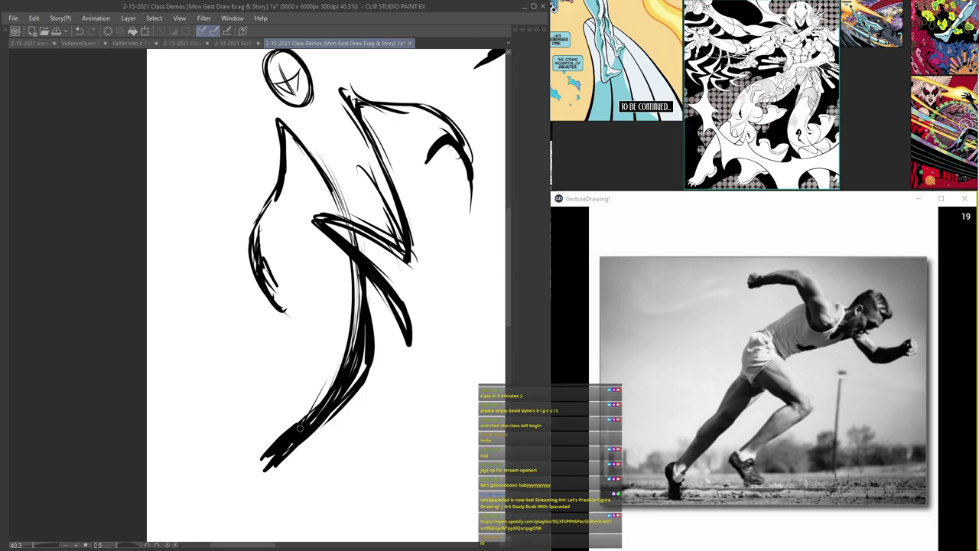
- Erase excess strokes inside the sprinter's rear leg and redraw its contour with the pen
{"action": "key", "text": "e"}
{"action": "mouse_move", "coordinate": [354, 298]}
{"action": "left_mouse_down"}
{"action": "mouse_move", "coordinate": [337, 369]}
{"action": "mouse_move", "coordinate": [268, 472]}
{"action": "mouse_move", "coordinate": [307, 430]}
{"action": "left_mouse_up"}
{"action": "key", "text": "Tab"}
{"action": "left_click", "coordinate": [438, 144]}
{"action": "key", "text": "Tab"}
{"action": "mouse_move", "coordinate": [348, 244]}
{"action": "left_mouse_down"}
{"action": "mouse_move", "coordinate": [361, 374]}
{"action": "mouse_move", "coordinate": [366, 345]}
{"action": "mouse_move", "coordinate": [306, 438]}
{"action": "mouse_move", "coordinate": [361, 340]}
{"action": "mouse_move", "coordinate": [278, 485]}
{"action": "left_mouse_up"}
- Reinforce the sprinter's outer torso side and add a light contour line inside the torso
{"action": "left_click_drag", "start_coordinate": [318, 119], "coordinate": [362, 185]}
{"action": "left_click_drag", "start_coordinate": [346, 135], "coordinate": [427, 277]}
{"action": "mouse_move", "coordinate": [418, 240]}
{"action": "left_mouse_down"}
{"action": "mouse_move", "coordinate": [478, 344]}
{"action": "mouse_move", "coordinate": [317, 176]}
{"action": "mouse_move", "coordinate": [346, 231]}
{"action": "left_mouse_up"}
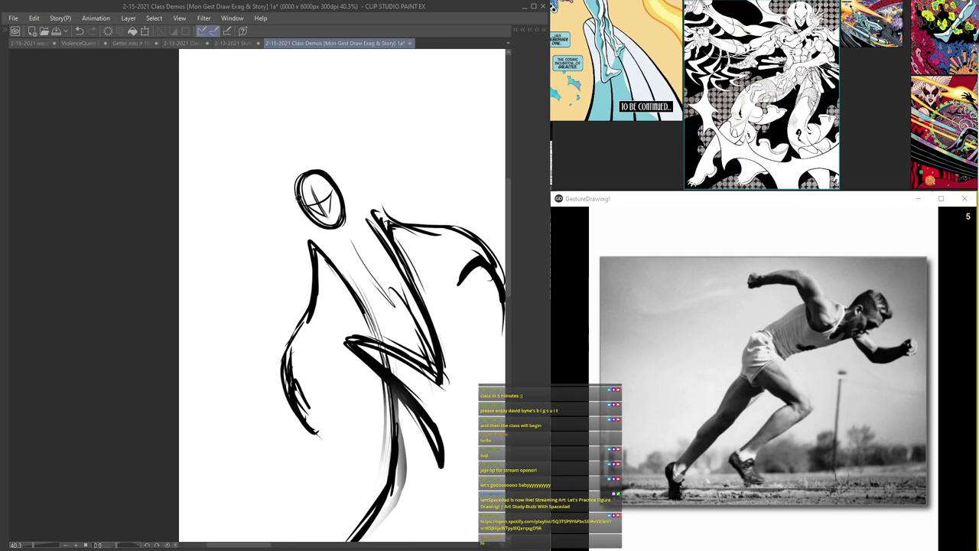
- Start the long jumper's gesture in the empty lower right of the page with a light head oval and face guidelines
{"action": "scroll", "coordinate": [352, 283], "scroll_direction": "down", "scroll_amount": 5}
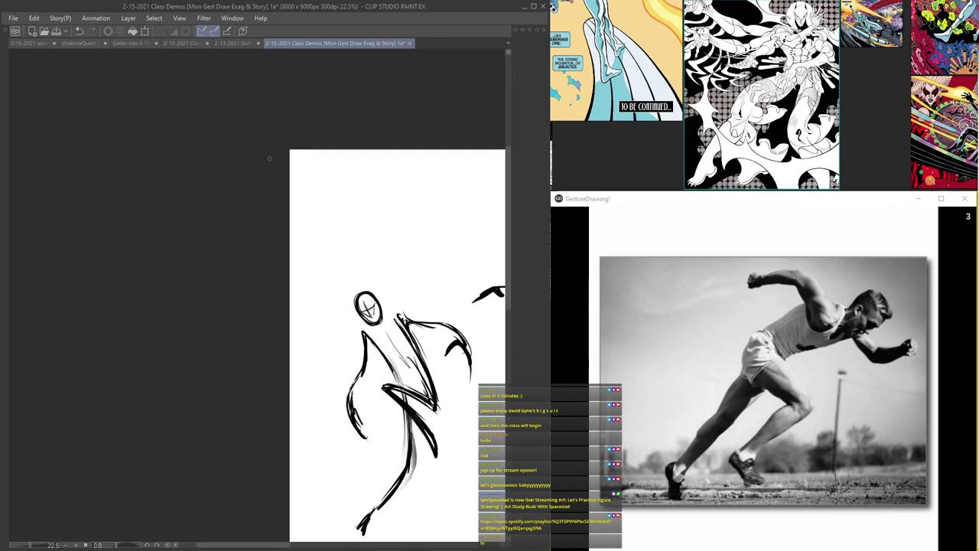
{"action": "left_click_drag", "start_coordinate": [423, 340], "coordinate": [405, 282]}
{"action": "scroll", "coordinate": [364, 324], "scroll_direction": "up", "scroll_amount": 4}
{"action": "mouse_move", "coordinate": [332, 217]}
{"action": "left_mouse_down"}
{"action": "mouse_move", "coordinate": [277, 351]}
{"action": "mouse_move", "coordinate": [275, 383]}
{"action": "left_mouse_up"}
{"action": "scroll", "coordinate": [367, 238], "scroll_direction": "down", "scroll_amount": 3}
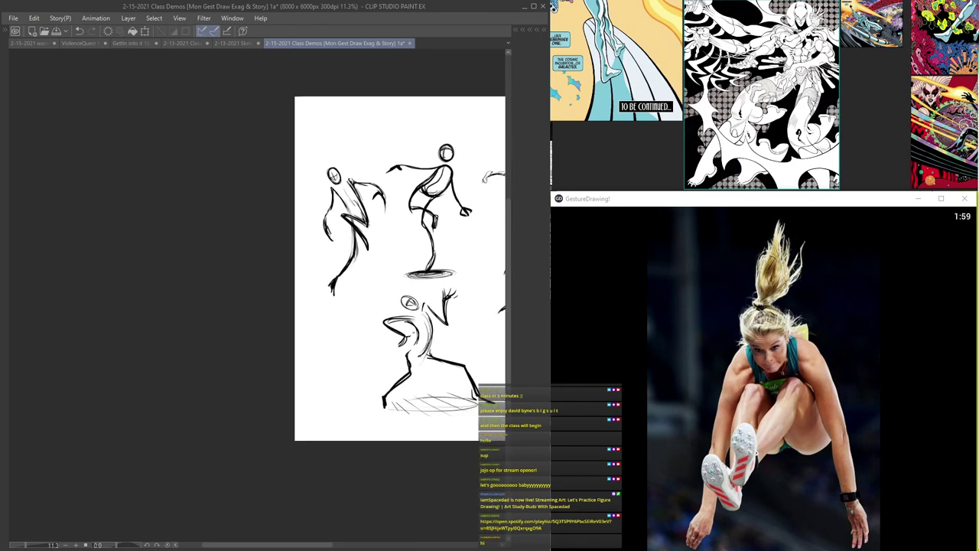
{"action": "left_click_drag", "start_coordinate": [421, 351], "coordinate": [298, 321]}
{"action": "left_click_drag", "start_coordinate": [360, 306], "coordinate": [181, 317]}
{"action": "scroll", "coordinate": [354, 362], "scroll_direction": "up", "scroll_amount": 1}
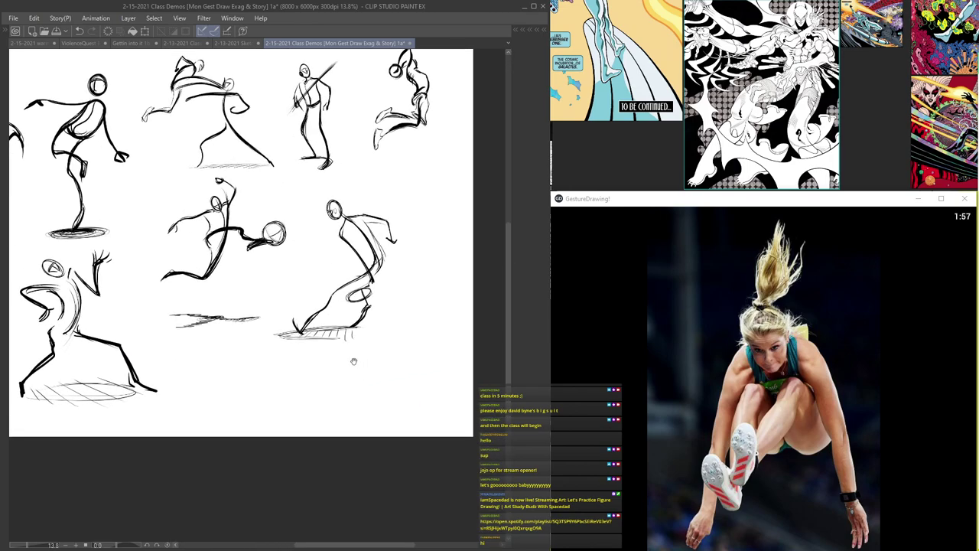
{"action": "left_click_drag", "start_coordinate": [354, 362], "coordinate": [275, 278]}
{"action": "scroll", "coordinate": [285, 300], "scroll_direction": "up", "scroll_amount": 3}
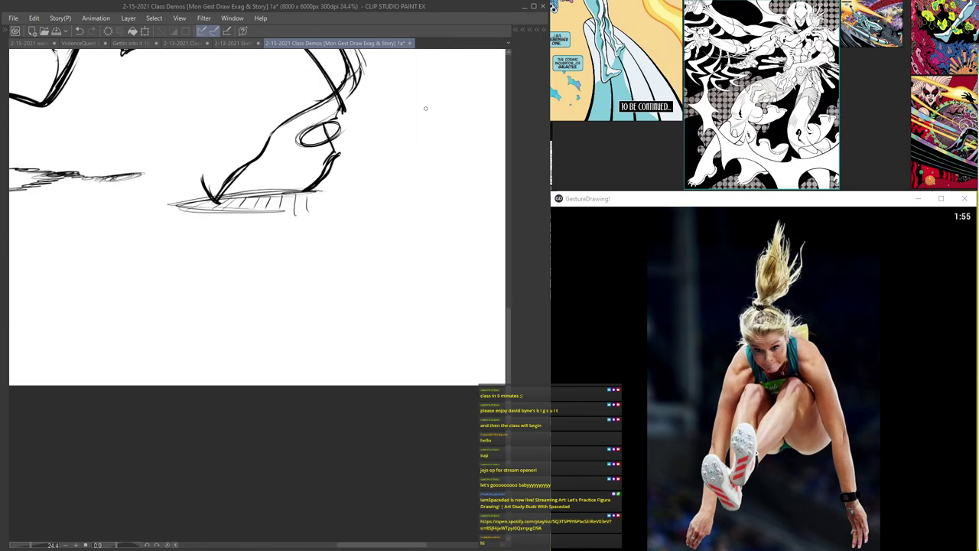
{"action": "mouse_move", "coordinate": [432, 189]}
{"action": "left_mouse_down"}
{"action": "mouse_move", "coordinate": [357, 239]}
{"action": "mouse_move", "coordinate": [359, 216]}
{"action": "left_mouse_up"}
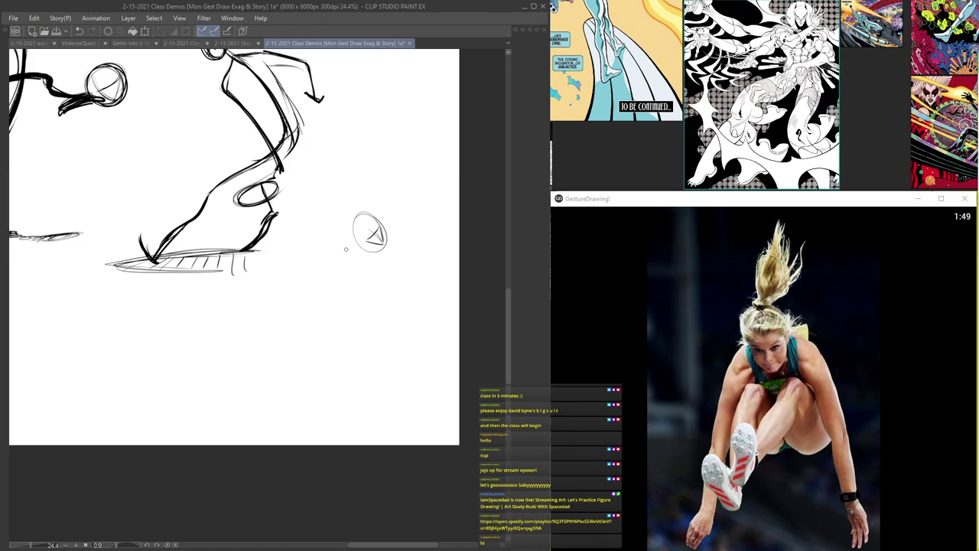
- Sketch the long jumper's bent arm from shoulder to elbow and hand, and thicken the upper arm
{"action": "scroll", "coordinate": [346, 249], "scroll_direction": "up", "scroll_amount": 2}
{"action": "mouse_move", "coordinate": [347, 244]}
{"action": "left_mouse_down"}
{"action": "mouse_move", "coordinate": [360, 317]}
{"action": "mouse_move", "coordinate": [381, 329]}
{"action": "left_mouse_up"}
{"action": "mouse_move", "coordinate": [353, 261]}
{"action": "left_mouse_down"}
{"action": "mouse_move", "coordinate": [397, 313]}
{"action": "mouse_move", "coordinate": [400, 274]}
{"action": "left_mouse_up"}
{"action": "mouse_move", "coordinate": [356, 263]}
{"action": "left_mouse_down"}
{"action": "mouse_move", "coordinate": [356, 277]}
{"action": "mouse_move", "coordinate": [415, 270]}
{"action": "left_mouse_up"}
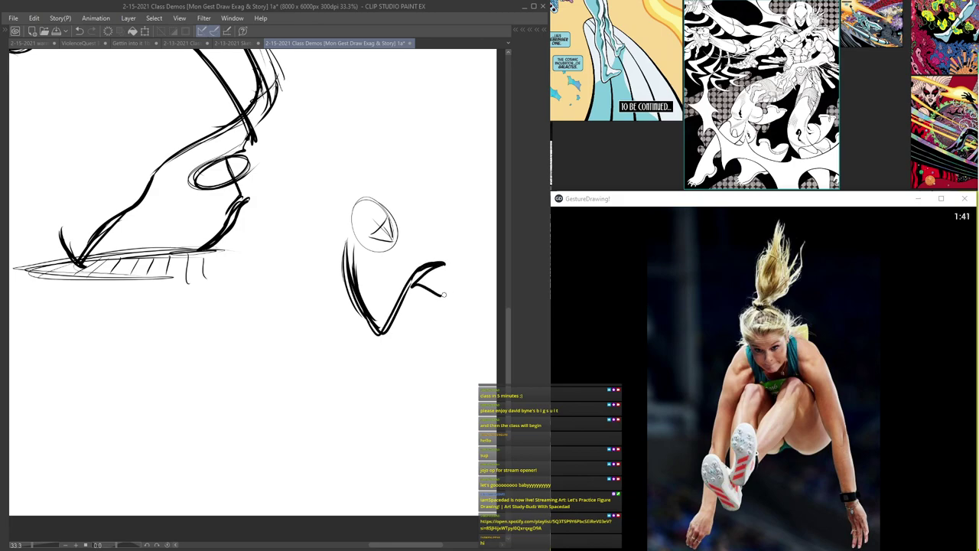
{"action": "left_click_drag", "start_coordinate": [438, 275], "coordinate": [422, 277]}
{"action": "scroll", "coordinate": [407, 298], "scroll_direction": "down", "scroll_amount": 4}
{"action": "left_click_drag", "start_coordinate": [361, 248], "coordinate": [375, 306]}
{"action": "left_click_drag", "start_coordinate": [364, 239], "coordinate": [381, 307]}
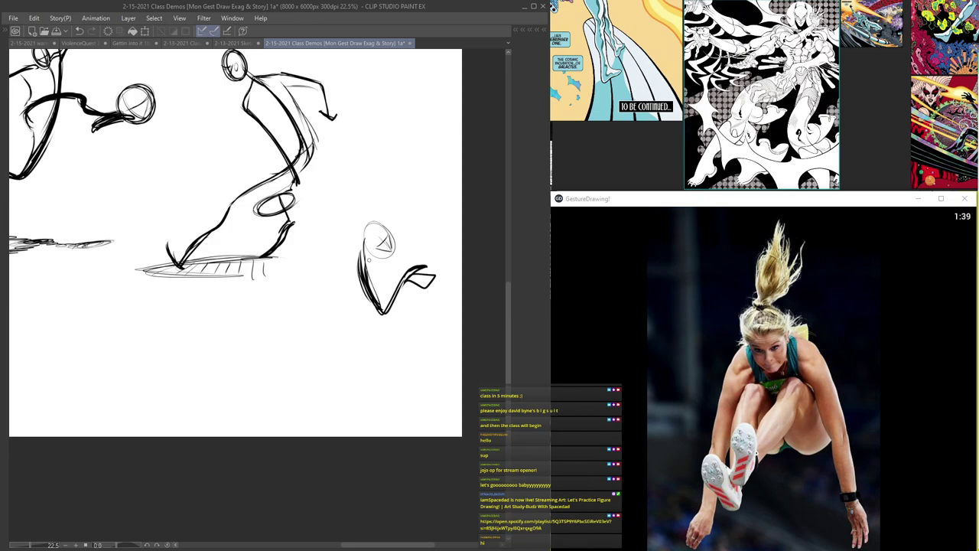
- Draw the long jumper's hair sweeping upward from the head and firm up the head outline
{"action": "scroll", "coordinate": [374, 238], "scroll_direction": "up", "scroll_amount": 5}
{"action": "scroll", "coordinate": [356, 207], "scroll_direction": "up", "scroll_amount": 2}
{"action": "mouse_move", "coordinate": [360, 197]}
{"action": "left_mouse_down"}
{"action": "mouse_move", "coordinate": [372, 116]}
{"action": "mouse_move", "coordinate": [378, 156]}
{"action": "mouse_move", "coordinate": [408, 77]}
{"action": "left_mouse_up"}
{"action": "left_click_drag", "start_coordinate": [379, 83], "coordinate": [361, 198]}
{"action": "left_click_drag", "start_coordinate": [354, 162], "coordinate": [385, 81]}
{"action": "mouse_move", "coordinate": [398, 204]}
{"action": "left_mouse_down"}
{"action": "mouse_move", "coordinate": [395, 191]}
{"action": "mouse_move", "coordinate": [384, 247]}
{"action": "left_mouse_up"}
{"action": "scroll", "coordinate": [411, 168], "scroll_direction": "down", "scroll_amount": 6}
{"action": "scroll", "coordinate": [395, 113], "scroll_direction": "up", "scroll_amount": 1}
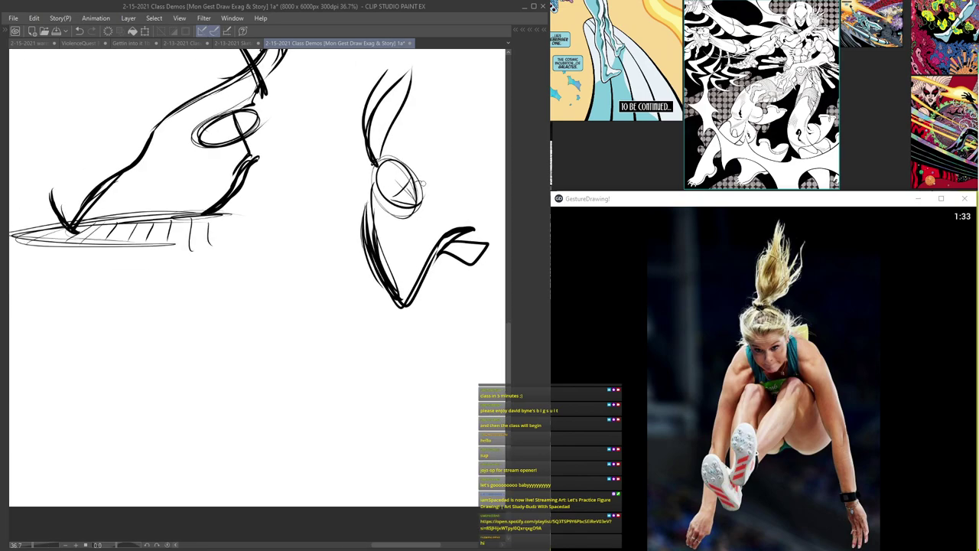
- Sketch the long jumper's other arm hanging straight down and finish it with a pointed hand
{"action": "left_click_drag", "start_coordinate": [426, 185], "coordinate": [450, 355]}
{"action": "left_click_drag", "start_coordinate": [440, 255], "coordinate": [458, 364]}
{"action": "scroll", "coordinate": [452, 318], "scroll_direction": "up", "scroll_amount": 2}
{"action": "mouse_move", "coordinate": [444, 329]}
{"action": "left_mouse_down"}
{"action": "mouse_move", "coordinate": [463, 418]}
{"action": "mouse_move", "coordinate": [479, 396]}
{"action": "left_mouse_up"}
{"action": "mouse_move", "coordinate": [459, 364]}
{"action": "left_mouse_down"}
{"action": "mouse_move", "coordinate": [473, 412]}
{"action": "mouse_move", "coordinate": [459, 421]}
{"action": "mouse_move", "coordinate": [470, 417]}
{"action": "left_mouse_up"}
{"action": "scroll", "coordinate": [467, 405], "scroll_direction": "down", "scroll_amount": 2}
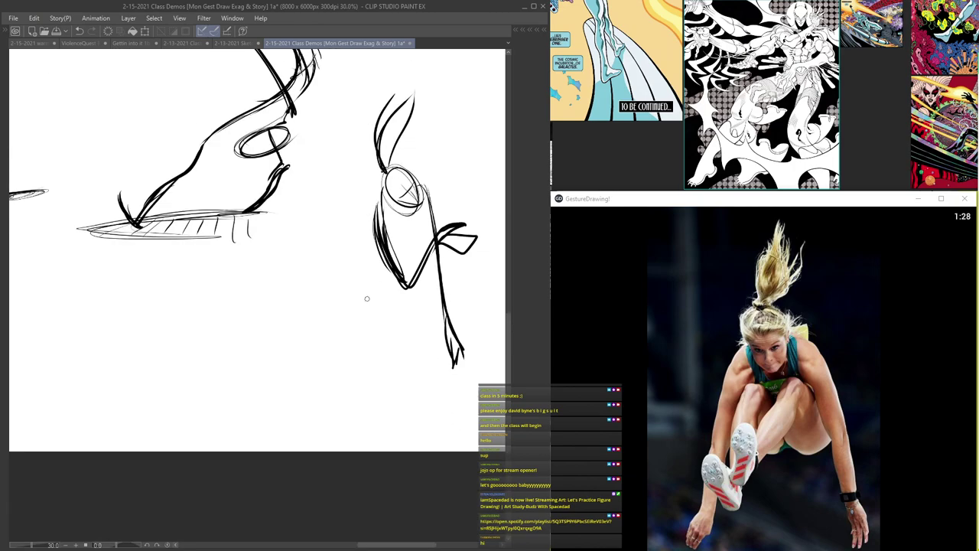
- Sketch the long jumper's torso lines and the raised thigh out to the knee
{"action": "left_click_drag", "start_coordinate": [418, 210], "coordinate": [398, 263]}
{"action": "left_click_drag", "start_coordinate": [401, 208], "coordinate": [385, 246]}
{"action": "mouse_move", "coordinate": [335, 278]}
{"action": "left_mouse_down"}
{"action": "mouse_move", "coordinate": [311, 325]}
{"action": "mouse_move", "coordinate": [315, 344]}
{"action": "mouse_move", "coordinate": [359, 382]}
{"action": "mouse_move", "coordinate": [303, 334]}
{"action": "mouse_move", "coordinate": [387, 398]}
{"action": "left_mouse_up"}
{"action": "scroll", "coordinate": [381, 283], "scroll_direction": "up", "scroll_amount": 3}
{"action": "mouse_move", "coordinate": [403, 266]}
{"action": "left_mouse_down"}
{"action": "mouse_move", "coordinate": [405, 313]}
{"action": "mouse_move", "coordinate": [280, 219]}
{"action": "left_mouse_up"}
{"action": "mouse_move", "coordinate": [333, 260]}
{"action": "left_mouse_down"}
{"action": "mouse_move", "coordinate": [274, 241]}
{"action": "mouse_move", "coordinate": [285, 254]}
{"action": "left_mouse_up"}
- Sketch the long jumper's shins and calves down from the knees and add the foot
{"action": "left_click_drag", "start_coordinate": [268, 231], "coordinate": [350, 341]}
{"action": "mouse_move", "coordinate": [315, 306]}
{"action": "left_mouse_down"}
{"action": "mouse_move", "coordinate": [363, 363]}
{"action": "mouse_move", "coordinate": [326, 356]}
{"action": "mouse_move", "coordinate": [392, 413]}
{"action": "left_mouse_up"}
{"action": "left_click_drag", "start_coordinate": [327, 350], "coordinate": [405, 439]}
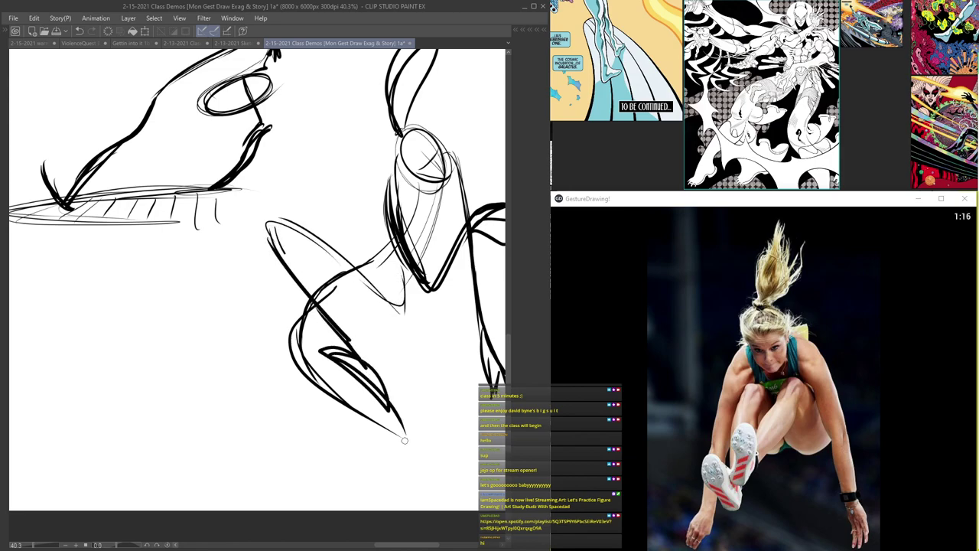
{"action": "mouse_move", "coordinate": [310, 308]}
{"action": "left_mouse_down"}
{"action": "mouse_move", "coordinate": [307, 391]}
{"action": "mouse_move", "coordinate": [357, 418]}
{"action": "left_mouse_up"}
{"action": "mouse_move", "coordinate": [310, 390]}
{"action": "left_mouse_down"}
{"action": "mouse_move", "coordinate": [392, 452]}
{"action": "mouse_move", "coordinate": [385, 483]}
{"action": "left_mouse_up"}
{"action": "mouse_move", "coordinate": [399, 444]}
{"action": "left_mouse_down"}
{"action": "mouse_move", "coordinate": [389, 505]}
{"action": "mouse_move", "coordinate": [405, 433]}
{"action": "left_mouse_up"}
- Thicken the long jumper's hips, thighs and shin with repeated heavy strokes
{"action": "left_click_drag", "start_coordinate": [369, 369], "coordinate": [402, 409]}
{"action": "left_click_drag", "start_coordinate": [402, 415], "coordinate": [306, 306]}
{"action": "mouse_move", "coordinate": [414, 288]}
{"action": "left_mouse_down"}
{"action": "mouse_move", "coordinate": [401, 309]}
{"action": "mouse_move", "coordinate": [331, 241]}
{"action": "left_mouse_up"}
{"action": "mouse_move", "coordinate": [434, 230]}
{"action": "left_mouse_down"}
{"action": "mouse_move", "coordinate": [399, 324]}
{"action": "mouse_move", "coordinate": [359, 278]}
{"action": "left_mouse_up"}
{"action": "mouse_move", "coordinate": [407, 326]}
{"action": "left_mouse_down"}
{"action": "mouse_move", "coordinate": [367, 283]}
{"action": "mouse_move", "coordinate": [294, 274]}
{"action": "mouse_move", "coordinate": [345, 345]}
{"action": "left_mouse_up"}
{"action": "mouse_move", "coordinate": [426, 251]}
{"action": "left_mouse_down"}
{"action": "mouse_move", "coordinate": [423, 282]}
{"action": "mouse_move", "coordinate": [375, 292]}
{"action": "mouse_move", "coordinate": [372, 315]}
{"action": "mouse_move", "coordinate": [323, 321]}
{"action": "left_mouse_up"}
{"action": "left_click_drag", "start_coordinate": [280, 238], "coordinate": [330, 333]}
{"action": "left_click_drag", "start_coordinate": [282, 241], "coordinate": [387, 399]}
- Darken the long jumper's head and torso with heavy strokes and add a thick ponytail lock
{"action": "scroll", "coordinate": [423, 211], "scroll_direction": "down", "scroll_amount": 5}
{"action": "scroll", "coordinate": [428, 164], "scroll_direction": "up", "scroll_amount": 4}
{"action": "mouse_move", "coordinate": [400, 160]}
{"action": "left_mouse_down"}
{"action": "mouse_move", "coordinate": [440, 203]}
{"action": "mouse_move", "coordinate": [410, 196]}
{"action": "left_mouse_up"}
{"action": "mouse_move", "coordinate": [428, 151]}
{"action": "left_mouse_down"}
{"action": "mouse_move", "coordinate": [442, 187]}
{"action": "mouse_move", "coordinate": [428, 188]}
{"action": "mouse_move", "coordinate": [391, 247]}
{"action": "left_mouse_up"}
{"action": "left_click_drag", "start_coordinate": [442, 204], "coordinate": [387, 229]}
{"action": "left_click_drag", "start_coordinate": [440, 208], "coordinate": [419, 280]}
{"action": "mouse_move", "coordinate": [437, 214]}
{"action": "left_mouse_down"}
{"action": "mouse_move", "coordinate": [387, 280]}
{"action": "mouse_move", "coordinate": [396, 269]}
{"action": "left_mouse_up"}
{"action": "left_click_drag", "start_coordinate": [437, 214], "coordinate": [405, 265]}
{"action": "left_click_drag", "start_coordinate": [413, 212], "coordinate": [389, 229]}
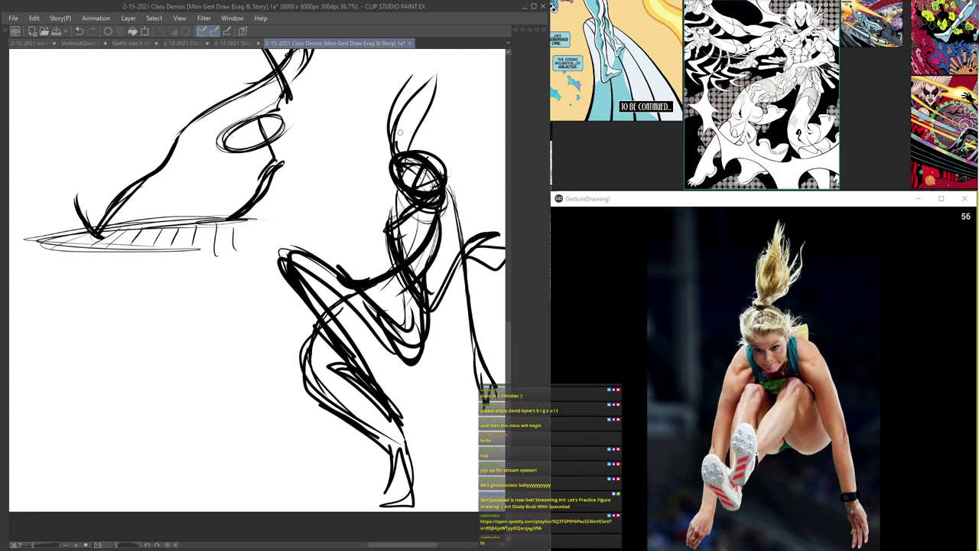
{"action": "left_click_drag", "start_coordinate": [396, 150], "coordinate": [453, 52]}
{"action": "left_click_drag", "start_coordinate": [426, 177], "coordinate": [346, 286]}
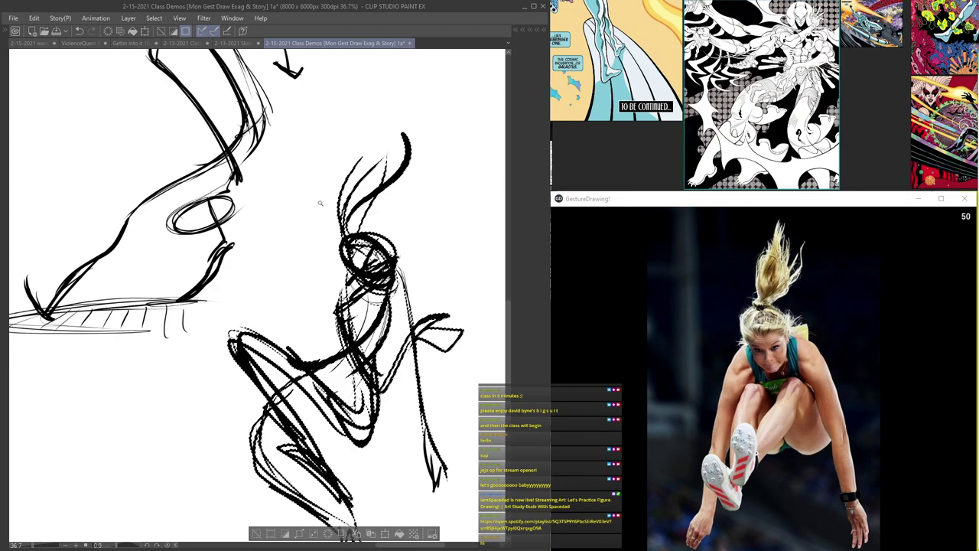
- Switch to the lasso selection tool and clear the selection around the long jumper's strokes
{"action": "key", "text": "Tab"}
{"action": "left_click", "coordinate": [438, 104]}
{"action": "left_click_drag", "start_coordinate": [276, 171], "coordinate": [264, 251]}
{"action": "left_click", "coordinate": [250, 168]}
{"action": "key", "text": "Tab"}
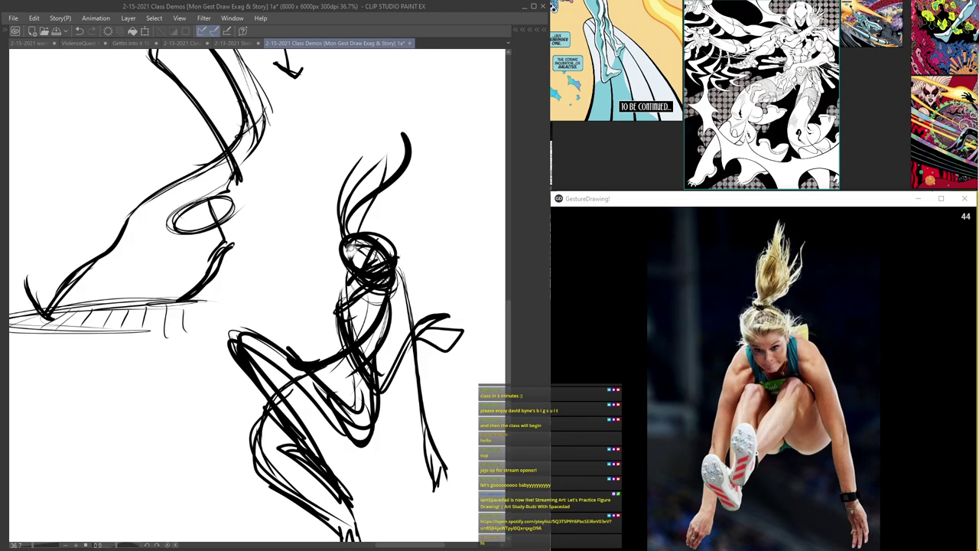
{"action": "key", "text": "Tab"}
{"action": "key", "text": "Tab"}
- Reinforce the long jumper's shoulder and torso, and add a loose hair strand beside the head
{"action": "scroll", "coordinate": [345, 249], "scroll_direction": "up", "scroll_amount": 2}
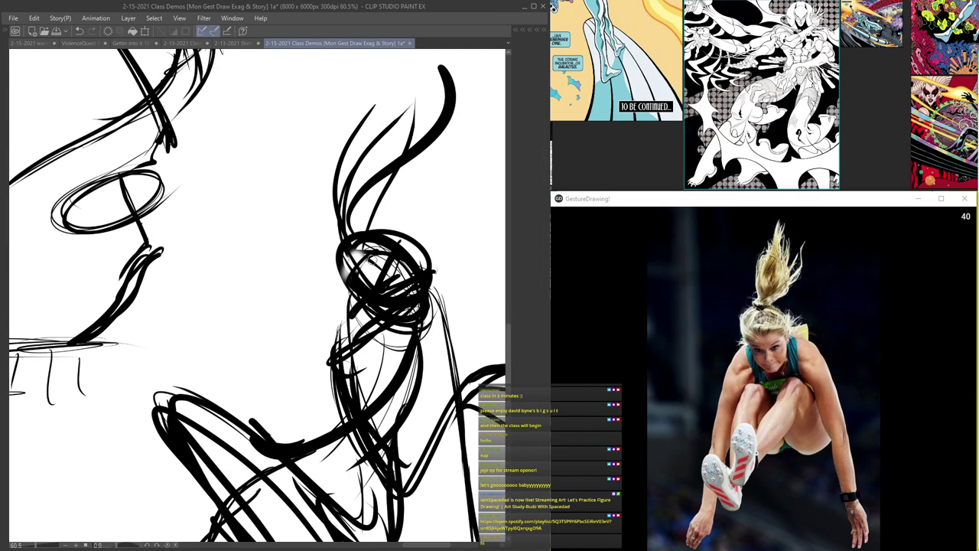
{"action": "scroll", "coordinate": [355, 259], "scroll_direction": "down", "scroll_amount": 5}
{"action": "scroll", "coordinate": [367, 264], "scroll_direction": "up", "scroll_amount": 3}
{"action": "scroll", "coordinate": [381, 269], "scroll_direction": "up", "scroll_amount": 1}
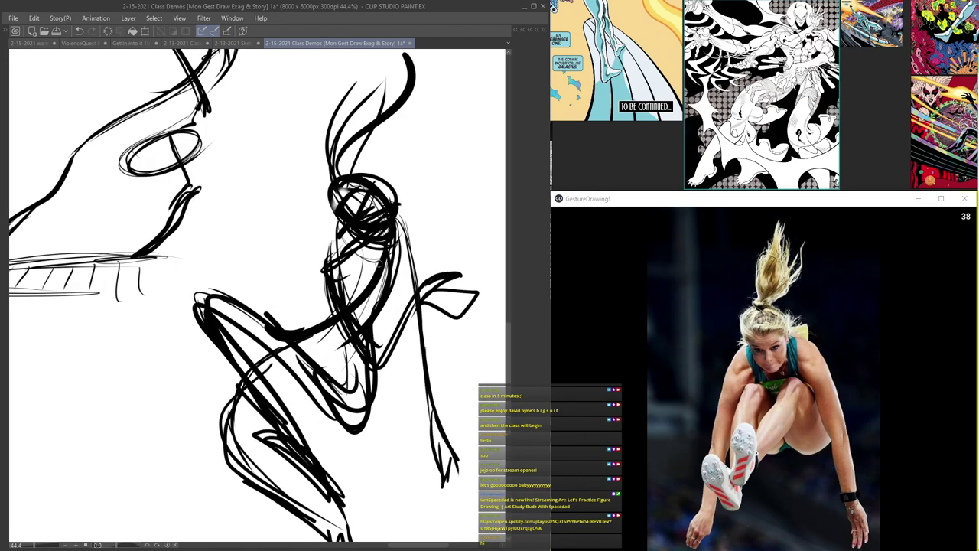
{"action": "left_click_drag", "start_coordinate": [380, 231], "coordinate": [320, 350]}
{"action": "mouse_move", "coordinate": [421, 220]}
{"action": "left_mouse_down"}
{"action": "mouse_move", "coordinate": [391, 157]}
{"action": "mouse_move", "coordinate": [399, 162]}
{"action": "mouse_move", "coordinate": [386, 201]}
{"action": "left_mouse_up"}
{"action": "scroll", "coordinate": [376, 158], "scroll_direction": "down", "scroll_amount": 5}
{"action": "scroll", "coordinate": [356, 145], "scroll_direction": "up", "scroll_amount": 4}
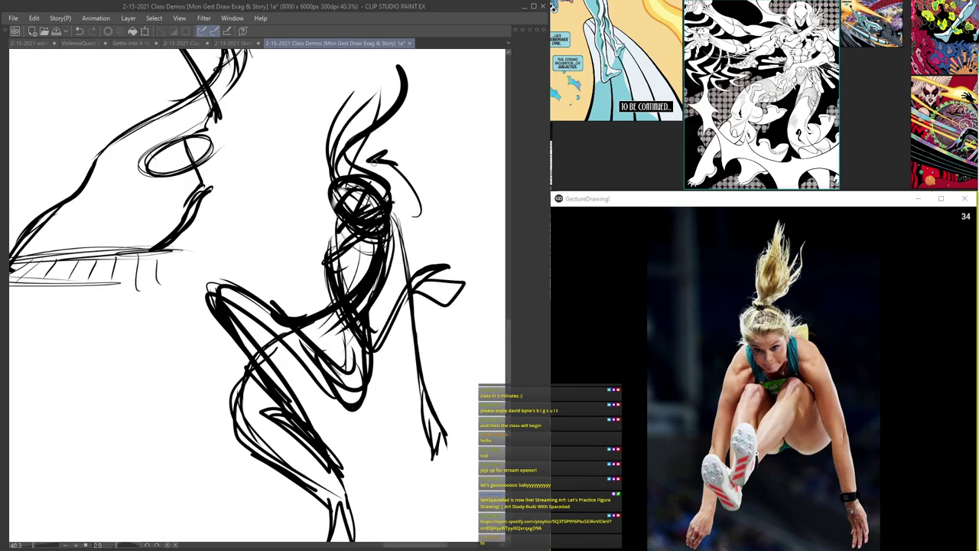
- Darken the long jumper's shoulder and fill the lower leg with dense strokes
{"action": "scroll", "coordinate": [345, 151], "scroll_direction": "down", "scroll_amount": 5}
{"action": "scroll", "coordinate": [317, 204], "scroll_direction": "up", "scroll_amount": 6}
{"action": "scroll", "coordinate": [309, 312], "scroll_direction": "down", "scroll_amount": 6}
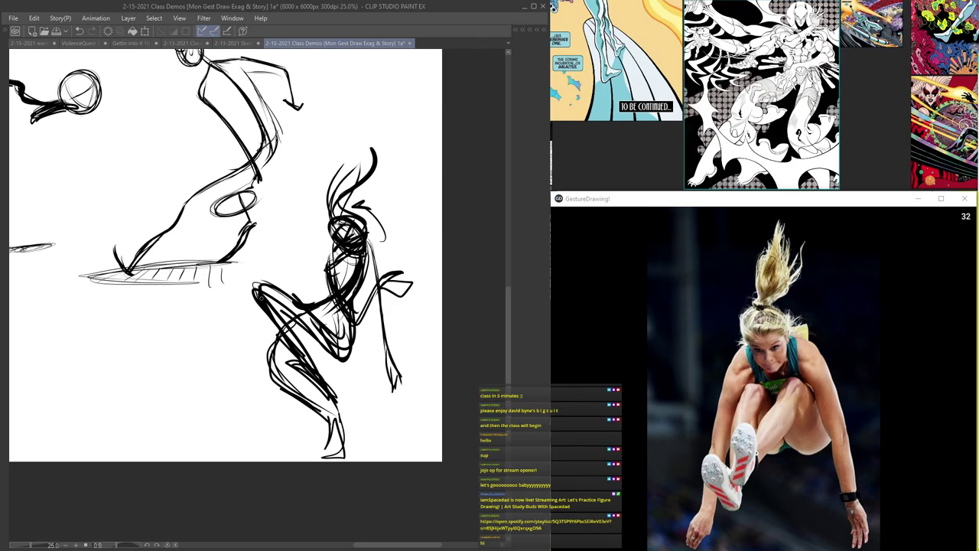
{"action": "scroll", "coordinate": [352, 230], "scroll_direction": "down", "scroll_amount": 2}
{"action": "scroll", "coordinate": [315, 322], "scroll_direction": "up", "scroll_amount": 2}
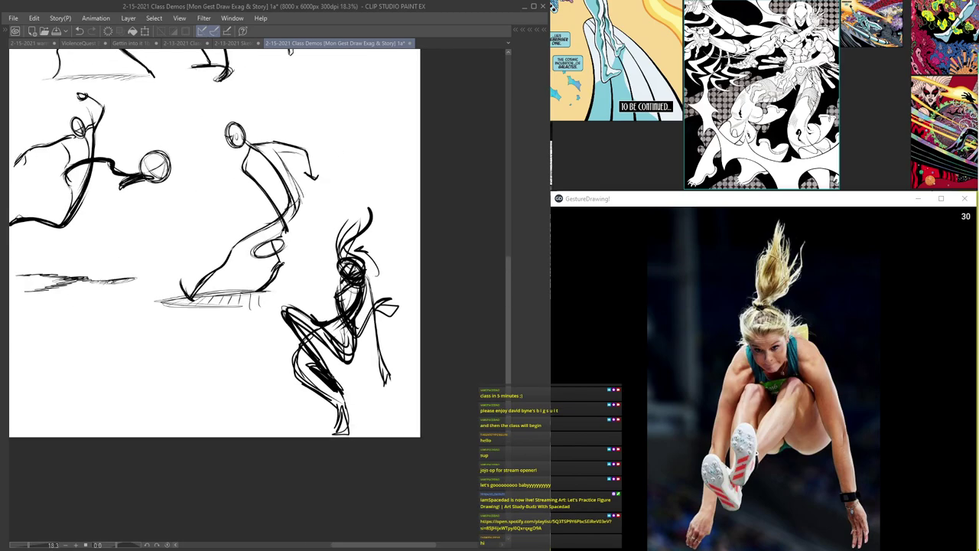
{"action": "scroll", "coordinate": [304, 294], "scroll_direction": "up", "scroll_amount": 1}
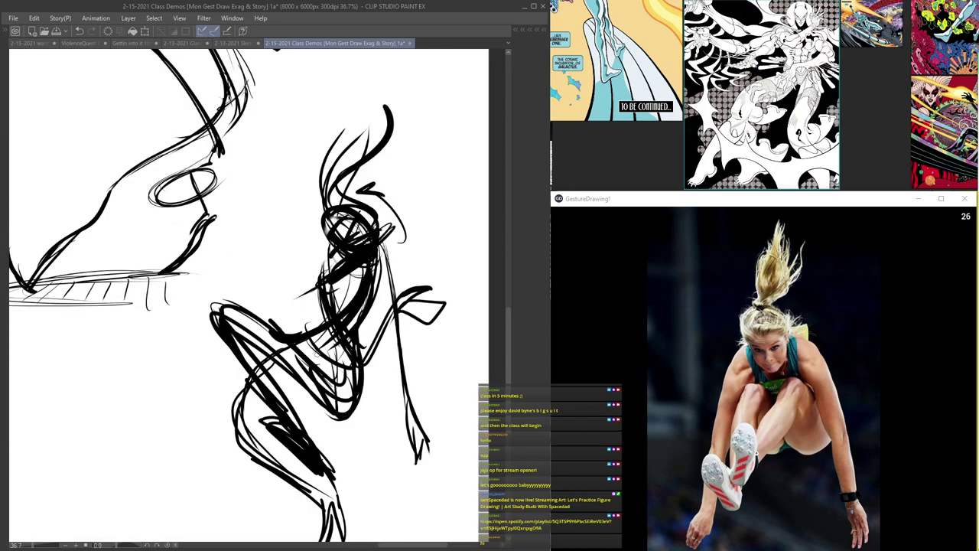
{"action": "scroll", "coordinate": [288, 132], "scroll_direction": "down", "scroll_amount": 2}
{"action": "key", "text": "Tab"}
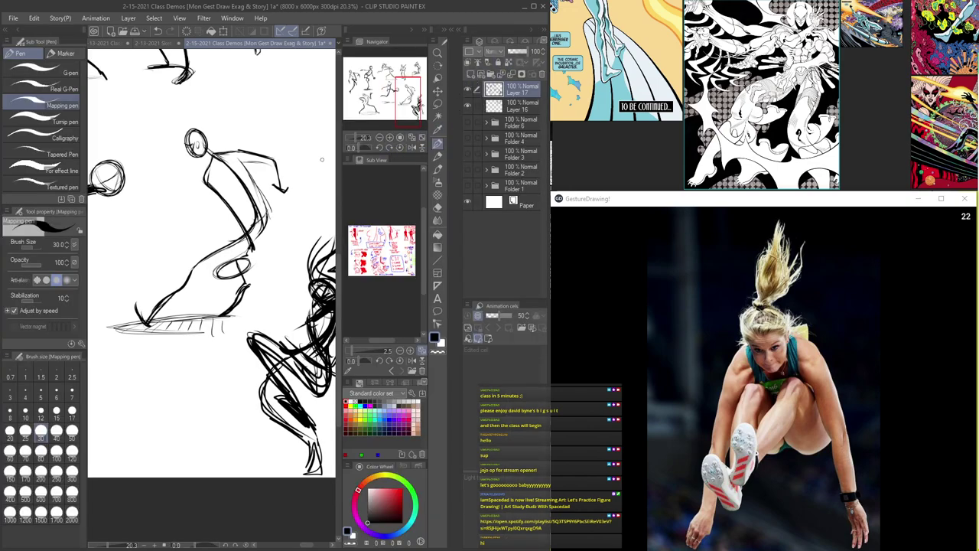
{"action": "key", "text": "Tab"}
{"action": "mouse_move", "coordinate": [367, 205]}
{"action": "left_mouse_down"}
{"action": "mouse_move", "coordinate": [284, 391]}
{"action": "mouse_move", "coordinate": [413, 184]}
{"action": "left_mouse_up"}
{"action": "key", "text": "Delete"}
{"action": "key", "text": "ctrl+z"}
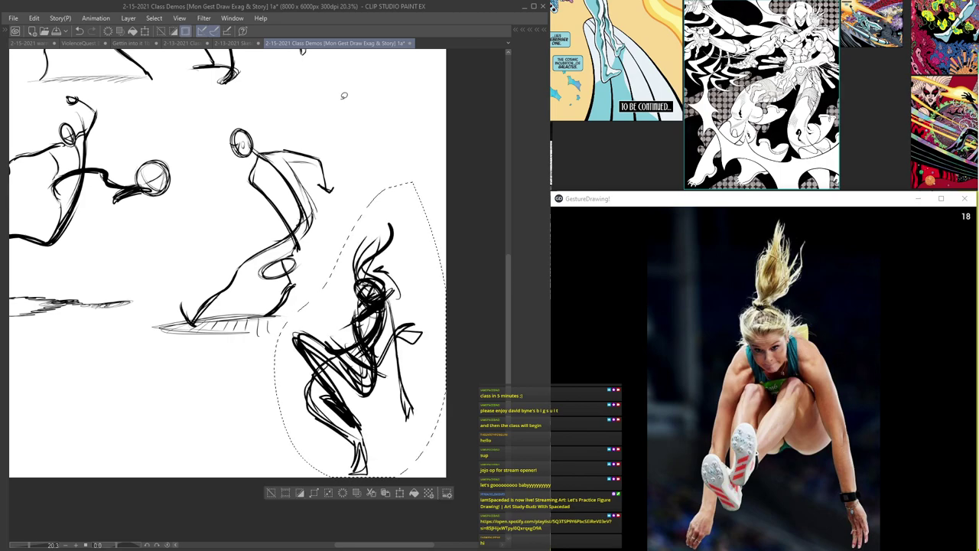
{"action": "left_click", "coordinate": [330, 139]}
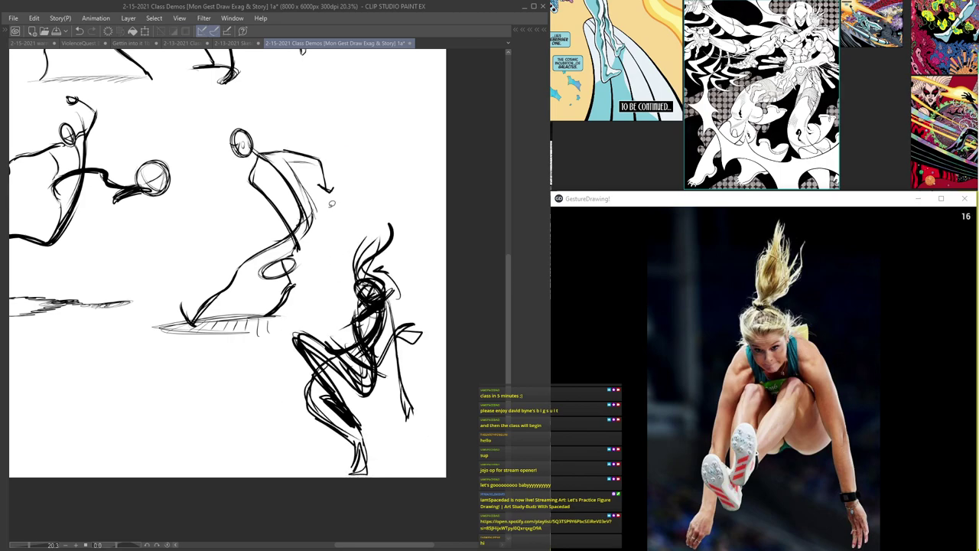
- Fade the long jumper's rough sketch by lowering its layer opacity, and add a new layer for redrawing
{"action": "key", "text": "ctrl+t"}
{"action": "key", "text": "Return"}
{"action": "key", "text": "Tab"}
{"action": "left_click", "coordinate": [519, 53]}
{"action": "left_click_drag", "start_coordinate": [519, 52], "coordinate": [459, 67]}
{"action": "left_click", "coordinate": [471, 75]}
{"action": "key", "text": "Tab"}
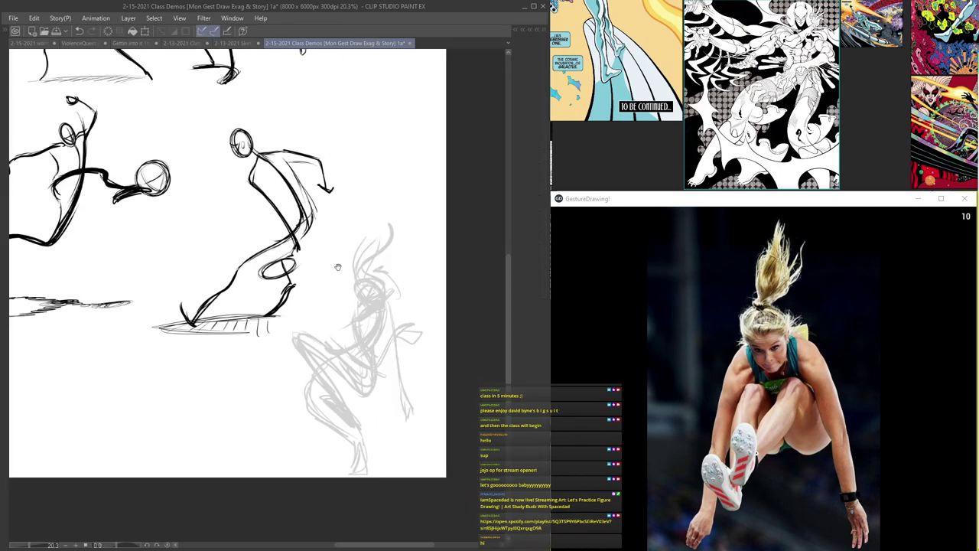
- Redraw the long jumper's head outline and face plane over the faded rough sketch
{"action": "left_click_drag", "start_coordinate": [337, 271], "coordinate": [343, 214]}
{"action": "key", "text": "Tab"}
{"action": "key", "text": "Tab"}
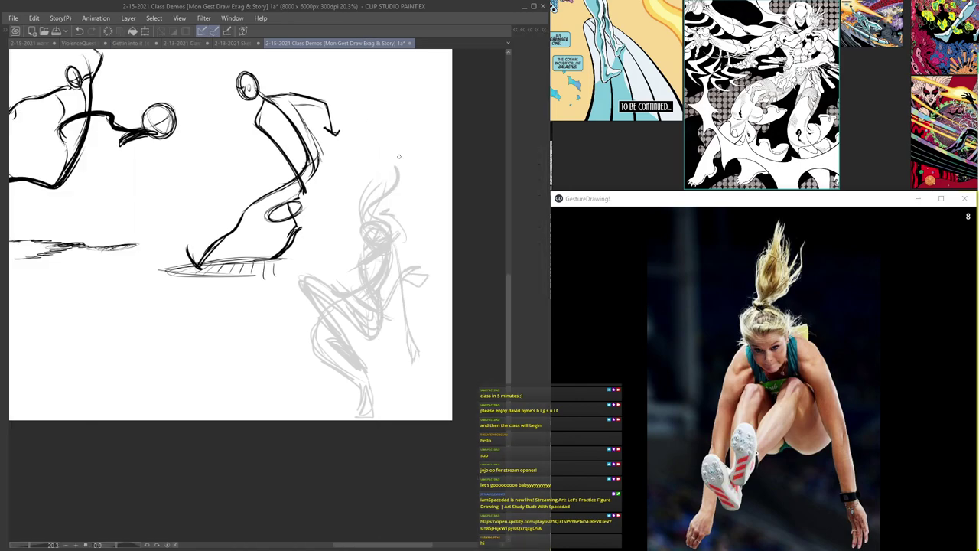
{"action": "scroll", "coordinate": [353, 203], "scroll_direction": "up", "scroll_amount": 4}
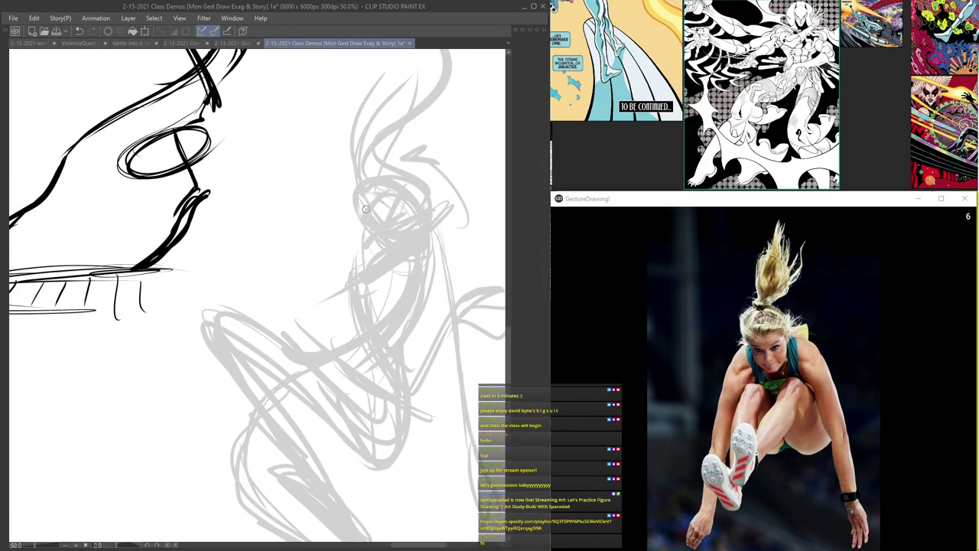
{"action": "scroll", "coordinate": [365, 206], "scroll_direction": "up", "scroll_amount": 1}
{"action": "mouse_move", "coordinate": [360, 222]}
{"action": "left_mouse_down"}
{"action": "mouse_move", "coordinate": [390, 188]}
{"action": "mouse_move", "coordinate": [357, 226]}
{"action": "mouse_move", "coordinate": [352, 186]}
{"action": "mouse_move", "coordinate": [387, 242]}
{"action": "left_mouse_up"}
{"action": "left_click_drag", "start_coordinate": [399, 194], "coordinate": [401, 191]}
{"action": "scroll", "coordinate": [359, 277], "scroll_direction": "down", "scroll_amount": 3}
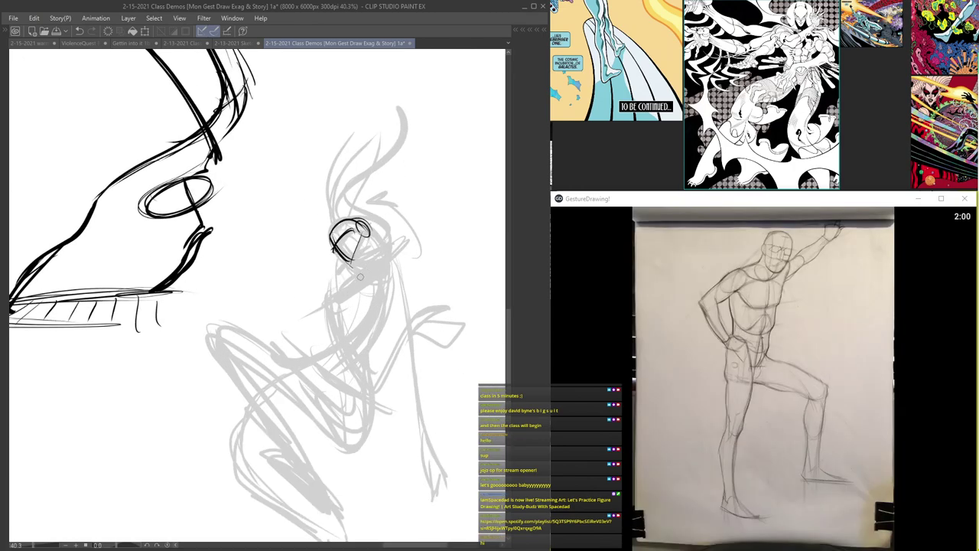
- Redraw the long jumper's shoulder line and bent arm over the faded sketch
{"action": "scroll", "coordinate": [358, 275], "scroll_direction": "up", "scroll_amount": 3}
{"action": "mouse_move", "coordinate": [387, 259]}
{"action": "left_mouse_down"}
{"action": "mouse_move", "coordinate": [360, 289]}
{"action": "mouse_move", "coordinate": [312, 310]}
{"action": "mouse_move", "coordinate": [337, 394]}
{"action": "left_mouse_up"}
{"action": "mouse_move", "coordinate": [315, 306]}
{"action": "left_mouse_down"}
{"action": "mouse_move", "coordinate": [353, 421]}
{"action": "mouse_move", "coordinate": [376, 438]}
{"action": "left_mouse_up"}
{"action": "mouse_move", "coordinate": [329, 345]}
{"action": "left_mouse_down"}
{"action": "mouse_move", "coordinate": [383, 434]}
{"action": "mouse_move", "coordinate": [421, 358]}
{"action": "left_mouse_up"}
{"action": "mouse_move", "coordinate": [392, 433]}
{"action": "left_mouse_down"}
{"action": "mouse_move", "coordinate": [452, 333]}
{"action": "mouse_move", "coordinate": [482, 335]}
{"action": "mouse_move", "coordinate": [379, 456]}
{"action": "left_mouse_up"}
{"action": "mouse_move", "coordinate": [391, 258]}
{"action": "left_mouse_down"}
{"action": "mouse_move", "coordinate": [430, 359]}
{"action": "mouse_move", "coordinate": [399, 261]}
{"action": "left_mouse_up"}
- Redraw the long jumper's straight arm from the shoulder down to the wrist and fingers
{"action": "left_click_drag", "start_coordinate": [387, 139], "coordinate": [428, 397]}
{"action": "left_click_drag", "start_coordinate": [402, 249], "coordinate": [442, 426]}
{"action": "mouse_move", "coordinate": [384, 193]}
{"action": "left_mouse_down"}
{"action": "mouse_move", "coordinate": [402, 327]}
{"action": "mouse_move", "coordinate": [384, 245]}
{"action": "mouse_move", "coordinate": [425, 412]}
{"action": "left_mouse_up"}
{"action": "left_click_drag", "start_coordinate": [417, 356], "coordinate": [437, 425]}
{"action": "mouse_move", "coordinate": [421, 395]}
{"action": "left_mouse_down"}
{"action": "mouse_move", "coordinate": [415, 449]}
{"action": "mouse_move", "coordinate": [454, 453]}
{"action": "mouse_move", "coordinate": [438, 487]}
{"action": "left_mouse_up"}
{"action": "left_click_drag", "start_coordinate": [422, 447], "coordinate": [442, 502]}
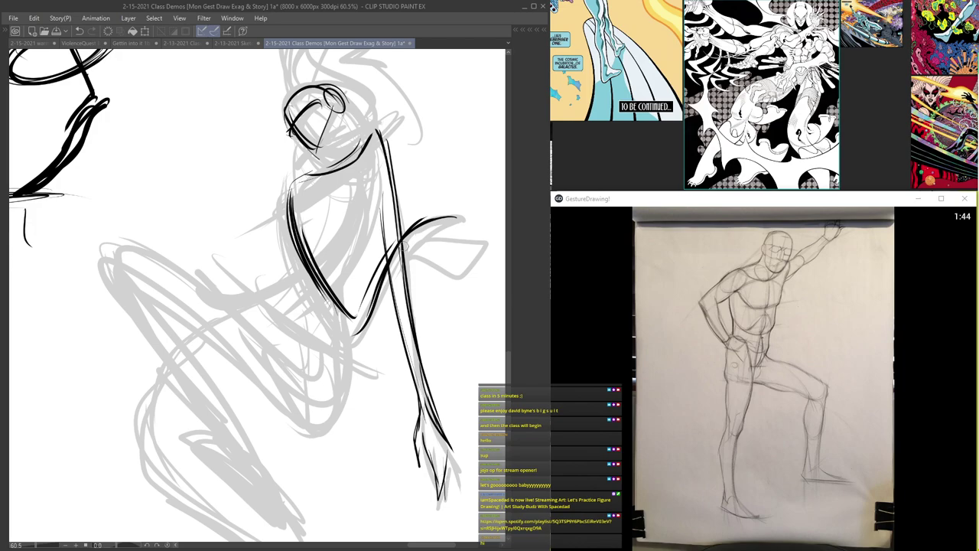
- Extend the bent arm's forearm into the hand and reinforce the upper arm and shoulder contour
{"action": "left_click_drag", "start_coordinate": [419, 223], "coordinate": [471, 214]}
{"action": "left_click_drag", "start_coordinate": [379, 302], "coordinate": [308, 260]}
{"action": "left_click_drag", "start_coordinate": [294, 195], "coordinate": [336, 310]}
{"action": "left_click_drag", "start_coordinate": [339, 149], "coordinate": [402, 280]}
{"action": "left_click_drag", "start_coordinate": [404, 235], "coordinate": [430, 257]}
- Redraw the long jumper's hair with long curved locks flowing up from the head
{"action": "left_click_drag", "start_coordinate": [383, 178], "coordinate": [393, 267]}
{"action": "mouse_move", "coordinate": [428, 357]}
{"action": "left_mouse_down"}
{"action": "mouse_move", "coordinate": [437, 316]}
{"action": "mouse_move", "coordinate": [412, 292]}
{"action": "left_mouse_up"}
{"action": "mouse_move", "coordinate": [409, 302]}
{"action": "left_mouse_down"}
{"action": "mouse_move", "coordinate": [430, 320]}
{"action": "mouse_move", "coordinate": [465, 200]}
{"action": "left_mouse_up"}
{"action": "mouse_move", "coordinate": [447, 137]}
{"action": "left_mouse_down"}
{"action": "mouse_move", "coordinate": [363, 236]}
{"action": "mouse_move", "coordinate": [354, 287]}
{"action": "mouse_move", "coordinate": [443, 348]}
{"action": "left_mouse_up"}
{"action": "mouse_move", "coordinate": [410, 295]}
{"action": "left_mouse_down"}
{"action": "mouse_move", "coordinate": [375, 313]}
{"action": "mouse_move", "coordinate": [339, 260]}
{"action": "mouse_move", "coordinate": [404, 202]}
{"action": "left_mouse_up"}
{"action": "left_click_drag", "start_coordinate": [362, 232], "coordinate": [434, 156]}
{"action": "left_click_drag", "start_coordinate": [433, 140], "coordinate": [363, 288]}
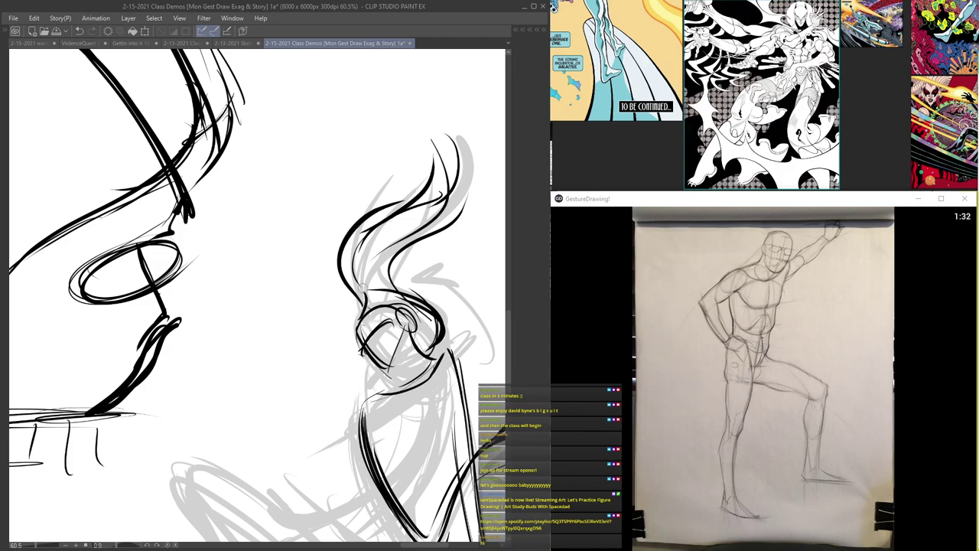
- Darken the long jumper's facial features and thicken the bent forearm out to the hand
{"action": "left_click_drag", "start_coordinate": [389, 324], "coordinate": [358, 354]}
{"action": "left_click_drag", "start_coordinate": [370, 344], "coordinate": [356, 358]}
{"action": "mouse_move", "coordinate": [312, 334]}
{"action": "left_mouse_down"}
{"action": "mouse_move", "coordinate": [264, 127]}
{"action": "mouse_move", "coordinate": [277, 161]}
{"action": "left_mouse_up"}
{"action": "mouse_move", "coordinate": [380, 217]}
{"action": "left_mouse_down"}
{"action": "mouse_move", "coordinate": [329, 231]}
{"action": "mouse_move", "coordinate": [372, 348]}
{"action": "mouse_move", "coordinate": [477, 263]}
{"action": "left_mouse_up"}
- Draw the long jumper's torso contours inside the bent arm and a waist line leading toward the thigh
{"action": "left_click_drag", "start_coordinate": [355, 243], "coordinate": [392, 353]}
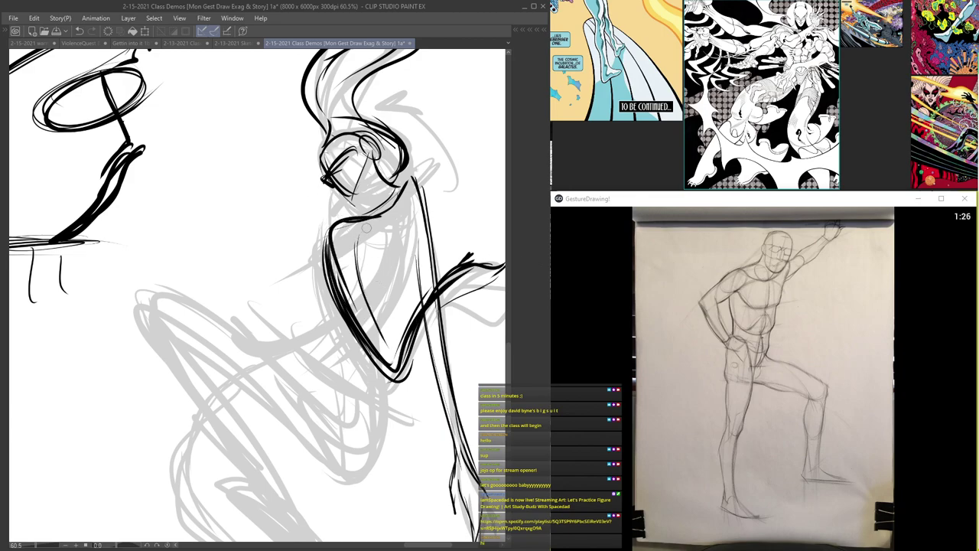
{"action": "left_click_drag", "start_coordinate": [319, 343], "coordinate": [371, 328]}
{"action": "left_click_drag", "start_coordinate": [468, 211], "coordinate": [433, 312]}
{"action": "left_click_drag", "start_coordinate": [395, 303], "coordinate": [347, 322]}
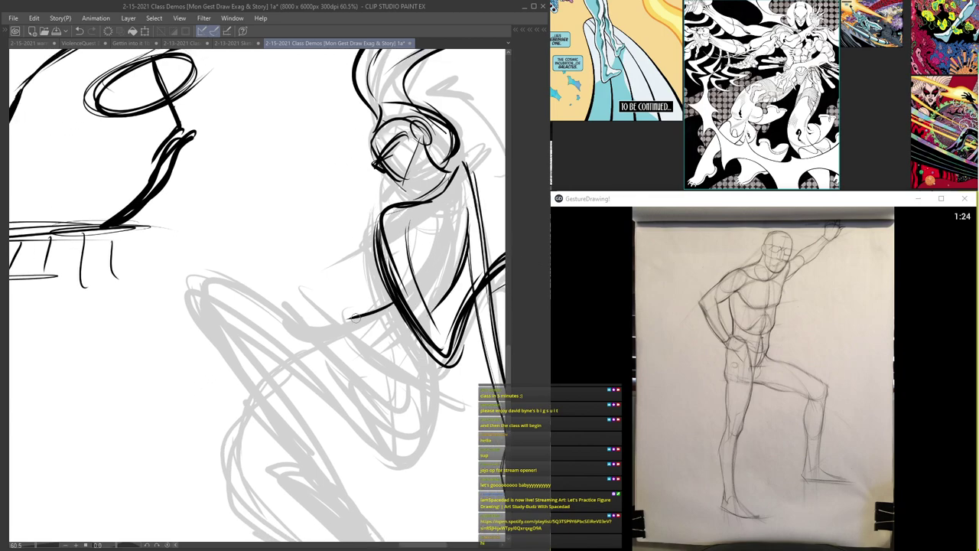
- Outline the long jumper's raised thigh from the hip to the rounded knee
{"action": "mouse_move", "coordinate": [417, 383]}
{"action": "left_mouse_down"}
{"action": "mouse_move", "coordinate": [314, 308]}
{"action": "mouse_move", "coordinate": [272, 315]}
{"action": "mouse_move", "coordinate": [191, 289]}
{"action": "mouse_move", "coordinate": [411, 361]}
{"action": "left_mouse_up"}
{"action": "left_click_drag", "start_coordinate": [323, 336], "coordinate": [378, 209]}
{"action": "mouse_move", "coordinate": [250, 162]}
{"action": "left_mouse_down"}
{"action": "mouse_move", "coordinate": [264, 205]}
{"action": "mouse_move", "coordinate": [354, 257]}
{"action": "mouse_move", "coordinate": [427, 399]}
{"action": "left_mouse_up"}
- Draw the long jumper's shin line and the curved calf strokes beside it
{"action": "mouse_move", "coordinate": [345, 347]}
{"action": "left_mouse_down"}
{"action": "mouse_move", "coordinate": [314, 345]}
{"action": "mouse_move", "coordinate": [314, 368]}
{"action": "left_mouse_up"}
{"action": "mouse_move", "coordinate": [320, 371]}
{"action": "left_mouse_down"}
{"action": "mouse_move", "coordinate": [340, 375]}
{"action": "mouse_move", "coordinate": [414, 437]}
{"action": "left_mouse_up"}
{"action": "mouse_move", "coordinate": [420, 425]}
{"action": "left_mouse_down"}
{"action": "mouse_move", "coordinate": [334, 359]}
{"action": "mouse_move", "coordinate": [430, 437]}
{"action": "left_mouse_up"}
{"action": "mouse_move", "coordinate": [312, 358]}
{"action": "left_mouse_down"}
{"action": "mouse_move", "coordinate": [367, 373]}
{"action": "mouse_move", "coordinate": [437, 436]}
{"action": "left_mouse_up"}
{"action": "scroll", "coordinate": [339, 261], "scroll_direction": "down", "scroll_amount": 8}
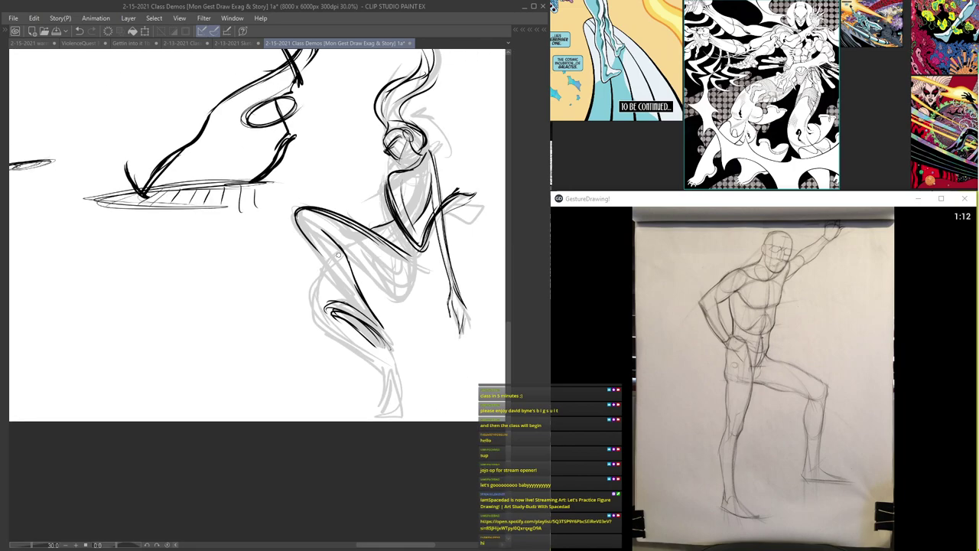
- Thicken the thigh line near the hip and add short contour strokes at the chest and armpit
{"action": "scroll", "coordinate": [339, 254], "scroll_direction": "down", "scroll_amount": 5}
{"action": "scroll", "coordinate": [404, 273], "scroll_direction": "up", "scroll_amount": 12}
{"action": "left_click_drag", "start_coordinate": [357, 232], "coordinate": [403, 265]}
{"action": "left_click_drag", "start_coordinate": [422, 127], "coordinate": [410, 181]}
{"action": "left_click_drag", "start_coordinate": [425, 128], "coordinate": [411, 183]}
{"action": "left_click_drag", "start_coordinate": [435, 105], "coordinate": [413, 123]}
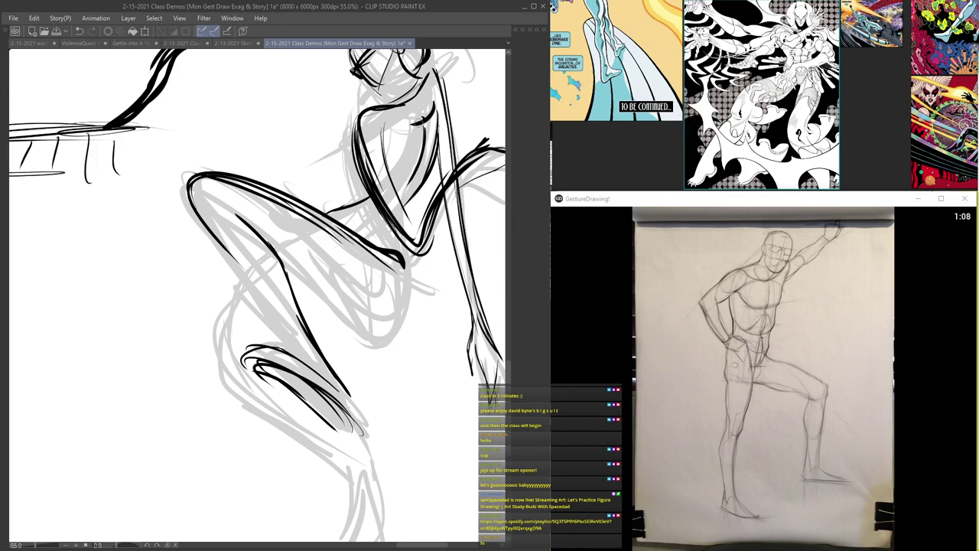
- Draw the rounded buttock curve and the thigh's underside back toward the knee
{"action": "scroll", "coordinate": [387, 191], "scroll_direction": "down", "scroll_amount": 5}
{"action": "scroll", "coordinate": [380, 244], "scroll_direction": "up", "scroll_amount": 4}
{"action": "left_click_drag", "start_coordinate": [407, 220], "coordinate": [389, 293]}
{"action": "mouse_move", "coordinate": [396, 293]}
{"action": "left_mouse_down"}
{"action": "mouse_move", "coordinate": [369, 290]}
{"action": "mouse_move", "coordinate": [294, 212]}
{"action": "left_mouse_up"}
{"action": "left_click_drag", "start_coordinate": [373, 291], "coordinate": [350, 271]}
{"action": "scroll", "coordinate": [215, 205], "scroll_direction": "down", "scroll_amount": 4}
{"action": "scroll", "coordinate": [218, 217], "scroll_direction": "up", "scroll_amount": 4}
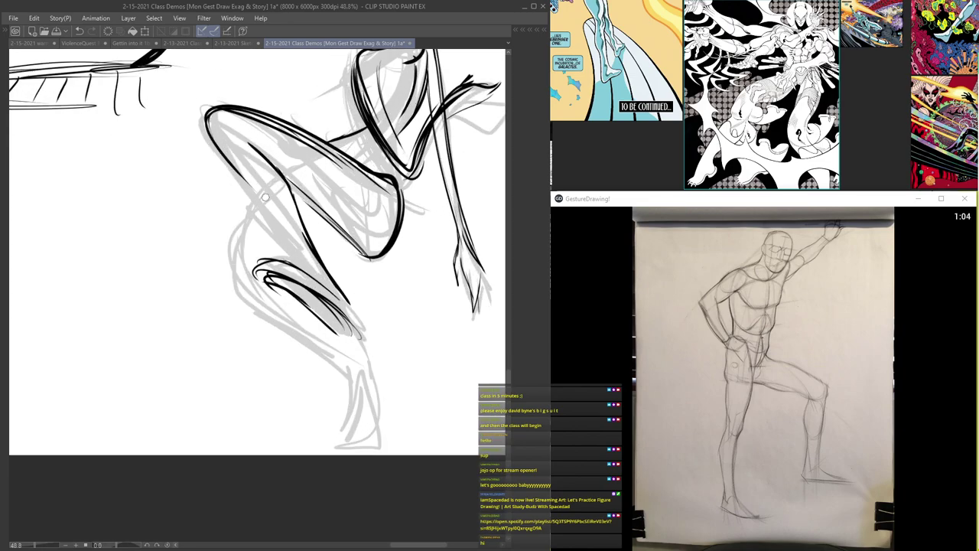
- Outline the long jumper's far lower leg from below the raised knee down to the ankle, with short contour strokes
{"action": "left_click_drag", "start_coordinate": [262, 196], "coordinate": [231, 256]}
{"action": "mouse_move", "coordinate": [257, 193]}
{"action": "left_mouse_down"}
{"action": "mouse_move", "coordinate": [228, 288]}
{"action": "mouse_move", "coordinate": [337, 372]}
{"action": "left_mouse_up"}
{"action": "left_click_drag", "start_coordinate": [239, 301], "coordinate": [346, 380]}
{"action": "left_click_drag", "start_coordinate": [270, 279], "coordinate": [365, 349]}
{"action": "left_click_drag", "start_coordinate": [225, 163], "coordinate": [302, 263]}
{"action": "mouse_move", "coordinate": [237, 184]}
{"action": "left_mouse_down"}
{"action": "mouse_move", "coordinate": [316, 262]}
{"action": "mouse_move", "coordinate": [363, 335]}
{"action": "left_mouse_up"}
{"action": "scroll", "coordinate": [297, 272], "scroll_direction": "down", "scroll_amount": 3}
{"action": "scroll", "coordinate": [237, 219], "scroll_direction": "up", "scroll_amount": 2}
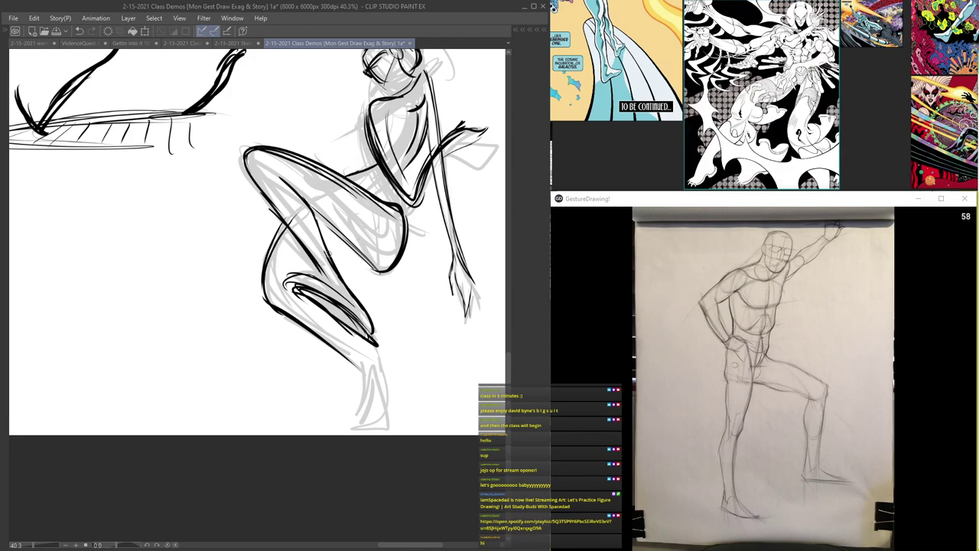
{"action": "scroll", "coordinate": [390, 183], "scroll_direction": "up", "scroll_amount": 2}
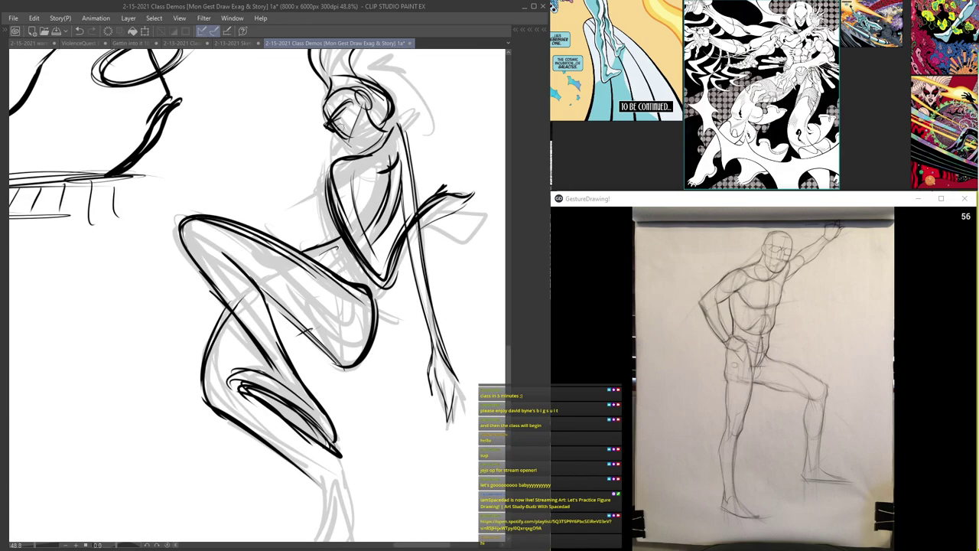
{"action": "scroll", "coordinate": [353, 151], "scroll_direction": "down", "scroll_amount": 2}
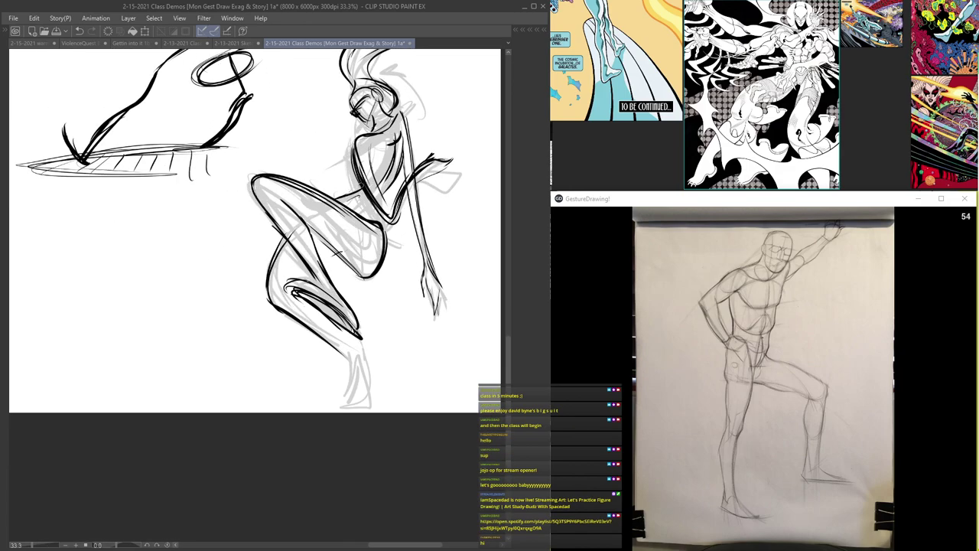
- Draw the long jumper's lower foot from the ankle to the toes and mark the thigh with a short stroke
{"action": "left_click_drag", "start_coordinate": [346, 365], "coordinate": [354, 405]}
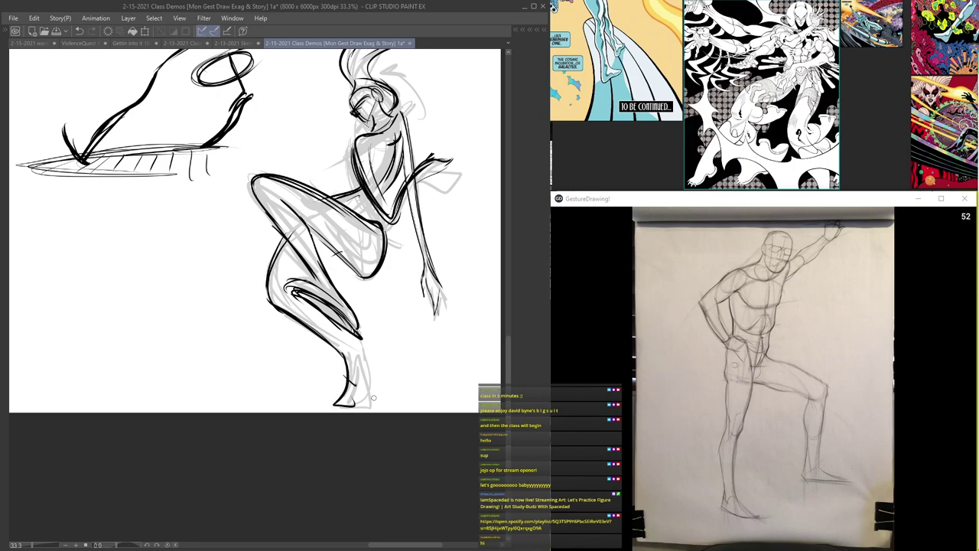
{"action": "scroll", "coordinate": [419, 178], "scroll_direction": "up", "scroll_amount": 2}
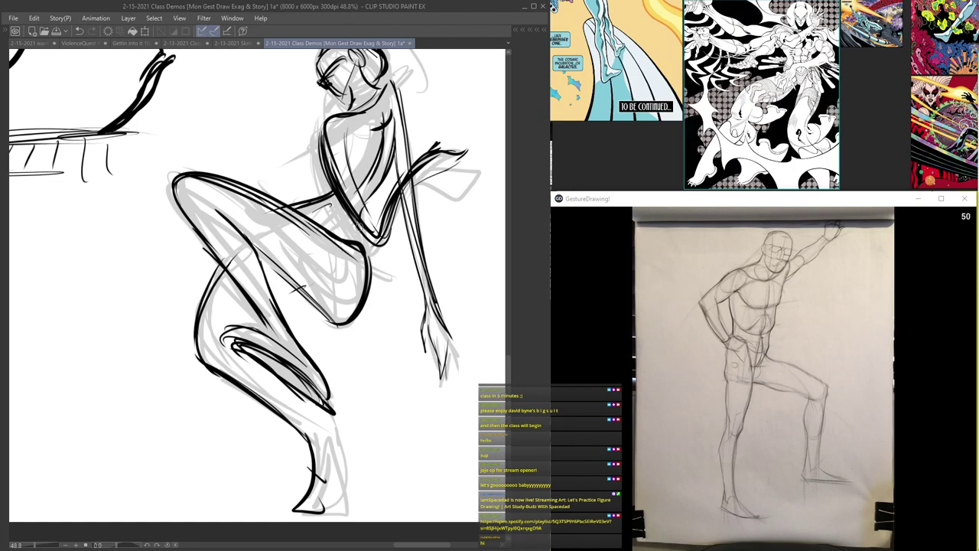
{"action": "left_click_drag", "start_coordinate": [279, 284], "coordinate": [304, 291]}
- Create a layer folder, move Layer 18, Layer 17 Copy, Layer 17 and Layer 16 into it, and collapse it
{"action": "scroll", "coordinate": [260, 283], "scroll_direction": "down", "scroll_amount": 8}
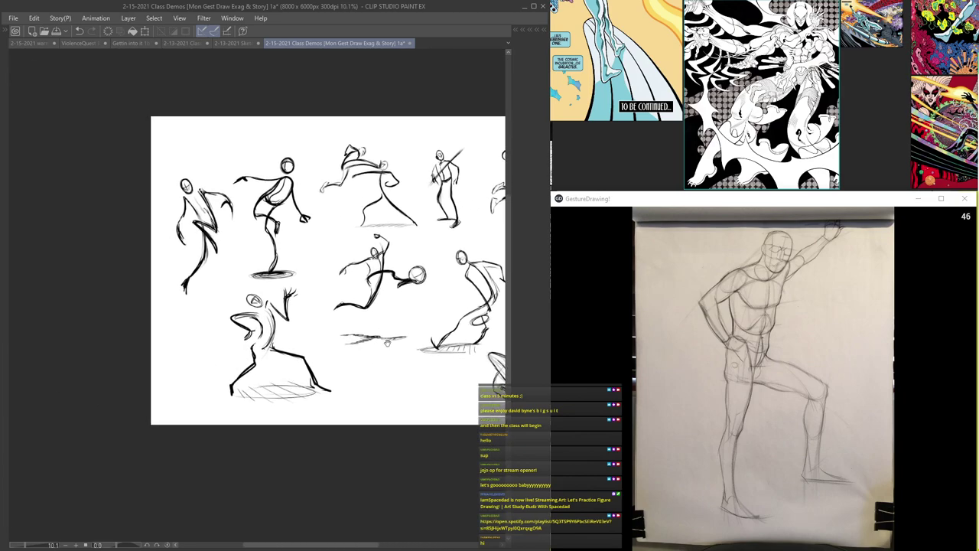
{"action": "left_click_drag", "start_coordinate": [384, 333], "coordinate": [286, 334]}
{"action": "key", "text": "Tab"}
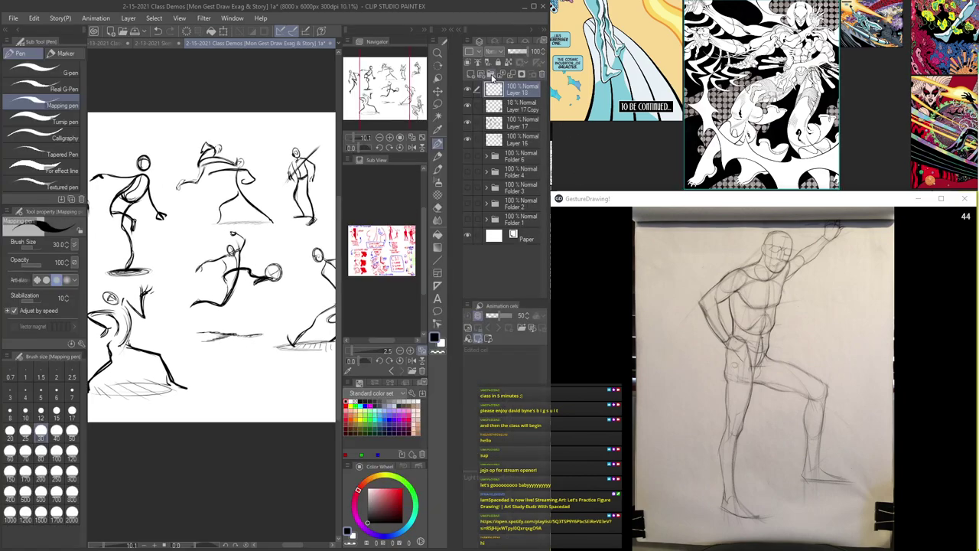
{"action": "left_click", "coordinate": [489, 76]}
{"action": "left_click", "coordinate": [500, 111]}
{"action": "left_click", "coordinate": [506, 154], "text": "shift"}
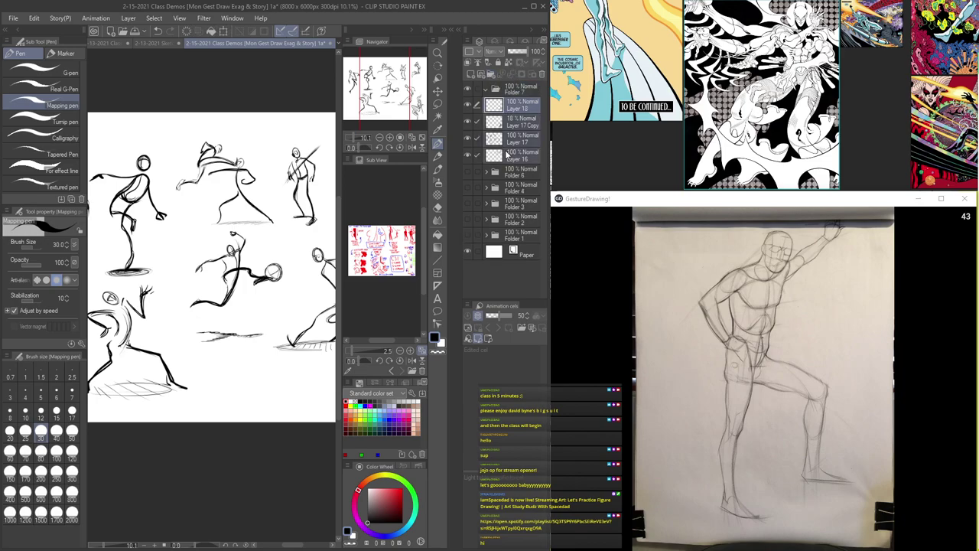
{"action": "left_click_drag", "start_coordinate": [504, 113], "coordinate": [495, 90]}
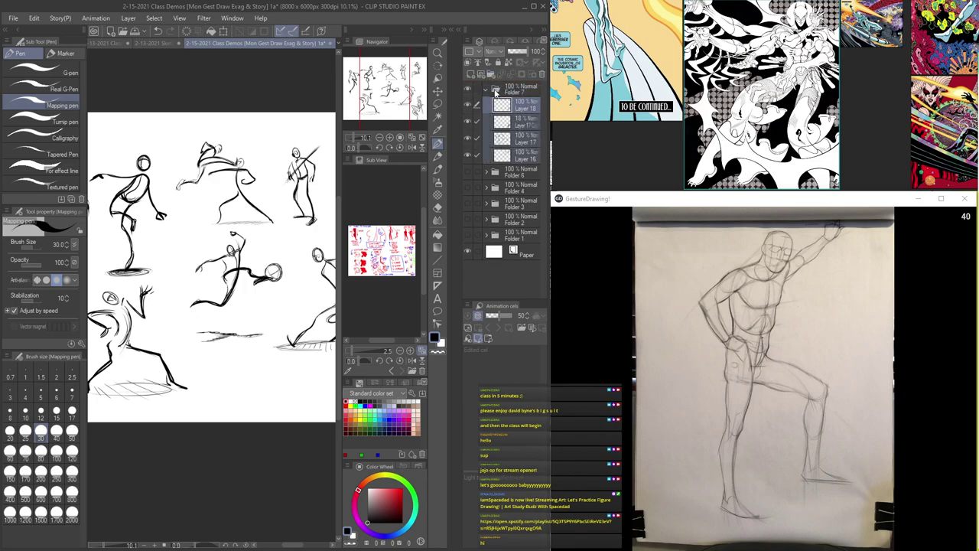
{"action": "left_click", "coordinate": [487, 90]}
- Fade the new gesture folder to 28% opacity and prepare a new layer above it for drawing in red
{"action": "scroll", "coordinate": [225, 214], "scroll_direction": "up", "scroll_amount": 3}
{"action": "key", "text": "Tab"}
{"action": "scroll", "coordinate": [254, 245], "scroll_direction": "up", "scroll_amount": 3}
{"action": "mouse_move", "coordinate": [325, 453]}
{"action": "left_mouse_down"}
{"action": "mouse_move", "coordinate": [326, 480]}
{"action": "mouse_move", "coordinate": [331, 308]}
{"action": "left_mouse_up"}
{"action": "scroll", "coordinate": [326, 479], "scroll_direction": "up", "scroll_amount": 2}
{"action": "scroll", "coordinate": [326, 477], "scroll_direction": "down", "scroll_amount": 5}
{"action": "key", "text": "Tab"}
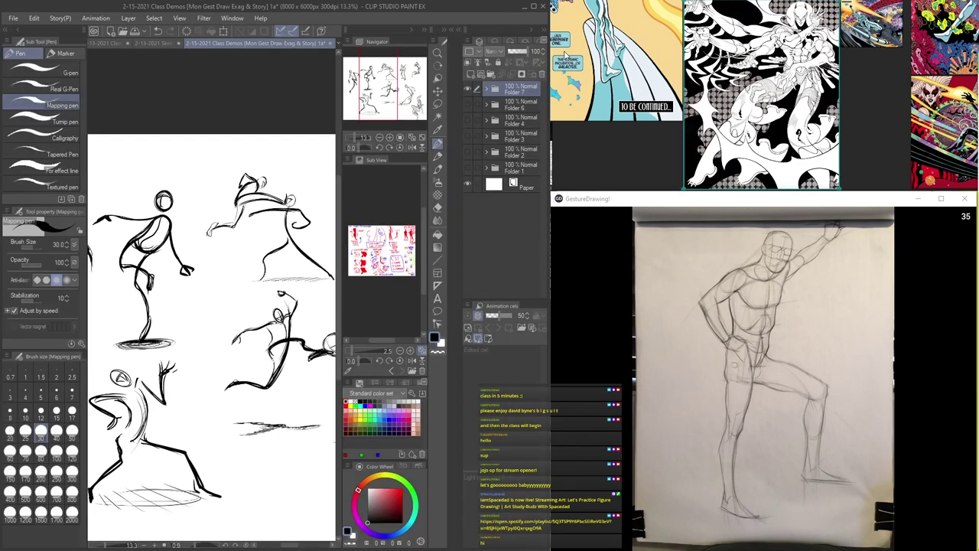
{"action": "left_click_drag", "start_coordinate": [525, 52], "coordinate": [515, 51]}
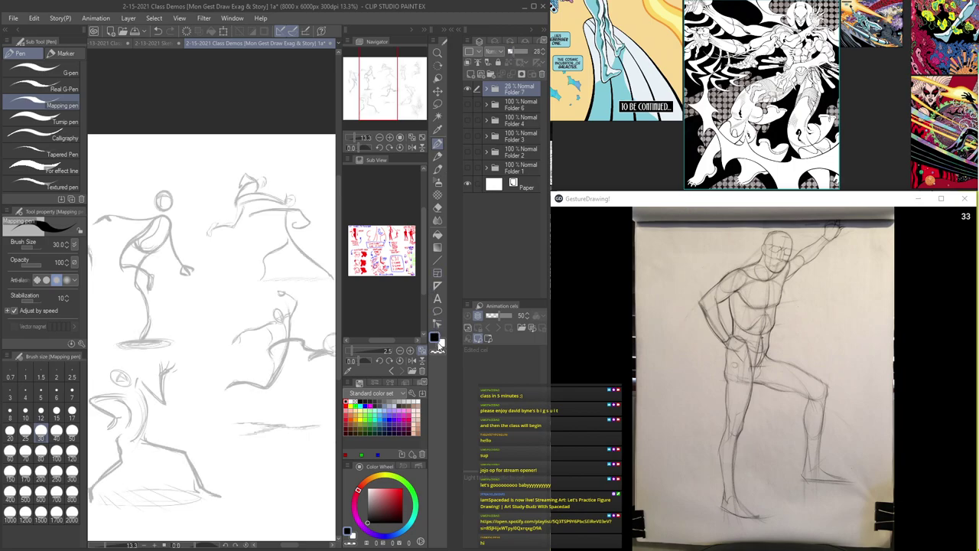
{"action": "left_click", "coordinate": [347, 406]}
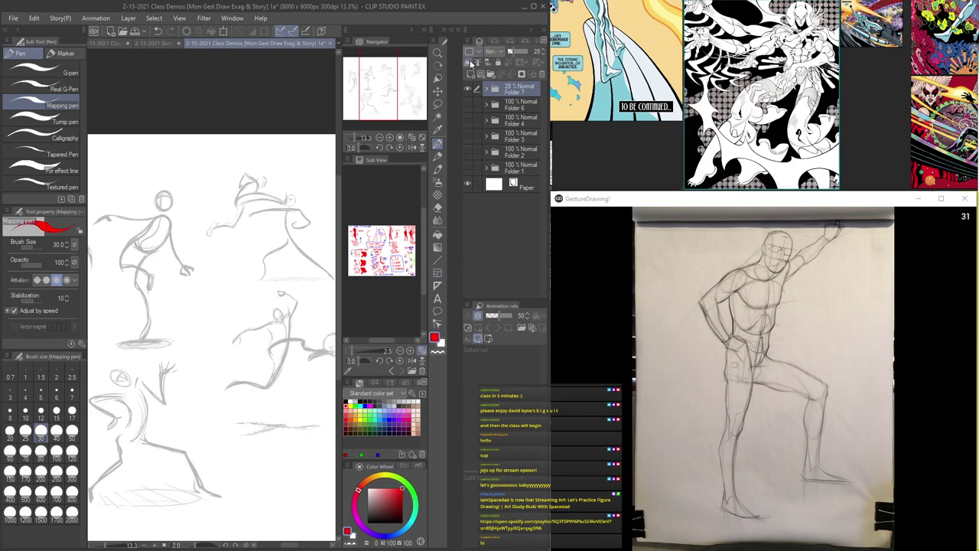
{"action": "key", "text": "Tab"}
- Draw an exaggerated red C-curve for the front runner's body and back leg, with flattened ellipses for the head and shoulders
{"action": "scroll", "coordinate": [320, 126], "scroll_direction": "up", "scroll_amount": 4}
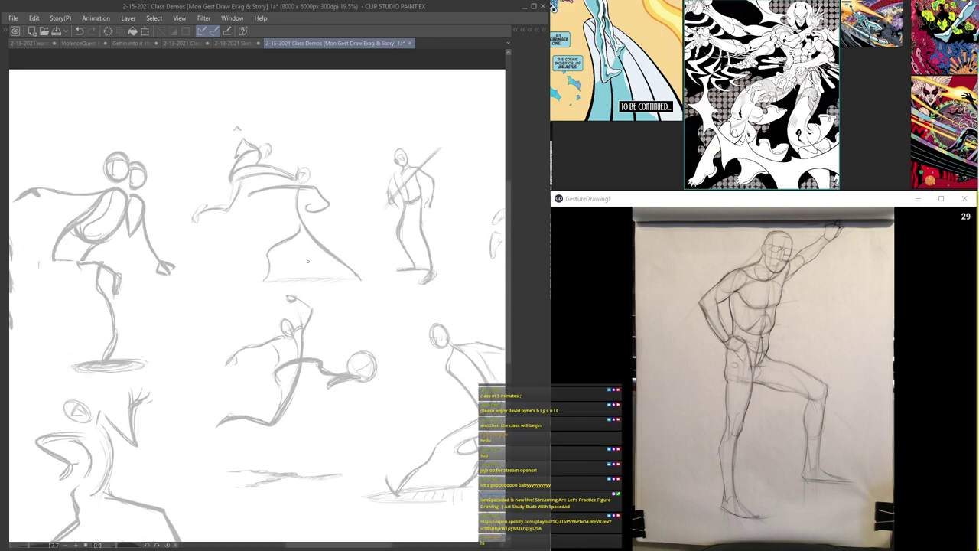
{"action": "scroll", "coordinate": [319, 125], "scroll_direction": "up", "scroll_amount": 2}
{"action": "mouse_move", "coordinate": [315, 154]}
{"action": "left_mouse_down"}
{"action": "mouse_move", "coordinate": [333, 214]}
{"action": "mouse_move", "coordinate": [320, 252]}
{"action": "left_mouse_up"}
{"action": "mouse_move", "coordinate": [365, 204]}
{"action": "left_mouse_down"}
{"action": "mouse_move", "coordinate": [324, 289]}
{"action": "mouse_move", "coordinate": [329, 306]}
{"action": "mouse_move", "coordinate": [427, 403]}
{"action": "mouse_move", "coordinate": [312, 276]}
{"action": "mouse_move", "coordinate": [399, 208]}
{"action": "mouse_move", "coordinate": [438, 404]}
{"action": "left_mouse_up"}
{"action": "left_click_drag", "start_coordinate": [343, 262], "coordinate": [329, 329]}
{"action": "left_click_drag", "start_coordinate": [309, 269], "coordinate": [430, 214]}
{"action": "mouse_move", "coordinate": [315, 306]}
{"action": "left_mouse_down"}
{"action": "mouse_move", "coordinate": [351, 222]}
{"action": "mouse_move", "coordinate": [416, 191]}
{"action": "mouse_move", "coordinate": [330, 192]}
{"action": "mouse_move", "coordinate": [360, 200]}
{"action": "left_mouse_up"}
{"action": "left_click_drag", "start_coordinate": [448, 204], "coordinate": [405, 208]}
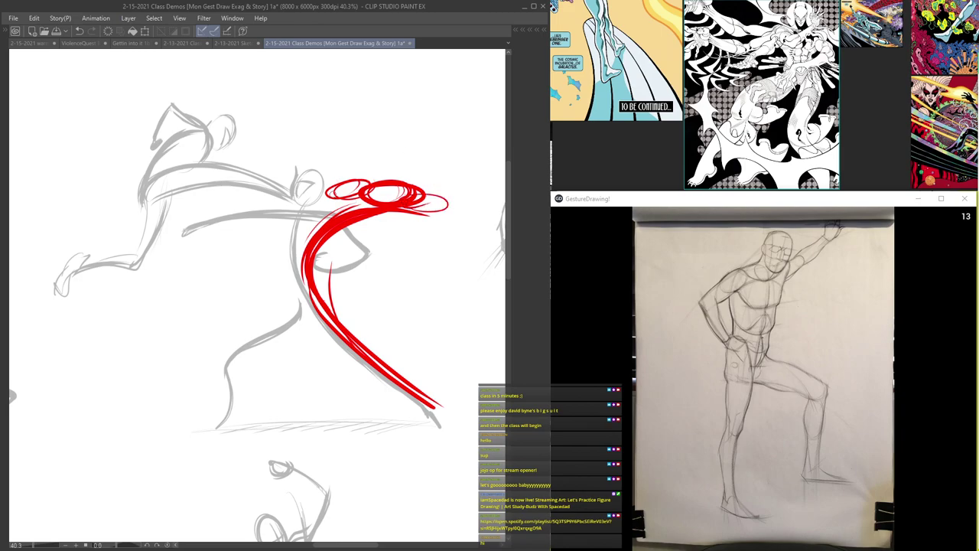
{"action": "left_click_drag", "start_coordinate": [337, 185], "coordinate": [273, 156]}
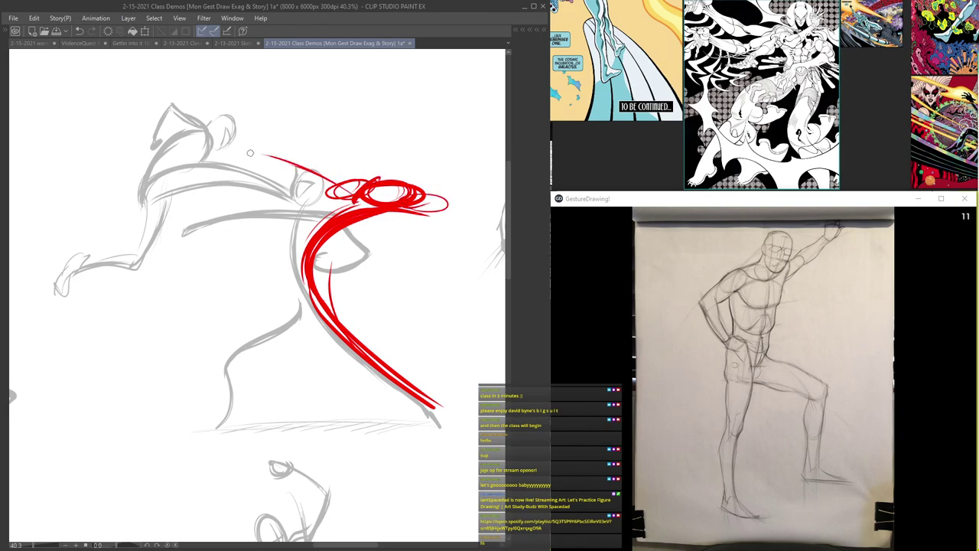
{"action": "mouse_move", "coordinate": [356, 198]}
{"action": "left_mouse_down"}
{"action": "mouse_move", "coordinate": [314, 157]}
{"action": "mouse_move", "coordinate": [264, 157]}
{"action": "mouse_move", "coordinate": [232, 173]}
{"action": "left_mouse_up"}
{"action": "mouse_move", "coordinate": [252, 161]}
{"action": "left_mouse_down"}
{"action": "mouse_move", "coordinate": [312, 150]}
{"action": "mouse_move", "coordinate": [357, 192]}
{"action": "left_mouse_up"}
{"action": "left_click_drag", "start_coordinate": [295, 153], "coordinate": [242, 171]}
{"action": "mouse_move", "coordinate": [348, 192]}
{"action": "left_mouse_down"}
{"action": "mouse_move", "coordinate": [264, 153]}
{"action": "mouse_move", "coordinate": [234, 174]}
{"action": "left_mouse_up"}
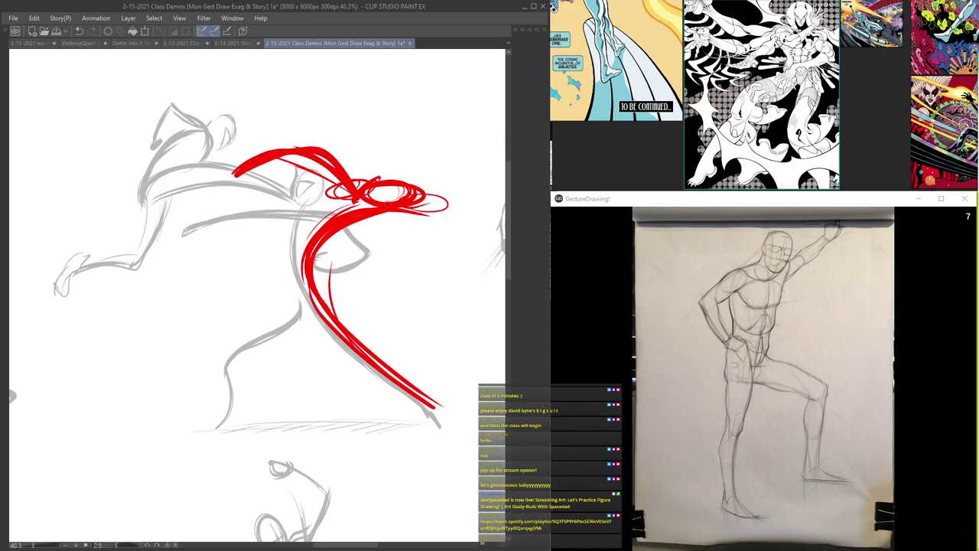
{"action": "key", "text": "ctrl+z"}
{"action": "key", "text": "ctrl+z"}
{"action": "key", "text": "ctrl+z"}
{"action": "key", "text": "ctrl+z"}
- Draw the leaping rear figure's arched reaching arm, torso curve, head and bent raised arm in red, ahead of the faded sketch
{"action": "mouse_move", "coordinate": [357, 199]}
{"action": "left_mouse_down"}
{"action": "mouse_move", "coordinate": [243, 147]}
{"action": "mouse_move", "coordinate": [205, 173]}
{"action": "left_mouse_up"}
{"action": "mouse_move", "coordinate": [193, 180]}
{"action": "left_mouse_down"}
{"action": "mouse_move", "coordinate": [256, 129]}
{"action": "mouse_move", "coordinate": [312, 113]}
{"action": "left_mouse_up"}
{"action": "mouse_move", "coordinate": [260, 138]}
{"action": "left_mouse_down"}
{"action": "mouse_move", "coordinate": [348, 99]}
{"action": "mouse_move", "coordinate": [302, 115]}
{"action": "mouse_move", "coordinate": [293, 62]}
{"action": "mouse_move", "coordinate": [237, 61]}
{"action": "mouse_move", "coordinate": [285, 111]}
{"action": "mouse_move", "coordinate": [205, 178]}
{"action": "mouse_move", "coordinate": [360, 172]}
{"action": "mouse_move", "coordinate": [352, 192]}
{"action": "mouse_move", "coordinate": [429, 202]}
{"action": "mouse_move", "coordinate": [438, 222]}
{"action": "left_mouse_up"}
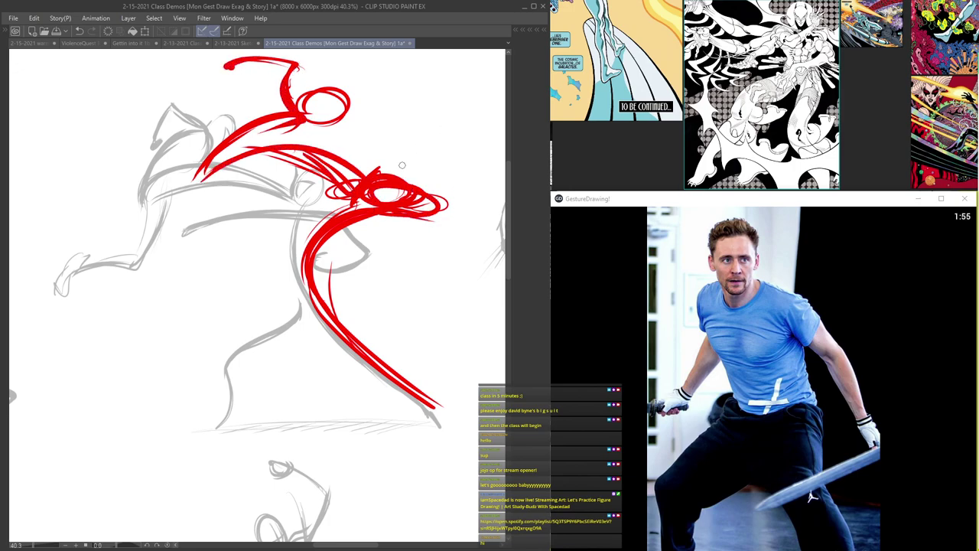
- Add the front runner's curled arm, trailing arm and start of the other leg, and thicken the rear figure's arched arm
{"action": "mouse_move", "coordinate": [354, 207]}
{"action": "left_mouse_down"}
{"action": "mouse_move", "coordinate": [219, 208]}
{"action": "mouse_move", "coordinate": [373, 215]}
{"action": "mouse_move", "coordinate": [401, 267]}
{"action": "mouse_move", "coordinate": [363, 268]}
{"action": "mouse_move", "coordinate": [352, 243]}
{"action": "mouse_move", "coordinate": [309, 310]}
{"action": "mouse_move", "coordinate": [445, 410]}
{"action": "left_mouse_up"}
{"action": "left_click_drag", "start_coordinate": [303, 303], "coordinate": [284, 328]}
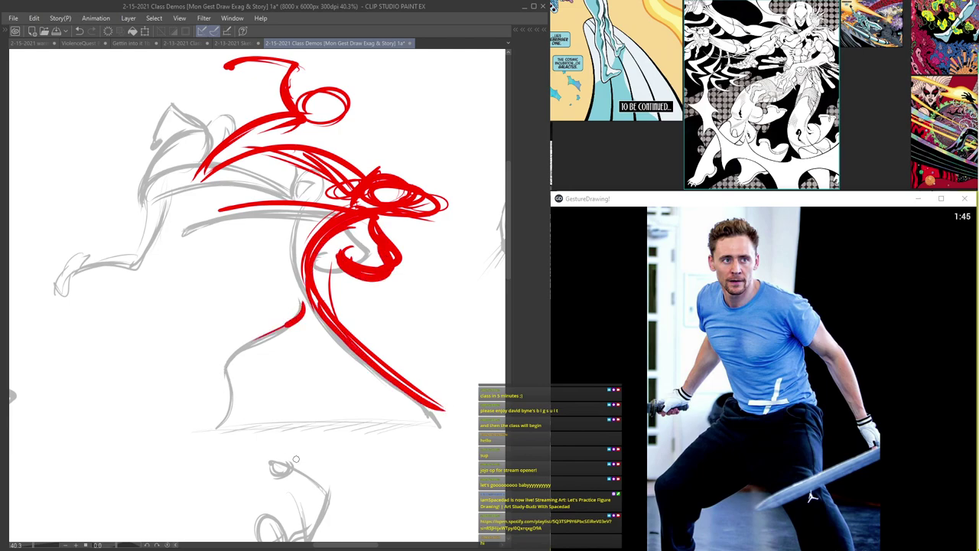
{"action": "mouse_move", "coordinate": [206, 176]}
{"action": "left_mouse_down"}
{"action": "mouse_move", "coordinate": [276, 153]}
{"action": "mouse_move", "coordinate": [350, 185]}
{"action": "left_mouse_up"}
{"action": "mouse_move", "coordinate": [303, 147]}
{"action": "left_mouse_down"}
{"action": "mouse_move", "coordinate": [349, 179]}
{"action": "mouse_move", "coordinate": [217, 180]}
{"action": "left_mouse_up"}
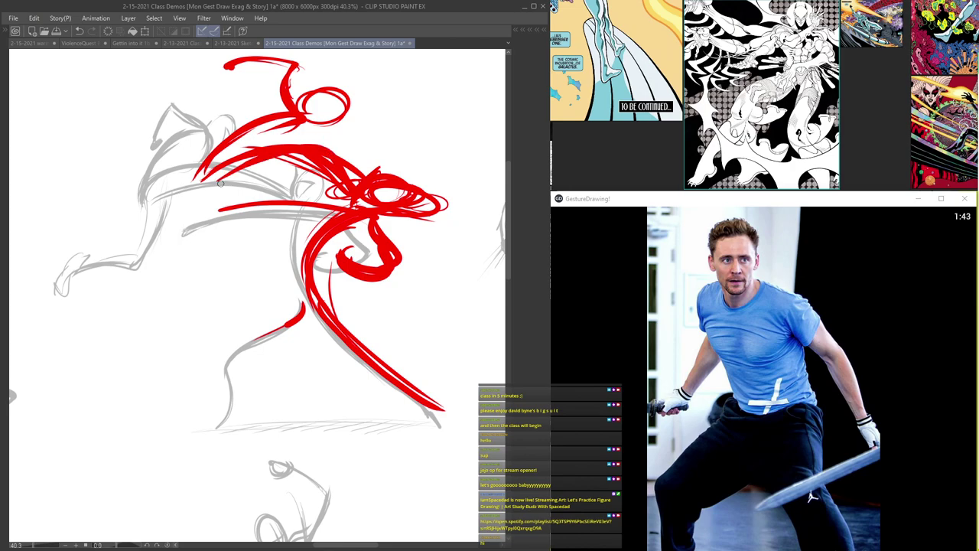
- Finish the trailing arm's hand with speed lines beneath it, and pause the reference photo timer
{"action": "left_click_drag", "start_coordinate": [260, 266], "coordinate": [341, 247]}
{"action": "mouse_move", "coordinate": [388, 186]}
{"action": "left_mouse_down"}
{"action": "mouse_move", "coordinate": [275, 202]}
{"action": "mouse_move", "coordinate": [324, 191]}
{"action": "left_mouse_up"}
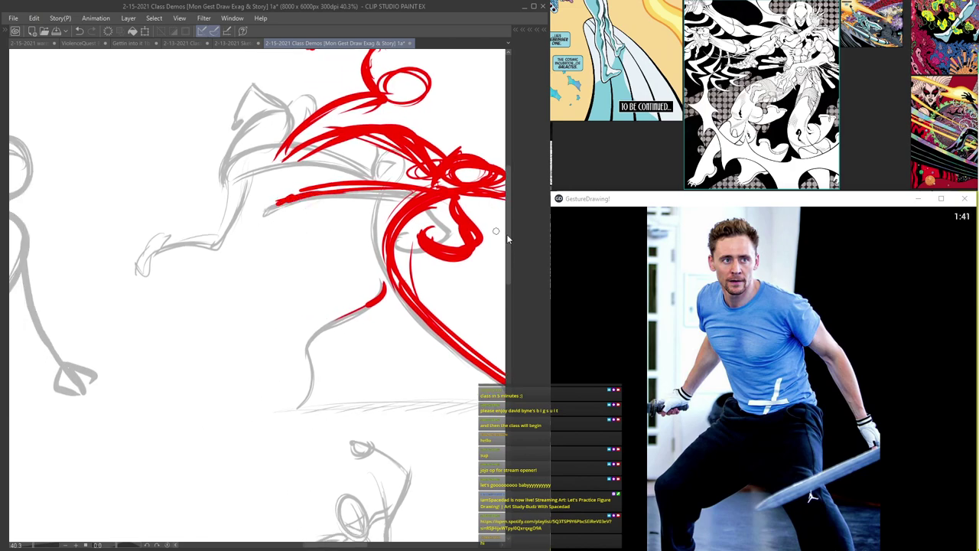
{"action": "mouse_move", "coordinate": [374, 210]}
{"action": "left_mouse_down"}
{"action": "mouse_move", "coordinate": [275, 219]}
{"action": "mouse_move", "coordinate": [233, 253]}
{"action": "left_mouse_up"}
{"action": "left_click_drag", "start_coordinate": [375, 240], "coordinate": [228, 272]}
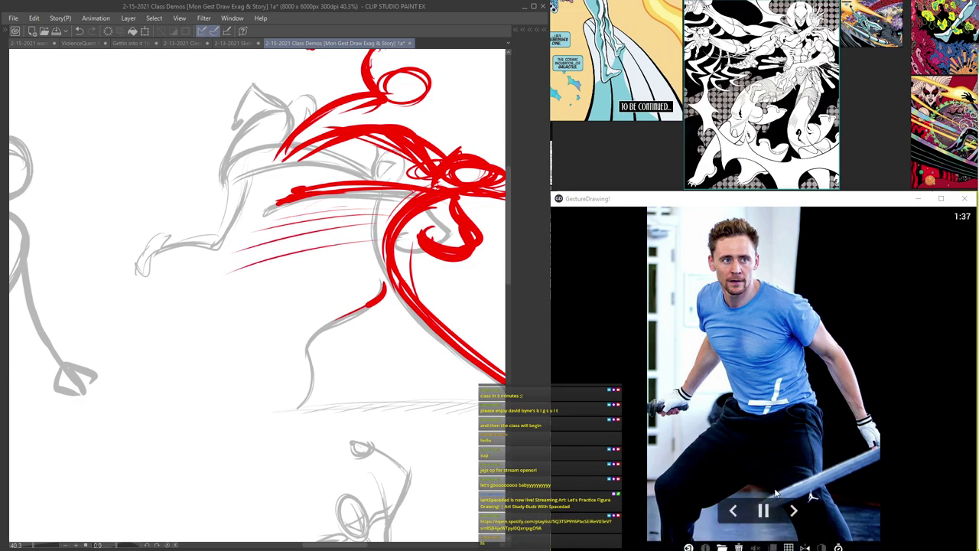
{"action": "left_click", "coordinate": [763, 511]}
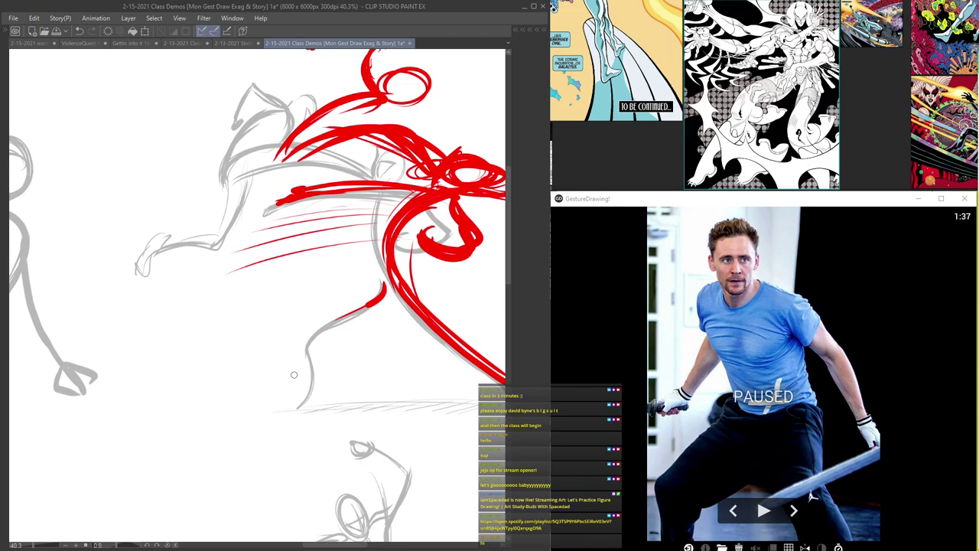
- Add the rear figure's second raised arm, a face mark in the head, and a bent leg trailing behind the body
{"action": "scroll", "coordinate": [393, 319], "scroll_direction": "down", "scroll_amount": 8}
{"action": "left_click_drag", "start_coordinate": [373, 231], "coordinate": [389, 297]}
{"action": "scroll", "coordinate": [403, 271], "scroll_direction": "up", "scroll_amount": 12}
{"action": "mouse_move", "coordinate": [421, 245]}
{"action": "left_mouse_down"}
{"action": "mouse_move", "coordinate": [427, 207]}
{"action": "mouse_move", "coordinate": [400, 160]}
{"action": "mouse_move", "coordinate": [434, 227]}
{"action": "left_mouse_up"}
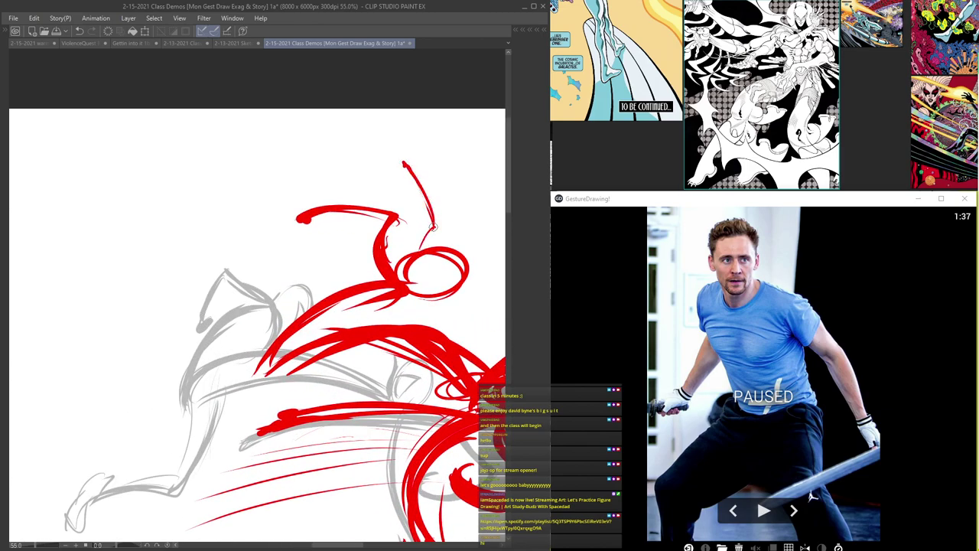
{"action": "mouse_move", "coordinate": [437, 294]}
{"action": "left_mouse_down"}
{"action": "mouse_move", "coordinate": [414, 272]}
{"action": "mouse_move", "coordinate": [424, 290]}
{"action": "left_mouse_up"}
{"action": "mouse_move", "coordinate": [436, 270]}
{"action": "left_mouse_down"}
{"action": "mouse_move", "coordinate": [437, 290]}
{"action": "mouse_move", "coordinate": [367, 303]}
{"action": "mouse_move", "coordinate": [346, 327]}
{"action": "mouse_move", "coordinate": [276, 314]}
{"action": "left_mouse_up"}
{"action": "scroll", "coordinate": [411, 264], "scroll_direction": "down", "scroll_amount": 10}
{"action": "scroll", "coordinate": [358, 308], "scroll_direction": "up", "scroll_amount": 4}
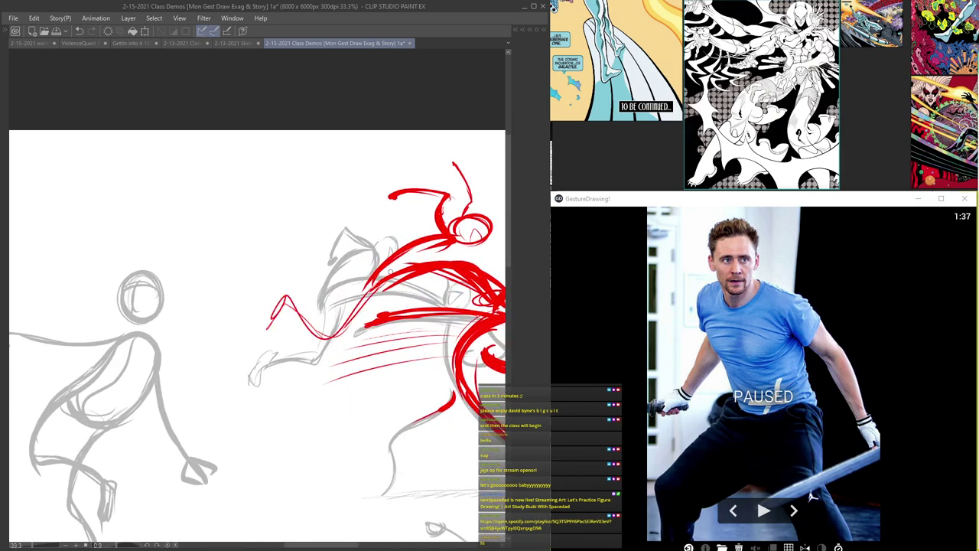
- Add a new layer above the red redraw of the two runners
{"action": "scroll", "coordinate": [455, 225], "scroll_direction": "down", "scroll_amount": 2}
{"action": "mouse_move", "coordinate": [454, 316]}
{"action": "left_mouse_down"}
{"action": "mouse_move", "coordinate": [261, 262]}
{"action": "mouse_move", "coordinate": [287, 281]}
{"action": "left_mouse_up"}
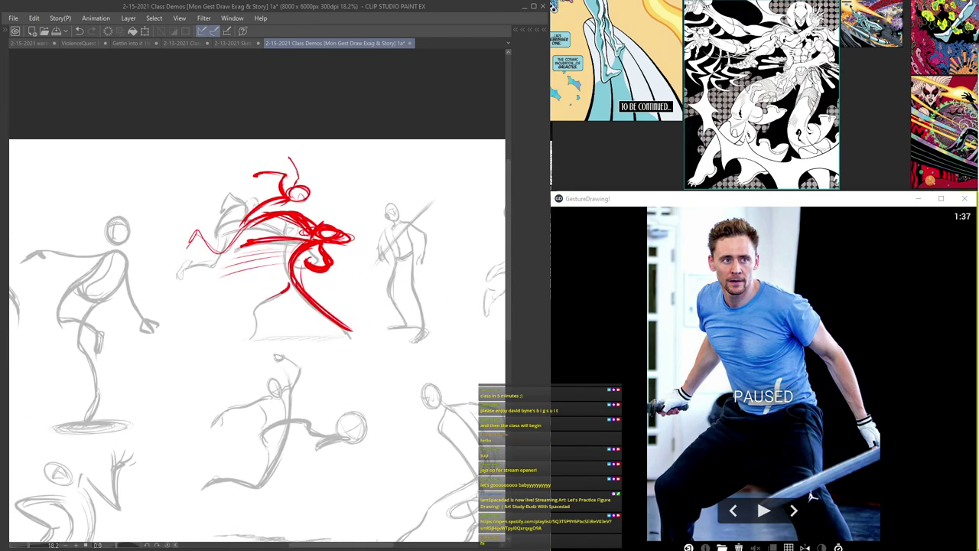
{"action": "scroll", "coordinate": [274, 177], "scroll_direction": "down", "scroll_amount": 1}
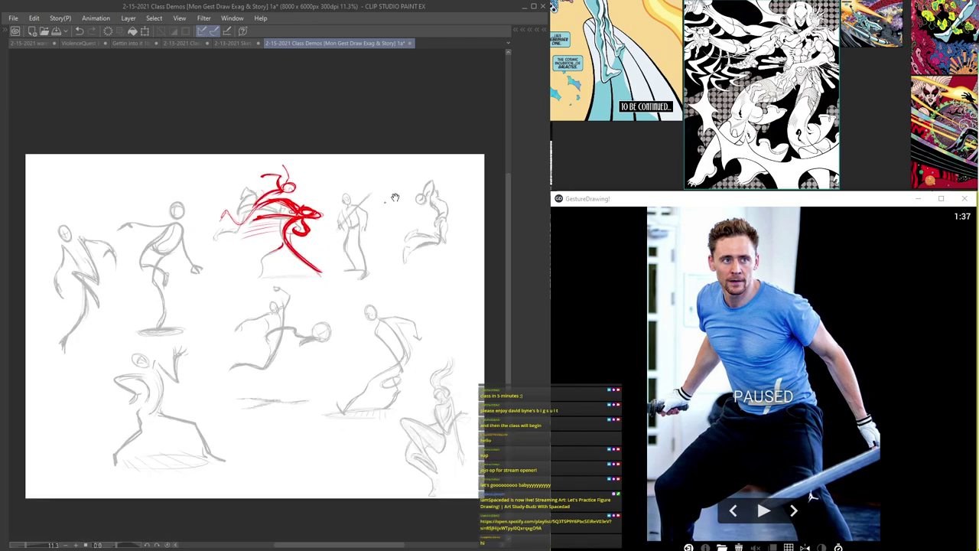
{"action": "key", "text": "Tab"}
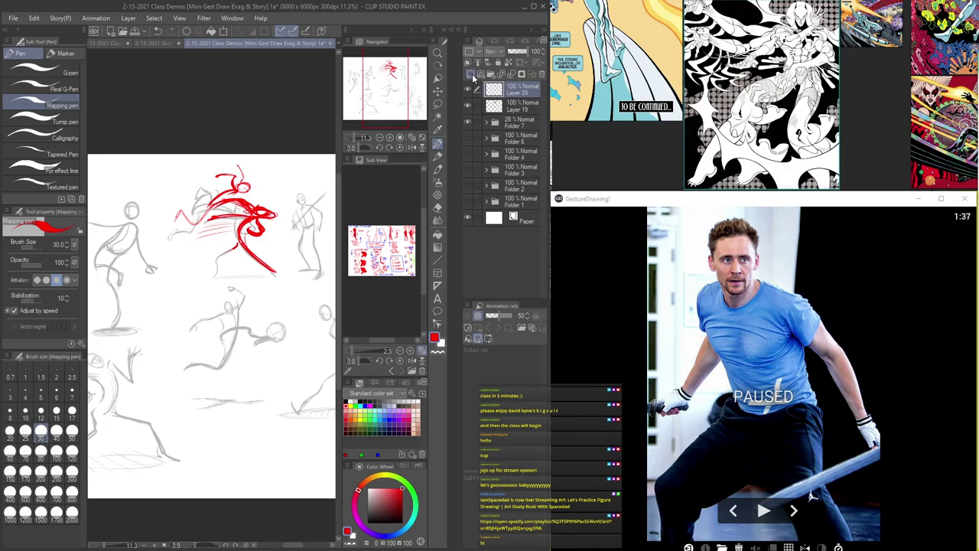
{"action": "key", "text": "Tab"}
- Redraw the standing sword holder in red with a small raised head, a curved torso centre line and long torso sides
{"action": "left_click_drag", "start_coordinate": [337, 268], "coordinate": [468, 168]}
{"action": "scroll", "coordinate": [276, 232], "scroll_direction": "up", "scroll_amount": 3}
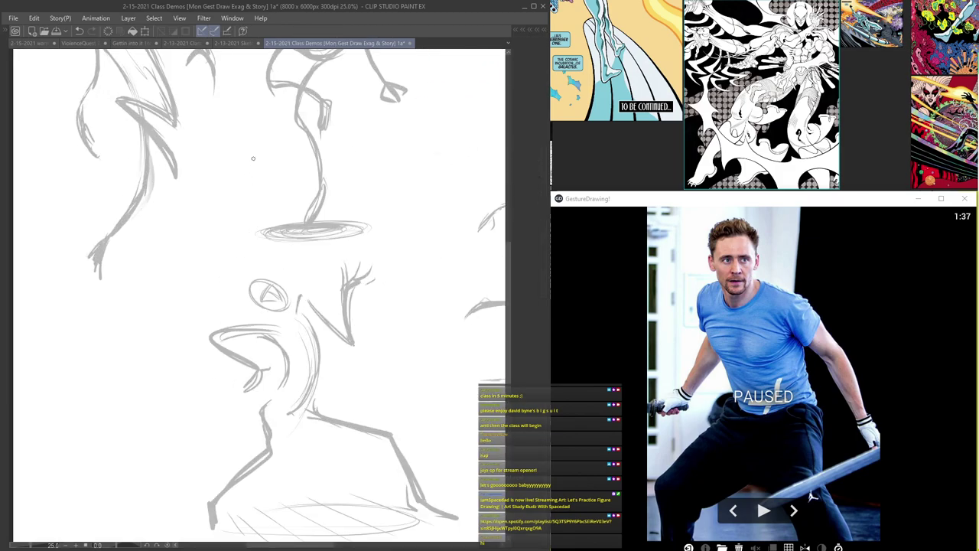
{"action": "scroll", "coordinate": [283, 189], "scroll_direction": "down", "scroll_amount": 3}
{"action": "left_click_drag", "start_coordinate": [400, 246], "coordinate": [208, 443]}
{"action": "scroll", "coordinate": [324, 326], "scroll_direction": "up", "scroll_amount": 2}
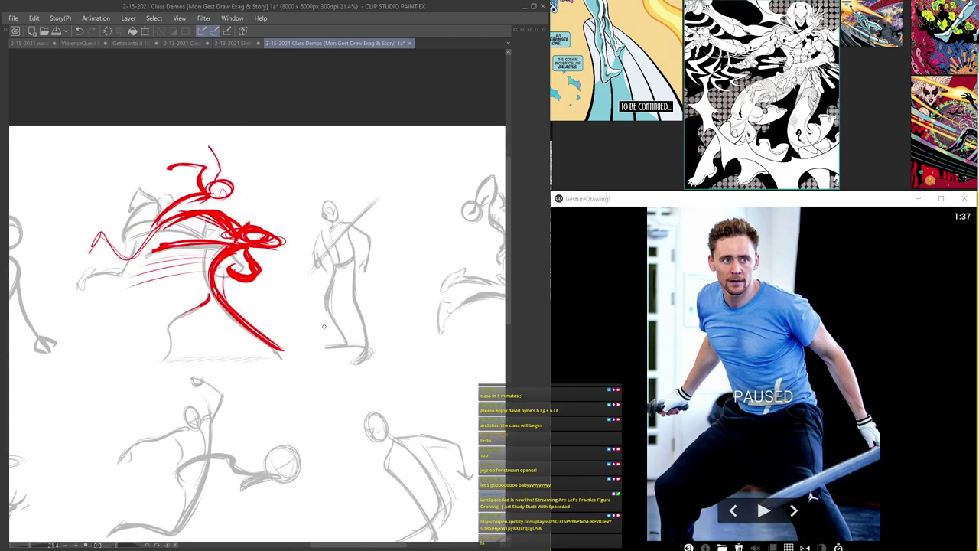
{"action": "scroll", "coordinate": [323, 327], "scroll_direction": "down", "scroll_amount": 1}
{"action": "scroll", "coordinate": [344, 153], "scroll_direction": "up", "scroll_amount": 3}
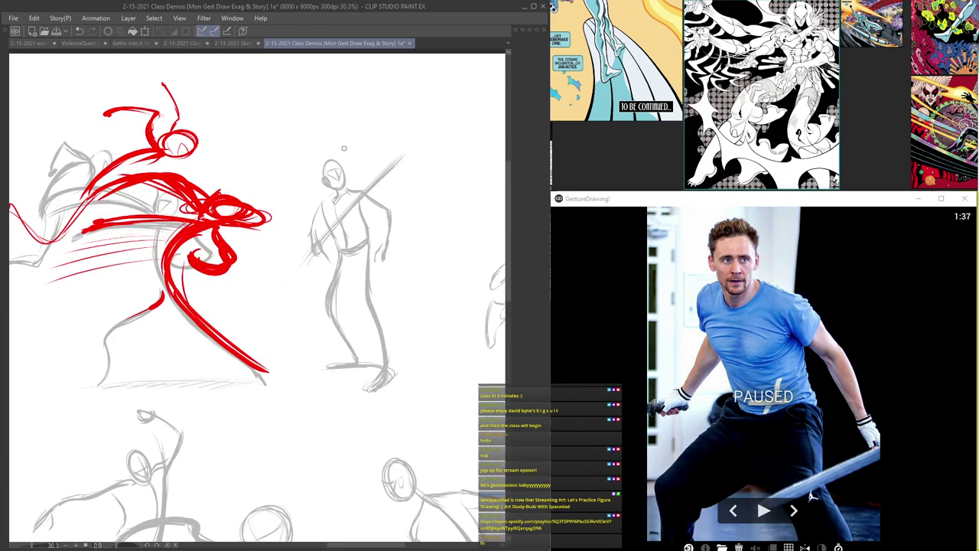
{"action": "left_click_drag", "start_coordinate": [349, 154], "coordinate": [345, 154]}
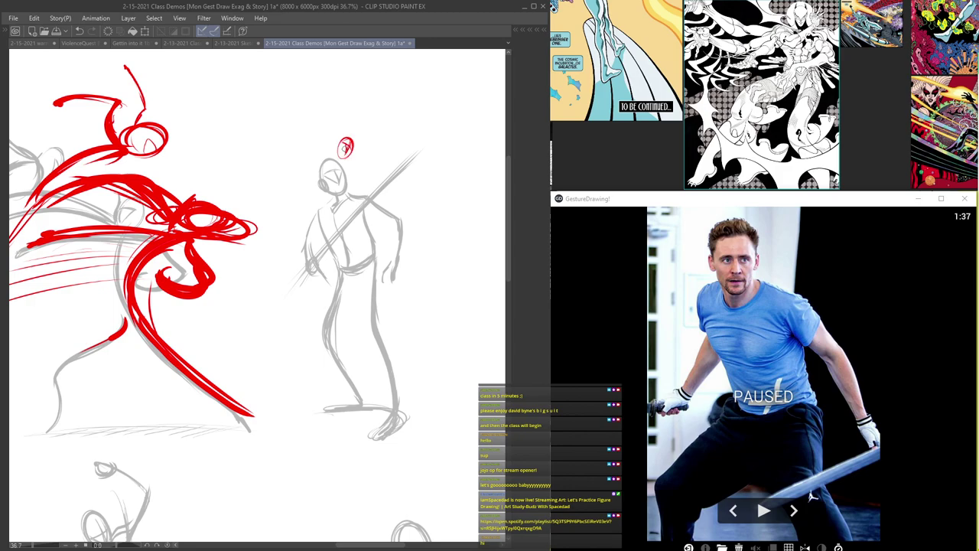
{"action": "scroll", "coordinate": [336, 160], "scroll_direction": "up", "scroll_amount": 1}
{"action": "left_click_drag", "start_coordinate": [338, 156], "coordinate": [346, 277]}
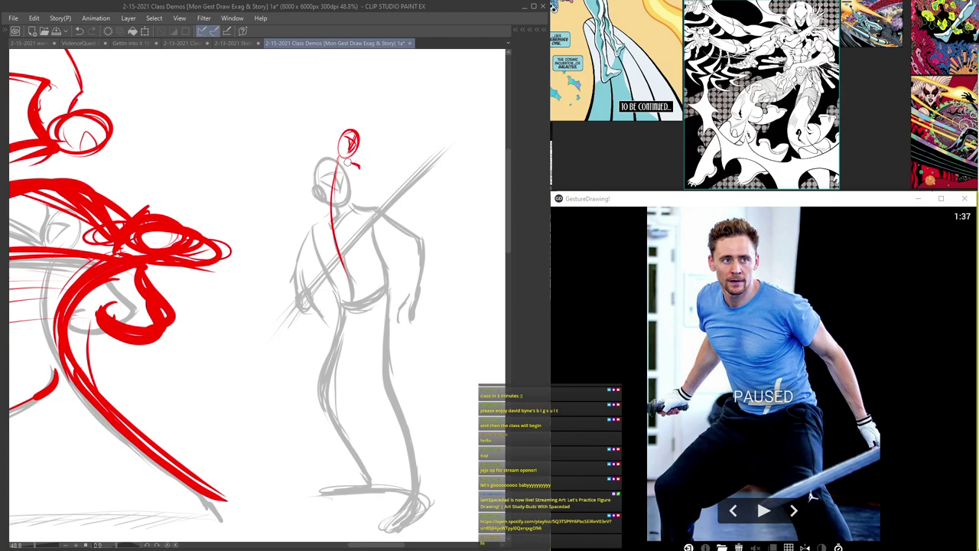
{"action": "left_click_drag", "start_coordinate": [323, 167], "coordinate": [313, 237]}
{"action": "left_click_drag", "start_coordinate": [356, 163], "coordinate": [409, 308]}
- Draw the sword holder's legs in a wide exaggerated stance, one long and straight, one bent, and curve the pelvis line
{"action": "left_click_drag", "start_coordinate": [399, 264], "coordinate": [409, 355]}
{"action": "mouse_move", "coordinate": [414, 310]}
{"action": "left_mouse_down"}
{"action": "mouse_move", "coordinate": [440, 442]}
{"action": "mouse_move", "coordinate": [412, 382]}
{"action": "mouse_move", "coordinate": [476, 496]}
{"action": "left_mouse_up"}
{"action": "mouse_move", "coordinate": [430, 417]}
{"action": "left_mouse_down"}
{"action": "mouse_move", "coordinate": [473, 488]}
{"action": "mouse_move", "coordinate": [478, 520]}
{"action": "left_mouse_up"}
{"action": "mouse_move", "coordinate": [331, 251]}
{"action": "left_mouse_down"}
{"action": "mouse_move", "coordinate": [326, 316]}
{"action": "mouse_move", "coordinate": [284, 350]}
{"action": "mouse_move", "coordinate": [285, 392]}
{"action": "mouse_move", "coordinate": [333, 450]}
{"action": "mouse_move", "coordinate": [307, 463]}
{"action": "mouse_move", "coordinate": [340, 451]}
{"action": "mouse_move", "coordinate": [326, 326]}
{"action": "mouse_move", "coordinate": [288, 399]}
{"action": "left_mouse_up"}
{"action": "mouse_move", "coordinate": [401, 314]}
{"action": "left_mouse_down"}
{"action": "mouse_move", "coordinate": [438, 447]}
{"action": "mouse_move", "coordinate": [478, 535]}
{"action": "left_mouse_up"}
{"action": "left_click_drag", "start_coordinate": [391, 283], "coordinate": [357, 311]}
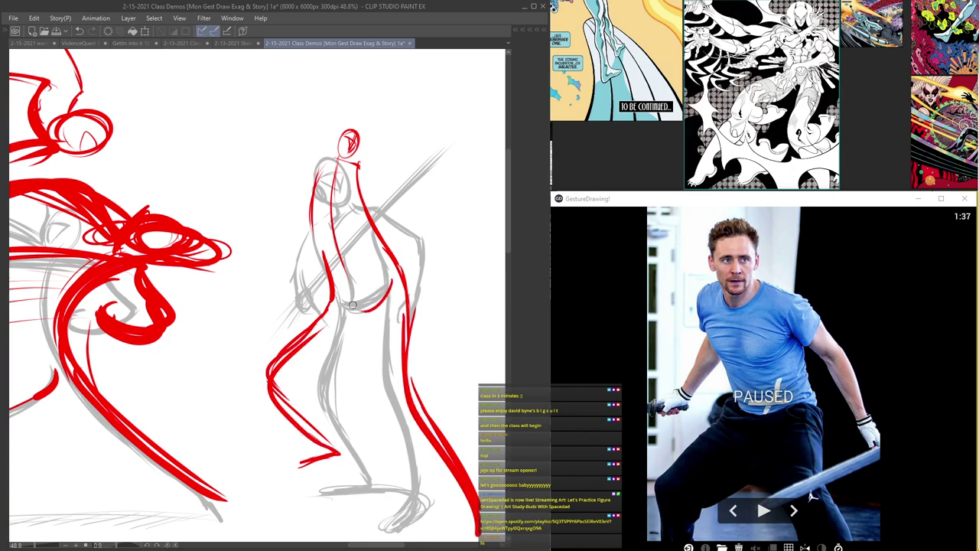
- Draw the sword holder's outer arm sweeping out from the shoulder, bending at the elbow and hanging down
{"action": "mouse_move", "coordinate": [359, 163]}
{"action": "left_mouse_down"}
{"action": "mouse_move", "coordinate": [405, 189]}
{"action": "mouse_move", "coordinate": [433, 191]}
{"action": "mouse_move", "coordinate": [446, 243]}
{"action": "left_mouse_up"}
{"action": "left_click_drag", "start_coordinate": [451, 217], "coordinate": [438, 296]}
{"action": "scroll", "coordinate": [313, 165], "scroll_direction": "up", "scroll_amount": 2}
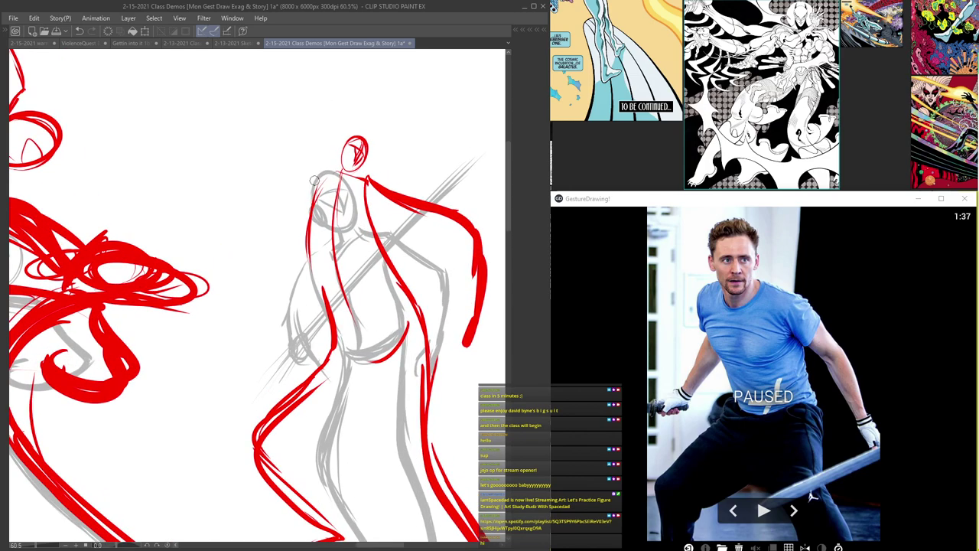
{"action": "mouse_move", "coordinate": [313, 192]}
{"action": "left_mouse_down"}
{"action": "mouse_move", "coordinate": [289, 316]}
{"action": "mouse_move", "coordinate": [294, 342]}
{"action": "mouse_move", "coordinate": [279, 301]}
{"action": "mouse_move", "coordinate": [282, 373]}
{"action": "left_mouse_up"}
{"action": "key", "text": "ctrl+z"}
{"action": "key", "text": "ctrl+z"}
{"action": "key", "text": "ctrl+z"}
- Draw the sword holder's other arm bowing outward from the shoulder and back in to a hand near the hip
{"action": "mouse_move", "coordinate": [312, 181]}
{"action": "left_mouse_down"}
{"action": "mouse_move", "coordinate": [280, 273]}
{"action": "mouse_move", "coordinate": [280, 314]}
{"action": "left_mouse_up"}
{"action": "mouse_move", "coordinate": [308, 205]}
{"action": "left_mouse_down"}
{"action": "mouse_move", "coordinate": [286, 273]}
{"action": "mouse_move", "coordinate": [287, 334]}
{"action": "left_mouse_up"}
{"action": "left_click_drag", "start_coordinate": [272, 269], "coordinate": [293, 350]}
{"action": "left_click_drag", "start_coordinate": [275, 288], "coordinate": [308, 377]}
{"action": "left_click_drag", "start_coordinate": [287, 318], "coordinate": [335, 413]}
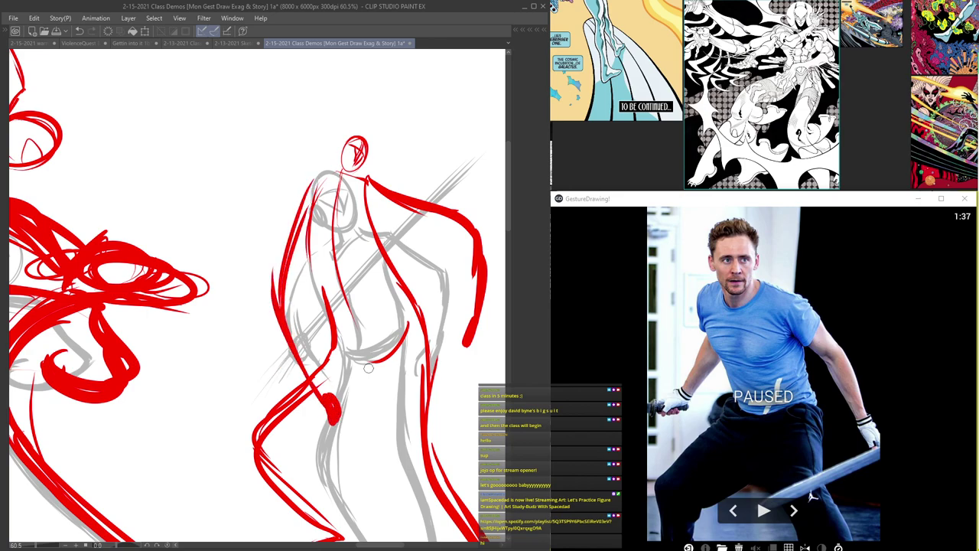
- Undo the strokes of the sword holder's lower forearm and hand near the hip, along with the first sword line
{"action": "left_click_drag", "start_coordinate": [370, 372], "coordinate": [338, 404]}
{"action": "left_click_drag", "start_coordinate": [306, 437], "coordinate": [430, 211]}
{"action": "key", "text": "ctrl+z"}
{"action": "key", "text": "ctrl+z"}
{"action": "key", "text": "ctrl+z"}
{"action": "key", "text": "ctrl+z"}
{"action": "key", "text": "ctrl+z"}
{"action": "key", "text": "ctrl+z"}
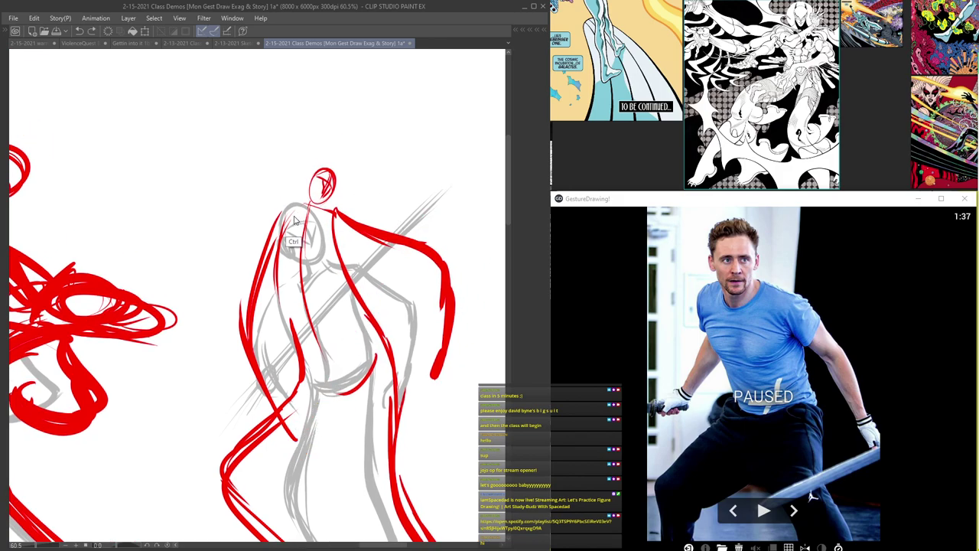
{"action": "key", "text": "ctrl+z"}
- Redraw the sword holder's near arm bowing outward from the shoulder and ending in a hand beside the hip
{"action": "mouse_move", "coordinate": [226, 328]}
{"action": "left_mouse_down"}
{"action": "mouse_move", "coordinate": [214, 211]}
{"action": "mouse_move", "coordinate": [212, 220]}
{"action": "left_mouse_up"}
{"action": "mouse_move", "coordinate": [266, 110]}
{"action": "left_mouse_down"}
{"action": "mouse_move", "coordinate": [209, 183]}
{"action": "mouse_move", "coordinate": [232, 260]}
{"action": "left_mouse_up"}
{"action": "left_click_drag", "start_coordinate": [214, 228], "coordinate": [225, 257]}
- Draw a large sword running diagonally from the hip-side hand past the shoulder, with crossguard and pointed blade, and finish the hanging hand
{"action": "mouse_move", "coordinate": [230, 262]}
{"action": "left_mouse_down"}
{"action": "mouse_move", "coordinate": [218, 279]}
{"action": "mouse_move", "coordinate": [243, 273]}
{"action": "mouse_move", "coordinate": [222, 280]}
{"action": "mouse_move", "coordinate": [371, 169]}
{"action": "left_mouse_up"}
{"action": "mouse_move", "coordinate": [213, 297]}
{"action": "left_mouse_down"}
{"action": "mouse_move", "coordinate": [429, 112]}
{"action": "mouse_move", "coordinate": [441, 132]}
{"action": "left_mouse_up"}
{"action": "left_click_drag", "start_coordinate": [254, 260], "coordinate": [474, 109]}
{"action": "left_click_drag", "start_coordinate": [199, 308], "coordinate": [465, 118]}
{"action": "left_click_drag", "start_coordinate": [312, 197], "coordinate": [242, 295]}
{"action": "left_click_drag", "start_coordinate": [213, 326], "coordinate": [367, 184]}
{"action": "left_click_drag", "start_coordinate": [299, 245], "coordinate": [383, 177]}
{"action": "mouse_move", "coordinate": [354, 193]}
{"action": "left_mouse_down"}
{"action": "mouse_move", "coordinate": [442, 162]}
{"action": "mouse_move", "coordinate": [394, 219]}
{"action": "mouse_move", "coordinate": [277, 298]}
{"action": "left_mouse_up"}
{"action": "mouse_move", "coordinate": [144, 344]}
{"action": "left_mouse_down"}
{"action": "mouse_move", "coordinate": [194, 379]}
{"action": "mouse_move", "coordinate": [143, 342]}
{"action": "left_mouse_up"}
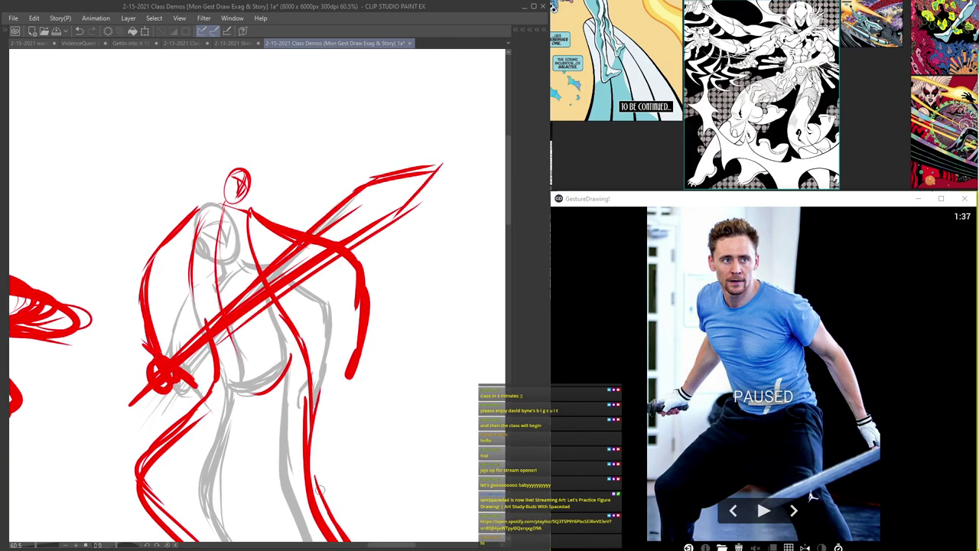
{"action": "left_click_drag", "start_coordinate": [191, 364], "coordinate": [362, 192]}
{"action": "mouse_move", "coordinate": [354, 352]}
{"action": "left_mouse_down"}
{"action": "mouse_move", "coordinate": [339, 372]}
{"action": "mouse_move", "coordinate": [343, 391]}
{"action": "left_mouse_up"}
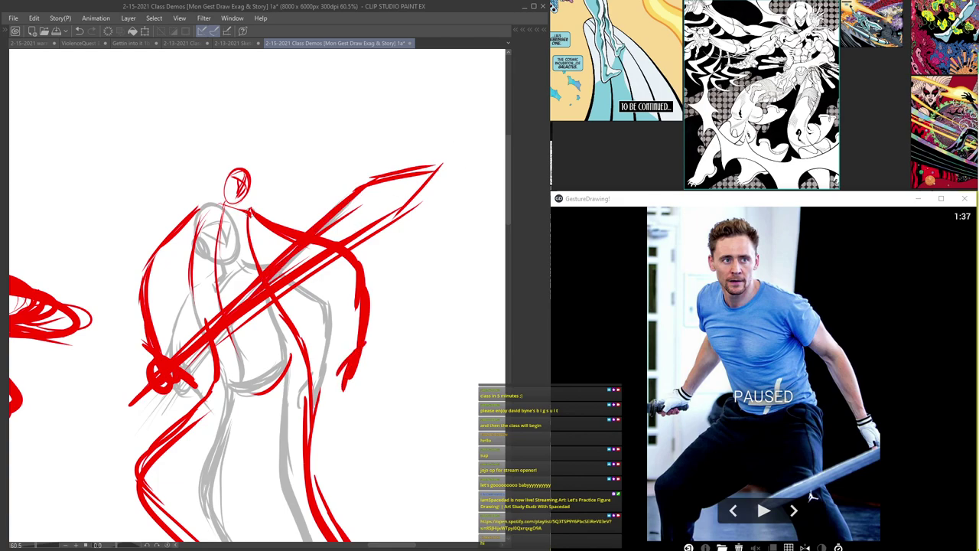
- Thicken the sword holder's long outstretched leg and draw both feet joined by a thin ground line
{"action": "left_click_drag", "start_coordinate": [268, 385], "coordinate": [288, 228]}
{"action": "mouse_move", "coordinate": [310, 194]}
{"action": "left_mouse_down"}
{"action": "mouse_move", "coordinate": [256, 245]}
{"action": "mouse_move", "coordinate": [373, 430]}
{"action": "left_mouse_up"}
{"action": "left_click_drag", "start_coordinate": [338, 349], "coordinate": [456, 526]}
{"action": "mouse_move", "coordinate": [424, 485]}
{"action": "left_mouse_down"}
{"action": "mouse_move", "coordinate": [439, 535]}
{"action": "mouse_move", "coordinate": [445, 498]}
{"action": "left_mouse_up"}
{"action": "mouse_move", "coordinate": [220, 409]}
{"action": "left_mouse_down"}
{"action": "mouse_move", "coordinate": [204, 411]}
{"action": "mouse_move", "coordinate": [242, 415]}
{"action": "left_mouse_up"}
{"action": "mouse_move", "coordinate": [226, 415]}
{"action": "left_mouse_down"}
{"action": "mouse_move", "coordinate": [191, 424]}
{"action": "mouse_move", "coordinate": [446, 507]}
{"action": "mouse_move", "coordinate": [345, 440]}
{"action": "left_mouse_up"}
- Redraw the arched leaping figure's head and raised arms in red, higher than the grey sketch
{"action": "left_click_drag", "start_coordinate": [427, 140], "coordinate": [321, 228]}
{"action": "scroll", "coordinate": [375, 172], "scroll_direction": "up", "scroll_amount": 4}
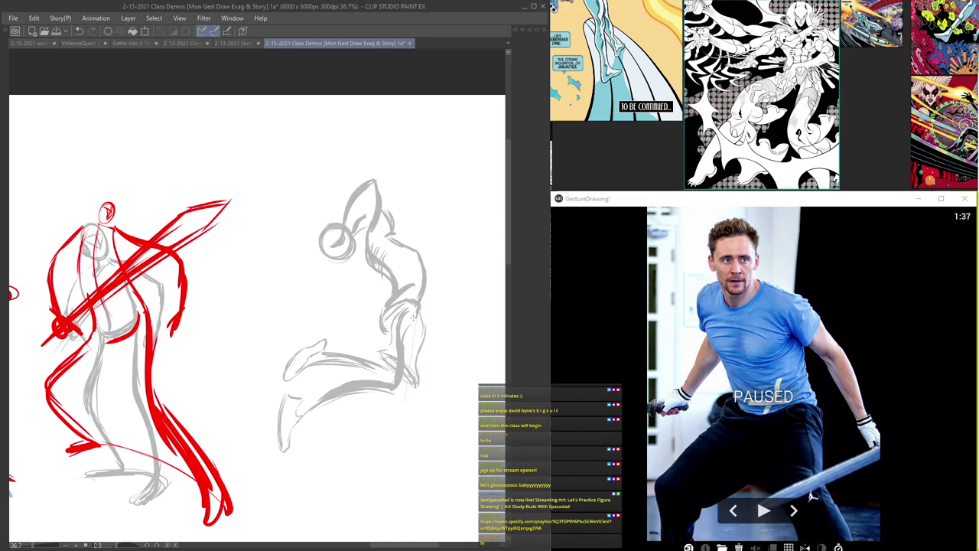
{"action": "left_click_drag", "start_coordinate": [416, 273], "coordinate": [418, 303]}
{"action": "key", "text": "Tab"}
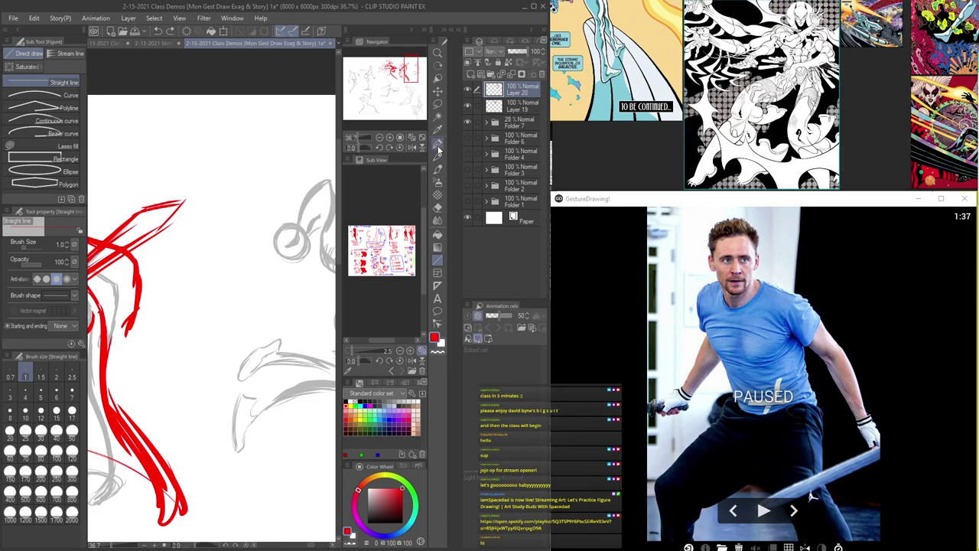
{"action": "key", "text": "Tab"}
{"action": "mouse_move", "coordinate": [372, 156]}
{"action": "left_mouse_down"}
{"action": "mouse_move", "coordinate": [383, 208]}
{"action": "mouse_move", "coordinate": [382, 189]}
{"action": "left_mouse_up"}
{"action": "mouse_move", "coordinate": [355, 136]}
{"action": "left_mouse_down"}
{"action": "mouse_move", "coordinate": [378, 187]}
{"action": "mouse_move", "coordinate": [357, 173]}
{"action": "mouse_move", "coordinate": [354, 192]}
{"action": "mouse_move", "coordinate": [380, 214]}
{"action": "left_mouse_up"}
{"action": "mouse_move", "coordinate": [373, 164]}
{"action": "left_mouse_down"}
{"action": "mouse_move", "coordinate": [378, 211]}
{"action": "mouse_move", "coordinate": [338, 209]}
{"action": "left_mouse_up"}
- Draw the leaping figure's back as an exaggerated arch from the shoulders down to the hips, with the thigh thrust forward
{"action": "mouse_move", "coordinate": [343, 164]}
{"action": "left_mouse_down"}
{"action": "mouse_move", "coordinate": [369, 217]}
{"action": "mouse_move", "coordinate": [396, 239]}
{"action": "mouse_move", "coordinate": [402, 221]}
{"action": "mouse_move", "coordinate": [434, 223]}
{"action": "mouse_move", "coordinate": [446, 252]}
{"action": "left_mouse_up"}
{"action": "left_click_drag", "start_coordinate": [434, 222], "coordinate": [441, 251]}
{"action": "mouse_move", "coordinate": [372, 239]}
{"action": "left_mouse_down"}
{"action": "mouse_move", "coordinate": [440, 253]}
{"action": "mouse_move", "coordinate": [433, 289]}
{"action": "left_mouse_up"}
{"action": "left_click_drag", "start_coordinate": [446, 231], "coordinate": [432, 298]}
{"action": "mouse_move", "coordinate": [443, 253]}
{"action": "left_mouse_down"}
{"action": "mouse_move", "coordinate": [426, 329]}
{"action": "mouse_move", "coordinate": [385, 411]}
{"action": "mouse_move", "coordinate": [376, 305]}
{"action": "mouse_move", "coordinate": [336, 325]}
{"action": "left_mouse_up"}
{"action": "mouse_move", "coordinate": [378, 285]}
{"action": "left_mouse_down"}
{"action": "mouse_move", "coordinate": [331, 341]}
{"action": "mouse_move", "coordinate": [394, 329]}
{"action": "left_mouse_up"}
{"action": "mouse_move", "coordinate": [338, 352]}
{"action": "left_mouse_down"}
{"action": "mouse_move", "coordinate": [309, 395]}
{"action": "mouse_move", "coordinate": [311, 480]}
{"action": "left_mouse_up"}
{"action": "mouse_move", "coordinate": [338, 385]}
{"action": "left_mouse_down"}
{"action": "mouse_move", "coordinate": [313, 494]}
{"action": "mouse_move", "coordinate": [343, 378]}
{"action": "left_mouse_up"}
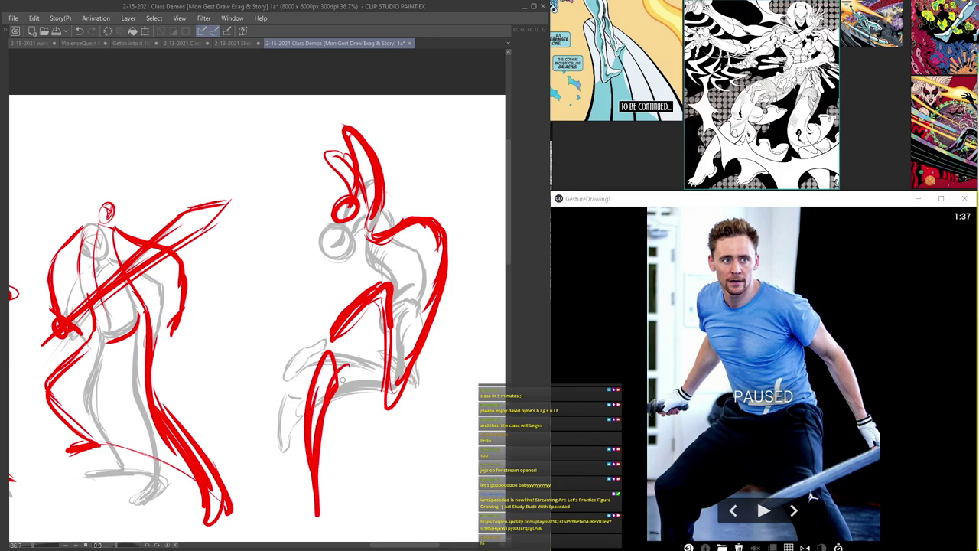
{"action": "key", "text": "ctrl+z"}
{"action": "key", "text": "ctrl+z"}
{"action": "key", "text": "ctrl+z"}
{"action": "key", "text": "ctrl+z"}
- Redraw the leaping figure's pointed hip and thicken the raised forward thigh
{"action": "left_click_drag", "start_coordinate": [392, 417], "coordinate": [373, 302]}
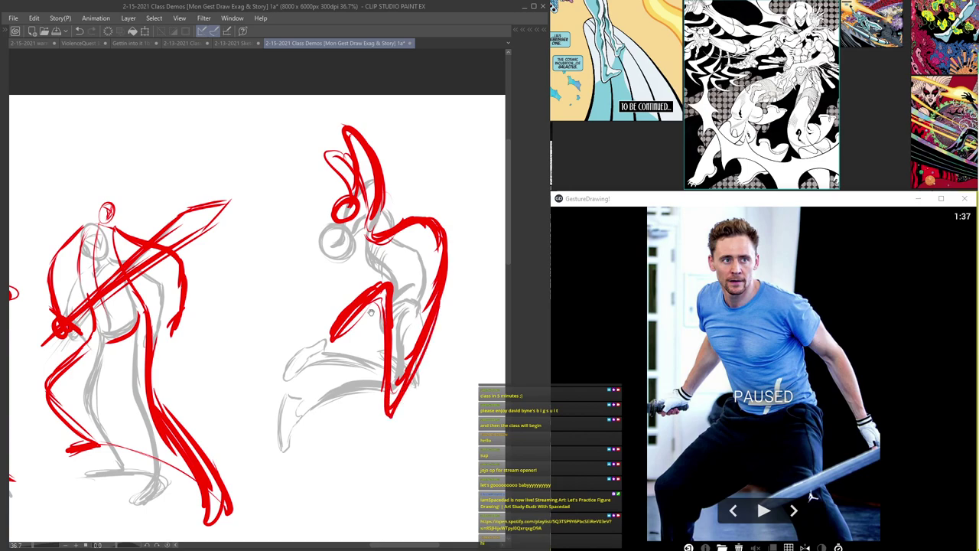
{"action": "left_click_drag", "start_coordinate": [383, 346], "coordinate": [333, 353]}
{"action": "left_click_drag", "start_coordinate": [341, 279], "coordinate": [339, 237]}
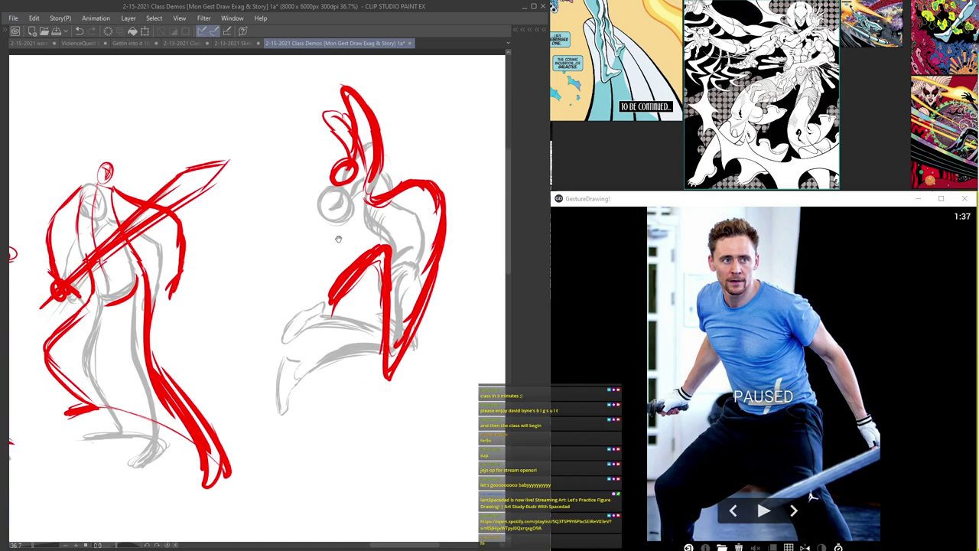
{"action": "key", "text": "Tab"}
{"action": "key", "text": "Tab"}
{"action": "left_click_drag", "start_coordinate": [334, 308], "coordinate": [382, 258]}
- Draw the leaping figure's lower leg as a long tapering shape reaching straight down from the knee
{"action": "left_click_drag", "start_coordinate": [303, 332], "coordinate": [293, 437]}
{"action": "left_click_drag", "start_coordinate": [298, 381], "coordinate": [302, 490]}
{"action": "mouse_move", "coordinate": [297, 380]}
{"action": "left_mouse_down"}
{"action": "mouse_move", "coordinate": [288, 442]}
{"action": "mouse_move", "coordinate": [312, 368]}
{"action": "mouse_move", "coordinate": [294, 505]}
{"action": "left_mouse_up"}
{"action": "left_click_drag", "start_coordinate": [310, 351], "coordinate": [310, 539]}
- Draw the leaping figure's second leg folding behind the first, and thicken the back and raised thigh lines
{"action": "left_click_drag", "start_coordinate": [432, 247], "coordinate": [392, 329]}
{"action": "left_click_drag", "start_coordinate": [372, 369], "coordinate": [314, 469]}
{"action": "left_click_drag", "start_coordinate": [333, 391], "coordinate": [314, 442]}
{"action": "left_click_drag", "start_coordinate": [352, 370], "coordinate": [300, 468]}
{"action": "mouse_move", "coordinate": [327, 373]}
{"action": "left_mouse_down"}
{"action": "mouse_move", "coordinate": [354, 364]}
{"action": "mouse_move", "coordinate": [298, 429]}
{"action": "left_mouse_up"}
{"action": "mouse_move", "coordinate": [385, 203]}
{"action": "left_mouse_down"}
{"action": "mouse_move", "coordinate": [408, 200]}
{"action": "mouse_move", "coordinate": [422, 243]}
{"action": "mouse_move", "coordinate": [395, 356]}
{"action": "left_mouse_up"}
{"action": "mouse_move", "coordinate": [404, 242]}
{"action": "left_mouse_down"}
{"action": "mouse_move", "coordinate": [375, 250]}
{"action": "mouse_move", "coordinate": [320, 328]}
{"action": "left_mouse_up"}
{"action": "left_click_drag", "start_coordinate": [373, 354], "coordinate": [311, 422]}
{"action": "left_click_drag", "start_coordinate": [375, 354], "coordinate": [300, 427]}
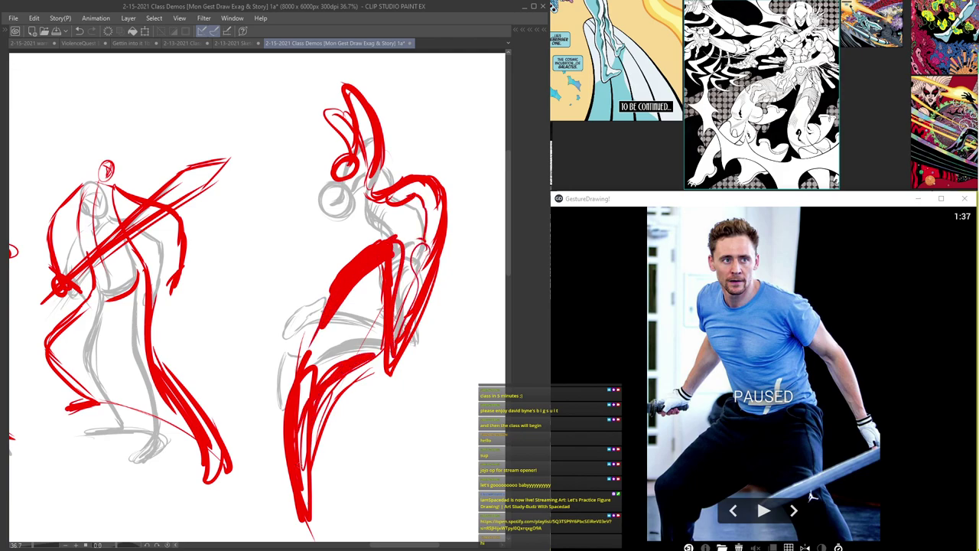
- Add inner contour strokes to the leaping figure's torso and fill out both lower legs with long tapering strokes
{"action": "mouse_move", "coordinate": [371, 186]}
{"action": "left_mouse_down"}
{"action": "mouse_move", "coordinate": [404, 180]}
{"action": "mouse_move", "coordinate": [424, 272]}
{"action": "left_mouse_up"}
{"action": "mouse_move", "coordinate": [363, 371]}
{"action": "left_mouse_down"}
{"action": "mouse_move", "coordinate": [303, 412]}
{"action": "mouse_move", "coordinate": [307, 477]}
{"action": "left_mouse_up"}
{"action": "left_click_drag", "start_coordinate": [321, 433], "coordinate": [312, 512]}
{"action": "left_click_drag", "start_coordinate": [343, 407], "coordinate": [315, 512]}
{"action": "left_click_drag", "start_coordinate": [395, 258], "coordinate": [337, 312]}
{"action": "left_click_drag", "start_coordinate": [383, 359], "coordinate": [311, 455]}
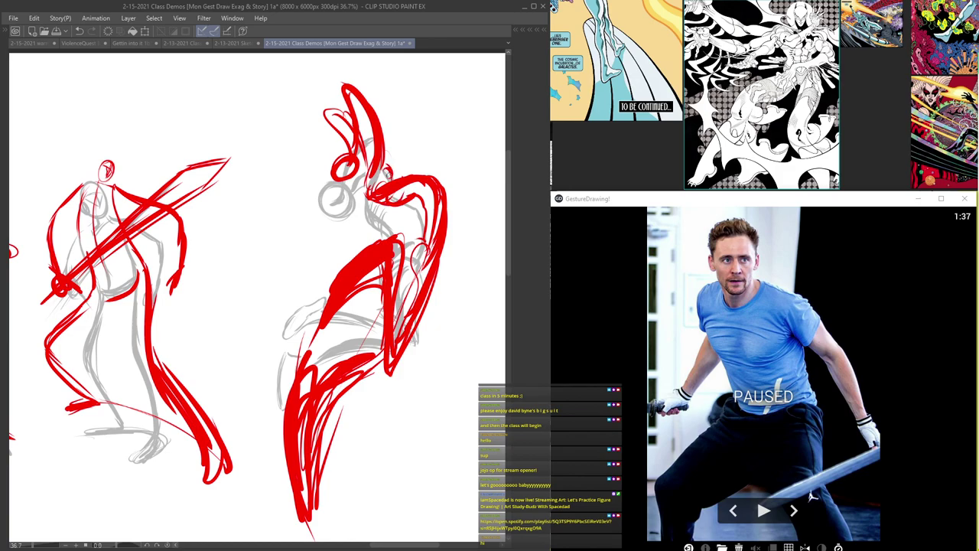
- Reinforce the small round form beside the leaping figure's shoulder at the base of the raised arms
{"action": "scroll", "coordinate": [381, 164], "scroll_direction": "up", "scroll_amount": 2}
{"action": "mouse_move", "coordinate": [391, 163]}
{"action": "left_mouse_down"}
{"action": "mouse_move", "coordinate": [395, 191]}
{"action": "mouse_move", "coordinate": [356, 215]}
{"action": "left_mouse_up"}
{"action": "left_click_drag", "start_coordinate": [313, 188], "coordinate": [334, 162]}
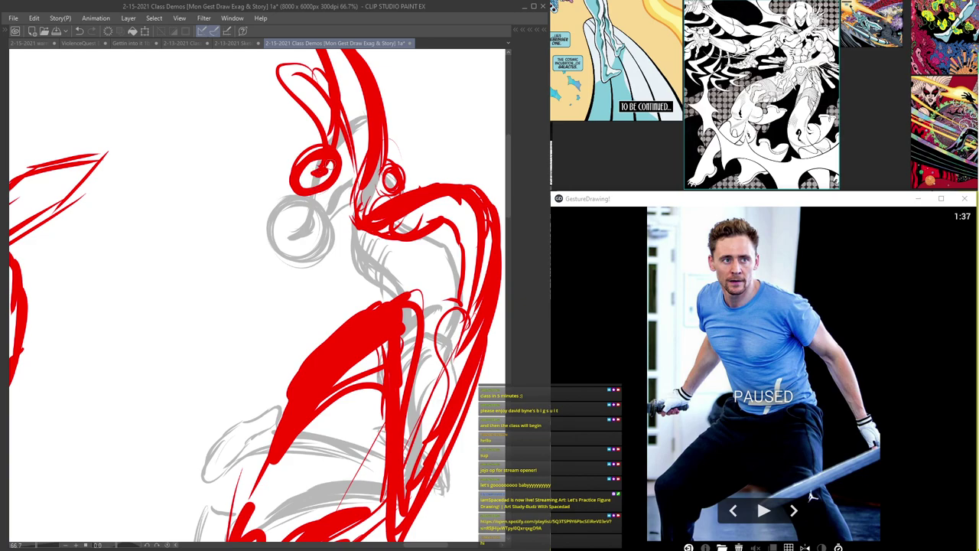
{"action": "key", "text": "ctrl+minus"}
{"action": "key", "text": "ctrl+minus"}
{"action": "key", "text": "ctrl+minus"}
{"action": "key", "text": "ctrl+minus"}
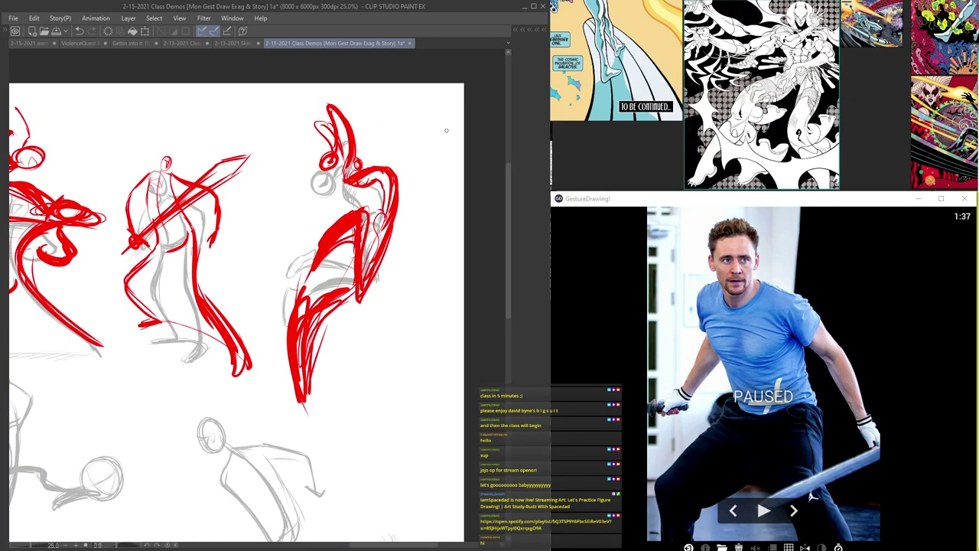
- Sketch overlapping ovals with an angular box shape in the page's upper-right corner, beyond the leaping figure
{"action": "mouse_move", "coordinate": [432, 129]}
{"action": "left_mouse_down"}
{"action": "mouse_move", "coordinate": [417, 143]}
{"action": "mouse_move", "coordinate": [429, 126]}
{"action": "mouse_move", "coordinate": [421, 147]}
{"action": "mouse_move", "coordinate": [444, 134]}
{"action": "mouse_move", "coordinate": [430, 150]}
{"action": "left_mouse_up"}
{"action": "key", "text": "ctrl+plus"}
{"action": "mouse_move", "coordinate": [453, 115]}
{"action": "left_mouse_down"}
{"action": "mouse_move", "coordinate": [461, 158]}
{"action": "mouse_move", "coordinate": [433, 183]}
{"action": "left_mouse_up"}
{"action": "mouse_move", "coordinate": [472, 111]}
{"action": "left_mouse_down"}
{"action": "mouse_move", "coordinate": [454, 131]}
{"action": "mouse_move", "coordinate": [478, 98]}
{"action": "mouse_move", "coordinate": [433, 147]}
{"action": "mouse_move", "coordinate": [440, 91]}
{"action": "mouse_move", "coordinate": [430, 144]}
{"action": "left_mouse_up"}
{"action": "left_click_drag", "start_coordinate": [426, 95], "coordinate": [428, 150]}
{"action": "left_click_drag", "start_coordinate": [469, 71], "coordinate": [436, 95]}
{"action": "left_click_drag", "start_coordinate": [468, 67], "coordinate": [482, 105]}
{"action": "mouse_move", "coordinate": [461, 72]}
{"action": "left_mouse_down"}
{"action": "mouse_move", "coordinate": [433, 101]}
{"action": "mouse_move", "coordinate": [434, 144]}
{"action": "left_mouse_up"}
{"action": "mouse_move", "coordinate": [481, 107]}
{"action": "left_mouse_down"}
{"action": "mouse_move", "coordinate": [470, 114]}
{"action": "mouse_move", "coordinate": [456, 90]}
{"action": "mouse_move", "coordinate": [435, 112]}
{"action": "left_mouse_up"}
{"action": "scroll", "coordinate": [465, 109], "scroll_direction": "up", "scroll_amount": 3}
{"action": "mouse_move", "coordinate": [434, 112]}
{"action": "left_mouse_down"}
{"action": "mouse_move", "coordinate": [458, 97]}
{"action": "mouse_move", "coordinate": [430, 154]}
{"action": "mouse_move", "coordinate": [437, 193]}
{"action": "left_mouse_up"}
{"action": "left_click_drag", "start_coordinate": [439, 147], "coordinate": [429, 169]}
{"action": "scroll", "coordinate": [469, 128], "scroll_direction": "down", "scroll_amount": 3}
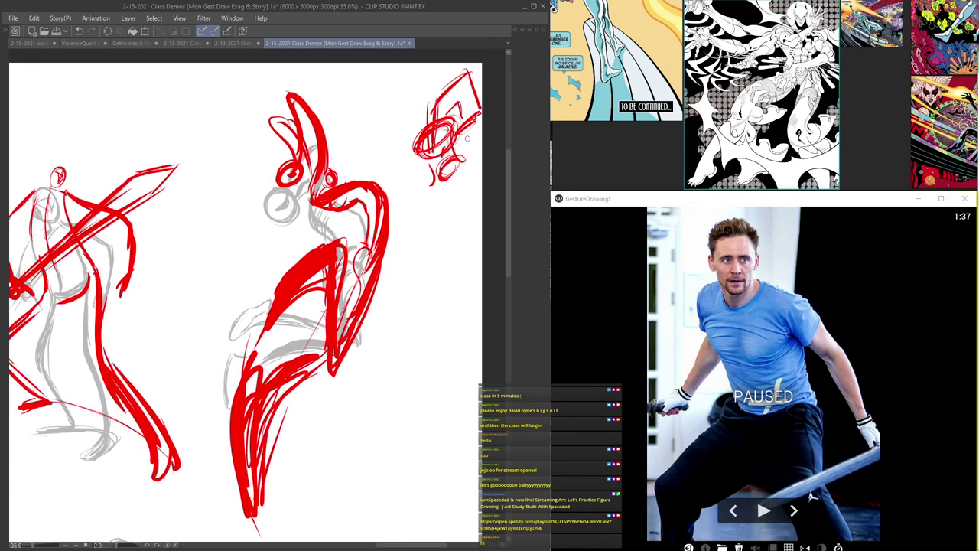
- Sketch a large foreground oval beside the leaping figure, with long curved lines sweeping down from it
{"action": "mouse_move", "coordinate": [435, 336]}
{"action": "left_mouse_down"}
{"action": "mouse_move", "coordinate": [426, 306]}
{"action": "mouse_move", "coordinate": [436, 370]}
{"action": "mouse_move", "coordinate": [414, 321]}
{"action": "mouse_move", "coordinate": [455, 316]}
{"action": "left_mouse_up"}
{"action": "mouse_move", "coordinate": [416, 317]}
{"action": "left_mouse_down"}
{"action": "mouse_move", "coordinate": [451, 337]}
{"action": "mouse_move", "coordinate": [471, 373]}
{"action": "left_mouse_up"}
{"action": "mouse_move", "coordinate": [428, 372]}
{"action": "left_mouse_down"}
{"action": "mouse_move", "coordinate": [421, 396]}
{"action": "mouse_move", "coordinate": [462, 404]}
{"action": "left_mouse_up"}
{"action": "mouse_move", "coordinate": [438, 380]}
{"action": "left_mouse_down"}
{"action": "mouse_move", "coordinate": [419, 418]}
{"action": "mouse_move", "coordinate": [388, 331]}
{"action": "left_mouse_up"}
{"action": "left_click_drag", "start_coordinate": [419, 262], "coordinate": [390, 303]}
{"action": "mouse_move", "coordinate": [426, 258]}
{"action": "left_mouse_down"}
{"action": "mouse_move", "coordinate": [446, 296]}
{"action": "mouse_move", "coordinate": [369, 381]}
{"action": "mouse_move", "coordinate": [457, 350]}
{"action": "left_mouse_up"}
{"action": "left_click_drag", "start_coordinate": [454, 285], "coordinate": [439, 469]}
{"action": "mouse_move", "coordinate": [392, 290]}
{"action": "left_mouse_down"}
{"action": "mouse_move", "coordinate": [365, 421]}
{"action": "mouse_move", "coordinate": [314, 508]}
{"action": "left_mouse_up"}
{"action": "left_click_drag", "start_coordinate": [439, 263], "coordinate": [401, 143]}
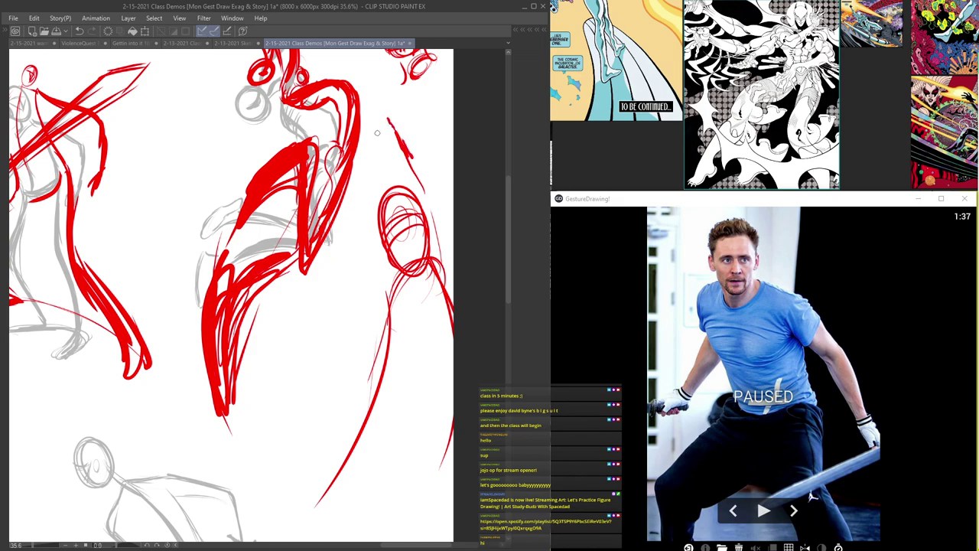
- Add diagonal lines running down past the foreground oval and darken the oval with repeated looping strokes
{"action": "mouse_move", "coordinate": [391, 119]}
{"action": "left_mouse_down"}
{"action": "mouse_move", "coordinate": [411, 199]}
{"action": "mouse_move", "coordinate": [452, 262]}
{"action": "left_mouse_up"}
{"action": "left_click_drag", "start_coordinate": [427, 211], "coordinate": [463, 284]}
{"action": "mouse_move", "coordinate": [414, 230]}
{"action": "left_mouse_down"}
{"action": "mouse_move", "coordinate": [468, 299]}
{"action": "mouse_move", "coordinate": [463, 378]}
{"action": "left_mouse_up"}
{"action": "left_click_drag", "start_coordinate": [445, 337], "coordinate": [451, 390]}
{"action": "left_click_drag", "start_coordinate": [404, 198], "coordinate": [421, 248]}
{"action": "left_click_drag", "start_coordinate": [424, 260], "coordinate": [436, 305]}
{"action": "mouse_move", "coordinate": [401, 272]}
{"action": "left_mouse_down"}
{"action": "mouse_move", "coordinate": [425, 315]}
{"action": "mouse_move", "coordinate": [426, 300]}
{"action": "mouse_move", "coordinate": [412, 357]}
{"action": "left_mouse_up"}
{"action": "left_click_drag", "start_coordinate": [398, 293], "coordinate": [397, 360]}
{"action": "left_click_drag", "start_coordinate": [387, 202], "coordinate": [395, 379]}
- Draw long lines linking the corner shapes to the foreground oval, and add sweeping lines along the page's upper edge
{"action": "left_click_drag", "start_coordinate": [435, 132], "coordinate": [424, 139]}
{"action": "left_click_drag", "start_coordinate": [442, 164], "coordinate": [452, 252]}
{"action": "left_click_drag", "start_coordinate": [433, 135], "coordinate": [444, 278]}
{"action": "left_click_drag", "start_coordinate": [441, 90], "coordinate": [456, 283]}
{"action": "left_click_drag", "start_coordinate": [437, 329], "coordinate": [442, 357]}
{"action": "left_click_drag", "start_coordinate": [410, 216], "coordinate": [410, 244]}
{"action": "left_click_drag", "start_coordinate": [396, 344], "coordinate": [353, 458]}
{"action": "left_click_drag", "start_coordinate": [365, 395], "coordinate": [386, 137]}
{"action": "mouse_move", "coordinate": [364, 86]}
{"action": "left_mouse_down"}
{"action": "mouse_move", "coordinate": [379, 137]}
{"action": "mouse_move", "coordinate": [317, 78]}
{"action": "mouse_move", "coordinate": [381, 128]}
{"action": "left_mouse_up"}
- Sketch a slanted background band between the sword holder and leaping figure, using angled edge lines with vertical strokes between them
{"action": "left_click_drag", "start_coordinate": [184, 84], "coordinate": [263, 123]}
{"action": "mouse_move", "coordinate": [112, 92]}
{"action": "left_mouse_down"}
{"action": "mouse_move", "coordinate": [222, 112]}
{"action": "mouse_move", "coordinate": [203, 157]}
{"action": "left_mouse_up"}
{"action": "left_click_drag", "start_coordinate": [232, 116], "coordinate": [235, 186]}
{"action": "mouse_move", "coordinate": [242, 118]}
{"action": "left_mouse_down"}
{"action": "mouse_move", "coordinate": [245, 195]}
{"action": "mouse_move", "coordinate": [170, 162]}
{"action": "left_mouse_up"}
{"action": "mouse_move", "coordinate": [153, 95]}
{"action": "left_mouse_down"}
{"action": "mouse_move", "coordinate": [158, 145]}
{"action": "mouse_move", "coordinate": [138, 105]}
{"action": "left_mouse_up"}
{"action": "left_click_drag", "start_coordinate": [227, 188], "coordinate": [201, 205]}
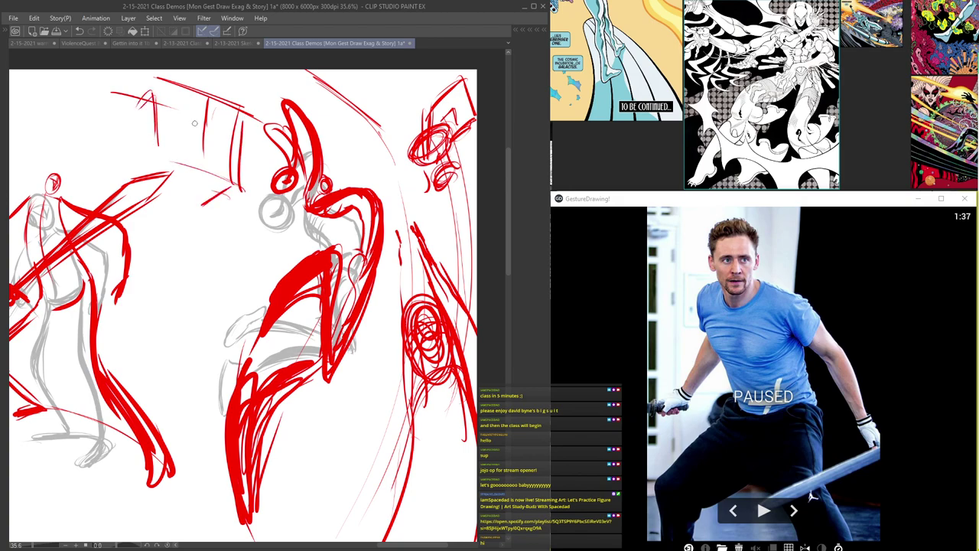
{"action": "mouse_move", "coordinate": [175, 104]}
{"action": "left_mouse_down"}
{"action": "mouse_move", "coordinate": [171, 132]}
{"action": "mouse_move", "coordinate": [189, 119]}
{"action": "mouse_move", "coordinate": [186, 147]}
{"action": "left_mouse_up"}
{"action": "left_click_drag", "start_coordinate": [221, 115], "coordinate": [232, 182]}
{"action": "left_click_drag", "start_coordinate": [156, 156], "coordinate": [213, 170]}
- Add short accent strokes across the leaping figure's chest and waist
{"action": "left_click_drag", "start_coordinate": [309, 222], "coordinate": [338, 213]}
{"action": "left_click_drag", "start_coordinate": [370, 253], "coordinate": [346, 267]}
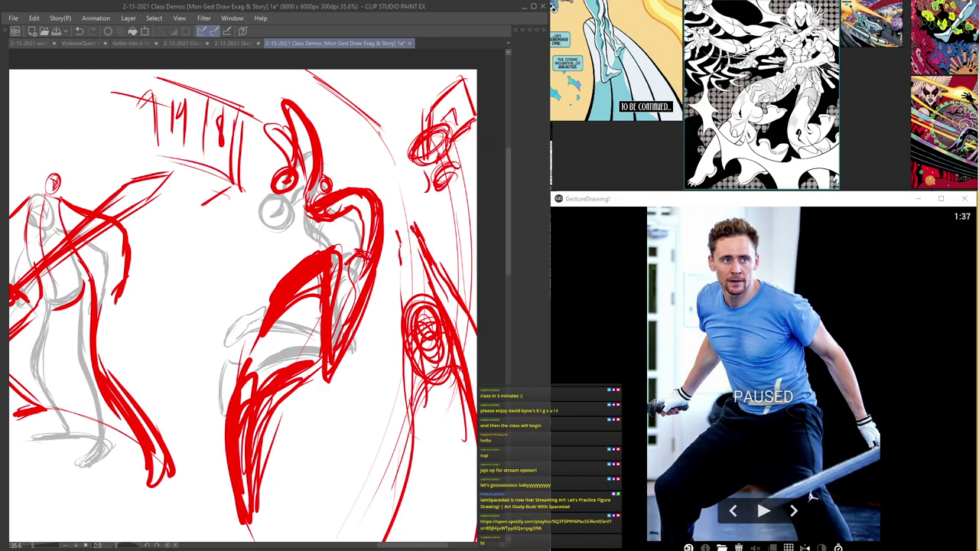
{"action": "left_click_drag", "start_coordinate": [341, 221], "coordinate": [314, 224]}
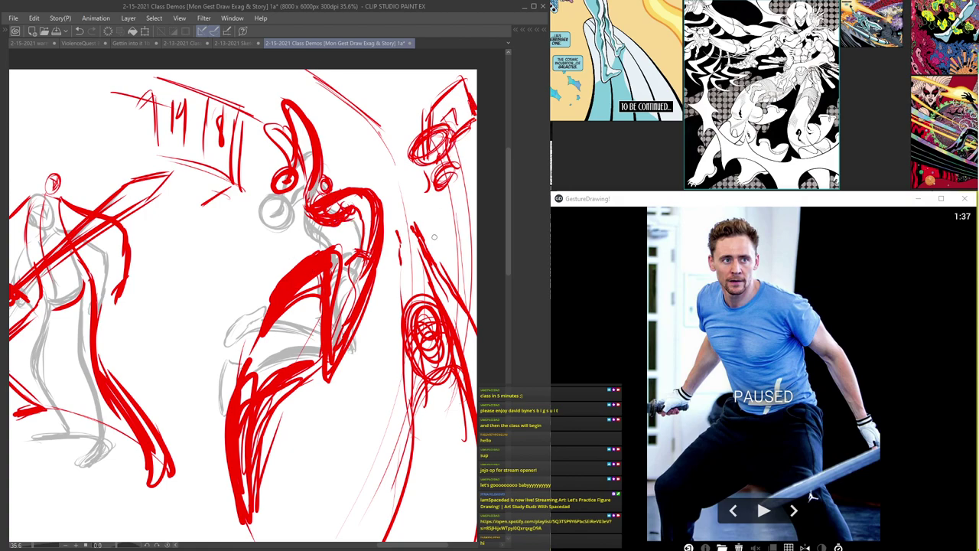
- Review the exaggerated red figures in the upper row against the faded grey sketches
{"action": "scroll", "coordinate": [314, 221], "scroll_direction": "down", "scroll_amount": 8}
{"action": "left_click_drag", "start_coordinate": [319, 232], "coordinate": [392, 204]}
{"action": "scroll", "coordinate": [371, 208], "scroll_direction": "up", "scroll_amount": 2}
{"action": "scroll", "coordinate": [338, 211], "scroll_direction": "up", "scroll_amount": 3}
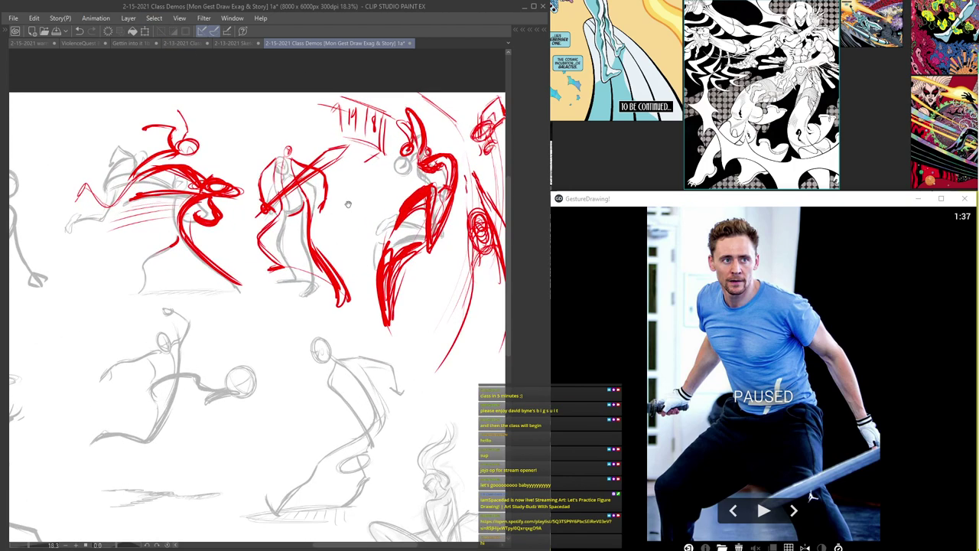
{"action": "scroll", "coordinate": [302, 212], "scroll_direction": "up", "scroll_amount": 1}
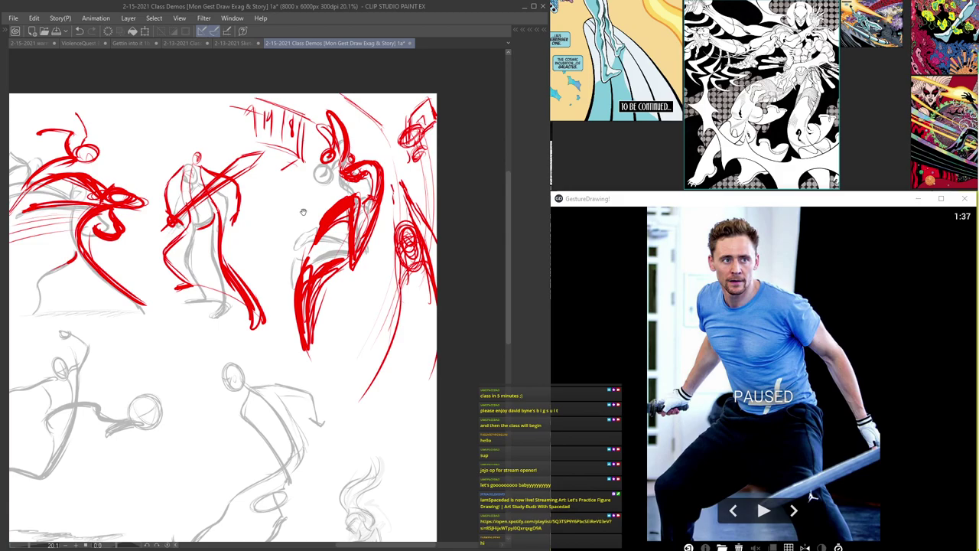
{"action": "scroll", "coordinate": [303, 212], "scroll_direction": "up", "scroll_amount": 2}
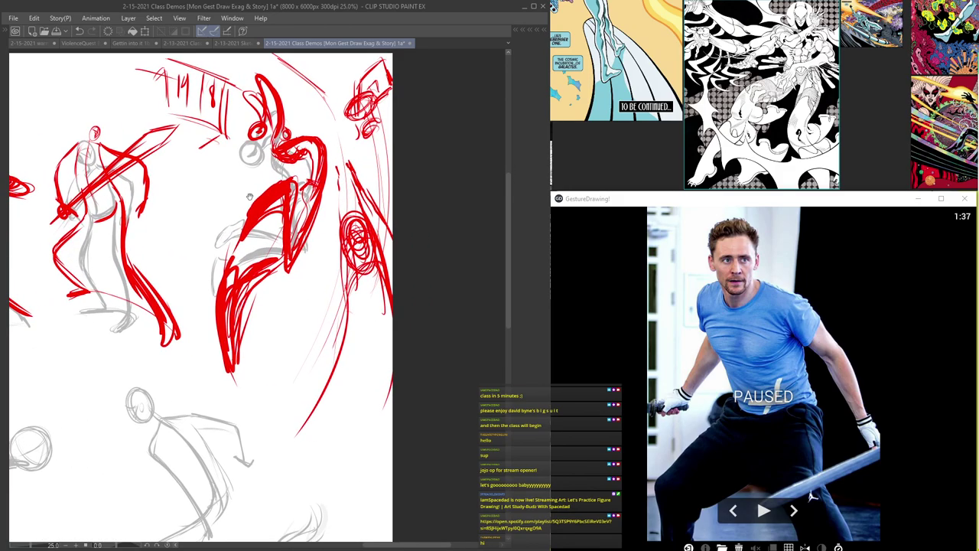
{"action": "scroll", "coordinate": [249, 197], "scroll_direction": "down", "scroll_amount": 3}
{"action": "scroll", "coordinate": [370, 261], "scroll_direction": "down", "scroll_amount": 2}
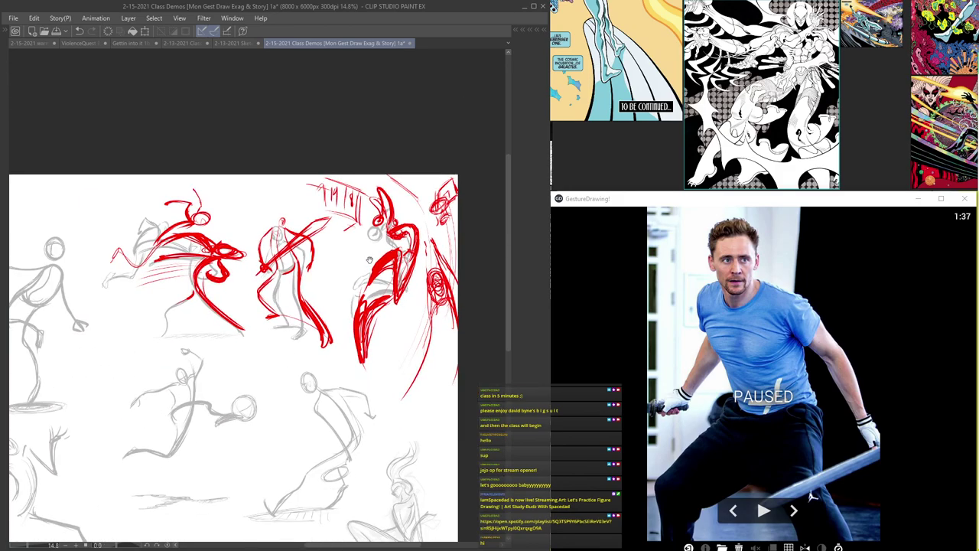
{"action": "scroll", "coordinate": [369, 261], "scroll_direction": "up", "scroll_amount": 4}
{"action": "scroll", "coordinate": [431, 193], "scroll_direction": "down", "scroll_amount": 6}
- Redraw the kicking figure's torso as one long curve flowing into the trailing leg, with a zigzag foot
{"action": "mouse_move", "coordinate": [325, 262]}
{"action": "left_mouse_down"}
{"action": "mouse_move", "coordinate": [430, 193]}
{"action": "mouse_move", "coordinate": [289, 174]}
{"action": "left_mouse_up"}
{"action": "key", "text": "Tab"}
{"action": "key", "text": "Tab"}
{"action": "scroll", "coordinate": [401, 236], "scroll_direction": "up", "scroll_amount": 2}
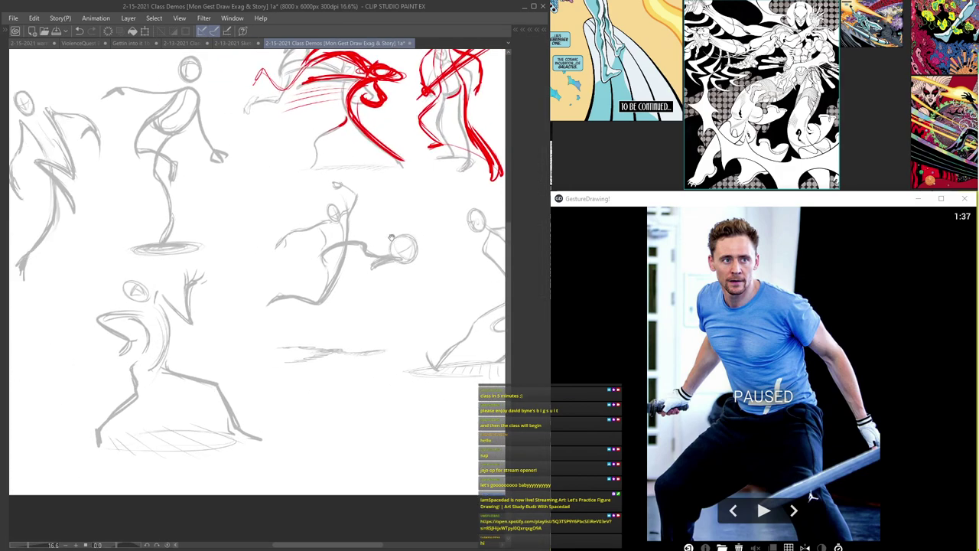
{"action": "scroll", "coordinate": [332, 248], "scroll_direction": "up", "scroll_amount": 2}
{"action": "left_click_drag", "start_coordinate": [355, 176], "coordinate": [309, 336]}
{"action": "mouse_move", "coordinate": [357, 245]}
{"action": "left_mouse_down"}
{"action": "mouse_move", "coordinate": [345, 290]}
{"action": "mouse_move", "coordinate": [290, 349]}
{"action": "left_mouse_up"}
{"action": "mouse_move", "coordinate": [334, 310]}
{"action": "left_mouse_down"}
{"action": "mouse_move", "coordinate": [271, 352]}
{"action": "mouse_move", "coordinate": [292, 312]}
{"action": "mouse_move", "coordinate": [257, 344]}
{"action": "mouse_move", "coordinate": [334, 300]}
{"action": "left_mouse_up"}
- Draw the kicking figure's front leg bending forward into a greatly enlarged foreshortened foot below the ball
{"action": "mouse_move", "coordinate": [315, 264]}
{"action": "left_mouse_down"}
{"action": "mouse_move", "coordinate": [346, 239]}
{"action": "mouse_move", "coordinate": [386, 246]}
{"action": "mouse_move", "coordinate": [453, 267]}
{"action": "mouse_move", "coordinate": [467, 277]}
{"action": "mouse_move", "coordinate": [468, 297]}
{"action": "left_mouse_up"}
{"action": "mouse_move", "coordinate": [383, 290]}
{"action": "left_mouse_down"}
{"action": "mouse_move", "coordinate": [504, 270]}
{"action": "mouse_move", "coordinate": [389, 325]}
{"action": "left_mouse_up"}
{"action": "mouse_move", "coordinate": [490, 290]}
{"action": "left_mouse_down"}
{"action": "mouse_move", "coordinate": [357, 335]}
{"action": "mouse_move", "coordinate": [506, 281]}
{"action": "left_mouse_up"}
{"action": "left_click_drag", "start_coordinate": [378, 217], "coordinate": [256, 242]}
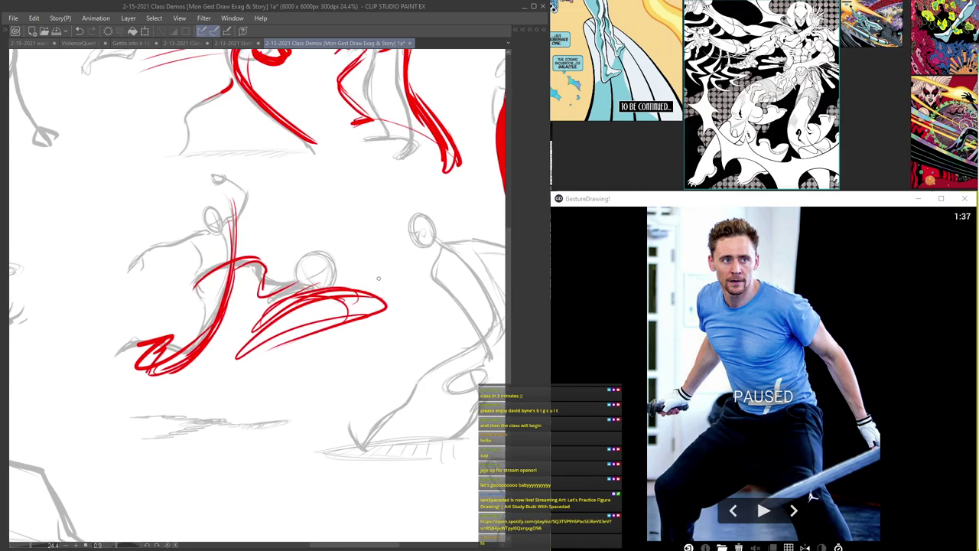
- Add sweeping speed lines beneath the kicking figure's enlarged foot and thicken its sole, with an arc through the ball area
{"action": "left_click_drag", "start_coordinate": [295, 289], "coordinate": [396, 231]}
{"action": "mouse_move", "coordinate": [366, 319]}
{"action": "left_mouse_down"}
{"action": "mouse_move", "coordinate": [230, 391]}
{"action": "mouse_move", "coordinate": [356, 322]}
{"action": "mouse_move", "coordinate": [190, 393]}
{"action": "left_mouse_up"}
{"action": "left_click_drag", "start_coordinate": [238, 357], "coordinate": [193, 383]}
{"action": "left_click_drag", "start_coordinate": [279, 310], "coordinate": [196, 357]}
{"action": "mouse_move", "coordinate": [372, 313]}
{"action": "left_mouse_down"}
{"action": "mouse_move", "coordinate": [276, 316]}
{"action": "mouse_move", "coordinate": [337, 291]}
{"action": "mouse_move", "coordinate": [271, 308]}
{"action": "left_mouse_up"}
{"action": "left_click_drag", "start_coordinate": [342, 314], "coordinate": [300, 324]}
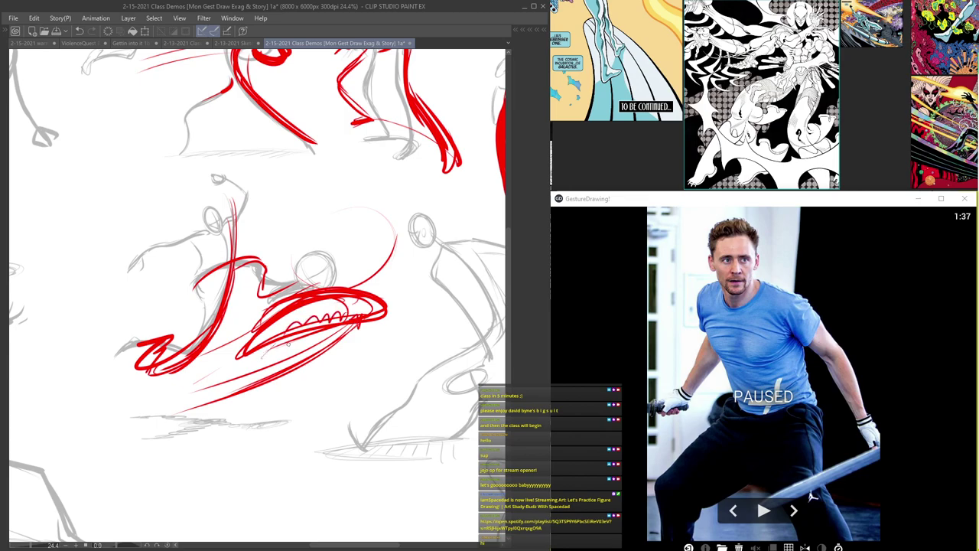
- Draw a greatly enlarged ball around the kicking foot with overlapping curves, and reinforce the foot's upper edge
{"action": "left_click_drag", "start_coordinate": [393, 263], "coordinate": [361, 214]}
{"action": "mouse_move", "coordinate": [386, 293]}
{"action": "left_mouse_down"}
{"action": "mouse_move", "coordinate": [348, 213]}
{"action": "mouse_move", "coordinate": [287, 279]}
{"action": "mouse_move", "coordinate": [296, 296]}
{"action": "left_mouse_up"}
{"action": "mouse_move", "coordinate": [292, 294]}
{"action": "left_mouse_down"}
{"action": "mouse_move", "coordinate": [288, 253]}
{"action": "mouse_move", "coordinate": [399, 307]}
{"action": "mouse_move", "coordinate": [369, 329]}
{"action": "mouse_move", "coordinate": [422, 309]}
{"action": "mouse_move", "coordinate": [371, 306]}
{"action": "left_mouse_up"}
{"action": "left_click_drag", "start_coordinate": [347, 228], "coordinate": [421, 333]}
{"action": "mouse_move", "coordinate": [310, 283]}
{"action": "left_mouse_down"}
{"action": "mouse_move", "coordinate": [320, 257]}
{"action": "mouse_move", "coordinate": [375, 344]}
{"action": "mouse_move", "coordinate": [346, 329]}
{"action": "mouse_move", "coordinate": [419, 287]}
{"action": "mouse_move", "coordinate": [425, 299]}
{"action": "left_mouse_up"}
{"action": "mouse_move", "coordinate": [329, 299]}
{"action": "left_mouse_down"}
{"action": "mouse_move", "coordinate": [273, 324]}
{"action": "mouse_move", "coordinate": [246, 321]}
{"action": "left_mouse_up"}
{"action": "mouse_move", "coordinate": [304, 287]}
{"action": "left_mouse_down"}
{"action": "mouse_move", "coordinate": [256, 308]}
{"action": "mouse_move", "coordinate": [278, 280]}
{"action": "left_mouse_up"}
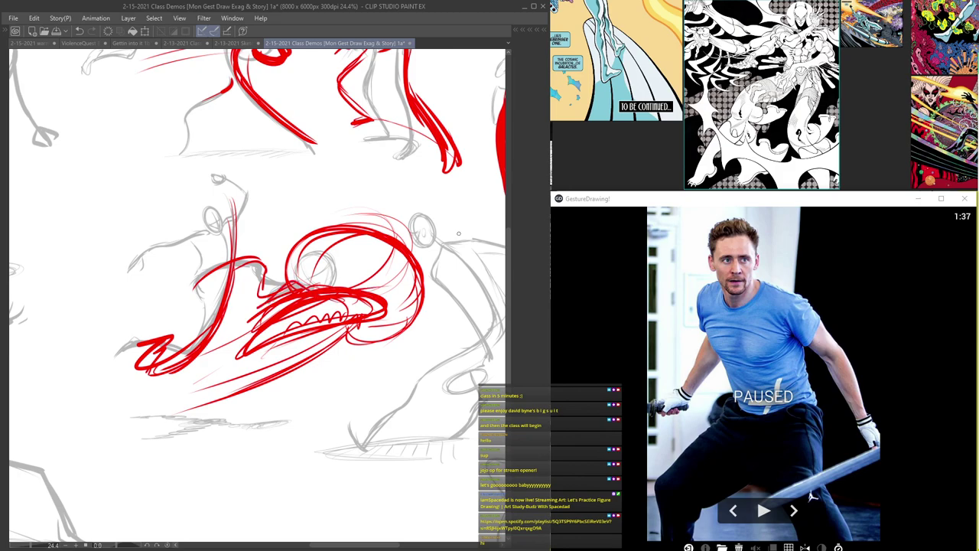
- Draw the kicking figure's oval head, neck, front torso line and raised bent arm
{"action": "scroll", "coordinate": [210, 260], "scroll_direction": "up", "scroll_amount": 4}
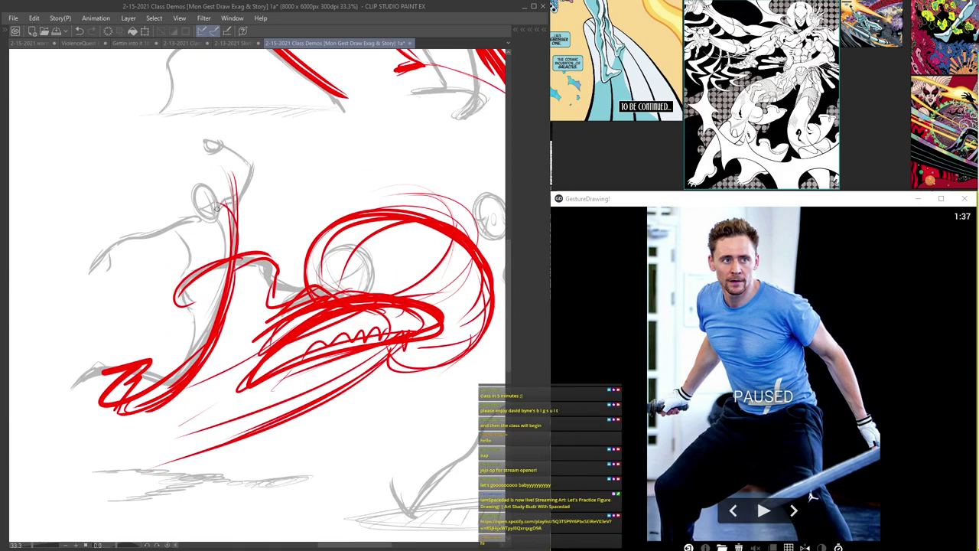
{"action": "mouse_move", "coordinate": [185, 291]}
{"action": "left_mouse_down"}
{"action": "mouse_move", "coordinate": [205, 222]}
{"action": "mouse_move", "coordinate": [203, 234]}
{"action": "left_mouse_up"}
{"action": "scroll", "coordinate": [203, 203], "scroll_direction": "up", "scroll_amount": 2}
{"action": "left_click_drag", "start_coordinate": [205, 170], "coordinate": [226, 212]}
{"action": "mouse_move", "coordinate": [202, 201]}
{"action": "left_mouse_down"}
{"action": "mouse_move", "coordinate": [233, 208]}
{"action": "mouse_move", "coordinate": [195, 178]}
{"action": "mouse_move", "coordinate": [224, 188]}
{"action": "mouse_move", "coordinate": [219, 219]}
{"action": "left_mouse_up"}
{"action": "left_click_drag", "start_coordinate": [219, 168], "coordinate": [204, 258]}
{"action": "scroll", "coordinate": [224, 182], "scroll_direction": "down", "scroll_amount": 3}
{"action": "left_click_drag", "start_coordinate": [196, 275], "coordinate": [180, 299]}
{"action": "mouse_move", "coordinate": [243, 173]}
{"action": "left_mouse_down"}
{"action": "mouse_move", "coordinate": [236, 201]}
{"action": "mouse_move", "coordinate": [246, 161]}
{"action": "mouse_move", "coordinate": [222, 146]}
{"action": "mouse_move", "coordinate": [245, 197]}
{"action": "left_mouse_up"}
- Draw the kicking figure's outstretched rear arm and strengthen the torso and head lines
{"action": "scroll", "coordinate": [234, 196], "scroll_direction": "up", "scroll_amount": 1}
{"action": "left_click_drag", "start_coordinate": [187, 236], "coordinate": [56, 275]}
{"action": "mouse_move", "coordinate": [124, 264]}
{"action": "left_mouse_down"}
{"action": "mouse_move", "coordinate": [191, 246]}
{"action": "mouse_move", "coordinate": [184, 315]}
{"action": "left_mouse_up"}
{"action": "mouse_move", "coordinate": [198, 183]}
{"action": "left_mouse_down"}
{"action": "mouse_move", "coordinate": [217, 212]}
{"action": "mouse_move", "coordinate": [186, 188]}
{"action": "left_mouse_up"}
{"action": "scroll", "coordinate": [211, 155], "scroll_direction": "down", "scroll_amount": 5}
{"action": "scroll", "coordinate": [204, 132], "scroll_direction": "up", "scroll_amount": 1}
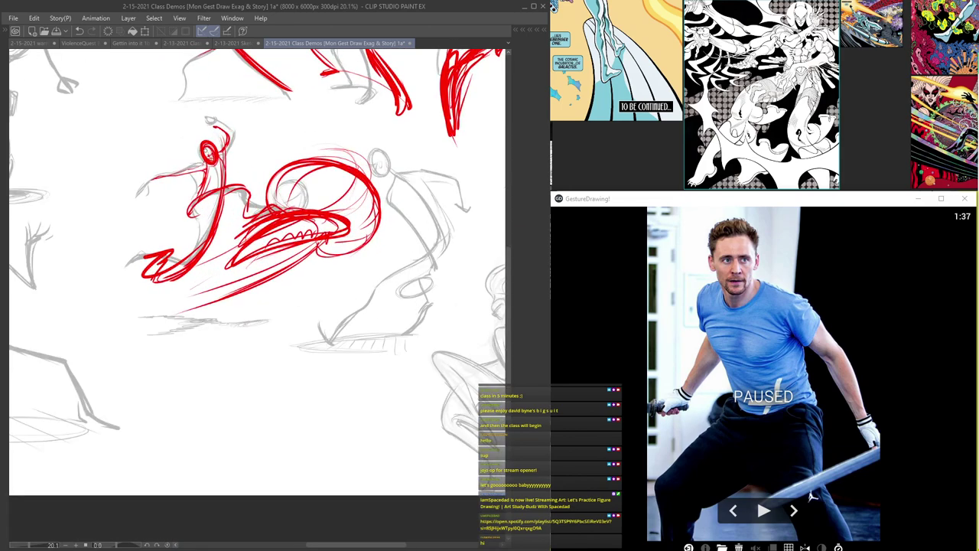
- Soften the inside of the kicking figure's head with the Soft eraser, then redraw its outline and add waist curves
{"action": "scroll", "coordinate": [218, 136], "scroll_direction": "up", "scroll_amount": 2}
{"action": "scroll", "coordinate": [208, 163], "scroll_direction": "up", "scroll_amount": 1}
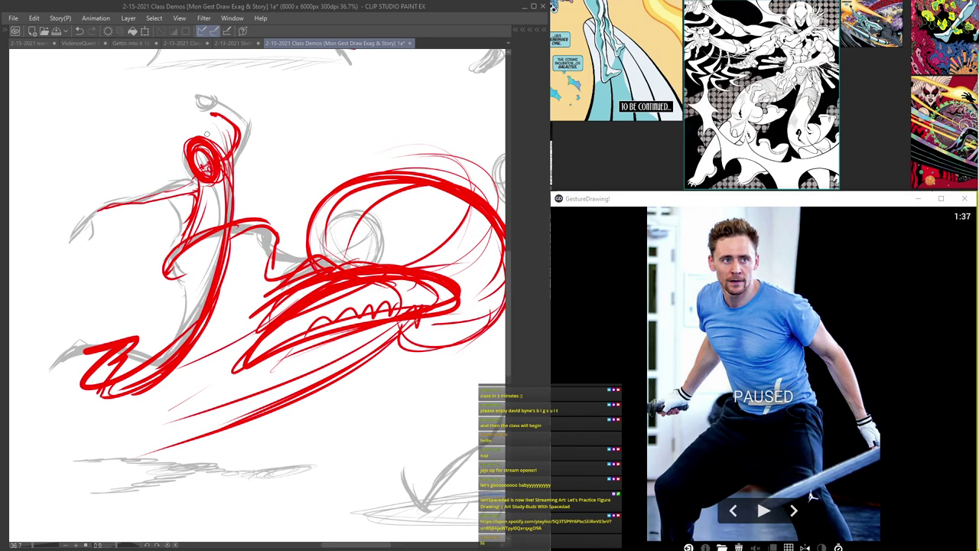
{"action": "mouse_move", "coordinate": [200, 152]}
{"action": "left_mouse_down"}
{"action": "mouse_move", "coordinate": [209, 170]}
{"action": "mouse_move", "coordinate": [218, 160]}
{"action": "mouse_move", "coordinate": [201, 149]}
{"action": "left_mouse_up"}
{"action": "key", "text": "Tab"}
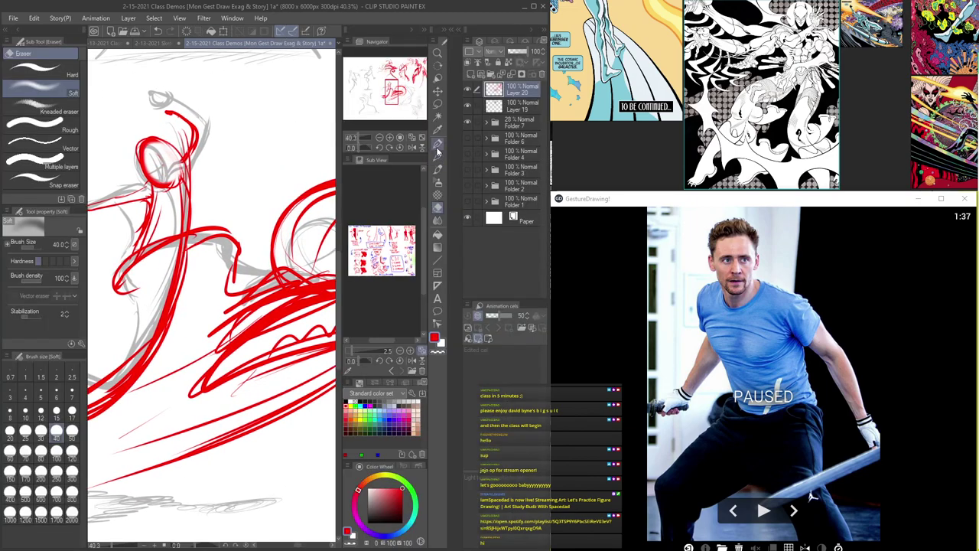
{"action": "key", "text": "Tab"}
{"action": "scroll", "coordinate": [229, 165], "scroll_direction": "up", "scroll_amount": 1}
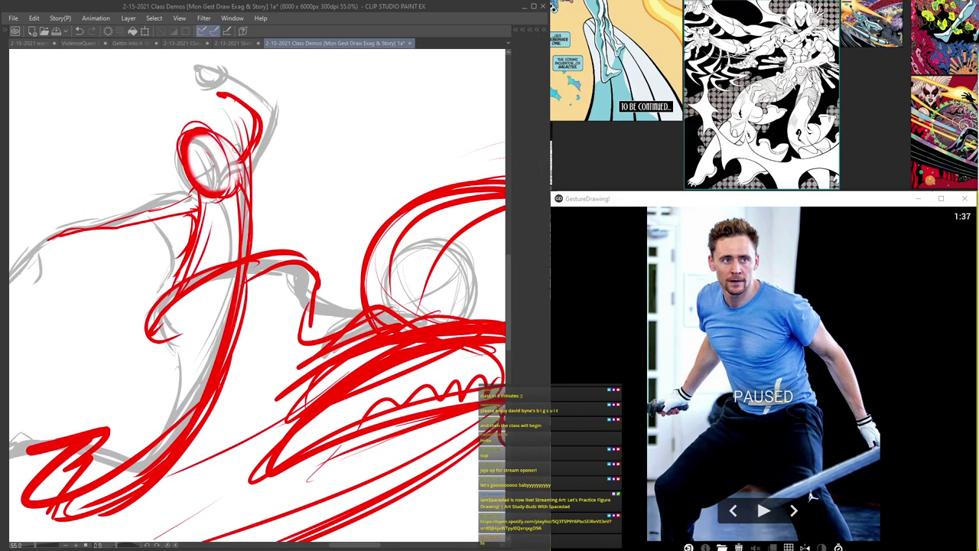
{"action": "scroll", "coordinate": [229, 166], "scroll_direction": "up", "scroll_amount": 1}
{"action": "scroll", "coordinate": [220, 212], "scroll_direction": "down", "scroll_amount": 2}
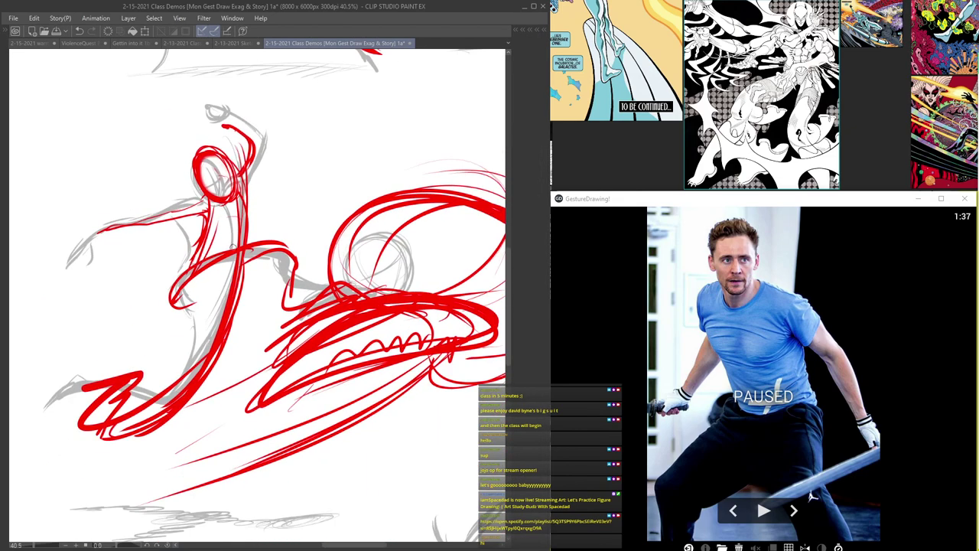
{"action": "scroll", "coordinate": [211, 189], "scroll_direction": "up", "scroll_amount": 1}
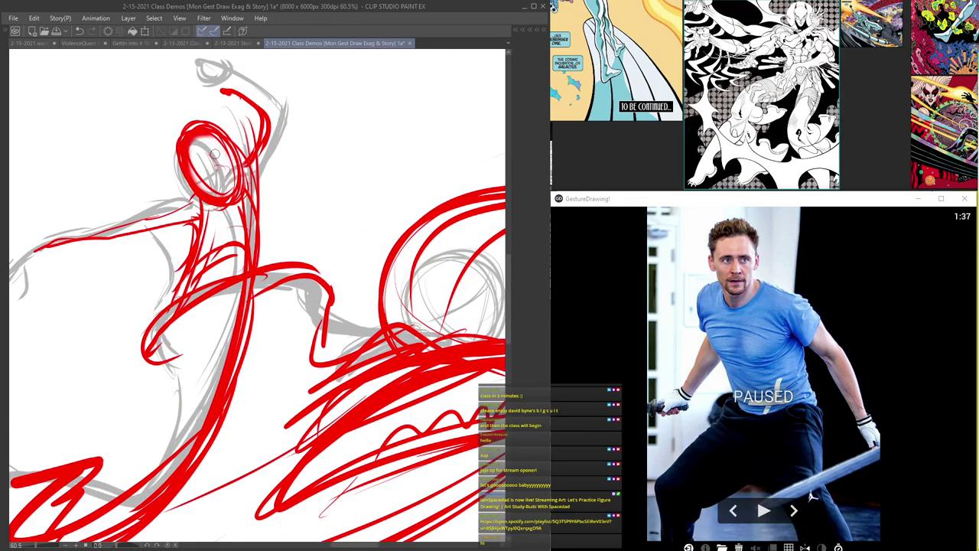
{"action": "scroll", "coordinate": [210, 175], "scroll_direction": "down", "scroll_amount": 2}
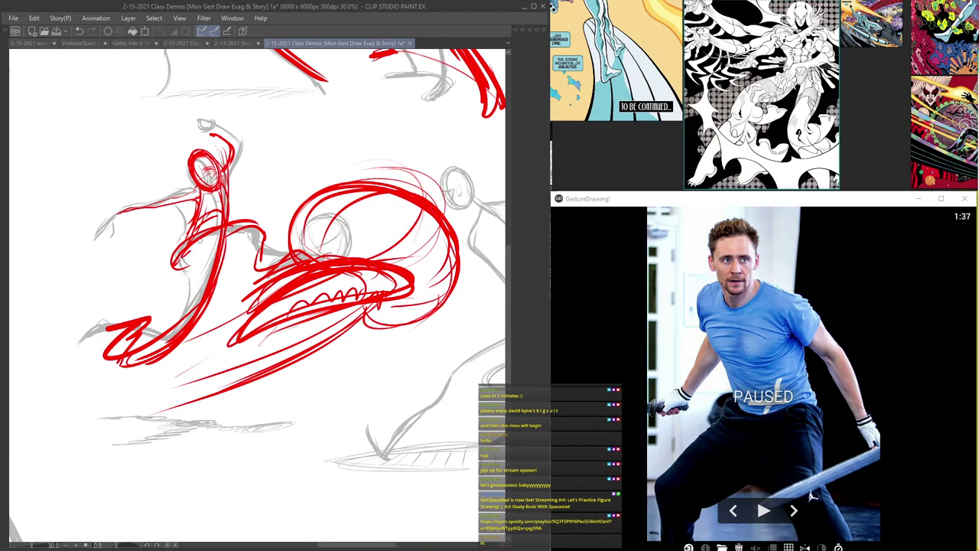
- Mark the kicking figure's fists with small dots and lighten the lines inside its head
{"action": "scroll", "coordinate": [230, 229], "scroll_direction": "down", "scroll_amount": 2}
{"action": "scroll", "coordinate": [284, 277], "scroll_direction": "up", "scroll_amount": 2}
{"action": "mouse_move", "coordinate": [228, 138]}
{"action": "left_mouse_down"}
{"action": "mouse_move", "coordinate": [207, 168]}
{"action": "mouse_move", "coordinate": [198, 145]}
{"action": "mouse_move", "coordinate": [228, 173]}
{"action": "mouse_move", "coordinate": [107, 197]}
{"action": "left_mouse_up"}
{"action": "scroll", "coordinate": [200, 164], "scroll_direction": "up", "scroll_amount": 2}
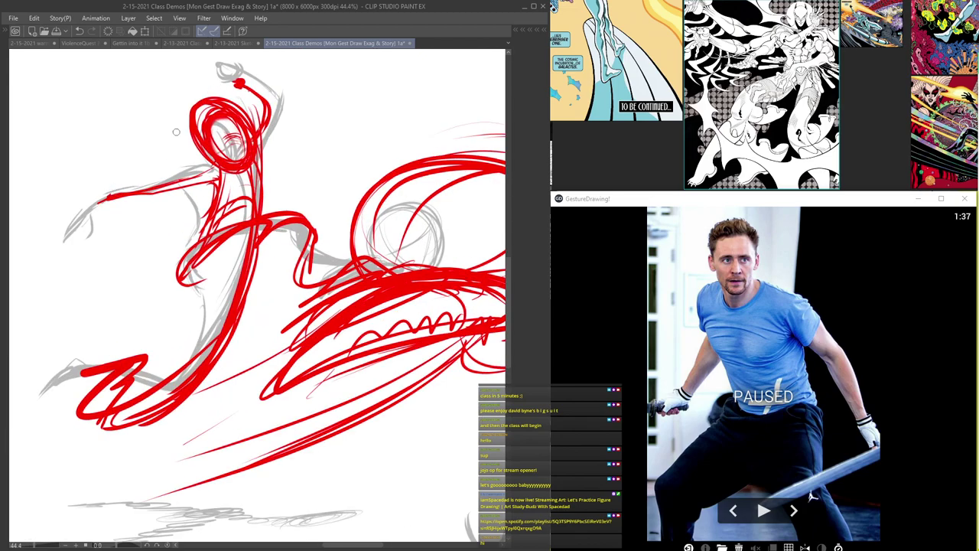
{"action": "scroll", "coordinate": [185, 121], "scroll_direction": "up", "scroll_amount": 2}
{"action": "left_click_drag", "start_coordinate": [230, 145], "coordinate": [259, 142]}
{"action": "mouse_move", "coordinate": [224, 170]}
{"action": "left_mouse_down"}
{"action": "mouse_move", "coordinate": [229, 103]}
{"action": "mouse_move", "coordinate": [243, 153]}
{"action": "mouse_move", "coordinate": [243, 139]}
{"action": "left_mouse_up"}
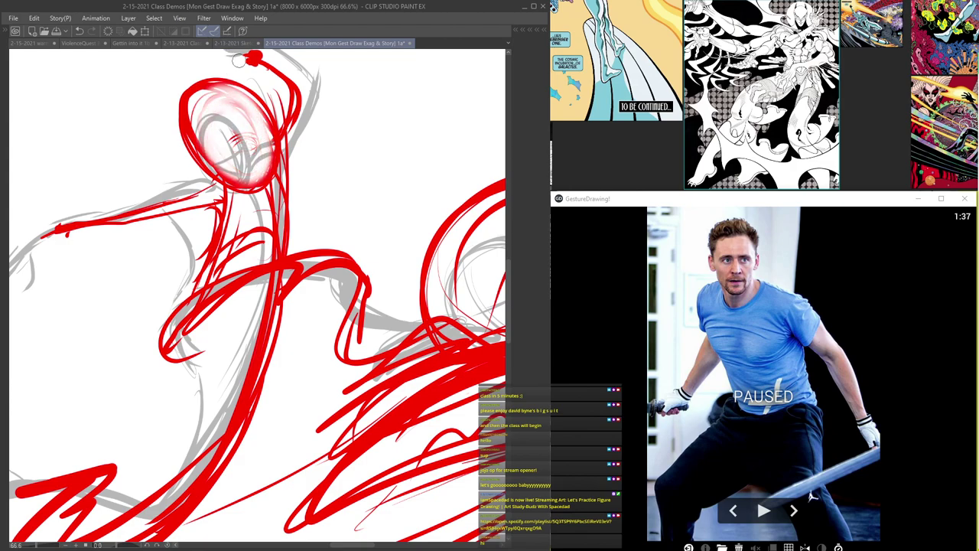
- Sketch facial guidelines and simple features inside the kicking figure's head, and firm up the jaw outline
{"action": "key", "text": "Tab"}
{"action": "key", "text": "Tab"}
{"action": "scroll", "coordinate": [220, 127], "scroll_direction": "up", "scroll_amount": 3}
{"action": "mouse_move", "coordinate": [210, 143]}
{"action": "left_mouse_down"}
{"action": "mouse_move", "coordinate": [267, 122]}
{"action": "mouse_move", "coordinate": [262, 135]}
{"action": "mouse_move", "coordinate": [209, 132]}
{"action": "left_mouse_up"}
{"action": "mouse_move", "coordinate": [205, 133]}
{"action": "left_mouse_down"}
{"action": "mouse_move", "coordinate": [206, 145]}
{"action": "mouse_move", "coordinate": [203, 123]}
{"action": "left_mouse_up"}
{"action": "mouse_move", "coordinate": [208, 130]}
{"action": "left_mouse_down"}
{"action": "mouse_move", "coordinate": [258, 104]}
{"action": "mouse_move", "coordinate": [275, 148]}
{"action": "left_mouse_up"}
{"action": "left_click_drag", "start_coordinate": [206, 148], "coordinate": [265, 169]}
{"action": "left_click_drag", "start_coordinate": [276, 118], "coordinate": [260, 173]}
{"action": "left_click_drag", "start_coordinate": [220, 90], "coordinate": [265, 193]}
{"action": "scroll", "coordinate": [269, 205], "scroll_direction": "down", "scroll_amount": 8}
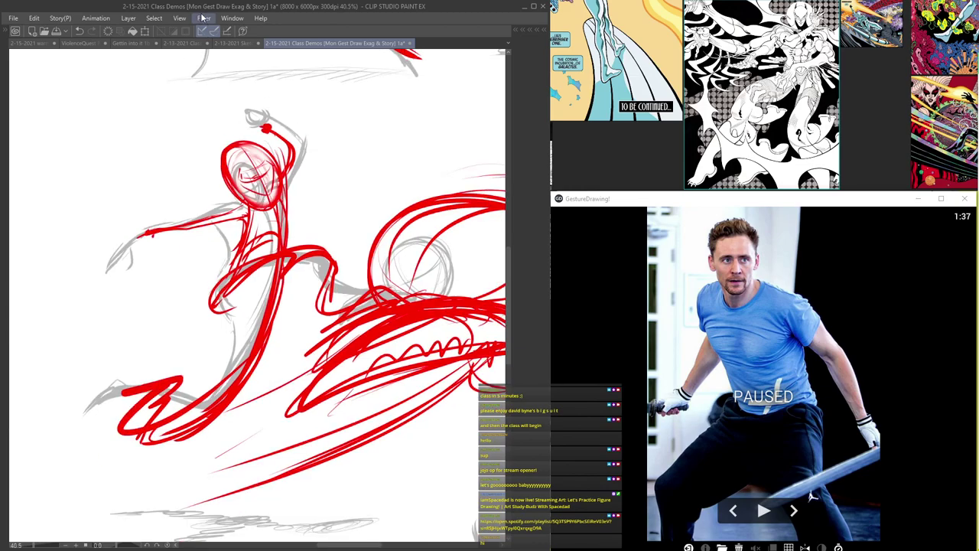
{"action": "scroll", "coordinate": [248, 230], "scroll_direction": "down", "scroll_amount": 2}
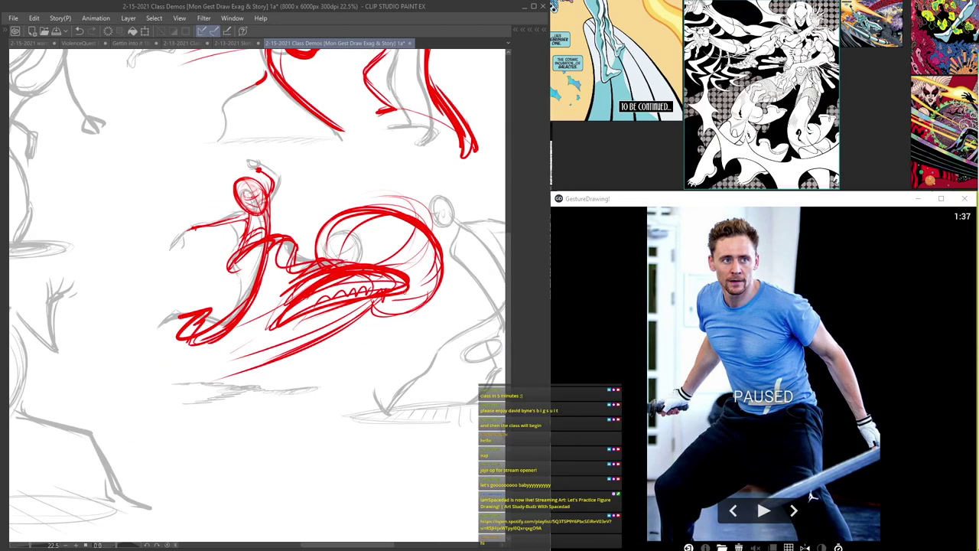
- Add short spiky hair strokes around the top and side of the kicking figure's head
{"action": "scroll", "coordinate": [264, 344], "scroll_direction": "down", "scroll_amount": 2}
{"action": "scroll", "coordinate": [337, 268], "scroll_direction": "up", "scroll_amount": 2}
{"action": "left_click_drag", "start_coordinate": [276, 308], "coordinate": [319, 358]}
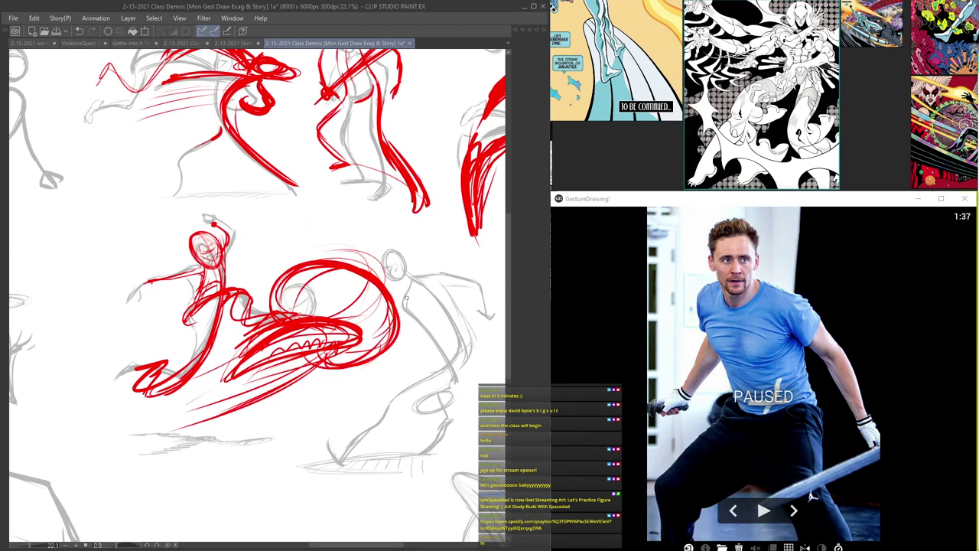
{"action": "scroll", "coordinate": [266, 133], "scroll_direction": "down", "scroll_amount": 3}
{"action": "scroll", "coordinate": [316, 181], "scroll_direction": "up", "scroll_amount": 4}
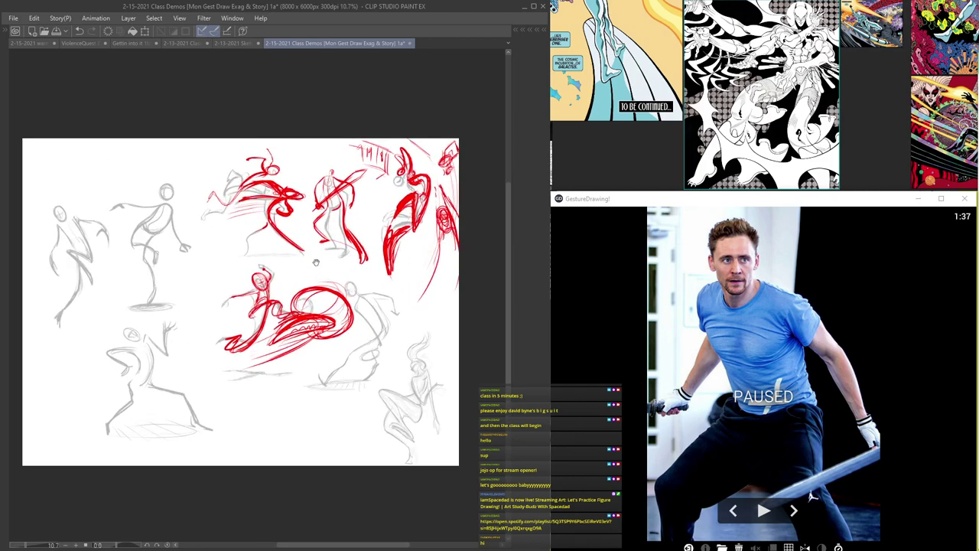
{"action": "scroll", "coordinate": [366, 216], "scroll_direction": "up", "scroll_amount": 3}
{"action": "left_click_drag", "start_coordinate": [385, 145], "coordinate": [370, 150]}
{"action": "left_click_drag", "start_coordinate": [324, 114], "coordinate": [360, 123]}
{"action": "mouse_move", "coordinate": [304, 115]}
{"action": "left_mouse_down"}
{"action": "mouse_move", "coordinate": [340, 127]}
{"action": "mouse_move", "coordinate": [330, 111]}
{"action": "left_mouse_up"}
{"action": "mouse_move", "coordinate": [296, 118]}
{"action": "left_mouse_down"}
{"action": "mouse_move", "coordinate": [337, 138]}
{"action": "mouse_move", "coordinate": [312, 129]}
{"action": "left_mouse_up"}
{"action": "left_click_drag", "start_coordinate": [342, 119], "coordinate": [375, 97]}
{"action": "left_click_drag", "start_coordinate": [316, 140], "coordinate": [302, 178]}
{"action": "scroll", "coordinate": [316, 151], "scroll_direction": "down", "scroll_amount": 4}
{"action": "scroll", "coordinate": [319, 150], "scroll_direction": "down", "scroll_amount": 2}
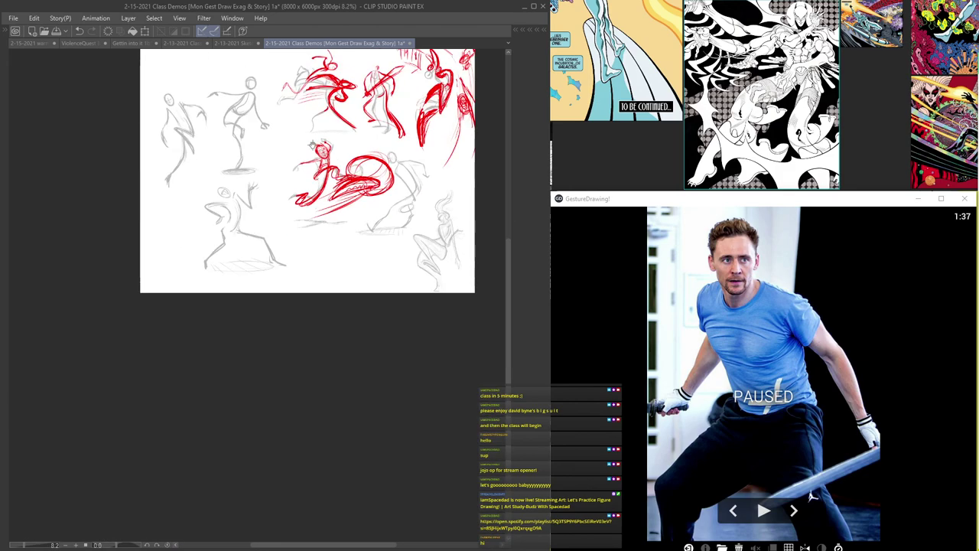
- In GestureDrawing!, advance to the next reference photo and resume the timer, then return to Clip Studio Paint
{"action": "left_click_drag", "start_coordinate": [454, 162], "coordinate": [413, 248]}
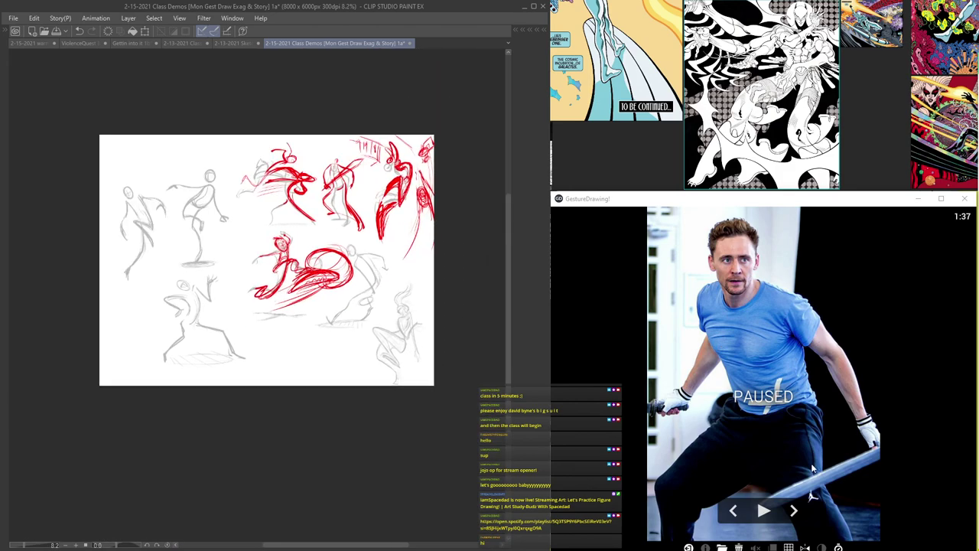
{"action": "left_click", "coordinate": [795, 513]}
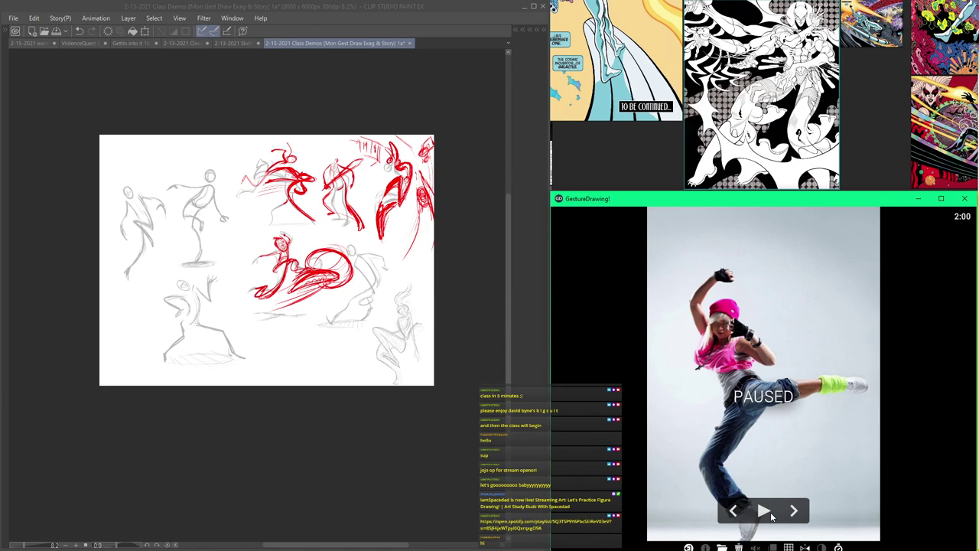
{"action": "left_click", "coordinate": [765, 512]}
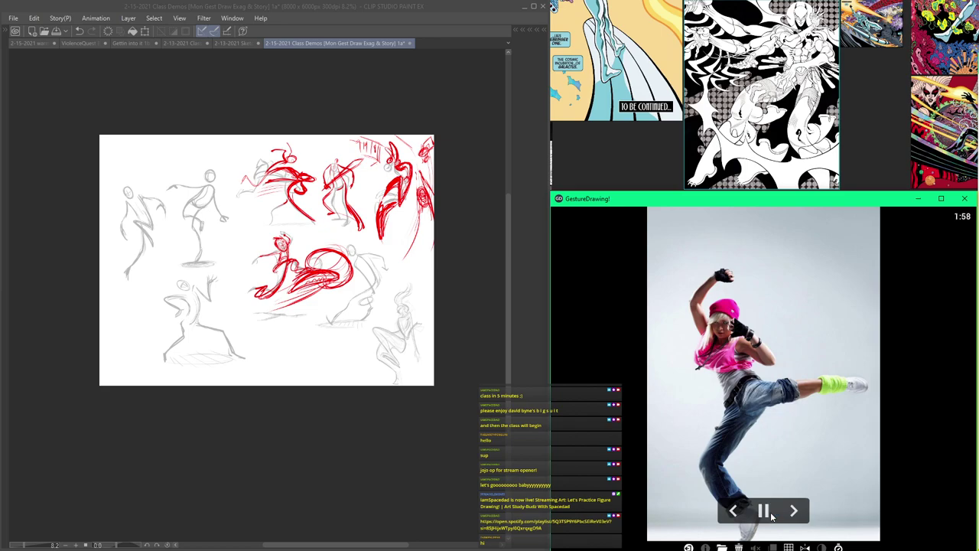
{"action": "left_click", "coordinate": [303, 105]}
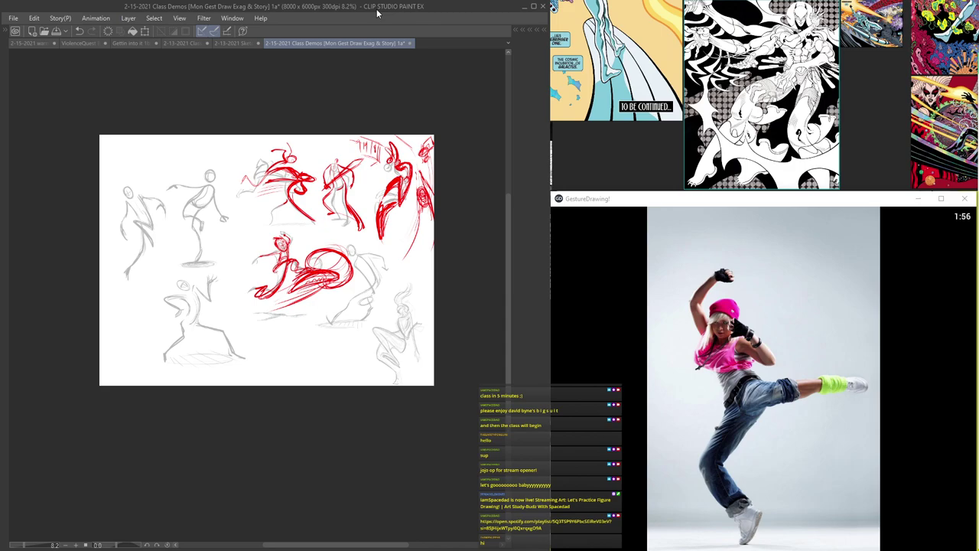
- Group Layer 20 and Layer 19 into a new collapsed folder, and hide the grey sketches in Folder 7
{"action": "scroll", "coordinate": [262, 218], "scroll_direction": "up", "scroll_amount": 2}
{"action": "left_click_drag", "start_coordinate": [318, 206], "coordinate": [276, 200]}
{"action": "key", "text": "Tab"}
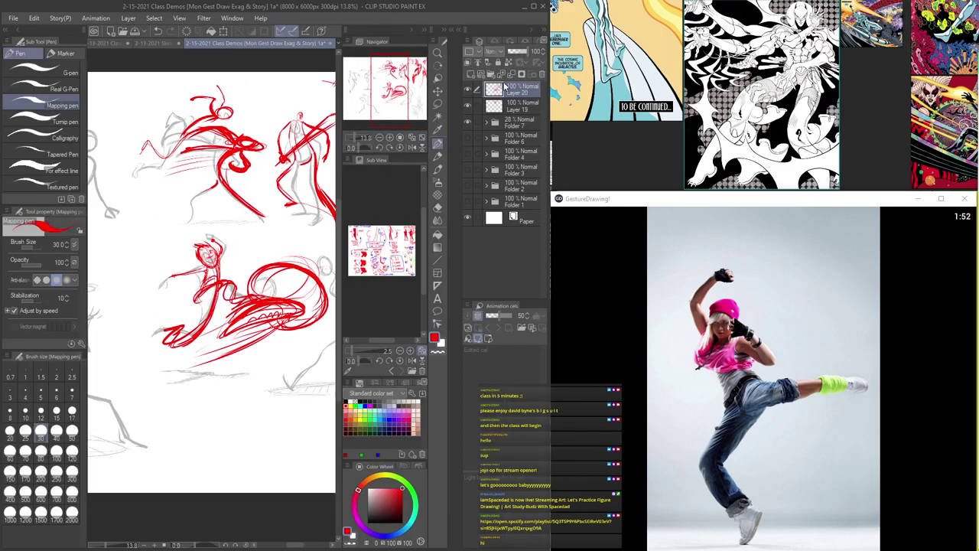
{"action": "left_click", "coordinate": [491, 74]}
{"action": "left_click", "coordinate": [502, 105]}
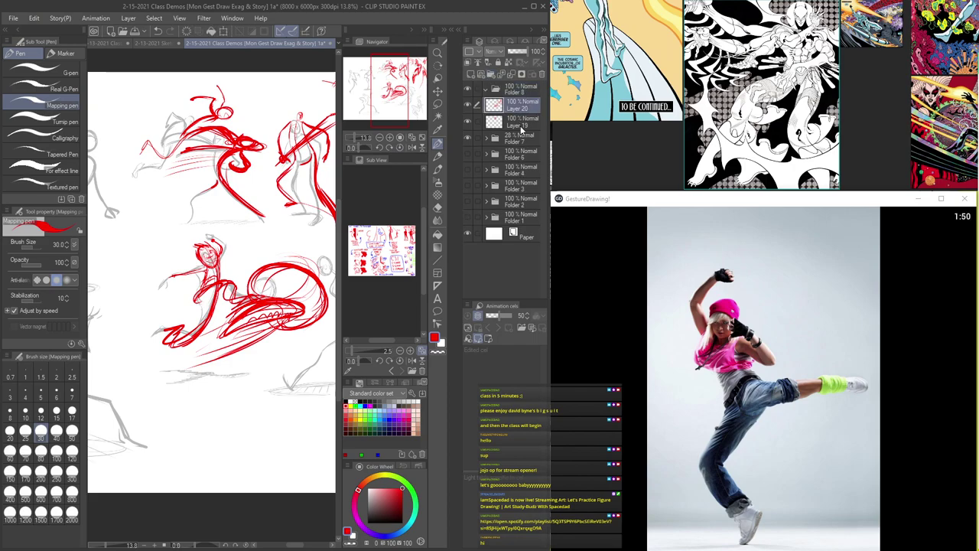
{"action": "left_click", "coordinate": [520, 122], "text": "ctrl"}
{"action": "left_click_drag", "start_coordinate": [519, 91], "coordinate": [518, 92]}
{"action": "left_click", "coordinate": [485, 90]}
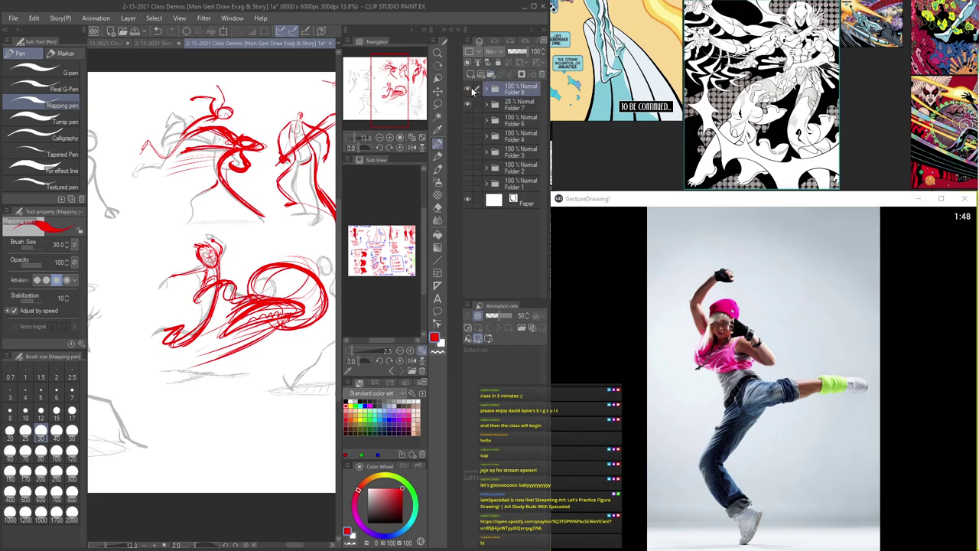
{"action": "left_click", "coordinate": [469, 106]}
{"action": "key", "text": "Tab"}
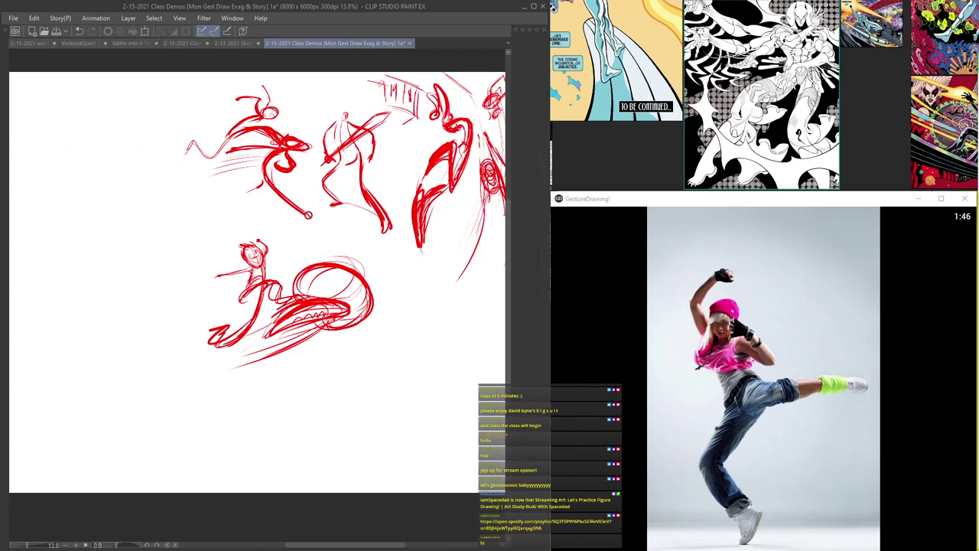
- Create a new layer above the folder holding the red sketches
{"action": "left_click_drag", "start_coordinate": [369, 197], "coordinate": [352, 237]}
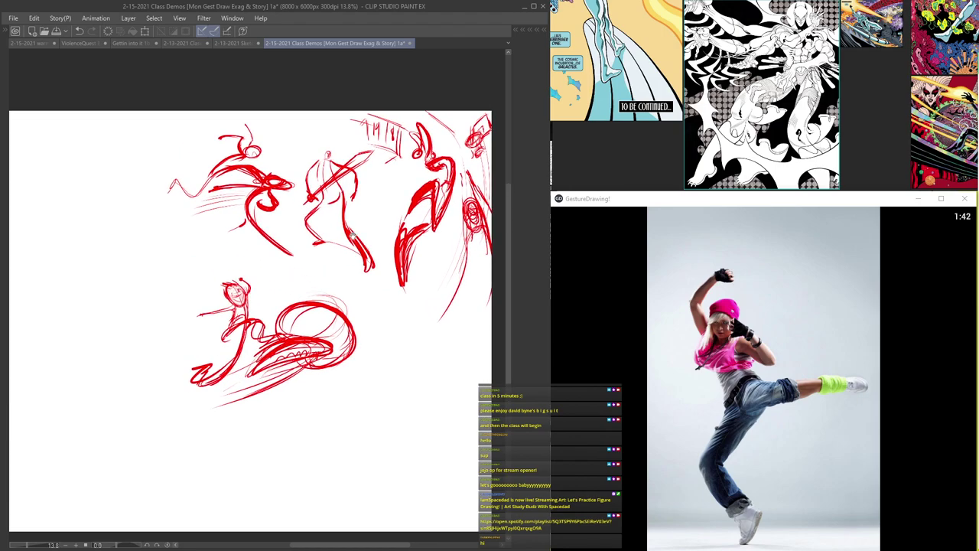
{"action": "left_click_drag", "start_coordinate": [353, 236], "coordinate": [251, 213]}
{"action": "left_click_drag", "start_coordinate": [389, 231], "coordinate": [472, 255]}
{"action": "mouse_move", "coordinate": [421, 203]}
{"action": "left_mouse_down"}
{"action": "mouse_move", "coordinate": [393, 206]}
{"action": "mouse_move", "coordinate": [400, 191]}
{"action": "left_mouse_up"}
{"action": "scroll", "coordinate": [383, 177], "scroll_direction": "down", "scroll_amount": 1}
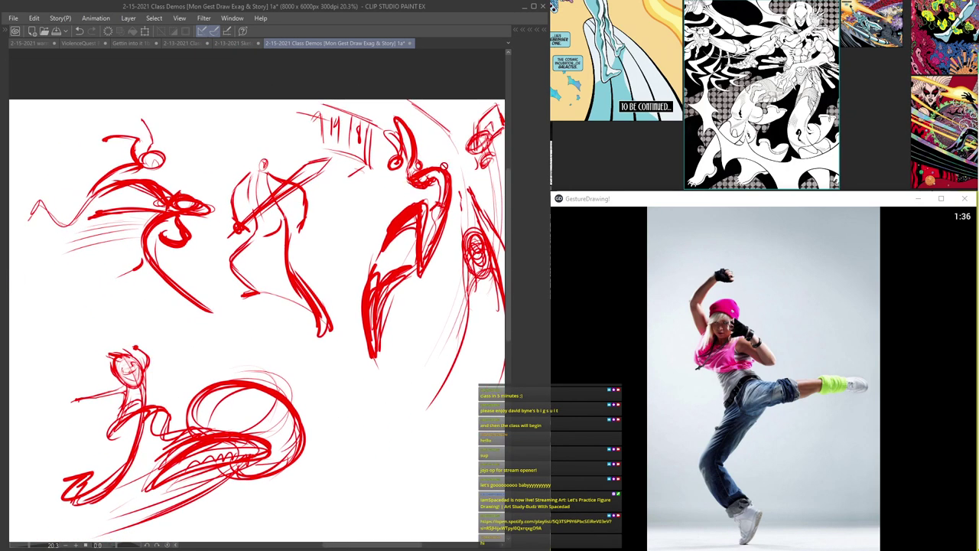
{"action": "key", "text": "Tab"}
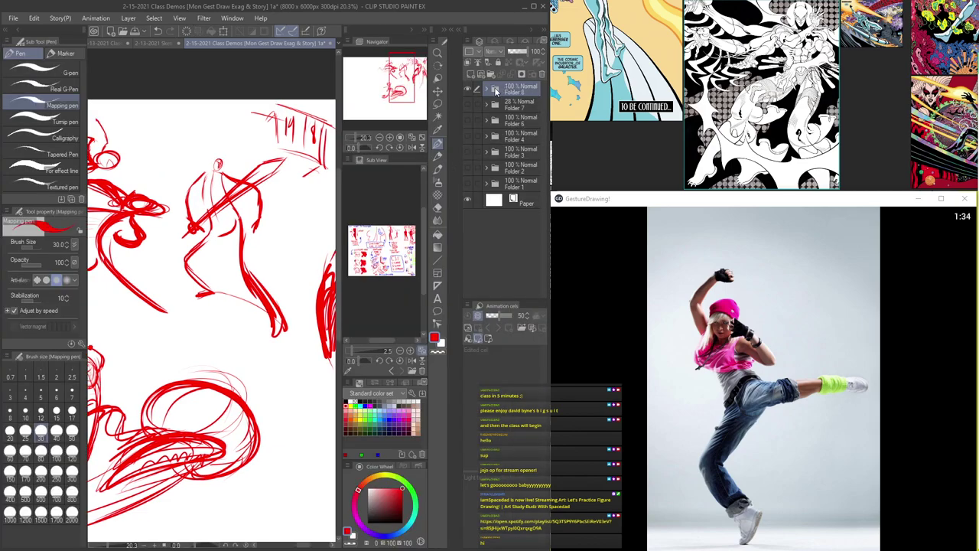
{"action": "left_click", "coordinate": [487, 89]}
{"action": "left_click", "coordinate": [486, 90]}
{"action": "left_click", "coordinate": [470, 74]}
- Lower the red sketch folder's opacity to 21%, and select the new layer with black as the drawing colour
{"action": "left_click", "coordinate": [505, 112]}
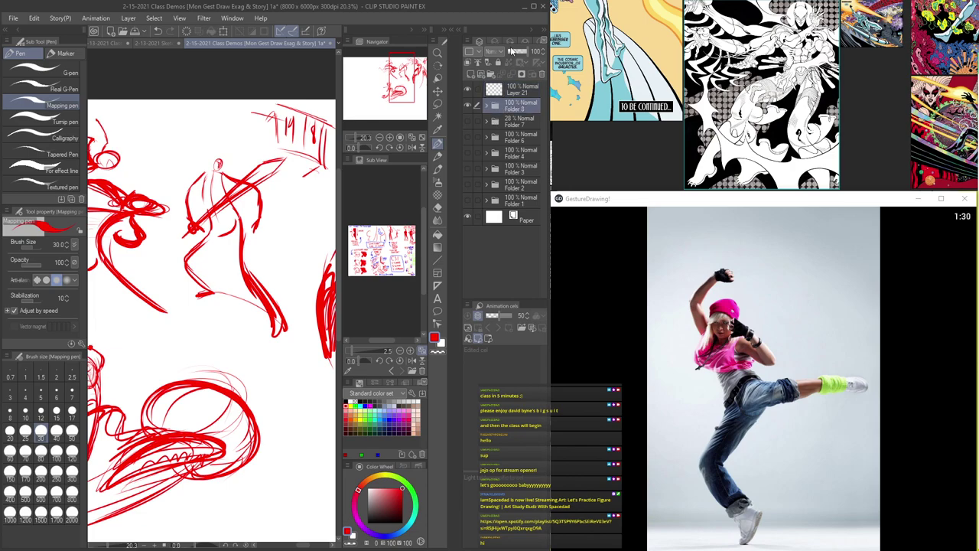
{"action": "left_click", "coordinate": [514, 51]}
{"action": "left_click", "coordinate": [513, 91]}
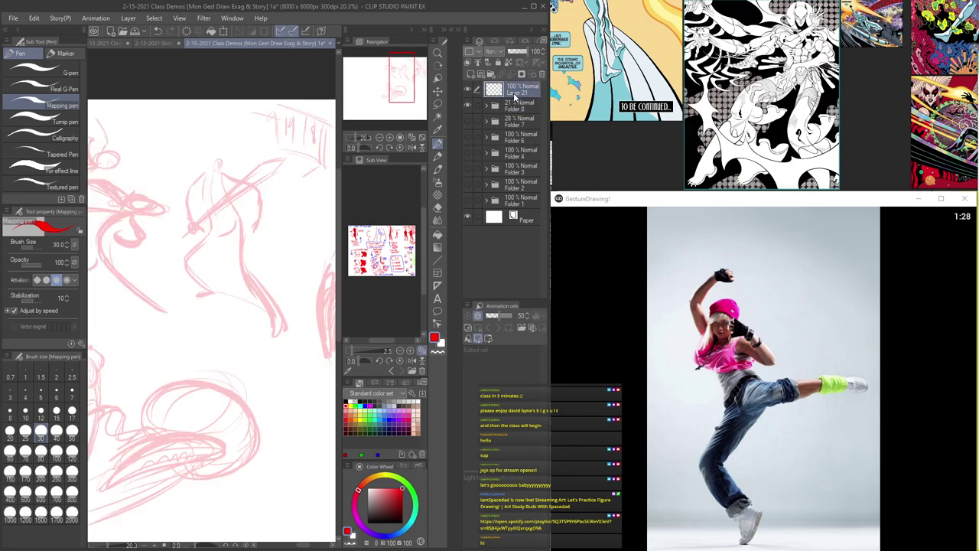
{"action": "left_click", "coordinate": [350, 399]}
{"action": "key", "text": "Tab"}
- Draw short black contour curves over the upper bend of the faded leaping figure
{"action": "scroll", "coordinate": [328, 284], "scroll_direction": "up", "scroll_amount": 3}
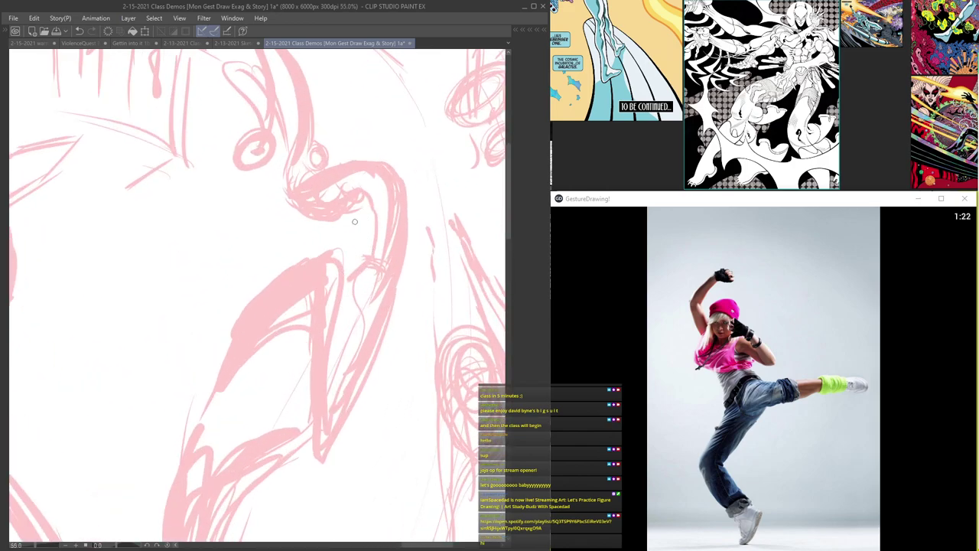
{"action": "left_click_drag", "start_coordinate": [299, 188], "coordinate": [329, 215]}
{"action": "left_click_drag", "start_coordinate": [349, 182], "coordinate": [373, 201]}
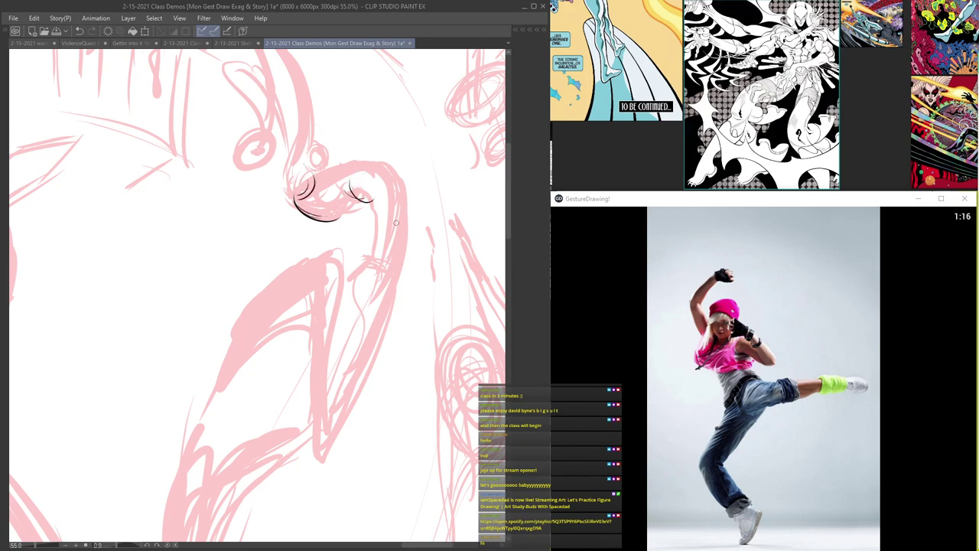
- Try a long black double curve down the leaping figure's outer edge, then undo it
{"action": "mouse_move", "coordinate": [296, 284]}
{"action": "left_mouse_down"}
{"action": "mouse_move", "coordinate": [310, 193]}
{"action": "mouse_move", "coordinate": [278, 258]}
{"action": "mouse_move", "coordinate": [304, 160]}
{"action": "mouse_move", "coordinate": [284, 232]}
{"action": "left_mouse_up"}
{"action": "left_click_drag", "start_coordinate": [387, 147], "coordinate": [335, 376]}
{"action": "left_click_drag", "start_coordinate": [322, 391], "coordinate": [382, 145]}
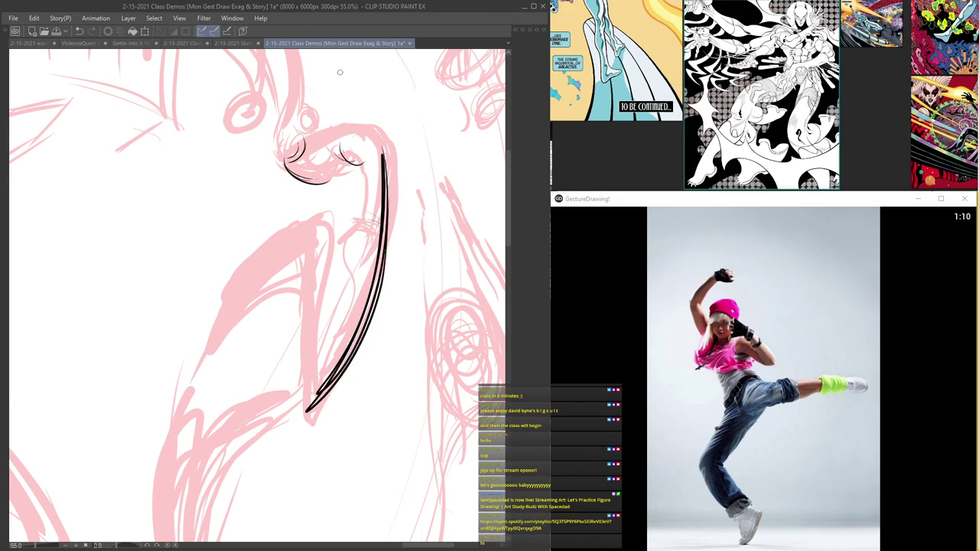
{"action": "key", "text": "ctrl+z"}
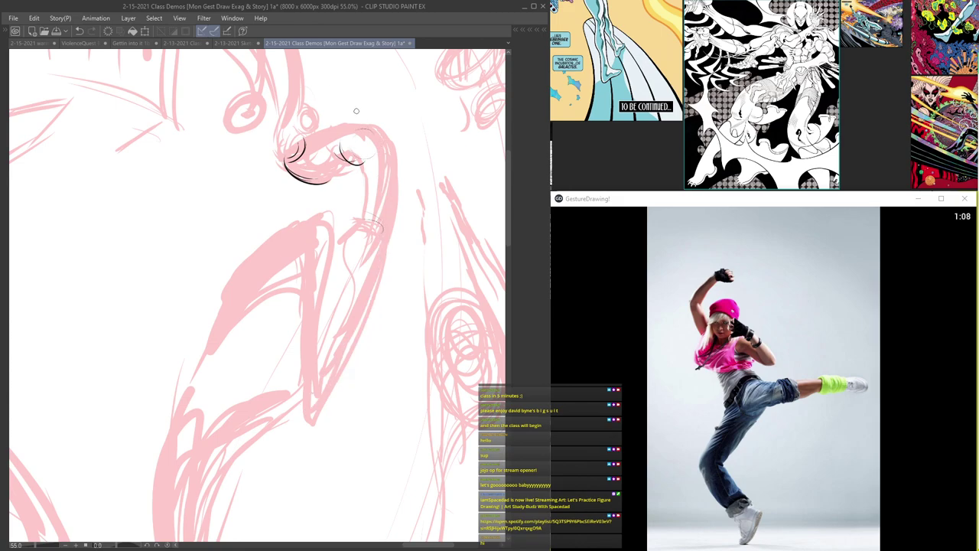
{"action": "scroll", "coordinate": [349, 104], "scroll_direction": "down", "scroll_amount": 4}
{"action": "scroll", "coordinate": [346, 94], "scroll_direction": "down", "scroll_amount": 2}
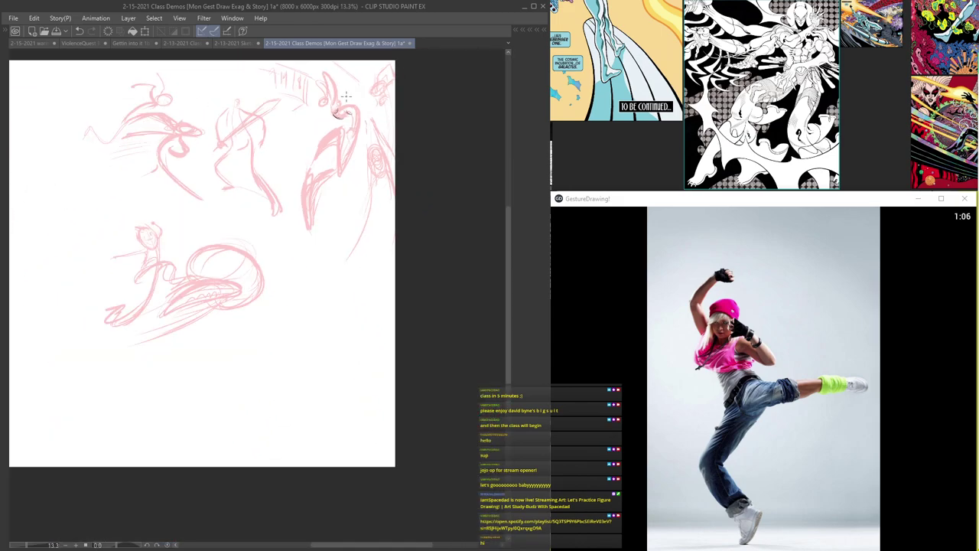
- Draw black contours for the leaping figure's tapered torso and raised curved limb, and add a round joint at the upper bend
{"action": "scroll", "coordinate": [345, 96], "scroll_direction": "up", "scroll_amount": 6}
{"action": "mouse_move", "coordinate": [375, 175]}
{"action": "left_mouse_down"}
{"action": "mouse_move", "coordinate": [310, 437]}
{"action": "mouse_move", "coordinate": [385, 295]}
{"action": "mouse_move", "coordinate": [299, 454]}
{"action": "left_mouse_up"}
{"action": "scroll", "coordinate": [320, 242], "scroll_direction": "down", "scroll_amount": 2}
{"action": "mouse_move", "coordinate": [314, 341]}
{"action": "left_mouse_down"}
{"action": "mouse_move", "coordinate": [326, 230]}
{"action": "mouse_move", "coordinate": [236, 316]}
{"action": "left_mouse_up"}
{"action": "scroll", "coordinate": [324, 222], "scroll_direction": "up", "scroll_amount": 1}
{"action": "left_click_drag", "start_coordinate": [331, 226], "coordinate": [246, 293]}
{"action": "left_click_drag", "start_coordinate": [292, 240], "coordinate": [246, 312]}
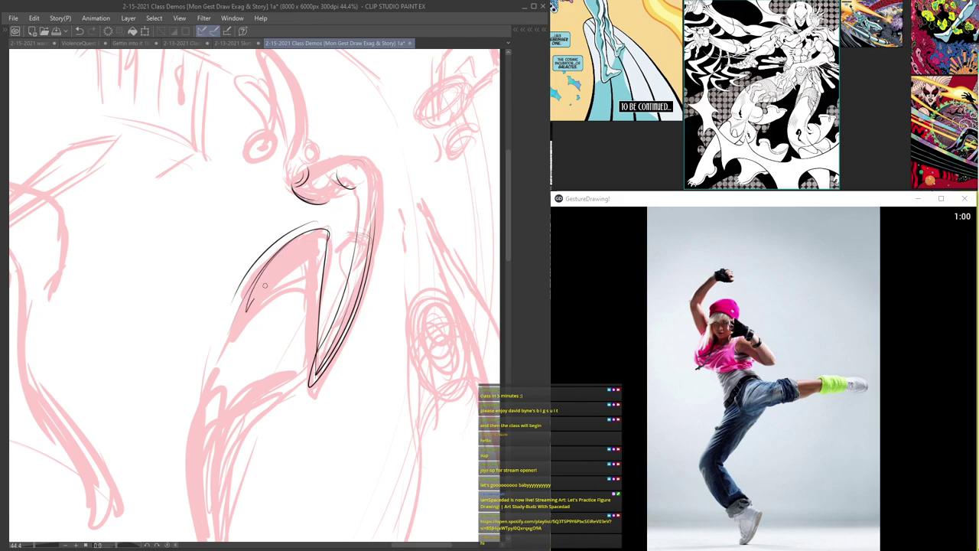
{"action": "scroll", "coordinate": [355, 201], "scroll_direction": "down", "scroll_amount": 2}
{"action": "scroll", "coordinate": [334, 155], "scroll_direction": "up", "scroll_amount": 2}
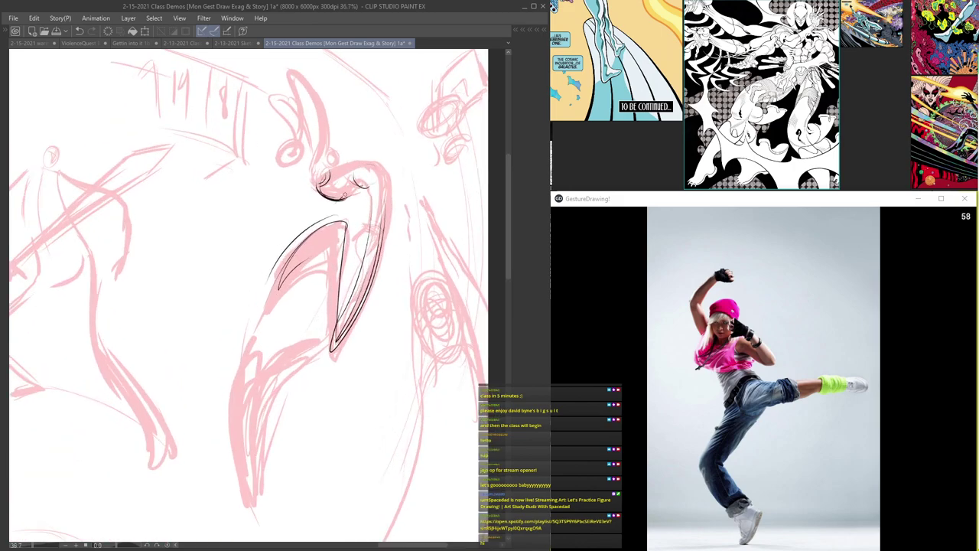
{"action": "mouse_move", "coordinate": [372, 182]}
{"action": "left_mouse_down"}
{"action": "mouse_move", "coordinate": [362, 191]}
{"action": "mouse_move", "coordinate": [370, 189]}
{"action": "mouse_move", "coordinate": [364, 252]}
{"action": "left_mouse_up"}
- Hide the faded red sketch folder to check the black lines on their own, and show it again
{"action": "key", "text": "Tab"}
{"action": "left_click", "coordinate": [468, 106]}
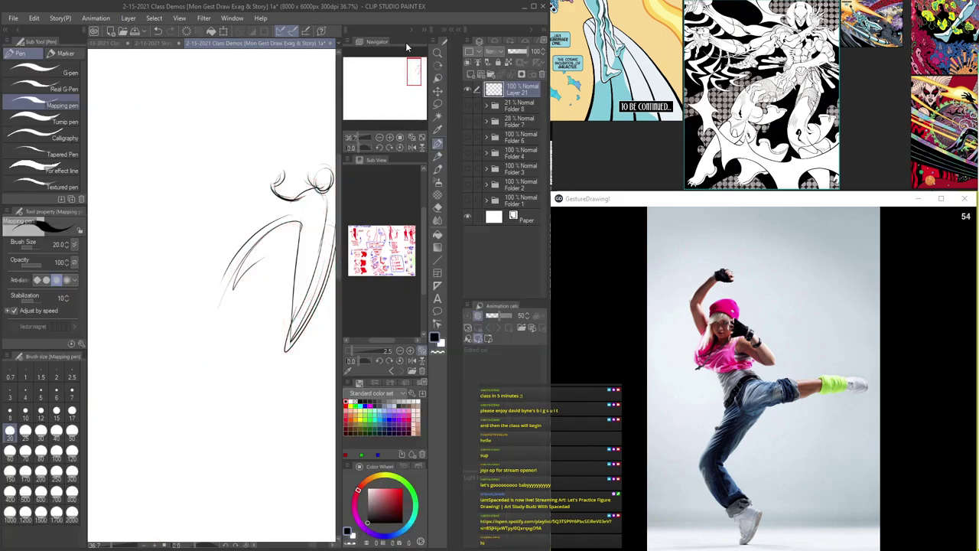
{"action": "key", "text": "Tab"}
{"action": "key", "text": "Tab"}
{"action": "left_click", "coordinate": [468, 106]}
{"action": "key", "text": "Tab"}
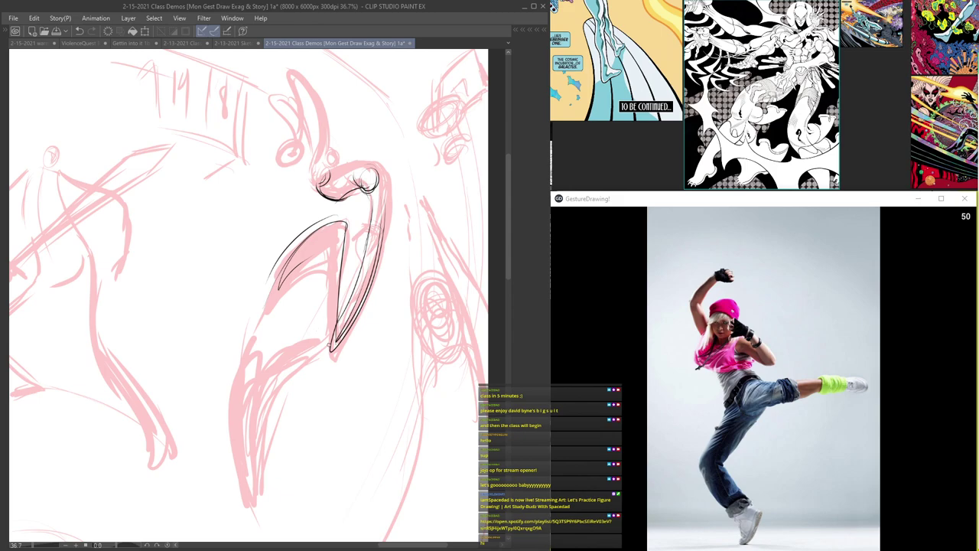
- Add a black edge to the lower leg, a small curl inside the middle limb and an arc around the upper joint
{"action": "left_click_drag", "start_coordinate": [323, 335], "coordinate": [269, 383]}
{"action": "scroll", "coordinate": [318, 264], "scroll_direction": "up", "scroll_amount": 2}
{"action": "mouse_move", "coordinate": [360, 251]}
{"action": "left_mouse_down"}
{"action": "mouse_move", "coordinate": [321, 264]}
{"action": "mouse_move", "coordinate": [317, 285]}
{"action": "left_mouse_up"}
{"action": "scroll", "coordinate": [317, 285], "scroll_direction": "down", "scroll_amount": 2}
{"action": "left_click_drag", "start_coordinate": [395, 140], "coordinate": [382, 162]}
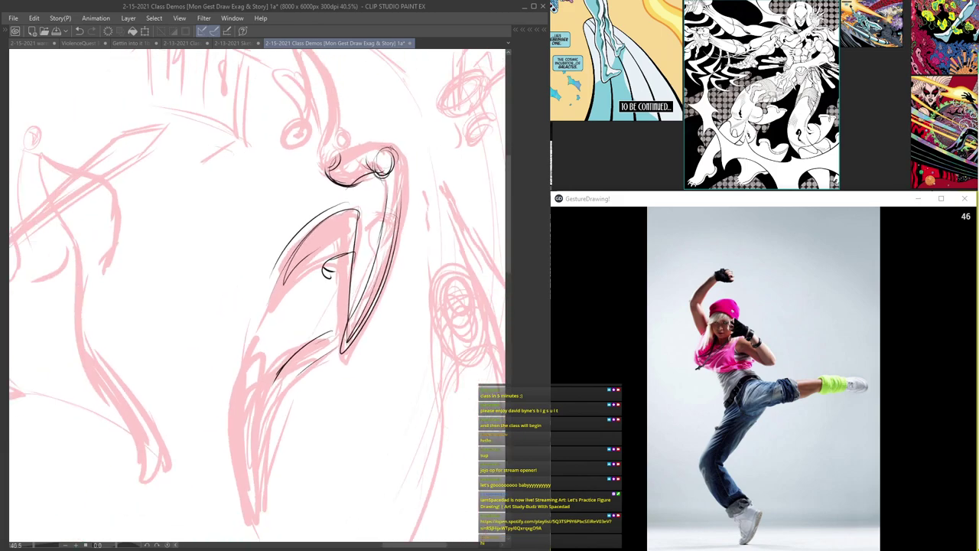
{"action": "scroll", "coordinate": [400, 164], "scroll_direction": "up", "scroll_amount": 2}
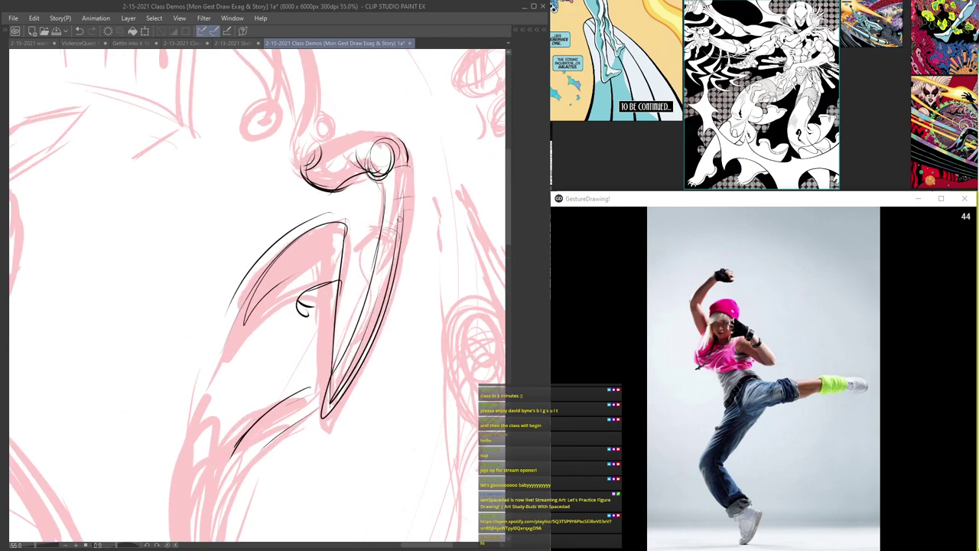
- Draw the torso's outer edge and short curved cross-contours around the leaping figure's midsection
{"action": "mouse_move", "coordinate": [410, 210]}
{"action": "left_mouse_down"}
{"action": "mouse_move", "coordinate": [391, 297]}
{"action": "mouse_move", "coordinate": [399, 270]}
{"action": "mouse_move", "coordinate": [368, 252]}
{"action": "left_mouse_up"}
{"action": "left_click_drag", "start_coordinate": [351, 256], "coordinate": [381, 227]}
{"action": "mouse_move", "coordinate": [382, 170]}
{"action": "left_mouse_down"}
{"action": "mouse_move", "coordinate": [395, 166]}
{"action": "mouse_move", "coordinate": [367, 251]}
{"action": "mouse_move", "coordinate": [401, 269]}
{"action": "left_mouse_up"}
{"action": "left_click_drag", "start_coordinate": [390, 293], "coordinate": [412, 287]}
{"action": "left_click_drag", "start_coordinate": [364, 265], "coordinate": [377, 280]}
{"action": "scroll", "coordinate": [409, 222], "scroll_direction": "down", "scroll_amount": 3}
- Outline the leaping figure's raised upper limbs in black, including the looped one and the small circle at its end
{"action": "scroll", "coordinate": [368, 164], "scroll_direction": "up", "scroll_amount": 4}
{"action": "mouse_move", "coordinate": [348, 220]}
{"action": "left_mouse_down"}
{"action": "mouse_move", "coordinate": [381, 192]}
{"action": "mouse_move", "coordinate": [369, 196]}
{"action": "mouse_move", "coordinate": [380, 200]}
{"action": "mouse_move", "coordinate": [319, 67]}
{"action": "left_mouse_up"}
{"action": "scroll", "coordinate": [374, 190], "scroll_direction": "up", "scroll_amount": 3}
{"action": "scroll", "coordinate": [373, 184], "scroll_direction": "down", "scroll_amount": 2}
{"action": "left_click_drag", "start_coordinate": [352, 179], "coordinate": [350, 196]}
{"action": "mouse_move", "coordinate": [355, 203]}
{"action": "left_mouse_down"}
{"action": "mouse_move", "coordinate": [360, 174]}
{"action": "mouse_move", "coordinate": [339, 213]}
{"action": "left_mouse_up"}
{"action": "mouse_move", "coordinate": [345, 215]}
{"action": "left_mouse_down"}
{"action": "mouse_move", "coordinate": [329, 89]}
{"action": "mouse_move", "coordinate": [306, 68]}
{"action": "mouse_move", "coordinate": [316, 170]}
{"action": "mouse_move", "coordinate": [302, 186]}
{"action": "mouse_move", "coordinate": [324, 168]}
{"action": "mouse_move", "coordinate": [290, 166]}
{"action": "mouse_move", "coordinate": [324, 157]}
{"action": "mouse_move", "coordinate": [325, 110]}
{"action": "left_mouse_up"}
{"action": "scroll", "coordinate": [314, 159], "scroll_direction": "up", "scroll_amount": 1}
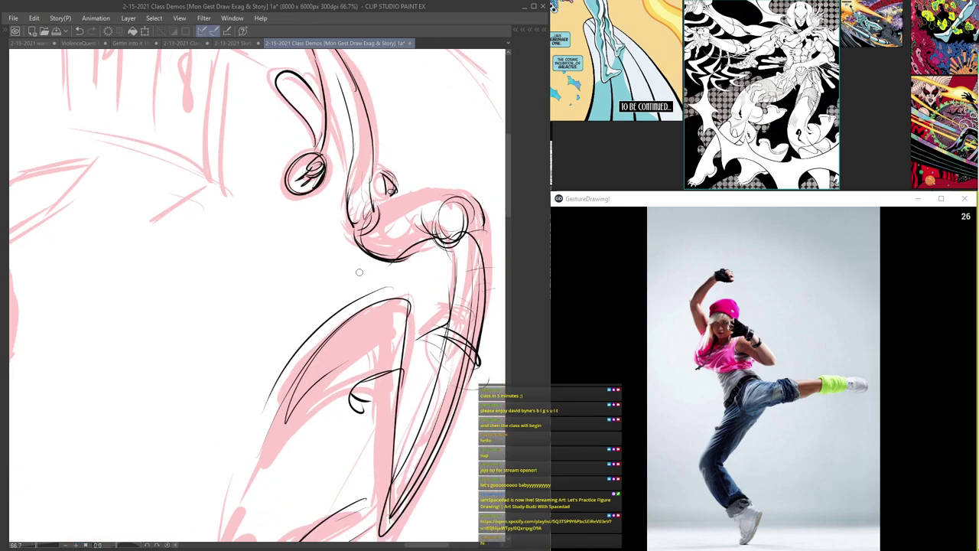
- Draw the upper contour across the leaping figure's top bend and refine the small round form beside it
{"action": "scroll", "coordinate": [359, 264], "scroll_direction": "down", "scroll_amount": 3}
{"action": "scroll", "coordinate": [417, 238], "scroll_direction": "up", "scroll_amount": 2}
{"action": "mouse_move", "coordinate": [429, 243]}
{"action": "left_mouse_down"}
{"action": "mouse_move", "coordinate": [428, 232]}
{"action": "mouse_move", "coordinate": [342, 221]}
{"action": "left_mouse_up"}
{"action": "mouse_move", "coordinate": [392, 244]}
{"action": "left_mouse_down"}
{"action": "mouse_move", "coordinate": [359, 233]}
{"action": "mouse_move", "coordinate": [383, 250]}
{"action": "left_mouse_up"}
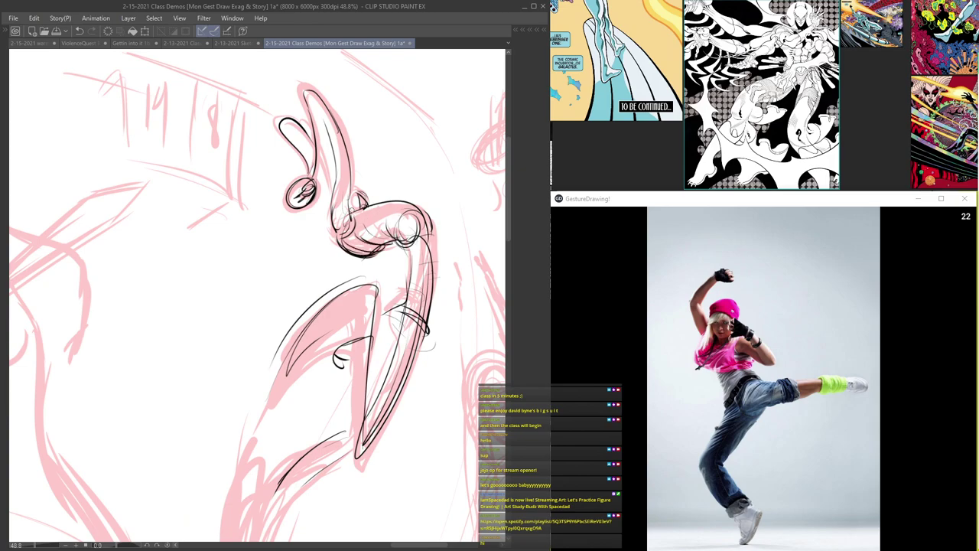
{"action": "left_click_drag", "start_coordinate": [356, 199], "coordinate": [345, 218]}
- Close the middle limb with a rounded black loop and add a short curve at the knee below
{"action": "scroll", "coordinate": [364, 221], "scroll_direction": "down", "scroll_amount": 10}
{"action": "scroll", "coordinate": [360, 270], "scroll_direction": "up", "scroll_amount": 8}
{"action": "left_click_drag", "start_coordinate": [322, 273], "coordinate": [322, 310]}
{"action": "mouse_move", "coordinate": [354, 277]}
{"action": "left_mouse_down"}
{"action": "mouse_move", "coordinate": [343, 305]}
{"action": "mouse_move", "coordinate": [319, 273]}
{"action": "left_mouse_up"}
{"action": "scroll", "coordinate": [362, 286], "scroll_direction": "down", "scroll_amount": 4}
{"action": "mouse_move", "coordinate": [380, 256]}
{"action": "left_mouse_down"}
{"action": "mouse_move", "coordinate": [353, 324]}
{"action": "mouse_move", "coordinate": [366, 279]}
{"action": "mouse_move", "coordinate": [355, 337]}
{"action": "left_mouse_up"}
{"action": "scroll", "coordinate": [364, 288], "scroll_direction": "up", "scroll_amount": 3}
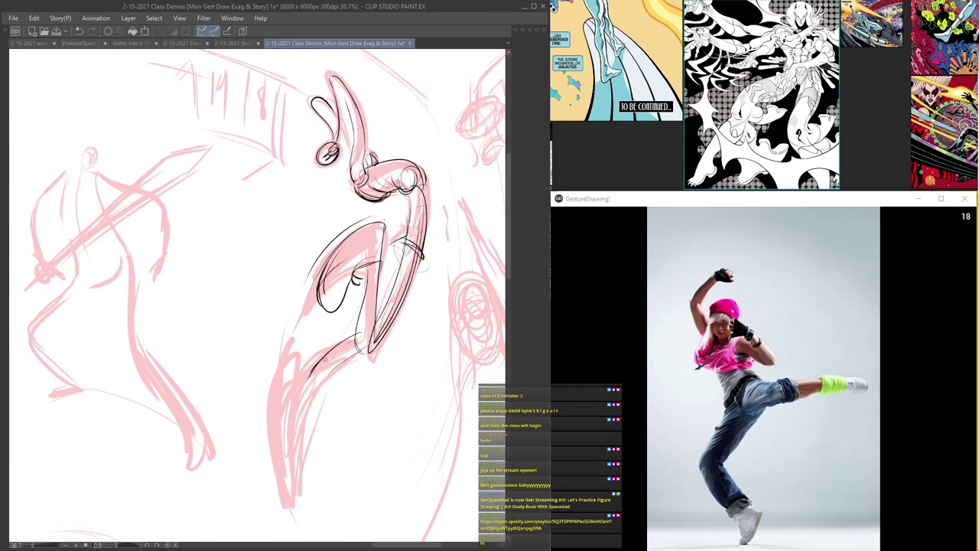
- Outline the leaping figure's lowest limb in black with repeated long strokes over the red sketch
{"action": "scroll", "coordinate": [426, 265], "scroll_direction": "up", "scroll_amount": 2}
{"action": "left_click_drag", "start_coordinate": [291, 396], "coordinate": [320, 273]}
{"action": "mouse_move", "coordinate": [349, 228]}
{"action": "left_mouse_down"}
{"action": "mouse_move", "coordinate": [334, 296]}
{"action": "mouse_move", "coordinate": [284, 298]}
{"action": "mouse_move", "coordinate": [291, 373]}
{"action": "left_mouse_up"}
{"action": "left_click_drag", "start_coordinate": [339, 296], "coordinate": [313, 336]}
{"action": "left_click_drag", "start_coordinate": [314, 225], "coordinate": [293, 381]}
{"action": "mouse_move", "coordinate": [330, 299]}
{"action": "left_mouse_down"}
{"action": "mouse_move", "coordinate": [321, 395]}
{"action": "mouse_move", "coordinate": [285, 357]}
{"action": "left_mouse_up"}
{"action": "left_click_drag", "start_coordinate": [333, 230], "coordinate": [280, 336]}
{"action": "left_click_drag", "start_coordinate": [303, 239], "coordinate": [285, 355]}
- Add short curved bands across the leaping figure's middle limb and tidy the nearby lines
{"action": "left_click_drag", "start_coordinate": [386, 93], "coordinate": [309, 302]}
{"action": "left_click_drag", "start_coordinate": [329, 309], "coordinate": [362, 288]}
{"action": "left_click_drag", "start_coordinate": [323, 301], "coordinate": [363, 282]}
{"action": "left_click_drag", "start_coordinate": [357, 218], "coordinate": [281, 268]}
{"action": "left_click_drag", "start_coordinate": [339, 233], "coordinate": [332, 345]}
{"action": "mouse_move", "coordinate": [310, 294]}
{"action": "left_mouse_down"}
{"action": "mouse_move", "coordinate": [337, 197]}
{"action": "mouse_move", "coordinate": [334, 265]}
{"action": "left_mouse_up"}
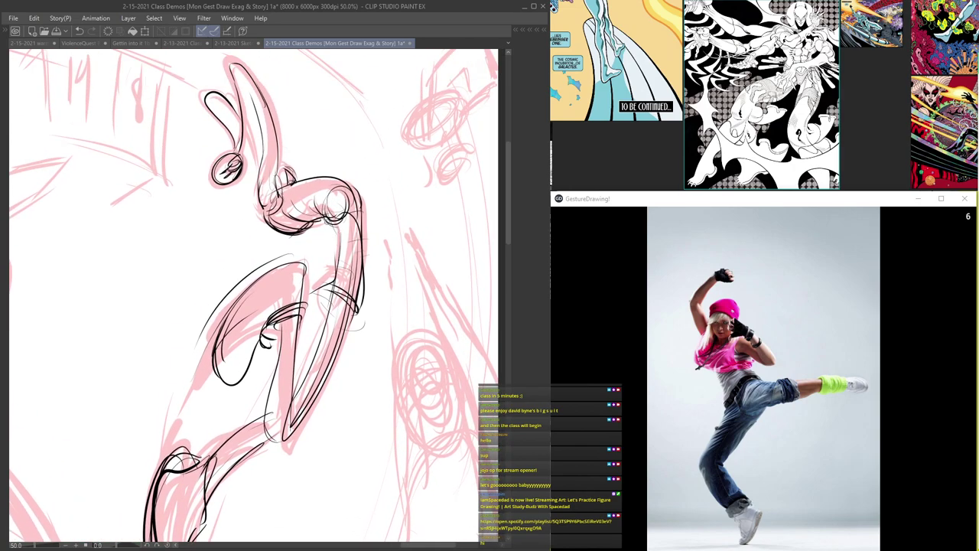
- Reinforce the leaping figure's torso and outer edge with short black strokes
{"action": "mouse_move", "coordinate": [324, 218]}
{"action": "left_mouse_down"}
{"action": "mouse_move", "coordinate": [345, 221]}
{"action": "mouse_move", "coordinate": [339, 268]}
{"action": "mouse_move", "coordinate": [312, 293]}
{"action": "mouse_move", "coordinate": [343, 289]}
{"action": "left_mouse_up"}
{"action": "left_click_drag", "start_coordinate": [344, 301], "coordinate": [356, 314]}
{"action": "mouse_move", "coordinate": [359, 202]}
{"action": "left_mouse_down"}
{"action": "mouse_move", "coordinate": [361, 292]}
{"action": "mouse_move", "coordinate": [364, 263]}
{"action": "left_mouse_up"}
{"action": "left_click_drag", "start_coordinate": [361, 197], "coordinate": [368, 222]}
{"action": "mouse_move", "coordinate": [398, 186]}
{"action": "left_mouse_down"}
{"action": "mouse_move", "coordinate": [350, 145]}
{"action": "mouse_move", "coordinate": [380, 105]}
{"action": "mouse_move", "coordinate": [357, 344]}
{"action": "mouse_move", "coordinate": [347, 57]}
{"action": "left_mouse_up"}
{"action": "scroll", "coordinate": [316, 192], "scroll_direction": "down", "scroll_amount": 5}
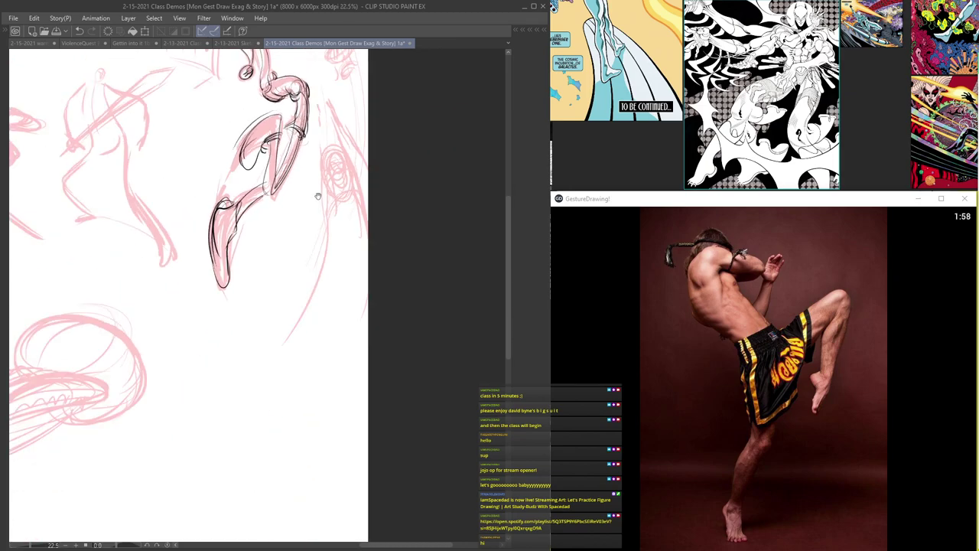
- Group the black line layer and the faded red sketch folder into a new folder, then collapse and hide it
{"action": "left_click_drag", "start_coordinate": [236, 239], "coordinate": [309, 271]}
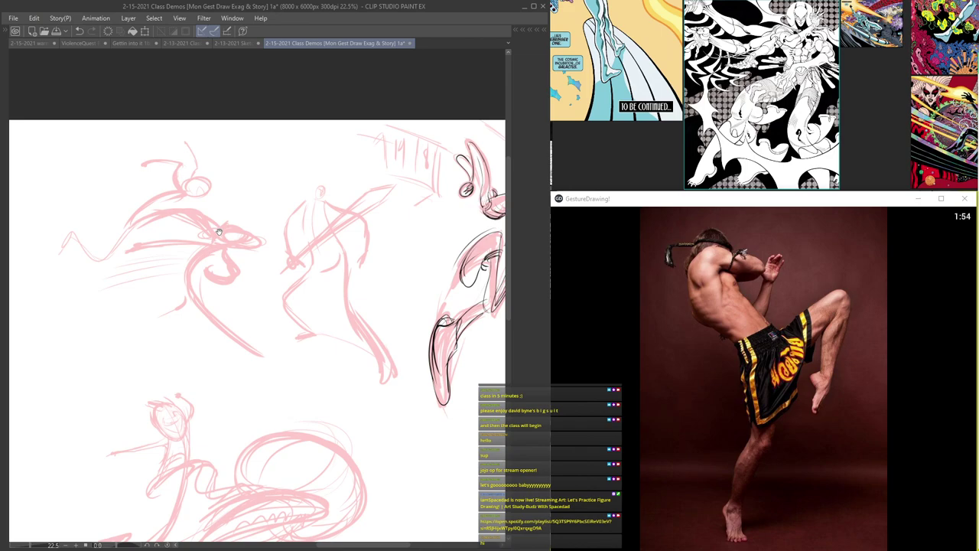
{"action": "left_click_drag", "start_coordinate": [219, 232], "coordinate": [219, 202]}
{"action": "scroll", "coordinate": [306, 189], "scroll_direction": "down", "scroll_amount": 3}
{"action": "left_click_drag", "start_coordinate": [309, 186], "coordinate": [259, 255]}
{"action": "scroll", "coordinate": [375, 147], "scroll_direction": "down", "scroll_amount": 3}
{"action": "scroll", "coordinate": [316, 200], "scroll_direction": "up", "scroll_amount": 3}
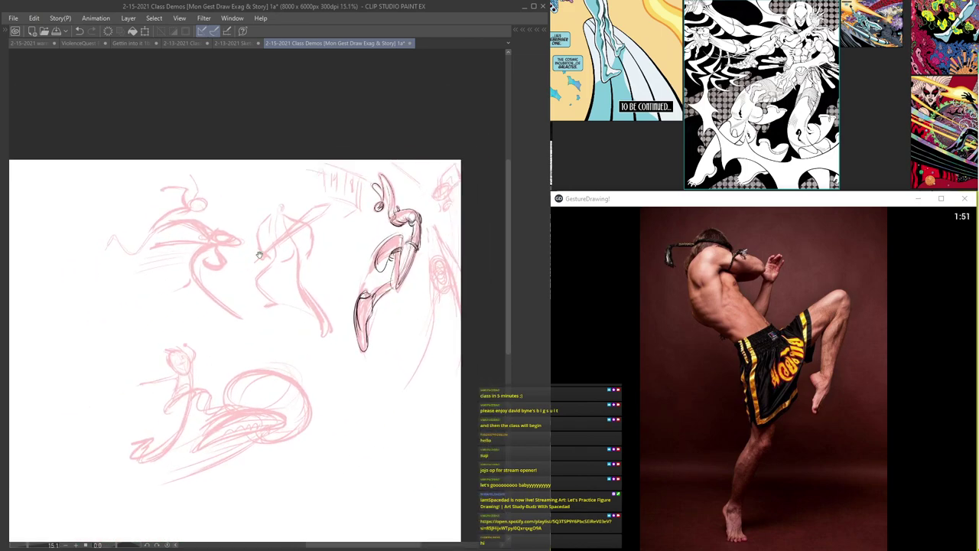
{"action": "scroll", "coordinate": [289, 257], "scroll_direction": "up", "scroll_amount": 4}
{"action": "key", "text": "Tab"}
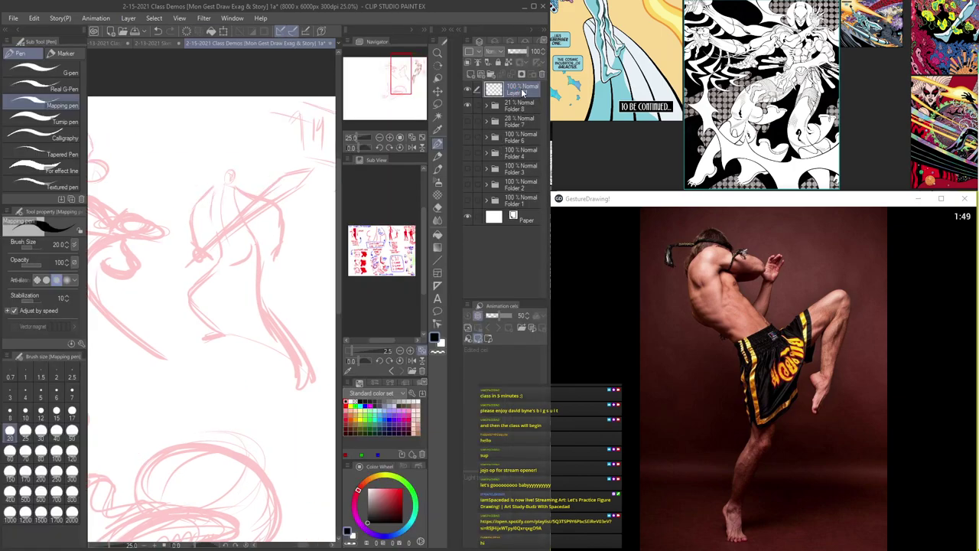
{"action": "left_click", "coordinate": [503, 76]}
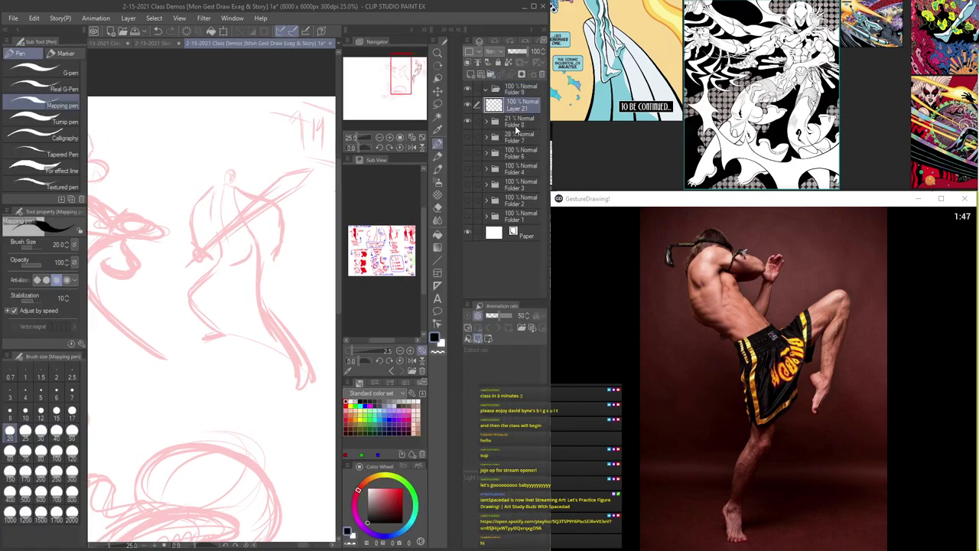
{"action": "left_click_drag", "start_coordinate": [516, 112], "coordinate": [514, 93]}
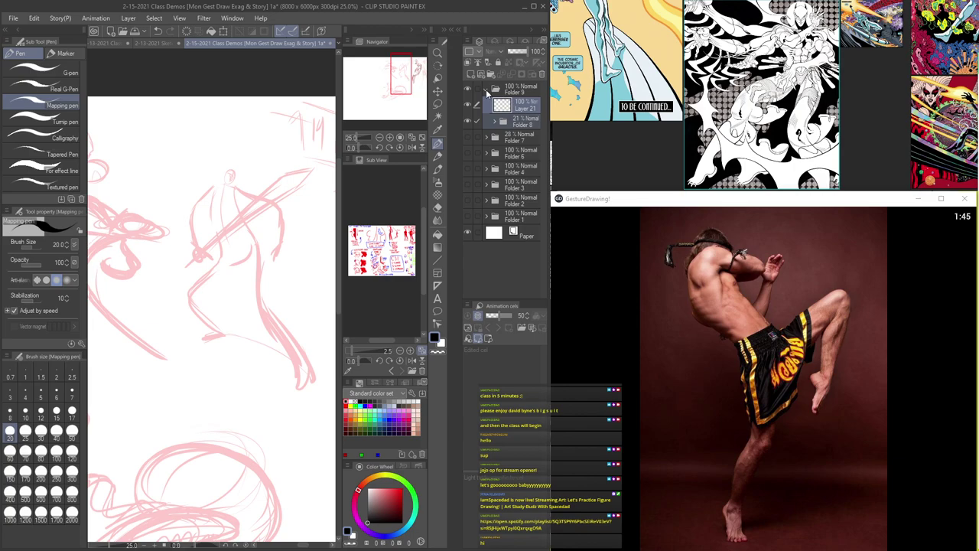
{"action": "left_click", "coordinate": [487, 90]}
{"action": "left_click", "coordinate": [467, 89]}
- Show the folder holding the earlier black gesture sketches and raise its opacity to 100%
{"action": "left_click", "coordinate": [469, 104]}
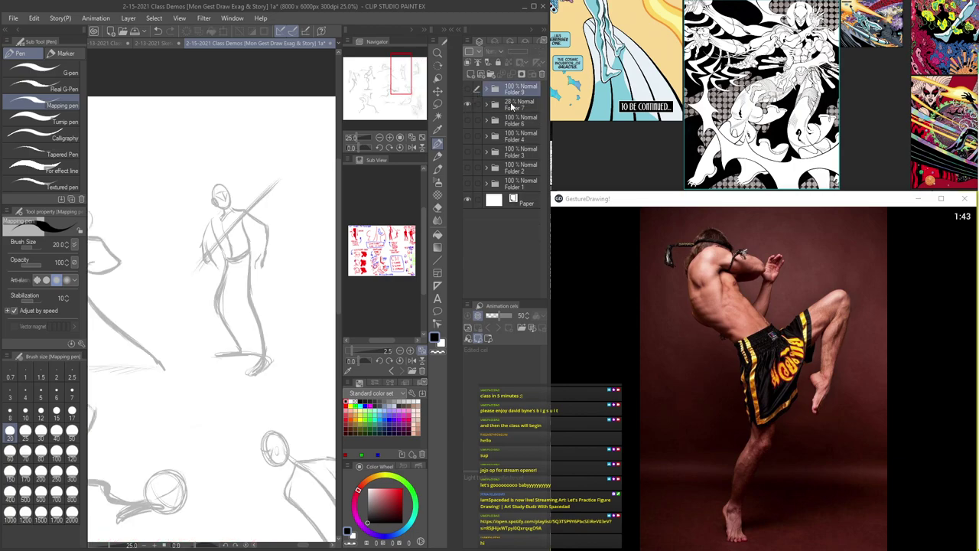
{"action": "left_click", "coordinate": [510, 104]}
{"action": "left_click_drag", "start_coordinate": [516, 51], "coordinate": [531, 51]}
{"action": "scroll", "coordinate": [256, 179], "scroll_direction": "down", "scroll_amount": 3}
{"action": "key", "text": "Tab"}
{"action": "key", "text": "Tab"}
- Create a new layer above all the folders and hide the earlier gesture sketches for a blank page
{"action": "left_click", "coordinate": [475, 89]}
{"action": "left_click", "coordinate": [470, 75]}
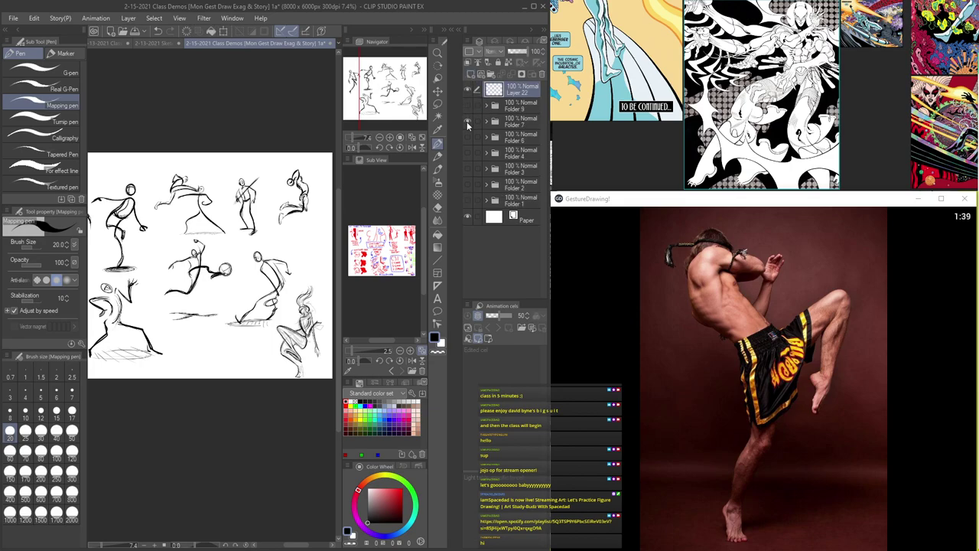
{"action": "left_click", "coordinate": [467, 122]}
{"action": "key", "text": "Tab"}
{"action": "key", "text": "Tab"}
{"action": "key", "text": "Tab"}
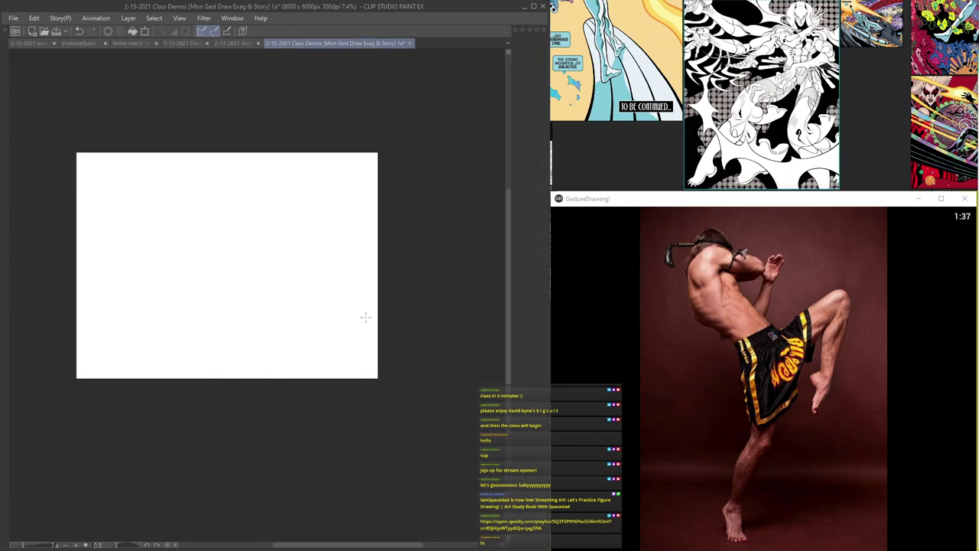
- Draw a tilted oval head for the kickboxer gesture on the blank page
{"action": "scroll", "coordinate": [361, 328], "scroll_direction": "up", "scroll_amount": 5}
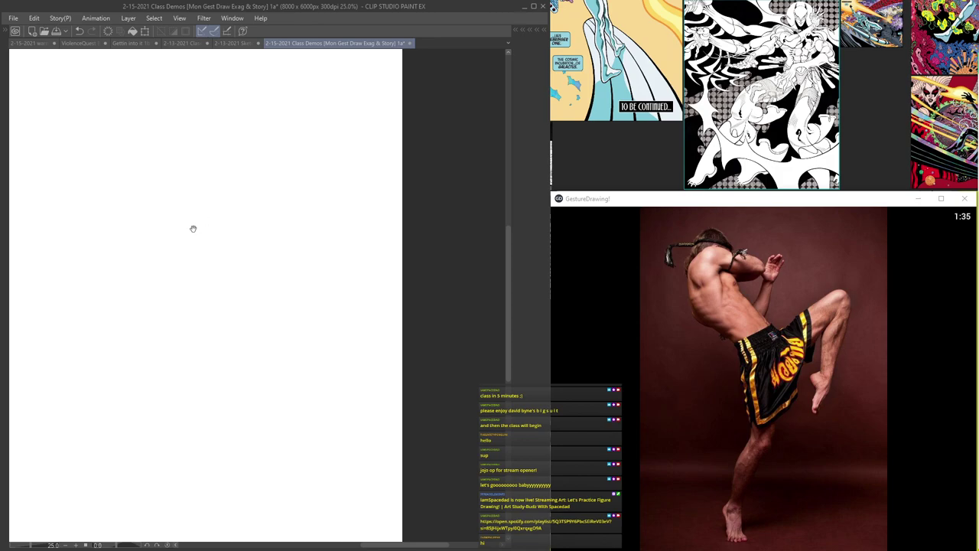
{"action": "left_click_drag", "start_coordinate": [194, 228], "coordinate": [388, 279]}
{"action": "left_click_drag", "start_coordinate": [362, 182], "coordinate": [229, 305]}
{"action": "left_click_drag", "start_coordinate": [262, 232], "coordinate": [172, 165]}
{"action": "left_click_drag", "start_coordinate": [284, 224], "coordinate": [291, 221]}
{"action": "left_click_drag", "start_coordinate": [248, 154], "coordinate": [348, 169]}
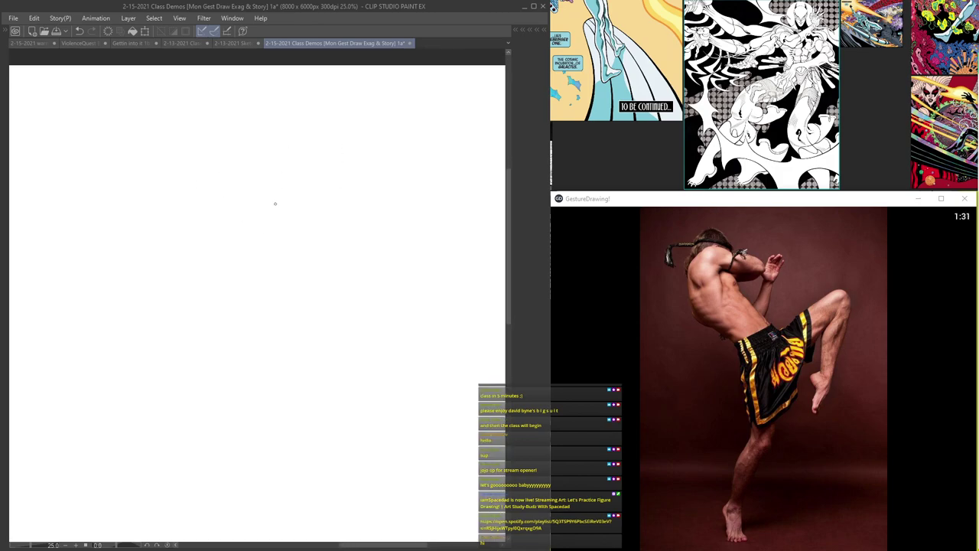
{"action": "mouse_move", "coordinate": [241, 186]}
{"action": "left_mouse_down"}
{"action": "mouse_move", "coordinate": [269, 215]}
{"action": "mouse_move", "coordinate": [231, 214]}
{"action": "mouse_move", "coordinate": [271, 218]}
{"action": "mouse_move", "coordinate": [253, 228]}
{"action": "mouse_move", "coordinate": [273, 224]}
{"action": "left_mouse_up"}
- Draw the kickboxer's hunched back and spine as one S-curve sweeping from the head to the hips
{"action": "left_click_drag", "start_coordinate": [217, 241], "coordinate": [234, 276]}
{"action": "left_click_drag", "start_coordinate": [239, 217], "coordinate": [244, 272]}
{"action": "mouse_move", "coordinate": [246, 211]}
{"action": "left_mouse_down"}
{"action": "mouse_move", "coordinate": [257, 279]}
{"action": "mouse_move", "coordinate": [247, 280]}
{"action": "left_mouse_up"}
{"action": "mouse_move", "coordinate": [225, 228]}
{"action": "left_mouse_down"}
{"action": "mouse_move", "coordinate": [250, 284]}
{"action": "mouse_move", "coordinate": [302, 305]}
{"action": "left_mouse_up"}
{"action": "left_click_drag", "start_coordinate": [235, 227], "coordinate": [319, 324]}
{"action": "left_click_drag", "start_coordinate": [238, 282], "coordinate": [315, 361]}
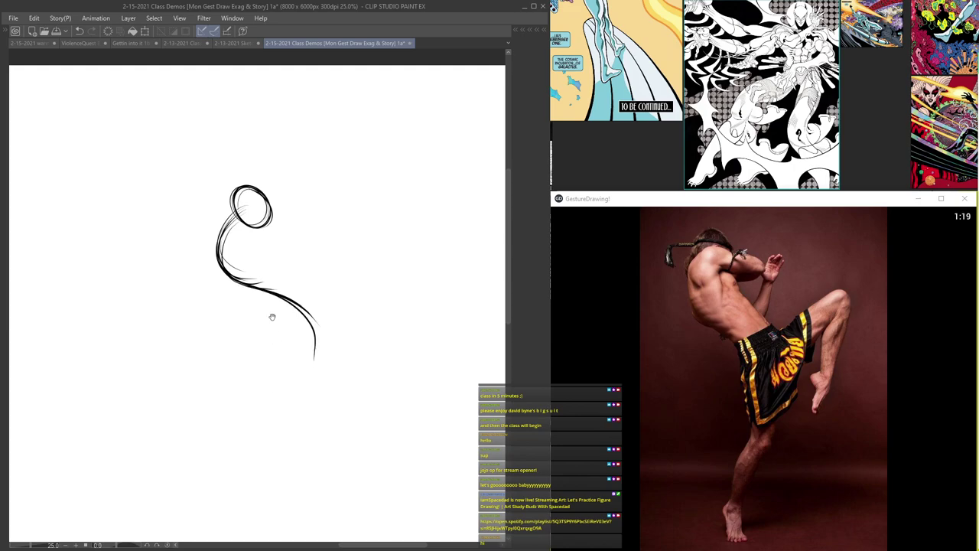
- Draw the kickboxer's standing leg from hip through knee to foot with overlapping black strokes
{"action": "left_click_drag", "start_coordinate": [273, 323], "coordinate": [281, 247]}
{"action": "mouse_move", "coordinate": [231, 153]}
{"action": "left_mouse_down"}
{"action": "mouse_move", "coordinate": [322, 261]}
{"action": "mouse_move", "coordinate": [309, 302]}
{"action": "left_mouse_up"}
{"action": "left_click_drag", "start_coordinate": [316, 251], "coordinate": [306, 318]}
{"action": "mouse_move", "coordinate": [323, 252]}
{"action": "left_mouse_down"}
{"action": "mouse_move", "coordinate": [318, 364]}
{"action": "mouse_move", "coordinate": [315, 357]}
{"action": "left_mouse_up"}
{"action": "mouse_move", "coordinate": [322, 274]}
{"action": "left_mouse_down"}
{"action": "mouse_move", "coordinate": [321, 364]}
{"action": "mouse_move", "coordinate": [282, 433]}
{"action": "left_mouse_up"}
{"action": "left_click_drag", "start_coordinate": [321, 367], "coordinate": [283, 456]}
{"action": "mouse_move", "coordinate": [290, 423]}
{"action": "left_mouse_down"}
{"action": "mouse_move", "coordinate": [281, 483]}
{"action": "mouse_move", "coordinate": [321, 363]}
{"action": "mouse_move", "coordinate": [294, 425]}
{"action": "left_mouse_up"}
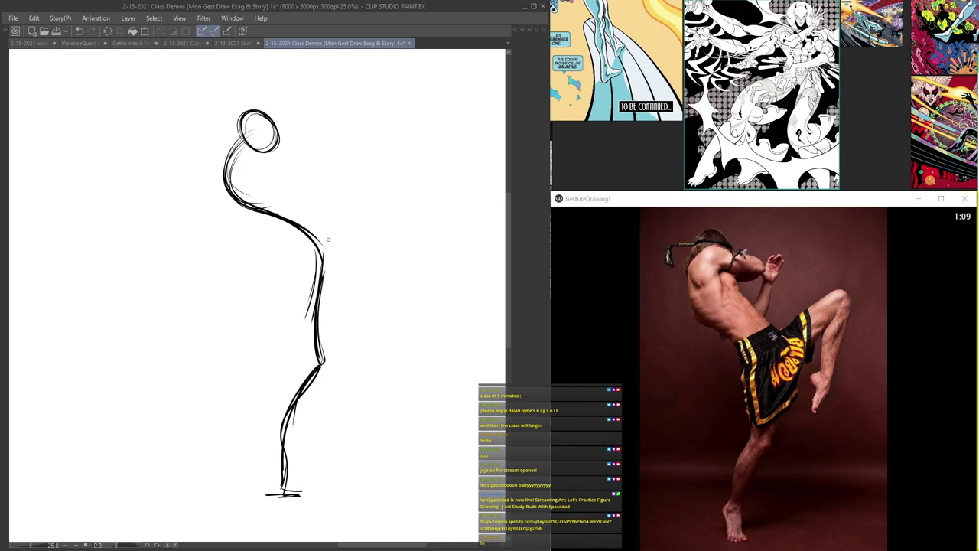
- Draw the kickboxer's raised, bent leg as a thick curve up to the knee and down to the foot
{"action": "left_click_drag", "start_coordinate": [323, 285], "coordinate": [392, 191]}
{"action": "mouse_move", "coordinate": [332, 268]}
{"action": "left_mouse_down"}
{"action": "mouse_move", "coordinate": [402, 185]}
{"action": "mouse_move", "coordinate": [378, 276]}
{"action": "mouse_move", "coordinate": [381, 305]}
{"action": "left_mouse_up"}
{"action": "left_click_drag", "start_coordinate": [405, 191], "coordinate": [381, 276]}
{"action": "left_click_drag", "start_coordinate": [407, 188], "coordinate": [342, 245]}
- Thicken the kickboxer's back curve and draw the folded arm and the upright forearm in front of the chest
{"action": "left_click_drag", "start_coordinate": [231, 160], "coordinate": [278, 218]}
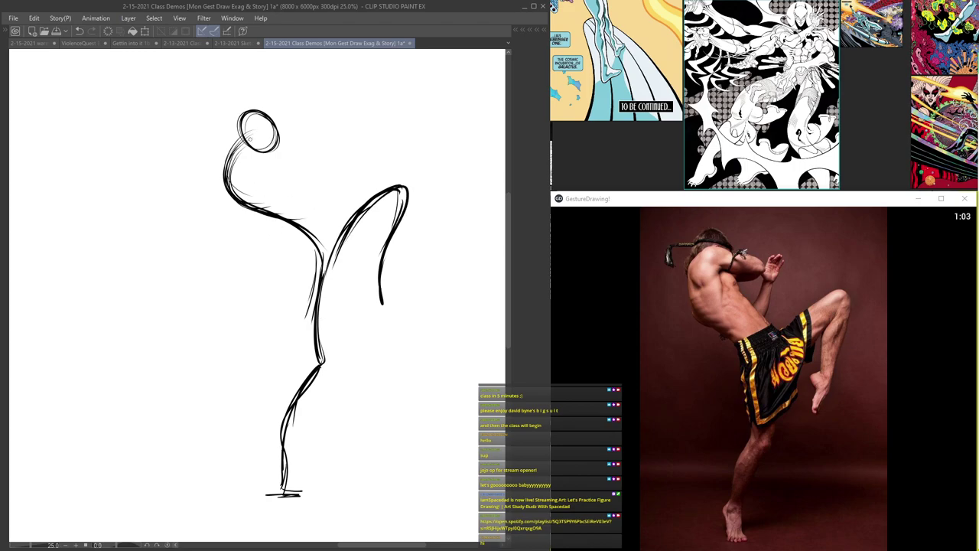
{"action": "mouse_move", "coordinate": [230, 167]}
{"action": "left_mouse_down"}
{"action": "mouse_move", "coordinate": [254, 136]}
{"action": "mouse_move", "coordinate": [300, 142]}
{"action": "mouse_move", "coordinate": [303, 157]}
{"action": "mouse_move", "coordinate": [244, 138]}
{"action": "mouse_move", "coordinate": [303, 145]}
{"action": "mouse_move", "coordinate": [289, 172]}
{"action": "left_mouse_up"}
{"action": "left_click_drag", "start_coordinate": [219, 168], "coordinate": [285, 221]}
{"action": "left_click_drag", "start_coordinate": [332, 133], "coordinate": [309, 206]}
{"action": "mouse_move", "coordinate": [314, 200]}
{"action": "left_mouse_down"}
{"action": "mouse_move", "coordinate": [333, 132]}
{"action": "mouse_move", "coordinate": [317, 181]}
{"action": "left_mouse_up"}
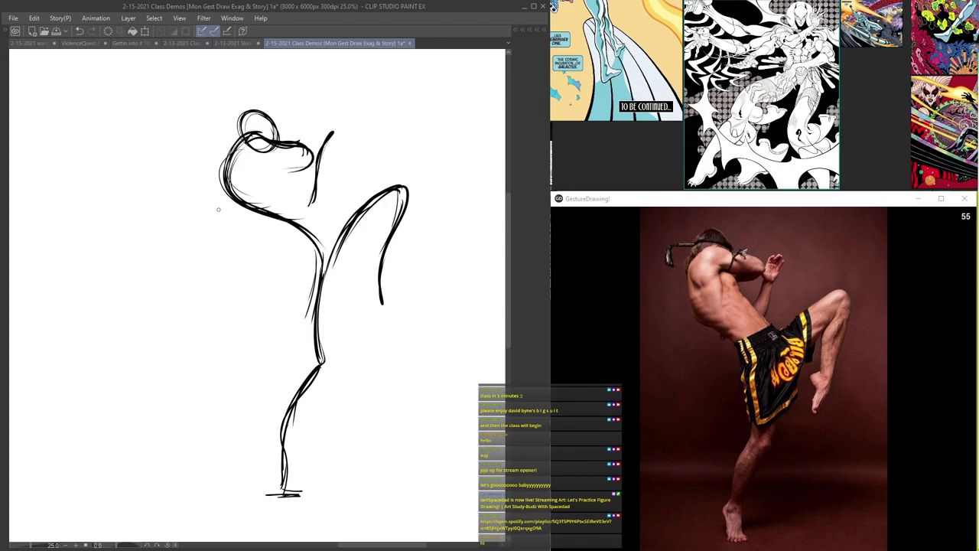
- Strengthen the kickboxer's standing leg and sketch a flat elliptical ground shadow under the foot
{"action": "left_click_drag", "start_coordinate": [322, 229], "coordinate": [308, 288]}
{"action": "mouse_move", "coordinate": [324, 353]}
{"action": "left_mouse_down"}
{"action": "mouse_move", "coordinate": [286, 482]}
{"action": "mouse_move", "coordinate": [340, 497]}
{"action": "left_mouse_up"}
{"action": "mouse_move", "coordinate": [246, 498]}
{"action": "left_mouse_down"}
{"action": "mouse_move", "coordinate": [357, 507]}
{"action": "mouse_move", "coordinate": [343, 508]}
{"action": "left_mouse_up"}
{"action": "left_click_drag", "start_coordinate": [219, 511], "coordinate": [378, 510]}
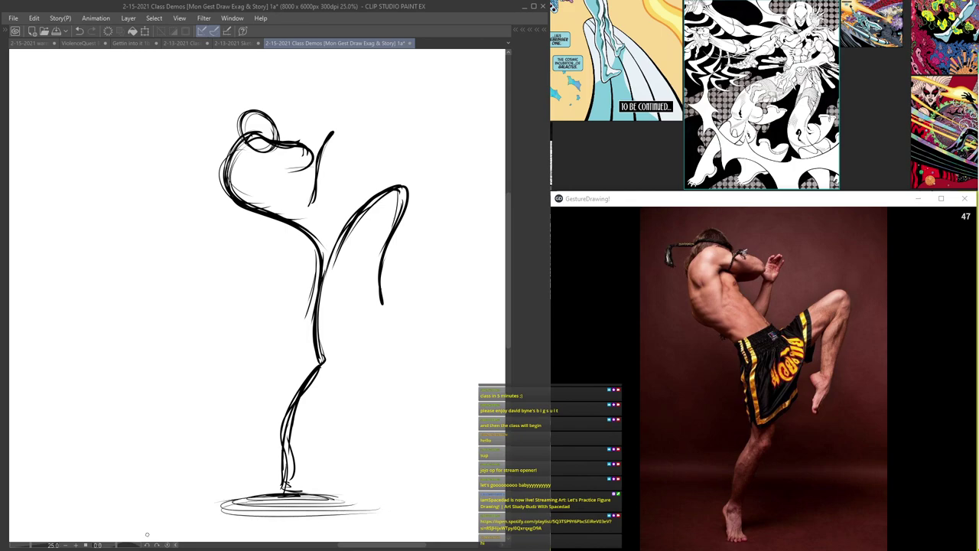
- Scale down the kickboxer gesture and place it in the page's upper right corner
{"action": "scroll", "coordinate": [147, 535], "scroll_direction": "down", "scroll_amount": 5}
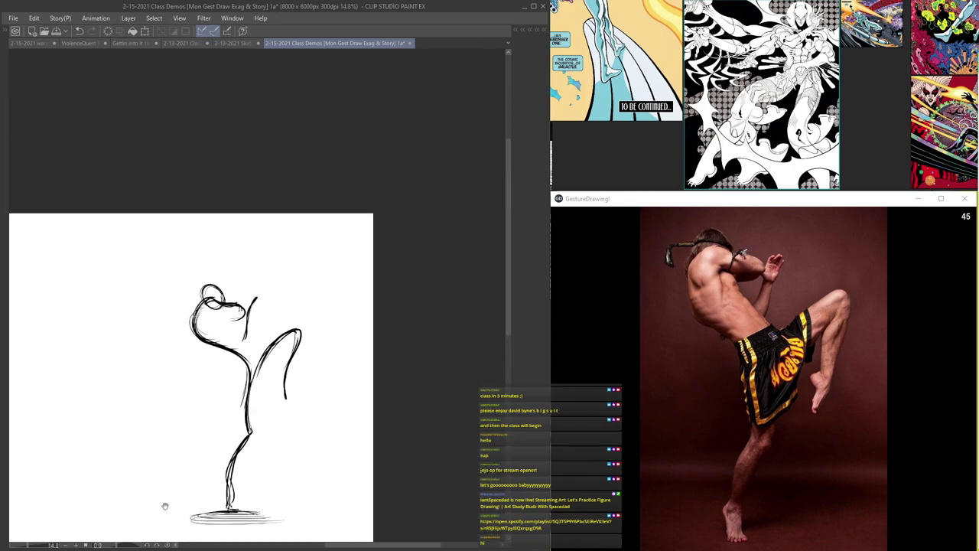
{"action": "left_click_drag", "start_coordinate": [231, 446], "coordinate": [389, 317]}
{"action": "scroll", "coordinate": [389, 317], "scroll_direction": "down", "scroll_amount": 3}
{"action": "mouse_move", "coordinate": [357, 348]}
{"action": "left_mouse_down"}
{"action": "mouse_move", "coordinate": [344, 401]}
{"action": "mouse_move", "coordinate": [403, 330]}
{"action": "left_mouse_up"}
{"action": "key", "text": "ctrl+t"}
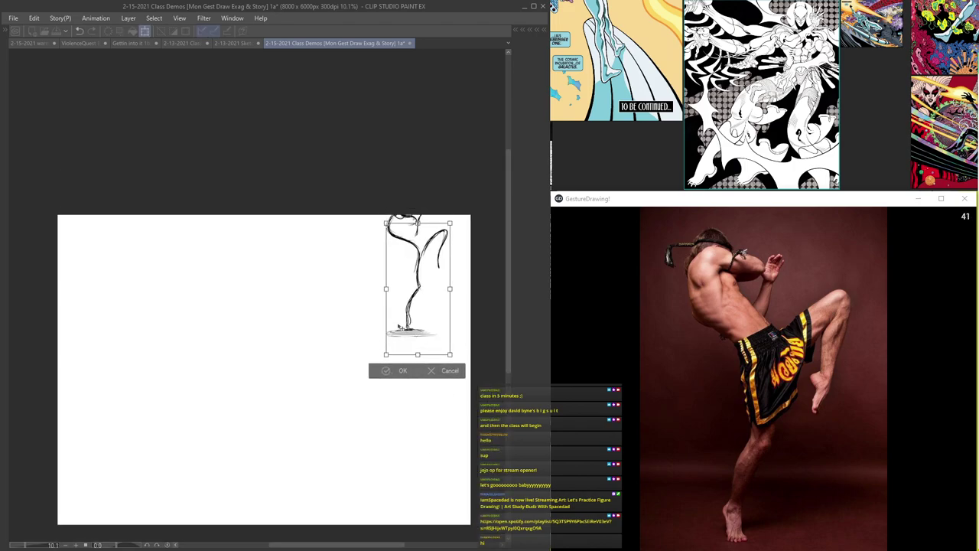
{"action": "key", "text": "Return"}
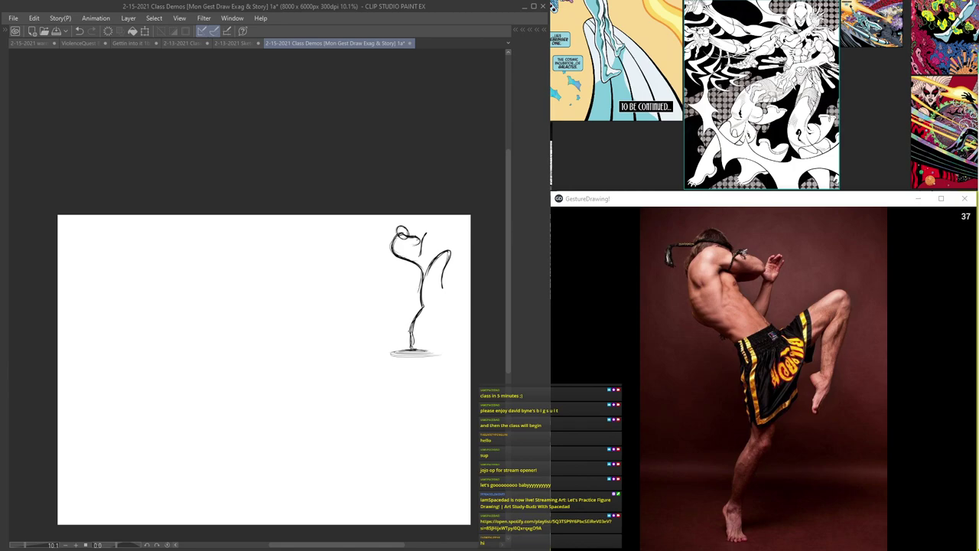
- Draw a tilted oval head with angular face guidelines for a second figure beside the kickboxer
{"action": "scroll", "coordinate": [335, 278], "scroll_direction": "up", "scroll_amount": 4}
{"action": "mouse_move", "coordinate": [281, 256]}
{"action": "left_mouse_down"}
{"action": "mouse_move", "coordinate": [307, 260]}
{"action": "mouse_move", "coordinate": [304, 294]}
{"action": "left_mouse_up"}
{"action": "scroll", "coordinate": [294, 271], "scroll_direction": "up", "scroll_amount": 2}
{"action": "left_click_drag", "start_coordinate": [282, 277], "coordinate": [304, 297]}
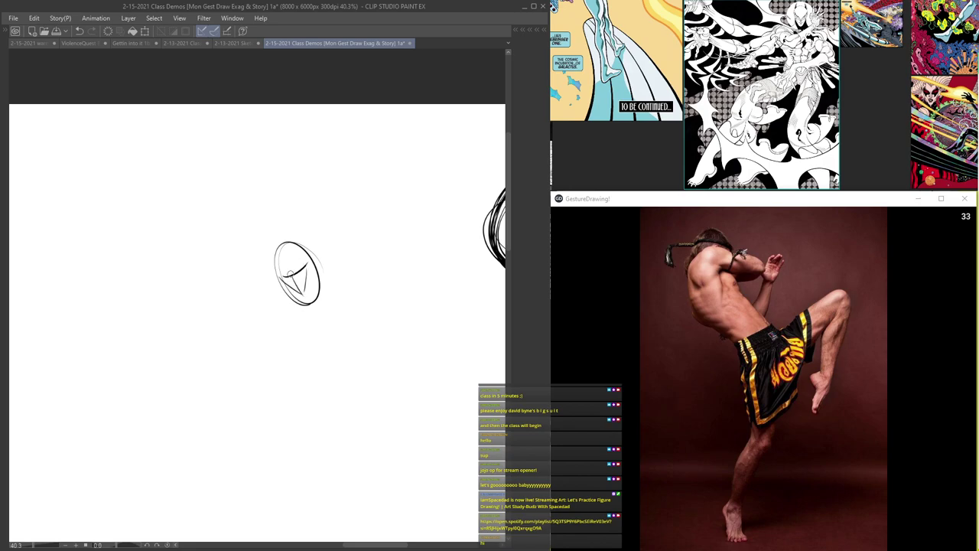
- Draw the second figure's raised, bent arm rising behind the head and folding down to the hand
{"action": "scroll", "coordinate": [305, 295], "scroll_direction": "down", "scroll_amount": 1}
{"action": "mouse_move", "coordinate": [306, 216]}
{"action": "left_mouse_down"}
{"action": "mouse_move", "coordinate": [274, 196]}
{"action": "mouse_move", "coordinate": [281, 233]}
{"action": "mouse_move", "coordinate": [325, 283]}
{"action": "left_mouse_up"}
{"action": "scroll", "coordinate": [270, 200], "scroll_direction": "up", "scroll_amount": 1}
{"action": "left_click_drag", "start_coordinate": [269, 197], "coordinate": [322, 288]}
{"action": "mouse_move", "coordinate": [322, 288]}
{"action": "left_mouse_down"}
{"action": "mouse_move", "coordinate": [270, 193]}
{"action": "mouse_move", "coordinate": [321, 224]}
{"action": "mouse_move", "coordinate": [314, 244]}
{"action": "mouse_move", "coordinate": [323, 228]}
{"action": "left_mouse_up"}
{"action": "left_click_drag", "start_coordinate": [264, 195], "coordinate": [290, 243]}
- Sweep the shoulder line under the second figure's head into a long outstretched arm and sketch the hand at its end
{"action": "mouse_move", "coordinate": [310, 283]}
{"action": "left_mouse_down"}
{"action": "mouse_move", "coordinate": [322, 298]}
{"action": "mouse_move", "coordinate": [275, 322]}
{"action": "mouse_move", "coordinate": [201, 290]}
{"action": "left_mouse_up"}
{"action": "left_click_drag", "start_coordinate": [266, 320], "coordinate": [198, 280]}
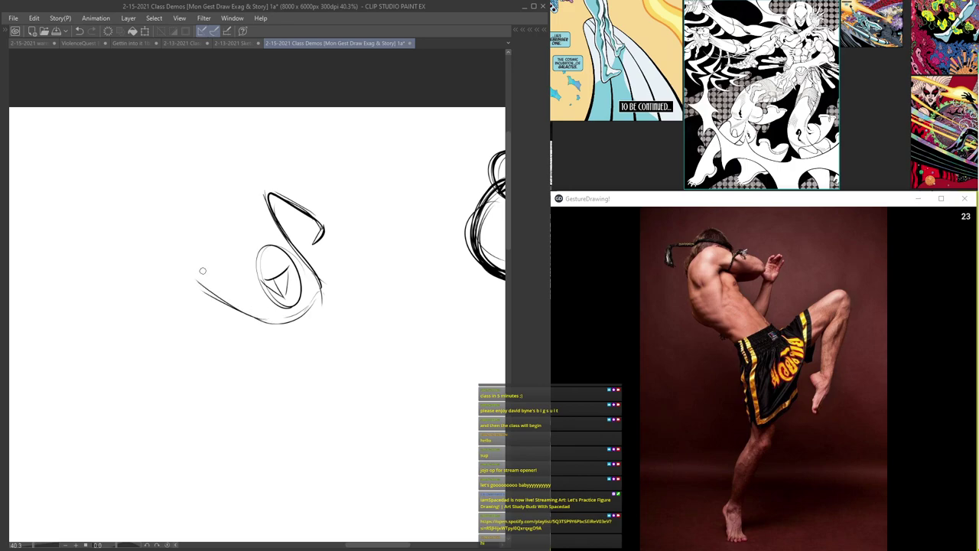
{"action": "left_click_drag", "start_coordinate": [272, 318], "coordinate": [107, 230]}
{"action": "left_click_drag", "start_coordinate": [166, 257], "coordinate": [100, 208]}
{"action": "scroll", "coordinate": [112, 226], "scroll_direction": "up", "scroll_amount": 1}
{"action": "left_click_drag", "start_coordinate": [112, 243], "coordinate": [132, 226]}
{"action": "mouse_move", "coordinate": [135, 228]}
{"action": "left_mouse_down"}
{"action": "mouse_move", "coordinate": [147, 205]}
{"action": "mouse_move", "coordinate": [124, 189]}
{"action": "mouse_move", "coordinate": [110, 235]}
{"action": "left_mouse_up"}
{"action": "left_click_drag", "start_coordinate": [119, 199], "coordinate": [110, 229]}
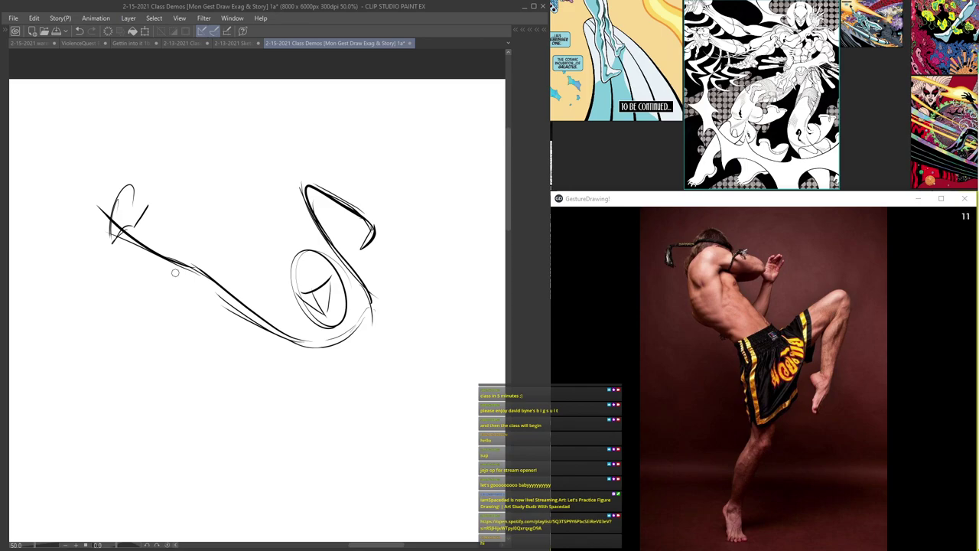
- Draw both sides of the second figure's arched torso below the shoulders
{"action": "mouse_move", "coordinate": [215, 232]}
{"action": "left_mouse_down"}
{"action": "mouse_move", "coordinate": [223, 194]}
{"action": "mouse_move", "coordinate": [214, 109]}
{"action": "left_mouse_up"}
{"action": "left_click_drag", "start_coordinate": [344, 139], "coordinate": [374, 211]}
{"action": "mouse_move", "coordinate": [371, 172]}
{"action": "left_mouse_down"}
{"action": "mouse_move", "coordinate": [370, 238]}
{"action": "mouse_move", "coordinate": [348, 298]}
{"action": "left_mouse_up"}
{"action": "mouse_move", "coordinate": [253, 197]}
{"action": "left_mouse_down"}
{"action": "mouse_move", "coordinate": [280, 254]}
{"action": "mouse_move", "coordinate": [268, 283]}
{"action": "left_mouse_up"}
{"action": "left_click_drag", "start_coordinate": [383, 234], "coordinate": [331, 312]}
- Sketch the second figure's hip and thigh curves and darken the underside of the outstretched arm
{"action": "mouse_move", "coordinate": [274, 287]}
{"action": "left_mouse_down"}
{"action": "mouse_move", "coordinate": [221, 301]}
{"action": "mouse_move", "coordinate": [190, 329]}
{"action": "left_mouse_up"}
{"action": "mouse_move", "coordinate": [368, 274]}
{"action": "left_mouse_down"}
{"action": "mouse_move", "coordinate": [345, 313]}
{"action": "mouse_move", "coordinate": [271, 359]}
{"action": "mouse_move", "coordinate": [233, 340]}
{"action": "left_mouse_up"}
{"action": "mouse_move", "coordinate": [283, 300]}
{"action": "left_mouse_down"}
{"action": "mouse_move", "coordinate": [308, 266]}
{"action": "mouse_move", "coordinate": [315, 232]}
{"action": "left_mouse_up"}
{"action": "mouse_move", "coordinate": [210, 362]}
{"action": "left_mouse_down"}
{"action": "mouse_move", "coordinate": [269, 307]}
{"action": "mouse_move", "coordinate": [239, 322]}
{"action": "left_mouse_up"}
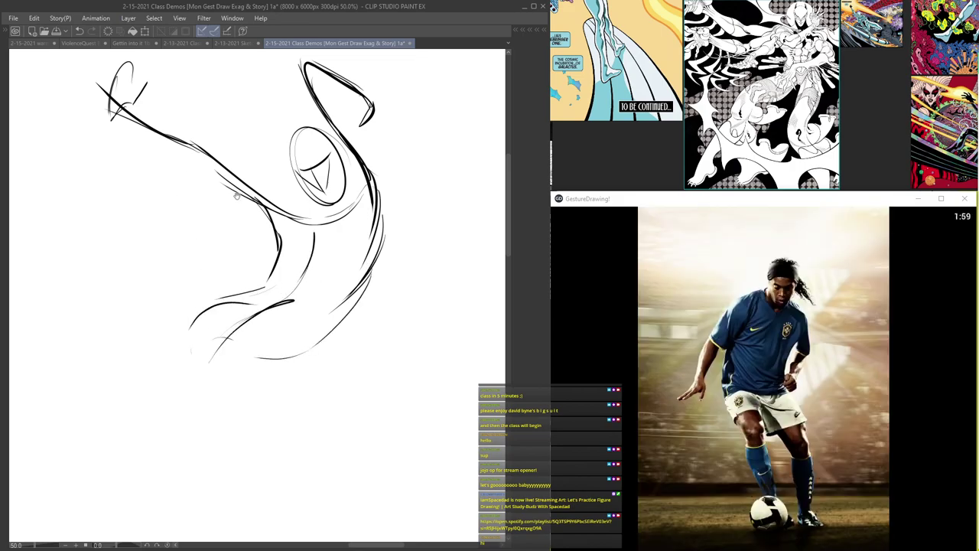
{"action": "mouse_move", "coordinate": [182, 157]}
{"action": "left_mouse_down"}
{"action": "mouse_move", "coordinate": [236, 192]}
{"action": "mouse_move", "coordinate": [232, 172]}
{"action": "left_mouse_up"}
{"action": "mouse_move", "coordinate": [162, 118]}
{"action": "left_mouse_down"}
{"action": "mouse_move", "coordinate": [263, 178]}
{"action": "mouse_move", "coordinate": [329, 254]}
{"action": "mouse_move", "coordinate": [317, 296]}
{"action": "left_mouse_up"}
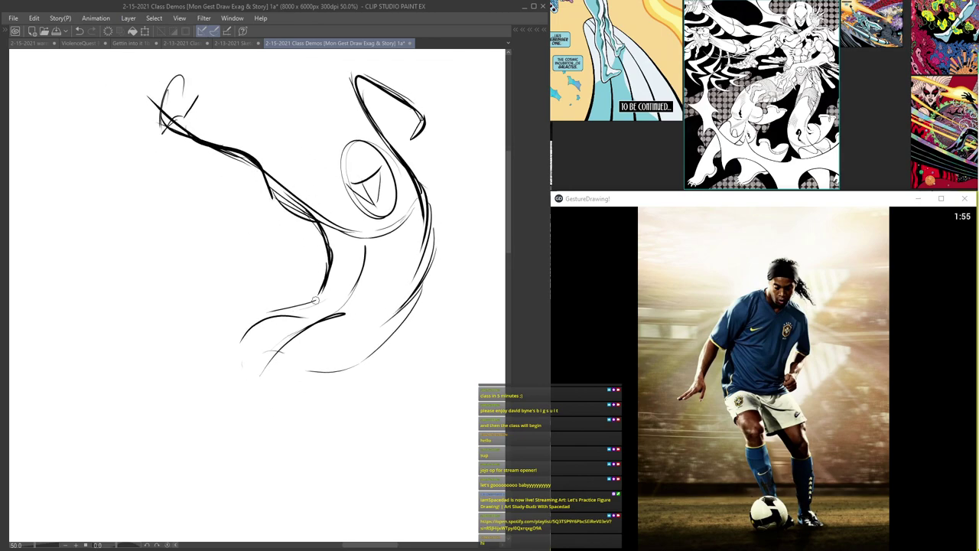
- Sketch the second figure's pelvis and the start of both thighs with overlapping curves below the torso
{"action": "left_click_drag", "start_coordinate": [407, 162], "coordinate": [407, 287]}
{"action": "mouse_move", "coordinate": [259, 329]}
{"action": "left_mouse_down"}
{"action": "mouse_move", "coordinate": [368, 239]}
{"action": "mouse_move", "coordinate": [377, 253]}
{"action": "left_mouse_up"}
{"action": "mouse_move", "coordinate": [303, 212]}
{"action": "left_mouse_down"}
{"action": "mouse_move", "coordinate": [284, 233]}
{"action": "mouse_move", "coordinate": [228, 217]}
{"action": "left_mouse_up"}
{"action": "mouse_move", "coordinate": [274, 232]}
{"action": "left_mouse_down"}
{"action": "mouse_move", "coordinate": [219, 208]}
{"action": "mouse_move", "coordinate": [140, 214]}
{"action": "mouse_move", "coordinate": [154, 196]}
{"action": "mouse_move", "coordinate": [259, 231]}
{"action": "left_mouse_up"}
{"action": "mouse_move", "coordinate": [374, 235]}
{"action": "left_mouse_down"}
{"action": "mouse_move", "coordinate": [343, 249]}
{"action": "mouse_move", "coordinate": [317, 306]}
{"action": "left_mouse_up"}
{"action": "mouse_move", "coordinate": [351, 257]}
{"action": "left_mouse_down"}
{"action": "mouse_move", "coordinate": [305, 322]}
{"action": "mouse_move", "coordinate": [228, 342]}
{"action": "mouse_move", "coordinate": [239, 338]}
{"action": "mouse_move", "coordinate": [219, 358]}
{"action": "mouse_move", "coordinate": [290, 347]}
{"action": "mouse_move", "coordinate": [353, 252]}
{"action": "left_mouse_up"}
- Draw the second figure's raised thigh out to its bent knee and round out the hip and supporting thigh
{"action": "left_click_drag", "start_coordinate": [356, 251], "coordinate": [222, 359]}
{"action": "mouse_move", "coordinate": [136, 213]}
{"action": "left_mouse_down"}
{"action": "mouse_move", "coordinate": [163, 267]}
{"action": "mouse_move", "coordinate": [293, 228]}
{"action": "left_mouse_up"}
{"action": "mouse_move", "coordinate": [421, 223]}
{"action": "left_mouse_down"}
{"action": "mouse_move", "coordinate": [389, 230]}
{"action": "mouse_move", "coordinate": [367, 260]}
{"action": "left_mouse_up"}
{"action": "mouse_move", "coordinate": [392, 236]}
{"action": "left_mouse_down"}
{"action": "mouse_move", "coordinate": [386, 280]}
{"action": "mouse_move", "coordinate": [390, 223]}
{"action": "mouse_move", "coordinate": [315, 293]}
{"action": "mouse_move", "coordinate": [262, 299]}
{"action": "mouse_move", "coordinate": [344, 301]}
{"action": "left_mouse_up"}
{"action": "mouse_move", "coordinate": [431, 209]}
{"action": "left_mouse_down"}
{"action": "mouse_move", "coordinate": [348, 341]}
{"action": "mouse_move", "coordinate": [276, 292]}
{"action": "mouse_move", "coordinate": [336, 232]}
{"action": "left_mouse_up"}
{"action": "scroll", "coordinate": [171, 245], "scroll_direction": "down", "scroll_amount": 8}
{"action": "scroll", "coordinate": [176, 346], "scroll_direction": "up", "scroll_amount": 4}
- Draw both of the second figure's lower legs down from the knees and sketch the feet
{"action": "mouse_move", "coordinate": [169, 328]}
{"action": "left_mouse_down"}
{"action": "mouse_move", "coordinate": [181, 331]}
{"action": "mouse_move", "coordinate": [254, 272]}
{"action": "mouse_move", "coordinate": [247, 297]}
{"action": "left_mouse_up"}
{"action": "left_click_drag", "start_coordinate": [165, 325], "coordinate": [183, 414]}
{"action": "left_click_drag", "start_coordinate": [181, 364], "coordinate": [189, 435]}
{"action": "left_click_drag", "start_coordinate": [114, 243], "coordinate": [139, 321]}
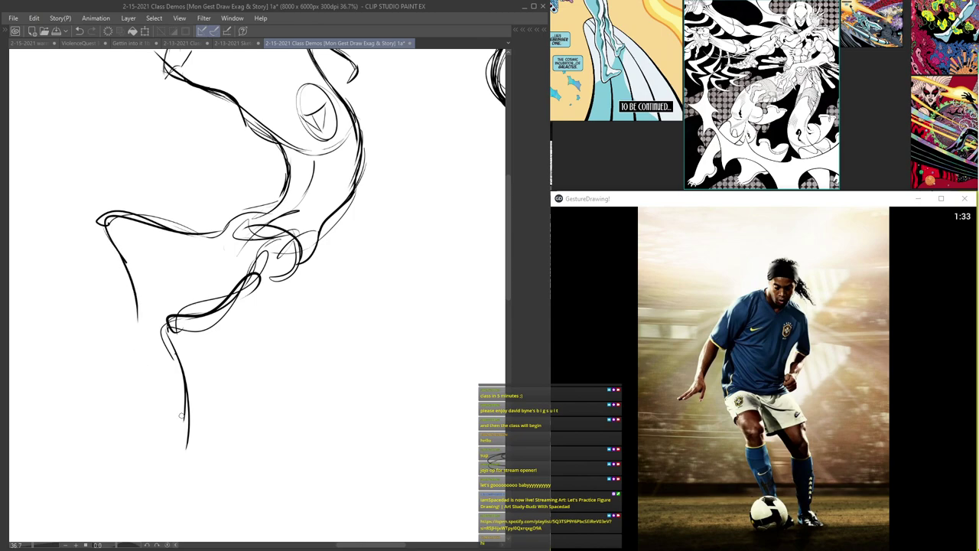
{"action": "left_click_drag", "start_coordinate": [193, 394], "coordinate": [187, 456]}
{"action": "left_click_drag", "start_coordinate": [139, 331], "coordinate": [116, 366]}
{"action": "mouse_move", "coordinate": [142, 335]}
{"action": "left_mouse_down"}
{"action": "mouse_move", "coordinate": [115, 365]}
{"action": "mouse_move", "coordinate": [125, 351]}
{"action": "left_mouse_up"}
{"action": "mouse_move", "coordinate": [184, 446]}
{"action": "left_mouse_down"}
{"action": "mouse_move", "coordinate": [178, 462]}
{"action": "mouse_move", "coordinate": [188, 458]}
{"action": "left_mouse_up"}
{"action": "scroll", "coordinate": [221, 347], "scroll_direction": "up", "scroll_amount": 1}
{"action": "scroll", "coordinate": [255, 280], "scroll_direction": "down", "scroll_amount": 5}
{"action": "scroll", "coordinate": [257, 306], "scroll_direction": "down", "scroll_amount": 1}
{"action": "scroll", "coordinate": [258, 227], "scroll_direction": "up", "scroll_amount": 5}
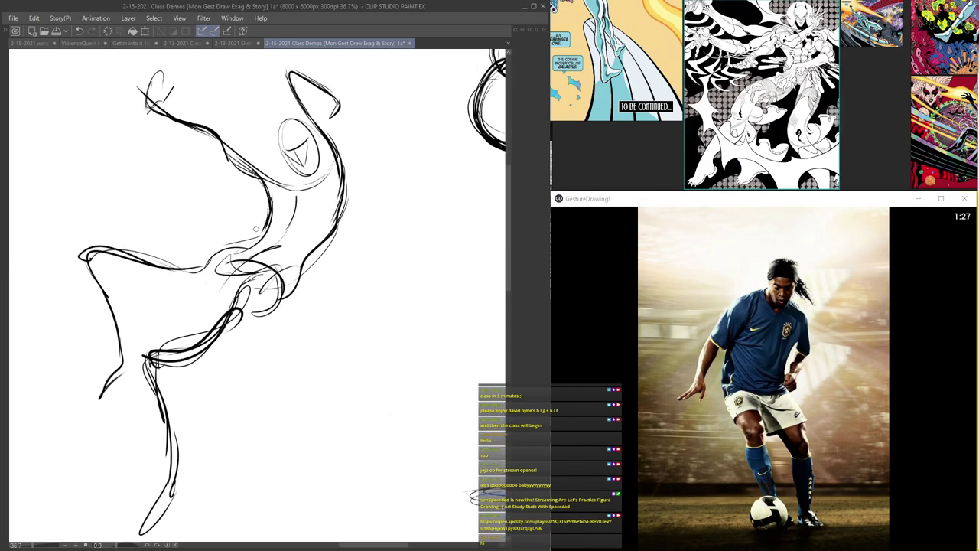
- Add light contour curves to the second figure's chest and waist
{"action": "left_click_drag", "start_coordinate": [355, 214], "coordinate": [335, 190]}
{"action": "mouse_move", "coordinate": [306, 274]}
{"action": "left_mouse_down"}
{"action": "mouse_move", "coordinate": [266, 259]}
{"action": "mouse_move", "coordinate": [295, 266]}
{"action": "mouse_move", "coordinate": [317, 209]}
{"action": "mouse_move", "coordinate": [267, 211]}
{"action": "left_mouse_up"}
{"action": "scroll", "coordinate": [297, 275], "scroll_direction": "down", "scroll_amount": 3}
{"action": "scroll", "coordinate": [315, 186], "scroll_direction": "up", "scroll_amount": 3}
{"action": "scroll", "coordinate": [316, 187], "scroll_direction": "down", "scroll_amount": 4}
{"action": "scroll", "coordinate": [266, 101], "scroll_direction": "down", "scroll_amount": 2}
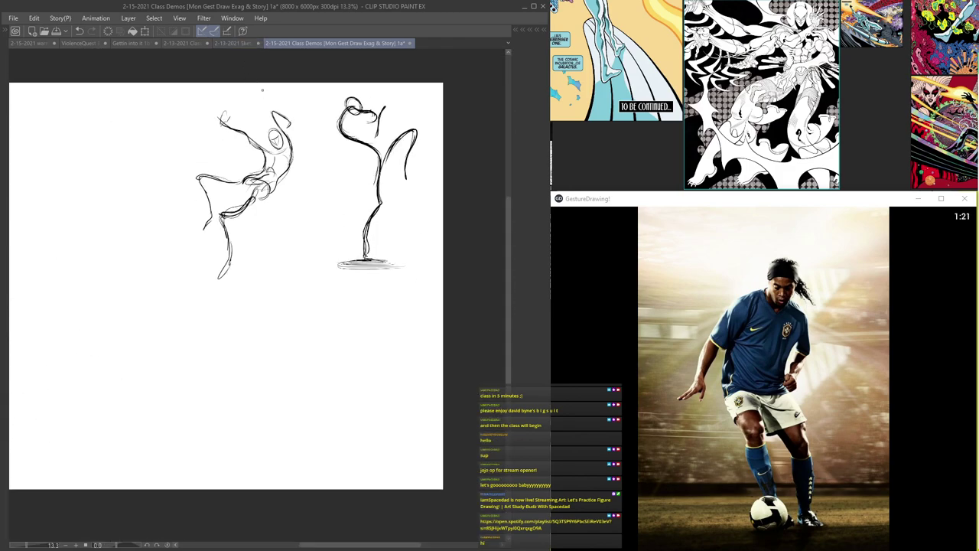
- Draw a third figure's oval head with face marks below the second figure and sweep one curved torso side beneath it
{"action": "scroll", "coordinate": [286, 143], "scroll_direction": "up", "scroll_amount": 3}
{"action": "left_click_drag", "start_coordinate": [329, 123], "coordinate": [305, 95]}
{"action": "scroll", "coordinate": [292, 167], "scroll_direction": "down", "scroll_amount": 2}
{"action": "scroll", "coordinate": [248, 203], "scroll_direction": "up", "scroll_amount": 2}
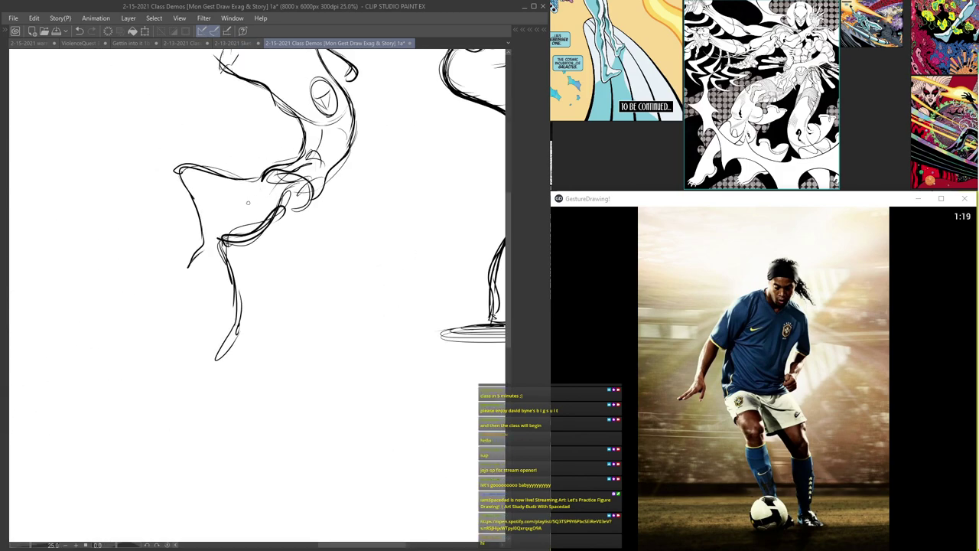
{"action": "mouse_move", "coordinate": [285, 211]}
{"action": "left_mouse_down"}
{"action": "mouse_move", "coordinate": [219, 290]}
{"action": "mouse_move", "coordinate": [216, 386]}
{"action": "left_mouse_up"}
{"action": "scroll", "coordinate": [220, 373], "scroll_direction": "down", "scroll_amount": 2}
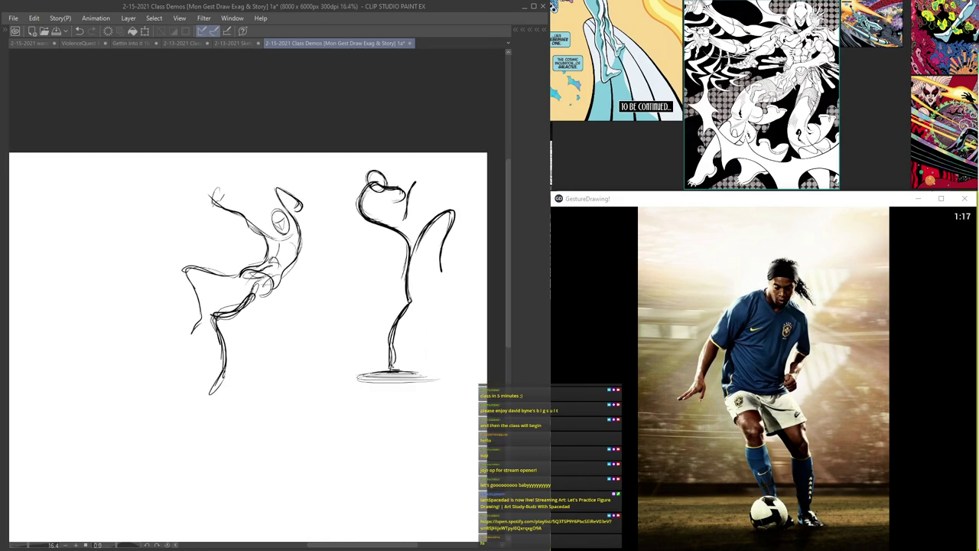
{"action": "mouse_move", "coordinate": [296, 350]}
{"action": "left_mouse_down"}
{"action": "mouse_move", "coordinate": [363, 299]}
{"action": "mouse_move", "coordinate": [389, 298]}
{"action": "left_mouse_up"}
{"action": "scroll", "coordinate": [376, 295], "scroll_direction": "up", "scroll_amount": 1}
{"action": "scroll", "coordinate": [388, 294], "scroll_direction": "up", "scroll_amount": 1}
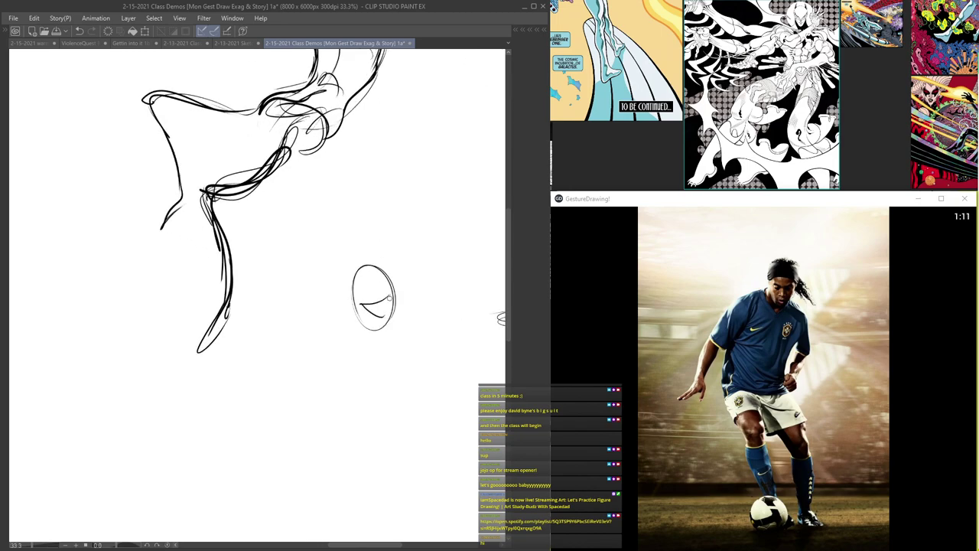
{"action": "left_click_drag", "start_coordinate": [328, 323], "coordinate": [370, 413]}
{"action": "mouse_move", "coordinate": [330, 355]}
{"action": "left_mouse_down"}
{"action": "mouse_move", "coordinate": [384, 437]}
{"action": "mouse_move", "coordinate": [364, 412]}
{"action": "left_mouse_up"}
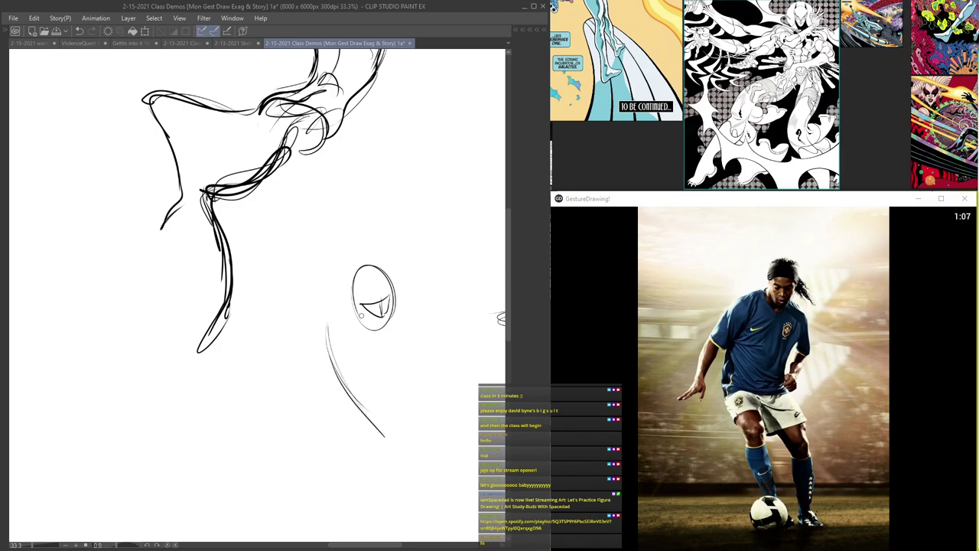
- Sketch the third figure's shoulders and both arms reaching down to the ground beside the torso
{"action": "mouse_move", "coordinate": [357, 327]}
{"action": "left_mouse_down"}
{"action": "mouse_move", "coordinate": [313, 317]}
{"action": "mouse_move", "coordinate": [323, 391]}
{"action": "mouse_move", "coordinate": [295, 467]}
{"action": "left_mouse_up"}
{"action": "left_click_drag", "start_coordinate": [305, 450], "coordinate": [325, 313]}
{"action": "mouse_move", "coordinate": [393, 325]}
{"action": "left_mouse_down"}
{"action": "mouse_move", "coordinate": [412, 353]}
{"action": "mouse_move", "coordinate": [419, 330]}
{"action": "mouse_move", "coordinate": [429, 393]}
{"action": "left_mouse_up"}
{"action": "mouse_move", "coordinate": [419, 355]}
{"action": "left_mouse_down"}
{"action": "mouse_move", "coordinate": [431, 417]}
{"action": "mouse_move", "coordinate": [386, 483]}
{"action": "mouse_move", "coordinate": [391, 498]}
{"action": "left_mouse_up"}
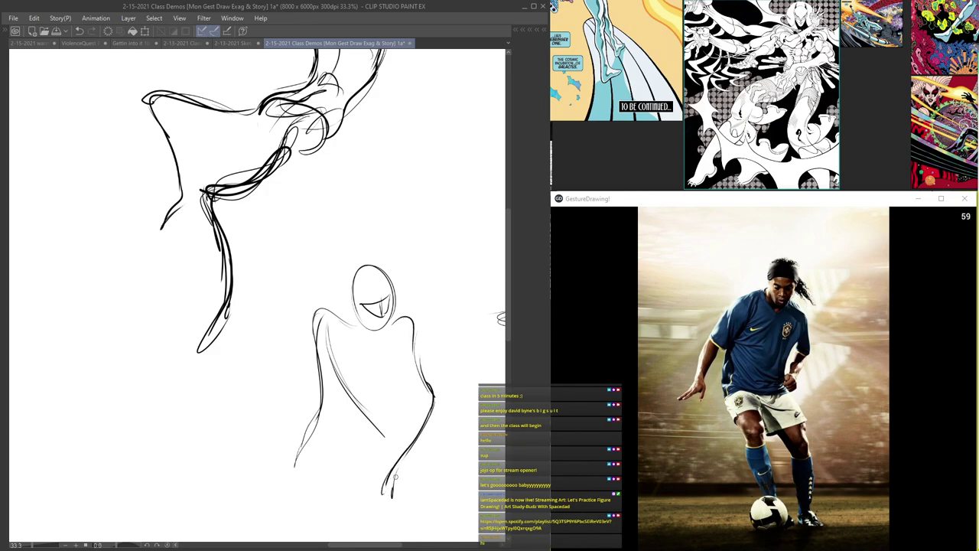
{"action": "left_click_drag", "start_coordinate": [309, 440], "coordinate": [283, 497]}
- Draw the third figure's curved chest centre line and extend the torso side down to the seat
{"action": "mouse_move", "coordinate": [370, 341]}
{"action": "left_mouse_down"}
{"action": "mouse_move", "coordinate": [365, 371]}
{"action": "mouse_move", "coordinate": [393, 423]}
{"action": "left_mouse_up"}
{"action": "left_click_drag", "start_coordinate": [368, 346], "coordinate": [366, 388]}
{"action": "scroll", "coordinate": [369, 402], "scroll_direction": "down", "scroll_amount": 4}
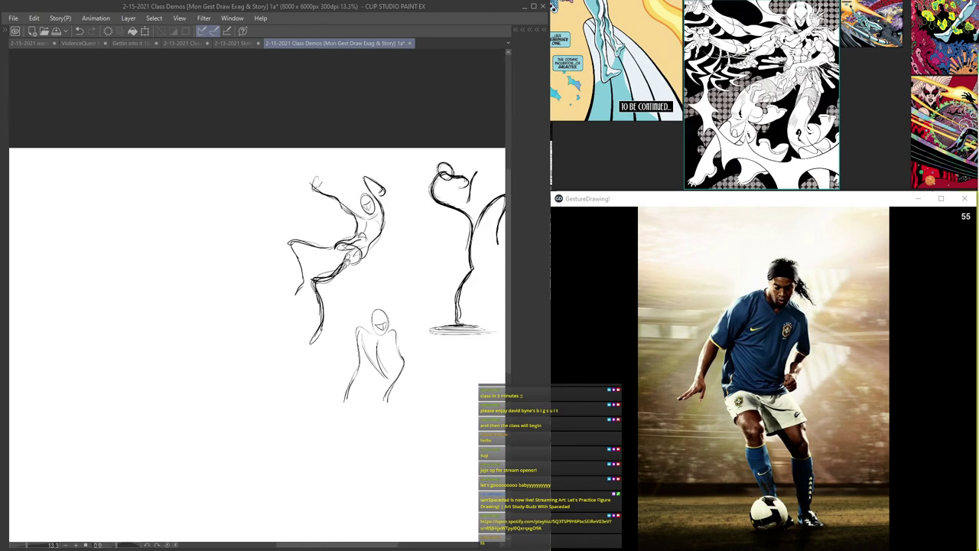
{"action": "scroll", "coordinate": [276, 308], "scroll_direction": "up", "scroll_amount": 4}
{"action": "mouse_move", "coordinate": [283, 313]}
{"action": "left_mouse_down"}
{"action": "mouse_move", "coordinate": [279, 375]}
{"action": "mouse_move", "coordinate": [304, 399]}
{"action": "left_mouse_up"}
- Draw the third figure's hip line, the leg with its raised bent knee, and the second leg folded along the ground
{"action": "mouse_move", "coordinate": [320, 330]}
{"action": "left_mouse_down"}
{"action": "mouse_move", "coordinate": [342, 337]}
{"action": "mouse_move", "coordinate": [340, 354]}
{"action": "mouse_move", "coordinate": [357, 355]}
{"action": "mouse_move", "coordinate": [409, 285]}
{"action": "mouse_move", "coordinate": [433, 317]}
{"action": "left_mouse_up"}
{"action": "left_click_drag", "start_coordinate": [426, 281], "coordinate": [376, 353]}
{"action": "left_click_drag", "start_coordinate": [401, 313], "coordinate": [455, 368]}
{"action": "left_click_drag", "start_coordinate": [428, 295], "coordinate": [475, 387]}
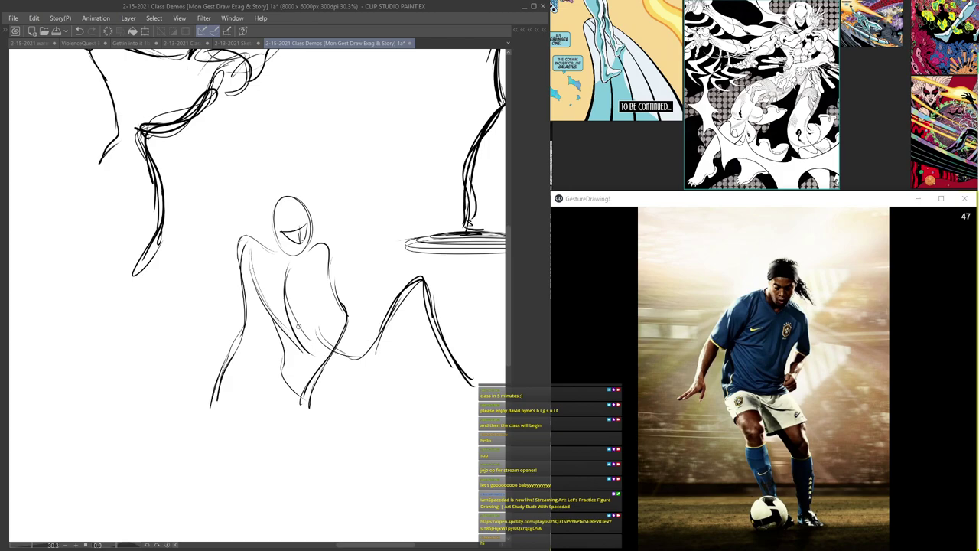
{"action": "left_click_drag", "start_coordinate": [328, 393], "coordinate": [368, 385]}
{"action": "left_click_drag", "start_coordinate": [423, 282], "coordinate": [485, 385]}
{"action": "mouse_move", "coordinate": [342, 399]}
{"action": "left_mouse_down"}
{"action": "mouse_move", "coordinate": [391, 433]}
{"action": "mouse_move", "coordinate": [323, 397]}
{"action": "mouse_move", "coordinate": [388, 446]}
{"action": "mouse_move", "coordinate": [433, 414]}
{"action": "mouse_move", "coordinate": [366, 445]}
{"action": "mouse_move", "coordinate": [336, 413]}
{"action": "mouse_move", "coordinate": [399, 440]}
{"action": "mouse_move", "coordinate": [440, 402]}
{"action": "mouse_move", "coordinate": [349, 392]}
{"action": "left_mouse_up"}
- Darken the third figure's head, arms and torso lines with repeated strokes
{"action": "scroll", "coordinate": [338, 402], "scroll_direction": "down", "scroll_amount": 5}
{"action": "scroll", "coordinate": [331, 393], "scroll_direction": "up", "scroll_amount": 4}
{"action": "left_click_drag", "start_coordinate": [344, 314], "coordinate": [315, 413]}
{"action": "left_click_drag", "start_coordinate": [272, 274], "coordinate": [302, 354]}
{"action": "left_click_drag", "start_coordinate": [269, 278], "coordinate": [305, 362]}
{"action": "scroll", "coordinate": [290, 260], "scroll_direction": "up", "scroll_amount": 4}
{"action": "mouse_move", "coordinate": [268, 276]}
{"action": "left_mouse_down"}
{"action": "mouse_move", "coordinate": [207, 445]}
{"action": "mouse_move", "coordinate": [310, 205]}
{"action": "mouse_move", "coordinate": [322, 220]}
{"action": "left_mouse_up"}
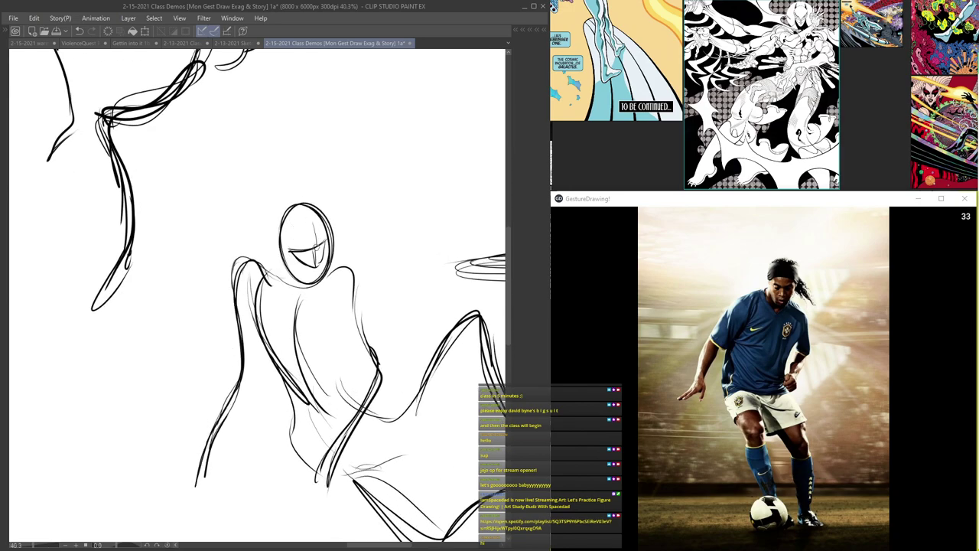
- Sketch the third figure's hands resting on the ground and strengthen the thigh of the folded leg
{"action": "scroll", "coordinate": [315, 248], "scroll_direction": "down", "scroll_amount": 12}
{"action": "scroll", "coordinate": [306, 251], "scroll_direction": "up", "scroll_amount": 8}
{"action": "left_click_drag", "start_coordinate": [293, 256], "coordinate": [296, 280]}
{"action": "left_click_drag", "start_coordinate": [217, 237], "coordinate": [183, 271]}
{"action": "left_click_drag", "start_coordinate": [334, 264], "coordinate": [366, 312]}
{"action": "left_click_drag", "start_coordinate": [306, 255], "coordinate": [365, 306]}
{"action": "left_click_drag", "start_coordinate": [381, 245], "coordinate": [337, 246]}
{"action": "left_click_drag", "start_coordinate": [454, 264], "coordinate": [310, 254]}
{"action": "left_click_drag", "start_coordinate": [444, 281], "coordinate": [300, 263]}
{"action": "left_click_drag", "start_coordinate": [427, 308], "coordinate": [333, 275]}
{"action": "left_click_drag", "start_coordinate": [393, 336], "coordinate": [294, 292]}
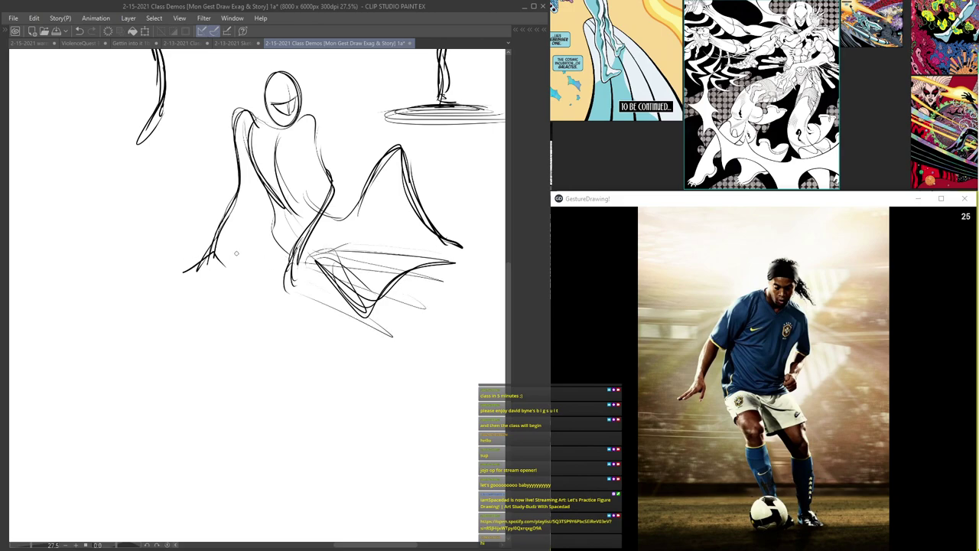
{"action": "key", "text": "ctrl+z"}
{"action": "key", "text": "ctrl+z"}
{"action": "key", "text": "ctrl+z"}
{"action": "key", "text": "ctrl+z"}
{"action": "key", "text": "ctrl+z"}
- Sketch light ground lines fanning out around the seated third figure's legs and hands
{"action": "mouse_move", "coordinate": [446, 254]}
{"action": "left_mouse_down"}
{"action": "mouse_move", "coordinate": [358, 245]}
{"action": "mouse_move", "coordinate": [440, 266]}
{"action": "left_mouse_up"}
{"action": "left_click_drag", "start_coordinate": [324, 248], "coordinate": [436, 296]}
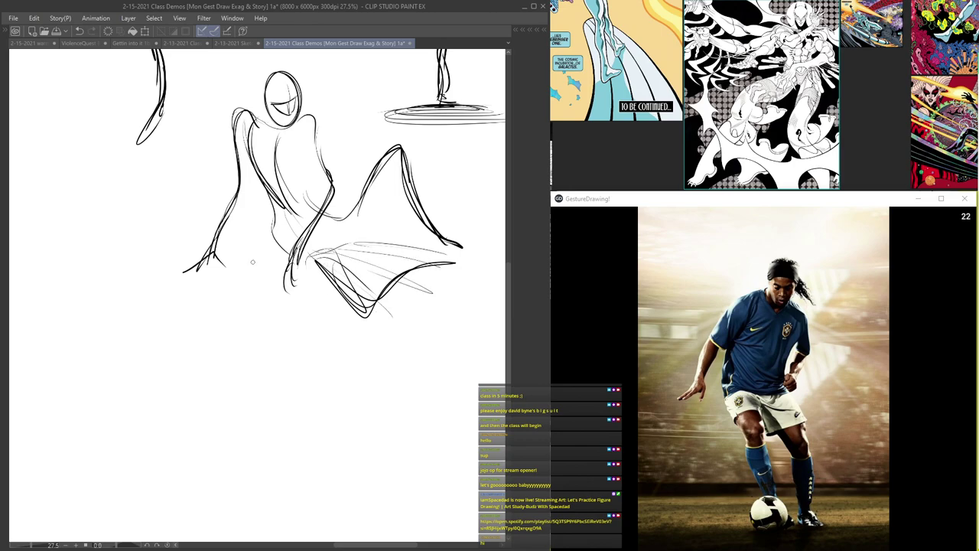
{"action": "mouse_move", "coordinate": [225, 269]}
{"action": "left_mouse_down"}
{"action": "mouse_move", "coordinate": [315, 263]}
{"action": "mouse_move", "coordinate": [208, 289]}
{"action": "left_mouse_up"}
{"action": "mouse_move", "coordinate": [328, 272]}
{"action": "left_mouse_down"}
{"action": "mouse_move", "coordinate": [242, 317]}
{"action": "mouse_move", "coordinate": [300, 427]}
{"action": "left_mouse_up"}
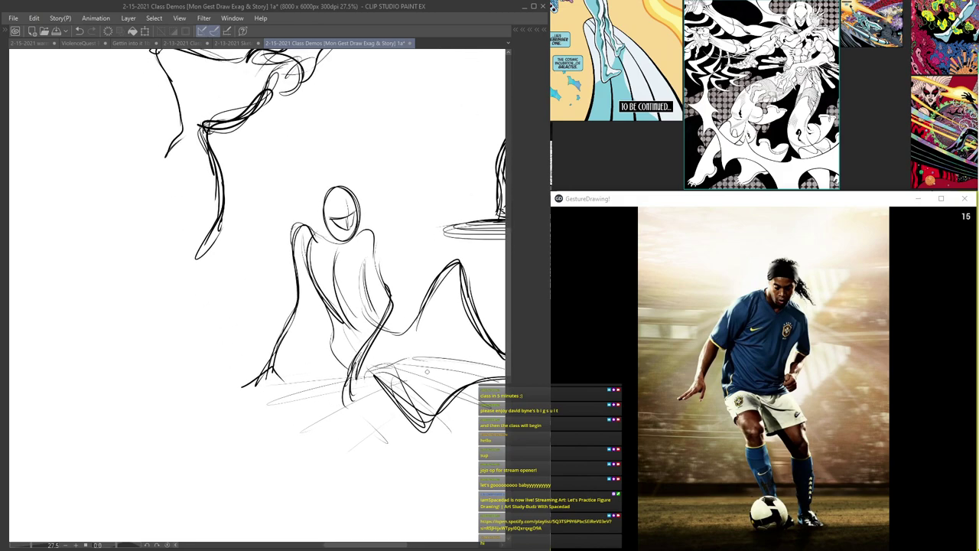
{"action": "scroll", "coordinate": [427, 372], "scroll_direction": "down", "scroll_amount": 5}
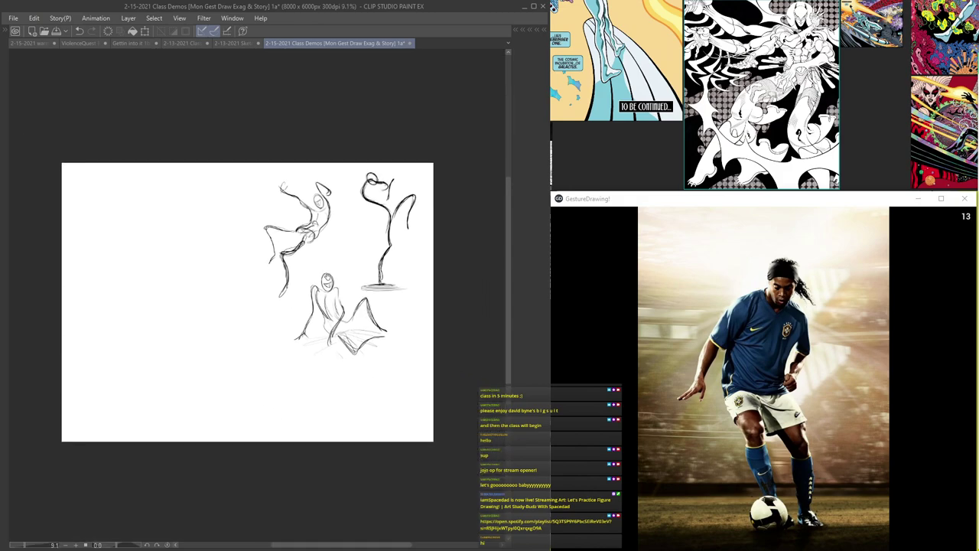
{"action": "scroll", "coordinate": [392, 292], "scroll_direction": "up", "scroll_amount": 2}
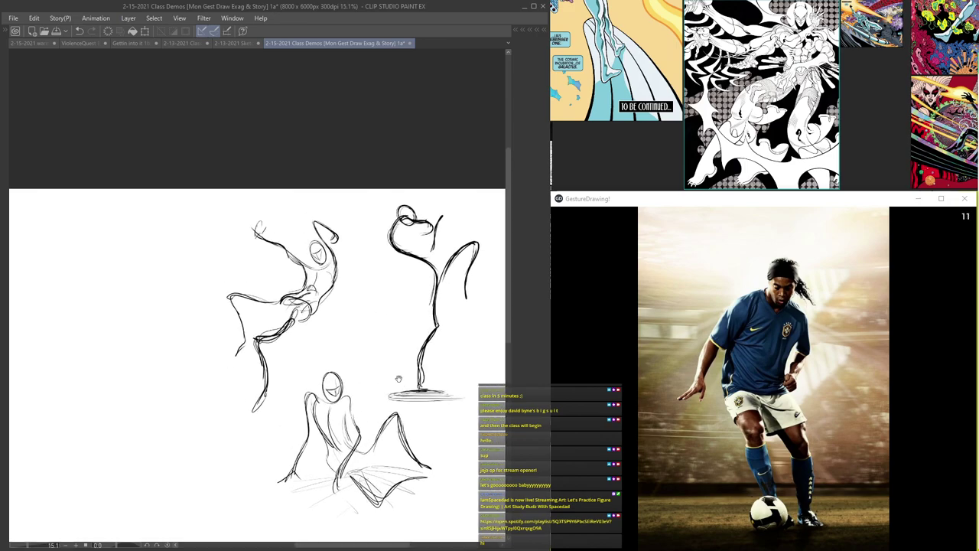
- Draw a fourth figure's small oval head with face marks between the two upper figures and curve both torso sides below it
{"action": "scroll", "coordinate": [353, 309], "scroll_direction": "up", "scroll_amount": 3}
{"action": "mouse_move", "coordinate": [363, 267]}
{"action": "left_mouse_down"}
{"action": "mouse_move", "coordinate": [381, 304]}
{"action": "mouse_move", "coordinate": [383, 282]}
{"action": "mouse_move", "coordinate": [382, 308]}
{"action": "left_mouse_up"}
{"action": "scroll", "coordinate": [370, 270], "scroll_direction": "up", "scroll_amount": 1}
{"action": "scroll", "coordinate": [368, 292], "scroll_direction": "up", "scroll_amount": 1}
{"action": "scroll", "coordinate": [356, 263], "scroll_direction": "down", "scroll_amount": 2}
{"action": "scroll", "coordinate": [364, 280], "scroll_direction": "up", "scroll_amount": 2}
{"action": "left_click_drag", "start_coordinate": [366, 267], "coordinate": [371, 287]}
{"action": "scroll", "coordinate": [339, 212], "scroll_direction": "down", "scroll_amount": 4}
{"action": "scroll", "coordinate": [328, 272], "scroll_direction": "up", "scroll_amount": 2}
{"action": "mouse_move", "coordinate": [334, 258]}
{"action": "left_mouse_down"}
{"action": "mouse_move", "coordinate": [336, 298]}
{"action": "mouse_move", "coordinate": [375, 334]}
{"action": "left_mouse_up"}
{"action": "left_click_drag", "start_coordinate": [380, 260], "coordinate": [404, 310]}
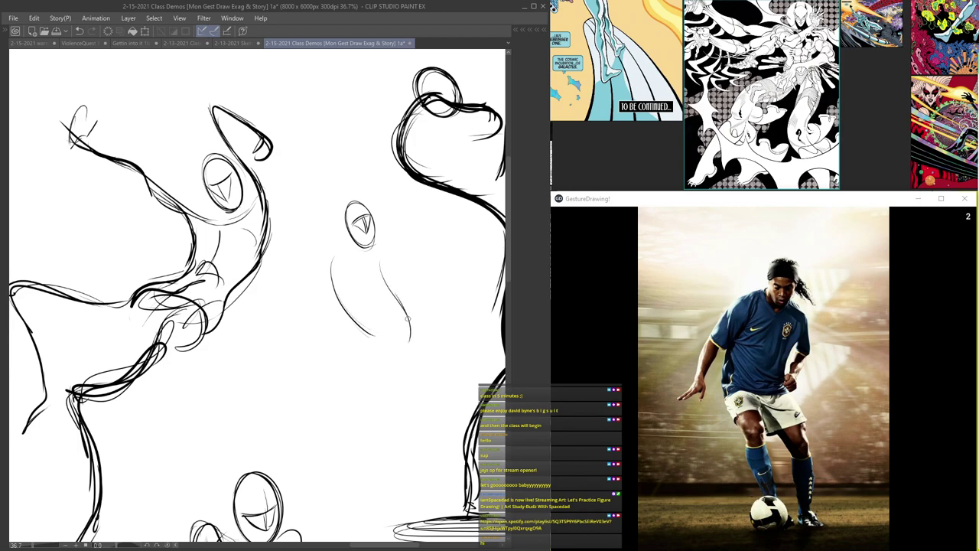
- Draw the fourth figure's two long legs from the hips down to the feet
{"action": "left_click_drag", "start_coordinate": [404, 355], "coordinate": [393, 436]}
{"action": "left_click_drag", "start_coordinate": [408, 372], "coordinate": [384, 502]}
{"action": "mouse_move", "coordinate": [370, 373]}
{"action": "left_mouse_down"}
{"action": "mouse_move", "coordinate": [326, 469]}
{"action": "mouse_move", "coordinate": [316, 518]}
{"action": "left_mouse_up"}
{"action": "left_click_drag", "start_coordinate": [390, 490], "coordinate": [400, 507]}
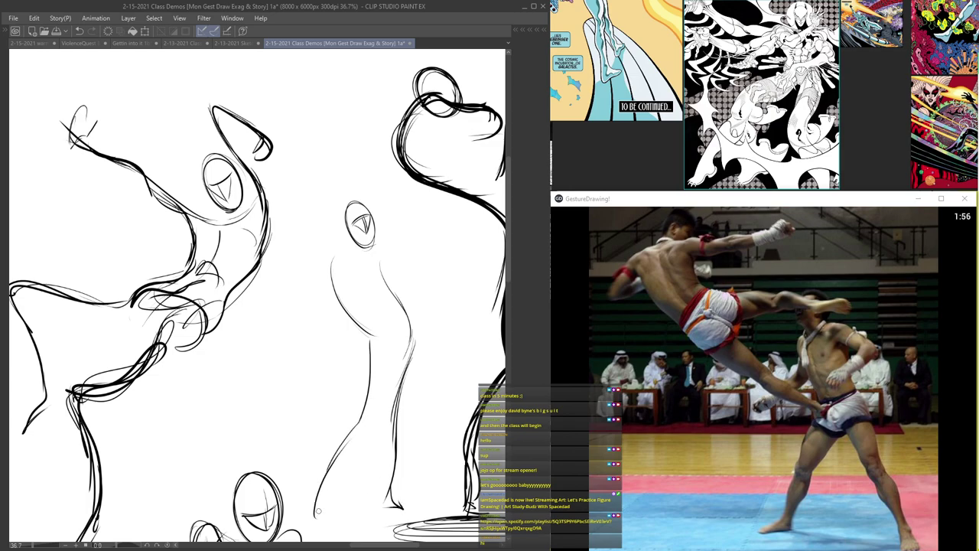
- Sketch the fourth figure's shoulders, the hanging arm, and the other arm bent sharply at the elbow
{"action": "scroll", "coordinate": [342, 257], "scroll_direction": "up", "scroll_amount": 1}
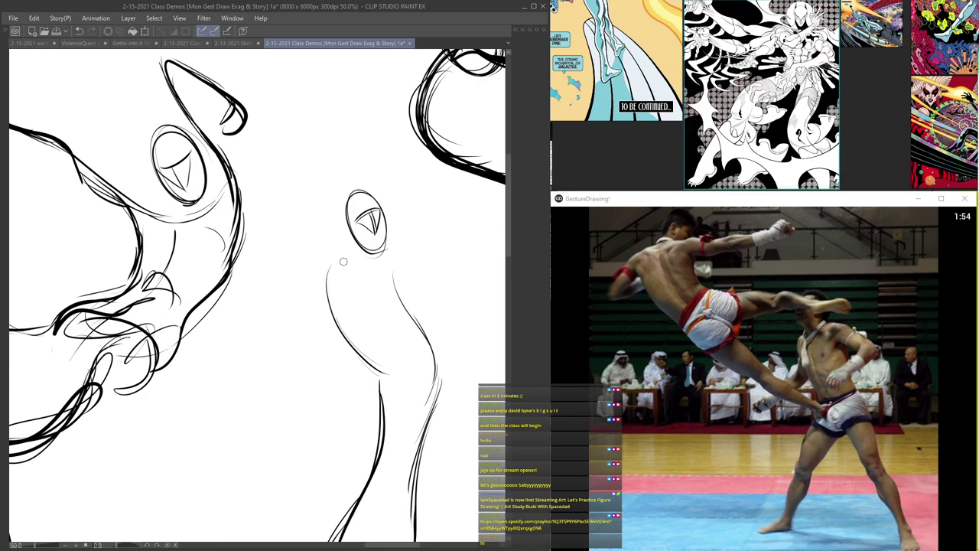
{"action": "mouse_move", "coordinate": [367, 268]}
{"action": "left_mouse_down"}
{"action": "mouse_move", "coordinate": [310, 289]}
{"action": "mouse_move", "coordinate": [300, 323]}
{"action": "left_mouse_up"}
{"action": "mouse_move", "coordinate": [316, 264]}
{"action": "left_mouse_down"}
{"action": "mouse_move", "coordinate": [292, 346]}
{"action": "mouse_move", "coordinate": [342, 433]}
{"action": "left_mouse_up"}
{"action": "mouse_move", "coordinate": [382, 268]}
{"action": "left_mouse_down"}
{"action": "mouse_move", "coordinate": [456, 295]}
{"action": "mouse_move", "coordinate": [439, 348]}
{"action": "left_mouse_up"}
{"action": "mouse_move", "coordinate": [467, 301]}
{"action": "left_mouse_down"}
{"action": "mouse_move", "coordinate": [379, 275]}
{"action": "mouse_move", "coordinate": [421, 370]}
{"action": "mouse_move", "coordinate": [419, 391]}
{"action": "left_mouse_up"}
{"action": "mouse_move", "coordinate": [367, 360]}
{"action": "left_mouse_down"}
{"action": "mouse_move", "coordinate": [384, 392]}
{"action": "mouse_move", "coordinate": [369, 389]}
{"action": "left_mouse_up"}
- Add the fourth figure's neck, finish the feet, and join them with a ground line
{"action": "scroll", "coordinate": [360, 300], "scroll_direction": "down", "scroll_amount": 3}
{"action": "left_click_drag", "start_coordinate": [360, 260], "coordinate": [362, 276]}
{"action": "scroll", "coordinate": [364, 297], "scroll_direction": "down", "scroll_amount": 2}
{"action": "scroll", "coordinate": [339, 474], "scroll_direction": "up", "scroll_amount": 2}
{"action": "mouse_move", "coordinate": [343, 425]}
{"action": "left_mouse_down"}
{"action": "mouse_move", "coordinate": [356, 456]}
{"action": "mouse_move", "coordinate": [335, 443]}
{"action": "left_mouse_up"}
{"action": "left_click_drag", "start_coordinate": [382, 420], "coordinate": [410, 426]}
{"action": "left_click_drag", "start_coordinate": [410, 426], "coordinate": [345, 421]}
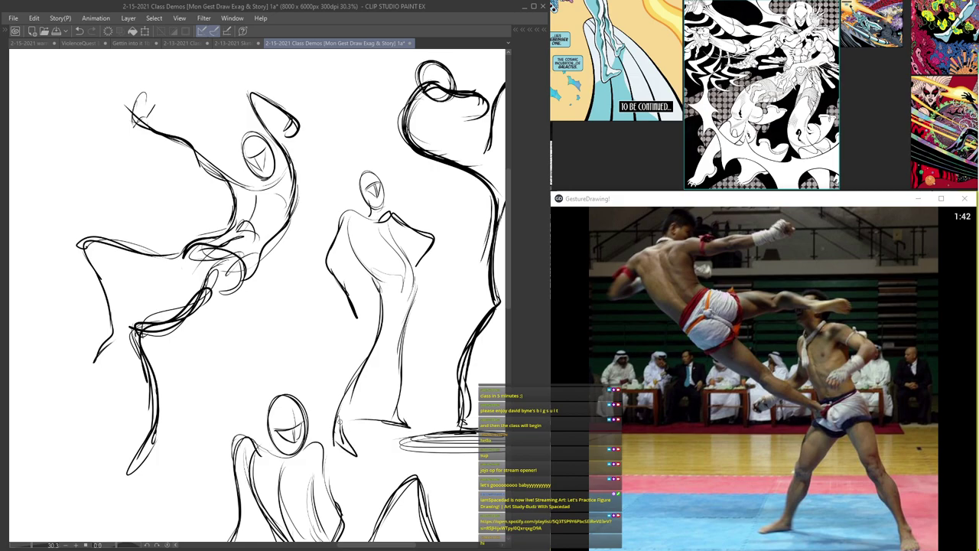
- Draw a fifth figure's tilted oval head with face marks in the empty area left of the second figure
{"action": "scroll", "coordinate": [346, 421], "scroll_direction": "down", "scroll_amount": 5}
{"action": "left_click_drag", "start_coordinate": [346, 351], "coordinate": [433, 308]}
{"action": "scroll", "coordinate": [362, 327], "scroll_direction": "up", "scroll_amount": 2}
{"action": "left_click_drag", "start_coordinate": [362, 321], "coordinate": [412, 384]}
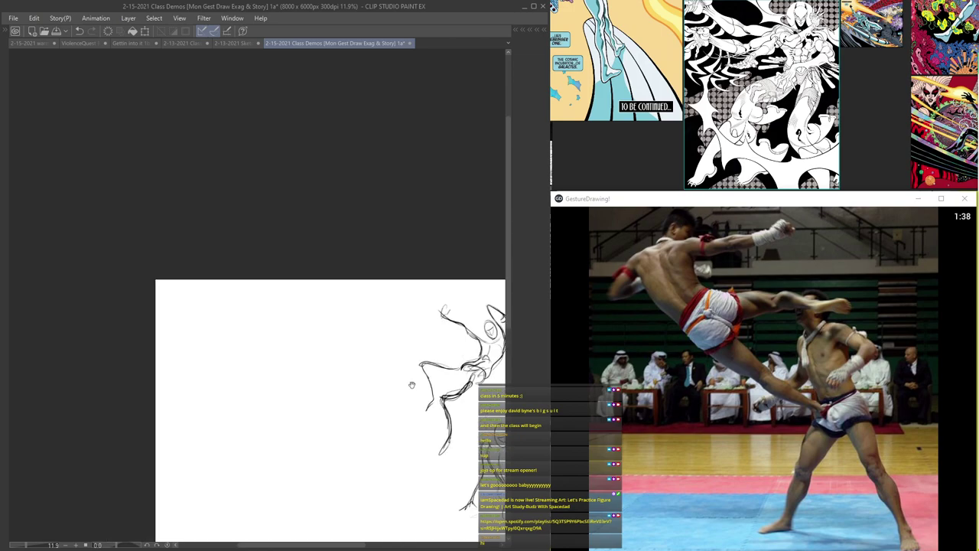
{"action": "scroll", "coordinate": [411, 385], "scroll_direction": "up", "scroll_amount": 4}
{"action": "left_click_drag", "start_coordinate": [411, 343], "coordinate": [353, 263]}
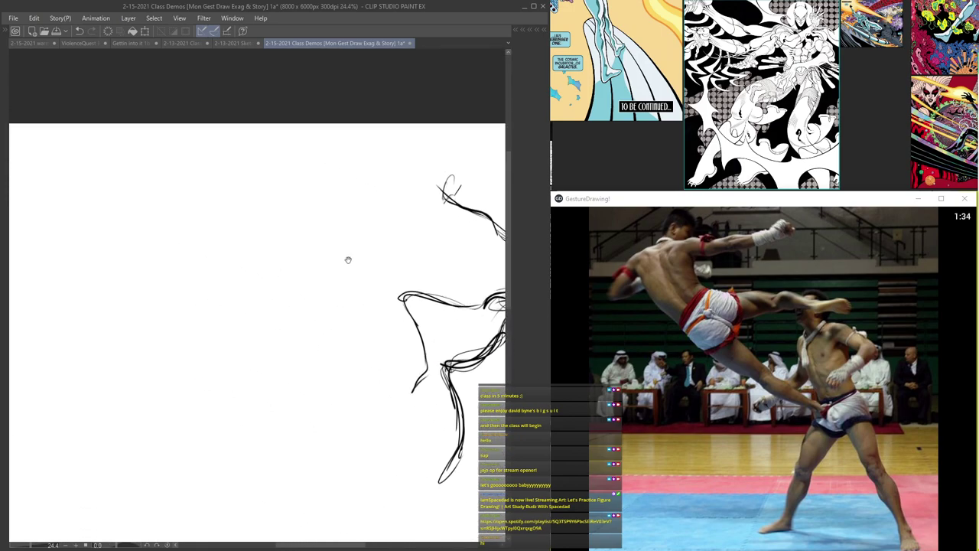
{"action": "left_click_drag", "start_coordinate": [284, 235], "coordinate": [312, 243]}
{"action": "left_click_drag", "start_coordinate": [299, 176], "coordinate": [325, 190]}
{"action": "mouse_move", "coordinate": [351, 346]}
{"action": "left_mouse_down"}
{"action": "mouse_move", "coordinate": [330, 230]}
{"action": "mouse_move", "coordinate": [354, 289]}
{"action": "mouse_move", "coordinate": [368, 217]}
{"action": "mouse_move", "coordinate": [360, 209]}
{"action": "mouse_move", "coordinate": [389, 228]}
{"action": "left_mouse_up"}
- Draw the fifth figure's raised shoulder and bent arm, with the forearm folding back toward the waist
{"action": "scroll", "coordinate": [349, 233], "scroll_direction": "up", "scroll_amount": 1}
{"action": "scroll", "coordinate": [358, 231], "scroll_direction": "up", "scroll_amount": 1}
{"action": "left_click_drag", "start_coordinate": [363, 212], "coordinate": [428, 249]}
{"action": "left_click_drag", "start_coordinate": [358, 246], "coordinate": [350, 213]}
{"action": "mouse_move", "coordinate": [366, 212]}
{"action": "left_mouse_down"}
{"action": "mouse_move", "coordinate": [447, 254]}
{"action": "mouse_move", "coordinate": [436, 245]}
{"action": "mouse_move", "coordinate": [445, 249]}
{"action": "mouse_move", "coordinate": [373, 314]}
{"action": "mouse_move", "coordinate": [414, 282]}
{"action": "left_mouse_up"}
{"action": "left_click_drag", "start_coordinate": [438, 250], "coordinate": [414, 283]}
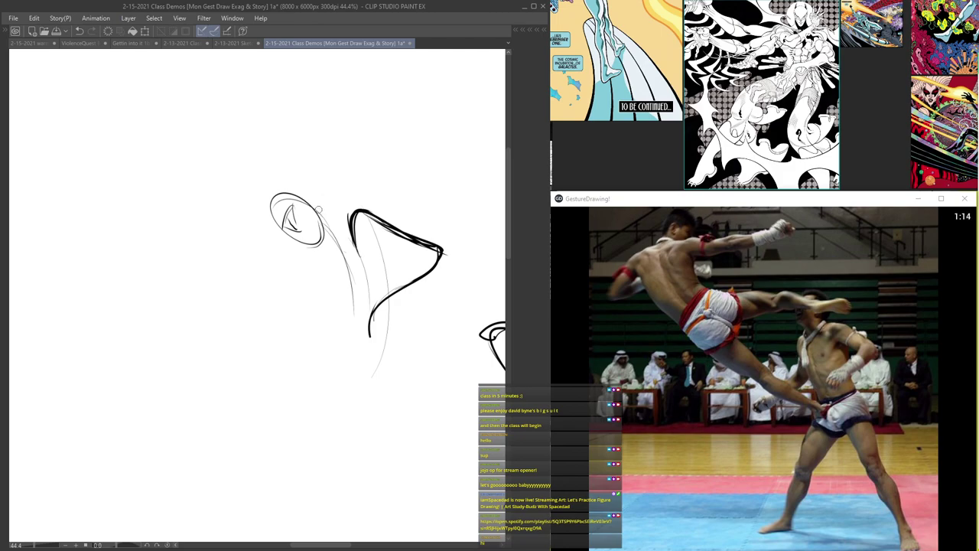
- Strengthen the fifth figure's curved centre line and sketch the chest and back contours of the torso
{"action": "left_click_drag", "start_coordinate": [322, 217], "coordinate": [356, 322]}
{"action": "left_click_drag", "start_coordinate": [382, 244], "coordinate": [388, 297]}
{"action": "left_click_drag", "start_coordinate": [390, 257], "coordinate": [388, 332]}
{"action": "left_click_drag", "start_coordinate": [314, 261], "coordinate": [332, 294]}
{"action": "left_click_drag", "start_coordinate": [389, 260], "coordinate": [372, 375]}
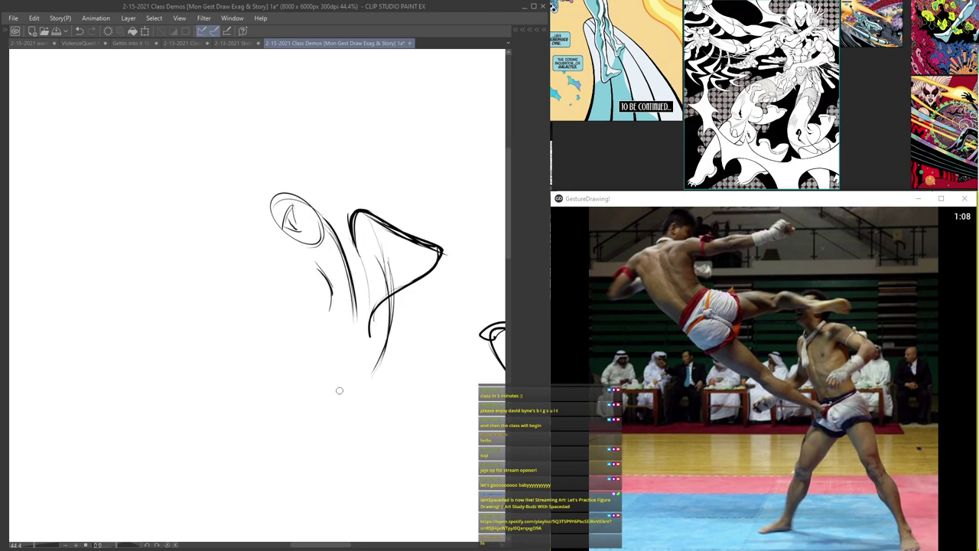
- Draw the fifth figure's two widely spread legs from the hips and sketch the front foot
{"action": "left_click_drag", "start_coordinate": [326, 333], "coordinate": [274, 409]}
{"action": "left_click_drag", "start_coordinate": [309, 373], "coordinate": [255, 452]}
{"action": "mouse_move", "coordinate": [294, 389]}
{"action": "left_mouse_down"}
{"action": "mouse_move", "coordinate": [255, 474]}
{"action": "mouse_move", "coordinate": [276, 416]}
{"action": "left_mouse_up"}
{"action": "mouse_move", "coordinate": [257, 494]}
{"action": "left_mouse_down"}
{"action": "mouse_move", "coordinate": [348, 338]}
{"action": "mouse_move", "coordinate": [307, 234]}
{"action": "mouse_move", "coordinate": [383, 317]}
{"action": "left_mouse_up"}
{"action": "left_click_drag", "start_coordinate": [353, 243], "coordinate": [416, 395]}
{"action": "left_click_drag", "start_coordinate": [356, 271], "coordinate": [422, 417]}
{"action": "left_click_drag", "start_coordinate": [378, 336], "coordinate": [436, 457]}
{"action": "left_click_drag", "start_coordinate": [222, 353], "coordinate": [185, 405]}
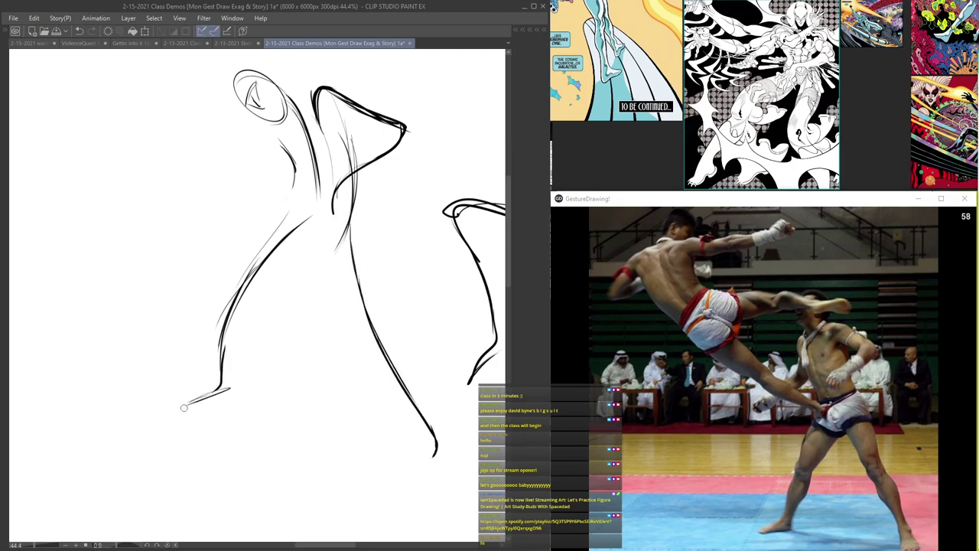
- Finish the fifth figure's rear foot and sweep a curved ground line between both feet
{"action": "left_click_drag", "start_coordinate": [435, 442], "coordinate": [417, 476]}
{"action": "mouse_move", "coordinate": [217, 395]}
{"action": "left_mouse_down"}
{"action": "mouse_move", "coordinate": [357, 384]}
{"action": "mouse_move", "coordinate": [401, 476]}
{"action": "left_mouse_up"}
{"action": "mouse_move", "coordinate": [451, 427]}
{"action": "left_mouse_down"}
{"action": "mouse_move", "coordinate": [330, 381]}
{"action": "mouse_move", "coordinate": [233, 390]}
{"action": "left_mouse_up"}
{"action": "mouse_move", "coordinate": [189, 404]}
{"action": "left_mouse_down"}
{"action": "mouse_move", "coordinate": [285, 377]}
{"action": "mouse_move", "coordinate": [427, 421]}
{"action": "left_mouse_up"}
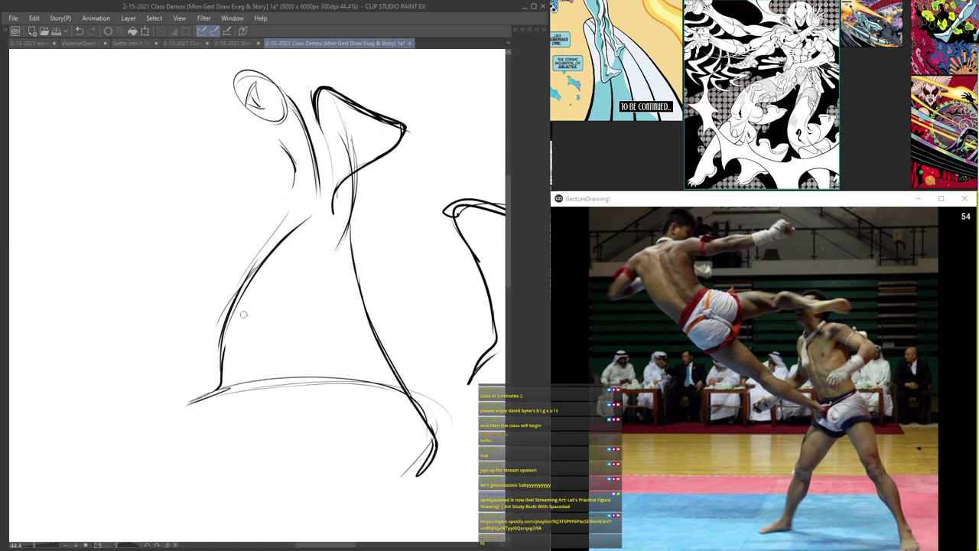
- Draw the fifth figure's other arm from below the head down in front of the torso
{"action": "left_click_drag", "start_coordinate": [257, 188], "coordinate": [312, 292]}
{"action": "mouse_move", "coordinate": [335, 234]}
{"action": "left_mouse_down"}
{"action": "mouse_move", "coordinate": [329, 279]}
{"action": "mouse_move", "coordinate": [304, 317]}
{"action": "left_mouse_up"}
{"action": "left_click_drag", "start_coordinate": [394, 298], "coordinate": [454, 237]}
{"action": "left_click_drag", "start_coordinate": [337, 275], "coordinate": [299, 323]}
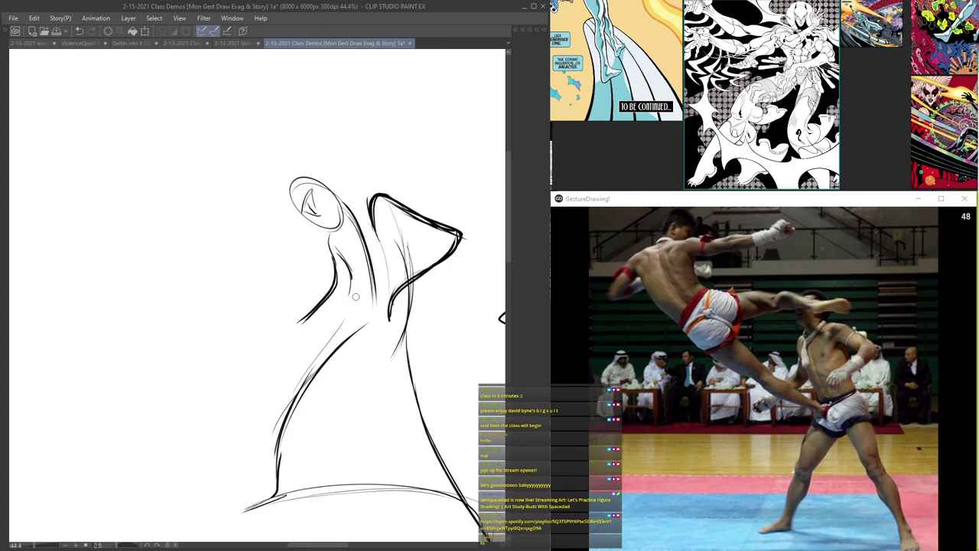
- Sketch the fifth figure's chest, back and waist lines to join the torso to the hips
{"action": "left_click_drag", "start_coordinate": [354, 303], "coordinate": [352, 261]}
{"action": "left_click_drag", "start_coordinate": [410, 233], "coordinate": [395, 343]}
{"action": "left_click_drag", "start_coordinate": [354, 309], "coordinate": [410, 302]}
{"action": "left_click_drag", "start_coordinate": [381, 363], "coordinate": [338, 236]}
{"action": "mouse_move", "coordinate": [362, 212]}
{"action": "left_mouse_down"}
{"action": "mouse_move", "coordinate": [366, 264]}
{"action": "mouse_move", "coordinate": [444, 419]}
{"action": "mouse_move", "coordinate": [392, 332]}
{"action": "left_mouse_up"}
{"action": "left_click_drag", "start_coordinate": [346, 303], "coordinate": [343, 292]}
- Reinforce the fifth figure's thigh line below the hip and bring the whole page of gestures into view
{"action": "mouse_move", "coordinate": [404, 328]}
{"action": "left_mouse_down"}
{"action": "mouse_move", "coordinate": [446, 400]}
{"action": "mouse_move", "coordinate": [433, 446]}
{"action": "left_mouse_up"}
{"action": "left_click_drag", "start_coordinate": [446, 407], "coordinate": [437, 446]}
{"action": "mouse_move", "coordinate": [230, 351]}
{"action": "left_mouse_down"}
{"action": "mouse_move", "coordinate": [208, 372]}
{"action": "mouse_move", "coordinate": [260, 247]}
{"action": "left_mouse_up"}
{"action": "scroll", "coordinate": [351, 265], "scroll_direction": "down", "scroll_amount": 4}
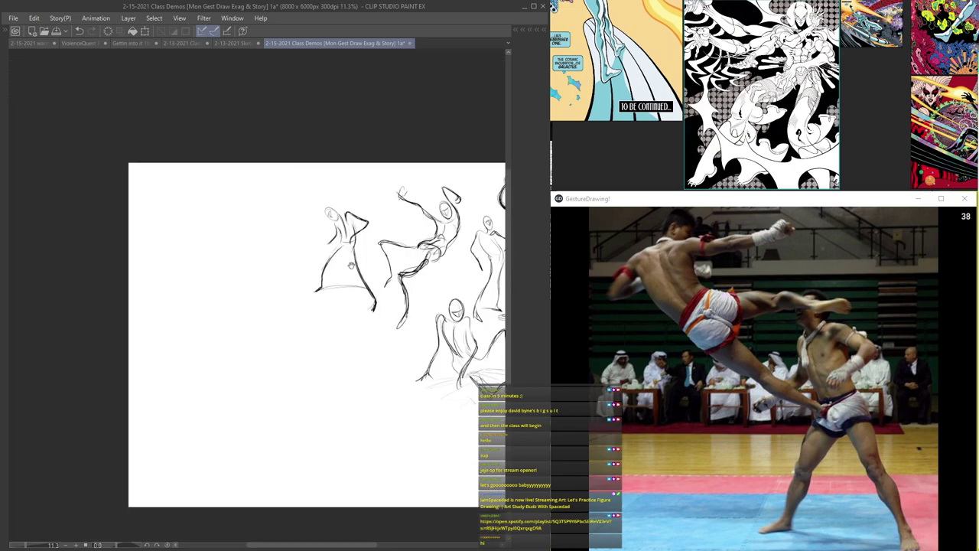
{"action": "left_click_drag", "start_coordinate": [351, 265], "coordinate": [240, 247]}
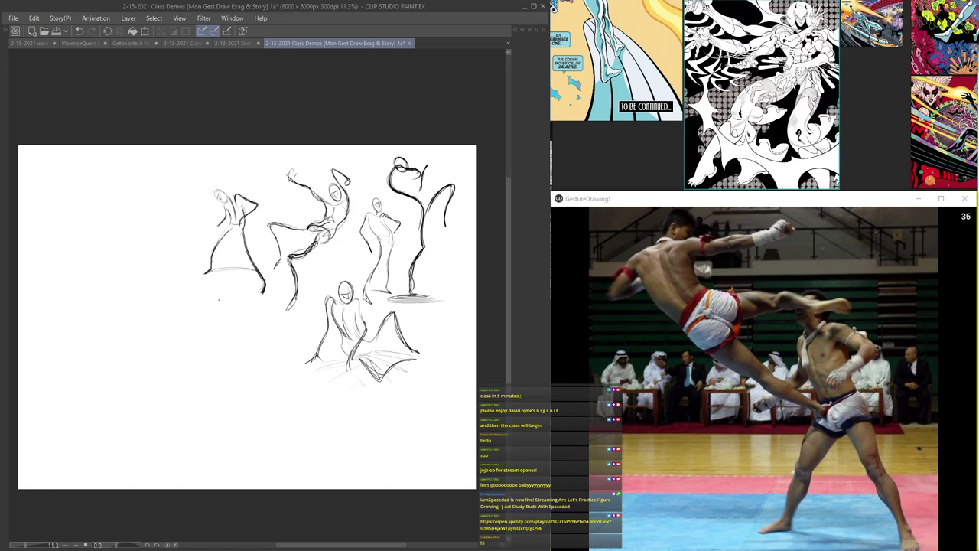
- Draw a curved ground line and slanted hatching between the feet of the leftmost standing figure
{"action": "scroll", "coordinate": [219, 300], "scroll_direction": "up", "scroll_amount": 3}
{"action": "left_click_drag", "start_coordinate": [200, 270], "coordinate": [260, 252]}
{"action": "left_click_drag", "start_coordinate": [325, 258], "coordinate": [289, 299]}
{"action": "mouse_move", "coordinate": [333, 263]}
{"action": "left_mouse_down"}
{"action": "mouse_move", "coordinate": [308, 301]}
{"action": "mouse_move", "coordinate": [326, 312]}
{"action": "left_mouse_up"}
{"action": "scroll", "coordinate": [361, 270], "scroll_direction": "down", "scroll_amount": 10}
{"action": "scroll", "coordinate": [377, 281], "scroll_direction": "up", "scroll_amount": 5}
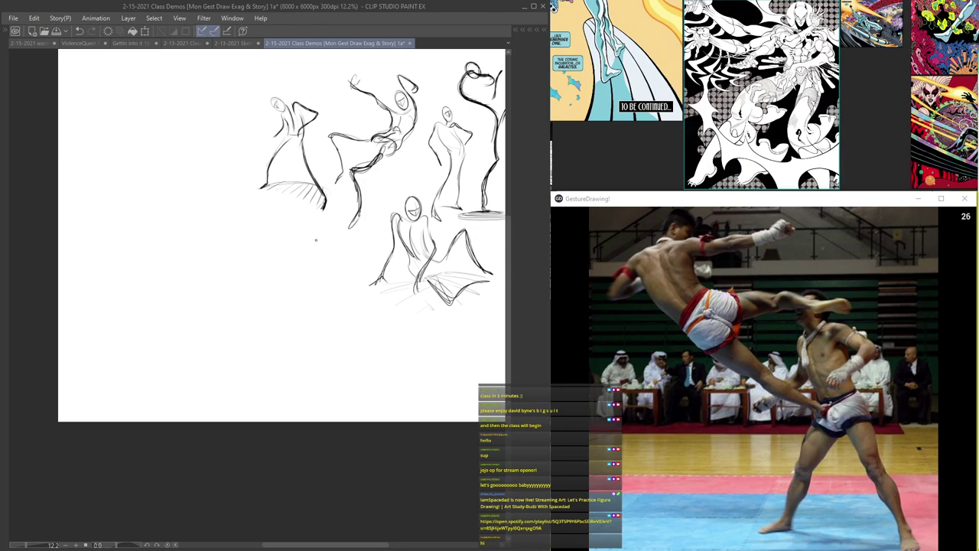
- Sketch a tilted oval head with a wedge-shaped face mark in the empty area below the hatched standing figure
{"action": "scroll", "coordinate": [315, 241], "scroll_direction": "up", "scroll_amount": 4}
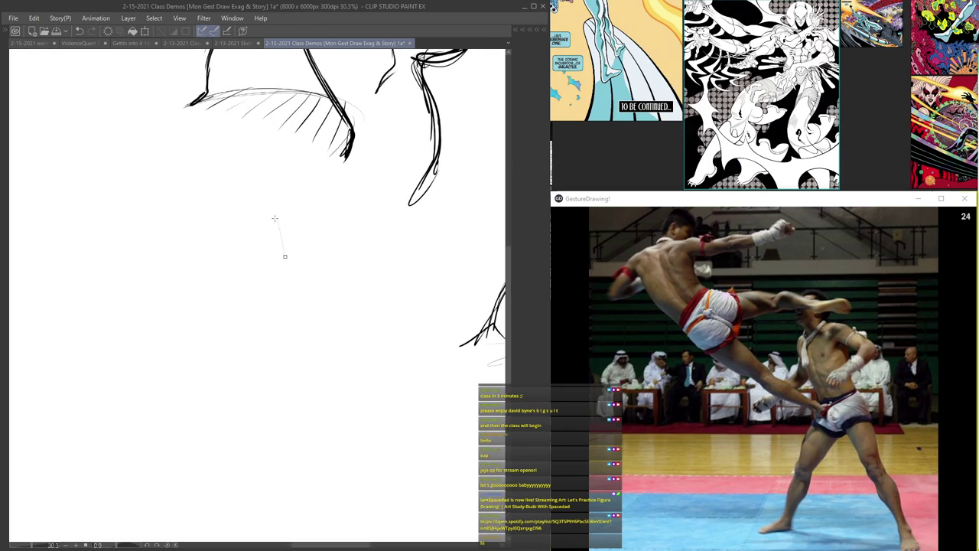
{"action": "key", "text": "Tab"}
{"action": "key", "text": "Tab"}
{"action": "mouse_move", "coordinate": [233, 198]}
{"action": "left_mouse_down"}
{"action": "mouse_move", "coordinate": [219, 242]}
{"action": "mouse_move", "coordinate": [247, 248]}
{"action": "mouse_move", "coordinate": [238, 220]}
{"action": "mouse_move", "coordinate": [250, 238]}
{"action": "left_mouse_up"}
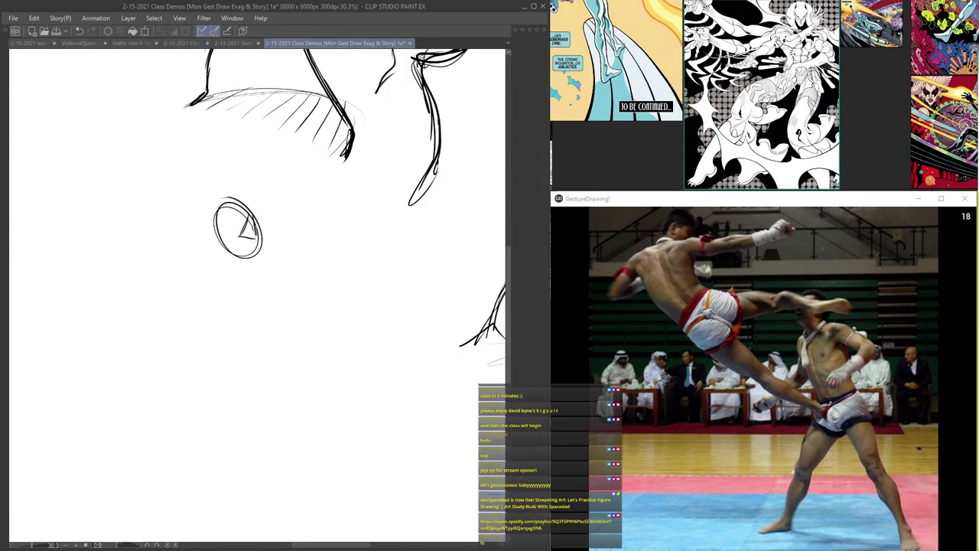
{"action": "left_click_drag", "start_coordinate": [256, 239], "coordinate": [222, 205]}
- Draw the long curved back and the shoulder line of the reclining figure below its head
{"action": "left_click_drag", "start_coordinate": [205, 286], "coordinate": [337, 381]}
{"action": "left_click_drag", "start_coordinate": [219, 314], "coordinate": [324, 377]}
{"action": "left_click_drag", "start_coordinate": [199, 292], "coordinate": [328, 382]}
{"action": "mouse_move", "coordinate": [280, 253]}
{"action": "left_mouse_down"}
{"action": "mouse_move", "coordinate": [295, 315]}
{"action": "mouse_move", "coordinate": [308, 296]}
{"action": "mouse_move", "coordinate": [315, 303]}
{"action": "mouse_move", "coordinate": [340, 292]}
{"action": "mouse_move", "coordinate": [365, 257]}
{"action": "left_mouse_up"}
- Sketch the reclining figure's raised bent leg and its other leg extended along the ground
{"action": "left_click_drag", "start_coordinate": [313, 306], "coordinate": [372, 262]}
{"action": "mouse_move", "coordinate": [342, 291]}
{"action": "left_mouse_down"}
{"action": "mouse_move", "coordinate": [386, 278]}
{"action": "mouse_move", "coordinate": [400, 257]}
{"action": "mouse_move", "coordinate": [402, 305]}
{"action": "left_mouse_up"}
{"action": "left_click_drag", "start_coordinate": [407, 252], "coordinate": [413, 356]}
{"action": "mouse_move", "coordinate": [274, 330]}
{"action": "left_mouse_down"}
{"action": "mouse_move", "coordinate": [311, 349]}
{"action": "mouse_move", "coordinate": [332, 373]}
{"action": "mouse_move", "coordinate": [420, 368]}
{"action": "mouse_move", "coordinate": [473, 409]}
{"action": "left_mouse_up"}
{"action": "mouse_move", "coordinate": [335, 377]}
{"action": "left_mouse_down"}
{"action": "mouse_move", "coordinate": [424, 367]}
{"action": "mouse_move", "coordinate": [472, 413]}
{"action": "left_mouse_up"}
{"action": "mouse_move", "coordinate": [413, 352]}
{"action": "left_mouse_down"}
{"action": "mouse_move", "coordinate": [372, 262]}
{"action": "mouse_move", "coordinate": [312, 310]}
{"action": "mouse_move", "coordinate": [288, 269]}
{"action": "mouse_move", "coordinate": [263, 265]}
{"action": "mouse_move", "coordinate": [283, 266]}
{"action": "mouse_move", "coordinate": [265, 254]}
{"action": "mouse_move", "coordinate": [259, 267]}
{"action": "mouse_move", "coordinate": [228, 278]}
{"action": "mouse_move", "coordinate": [246, 277]}
{"action": "mouse_move", "coordinate": [204, 276]}
{"action": "mouse_move", "coordinate": [231, 337]}
{"action": "mouse_move", "coordinate": [256, 330]}
{"action": "mouse_move", "coordinate": [291, 361]}
{"action": "mouse_move", "coordinate": [336, 377]}
{"action": "mouse_move", "coordinate": [331, 386]}
{"action": "mouse_move", "coordinate": [390, 361]}
{"action": "mouse_move", "coordinate": [435, 387]}
{"action": "mouse_move", "coordinate": [452, 381]}
{"action": "mouse_move", "coordinate": [413, 354]}
{"action": "mouse_move", "coordinate": [450, 358]}
{"action": "left_mouse_up"}
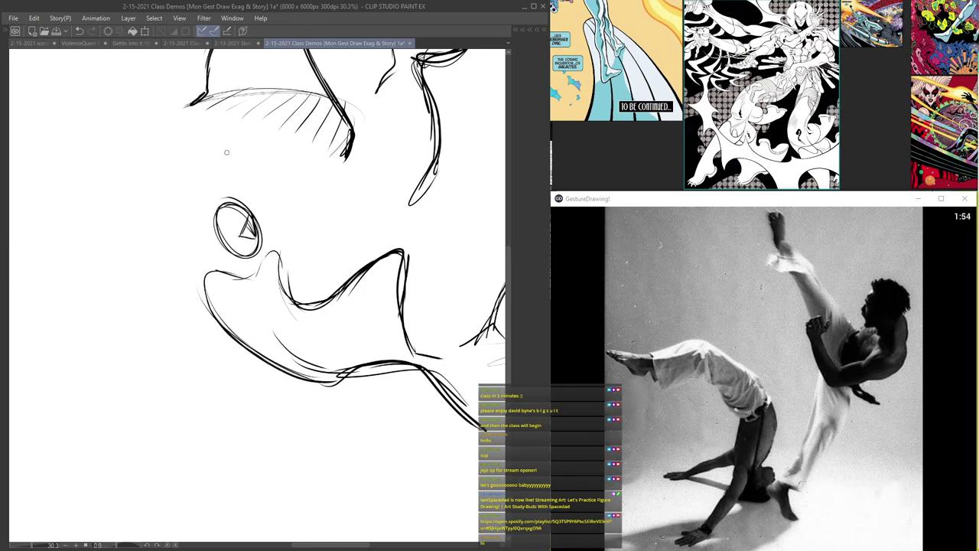
- Draw the reclining figure's bent supporting arm, ending in a hand on the ground
{"action": "mouse_move", "coordinate": [225, 295]}
{"action": "left_mouse_down"}
{"action": "mouse_move", "coordinate": [234, 219]}
{"action": "mouse_move", "coordinate": [212, 230]}
{"action": "mouse_move", "coordinate": [203, 284]}
{"action": "left_mouse_up"}
{"action": "mouse_move", "coordinate": [214, 225]}
{"action": "left_mouse_down"}
{"action": "mouse_move", "coordinate": [214, 302]}
{"action": "mouse_move", "coordinate": [250, 342]}
{"action": "left_mouse_up"}
{"action": "left_click_drag", "start_coordinate": [205, 279], "coordinate": [269, 357]}
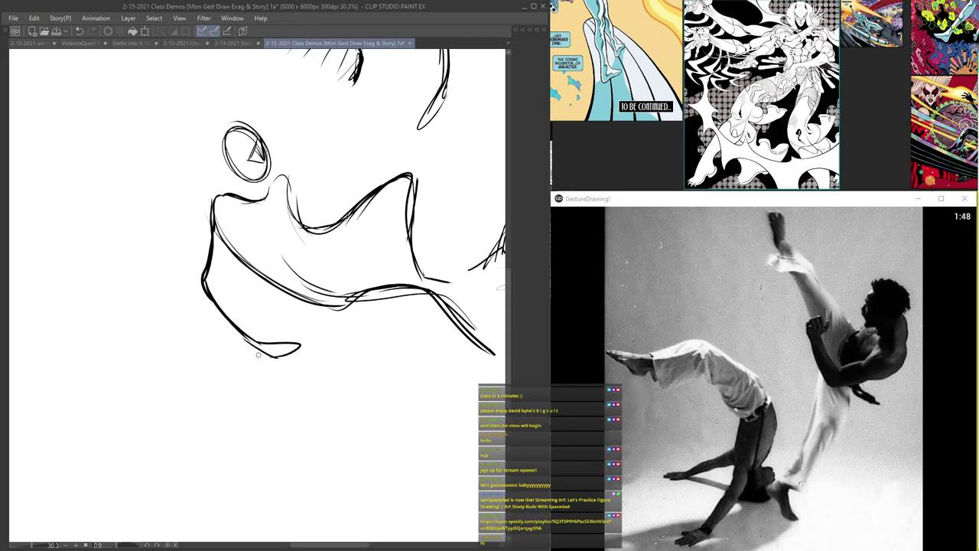
- Add inner torso contours, the far shoulder and the neck to the reclining figure
{"action": "mouse_move", "coordinate": [268, 198]}
{"action": "left_mouse_down"}
{"action": "mouse_move", "coordinate": [280, 231]}
{"action": "mouse_move", "coordinate": [342, 269]}
{"action": "left_mouse_up"}
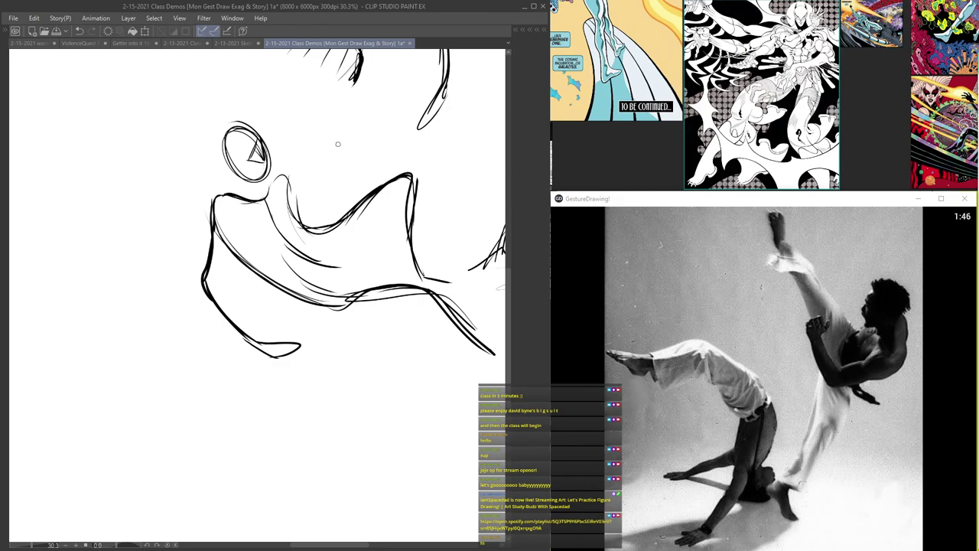
{"action": "mouse_move", "coordinate": [329, 237]}
{"action": "left_mouse_down"}
{"action": "mouse_move", "coordinate": [350, 287]}
{"action": "mouse_move", "coordinate": [355, 272]}
{"action": "left_mouse_up"}
{"action": "left_click_drag", "start_coordinate": [289, 179], "coordinate": [298, 218]}
{"action": "left_click_drag", "start_coordinate": [274, 188], "coordinate": [292, 187]}
{"action": "mouse_move", "coordinate": [245, 157]}
{"action": "left_mouse_down"}
{"action": "mouse_move", "coordinate": [273, 281]}
{"action": "mouse_move", "coordinate": [296, 287]}
{"action": "mouse_move", "coordinate": [276, 323]}
{"action": "left_mouse_up"}
- Sketch the reclining figure's foot details and its far arm, with the hand raised near the bent knee
{"action": "mouse_move", "coordinate": [465, 323]}
{"action": "left_mouse_down"}
{"action": "mouse_move", "coordinate": [327, 201]}
{"action": "mouse_move", "coordinate": [323, 210]}
{"action": "left_mouse_up"}
{"action": "left_click_drag", "start_coordinate": [310, 291], "coordinate": [348, 305]}
{"action": "left_click_drag", "start_coordinate": [375, 371], "coordinate": [423, 383]}
{"action": "mouse_move", "coordinate": [389, 383]}
{"action": "left_mouse_down"}
{"action": "mouse_move", "coordinate": [418, 382]}
{"action": "mouse_move", "coordinate": [357, 374]}
{"action": "left_mouse_up"}
{"action": "mouse_move", "coordinate": [211, 267]}
{"action": "left_mouse_down"}
{"action": "mouse_move", "coordinate": [291, 329]}
{"action": "mouse_move", "coordinate": [319, 367]}
{"action": "left_mouse_up"}
{"action": "mouse_move", "coordinate": [281, 314]}
{"action": "left_mouse_down"}
{"action": "mouse_move", "coordinate": [306, 354]}
{"action": "mouse_move", "coordinate": [342, 328]}
{"action": "mouse_move", "coordinate": [321, 306]}
{"action": "mouse_move", "coordinate": [341, 276]}
{"action": "mouse_move", "coordinate": [350, 292]}
{"action": "mouse_move", "coordinate": [332, 306]}
{"action": "left_mouse_up"}
{"action": "mouse_move", "coordinate": [324, 304]}
{"action": "left_mouse_down"}
{"action": "mouse_move", "coordinate": [336, 264]}
{"action": "mouse_move", "coordinate": [369, 278]}
{"action": "mouse_move", "coordinate": [326, 321]}
{"action": "mouse_move", "coordinate": [326, 299]}
{"action": "mouse_move", "coordinate": [302, 336]}
{"action": "left_mouse_up"}
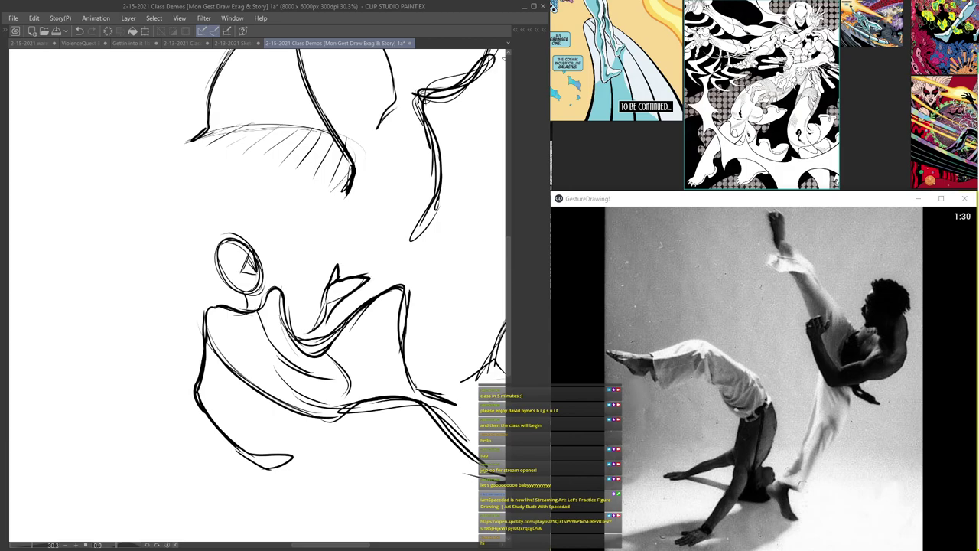
- Reinforce the reclining figure's back, belly and waist curves with darker strokes
{"action": "left_click_drag", "start_coordinate": [211, 317], "coordinate": [298, 407]}
{"action": "left_click_drag", "start_coordinate": [245, 373], "coordinate": [300, 403]}
{"action": "left_click_drag", "start_coordinate": [329, 360], "coordinate": [316, 410]}
{"action": "left_click_drag", "start_coordinate": [243, 375], "coordinate": [328, 410]}
{"action": "left_click_drag", "start_coordinate": [222, 362], "coordinate": [327, 416]}
{"action": "left_click_drag", "start_coordinate": [292, 368], "coordinate": [349, 397]}
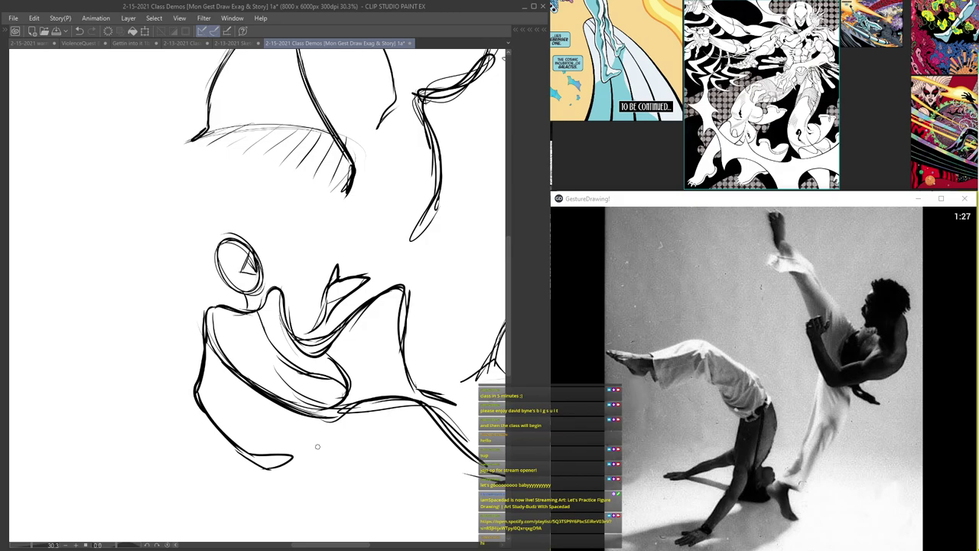
{"action": "scroll", "coordinate": [318, 447], "scroll_direction": "down", "scroll_amount": 5}
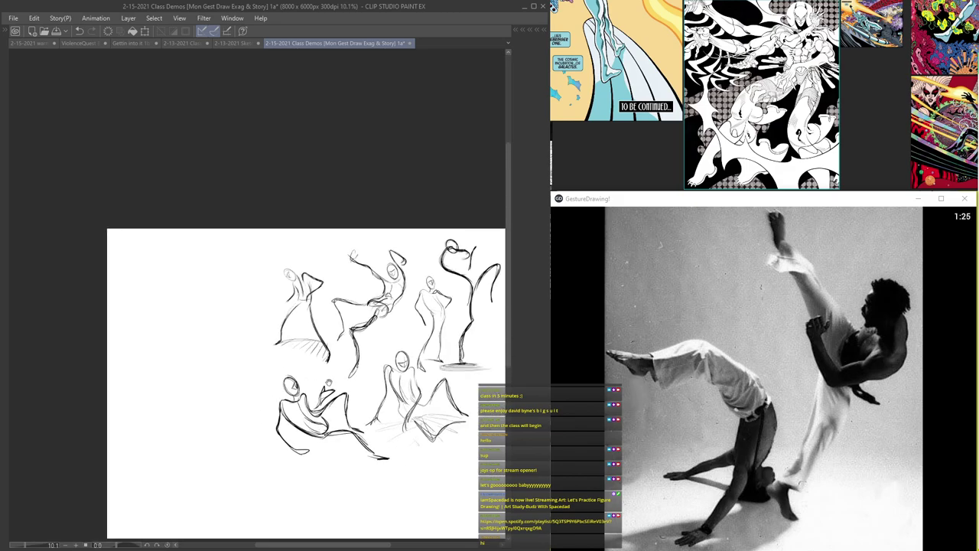
- Sketch a new oval head with a wedge-shaped face mark in the blank area beside the hatched standing figure
{"action": "left_click_drag", "start_coordinate": [322, 379], "coordinate": [229, 337]}
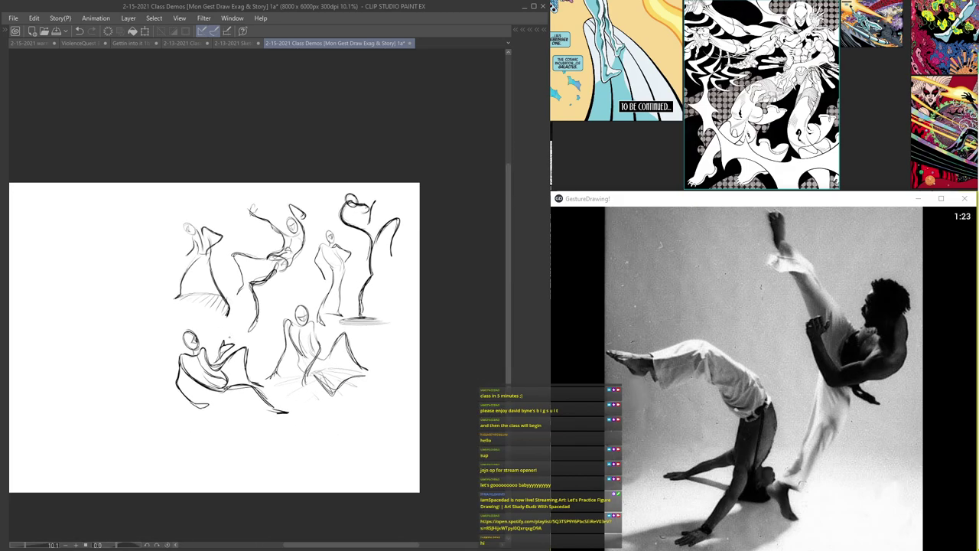
{"action": "left_click_drag", "start_coordinate": [215, 328], "coordinate": [394, 373]}
{"action": "scroll", "coordinate": [337, 339], "scroll_direction": "up", "scroll_amount": 4}
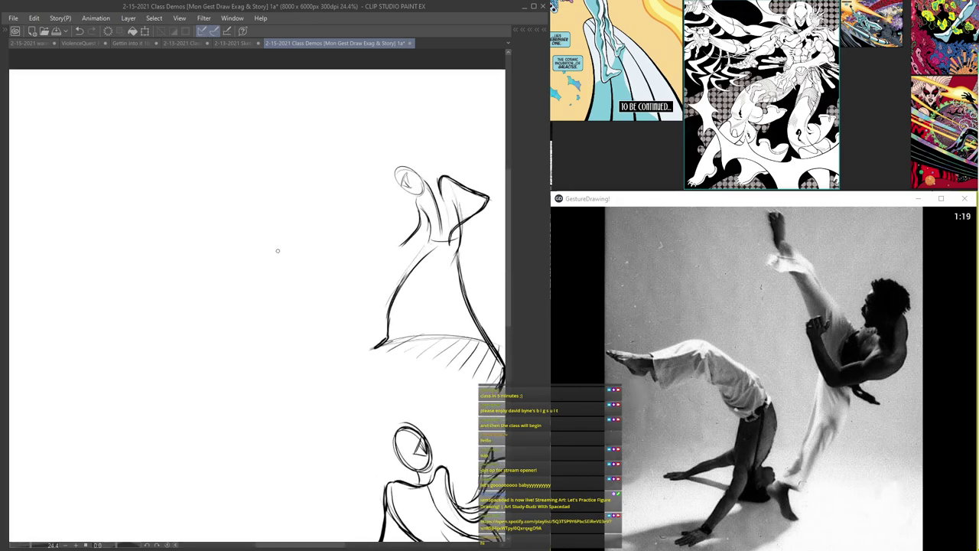
{"action": "left_click_drag", "start_coordinate": [280, 286], "coordinate": [329, 333]}
{"action": "mouse_move", "coordinate": [313, 260]}
{"action": "left_mouse_down"}
{"action": "mouse_move", "coordinate": [334, 278]}
{"action": "mouse_move", "coordinate": [319, 301]}
{"action": "left_mouse_up"}
{"action": "scroll", "coordinate": [332, 277], "scroll_direction": "up", "scroll_amount": 2}
{"action": "mouse_move", "coordinate": [329, 239]}
{"action": "left_mouse_down"}
{"action": "mouse_move", "coordinate": [331, 273]}
{"action": "mouse_move", "coordinate": [307, 291]}
{"action": "mouse_move", "coordinate": [341, 308]}
{"action": "left_mouse_up"}
{"action": "mouse_move", "coordinate": [334, 273]}
{"action": "left_mouse_down"}
{"action": "mouse_move", "coordinate": [333, 323]}
{"action": "mouse_move", "coordinate": [290, 270]}
{"action": "mouse_move", "coordinate": [333, 246]}
{"action": "mouse_move", "coordinate": [326, 276]}
{"action": "left_mouse_up"}
{"action": "scroll", "coordinate": [313, 241], "scroll_direction": "down", "scroll_amount": 2}
{"action": "scroll", "coordinate": [307, 257], "scroll_direction": "up", "scroll_amount": 1}
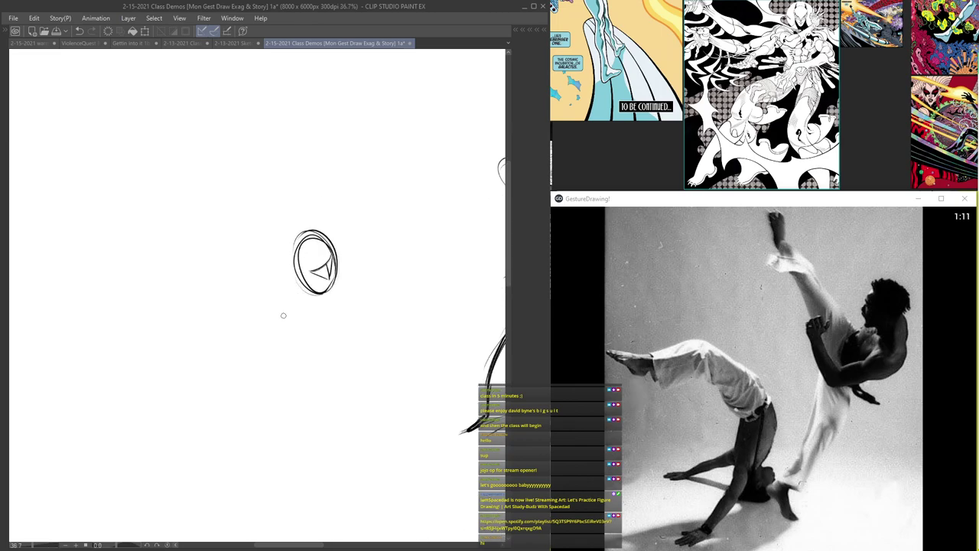
- Draw the new figure's near shoulder and sharply bent arm, ending in an elongated hand
{"action": "mouse_move", "coordinate": [294, 285]}
{"action": "left_mouse_down"}
{"action": "mouse_move", "coordinate": [270, 278]}
{"action": "mouse_move", "coordinate": [260, 330]}
{"action": "left_mouse_up"}
{"action": "left_click_drag", "start_coordinate": [264, 283], "coordinate": [254, 380]}
{"action": "left_click_drag", "start_coordinate": [262, 323], "coordinate": [253, 378]}
{"action": "mouse_move", "coordinate": [263, 340]}
{"action": "left_mouse_down"}
{"action": "mouse_move", "coordinate": [260, 381]}
{"action": "mouse_move", "coordinate": [312, 381]}
{"action": "left_mouse_up"}
{"action": "mouse_move", "coordinate": [266, 380]}
{"action": "left_mouse_down"}
{"action": "mouse_move", "coordinate": [351, 388]}
{"action": "mouse_move", "coordinate": [362, 400]}
{"action": "left_mouse_up"}
{"action": "scroll", "coordinate": [283, 380], "scroll_direction": "up", "scroll_amount": 3}
{"action": "left_click_drag", "start_coordinate": [361, 399], "coordinate": [246, 372]}
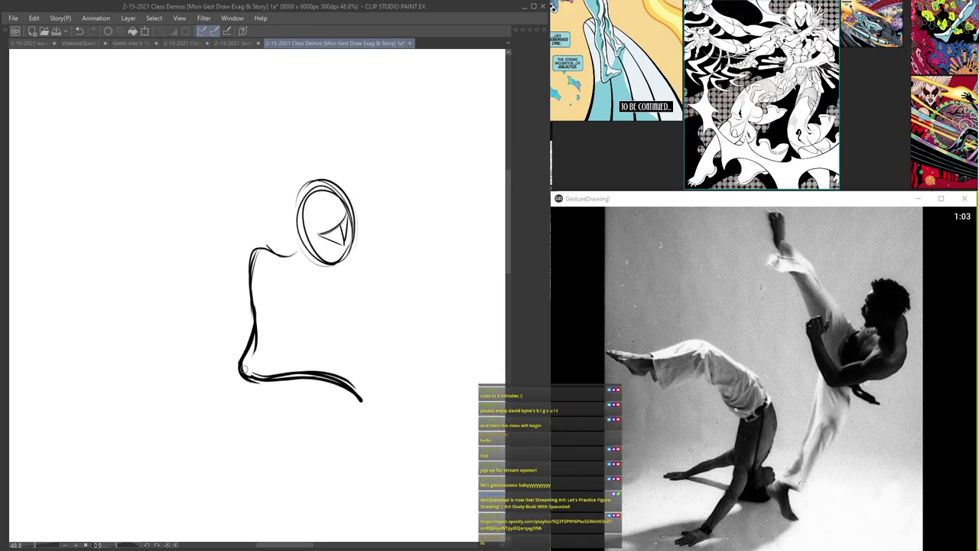
{"action": "mouse_move", "coordinate": [339, 376]}
{"action": "left_mouse_down"}
{"action": "mouse_move", "coordinate": [387, 370]}
{"action": "mouse_move", "coordinate": [388, 428]}
{"action": "left_mouse_up"}
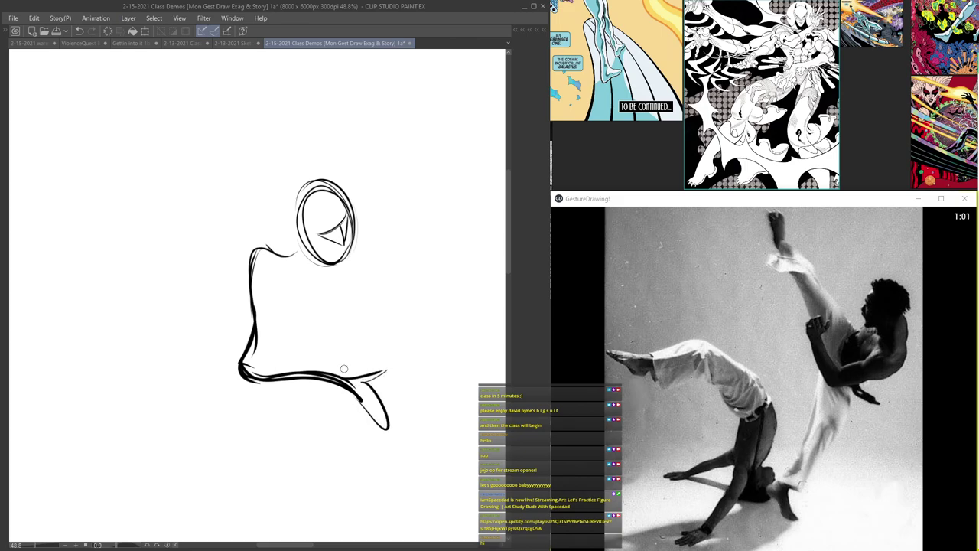
- Sketch the crouching figure's far arm reaching outward from behind the head, ending in a triangular hand
{"action": "scroll", "coordinate": [342, 371], "scroll_direction": "down", "scroll_amount": 4}
{"action": "scroll", "coordinate": [370, 246], "scroll_direction": "up", "scroll_amount": 4}
{"action": "mouse_move", "coordinate": [348, 291]}
{"action": "left_mouse_down"}
{"action": "mouse_move", "coordinate": [353, 272]}
{"action": "mouse_move", "coordinate": [391, 368]}
{"action": "mouse_move", "coordinate": [412, 380]}
{"action": "mouse_move", "coordinate": [400, 381]}
{"action": "mouse_move", "coordinate": [463, 410]}
{"action": "mouse_move", "coordinate": [484, 450]}
{"action": "left_mouse_up"}
{"action": "mouse_move", "coordinate": [463, 411]}
{"action": "left_mouse_down"}
{"action": "mouse_move", "coordinate": [445, 437]}
{"action": "mouse_move", "coordinate": [486, 450]}
{"action": "left_mouse_up"}
{"action": "scroll", "coordinate": [372, 368], "scroll_direction": "down", "scroll_amount": 4}
{"action": "scroll", "coordinate": [331, 347], "scroll_direction": "up", "scroll_amount": 4}
{"action": "mouse_move", "coordinate": [308, 336]}
{"action": "left_mouse_down"}
{"action": "mouse_move", "coordinate": [327, 335]}
{"action": "mouse_move", "coordinate": [279, 331]}
{"action": "mouse_move", "coordinate": [276, 391]}
{"action": "left_mouse_up"}
{"action": "mouse_move", "coordinate": [300, 333]}
{"action": "left_mouse_down"}
{"action": "mouse_move", "coordinate": [282, 357]}
{"action": "mouse_move", "coordinate": [326, 339]}
{"action": "left_mouse_up"}
{"action": "scroll", "coordinate": [317, 344], "scroll_direction": "down", "scroll_amount": 4}
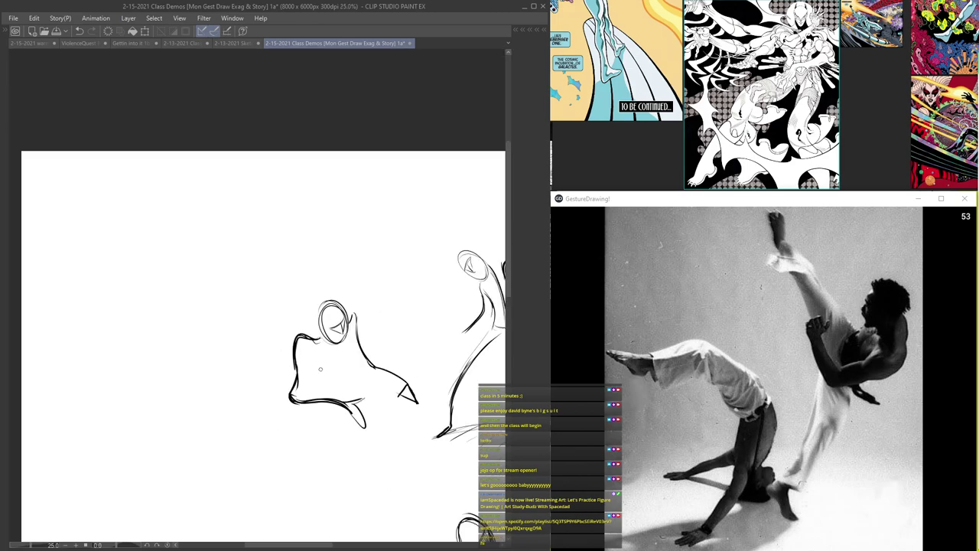
- Draw the crouching figure's U-shaped torso, its hip line and the long leg stretching down behind it
{"action": "scroll", "coordinate": [320, 369], "scroll_direction": "up", "scroll_amount": 2}
{"action": "left_click_drag", "start_coordinate": [356, 309], "coordinate": [288, 390]}
{"action": "mouse_move", "coordinate": [342, 366]}
{"action": "left_mouse_down"}
{"action": "mouse_move", "coordinate": [292, 387]}
{"action": "mouse_move", "coordinate": [251, 366]}
{"action": "left_mouse_up"}
{"action": "mouse_move", "coordinate": [350, 346]}
{"action": "left_mouse_down"}
{"action": "mouse_move", "coordinate": [247, 354]}
{"action": "mouse_move", "coordinate": [197, 316]}
{"action": "mouse_move", "coordinate": [191, 345]}
{"action": "left_mouse_up"}
{"action": "mouse_move", "coordinate": [199, 312]}
{"action": "left_mouse_down"}
{"action": "mouse_move", "coordinate": [224, 345]}
{"action": "mouse_move", "coordinate": [348, 350]}
{"action": "left_mouse_up"}
{"action": "mouse_move", "coordinate": [356, 313]}
{"action": "left_mouse_down"}
{"action": "mouse_move", "coordinate": [279, 382]}
{"action": "mouse_move", "coordinate": [206, 316]}
{"action": "mouse_move", "coordinate": [107, 478]}
{"action": "mouse_move", "coordinate": [216, 317]}
{"action": "mouse_move", "coordinate": [242, 318]}
{"action": "mouse_move", "coordinate": [251, 300]}
{"action": "mouse_move", "coordinate": [209, 328]}
{"action": "mouse_move", "coordinate": [197, 320]}
{"action": "left_mouse_up"}
{"action": "scroll", "coordinate": [214, 318], "scroll_direction": "down", "scroll_amount": 2}
{"action": "scroll", "coordinate": [210, 315], "scroll_direction": "up", "scroll_amount": 1}
{"action": "scroll", "coordinate": [258, 303], "scroll_direction": "up", "scroll_amount": 1}
{"action": "left_click_drag", "start_coordinate": [333, 314], "coordinate": [317, 367]}
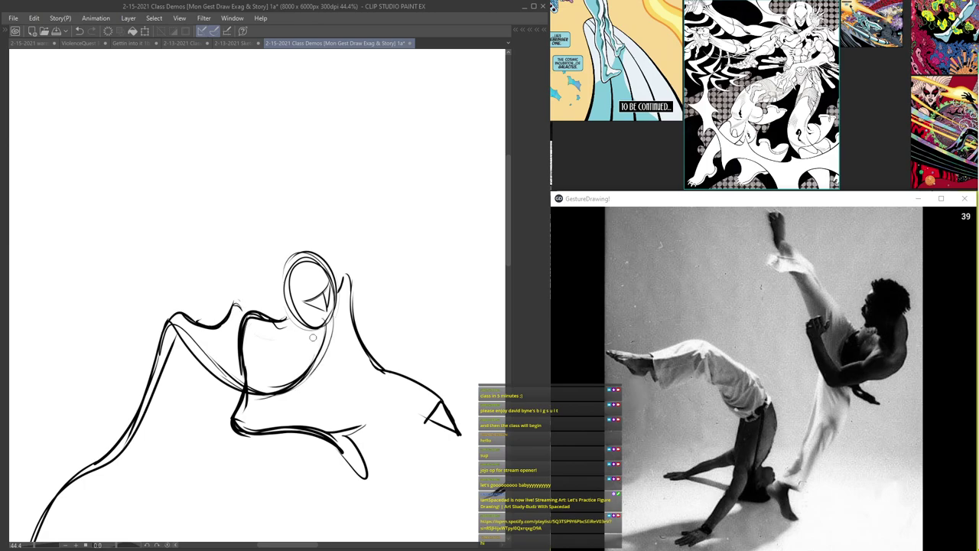
- Add a foot to the stretched leg, then sketch the crouching figure's other leg and its dark foot marks
{"action": "scroll", "coordinate": [245, 374], "scroll_direction": "down", "scroll_amount": 7}
{"action": "scroll", "coordinate": [142, 474], "scroll_direction": "up", "scroll_amount": 5}
{"action": "mouse_move", "coordinate": [133, 459]}
{"action": "left_mouse_down"}
{"action": "mouse_move", "coordinate": [140, 469]}
{"action": "mouse_move", "coordinate": [141, 451]}
{"action": "left_mouse_up"}
{"action": "left_click_drag", "start_coordinate": [342, 404], "coordinate": [381, 427]}
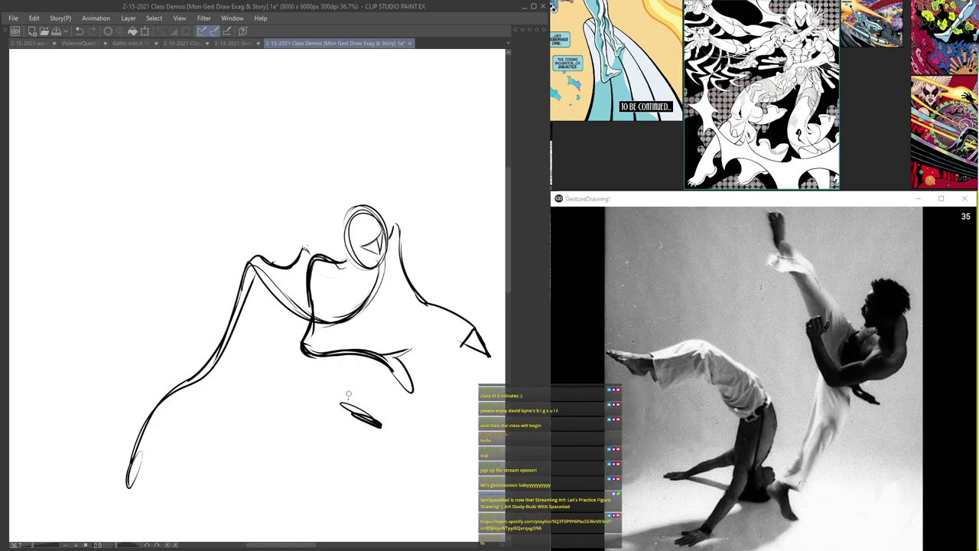
{"action": "mouse_move", "coordinate": [314, 263]}
{"action": "left_mouse_down"}
{"action": "mouse_move", "coordinate": [387, 404]}
{"action": "mouse_move", "coordinate": [421, 420]}
{"action": "mouse_move", "coordinate": [412, 438]}
{"action": "left_mouse_up"}
{"action": "left_click_drag", "start_coordinate": [320, 403], "coordinate": [349, 444]}
- Hatch the ground beneath the crouching figure with diagonal strokes fanning out between its feet
{"action": "left_click_drag", "start_coordinate": [138, 465], "coordinate": [130, 502]}
{"action": "mouse_move", "coordinate": [157, 461]}
{"action": "left_mouse_down"}
{"action": "mouse_move", "coordinate": [151, 502]}
{"action": "mouse_move", "coordinate": [162, 502]}
{"action": "left_mouse_up"}
{"action": "mouse_move", "coordinate": [180, 455]}
{"action": "left_mouse_down"}
{"action": "mouse_move", "coordinate": [192, 499]}
{"action": "mouse_move", "coordinate": [246, 502]}
{"action": "left_mouse_up"}
{"action": "mouse_move", "coordinate": [232, 438]}
{"action": "left_mouse_down"}
{"action": "mouse_move", "coordinate": [284, 492]}
{"action": "mouse_move", "coordinate": [304, 479]}
{"action": "left_mouse_up"}
{"action": "left_click_drag", "start_coordinate": [244, 432], "coordinate": [365, 503]}
{"action": "left_click_drag", "start_coordinate": [300, 415], "coordinate": [395, 473]}
{"action": "left_click_drag", "start_coordinate": [335, 418], "coordinate": [462, 489]}
{"action": "left_click_drag", "start_coordinate": [352, 405], "coordinate": [479, 462]}
{"action": "left_click_drag", "start_coordinate": [376, 419], "coordinate": [478, 471]}
{"action": "left_click_drag", "start_coordinate": [372, 441], "coordinate": [440, 504]}
{"action": "scroll", "coordinate": [374, 499], "scroll_direction": "down", "scroll_amount": 3}
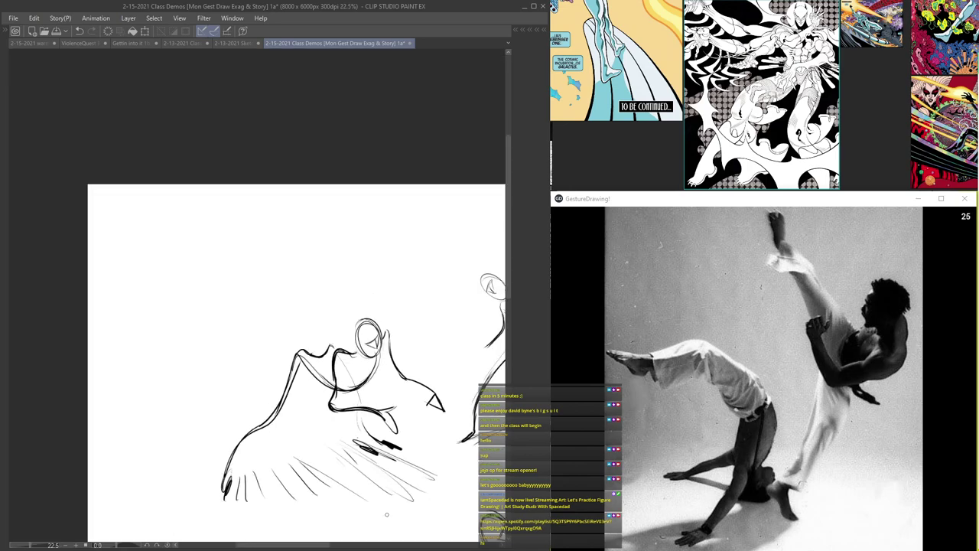
{"action": "scroll", "coordinate": [262, 499], "scroll_direction": "up", "scroll_amount": 1}
{"action": "left_click_drag", "start_coordinate": [249, 470], "coordinate": [254, 518]}
{"action": "mouse_move", "coordinate": [263, 465]}
{"action": "left_mouse_down"}
{"action": "mouse_move", "coordinate": [268, 522]}
{"action": "mouse_move", "coordinate": [304, 520]}
{"action": "left_mouse_up"}
{"action": "left_click_drag", "start_coordinate": [294, 450], "coordinate": [361, 528]}
{"action": "left_click_drag", "start_coordinate": [337, 451], "coordinate": [403, 517]}
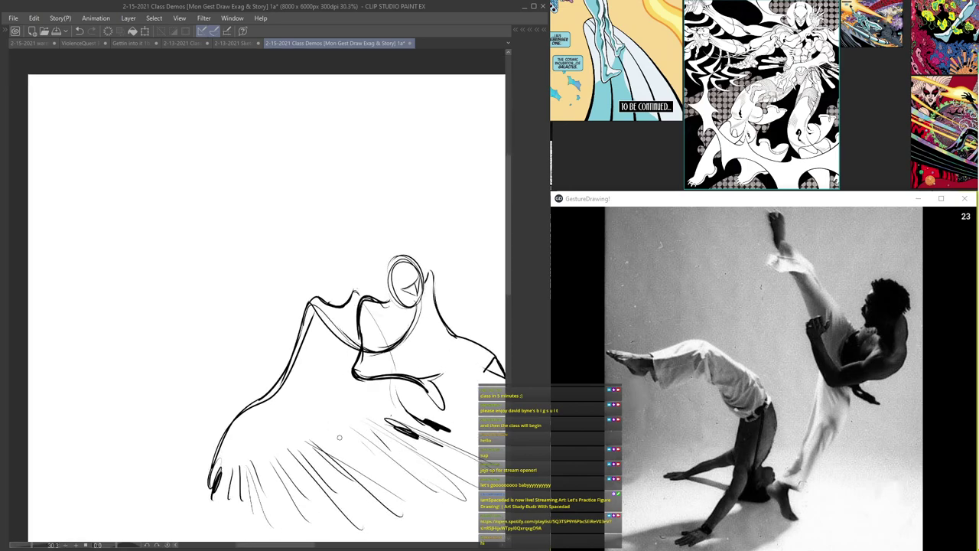
{"action": "scroll", "coordinate": [346, 443], "scroll_direction": "down", "scroll_amount": 1}
{"action": "scroll", "coordinate": [337, 425], "scroll_direction": "up", "scroll_amount": 1}
{"action": "left_click_drag", "start_coordinate": [312, 444], "coordinate": [366, 525]}
- Cross the ground hatching with long shallow lines to form a perspective grid under the crouching figure
{"action": "scroll", "coordinate": [243, 356], "scroll_direction": "down", "scroll_amount": 5}
{"action": "scroll", "coordinate": [283, 436], "scroll_direction": "up", "scroll_amount": 4}
{"action": "left_click_drag", "start_coordinate": [249, 435], "coordinate": [317, 417]}
{"action": "left_click_drag", "start_coordinate": [282, 452], "coordinate": [385, 420]}
{"action": "left_click_drag", "start_coordinate": [305, 481], "coordinate": [418, 440]}
{"action": "scroll", "coordinate": [324, 493], "scroll_direction": "down", "scroll_amount": 4}
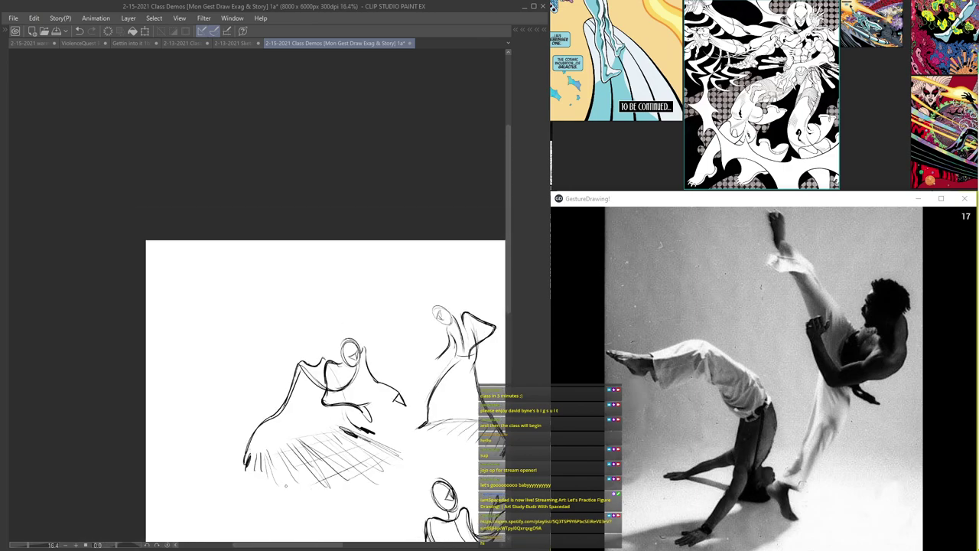
- Thicken the crouching figure's stretched leg and torso curve, and add light contours across the torso
{"action": "scroll", "coordinate": [286, 486], "scroll_direction": "up", "scroll_amount": 2}
{"action": "left_click_drag", "start_coordinate": [310, 357], "coordinate": [230, 487]}
{"action": "scroll", "coordinate": [320, 380], "scroll_direction": "up", "scroll_amount": 1}
{"action": "mouse_move", "coordinate": [314, 329]}
{"action": "left_mouse_down"}
{"action": "mouse_move", "coordinate": [346, 375]}
{"action": "mouse_move", "coordinate": [365, 378]}
{"action": "left_mouse_up"}
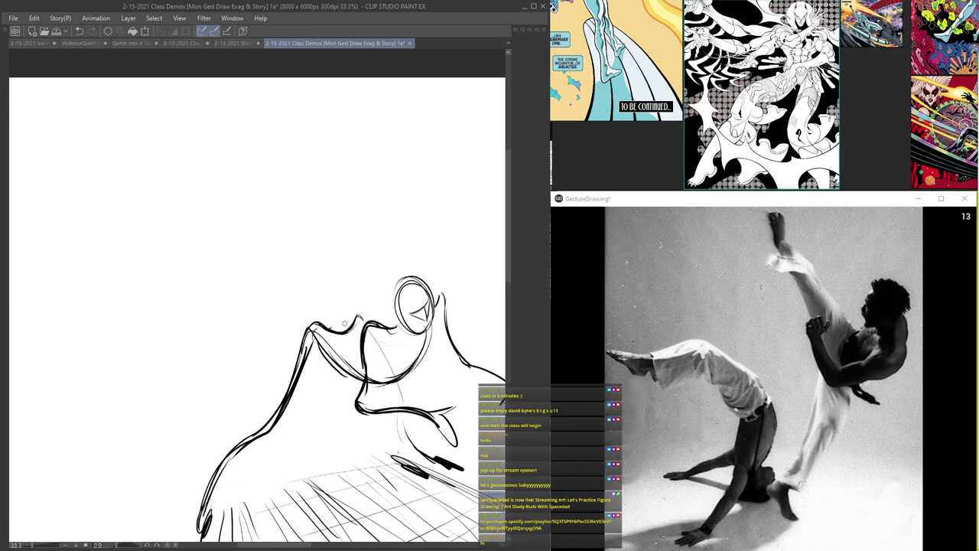
{"action": "scroll", "coordinate": [340, 324], "scroll_direction": "up", "scroll_amount": 1}
{"action": "mouse_move", "coordinate": [360, 346]}
{"action": "left_mouse_down"}
{"action": "mouse_move", "coordinate": [404, 340]}
{"action": "mouse_move", "coordinate": [365, 346]}
{"action": "mouse_move", "coordinate": [420, 351]}
{"action": "left_mouse_up"}
- Darken the crouching figure's outstretched hand and forearm, and reinforce its near hand
{"action": "scroll", "coordinate": [375, 256], "scroll_direction": "down", "scroll_amount": 3}
{"action": "scroll", "coordinate": [376, 296], "scroll_direction": "up", "scroll_amount": 2}
{"action": "left_click_drag", "start_coordinate": [477, 321], "coordinate": [464, 338]}
{"action": "left_click_drag", "start_coordinate": [469, 328], "coordinate": [494, 351]}
{"action": "scroll", "coordinate": [485, 341], "scroll_direction": "up", "scroll_amount": 2}
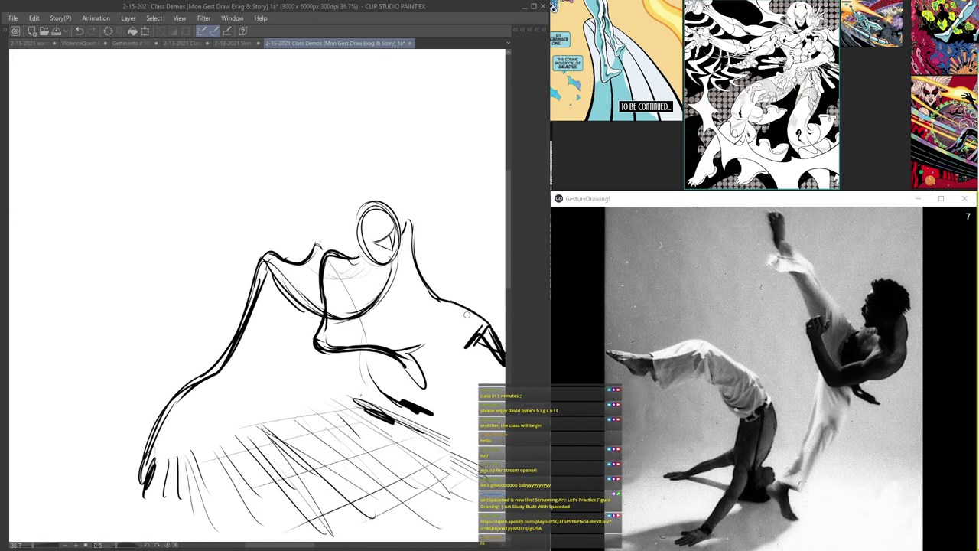
{"action": "left_click_drag", "start_coordinate": [432, 296], "coordinate": [440, 302]}
{"action": "left_click_drag", "start_coordinate": [405, 348], "coordinate": [420, 355]}
{"action": "left_click_drag", "start_coordinate": [409, 359], "coordinate": [430, 392]}
- Touch up the crouching figure's inner leg and hip lines, and add a last hatch stroke to the ground
{"action": "scroll", "coordinate": [387, 343], "scroll_direction": "down", "scroll_amount": 2}
{"action": "scroll", "coordinate": [371, 366], "scroll_direction": "up", "scroll_amount": 2}
{"action": "left_click_drag", "start_coordinate": [366, 304], "coordinate": [386, 379]}
{"action": "scroll", "coordinate": [336, 250], "scroll_direction": "down", "scroll_amount": 2}
{"action": "scroll", "coordinate": [331, 251], "scroll_direction": "up", "scroll_amount": 1}
{"action": "left_click_drag", "start_coordinate": [330, 246], "coordinate": [325, 258]}
{"action": "scroll", "coordinate": [325, 260], "scroll_direction": "up", "scroll_amount": 1}
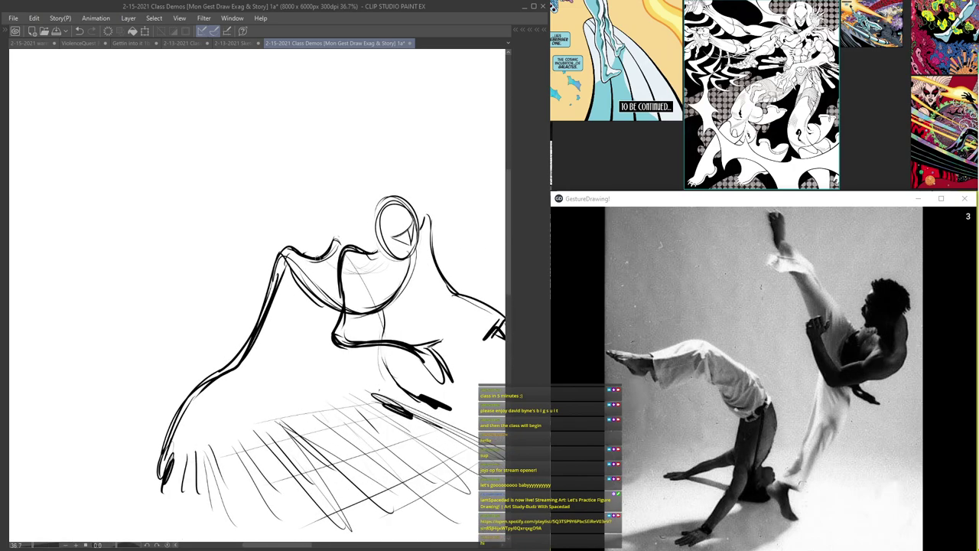
{"action": "scroll", "coordinate": [325, 261], "scroll_direction": "down", "scroll_amount": 1}
{"action": "scroll", "coordinate": [325, 260], "scroll_direction": "up", "scroll_amount": 1}
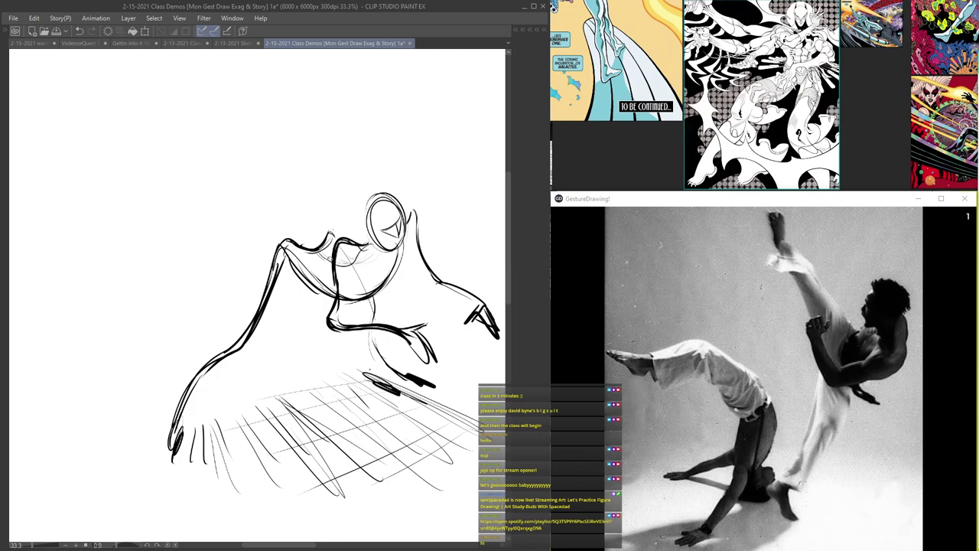
{"action": "scroll", "coordinate": [344, 189], "scroll_direction": "down", "scroll_amount": 2}
{"action": "scroll", "coordinate": [344, 188], "scroll_direction": "down", "scroll_amount": 1}
{"action": "scroll", "coordinate": [303, 280], "scroll_direction": "up", "scroll_amount": 2}
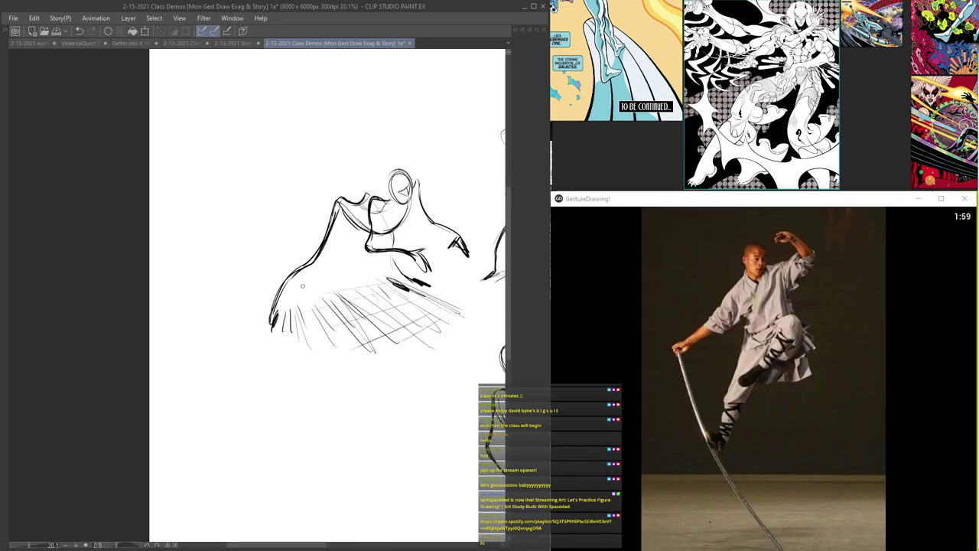
{"action": "left_click_drag", "start_coordinate": [300, 308], "coordinate": [319, 348]}
{"action": "scroll", "coordinate": [316, 195], "scroll_direction": "down", "scroll_amount": 5}
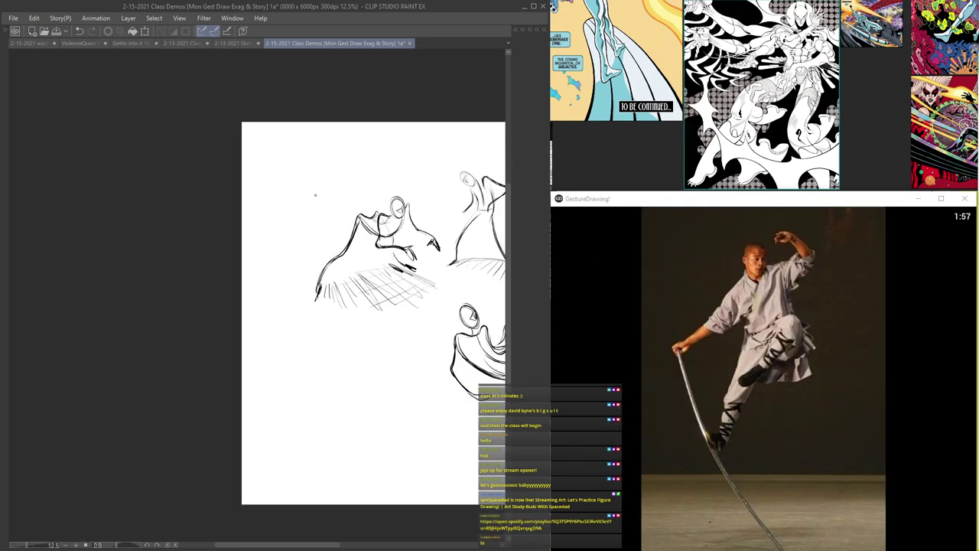
- Sketch a new oval head with a face wedge and light lines beside it below the crouching figure's ground grid
{"action": "left_click_drag", "start_coordinate": [278, 214], "coordinate": [220, 207]}
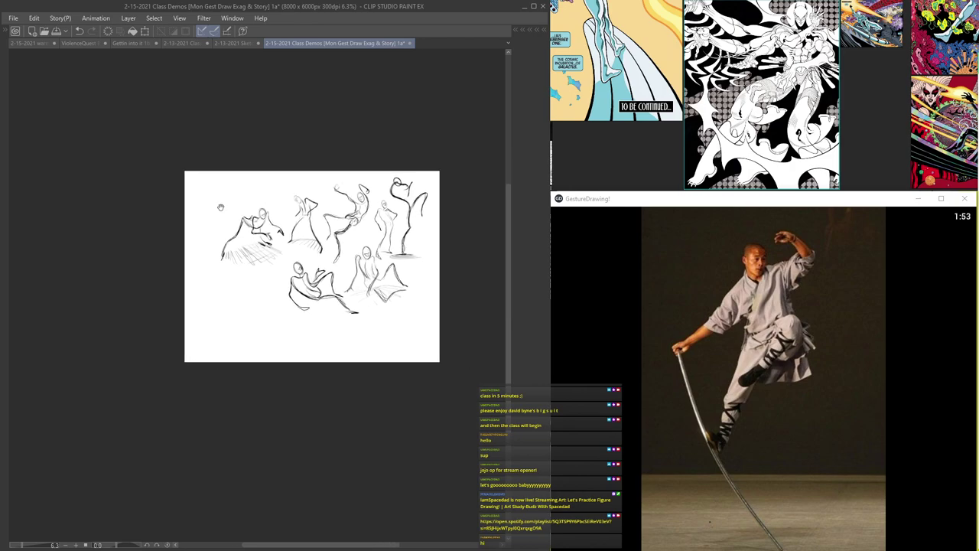
{"action": "scroll", "coordinate": [247, 260], "scroll_direction": "up", "scroll_amount": 7}
{"action": "mouse_move", "coordinate": [283, 267]}
{"action": "left_mouse_down"}
{"action": "mouse_move", "coordinate": [290, 292]}
{"action": "mouse_move", "coordinate": [131, 324]}
{"action": "mouse_move", "coordinate": [346, 282]}
{"action": "left_mouse_up"}
{"action": "scroll", "coordinate": [280, 312], "scroll_direction": "up", "scroll_amount": 2}
{"action": "left_click_drag", "start_coordinate": [283, 289], "coordinate": [165, 370]}
{"action": "scroll", "coordinate": [218, 327], "scroll_direction": "down", "scroll_amount": 4}
{"action": "left_click_drag", "start_coordinate": [251, 332], "coordinate": [304, 276]}
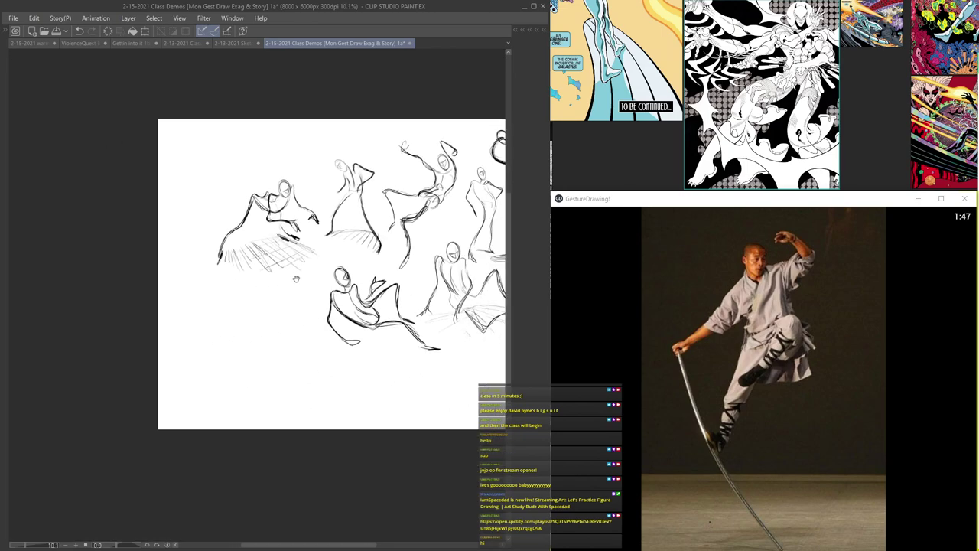
{"action": "scroll", "coordinate": [319, 309], "scroll_direction": "up", "scroll_amount": 3}
{"action": "mouse_move", "coordinate": [241, 306]}
{"action": "left_mouse_down"}
{"action": "mouse_move", "coordinate": [252, 329]}
{"action": "mouse_move", "coordinate": [345, 302]}
{"action": "mouse_move", "coordinate": [326, 334]}
{"action": "mouse_move", "coordinate": [300, 253]}
{"action": "mouse_move", "coordinate": [270, 263]}
{"action": "mouse_move", "coordinate": [287, 275]}
{"action": "mouse_move", "coordinate": [298, 265]}
{"action": "left_mouse_up"}
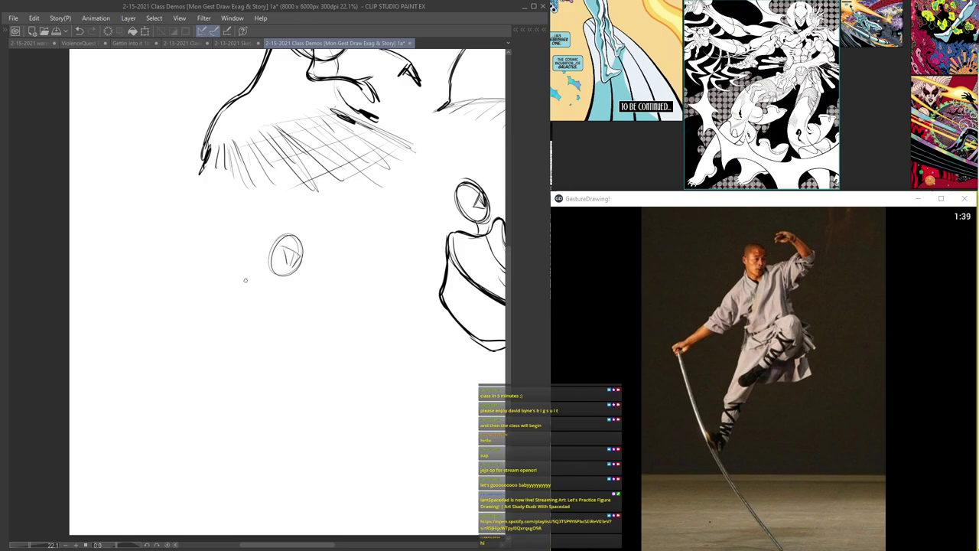
{"action": "left_click_drag", "start_coordinate": [225, 239], "coordinate": [264, 256]}
- Draw a bean-shaped torso with a curved centre line beneath the new head, following the staff-balancing monk photo
{"action": "mouse_move", "coordinate": [304, 292]}
{"action": "left_mouse_down"}
{"action": "mouse_move", "coordinate": [257, 281]}
{"action": "mouse_move", "coordinate": [234, 337]}
{"action": "left_mouse_up"}
{"action": "mouse_move", "coordinate": [262, 285]}
{"action": "left_mouse_down"}
{"action": "mouse_move", "coordinate": [267, 375]}
{"action": "mouse_move", "coordinate": [283, 396]}
{"action": "left_mouse_up"}
{"action": "left_click_drag", "start_coordinate": [282, 327], "coordinate": [295, 357]}
{"action": "mouse_move", "coordinate": [250, 288]}
{"action": "left_mouse_down"}
{"action": "mouse_move", "coordinate": [238, 339]}
{"action": "mouse_move", "coordinate": [294, 378]}
{"action": "mouse_move", "coordinate": [256, 369]}
{"action": "left_mouse_up"}
{"action": "left_click_drag", "start_coordinate": [239, 322], "coordinate": [268, 281]}
{"action": "mouse_move", "coordinate": [242, 361]}
{"action": "left_mouse_down"}
{"action": "mouse_move", "coordinate": [251, 289]}
{"action": "mouse_move", "coordinate": [297, 301]}
{"action": "mouse_move", "coordinate": [284, 381]}
{"action": "left_mouse_up"}
{"action": "left_click_drag", "start_coordinate": [237, 322], "coordinate": [273, 384]}
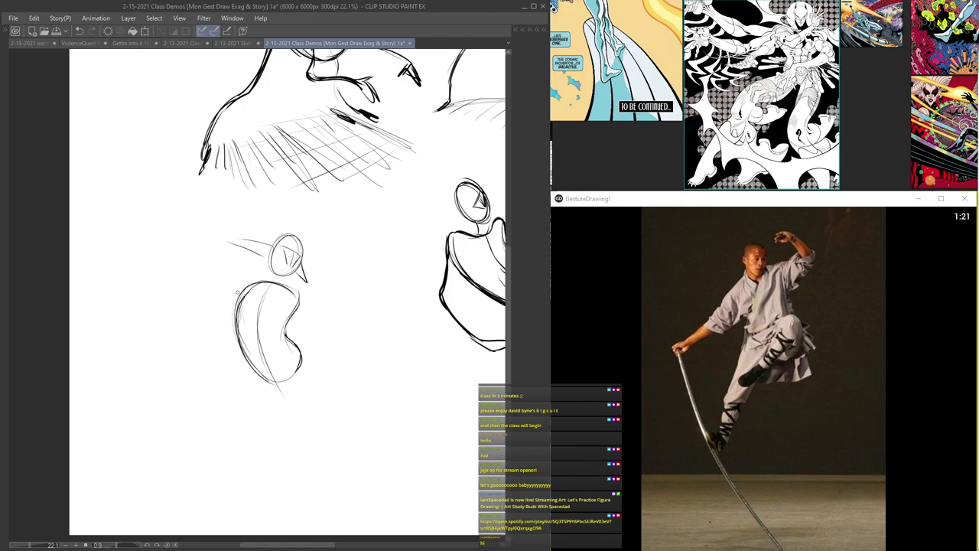
- Sketch the monk figure's arms, one stretched down to the side and the other bent upward beside the head
{"action": "left_click_drag", "start_coordinate": [236, 291], "coordinate": [172, 333]}
{"action": "left_click_drag", "start_coordinate": [230, 318], "coordinate": [164, 342]}
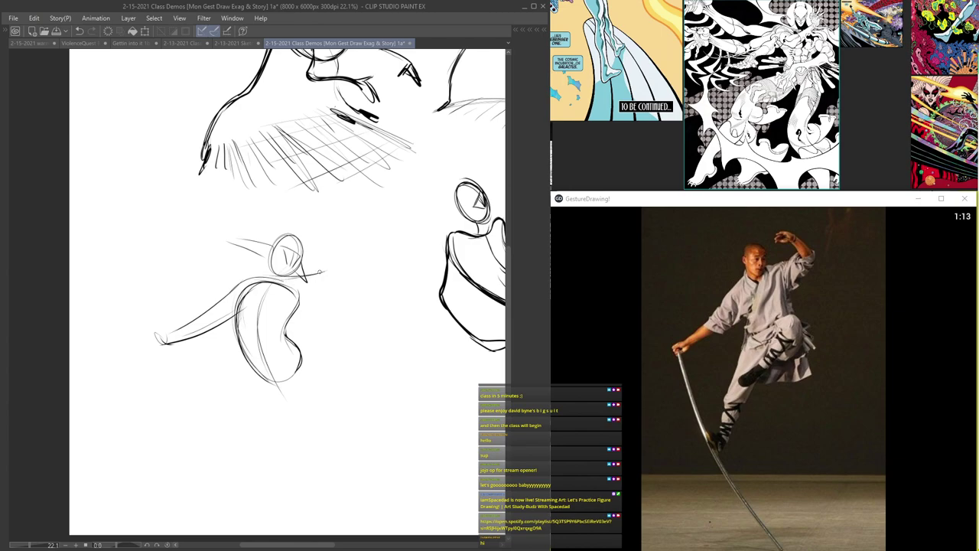
{"action": "left_click_drag", "start_coordinate": [345, 267], "coordinate": [300, 307]}
{"action": "left_click_drag", "start_coordinate": [307, 221], "coordinate": [340, 249]}
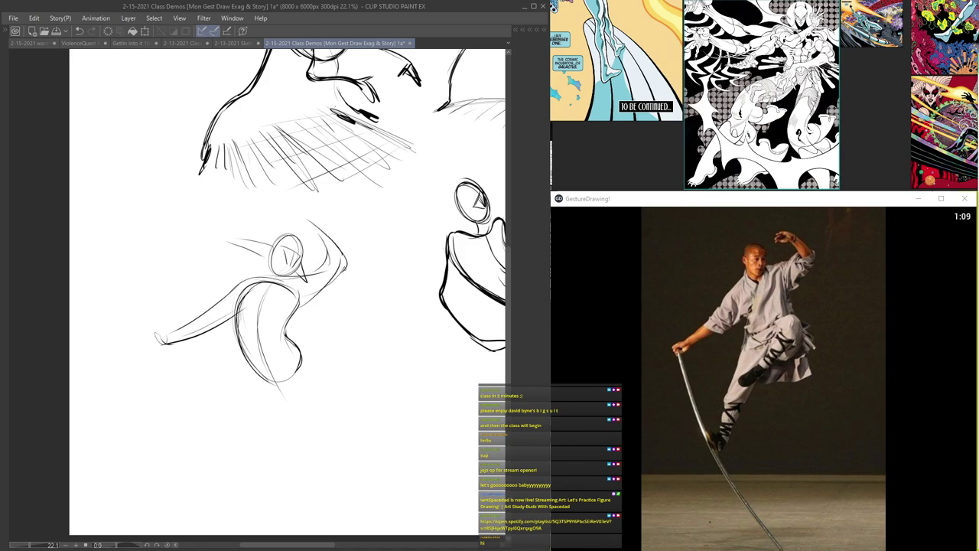
- Sketch the monk's gripping hand, the straight supporting leg, and the curved staff running from the hand to the foot
{"action": "left_click_drag", "start_coordinate": [167, 327], "coordinate": [157, 331]}
{"action": "left_click_drag", "start_coordinate": [243, 348], "coordinate": [248, 421]}
{"action": "left_click_drag", "start_coordinate": [254, 374], "coordinate": [226, 505]}
{"action": "mouse_move", "coordinate": [258, 383]}
{"action": "left_mouse_down"}
{"action": "mouse_move", "coordinate": [247, 469]}
{"action": "mouse_move", "coordinate": [227, 507]}
{"action": "left_mouse_up"}
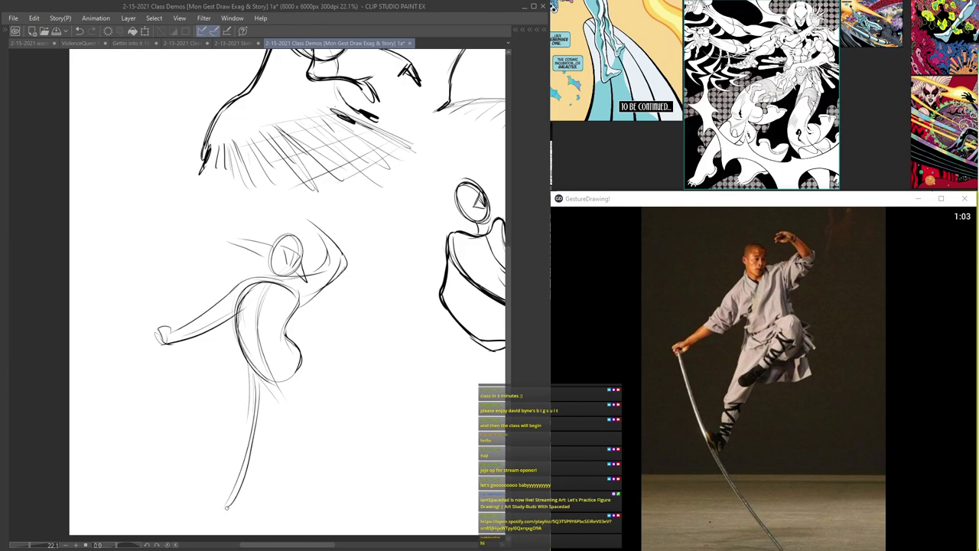
{"action": "left_click_drag", "start_coordinate": [164, 373], "coordinate": [211, 476]}
{"action": "left_click_drag", "start_coordinate": [157, 346], "coordinate": [228, 508]}
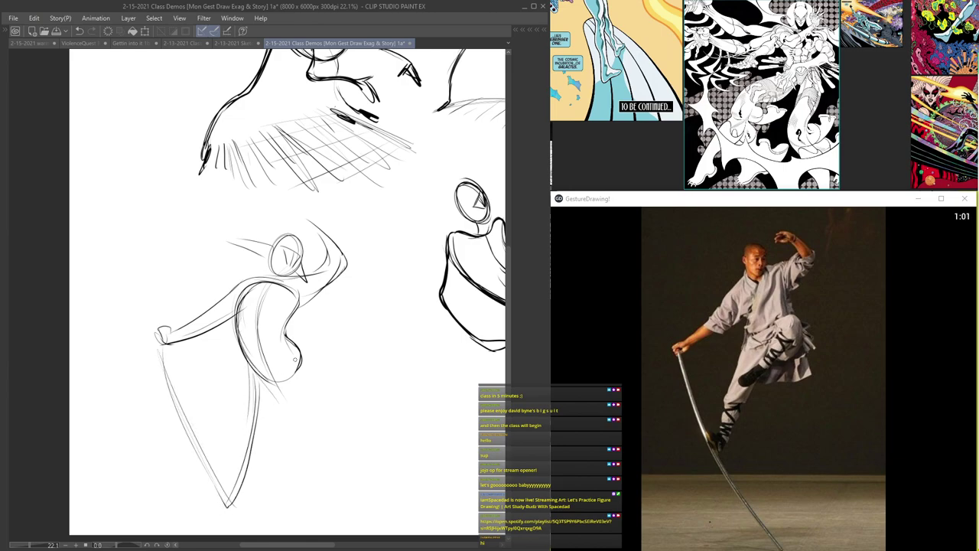
- Add the monk's bent raised leg and raised hand, and darken the staff, hip and supporting leg lines
{"action": "mouse_move", "coordinate": [305, 364]}
{"action": "left_mouse_down"}
{"action": "mouse_move", "coordinate": [283, 356]}
{"action": "mouse_move", "coordinate": [230, 381]}
{"action": "mouse_move", "coordinate": [299, 320]}
{"action": "mouse_move", "coordinate": [311, 370]}
{"action": "left_mouse_up"}
{"action": "mouse_move", "coordinate": [298, 324]}
{"action": "left_mouse_down"}
{"action": "mouse_move", "coordinate": [240, 385]}
{"action": "mouse_move", "coordinate": [231, 509]}
{"action": "left_mouse_up"}
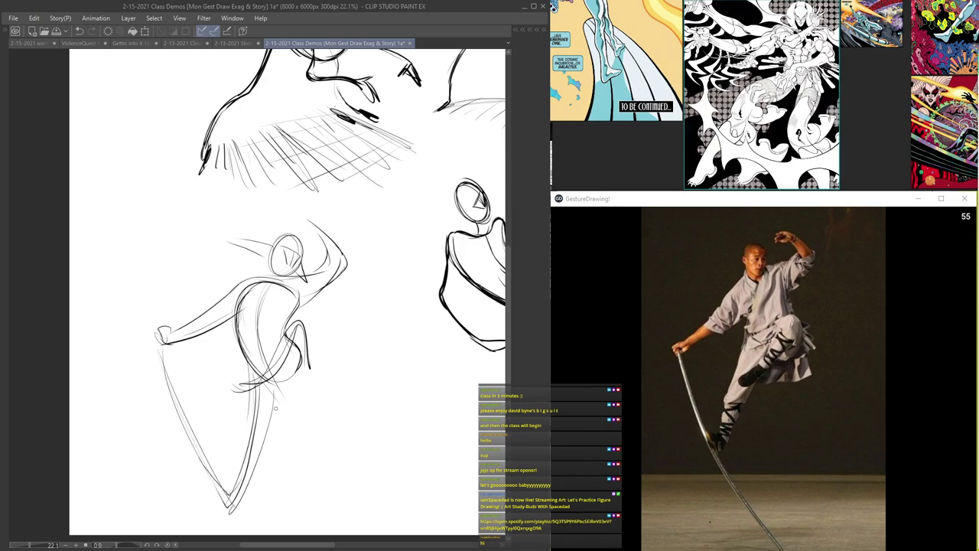
{"action": "left_click_drag", "start_coordinate": [267, 310], "coordinate": [257, 392]}
{"action": "left_click_drag", "start_coordinate": [297, 239], "coordinate": [284, 274]}
{"action": "mouse_move", "coordinate": [163, 327]}
{"action": "left_mouse_down"}
{"action": "mouse_move", "coordinate": [181, 417]}
{"action": "mouse_move", "coordinate": [244, 510]}
{"action": "left_mouse_up"}
{"action": "left_click_drag", "start_coordinate": [209, 463], "coordinate": [237, 494]}
{"action": "mouse_move", "coordinate": [258, 377]}
{"action": "left_mouse_down"}
{"action": "mouse_move", "coordinate": [299, 330]}
{"action": "mouse_move", "coordinate": [307, 371]}
{"action": "left_mouse_up"}
{"action": "mouse_move", "coordinate": [300, 330]}
{"action": "left_mouse_down"}
{"action": "mouse_move", "coordinate": [277, 367]}
{"action": "mouse_move", "coordinate": [232, 375]}
{"action": "left_mouse_up"}
{"action": "left_click_drag", "start_coordinate": [291, 376], "coordinate": [229, 509]}
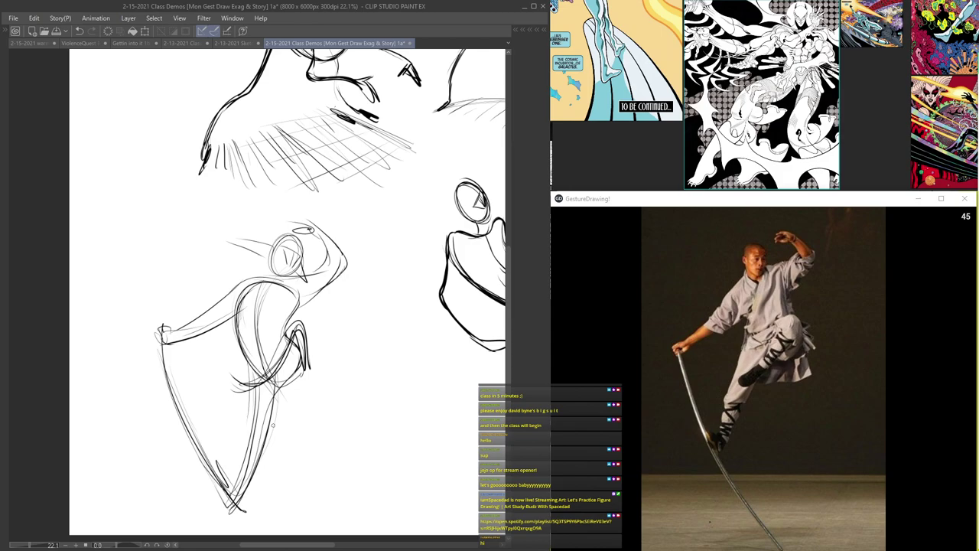
- Sketch a new oval head with a triangular face wedge in the empty space below the kneeling figure
{"action": "scroll", "coordinate": [281, 428], "scroll_direction": "down", "scroll_amount": 3}
{"action": "left_click_drag", "start_coordinate": [472, 284], "coordinate": [310, 337]}
{"action": "scroll", "coordinate": [309, 336], "scroll_direction": "up", "scroll_amount": 5}
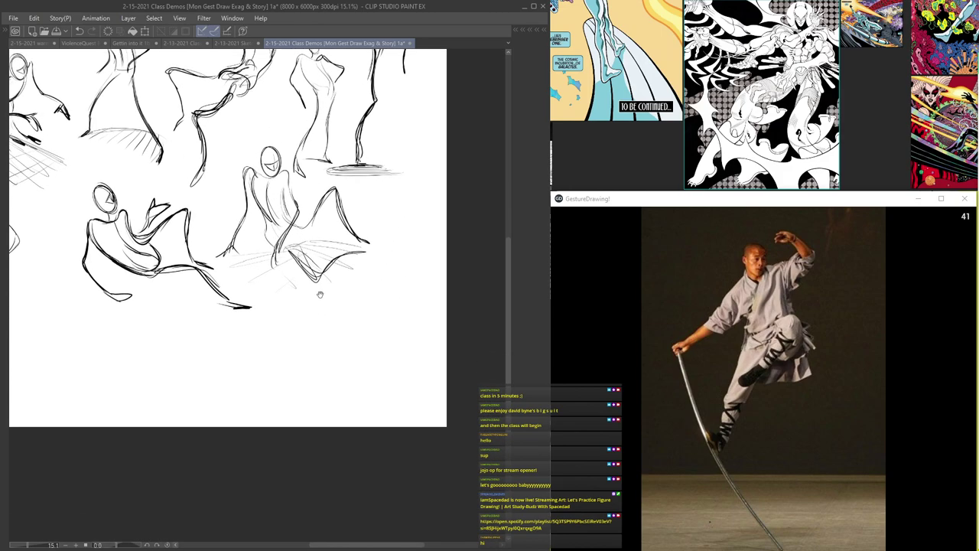
{"action": "scroll", "coordinate": [404, 266], "scroll_direction": "up", "scroll_amount": 2}
{"action": "mouse_move", "coordinate": [411, 276]}
{"action": "left_mouse_down"}
{"action": "mouse_move", "coordinate": [397, 219]}
{"action": "mouse_move", "coordinate": [395, 295]}
{"action": "left_mouse_up"}
{"action": "scroll", "coordinate": [415, 258], "scroll_direction": "up", "scroll_amount": 4}
{"action": "mouse_move", "coordinate": [432, 255]}
{"action": "left_mouse_down"}
{"action": "mouse_move", "coordinate": [369, 266]}
{"action": "mouse_move", "coordinate": [394, 296]}
{"action": "left_mouse_up"}
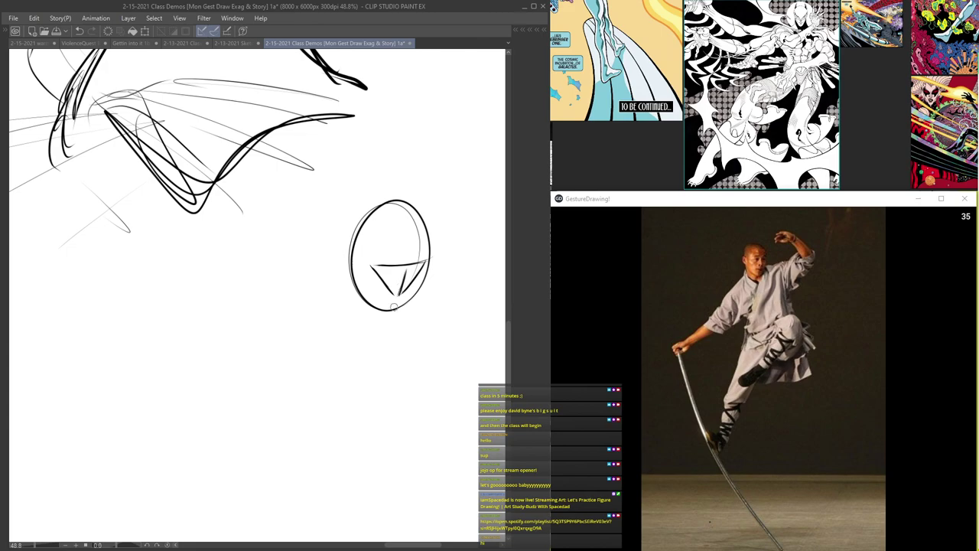
{"action": "scroll", "coordinate": [337, 260], "scroll_direction": "down", "scroll_amount": 1}
{"action": "left_click_drag", "start_coordinate": [357, 238], "coordinate": [366, 265]}
{"action": "scroll", "coordinate": [365, 272], "scroll_direction": "up", "scroll_amount": 2}
{"action": "left_click_drag", "start_coordinate": [344, 237], "coordinate": [368, 271]}
{"action": "mouse_move", "coordinate": [359, 219]}
{"action": "left_mouse_down"}
{"action": "mouse_move", "coordinate": [363, 264]}
{"action": "mouse_move", "coordinate": [350, 287]}
{"action": "mouse_move", "coordinate": [375, 294]}
{"action": "left_mouse_up"}
- Draw the shoulder line, torso sides and waist curves of a front-facing figure beneath the new head
{"action": "scroll", "coordinate": [353, 274], "scroll_direction": "down", "scroll_amount": 4}
{"action": "scroll", "coordinate": [346, 276], "scroll_direction": "down", "scroll_amount": 4}
{"action": "scroll", "coordinate": [339, 294], "scroll_direction": "up", "scroll_amount": 6}
{"action": "left_click_drag", "start_coordinate": [325, 373], "coordinate": [343, 403]}
{"action": "mouse_move", "coordinate": [286, 313]}
{"action": "left_mouse_down"}
{"action": "mouse_move", "coordinate": [297, 352]}
{"action": "mouse_move", "coordinate": [370, 446]}
{"action": "left_mouse_up"}
{"action": "left_click_drag", "start_coordinate": [289, 337], "coordinate": [316, 391]}
{"action": "mouse_move", "coordinate": [412, 317]}
{"action": "left_mouse_down"}
{"action": "mouse_move", "coordinate": [407, 351]}
{"action": "mouse_move", "coordinate": [437, 430]}
{"action": "left_mouse_up"}
{"action": "left_click_drag", "start_coordinate": [419, 309], "coordinate": [417, 401]}
{"action": "left_click_drag", "start_coordinate": [438, 446], "coordinate": [414, 298]}
{"action": "mouse_move", "coordinate": [284, 284]}
{"action": "left_mouse_down"}
{"action": "mouse_move", "coordinate": [292, 336]}
{"action": "mouse_move", "coordinate": [312, 273]}
{"action": "mouse_move", "coordinate": [397, 283]}
{"action": "mouse_move", "coordinate": [417, 318]}
{"action": "mouse_move", "coordinate": [431, 442]}
{"action": "left_mouse_up"}
{"action": "mouse_move", "coordinate": [314, 306]}
{"action": "left_mouse_down"}
{"action": "mouse_move", "coordinate": [375, 455]}
{"action": "mouse_move", "coordinate": [394, 454]}
{"action": "mouse_move", "coordinate": [422, 417]}
{"action": "mouse_move", "coordinate": [350, 431]}
{"action": "left_mouse_up"}
{"action": "left_click_drag", "start_coordinate": [312, 366], "coordinate": [375, 442]}
- Sketch the front-facing figure's bent arms with forearms crossing to the lap, and round off the pelvis
{"action": "scroll", "coordinate": [375, 436], "scroll_direction": "down", "scroll_amount": 4}
{"action": "scroll", "coordinate": [337, 379], "scroll_direction": "up", "scroll_amount": 3}
{"action": "mouse_move", "coordinate": [333, 397]}
{"action": "left_mouse_down"}
{"action": "mouse_move", "coordinate": [319, 308]}
{"action": "mouse_move", "coordinate": [299, 330]}
{"action": "left_mouse_up"}
{"action": "mouse_move", "coordinate": [234, 404]}
{"action": "left_mouse_down"}
{"action": "mouse_move", "coordinate": [372, 319]}
{"action": "mouse_move", "coordinate": [423, 319]}
{"action": "mouse_move", "coordinate": [478, 400]}
{"action": "left_mouse_up"}
{"action": "mouse_move", "coordinate": [306, 332]}
{"action": "left_mouse_down"}
{"action": "mouse_move", "coordinate": [252, 392]}
{"action": "mouse_move", "coordinate": [257, 422]}
{"action": "mouse_move", "coordinate": [365, 418]}
{"action": "left_mouse_up"}
{"action": "mouse_move", "coordinate": [493, 414]}
{"action": "left_mouse_down"}
{"action": "mouse_move", "coordinate": [368, 443]}
{"action": "mouse_move", "coordinate": [366, 459]}
{"action": "mouse_move", "coordinate": [438, 429]}
{"action": "left_mouse_up"}
{"action": "left_click_drag", "start_coordinate": [329, 414], "coordinate": [391, 427]}
- Add side-plane and brow construction lines to the front-facing figure's head
{"action": "scroll", "coordinate": [421, 349], "scroll_direction": "down", "scroll_amount": 2}
{"action": "scroll", "coordinate": [409, 300], "scroll_direction": "up", "scroll_amount": 3}
{"action": "left_click_drag", "start_coordinate": [449, 287], "coordinate": [404, 349]}
{"action": "left_click_drag", "start_coordinate": [368, 292], "coordinate": [426, 338]}
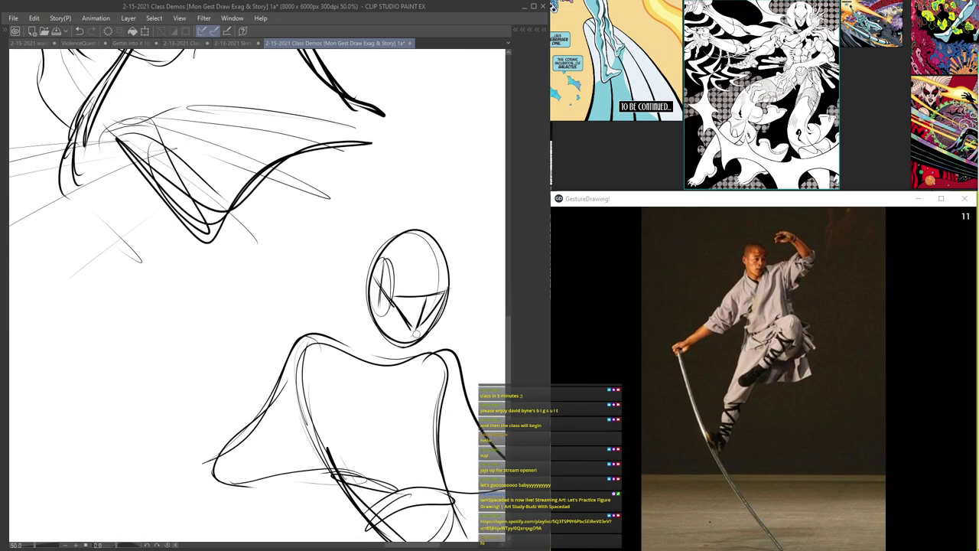
{"action": "scroll", "coordinate": [405, 321], "scroll_direction": "down", "scroll_amount": 3}
{"action": "scroll", "coordinate": [411, 256], "scroll_direction": "up", "scroll_amount": 2}
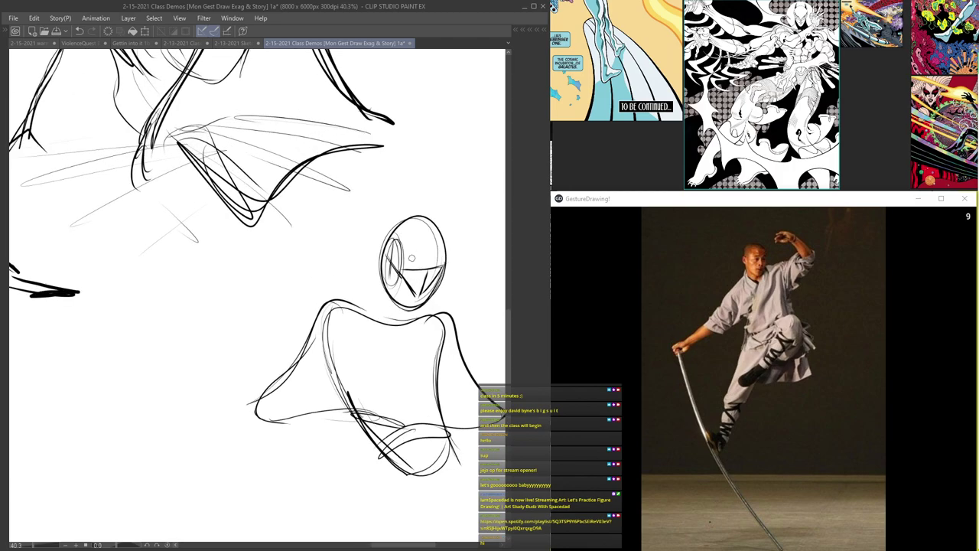
{"action": "scroll", "coordinate": [417, 237], "scroll_direction": "up", "scroll_amount": 1}
{"action": "scroll", "coordinate": [394, 213], "scroll_direction": "down", "scroll_amount": 2}
{"action": "scroll", "coordinate": [392, 224], "scroll_direction": "up", "scroll_amount": 1}
{"action": "scroll", "coordinate": [393, 226], "scroll_direction": "up", "scroll_amount": 1}
{"action": "scroll", "coordinate": [436, 241], "scroll_direction": "down", "scroll_amount": 3}
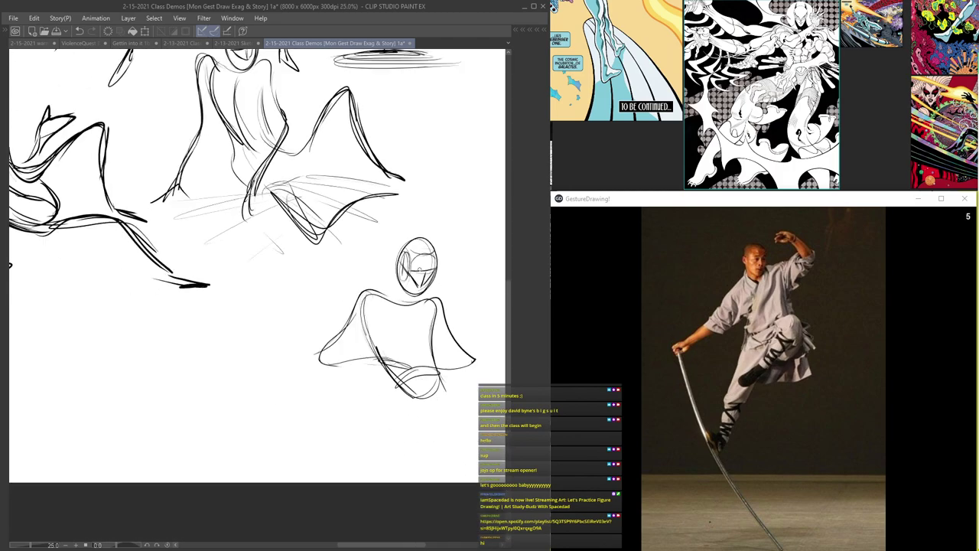
- Reinforce the front-facing figure's elbow and forearm, and add a vertical centre line down the chest
{"action": "scroll", "coordinate": [390, 253], "scroll_direction": "up", "scroll_amount": 1}
{"action": "scroll", "coordinate": [395, 279], "scroll_direction": "down", "scroll_amount": 1}
{"action": "scroll", "coordinate": [394, 245], "scroll_direction": "up", "scroll_amount": 1}
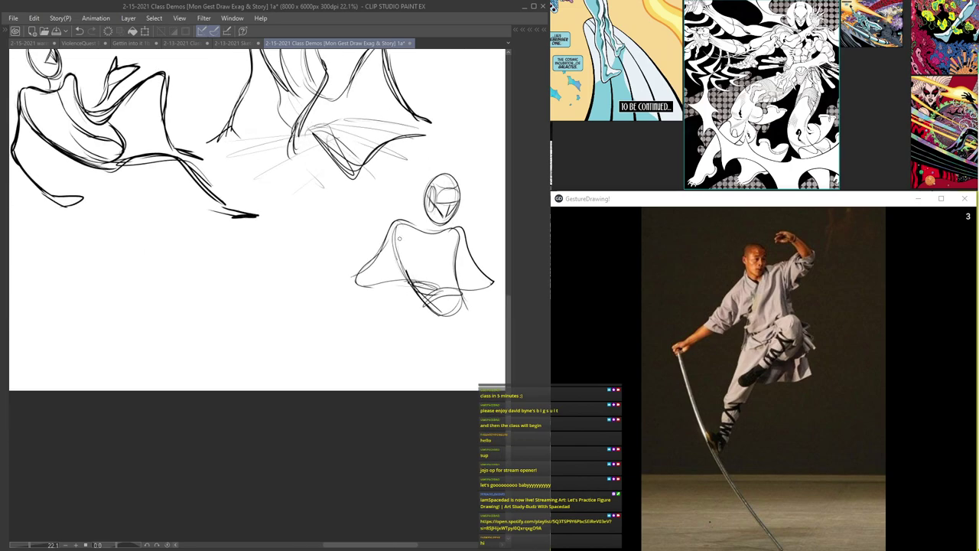
{"action": "left_click_drag", "start_coordinate": [370, 289], "coordinate": [394, 284]}
{"action": "left_click_drag", "start_coordinate": [411, 274], "coordinate": [438, 288]}
{"action": "left_click_drag", "start_coordinate": [436, 235], "coordinate": [444, 293]}
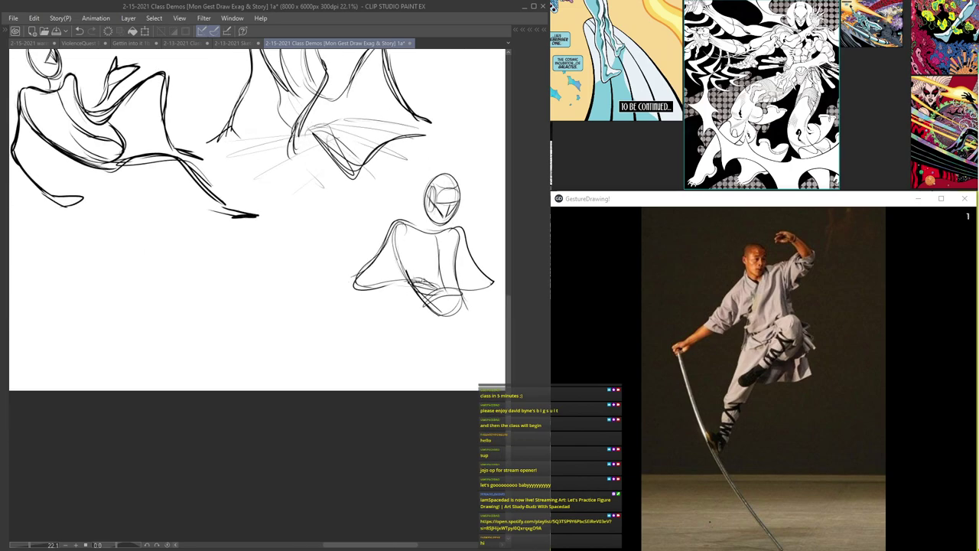
{"action": "scroll", "coordinate": [416, 279], "scroll_direction": "up", "scroll_amount": 1}
{"action": "scroll", "coordinate": [402, 196], "scroll_direction": "down", "scroll_amount": 3}
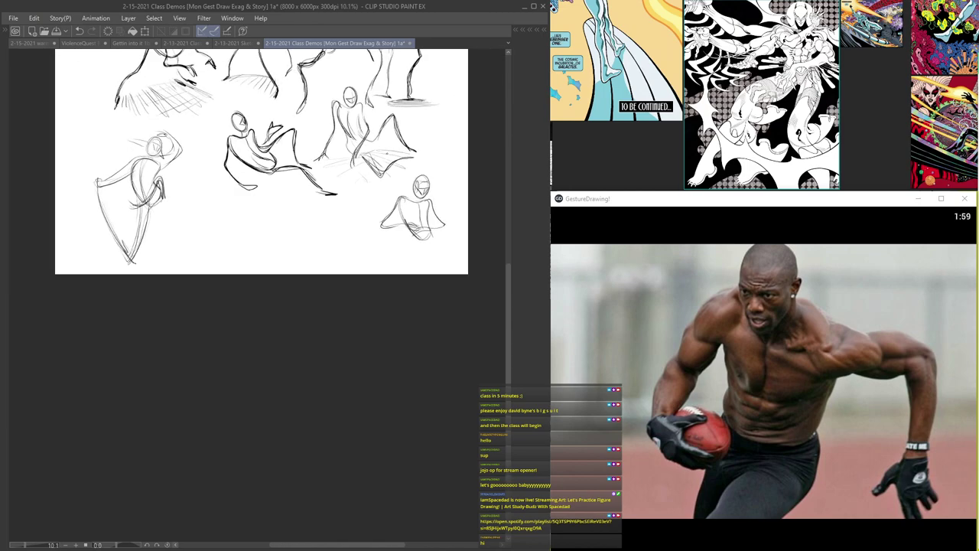
- Draw the football player's oval head with a brow line and face wedge in the canvas's empty upper-left corner
{"action": "left_click_drag", "start_coordinate": [374, 149], "coordinate": [322, 318]}
{"action": "left_click_drag", "start_coordinate": [211, 254], "coordinate": [439, 378]}
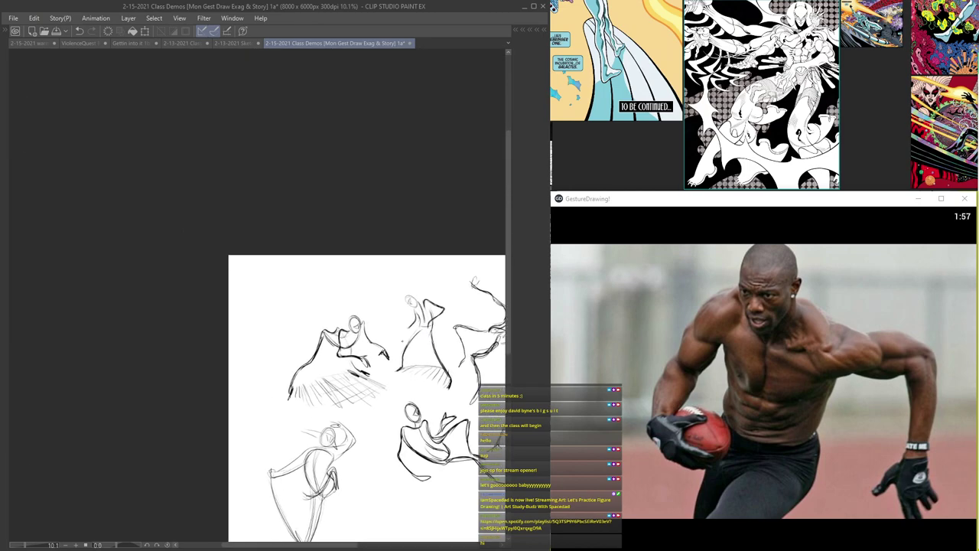
{"action": "scroll", "coordinate": [341, 309], "scroll_direction": "up", "scroll_amount": 1}
{"action": "scroll", "coordinate": [342, 309], "scroll_direction": "up", "scroll_amount": 3}
{"action": "mouse_move", "coordinate": [270, 244]}
{"action": "left_mouse_down"}
{"action": "mouse_move", "coordinate": [229, 236]}
{"action": "mouse_move", "coordinate": [267, 204]}
{"action": "mouse_move", "coordinate": [230, 249]}
{"action": "mouse_move", "coordinate": [271, 205]}
{"action": "left_mouse_up"}
{"action": "scroll", "coordinate": [233, 212], "scroll_direction": "up", "scroll_amount": 1}
{"action": "left_click_drag", "start_coordinate": [223, 231], "coordinate": [273, 234]}
{"action": "mouse_move", "coordinate": [231, 239]}
{"action": "left_mouse_down"}
{"action": "mouse_move", "coordinate": [281, 235]}
{"action": "mouse_move", "coordinate": [246, 266]}
{"action": "left_mouse_up"}
{"action": "left_click_drag", "start_coordinate": [232, 241], "coordinate": [251, 267]}
{"action": "mouse_move", "coordinate": [255, 272]}
{"action": "left_mouse_down"}
{"action": "mouse_move", "coordinate": [280, 256]}
{"action": "mouse_move", "coordinate": [293, 216]}
{"action": "mouse_move", "coordinate": [247, 273]}
{"action": "left_mouse_up"}
{"action": "left_click_drag", "start_coordinate": [228, 241], "coordinate": [271, 244]}
{"action": "left_click_drag", "start_coordinate": [281, 243], "coordinate": [259, 268]}
{"action": "scroll", "coordinate": [256, 276], "scroll_direction": "down", "scroll_amount": 2}
{"action": "scroll", "coordinate": [230, 256], "scroll_direction": "up", "scroll_amount": 1}
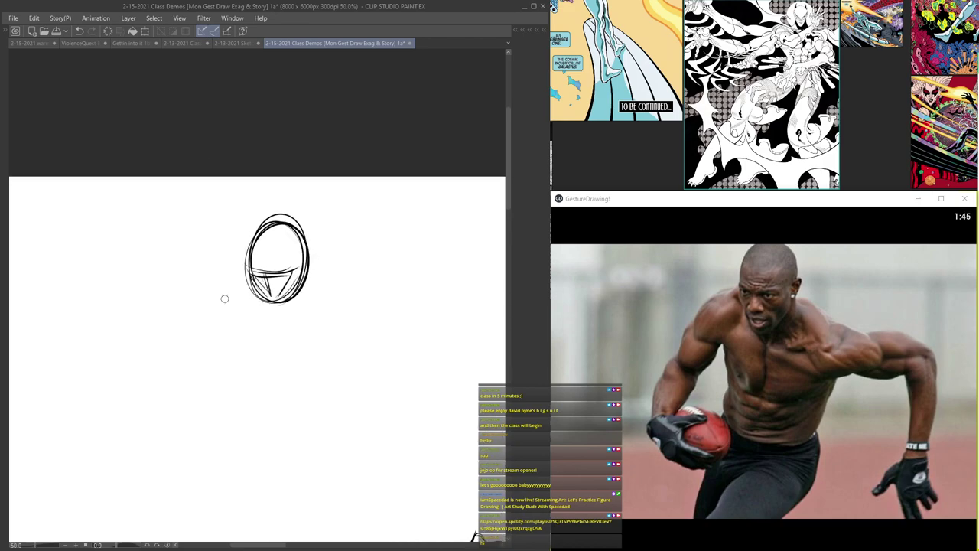
- Sketch the football player's curved torso with rib contours, and the bent arm wrapping around a round ball
{"action": "scroll", "coordinate": [225, 303], "scroll_direction": "down", "scroll_amount": 2}
{"action": "mouse_move", "coordinate": [249, 411]}
{"action": "left_mouse_down"}
{"action": "mouse_move", "coordinate": [302, 355]}
{"action": "mouse_move", "coordinate": [286, 372]}
{"action": "left_mouse_up"}
{"action": "mouse_move", "coordinate": [366, 252]}
{"action": "left_mouse_down"}
{"action": "mouse_move", "coordinate": [296, 368]}
{"action": "mouse_move", "coordinate": [365, 259]}
{"action": "left_mouse_up"}
{"action": "left_click_drag", "start_coordinate": [276, 260], "coordinate": [295, 329]}
{"action": "mouse_move", "coordinate": [307, 262]}
{"action": "left_mouse_down"}
{"action": "mouse_move", "coordinate": [292, 330]}
{"action": "mouse_move", "coordinate": [337, 345]}
{"action": "mouse_move", "coordinate": [365, 303]}
{"action": "mouse_move", "coordinate": [358, 290]}
{"action": "left_mouse_up"}
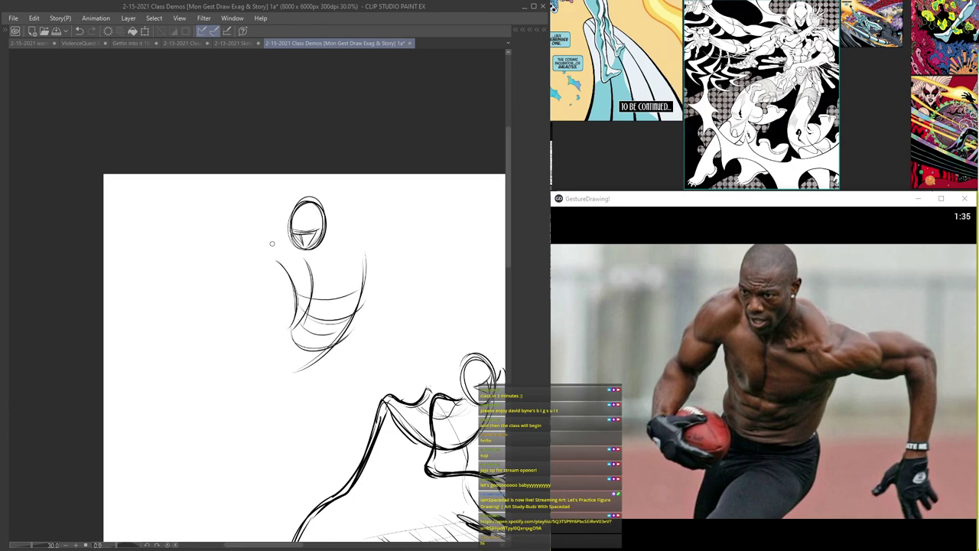
{"action": "mouse_move", "coordinate": [276, 244]}
{"action": "left_mouse_down"}
{"action": "mouse_move", "coordinate": [249, 284]}
{"action": "mouse_move", "coordinate": [280, 346]}
{"action": "mouse_move", "coordinate": [291, 306]}
{"action": "left_mouse_up"}
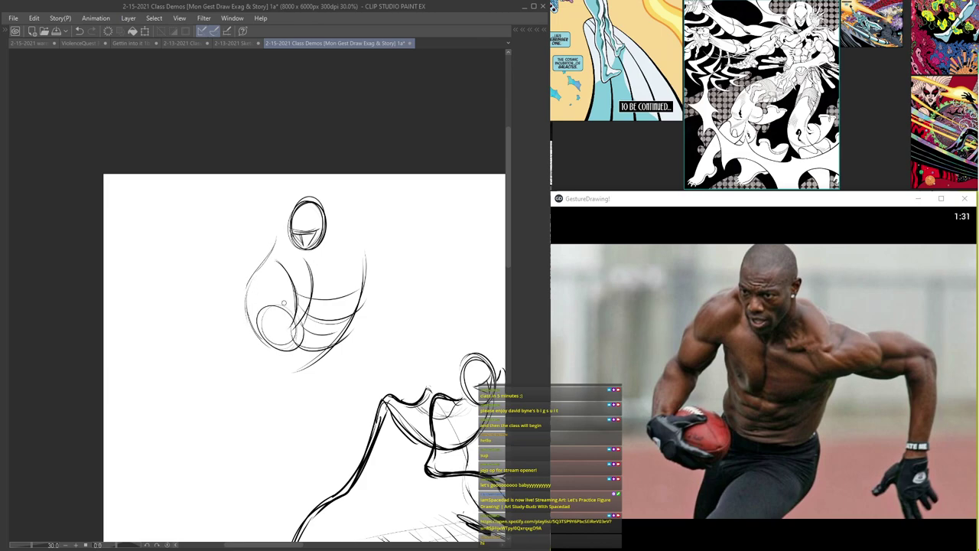
- Draw the football player's other arm extended outward and bent down at the elbow, ending in spread fingers
{"action": "mouse_move", "coordinate": [329, 227]}
{"action": "left_mouse_down"}
{"action": "mouse_move", "coordinate": [365, 253]}
{"action": "mouse_move", "coordinate": [425, 260]}
{"action": "mouse_move", "coordinate": [418, 256]}
{"action": "mouse_move", "coordinate": [410, 337]}
{"action": "mouse_move", "coordinate": [419, 375]}
{"action": "left_mouse_up"}
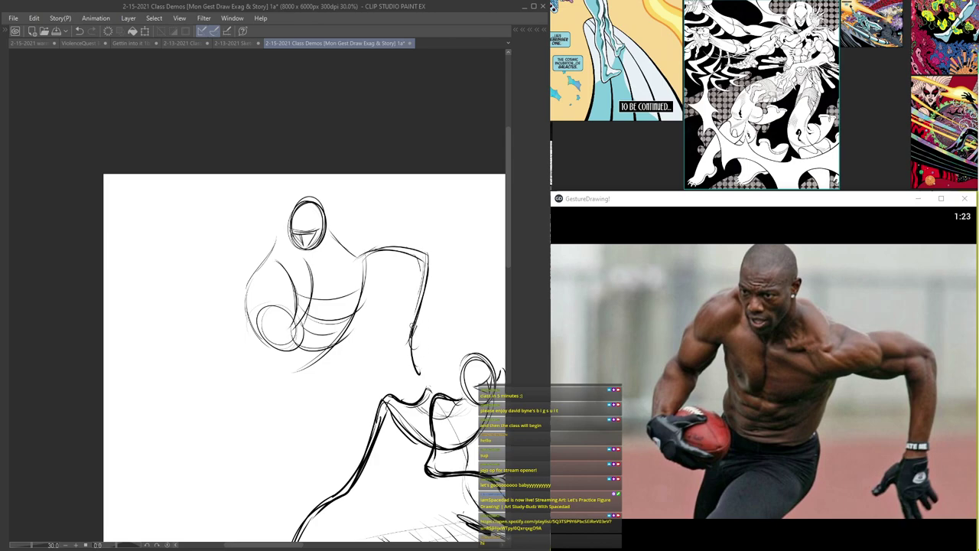
{"action": "left_click_drag", "start_coordinate": [416, 334], "coordinate": [434, 358]}
{"action": "left_click_drag", "start_coordinate": [426, 331], "coordinate": [440, 356]}
{"action": "left_click_drag", "start_coordinate": [422, 309], "coordinate": [438, 355]}
{"action": "left_click_drag", "start_coordinate": [425, 262], "coordinate": [387, 253]}
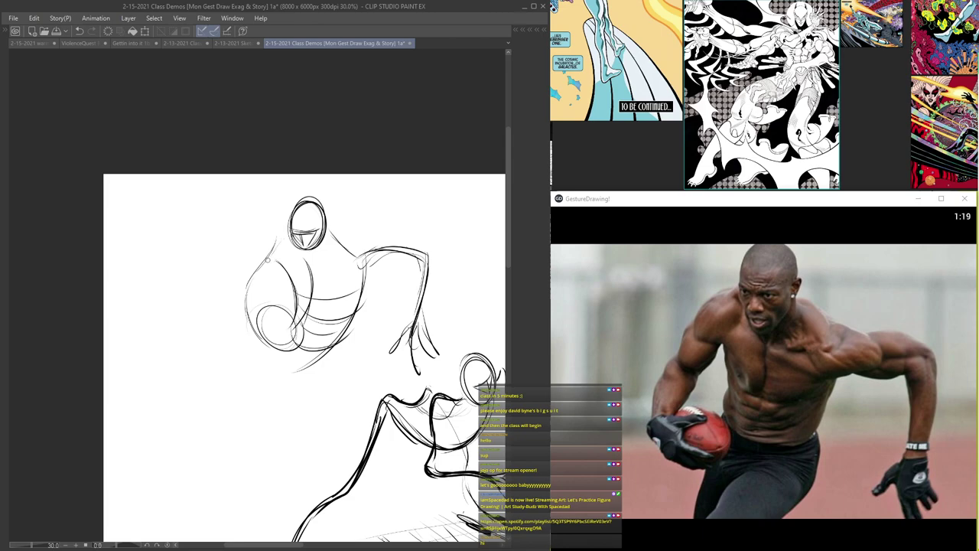
- Add neck slope and collar lines to the football player, and round out the outstretched arm's shoulder
{"action": "left_click_drag", "start_coordinate": [329, 227], "coordinate": [364, 254]}
{"action": "mouse_move", "coordinate": [288, 245]}
{"action": "left_mouse_down"}
{"action": "mouse_move", "coordinate": [349, 260]}
{"action": "mouse_move", "coordinate": [302, 306]}
{"action": "left_mouse_up"}
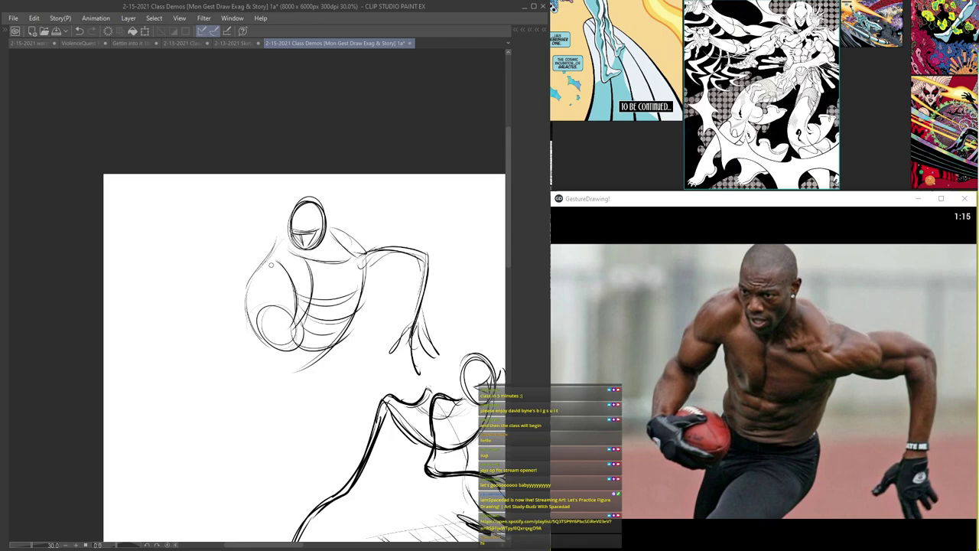
{"action": "mouse_move", "coordinate": [355, 257]}
{"action": "left_mouse_down"}
{"action": "mouse_move", "coordinate": [355, 278]}
{"action": "mouse_move", "coordinate": [408, 243]}
{"action": "mouse_move", "coordinate": [412, 327]}
{"action": "left_mouse_up"}
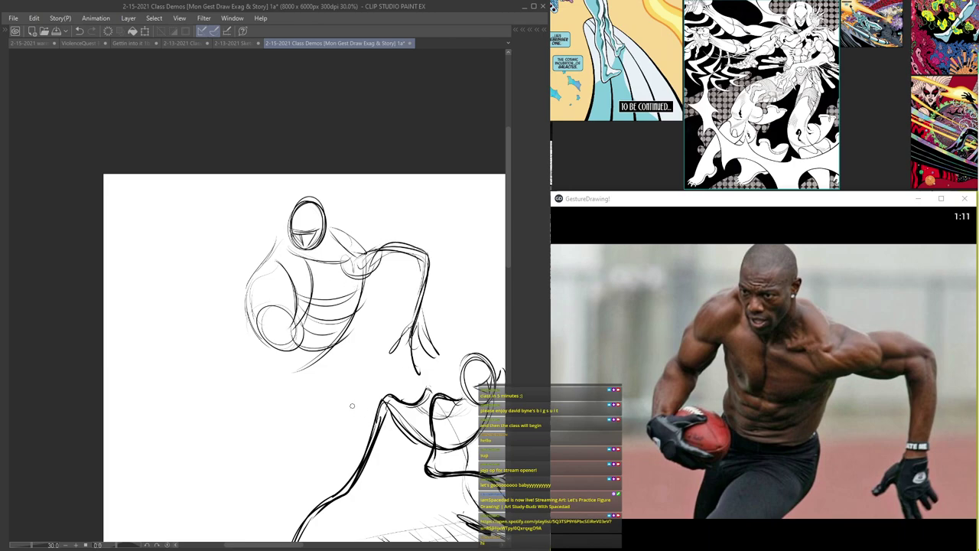
- Lower the gesture sketch layer's opacity to 26% and create a new layer above it
{"action": "scroll", "coordinate": [352, 405], "scroll_direction": "down", "scroll_amount": 5}
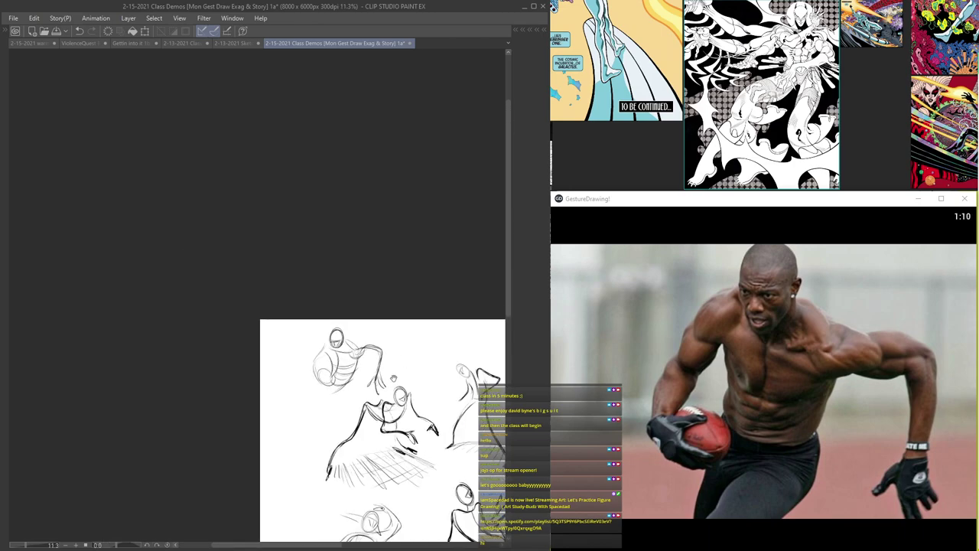
{"action": "left_click_drag", "start_coordinate": [395, 378], "coordinate": [46, 198]}
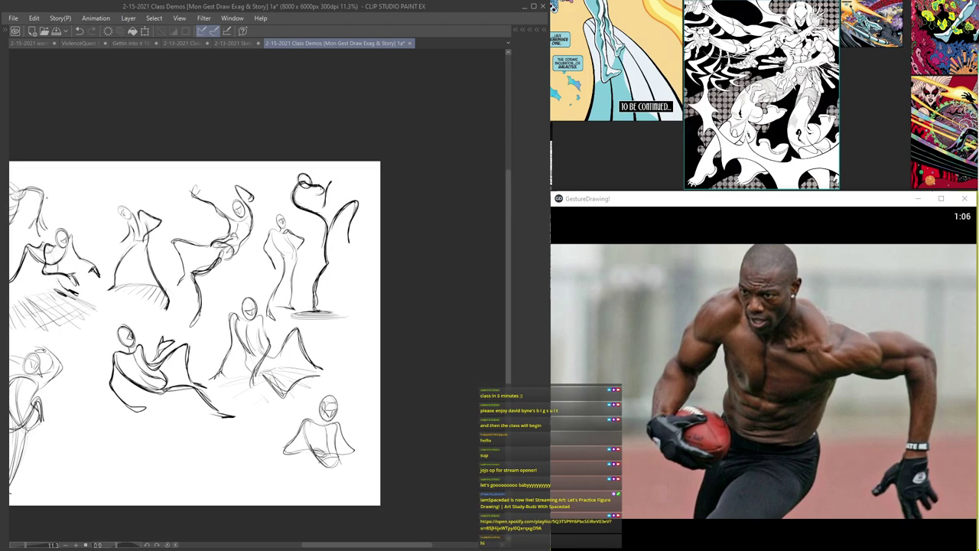
{"action": "mouse_move", "coordinate": [141, 288]}
{"action": "left_mouse_down"}
{"action": "mouse_move", "coordinate": [320, 241]}
{"action": "mouse_move", "coordinate": [230, 220]}
{"action": "left_mouse_up"}
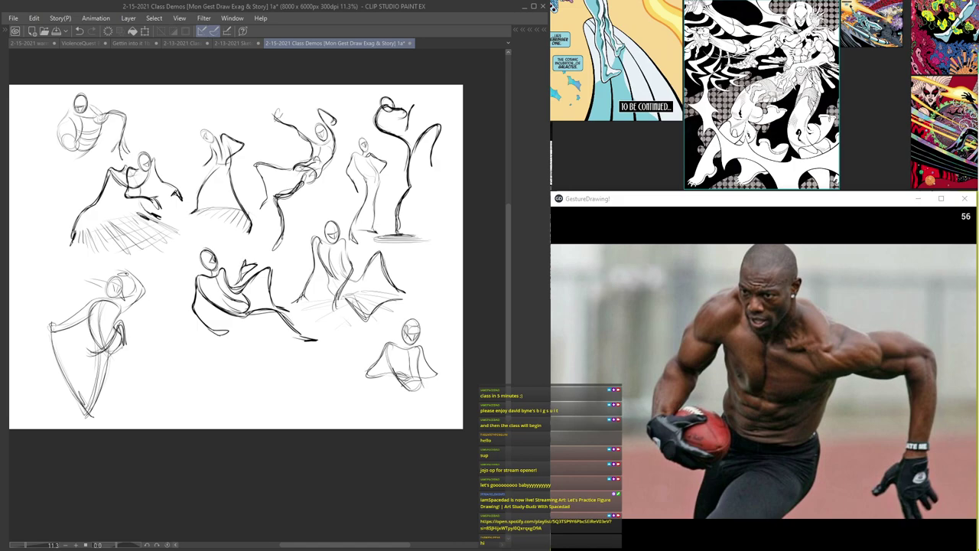
{"action": "key", "text": "Tab"}
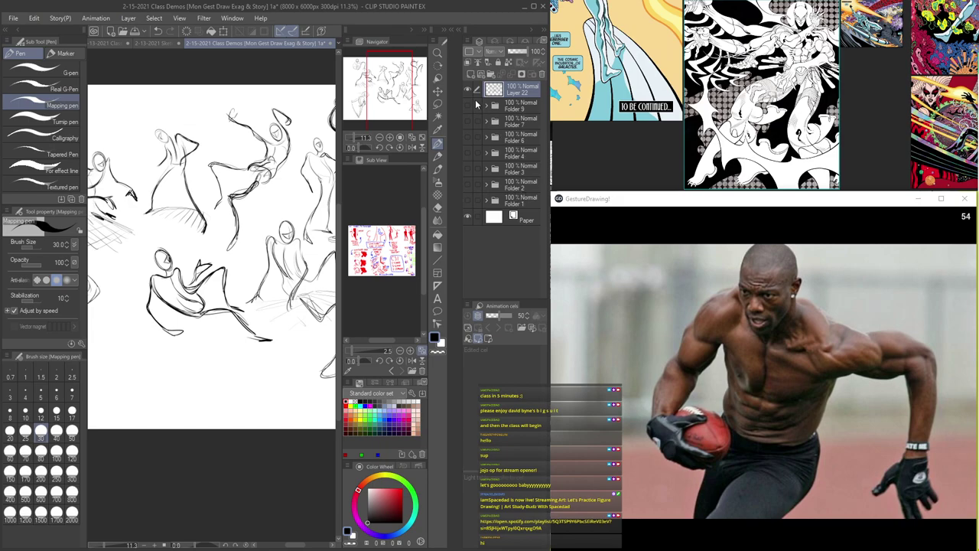
{"action": "left_click", "coordinate": [469, 91]}
{"action": "left_click", "coordinate": [469, 91]}
{"action": "left_click", "coordinate": [514, 50]}
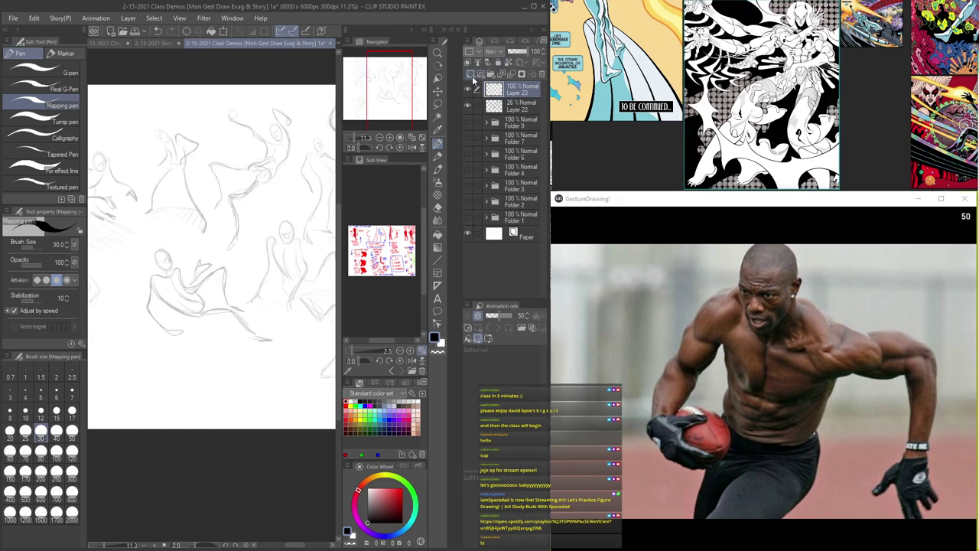
{"action": "key", "text": "Tab"}
- Ink the leaping figure's torso over the faded sketch, defining the outer back curve, inner side and waist
{"action": "scroll", "coordinate": [319, 218], "scroll_direction": "up", "scroll_amount": 6}
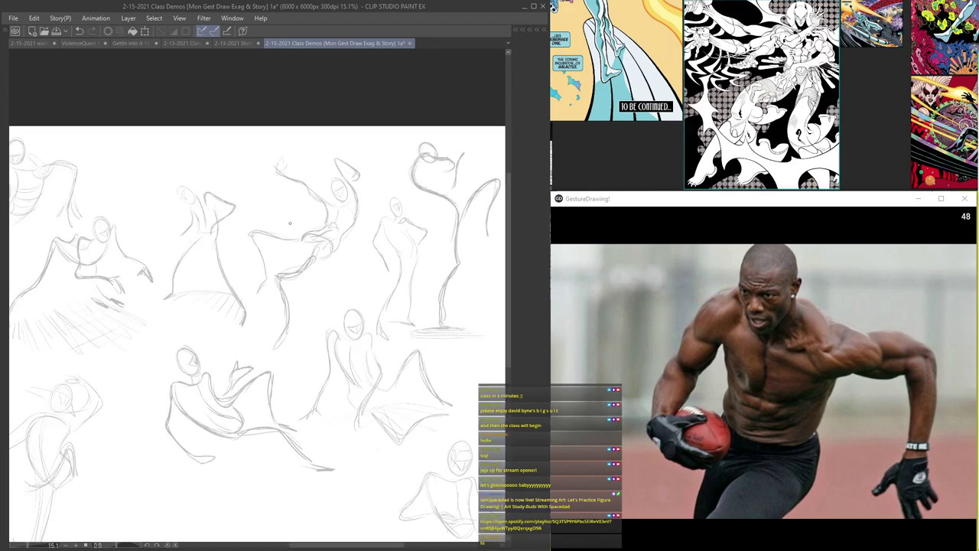
{"action": "scroll", "coordinate": [314, 219], "scroll_direction": "up", "scroll_amount": 2}
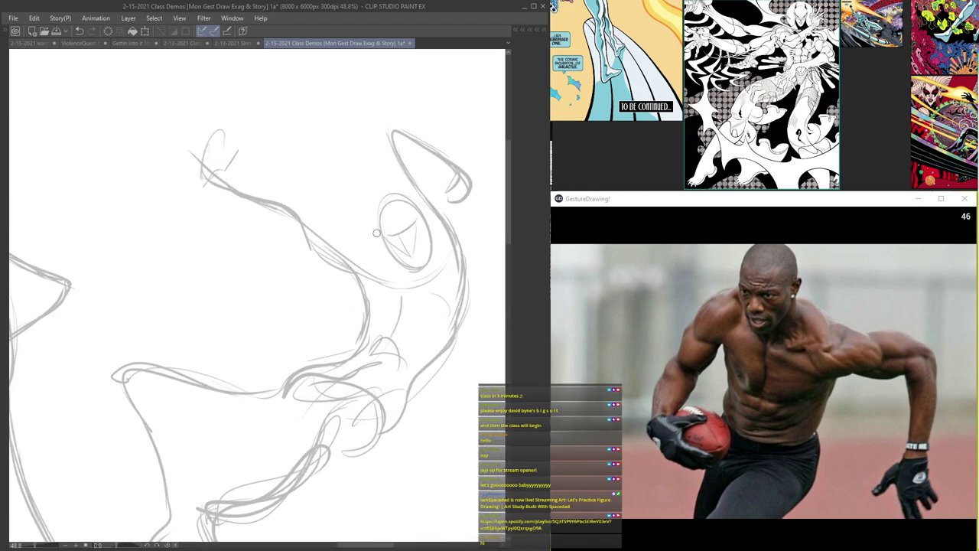
{"action": "scroll", "coordinate": [373, 233], "scroll_direction": "down", "scroll_amount": 1}
{"action": "mouse_move", "coordinate": [444, 251]}
{"action": "left_mouse_down"}
{"action": "mouse_move", "coordinate": [432, 309]}
{"action": "mouse_move", "coordinate": [363, 403]}
{"action": "left_mouse_up"}
{"action": "scroll", "coordinate": [355, 297], "scroll_direction": "up", "scroll_amount": 1}
{"action": "left_click_drag", "start_coordinate": [353, 275], "coordinate": [345, 340]}
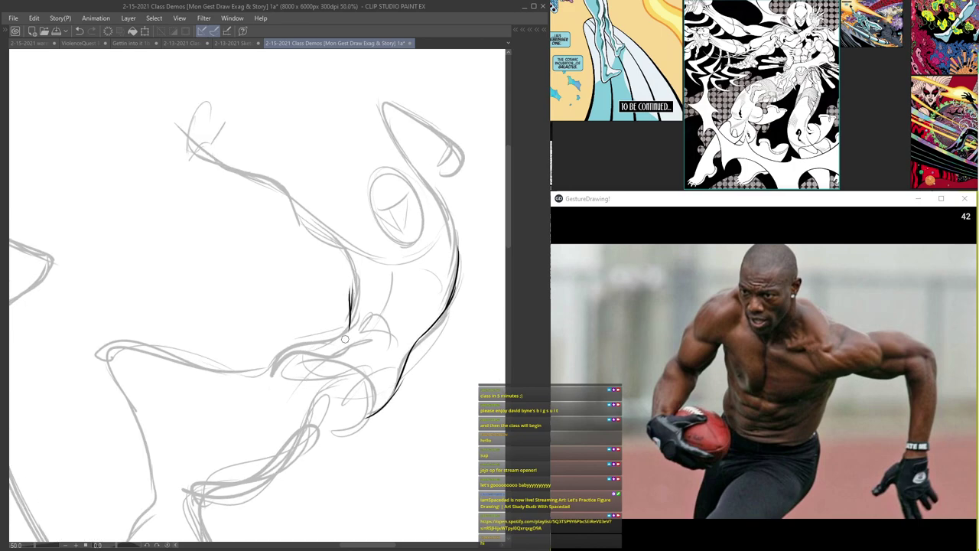
{"action": "scroll", "coordinate": [367, 329], "scroll_direction": "up", "scroll_amount": 2}
{"action": "mouse_move", "coordinate": [446, 234]}
{"action": "left_mouse_down"}
{"action": "mouse_move", "coordinate": [404, 322]}
{"action": "mouse_move", "coordinate": [398, 369]}
{"action": "left_mouse_up"}
{"action": "mouse_move", "coordinate": [343, 346]}
{"action": "left_mouse_down"}
{"action": "mouse_move", "coordinate": [389, 345]}
{"action": "mouse_move", "coordinate": [382, 372]}
{"action": "left_mouse_up"}
{"action": "scroll", "coordinate": [330, 395], "scroll_direction": "down", "scroll_amount": 2}
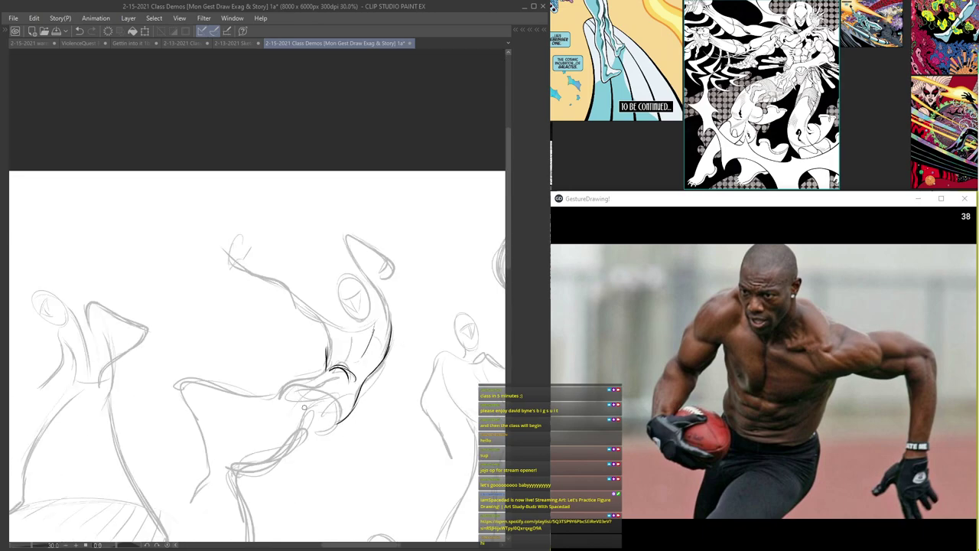
- Ink the leaping figure's waist folds, chest line and oval head outline
{"action": "left_click_drag", "start_coordinate": [332, 363], "coordinate": [299, 383]}
{"action": "scroll", "coordinate": [382, 275], "scroll_direction": "up", "scroll_amount": 1}
{"action": "left_click_drag", "start_coordinate": [390, 318], "coordinate": [374, 356]}
{"action": "mouse_move", "coordinate": [400, 262]}
{"action": "left_mouse_down"}
{"action": "mouse_move", "coordinate": [396, 211]}
{"action": "mouse_move", "coordinate": [350, 166]}
{"action": "left_mouse_up"}
{"action": "scroll", "coordinate": [370, 231], "scroll_direction": "down", "scroll_amount": 4}
{"action": "scroll", "coordinate": [374, 235], "scroll_direction": "up", "scroll_amount": 2}
{"action": "scroll", "coordinate": [373, 235], "scroll_direction": "up", "scroll_amount": 2}
{"action": "scroll", "coordinate": [370, 260], "scroll_direction": "down", "scroll_amount": 4}
{"action": "scroll", "coordinate": [362, 258], "scroll_direction": "up", "scroll_amount": 3}
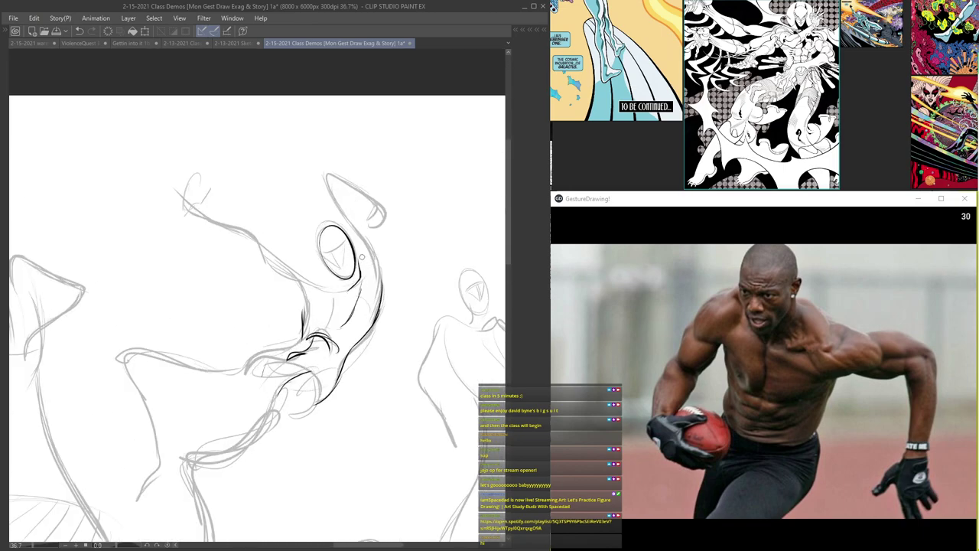
- Ink the leaping figure's neck and the bent arm raised above the head, continuing the line down the back
{"action": "scroll", "coordinate": [361, 259], "scroll_direction": "up", "scroll_amount": 2}
{"action": "left_click_drag", "start_coordinate": [383, 232], "coordinate": [396, 287]}
{"action": "left_click_drag", "start_coordinate": [366, 216], "coordinate": [394, 283]}
{"action": "mouse_move", "coordinate": [317, 165]}
{"action": "left_mouse_down"}
{"action": "mouse_move", "coordinate": [354, 218]}
{"action": "mouse_move", "coordinate": [310, 127]}
{"action": "left_mouse_up"}
{"action": "mouse_move", "coordinate": [310, 128]}
{"action": "left_mouse_down"}
{"action": "mouse_move", "coordinate": [397, 184]}
{"action": "mouse_move", "coordinate": [349, 312]}
{"action": "mouse_move", "coordinate": [262, 418]}
{"action": "left_mouse_up"}
- Ink an oval knee form and first thigh contours on the leaping figure's lower bent leg
{"action": "scroll", "coordinate": [373, 185], "scroll_direction": "down", "scroll_amount": 3}
{"action": "scroll", "coordinate": [372, 245], "scroll_direction": "up", "scroll_amount": 1}
{"action": "scroll", "coordinate": [372, 251], "scroll_direction": "up", "scroll_amount": 1}
{"action": "left_click_drag", "start_coordinate": [203, 403], "coordinate": [370, 294]}
{"action": "mouse_move", "coordinate": [249, 392]}
{"action": "left_mouse_down"}
{"action": "mouse_move", "coordinate": [258, 409]}
{"action": "mouse_move", "coordinate": [253, 362]}
{"action": "left_mouse_up"}
{"action": "mouse_move", "coordinate": [243, 386]}
{"action": "left_mouse_down"}
{"action": "mouse_move", "coordinate": [298, 392]}
{"action": "mouse_move", "coordinate": [248, 404]}
{"action": "left_mouse_up"}
{"action": "mouse_move", "coordinate": [383, 273]}
{"action": "left_mouse_down"}
{"action": "mouse_move", "coordinate": [354, 309]}
{"action": "mouse_move", "coordinate": [252, 366]}
{"action": "mouse_move", "coordinate": [417, 264]}
{"action": "mouse_move", "coordinate": [260, 366]}
{"action": "left_mouse_up"}
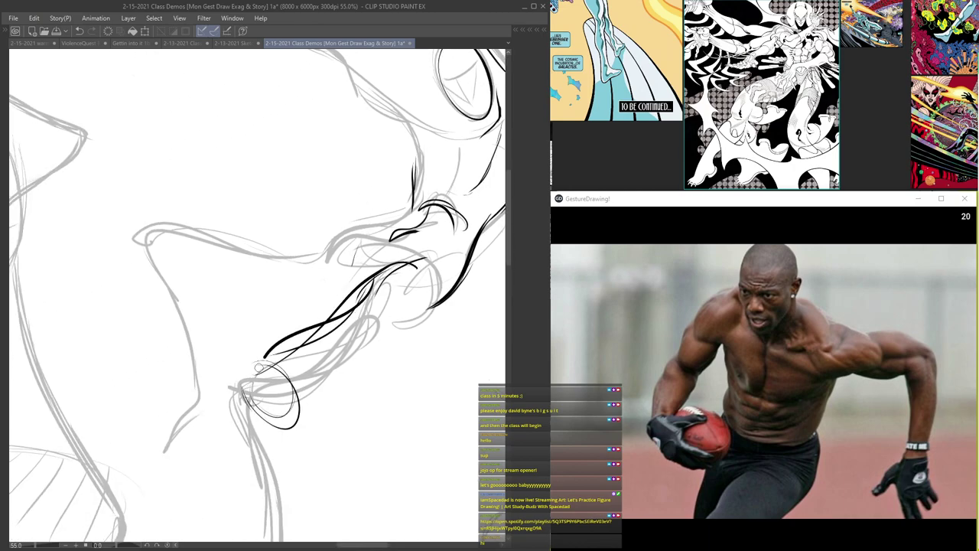
- Undo the last thigh strokes and redraw the thigh's outlines from the hip around the rounded knee
{"action": "key", "text": "ctrl+z"}
{"action": "key", "text": "ctrl+z"}
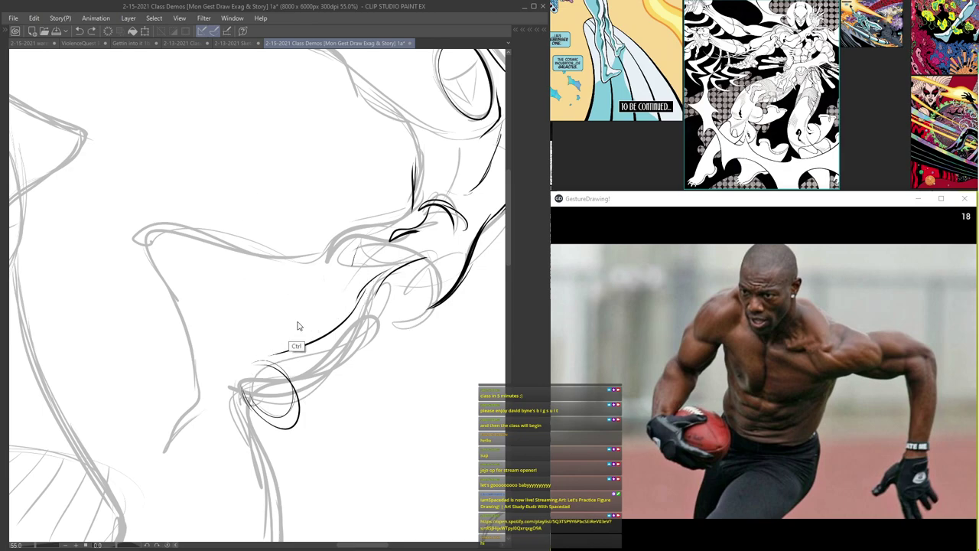
{"action": "mouse_move", "coordinate": [413, 265]}
{"action": "left_mouse_down"}
{"action": "mouse_move", "coordinate": [253, 364]}
{"action": "mouse_move", "coordinate": [289, 396]}
{"action": "left_mouse_up"}
{"action": "mouse_move", "coordinate": [438, 288]}
{"action": "left_mouse_down"}
{"action": "mouse_move", "coordinate": [423, 332]}
{"action": "mouse_move", "coordinate": [386, 341]}
{"action": "mouse_move", "coordinate": [310, 424]}
{"action": "mouse_move", "coordinate": [263, 420]}
{"action": "left_mouse_up"}
{"action": "left_click_drag", "start_coordinate": [335, 391], "coordinate": [274, 432]}
{"action": "left_click_drag", "start_coordinate": [303, 396], "coordinate": [277, 385]}
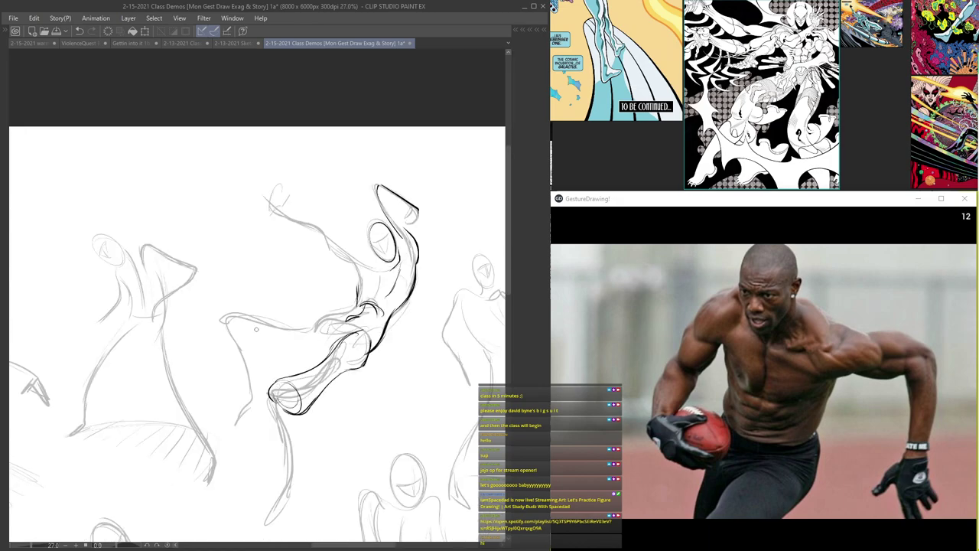
- Ink the leaping figure's hip area and the overlapping lines where the raised thigh meets the waist
{"action": "scroll", "coordinate": [269, 329], "scroll_direction": "up", "scroll_amount": 3}
{"action": "mouse_move", "coordinate": [378, 310]}
{"action": "left_mouse_down"}
{"action": "mouse_move", "coordinate": [329, 341]}
{"action": "mouse_move", "coordinate": [402, 282]}
{"action": "mouse_move", "coordinate": [355, 332]}
{"action": "mouse_move", "coordinate": [434, 348]}
{"action": "left_mouse_up"}
{"action": "scroll", "coordinate": [368, 313], "scroll_direction": "down", "scroll_amount": 3}
{"action": "scroll", "coordinate": [387, 264], "scroll_direction": "up", "scroll_amount": 3}
{"action": "scroll", "coordinate": [367, 314], "scroll_direction": "up", "scroll_amount": 1}
{"action": "mouse_move", "coordinate": [461, 266]}
{"action": "left_mouse_down"}
{"action": "mouse_move", "coordinate": [453, 308]}
{"action": "mouse_move", "coordinate": [429, 282]}
{"action": "left_mouse_up"}
{"action": "left_click_drag", "start_coordinate": [425, 288], "coordinate": [452, 309]}
- Ink both contours of the leaping figure's outstretched arm down into the shoulder and side of the torso
{"action": "scroll", "coordinate": [372, 206], "scroll_direction": "down", "scroll_amount": 2}
{"action": "scroll", "coordinate": [294, 190], "scroll_direction": "up", "scroll_amount": 1}
{"action": "mouse_move", "coordinate": [245, 207]}
{"action": "left_mouse_down"}
{"action": "mouse_move", "coordinate": [326, 251]}
{"action": "mouse_move", "coordinate": [366, 304]}
{"action": "mouse_move", "coordinate": [275, 217]}
{"action": "mouse_move", "coordinate": [355, 244]}
{"action": "mouse_move", "coordinate": [376, 297]}
{"action": "left_mouse_up"}
{"action": "scroll", "coordinate": [306, 225], "scroll_direction": "up", "scroll_amount": 1}
{"action": "mouse_move", "coordinate": [371, 262]}
{"action": "left_mouse_down"}
{"action": "mouse_move", "coordinate": [423, 303]}
{"action": "mouse_move", "coordinate": [445, 393]}
{"action": "left_mouse_up"}
{"action": "left_click_drag", "start_coordinate": [437, 337], "coordinate": [442, 396]}
{"action": "scroll", "coordinate": [443, 396], "scroll_direction": "down", "scroll_amount": 5}
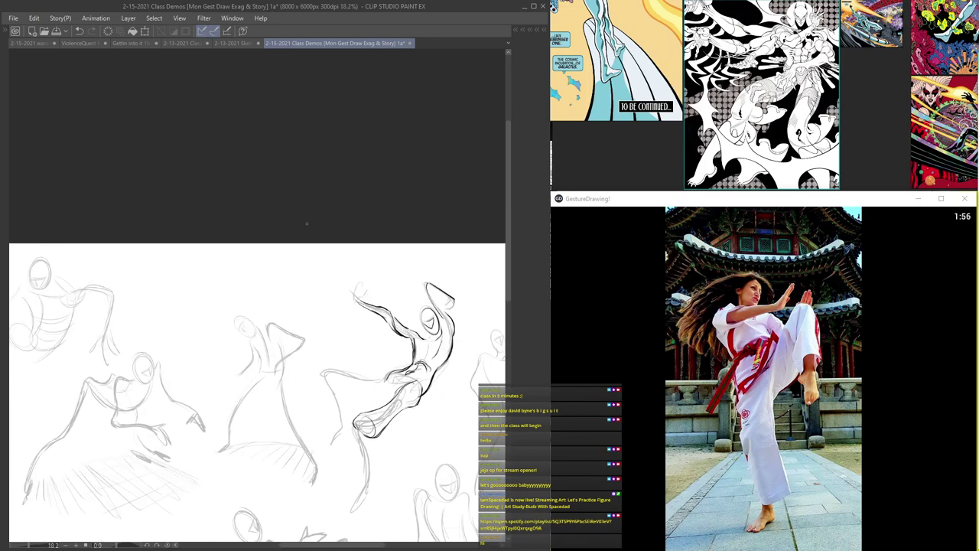
{"action": "left_click_drag", "start_coordinate": [363, 328], "coordinate": [312, 310]}
{"action": "left_click_drag", "start_coordinate": [394, 348], "coordinate": [360, 164]}
{"action": "left_click_drag", "start_coordinate": [369, 237], "coordinate": [405, 124]}
{"action": "left_click_drag", "start_coordinate": [312, 162], "coordinate": [483, 258]}
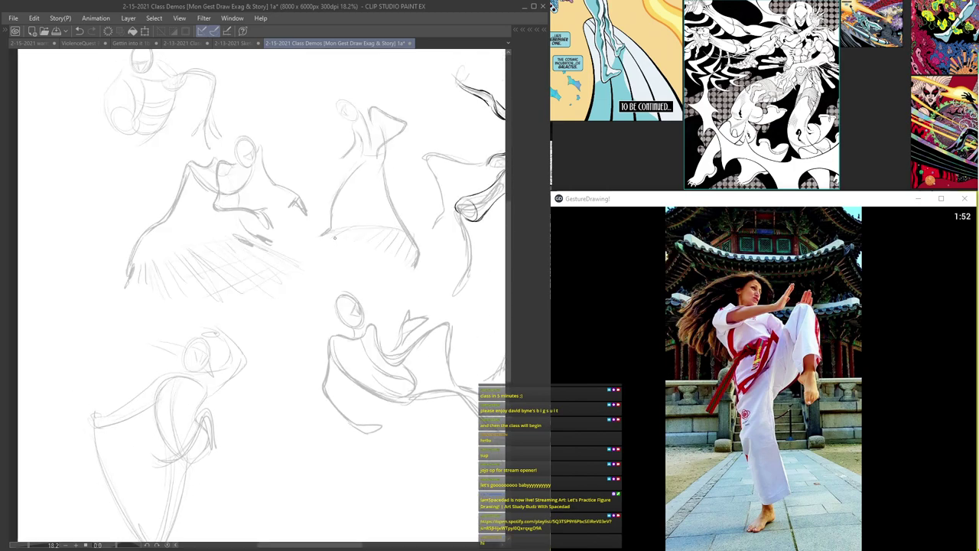
- Raise the rough gesture layer, Layer 22, to 100% opacity to compare it with the inked layer above
{"action": "scroll", "coordinate": [334, 238], "scroll_direction": "down", "scroll_amount": 2}
{"action": "left_click_drag", "start_coordinate": [350, 202], "coordinate": [180, 219]}
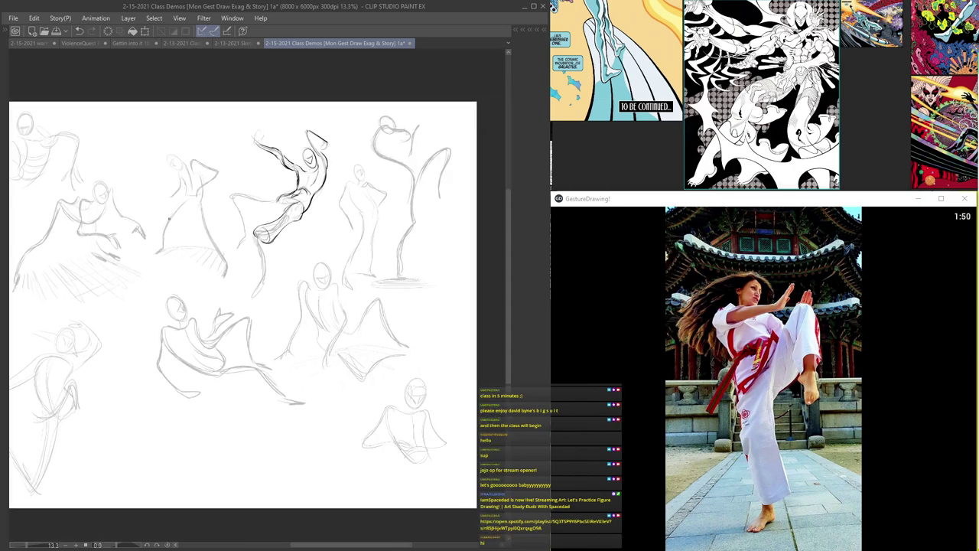
{"action": "key", "text": "Tab"}
{"action": "left_click", "coordinate": [517, 106]}
{"action": "left_click_drag", "start_coordinate": [516, 57], "coordinate": [541, 52]}
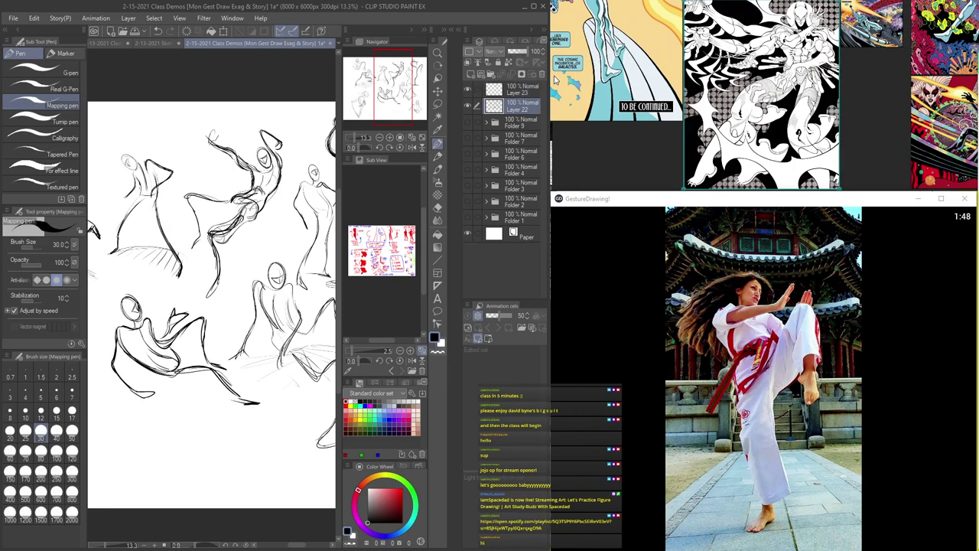
{"action": "left_click", "coordinate": [507, 91]}
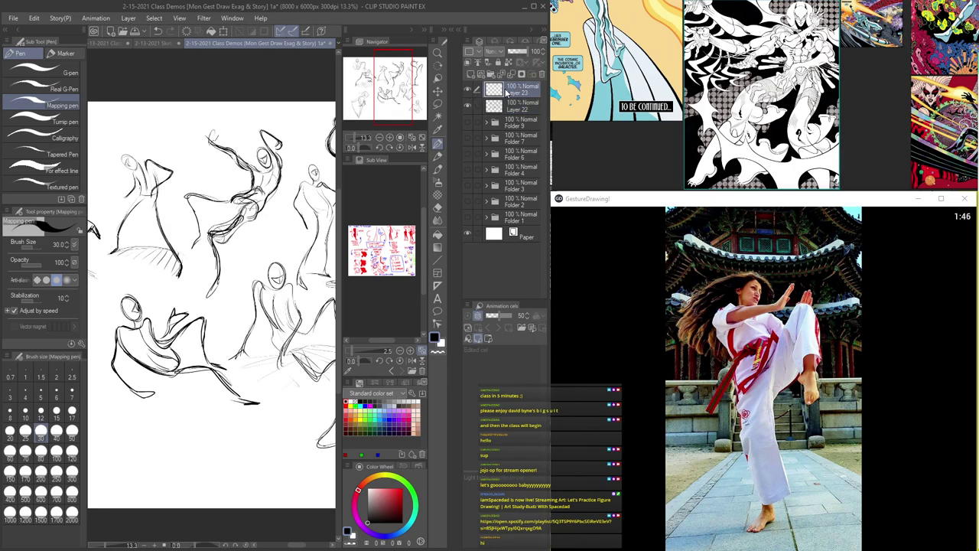
- Fade Layer 22 to 31% opacity and make Layer 23 the active layer
{"action": "left_click", "coordinate": [514, 105]}
{"action": "left_click_drag", "start_coordinate": [517, 57], "coordinate": [514, 53]}
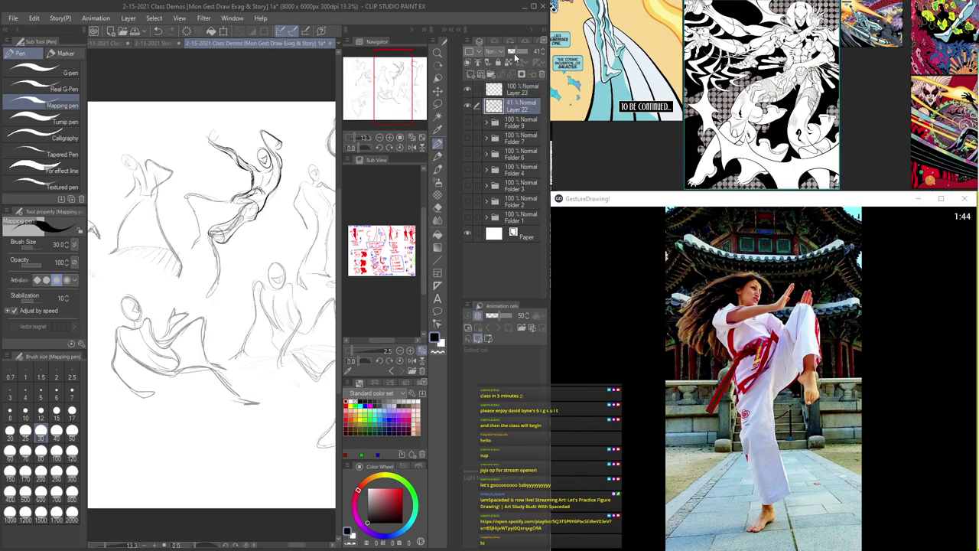
{"action": "left_click", "coordinate": [515, 92]}
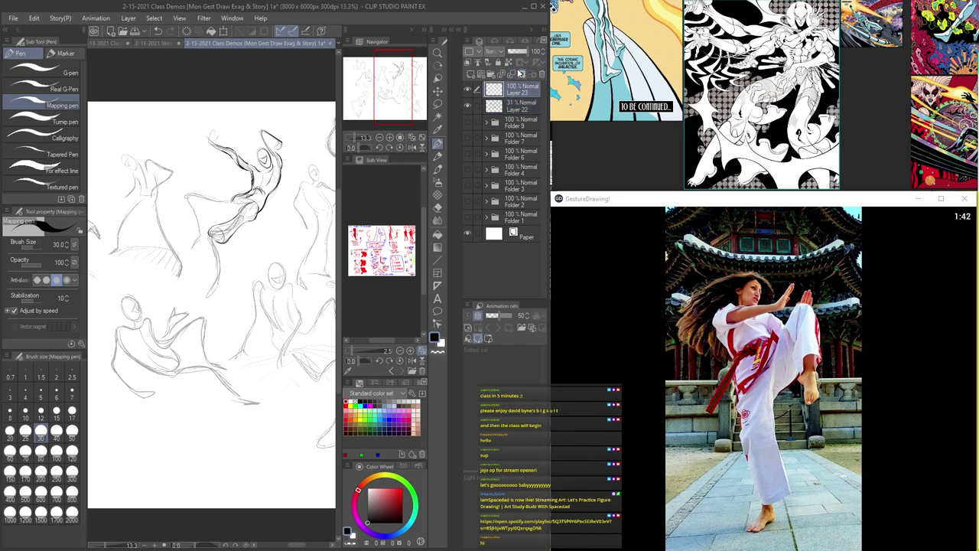
- Create a new layer folder, move Layers 22 and 23 into it, and collapse and hide the folder
{"action": "left_click", "coordinate": [491, 75]}
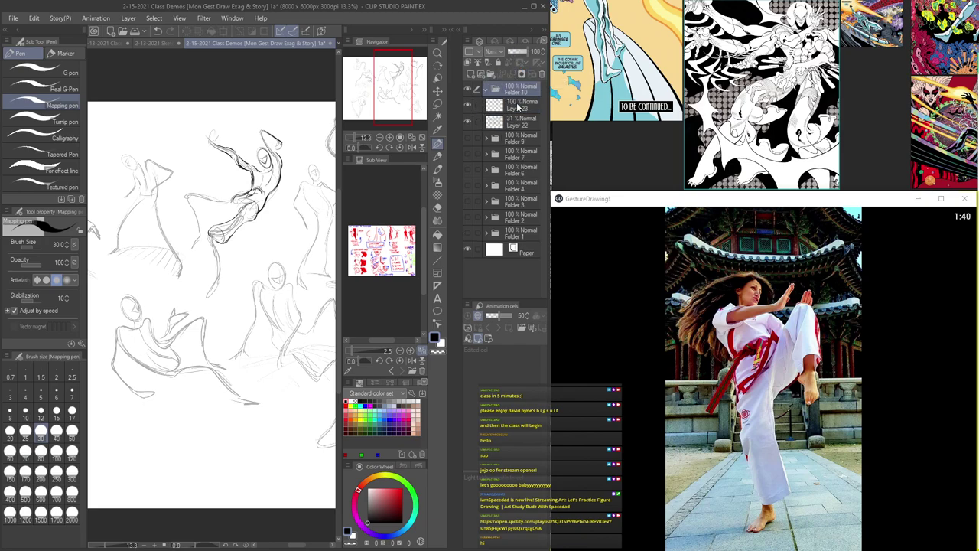
{"action": "left_click", "coordinate": [519, 124]}
{"action": "left_click_drag", "start_coordinate": [519, 110], "coordinate": [523, 92]}
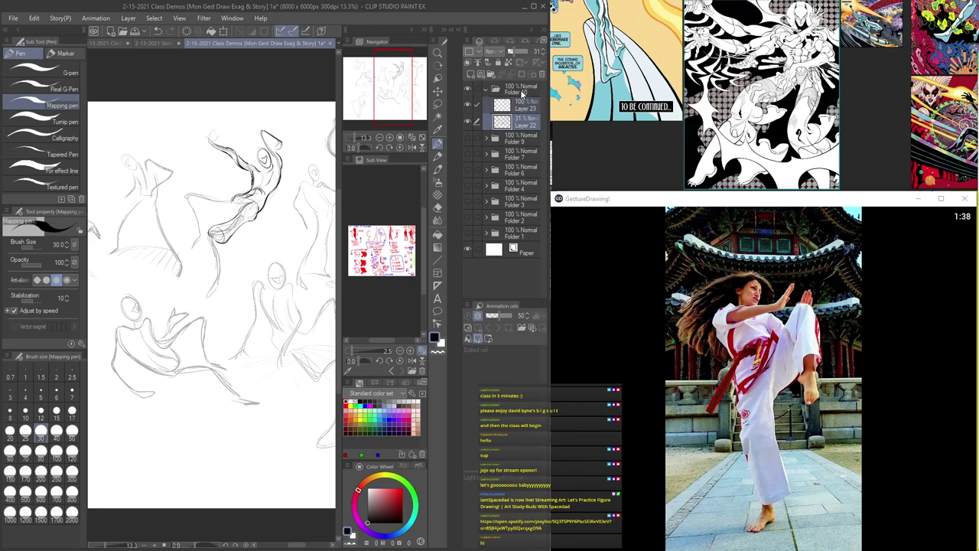
{"action": "left_click", "coordinate": [487, 89]}
{"action": "left_click", "coordinate": [467, 90]}
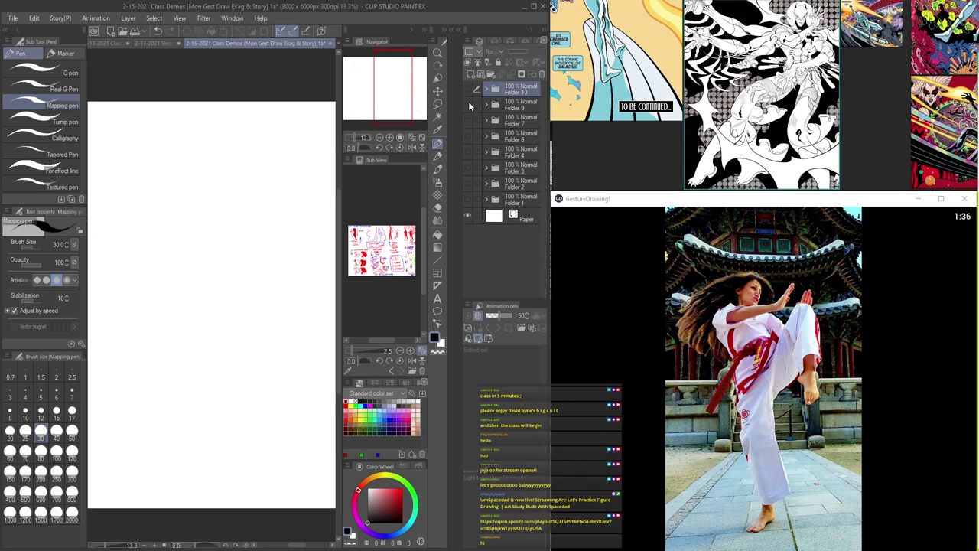
- Check the contents of Folder 9, hide it again, and show the gesture drawings in Folder 7
{"action": "left_click", "coordinate": [468, 106]}
{"action": "left_click", "coordinate": [501, 106]}
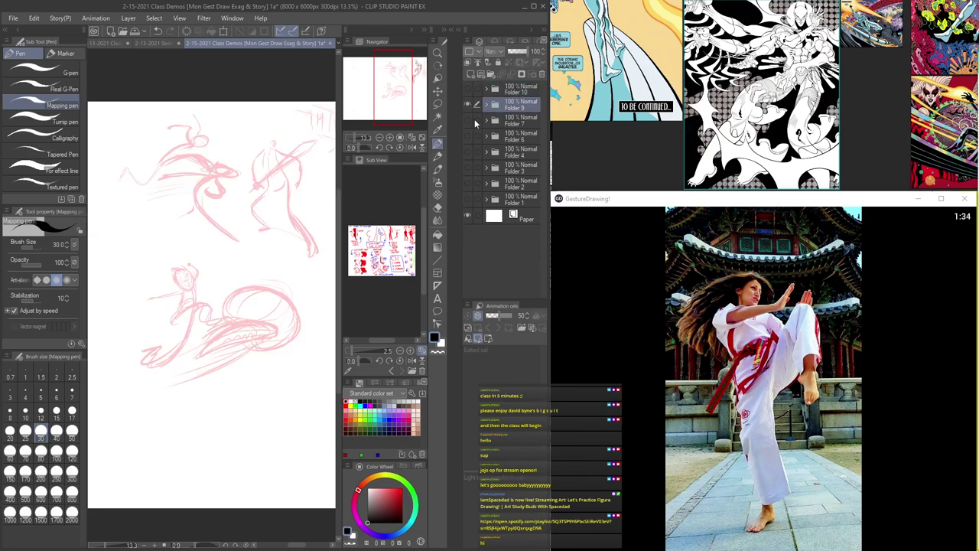
{"action": "left_click", "coordinate": [469, 106]}
{"action": "left_click", "coordinate": [468, 117]}
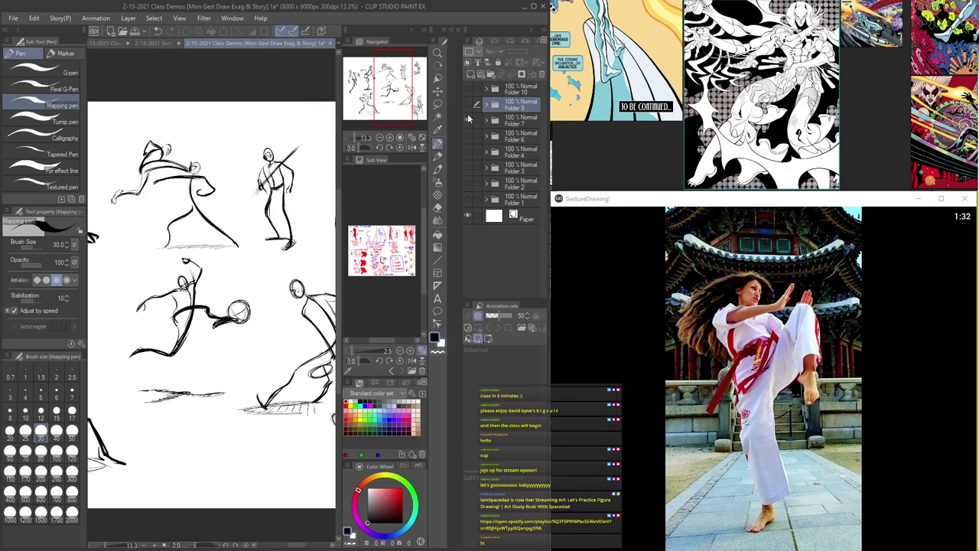
- Examine the full page of earlier action gestures, focusing on the standing, lunging and ball-kicking figures
{"action": "key", "text": "Tab"}
{"action": "scroll", "coordinate": [317, 306], "scroll_direction": "up", "scroll_amount": 2}
{"action": "scroll", "coordinate": [316, 304], "scroll_direction": "down", "scroll_amount": 3}
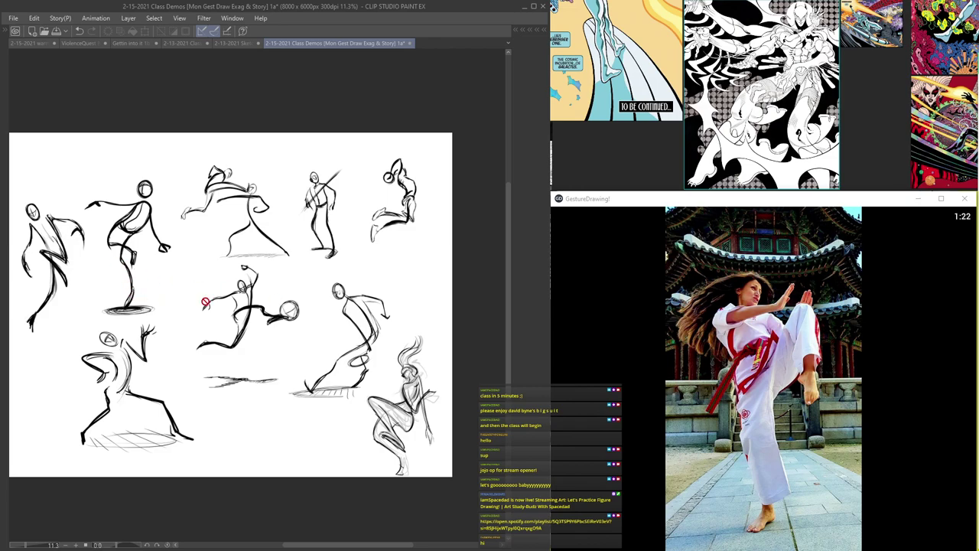
{"action": "scroll", "coordinate": [205, 302], "scroll_direction": "up", "scroll_amount": 2}
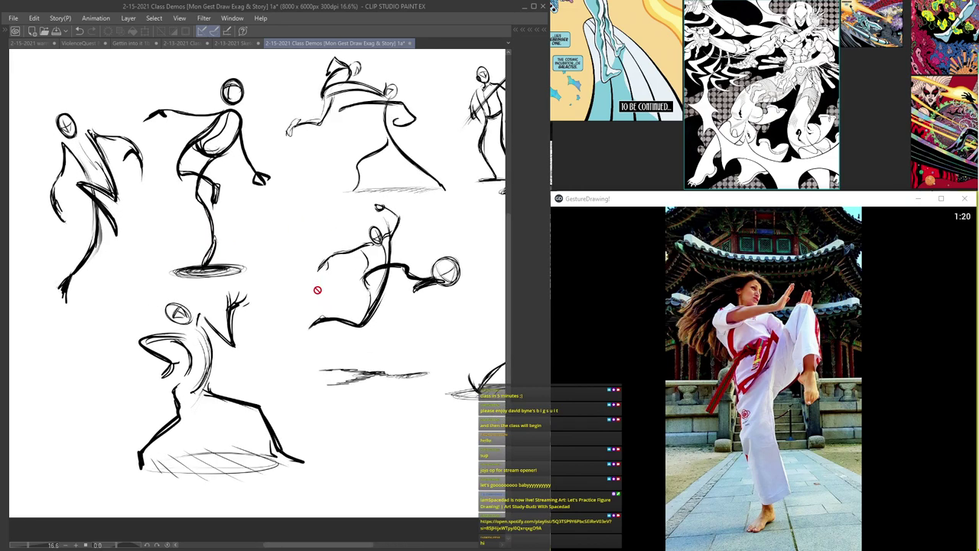
{"action": "left_click_drag", "start_coordinate": [318, 290], "coordinate": [254, 296]}
{"action": "key", "text": "Tab"}
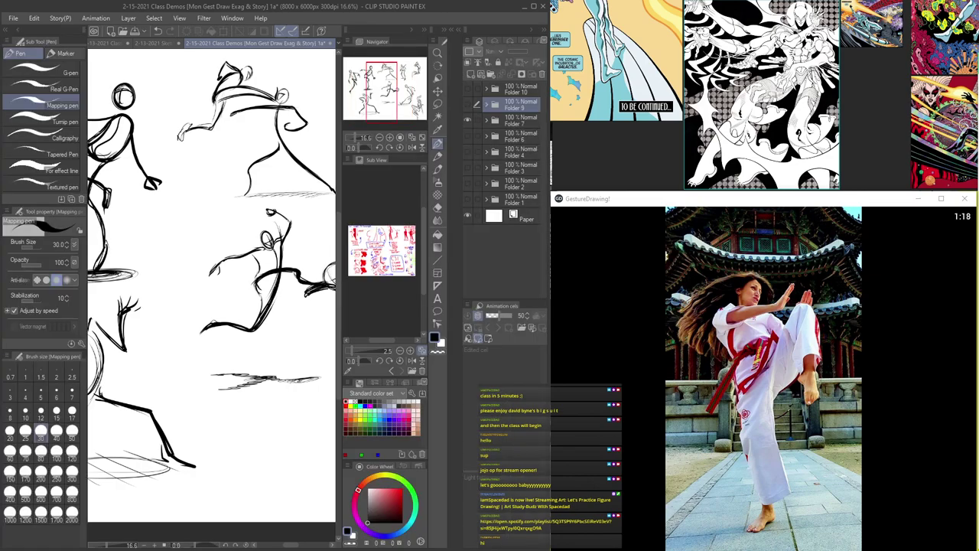
{"action": "left_click_drag", "start_coordinate": [282, 209], "coordinate": [312, 251]}
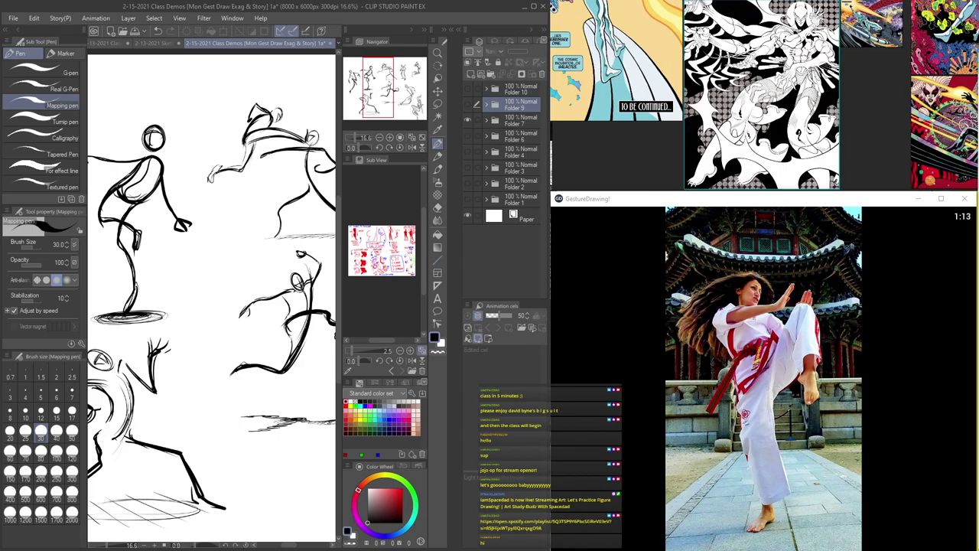
- Switch to the drawing-corner-chat channel in Discord, narrow its window, and view the posted gesture sketches enlarged
{"action": "left_click_drag", "start_coordinate": [978, 115], "coordinate": [342, 23]}
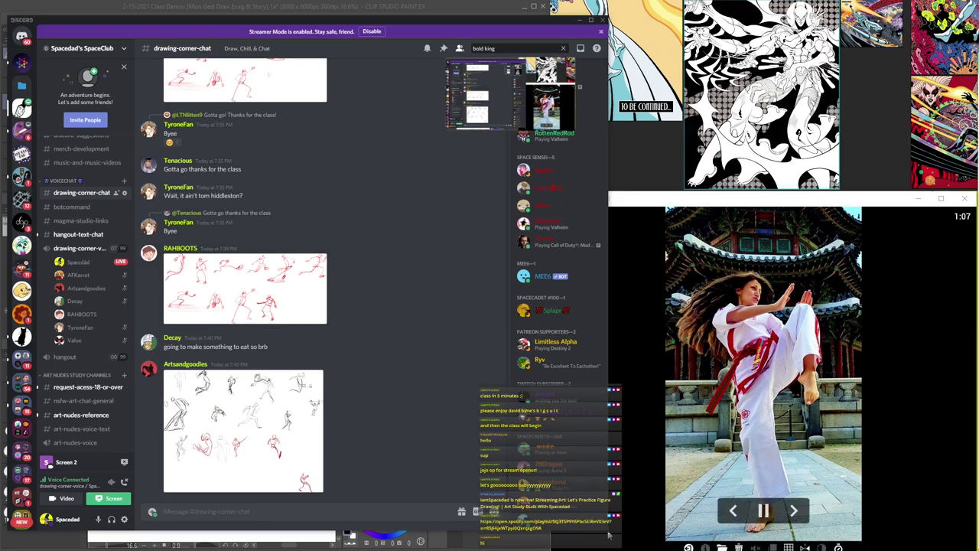
{"action": "left_click_drag", "start_coordinate": [609, 529], "coordinate": [549, 530]}
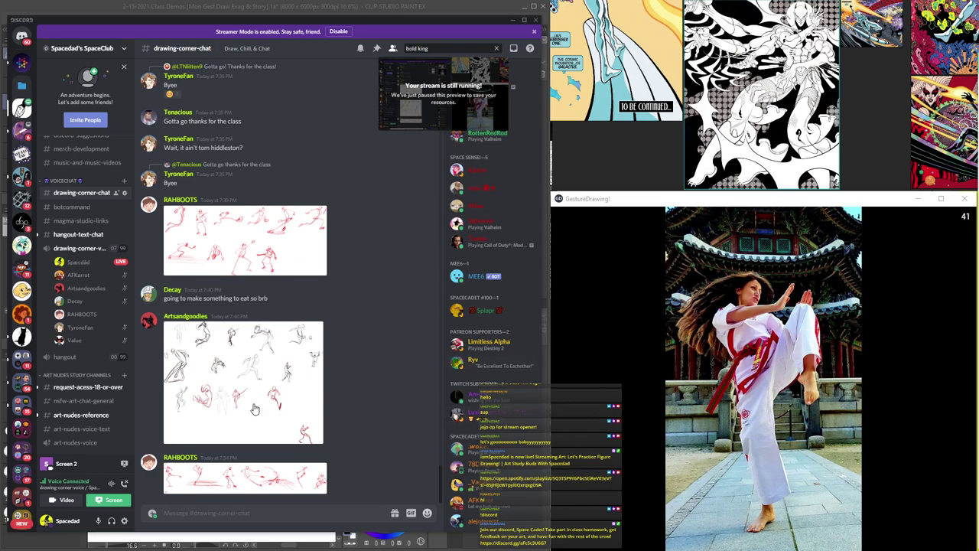
{"action": "left_click", "coordinate": [257, 476]}
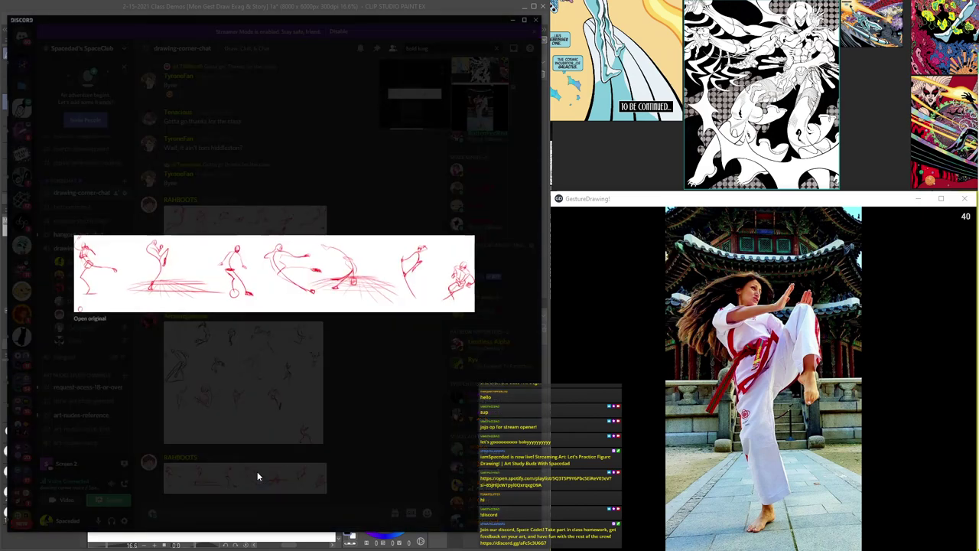
{"action": "left_click", "coordinate": [362, 383]}
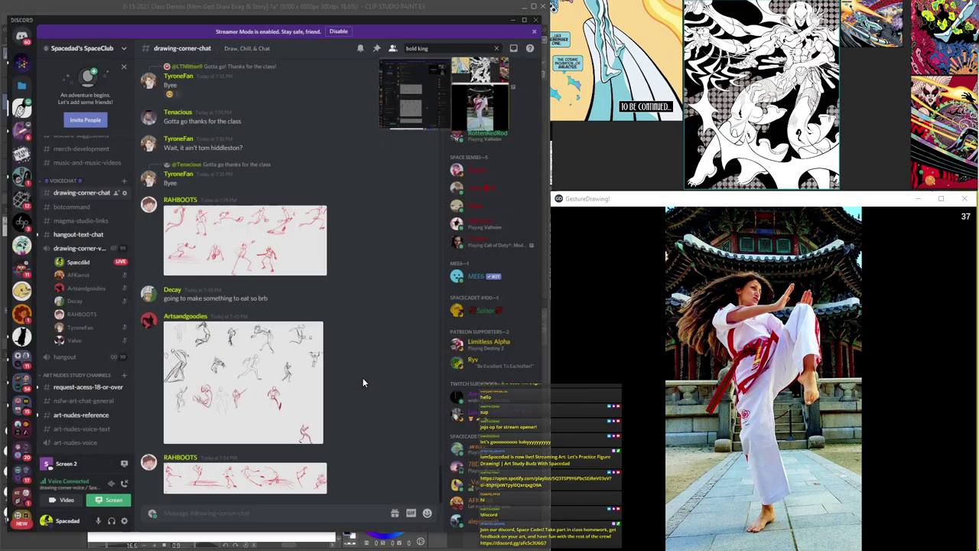
{"action": "left_click", "coordinate": [309, 470]}
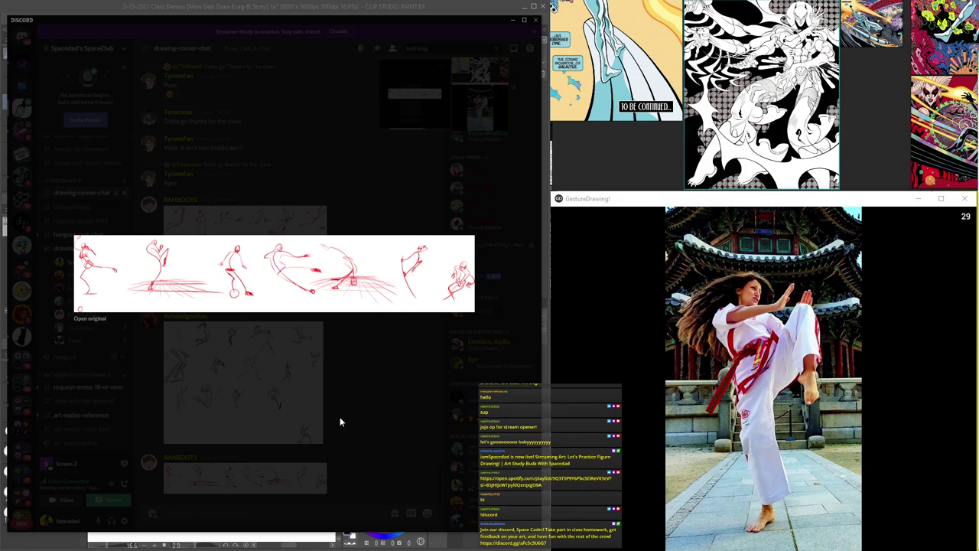
{"action": "left_click", "coordinate": [340, 422]}
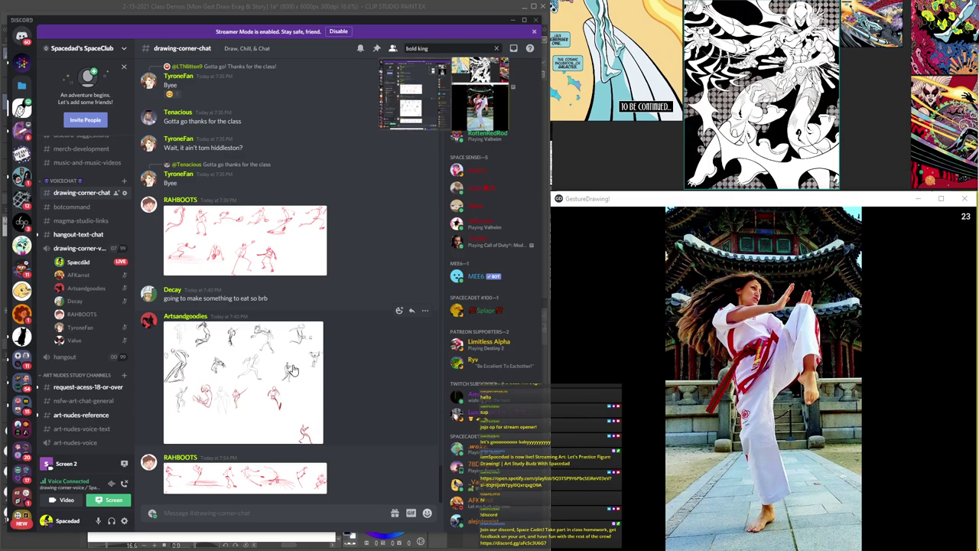
{"action": "left_click", "coordinate": [275, 491]}
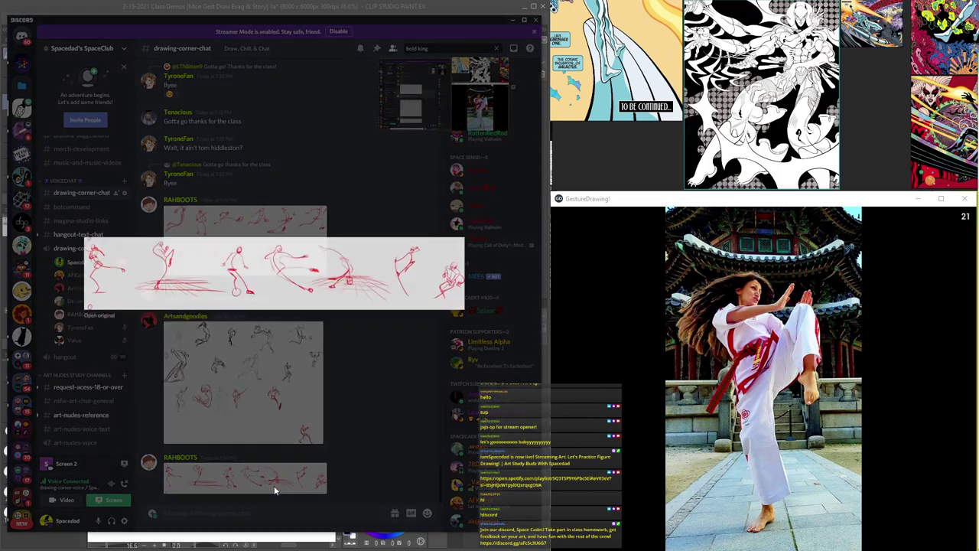
{"action": "left_click", "coordinate": [355, 368]}
{"action": "left_click", "coordinate": [269, 385]}
{"action": "left_click", "coordinate": [346, 448]}
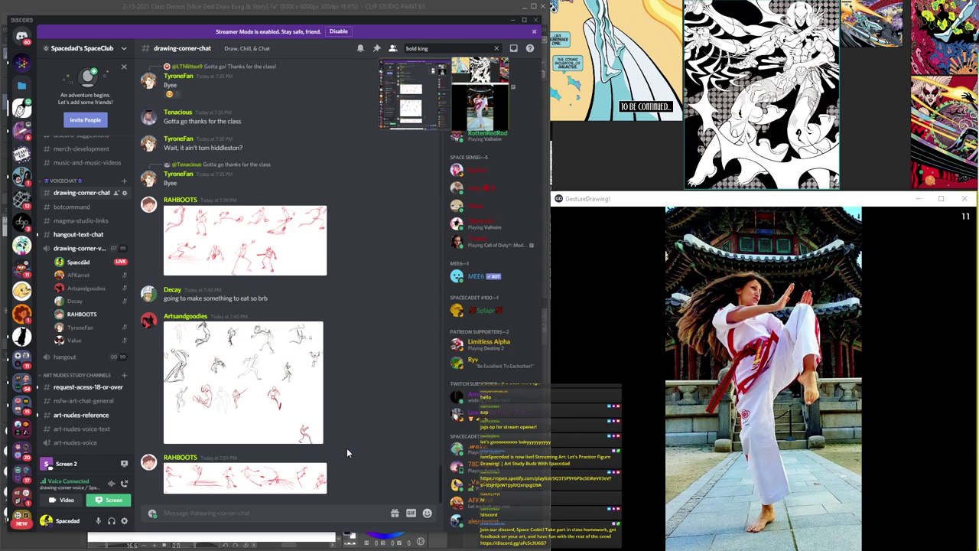
- Move the comic-art reference board over the chat window, enlarge it, and focus on the black-and-white page with the bald figure
{"action": "left_click", "coordinate": [615, 165]}
{"action": "left_click_drag", "start_coordinate": [615, 165], "coordinate": [84, 207]}
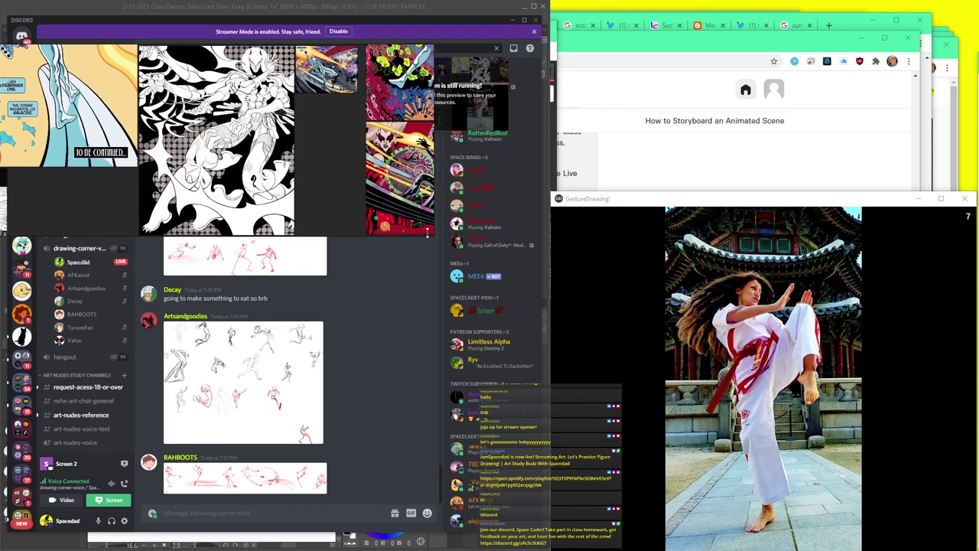
{"action": "left_click_drag", "start_coordinate": [430, 232], "coordinate": [562, 531]}
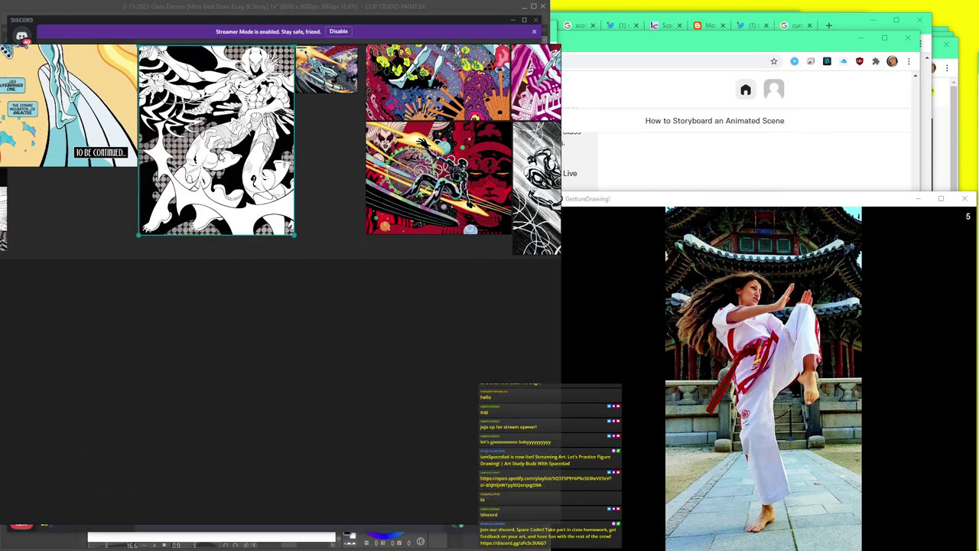
{"action": "double_click", "coordinate": [218, 153]}
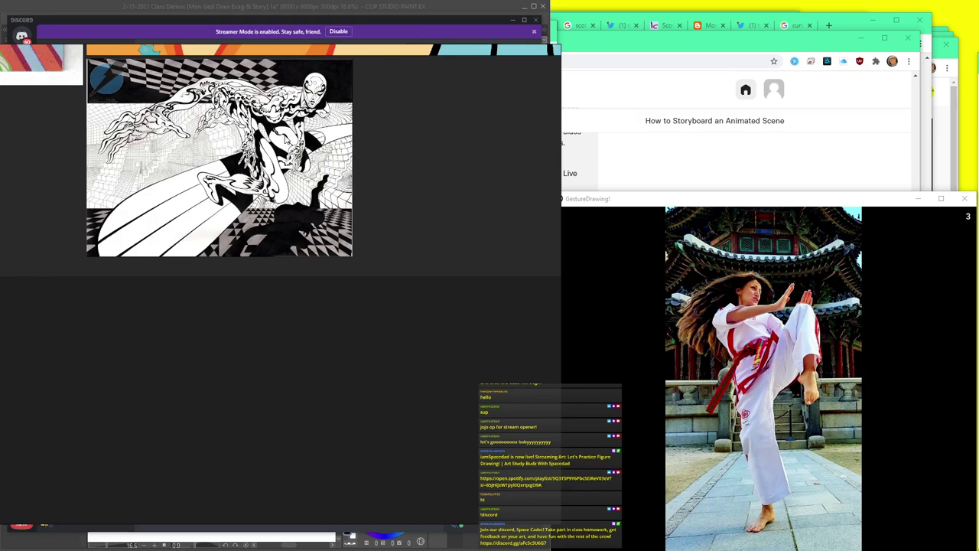
{"action": "scroll", "coordinate": [285, 139], "scroll_direction": "up", "scroll_amount": 5}
{"action": "key", "text": "space"}
{"action": "scroll", "coordinate": [308, 189], "scroll_direction": "down", "scroll_amount": 1}
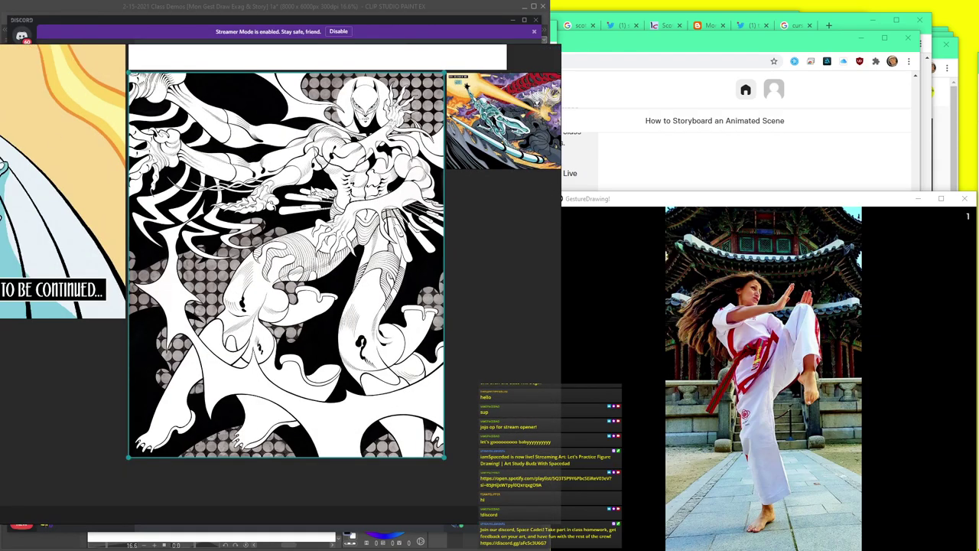
{"action": "scroll", "coordinate": [313, 189], "scroll_direction": "up", "scroll_amount": 1}
- Browse the board's inked and coloured comic pages through to the crouching Deadpool illustration
{"action": "key", "text": "Right"}
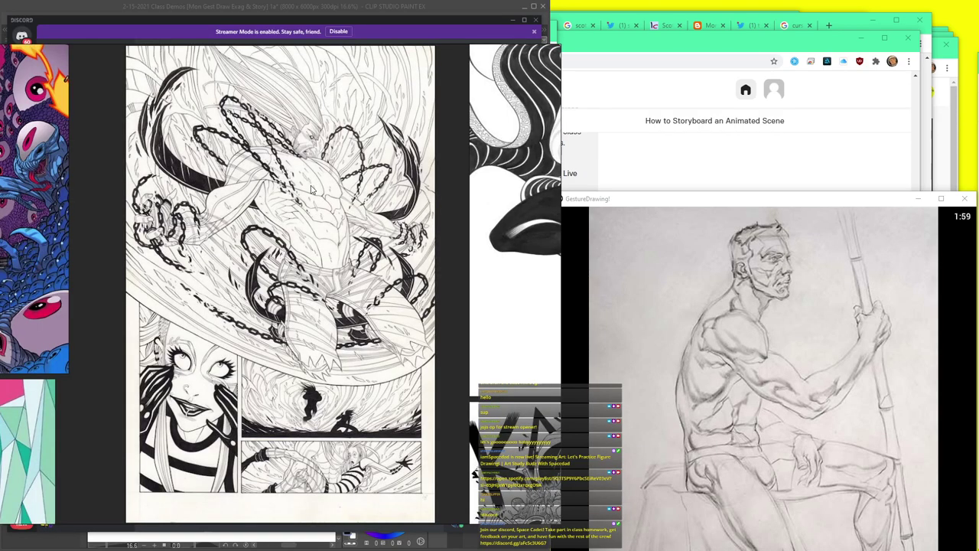
{"action": "key", "text": "Right"}
{"action": "key", "text": "Right"}
{"action": "key", "text": "Right"}
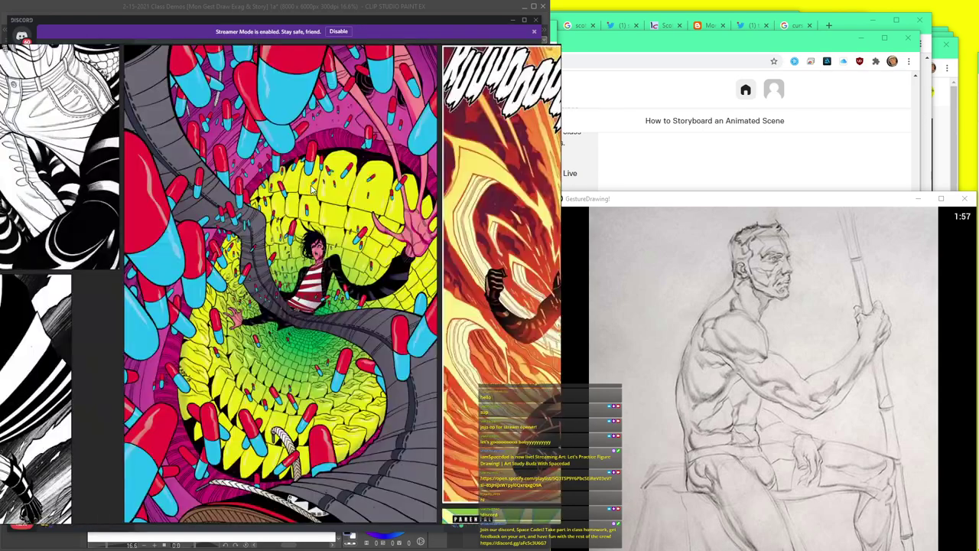
{"action": "scroll", "coordinate": [311, 189], "scroll_direction": "down", "scroll_amount": 3}
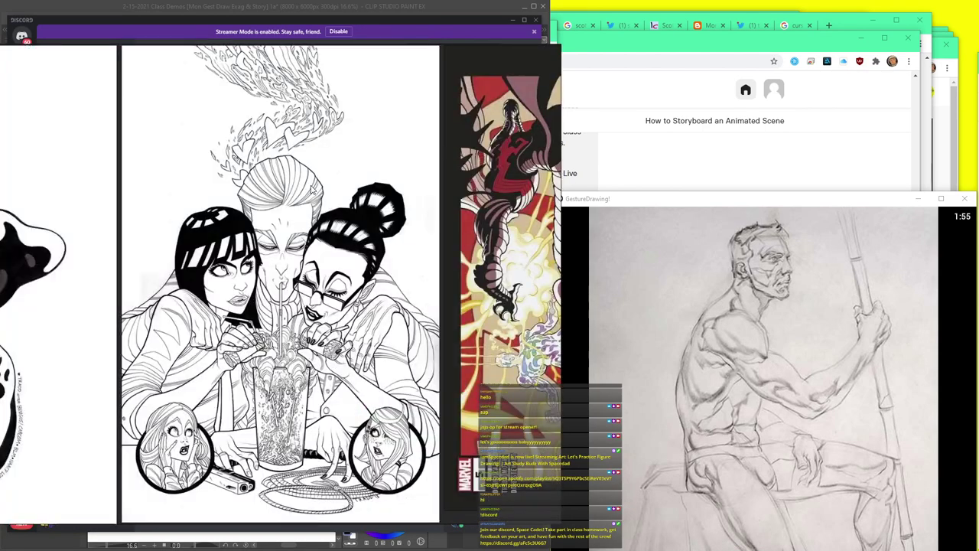
{"action": "scroll", "coordinate": [312, 189], "scroll_direction": "down", "scroll_amount": 1}
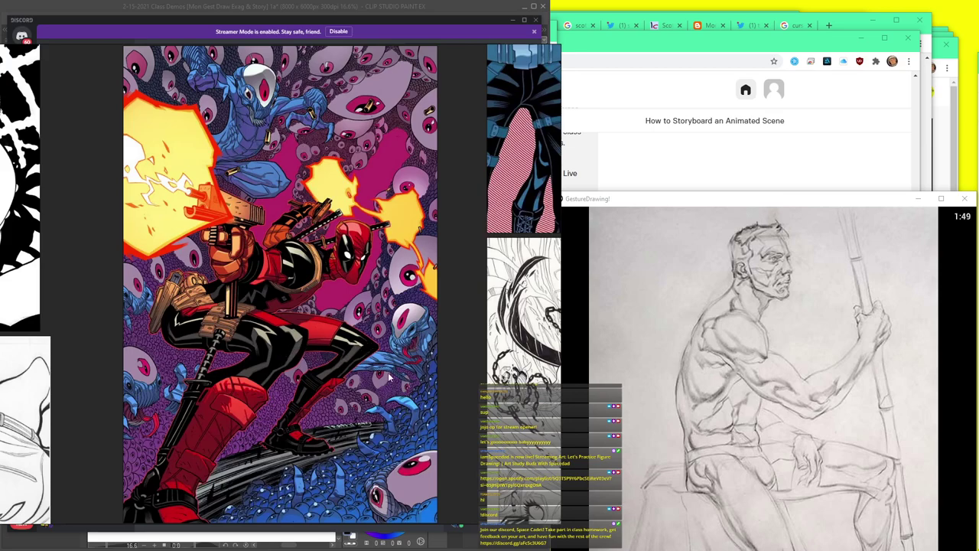
{"action": "left_click", "coordinate": [313, 441]}
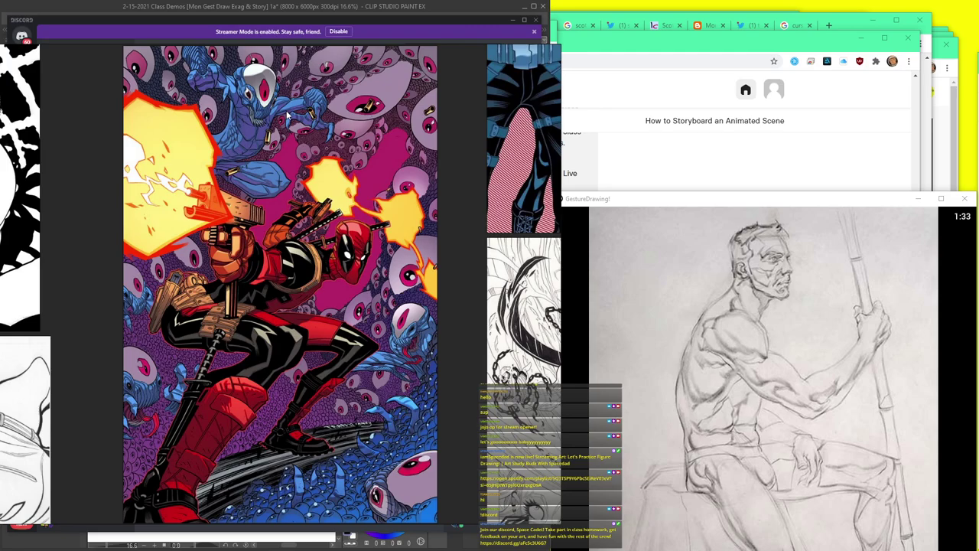
- Examine the Spider-Man and Ms. Marvel cover, the Silver Surfer page and the Legends of the Dark Knight cover
{"action": "key", "text": "Right"}
{"action": "key", "text": "Left"}
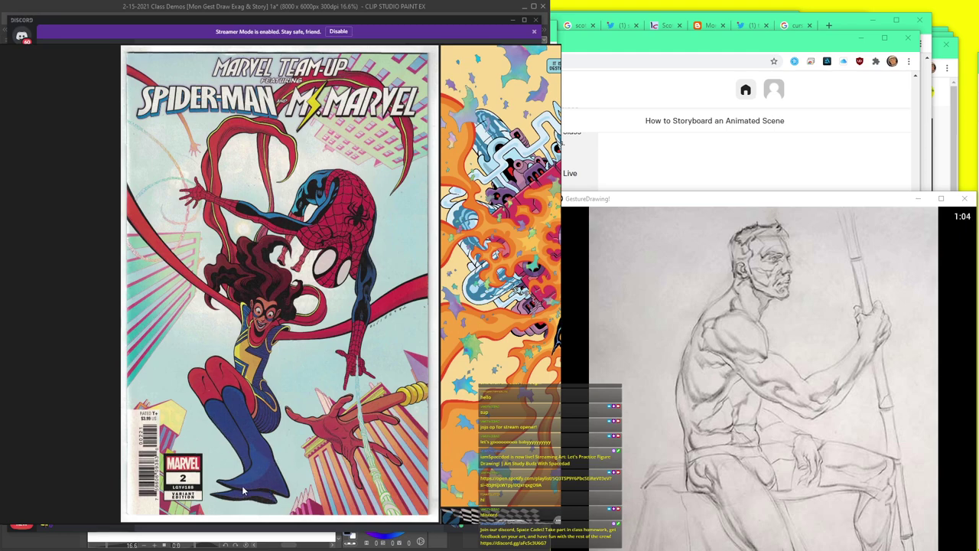
{"action": "left_click", "coordinate": [247, 498]}
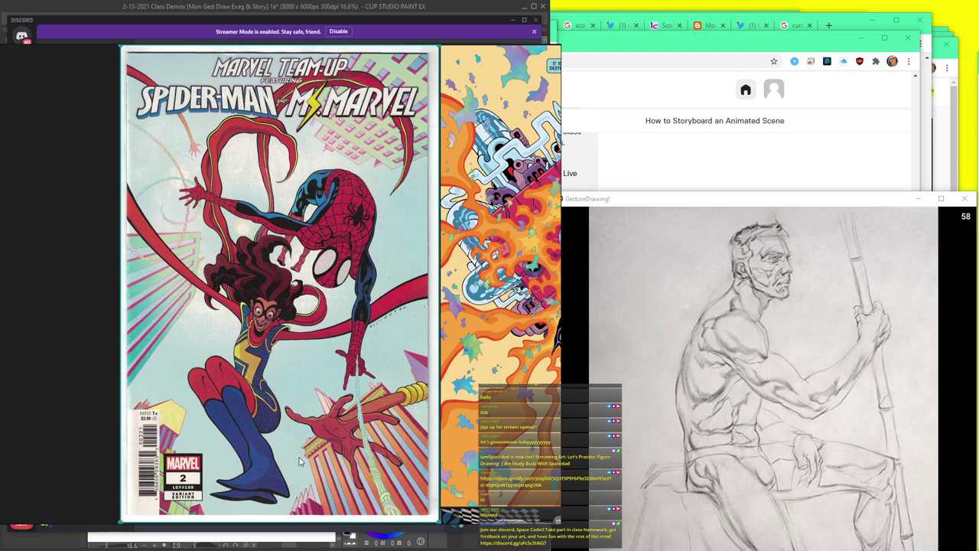
{"action": "key", "text": "Left"}
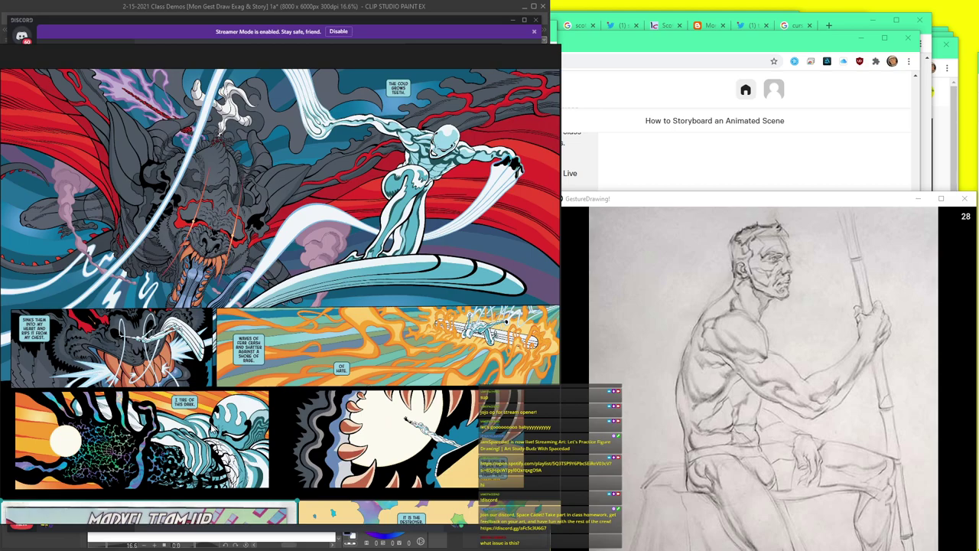
{"action": "key", "text": "Right"}
{"action": "key", "text": "Left"}
{"action": "key", "text": "ctrl+Tab"}
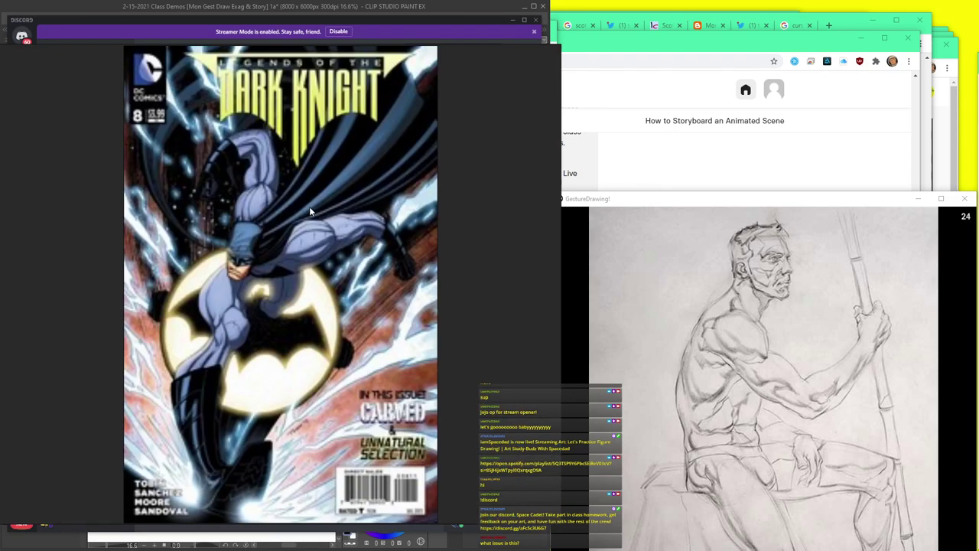
- Browse the reference board through the two falling heroines and the inked Batman cover to the helmeted figure with lightning-bolt patterns
{"action": "key", "text": "ctrl+Tab"}
{"action": "key", "text": "ctrl+Tab"}
{"action": "key", "text": "ctrl+Tab"}
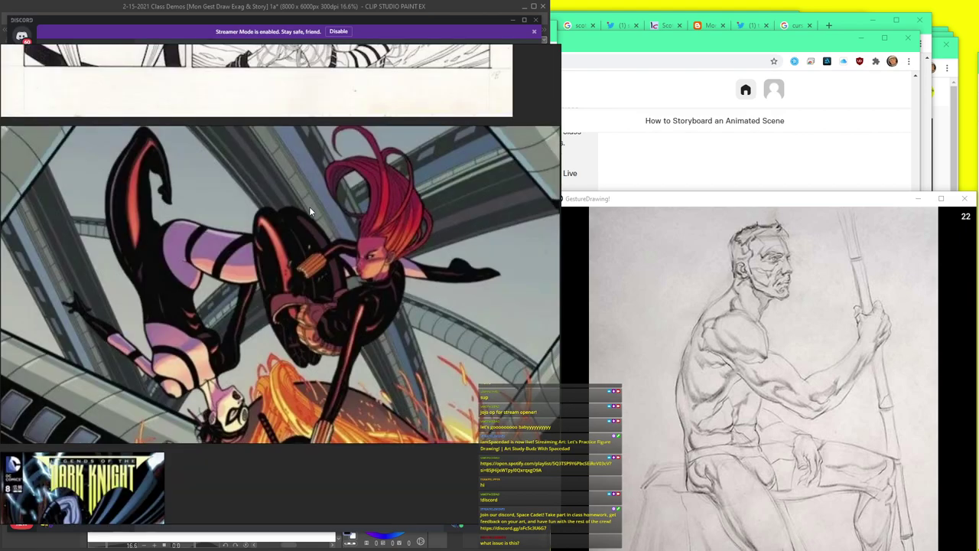
{"action": "key", "text": "ctrl+Tab"}
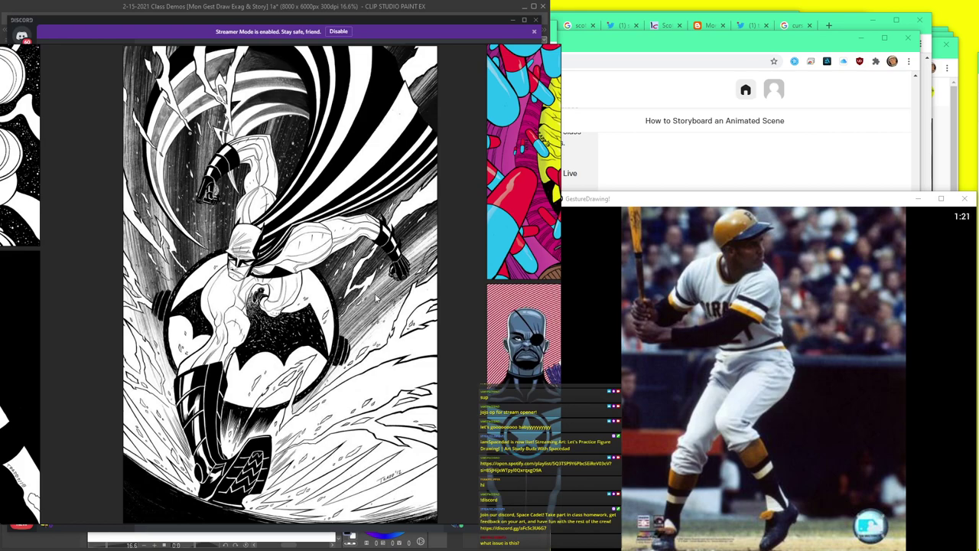
{"action": "key", "text": "Left"}
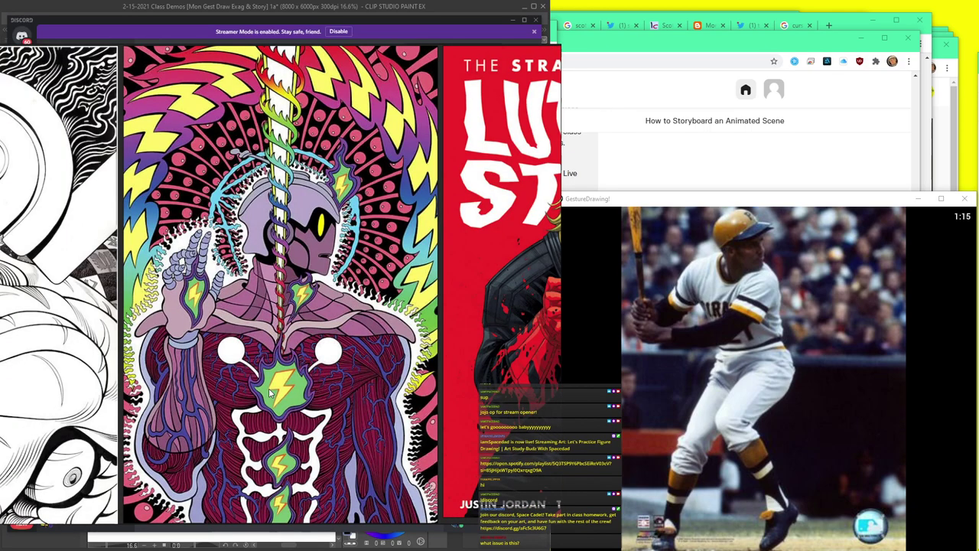
- Return to the drawing-corner-chat channel in Discord and view the sheet of black and red gesture sketches enlarged
{"action": "left_click", "coordinate": [311, 10]}
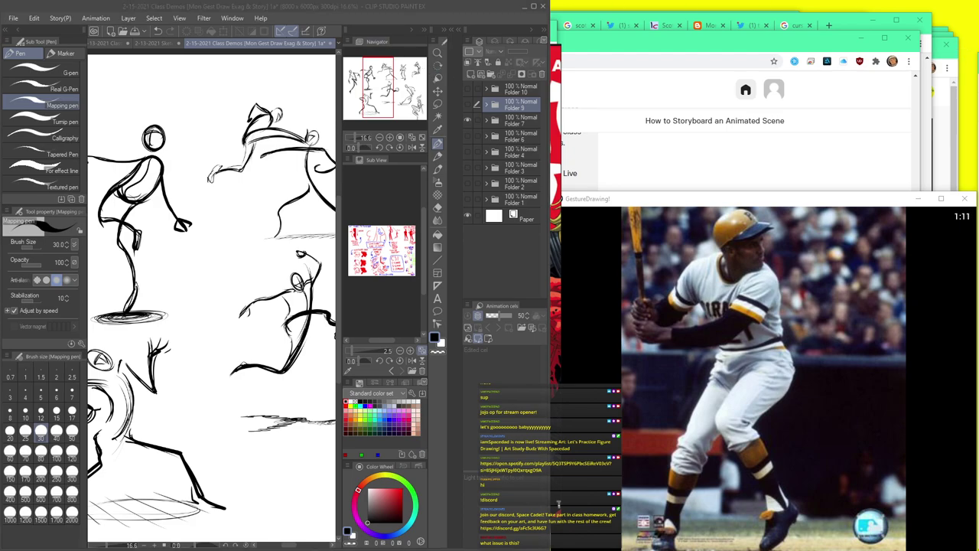
{"action": "key", "text": "alt+Tab"}
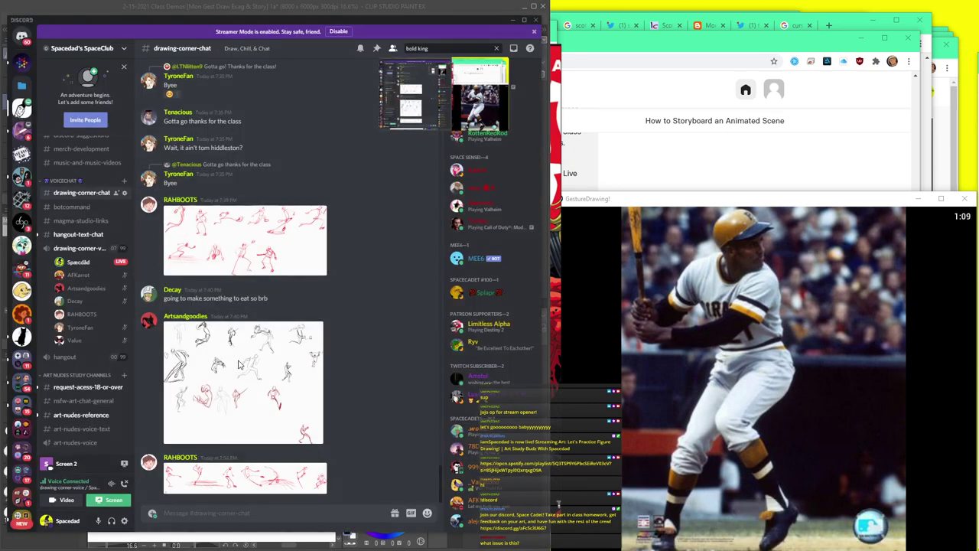
{"action": "left_click", "coordinate": [239, 365]}
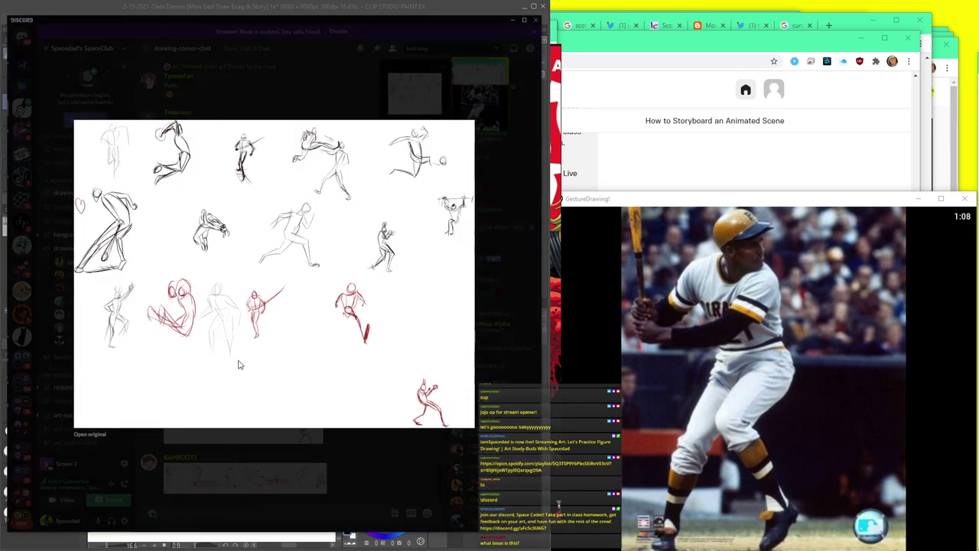
{"action": "left_click", "coordinate": [349, 459]}
{"action": "left_click", "coordinate": [285, 427]}
{"action": "left_click", "coordinate": [348, 458]}
{"action": "left_click", "coordinate": [290, 405]}
{"action": "left_click", "coordinate": [375, 469]}
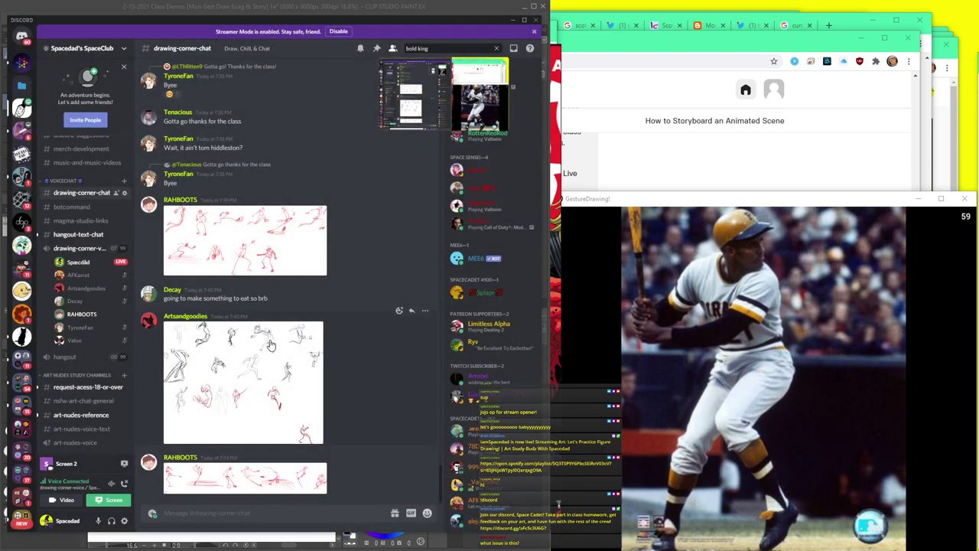
- Compare the black-and-red gesture sheet with the red sheet posted above it, viewing each enlarged
{"action": "left_click", "coordinate": [242, 371]}
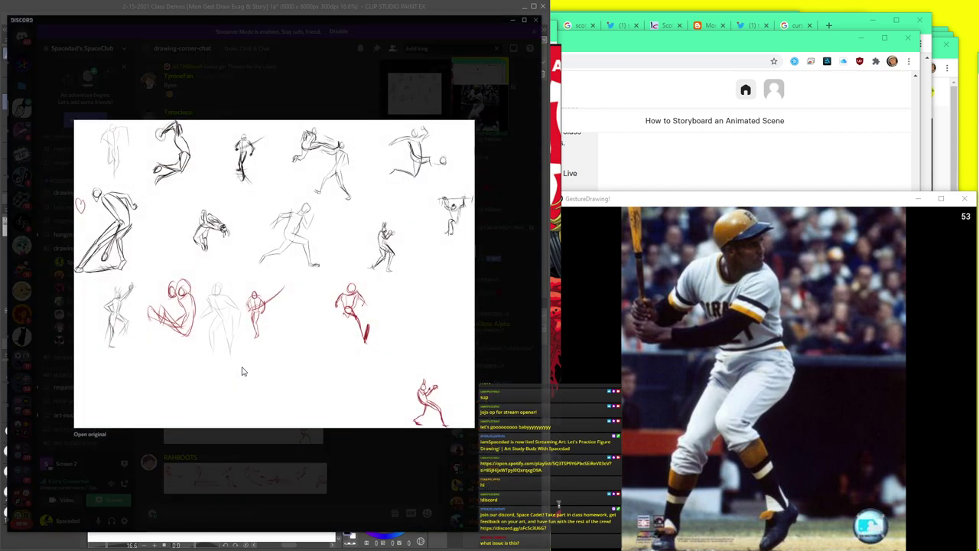
{"action": "left_click", "coordinate": [352, 459]}
{"action": "left_click", "coordinate": [278, 392]}
{"action": "left_click", "coordinate": [327, 446]}
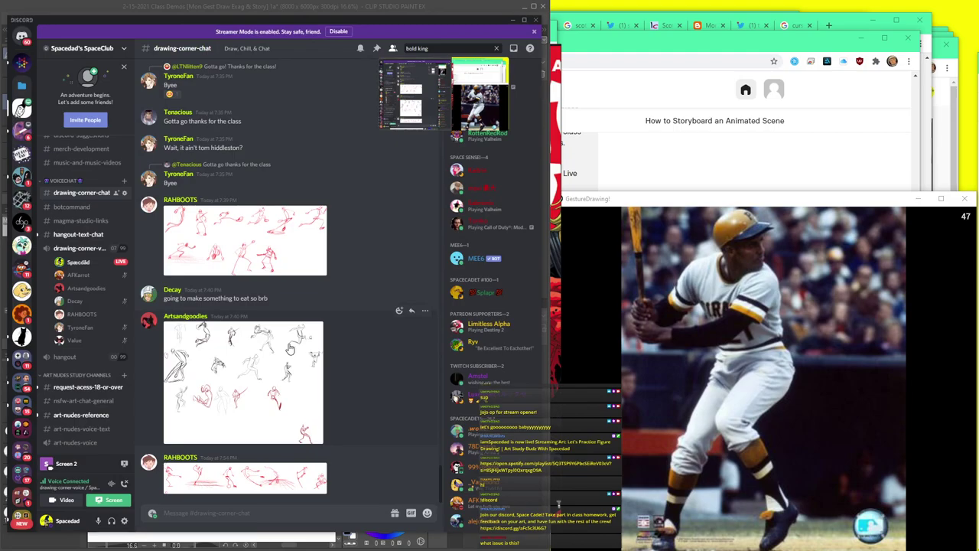
{"action": "left_click", "coordinate": [283, 256]}
{"action": "left_click", "coordinate": [364, 441]}
{"action": "left_click", "coordinate": [300, 402]}
{"action": "left_click", "coordinate": [339, 450]}
- Bring the GestureDrawing! window in front of the browser, widen it slightly towards the chat, and return to the newest posts
{"action": "scroll", "coordinate": [282, 341], "scroll_direction": "up", "scroll_amount": 3}
{"action": "left_click", "coordinate": [617, 55]}
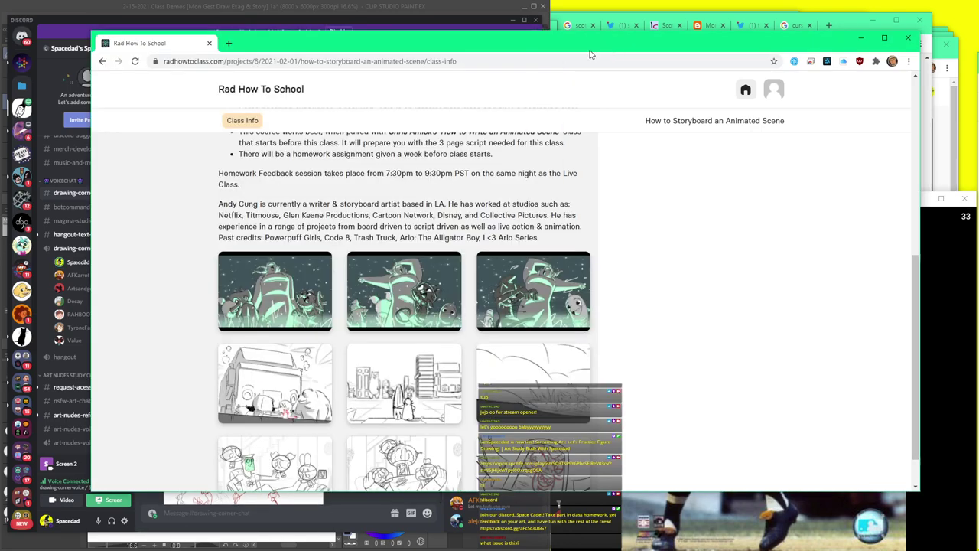
{"action": "left_click", "coordinate": [326, 30]}
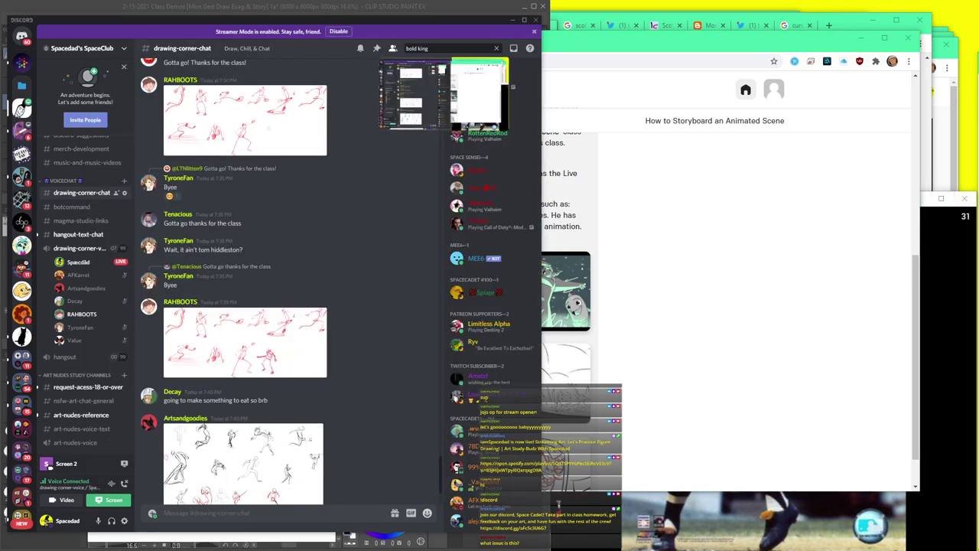
{"action": "left_click", "coordinate": [949, 365]}
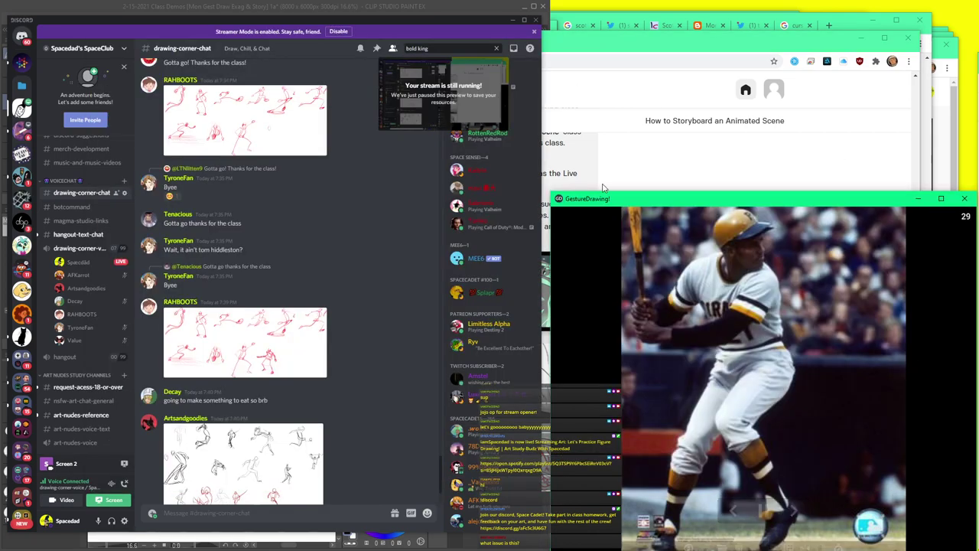
{"action": "left_click_drag", "start_coordinate": [552, 236], "coordinate": [548, 235]}
{"action": "scroll", "coordinate": [337, 279], "scroll_direction": "down", "scroll_amount": 2}
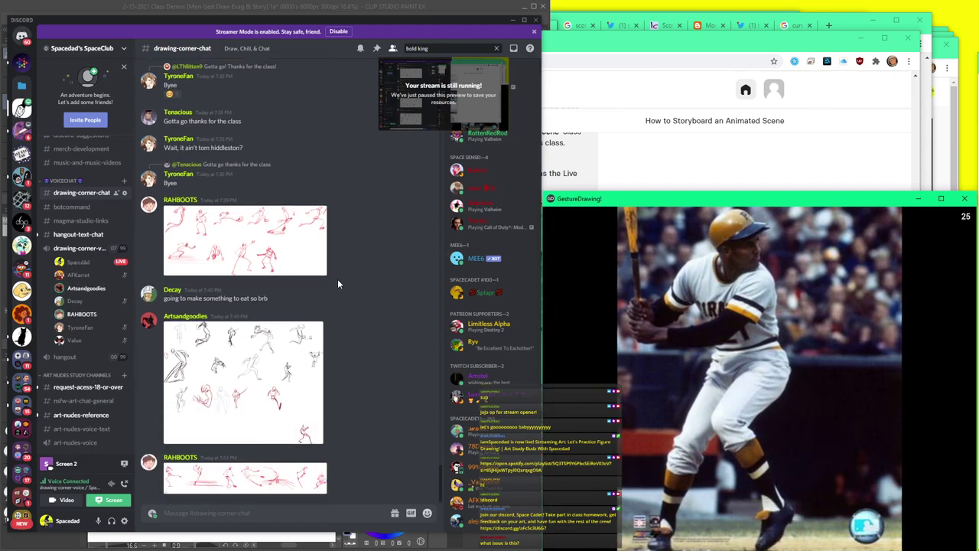
- Review the black-and-red gesture sheet enlarged again, and check the earlier sketch posts in the chat
{"action": "left_click", "coordinate": [264, 343]}
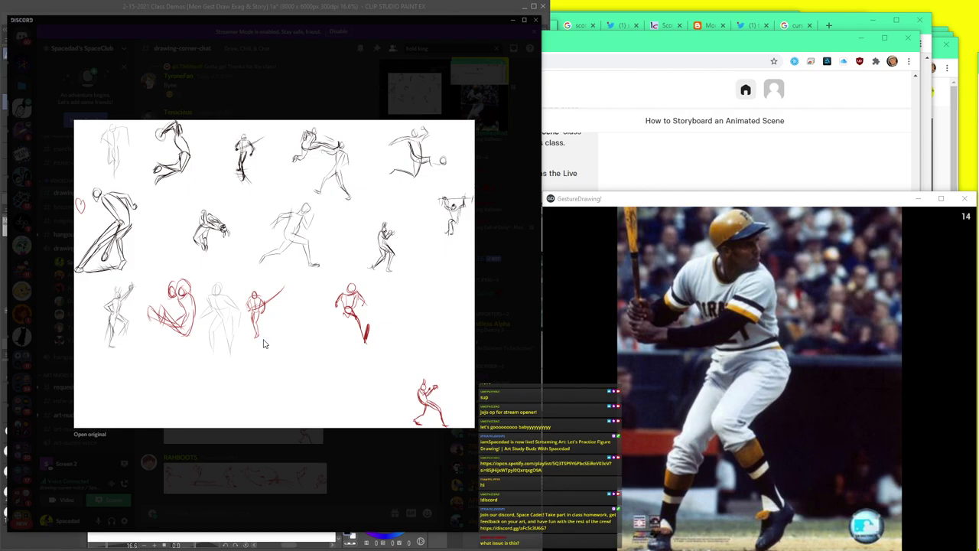
{"action": "left_click", "coordinate": [433, 74]}
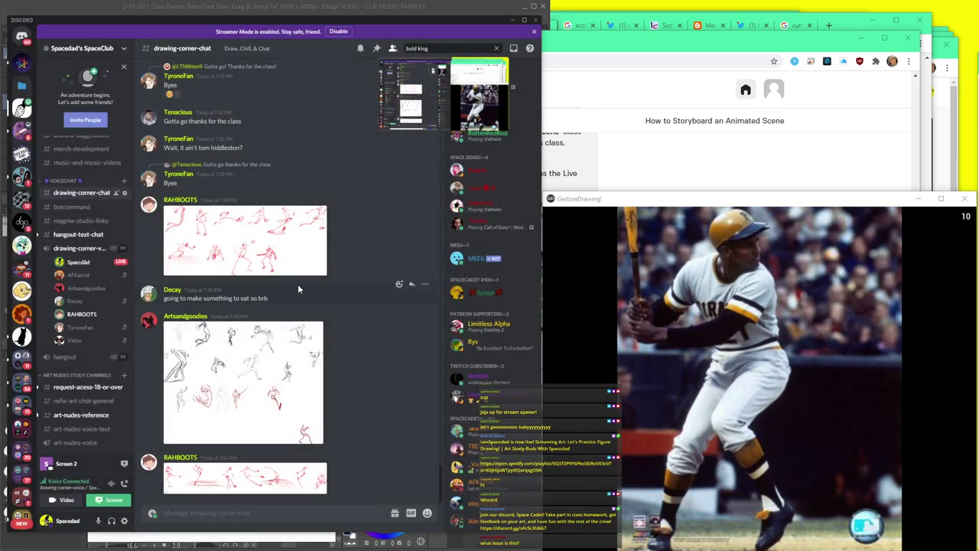
{"action": "left_click", "coordinate": [267, 354]}
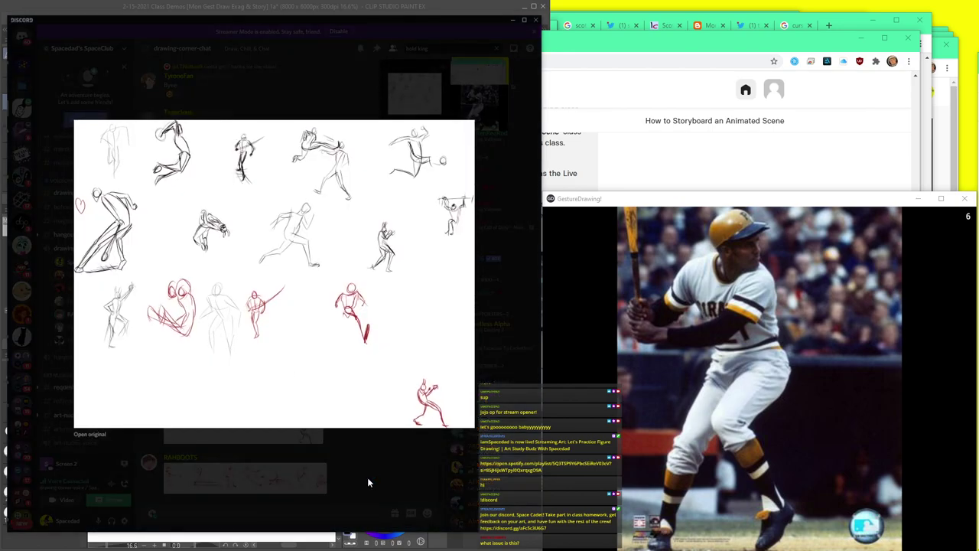
{"action": "left_click", "coordinate": [367, 482]}
{"action": "left_click", "coordinate": [273, 401]}
{"action": "left_click", "coordinate": [361, 461]}
{"action": "scroll", "coordinate": [288, 336], "scroll_direction": "down", "scroll_amount": 5}
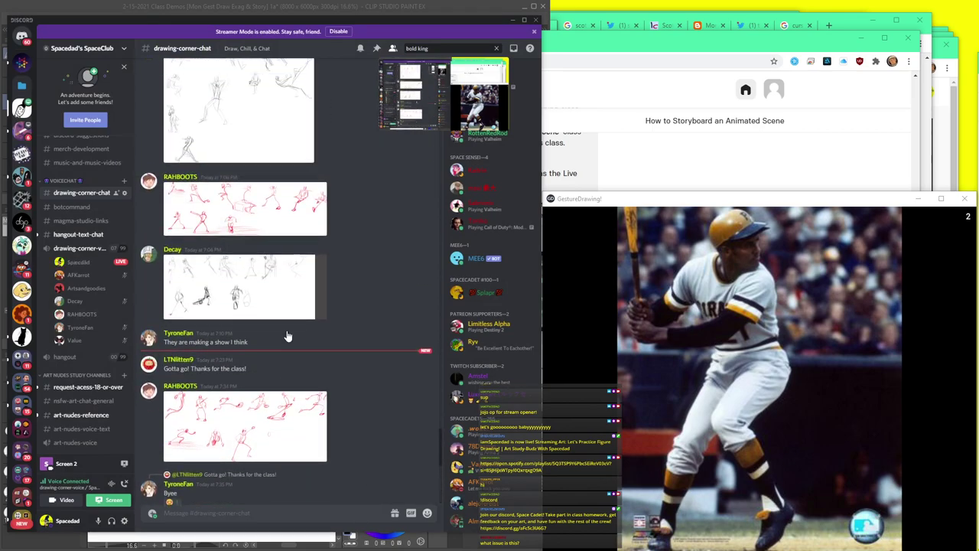
{"action": "scroll", "coordinate": [288, 336], "scroll_direction": "up", "scroll_amount": 5}
{"action": "scroll", "coordinate": [287, 337], "scroll_direction": "down", "scroll_amount": 10}
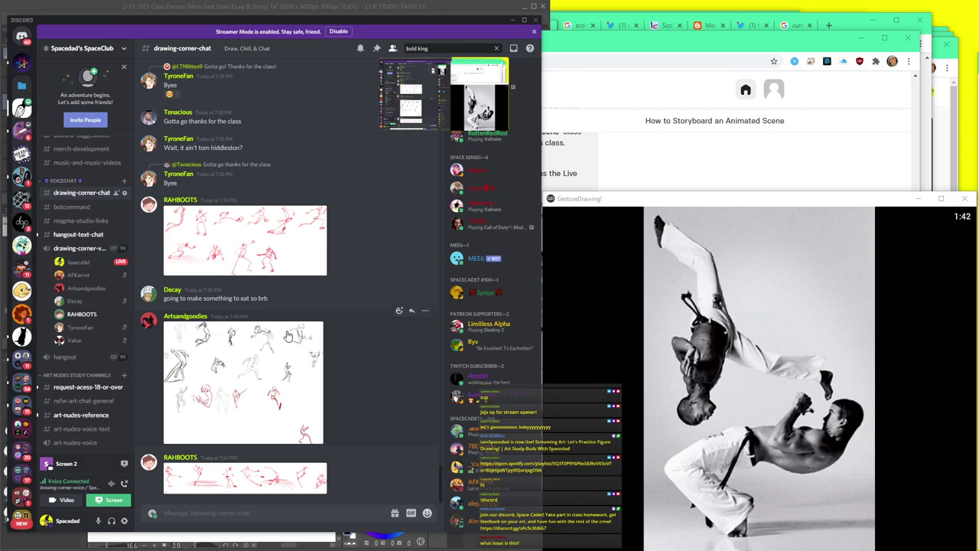
- View the newest black-and-red sheet and the preceding red gesture sheets enlarged, one after another
{"action": "left_click", "coordinate": [289, 336]}
{"action": "left_click", "coordinate": [333, 467]}
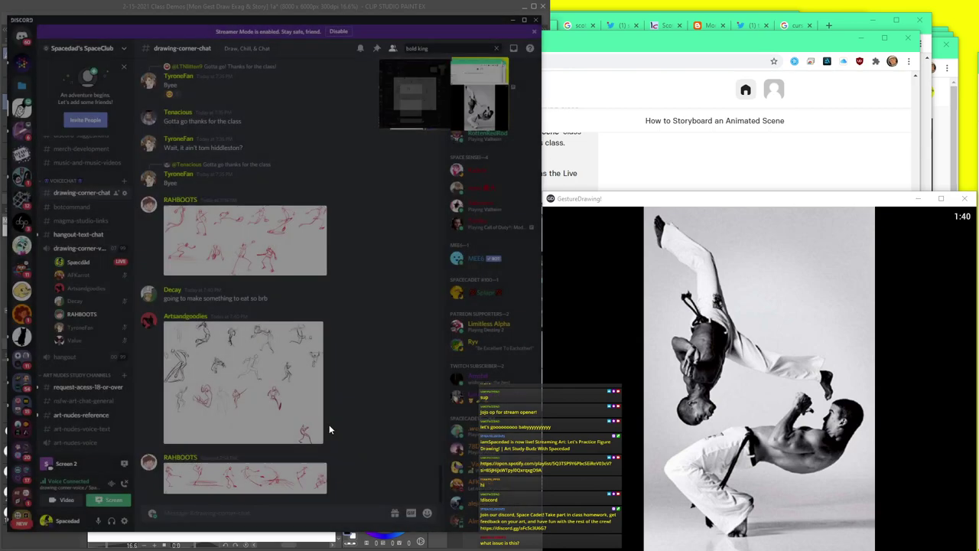
{"action": "left_click", "coordinate": [302, 249]}
{"action": "left_click", "coordinate": [334, 439]}
{"action": "scroll", "coordinate": [333, 439], "scroll_direction": "up", "scroll_amount": 5}
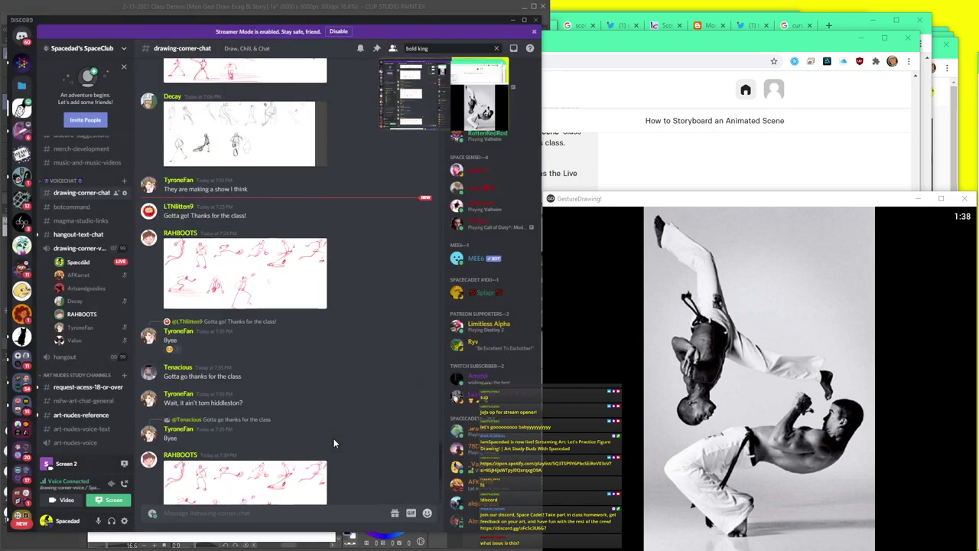
{"action": "left_click", "coordinate": [271, 443]}
{"action": "left_click", "coordinate": [327, 468]}
{"action": "left_click", "coordinate": [262, 287]}
{"action": "left_click", "coordinate": [320, 367]}
- Look further back in the chat at the older red gesture sheet and the light pencil-line sheet, each enlarged
{"action": "scroll", "coordinate": [301, 350], "scroll_direction": "up", "scroll_amount": 3}
{"action": "left_click", "coordinate": [278, 374]}
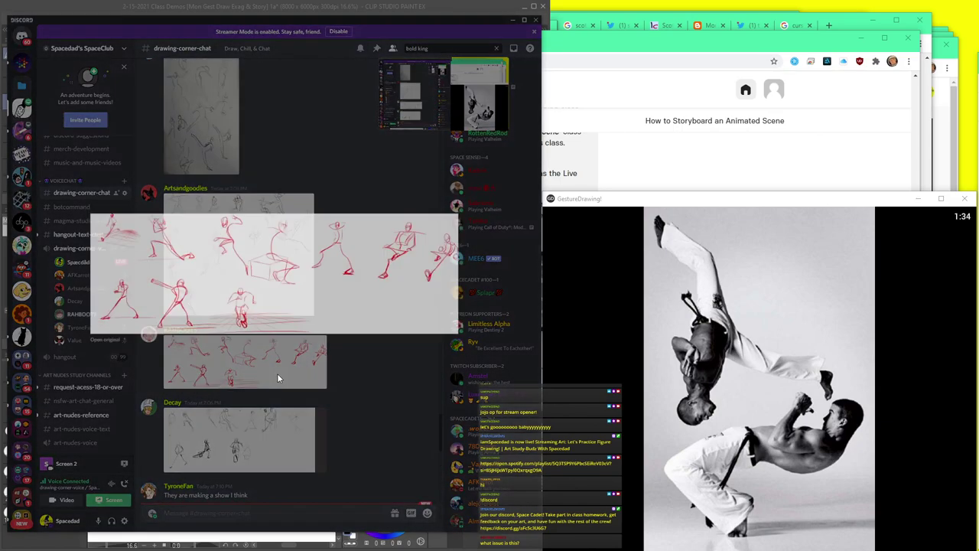
{"action": "left_click", "coordinate": [366, 432]}
{"action": "scroll", "coordinate": [287, 357], "scroll_direction": "up", "scroll_amount": 3}
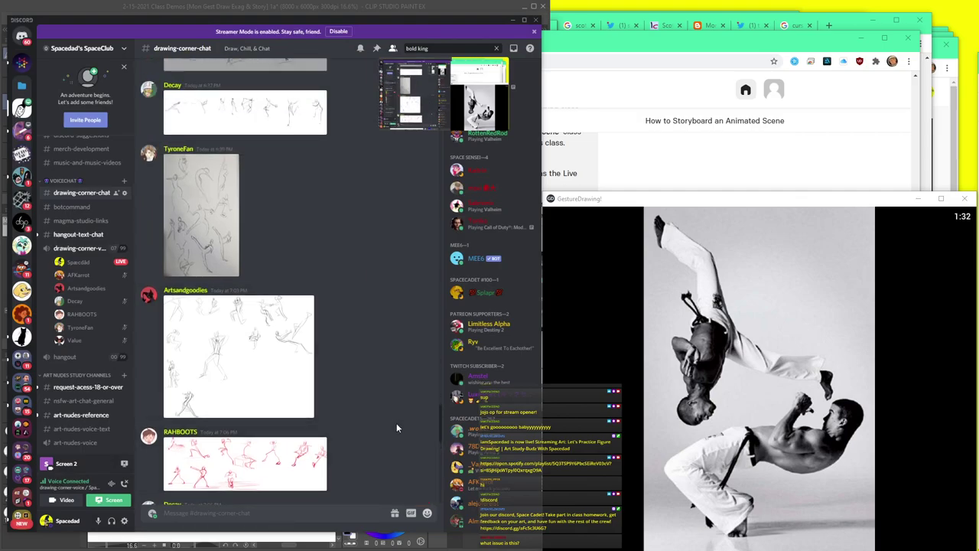
{"action": "left_click", "coordinate": [261, 374]}
{"action": "left_click", "coordinate": [360, 461]}
{"action": "scroll", "coordinate": [260, 417], "scroll_direction": "up", "scroll_amount": 3}
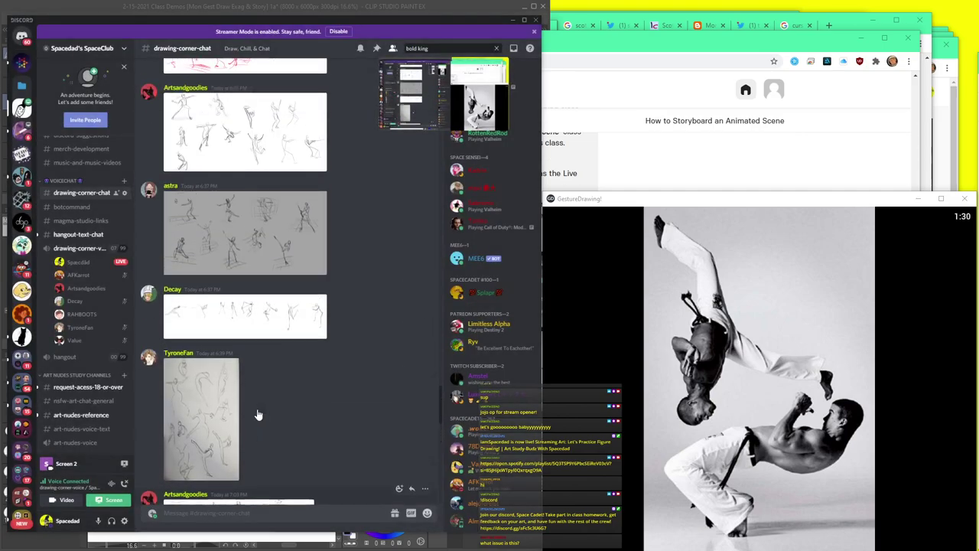
- Examine the photographed page of pencil gesture drawings enlarged
{"action": "left_click", "coordinate": [219, 416]}
{"action": "left_click", "coordinate": [345, 502]}
{"action": "left_click", "coordinate": [207, 400]}
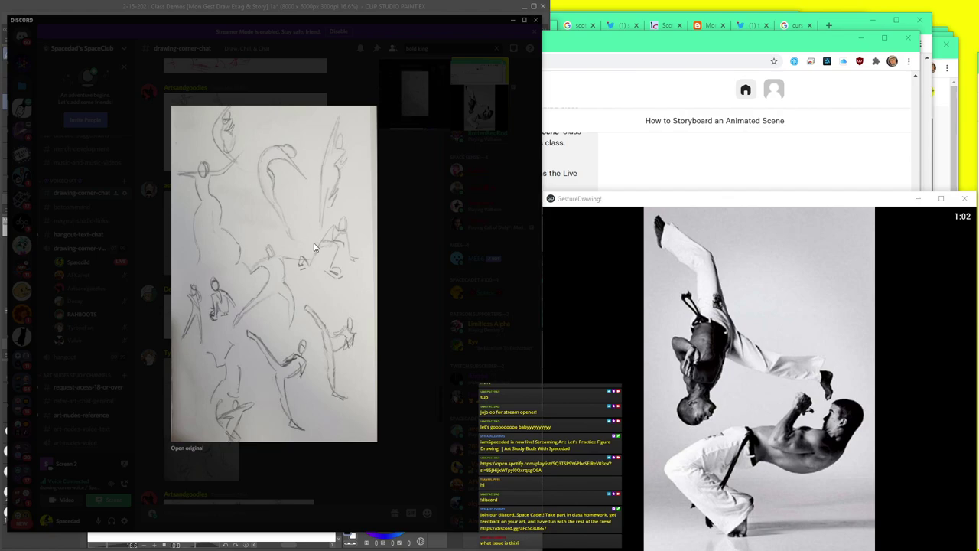
{"action": "left_click", "coordinate": [400, 314]}
- Compare the single-row sheet of small gesture sketches with the photographed pencil page, viewing each enlarged
{"action": "left_click", "coordinate": [252, 355]}
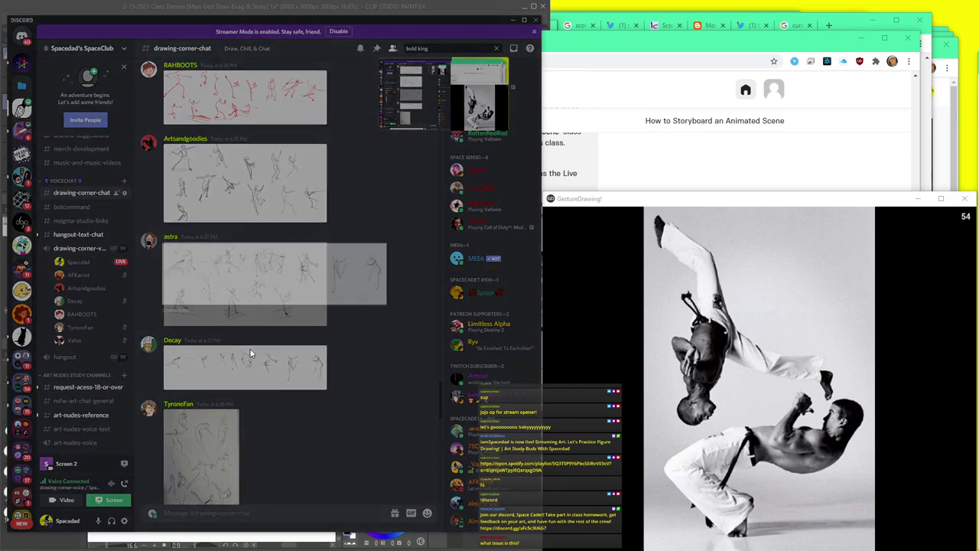
{"action": "left_click", "coordinate": [367, 416]}
{"action": "scroll", "coordinate": [205, 298], "scroll_direction": "down", "scroll_amount": 3}
{"action": "left_click", "coordinate": [205, 298]}
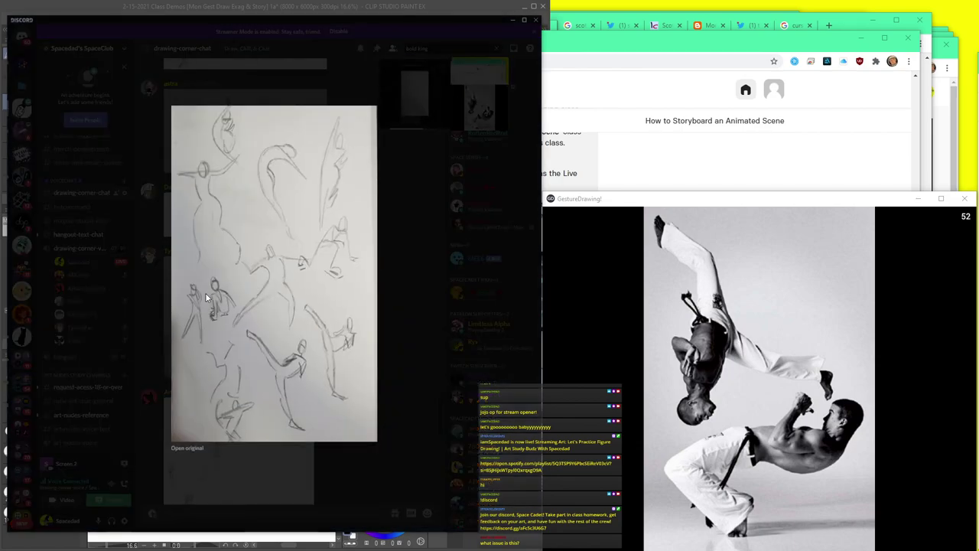
{"action": "left_click", "coordinate": [395, 337]}
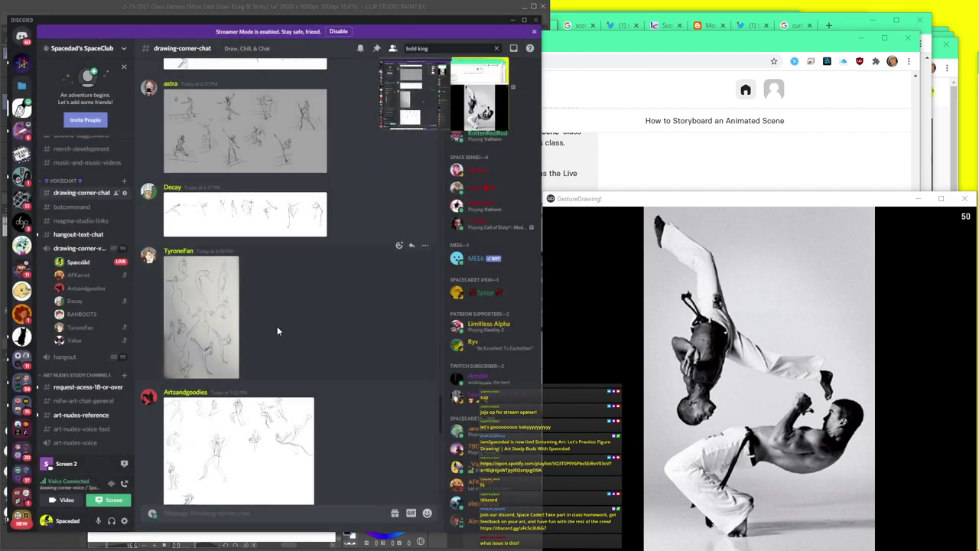
{"action": "left_click", "coordinate": [257, 318]}
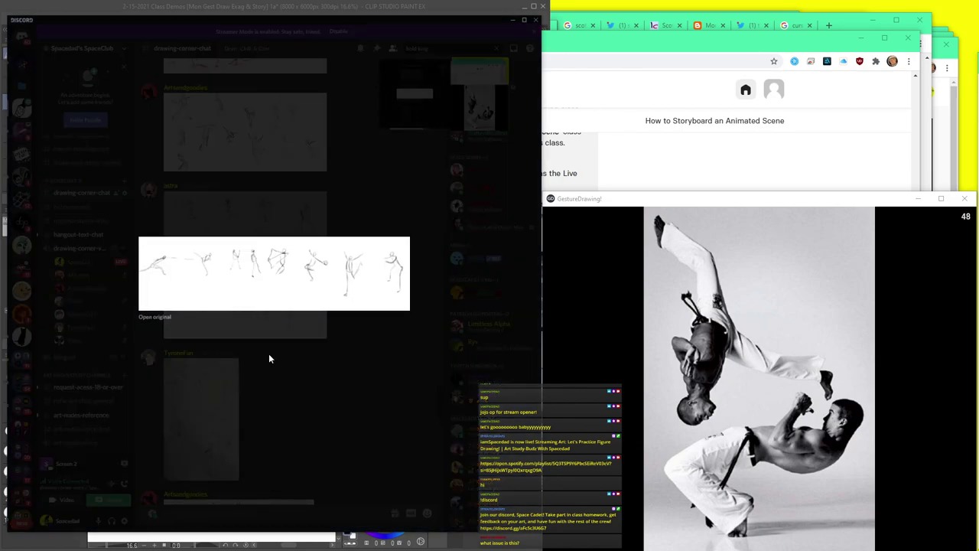
{"action": "left_click", "coordinate": [269, 352]}
{"action": "left_click", "coordinate": [277, 335]}
{"action": "left_click", "coordinate": [348, 354]}
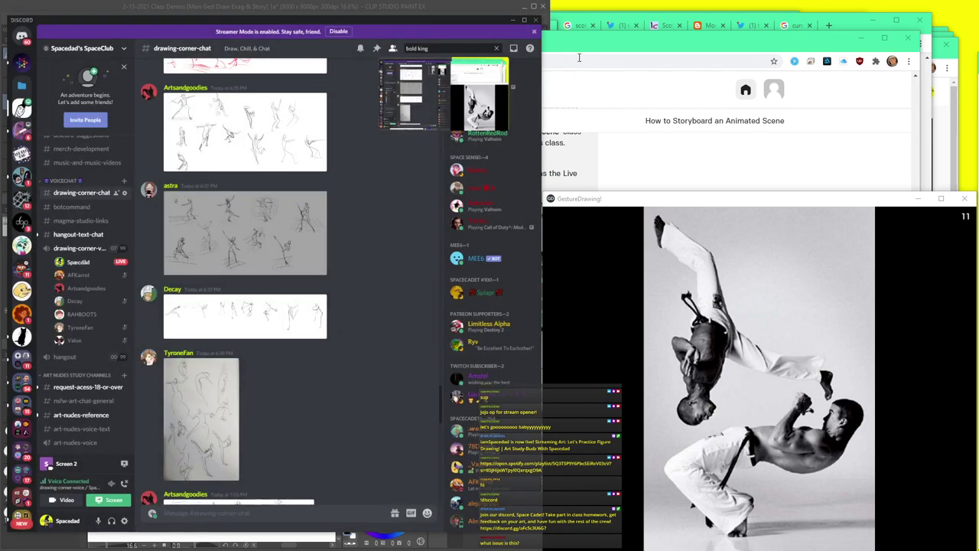
- Open a new browser window and search Google for "mike matessi force"
{"action": "left_click", "coordinate": [579, 58]}
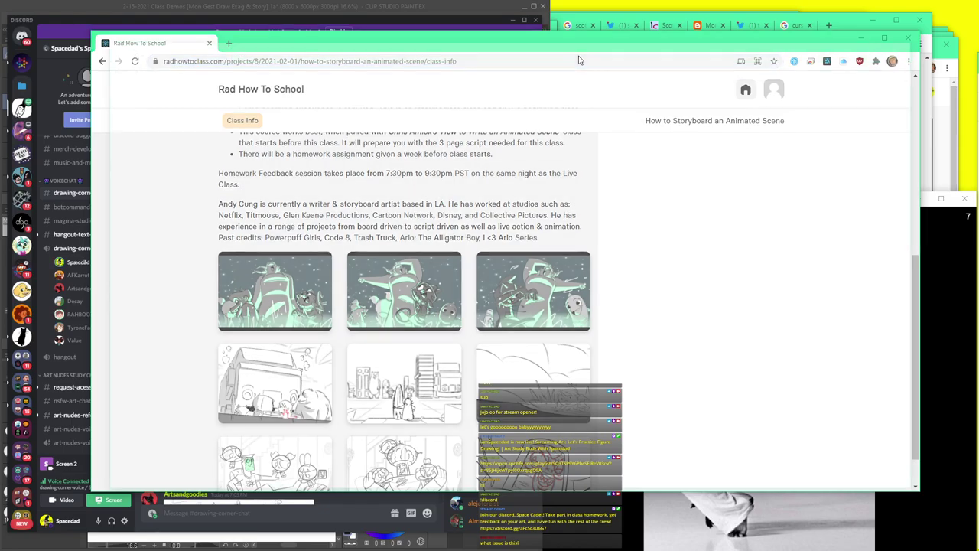
{"action": "key", "text": "ctrl+n"}
{"action": "type", "text": "mike matessi force"}
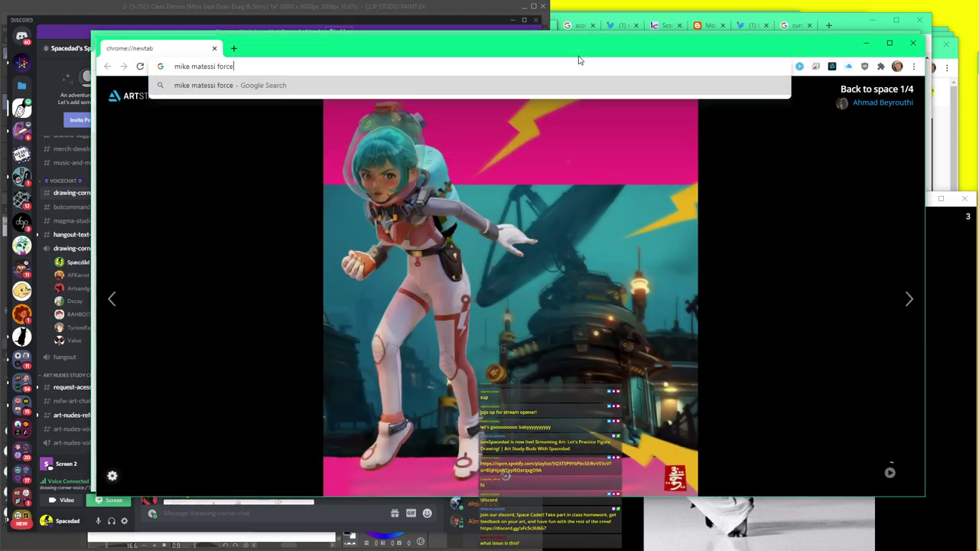
{"action": "key", "text": "Return"}
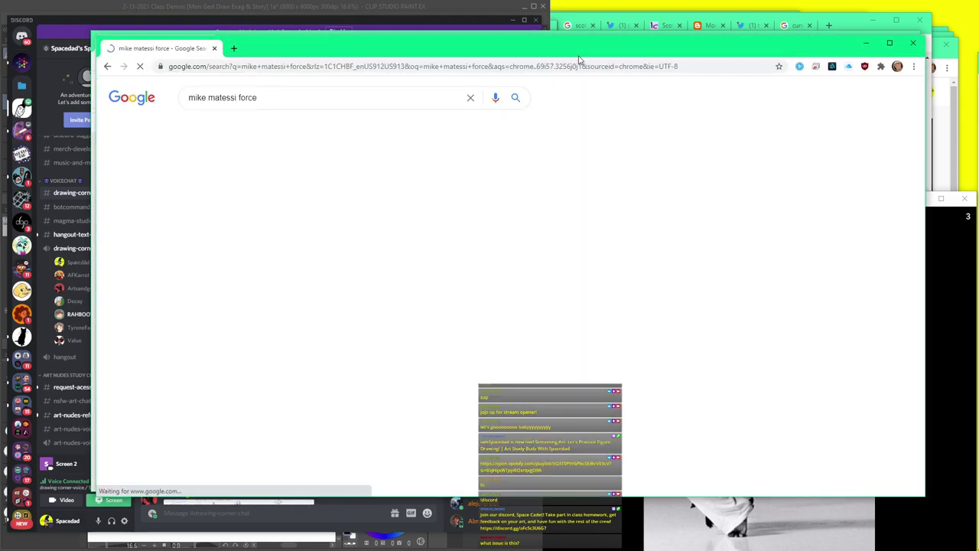
- Pause the gesture reference timer and move the search results window over the chat window
{"action": "left_click", "coordinate": [941, 304]}
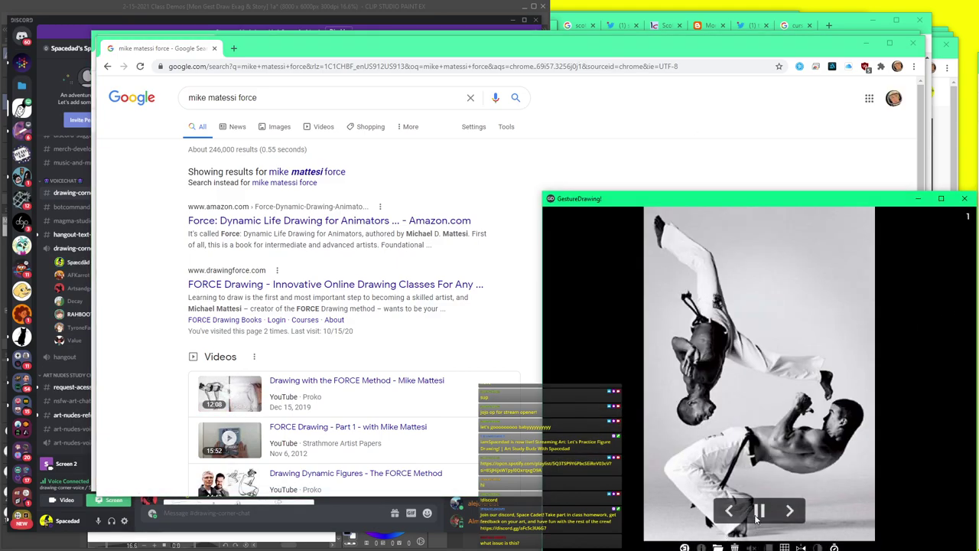
{"action": "left_click", "coordinate": [459, 60]}
{"action": "left_click_drag", "start_coordinate": [459, 59], "coordinate": [390, 52]}
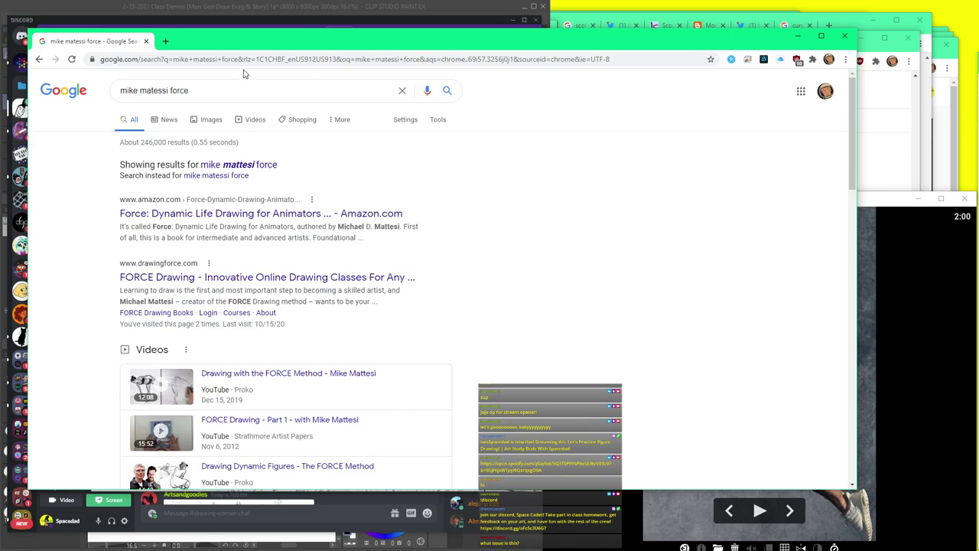
{"action": "mouse_move", "coordinate": [264, 47]}
{"action": "left_mouse_down"}
{"action": "mouse_move", "coordinate": [236, 56]}
{"action": "mouse_move", "coordinate": [248, 55]}
{"action": "left_mouse_up"}
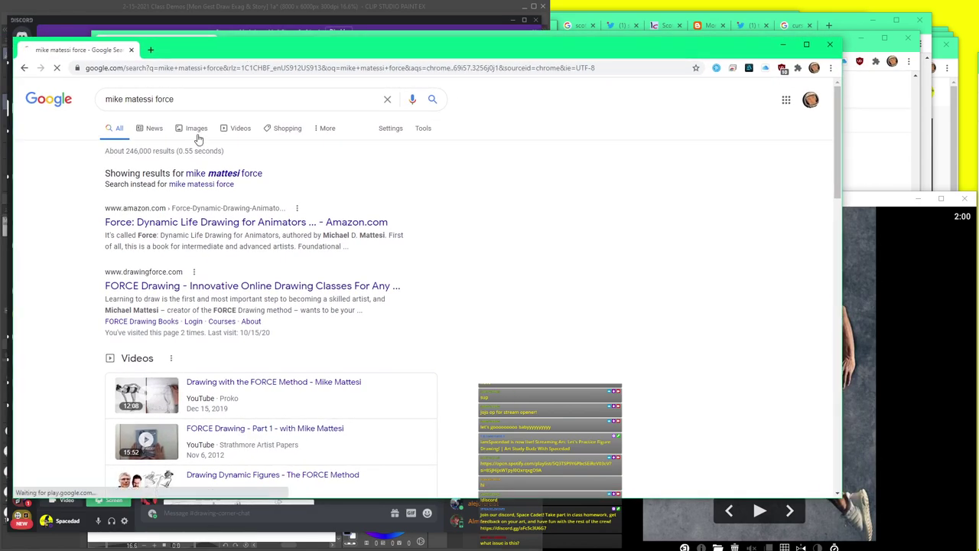
- Show the image results for the search and narrow the browser window to uncover the running-man pose reference
{"action": "left_click", "coordinate": [196, 130]}
{"action": "left_click_drag", "start_coordinate": [845, 495], "coordinate": [579, 497]}
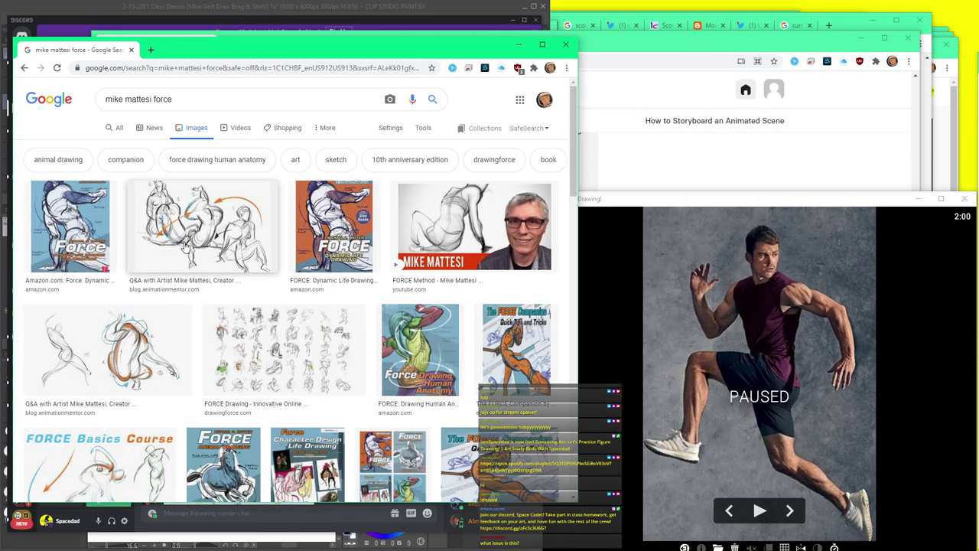
- Preview the FORCE image results one after another, from the seated-figures sketch with orange arrows through to the Force Animal Drawing cover
{"action": "left_click", "coordinate": [184, 246]}
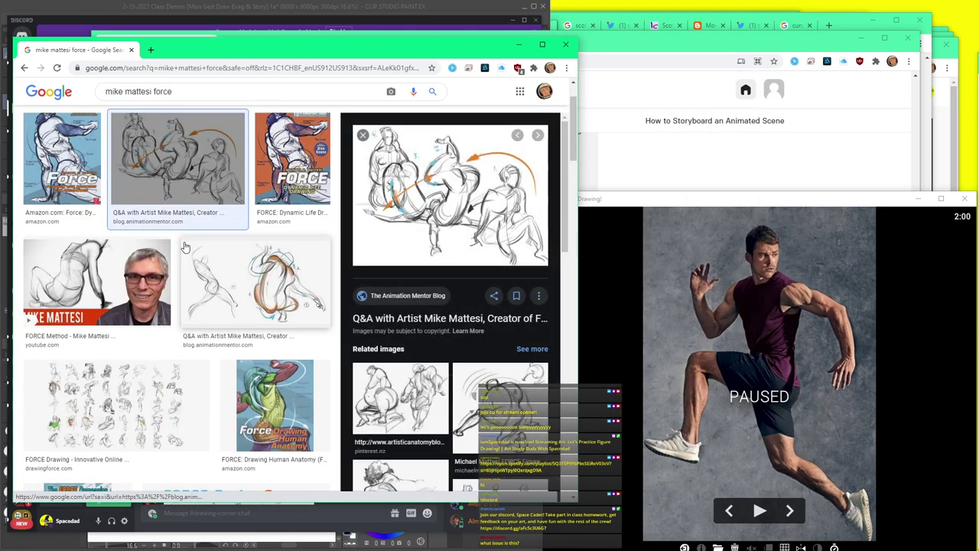
{"action": "key", "text": "Right"}
{"action": "key", "text": "Right"}
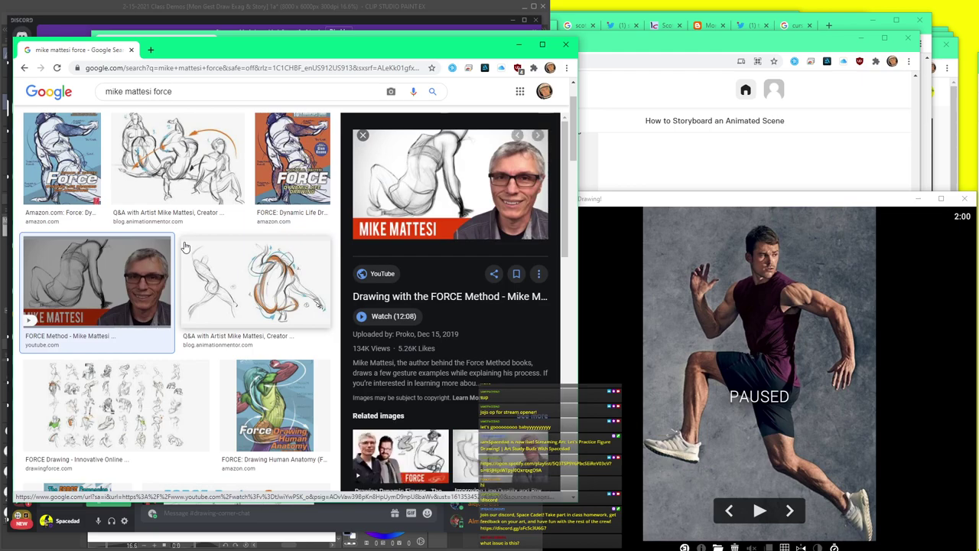
{"action": "key", "text": "Right"}
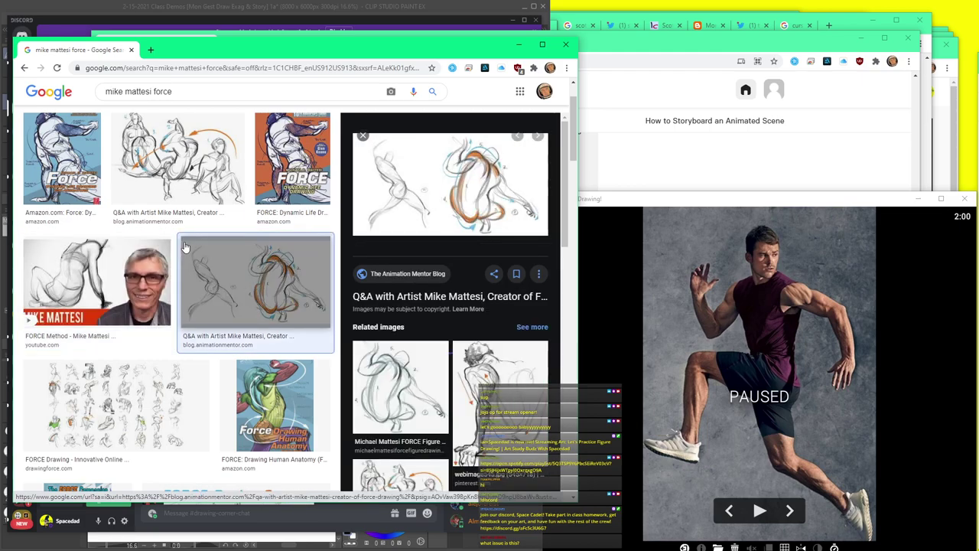
{"action": "key", "text": "Right"}
{"action": "key", "text": "Right"}
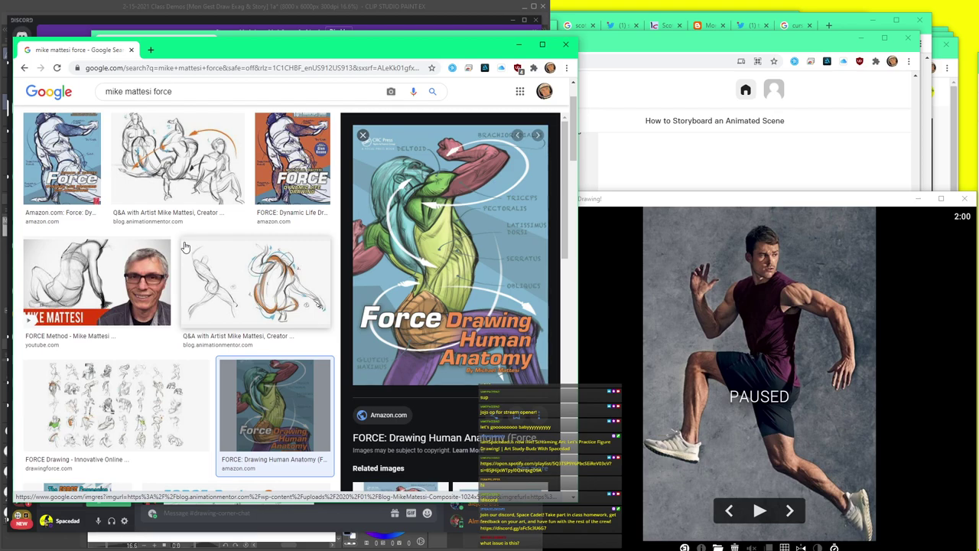
{"action": "key", "text": "Right"}
{"action": "key", "text": "Right"}
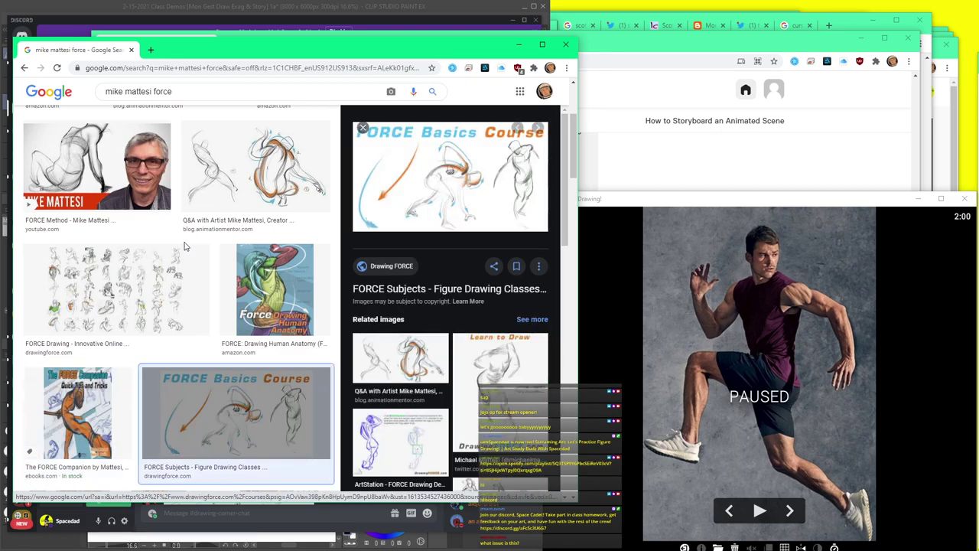
{"action": "key", "text": "Right"}
{"action": "key", "text": "Right"}
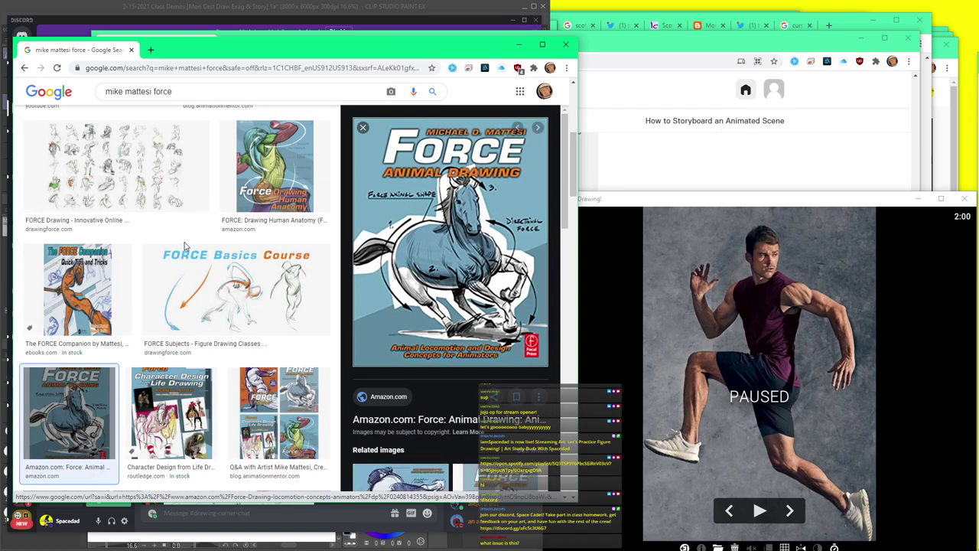
- Compare the FORCE Basics Course image with the neighbouring FORCE Companion and Force Animal Drawing covers
{"action": "key", "text": "Left"}
{"action": "key", "text": "Up"}
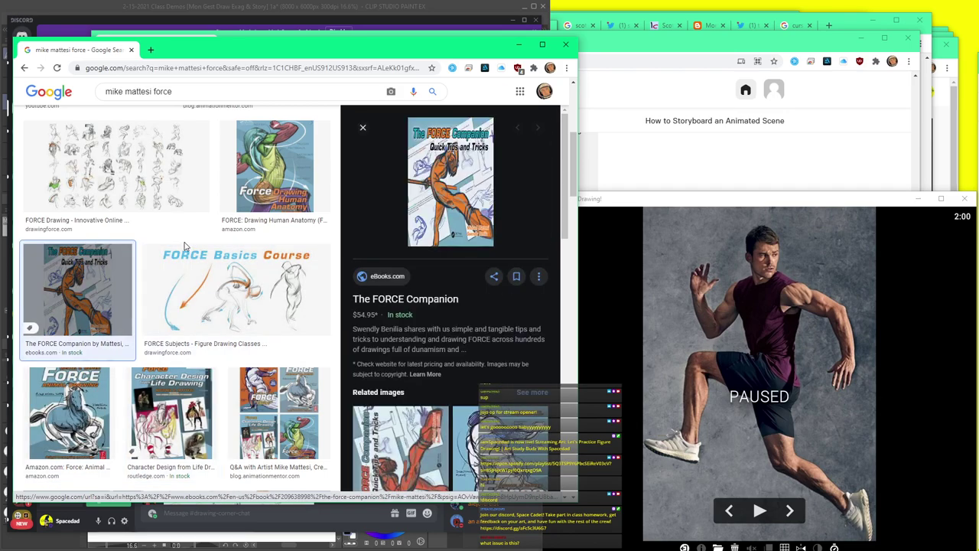
{"action": "key", "text": "Right"}
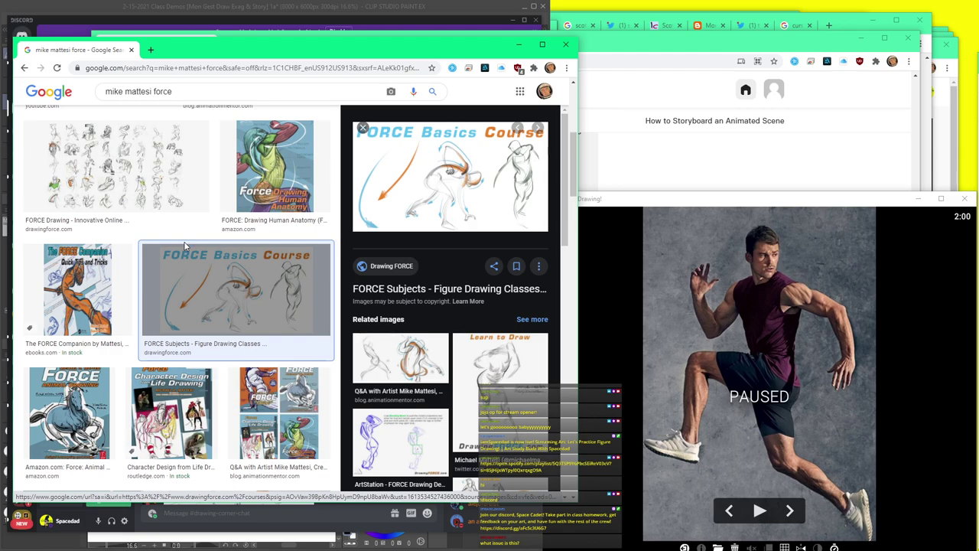
{"action": "key", "text": "Right"}
{"action": "key", "text": "Left"}
{"action": "key", "text": "Right"}
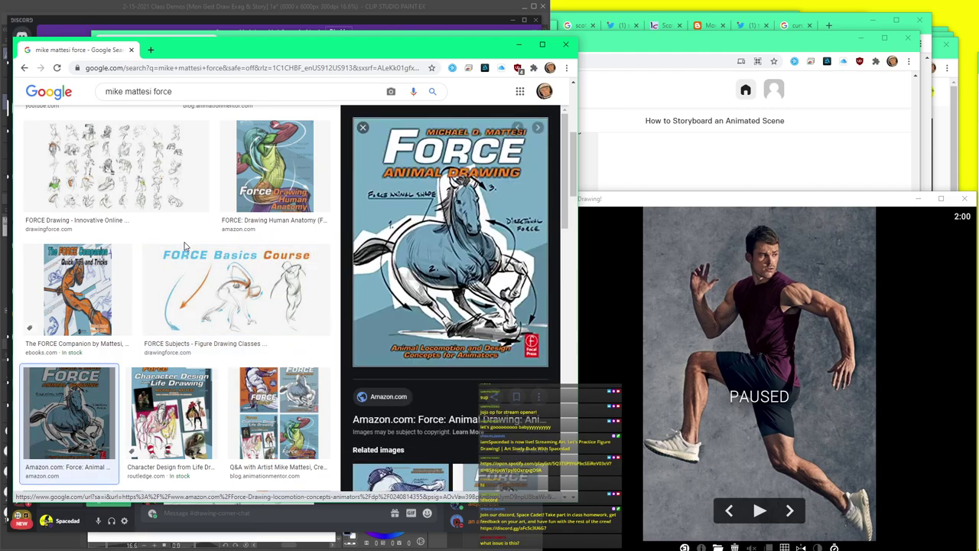
{"action": "key", "text": "Left"}
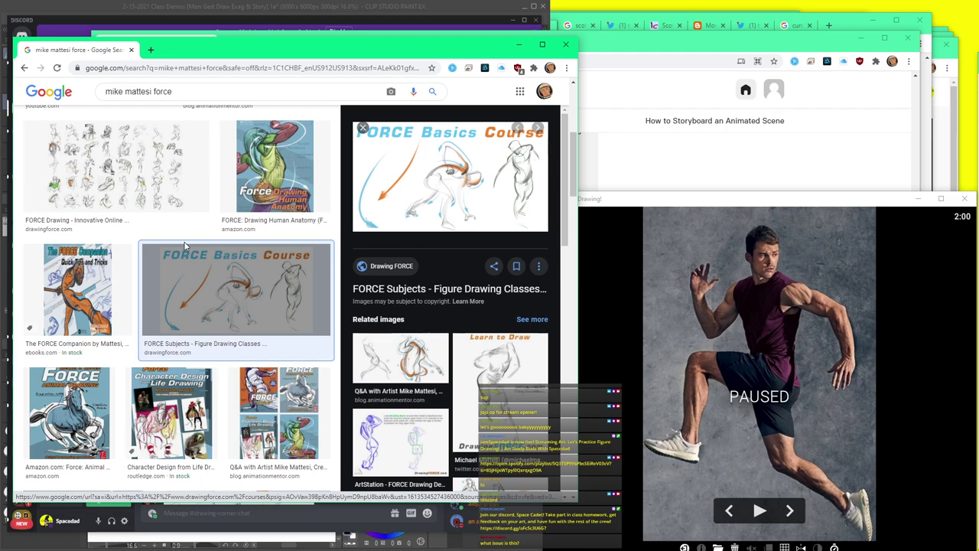
{"action": "key", "text": "Right"}
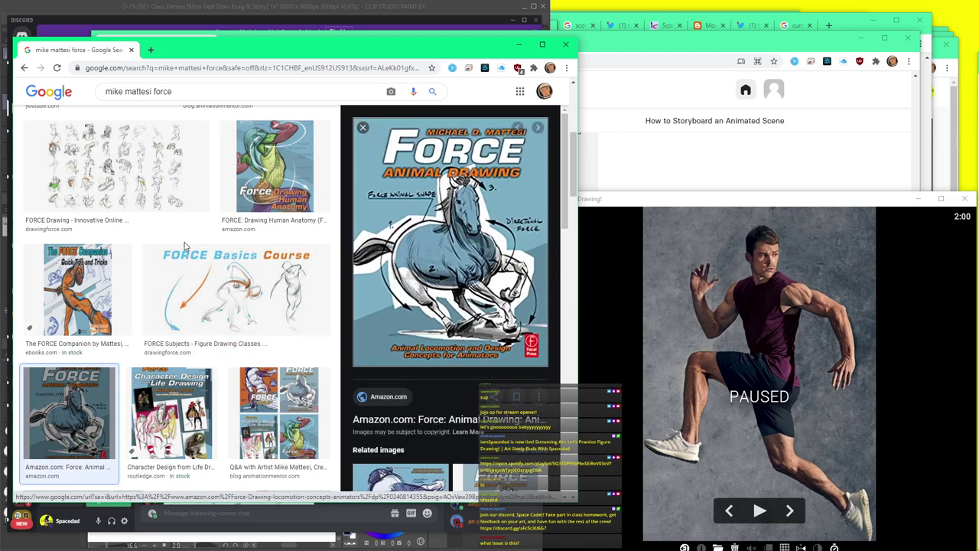
- Continue previewing the results past the FORCE Companion cover and the Dynamic Life Drawing back cover to the arm-study sheet
{"action": "key", "text": "Right"}
{"action": "key", "text": "Right"}
{"action": "key", "text": "Right"}
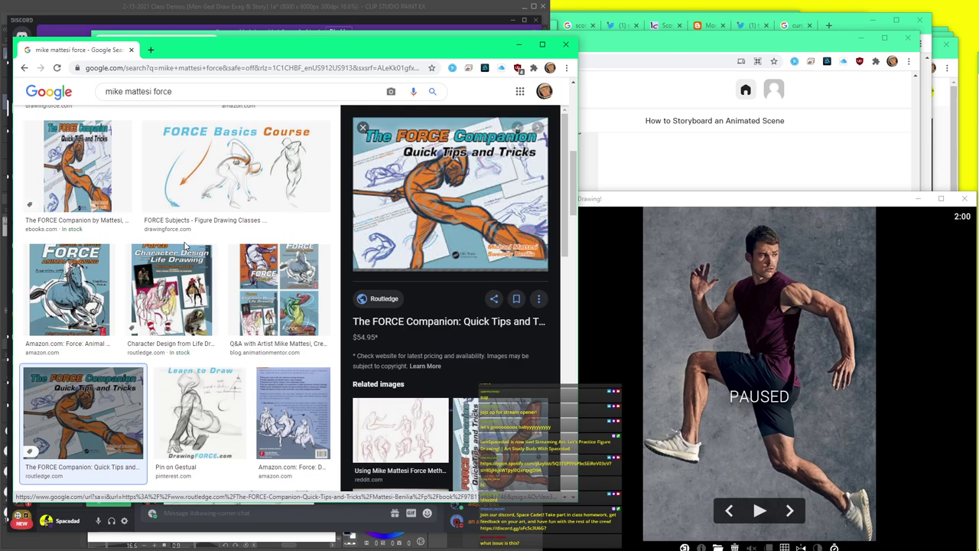
{"action": "key", "text": "Right"}
{"action": "key", "text": "Right"}
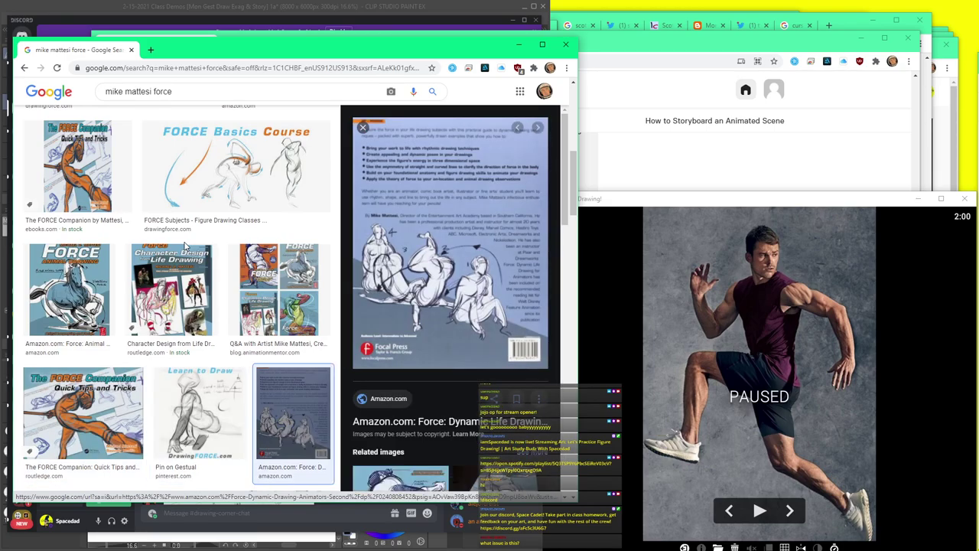
{"action": "key", "text": "Right"}
{"action": "key", "text": "Right"}
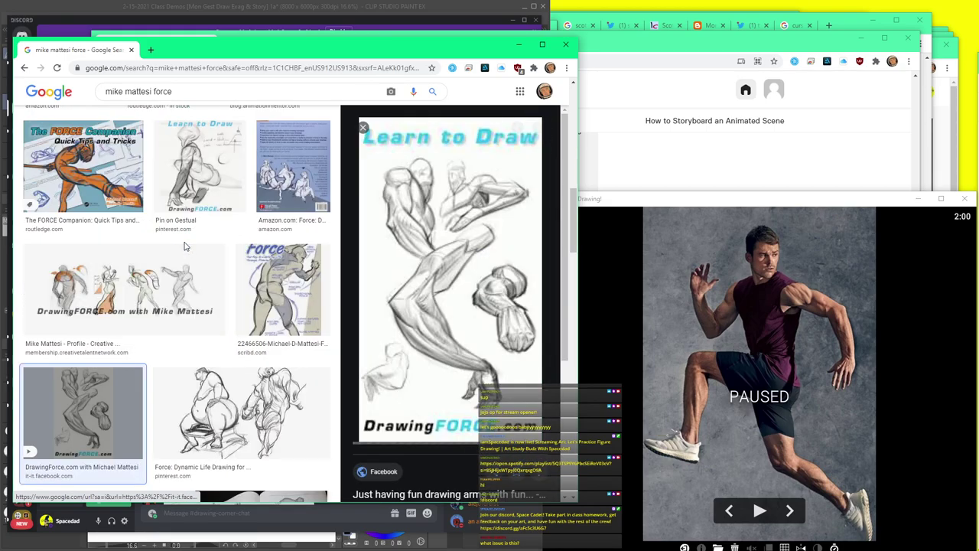
- Examine the DrawingFORCE.com four-figure banner, the annotated Force back-view figure and the arm-study sheet in the preview
{"action": "key", "text": "Left"}
{"action": "key", "text": "Right"}
{"action": "key", "text": "Left"}
{"action": "key", "text": "Left"}
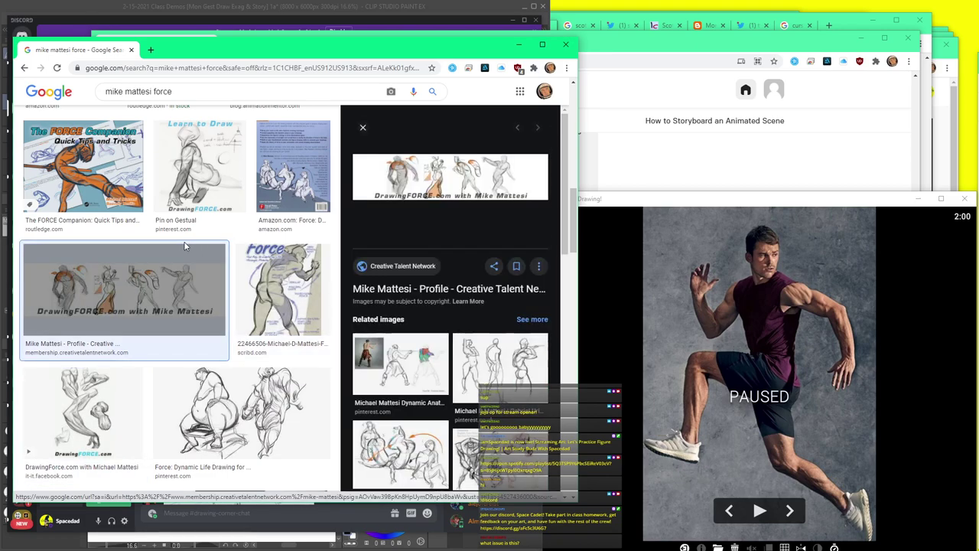
{"action": "key", "text": "Right"}
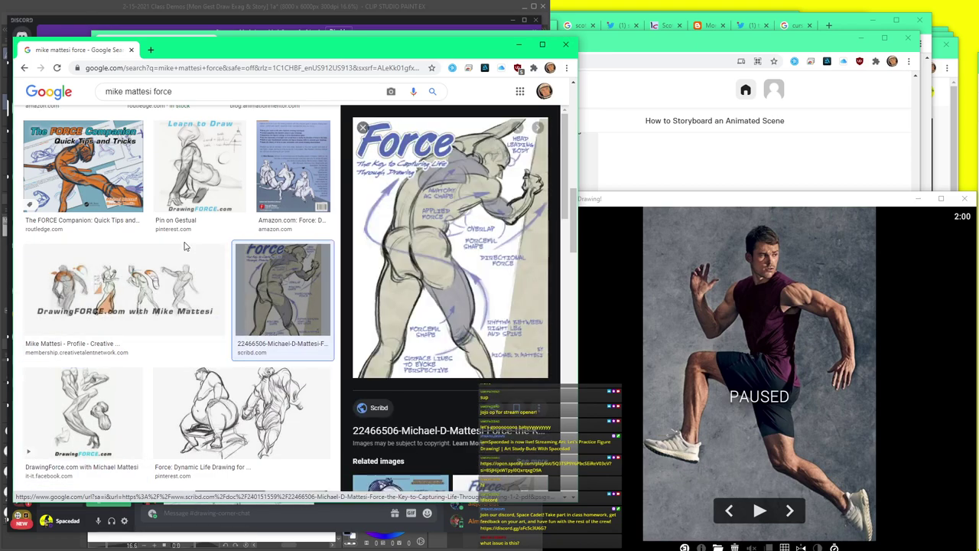
{"action": "key", "text": "Right"}
{"action": "key", "text": "Right"}
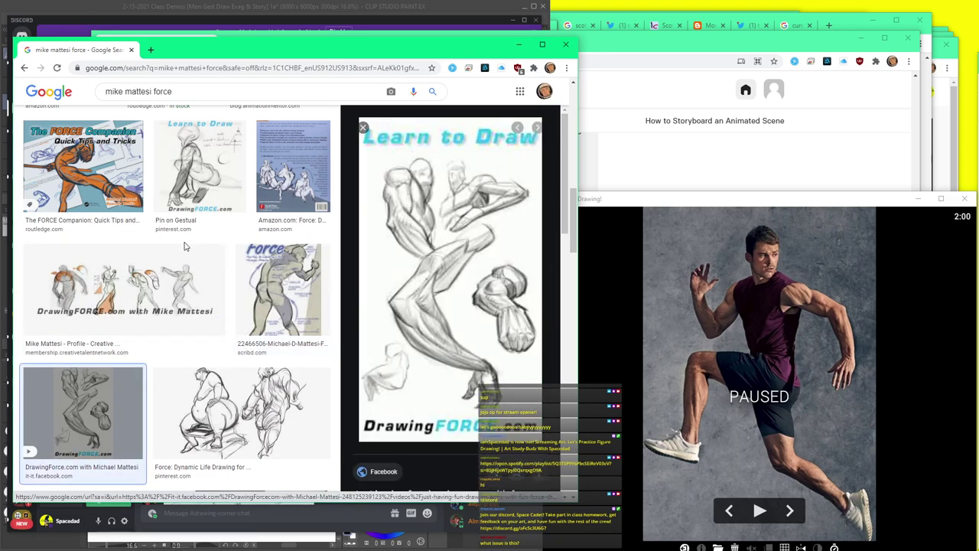
- Preview the following results, including the FORCE Drawing Part 4 video and the book page with blue arrows, up to the striding pencil figure
{"action": "key", "text": "Right"}
{"action": "key", "text": "Right"}
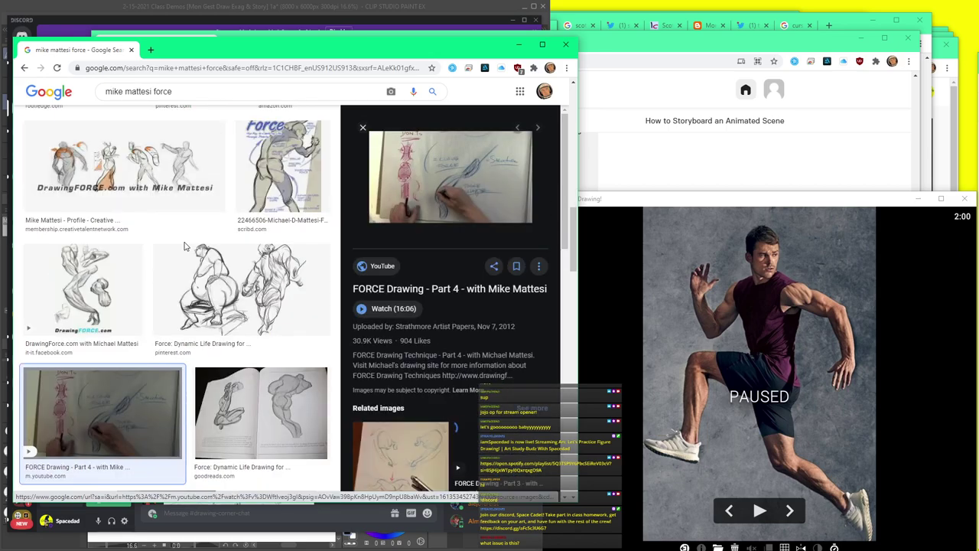
{"action": "key", "text": "Right"}
{"action": "key", "text": "Right"}
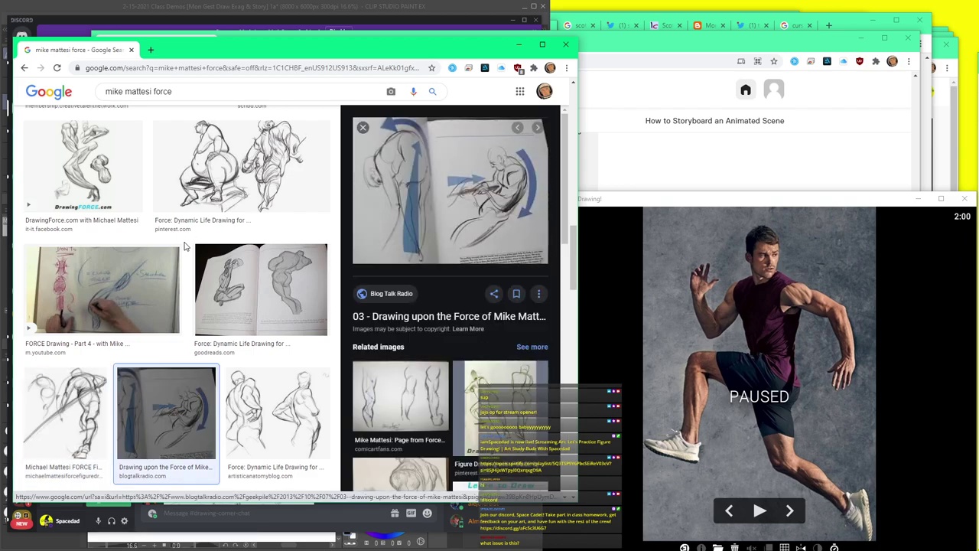
{"action": "key", "text": "Right"}
{"action": "key", "text": "Right"}
{"action": "key", "text": "Right"}
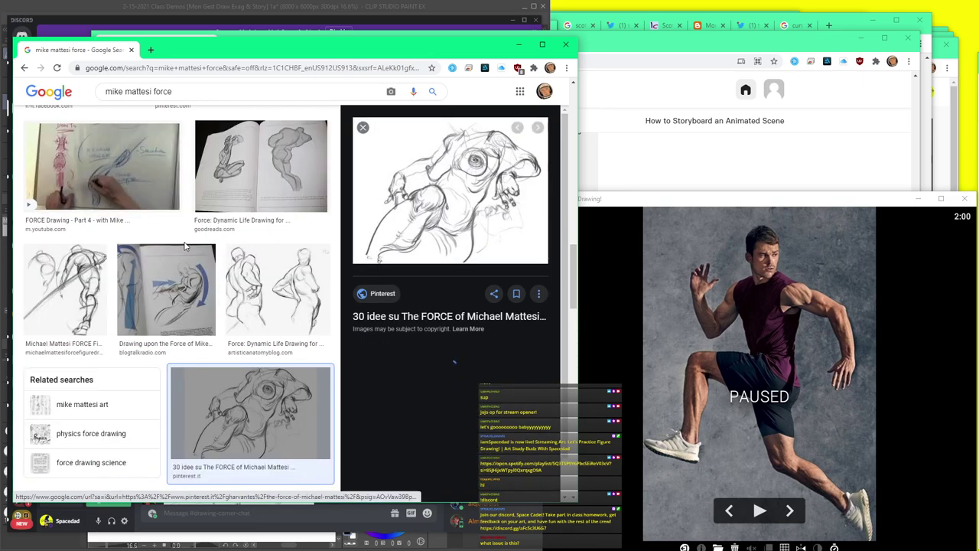
{"action": "key", "text": "Right"}
{"action": "key", "text": "Right"}
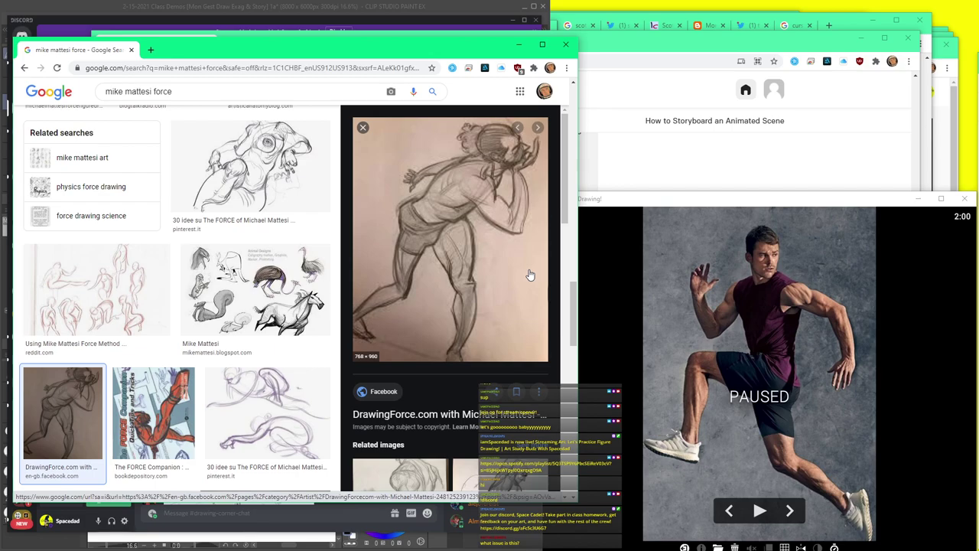
- View the sideways FORCE Companion cover, then return to the pencil drawing of the striding figure
{"action": "key", "text": "Right"}
{"action": "key", "text": "Right"}
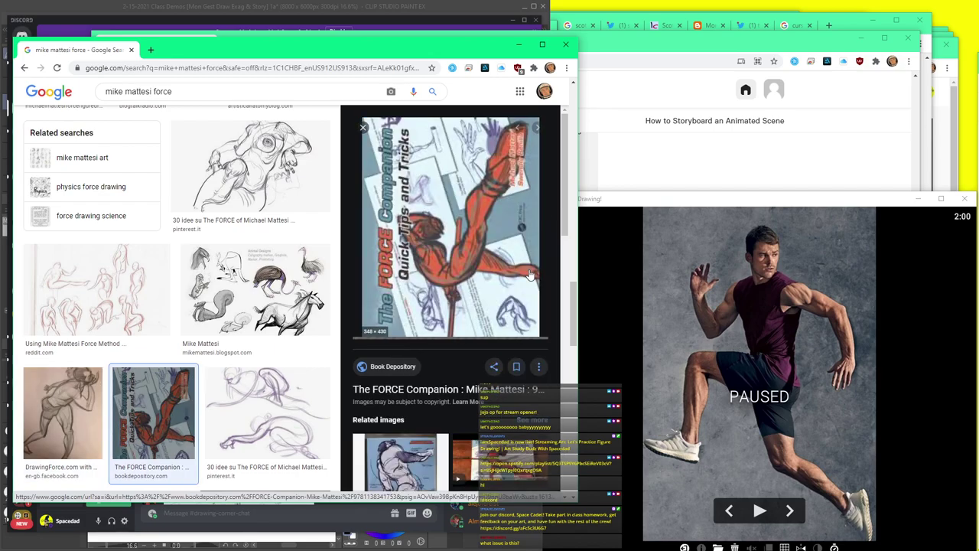
{"action": "key", "text": "Left"}
{"action": "key", "text": "Left"}
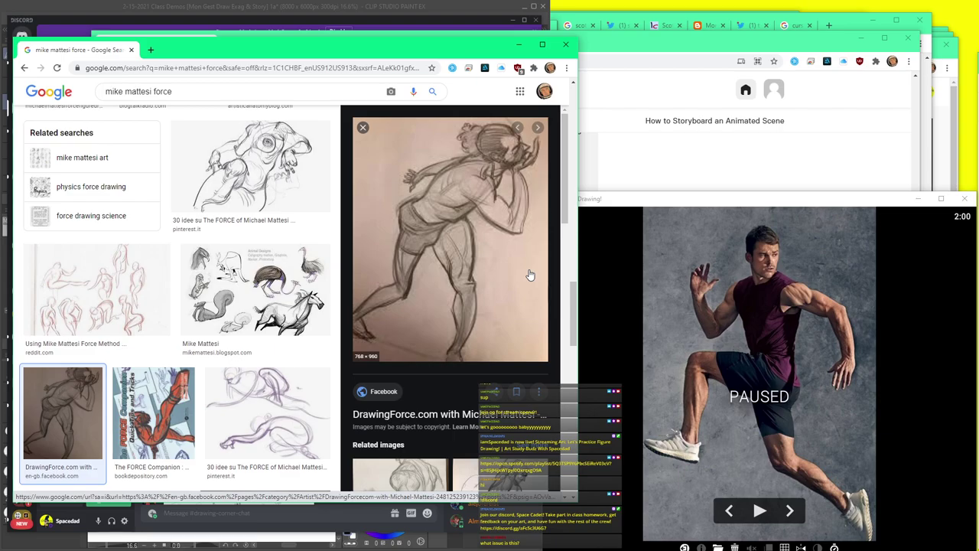
{"action": "left_click", "coordinate": [530, 275]}
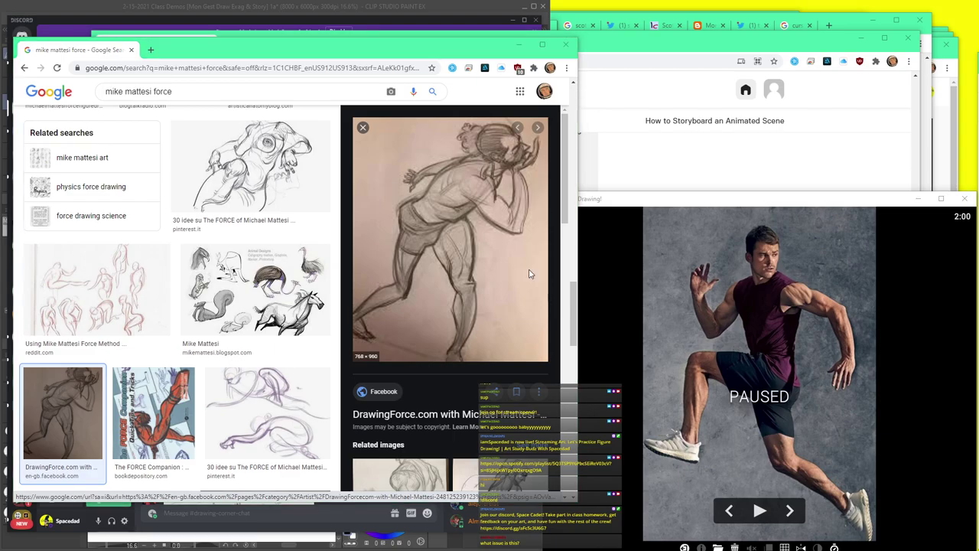
- Switch to the comic-art reference board and view an overview of its collected pages
{"action": "key", "text": "alt+Tab"}
{"action": "scroll", "coordinate": [159, 174], "scroll_direction": "down", "scroll_amount": 6}
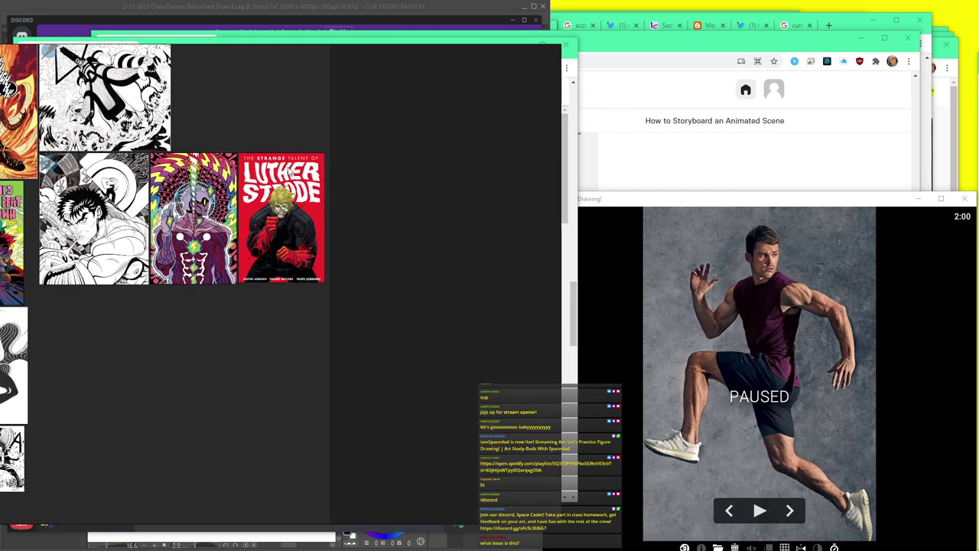
{"action": "scroll", "coordinate": [277, 173], "scroll_direction": "up", "scroll_amount": 1}
{"action": "scroll", "coordinate": [115, 195], "scroll_direction": "down", "scroll_amount": 3}
{"action": "double_click", "coordinate": [81, 72]}
{"action": "scroll", "coordinate": [151, 180], "scroll_direction": "down", "scroll_amount": 7}
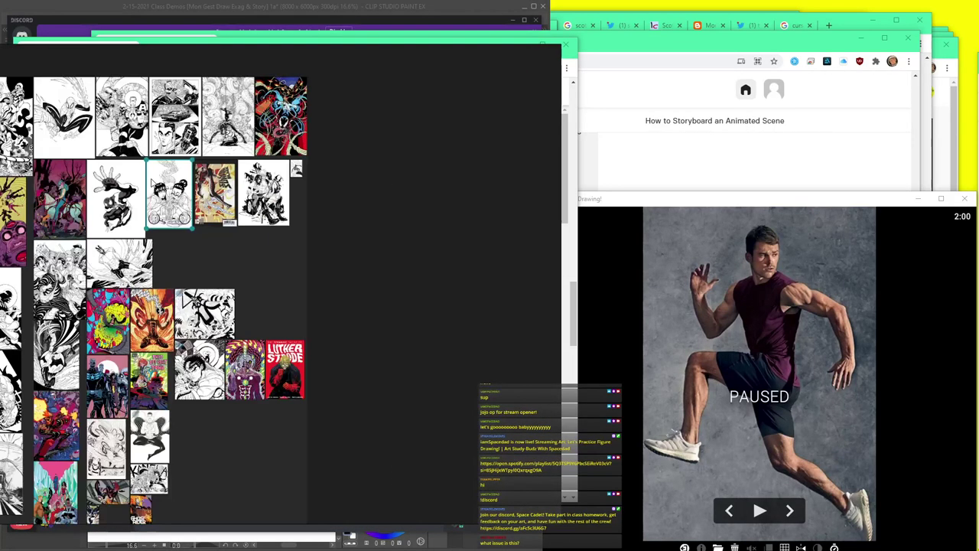
{"action": "scroll", "coordinate": [153, 181], "scroll_direction": "down", "scroll_amount": 3}
- Shrink the comic-art board into a window above the pose reference and focus it on the inked leaping-figure page
{"action": "left_click_drag", "start_coordinate": [393, 80], "coordinate": [800, 68]}
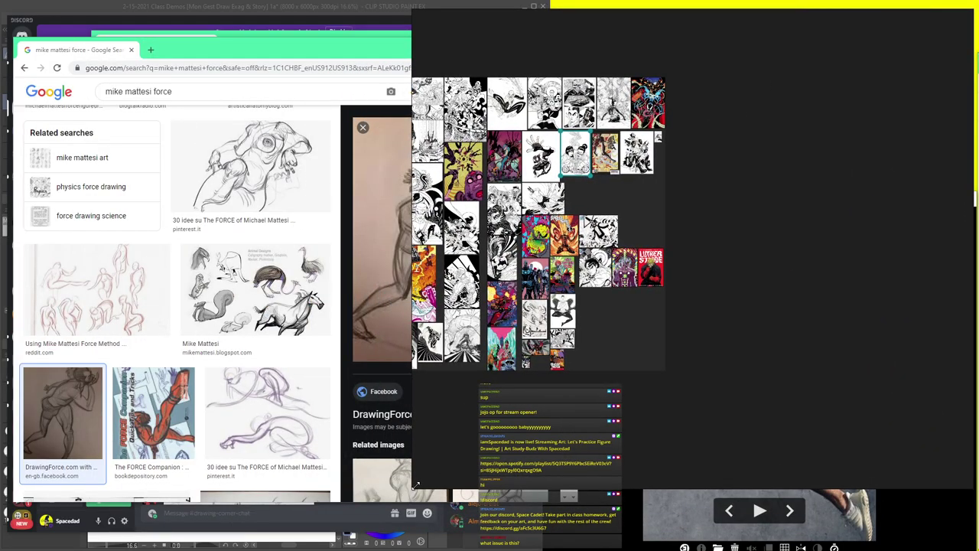
{"action": "left_click_drag", "start_coordinate": [415, 485], "coordinate": [575, 501]}
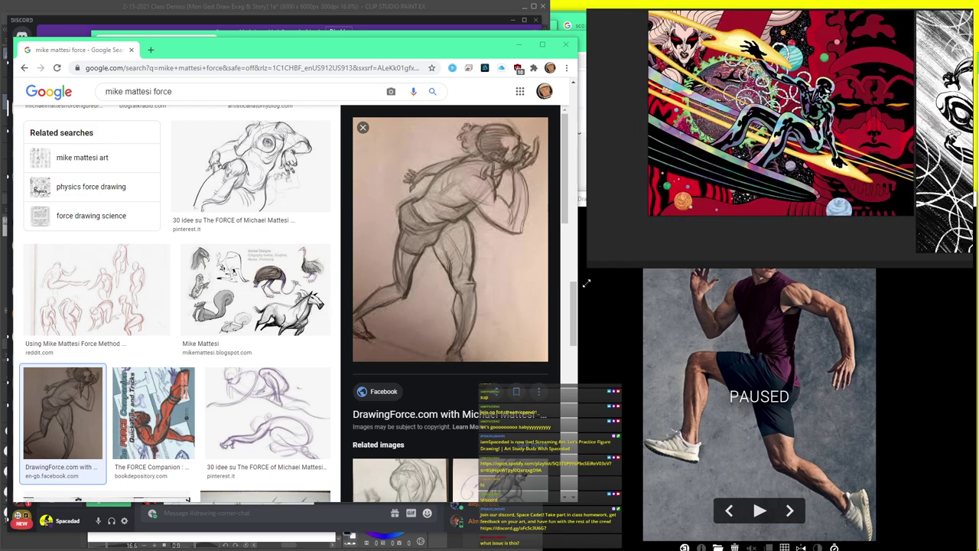
{"action": "double_click", "coordinate": [738, 180]}
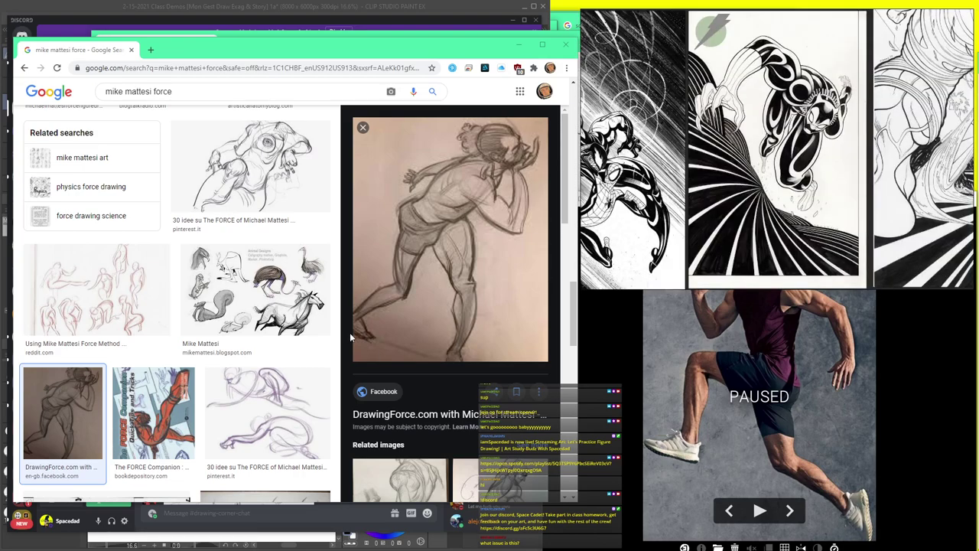
- Look through more FORCE results and related images, and preview the related sketch of a lunging figure with outstretched arms
{"action": "scroll", "coordinate": [238, 229], "scroll_direction": "down", "scroll_amount": 3}
{"action": "scroll", "coordinate": [237, 230], "scroll_direction": "down", "scroll_amount": 5}
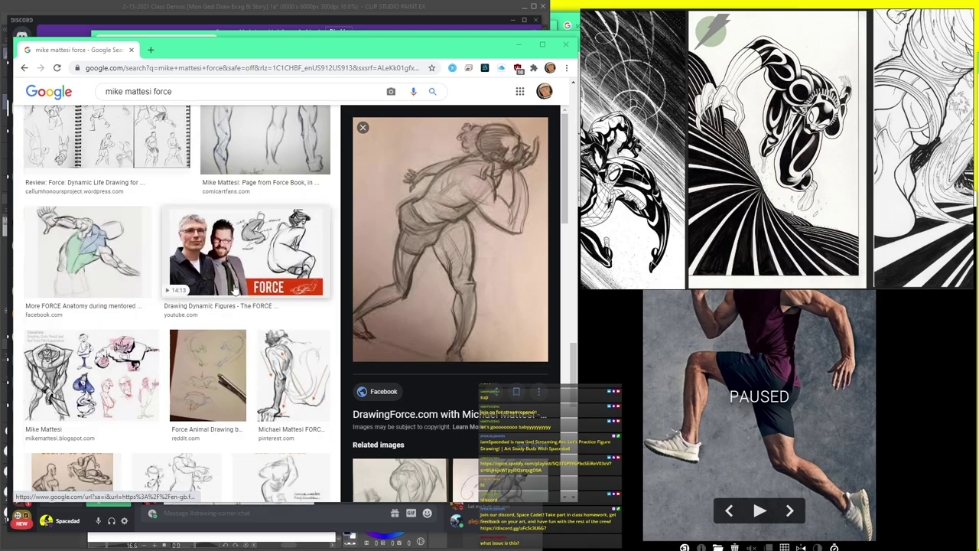
{"action": "scroll", "coordinate": [401, 385], "scroll_direction": "down", "scroll_amount": 3}
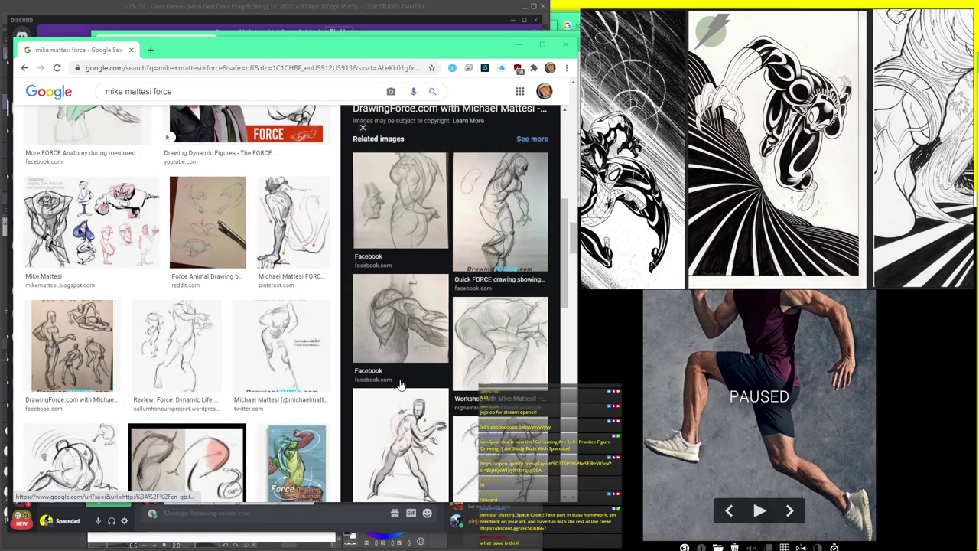
{"action": "scroll", "coordinate": [408, 320], "scroll_direction": "down", "scroll_amount": 1}
{"action": "left_click", "coordinate": [408, 319]}
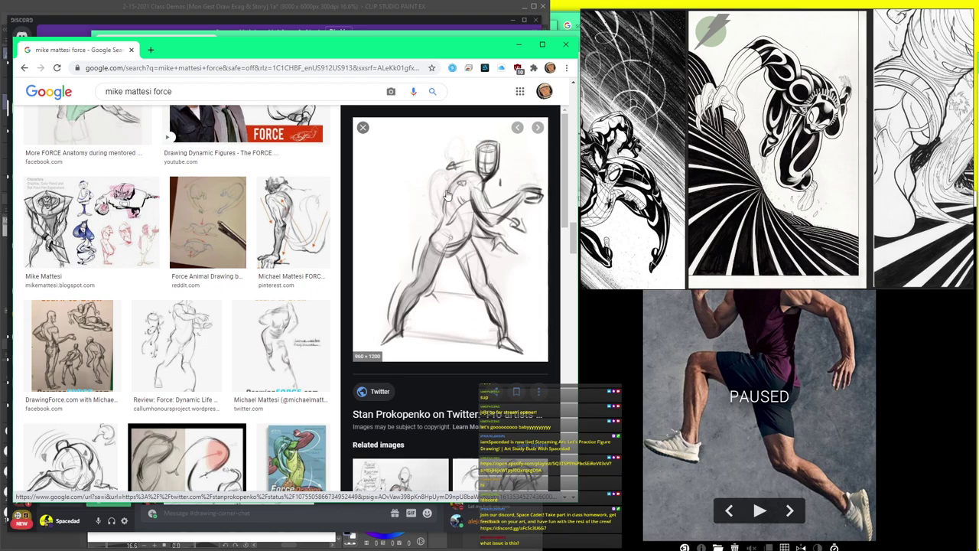
- Look through the related images of the lunging-figure sketch and the next rows of FORCE image results
{"action": "scroll", "coordinate": [459, 255], "scroll_direction": "down", "scroll_amount": 2}
{"action": "scroll", "coordinate": [444, 226], "scroll_direction": "down", "scroll_amount": 4}
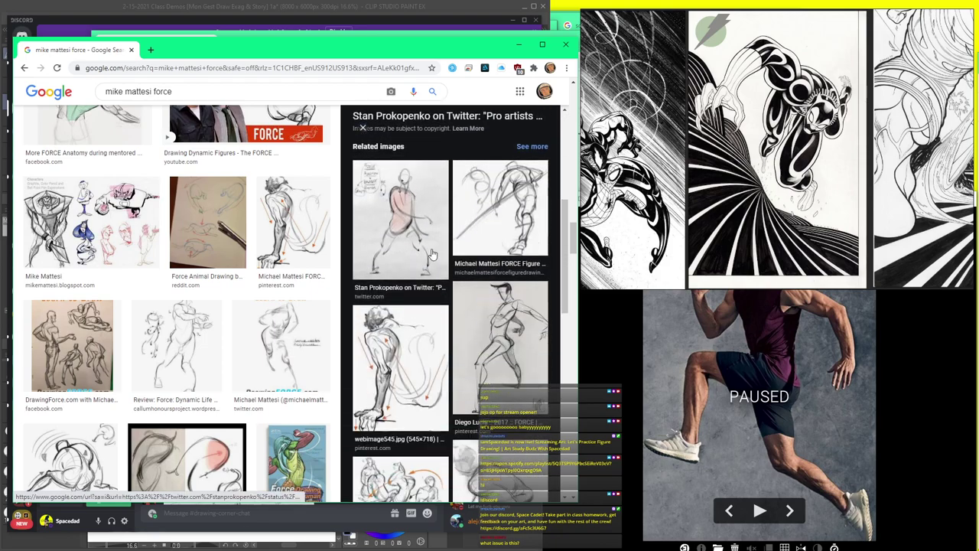
{"action": "scroll", "coordinate": [480, 217], "scroll_direction": "down", "scroll_amount": 2}
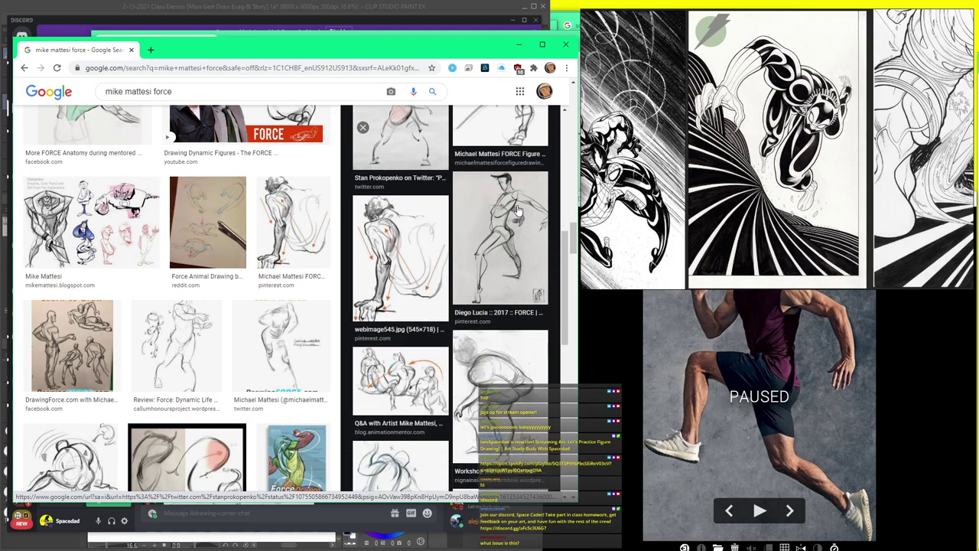
{"action": "scroll", "coordinate": [233, 324], "scroll_direction": "down", "scroll_amount": 1}
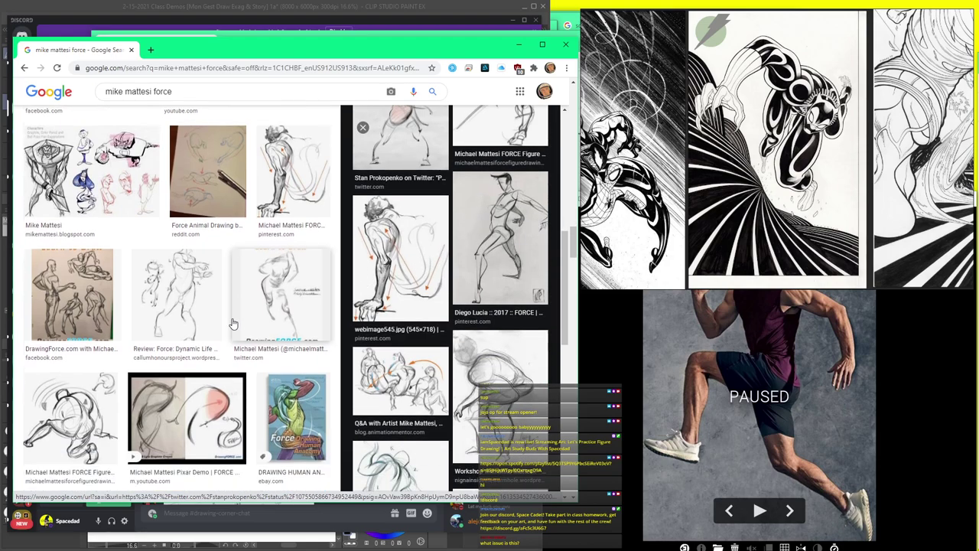
{"action": "scroll", "coordinate": [176, 290], "scroll_direction": "down", "scroll_amount": 3}
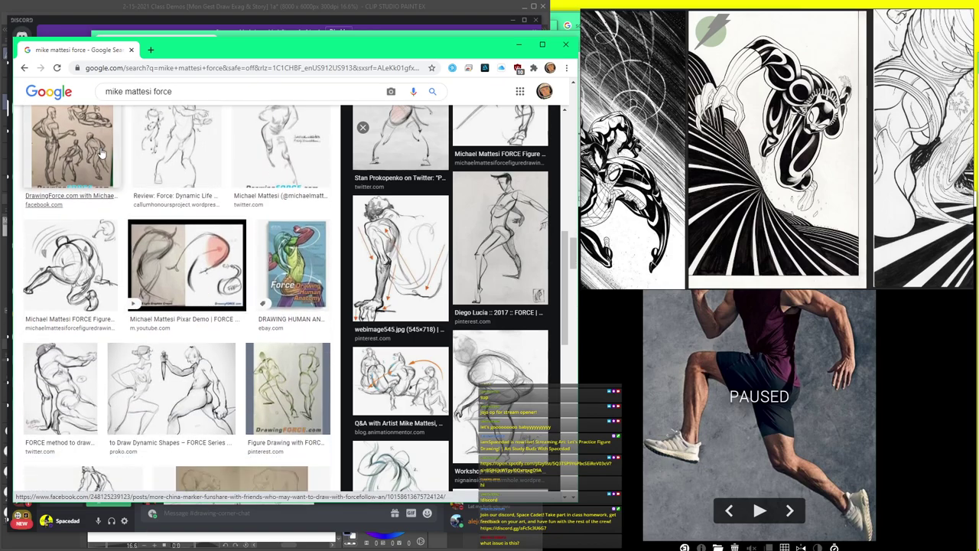
- Preview the four-figure DrawingFORCE china marker page, followed by the green two-figure sketch from Pinterest
{"action": "left_click", "coordinate": [98, 140]}
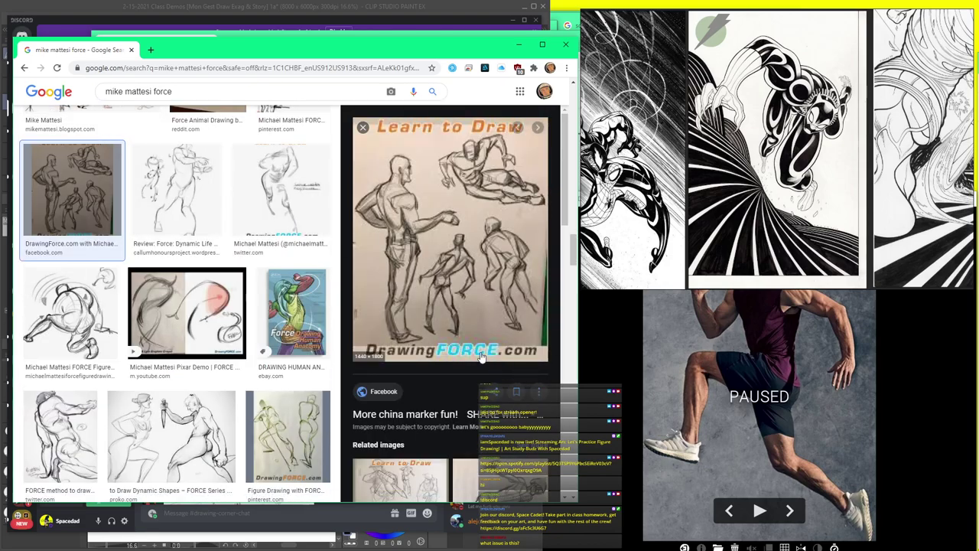
{"action": "scroll", "coordinate": [337, 369], "scroll_direction": "down", "scroll_amount": 1}
{"action": "scroll", "coordinate": [325, 367], "scroll_direction": "down", "scroll_amount": 4}
{"action": "left_click", "coordinate": [297, 288]}
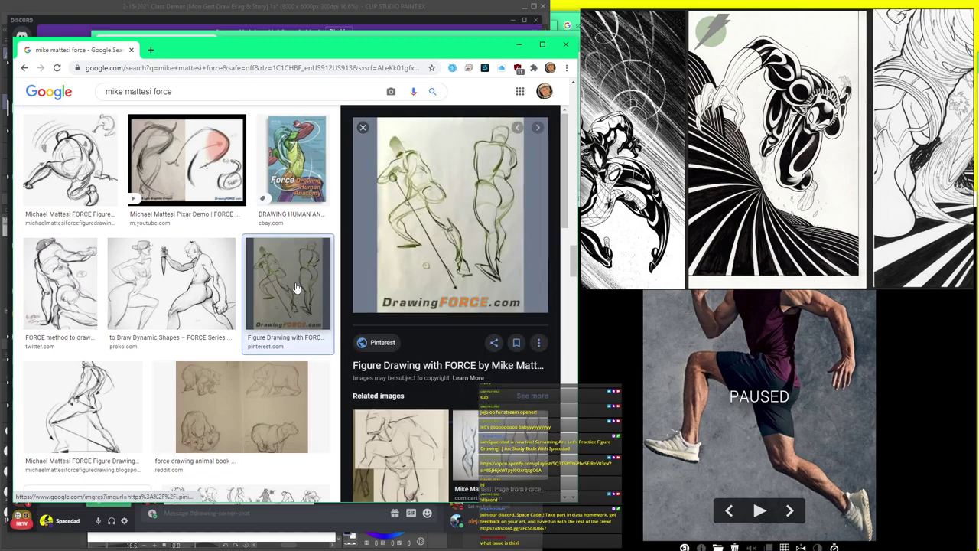
- Preview the FORCE drawing of a kneeling figure with an outstretched arm and look through its related images
{"action": "left_click", "coordinate": [73, 277]}
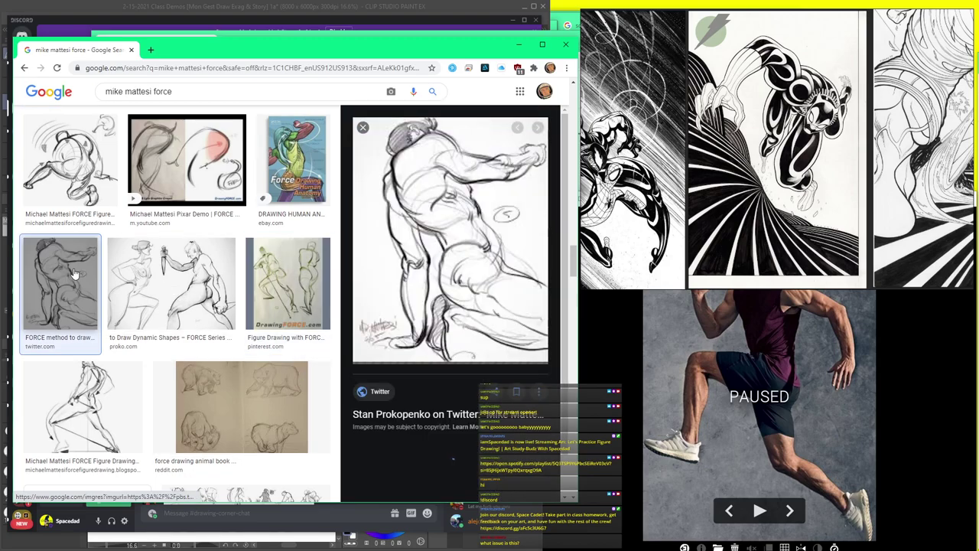
{"action": "scroll", "coordinate": [394, 315], "scroll_direction": "down", "scroll_amount": 5}
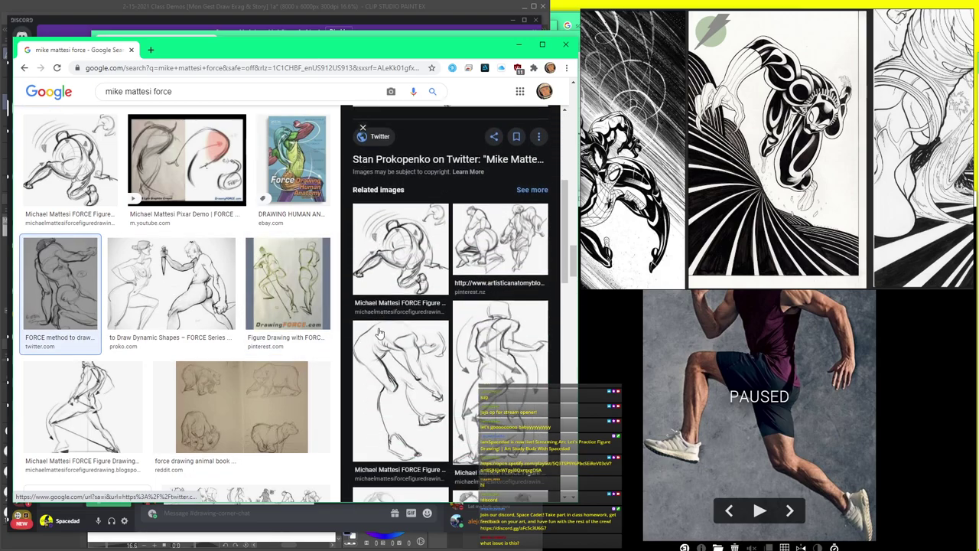
{"action": "scroll", "coordinate": [380, 333], "scroll_direction": "down", "scroll_amount": 3}
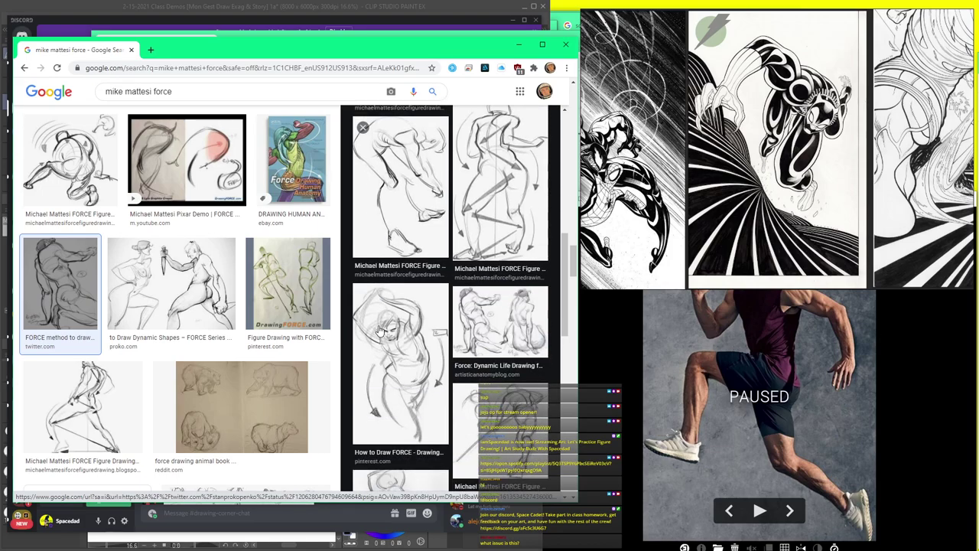
{"action": "scroll", "coordinate": [379, 330], "scroll_direction": "down", "scroll_amount": 2}
{"action": "scroll", "coordinate": [380, 331], "scroll_direction": "down", "scroll_amount": 2}
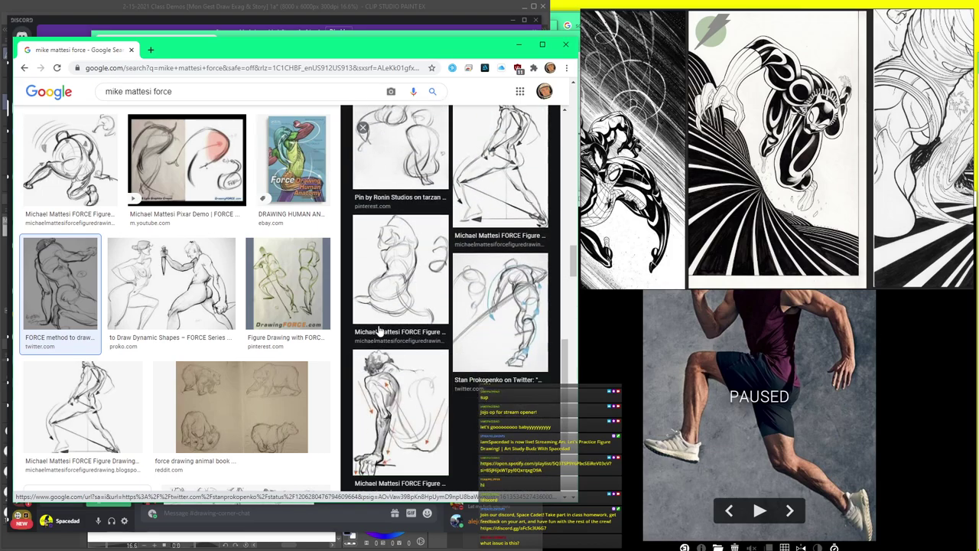
- Examine the remaining FORCE results, including the book covers and anatomy class images, and return to the first rows of results
{"action": "scroll", "coordinate": [229, 312], "scroll_direction": "down", "scroll_amount": 7}
{"action": "scroll", "coordinate": [230, 311], "scroll_direction": "down", "scroll_amount": 5}
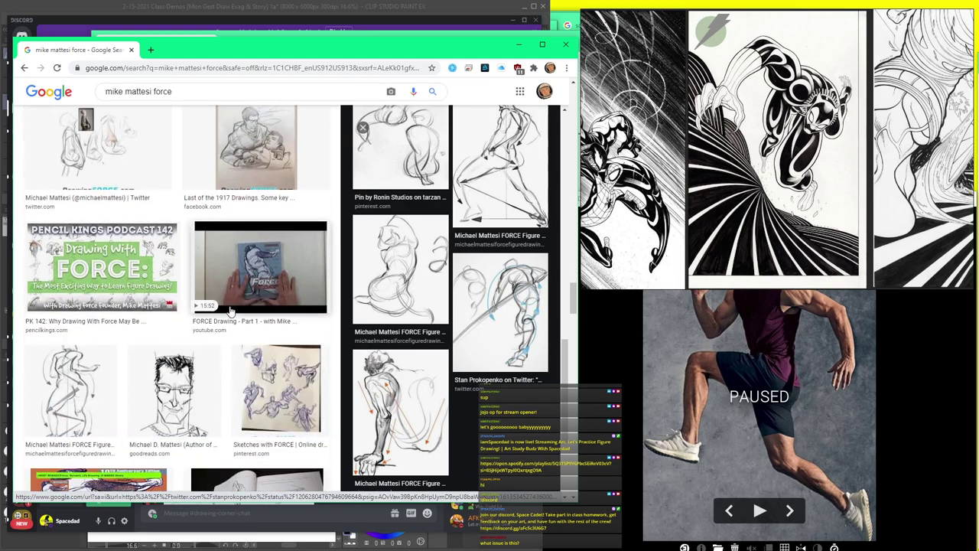
{"action": "scroll", "coordinate": [230, 312], "scroll_direction": "down", "scroll_amount": 5}
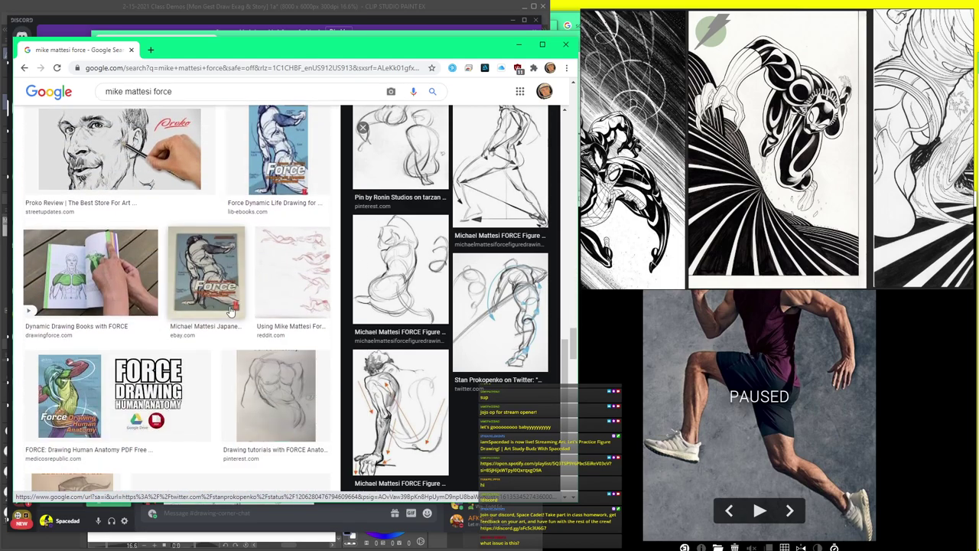
{"action": "scroll", "coordinate": [230, 311], "scroll_direction": "down", "scroll_amount": 5}
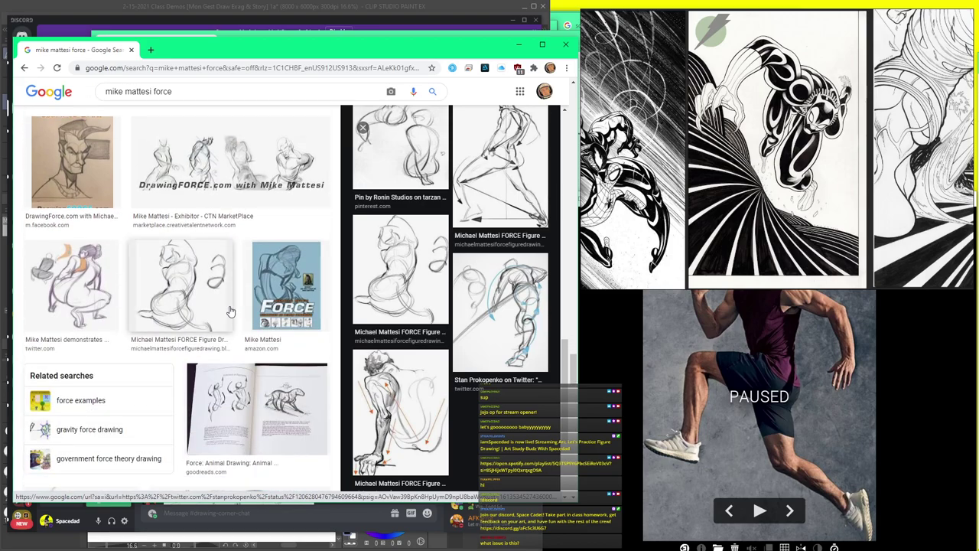
{"action": "scroll", "coordinate": [229, 312], "scroll_direction": "down", "scroll_amount": 6}
{"action": "scroll", "coordinate": [228, 311], "scroll_direction": "down", "scroll_amount": 4}
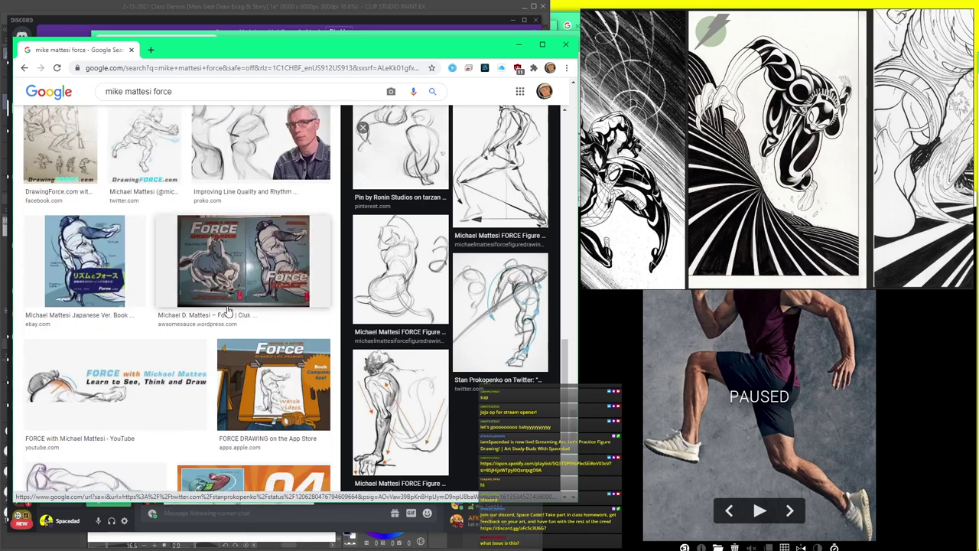
{"action": "scroll", "coordinate": [227, 311], "scroll_direction": "down", "scroll_amount": 3}
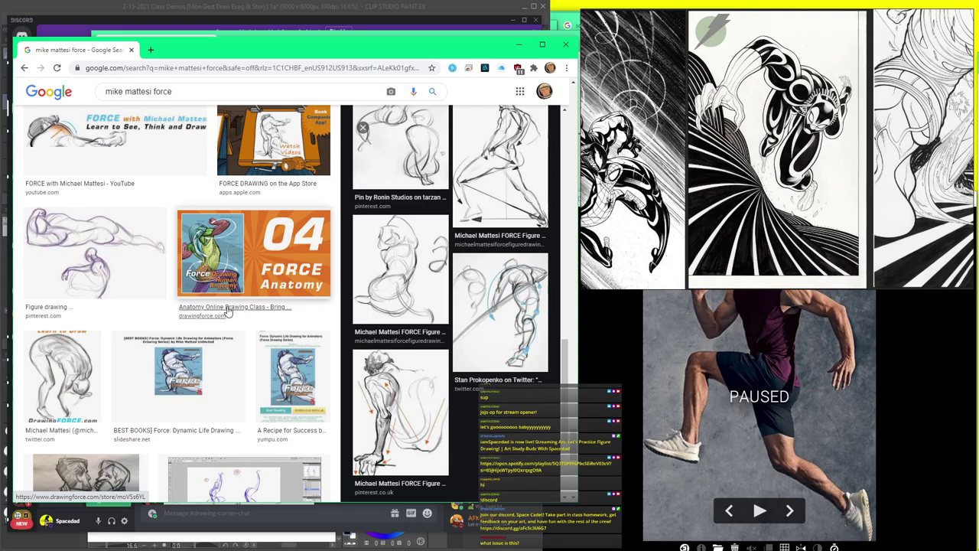
{"action": "scroll", "coordinate": [241, 303], "scroll_direction": "up", "scroll_amount": 1}
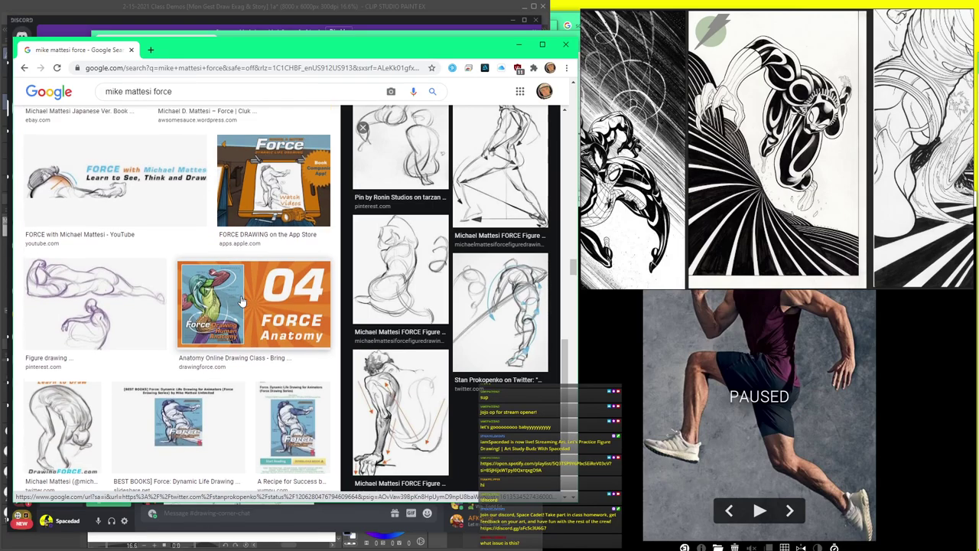
{"action": "scroll", "coordinate": [242, 300], "scroll_direction": "up", "scroll_amount": 4}
{"action": "scroll", "coordinate": [242, 301], "scroll_direction": "down", "scroll_amount": 3}
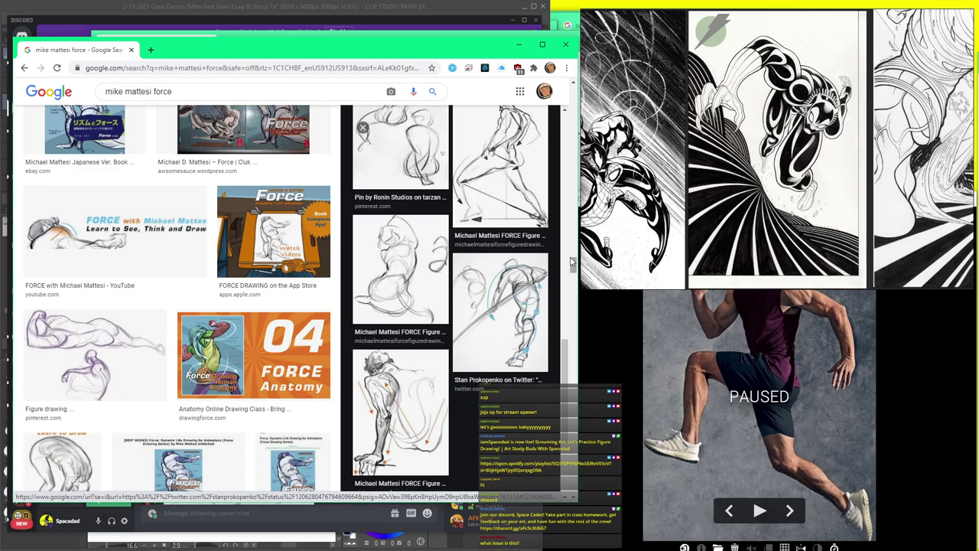
{"action": "left_click_drag", "start_coordinate": [573, 264], "coordinate": [570, 100]}
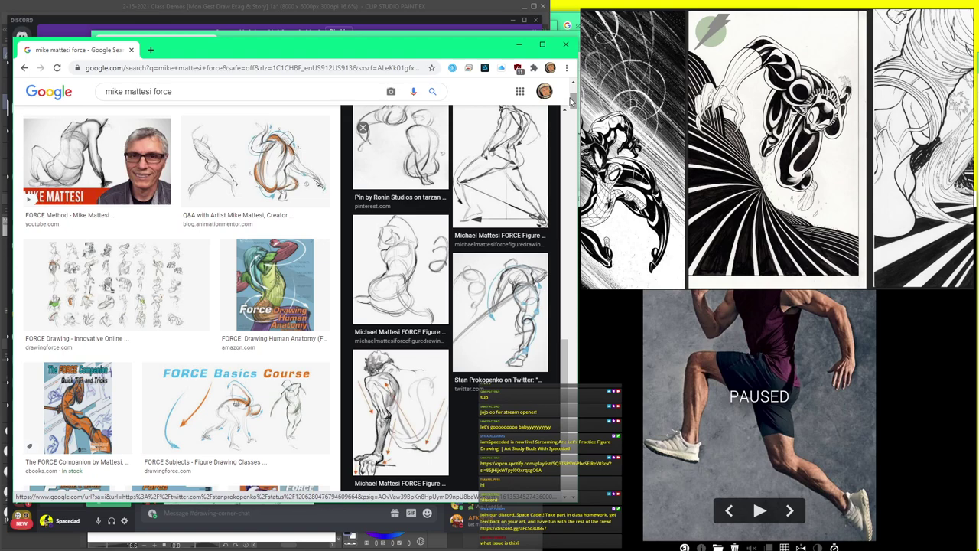
- Switch to the Discord drawing chat, view the gesture canvas in Clip Studio Paint, and return to the FORCE image results
{"action": "key", "text": "alt+Tab"}
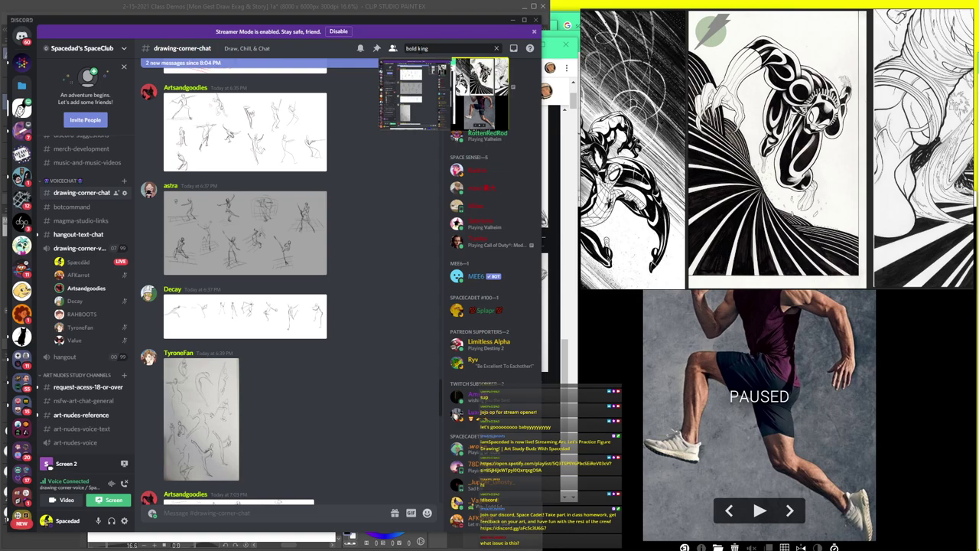
{"action": "left_click", "coordinate": [397, 7]}
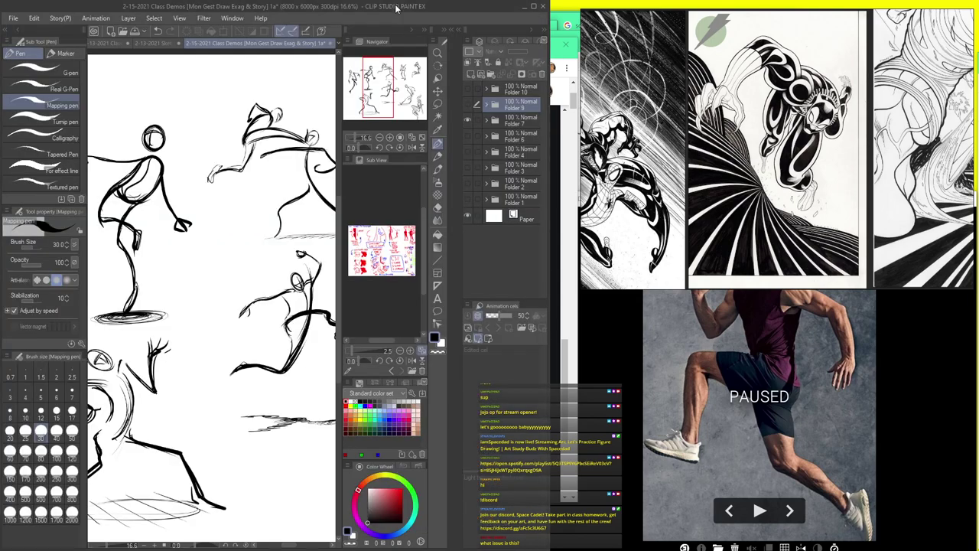
{"action": "left_click", "coordinate": [574, 111]}
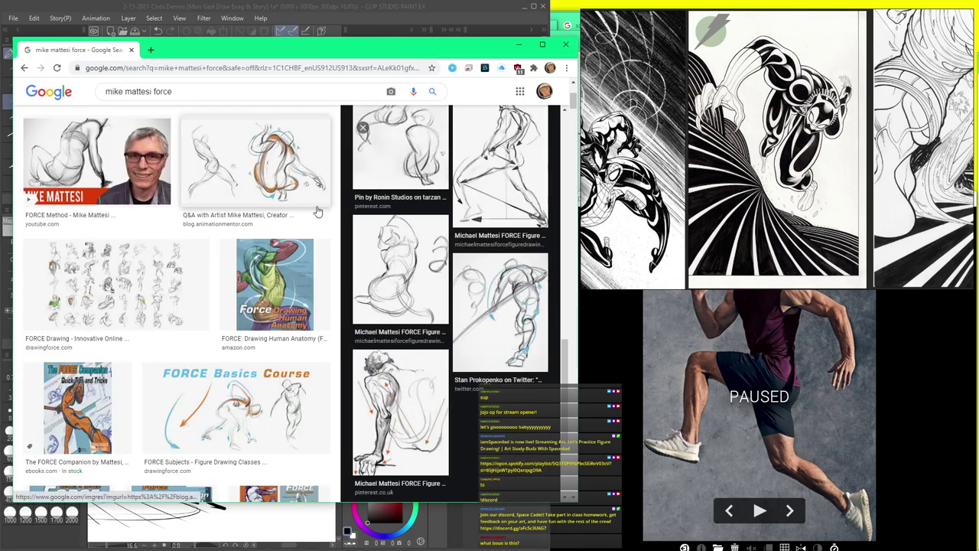
- Look again through the early FORCE results and the kneeling figure's preview, related images and related searches
{"action": "scroll", "coordinate": [316, 212], "scroll_direction": "up", "scroll_amount": 3}
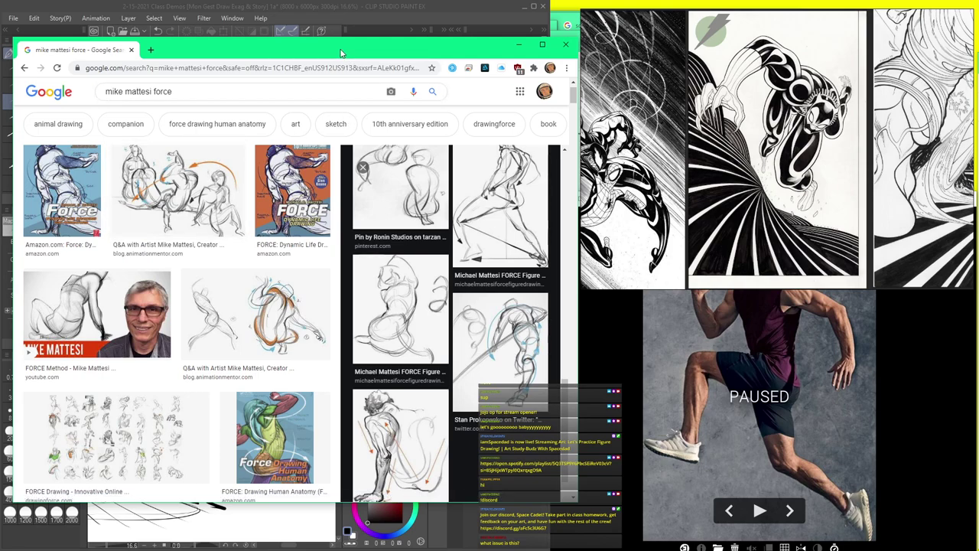
{"action": "scroll", "coordinate": [513, 324], "scroll_direction": "down", "scroll_amount": 5}
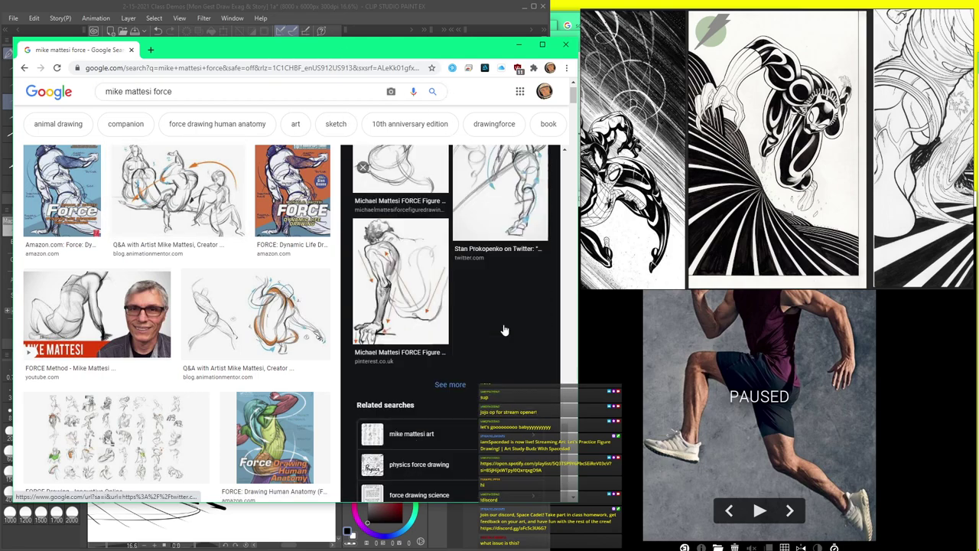
{"action": "scroll", "coordinate": [504, 330], "scroll_direction": "up", "scroll_amount": 7}
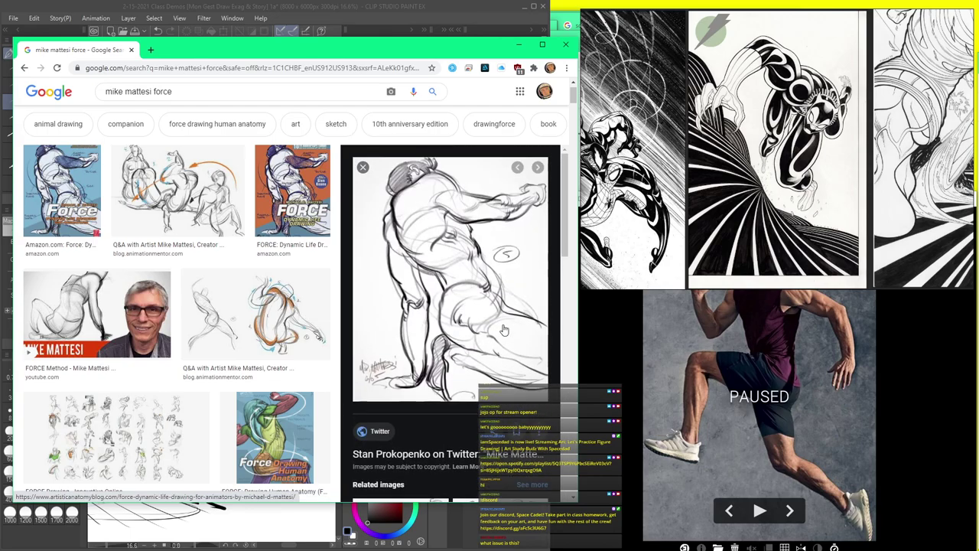
{"action": "scroll", "coordinate": [503, 329], "scroll_direction": "down", "scroll_amount": 10}
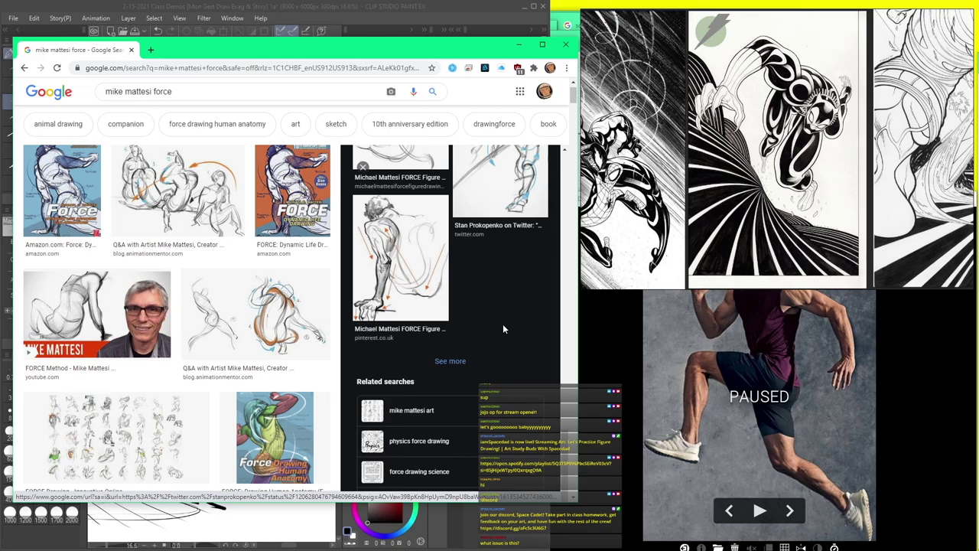
{"action": "scroll", "coordinate": [530, 312], "scroll_direction": "down", "scroll_amount": 8}
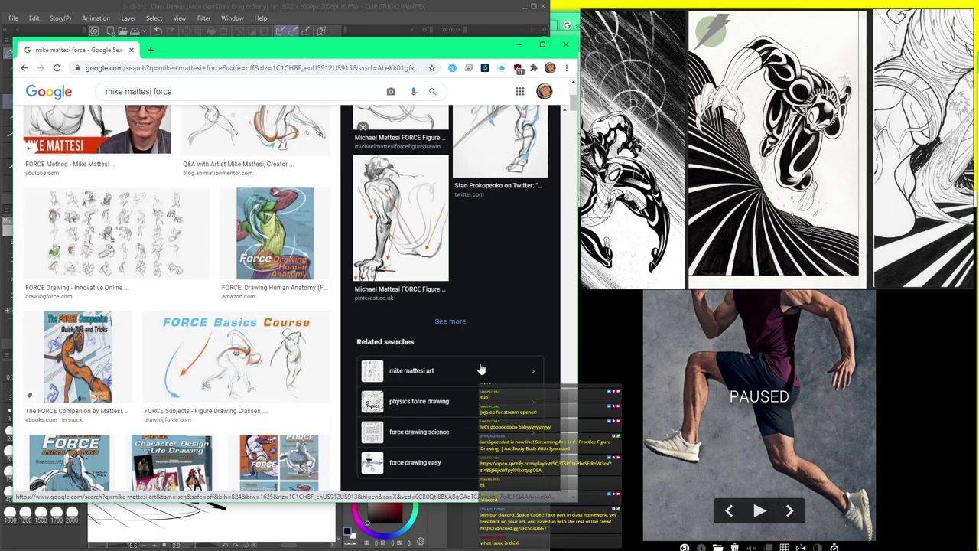
{"action": "scroll", "coordinate": [264, 311], "scroll_direction": "up", "scroll_amount": 3}
{"action": "scroll", "coordinate": [490, 298], "scroll_direction": "down", "scroll_amount": 5}
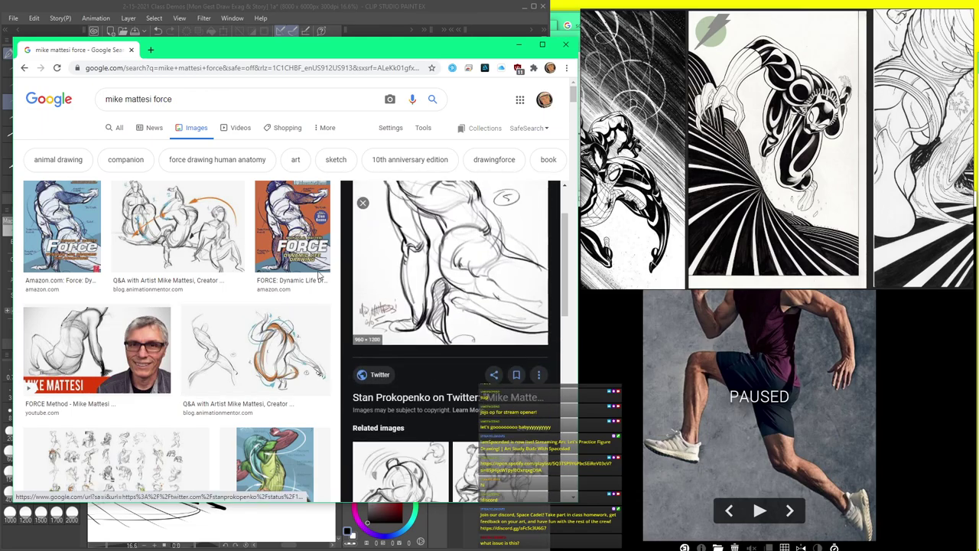
{"action": "scroll", "coordinate": [280, 277], "scroll_direction": "down", "scroll_amount": 5}
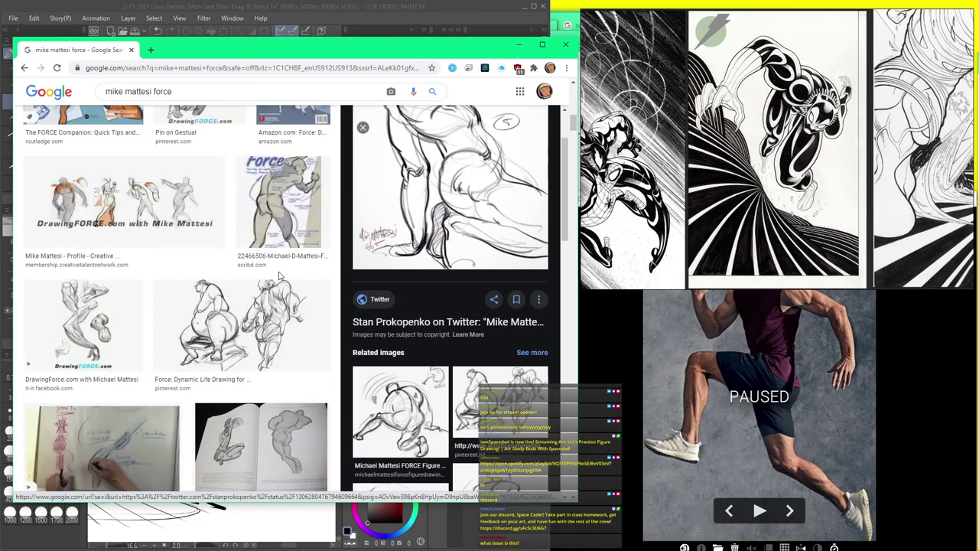
{"action": "scroll", "coordinate": [279, 277], "scroll_direction": "down", "scroll_amount": 3}
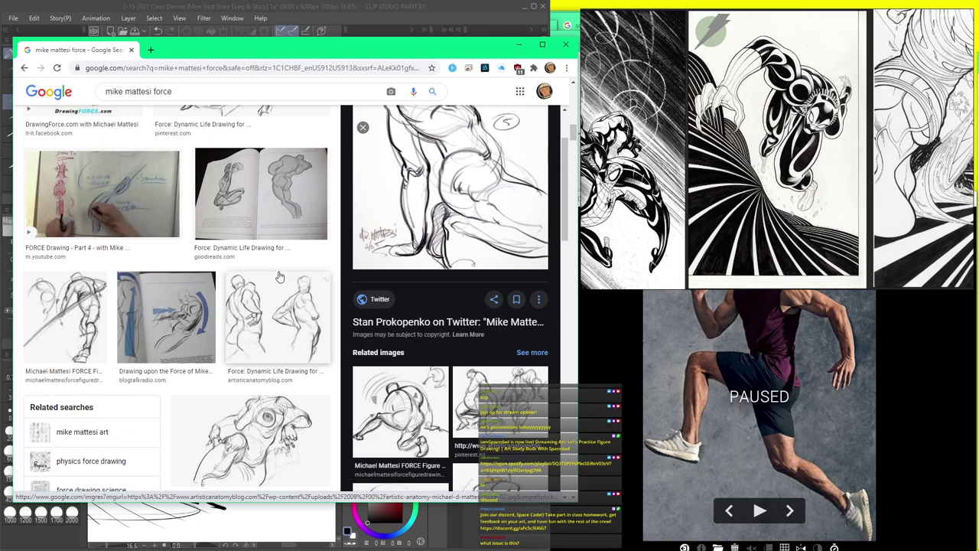
{"action": "scroll", "coordinate": [280, 277], "scroll_direction": "up", "scroll_amount": 8}
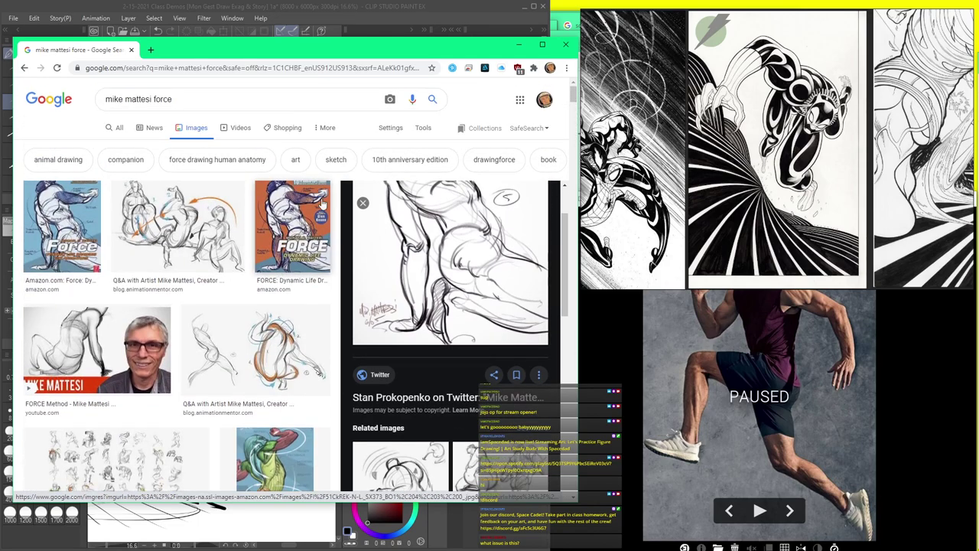
- Preview the YouTube result about drawing with the FORCE Method by Mike Mattesi
{"action": "scroll", "coordinate": [469, 303], "scroll_direction": "down", "scroll_amount": 5}
{"action": "scroll", "coordinate": [469, 302], "scroll_direction": "down", "scroll_amount": 1}
{"action": "left_click", "coordinate": [151, 281]}
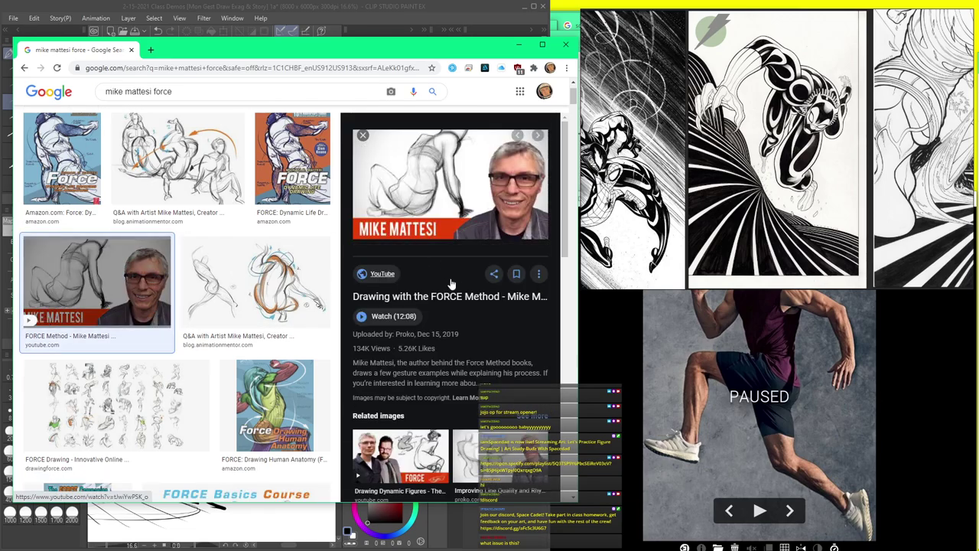
- Search Google for "mattessi force fridays" in a new browser window
{"action": "key", "text": "ctrl+n"}
{"action": "type", "text": "mat"}
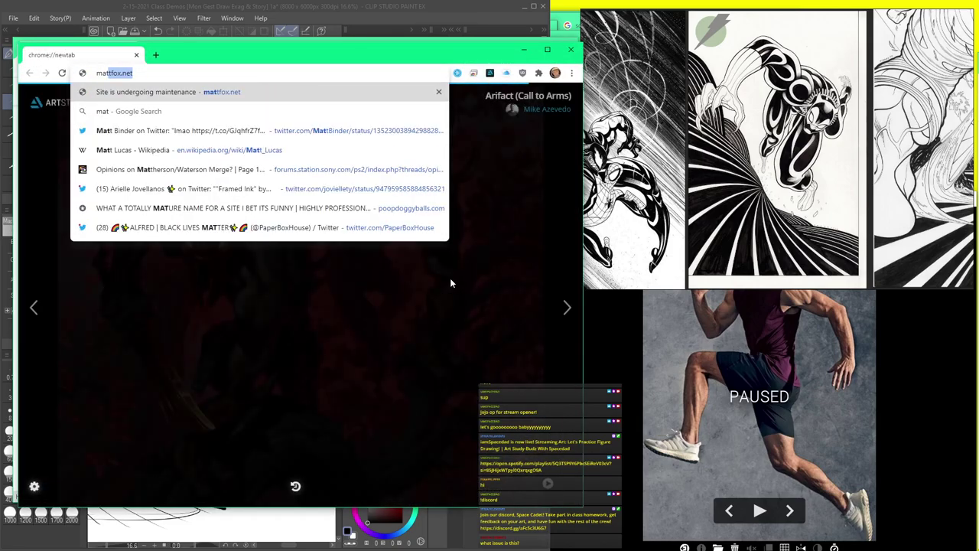
{"action": "type", "text": "t"}
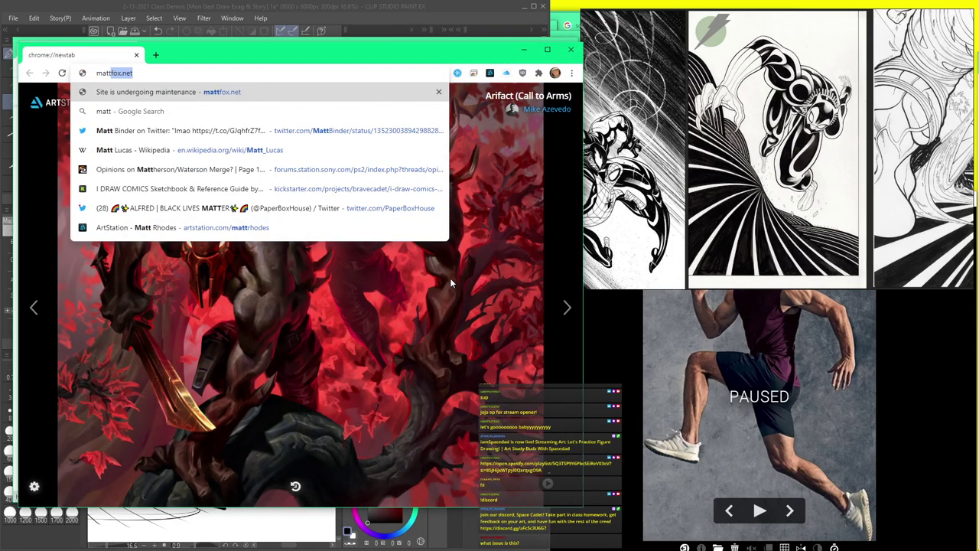
{"action": "type", "text": "essi force fridays"}
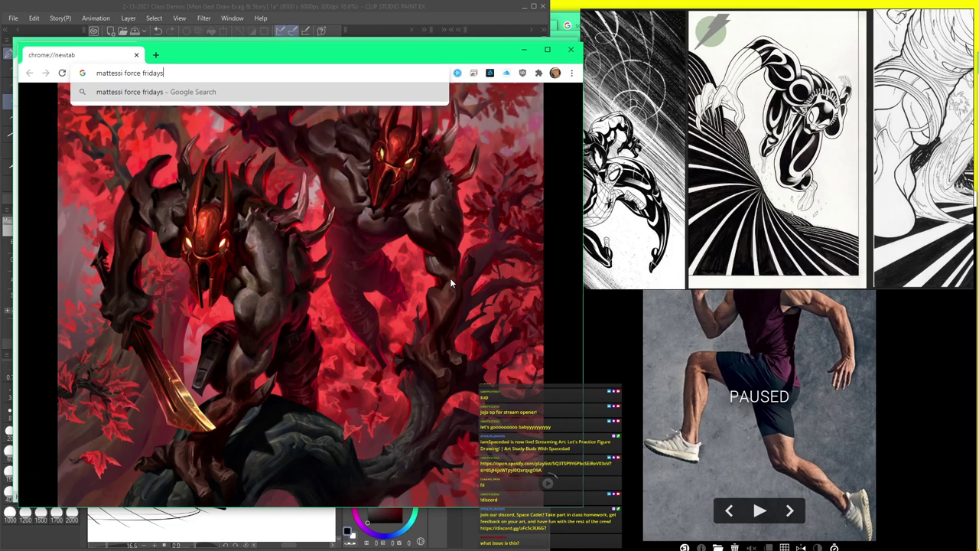
{"action": "key", "text": "Return"}
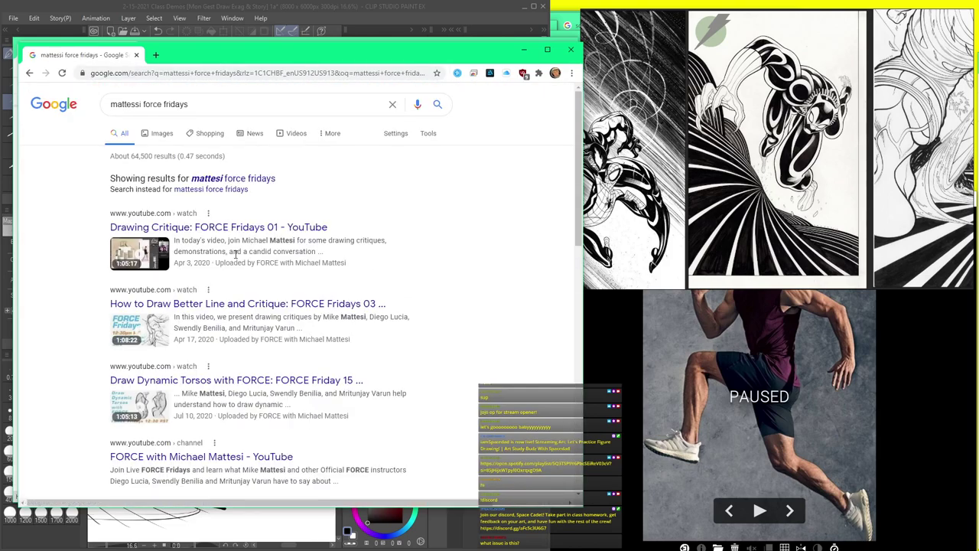
- Accept the corrected search for "mattesi force fridays" and browse the FORCE with Michael Mattesi channel's Artist Interviews and FORCE Fridays sections
{"action": "left_click", "coordinate": [216, 178]}
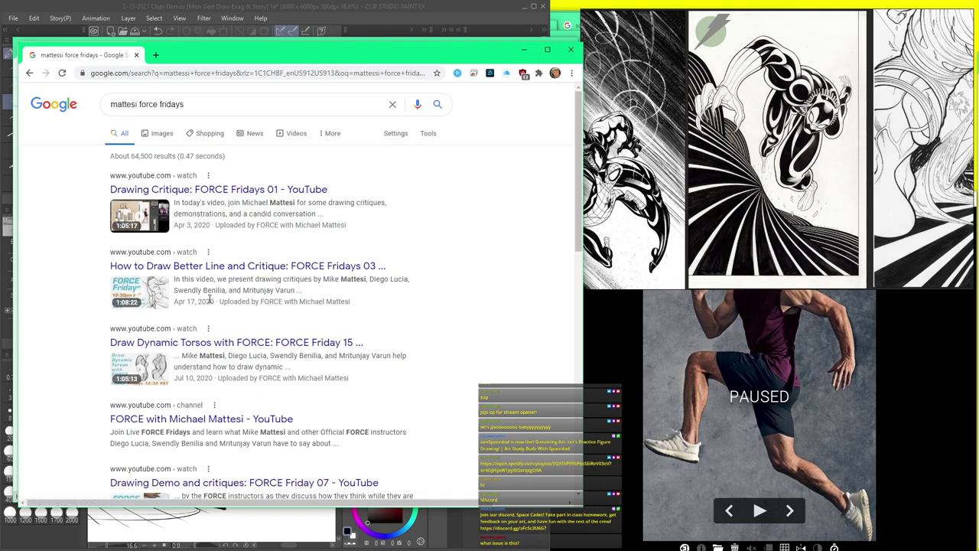
{"action": "left_click", "coordinate": [231, 418]}
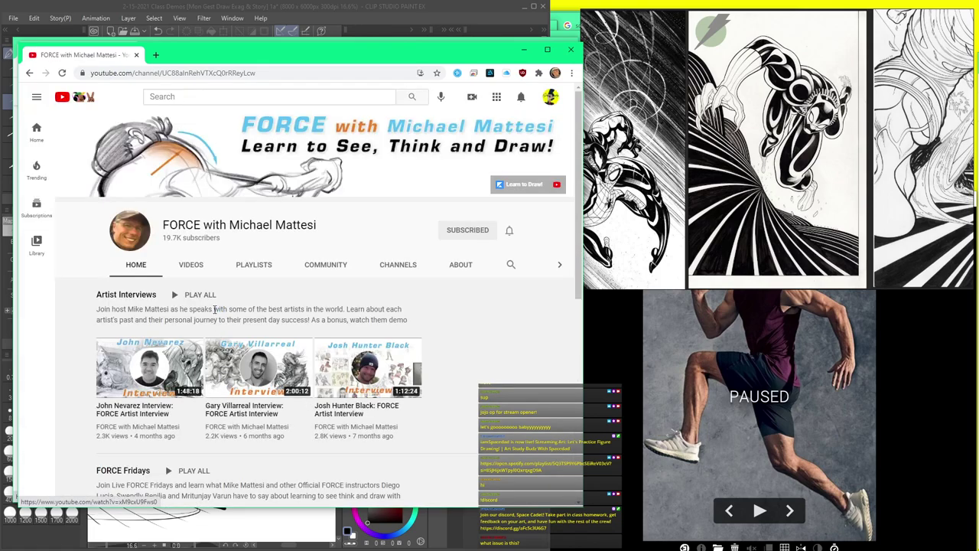
{"action": "left_click", "coordinate": [203, 264]}
{"action": "left_click", "coordinate": [147, 264]}
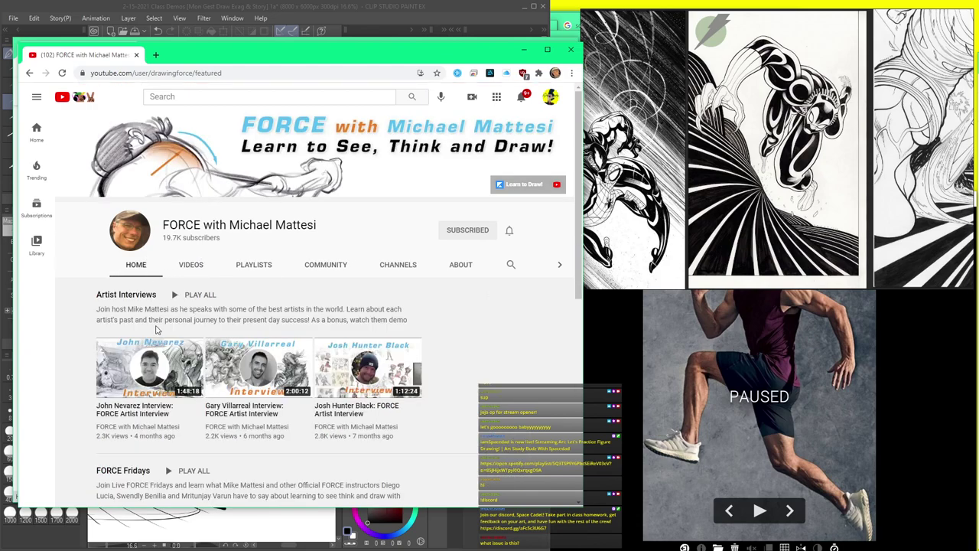
{"action": "scroll", "coordinate": [156, 330], "scroll_direction": "down", "scroll_amount": 2}
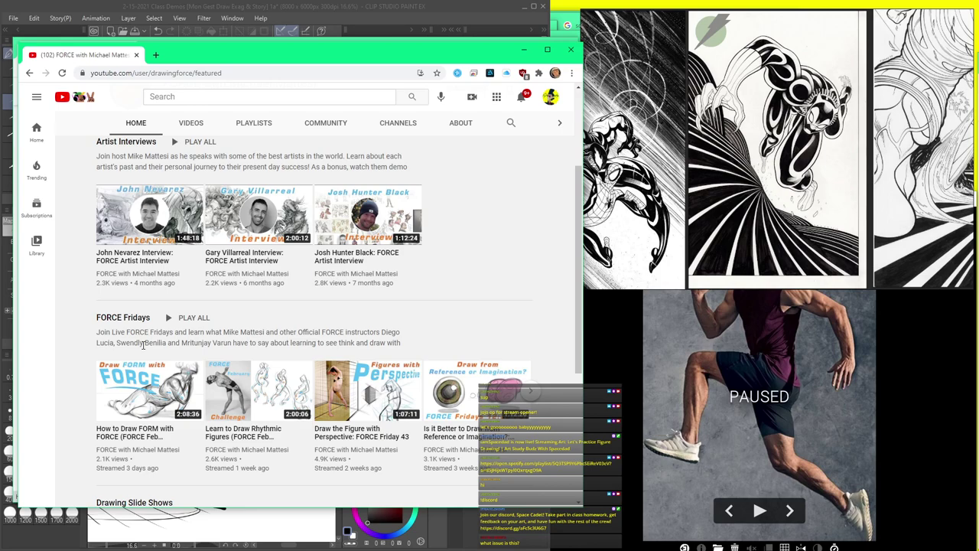
{"action": "scroll", "coordinate": [143, 345], "scroll_direction": "down", "scroll_amount": 1}
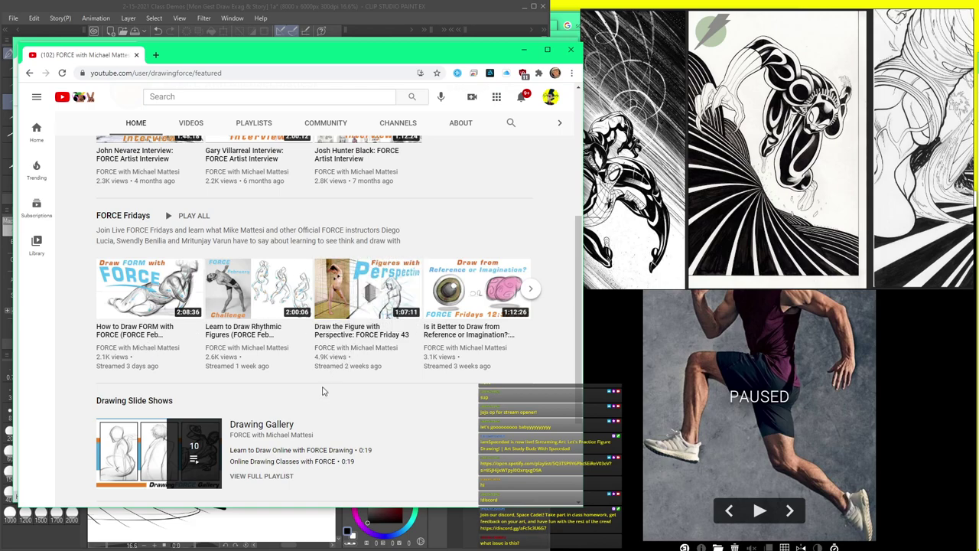
{"action": "scroll", "coordinate": [322, 391], "scroll_direction": "up", "scroll_amount": 3}
{"action": "scroll", "coordinate": [144, 177], "scroll_direction": "down", "scroll_amount": 2}
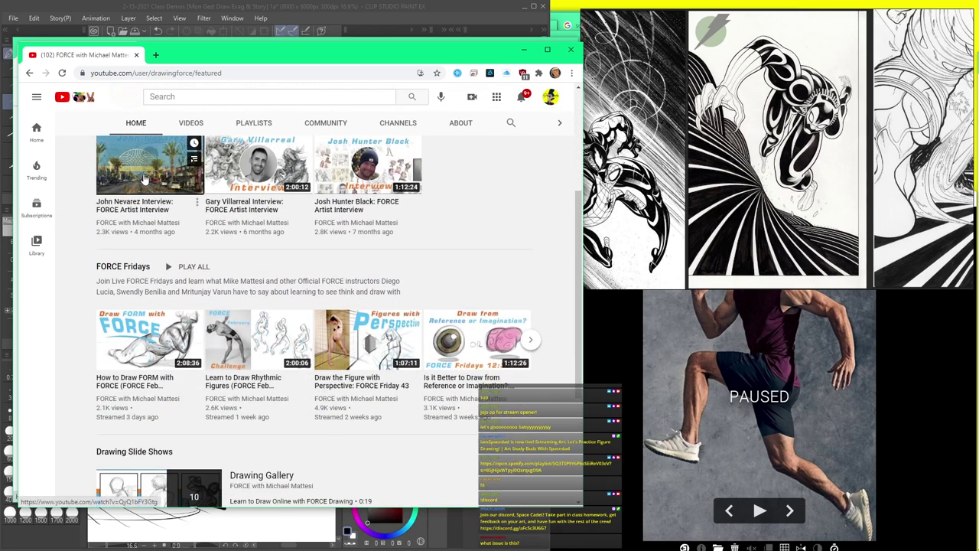
- Preview the John Nevarez FORCE Artist Interview at a later point in the video and return to the channel page
{"action": "left_click", "coordinate": [143, 178]}
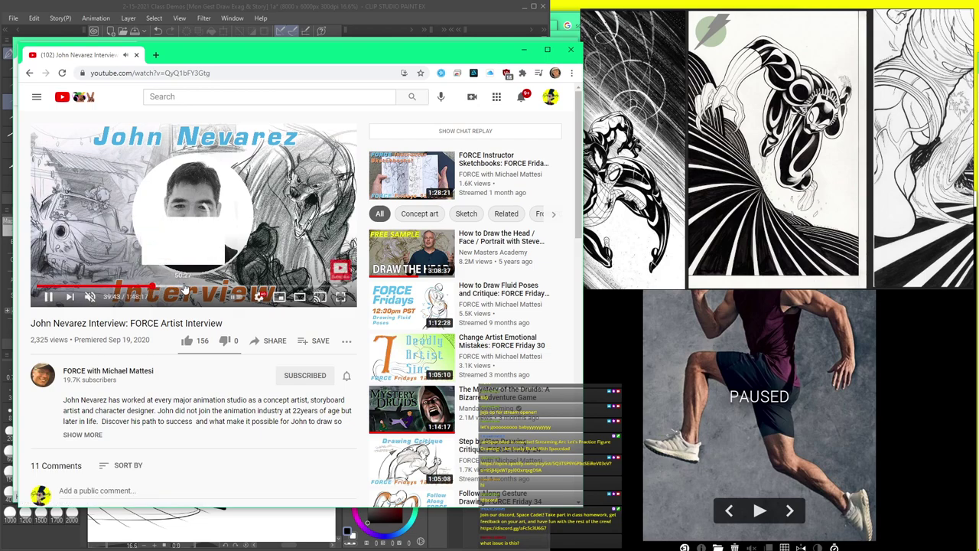
{"action": "left_click", "coordinate": [189, 286]}
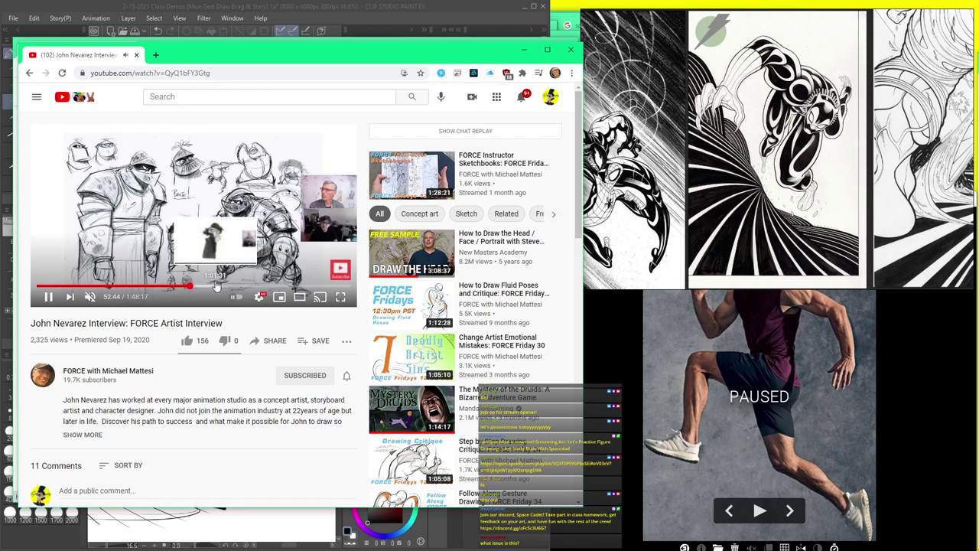
{"action": "left_click", "coordinate": [29, 72]}
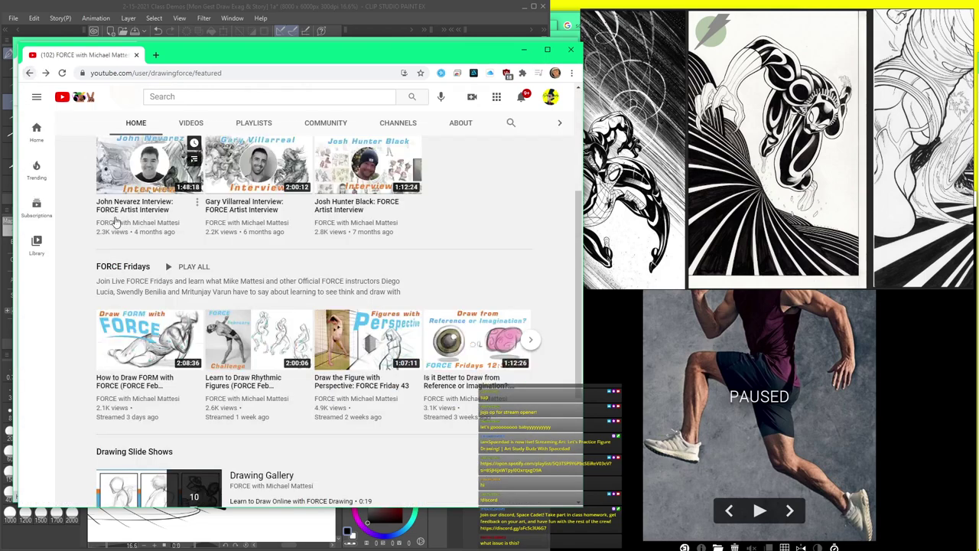
- Show the channel's uploaded videos and play "How to Draw FORM with FORCE (FORCE Feb Challenge): FORCE Friday 45"
{"action": "scroll", "coordinate": [167, 280], "scroll_direction": "up", "scroll_amount": 3}
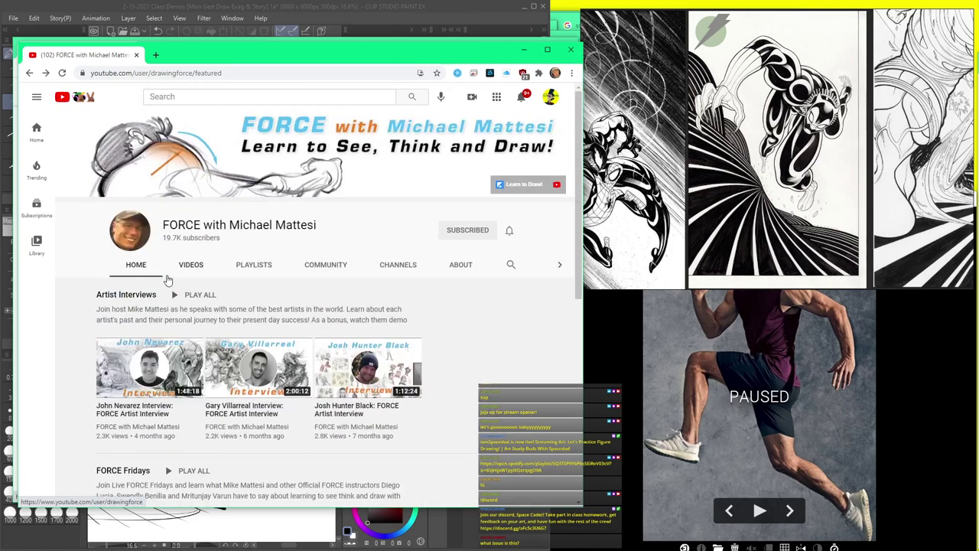
{"action": "left_click", "coordinate": [191, 264]}
{"action": "scroll", "coordinate": [191, 299], "scroll_direction": "down", "scroll_amount": 3}
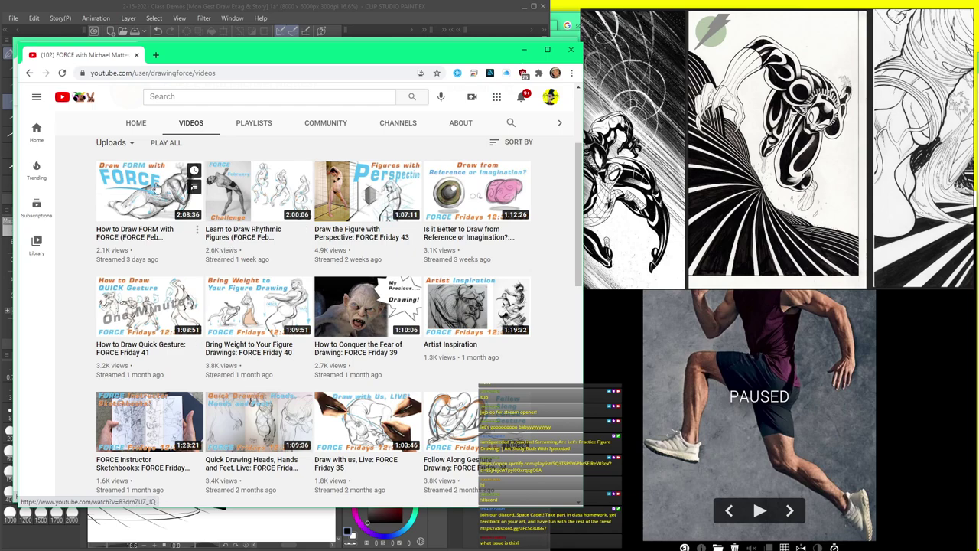
{"action": "left_click", "coordinate": [156, 187]}
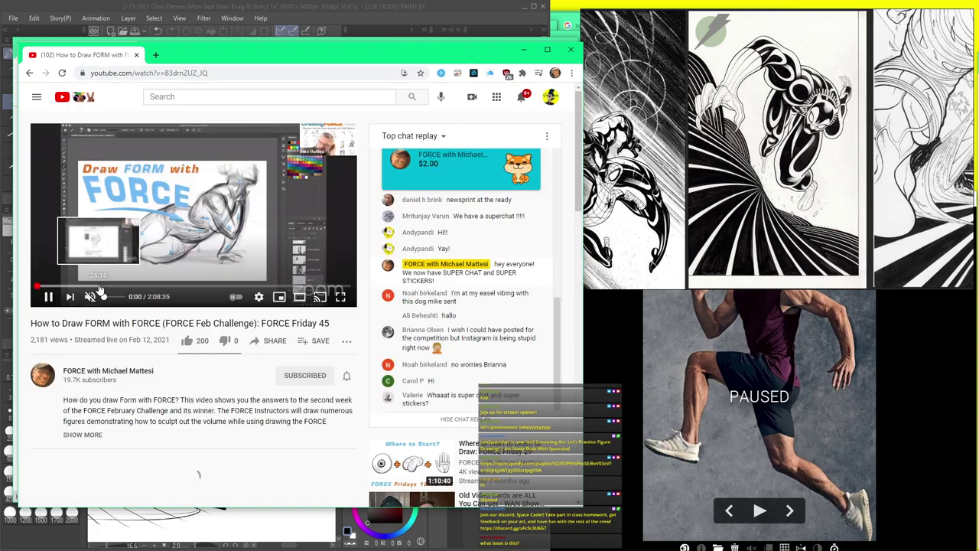
- Skim the FORCE Friday 45 video's drawing demonstrations at successive points from about 25 minutes to almost two hours in
{"action": "left_click", "coordinate": [100, 286]}
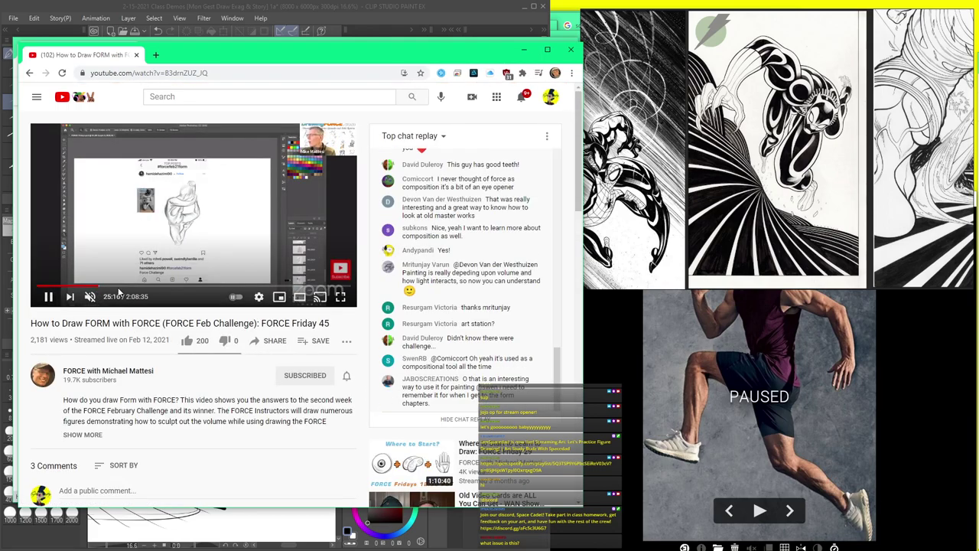
{"action": "left_click", "coordinate": [158, 288]}
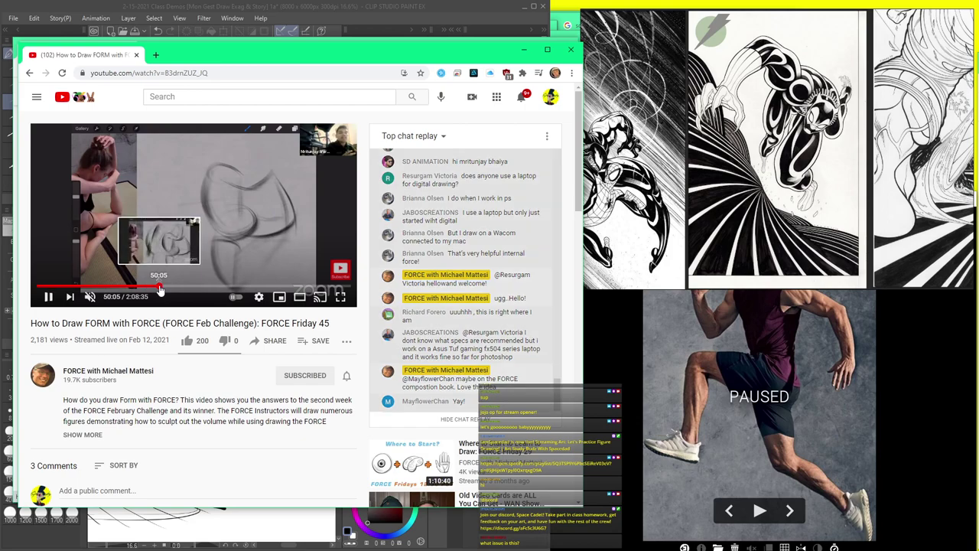
{"action": "left_click", "coordinate": [196, 289]}
{"action": "left_click", "coordinate": [218, 287]}
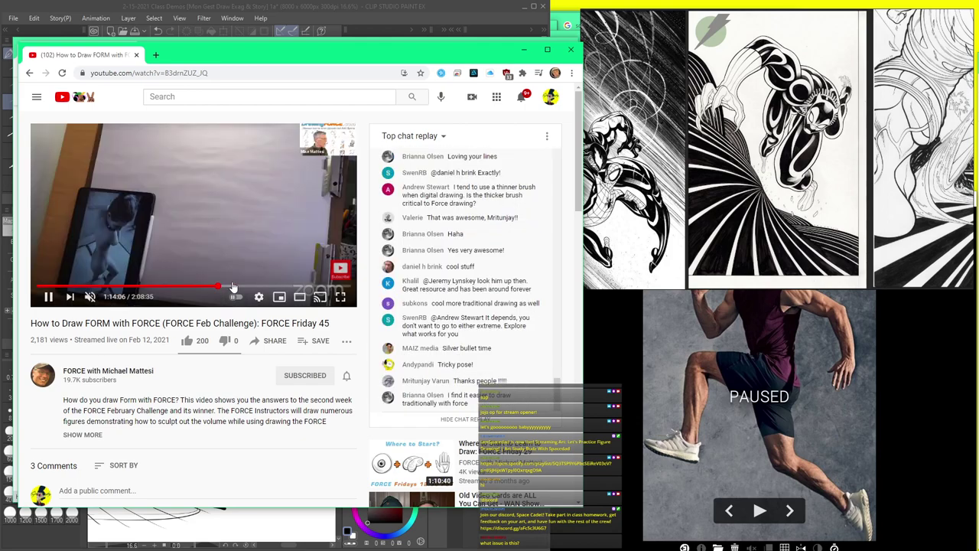
{"action": "left_click", "coordinate": [235, 288]}
{"action": "left_click", "coordinate": [279, 288]}
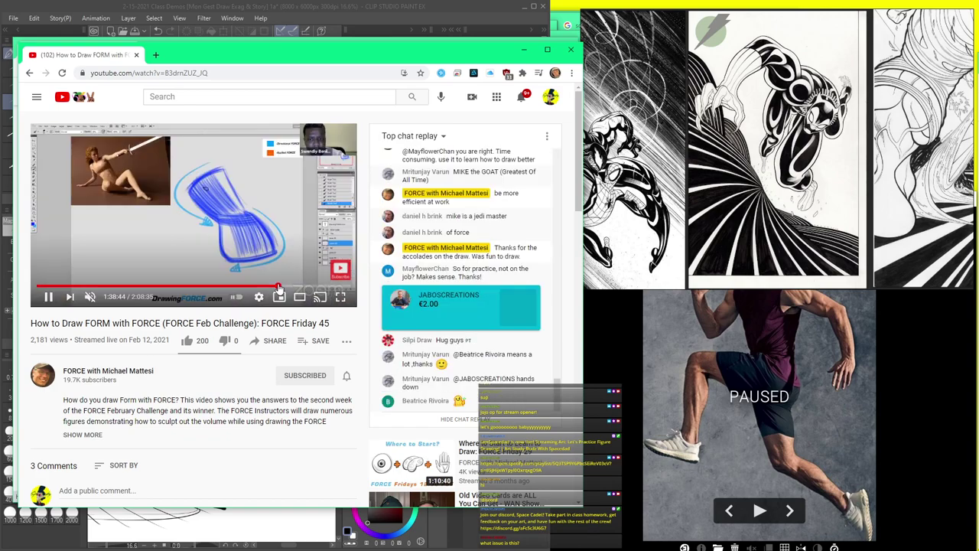
{"action": "left_click", "coordinate": [299, 287]}
{"action": "left_click", "coordinate": [323, 287]}
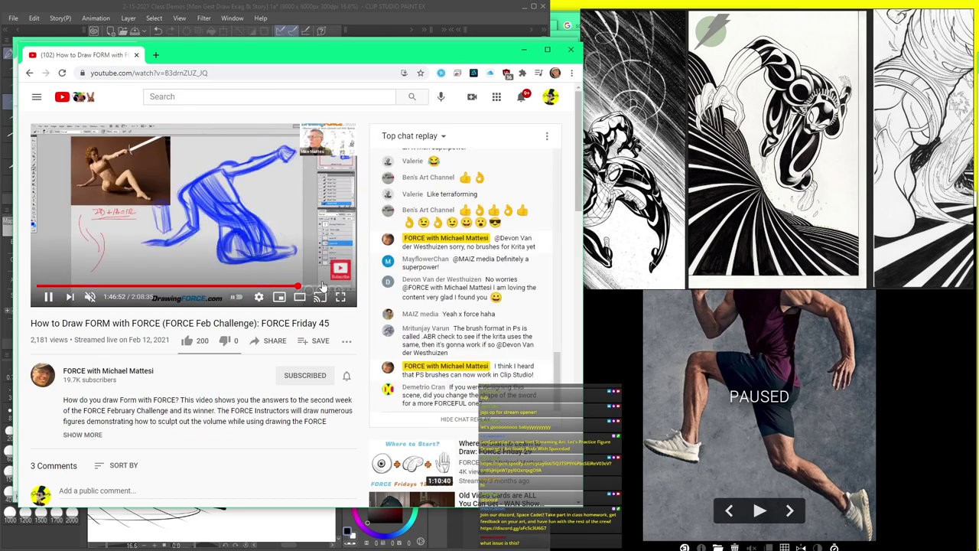
{"action": "left_click", "coordinate": [330, 287]}
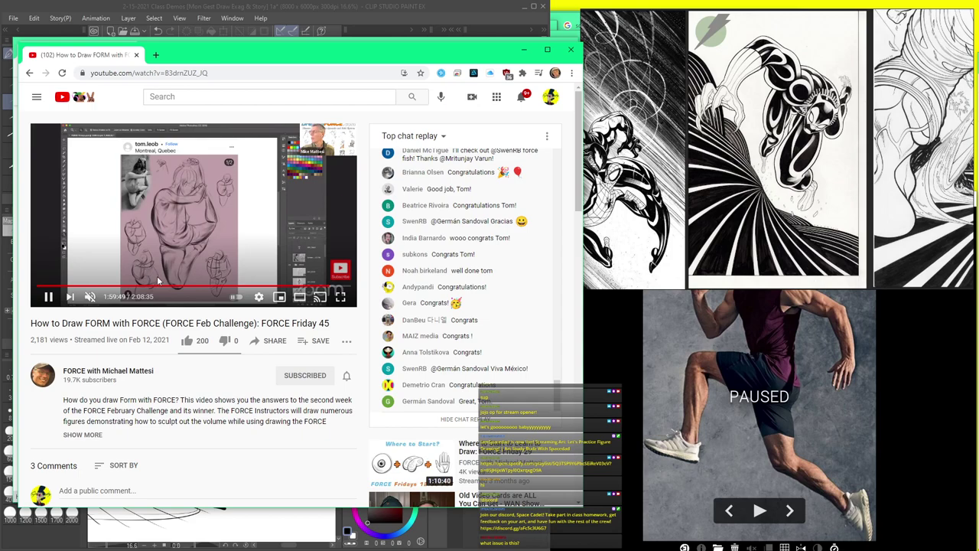
- Examine the torso drawing about 54 minutes into the video with playback paused, and return to the channel's uploads
{"action": "left_click", "coordinate": [169, 287]}
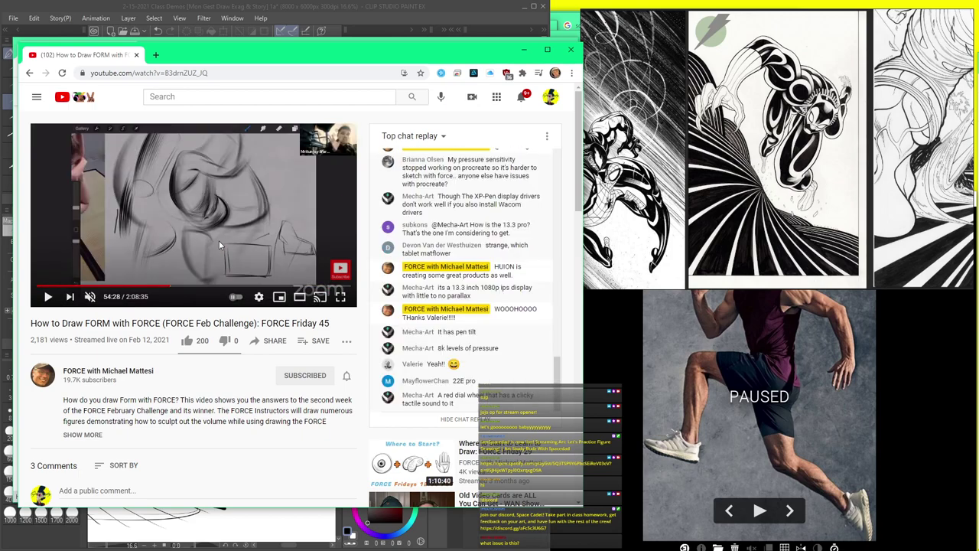
{"action": "left_click", "coordinate": [219, 245]}
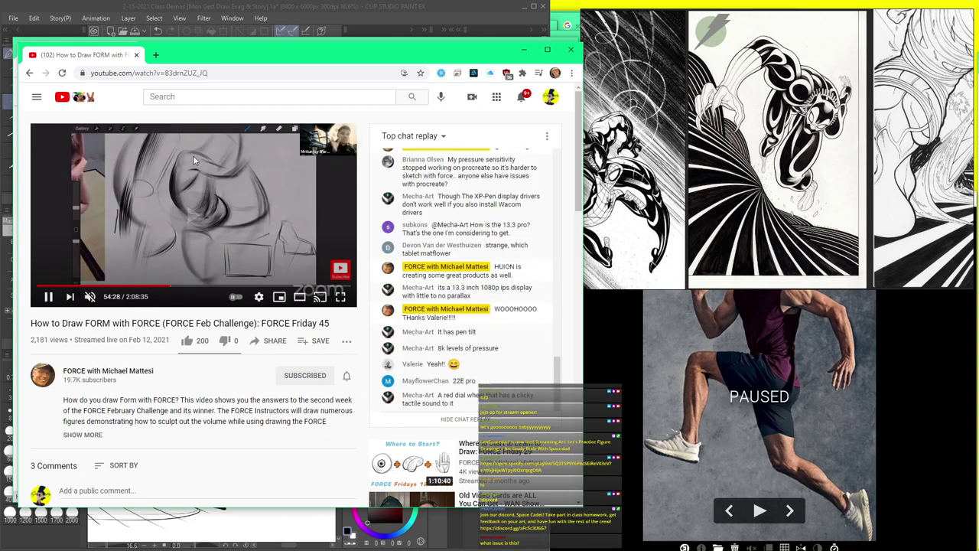
{"action": "left_click", "coordinate": [241, 203]}
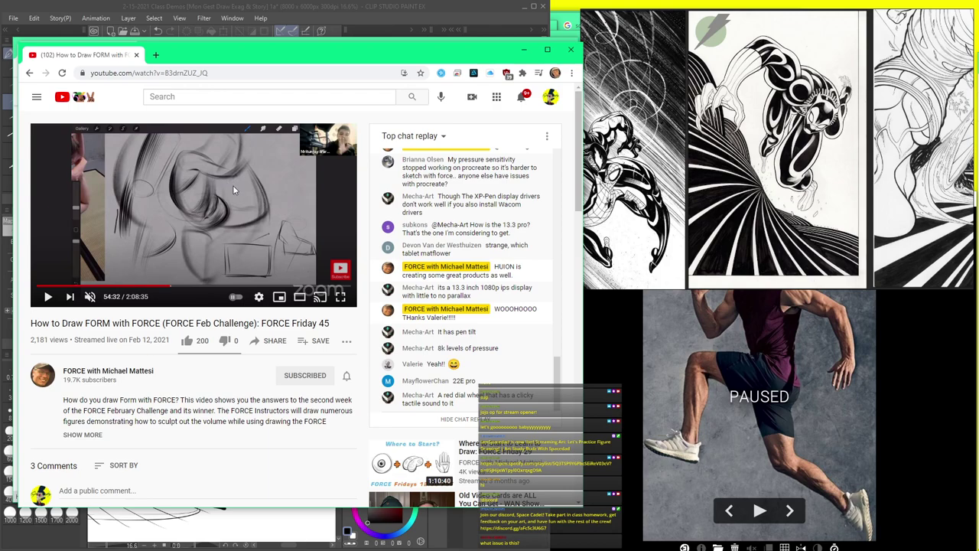
{"action": "left_click", "coordinate": [31, 74]}
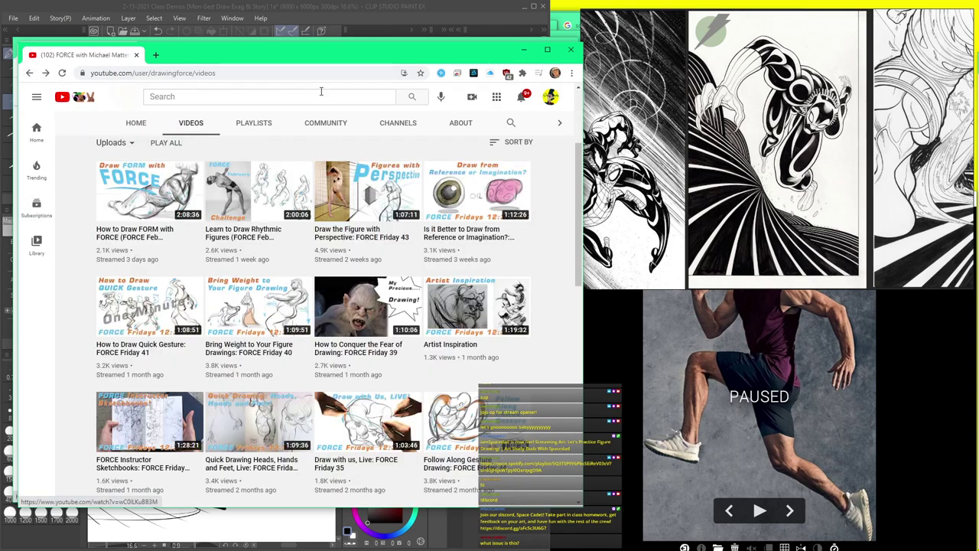
- Switch to Clip Studio Paint, hide Folder 7, and view the gesture sketches in Folder 9 and Folder 10 in turn
{"action": "left_click", "coordinate": [260, 17]}
{"action": "scroll", "coordinate": [181, 317], "scroll_direction": "down", "scroll_amount": 3}
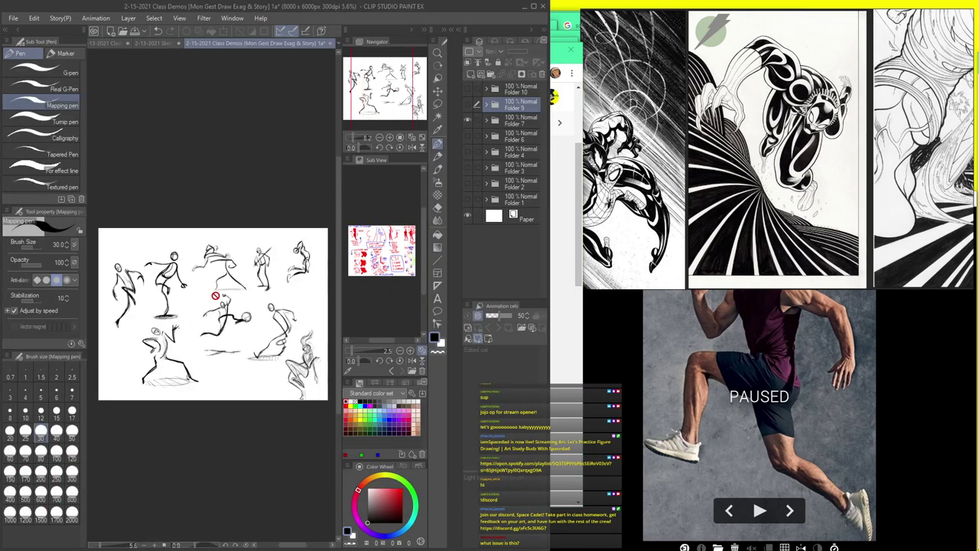
{"action": "left_click", "coordinate": [469, 126]}
{"action": "left_click", "coordinate": [469, 122]}
{"action": "left_click", "coordinate": [468, 121]}
{"action": "left_click", "coordinate": [468, 105]}
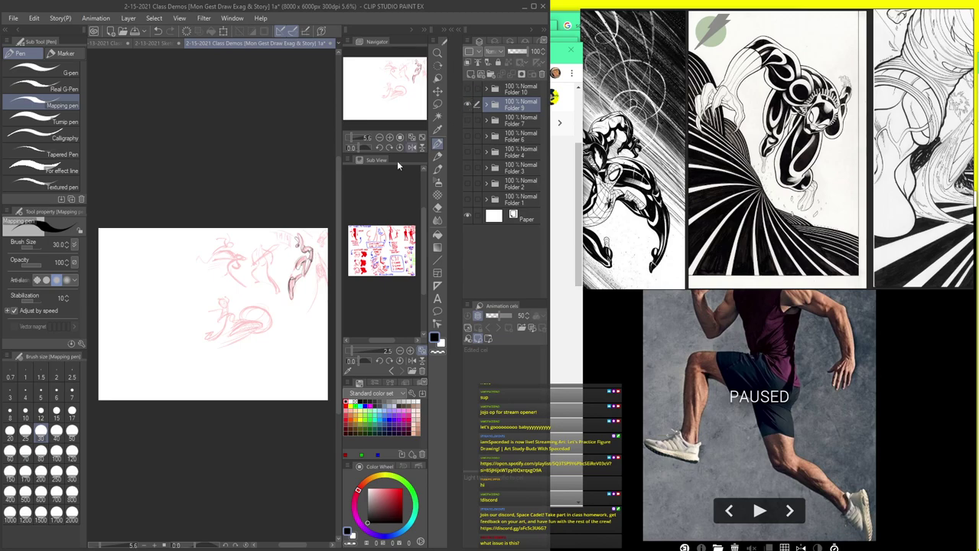
{"action": "left_click", "coordinate": [468, 105]}
{"action": "left_click", "coordinate": [468, 89]}
{"action": "left_click", "coordinate": [524, 93]}
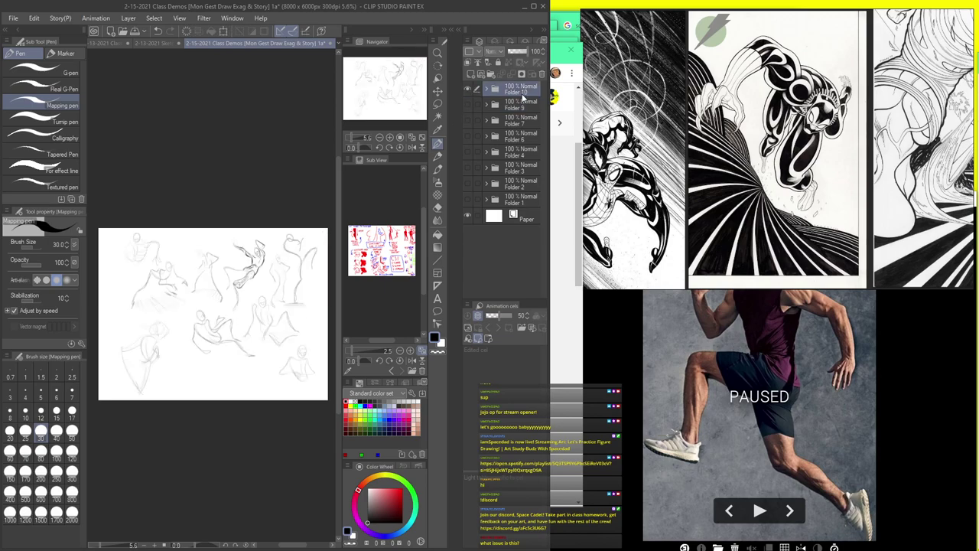
{"action": "scroll", "coordinate": [312, 243], "scroll_direction": "up", "scroll_amount": 3}
{"action": "key", "text": "Tab"}
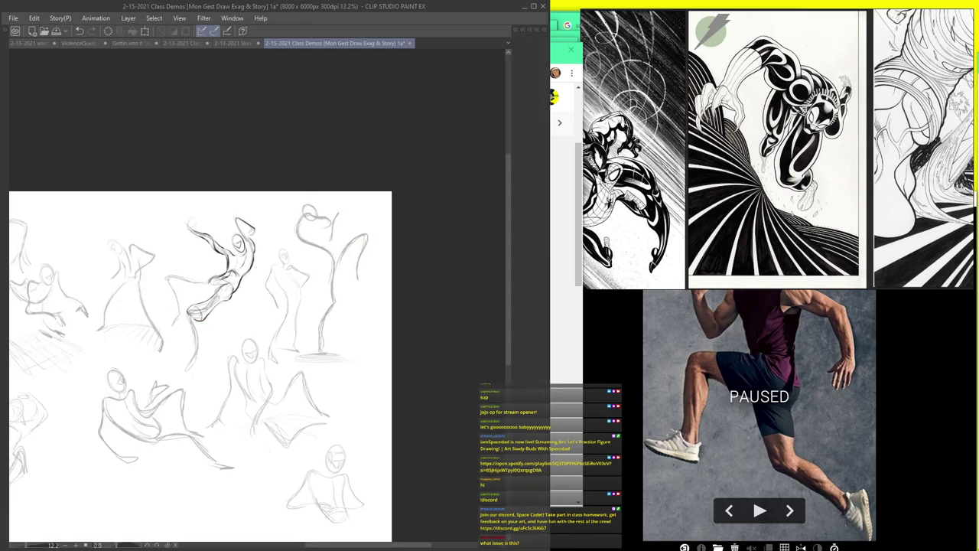
- Hide Folder 10 and add a new empty layer above it
{"action": "key", "text": "Tab"}
{"action": "left_click", "coordinate": [468, 89]}
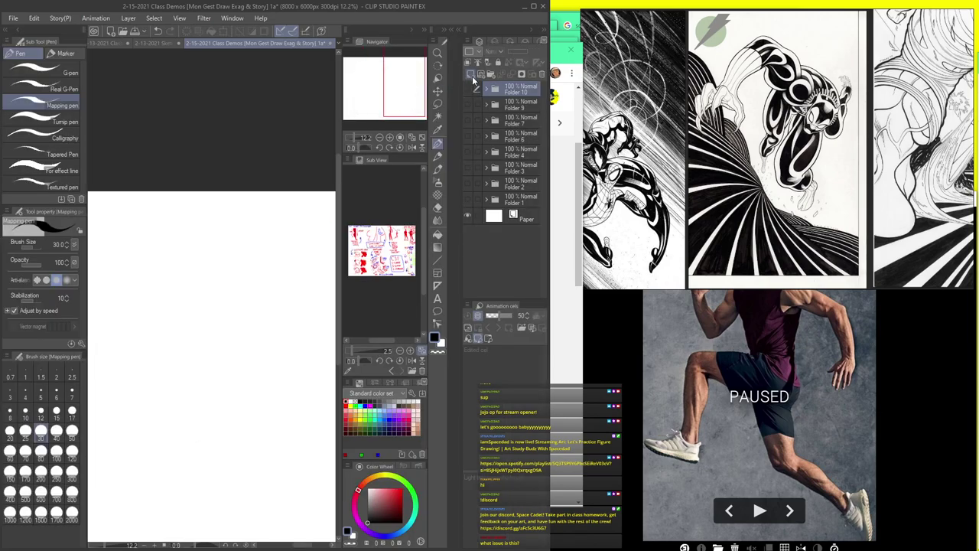
{"action": "left_click", "coordinate": [469, 76]}
- Sketch alternating force curves for a figure's torso, hips and supporting leg, adding its foot and a ground ellipse beneath
{"action": "scroll", "coordinate": [300, 297], "scroll_direction": "down", "scroll_amount": 4}
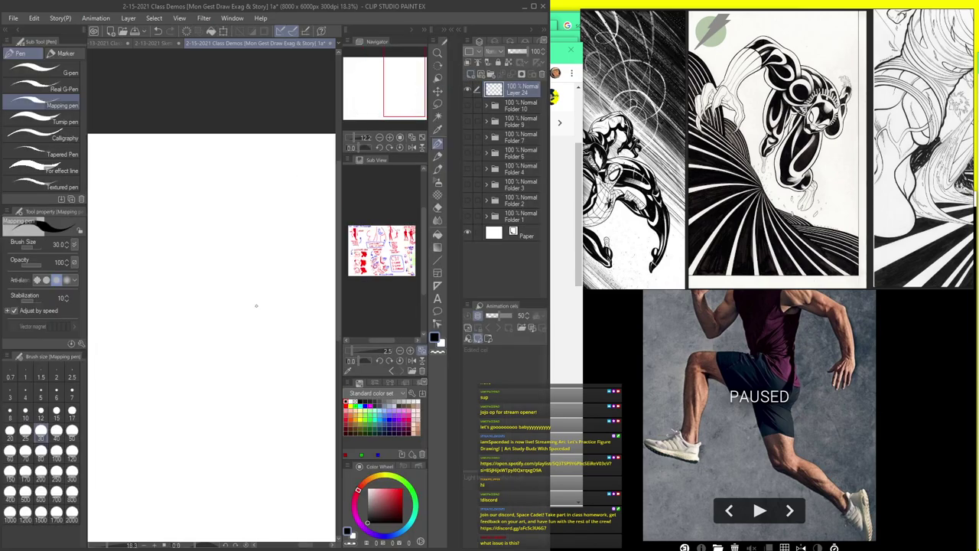
{"action": "key", "text": "Tab"}
{"action": "scroll", "coordinate": [312, 264], "scroll_direction": "up", "scroll_amount": 6}
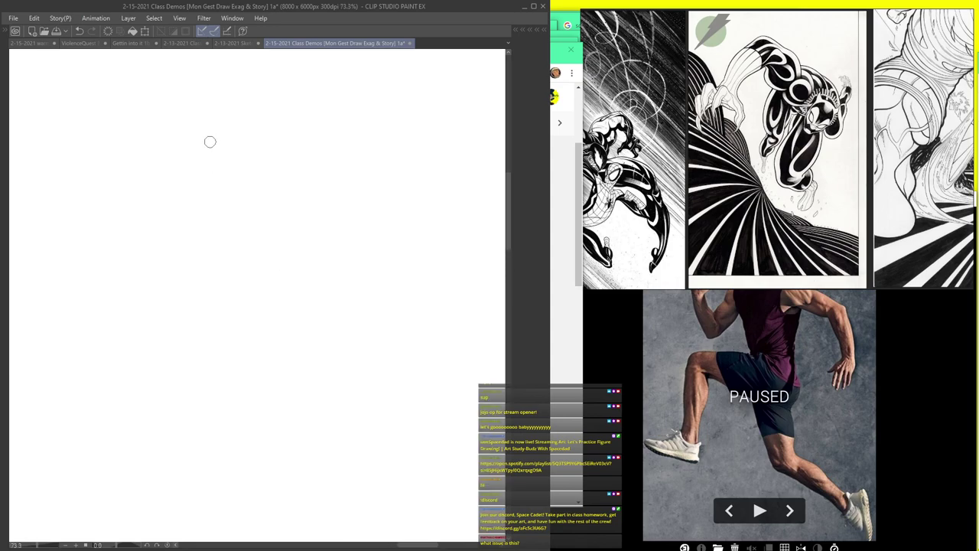
{"action": "scroll", "coordinate": [194, 158], "scroll_direction": "down", "scroll_amount": 3}
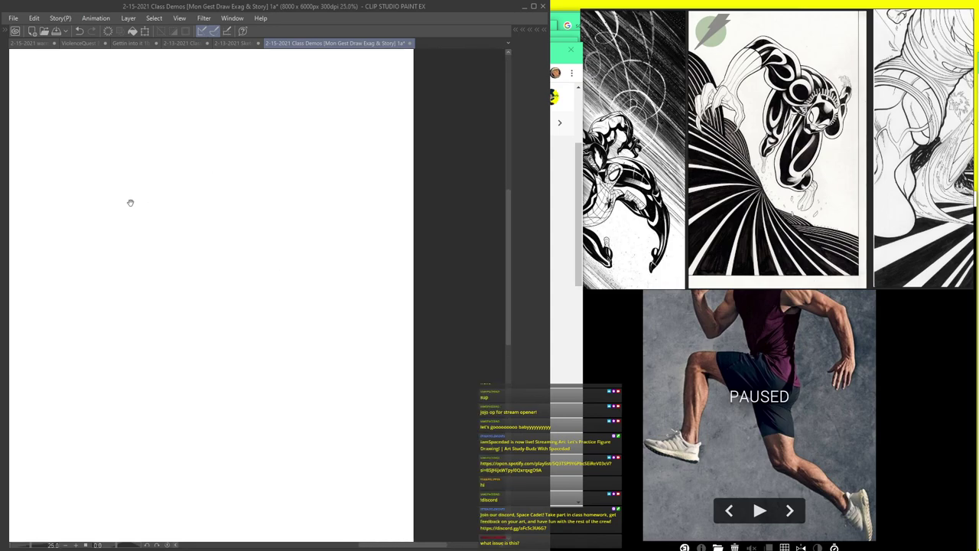
{"action": "left_click_drag", "start_coordinate": [133, 201], "coordinate": [293, 231]}
{"action": "mouse_move", "coordinate": [211, 142]}
{"action": "left_mouse_down"}
{"action": "mouse_move", "coordinate": [269, 224]}
{"action": "mouse_move", "coordinate": [318, 231]}
{"action": "mouse_move", "coordinate": [310, 217]}
{"action": "mouse_move", "coordinate": [319, 243]}
{"action": "mouse_move", "coordinate": [321, 293]}
{"action": "left_mouse_up"}
{"action": "mouse_move", "coordinate": [247, 284]}
{"action": "left_mouse_down"}
{"action": "mouse_move", "coordinate": [244, 206]}
{"action": "mouse_move", "coordinate": [284, 202]}
{"action": "mouse_move", "coordinate": [298, 294]}
{"action": "mouse_move", "coordinate": [291, 289]}
{"action": "mouse_move", "coordinate": [253, 364]}
{"action": "mouse_move", "coordinate": [282, 397]}
{"action": "left_mouse_up"}
{"action": "mouse_move", "coordinate": [249, 329]}
{"action": "left_mouse_down"}
{"action": "mouse_move", "coordinate": [297, 409]}
{"action": "mouse_move", "coordinate": [247, 341]}
{"action": "mouse_move", "coordinate": [277, 386]}
{"action": "mouse_move", "coordinate": [380, 450]}
{"action": "mouse_move", "coordinate": [310, 444]}
{"action": "left_mouse_up"}
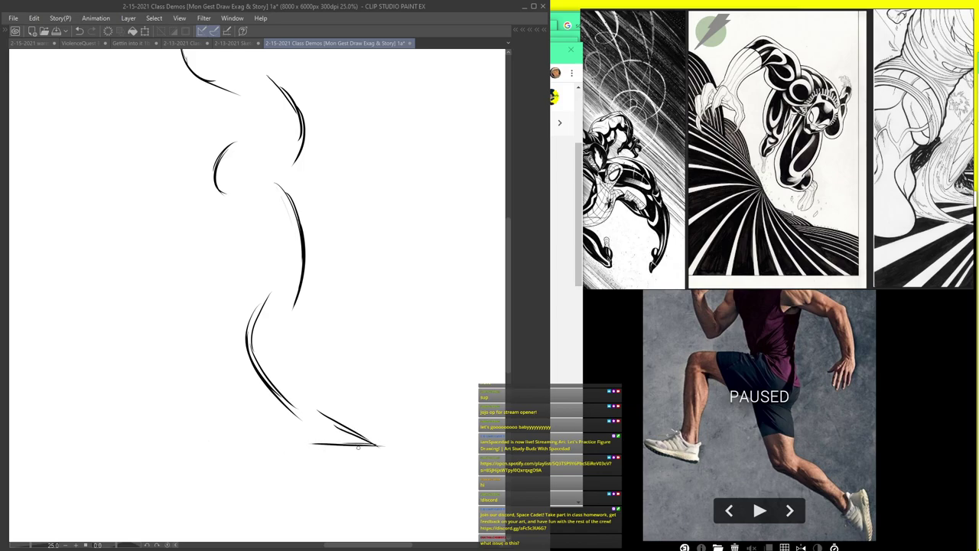
{"action": "mouse_move", "coordinate": [412, 428]}
{"action": "left_mouse_down"}
{"action": "mouse_move", "coordinate": [176, 397]}
{"action": "mouse_move", "coordinate": [146, 403]}
{"action": "left_mouse_up"}
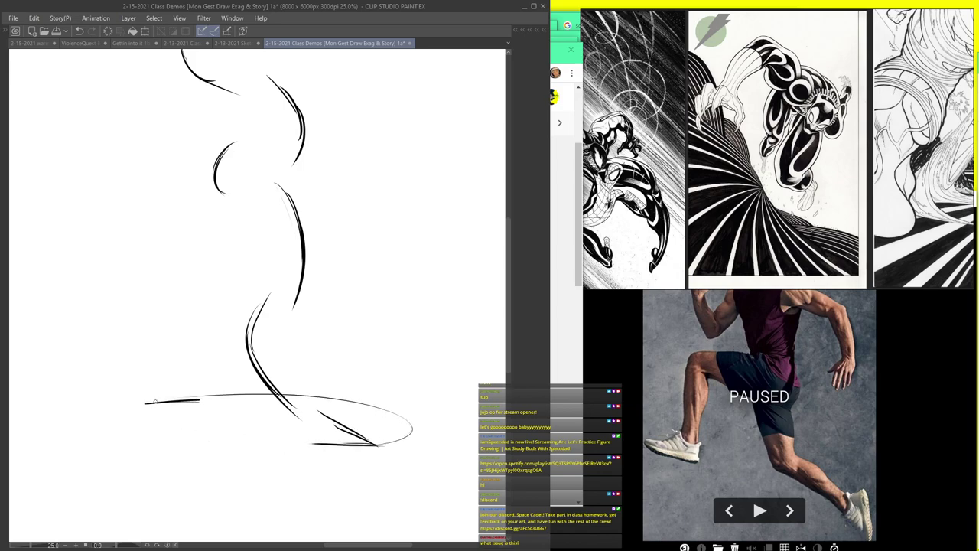
- Sketch the figure's bent second leg with its foot on the ground ellipse, and close the supporting foot's outline
{"action": "mouse_move", "coordinate": [248, 206]}
{"action": "left_mouse_down"}
{"action": "mouse_move", "coordinate": [240, 251]}
{"action": "mouse_move", "coordinate": [197, 288]}
{"action": "mouse_move", "coordinate": [143, 397]}
{"action": "mouse_move", "coordinate": [196, 286]}
{"action": "mouse_move", "coordinate": [245, 238]}
{"action": "left_mouse_up"}
{"action": "mouse_move", "coordinate": [228, 119]}
{"action": "left_mouse_down"}
{"action": "mouse_move", "coordinate": [295, 268]}
{"action": "mouse_move", "coordinate": [271, 169]}
{"action": "mouse_move", "coordinate": [314, 228]}
{"action": "left_mouse_up"}
{"action": "left_click_drag", "start_coordinate": [268, 209], "coordinate": [240, 258]}
{"action": "left_click_drag", "start_coordinate": [251, 291], "coordinate": [279, 256]}
{"action": "left_click_drag", "start_coordinate": [198, 418], "coordinate": [231, 416]}
{"action": "left_click_drag", "start_coordinate": [366, 444], "coordinate": [427, 474]}
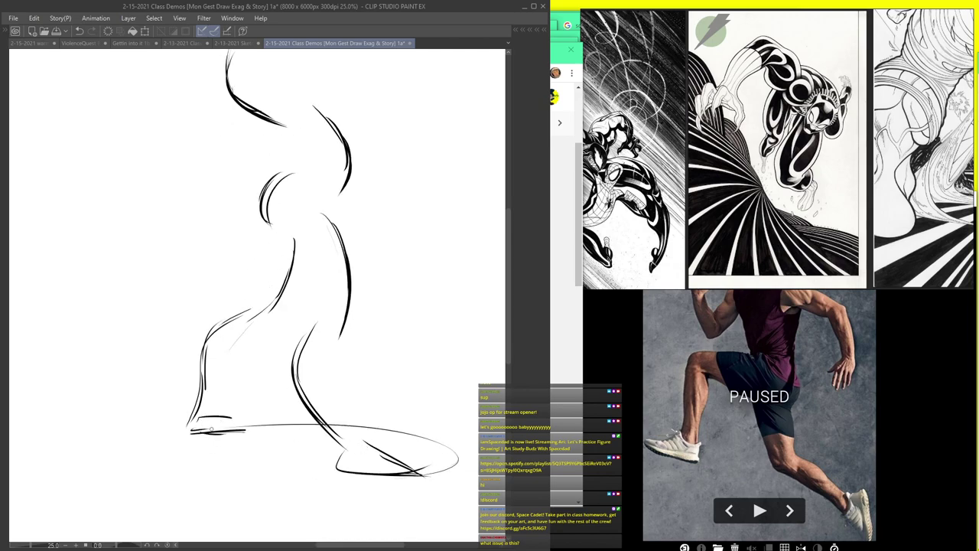
- Sketch the figure's pelvis and waist curves, the shoulder line, the torso's side and the curve of one upper arm
{"action": "mouse_move", "coordinate": [287, 222]}
{"action": "left_mouse_down"}
{"action": "mouse_move", "coordinate": [292, 322]}
{"action": "mouse_move", "coordinate": [284, 315]}
{"action": "left_mouse_up"}
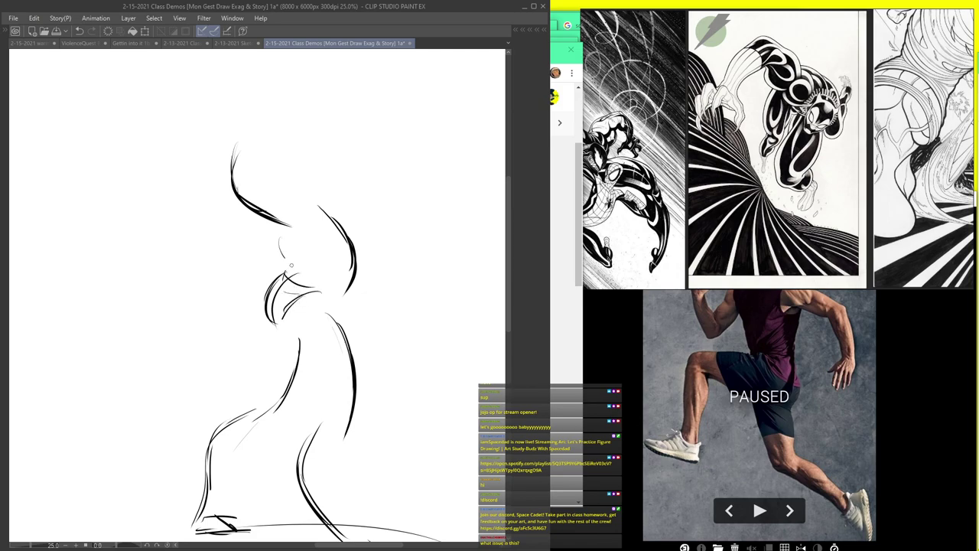
{"action": "mouse_move", "coordinate": [229, 137]}
{"action": "left_mouse_down"}
{"action": "mouse_move", "coordinate": [306, 152]}
{"action": "mouse_move", "coordinate": [282, 159]}
{"action": "mouse_move", "coordinate": [300, 160]}
{"action": "mouse_move", "coordinate": [298, 180]}
{"action": "mouse_move", "coordinate": [307, 165]}
{"action": "mouse_move", "coordinate": [319, 246]}
{"action": "left_mouse_up"}
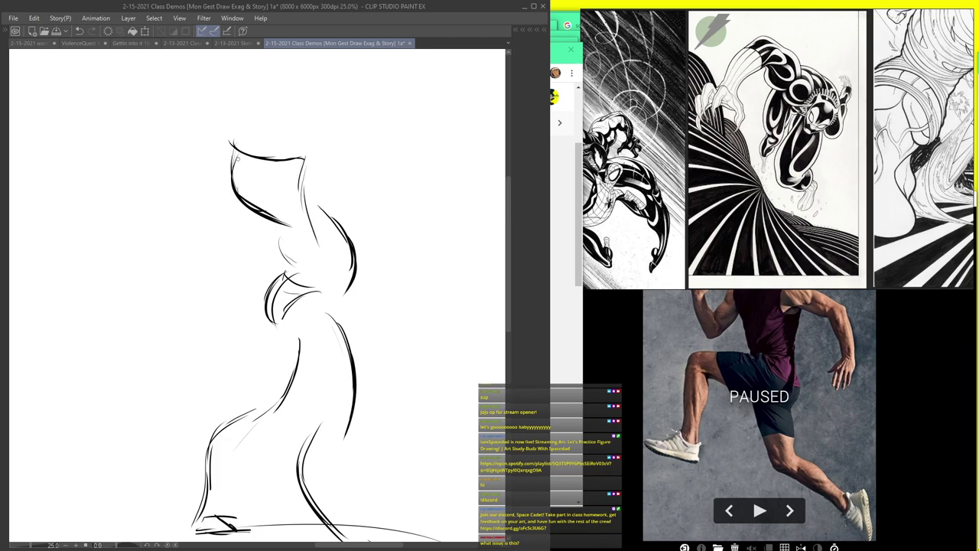
{"action": "left_click_drag", "start_coordinate": [218, 148], "coordinate": [183, 233]}
{"action": "left_click_drag", "start_coordinate": [247, 163], "coordinate": [304, 162]}
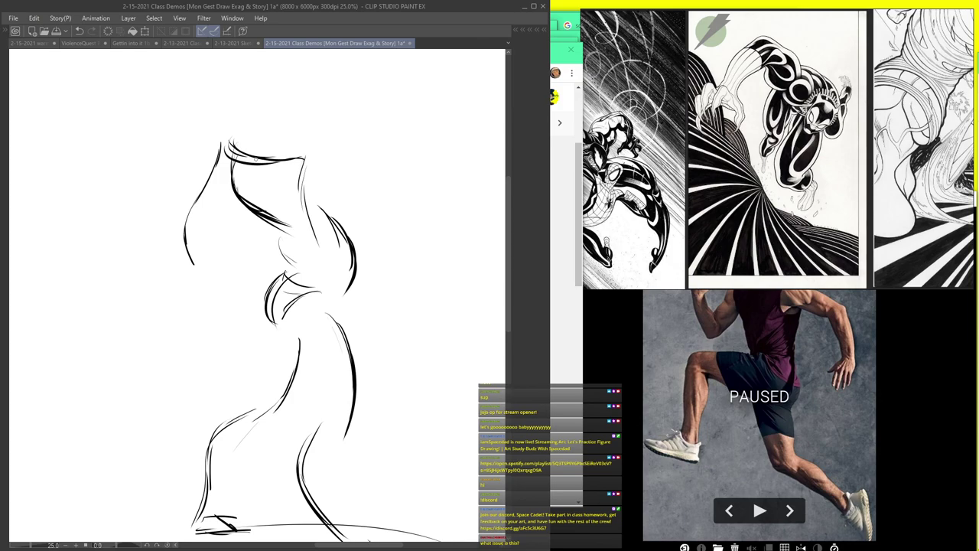
- Sketch the figure's rounded head with its brow line and face edge, and connect it with a neck line
{"action": "left_click_drag", "start_coordinate": [269, 119], "coordinate": [270, 92]}
{"action": "mouse_move", "coordinate": [278, 67]}
{"action": "left_mouse_down"}
{"action": "mouse_move", "coordinate": [293, 114]}
{"action": "mouse_move", "coordinate": [252, 98]}
{"action": "mouse_move", "coordinate": [296, 115]}
{"action": "left_mouse_up"}
{"action": "left_click_drag", "start_coordinate": [307, 81], "coordinate": [293, 123]}
{"action": "mouse_move", "coordinate": [263, 63]}
{"action": "left_mouse_down"}
{"action": "mouse_move", "coordinate": [296, 77]}
{"action": "mouse_move", "coordinate": [253, 78]}
{"action": "mouse_move", "coordinate": [307, 81]}
{"action": "mouse_move", "coordinate": [282, 124]}
{"action": "left_mouse_up"}
{"action": "left_click_drag", "start_coordinate": [273, 114], "coordinate": [274, 123]}
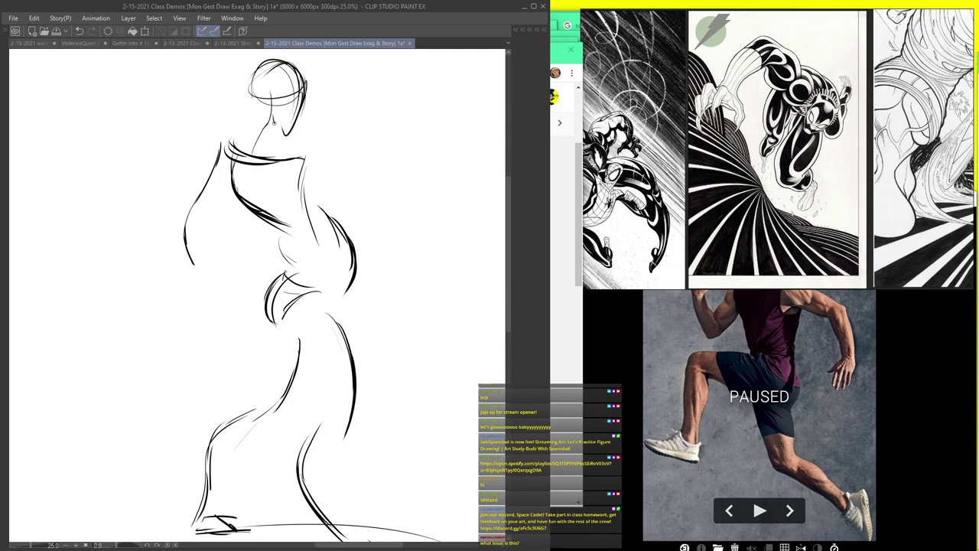
- Mark the directions of the head and hips with arrows, and close the outline of the bent leg's foot
{"action": "mouse_move", "coordinate": [293, 90]}
{"action": "left_mouse_down"}
{"action": "mouse_move", "coordinate": [289, 114]}
{"action": "mouse_move", "coordinate": [256, 111]}
{"action": "left_mouse_up"}
{"action": "mouse_move", "coordinate": [316, 98]}
{"action": "left_mouse_down"}
{"action": "mouse_move", "coordinate": [343, 79]}
{"action": "mouse_move", "coordinate": [340, 103]}
{"action": "left_mouse_up"}
{"action": "mouse_move", "coordinate": [277, 221]}
{"action": "left_mouse_down"}
{"action": "mouse_move", "coordinate": [287, 195]}
{"action": "mouse_move", "coordinate": [308, 202]}
{"action": "left_mouse_up"}
{"action": "mouse_move", "coordinate": [331, 146]}
{"action": "left_mouse_down"}
{"action": "mouse_move", "coordinate": [339, 227]}
{"action": "mouse_move", "coordinate": [371, 99]}
{"action": "mouse_move", "coordinate": [341, 243]}
{"action": "left_mouse_up"}
{"action": "mouse_move", "coordinate": [388, 311]}
{"action": "left_mouse_down"}
{"action": "mouse_move", "coordinate": [399, 284]}
{"action": "mouse_move", "coordinate": [430, 299]}
{"action": "left_mouse_up"}
{"action": "left_click_drag", "start_coordinate": [329, 357], "coordinate": [287, 231]}
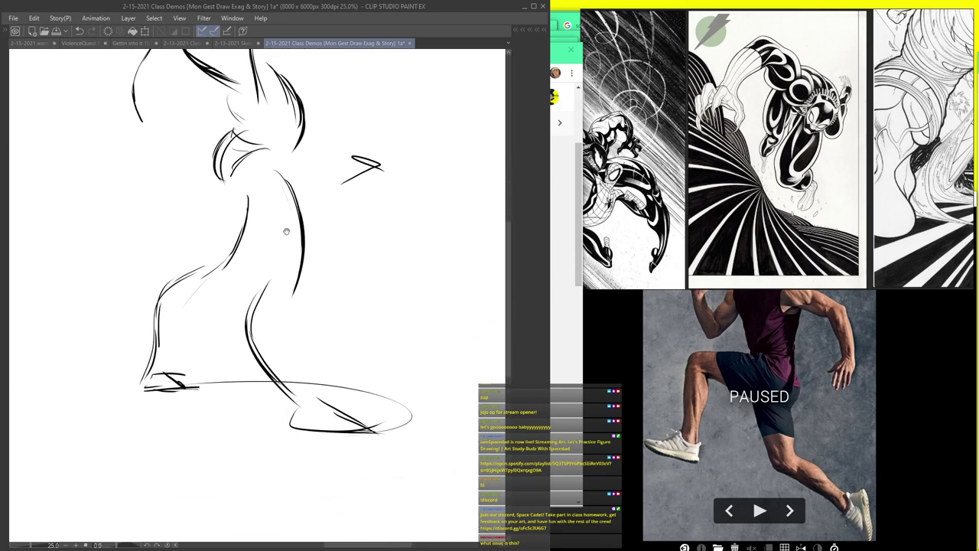
{"action": "left_click_drag", "start_coordinate": [212, 335], "coordinate": [207, 402]}
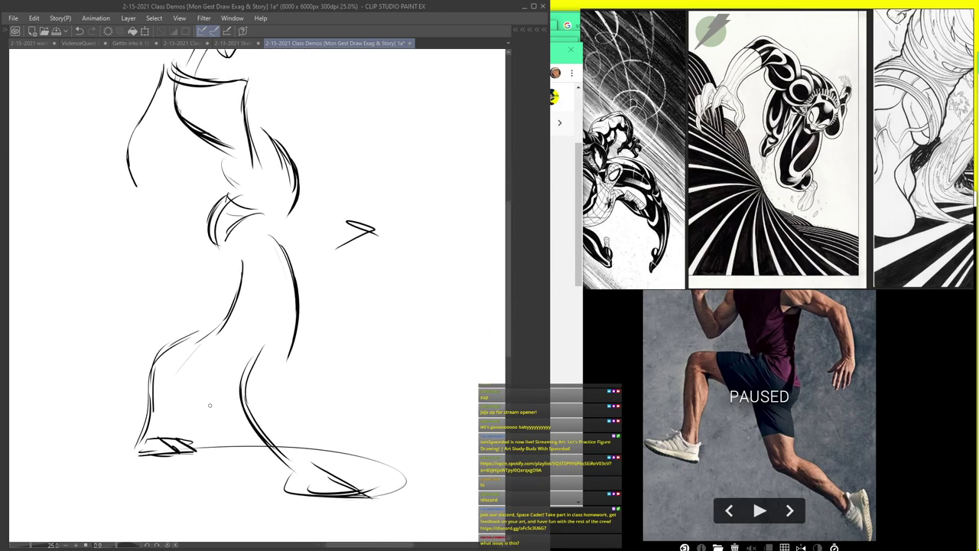
- Sketch both of the figure's arms hanging beside the body, each ending in simple pointed hand strokes
{"action": "left_click_drag", "start_coordinate": [258, 242], "coordinate": [321, 244]}
{"action": "left_click_drag", "start_coordinate": [342, 321], "coordinate": [324, 356]}
{"action": "mouse_move", "coordinate": [346, 233]}
{"action": "left_mouse_down"}
{"action": "mouse_move", "coordinate": [352, 348]}
{"action": "mouse_move", "coordinate": [296, 249]}
{"action": "left_mouse_up"}
{"action": "mouse_move", "coordinate": [316, 168]}
{"action": "left_mouse_down"}
{"action": "mouse_move", "coordinate": [310, 308]}
{"action": "mouse_move", "coordinate": [329, 306]}
{"action": "mouse_move", "coordinate": [404, 417]}
{"action": "left_mouse_up"}
{"action": "left_click_drag", "start_coordinate": [227, 265], "coordinate": [227, 381]}
{"action": "mouse_move", "coordinate": [389, 393]}
{"action": "left_mouse_down"}
{"action": "mouse_move", "coordinate": [398, 419]}
{"action": "mouse_move", "coordinate": [383, 427]}
{"action": "mouse_move", "coordinate": [399, 456]}
{"action": "left_mouse_up"}
{"action": "left_click_drag", "start_coordinate": [243, 369], "coordinate": [232, 398]}
{"action": "mouse_move", "coordinate": [226, 375]}
{"action": "left_mouse_down"}
{"action": "mouse_move", "coordinate": [223, 424]}
{"action": "mouse_move", "coordinate": [233, 415]}
{"action": "left_mouse_up"}
{"action": "mouse_move", "coordinate": [265, 228]}
{"action": "left_mouse_down"}
{"action": "mouse_move", "coordinate": [304, 287]}
{"action": "mouse_move", "coordinate": [289, 354]}
{"action": "left_mouse_up"}
{"action": "left_click_drag", "start_coordinate": [336, 247], "coordinate": [339, 283]}
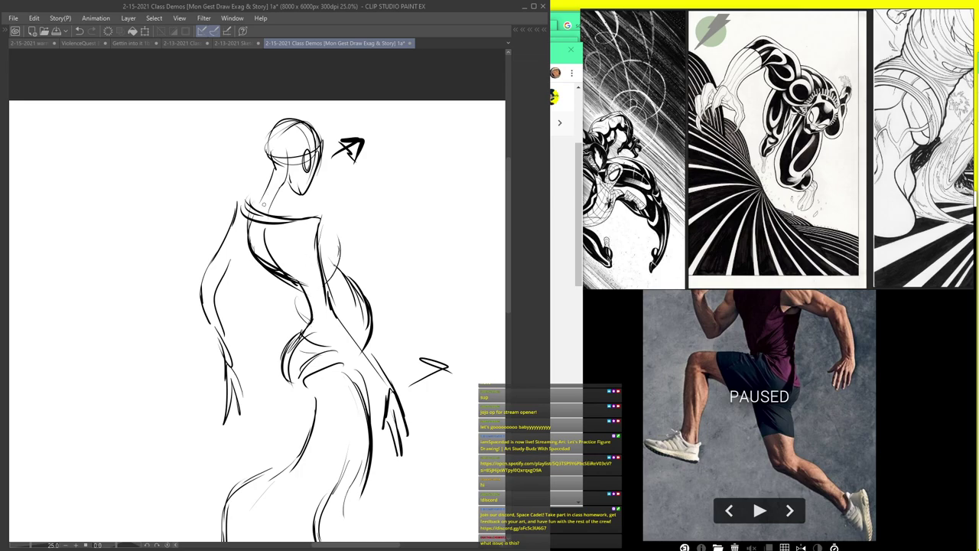
- Bring the GestureDrawing! runner photo to the front, and sketch a new figure's head in the empty area beside the first figure
{"action": "mouse_move", "coordinate": [363, 401]}
{"action": "left_mouse_down"}
{"action": "mouse_move", "coordinate": [321, 400]}
{"action": "mouse_move", "coordinate": [418, 278]}
{"action": "mouse_move", "coordinate": [449, 207]}
{"action": "left_mouse_up"}
{"action": "scroll", "coordinate": [360, 204], "scroll_direction": "up", "scroll_amount": 2}
{"action": "left_click", "coordinate": [647, 335]}
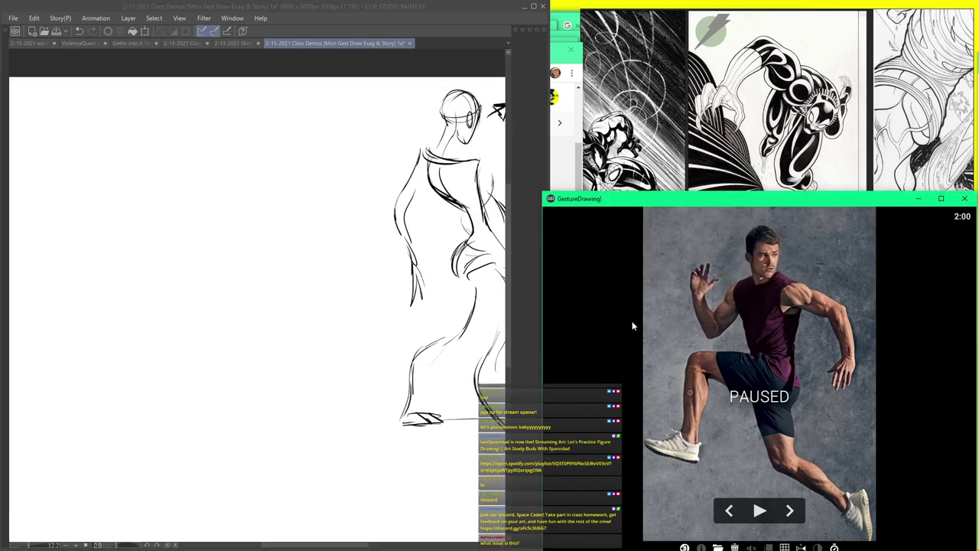
{"action": "mouse_move", "coordinate": [190, 118]}
{"action": "left_mouse_down"}
{"action": "mouse_move", "coordinate": [192, 170]}
{"action": "mouse_move", "coordinate": [234, 124]}
{"action": "mouse_move", "coordinate": [225, 168]}
{"action": "left_mouse_up"}
{"action": "left_click_drag", "start_coordinate": [233, 131], "coordinate": [220, 177]}
{"action": "mouse_move", "coordinate": [188, 127]}
{"action": "left_mouse_down"}
{"action": "mouse_move", "coordinate": [205, 181]}
{"action": "mouse_move", "coordinate": [194, 155]}
{"action": "mouse_move", "coordinate": [232, 161]}
{"action": "left_mouse_up"}
{"action": "left_click_drag", "start_coordinate": [227, 161], "coordinate": [222, 165]}
- Sketch the long outer force curve running down the runner's torso from the shoulder toward the hips
{"action": "mouse_move", "coordinate": [217, 127]}
{"action": "left_mouse_down"}
{"action": "mouse_move", "coordinate": [218, 173]}
{"action": "mouse_move", "coordinate": [167, 237]}
{"action": "mouse_move", "coordinate": [209, 309]}
{"action": "left_mouse_up"}
{"action": "mouse_move", "coordinate": [165, 182]}
{"action": "left_mouse_down"}
{"action": "mouse_move", "coordinate": [171, 221]}
{"action": "mouse_move", "coordinate": [237, 330]}
{"action": "left_mouse_up"}
{"action": "mouse_move", "coordinate": [162, 193]}
{"action": "left_mouse_down"}
{"action": "mouse_move", "coordinate": [170, 234]}
{"action": "mouse_move", "coordinate": [202, 291]}
{"action": "left_mouse_up"}
{"action": "left_click_drag", "start_coordinate": [255, 208], "coordinate": [254, 296]}
{"action": "left_click_drag", "start_coordinate": [259, 190], "coordinate": [271, 309]}
{"action": "left_click_drag", "start_coordinate": [249, 217], "coordinate": [264, 279]}
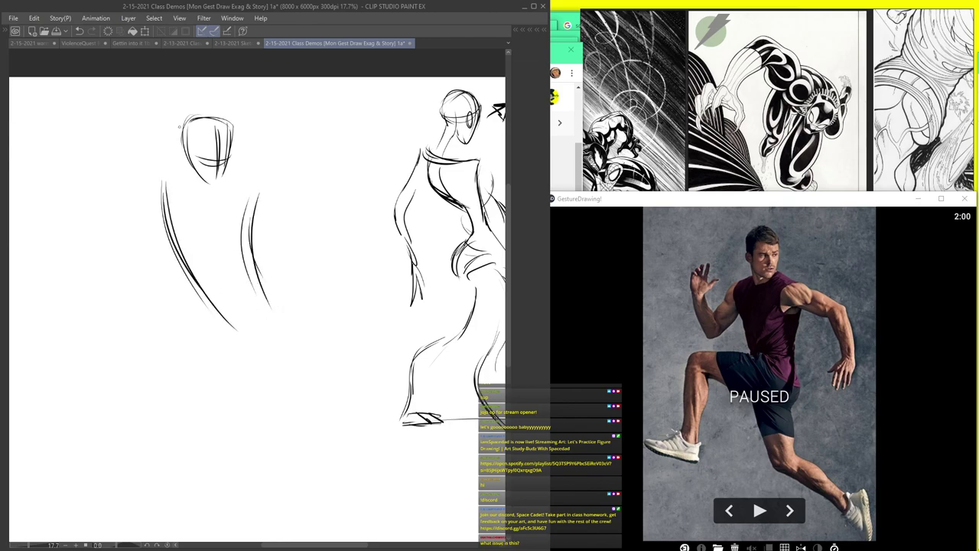
{"action": "key", "text": "ctrl+z"}
{"action": "key", "text": "ctrl+z"}
{"action": "key", "text": "ctrl+z"}
{"action": "key", "text": "ctrl+z"}
- Restate the torso's long outer curve, and add a hip curve and an opposing chest-side curve leading into it
{"action": "left_click_drag", "start_coordinate": [165, 186], "coordinate": [228, 327]}
{"action": "left_click_drag", "start_coordinate": [164, 205], "coordinate": [209, 304]}
{"action": "left_click_drag", "start_coordinate": [283, 294], "coordinate": [290, 352]}
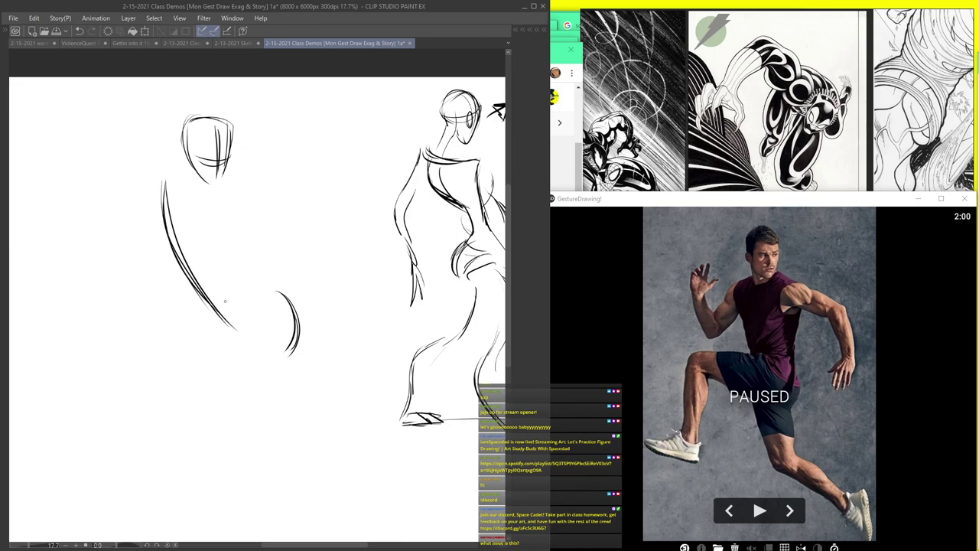
{"action": "mouse_move", "coordinate": [251, 188]}
{"action": "left_mouse_down"}
{"action": "mouse_move", "coordinate": [244, 268]}
{"action": "mouse_move", "coordinate": [272, 295]}
{"action": "left_mouse_up"}
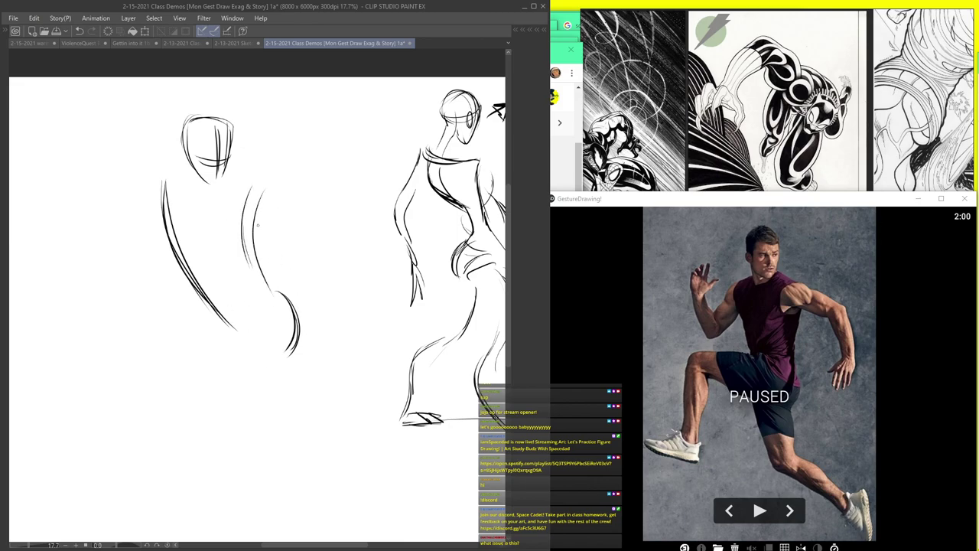
- Sketch the runner's shoulder and rear arm as alternating curves for the upper arm, bent forearm and hand
{"action": "left_click_drag", "start_coordinate": [253, 172], "coordinate": [326, 219]}
{"action": "mouse_move", "coordinate": [273, 178]}
{"action": "left_mouse_down"}
{"action": "mouse_move", "coordinate": [354, 234]}
{"action": "mouse_move", "coordinate": [346, 302]}
{"action": "left_mouse_up"}
{"action": "left_click_drag", "start_coordinate": [355, 197], "coordinate": [341, 318]}
{"action": "left_click_drag", "start_coordinate": [354, 199], "coordinate": [338, 318]}
{"action": "mouse_move", "coordinate": [333, 281]}
{"action": "left_mouse_down"}
{"action": "mouse_move", "coordinate": [334, 339]}
{"action": "mouse_move", "coordinate": [354, 356]}
{"action": "left_mouse_up"}
{"action": "left_click_drag", "start_coordinate": [320, 301], "coordinate": [349, 364]}
- Sketch the runner's raised front arm with opposing upper-arm and forearm curves, and draw the neckline between the shoulders
{"action": "left_click_drag", "start_coordinate": [181, 170], "coordinate": [265, 213]}
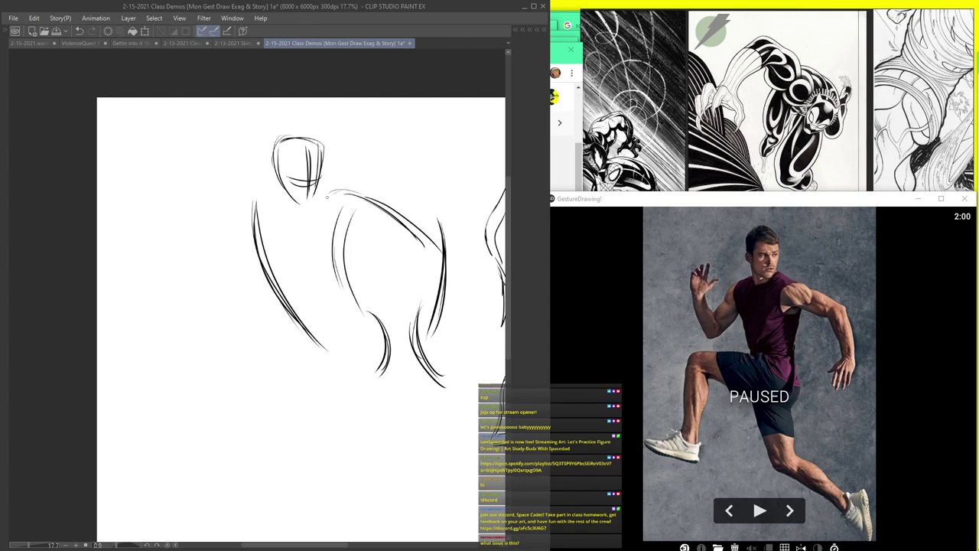
{"action": "mouse_move", "coordinate": [268, 209]}
{"action": "left_mouse_down"}
{"action": "mouse_move", "coordinate": [241, 245]}
{"action": "mouse_move", "coordinate": [228, 292]}
{"action": "mouse_move", "coordinate": [222, 274]}
{"action": "mouse_move", "coordinate": [200, 280]}
{"action": "left_mouse_up"}
{"action": "left_click_drag", "start_coordinate": [188, 188], "coordinate": [216, 302]}
{"action": "left_click_drag", "start_coordinate": [186, 246], "coordinate": [230, 298]}
{"action": "left_click_drag", "start_coordinate": [188, 177], "coordinate": [231, 306]}
{"action": "left_click_drag", "start_coordinate": [254, 195], "coordinate": [268, 268]}
- Build up the hip curve, and sketch the runner's raised thigh and the bent lower leg hanging from the knee
{"action": "mouse_move", "coordinate": [325, 292]}
{"action": "left_mouse_down"}
{"action": "mouse_move", "coordinate": [284, 231]}
{"action": "mouse_move", "coordinate": [334, 295]}
{"action": "left_mouse_up"}
{"action": "left_click_drag", "start_coordinate": [330, 249], "coordinate": [332, 295]}
{"action": "mouse_move", "coordinate": [343, 273]}
{"action": "left_mouse_down"}
{"action": "mouse_move", "coordinate": [341, 302]}
{"action": "mouse_move", "coordinate": [305, 321]}
{"action": "mouse_move", "coordinate": [269, 323]}
{"action": "mouse_move", "coordinate": [200, 266]}
{"action": "mouse_move", "coordinate": [184, 329]}
{"action": "left_mouse_up"}
{"action": "mouse_move", "coordinate": [152, 263]}
{"action": "left_mouse_down"}
{"action": "mouse_move", "coordinate": [325, 322]}
{"action": "mouse_move", "coordinate": [228, 286]}
{"action": "mouse_move", "coordinate": [175, 345]}
{"action": "mouse_move", "coordinate": [164, 393]}
{"action": "left_mouse_up"}
{"action": "left_click_drag", "start_coordinate": [183, 336], "coordinate": [172, 376]}
{"action": "left_click_drag", "start_coordinate": [181, 288], "coordinate": [188, 342]}
{"action": "mouse_move", "coordinate": [188, 303]}
{"action": "left_mouse_down"}
{"action": "mouse_move", "coordinate": [189, 360]}
{"action": "mouse_move", "coordinate": [168, 384]}
{"action": "left_mouse_up"}
{"action": "left_click_drag", "start_coordinate": [184, 294], "coordinate": [195, 335]}
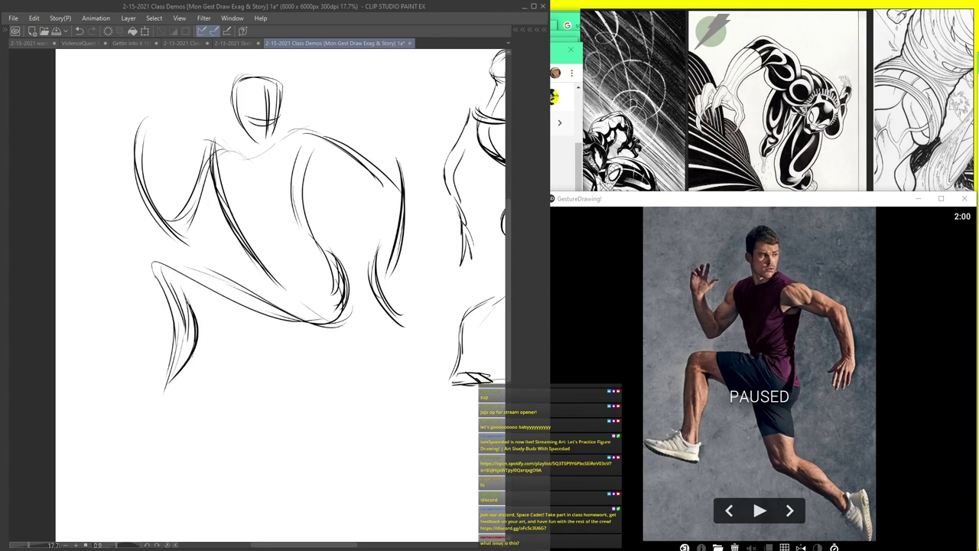
{"action": "mouse_move", "coordinate": [151, 259]}
{"action": "left_mouse_down"}
{"action": "mouse_move", "coordinate": [294, 321]}
{"action": "mouse_move", "coordinate": [188, 280]}
{"action": "left_mouse_up"}
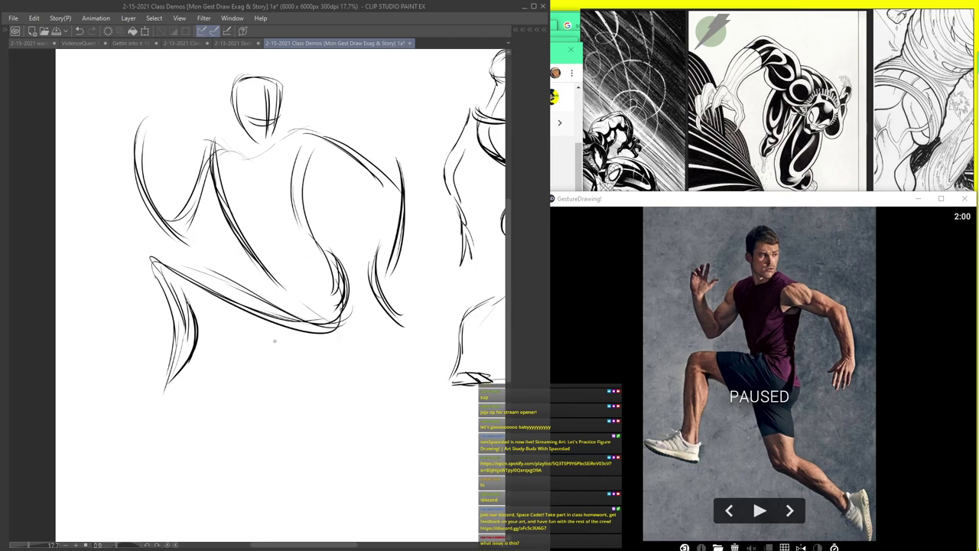
- Sketch the runner's extended rear leg with a thigh curve, a knee transition and opposing calf curves
{"action": "left_click_drag", "start_coordinate": [309, 303], "coordinate": [375, 427]}
{"action": "mouse_move", "coordinate": [312, 324]}
{"action": "left_mouse_down"}
{"action": "mouse_move", "coordinate": [376, 421]}
{"action": "mouse_move", "coordinate": [302, 292]}
{"action": "mouse_move", "coordinate": [419, 416]}
{"action": "left_mouse_up"}
{"action": "left_click_drag", "start_coordinate": [359, 363], "coordinate": [407, 406]}
{"action": "left_click_drag", "start_coordinate": [315, 342], "coordinate": [417, 402]}
{"action": "mouse_move", "coordinate": [318, 312]}
{"action": "left_mouse_down"}
{"action": "mouse_move", "coordinate": [375, 327]}
{"action": "mouse_move", "coordinate": [425, 389]}
{"action": "left_mouse_up"}
{"action": "left_click_drag", "start_coordinate": [386, 331], "coordinate": [443, 413]}
{"action": "left_click_drag", "start_coordinate": [364, 317], "coordinate": [332, 313]}
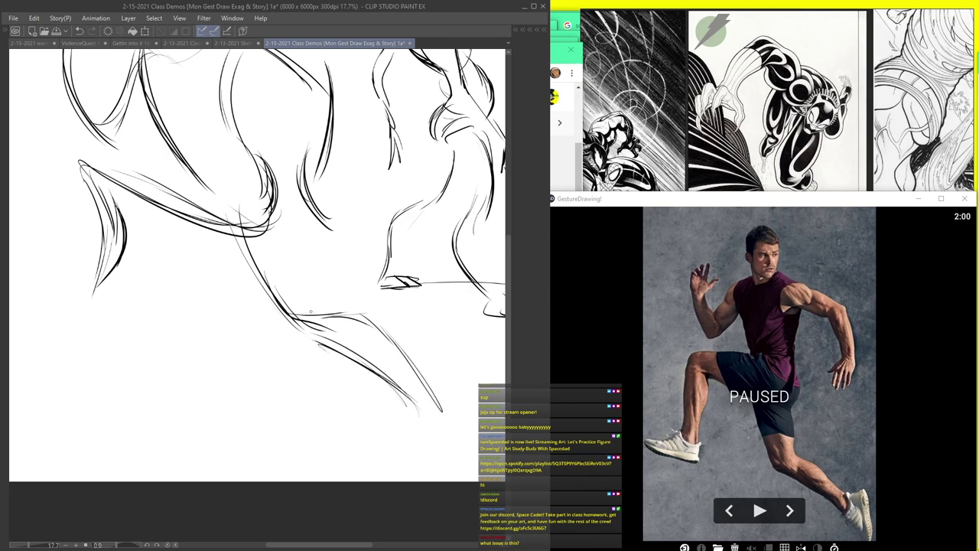
{"action": "left_click_drag", "start_coordinate": [358, 363], "coordinate": [408, 406]}
{"action": "left_click_drag", "start_coordinate": [326, 345], "coordinate": [419, 406]}
- Switch from the eraser to the Pen tool, sketch the torso's centre curve and reinforce the underside of the hip
{"action": "mouse_move", "coordinate": [129, 154]}
{"action": "left_mouse_down"}
{"action": "mouse_move", "coordinate": [191, 317]}
{"action": "mouse_move", "coordinate": [174, 259]}
{"action": "left_mouse_up"}
{"action": "key", "text": "Tab"}
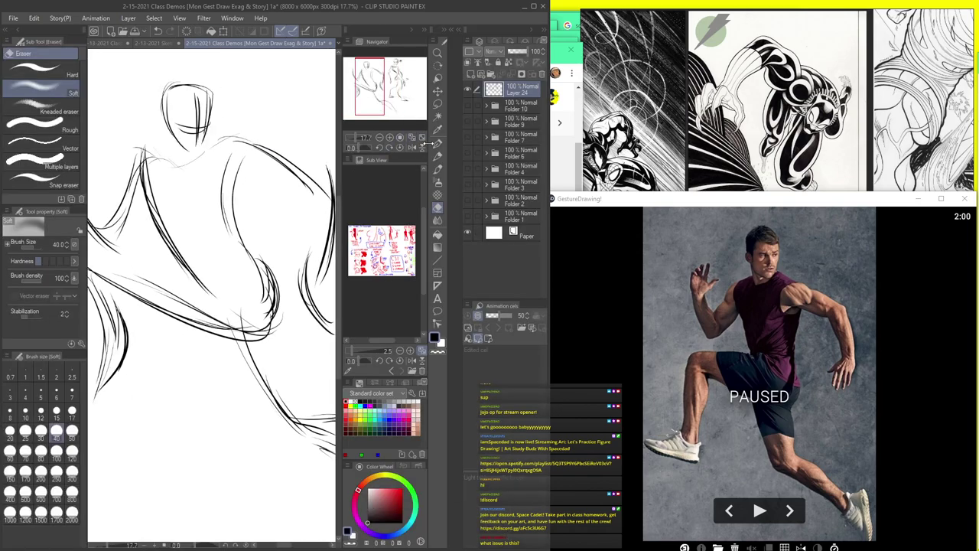
{"action": "left_click", "coordinate": [438, 144]}
{"action": "key", "text": "Tab"}
{"action": "left_click_drag", "start_coordinate": [258, 244], "coordinate": [280, 270]}
{"action": "mouse_move", "coordinate": [268, 195]}
{"action": "left_mouse_down"}
{"action": "mouse_move", "coordinate": [264, 257]}
{"action": "mouse_move", "coordinate": [275, 288]}
{"action": "left_mouse_up"}
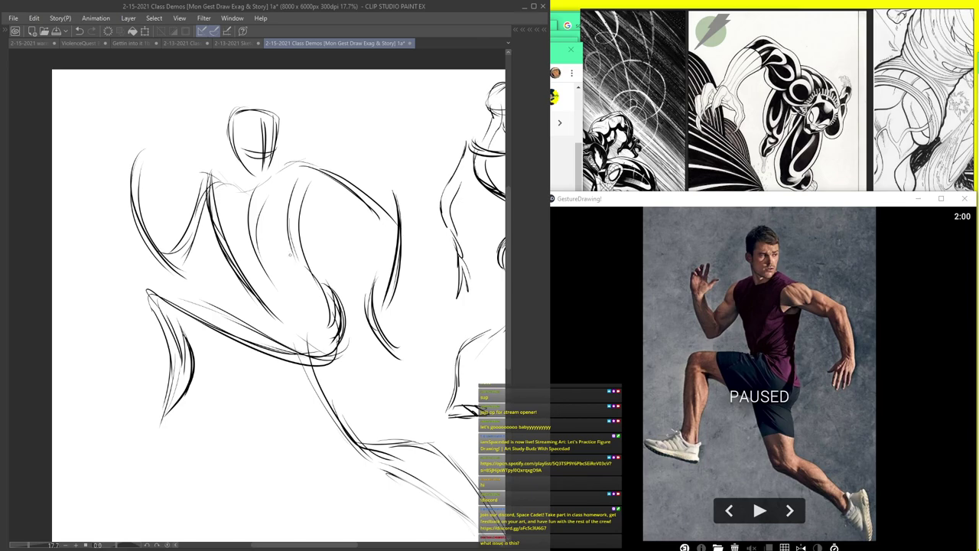
{"action": "left_click_drag", "start_coordinate": [334, 297], "coordinate": [281, 359]}
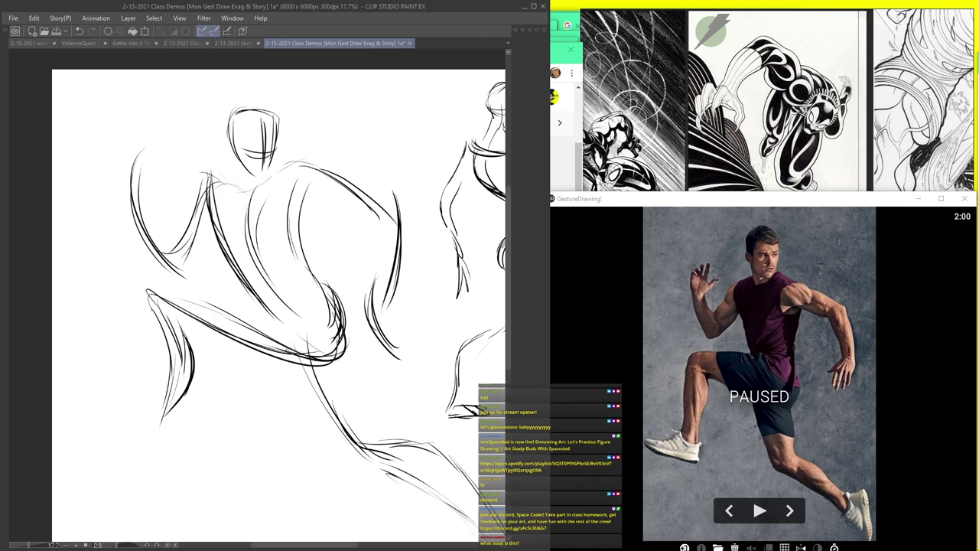
- Sketch the lifted foot below the raised leg, and add chest curves extending across toward the rear arm
{"action": "mouse_move", "coordinate": [174, 346]}
{"action": "left_mouse_down"}
{"action": "mouse_move", "coordinate": [269, 291]}
{"action": "mouse_move", "coordinate": [264, 370]}
{"action": "mouse_move", "coordinate": [274, 417]}
{"action": "mouse_move", "coordinate": [175, 367]}
{"action": "mouse_move", "coordinate": [276, 422]}
{"action": "left_mouse_up"}
{"action": "left_click_drag", "start_coordinate": [174, 369], "coordinate": [263, 416]}
{"action": "mouse_move", "coordinate": [262, 204]}
{"action": "left_mouse_down"}
{"action": "mouse_move", "coordinate": [279, 313]}
{"action": "mouse_move", "coordinate": [293, 320]}
{"action": "left_mouse_up"}
{"action": "left_click_drag", "start_coordinate": [377, 306], "coordinate": [215, 255]}
{"action": "mouse_move", "coordinate": [254, 195]}
{"action": "left_mouse_down"}
{"action": "mouse_move", "coordinate": [280, 214]}
{"action": "mouse_move", "coordinate": [261, 203]}
{"action": "left_mouse_up"}
{"action": "left_click_drag", "start_coordinate": [311, 232], "coordinate": [229, 207]}
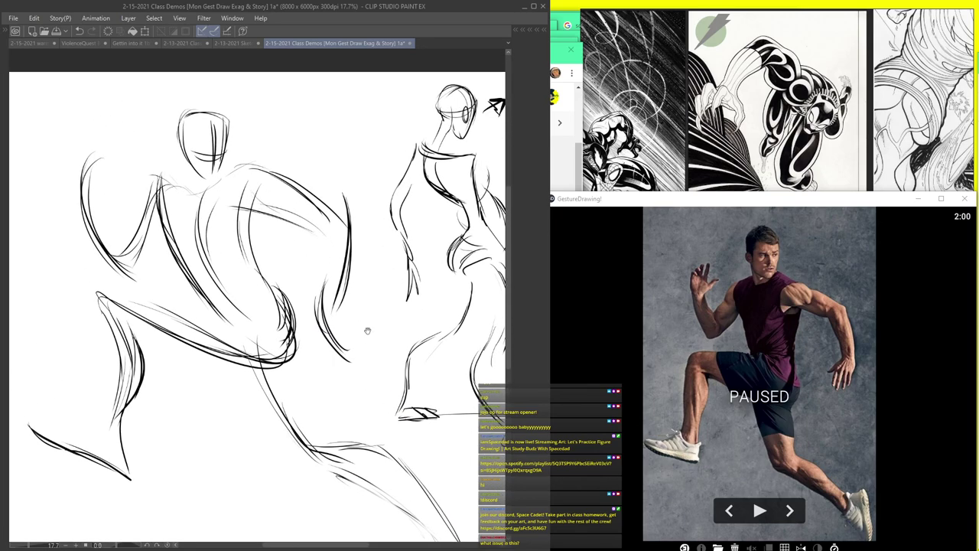
- Reinforce the rear forearm's curves, and carry the extended leg's contour down to its foot
{"action": "left_click_drag", "start_coordinate": [369, 337], "coordinate": [369, 295]}
{"action": "left_click_drag", "start_coordinate": [326, 245], "coordinate": [349, 331]}
{"action": "mouse_move", "coordinate": [322, 242]}
{"action": "left_mouse_down"}
{"action": "mouse_move", "coordinate": [314, 272]}
{"action": "mouse_move", "coordinate": [359, 342]}
{"action": "left_mouse_up"}
{"action": "left_click_drag", "start_coordinate": [348, 275], "coordinate": [317, 208]}
{"action": "mouse_move", "coordinate": [229, 262]}
{"action": "left_mouse_down"}
{"action": "mouse_move", "coordinate": [360, 352]}
{"action": "mouse_move", "coordinate": [422, 429]}
{"action": "mouse_move", "coordinate": [447, 439]}
{"action": "mouse_move", "coordinate": [459, 422]}
{"action": "left_mouse_up"}
{"action": "mouse_move", "coordinate": [445, 421]}
{"action": "left_mouse_down"}
{"action": "mouse_move", "coordinate": [470, 479]}
{"action": "mouse_move", "coordinate": [432, 430]}
{"action": "left_mouse_up"}
{"action": "left_click_drag", "start_coordinate": [430, 429], "coordinate": [466, 491]}
- Strengthen the curves of the raised thigh, the hip and the bent rear arm
{"action": "left_click_drag", "start_coordinate": [118, 294], "coordinate": [315, 359]}
{"action": "left_click_drag", "start_coordinate": [219, 405], "coordinate": [302, 437]}
{"action": "left_click_drag", "start_coordinate": [294, 319], "coordinate": [293, 348]}
{"action": "mouse_move", "coordinate": [334, 238]}
{"action": "left_mouse_down"}
{"action": "mouse_move", "coordinate": [276, 275]}
{"action": "mouse_move", "coordinate": [390, 351]}
{"action": "left_mouse_up"}
{"action": "left_click_drag", "start_coordinate": [224, 292], "coordinate": [267, 334]}
{"action": "left_click_drag", "start_coordinate": [221, 285], "coordinate": [245, 391]}
{"action": "left_click_drag", "start_coordinate": [223, 230], "coordinate": [230, 313]}
- Add the hand shape at the end of the raised front arm, and refine the shoulder and torso curves
{"action": "mouse_move", "coordinate": [202, 267]}
{"action": "left_mouse_down"}
{"action": "mouse_move", "coordinate": [215, 266]}
{"action": "mouse_move", "coordinate": [241, 230]}
{"action": "left_mouse_up"}
{"action": "left_click_drag", "start_coordinate": [315, 253], "coordinate": [322, 352]}
{"action": "left_click_drag", "start_coordinate": [213, 239], "coordinate": [338, 281]}
{"action": "left_click_drag", "start_coordinate": [271, 240], "coordinate": [307, 258]}
{"action": "left_click_drag", "start_coordinate": [244, 252], "coordinate": [239, 348]}
{"action": "left_click_drag", "start_coordinate": [255, 318], "coordinate": [232, 353]}
{"action": "left_click_drag", "start_coordinate": [222, 345], "coordinate": [203, 356]}
{"action": "left_click_drag", "start_coordinate": [180, 260], "coordinate": [233, 369]}
{"action": "left_click_drag", "start_coordinate": [192, 231], "coordinate": [181, 300]}
- Add overlapping contour curves to the extended leg's thigh and knee
{"action": "mouse_move", "coordinate": [203, 338]}
{"action": "left_mouse_down"}
{"action": "mouse_move", "coordinate": [91, 140]}
{"action": "mouse_move", "coordinate": [132, 182]}
{"action": "left_mouse_up"}
{"action": "left_click_drag", "start_coordinate": [167, 247], "coordinate": [269, 378]}
{"action": "mouse_move", "coordinate": [209, 317]}
{"action": "left_mouse_down"}
{"action": "mouse_move", "coordinate": [255, 361]}
{"action": "mouse_move", "coordinate": [307, 365]}
{"action": "mouse_move", "coordinate": [255, 356]}
{"action": "left_mouse_up"}
{"action": "left_click_drag", "start_coordinate": [308, 380], "coordinate": [253, 354]}
{"action": "left_click_drag", "start_coordinate": [228, 288], "coordinate": [280, 326]}
{"action": "mouse_move", "coordinate": [228, 294]}
{"action": "left_mouse_down"}
{"action": "mouse_move", "coordinate": [280, 337]}
{"action": "mouse_move", "coordinate": [322, 345]}
{"action": "left_mouse_up"}
{"action": "left_click_drag", "start_coordinate": [304, 332], "coordinate": [357, 385]}
- Sketch the extended leg's calf contours and its foot pushing off behind the runner
{"action": "left_click_drag", "start_coordinate": [312, 381], "coordinate": [387, 452]}
{"action": "mouse_move", "coordinate": [274, 369]}
{"action": "left_mouse_down"}
{"action": "mouse_move", "coordinate": [361, 418]}
{"action": "mouse_move", "coordinate": [336, 406]}
{"action": "mouse_move", "coordinate": [432, 484]}
{"action": "left_mouse_up"}
{"action": "left_click_drag", "start_coordinate": [389, 452], "coordinate": [434, 484]}
{"action": "left_click_drag", "start_coordinate": [418, 406], "coordinate": [434, 479]}
{"action": "left_click_drag", "start_coordinate": [423, 439], "coordinate": [445, 481]}
{"action": "left_click_drag", "start_coordinate": [128, 257], "coordinate": [385, 347]}
{"action": "mouse_move", "coordinate": [309, 383]}
{"action": "left_mouse_down"}
{"action": "mouse_move", "coordinate": [316, 455]}
{"action": "mouse_move", "coordinate": [302, 451]}
{"action": "left_mouse_up"}
{"action": "scroll", "coordinate": [237, 117], "scroll_direction": "down", "scroll_amount": 5}
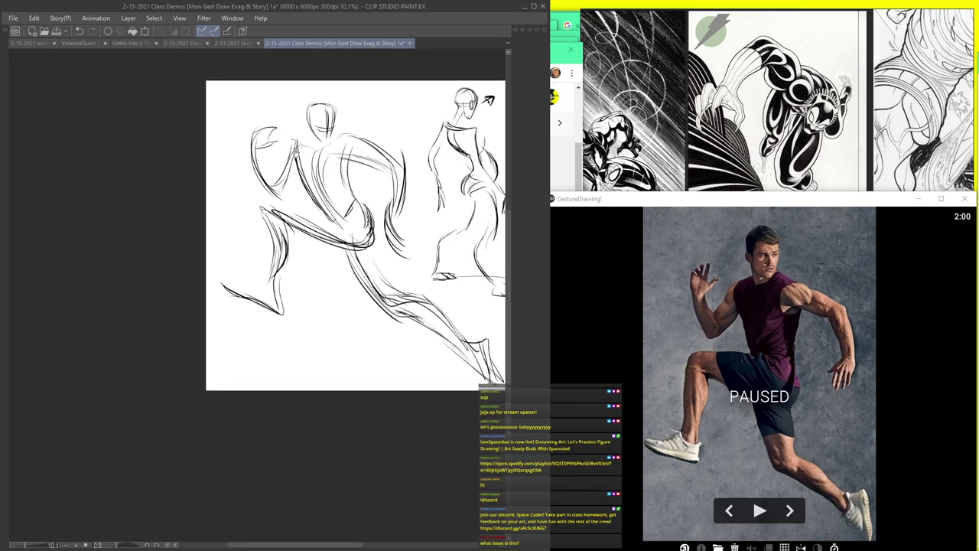
- Darken the extended leg's flowing contours from the thigh through the knee and calf to the foot
{"action": "scroll", "coordinate": [331, 231], "scroll_direction": "up", "scroll_amount": 5}
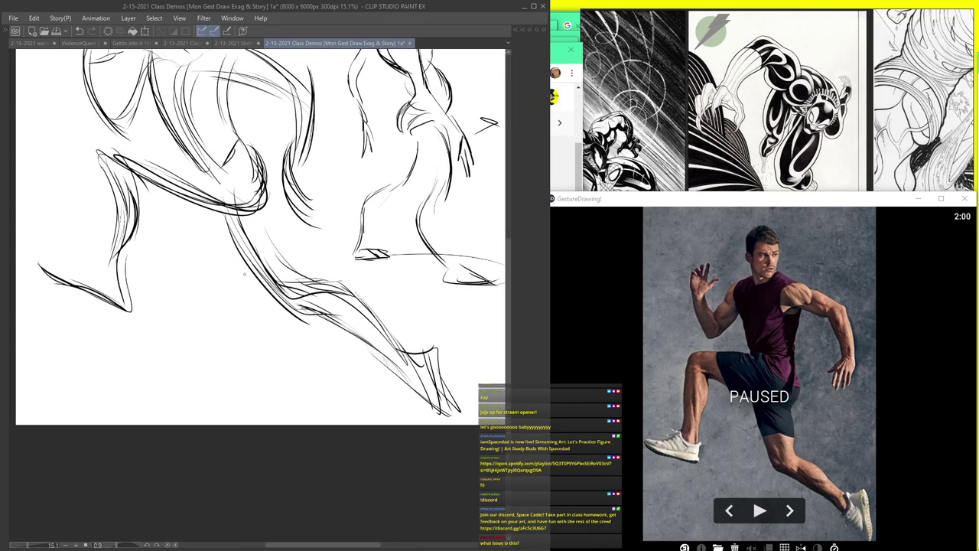
{"action": "left_click_drag", "start_coordinate": [224, 215], "coordinate": [308, 322]}
{"action": "left_click_drag", "start_coordinate": [218, 210], "coordinate": [293, 312]}
{"action": "mouse_move", "coordinate": [265, 192]}
{"action": "left_mouse_down"}
{"action": "mouse_move", "coordinate": [266, 216]}
{"action": "mouse_move", "coordinate": [310, 295]}
{"action": "left_mouse_up"}
{"action": "left_click_drag", "start_coordinate": [265, 207], "coordinate": [306, 290]}
{"action": "left_click_drag", "start_coordinate": [279, 258], "coordinate": [352, 297]}
{"action": "mouse_move", "coordinate": [294, 273]}
{"action": "left_mouse_down"}
{"action": "mouse_move", "coordinate": [398, 346]}
{"action": "mouse_move", "coordinate": [432, 404]}
{"action": "mouse_move", "coordinate": [468, 415]}
{"action": "left_mouse_up"}
{"action": "left_click_drag", "start_coordinate": [402, 383], "coordinate": [474, 423]}
- Strengthen the runner's torso curves, and redraw the head with a darker face outline and hairline
{"action": "mouse_move", "coordinate": [221, 191]}
{"action": "left_mouse_down"}
{"action": "mouse_move", "coordinate": [359, 367]}
{"action": "mouse_move", "coordinate": [327, 377]}
{"action": "left_mouse_up"}
{"action": "left_click_drag", "start_coordinate": [283, 240], "coordinate": [342, 364]}
{"action": "left_click_drag", "start_coordinate": [273, 213], "coordinate": [311, 321]}
{"action": "left_click_drag", "start_coordinate": [277, 165], "coordinate": [290, 281]}
{"action": "left_click_drag", "start_coordinate": [316, 178], "coordinate": [277, 187]}
{"action": "mouse_move", "coordinate": [321, 190]}
{"action": "left_mouse_down"}
{"action": "mouse_move", "coordinate": [271, 184]}
{"action": "mouse_move", "coordinate": [292, 179]}
{"action": "mouse_move", "coordinate": [275, 193]}
{"action": "mouse_move", "coordinate": [300, 239]}
{"action": "left_mouse_up"}
{"action": "mouse_move", "coordinate": [281, 184]}
{"action": "left_mouse_down"}
{"action": "mouse_move", "coordinate": [280, 211]}
{"action": "mouse_move", "coordinate": [297, 240]}
{"action": "left_mouse_up"}
- Draw a continuous sweeping curve from the head down through the torso, and add short accent strokes at the hip
{"action": "left_click_drag", "start_coordinate": [273, 195], "coordinate": [326, 318]}
{"action": "left_click_drag", "start_coordinate": [272, 208], "coordinate": [352, 395]}
{"action": "mouse_move", "coordinate": [325, 353]}
{"action": "left_mouse_down"}
{"action": "mouse_move", "coordinate": [182, 158]}
{"action": "mouse_move", "coordinate": [202, 223]}
{"action": "mouse_move", "coordinate": [254, 260]}
{"action": "left_mouse_up"}
{"action": "mouse_move", "coordinate": [186, 157]}
{"action": "left_mouse_down"}
{"action": "mouse_move", "coordinate": [228, 256]}
{"action": "mouse_move", "coordinate": [281, 277]}
{"action": "left_mouse_up"}
{"action": "left_click_drag", "start_coordinate": [277, 274], "coordinate": [288, 272]}
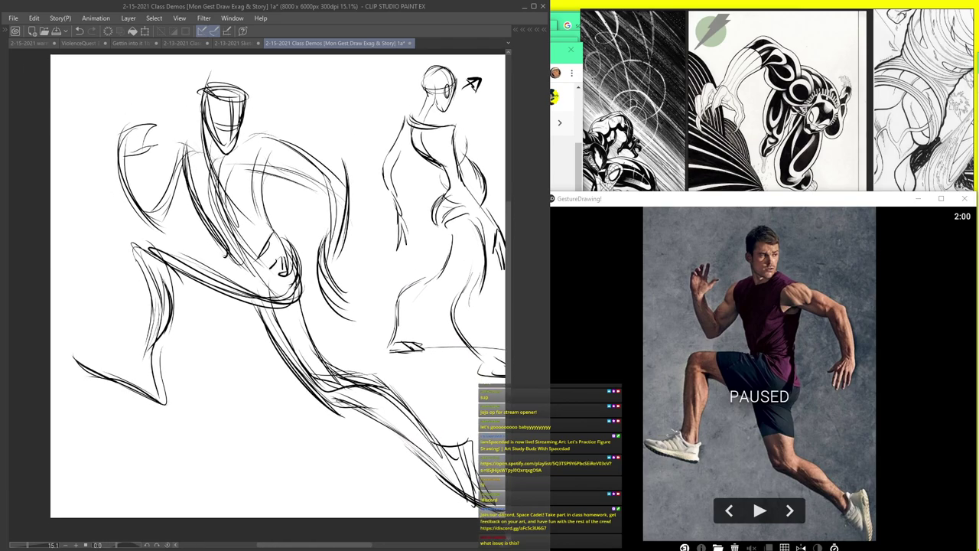
- Reinforce the runner's extended leg, and sketch the shoulder masses, chest contour and both bent arms with flowing curves
{"action": "mouse_move", "coordinate": [269, 327]}
{"action": "left_mouse_down"}
{"action": "mouse_move", "coordinate": [342, 402]}
{"action": "mouse_move", "coordinate": [381, 426]}
{"action": "mouse_move", "coordinate": [365, 420]}
{"action": "left_mouse_up"}
{"action": "left_click_drag", "start_coordinate": [326, 354], "coordinate": [366, 392]}
{"action": "left_click_drag", "start_coordinate": [267, 167], "coordinate": [266, 225]}
{"action": "mouse_move", "coordinate": [248, 163]}
{"action": "left_mouse_down"}
{"action": "mouse_move", "coordinate": [286, 144]}
{"action": "mouse_move", "coordinate": [290, 162]}
{"action": "left_mouse_up"}
{"action": "mouse_move", "coordinate": [244, 156]}
{"action": "left_mouse_down"}
{"action": "mouse_move", "coordinate": [279, 140]}
{"action": "mouse_move", "coordinate": [337, 193]}
{"action": "left_mouse_up"}
{"action": "mouse_move", "coordinate": [274, 148]}
{"action": "left_mouse_down"}
{"action": "mouse_move", "coordinate": [343, 194]}
{"action": "mouse_move", "coordinate": [329, 299]}
{"action": "left_mouse_up"}
{"action": "mouse_move", "coordinate": [159, 148]}
{"action": "left_mouse_down"}
{"action": "mouse_move", "coordinate": [138, 188]}
{"action": "mouse_move", "coordinate": [167, 194]}
{"action": "left_mouse_up"}
{"action": "mouse_move", "coordinate": [196, 142]}
{"action": "left_mouse_down"}
{"action": "mouse_move", "coordinate": [170, 162]}
{"action": "mouse_move", "coordinate": [176, 204]}
{"action": "mouse_move", "coordinate": [161, 220]}
{"action": "left_mouse_up"}
{"action": "left_click_drag", "start_coordinate": [186, 186], "coordinate": [178, 207]}
{"action": "left_click_drag", "start_coordinate": [178, 151], "coordinate": [170, 172]}
{"action": "left_click_drag", "start_coordinate": [252, 138], "coordinate": [206, 174]}
- Darken the runner's tapered face outline, round off the top of the head, and add curved facial guidelines
{"action": "left_click_drag", "start_coordinate": [205, 91], "coordinate": [202, 140]}
{"action": "mouse_move", "coordinate": [216, 84]}
{"action": "left_mouse_down"}
{"action": "mouse_move", "coordinate": [205, 136]}
{"action": "mouse_move", "coordinate": [249, 80]}
{"action": "mouse_move", "coordinate": [231, 135]}
{"action": "left_mouse_up"}
{"action": "mouse_move", "coordinate": [245, 89]}
{"action": "left_mouse_down"}
{"action": "mouse_move", "coordinate": [248, 122]}
{"action": "mouse_move", "coordinate": [245, 113]}
{"action": "left_mouse_up"}
{"action": "mouse_move", "coordinate": [244, 119]}
{"action": "left_mouse_down"}
{"action": "mouse_move", "coordinate": [232, 139]}
{"action": "mouse_move", "coordinate": [206, 144]}
{"action": "left_mouse_up"}
{"action": "left_click_drag", "start_coordinate": [209, 107], "coordinate": [241, 114]}
{"action": "mouse_move", "coordinate": [205, 115]}
{"action": "left_mouse_down"}
{"action": "mouse_move", "coordinate": [233, 118]}
{"action": "mouse_move", "coordinate": [231, 160]}
{"action": "left_mouse_up"}
- Strengthen the upper contour of the raised thigh and the shin below it, and darken the trailing leg's calf
{"action": "mouse_move", "coordinate": [300, 281]}
{"action": "left_mouse_down"}
{"action": "mouse_move", "coordinate": [201, 278]}
{"action": "mouse_move", "coordinate": [164, 260]}
{"action": "left_mouse_up"}
{"action": "left_click_drag", "start_coordinate": [170, 267], "coordinate": [163, 398]}
{"action": "left_click_drag", "start_coordinate": [154, 358], "coordinate": [98, 379]}
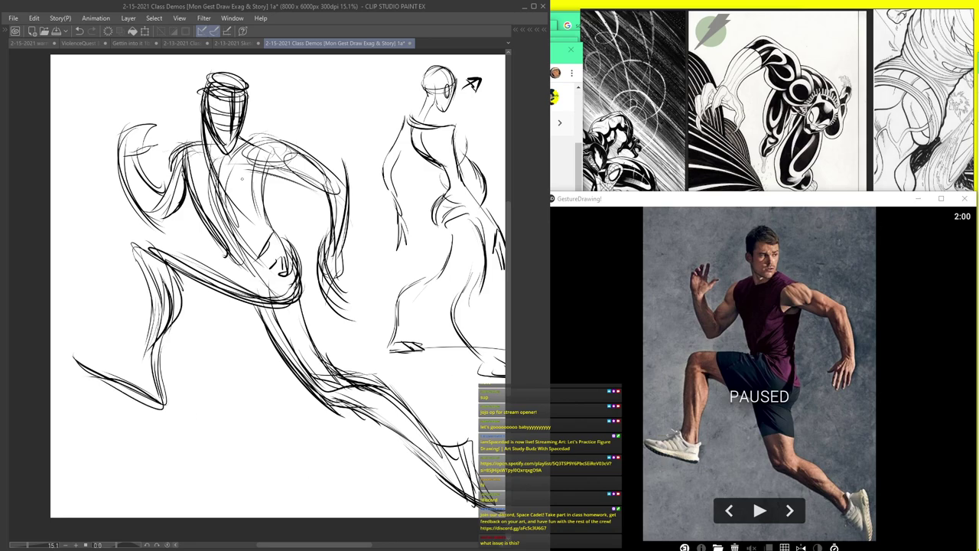
{"action": "mouse_move", "coordinate": [268, 318]}
{"action": "left_mouse_down"}
{"action": "mouse_move", "coordinate": [300, 374]}
{"action": "mouse_move", "coordinate": [381, 411]}
{"action": "mouse_move", "coordinate": [403, 444]}
{"action": "left_mouse_up"}
{"action": "left_click_drag", "start_coordinate": [328, 397], "coordinate": [362, 412]}
{"action": "mouse_move", "coordinate": [264, 261]}
{"action": "left_mouse_down"}
{"action": "mouse_move", "coordinate": [223, 258]}
{"action": "mouse_move", "coordinate": [146, 275]}
{"action": "mouse_move", "coordinate": [263, 260]}
{"action": "left_mouse_up"}
{"action": "mouse_move", "coordinate": [176, 274]}
{"action": "left_mouse_down"}
{"action": "mouse_move", "coordinate": [179, 317]}
{"action": "mouse_move", "coordinate": [157, 400]}
{"action": "left_mouse_up"}
{"action": "left_click_drag", "start_coordinate": [153, 351], "coordinate": [156, 376]}
{"action": "mouse_move", "coordinate": [294, 265]}
{"action": "left_mouse_down"}
{"action": "mouse_move", "coordinate": [256, 300]}
{"action": "mouse_move", "coordinate": [234, 259]}
{"action": "left_mouse_up"}
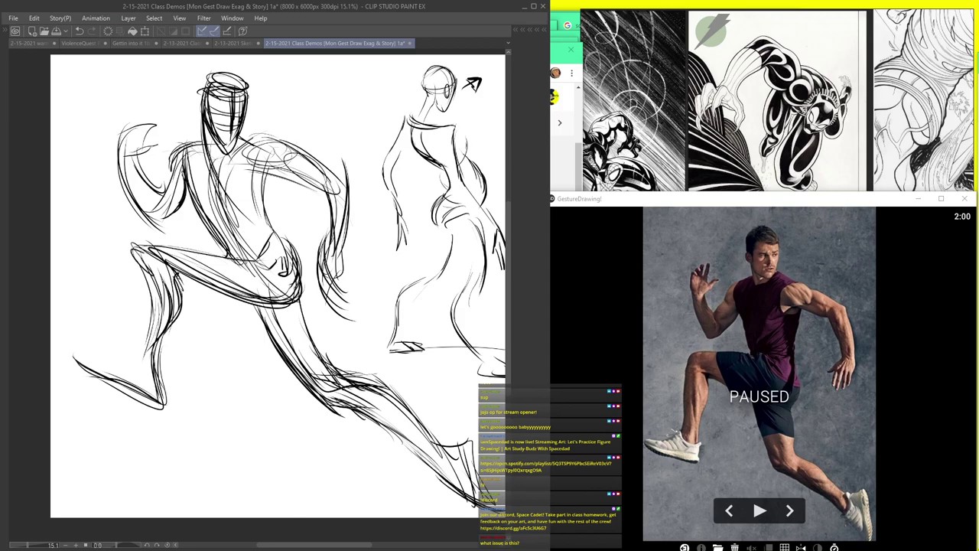
- Thicken the trailing leg's thigh and hip contours, and add short strokes to the runner's rear arm
{"action": "mouse_move", "coordinate": [248, 303]}
{"action": "left_mouse_down"}
{"action": "mouse_move", "coordinate": [279, 361]}
{"action": "mouse_move", "coordinate": [317, 387]}
{"action": "left_mouse_up"}
{"action": "left_click_drag", "start_coordinate": [258, 325], "coordinate": [327, 393]}
{"action": "left_click_drag", "start_coordinate": [307, 278], "coordinate": [298, 305]}
{"action": "left_click_drag", "start_coordinate": [308, 258], "coordinate": [301, 300]}
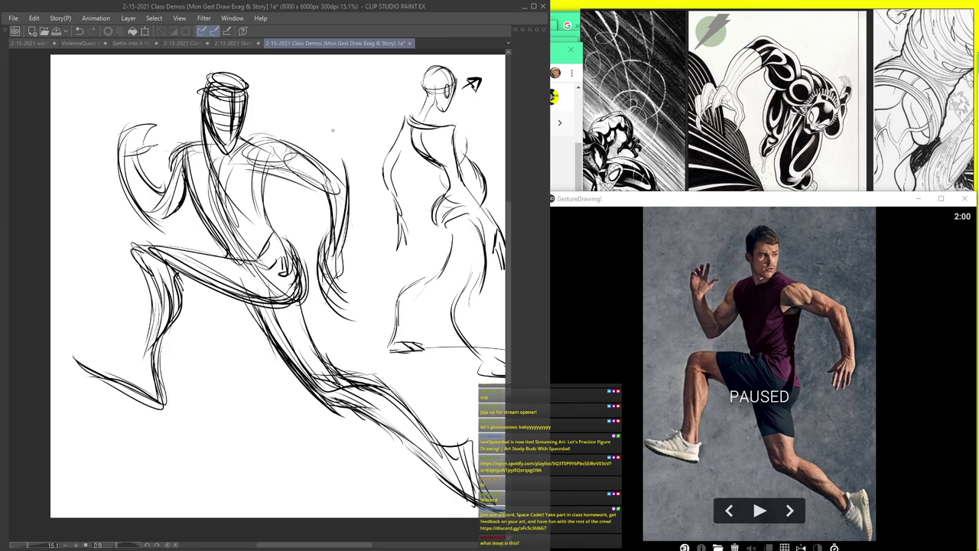
{"action": "left_click_drag", "start_coordinate": [327, 191], "coordinate": [290, 182]}
{"action": "left_click_drag", "start_coordinate": [312, 185], "coordinate": [285, 176]}
- Put the runner sketch's layer into a new folder above Folder 10 and hide that folder
{"action": "scroll", "coordinate": [383, 254], "scroll_direction": "down", "scroll_amount": 6}
{"action": "left_click_drag", "start_coordinate": [385, 256], "coordinate": [287, 280]}
{"action": "scroll", "coordinate": [286, 280], "scroll_direction": "up", "scroll_amount": 4}
{"action": "scroll", "coordinate": [285, 281], "scroll_direction": "up", "scroll_amount": 1}
{"action": "key", "text": "Tab"}
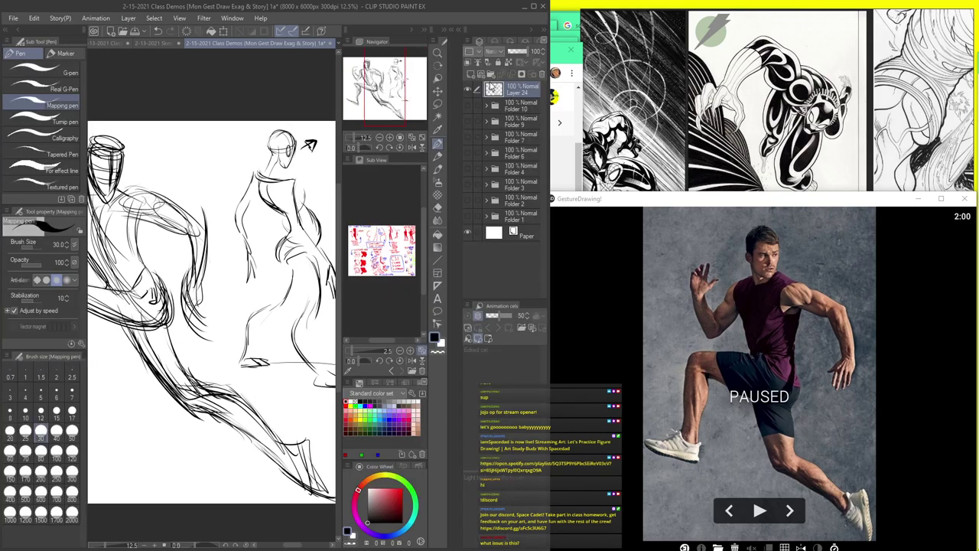
{"action": "left_click_drag", "start_coordinate": [518, 108], "coordinate": [516, 89]}
{"action": "left_click", "coordinate": [496, 87]}
{"action": "left_click", "coordinate": [487, 90]}
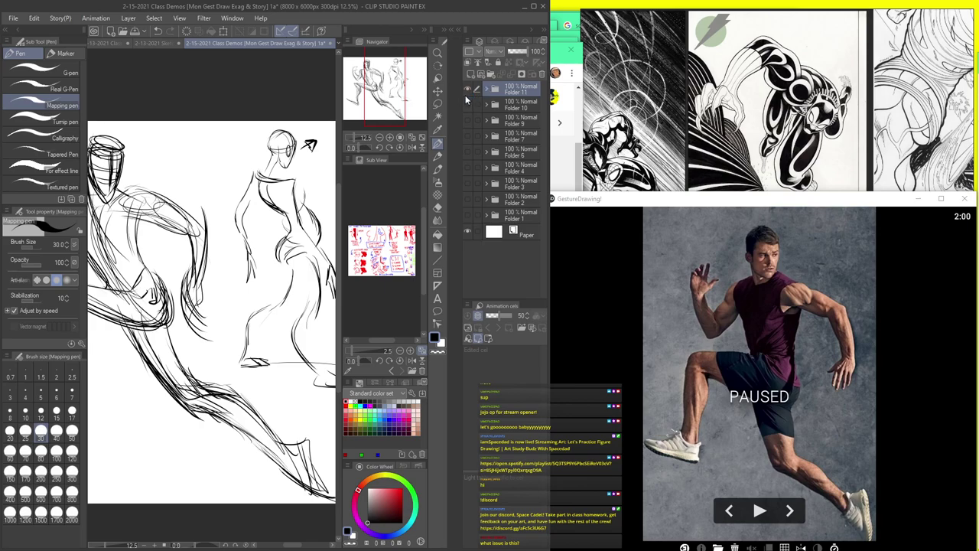
{"action": "left_click", "coordinate": [468, 90]}
{"action": "key", "text": "Tab"}
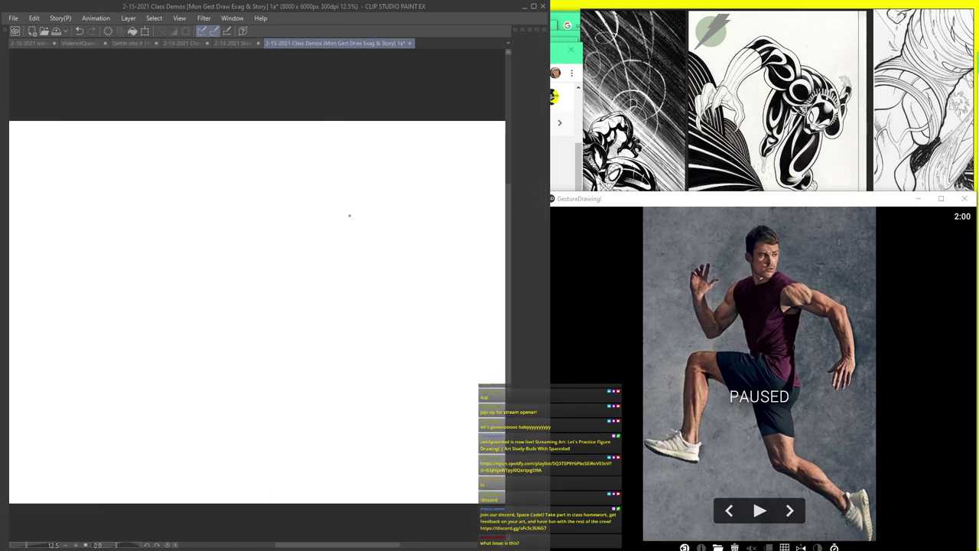
- Sketch a tilted, wedge-shaped head for a new standing figure on the blank canvas
{"action": "scroll", "coordinate": [290, 221], "scroll_direction": "up", "scroll_amount": 1}
{"action": "mouse_move", "coordinate": [339, 140]}
{"action": "left_mouse_down"}
{"action": "mouse_move", "coordinate": [273, 184]}
{"action": "mouse_move", "coordinate": [290, 210]}
{"action": "left_mouse_up"}
{"action": "left_click_drag", "start_coordinate": [305, 167], "coordinate": [320, 215]}
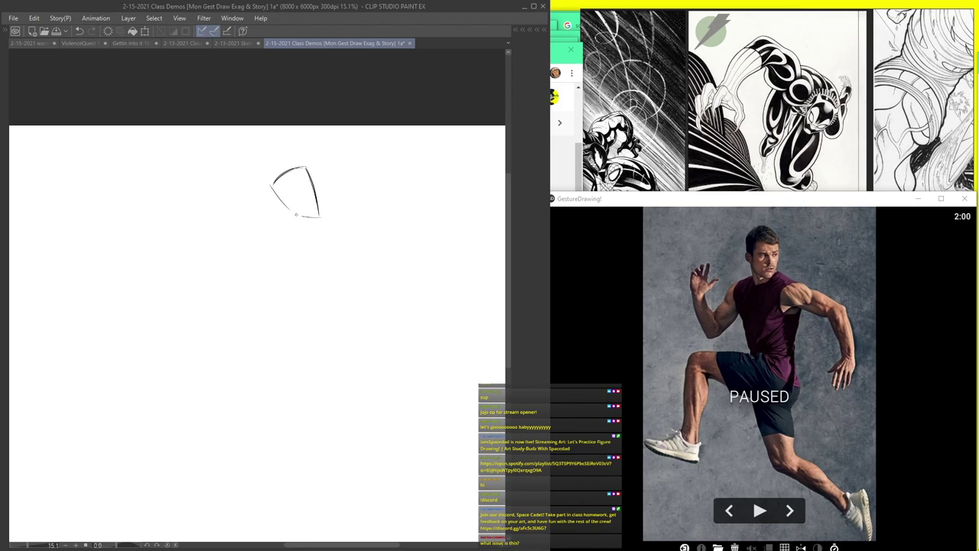
- Sketch the standing figure's torso, hips and both legs with alternating force curves down to the feet
{"action": "mouse_move", "coordinate": [296, 176]}
{"action": "left_mouse_down"}
{"action": "mouse_move", "coordinate": [316, 215]}
{"action": "mouse_move", "coordinate": [335, 309]}
{"action": "left_mouse_up"}
{"action": "left_click_drag", "start_coordinate": [350, 223], "coordinate": [310, 336]}
{"action": "mouse_move", "coordinate": [266, 225]}
{"action": "left_mouse_down"}
{"action": "mouse_move", "coordinate": [277, 293]}
{"action": "mouse_move", "coordinate": [273, 237]}
{"action": "left_mouse_up"}
{"action": "left_click_drag", "start_coordinate": [348, 214], "coordinate": [323, 316]}
{"action": "left_click_drag", "start_coordinate": [351, 238], "coordinate": [311, 334]}
{"action": "mouse_move", "coordinate": [277, 304]}
{"action": "left_mouse_down"}
{"action": "mouse_move", "coordinate": [245, 349]}
{"action": "mouse_move", "coordinate": [262, 262]}
{"action": "left_mouse_up"}
{"action": "mouse_move", "coordinate": [299, 214]}
{"action": "left_mouse_down"}
{"action": "mouse_move", "coordinate": [265, 241]}
{"action": "mouse_move", "coordinate": [254, 306]}
{"action": "mouse_move", "coordinate": [286, 375]}
{"action": "mouse_move", "coordinate": [275, 413]}
{"action": "mouse_move", "coordinate": [299, 467]}
{"action": "mouse_move", "coordinate": [256, 483]}
{"action": "left_mouse_up"}
{"action": "mouse_move", "coordinate": [343, 258]}
{"action": "left_mouse_down"}
{"action": "mouse_move", "coordinate": [355, 356]}
{"action": "mouse_move", "coordinate": [384, 401]}
{"action": "mouse_move", "coordinate": [382, 447]}
{"action": "mouse_move", "coordinate": [417, 473]}
{"action": "left_mouse_up"}
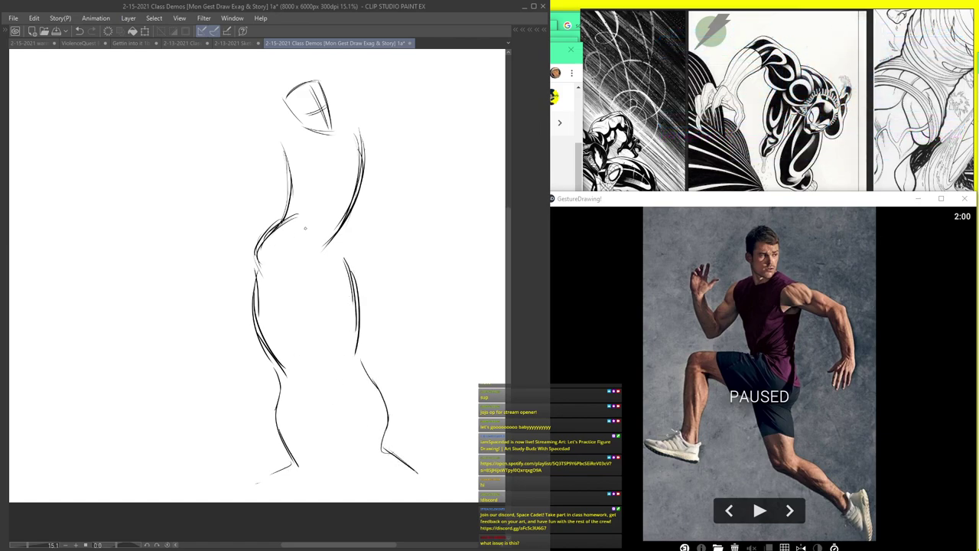
- Add the torso's centre line, a curved shoulder line and both hanging arms to the standing figure
{"action": "mouse_move", "coordinate": [314, 155]}
{"action": "left_mouse_down"}
{"action": "mouse_move", "coordinate": [290, 268]}
{"action": "mouse_move", "coordinate": [321, 259]}
{"action": "left_mouse_up"}
{"action": "left_click_drag", "start_coordinate": [302, 155], "coordinate": [352, 141]}
{"action": "left_click_drag", "start_coordinate": [280, 141], "coordinate": [278, 166]}
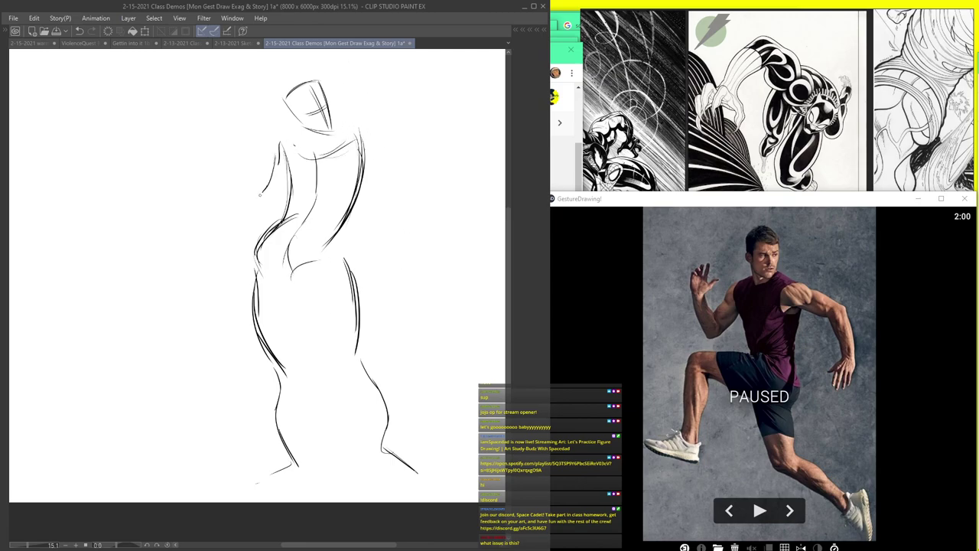
{"action": "left_click_drag", "start_coordinate": [220, 232], "coordinate": [239, 269]}
{"action": "left_click_drag", "start_coordinate": [262, 200], "coordinate": [227, 241]}
{"action": "left_click_drag", "start_coordinate": [374, 147], "coordinate": [381, 205]}
{"action": "left_click_drag", "start_coordinate": [374, 162], "coordinate": [387, 253]}
{"action": "mouse_move", "coordinate": [393, 219]}
{"action": "left_mouse_down"}
{"action": "mouse_move", "coordinate": [377, 306]}
{"action": "mouse_move", "coordinate": [368, 297]}
{"action": "left_mouse_up"}
{"action": "left_click_drag", "start_coordinate": [368, 133], "coordinate": [370, 163]}
- Draw a ground ellipse beneath the standing figure's feet and hatch it with radiating lines
{"action": "mouse_move", "coordinate": [333, 251]}
{"action": "left_mouse_down"}
{"action": "mouse_move", "coordinate": [310, 265]}
{"action": "mouse_move", "coordinate": [387, 447]}
{"action": "mouse_move", "coordinate": [422, 476]}
{"action": "mouse_move", "coordinate": [324, 456]}
{"action": "mouse_move", "coordinate": [271, 462]}
{"action": "mouse_move", "coordinate": [391, 491]}
{"action": "mouse_move", "coordinate": [287, 462]}
{"action": "mouse_move", "coordinate": [309, 484]}
{"action": "left_mouse_up"}
{"action": "left_click_drag", "start_coordinate": [327, 461], "coordinate": [322, 483]}
{"action": "left_click_drag", "start_coordinate": [337, 460], "coordinate": [333, 482]}
{"action": "left_click_drag", "start_coordinate": [349, 461], "coordinate": [351, 483]}
- Reinforce the standing figure's thighs, shoulder line and waist, and shape the pelvis with crossing curves
{"action": "mouse_move", "coordinate": [347, 253]}
{"action": "left_mouse_down"}
{"action": "mouse_move", "coordinate": [297, 280]}
{"action": "mouse_move", "coordinate": [370, 384]}
{"action": "left_mouse_up"}
{"action": "left_click_drag", "start_coordinate": [265, 277], "coordinate": [293, 355]}
{"action": "left_click_drag", "start_coordinate": [279, 233], "coordinate": [344, 254]}
{"action": "left_click_drag", "start_coordinate": [297, 149], "coordinate": [349, 141]}
{"action": "left_click_drag", "start_coordinate": [294, 151], "coordinate": [361, 134]}
{"action": "left_click_drag", "start_coordinate": [273, 228], "coordinate": [327, 248]}
{"action": "left_click_drag", "start_coordinate": [291, 239], "coordinate": [265, 264]}
- Darken the standing figure's lower leg, and define both feet on the ground ellipse
{"action": "mouse_move", "coordinate": [352, 328]}
{"action": "left_mouse_down"}
{"action": "mouse_move", "coordinate": [419, 479]}
{"action": "mouse_move", "coordinate": [401, 485]}
{"action": "left_mouse_up"}
{"action": "mouse_move", "coordinate": [379, 462]}
{"action": "left_mouse_down"}
{"action": "mouse_move", "coordinate": [408, 483]}
{"action": "mouse_move", "coordinate": [261, 470]}
{"action": "mouse_move", "coordinate": [390, 492]}
{"action": "left_mouse_up"}
{"action": "left_click_drag", "start_coordinate": [287, 458], "coordinate": [265, 475]}
{"action": "left_click_drag", "start_coordinate": [296, 460], "coordinate": [270, 478]}
{"action": "left_click_drag", "start_coordinate": [403, 463], "coordinate": [423, 476]}
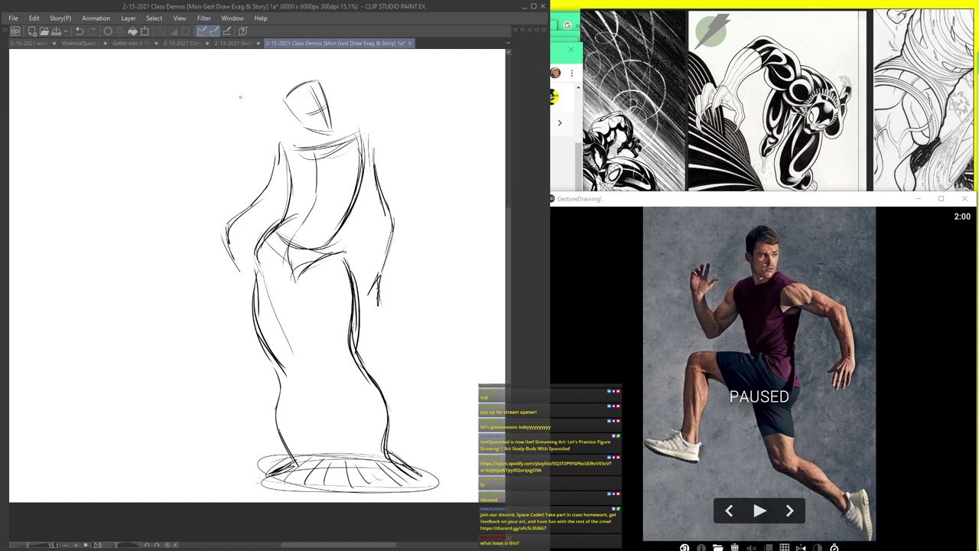
{"action": "left_click_drag", "start_coordinate": [320, 189], "coordinate": [308, 241]}
- Add a new layer above the standing figure's layer for a second sketch on the empty canvas area
{"action": "key", "text": "ctrl+t"}
{"action": "key", "text": "Return"}
{"action": "left_click_drag", "start_coordinate": [170, 280], "coordinate": [319, 249]}
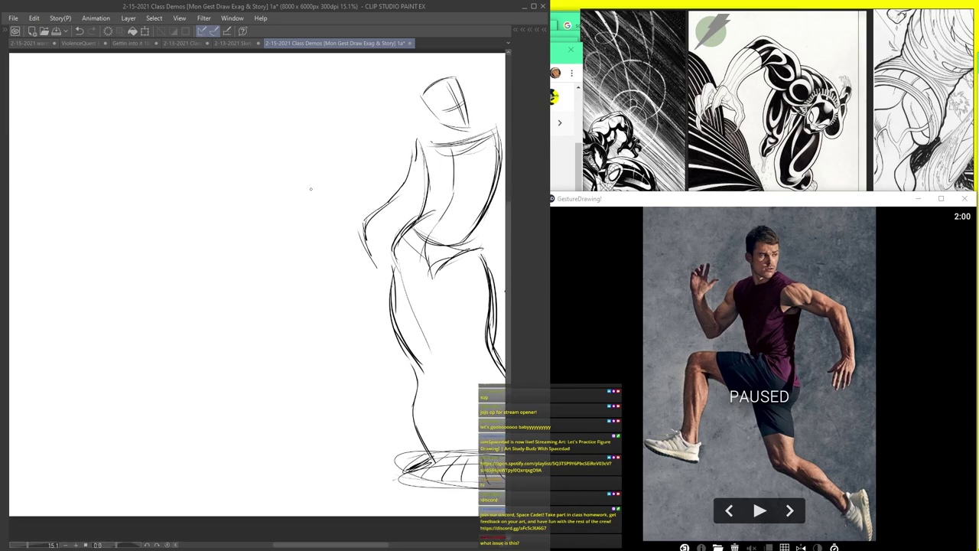
{"action": "key", "text": "Tab"}
{"action": "left_click", "coordinate": [471, 75]}
{"action": "key", "text": "Tab"}
- Sketch a rounded head with a tapering jaw and a curved facial guideline beside the standing figure
{"action": "left_click_drag", "start_coordinate": [335, 163], "coordinate": [375, 211]}
{"action": "mouse_move", "coordinate": [282, 139]}
{"action": "left_mouse_down"}
{"action": "mouse_move", "coordinate": [319, 126]}
{"action": "mouse_move", "coordinate": [308, 124]}
{"action": "left_mouse_up"}
{"action": "left_click_drag", "start_coordinate": [323, 127], "coordinate": [280, 150]}
{"action": "mouse_move", "coordinate": [325, 127]}
{"action": "left_mouse_down"}
{"action": "mouse_move", "coordinate": [322, 166]}
{"action": "mouse_move", "coordinate": [298, 170]}
{"action": "left_mouse_up"}
{"action": "left_click_drag", "start_coordinate": [320, 125], "coordinate": [324, 166]}
{"action": "mouse_move", "coordinate": [280, 140]}
{"action": "left_mouse_down"}
{"action": "mouse_move", "coordinate": [301, 171]}
{"action": "mouse_move", "coordinate": [321, 178]}
{"action": "mouse_move", "coordinate": [311, 182]}
{"action": "mouse_move", "coordinate": [297, 153]}
{"action": "left_mouse_up"}
- Draw the second figure's bent torso with curved, repeated strokes along its stretched and compressed sides
{"action": "left_click_drag", "start_coordinate": [354, 170], "coordinate": [351, 249]}
{"action": "mouse_move", "coordinate": [273, 182]}
{"action": "left_mouse_down"}
{"action": "mouse_move", "coordinate": [306, 244]}
{"action": "mouse_move", "coordinate": [306, 281]}
{"action": "left_mouse_up"}
{"action": "mouse_move", "coordinate": [354, 170]}
{"action": "left_mouse_down"}
{"action": "mouse_move", "coordinate": [360, 204]}
{"action": "mouse_move", "coordinate": [334, 300]}
{"action": "left_mouse_up"}
{"action": "mouse_move", "coordinate": [288, 267]}
{"action": "left_mouse_down"}
{"action": "mouse_move", "coordinate": [306, 307]}
{"action": "mouse_move", "coordinate": [264, 275]}
{"action": "mouse_move", "coordinate": [321, 303]}
{"action": "left_mouse_up"}
{"action": "mouse_move", "coordinate": [291, 198]}
{"action": "left_mouse_down"}
{"action": "mouse_move", "coordinate": [314, 276]}
{"action": "mouse_move", "coordinate": [372, 195]}
{"action": "mouse_move", "coordinate": [306, 260]}
{"action": "left_mouse_up"}
{"action": "left_click_drag", "start_coordinate": [359, 183], "coordinate": [344, 241]}
{"action": "left_click_drag", "start_coordinate": [359, 242], "coordinate": [338, 300]}
{"action": "left_click_drag", "start_coordinate": [365, 171], "coordinate": [342, 292]}
{"action": "mouse_move", "coordinate": [329, 187]}
{"action": "left_mouse_down"}
{"action": "mouse_move", "coordinate": [349, 265]}
{"action": "mouse_move", "coordinate": [339, 295]}
{"action": "left_mouse_up"}
{"action": "mouse_move", "coordinate": [335, 184]}
{"action": "left_mouse_down"}
{"action": "mouse_move", "coordinate": [349, 231]}
{"action": "mouse_move", "coordinate": [336, 304]}
{"action": "left_mouse_up"}
- Sketch an ellipse for the pelvis at the torso's base, and blend the side curve into it
{"action": "left_click_drag", "start_coordinate": [314, 255], "coordinate": [264, 289]}
{"action": "left_click_drag", "start_coordinate": [346, 257], "coordinate": [292, 304]}
{"action": "left_click_drag", "start_coordinate": [274, 288], "coordinate": [337, 305]}
{"action": "mouse_move", "coordinate": [285, 207]}
{"action": "left_mouse_down"}
{"action": "mouse_move", "coordinate": [310, 249]}
{"action": "mouse_move", "coordinate": [357, 182]}
{"action": "mouse_move", "coordinate": [300, 207]}
{"action": "left_mouse_up"}
{"action": "mouse_move", "coordinate": [357, 198]}
{"action": "left_mouse_down"}
{"action": "mouse_move", "coordinate": [361, 262]}
{"action": "mouse_move", "coordinate": [345, 293]}
{"action": "left_mouse_up"}
{"action": "mouse_move", "coordinate": [340, 277]}
{"action": "left_mouse_down"}
{"action": "mouse_move", "coordinate": [271, 287]}
{"action": "mouse_move", "coordinate": [342, 281]}
{"action": "left_mouse_up"}
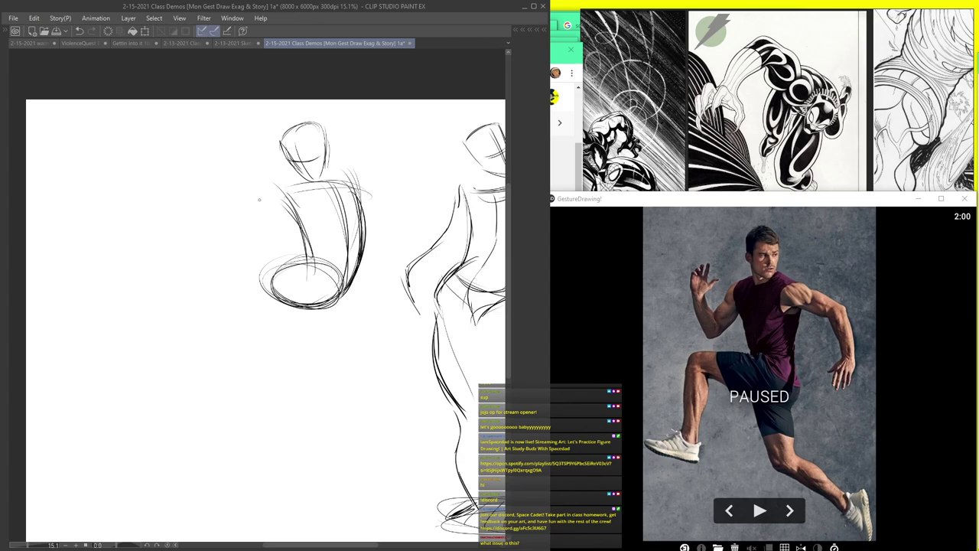
- Reinforce the bent torso's shoulder arc, side contours and pelvis ellipse with darker sweeping strokes
{"action": "left_click_drag", "start_coordinate": [336, 316], "coordinate": [368, 290]}
{"action": "left_click_drag", "start_coordinate": [315, 170], "coordinate": [339, 262]}
{"action": "mouse_move", "coordinate": [309, 165]}
{"action": "left_mouse_down"}
{"action": "mouse_move", "coordinate": [337, 220]}
{"action": "mouse_move", "coordinate": [383, 159]}
{"action": "left_mouse_up"}
{"action": "left_click_drag", "start_coordinate": [371, 239], "coordinate": [298, 268]}
{"action": "left_click_drag", "start_coordinate": [298, 268], "coordinate": [369, 275]}
{"action": "left_click_drag", "start_coordinate": [397, 161], "coordinate": [383, 254]}
{"action": "left_click_drag", "start_coordinate": [314, 163], "coordinate": [382, 151]}
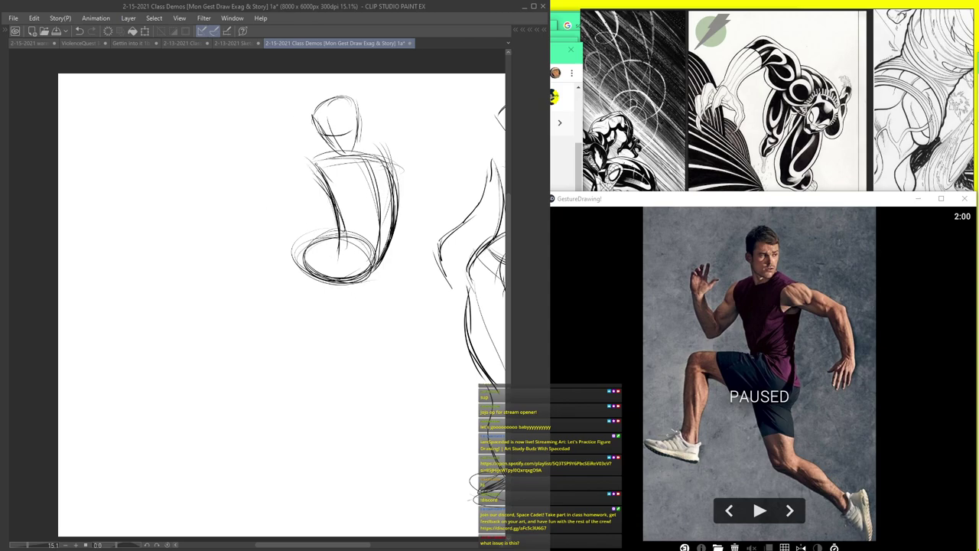
{"action": "mouse_move", "coordinate": [315, 165]}
{"action": "left_mouse_down"}
{"action": "mouse_move", "coordinate": [365, 156]}
{"action": "mouse_move", "coordinate": [408, 185]}
{"action": "mouse_move", "coordinate": [367, 282]}
{"action": "left_mouse_up"}
{"action": "left_click_drag", "start_coordinate": [338, 243], "coordinate": [329, 280]}
{"action": "left_click_drag", "start_coordinate": [401, 194], "coordinate": [364, 284]}
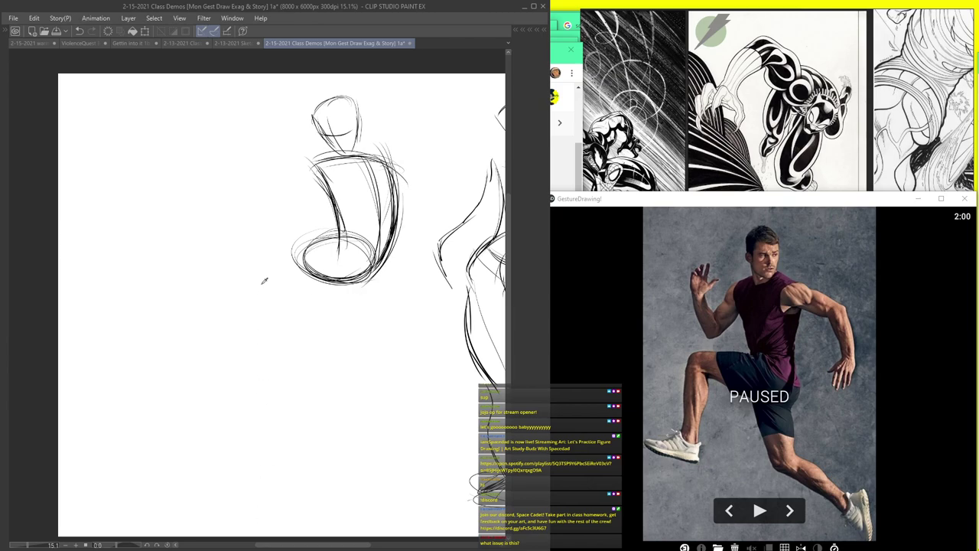
- Switch to Chrome and open the "Learn to Draw Rhythmic Figures" video from the channel's uploads in a new tab
{"action": "key", "text": "alt+Tab"}
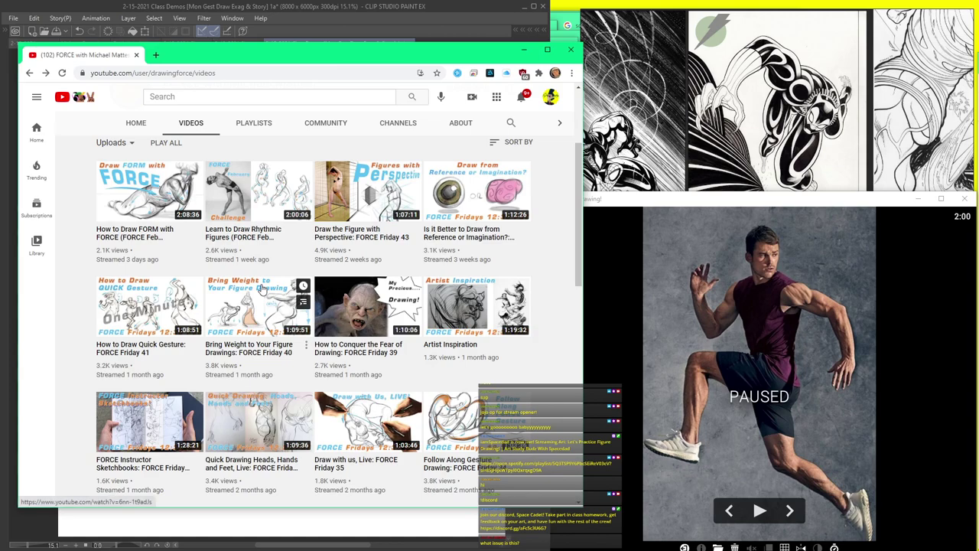
{"action": "right_click", "coordinate": [264, 182]}
{"action": "left_click", "coordinate": [287, 185]}
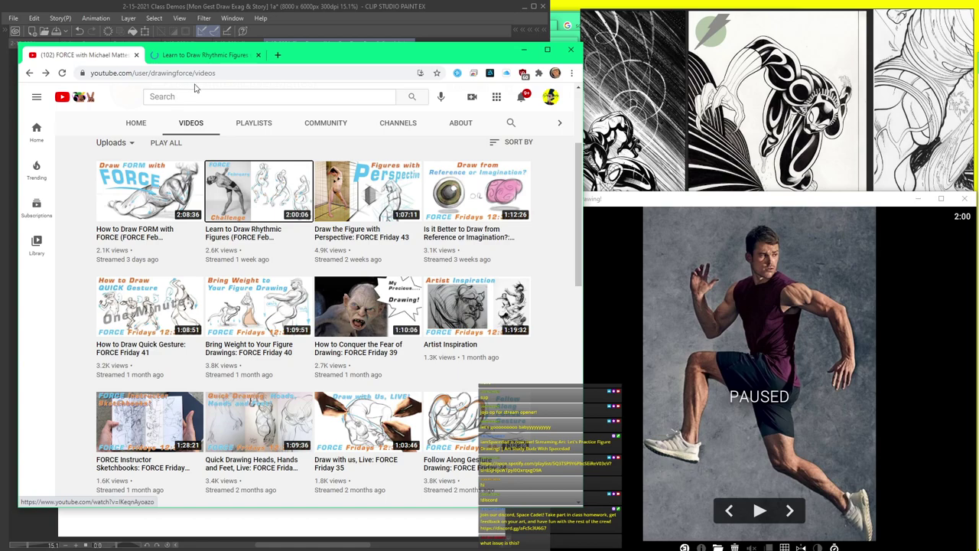
{"action": "left_click", "coordinate": [203, 57]}
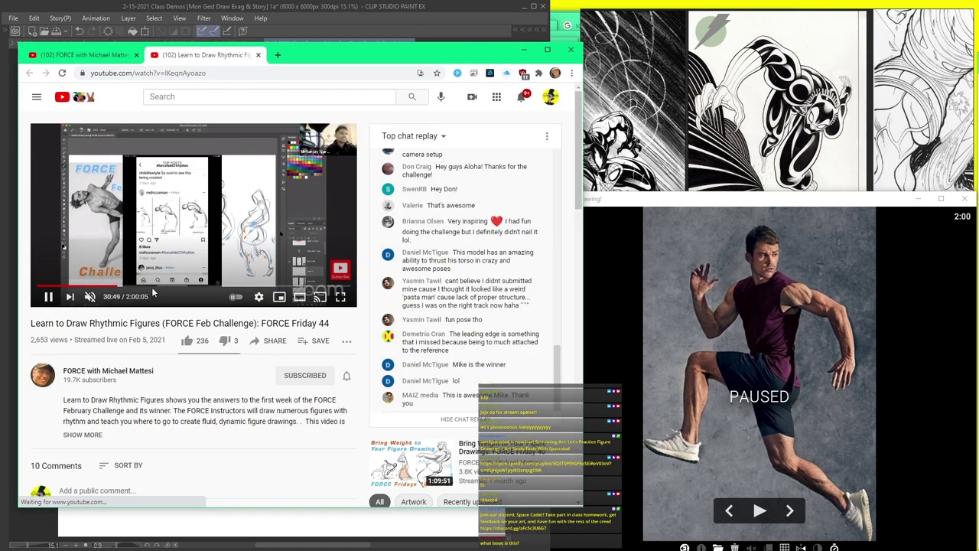
- Skim the video's hand-drawn gesture demonstrations around the one-hour mark, going back to about 58:40
{"action": "left_click", "coordinate": [158, 286]}
{"action": "left_click", "coordinate": [197, 170]}
{"action": "left_click", "coordinate": [201, 287]}
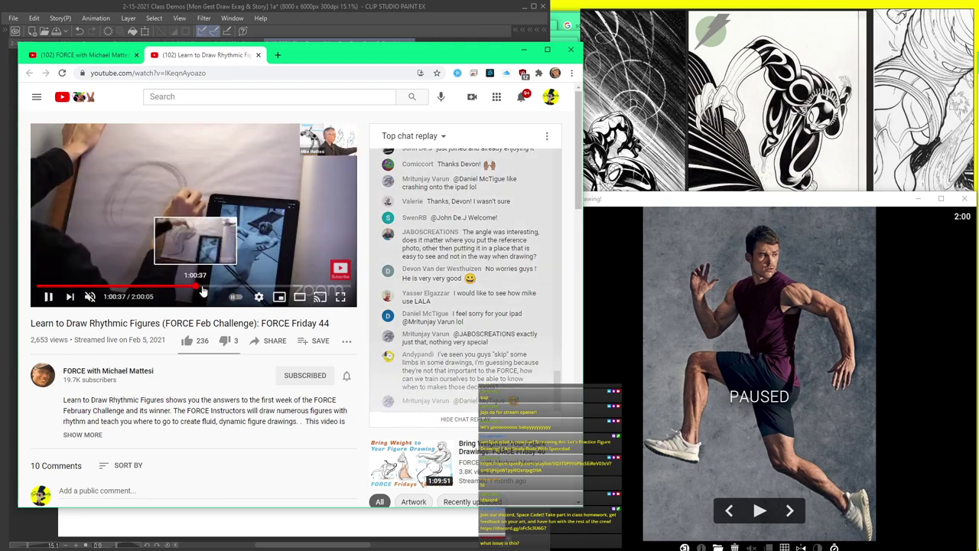
{"action": "left_click", "coordinate": [204, 287]}
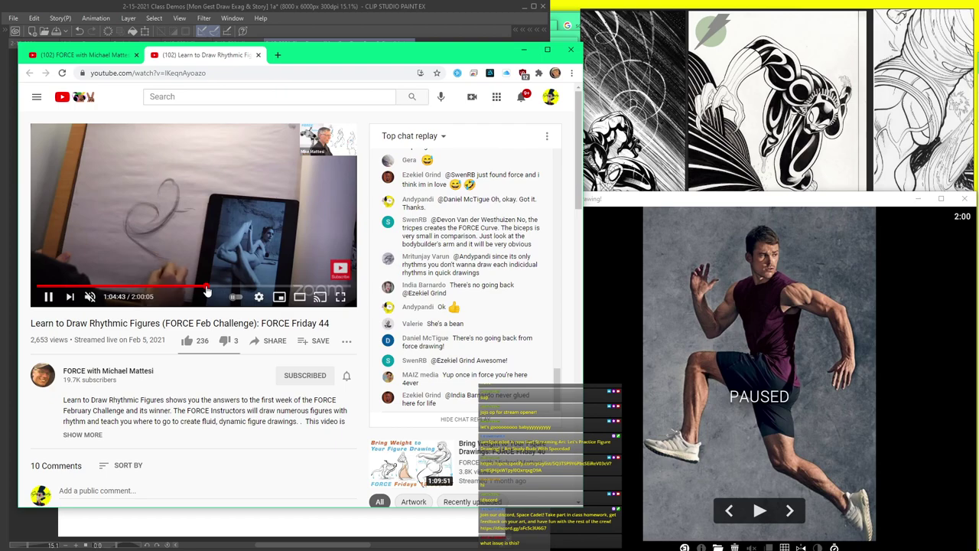
{"action": "left_click", "coordinate": [192, 287]}
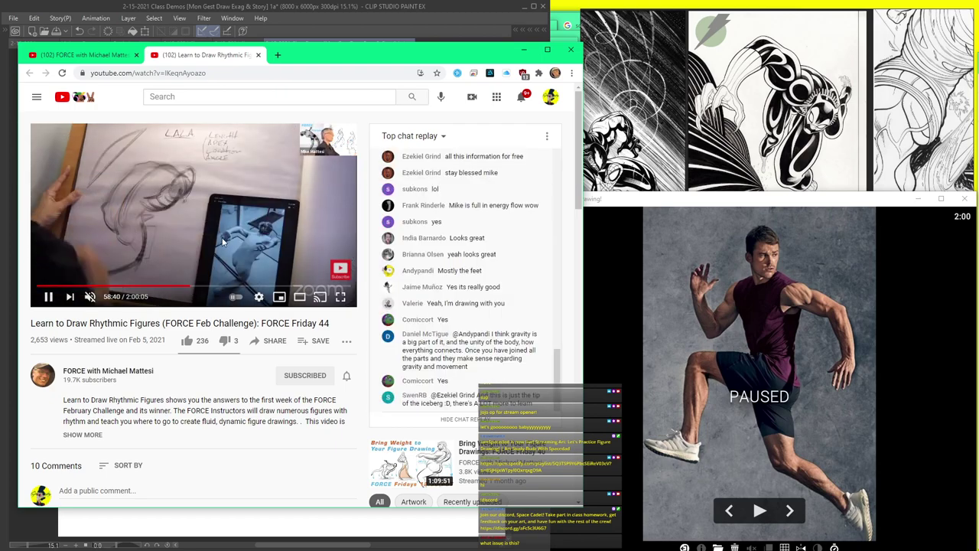
- Switch to Clip Studio Paint, show Folder 11 with the runner sketch, and hide Layer 25
{"action": "left_click", "coordinate": [334, 6]}
{"action": "scroll", "coordinate": [352, 119], "scroll_direction": "down", "scroll_amount": 3}
{"action": "key", "text": "Tab"}
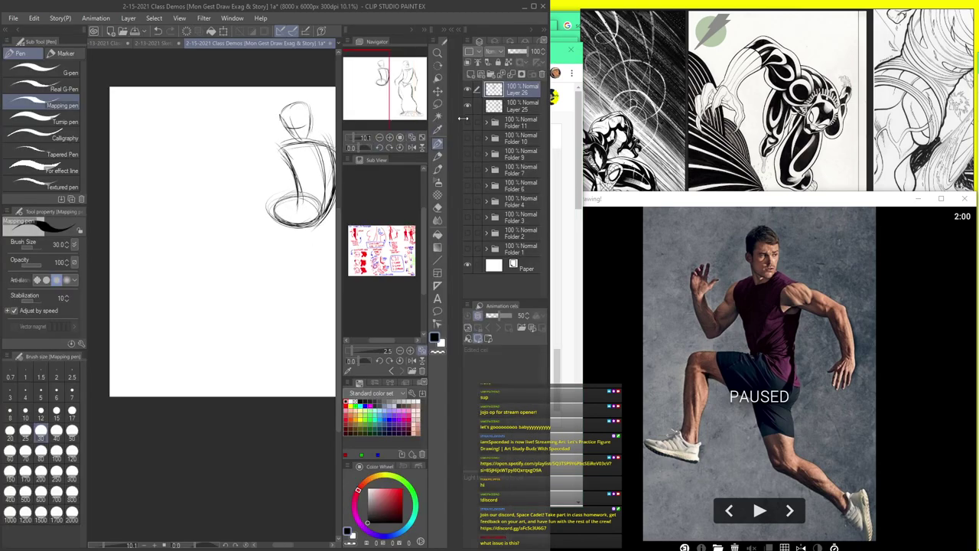
{"action": "left_click", "coordinate": [468, 123]}
{"action": "left_click", "coordinate": [468, 106]}
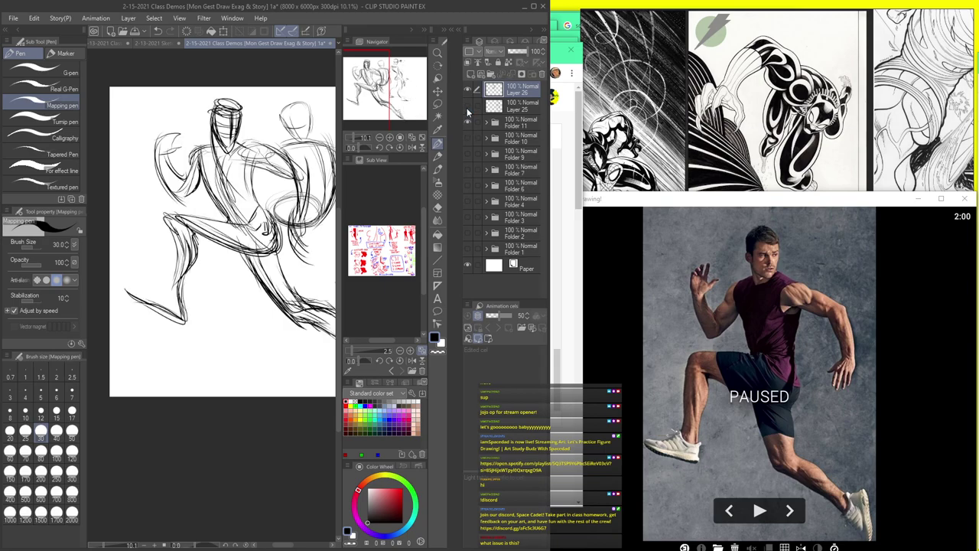
- Hide Layer 26 and Folder 11, and show Folder 7 to review its stick-figure action poses
{"action": "left_click", "coordinate": [468, 90]}
{"action": "left_click", "coordinate": [468, 121]}
{"action": "left_click", "coordinate": [470, 157]}
{"action": "left_click", "coordinate": [470, 157]}
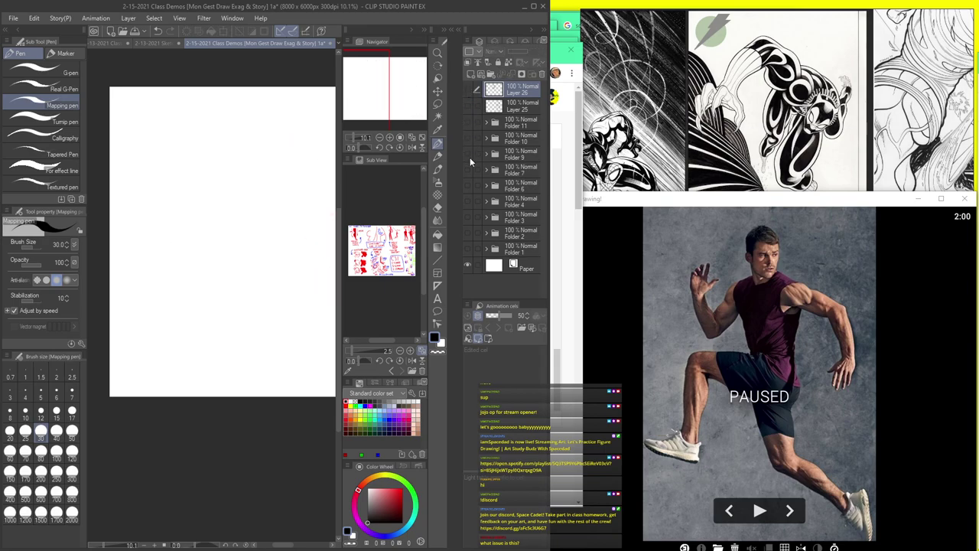
{"action": "left_click", "coordinate": [470, 157]}
{"action": "left_click", "coordinate": [467, 168]}
{"action": "left_click", "coordinate": [467, 157]}
{"action": "left_click", "coordinate": [337, 205]}
{"action": "key", "text": "Tab"}
{"action": "mouse_move", "coordinate": [317, 320]}
{"action": "left_mouse_down"}
{"action": "mouse_move", "coordinate": [279, 149]}
{"action": "mouse_move", "coordinate": [269, 258]}
{"action": "mouse_move", "coordinate": [199, 99]}
{"action": "left_mouse_up"}
{"action": "key", "text": "ctrl+plus"}
{"action": "left_click_drag", "start_coordinate": [341, 336], "coordinate": [371, 249]}
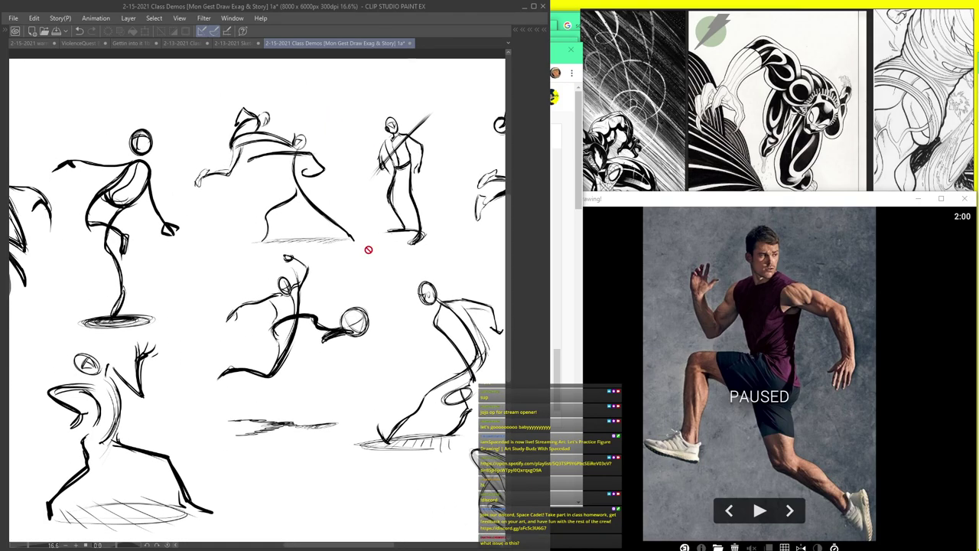
- Hide the stick-figure poses and display the runner and walking figure sketches again
{"action": "key", "text": "Tab"}
{"action": "left_click", "coordinate": [467, 168]}
{"action": "left_click", "coordinate": [468, 143]}
{"action": "key", "text": "Tab"}
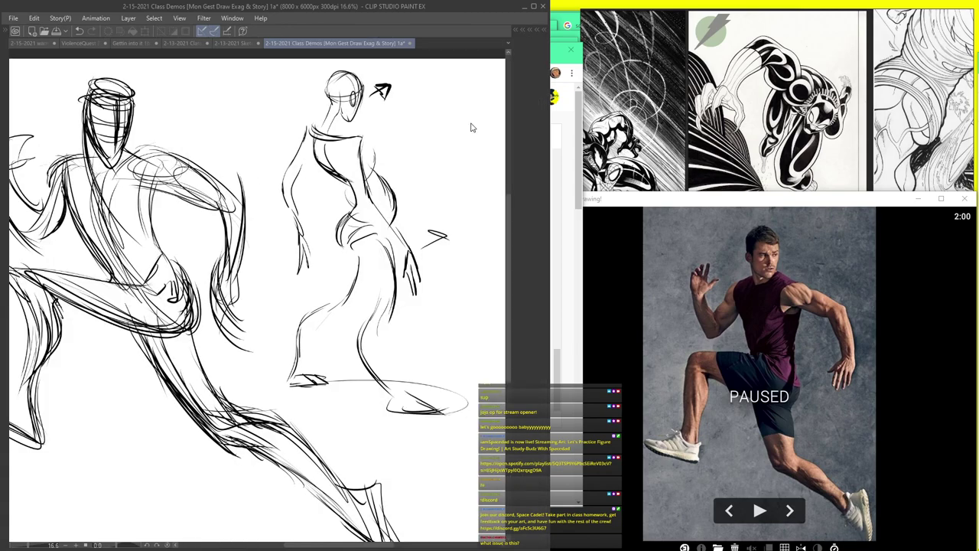
- Hide Folder 11, and make Layer 25 and Layer 26 visible to return to the bent torso sketch
{"action": "scroll", "coordinate": [469, 125], "scroll_direction": "down", "scroll_amount": 2}
{"action": "key", "text": "Tab"}
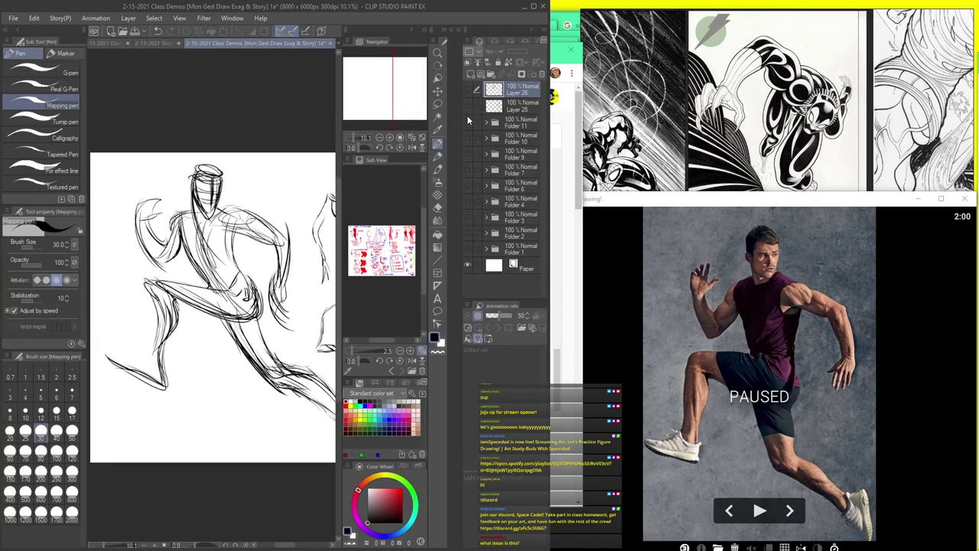
{"action": "left_click", "coordinate": [469, 106]}
{"action": "left_click", "coordinate": [469, 92]}
{"action": "key", "text": "Tab"}
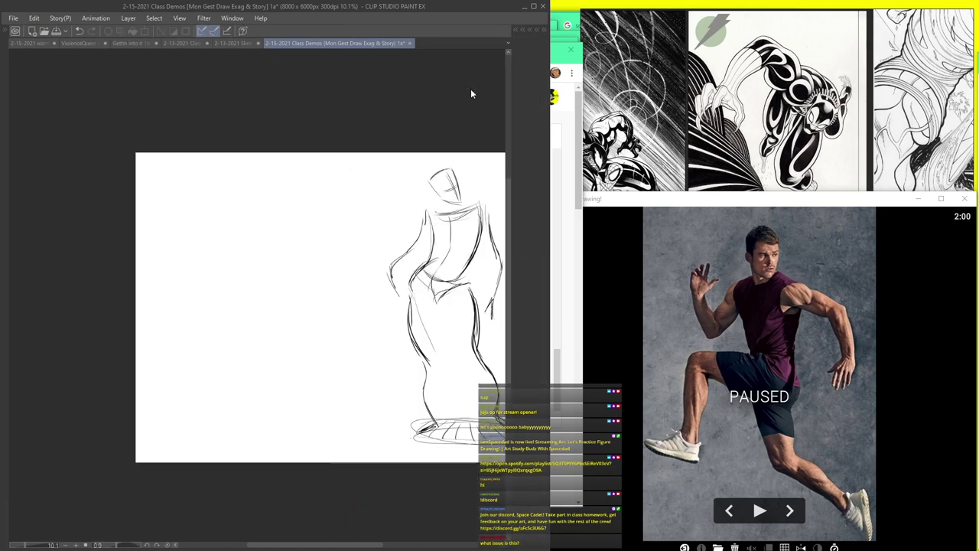
{"action": "key", "text": "Tab"}
{"action": "left_click", "coordinate": [469, 91]}
{"action": "key", "text": "Tab"}
{"action": "left_click_drag", "start_coordinate": [290, 177], "coordinate": [426, 177]}
{"action": "left_click_drag", "start_coordinate": [388, 203], "coordinate": [425, 202]}
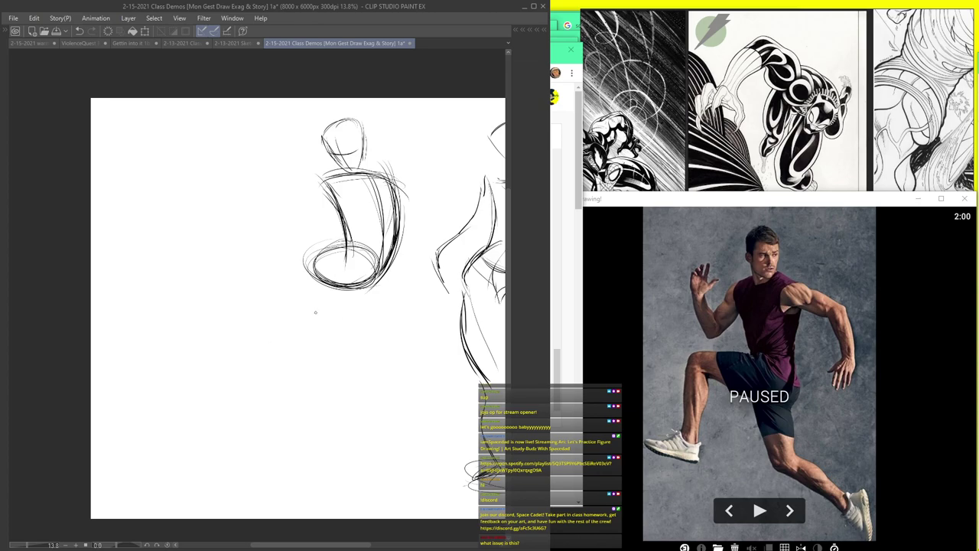
- Sketch two legs below the bent torso's pelvis, one stretched far back in a long curve and the other bent at the knee
{"action": "mouse_move", "coordinate": [329, 269]}
{"action": "left_mouse_down"}
{"action": "mouse_move", "coordinate": [262, 336]}
{"action": "mouse_move", "coordinate": [286, 328]}
{"action": "mouse_move", "coordinate": [225, 343]}
{"action": "mouse_move", "coordinate": [233, 338]}
{"action": "mouse_move", "coordinate": [197, 370]}
{"action": "mouse_move", "coordinate": [188, 427]}
{"action": "left_mouse_up"}
{"action": "mouse_move", "coordinate": [192, 386]}
{"action": "left_mouse_down"}
{"action": "mouse_move", "coordinate": [234, 344]}
{"action": "mouse_move", "coordinate": [334, 279]}
{"action": "mouse_move", "coordinate": [194, 392]}
{"action": "left_mouse_up"}
{"action": "mouse_move", "coordinate": [348, 261]}
{"action": "left_mouse_down"}
{"action": "mouse_move", "coordinate": [426, 252]}
{"action": "mouse_move", "coordinate": [434, 296]}
{"action": "left_mouse_up"}
{"action": "mouse_move", "coordinate": [357, 279]}
{"action": "left_mouse_down"}
{"action": "mouse_move", "coordinate": [433, 269]}
{"action": "mouse_move", "coordinate": [434, 314]}
{"action": "left_mouse_up"}
{"action": "mouse_move", "coordinate": [430, 254]}
{"action": "left_mouse_down"}
{"action": "mouse_move", "coordinate": [443, 303]}
{"action": "mouse_move", "coordinate": [440, 429]}
{"action": "left_mouse_up"}
{"action": "mouse_move", "coordinate": [439, 384]}
{"action": "left_mouse_down"}
{"action": "mouse_move", "coordinate": [449, 279]}
{"action": "mouse_move", "coordinate": [382, 270]}
{"action": "mouse_move", "coordinate": [356, 283]}
{"action": "left_mouse_up"}
{"action": "mouse_move", "coordinate": [363, 272]}
{"action": "left_mouse_down"}
{"action": "mouse_move", "coordinate": [390, 252]}
{"action": "mouse_move", "coordinate": [347, 254]}
{"action": "mouse_move", "coordinate": [302, 286]}
{"action": "left_mouse_up"}
{"action": "mouse_move", "coordinate": [298, 245]}
{"action": "left_mouse_down"}
{"action": "mouse_move", "coordinate": [247, 317]}
{"action": "mouse_move", "coordinate": [196, 329]}
{"action": "left_mouse_up"}
{"action": "mouse_move", "coordinate": [220, 337]}
{"action": "left_mouse_down"}
{"action": "mouse_move", "coordinate": [155, 334]}
{"action": "mouse_move", "coordinate": [102, 425]}
{"action": "left_mouse_up"}
{"action": "mouse_move", "coordinate": [102, 425]}
{"action": "left_mouse_down"}
{"action": "mouse_move", "coordinate": [184, 330]}
{"action": "mouse_move", "coordinate": [288, 274]}
{"action": "left_mouse_up"}
{"action": "mouse_move", "coordinate": [280, 308]}
{"action": "left_mouse_down"}
{"action": "mouse_move", "coordinate": [109, 441]}
{"action": "mouse_move", "coordinate": [199, 353]}
{"action": "left_mouse_up"}
{"action": "scroll", "coordinate": [375, 153], "scroll_direction": "down", "scroll_amount": 4}
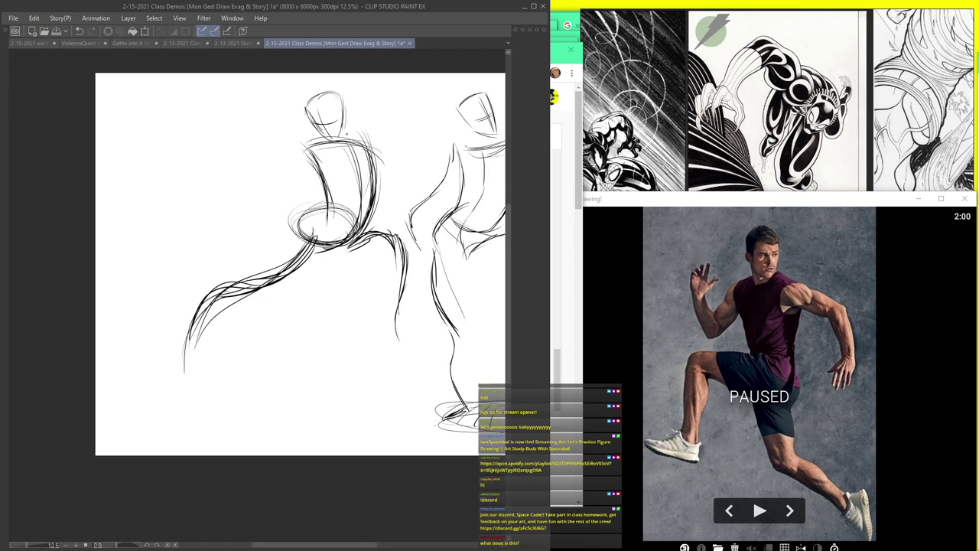
- Add the feet at both leg ends, sketch curved ground lines between them, and extend the stretched leg's underside
{"action": "scroll", "coordinate": [329, 191], "scroll_direction": "up", "scroll_amount": 3}
{"action": "left_click_drag", "start_coordinate": [140, 404], "coordinate": [148, 461]}
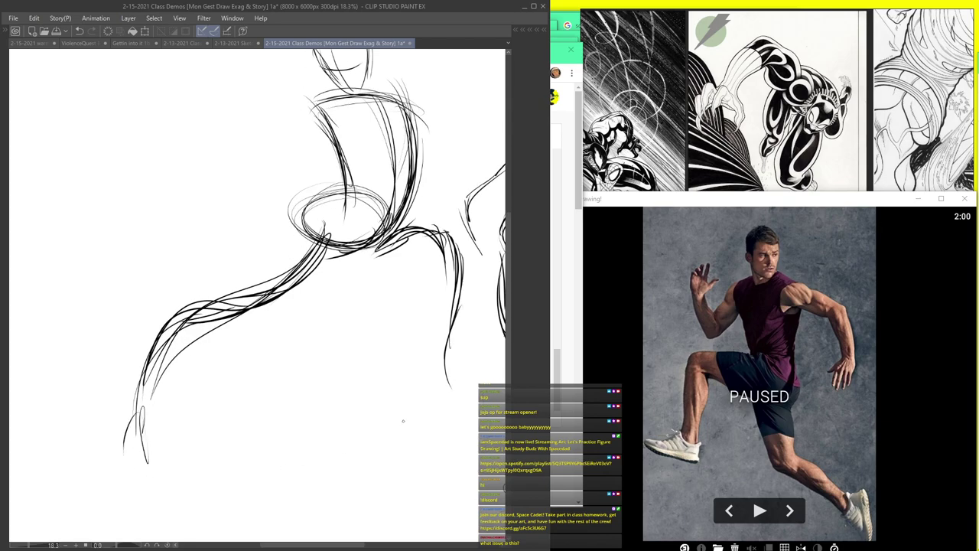
{"action": "mouse_move", "coordinate": [474, 398]}
{"action": "left_mouse_down"}
{"action": "mouse_move", "coordinate": [488, 415]}
{"action": "mouse_move", "coordinate": [417, 398]}
{"action": "left_mouse_up"}
{"action": "left_click_drag", "start_coordinate": [417, 398], "coordinate": [485, 418]}
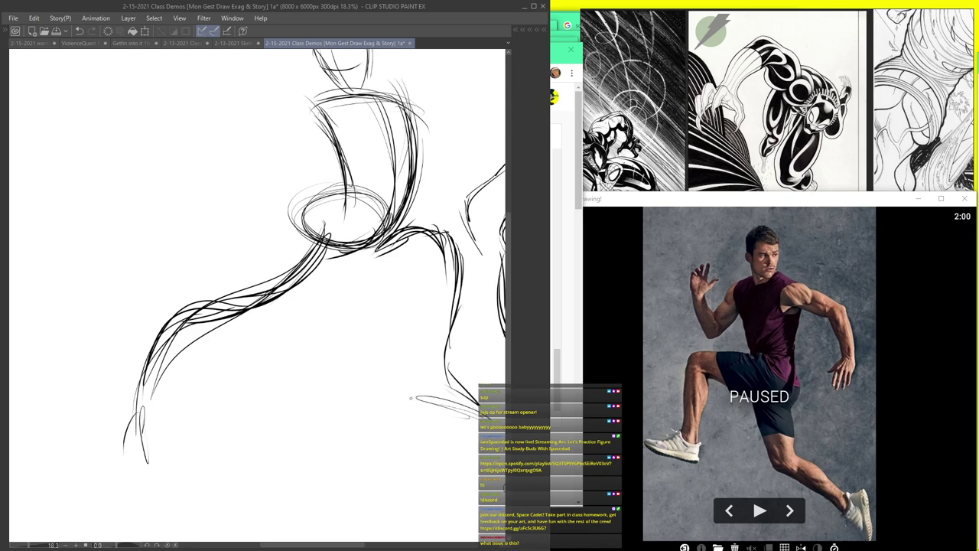
{"action": "left_click_drag", "start_coordinate": [429, 393], "coordinate": [213, 433]}
{"action": "mouse_move", "coordinate": [161, 510]}
{"action": "left_mouse_down"}
{"action": "mouse_move", "coordinate": [176, 446]}
{"action": "mouse_move", "coordinate": [381, 416]}
{"action": "left_mouse_up"}
{"action": "scroll", "coordinate": [463, 409], "scroll_direction": "down", "scroll_amount": 4}
{"action": "scroll", "coordinate": [371, 290], "scroll_direction": "up", "scroll_amount": 5}
{"action": "mouse_move", "coordinate": [384, 302]}
{"action": "left_mouse_down"}
{"action": "mouse_move", "coordinate": [351, 344]}
{"action": "mouse_move", "coordinate": [228, 409]}
{"action": "left_mouse_up"}
{"action": "scroll", "coordinate": [180, 450], "scroll_direction": "down", "scroll_amount": 4}
- Sketch one arm reaching out from the shoulder with an open hand, and the opposite arm bent upward at the elbow
{"action": "scroll", "coordinate": [334, 280], "scroll_direction": "up", "scroll_amount": 5}
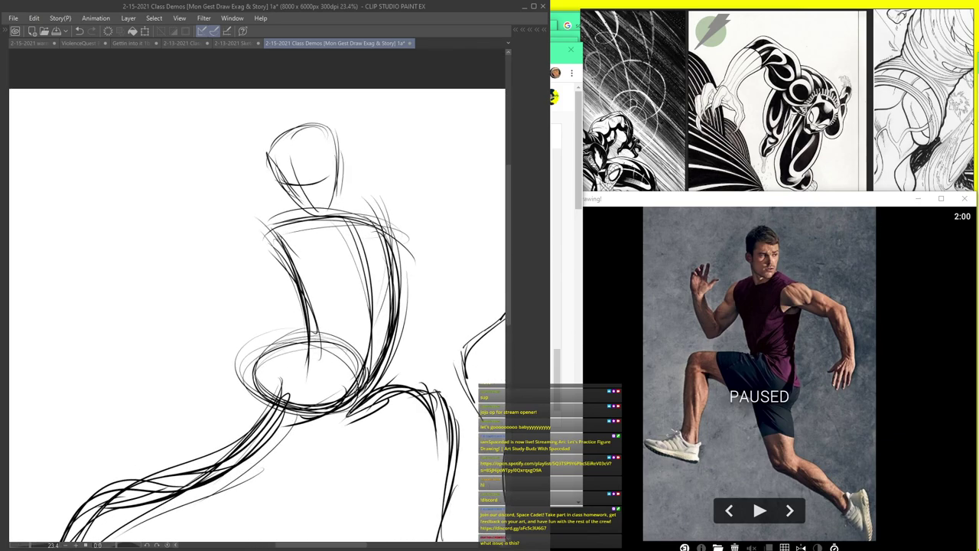
{"action": "mouse_move", "coordinate": [341, 214]}
{"action": "left_mouse_down"}
{"action": "mouse_move", "coordinate": [260, 227]}
{"action": "mouse_move", "coordinate": [166, 293]}
{"action": "left_mouse_up"}
{"action": "left_click_drag", "start_coordinate": [248, 252], "coordinate": [169, 293]}
{"action": "left_click_drag", "start_coordinate": [280, 275], "coordinate": [150, 321]}
{"action": "mouse_move", "coordinate": [258, 289]}
{"action": "left_mouse_down"}
{"action": "mouse_move", "coordinate": [128, 331]}
{"action": "mouse_move", "coordinate": [74, 334]}
{"action": "mouse_move", "coordinate": [51, 378]}
{"action": "mouse_move", "coordinate": [242, 306]}
{"action": "left_mouse_up"}
{"action": "left_click_drag", "start_coordinate": [352, 207], "coordinate": [407, 231]}
{"action": "left_click_drag", "start_coordinate": [402, 213], "coordinate": [447, 309]}
{"action": "left_click_drag", "start_coordinate": [452, 255], "coordinate": [447, 304]}
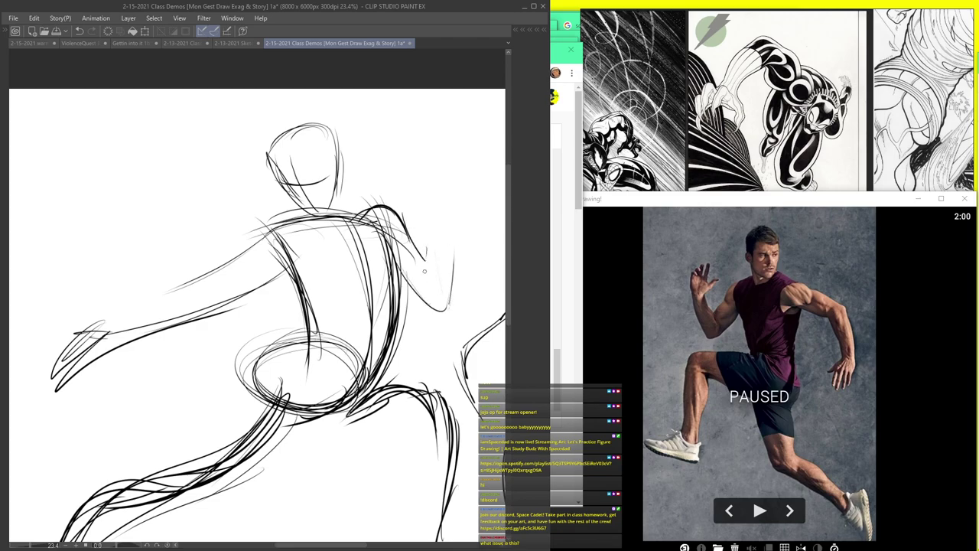
- Build up the bent leg with a buttock curve, a knee contour and a darker shin line
{"action": "mouse_move", "coordinate": [406, 384]}
{"action": "left_mouse_down"}
{"action": "mouse_move", "coordinate": [432, 363]}
{"action": "mouse_move", "coordinate": [446, 419]}
{"action": "left_mouse_up"}
{"action": "left_click_drag", "start_coordinate": [397, 384], "coordinate": [433, 373]}
{"action": "scroll", "coordinate": [340, 410], "scroll_direction": "down", "scroll_amount": 5}
{"action": "scroll", "coordinate": [341, 428], "scroll_direction": "up", "scroll_amount": 4}
{"action": "left_click_drag", "start_coordinate": [337, 387], "coordinate": [382, 419]}
{"action": "left_click_drag", "start_coordinate": [430, 389], "coordinate": [424, 531]}
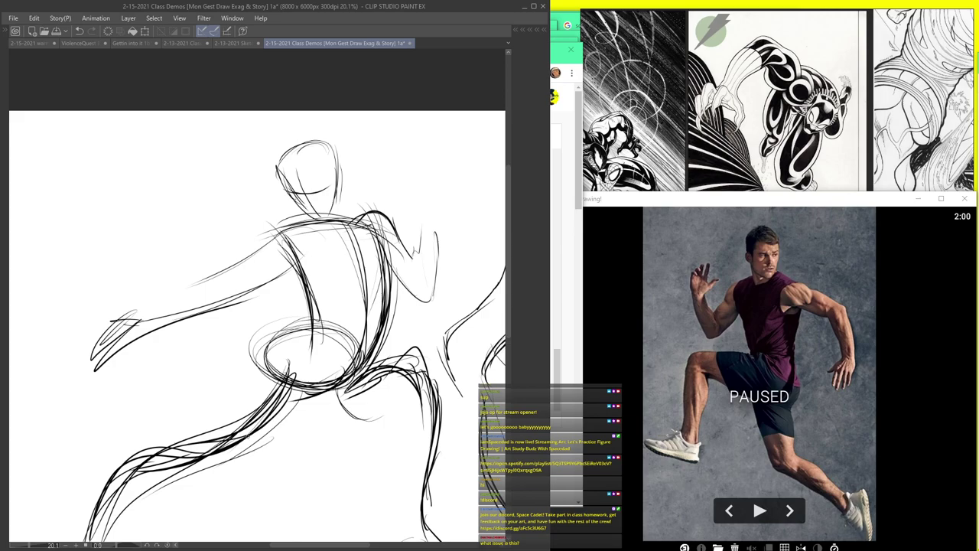
- Reinforce the stretched leg with repeated flowing strokes from the pelvis down to the foot
{"action": "left_click_drag", "start_coordinate": [183, 442], "coordinate": [284, 299]}
{"action": "mouse_move", "coordinate": [197, 422]}
{"action": "left_mouse_down"}
{"action": "mouse_move", "coordinate": [192, 395]}
{"action": "mouse_move", "coordinate": [170, 435]}
{"action": "mouse_move", "coordinate": [176, 409]}
{"action": "mouse_move", "coordinate": [168, 449]}
{"action": "left_mouse_up"}
{"action": "mouse_move", "coordinate": [180, 408]}
{"action": "left_mouse_down"}
{"action": "mouse_move", "coordinate": [165, 468]}
{"action": "mouse_move", "coordinate": [262, 346]}
{"action": "mouse_move", "coordinate": [300, 330]}
{"action": "left_mouse_up"}
{"action": "mouse_move", "coordinate": [202, 415]}
{"action": "left_mouse_down"}
{"action": "mouse_move", "coordinate": [227, 376]}
{"action": "mouse_move", "coordinate": [307, 324]}
{"action": "left_mouse_up"}
{"action": "left_click_drag", "start_coordinate": [197, 434], "coordinate": [317, 335]}
{"action": "left_click_drag", "start_coordinate": [187, 397], "coordinate": [184, 448]}
{"action": "left_click_drag", "start_coordinate": [184, 397], "coordinate": [157, 451]}
{"action": "left_click_drag", "start_coordinate": [181, 421], "coordinate": [160, 495]}
{"action": "mouse_move", "coordinate": [196, 433]}
{"action": "left_mouse_down"}
{"action": "mouse_move", "coordinate": [174, 499]}
{"action": "mouse_move", "coordinate": [225, 382]}
{"action": "left_mouse_up"}
{"action": "left_click_drag", "start_coordinate": [196, 491], "coordinate": [395, 415]}
{"action": "left_click_drag", "start_coordinate": [245, 450], "coordinate": [401, 417]}
{"action": "mouse_move", "coordinate": [199, 511]}
{"action": "left_mouse_down"}
{"action": "mouse_move", "coordinate": [216, 482]}
{"action": "mouse_move", "coordinate": [346, 421]}
{"action": "left_mouse_up"}
{"action": "mouse_move", "coordinate": [266, 329]}
{"action": "left_mouse_down"}
{"action": "mouse_move", "coordinate": [184, 413]}
{"action": "mouse_move", "coordinate": [207, 383]}
{"action": "left_mouse_up"}
{"action": "left_click_drag", "start_coordinate": [280, 307], "coordinate": [226, 356]}
{"action": "left_click_drag", "start_coordinate": [315, 347], "coordinate": [186, 438]}
{"action": "left_click_drag", "start_coordinate": [351, 331], "coordinate": [227, 419]}
{"action": "mouse_move", "coordinate": [365, 328]}
{"action": "left_mouse_down"}
{"action": "mouse_move", "coordinate": [276, 390]}
{"action": "mouse_move", "coordinate": [330, 344]}
{"action": "mouse_move", "coordinate": [299, 352]}
{"action": "mouse_move", "coordinate": [214, 420]}
{"action": "left_mouse_up"}
{"action": "mouse_move", "coordinate": [398, 341]}
{"action": "left_mouse_down"}
{"action": "mouse_move", "coordinate": [261, 385]}
{"action": "mouse_move", "coordinate": [308, 360]}
{"action": "mouse_move", "coordinate": [204, 424]}
{"action": "left_mouse_up"}
- Restate the pelvis oval and the torso's side and centre curves with darker strokes
{"action": "mouse_move", "coordinate": [306, 283]}
{"action": "left_mouse_down"}
{"action": "mouse_move", "coordinate": [271, 330]}
{"action": "mouse_move", "coordinate": [272, 321]}
{"action": "left_mouse_up"}
{"action": "mouse_move", "coordinate": [290, 282]}
{"action": "left_mouse_down"}
{"action": "mouse_move", "coordinate": [281, 297]}
{"action": "mouse_move", "coordinate": [332, 335]}
{"action": "left_mouse_up"}
{"action": "left_click_drag", "start_coordinate": [408, 228], "coordinate": [382, 314]}
{"action": "mouse_move", "coordinate": [337, 273]}
{"action": "left_mouse_down"}
{"action": "mouse_move", "coordinate": [340, 334]}
{"action": "mouse_move", "coordinate": [335, 265]}
{"action": "left_mouse_up"}
{"action": "left_click_drag", "start_coordinate": [308, 320], "coordinate": [387, 325]}
{"action": "left_click_drag", "start_coordinate": [331, 254], "coordinate": [331, 295]}
{"action": "left_click_drag", "start_coordinate": [366, 158], "coordinate": [372, 293]}
{"action": "left_click_drag", "start_coordinate": [380, 204], "coordinate": [349, 314]}
{"action": "left_click_drag", "start_coordinate": [376, 277], "coordinate": [336, 327]}
- Thicken the stretched thigh and add loose ground strokes beneath the bent leg
{"action": "left_click_drag", "start_coordinate": [331, 273], "coordinate": [211, 396]}
{"action": "left_click_drag", "start_coordinate": [274, 323], "coordinate": [208, 390]}
{"action": "left_click_drag", "start_coordinate": [257, 355], "coordinate": [126, 434]}
{"action": "mouse_move", "coordinate": [488, 511]}
{"action": "left_mouse_down"}
{"action": "mouse_move", "coordinate": [426, 480]}
{"action": "mouse_move", "coordinate": [366, 467]}
{"action": "left_mouse_up"}
{"action": "mouse_move", "coordinate": [404, 505]}
{"action": "left_mouse_down"}
{"action": "mouse_move", "coordinate": [309, 501]}
{"action": "mouse_move", "coordinate": [287, 542]}
{"action": "left_mouse_up"}
- Define the raised forearm and hand, and darken the outline of the head
{"action": "left_click_drag", "start_coordinate": [445, 206], "coordinate": [442, 153]}
{"action": "left_click_drag", "start_coordinate": [448, 148], "coordinate": [445, 246]}
{"action": "left_click_drag", "start_coordinate": [410, 158], "coordinate": [394, 200]}
{"action": "left_click_drag", "start_coordinate": [349, 79], "coordinate": [325, 141]}
{"action": "mouse_move", "coordinate": [330, 78]}
{"action": "left_mouse_down"}
{"action": "mouse_move", "coordinate": [293, 130]}
{"action": "mouse_move", "coordinate": [341, 155]}
{"action": "left_mouse_up"}
{"action": "left_click_drag", "start_coordinate": [442, 204], "coordinate": [436, 173]}
{"action": "mouse_move", "coordinate": [434, 171]}
{"action": "left_mouse_down"}
{"action": "mouse_move", "coordinate": [445, 145]}
{"action": "mouse_move", "coordinate": [462, 223]}
{"action": "mouse_move", "coordinate": [441, 245]}
{"action": "left_mouse_up"}
{"action": "mouse_move", "coordinate": [438, 191]}
{"action": "left_mouse_down"}
{"action": "mouse_move", "coordinate": [419, 114]}
{"action": "mouse_move", "coordinate": [427, 104]}
{"action": "left_mouse_up"}
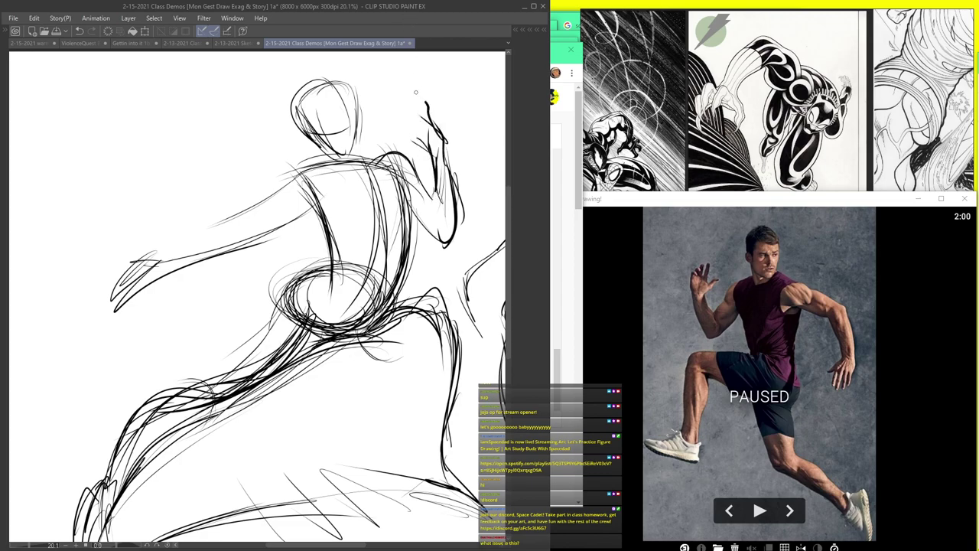
- Darken the running figure's torso, shoulder and head contours, and add facial guidelines and a stroke along the stretched thigh
{"action": "left_click_drag", "start_coordinate": [293, 173], "coordinate": [348, 257]}
{"action": "mouse_move", "coordinate": [375, 163]}
{"action": "left_mouse_down"}
{"action": "mouse_move", "coordinate": [361, 185]}
{"action": "mouse_move", "coordinate": [375, 296]}
{"action": "left_mouse_up"}
{"action": "mouse_move", "coordinate": [314, 150]}
{"action": "left_mouse_down"}
{"action": "mouse_move", "coordinate": [329, 80]}
{"action": "mouse_move", "coordinate": [283, 146]}
{"action": "left_mouse_up"}
{"action": "left_click_drag", "start_coordinate": [291, 107], "coordinate": [329, 151]}
{"action": "mouse_move", "coordinate": [344, 107]}
{"action": "left_mouse_down"}
{"action": "mouse_move", "coordinate": [308, 138]}
{"action": "mouse_move", "coordinate": [365, 153]}
{"action": "left_mouse_up"}
{"action": "left_click_drag", "start_coordinate": [400, 157], "coordinate": [388, 237]}
{"action": "mouse_move", "coordinate": [304, 163]}
{"action": "left_mouse_down"}
{"action": "mouse_move", "coordinate": [282, 196]}
{"action": "mouse_move", "coordinate": [203, 240]}
{"action": "mouse_move", "coordinate": [349, 158]}
{"action": "mouse_move", "coordinate": [378, 221]}
{"action": "left_mouse_up"}
{"action": "left_click_drag", "start_coordinate": [361, 159], "coordinate": [395, 153]}
{"action": "left_click_drag", "start_coordinate": [324, 113], "coordinate": [303, 150]}
{"action": "left_click_drag", "start_coordinate": [326, 151], "coordinate": [347, 159]}
{"action": "left_click_drag", "start_coordinate": [328, 88], "coordinate": [358, 155]}
{"action": "left_click_drag", "start_coordinate": [342, 294], "coordinate": [222, 407]}
- Strengthen the raised arm with darker strokes through the fingers, forearm and elbow
{"action": "left_click_drag", "start_coordinate": [433, 115], "coordinate": [407, 154]}
{"action": "left_click_drag", "start_coordinate": [416, 95], "coordinate": [437, 153]}
{"action": "mouse_move", "coordinate": [429, 143]}
{"action": "left_mouse_down"}
{"action": "mouse_move", "coordinate": [409, 184]}
{"action": "mouse_move", "coordinate": [435, 201]}
{"action": "left_mouse_up"}
{"action": "mouse_move", "coordinate": [442, 153]}
{"action": "left_mouse_down"}
{"action": "mouse_move", "coordinate": [459, 200]}
{"action": "mouse_move", "coordinate": [447, 246]}
{"action": "left_mouse_up"}
{"action": "left_click_drag", "start_coordinate": [411, 188], "coordinate": [442, 240]}
{"action": "scroll", "coordinate": [313, 173], "scroll_direction": "down", "scroll_amount": 5}
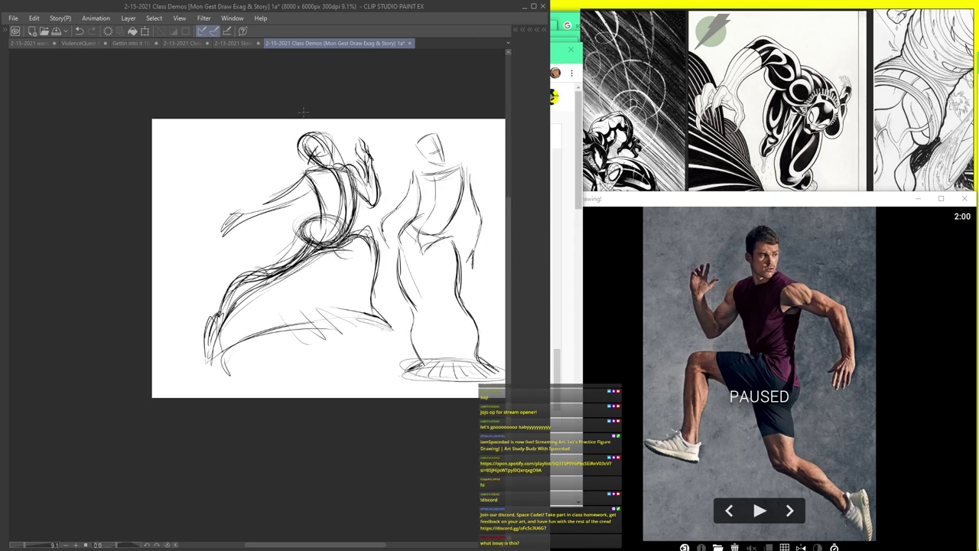
- Reinforce the bent leg from the hip over the knee down to its foot
{"action": "scroll", "coordinate": [246, 223], "scroll_direction": "up", "scroll_amount": 4}
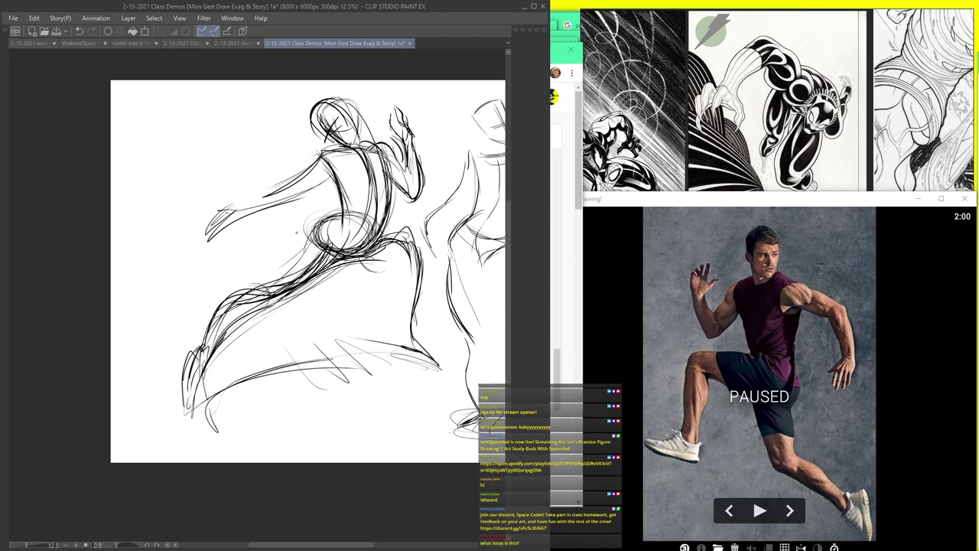
{"action": "left_click_drag", "start_coordinate": [378, 283], "coordinate": [428, 240]}
{"action": "mouse_move", "coordinate": [385, 264]}
{"action": "left_mouse_down"}
{"action": "mouse_move", "coordinate": [462, 231]}
{"action": "mouse_move", "coordinate": [460, 417]}
{"action": "mouse_move", "coordinate": [488, 433]}
{"action": "left_mouse_up"}
{"action": "scroll", "coordinate": [435, 403], "scroll_direction": "down", "scroll_amount": 5}
{"action": "scroll", "coordinate": [364, 315], "scroll_direction": "up", "scroll_amount": 4}
- Darken the stretched leg's thigh, calf and foot, and extend the ground line towards that foot
{"action": "mouse_move", "coordinate": [362, 308]}
{"action": "left_mouse_down"}
{"action": "mouse_move", "coordinate": [289, 384]}
{"action": "mouse_move", "coordinate": [233, 423]}
{"action": "left_mouse_up"}
{"action": "scroll", "coordinate": [291, 389], "scroll_direction": "down", "scroll_amount": 4}
{"action": "scroll", "coordinate": [291, 389], "scroll_direction": "up", "scroll_amount": 2}
{"action": "scroll", "coordinate": [261, 408], "scroll_direction": "up", "scroll_amount": 2}
{"action": "left_click_drag", "start_coordinate": [289, 373], "coordinate": [221, 422]}
{"action": "mouse_move", "coordinate": [228, 419]}
{"action": "left_mouse_down"}
{"action": "mouse_move", "coordinate": [200, 420]}
{"action": "mouse_move", "coordinate": [183, 524]}
{"action": "left_mouse_up"}
{"action": "left_click_drag", "start_coordinate": [202, 483], "coordinate": [185, 509]}
{"action": "left_click_drag", "start_coordinate": [400, 461], "coordinate": [199, 529]}
{"action": "left_click_drag", "start_coordinate": [233, 488], "coordinate": [194, 540]}
{"action": "scroll", "coordinate": [164, 335], "scroll_direction": "down", "scroll_amount": 4}
{"action": "left_click_drag", "start_coordinate": [254, 183], "coordinate": [277, 206]}
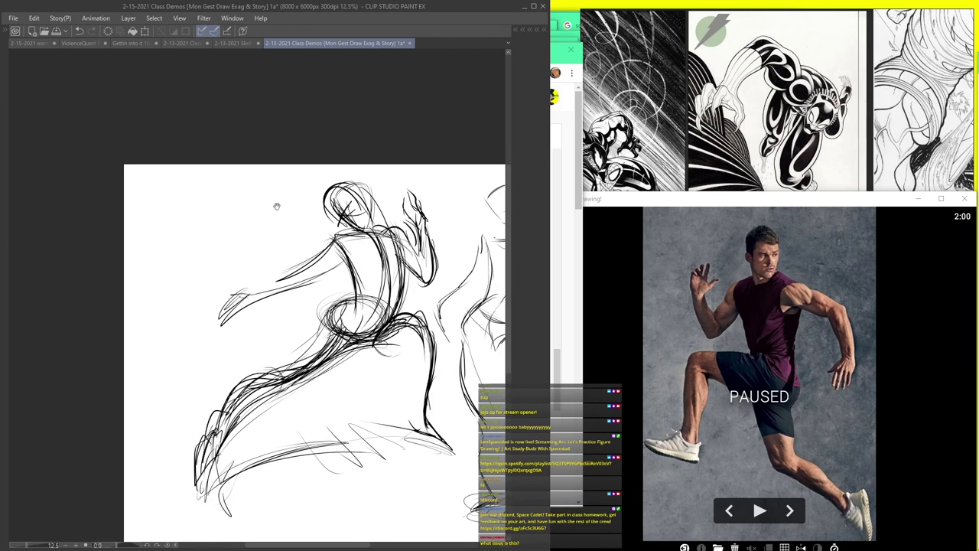
{"action": "scroll", "coordinate": [455, 209], "scroll_direction": "down", "scroll_amount": 3}
- Show the palettes, group Layer 26 and Layer 25 into a new Folder 12, and collapse it
{"action": "left_click_drag", "start_coordinate": [456, 209], "coordinate": [296, 187]}
{"action": "key", "text": "Tab"}
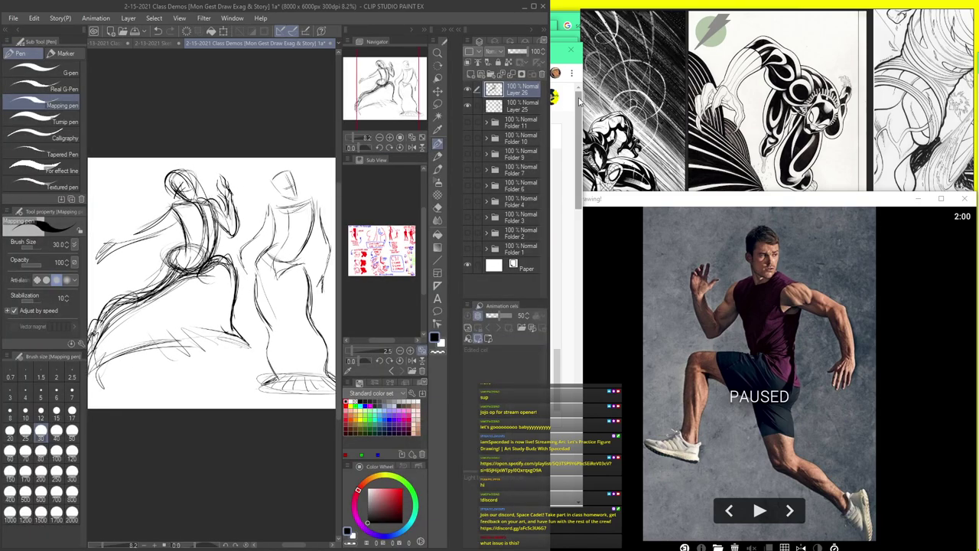
{"action": "left_click", "coordinate": [491, 75]}
{"action": "left_click", "coordinate": [518, 109]}
{"action": "left_click", "coordinate": [520, 121], "text": "shift"}
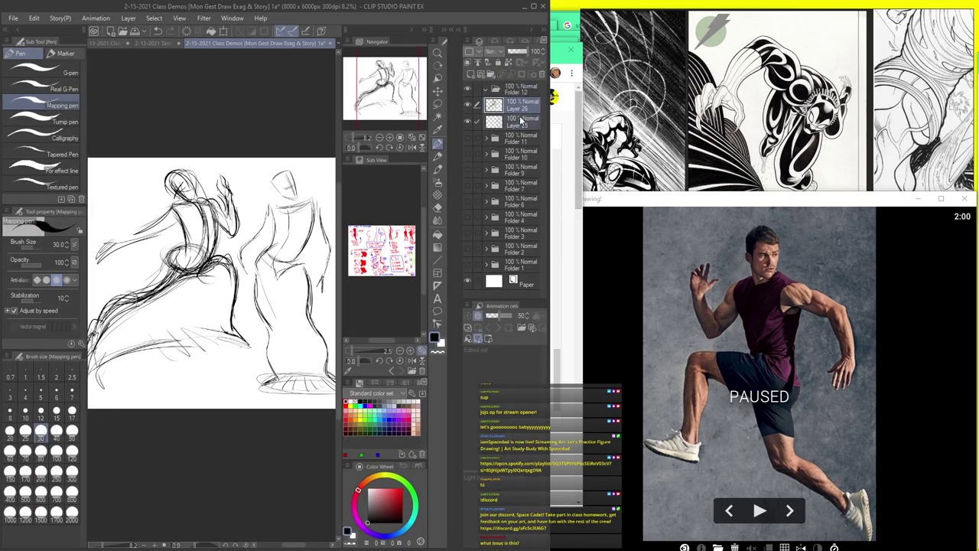
{"action": "left_click", "coordinate": [487, 90]}
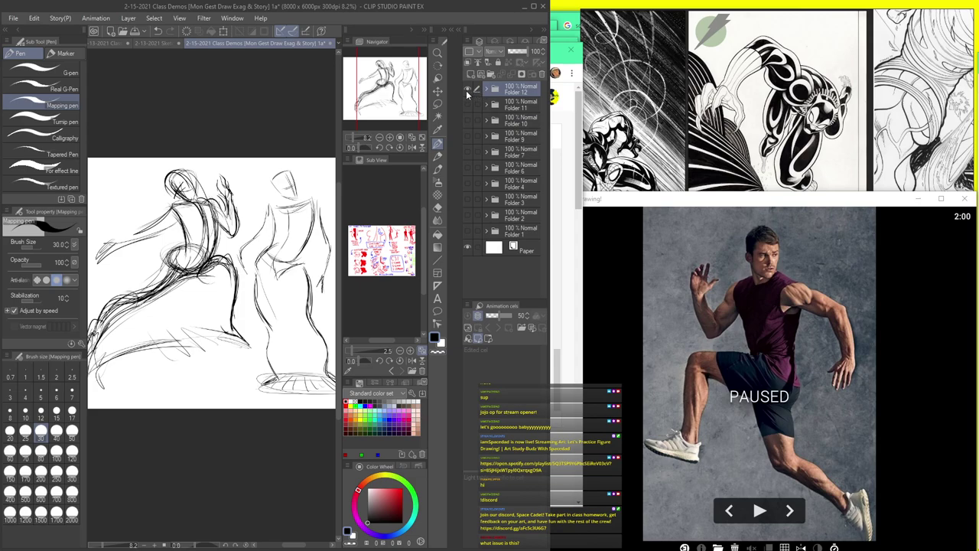
- Add a new raster layer above Folder 12 and hide that folder to get a blank page
{"action": "left_click", "coordinate": [469, 89]}
{"action": "left_click", "coordinate": [469, 90]}
{"action": "left_click", "coordinate": [470, 104]}
{"action": "left_click", "coordinate": [470, 105]}
{"action": "left_click", "coordinate": [470, 74]}
{"action": "left_click", "coordinate": [466, 104]}
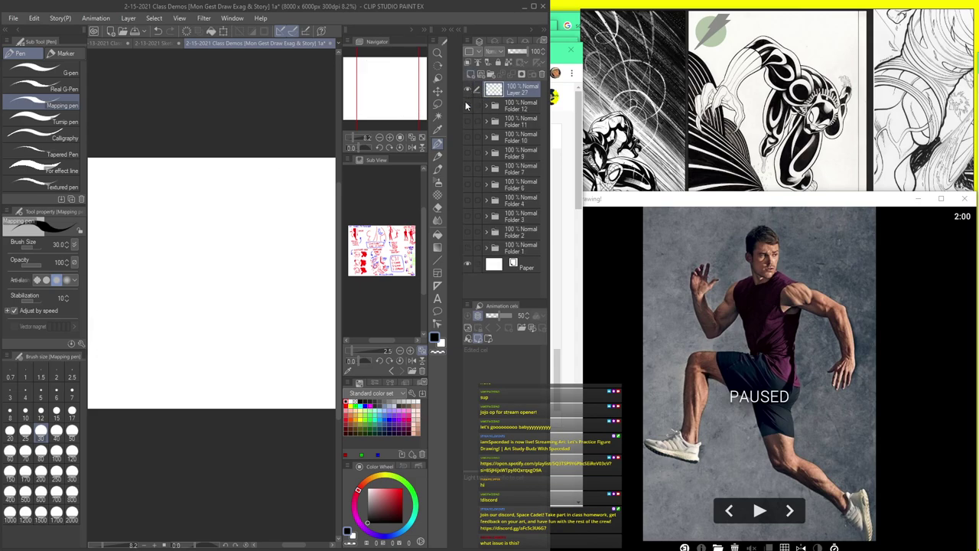
- Hide the palettes and sketch a tapered head shape near the upper middle of the blank page
{"action": "key", "text": "Tab"}
{"action": "key", "text": "Tab"}
{"action": "left_click_drag", "start_coordinate": [260, 192], "coordinate": [309, 204]}
{"action": "key", "text": "Tab"}
{"action": "scroll", "coordinate": [179, 221], "scroll_direction": "up", "scroll_amount": 5}
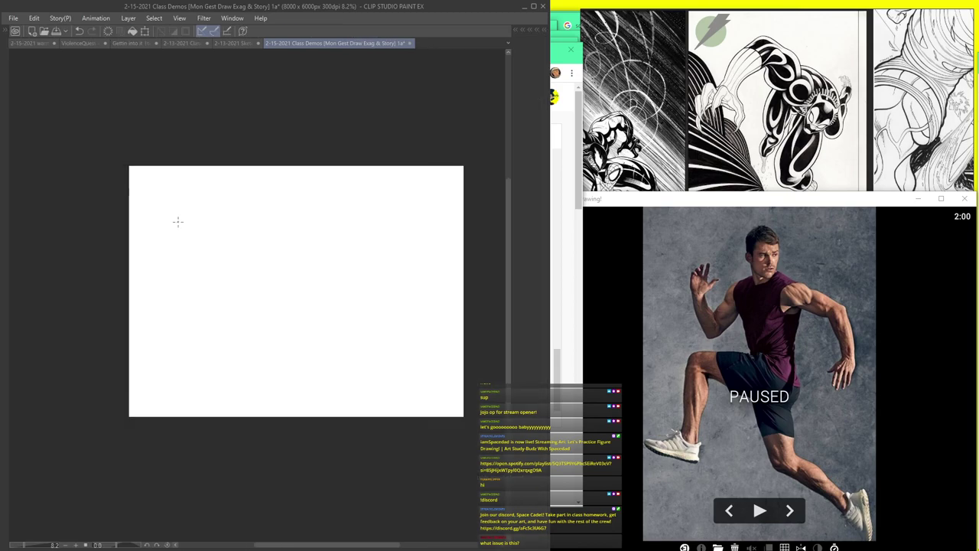
{"action": "mouse_move", "coordinate": [355, 104]}
{"action": "left_mouse_down"}
{"action": "mouse_move", "coordinate": [304, 126]}
{"action": "mouse_move", "coordinate": [348, 182]}
{"action": "left_mouse_up"}
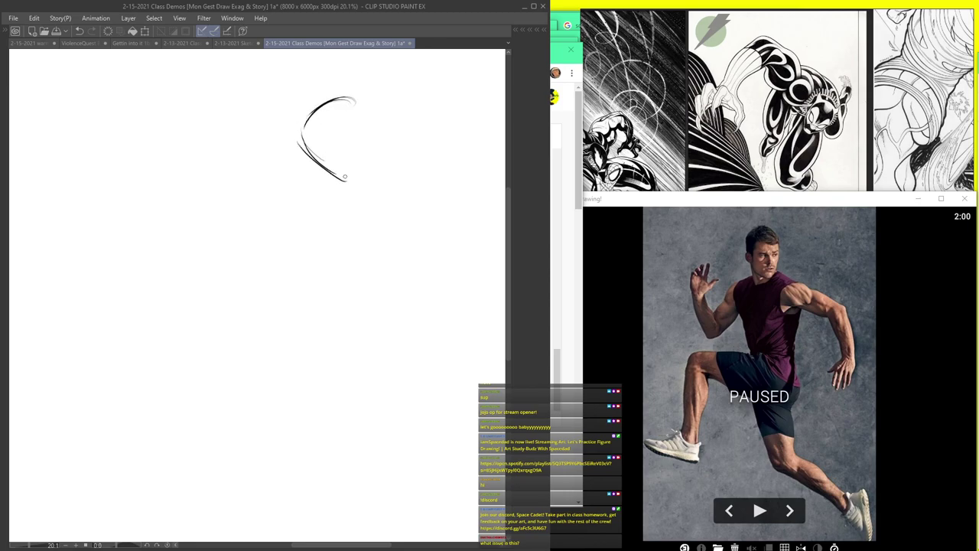
{"action": "left_click_drag", "start_coordinate": [353, 99], "coordinate": [358, 170]}
{"action": "left_click_drag", "start_coordinate": [355, 102], "coordinate": [353, 179]}
{"action": "left_click_drag", "start_coordinate": [359, 105], "coordinate": [359, 172]}
{"action": "mouse_move", "coordinate": [303, 145]}
{"action": "left_mouse_down"}
{"action": "mouse_move", "coordinate": [338, 184]}
{"action": "mouse_move", "coordinate": [351, 103]}
{"action": "left_mouse_up"}
- Sketch a standing figure's outer torso curve, opposite hip, and the hip-side leg with its foot using separate force curves
{"action": "scroll", "coordinate": [352, 112], "scroll_direction": "down", "scroll_amount": 2}
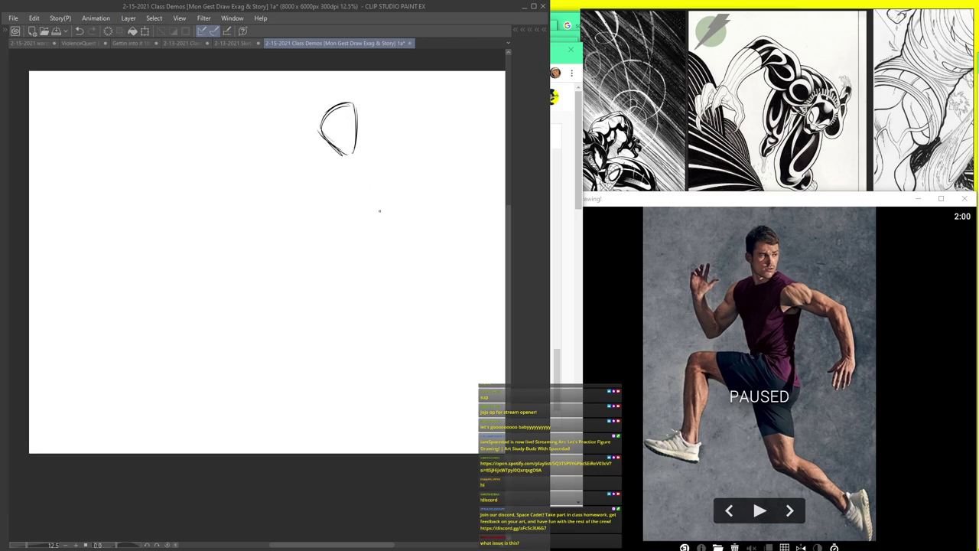
{"action": "left_click_drag", "start_coordinate": [389, 150], "coordinate": [363, 214]}
{"action": "left_click_drag", "start_coordinate": [295, 250], "coordinate": [317, 315]}
{"action": "mouse_move", "coordinate": [293, 249]}
{"action": "left_mouse_down"}
{"action": "mouse_move", "coordinate": [293, 273]}
{"action": "mouse_move", "coordinate": [327, 325]}
{"action": "mouse_move", "coordinate": [338, 387]}
{"action": "left_mouse_up"}
{"action": "left_click_drag", "start_coordinate": [318, 342], "coordinate": [349, 396]}
{"action": "left_click_drag", "start_coordinate": [321, 348], "coordinate": [331, 372]}
- Draw the standing figure's second leg from hip to foot with alternating curves, and mark the pelvis between the legs
{"action": "scroll", "coordinate": [368, 244], "scroll_direction": "up", "scroll_amount": 3}
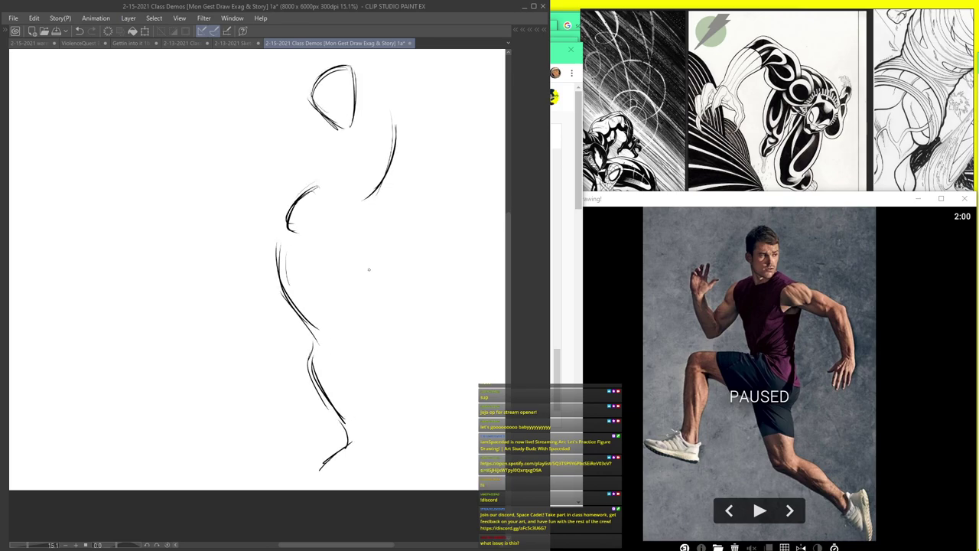
{"action": "scroll", "coordinate": [395, 345], "scroll_direction": "down", "scroll_amount": 2}
{"action": "mouse_move", "coordinate": [362, 220]}
{"action": "left_mouse_down"}
{"action": "mouse_move", "coordinate": [399, 383]}
{"action": "mouse_move", "coordinate": [427, 427]}
{"action": "mouse_move", "coordinate": [432, 468]}
{"action": "mouse_move", "coordinate": [476, 510]}
{"action": "left_mouse_up"}
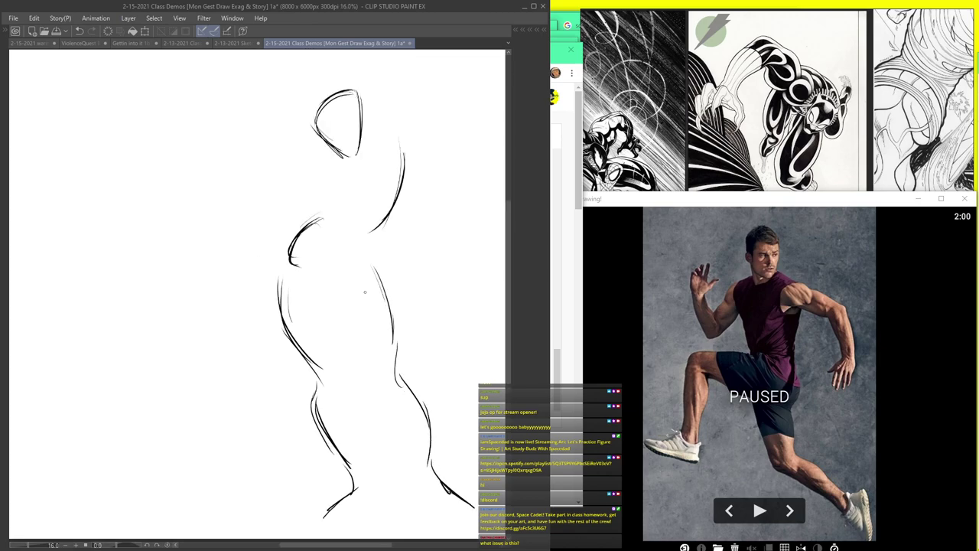
{"action": "scroll", "coordinate": [351, 254], "scroll_direction": "up", "scroll_amount": 1}
{"action": "scroll", "coordinate": [328, 273], "scroll_direction": "down", "scroll_amount": 2}
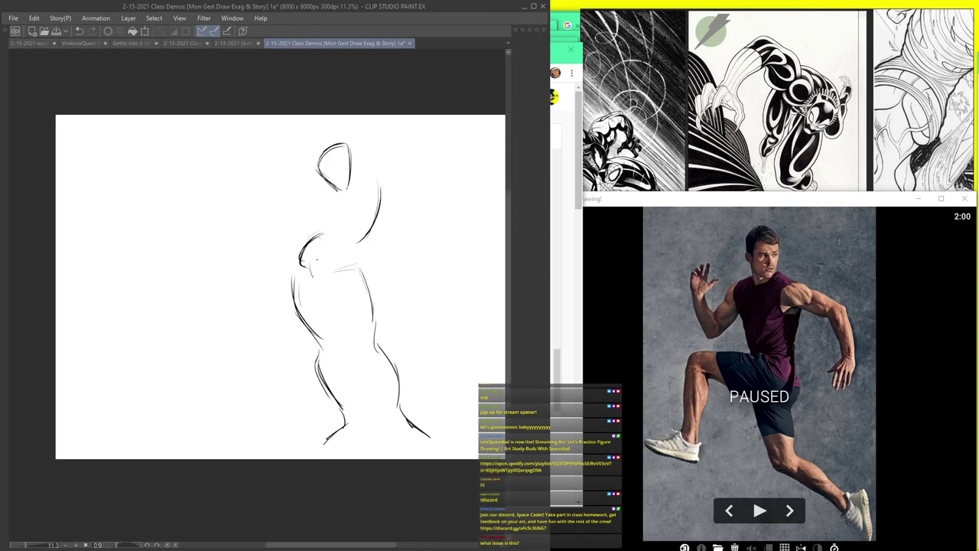
- Add the shoulder slope, torso centre line and chest contour, and darken the head outline
{"action": "scroll", "coordinate": [335, 241], "scroll_direction": "up", "scroll_amount": 2}
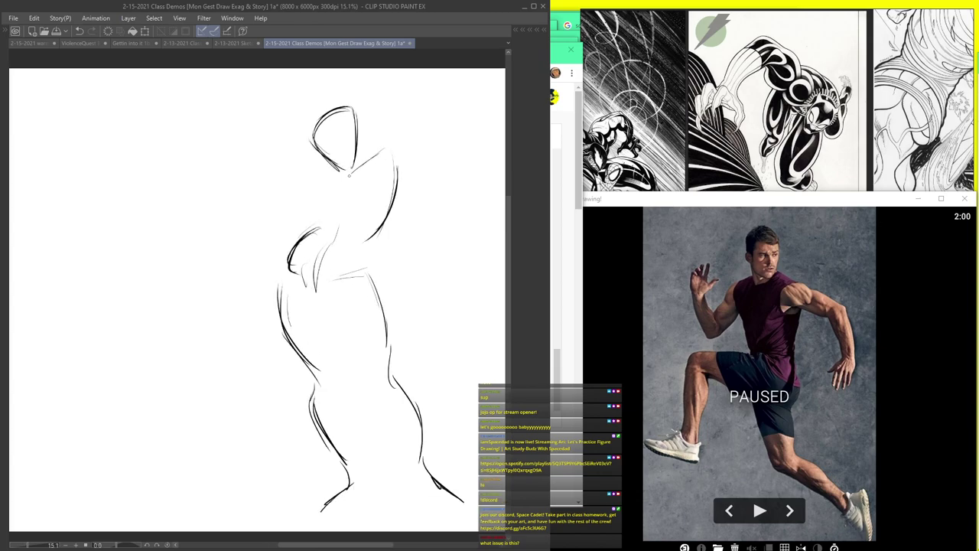
{"action": "left_click_drag", "start_coordinate": [350, 107], "coordinate": [337, 160]}
{"action": "left_click_drag", "start_coordinate": [325, 198], "coordinate": [322, 223]}
{"action": "left_click_drag", "start_coordinate": [322, 187], "coordinate": [330, 242]}
{"action": "scroll", "coordinate": [327, 247], "scroll_direction": "down", "scroll_amount": 4}
{"action": "scroll", "coordinate": [331, 274], "scroll_direction": "up", "scroll_amount": 2}
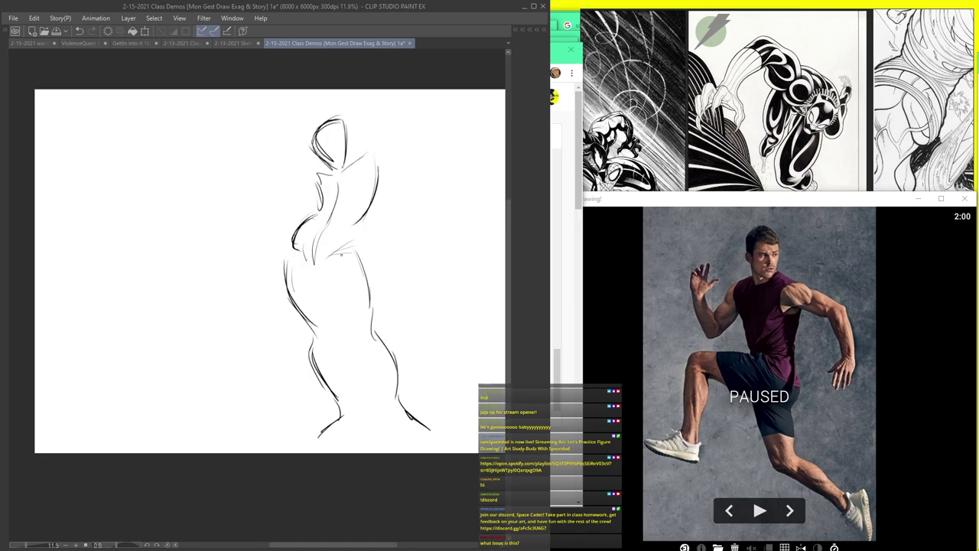
- Add crossing facial guidelines to the standing figure's head and round off its raised shoulder
{"action": "scroll", "coordinate": [330, 144], "scroll_direction": "up", "scroll_amount": 2}
{"action": "left_click_drag", "start_coordinate": [343, 123], "coordinate": [326, 166]}
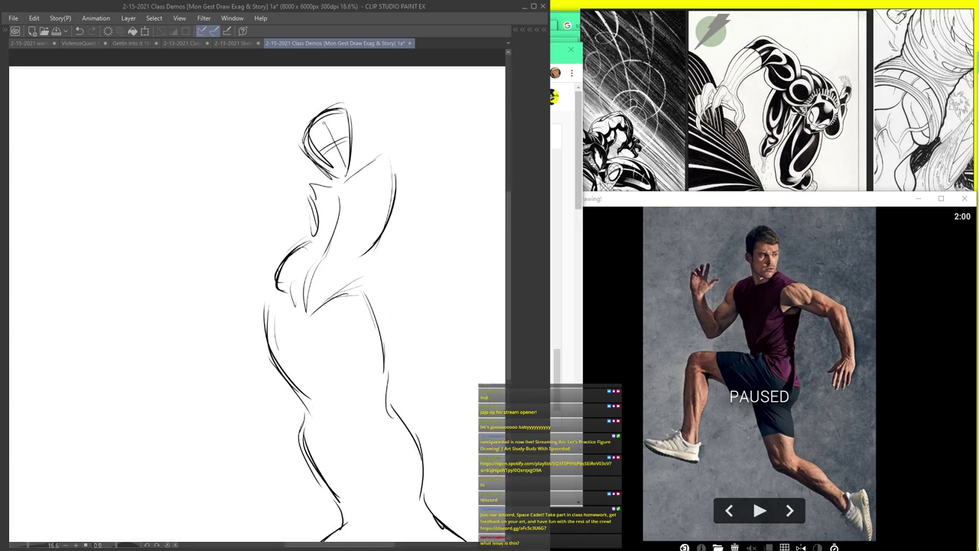
{"action": "scroll", "coordinate": [352, 134], "scroll_direction": "down", "scroll_amount": 3}
{"action": "scroll", "coordinate": [354, 129], "scroll_direction": "up", "scroll_amount": 3}
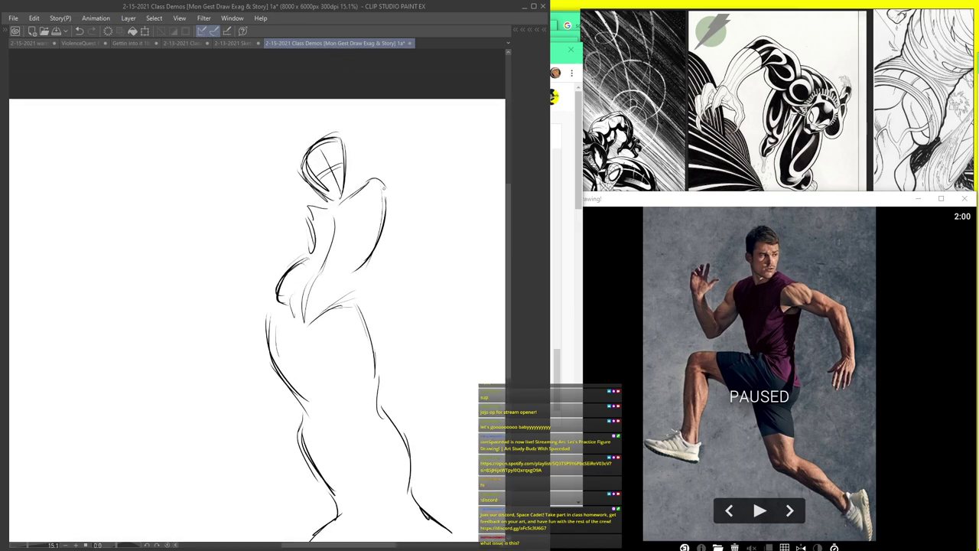
- Draw both arms of the standing figure, curving from the shoulders through the elbows down beside the hips
{"action": "mouse_move", "coordinate": [391, 192]}
{"action": "left_mouse_down"}
{"action": "mouse_move", "coordinate": [413, 254]}
{"action": "mouse_move", "coordinate": [404, 285]}
{"action": "left_mouse_up"}
{"action": "scroll", "coordinate": [351, 292], "scroll_direction": "down", "scroll_amount": 3}
{"action": "scroll", "coordinate": [351, 292], "scroll_direction": "up", "scroll_amount": 2}
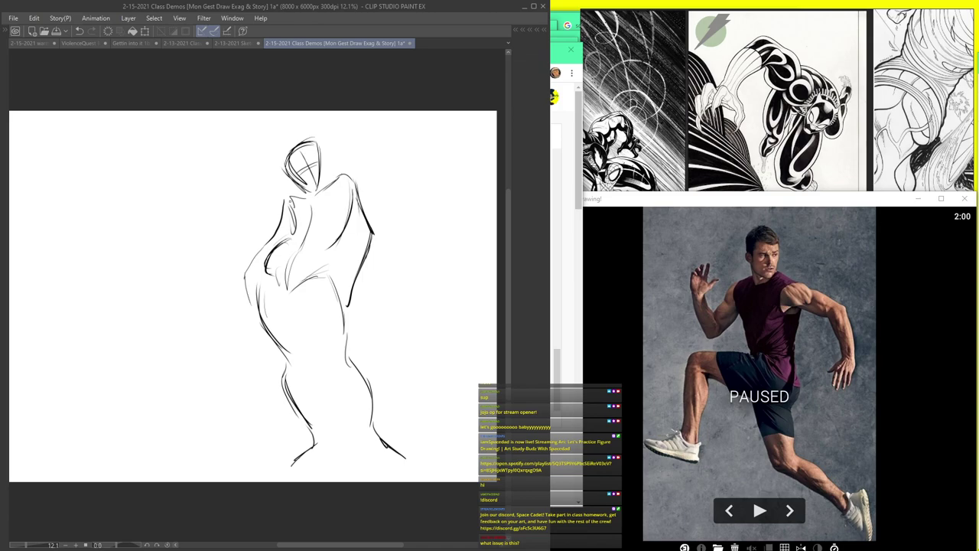
{"action": "scroll", "coordinate": [270, 219], "scroll_direction": "down", "scroll_amount": 3}
{"action": "scroll", "coordinate": [269, 219], "scroll_direction": "up", "scroll_amount": 2}
{"action": "scroll", "coordinate": [269, 218], "scroll_direction": "down", "scroll_amount": 3}
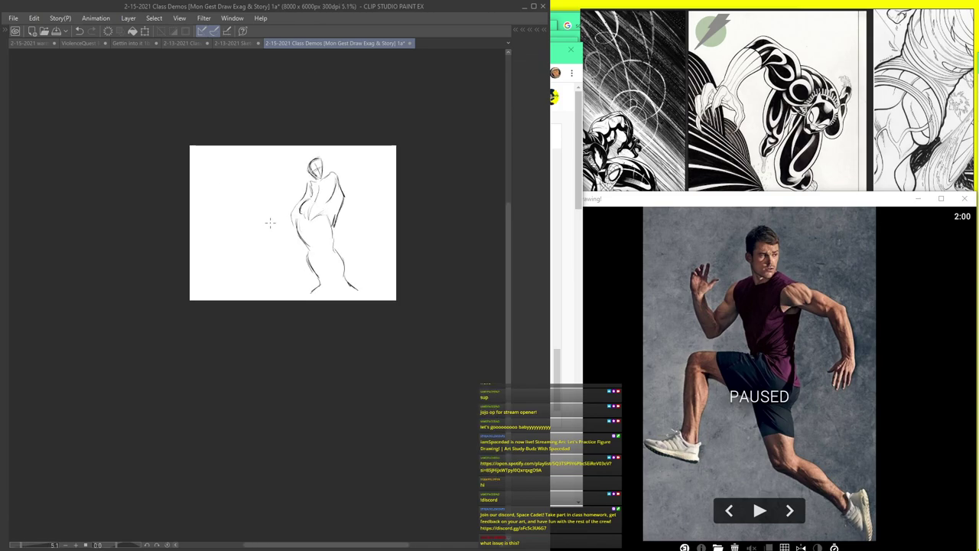
- Draw the inner contours of both standing-figure legs, running from the crotch down toward the ankles
{"action": "scroll", "coordinate": [298, 201], "scroll_direction": "up", "scroll_amount": 2}
{"action": "scroll", "coordinate": [302, 223], "scroll_direction": "up", "scroll_amount": 2}
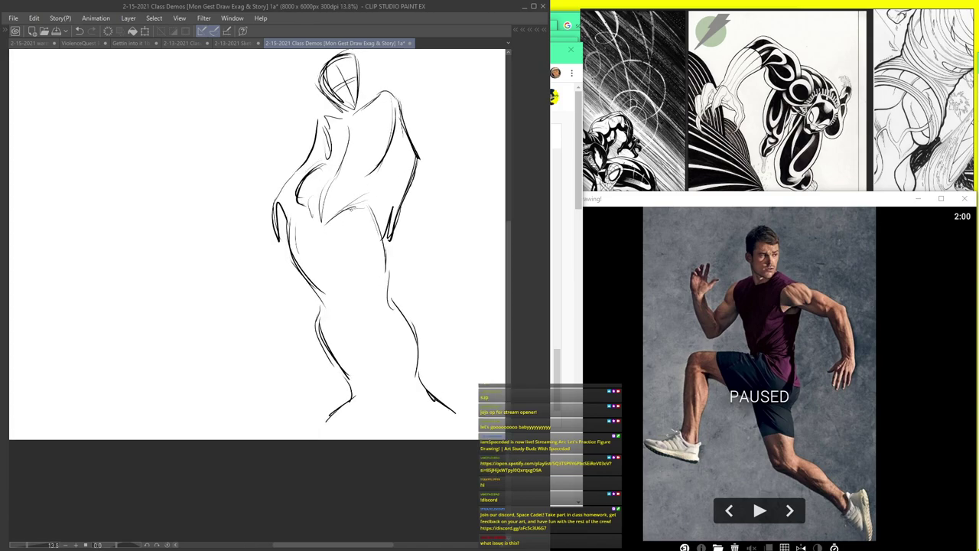
{"action": "scroll", "coordinate": [337, 197], "scroll_direction": "down", "scroll_amount": 1}
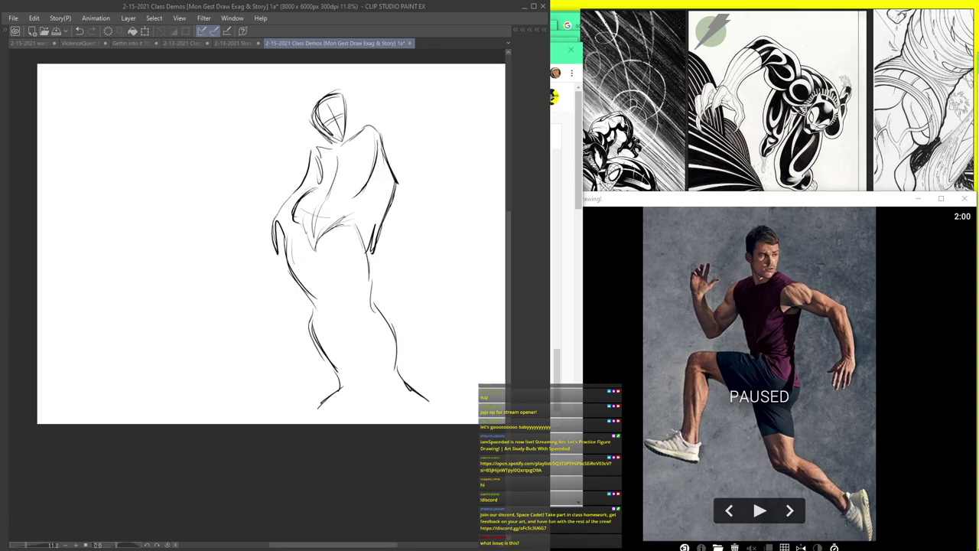
{"action": "scroll", "coordinate": [336, 217], "scroll_direction": "down", "scroll_amount": 1}
{"action": "scroll", "coordinate": [336, 217], "scroll_direction": "up", "scroll_amount": 2}
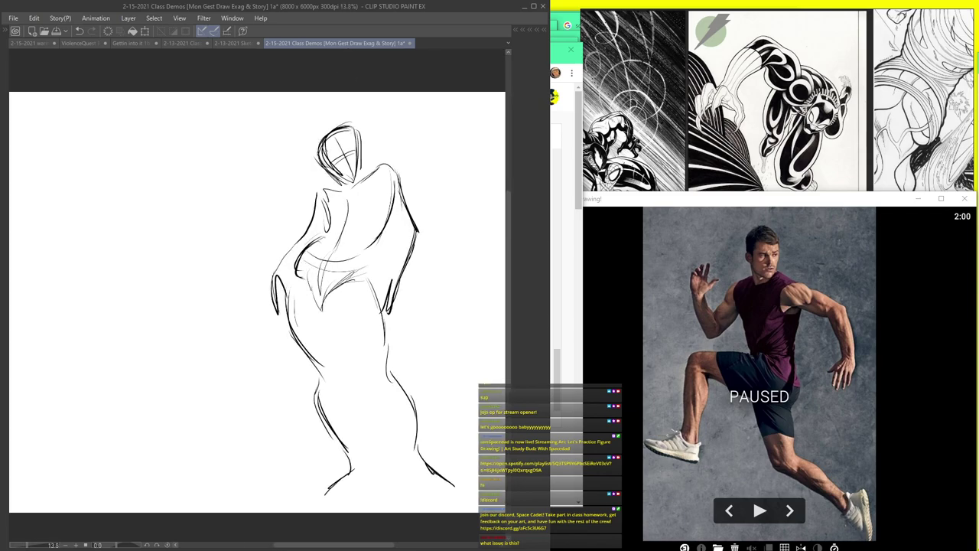
{"action": "scroll", "coordinate": [348, 222], "scroll_direction": "down", "scroll_amount": 3}
{"action": "scroll", "coordinate": [349, 222], "scroll_direction": "up", "scroll_amount": 3}
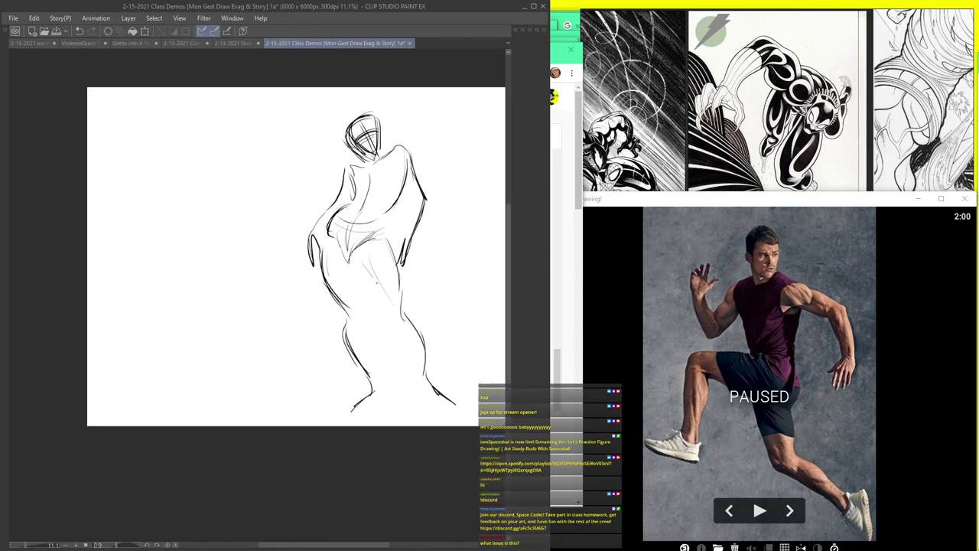
{"action": "left_click_drag", "start_coordinate": [347, 268], "coordinate": [351, 299]}
{"action": "left_click_drag", "start_coordinate": [359, 286], "coordinate": [363, 310]}
{"action": "left_click_drag", "start_coordinate": [362, 335], "coordinate": [392, 388]}
{"action": "left_click_drag", "start_coordinate": [366, 272], "coordinate": [423, 378]}
{"action": "left_click_drag", "start_coordinate": [380, 290], "coordinate": [407, 346]}
- Build up the standing figure's pelvis with a curved waistband and short side contours at the hips
{"action": "scroll", "coordinate": [345, 229], "scroll_direction": "down", "scroll_amount": 1}
{"action": "scroll", "coordinate": [366, 223], "scroll_direction": "up", "scroll_amount": 2}
{"action": "mouse_move", "coordinate": [298, 222]}
{"action": "left_mouse_down"}
{"action": "mouse_move", "coordinate": [367, 219]}
{"action": "mouse_move", "coordinate": [370, 228]}
{"action": "left_mouse_up"}
{"action": "scroll", "coordinate": [371, 199], "scroll_direction": "down", "scroll_amount": 2}
{"action": "scroll", "coordinate": [366, 212], "scroll_direction": "up", "scroll_amount": 2}
{"action": "left_click_drag", "start_coordinate": [375, 216], "coordinate": [362, 230]}
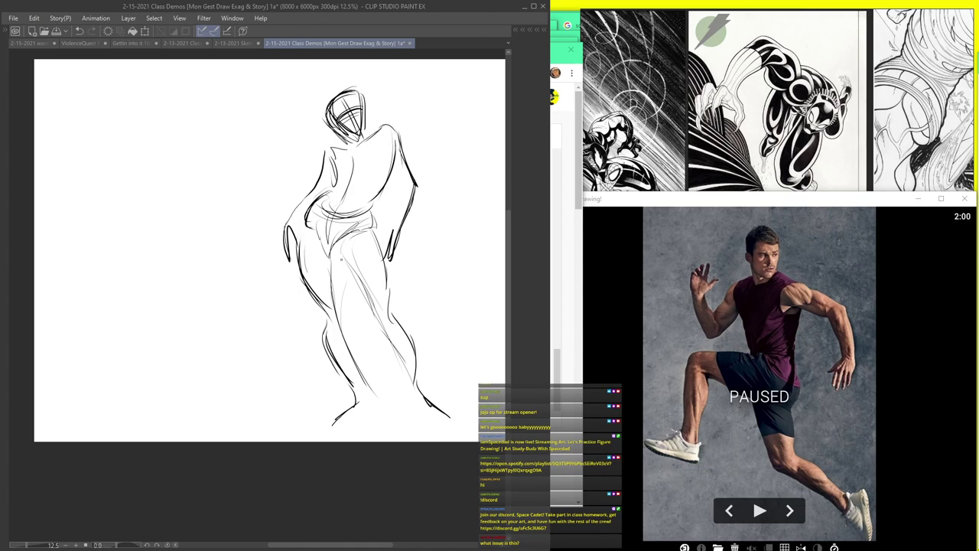
{"action": "scroll", "coordinate": [340, 259], "scroll_direction": "down", "scroll_amount": 4}
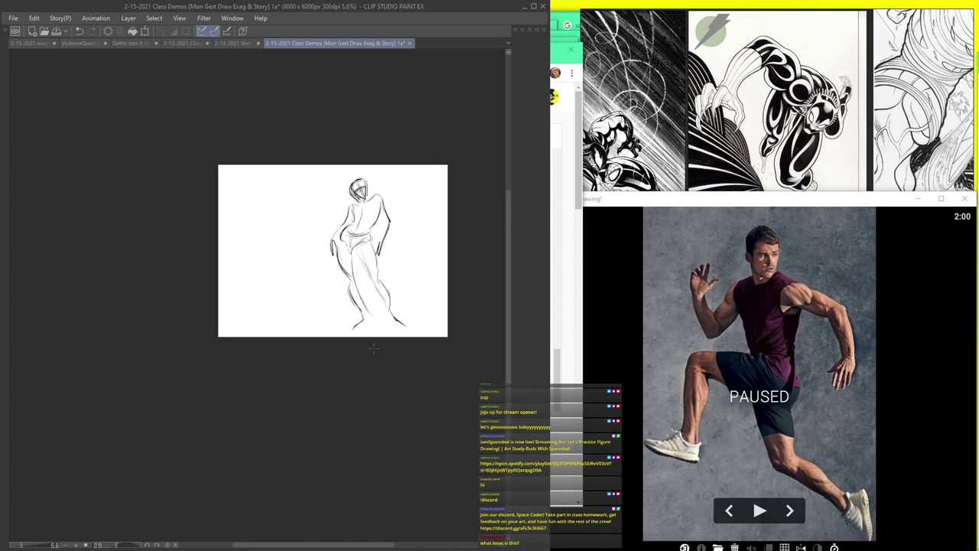
{"action": "scroll", "coordinate": [373, 348], "scroll_direction": "up", "scroll_amount": 4}
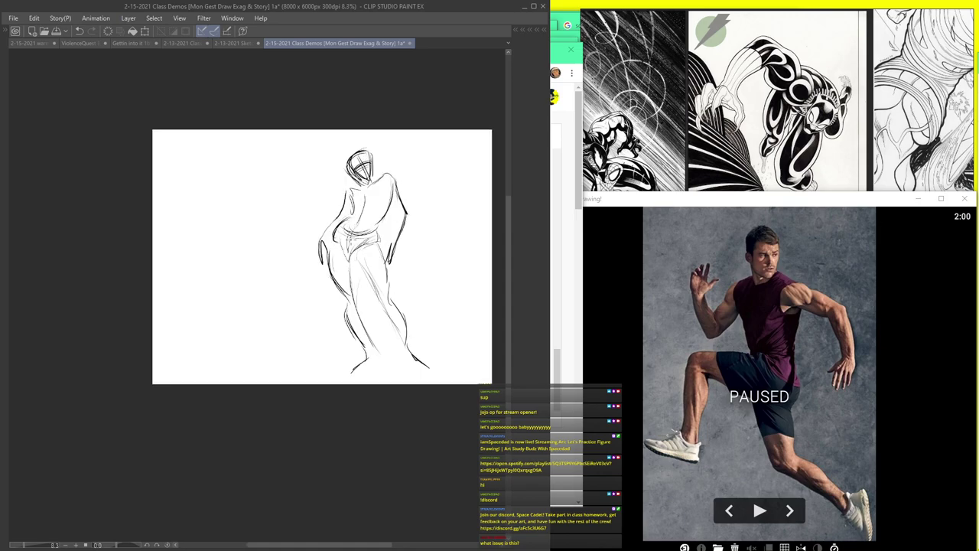
- Reinforce the standing figure's inner and lower leg contours and sketch the inner edges of both feet
{"action": "mouse_move", "coordinate": [322, 231]}
{"action": "left_mouse_down"}
{"action": "mouse_move", "coordinate": [317, 272]}
{"action": "mouse_move", "coordinate": [366, 347]}
{"action": "mouse_move", "coordinate": [405, 481]}
{"action": "left_mouse_up"}
{"action": "left_click_drag", "start_coordinate": [471, 438], "coordinate": [475, 482]}
{"action": "mouse_move", "coordinate": [384, 499]}
{"action": "left_mouse_down"}
{"action": "mouse_move", "coordinate": [396, 500]}
{"action": "mouse_move", "coordinate": [397, 155]}
{"action": "left_mouse_up"}
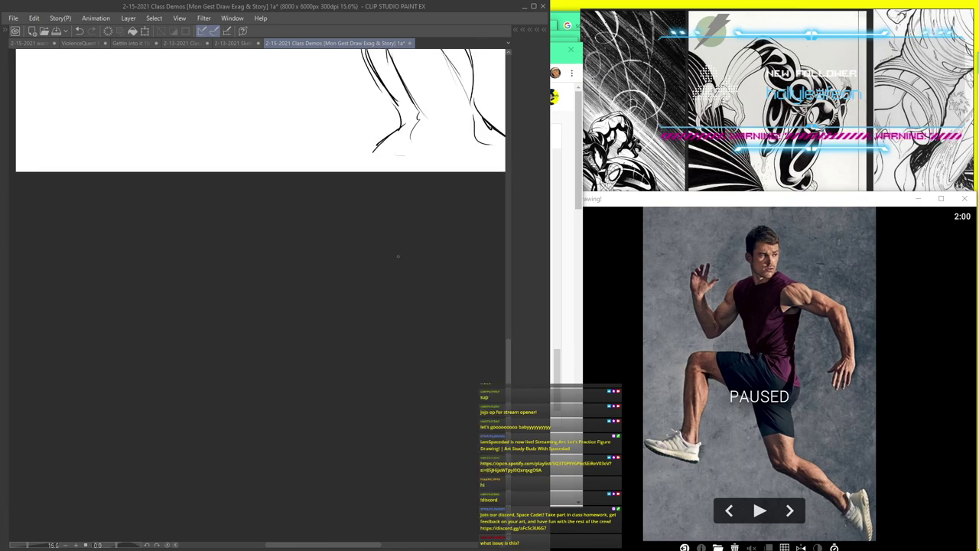
{"action": "scroll", "coordinate": [341, 175], "scroll_direction": "down", "scroll_amount": 4}
{"action": "left_click_drag", "start_coordinate": [363, 102], "coordinate": [407, 200]}
{"action": "scroll", "coordinate": [367, 183], "scroll_direction": "up", "scroll_amount": 4}
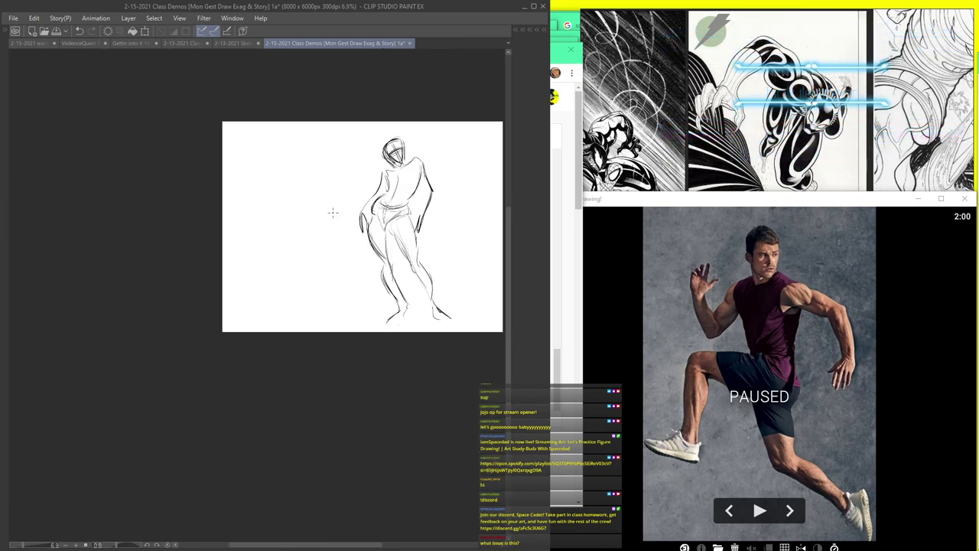
- Sketch a running figure's tapered head and curved torso contours on the blank area beside the standing figure
{"action": "left_click_drag", "start_coordinate": [316, 151], "coordinate": [286, 185]}
{"action": "mouse_move", "coordinate": [316, 152]}
{"action": "left_mouse_down"}
{"action": "mouse_move", "coordinate": [293, 168]}
{"action": "mouse_move", "coordinate": [308, 166]}
{"action": "mouse_move", "coordinate": [316, 194]}
{"action": "left_mouse_up"}
{"action": "left_click_drag", "start_coordinate": [283, 181], "coordinate": [313, 206]}
{"action": "mouse_move", "coordinate": [325, 163]}
{"action": "left_mouse_down"}
{"action": "mouse_move", "coordinate": [300, 184]}
{"action": "mouse_move", "coordinate": [312, 206]}
{"action": "left_mouse_up"}
{"action": "mouse_move", "coordinate": [293, 194]}
{"action": "left_mouse_down"}
{"action": "mouse_move", "coordinate": [313, 188]}
{"action": "mouse_move", "coordinate": [303, 202]}
{"action": "mouse_move", "coordinate": [322, 265]}
{"action": "left_mouse_up"}
{"action": "left_click_drag", "start_coordinate": [357, 208], "coordinate": [306, 277]}
{"action": "mouse_move", "coordinate": [291, 223]}
{"action": "left_mouse_down"}
{"action": "mouse_move", "coordinate": [282, 254]}
{"action": "mouse_move", "coordinate": [263, 258]}
{"action": "mouse_move", "coordinate": [241, 293]}
{"action": "mouse_move", "coordinate": [233, 286]}
{"action": "mouse_move", "coordinate": [255, 269]}
{"action": "mouse_move", "coordinate": [251, 293]}
{"action": "mouse_move", "coordinate": [299, 295]}
{"action": "mouse_move", "coordinate": [301, 323]}
{"action": "left_mouse_up"}
- Draw the running figure's raised front thigh and its extended back leg with sweeping, overlapping curves
{"action": "left_click_drag", "start_coordinate": [249, 295], "coordinate": [285, 288]}
{"action": "left_click_drag", "start_coordinate": [284, 290], "coordinate": [315, 352]}
{"action": "mouse_move", "coordinate": [292, 303]}
{"action": "left_mouse_down"}
{"action": "mouse_move", "coordinate": [313, 356]}
{"action": "mouse_move", "coordinate": [222, 366]}
{"action": "mouse_move", "coordinate": [311, 352]}
{"action": "left_mouse_up"}
{"action": "left_click_drag", "start_coordinate": [308, 281], "coordinate": [371, 346]}
{"action": "mouse_move", "coordinate": [327, 308]}
{"action": "left_mouse_down"}
{"action": "mouse_move", "coordinate": [371, 361]}
{"action": "mouse_move", "coordinate": [381, 433]}
{"action": "left_mouse_up"}
{"action": "left_click_drag", "start_coordinate": [327, 307], "coordinate": [396, 443]}
{"action": "left_click_drag", "start_coordinate": [359, 345], "coordinate": [378, 410]}
{"action": "left_click_drag", "start_coordinate": [319, 286], "coordinate": [329, 309]}
- Draw the running figure's outstretched arm with its hand, and strengthen the torso contour down to the hip
{"action": "scroll", "coordinate": [315, 227], "scroll_direction": "up", "scroll_amount": 4}
{"action": "mouse_move", "coordinate": [282, 258]}
{"action": "left_mouse_down"}
{"action": "mouse_move", "coordinate": [284, 218]}
{"action": "mouse_move", "coordinate": [144, 218]}
{"action": "left_mouse_up"}
{"action": "mouse_move", "coordinate": [144, 219]}
{"action": "left_mouse_down"}
{"action": "mouse_move", "coordinate": [243, 192]}
{"action": "mouse_move", "coordinate": [150, 212]}
{"action": "mouse_move", "coordinate": [116, 195]}
{"action": "mouse_move", "coordinate": [159, 208]}
{"action": "mouse_move", "coordinate": [98, 179]}
{"action": "left_mouse_up"}
{"action": "scroll", "coordinate": [88, 184], "scroll_direction": "down", "scroll_amount": 2}
{"action": "scroll", "coordinate": [289, 162], "scroll_direction": "up", "scroll_amount": 2}
{"action": "mouse_move", "coordinate": [247, 197]}
{"action": "left_mouse_down"}
{"action": "mouse_move", "coordinate": [268, 179]}
{"action": "mouse_move", "coordinate": [326, 203]}
{"action": "mouse_move", "coordinate": [357, 185]}
{"action": "mouse_move", "coordinate": [358, 165]}
{"action": "mouse_move", "coordinate": [315, 208]}
{"action": "mouse_move", "coordinate": [289, 209]}
{"action": "mouse_move", "coordinate": [281, 253]}
{"action": "mouse_move", "coordinate": [209, 307]}
{"action": "left_mouse_up"}
{"action": "scroll", "coordinate": [176, 316], "scroll_direction": "down", "scroll_amount": 3}
{"action": "scroll", "coordinate": [164, 343], "scroll_direction": "up", "scroll_amount": 1}
- Complete the running figure's bent lower leg and darken the long curve of its trailing leg
{"action": "mouse_move", "coordinate": [145, 298]}
{"action": "left_mouse_down"}
{"action": "mouse_move", "coordinate": [142, 316]}
{"action": "mouse_move", "coordinate": [208, 352]}
{"action": "mouse_move", "coordinate": [158, 374]}
{"action": "left_mouse_up"}
{"action": "scroll", "coordinate": [182, 369], "scroll_direction": "up", "scroll_amount": 2}
{"action": "mouse_move", "coordinate": [253, 331]}
{"action": "left_mouse_down"}
{"action": "mouse_move", "coordinate": [268, 337]}
{"action": "mouse_move", "coordinate": [333, 499]}
{"action": "mouse_move", "coordinate": [375, 510]}
{"action": "left_mouse_up"}
{"action": "scroll", "coordinate": [275, 459], "scroll_direction": "down", "scroll_amount": 1}
{"action": "scroll", "coordinate": [278, 460], "scroll_direction": "down", "scroll_amount": 2}
{"action": "scroll", "coordinate": [199, 420], "scroll_direction": "up", "scroll_amount": 2}
{"action": "mouse_move", "coordinate": [235, 411]}
{"action": "left_mouse_down"}
{"action": "mouse_move", "coordinate": [205, 460]}
{"action": "mouse_move", "coordinate": [203, 489]}
{"action": "left_mouse_up"}
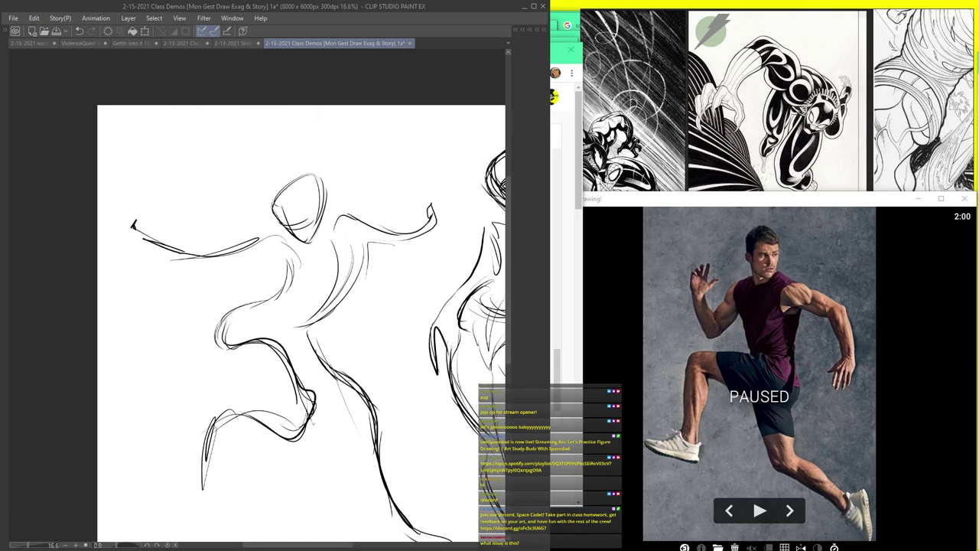
{"action": "scroll", "coordinate": [218, 452], "scroll_direction": "down", "scroll_amount": 4}
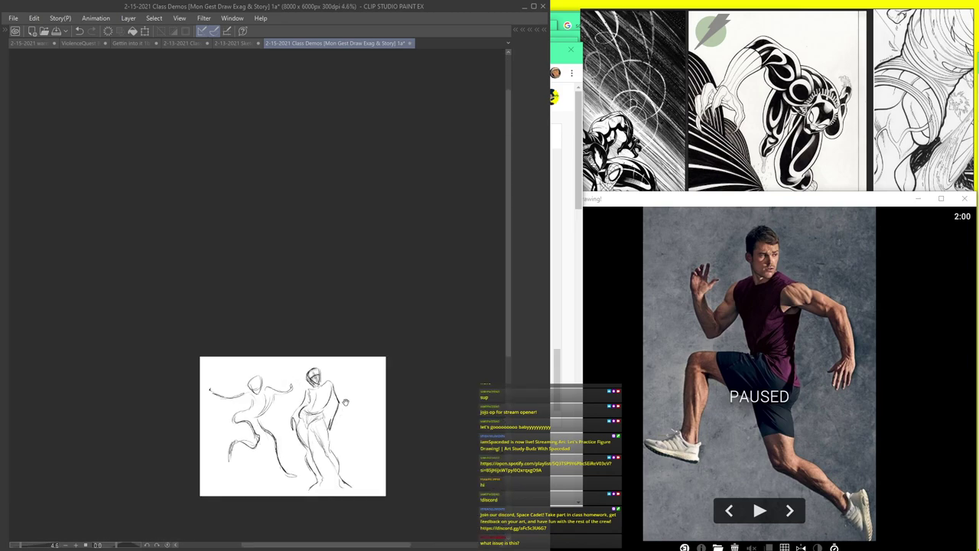
- Sketch a small standing figure beside the large one, with its head, torso curves and both legs
{"action": "scroll", "coordinate": [345, 402], "scroll_direction": "up", "scroll_amount": 4}
{"action": "scroll", "coordinate": [385, 223], "scroll_direction": "up", "scroll_amount": 1}
{"action": "mouse_move", "coordinate": [380, 211]}
{"action": "left_mouse_down"}
{"action": "mouse_move", "coordinate": [381, 212]}
{"action": "mouse_move", "coordinate": [377, 231]}
{"action": "mouse_move", "coordinate": [380, 213]}
{"action": "mouse_move", "coordinate": [366, 220]}
{"action": "mouse_move", "coordinate": [379, 228]}
{"action": "mouse_move", "coordinate": [367, 314]}
{"action": "left_mouse_up"}
{"action": "mouse_move", "coordinate": [354, 282]}
{"action": "left_mouse_down"}
{"action": "mouse_move", "coordinate": [380, 321]}
{"action": "mouse_move", "coordinate": [361, 325]}
{"action": "mouse_move", "coordinate": [370, 368]}
{"action": "left_mouse_up"}
{"action": "mouse_move", "coordinate": [365, 303]}
{"action": "left_mouse_down"}
{"action": "mouse_move", "coordinate": [361, 333]}
{"action": "mouse_move", "coordinate": [386, 369]}
{"action": "left_mouse_up"}
{"action": "mouse_move", "coordinate": [387, 281]}
{"action": "left_mouse_down"}
{"action": "mouse_move", "coordinate": [386, 312]}
{"action": "mouse_move", "coordinate": [432, 360]}
{"action": "left_mouse_up"}
{"action": "scroll", "coordinate": [361, 313], "scroll_direction": "up", "scroll_amount": 2}
{"action": "left_click_drag", "start_coordinate": [382, 268], "coordinate": [437, 364]}
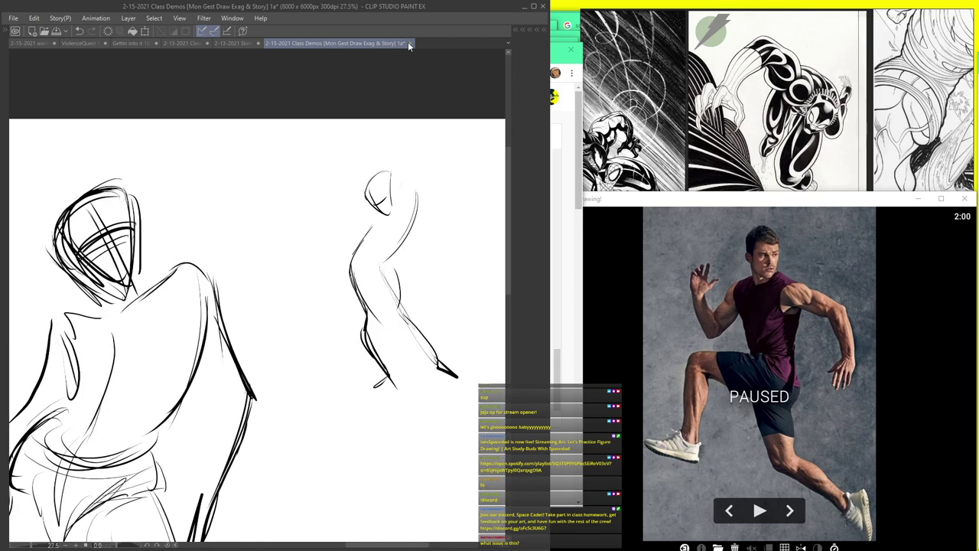
- Add both arms to the small standing figure and extend its torso and leg contours toward the feet
{"action": "scroll", "coordinate": [412, 189], "scroll_direction": "up", "scroll_amount": 1}
{"action": "mouse_move", "coordinate": [391, 198]}
{"action": "left_mouse_down"}
{"action": "mouse_move", "coordinate": [413, 195]}
{"action": "mouse_move", "coordinate": [438, 245]}
{"action": "mouse_move", "coordinate": [407, 260]}
{"action": "left_mouse_up"}
{"action": "mouse_move", "coordinate": [411, 218]}
{"action": "left_mouse_down"}
{"action": "mouse_move", "coordinate": [387, 292]}
{"action": "mouse_move", "coordinate": [387, 276]}
{"action": "mouse_move", "coordinate": [373, 280]}
{"action": "mouse_move", "coordinate": [365, 305]}
{"action": "left_mouse_up"}
{"action": "left_click_drag", "start_coordinate": [363, 224], "coordinate": [316, 278]}
{"action": "mouse_move", "coordinate": [353, 228]}
{"action": "left_mouse_down"}
{"action": "mouse_move", "coordinate": [305, 290]}
{"action": "mouse_move", "coordinate": [310, 311]}
{"action": "mouse_move", "coordinate": [342, 261]}
{"action": "mouse_move", "coordinate": [369, 284]}
{"action": "mouse_move", "coordinate": [364, 302]}
{"action": "mouse_move", "coordinate": [411, 342]}
{"action": "left_mouse_up"}
{"action": "scroll", "coordinate": [398, 270], "scroll_direction": "down", "scroll_amount": 4}
{"action": "scroll", "coordinate": [398, 270], "scroll_direction": "up", "scroll_amount": 2}
{"action": "left_click_drag", "start_coordinate": [403, 333], "coordinate": [439, 381]}
- Refine the small figure's head, neck, shoulders and hips with short contour strokes
{"action": "left_click_drag", "start_coordinate": [366, 289], "coordinate": [368, 343]}
{"action": "left_click_drag", "start_coordinate": [379, 246], "coordinate": [369, 283]}
{"action": "left_click_drag", "start_coordinate": [403, 233], "coordinate": [369, 255]}
{"action": "left_click_drag", "start_coordinate": [390, 203], "coordinate": [375, 251]}
{"action": "left_click_drag", "start_coordinate": [356, 201], "coordinate": [381, 226]}
{"action": "mouse_move", "coordinate": [371, 187]}
{"action": "left_mouse_down"}
{"action": "mouse_move", "coordinate": [381, 190]}
{"action": "mouse_move", "coordinate": [377, 216]}
{"action": "mouse_move", "coordinate": [385, 210]}
{"action": "left_mouse_up"}
{"action": "mouse_move", "coordinate": [366, 208]}
{"action": "left_mouse_down"}
{"action": "mouse_move", "coordinate": [392, 212]}
{"action": "mouse_move", "coordinate": [366, 231]}
{"action": "mouse_move", "coordinate": [356, 280]}
{"action": "mouse_move", "coordinate": [370, 297]}
{"action": "left_mouse_up"}
- Darken the small figure's legs and connect its feet with a flat ground ellipse
{"action": "scroll", "coordinate": [376, 157], "scroll_direction": "down", "scroll_amount": 5}
{"action": "scroll", "coordinate": [375, 184], "scroll_direction": "up", "scroll_amount": 4}
{"action": "left_click_drag", "start_coordinate": [380, 263], "coordinate": [446, 351]}
{"action": "left_click_drag", "start_coordinate": [383, 351], "coordinate": [375, 359]}
{"action": "scroll", "coordinate": [378, 354], "scroll_direction": "down", "scroll_amount": 4}
{"action": "scroll", "coordinate": [382, 360], "scroll_direction": "up", "scroll_amount": 4}
{"action": "mouse_move", "coordinate": [430, 297]}
{"action": "left_mouse_down"}
{"action": "mouse_move", "coordinate": [378, 311]}
{"action": "mouse_move", "coordinate": [434, 312]}
{"action": "mouse_move", "coordinate": [431, 303]}
{"action": "left_mouse_up"}
{"action": "scroll", "coordinate": [382, 306], "scroll_direction": "down", "scroll_amount": 3}
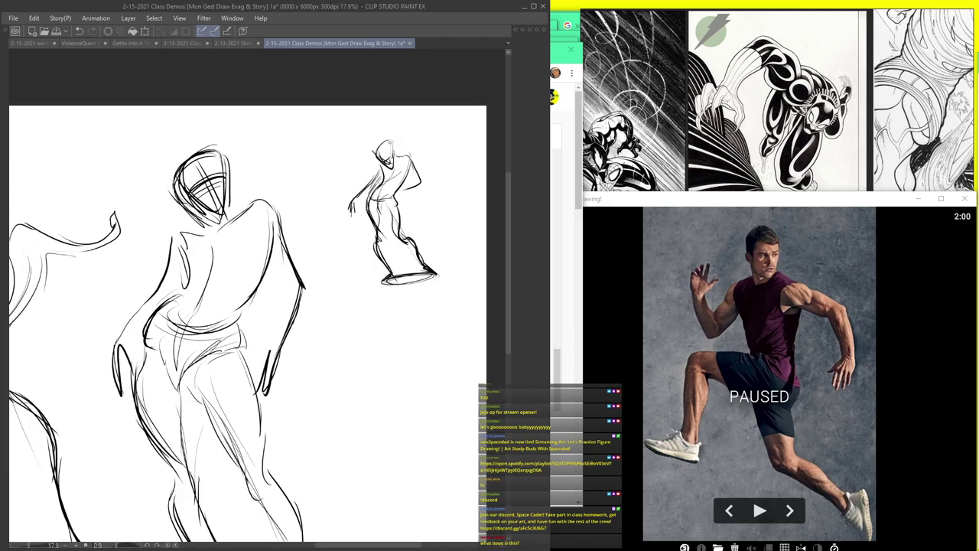
{"action": "scroll", "coordinate": [365, 238], "scroll_direction": "up", "scroll_amount": 2}
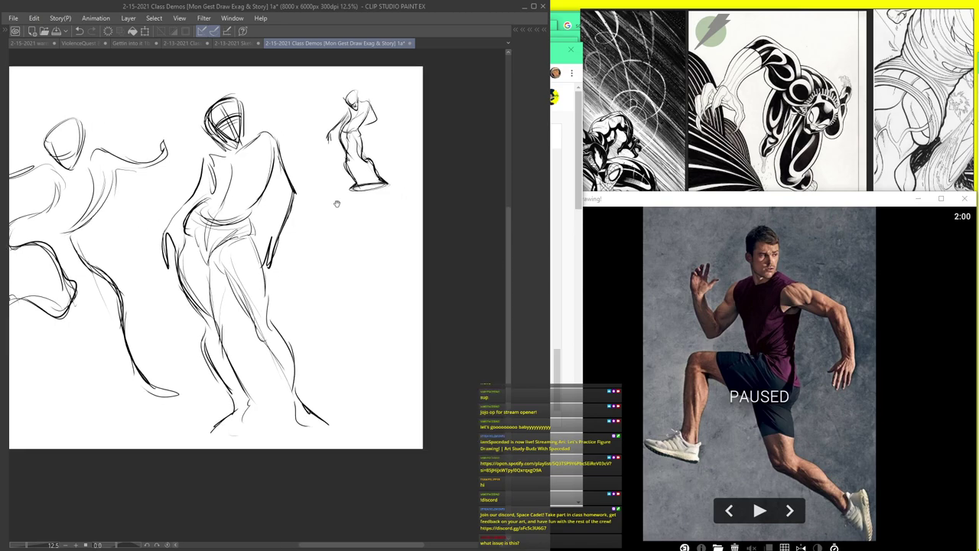
- Start another small figure below the first, with a head, opposing torso curves and long sweeping leg lines
{"action": "scroll", "coordinate": [352, 208], "scroll_direction": "up", "scroll_amount": 1}
{"action": "mouse_move", "coordinate": [352, 224]}
{"action": "left_mouse_down"}
{"action": "mouse_move", "coordinate": [378, 218]}
{"action": "mouse_move", "coordinate": [371, 260]}
{"action": "mouse_move", "coordinate": [372, 217]}
{"action": "left_mouse_up"}
{"action": "mouse_move", "coordinate": [372, 218]}
{"action": "left_mouse_down"}
{"action": "mouse_move", "coordinate": [370, 259]}
{"action": "mouse_move", "coordinate": [343, 294]}
{"action": "mouse_move", "coordinate": [391, 327]}
{"action": "left_mouse_up"}
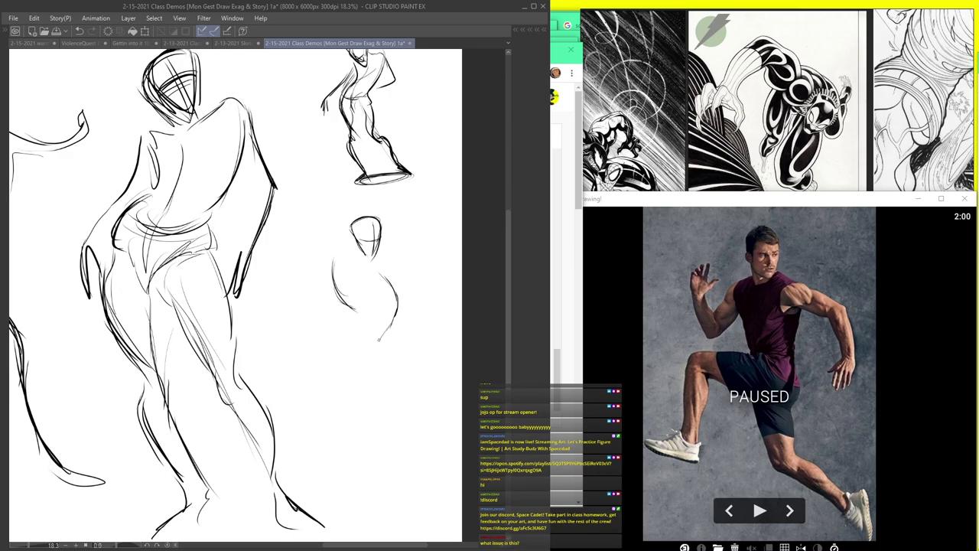
{"action": "left_click_drag", "start_coordinate": [378, 280], "coordinate": [372, 329]}
{"action": "mouse_move", "coordinate": [360, 349]}
{"action": "left_mouse_down"}
{"action": "mouse_move", "coordinate": [348, 404]}
{"action": "mouse_move", "coordinate": [314, 435]}
{"action": "mouse_move", "coordinate": [309, 480]}
{"action": "mouse_move", "coordinate": [344, 505]}
{"action": "left_mouse_up"}
{"action": "mouse_move", "coordinate": [392, 338]}
{"action": "left_mouse_down"}
{"action": "mouse_move", "coordinate": [388, 433]}
{"action": "mouse_move", "coordinate": [413, 452]}
{"action": "mouse_move", "coordinate": [336, 464]}
{"action": "mouse_move", "coordinate": [331, 490]}
{"action": "mouse_move", "coordinate": [361, 509]}
{"action": "left_mouse_up"}
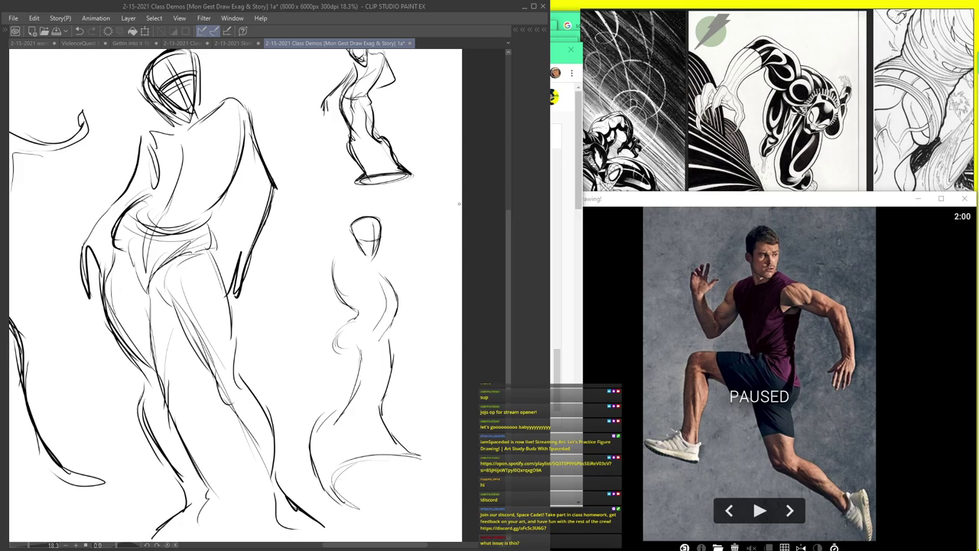
- Draw the second small figure's neck, sloping shoulders and bent arm with its hand on the hip
{"action": "mouse_move", "coordinate": [374, 268]}
{"action": "left_mouse_down"}
{"action": "mouse_move", "coordinate": [334, 255]}
{"action": "mouse_move", "coordinate": [312, 279]}
{"action": "mouse_move", "coordinate": [323, 290]}
{"action": "left_mouse_up"}
{"action": "mouse_move", "coordinate": [386, 268]}
{"action": "left_mouse_down"}
{"action": "mouse_move", "coordinate": [403, 298]}
{"action": "mouse_move", "coordinate": [343, 310]}
{"action": "left_mouse_up"}
{"action": "mouse_move", "coordinate": [334, 265]}
{"action": "left_mouse_down"}
{"action": "mouse_move", "coordinate": [296, 290]}
{"action": "mouse_move", "coordinate": [331, 306]}
{"action": "left_mouse_up"}
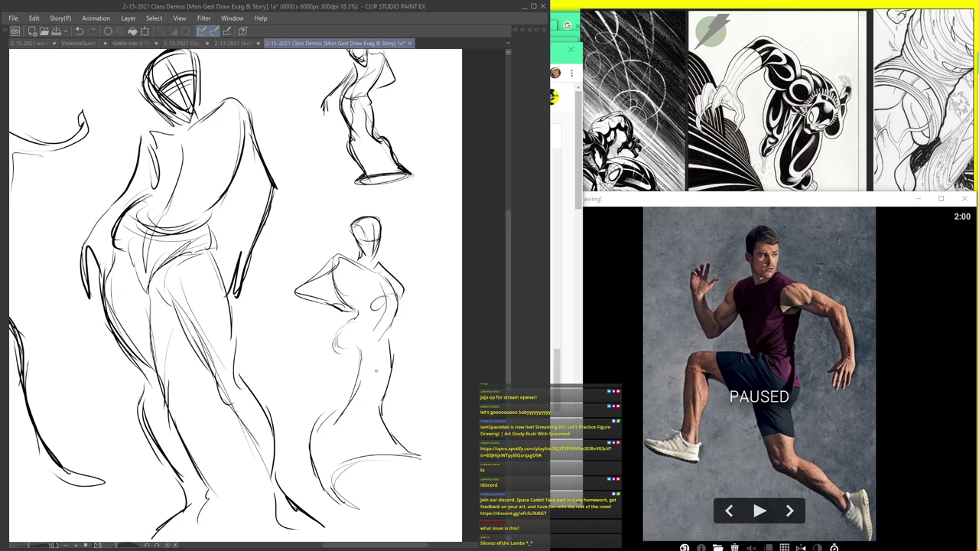
- Define the second small figure's hips, crotch and inner legs, and darken its leg and foot contours
{"action": "mouse_move", "coordinate": [331, 277]}
{"action": "left_mouse_down"}
{"action": "mouse_move", "coordinate": [310, 301]}
{"action": "mouse_move", "coordinate": [340, 346]}
{"action": "mouse_move", "coordinate": [332, 425]}
{"action": "left_mouse_up"}
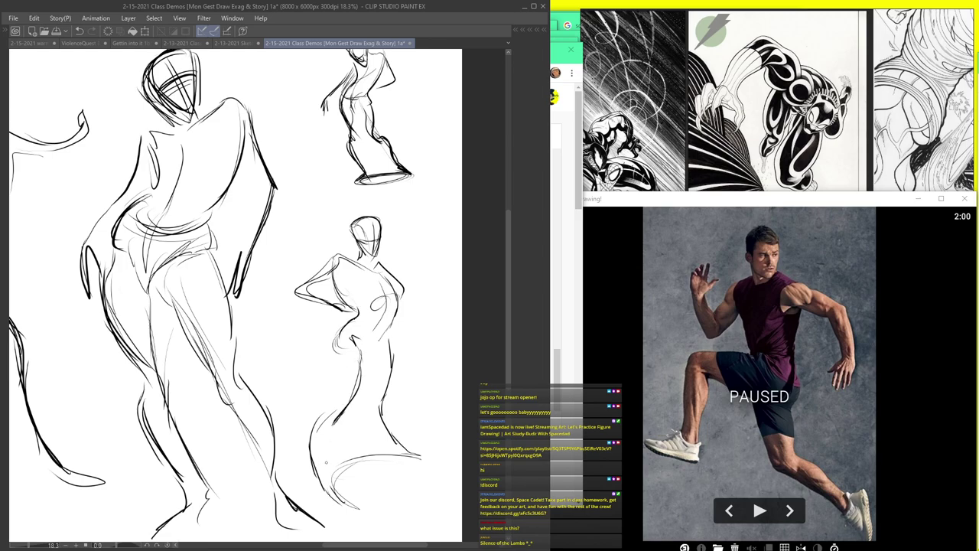
{"action": "left_click_drag", "start_coordinate": [334, 461], "coordinate": [362, 503]}
{"action": "mouse_move", "coordinate": [351, 355]}
{"action": "left_mouse_down"}
{"action": "mouse_move", "coordinate": [339, 328]}
{"action": "mouse_move", "coordinate": [375, 357]}
{"action": "left_mouse_up"}
{"action": "left_click_drag", "start_coordinate": [382, 322], "coordinate": [378, 339]}
{"action": "mouse_move", "coordinate": [380, 399]}
{"action": "left_mouse_down"}
{"action": "mouse_move", "coordinate": [409, 452]}
{"action": "mouse_move", "coordinate": [333, 480]}
{"action": "left_mouse_up"}
{"action": "mouse_move", "coordinate": [343, 354]}
{"action": "left_mouse_down"}
{"action": "mouse_move", "coordinate": [339, 383]}
{"action": "mouse_move", "coordinate": [391, 448]}
{"action": "left_mouse_up"}
{"action": "left_click_drag", "start_coordinate": [337, 427], "coordinate": [331, 480]}
{"action": "left_click_drag", "start_coordinate": [364, 356], "coordinate": [380, 343]}
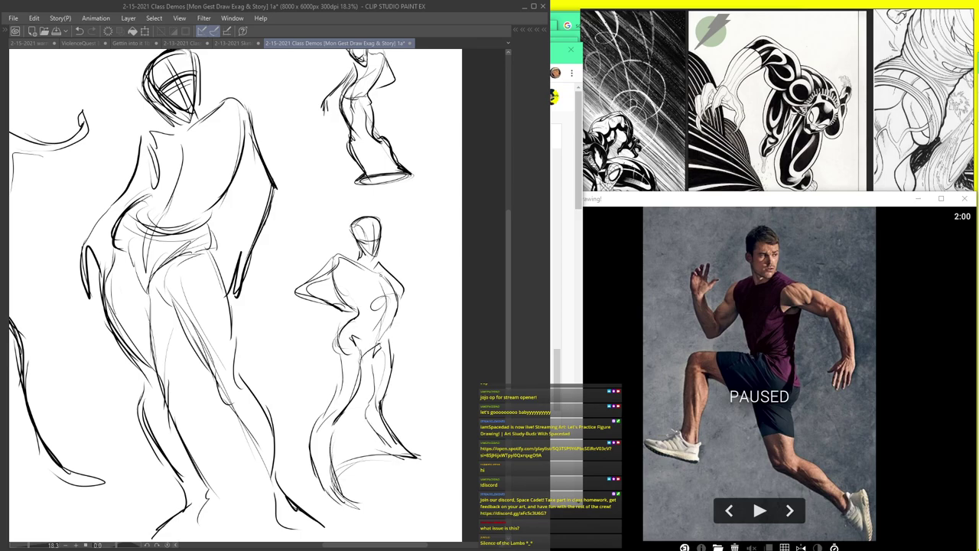
{"action": "left_click_drag", "start_coordinate": [345, 273], "coordinate": [369, 286]}
{"action": "scroll", "coordinate": [325, 444], "scroll_direction": "down", "scroll_amount": 5}
{"action": "left_click_drag", "start_coordinate": [317, 398], "coordinate": [308, 322]}
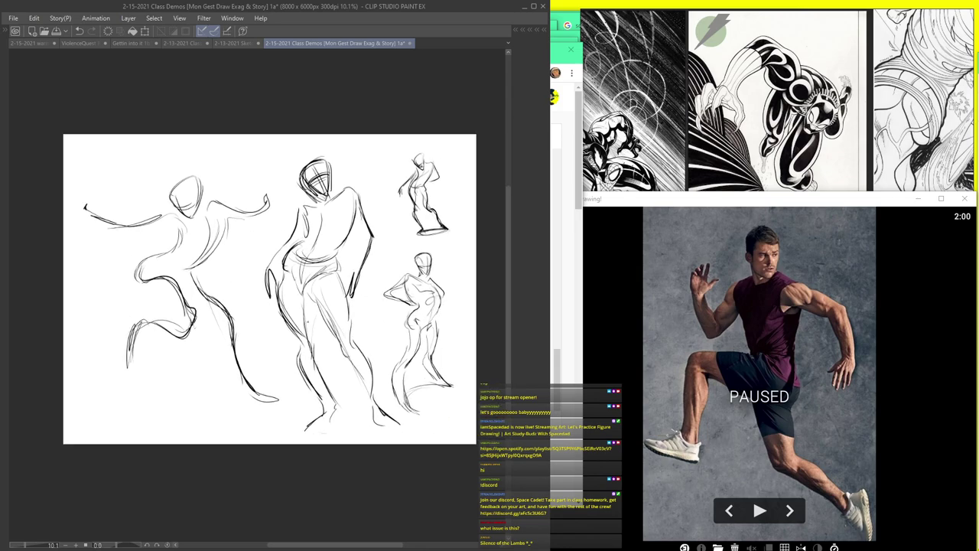
- Collapse Folder 13 and hide its sketches to clear the page for a new drawing
{"action": "key", "text": "Tab"}
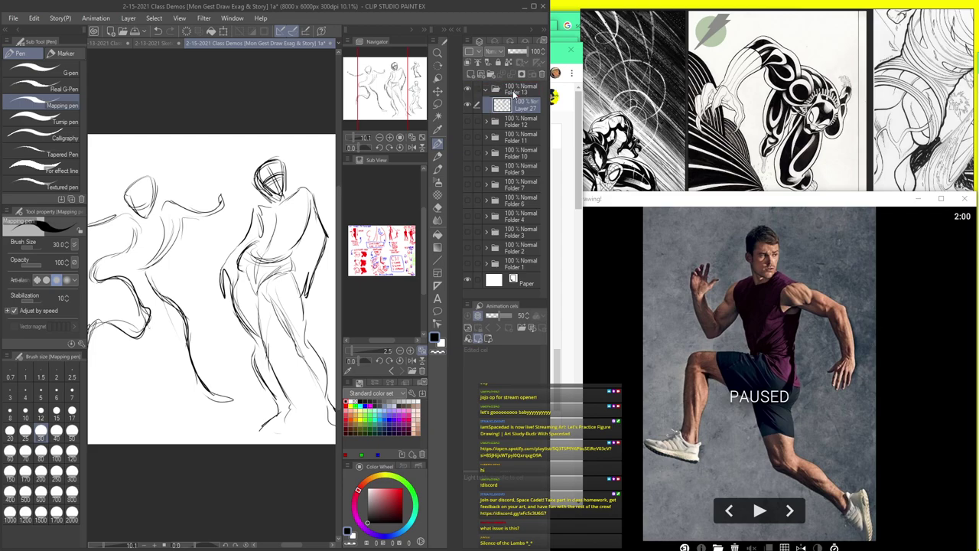
{"action": "key", "text": "Tab"}
{"action": "key", "text": "Tab"}
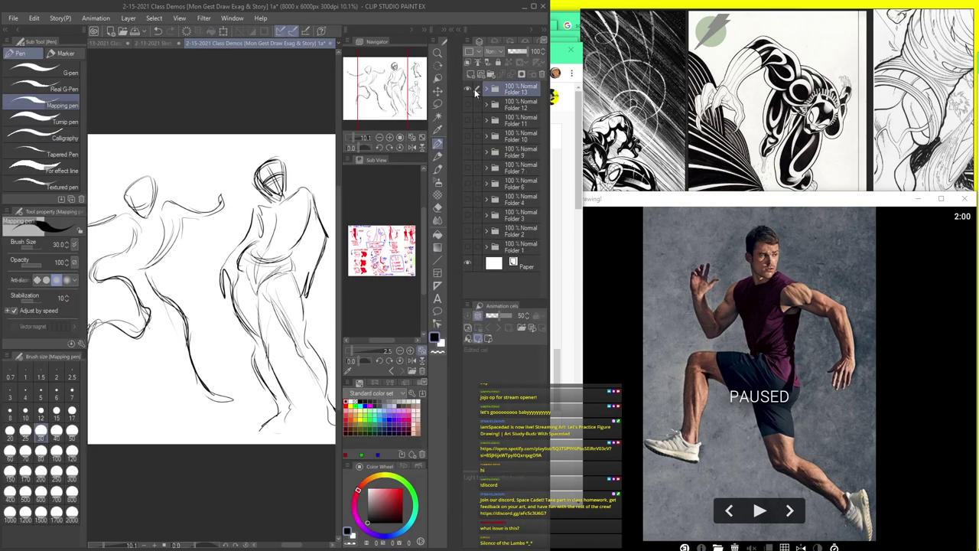
{"action": "left_click", "coordinate": [470, 89]}
{"action": "key", "text": "Tab"}
{"action": "key", "text": "Tab"}
{"action": "key", "text": "Tab"}
- Draw a large tapered head shape with a rounded crown and pointed chin near the top of the cleared page
{"action": "scroll", "coordinate": [404, 145], "scroll_direction": "up", "scroll_amount": 3}
{"action": "left_click_drag", "start_coordinate": [408, 157], "coordinate": [276, 210]}
{"action": "mouse_move", "coordinate": [323, 160]}
{"action": "left_mouse_down"}
{"action": "mouse_move", "coordinate": [312, 182]}
{"action": "mouse_move", "coordinate": [345, 201]}
{"action": "mouse_move", "coordinate": [343, 213]}
{"action": "left_mouse_up"}
{"action": "scroll", "coordinate": [317, 184], "scroll_direction": "up", "scroll_amount": 1}
{"action": "scroll", "coordinate": [320, 182], "scroll_direction": "up", "scroll_amount": 1}
{"action": "left_click_drag", "start_coordinate": [310, 180], "coordinate": [365, 137]}
{"action": "scroll", "coordinate": [331, 162], "scroll_direction": "up", "scroll_amount": 1}
{"action": "mouse_move", "coordinate": [304, 187]}
{"action": "left_mouse_down"}
{"action": "mouse_move", "coordinate": [365, 136]}
{"action": "mouse_move", "coordinate": [372, 211]}
{"action": "left_mouse_up"}
{"action": "left_click_drag", "start_coordinate": [374, 165], "coordinate": [374, 221]}
{"action": "left_click_drag", "start_coordinate": [306, 187], "coordinate": [365, 227]}
{"action": "left_click_drag", "start_coordinate": [378, 185], "coordinate": [331, 213]}
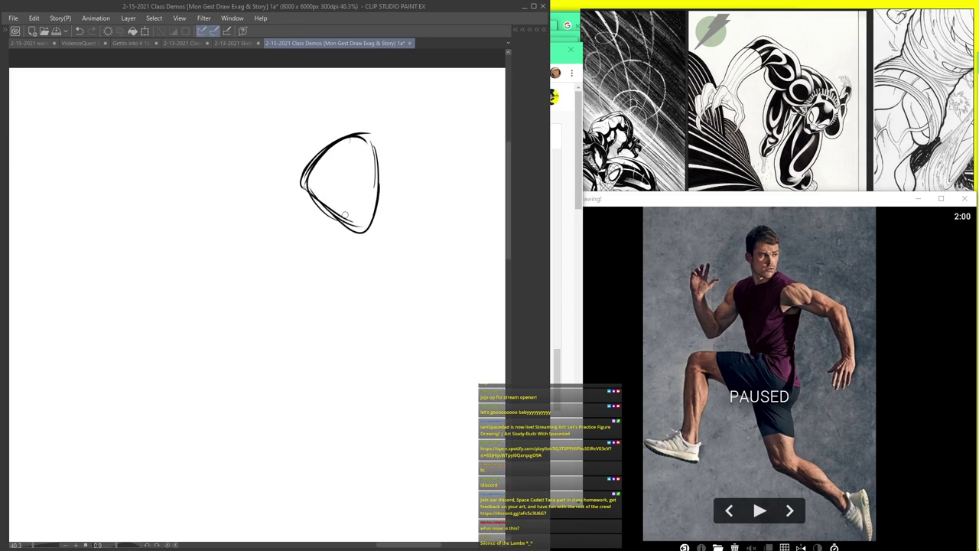
- Sketch the new figure's neck, arched shoulder and back line, and the opposing curve of the hip
{"action": "scroll", "coordinate": [371, 122], "scroll_direction": "down", "scroll_amount": 3}
{"action": "scroll", "coordinate": [372, 153], "scroll_direction": "up", "scroll_amount": 2}
{"action": "mouse_move", "coordinate": [375, 170]}
{"action": "left_mouse_down"}
{"action": "mouse_move", "coordinate": [372, 266]}
{"action": "mouse_move", "coordinate": [385, 253]}
{"action": "mouse_move", "coordinate": [385, 205]}
{"action": "mouse_move", "coordinate": [322, 250]}
{"action": "left_mouse_up"}
{"action": "left_click_drag", "start_coordinate": [376, 208], "coordinate": [420, 269]}
{"action": "mouse_move", "coordinate": [323, 271]}
{"action": "left_mouse_down"}
{"action": "mouse_move", "coordinate": [411, 277]}
{"action": "mouse_move", "coordinate": [397, 301]}
{"action": "mouse_move", "coordinate": [317, 284]}
{"action": "left_mouse_up"}
{"action": "left_click_drag", "start_coordinate": [420, 222], "coordinate": [367, 329]}
{"action": "left_click_drag", "start_coordinate": [293, 339], "coordinate": [288, 380]}
{"action": "left_click_drag", "start_coordinate": [295, 321], "coordinate": [299, 395]}
{"action": "left_click_drag", "start_coordinate": [285, 341], "coordinate": [317, 400]}
- Add crossing facial guidelines to the new figure's head
{"action": "scroll", "coordinate": [349, 291], "scroll_direction": "down", "scroll_amount": 1}
{"action": "scroll", "coordinate": [352, 188], "scroll_direction": "up", "scroll_amount": 2}
{"action": "left_click_drag", "start_coordinate": [323, 183], "coordinate": [364, 160]}
{"action": "left_click_drag", "start_coordinate": [329, 163], "coordinate": [365, 210]}
{"action": "scroll", "coordinate": [363, 193], "scroll_direction": "down", "scroll_amount": 5}
{"action": "scroll", "coordinate": [342, 313], "scroll_direction": "up", "scroll_amount": 1}
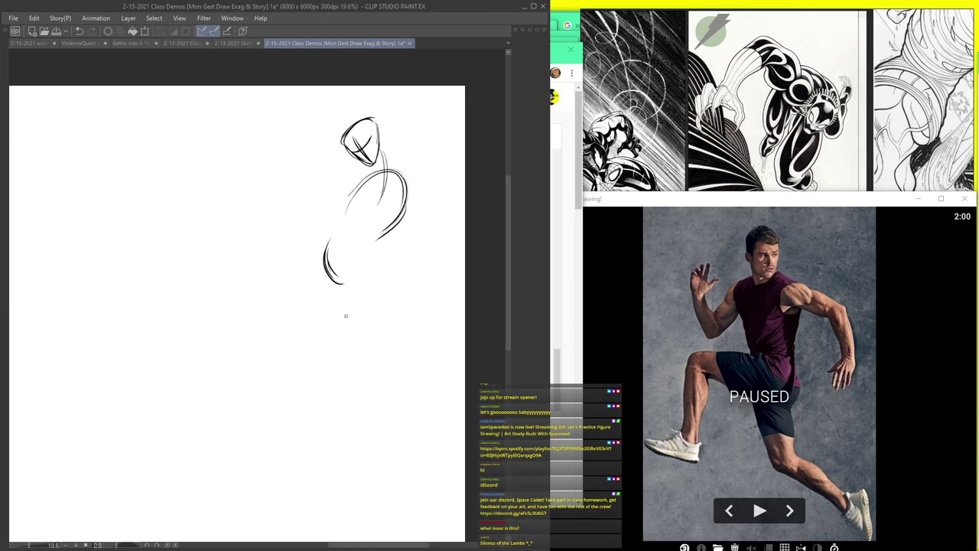
- Draw both legs of the new figure with alternating thigh and calf curves, ending in outward-pointing feet
{"action": "left_click_drag", "start_coordinate": [311, 296], "coordinate": [321, 355]}
{"action": "left_click_drag", "start_coordinate": [314, 270], "coordinate": [338, 378]}
{"action": "left_click_drag", "start_coordinate": [320, 339], "coordinate": [358, 467]}
{"action": "left_click_drag", "start_coordinate": [319, 406], "coordinate": [354, 468]}
{"action": "left_click_drag", "start_coordinate": [382, 293], "coordinate": [392, 349]}
{"action": "mouse_move", "coordinate": [385, 295]}
{"action": "left_mouse_down"}
{"action": "mouse_move", "coordinate": [392, 368]}
{"action": "mouse_move", "coordinate": [420, 459]}
{"action": "left_mouse_up"}
{"action": "left_click_drag", "start_coordinate": [413, 429], "coordinate": [417, 464]}
{"action": "left_click_drag", "start_coordinate": [341, 467], "coordinate": [313, 487]}
{"action": "left_click_drag", "start_coordinate": [417, 460], "coordinate": [436, 488]}
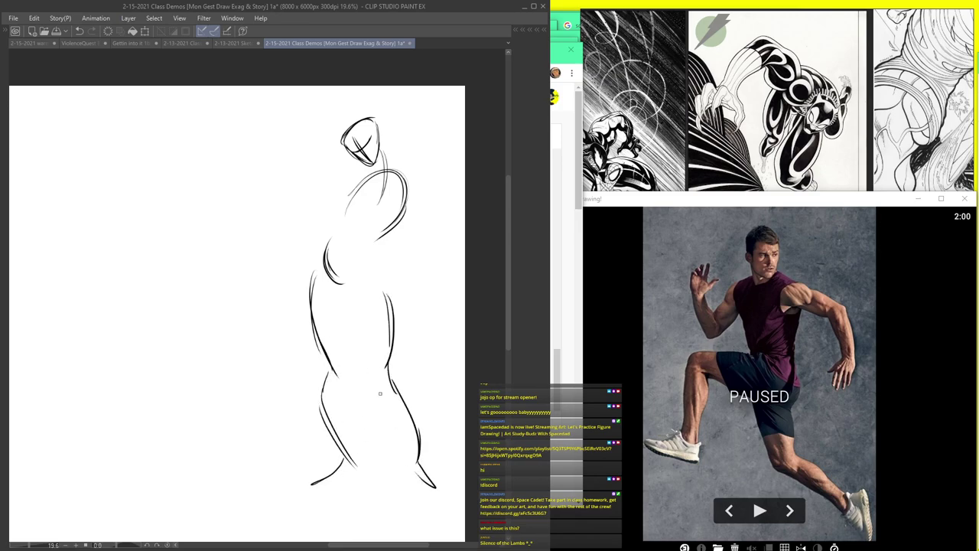
- Define the new figure's pelvis and waist with curved cross-contours between the torso and the legs
{"action": "scroll", "coordinate": [359, 252], "scroll_direction": "up", "scroll_amount": 1}
{"action": "left_click_drag", "start_coordinate": [386, 273], "coordinate": [348, 305]}
{"action": "mouse_move", "coordinate": [319, 239]}
{"action": "left_mouse_down"}
{"action": "mouse_move", "coordinate": [378, 258]}
{"action": "mouse_move", "coordinate": [362, 272]}
{"action": "left_mouse_up"}
{"action": "left_click_drag", "start_coordinate": [400, 219], "coordinate": [375, 212]}
- Add the standing figure's shoulder line and both arms, one bent sharply at the elbow toward the hip and the other hanging down
{"action": "mouse_move", "coordinate": [360, 164]}
{"action": "left_mouse_down"}
{"action": "mouse_move", "coordinate": [416, 142]}
{"action": "mouse_move", "coordinate": [434, 182]}
{"action": "left_mouse_up"}
{"action": "mouse_move", "coordinate": [427, 145]}
{"action": "left_mouse_down"}
{"action": "mouse_move", "coordinate": [445, 163]}
{"action": "mouse_move", "coordinate": [463, 209]}
{"action": "mouse_move", "coordinate": [445, 242]}
{"action": "mouse_move", "coordinate": [398, 264]}
{"action": "left_mouse_up"}
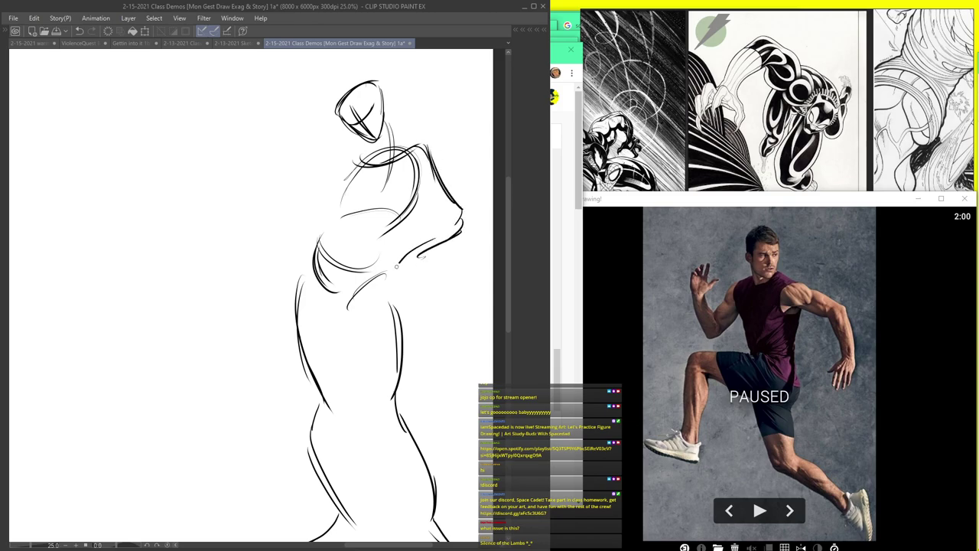
{"action": "mouse_move", "coordinate": [356, 156]}
{"action": "left_mouse_down"}
{"action": "mouse_move", "coordinate": [333, 164]}
{"action": "mouse_move", "coordinate": [293, 207]}
{"action": "mouse_move", "coordinate": [294, 263]}
{"action": "left_mouse_up"}
{"action": "left_click_drag", "start_coordinate": [386, 269], "coordinate": [388, 297]}
{"action": "left_click_drag", "start_coordinate": [298, 239], "coordinate": [294, 272]}
{"action": "left_click_drag", "start_coordinate": [395, 272], "coordinate": [387, 300]}
- Reinforce the standing figure's thigh contour and add short strokes to define both feet
{"action": "left_click_drag", "start_coordinate": [310, 312], "coordinate": [334, 396]}
{"action": "left_click_drag", "start_coordinate": [315, 357], "coordinate": [329, 414]}
{"action": "scroll", "coordinate": [396, 398], "scroll_direction": "down", "scroll_amount": 3}
{"action": "scroll", "coordinate": [368, 465], "scroll_direction": "up", "scroll_amount": 3}
{"action": "left_click_drag", "start_coordinate": [377, 457], "coordinate": [349, 489]}
{"action": "left_click_drag", "start_coordinate": [445, 479], "coordinate": [463, 505]}
{"action": "scroll", "coordinate": [352, 302], "scroll_direction": "down", "scroll_amount": 3}
{"action": "scroll", "coordinate": [378, 159], "scroll_direction": "up", "scroll_amount": 4}
- Develop the standing figure's torso with curved chest strokes and an arched rib cage line
{"action": "left_click_drag", "start_coordinate": [370, 148], "coordinate": [401, 211]}
{"action": "left_click_drag", "start_coordinate": [375, 161], "coordinate": [394, 212]}
{"action": "scroll", "coordinate": [393, 165], "scroll_direction": "down", "scroll_amount": 3}
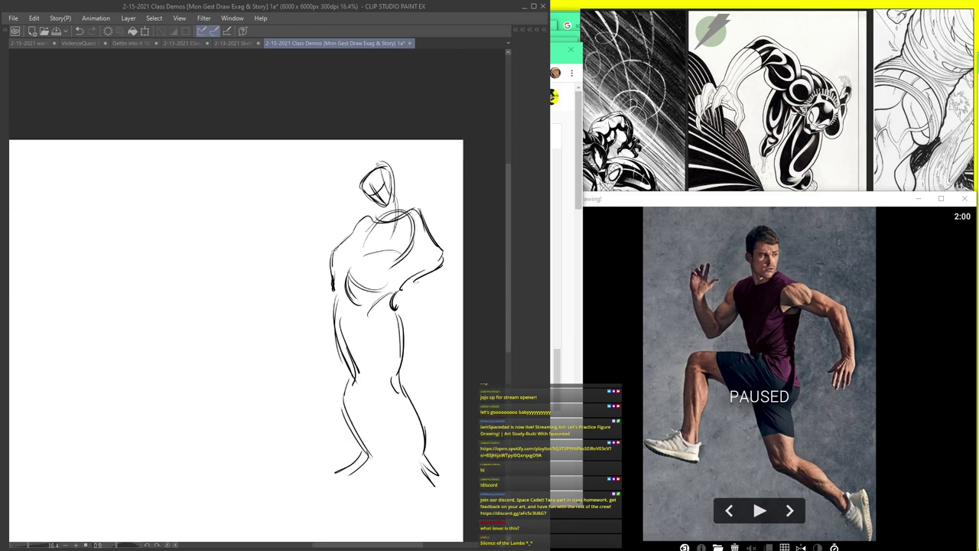
{"action": "scroll", "coordinate": [394, 199], "scroll_direction": "up", "scroll_amount": 3}
{"action": "left_click_drag", "start_coordinate": [369, 265], "coordinate": [347, 283]}
{"action": "mouse_move", "coordinate": [350, 280]}
{"action": "left_mouse_down"}
{"action": "mouse_move", "coordinate": [390, 270]}
{"action": "mouse_move", "coordinate": [392, 295]}
{"action": "left_mouse_up"}
{"action": "scroll", "coordinate": [369, 302], "scroll_direction": "down", "scroll_amount": 2}
{"action": "scroll", "coordinate": [362, 304], "scroll_direction": "up", "scroll_amount": 3}
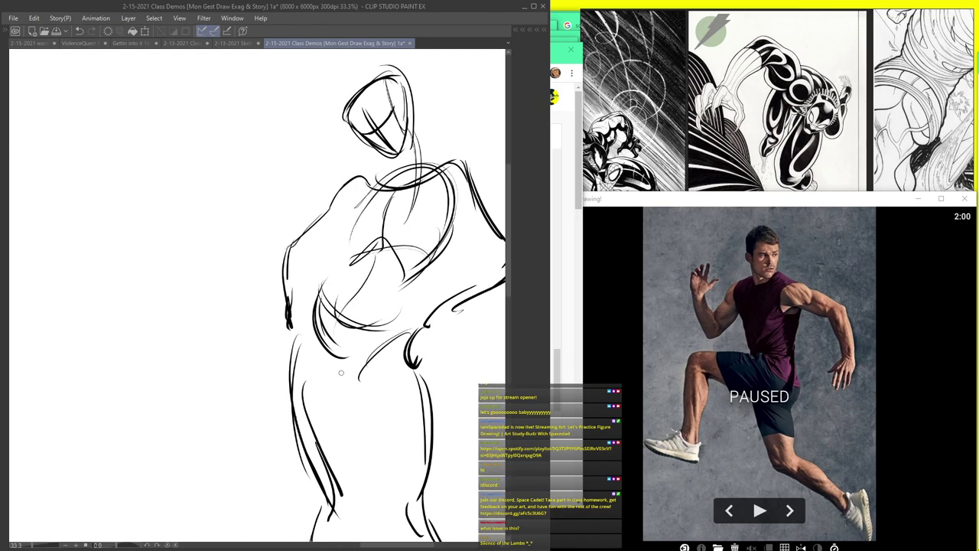
- Sketch a flat ground ellipse with loose hatching beneath the standing figure's feet
{"action": "scroll", "coordinate": [334, 348], "scroll_direction": "down", "scroll_amount": 5}
{"action": "scroll", "coordinate": [349, 450], "scroll_direction": "up", "scroll_amount": 3}
{"action": "mouse_move", "coordinate": [398, 430]}
{"action": "left_mouse_down"}
{"action": "mouse_move", "coordinate": [370, 429]}
{"action": "mouse_move", "coordinate": [320, 462]}
{"action": "left_mouse_up"}
{"action": "mouse_move", "coordinate": [392, 434]}
{"action": "left_mouse_down"}
{"action": "mouse_move", "coordinate": [313, 451]}
{"action": "mouse_move", "coordinate": [324, 465]}
{"action": "mouse_move", "coordinate": [320, 457]}
{"action": "mouse_move", "coordinate": [336, 457]}
{"action": "left_mouse_up"}
{"action": "left_click_drag", "start_coordinate": [387, 440], "coordinate": [375, 448]}
{"action": "left_click_drag", "start_coordinate": [374, 450], "coordinate": [355, 465]}
{"action": "mouse_move", "coordinate": [396, 442]}
{"action": "left_mouse_down"}
{"action": "mouse_move", "coordinate": [386, 459]}
{"action": "mouse_move", "coordinate": [412, 474]}
{"action": "left_mouse_up"}
{"action": "scroll", "coordinate": [326, 204], "scroll_direction": "down", "scroll_amount": 3}
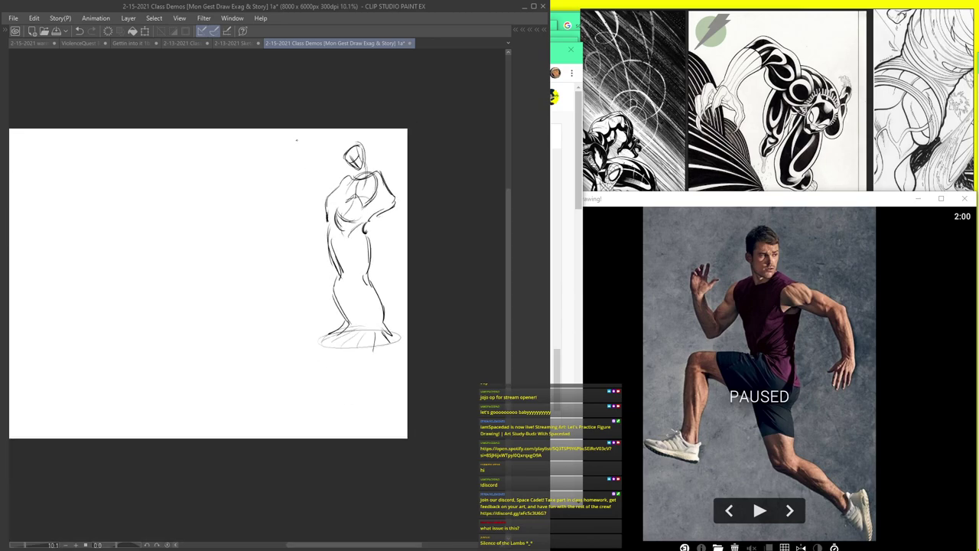
- Start a second figure beside the first with a tapered head, facial guidelines, and neck and shoulder strokes
{"action": "scroll", "coordinate": [272, 183], "scroll_direction": "up", "scroll_amount": 4}
{"action": "mouse_move", "coordinate": [243, 169]}
{"action": "left_mouse_down"}
{"action": "mouse_move", "coordinate": [282, 148]}
{"action": "mouse_move", "coordinate": [288, 192]}
{"action": "left_mouse_up"}
{"action": "mouse_move", "coordinate": [241, 173]}
{"action": "left_mouse_down"}
{"action": "mouse_move", "coordinate": [274, 195]}
{"action": "mouse_move", "coordinate": [257, 186]}
{"action": "left_mouse_up"}
{"action": "scroll", "coordinate": [272, 162], "scroll_direction": "up", "scroll_amount": 1}
{"action": "mouse_move", "coordinate": [271, 152]}
{"action": "left_mouse_down"}
{"action": "mouse_move", "coordinate": [281, 200]}
{"action": "mouse_move", "coordinate": [244, 188]}
{"action": "mouse_move", "coordinate": [272, 207]}
{"action": "left_mouse_up"}
{"action": "mouse_move", "coordinate": [265, 149]}
{"action": "left_mouse_down"}
{"action": "mouse_move", "coordinate": [244, 185]}
{"action": "mouse_move", "coordinate": [261, 227]}
{"action": "mouse_move", "coordinate": [226, 267]}
{"action": "mouse_move", "coordinate": [231, 292]}
{"action": "left_mouse_up"}
{"action": "scroll", "coordinate": [266, 227], "scroll_direction": "down", "scroll_amount": 4}
- Draw the second figure's arms, one bent with the hand at the waist and the other extended diagonally down and outward
{"action": "scroll", "coordinate": [267, 222], "scroll_direction": "up", "scroll_amount": 3}
{"action": "left_click_drag", "start_coordinate": [209, 252], "coordinate": [227, 289]}
{"action": "mouse_move", "coordinate": [293, 223]}
{"action": "left_mouse_down"}
{"action": "mouse_move", "coordinate": [282, 314]}
{"action": "mouse_move", "coordinate": [302, 322]}
{"action": "left_mouse_up"}
{"action": "mouse_move", "coordinate": [280, 211]}
{"action": "left_mouse_down"}
{"action": "mouse_move", "coordinate": [259, 232]}
{"action": "mouse_move", "coordinate": [208, 227]}
{"action": "mouse_move", "coordinate": [170, 276]}
{"action": "mouse_move", "coordinate": [206, 301]}
{"action": "left_mouse_up"}
{"action": "left_click_drag", "start_coordinate": [146, 290], "coordinate": [181, 303]}
{"action": "mouse_move", "coordinate": [282, 222]}
{"action": "left_mouse_down"}
{"action": "mouse_move", "coordinate": [305, 209]}
{"action": "mouse_move", "coordinate": [365, 318]}
{"action": "mouse_move", "coordinate": [380, 376]}
{"action": "left_mouse_up"}
{"action": "mouse_move", "coordinate": [339, 285]}
{"action": "left_mouse_down"}
{"action": "mouse_move", "coordinate": [374, 367]}
{"action": "mouse_move", "coordinate": [360, 377]}
{"action": "mouse_move", "coordinate": [389, 388]}
{"action": "left_mouse_up"}
{"action": "scroll", "coordinate": [298, 189], "scroll_direction": "down", "scroll_amount": 4}
{"action": "scroll", "coordinate": [345, 312], "scroll_direction": "up", "scroll_amount": 2}
- Shape the second figure's torso with side contours, an arched rib line and curves narrowing into the waist
{"action": "left_click_drag", "start_coordinate": [271, 216], "coordinate": [251, 269]}
{"action": "left_click_drag", "start_coordinate": [213, 233], "coordinate": [244, 220]}
{"action": "scroll", "coordinate": [223, 242], "scroll_direction": "down", "scroll_amount": 5}
{"action": "scroll", "coordinate": [208, 242], "scroll_direction": "up", "scroll_amount": 3}
{"action": "left_click_drag", "start_coordinate": [170, 234], "coordinate": [219, 258]}
{"action": "mouse_move", "coordinate": [200, 242]}
{"action": "left_mouse_down"}
{"action": "mouse_move", "coordinate": [224, 262]}
{"action": "mouse_move", "coordinate": [233, 256]}
{"action": "left_mouse_up"}
{"action": "scroll", "coordinate": [270, 243], "scroll_direction": "up", "scroll_amount": 3}
{"action": "left_click_drag", "start_coordinate": [268, 214], "coordinate": [279, 267]}
{"action": "scroll", "coordinate": [271, 329], "scroll_direction": "down", "scroll_amount": 5}
{"action": "scroll", "coordinate": [267, 332], "scroll_direction": "up", "scroll_amount": 2}
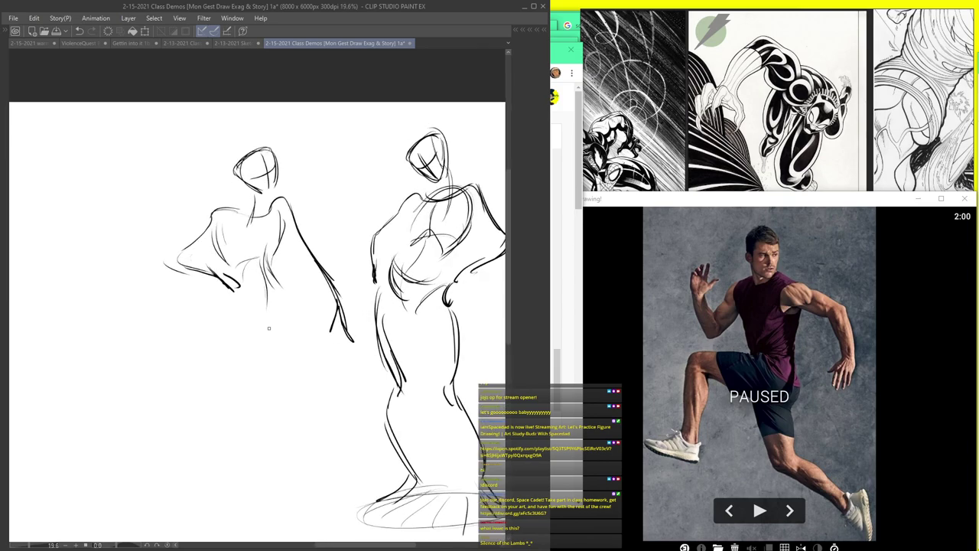
- Draw the second figure's hips and long lower-body contours, flaring outward from the thighs down to the feet
{"action": "mouse_move", "coordinate": [238, 300]}
{"action": "left_mouse_down"}
{"action": "mouse_move", "coordinate": [247, 324]}
{"action": "mouse_move", "coordinate": [218, 321]}
{"action": "mouse_move", "coordinate": [205, 406]}
{"action": "mouse_move", "coordinate": [166, 463]}
{"action": "left_mouse_up"}
{"action": "left_click_drag", "start_coordinate": [181, 417], "coordinate": [166, 496]}
{"action": "left_click_drag", "start_coordinate": [281, 309], "coordinate": [280, 382]}
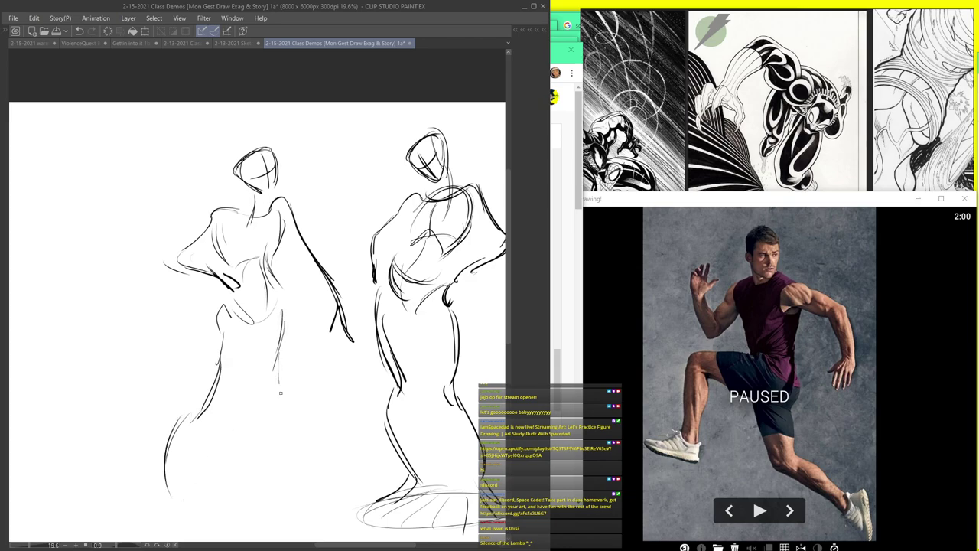
{"action": "mouse_move", "coordinate": [283, 337]}
{"action": "left_mouse_down"}
{"action": "mouse_move", "coordinate": [281, 407]}
{"action": "mouse_move", "coordinate": [316, 466]}
{"action": "left_mouse_up"}
{"action": "left_click_drag", "start_coordinate": [297, 427], "coordinate": [306, 463]}
{"action": "left_click_drag", "start_coordinate": [219, 381], "coordinate": [180, 447]}
{"action": "left_click_drag", "start_coordinate": [305, 448], "coordinate": [325, 494]}
- Sketch a wide ground ellipse with crossing diagonal hatching beneath the second figure
{"action": "mouse_move", "coordinate": [175, 481]}
{"action": "left_mouse_down"}
{"action": "mouse_move", "coordinate": [173, 505]}
{"action": "mouse_move", "coordinate": [299, 490]}
{"action": "left_mouse_up"}
{"action": "left_click_drag", "start_coordinate": [191, 519], "coordinate": [260, 519]}
{"action": "left_click_drag", "start_coordinate": [230, 488], "coordinate": [337, 505]}
{"action": "mouse_move", "coordinate": [229, 517]}
{"action": "left_mouse_down"}
{"action": "mouse_move", "coordinate": [137, 509]}
{"action": "mouse_move", "coordinate": [329, 512]}
{"action": "left_mouse_up"}
{"action": "mouse_move", "coordinate": [241, 488]}
{"action": "left_mouse_down"}
{"action": "mouse_move", "coordinate": [274, 525]}
{"action": "mouse_move", "coordinate": [306, 527]}
{"action": "left_mouse_up"}
{"action": "left_click_drag", "start_coordinate": [257, 482], "coordinate": [323, 520]}
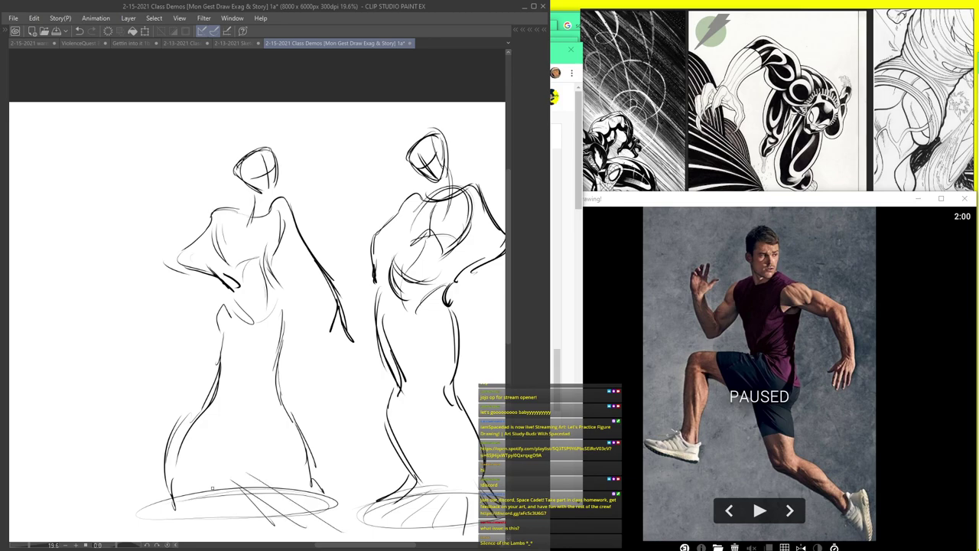
{"action": "left_click_drag", "start_coordinate": [214, 493], "coordinate": [233, 528]}
{"action": "scroll", "coordinate": [231, 327], "scroll_direction": "up", "scroll_amount": 2}
{"action": "scroll", "coordinate": [238, 222], "scroll_direction": "down", "scroll_amount": 5}
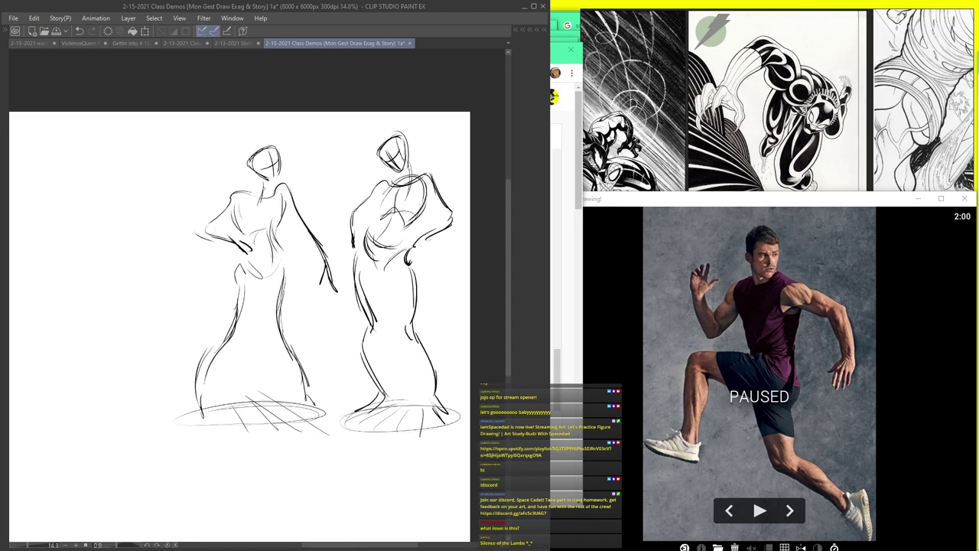
- Review both standing figures together and darken the second figure's foot on the side of the extended arm
{"action": "scroll", "coordinate": [266, 239], "scroll_direction": "down", "scroll_amount": 3}
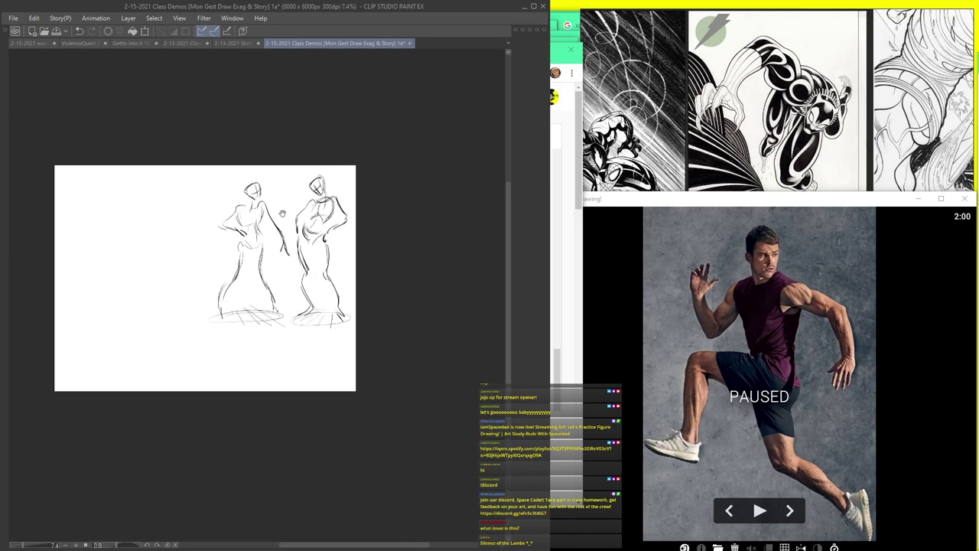
{"action": "left_click_drag", "start_coordinate": [280, 212], "coordinate": [346, 256]}
{"action": "scroll", "coordinate": [345, 256], "scroll_direction": "up", "scroll_amount": 6}
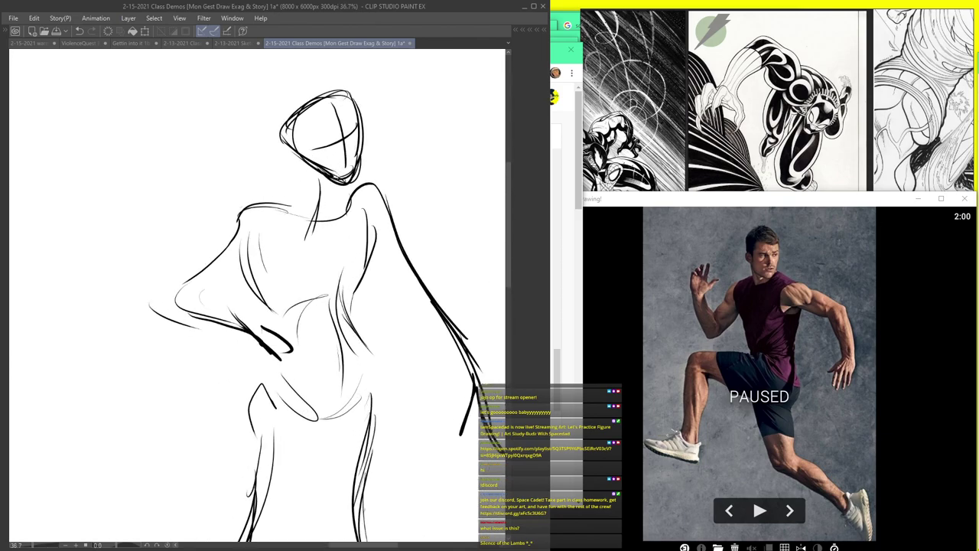
{"action": "scroll", "coordinate": [350, 174], "scroll_direction": "down", "scroll_amount": 4}
{"action": "scroll", "coordinate": [320, 105], "scroll_direction": "down", "scroll_amount": 2}
{"action": "scroll", "coordinate": [293, 270], "scroll_direction": "up", "scroll_amount": 2}
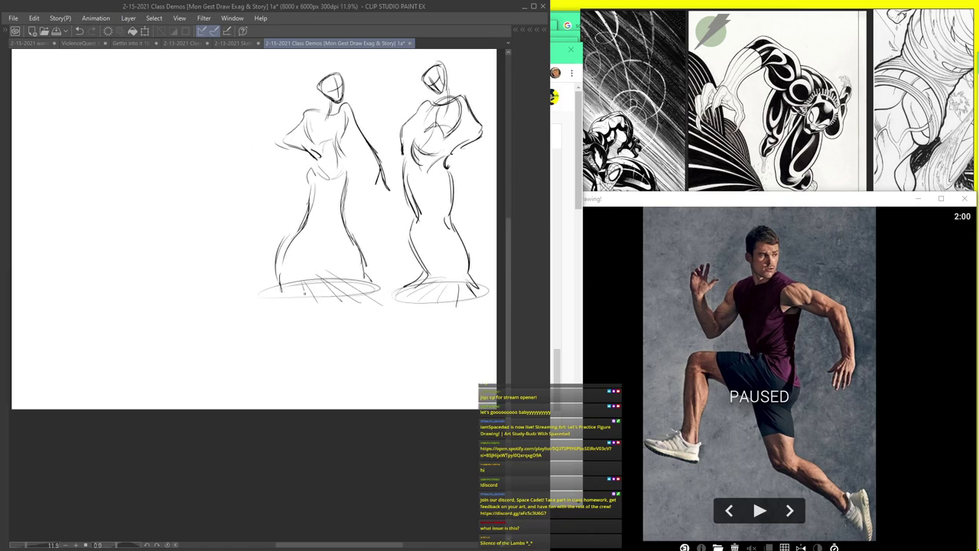
{"action": "left_click_drag", "start_coordinate": [365, 274], "coordinate": [375, 287]}
- Bring up the Discord window and move it away from the drawing canvas
{"action": "key", "text": "alt+Tab"}
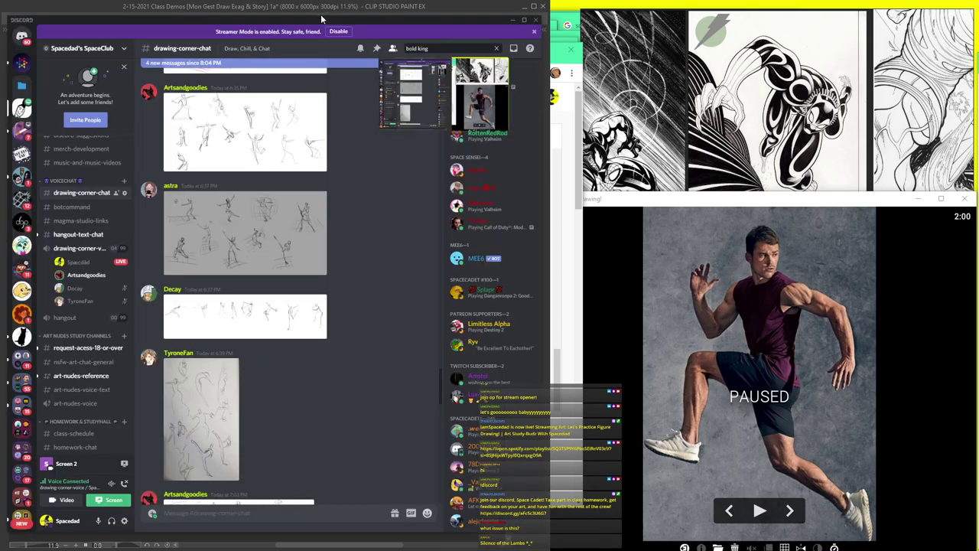
{"action": "mouse_move", "coordinate": [314, 18]}
{"action": "left_mouse_down"}
{"action": "mouse_move", "coordinate": [893, 9]}
{"action": "mouse_move", "coordinate": [605, 151]}
{"action": "mouse_move", "coordinate": [978, 237]}
{"action": "left_mouse_up"}
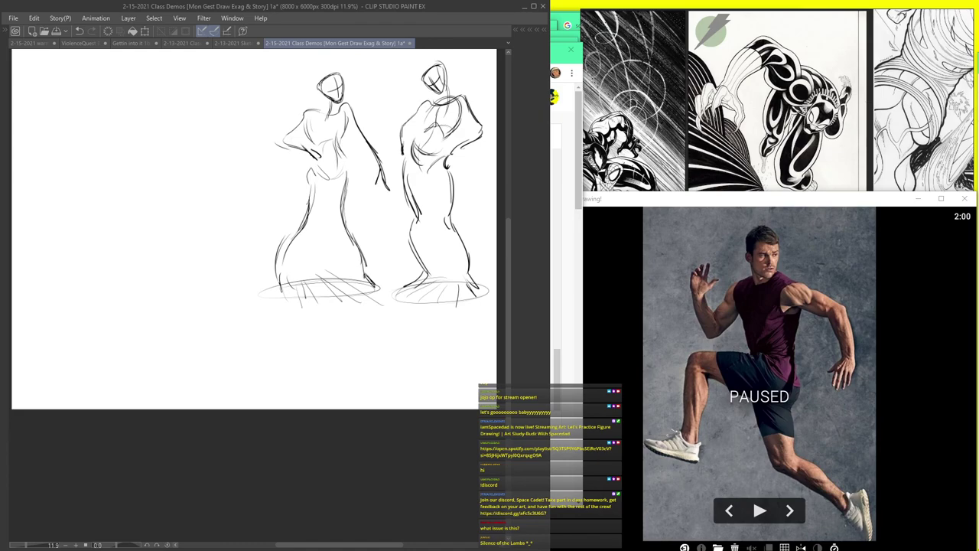